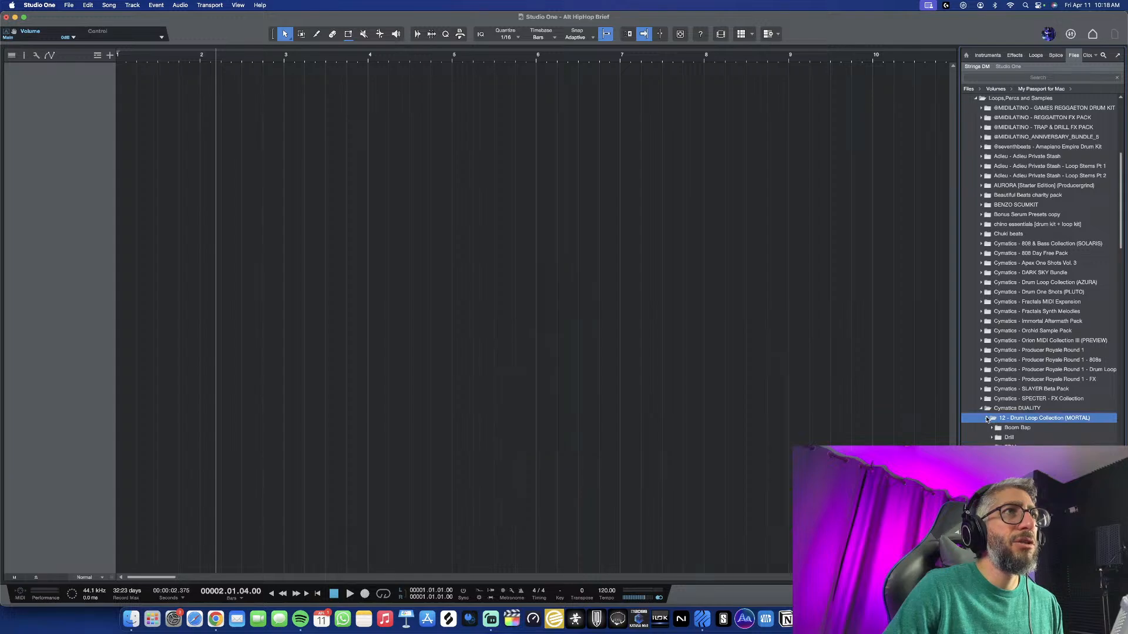
# Expand the Boom Bap folder of the MORTAL drum loop collection and audition the Bars Drum Loop
pyautogui.click(993, 429)
pyautogui.scroll(-4, 1023, 443)
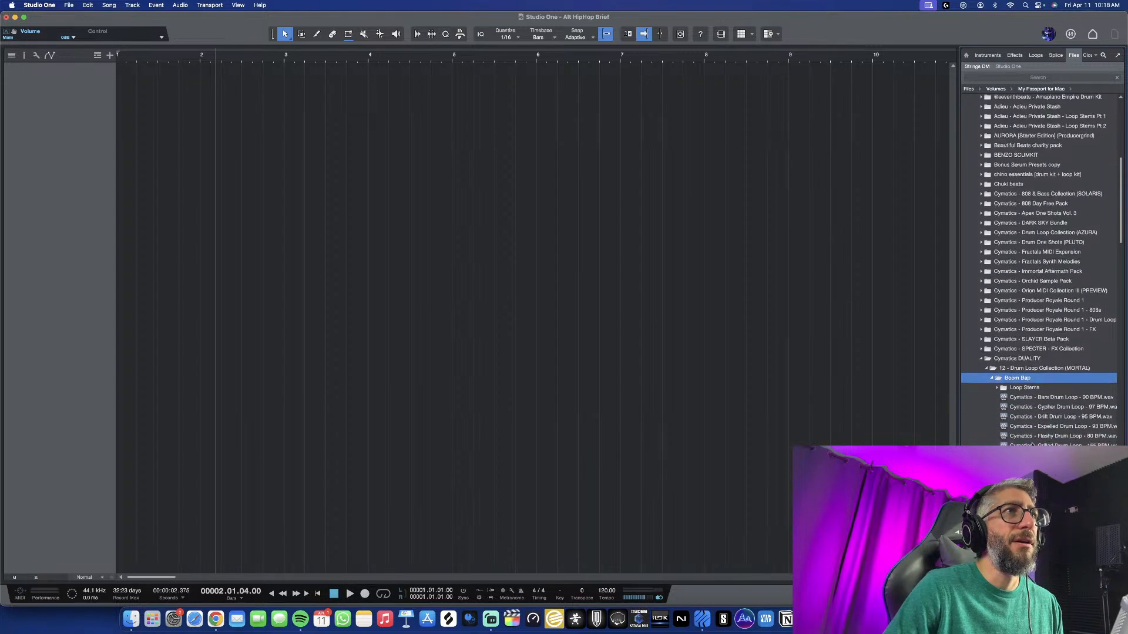
pyautogui.click(1047, 369)
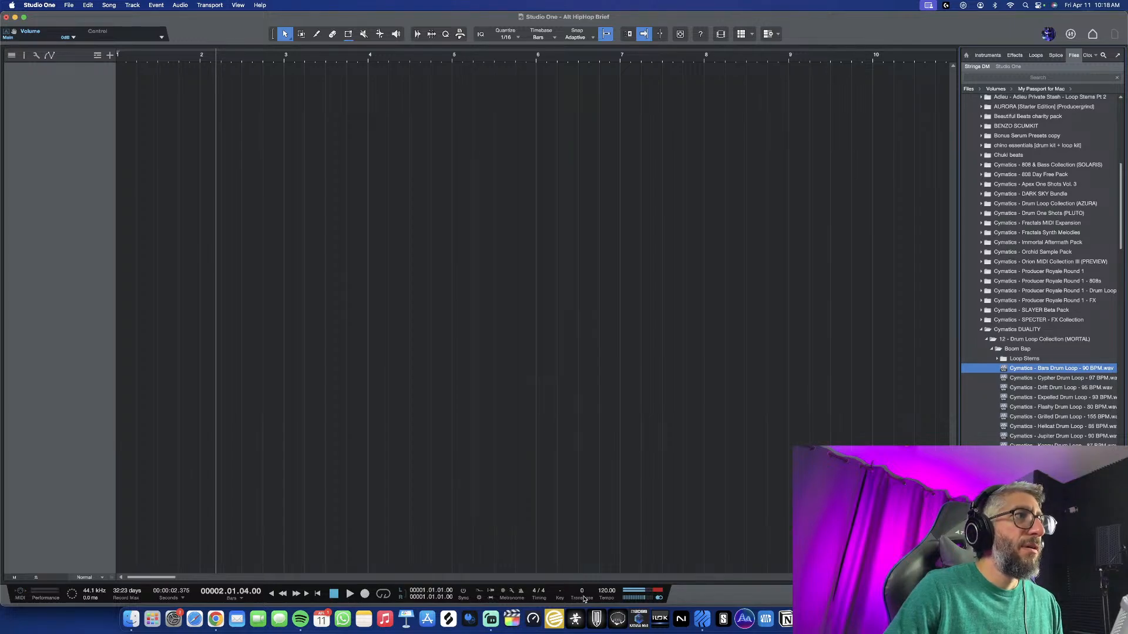
# Stop playback, set the song tempo to 97 BPM and play the song from the start
pyautogui.click(335, 594)
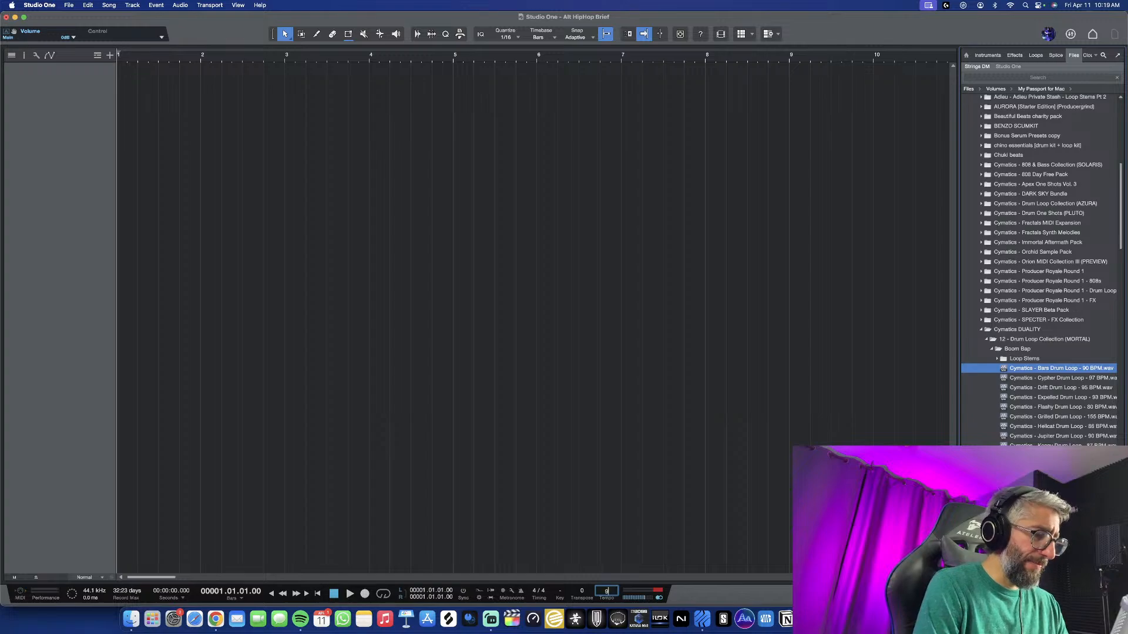
pyautogui.press('Return')
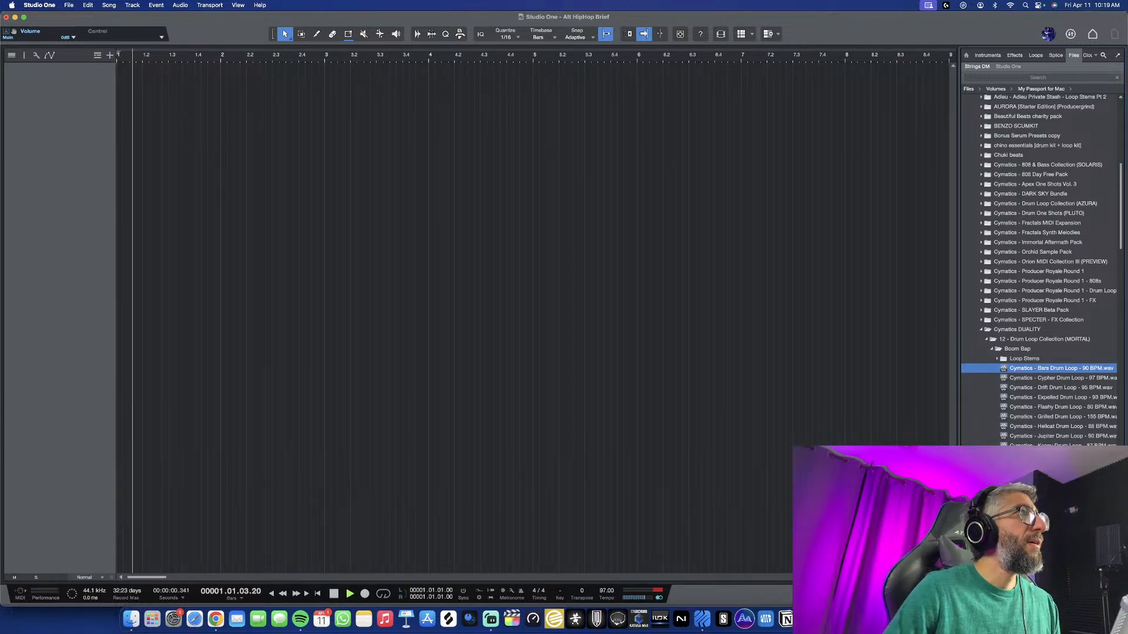
pyautogui.press('space')
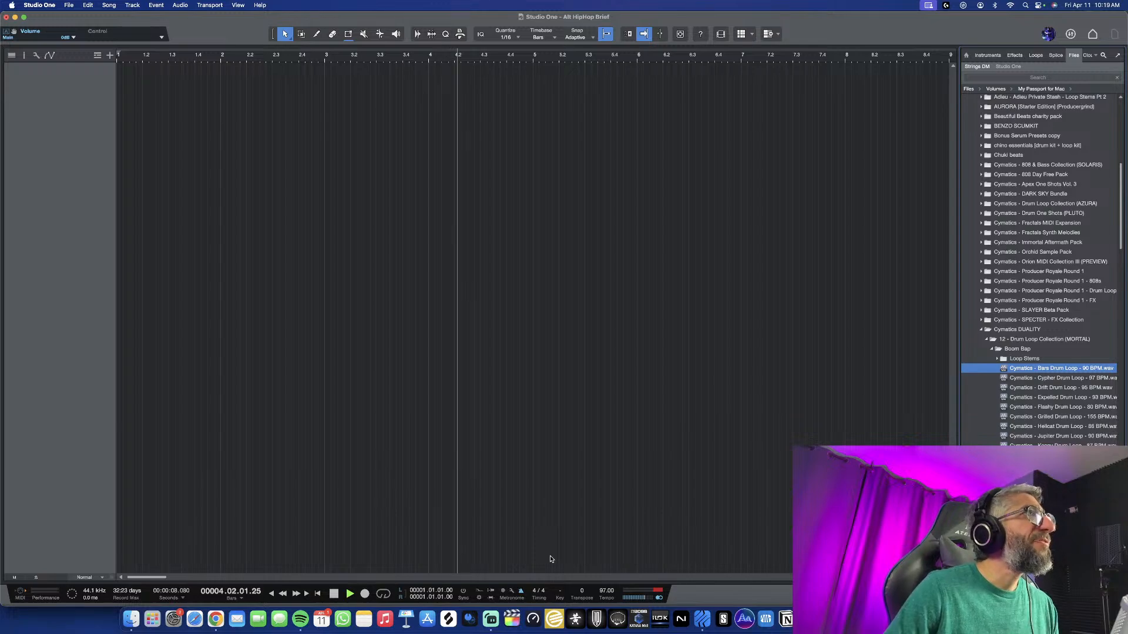
pyautogui.press('space')
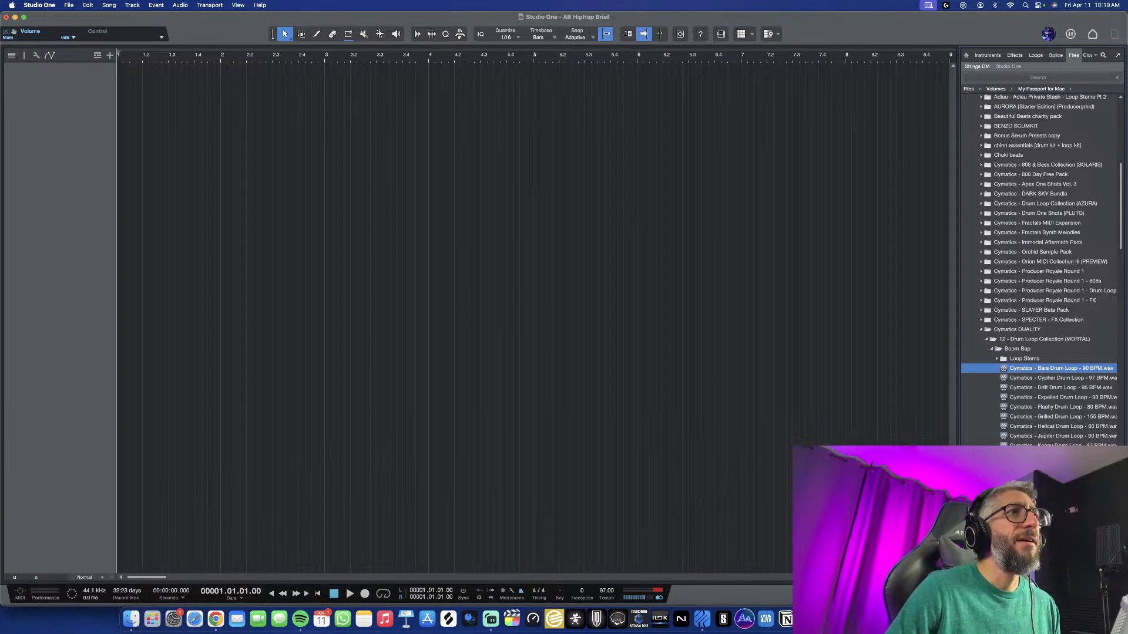
pyautogui.press('space')
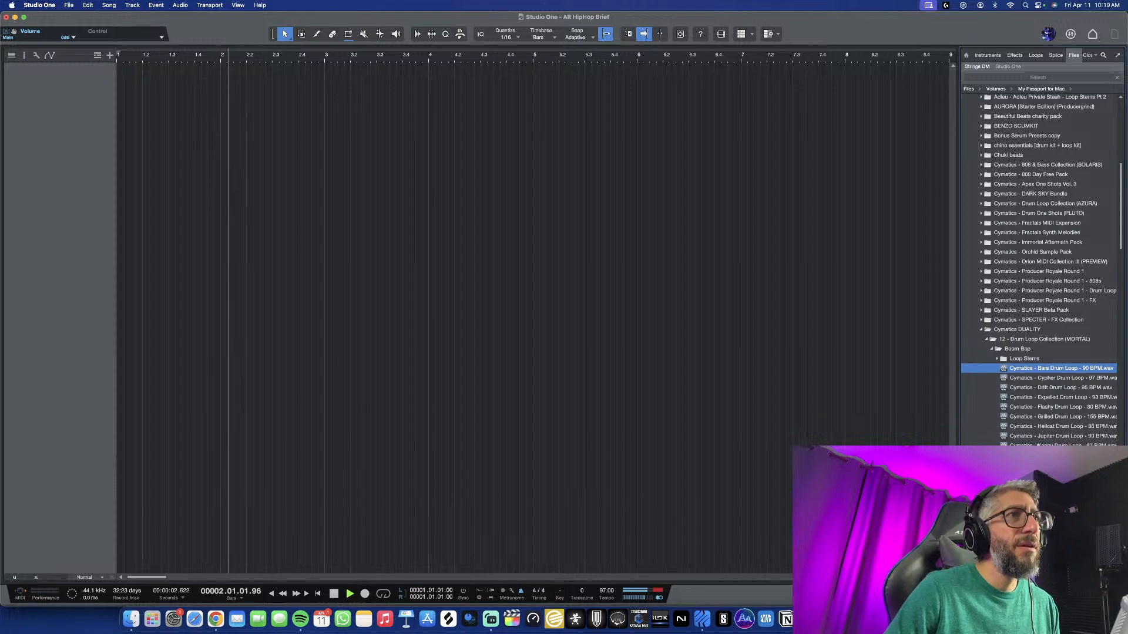
# Audition the Cypher, Drift and Expelled drum loops in the Boom Bap folder against the running playback
pyautogui.click(1027, 377)
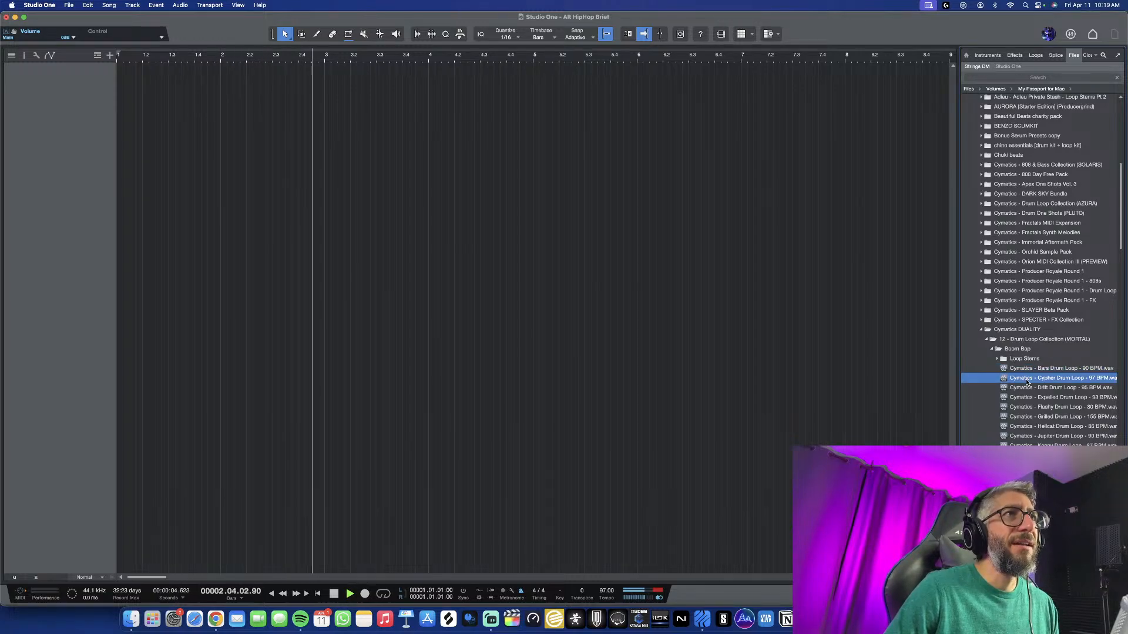
pyautogui.scroll(-2, 1029, 367)
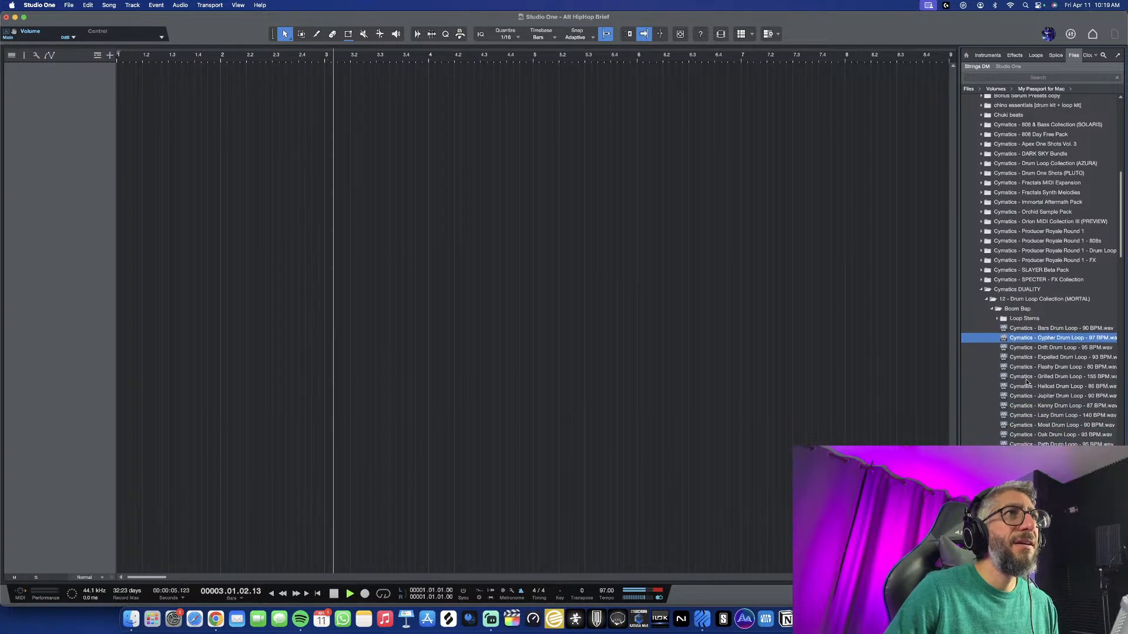
pyautogui.click(1030, 350)
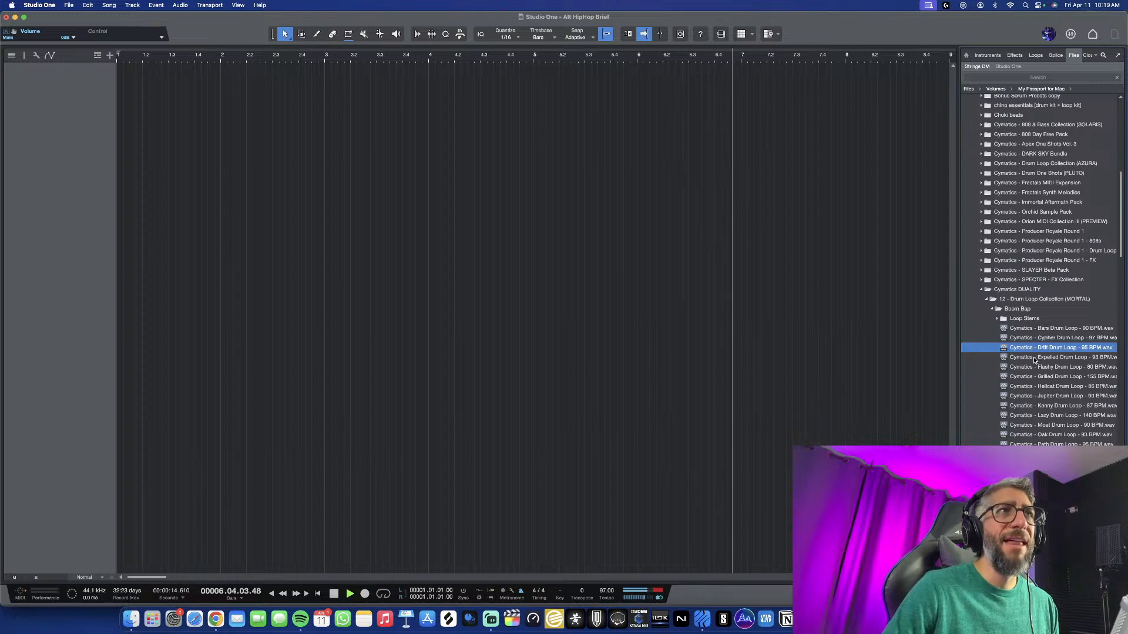
pyautogui.click(1033, 358)
pyautogui.click(1034, 350)
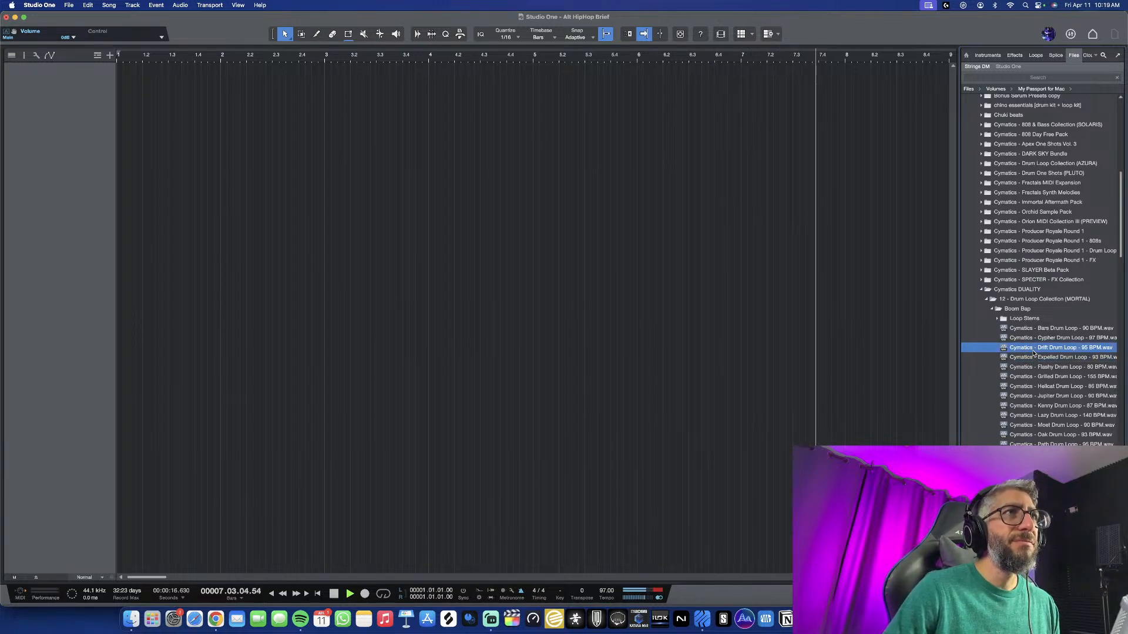
# Expand the Loop Stems folder inside Boom Bap and look through its stem folders and the full loops below
pyautogui.click(997, 319)
pyautogui.scroll(-2, 1014, 352)
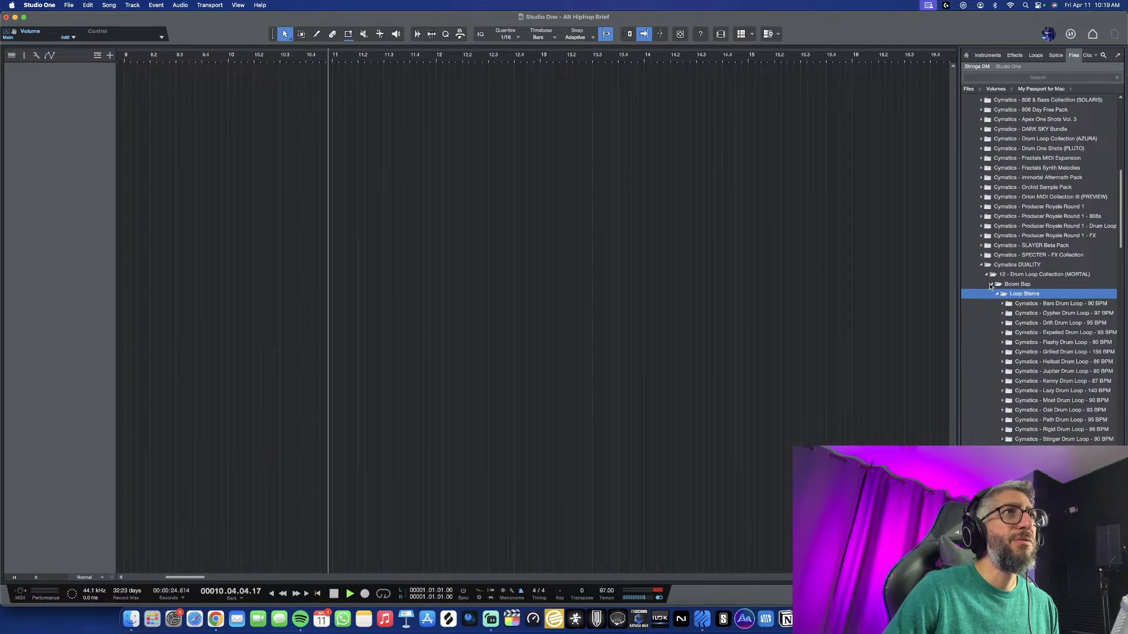
pyautogui.click(997, 285)
pyautogui.scroll(-10, 1010, 306)
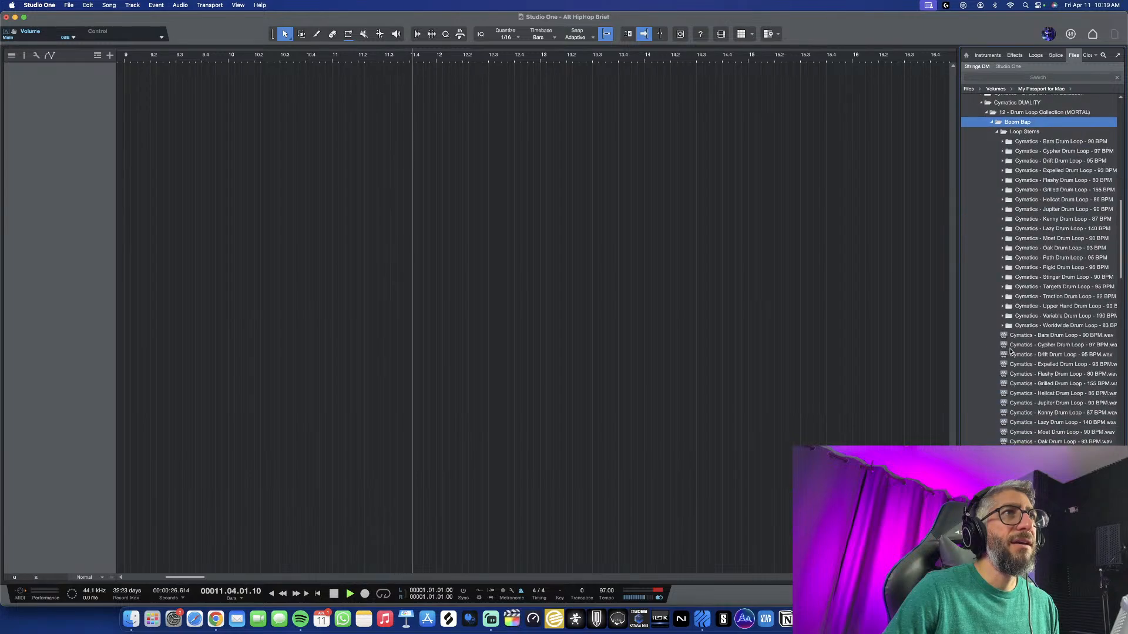
# Audition the full Bars Drum Loop - 90 BPM, stop playback and place the loop on a new track starting exactly at bar 1
pyautogui.click(1048, 337)
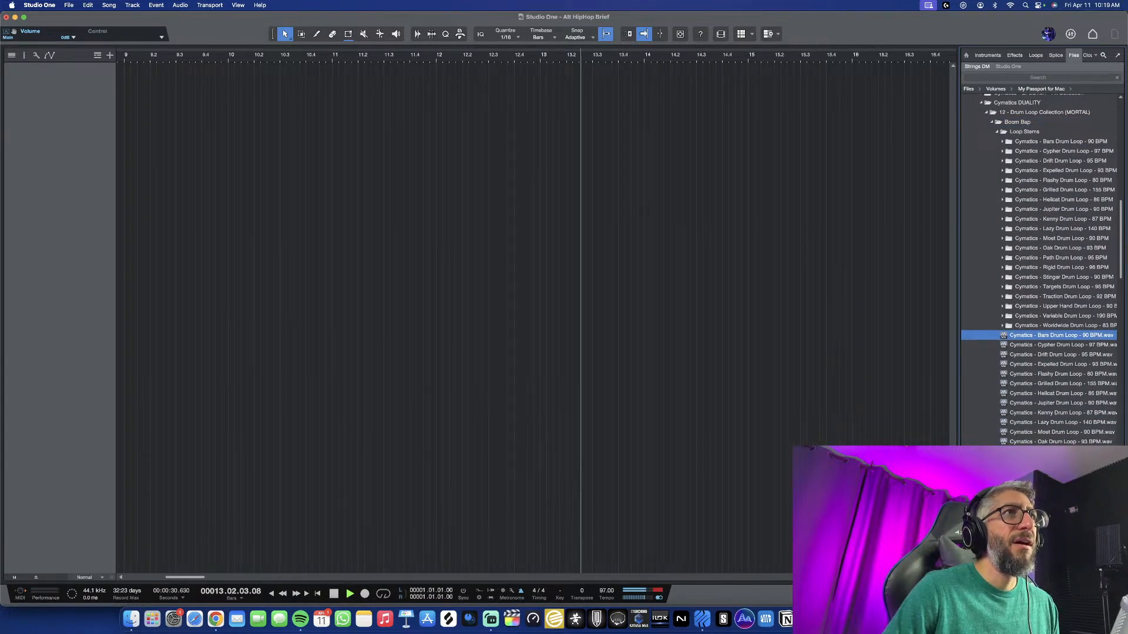
pyautogui.press('space')
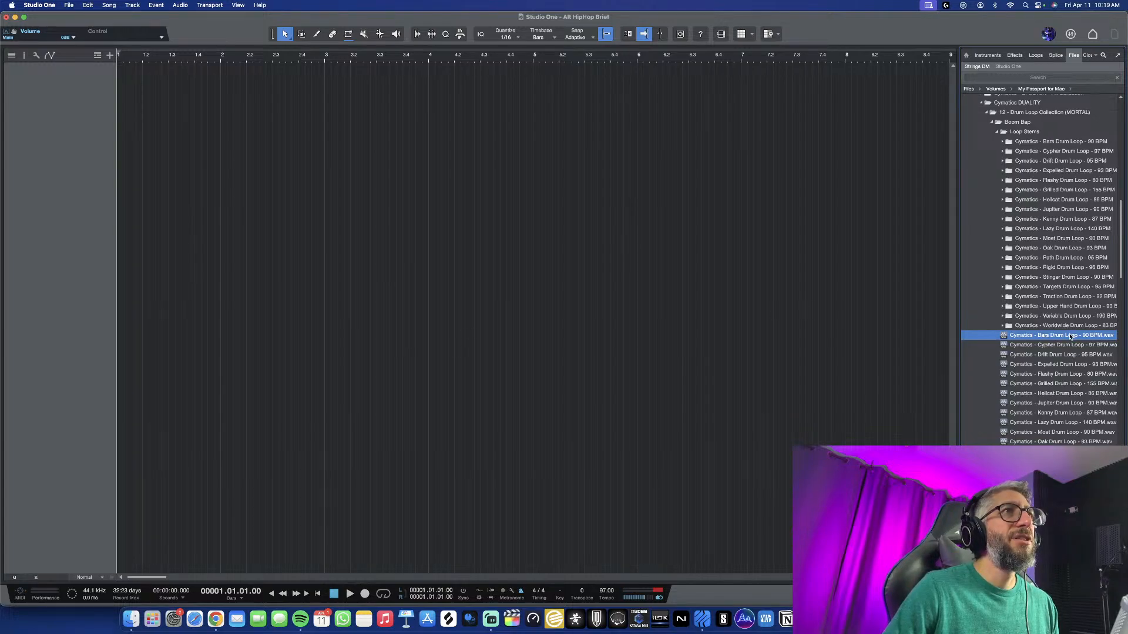
pyautogui.moveTo(1070, 336); pyautogui.dragTo(141, 229)
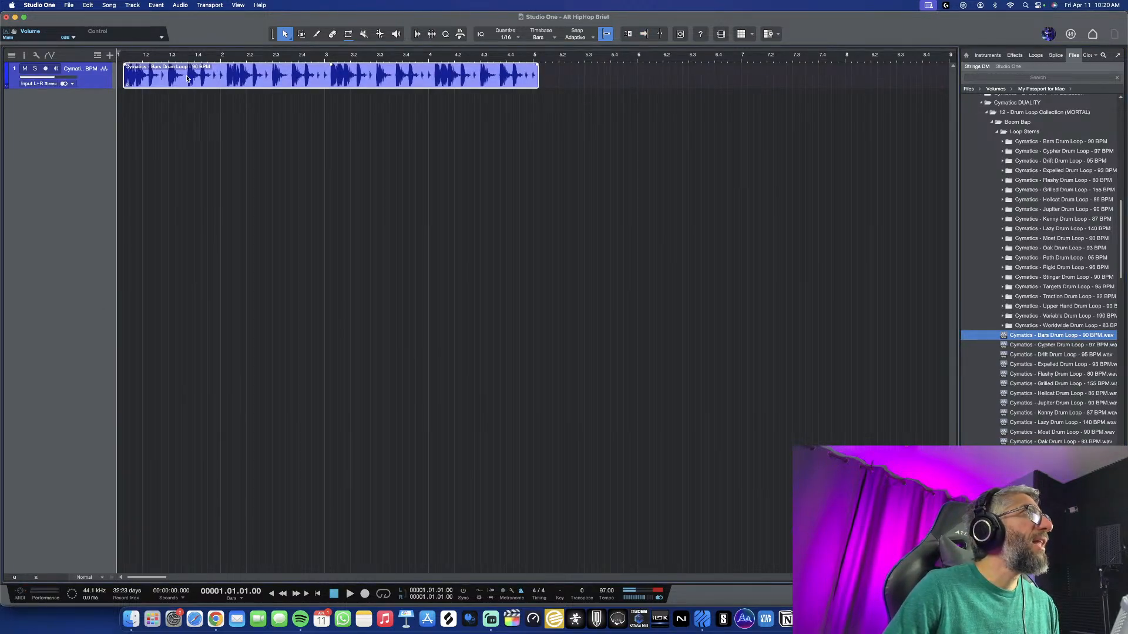
pyautogui.moveTo(187, 78); pyautogui.dragTo(180, 78)
pyautogui.scroll(3, 248, 181)
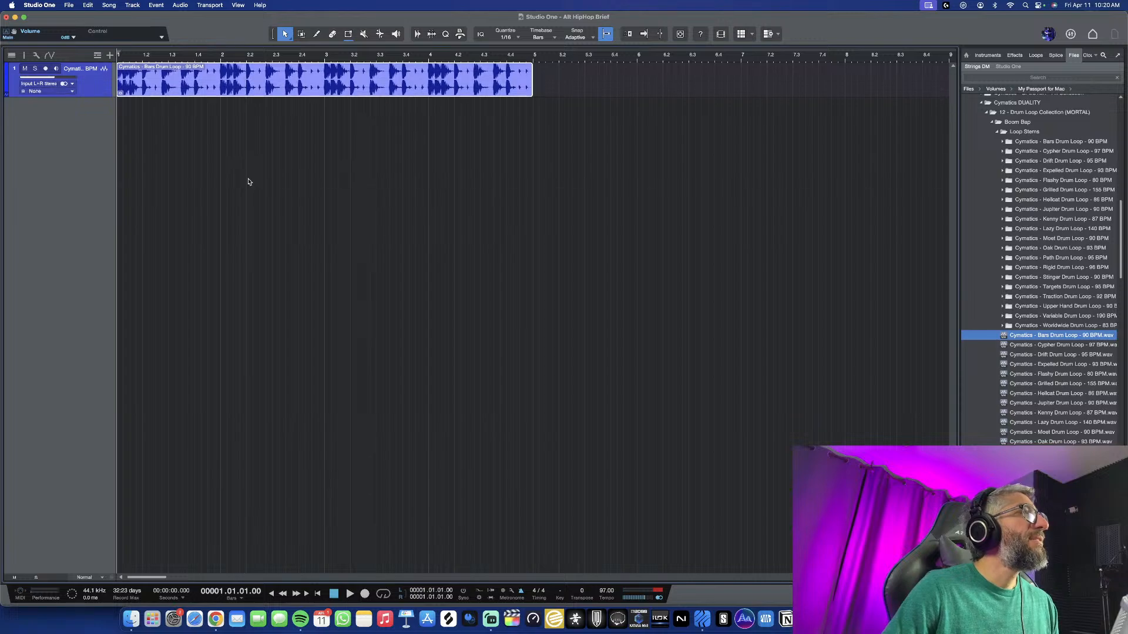
pyautogui.scroll(-1, 248, 182)
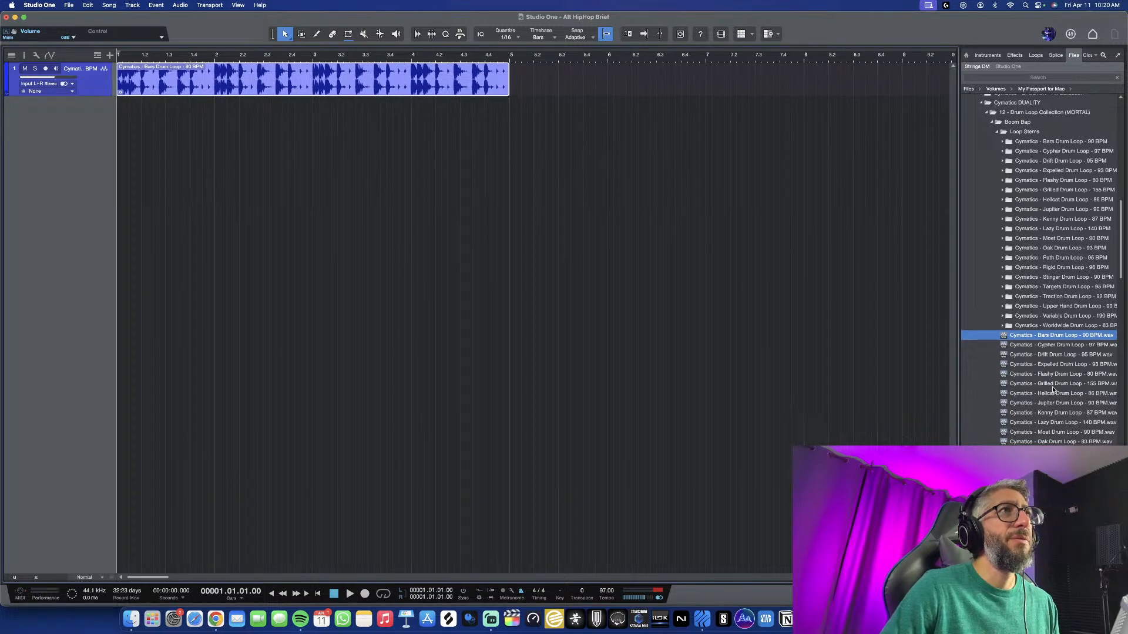
# Audition the Hihat, Kick and Snare stems in the Bars Drum Loop - 90 BPM stem folder
pyautogui.click(1003, 142)
pyautogui.click(1027, 152)
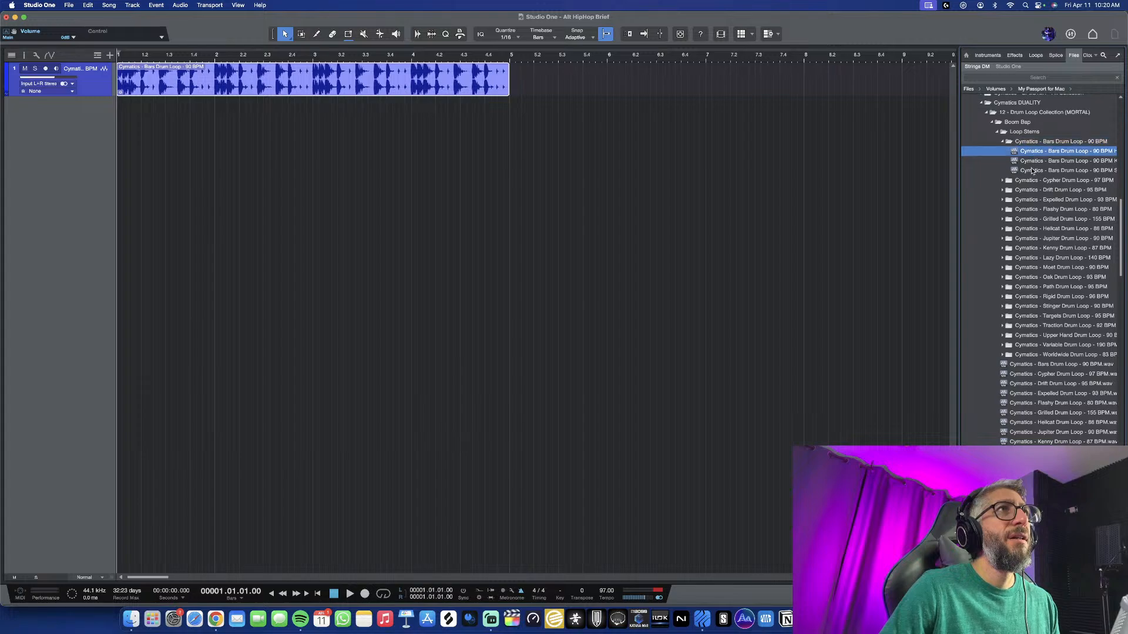
pyautogui.hscroll(3, 1030, 200)
pyautogui.hscroll(-1, 1044, 269)
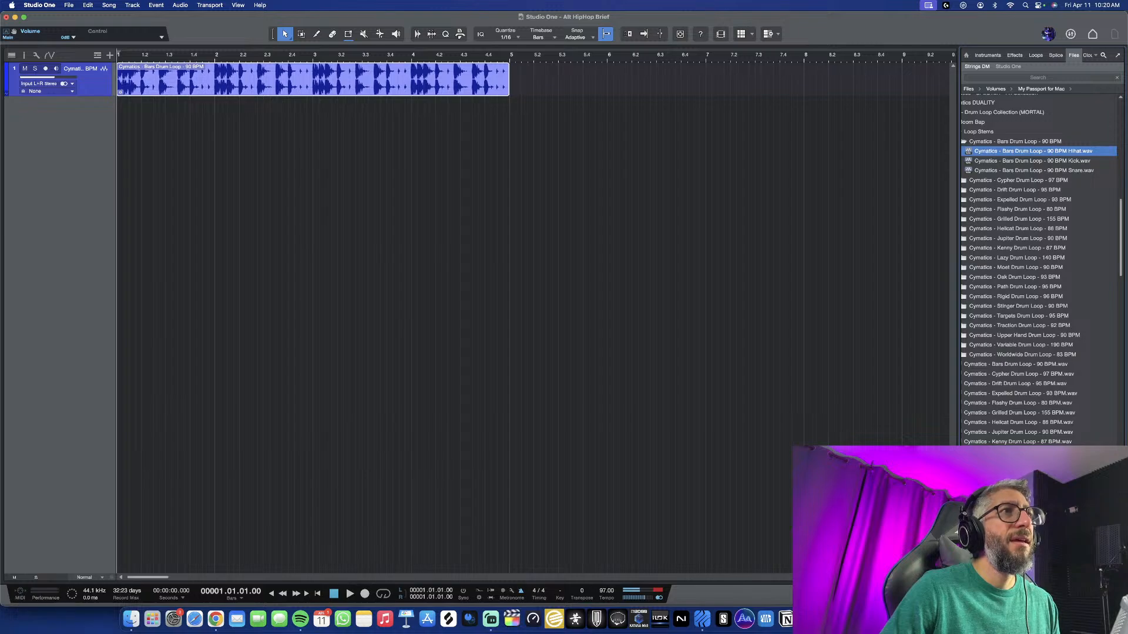
pyautogui.click(1030, 162)
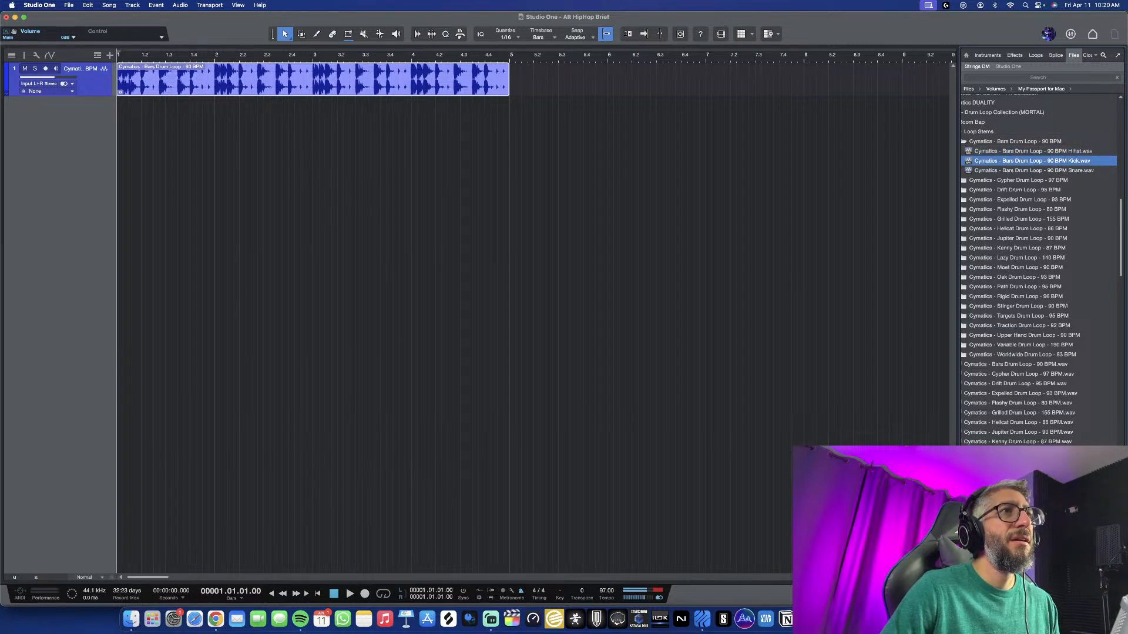
pyautogui.click(1006, 172)
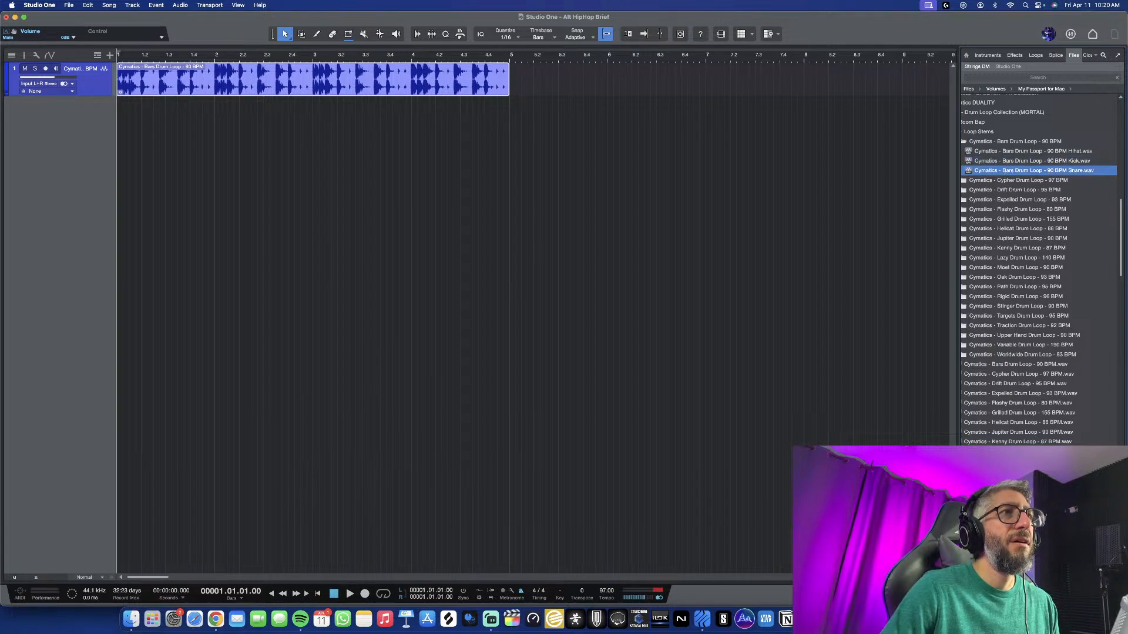
pyautogui.hscroll(-2, 995, 405)
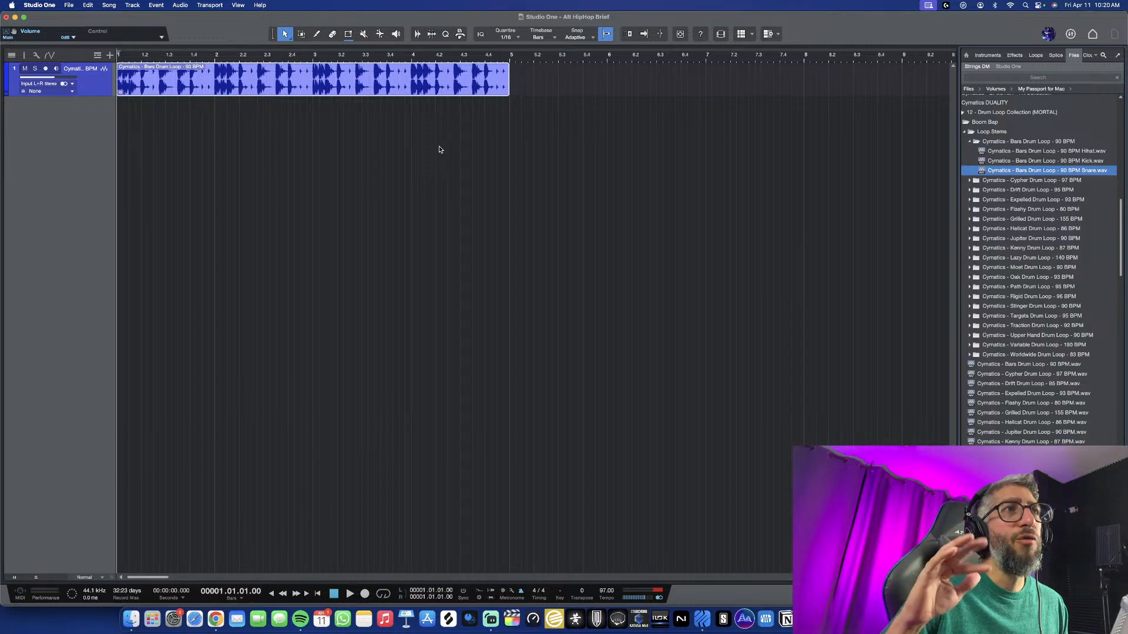
pyautogui.scroll(-2, 1065, 356)
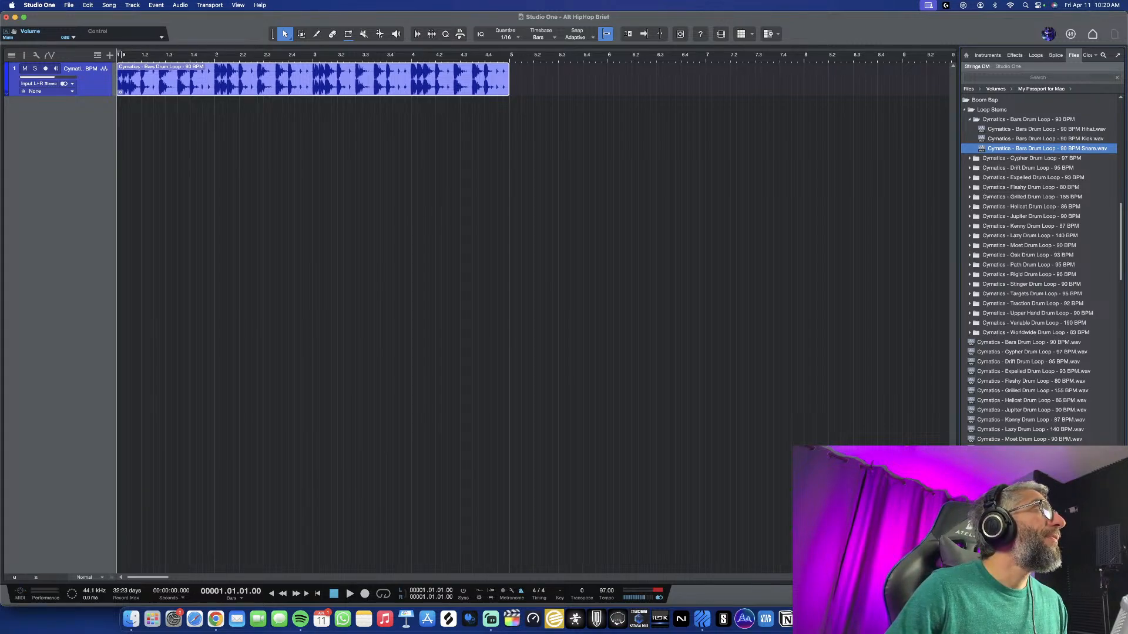
# Set the loop range from bar 1 to bar 5 over the drum loop and start playback
pyautogui.moveTo(122, 54); pyautogui.dragTo(512, 73)
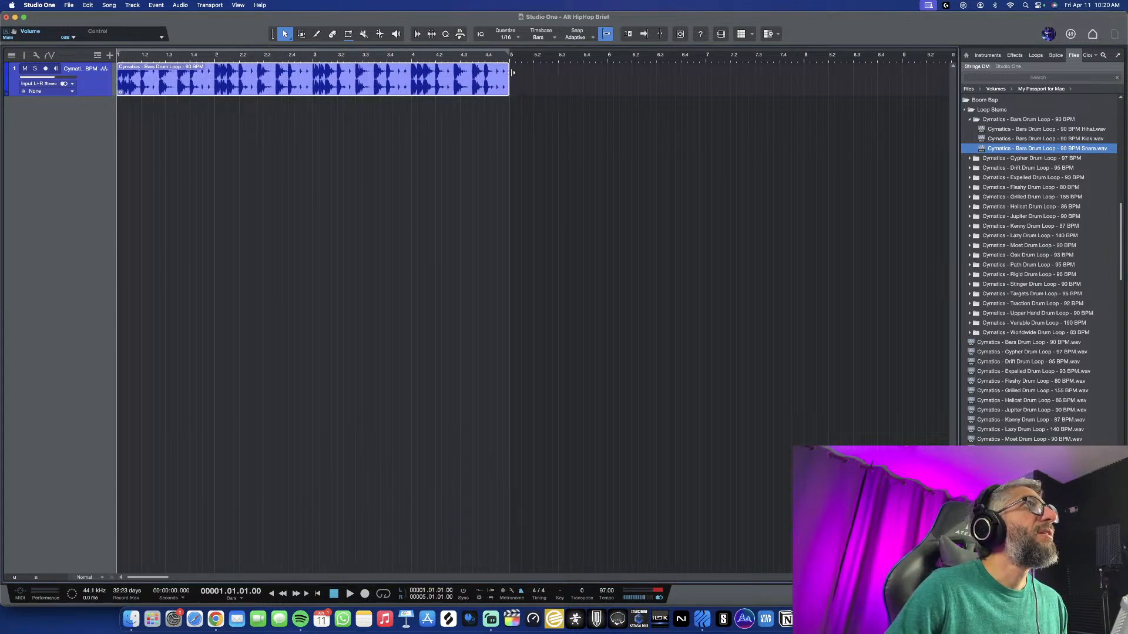
pyautogui.scroll(-1, 502, 127)
pyautogui.press('space')
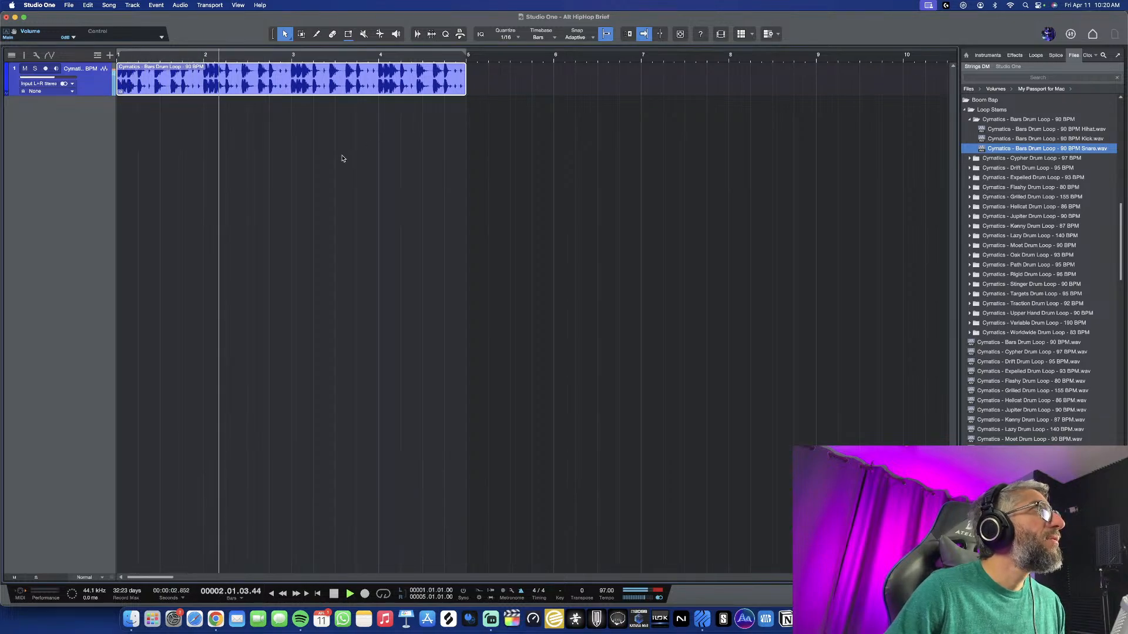
# Duplicate the drum loop event directly behind the original, extend the loop range to bar 9 and stop playback after listening
pyautogui.press('d')
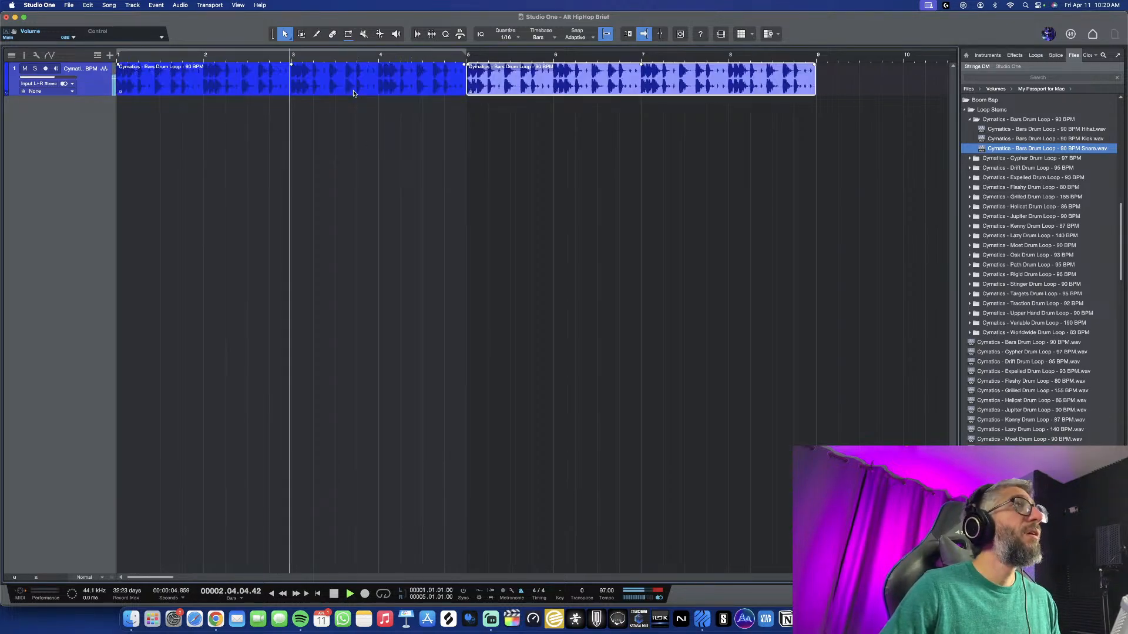
pyautogui.scroll(-1, 547, 108)
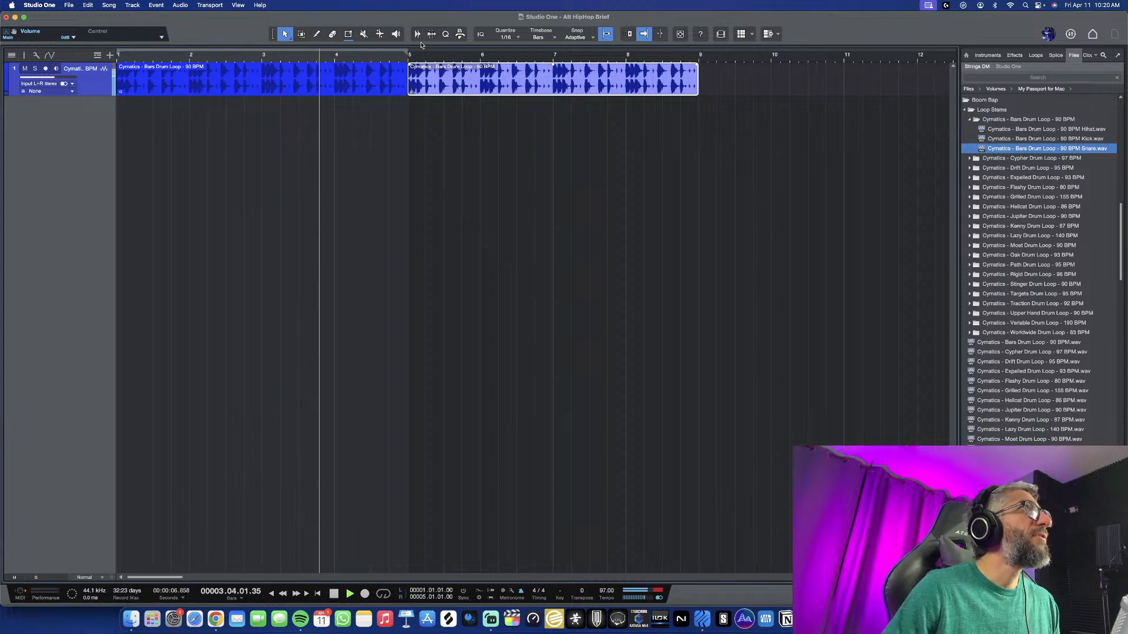
pyautogui.moveTo(407, 52); pyautogui.dragTo(699, 67)
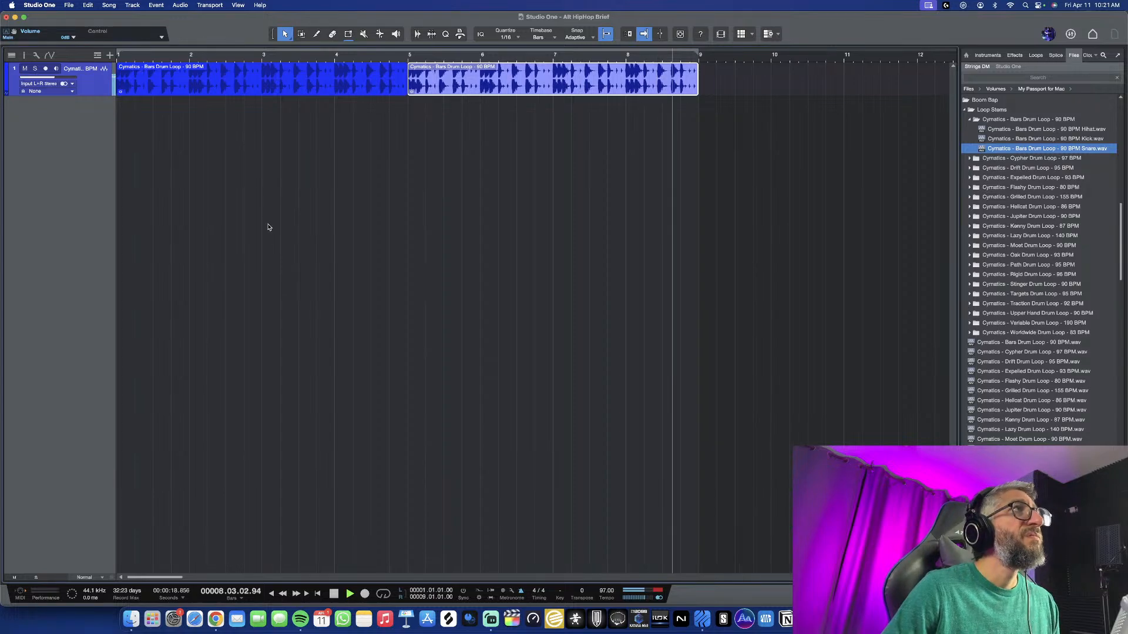
pyautogui.press('space')
pyautogui.scroll(-3, 461, 257)
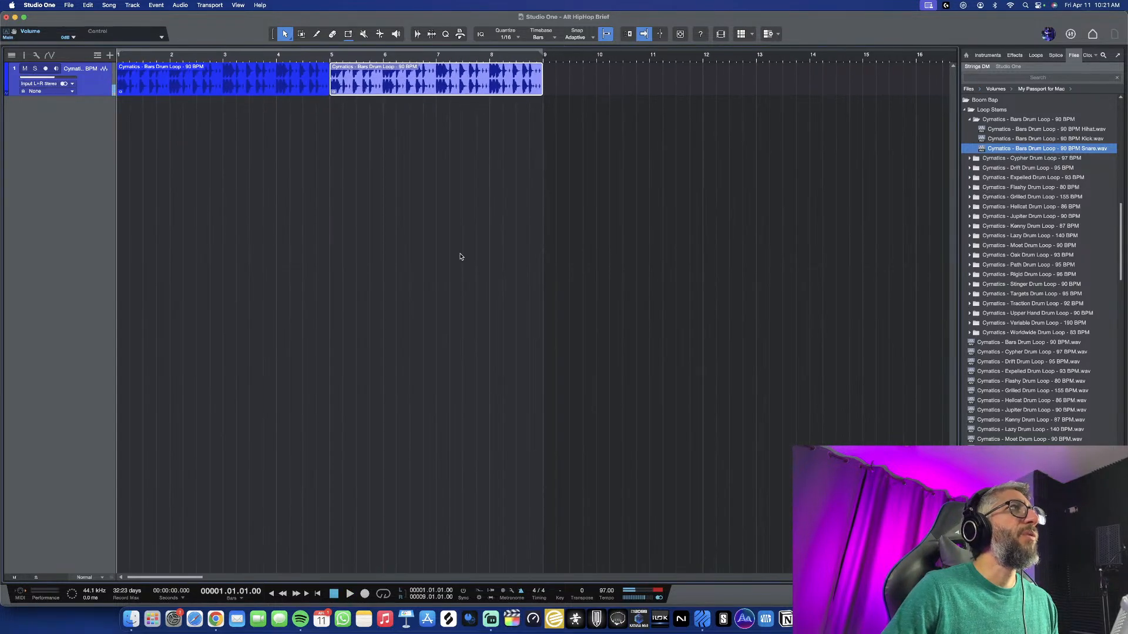
# Collapse the 12 - Drum Loop Collection (MORTAL) and Jay Cactus - The Starter Kit folders and look through the remaining sample packs
pyautogui.scroll(5, 1027, 293)
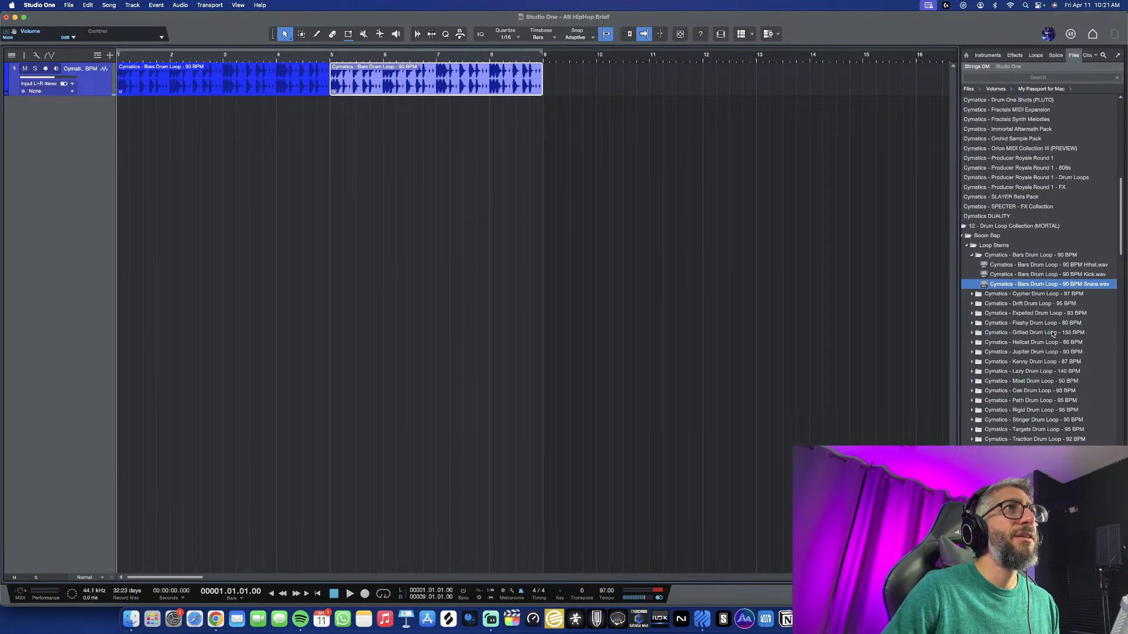
pyautogui.scroll(-2, 1052, 333)
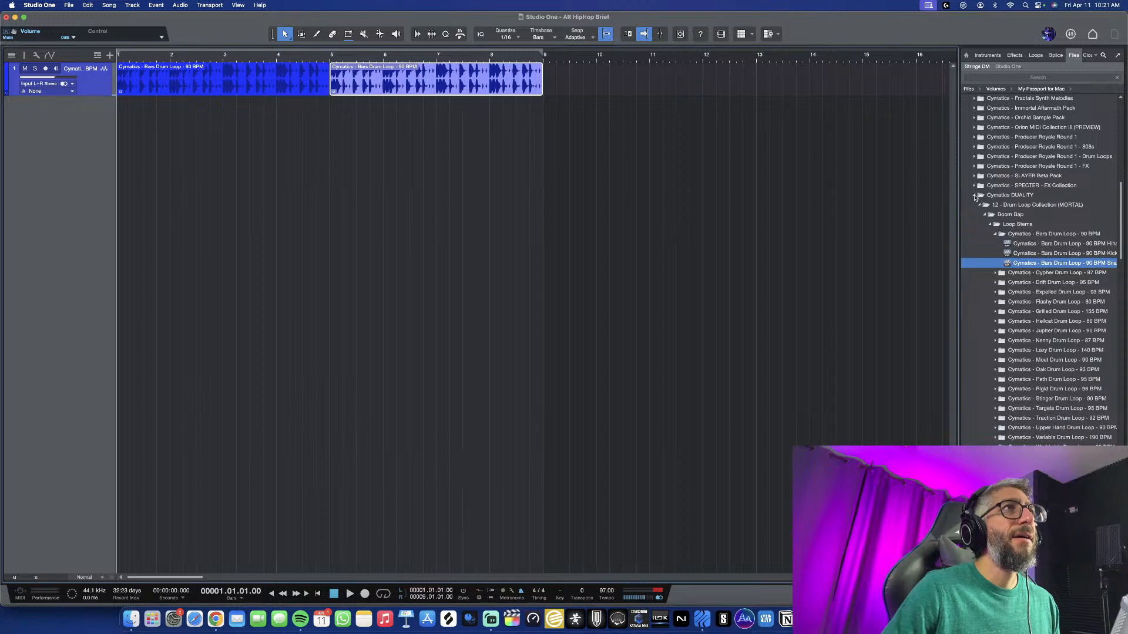
pyautogui.click(979, 204)
pyautogui.scroll(-3, 988, 254)
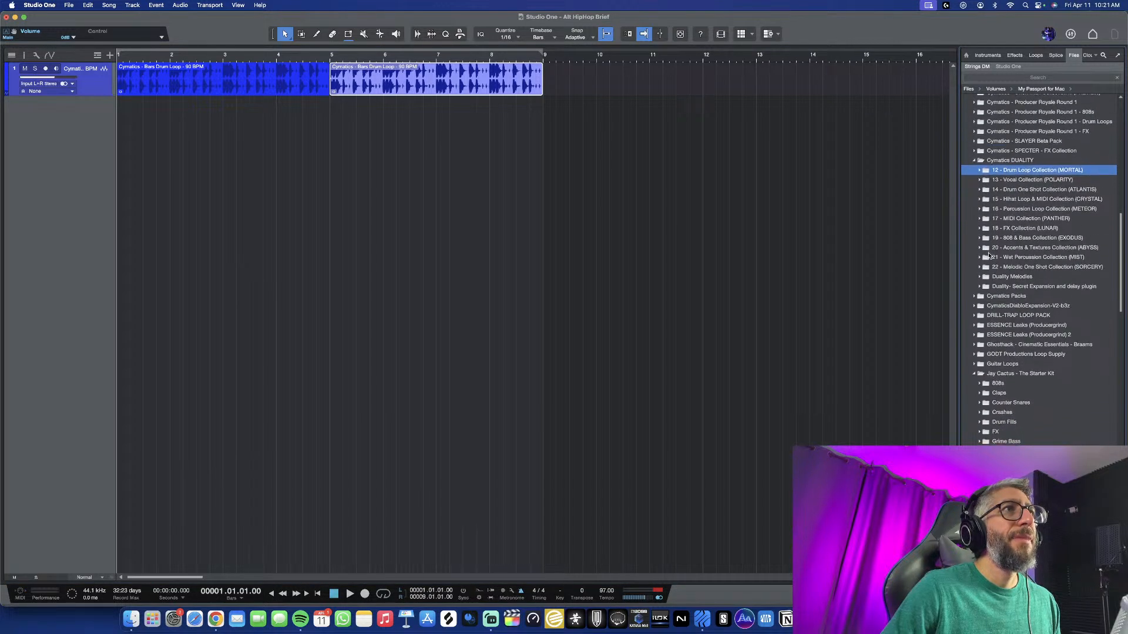
pyautogui.scroll(-4, 989, 256)
pyautogui.click(976, 289)
pyautogui.scroll(-4, 993, 305)
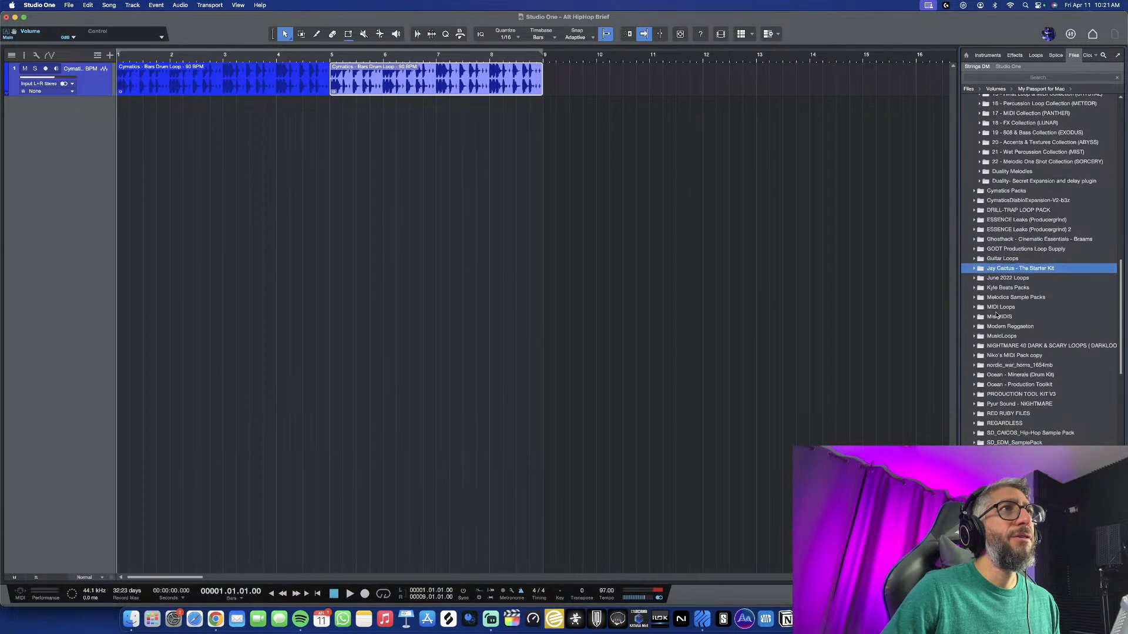
pyautogui.scroll(-1, 997, 315)
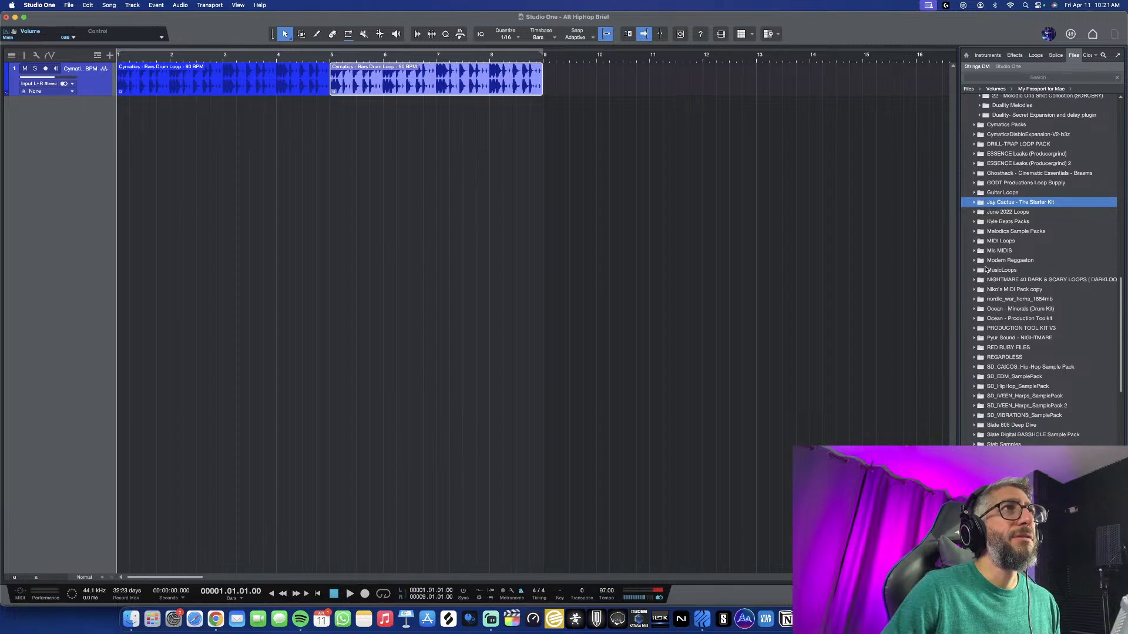
# Open the Snares_Rims_Claps one-shots folder of the Hero - Live Drums & Synthwave Kit in Kyle Beats Packs
pyautogui.click(975, 222)
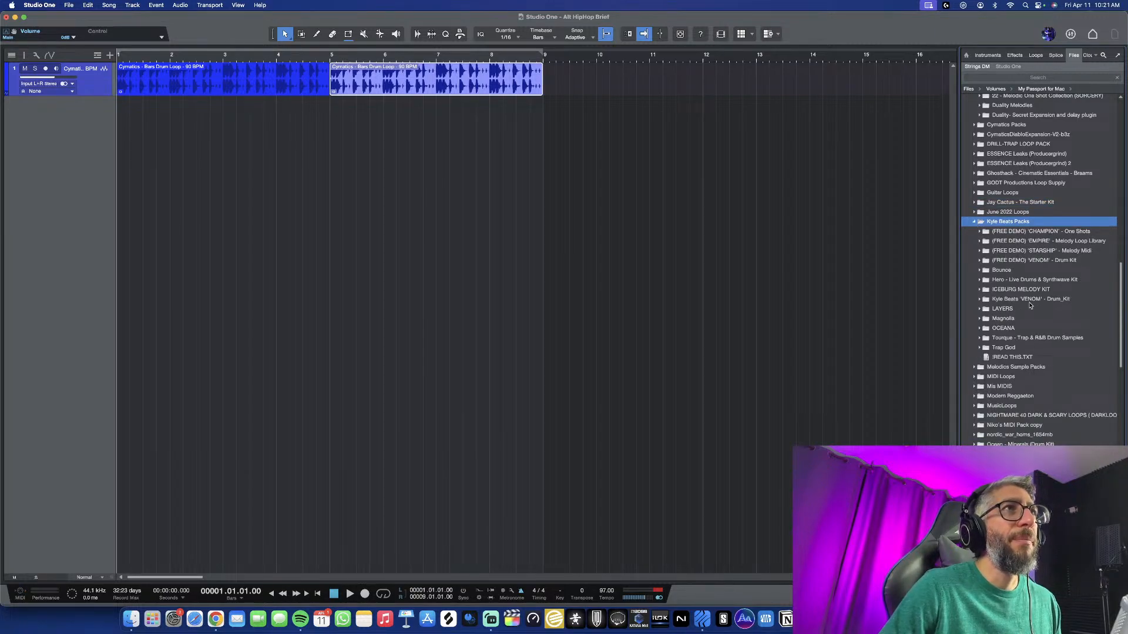
pyautogui.scroll(-1, 1030, 305)
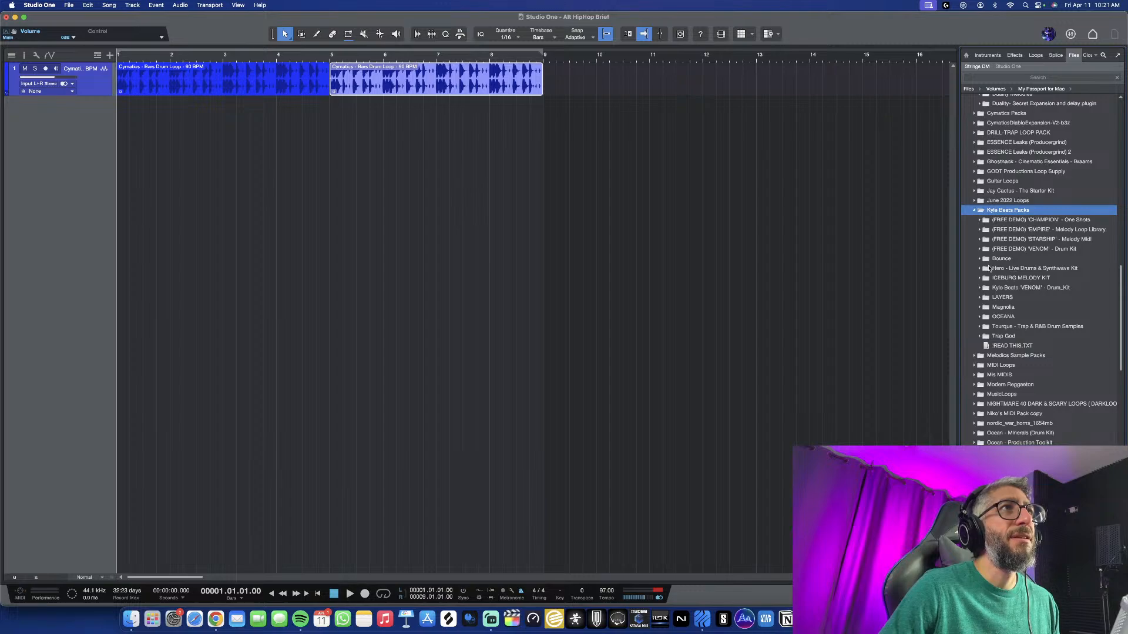
pyautogui.click(980, 269)
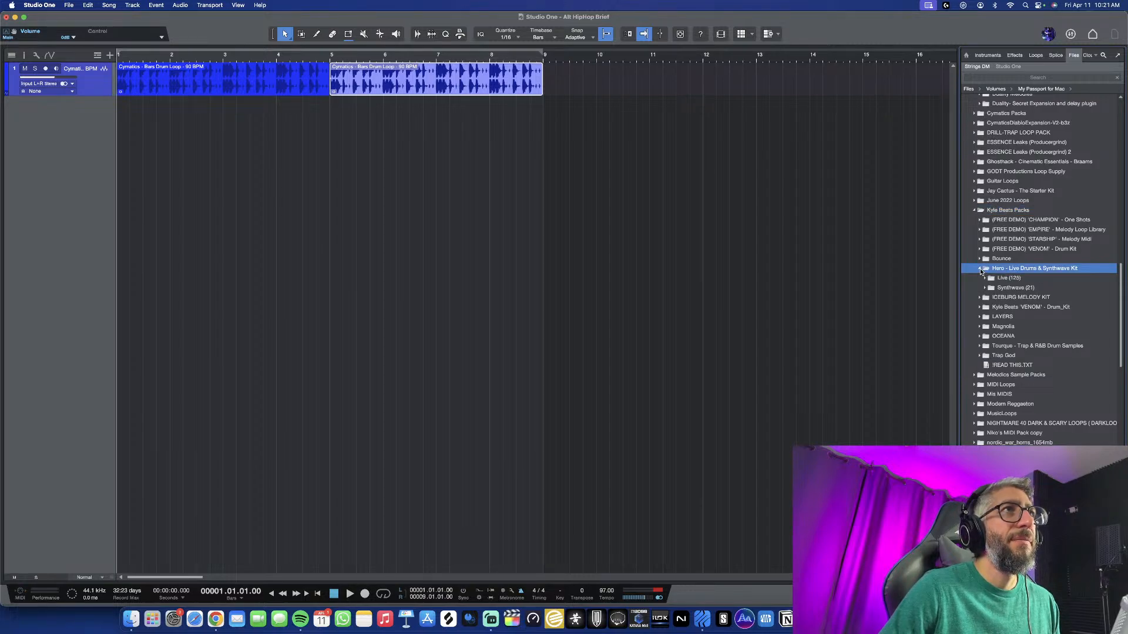
pyautogui.click(986, 279)
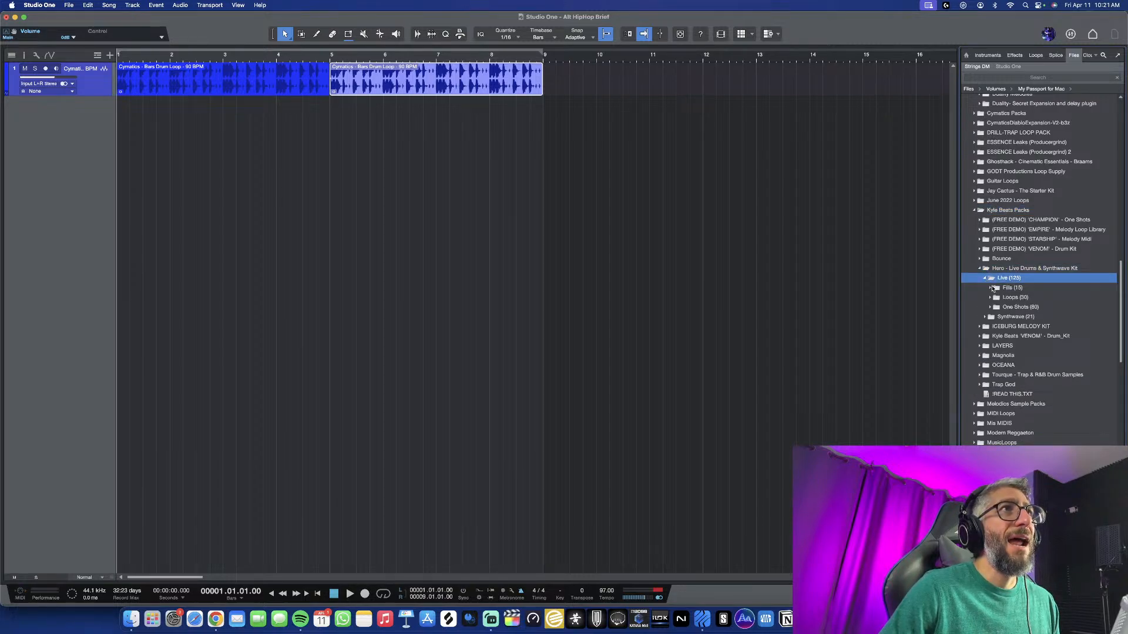
pyautogui.click(991, 308)
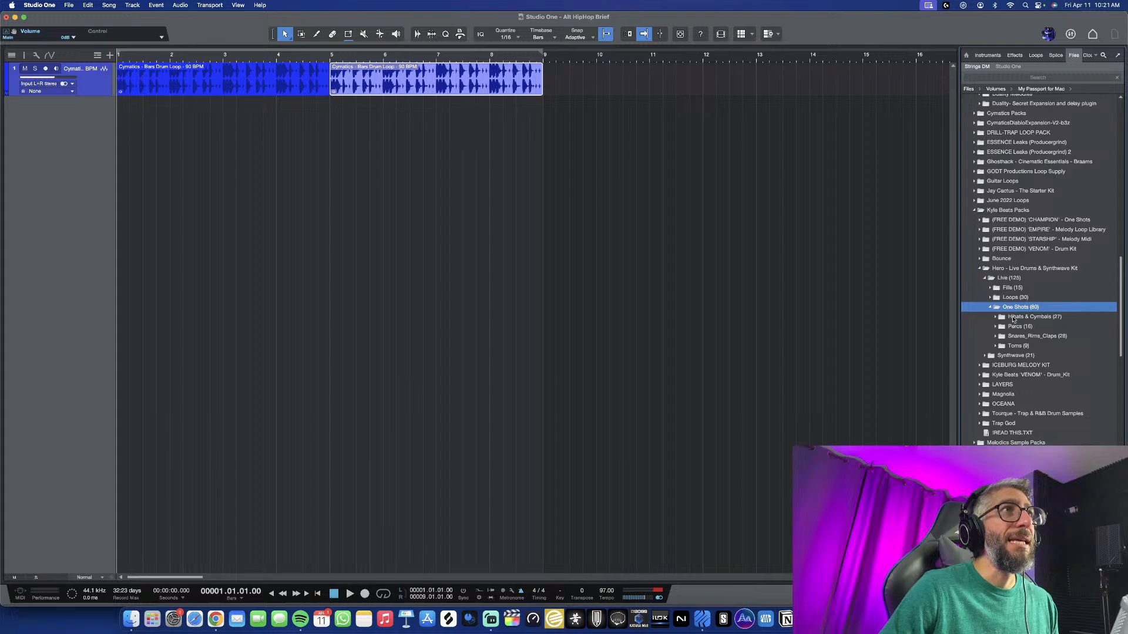
pyautogui.click(997, 338)
# Audition the angola clap and the acao, agressor, astros, bandeira and compasso snares
pyautogui.click(1026, 347)
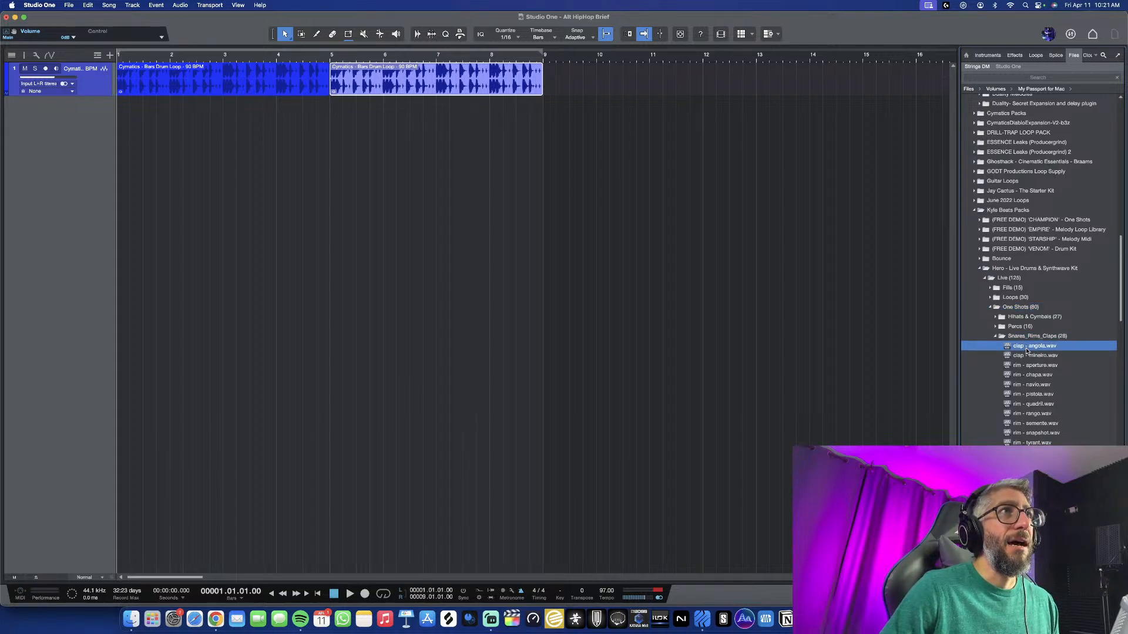
pyautogui.scroll(-4, 1027, 364)
pyautogui.click(1027, 376)
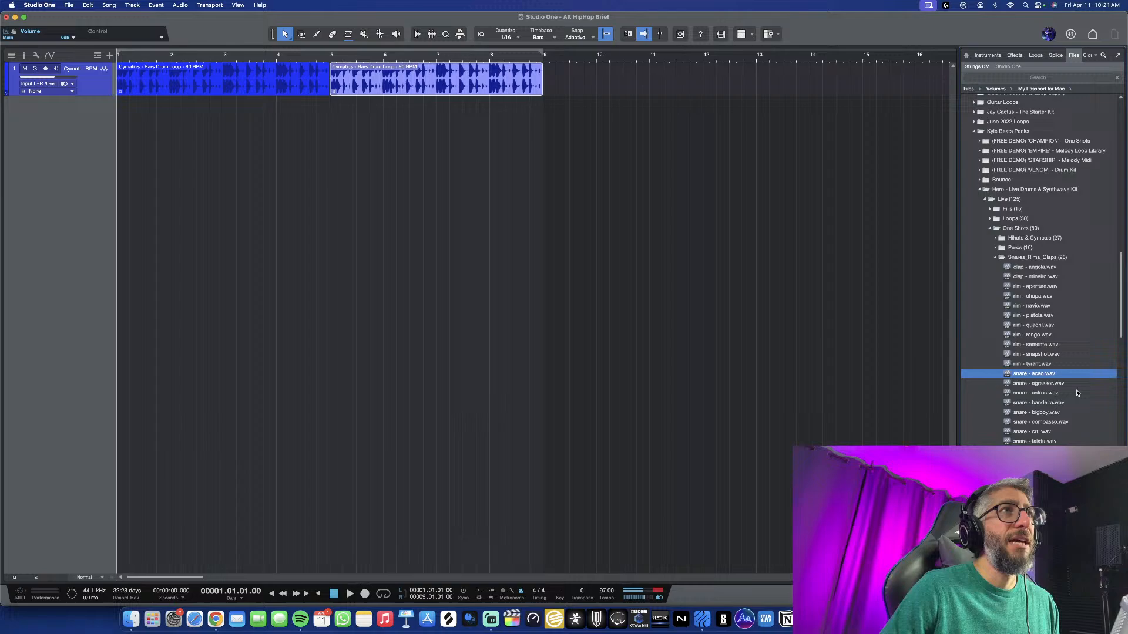
pyautogui.click(1034, 384)
pyautogui.click(1034, 393)
pyautogui.click(1036, 403)
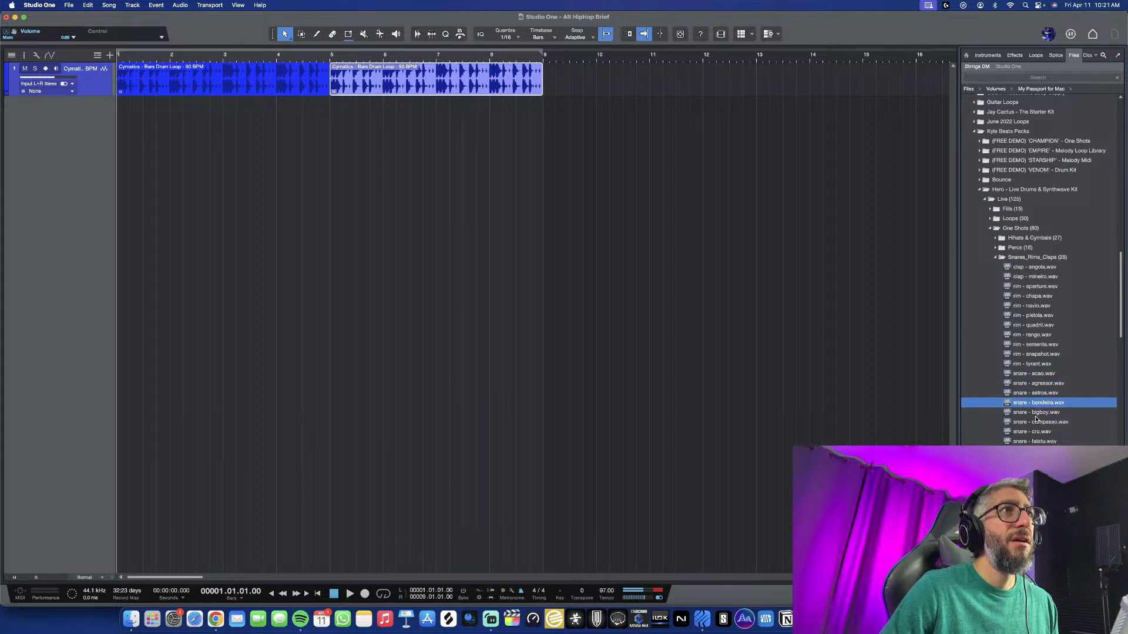
pyautogui.click(1036, 423)
# Audition the cru, falatu, joshua, kempo and machado snares, play the drum loop briefly for comparison and audition the snare following machado
pyautogui.scroll(-2, 1037, 417)
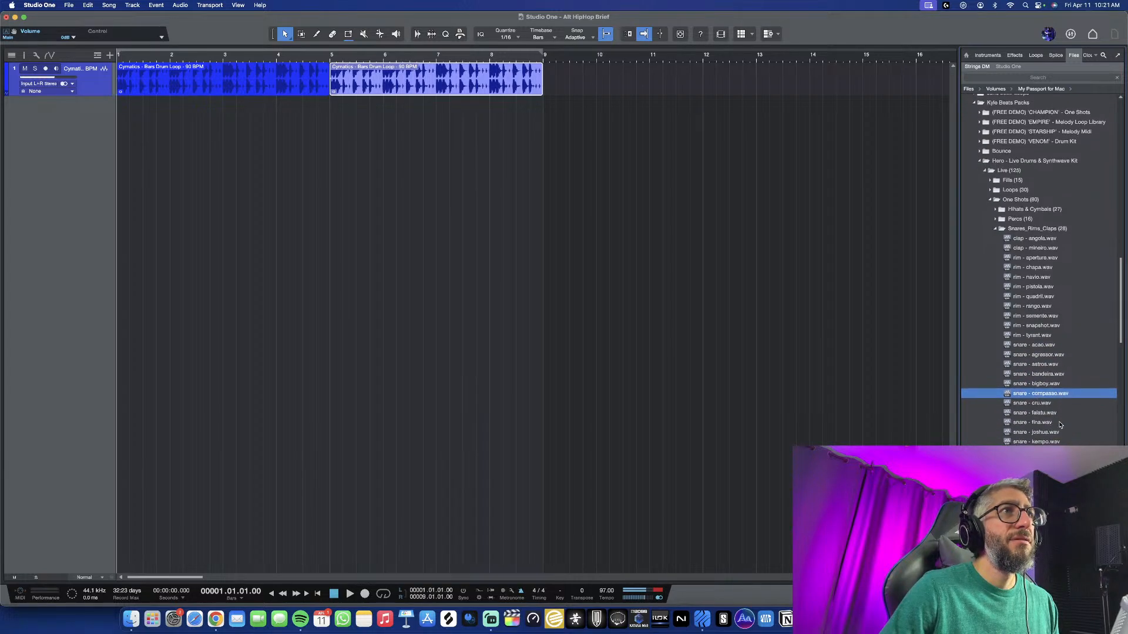
pyautogui.click(1038, 397)
pyautogui.click(1038, 407)
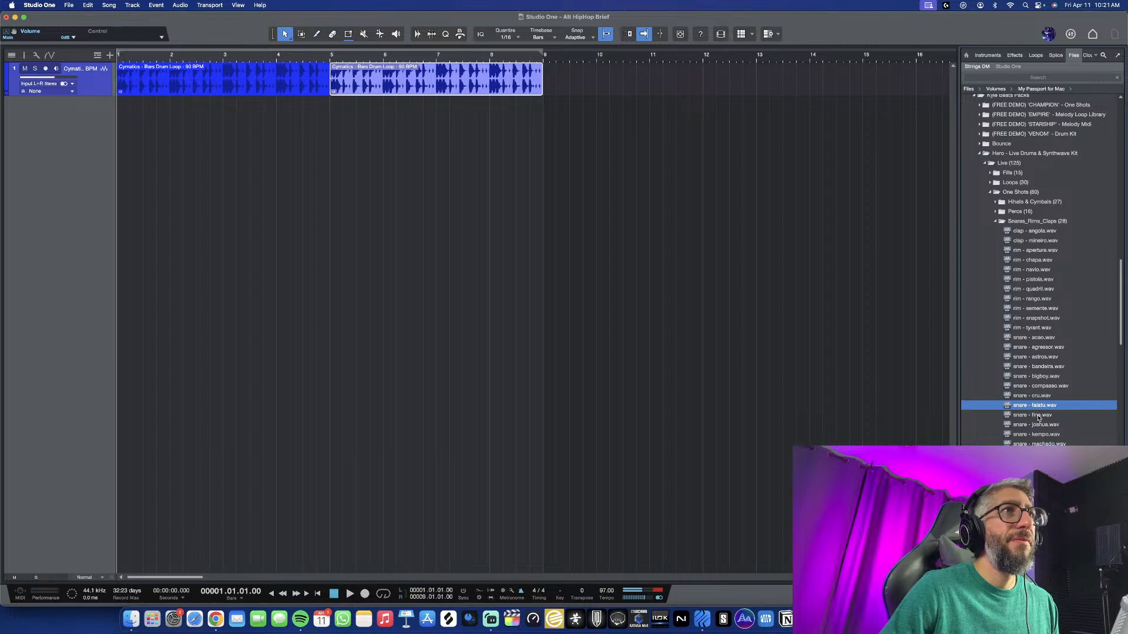
pyautogui.click(1035, 396)
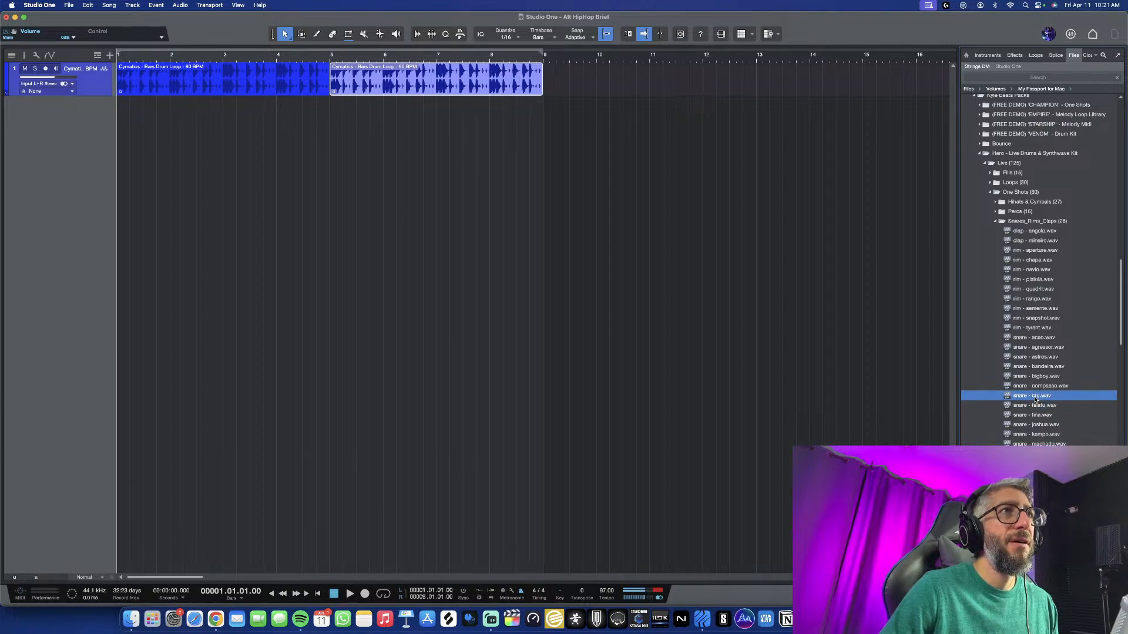
pyautogui.click(1037, 426)
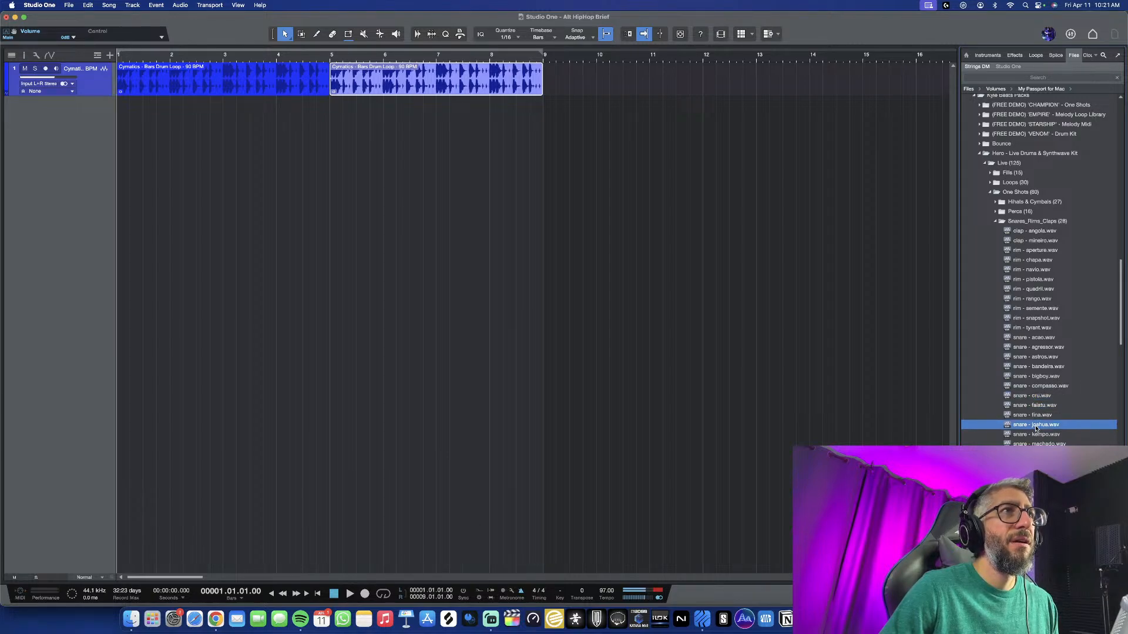
pyautogui.click(1037, 435)
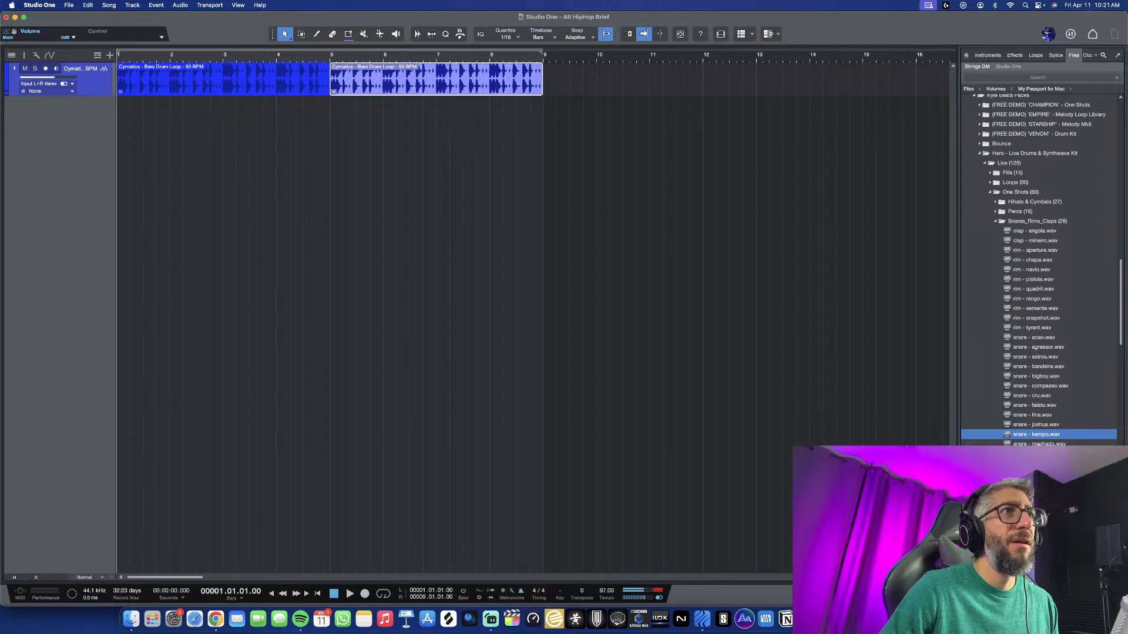
pyautogui.click(1040, 445)
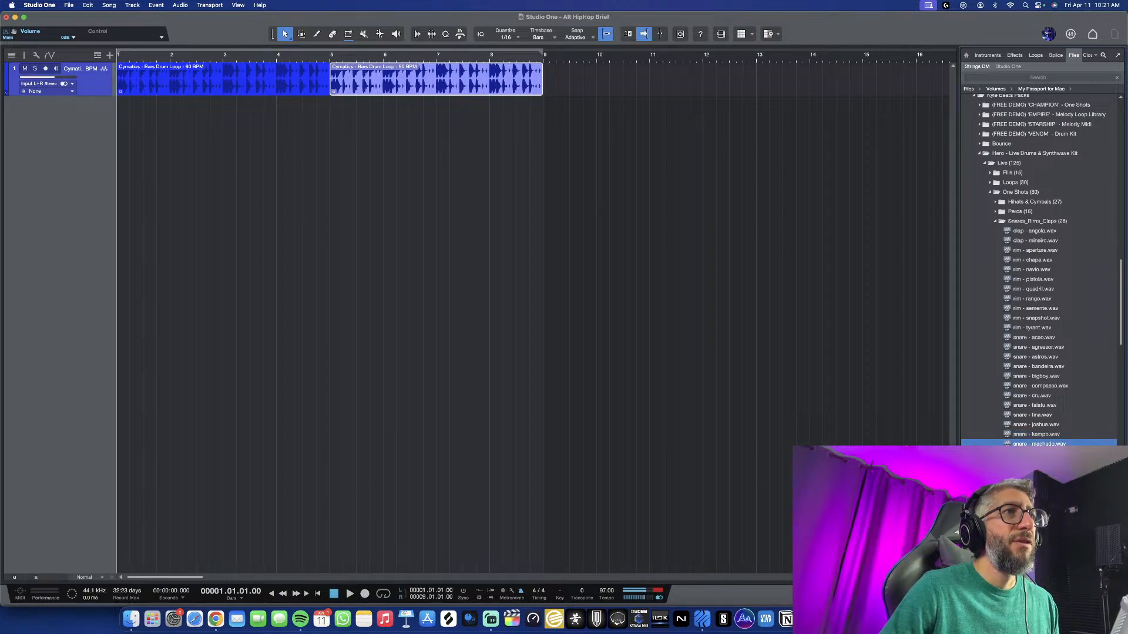
pyautogui.press('space')
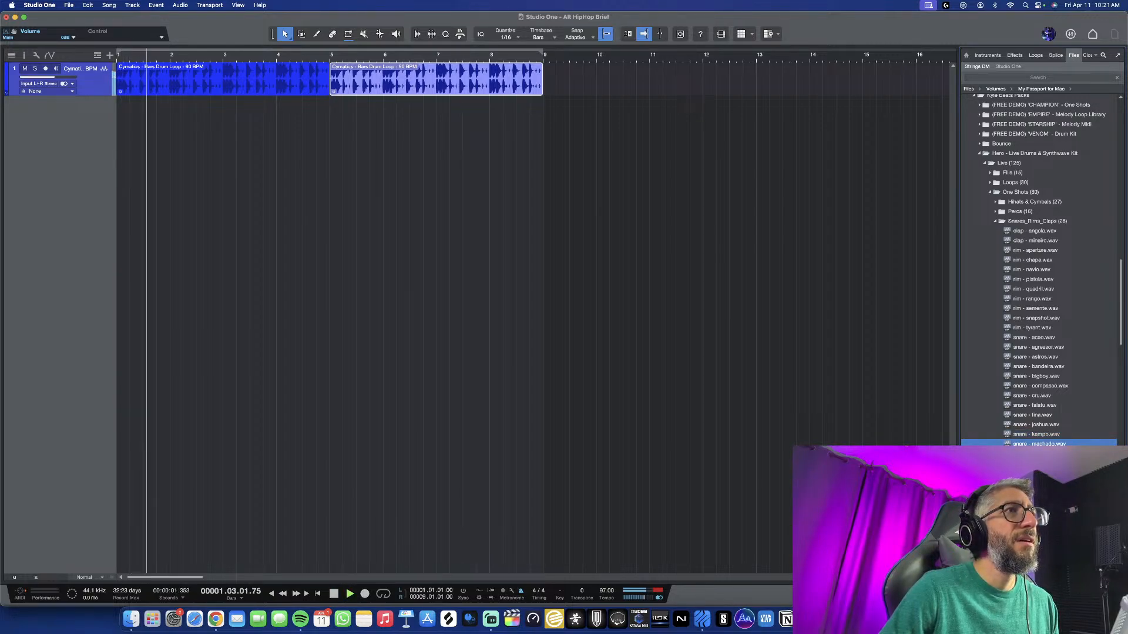
pyautogui.press('space')
pyautogui.click(1039, 454)
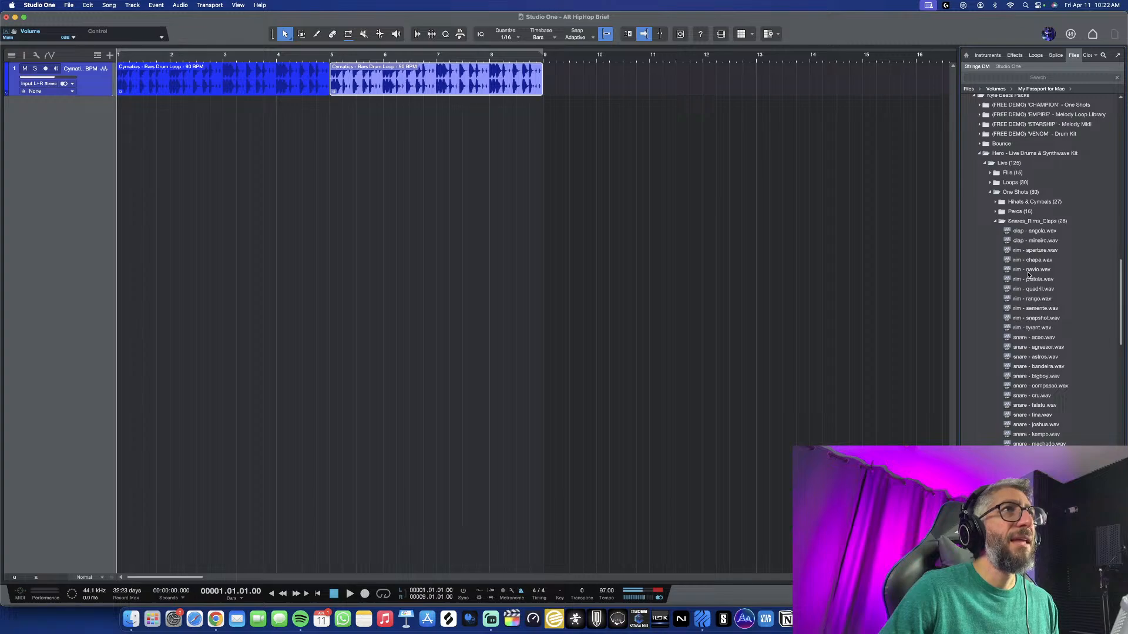
# Audition the angola and mineiro claps and the rim samples from aperture to semente
pyautogui.click(1031, 260)
pyautogui.click(1033, 250)
pyautogui.click(1034, 241)
pyautogui.click(1036, 232)
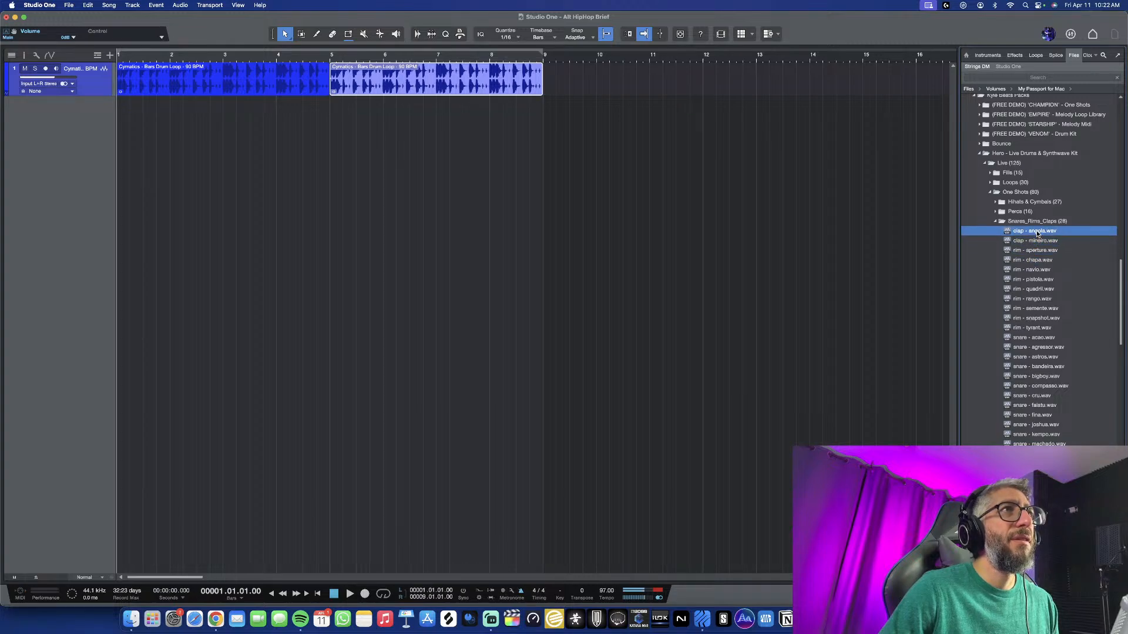
pyautogui.click(1033, 270)
pyautogui.click(1033, 280)
pyautogui.click(1033, 289)
pyautogui.click(1033, 301)
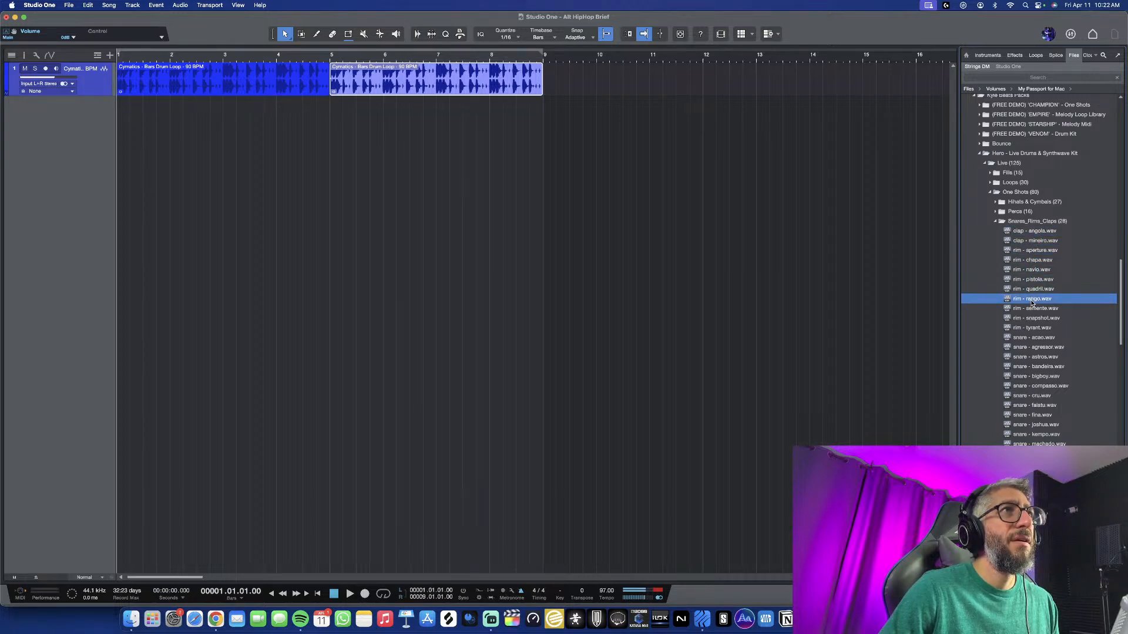
pyautogui.click(1032, 309)
# Audition the acao, agressor and astros snares again and play the drum loop briefly for comparison
pyautogui.click(1031, 339)
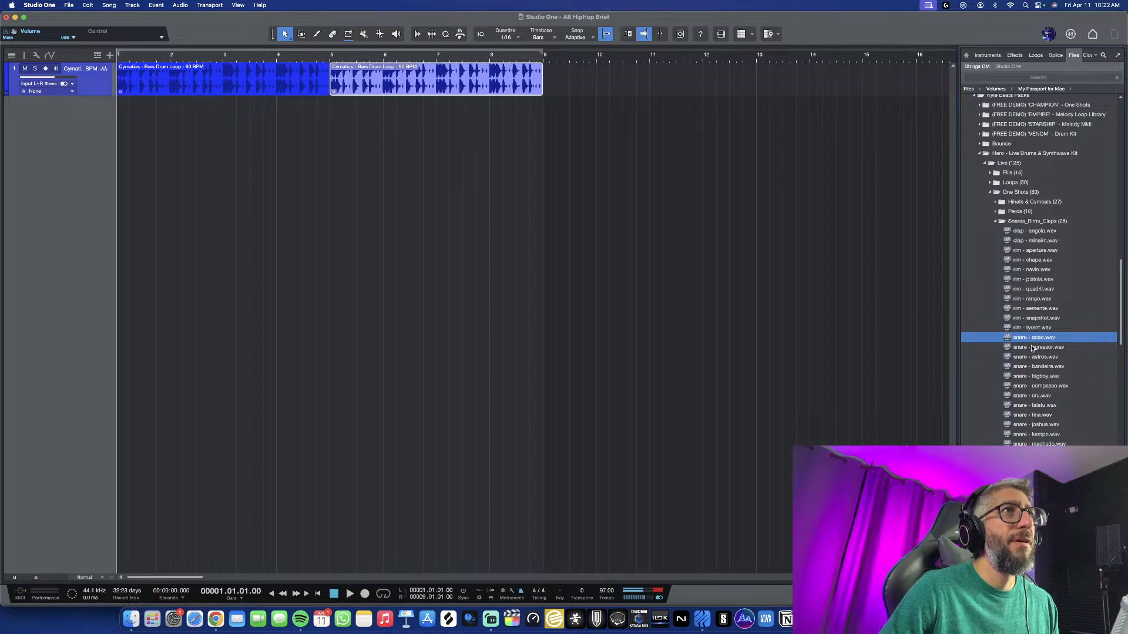
pyautogui.click(1032, 347)
pyautogui.click(1031, 358)
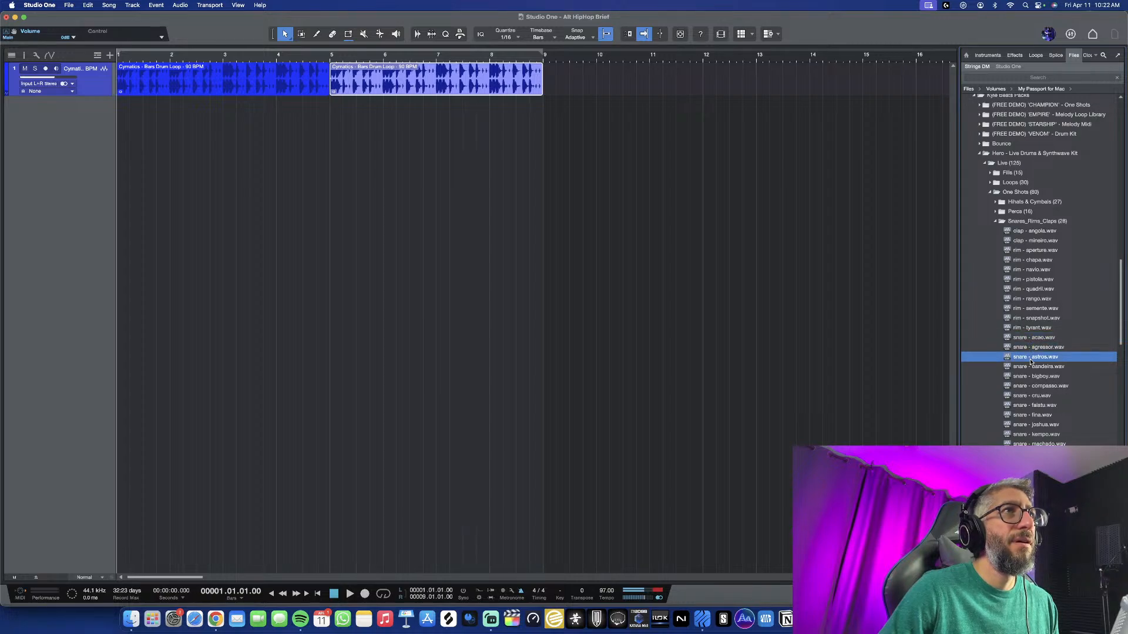
pyautogui.press('space')
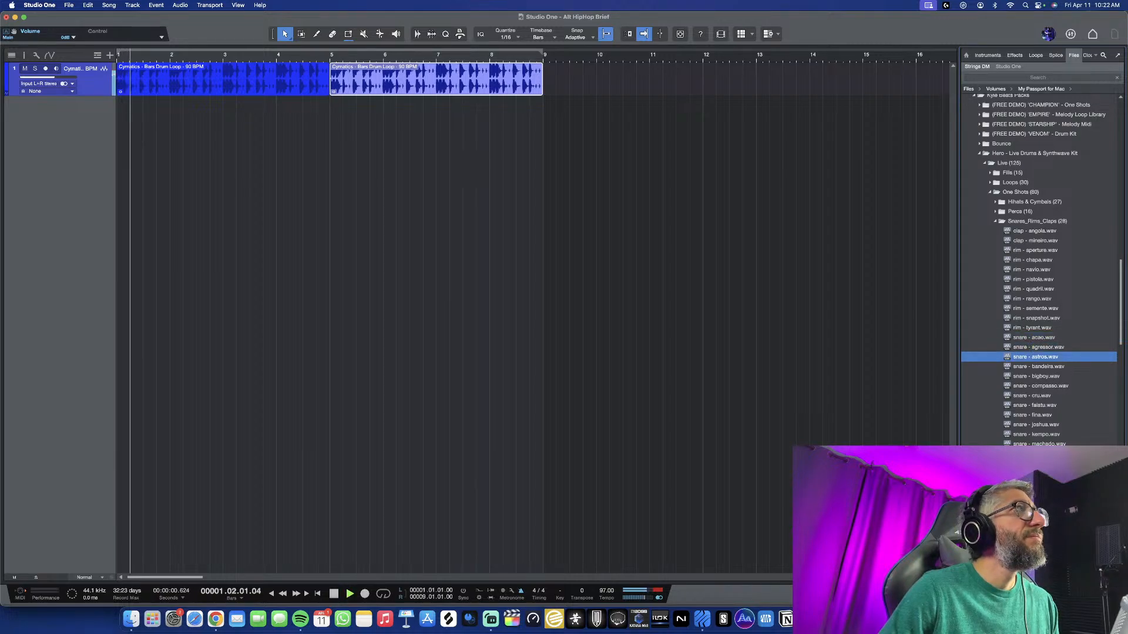
pyautogui.press('space')
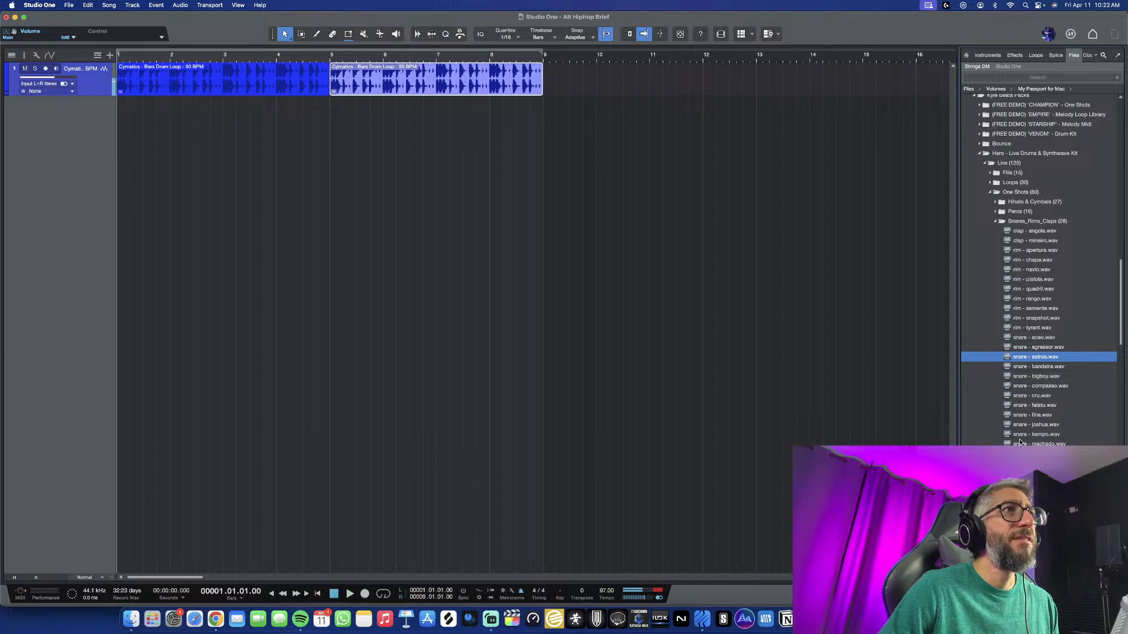
# Compare the bandeira, bigboy, compasso, falatu, cru, joshua and kempo snares by auditioning them again
pyautogui.click(1039, 367)
pyautogui.click(1035, 378)
pyautogui.click(1037, 387)
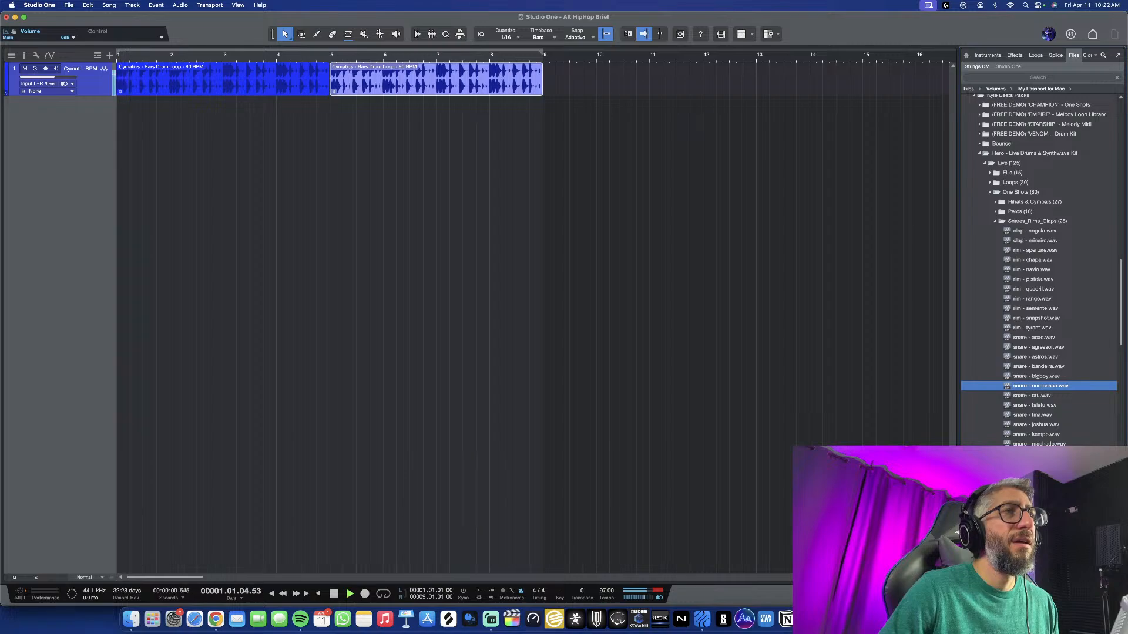
pyautogui.click(1033, 406)
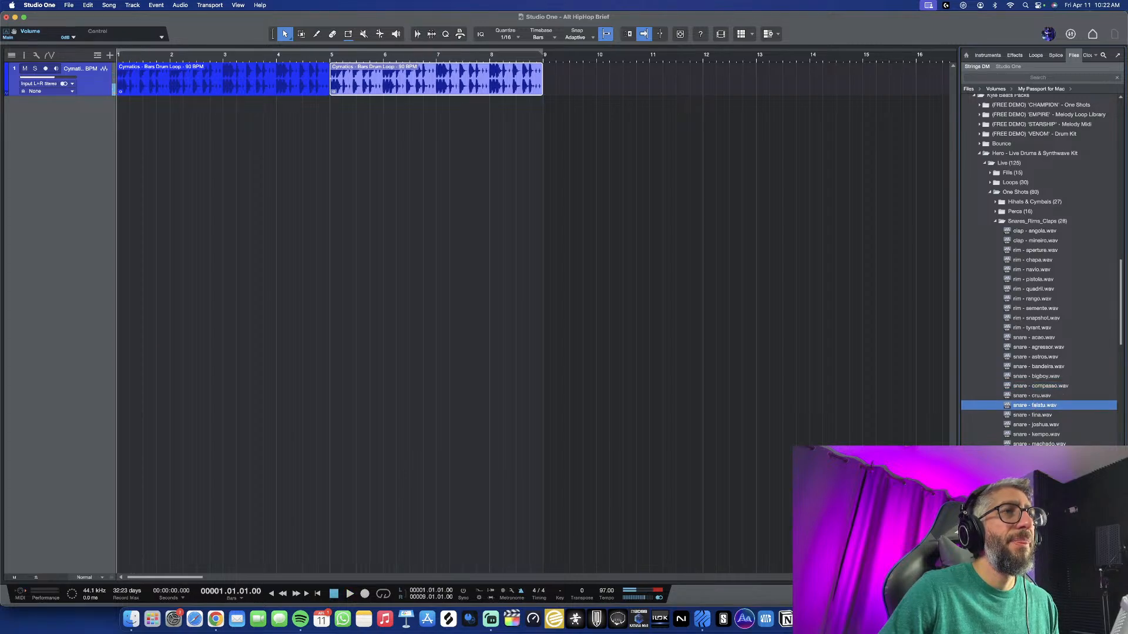
pyautogui.click(1025, 396)
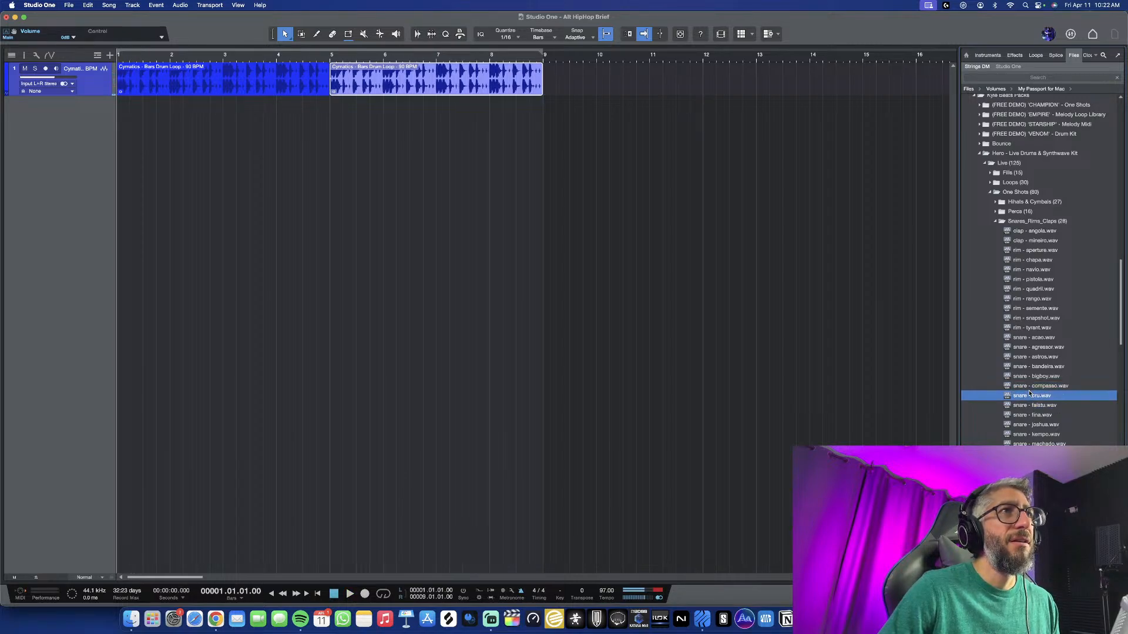
pyautogui.click(1032, 426)
pyautogui.click(1033, 436)
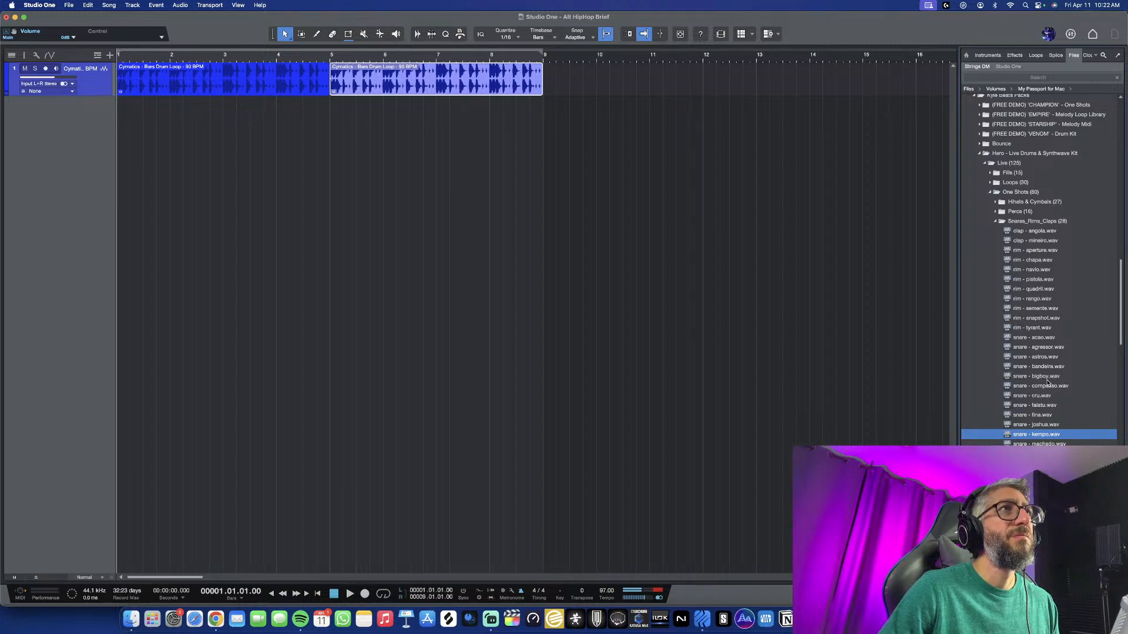
# Look over the remaining snare samples and collapse the Snares_Rims_Claps folder
pyautogui.scroll(-3, 1047, 382)
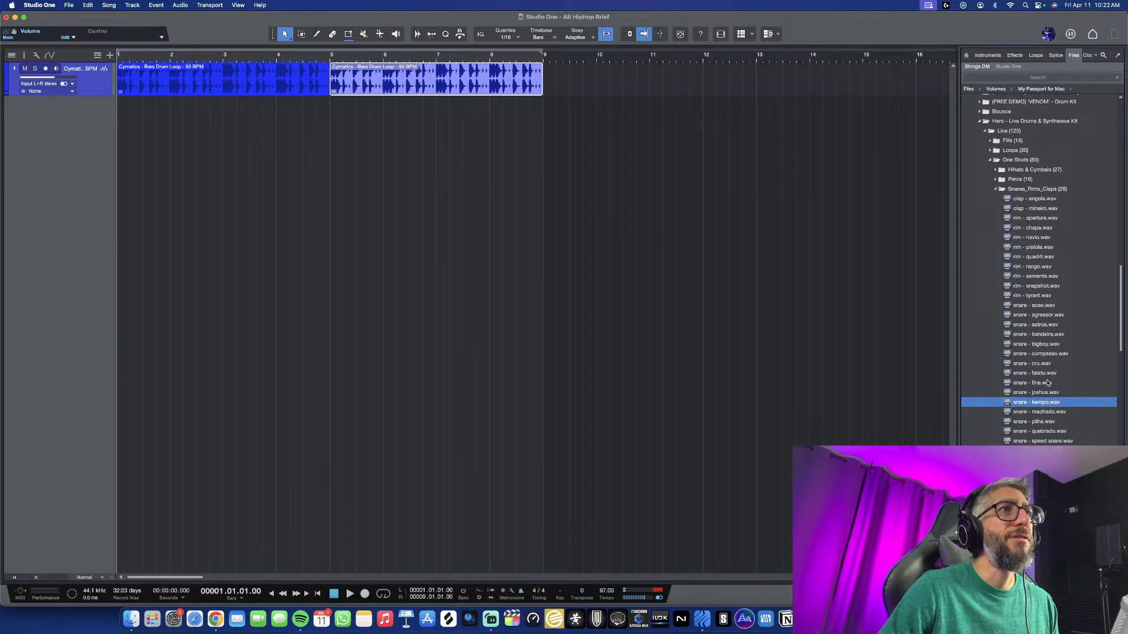
pyautogui.scroll(1, 1048, 382)
pyautogui.scroll(1, 1047, 382)
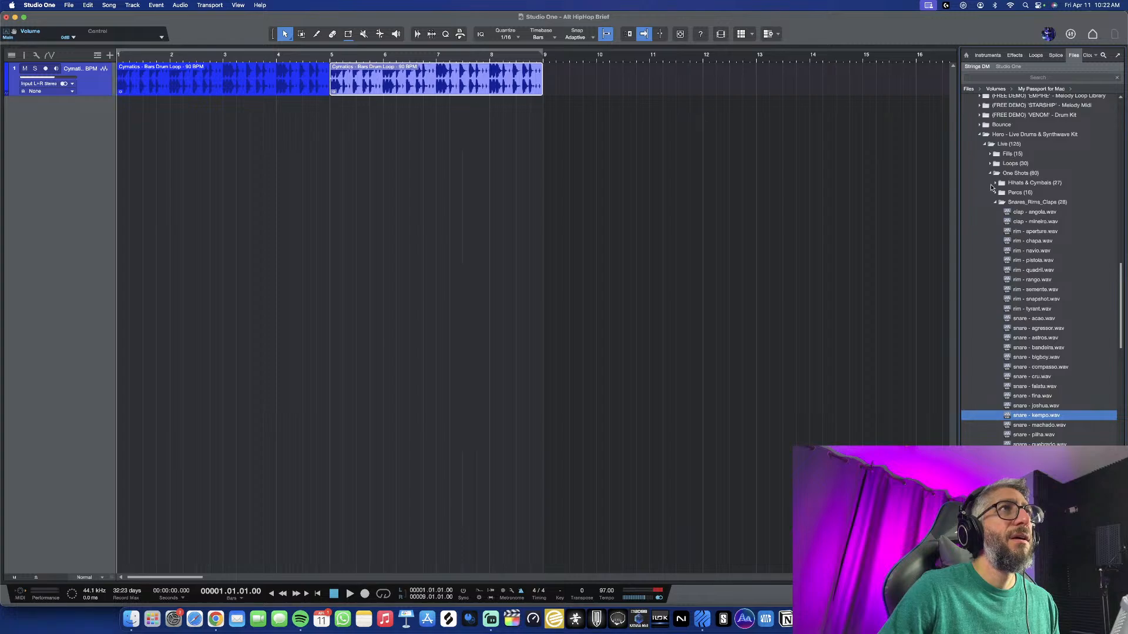
pyautogui.click(995, 203)
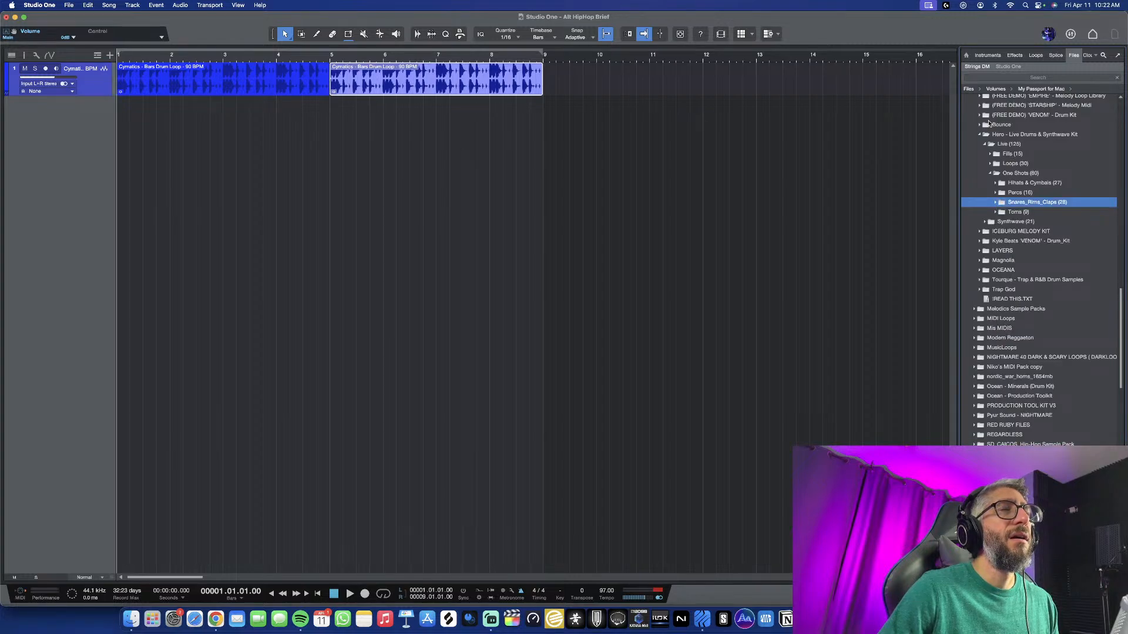
# Find Kontakt 8 among the available instruments and add it as a new track below the drum loop
pyautogui.click(992, 56)
pyautogui.scroll(-2, 1000, 269)
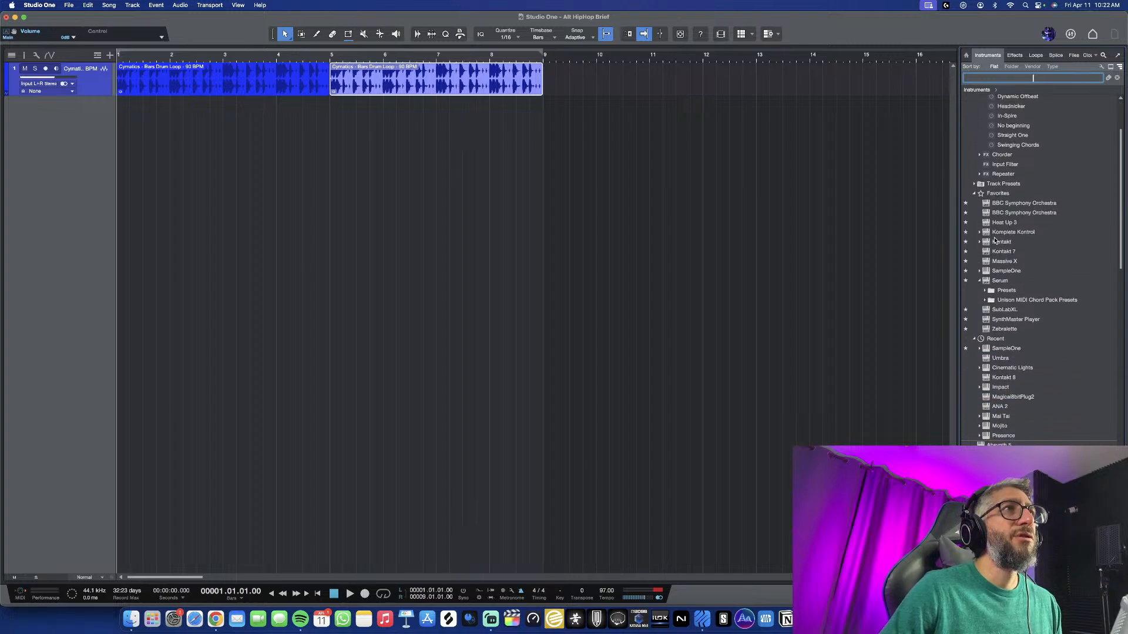
pyautogui.scroll(-3, 1000, 269)
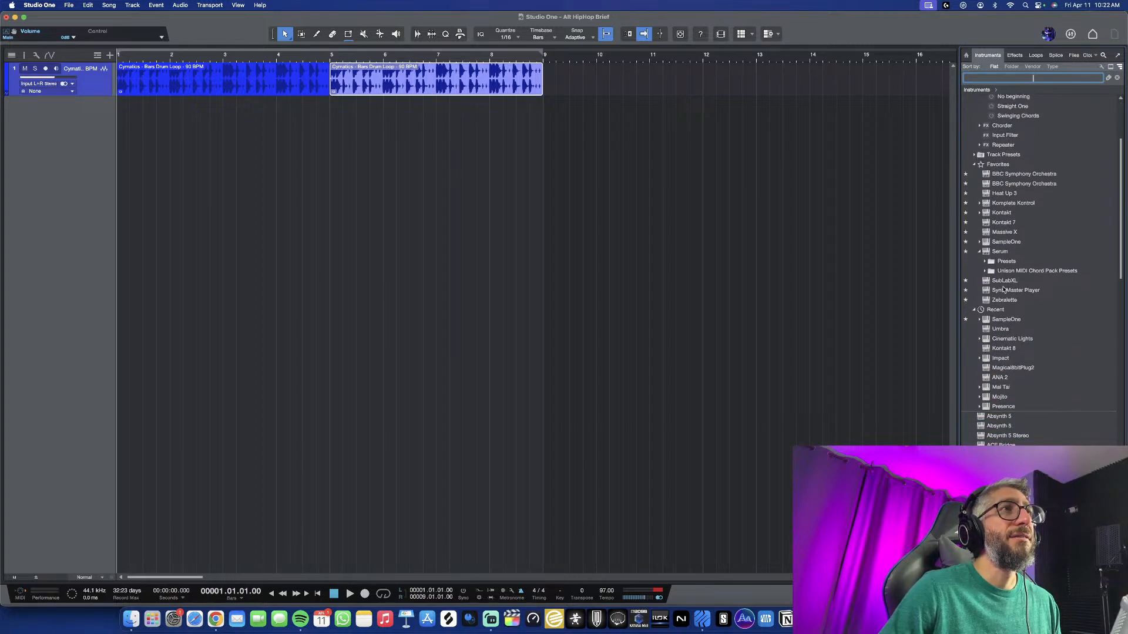
pyautogui.scroll(-15, 1004, 289)
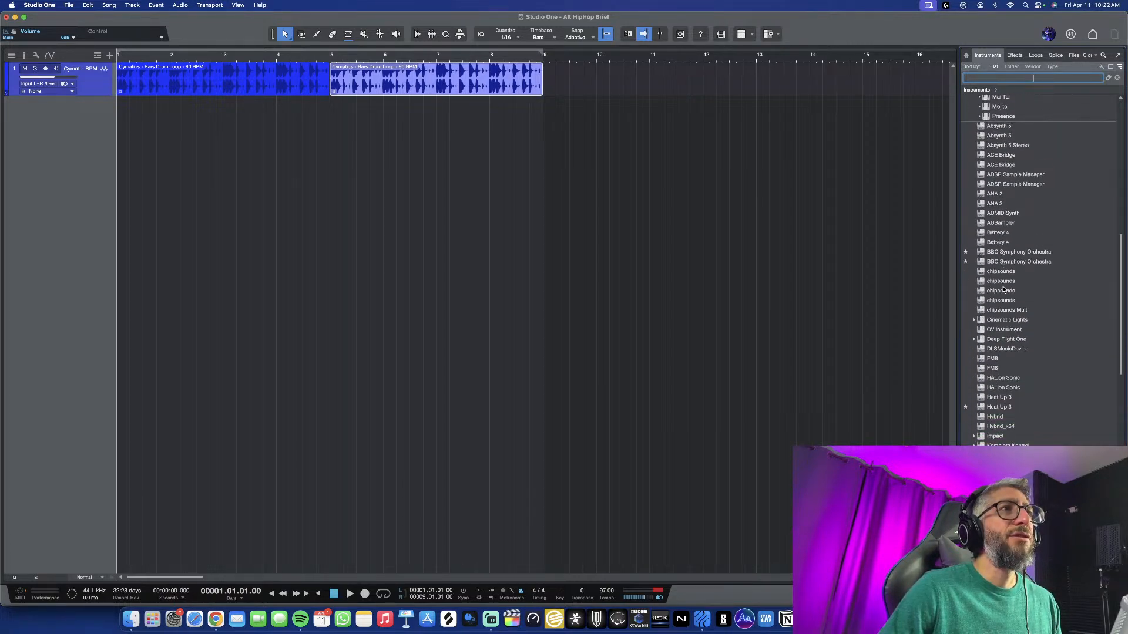
pyautogui.scroll(-3, 1004, 289)
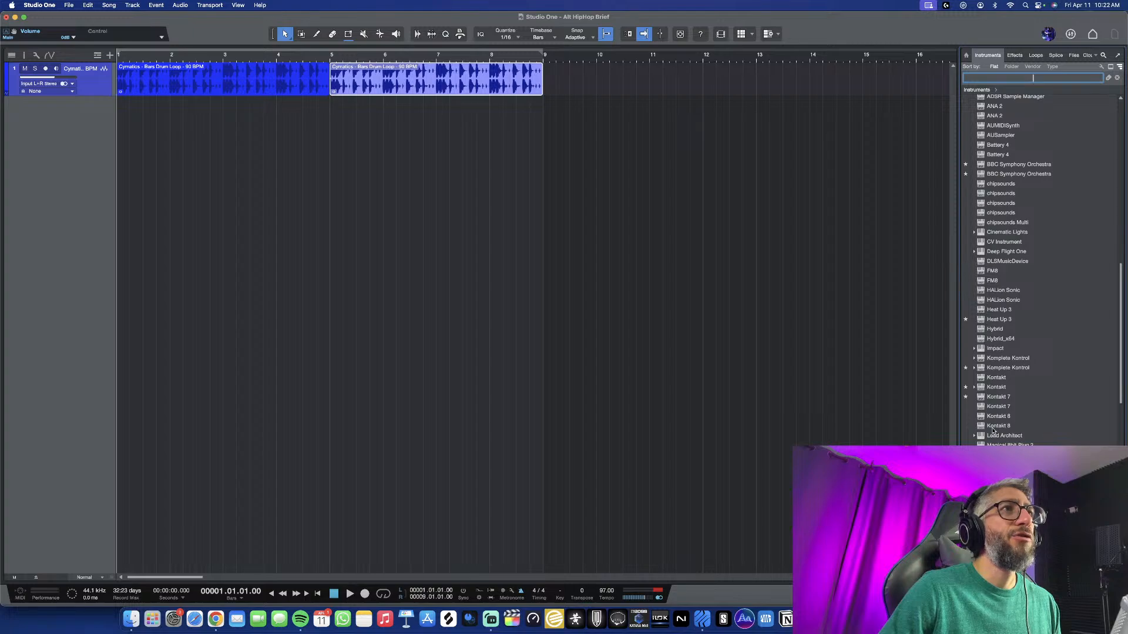
pyautogui.click(997, 426)
pyautogui.moveTo(995, 429); pyautogui.dragTo(25, 252)
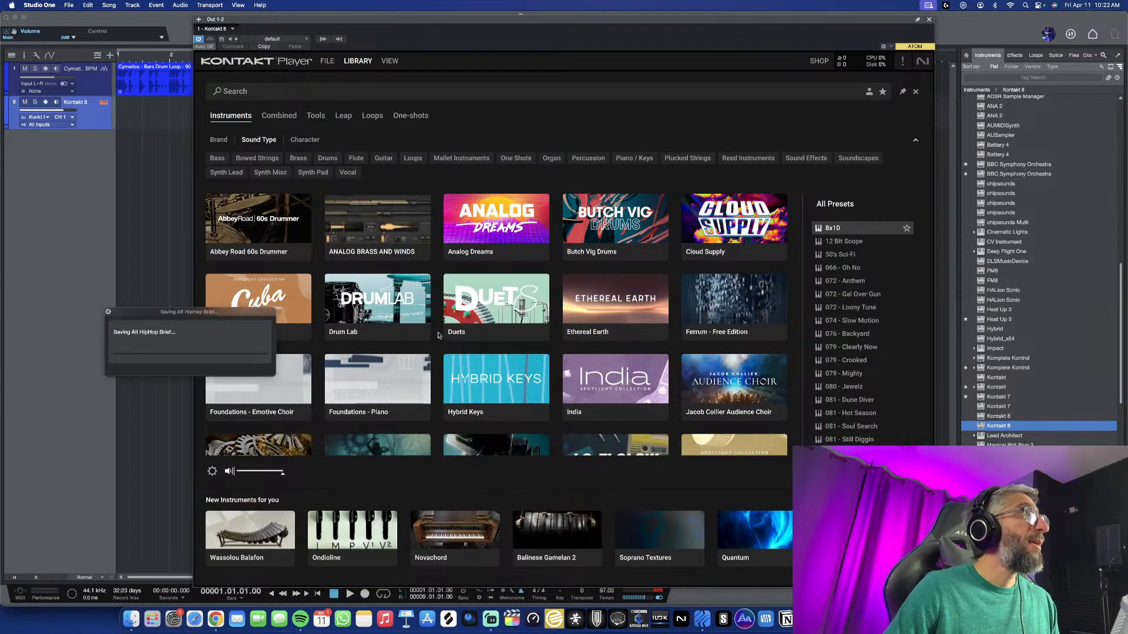
# Mute the drum loop track and load the Agogo Funky preset from Kontakt's Drum Lab library
pyautogui.scroll(-2, 517, 282)
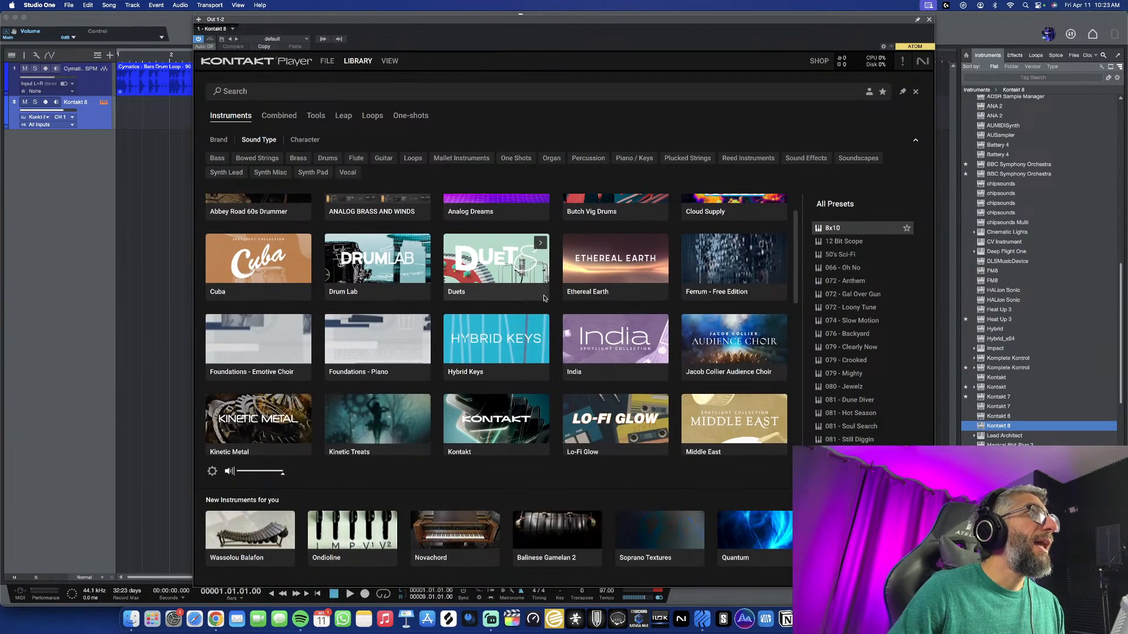
pyautogui.scroll(2, 541, 296)
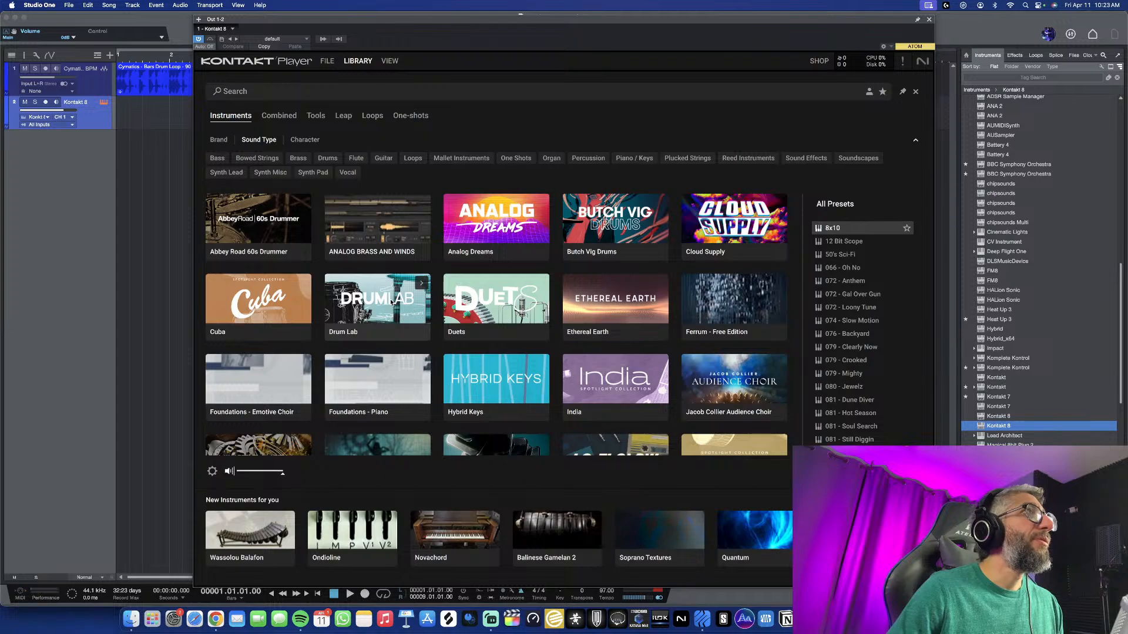
pyautogui.click(25, 69)
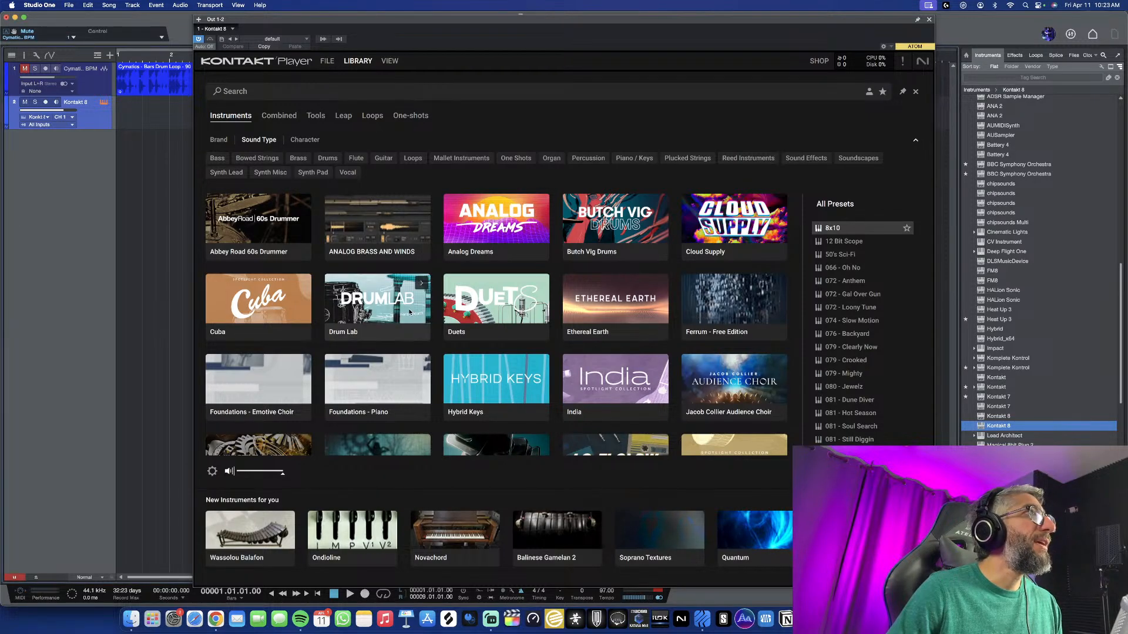
pyautogui.click(422, 285)
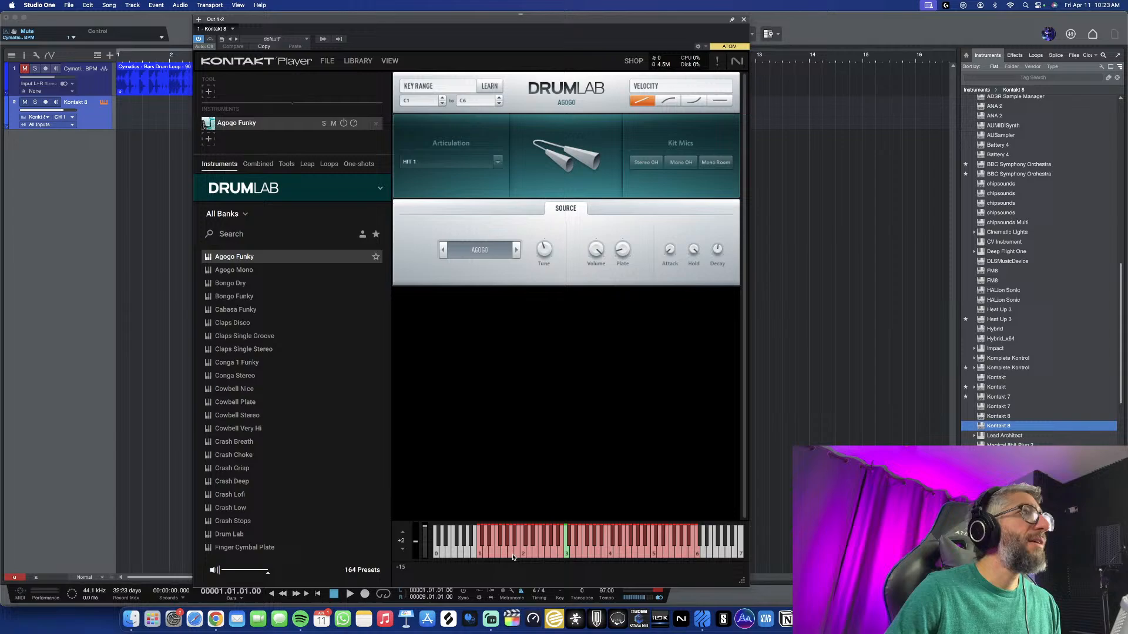
# Audition the Agogo Funky sound on several low and high notes of Kontakt's keyboard
pyautogui.click(480, 554)
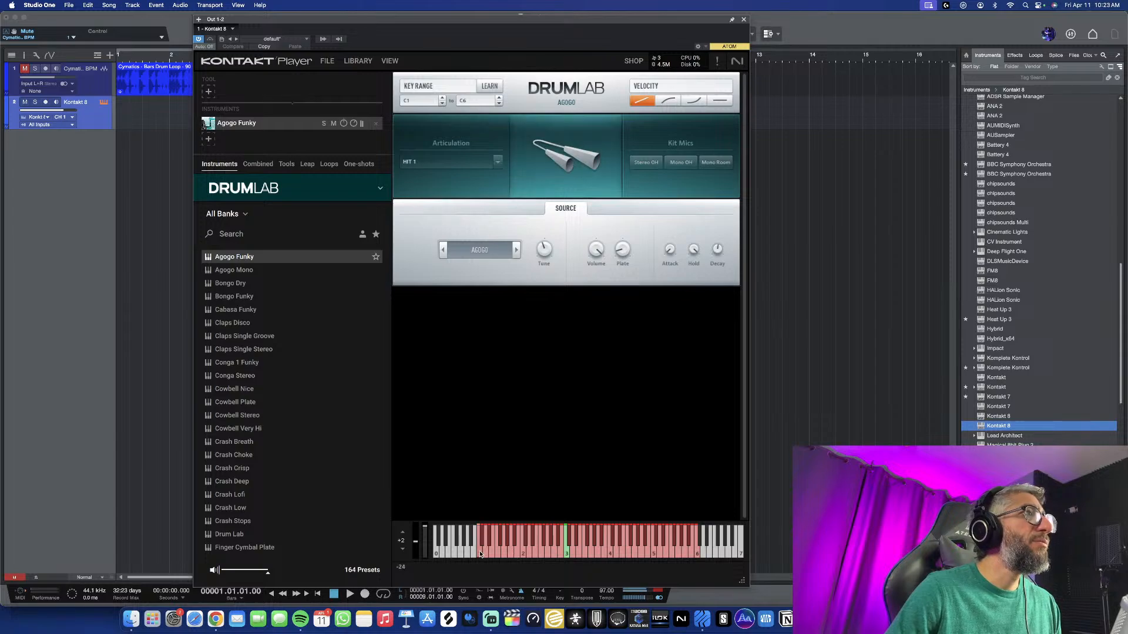
pyautogui.click(488, 554)
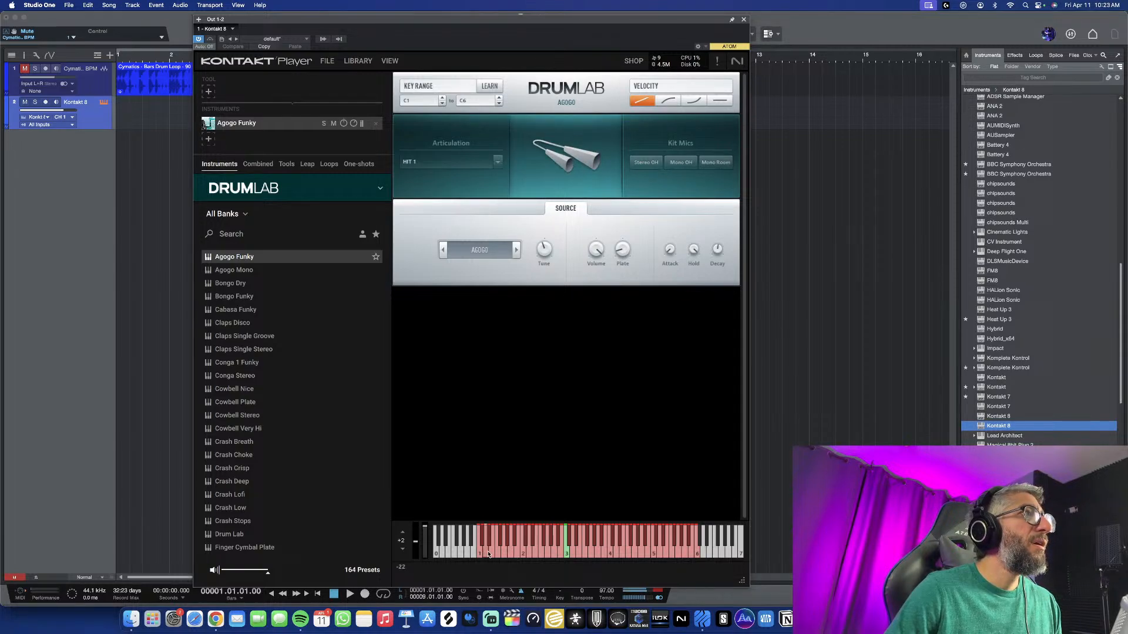
pyautogui.click(586, 554)
pyautogui.click(621, 554)
pyautogui.click(548, 554)
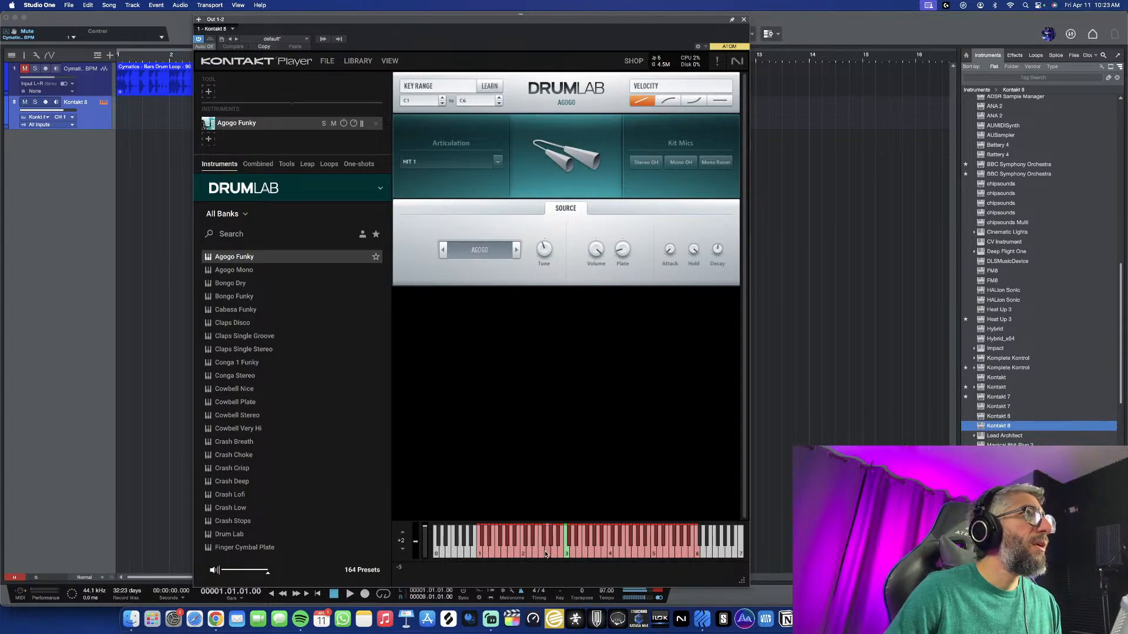
# Browse the Drum Lab presets past the single drums and load the Agressive Break kit
pyautogui.scroll(-6, 247, 405)
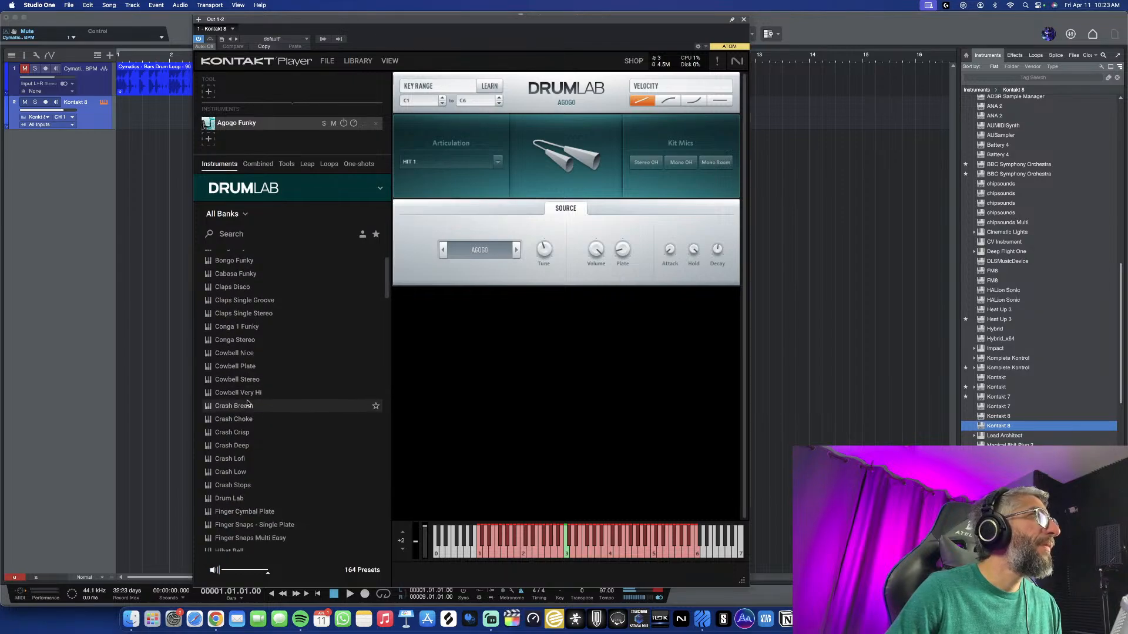
pyautogui.scroll(-10, 248, 404)
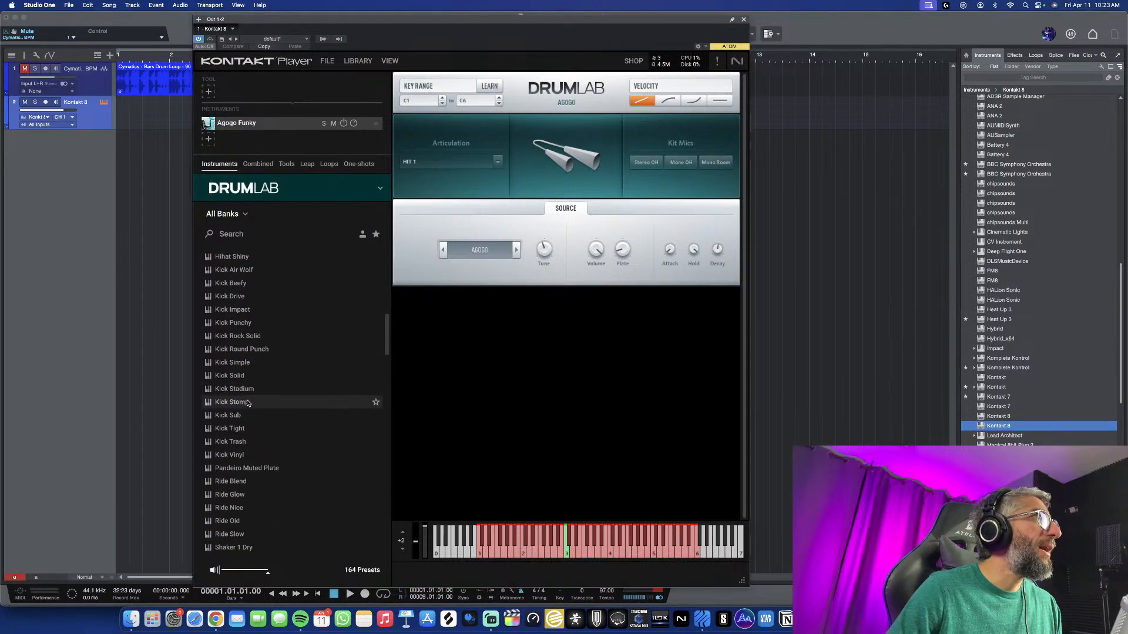
pyautogui.scroll(-10, 247, 403)
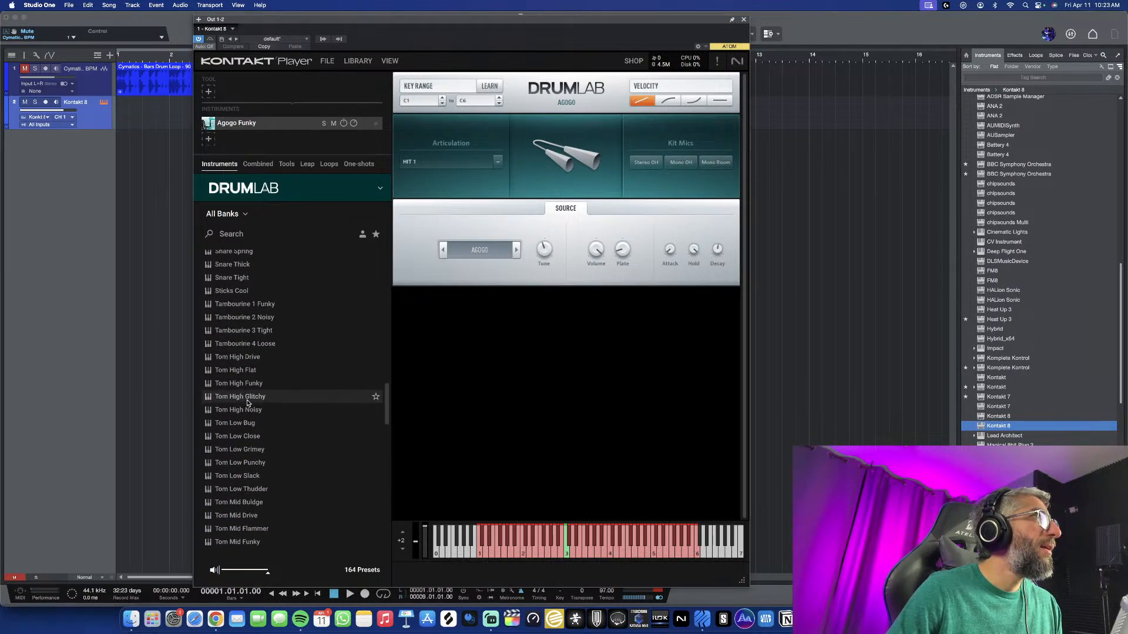
pyautogui.scroll(-6, 247, 404)
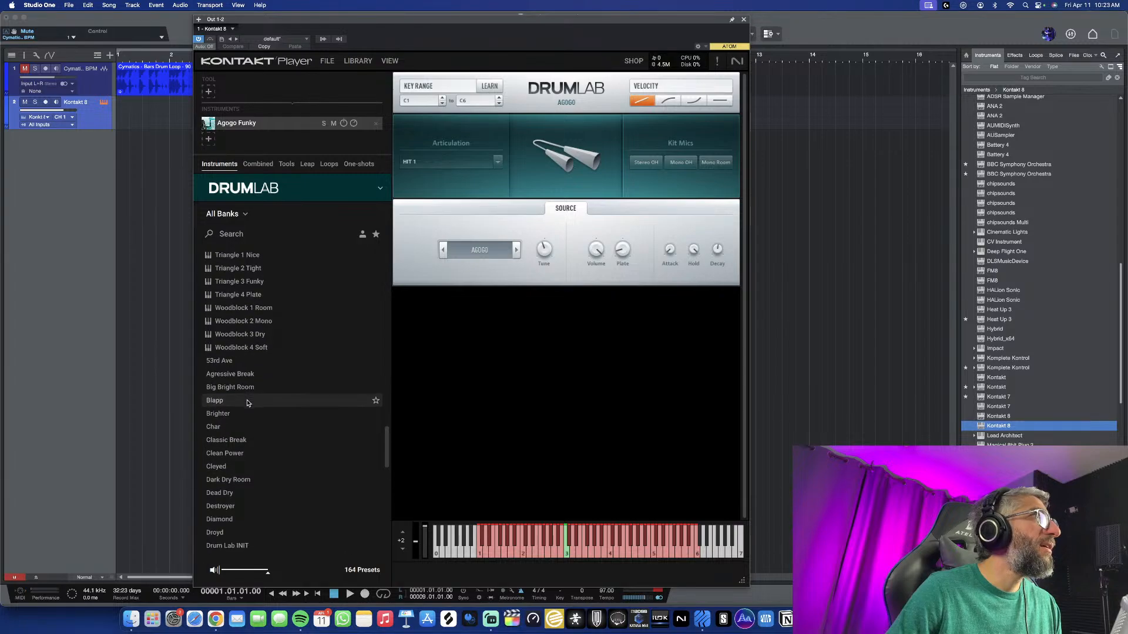
pyautogui.click(247, 360)
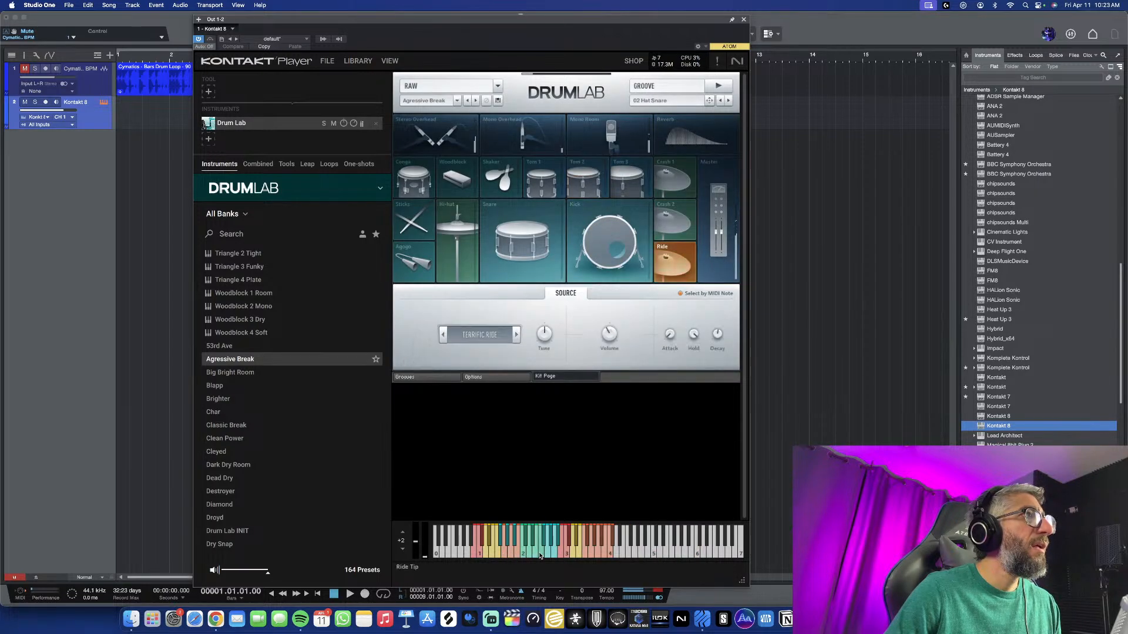
# Audition the Agressive Break kit's sounds on the keyboard, including the snare articulations, shaker and conga
pyautogui.click(475, 552)
pyautogui.click(484, 553)
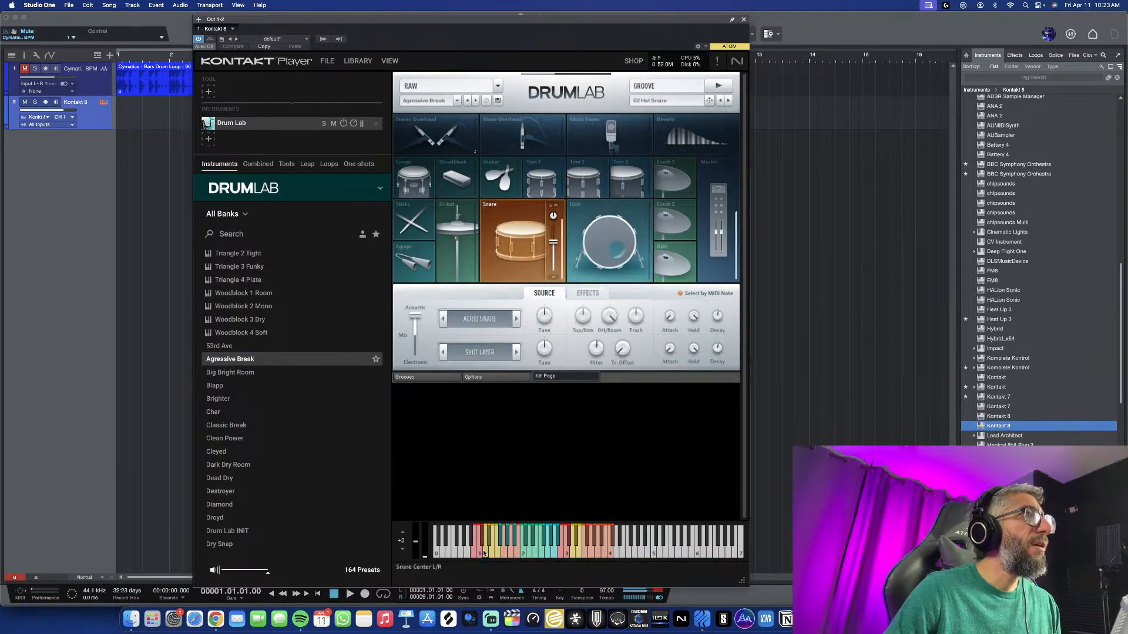
pyautogui.click(489, 548)
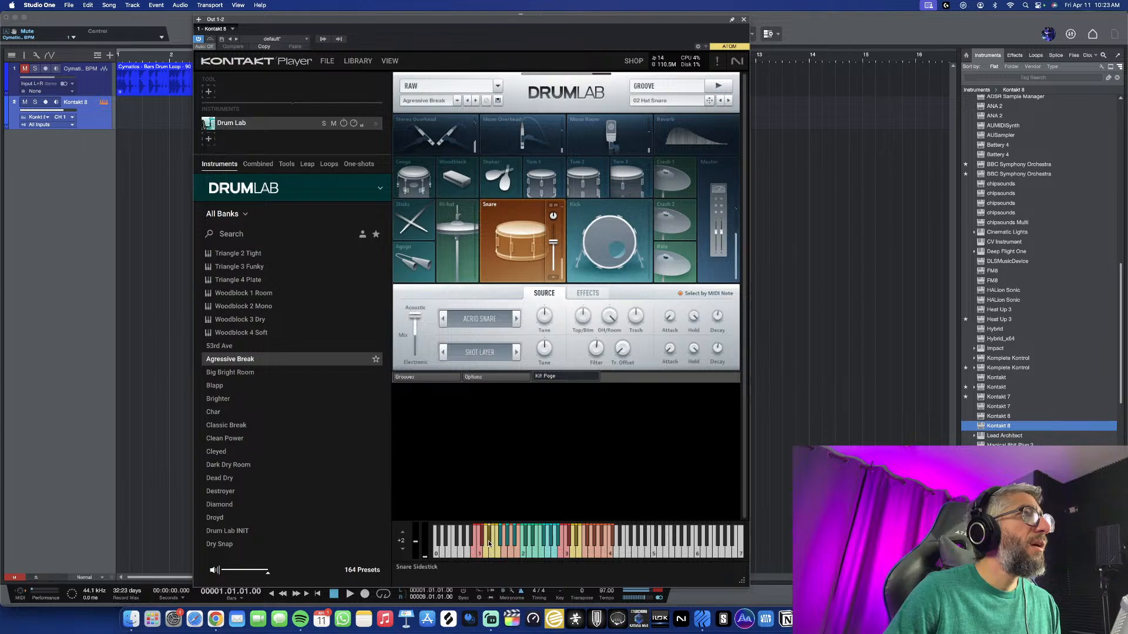
pyautogui.click(489, 548)
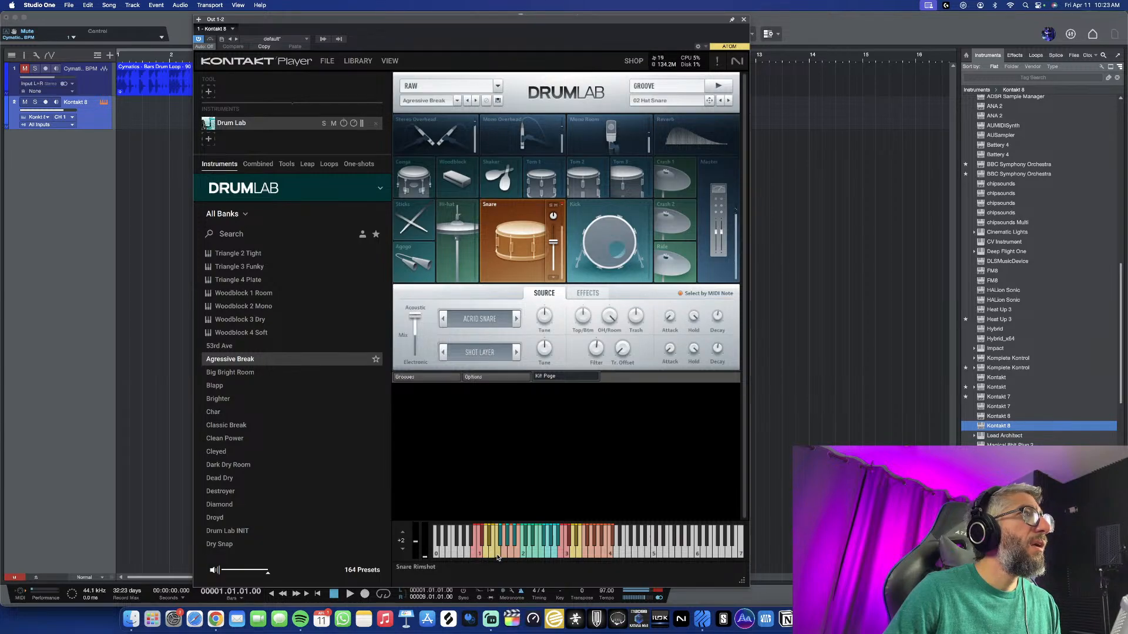
pyautogui.click(559, 552)
pyautogui.click(592, 553)
pyautogui.click(598, 551)
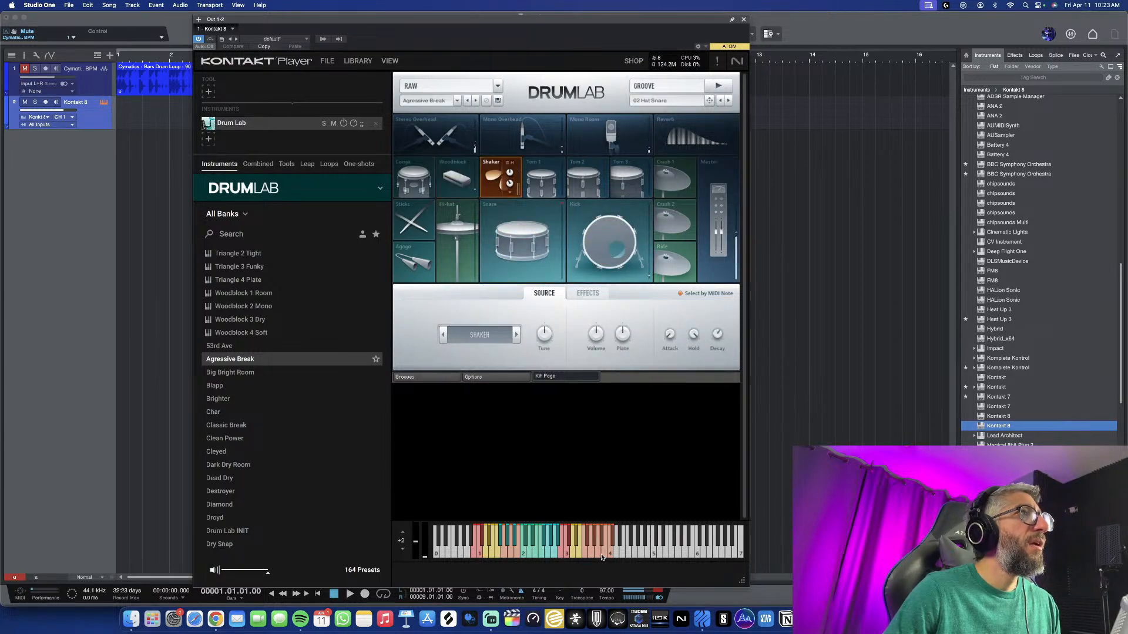
pyautogui.click(604, 554)
pyautogui.click(610, 554)
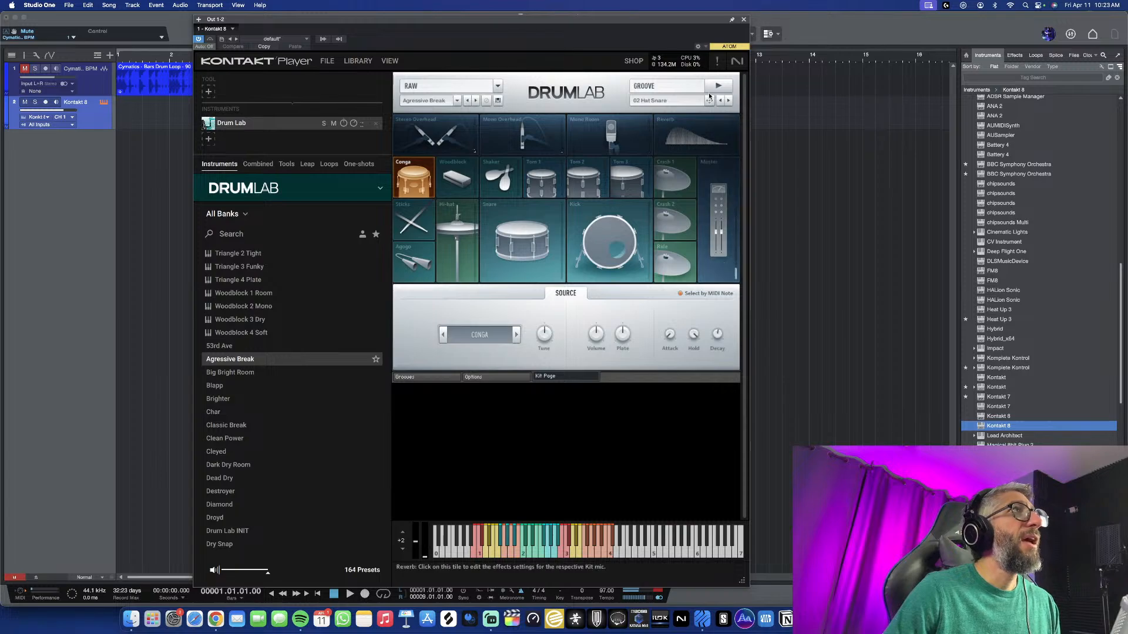
# Preview the Hat Snare groove, switch the Drum Lab sound bank to Smooth and play the groove again
pyautogui.click(713, 91)
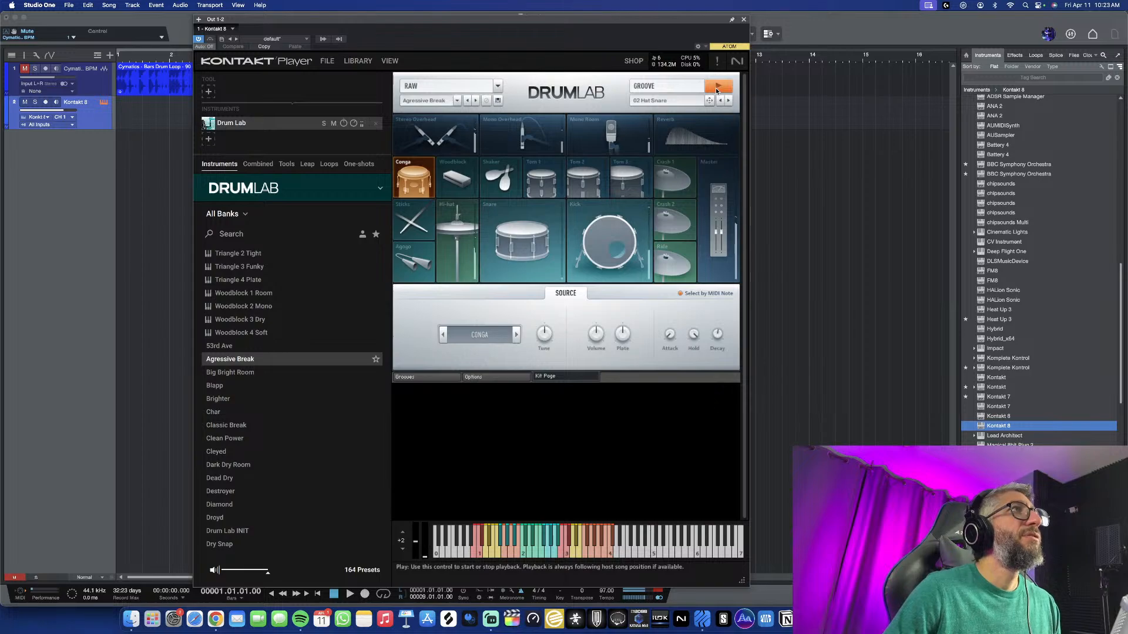
pyautogui.click(716, 90)
pyautogui.click(480, 87)
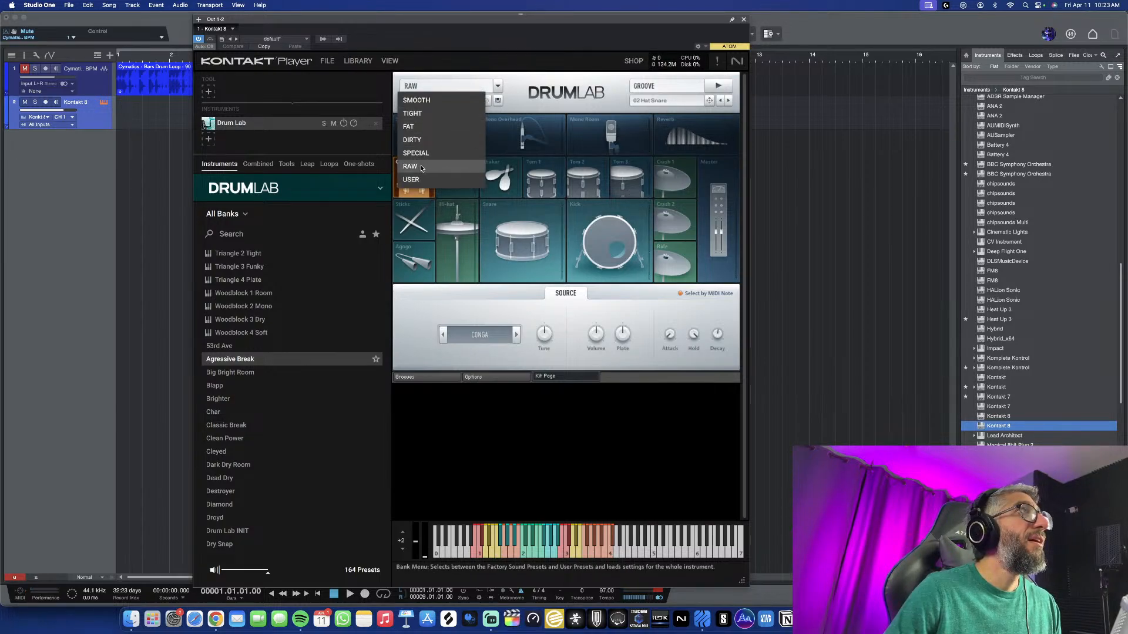
pyautogui.click(417, 100)
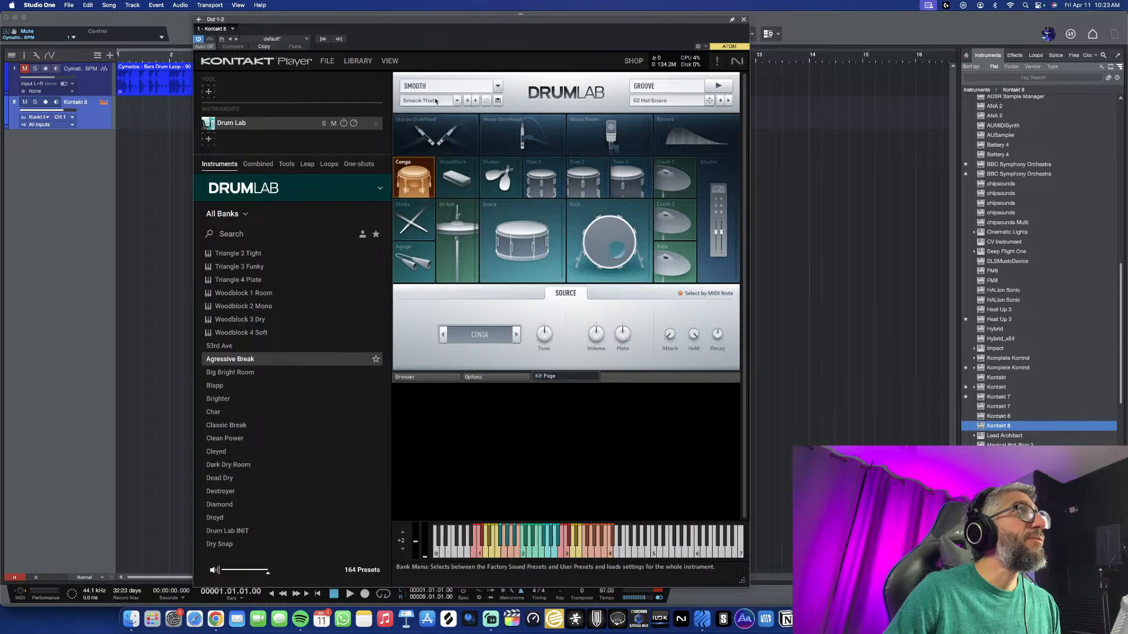
pyautogui.click(715, 90)
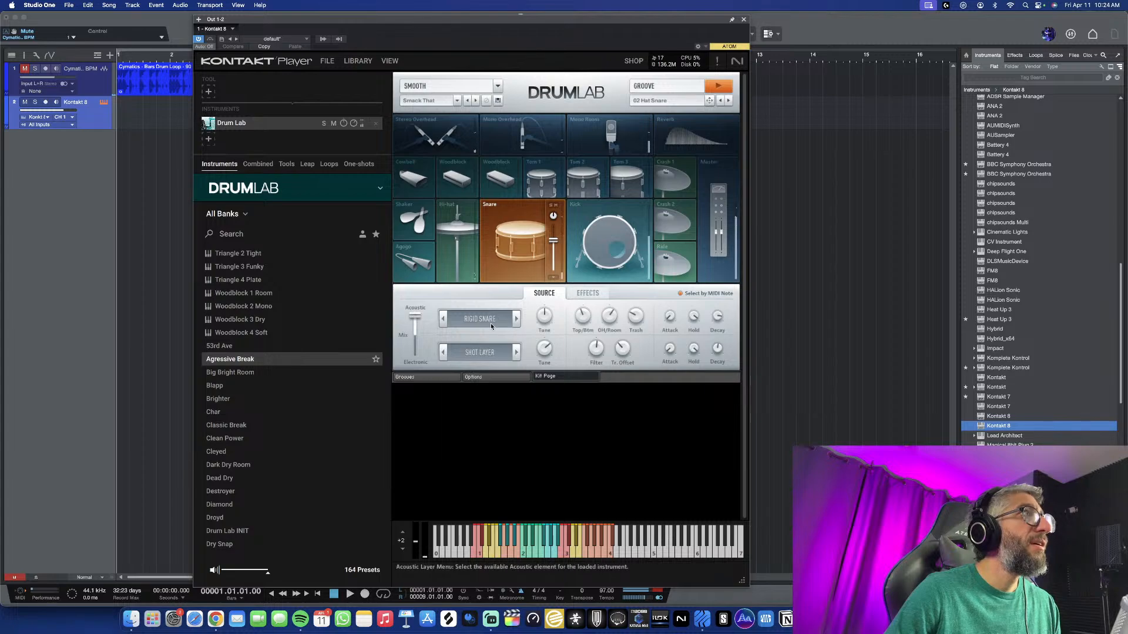
# Try Punchy, Trebly, Acrid and Sore Snare as the snare's acoustic layer over the playing groove, ending on Gentle Snare
pyautogui.click(491, 320)
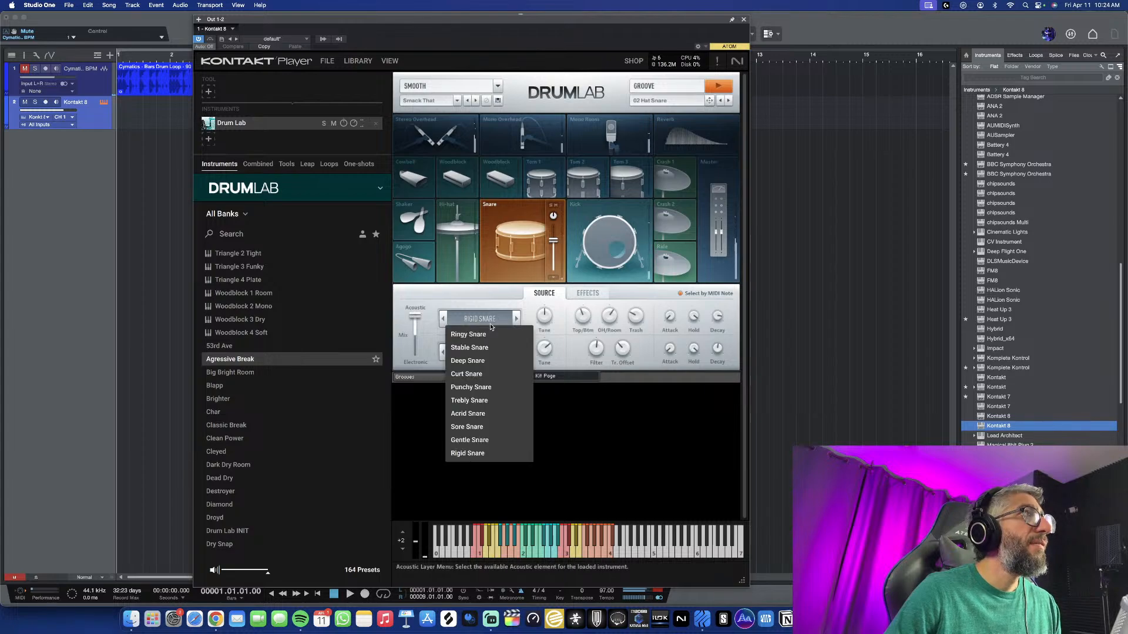
pyautogui.click(476, 387)
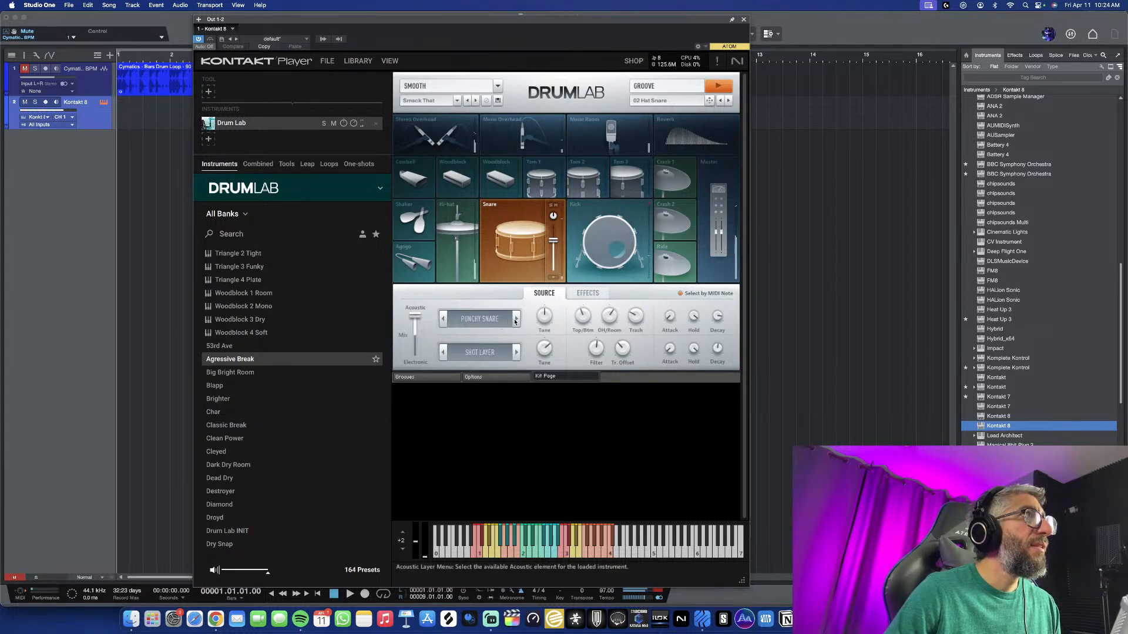
pyautogui.click(516, 319)
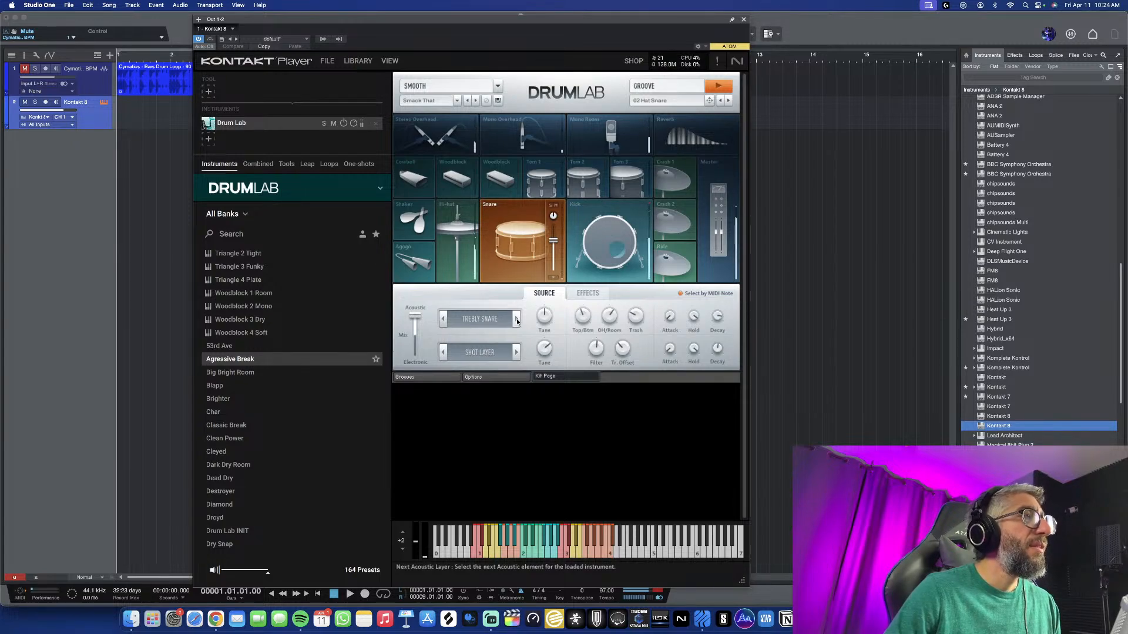
pyautogui.click(516, 320)
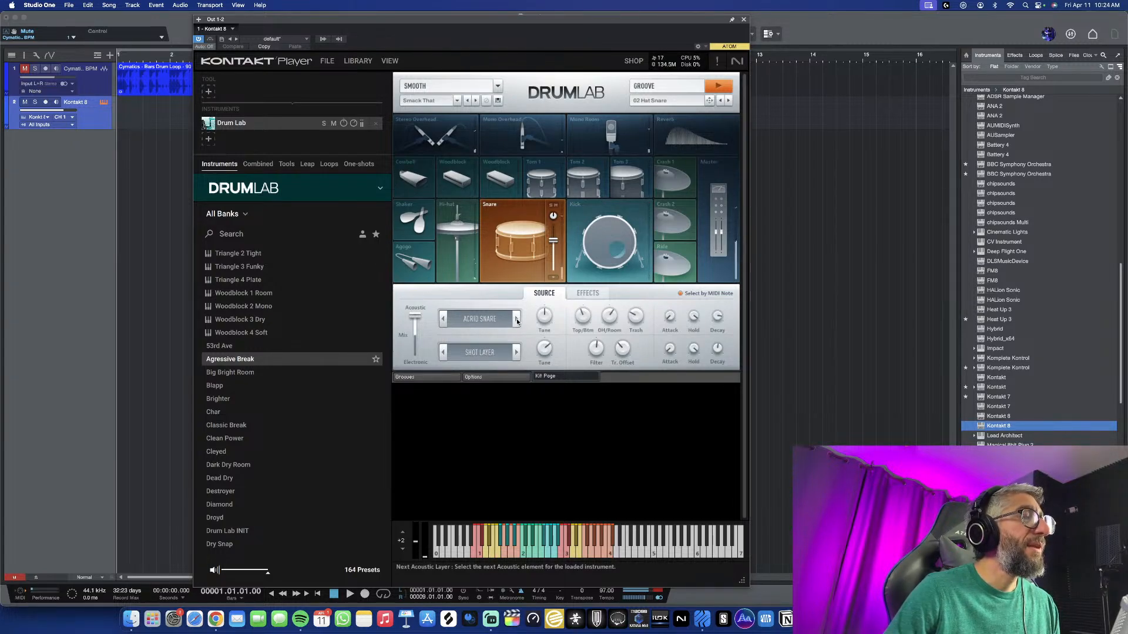
pyautogui.click(516, 320)
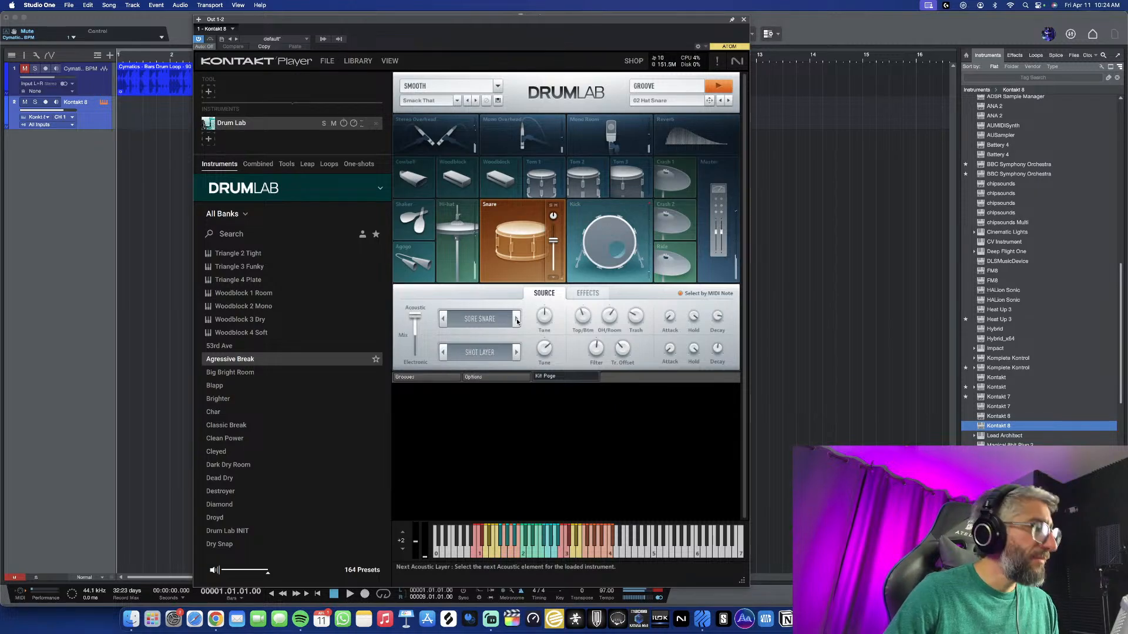
pyautogui.click(516, 320)
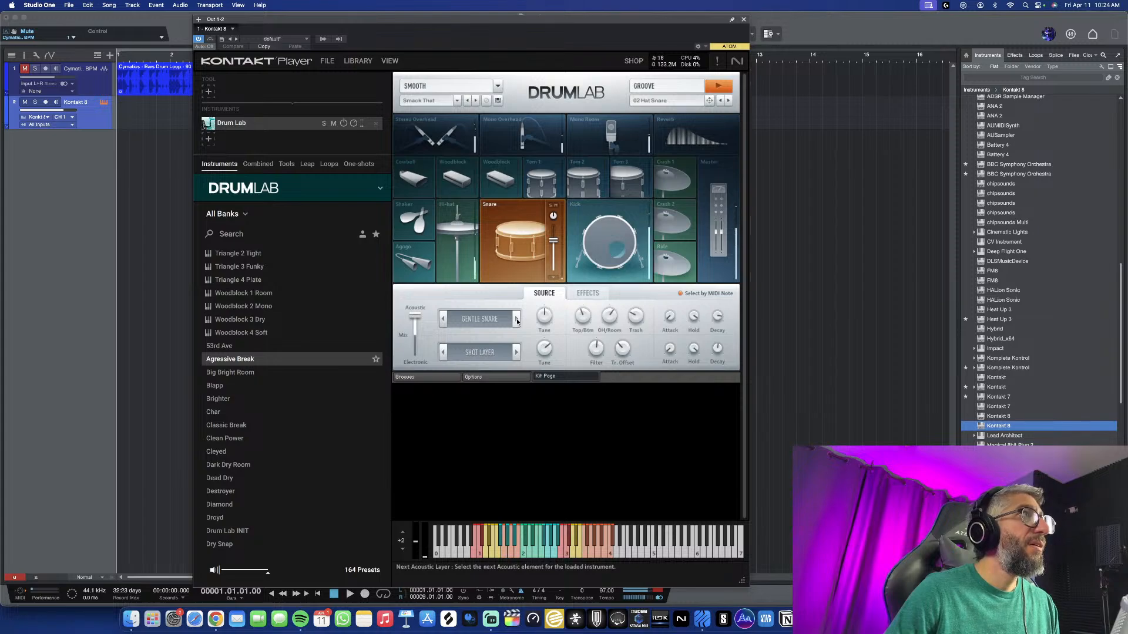
# Try Rigid, Stable, Deep, Curt, Punchy and Trebly Snare as the snare's acoustic layer over the playing groove
pyautogui.click(517, 320)
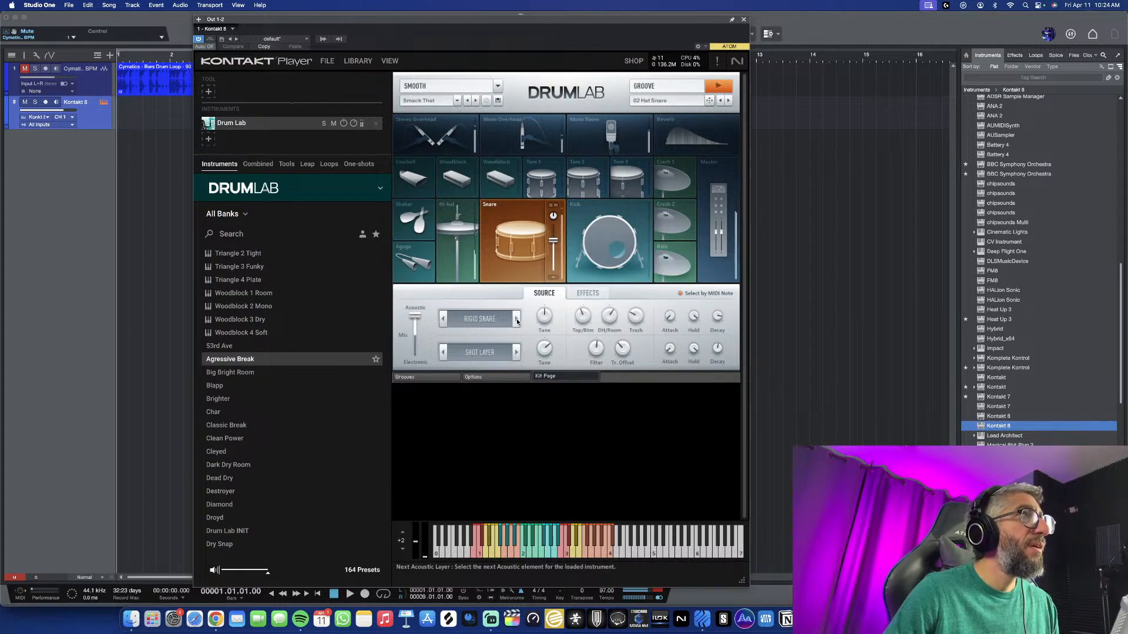
pyautogui.click(516, 320)
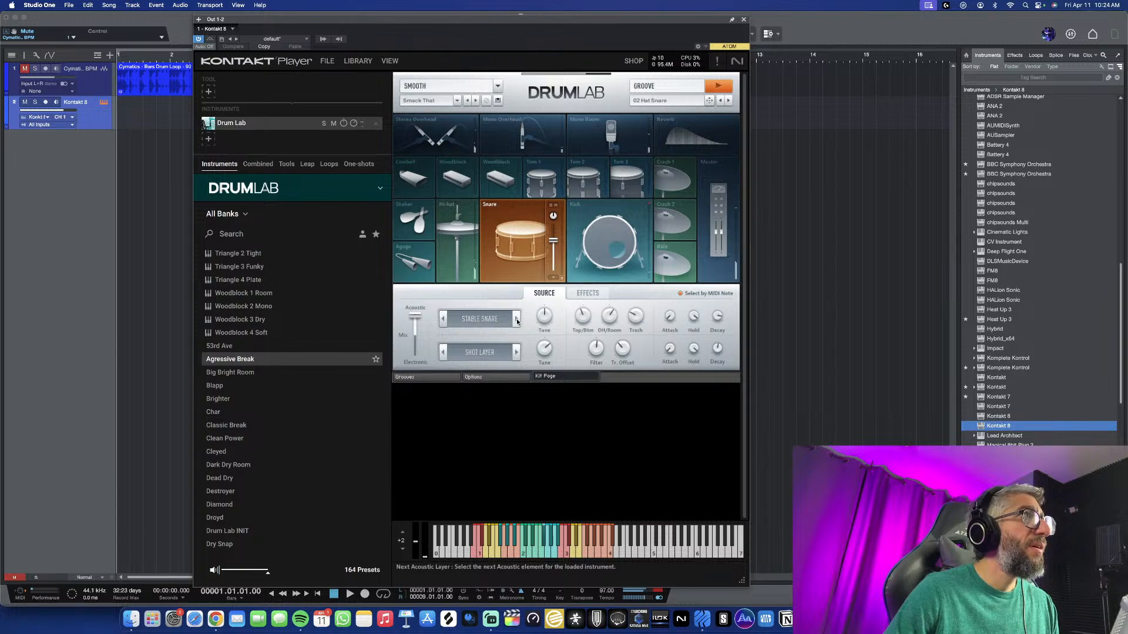
pyautogui.click(516, 321)
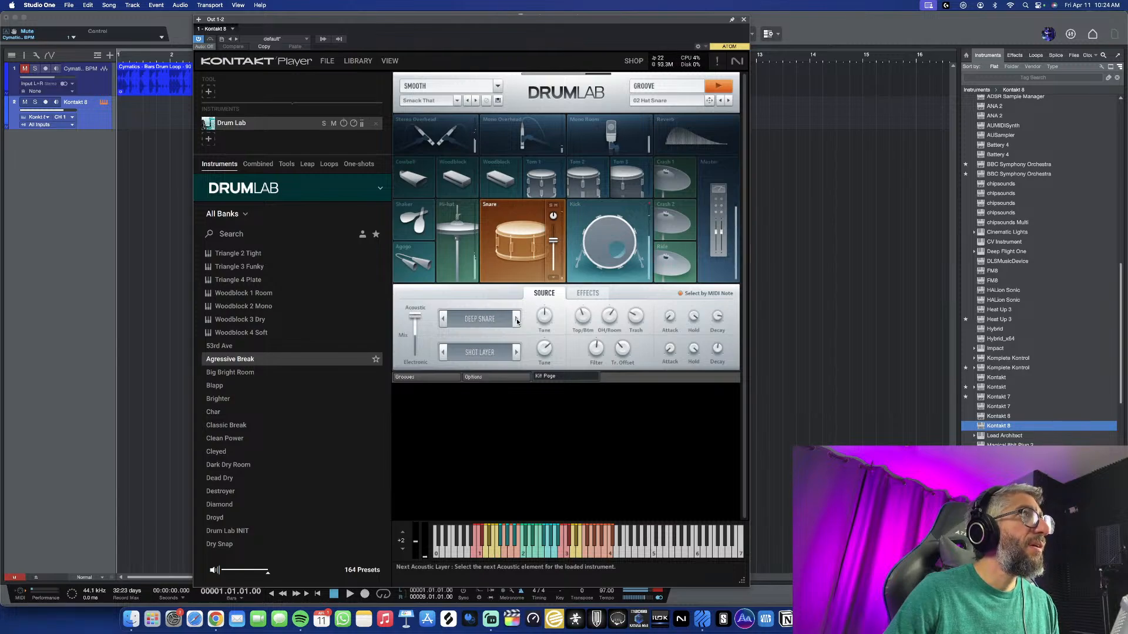
pyautogui.click(443, 321)
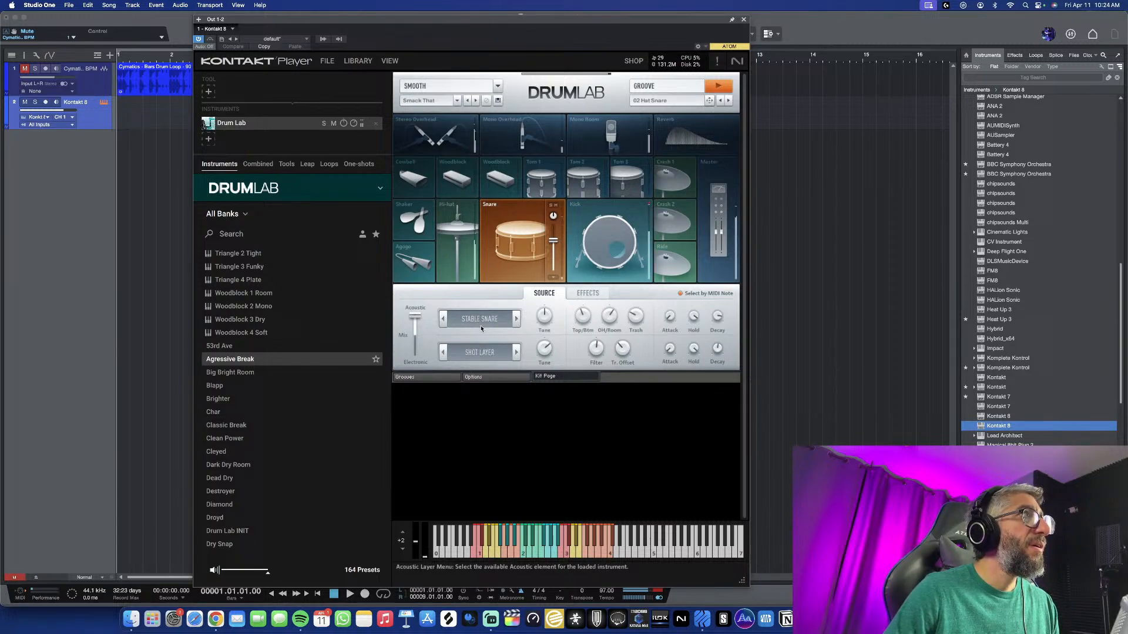
pyautogui.click(516, 320)
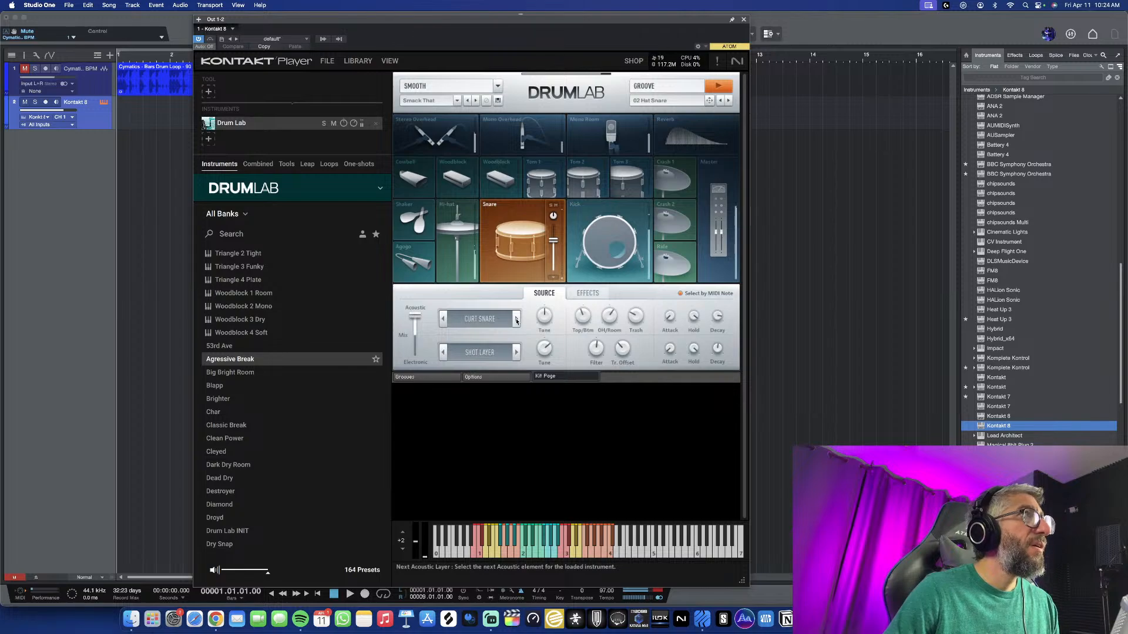
pyautogui.click(517, 320)
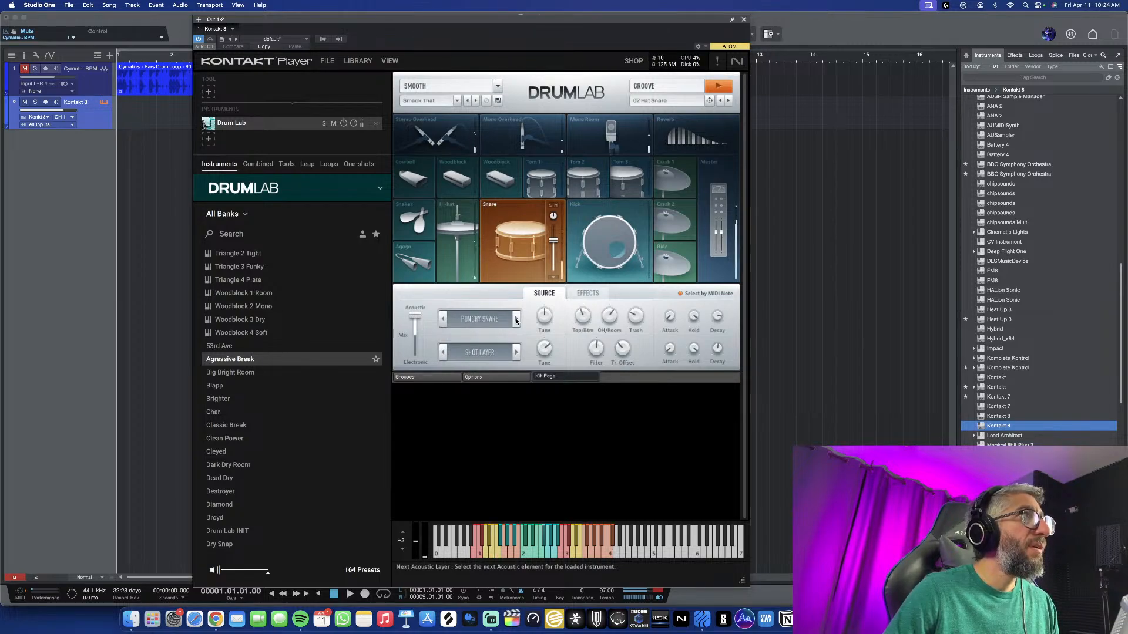
pyautogui.click(517, 321)
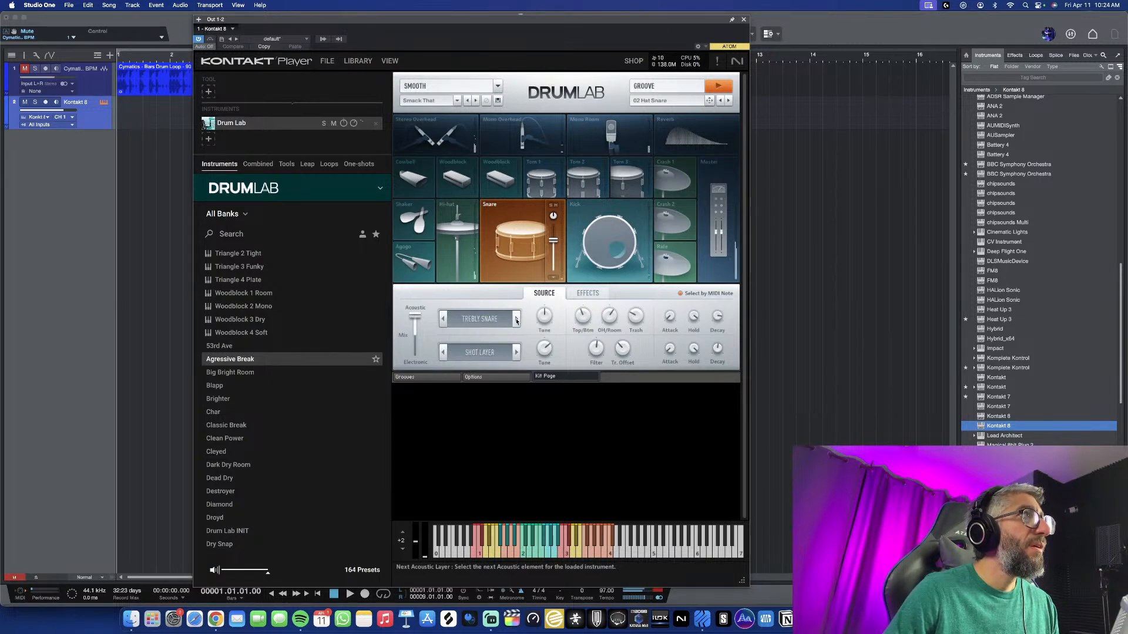
# Audition Ringy, Stable and Deep Snare for the snare's acoustic layer and settle on Rigid Snare
pyautogui.click(448, 319)
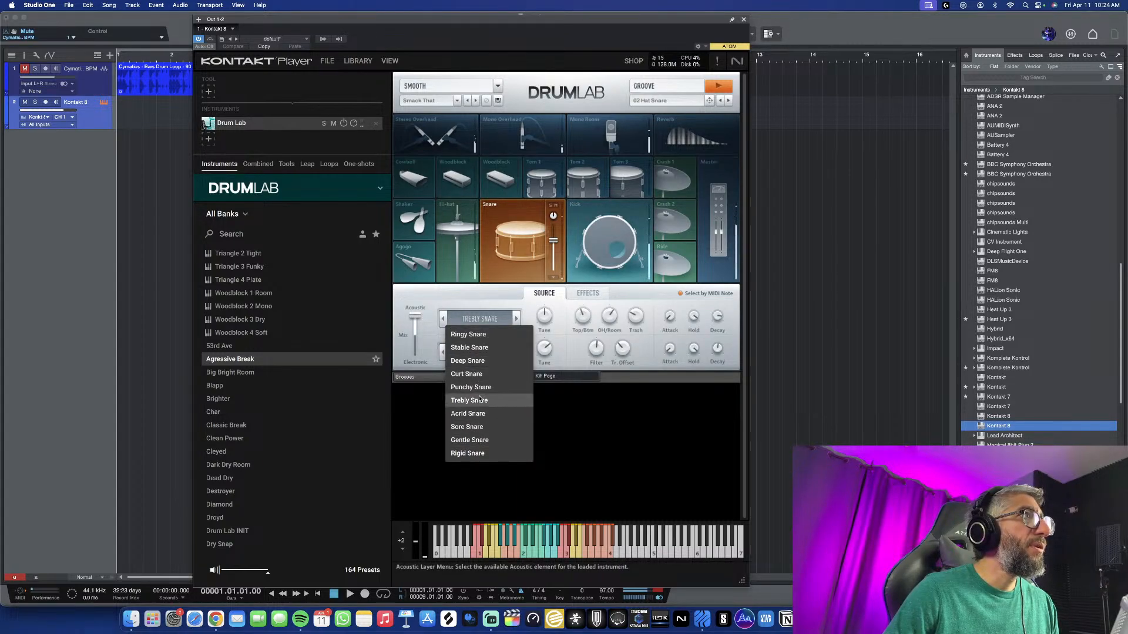
pyautogui.click(473, 336)
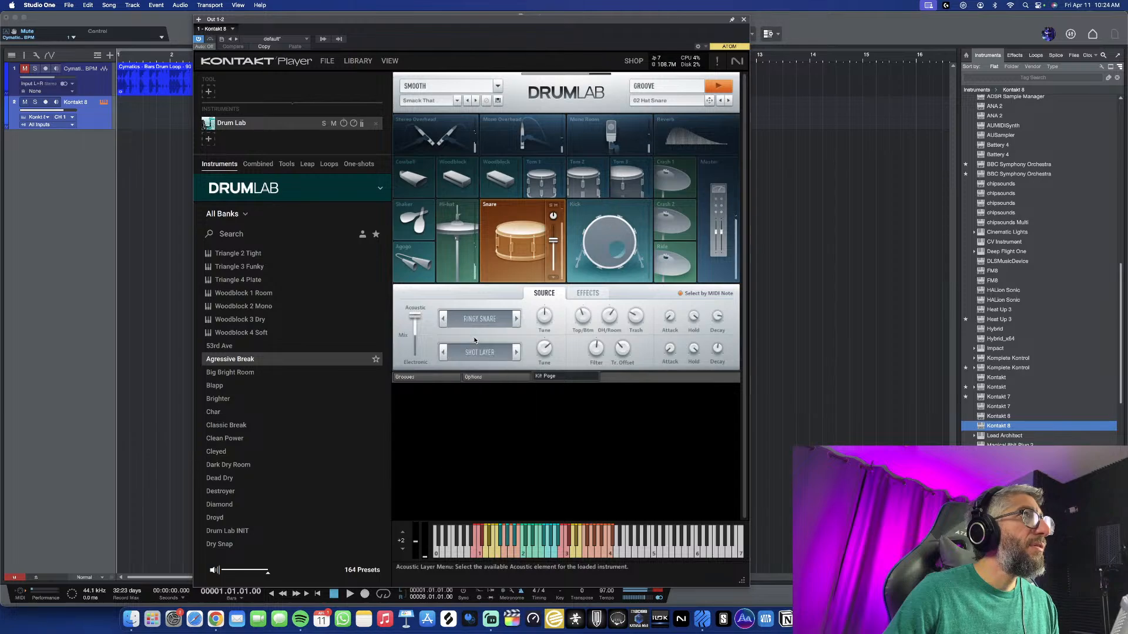
pyautogui.click(517, 319)
pyautogui.click(517, 319)
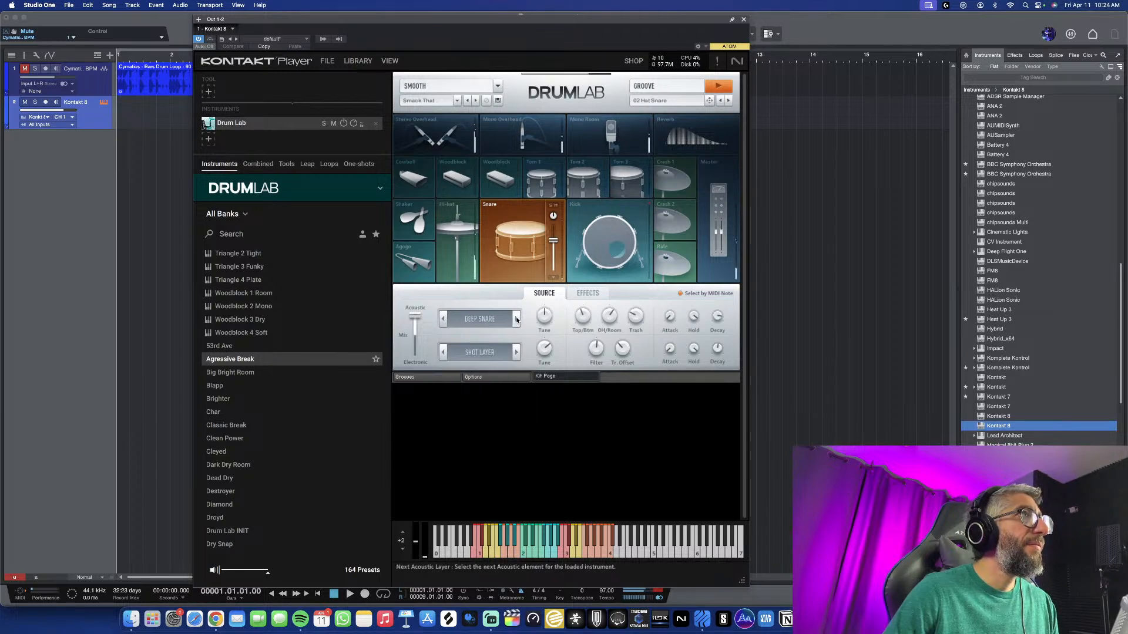
pyautogui.click(479, 319)
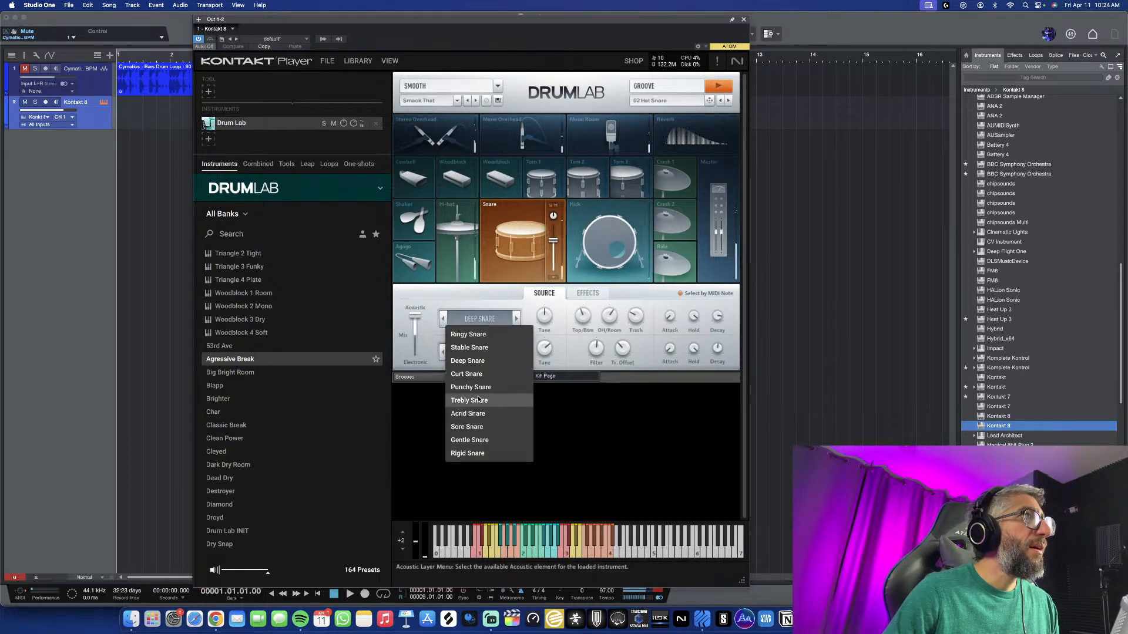
pyautogui.click(465, 454)
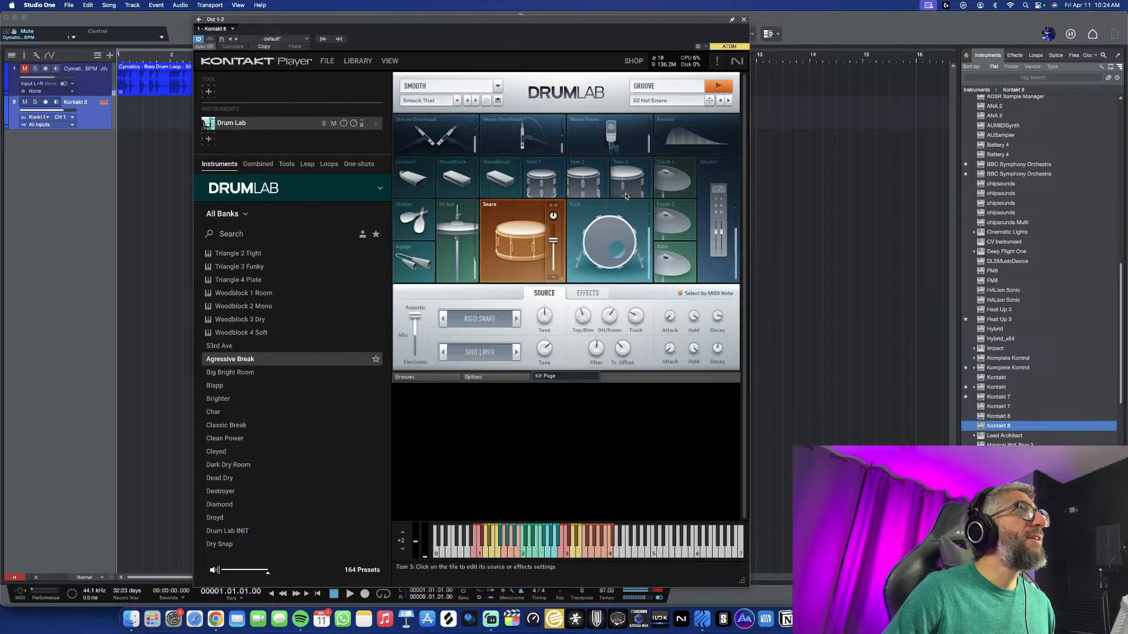
# Try placing the Hat Snare groove on the Kontakt 8 track, and compare the snare's electronic layer with fully acoustic over the replayed groove
pyautogui.click(718, 86)
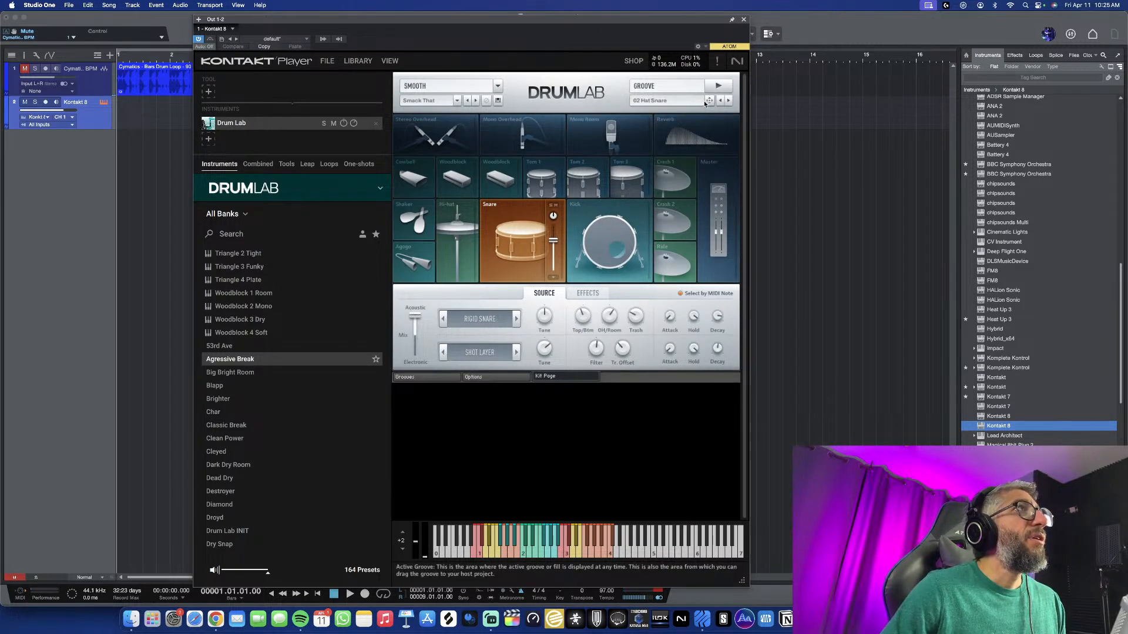
pyautogui.moveTo(709, 103); pyautogui.dragTo(131, 126)
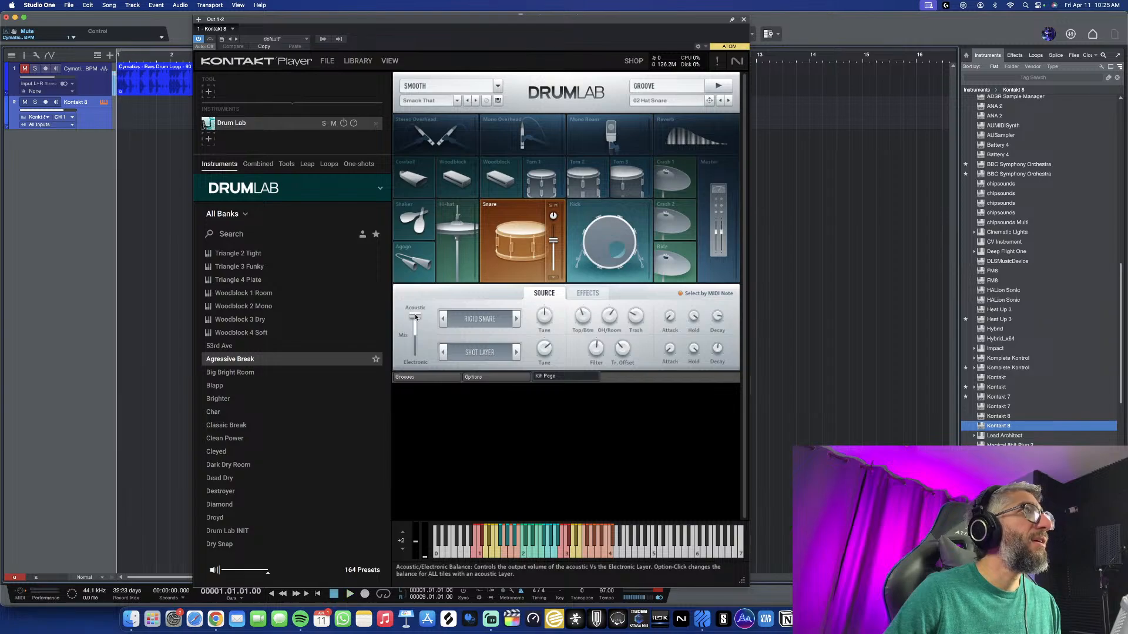
pyautogui.click(729, 86)
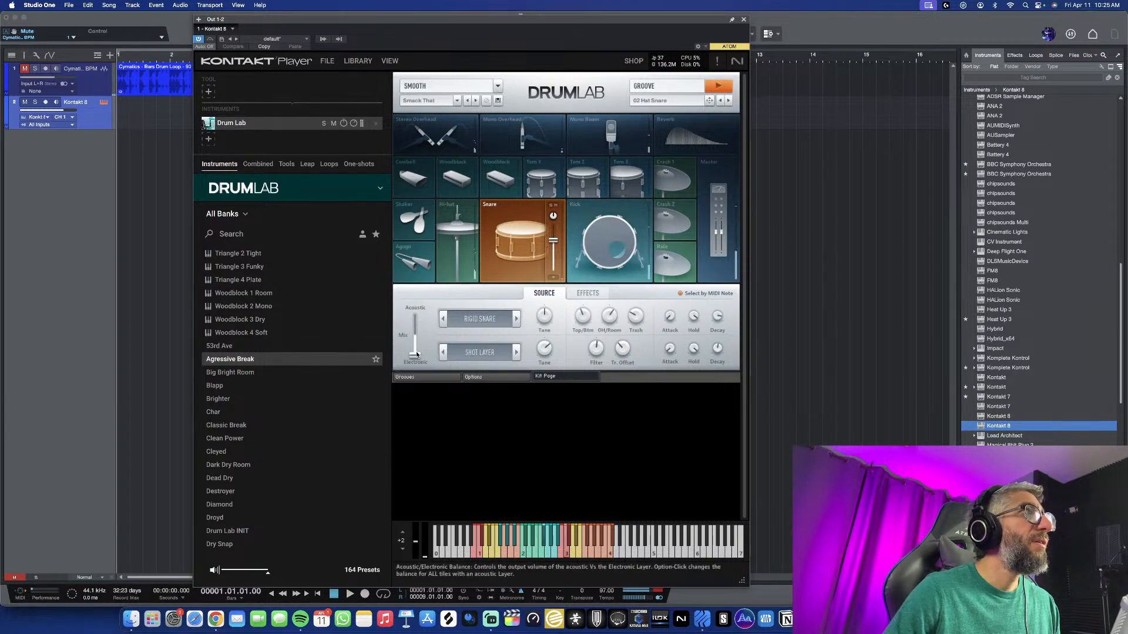
pyautogui.moveTo(416, 355); pyautogui.dragTo(415, 316)
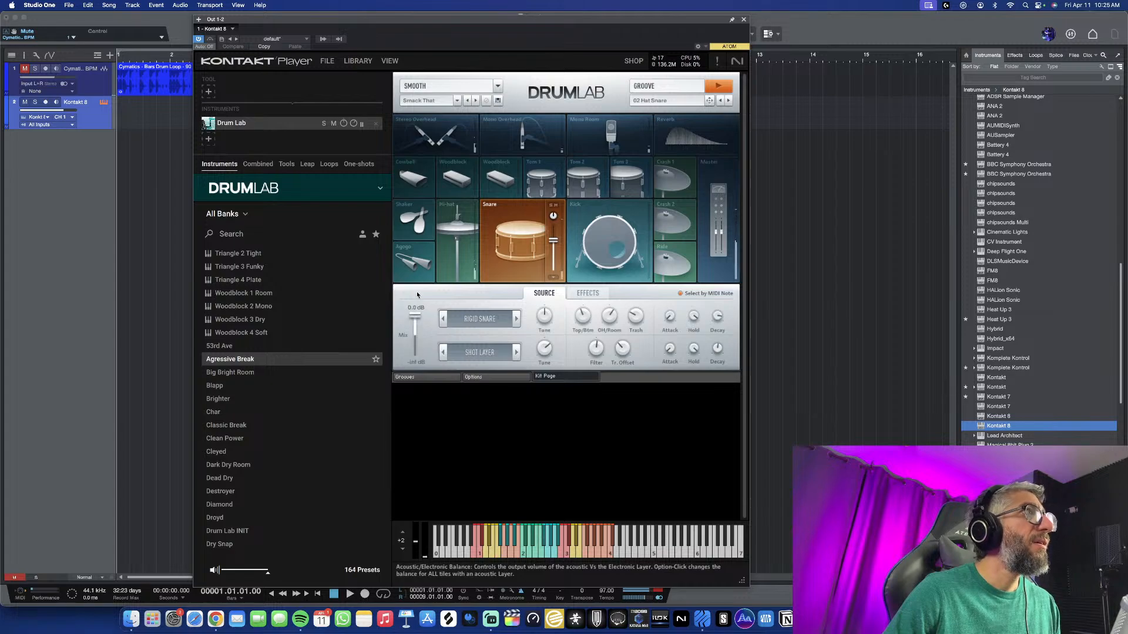
# Try the neighbouring percussion sounds in the shaker slot and return it to Shaker
pyautogui.click(418, 223)
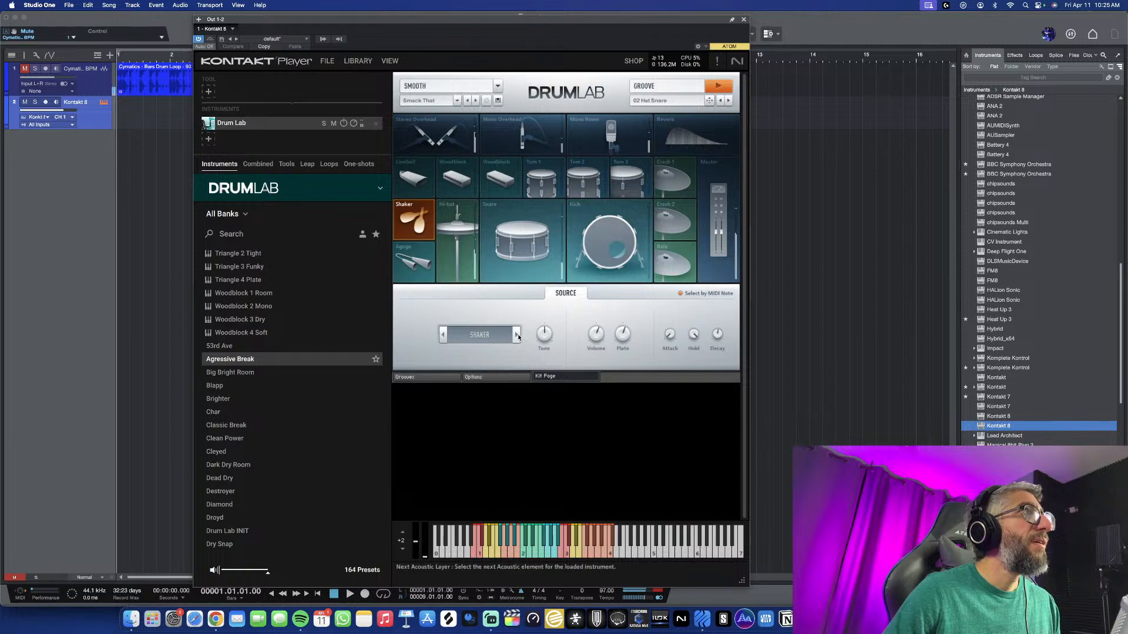
pyautogui.click(444, 336)
pyautogui.click(444, 336)
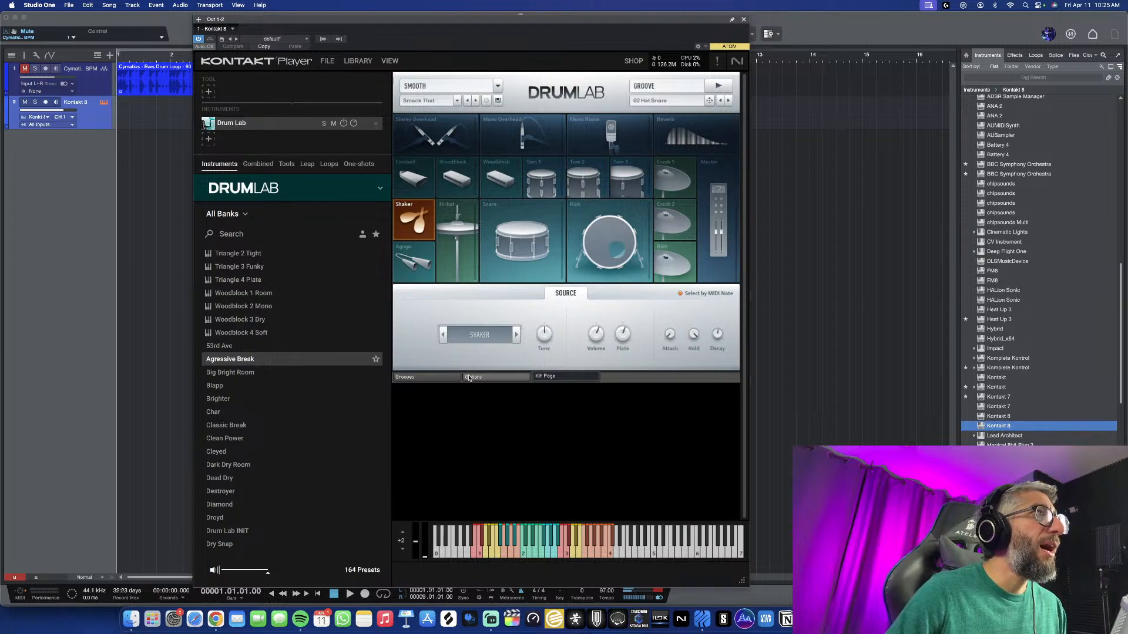
# Look over Drum Lab's groove browser and MIDI settings, and return to the kit page
pyautogui.click(419, 380)
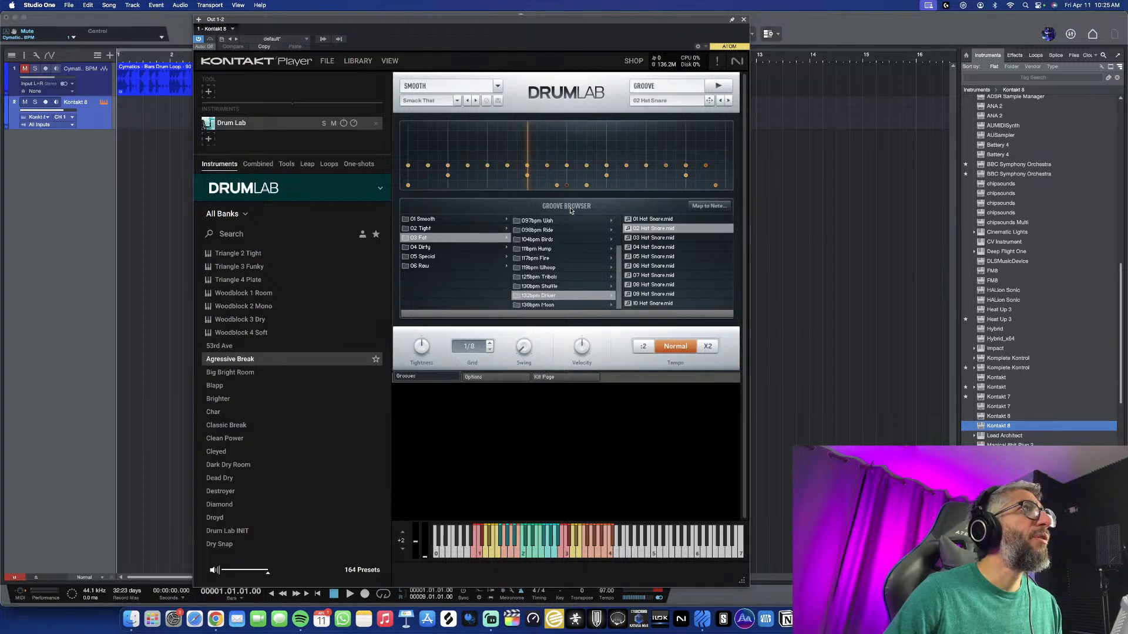
pyautogui.click(486, 379)
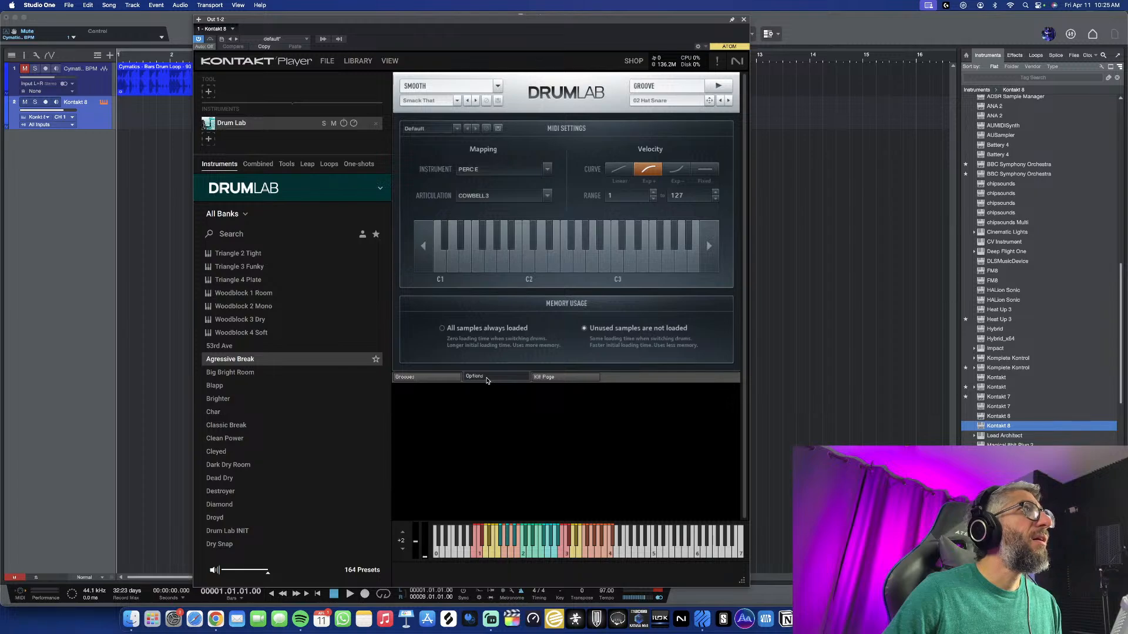
pyautogui.click(556, 380)
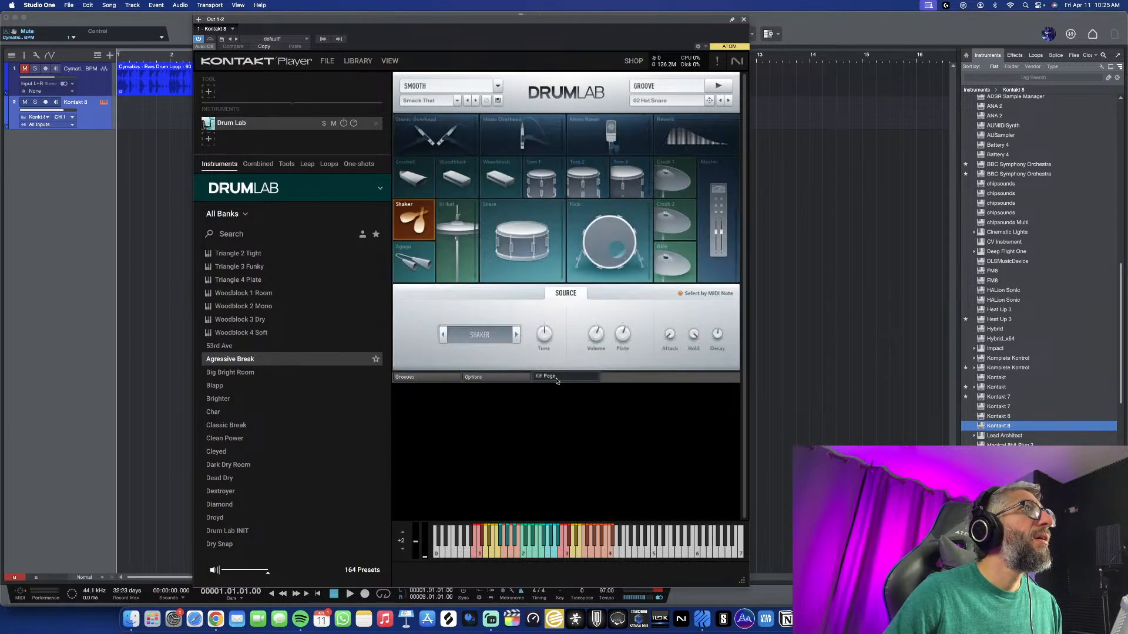
# Check the Shaker tile and briefly play back the song's drum loop from the start
pyautogui.click(409, 214)
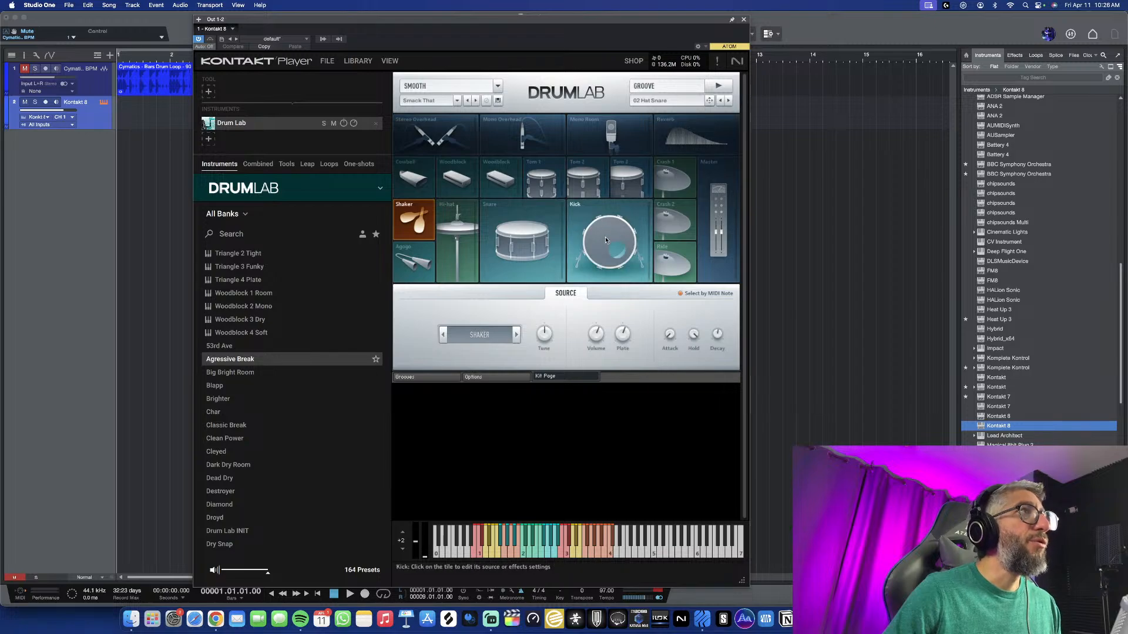
pyautogui.press('space')
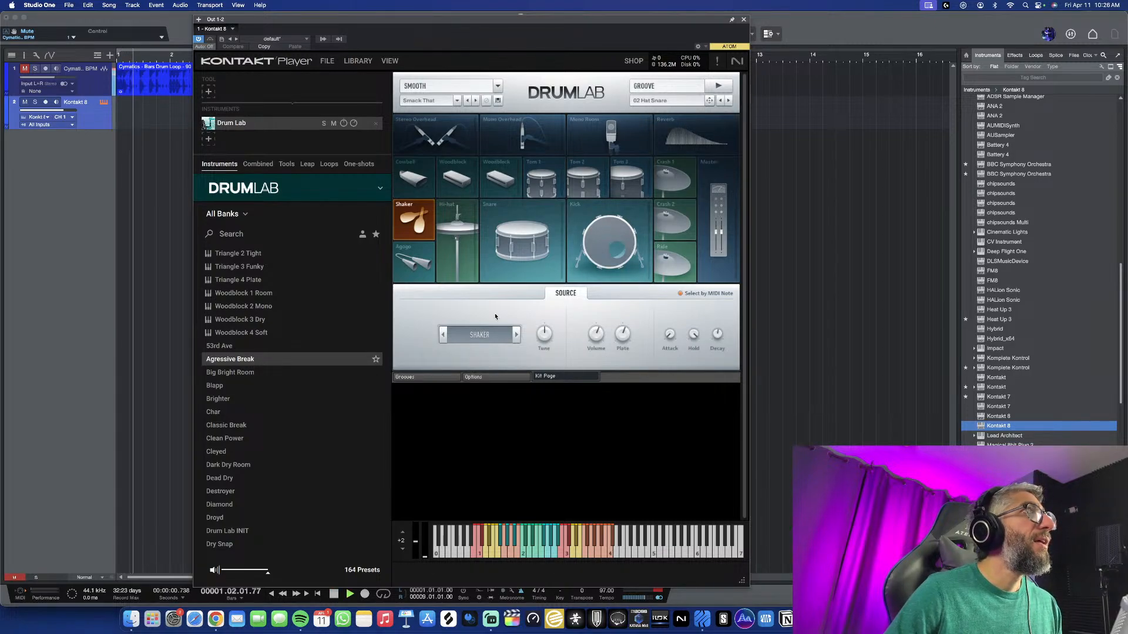
pyautogui.press('space')
# Play the Hat Snare groove and audition the toms, ride and other kit sounds on the on-screen keyboard over it
pyautogui.click(719, 87)
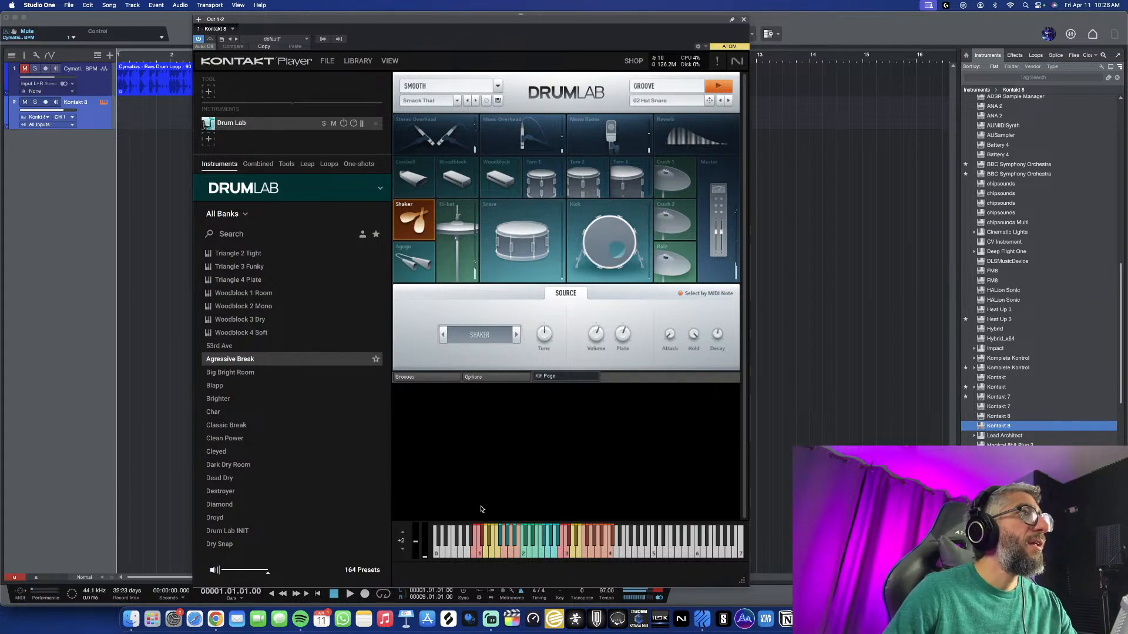
pyautogui.click(520, 240)
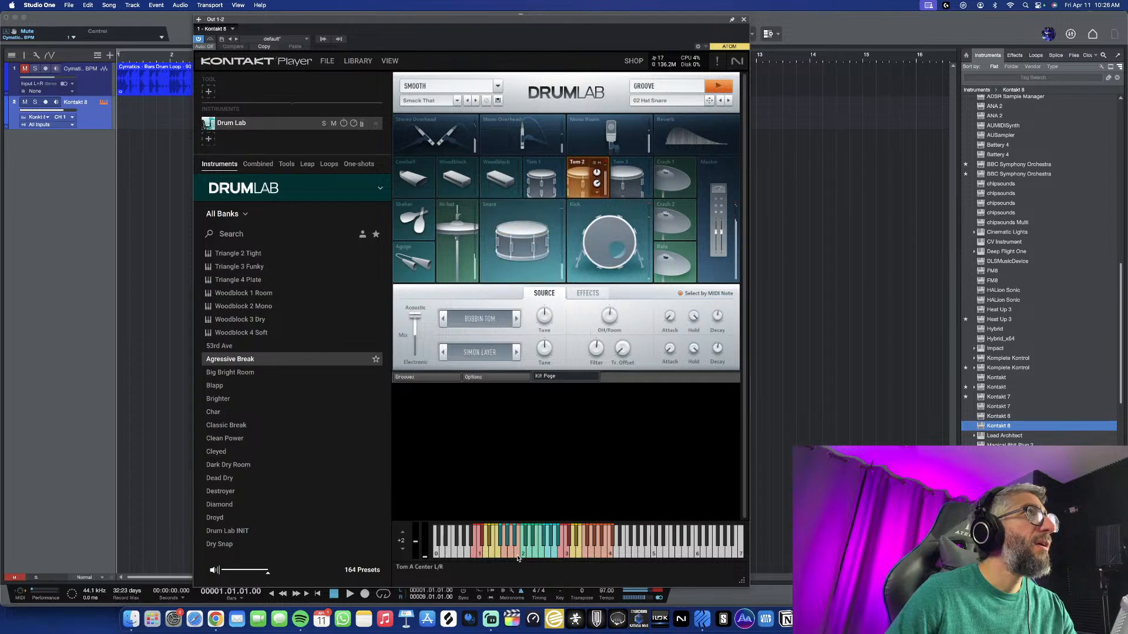
pyautogui.click(524, 556)
pyautogui.click(535, 558)
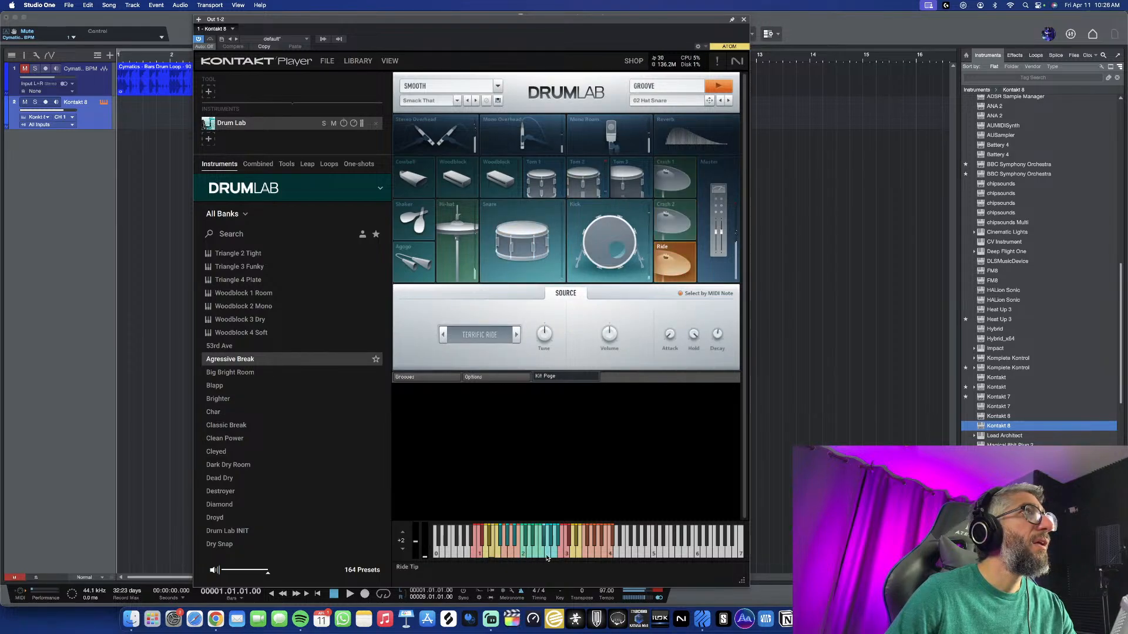
pyautogui.click(554, 559)
pyautogui.click(566, 559)
pyautogui.click(567, 556)
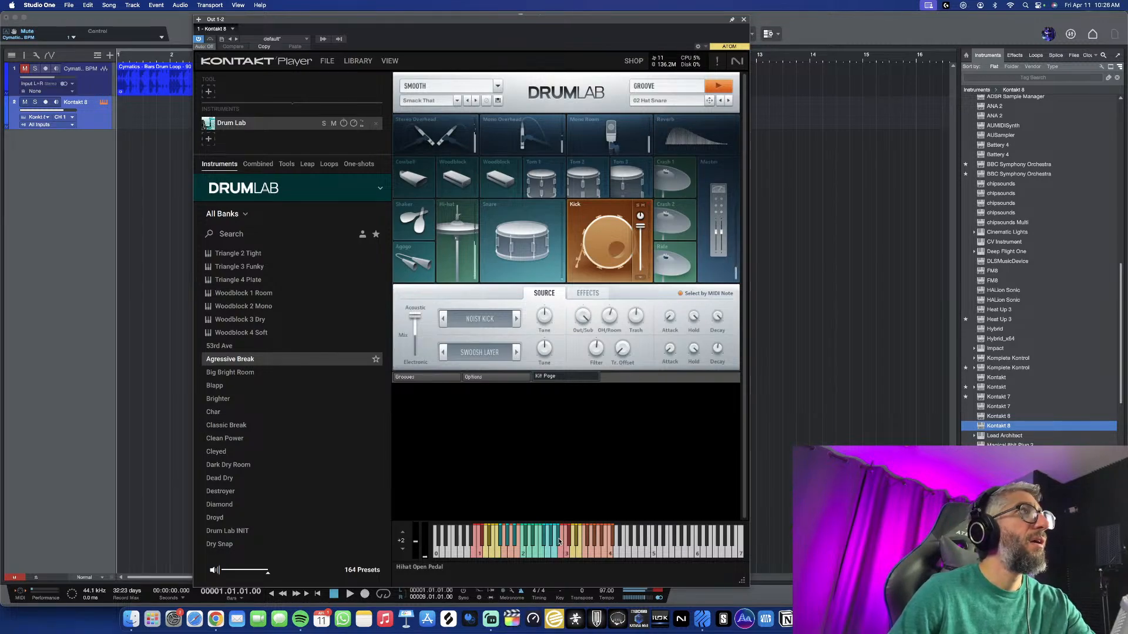
# Arm the Kontakt 8 track for recording and try Cabasa and Sticks in the shaker slot, ending on Shaker
pyautogui.click(33, 98)
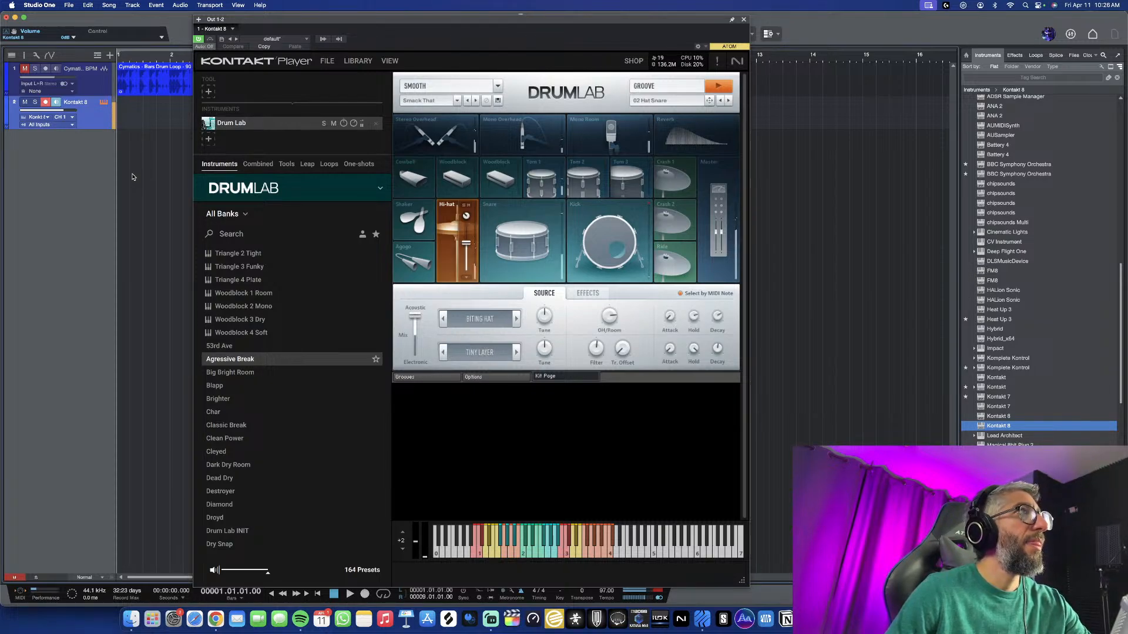
pyautogui.click(414, 213)
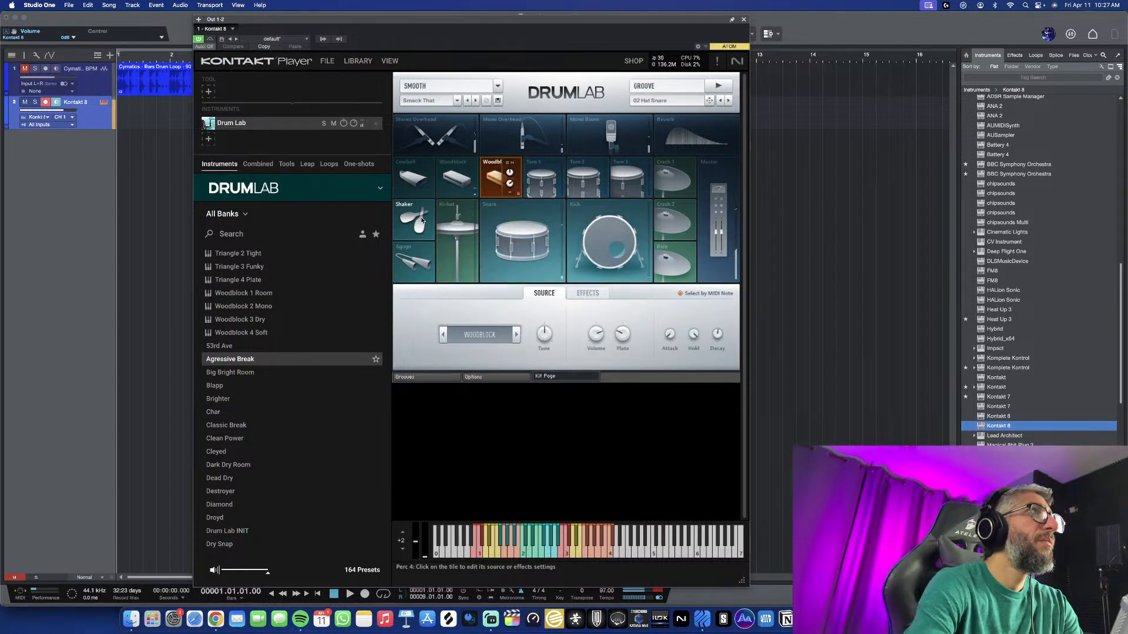
pyautogui.click(421, 220)
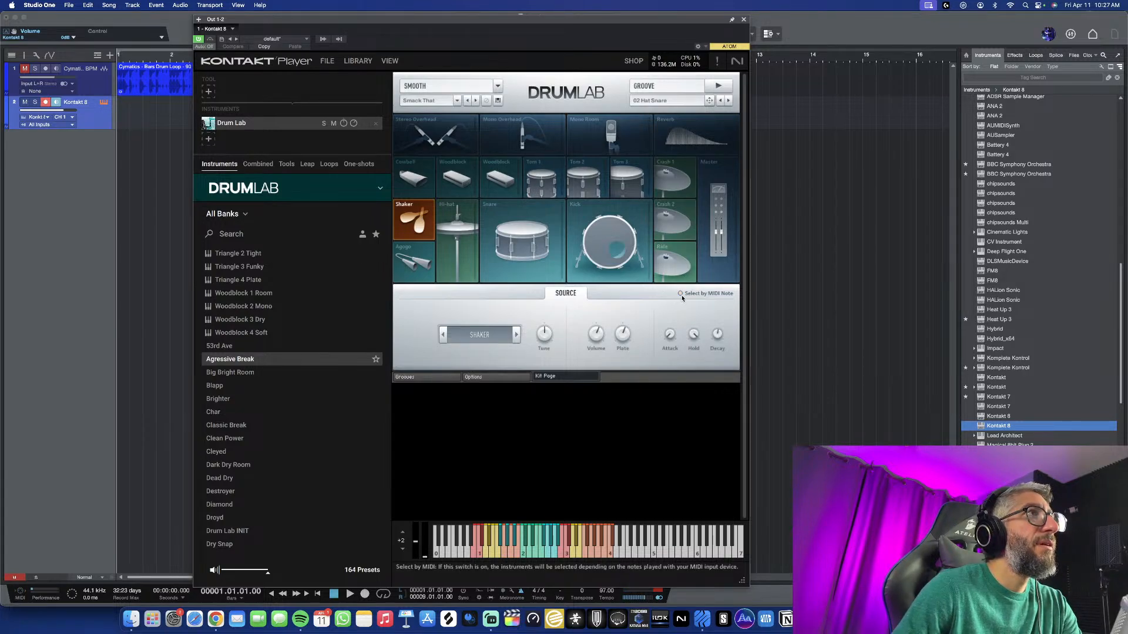
pyautogui.click(517, 334)
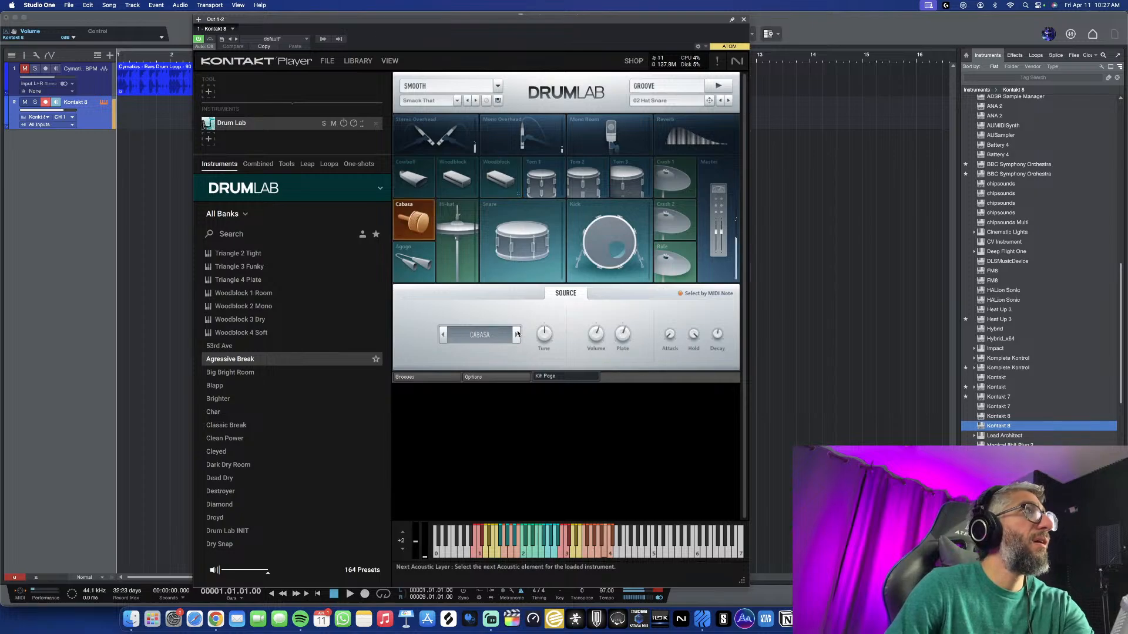
pyautogui.click(517, 334)
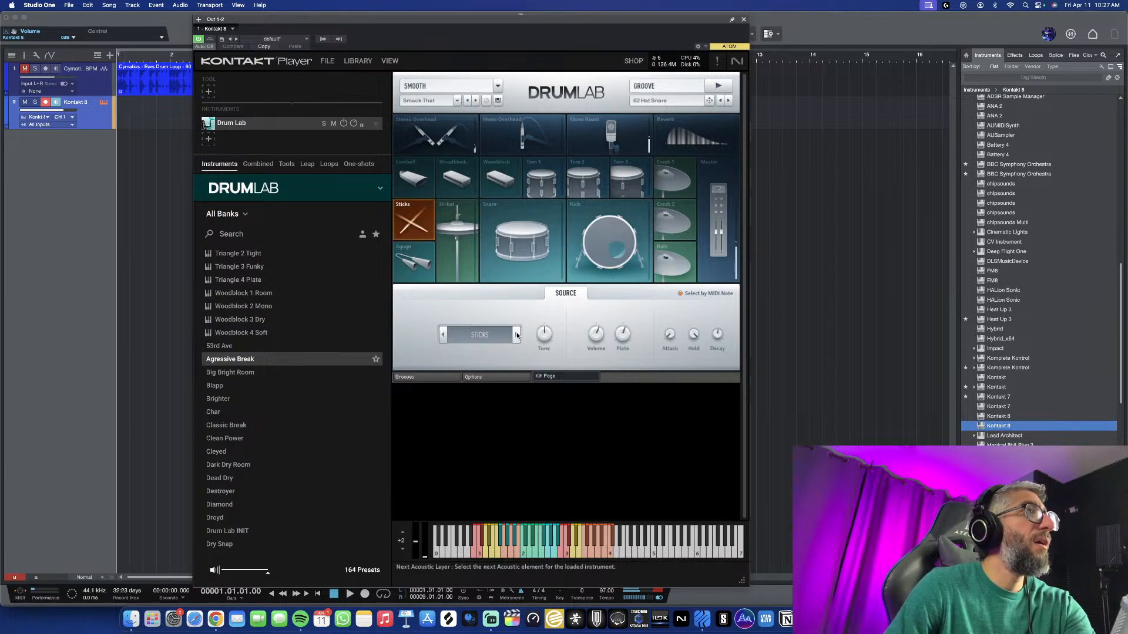
pyautogui.click(517, 334)
pyautogui.click(517, 334)
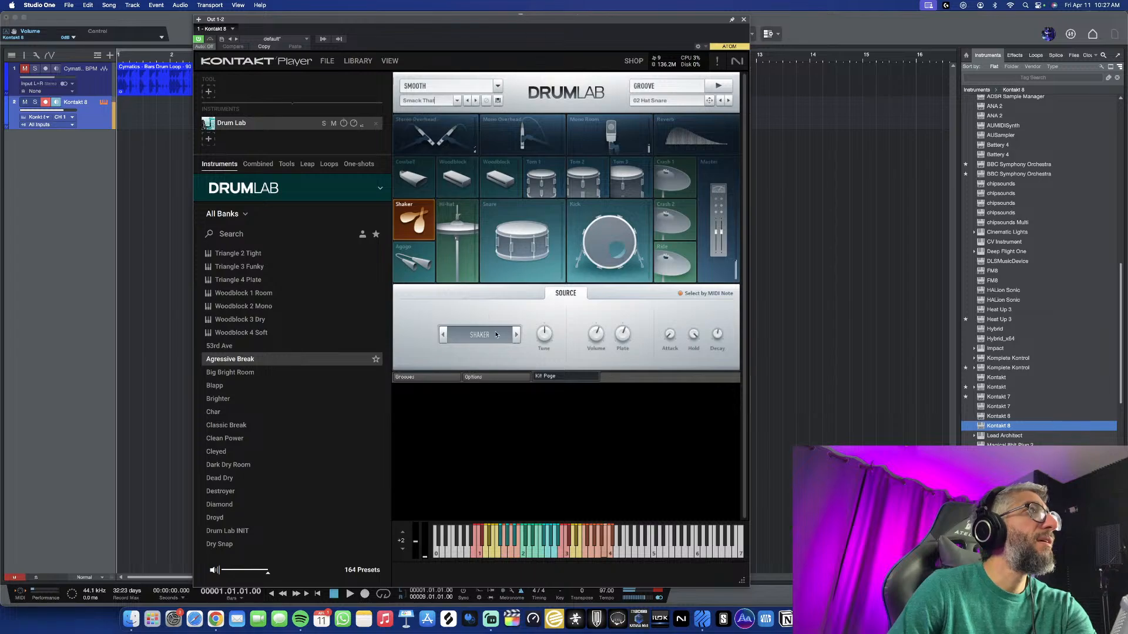
# Examine Drum Lab's percussion note mapping and velocity settings, and the loaded groove's pattern in the groove browser
pyautogui.click(503, 379)
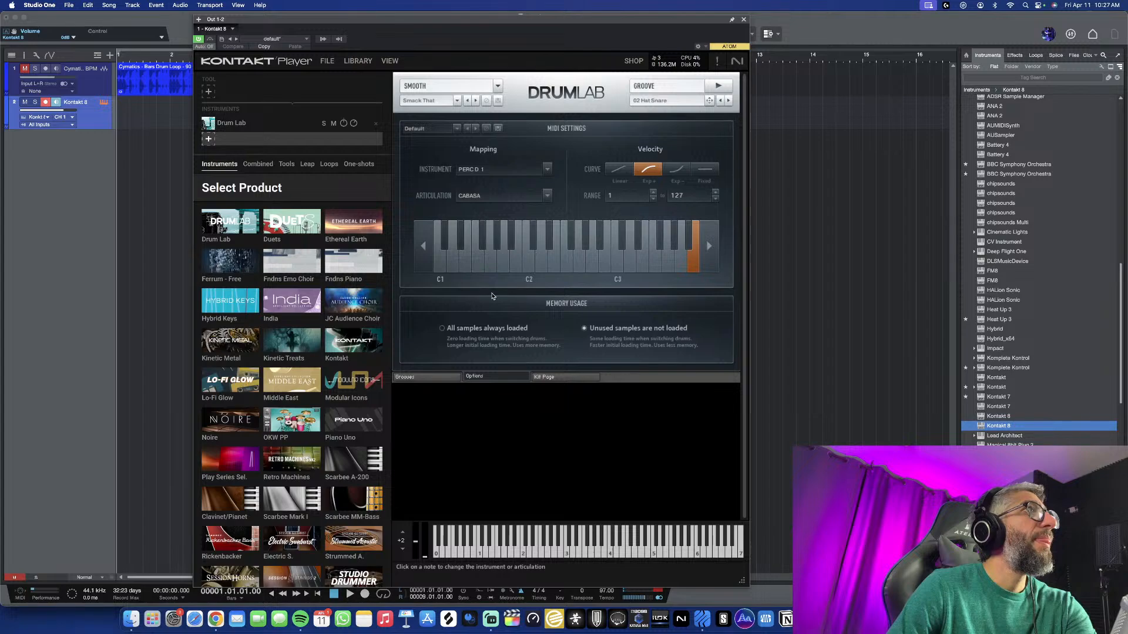
pyautogui.click(434, 379)
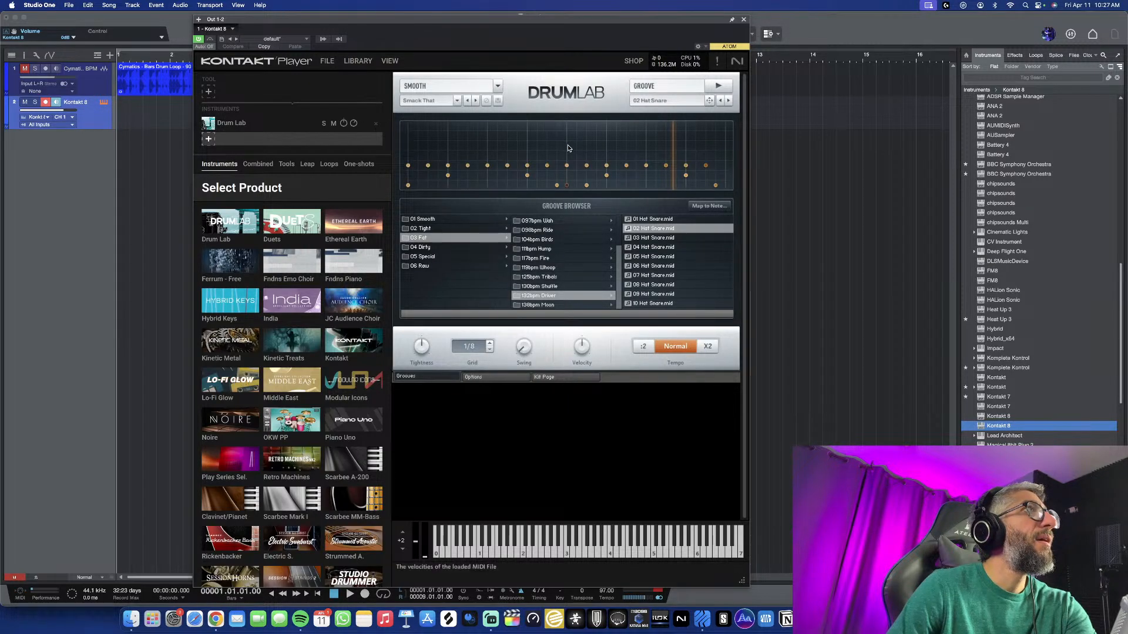
# Place the 02 Hat Snare groove on the Kontakt 8 track at bar 1 and close the instrument window
pyautogui.click(709, 206)
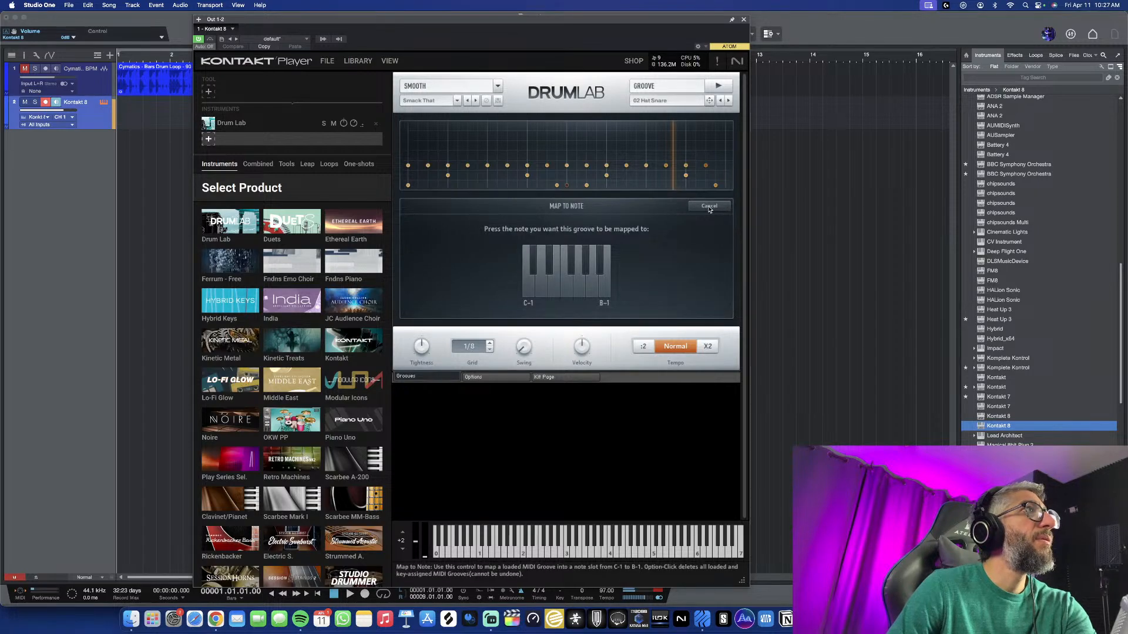
pyautogui.click(709, 207)
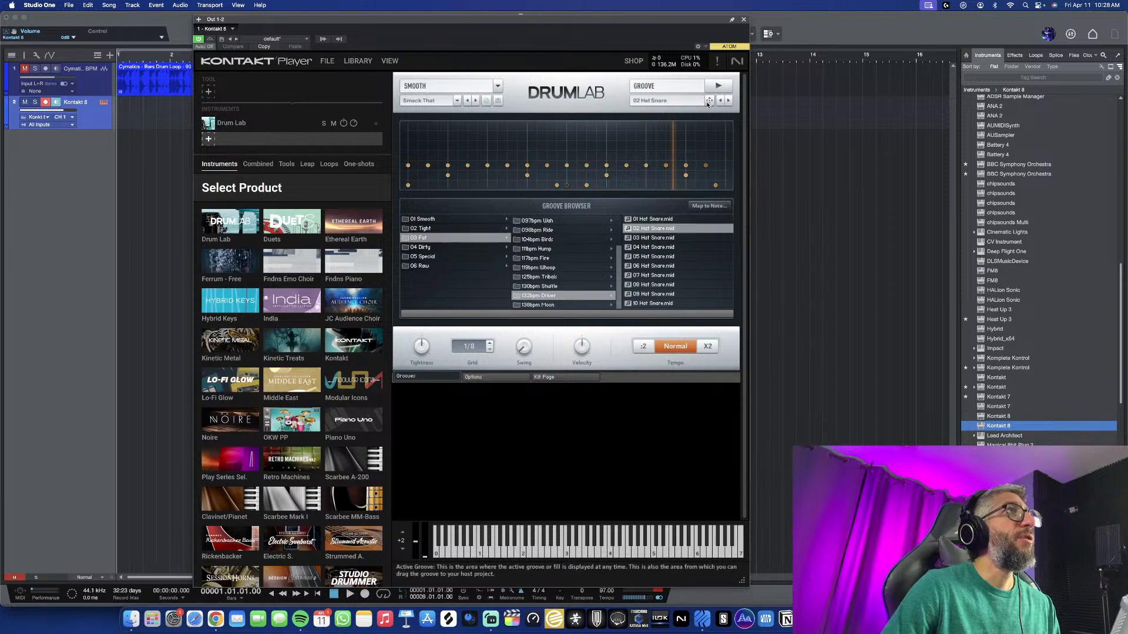
pyautogui.moveTo(710, 103); pyautogui.dragTo(127, 107)
pyautogui.click(145, 170)
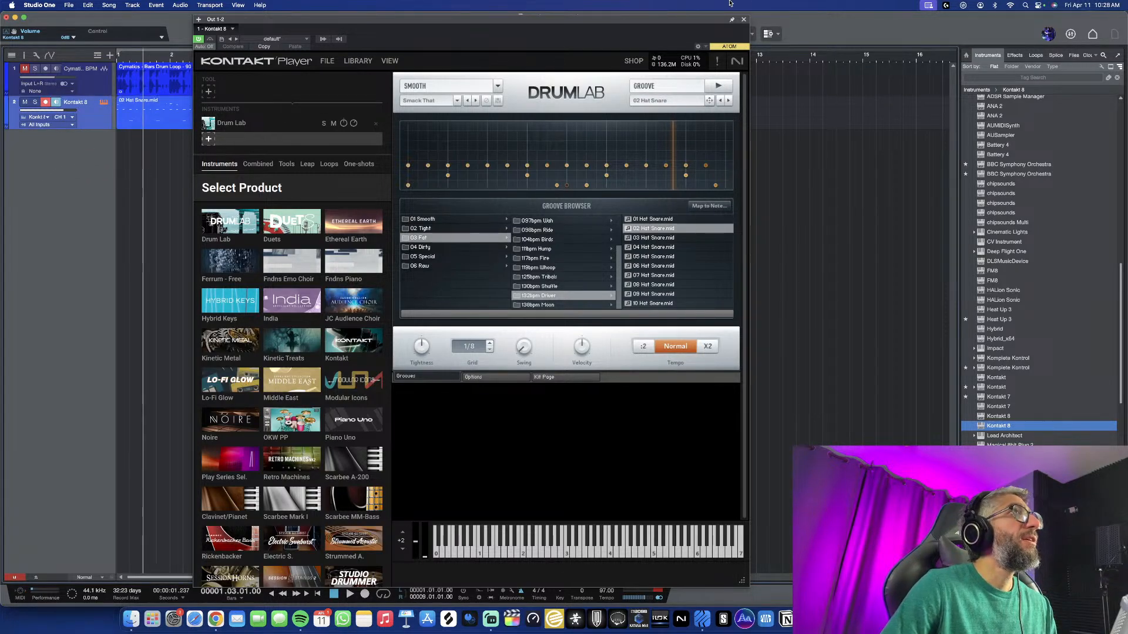
pyautogui.click(744, 20)
# Play the song from the start and open the 02 Hat Snare part in an enlarged note editor
pyautogui.scroll(2, 215, 186)
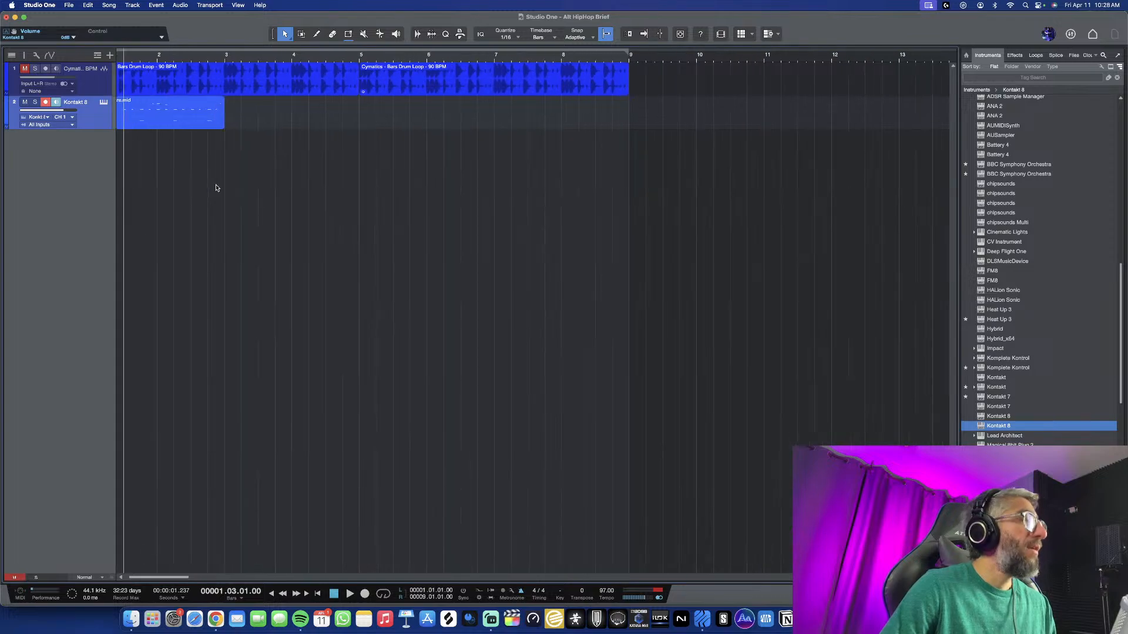
pyautogui.hscroll(-2, 215, 186)
pyautogui.press(',')
pyautogui.press('space')
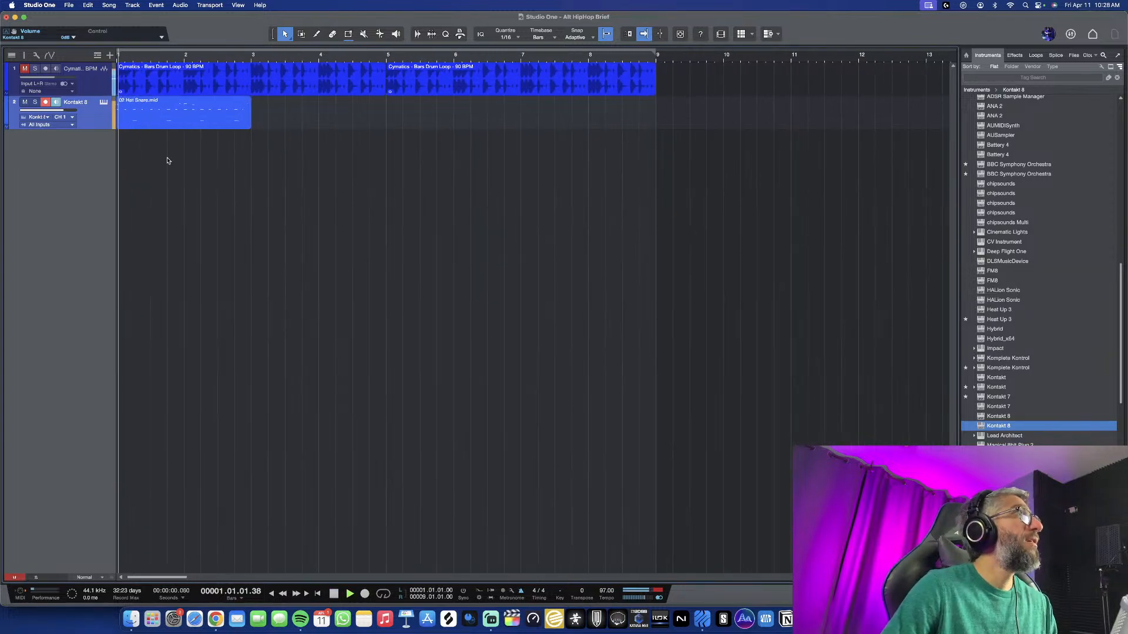
pyautogui.doubleClick(182, 114)
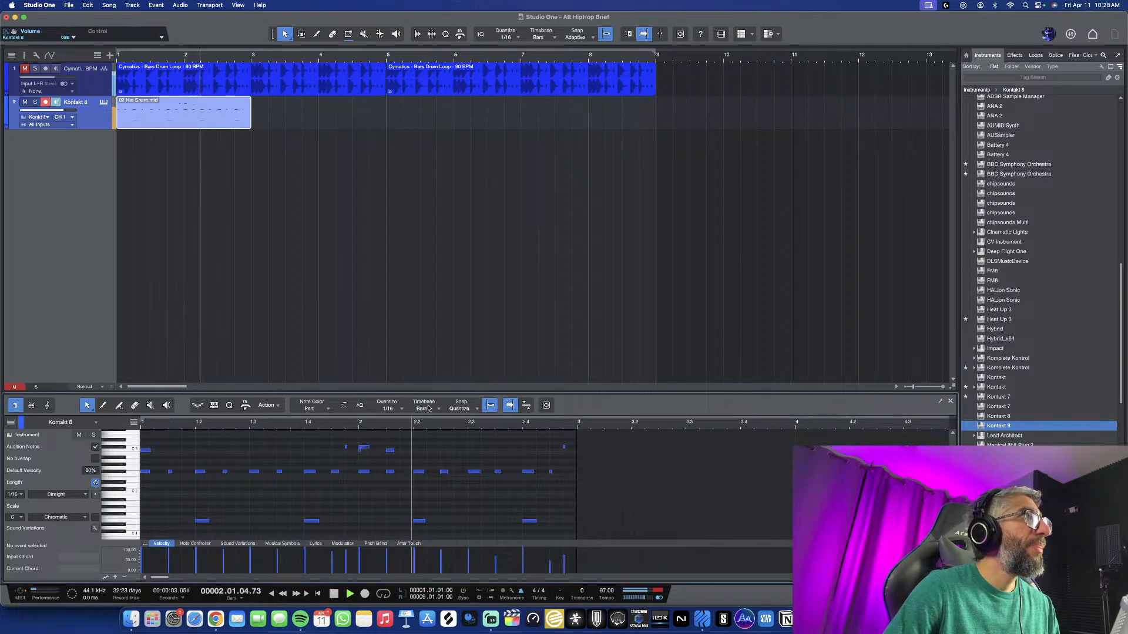
pyautogui.moveTo(437, 388); pyautogui.dragTo(437, 228)
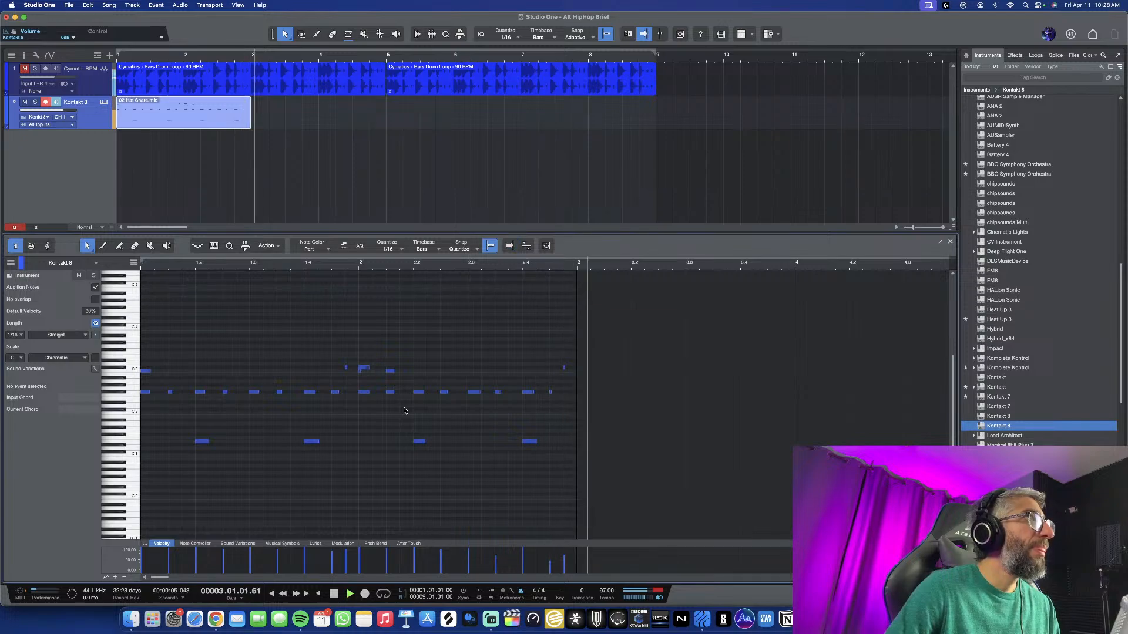
pyautogui.press('space')
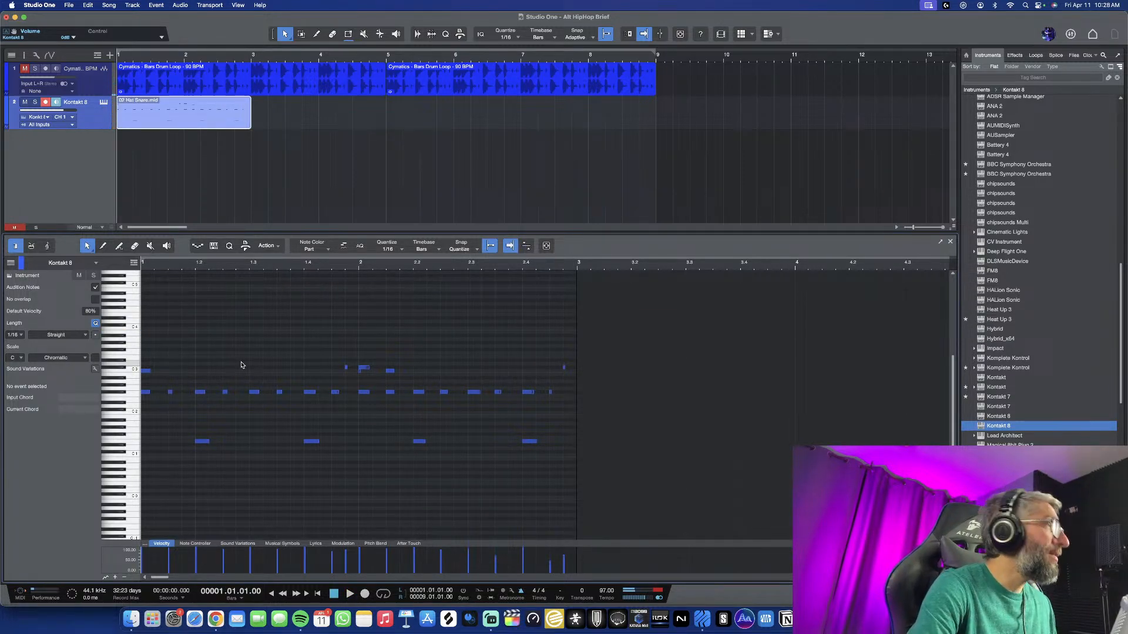
# Record a B3 shaker pattern over the two-bar groove and delete its notes in the first three beats
pyautogui.press('KP_Multiply')
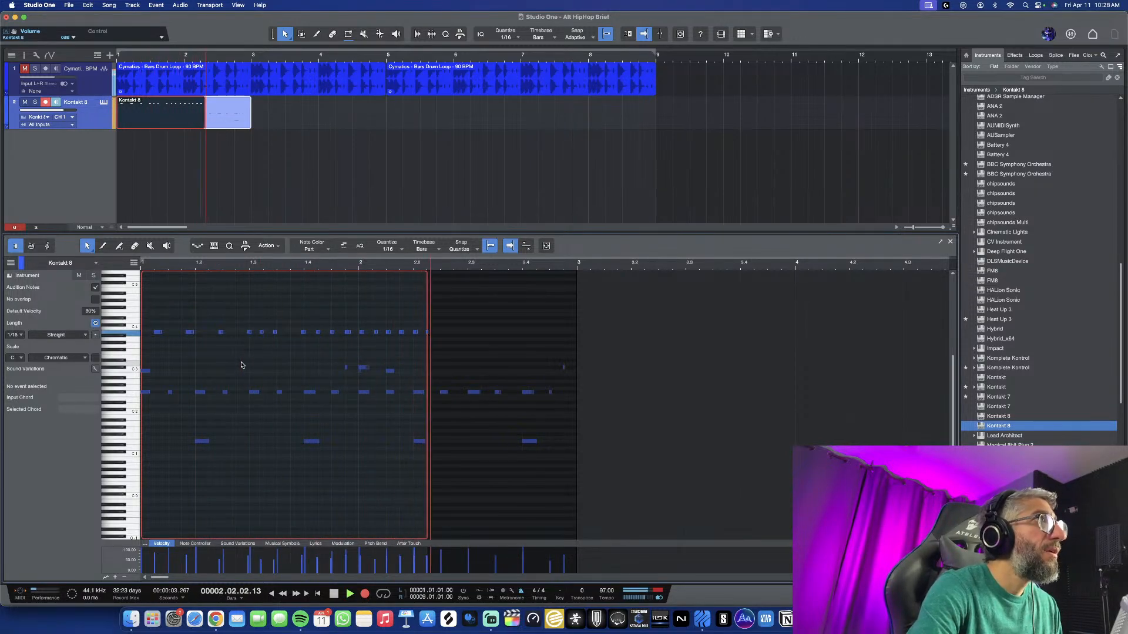
pyautogui.press('space')
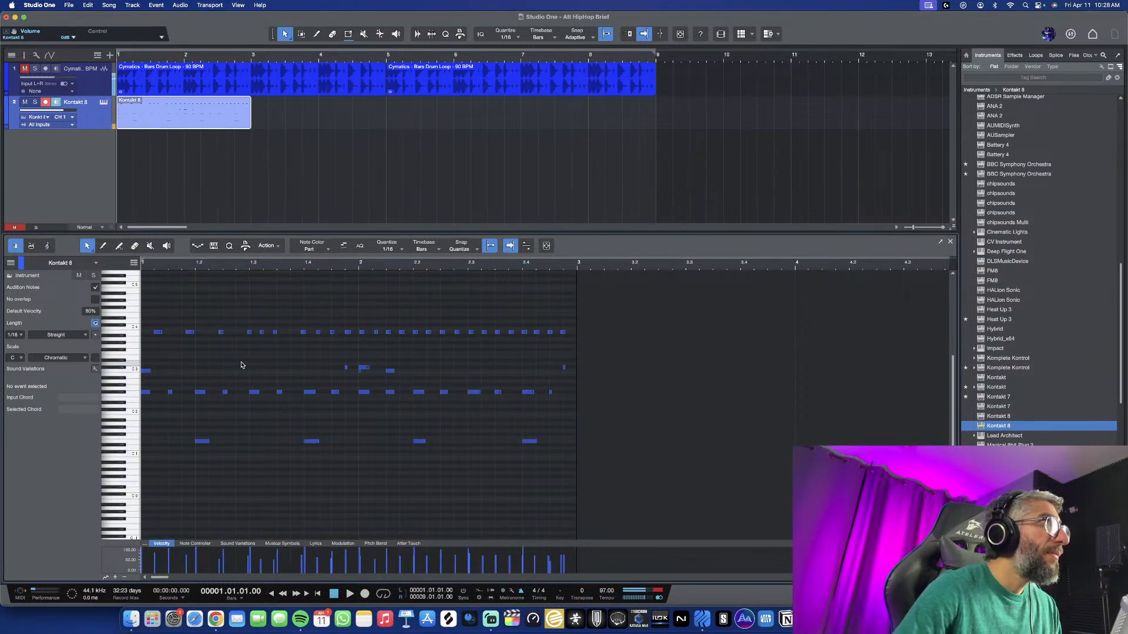
pyautogui.moveTo(151, 323); pyautogui.dragTo(352, 344)
pyautogui.press('Delete')
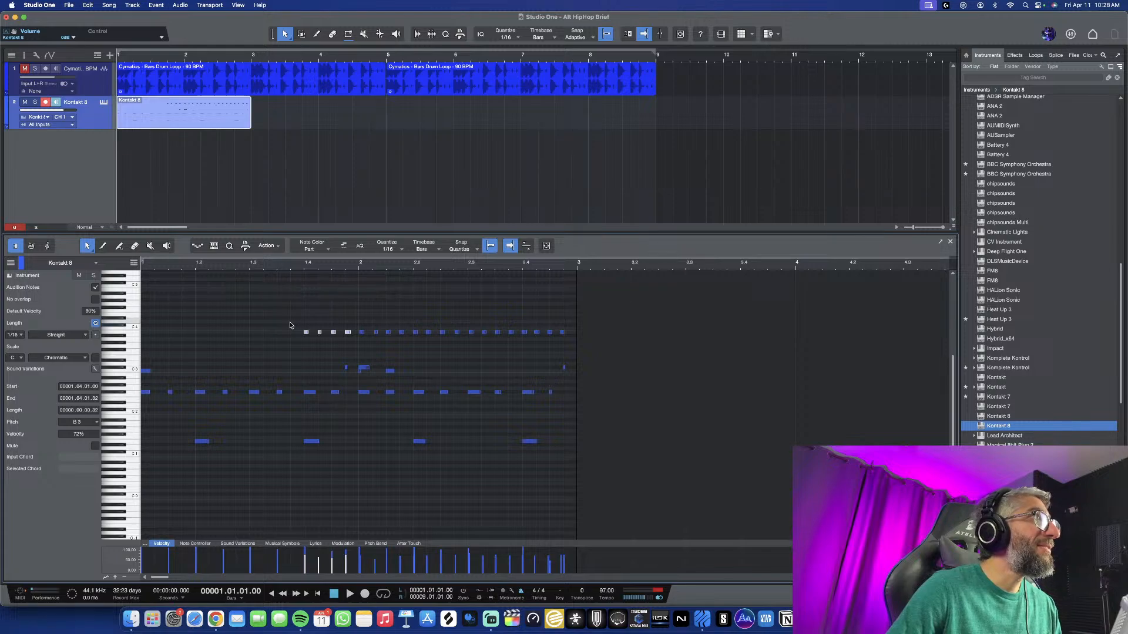
# Fill the first three beats of bar 1 with copies of the remaining B3 shaker notes
pyautogui.moveTo(288, 321); pyautogui.dragTo(605, 348)
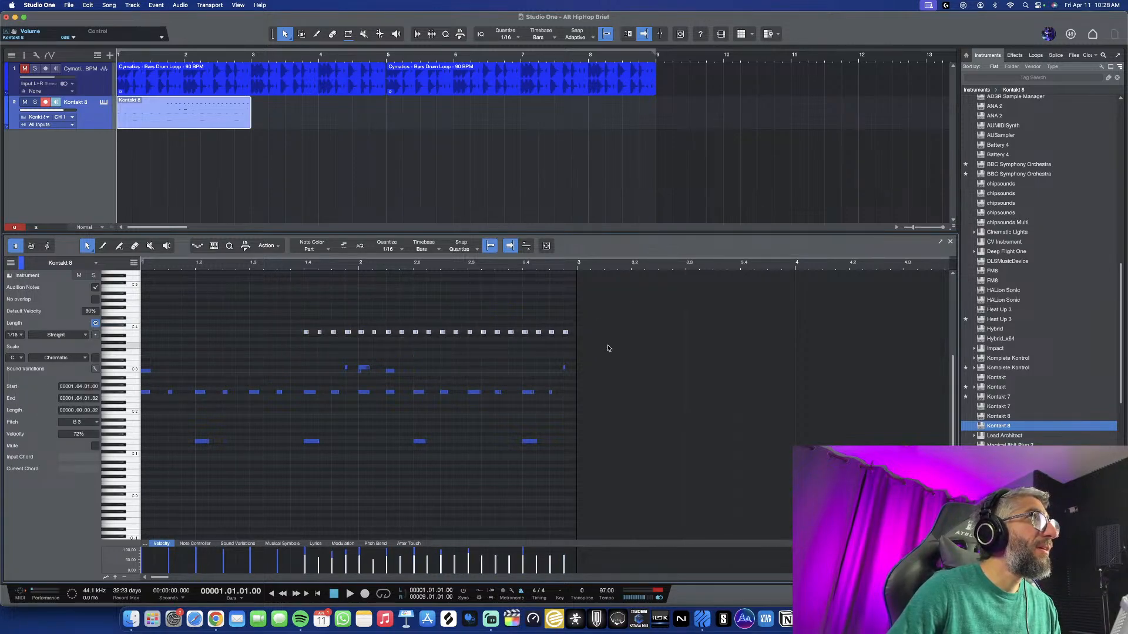
pyautogui.click(306, 318)
pyautogui.moveTo(296, 316); pyautogui.dragTo(414, 352)
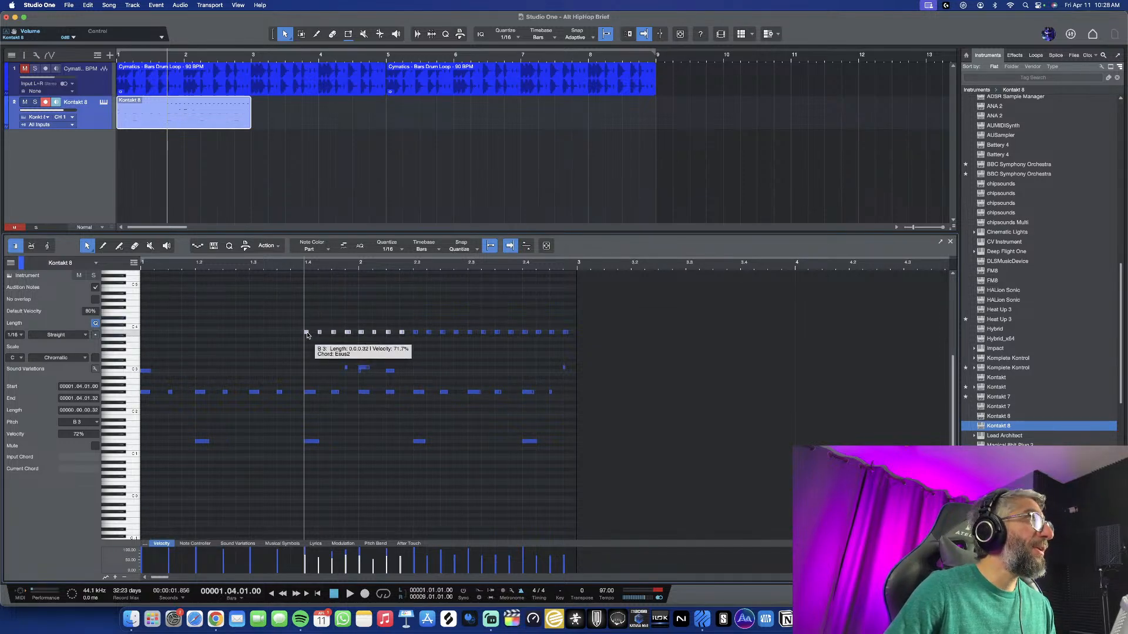
pyautogui.moveTo(306, 334); pyautogui.dragTo(148, 333)
pyautogui.doubleClick(252, 323)
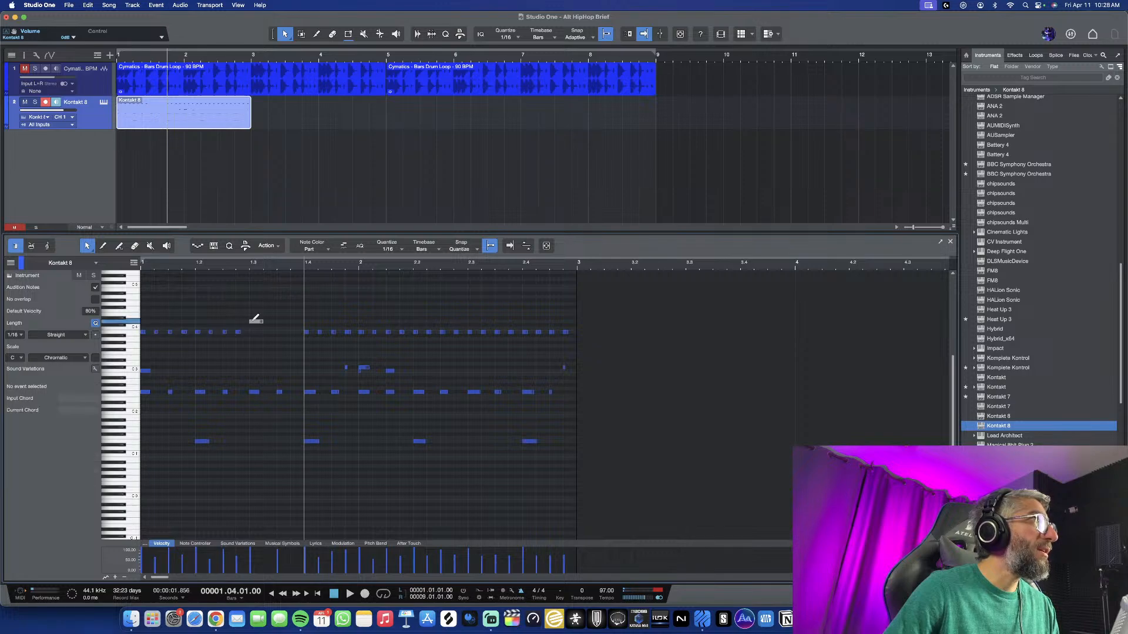
pyautogui.doubleClick(259, 324)
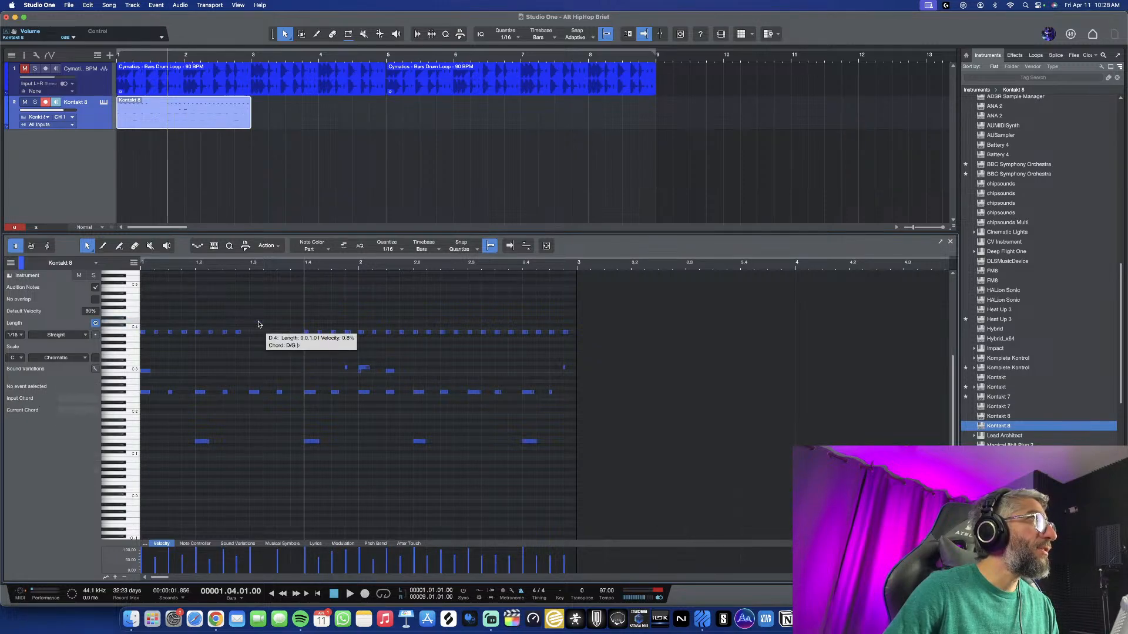
pyautogui.moveTo(262, 320); pyautogui.dragTo(196, 358)
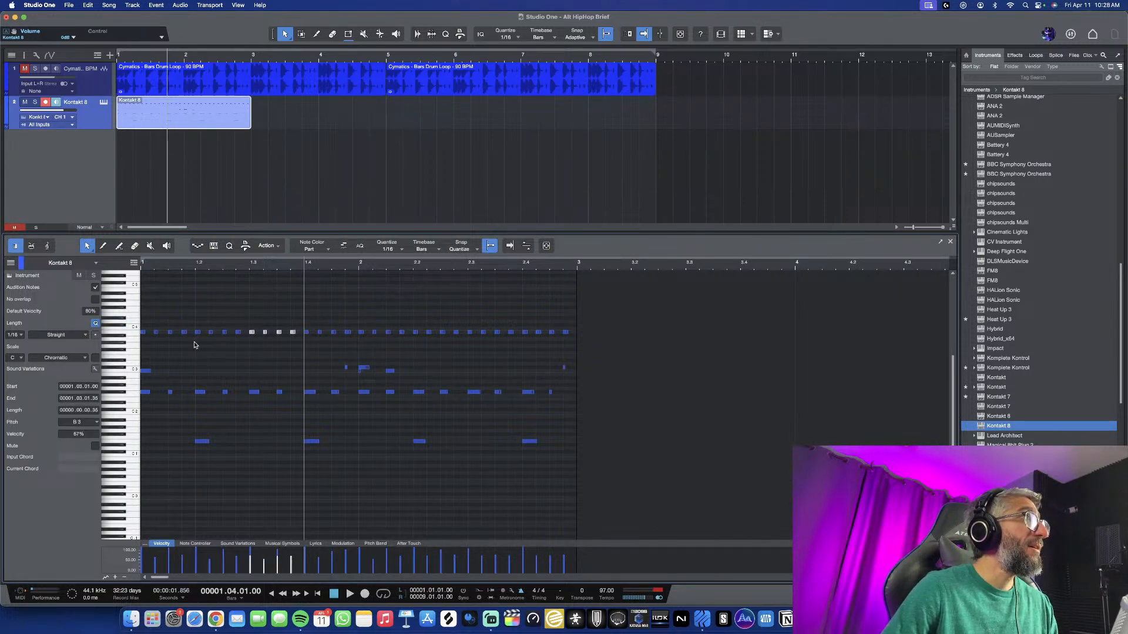
# Play back the shaker pattern, then delete all the B3 notes from the part
pyautogui.press('space')
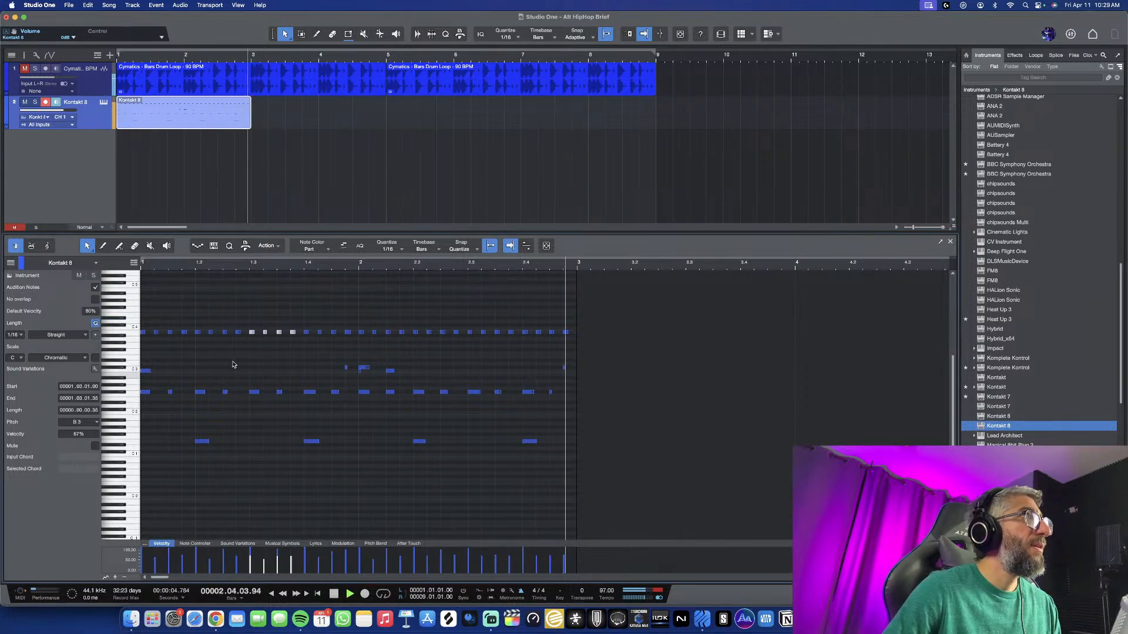
pyautogui.press('space')
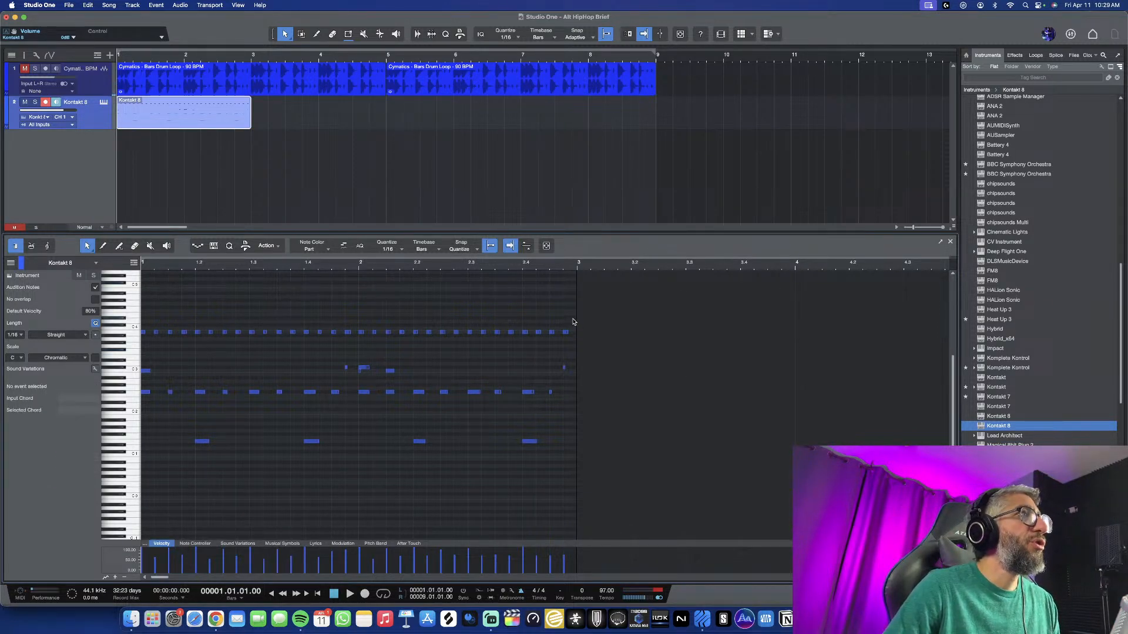
pyautogui.moveTo(572, 317); pyautogui.dragTo(128, 336)
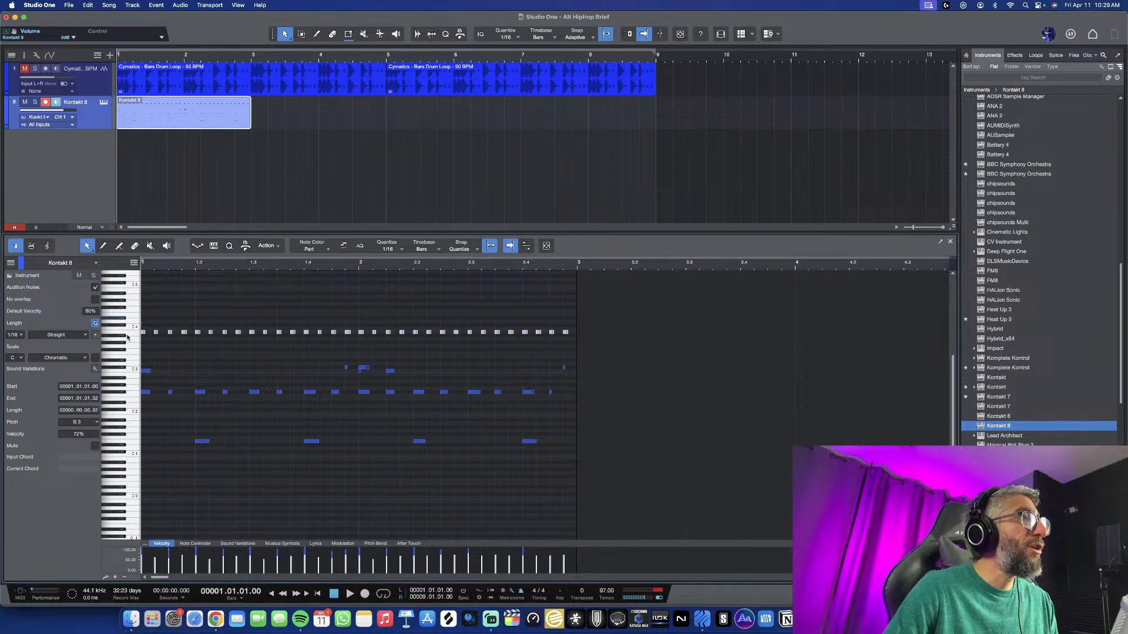
pyautogui.press('Delete')
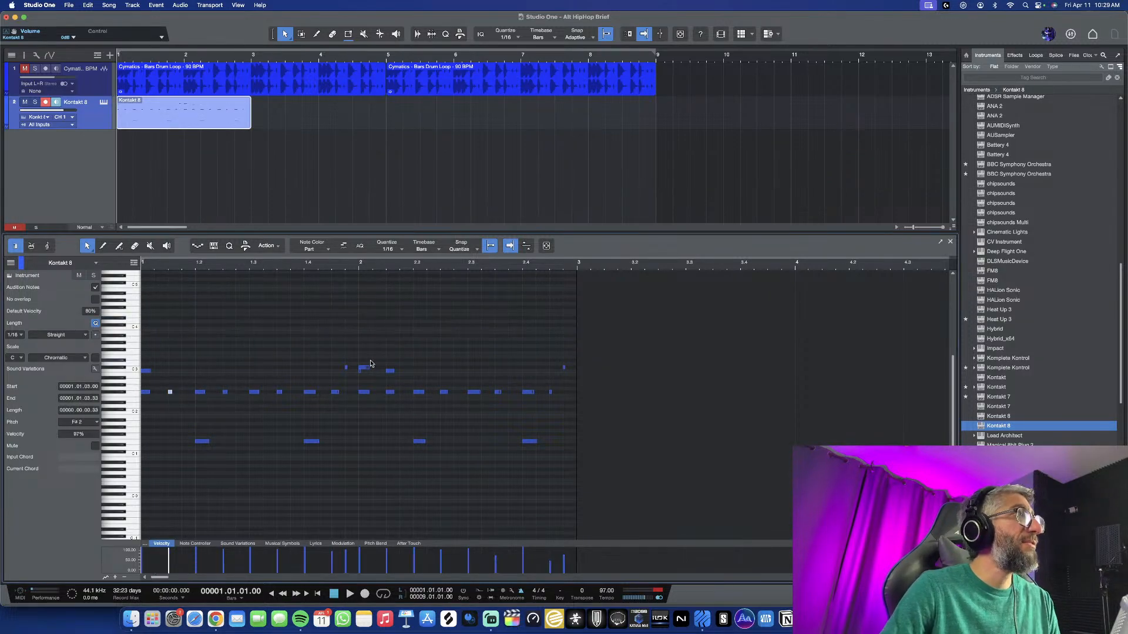
# Close the note editor, unmute the Cymatics drum loop track and play it together with the groove
pyautogui.click(951, 241)
pyautogui.press('space')
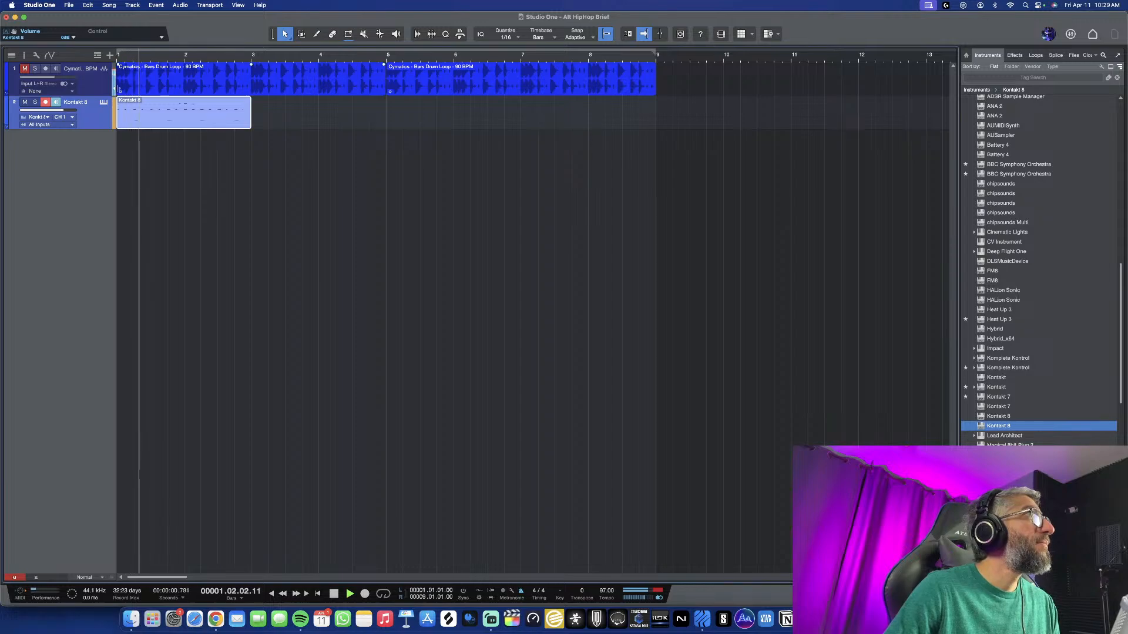
pyautogui.press('space')
pyautogui.press('space')
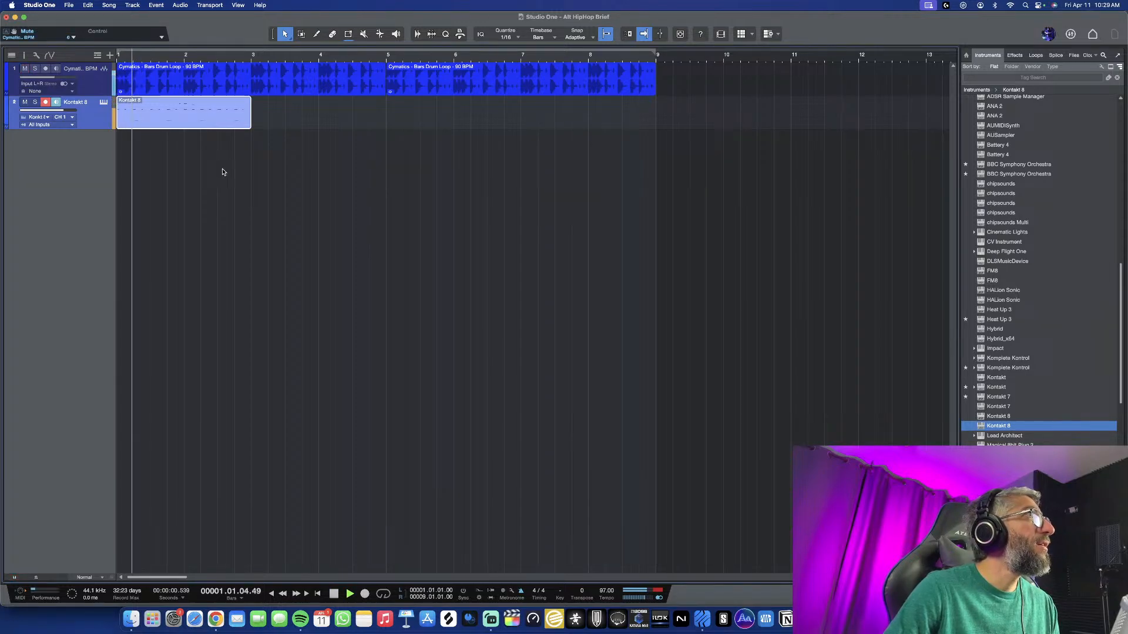
pyautogui.press('space')
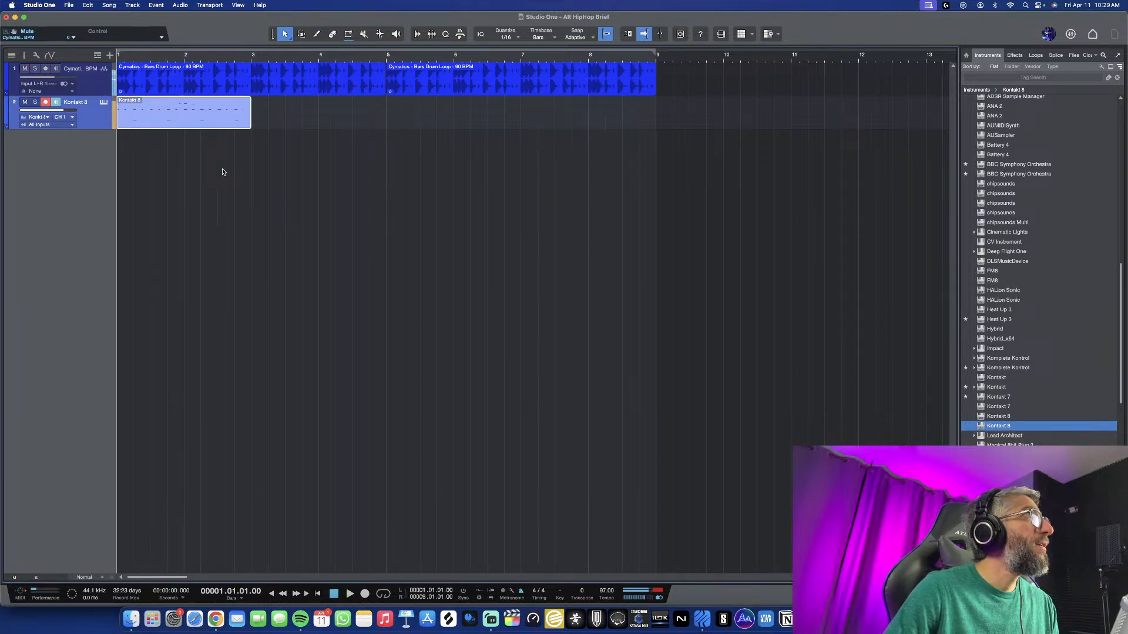
# Split the Cymatics drum loop at bar 3 and delete everything after it, keeping the first two bars
pyautogui.scroll(3, 163, 114)
pyautogui.scroll(5, 163, 115)
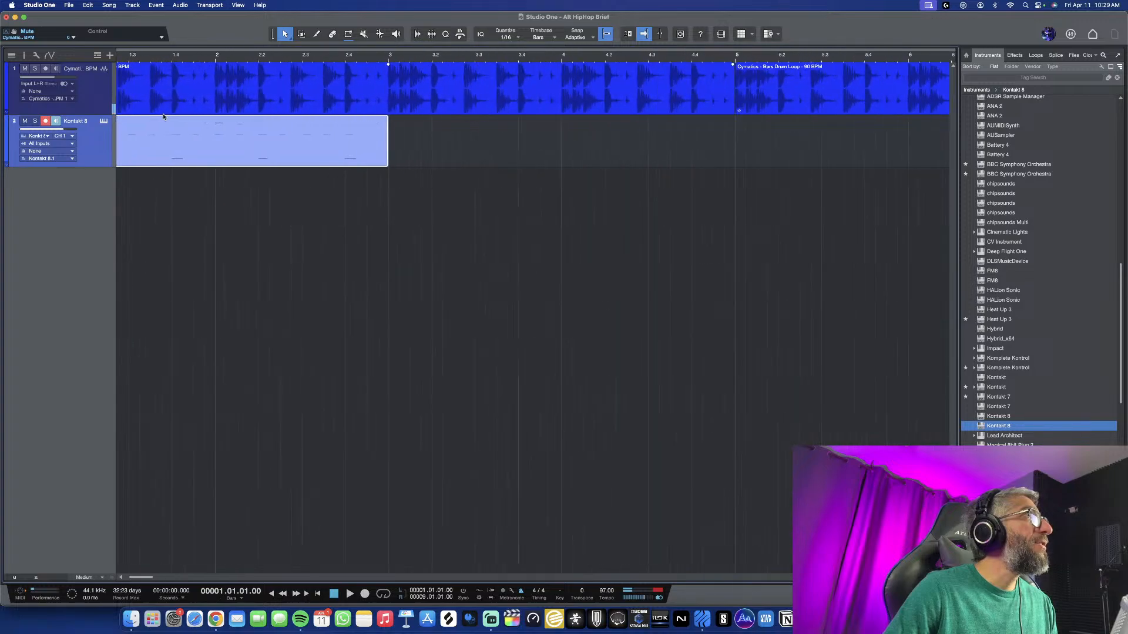
pyautogui.hscroll(-3, 164, 115)
pyautogui.scroll(1, 238, 140)
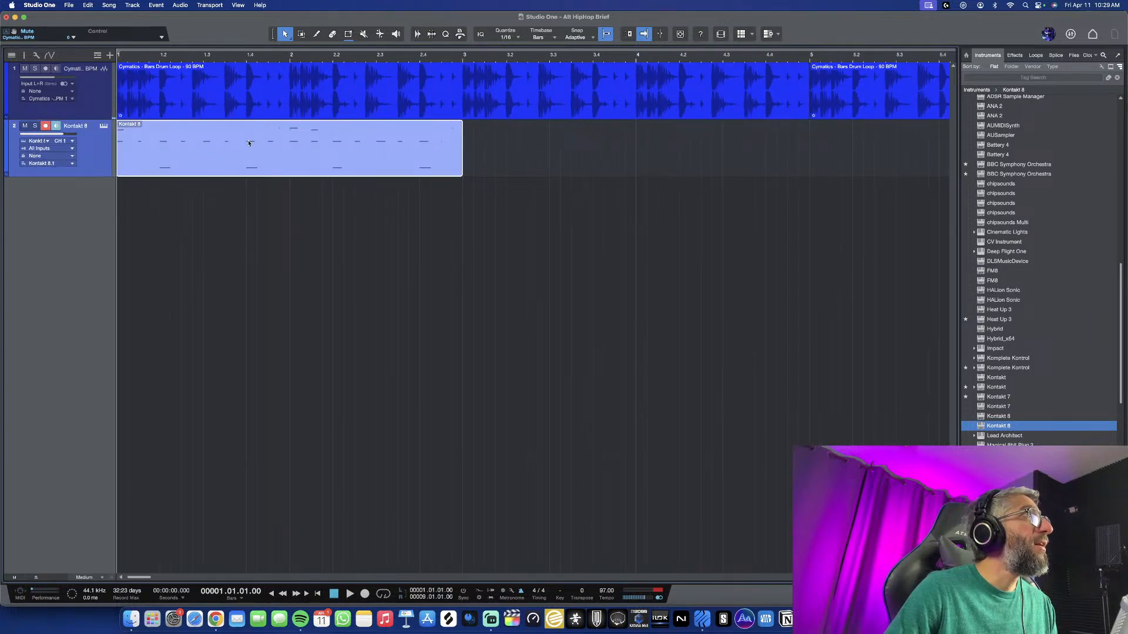
pyautogui.press('3')
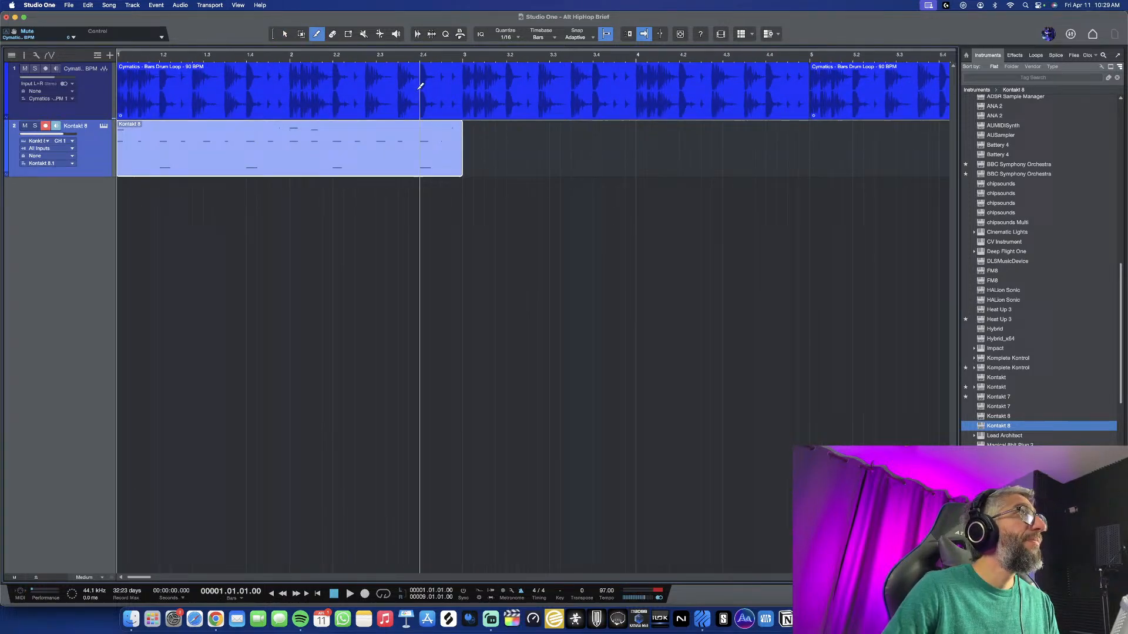
pyautogui.click(463, 77)
pyautogui.press('1')
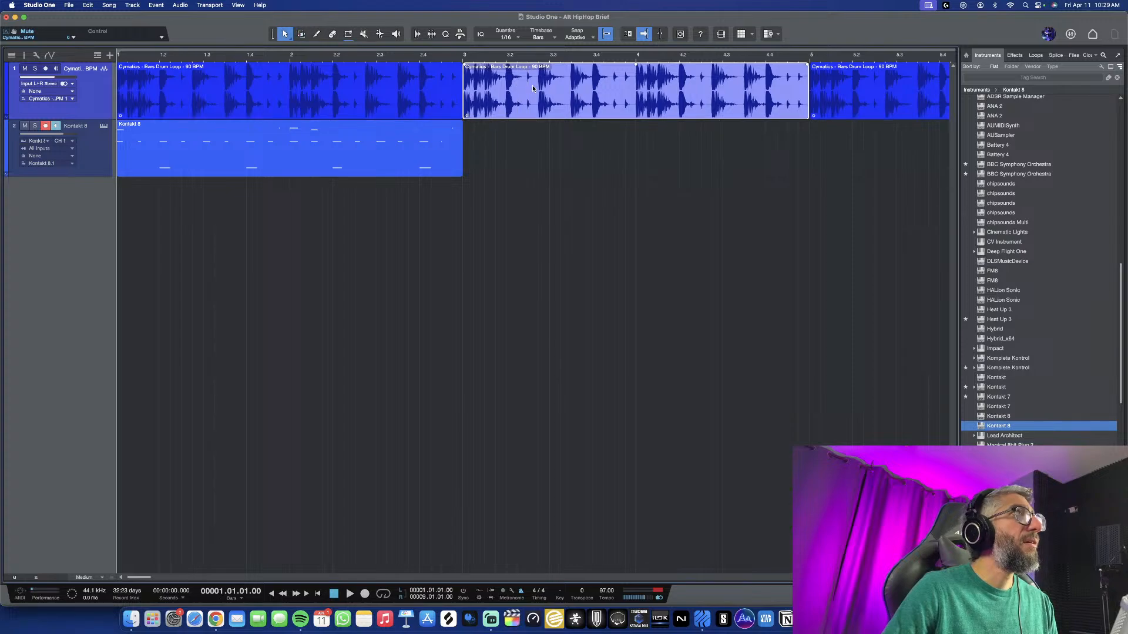
pyautogui.press('Delete')
pyautogui.press('Delete')
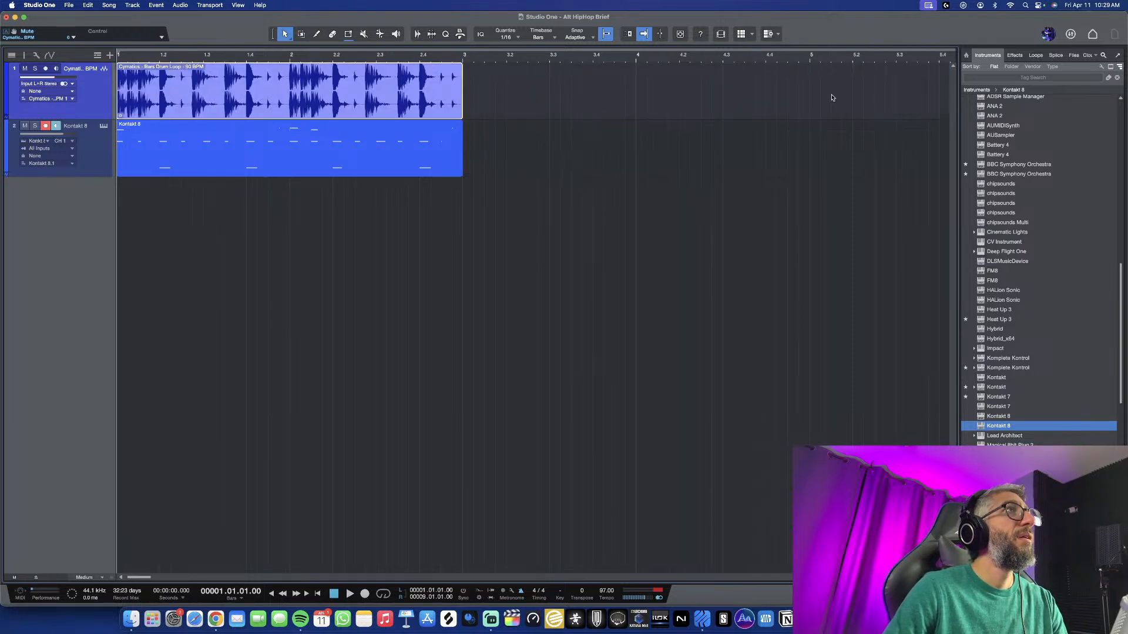
# Briefly play back the trimmed two-bar drum loop with the Kontakt 8 groove
pyautogui.scroll(4, 194, 142)
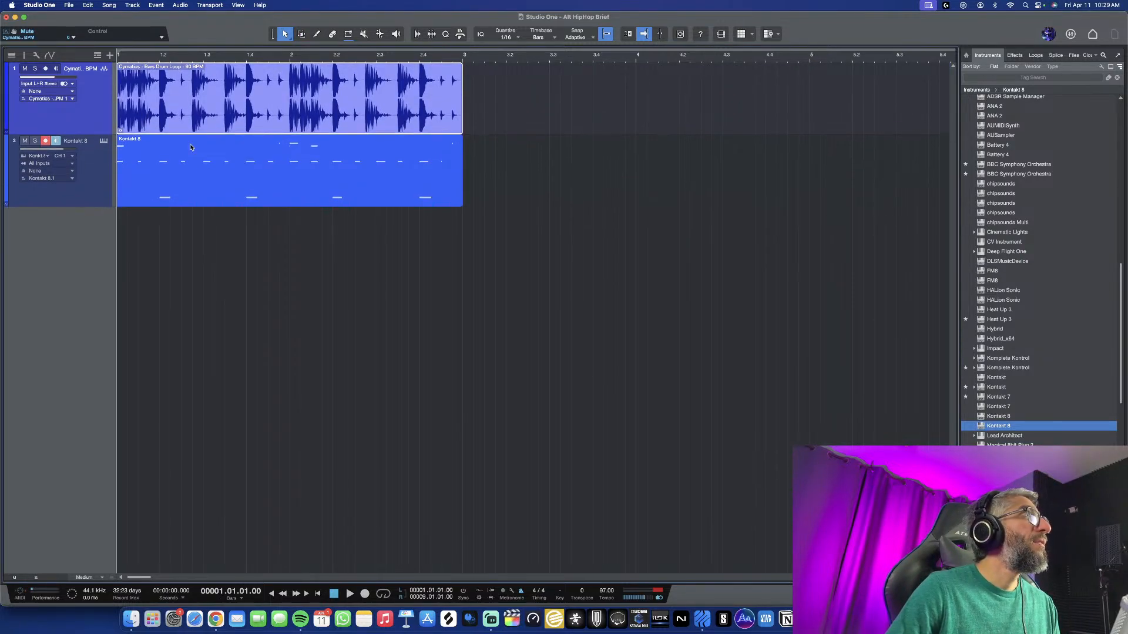
pyautogui.scroll(4, 192, 143)
pyautogui.scroll(2, 193, 144)
pyautogui.press('space')
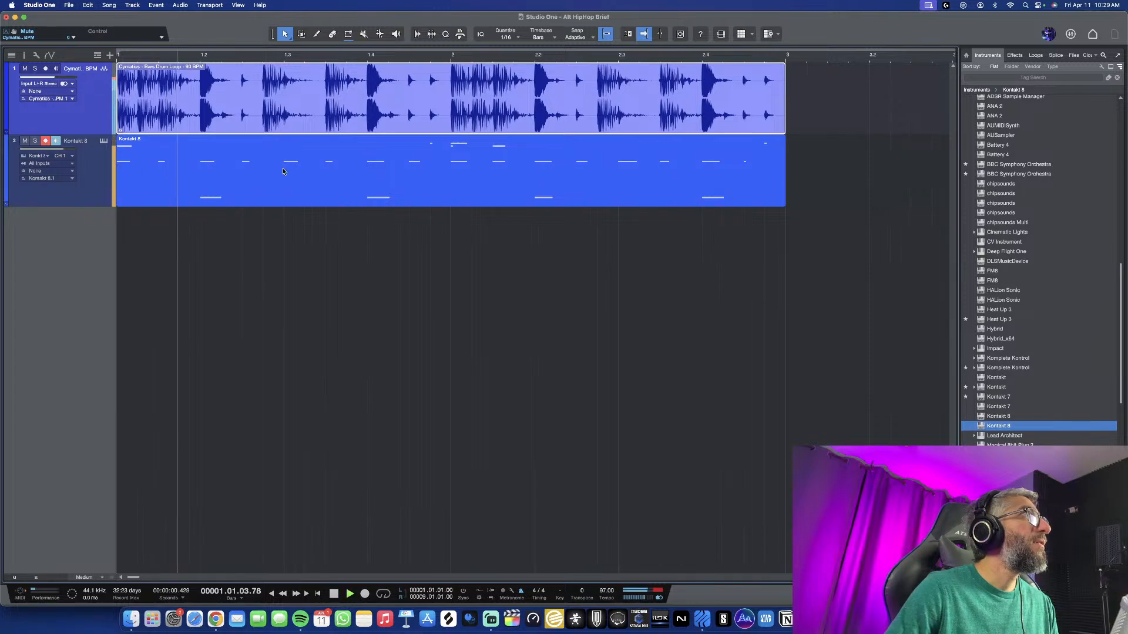
pyautogui.press('space')
# Add sixteenth notes on C3 at 1.1.2 and 1.1.3 in the Kontakt 8 part
pyautogui.doubleClick(231, 174)
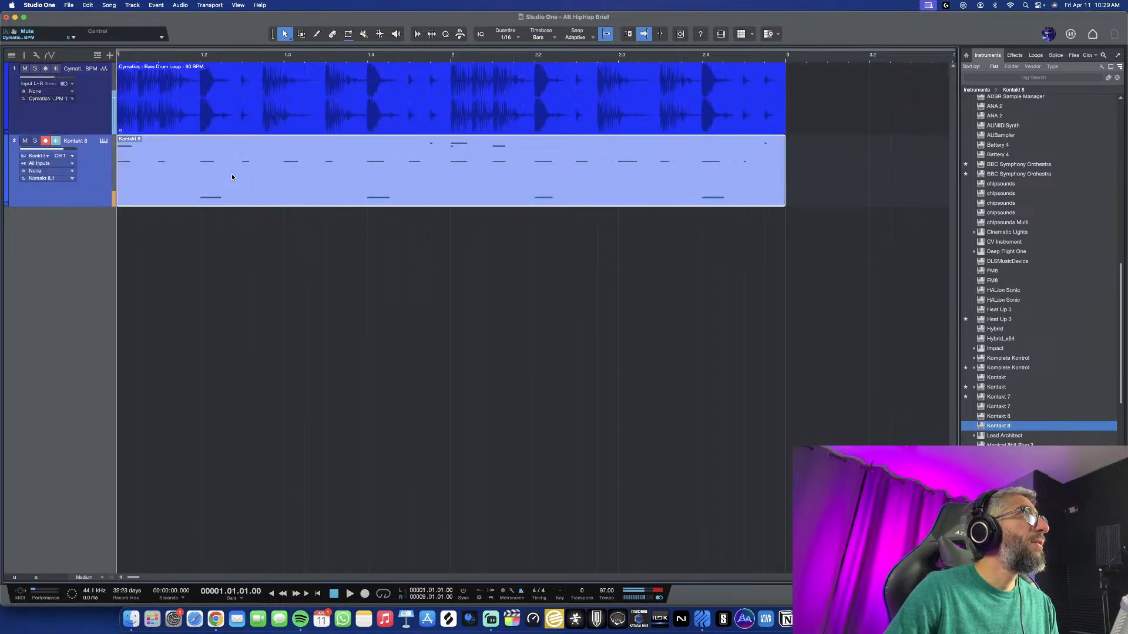
pyautogui.scroll(3, 188, 406)
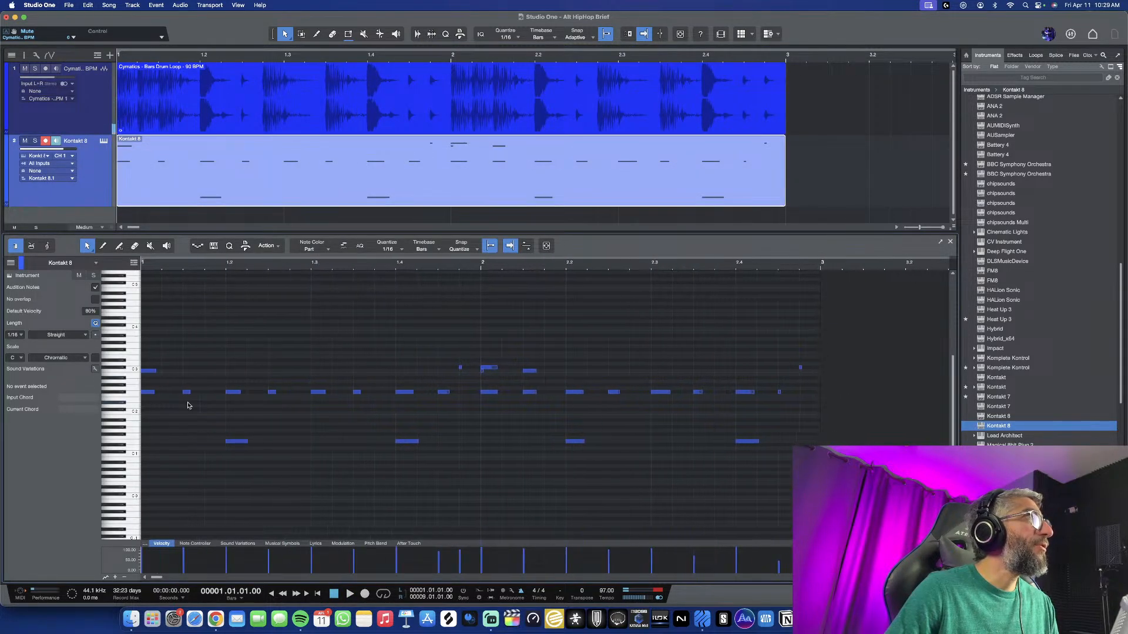
pyautogui.doubleClick(163, 393)
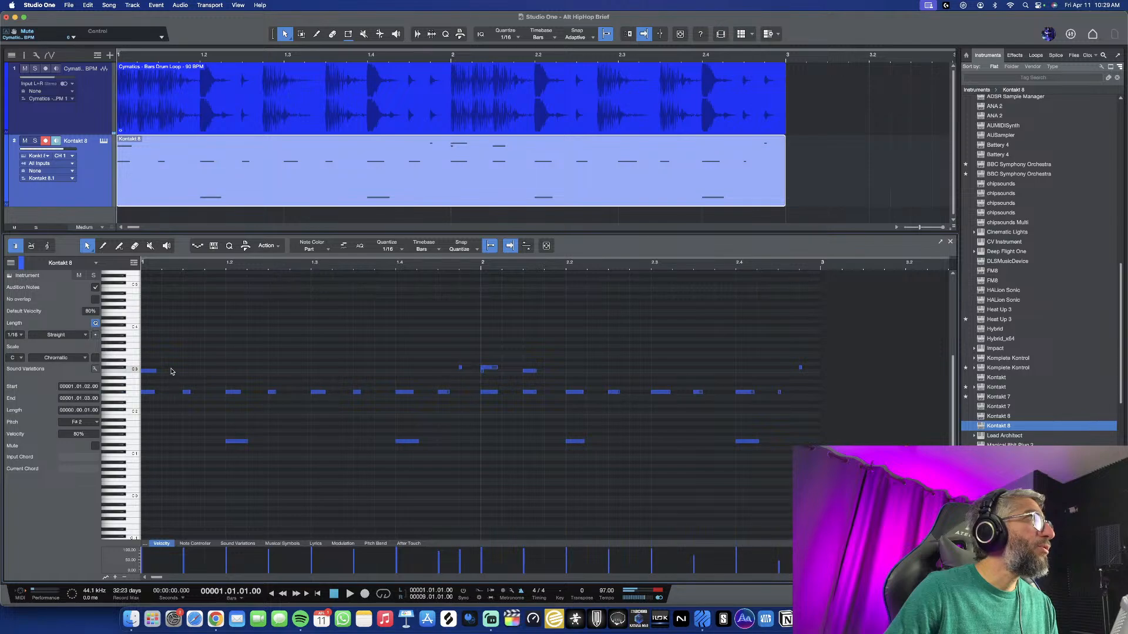
pyautogui.doubleClick(171, 370)
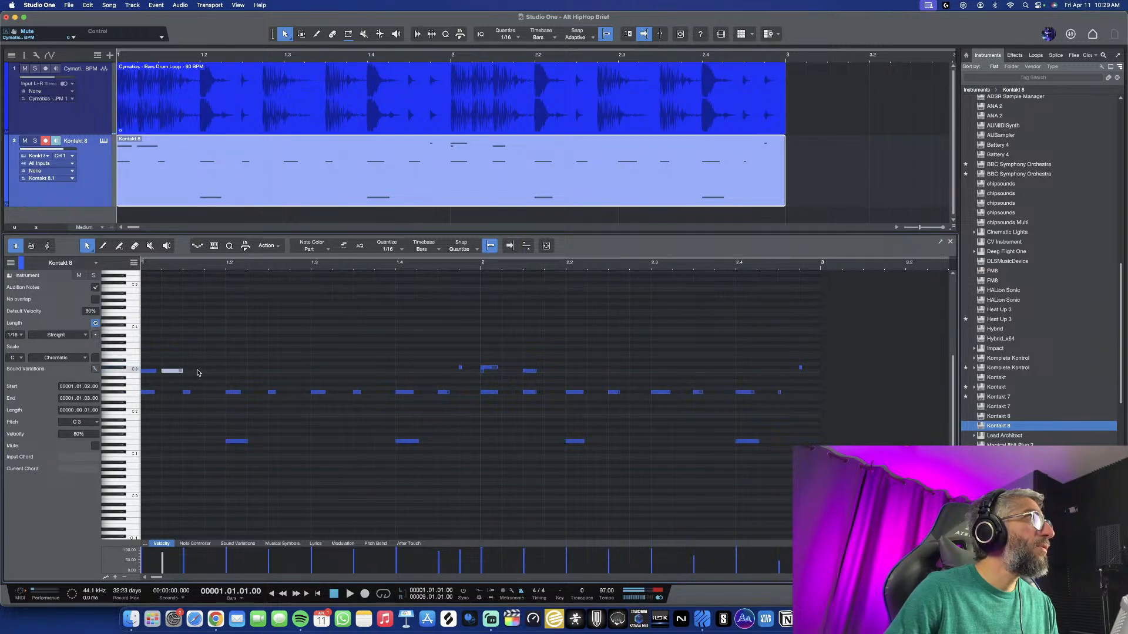
pyautogui.doubleClick(198, 371)
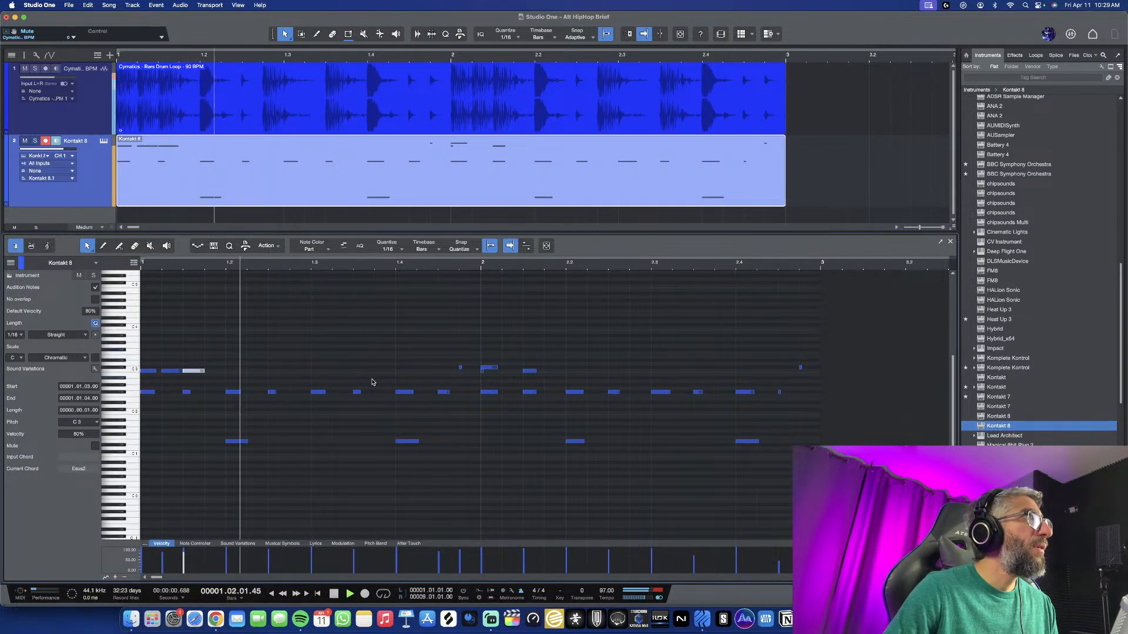
# Stop playback, solo the Kontakt 8 track and open Drum Lab's Kit Page
pyautogui.press('space')
pyautogui.click(93, 275)
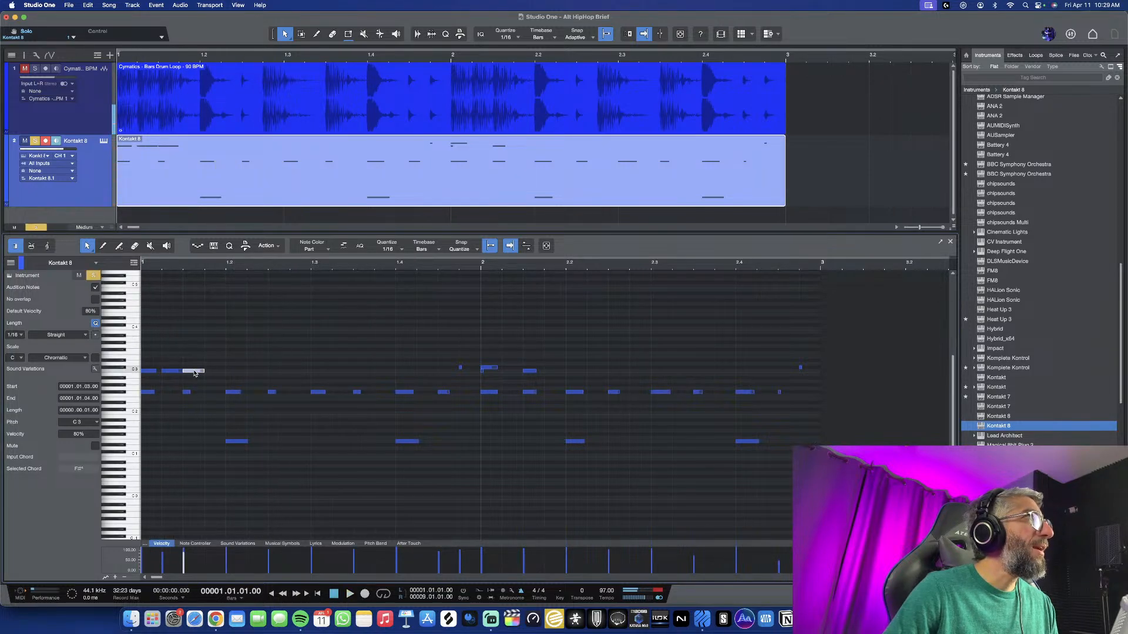
pyautogui.click(104, 143)
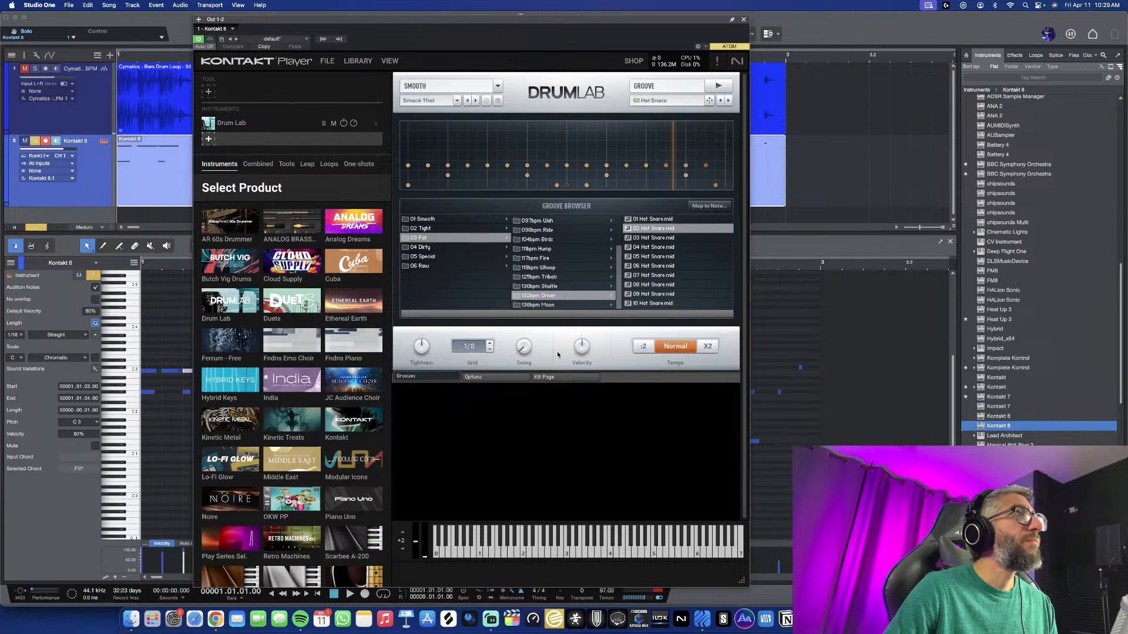
pyautogui.click(552, 378)
# Audition Drum Lab's kick, switch its acoustic layer to Sane Kick and close the instrument window
pyautogui.click(611, 242)
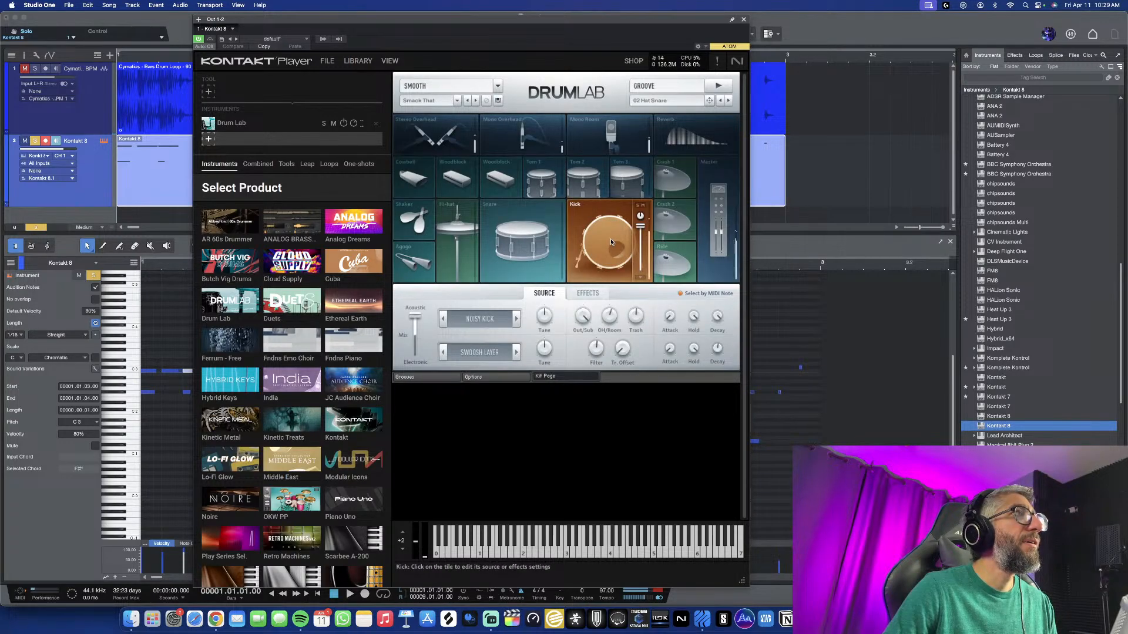
pyautogui.click(611, 242)
pyautogui.click(611, 241)
pyautogui.click(611, 241)
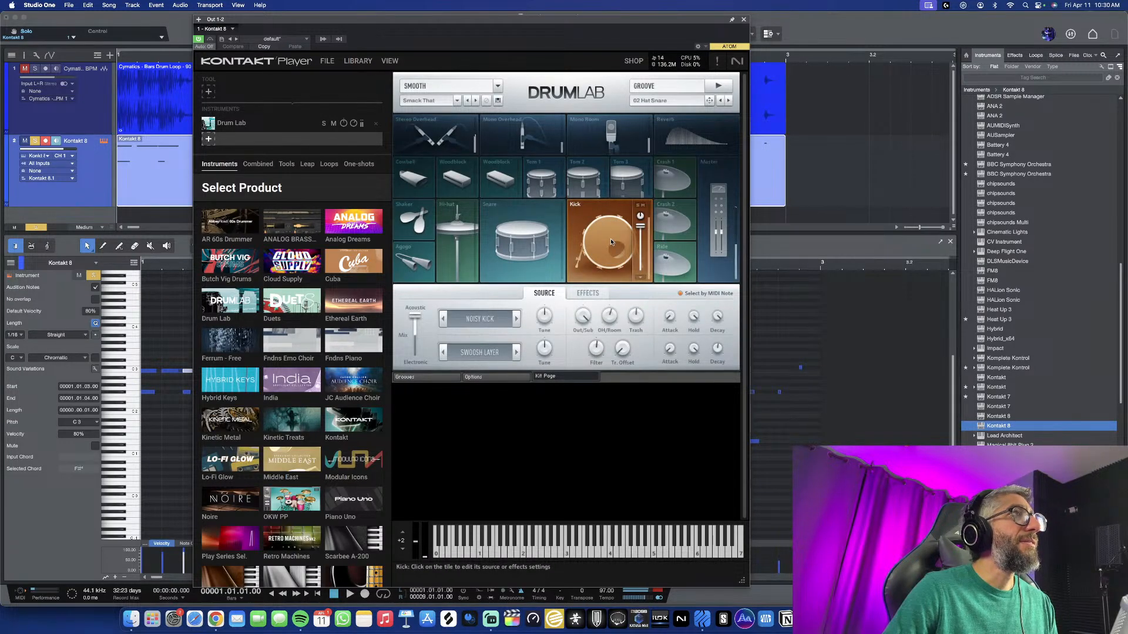
pyautogui.click(610, 239)
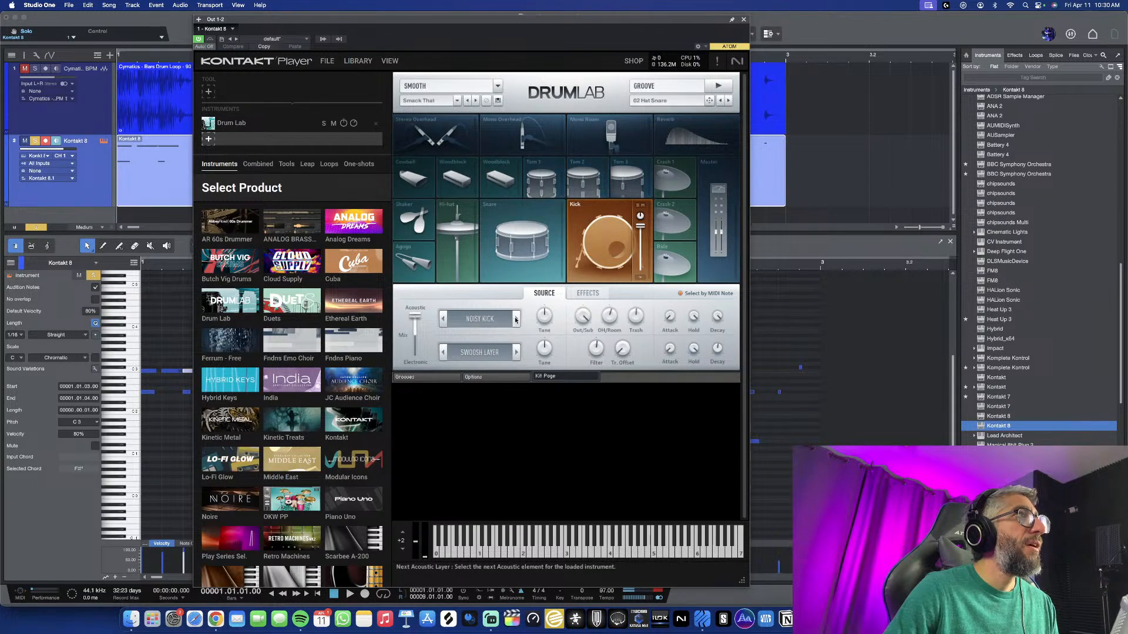
pyautogui.click(727, 87)
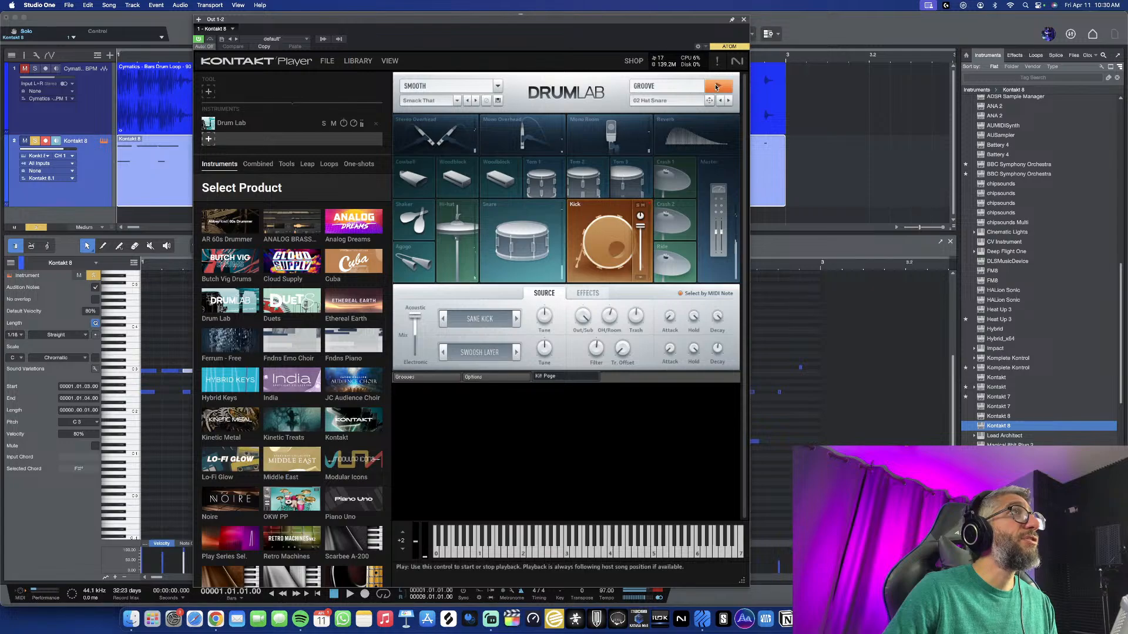
pyautogui.click(743, 20)
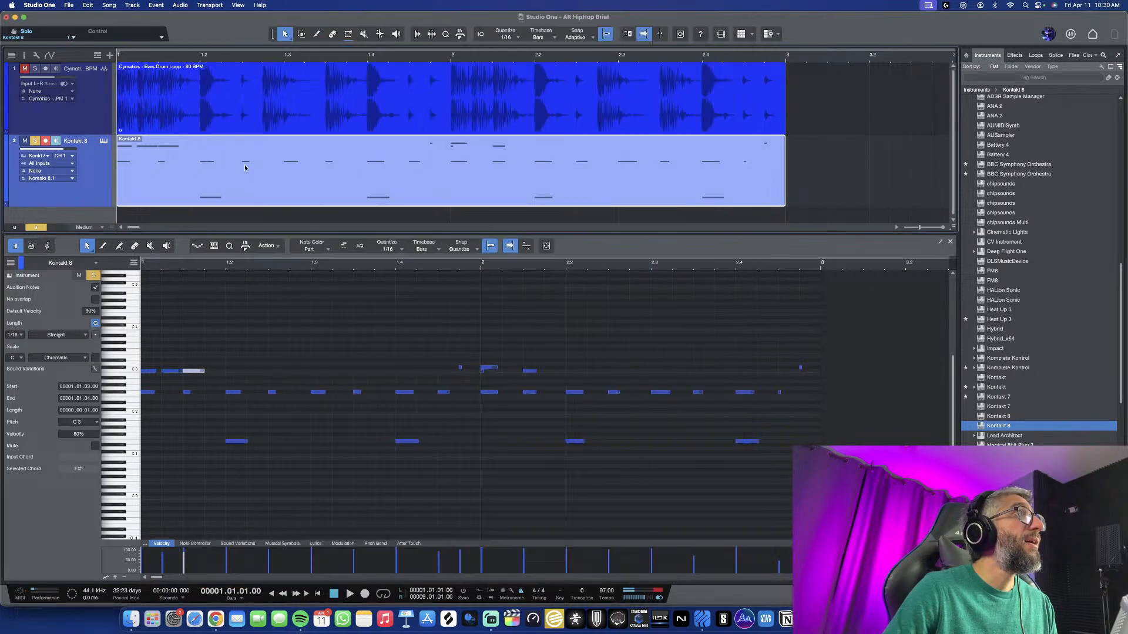
# Play the groove while soloing and unsoloing the Cymatics drum loop to compare them together and apart
pyautogui.scroll(-4, 262, 171)
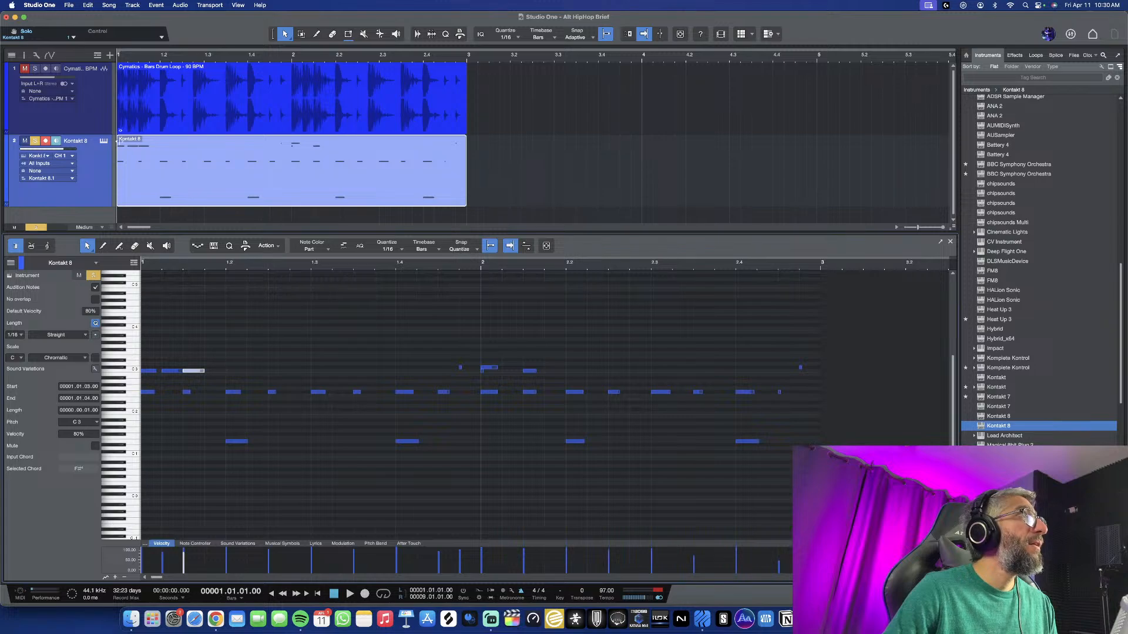
pyautogui.click(35, 69)
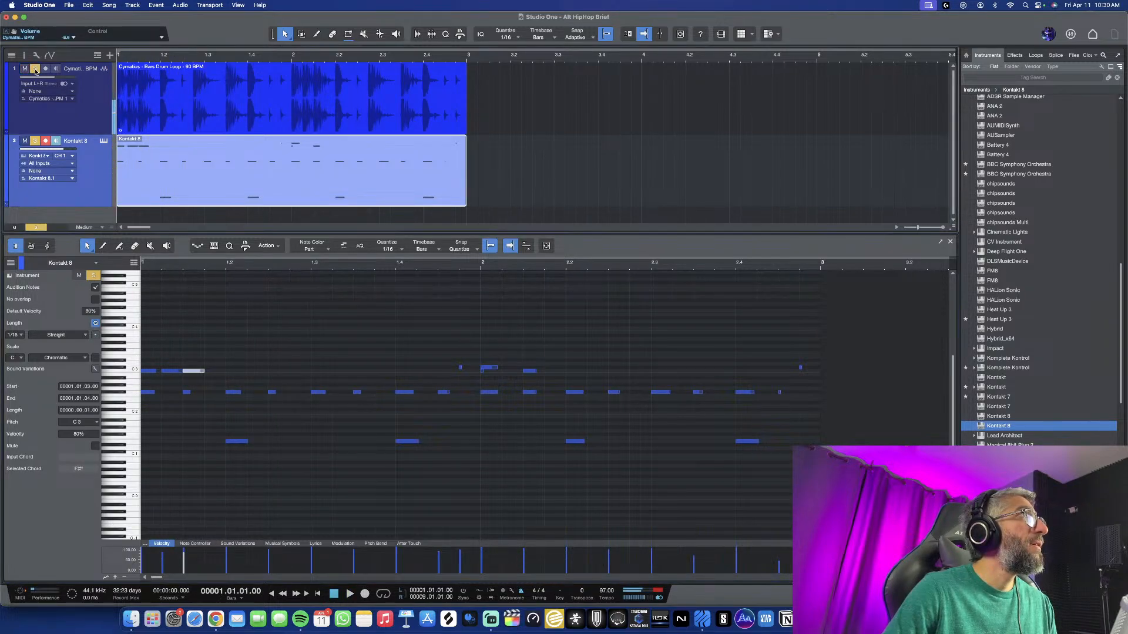
pyautogui.press('space')
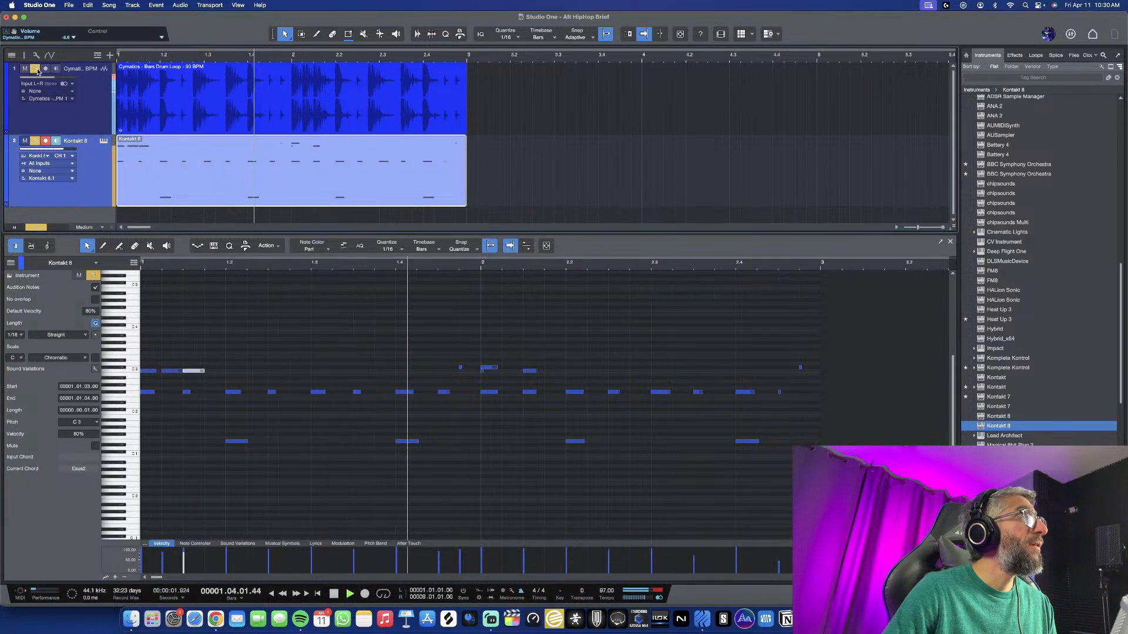
pyautogui.click(37, 71)
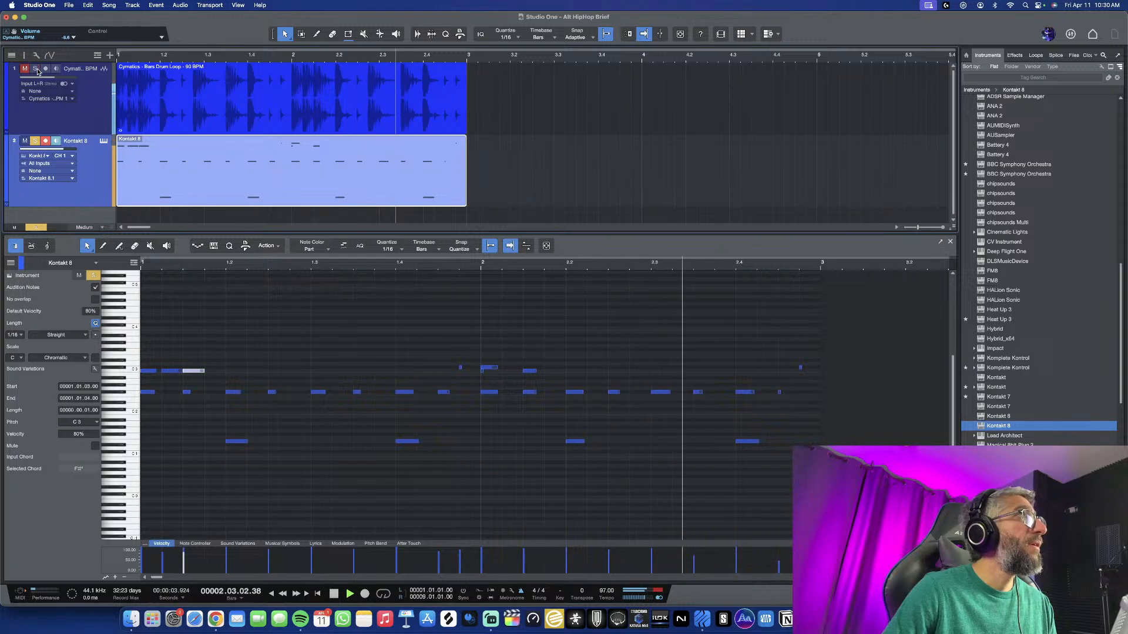
pyautogui.press('space')
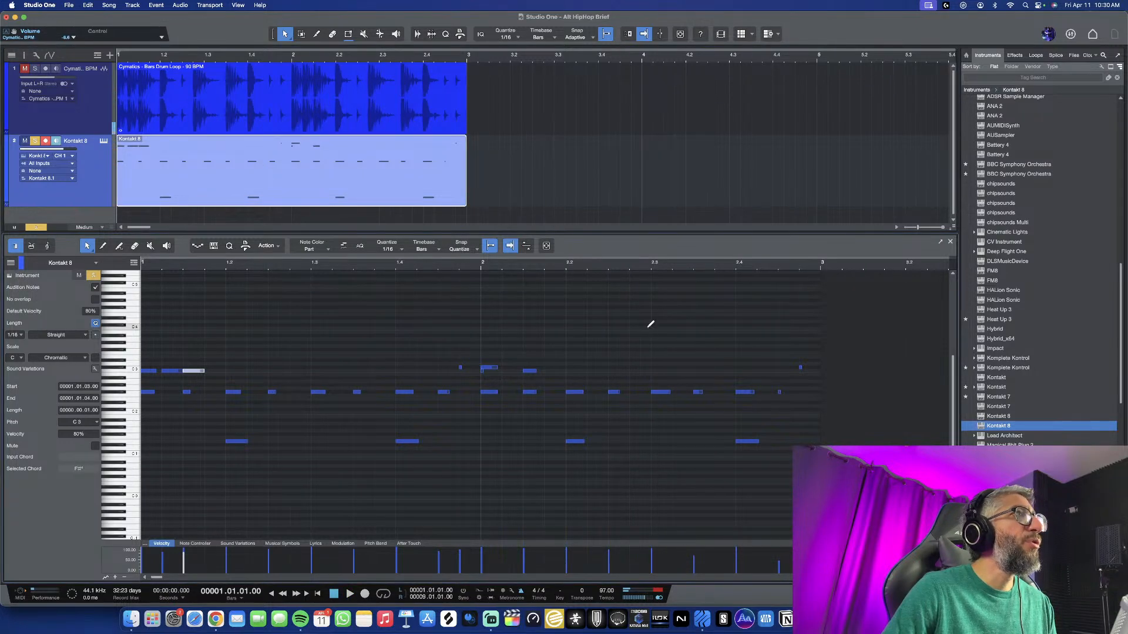
# Enlarge the note editor, solo the Cymatics drum loop alongside Kontakt 8 and restart playback
pyautogui.scroll(-2, 648, 327)
pyautogui.moveTo(642, 235); pyautogui.dragTo(643, 178)
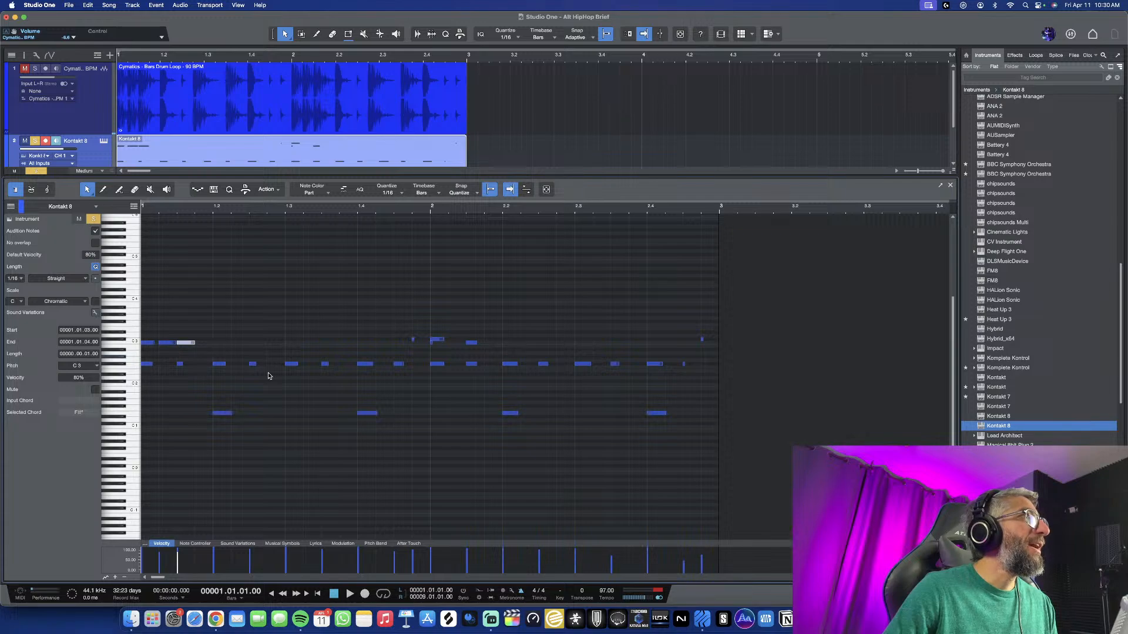
pyautogui.press('space')
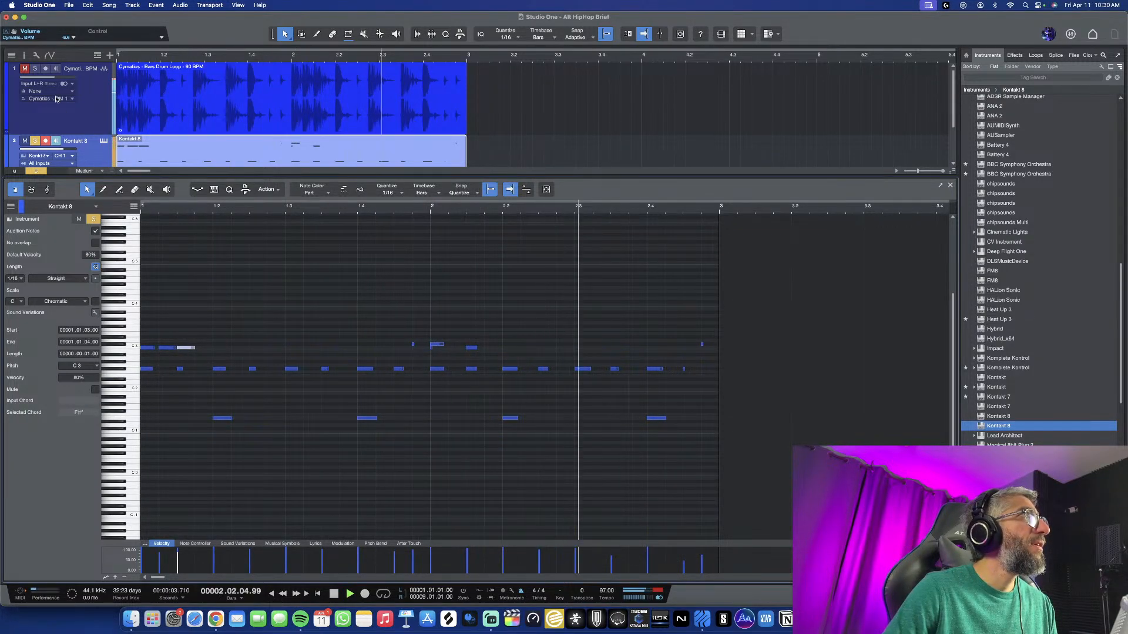
pyautogui.click(35, 69)
pyautogui.press('space')
pyautogui.press('space')
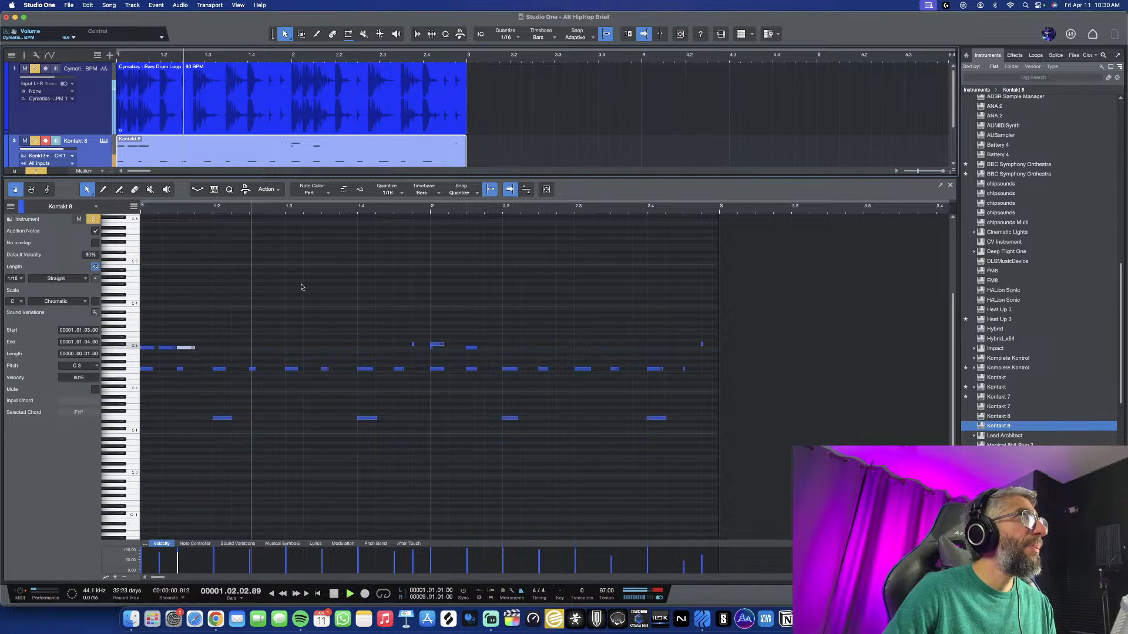
# Mute and unmute the Kontakt 8 track during playback to compare the loop with and without the groove
pyautogui.click(25, 141)
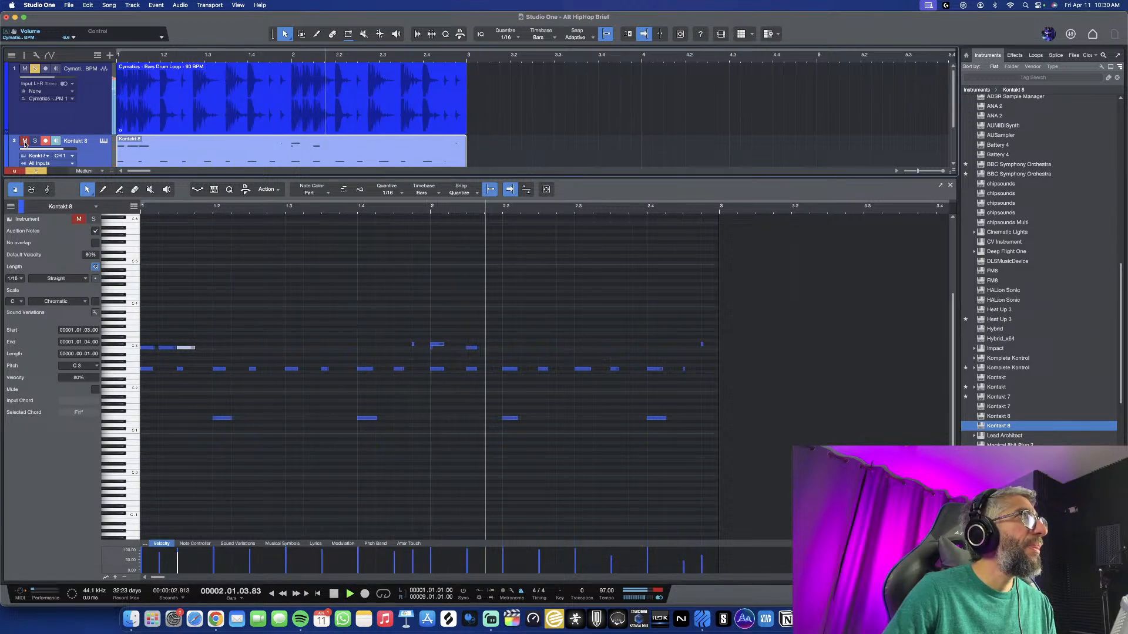
pyautogui.click(26, 142)
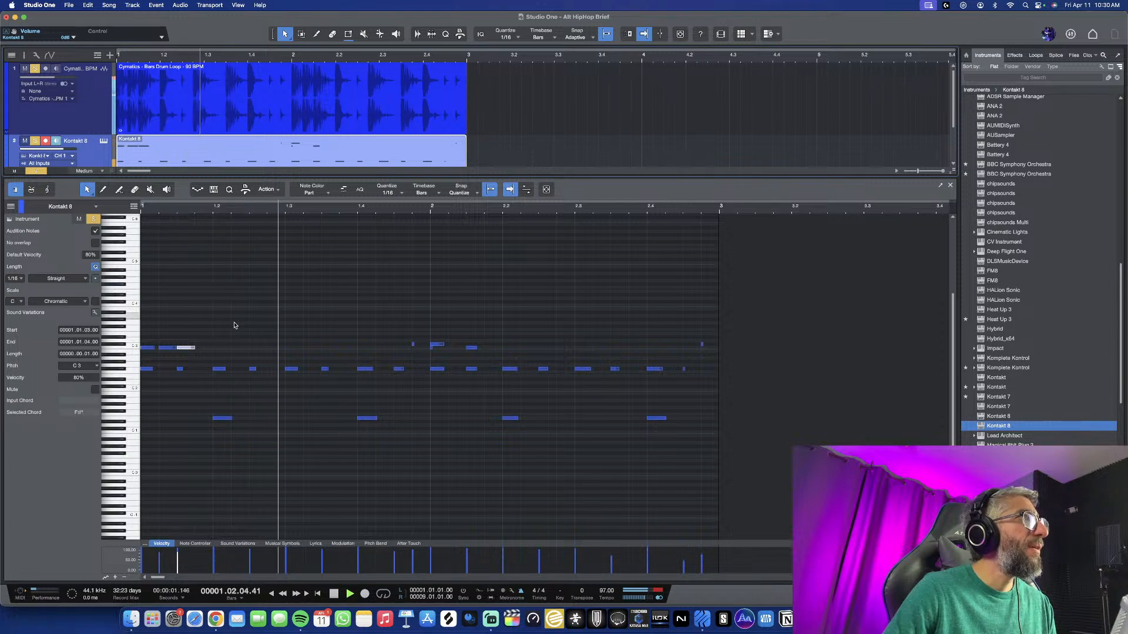
pyautogui.scroll(-2, 320, 374)
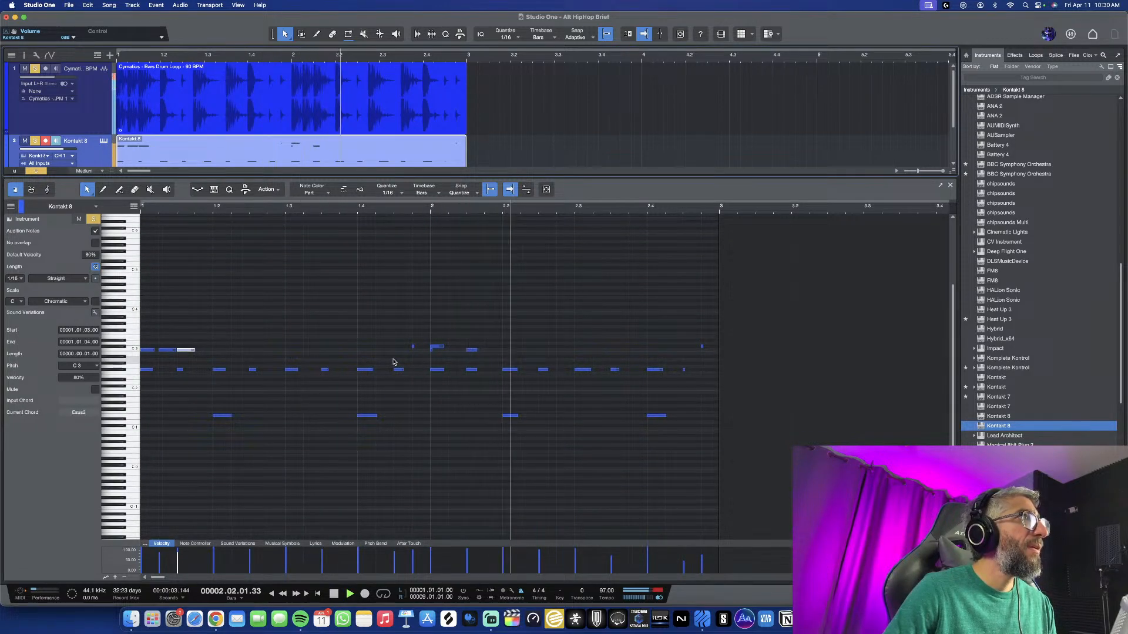
pyautogui.scroll(2, 394, 362)
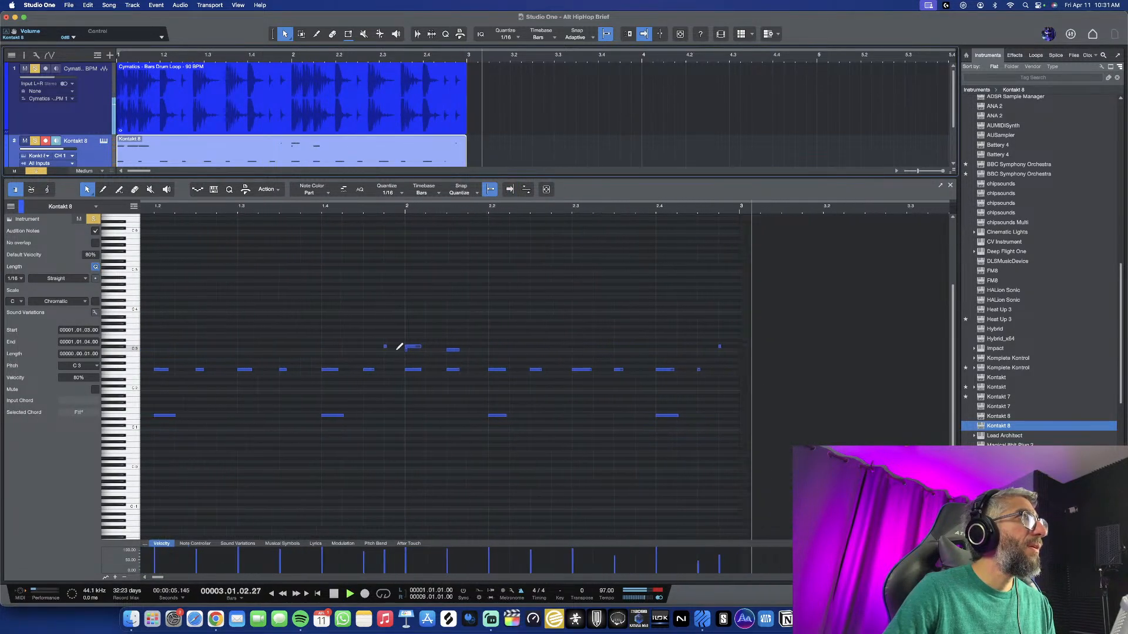
pyautogui.scroll(-2, 397, 349)
pyautogui.press('space')
# Add sixteenth notes on C3 at 1.2.4 and 1.3.3, checking each against the loop in playback
pyautogui.scroll(2, 312, 353)
pyautogui.scroll(2, 315, 350)
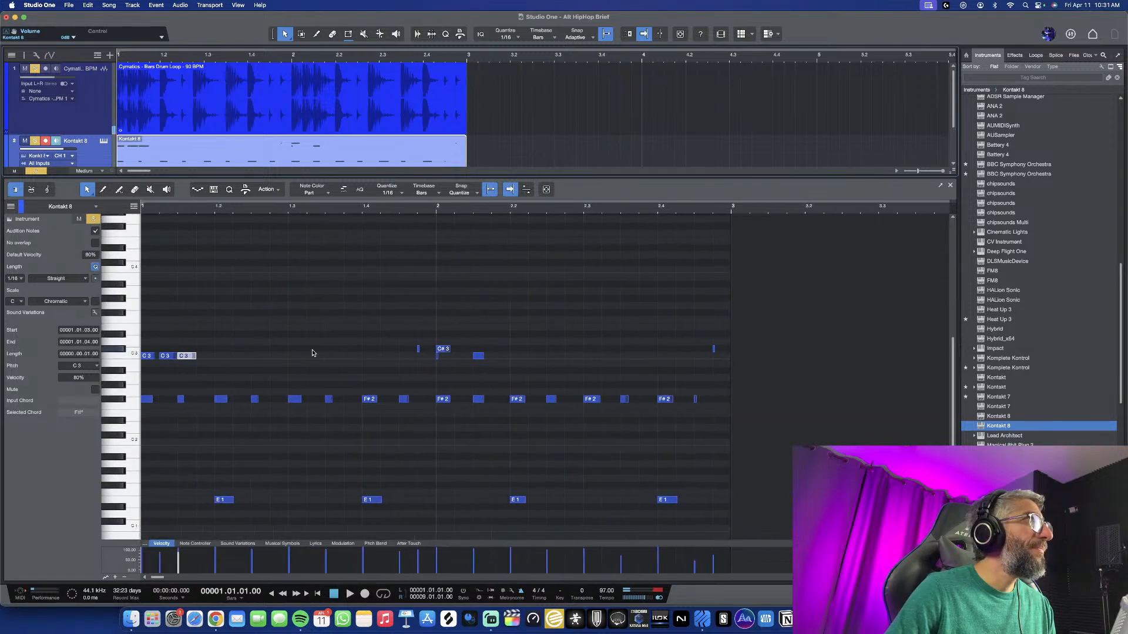
pyautogui.press('space')
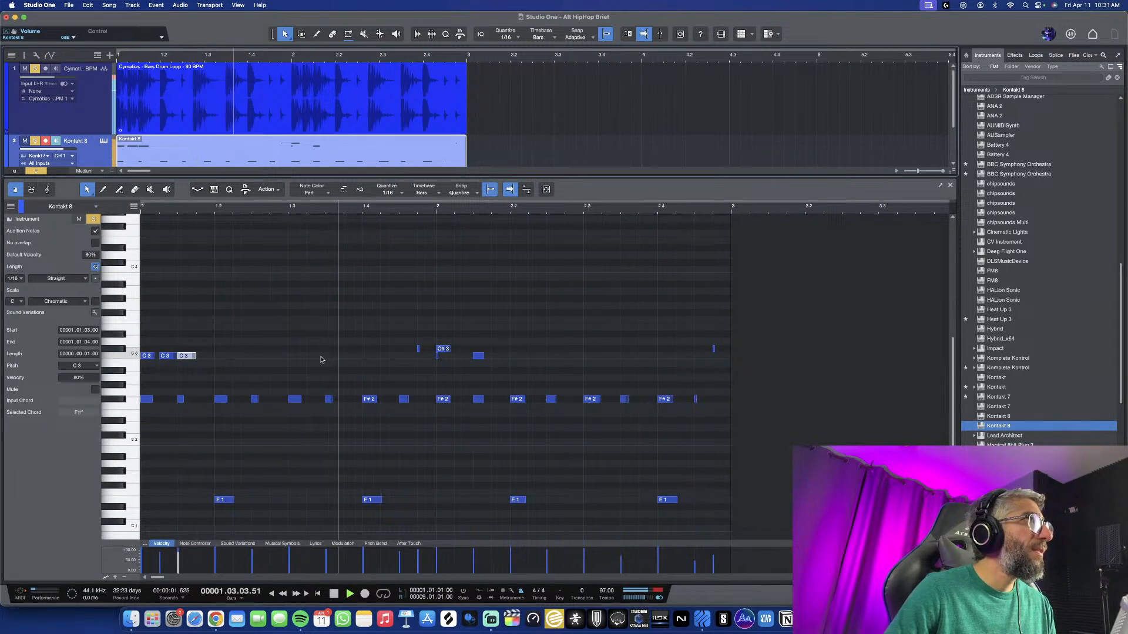
pyautogui.press('space')
pyautogui.click(275, 357)
pyautogui.press('space')
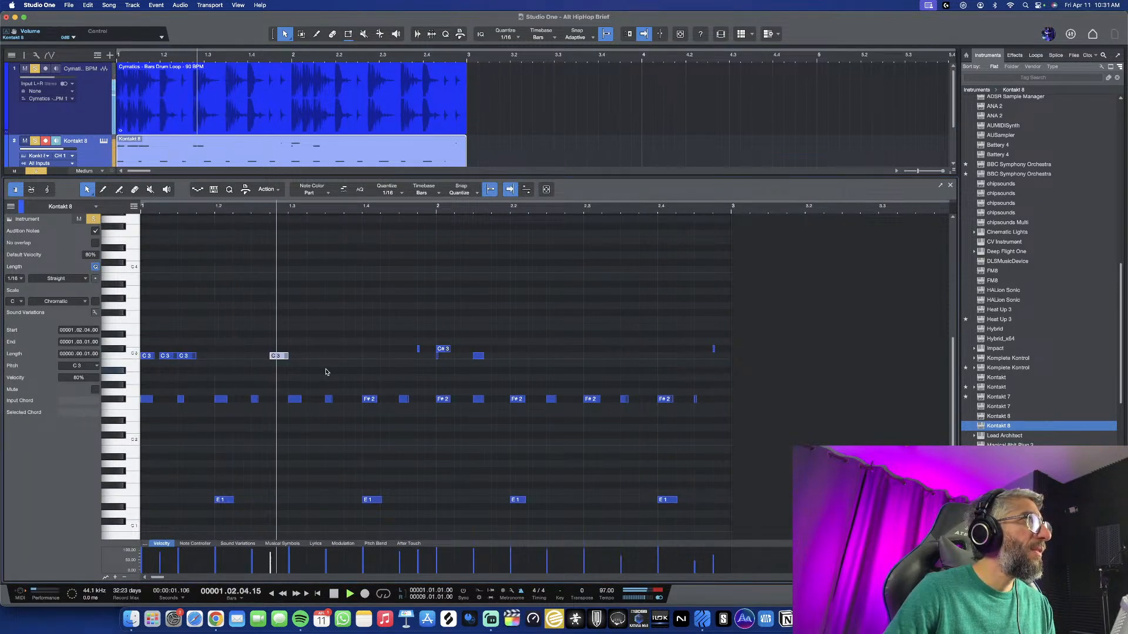
pyautogui.press('space')
pyautogui.click(333, 359)
pyautogui.click(333, 357)
pyautogui.press('space')
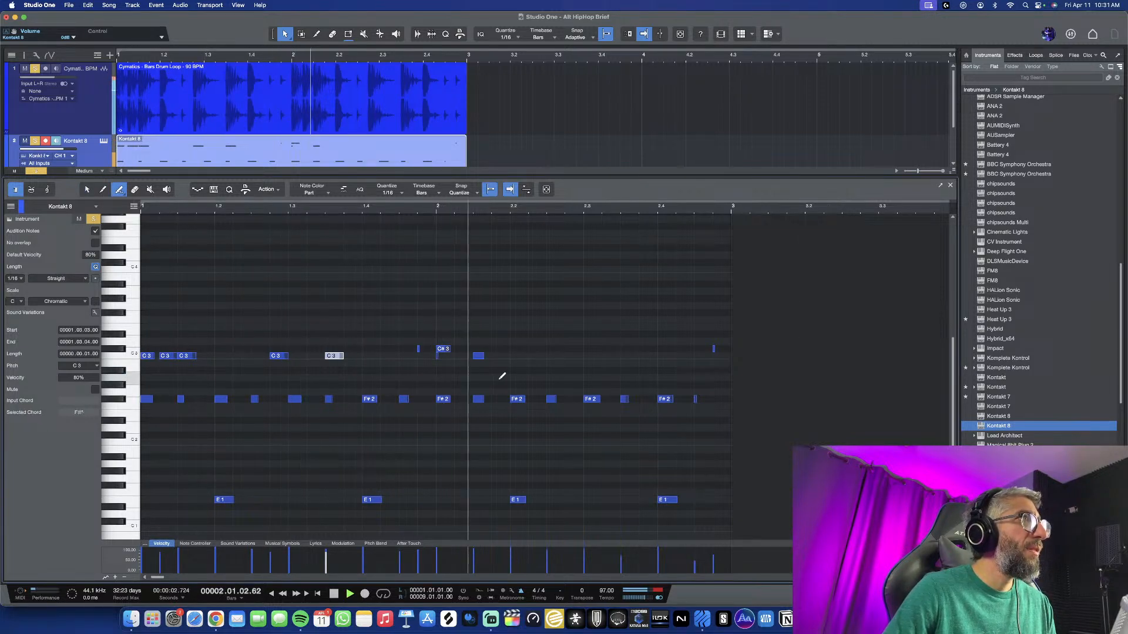
# Delete the C#3 notes at 1.4.4 and 2.1.1 and the original C3 notes at 2.1.1 and 2.1.3
pyautogui.press('space')
pyautogui.click(438, 357)
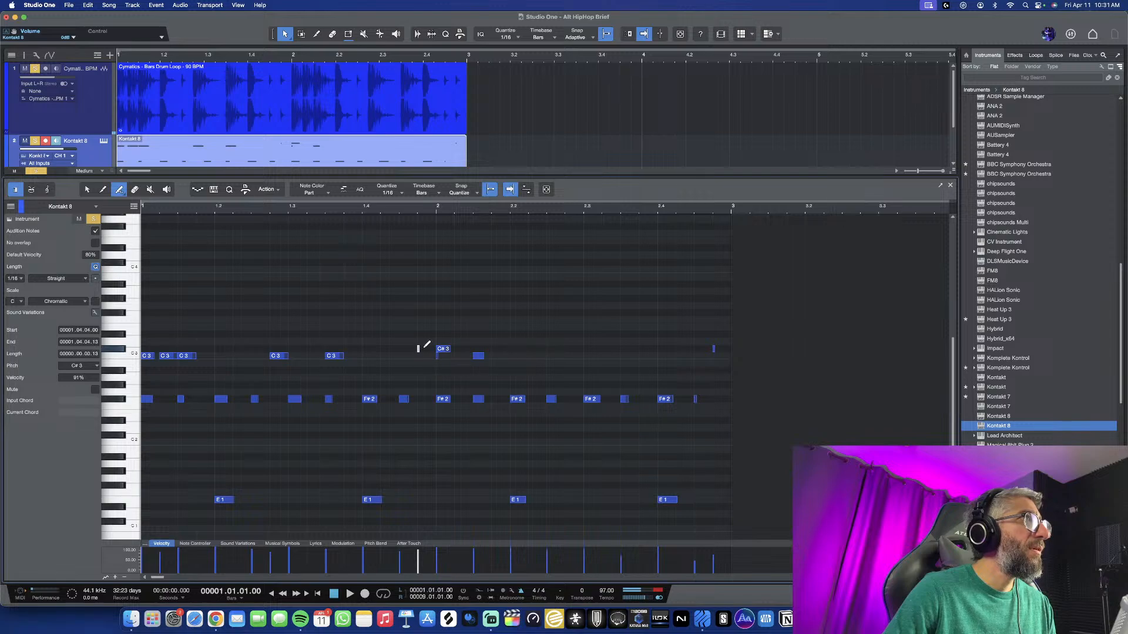
pyautogui.click(404, 327)
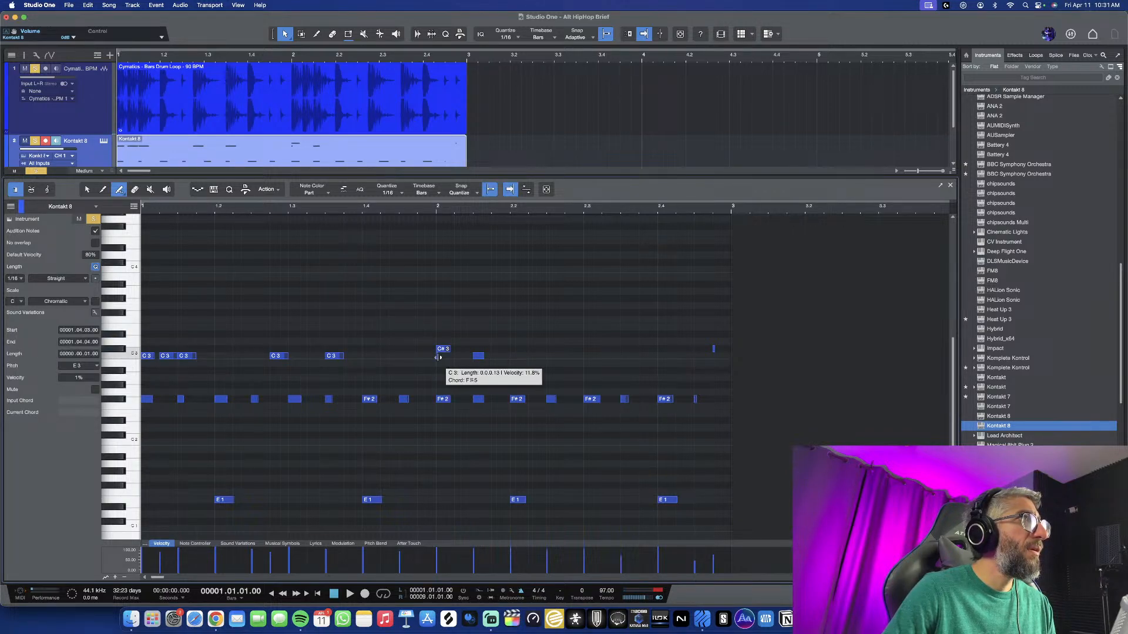
pyautogui.click(439, 357)
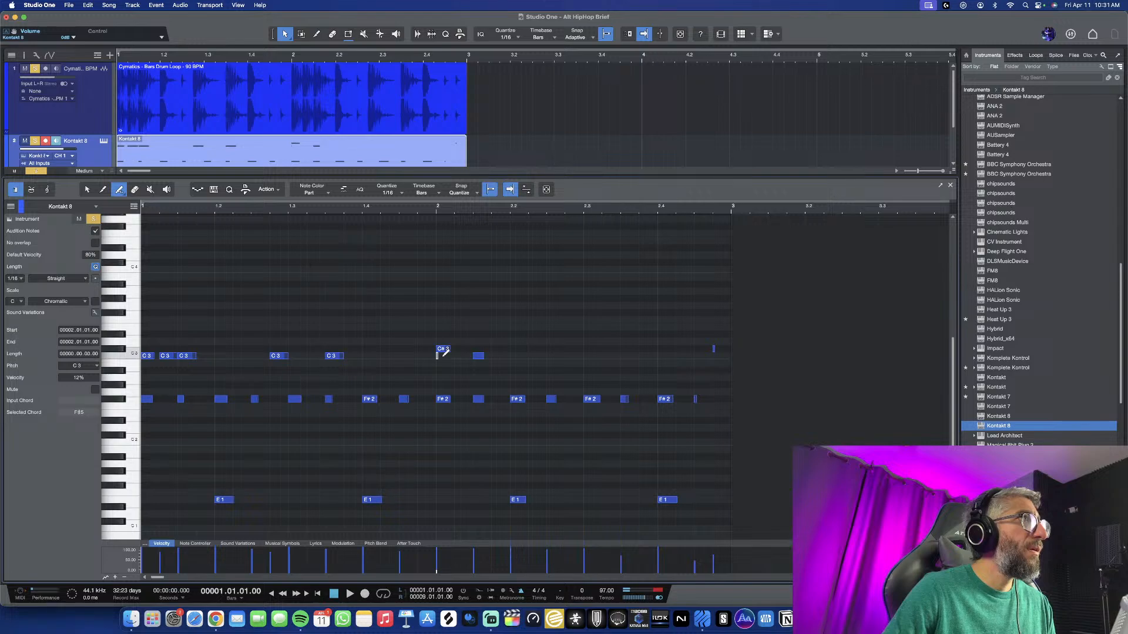
pyautogui.click(443, 356)
pyautogui.moveTo(439, 357); pyautogui.dragTo(442, 358)
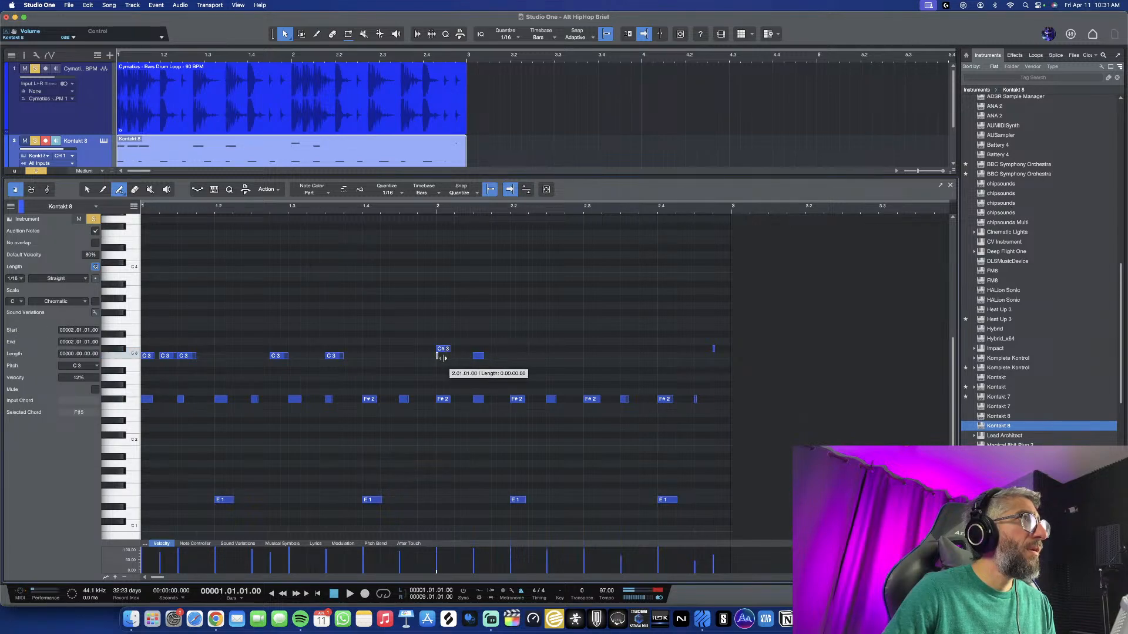
pyautogui.click(445, 350)
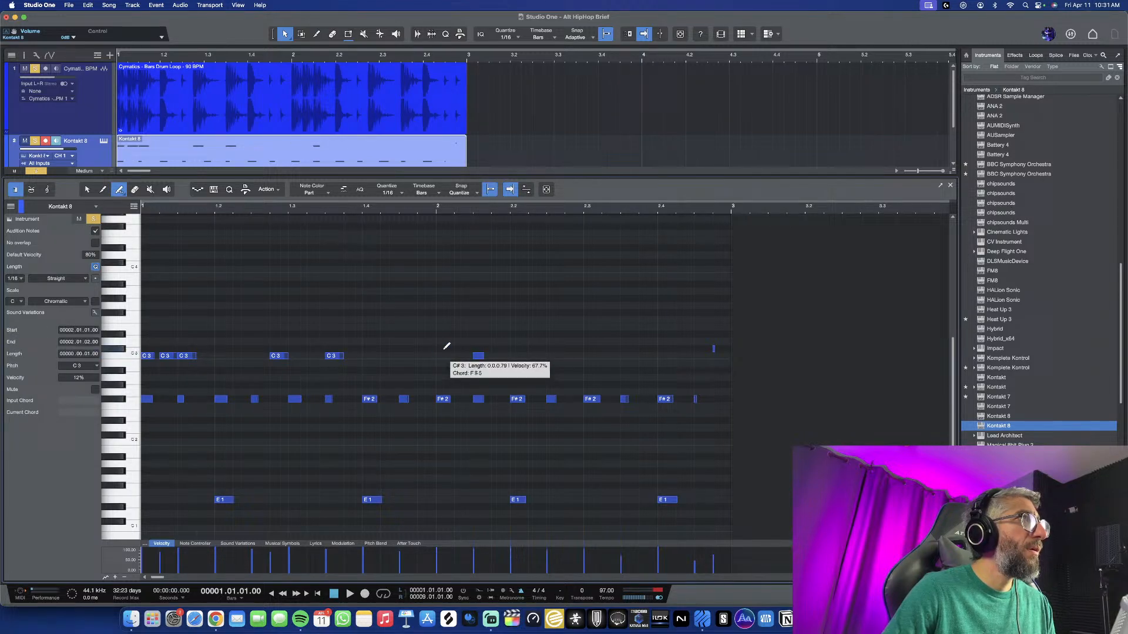
pyautogui.click(479, 355)
# Add sixteenth notes on C3 at 2.1.1, 2.1.2, 2.1.3, 2.2.4 and 2.3.3 to repeat the first bar's pattern
pyautogui.click(444, 356)
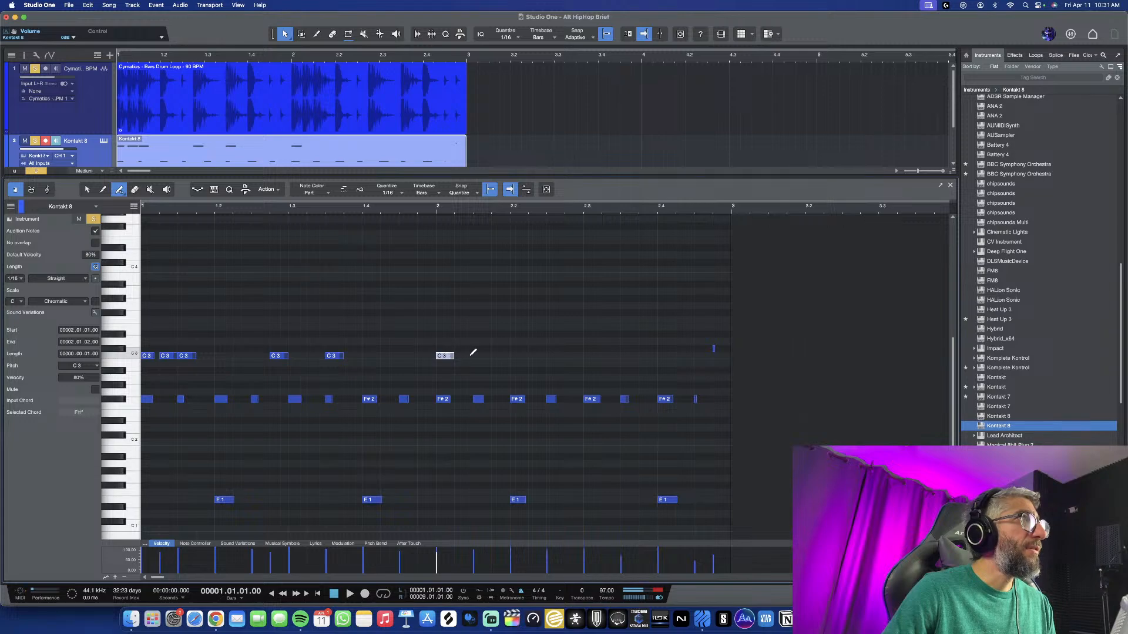
pyautogui.press('space')
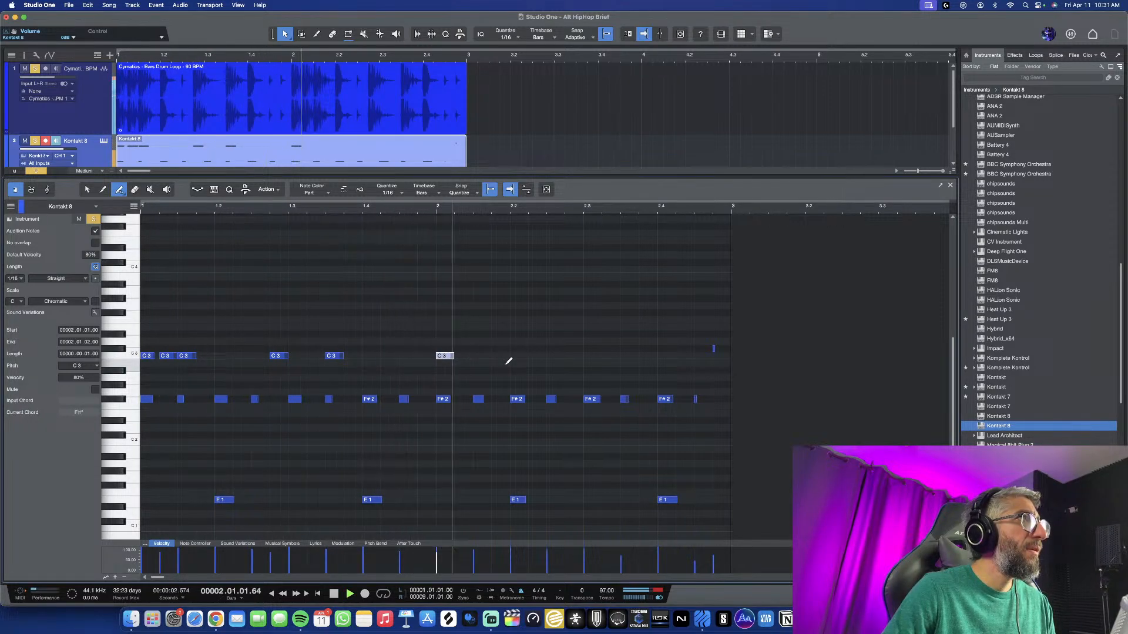
pyautogui.click(465, 356)
pyautogui.click(481, 355)
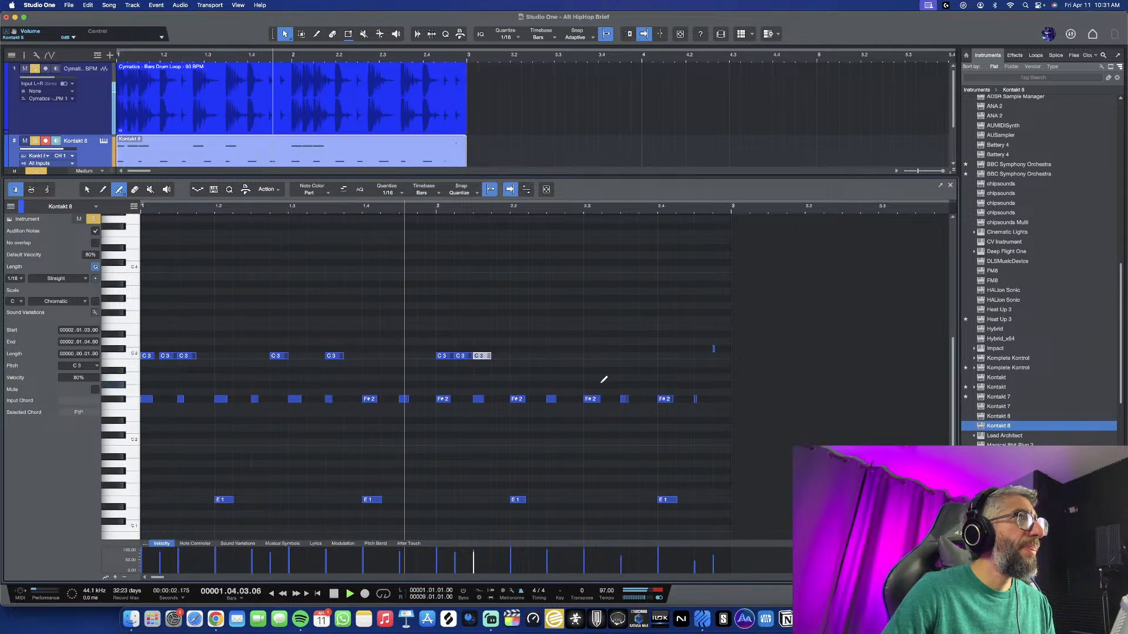
pyautogui.click(571, 356)
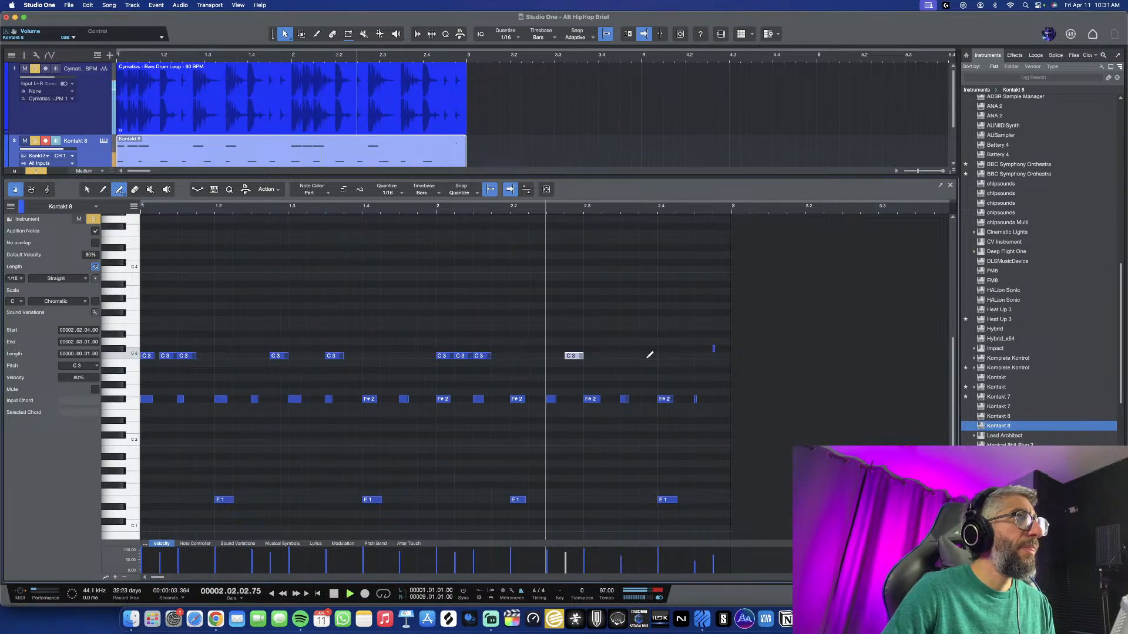
pyautogui.click(627, 355)
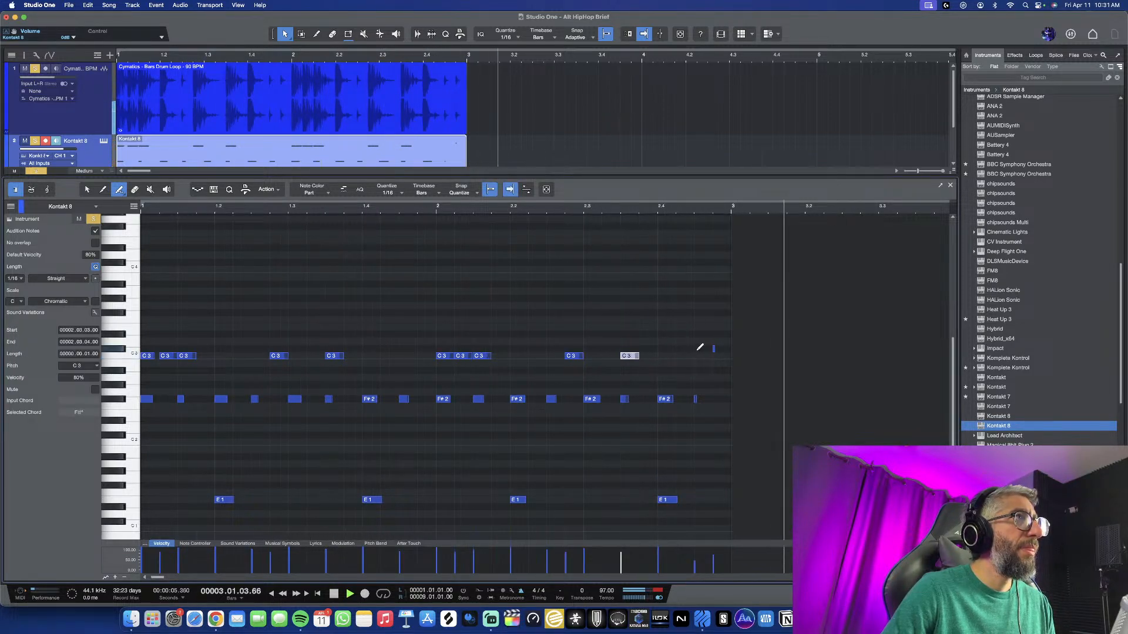
# Delete the short C#3 note at 2.4.4 and play back the edited two-bar groove
pyautogui.press('space')
pyautogui.press('1')
pyautogui.moveTo(703, 338); pyautogui.dragTo(734, 362)
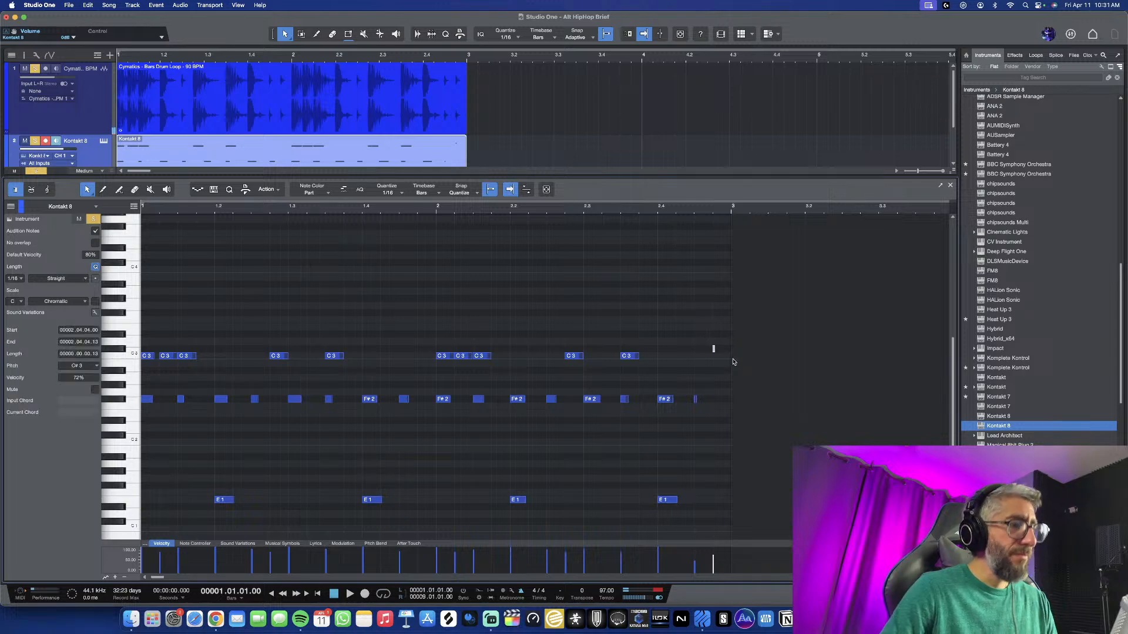
pyautogui.press('Delete')
pyautogui.press('space')
pyautogui.press('space')
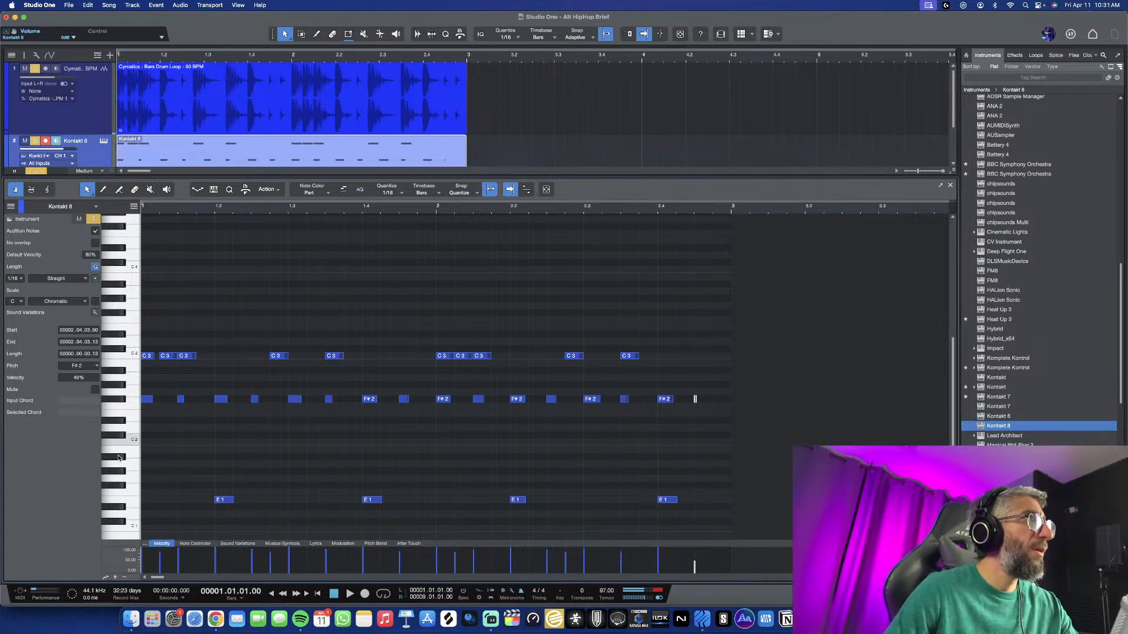
# Audition the E1 note at 1.2.1, and open the Drum Lab instrument to inspect its hi-hat source settings
pyautogui.scroll(-3, 176, 482)
pyautogui.click(222, 440)
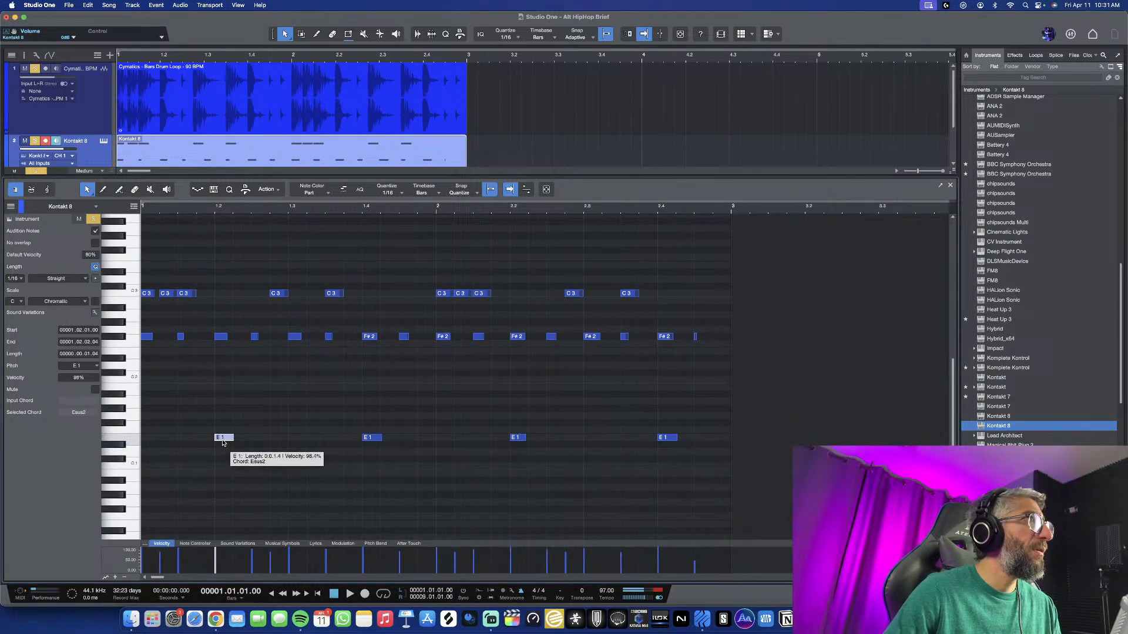
pyautogui.scroll(-6, 242, 436)
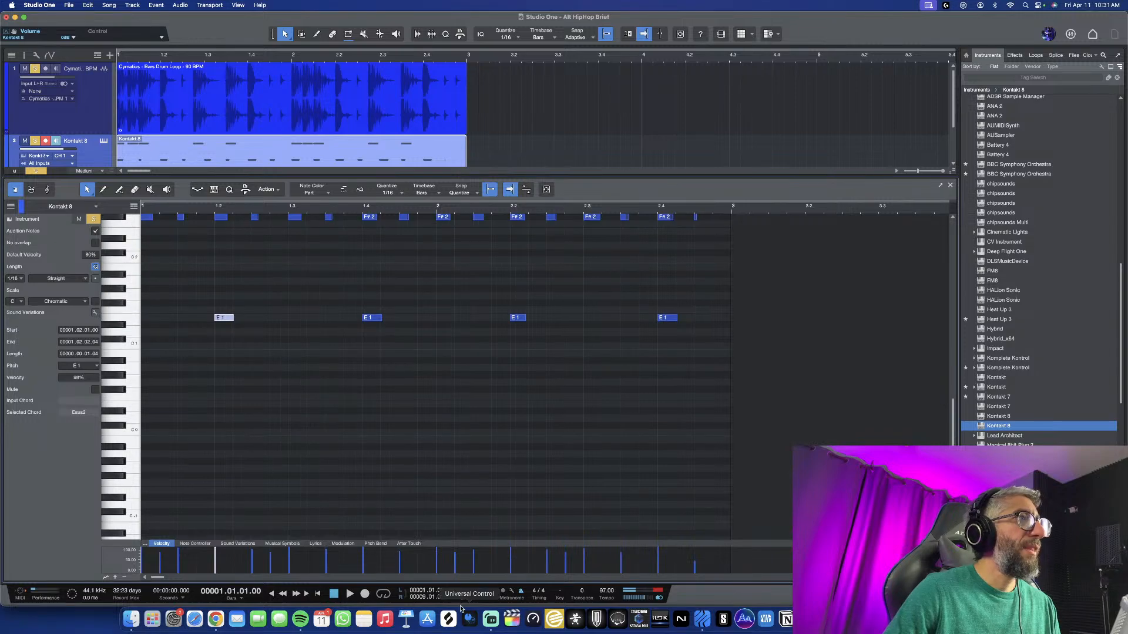
pyautogui.click(104, 142)
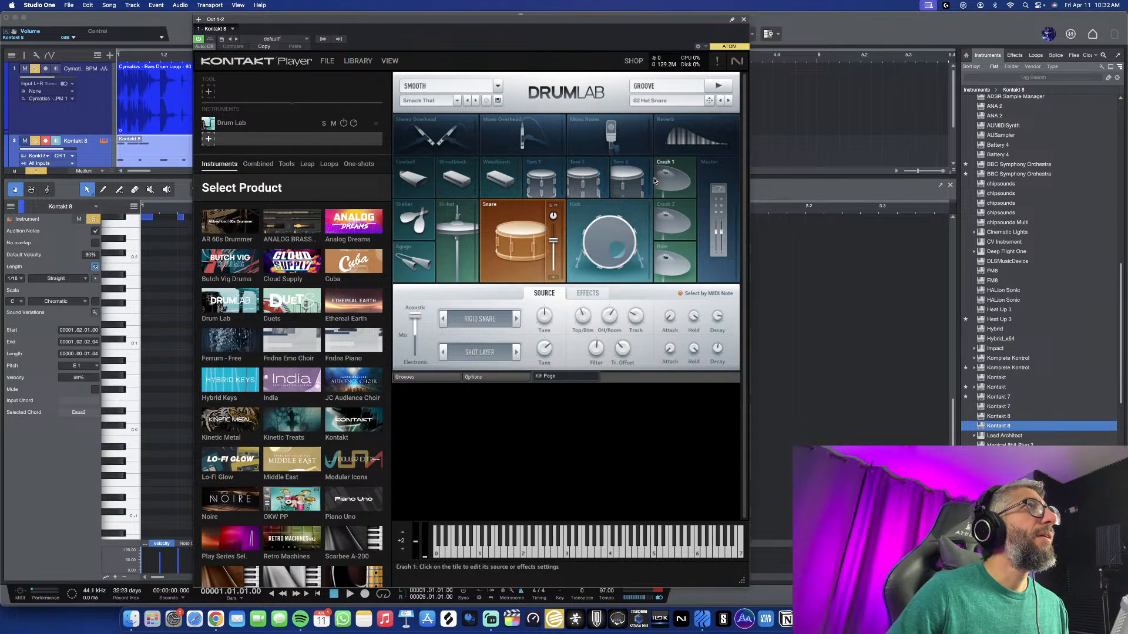
pyautogui.click(453, 224)
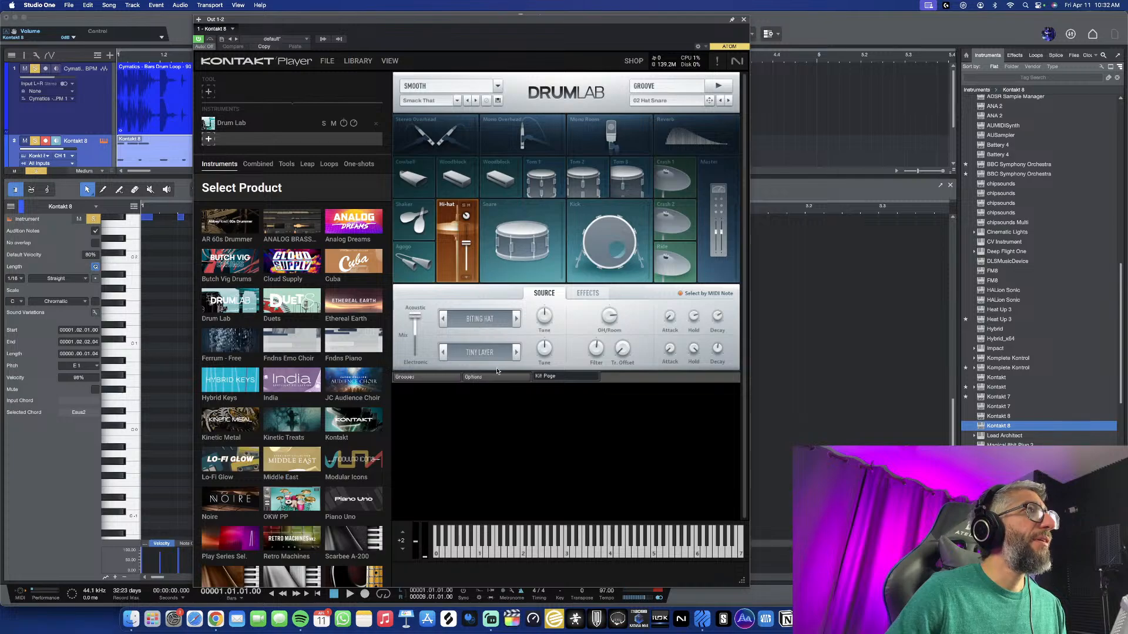
# Look through Drum Lab's Options, Grooves and Kit pages, and play the beat to see which kit pieces trigger
pyautogui.click(494, 378)
pyautogui.click(568, 378)
pyautogui.click(457, 378)
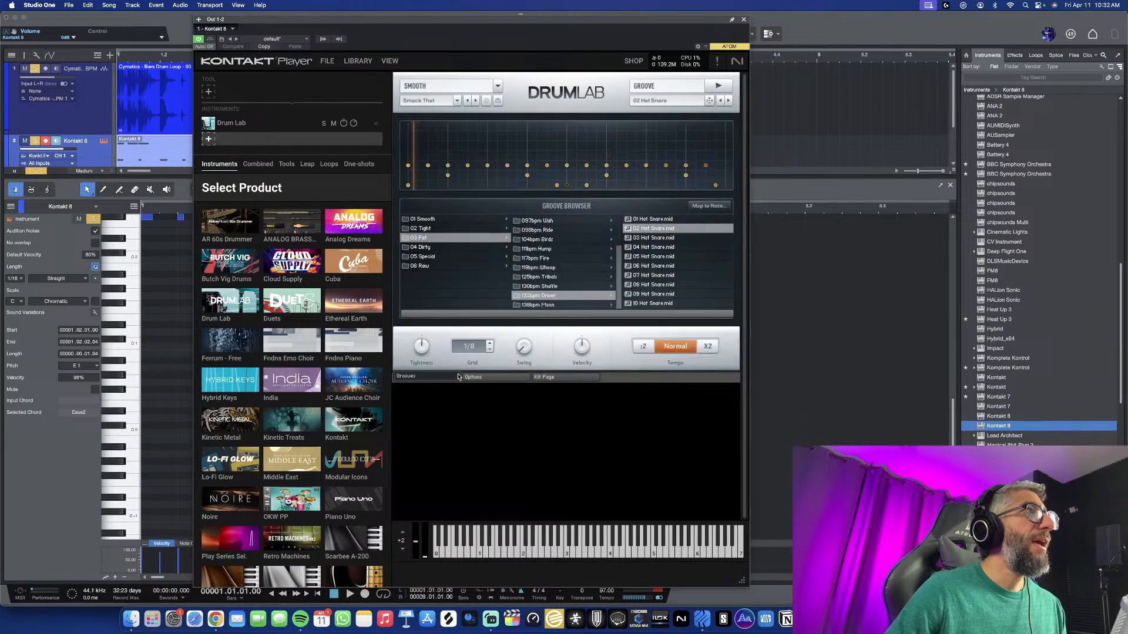
pyautogui.click(545, 378)
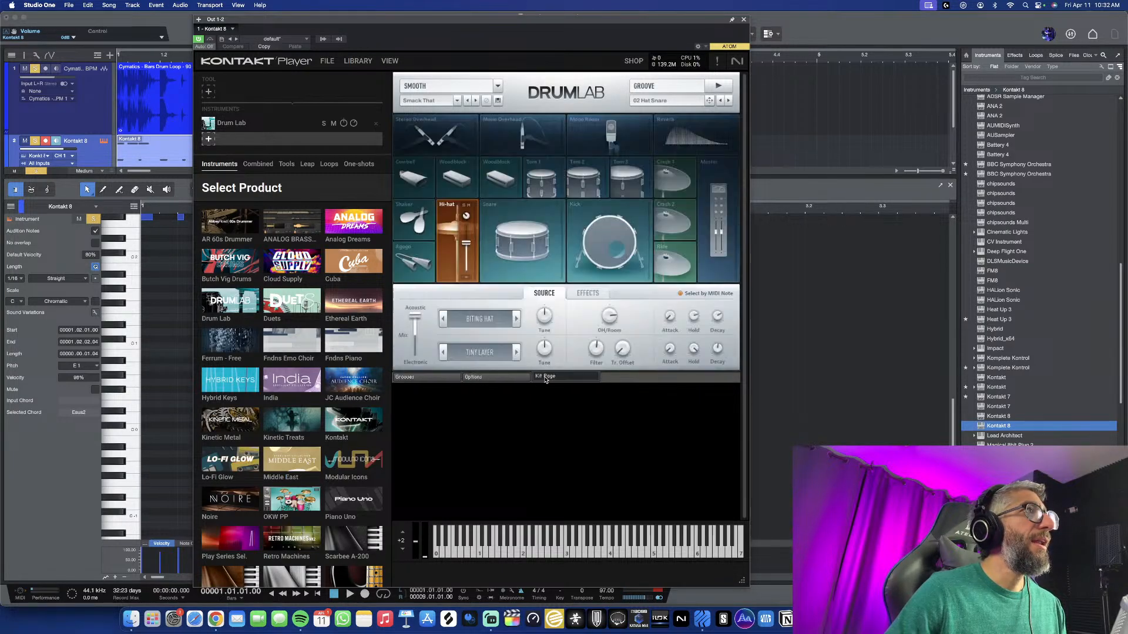
pyautogui.click(442, 237)
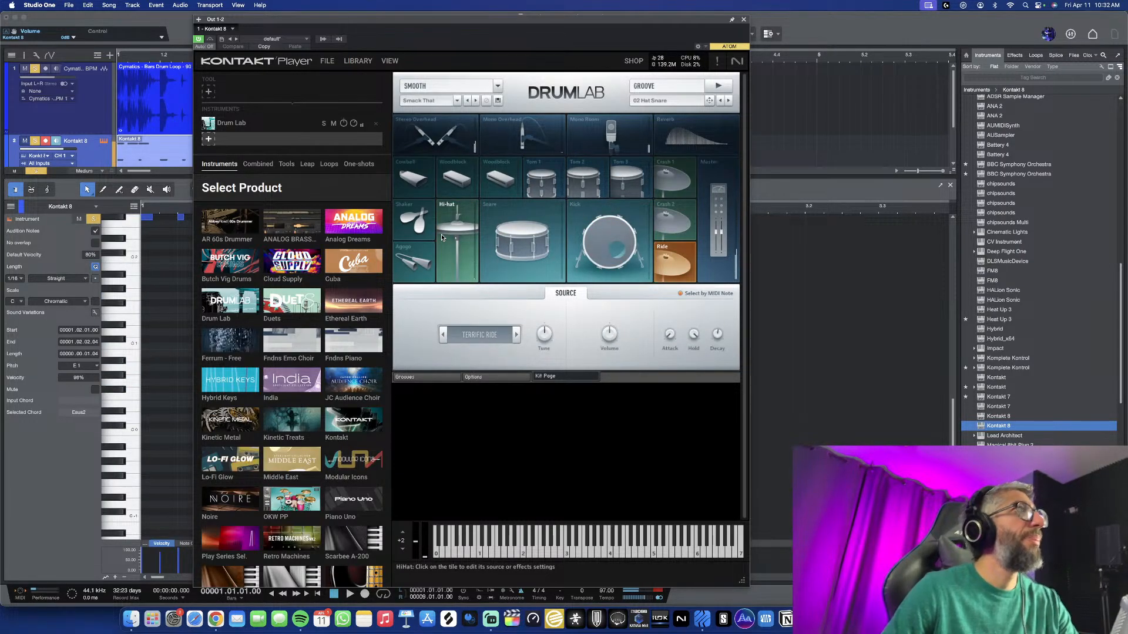
pyautogui.press('space')
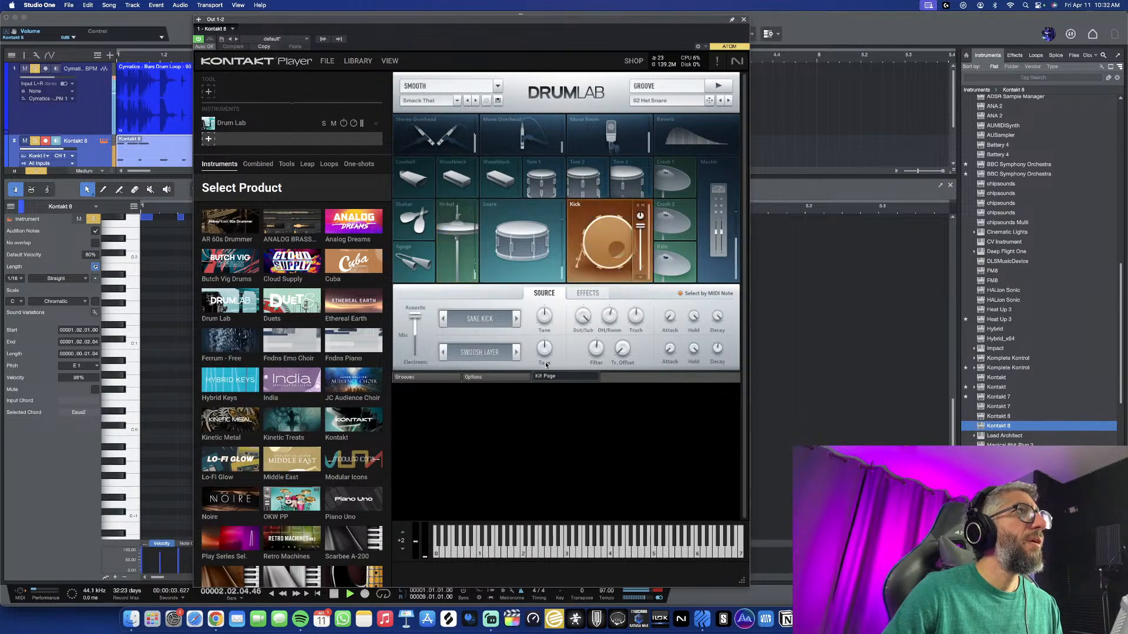
pyautogui.press('space')
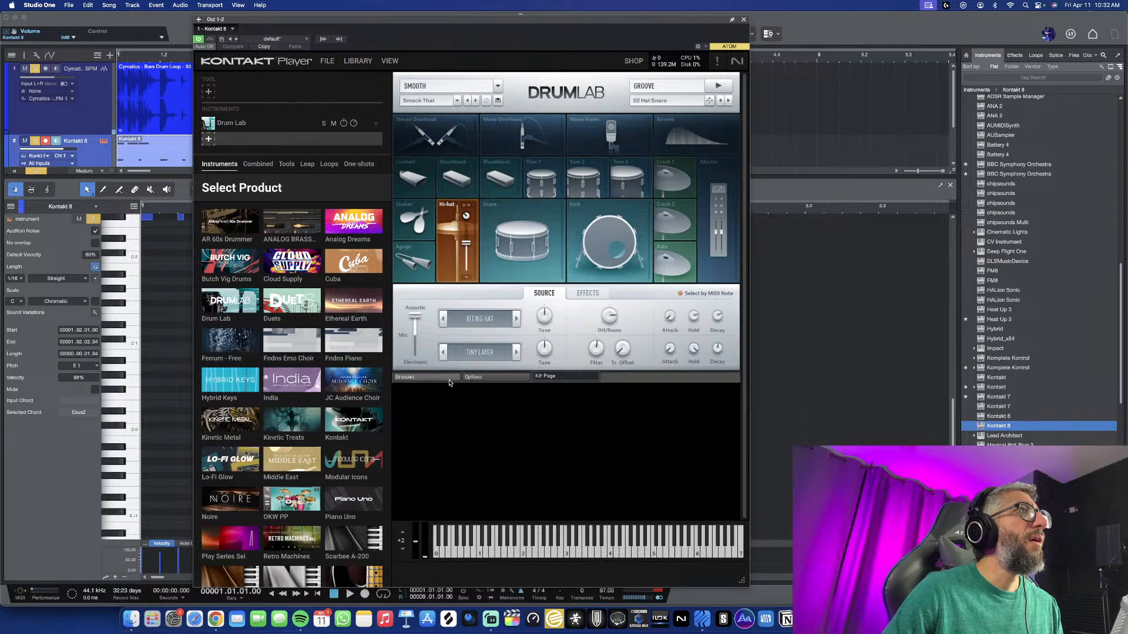
# Recheck Drum Lab's Options and Grooves pages, and play the beat again with the Kit page in view
pyautogui.click(493, 378)
pyautogui.click(547, 380)
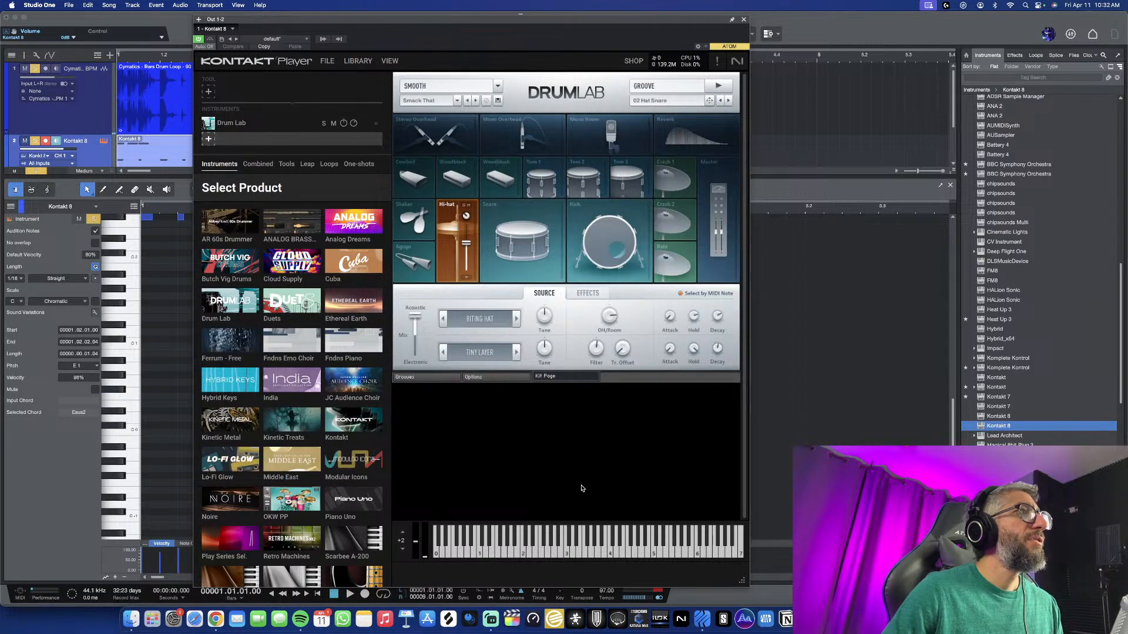
pyautogui.click(426, 378)
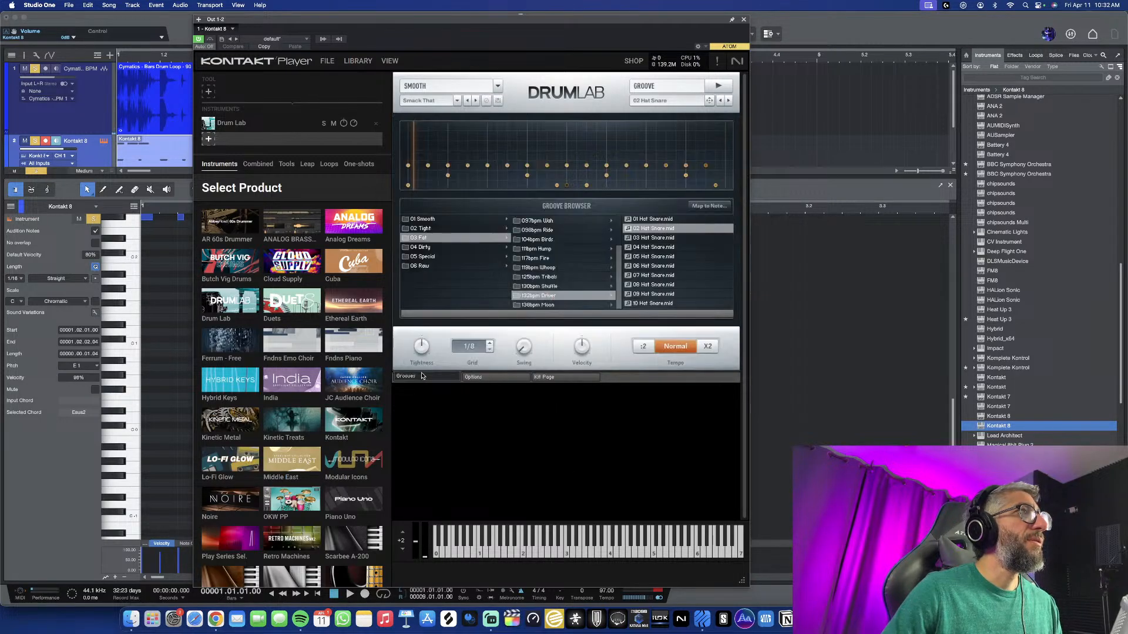
pyautogui.click(564, 376)
pyautogui.press('space')
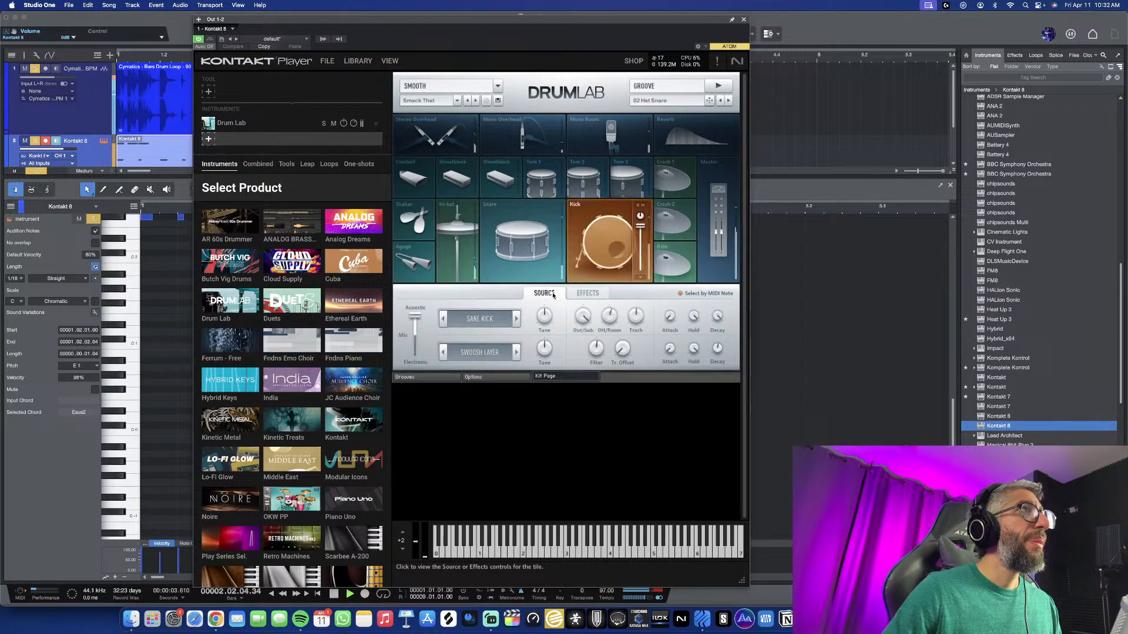
pyautogui.press('space')
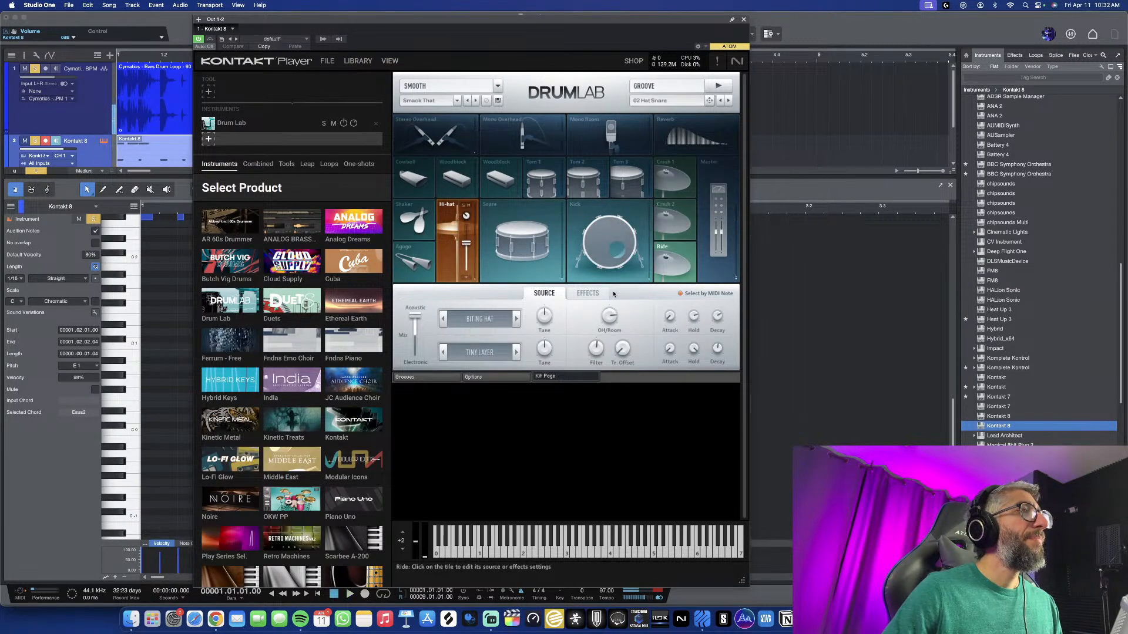
# Audition Drum Lab's snare and hi-hat, play the beat once more and close the instrument window
pyautogui.click(522, 240)
pyautogui.click(461, 221)
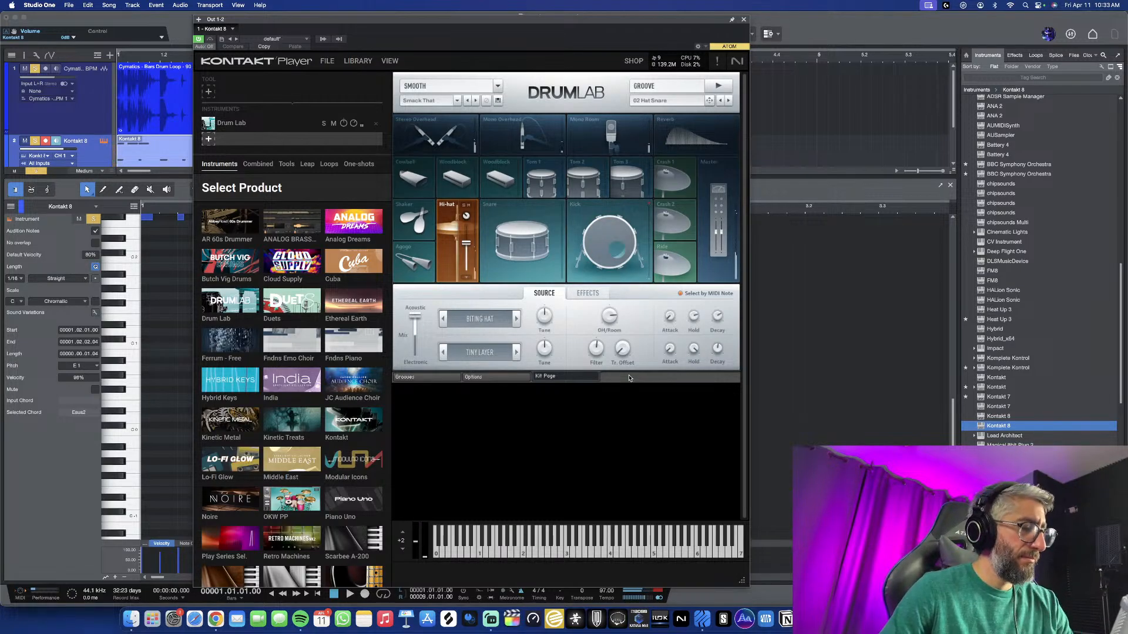
pyautogui.press('space')
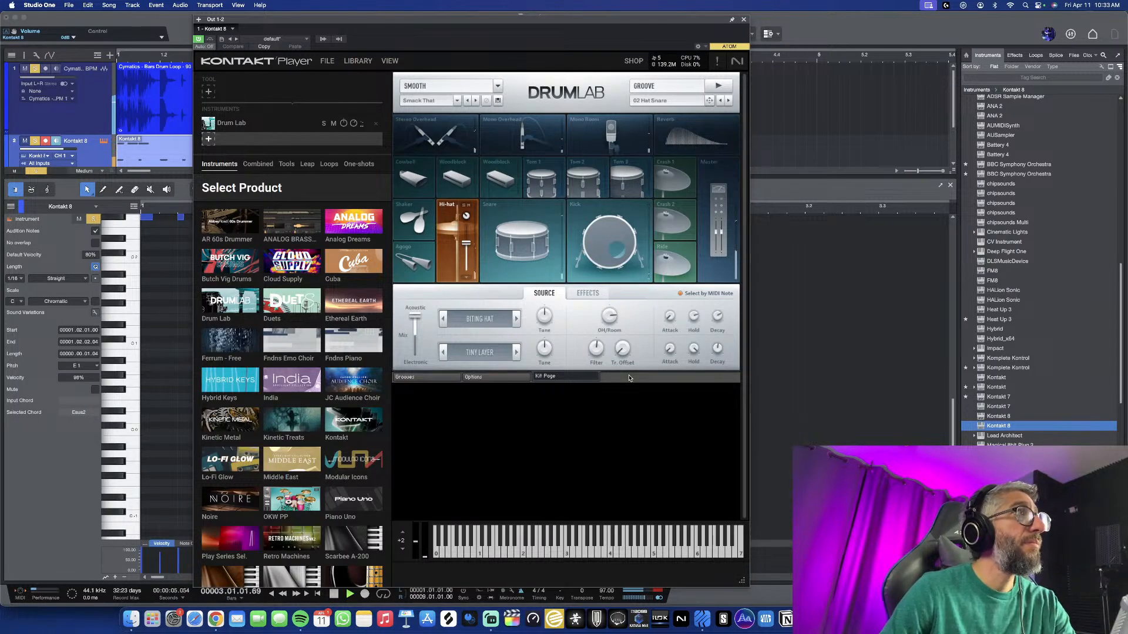
pyautogui.press('space')
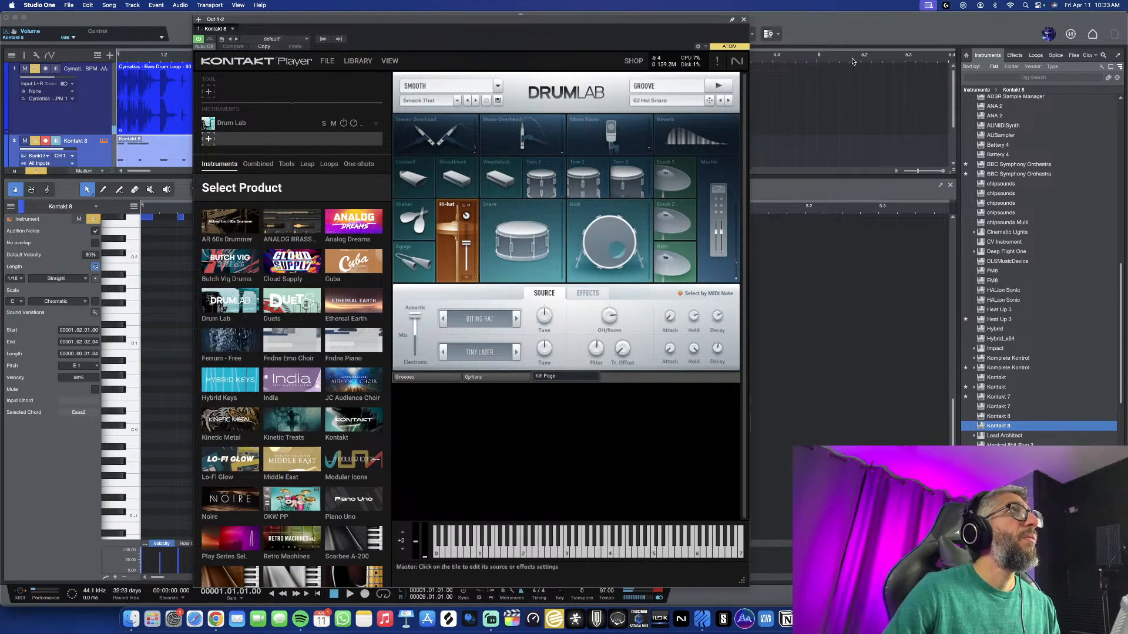
pyautogui.click(743, 20)
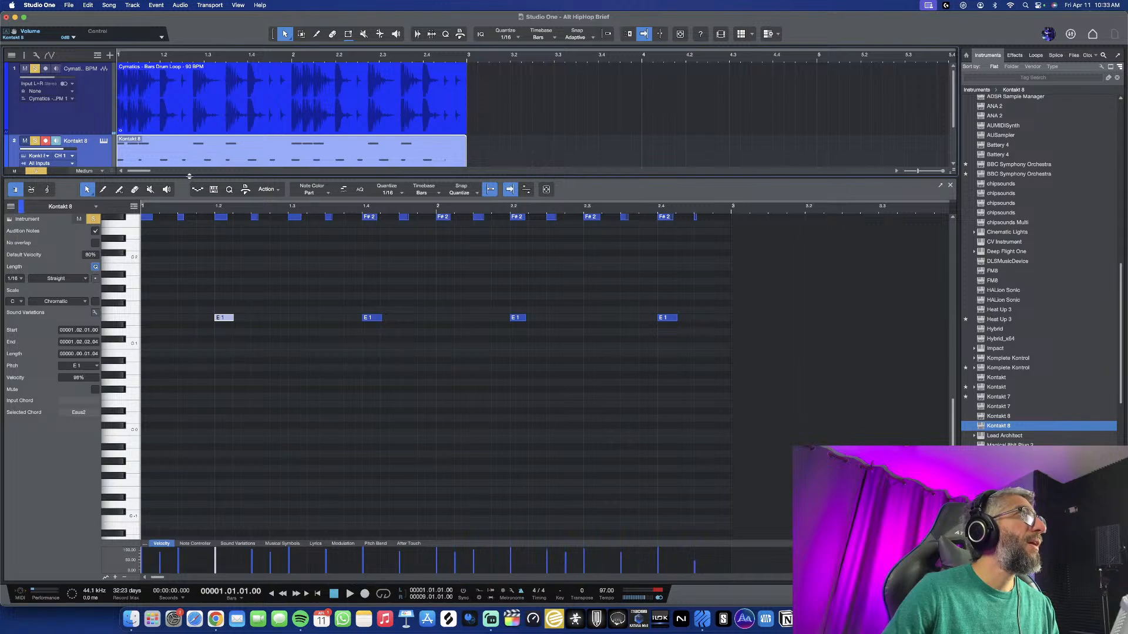
# Add a sixteenth note on A2 at 1.4.3 and play back the two-bar groove
pyautogui.scroll(5, 303, 329)
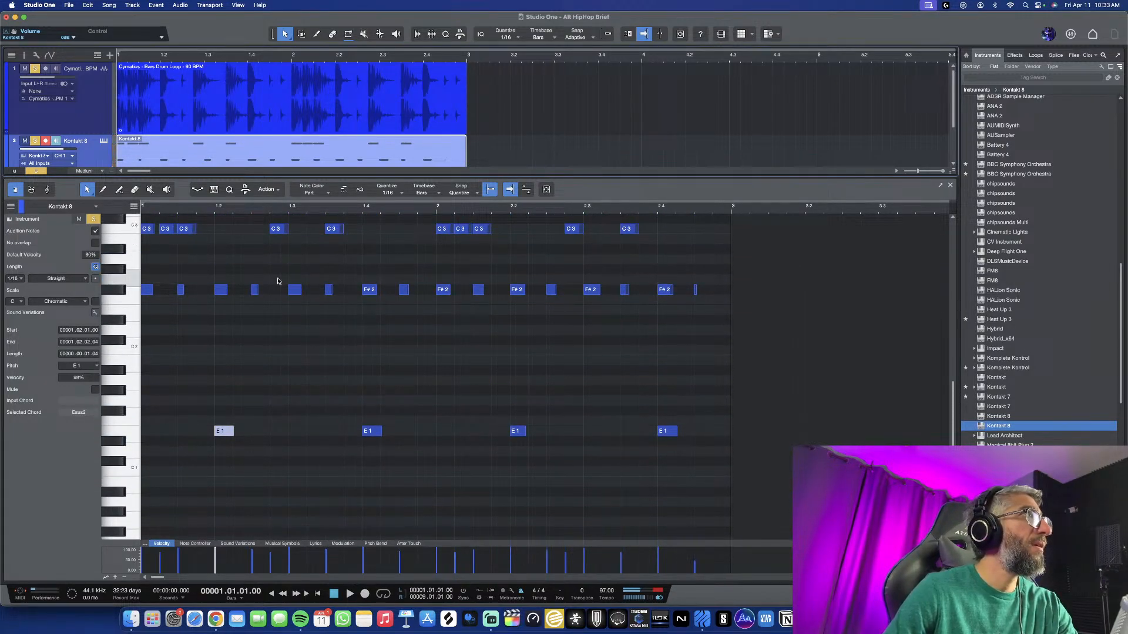
pyautogui.scroll(6, 278, 281)
pyautogui.scroll(-1, 278, 281)
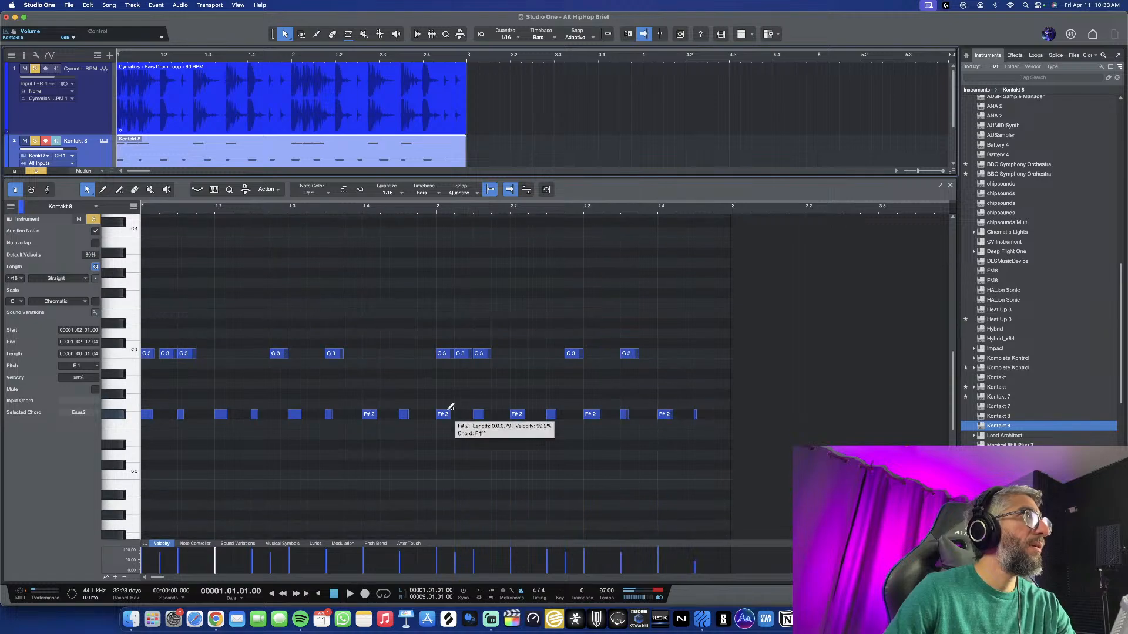
pyautogui.click(405, 384)
pyautogui.press('space')
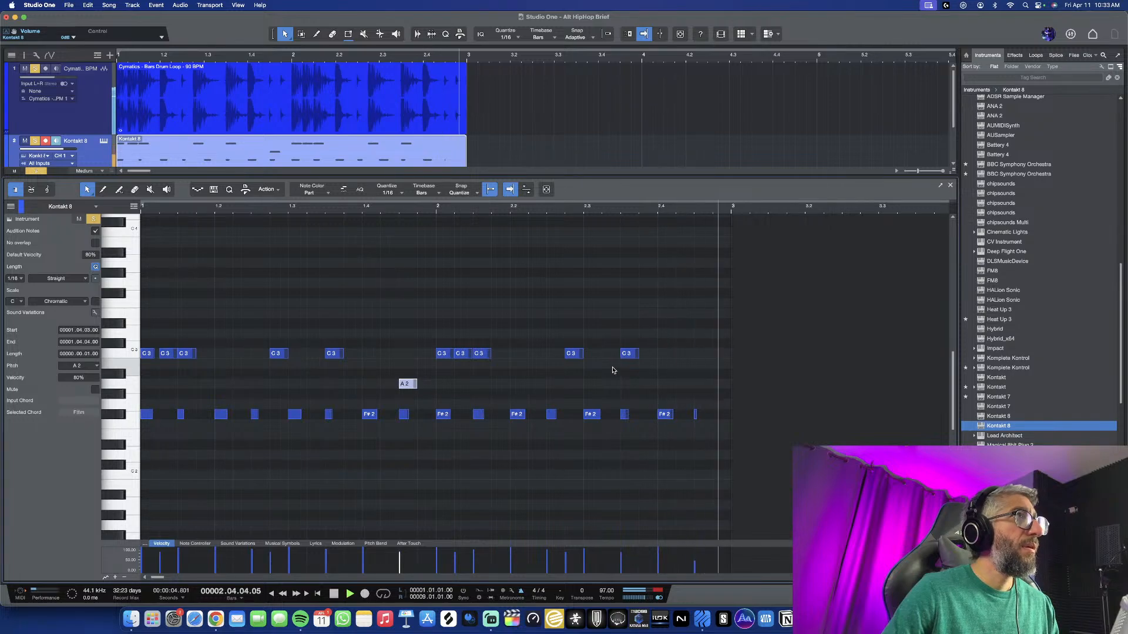
pyautogui.press('space')
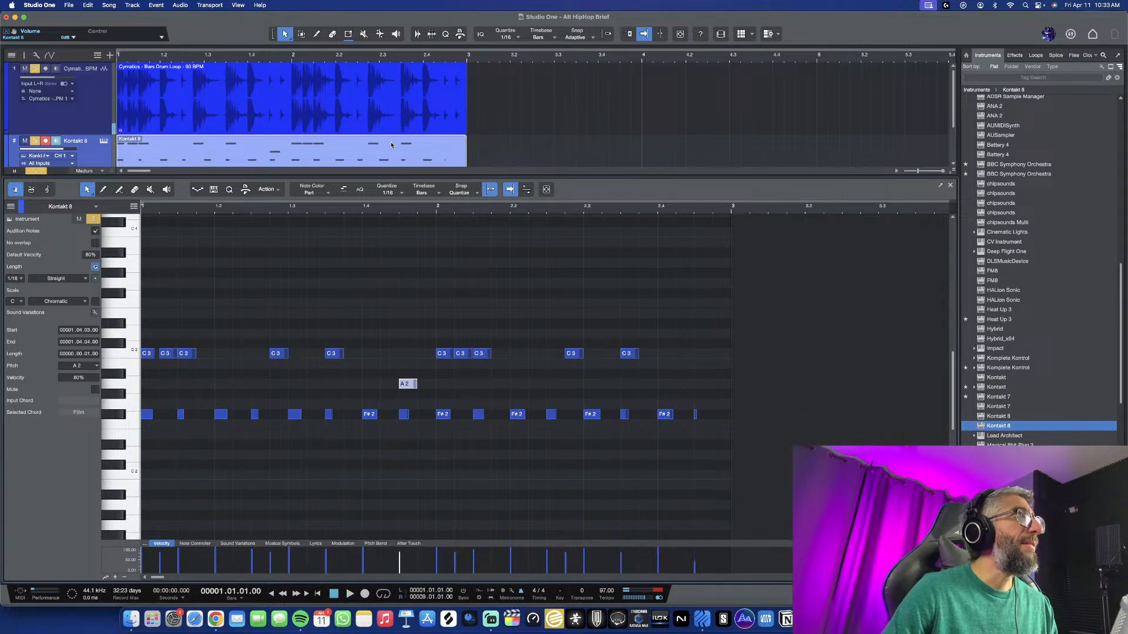
# Close the note editor and duplicate the drum loop and Kontakt 8 part together three times to fill eight bars
pyautogui.moveTo(918, 171); pyautogui.dragTo(914, 172)
pyautogui.click(950, 185)
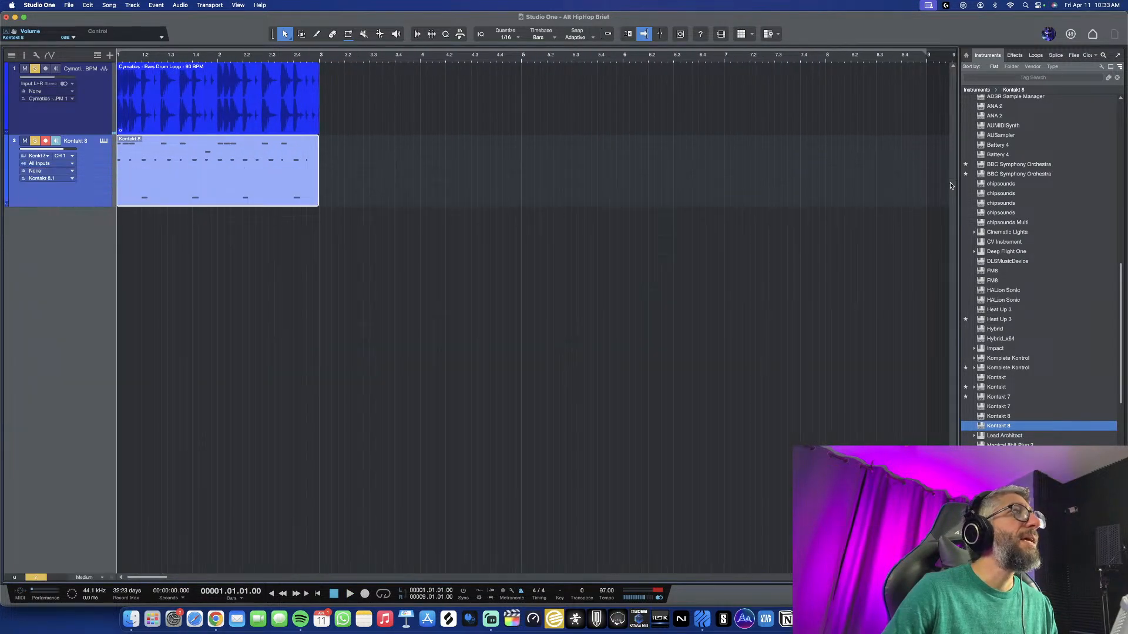
pyautogui.moveTo(407, 93); pyautogui.dragTo(176, 207)
pyautogui.press('super+d')
pyautogui.press('super+d')
pyautogui.press('super+d')
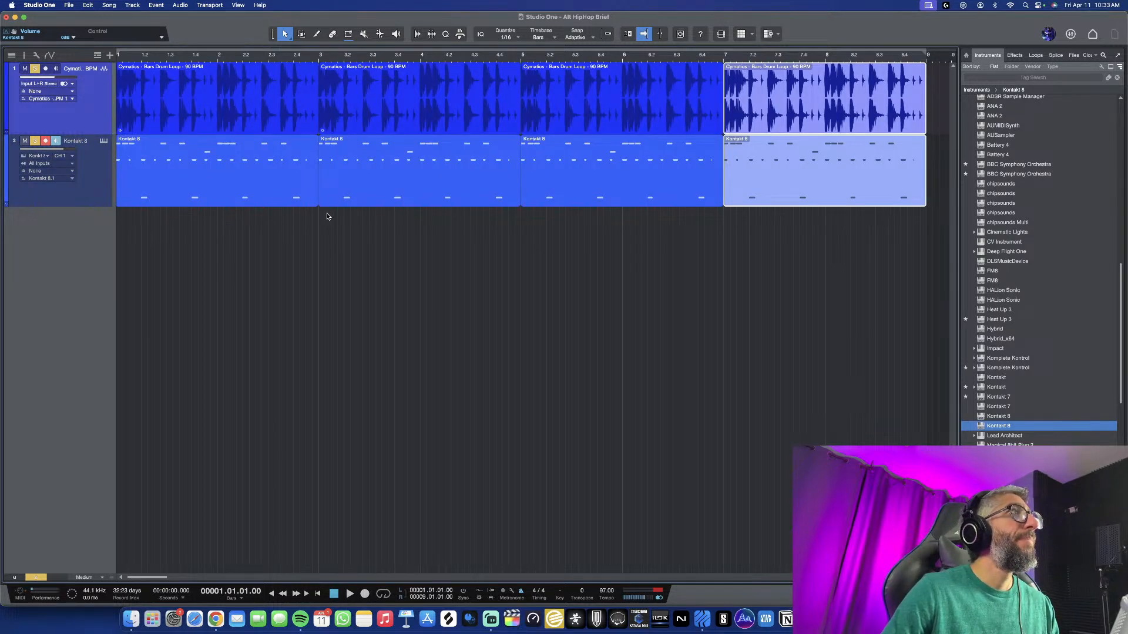
# Play back the eight-bar arrangement from the start with all the duplicated parts in view
pyautogui.press('w')
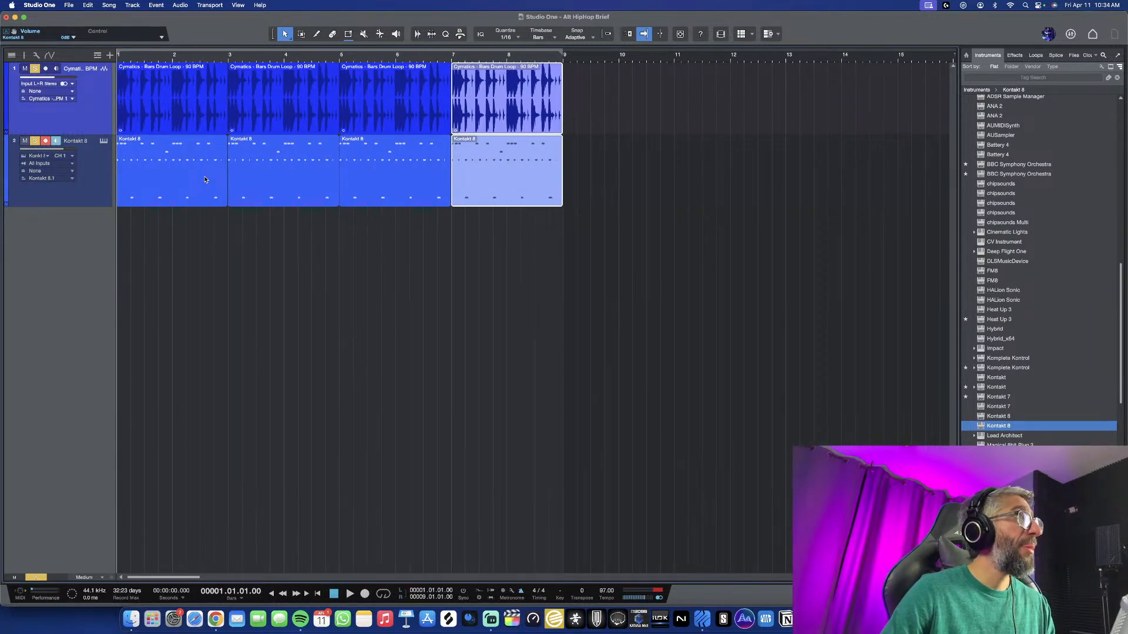
pyautogui.press('space')
pyautogui.press('e')
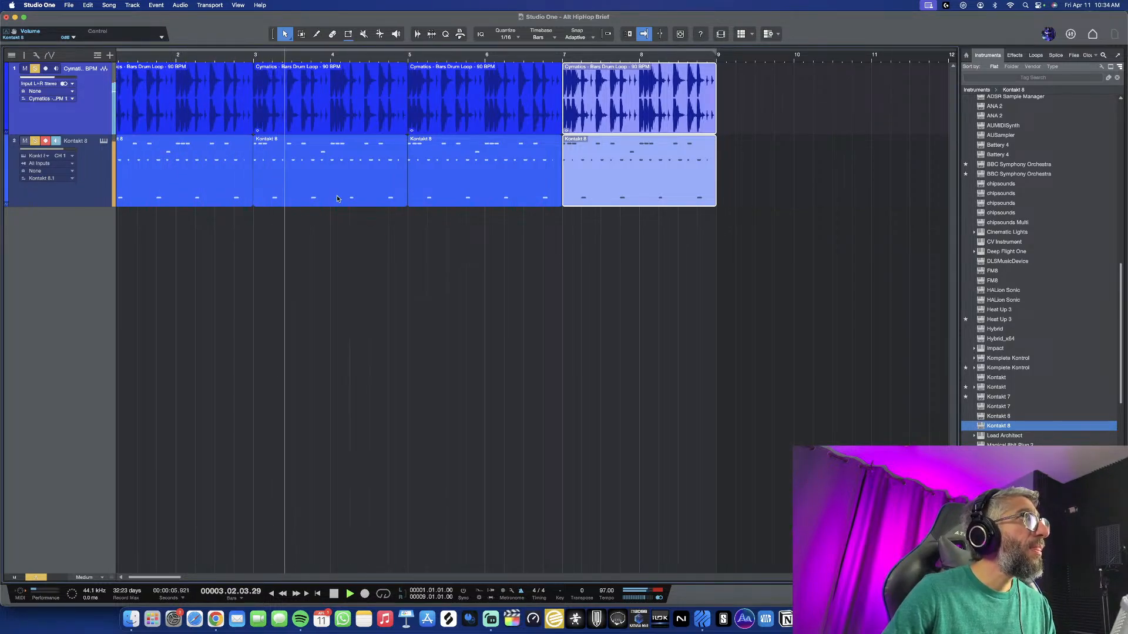
pyautogui.hscroll(1, 444, 211)
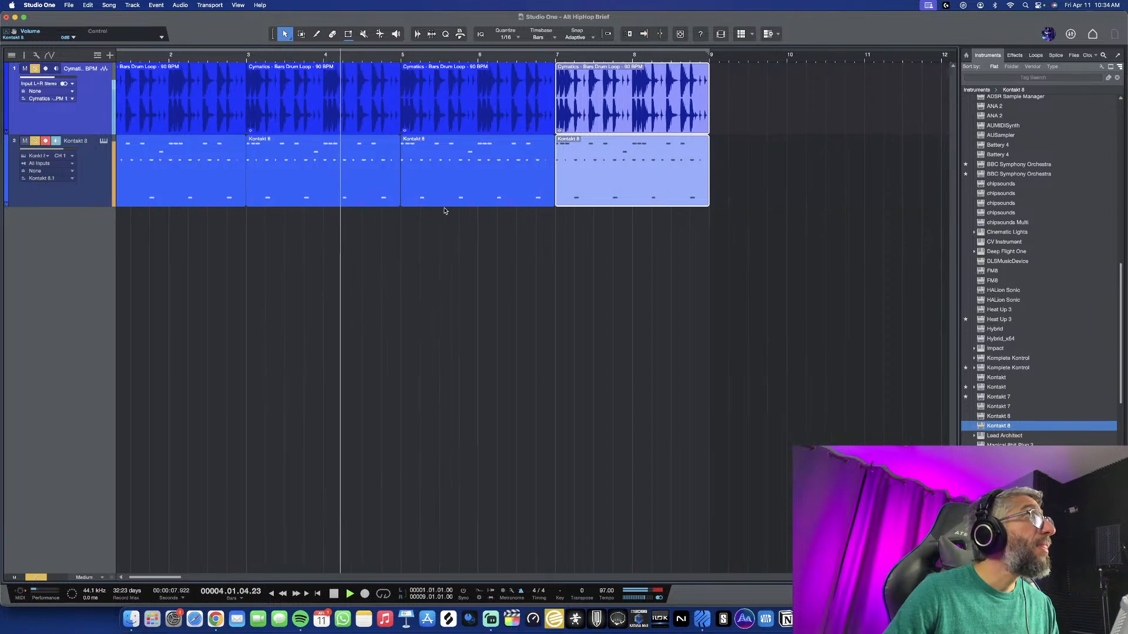
pyautogui.scroll(-2, 416, 262)
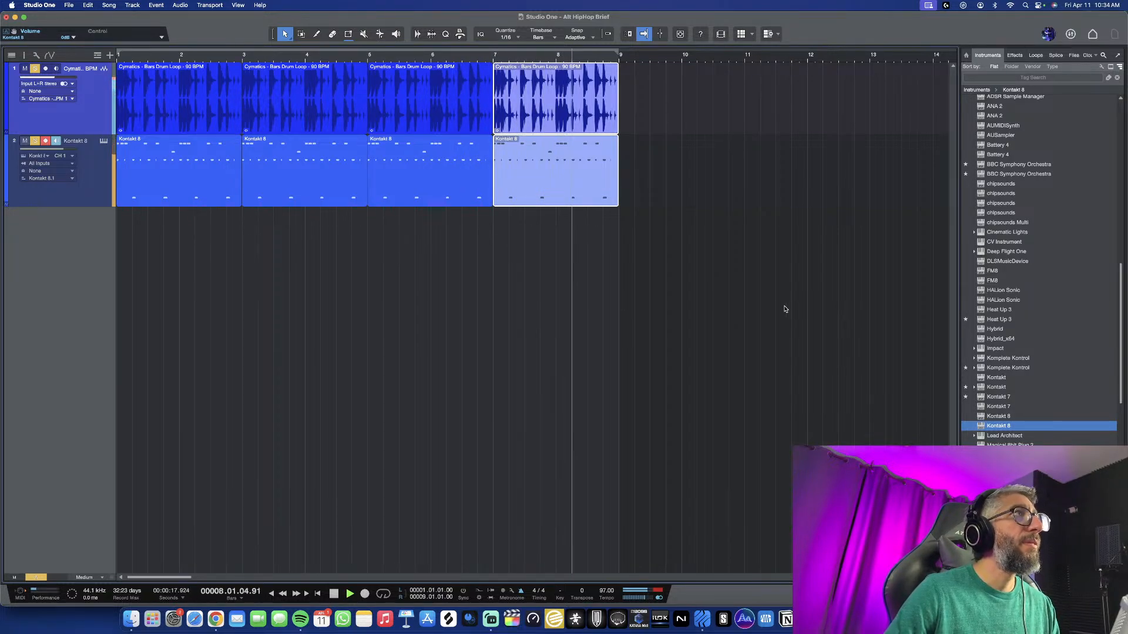
pyautogui.press('space')
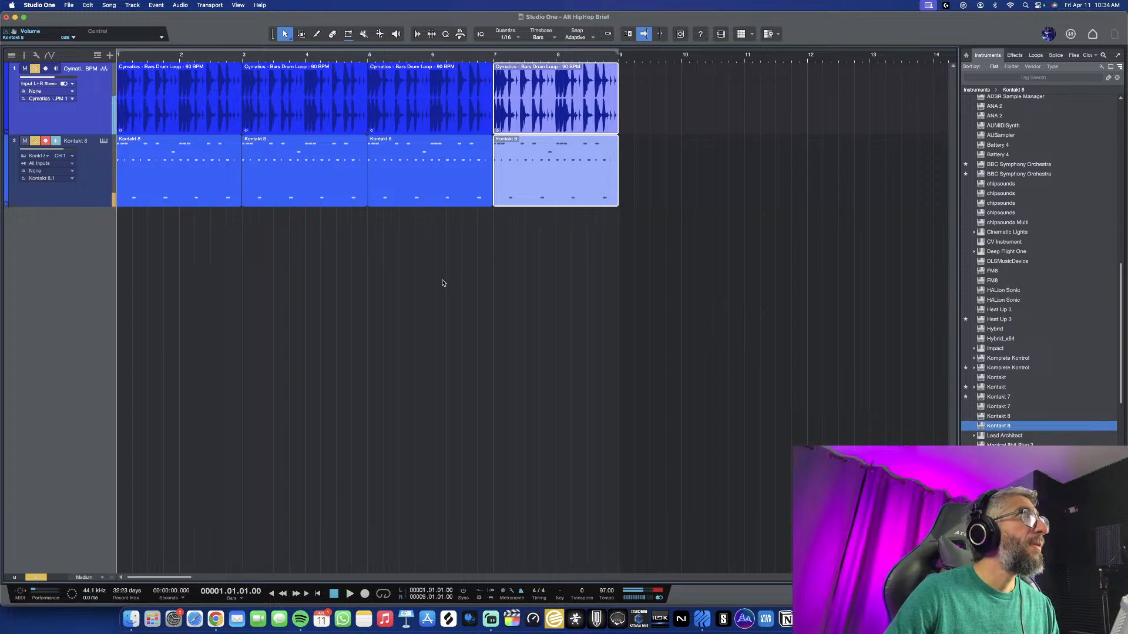
# Reopen the Drum Lab instrument and audition the cowbell and the first woodblock
pyautogui.click(104, 143)
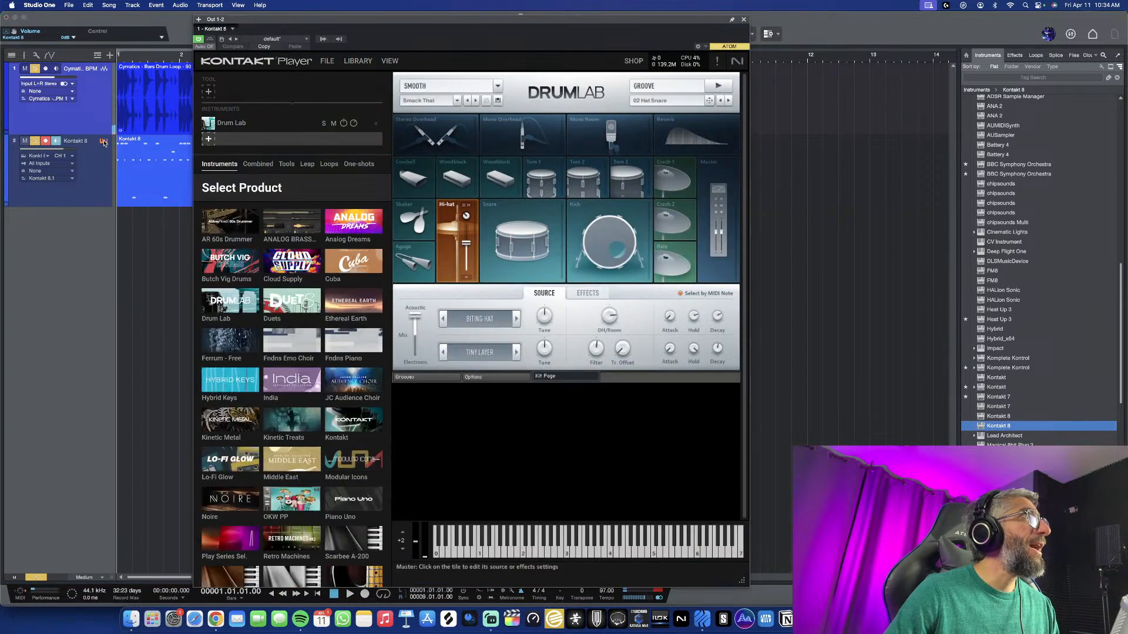
pyautogui.click(414, 177)
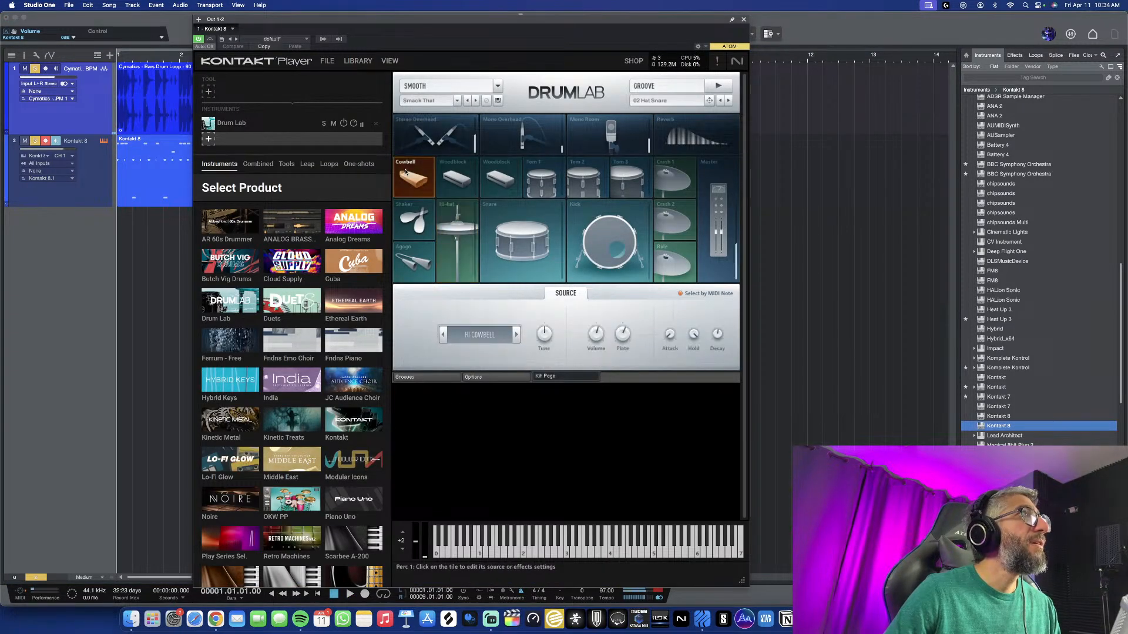
pyautogui.click(455, 172)
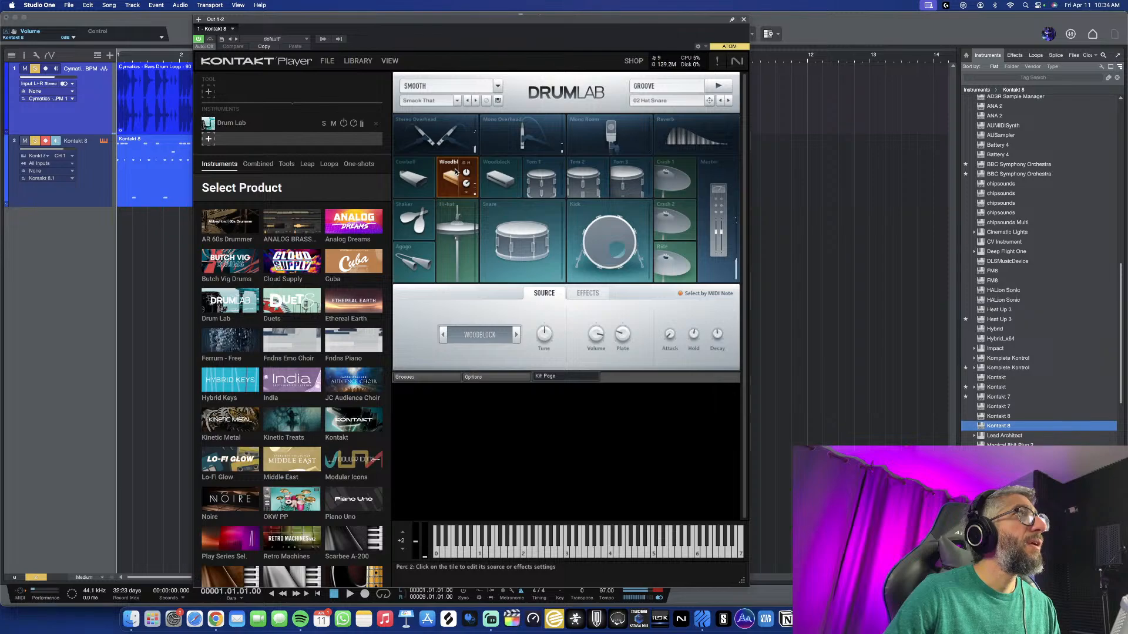
pyautogui.moveTo(456, 171)
pyautogui.mouseDown()
pyautogui.moveTo(503, 181)
pyautogui.moveTo(463, 182)
pyautogui.mouseUp()
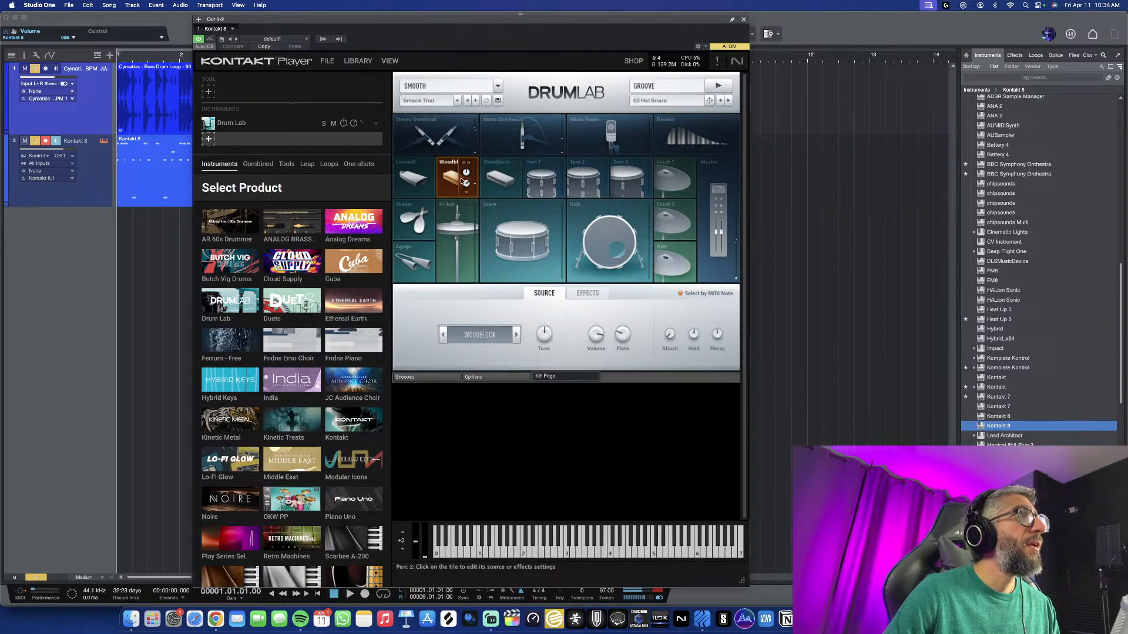
pyautogui.click(415, 179)
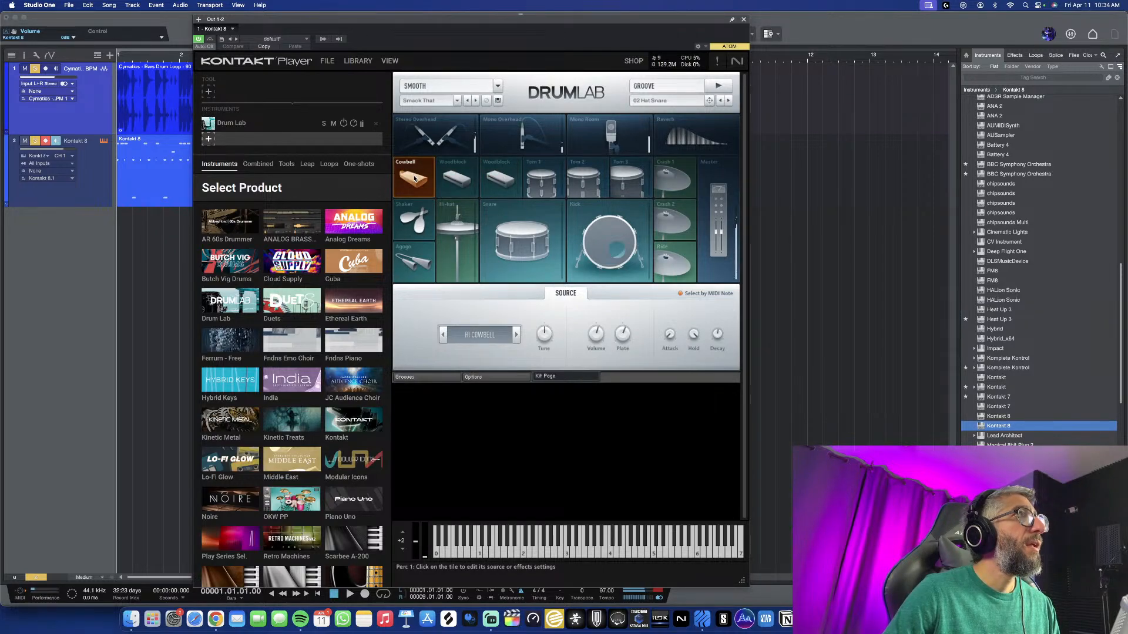
# Step the first percussion slot's sound through Conga to Bongo and audition each
pyautogui.click(516, 335)
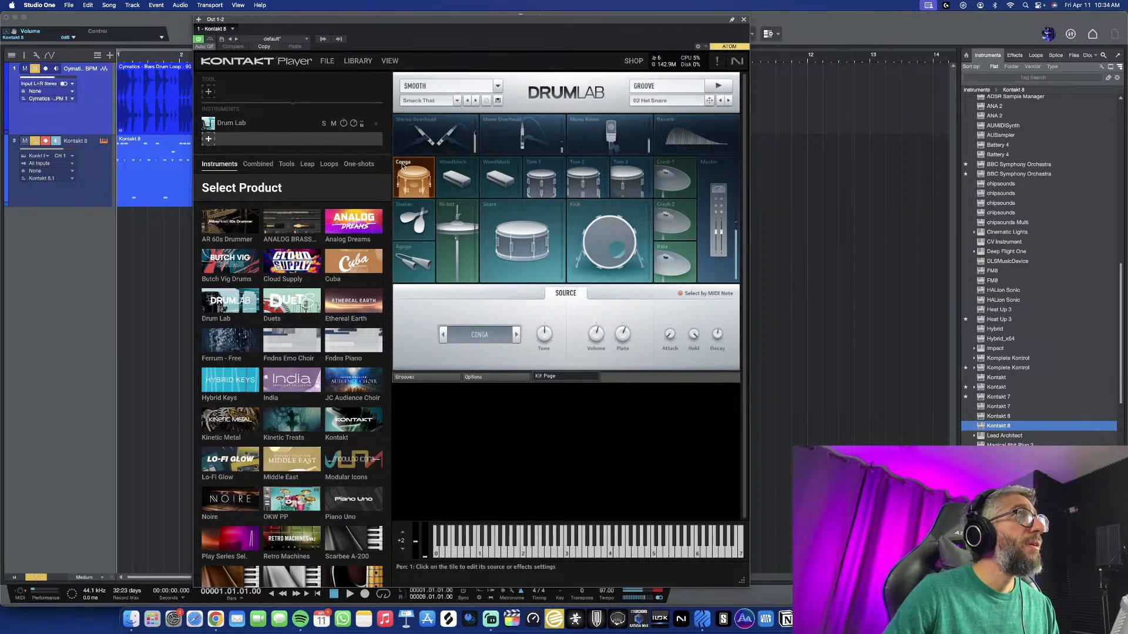
pyautogui.click(517, 335)
pyautogui.click(418, 177)
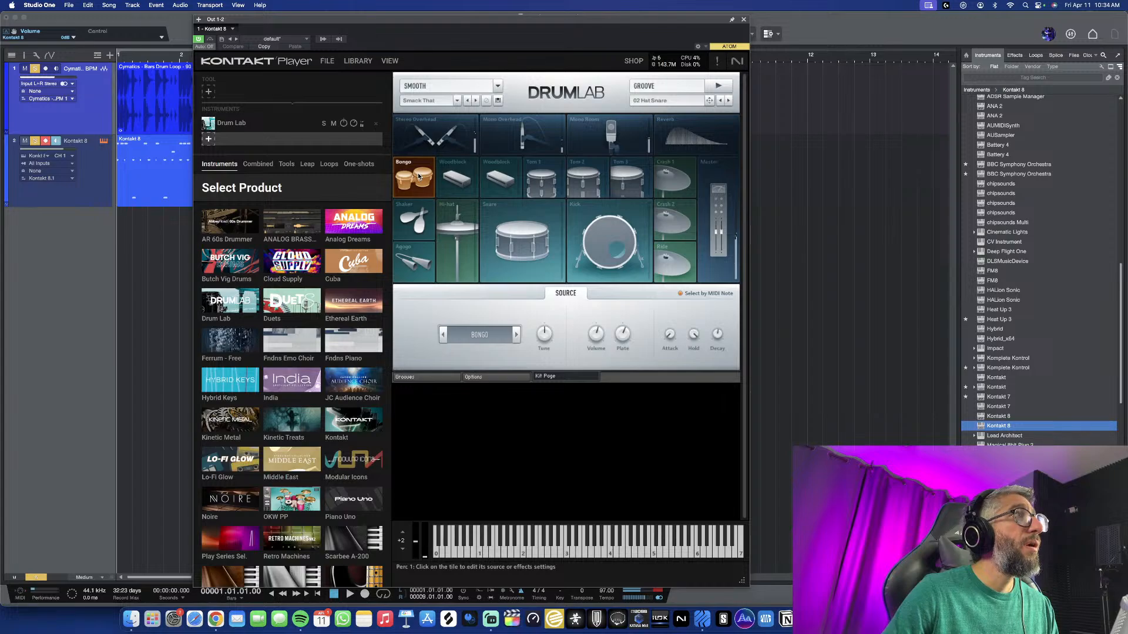
# Step the first percussion slot's sound through Hi Cowbell to Conga and move the instrument window clear of the first two bars
pyautogui.click(516, 335)
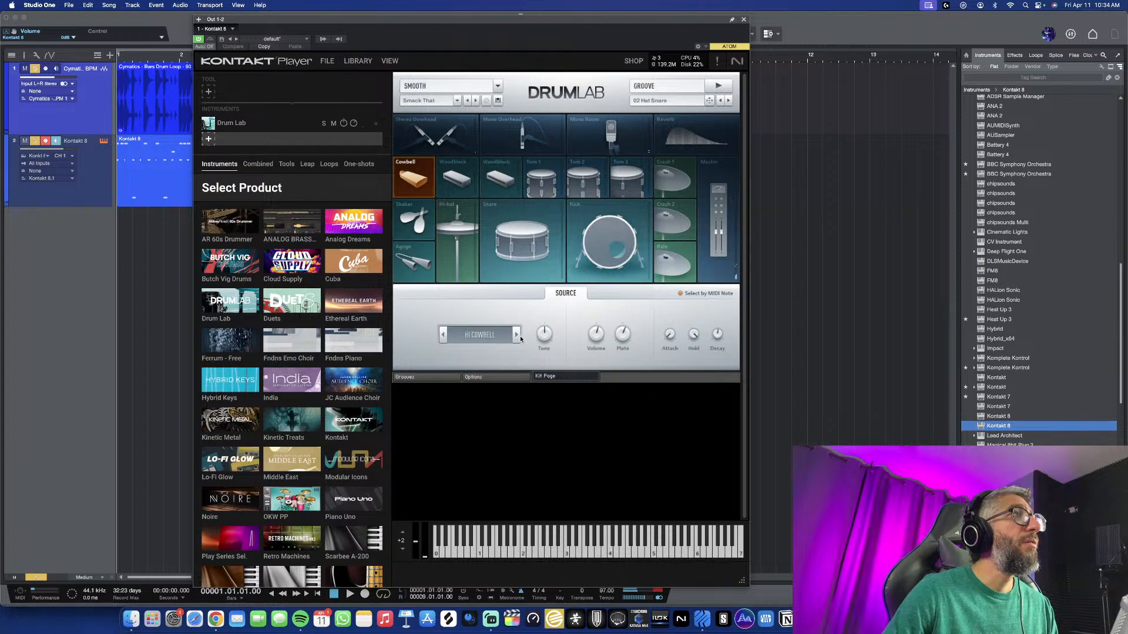
pyautogui.click(520, 338)
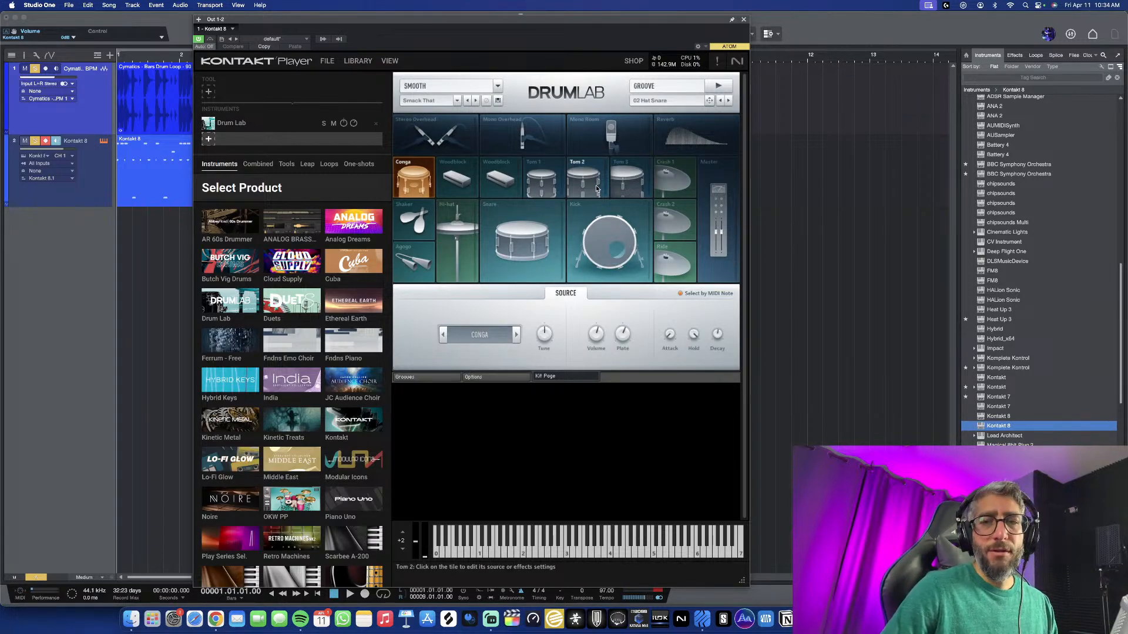
pyautogui.moveTo(605, 21); pyautogui.dragTo(784, 47)
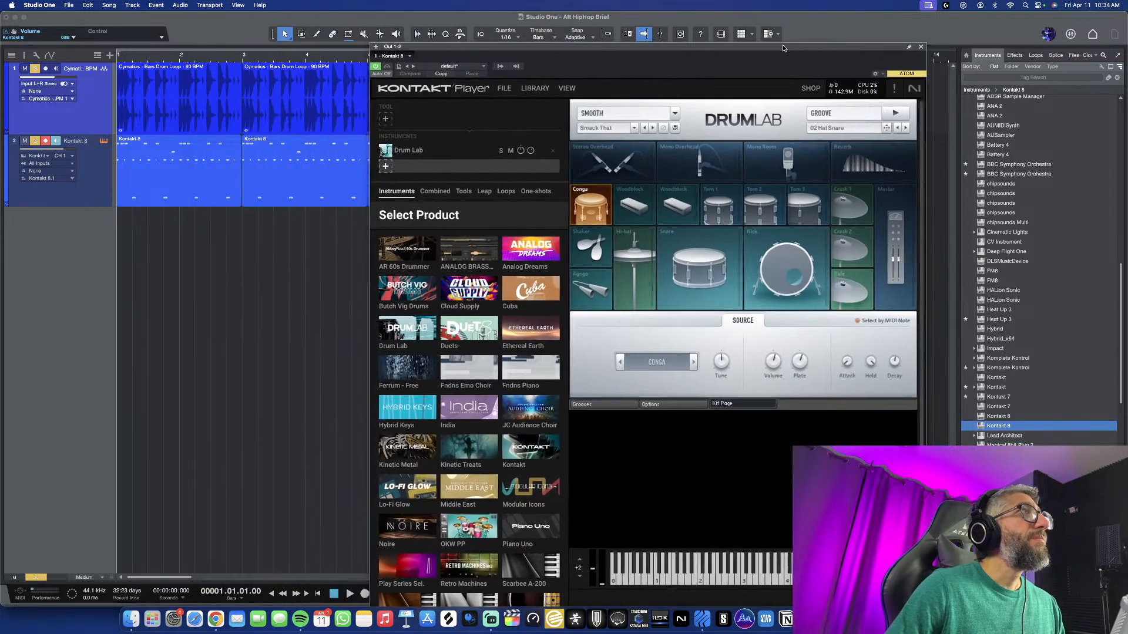
# Return the playhead to the start of the song and open the first Kontakt 8 part in the note editor
pyautogui.click(267, 259)
pyautogui.scroll(1, 212, 258)
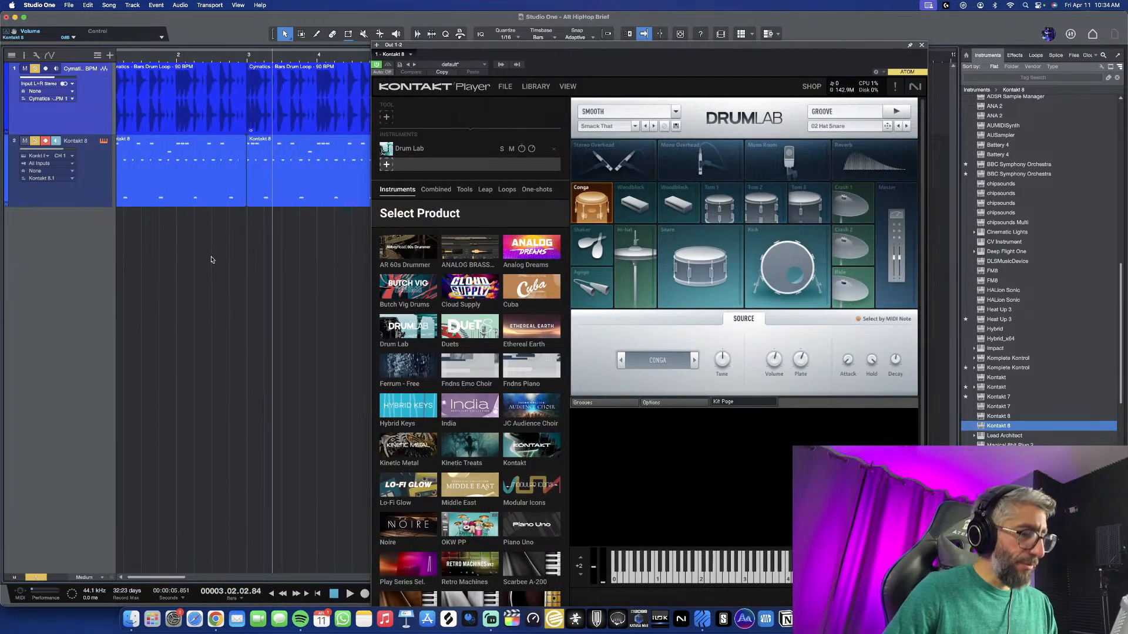
pyautogui.press(',')
pyautogui.scroll(-1, 147, 234)
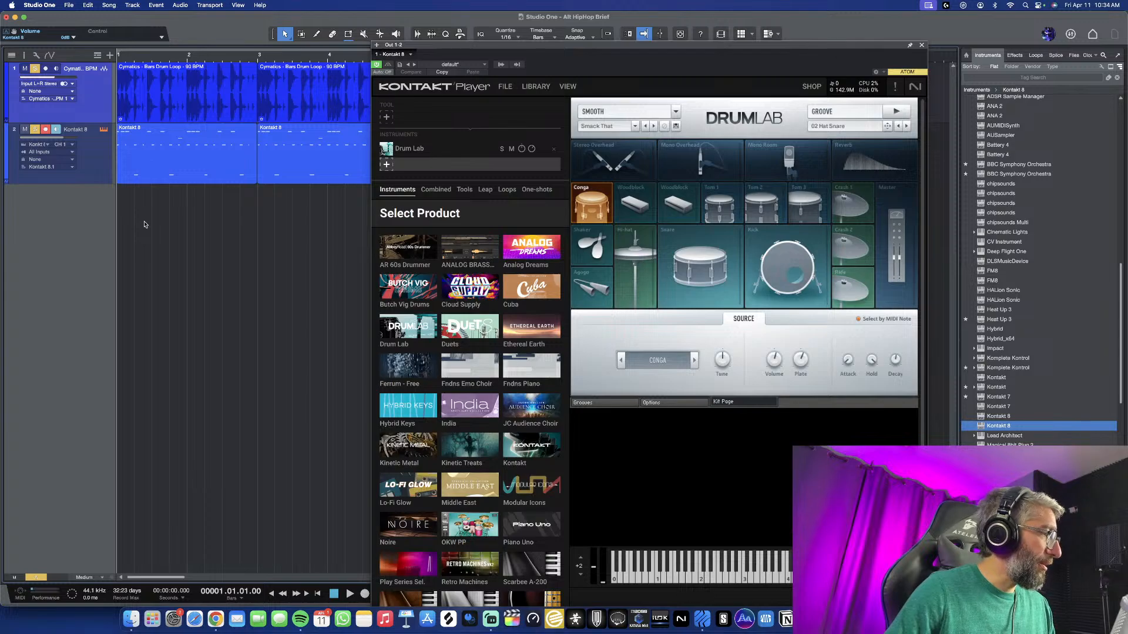
pyautogui.doubleClick(229, 165)
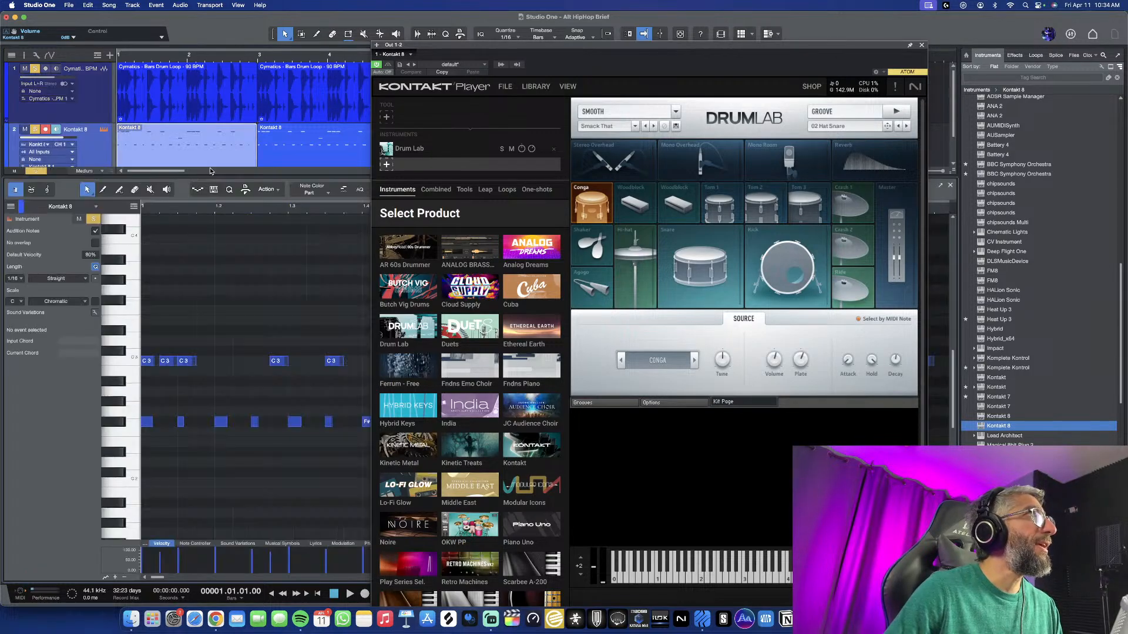
# Audition the Conga sound in Drum Lab and close the instrument window
pyautogui.click(581, 209)
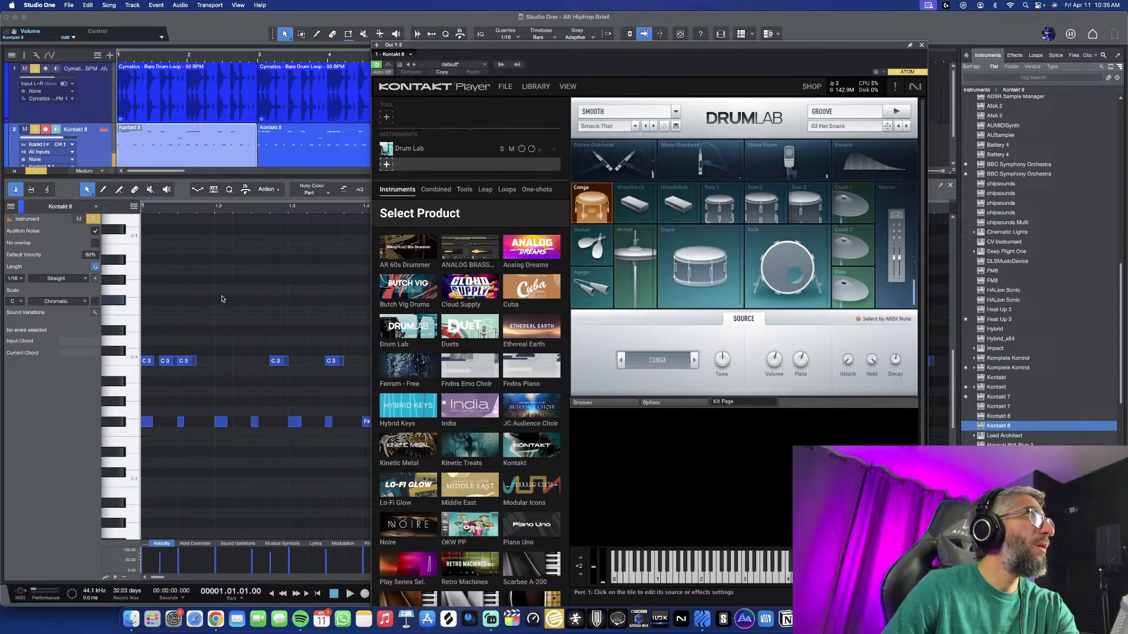
pyautogui.press('space')
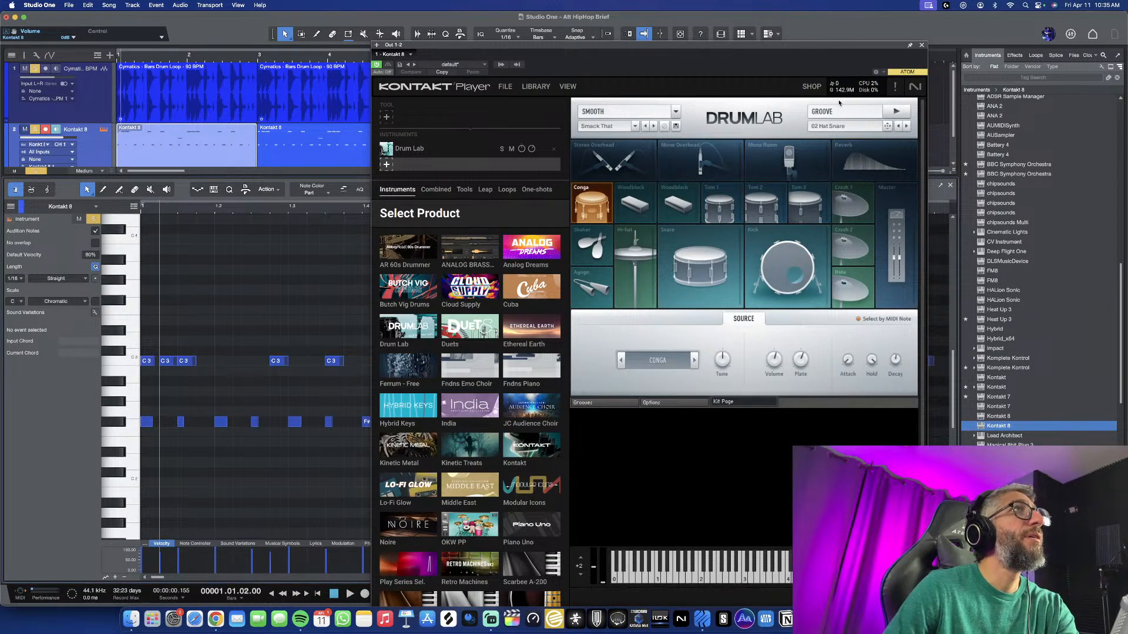
pyautogui.click(921, 46)
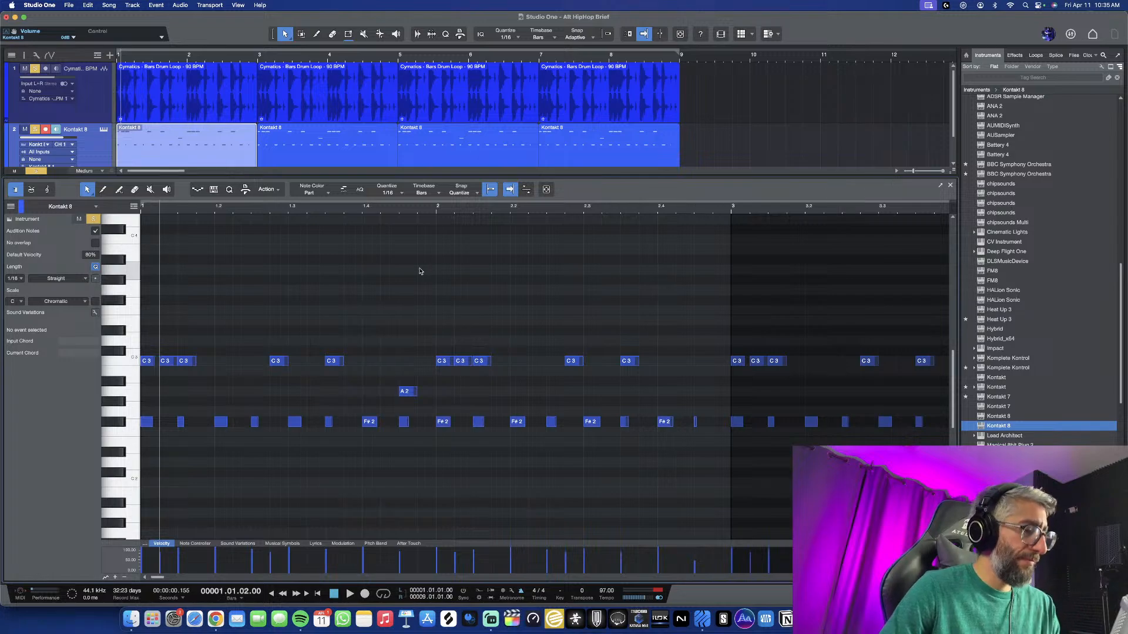
# Play the arrangement from the start several times with the first Kontakt 8 part open in the note editor
pyautogui.press('space')
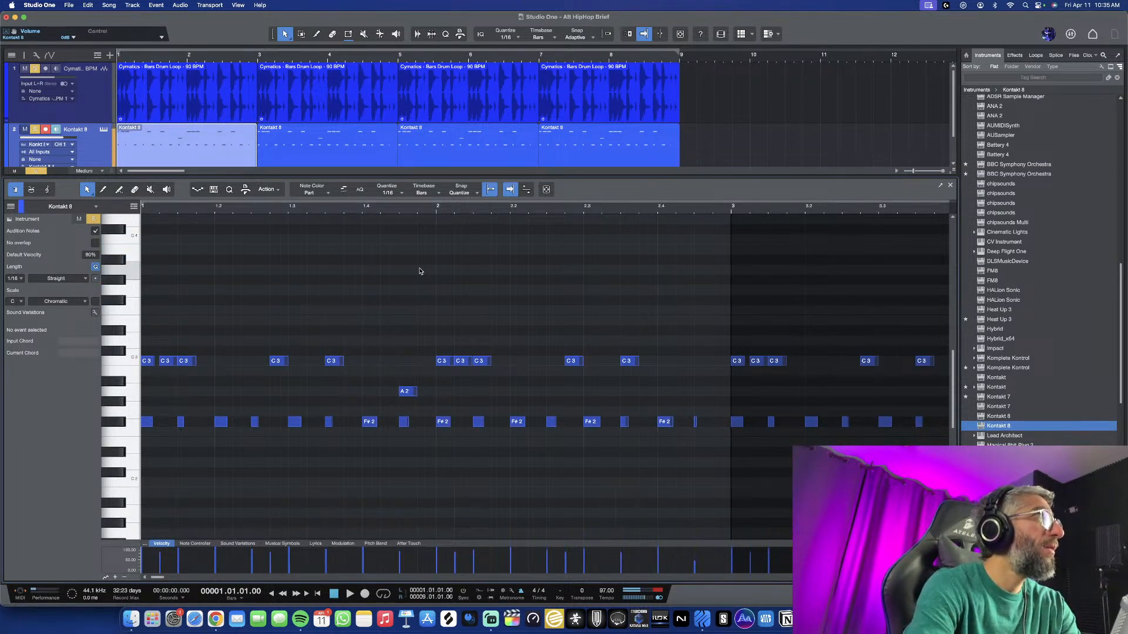
pyautogui.press('space')
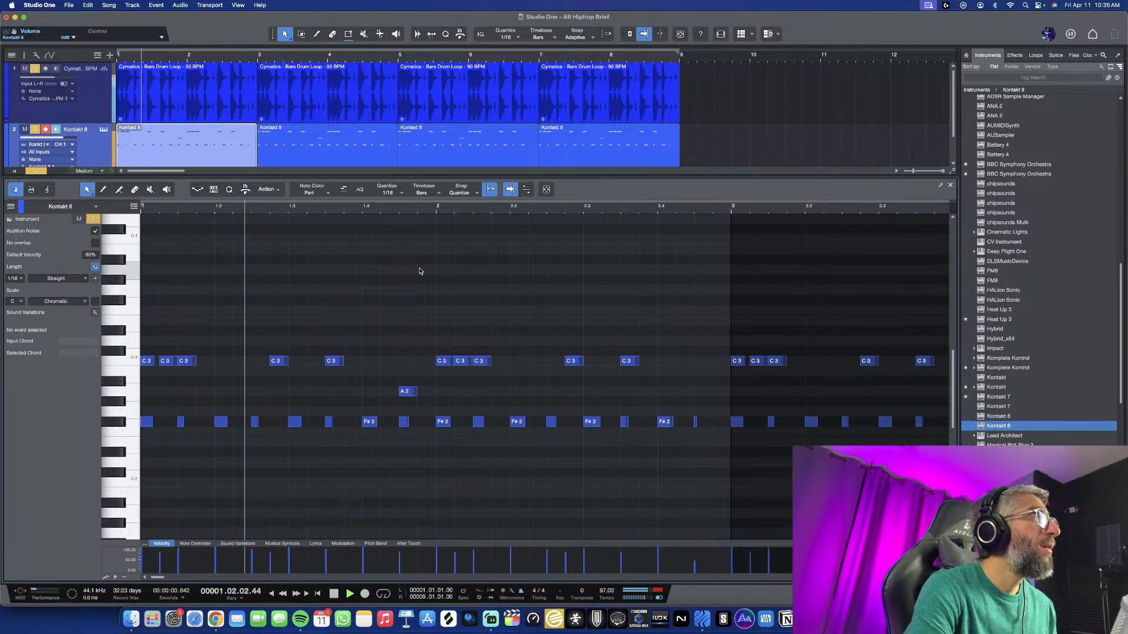
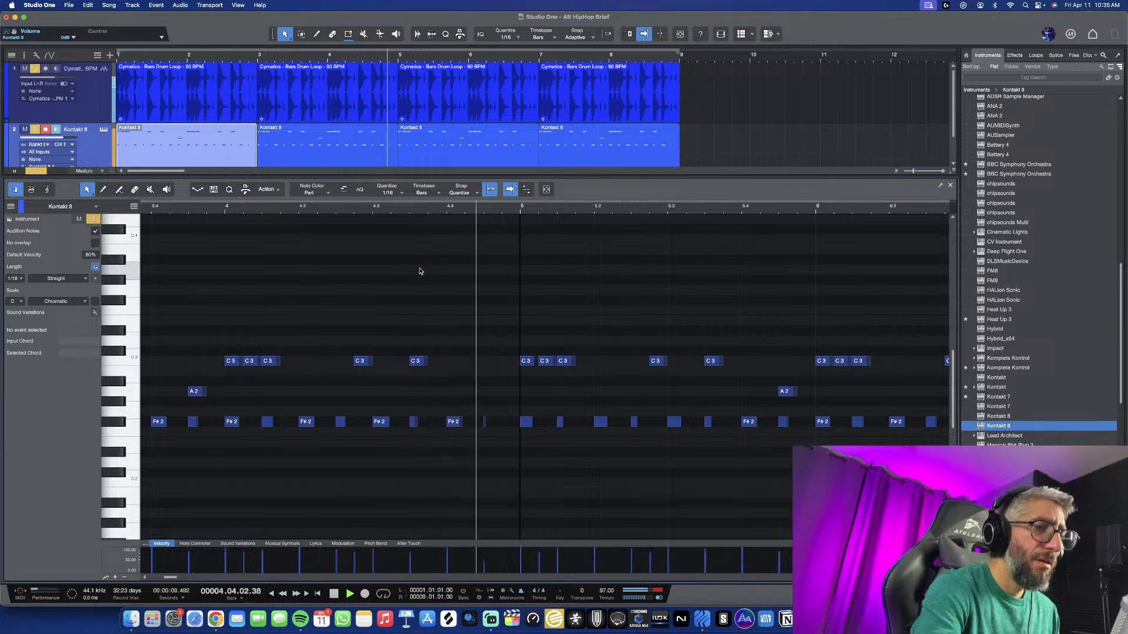
pyautogui.press('space')
pyautogui.press('space')
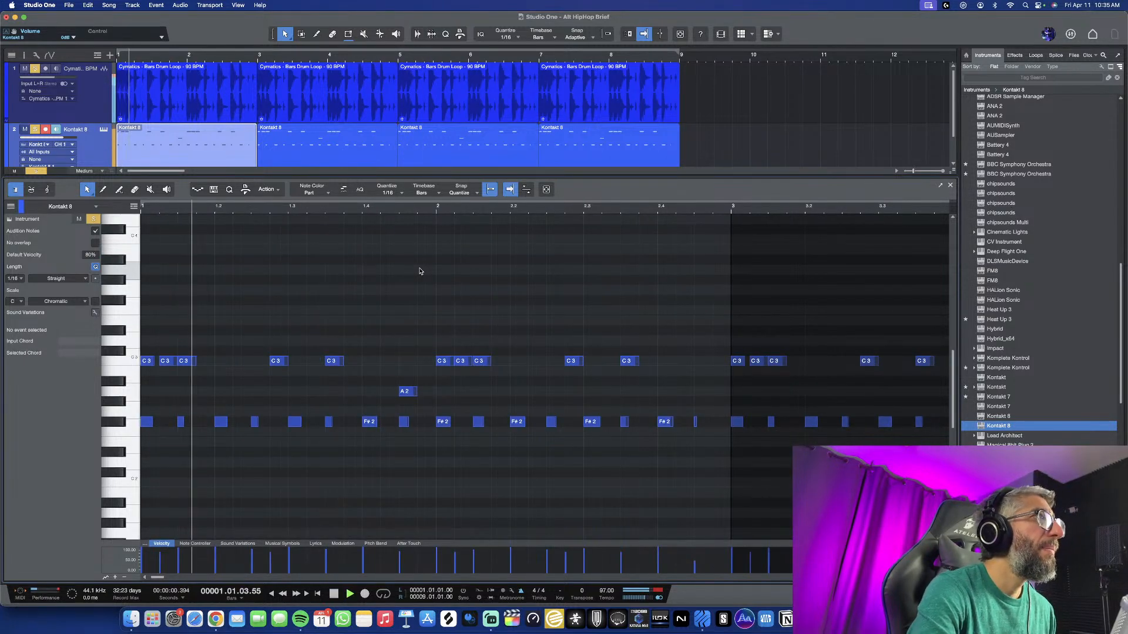
pyautogui.press('space')
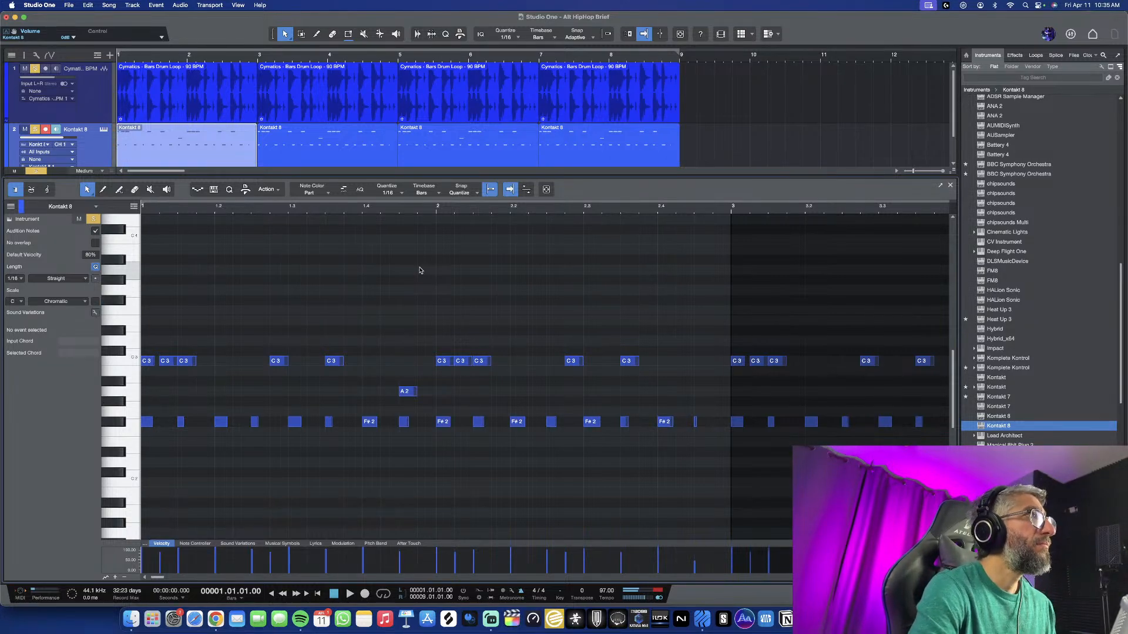
pyautogui.press('space')
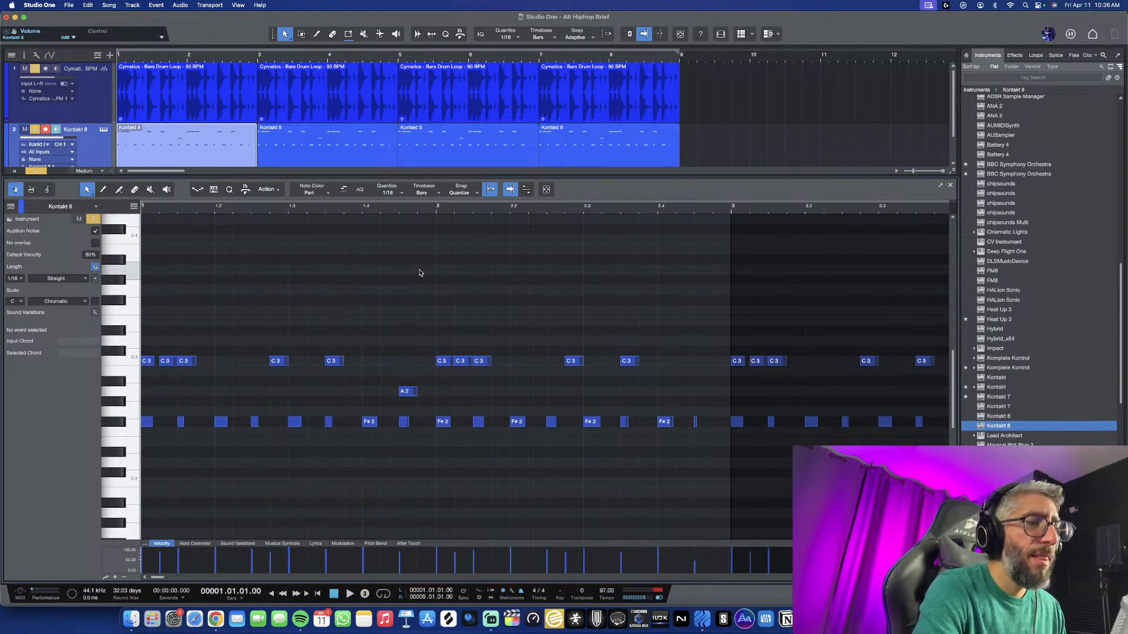
# Record a conga take on the Kontakt 8 track from bar 1 into bar 5, over the existing drum notes
pyautogui.press('KP_Multiply')
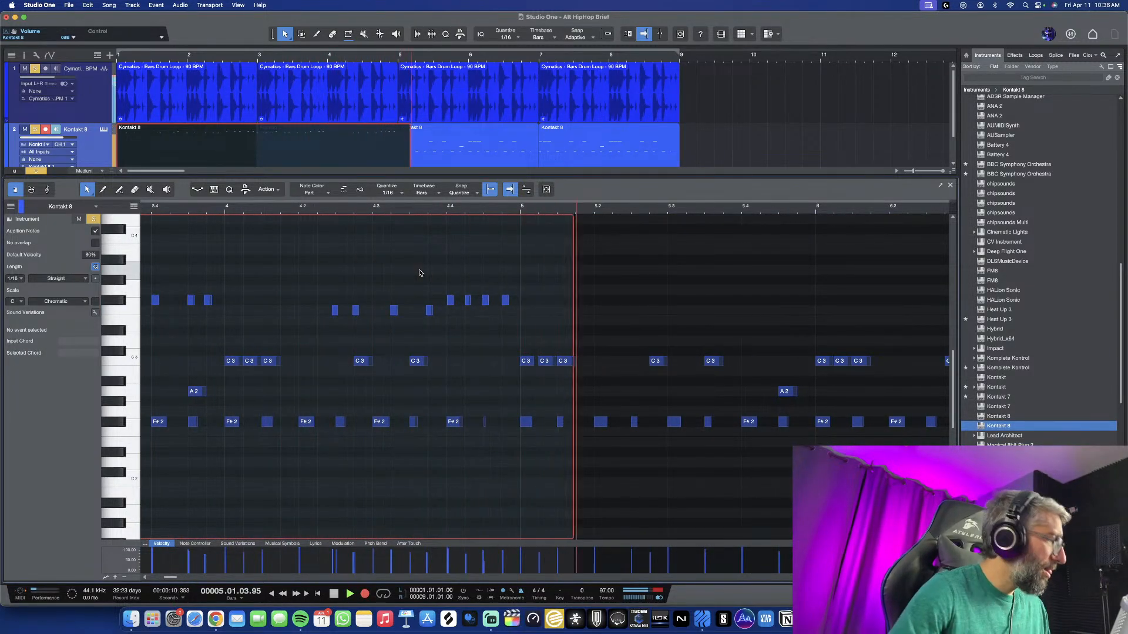
pyautogui.press('KP_Multiply')
pyautogui.press('space')
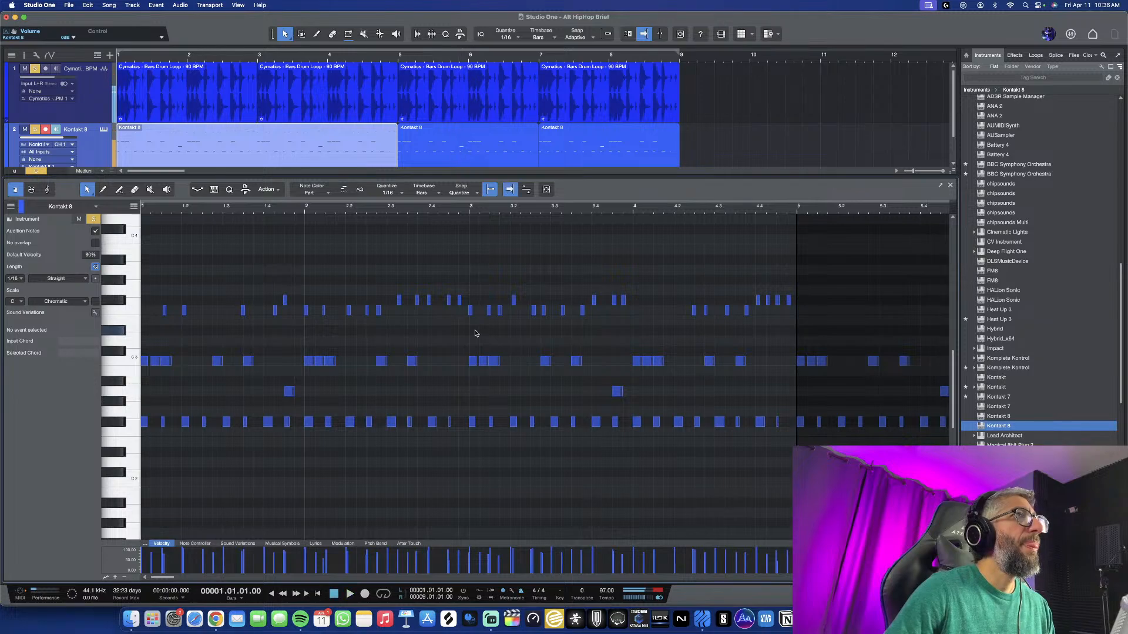
# Delete the recorded conga notes before the last phrase in bar 4 and copy that phrase into bar 1, starting at 1.02.03.00
pyautogui.moveTo(160, 295); pyautogui.dragTo(849, 322)
pyautogui.press('Delete')
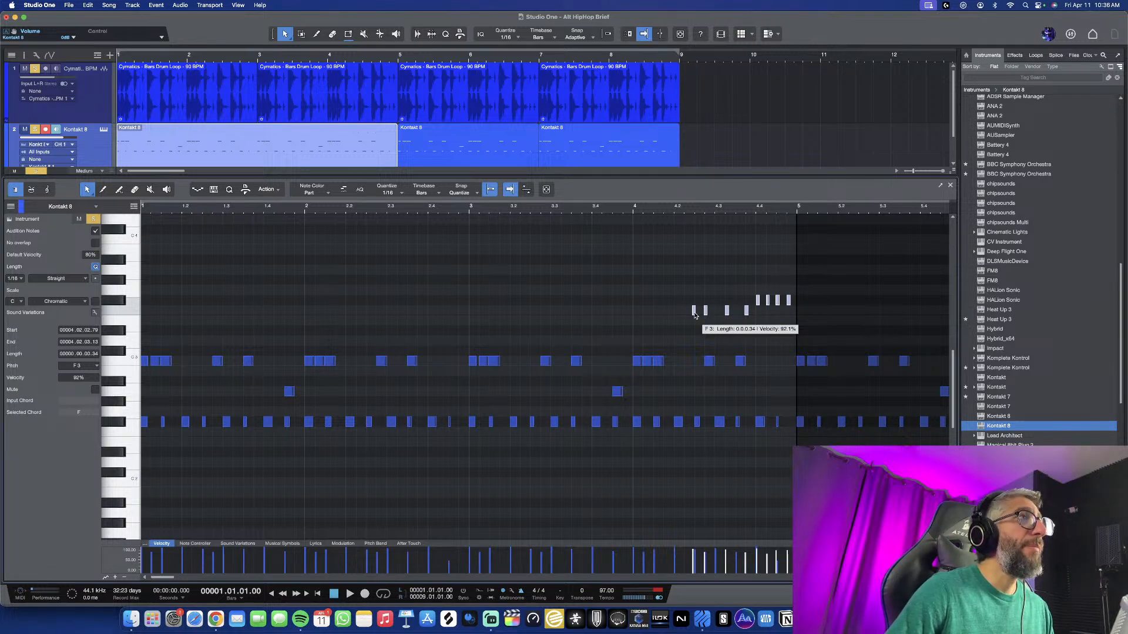
pyautogui.moveTo(694, 315); pyautogui.dragTo(184, 317)
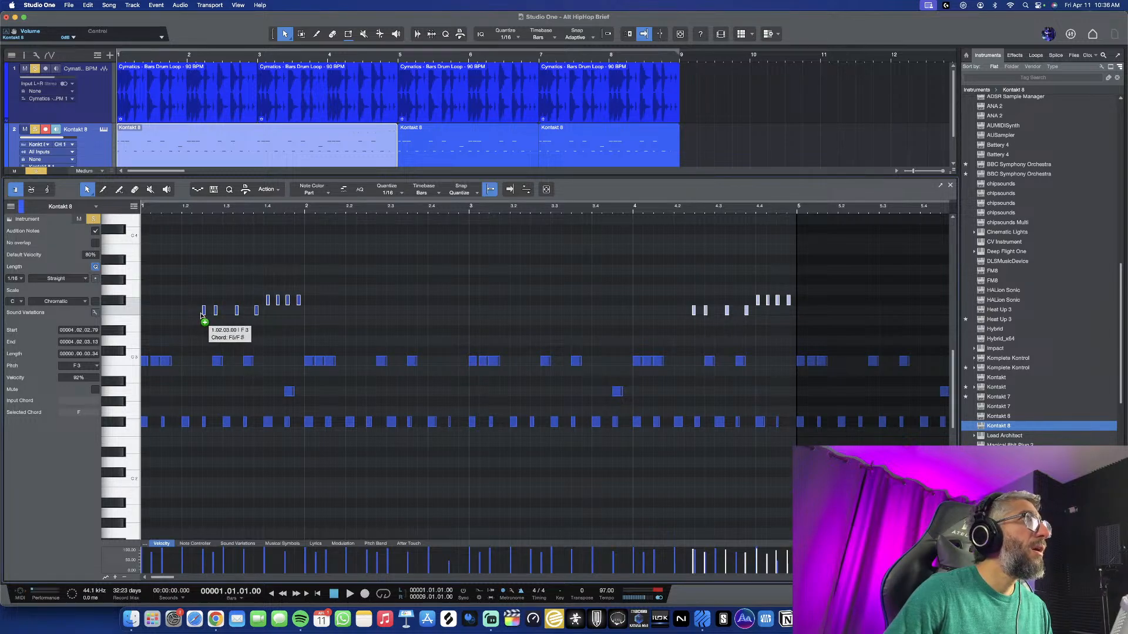
pyautogui.moveTo(202, 315); pyautogui.dragTo(201, 315)
# Set the note editor's quantize value to 1/32, shift the copied conga phrase earlier to 1.02.02.50 and play it back
pyautogui.scroll(2, 208, 322)
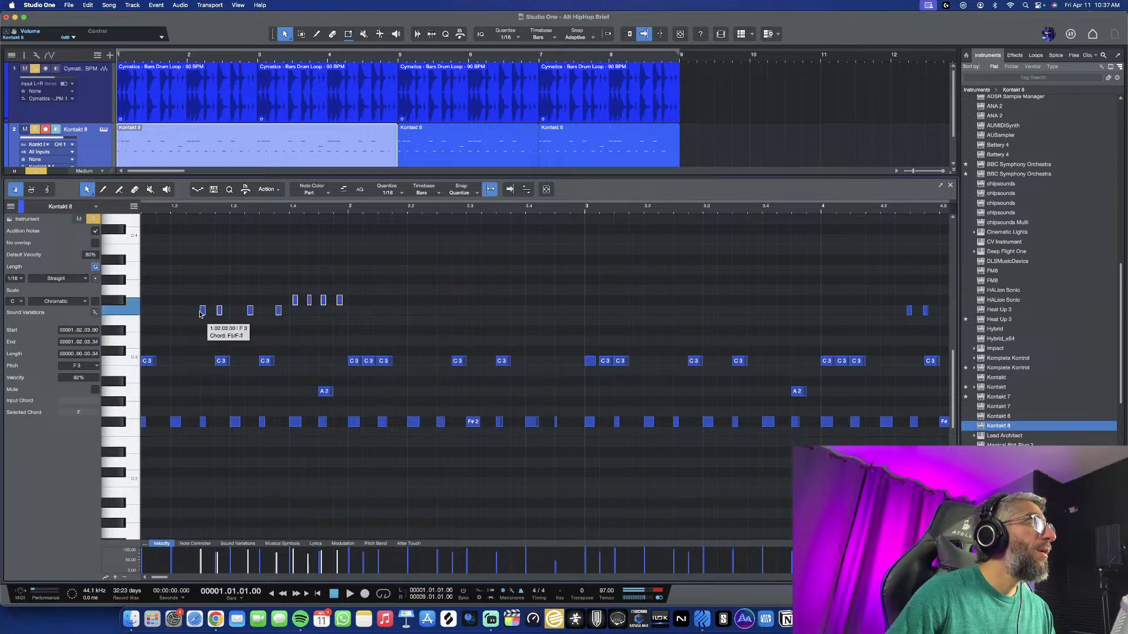
pyautogui.click(389, 192)
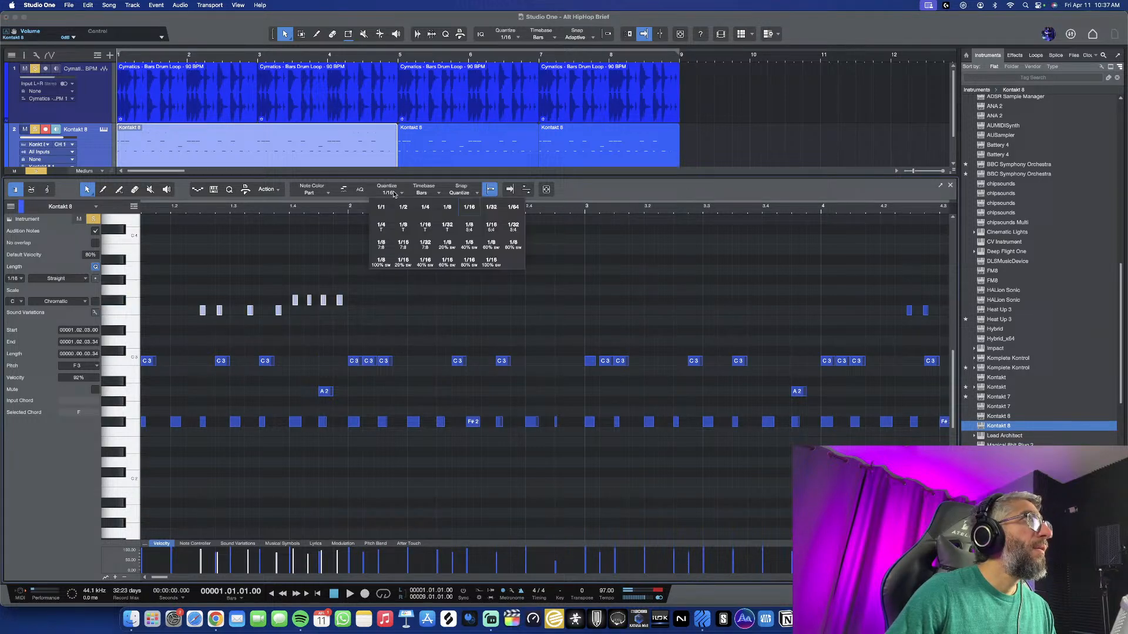
pyautogui.click(496, 212)
pyautogui.scroll(3, 213, 360)
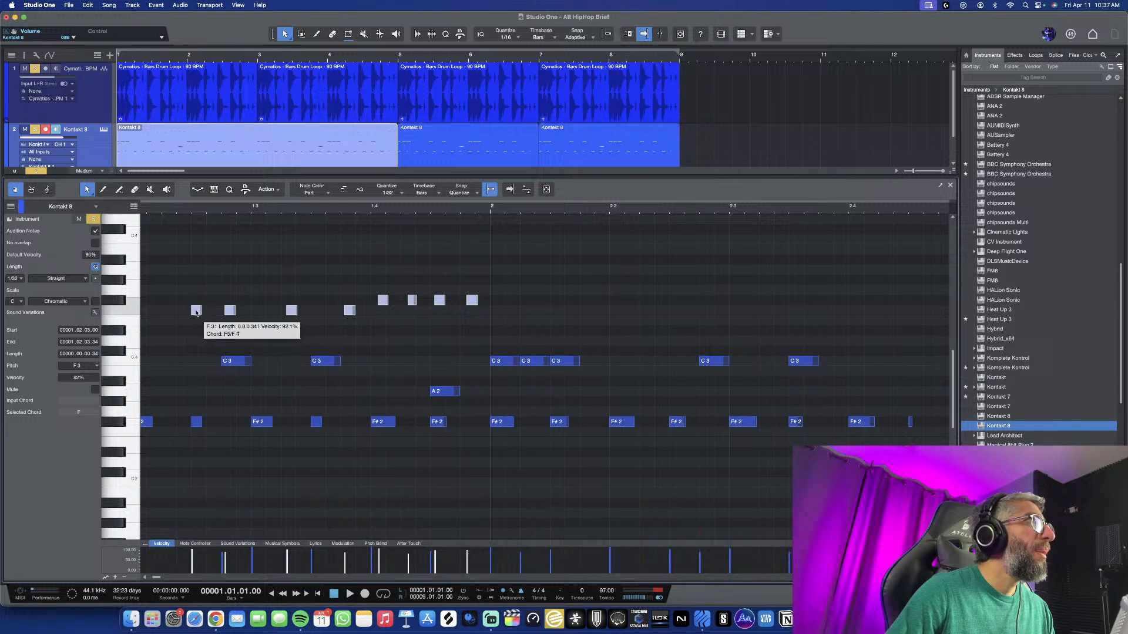
pyautogui.moveTo(196, 313); pyautogui.dragTo(185, 314)
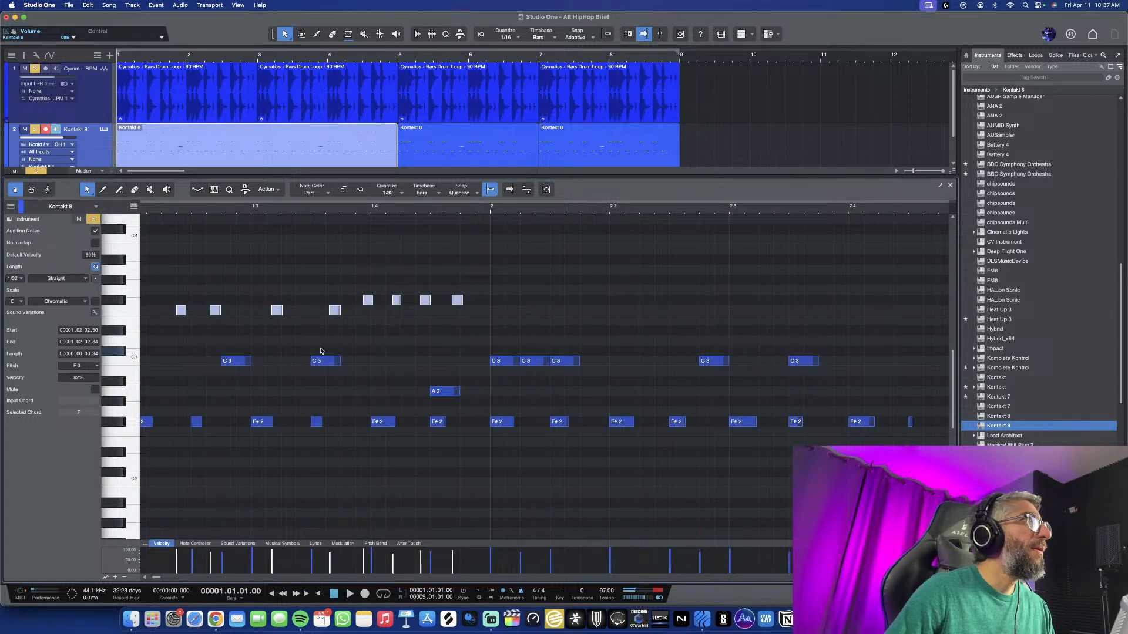
pyautogui.press('space')
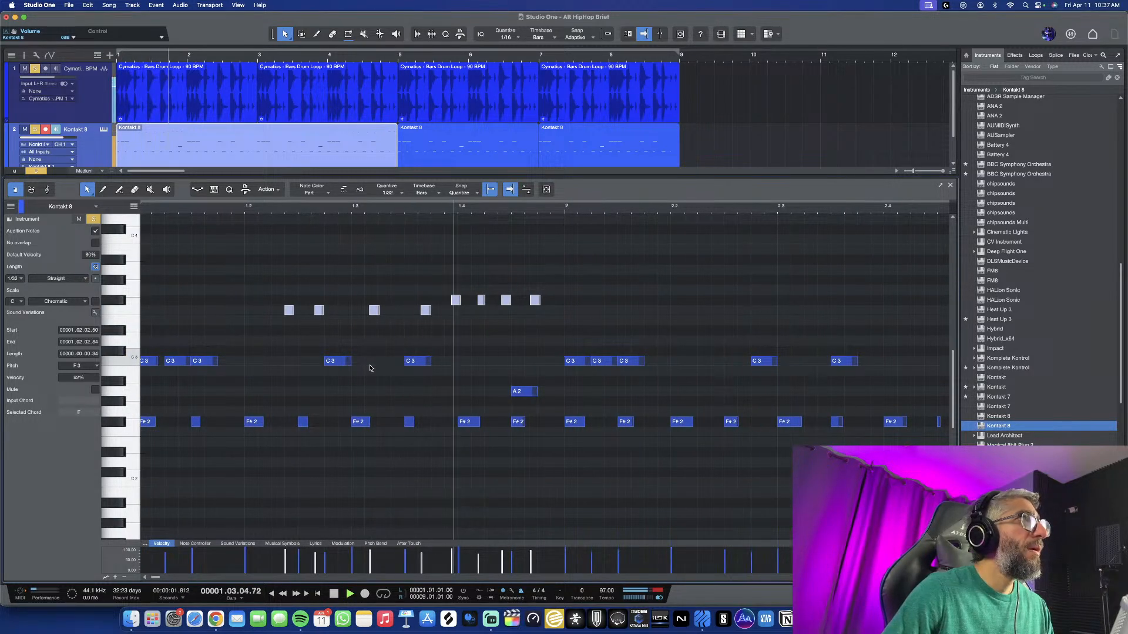
pyautogui.press('space')
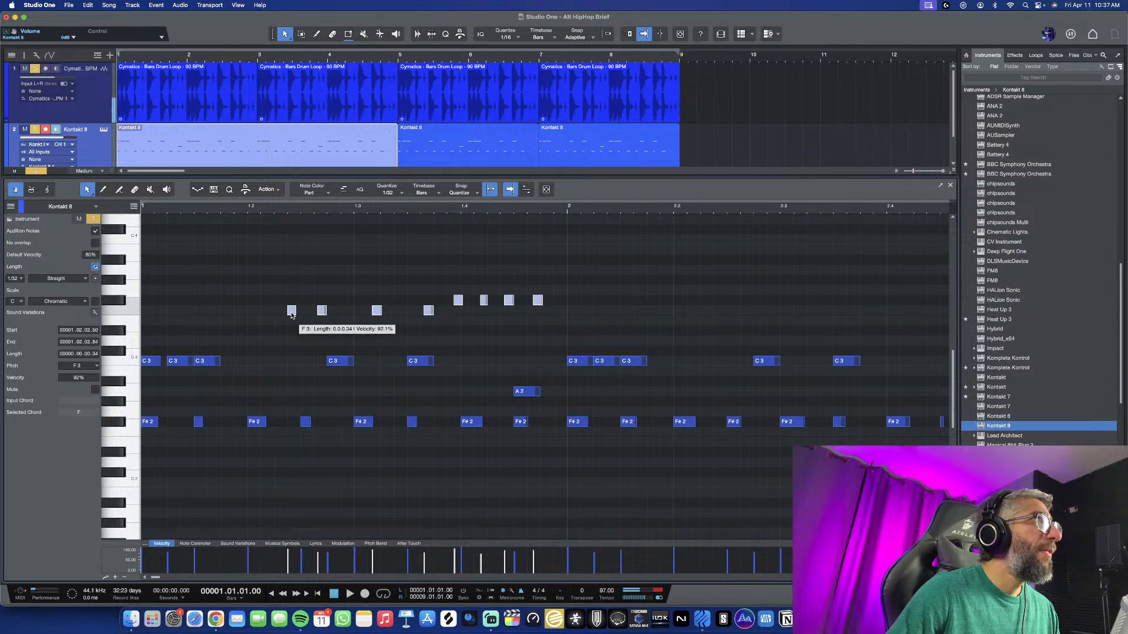
# Shift the copied conga phrase in bar 1 earlier to 1.02.02.00 and play it back from the start
pyautogui.moveTo(291, 313); pyautogui.dragTo(278, 312)
pyautogui.press('space')
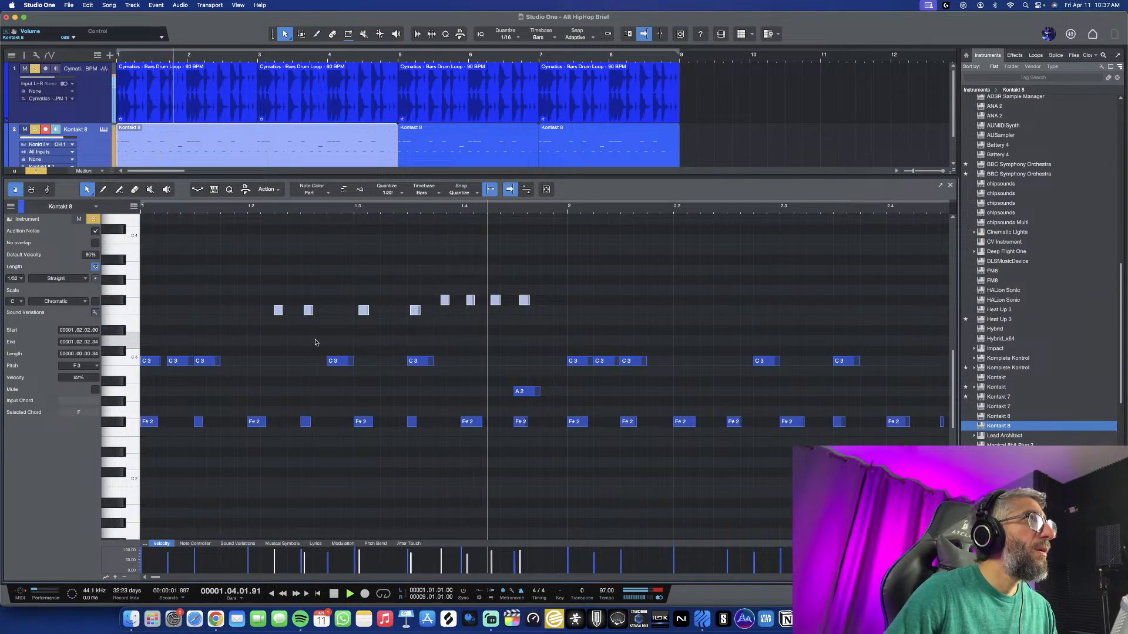
pyautogui.press('space')
pyautogui.press('space')
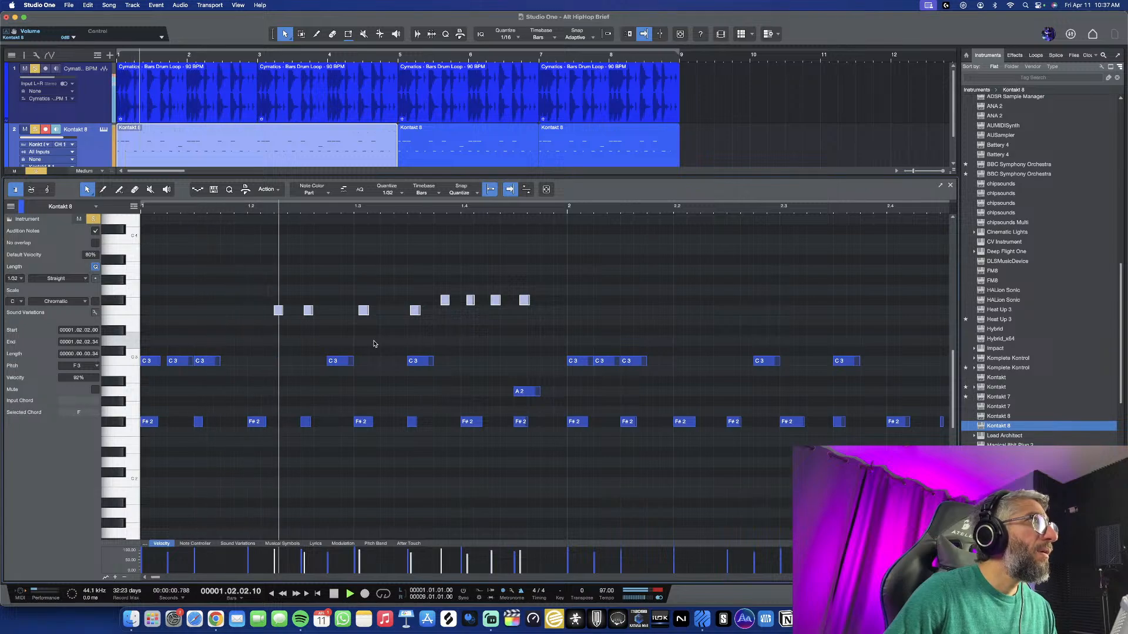
# Deselect the conga notes and replay bar 1 from the start to check the phrase's timing
pyautogui.click(456, 327)
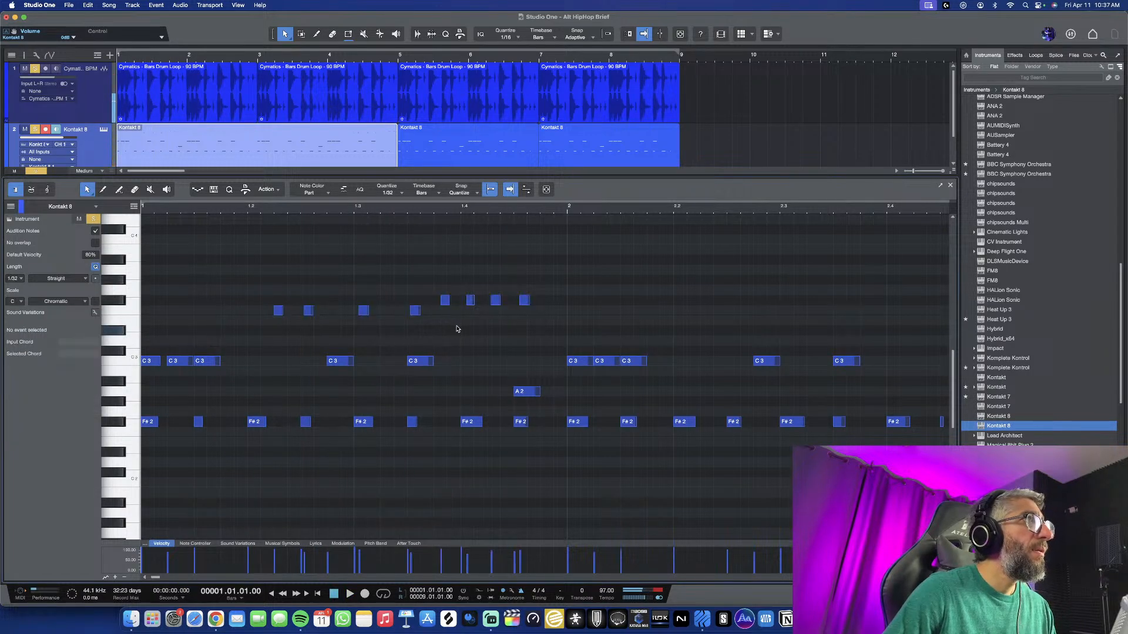
pyautogui.press('space')
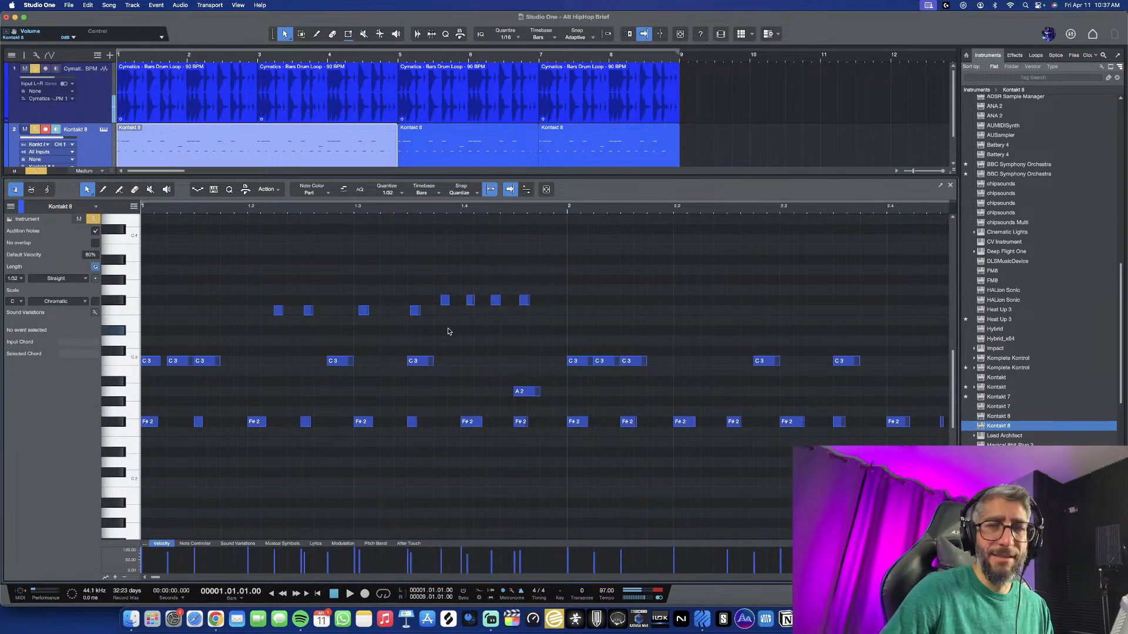
pyautogui.press('space')
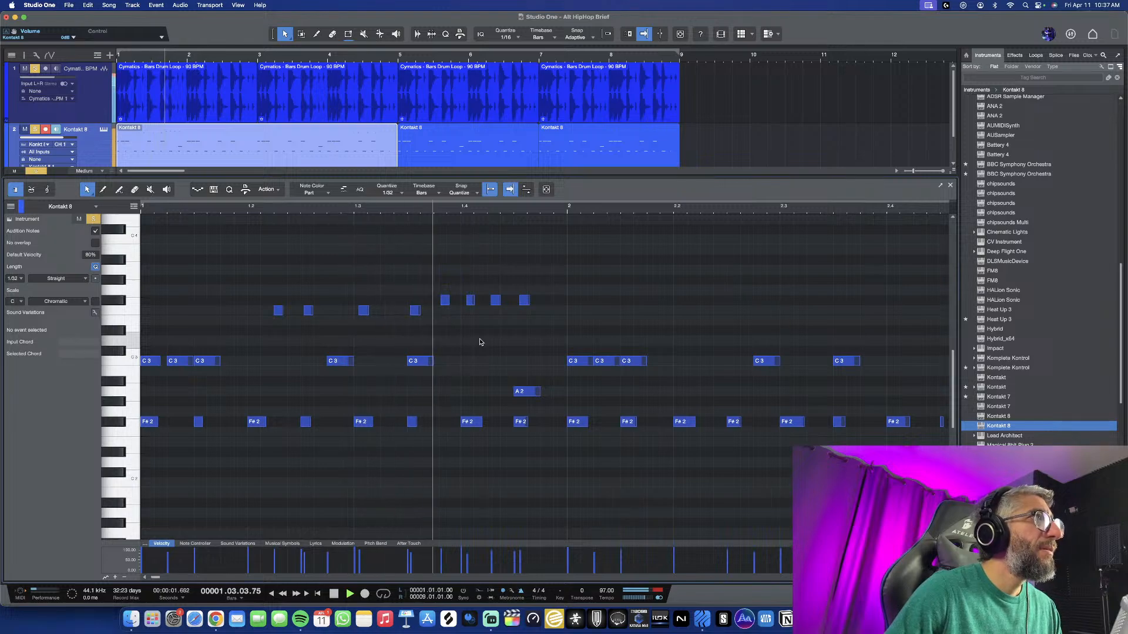
pyautogui.press('space')
pyautogui.press('space')
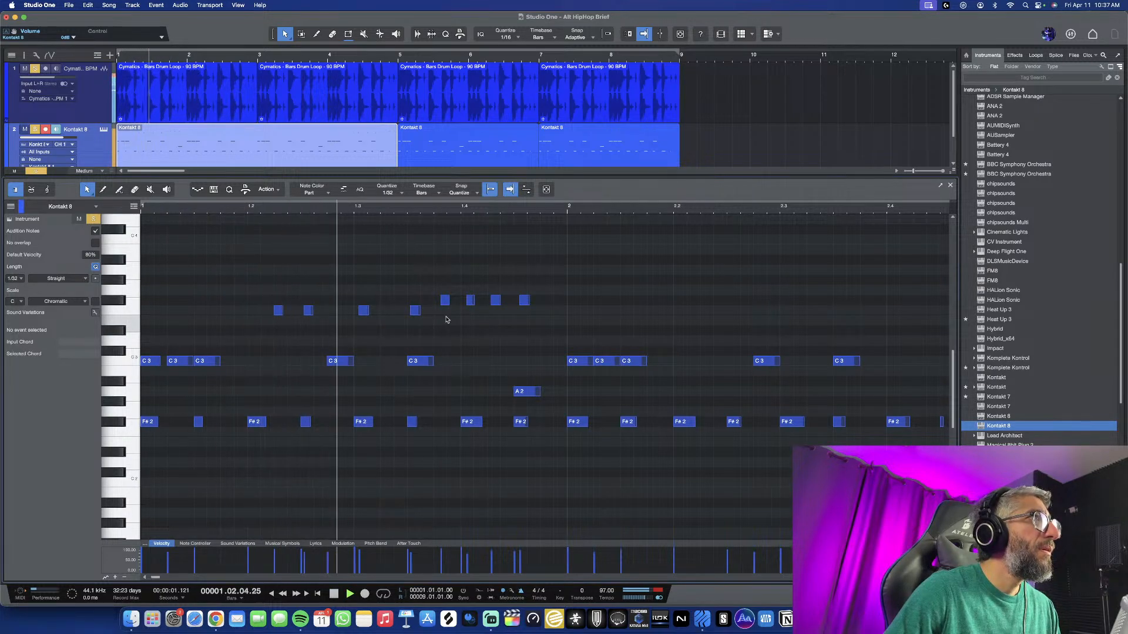
pyautogui.press('space')
# Delete the last two F3 notes of the conga phrase in bar 1 and play back the first four bars
pyautogui.moveTo(339, 297); pyautogui.dragTo(428, 323)
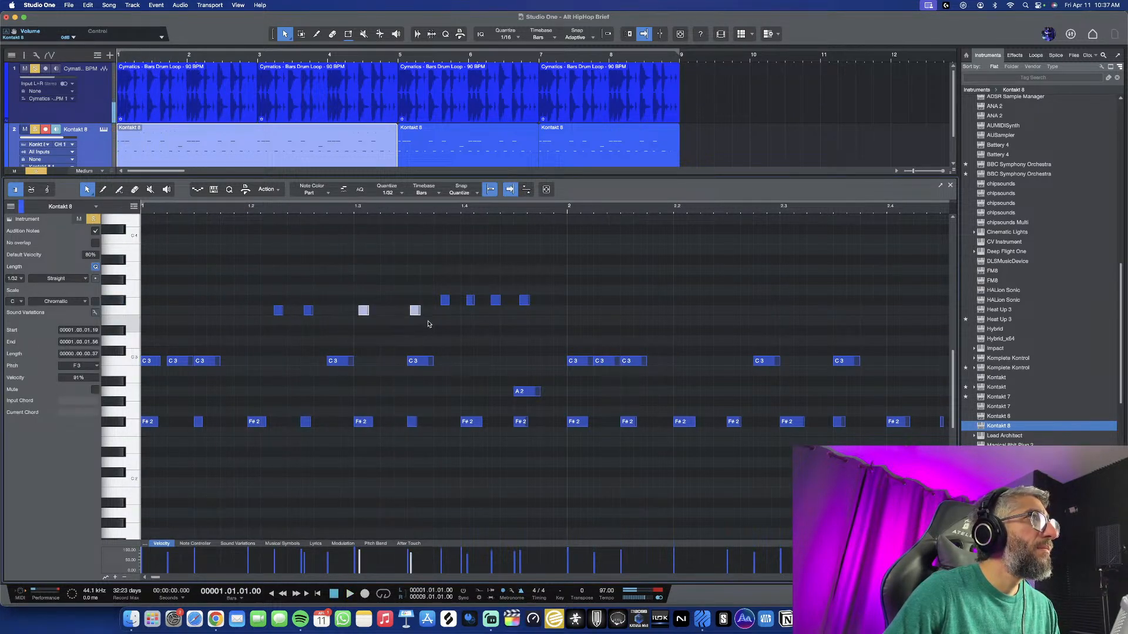
pyautogui.press('BackSpace')
pyautogui.press('space')
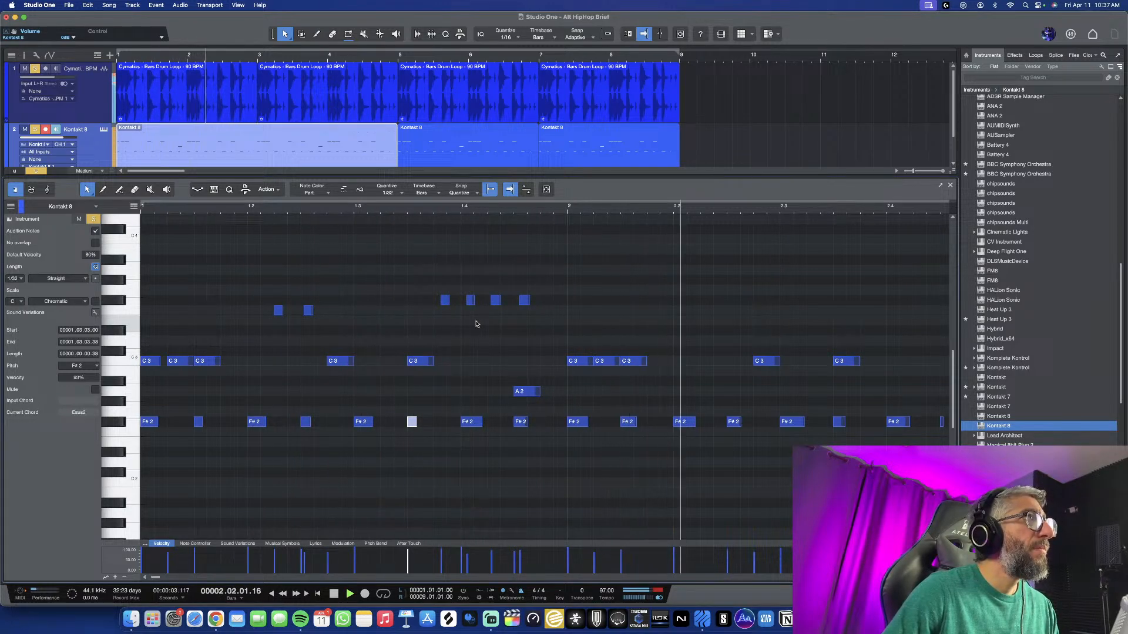
pyautogui.scroll(-2, 476, 325)
pyautogui.scroll(-1, 476, 325)
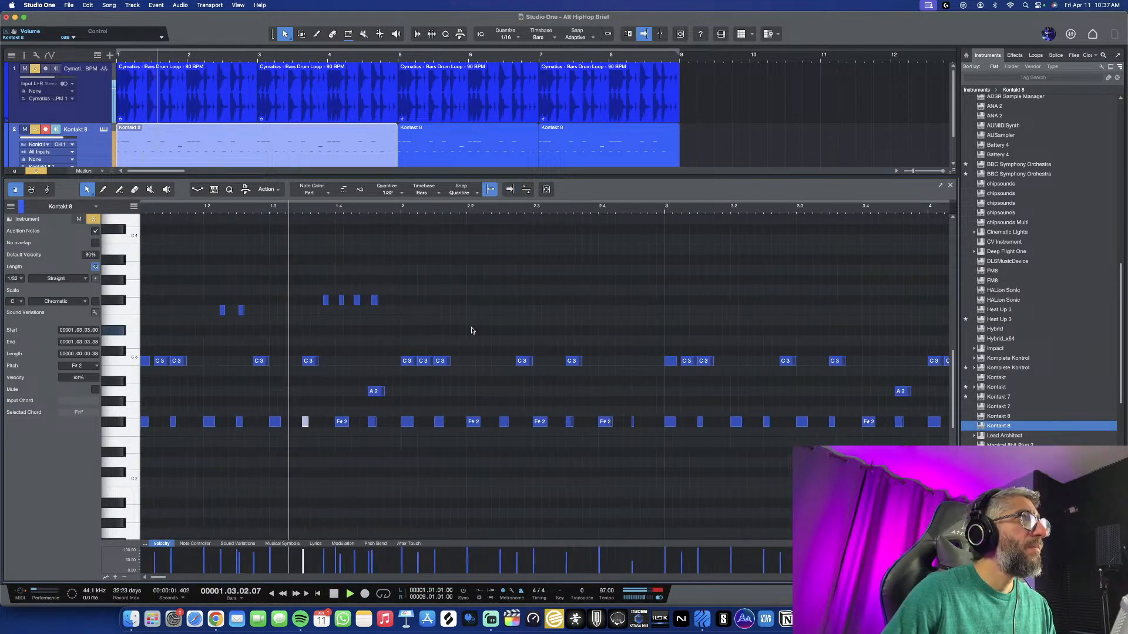
pyautogui.scroll(-2, 472, 330)
pyautogui.hscroll(1, 471, 330)
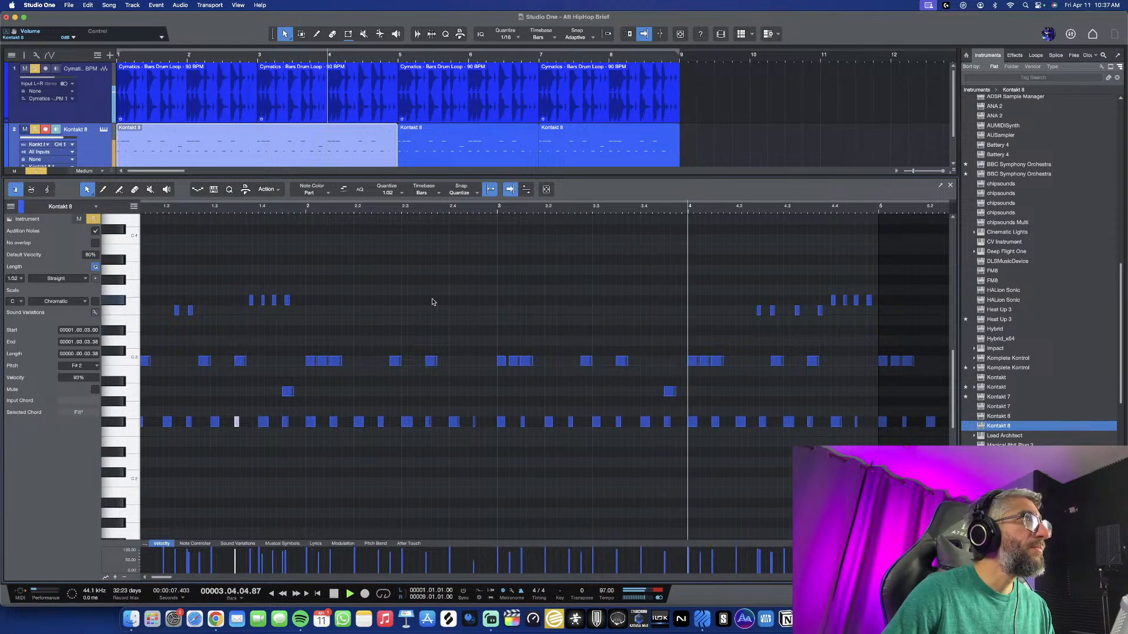
# Duplicate bar 1's conga phrase into bars 2 and 3, keeping only the copy in bar 3
pyautogui.moveTo(352, 286); pyautogui.dragTo(163, 315)
pyautogui.press('d')
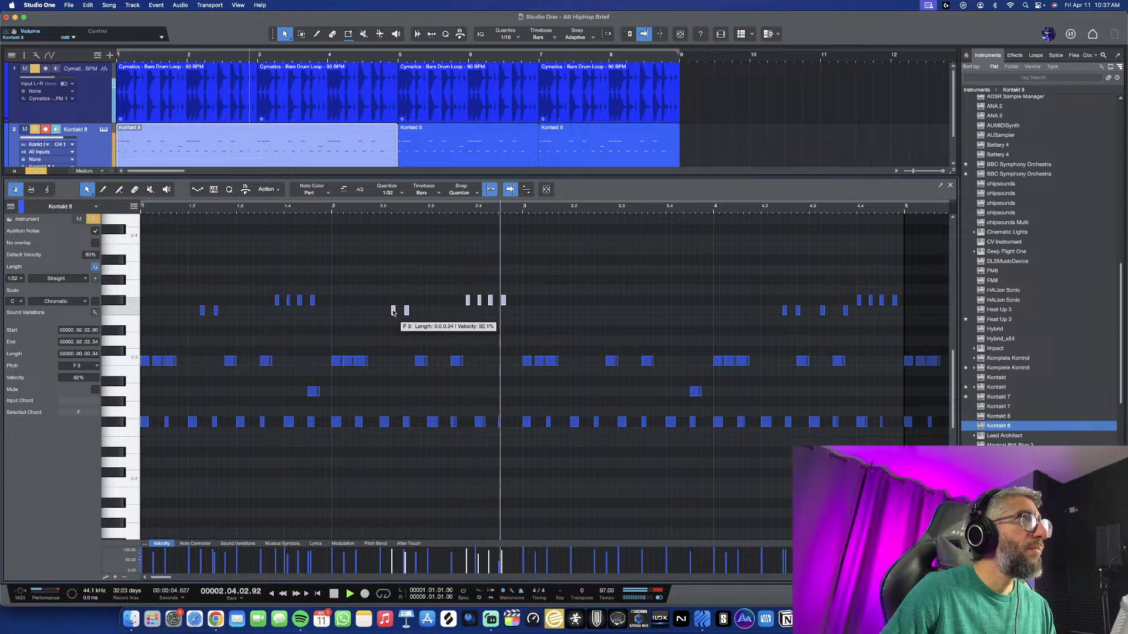
pyautogui.press('d')
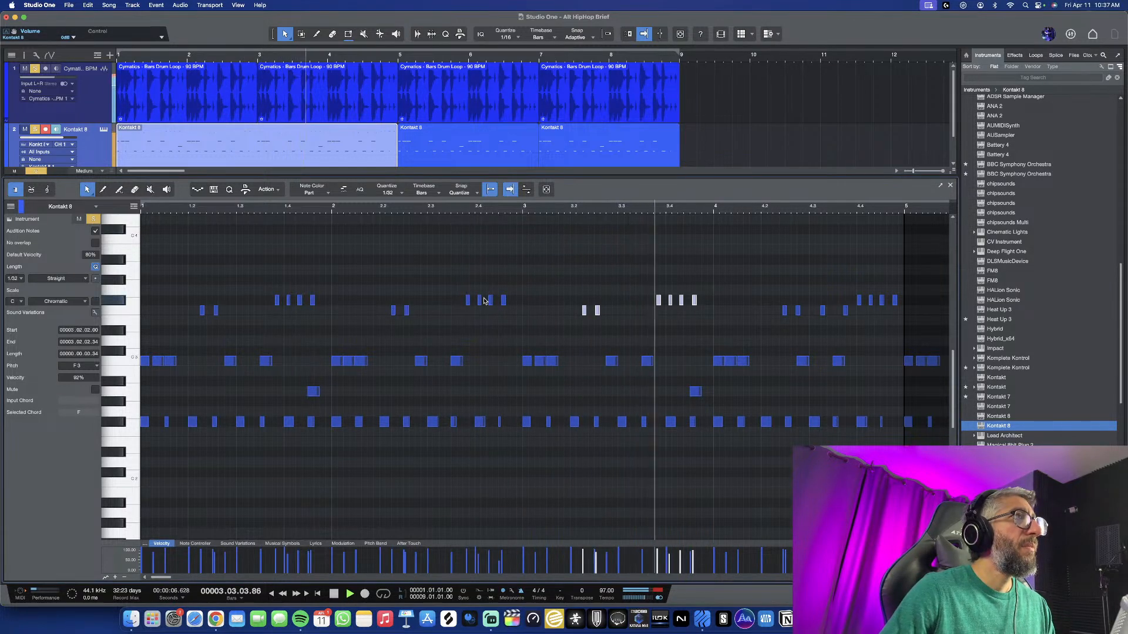
pyautogui.moveTo(531, 280); pyautogui.dragTo(365, 347)
pyautogui.press('Delete')
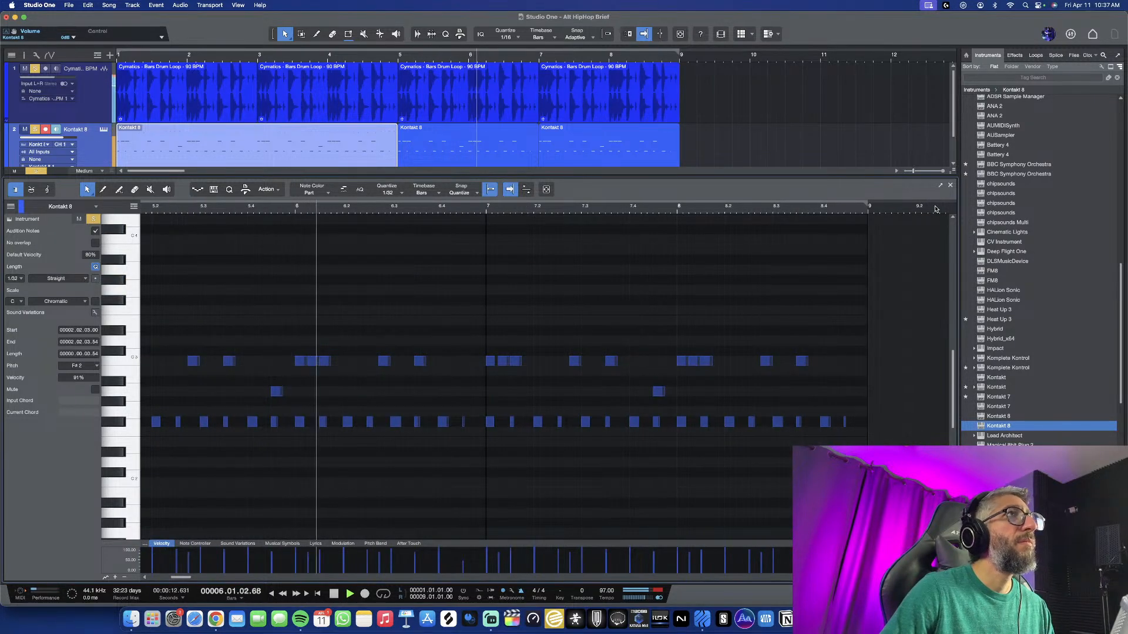
pyautogui.press('space')
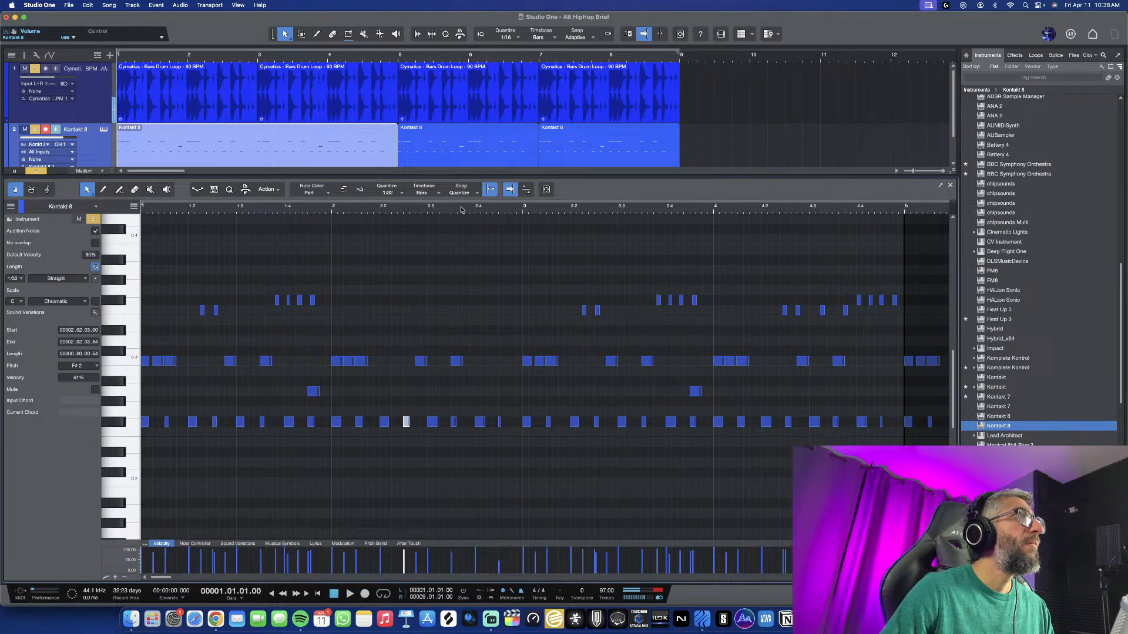
# Replace the two Kontakt 8 events in bars 5 to 8 with a duplicate of the four-bar conga event and play it
pyautogui.scroll(-2, 461, 210)
pyautogui.click(589, 138)
pyautogui.press('Delete')
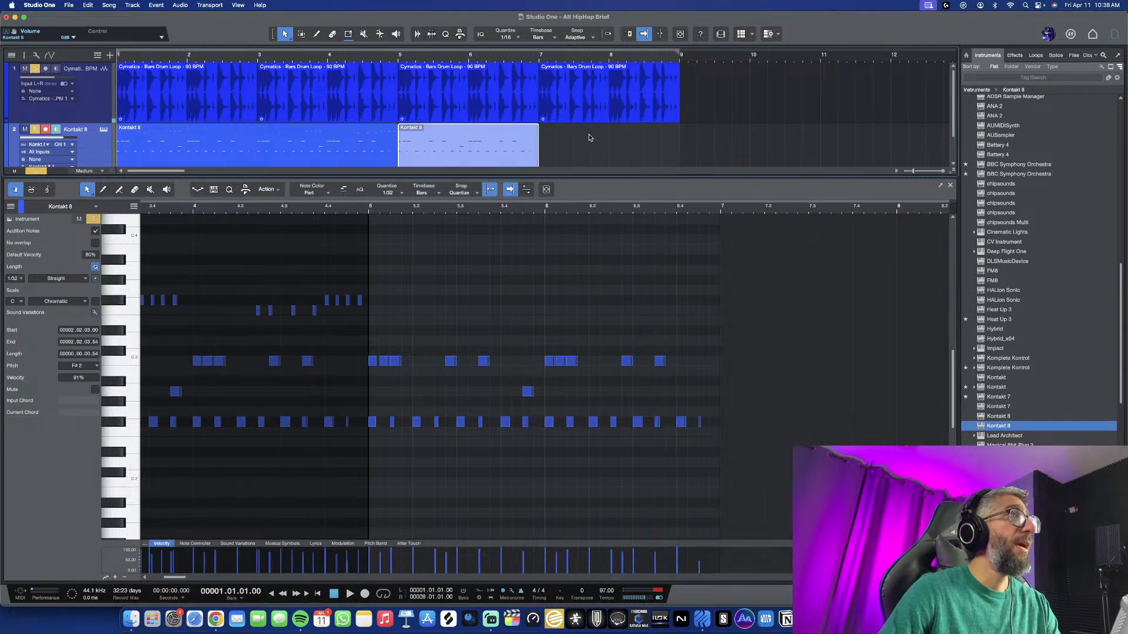
pyautogui.press('Delete')
pyautogui.press('d')
pyautogui.press('space')
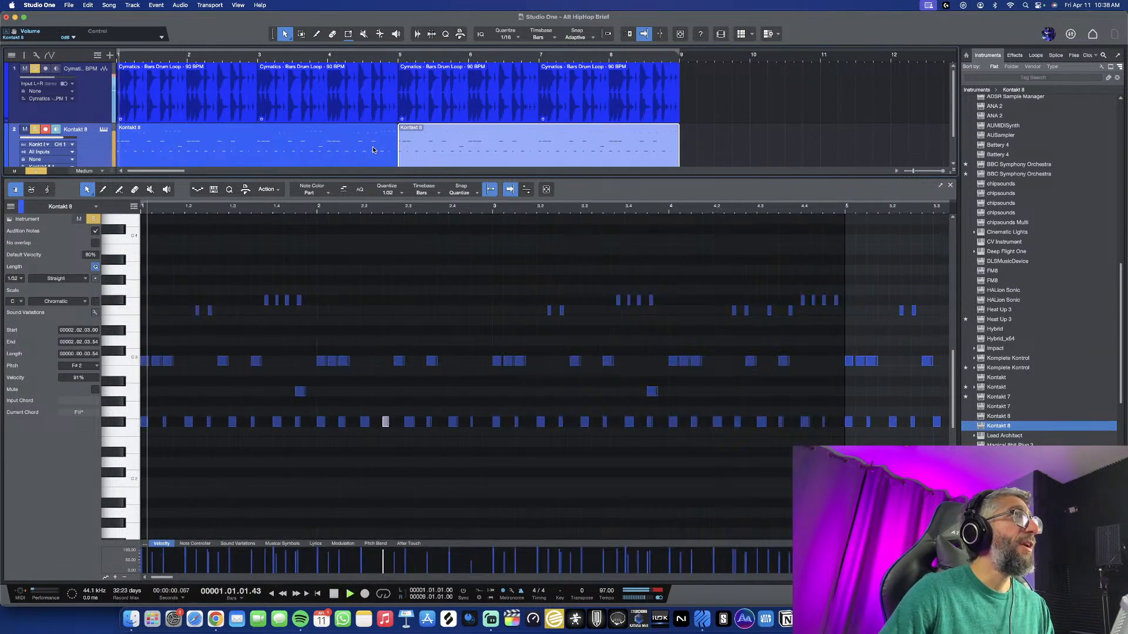
# Close the note editor and listen to the arrangement, switching the Kontakt 8 track's solo off and back on
pyautogui.click(950, 185)
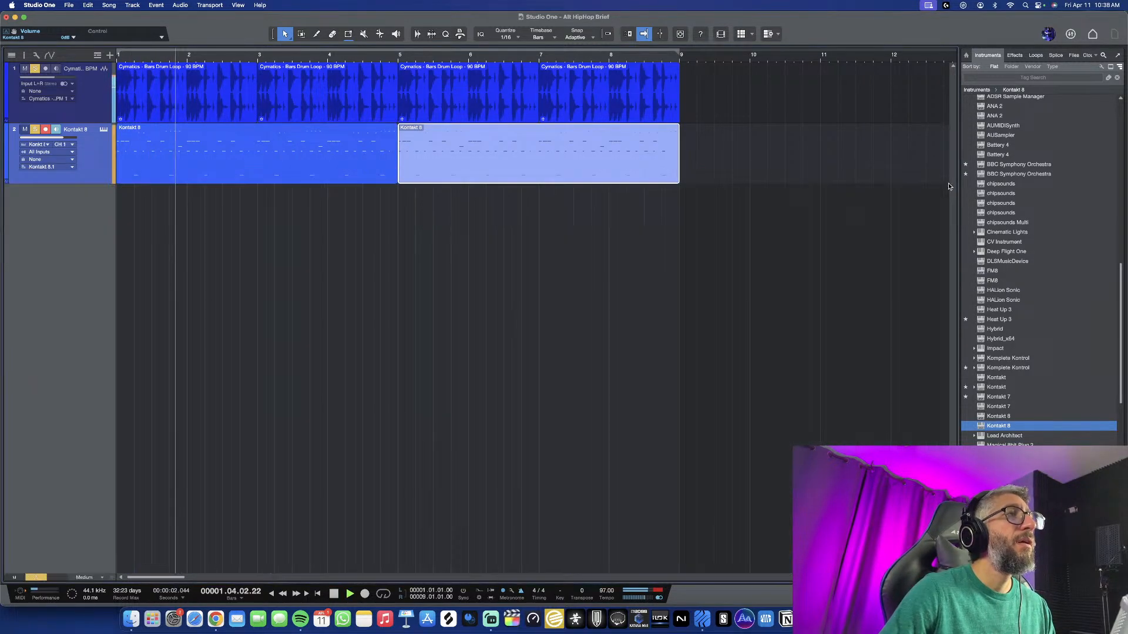
pyautogui.scroll(-3, 291, 323)
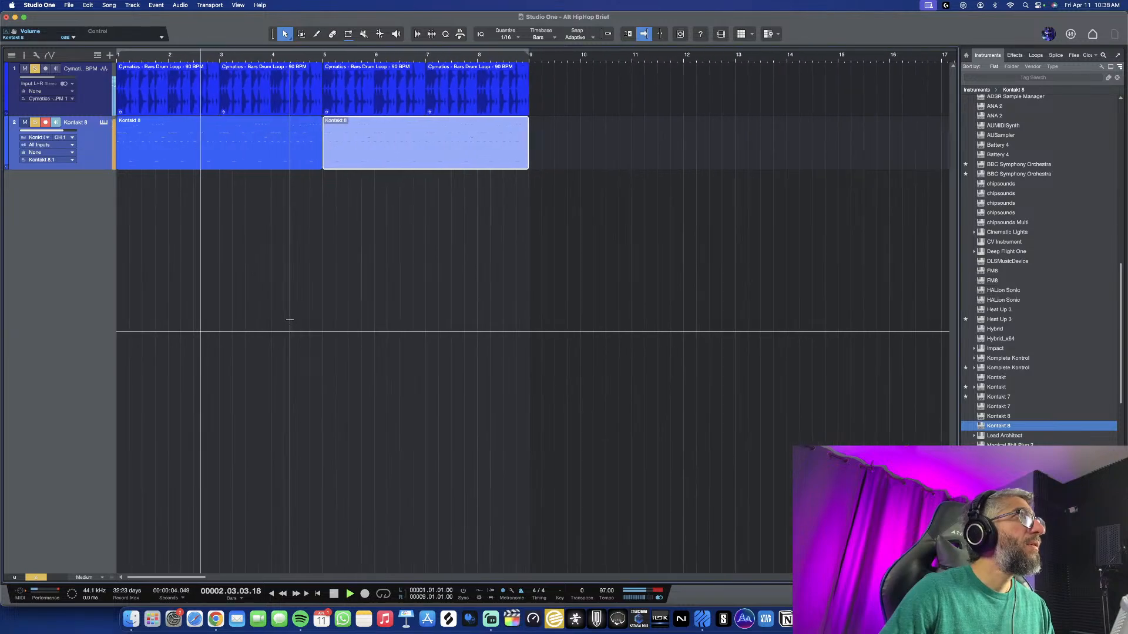
pyautogui.click(35, 122)
pyautogui.click(35, 123)
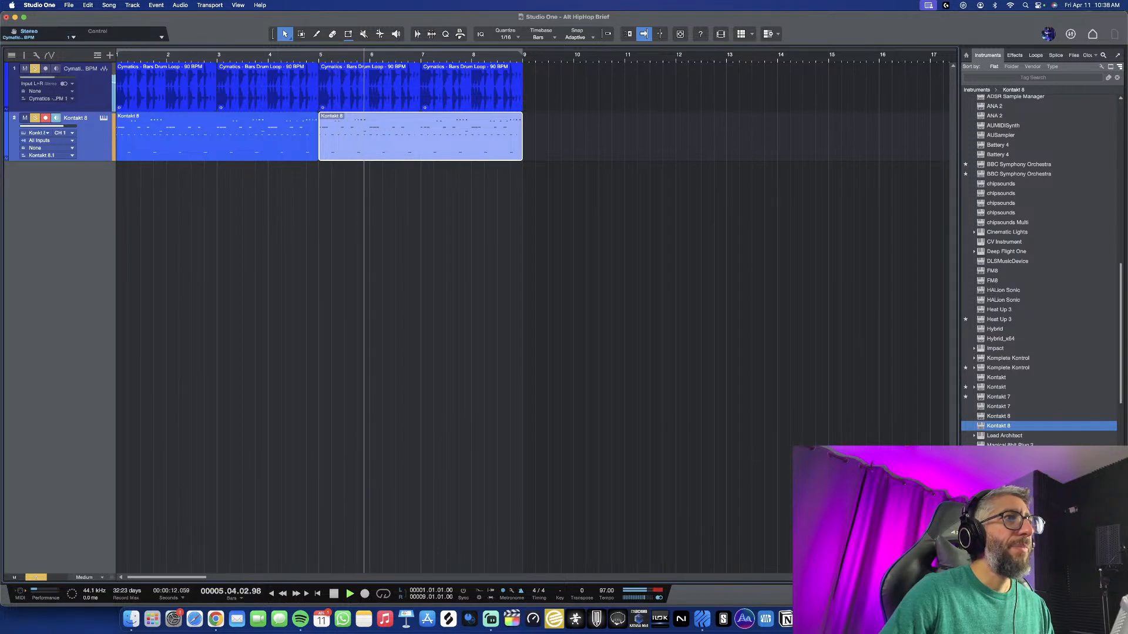
# Lower the input gain on both mixer channels, with Kontakt 8 at -6.0 dB, checking the levels during playback
pyautogui.press('F3')
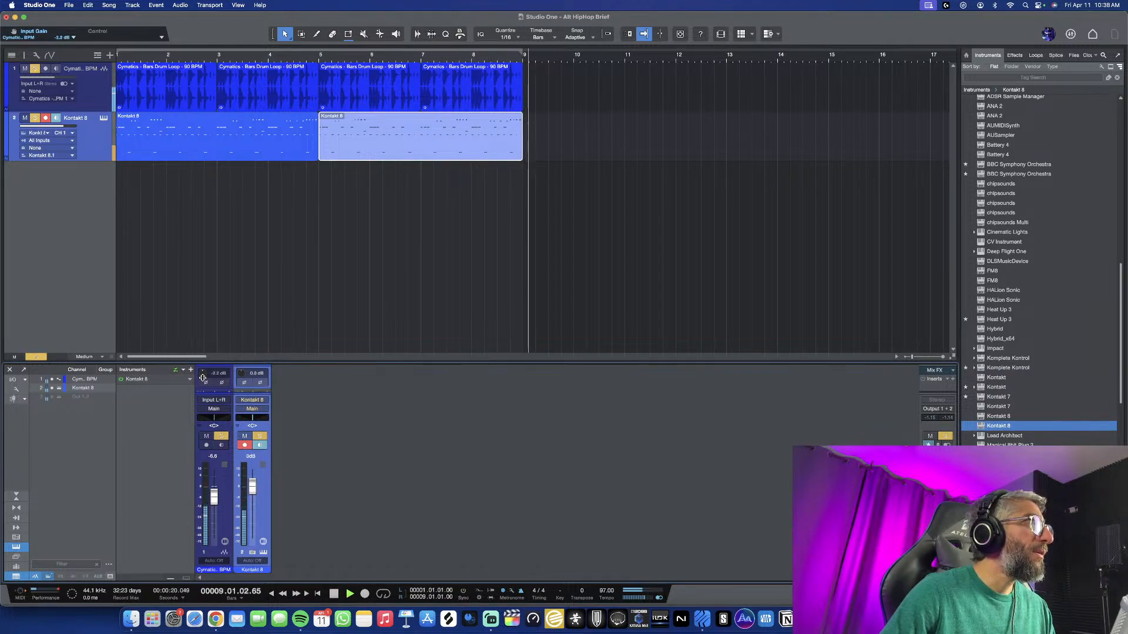
pyautogui.press('space')
pyautogui.press('space')
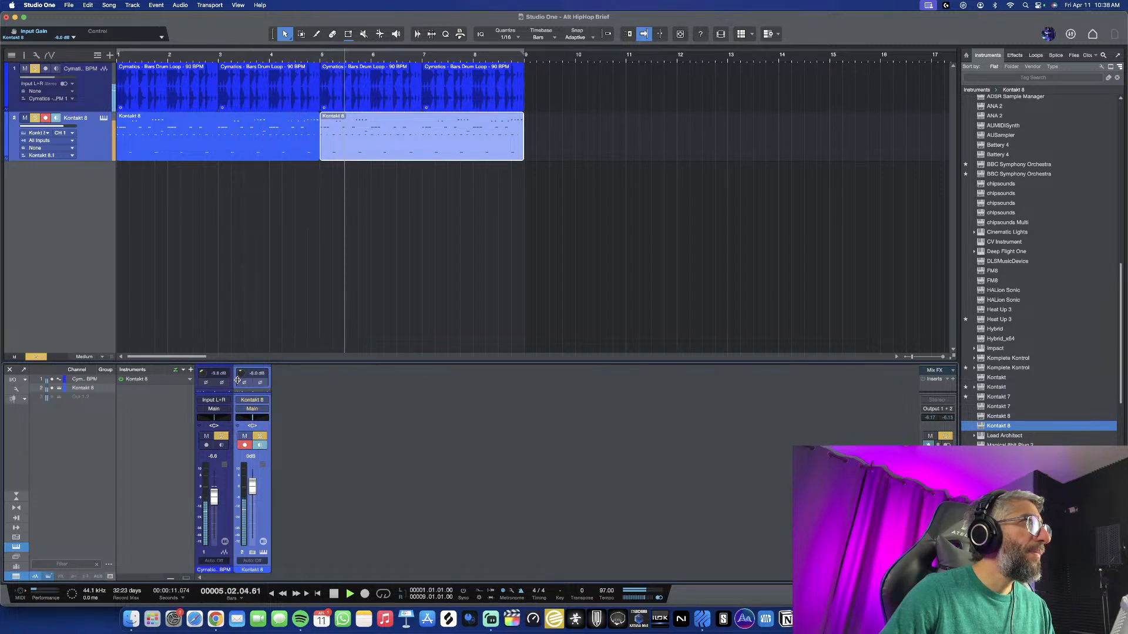
pyautogui.click(8, 371)
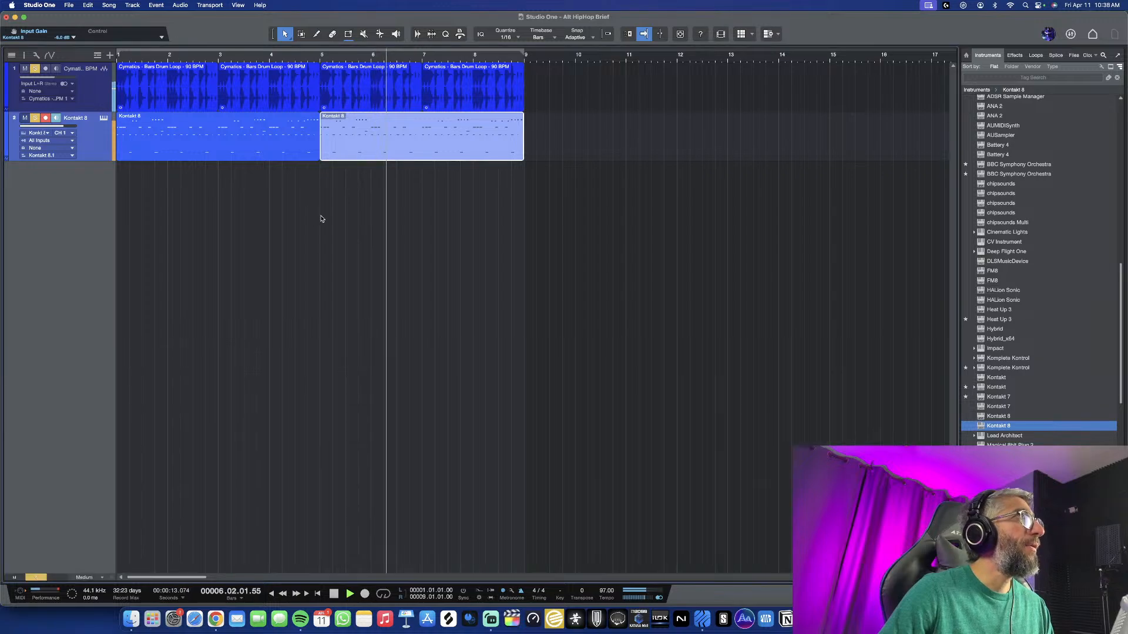
pyautogui.scroll(-3, 355, 232)
pyautogui.press('space')
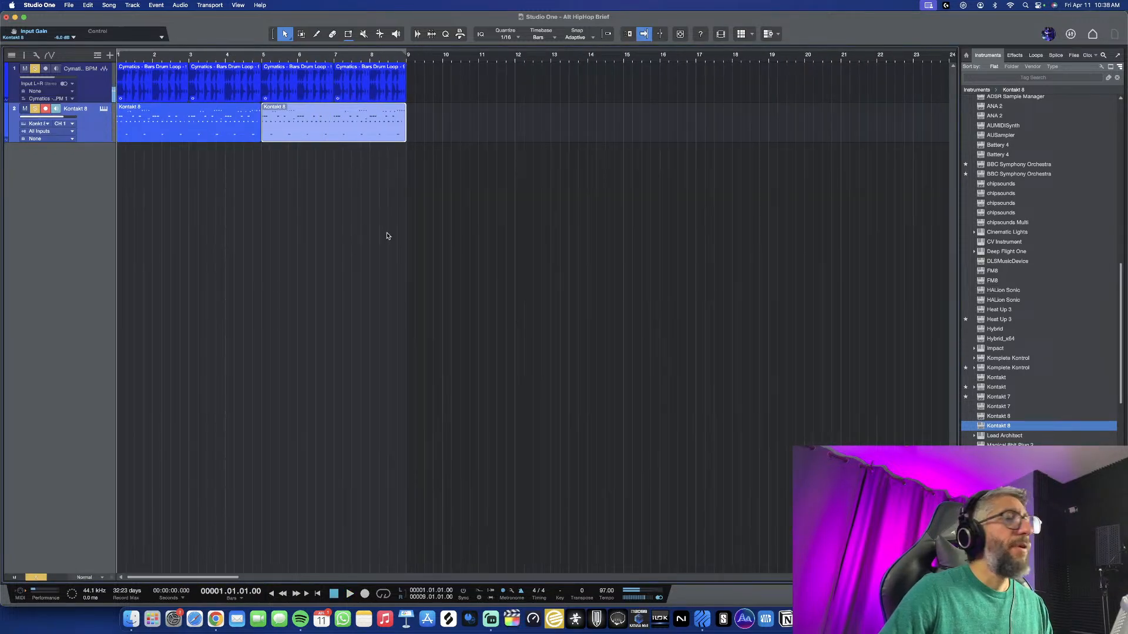
# Add a second Kontakt 8 instrument on a new track below the drum tracks
pyautogui.scroll(10, 1054, 245)
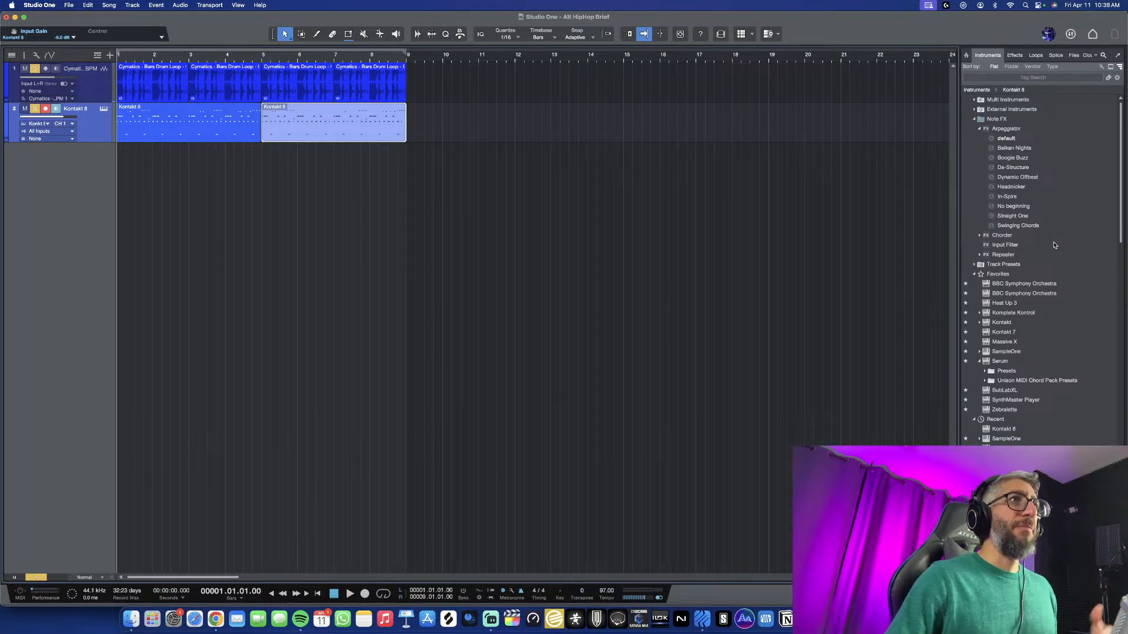
pyautogui.scroll(-7, 1014, 326)
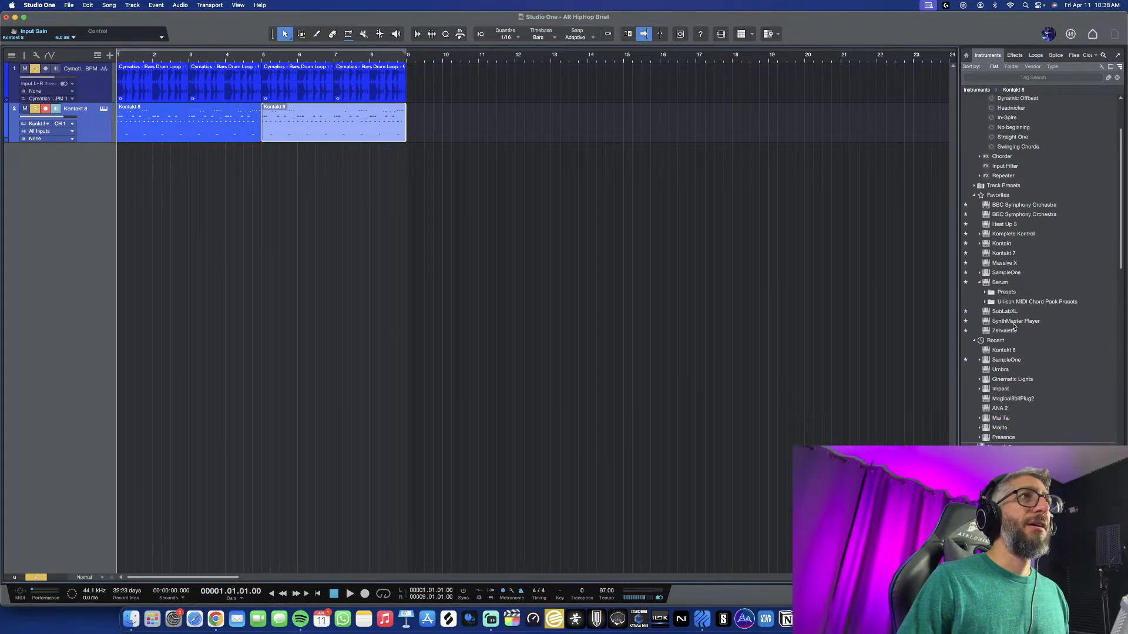
pyautogui.scroll(-20, 1014, 326)
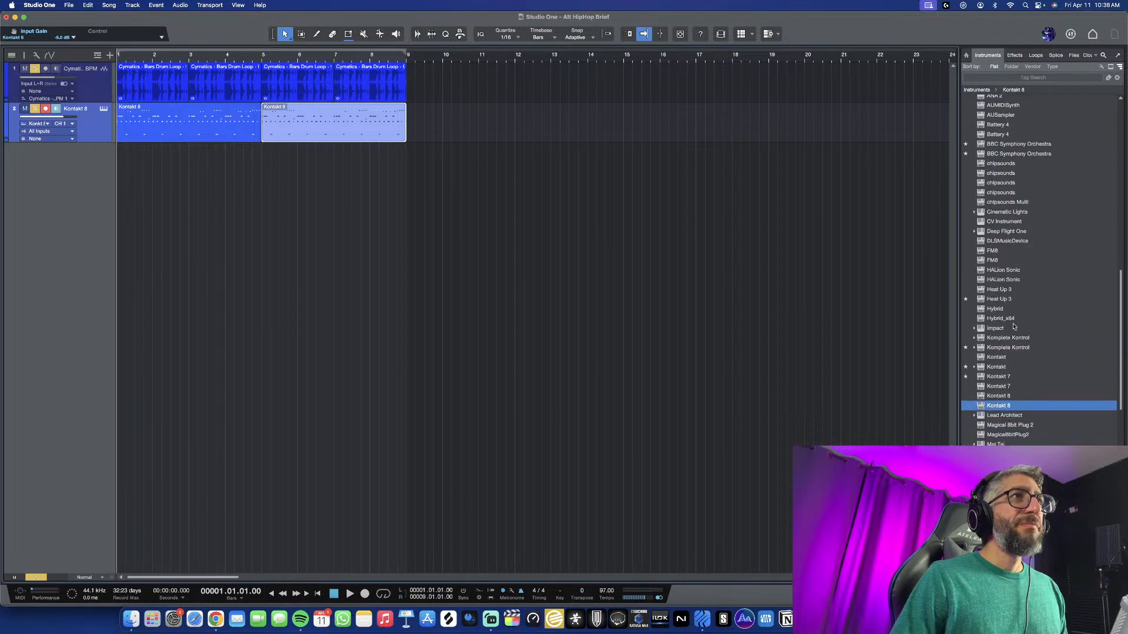
pyautogui.moveTo(1000, 368); pyautogui.dragTo(100, 210)
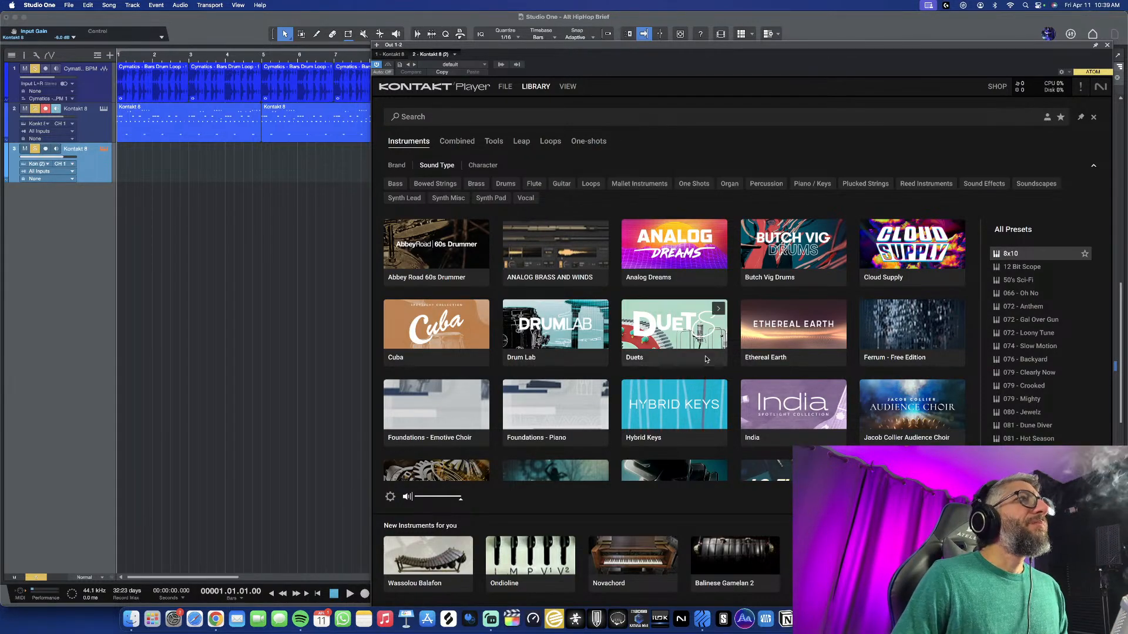
# Look through Kontakt's instrument libraries and select Sway to view its presets
pyautogui.scroll(-3, 706, 359)
pyautogui.scroll(-3, 706, 360)
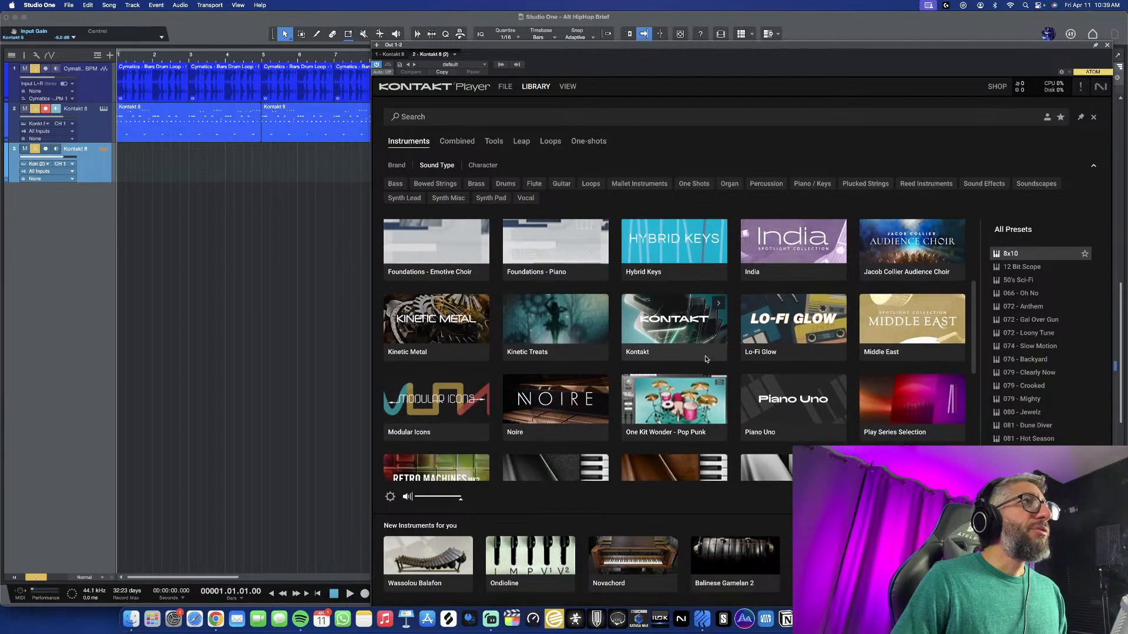
pyautogui.scroll(-3, 706, 356)
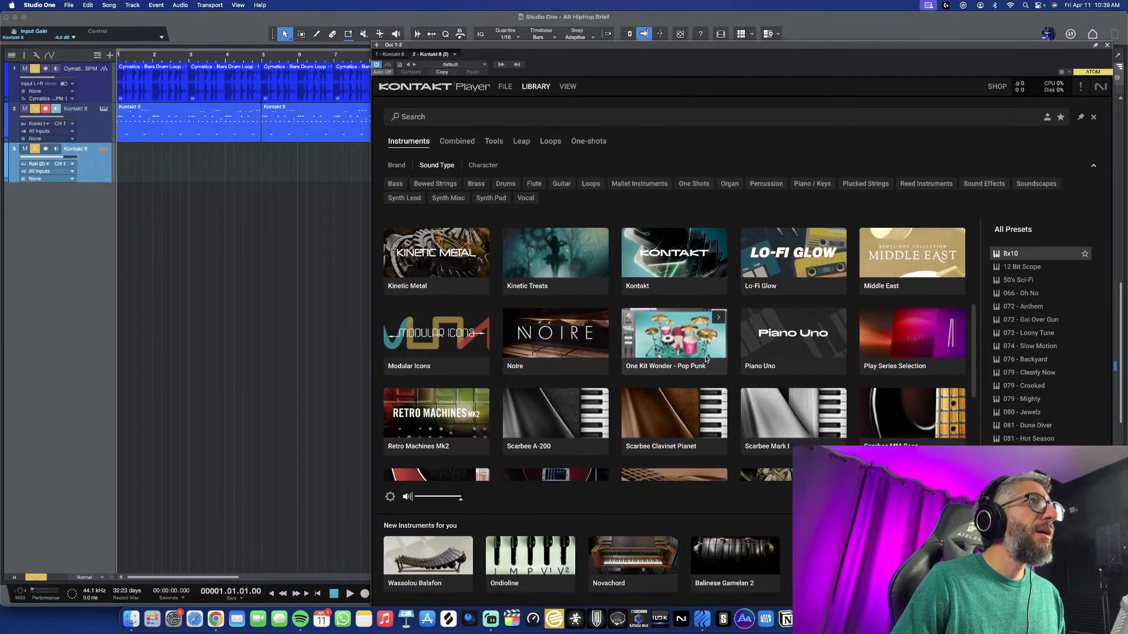
pyautogui.scroll(-8, 568, 358)
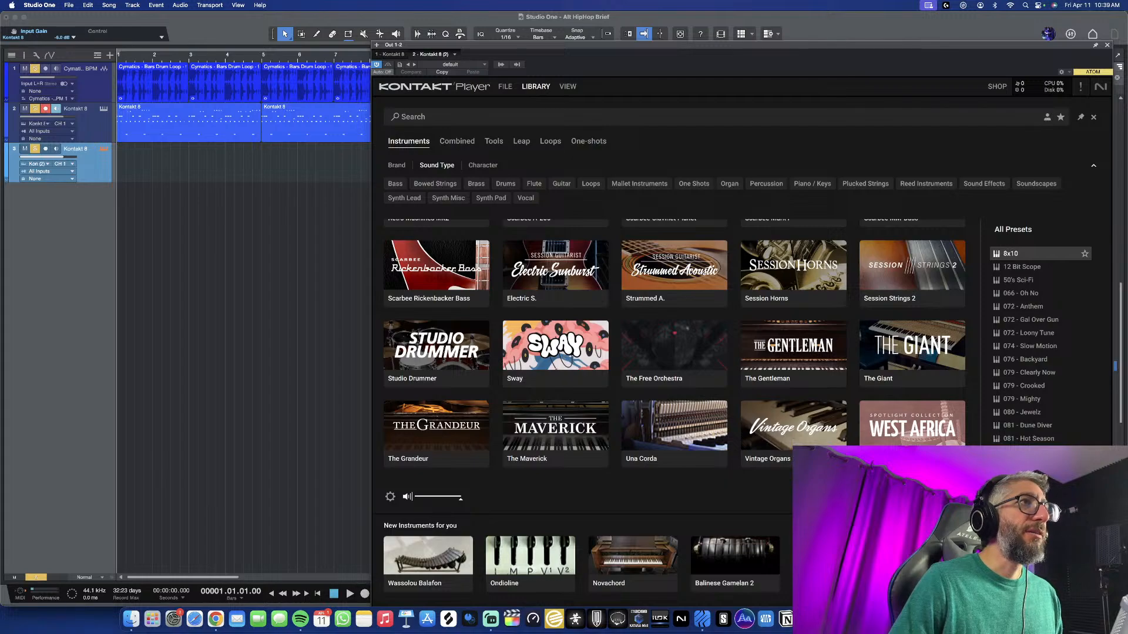
pyautogui.scroll(1, 616, 398)
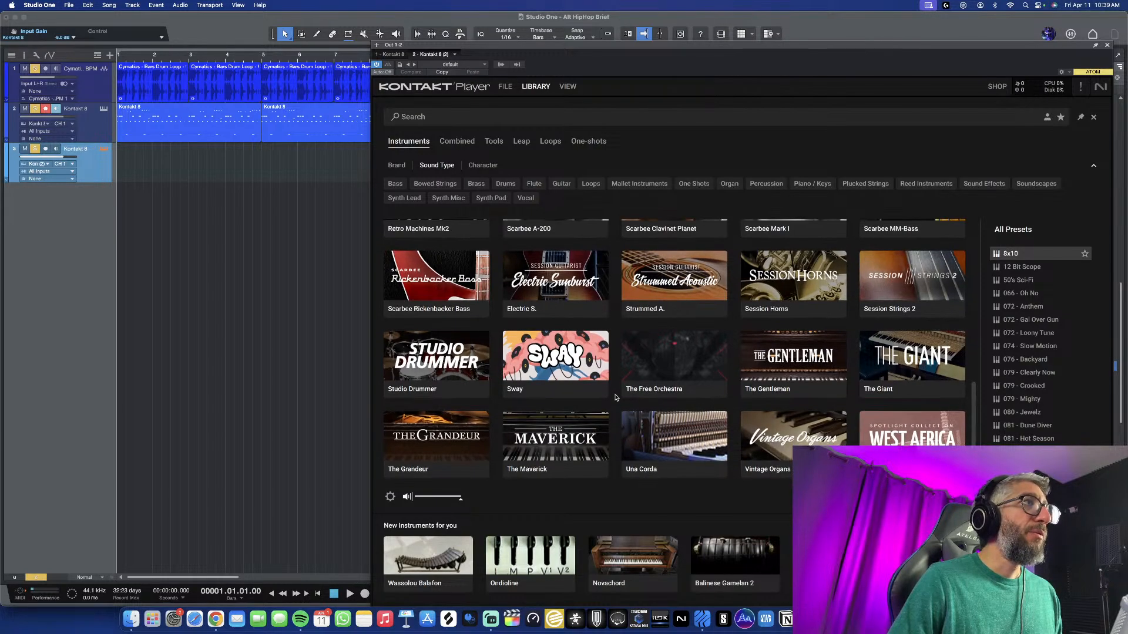
pyautogui.scroll(1, 616, 398)
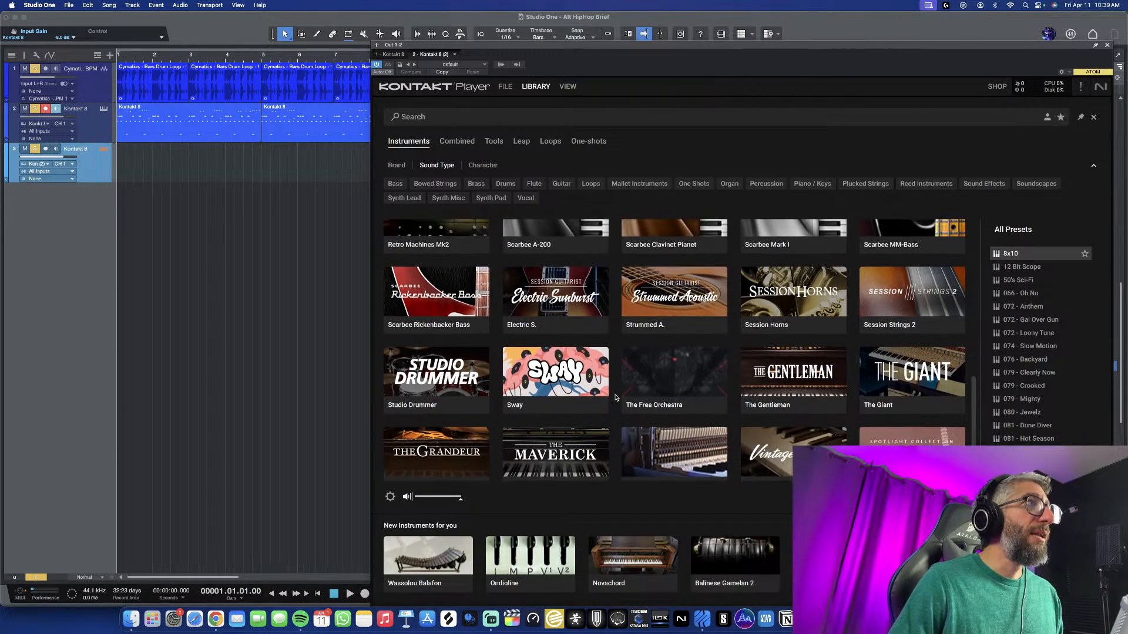
pyautogui.click(575, 392)
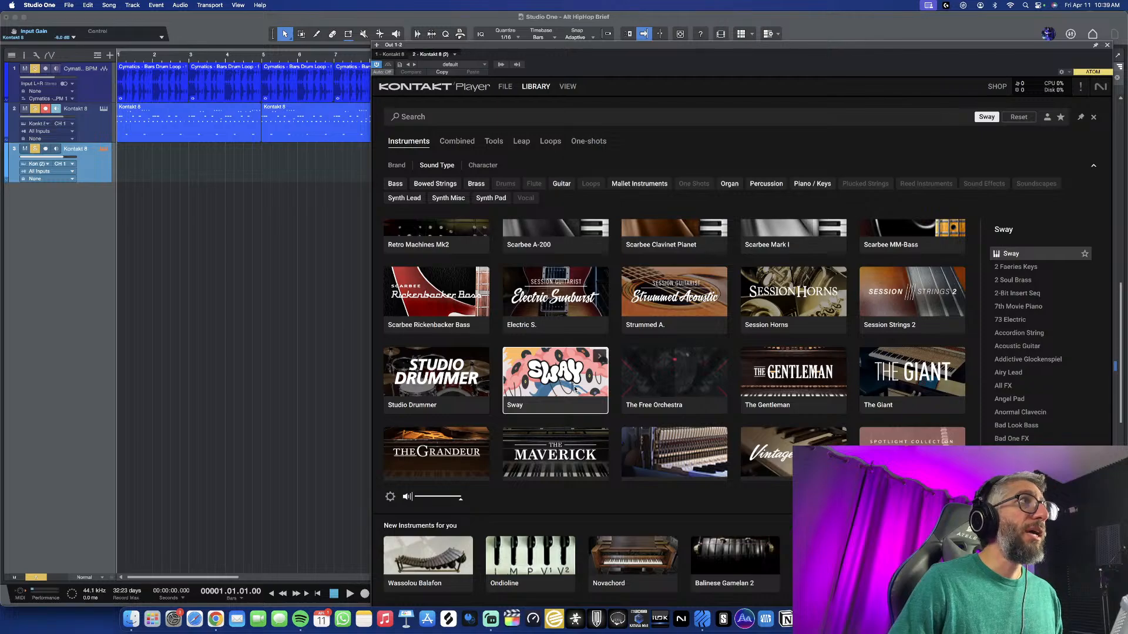
# Open the Noire library and load its NOIRE Felt piano on the new Kontakt track
pyautogui.scroll(5, 567, 368)
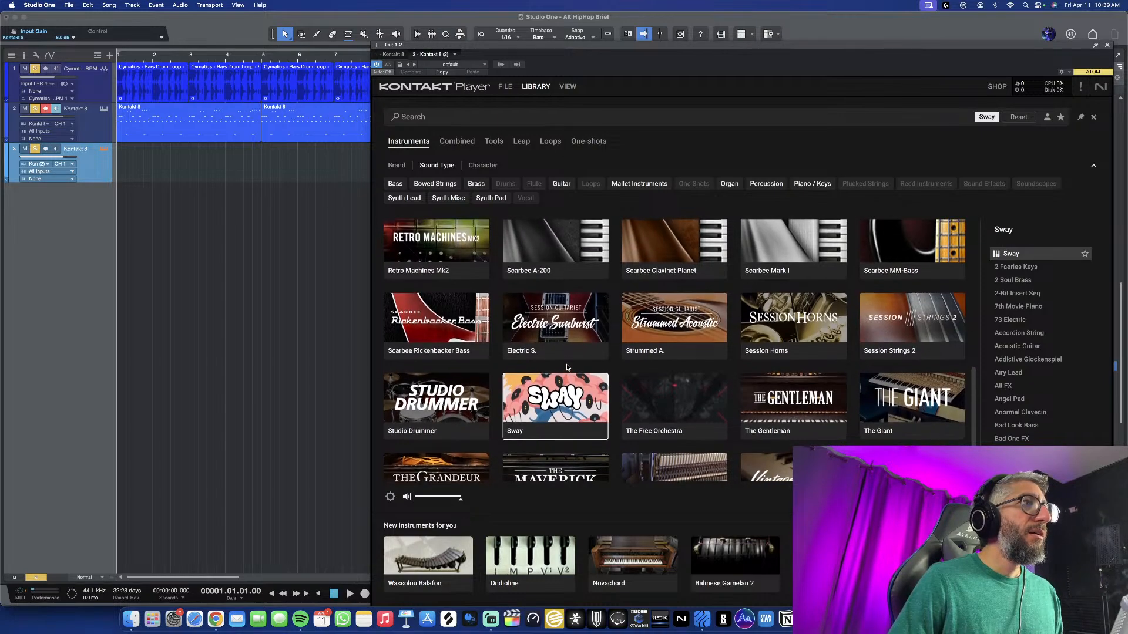
pyautogui.scroll(10, 567, 368)
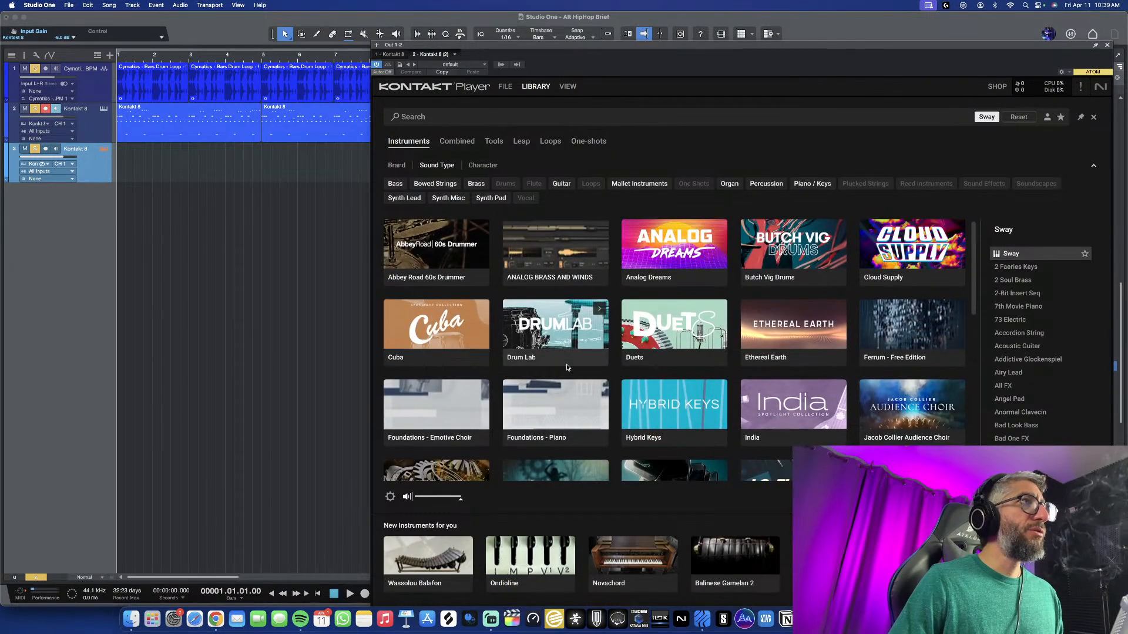
pyautogui.scroll(-9, 631, 371)
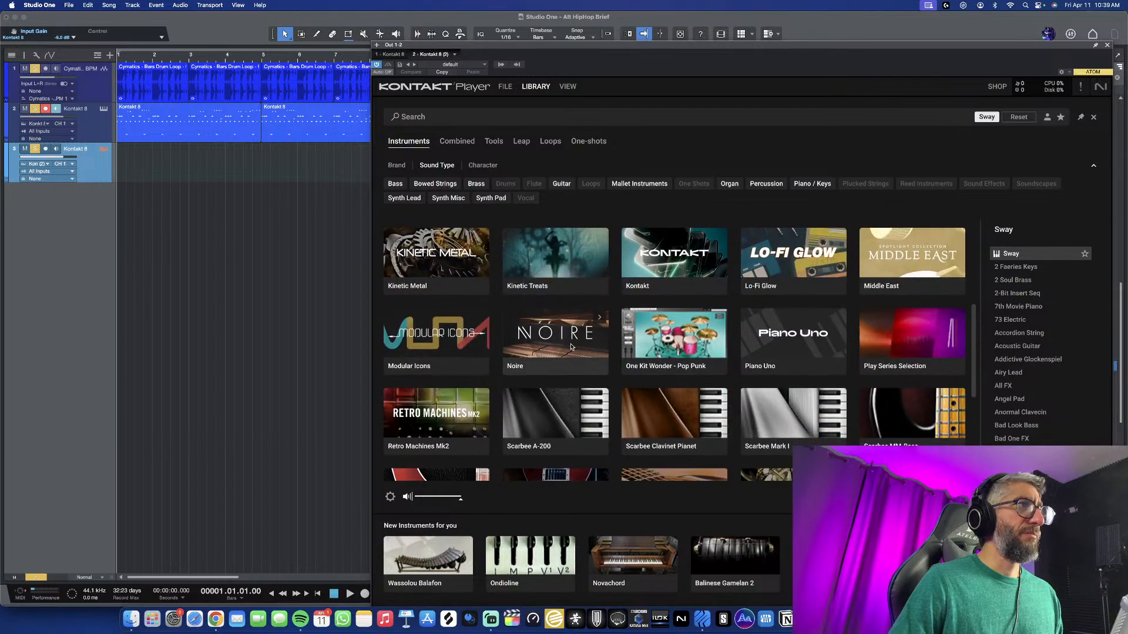
pyautogui.click(570, 347)
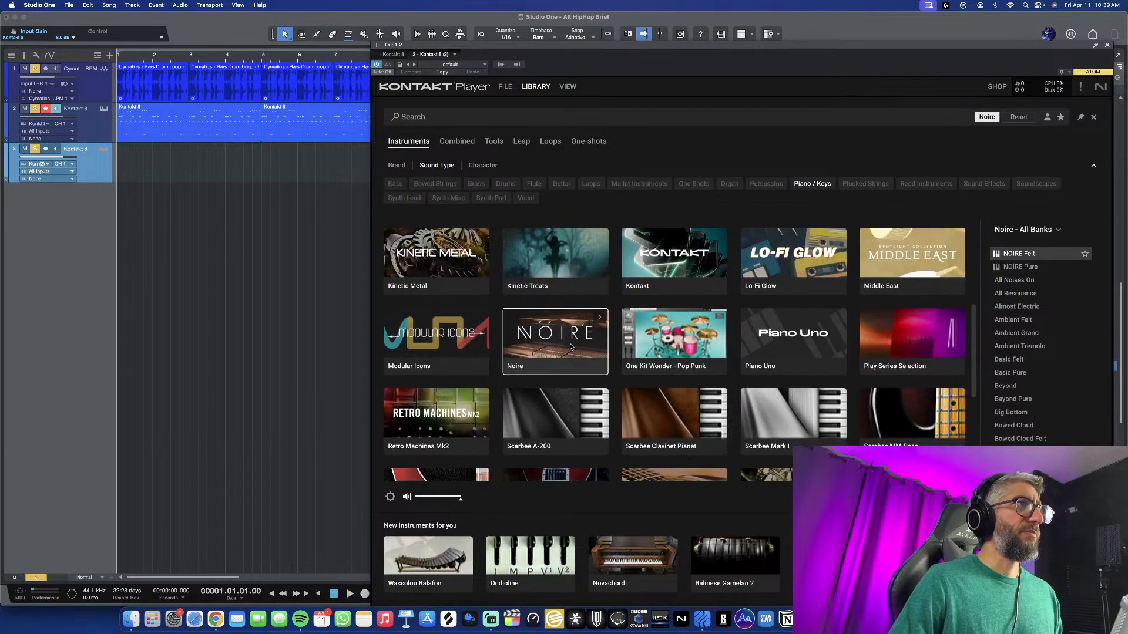
pyautogui.click(599, 319)
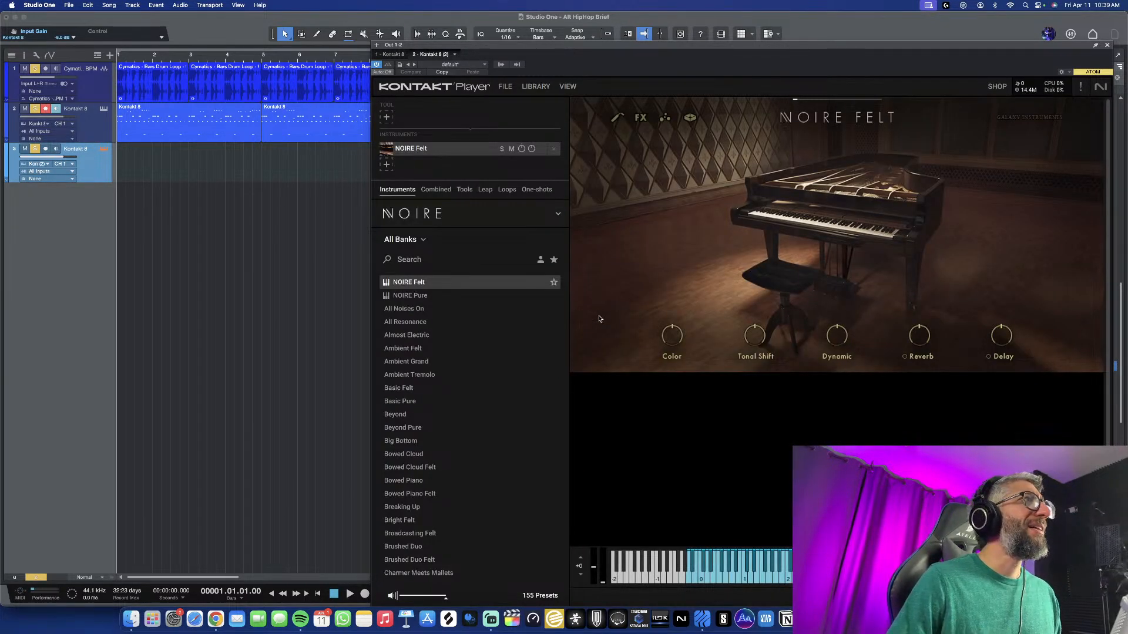
# Browse through the Noire preset list and audition Warm Pad near its end
pyautogui.scroll(-15, 453, 403)
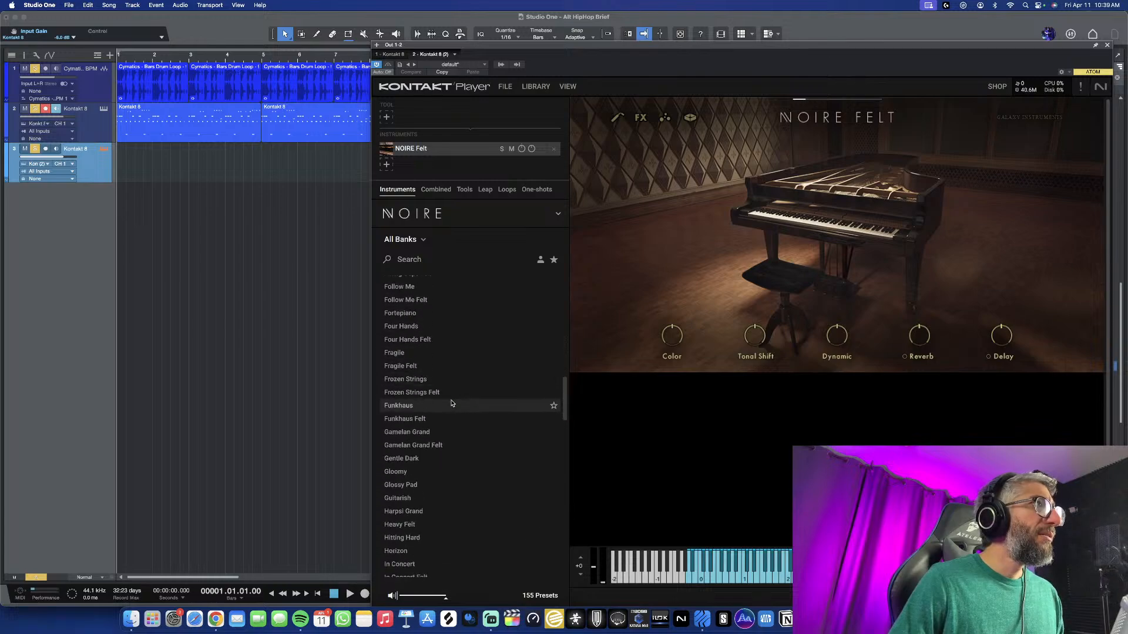
pyautogui.scroll(-15, 453, 403)
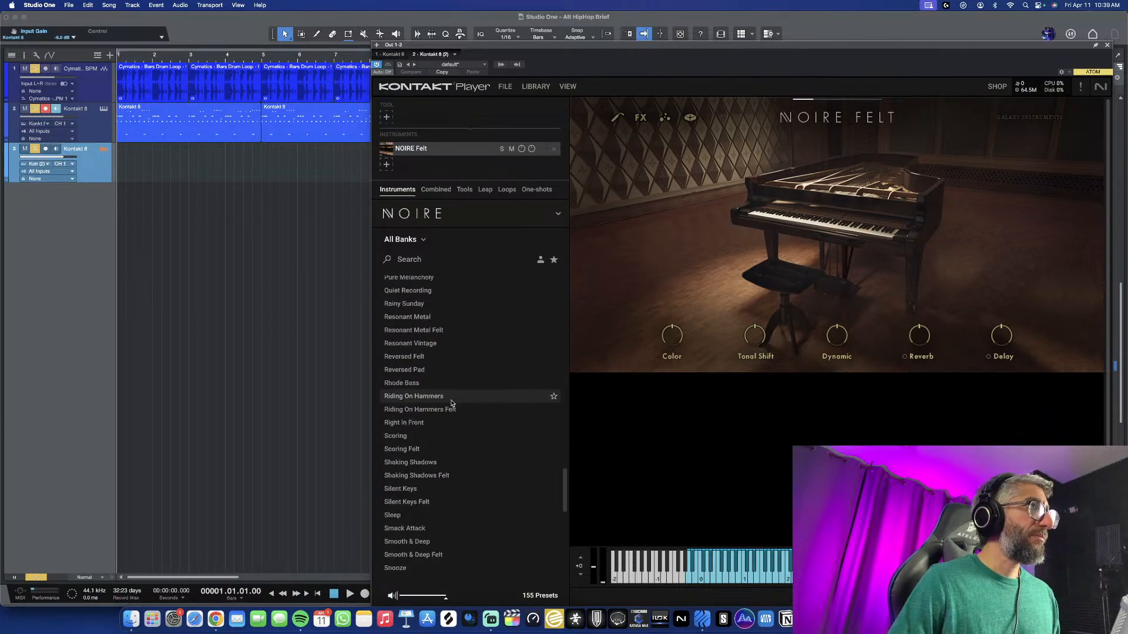
pyautogui.scroll(-10, 452, 403)
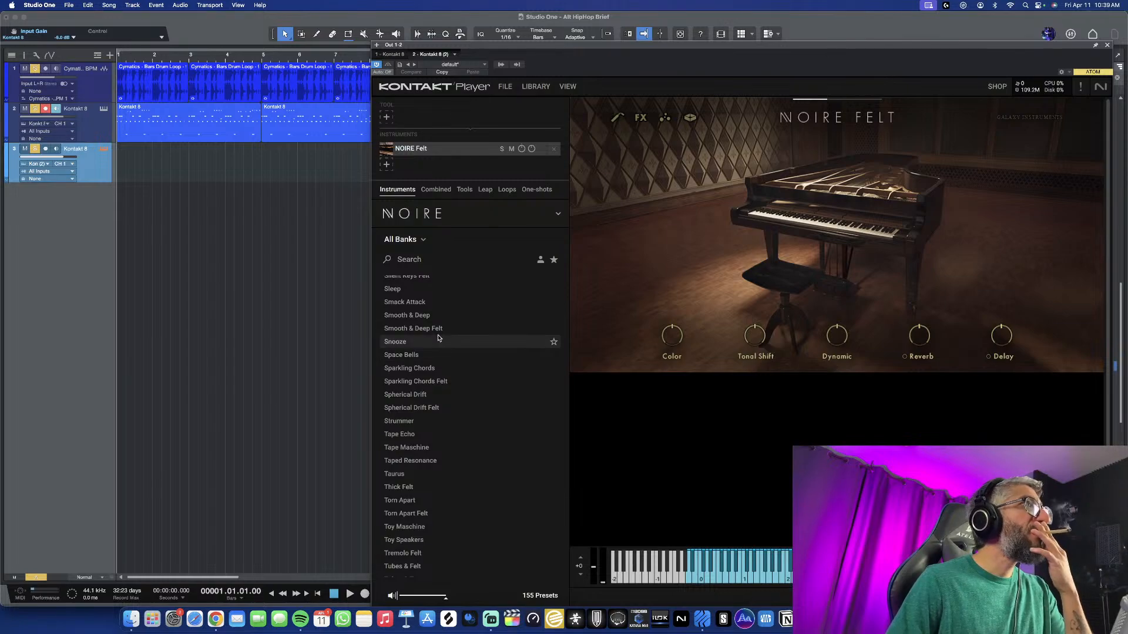
pyautogui.scroll(1, 439, 337)
pyautogui.scroll(1, 439, 340)
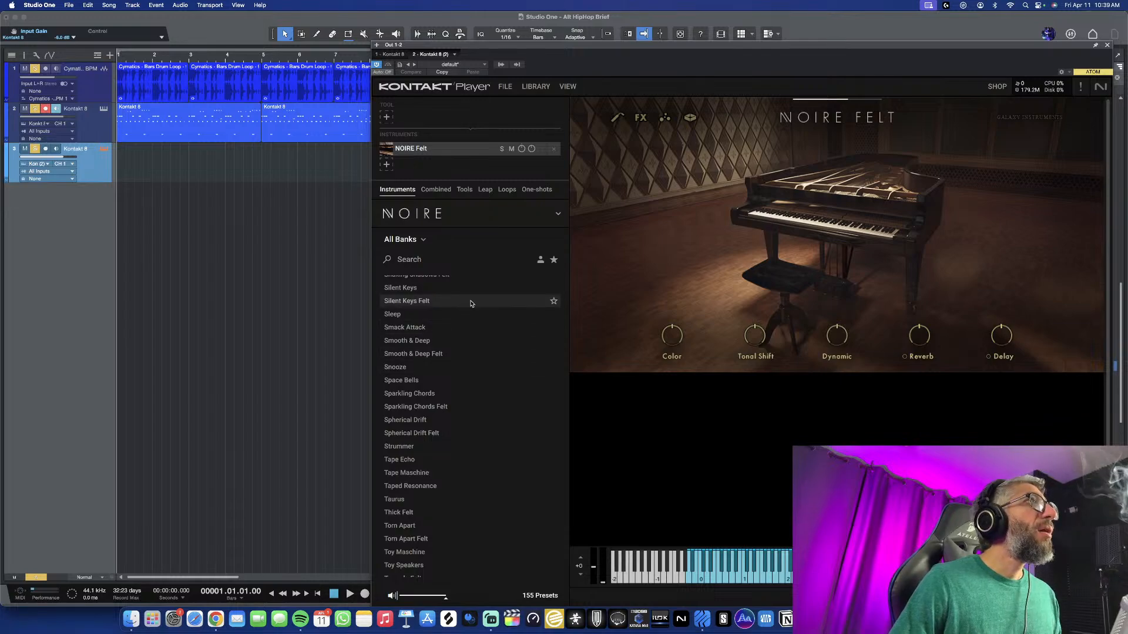
pyautogui.scroll(-10, 421, 374)
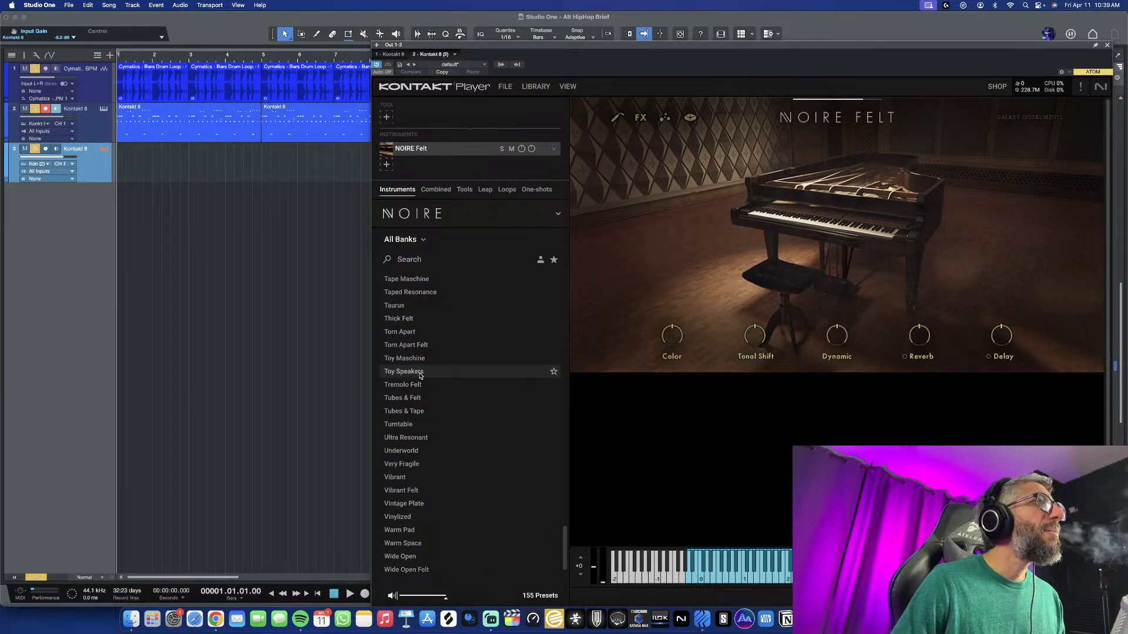
pyautogui.scroll(-2, 420, 374)
pyautogui.click(414, 497)
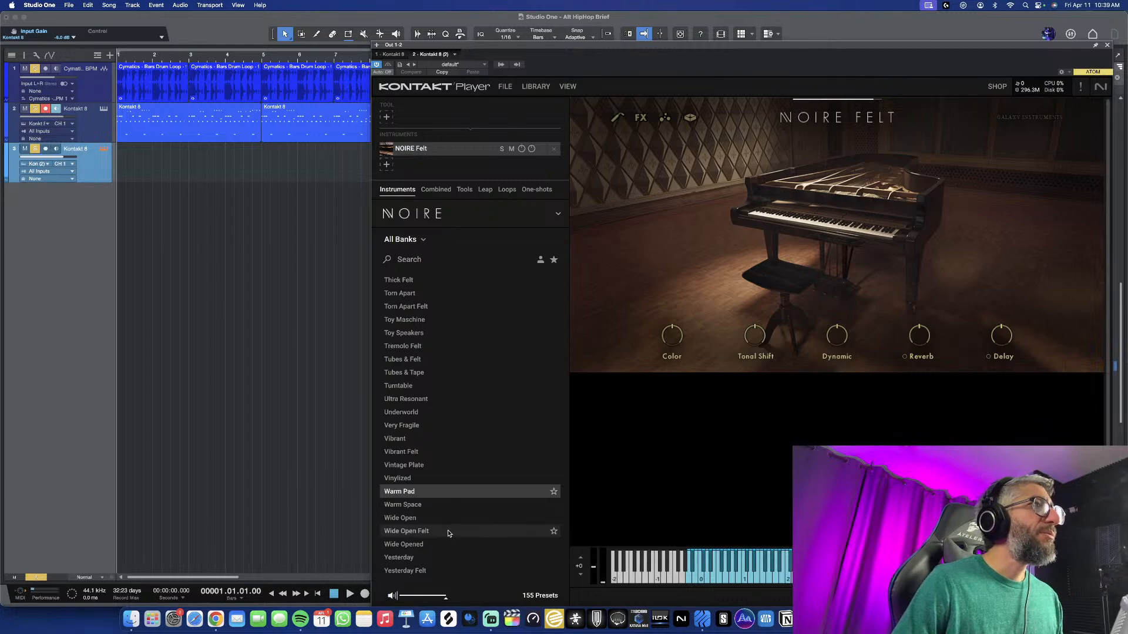
# Audition the Smooth & Deep, Smooth & Deep Felt and Rhode Bass presets in the Noire library
pyautogui.scroll(2, 427, 383)
pyautogui.scroll(10, 428, 384)
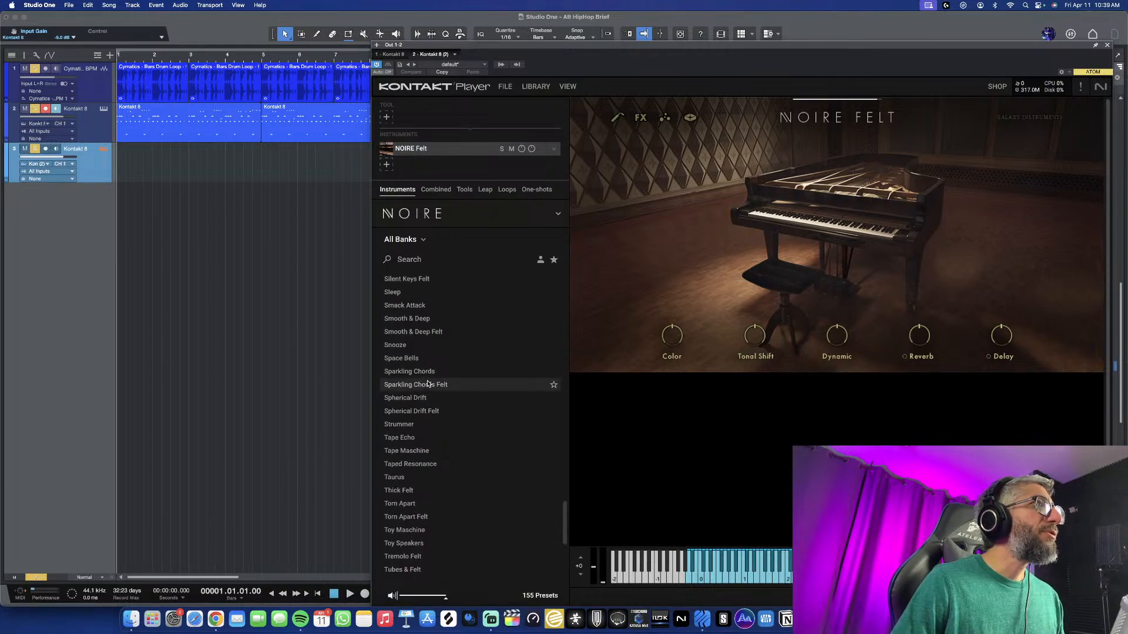
pyautogui.click(425, 373)
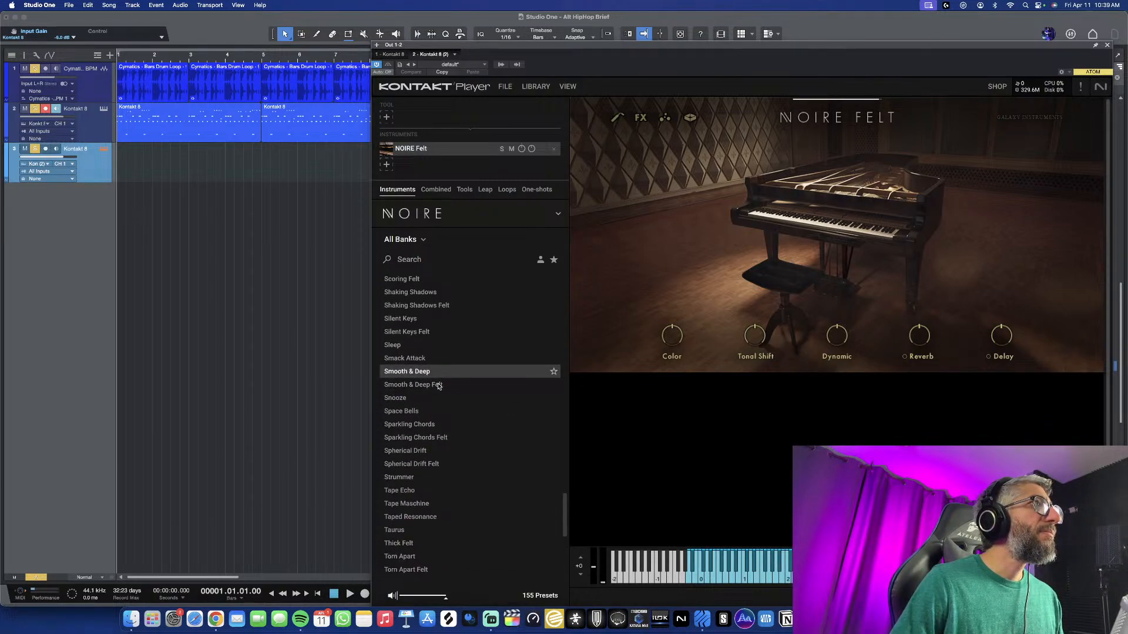
pyautogui.click(436, 386)
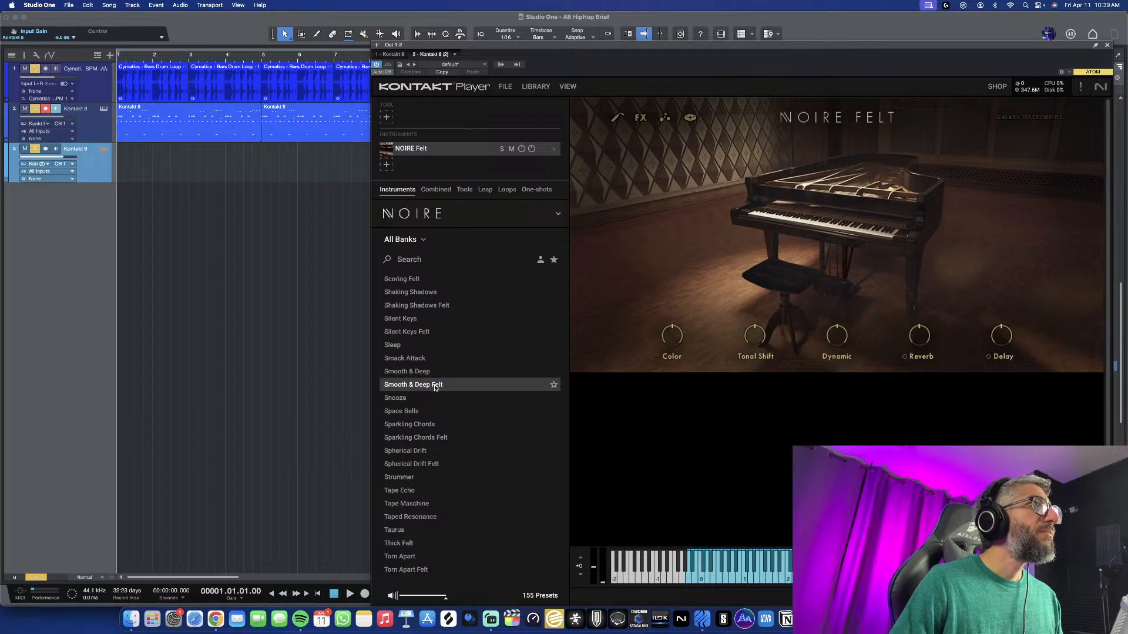
pyautogui.scroll(6, 445, 384)
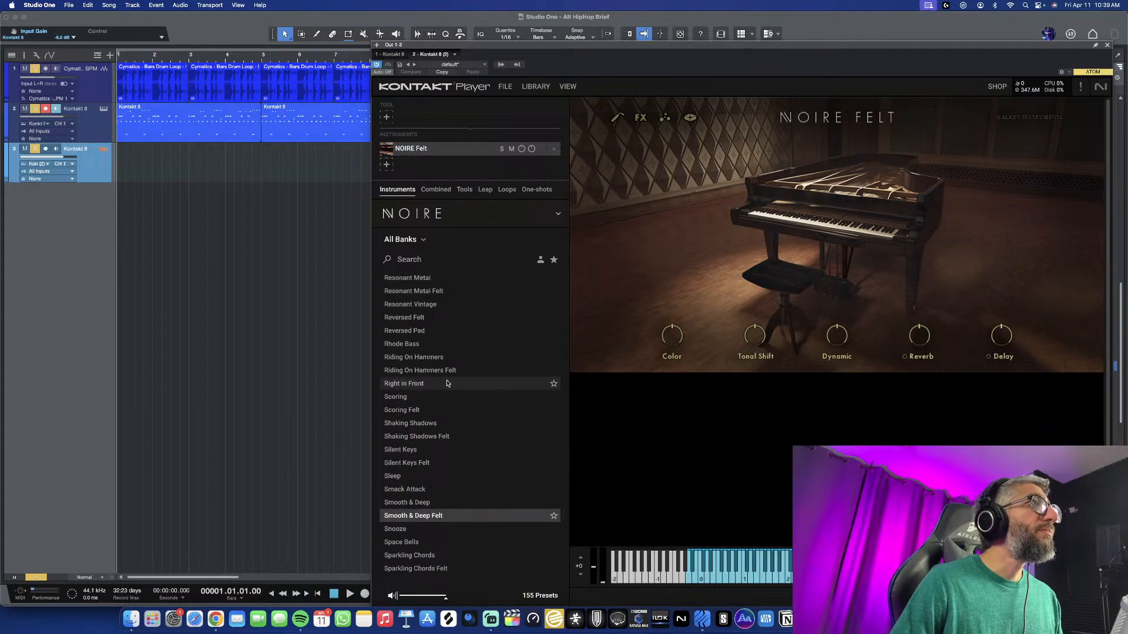
pyautogui.click(410, 346)
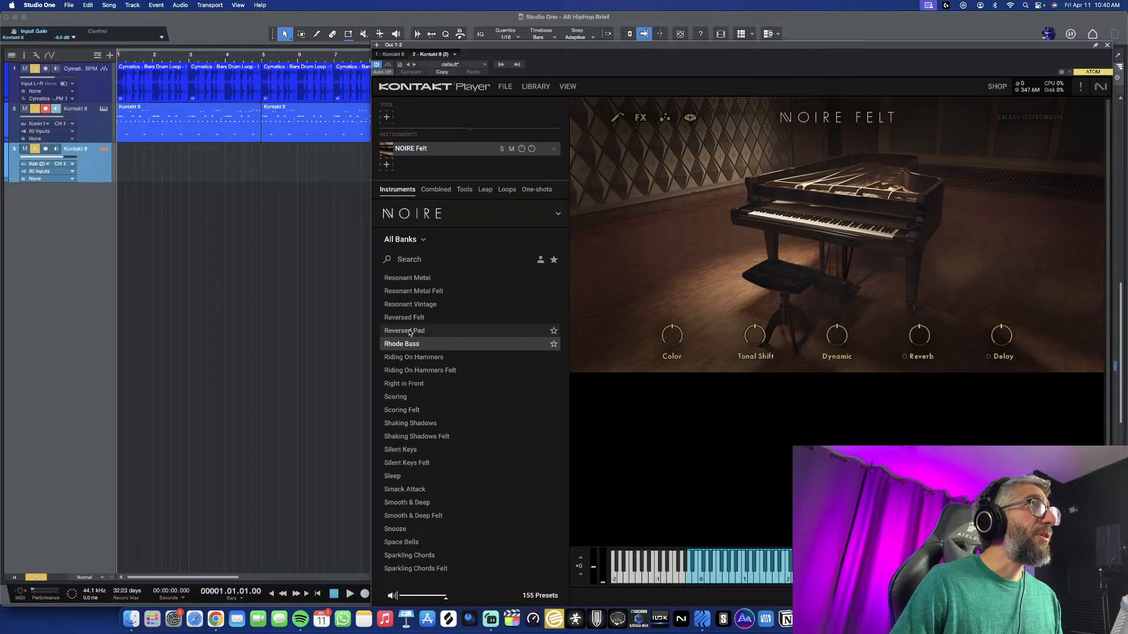
pyautogui.click(409, 333)
pyautogui.click(411, 344)
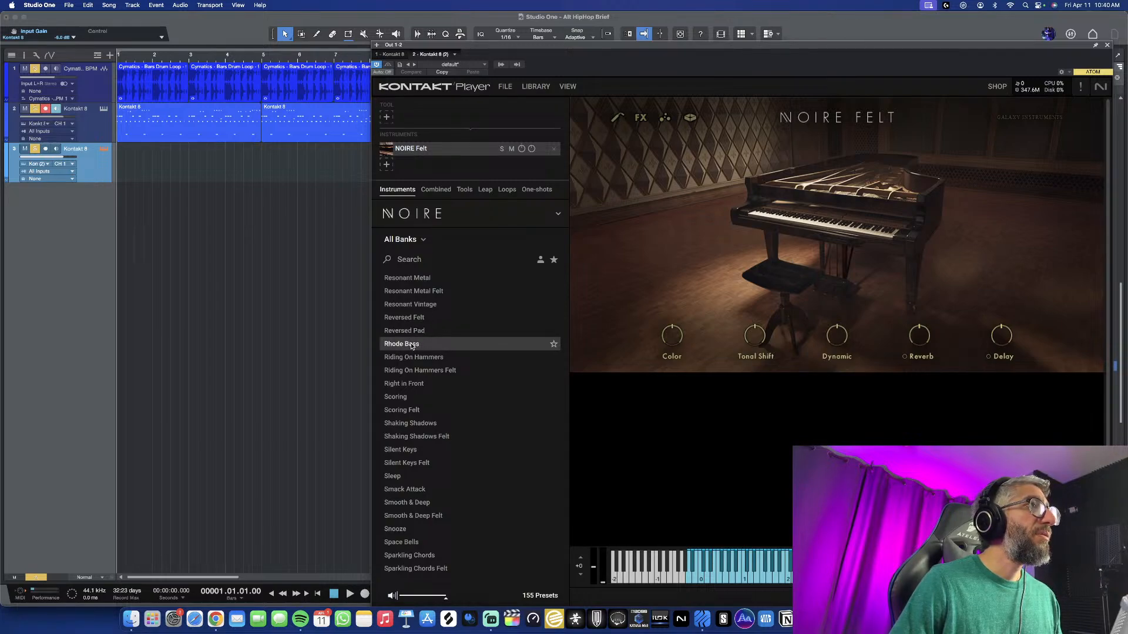
# Compare the Smooth & Deep and Space Bells presets and choose Smooth & Deep Felt for the piano
pyautogui.scroll(-1, 436, 454)
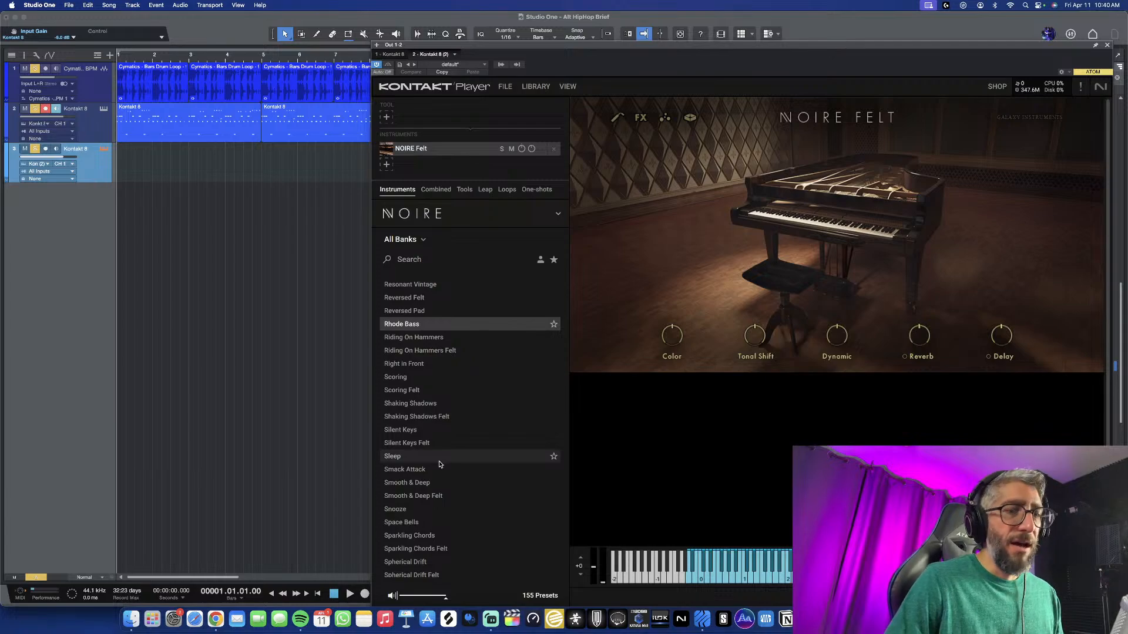
pyautogui.scroll(-1, 437, 484)
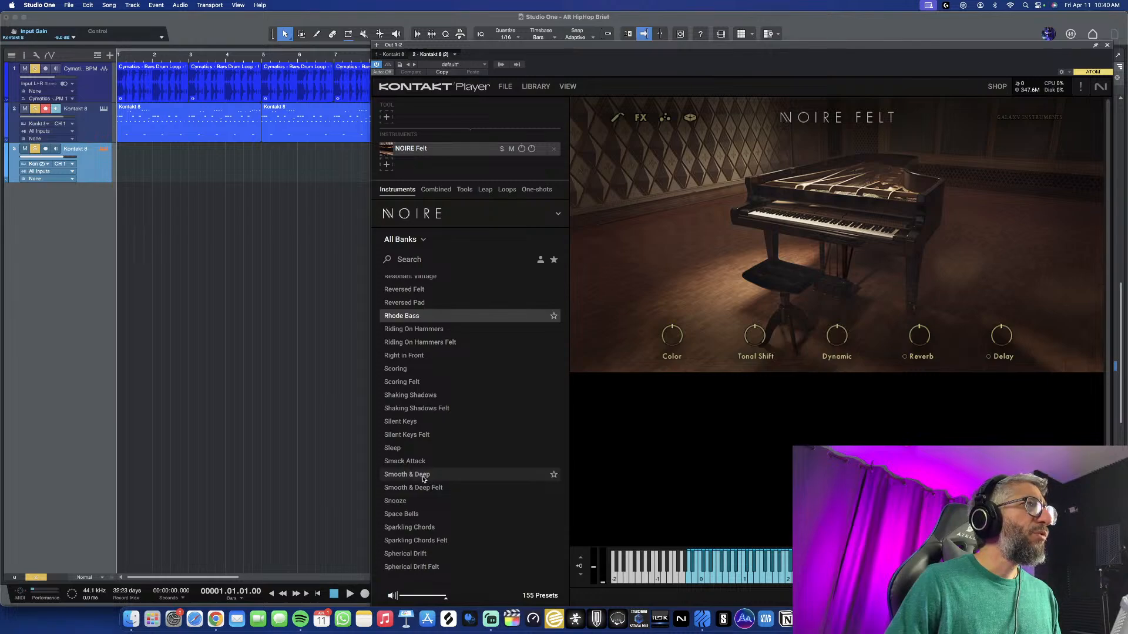
pyautogui.click(418, 488)
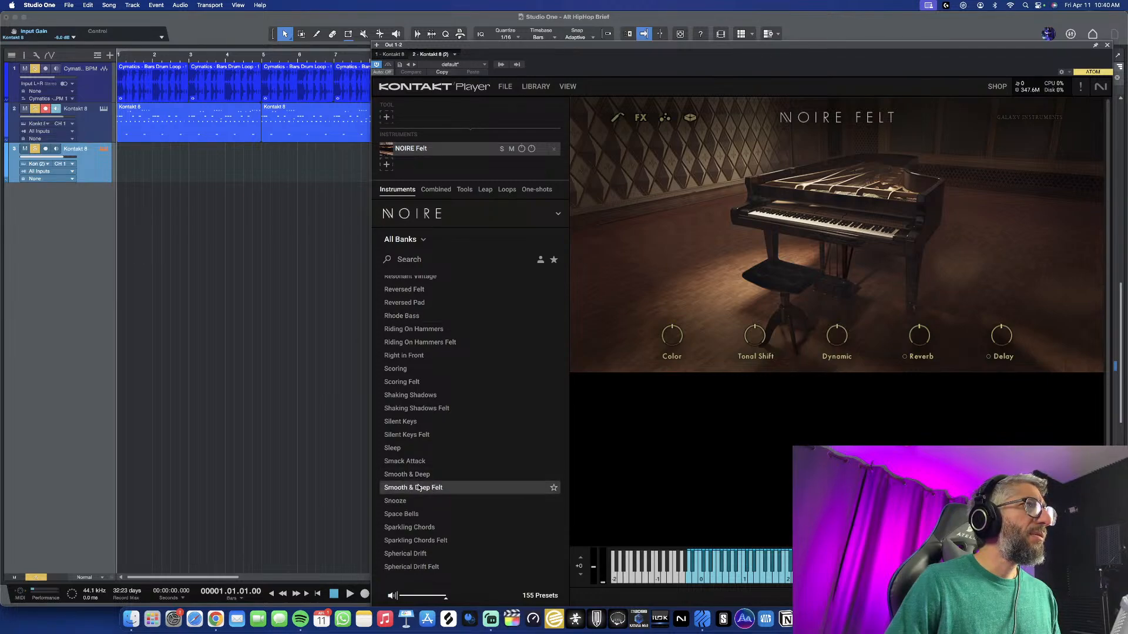
pyautogui.click(420, 476)
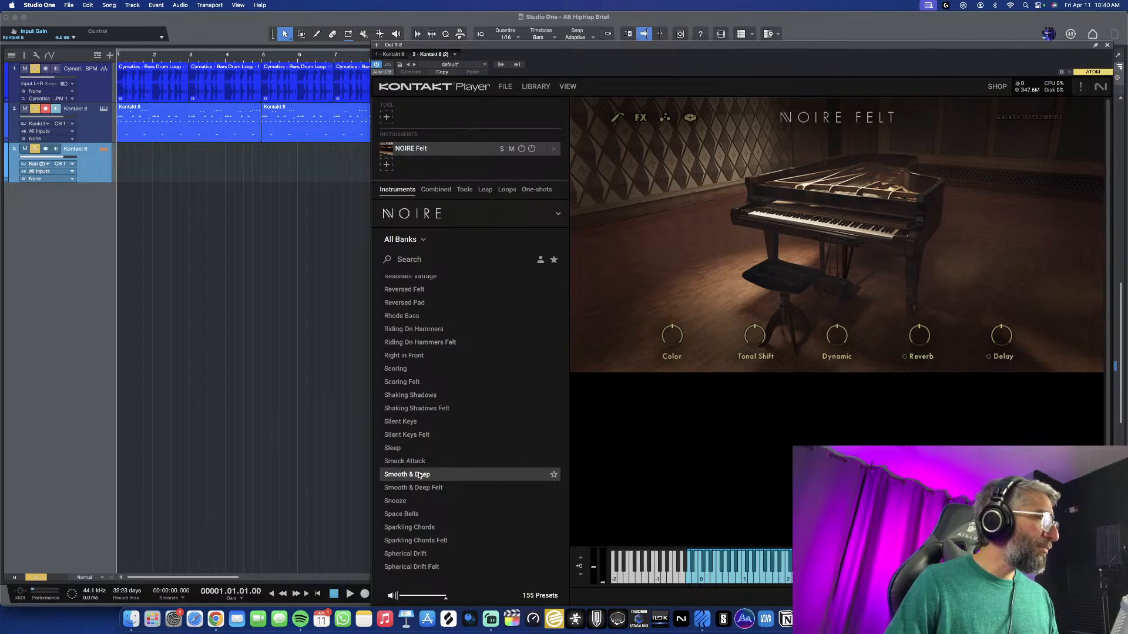
pyautogui.click(418, 515)
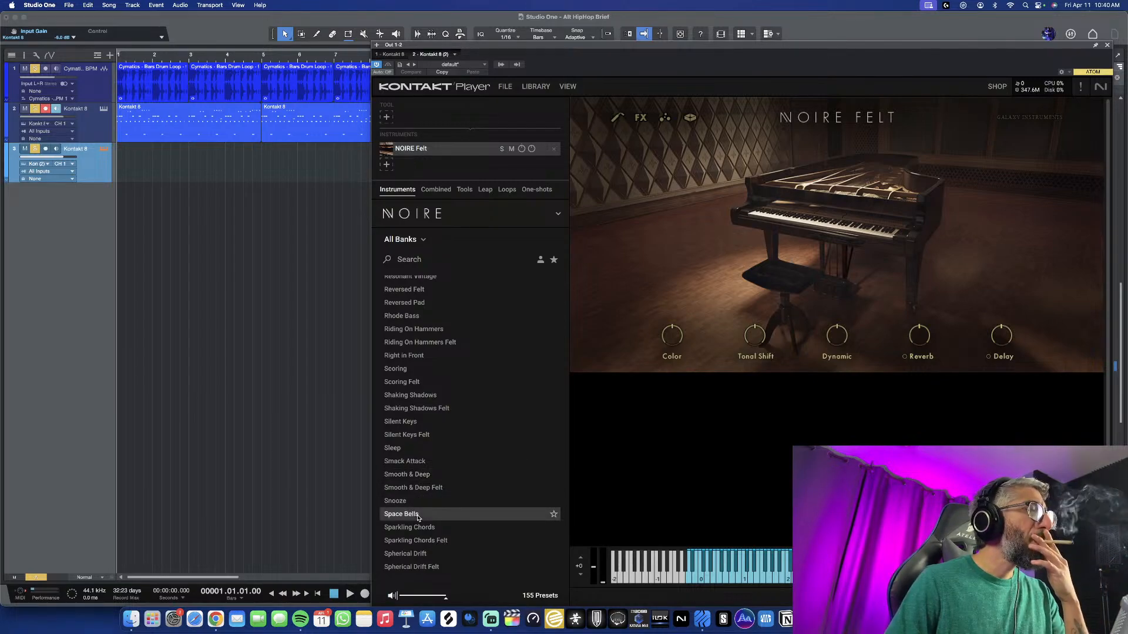
pyautogui.click(418, 486)
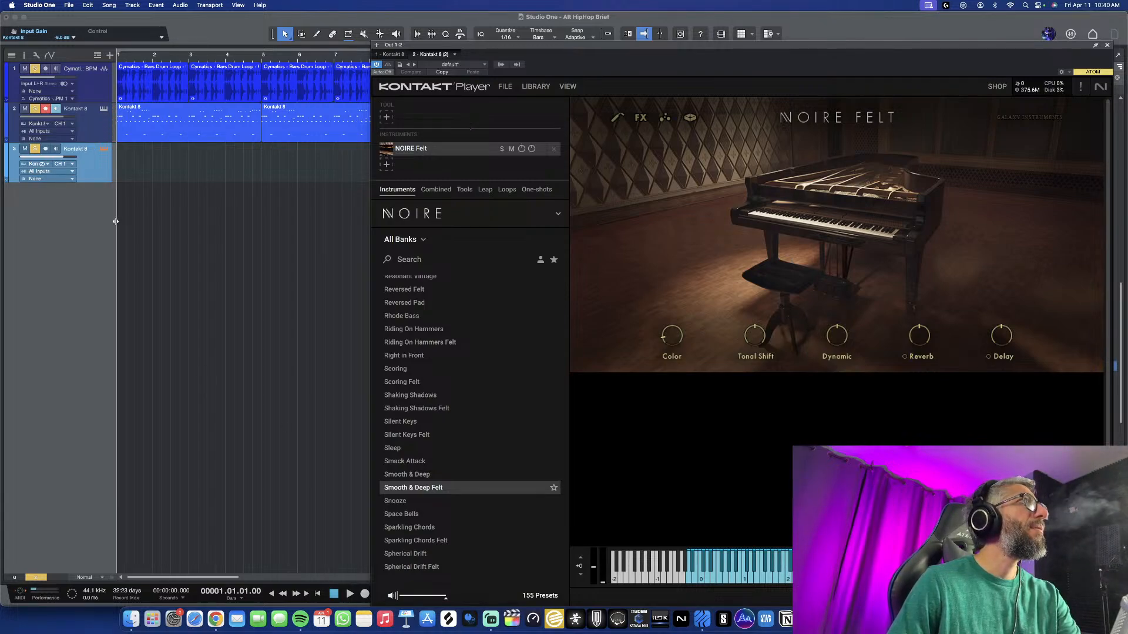
# Record-enable the piano's Kontakt 8 track, clear the solo on all tracks and close the Kontakt window
pyautogui.click(46, 149)
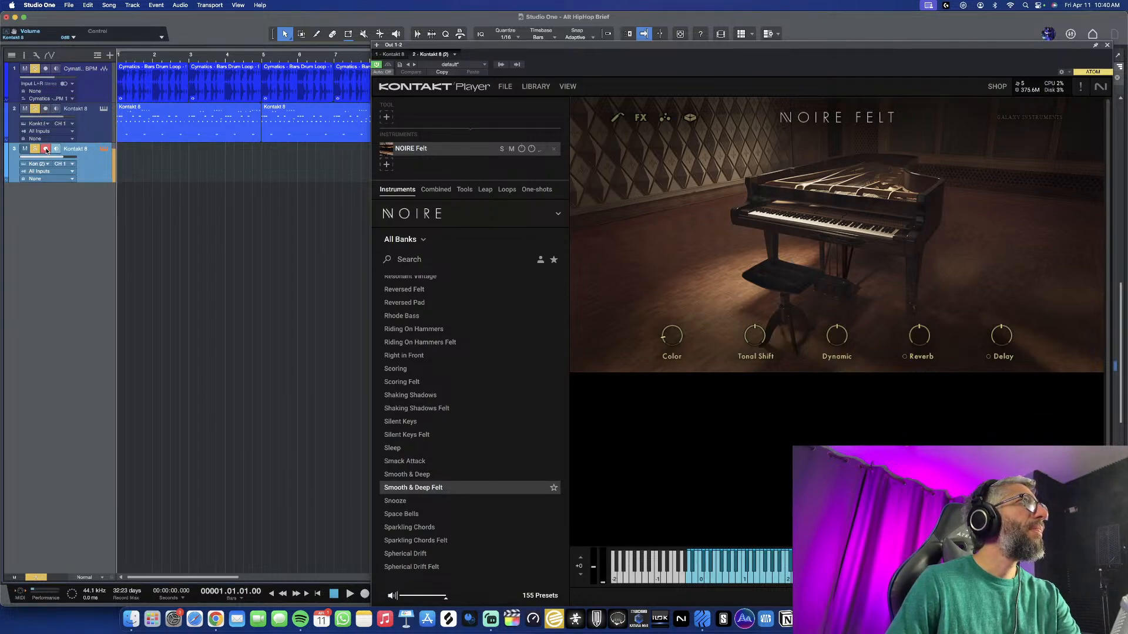
pyautogui.hotkey('shift', 's')
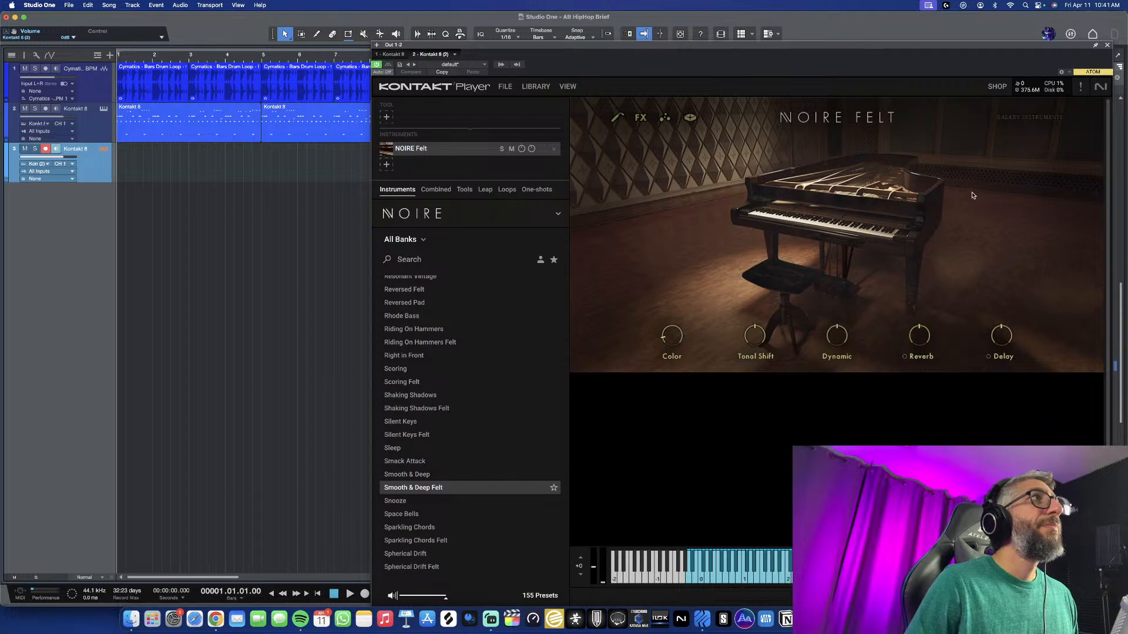
pyautogui.scroll(2, 461, 376)
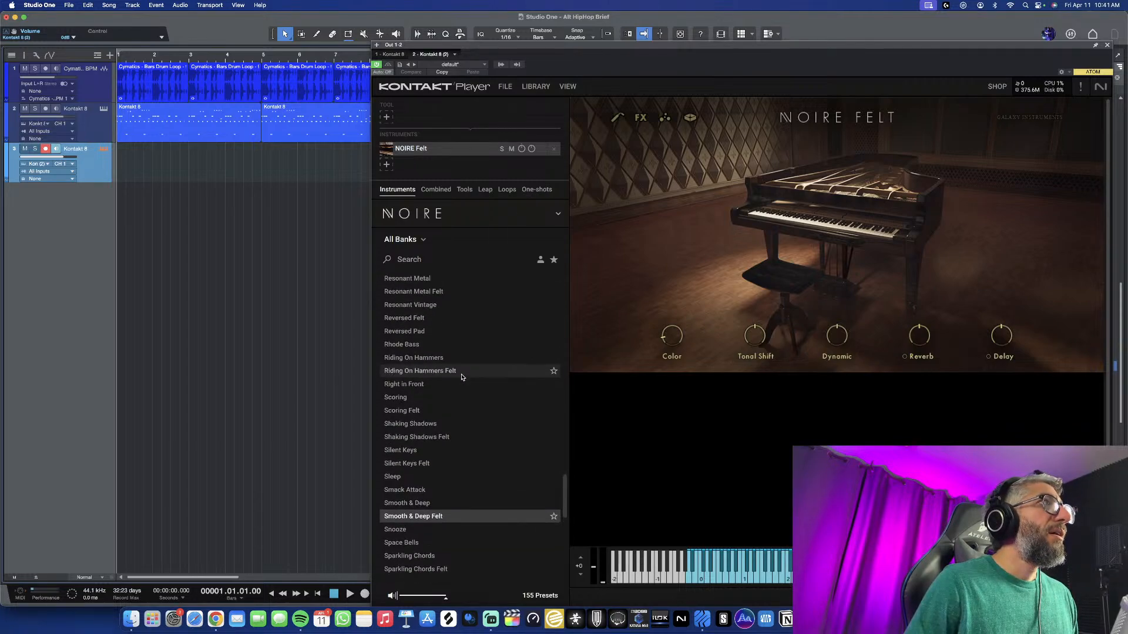
pyautogui.scroll(2, 461, 377)
pyautogui.scroll(-2, 461, 378)
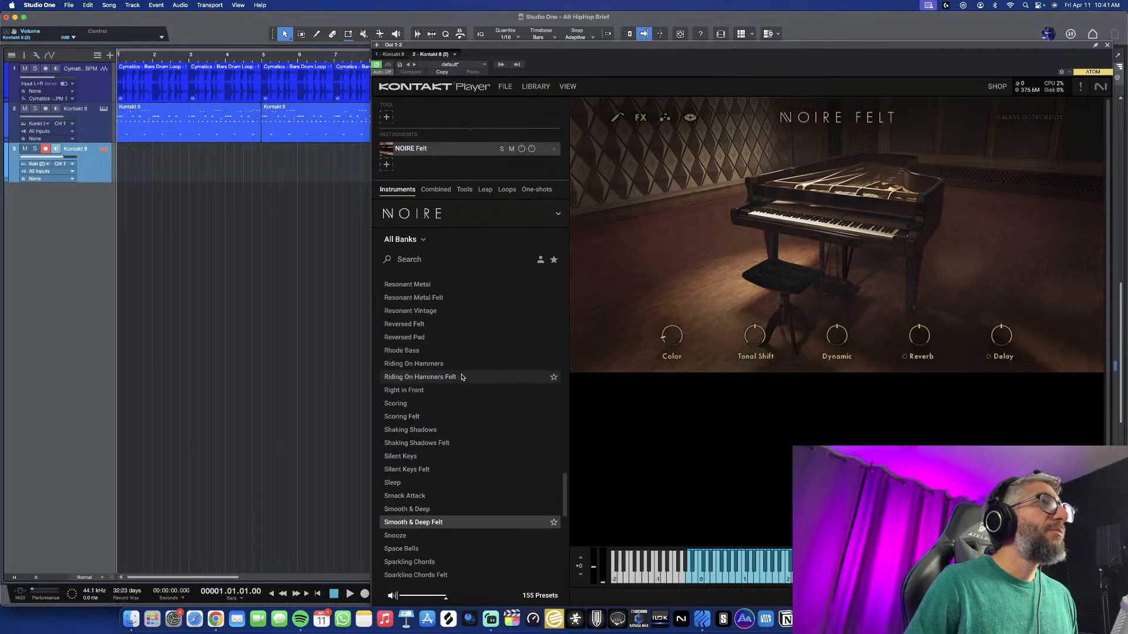
pyautogui.click(1108, 45)
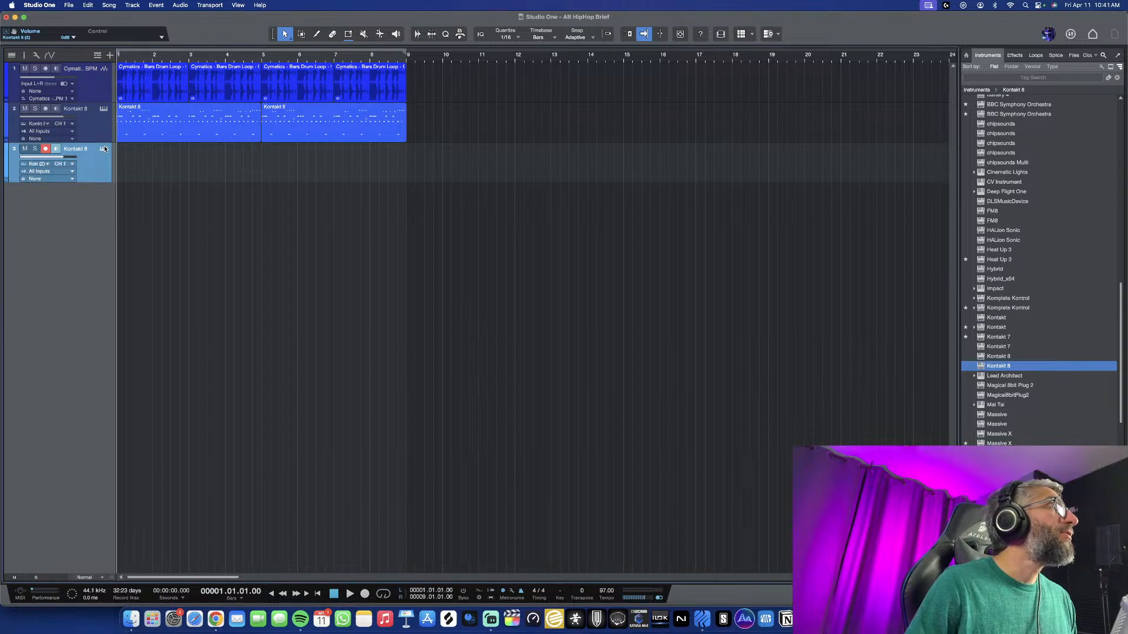
# Create an empty eight-bar part on the third track and set the song key to A minor
pyautogui.doubleClick(156, 173)
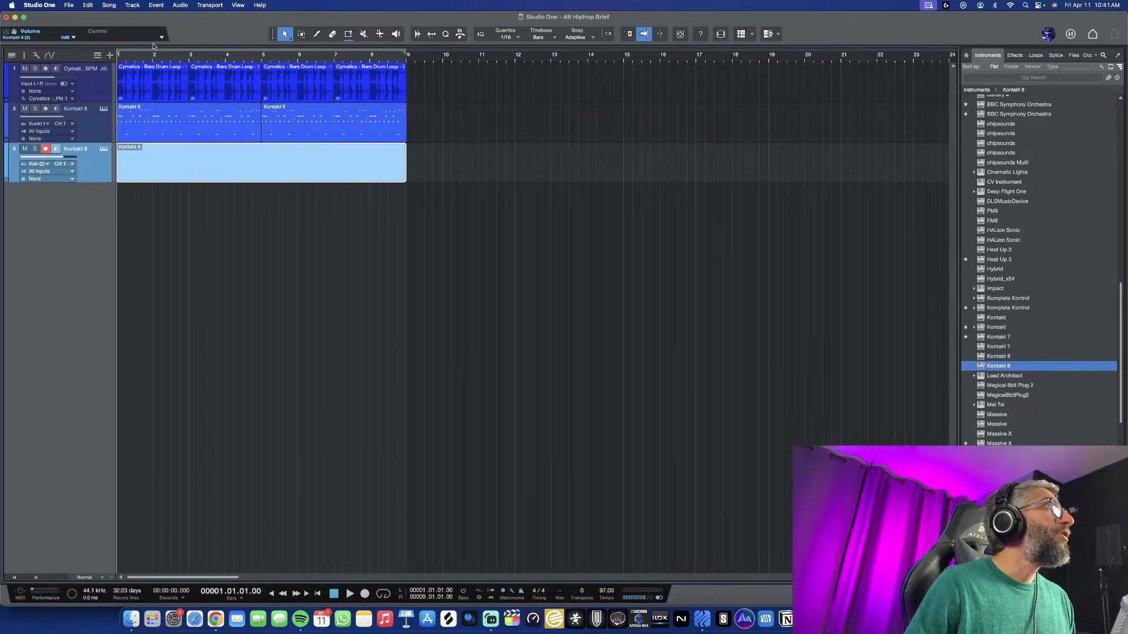
pyautogui.click(560, 595)
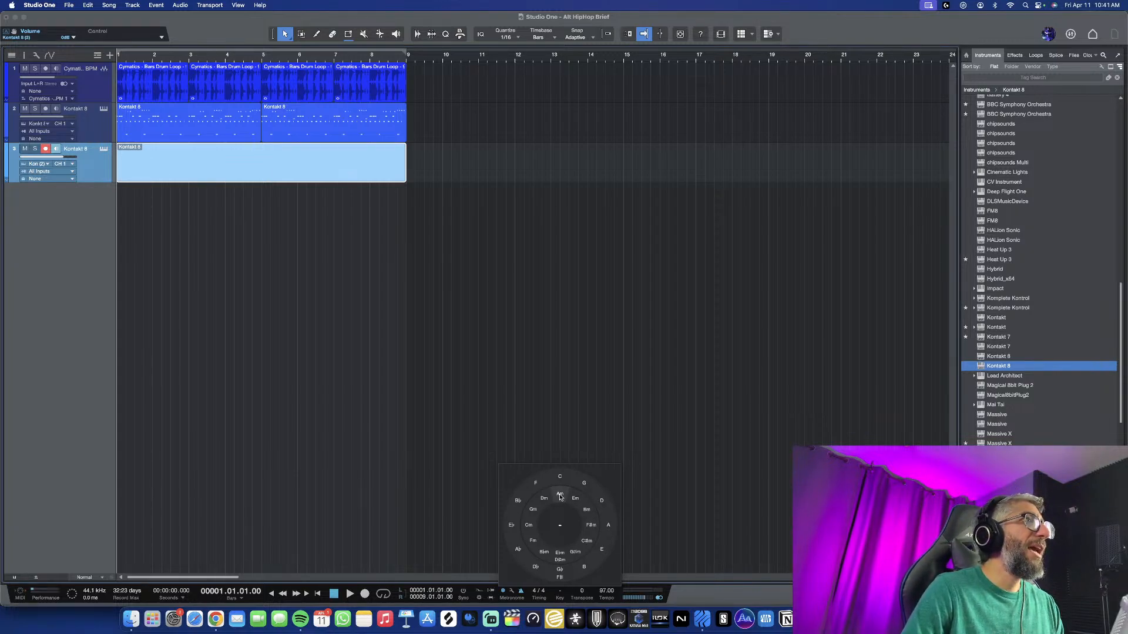
pyautogui.click(560, 497)
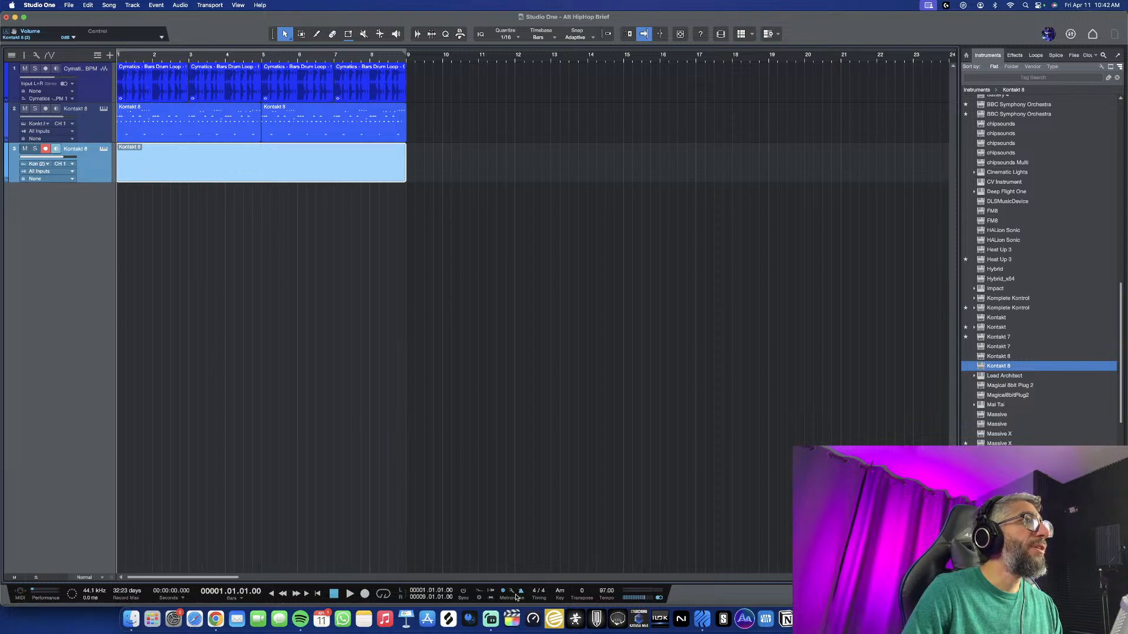
pyautogui.click(566, 595)
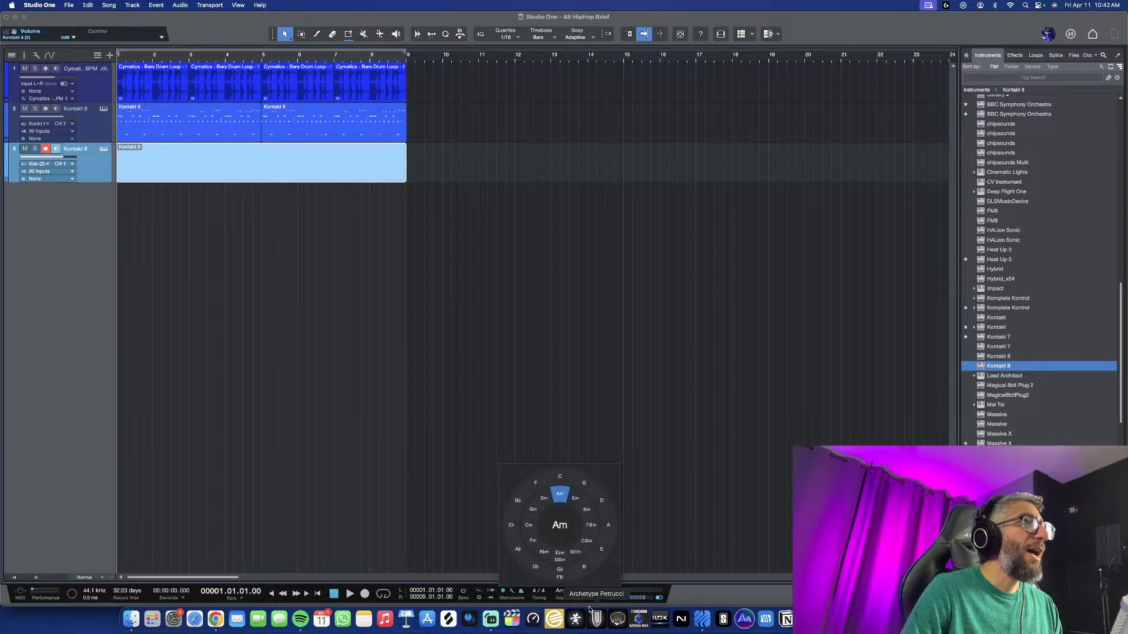
pyautogui.click(561, 597)
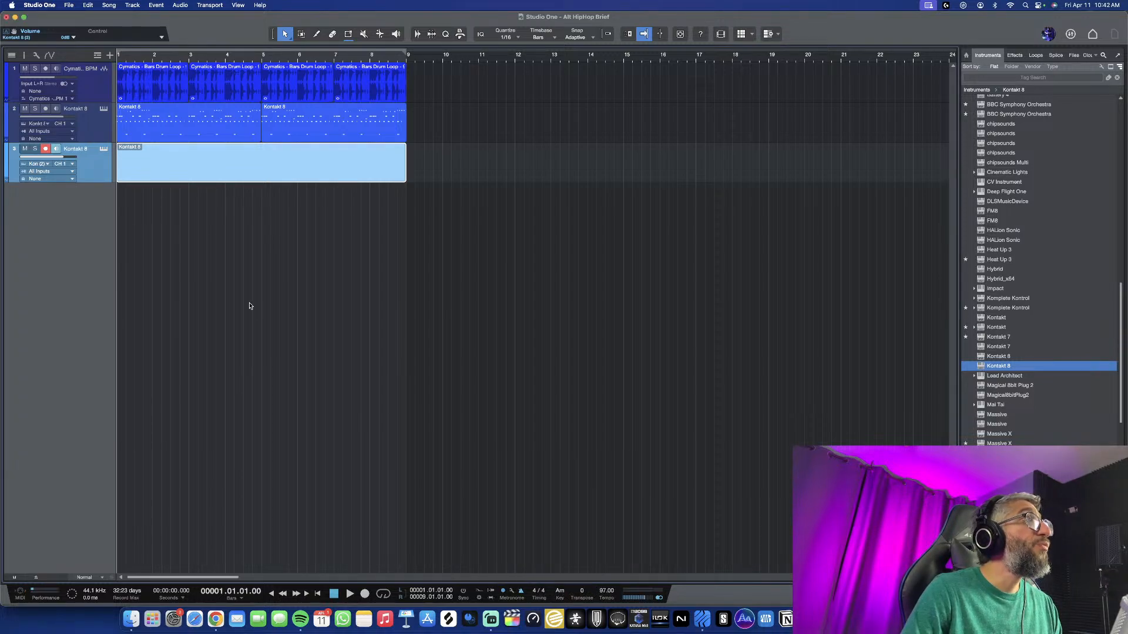
# Show the chord track above the arrangement, and briefly open and close the chord display
pyautogui.click(97, 57)
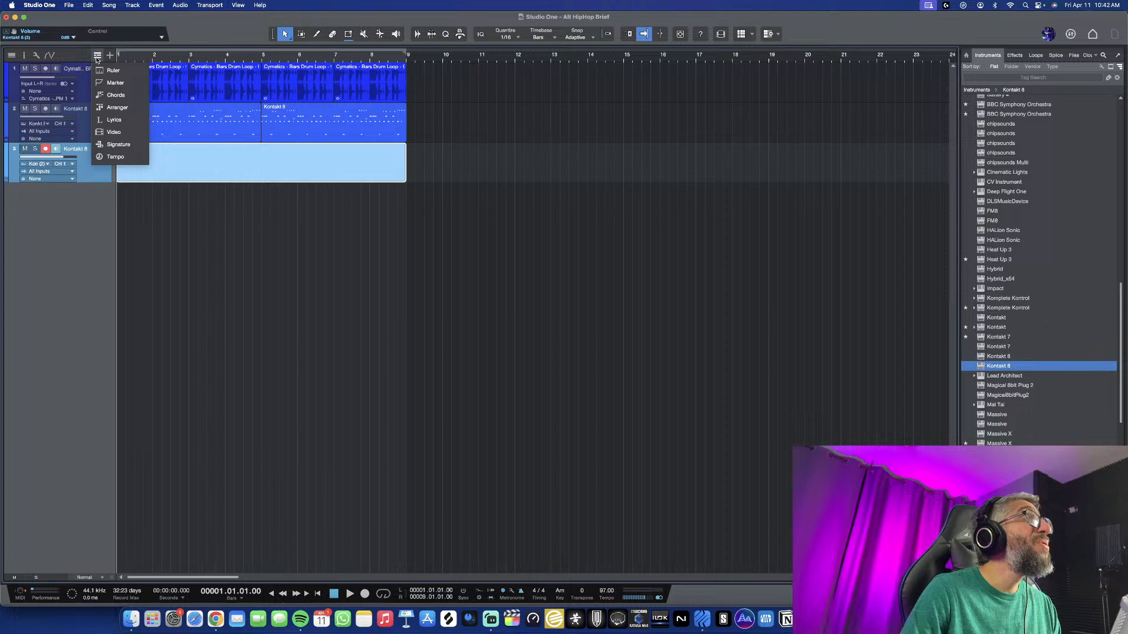
pyautogui.click(110, 94)
pyautogui.click(106, 68)
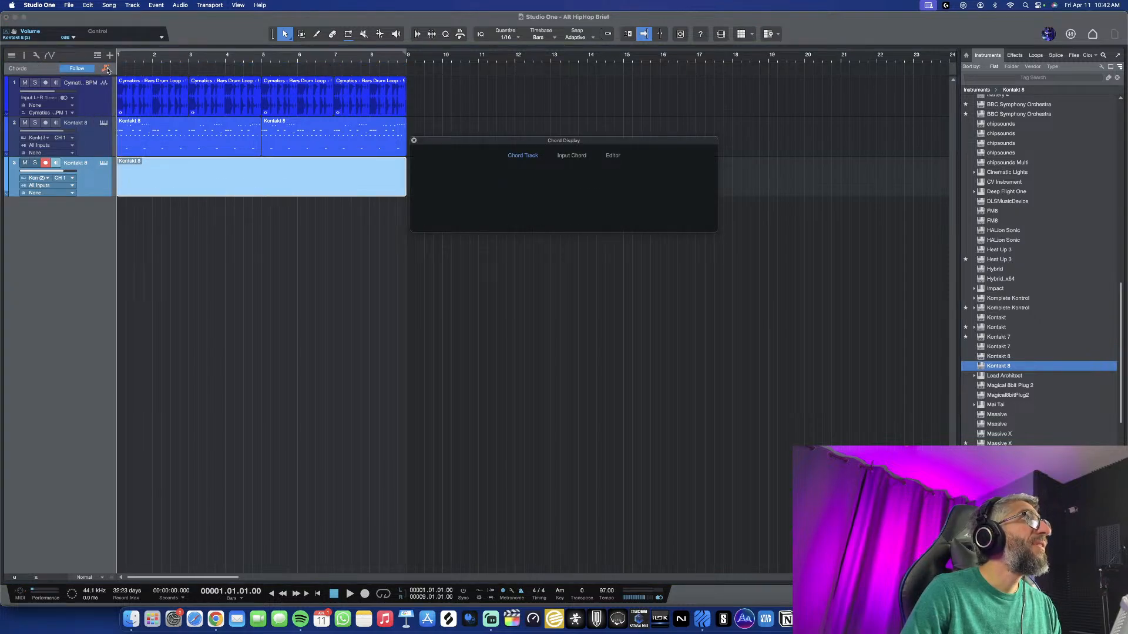
pyautogui.click(414, 141)
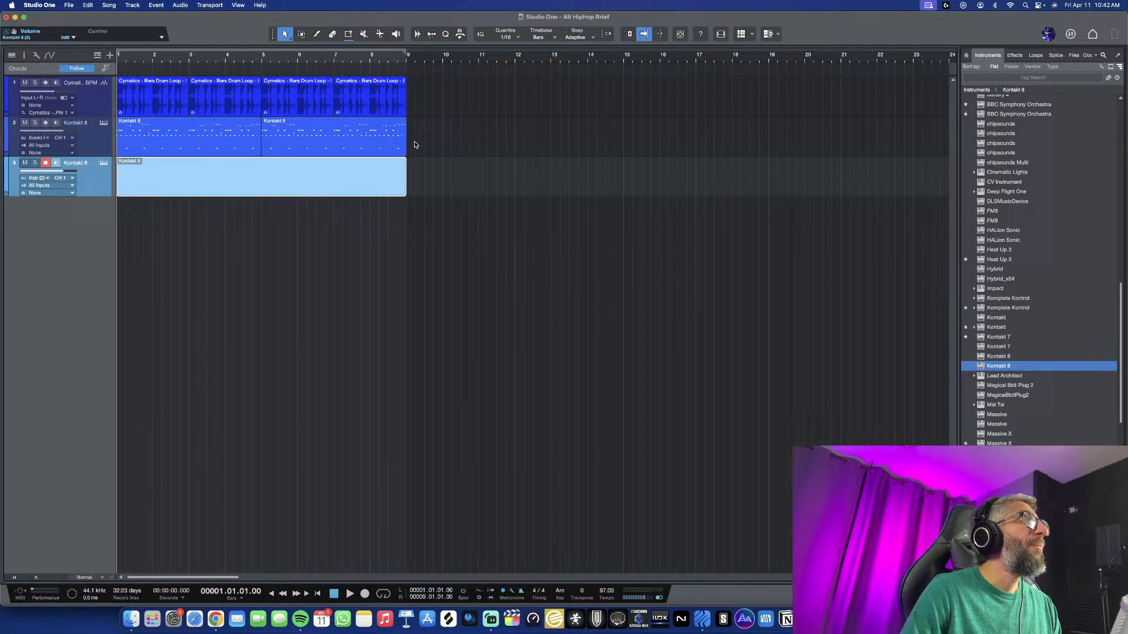
# Add an Am7 chord at the start of the chord track and shorten it to two bars
pyautogui.doubleClick(123, 67)
pyautogui.doubleClick(136, 72)
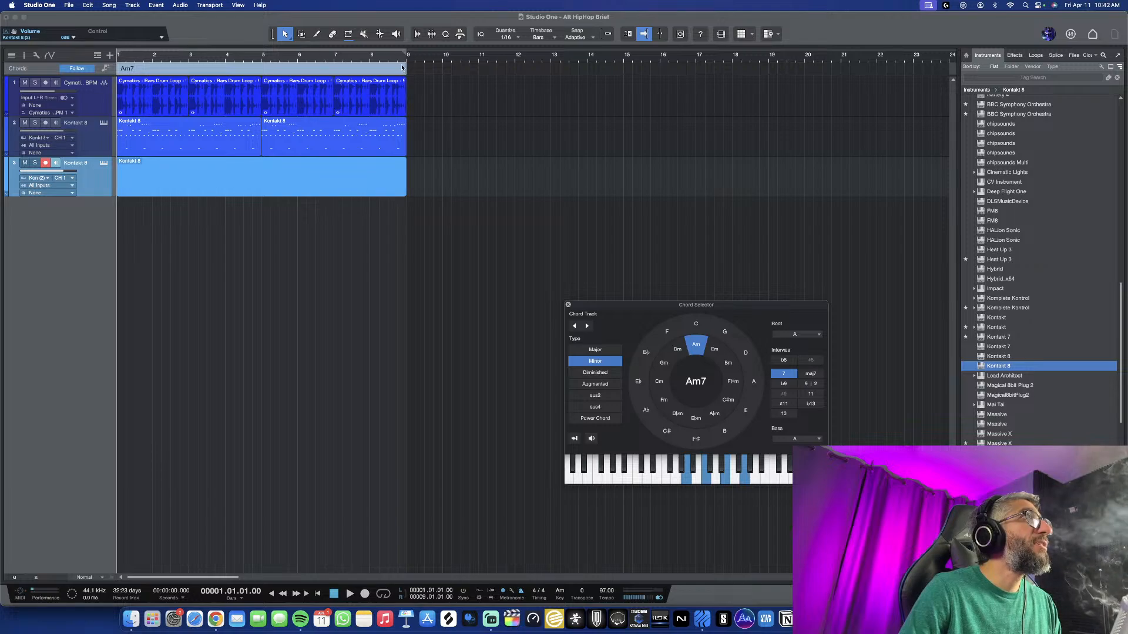
pyautogui.moveTo(404, 69); pyautogui.dragTo(185, 74)
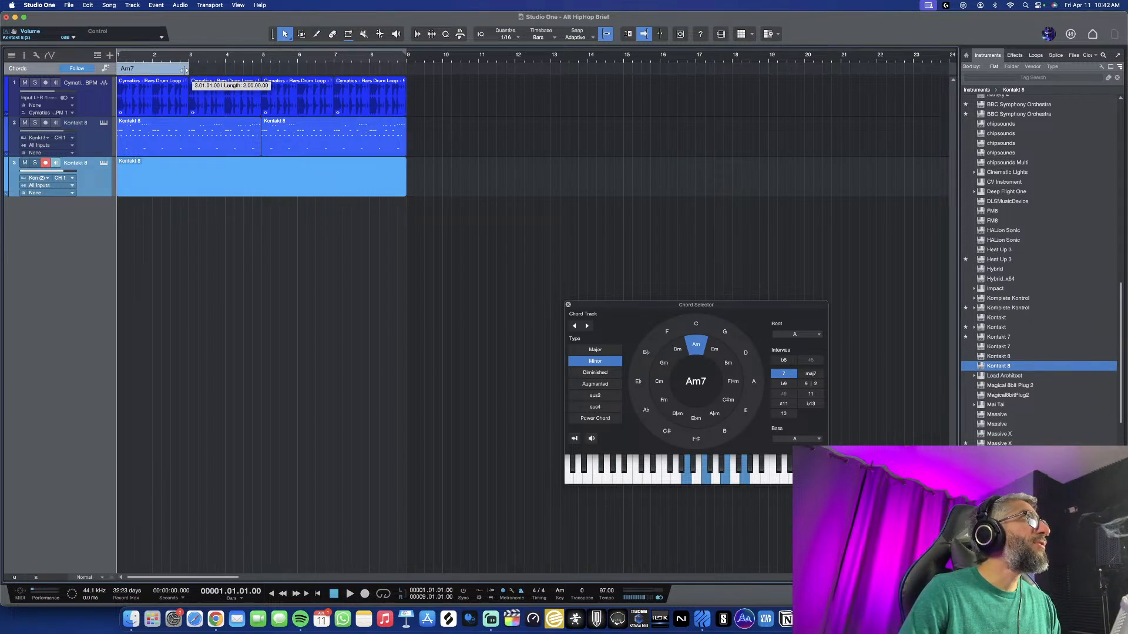
pyautogui.moveTo(184, 69); pyautogui.dragTo(187, 70)
# Delete the empty part from the piano track and select the Am7 chord on the chord track
pyautogui.click(215, 162)
pyautogui.press('Delete')
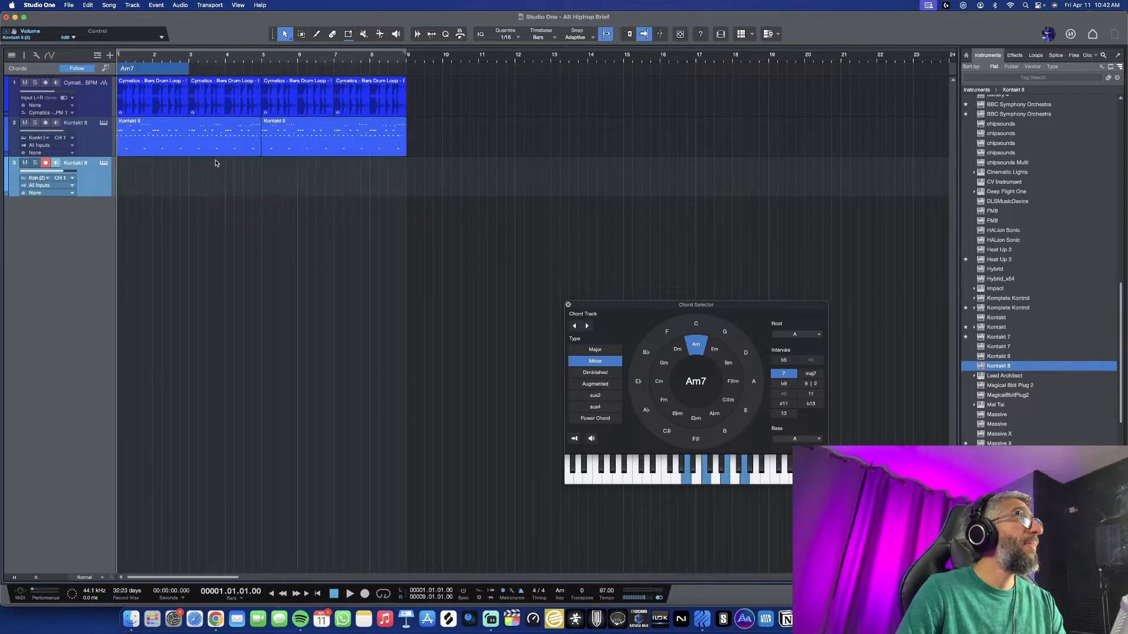
pyautogui.click(162, 70)
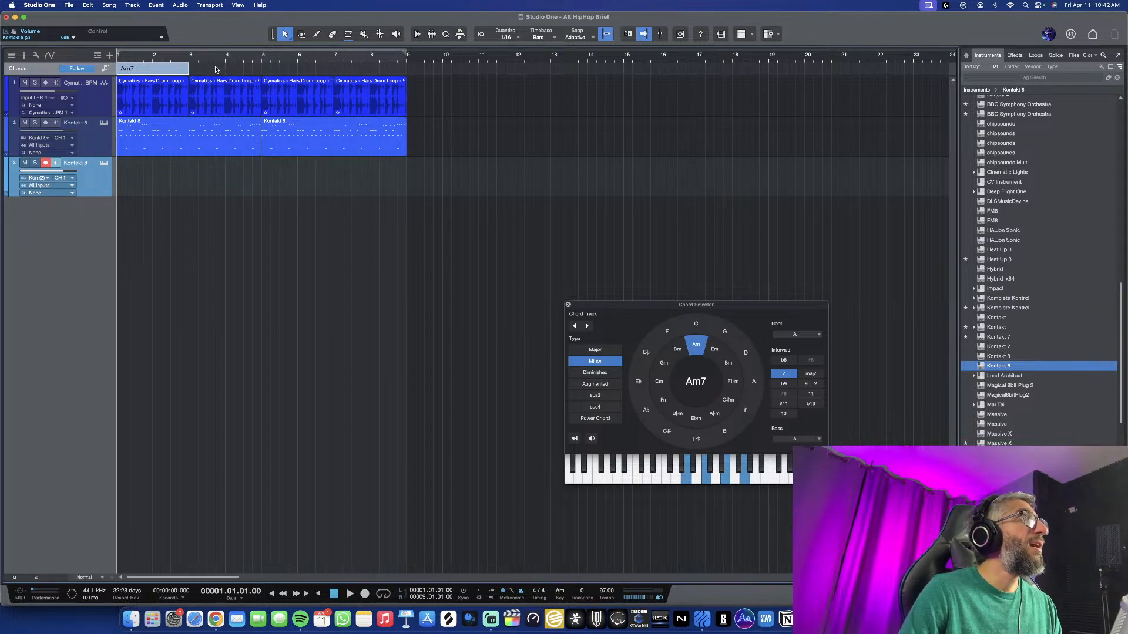
# Add a D add9 chord to the chord track at bar 3 and shorten it to end at bar 5
pyautogui.doubleClick(215, 69)
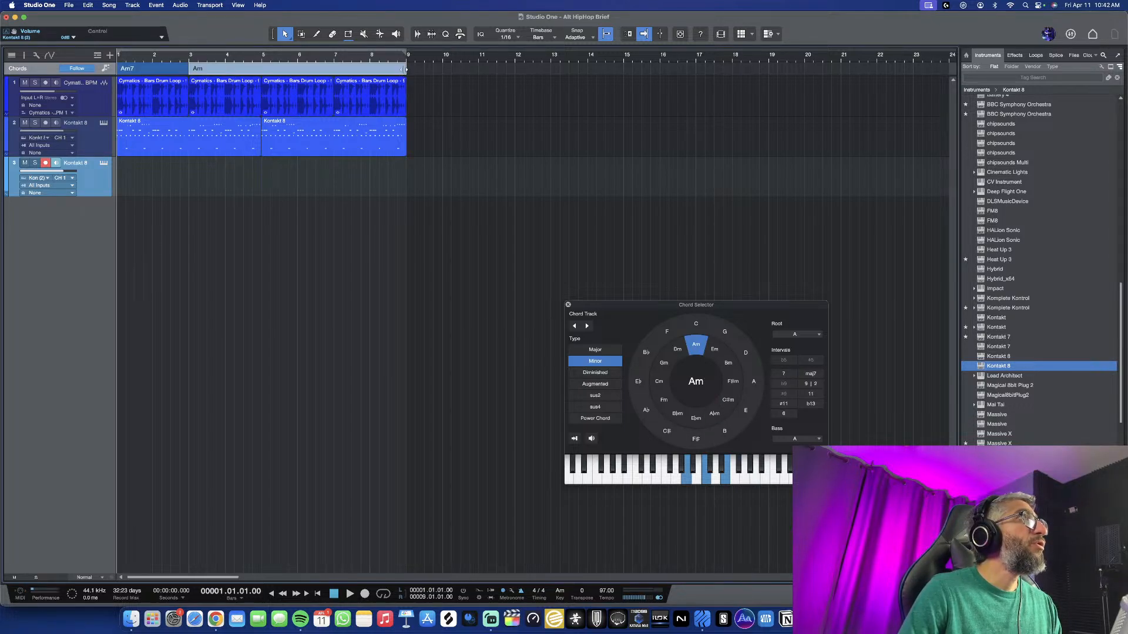
pyautogui.moveTo(405, 69); pyautogui.dragTo(264, 68)
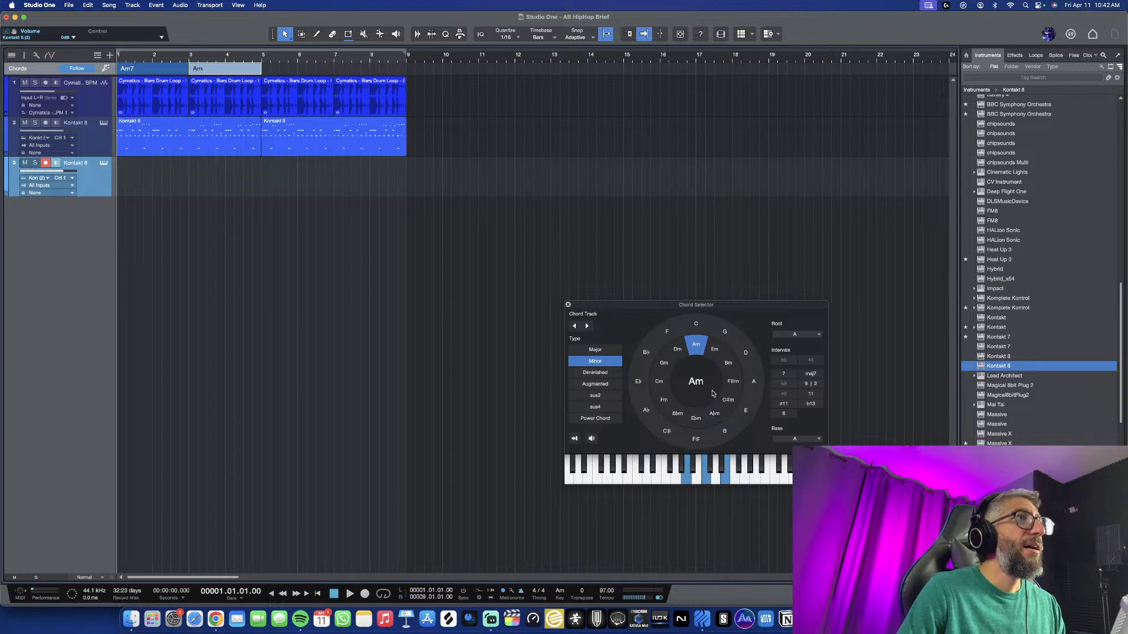
pyautogui.click(747, 351)
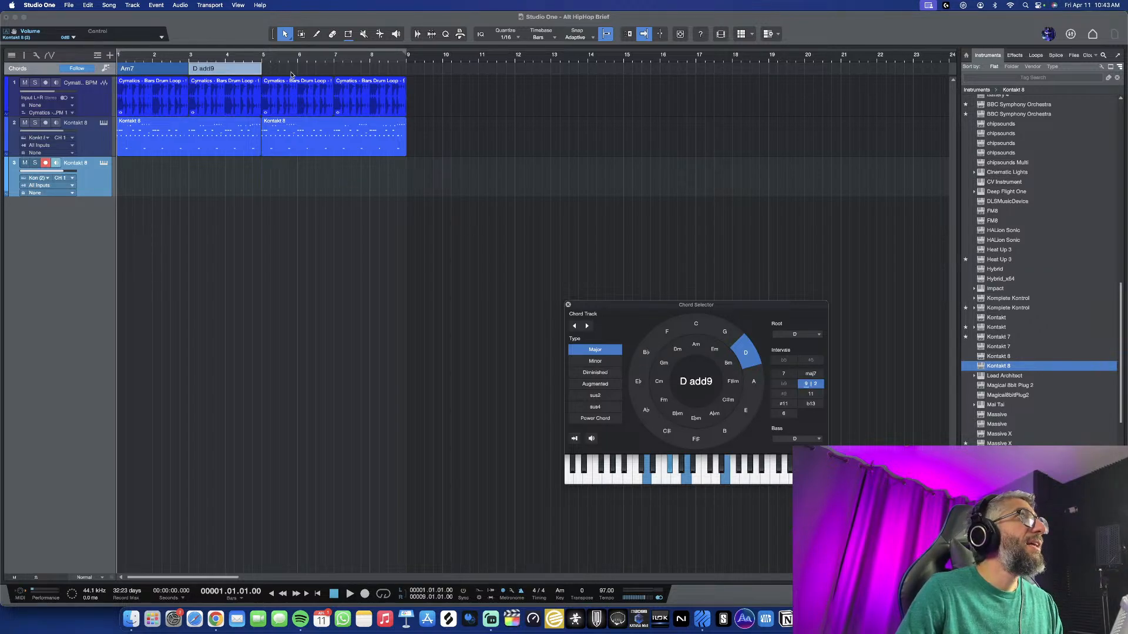
# Place the Am7 and D add9 chords as parts on the third track at bar 1, play them back and close the Chord Selector
pyautogui.moveTo(288, 71); pyautogui.dragTo(134, 173)
pyautogui.press('space')
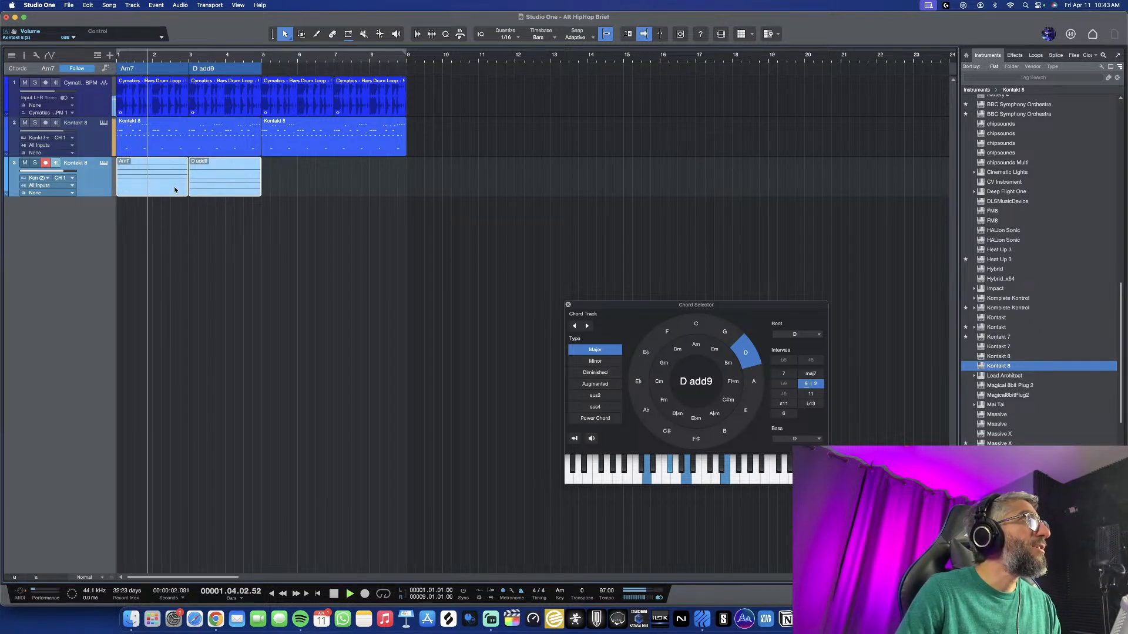
pyautogui.doubleClick(217, 188)
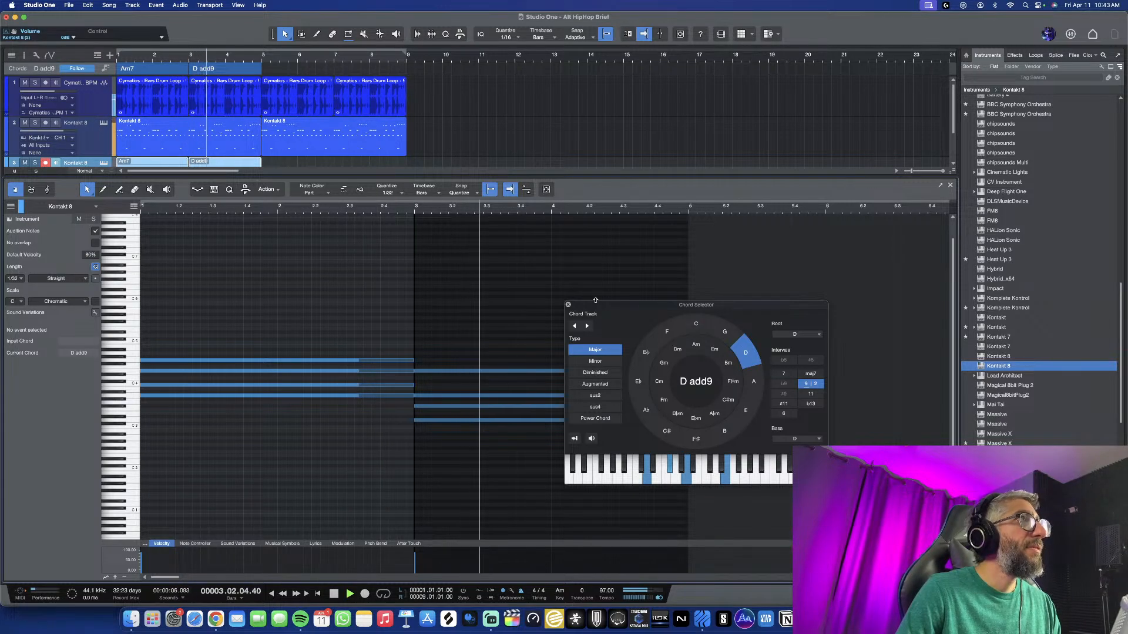
pyautogui.click(568, 305)
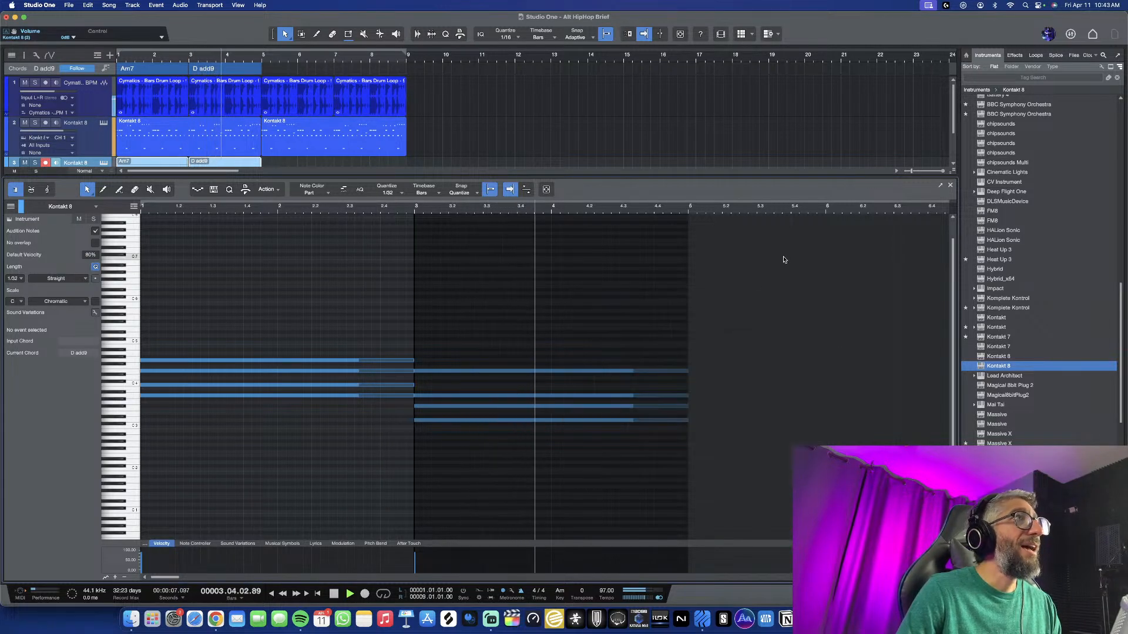
pyautogui.click(950, 185)
pyautogui.press('space')
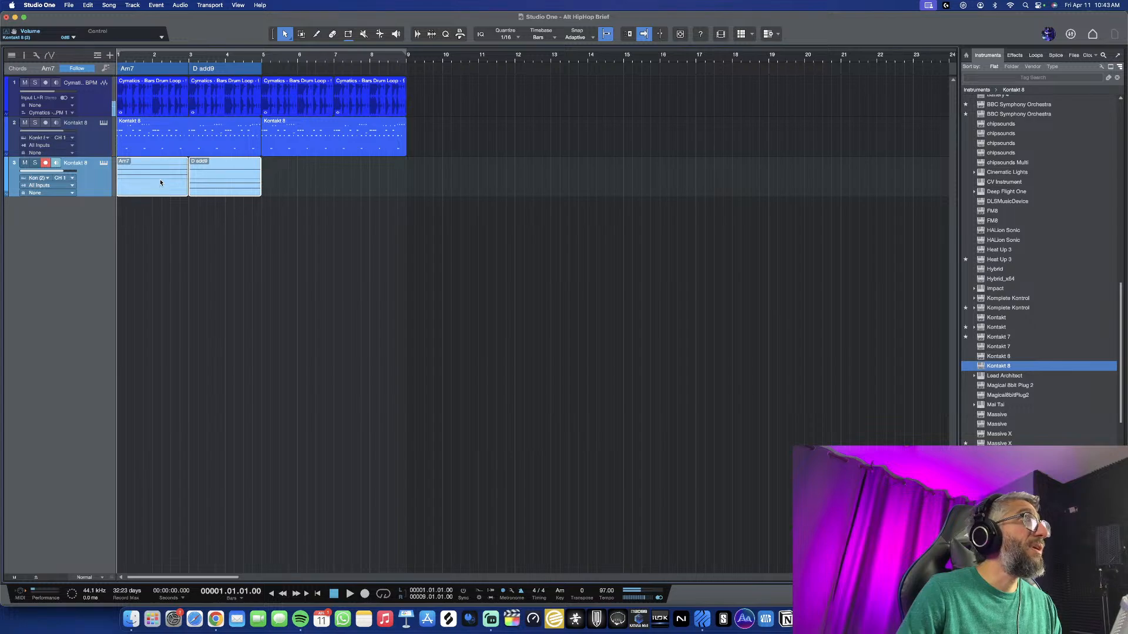
# Open the chord parts for note editing and load the NOIRE preset Smooth & Deep on the third track's Kontakt, auditioning it with the chords
pyautogui.doubleClick(160, 183)
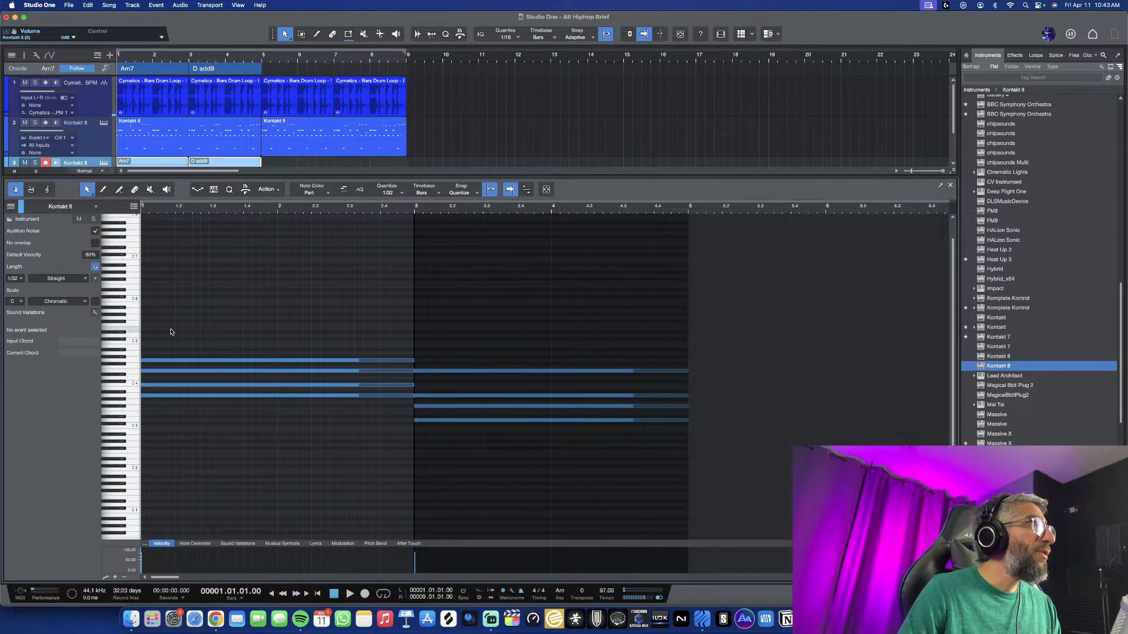
pyautogui.click(104, 164)
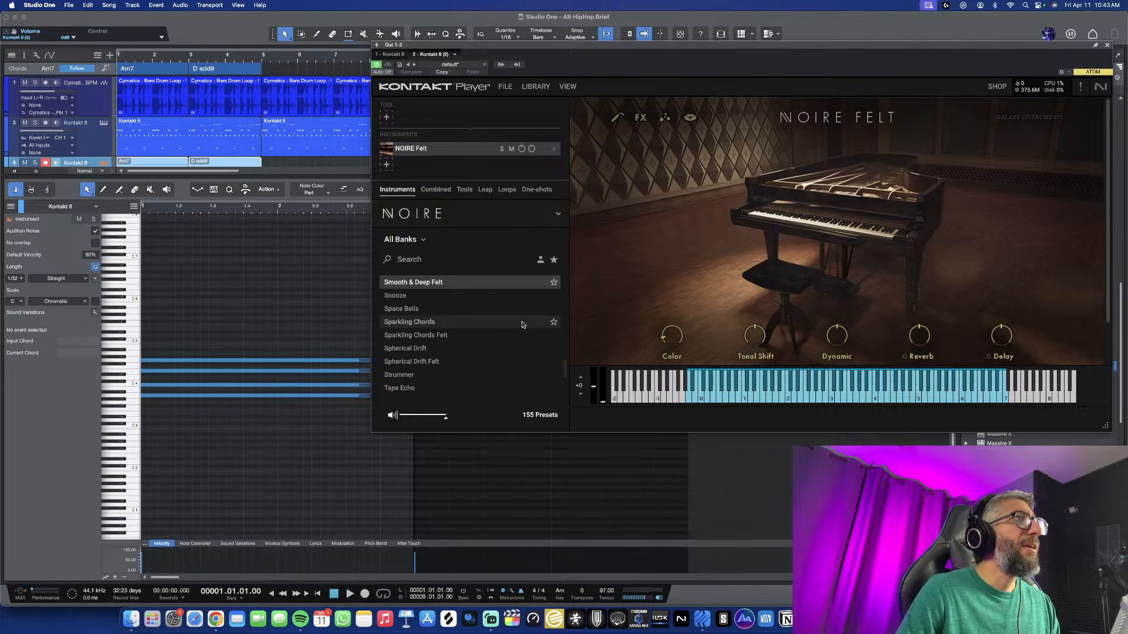
pyautogui.scroll(3, 446, 317)
pyautogui.click(431, 315)
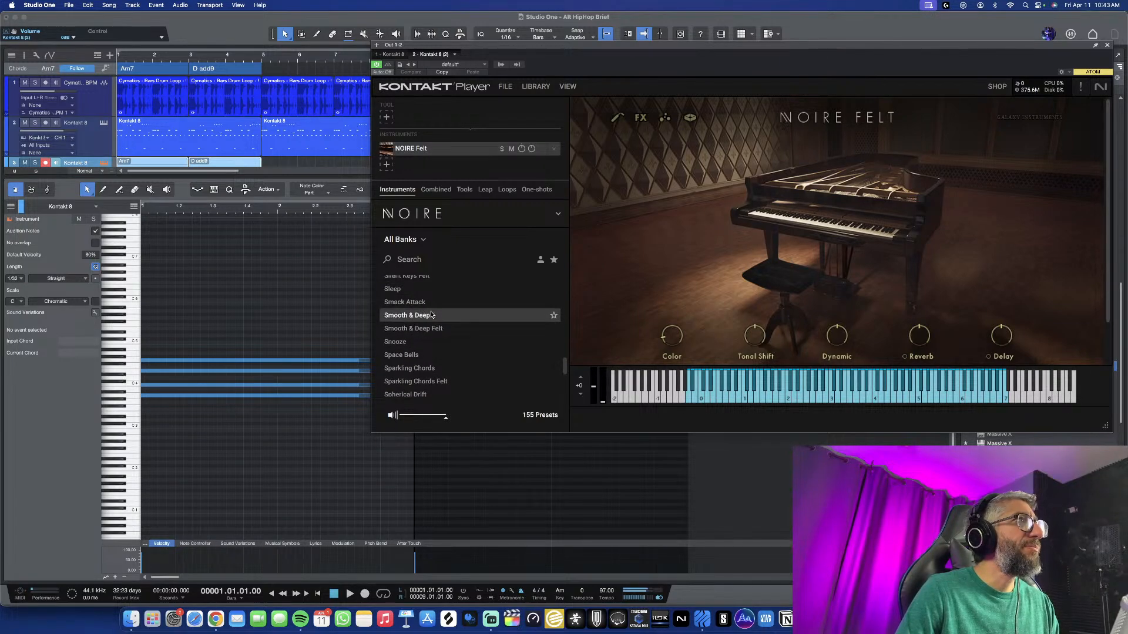
pyautogui.press('space')
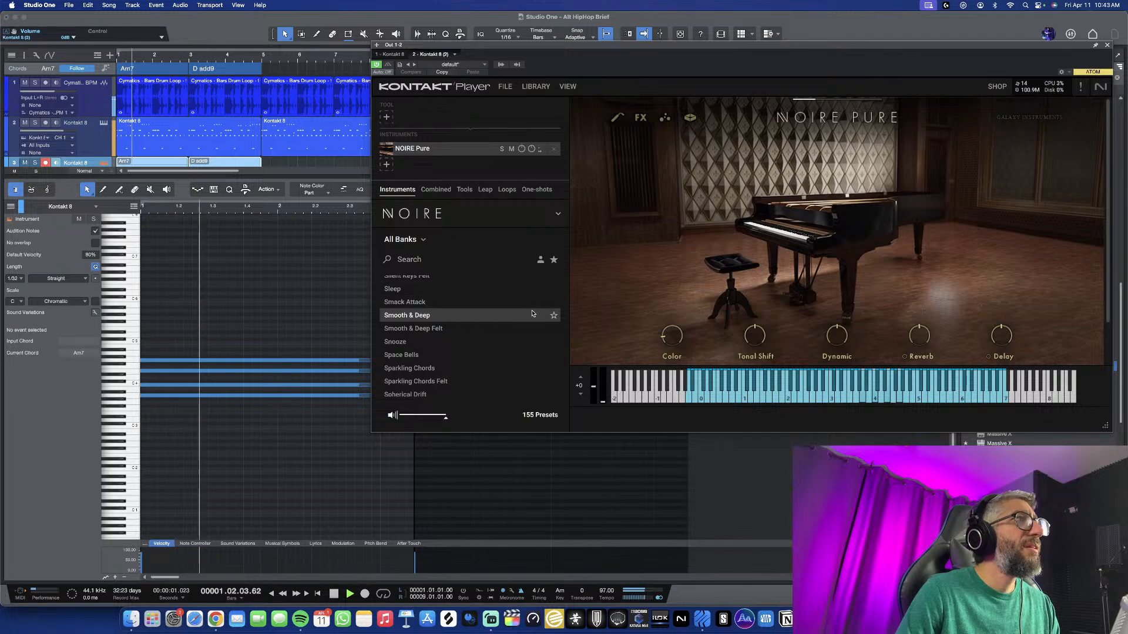
pyautogui.press('space')
pyautogui.click(1107, 46)
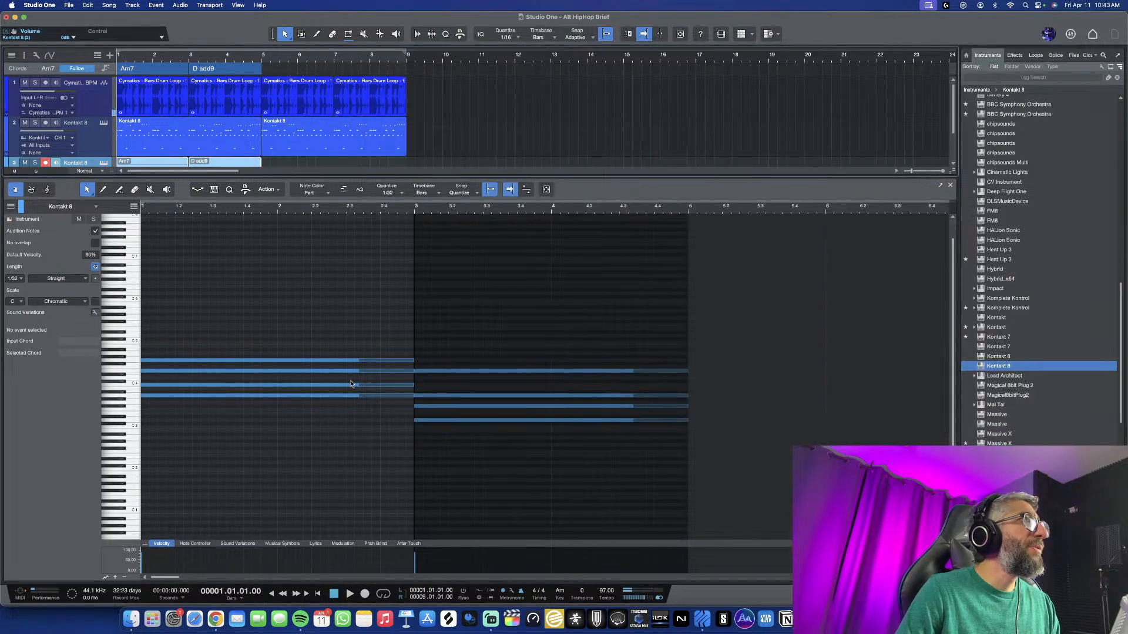
# Duplicate the Am7 chord's A3 note and lower the copy one octave to A2
pyautogui.scroll(3, 252, 403)
pyautogui.click(238, 403)
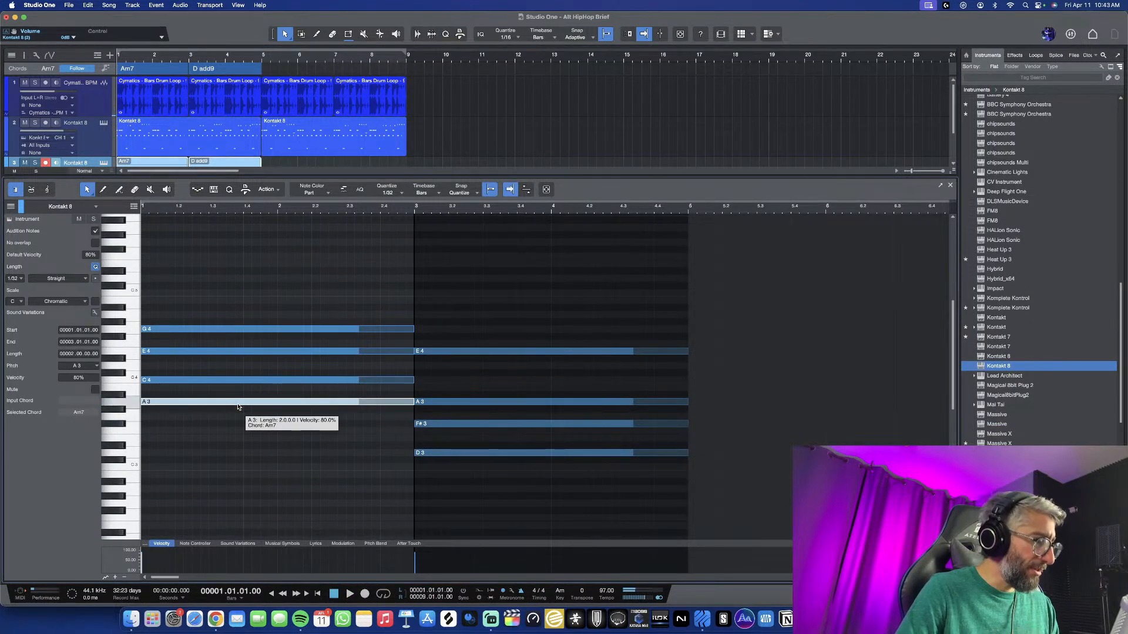
pyautogui.press('super+c')
pyautogui.press('super+v')
pyautogui.press('Down')
pyautogui.press('Down')
pyautogui.press('Down')
pyautogui.press('Down')
pyautogui.press('Down')
pyautogui.press('Down')
pyautogui.press('Down')
pyautogui.press('Down')
pyautogui.press('Down')
pyautogui.press('Down')
pyautogui.press('Down')
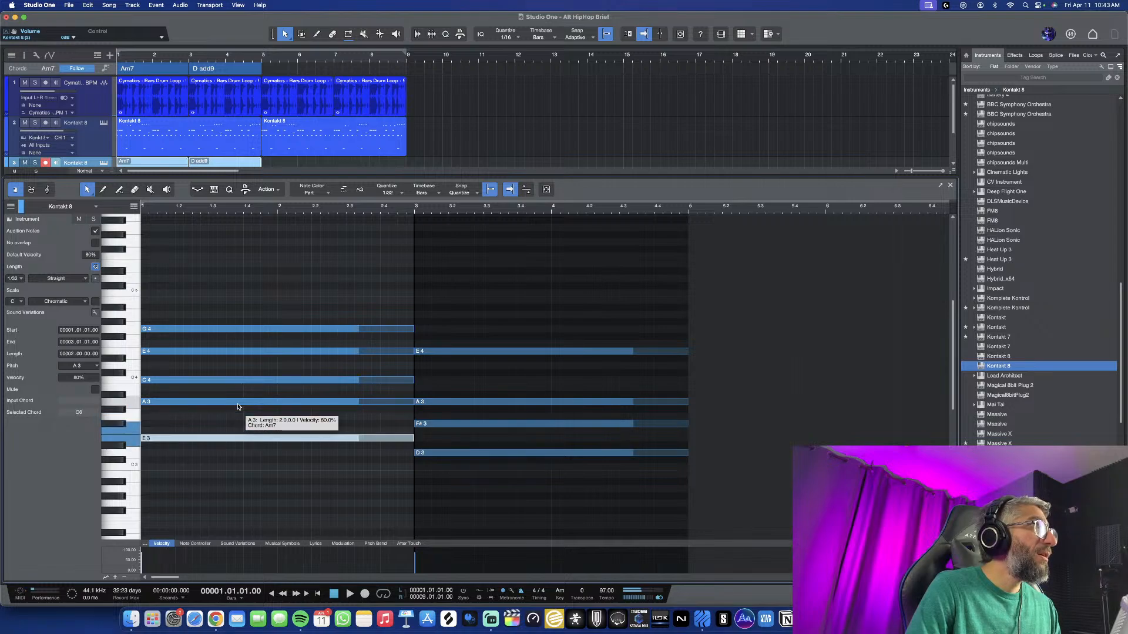
pyautogui.press('Down')
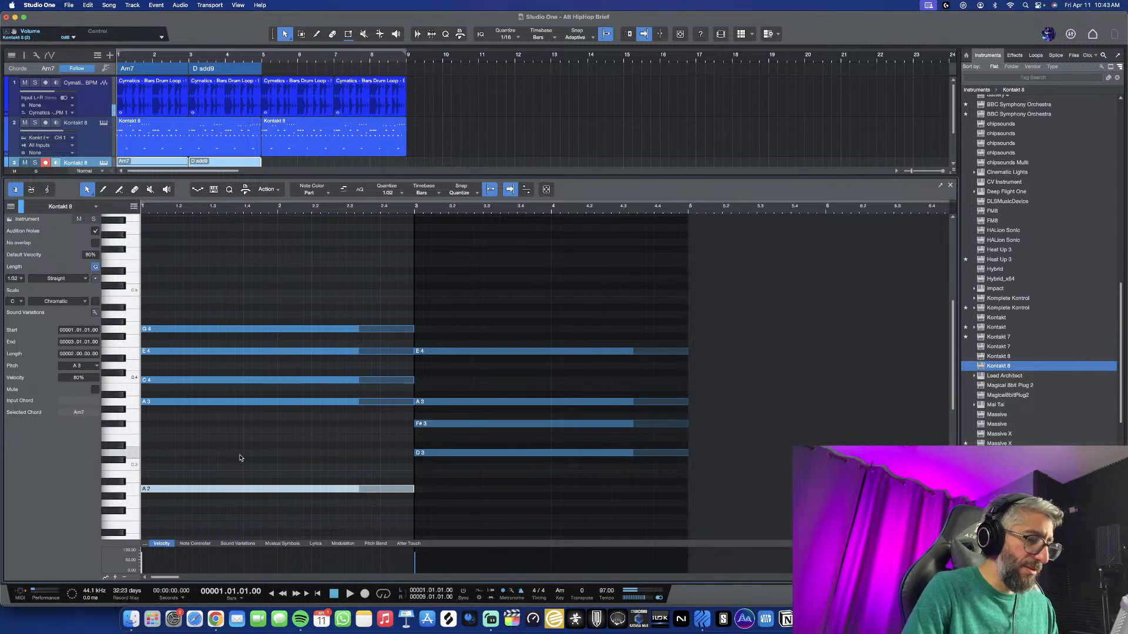
# Duplicate the Am7 chord's A2 note, lower the copy one octave to A1 and play the chord back
pyautogui.press('super+c')
pyautogui.press('super+v')
pyautogui.press('Down')
pyautogui.press('Down')
pyautogui.press('Down')
pyautogui.press('Down')
pyautogui.press('Down')
pyautogui.press('Down')
pyautogui.press('Down')
pyautogui.press('Down')
pyautogui.press('Down')
pyautogui.press('Down')
pyautogui.press('Down')
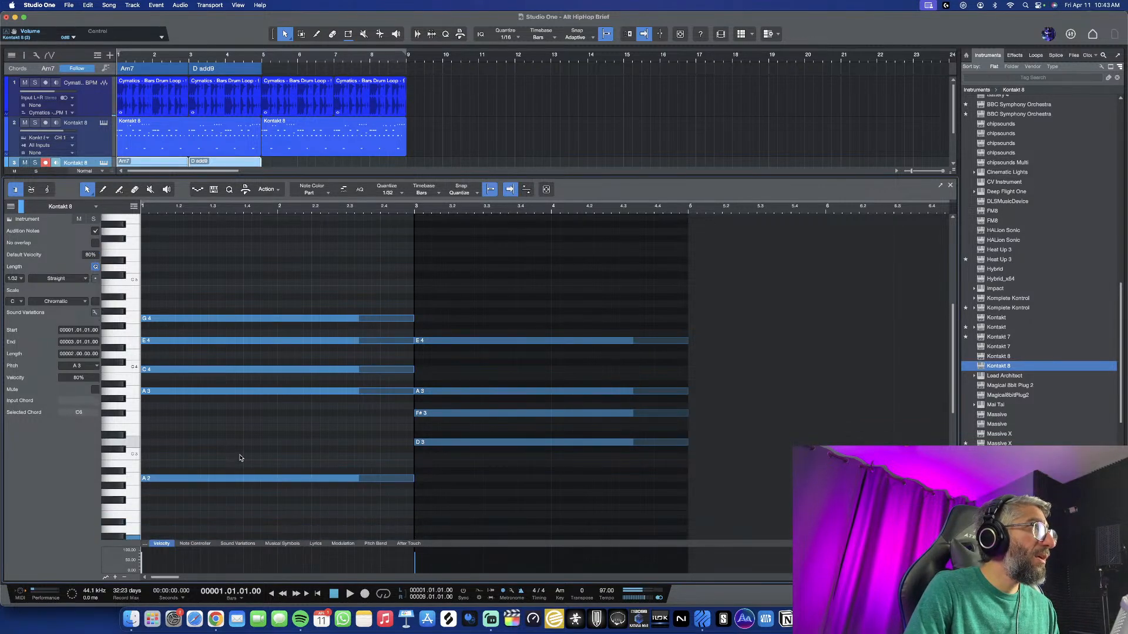
pyautogui.press('Down')
pyautogui.press('Down')
pyautogui.press('space')
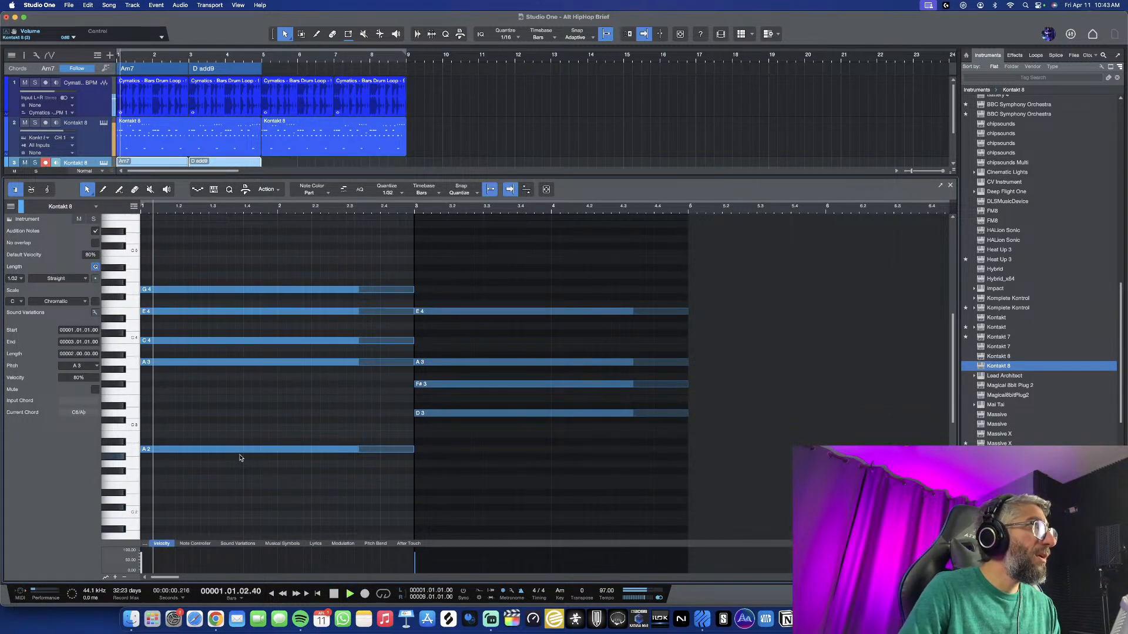
pyautogui.press('space')
pyautogui.scroll(-3, 240, 458)
pyautogui.press('Down')
pyautogui.press('space')
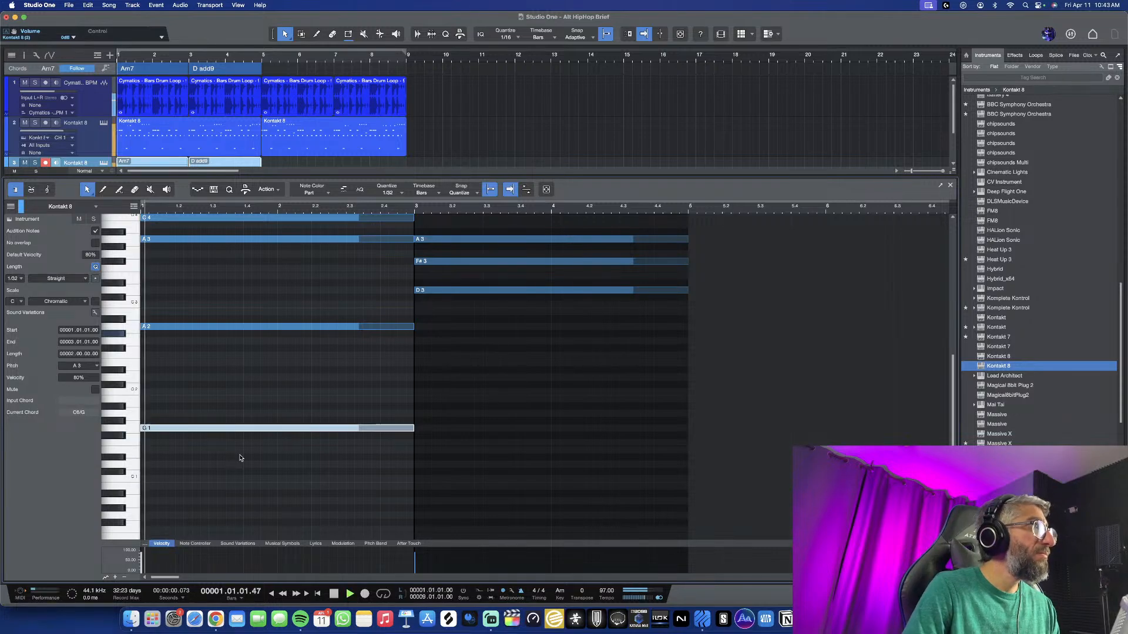
pyautogui.press('space')
pyautogui.press('Up')
pyautogui.press('Up')
pyautogui.press('space')
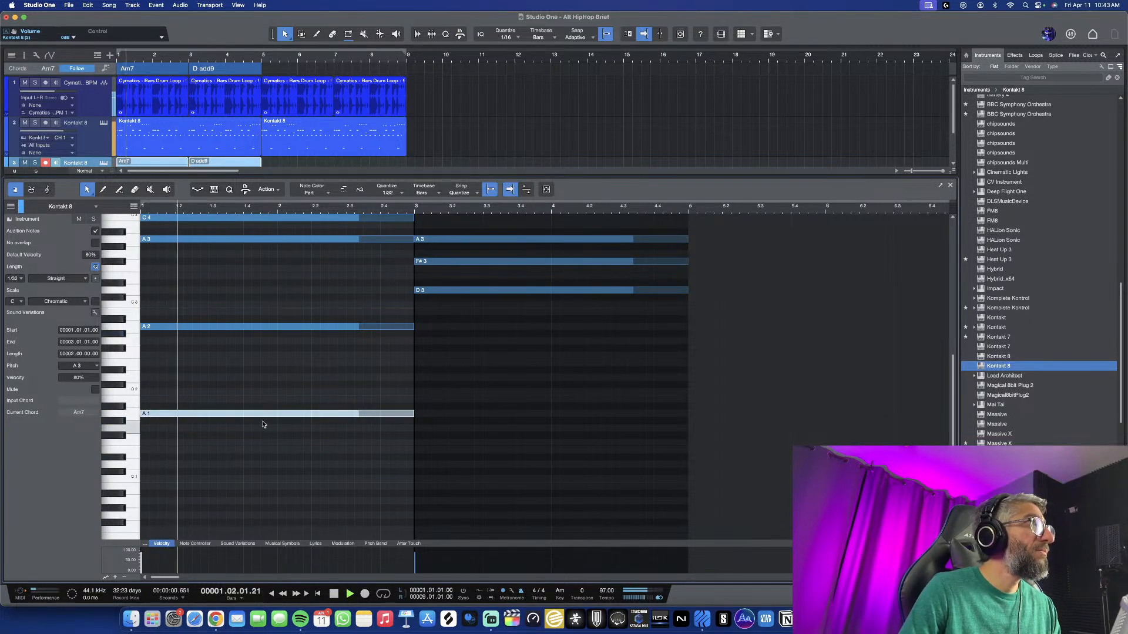
pyautogui.scroll(4, 239, 423)
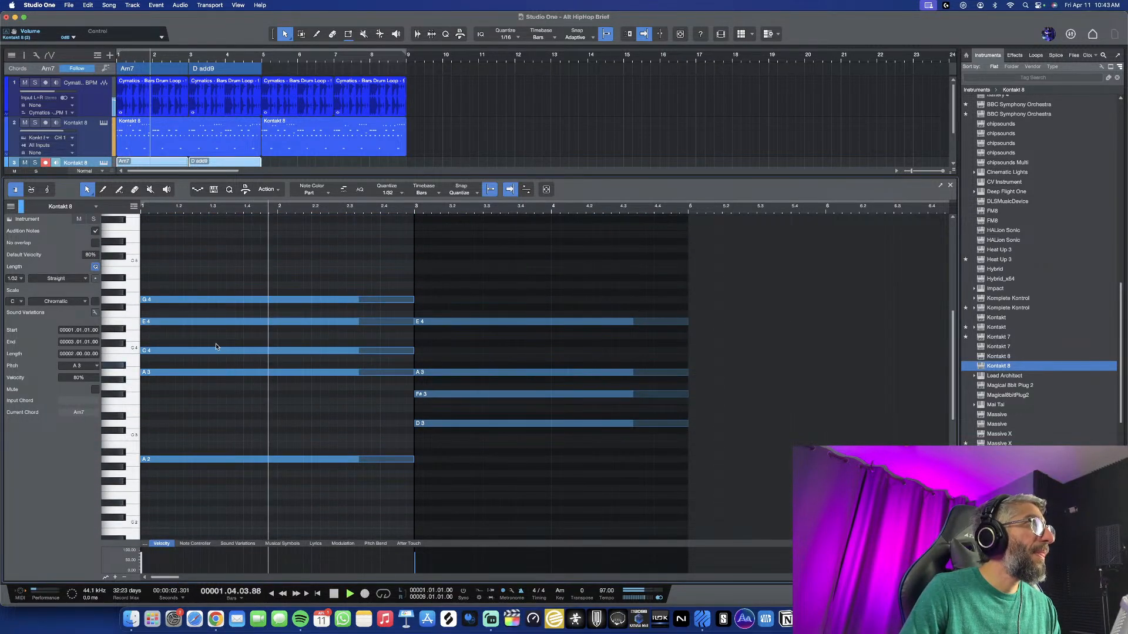
pyautogui.press('space')
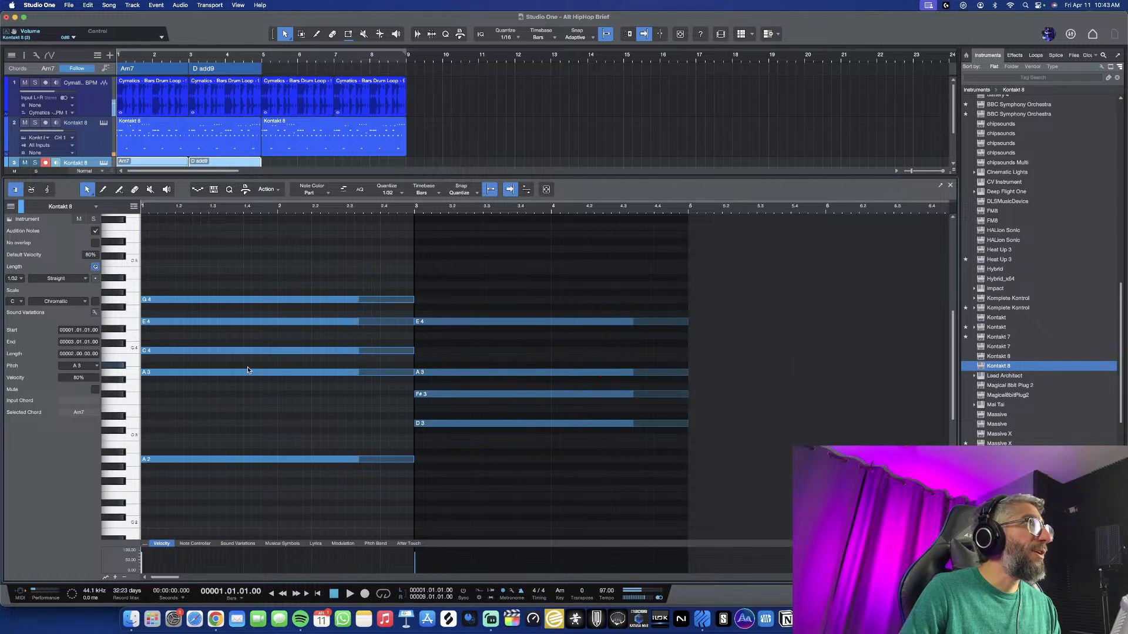
# Play both chords, raise the D add9 chord's E4 note to G4 and restart playback
pyautogui.scroll(1, 250, 372)
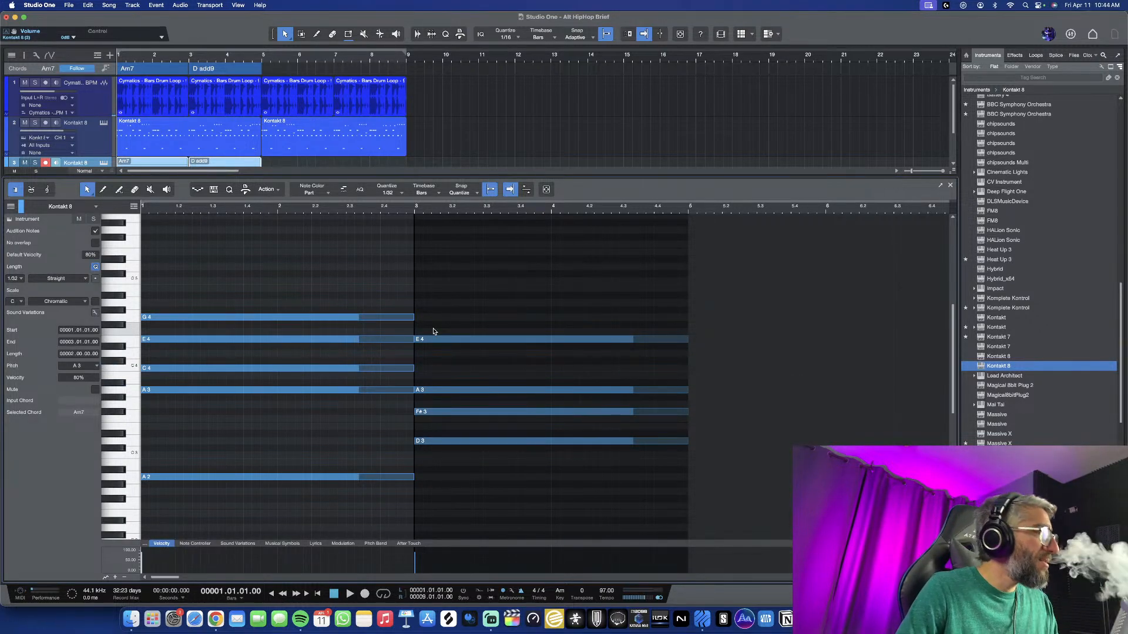
pyautogui.press('space')
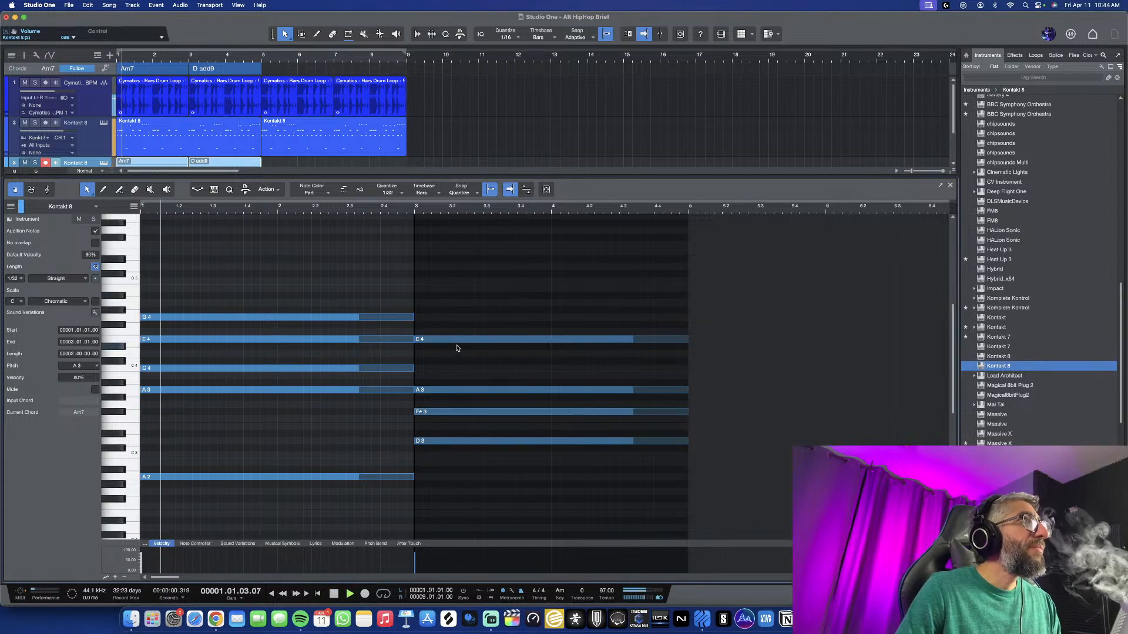
pyautogui.press('w')
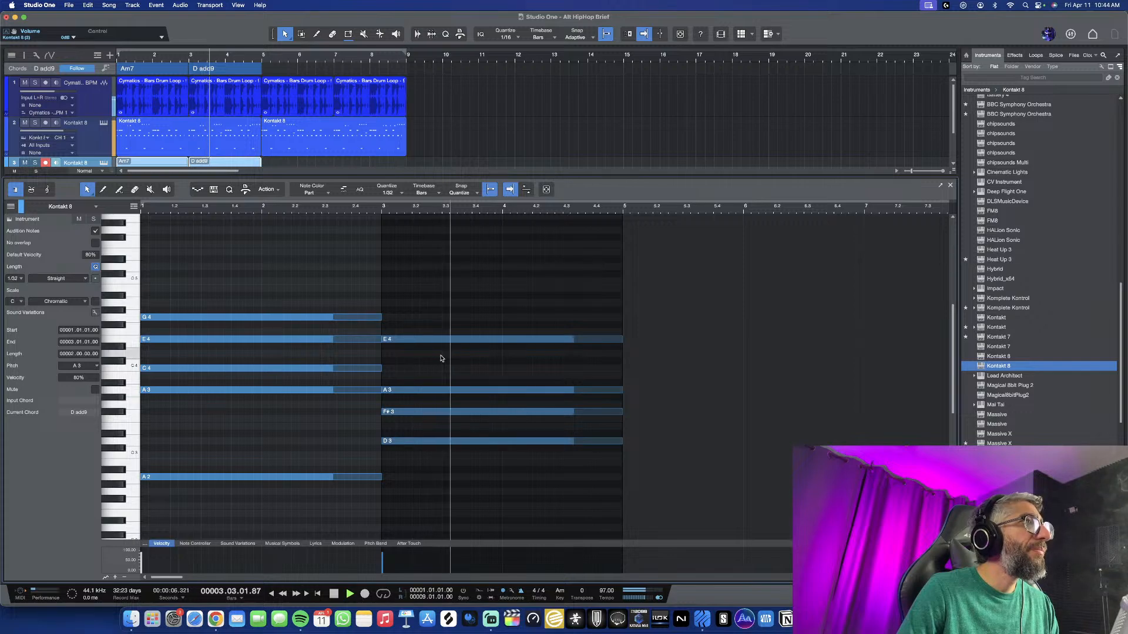
pyautogui.press('space')
pyautogui.moveTo(420, 339); pyautogui.dragTo(419, 320)
pyautogui.press('space')
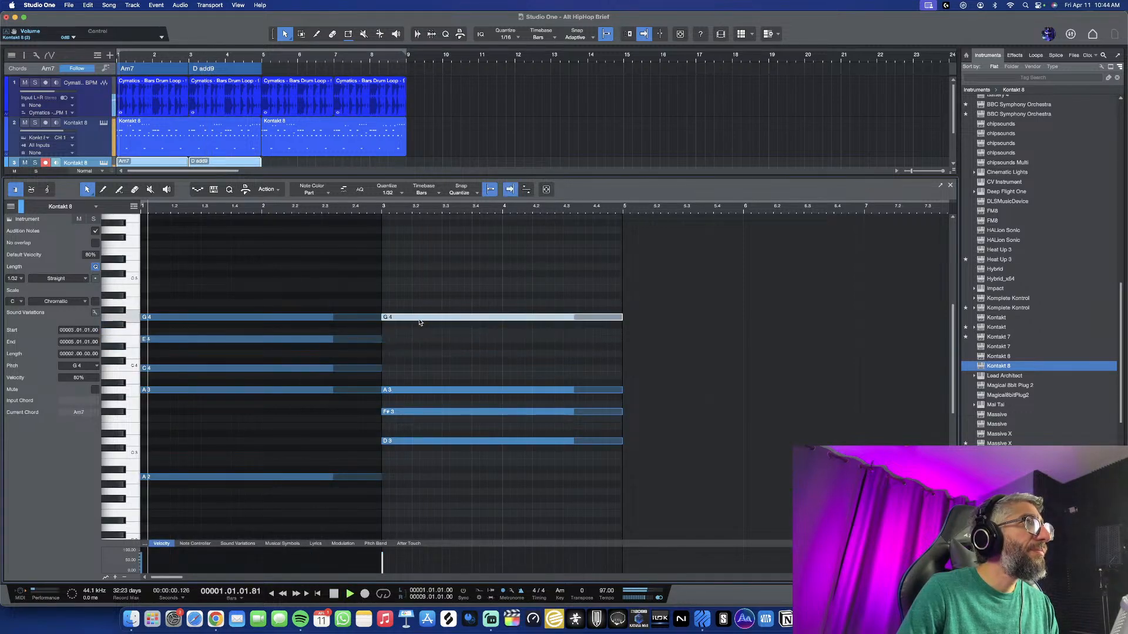
# Duplicate the second chord's D3 note and lower the copy one octave to D2
pyautogui.click(435, 440)
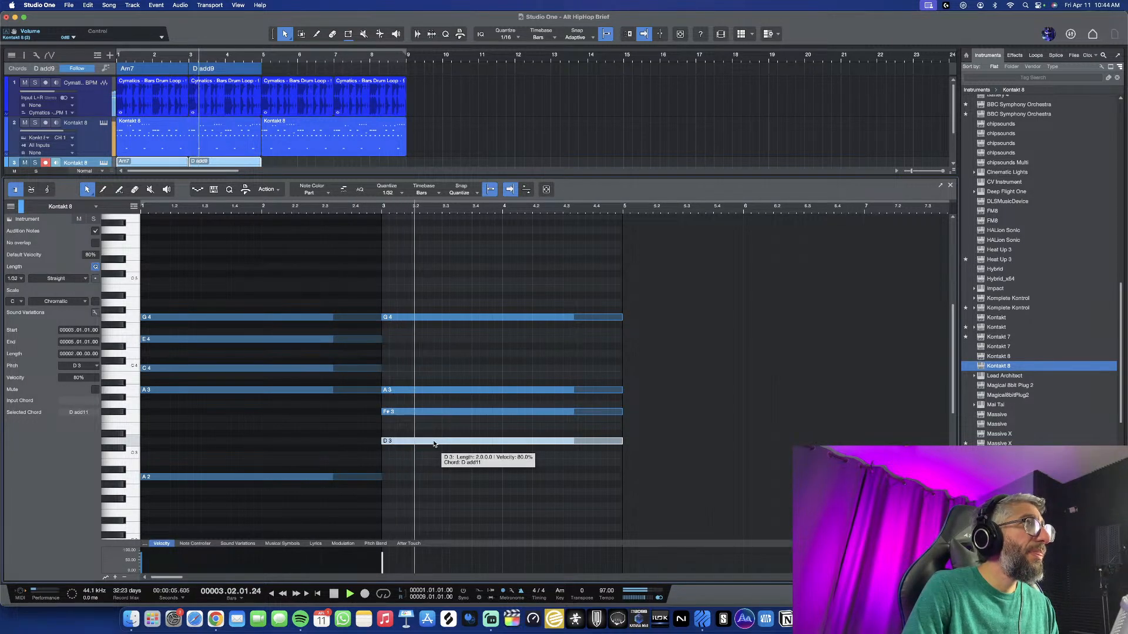
pyautogui.moveTo(435, 442); pyautogui.dragTo(435, 477)
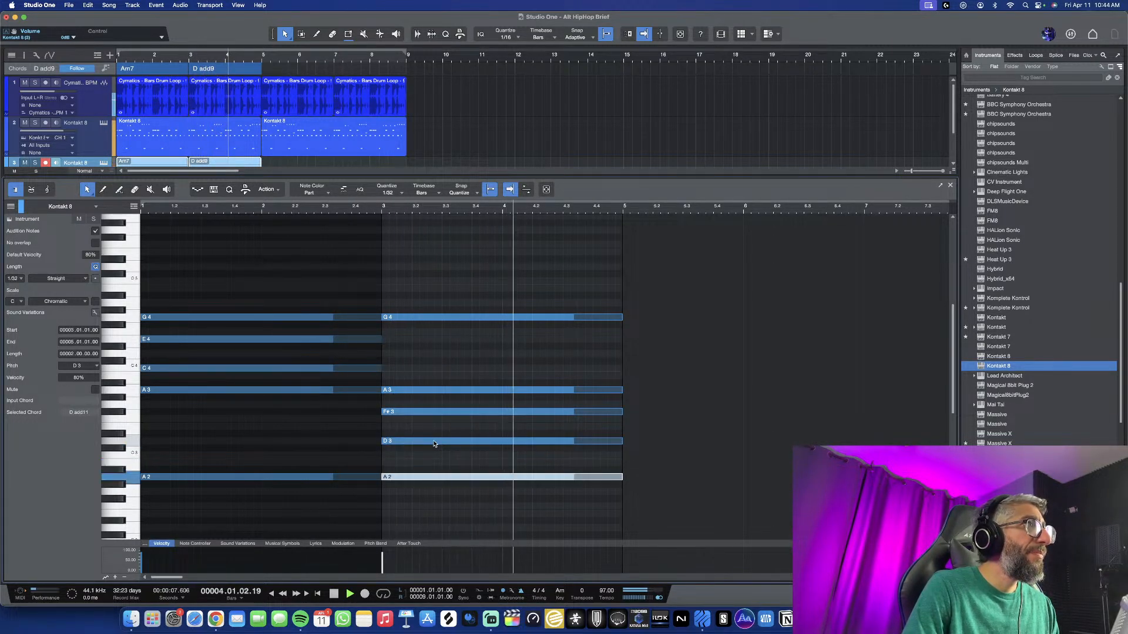
pyautogui.press('Down')
pyautogui.press('Down')
pyautogui.press('Down')
pyautogui.press('Down')
pyautogui.press('Down')
pyautogui.press('Down')
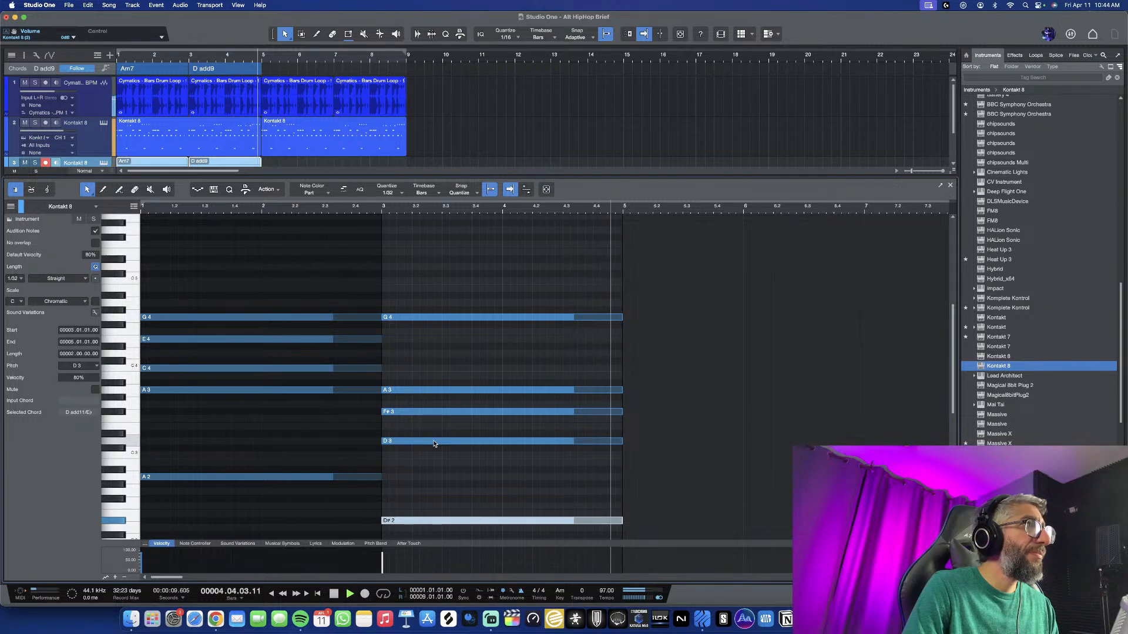
pyautogui.press('Down')
# Duplicate the second chord's D2 note, lower the copy one octave to D1 and stop playback
pyautogui.scroll(-4, 434, 444)
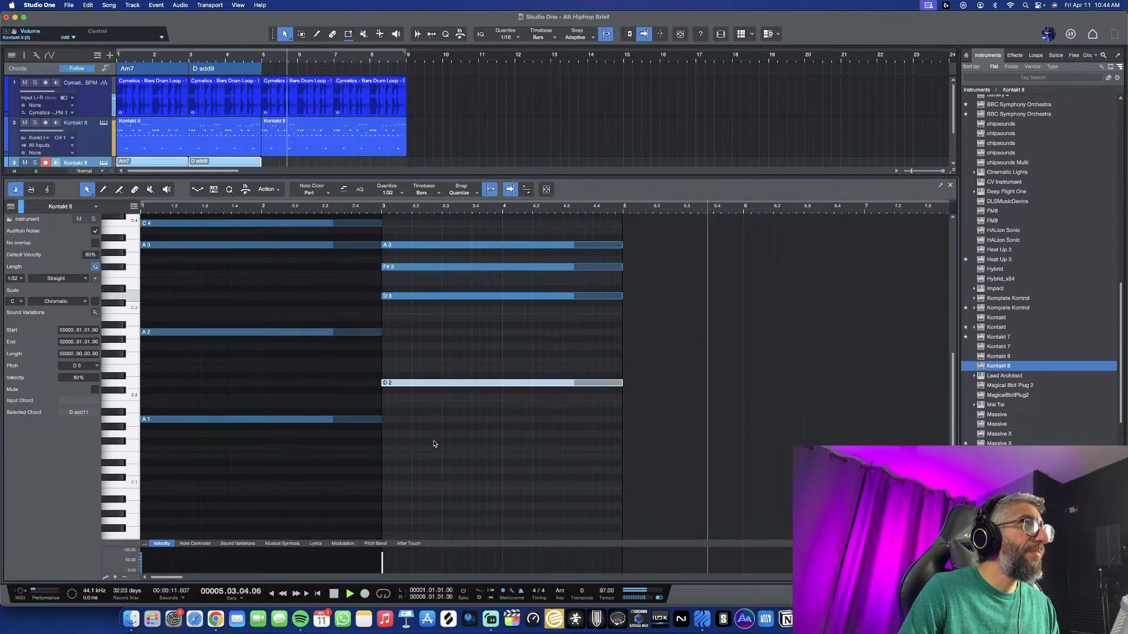
pyautogui.press('Down')
pyautogui.press('Down')
pyautogui.press('Down')
pyautogui.press('Down')
pyautogui.press('Down')
pyautogui.press('Down')
pyautogui.press('Down')
pyautogui.press('Down')
pyautogui.press('Down')
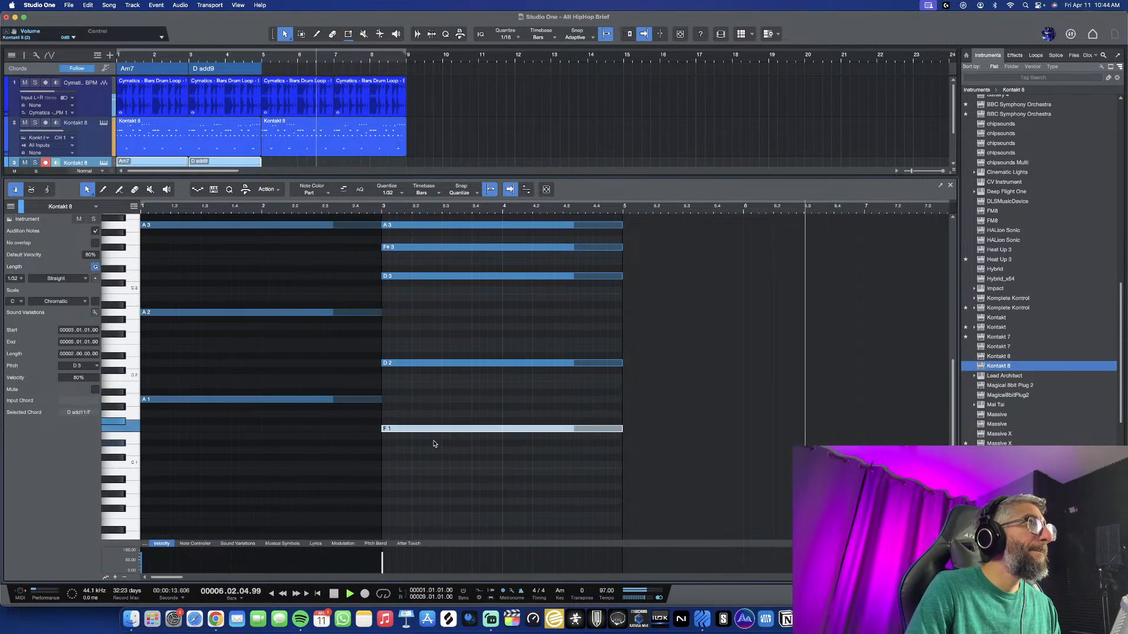
pyautogui.press('Down')
pyautogui.press('Down')
pyautogui.press('Down')
pyautogui.press('space')
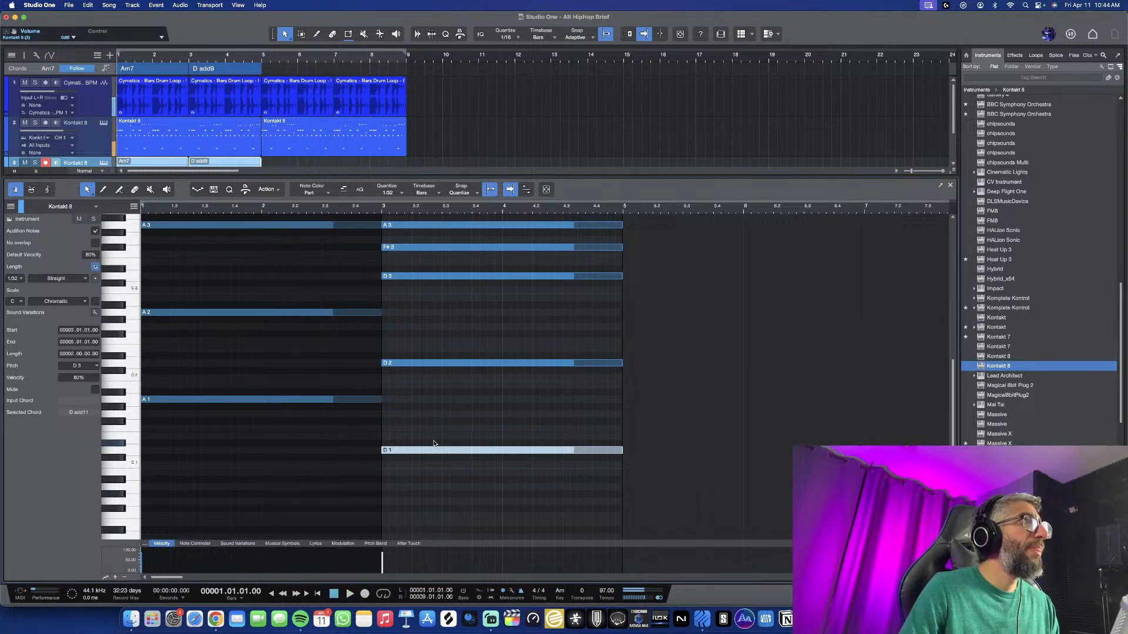
# Play back the two revoiced chords with the drums from the start and review all their notes
pyautogui.press('space')
pyautogui.press('z')
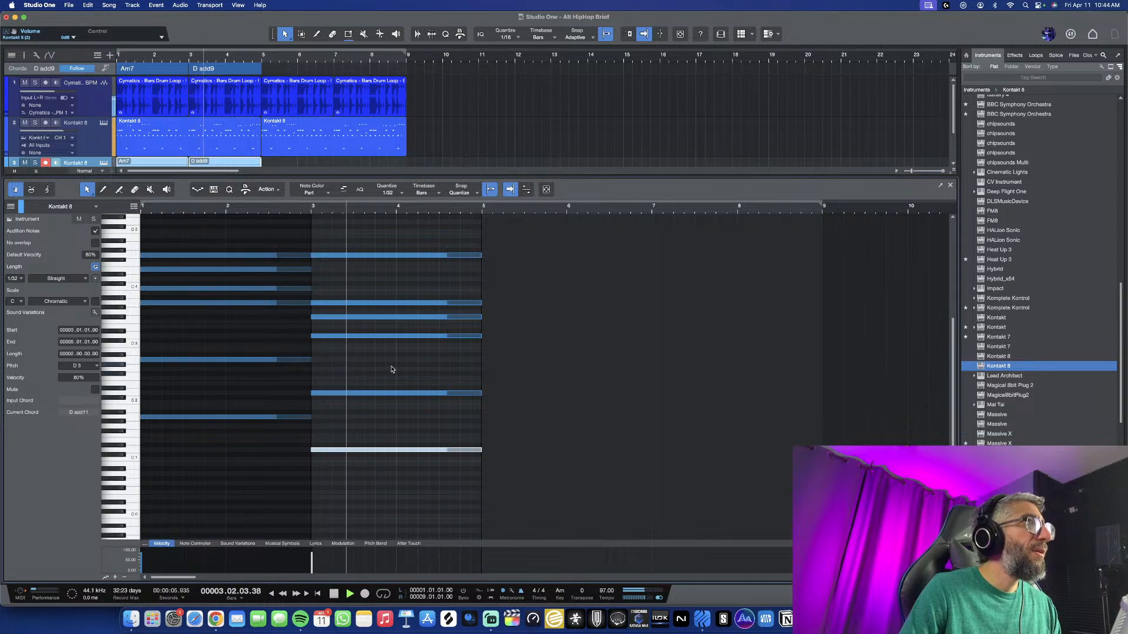
pyautogui.scroll(3, 392, 369)
pyautogui.scroll(1, 392, 369)
pyautogui.hscroll(-1, 392, 370)
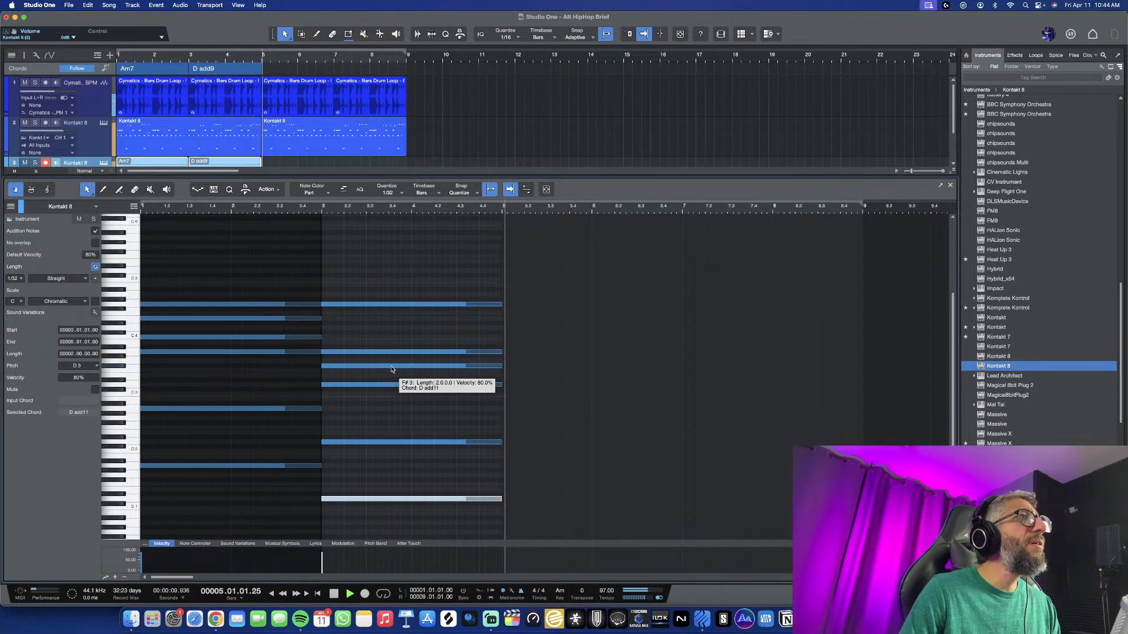
pyautogui.press('space')
pyautogui.press('space')
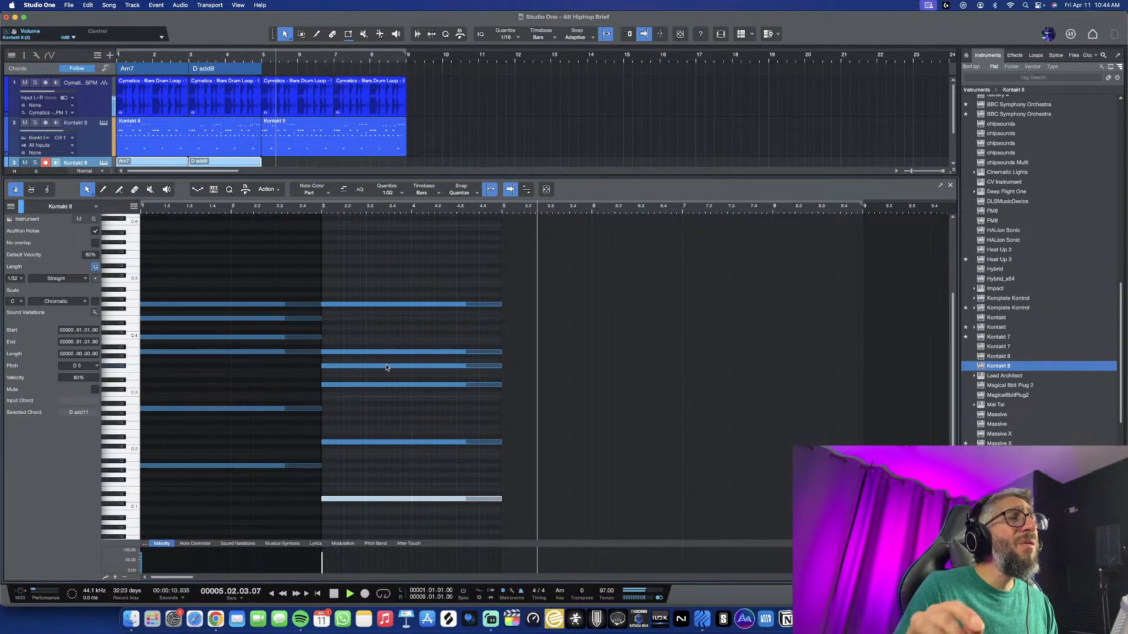
pyautogui.press('space')
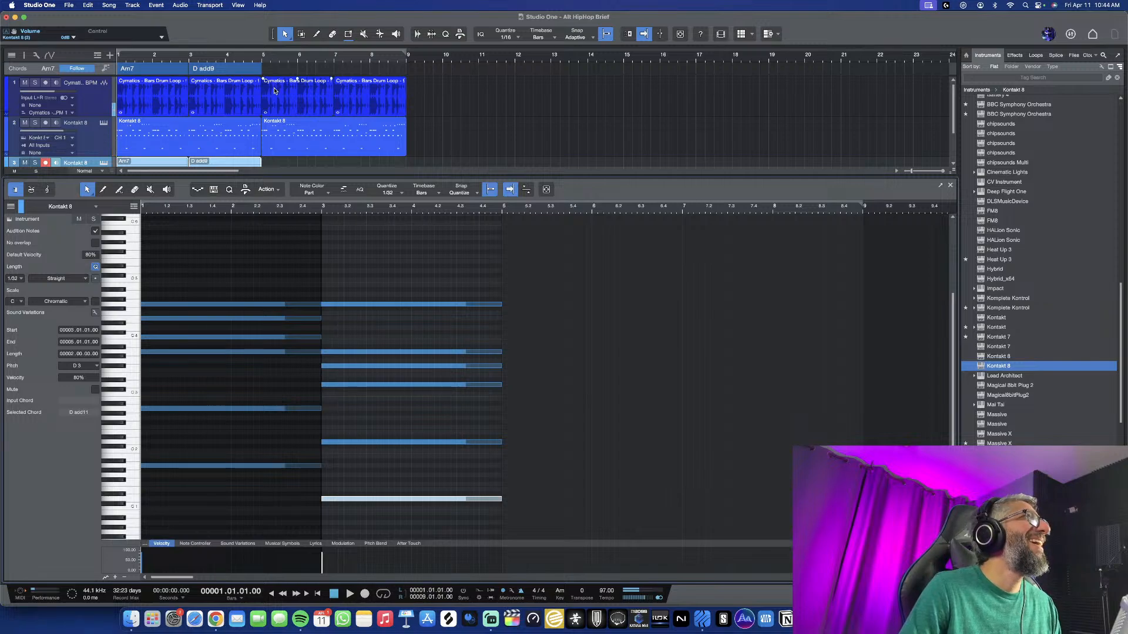
# Add a two-bar chord at bar 5 of the chord track and set it to G2 maj7
pyautogui.doubleClick(282, 70)
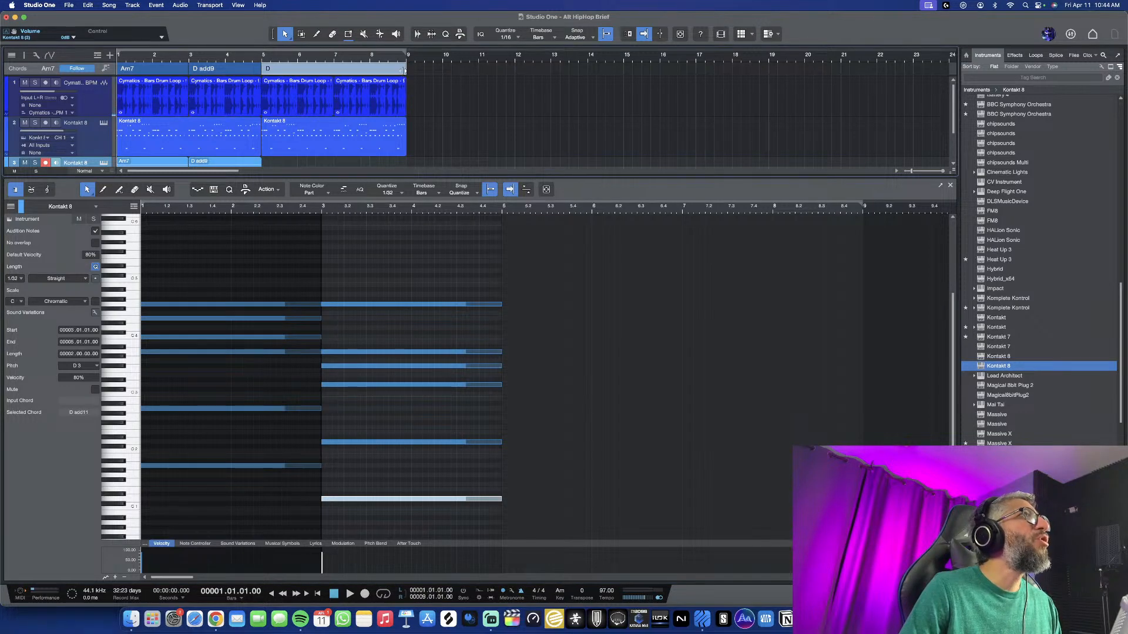
pyautogui.moveTo(404, 71); pyautogui.dragTo(335, 70)
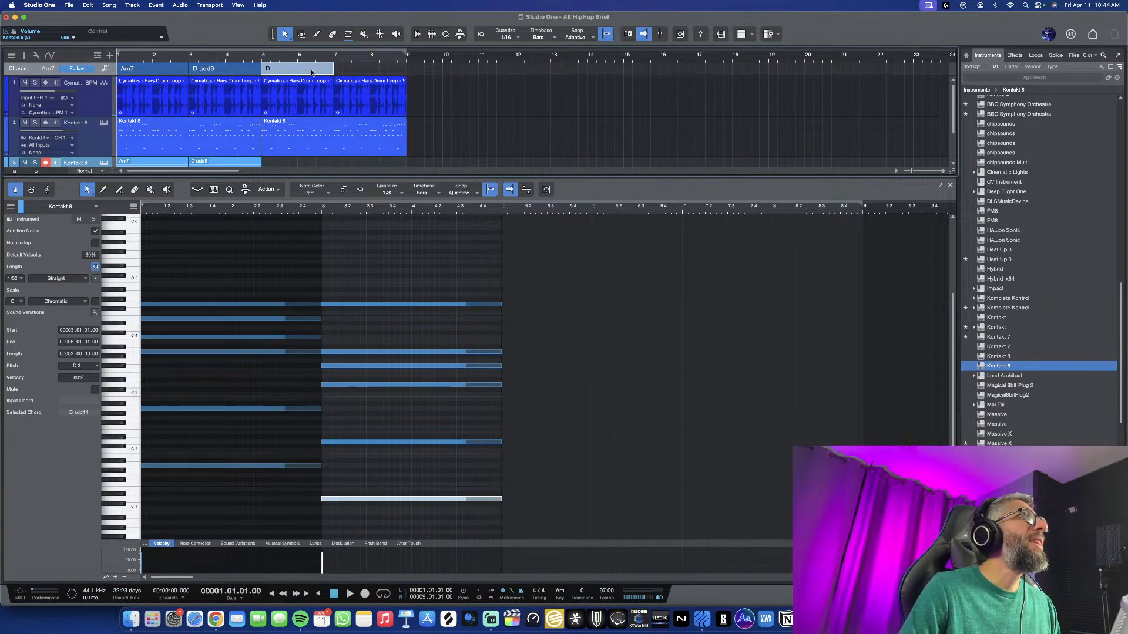
pyautogui.doubleClick(311, 71)
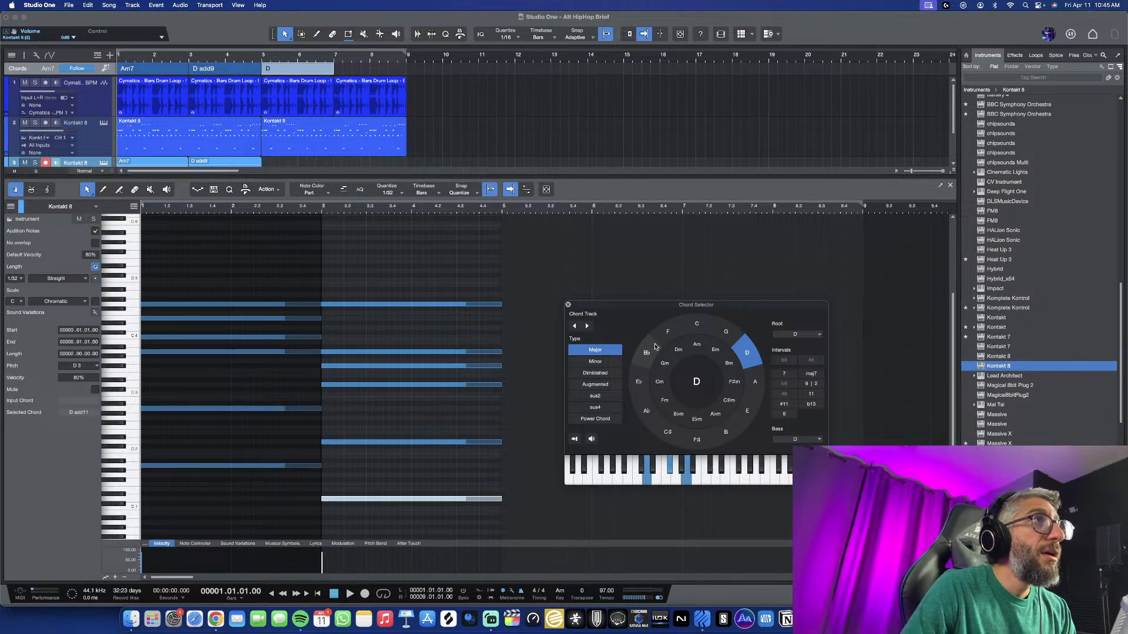
pyautogui.click(726, 334)
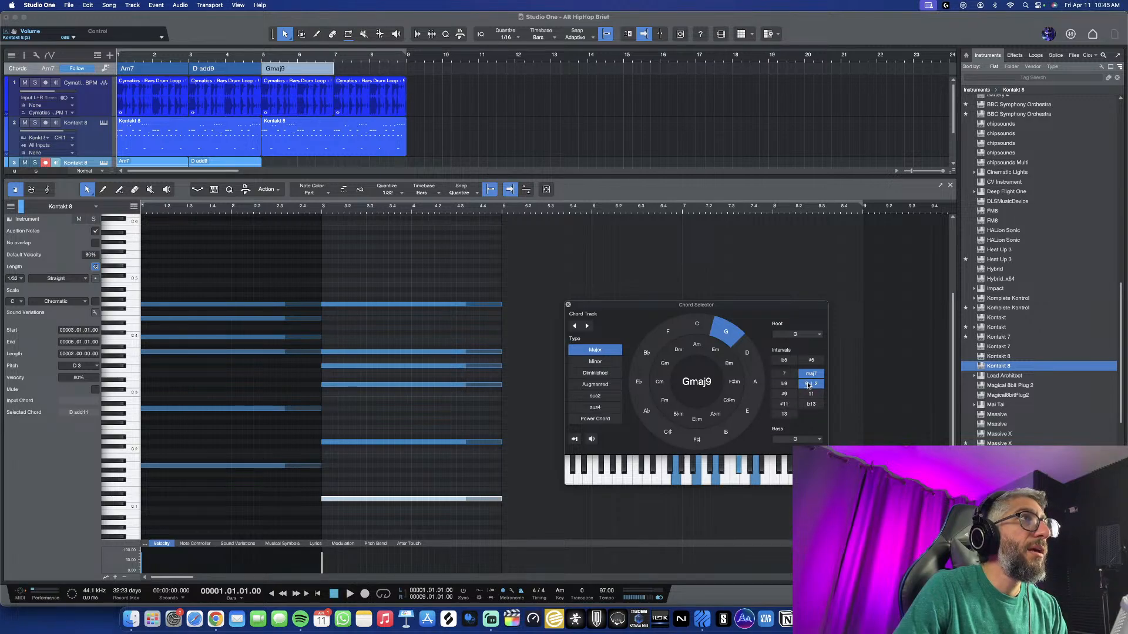
pyautogui.click(809, 385)
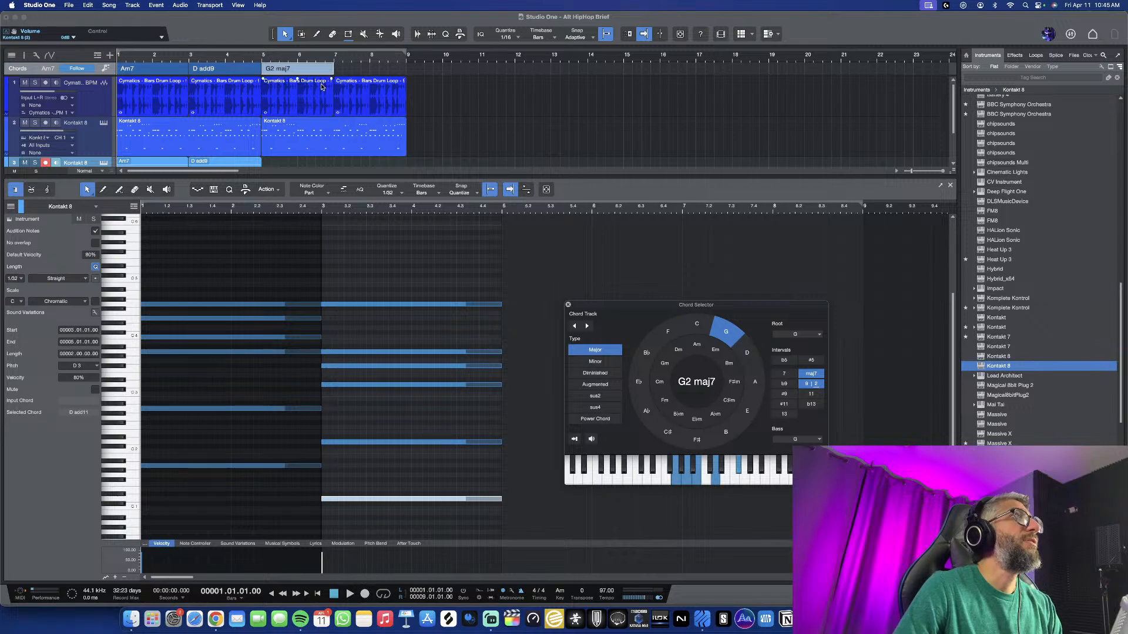
# Place the G2 maj7 chord as notes at bar 5 of the Kontakt piano track and audition it from bar 4
pyautogui.moveTo(297, 70); pyautogui.dragTo(300, 163)
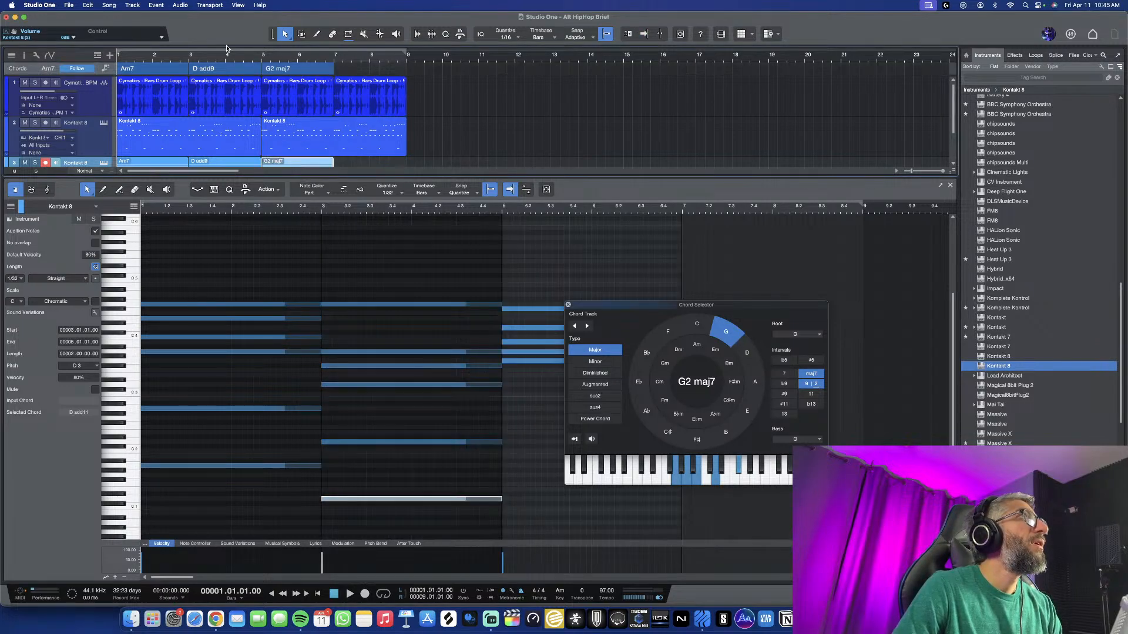
pyautogui.click(235, 56)
pyautogui.press('space')
pyautogui.scroll(-2, 295, 152)
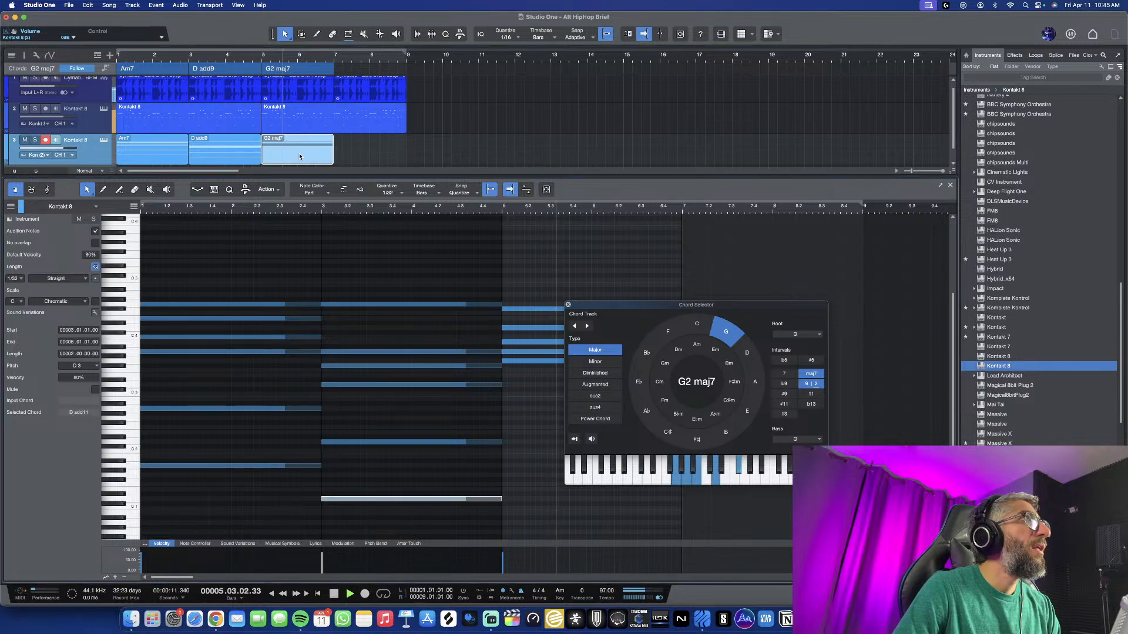
pyautogui.press('space')
pyautogui.click(569, 305)
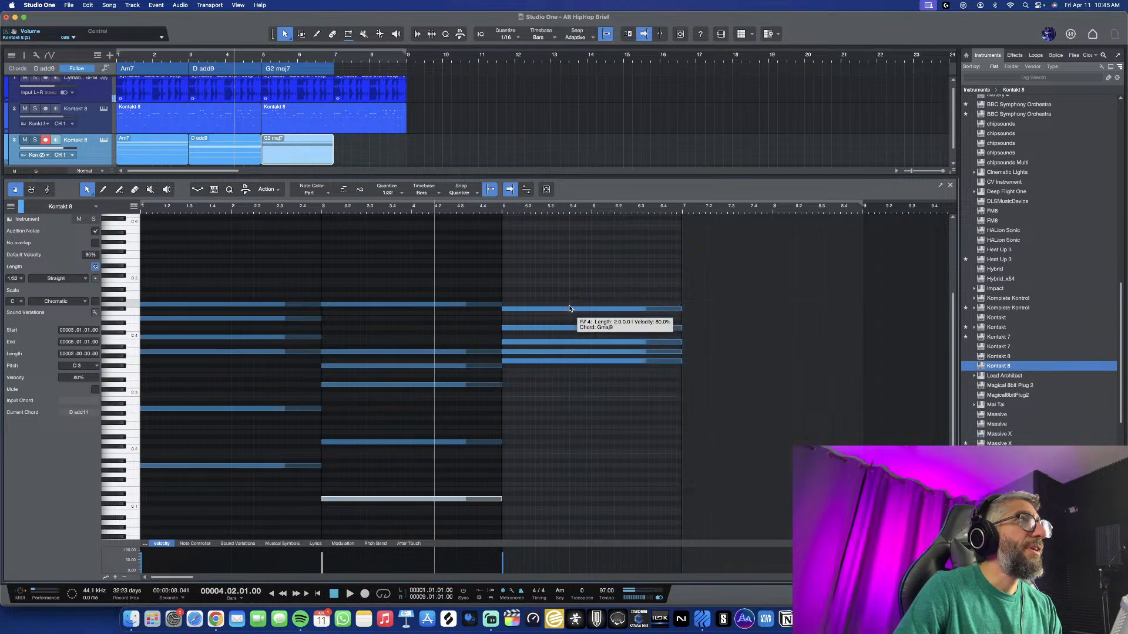
# Select all notes of the third chord and show the Harmony Wizard macro page
pyautogui.moveTo(534, 274); pyautogui.dragTo(657, 393)
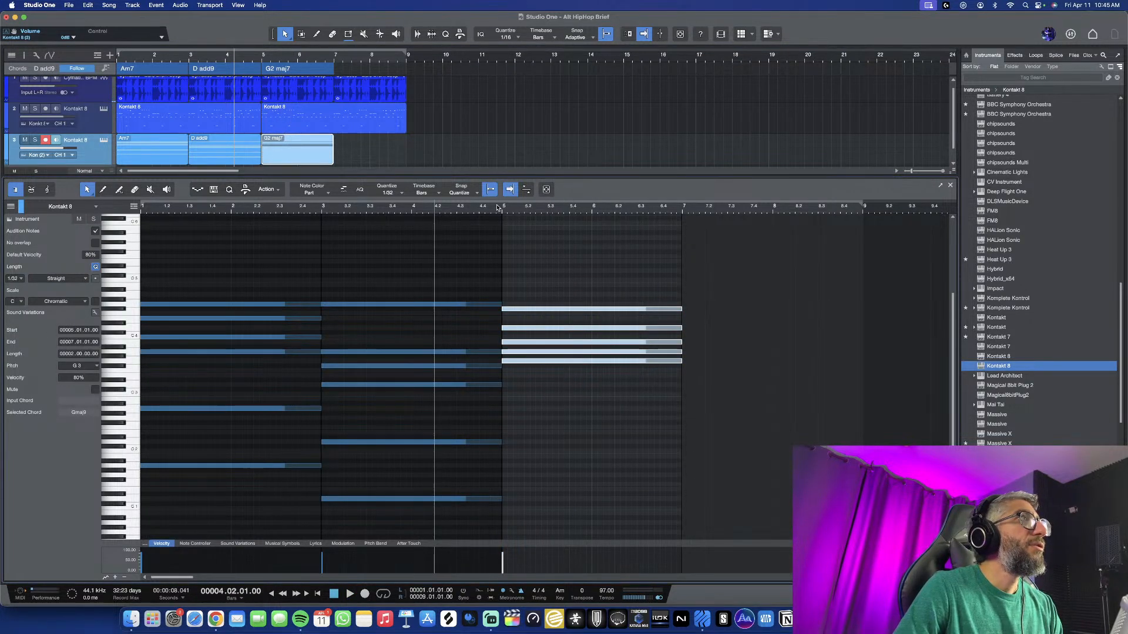
pyautogui.click(245, 190)
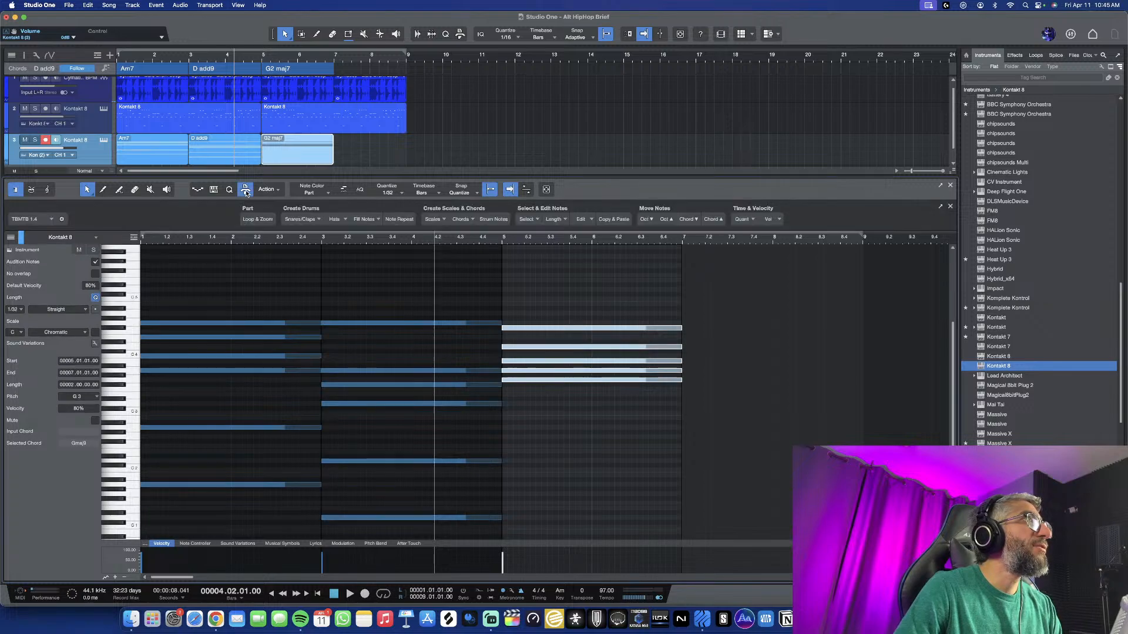
pyautogui.click(50, 220)
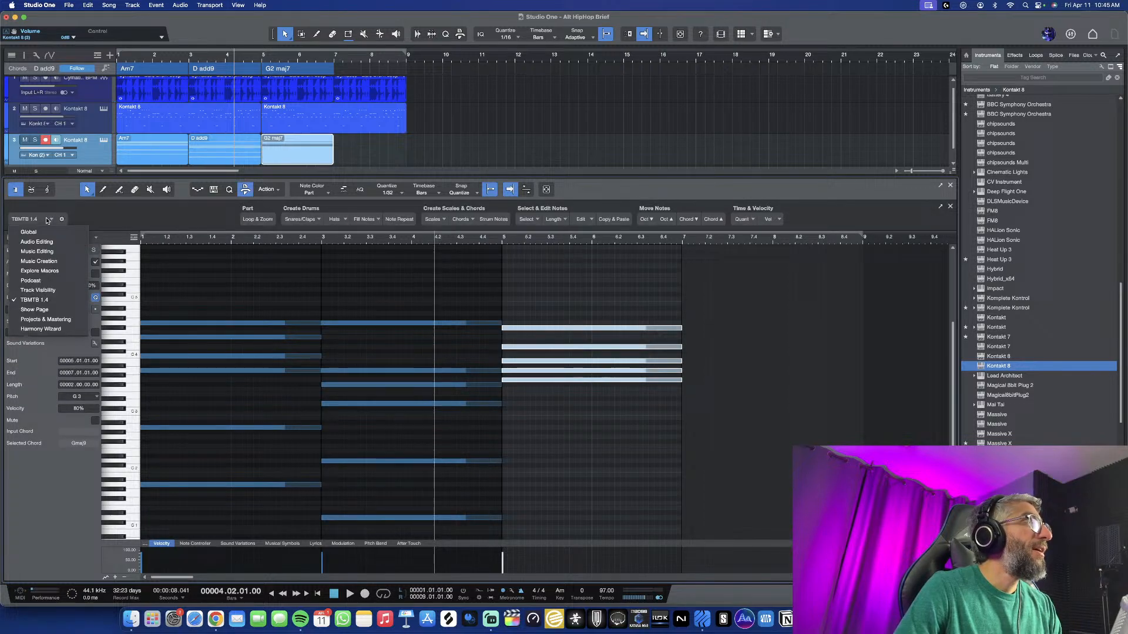
pyautogui.click(52, 329)
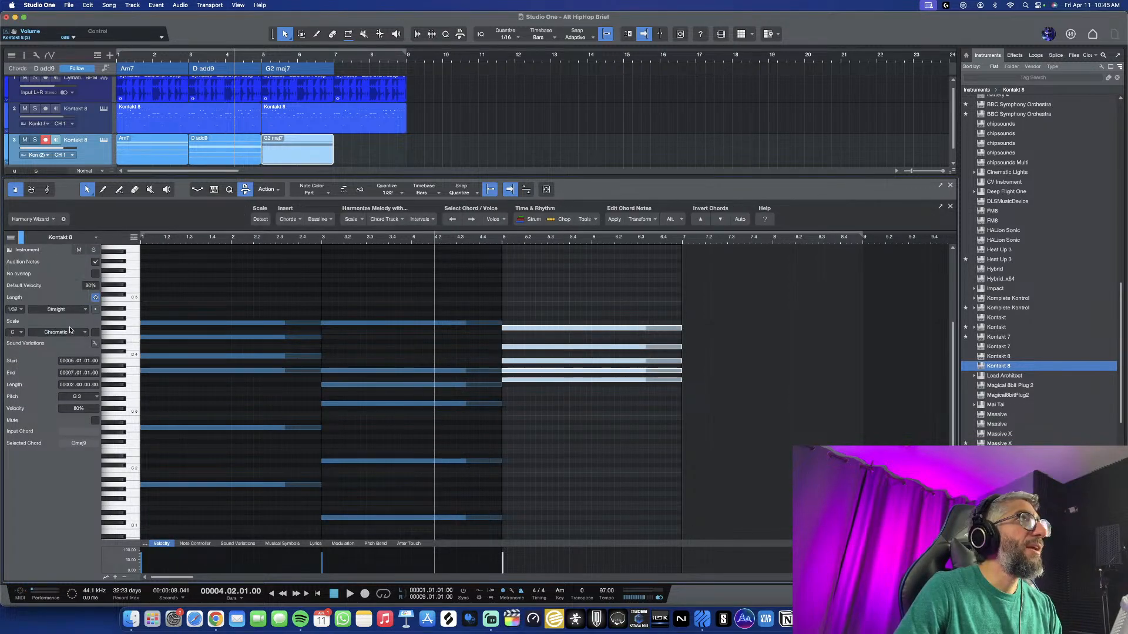
# Invert the G2 maj7 chord downward nine times until its lowest note is A1, and play it back
pyautogui.click(721, 220)
pyautogui.click(721, 220)
pyautogui.click(721, 219)
pyautogui.click(720, 220)
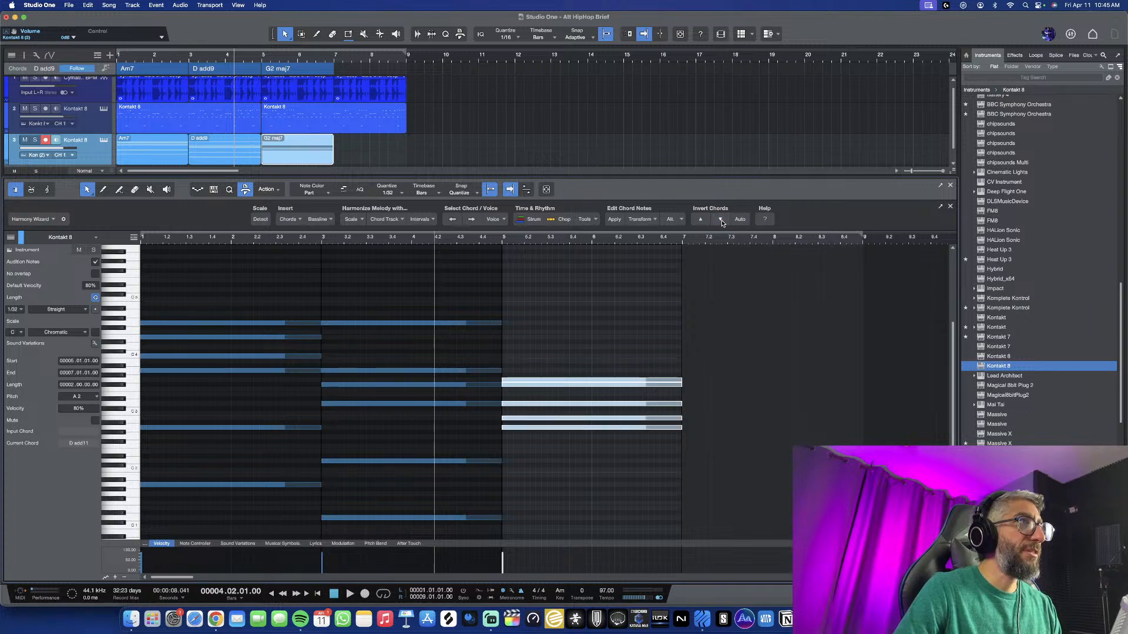
pyautogui.click(720, 220)
pyautogui.click(720, 220)
pyautogui.click(721, 220)
pyautogui.click(721, 220)
pyautogui.click(721, 220)
pyautogui.press('space')
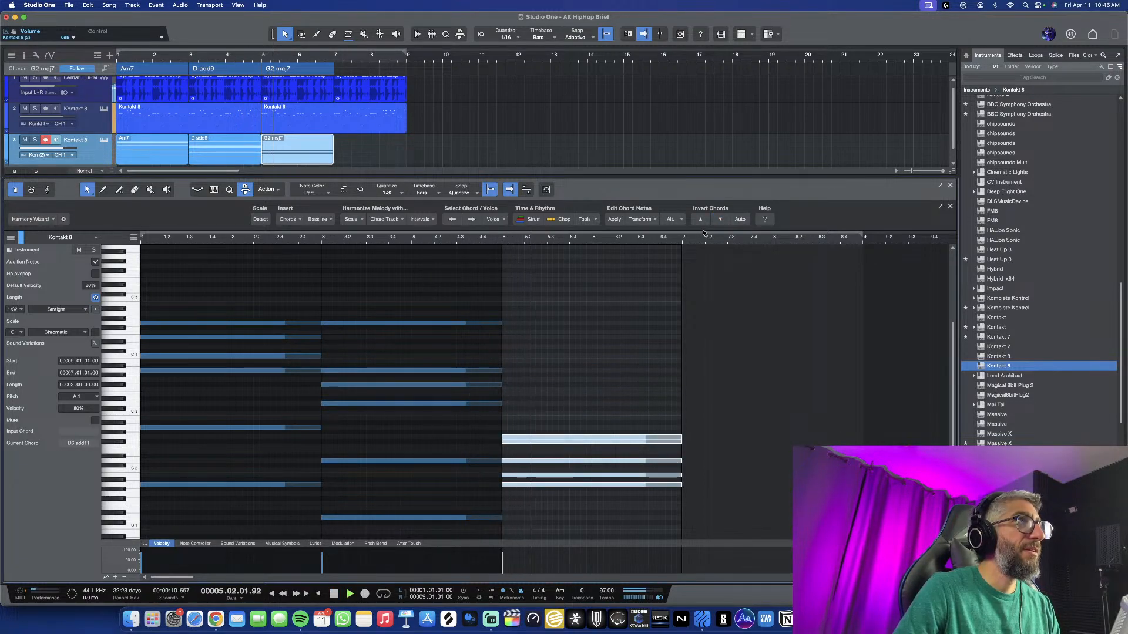
# Invert the third chord upward until its lowest note is D3, auditioning it between inversions
pyautogui.press('space')
pyautogui.click(703, 221)
pyautogui.click(703, 222)
pyautogui.press('space')
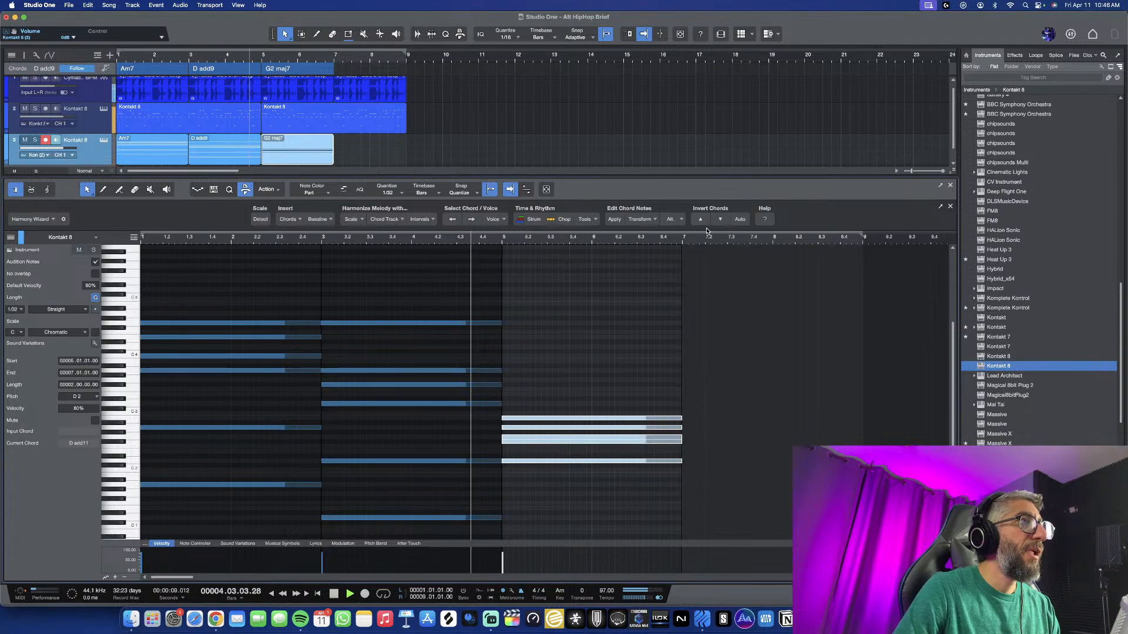
pyautogui.click(701, 221)
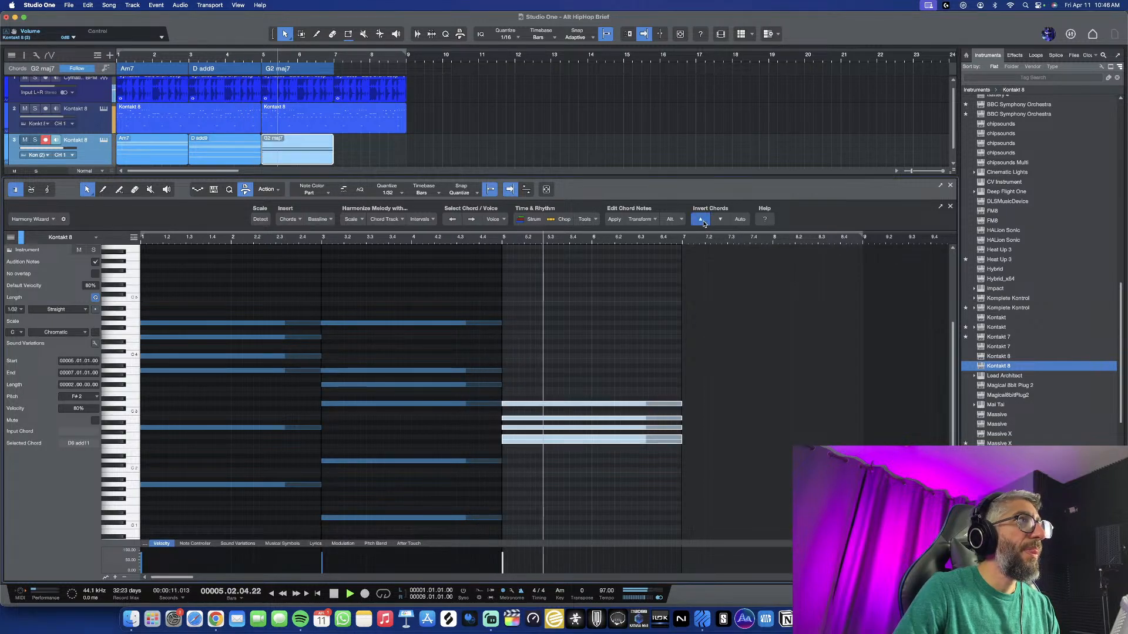
pyautogui.click(701, 221)
pyautogui.click(702, 221)
pyautogui.click(702, 221)
pyautogui.press('space')
pyautogui.press('space')
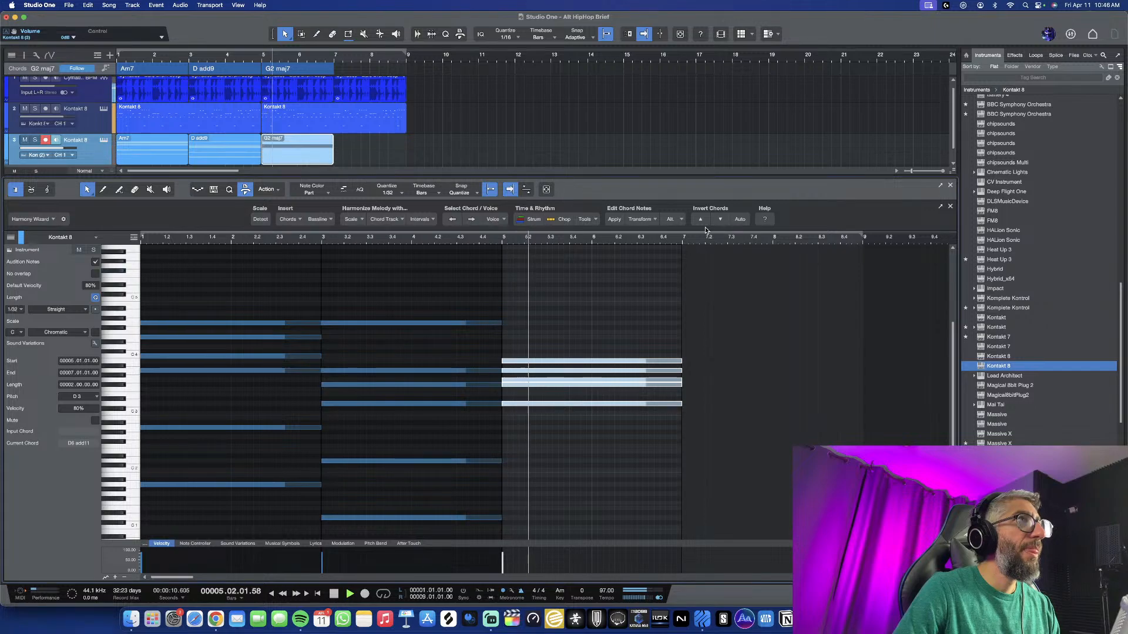
# Play the three-chord progression from the start and examine the note names of the second and third chords
pyautogui.press(',')
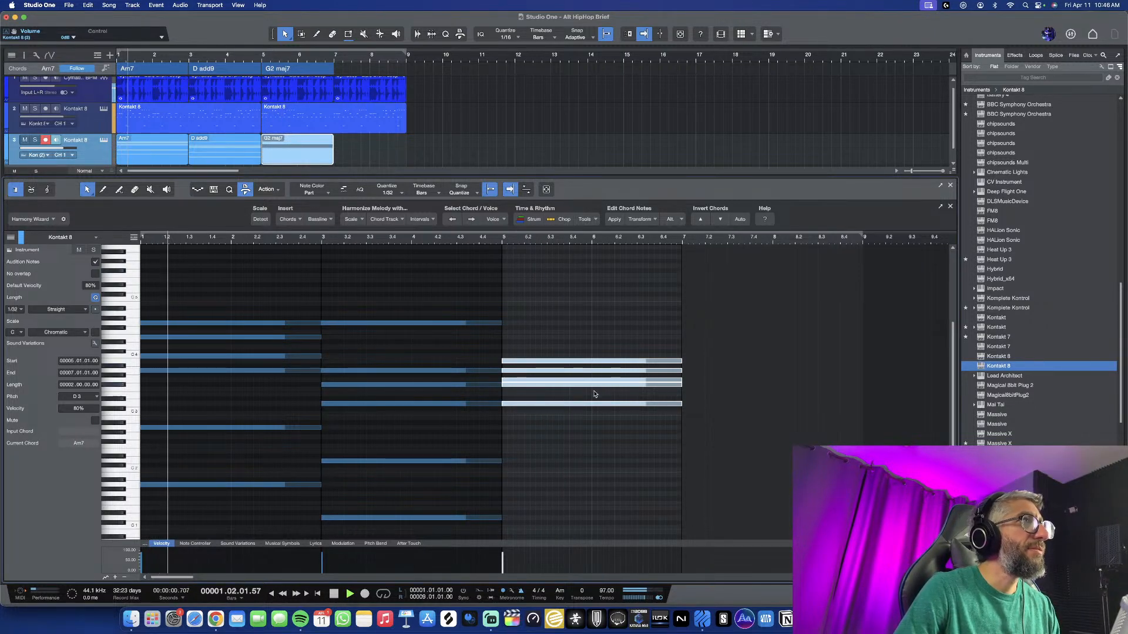
pyautogui.scroll(-1, 589, 396)
pyautogui.scroll(4, 588, 396)
pyautogui.scroll(-4, 588, 396)
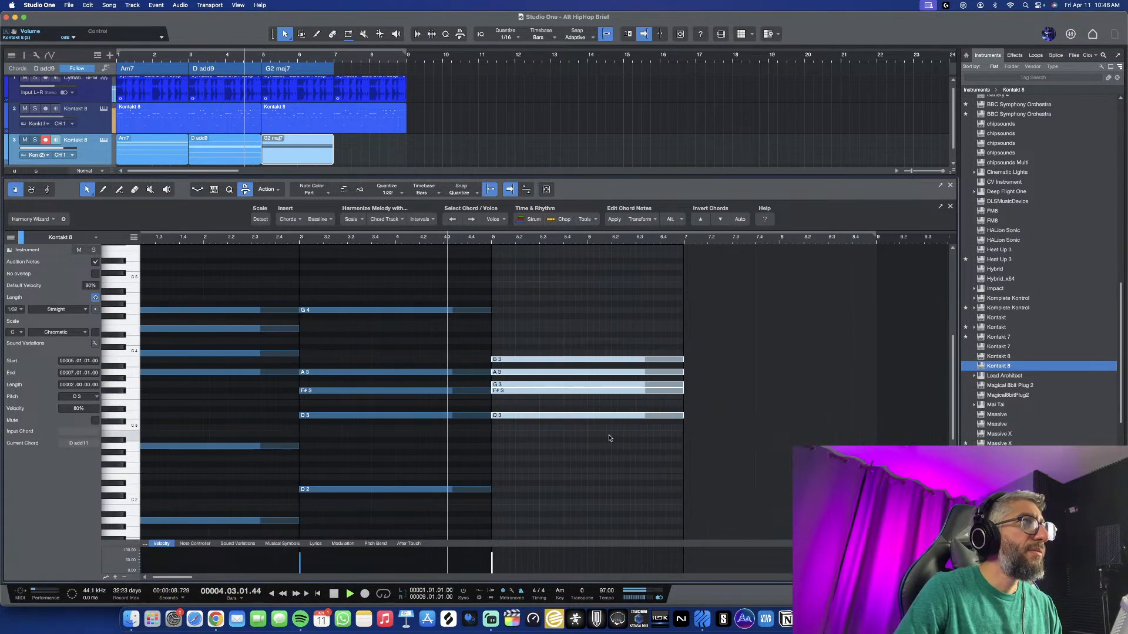
pyautogui.scroll(-4, 609, 437)
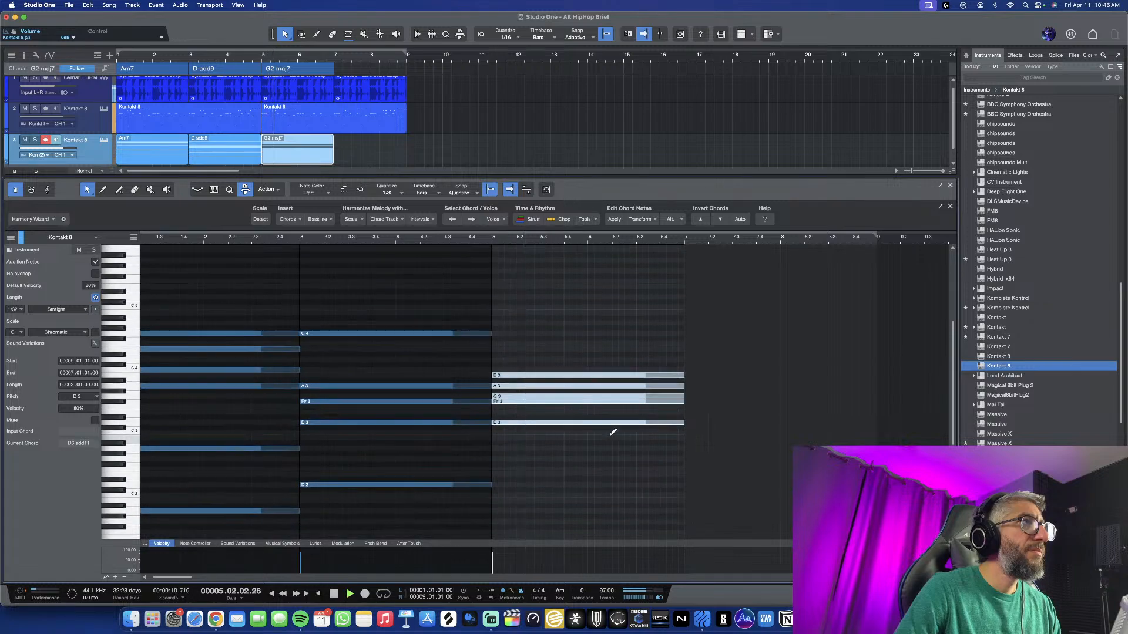
pyautogui.scroll(4, 608, 438)
pyautogui.scroll(2, 613, 435)
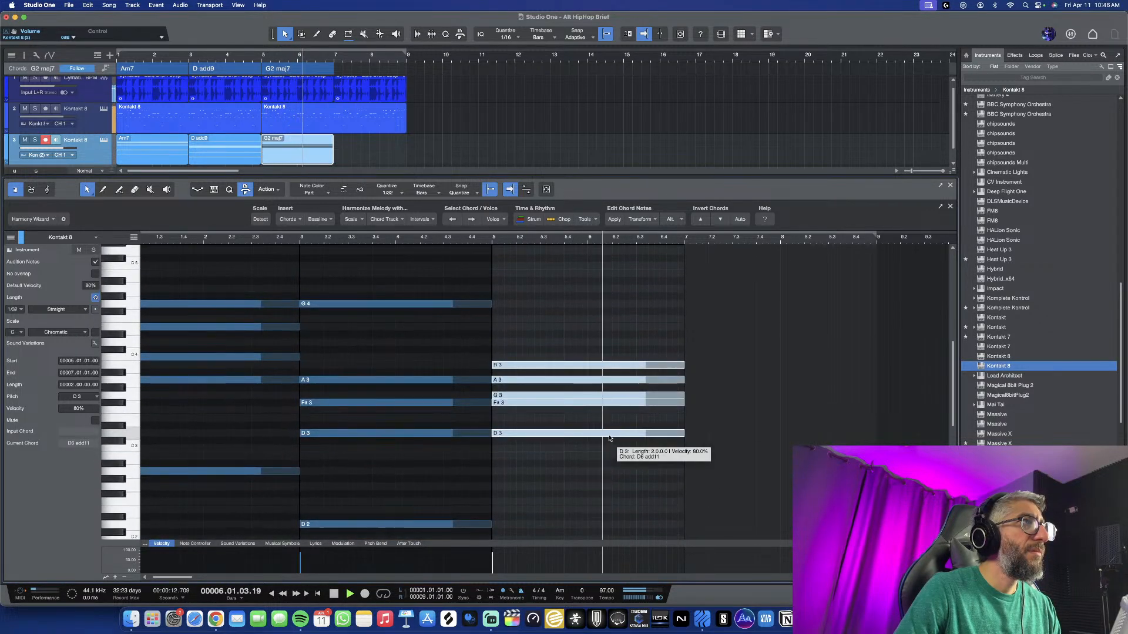
pyautogui.press('space')
# Lower the third chord's G3 note two octaves to G1
pyautogui.click(564, 397)
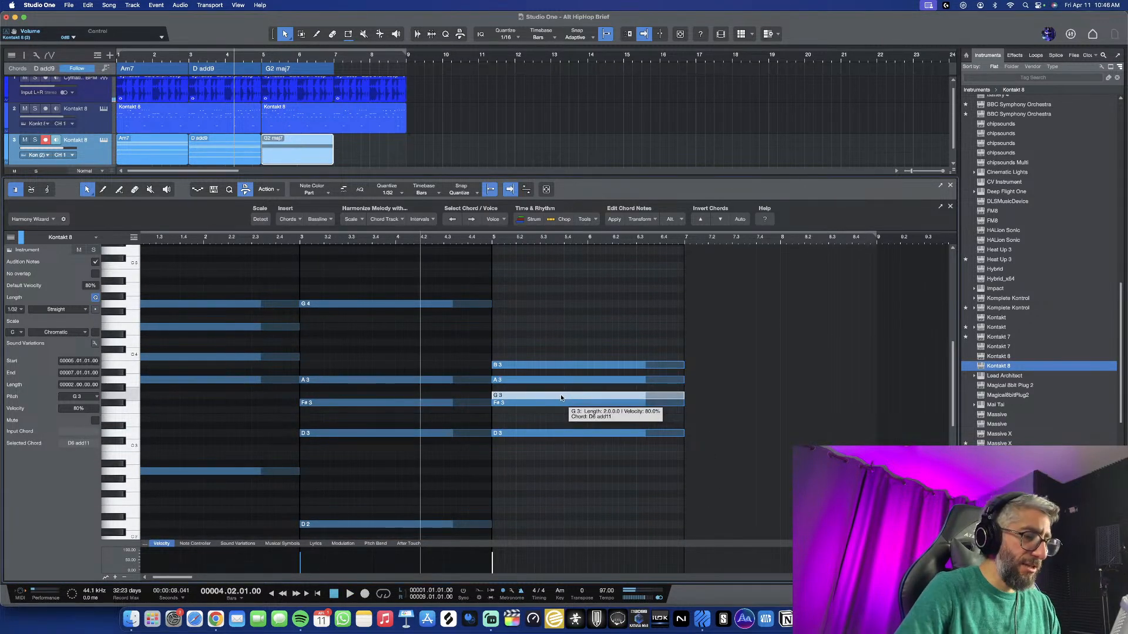
pyautogui.hotkey('shift', 'Down')
pyautogui.hotkey('shift', 'Down')
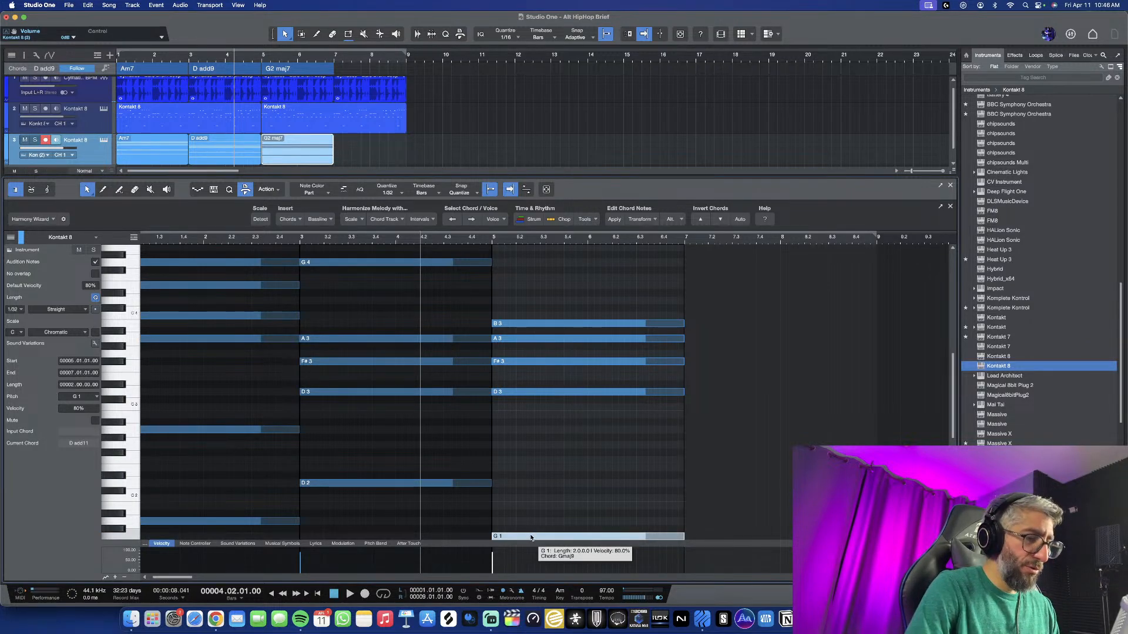
# Duplicate the third chord's G1 note and raise the copy one octave to G2
pyautogui.press('Up')
pyautogui.press('Up')
pyautogui.press('Up')
pyautogui.press('Up')
pyautogui.press('Up')
pyautogui.press('Up')
pyautogui.press('Up')
pyautogui.press('Up')
pyautogui.press('Up')
pyautogui.press('Up')
pyautogui.press('Up')
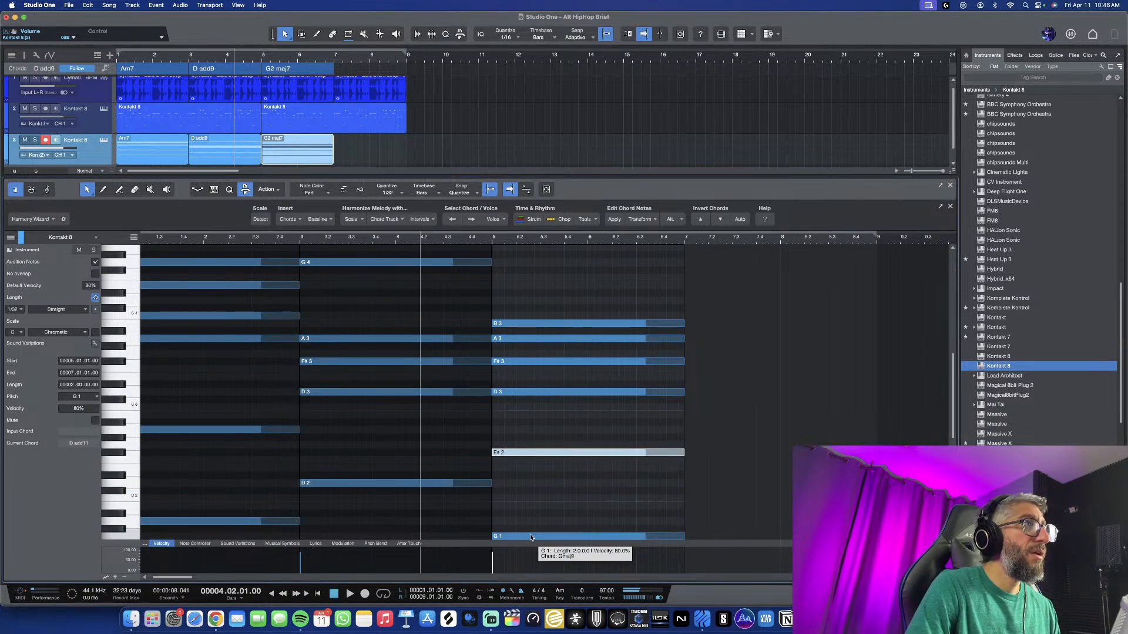
pyautogui.press('Up')
# Raise the third chord's F#3 note one octave to F#4
pyautogui.scroll(2, 538, 417)
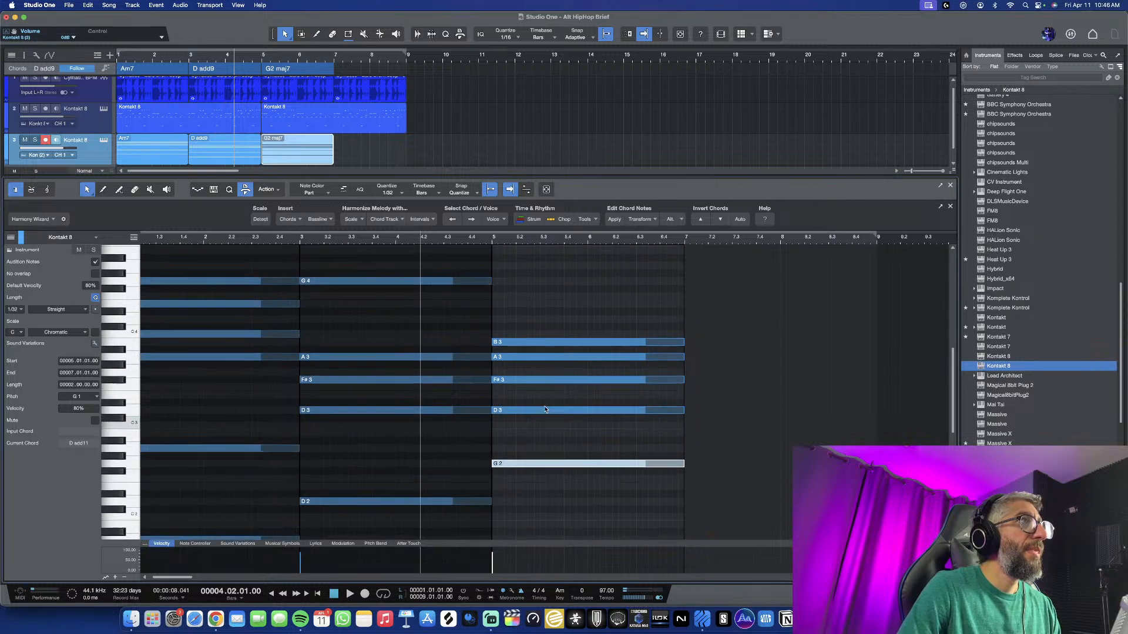
pyautogui.hscroll(-1, 536, 387)
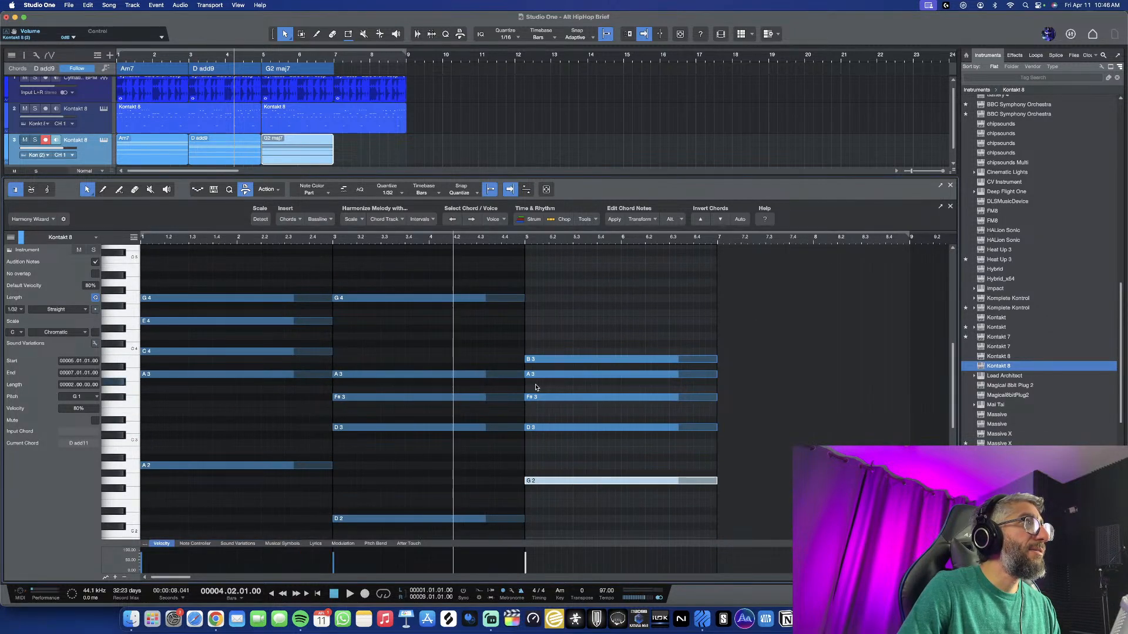
pyautogui.scroll(-2, 538, 385)
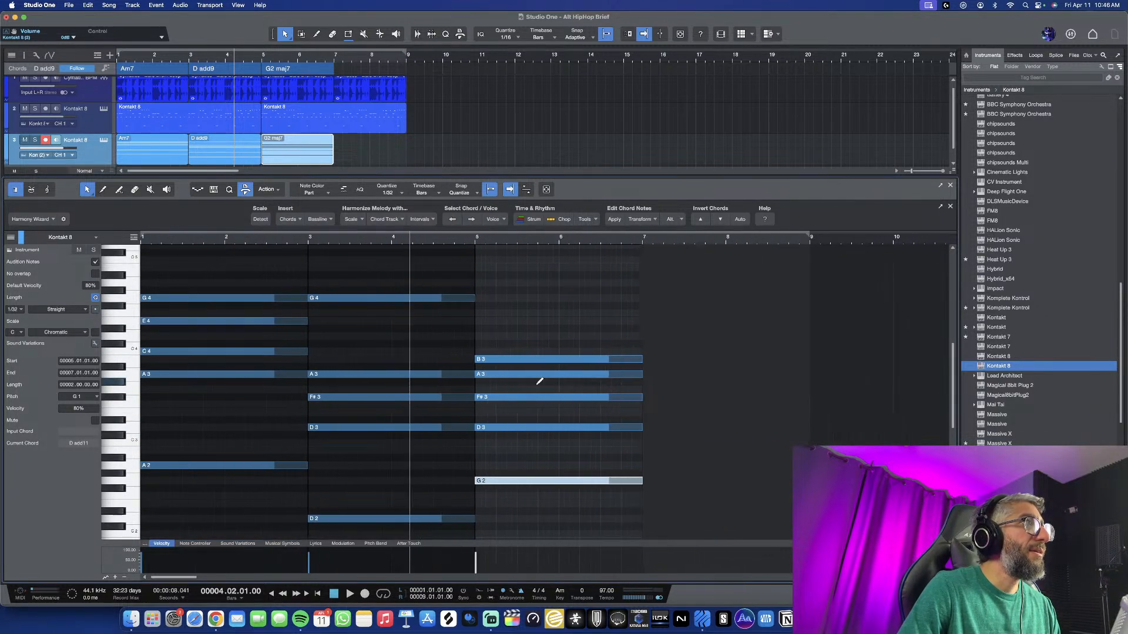
pyautogui.click(479, 400)
pyautogui.hotkey('shift', 'Up')
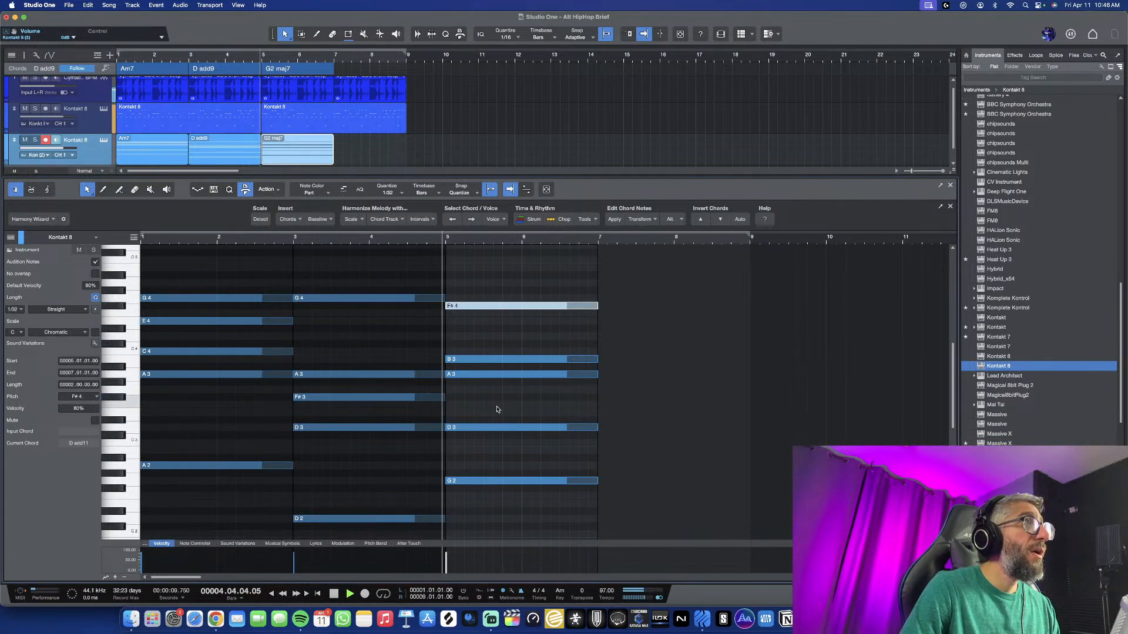
# Play back the revoiced third chord in context and compare the note voicings of all three chords
pyautogui.press('w')
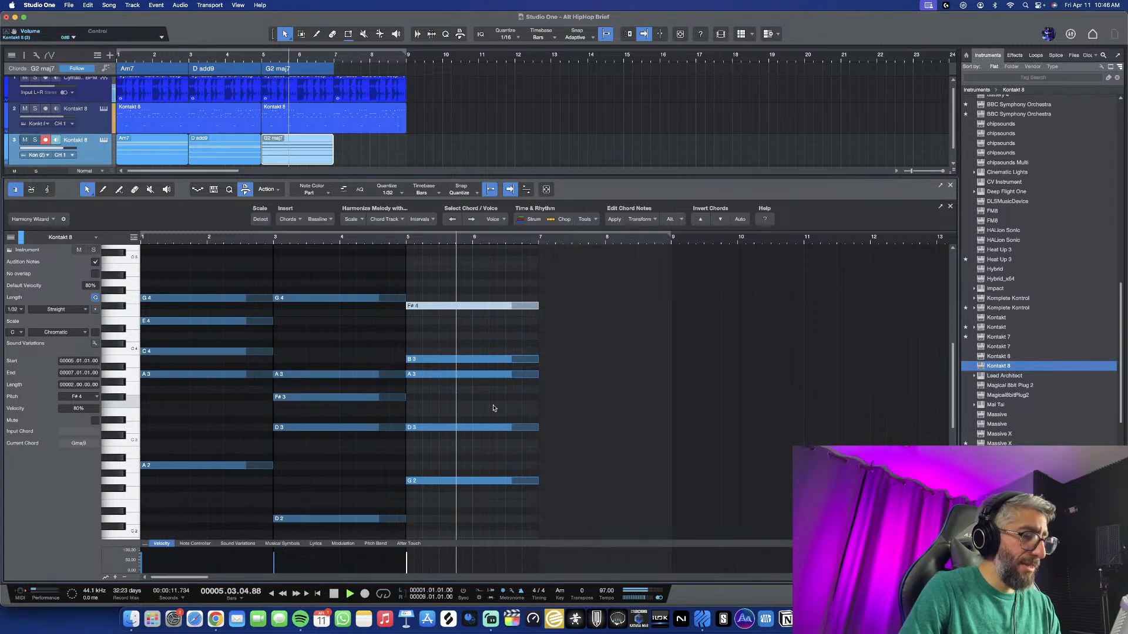
pyautogui.press(',')
pyautogui.scroll(-2, 461, 386)
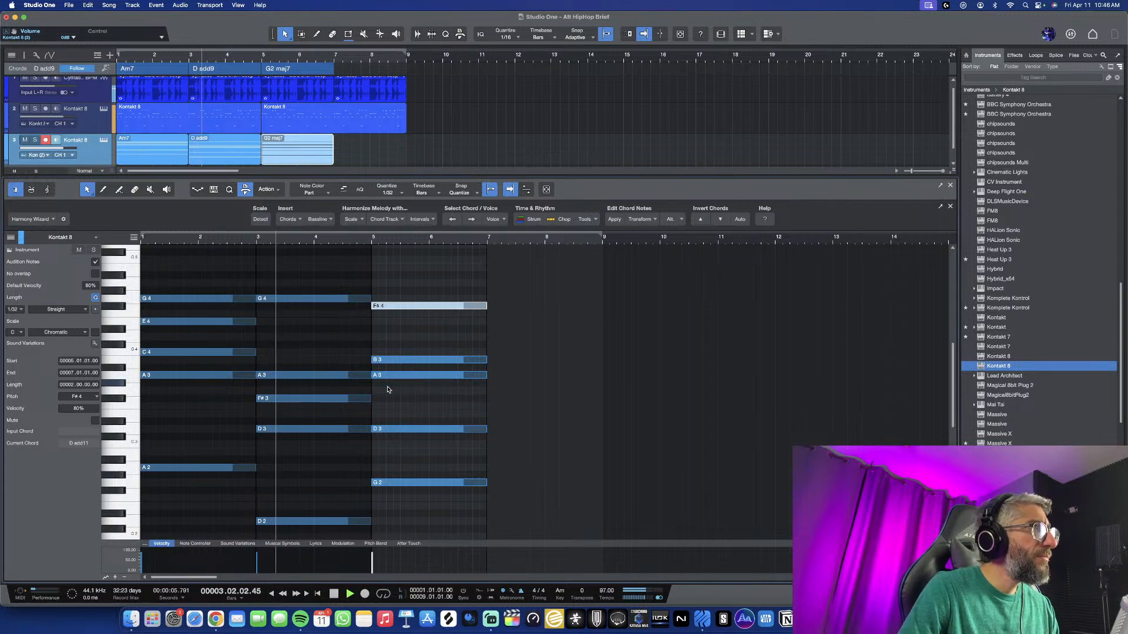
pyautogui.scroll(-2, 391, 384)
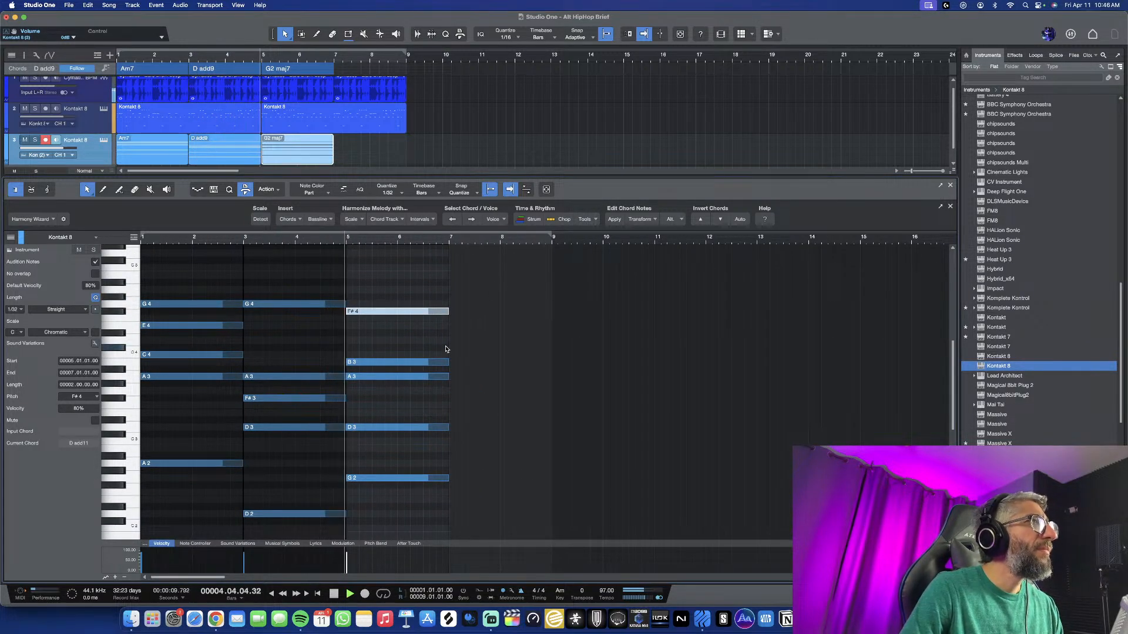
pyautogui.scroll(-2, 446, 374)
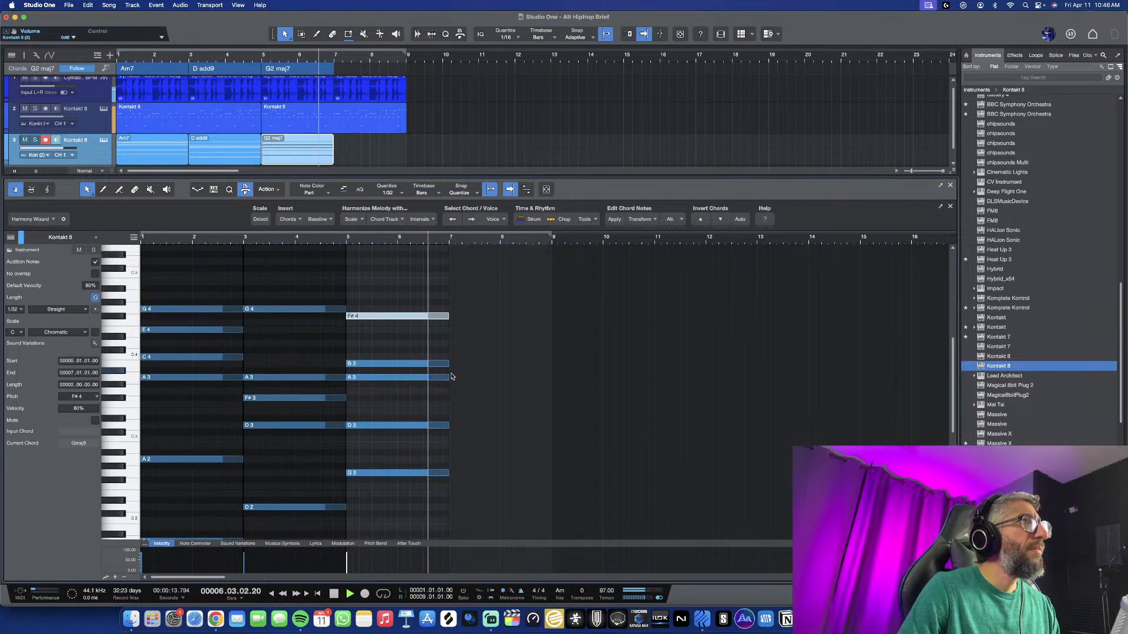
pyautogui.press('space')
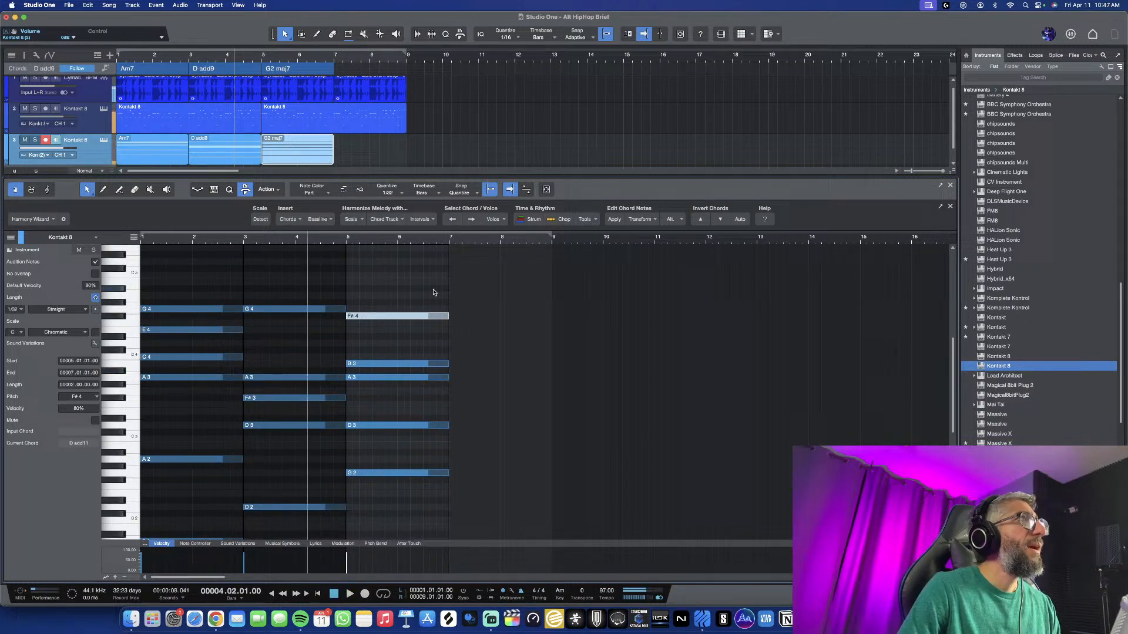
# Add an E7 chord at bar 7 of the chord track and place it as a part on the Kontakt 8 piano track
pyautogui.doubleClick(351, 71)
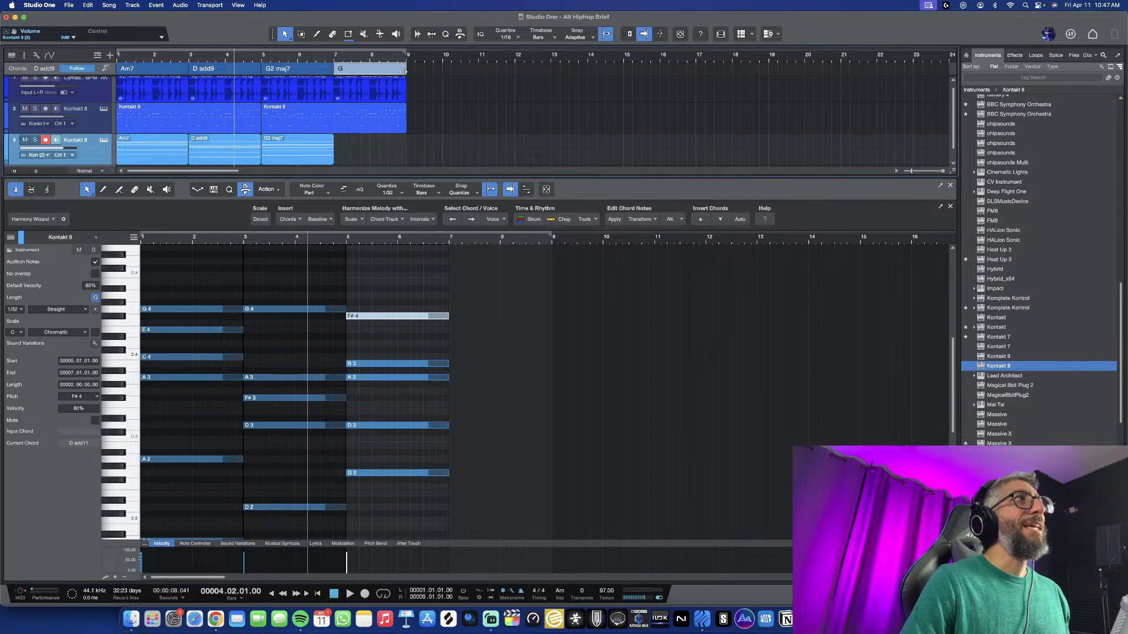
pyautogui.doubleClick(373, 69)
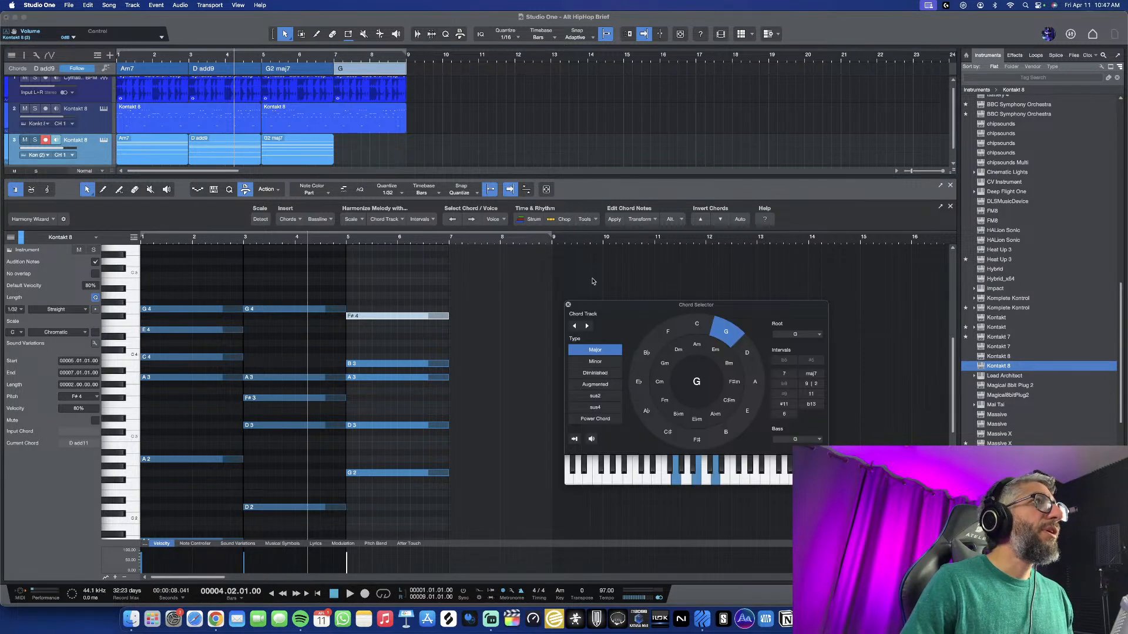
pyautogui.click(755, 413)
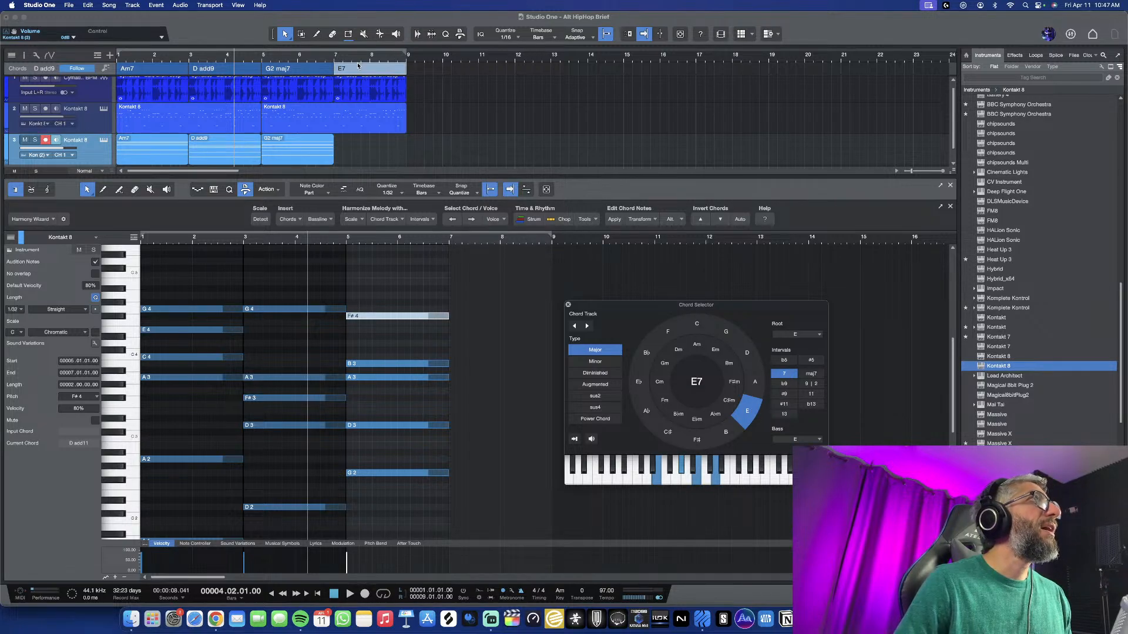
pyautogui.moveTo(356, 68); pyautogui.dragTo(355, 140)
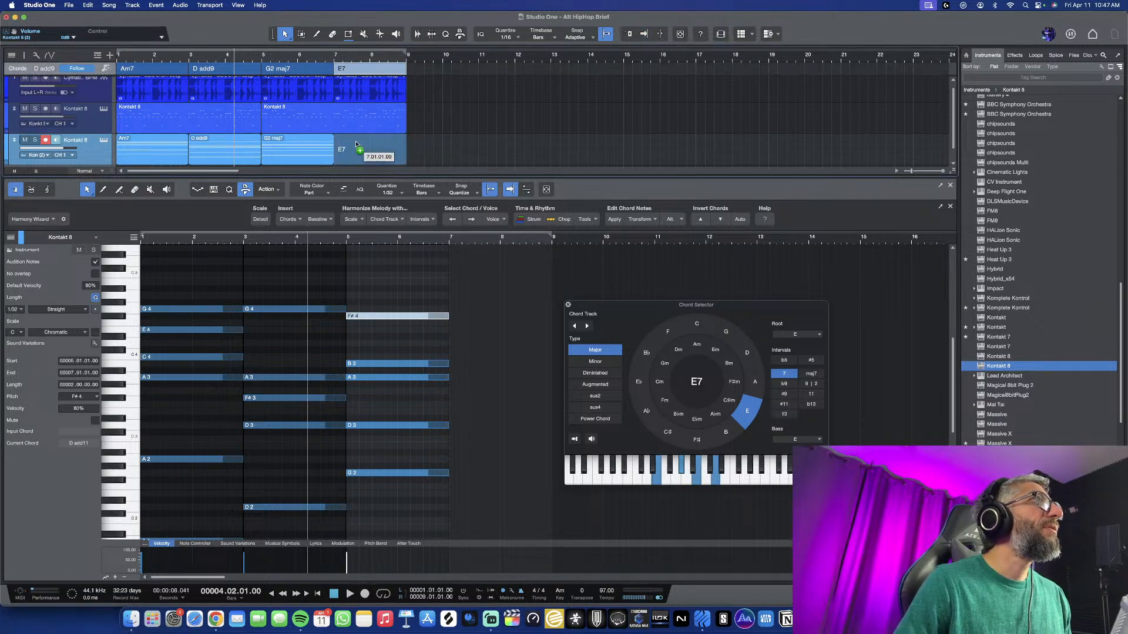
# Play back the transition from G2 maj7 into E7, close the chord selector and turn on looping over the four chords
pyautogui.click(320, 57)
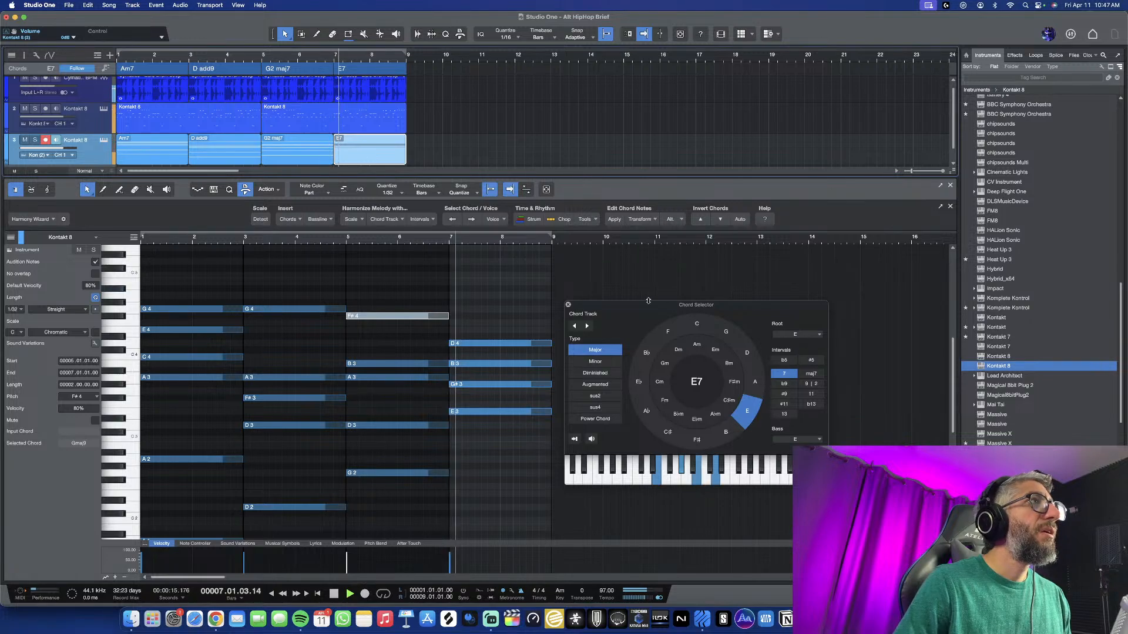
pyautogui.click(568, 305)
pyautogui.scroll(-2, 501, 331)
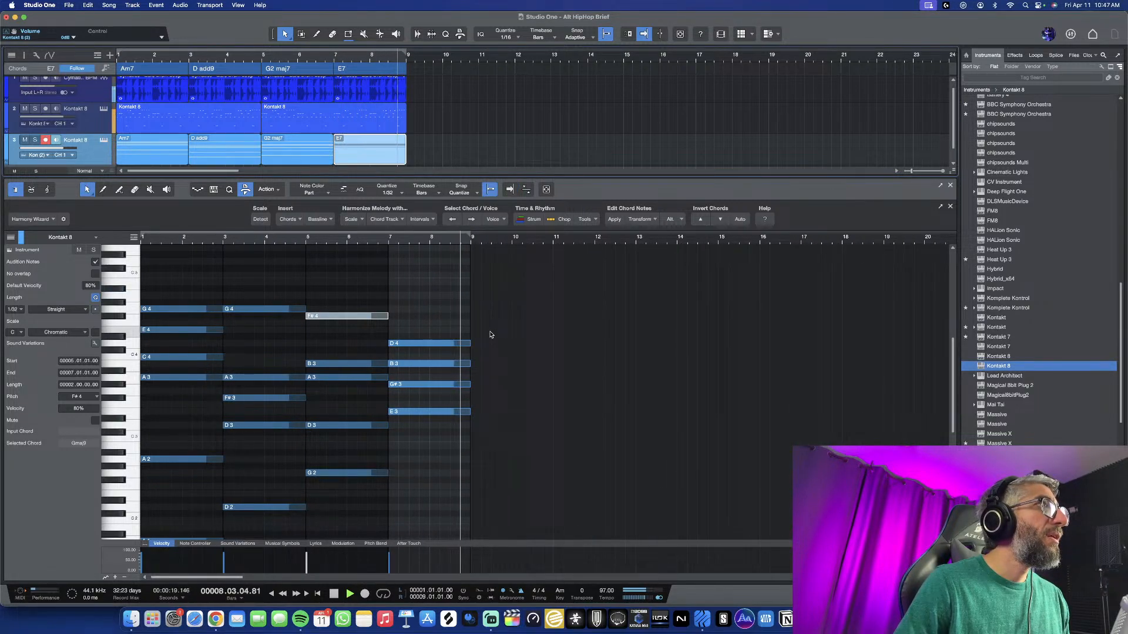
pyautogui.press('space')
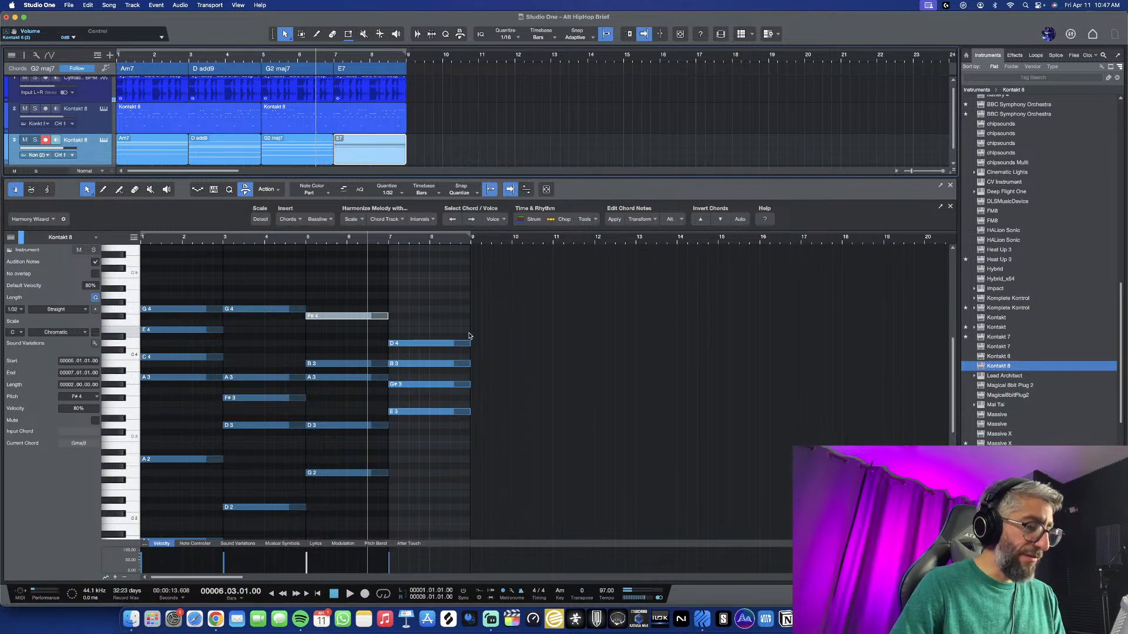
pyautogui.press('/')
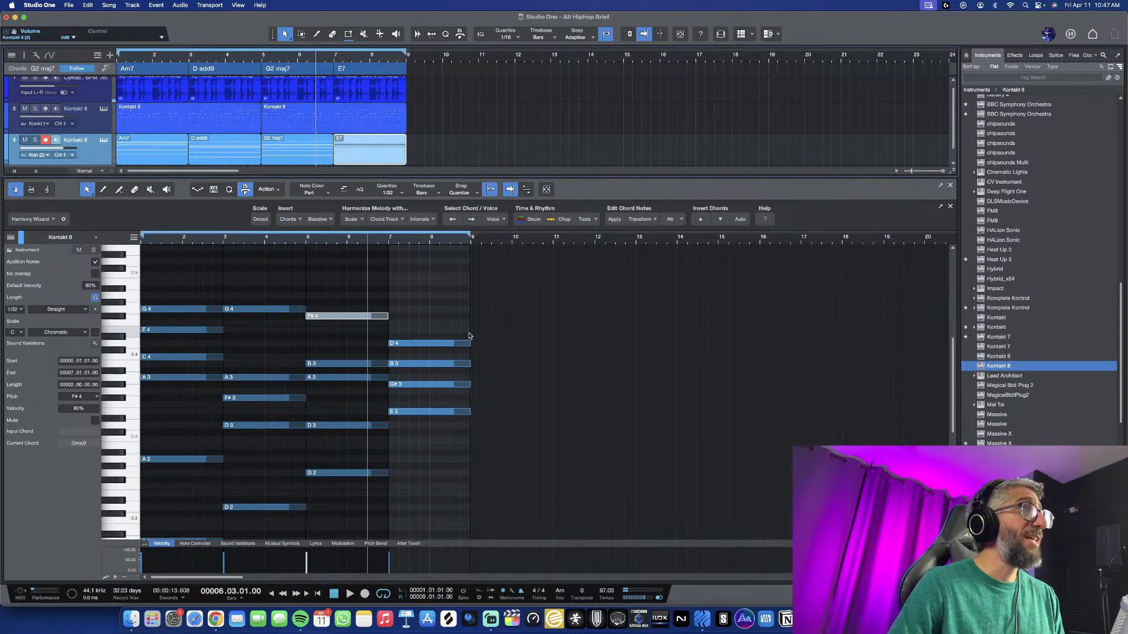
# Try to duplicate the fourth chord's E3 note and shift the copy down in semitone steps
pyautogui.scroll(1, 424, 412)
pyautogui.click(423, 411)
pyautogui.scroll(-2, 421, 422)
pyautogui.click(426, 392)
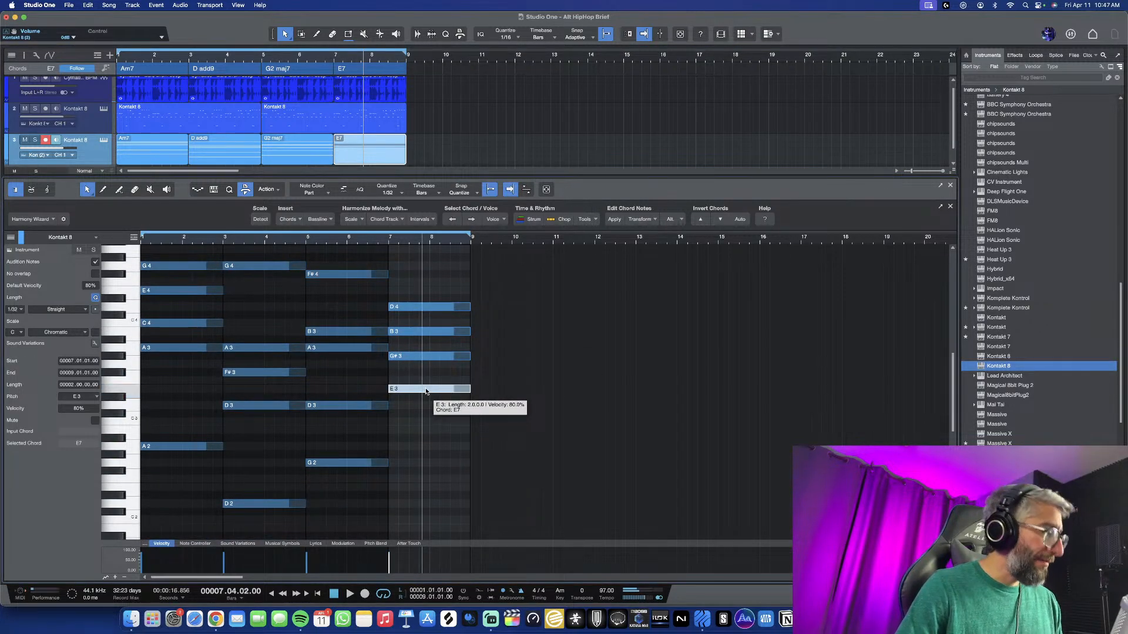
pyautogui.hotkey('alt', 'Down')
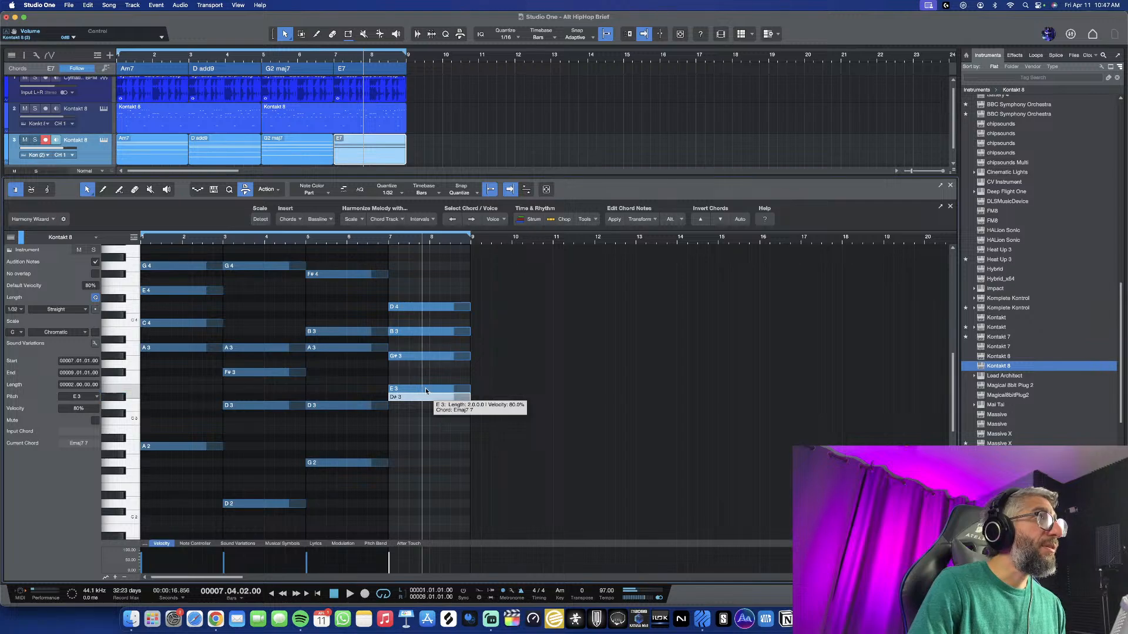
pyautogui.press('Down')
pyautogui.press('Down')
pyautogui.press('Down')
pyautogui.press('Down')
pyautogui.press('Down')
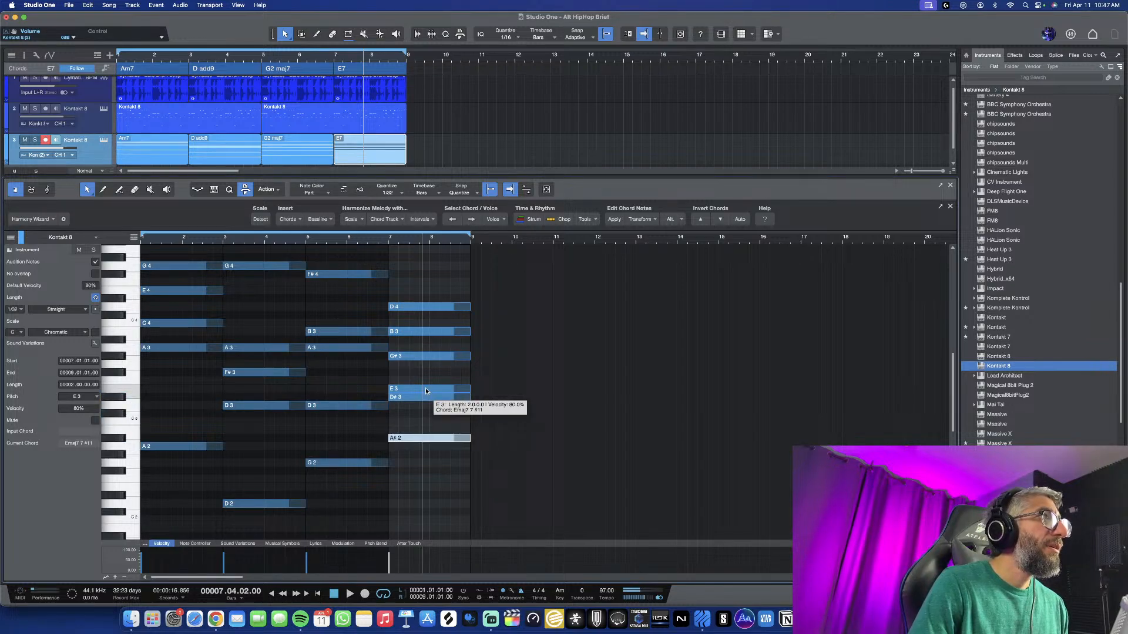
pyautogui.press('Up')
pyautogui.press('Up')
pyautogui.press('Up')
pyautogui.press('Up')
pyautogui.press('Up')
pyautogui.click(427, 389)
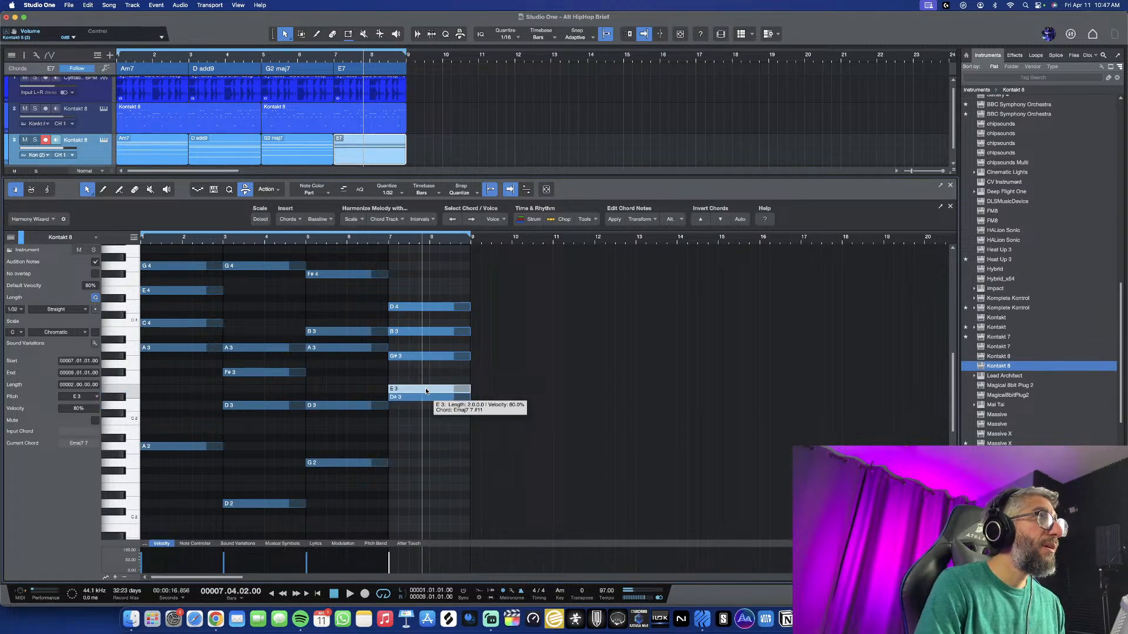
pyautogui.press('Down')
pyautogui.press('Up')
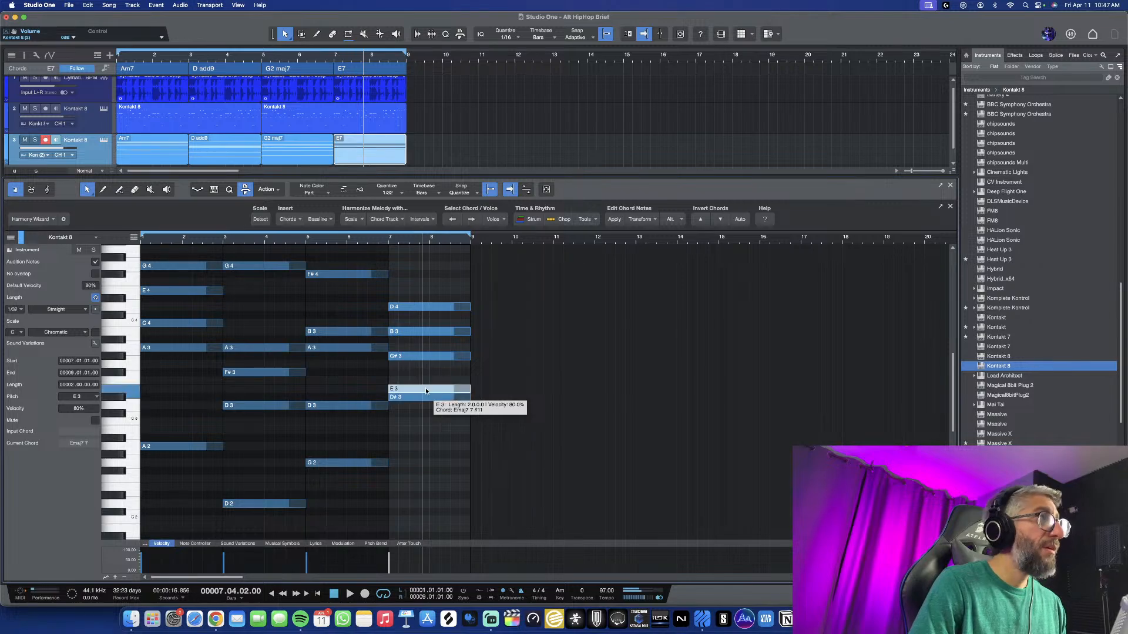
# Try lowering the fourth chord's D#3 copy through E2 down to C2
pyautogui.click(423, 398)
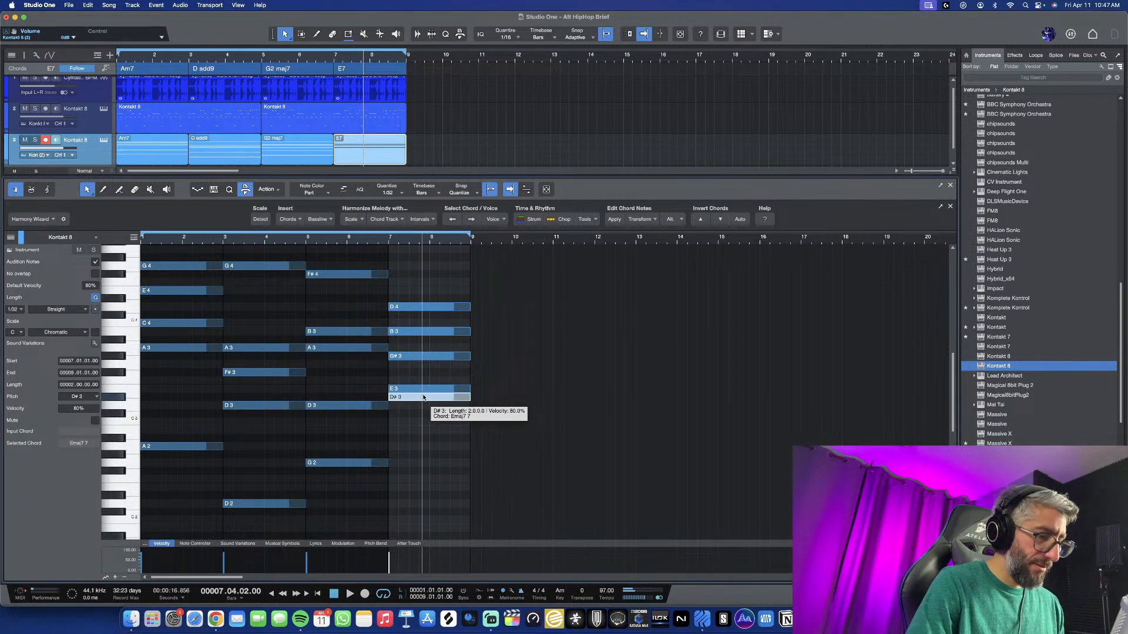
pyautogui.press('Down')
pyautogui.press('Down')
pyautogui.press('Down')
pyautogui.press('Down')
pyautogui.press('Down')
pyautogui.press('Down')
pyautogui.press('Down')
pyautogui.press('Down')
pyautogui.press('Down')
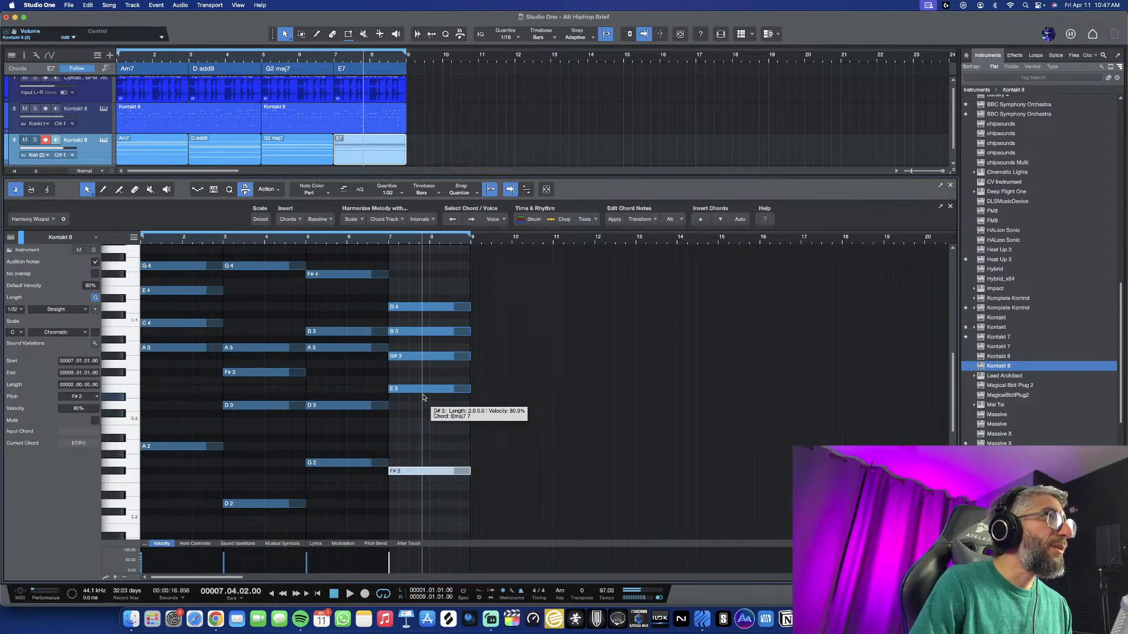
pyautogui.press('Down')
pyautogui.press('Down')
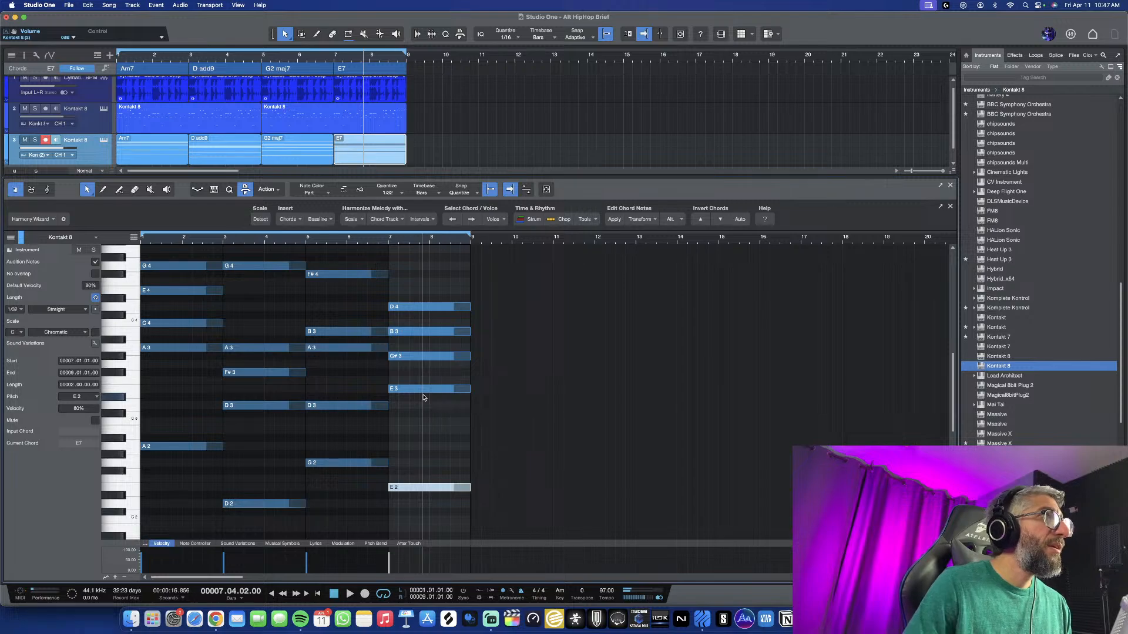
pyautogui.press('Down')
pyautogui.press('Down')
pyautogui.press('Down')
pyautogui.press('Down')
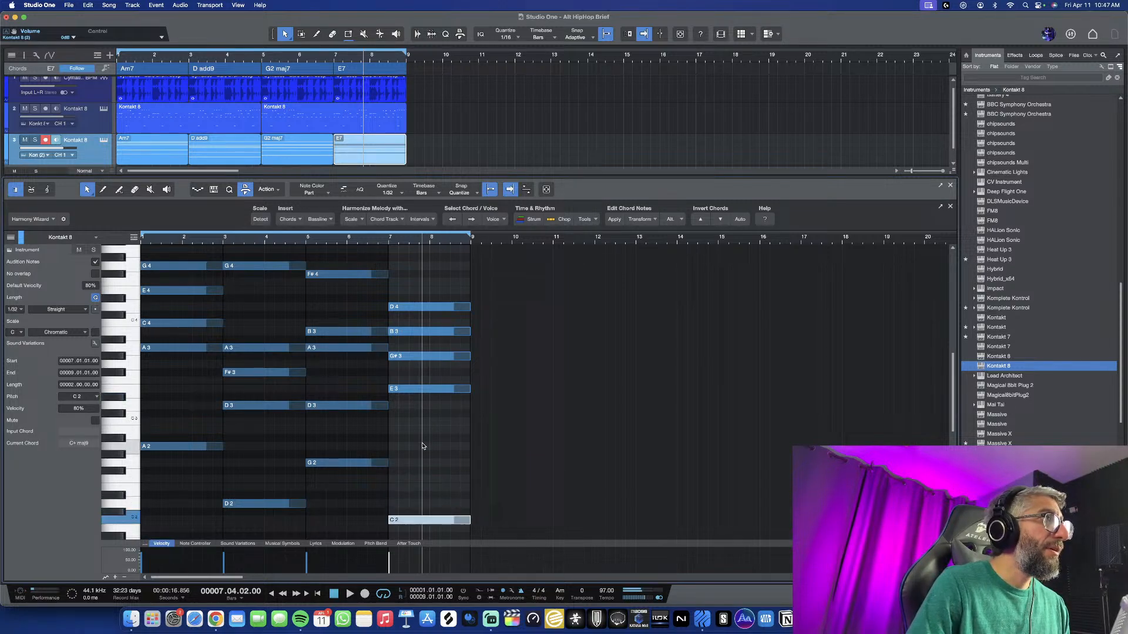
# Undo the downward shifts of the fourth chord's extra bass note and remove the duplicate below E3
pyautogui.press('Up')
pyautogui.press('Up')
pyautogui.press('Up')
pyautogui.press('Up')
pyautogui.press('Up')
pyautogui.press('Up')
pyautogui.press('Up')
pyautogui.press('Up')
pyautogui.press('Up')
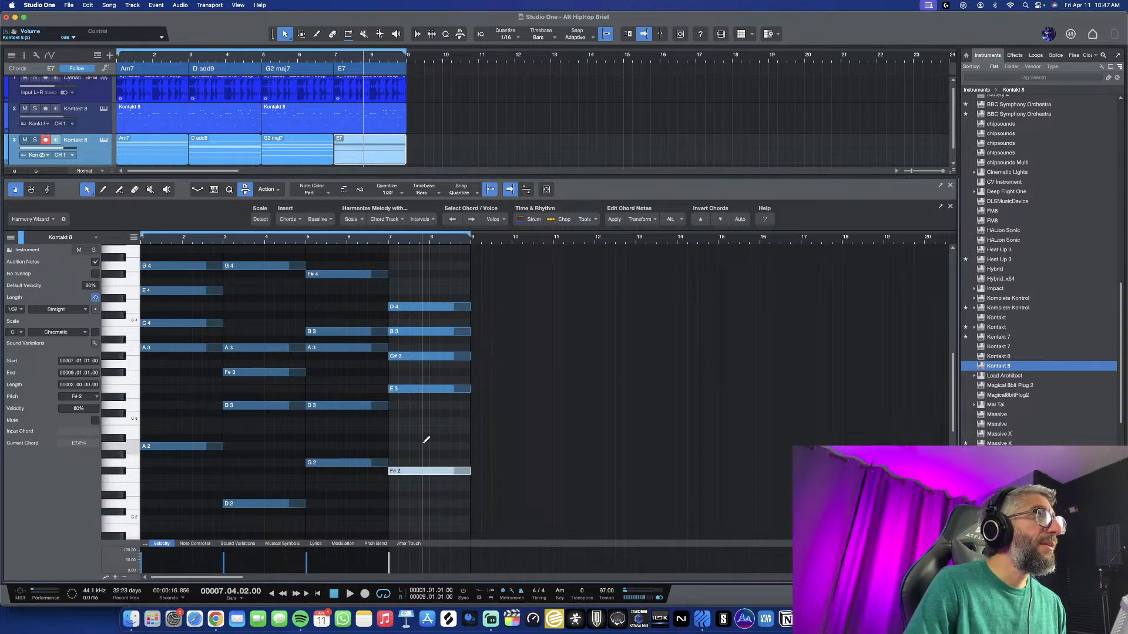
pyautogui.press('Up')
pyautogui.press('Up')
pyautogui.press('Up')
pyautogui.press('Up')
pyautogui.press('Up')
pyautogui.press('Up')
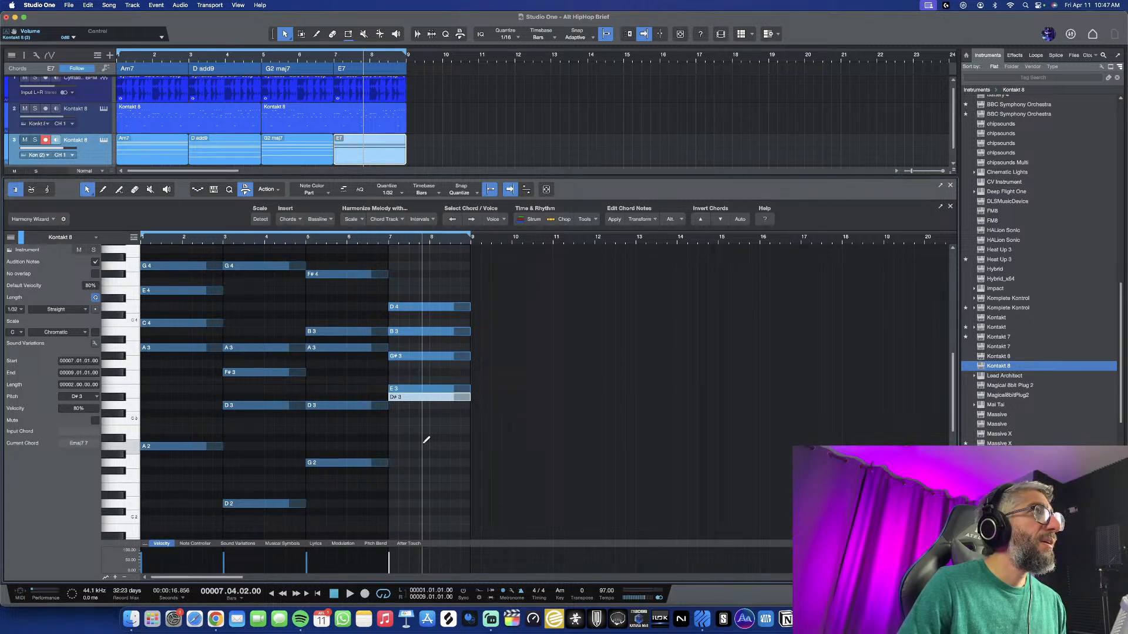
pyautogui.press('Down')
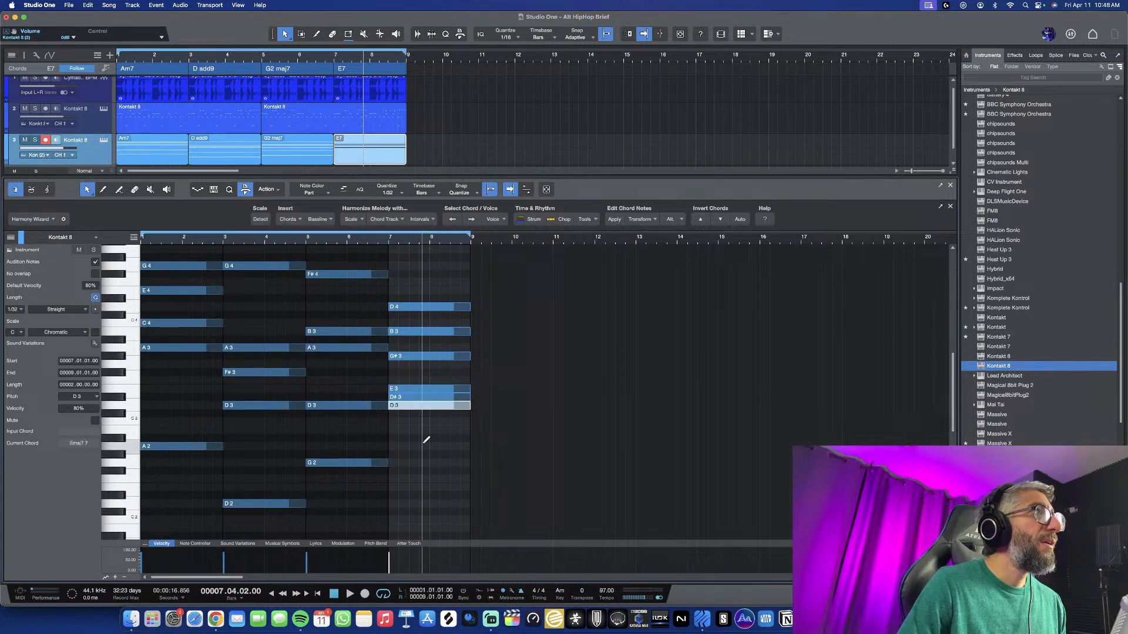
pyautogui.press('Down')
pyautogui.press('Down')
pyautogui.press('Down')
pyautogui.press('Down')
pyautogui.press('Up')
pyautogui.press('Up')
pyautogui.press('Up')
pyautogui.press('Up')
pyautogui.press('Up')
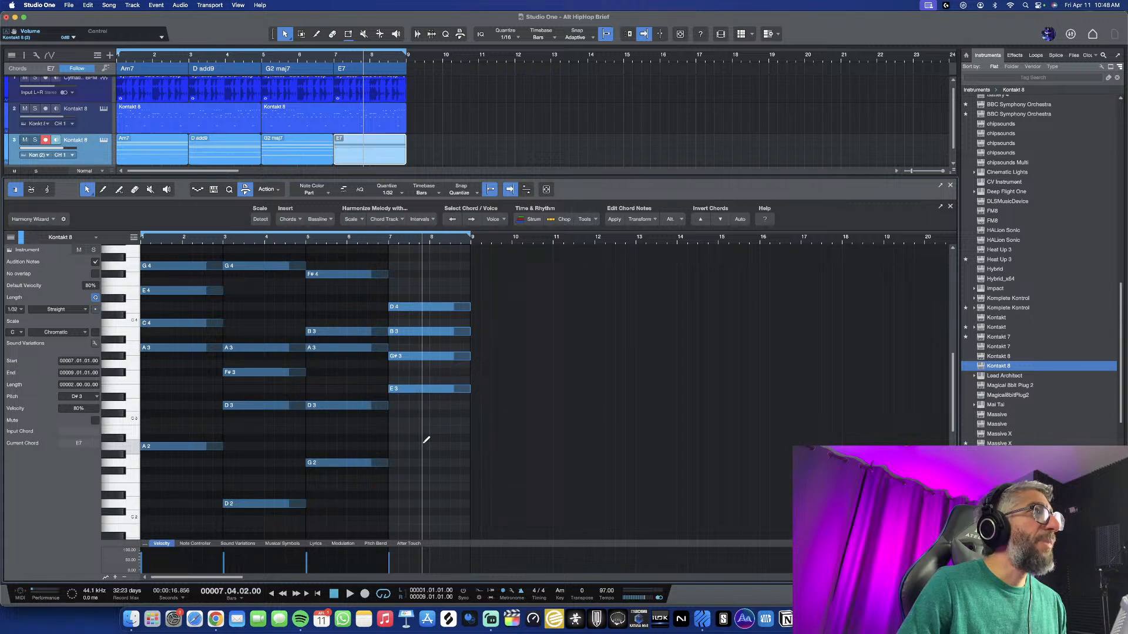
# Lower the fourth chord's E3 note one octave to E2
pyautogui.scroll(-5, 420, 367)
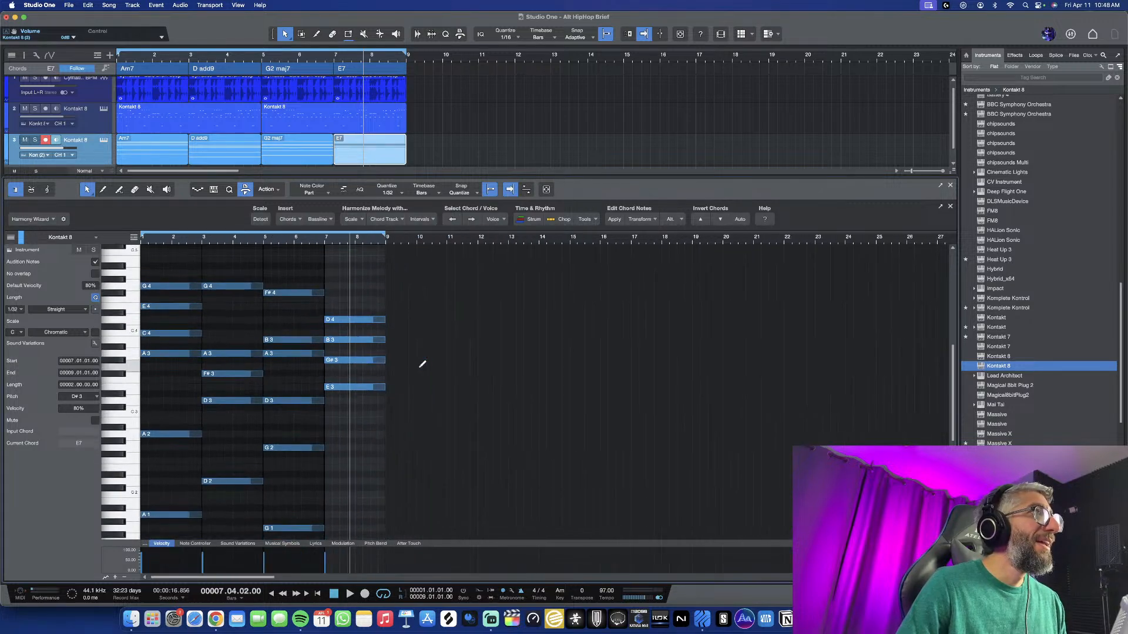
pyautogui.click(354, 389)
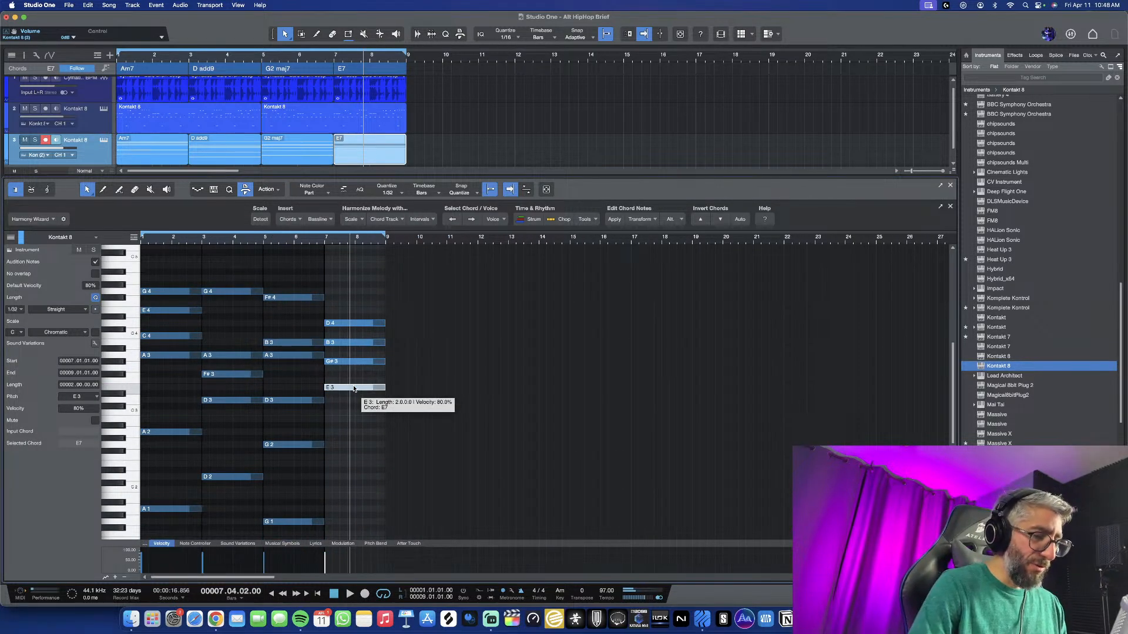
pyautogui.hotkey('shift', 'Down')
# Duplicate the fourth chord's E2 note and lower the copy one octave to E1
pyautogui.scroll(-3, 366, 441)
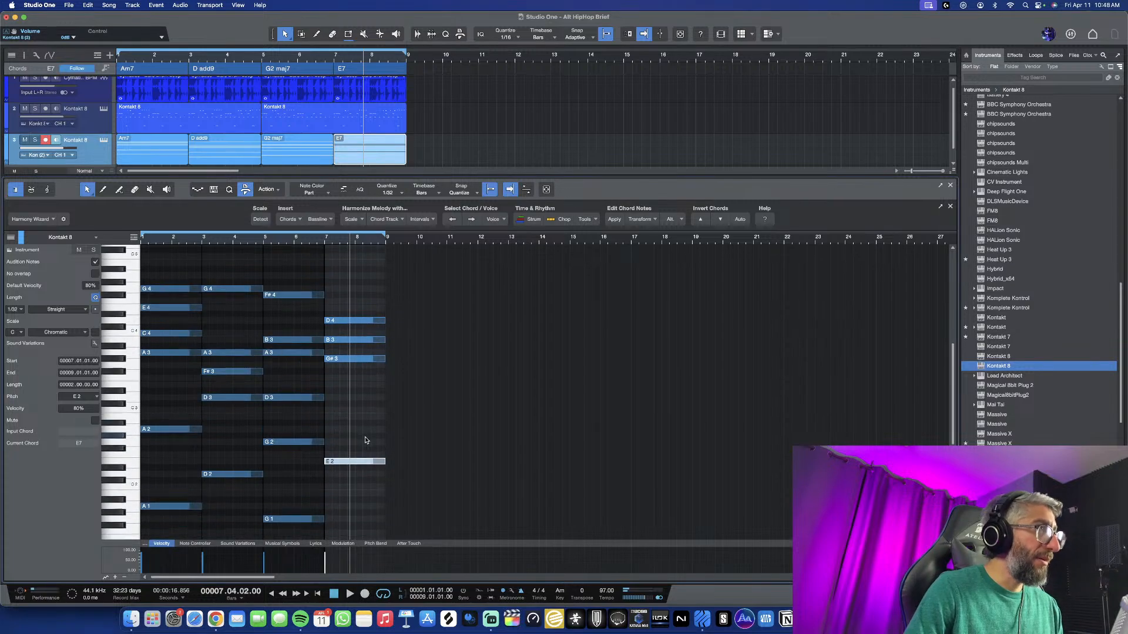
pyautogui.press('Down')
pyautogui.press('Down')
pyautogui.press('Down')
pyautogui.press('Down')
pyautogui.press('Down')
pyautogui.press('Down')
pyautogui.press('Down')
pyautogui.press('Down')
pyautogui.press('Down')
pyautogui.press('Down')
pyautogui.press('Down')
pyautogui.press('Down')
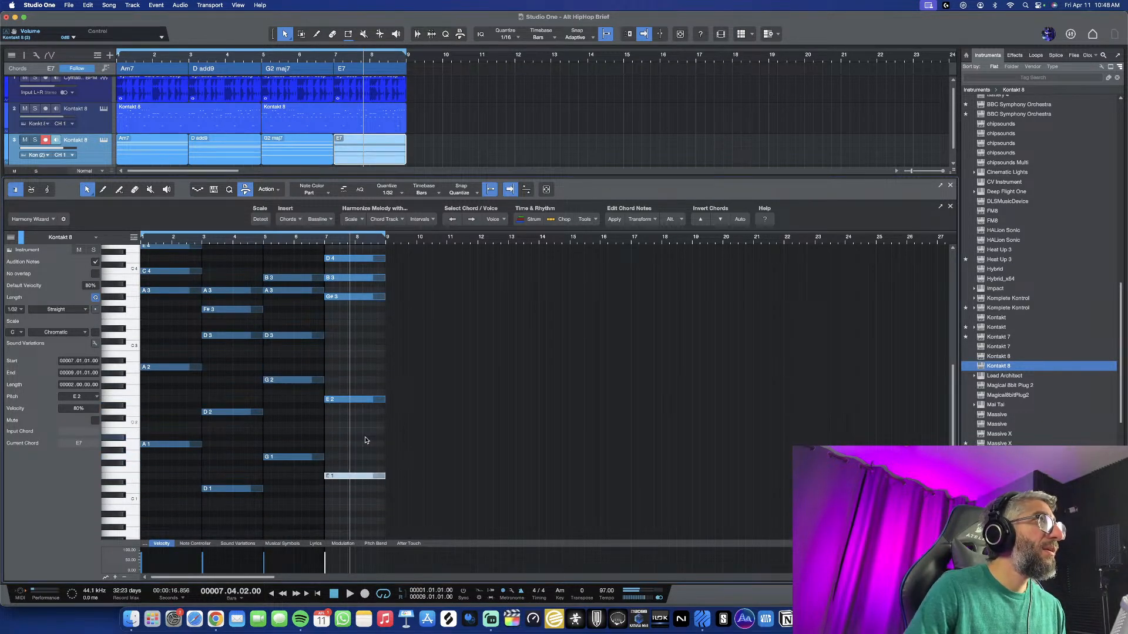
# Raise the fourth chord's D4 note to E4
pyautogui.scroll(3, 361, 353)
pyautogui.scroll(2, 361, 354)
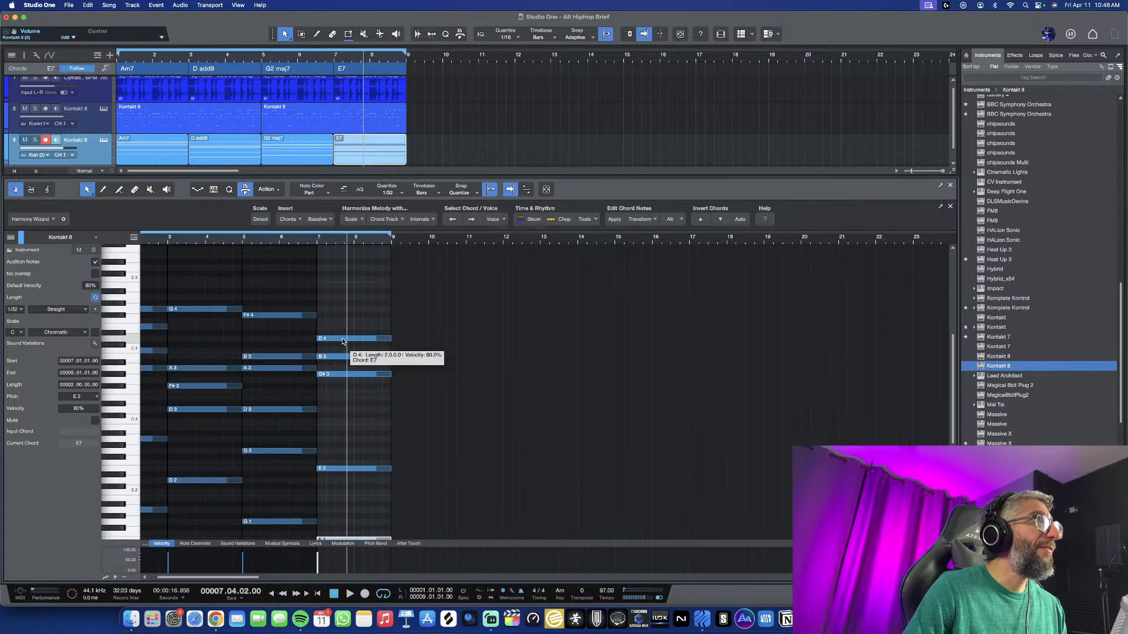
pyautogui.click(343, 340)
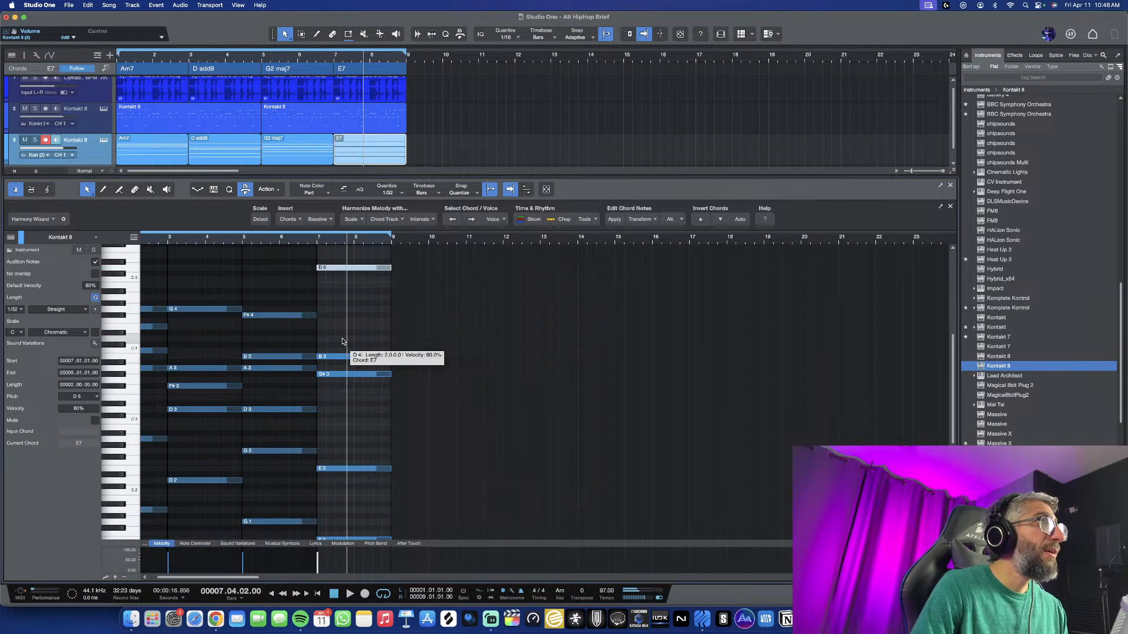
pyautogui.press('Up')
pyautogui.press('Up')
pyautogui.press('Up')
pyautogui.press('Down')
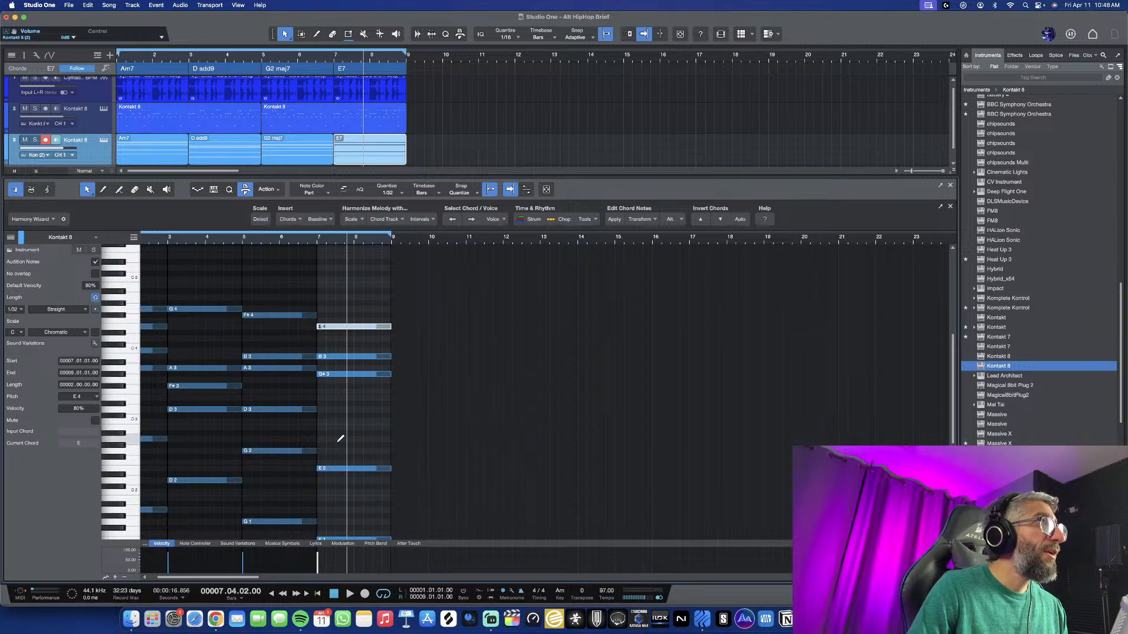
# Draw a D3 note in the fourth chord and extend it across bars 7 and 8 to match the other notes
pyautogui.scroll(3, 340, 440)
pyautogui.scroll(-3, 315, 433)
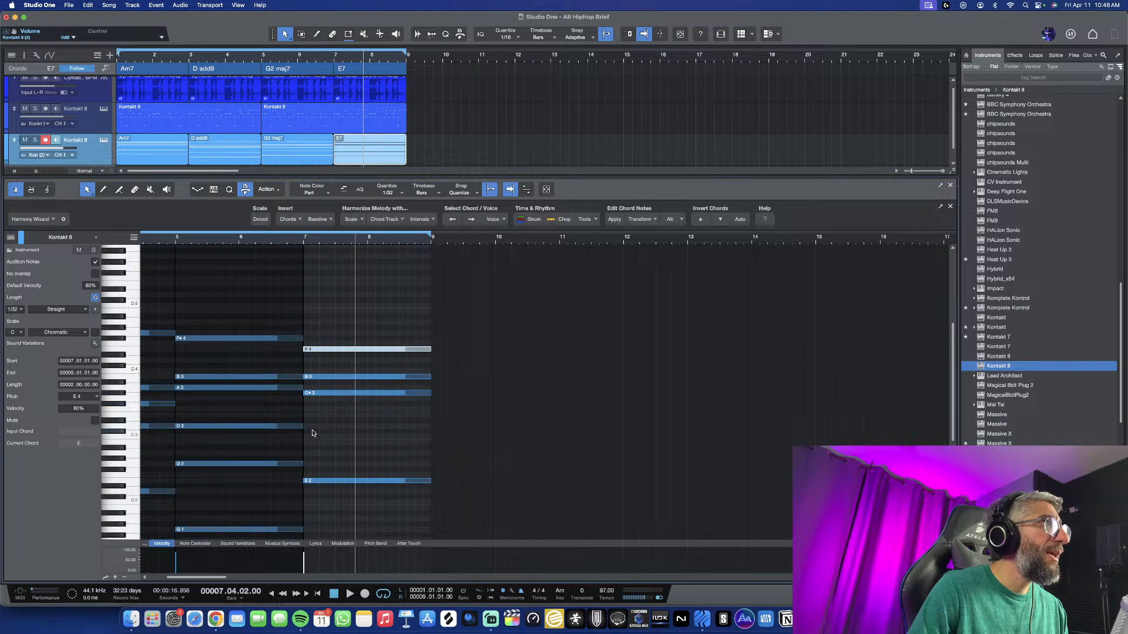
pyautogui.scroll(-5, 313, 433)
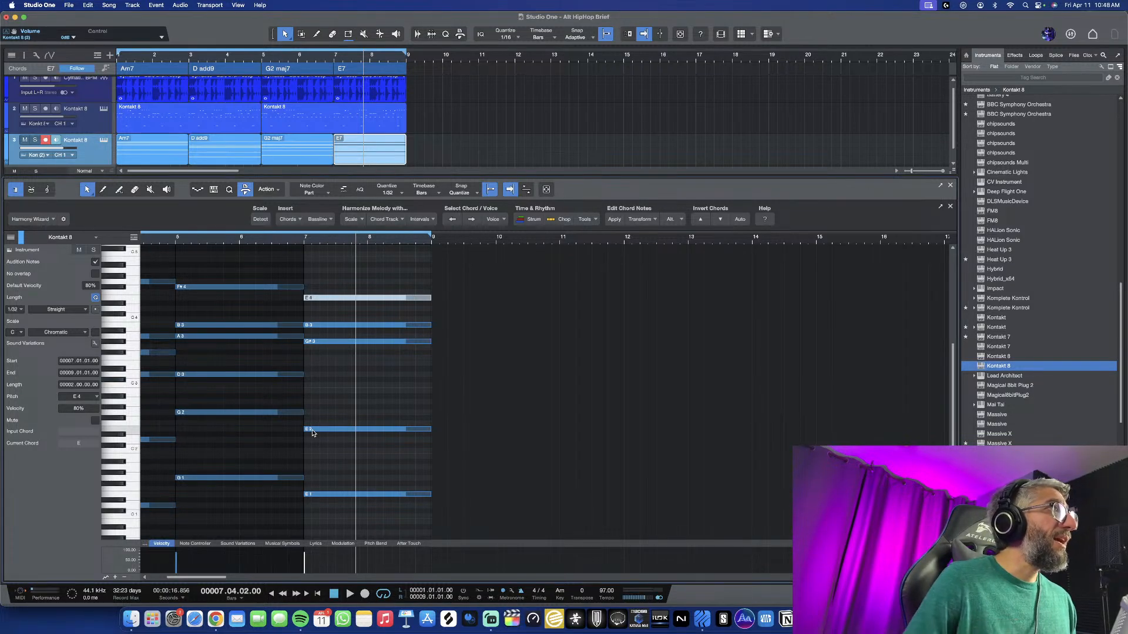
pyautogui.scroll(2, 312, 400)
pyautogui.click(307, 375)
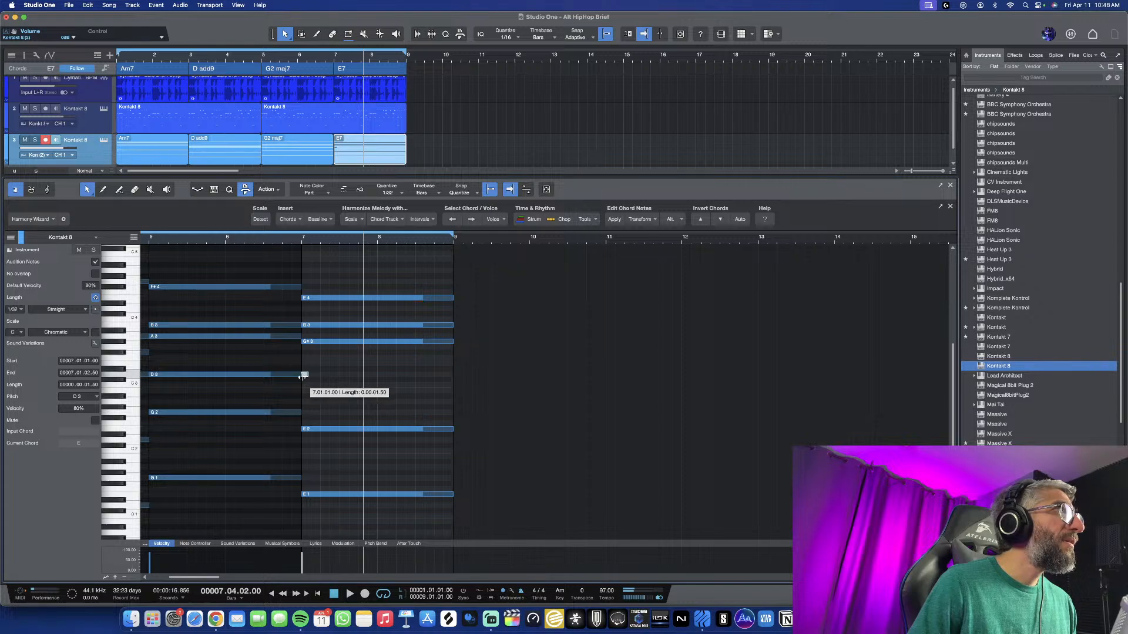
pyautogui.moveTo(311, 376); pyautogui.dragTo(451, 375)
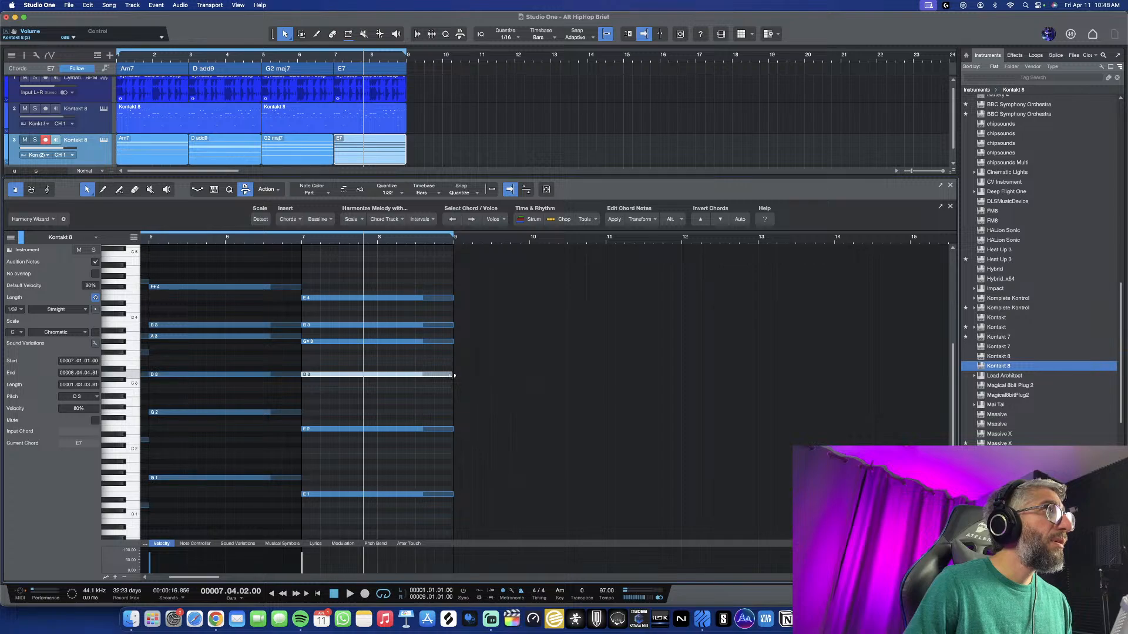
# Play back the four-chord progression from the beginning and compare the voicings
pyautogui.scroll(-5, 445, 416)
pyautogui.hscroll(-2, 442, 422)
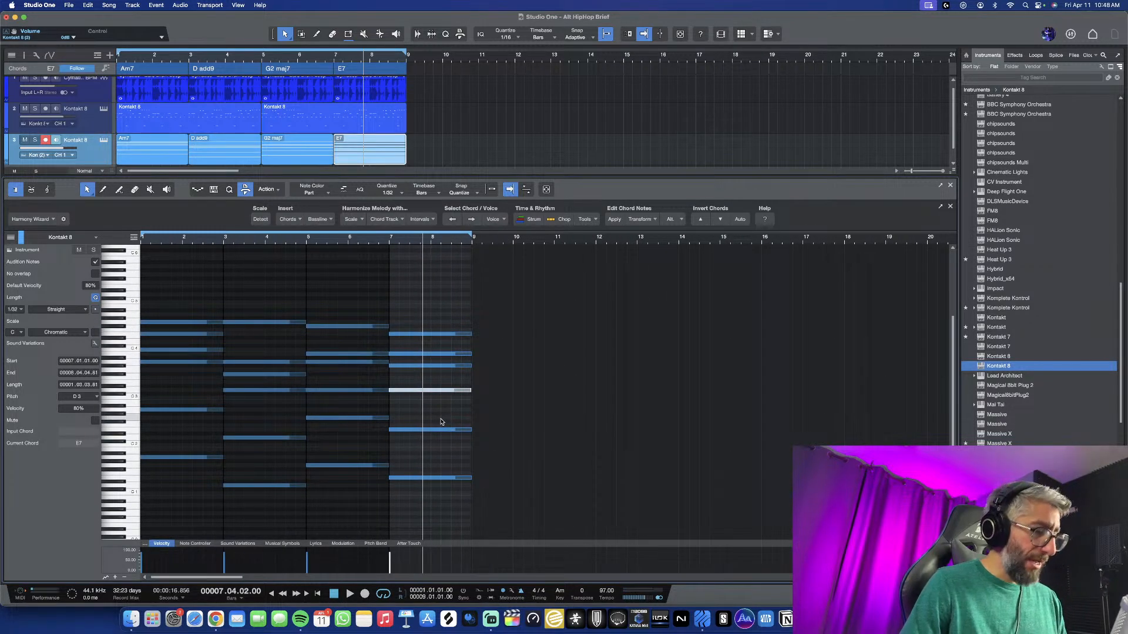
pyautogui.press(',')
pyautogui.press('space')
pyautogui.scroll(2, 323, 359)
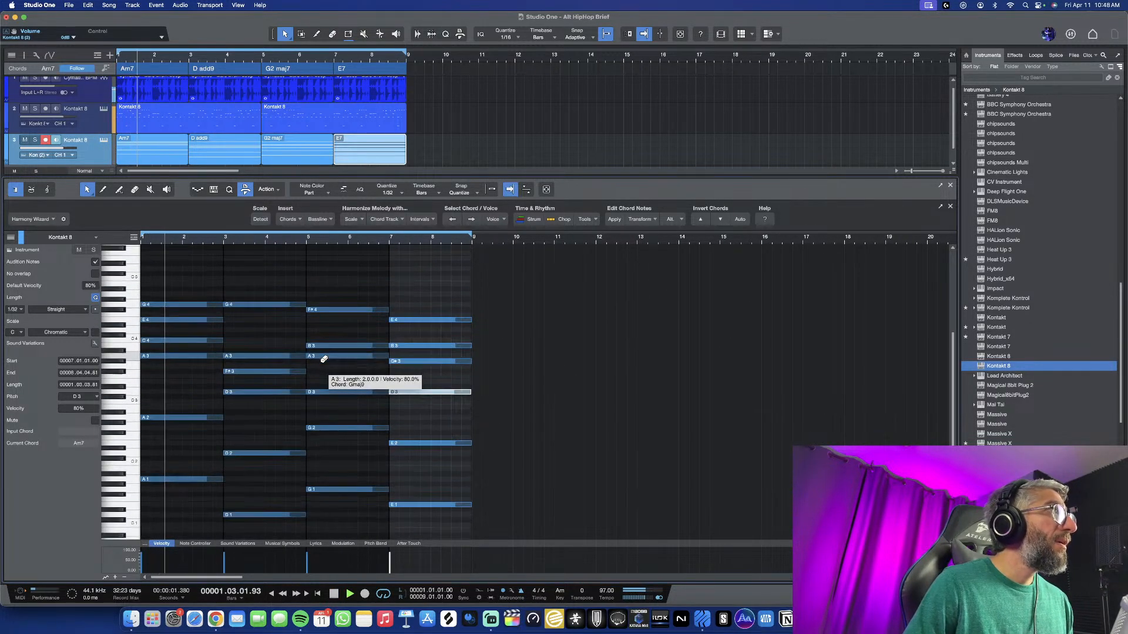
pyautogui.scroll(-2, 322, 362)
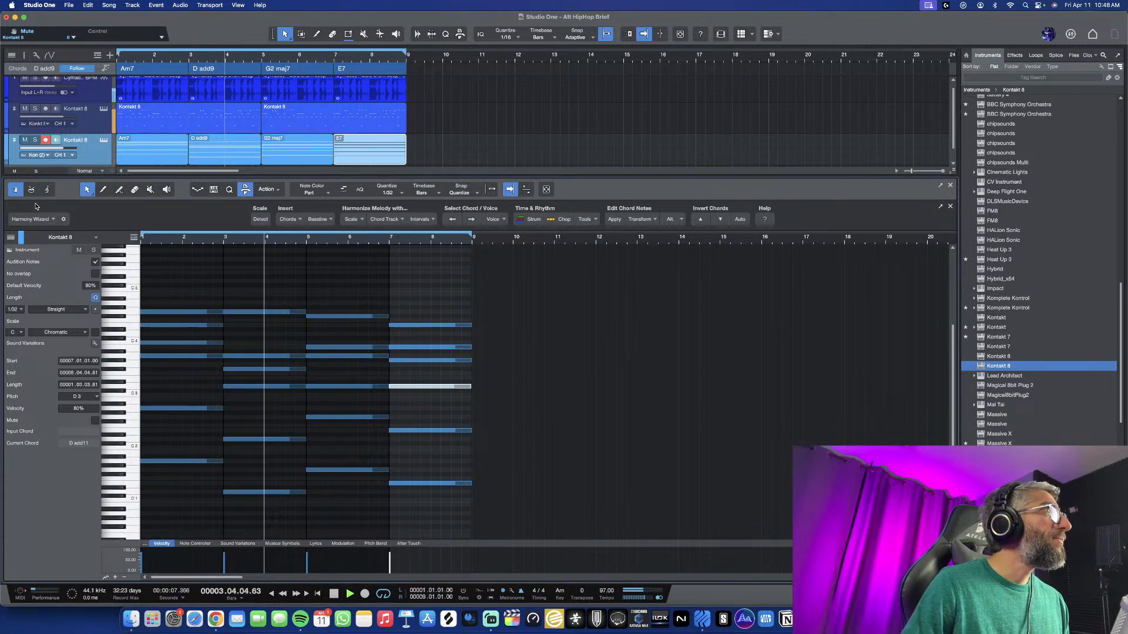
# Set the NOIRE piano's Color to -28%, raise its Reverb and view its anatomy and tone settings
pyautogui.click(10, 251)
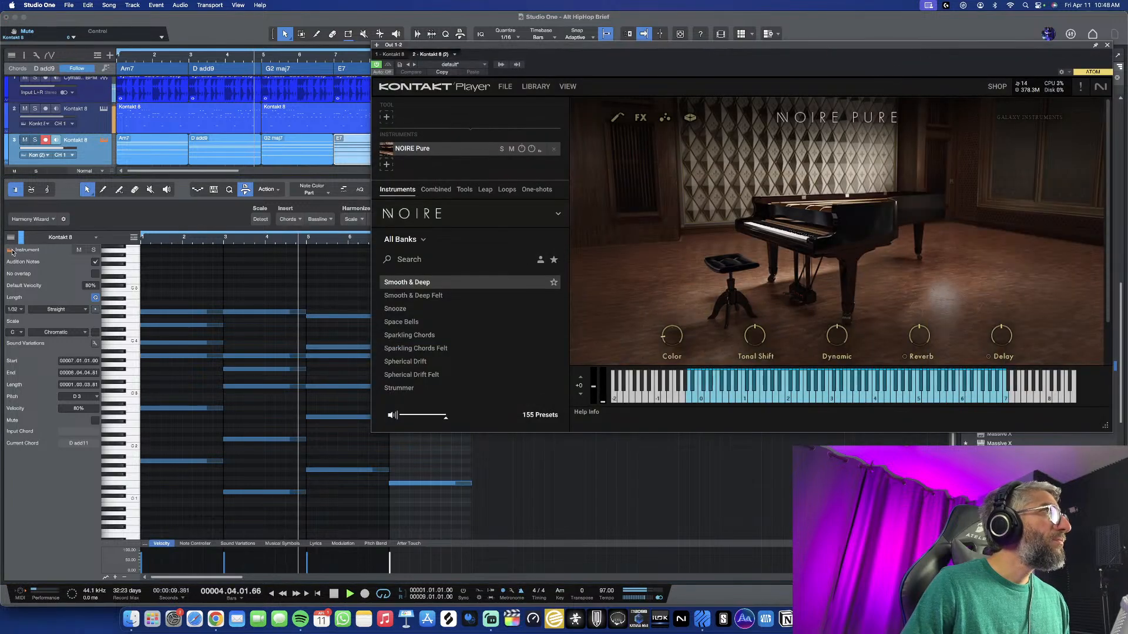
pyautogui.moveTo(673, 344); pyautogui.dragTo(674, 325)
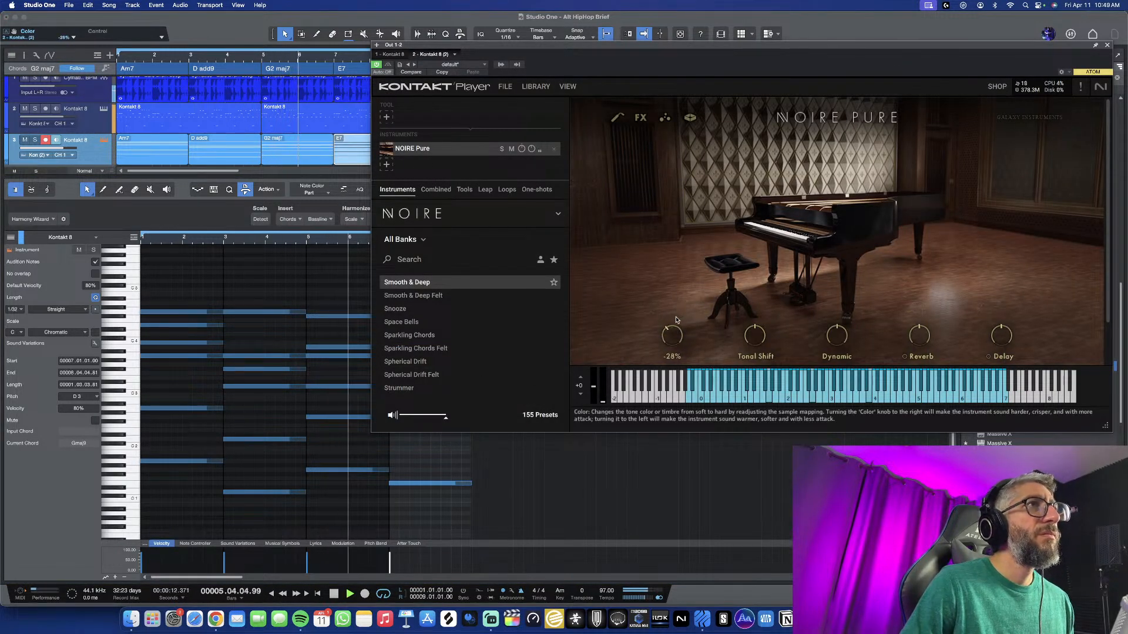
pyautogui.click(921, 335)
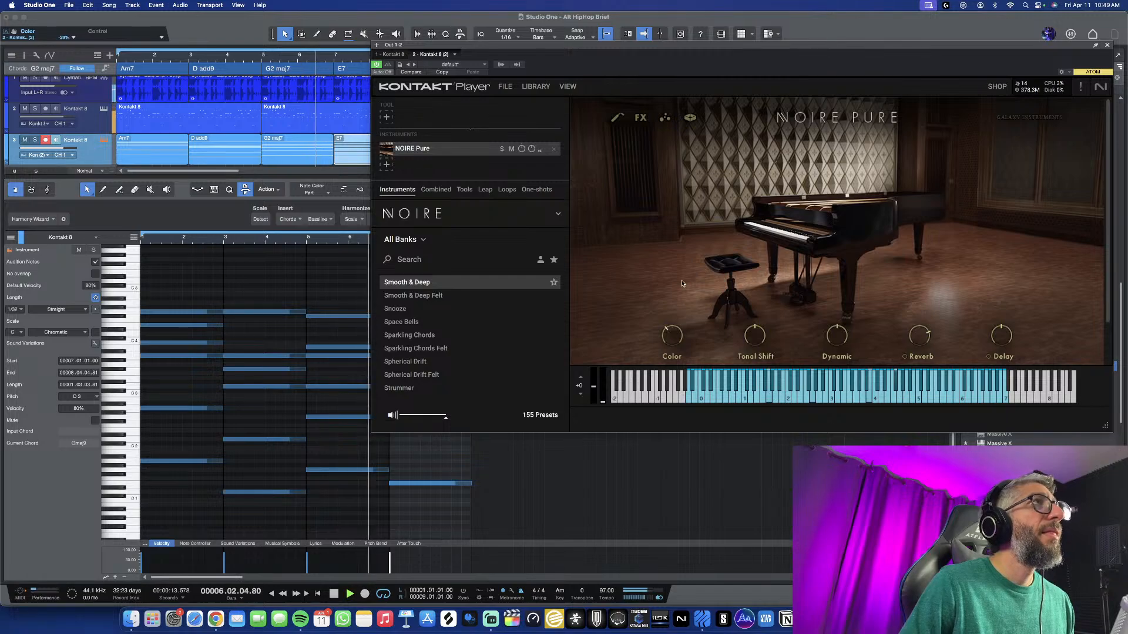
pyautogui.click(616, 120)
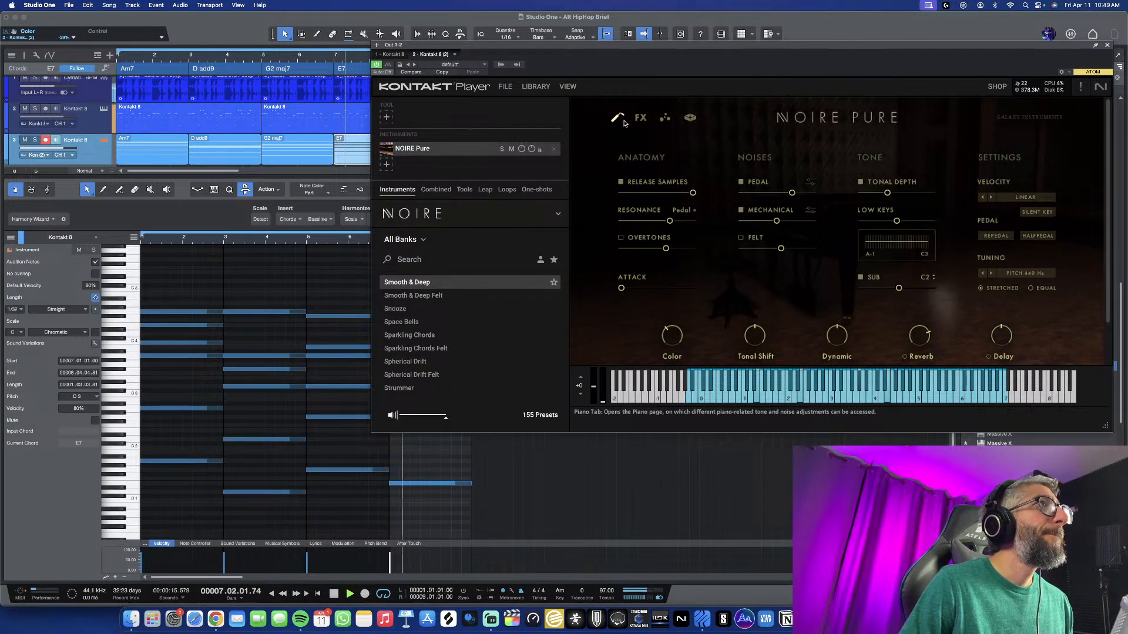
pyautogui.click(1108, 45)
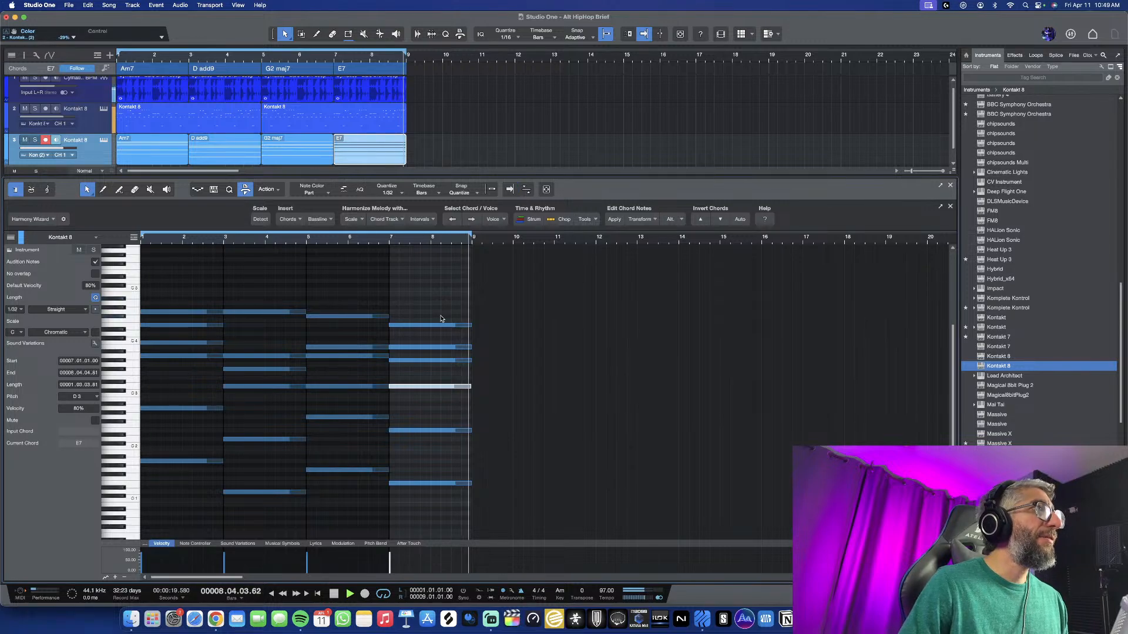
# Add a short D4 note at the end of bar 2, leading into the D add9 chord, and play it back
pyautogui.scroll(1, 269, 373)
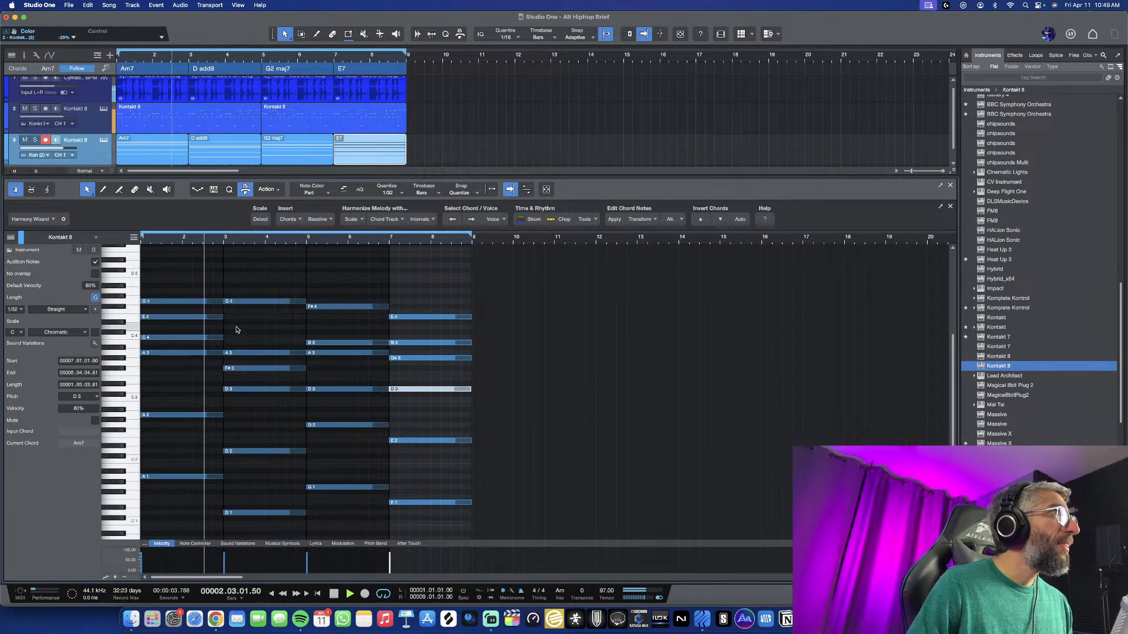
pyautogui.click(215, 327)
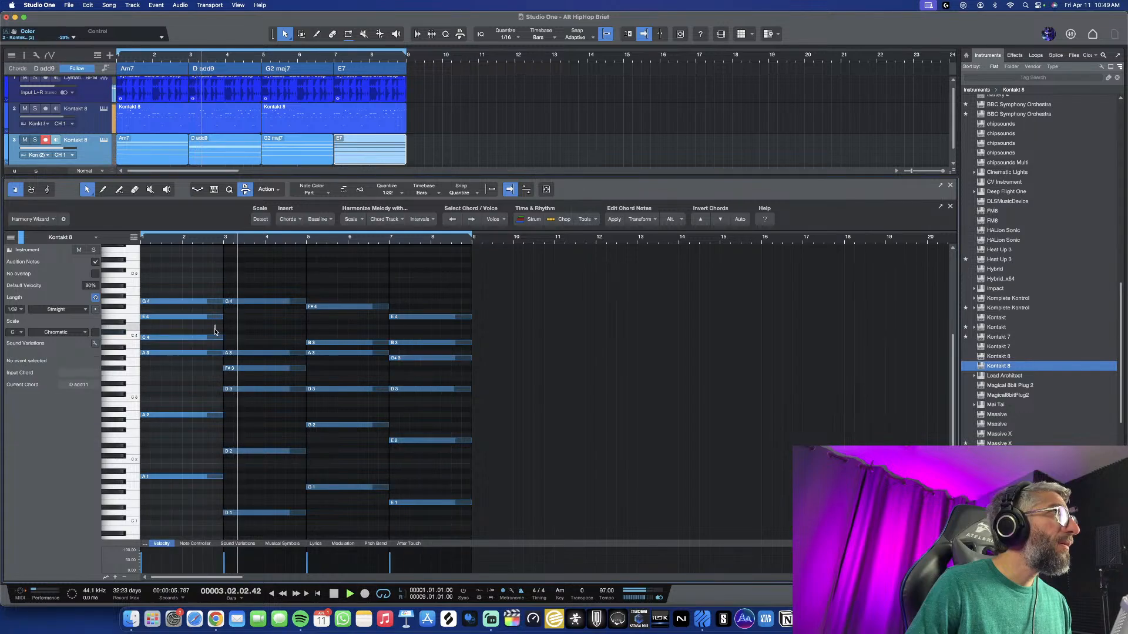
pyautogui.moveTo(216, 328); pyautogui.dragTo(223, 329)
pyautogui.press('space')
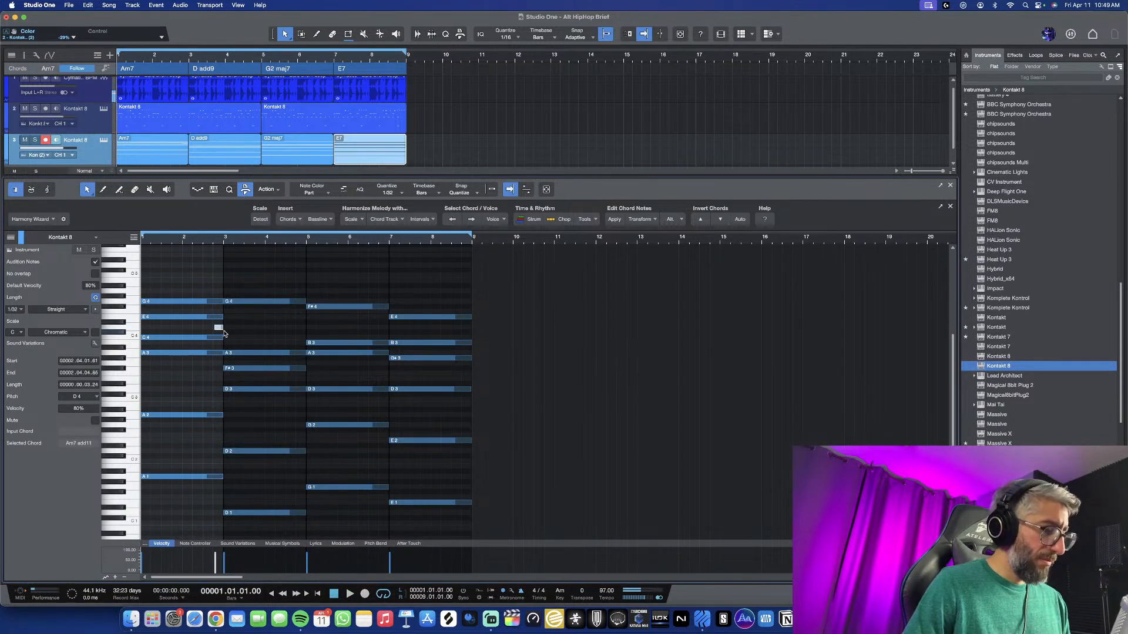
pyautogui.press('space')
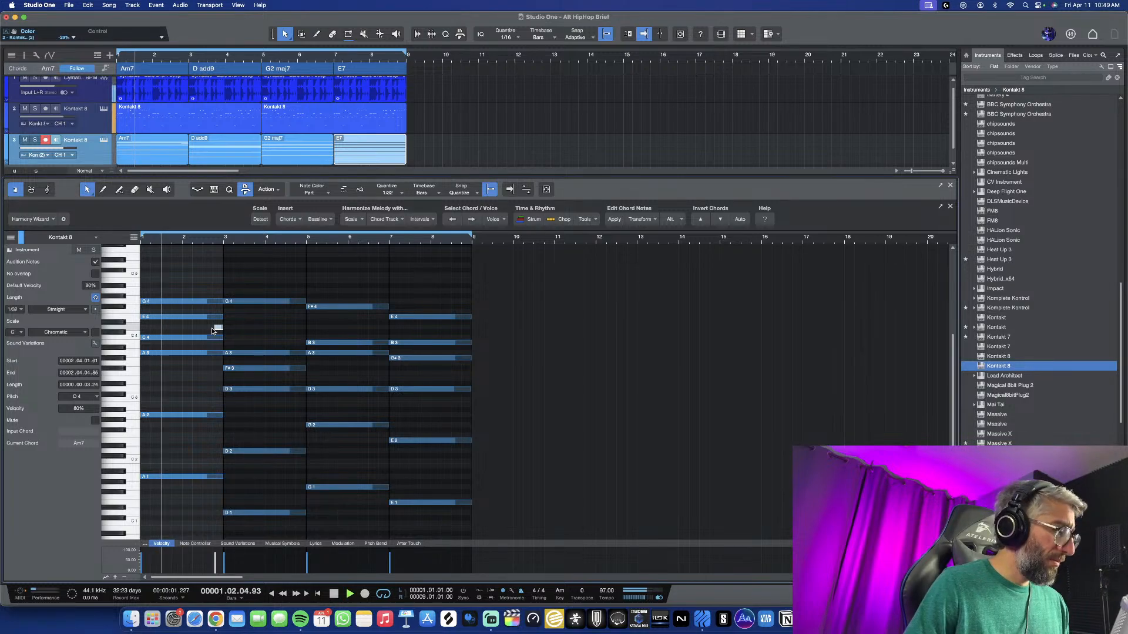
# Extend the short note's start back to beat 4 of bar 2 and lower it to A3
pyautogui.press('e')
pyautogui.press('e')
pyautogui.press('e')
pyautogui.press('e')
pyautogui.hotkey('shift', 'e')
pyautogui.scroll(-1, 212, 331)
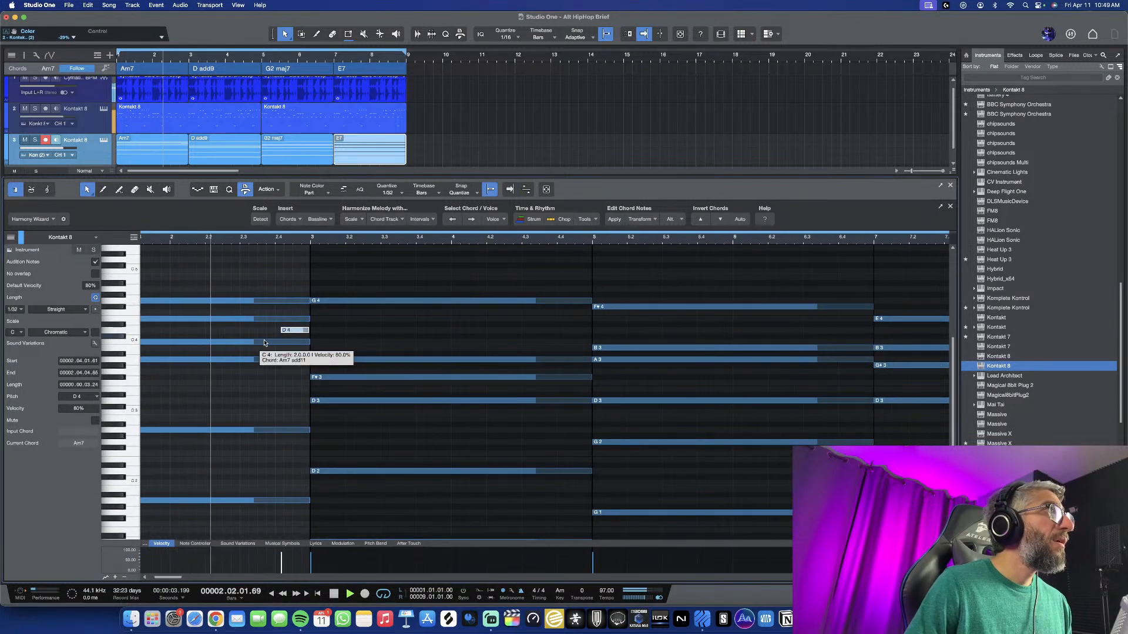
pyautogui.moveTo(279, 334); pyautogui.dragTo(283, 361)
# Play back the progression from the beginning to check the A3 pickup note into the D add9 chord
pyautogui.press('space')
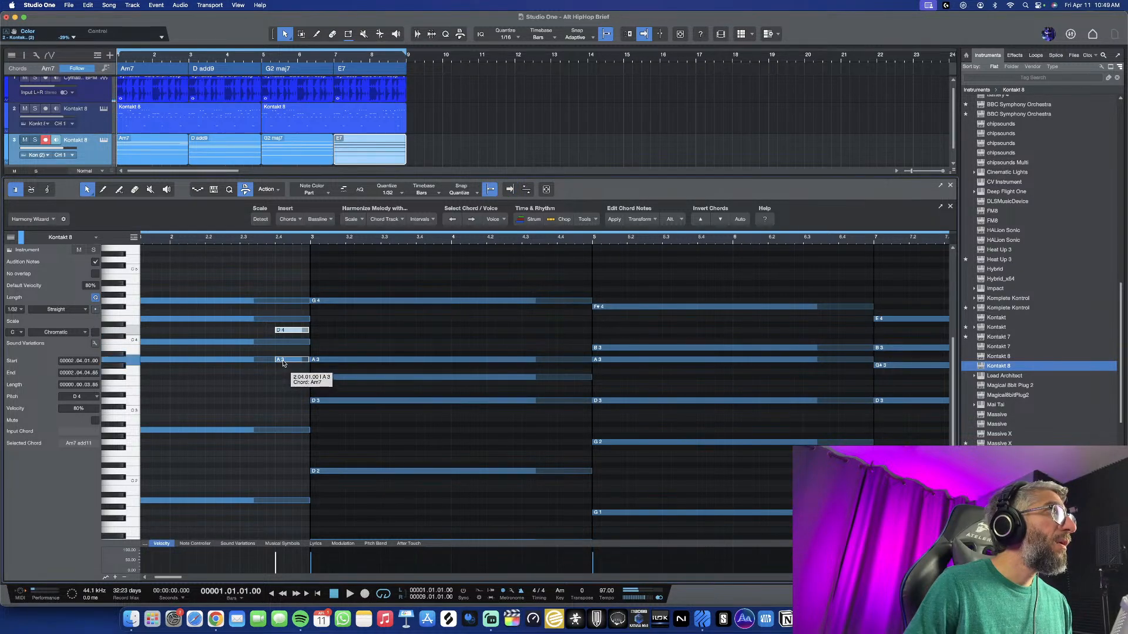
pyautogui.press('space')
pyautogui.scroll(-1, 294, 376)
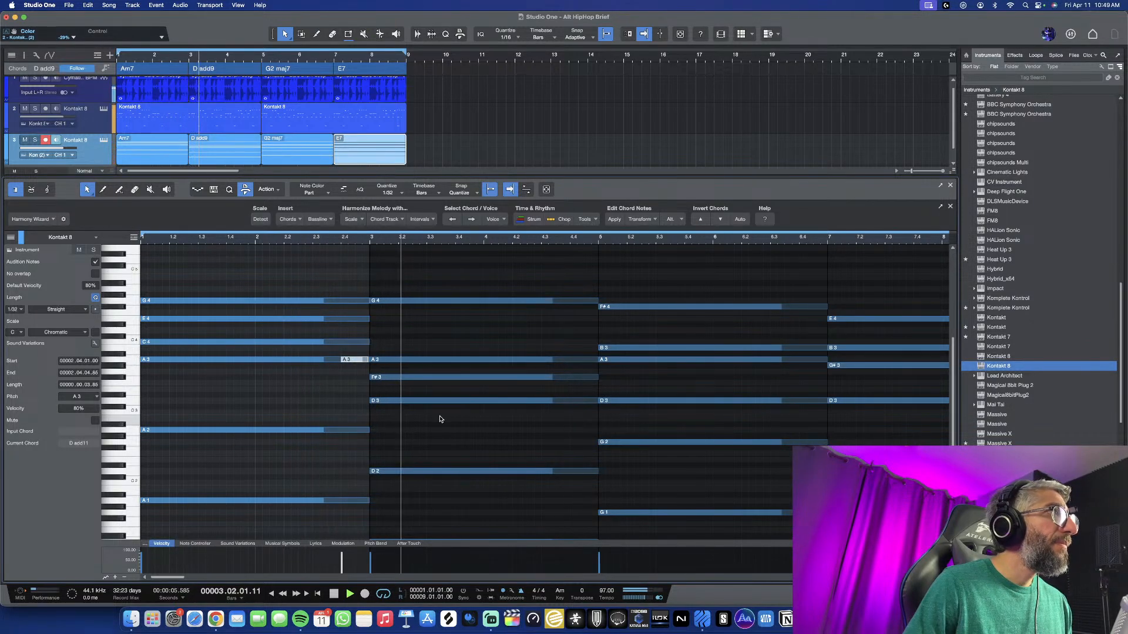
pyautogui.press('w')
pyautogui.scroll(3, 432, 382)
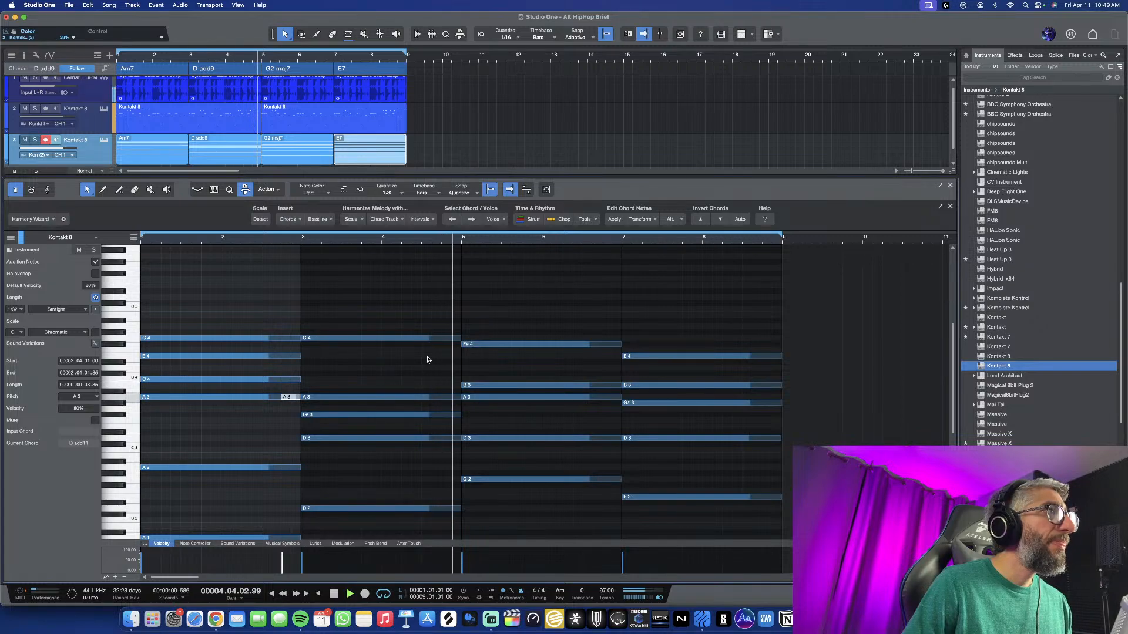
pyautogui.scroll(-2, 427, 360)
pyautogui.scroll(-2, 427, 360)
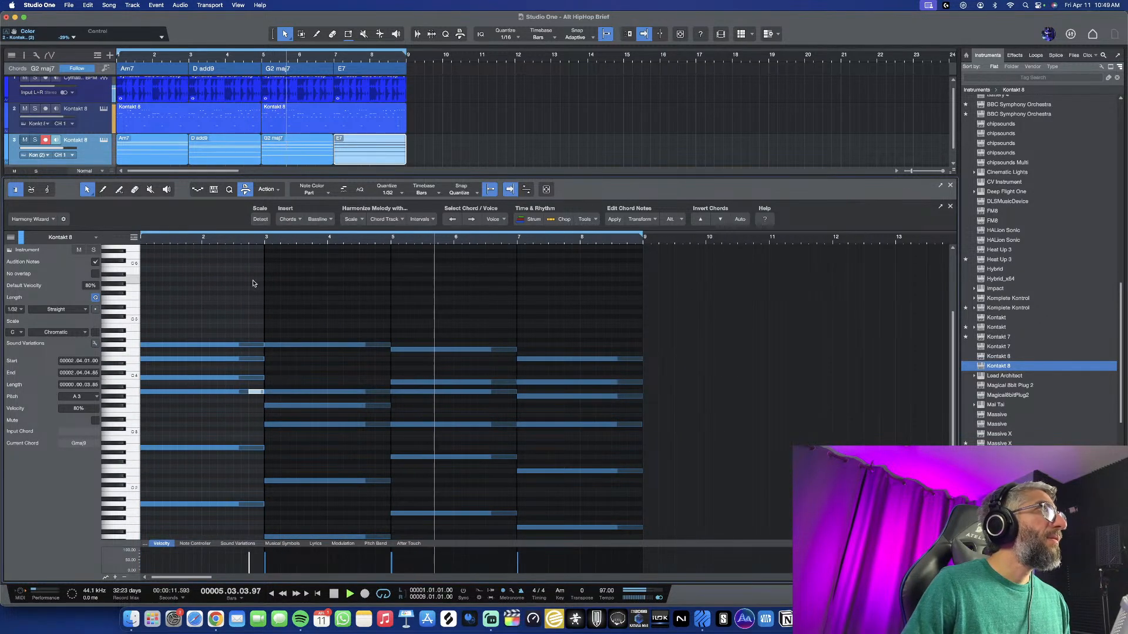
pyautogui.press('space')
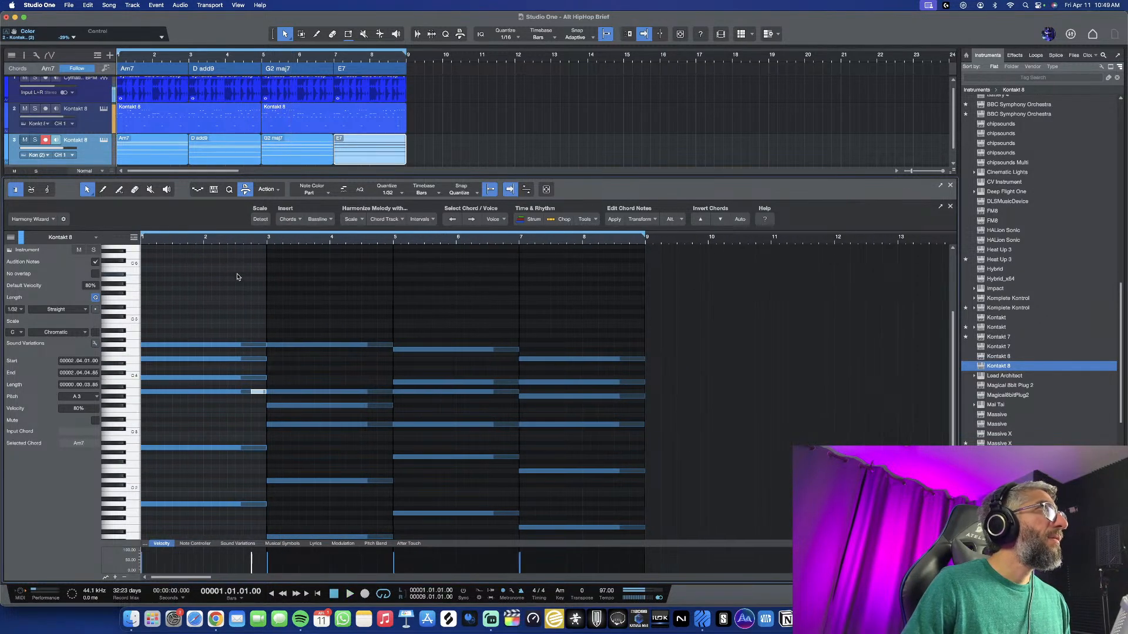
# Close the note editor and duplicate the piano track together with its four chord parts
pyautogui.click(951, 187)
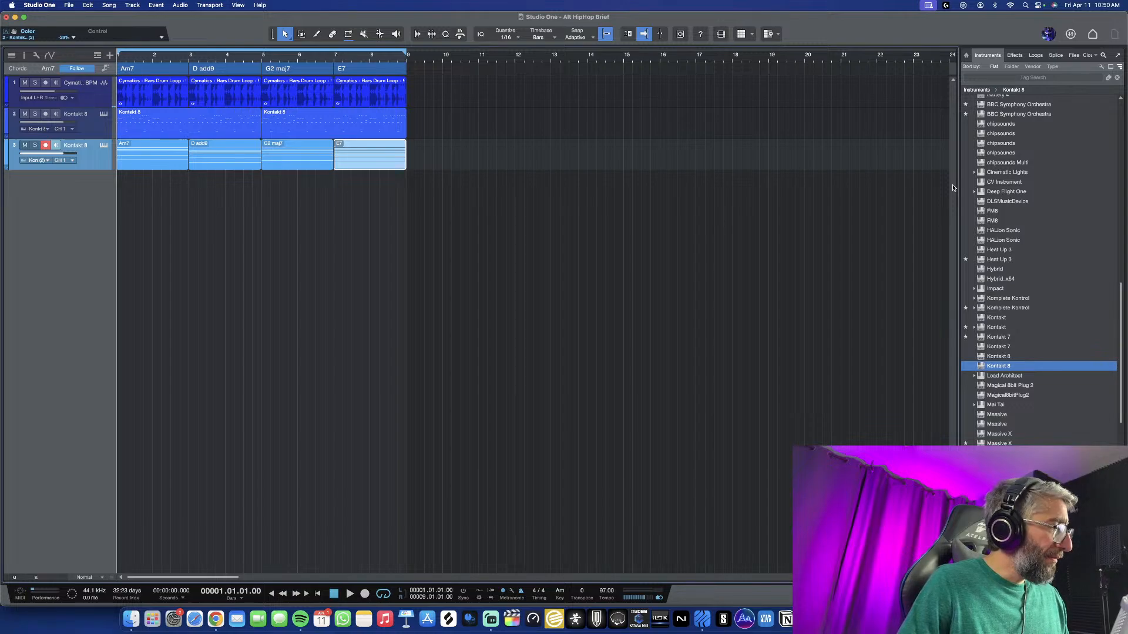
pyautogui.rightClick(84, 159)
pyautogui.click(157, 225)
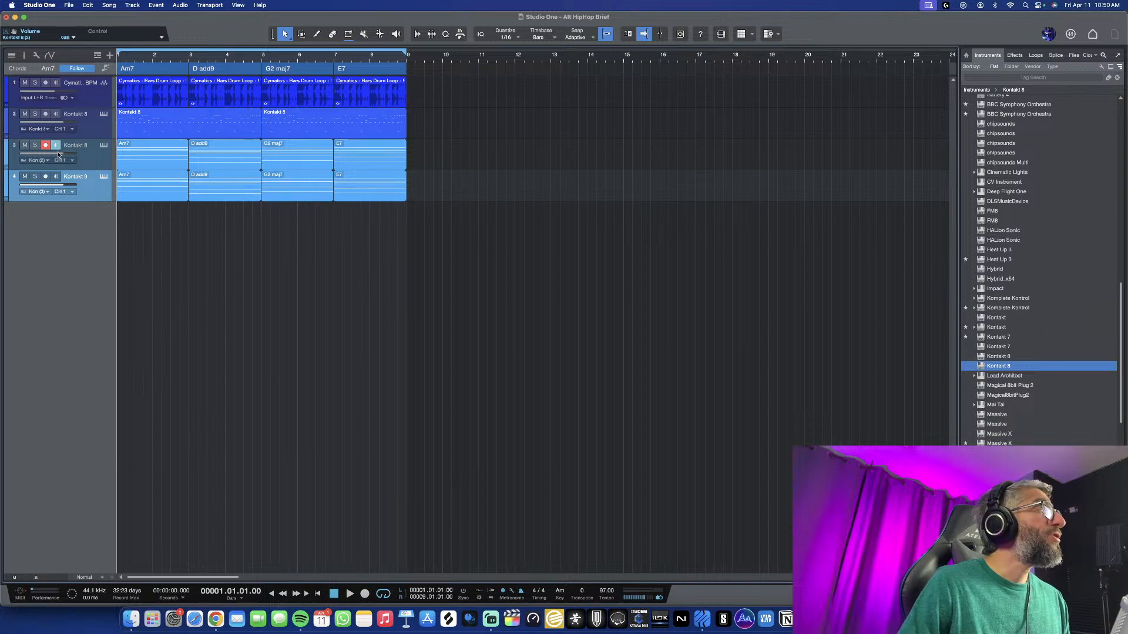
# Replace NOIRE on the duplicated track with the Hybrid Keys preset Broken Rhodes Pad, found by searching the Kontakt library for Rhodes
pyautogui.click(104, 179)
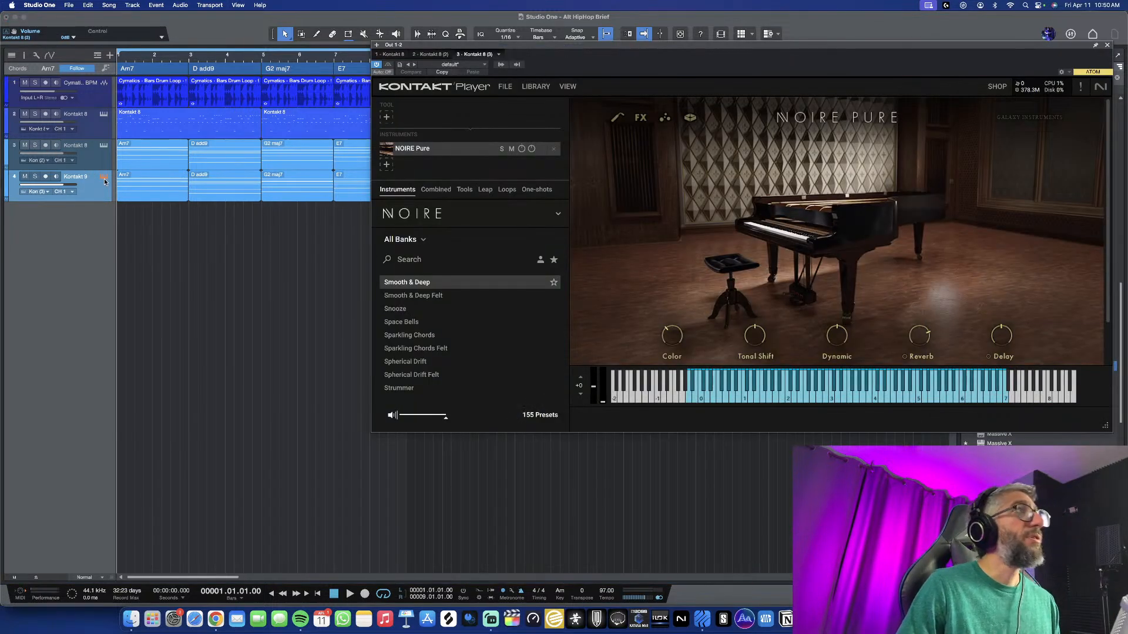
pyautogui.click(553, 151)
pyautogui.click(433, 85)
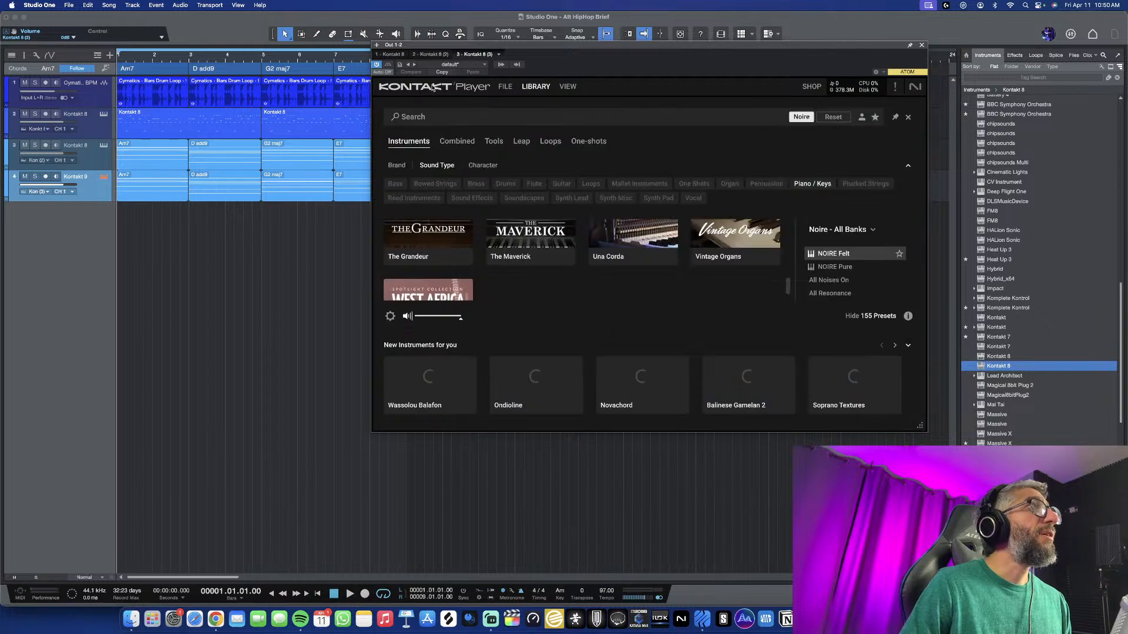
pyautogui.click(433, 86)
pyautogui.click(427, 89)
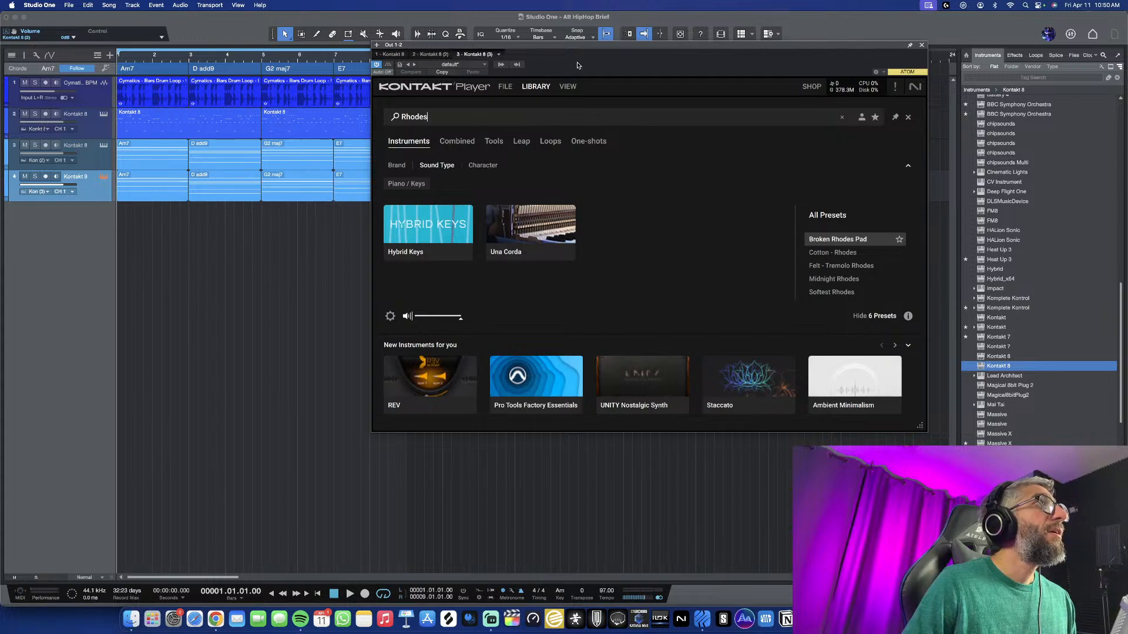
pyautogui.moveTo(580, 51); pyautogui.dragTo(628, 53)
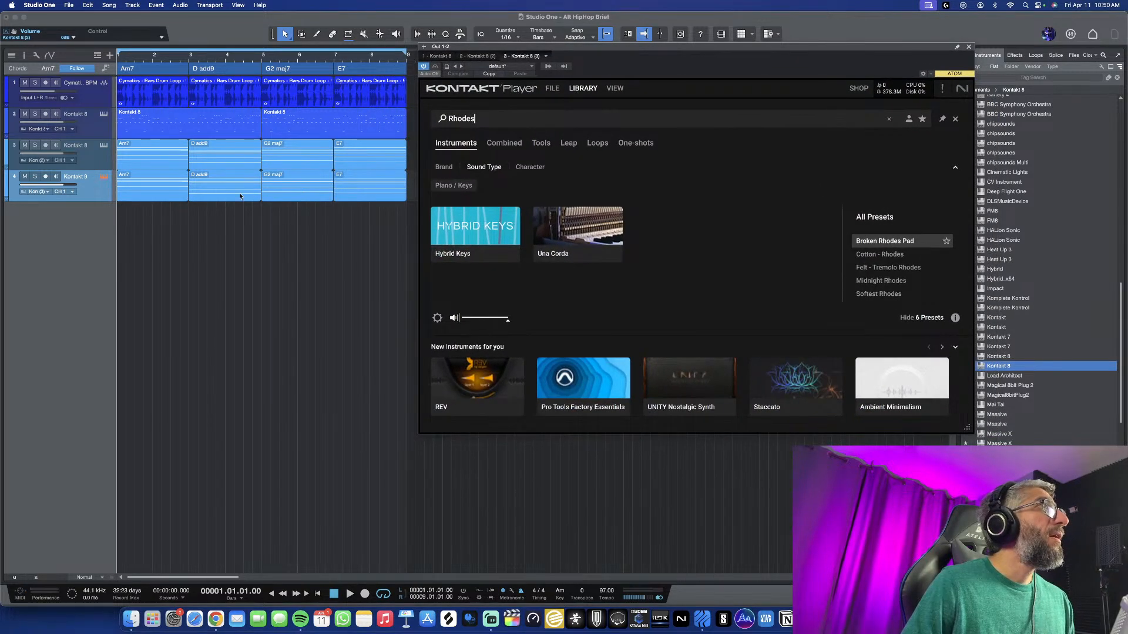
pyautogui.click(511, 219)
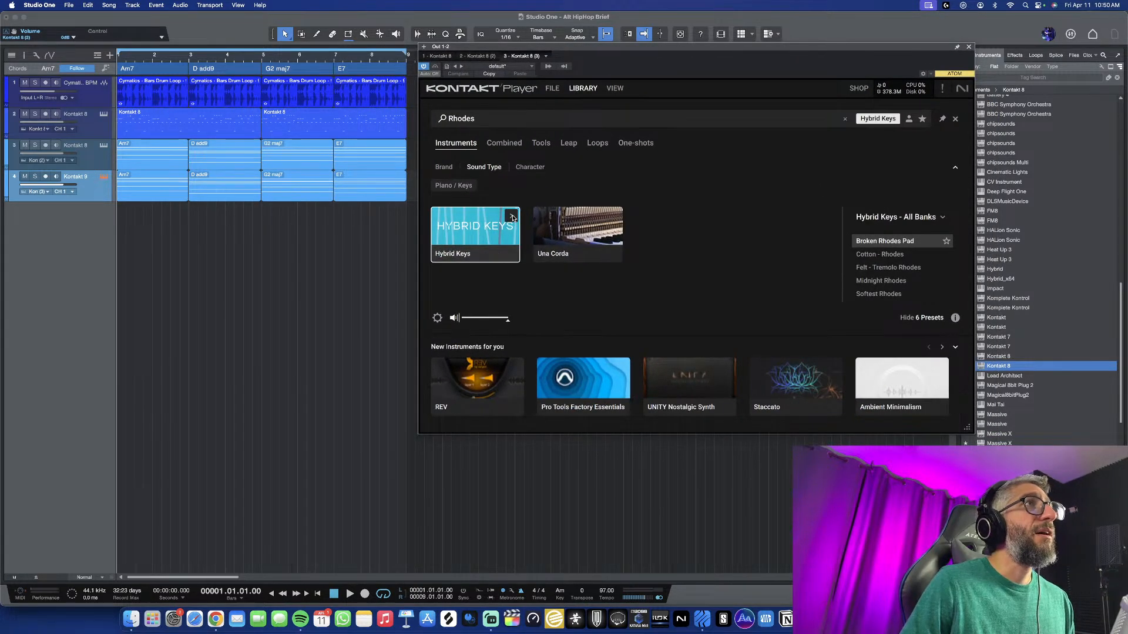
pyautogui.click(512, 219)
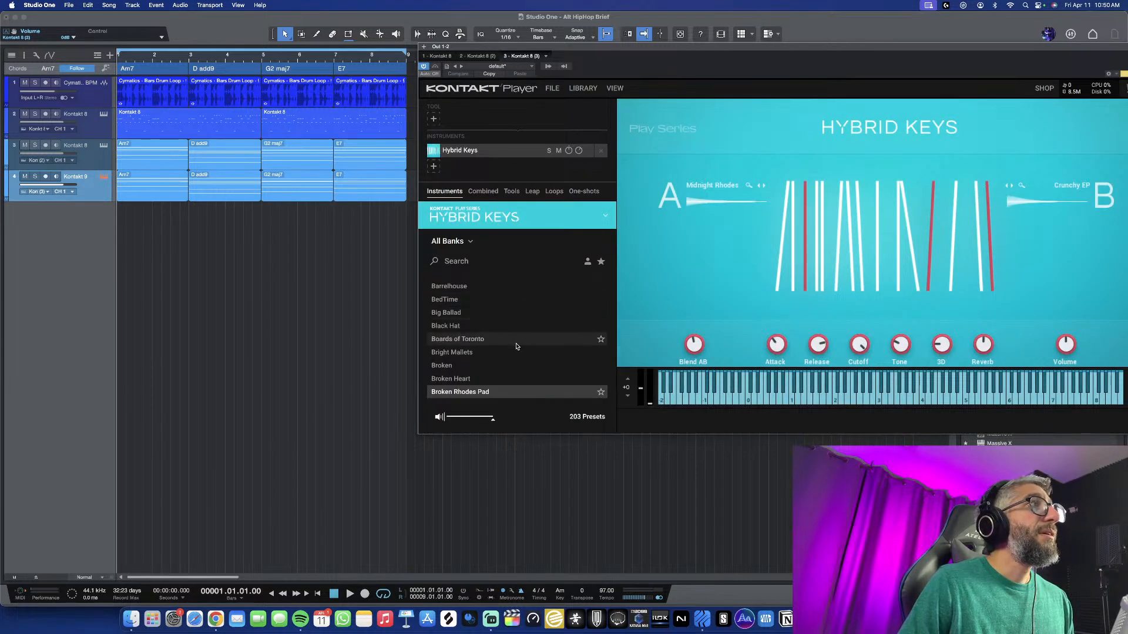
pyautogui.scroll(-3, 488, 353)
# Play the layered piano and Rhodes progression while viewing the duplicated track's D add9 part in the note editor
pyautogui.press('space')
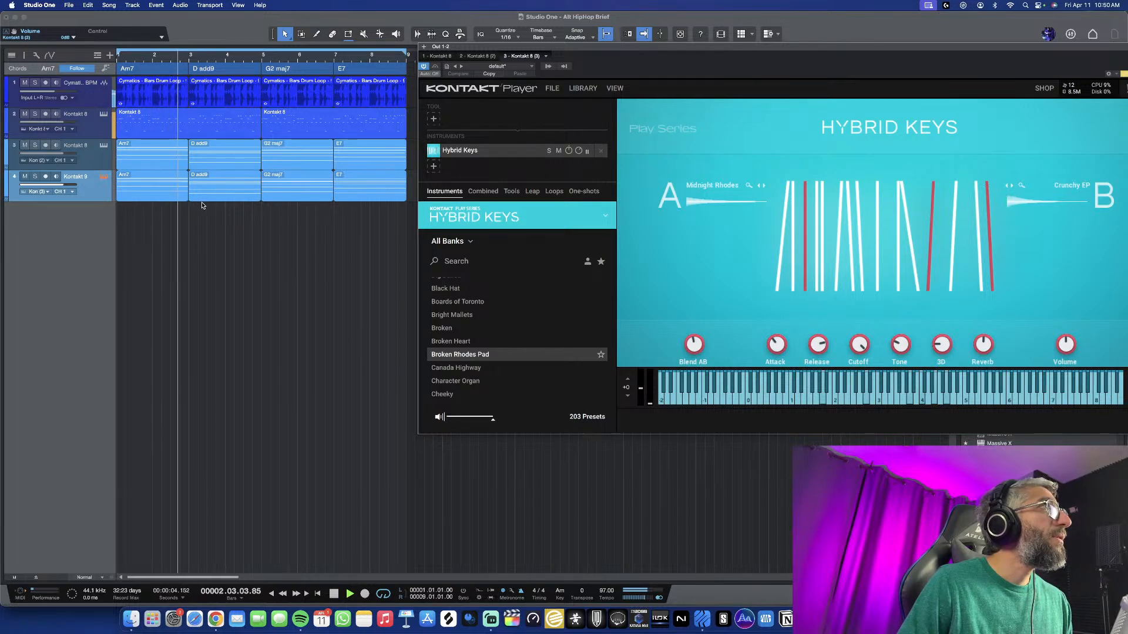
pyautogui.doubleClick(222, 197)
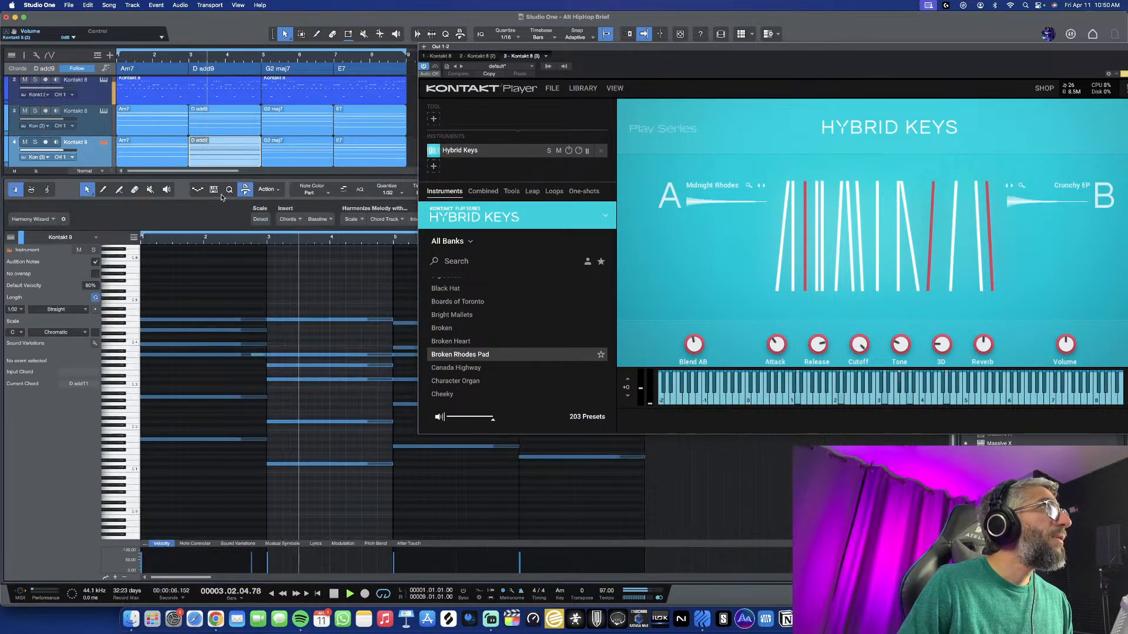
pyautogui.moveTo(1029, 50); pyautogui.dragTo(770, 53)
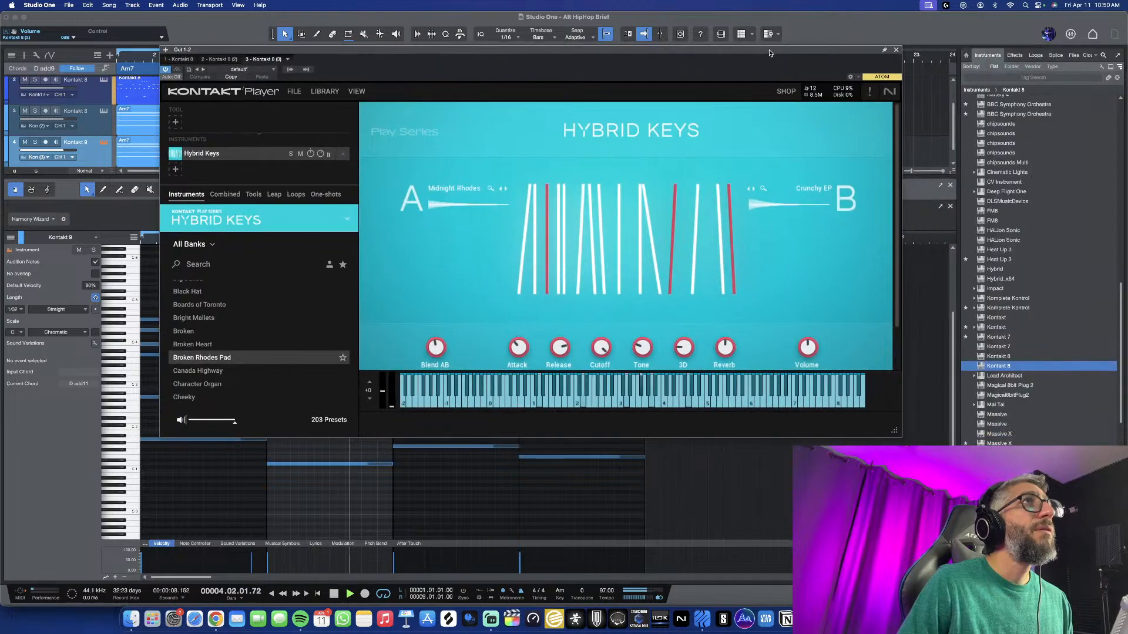
pyautogui.click(895, 51)
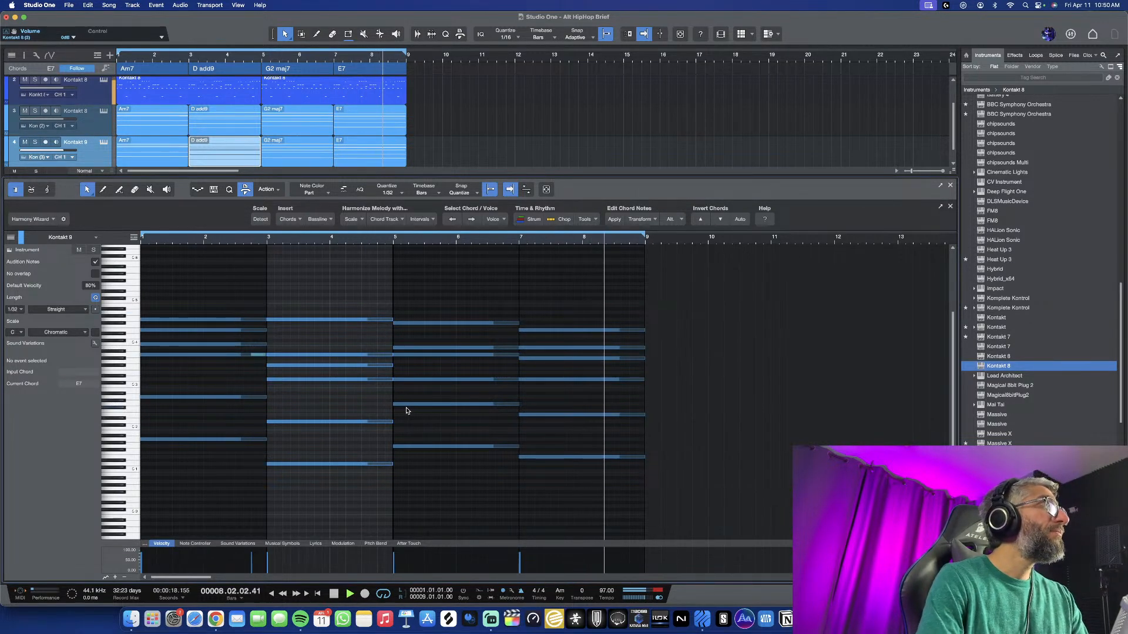
# Try recording a melody across the eight bars on the original piano track, review its notes and undo the take
pyautogui.click(46, 111)
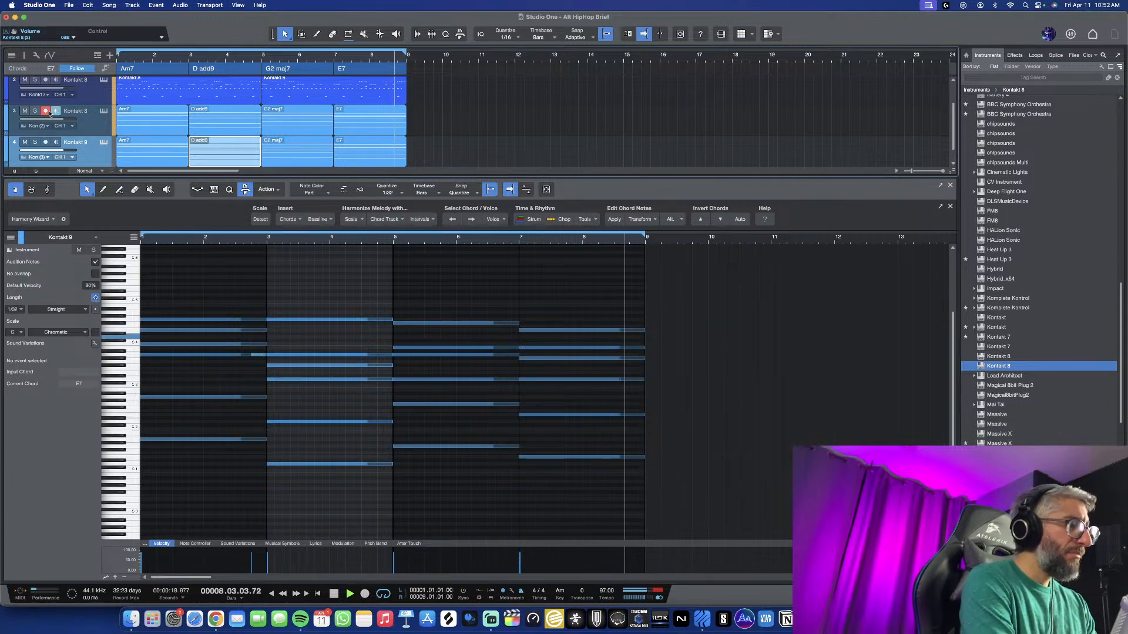
pyautogui.press('KP_Multiply')
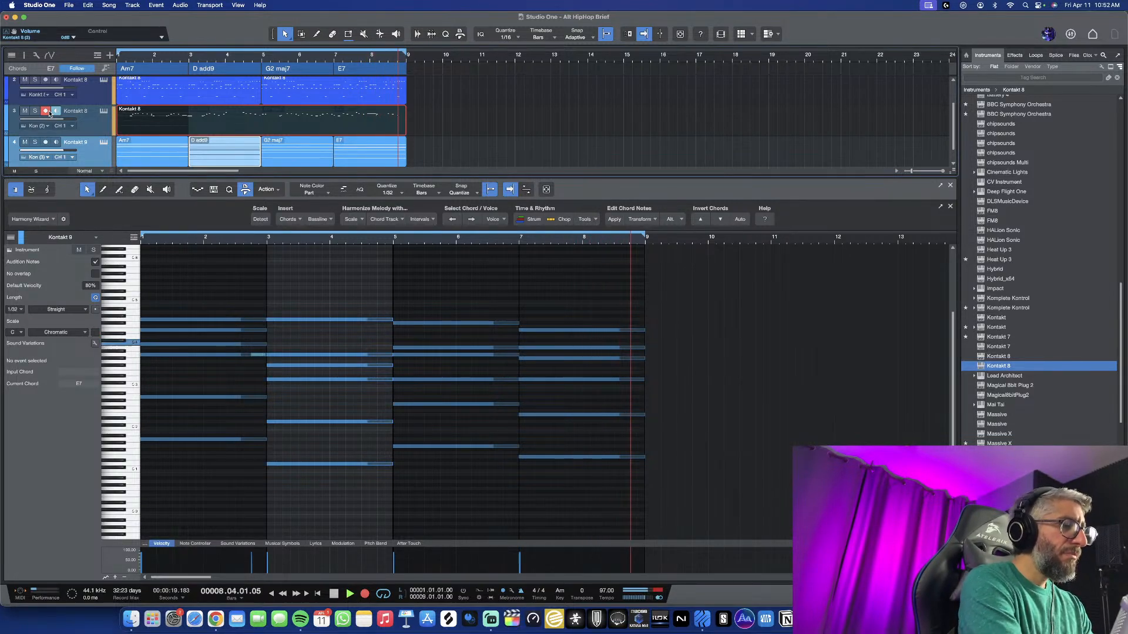
pyautogui.press('space')
pyautogui.press('space')
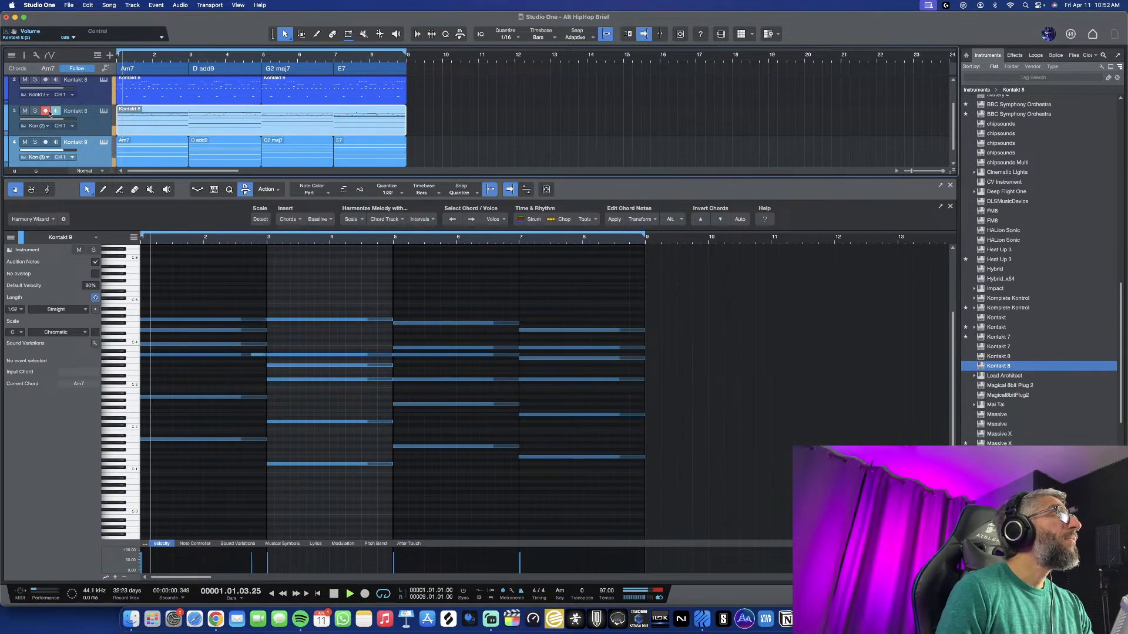
pyautogui.doubleClick(231, 123)
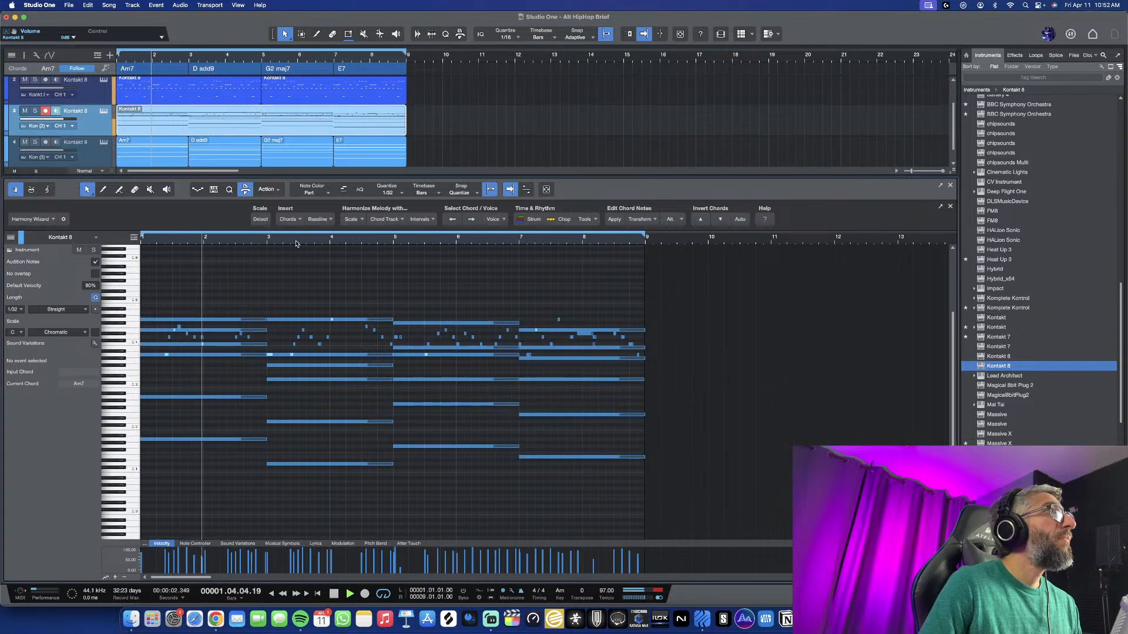
pyautogui.press('space')
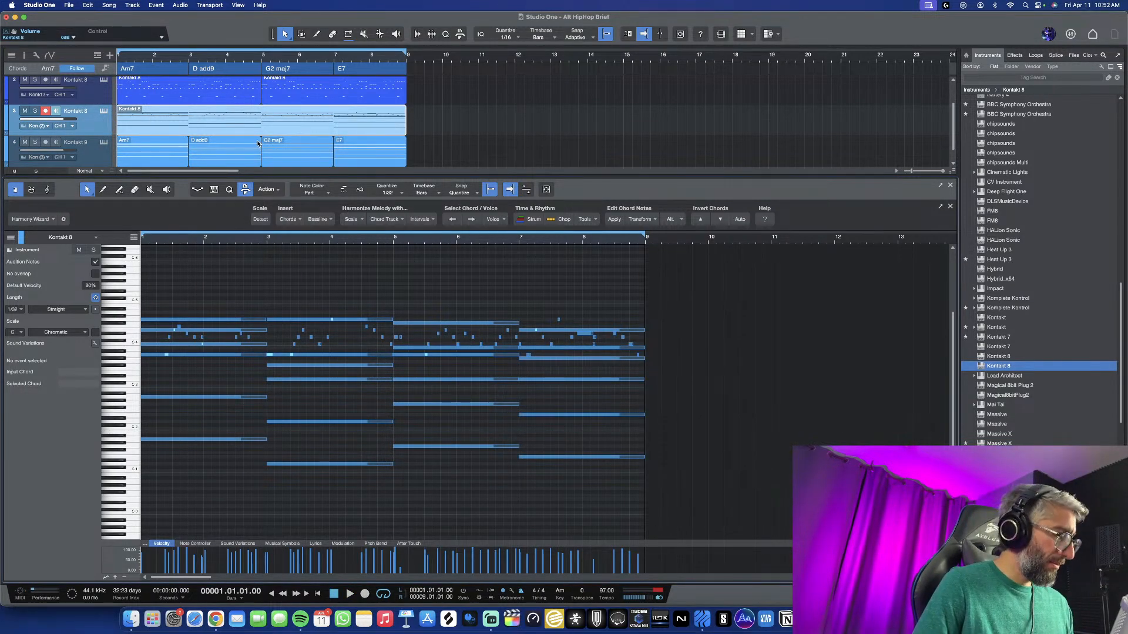
pyautogui.press('super+z')
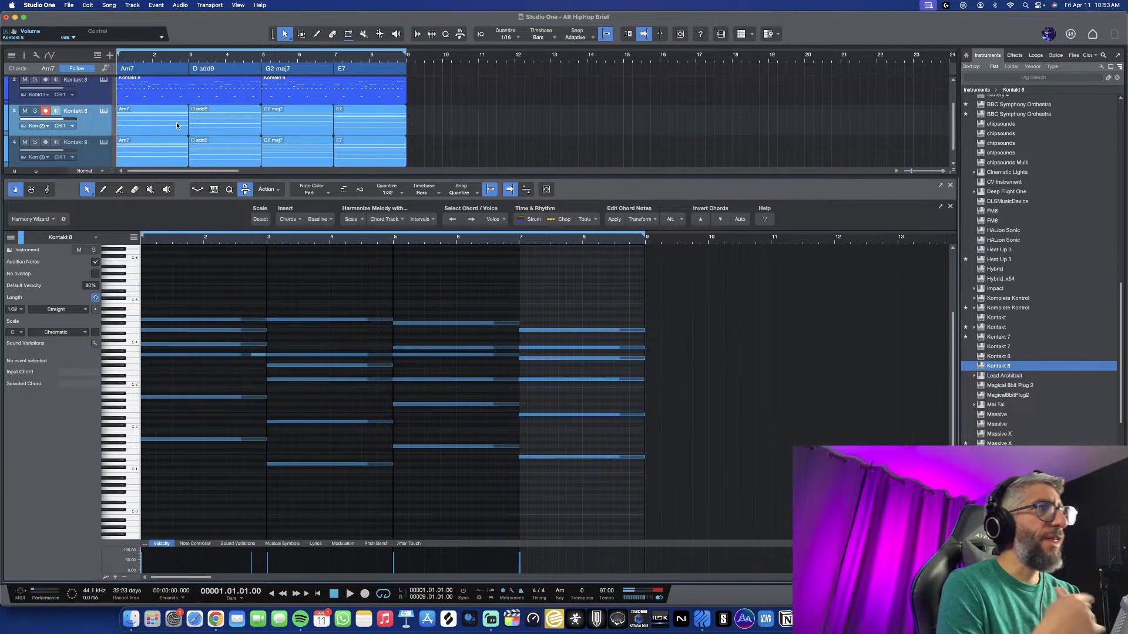
# Play back the layered chord progression with the original piano track armed
pyautogui.press('space')
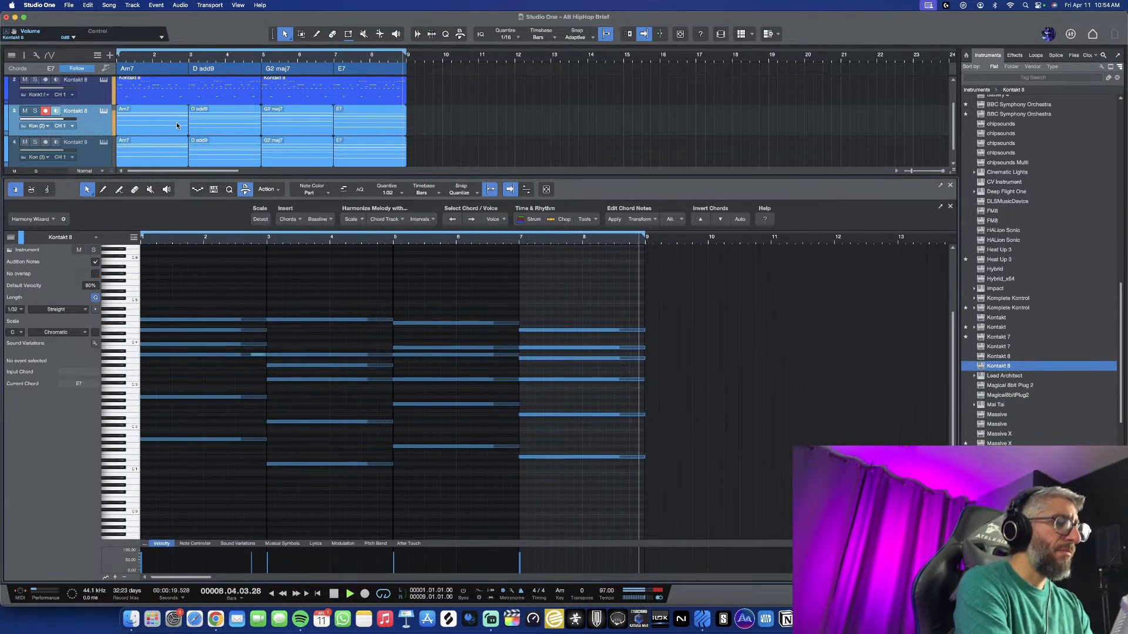
pyautogui.press('space')
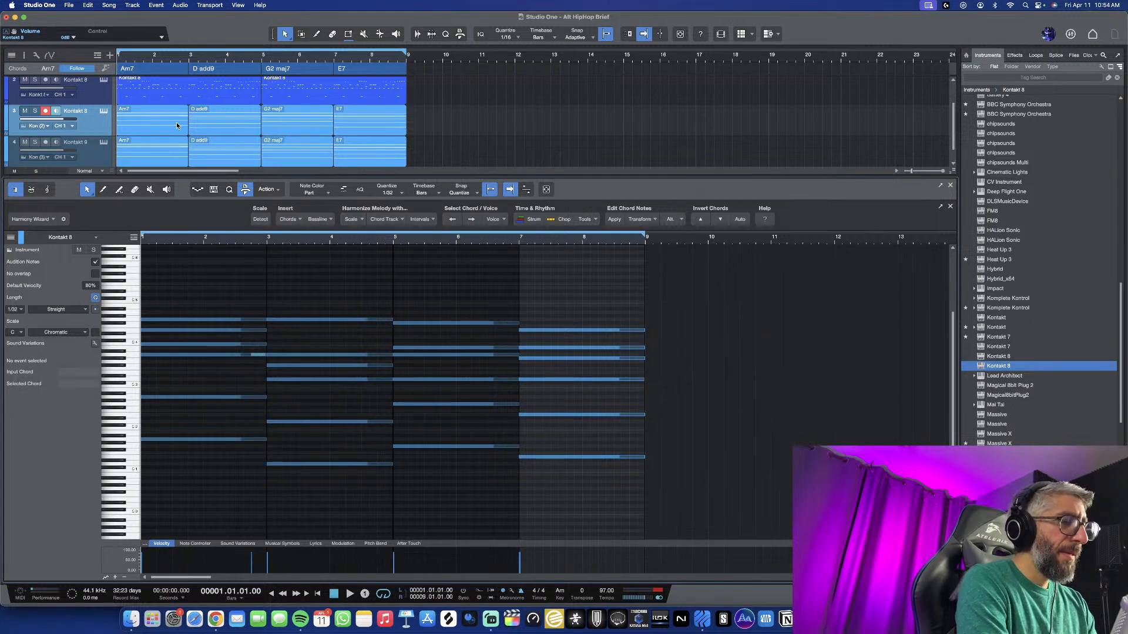
# Record a melody take across the eight-bar progression on the original piano track and enlarge the note editor to review it
pyautogui.press('KP_Multiply')
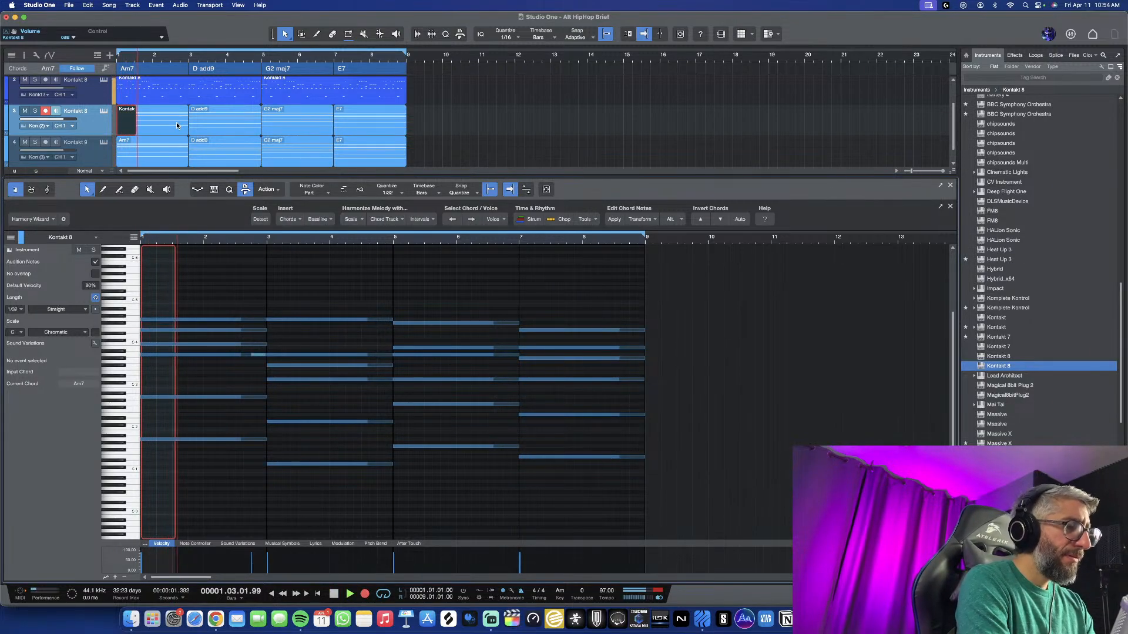
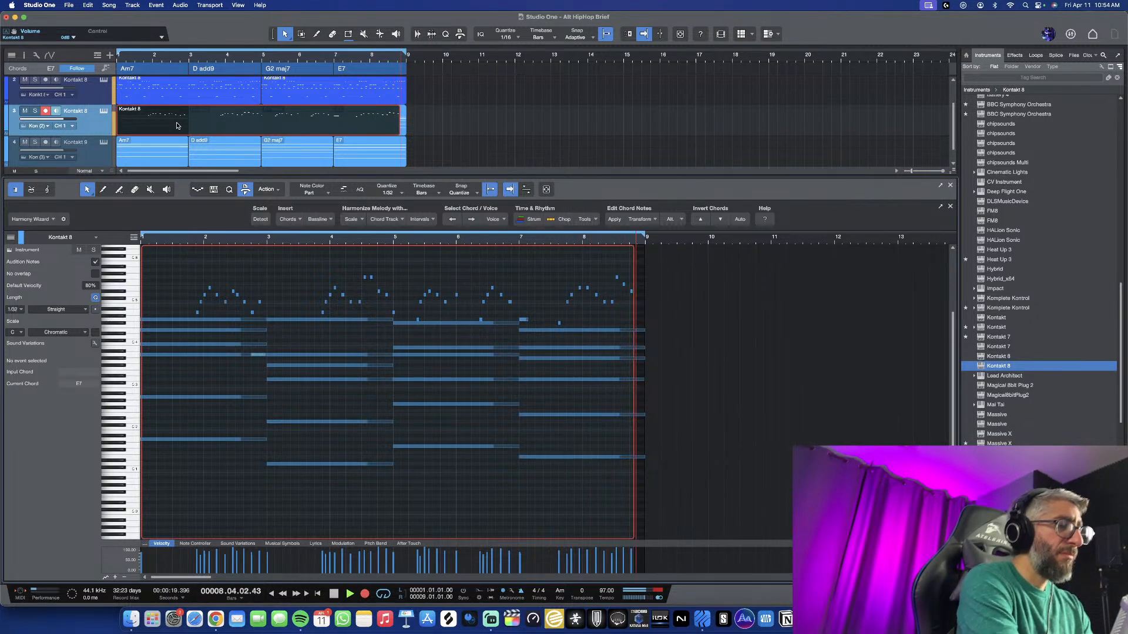
pyautogui.press('space')
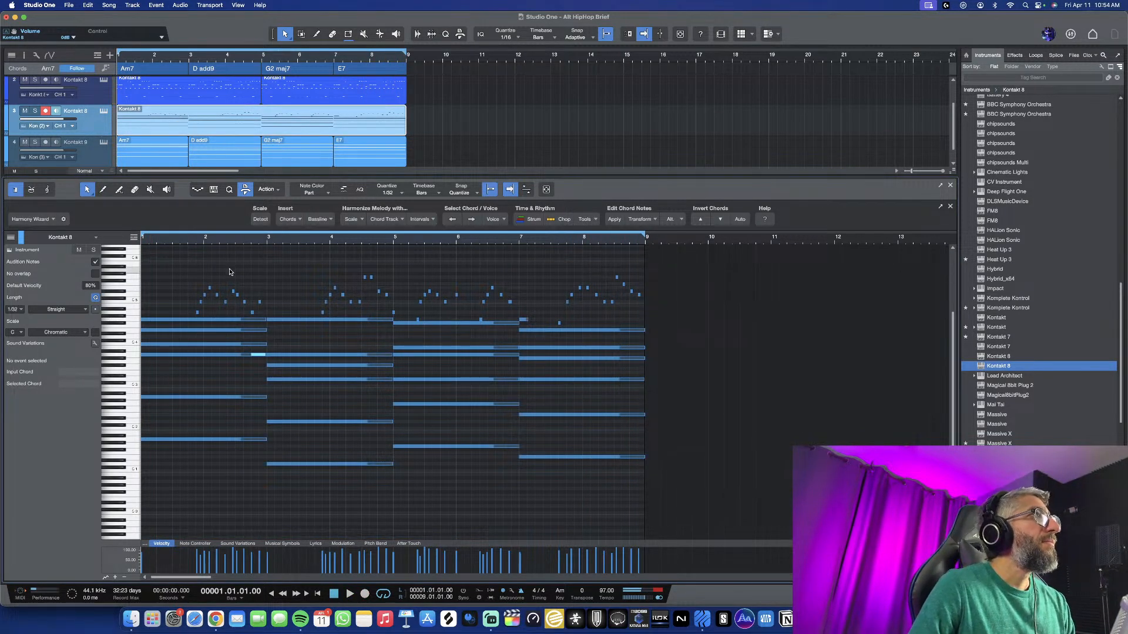
pyautogui.scroll(3, 229, 273)
pyautogui.scroll(-1, 226, 306)
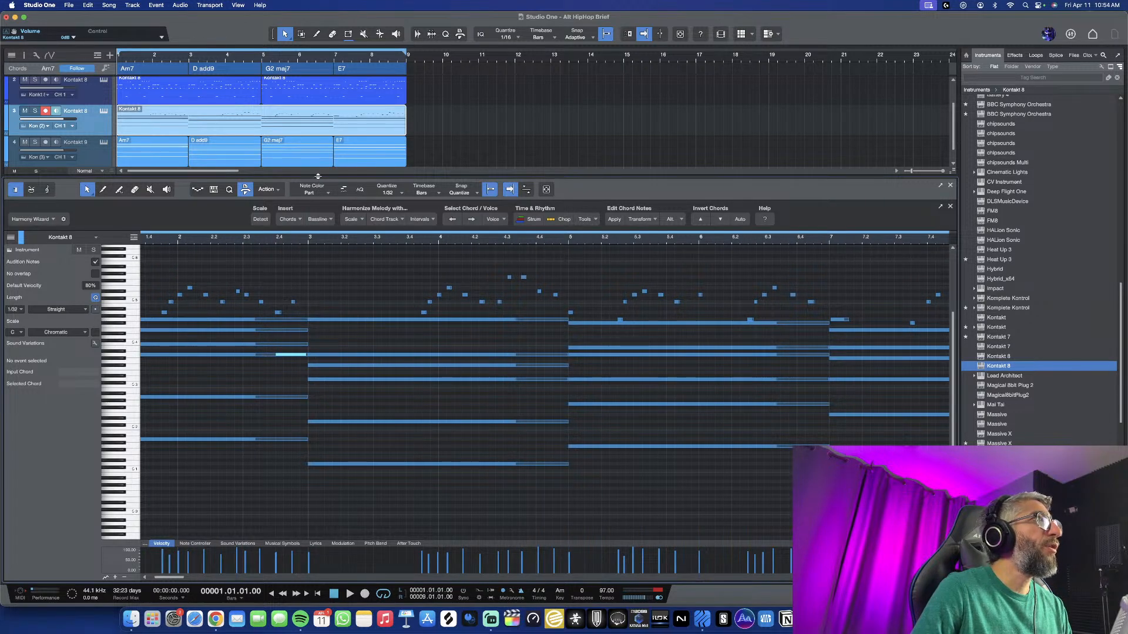
pyautogui.moveTo(318, 174); pyautogui.dragTo(323, 60)
pyautogui.scroll(-2, 349, 264)
pyautogui.scroll(2, 350, 262)
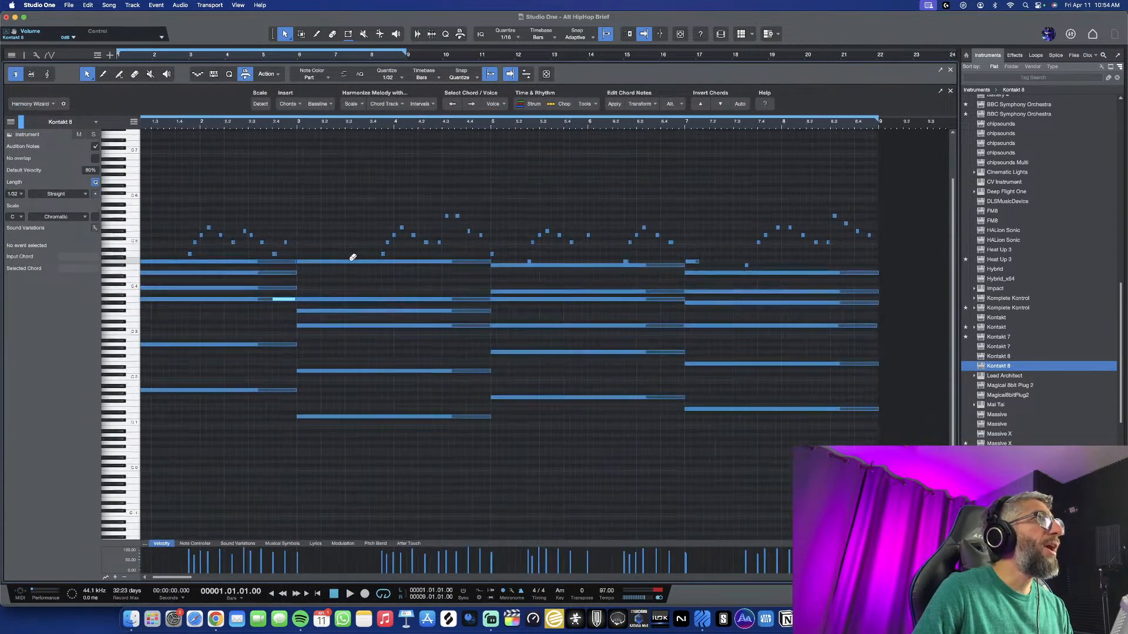
# Quantize the upper melody notes of the new take to a 1/16 grid
pyautogui.moveTo(175, 193); pyautogui.dragTo(880, 254)
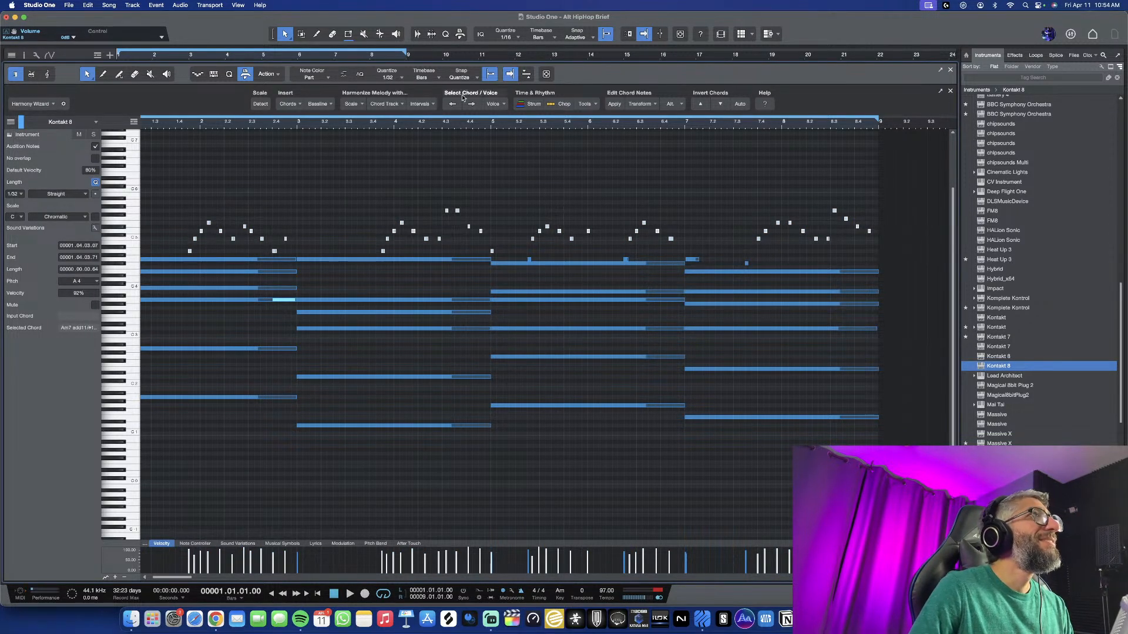
pyautogui.click(403, 78)
pyautogui.click(467, 92)
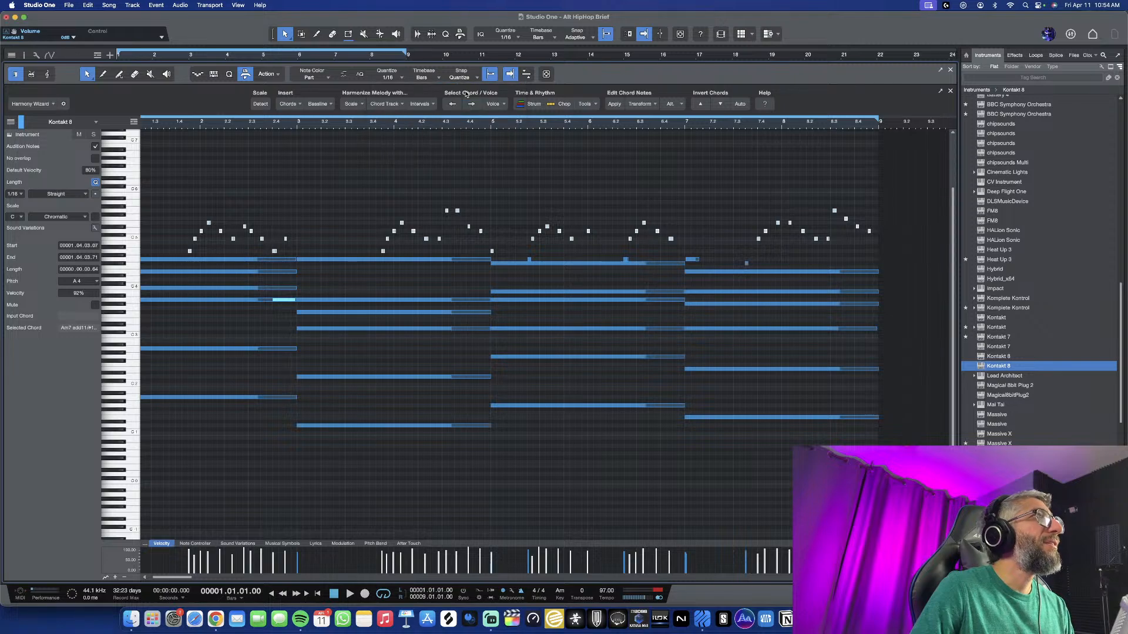
pyautogui.press('q')
pyautogui.scroll(10, 234, 231)
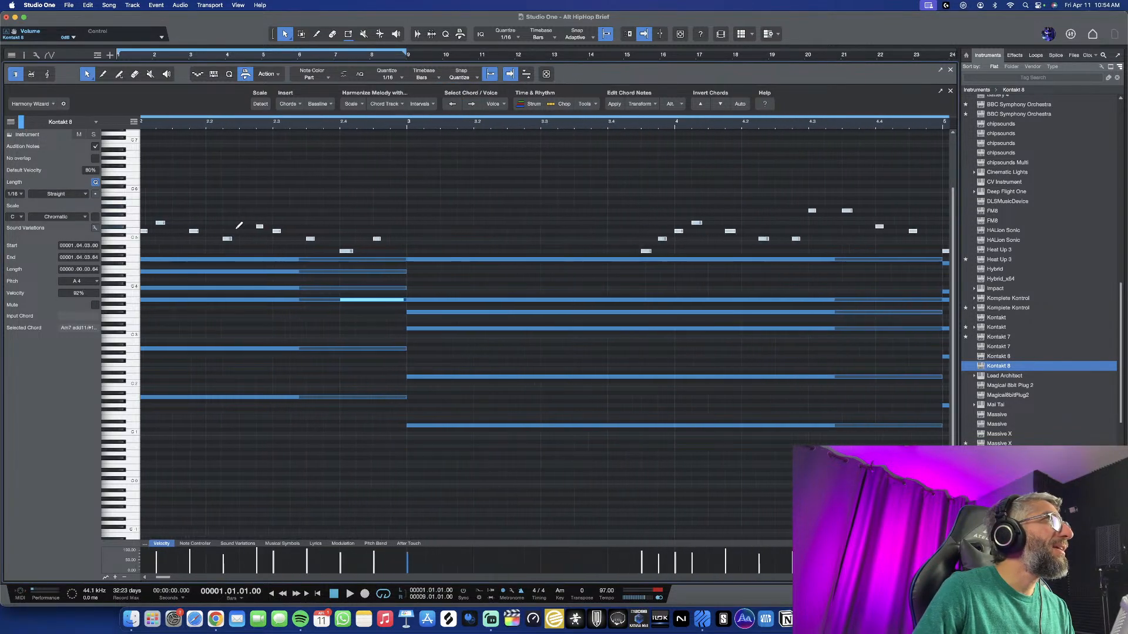
# Play back the quantized melody and try lowering the G5 note at 4.03.03 to F5
pyautogui.scroll(-3, 234, 232)
pyautogui.press('space')
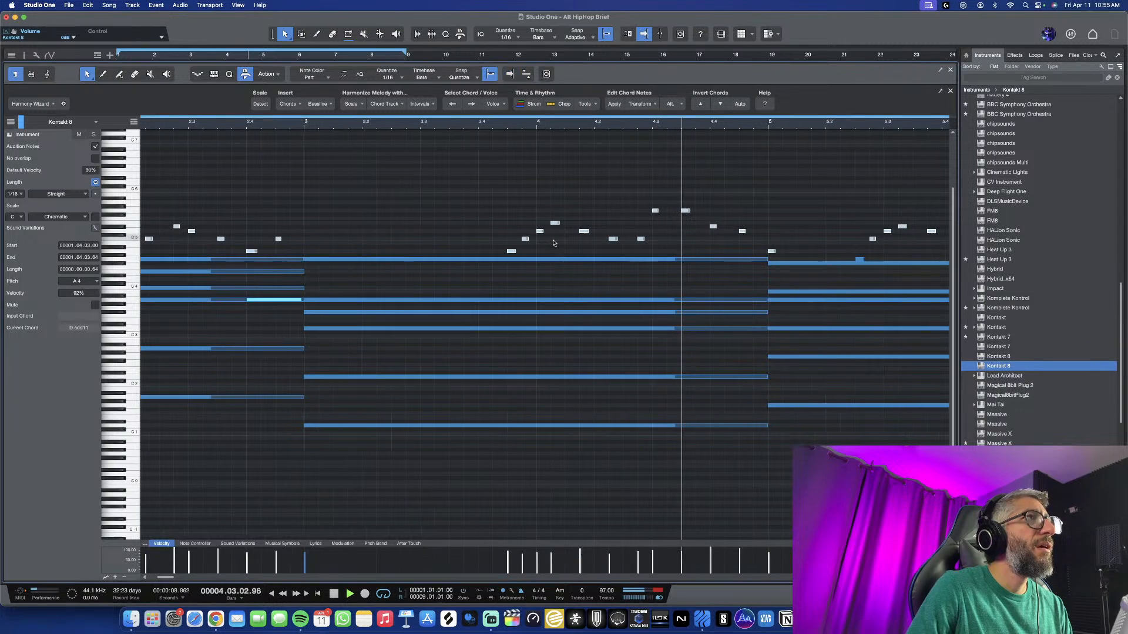
pyautogui.press('space')
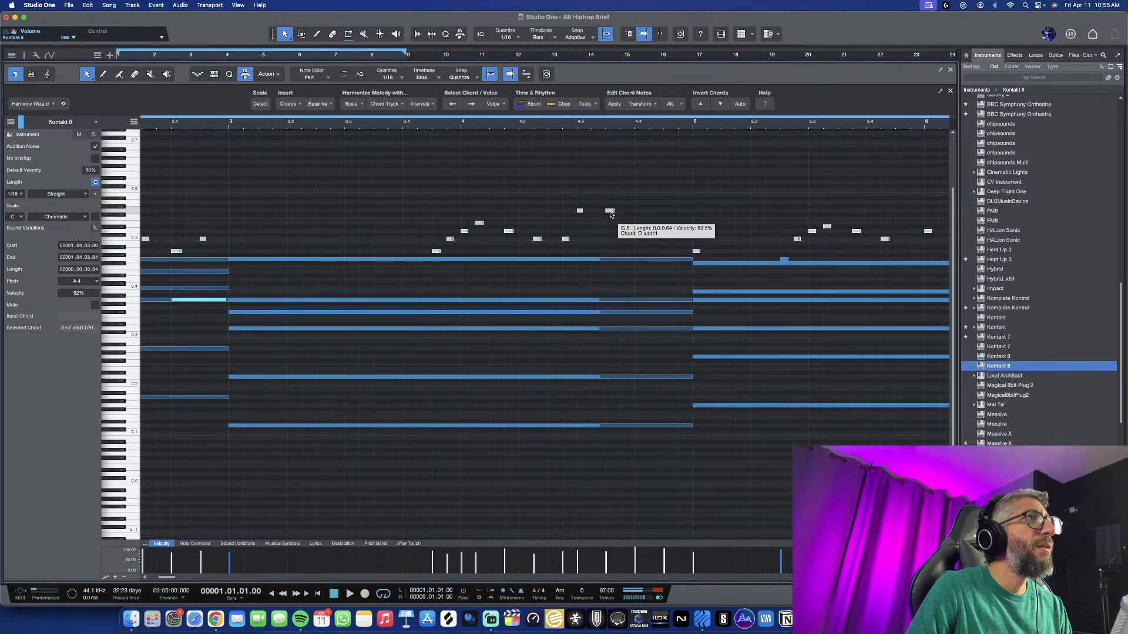
pyautogui.click(610, 212)
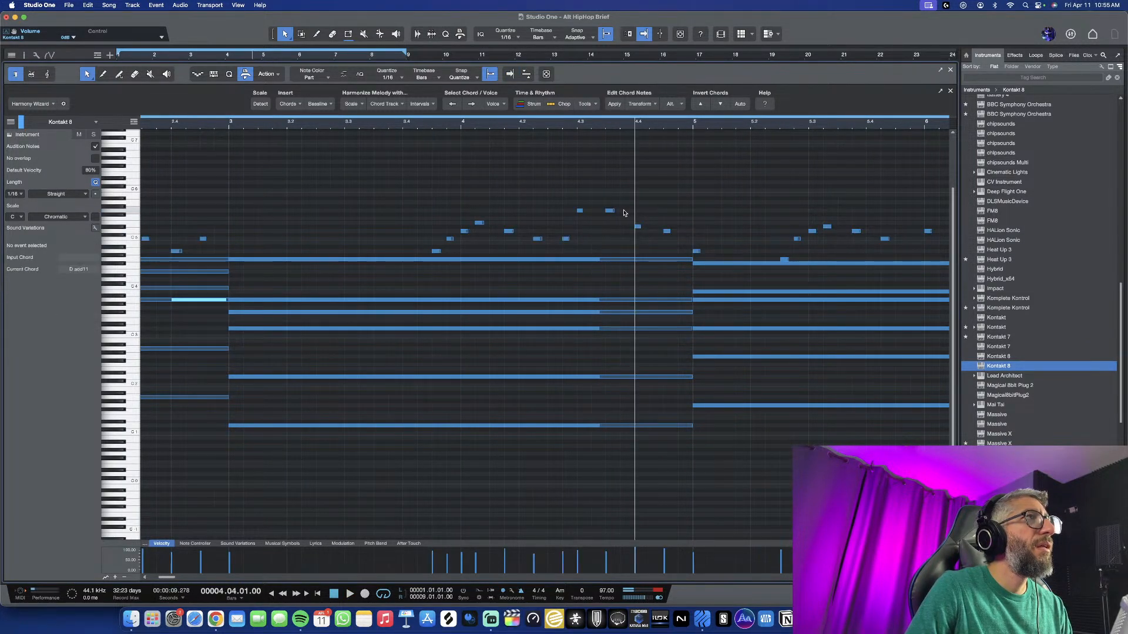
pyautogui.moveTo(611, 214); pyautogui.dragTo(611, 217)
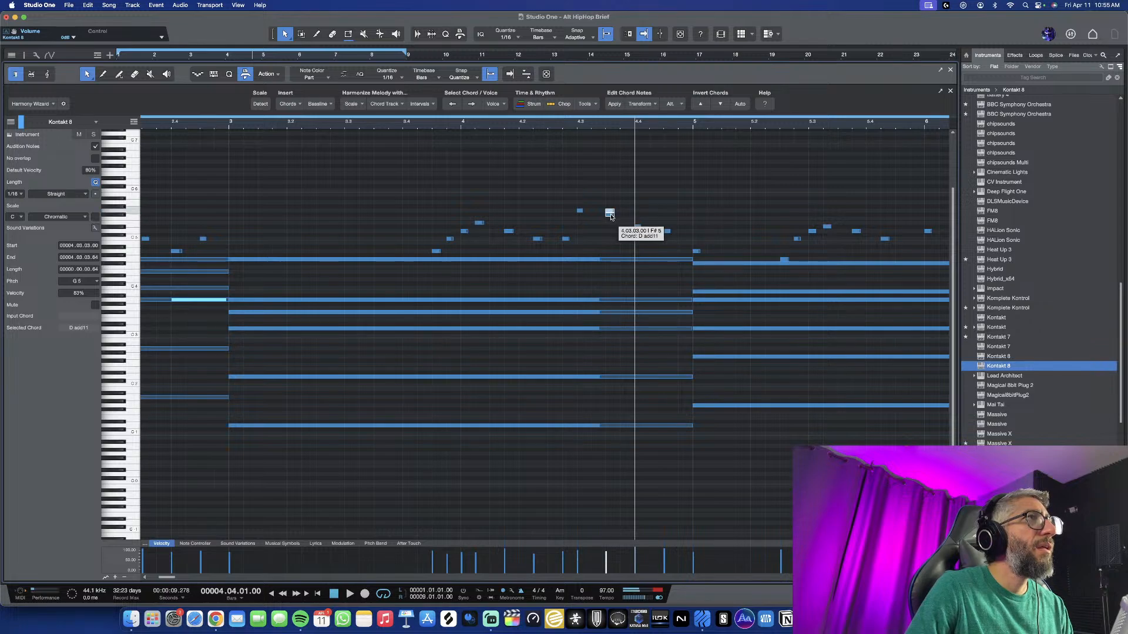
pyautogui.press('space')
pyautogui.scroll(-1, 605, 240)
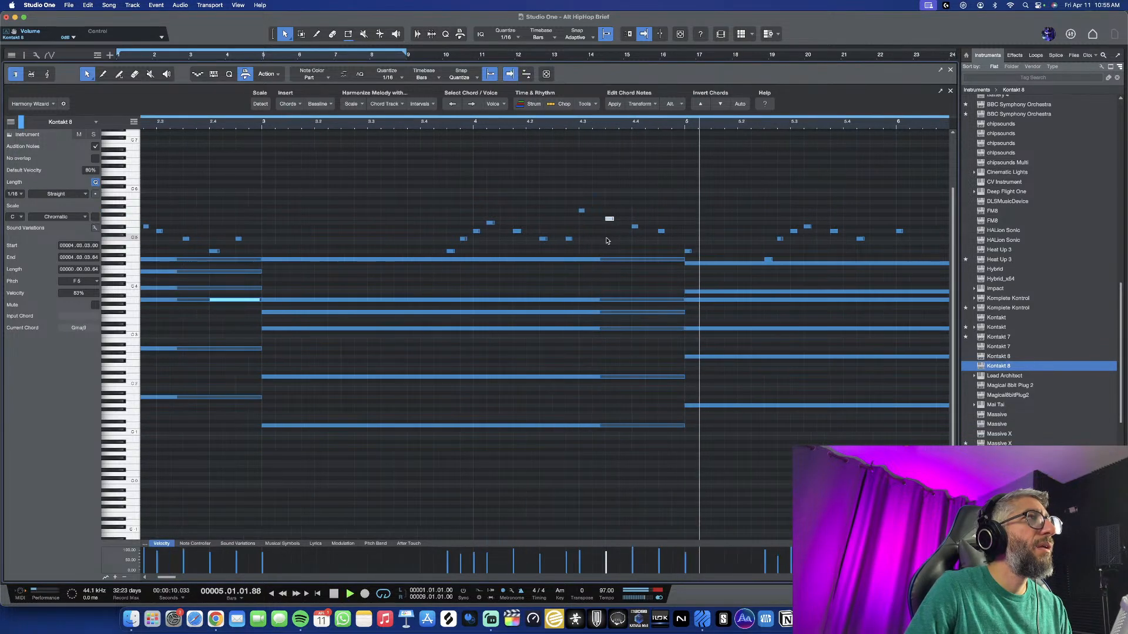
pyautogui.click(421, 134)
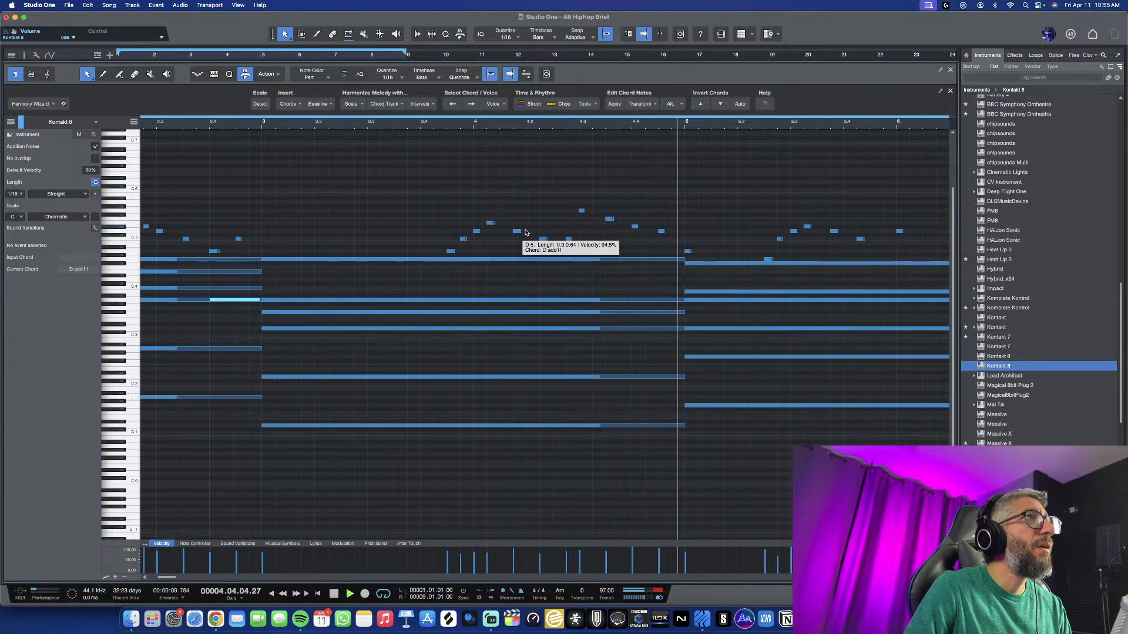
# Try the melody note at 4.03.03 at F#5 and audition it against the D add9 chord
pyautogui.press('space')
pyautogui.moveTo(609, 220); pyautogui.dragTo(609, 217)
pyautogui.press('space')
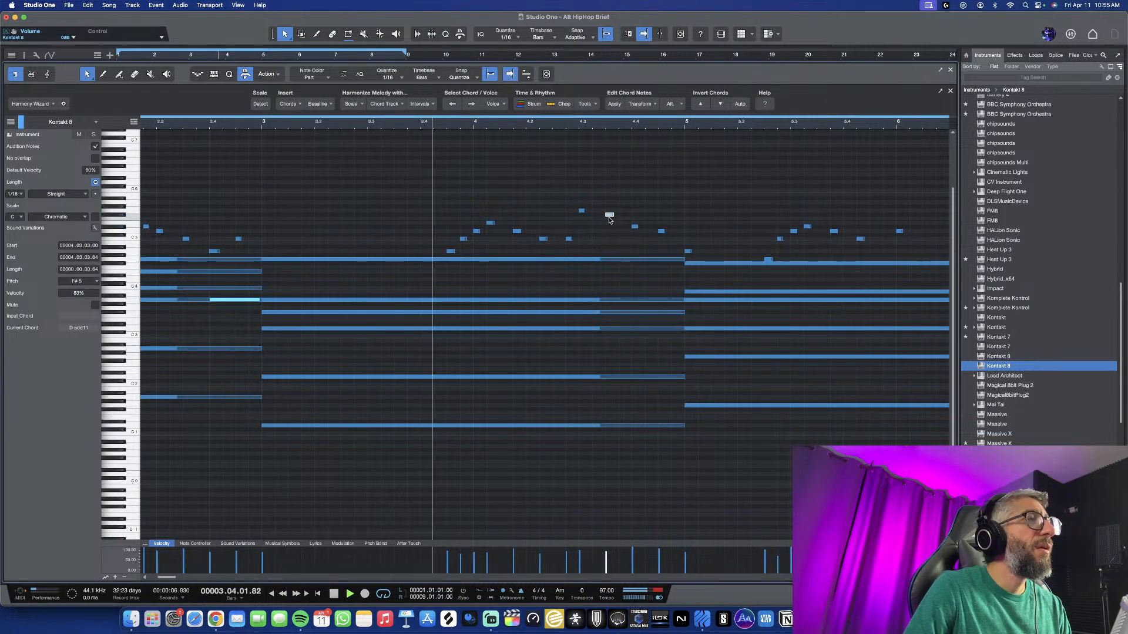
pyautogui.scroll(2, 614, 229)
pyautogui.scroll(-1, 656, 278)
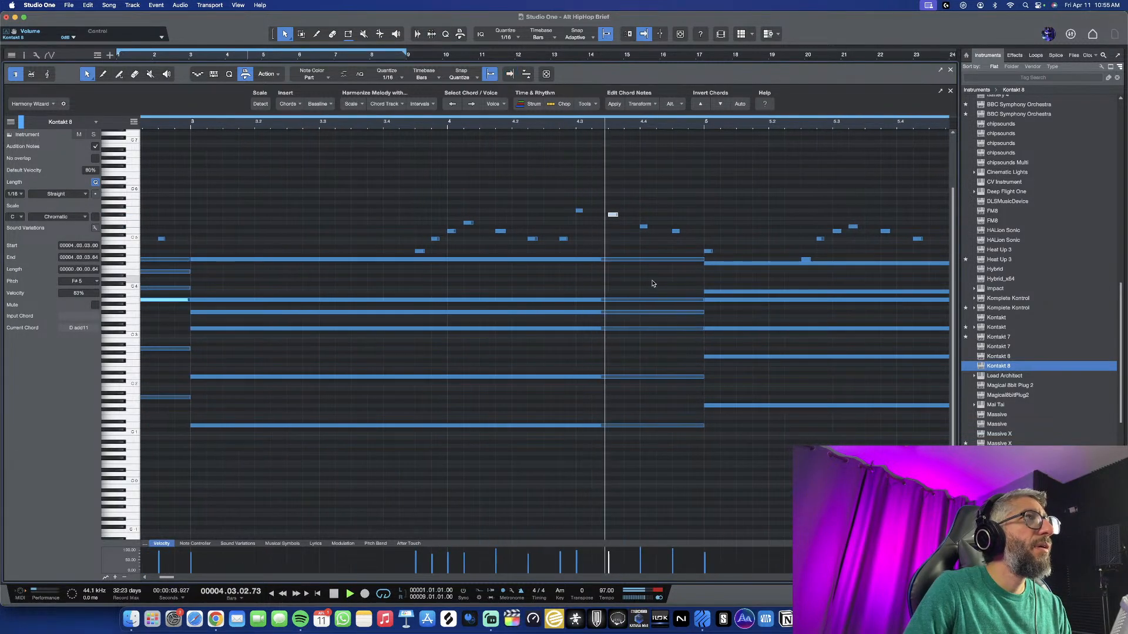
pyautogui.press('space')
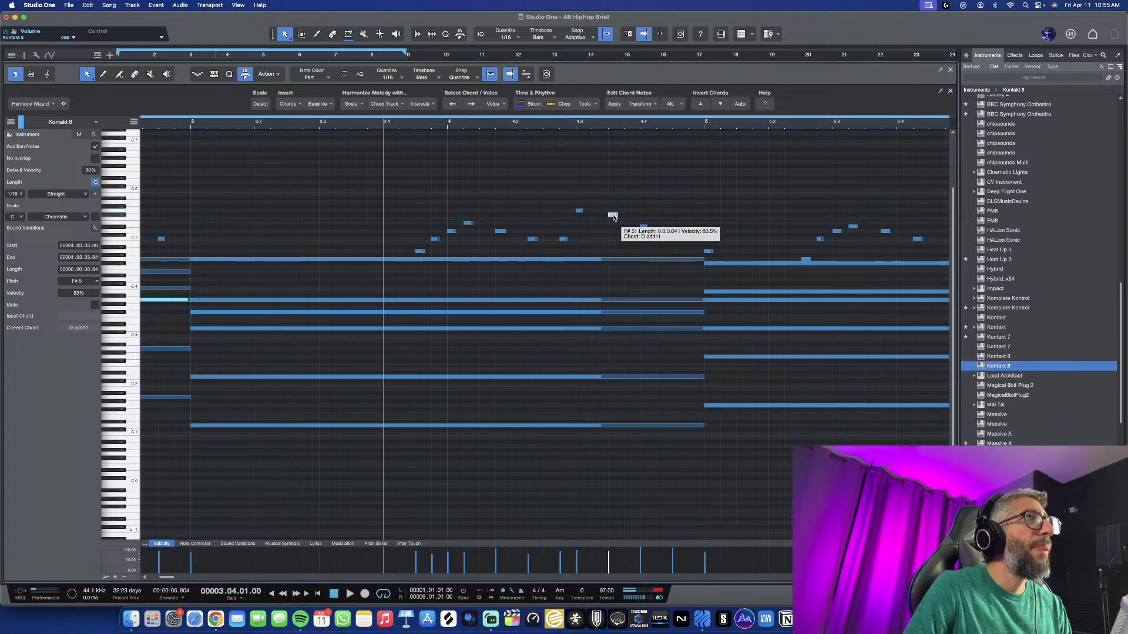
# Lower the melody note at 4.03.03 to E5 and play the melody on into bar 6
pyautogui.press('space')
pyautogui.scroll(-1, 631, 256)
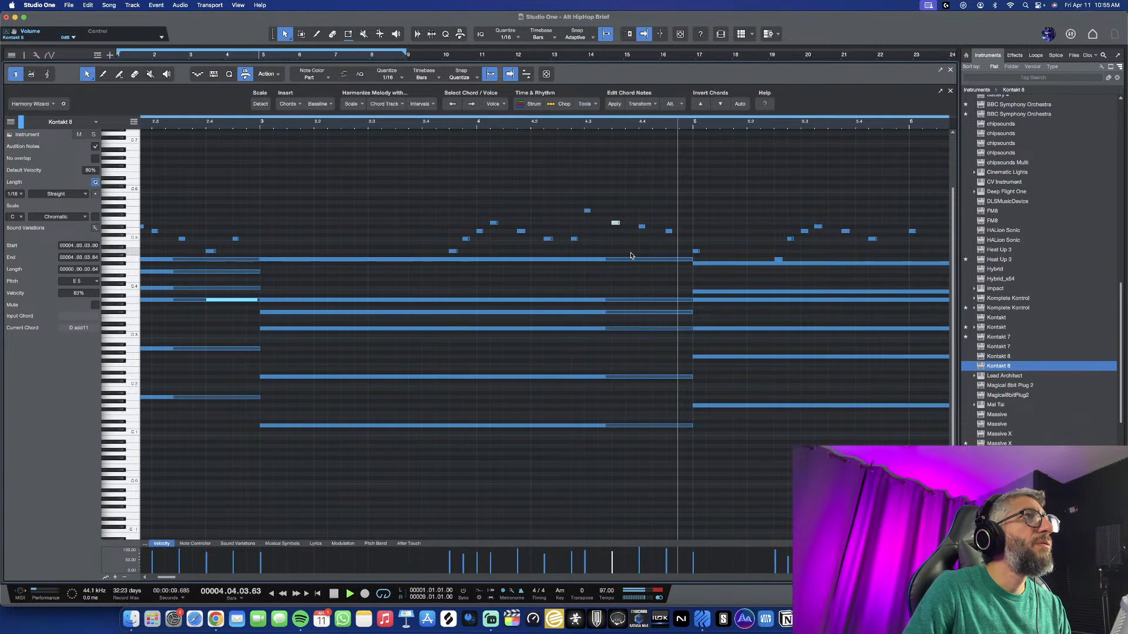
pyautogui.scroll(-1, 631, 256)
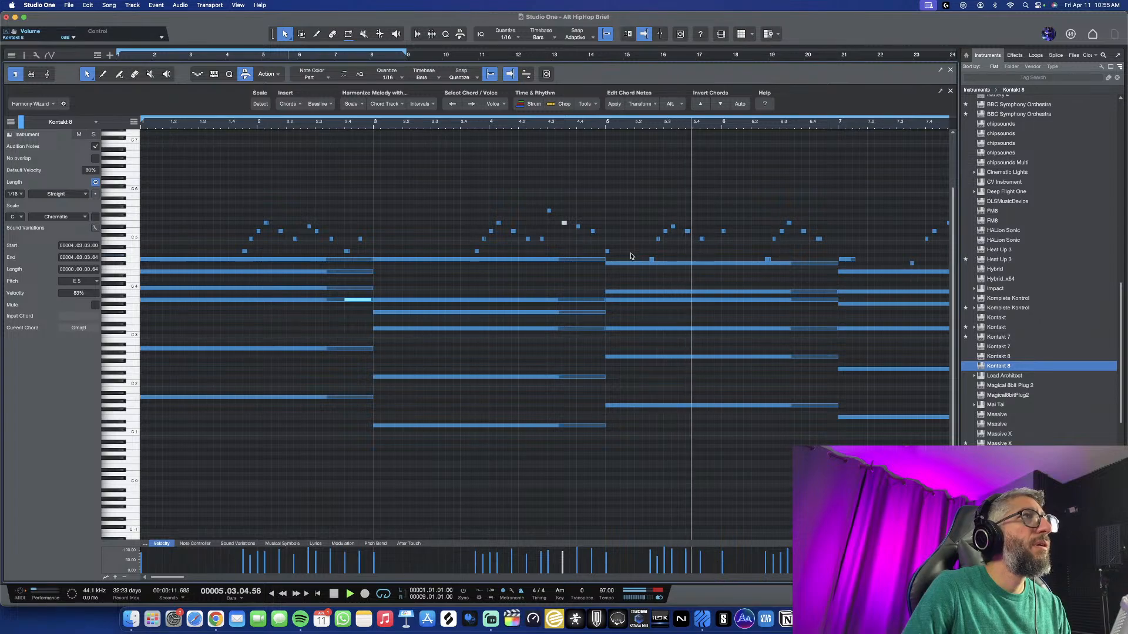
pyautogui.scroll(-1, 632, 255)
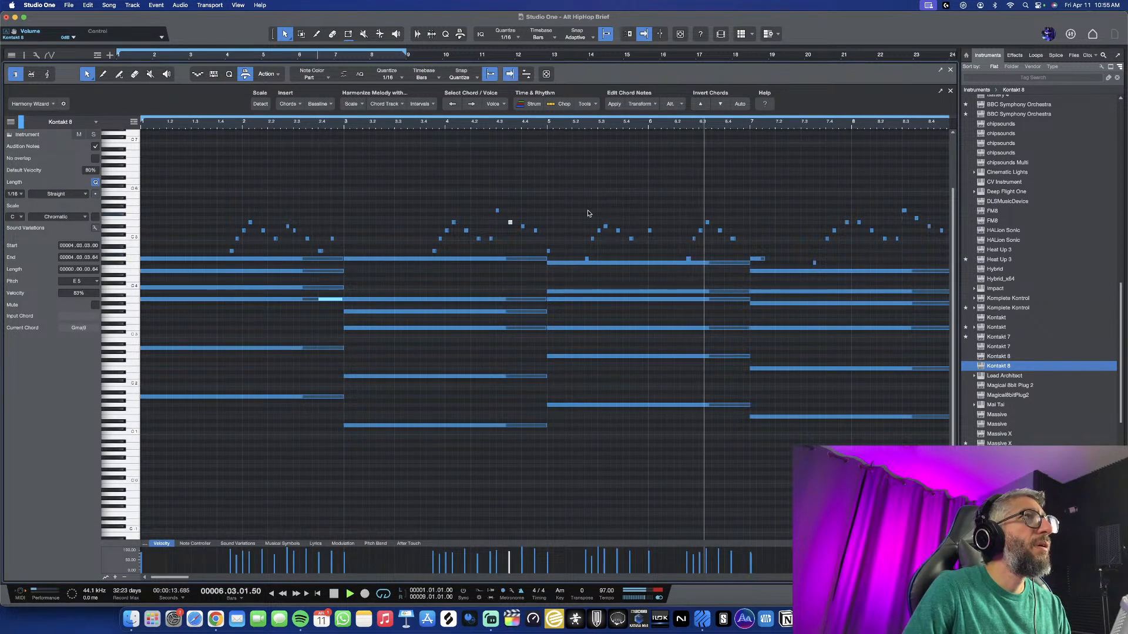
pyautogui.press('space')
# Delete the first melody phrase over the G2 maj7 chord in bar 5 and listen to the passage without it
pyautogui.moveTo(572, 205); pyautogui.dragTo(659, 263)
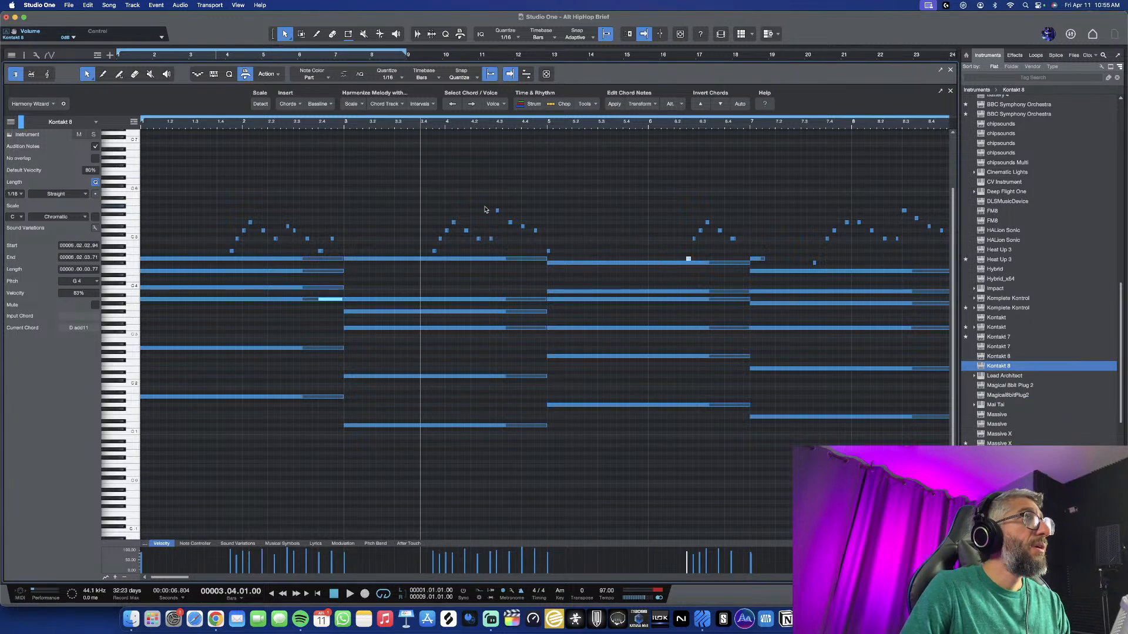
pyautogui.press('space')
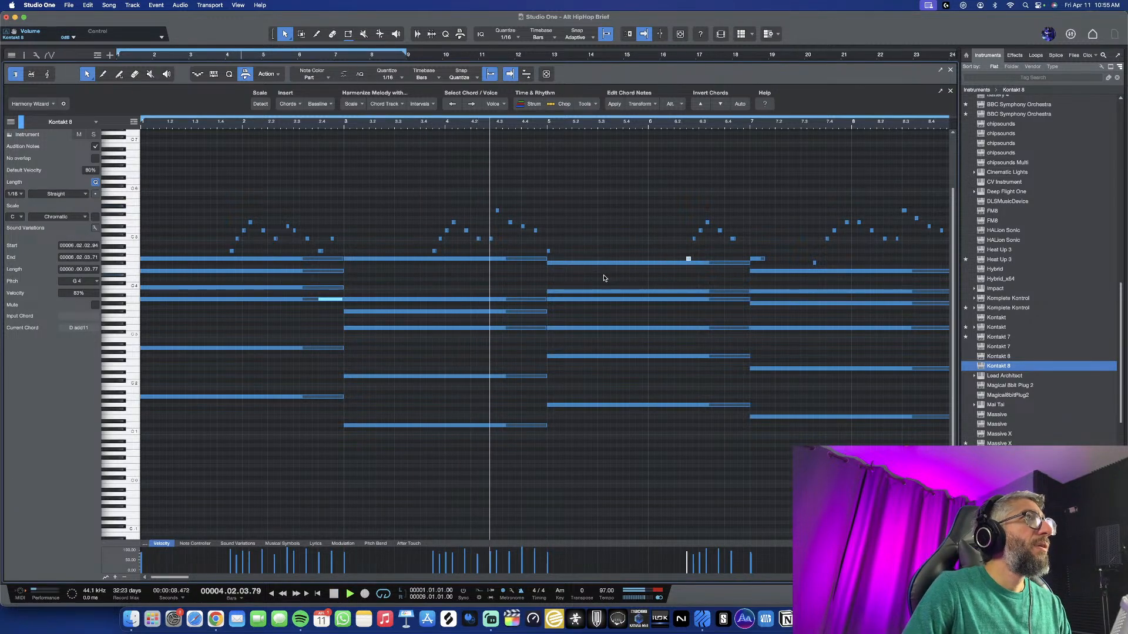
pyautogui.scroll(-1, 596, 276)
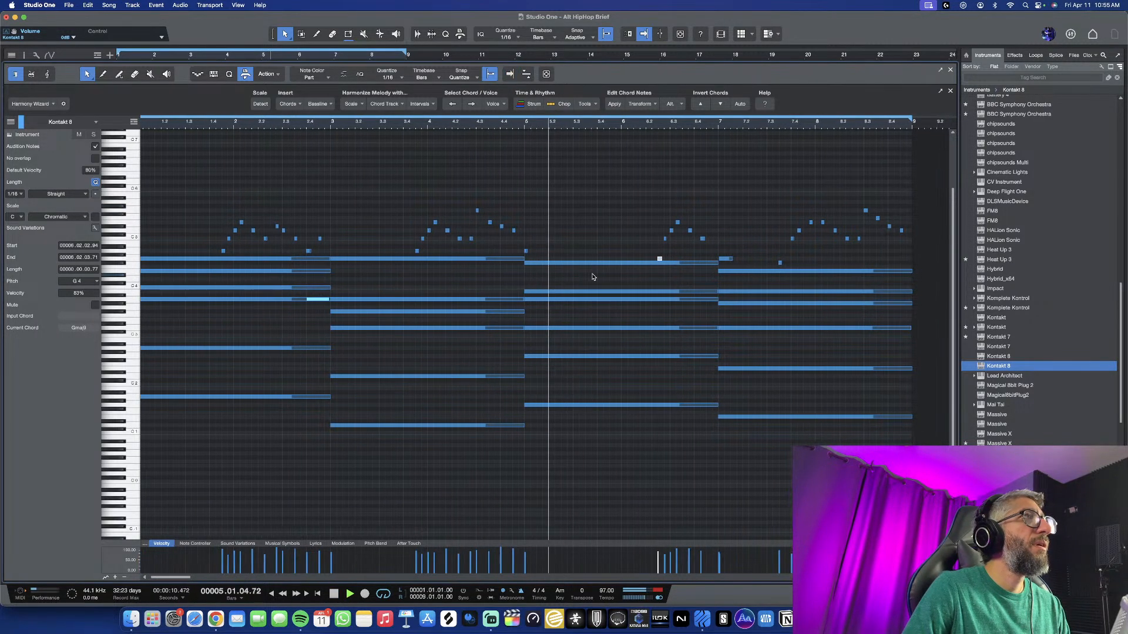
pyautogui.scroll(-1, 594, 276)
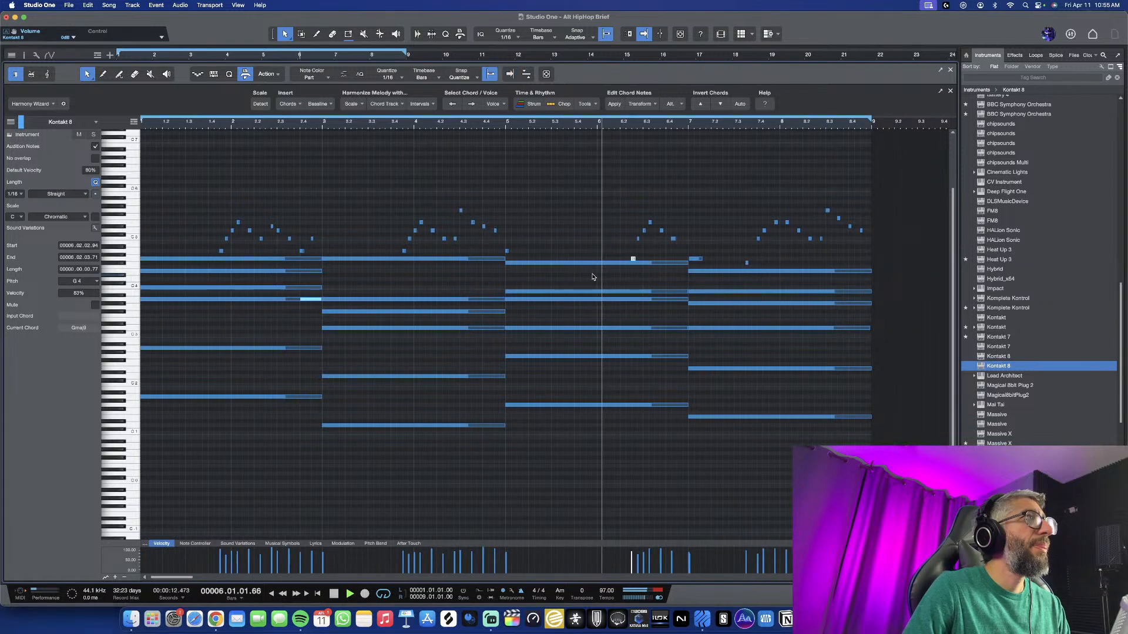
pyautogui.press('space')
# Move the remaining melody phrase over the G2 maj7 chord earlier so it starts at 5.03.03, and play it
pyautogui.moveTo(610, 205); pyautogui.dragTo(612, 257)
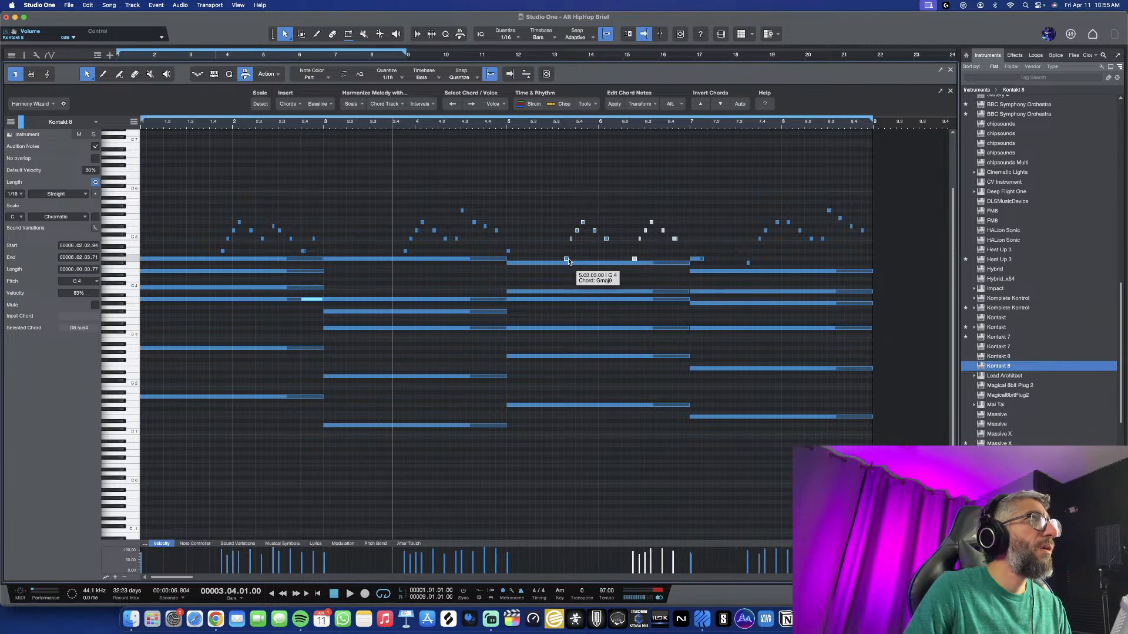
pyautogui.moveTo(568, 261); pyautogui.dragTo(569, 262)
pyautogui.press('space')
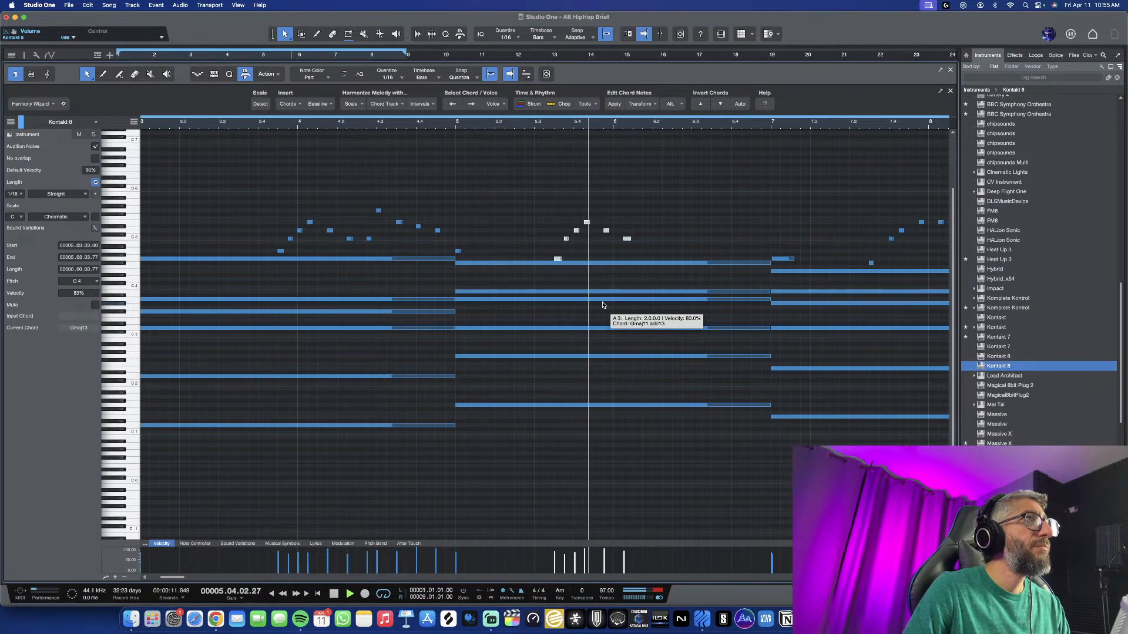
pyautogui.press('space')
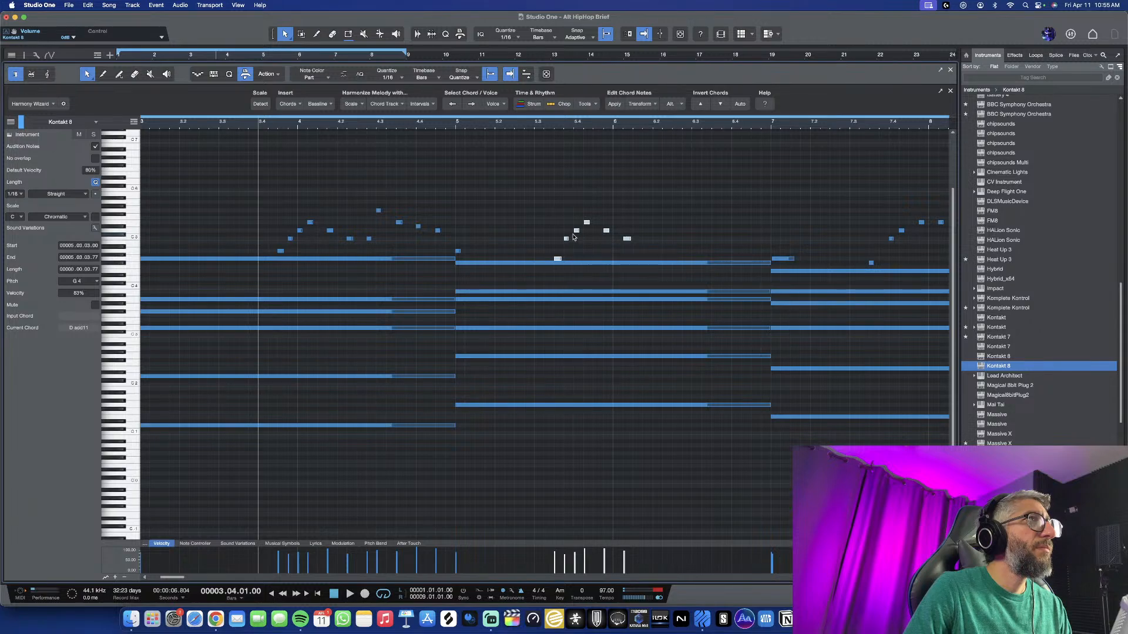
# Lengthen all notes of the moved G2 maj7 melody phrase slightly and audition the passage
pyautogui.moveTo(608, 231); pyautogui.dragTo(610, 232)
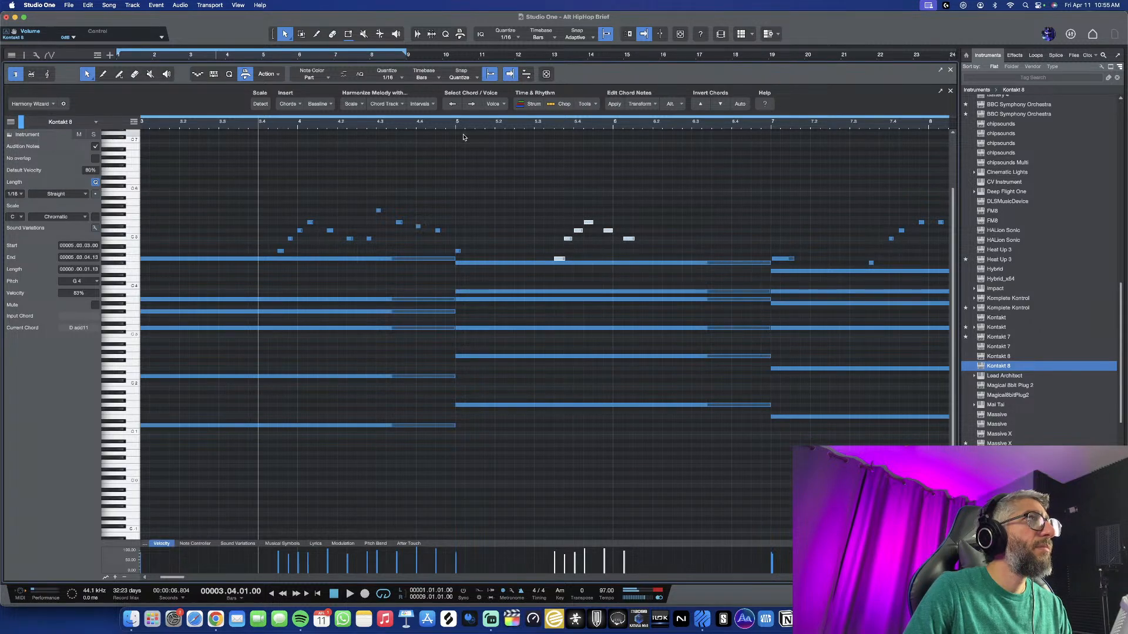
pyautogui.press('space')
pyautogui.click(620, 254)
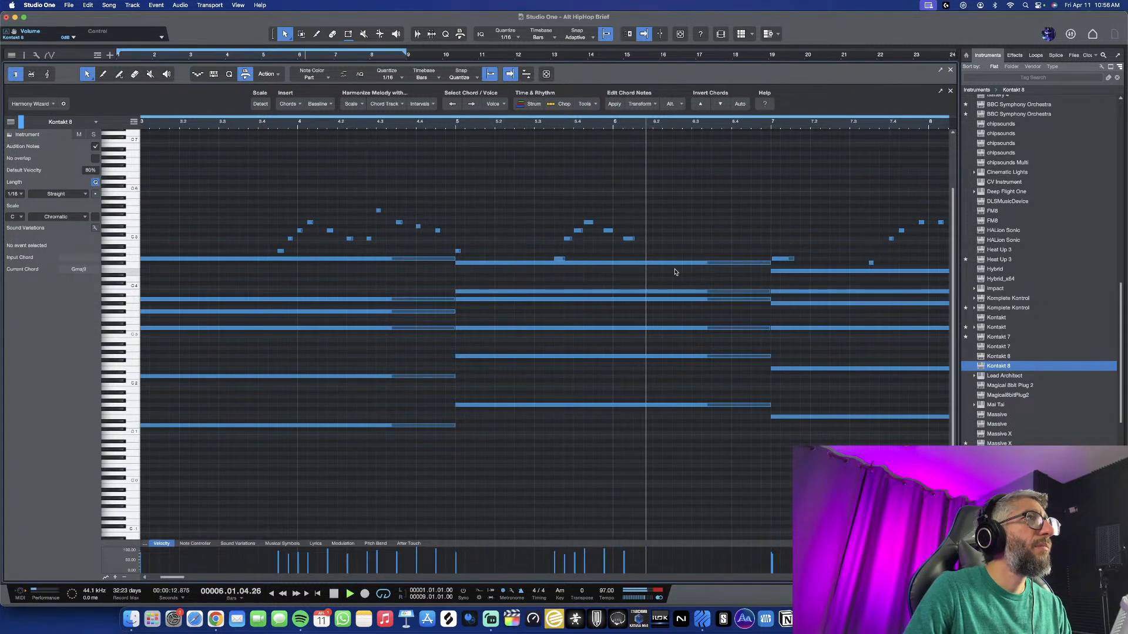
pyautogui.press('space')
# Play the phrase from bar 5 and extend it with sixteenth notes C5 at 6.01.04 and G5 at 6.02.02
pyautogui.click(461, 124)
pyautogui.press('space')
pyautogui.scroll(5, 628, 259)
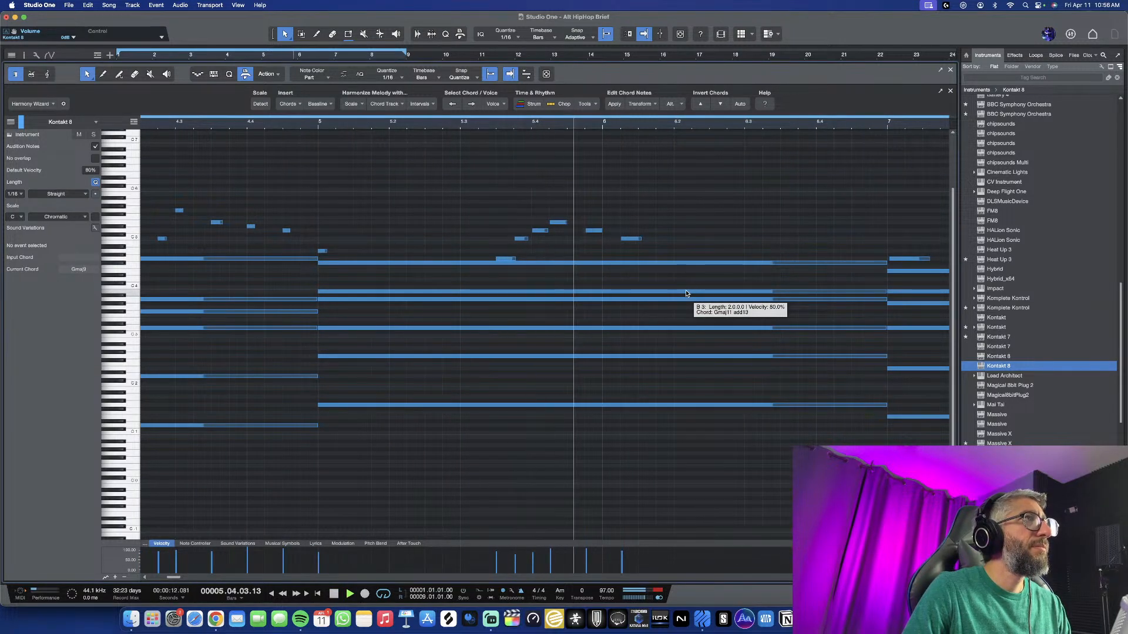
pyautogui.press('space')
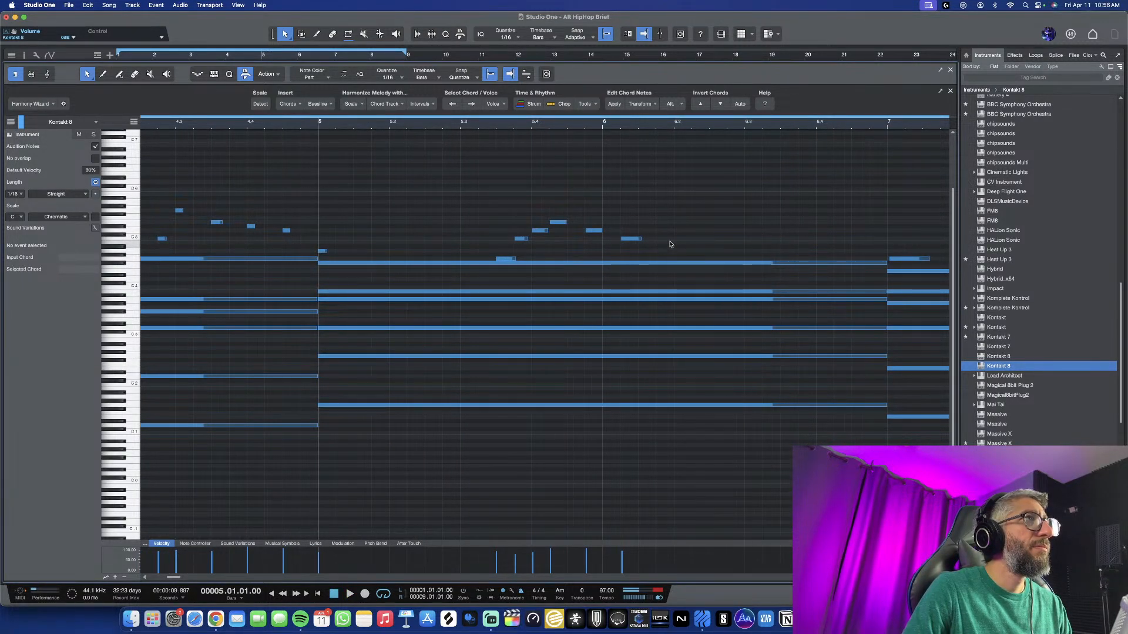
pyautogui.click(668, 240)
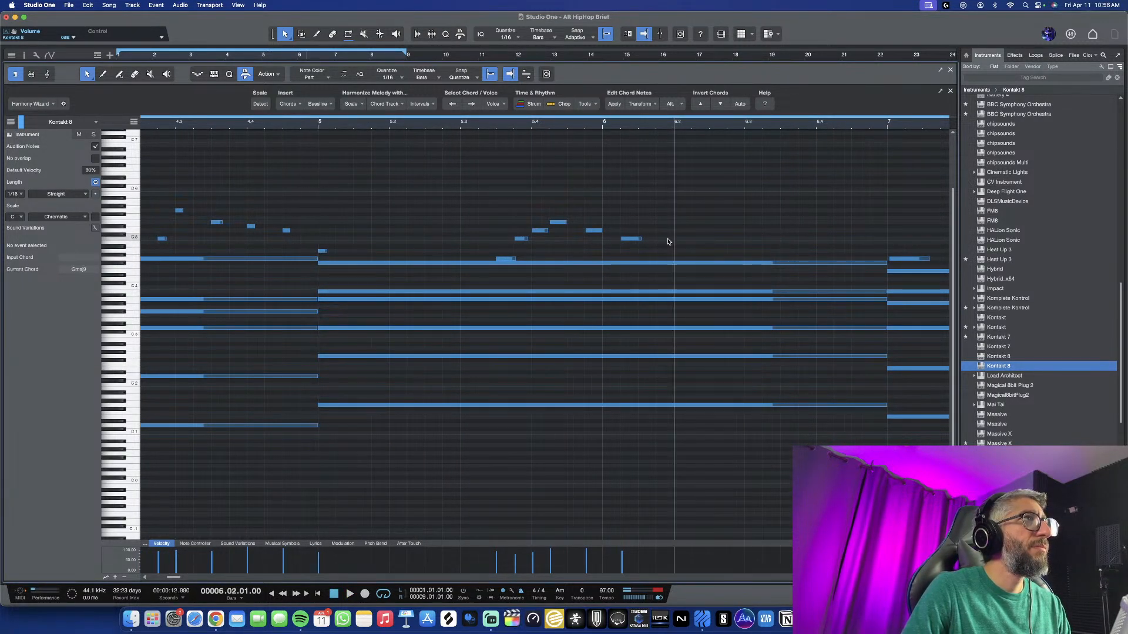
pyautogui.click(700, 217)
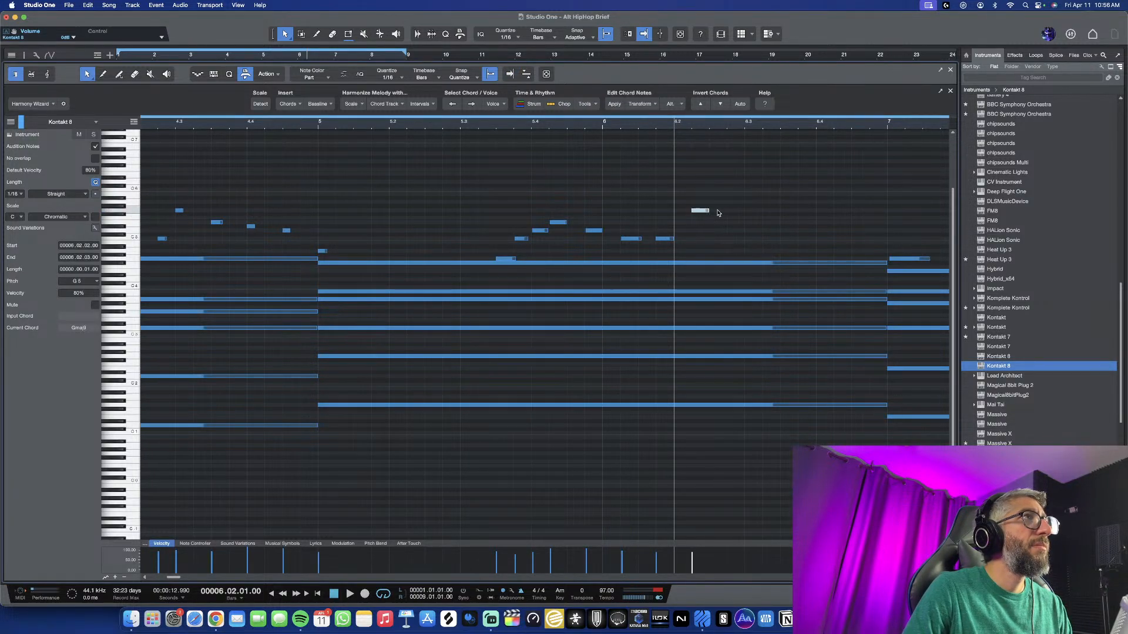
# Audition the extended phrase and move the added G5 note one sixteenth earlier to 6.02.01
pyautogui.press('space')
pyautogui.press('space')
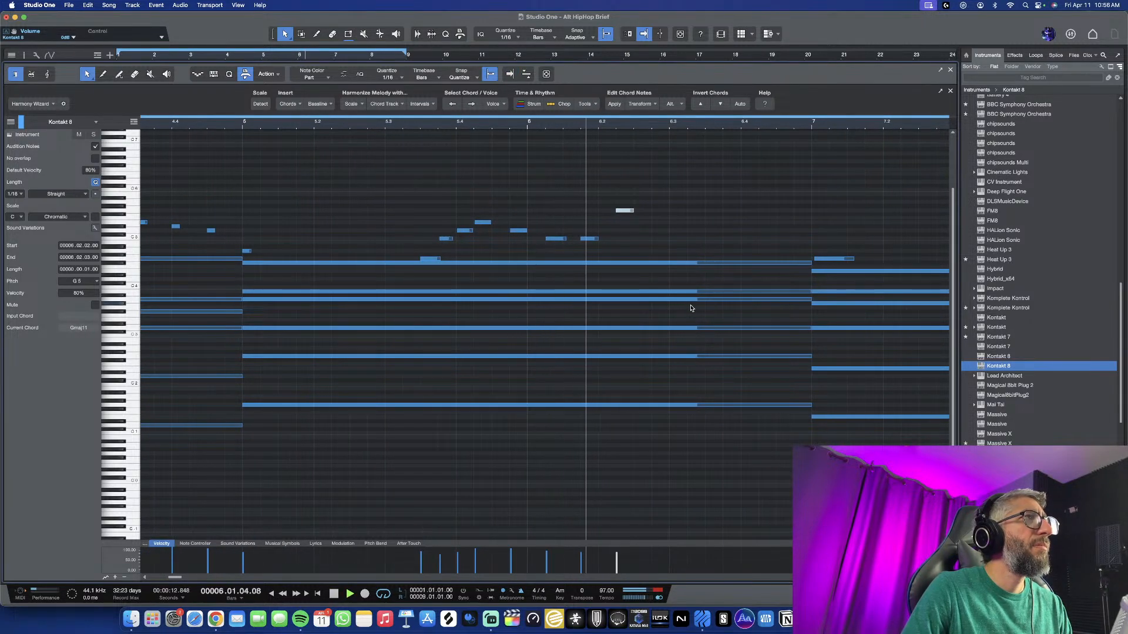
pyautogui.press('space')
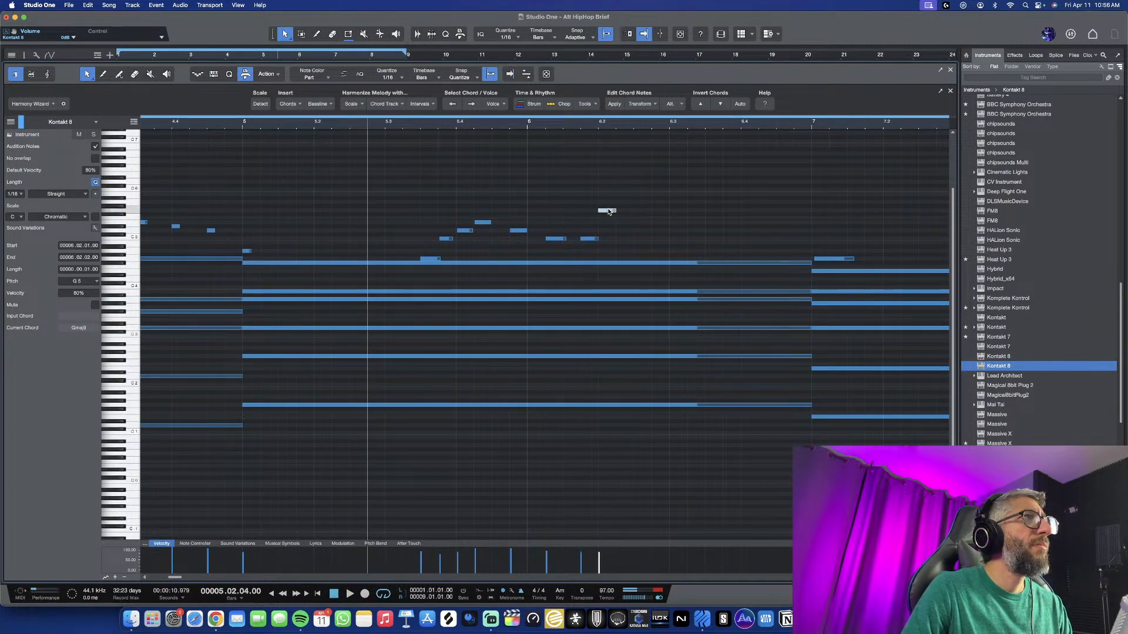
# Add a sixteenth note G5 at 6.02.03 to the melody over the G2 maj7 chord and audition the phrase
pyautogui.doubleClick(639, 213)
pyautogui.press('space')
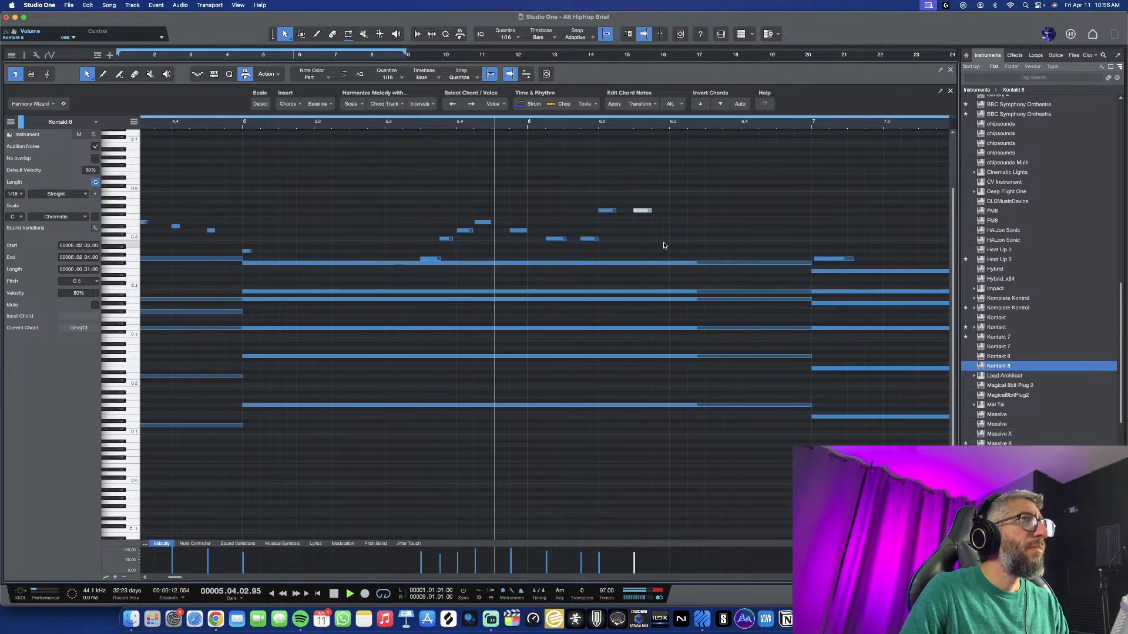
pyautogui.press('space')
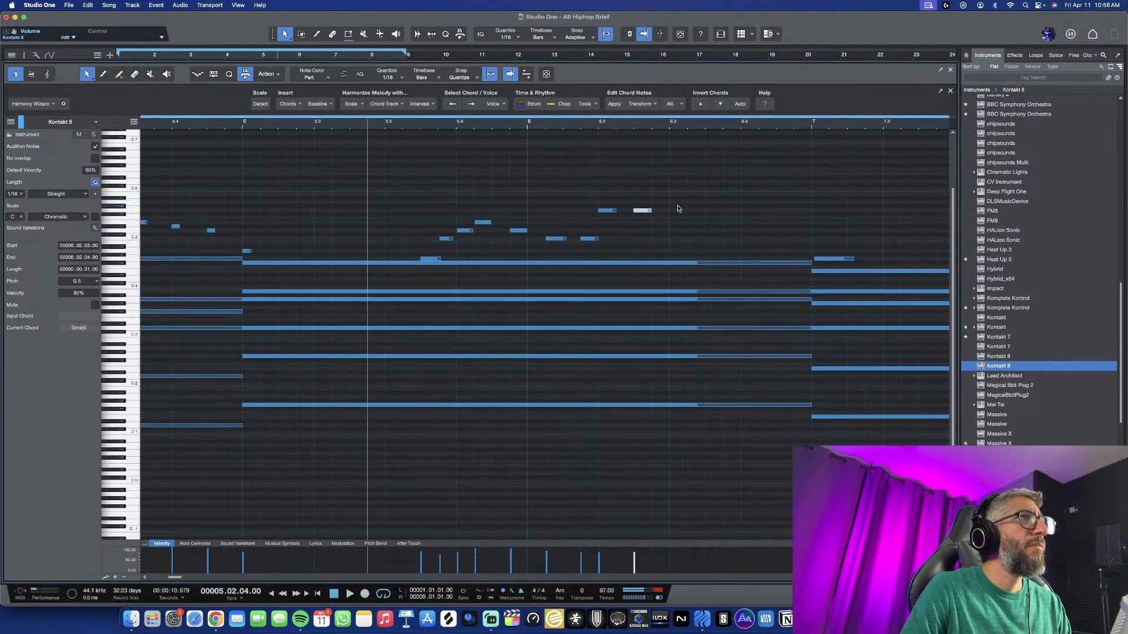
# Insert a sixteenth note at 6.02.02 between the two G5 notes, trying C6 first and settling on A5, and audition both
pyautogui.moveTo(642, 211); pyautogui.dragTo(625, 192)
pyautogui.press('space')
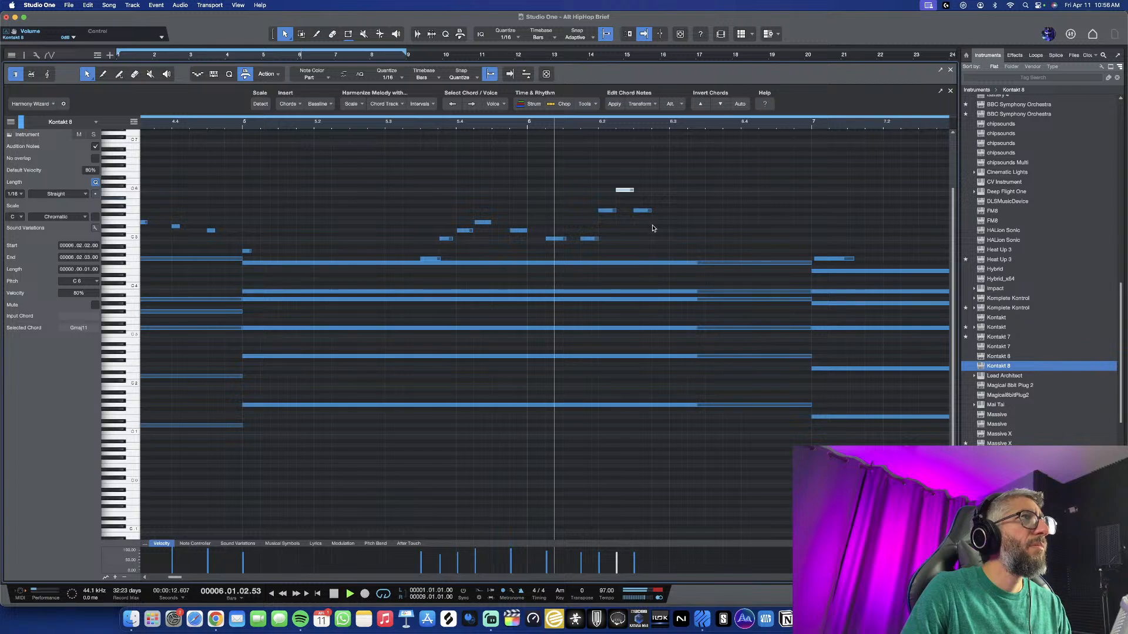
pyautogui.press('space')
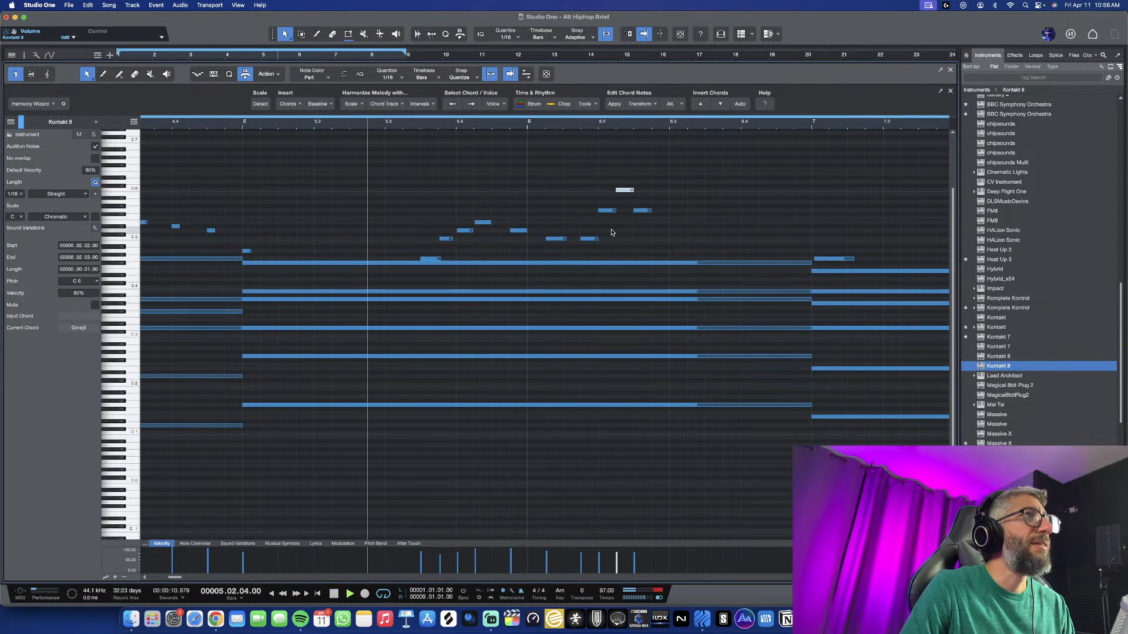
pyautogui.press('space')
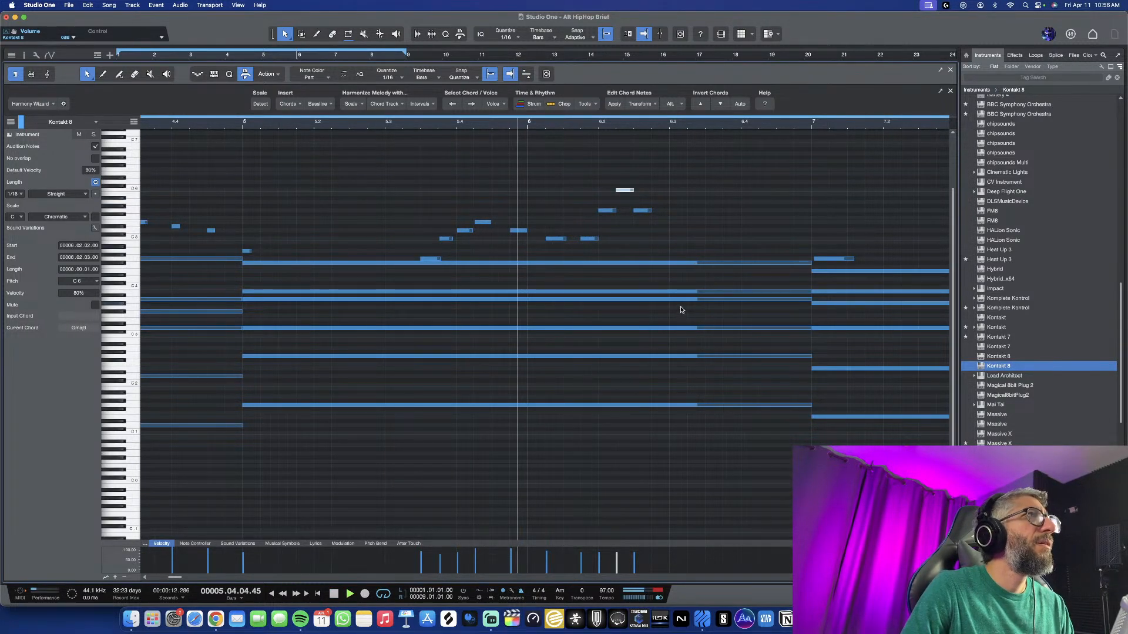
pyautogui.press('space')
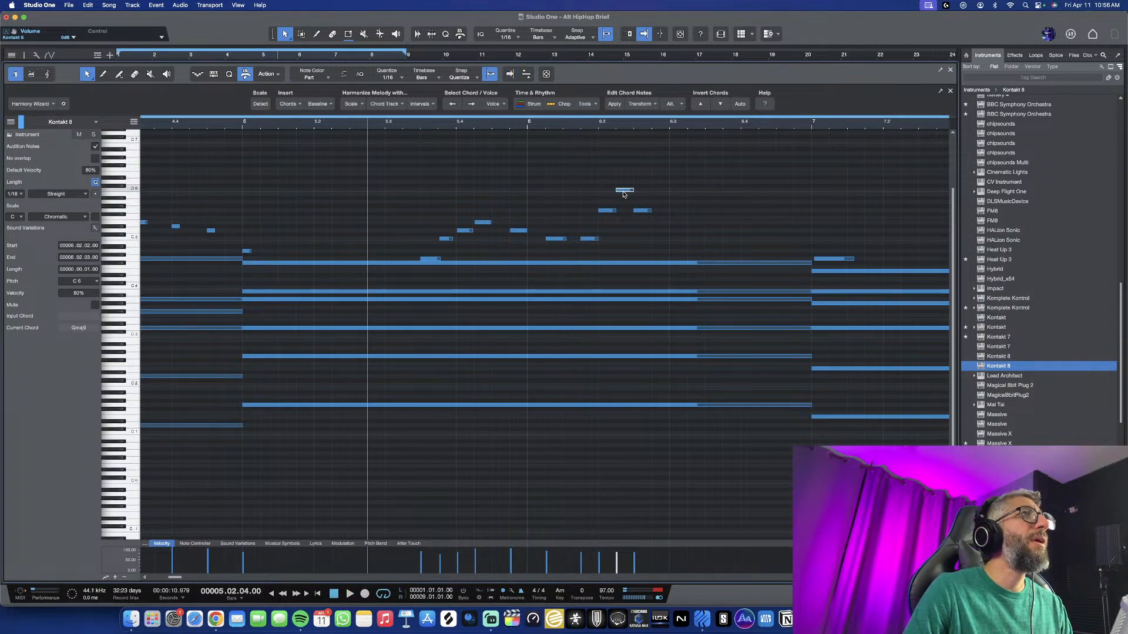
pyautogui.moveTo(625, 203); pyautogui.dragTo(625, 203)
pyautogui.press('space')
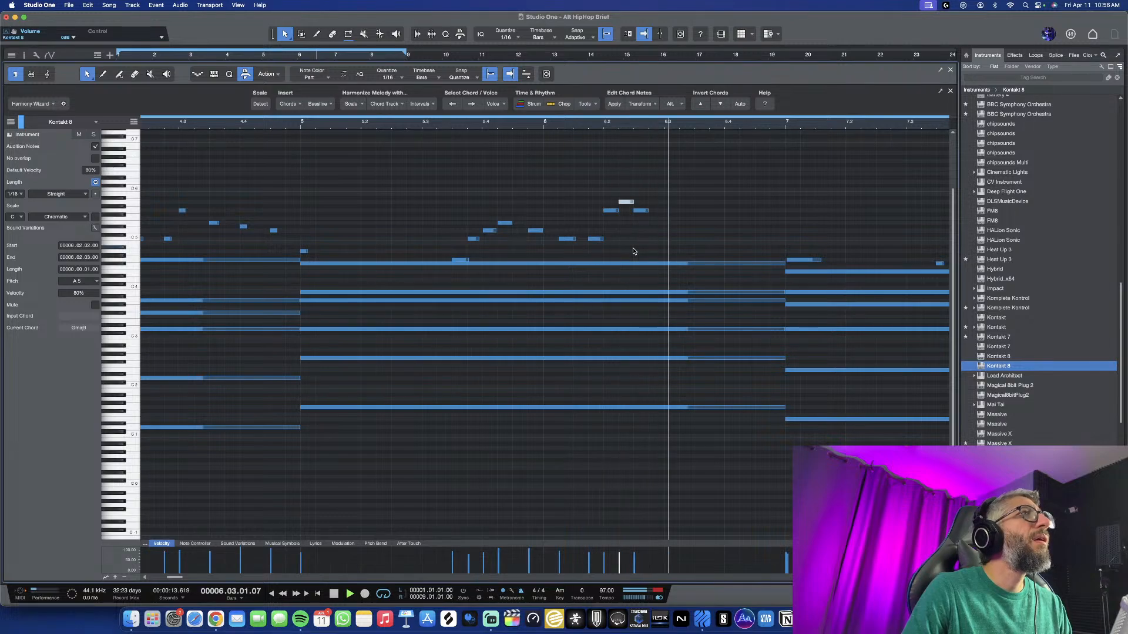
pyautogui.press('space')
# Continue the phrase with sixteenth notes E5 at 6.03.01, G5 at 6.03.02 and E5 at 6.03.03, and audition it
pyautogui.click(669, 215)
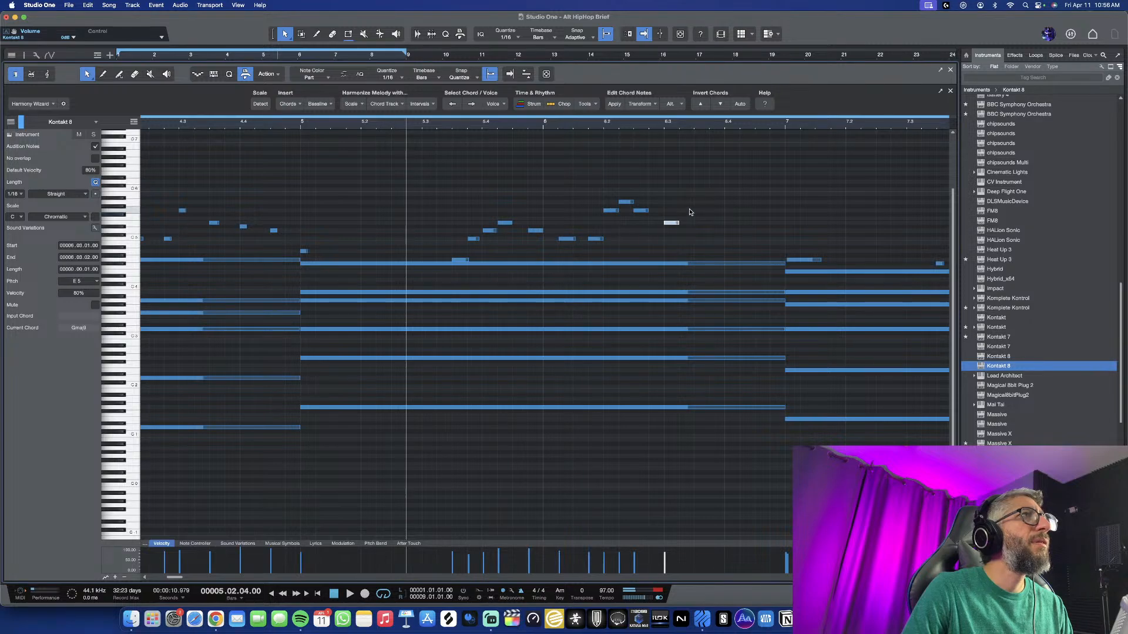
pyautogui.click(690, 212)
pyautogui.click(701, 223)
pyautogui.press('space')
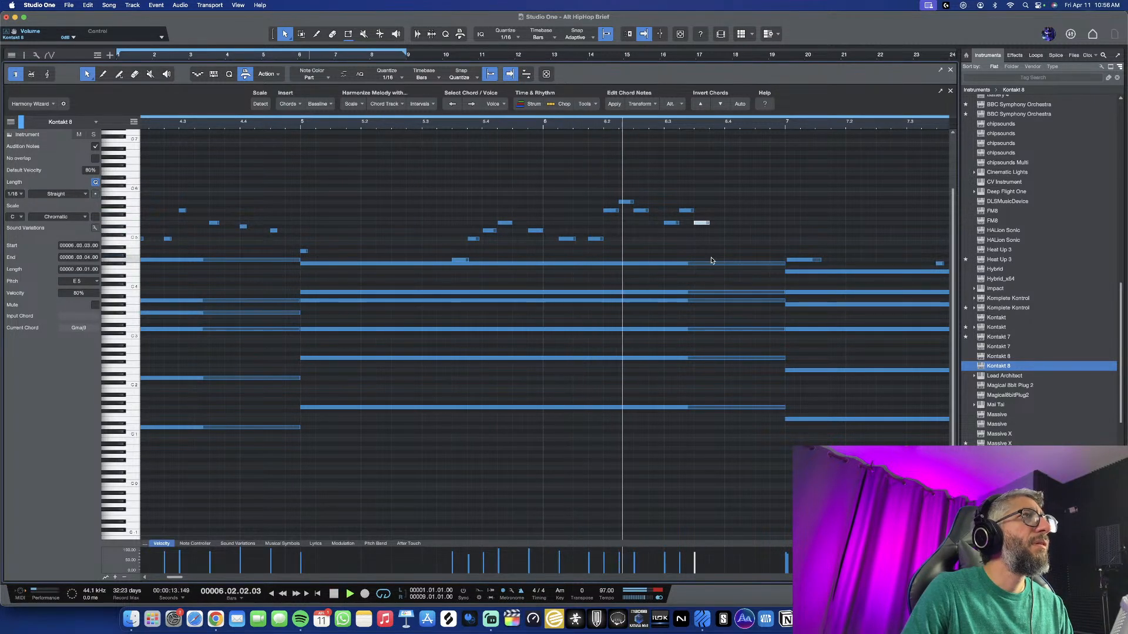
pyautogui.press('space')
# Finish the phrase with sixteenth notes D5 at 6.04.01, E5 at 6.04.02 and D5 at 6.04.03, and play the melody through the loop
pyautogui.click(728, 235)
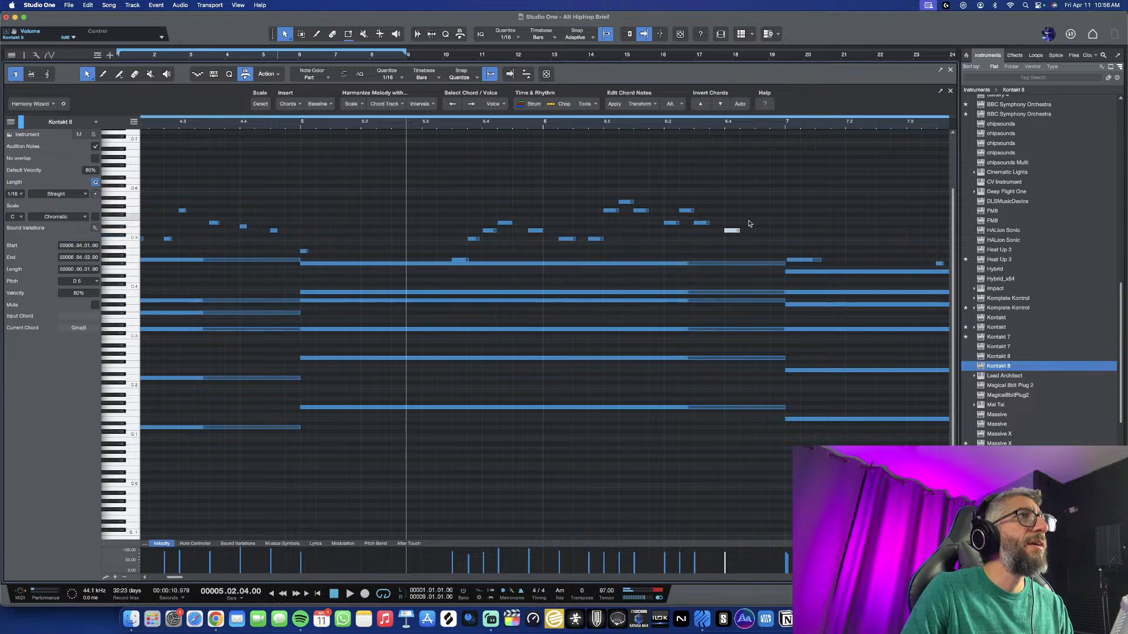
pyautogui.click(748, 223)
pyautogui.click(762, 230)
pyautogui.press('space')
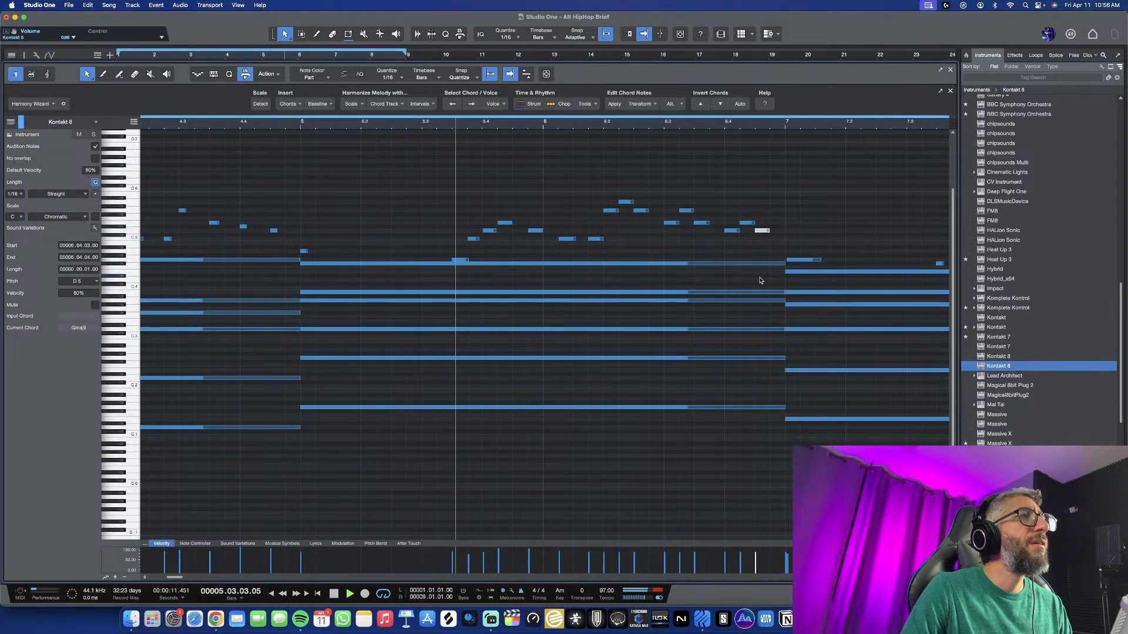
pyautogui.scroll(-2, 760, 281)
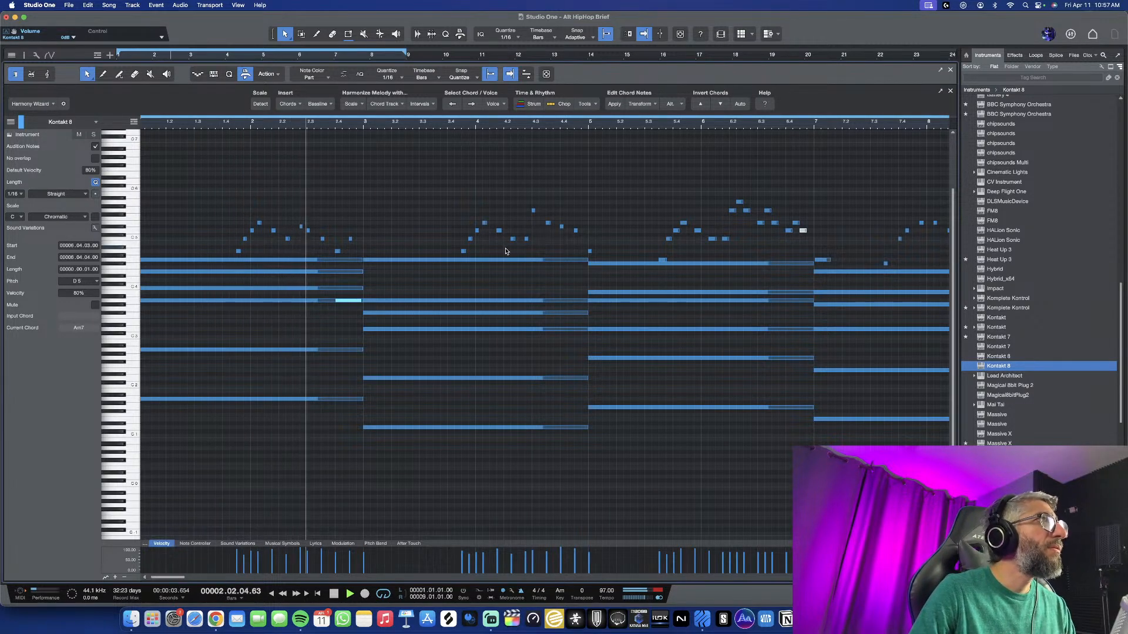
pyautogui.scroll(-2, 490, 280)
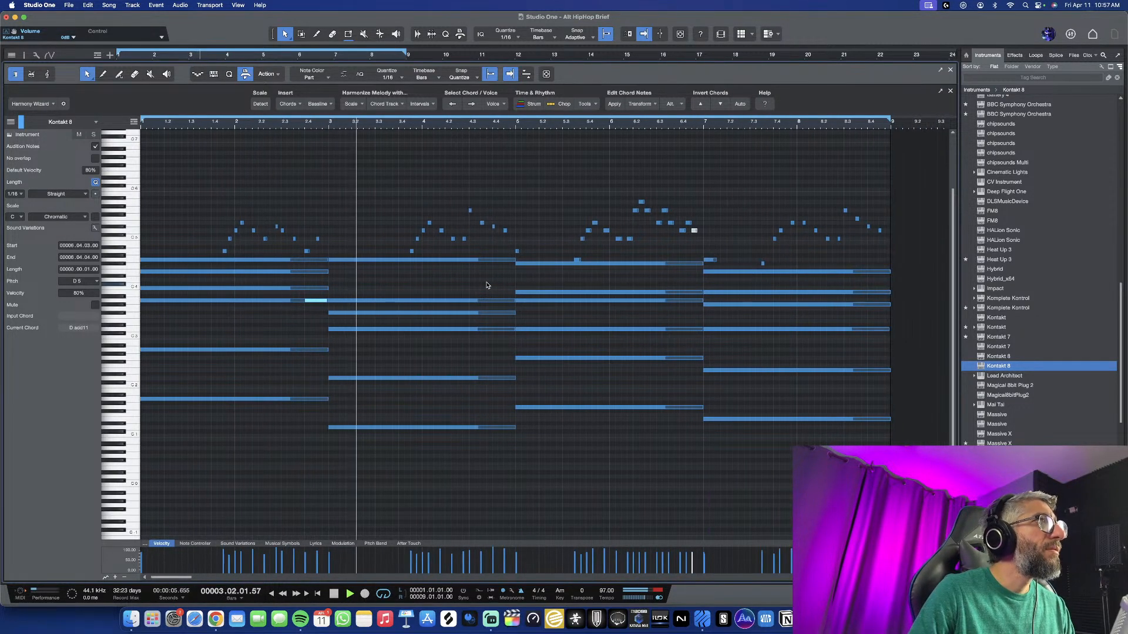
pyautogui.scroll(-2, 487, 285)
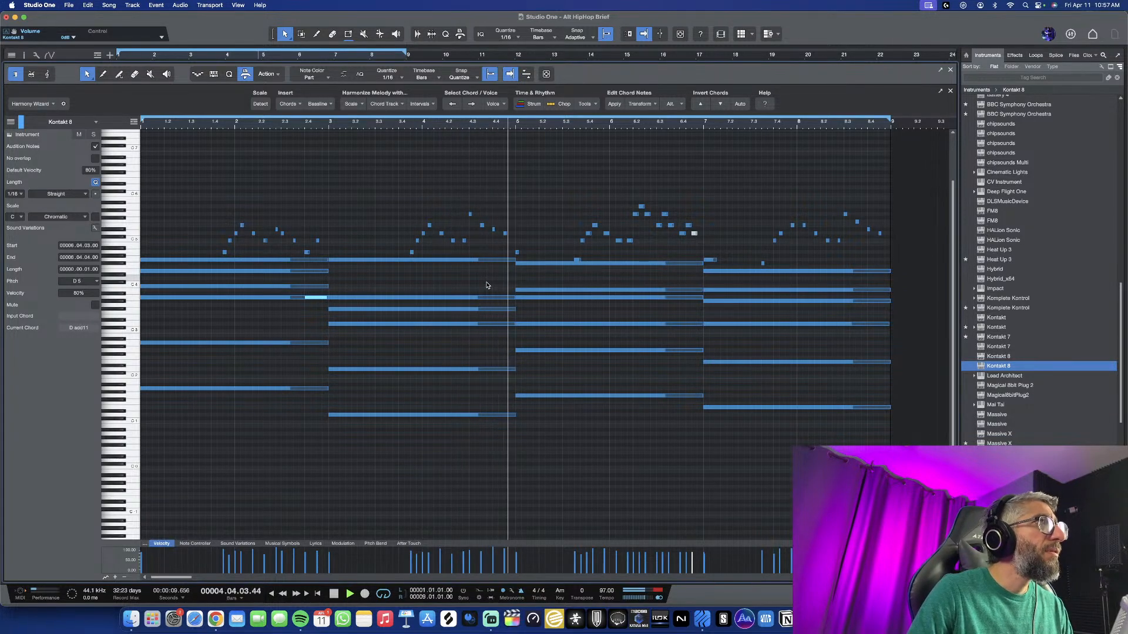
pyautogui.scroll(-1, 527, 287)
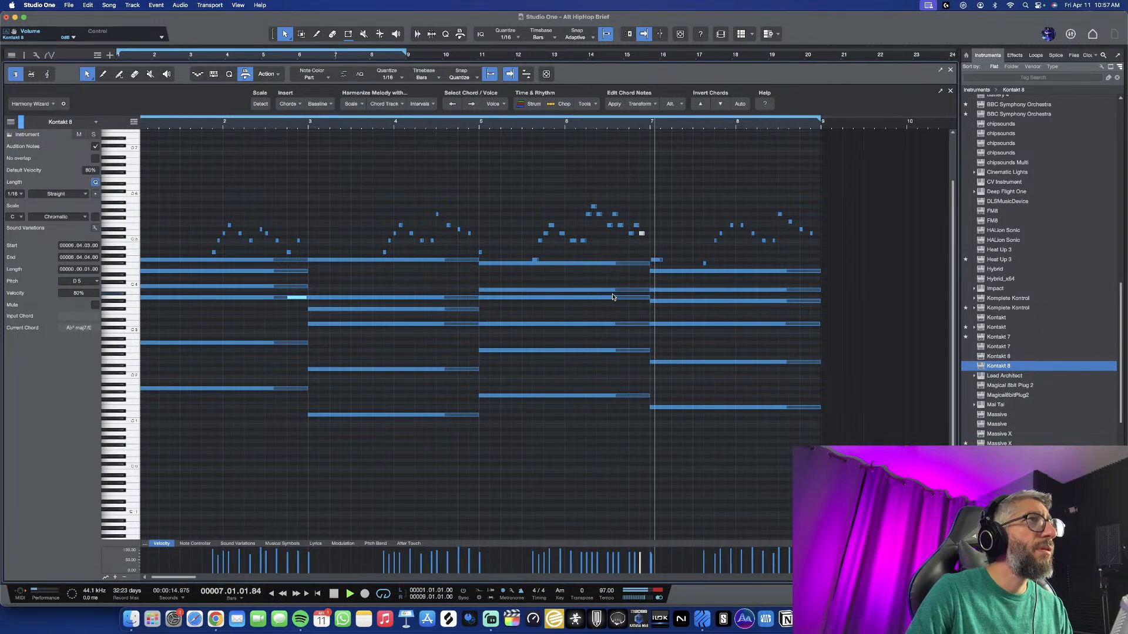
pyautogui.press('w')
pyautogui.press('space')
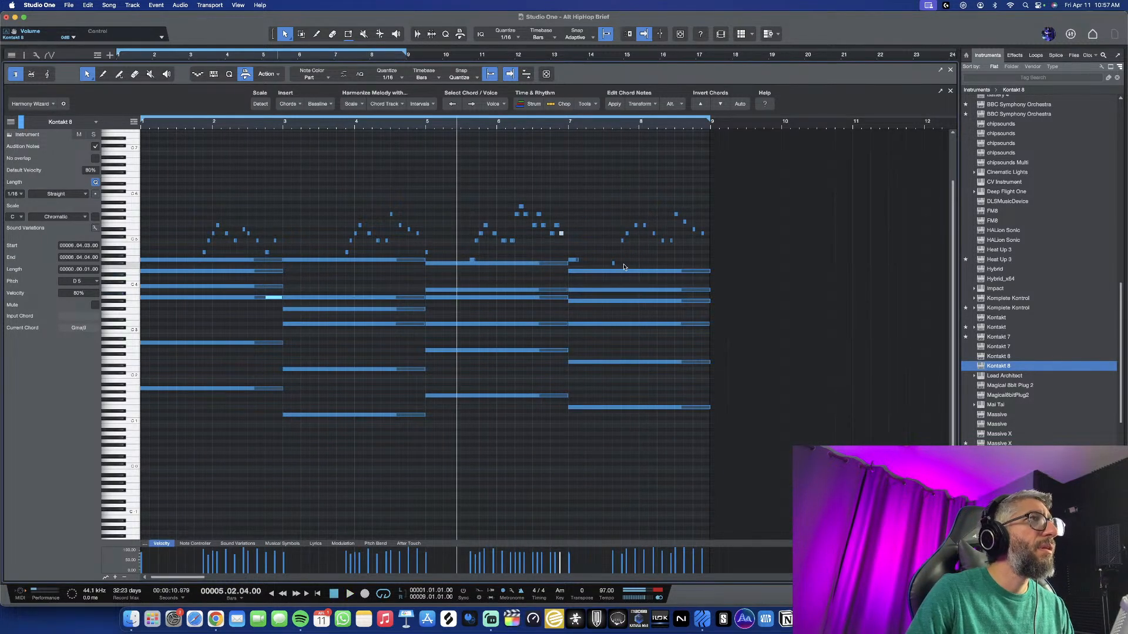
# Raise the melody note near 7.03.03 to B4 and remove the G4 at the start of bar 7 over the E7 chord
pyautogui.press('e')
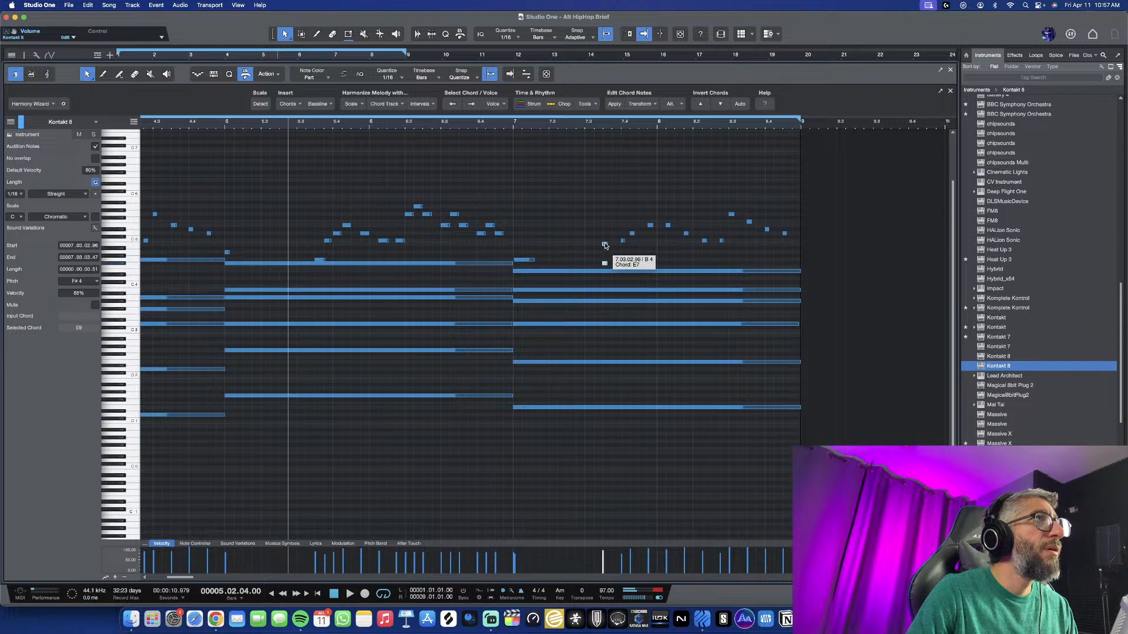
pyautogui.press('space')
pyautogui.press('w')
pyautogui.click(539, 260)
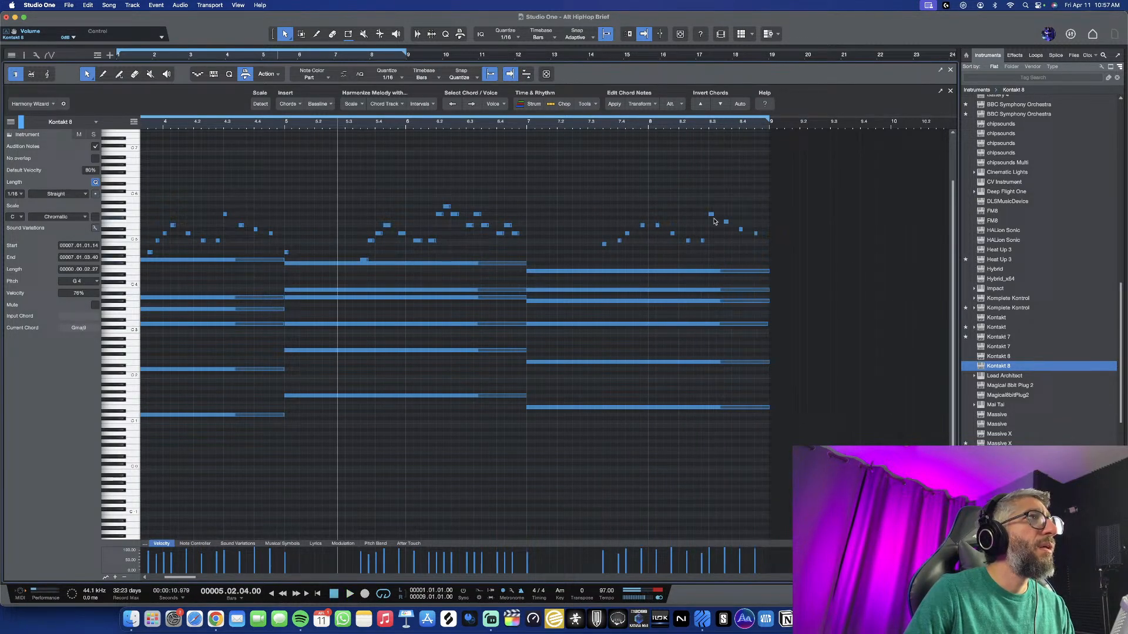
# Repitch the last four melody notes over the E7 chord, from 8.03.01 on, to A5, G#5, F5 and E5
pyautogui.hscroll(2, 714, 221)
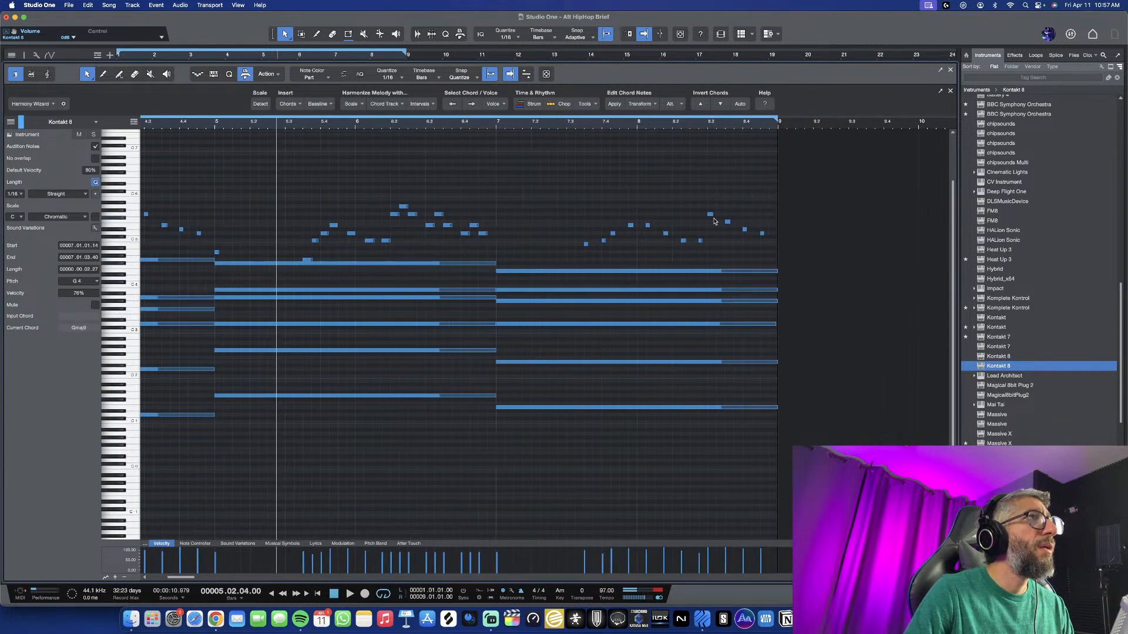
pyautogui.moveTo(711, 216); pyautogui.dragTo(710, 212)
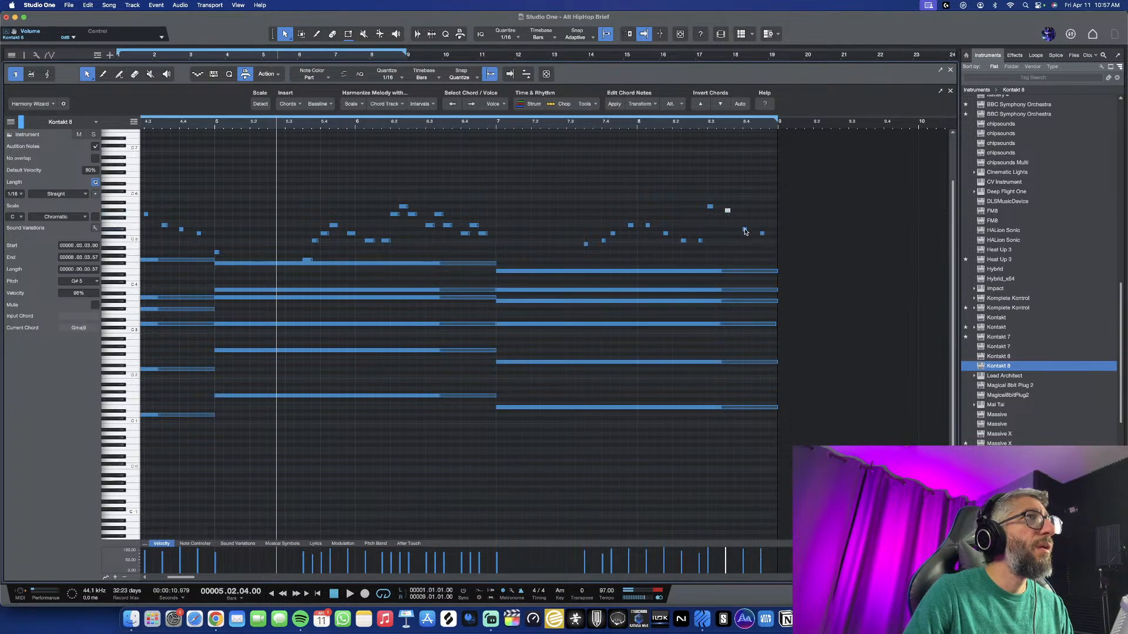
pyautogui.click(745, 230)
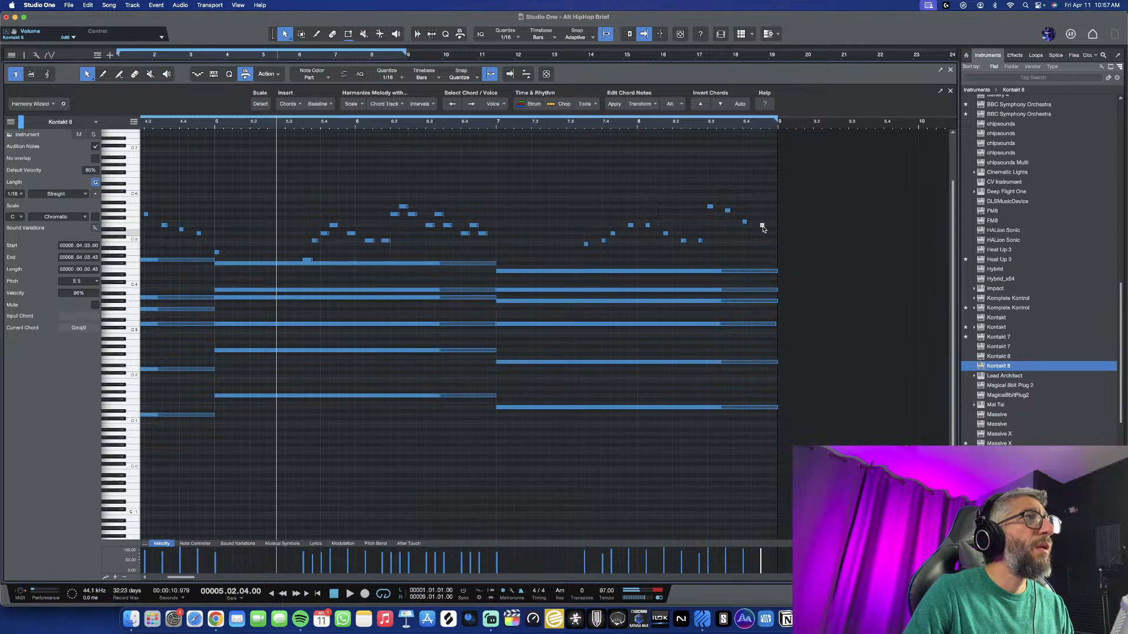
# Play the looped melody across all four chords to check how the revised E7 ending sounds
pyautogui.press('space')
pyautogui.scroll(-2, 528, 274)
pyautogui.scroll(1, 492, 290)
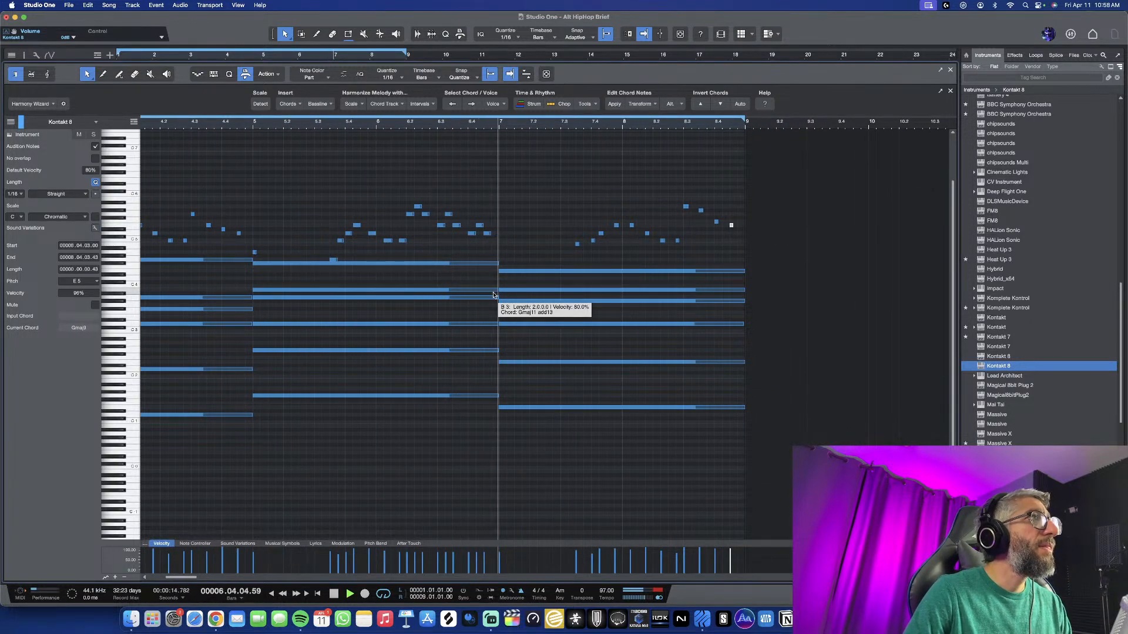
pyautogui.scroll(-1, 499, 299)
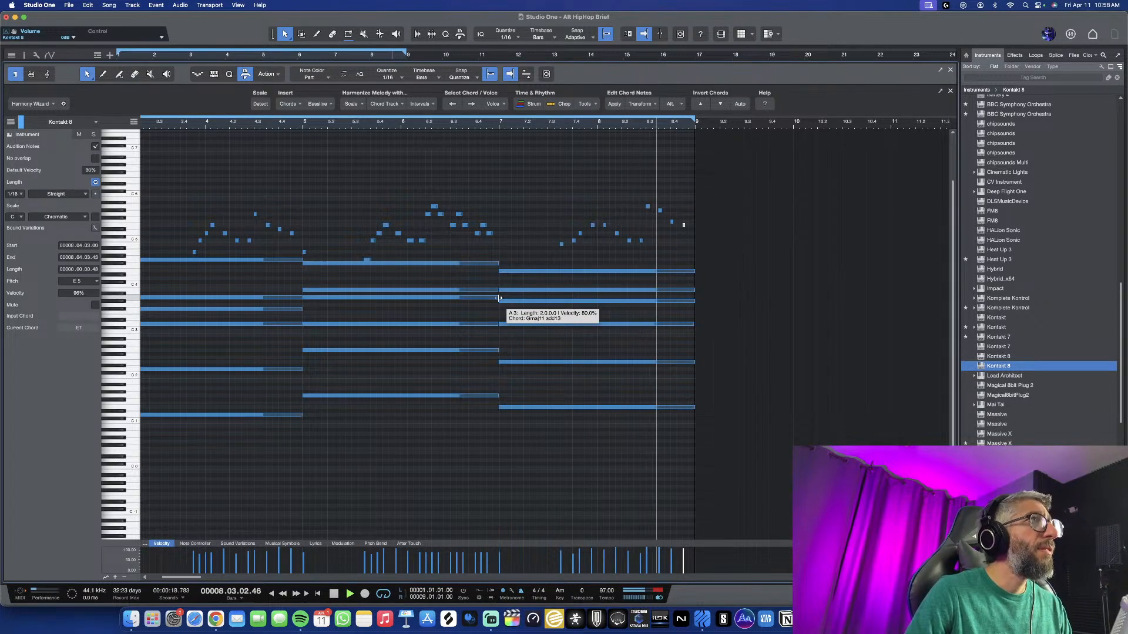
pyautogui.scroll(-2, 485, 292)
pyautogui.scroll(1, 403, 292)
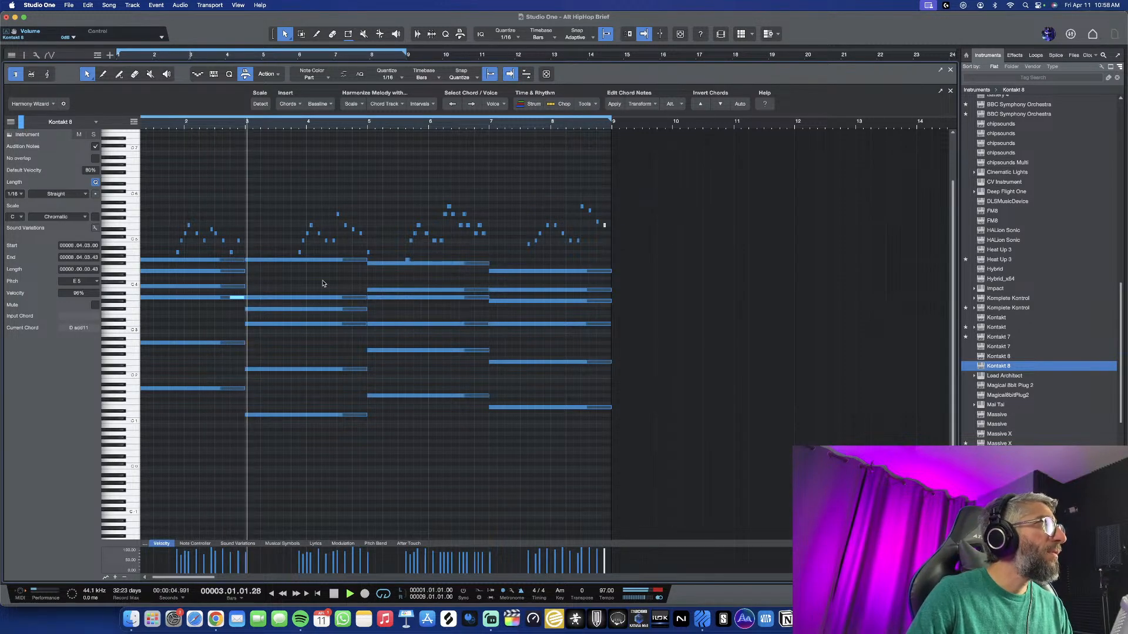
pyautogui.scroll(2, 322, 284)
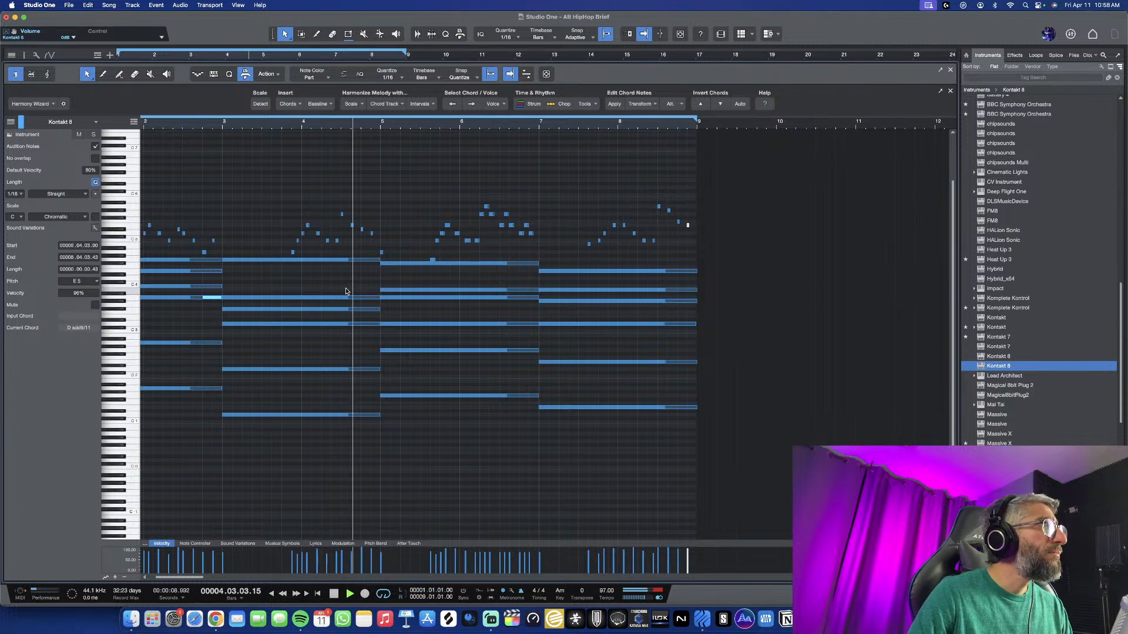
pyautogui.scroll(-2, 370, 308)
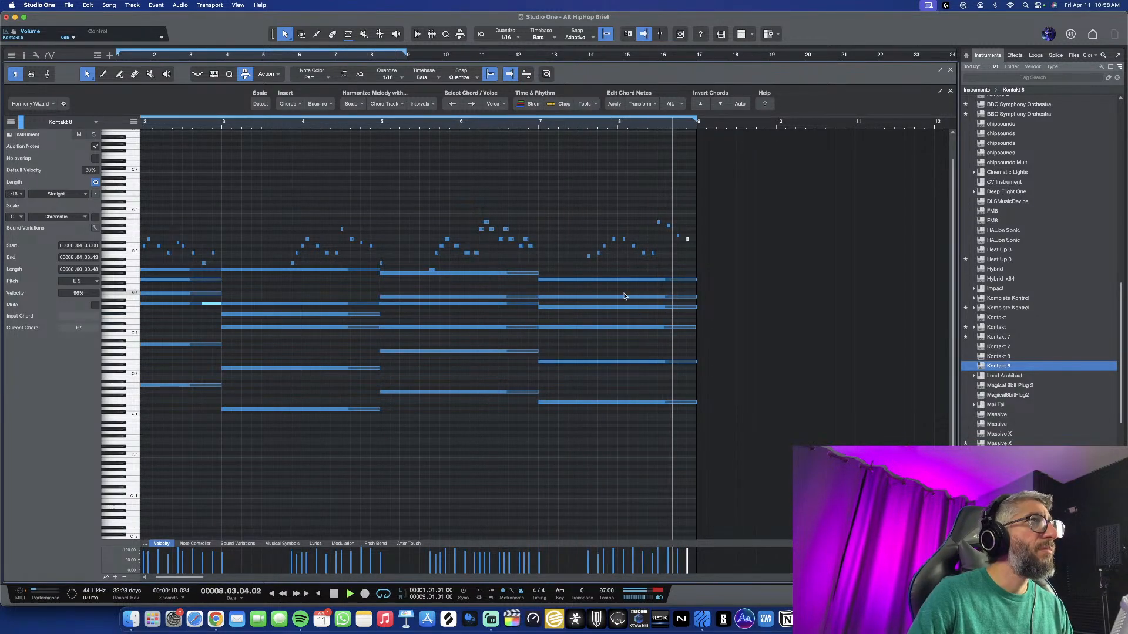
# Reorder the last four notes to E5 at 8.03.01, F5 at 8.03.03, A5 at 8.04.01 and G#5 at 8.04.03, and save the song
pyautogui.scroll(5, 671, 264)
pyautogui.hscroll(10, 699, 253)
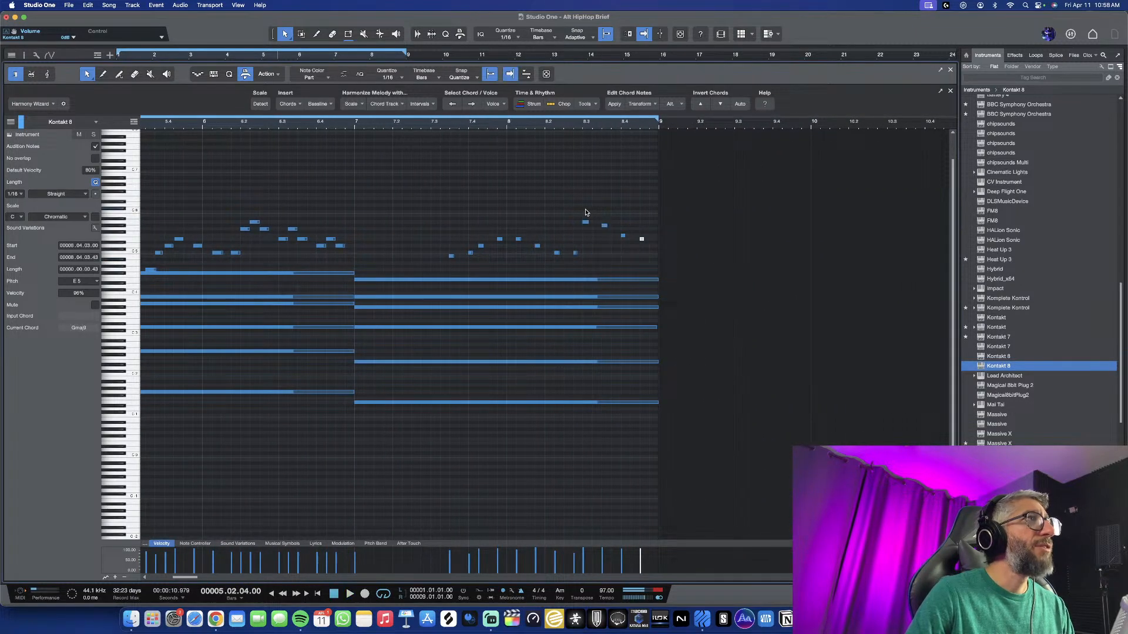
pyautogui.moveTo(582, 209); pyautogui.dragTo(662, 245)
pyautogui.scroll(-2, 623, 239)
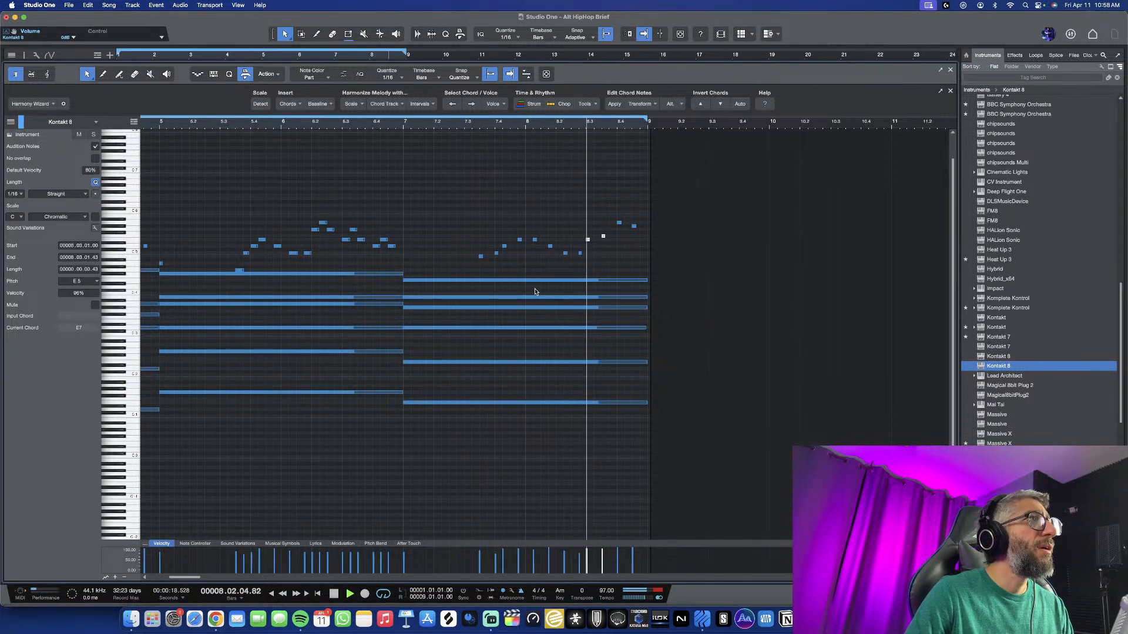
pyautogui.scroll(-5, 639, 265)
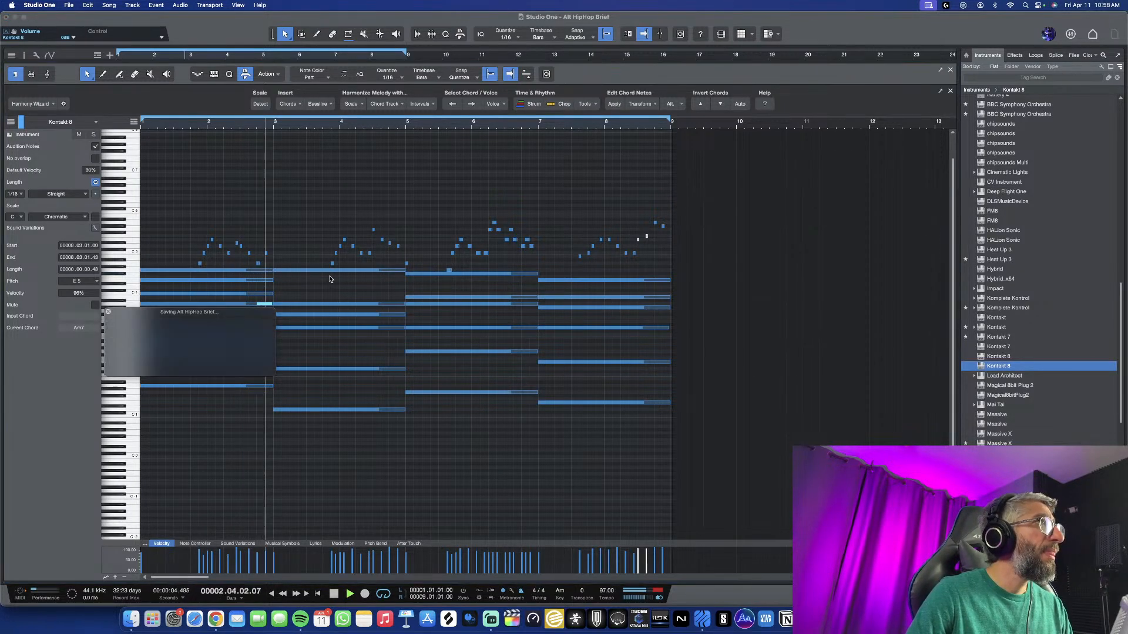
# Listen to the full melody with the reordered ending, and audition the E7 phrase from 7.03.01
pyautogui.scroll(2, 330, 279)
pyautogui.scroll(2, 331, 279)
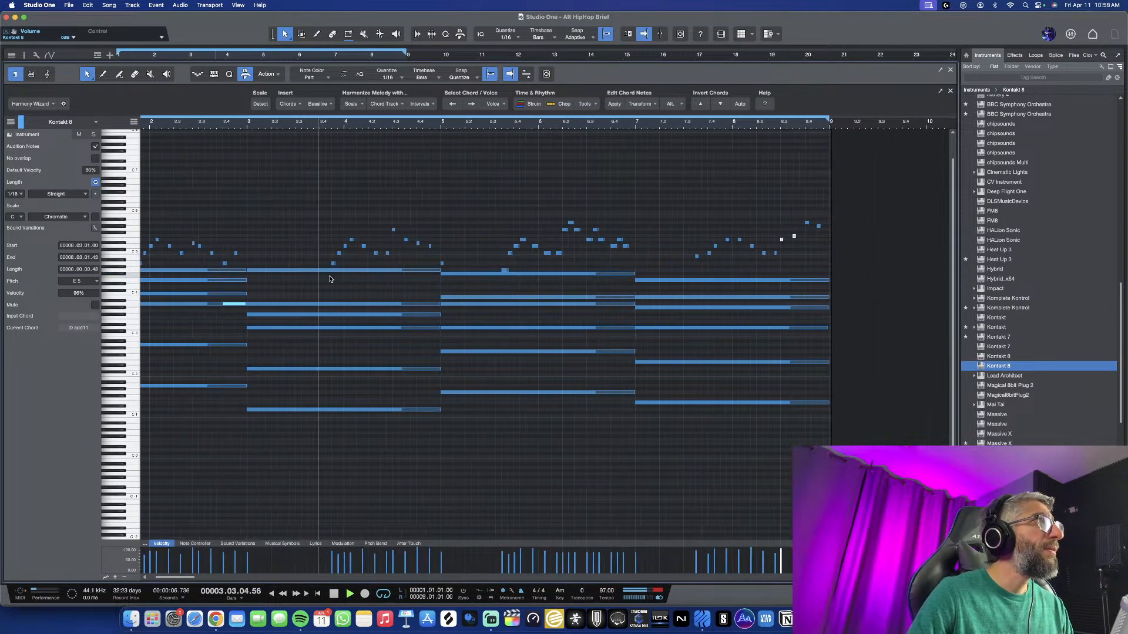
pyautogui.hscroll(1, 331, 271)
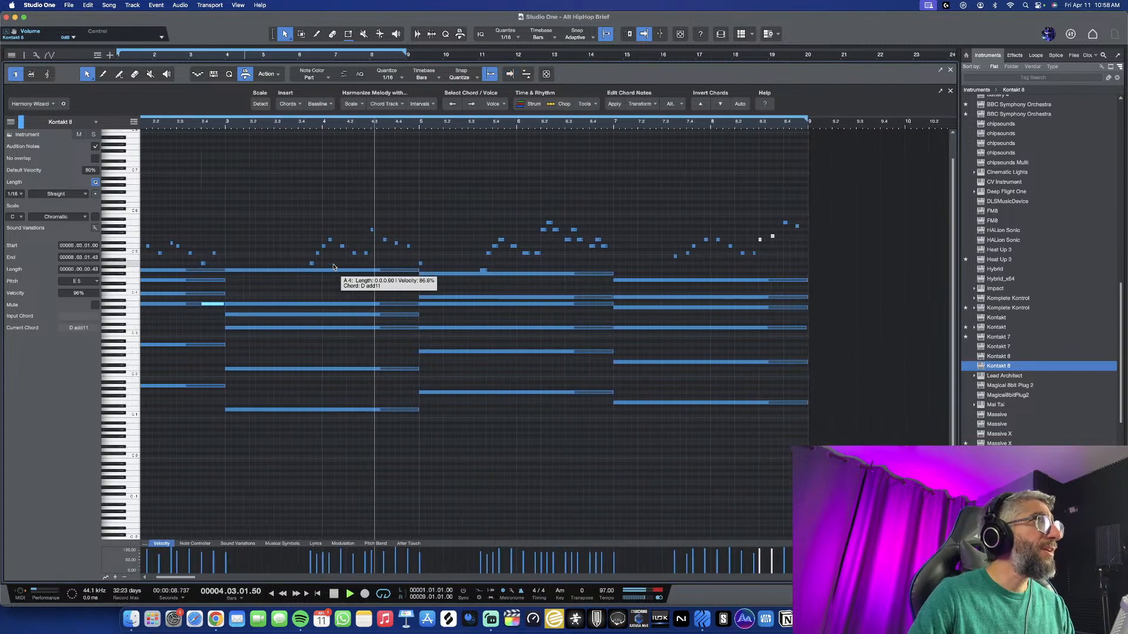
pyautogui.hscroll(1, 325, 271)
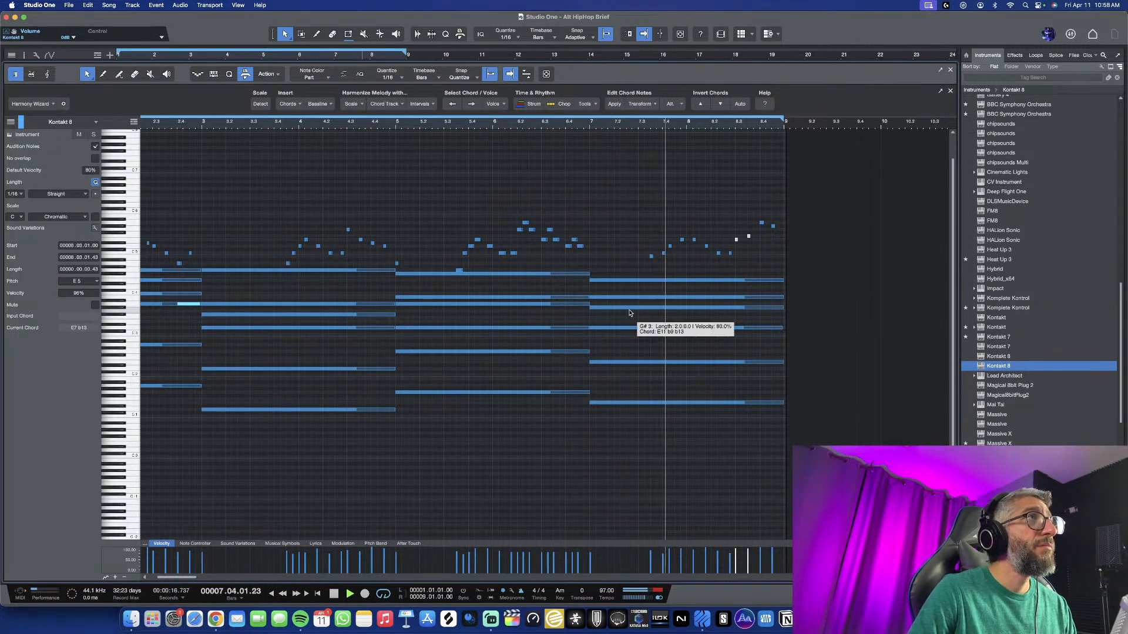
pyautogui.press('space')
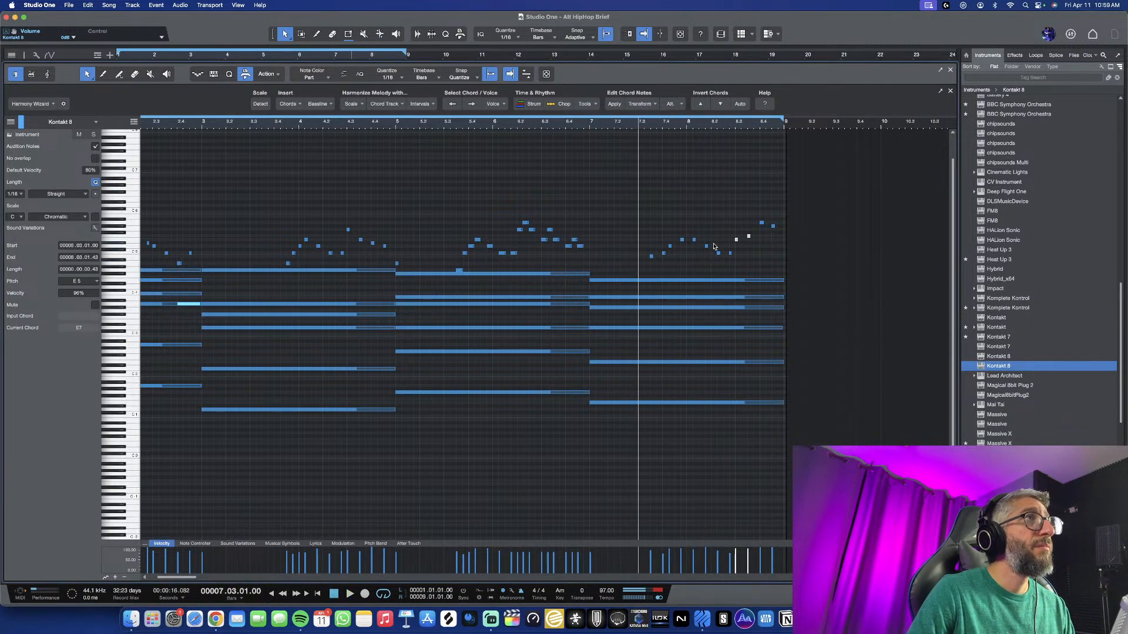
pyautogui.press('space')
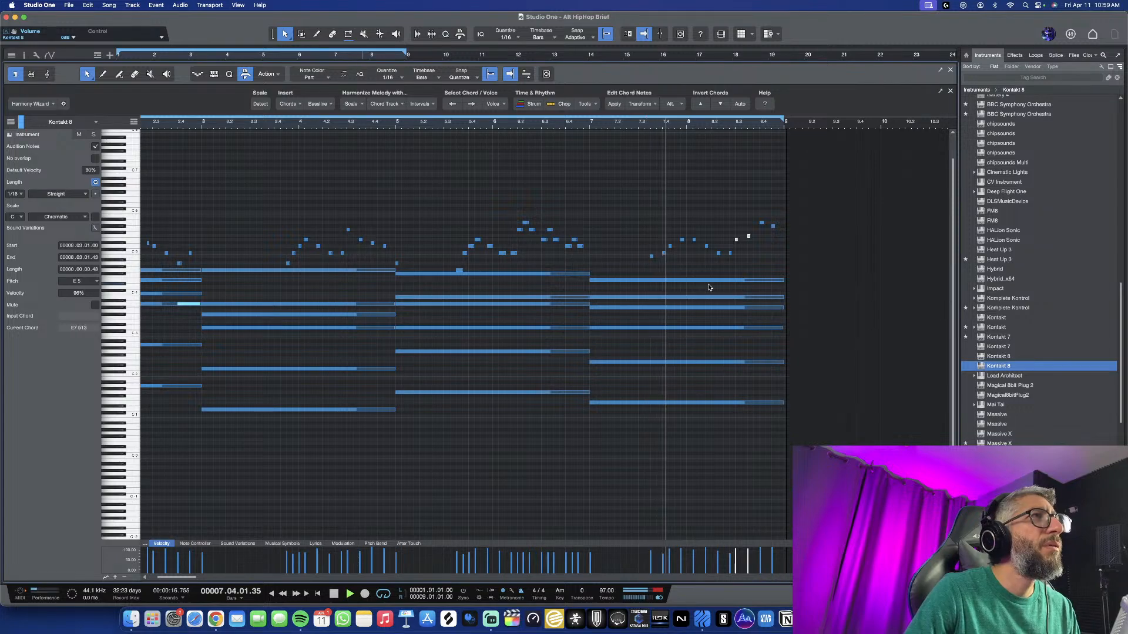
pyautogui.press('space')
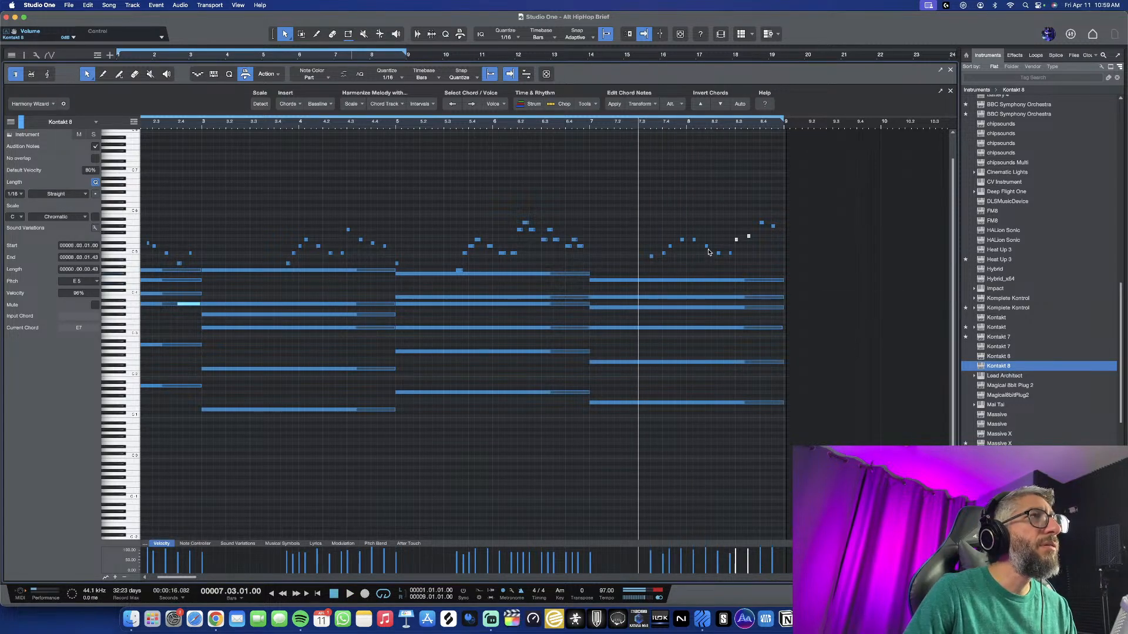
# Play the E7 melody phrase from 7.03.01 in short passes to judge the notes around bar 8
pyautogui.scroll(4, 708, 253)
pyautogui.scroll(3, 713, 259)
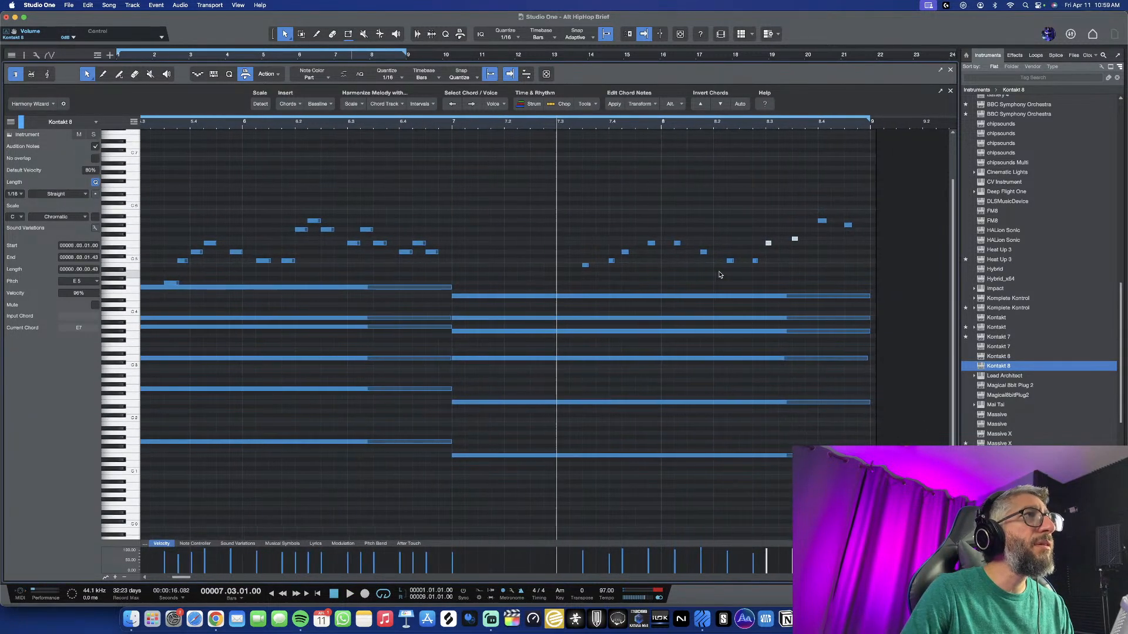
pyautogui.hscroll(1, 722, 277)
pyautogui.press('space')
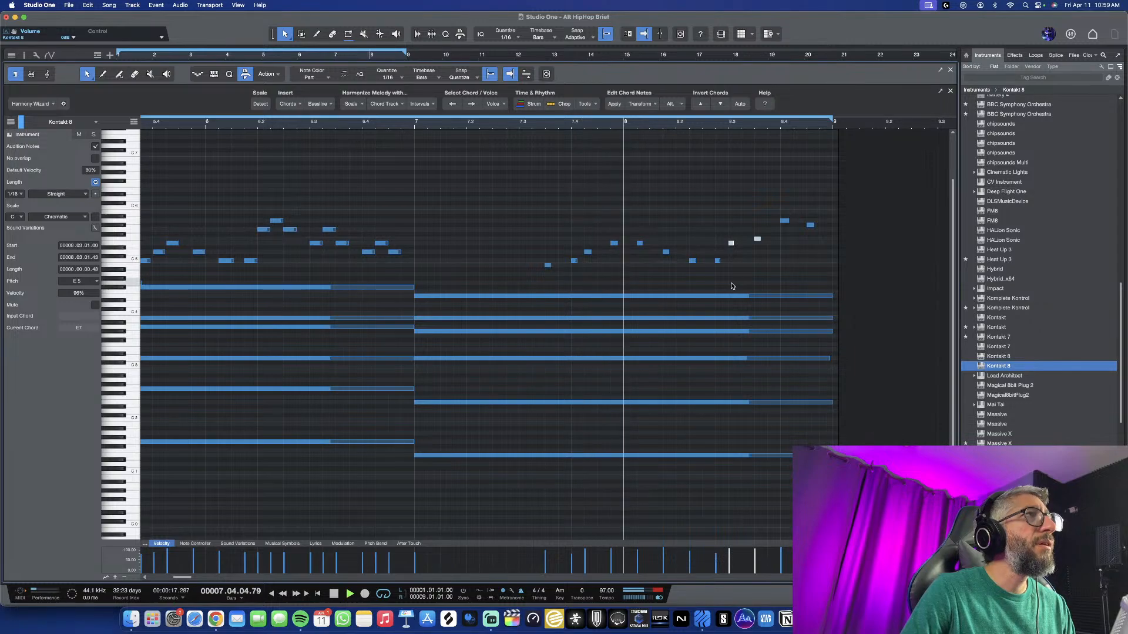
pyautogui.press('space')
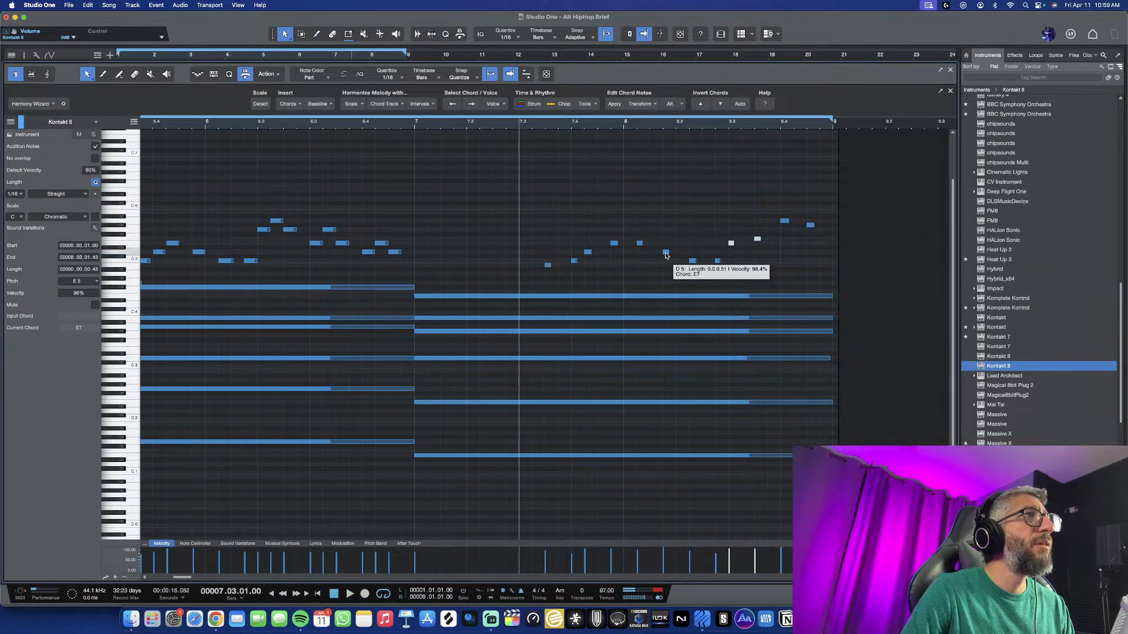
pyautogui.press('space')
pyautogui.press('space')
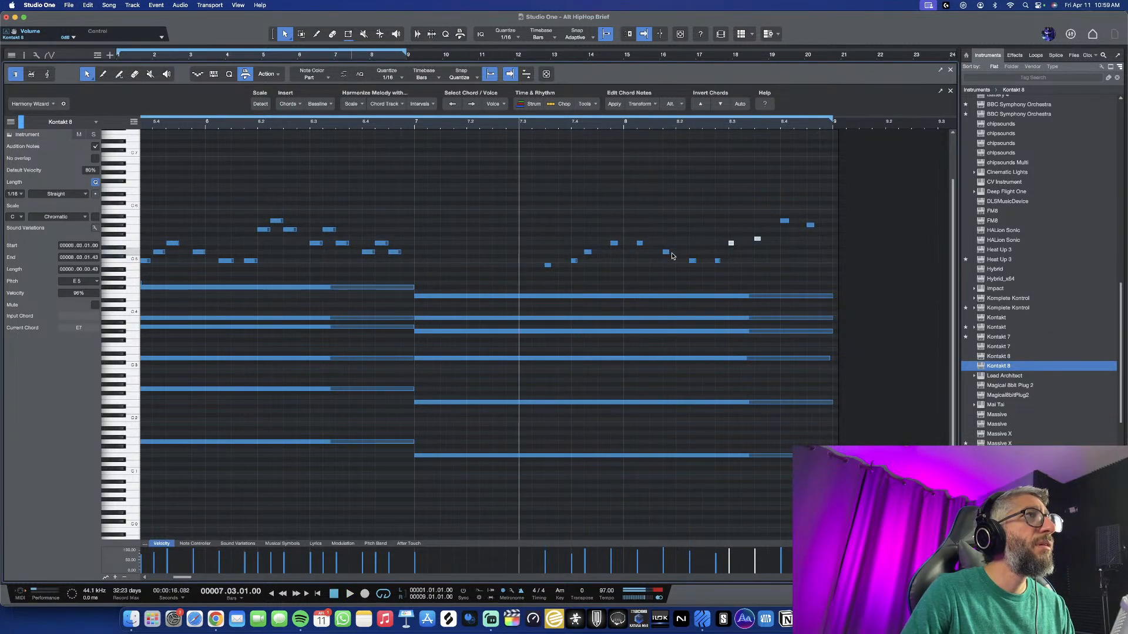
# Lower the E7 melody notes at 8.01.04 to B4 and at 8.02.02 to A4, and audition the phrase
pyautogui.click(666, 252)
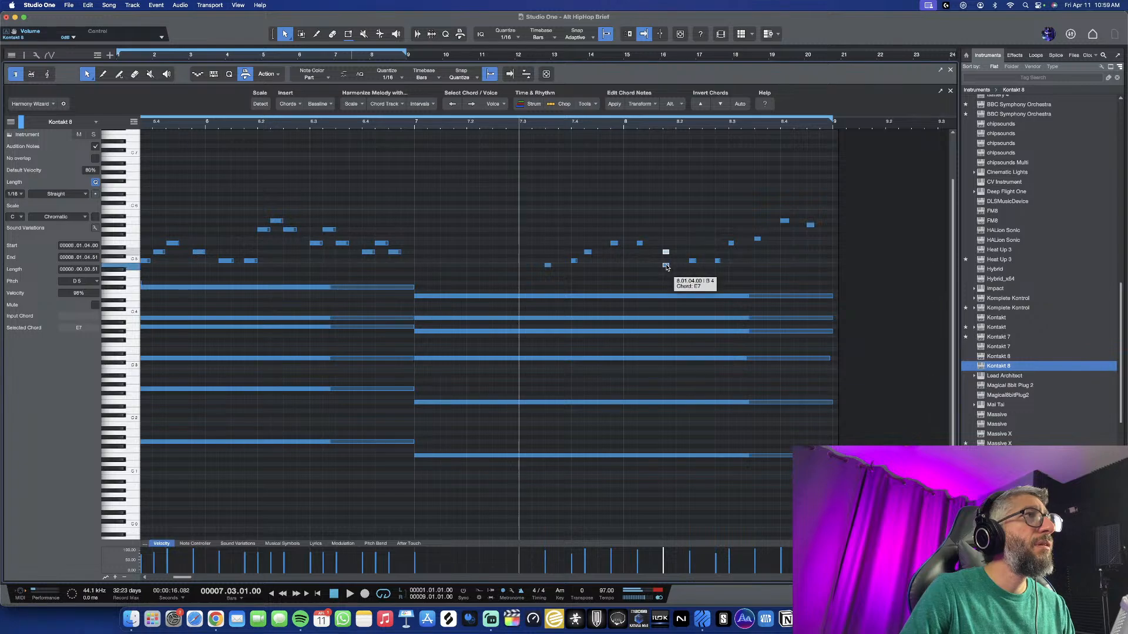
pyautogui.moveTo(694, 263); pyautogui.dragTo(693, 275)
pyautogui.press('space')
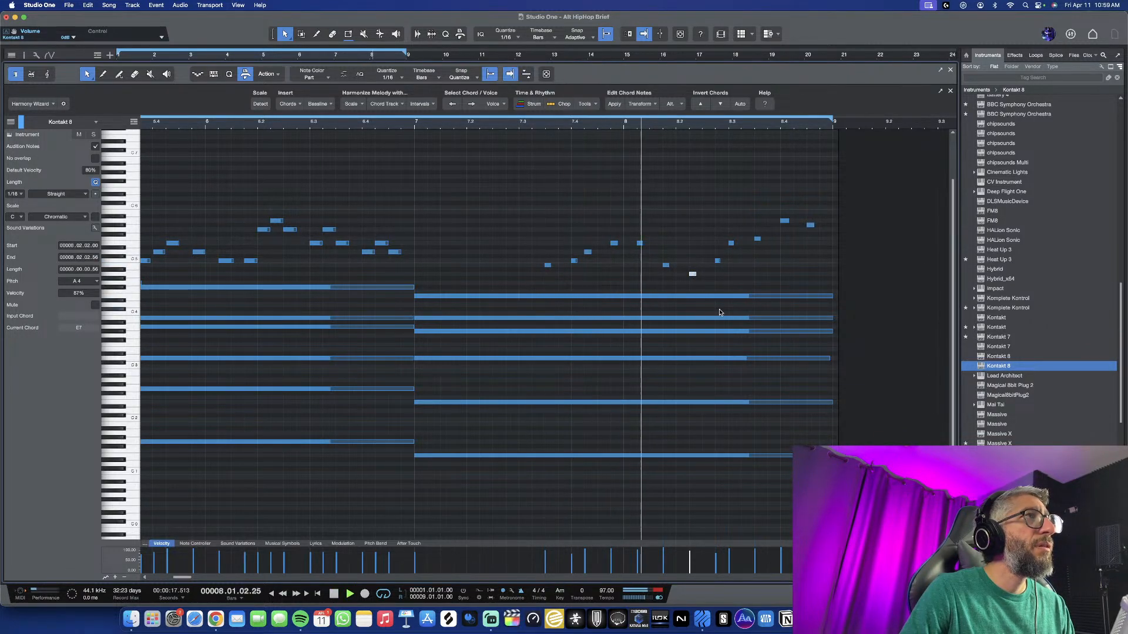
pyautogui.press('space')
# Move the A4 melody note earlier to 8.02.01 and replay the E7 phrase
pyautogui.click(692, 275)
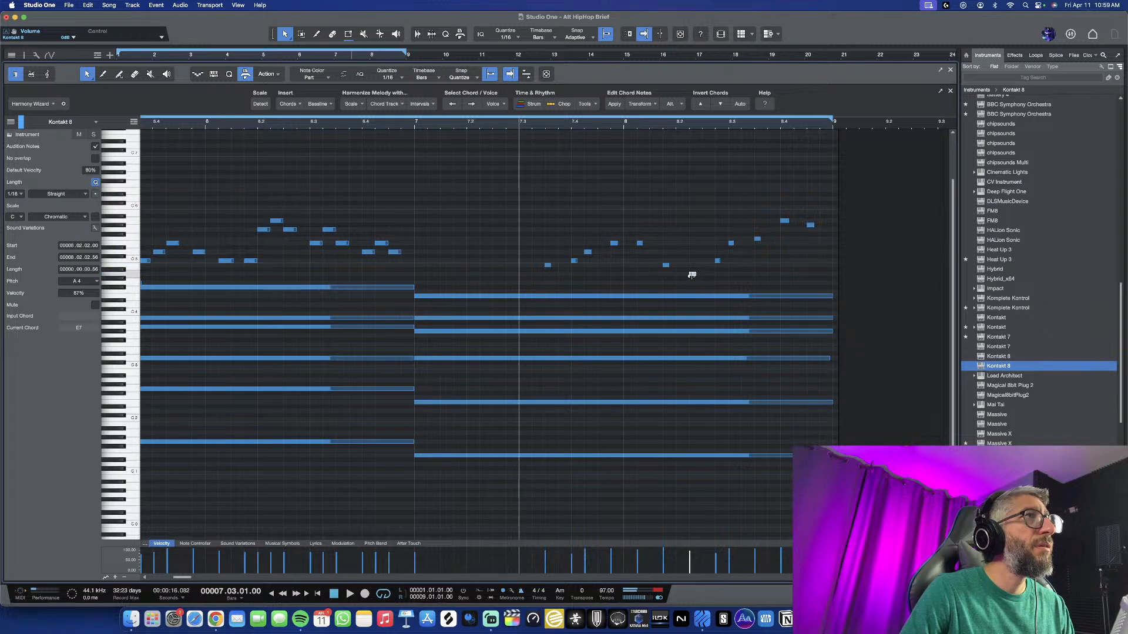
pyautogui.moveTo(686, 276); pyautogui.dragTo(685, 276)
pyautogui.press('space')
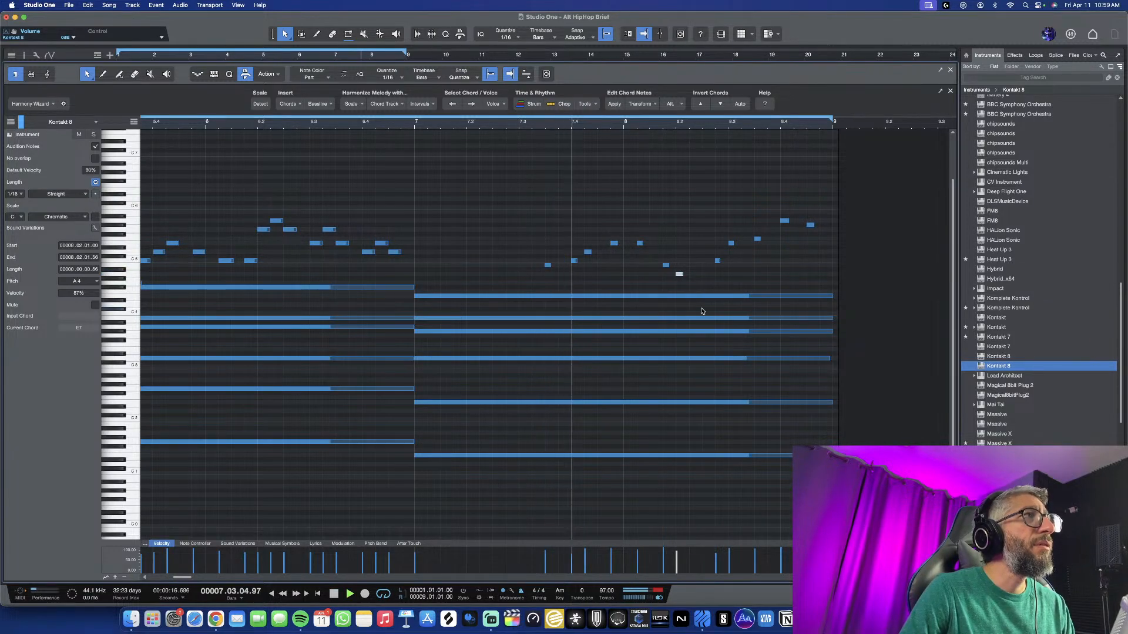
pyautogui.press('space')
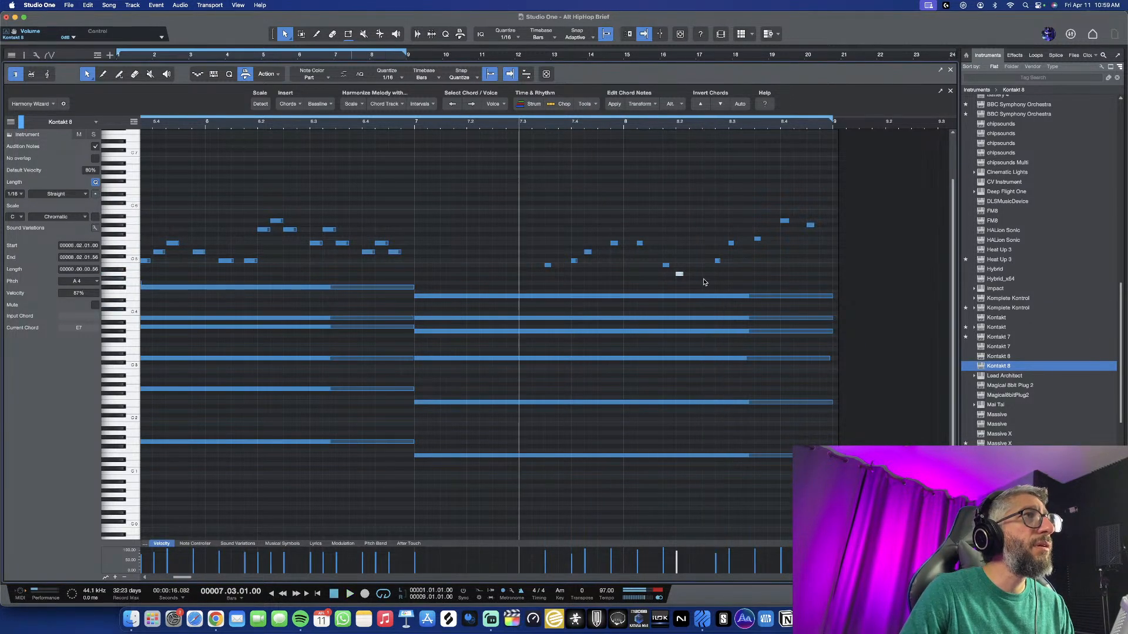
# Add a sixteenth-length A4 note at 8.02.03 and audition the E7 phrase with it
pyautogui.doubleClick(704, 275)
pyautogui.press('space')
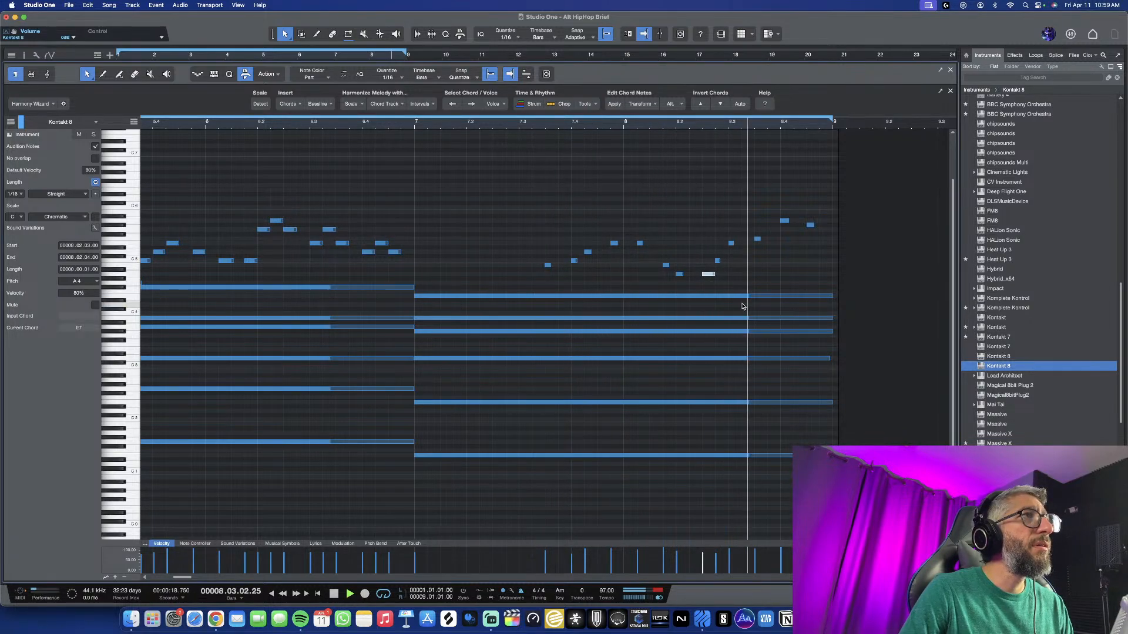
pyautogui.press('space')
pyautogui.press('space')
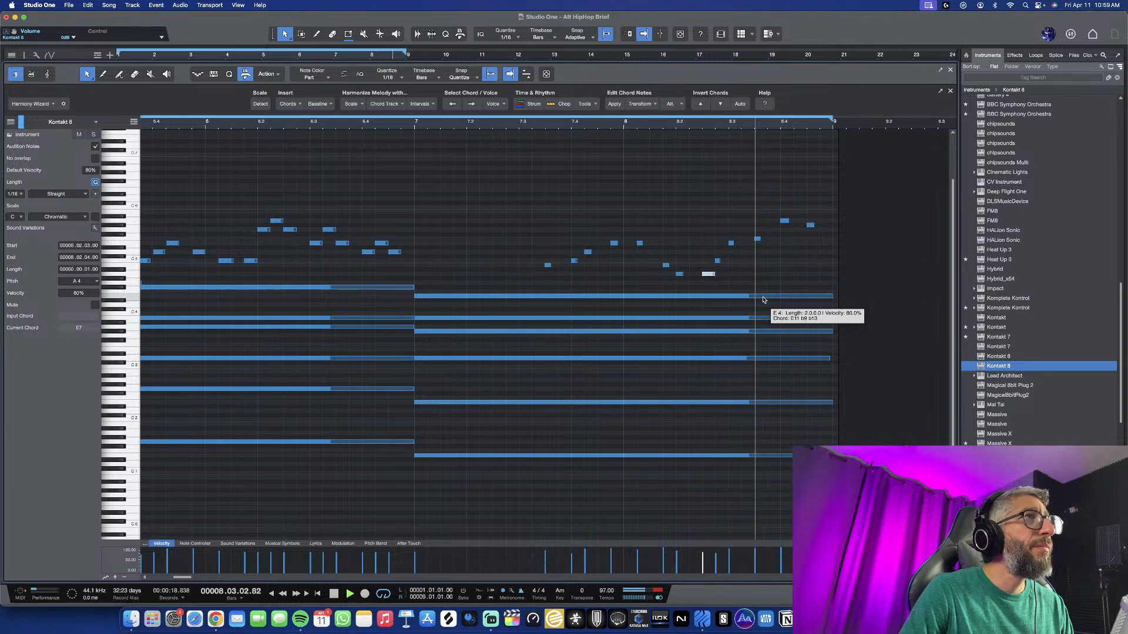
pyautogui.press('space')
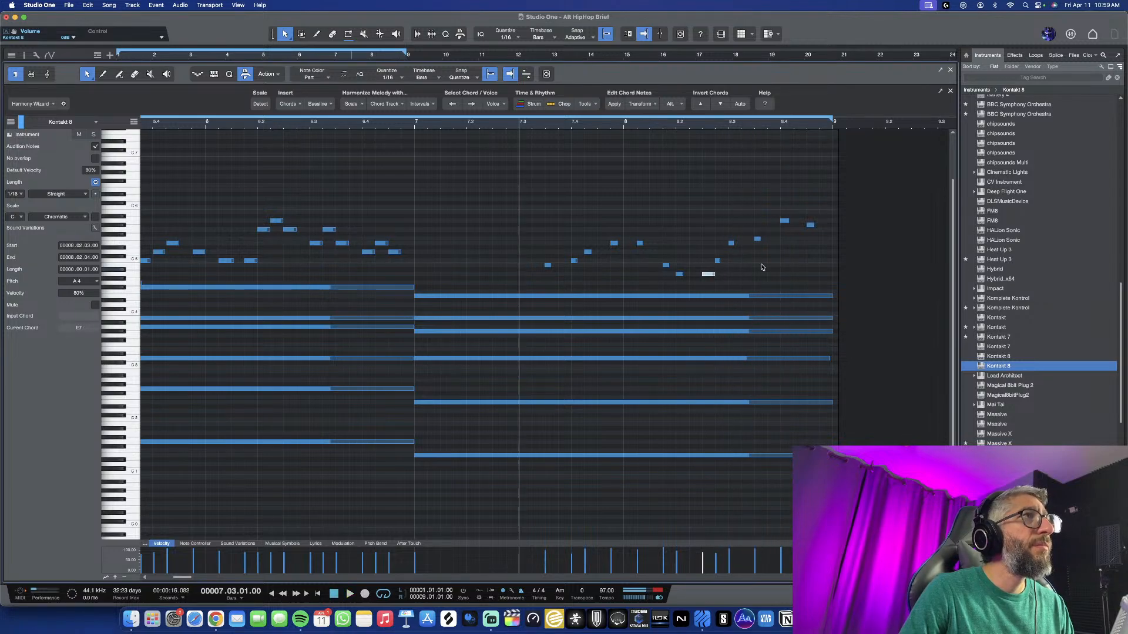
# Delete the final G#5 note at 8.04.03, raise the note at 8.03.03 to G5, and audition the ending
pyautogui.doubleClick(810, 225)
pyautogui.press('space')
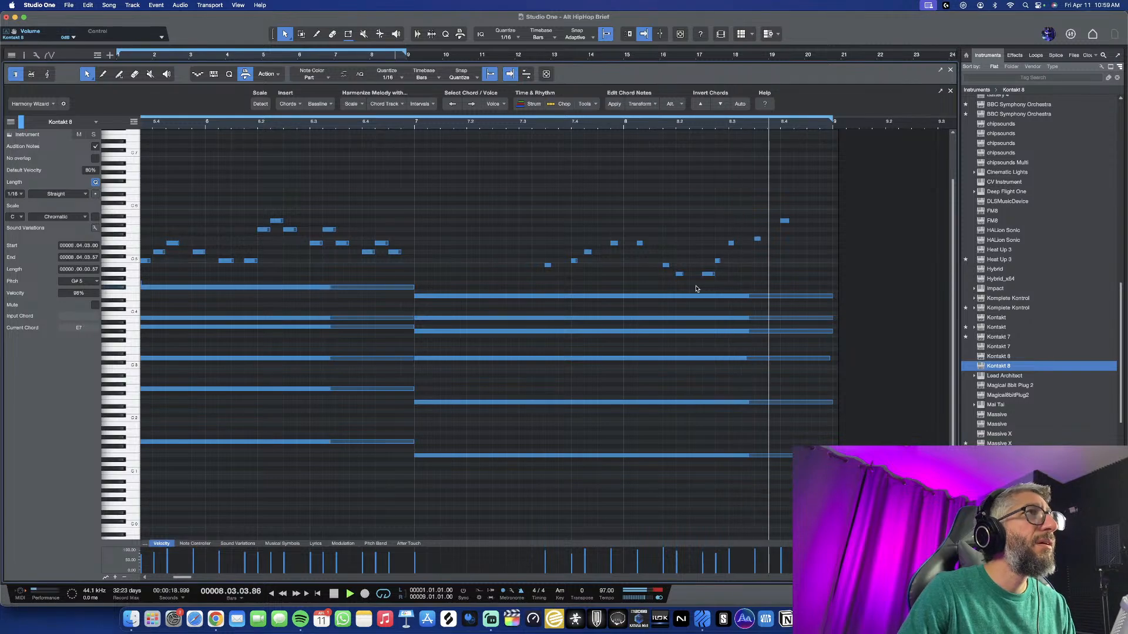
pyautogui.press('space')
pyautogui.click(757, 239)
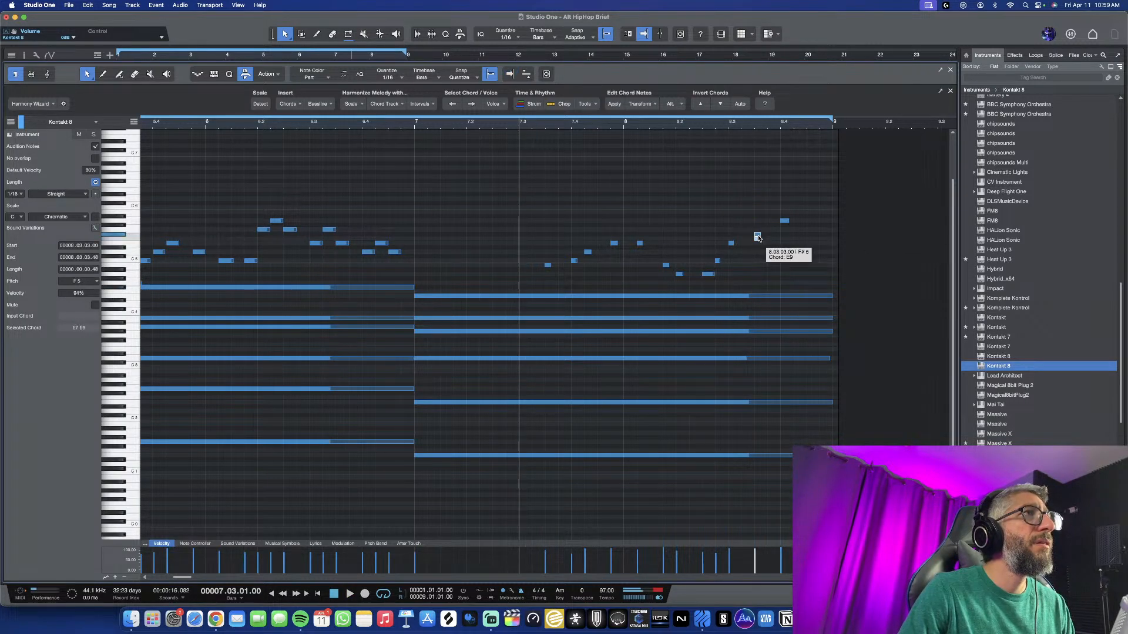
pyautogui.moveTo(758, 230); pyautogui.dragTo(757, 230)
pyautogui.press('space')
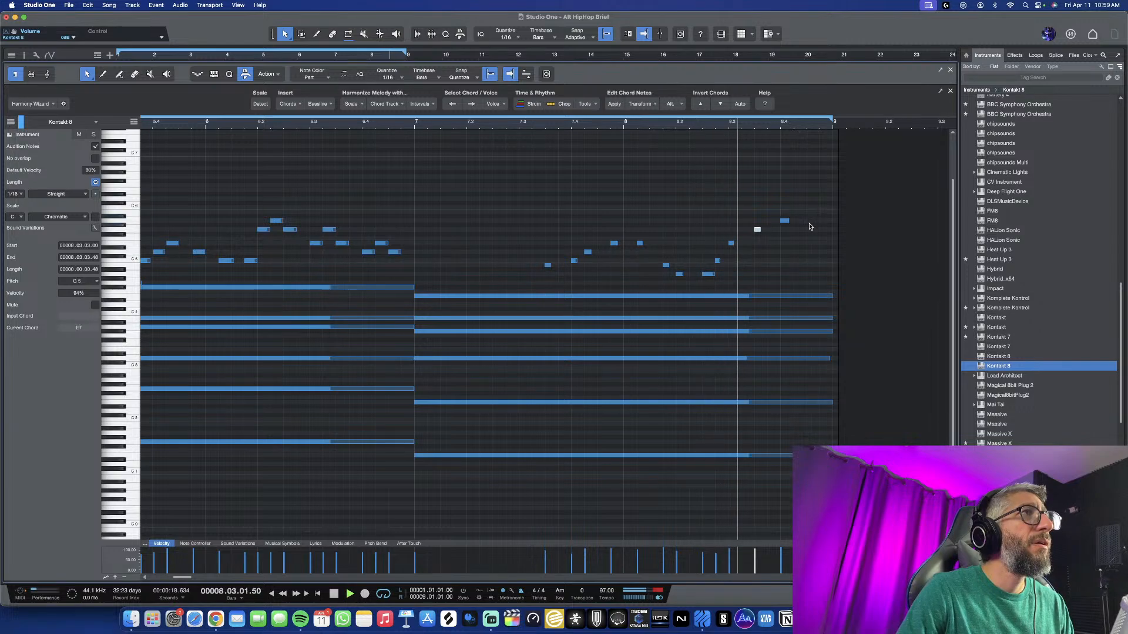
pyautogui.press('space')
# End the E7 phrase with a B5 note at 8.04.03 and play the whole melody from the start
pyautogui.press('space')
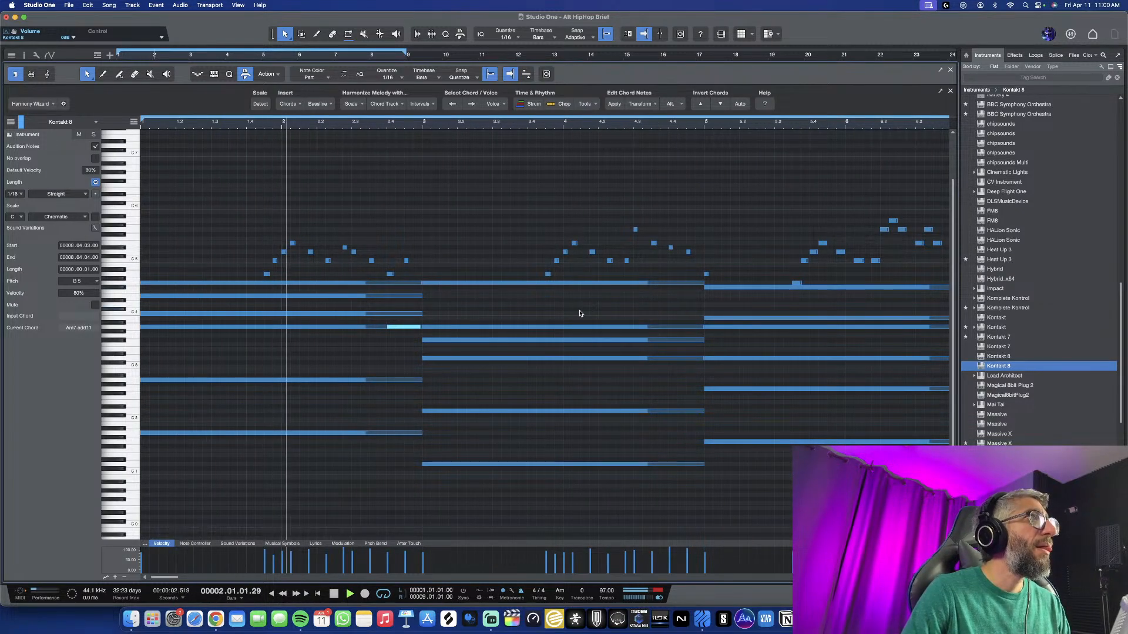
pyautogui.press('w')
pyautogui.press('w')
pyautogui.press('w')
pyautogui.press('w')
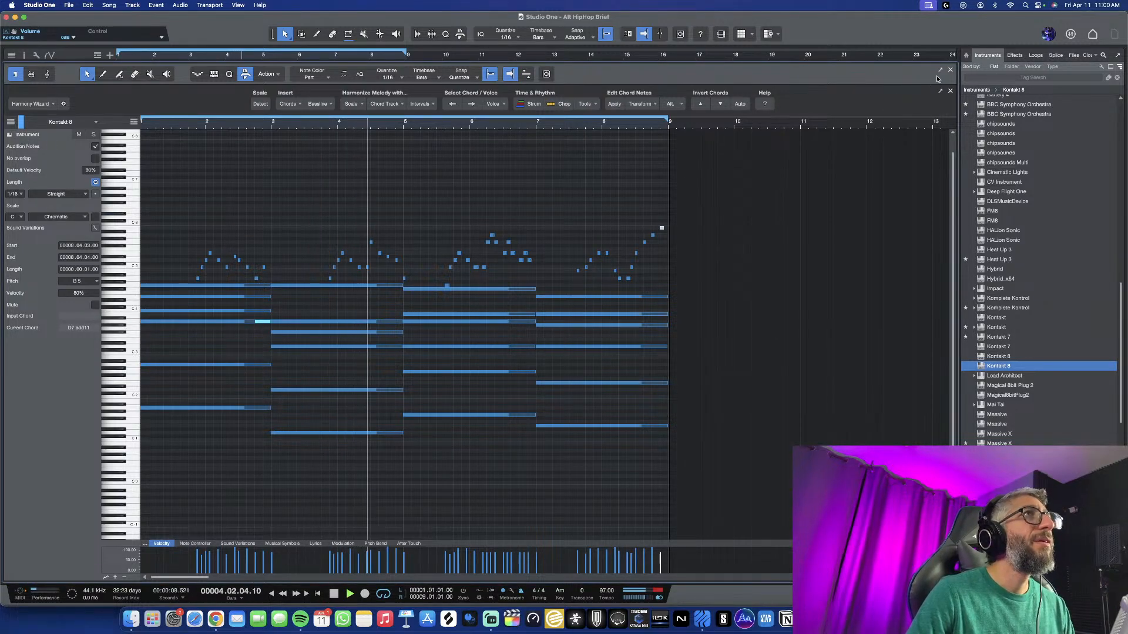
# Toggle solo on the fourth track in the arrangement, and reopen the third track's Kontakt 8 part for editing
pyautogui.press('F2')
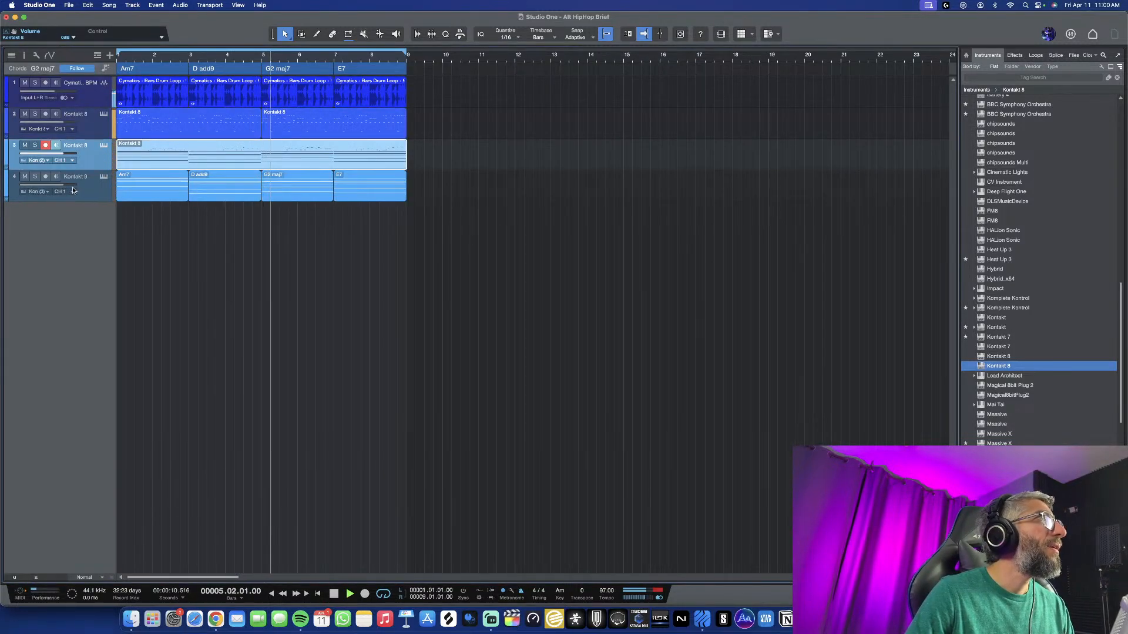
pyautogui.click(34, 177)
pyautogui.click(34, 177)
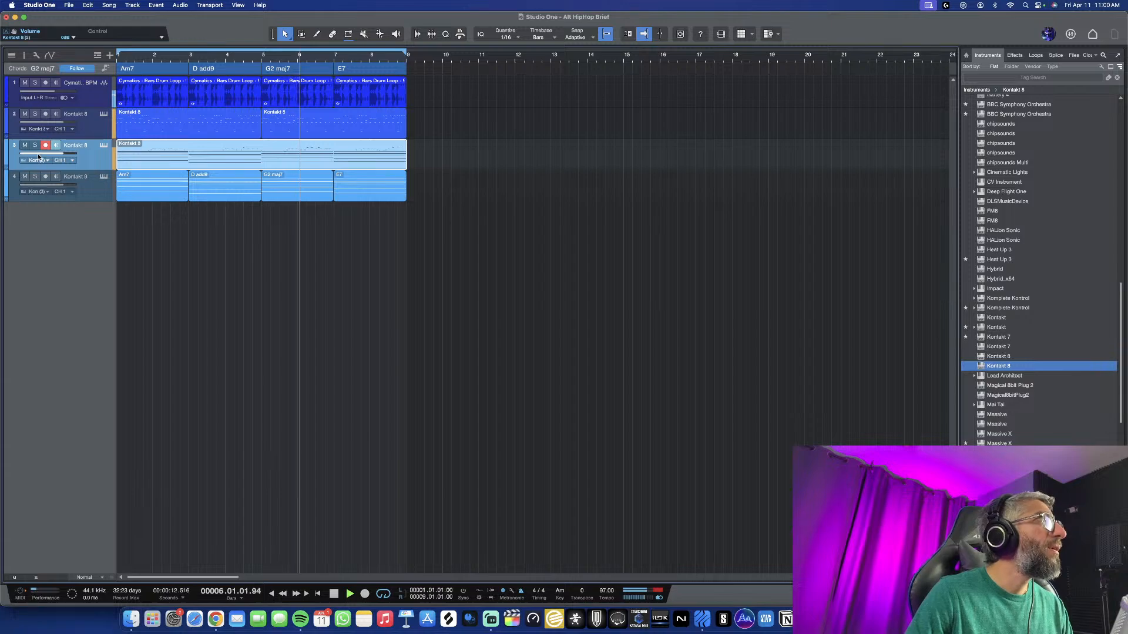
pyautogui.click(138, 154)
pyautogui.doubleClick(137, 154)
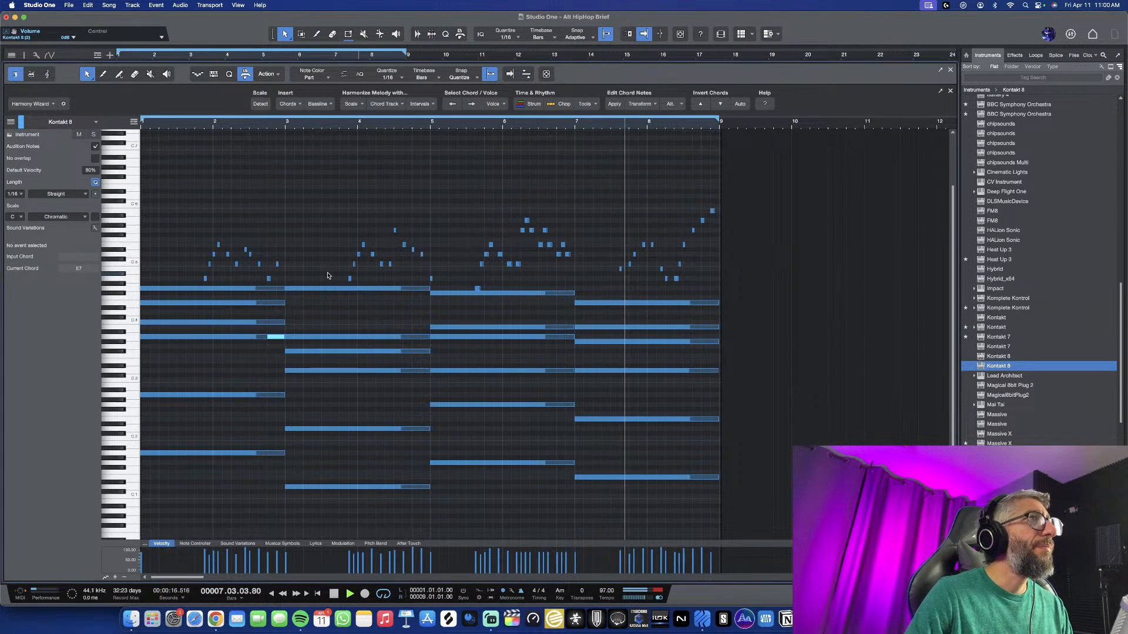
# Return to the arrangement, disarm recording on the third track, and play the loop
pyautogui.click(510, 74)
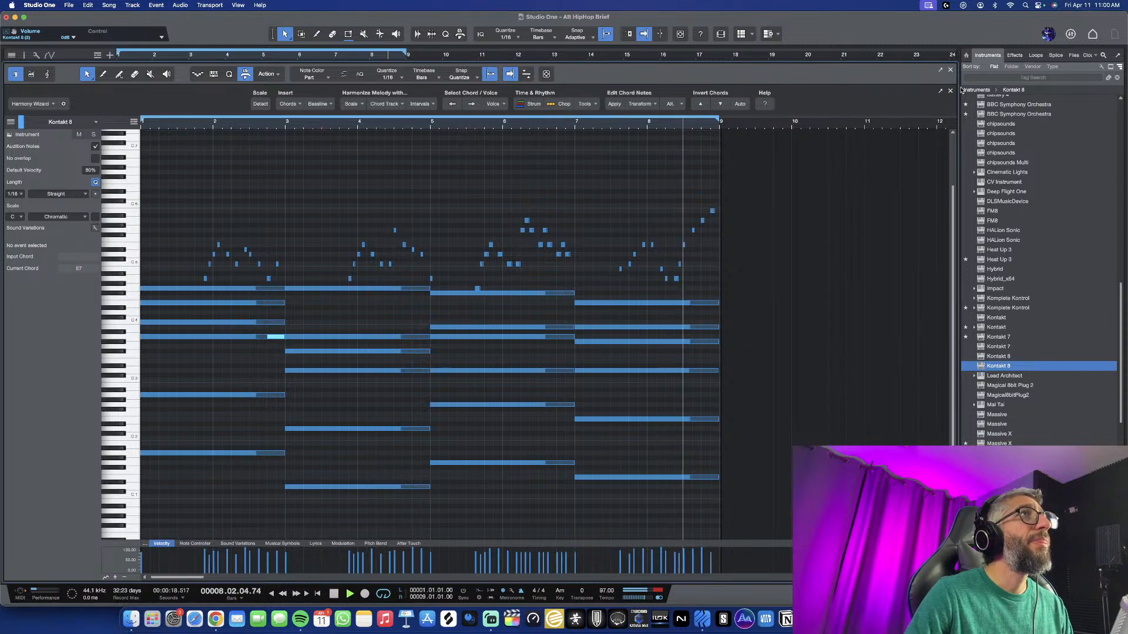
pyautogui.click(950, 70)
pyautogui.press('space')
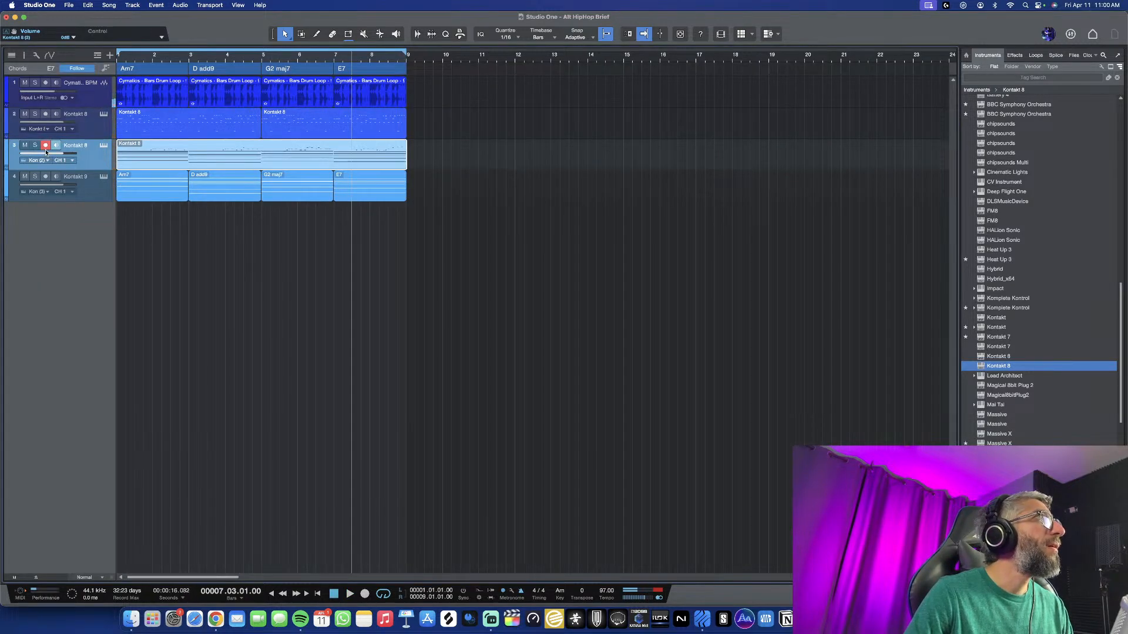
pyautogui.press('space')
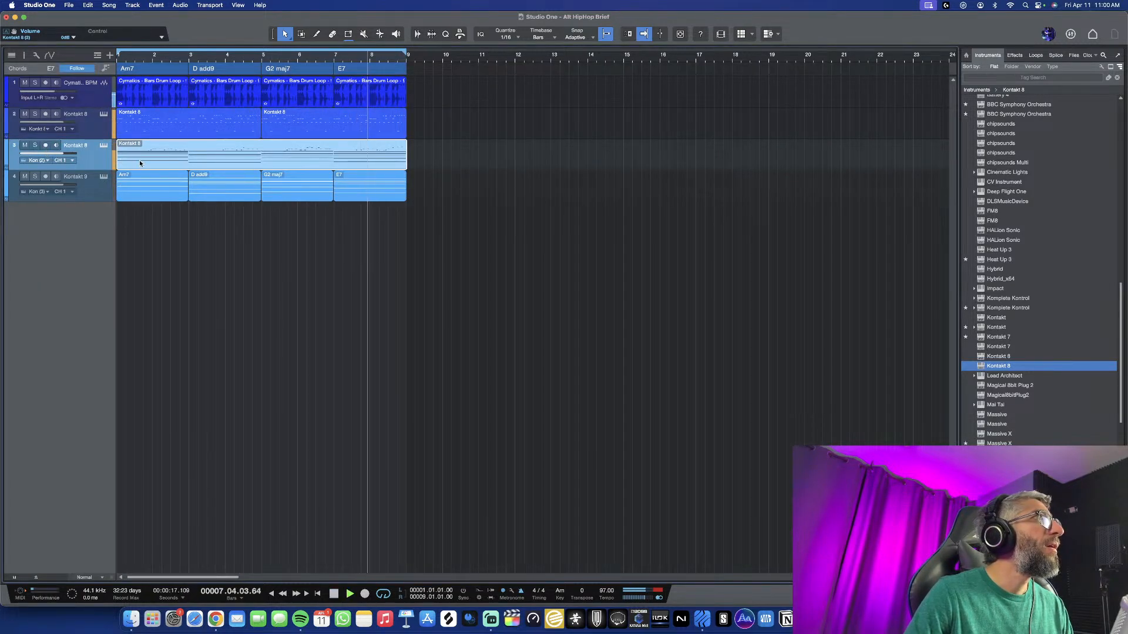
pyautogui.scroll(1, 210, 174)
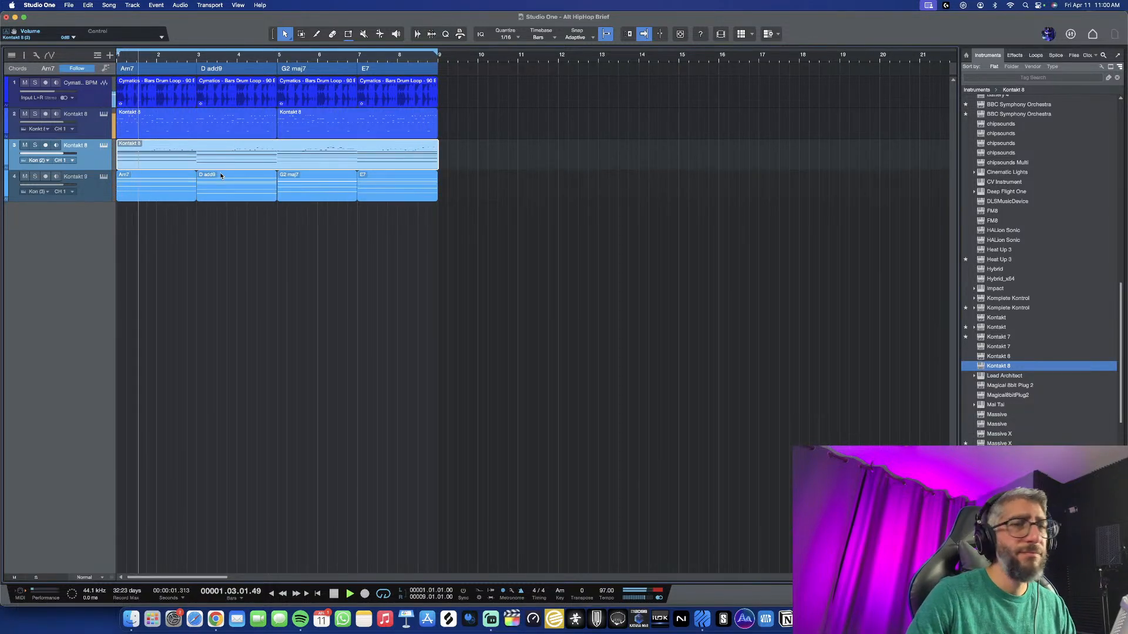
pyautogui.press('space')
# Copy the top three Am7 chord notes in the third track's part above the melody and repitch them to A5, C6 and E6
pyautogui.doubleClick(192, 157)
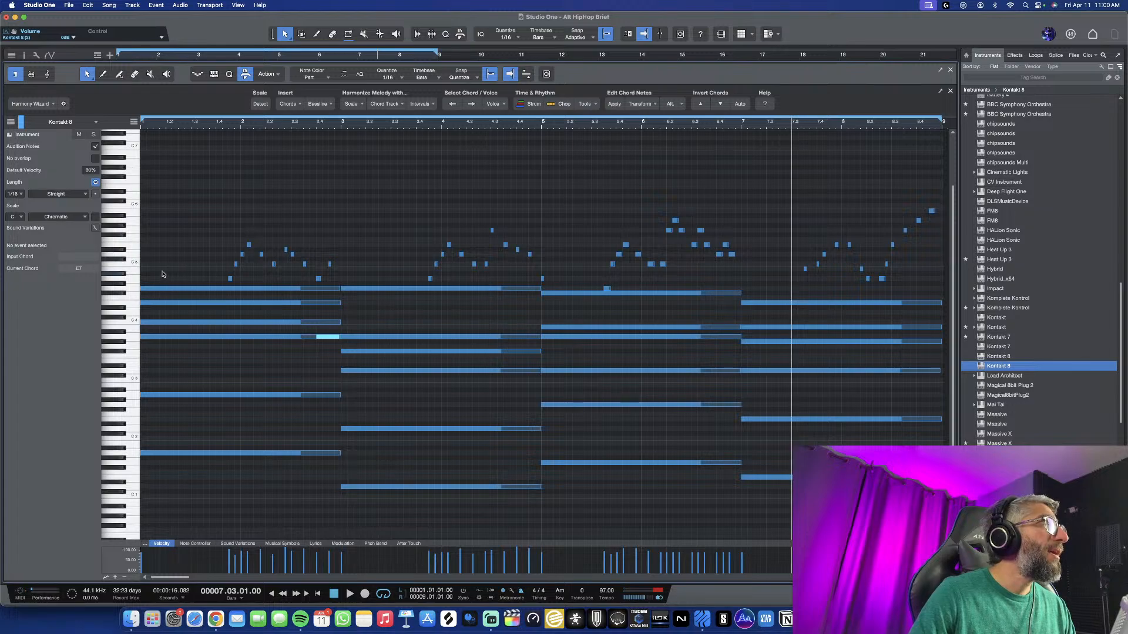
pyautogui.moveTo(163, 275); pyautogui.dragTo(163, 327)
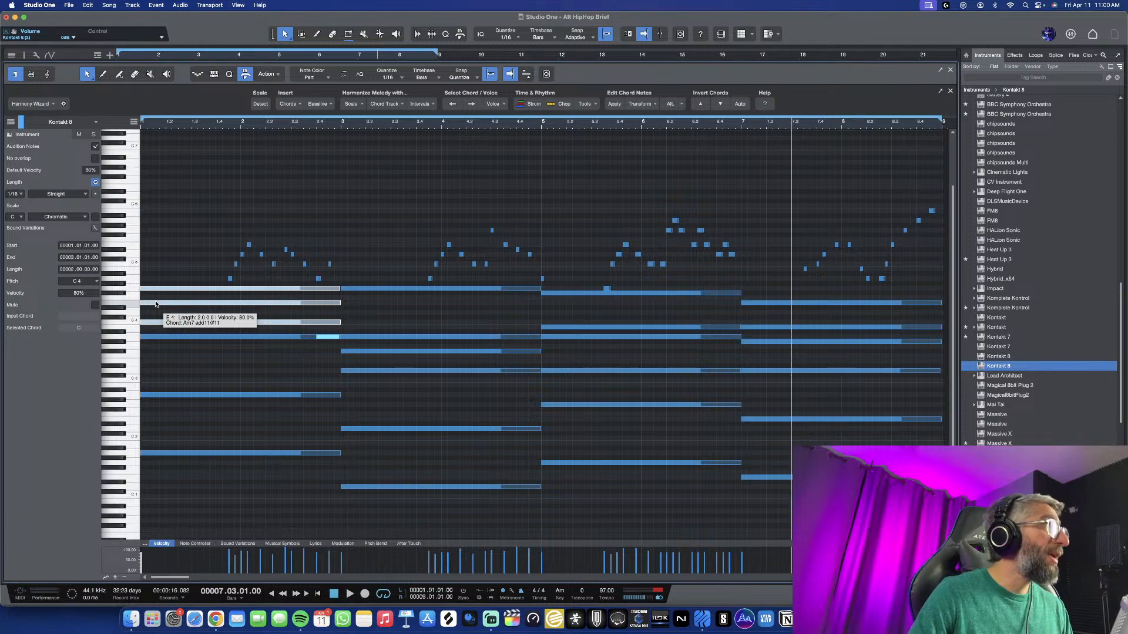
pyautogui.moveTo(156, 304); pyautogui.dragTo(154, 222)
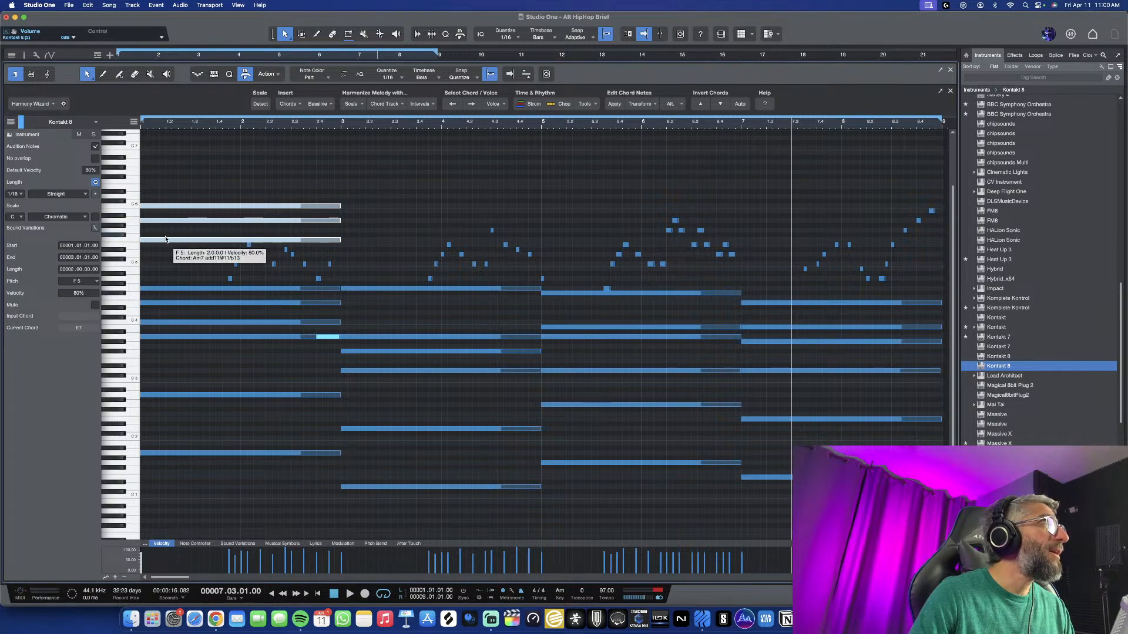
pyautogui.moveTo(165, 243); pyautogui.dragTo(166, 221)
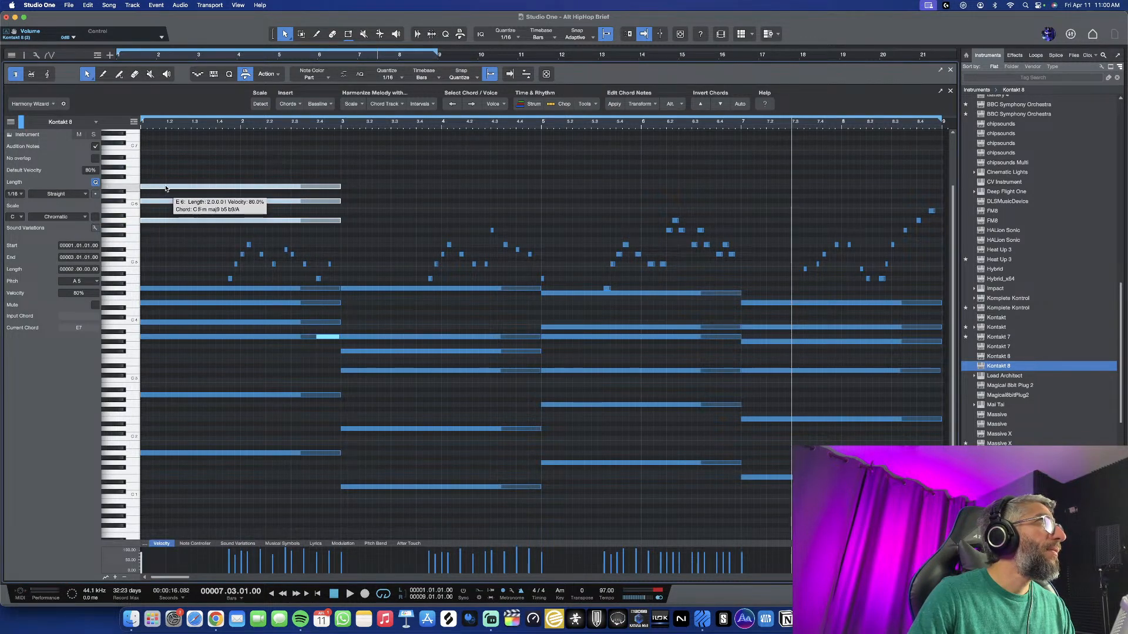
pyautogui.click(160, 214)
pyautogui.moveTo(160, 203); pyautogui.dragTo(161, 208)
# Strum the high A5, C6, E6 chord upward with a 16% amount and 50% velocity, and play from the start
pyautogui.moveTo(157, 155); pyautogui.dragTo(200, 231)
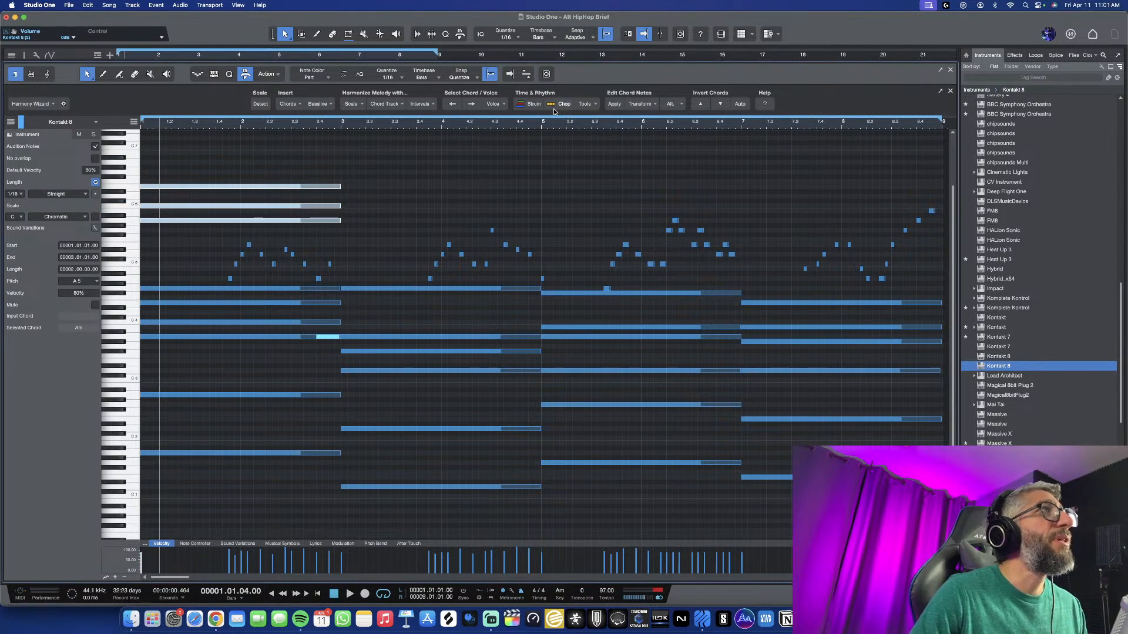
pyautogui.click(532, 104)
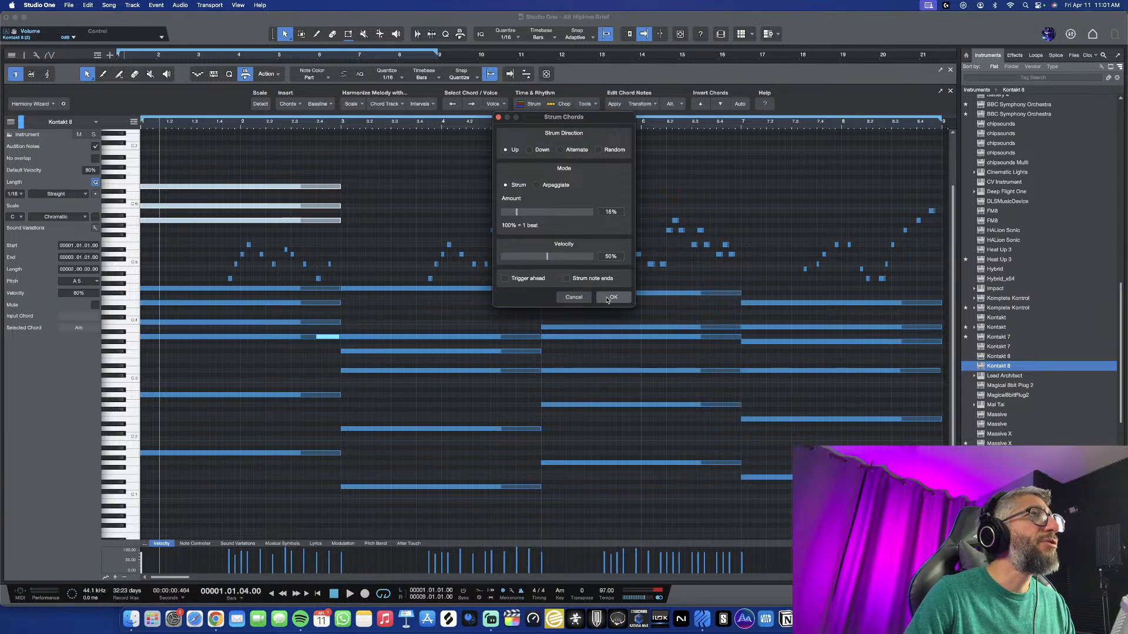
pyautogui.click(613, 298)
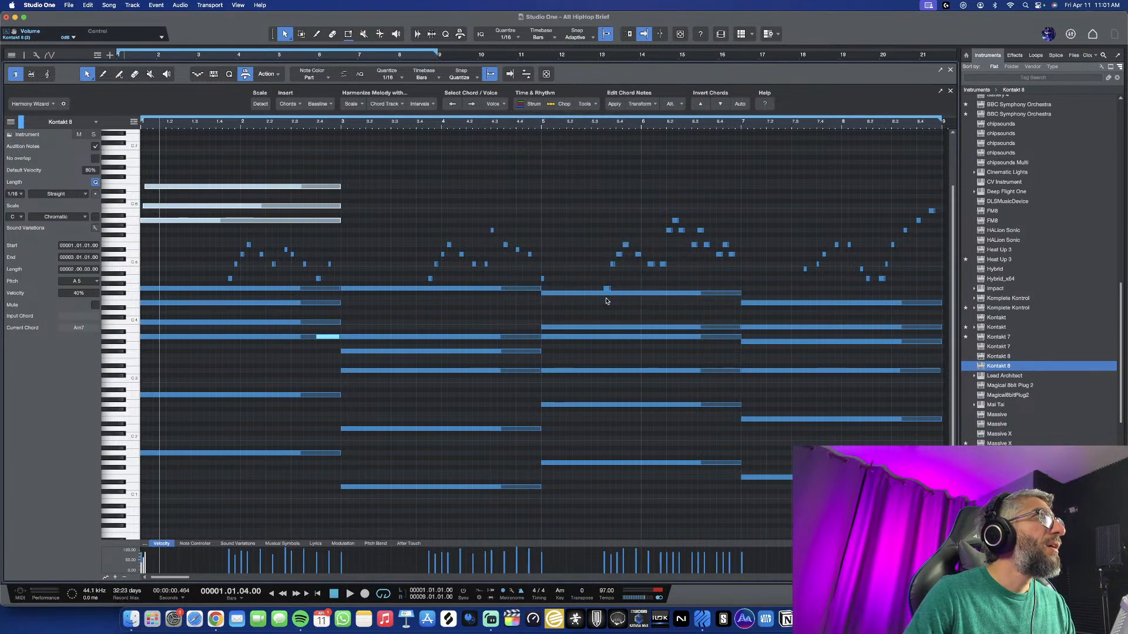
pyautogui.press('Home')
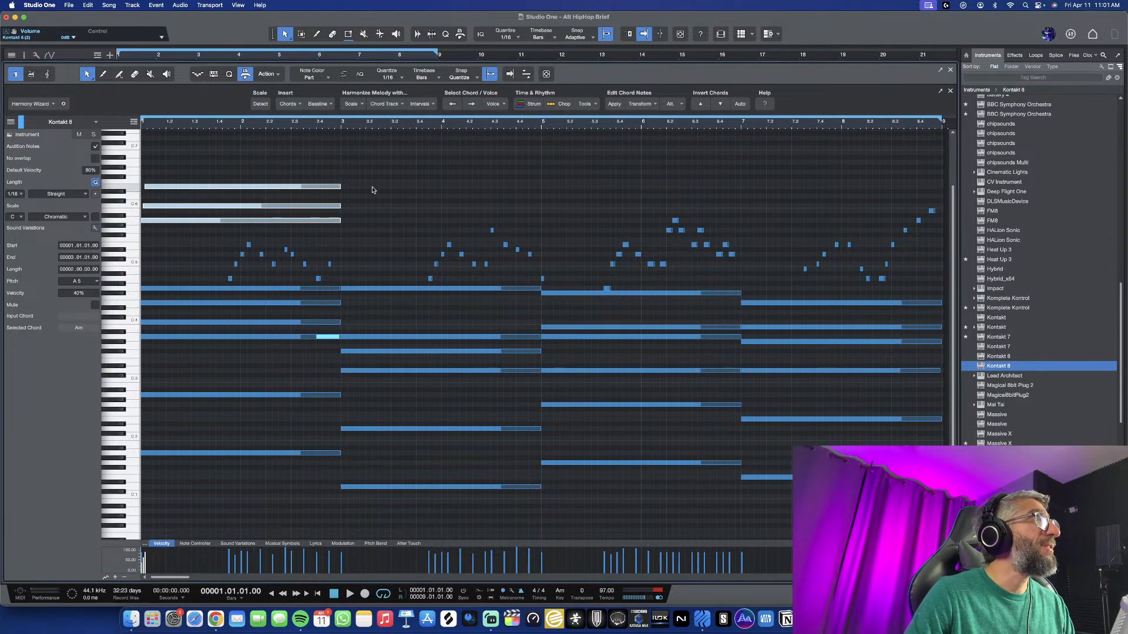
pyautogui.press('space')
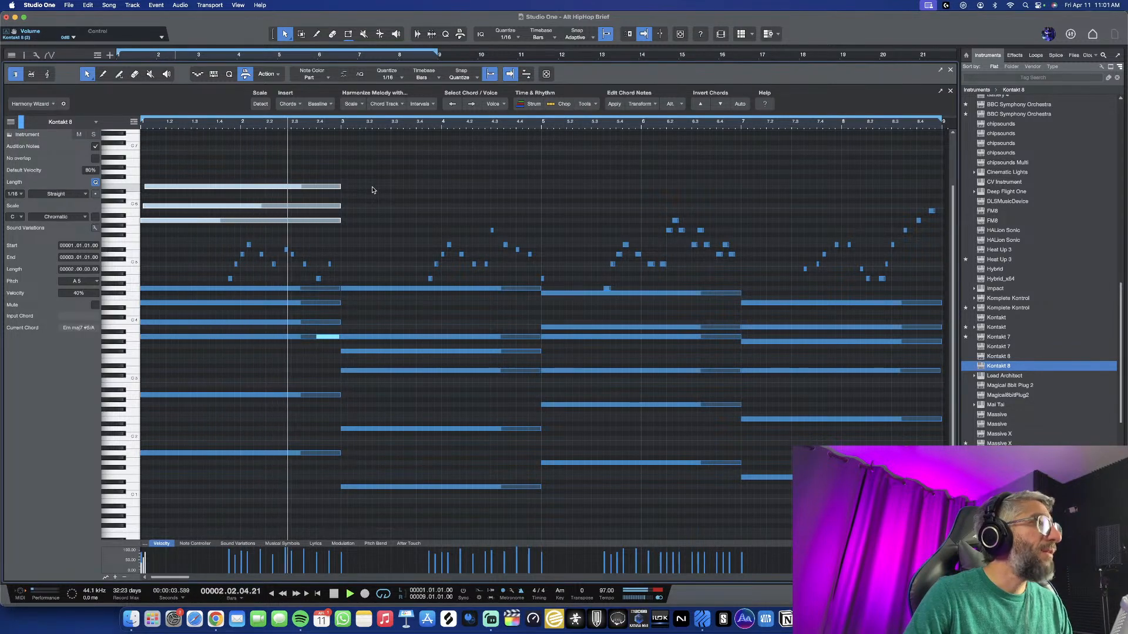
# Duplicate the high strummed chord onto the second chord, repitch its middle note to D6, and play it
pyautogui.press('d')
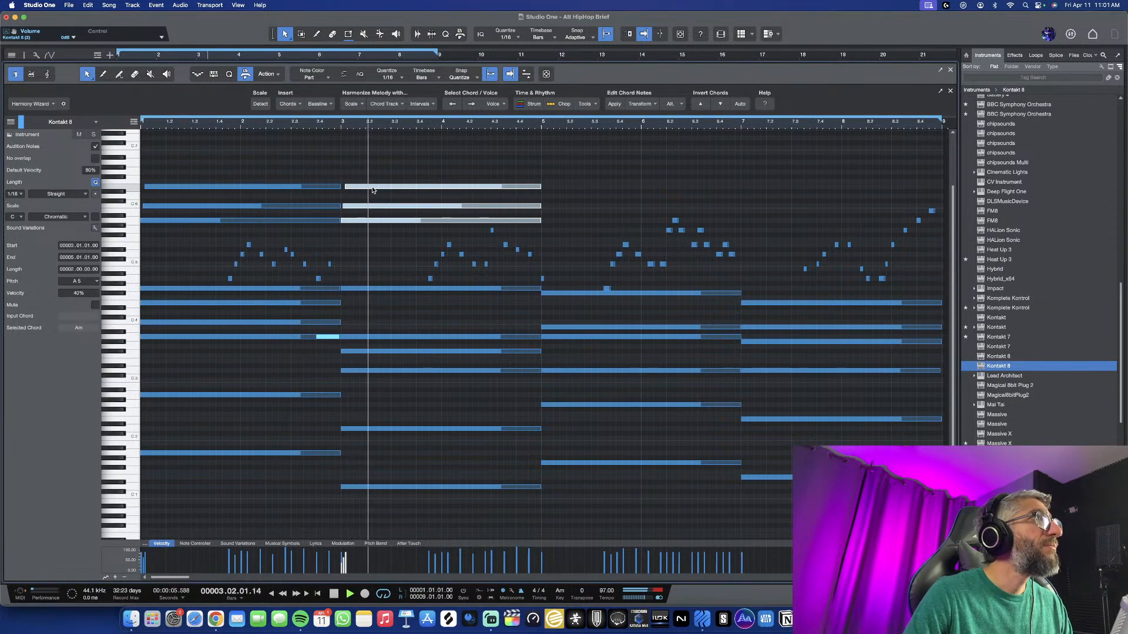
pyautogui.click(370, 234)
pyautogui.press('space')
pyautogui.click(370, 222)
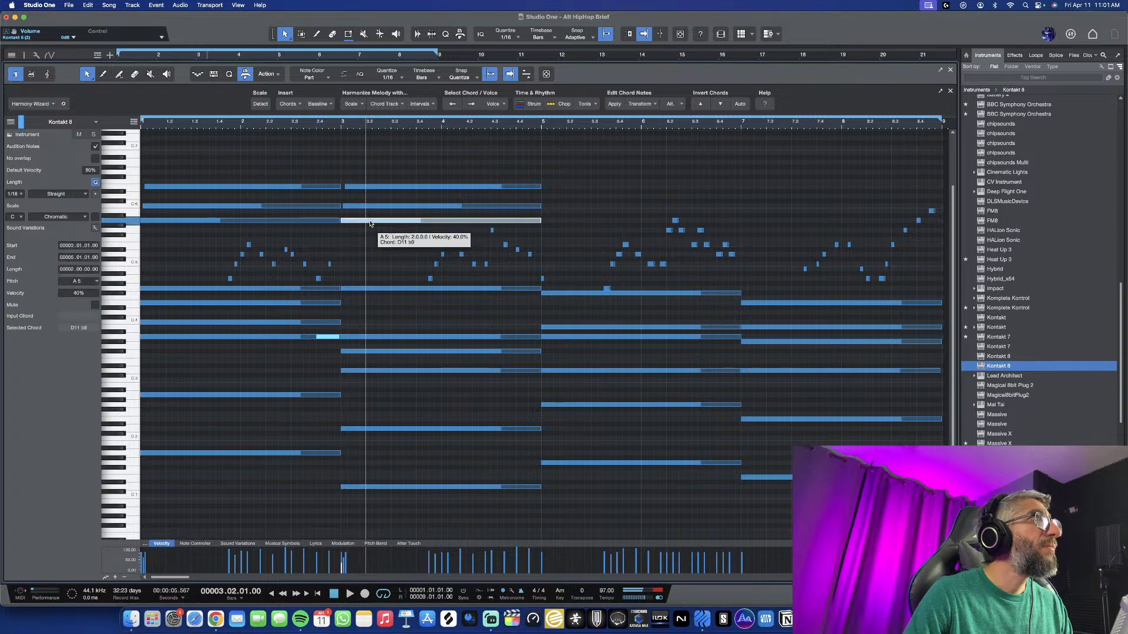
pyautogui.click(370, 206)
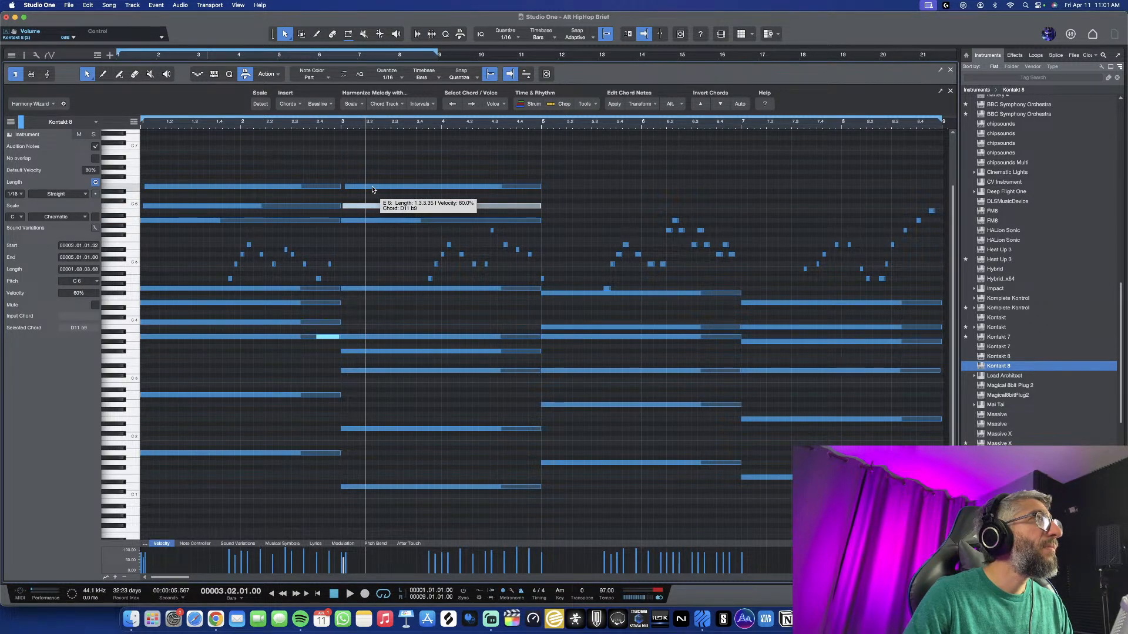
pyautogui.moveTo(369, 206); pyautogui.dragTo(364, 195)
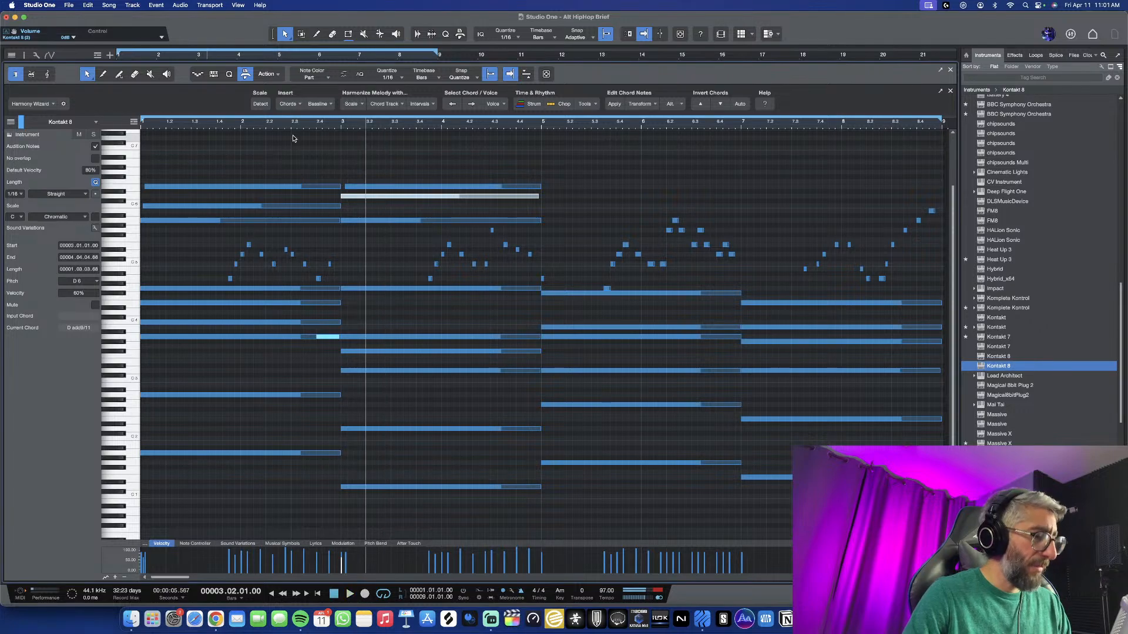
pyautogui.press('space')
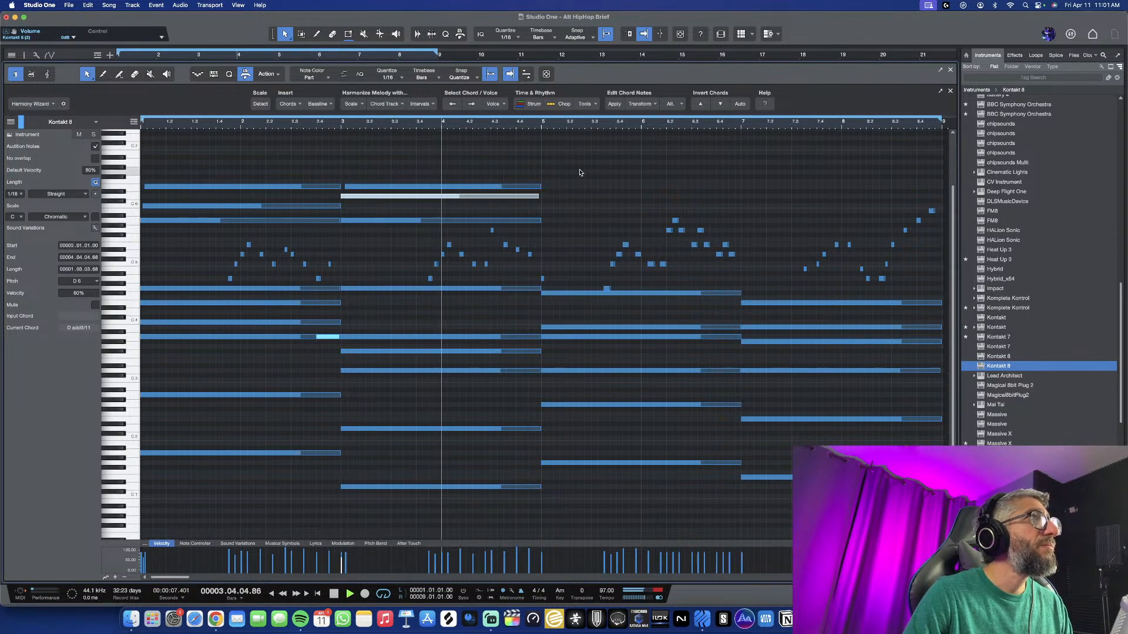
# Duplicate the second high chord onto the third chord and repitch its lowest note to B5 and its top note to G6
pyautogui.moveTo(580, 171); pyautogui.dragTo(492, 223)
pyautogui.press('d')
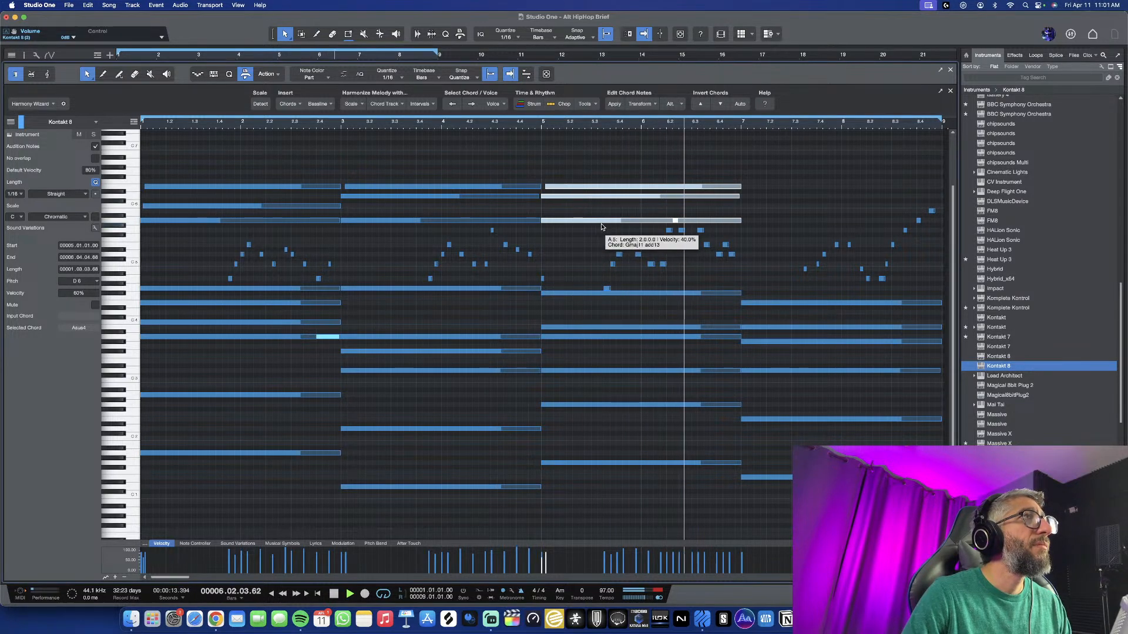
pyautogui.click(756, 248)
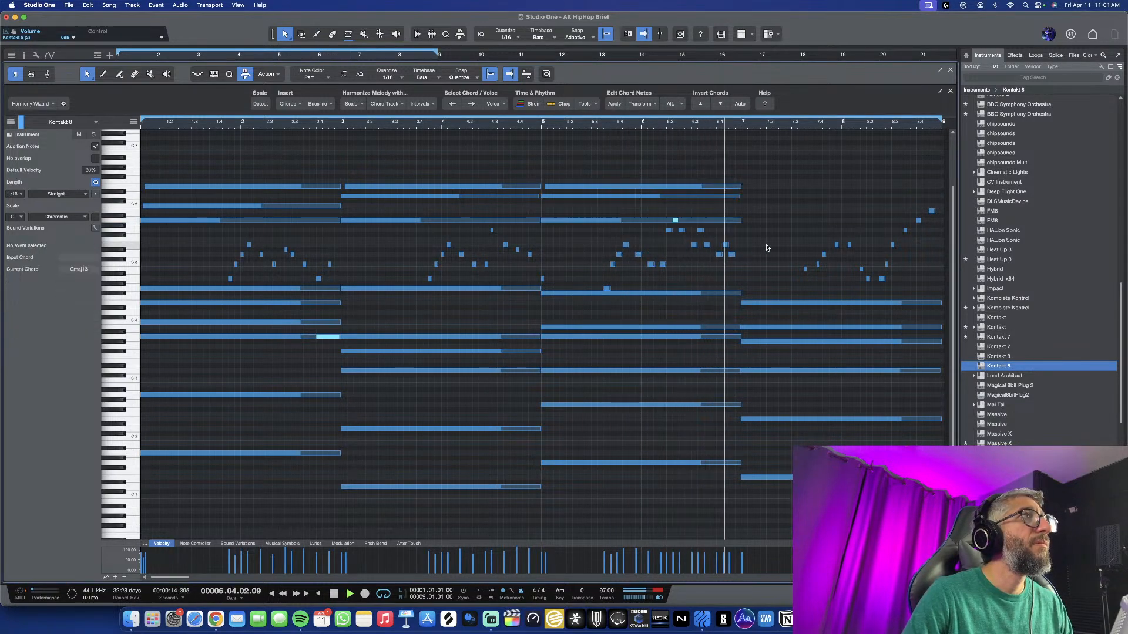
pyautogui.click(593, 220)
pyautogui.moveTo(593, 222); pyautogui.dragTo(593, 211)
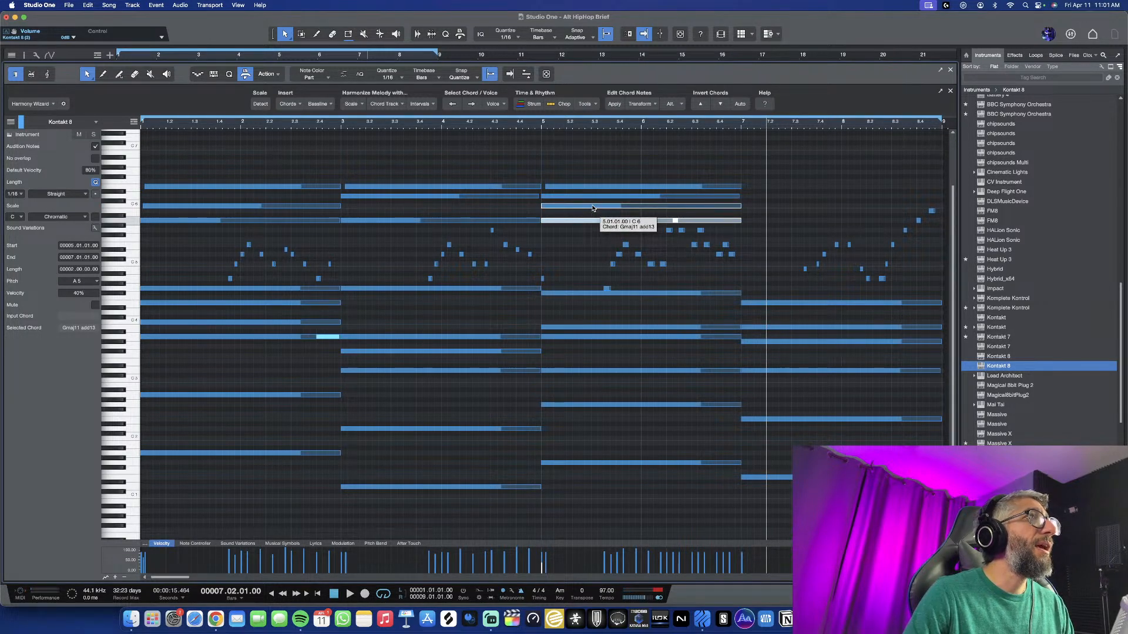
pyautogui.moveTo(592, 208); pyautogui.dragTo(593, 215)
pyautogui.click(573, 198)
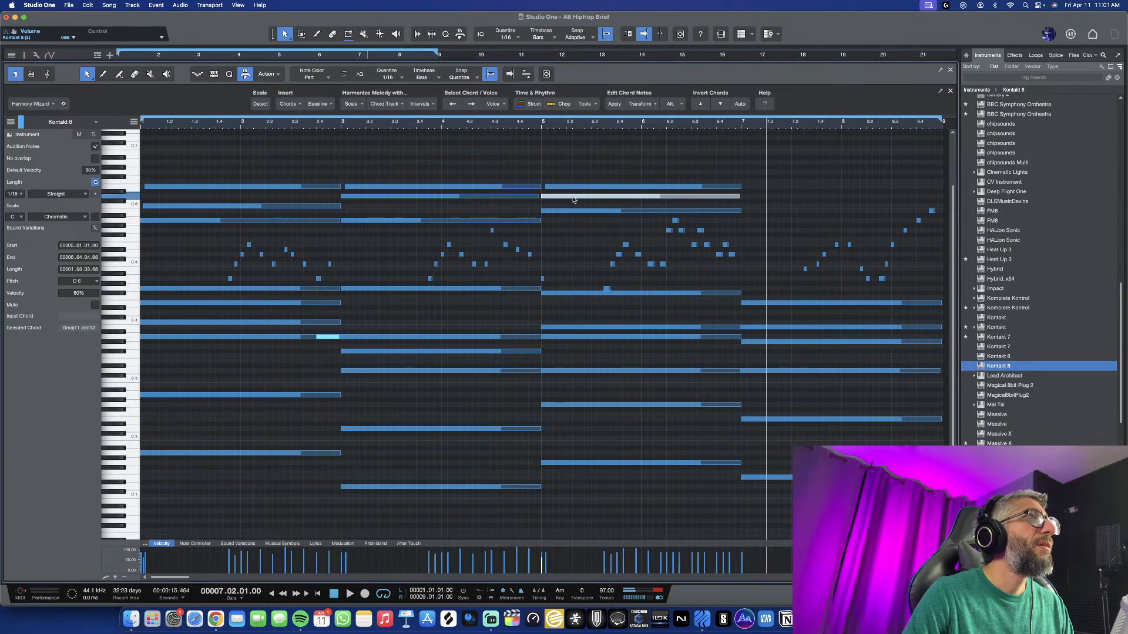
pyautogui.click(573, 189)
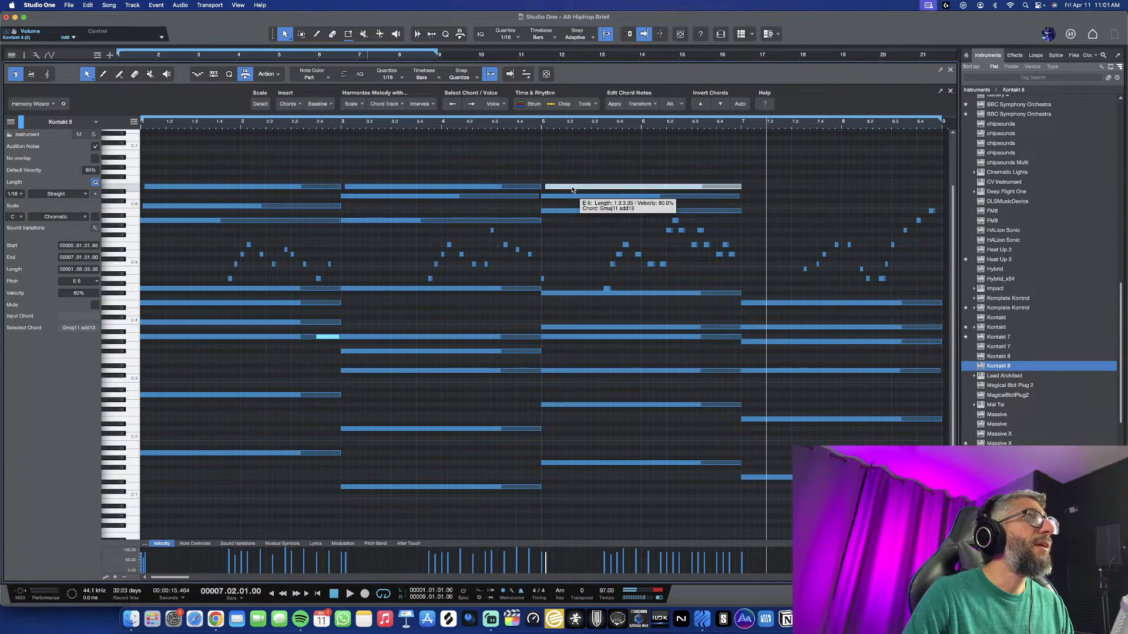
pyautogui.moveTo(572, 189); pyautogui.dragTo(570, 221)
pyautogui.moveTo(570, 225); pyautogui.dragTo(572, 175)
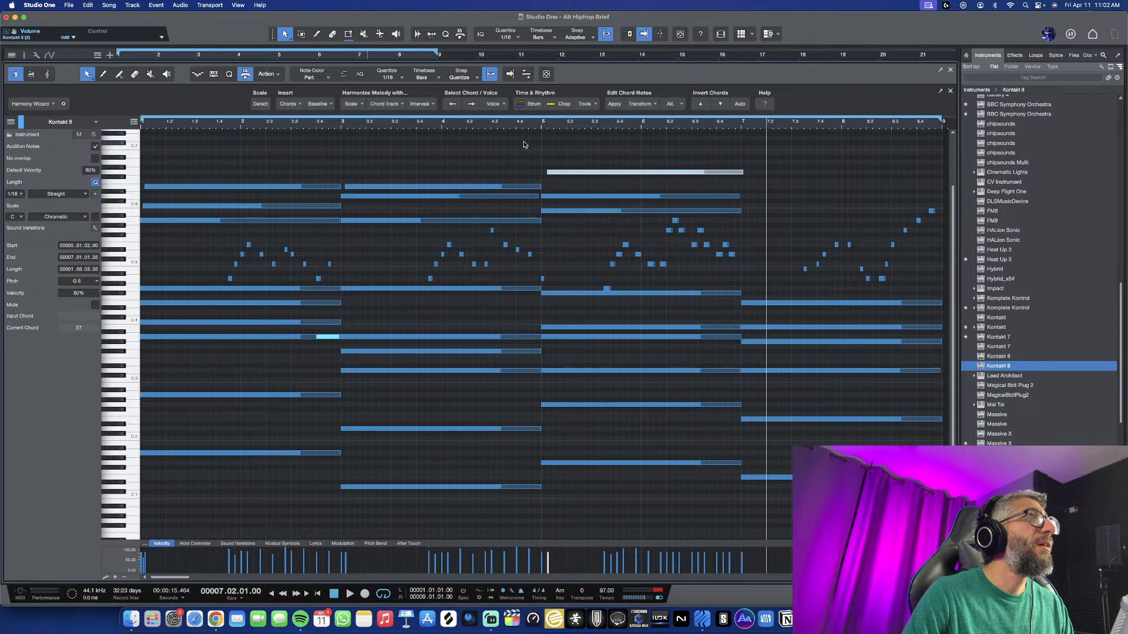
# Strum the B5 and D6 notes of the third high chord, delay its G6 note to 5.01.03.00, and audition it
pyautogui.click(505, 122)
pyautogui.press('space')
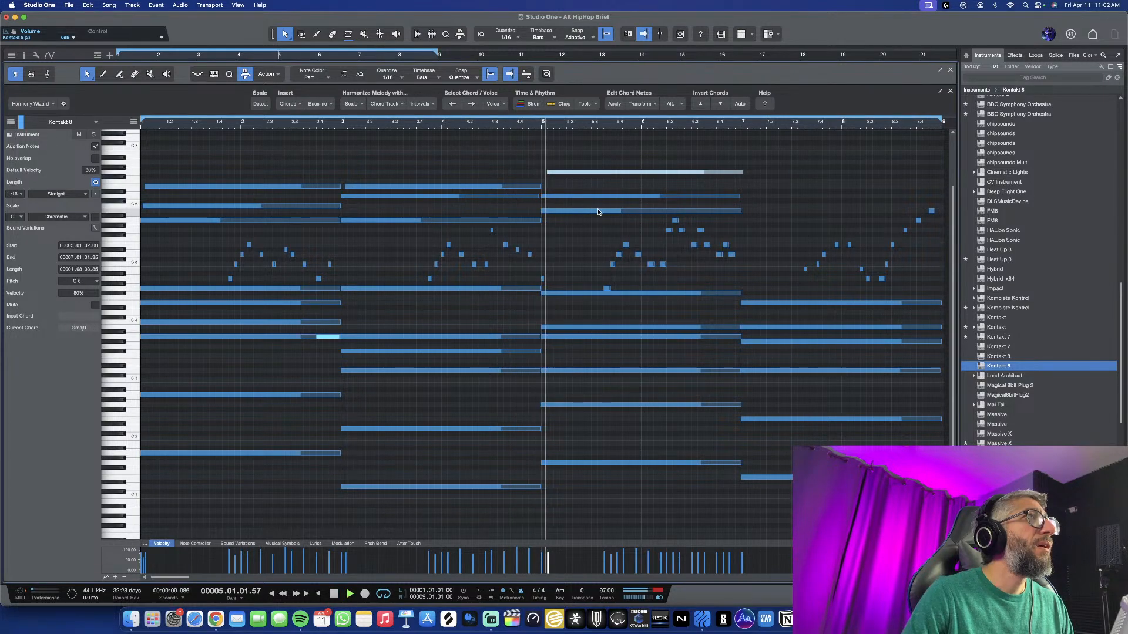
pyautogui.press('space')
pyautogui.moveTo(592, 190); pyautogui.dragTo(591, 222)
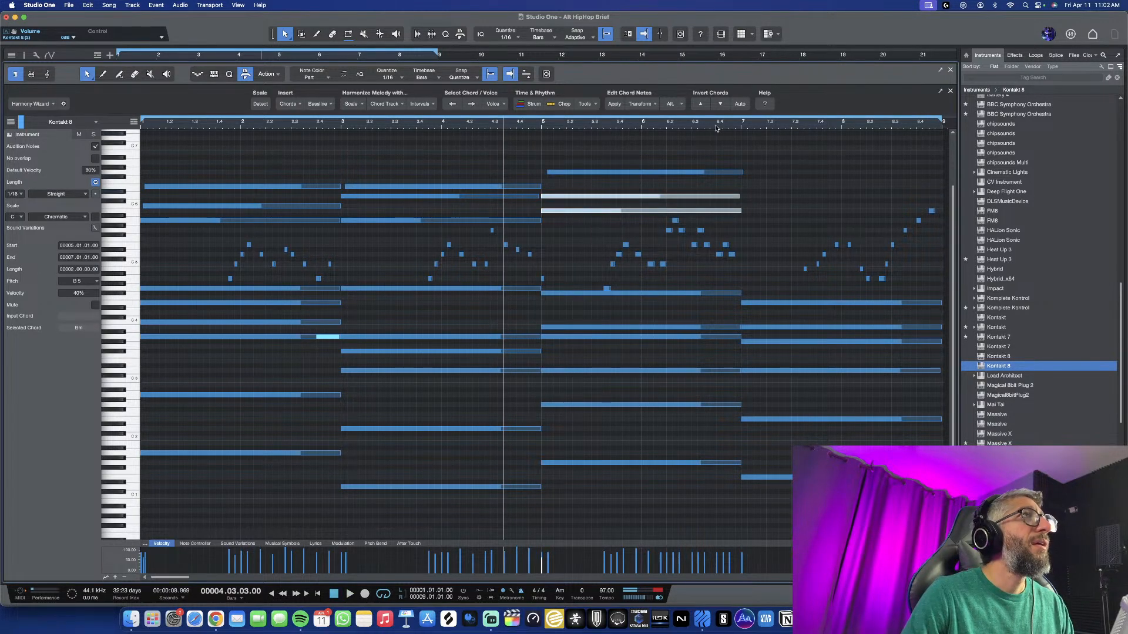
pyautogui.click(530, 104)
pyautogui.click(613, 297)
pyautogui.press('space')
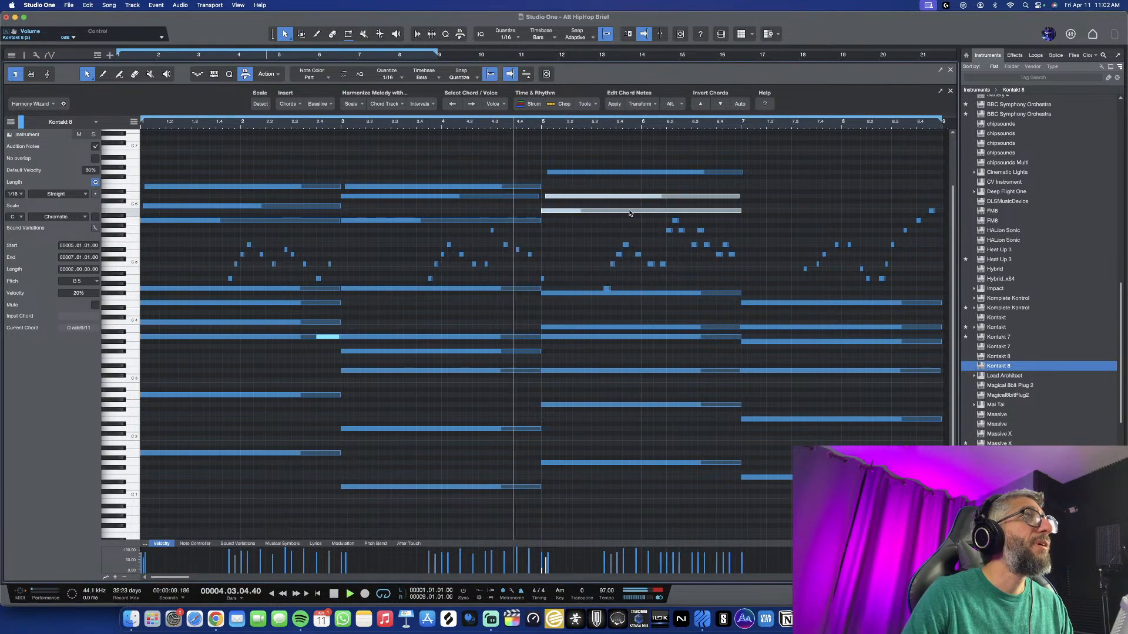
pyautogui.moveTo(569, 173); pyautogui.dragTo(576, 173)
pyautogui.click(518, 139)
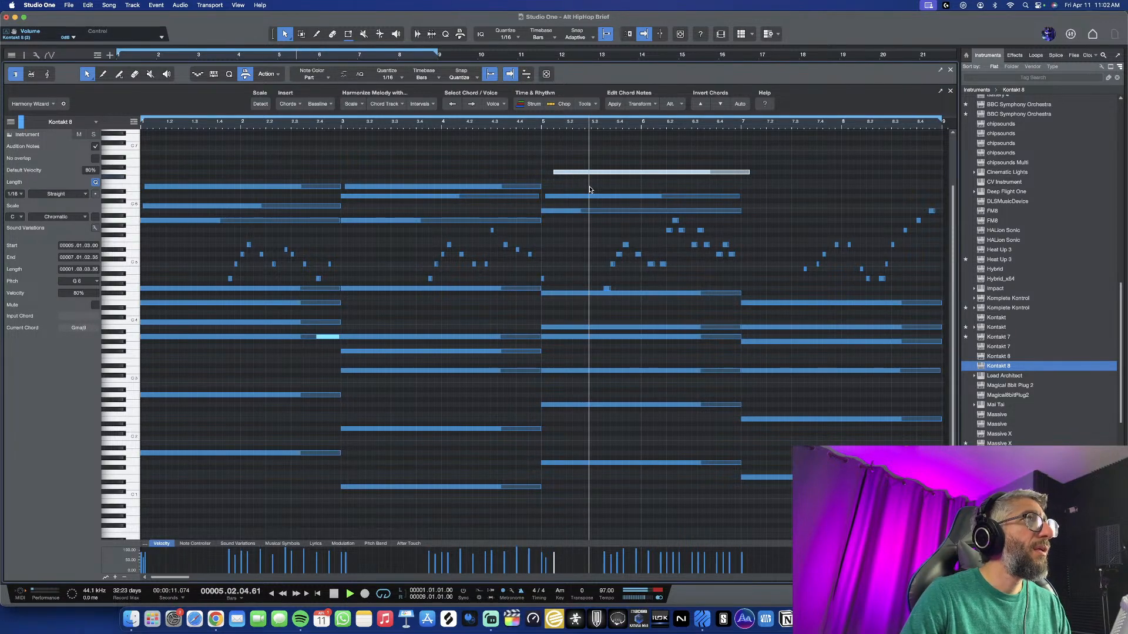
pyautogui.press('space')
# Delete the high strummed notes above all three chords in the third track's part
pyautogui.moveTo(656, 150); pyautogui.dragTo(486, 225)
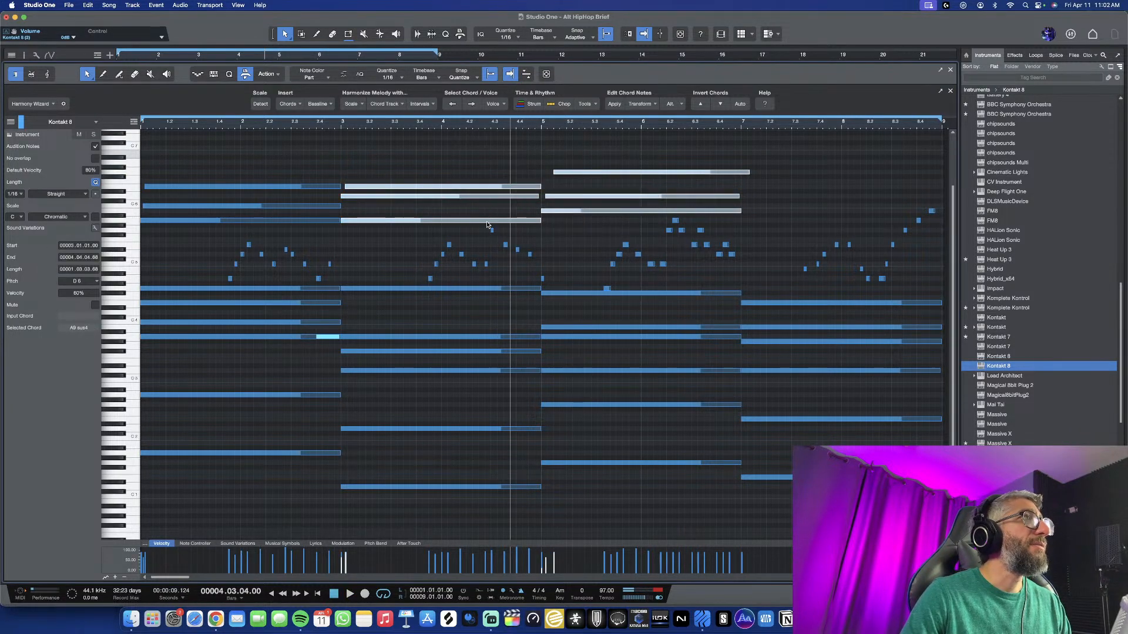
pyautogui.press('Delete')
pyautogui.moveTo(374, 150); pyautogui.dragTo(300, 222)
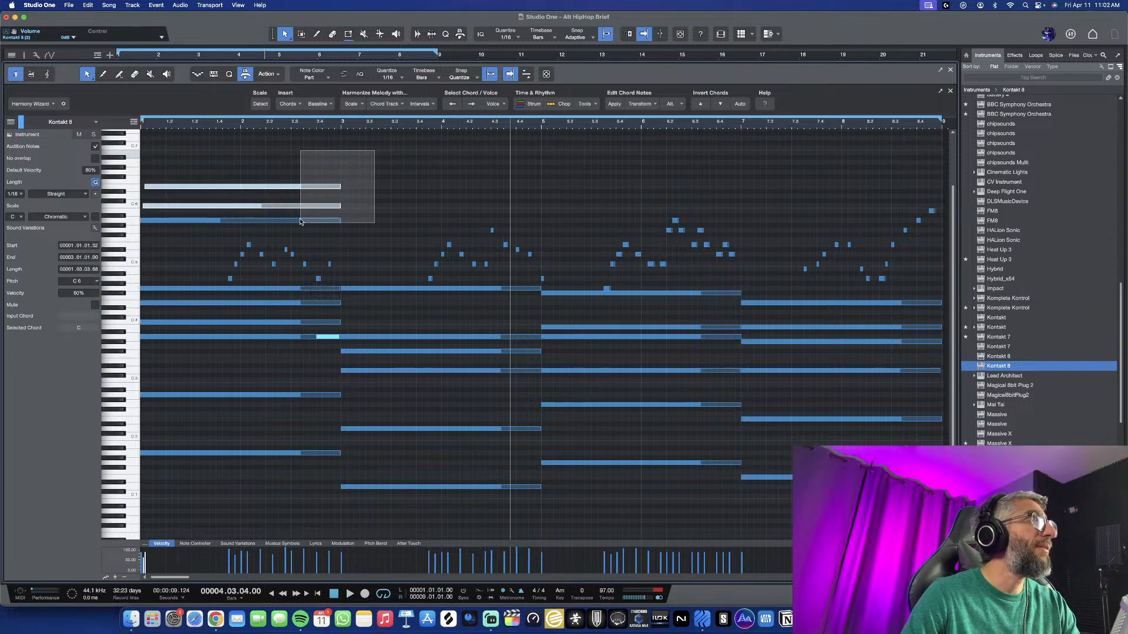
pyautogui.press('Delete')
# Make a complete duplicate of the fourth track in the arrangement and open the copy's Kontakt instrument
pyautogui.click(952, 70)
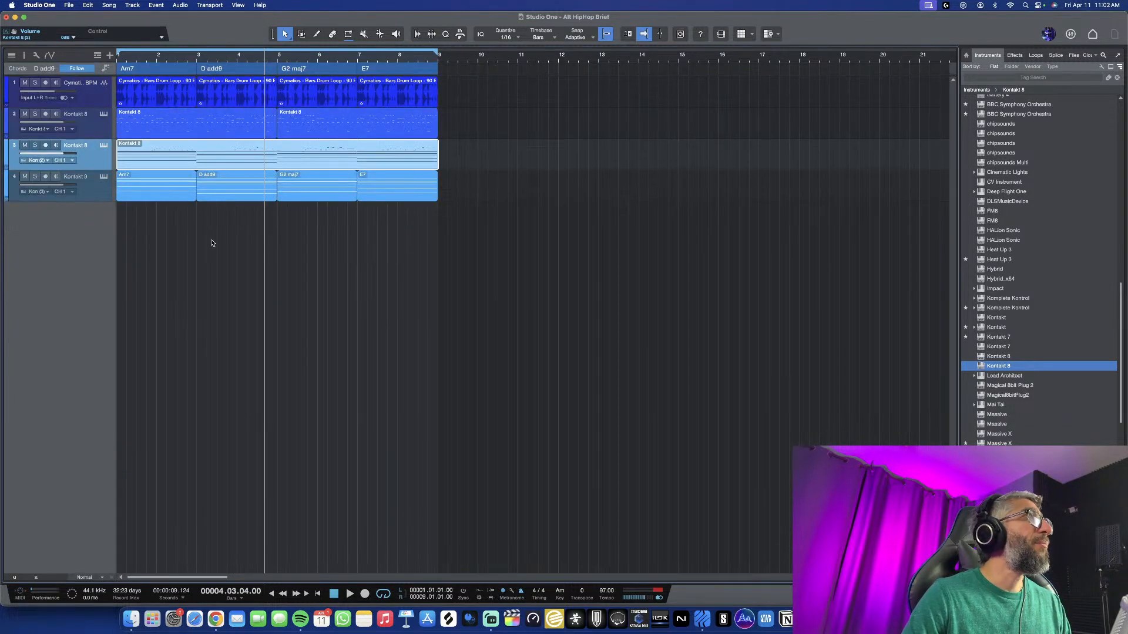
pyautogui.rightClick(100, 195)
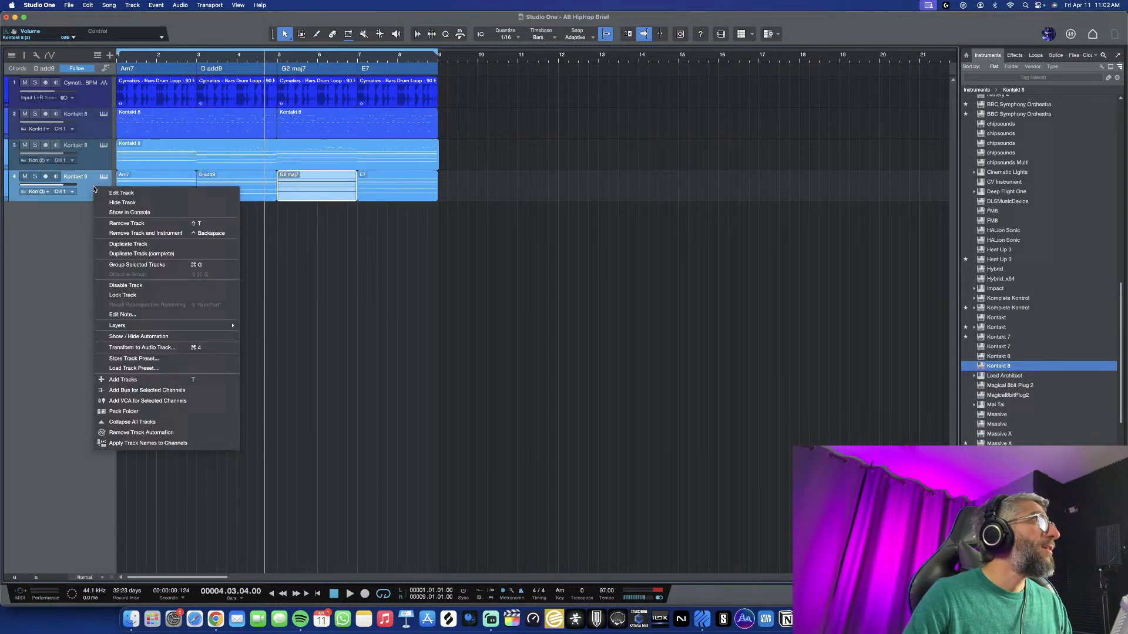
pyautogui.click(160, 256)
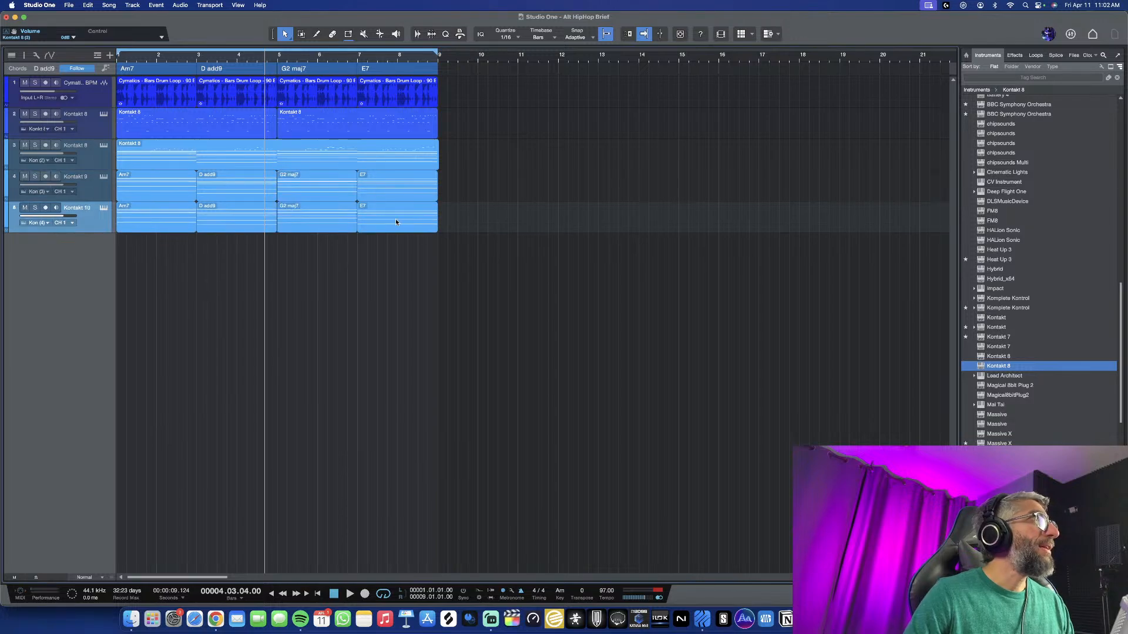
pyautogui.press('w')
pyautogui.press('w')
pyautogui.click(100, 195)
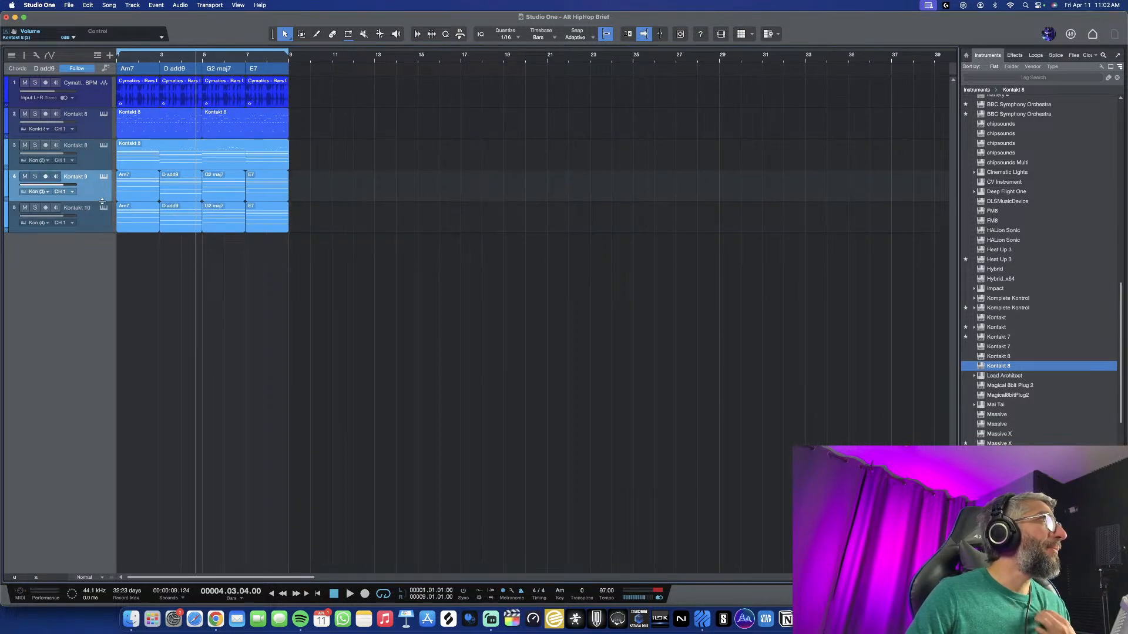
pyautogui.click(104, 209)
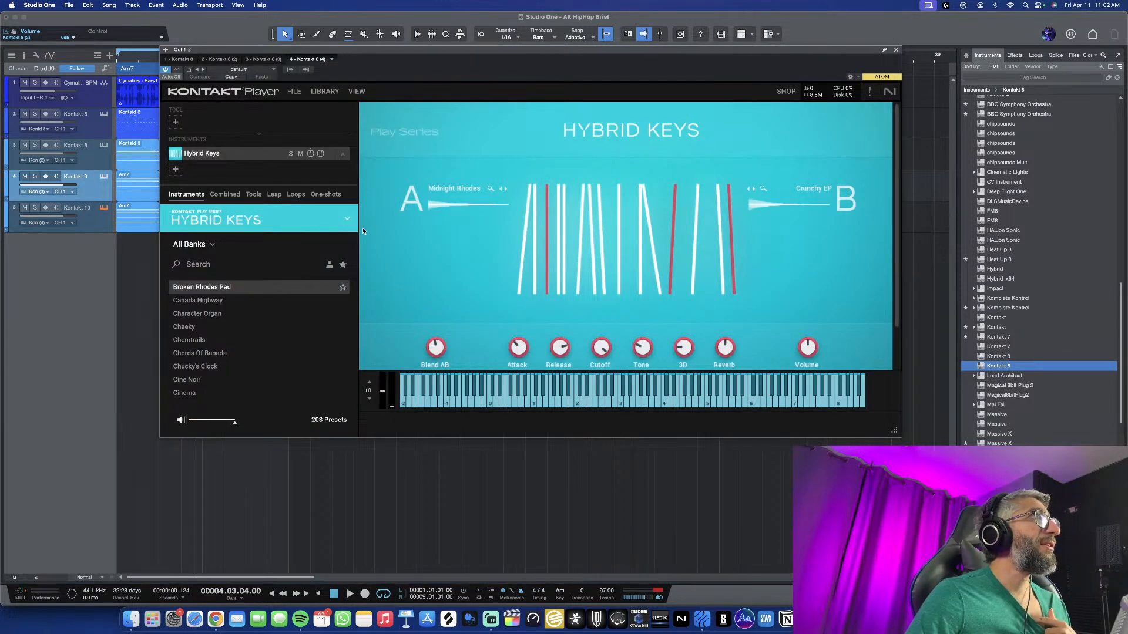
# Browse the Hybrid Keys presets and filter them to the Hybrid Keys 2.0 bank
pyautogui.scroll(-10, 262, 347)
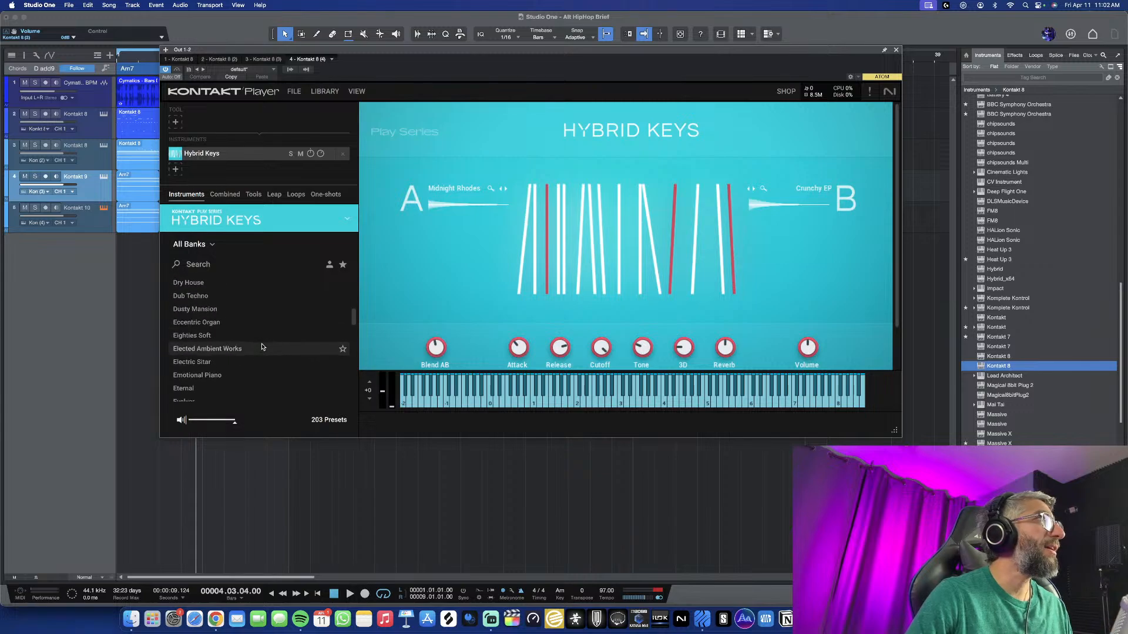
pyautogui.scroll(15, 262, 347)
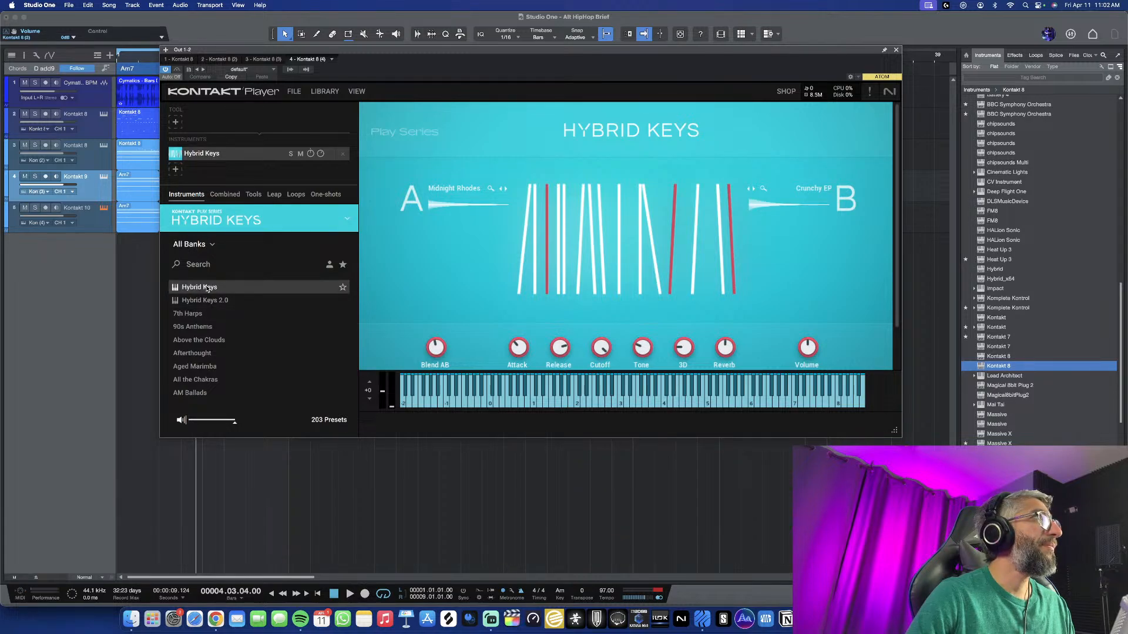
pyautogui.click(194, 245)
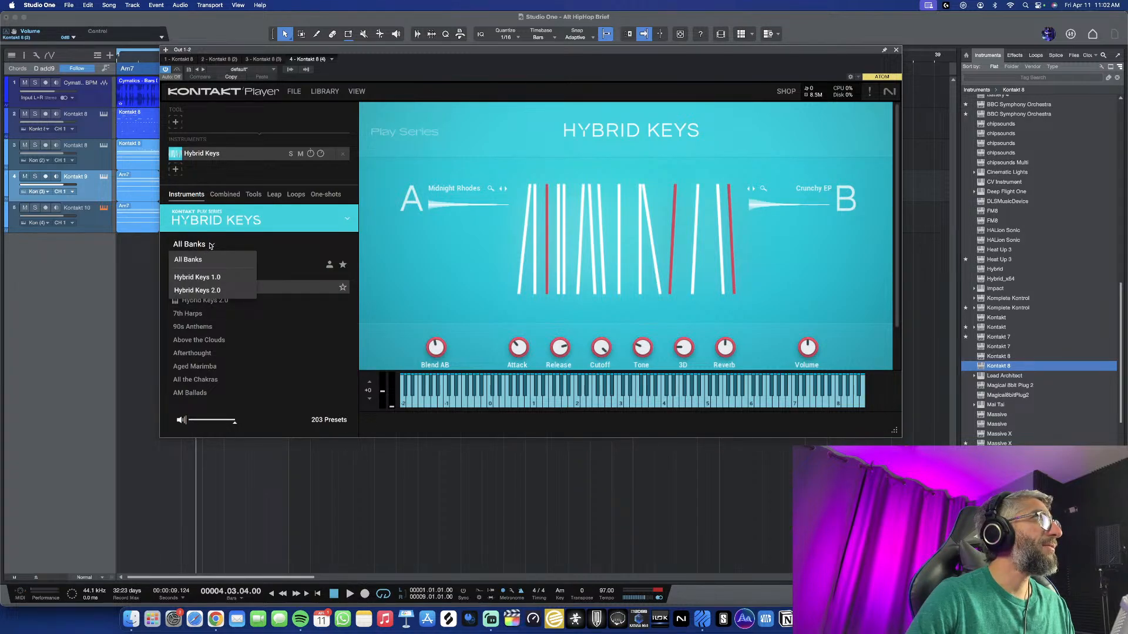
pyautogui.click(206, 289)
pyautogui.scroll(-10, 206, 288)
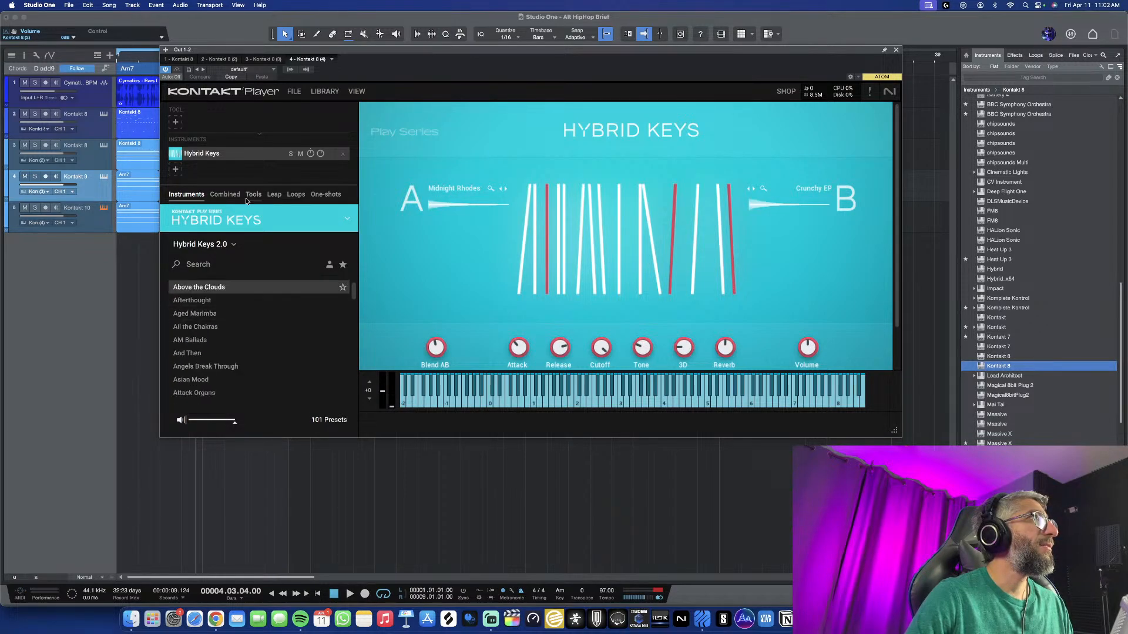
# Look through Kontakt's other content categories and audition the atmo, bass and bells loops in Lo-Fi Vibes
pyautogui.click(225, 194)
pyautogui.click(257, 197)
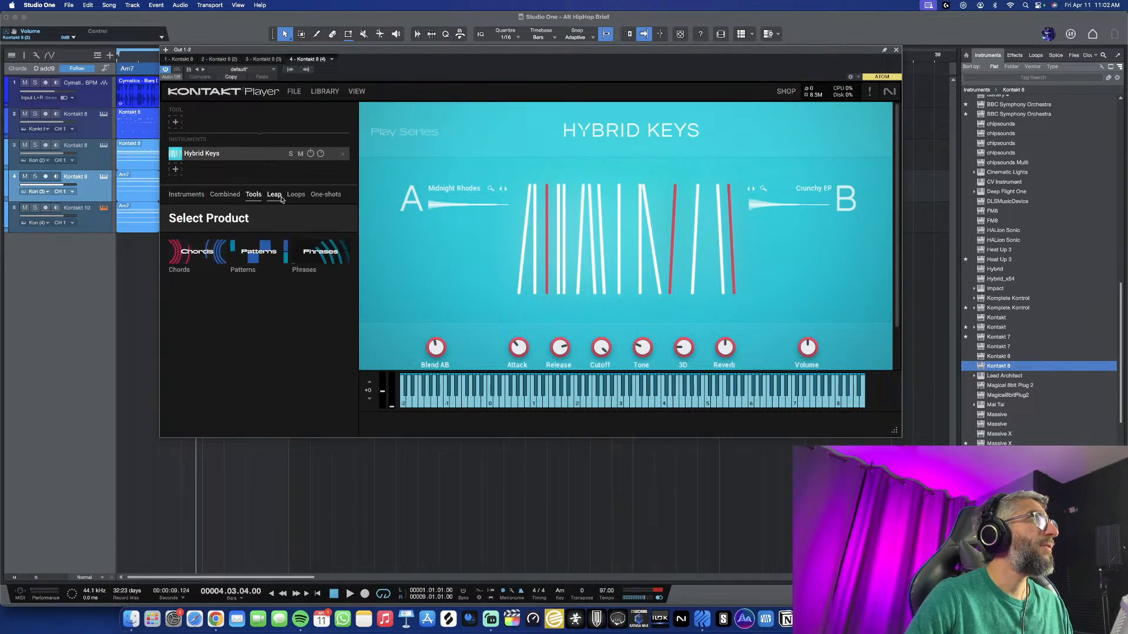
pyautogui.click(274, 197)
pyautogui.click(297, 197)
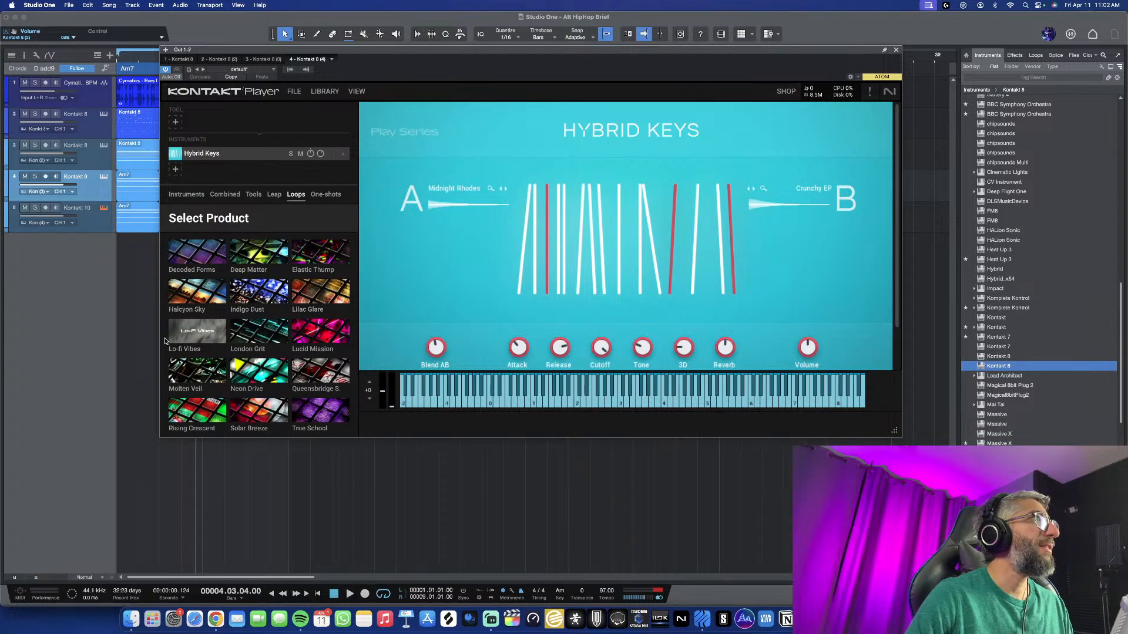
pyautogui.click(189, 337)
pyautogui.press('Down')
pyautogui.press('Down')
pyautogui.press('Down')
pyautogui.press('Down')
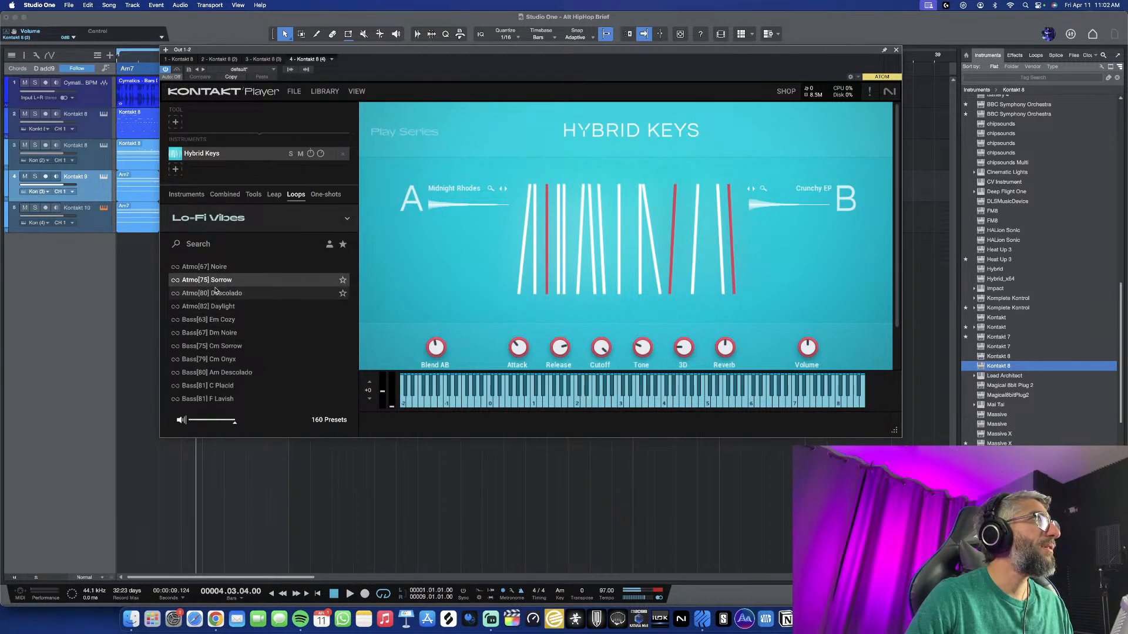
pyautogui.press('Down')
pyautogui.press('Down')
pyautogui.press('Down')
pyautogui.press('Down')
pyautogui.press('Down')
pyautogui.press('Down')
pyautogui.press('Down')
pyautogui.press('Down')
pyautogui.press('Down')
pyautogui.press('Down')
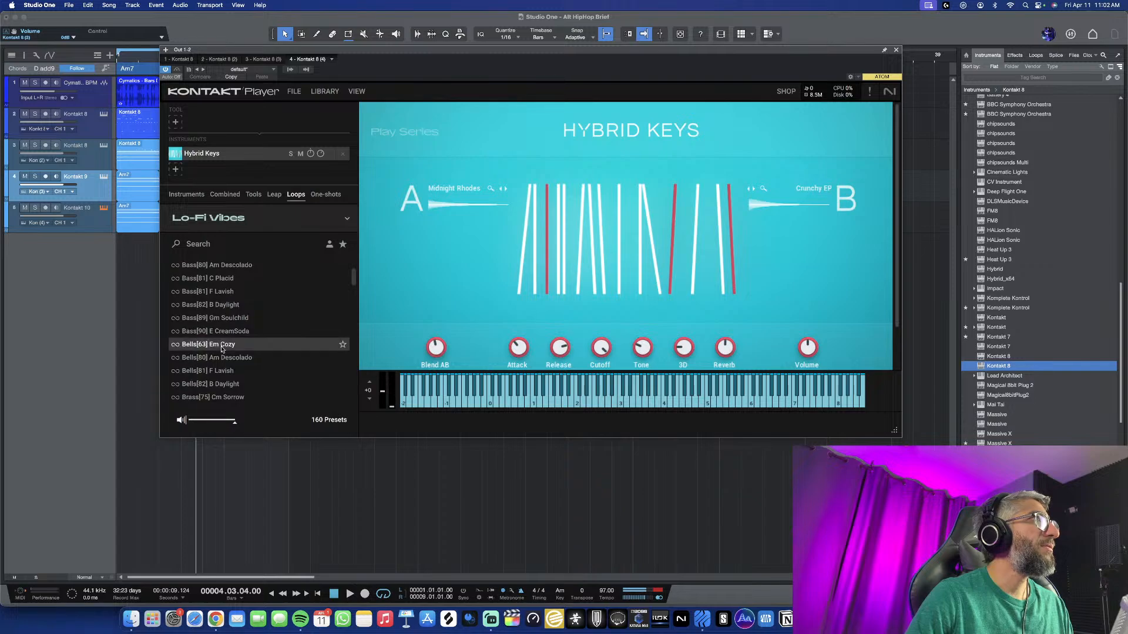
# Look through the Queensbridge Story one-shots and audition the first few sounds
pyautogui.click(316, 194)
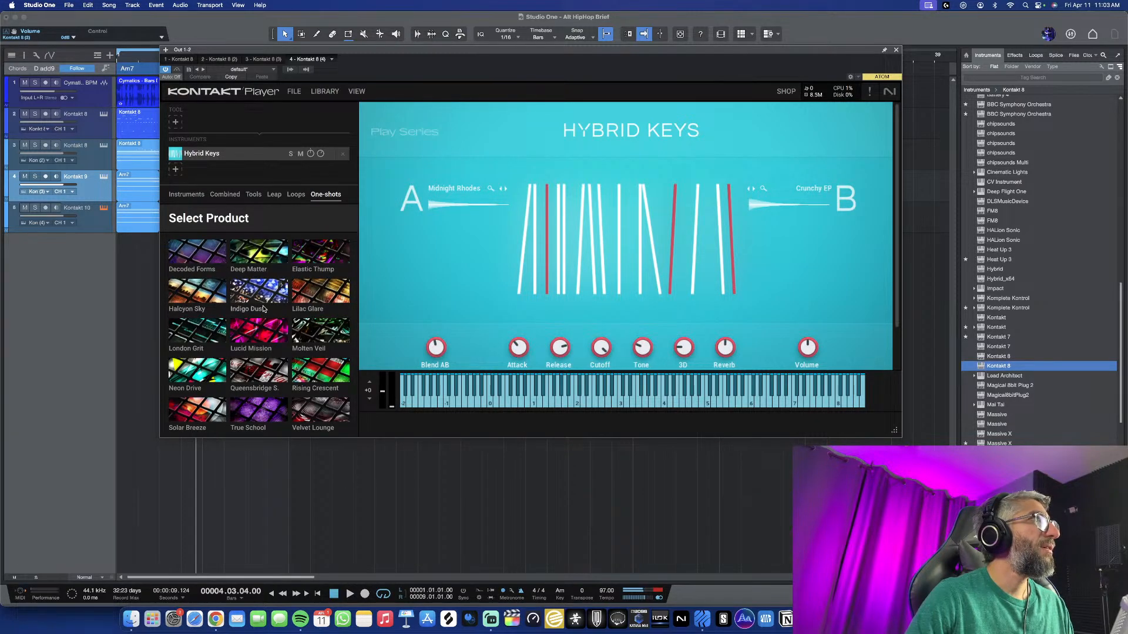
pyautogui.click(258, 370)
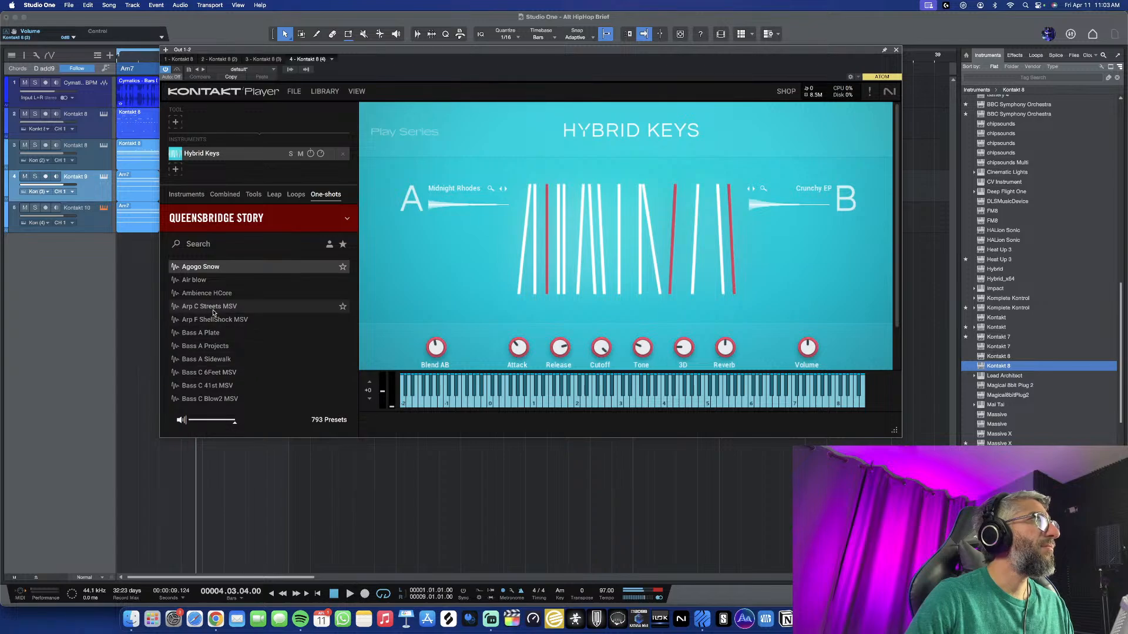
pyautogui.click(207, 283)
pyautogui.click(208, 269)
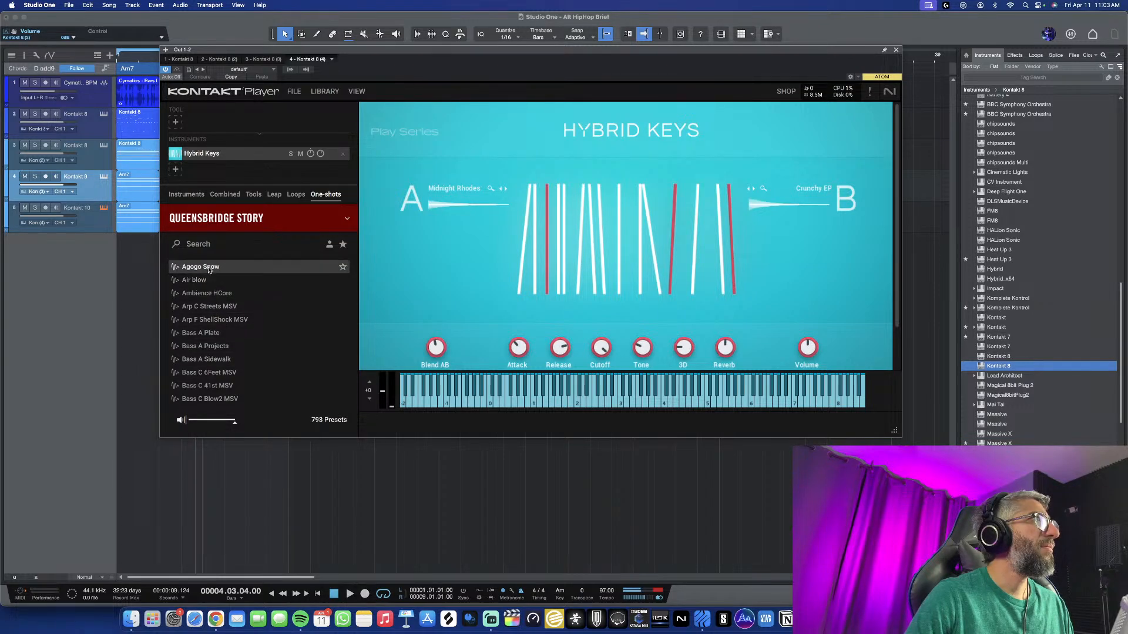
pyautogui.click(195, 337)
pyautogui.scroll(-10, 207, 359)
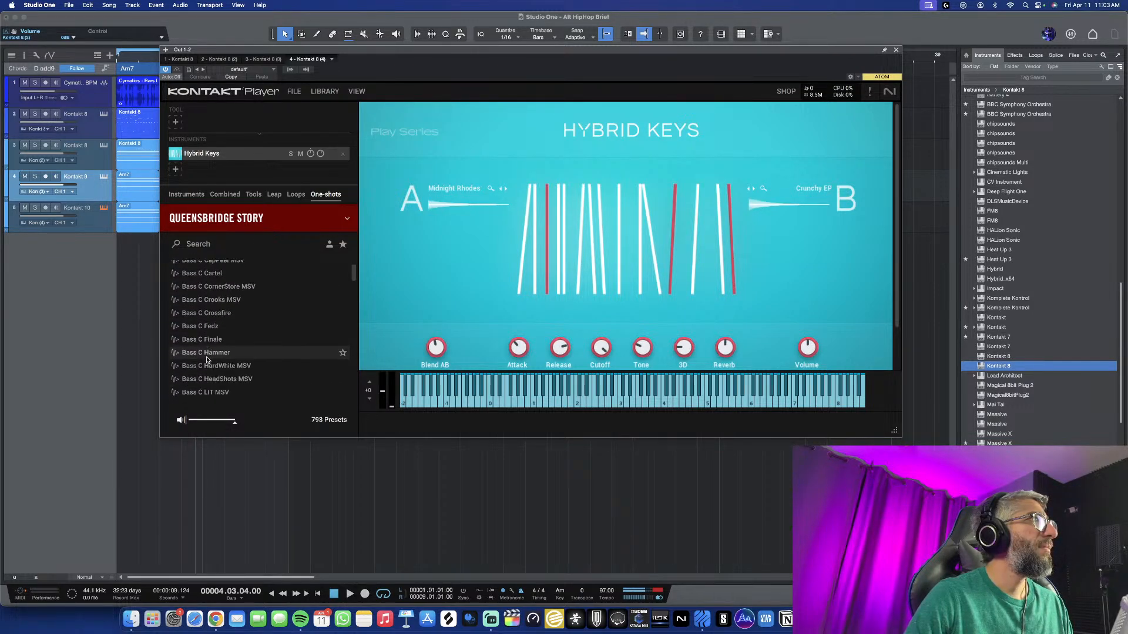
pyautogui.scroll(-10, 207, 360)
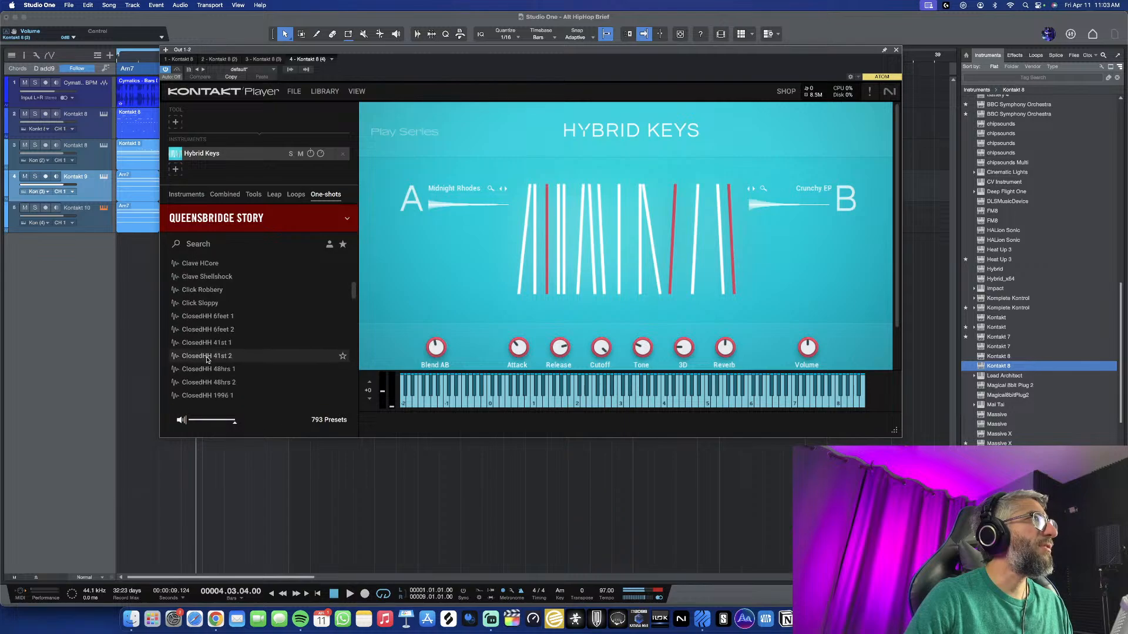
pyautogui.scroll(-5, 207, 361)
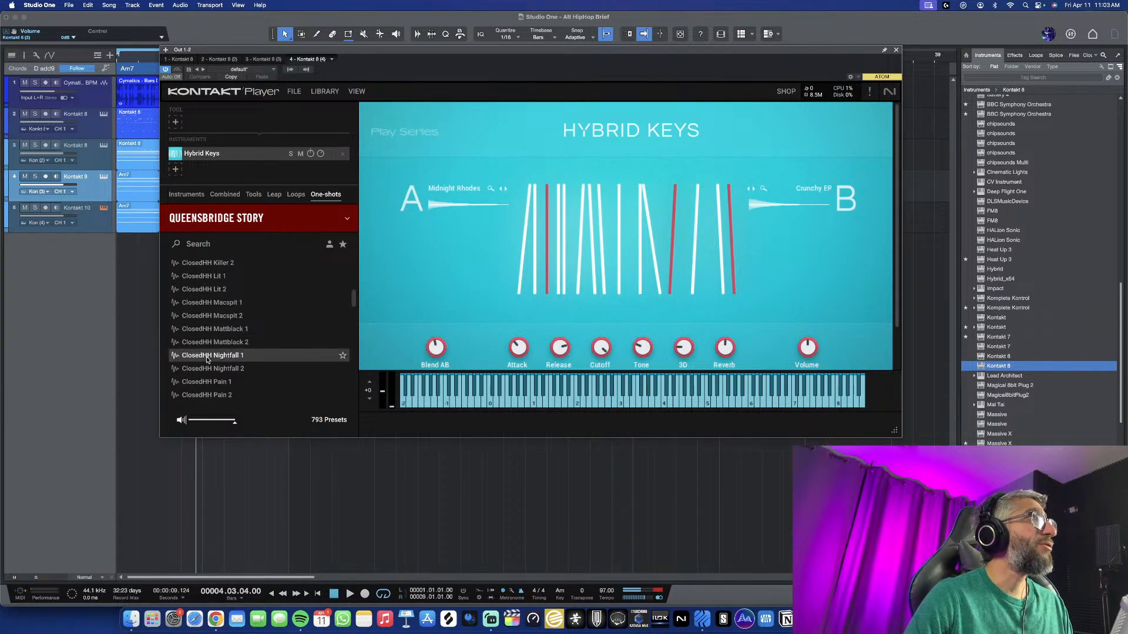
# Return to the instrument libraries and look through the full Hybrid Keys preset list across all banks
pyautogui.click(187, 195)
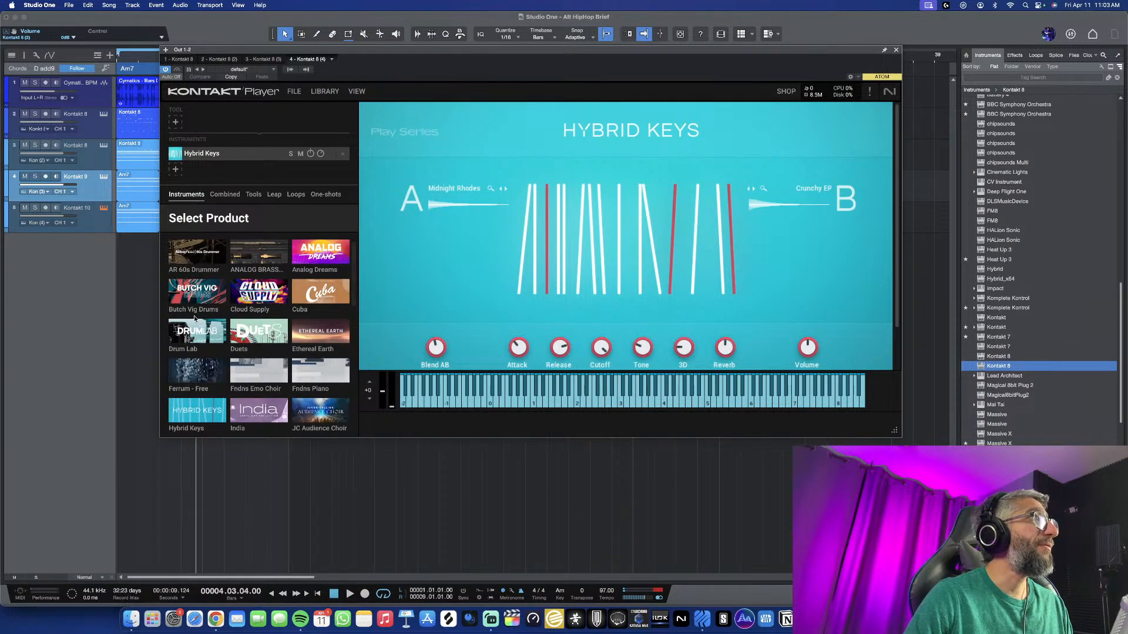
pyautogui.scroll(-3, 195, 318)
pyautogui.click(197, 345)
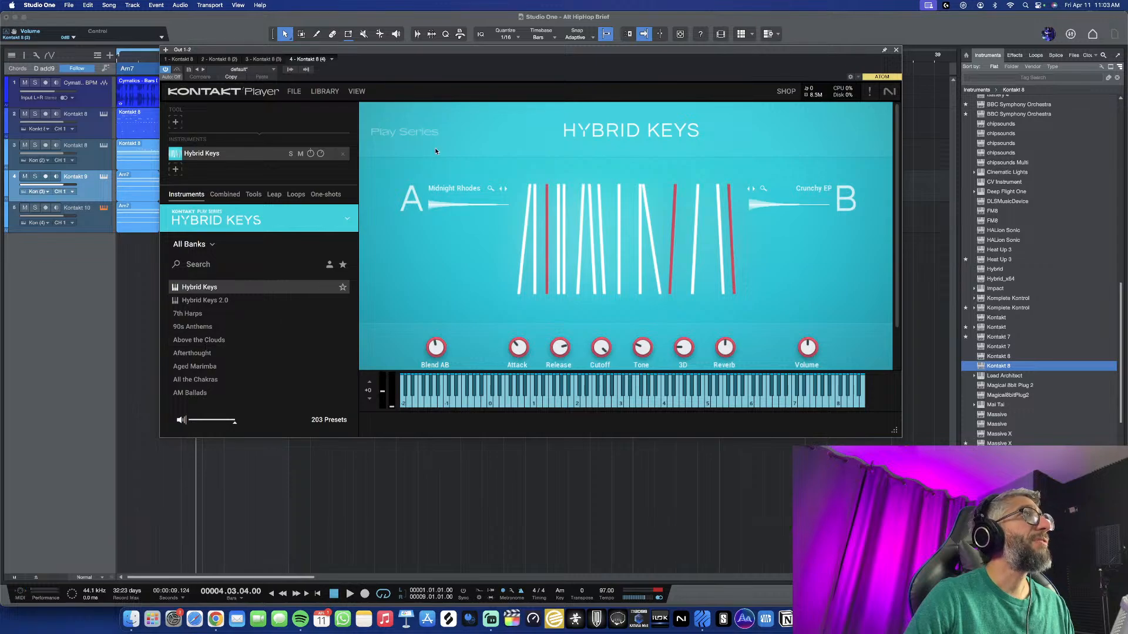
pyautogui.scroll(-3, 576, 157)
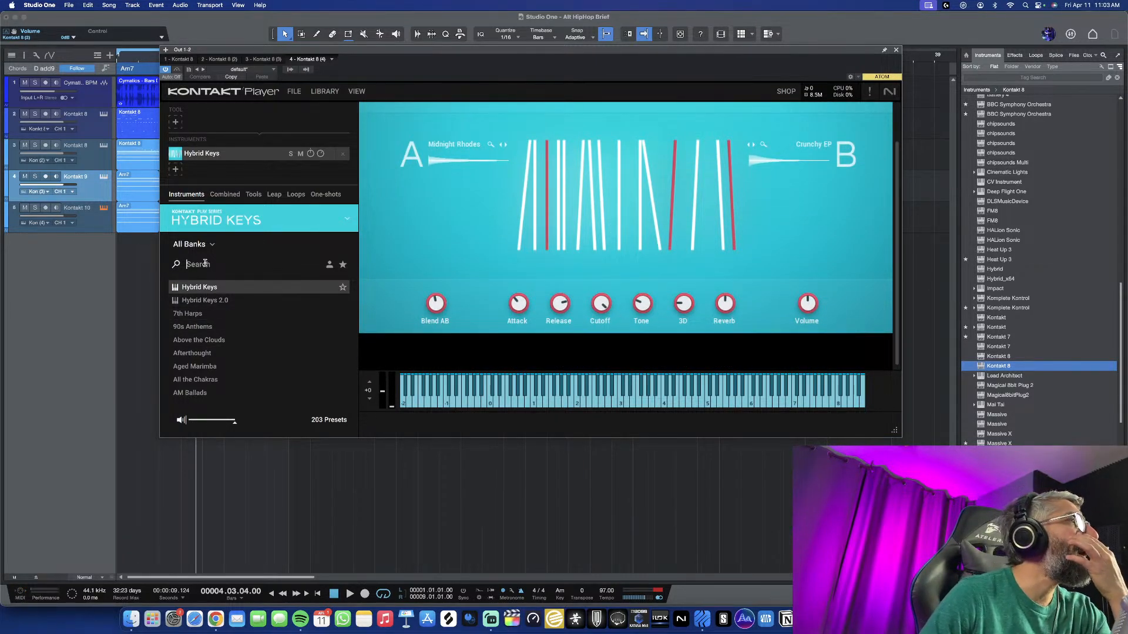
pyautogui.scroll(-10, 233, 349)
pyautogui.scroll(-15, 233, 349)
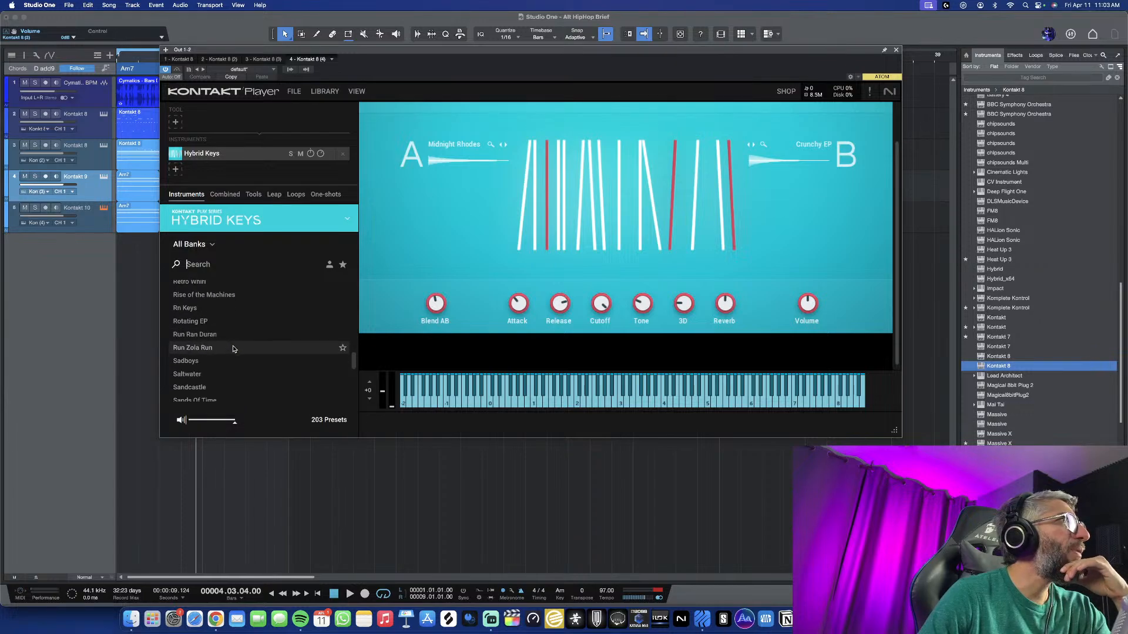
pyautogui.scroll(20, 233, 349)
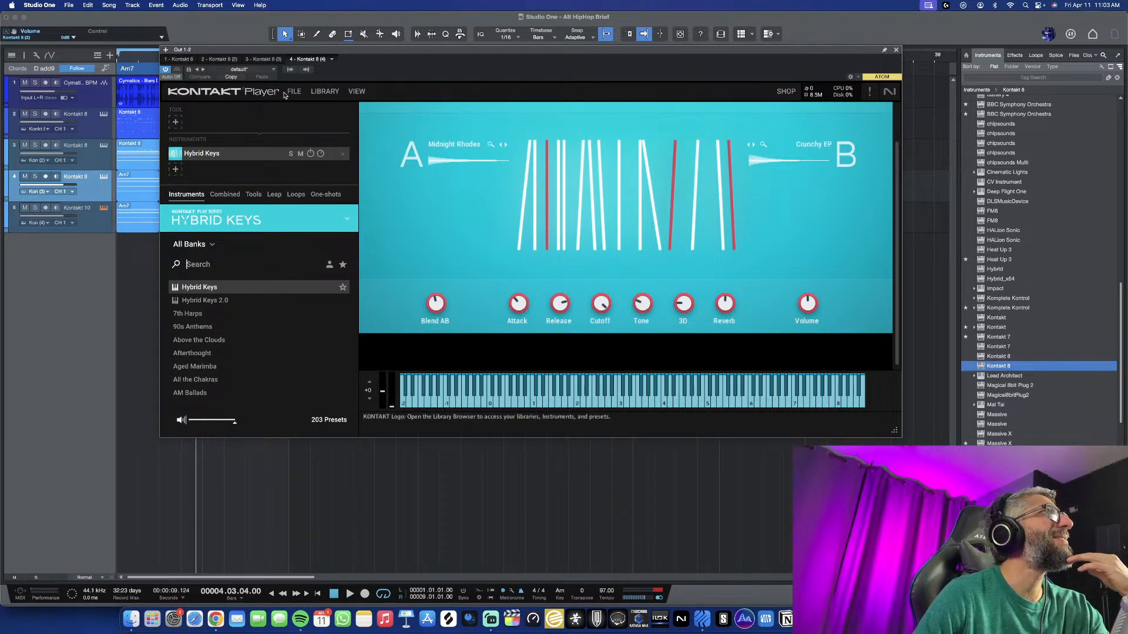
# Switch Kontakt to Classic View, then back to Default View
pyautogui.click(358, 92)
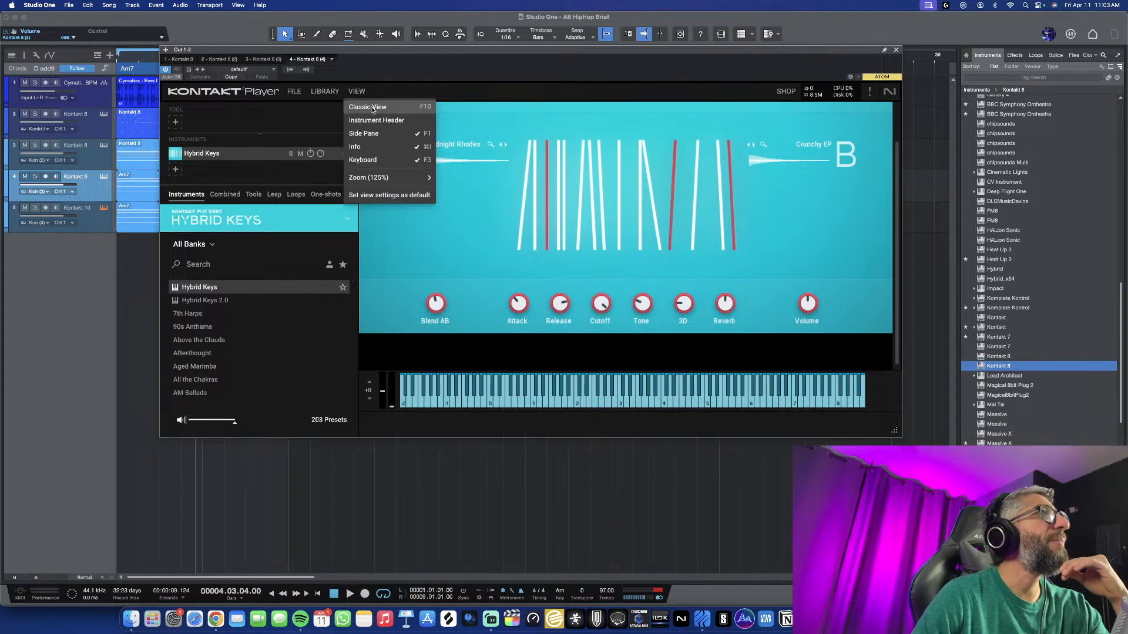
pyautogui.click(373, 108)
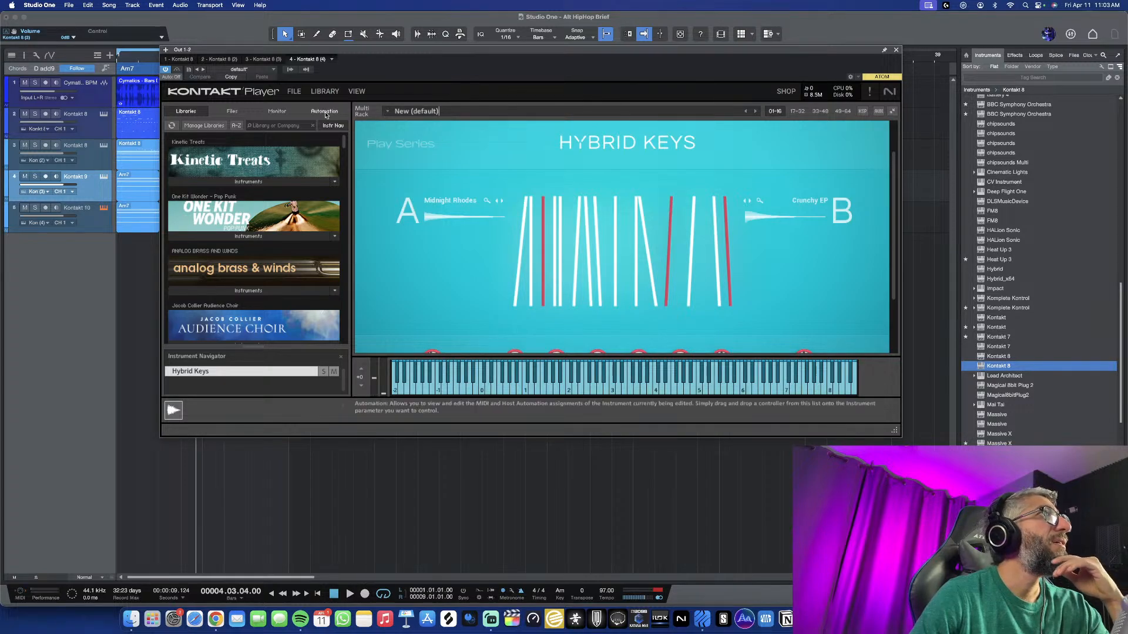
pyautogui.click(356, 91)
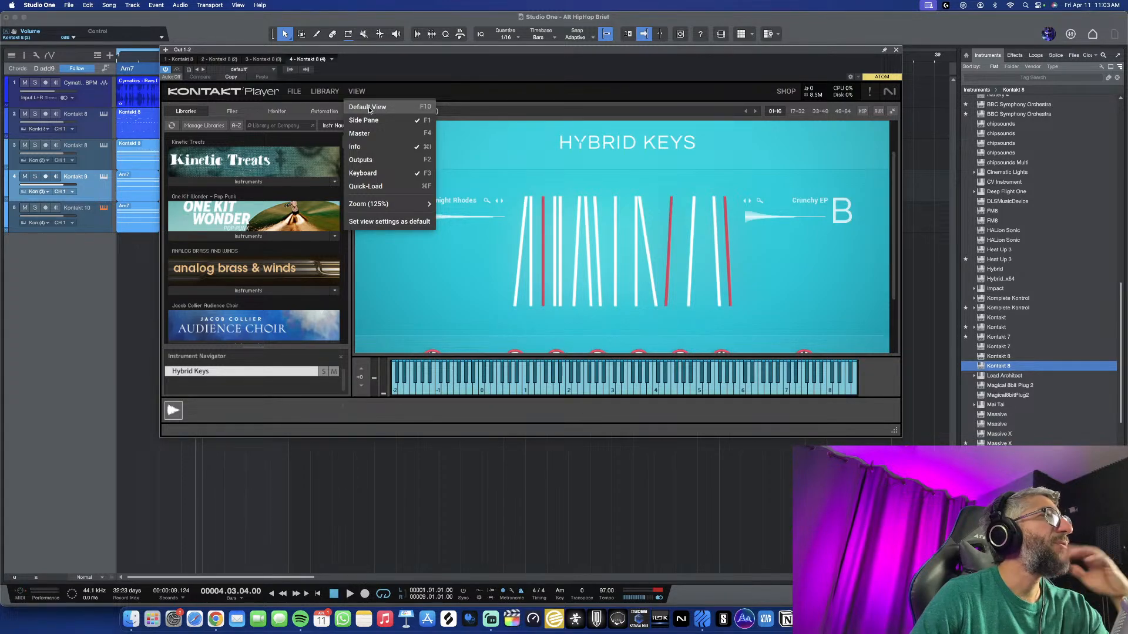
pyautogui.click(368, 107)
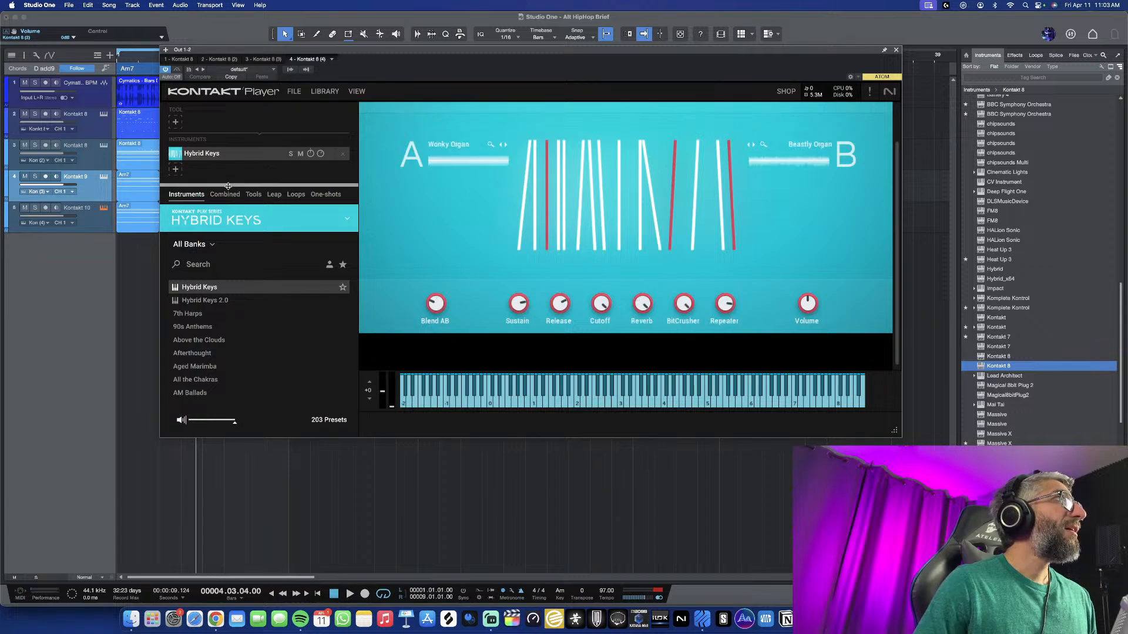
# Look over the sound sources available for Hybrid Keys layers A and B and the list of instrument products
pyautogui.click(446, 146)
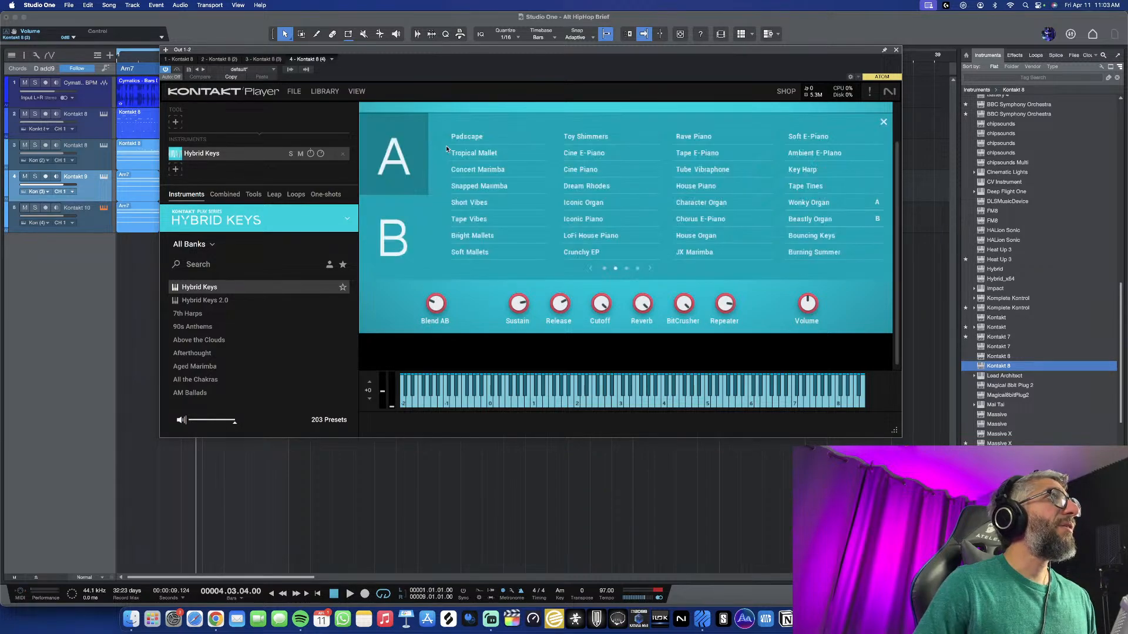
pyautogui.click(395, 210)
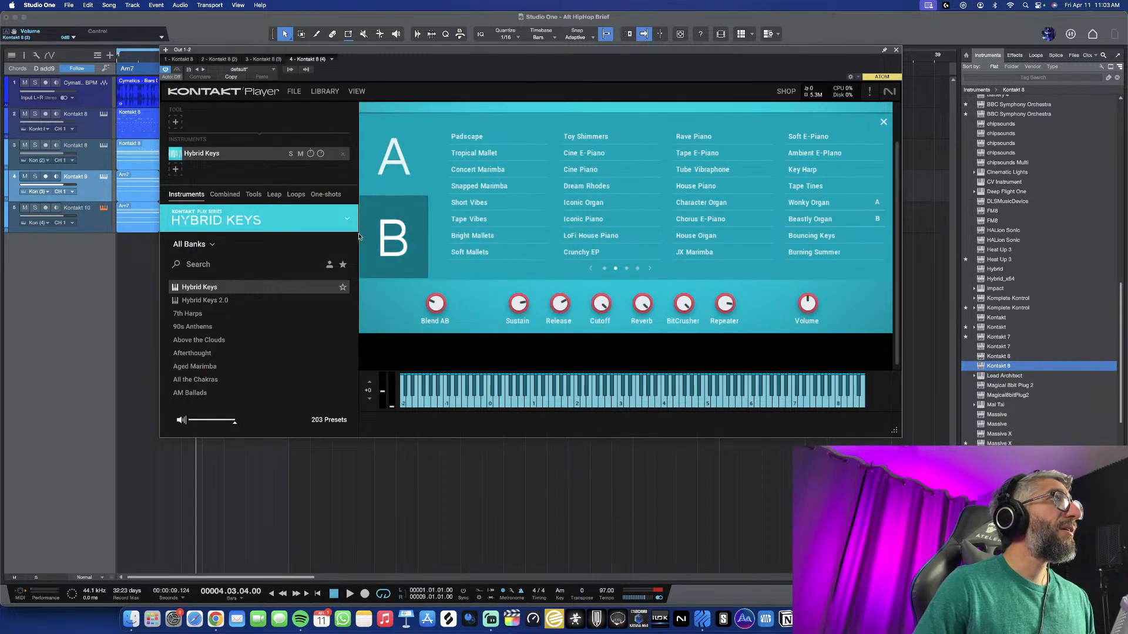
pyautogui.click(228, 220)
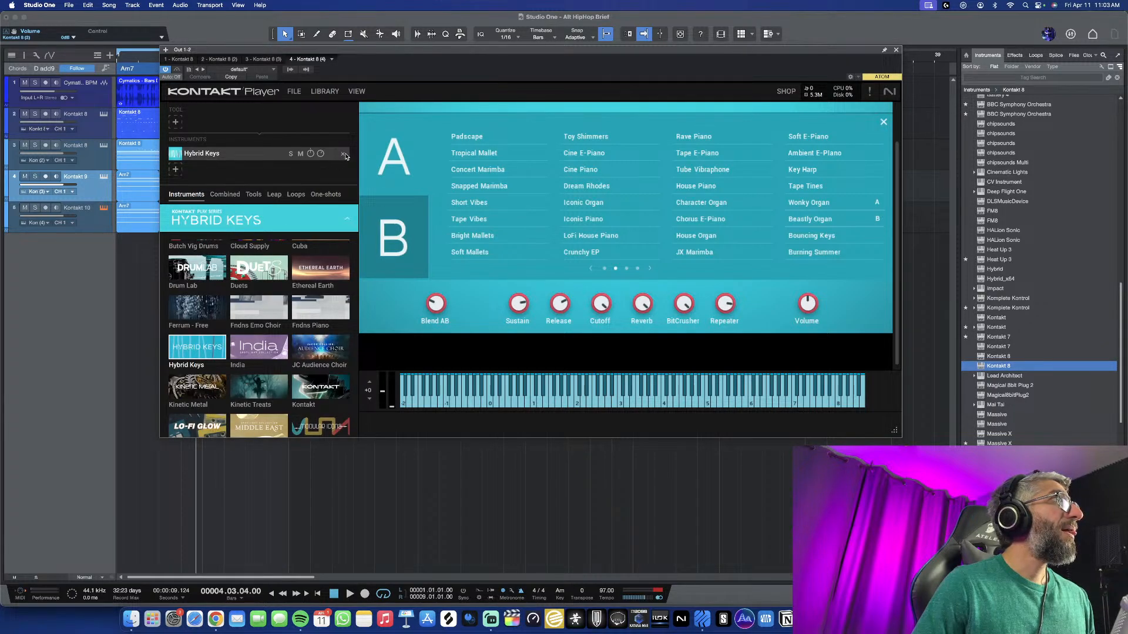
pyautogui.scroll(2, 221, 268)
pyautogui.click(222, 221)
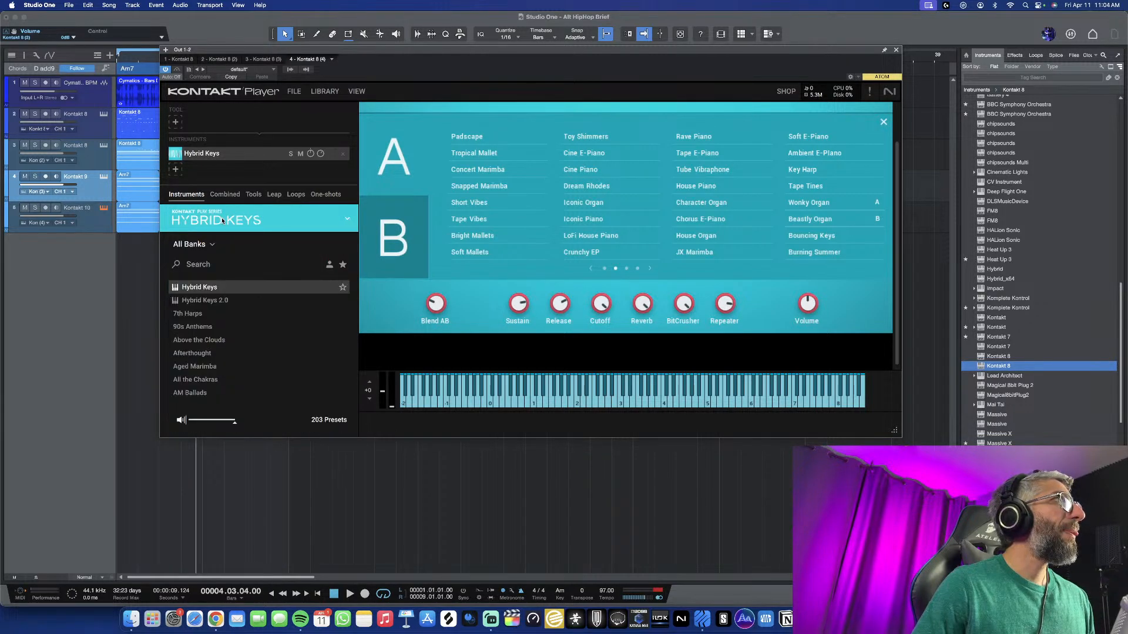
# Search the Hybrid Keys presets for "Pads", try to load the Redux preset and cancel the loading
pyautogui.click(202, 265)
pyautogui.write('Pads')
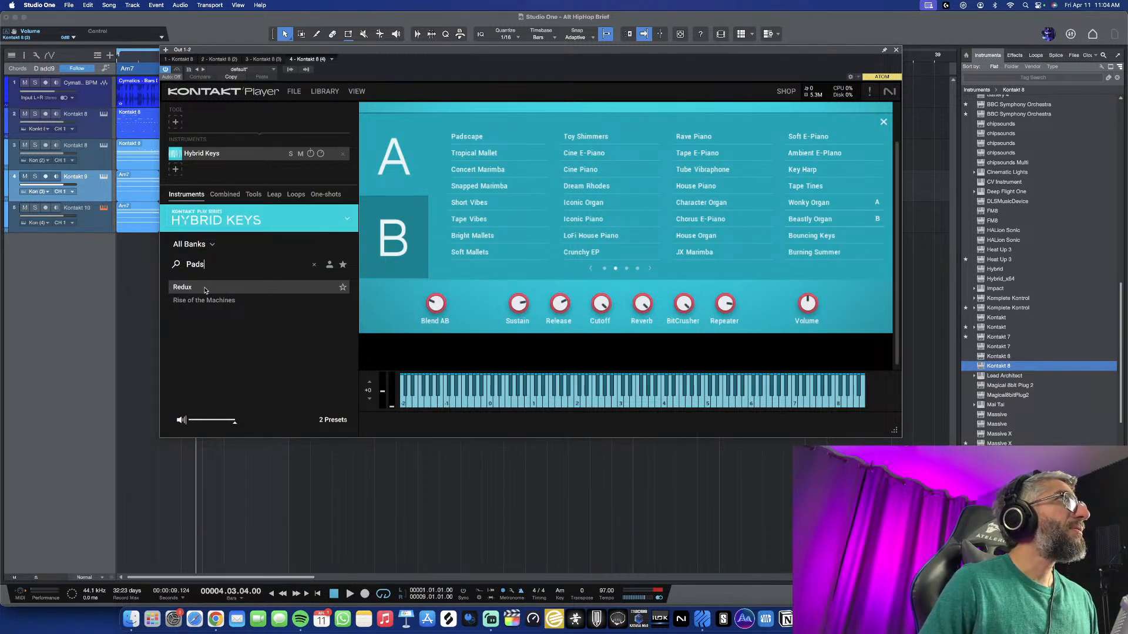
pyautogui.doubleClick(206, 289)
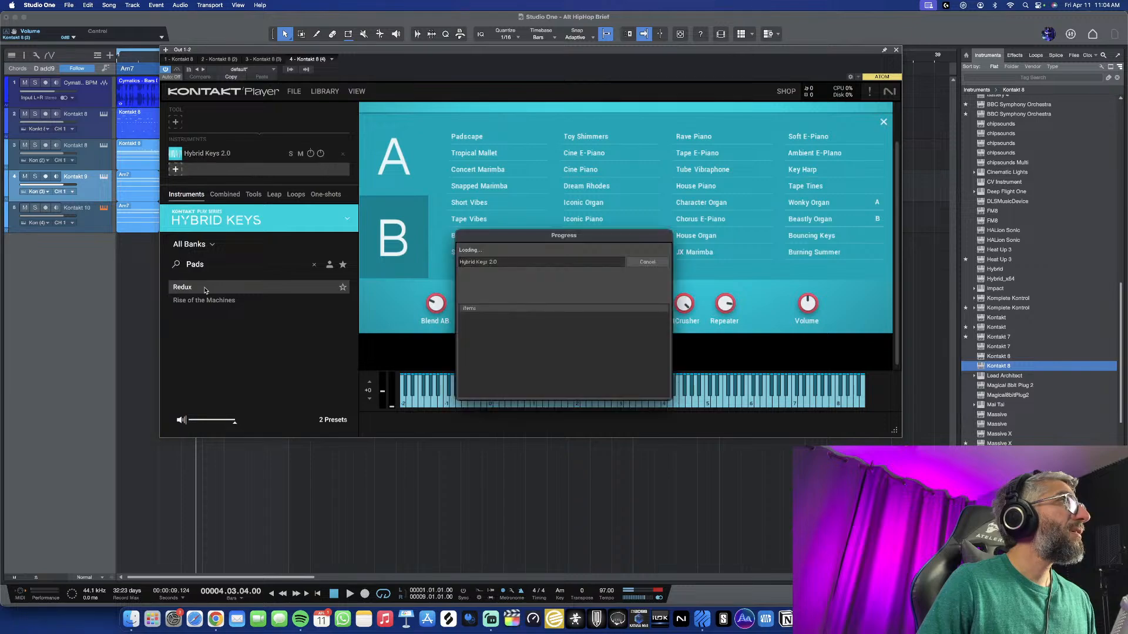
pyautogui.click(651, 264)
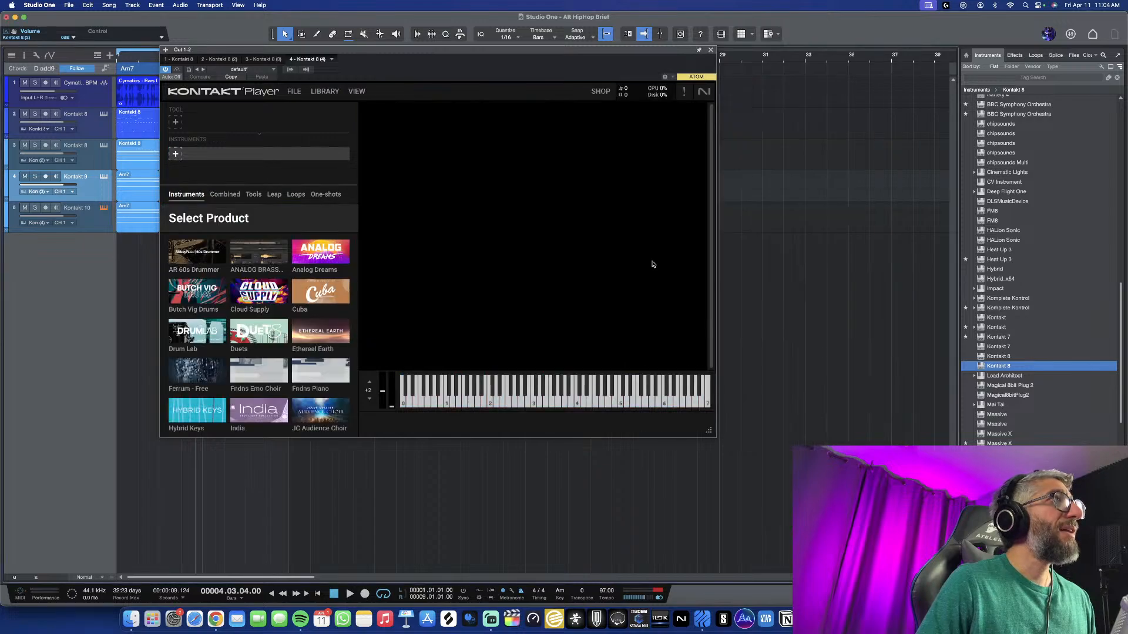
# Select the fifth track and load the Analog Dreams instrument into its empty Kontakt
pyautogui.click(91, 220)
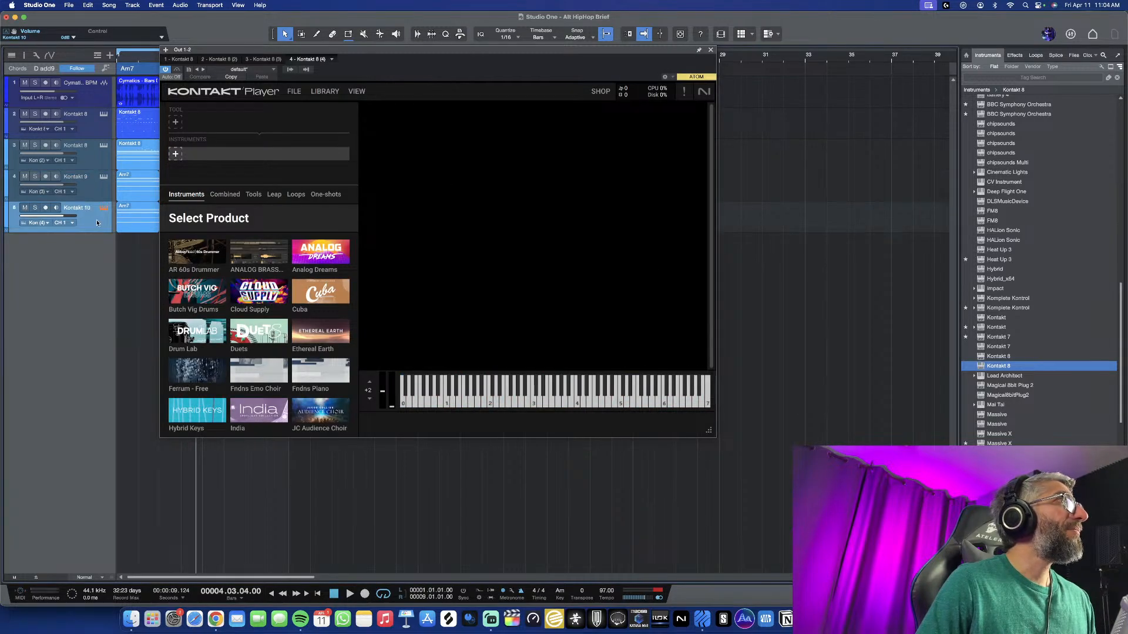
pyautogui.click(313, 266)
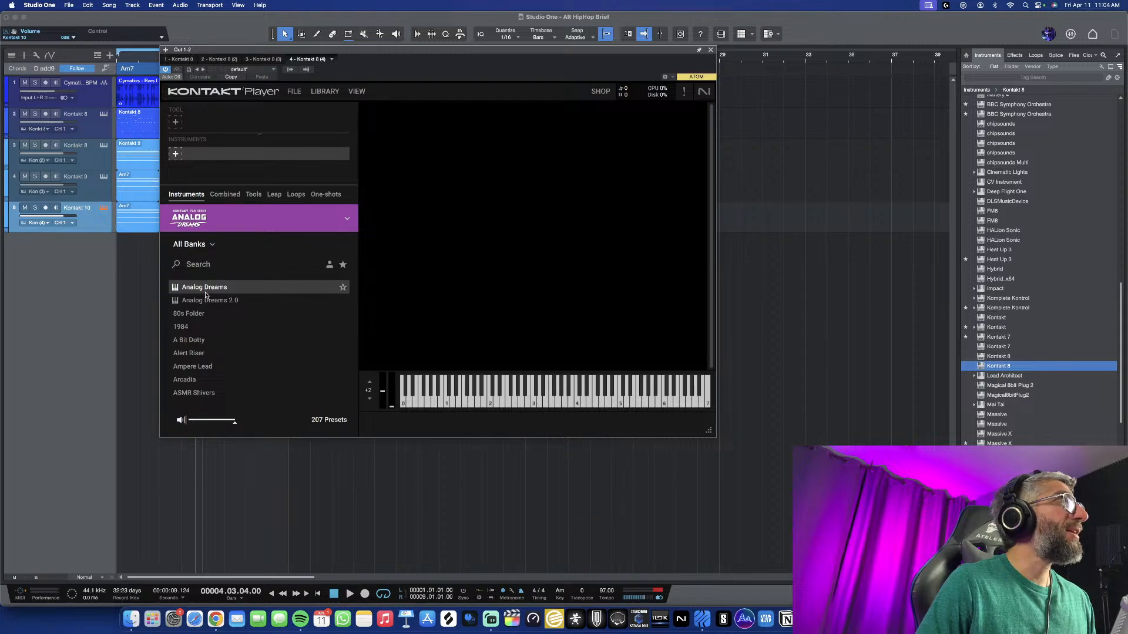
pyautogui.click(346, 219)
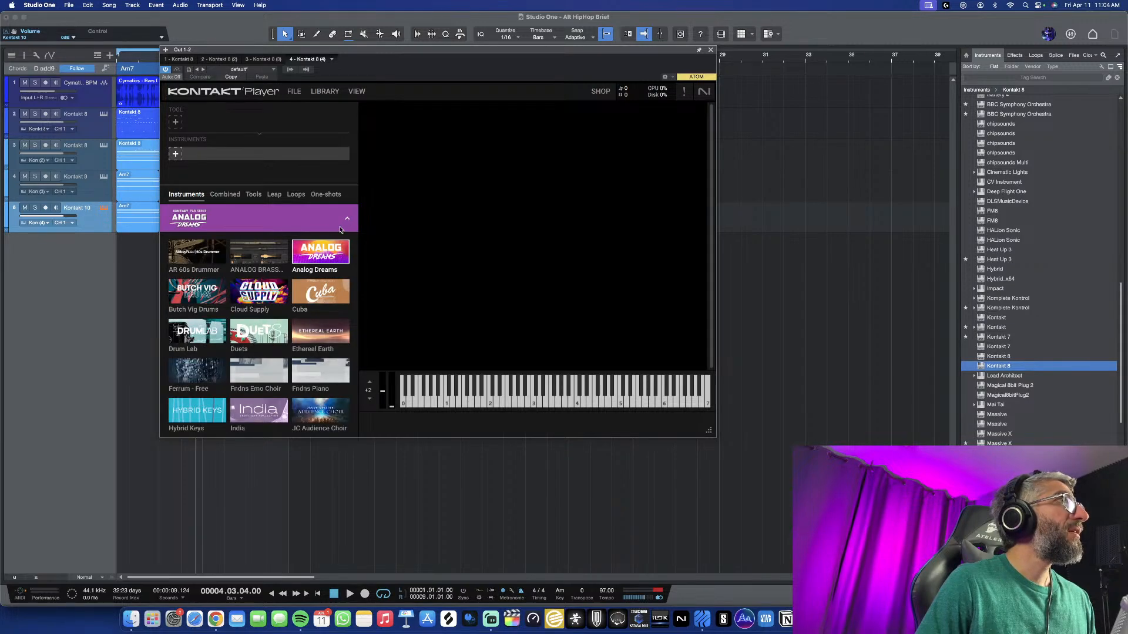
pyautogui.click(344, 249)
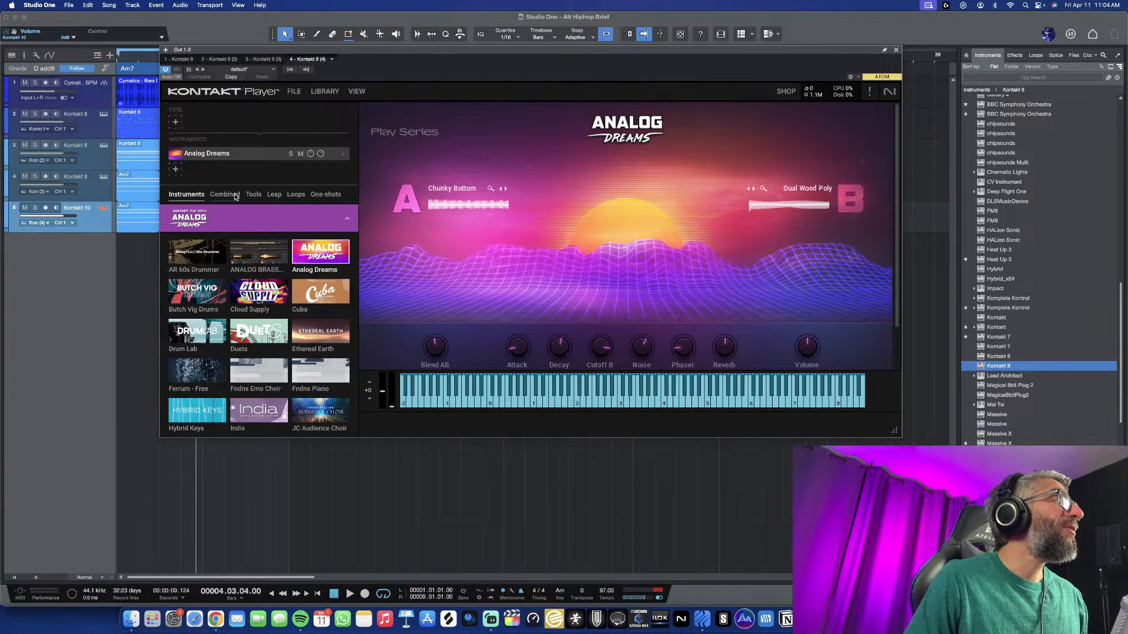
# Look through the Analog Dreams 1.0 presets, toggling the user content filter on and off
pyautogui.click(261, 216)
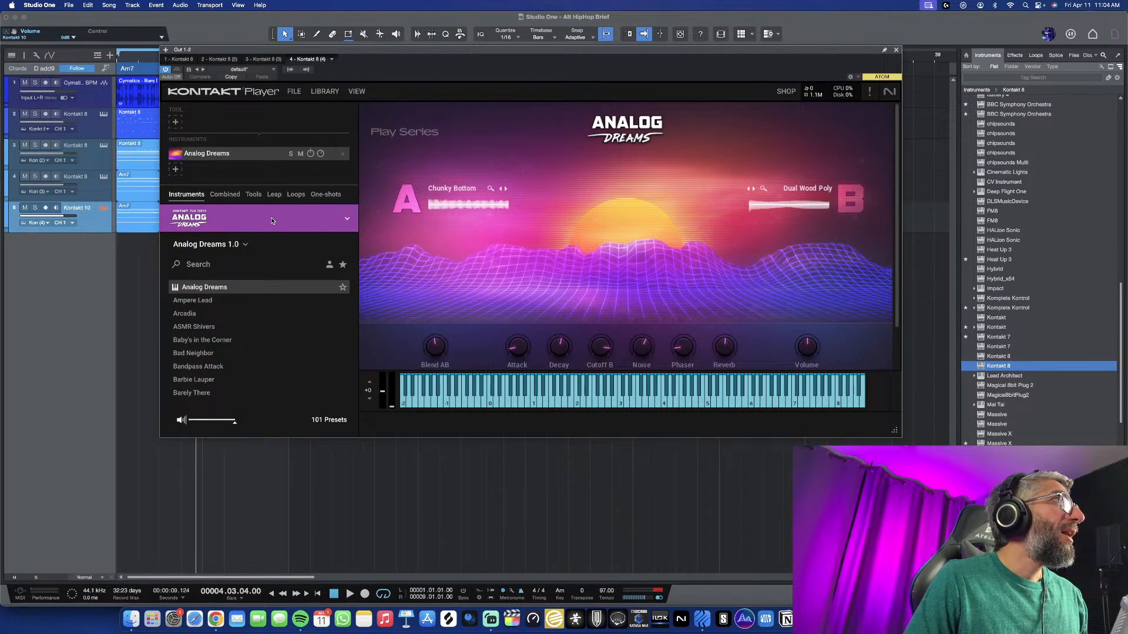
pyautogui.click(330, 267)
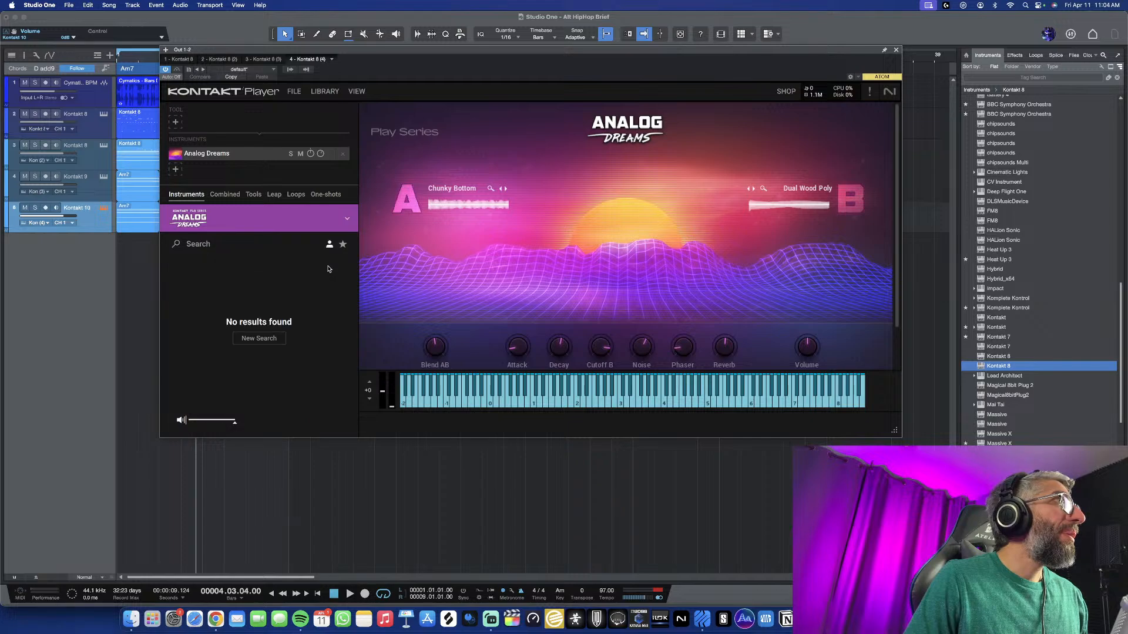
pyautogui.click(333, 244)
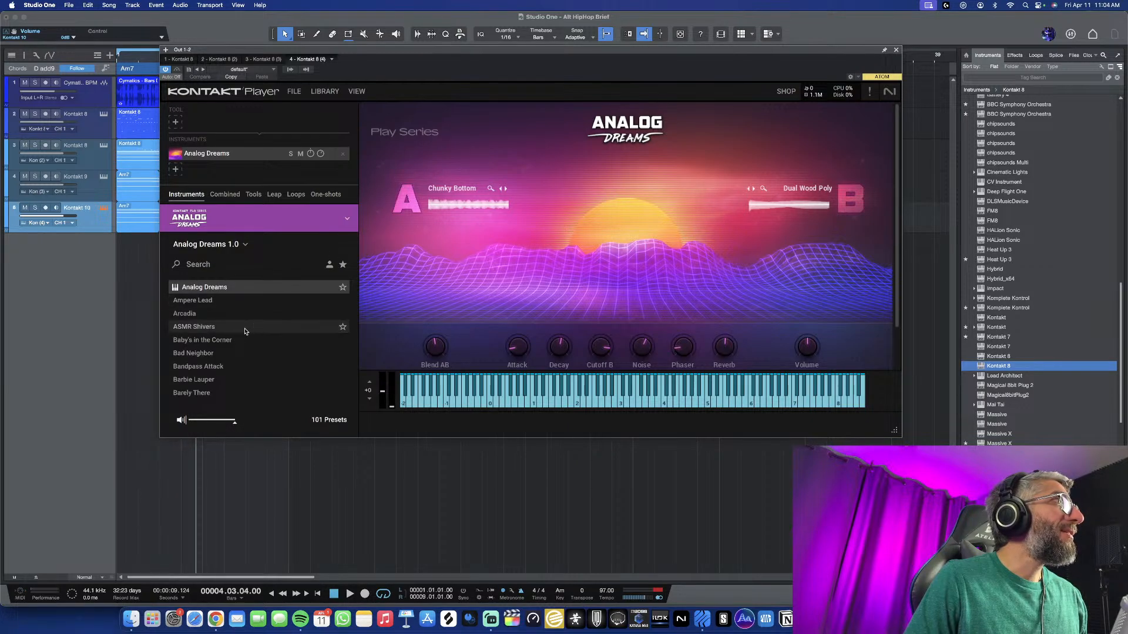
pyautogui.scroll(-10, 245, 330)
pyautogui.scroll(15, 245, 331)
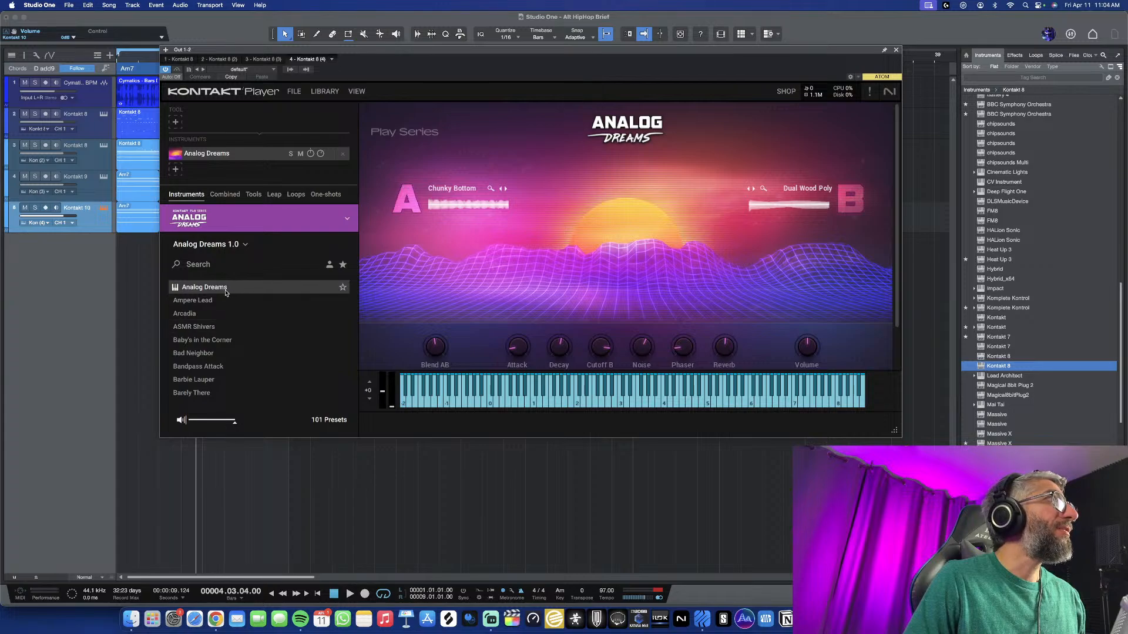
pyautogui.click(347, 219)
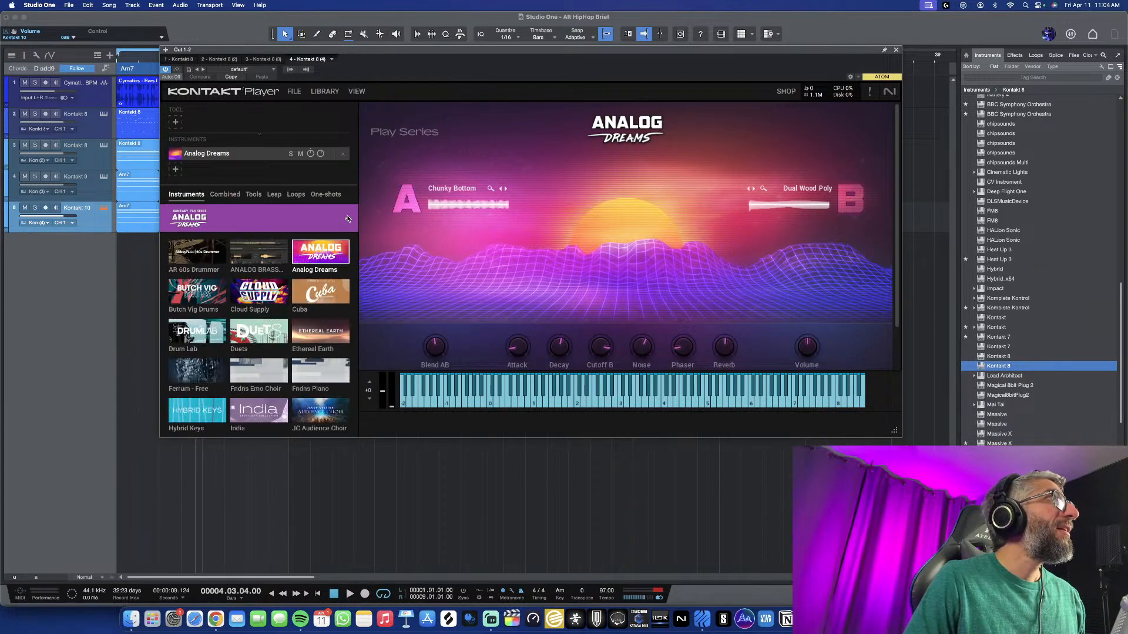
pyautogui.click(348, 219)
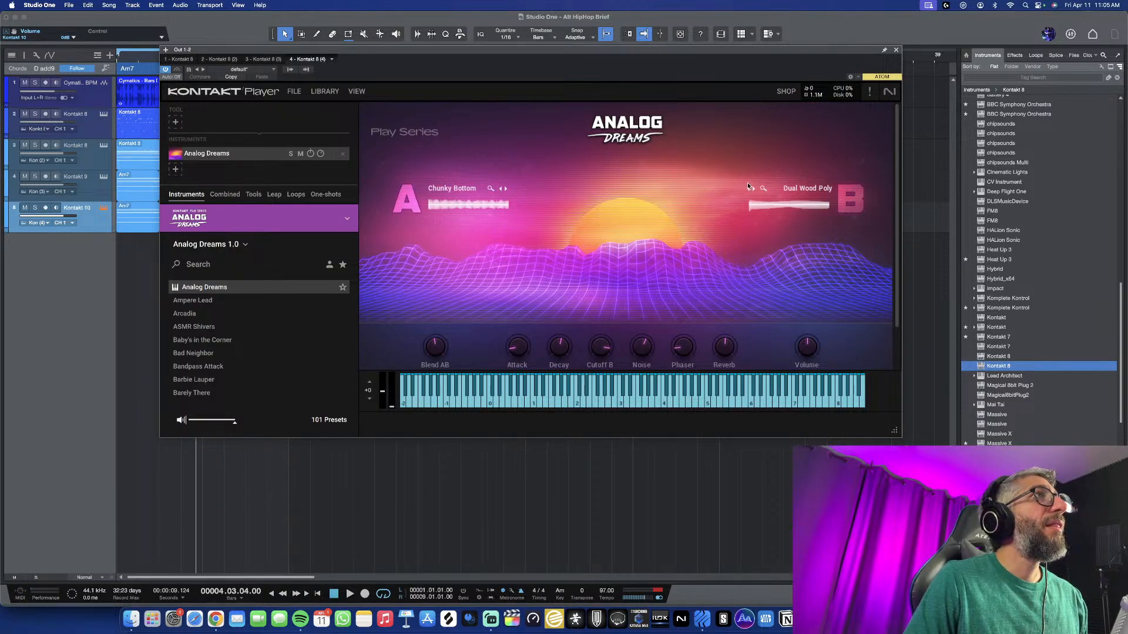
# Look over the Analog Dreams controls and switch Kontakt to Classic View
pyautogui.scroll(-3, 789, 325)
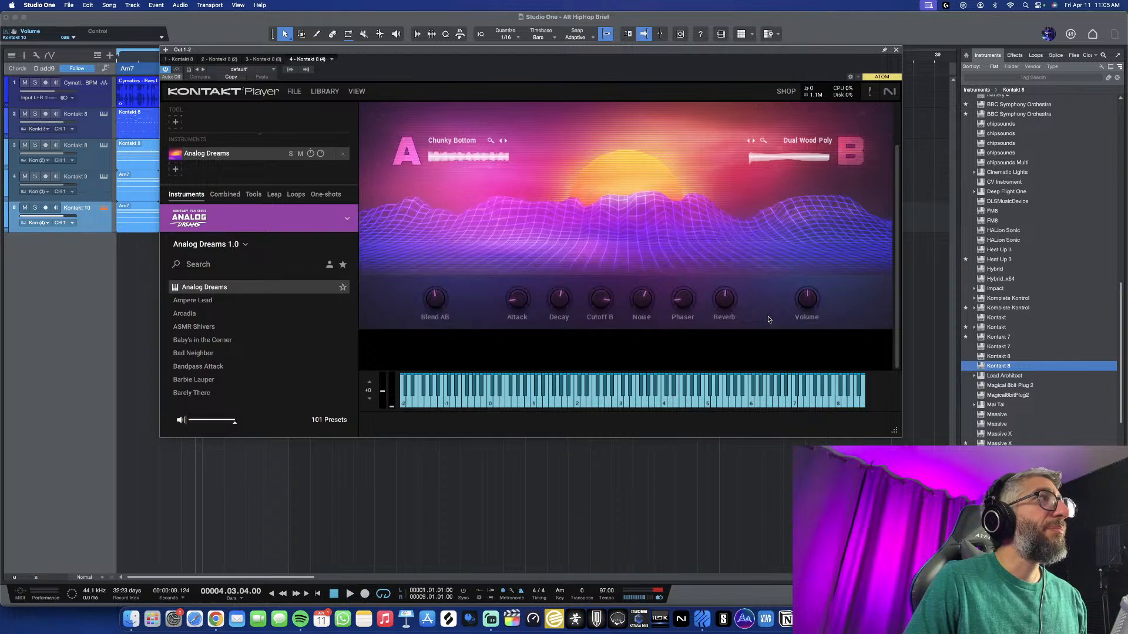
pyautogui.scroll(3, 768, 319)
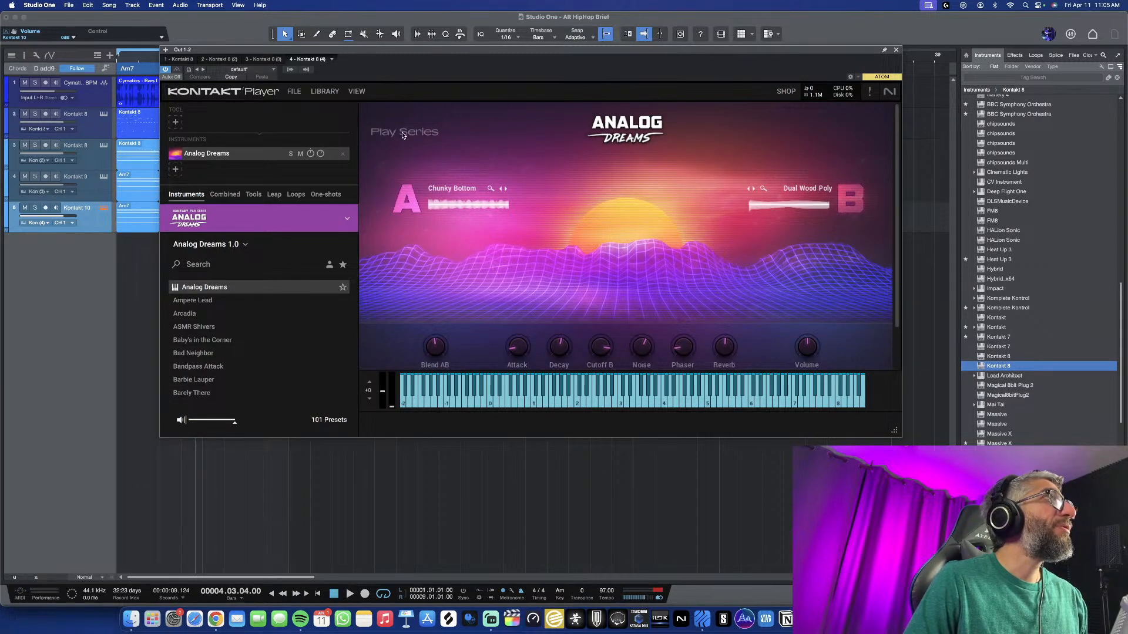
pyautogui.click(361, 91)
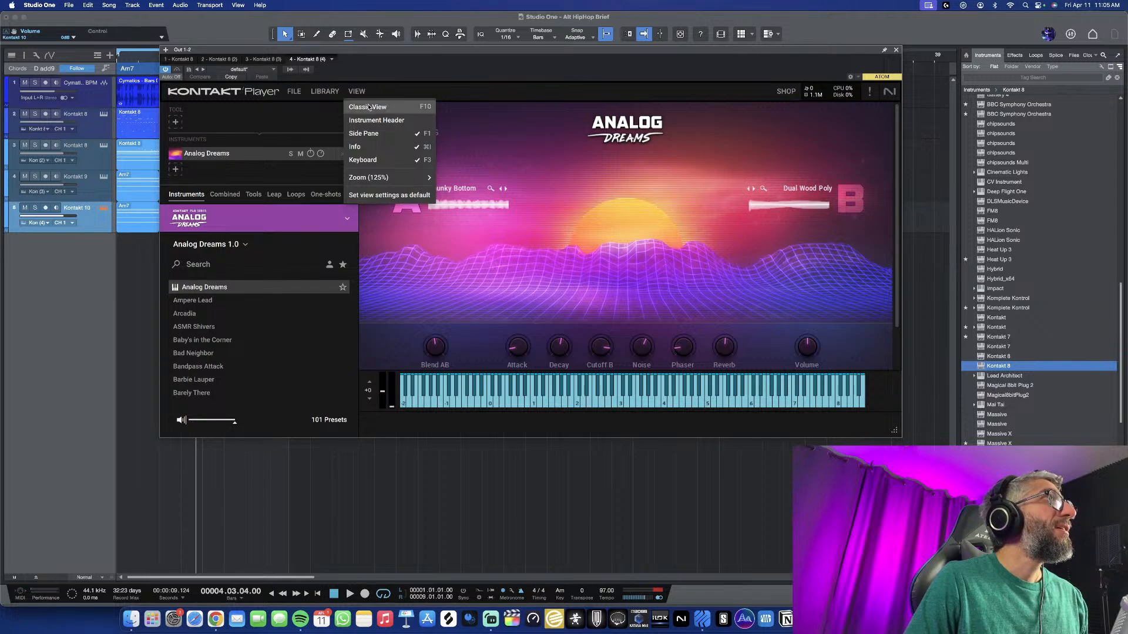
pyautogui.click(376, 108)
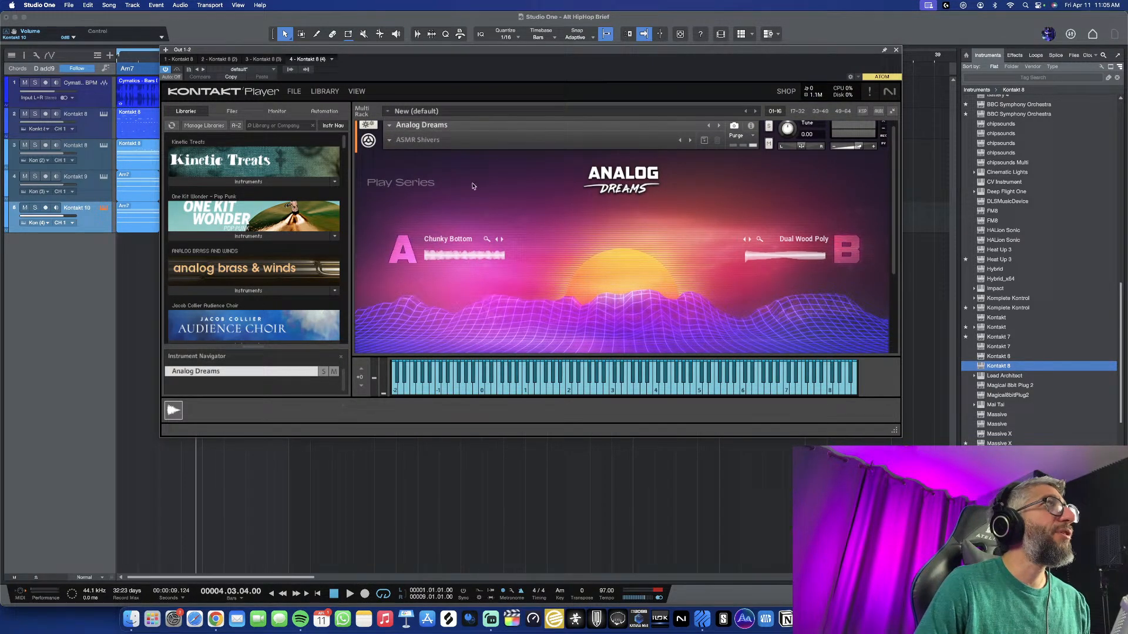
# Solo the fifth track and audition the Analog Dreams pad presets The Final Frontier and Spazio Cream, settling on Arcadia
pyautogui.click(389, 147)
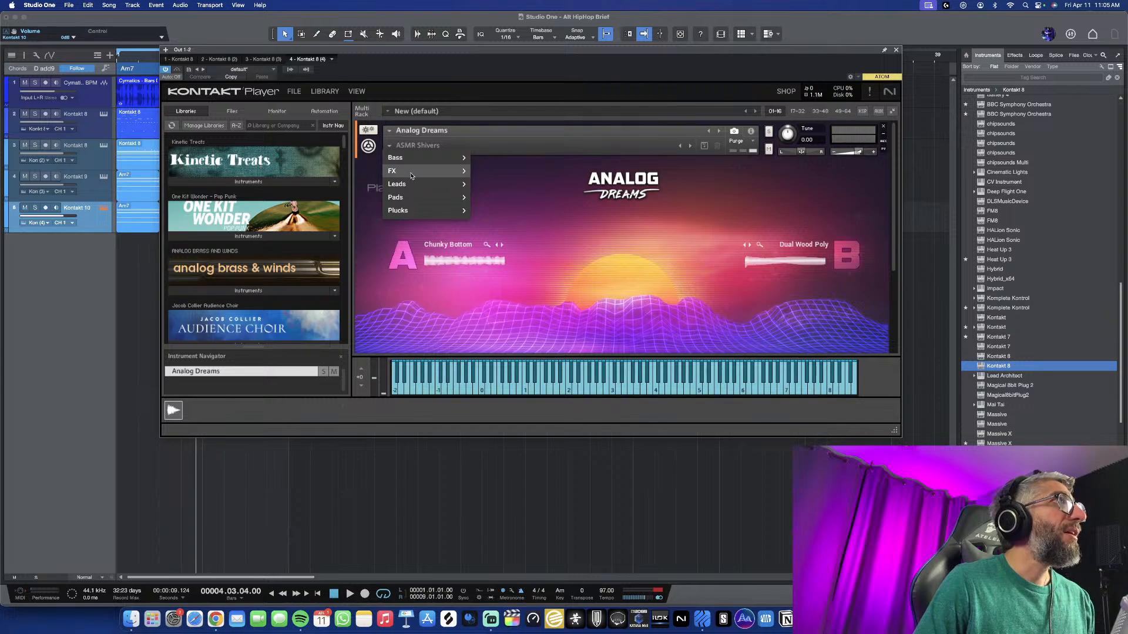
pyautogui.moveTo(419, 196)
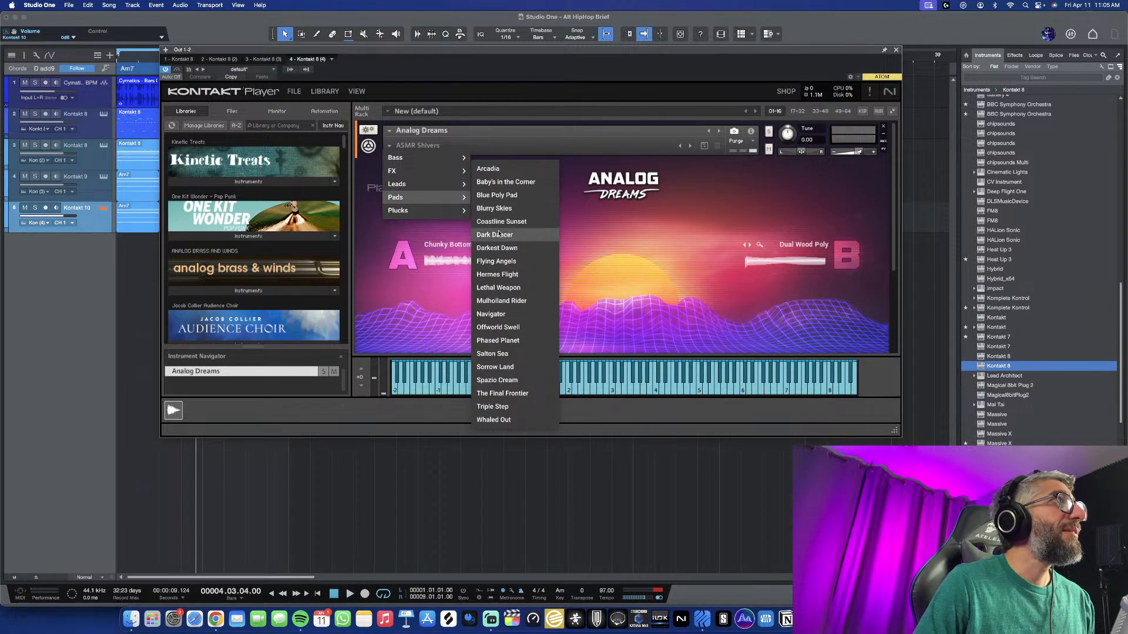
pyautogui.click(503, 394)
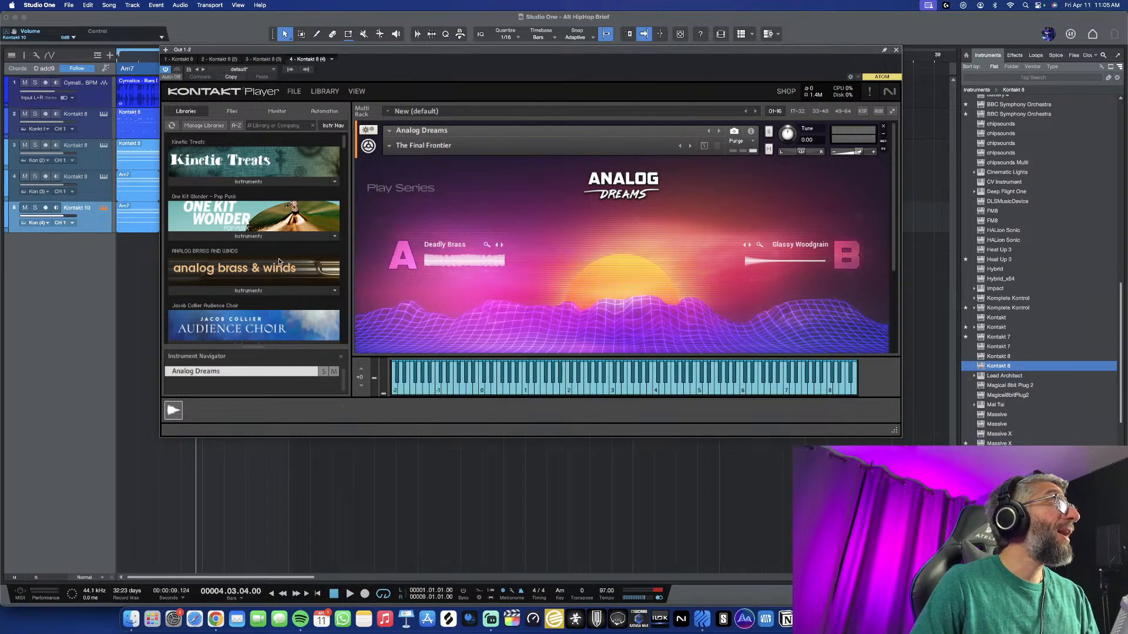
pyautogui.click(35, 208)
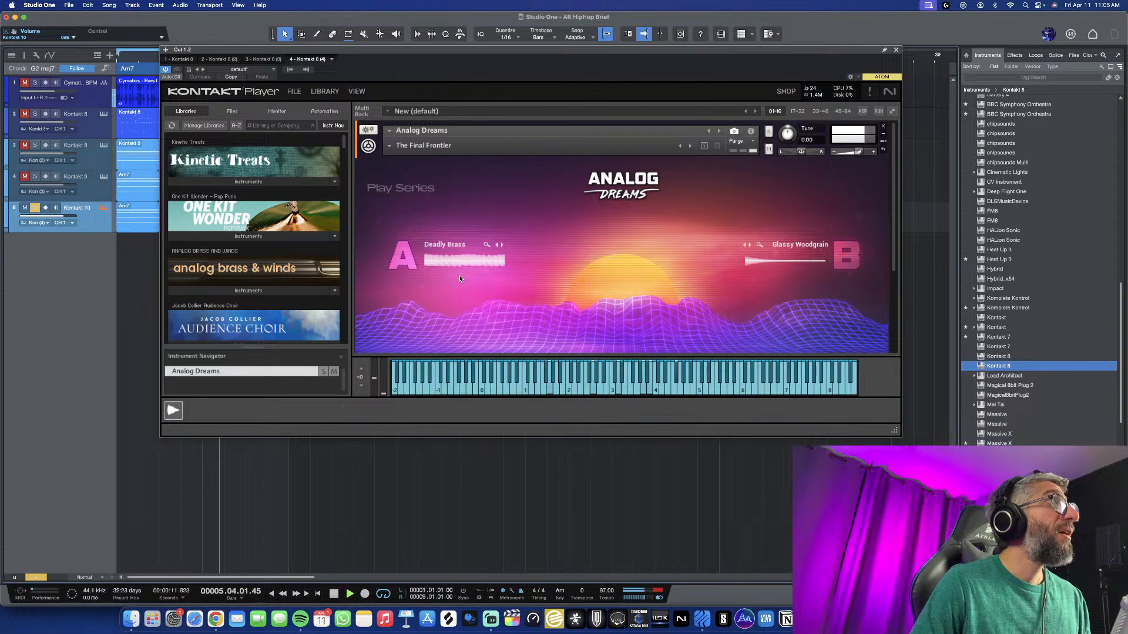
pyautogui.click(681, 147)
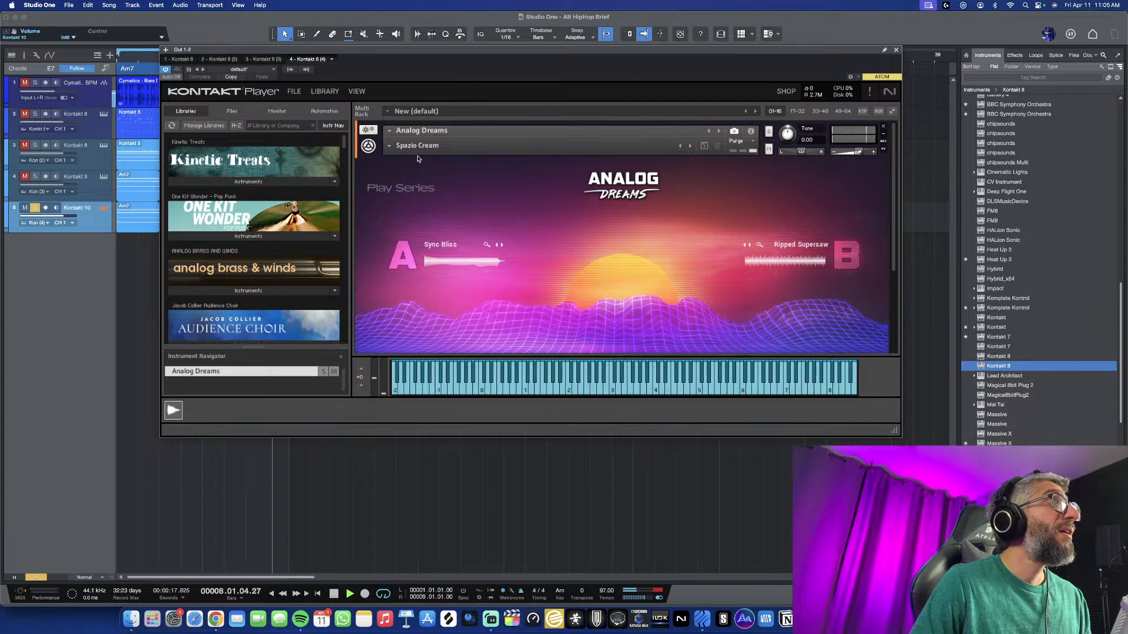
pyautogui.click(391, 146)
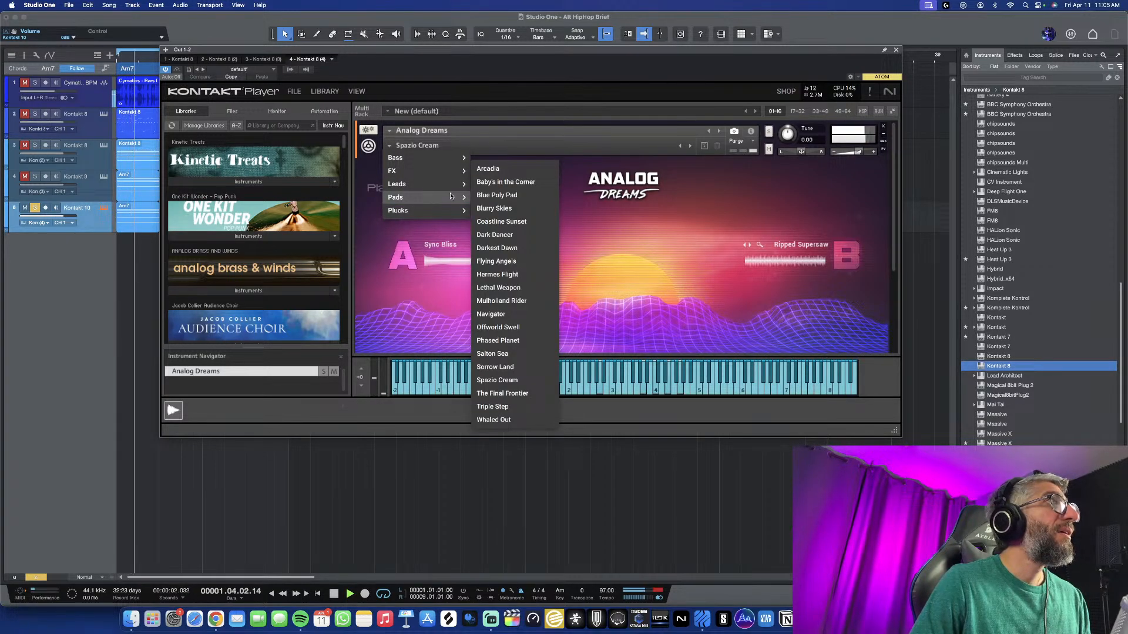
pyautogui.click(489, 168)
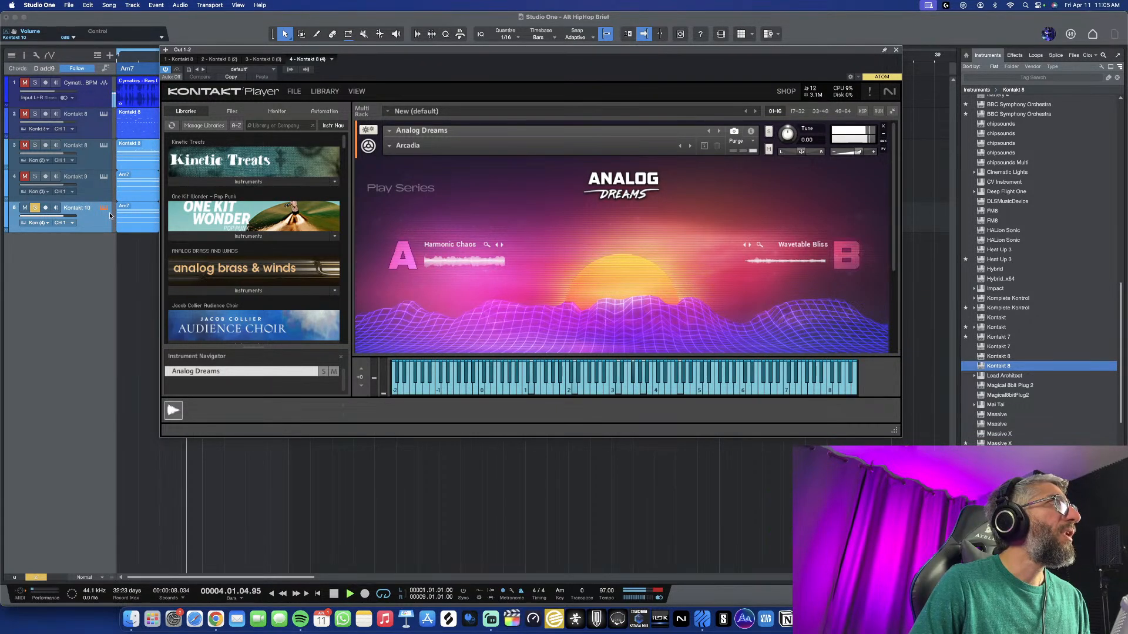
# Lower the fifth track's volume to about -13.3 dB and close its Kontakt window with the track unsoloed
pyautogui.click(56, 216)
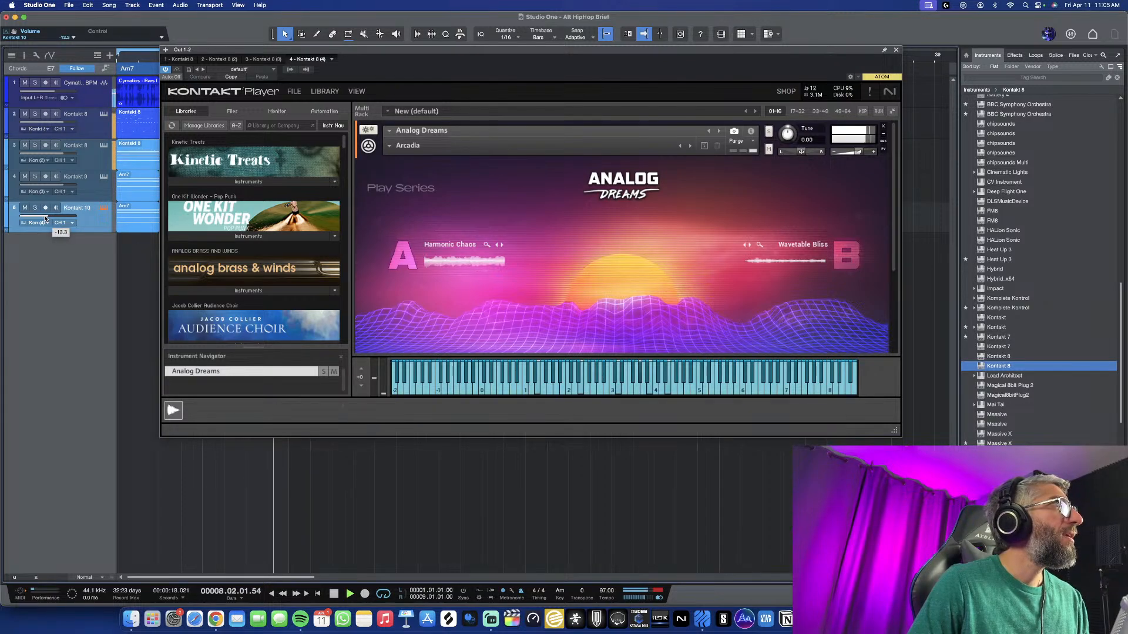
pyautogui.moveTo(44, 215); pyautogui.dragTo(45, 216)
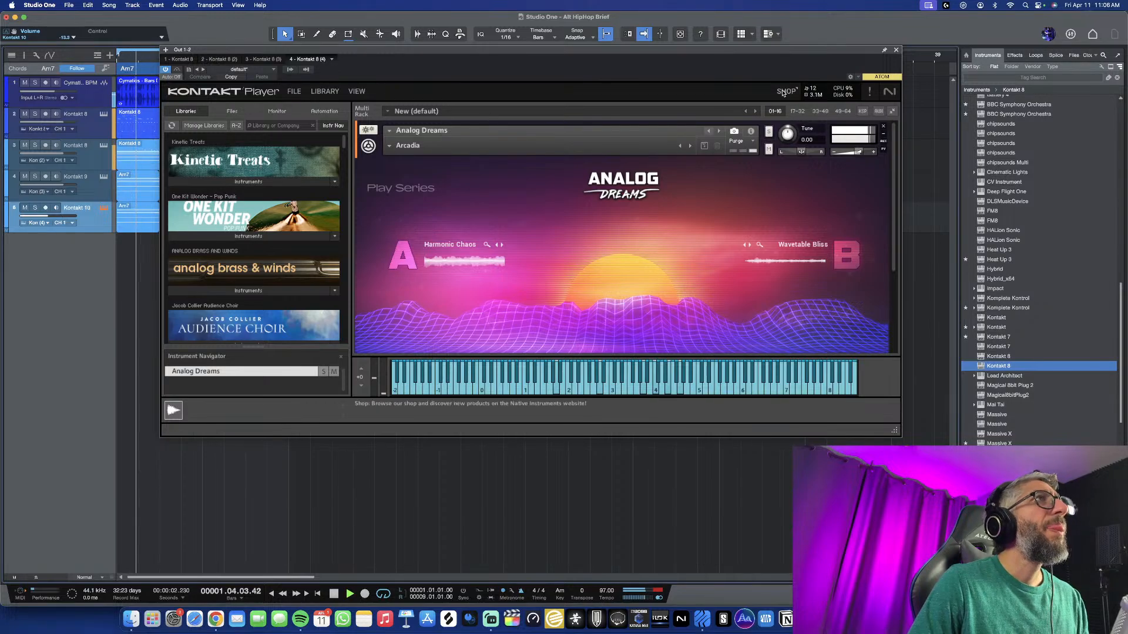
pyautogui.click(103, 207)
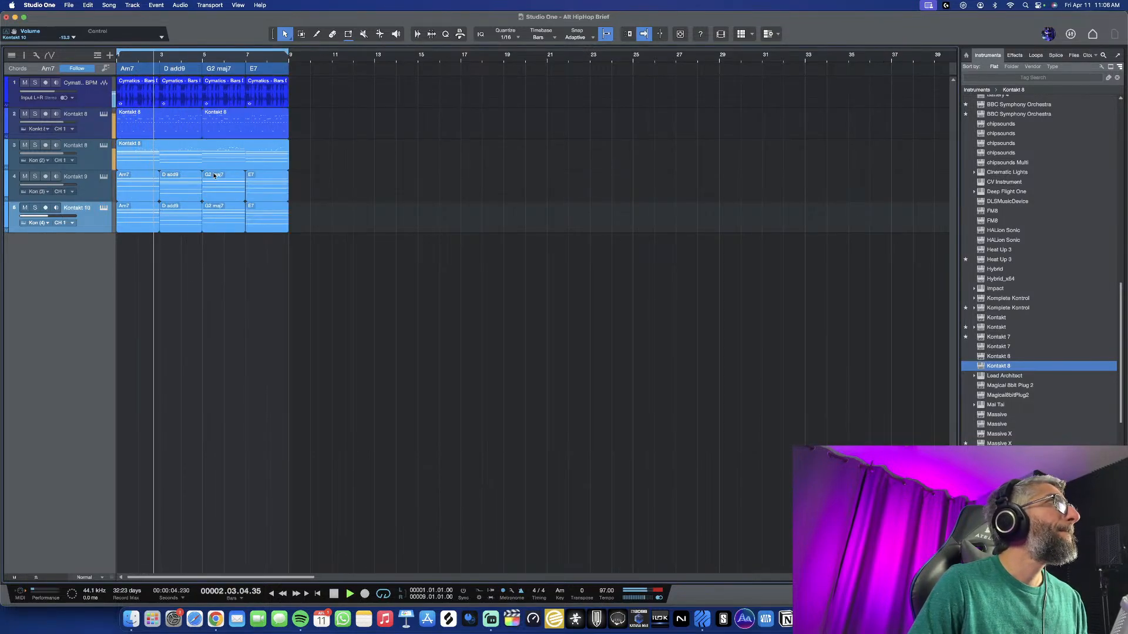
# Merge the four chord events on the fourth track into one event
pyautogui.scroll(2, 199, 196)
pyautogui.scroll(4, 199, 195)
pyautogui.hscroll(-3, 198, 198)
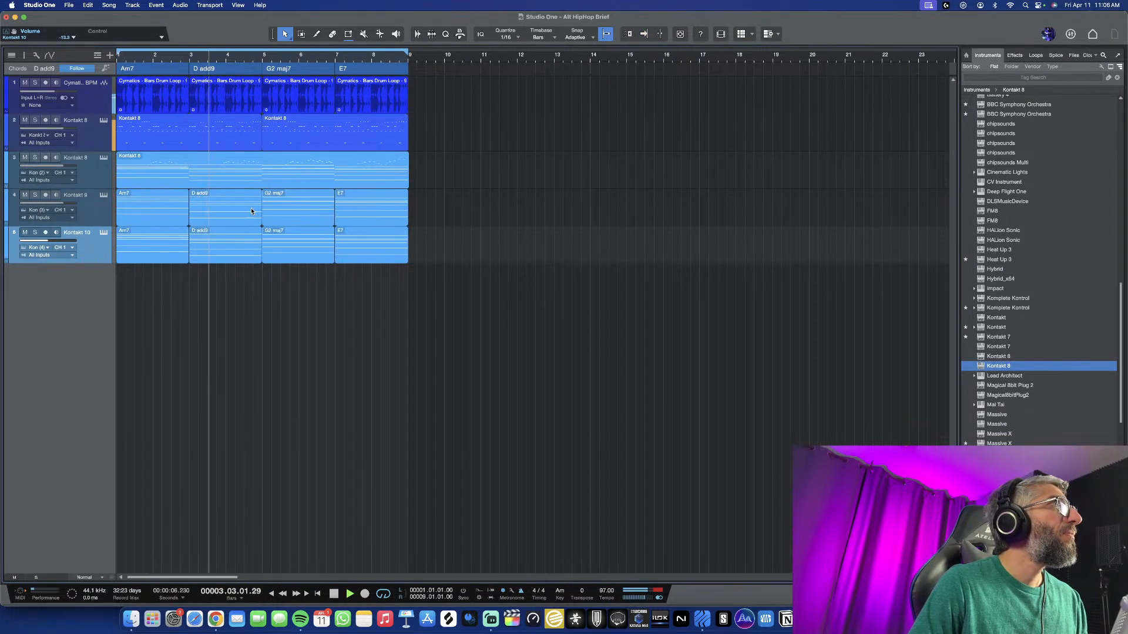
pyautogui.moveTo(427, 218); pyautogui.dragTo(175, 217)
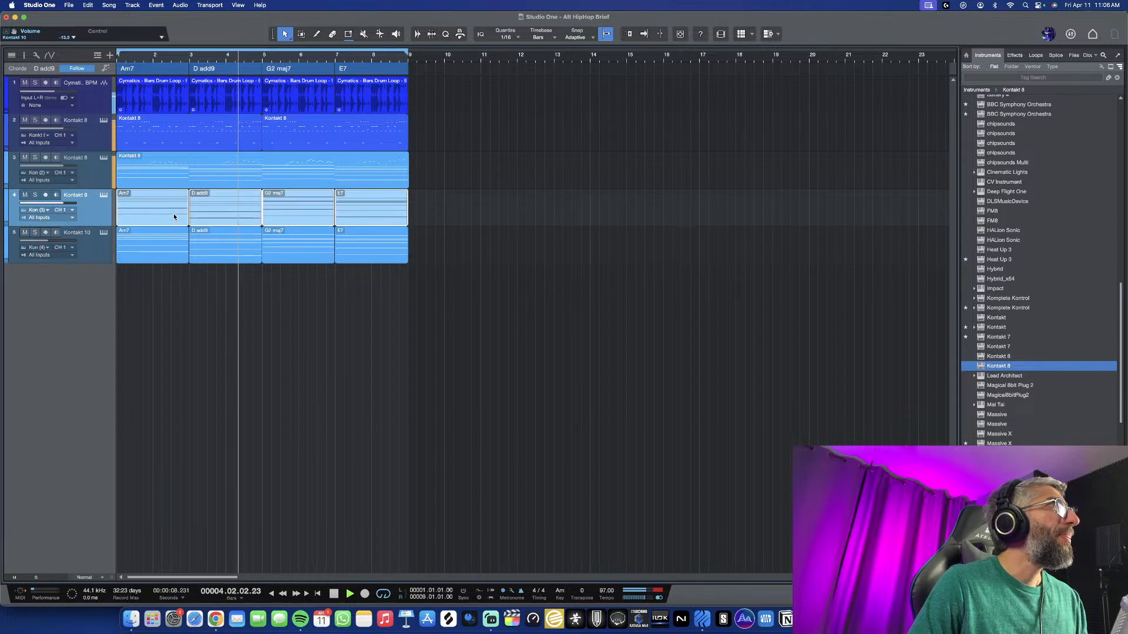
pyautogui.press('g')
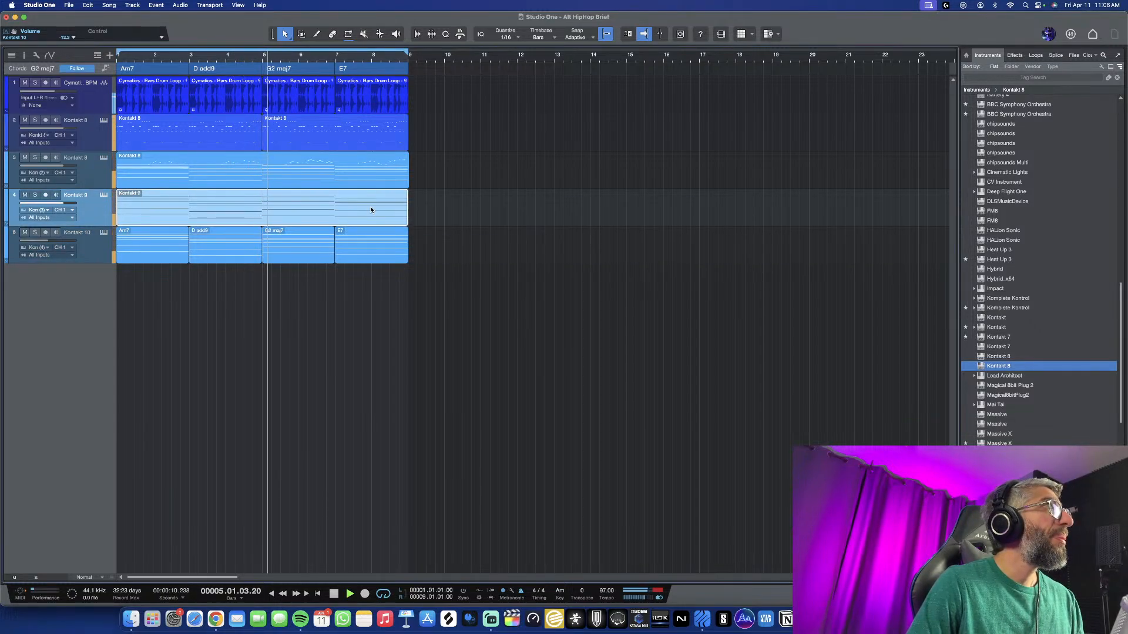
# Open the merged event's notes for editing and delete the stray short A3 note near the end of bar 2
pyautogui.doubleClick(354, 208)
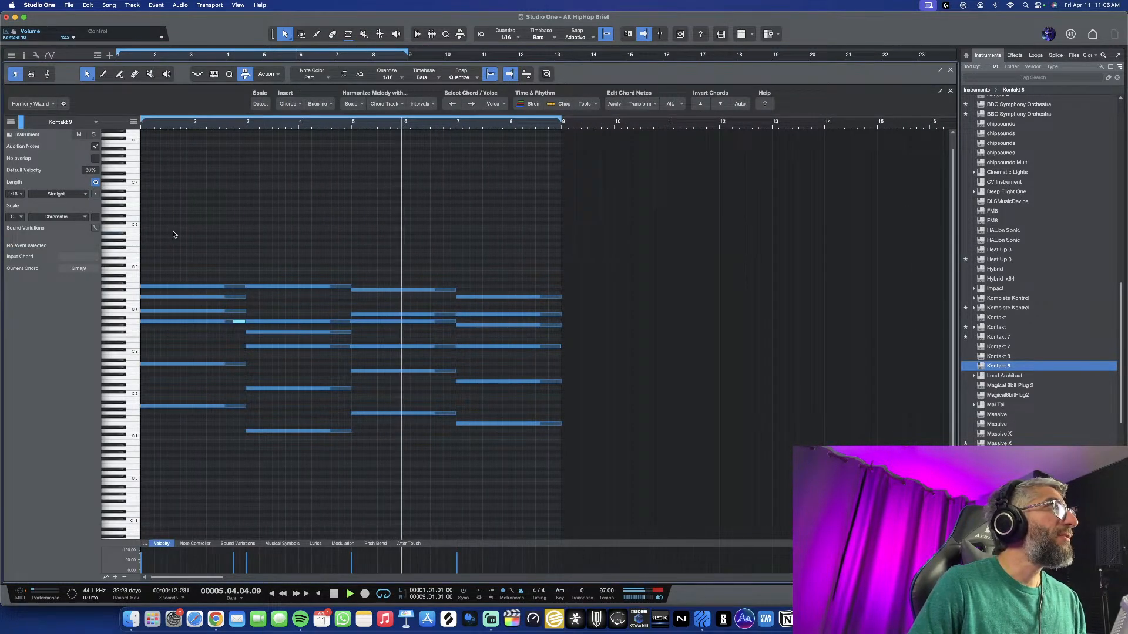
pyautogui.moveTo(172, 231); pyautogui.dragTo(470, 497)
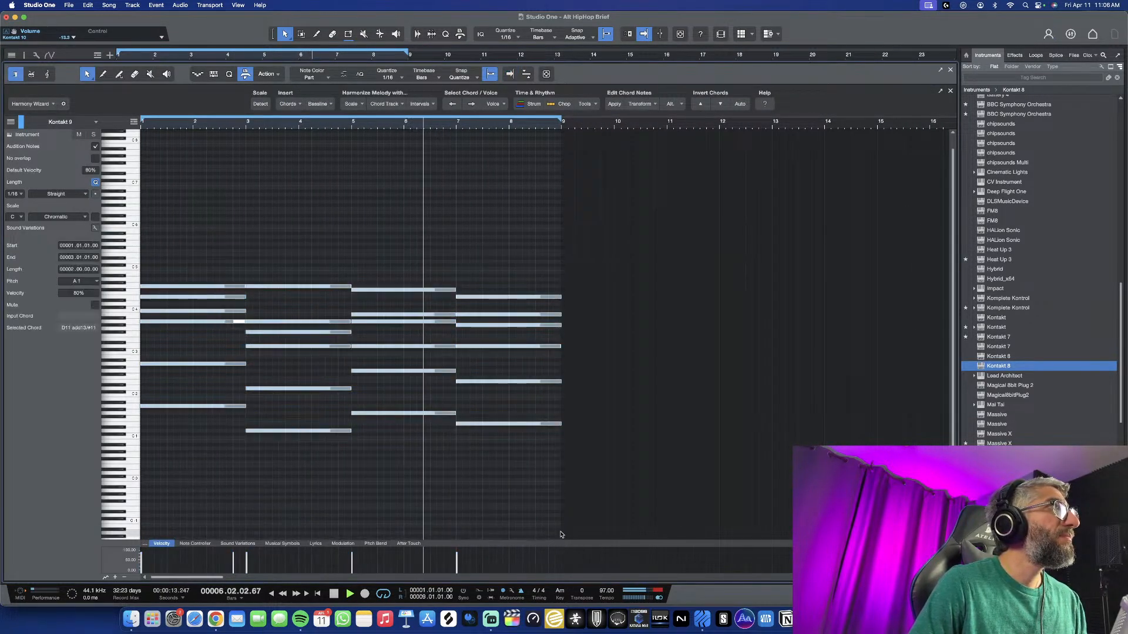
pyautogui.click(417, 479)
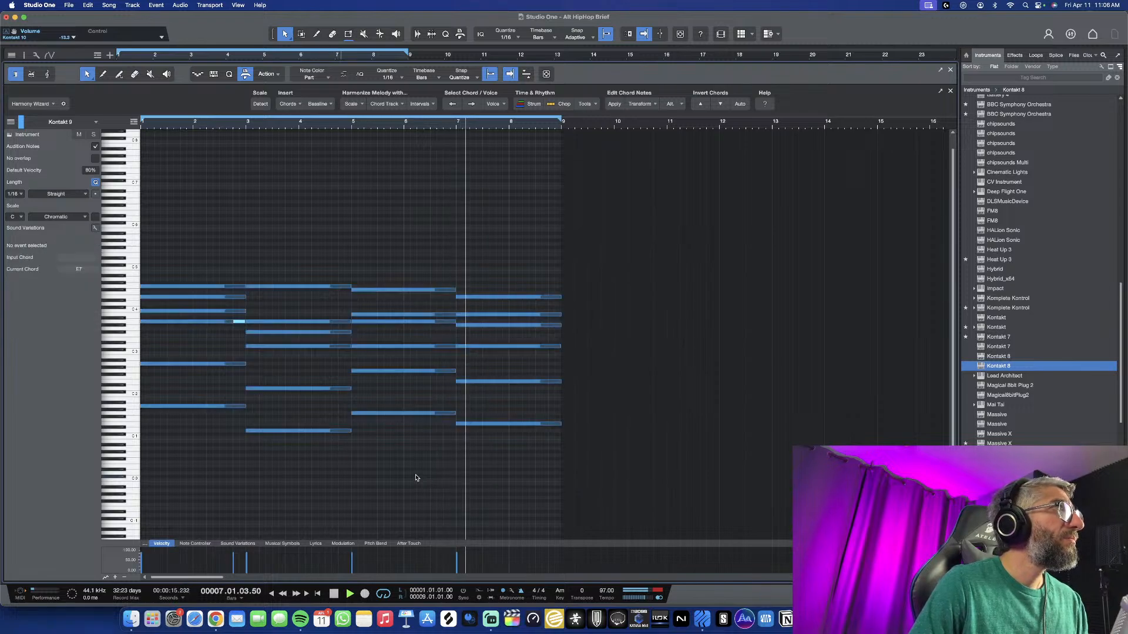
pyautogui.click(239, 322)
pyautogui.scroll(-3, 275, 404)
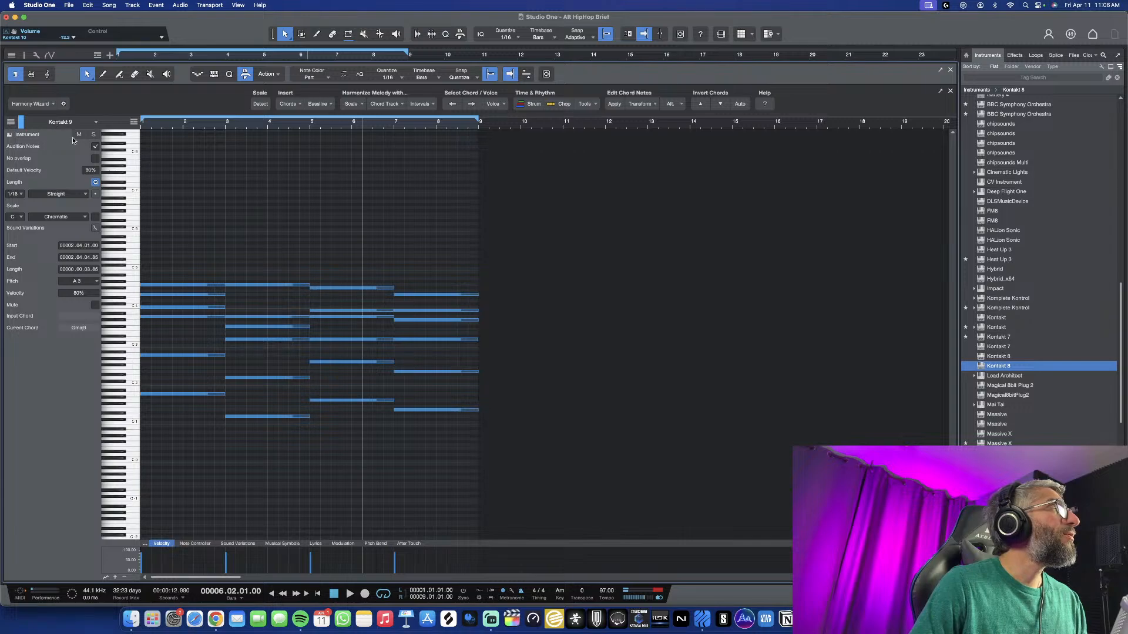
# Solo the fourth track and listen to its chord progression from the start, closing the note editor and stopping playback
pyautogui.press(',')
pyautogui.press('space')
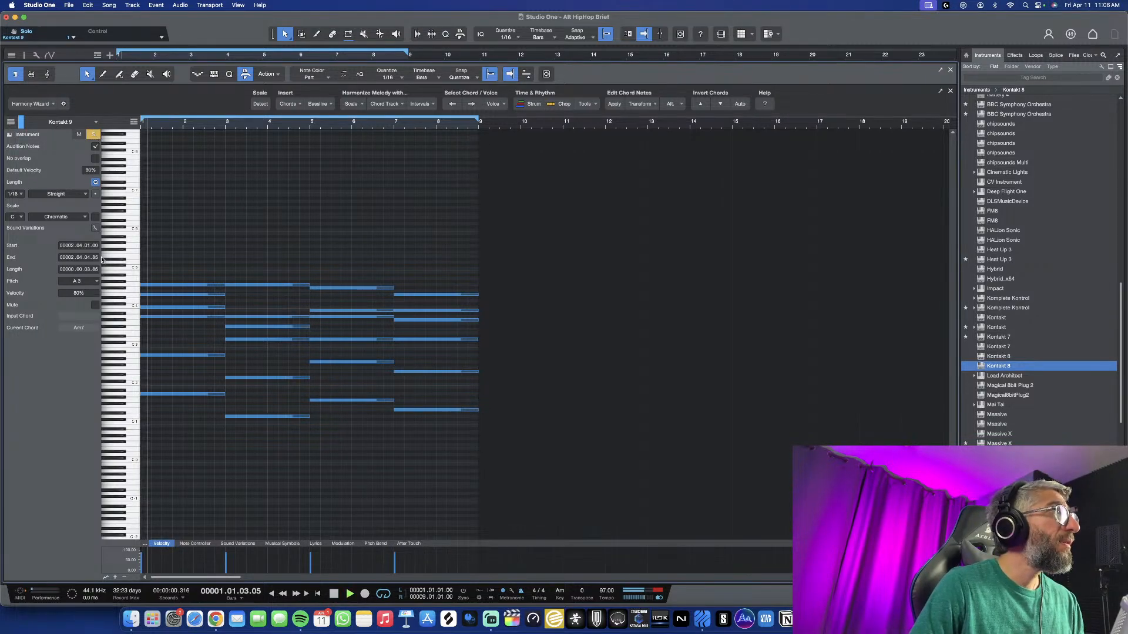
pyautogui.scroll(2, 231, 336)
pyautogui.scroll(3, 231, 335)
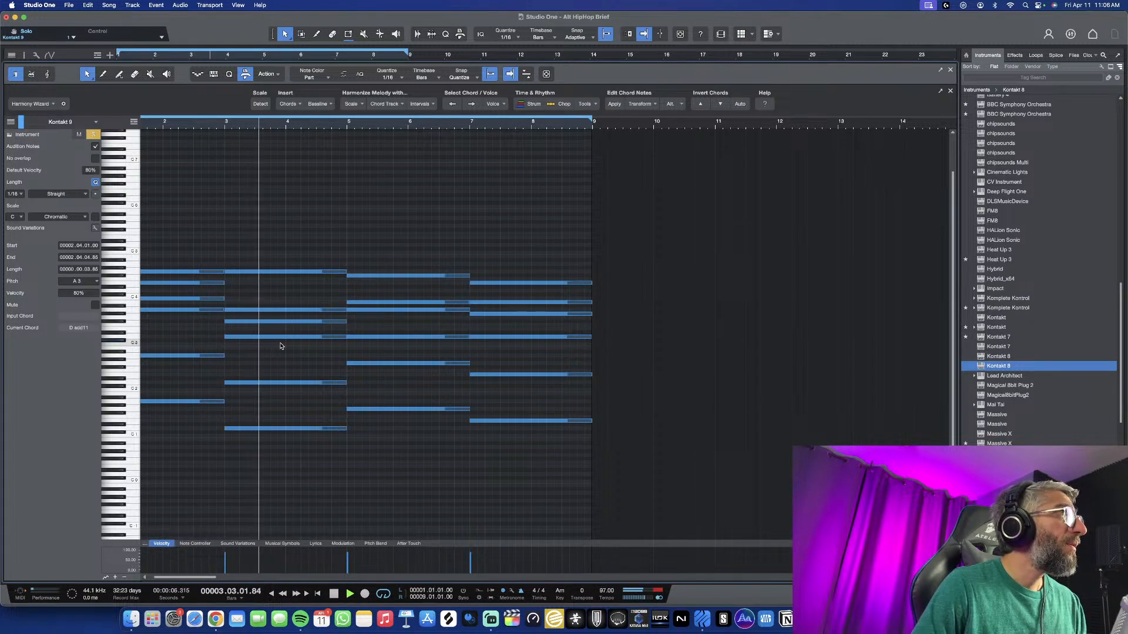
pyautogui.hscroll(-2, 276, 345)
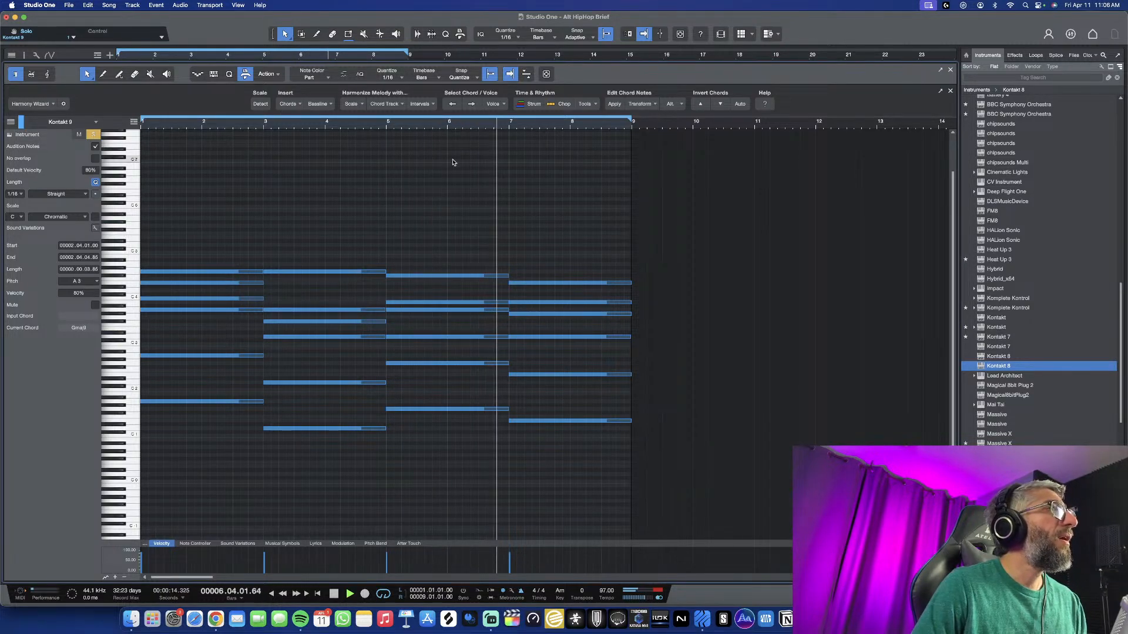
pyautogui.click(950, 70)
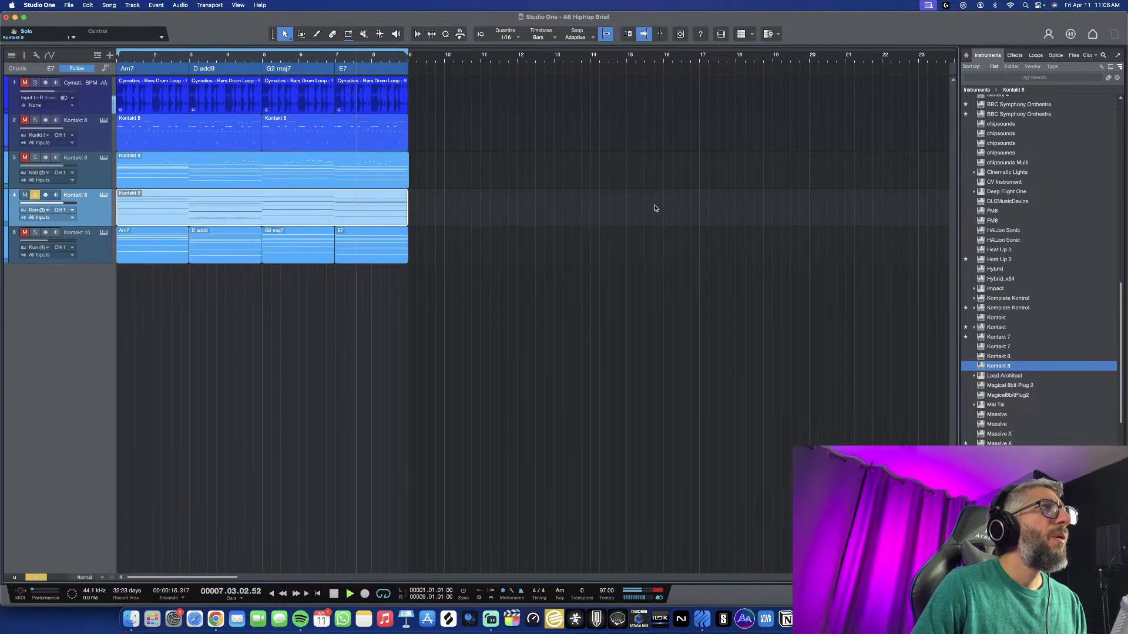
pyautogui.press('space')
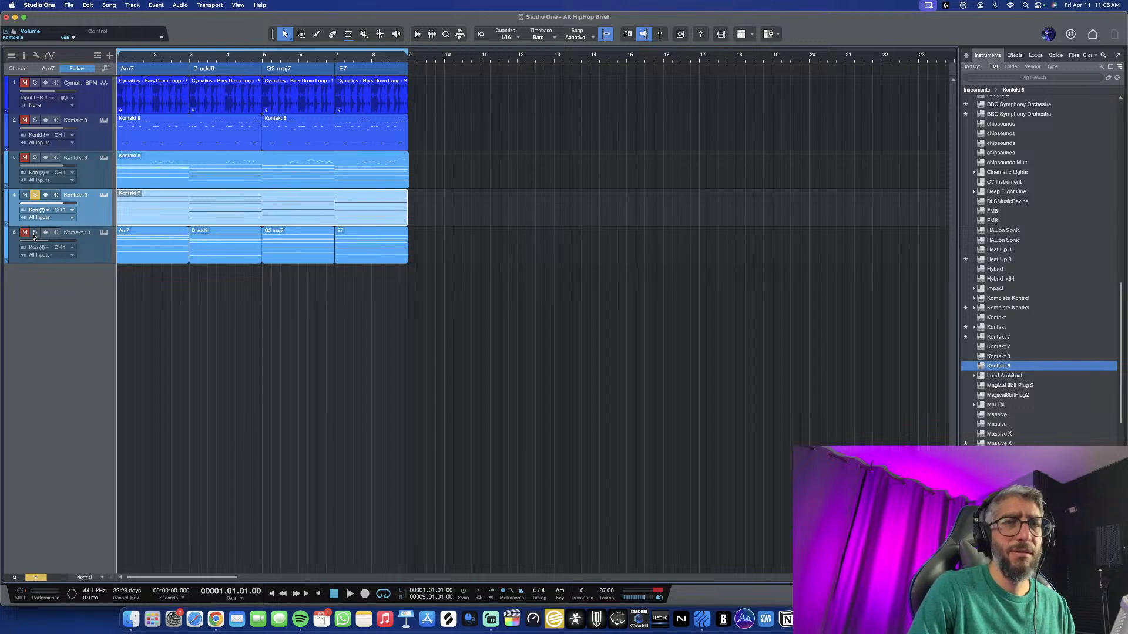
# Set the track height to Medium, shorten the fourth track's Am7 chord notes to one bar and duplicate them into bar 2
pyautogui.hotkey('shift', 'e')
pyautogui.hotkey('shift', 'e')
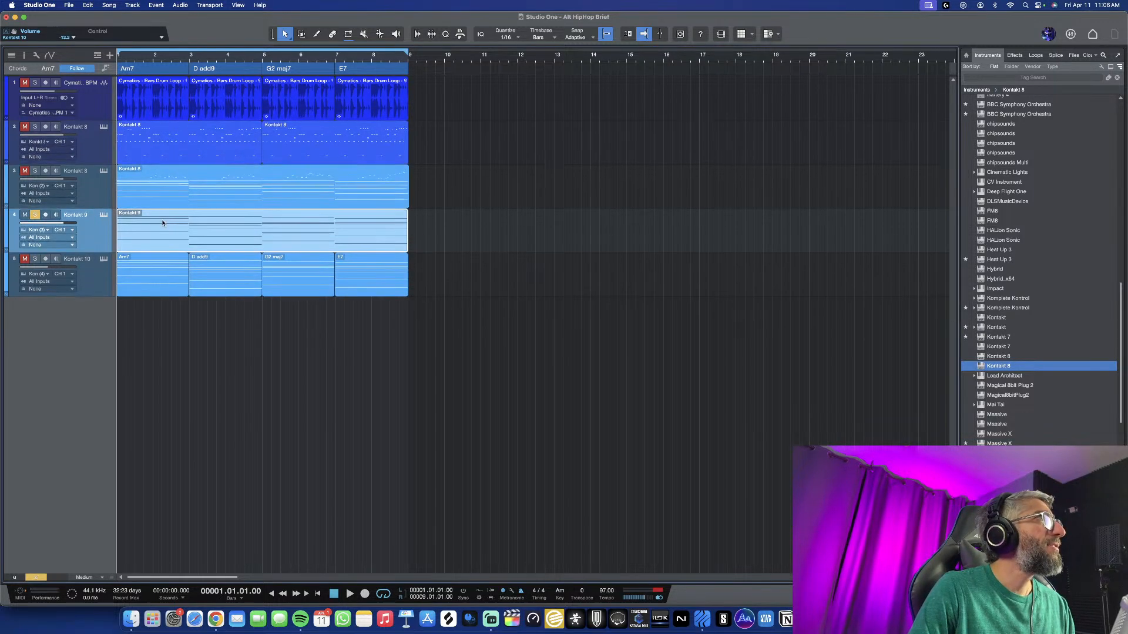
pyautogui.doubleClick(165, 230)
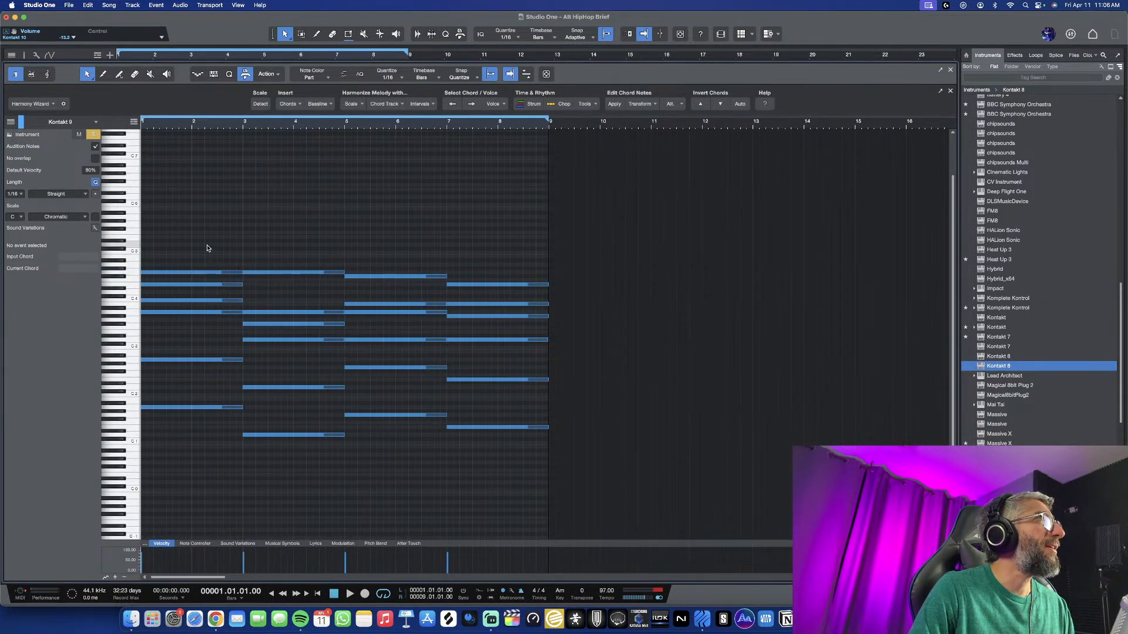
pyautogui.moveTo(206, 244); pyautogui.dragTo(208, 458)
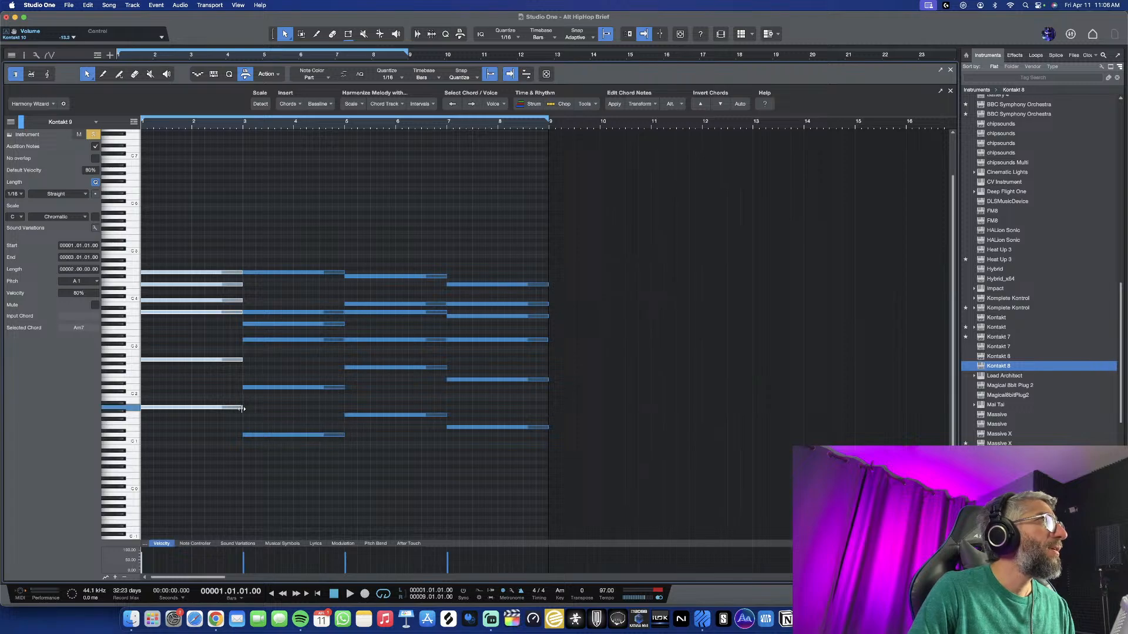
pyautogui.moveTo(242, 408); pyautogui.dragTo(188, 410)
pyautogui.press('d')
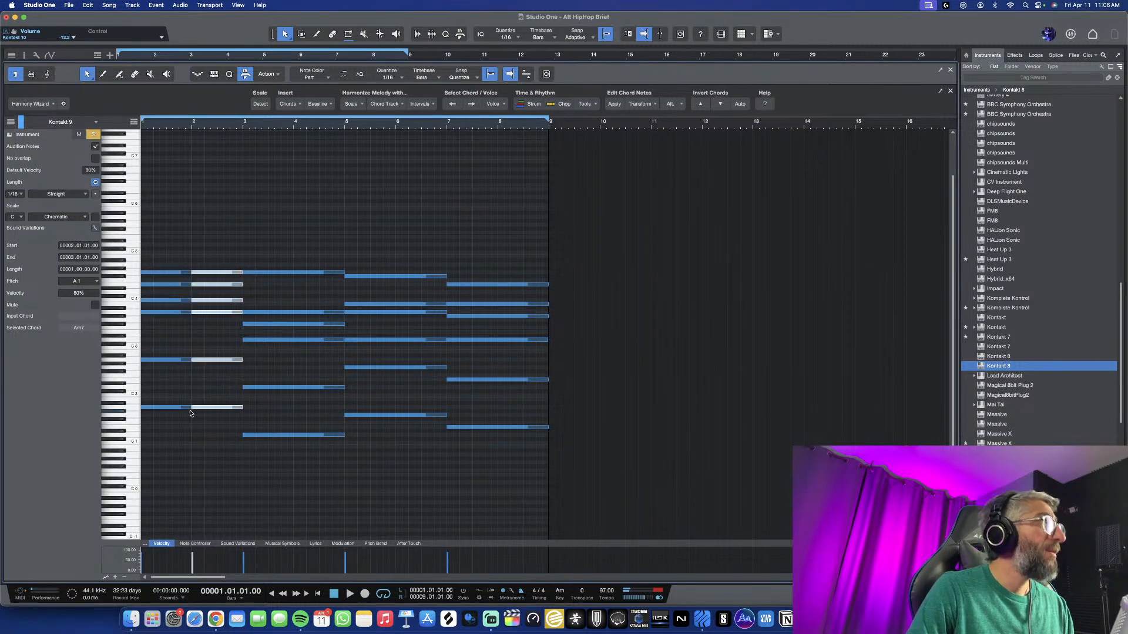
# Play back the repeated Am7 chord and select its notes in bar 1
pyautogui.press('space')
pyautogui.press('e')
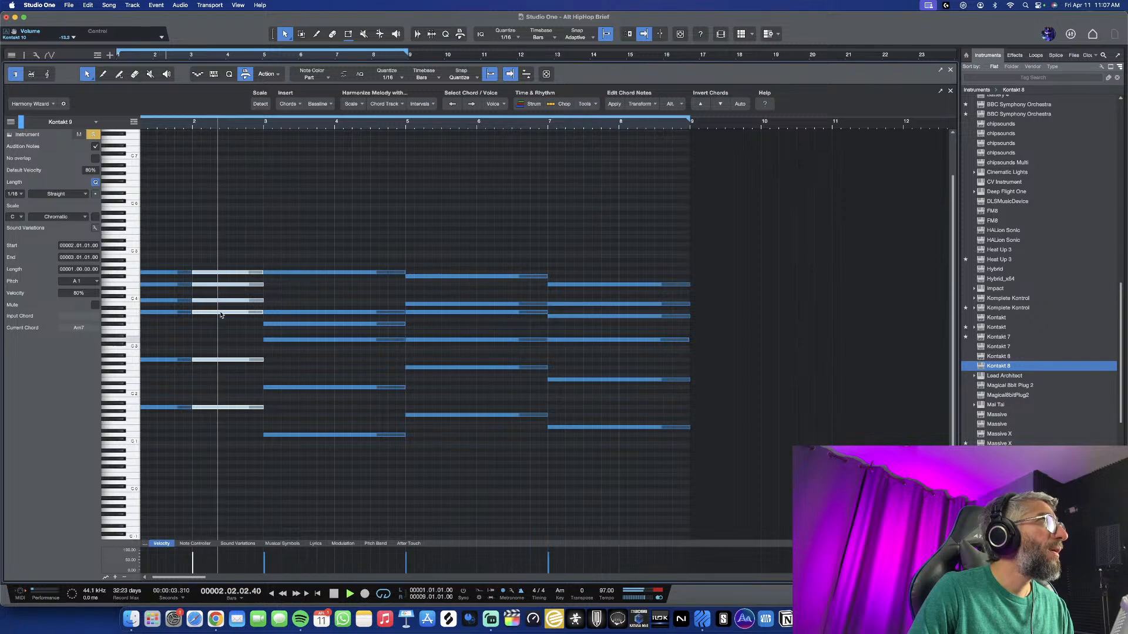
pyautogui.press('space')
pyautogui.press('e')
pyautogui.moveTo(186, 243); pyautogui.dragTo(198, 407)
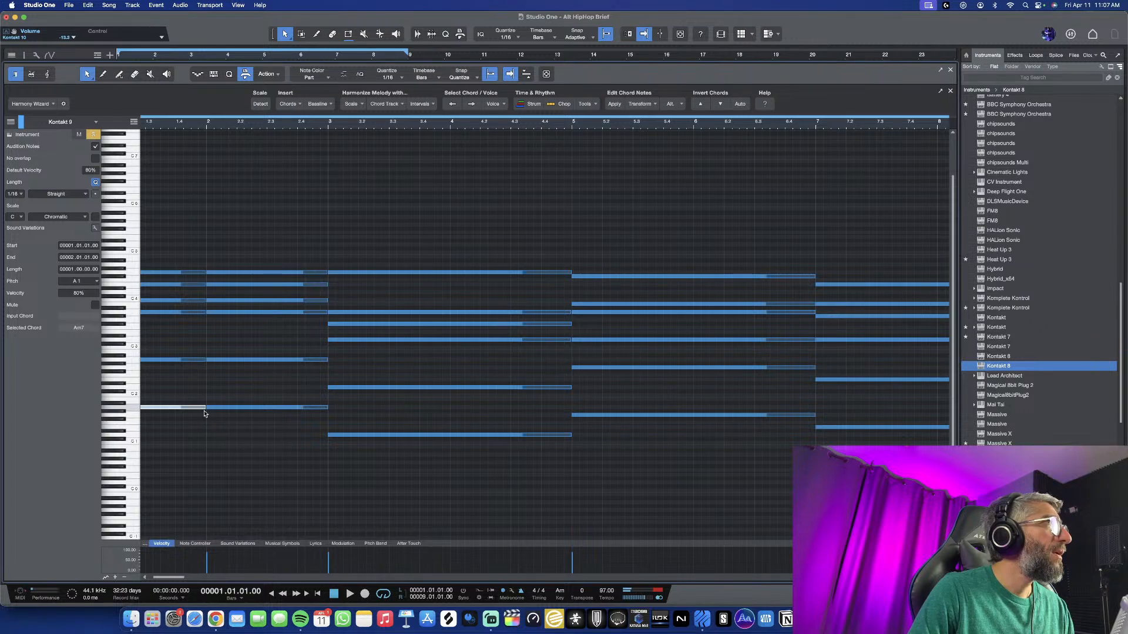
# Shorten all notes of the first Am7 chord to end at 1.04.03 and play back the result
pyautogui.press('e')
pyautogui.press('space')
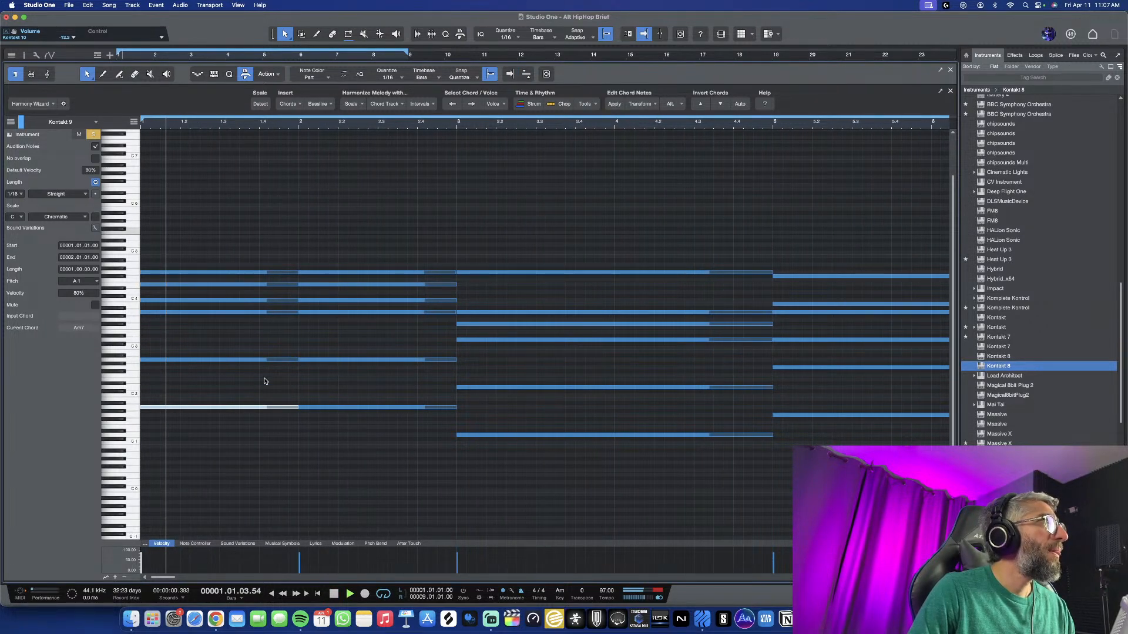
pyautogui.moveTo(264, 259); pyautogui.dragTo(270, 410)
pyautogui.press('space')
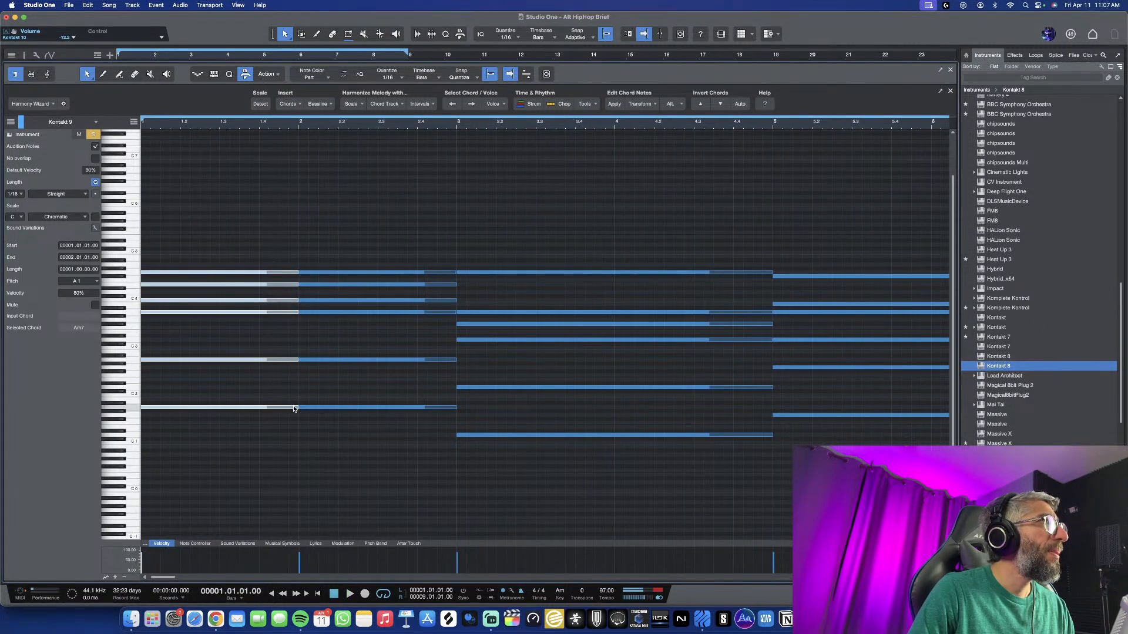
pyautogui.moveTo(298, 408); pyautogui.dragTo(279, 408)
pyautogui.press('space')
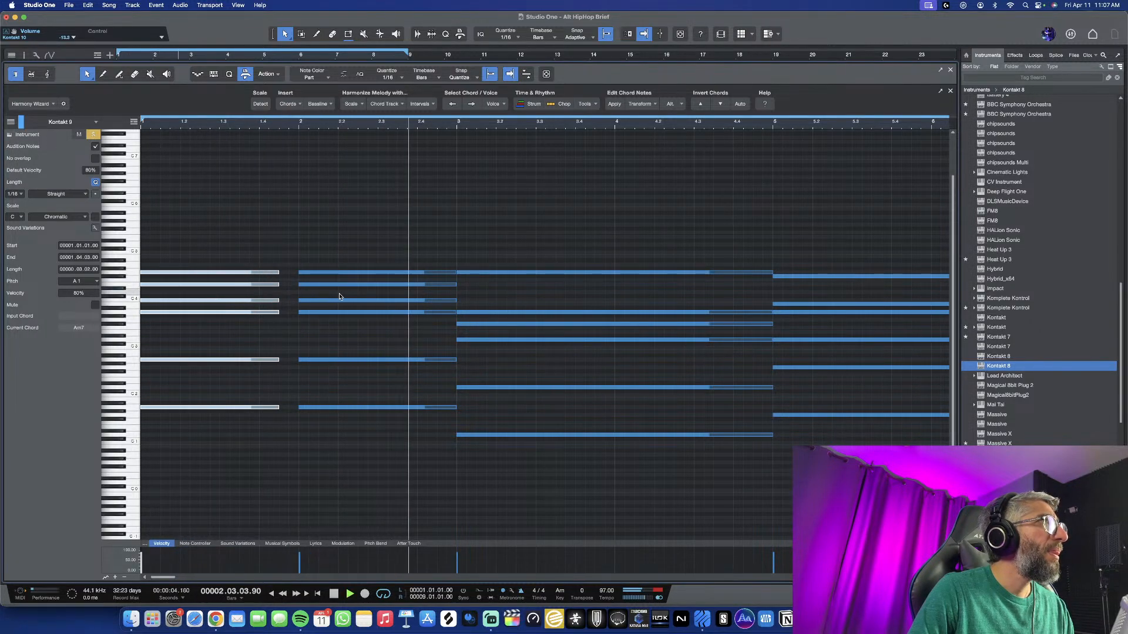
pyautogui.press('w')
pyautogui.press('space')
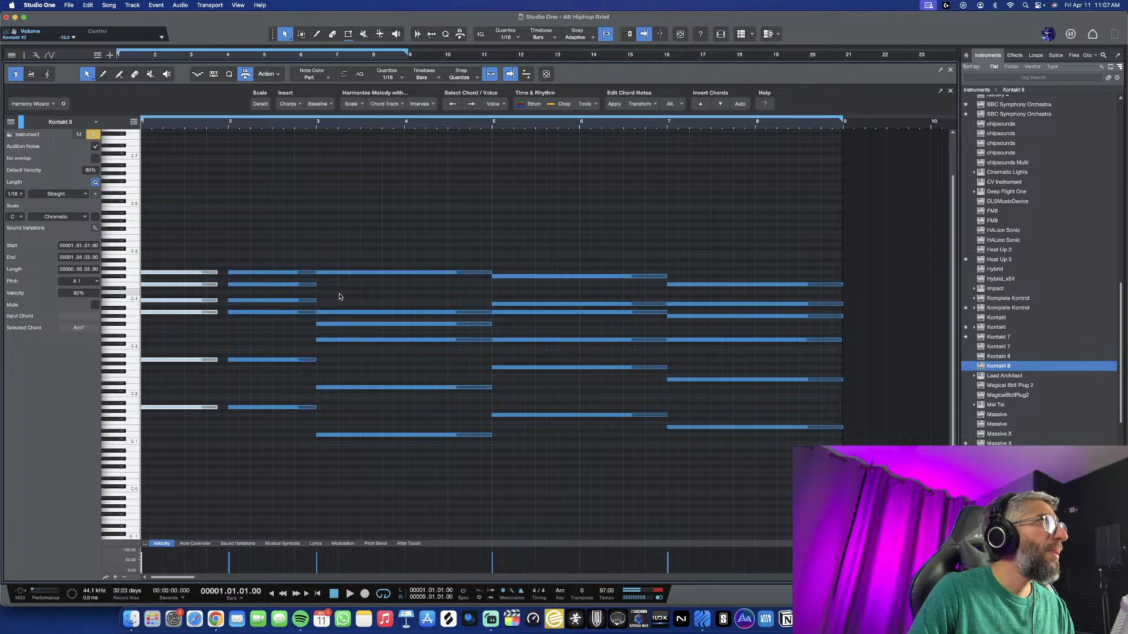
# Duplicate the shortened Am7 chord and fit the copy into the gap from 1.04.03 to 2.01.01, with playback running to check it
pyautogui.press('e')
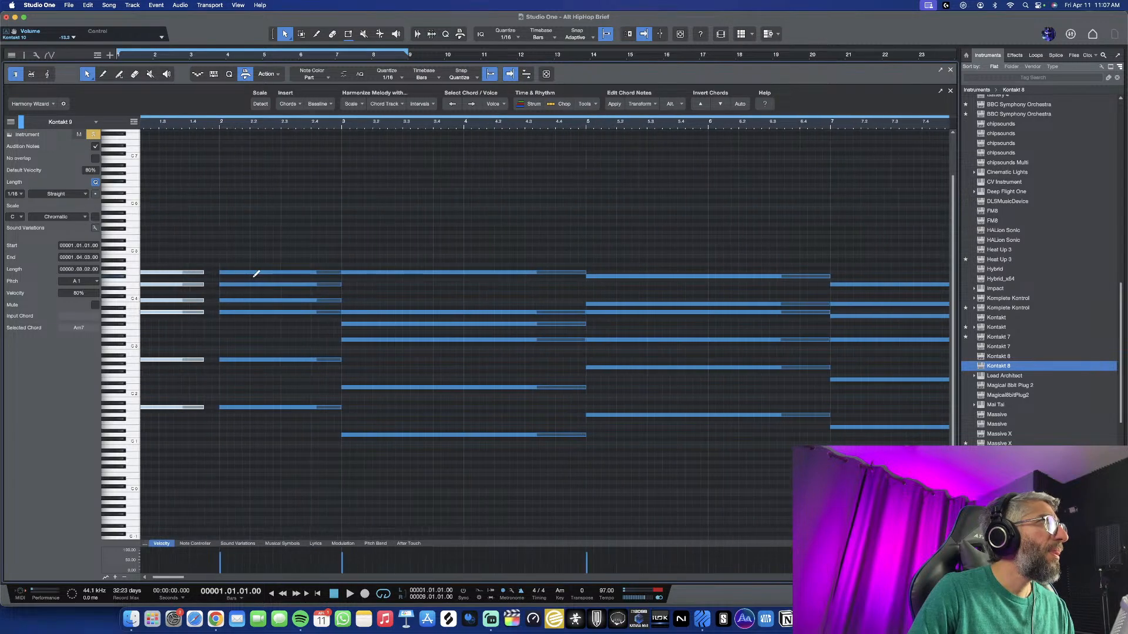
pyautogui.hscroll(-2, 255, 276)
pyautogui.press('d')
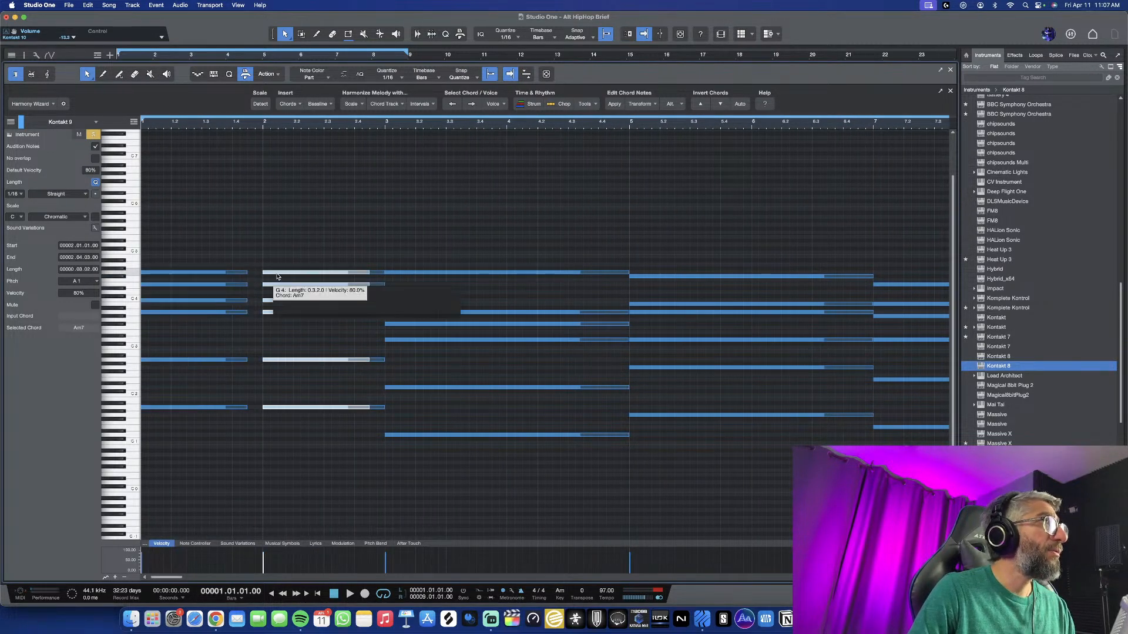
pyautogui.moveTo(332, 274); pyautogui.dragTo(272, 276)
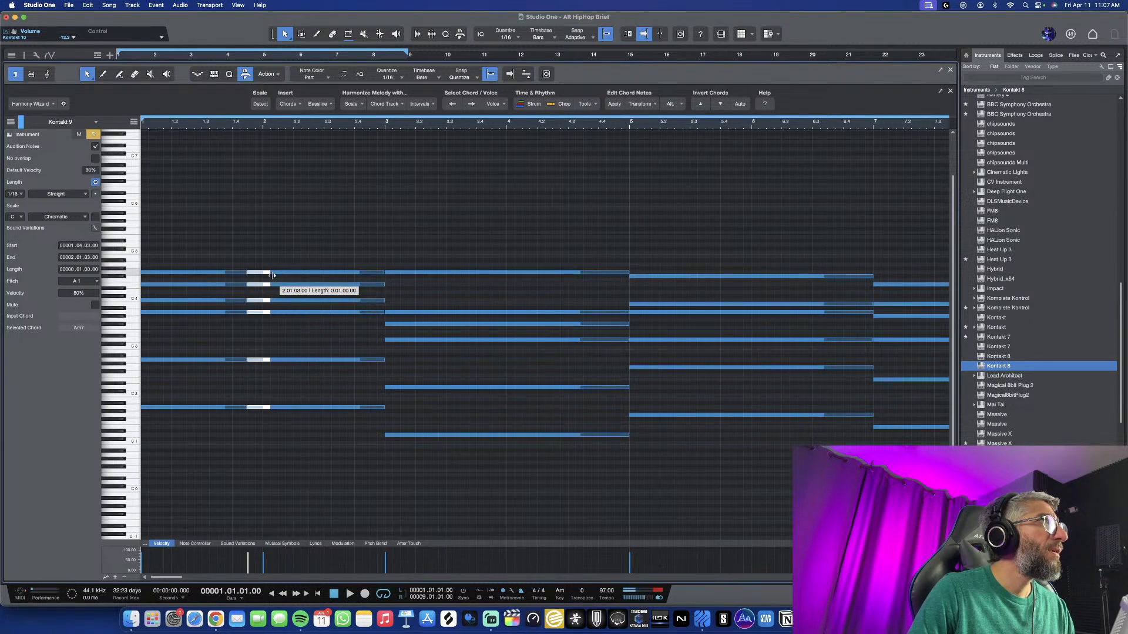
pyautogui.press('space')
pyautogui.scroll(2, 272, 335)
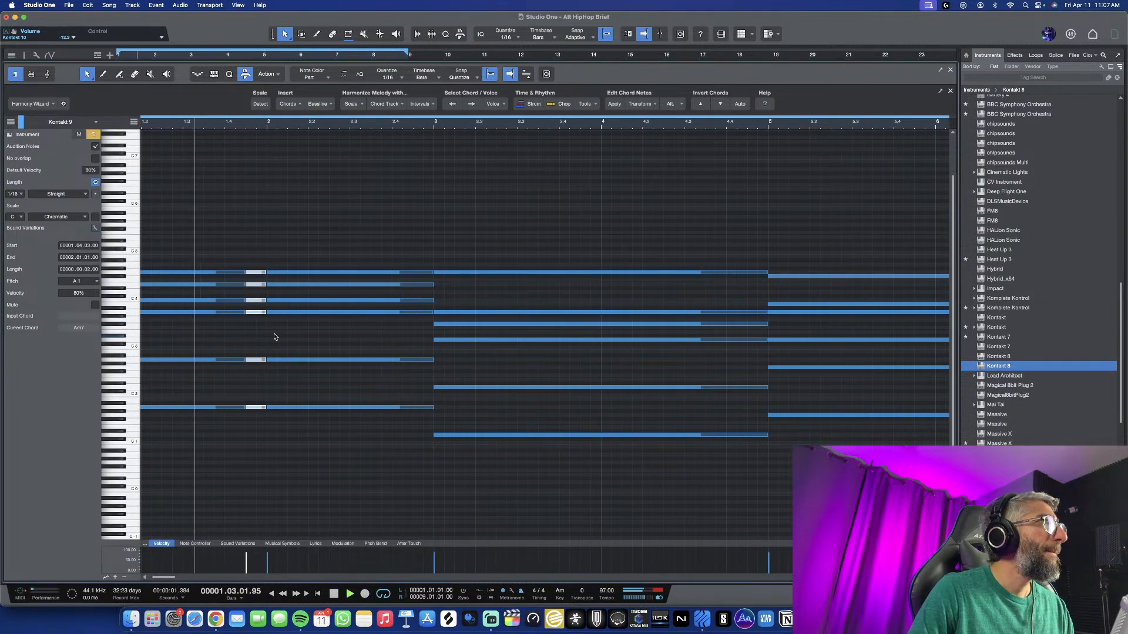
pyautogui.scroll(-2, 312, 335)
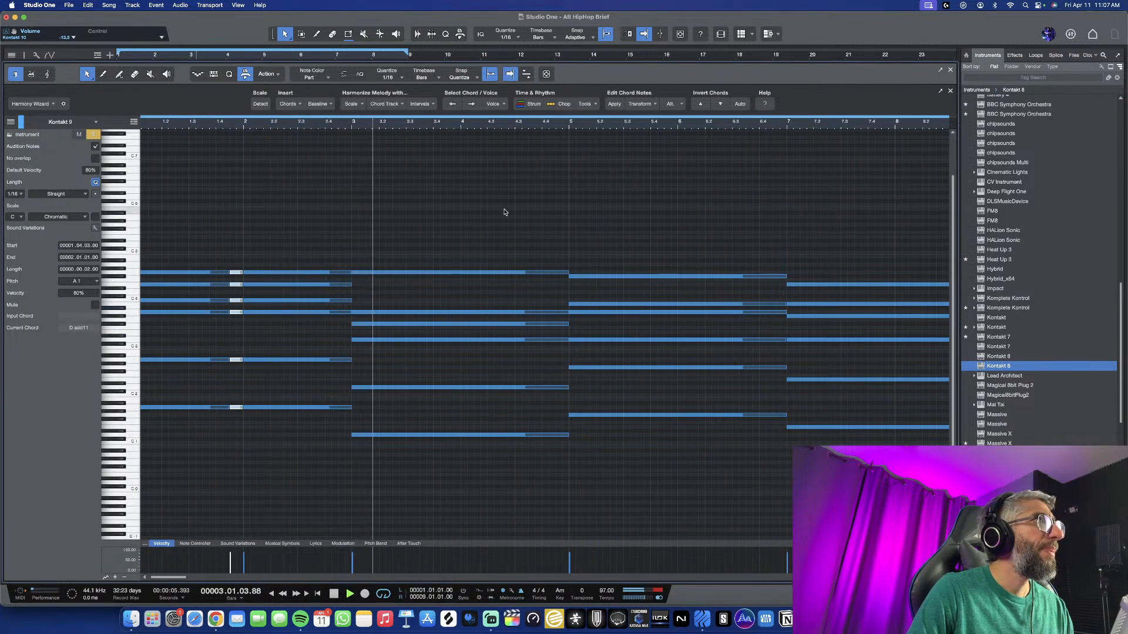
# Shorten the D add11 chord starting at bar 3 to three beats, ending at 3.04.01
pyautogui.moveTo(504, 207); pyautogui.dragTo(504, 501)
pyautogui.press('space')
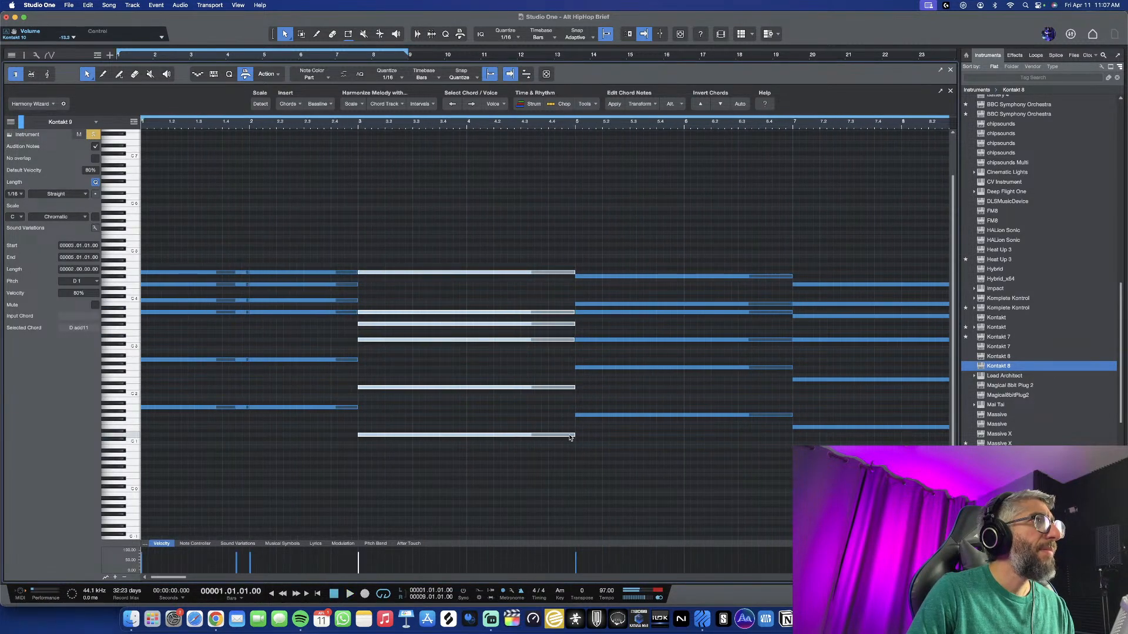
pyautogui.moveTo(574, 436); pyautogui.dragTo(431, 435)
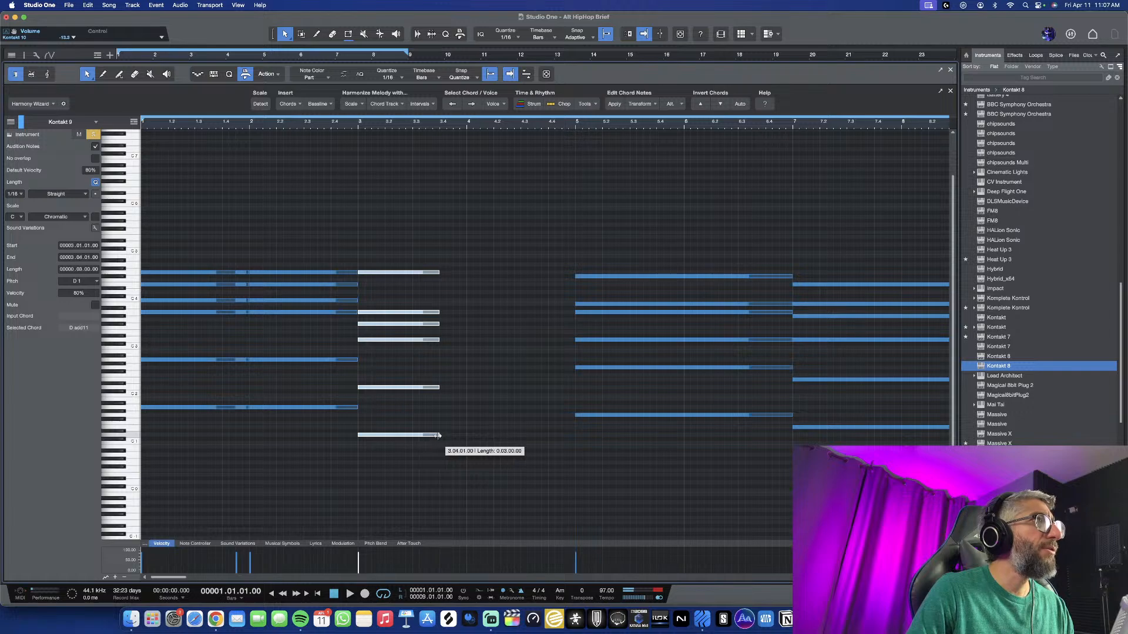
# Duplicate the shortened D add11 chord to fill 3.04.01 to 4.01.01 and all of bar 4, and play back the progression
pyautogui.press('d')
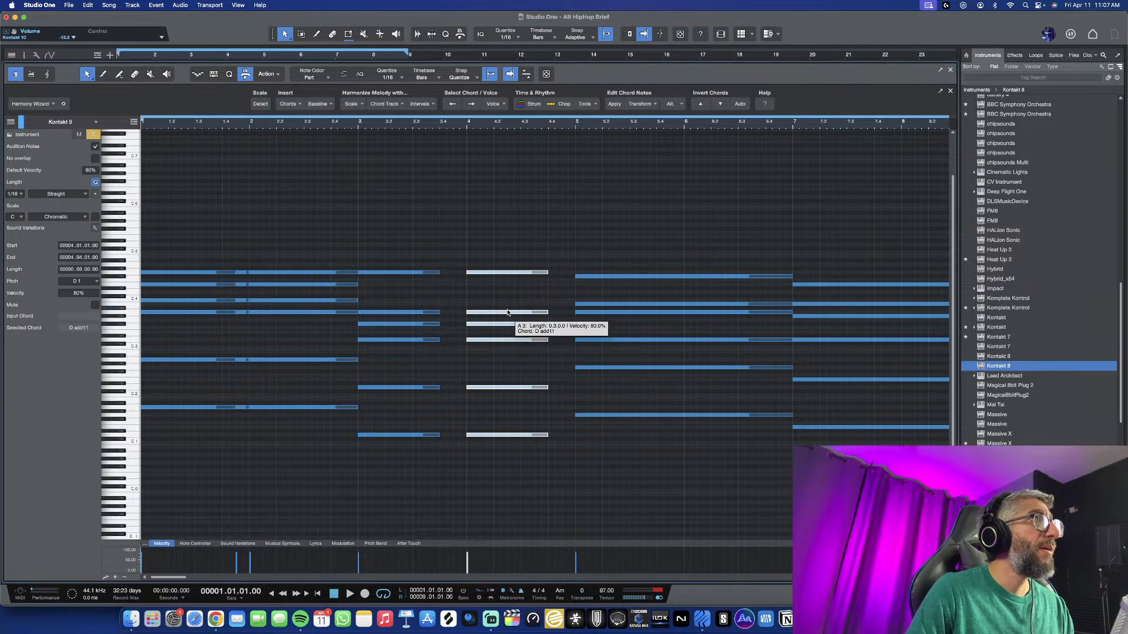
pyautogui.moveTo(508, 313); pyautogui.dragTo(481, 313)
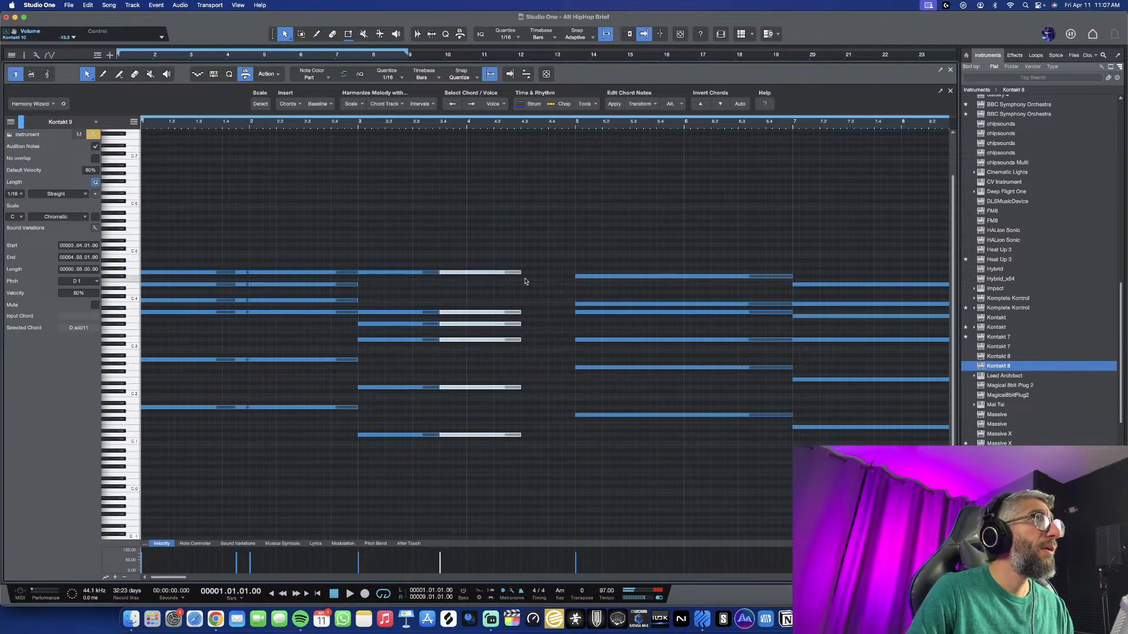
pyautogui.moveTo(522, 274); pyautogui.dragTo(566, 275)
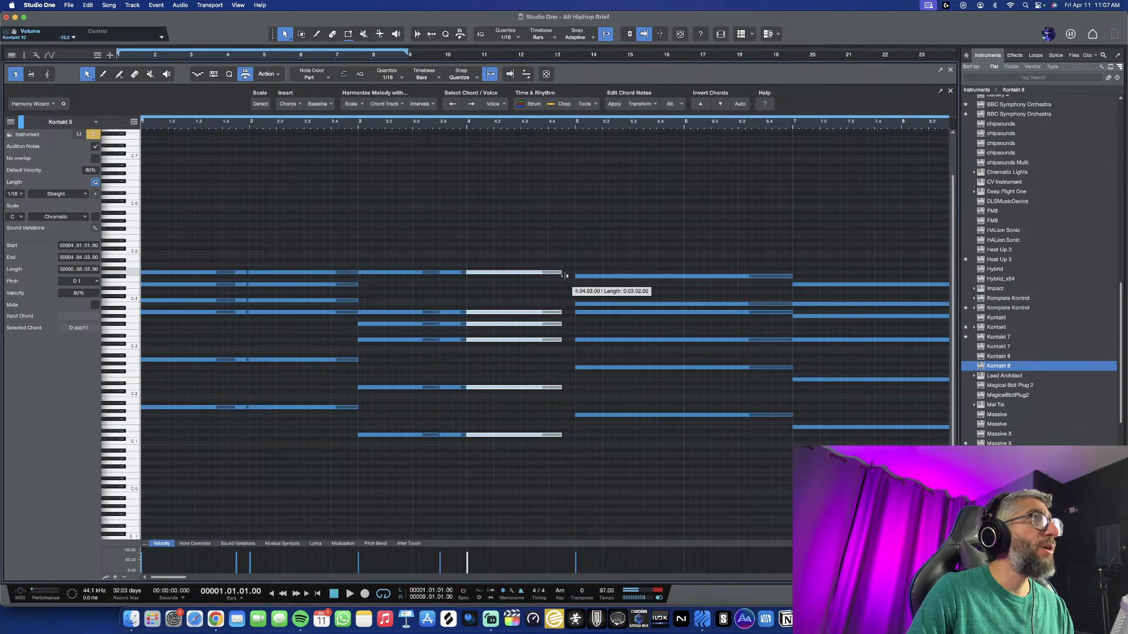
pyautogui.press('space')
pyautogui.press('w')
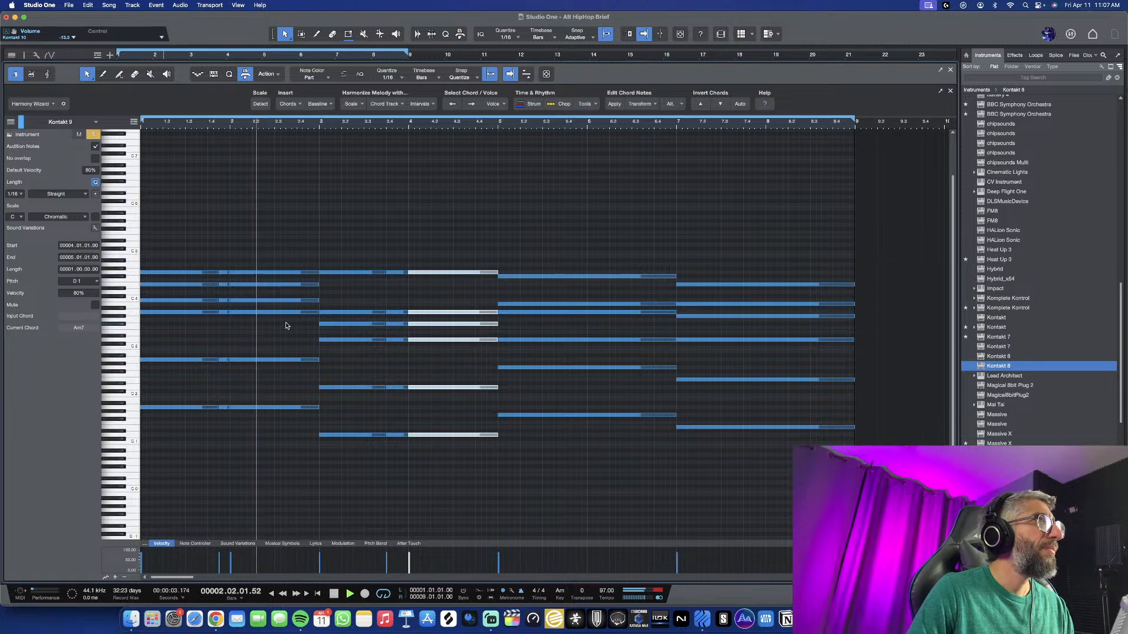
pyautogui.press('e')
pyautogui.press('space')
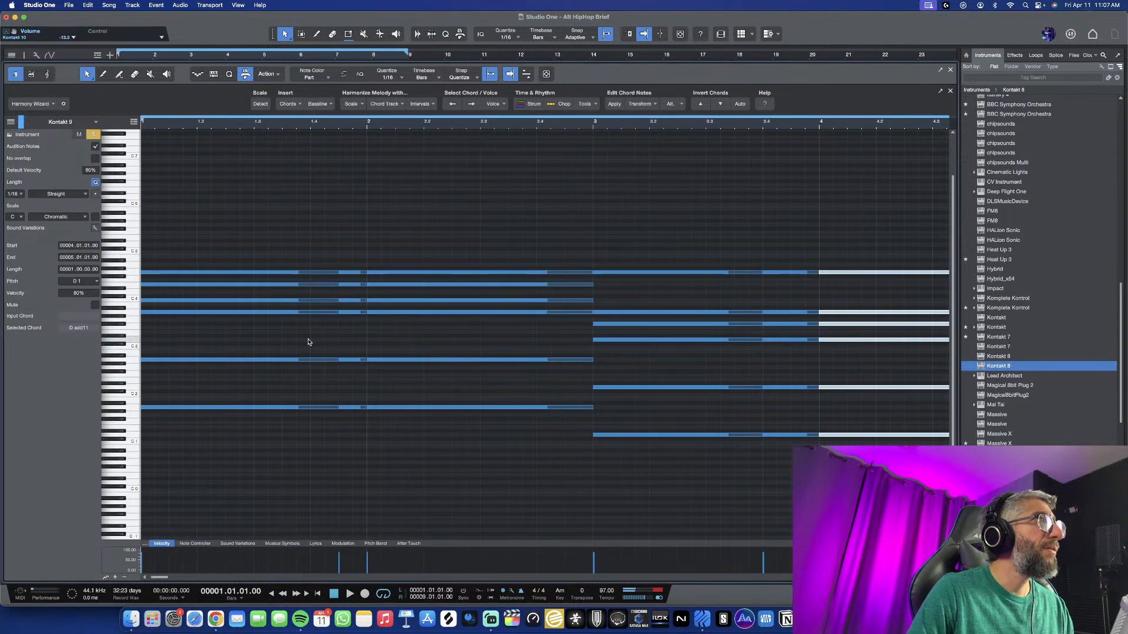
# Add a two-beat G3 passing note from 2.03.01 to 3.01.01 and audition it with the chords
pyautogui.press('w')
pyautogui.doubleClick(436, 337)
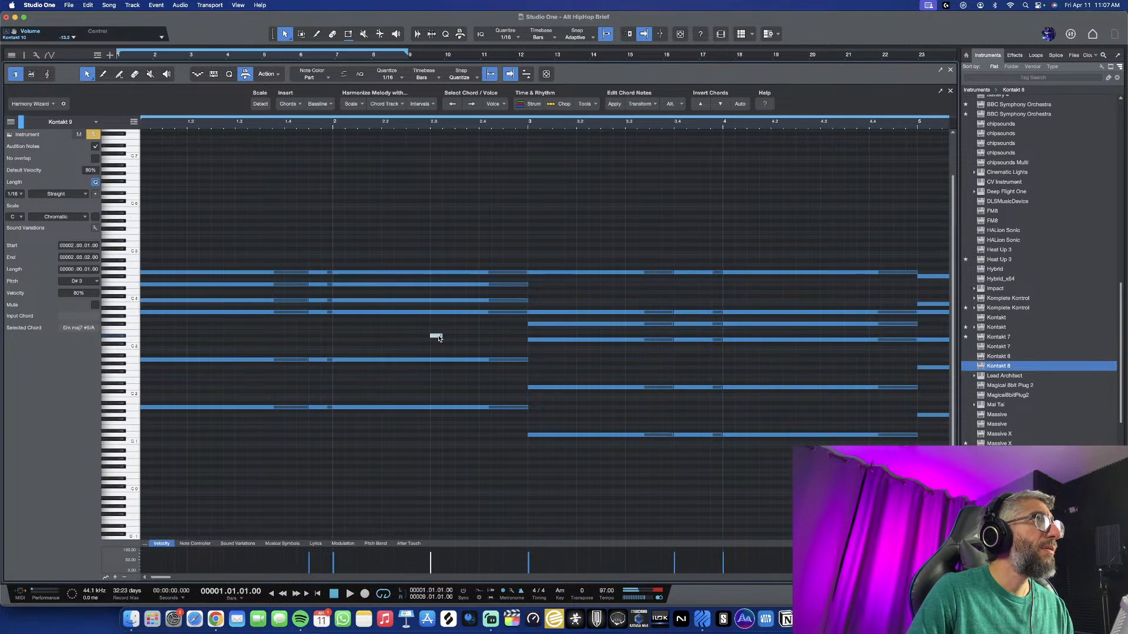
pyautogui.moveTo(439, 345); pyautogui.dragTo(529, 337)
pyautogui.press('space')
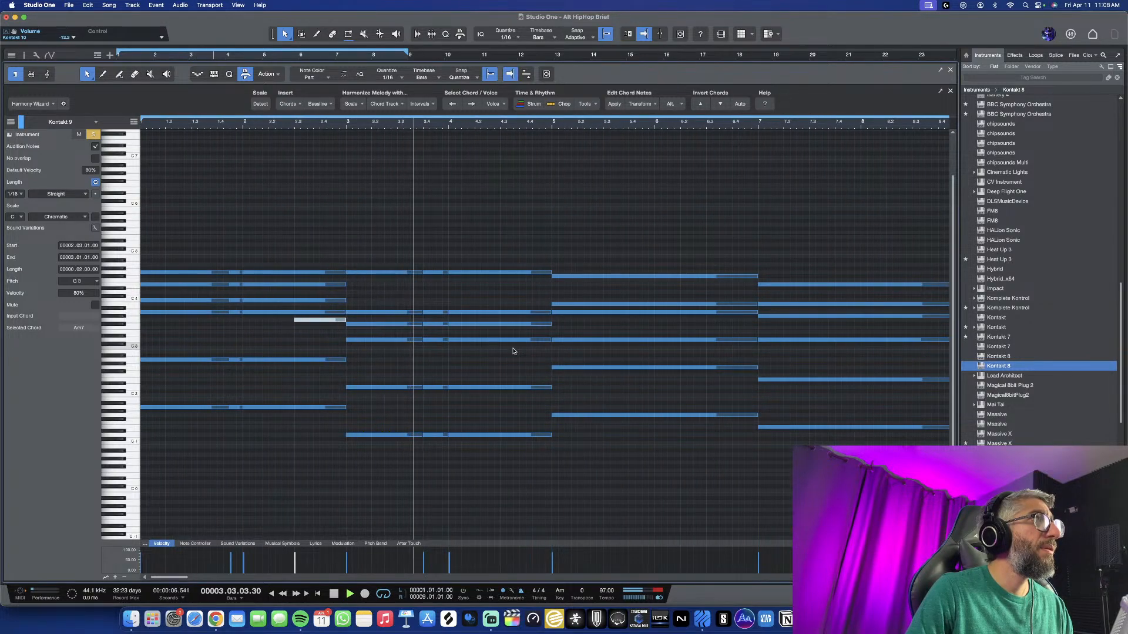
pyautogui.press('space')
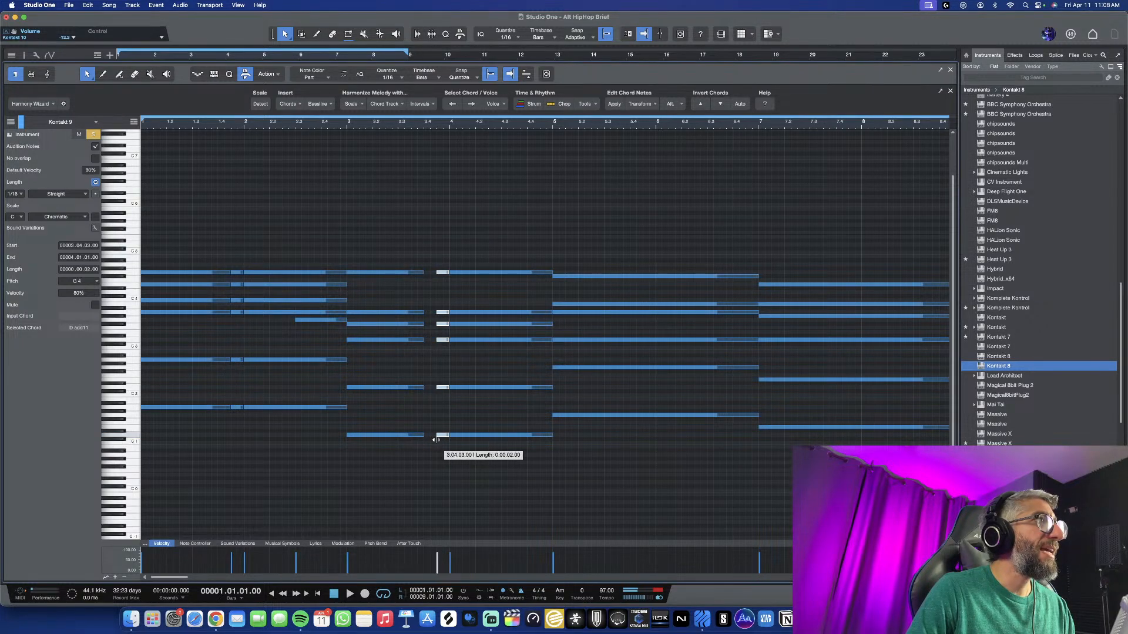
# Move the start of the short D add11 repeat to 3.04.03, extend the preceding chord to meet it, and play from just before bar 3
pyautogui.moveTo(398, 256); pyautogui.dragTo(412, 468)
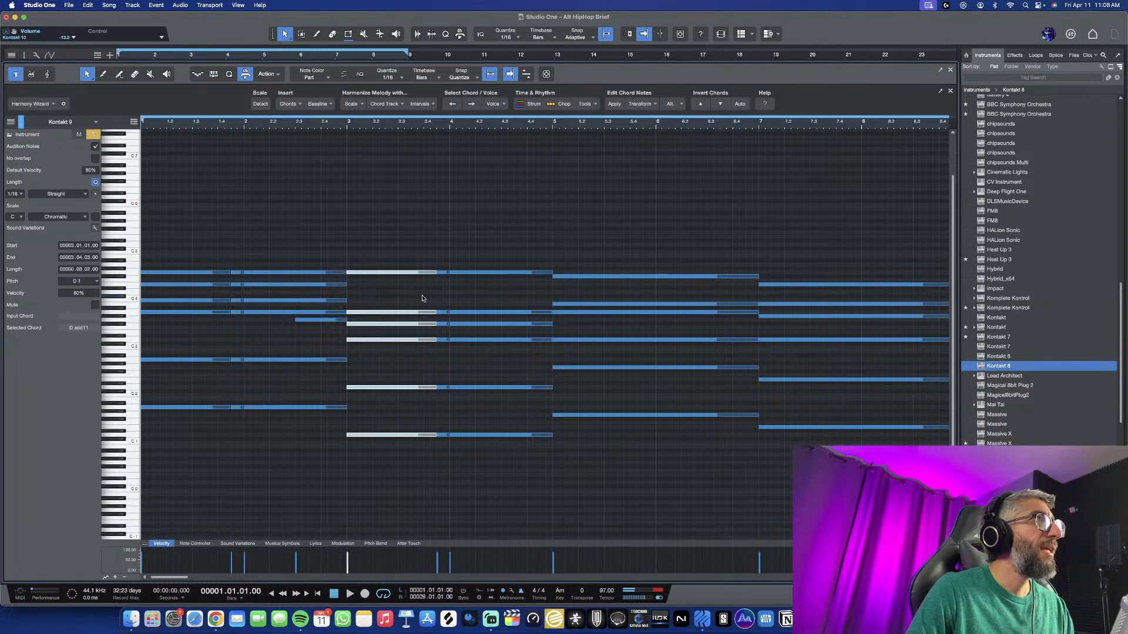
pyautogui.click(341, 129)
pyautogui.press('space')
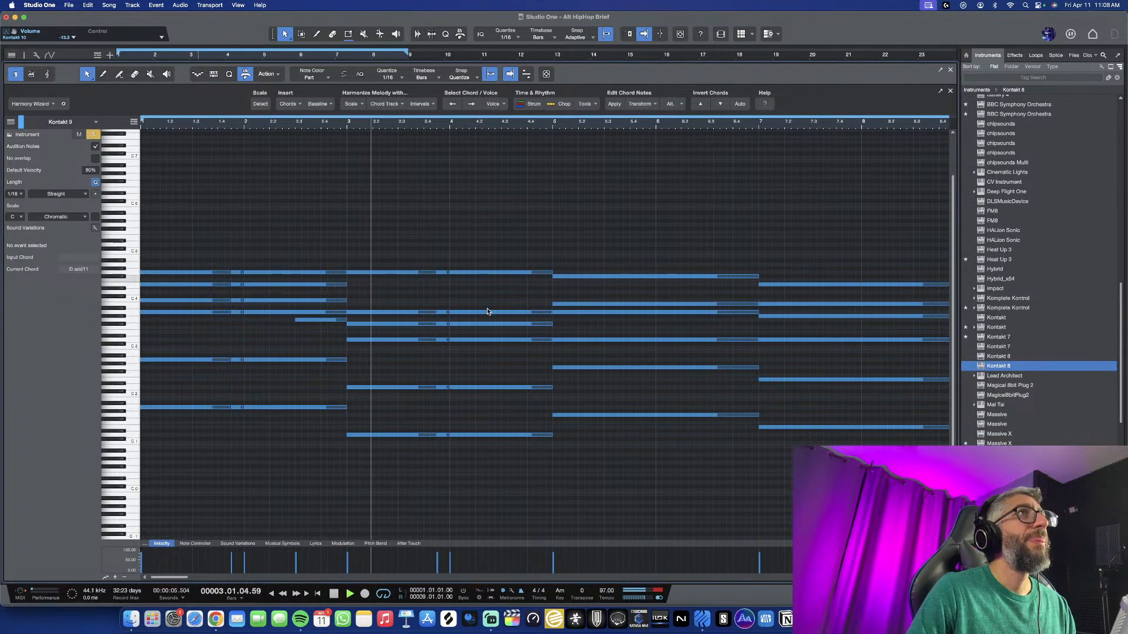
pyautogui.scroll(2, 503, 330)
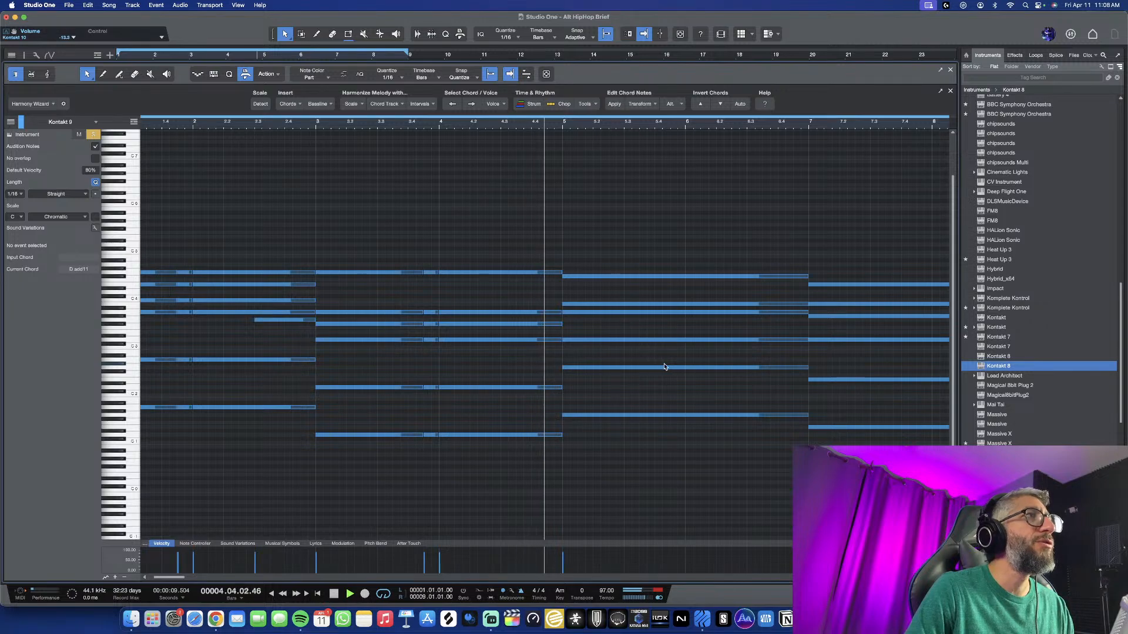
pyautogui.press('space')
# Add a one-beat passing note at 4.04.01, pitch it to B2, and audition the transition into bar 5
pyautogui.click(549, 349)
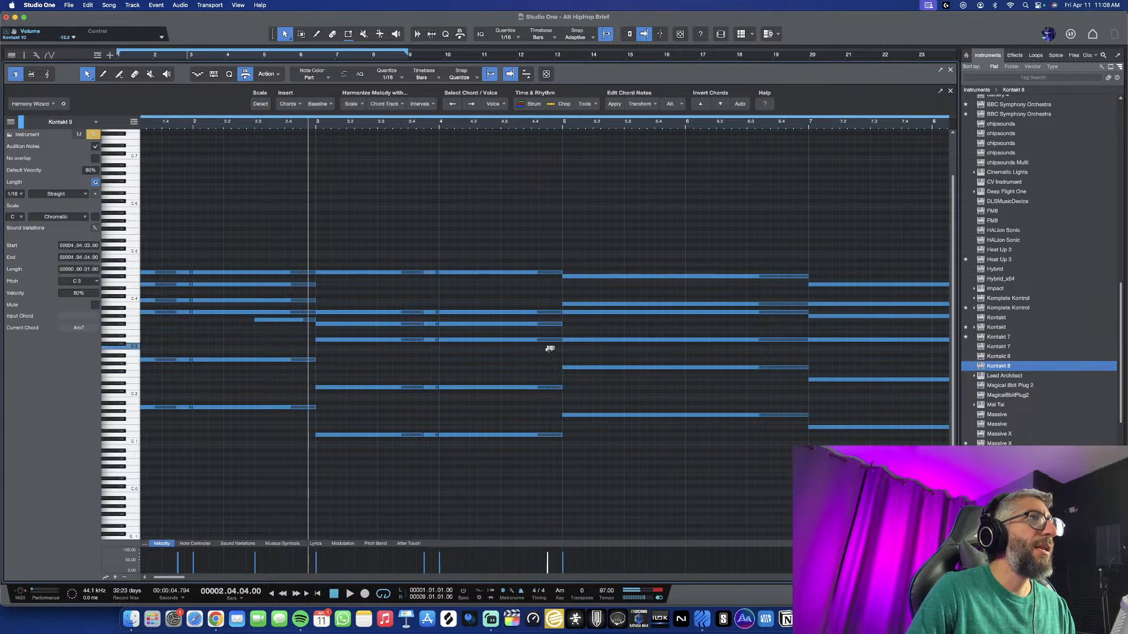
pyautogui.moveTo(556, 350); pyautogui.dragTo(555, 350)
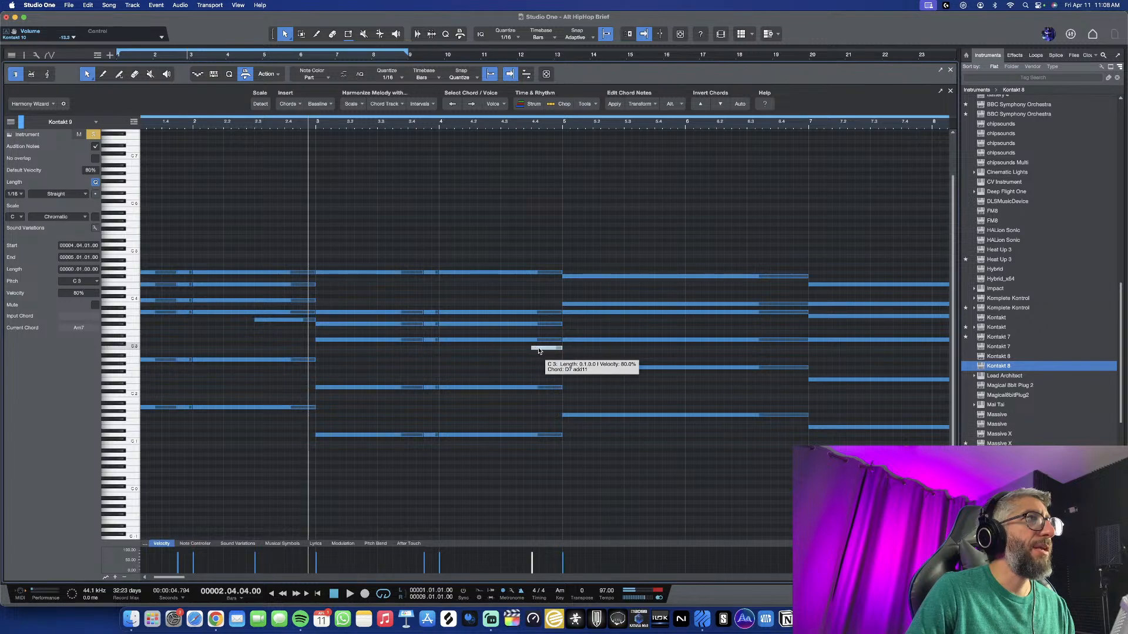
pyautogui.moveTo(543, 350); pyautogui.dragTo(544, 355)
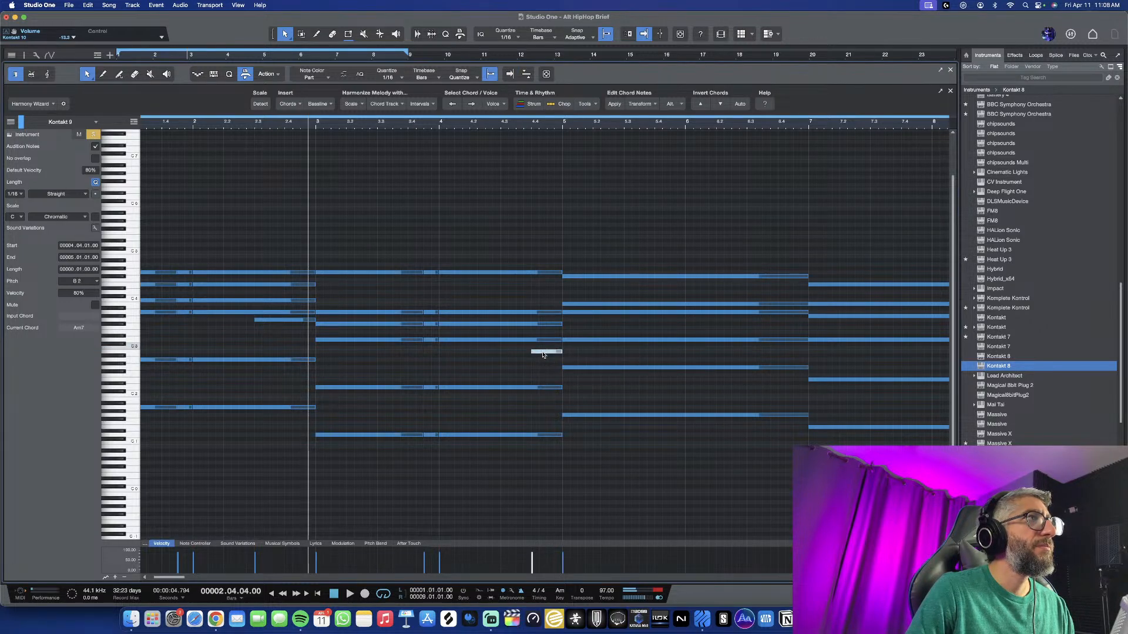
pyautogui.press('space')
pyautogui.scroll(-1, 539, 404)
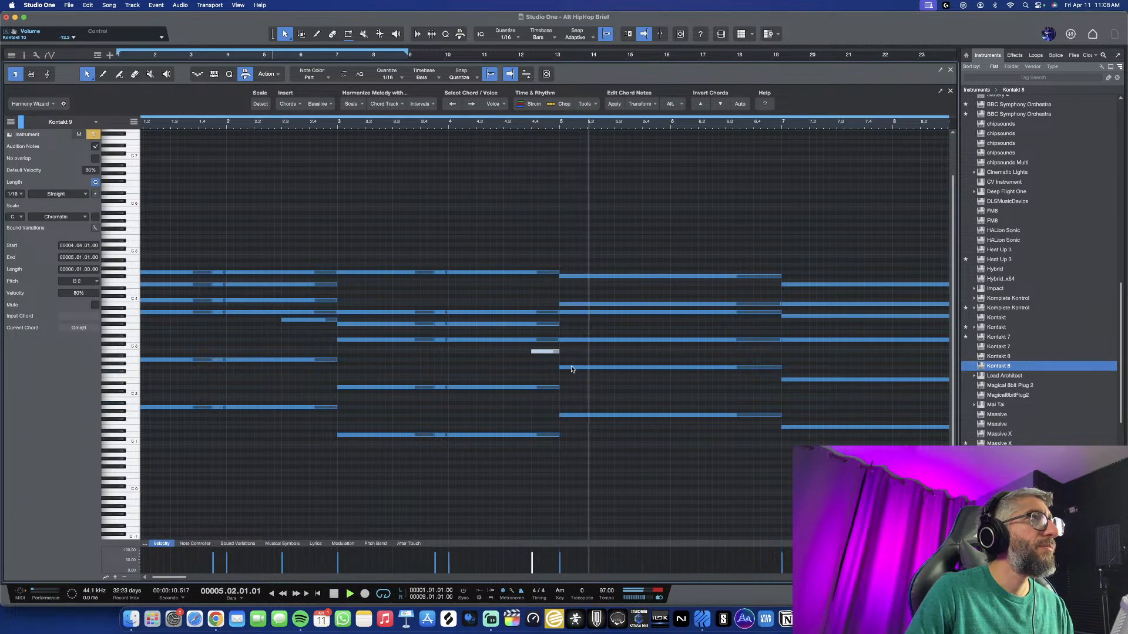
pyautogui.press('space')
# Try the passing note at 4.04.01 on F2 and play back the transition into bar 5
pyautogui.click(542, 361)
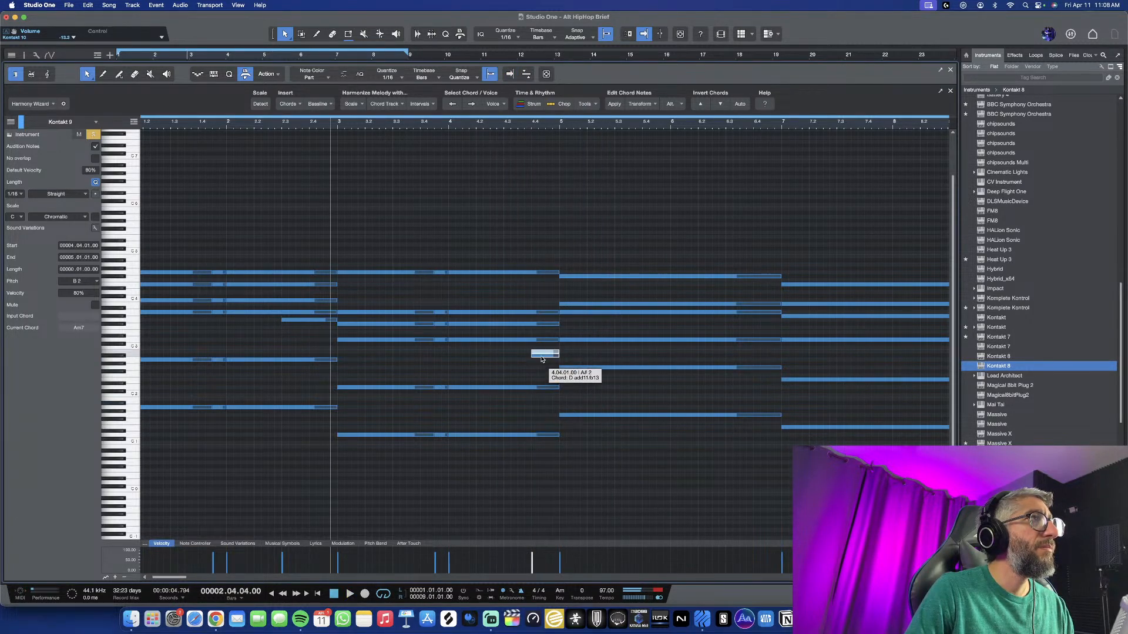
pyautogui.moveTo(542, 360); pyautogui.dragTo(542, 369)
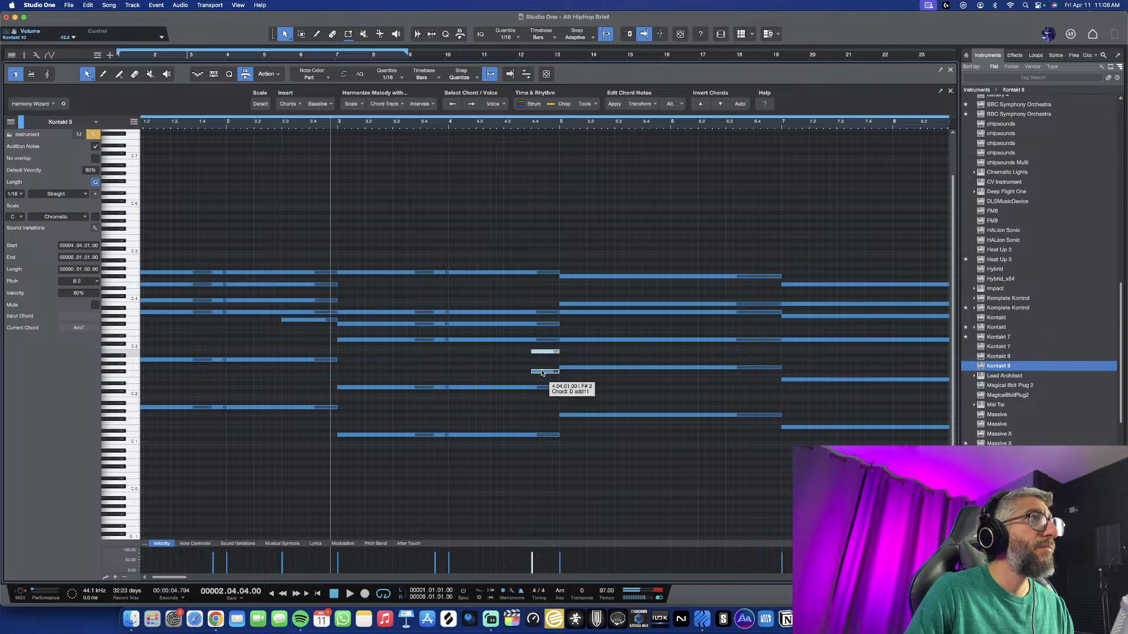
pyautogui.press('space')
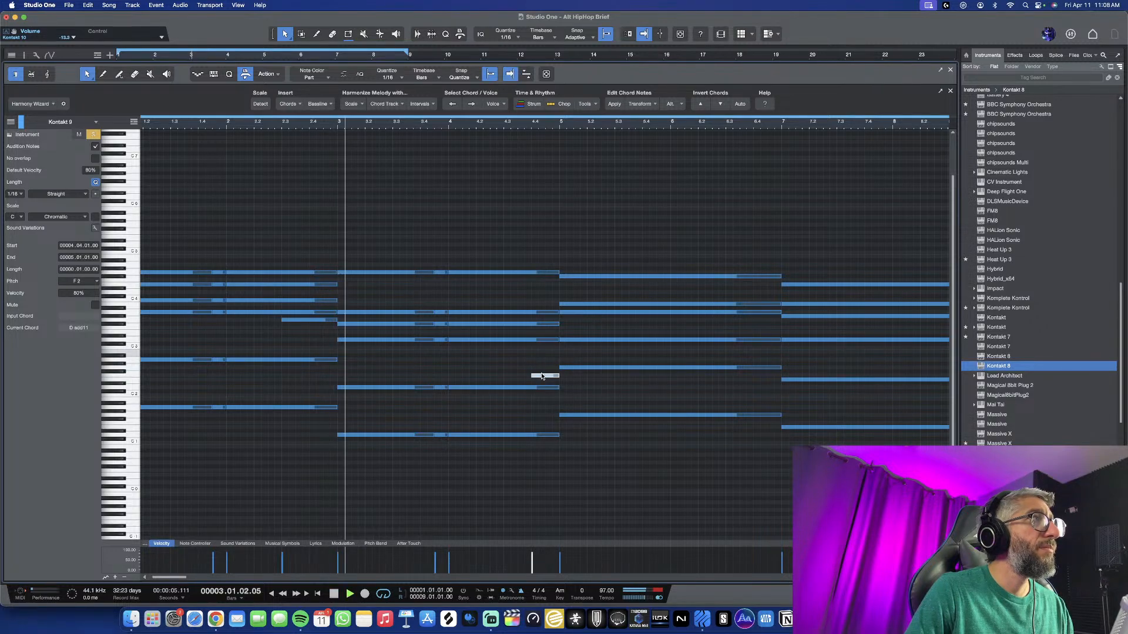
pyautogui.scroll(-2, 542, 376)
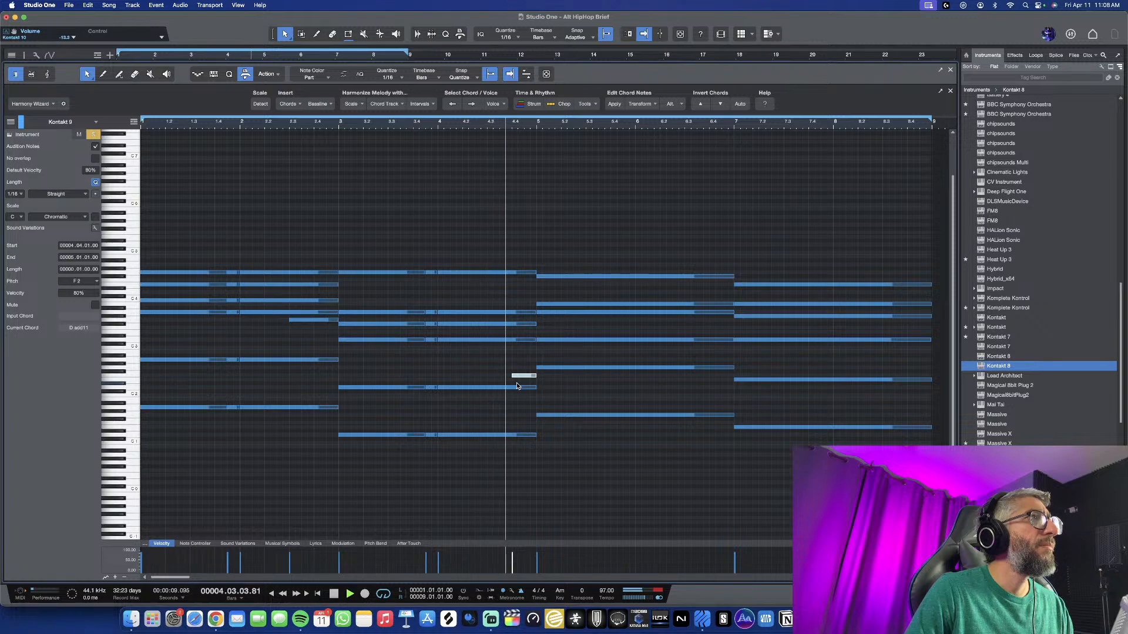
pyautogui.click(521, 374)
pyautogui.press('space')
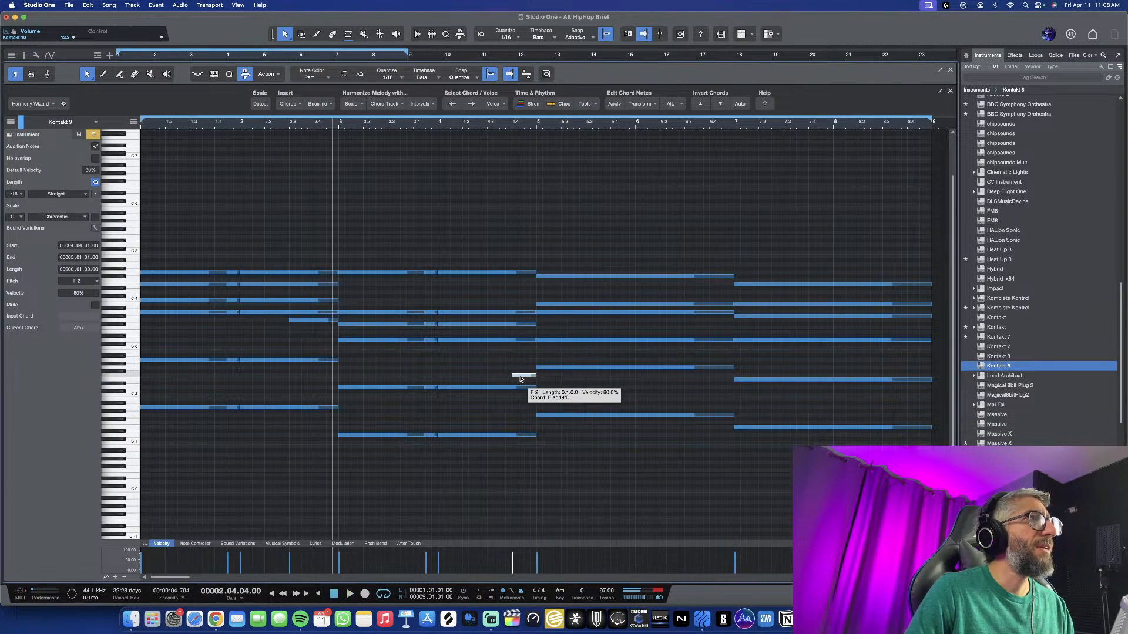
# Pitch the passing note at 4.04.01 to F#2 and play back the transition into bar 5
pyautogui.press('space')
pyautogui.scroll(-1, 521, 386)
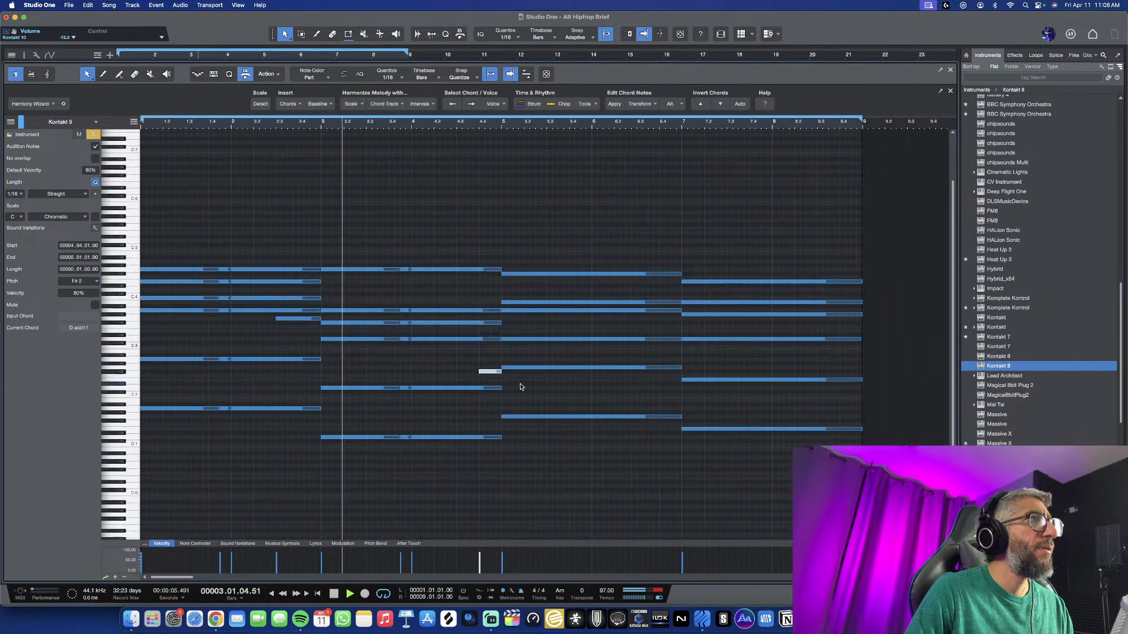
pyautogui.scroll(3, 486, 396)
pyautogui.scroll(1, 486, 397)
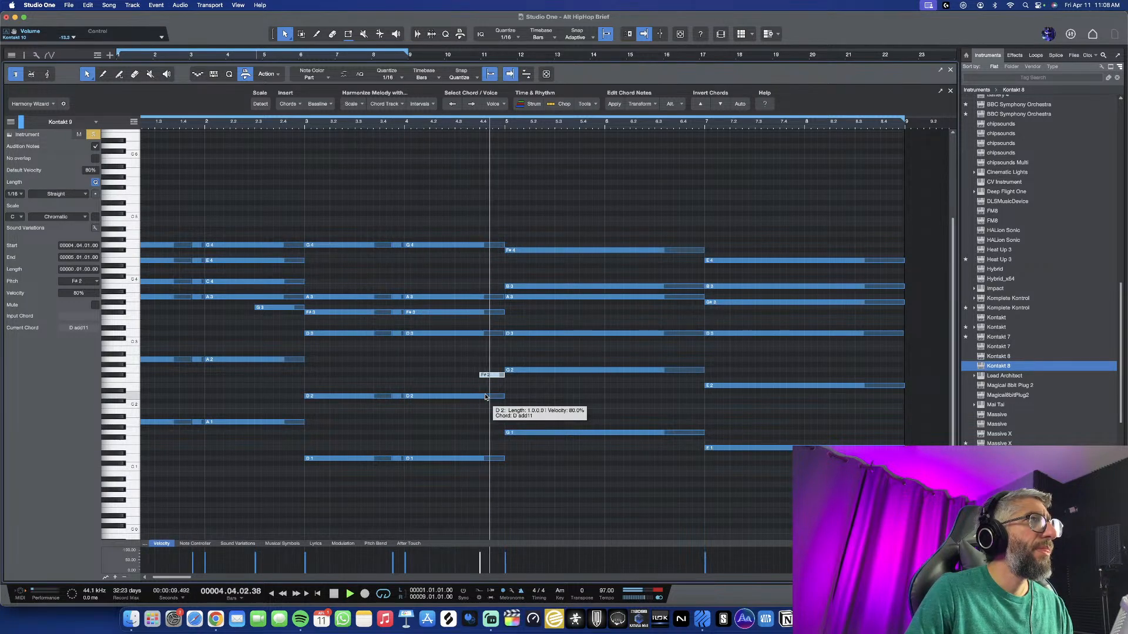
pyautogui.scroll(-2, 491, 393)
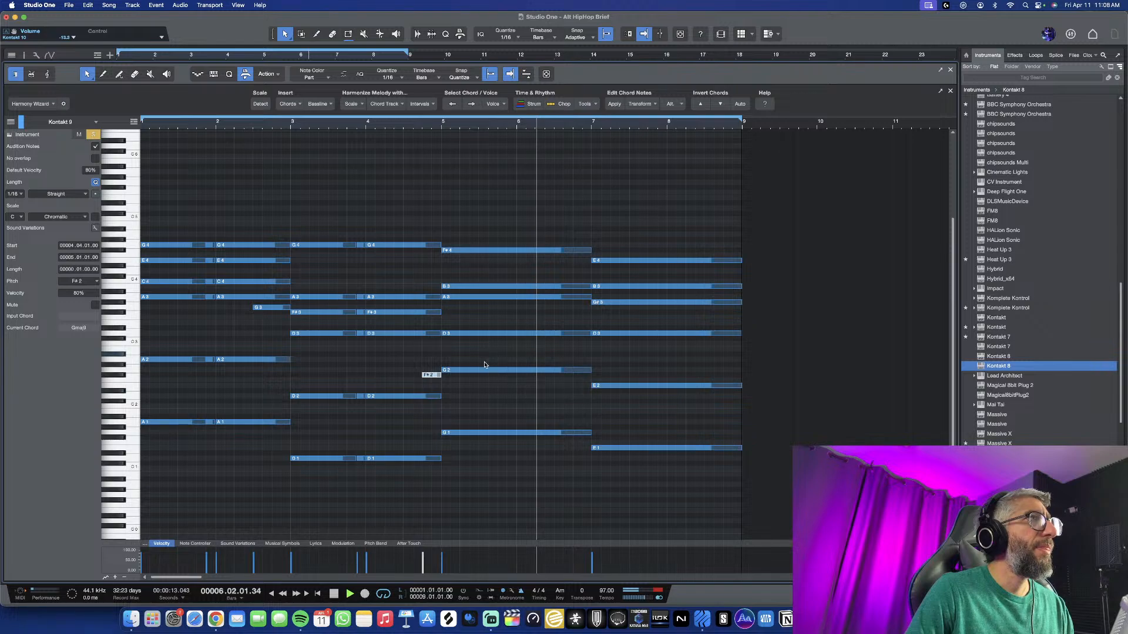
# Break the two-bar chord at bar 5 into one ending at 5.04.03, a short repeat there and a full-bar repeat from 6.01.01, and audition it
pyautogui.press('space')
pyautogui.moveTo(492, 215); pyautogui.dragTo(500, 505)
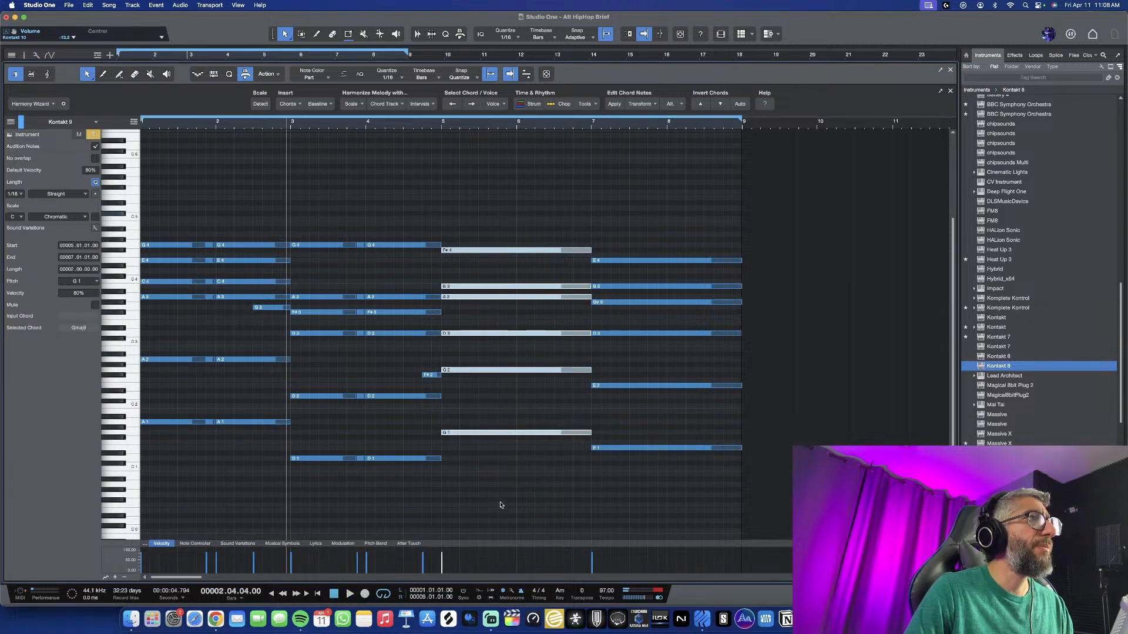
pyautogui.moveTo(591, 436); pyautogui.dragTo(520, 436)
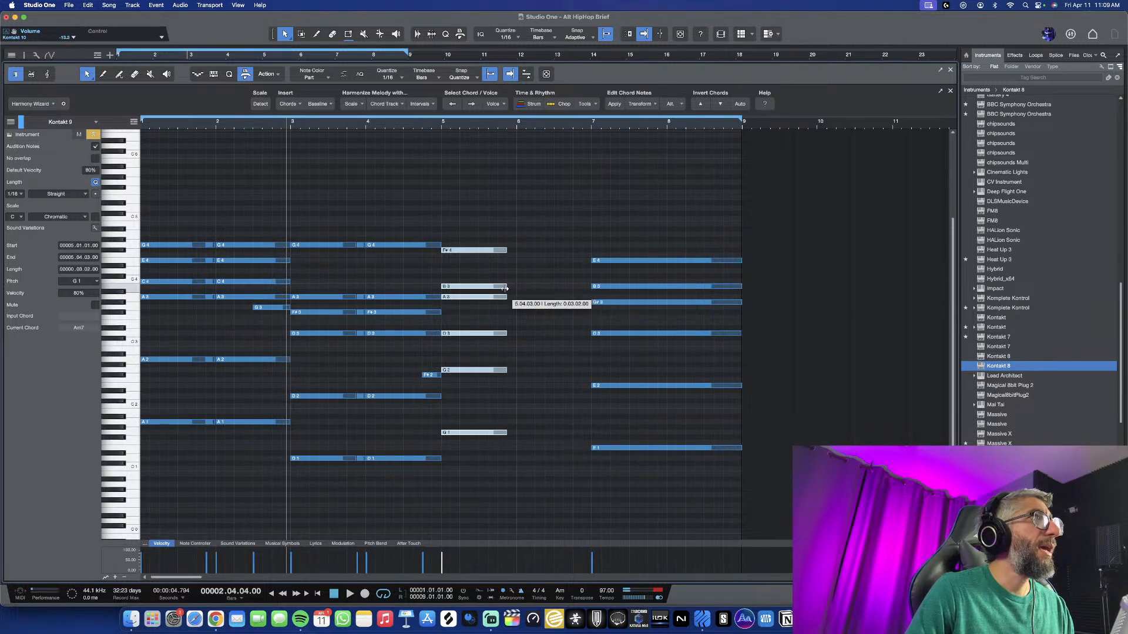
pyautogui.press('d')
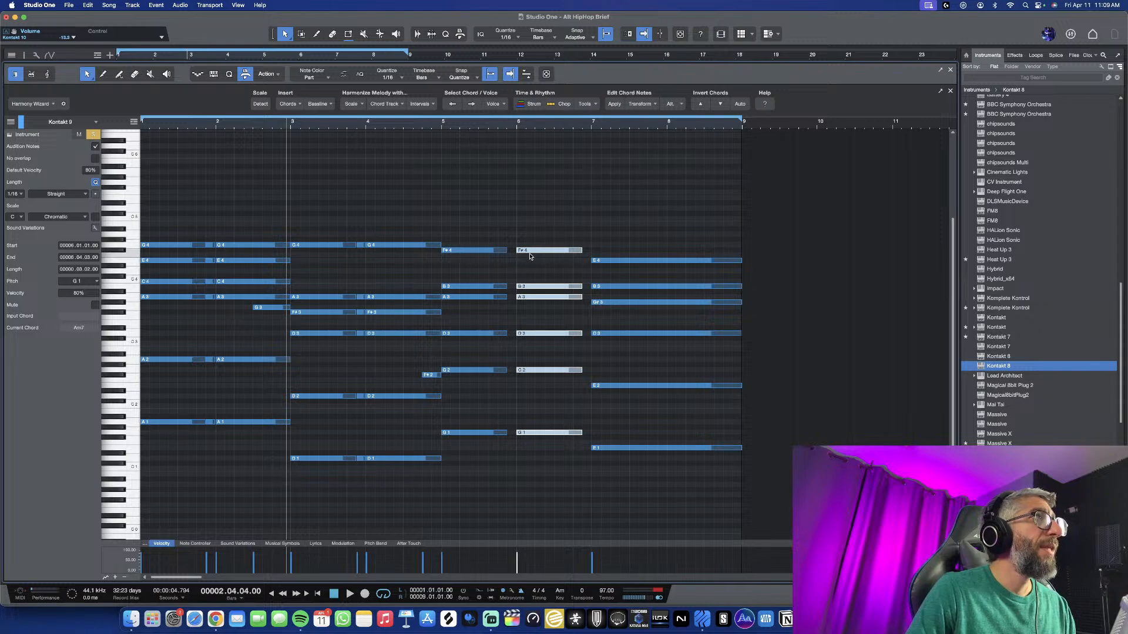
pyautogui.moveTo(530, 256); pyautogui.dragTo(592, 262)
pyautogui.press('space')
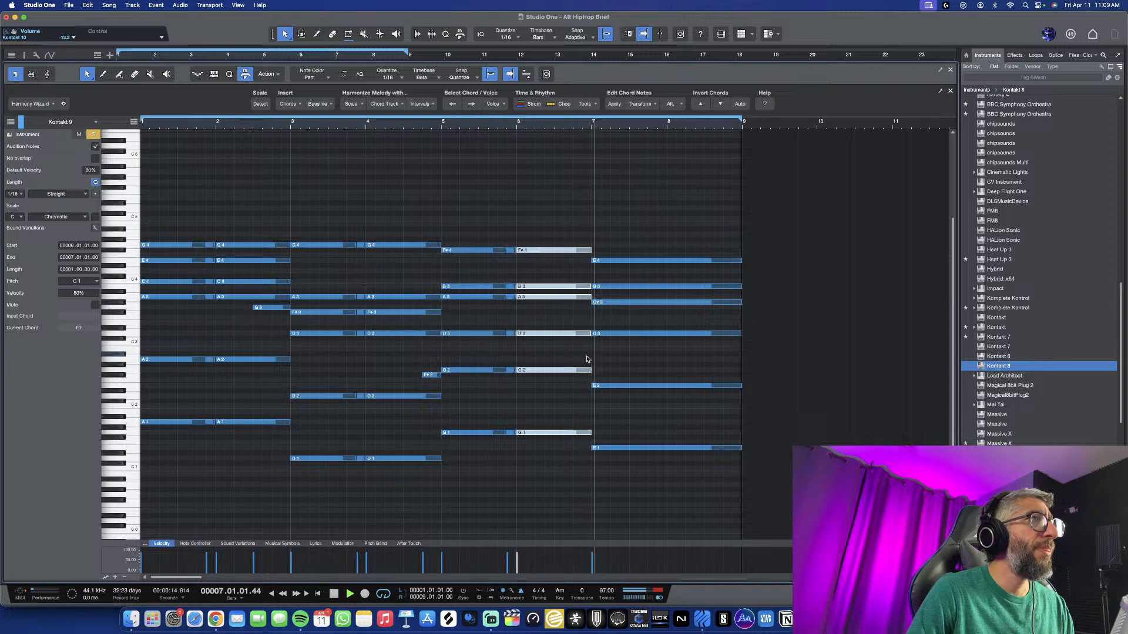
pyautogui.press('space')
# Add a one-beat passing note at 6.03.01, pitch it to E3, and play back the transition into bar 7
pyautogui.doubleClick(568, 355)
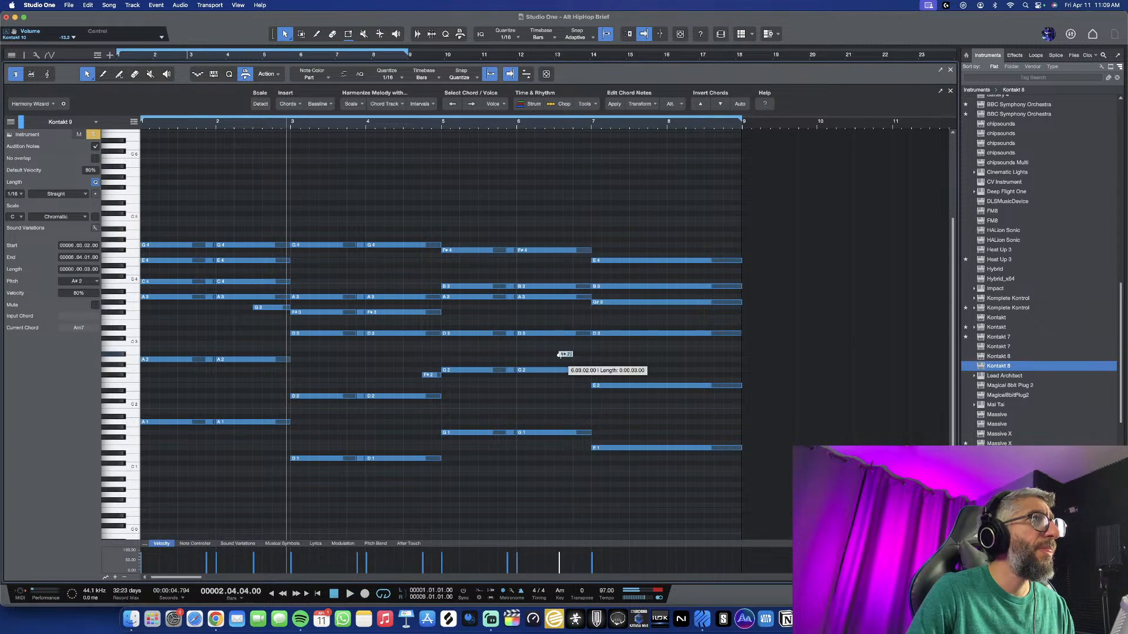
pyautogui.doubleClick(563, 344)
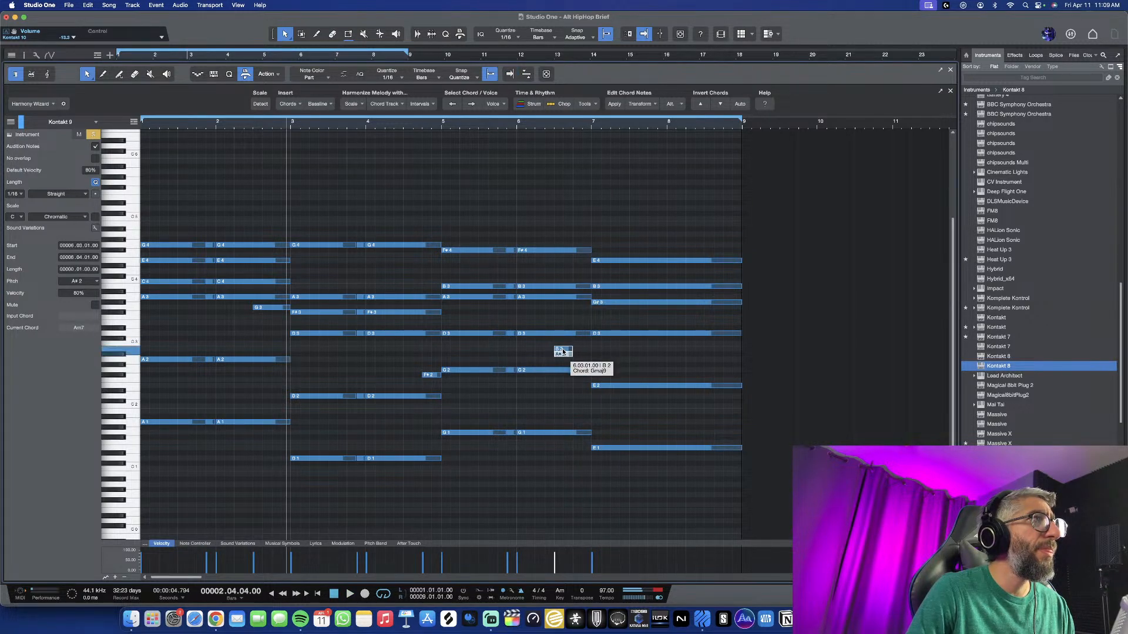
pyautogui.moveTo(563, 351); pyautogui.dragTo(564, 324)
pyautogui.press('space')
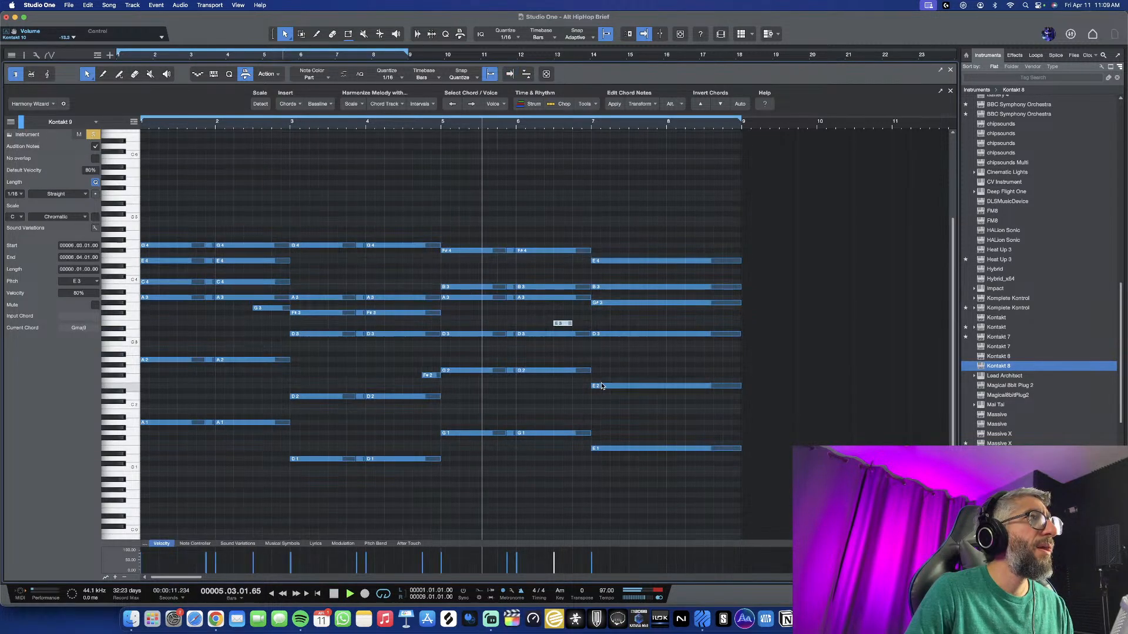
pyautogui.scroll(-1, 601, 384)
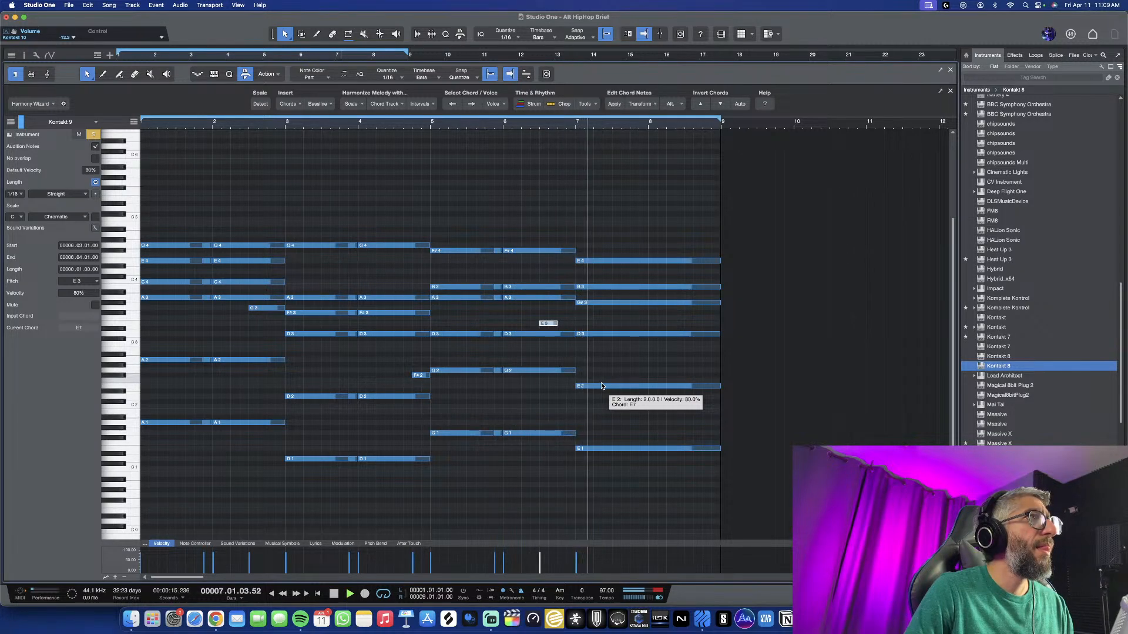
pyautogui.hscroll(1, 624, 363)
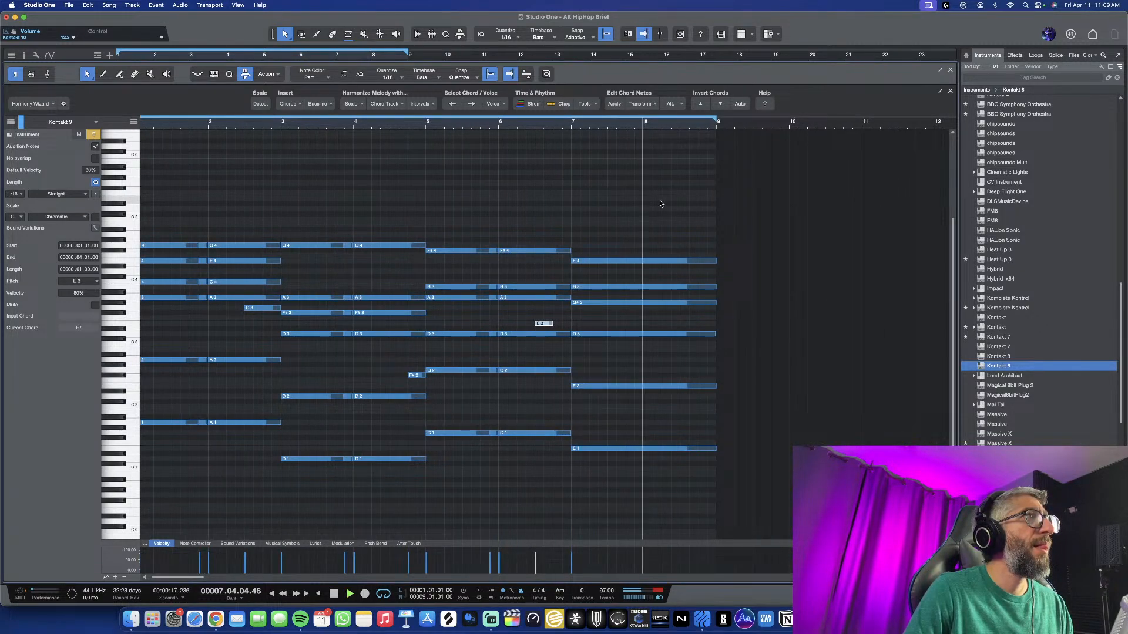
pyautogui.press('space')
# Break the bar 7 chord at 7.04.03 with a short repeat, add half-bar repeats at 8.01.01 and 8.03.01, and play from just before bar 7
pyautogui.moveTo(660, 203); pyautogui.dragTo(666, 527)
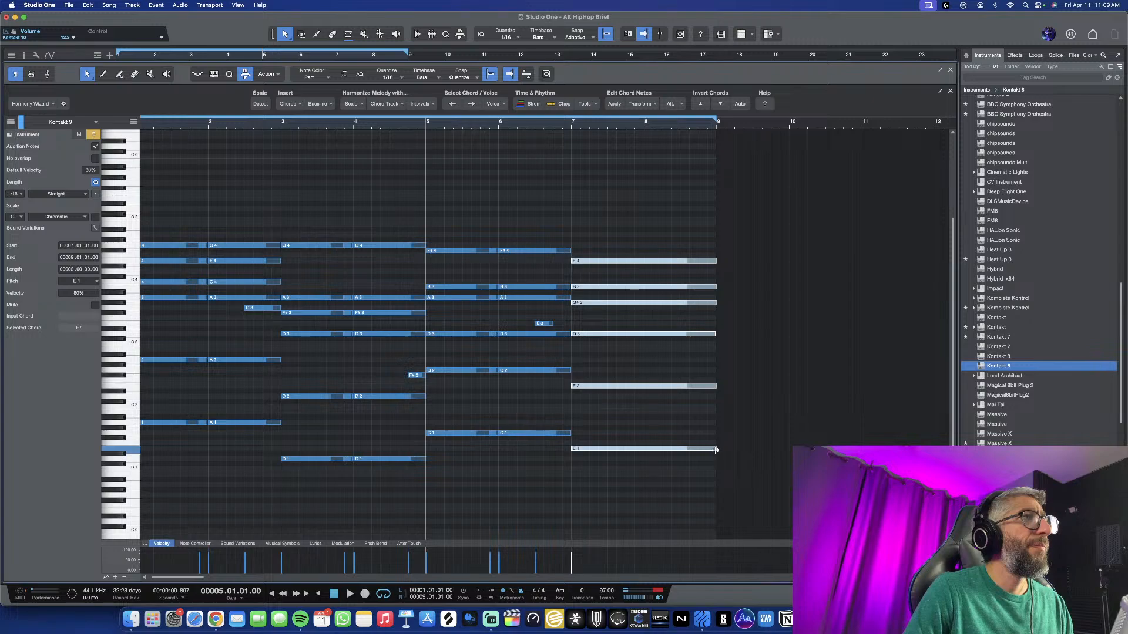
pyautogui.moveTo(716, 450); pyautogui.dragTo(636, 453)
pyautogui.press('d')
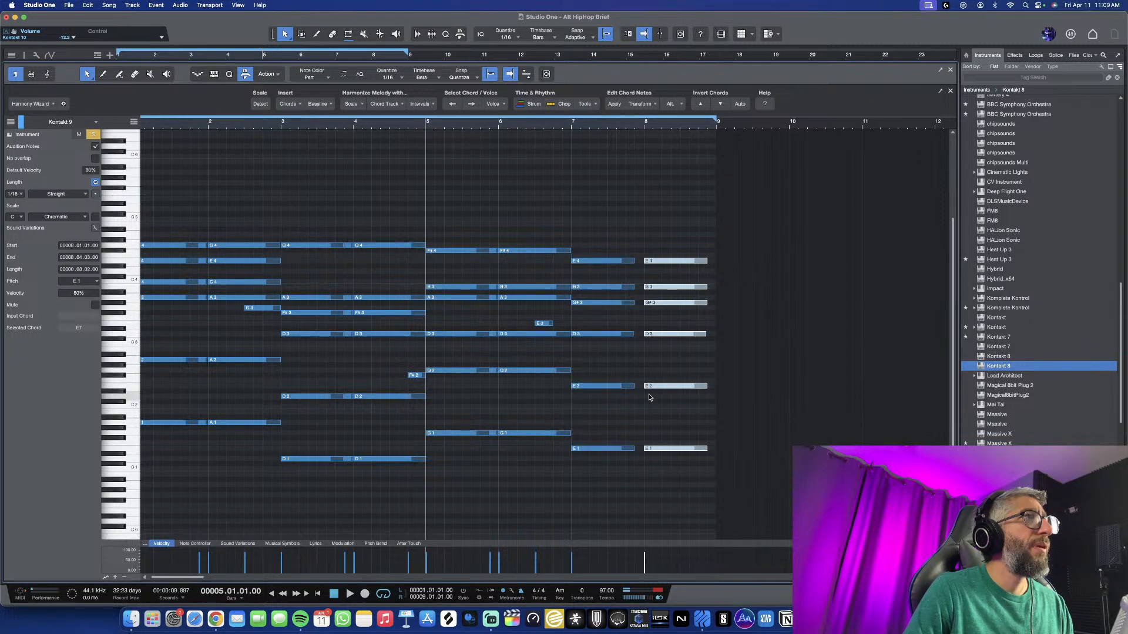
pyautogui.moveTo(674, 261)
pyautogui.mouseDown()
pyautogui.moveTo(661, 261)
pyautogui.moveTo(679, 266)
pyautogui.mouseUp()
pyautogui.press('d')
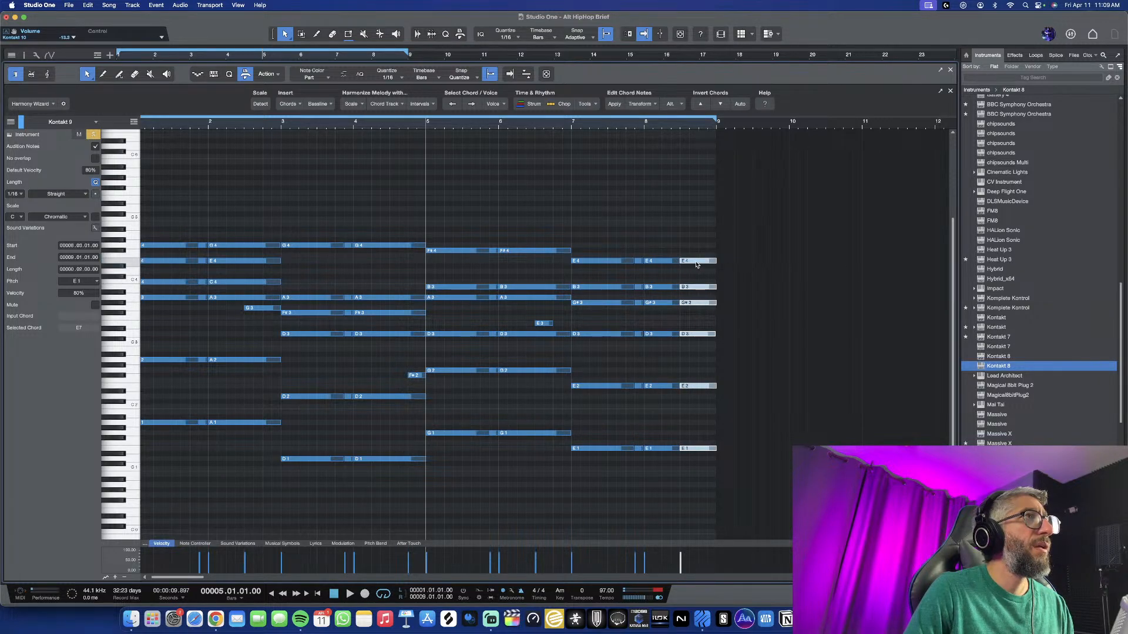
pyautogui.click(563, 123)
pyautogui.press('space')
pyautogui.press('e')
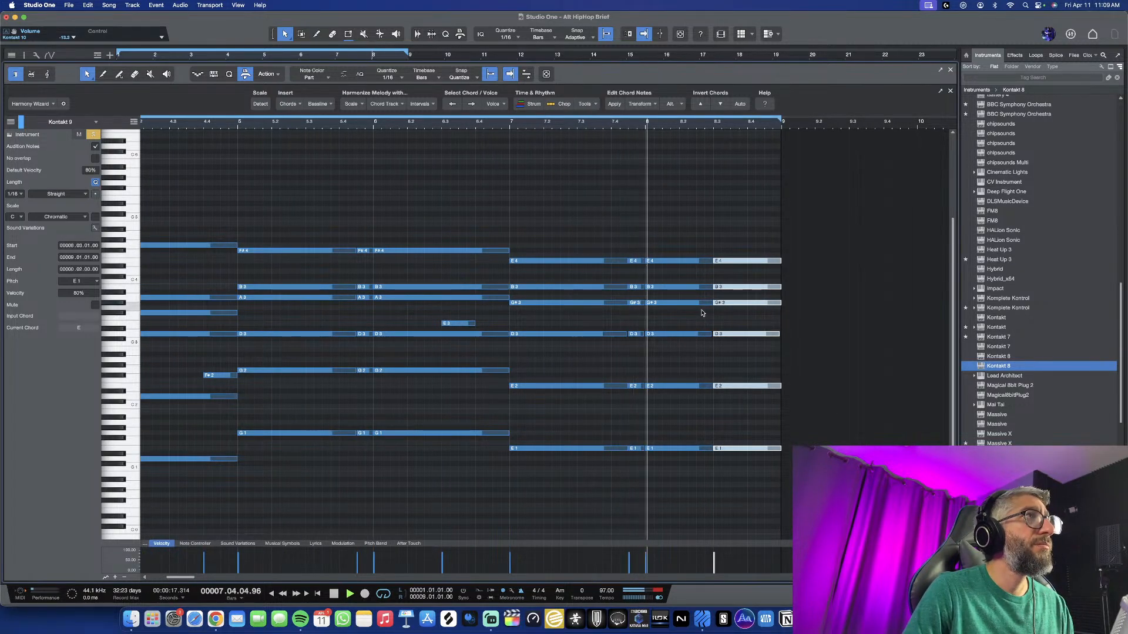
pyautogui.press('space')
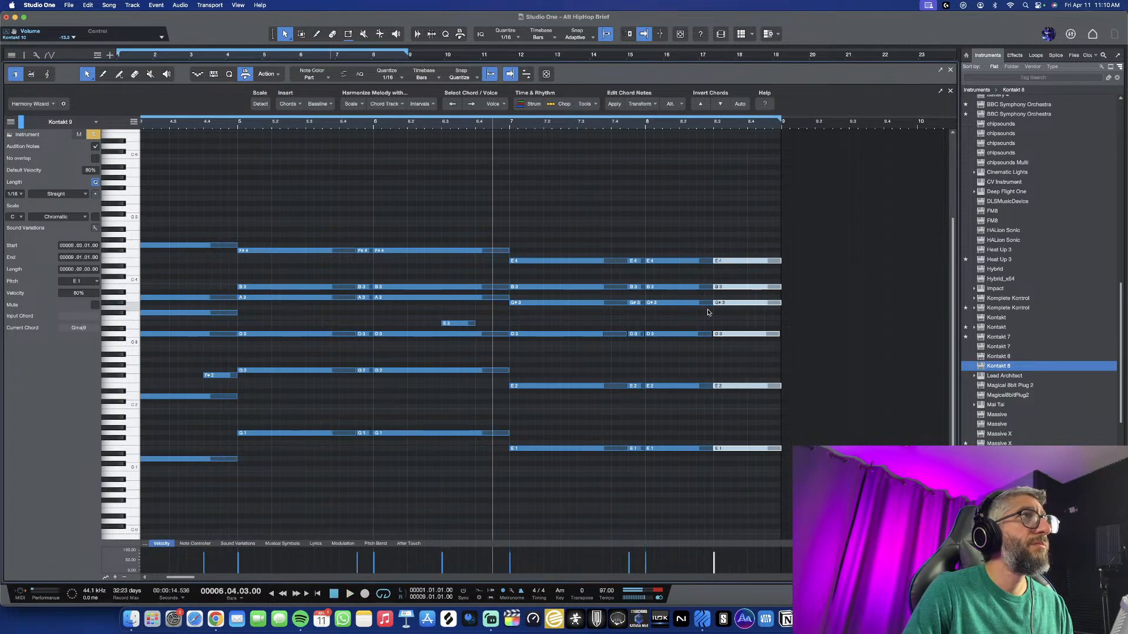
# Shorten the chord at 8.03.01 to one beat, repeat it at 8.04.01, and undo the repeat's semitone-down transposition
pyautogui.moveTo(784, 264)
pyautogui.mouseDown()
pyautogui.moveTo(757, 262)
pyautogui.moveTo(763, 270)
pyautogui.mouseUp()
pyautogui.press('d')
pyautogui.press('space')
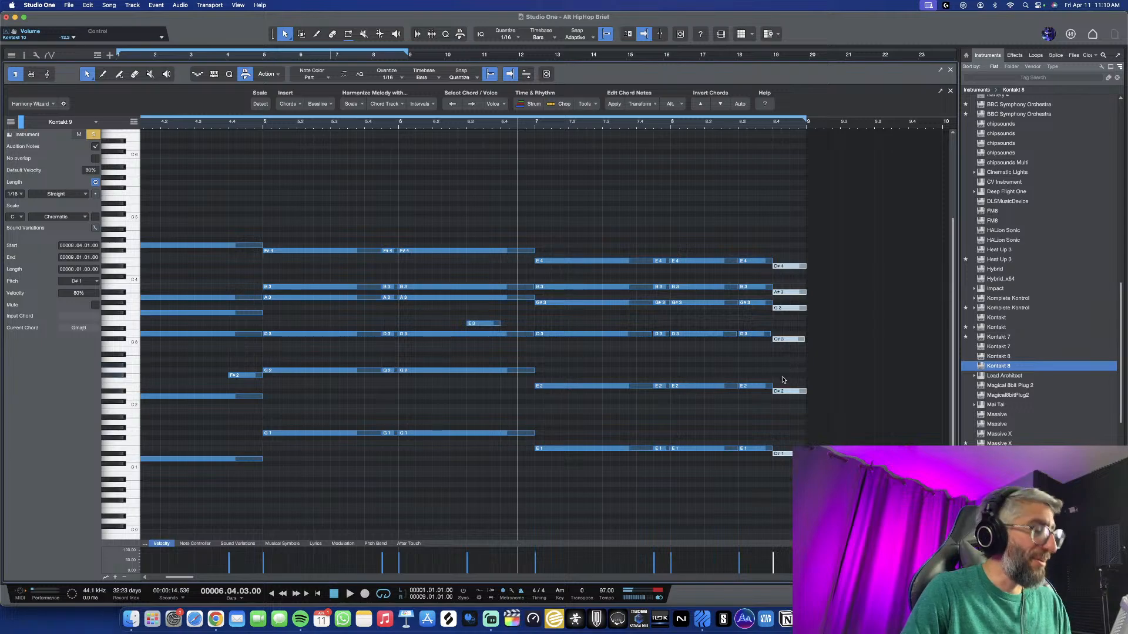
pyautogui.press('super+z')
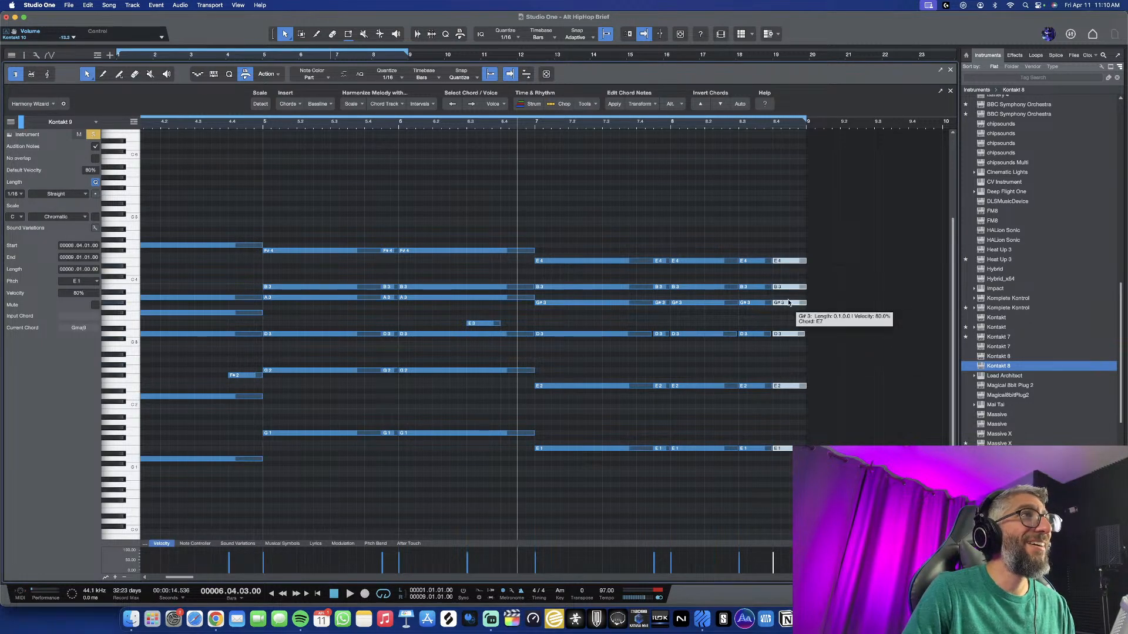
# Lower the two E bass notes of the chord at 8.04.01 to D2 and D1, and play the progression from the beginning
pyautogui.click(793, 406)
pyautogui.click(791, 416)
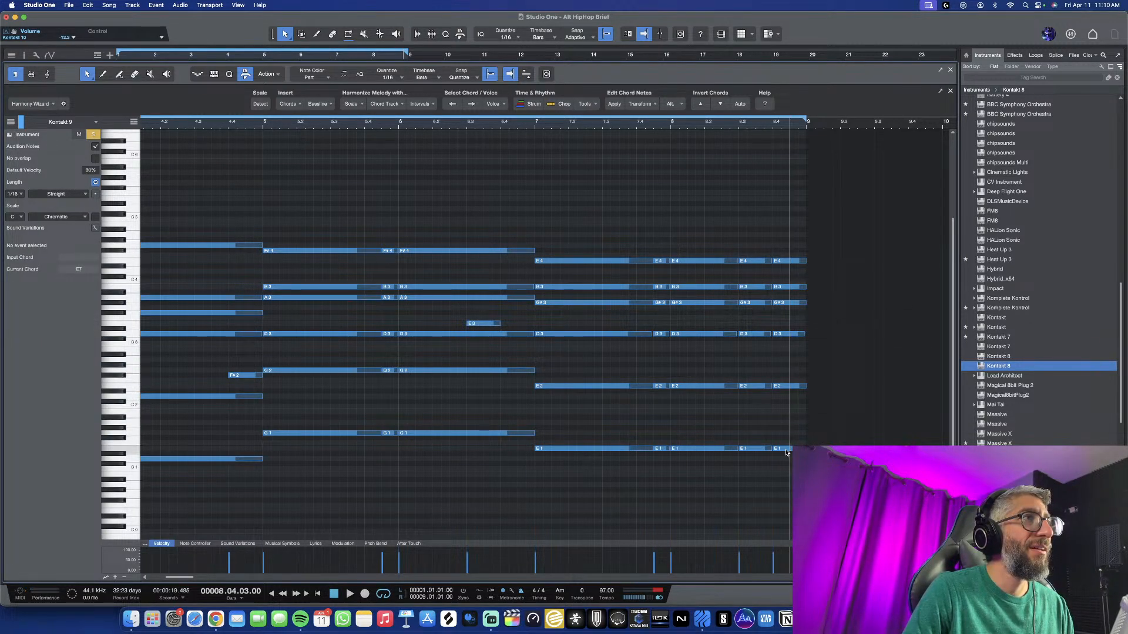
pyautogui.moveTo(787, 452); pyautogui.dragTo(786, 462)
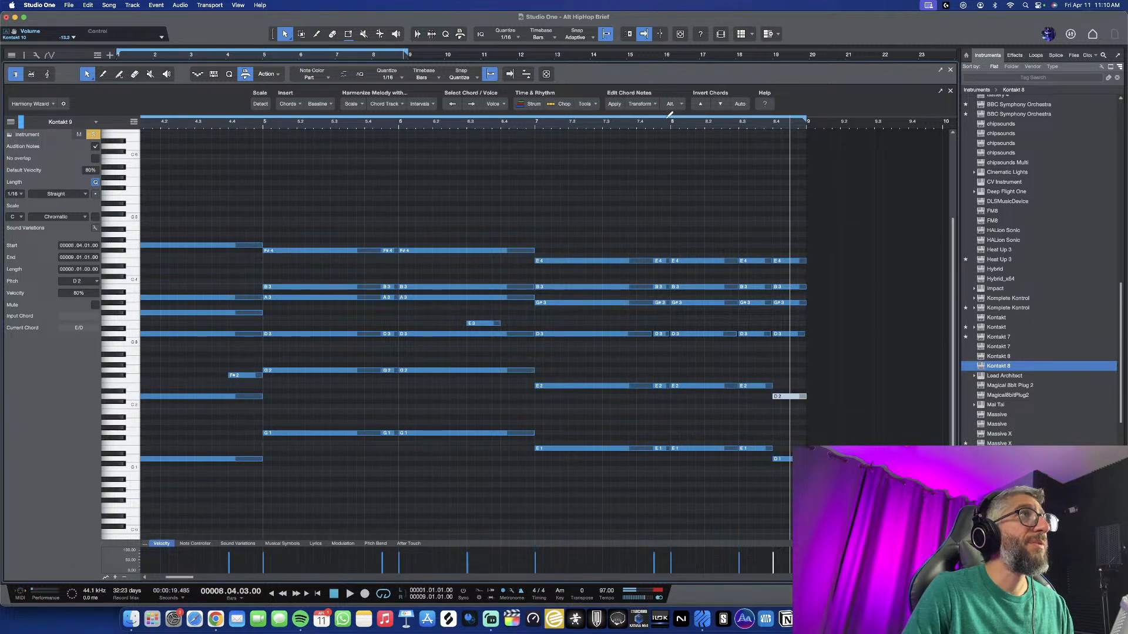
pyautogui.press('space')
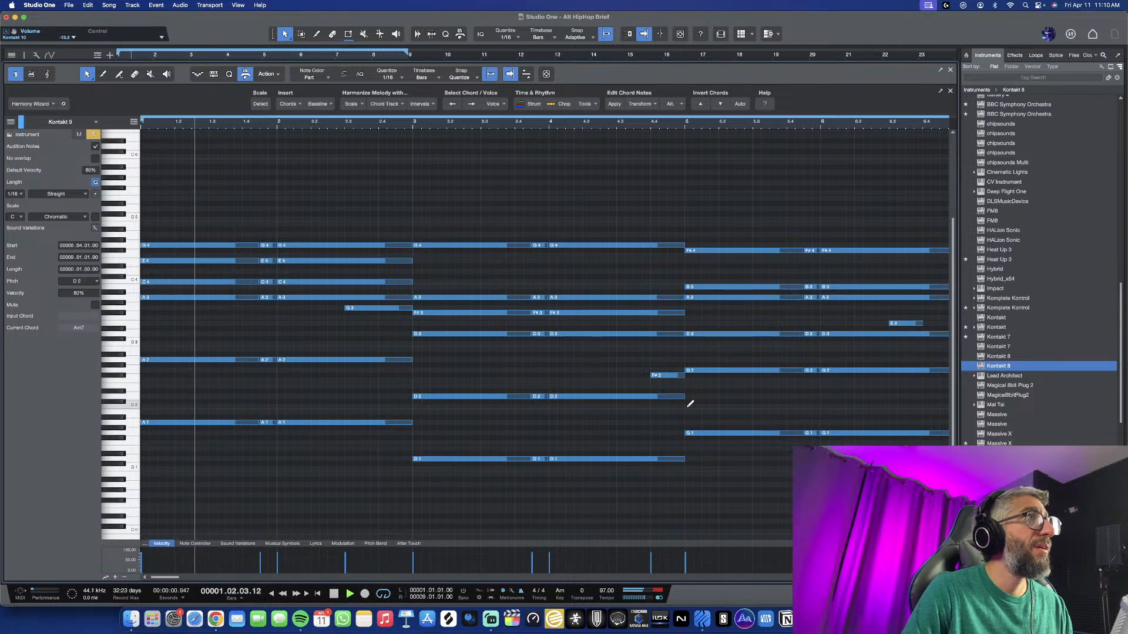
pyautogui.scroll(-3, 689, 404)
pyautogui.hscroll(1, 688, 410)
pyautogui.hscroll(1, 687, 410)
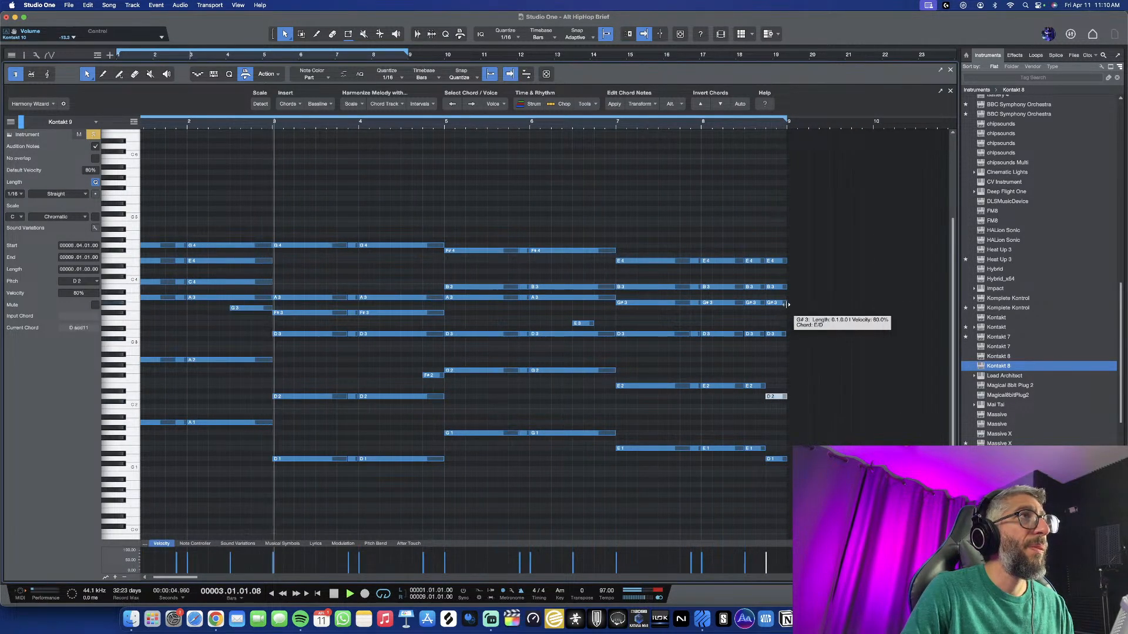
# Lower the D2 note at 8.04.01 to A1 and listen to the last chord in the looping progression
pyautogui.moveTo(777, 403)
pyautogui.mouseDown()
pyautogui.moveTo(778, 389)
pyautogui.moveTo(776, 423)
pyautogui.mouseUp()
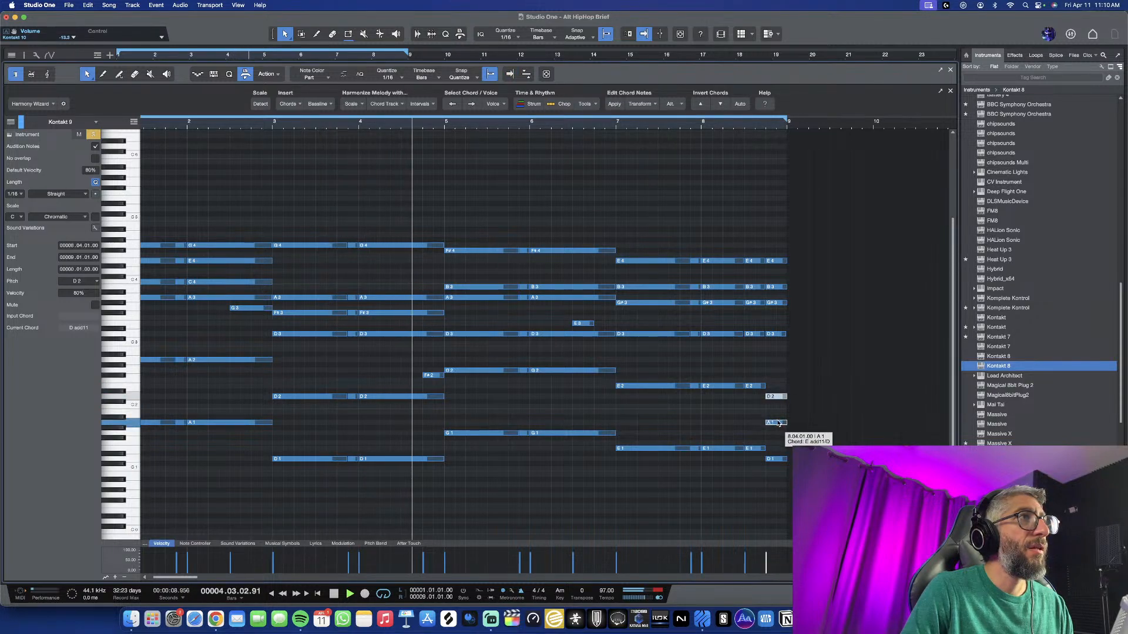
pyautogui.click(776, 335)
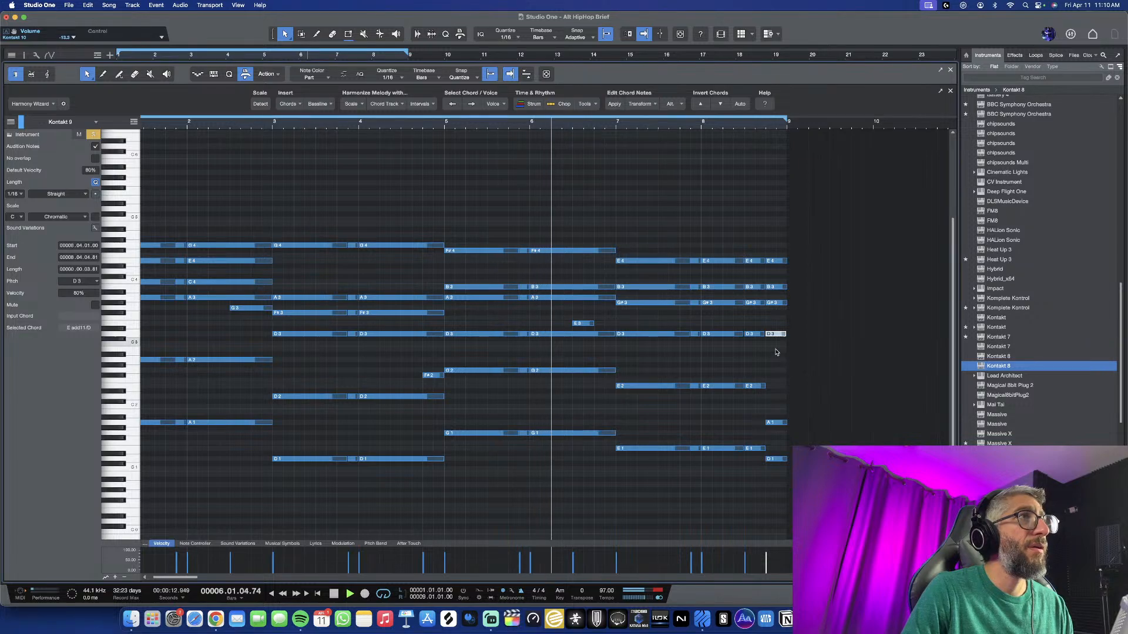
pyautogui.scroll(1, 780, 377)
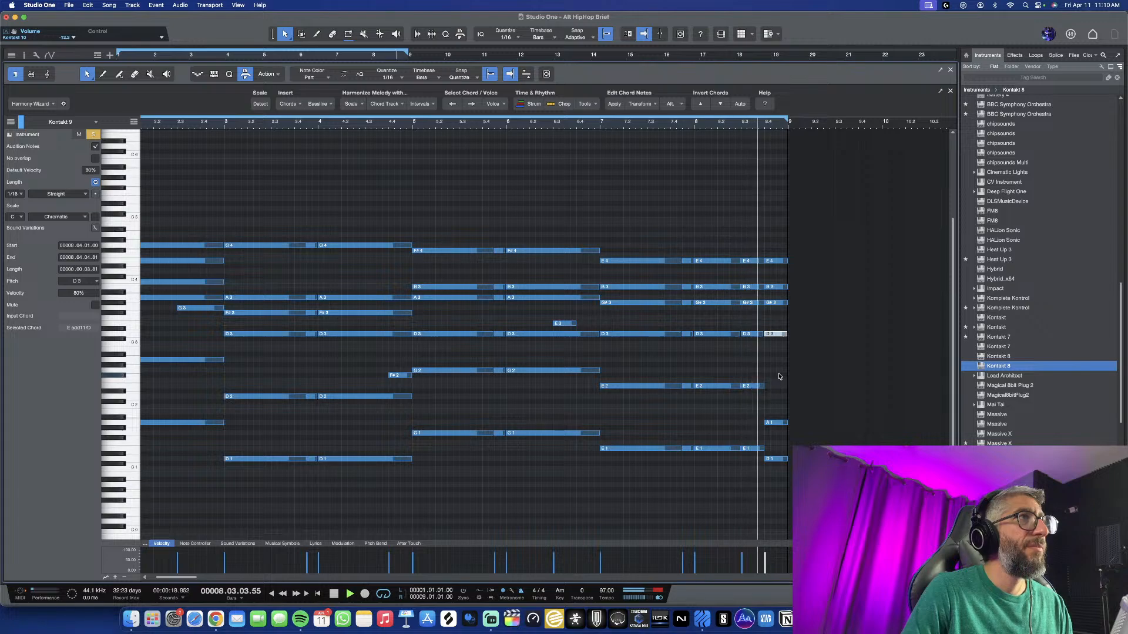
pyautogui.scroll(-1, 777, 379)
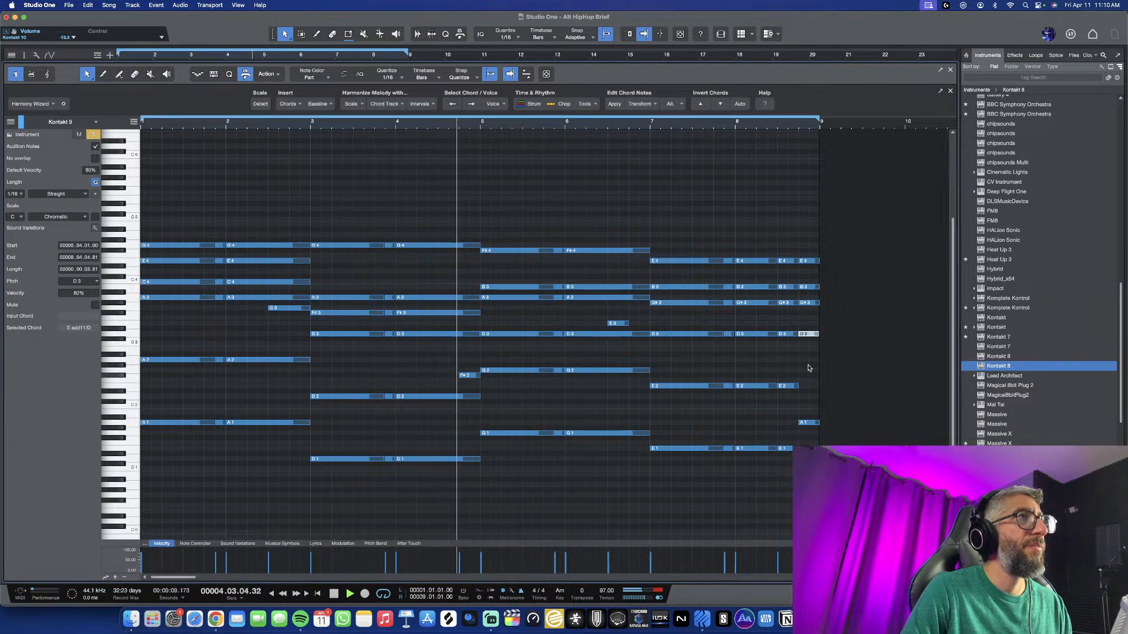
# Try the D3 note at 8.04.01 on C#3, listen to the loop, and return the note to D3
pyautogui.moveTo(809, 337); pyautogui.dragTo(806, 341)
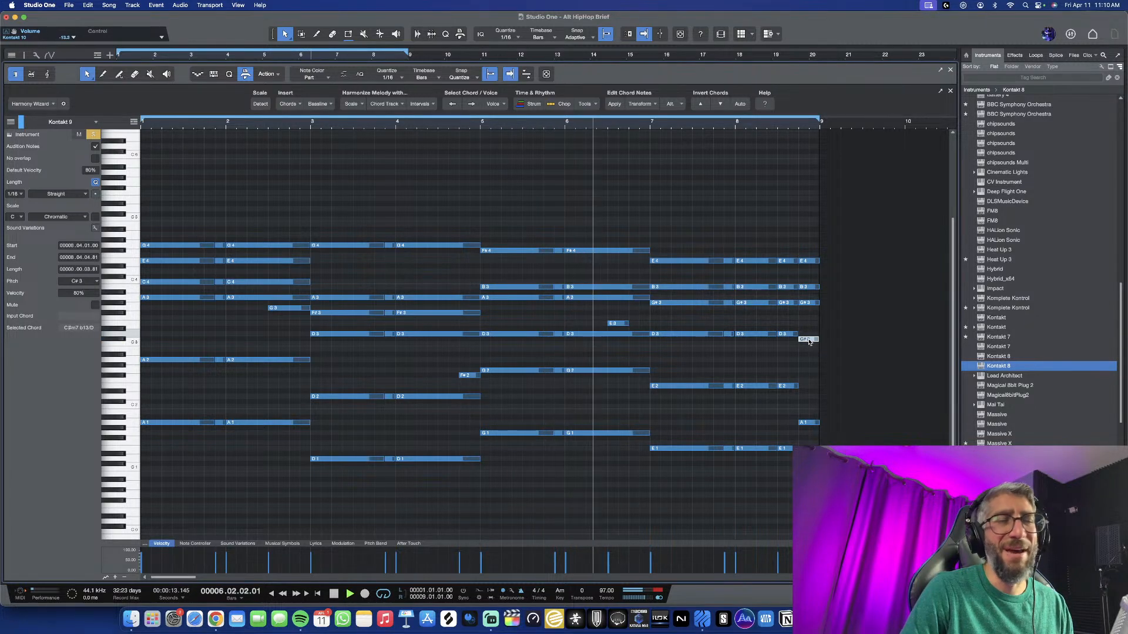
pyautogui.scroll(-1, 803, 342)
pyautogui.scroll(1, 759, 339)
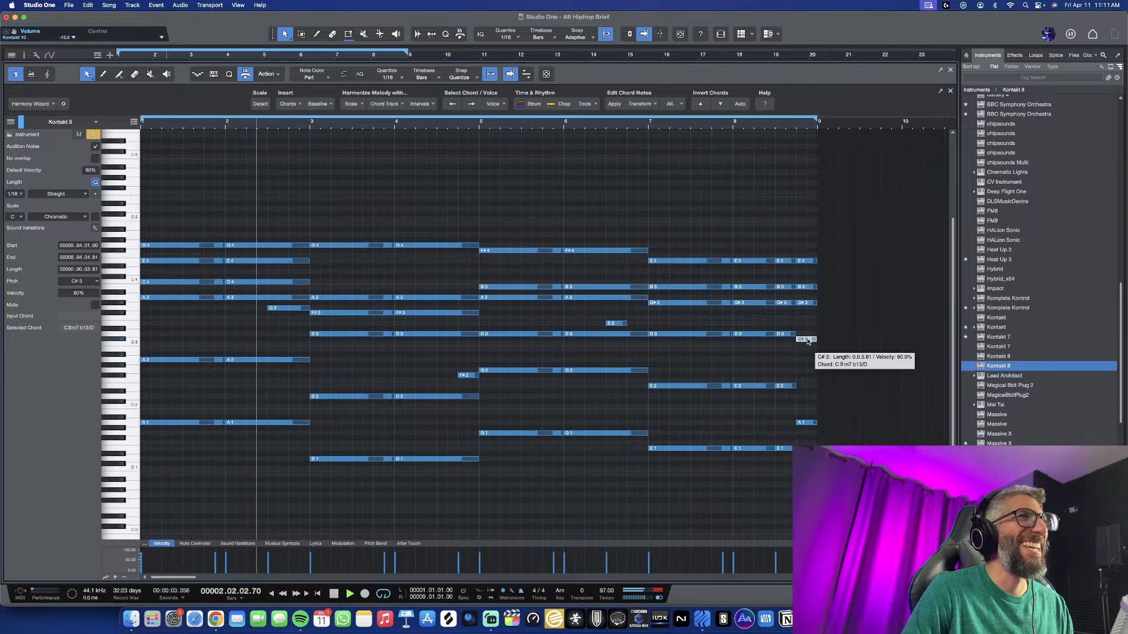
pyautogui.moveTo(808, 341); pyautogui.dragTo(808, 337)
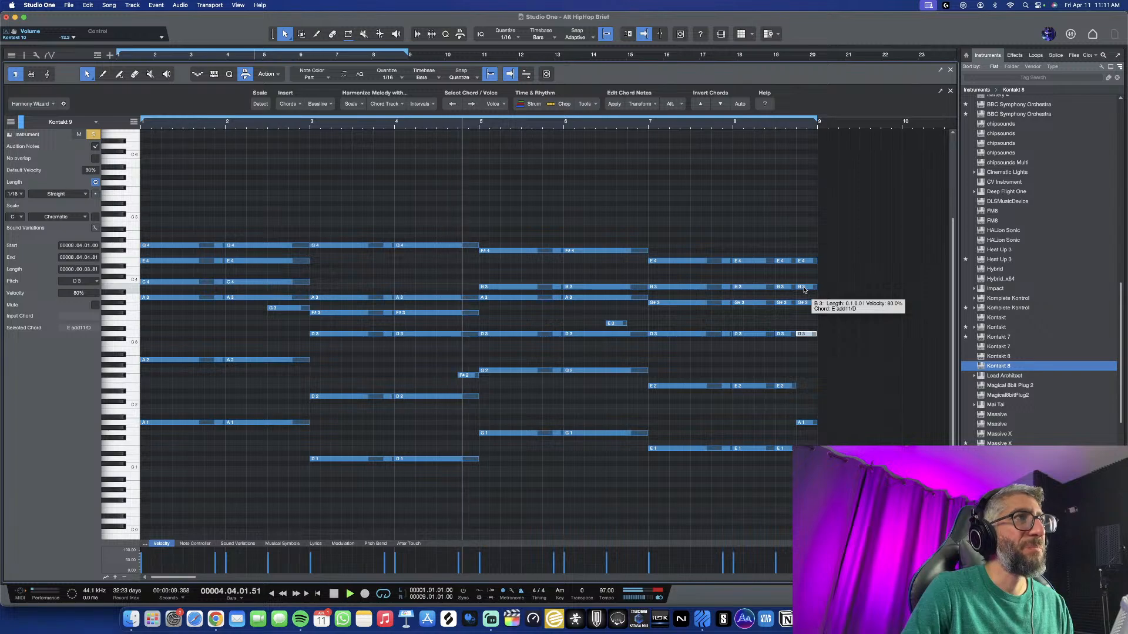
# Lower the D3 note at 8.04.01 to G#2 and close the note editor
pyautogui.moveTo(807, 336); pyautogui.dragTo(806, 366)
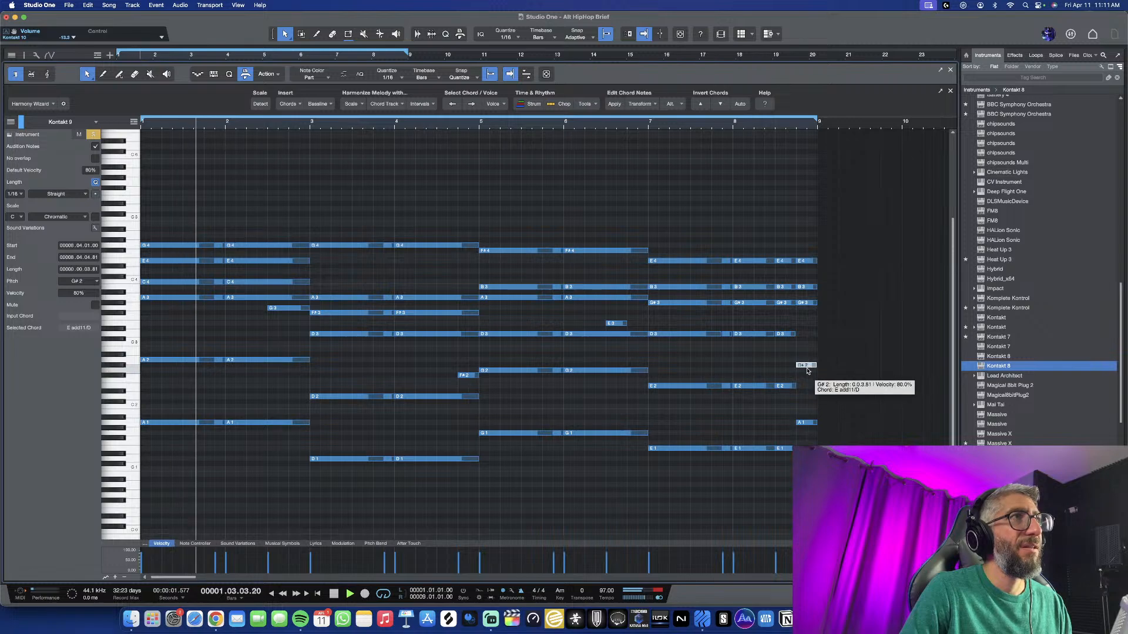
pyautogui.press('w')
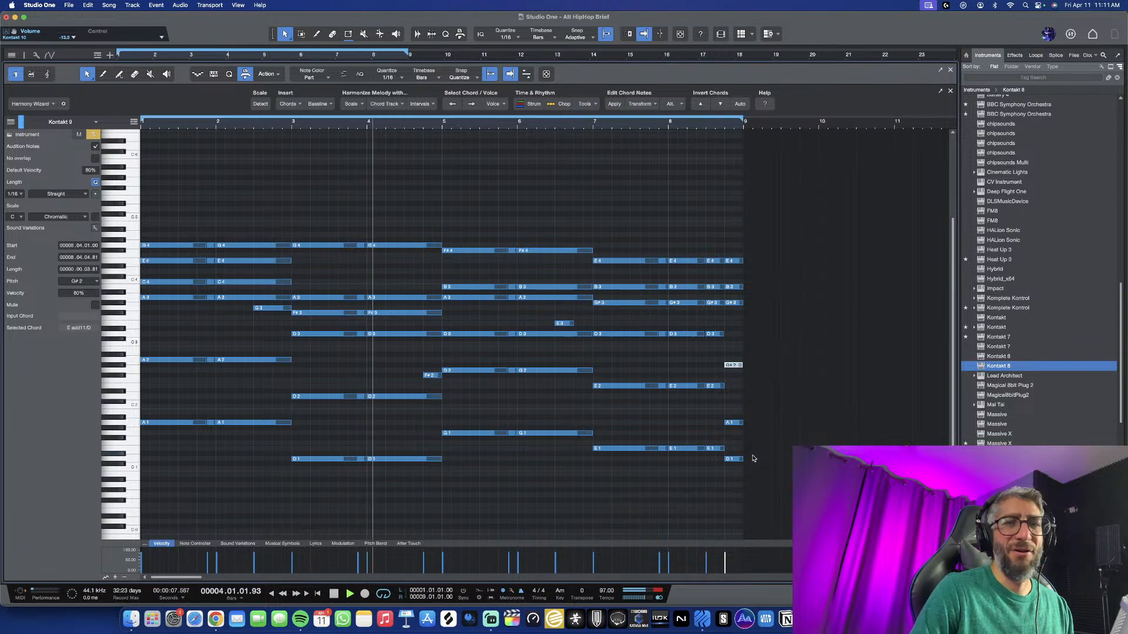
pyautogui.click(950, 71)
pyautogui.press('w')
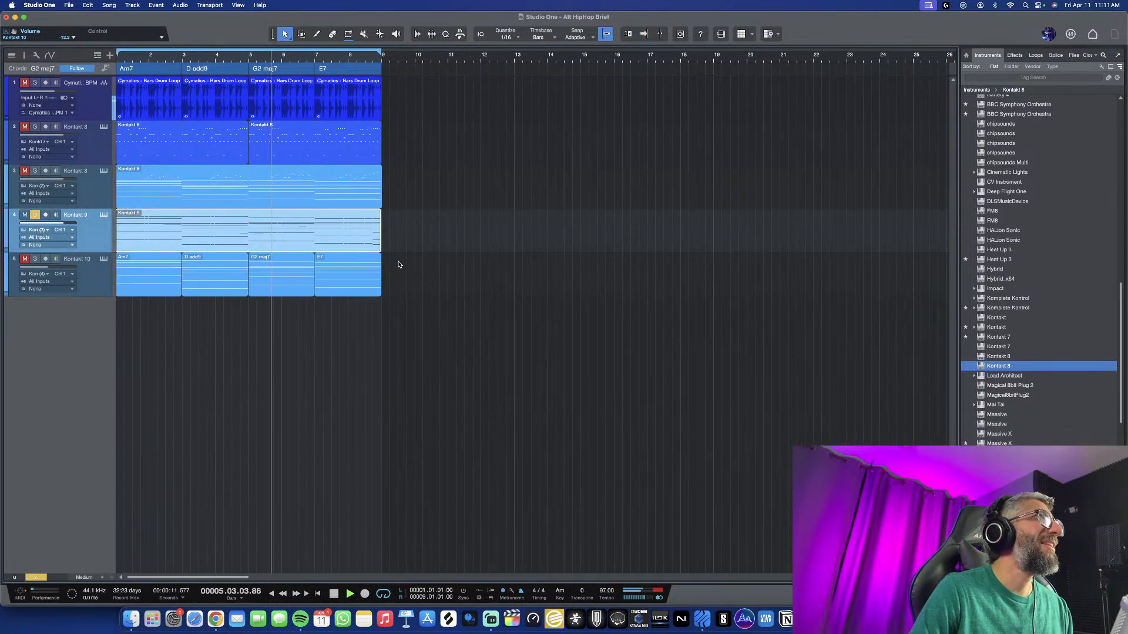
# Solo the other three Kontakt tracks and the drum loop track to hear the full arrangement with the edited chords
pyautogui.click(35, 171)
pyautogui.click(34, 259)
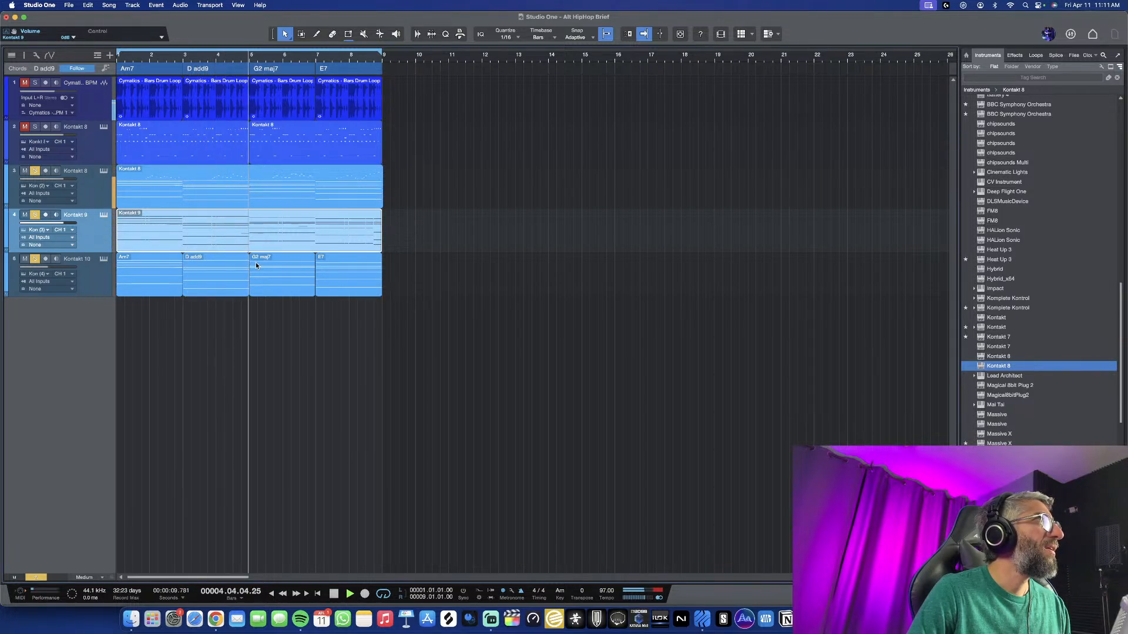
pyautogui.click(35, 128)
pyautogui.click(37, 97)
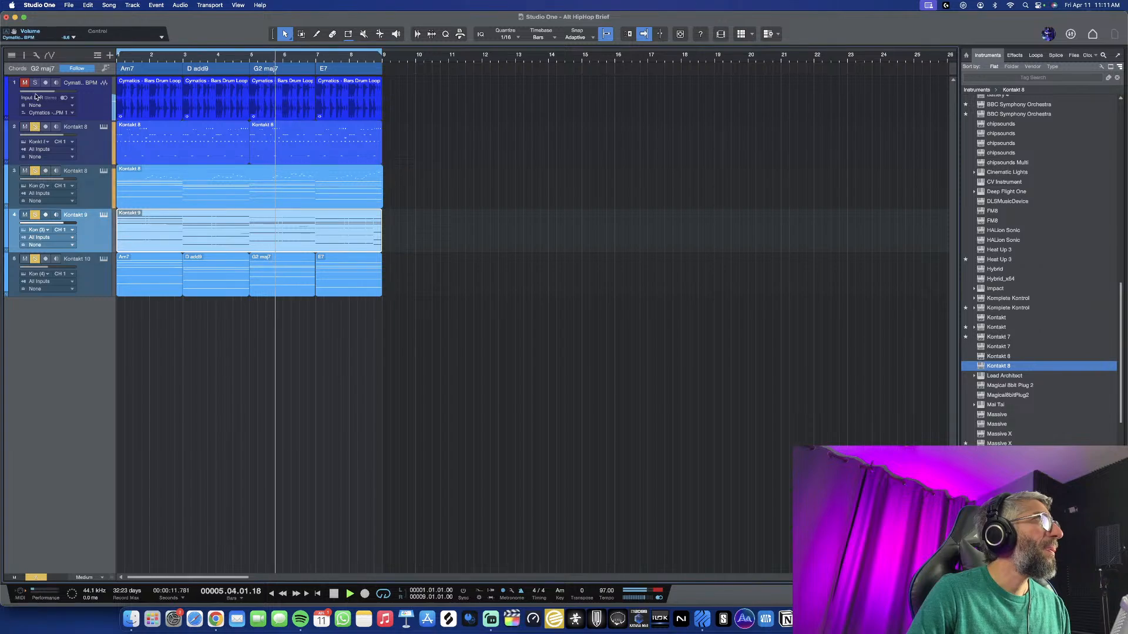
pyautogui.scroll(1, 224, 214)
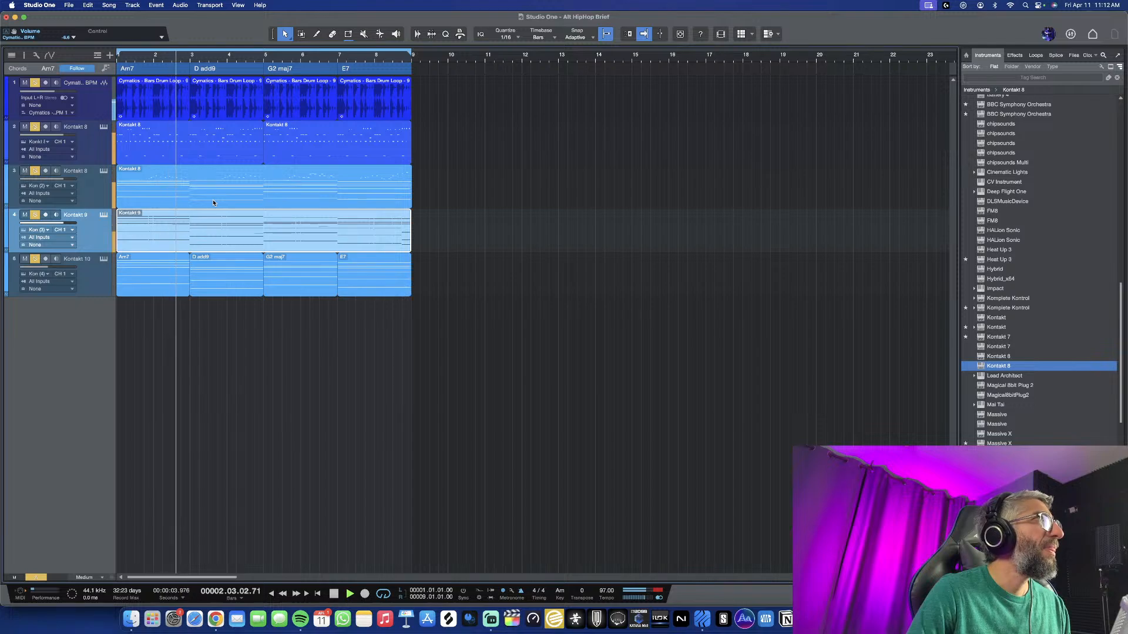
# Open the melody and chord part on the third track for inspection, and close the note editor
pyautogui.doubleClick(272, 204)
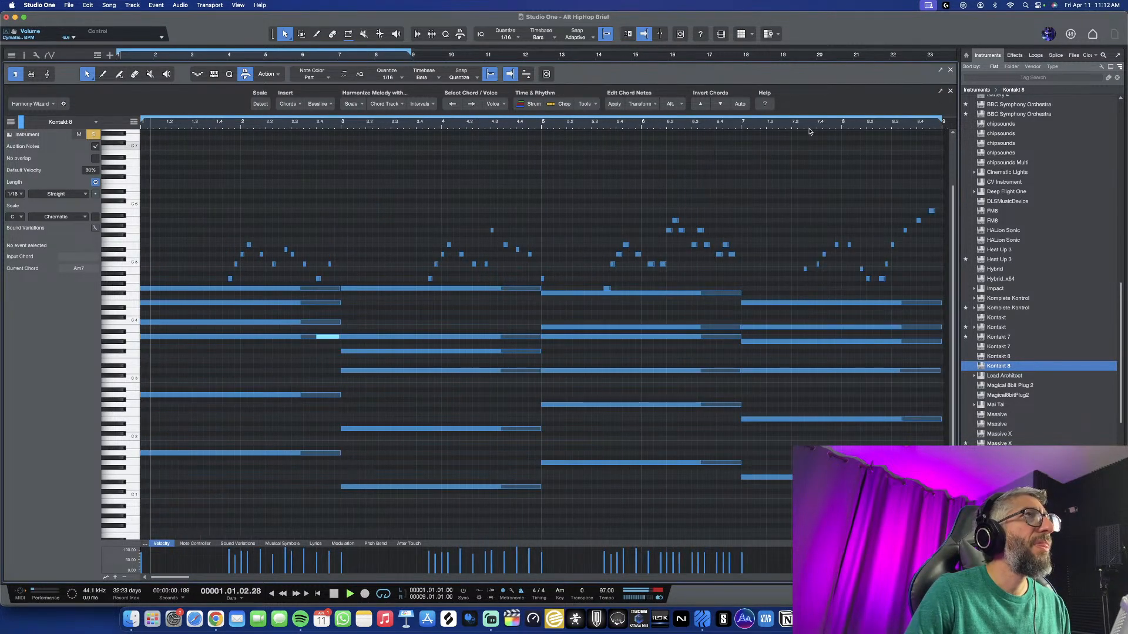
pyautogui.click(949, 70)
pyautogui.press('w')
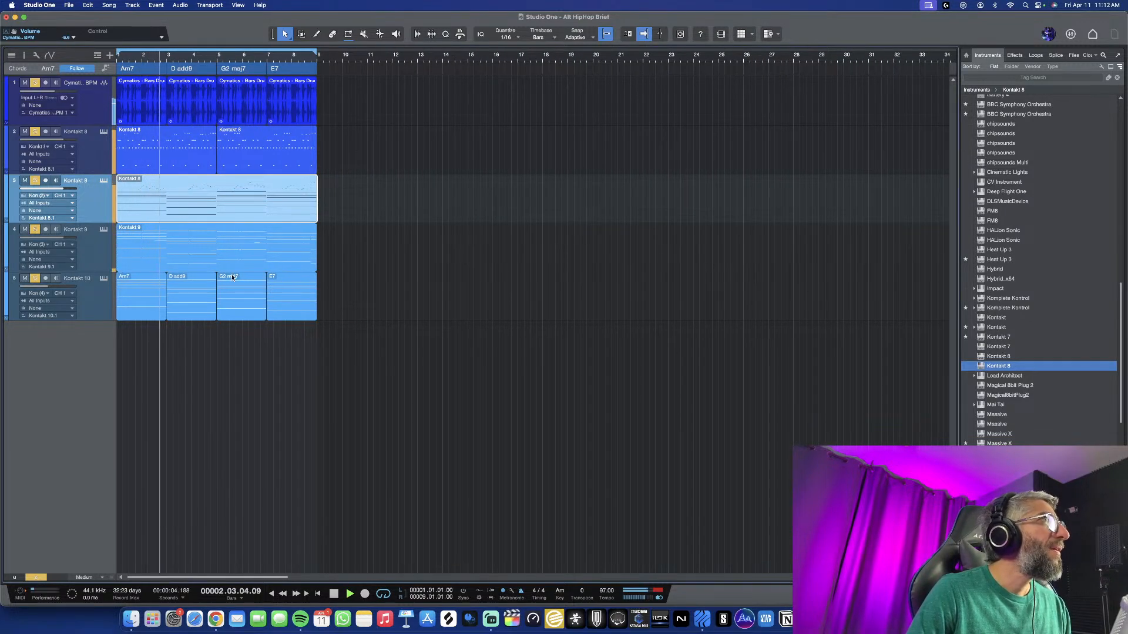
# Stop playback and clear the solo state on all tracks
pyautogui.press('space')
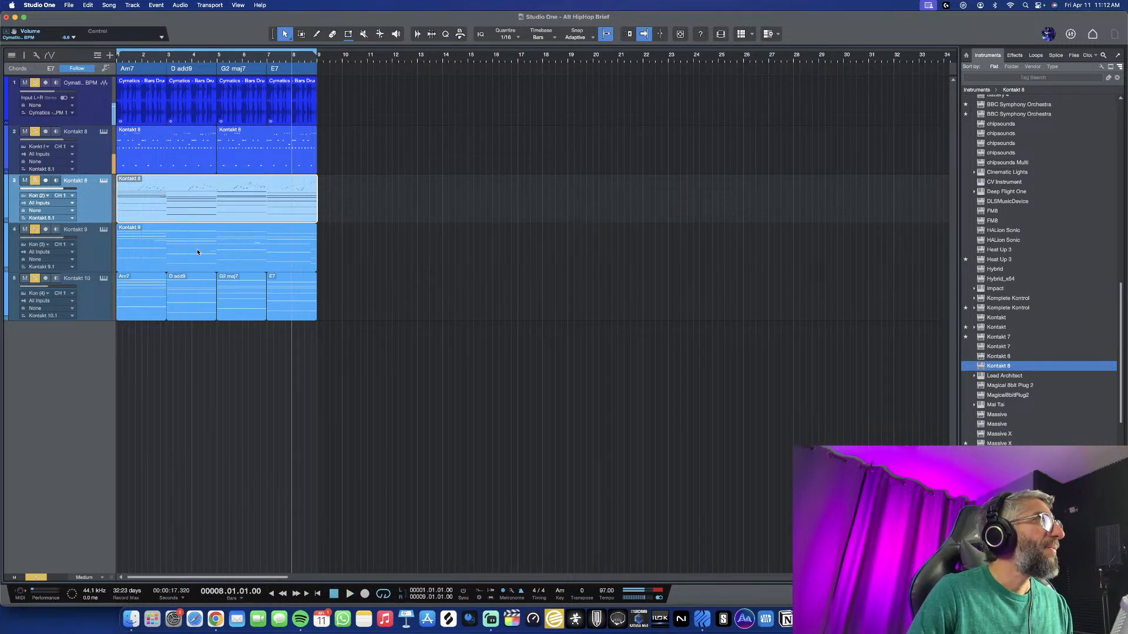
pyautogui.scroll(-1, 206, 264)
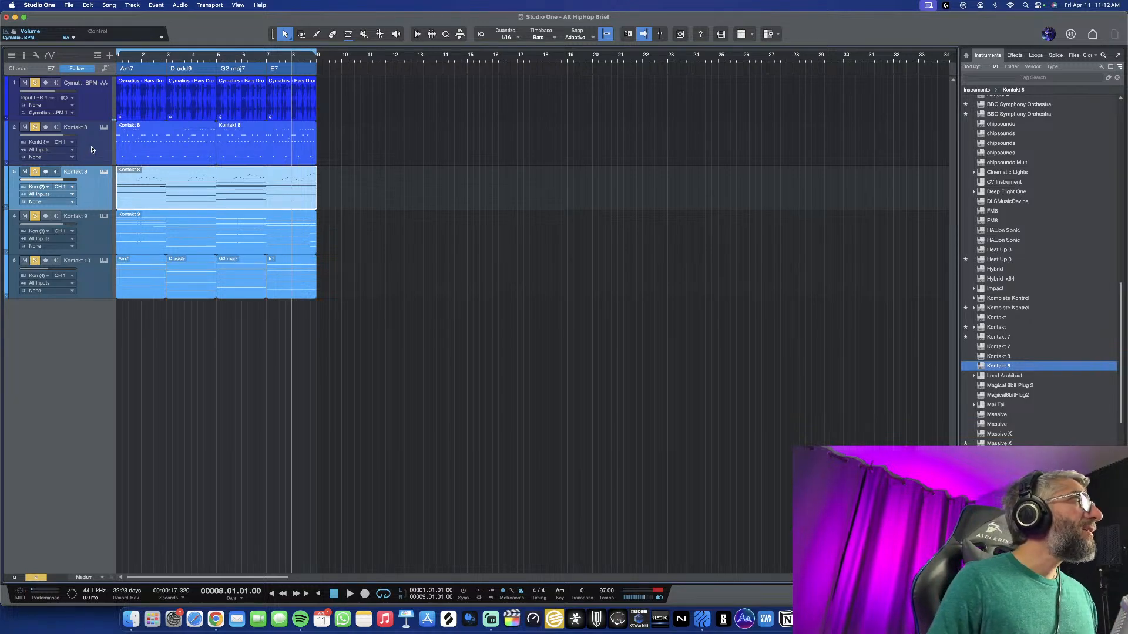
pyautogui.click(110, 288)
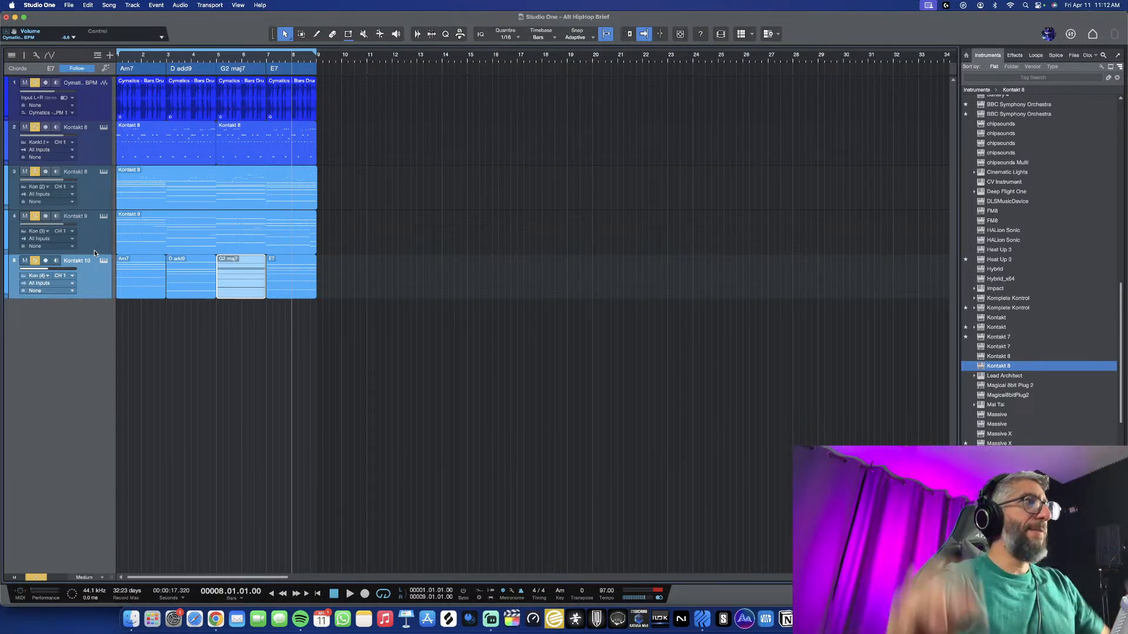
pyautogui.press('w')
pyautogui.hotkey('shift', 'e')
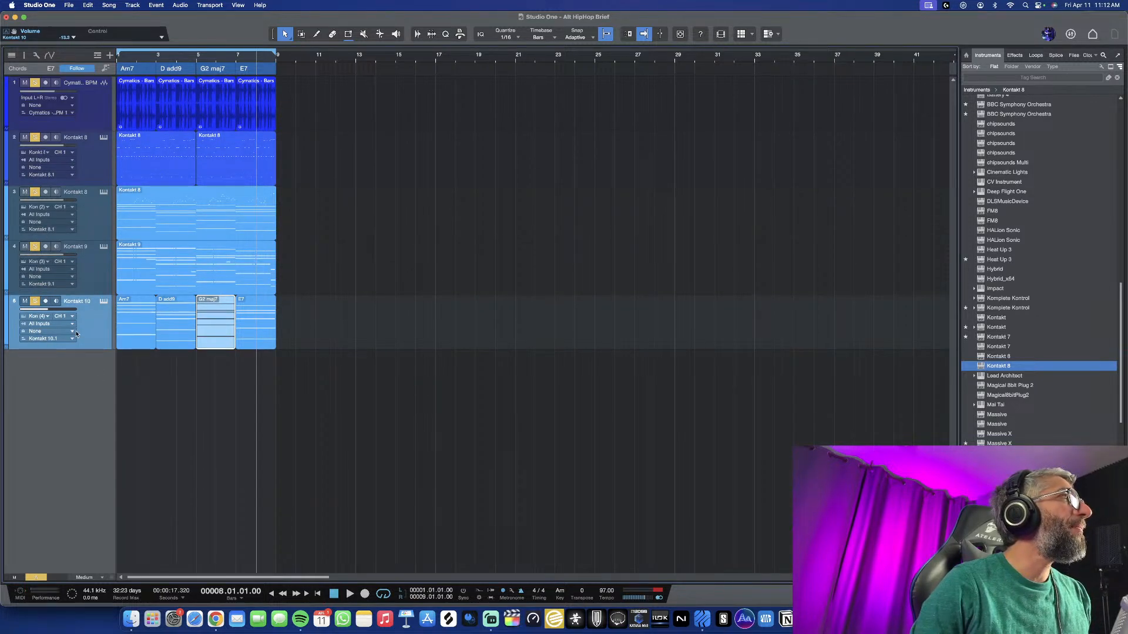
pyautogui.hotkey('shift', 's')
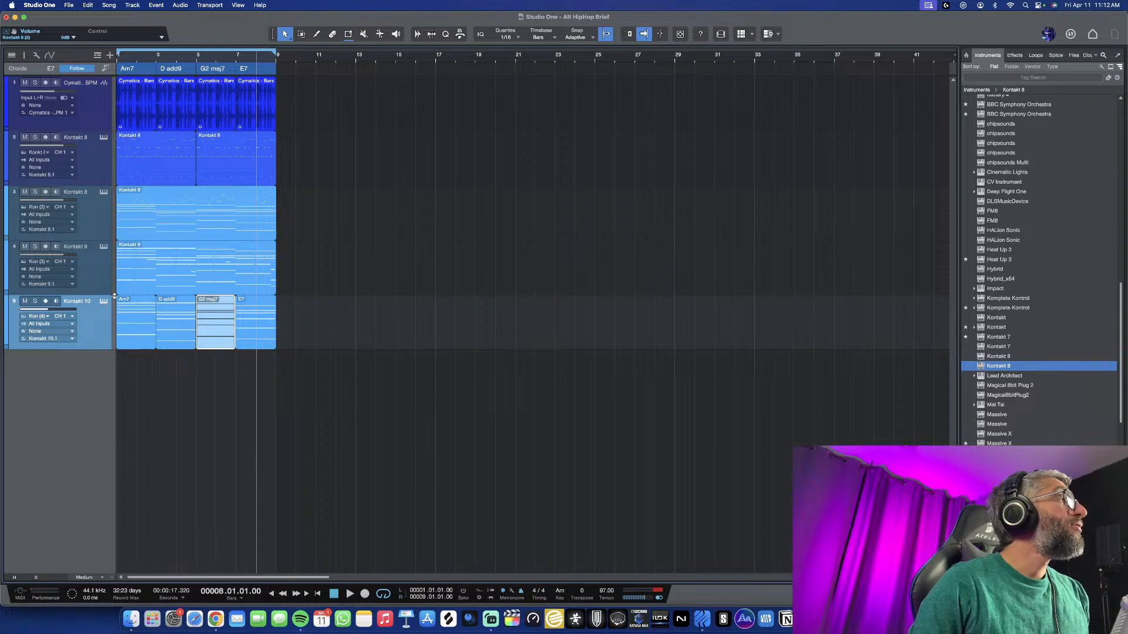
pyautogui.hotkey('shift', 'w')
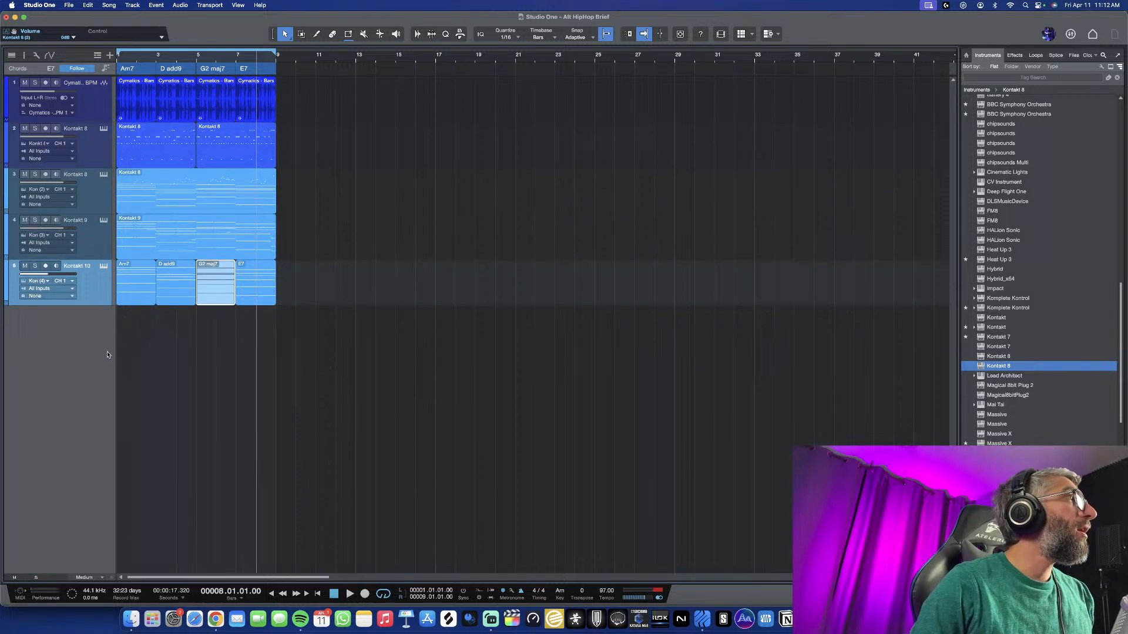
# Make a complete duplicate of the Kontakt 10 track with its own instrument and delete the copied chord parts from the duplicate
pyautogui.rightClick(93, 287)
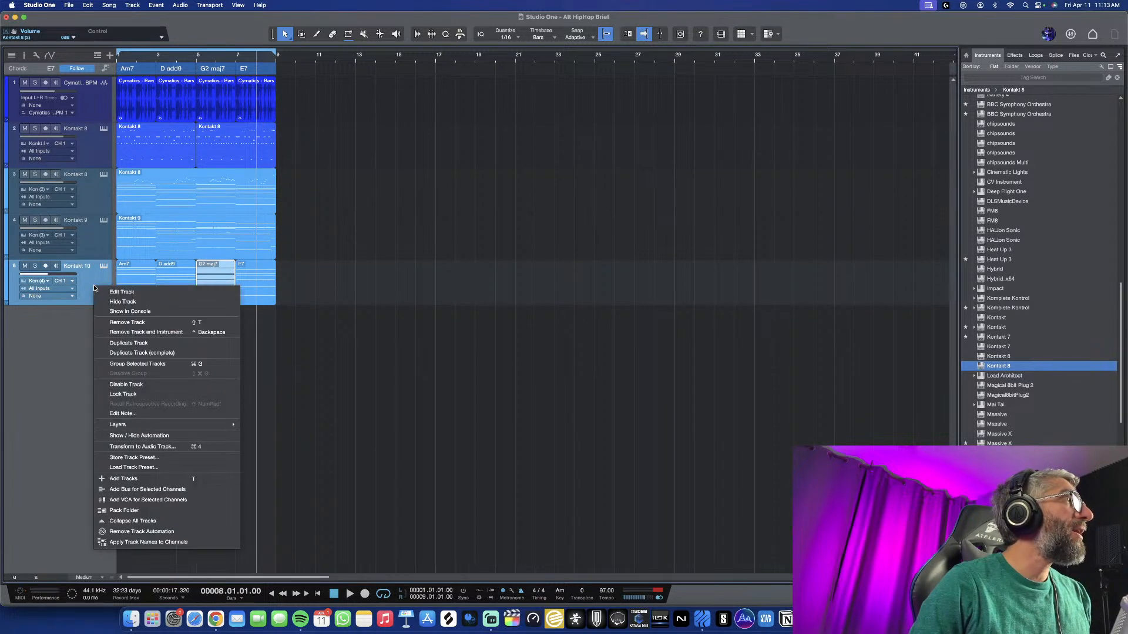
pyautogui.click(153, 354)
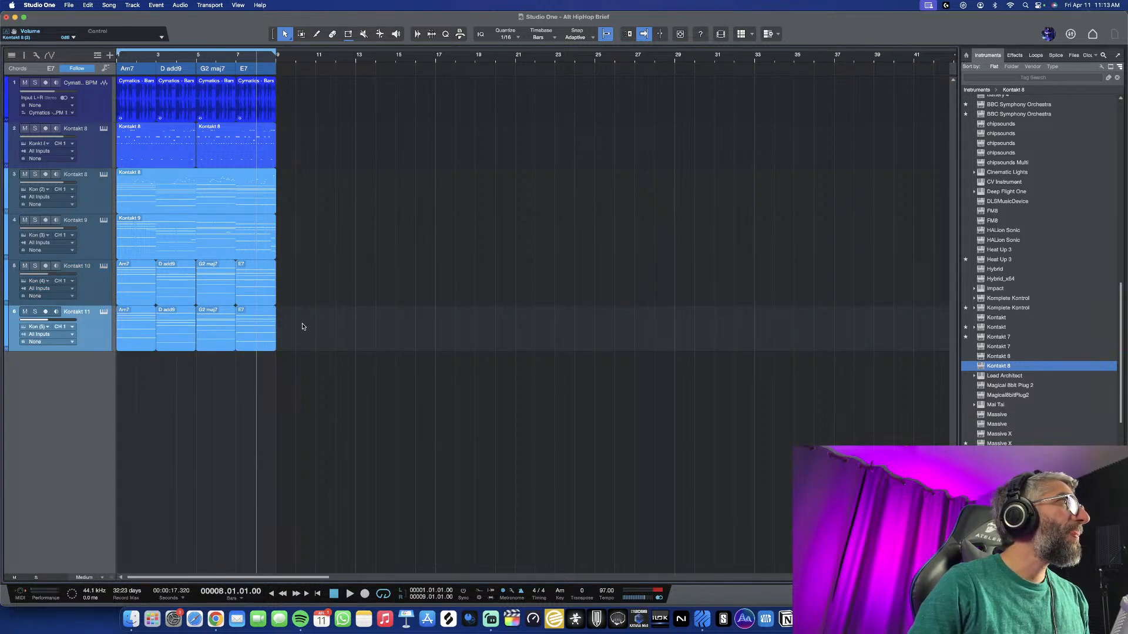
pyautogui.moveTo(302, 327); pyautogui.dragTo(114, 325)
pyautogui.press('Delete')
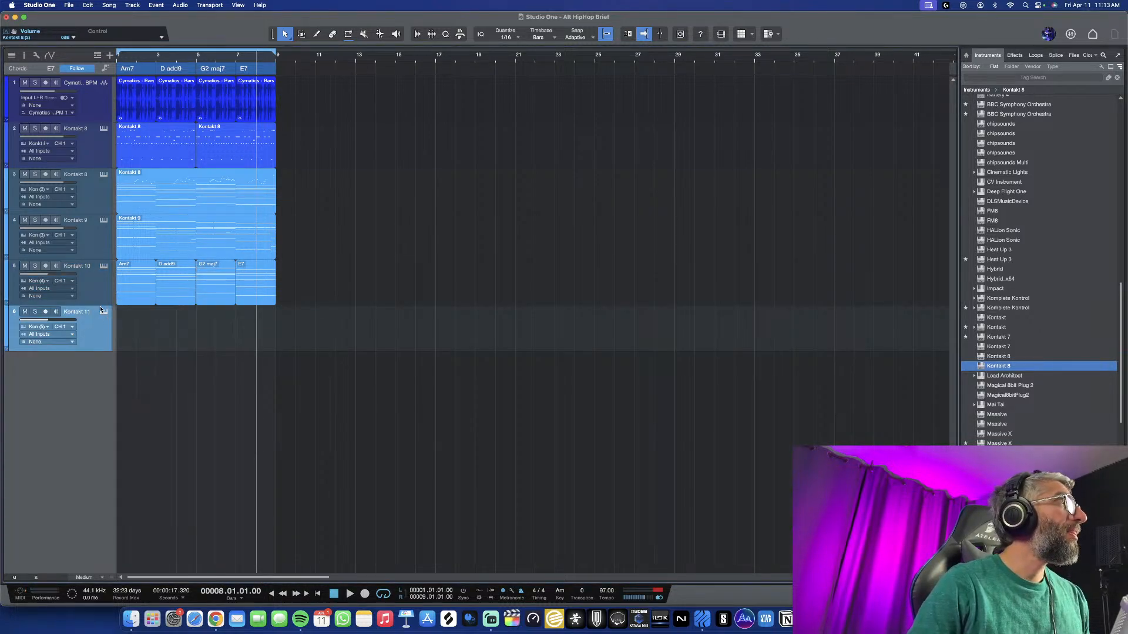
pyautogui.click(102, 293)
pyautogui.click(100, 331)
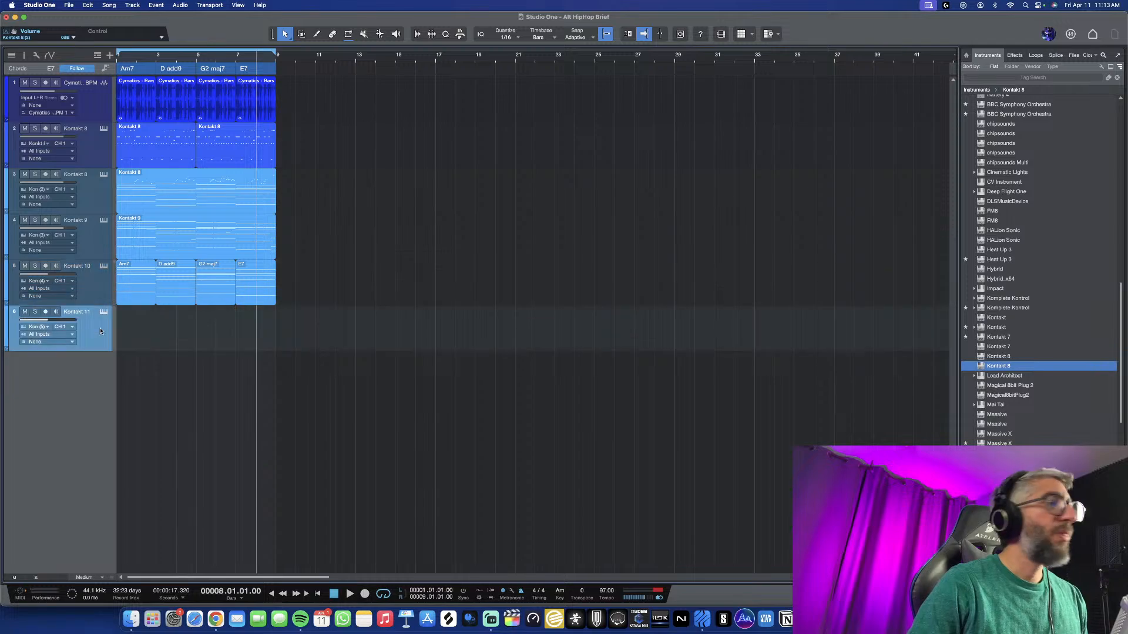
# Arm the duplicated track for recording and remove the Analog Dreams instrument from its Kontakt player
pyautogui.click(44, 313)
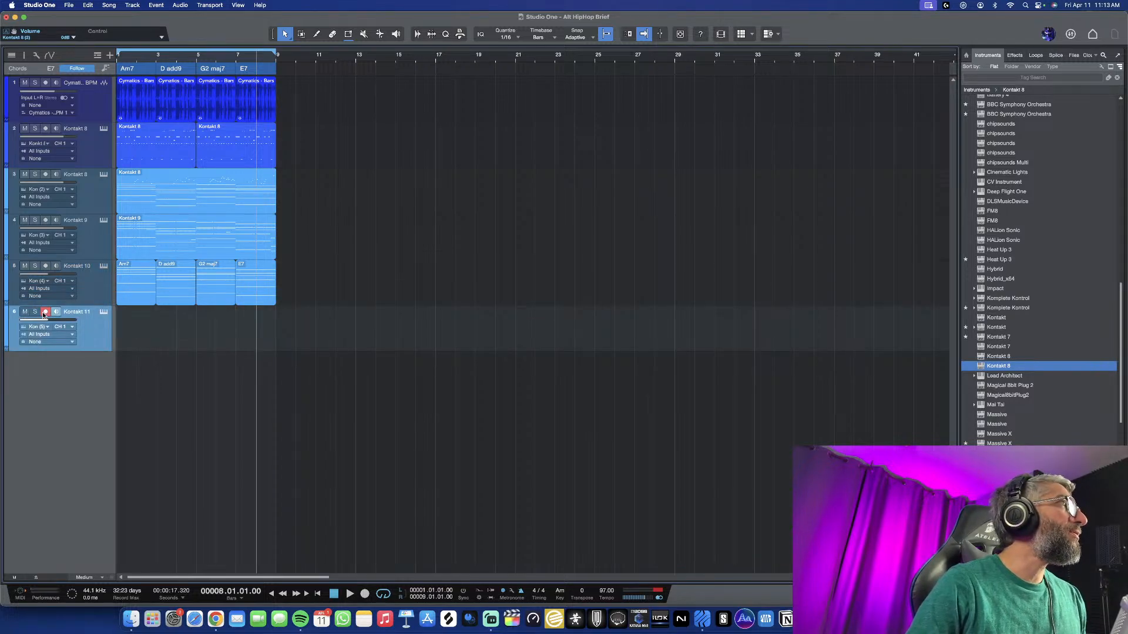
pyautogui.click(104, 313)
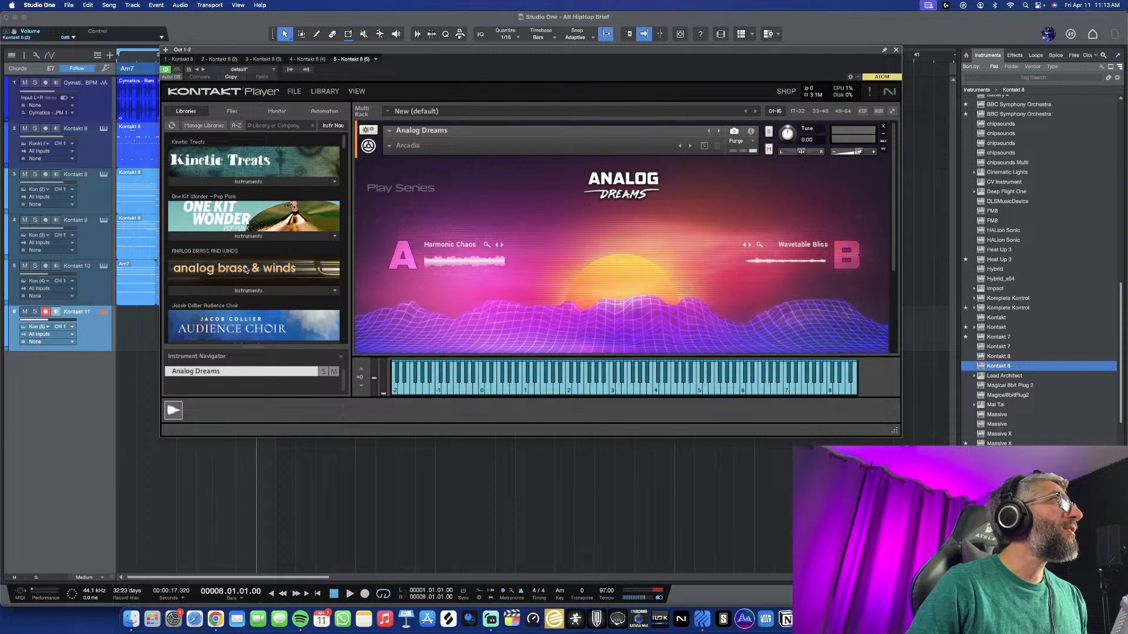
pyautogui.scroll(-15, 245, 270)
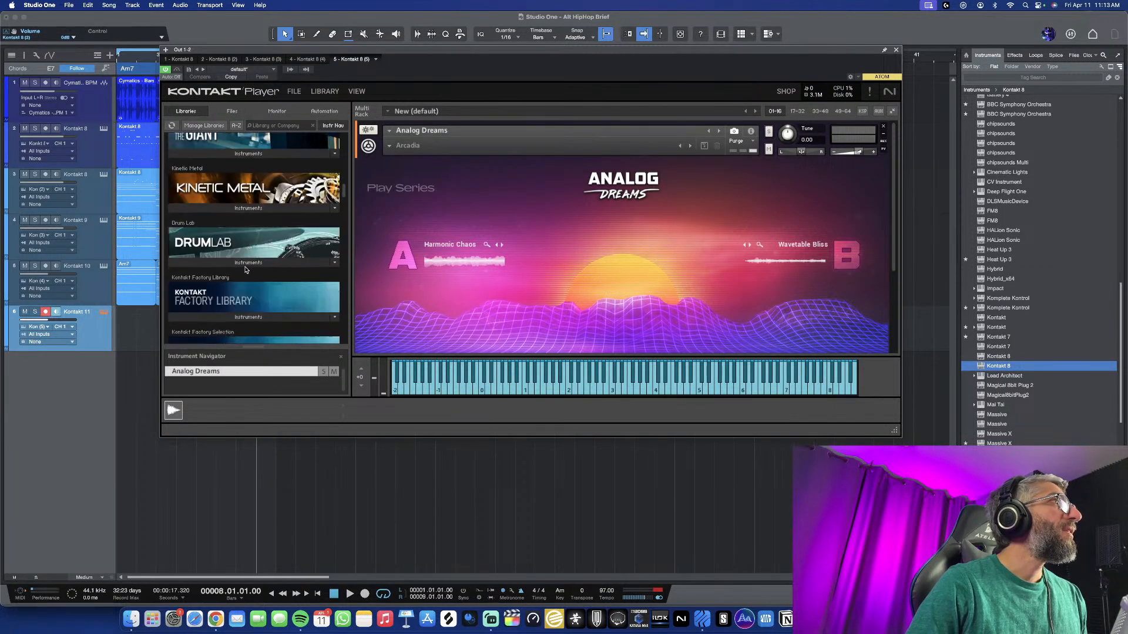
pyautogui.scroll(-3, 245, 270)
pyautogui.scroll(3, 245, 270)
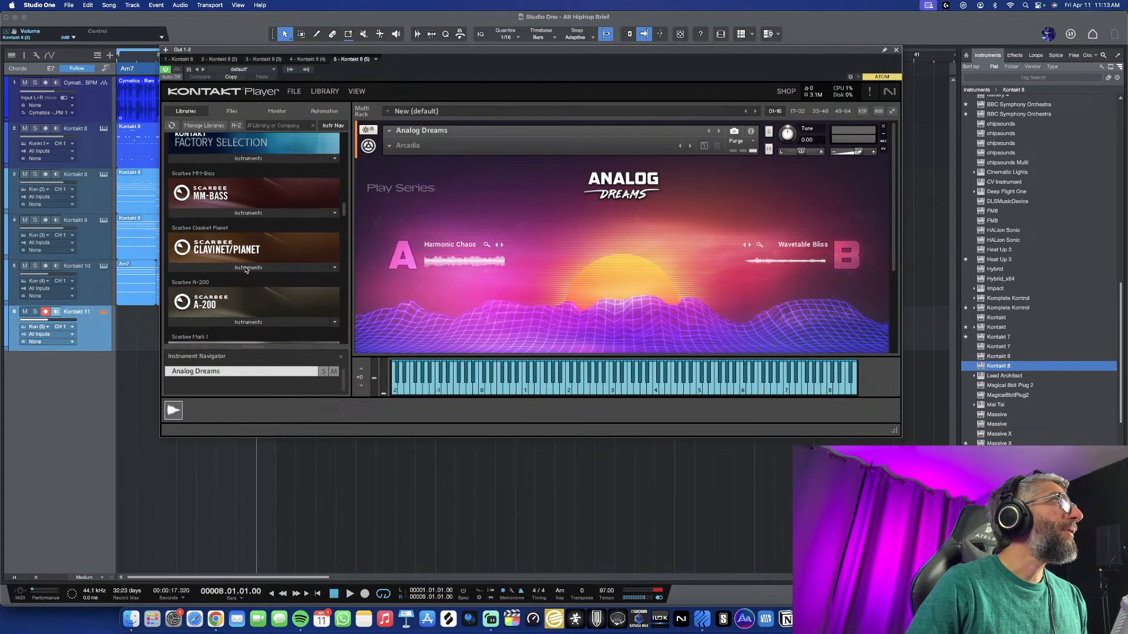
pyautogui.scroll(-6, 245, 270)
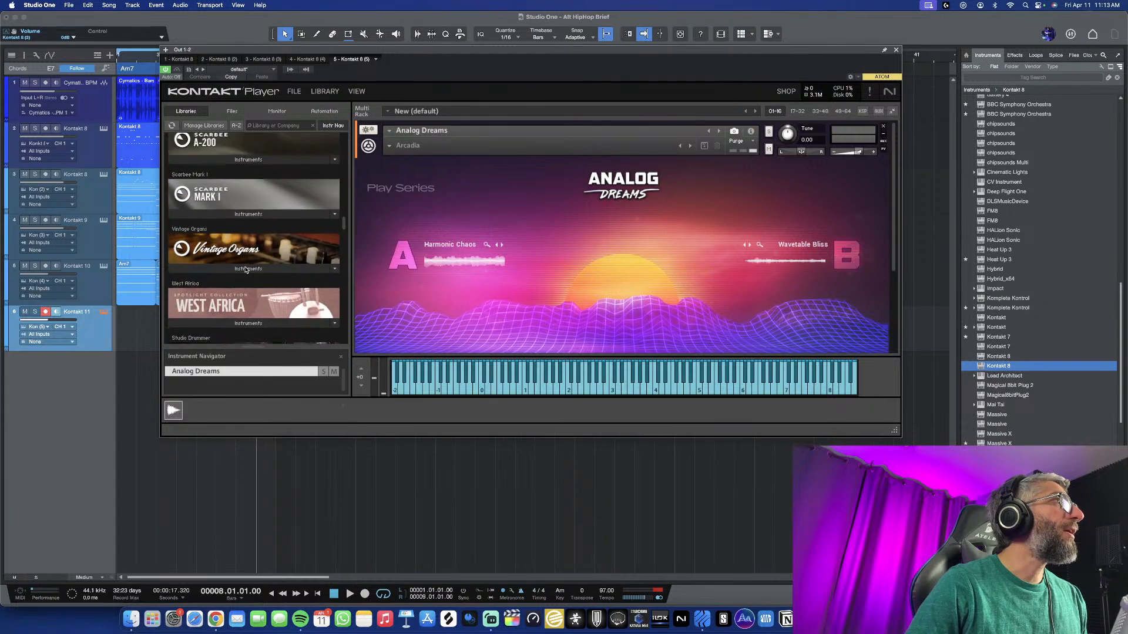
pyautogui.scroll(8, 246, 270)
pyautogui.scroll(-6, 246, 270)
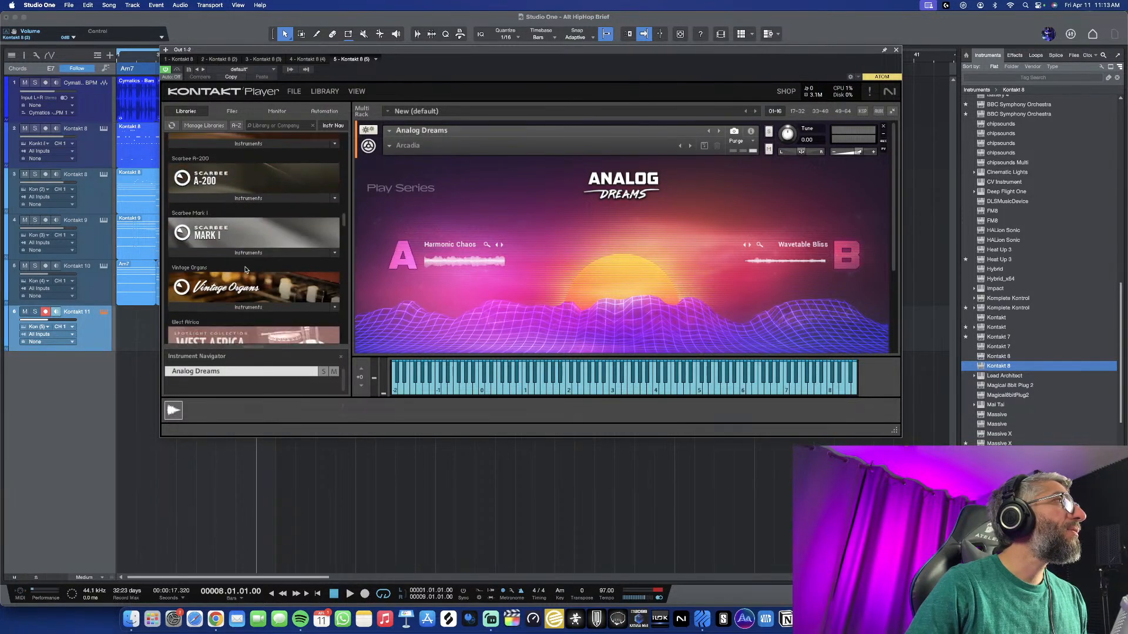
pyautogui.scroll(-10, 246, 270)
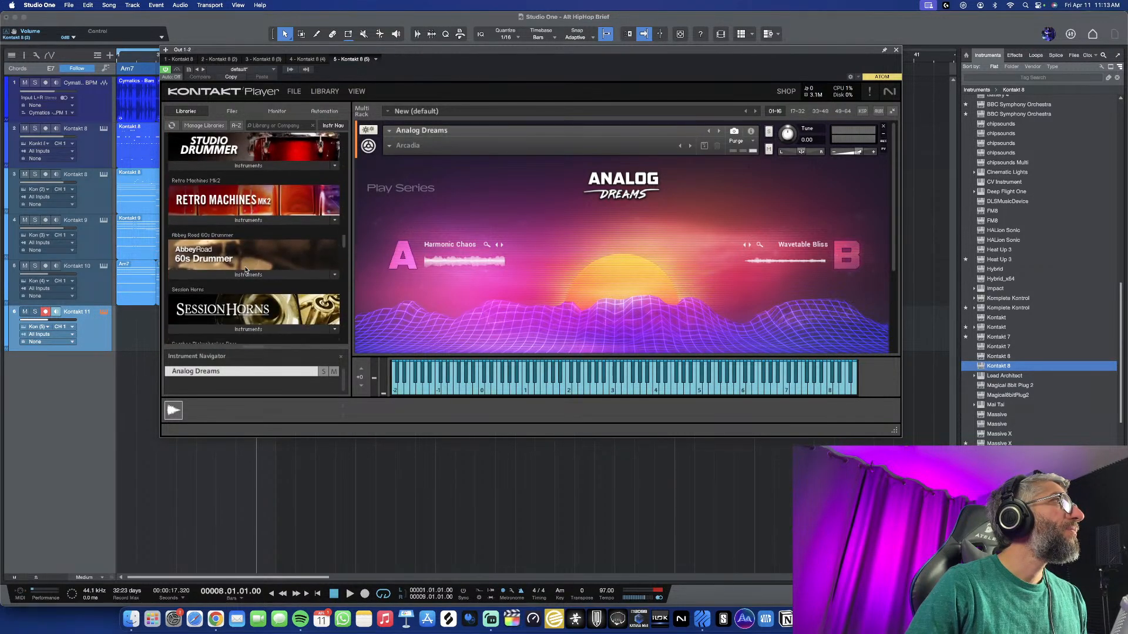
pyautogui.scroll(1, 246, 270)
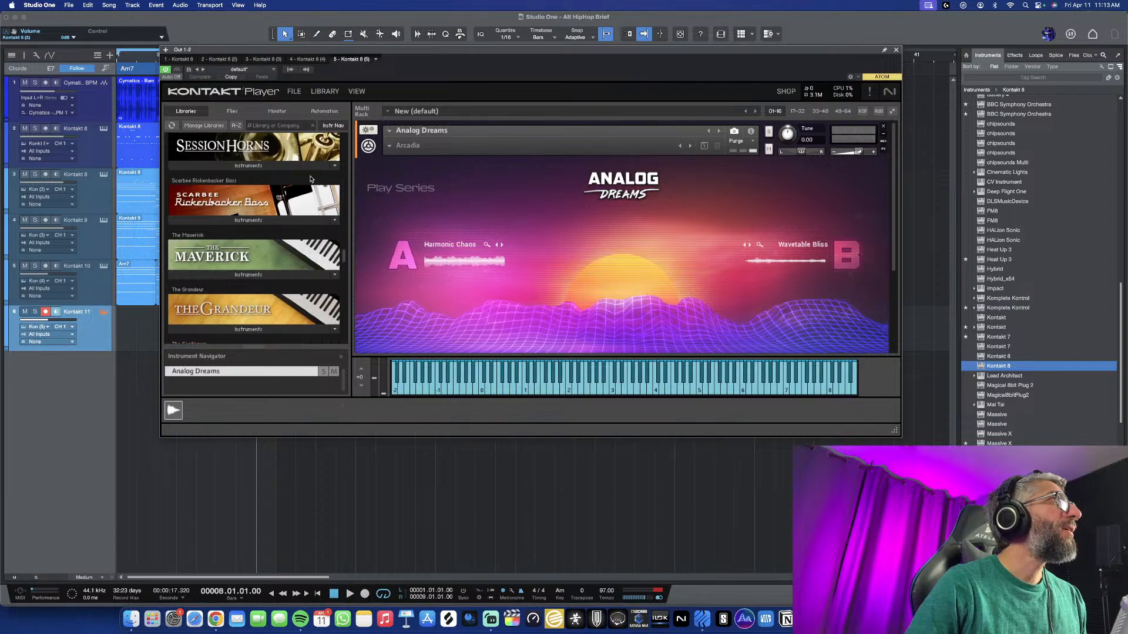
pyautogui.click(886, 129)
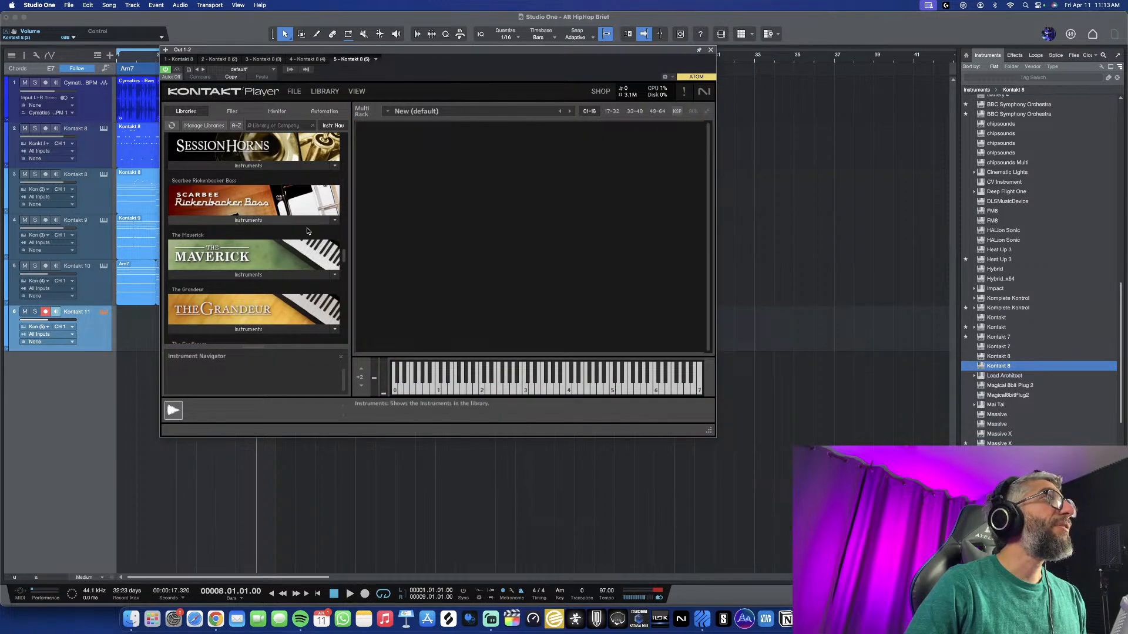
# Load Scarbee Rickenbacker Bass into the Kontakt player, choose the Dub Bass preset, and audition it over the loop
pyautogui.click(243, 221)
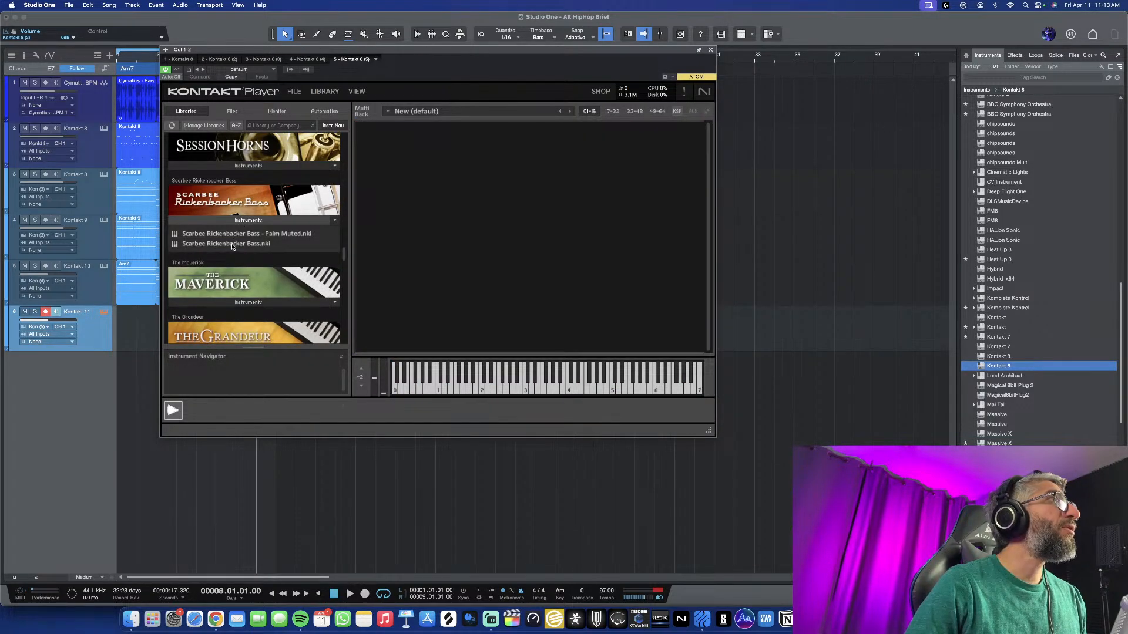
pyautogui.click(236, 244)
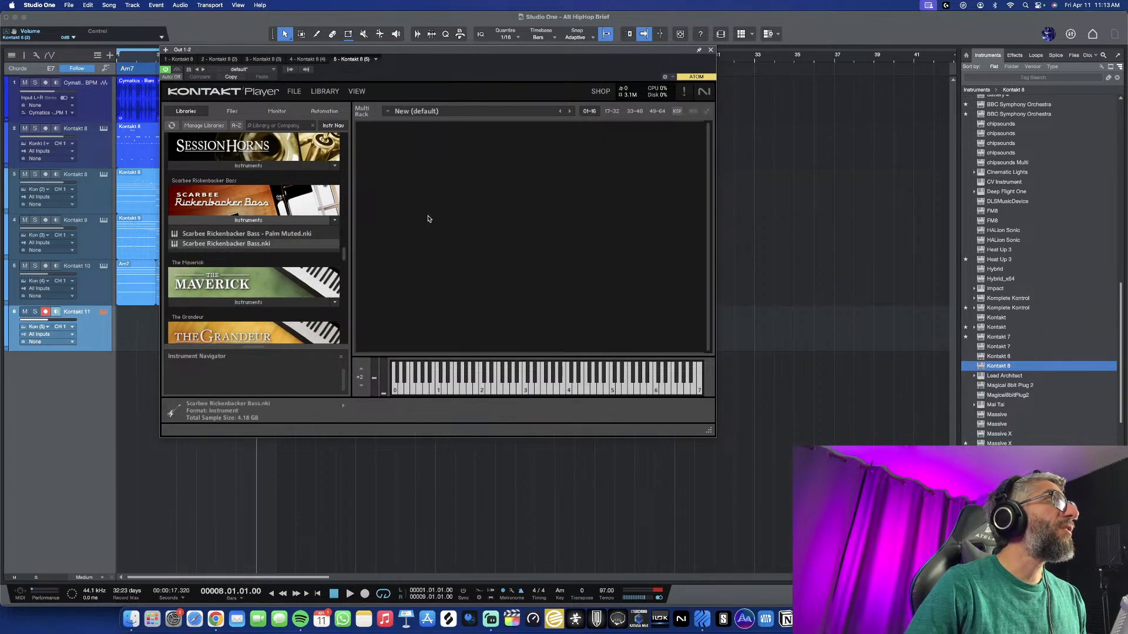
pyautogui.doubleClick(233, 245)
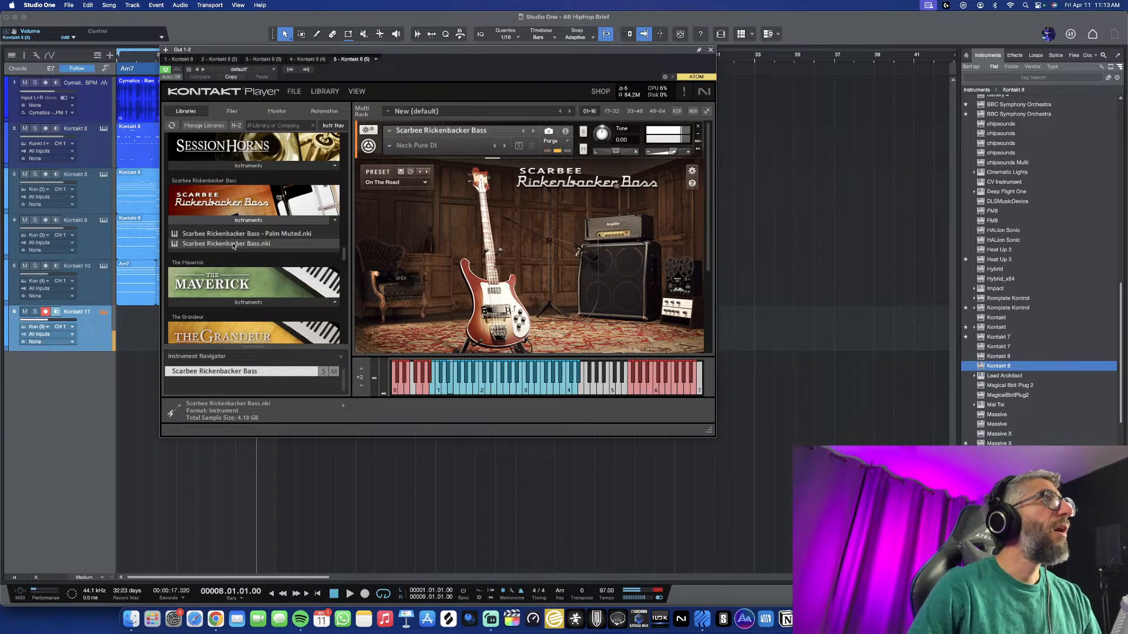
pyautogui.click(417, 184)
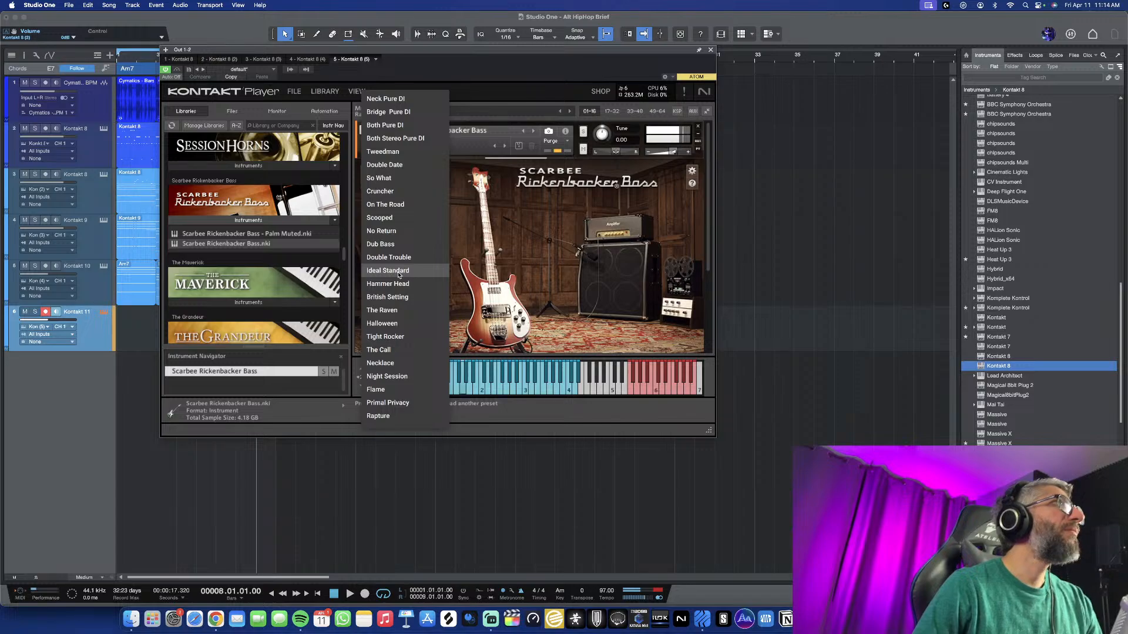
pyautogui.click(390, 244)
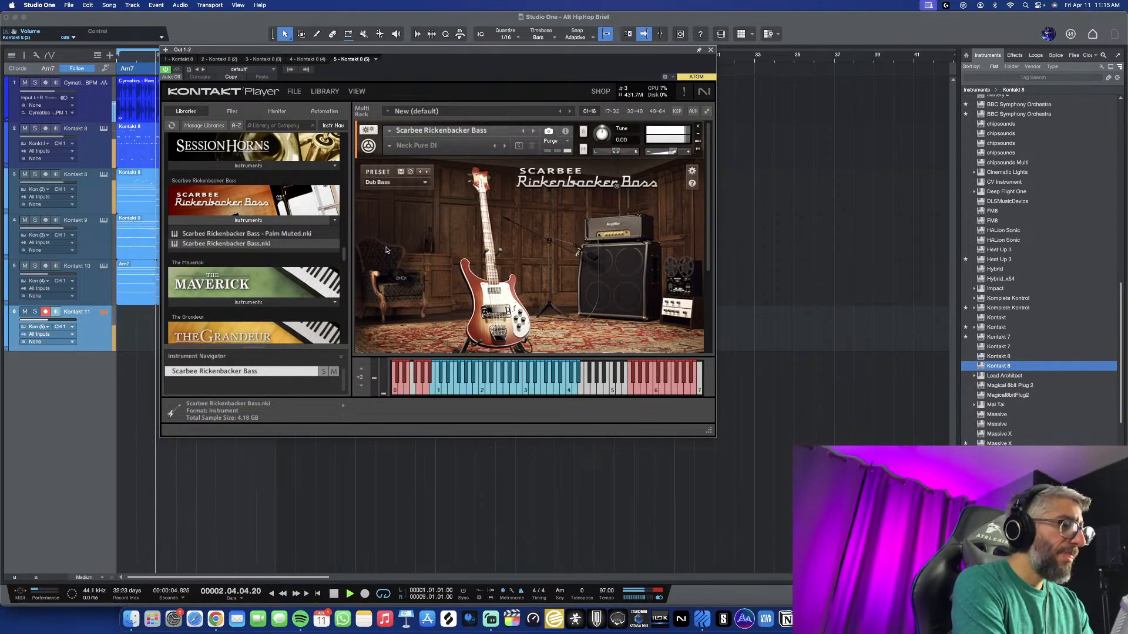
pyautogui.press('space')
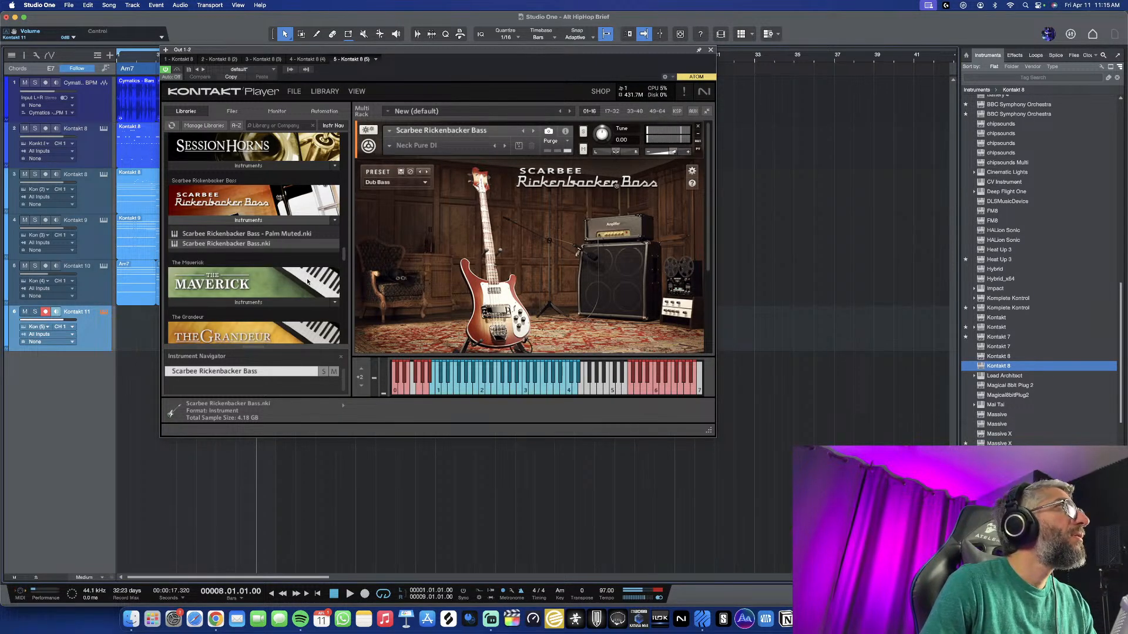
# Show the track inspector, set the Rickenbacker Bass instrument volume to -0.5, and close the Kontakt player
pyautogui.click(26, 56)
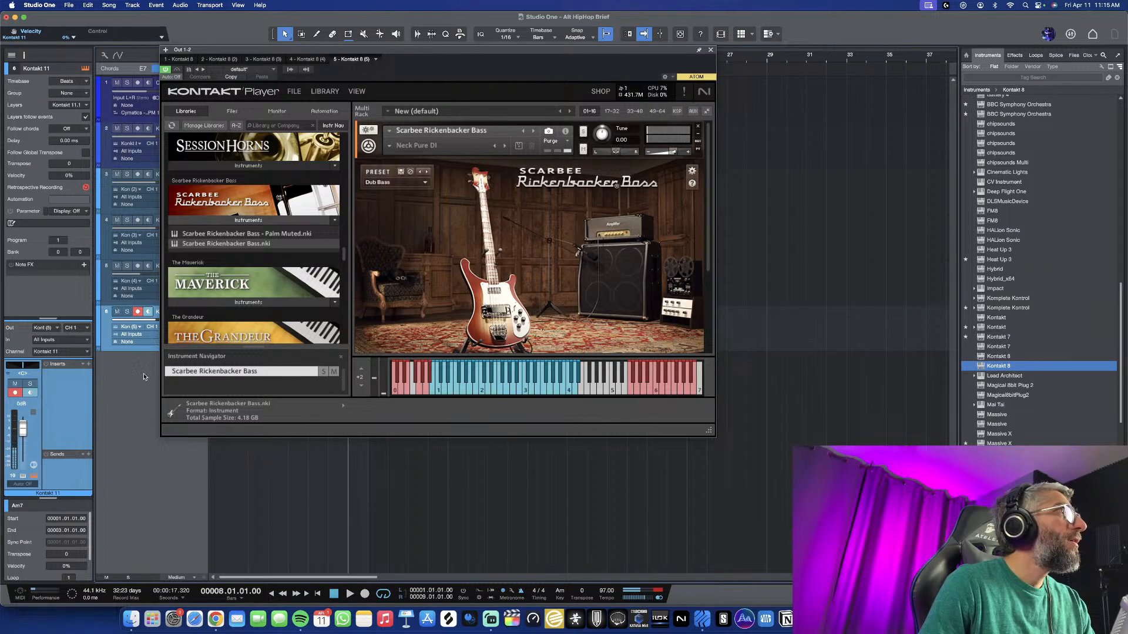
pyautogui.click(672, 153)
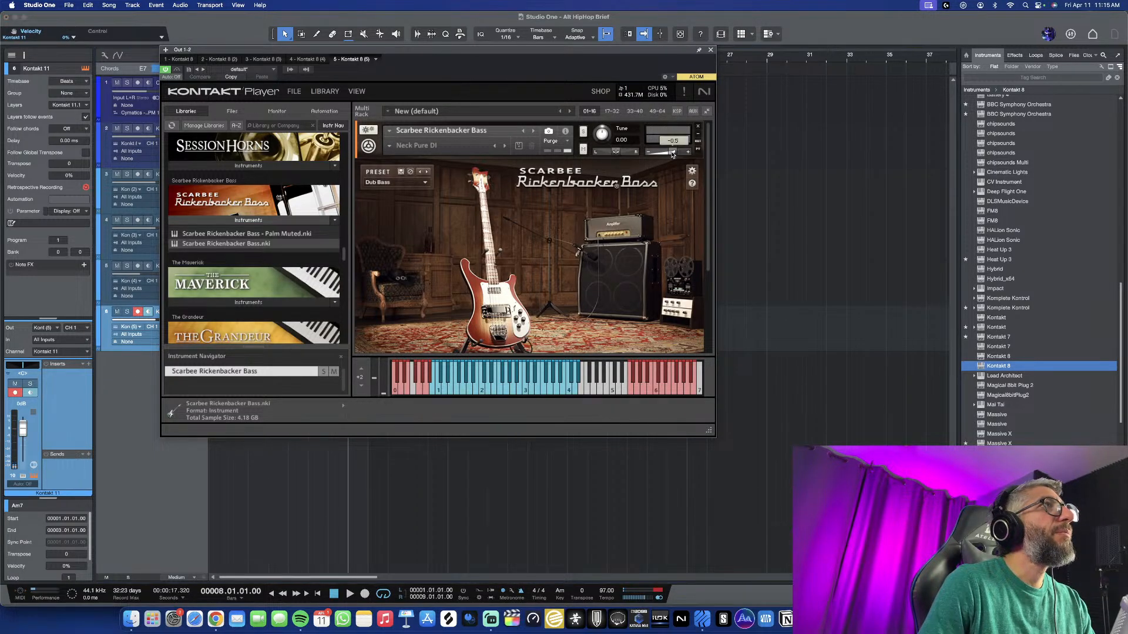
pyautogui.click(709, 51)
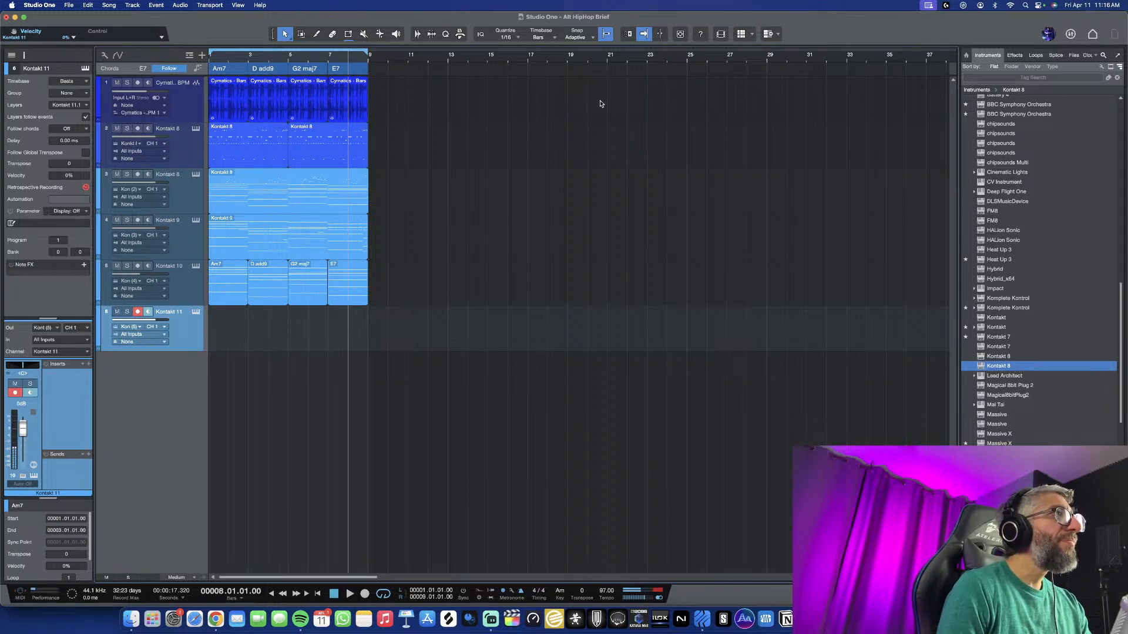
# Play the loop from the start to rehearse a bass line over the full arrangement
pyautogui.press('space')
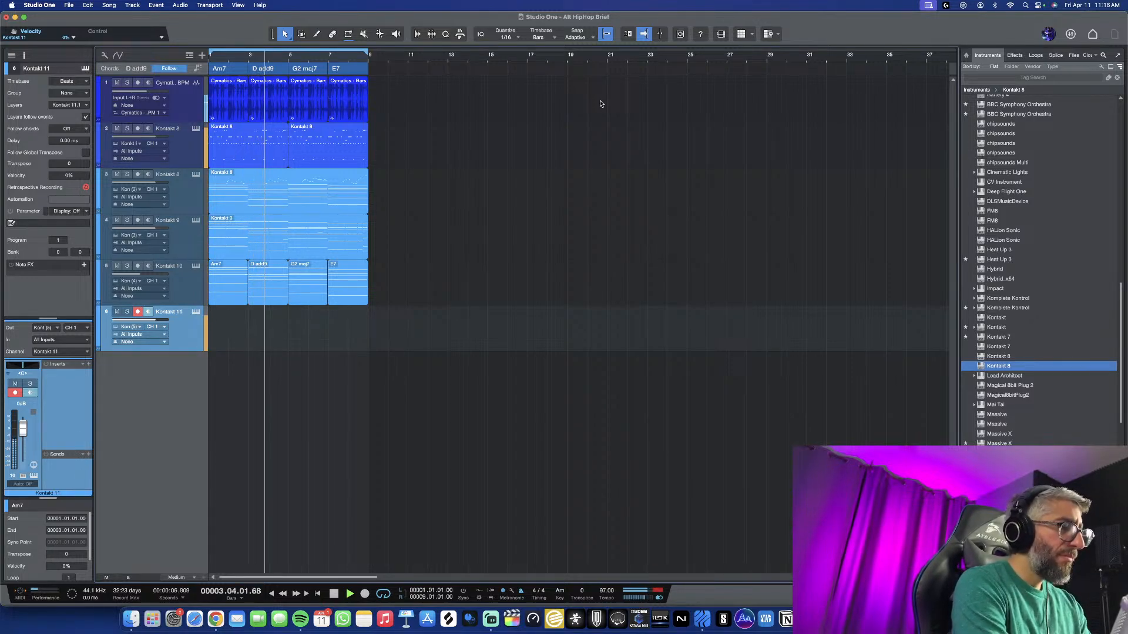
pyautogui.press(',')
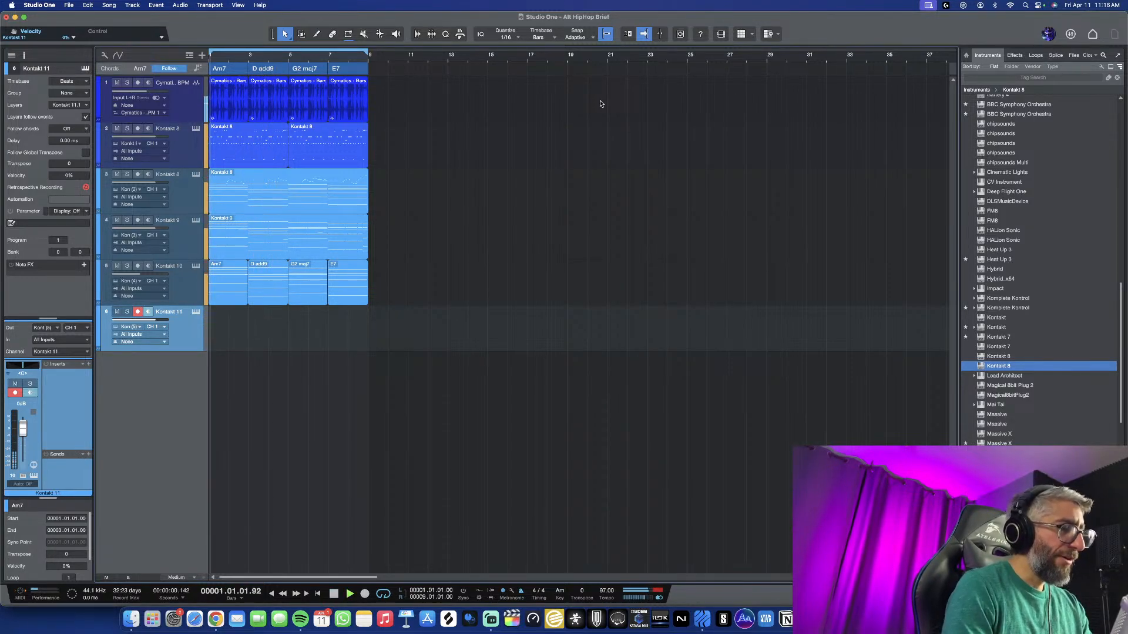
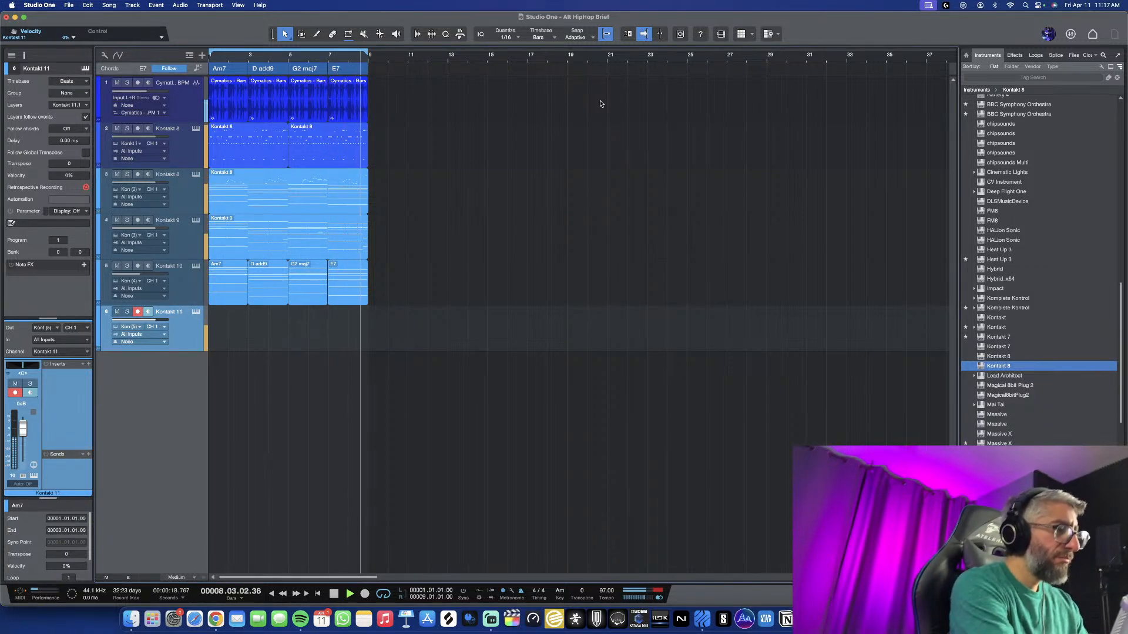
pyautogui.hotkey('ctrl', 'Up')
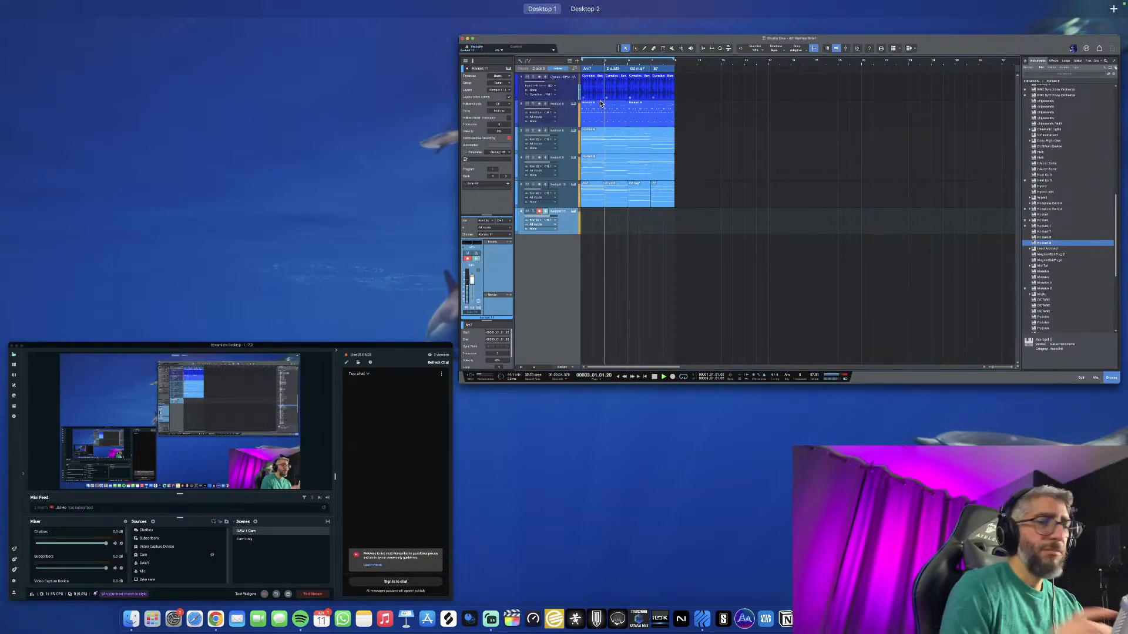
pyautogui.click(622, 171)
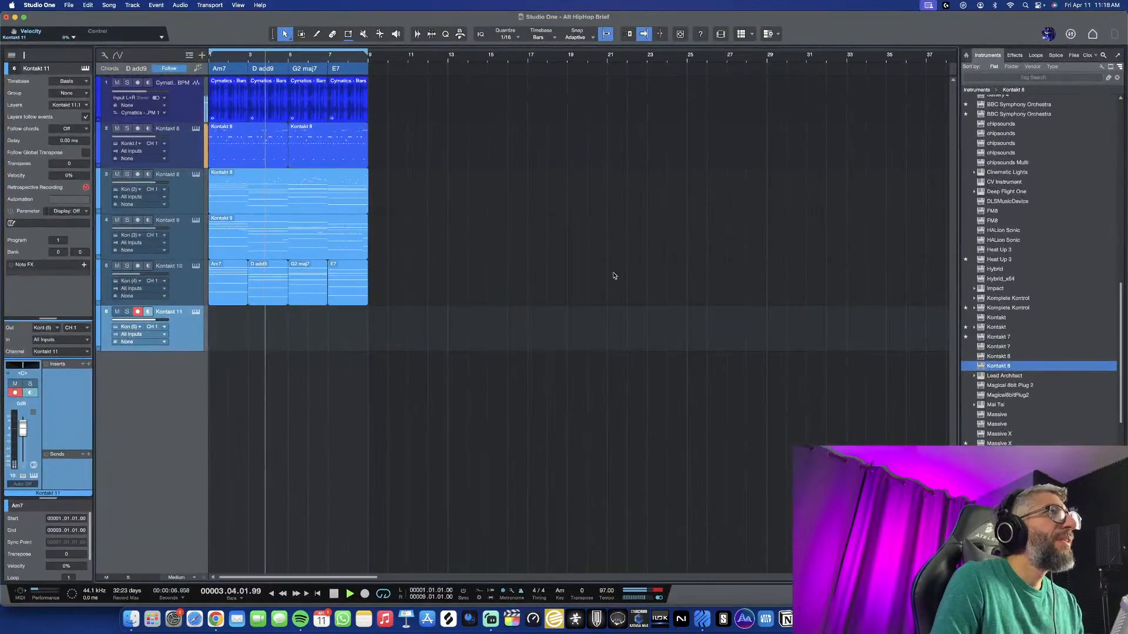
# Record a bass line from the song start on the armed Kontakt 11 track along with the loop
pyautogui.press('space')
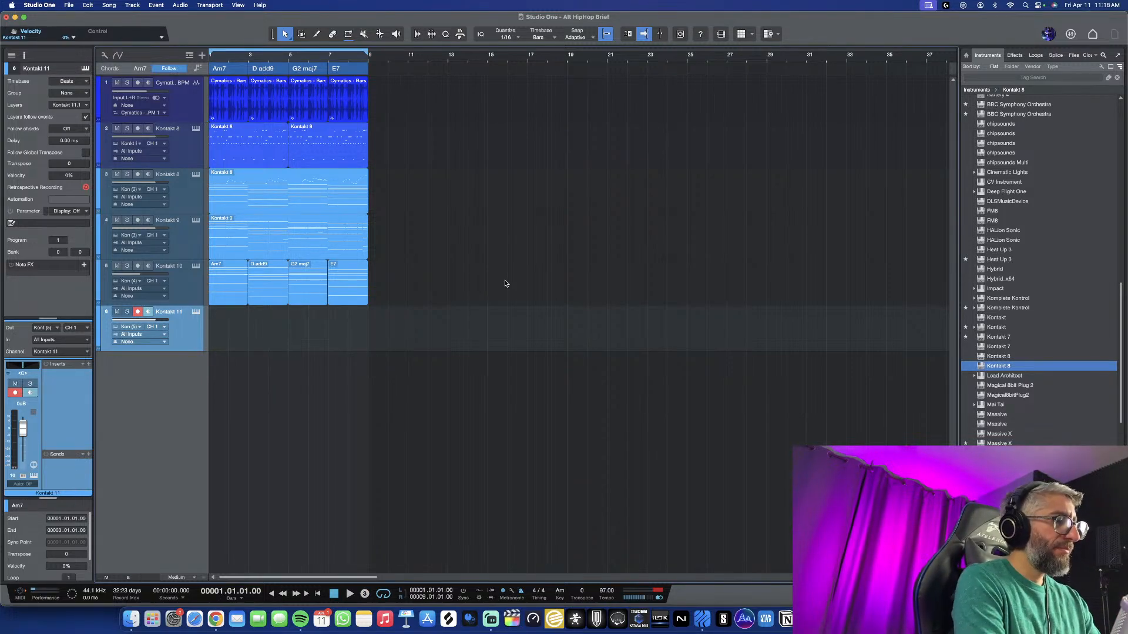
pyautogui.press('KP_Multiply')
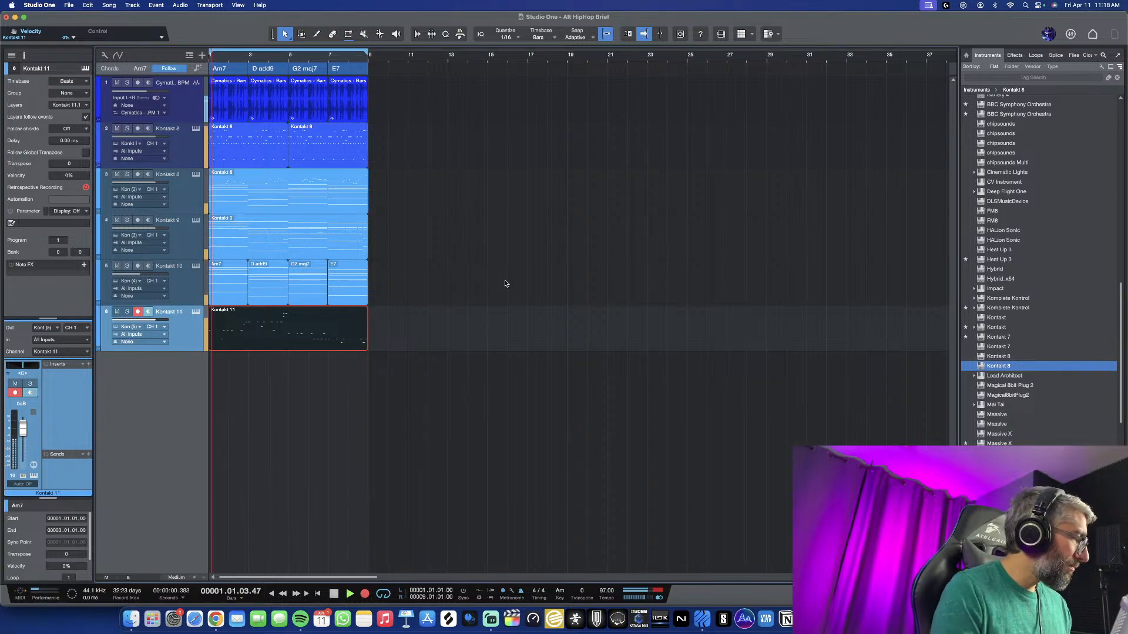
pyautogui.press('space')
# Open the recorded bass part in the note editor and quantize all its notes to 1/16
pyautogui.doubleClick(293, 337)
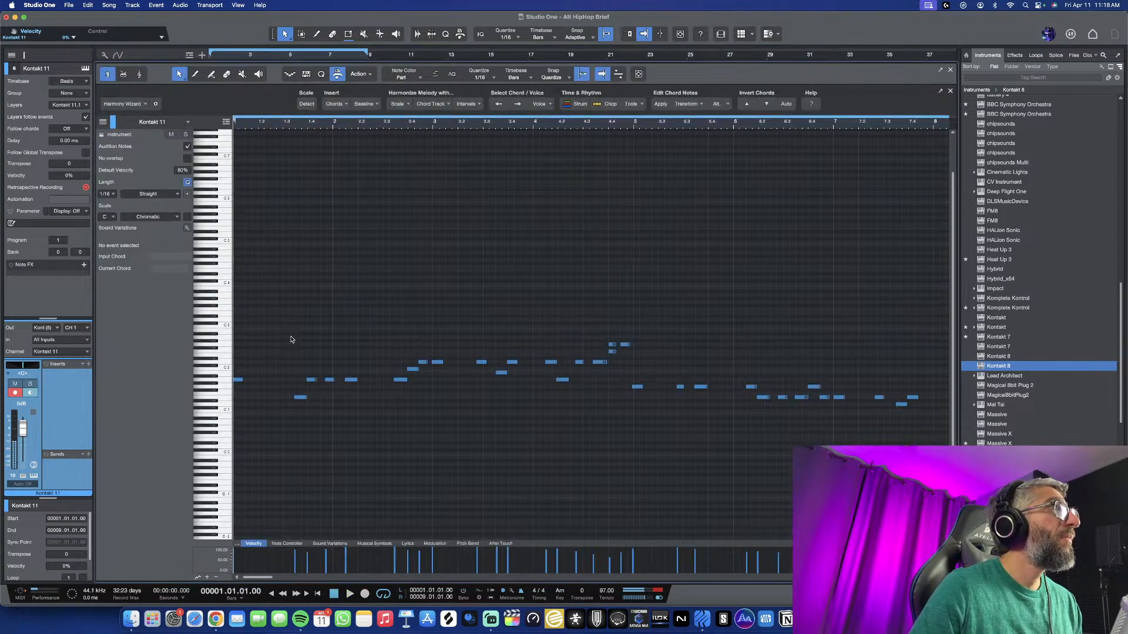
pyautogui.scroll(-1, 351, 389)
pyautogui.scroll(2, 351, 388)
pyautogui.scroll(3, 350, 388)
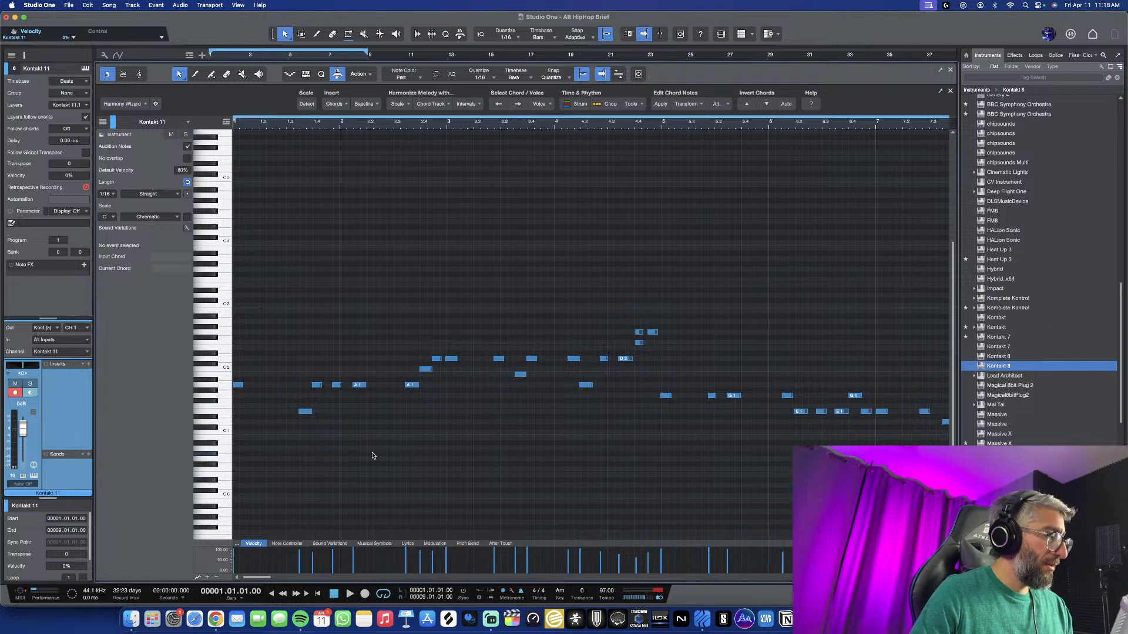
pyautogui.press('super+a')
# Audition the bass line and move the short A1 note just before bar 2 onto 2.1.1
pyautogui.press('space')
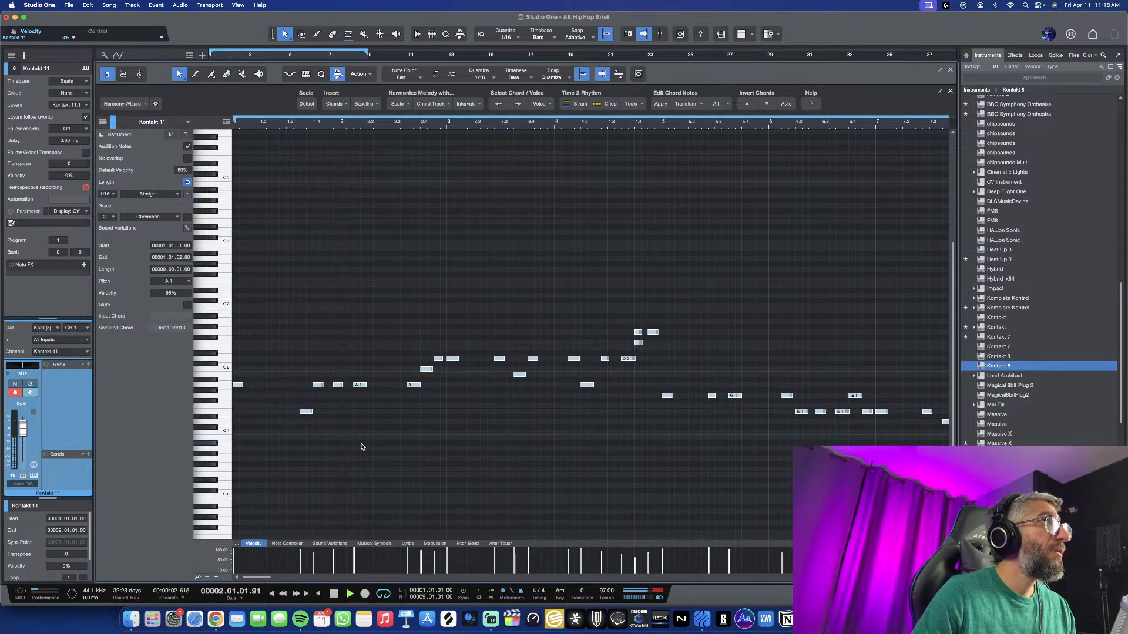
pyautogui.click(352, 423)
pyautogui.press('space')
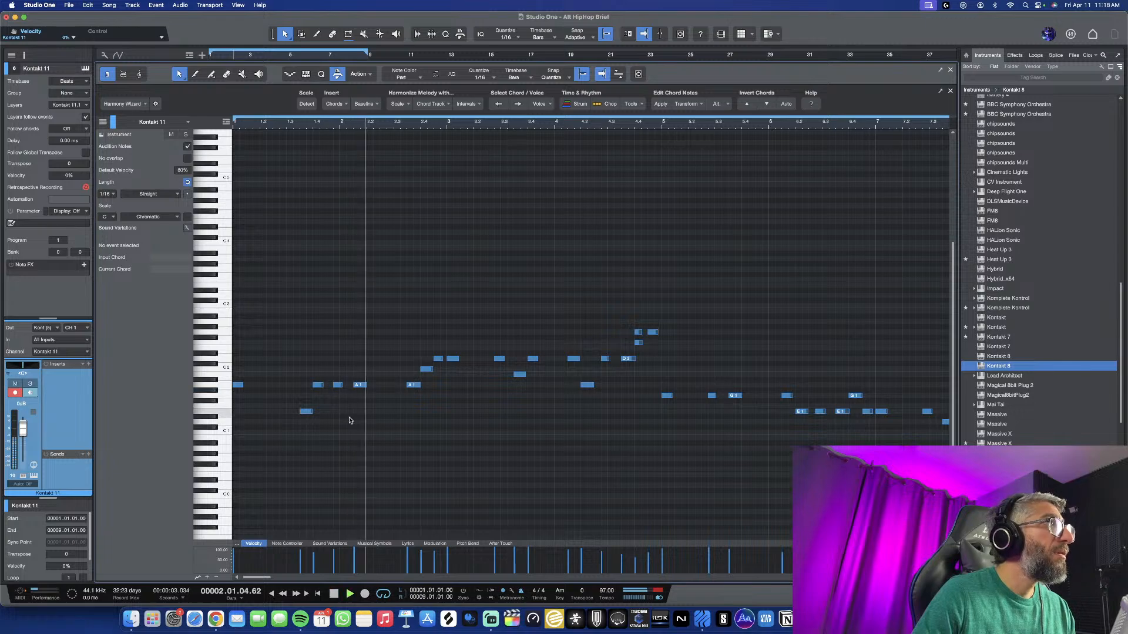
pyautogui.press(',')
pyautogui.scroll(2, 366, 444)
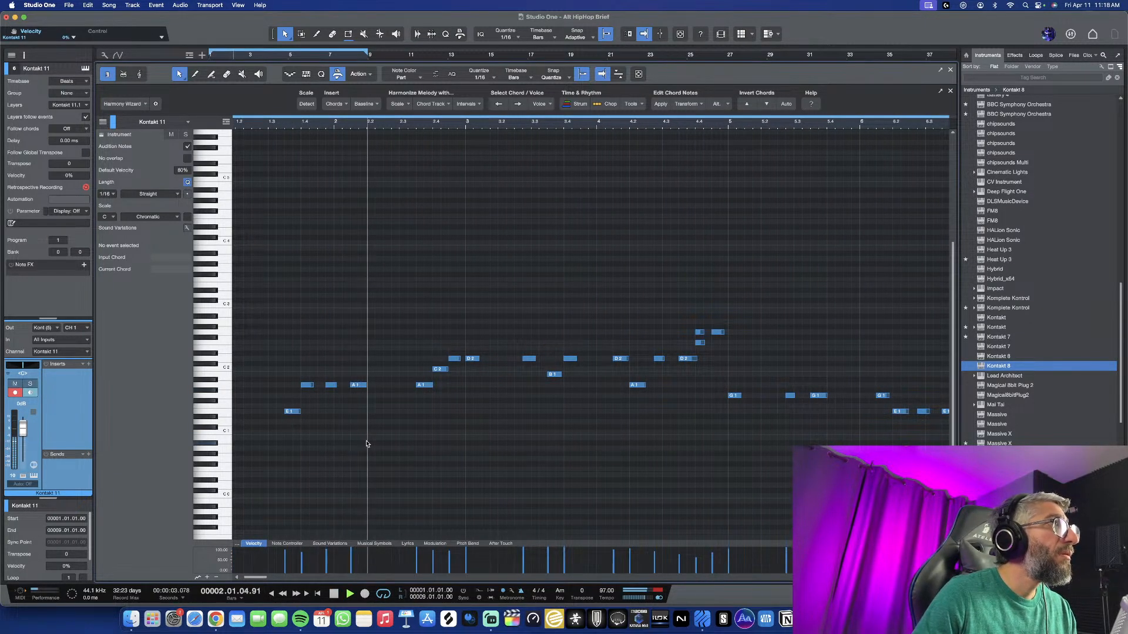
pyautogui.press('space')
pyautogui.click(332, 385)
pyautogui.moveTo(340, 388); pyautogui.dragTo(342, 390)
pyautogui.press('space')
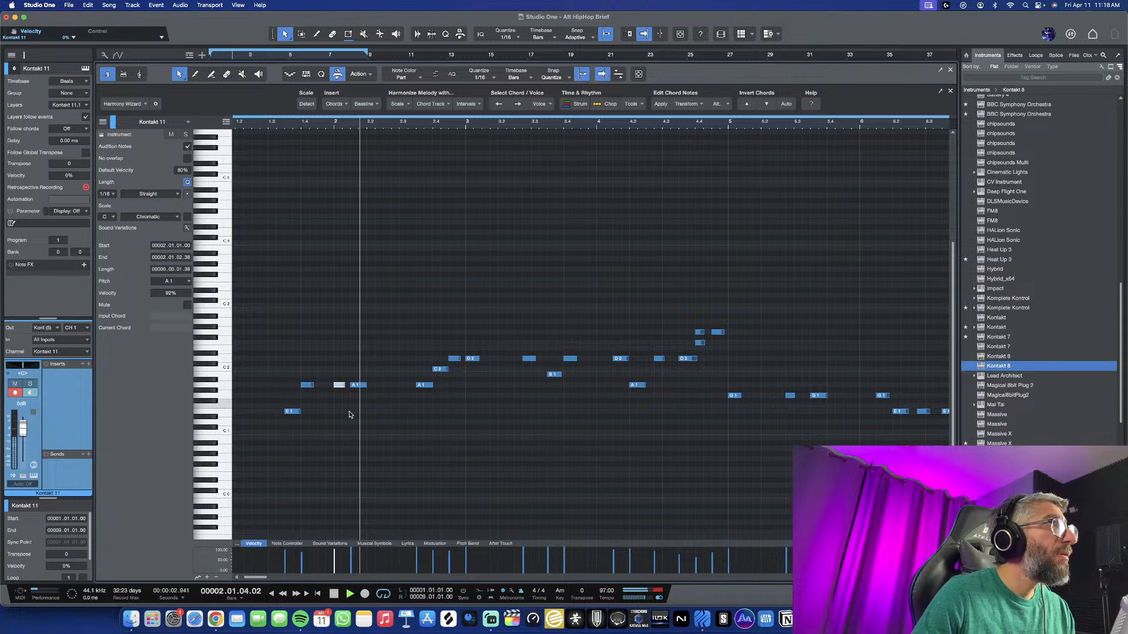
pyautogui.press(',')
pyautogui.scroll(-1, 361, 437)
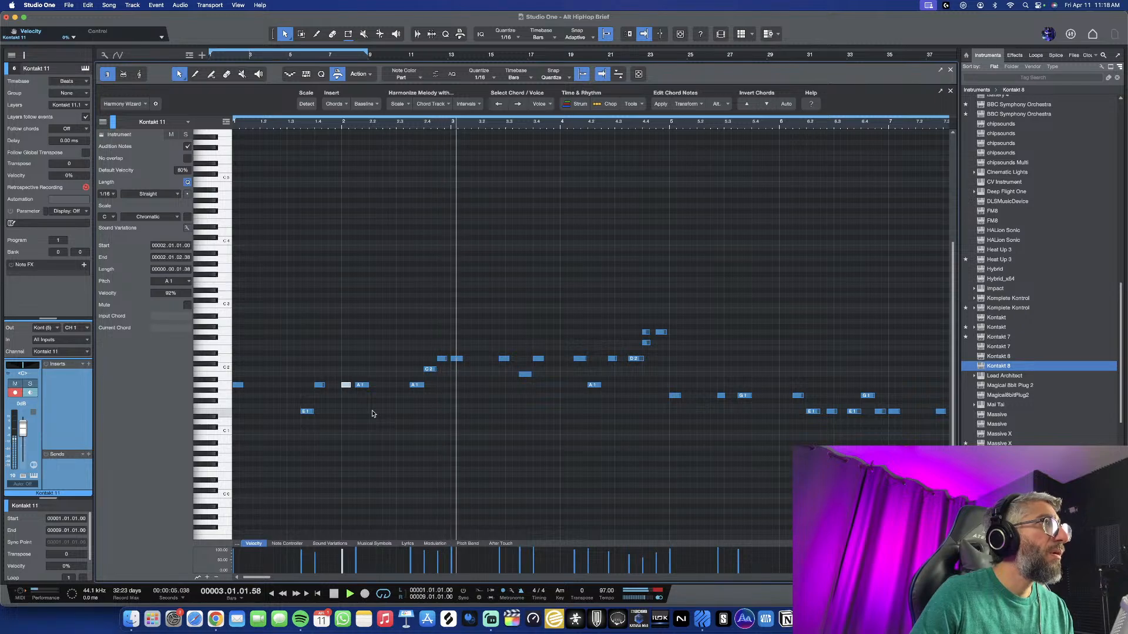
# Raise the last note before bar 3 to E2 and replay the bass line
pyautogui.click(413, 385)
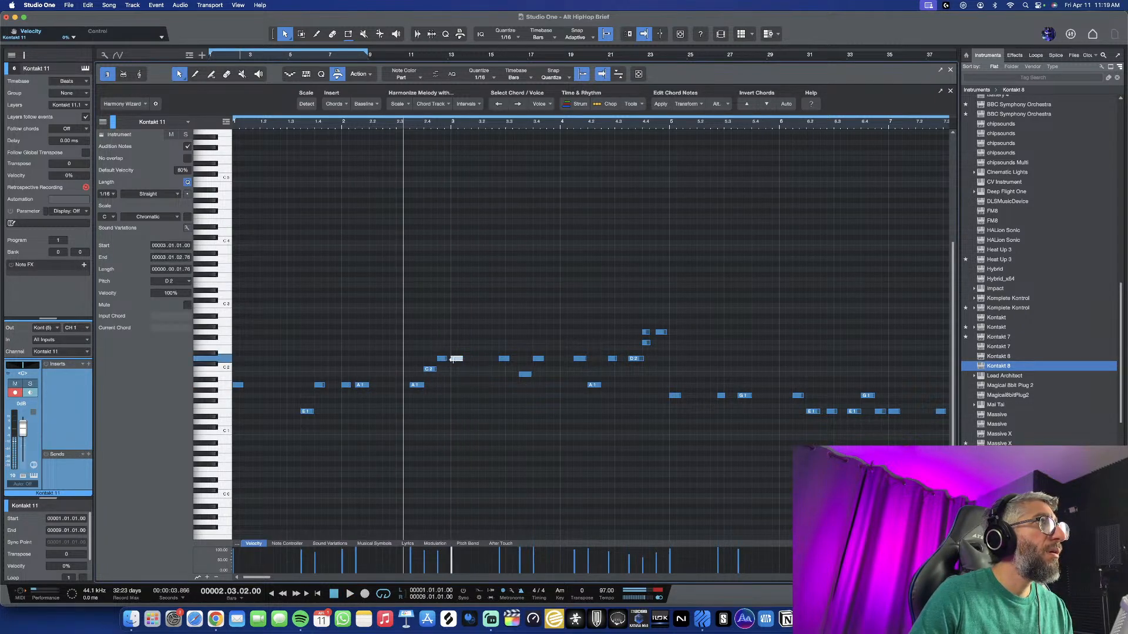
pyautogui.press('space')
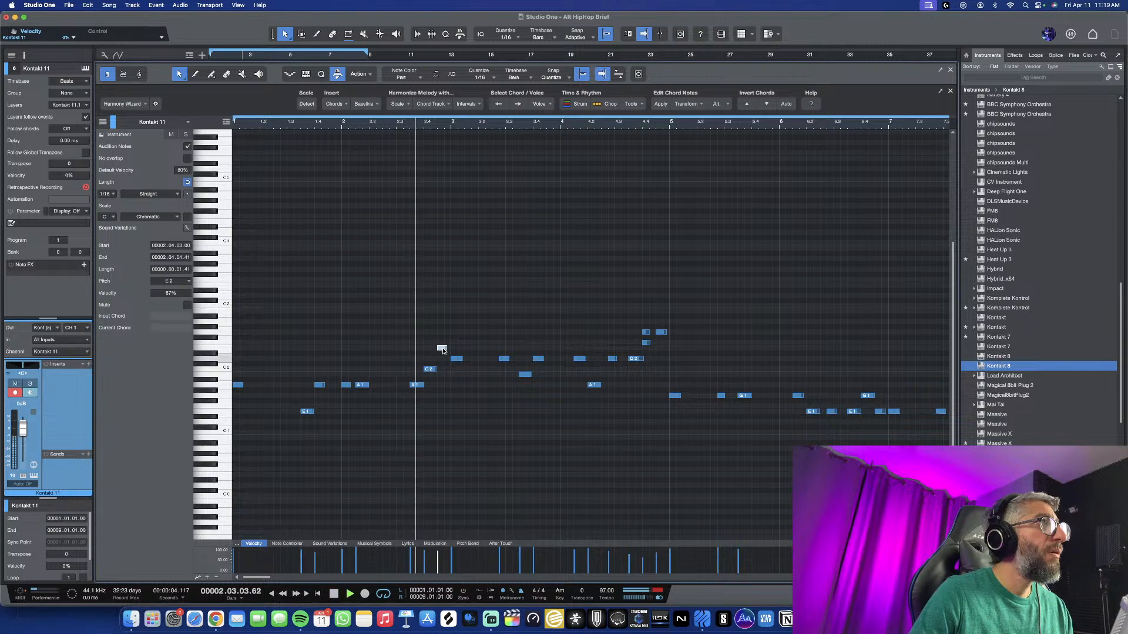
pyautogui.press('space')
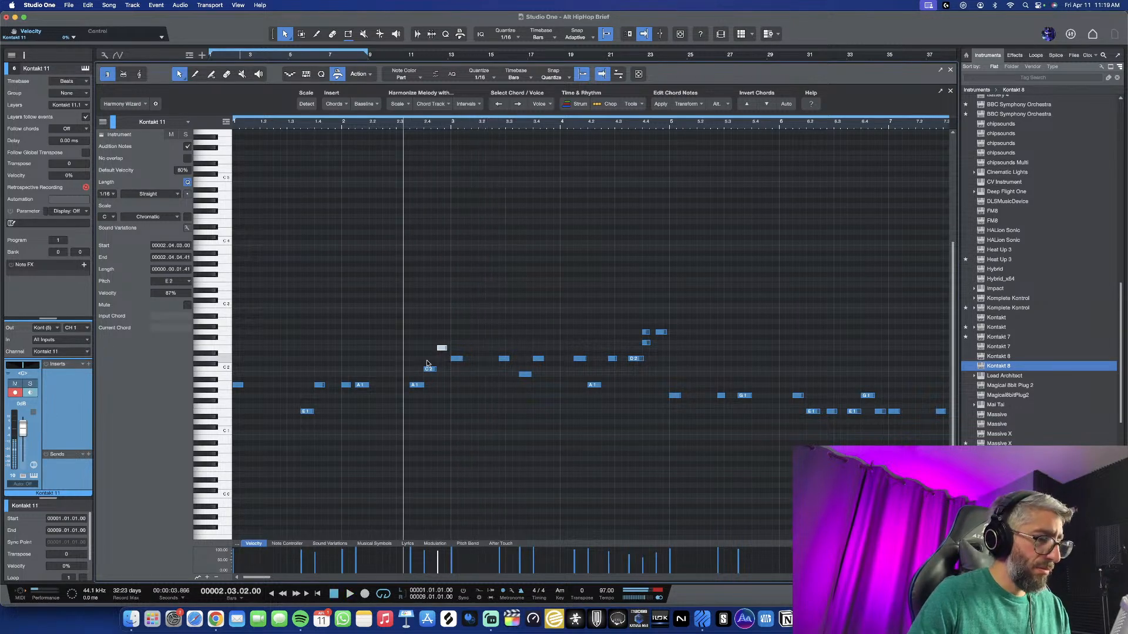
pyautogui.press(',')
pyautogui.press('space')
pyautogui.scroll(1, 373, 464)
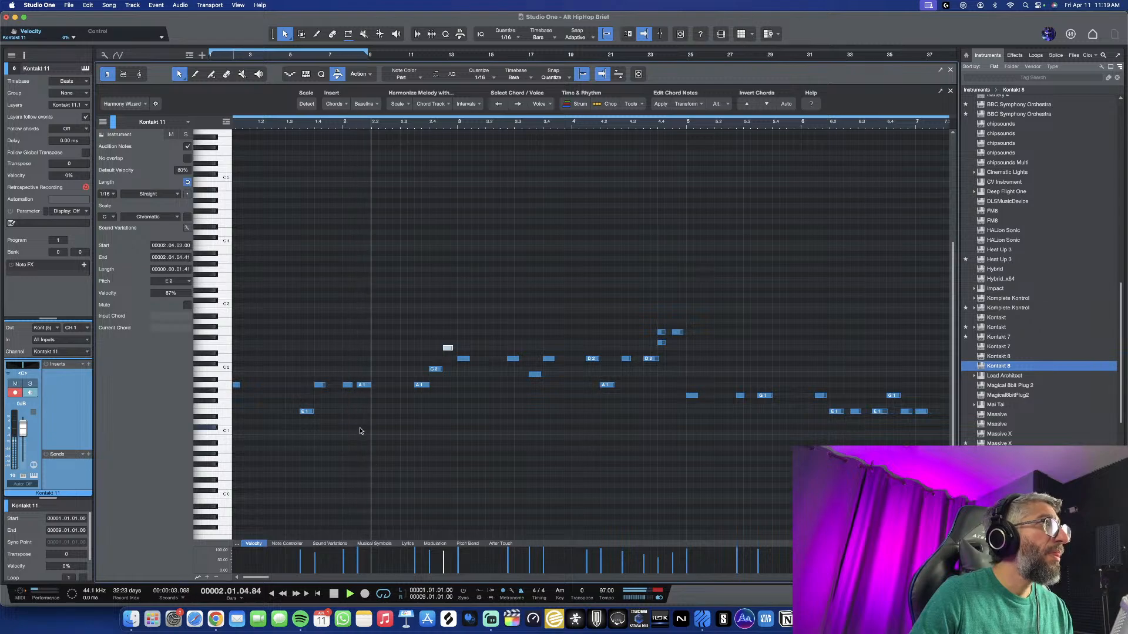
# Delete the A1 note at the start of bar 2 and replay the passage
pyautogui.press(',')
pyautogui.doubleClick(353, 386)
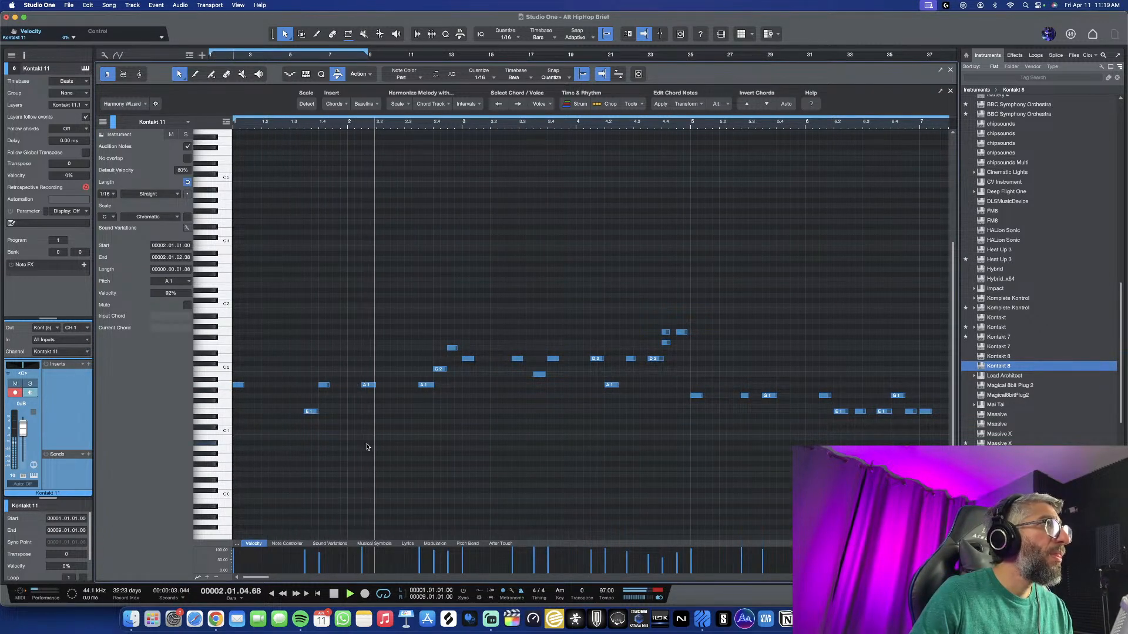
pyautogui.press('space')
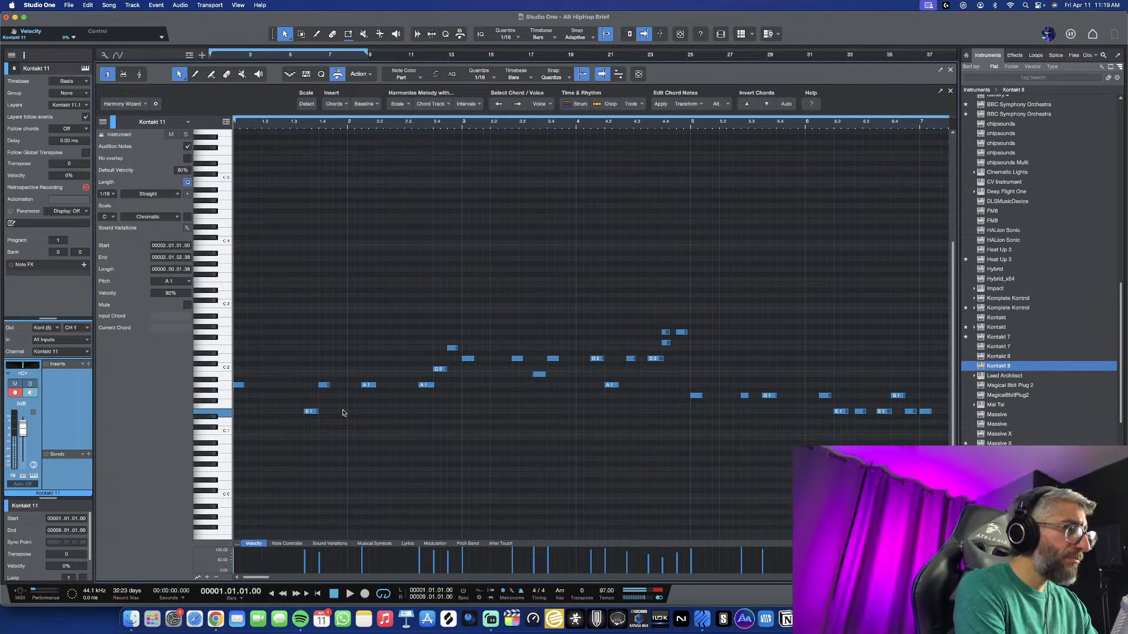
# Play the bass line from the start to check how it fits the arrangement through bar 4
pyautogui.press('space')
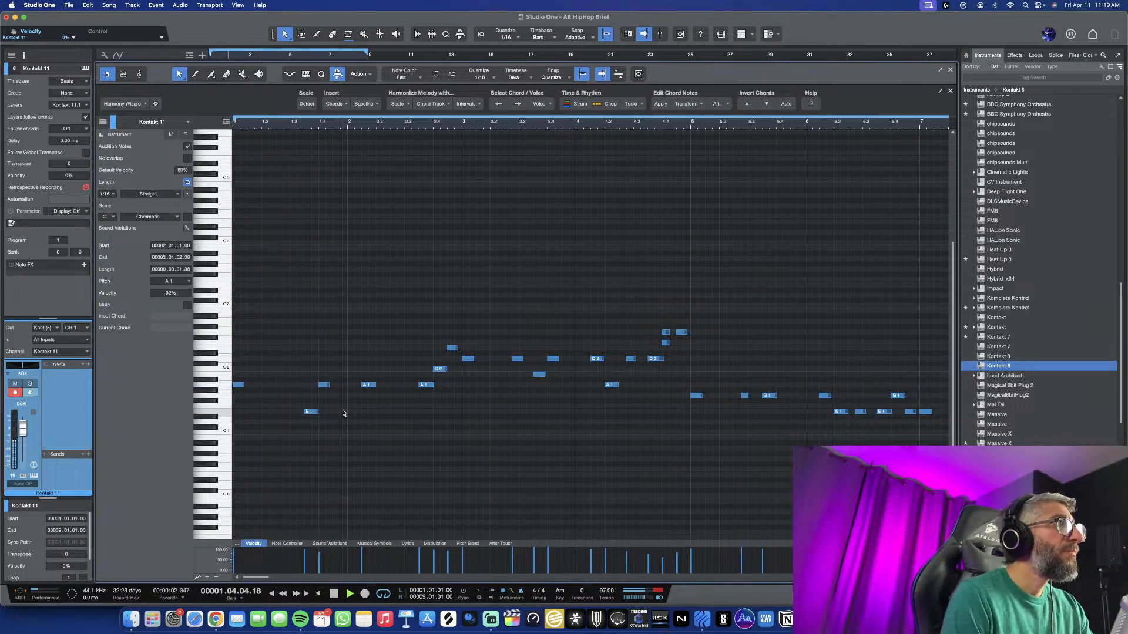
pyautogui.press('space')
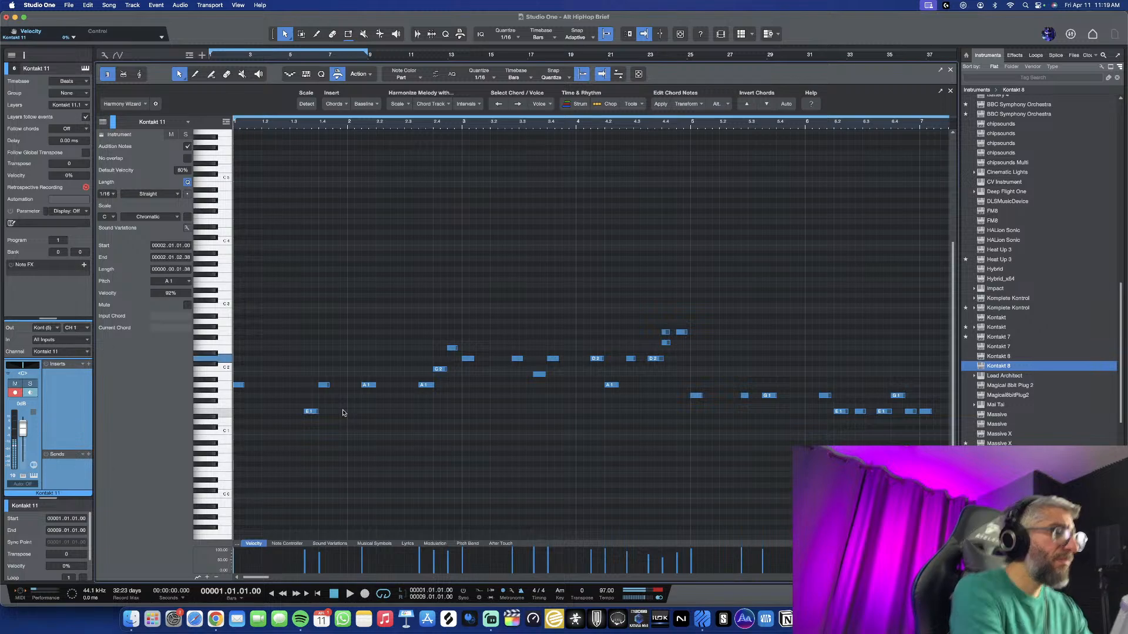
pyautogui.press('space')
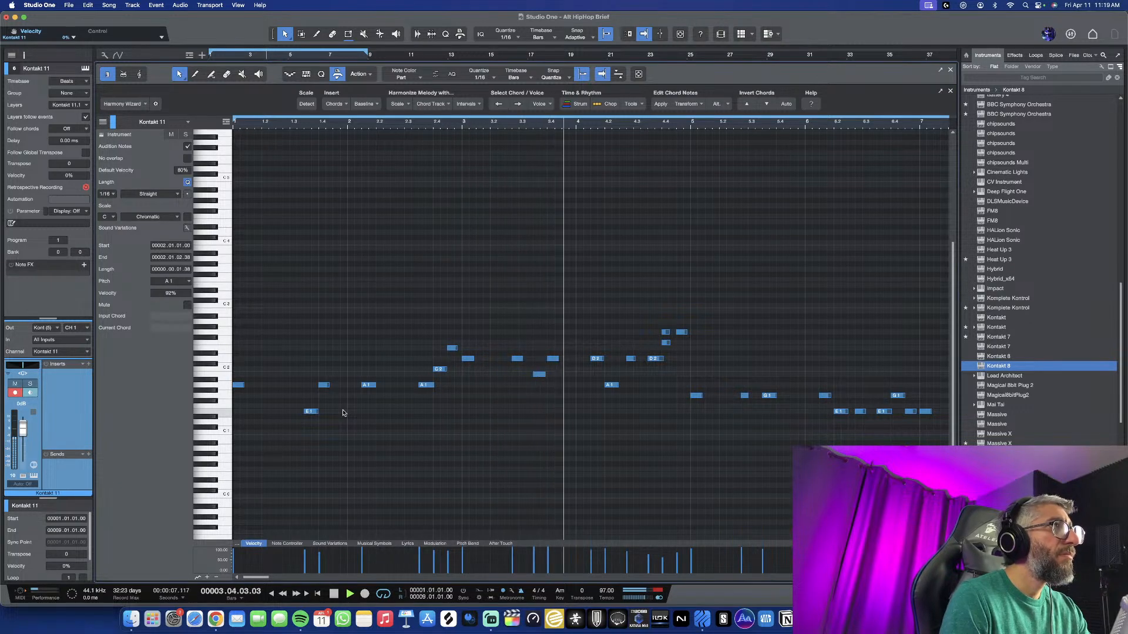
pyautogui.press('space')
pyautogui.press('space')
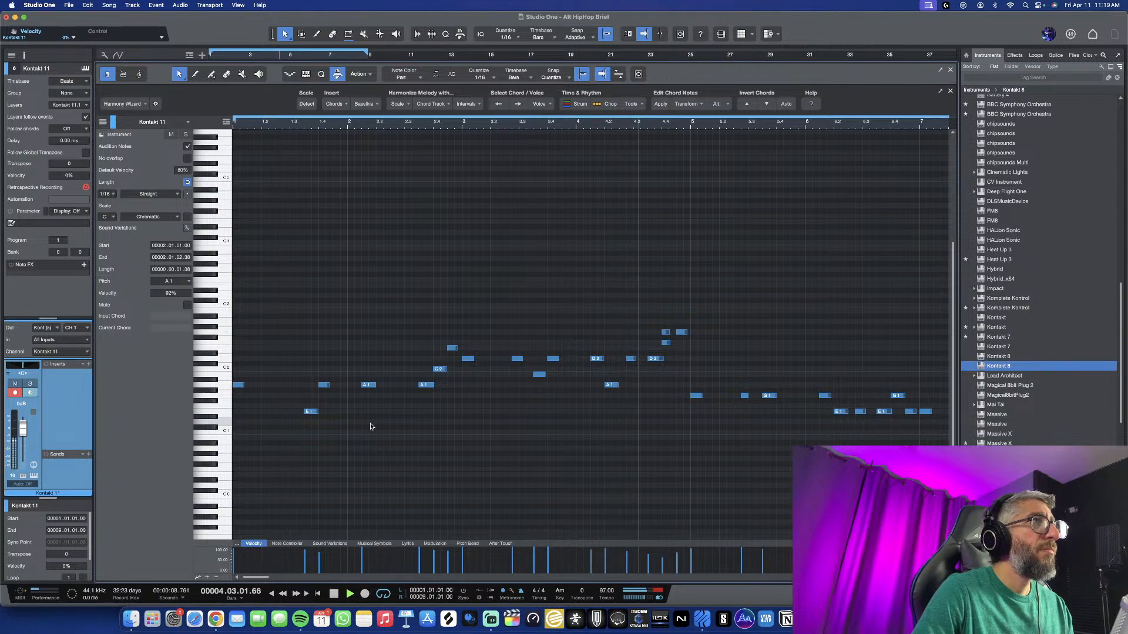
# Delete the three high notes in the last beat of bar 4 and replay the bass line
pyautogui.press('space')
pyautogui.moveTo(634, 314); pyautogui.dragTo(710, 347)
pyautogui.press('space')
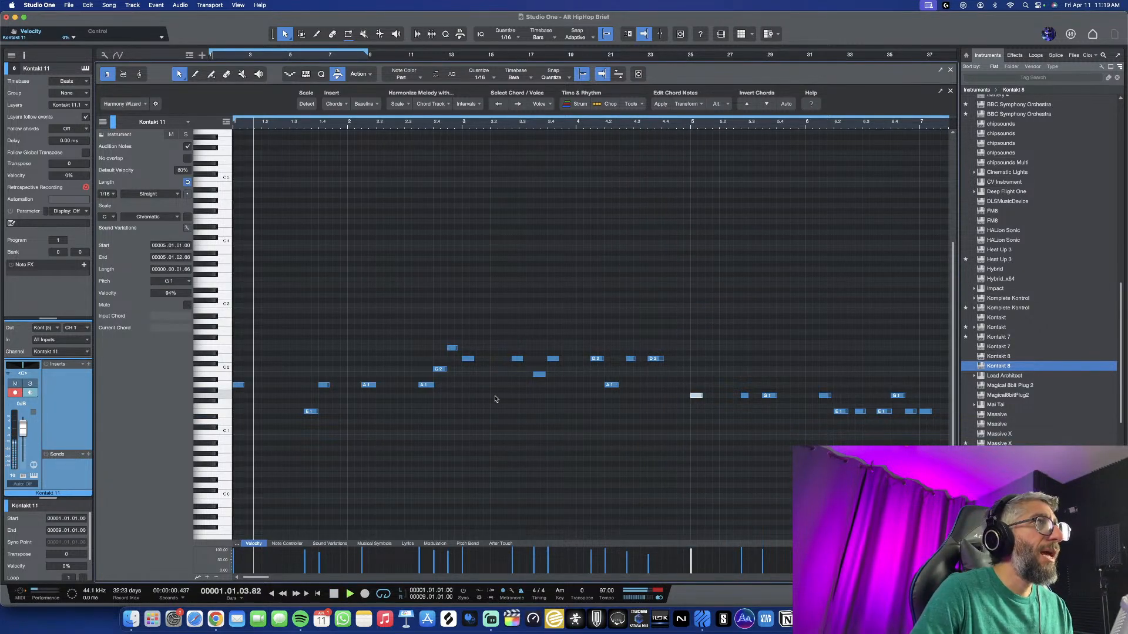
pyautogui.scroll(2, 493, 396)
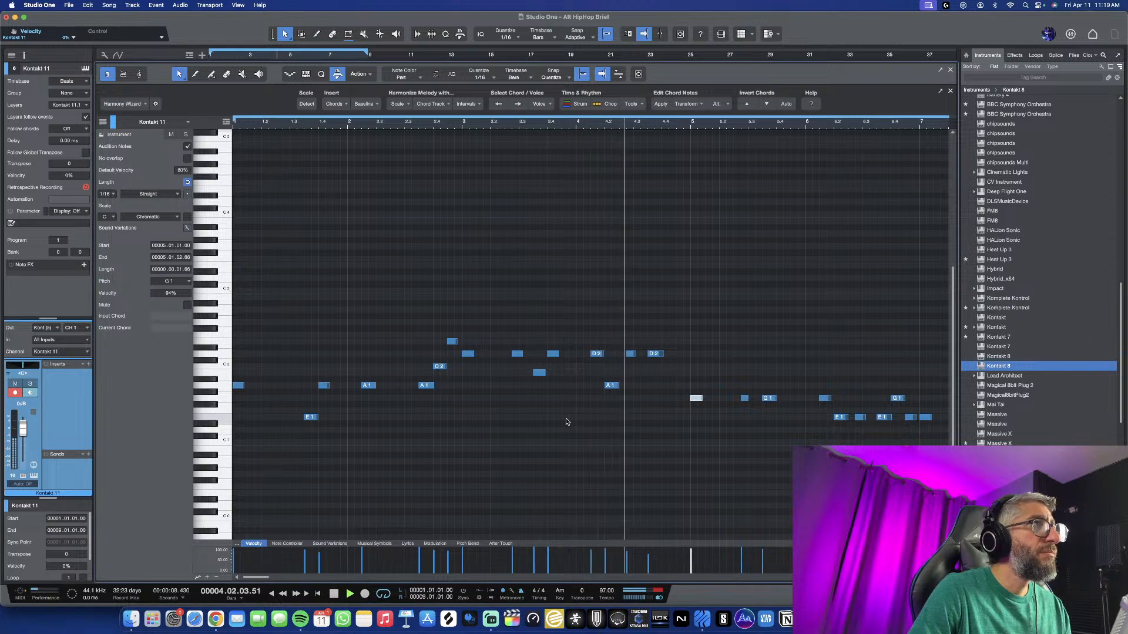
# Raise the note at 4.1.3 to E2 and the note at 4.2.1 to D2, and replay from just before bar 3
pyautogui.press('space')
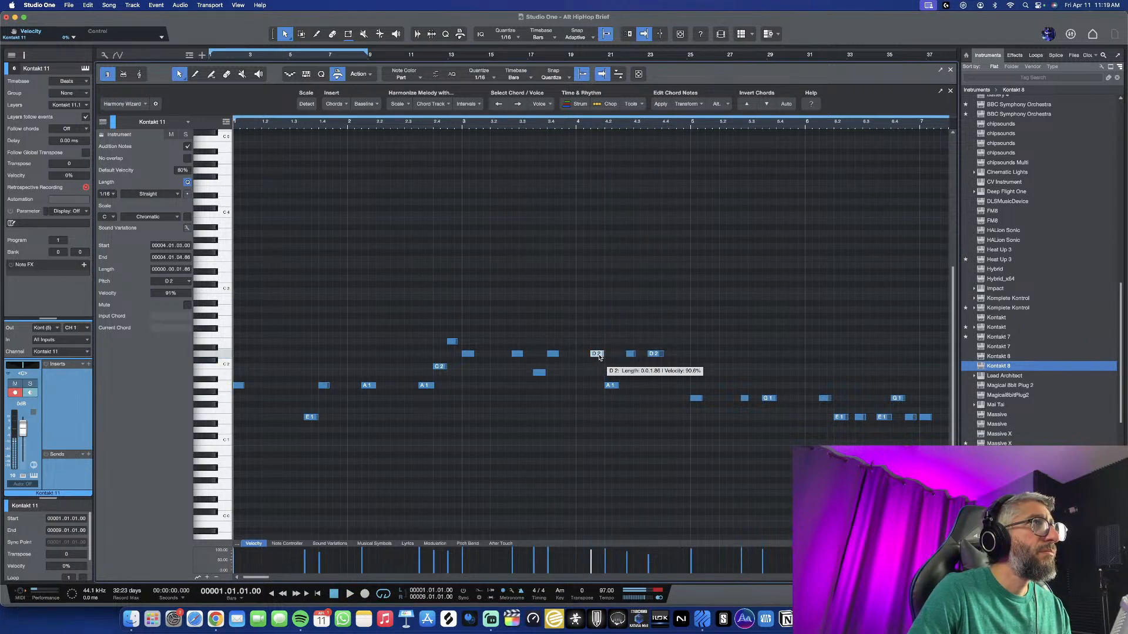
pyautogui.moveTo(599, 357); pyautogui.dragTo(599, 338)
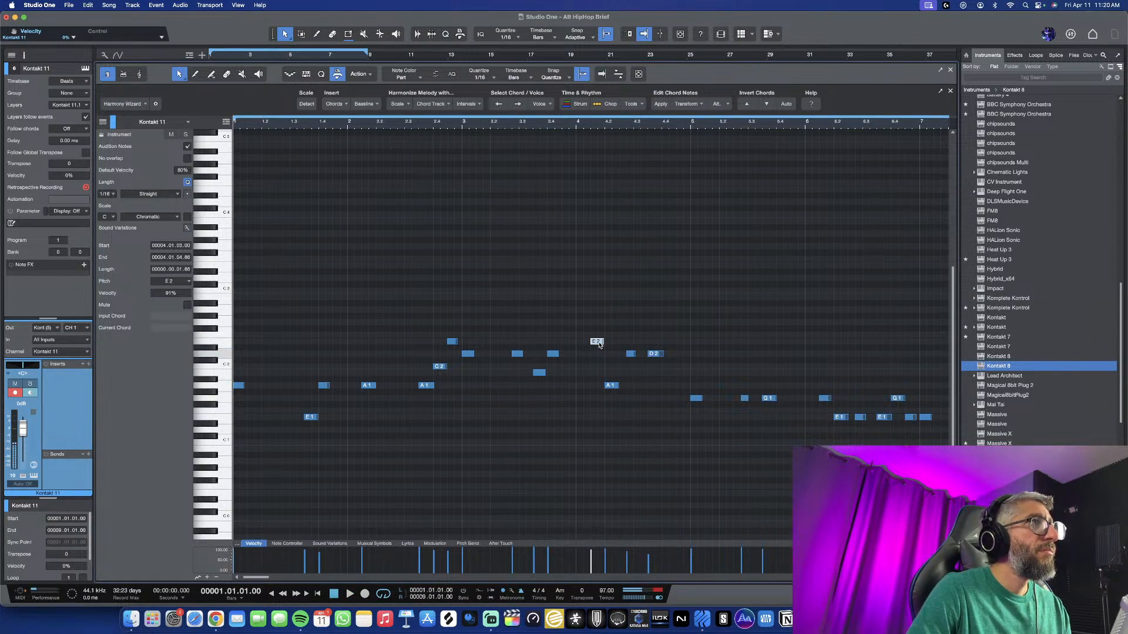
pyautogui.moveTo(611, 387); pyautogui.dragTo(611, 358)
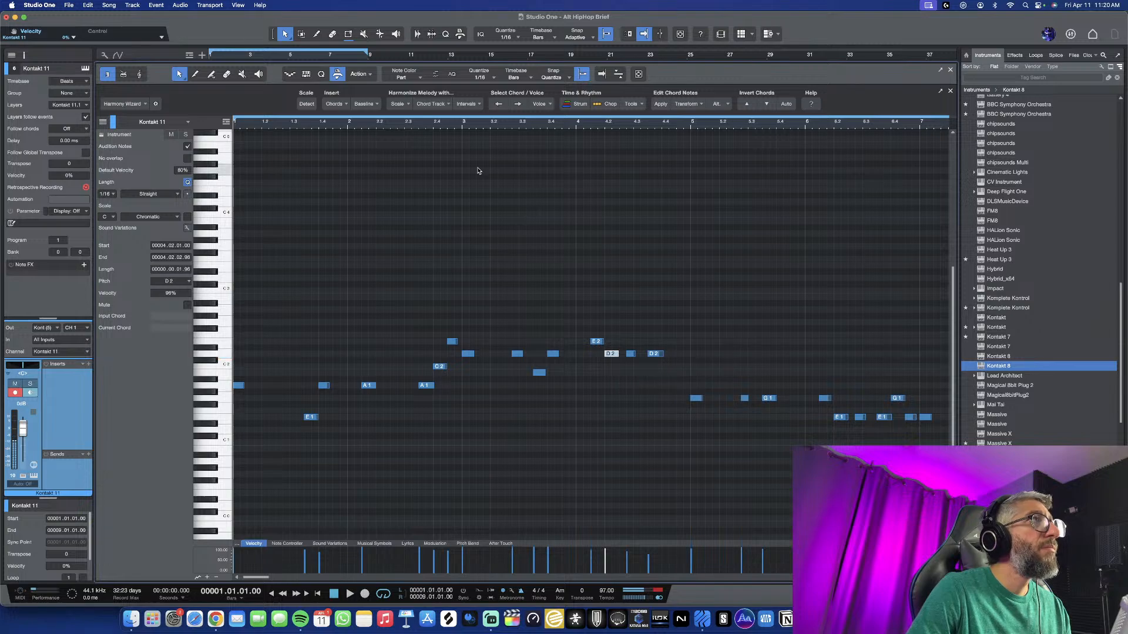
pyautogui.click(456, 126)
pyautogui.press('space')
pyautogui.scroll(4, 604, 404)
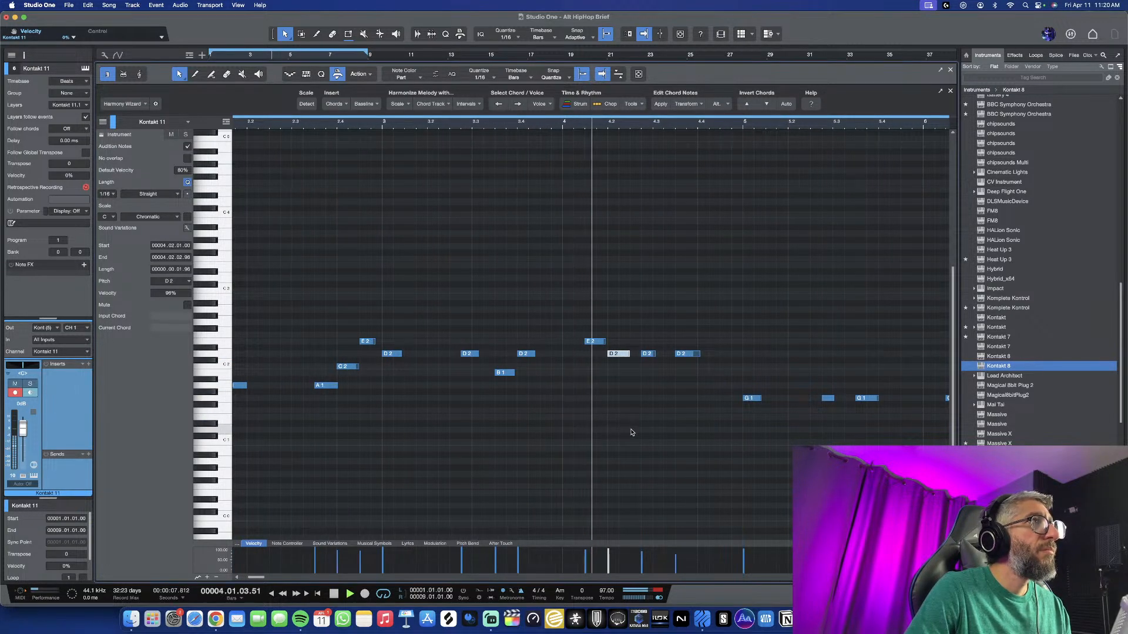
# Raise the E2 note at 4.1.3 to D3 and replay the passage
pyautogui.press('space')
pyautogui.click(595, 343)
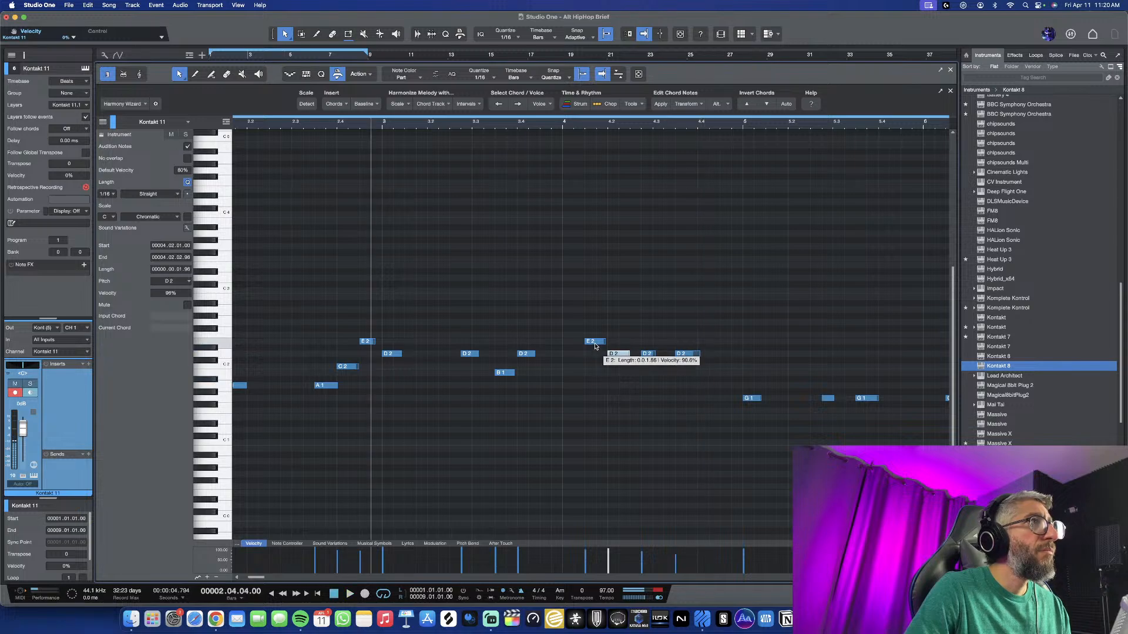
pyautogui.moveTo(595, 344); pyautogui.dragTo(598, 281)
pyautogui.press('space')
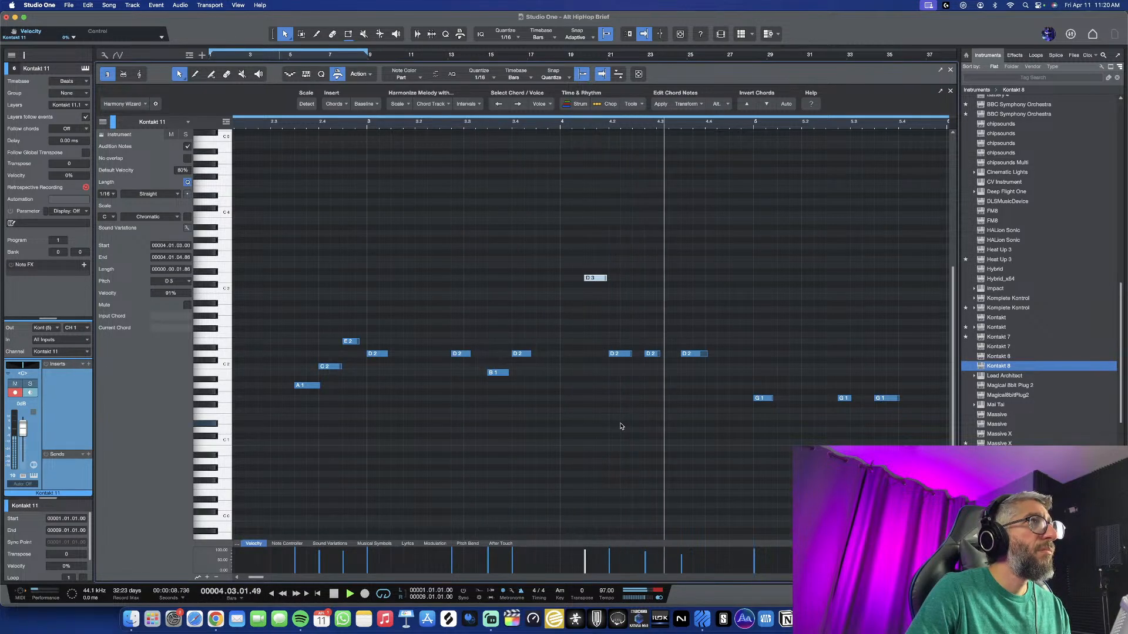
# Lower the D2 note at 4.3.3 to B1 and add a short D2 note at 4.4.1
pyautogui.press('space')
pyautogui.moveTo(699, 355); pyautogui.dragTo(696, 375)
pyautogui.press('space')
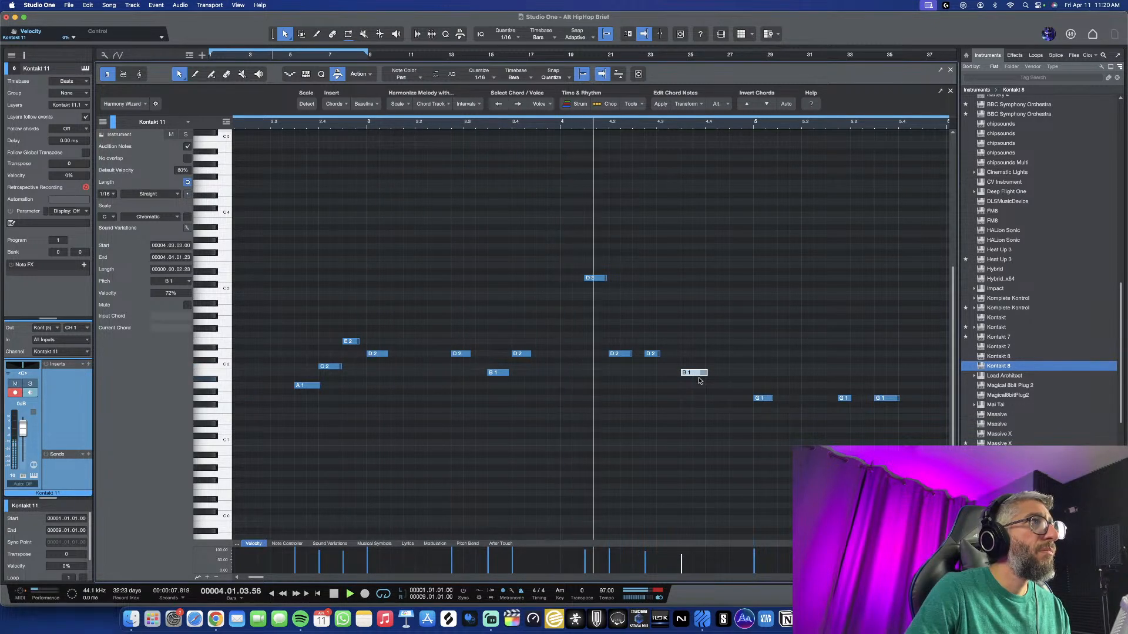
pyautogui.press('space')
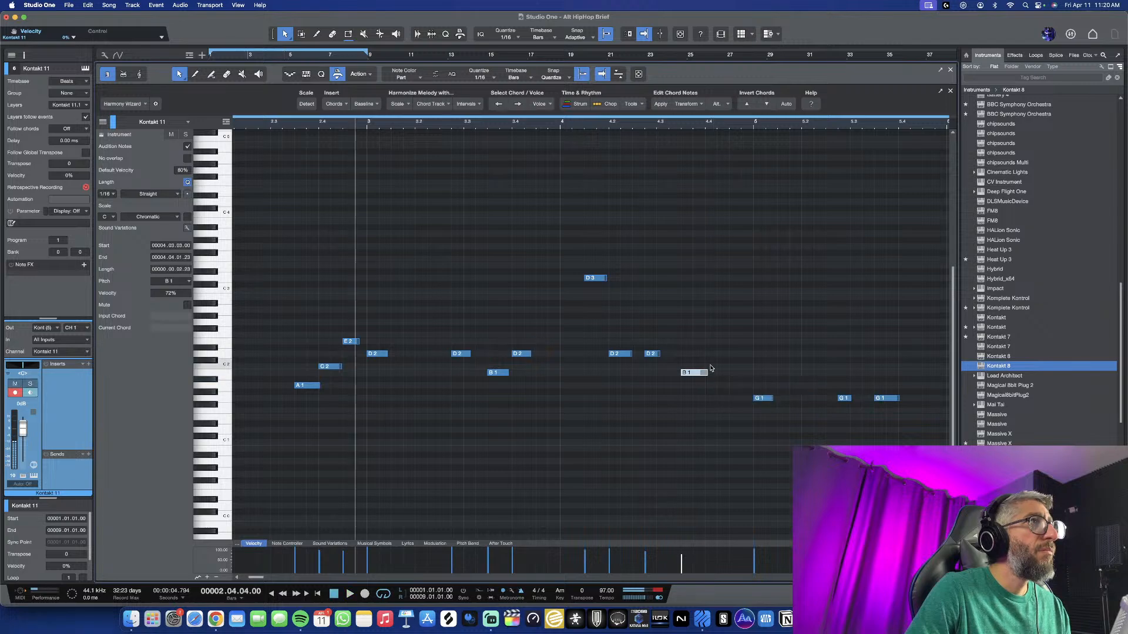
pyautogui.doubleClick(711, 361)
pyautogui.moveTo(711, 357); pyautogui.dragTo(711, 355)
pyautogui.press('space')
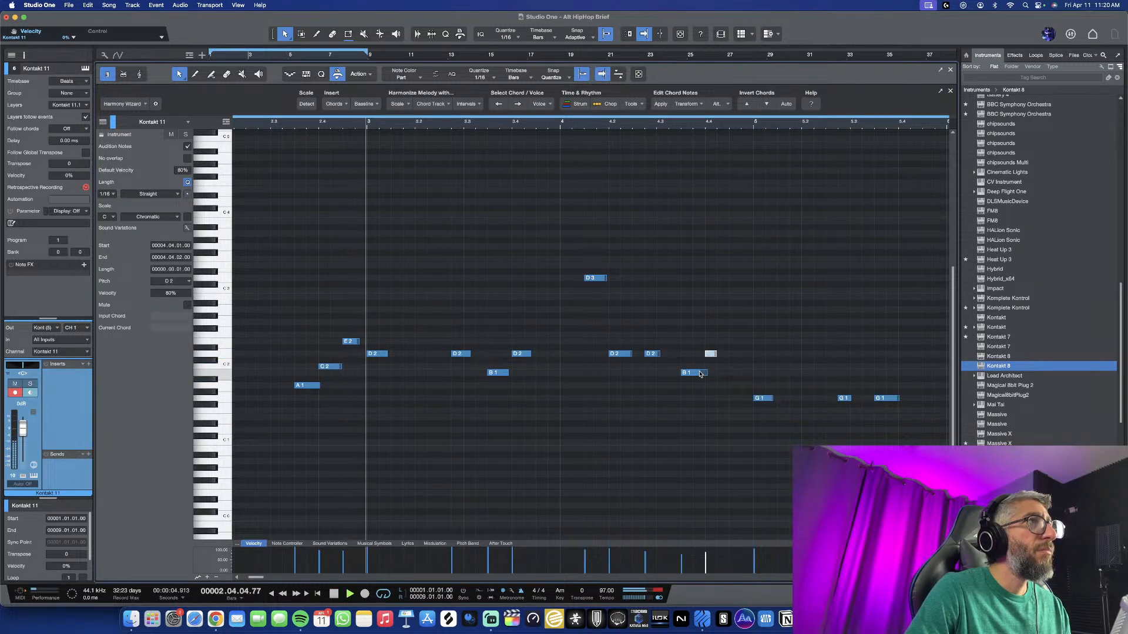
# Shorten the B1 note at 4.3.3 to end at 4.4.1, and lower it and the B1 note at 3.3.3 to A1
pyautogui.click(702, 373)
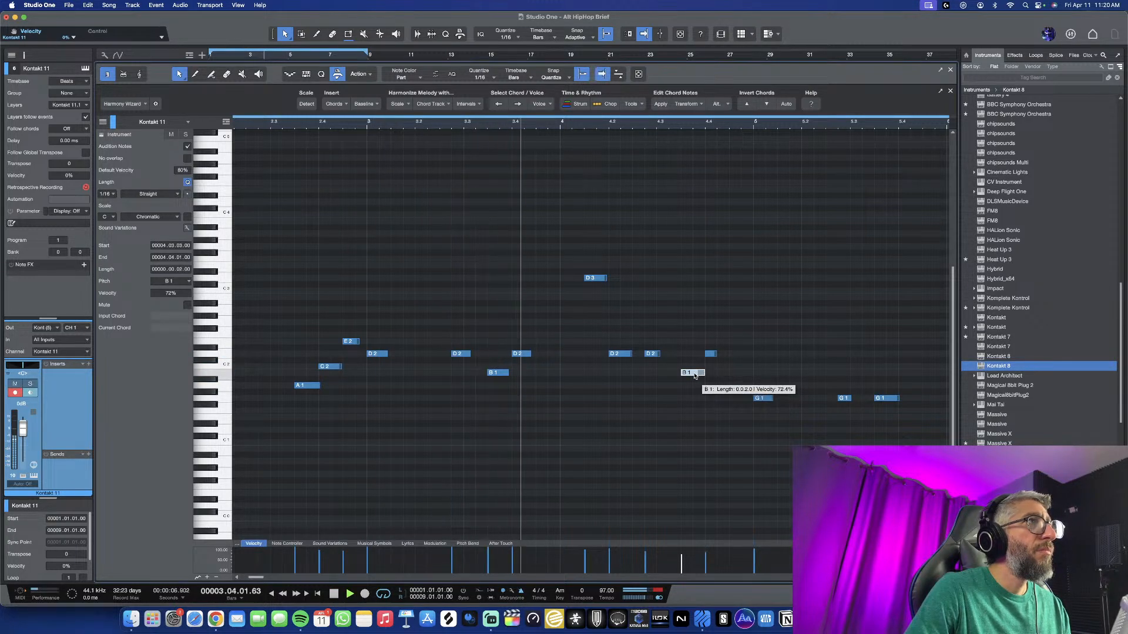
pyautogui.moveTo(702, 374); pyautogui.dragTo(695, 387)
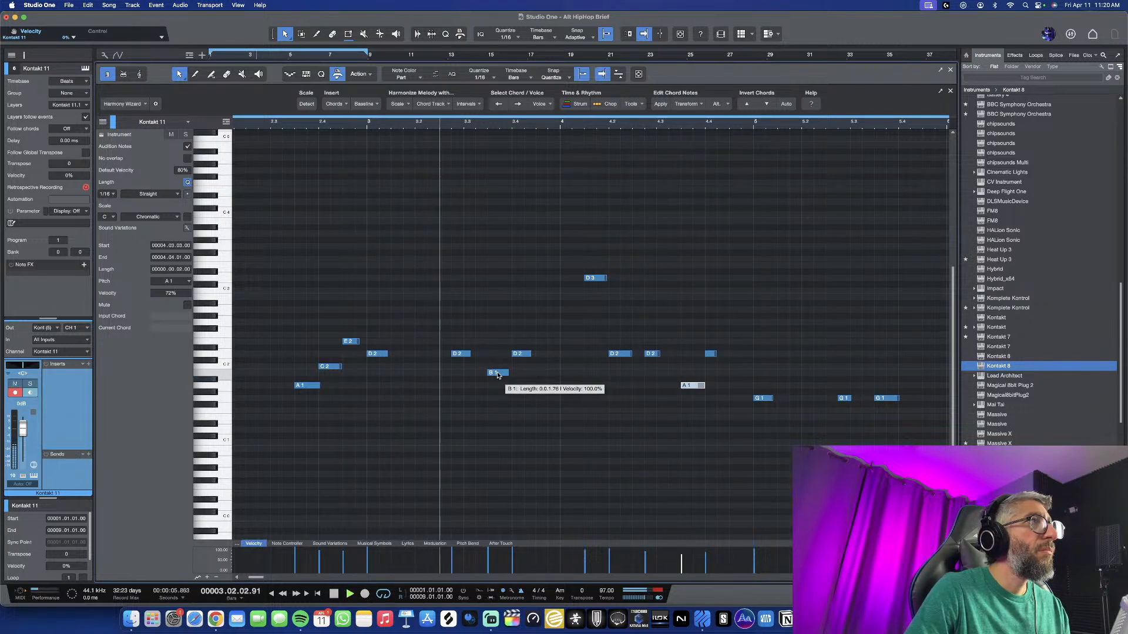
pyautogui.moveTo(497, 374); pyautogui.dragTo(500, 386)
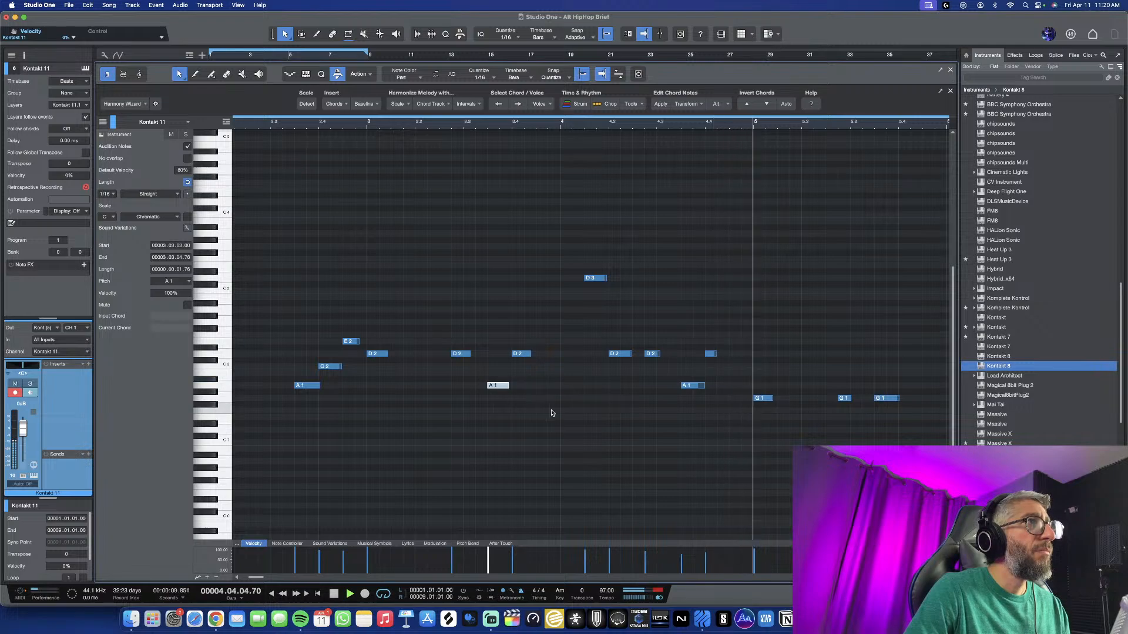
pyautogui.scroll(-2, 695, 435)
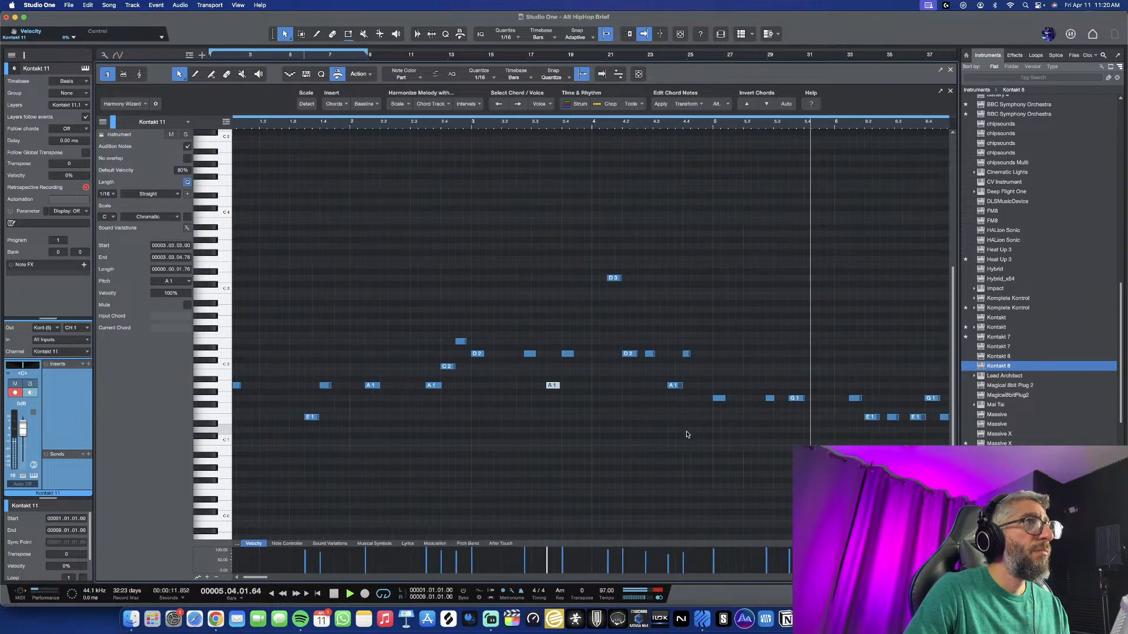
pyautogui.press('space')
pyautogui.scroll(3, 814, 398)
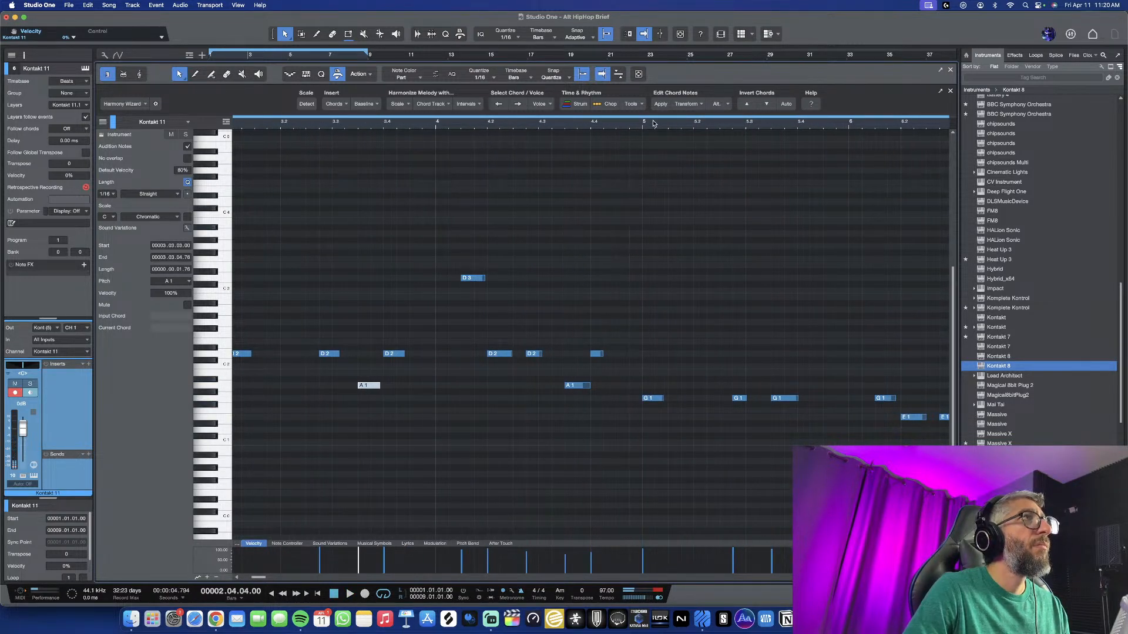
# Lower the G1 note at 5.3.3 to E1 and add a G1 note from 5.4.1 to 6.1.1
pyautogui.press('space')
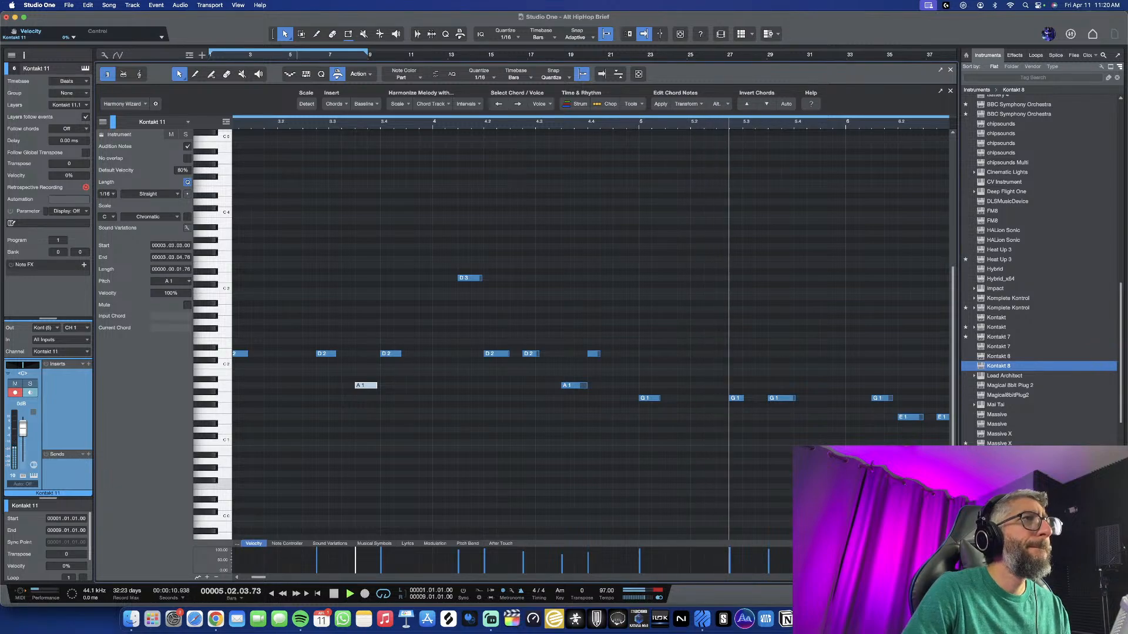
pyautogui.press('space')
pyautogui.moveTo(781, 399); pyautogui.dragTo(783, 410)
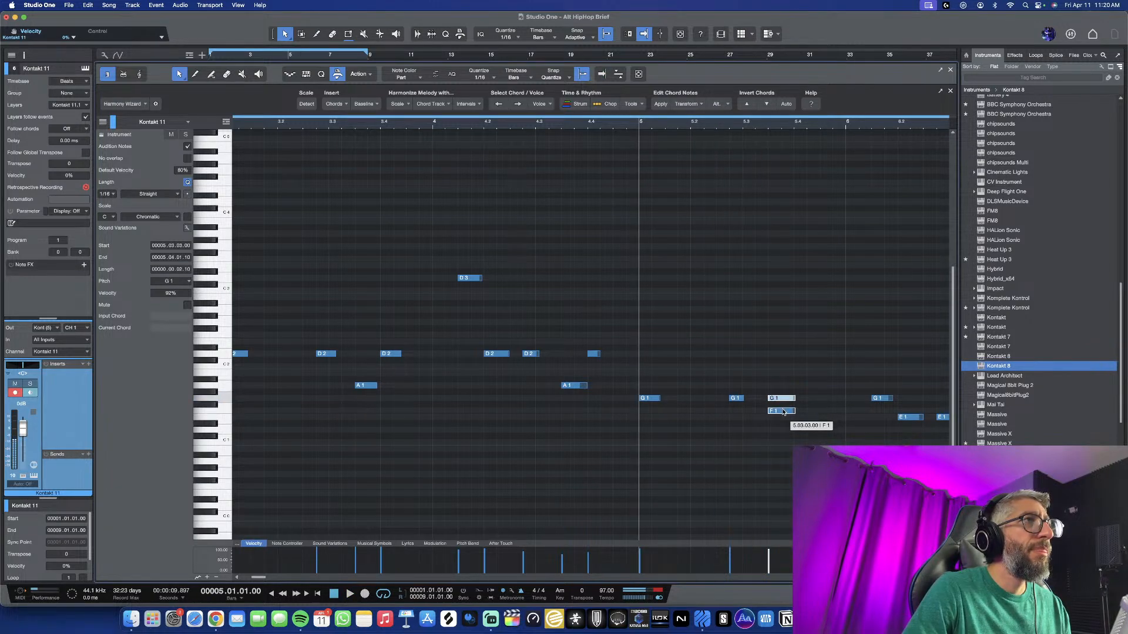
pyautogui.click(799, 399)
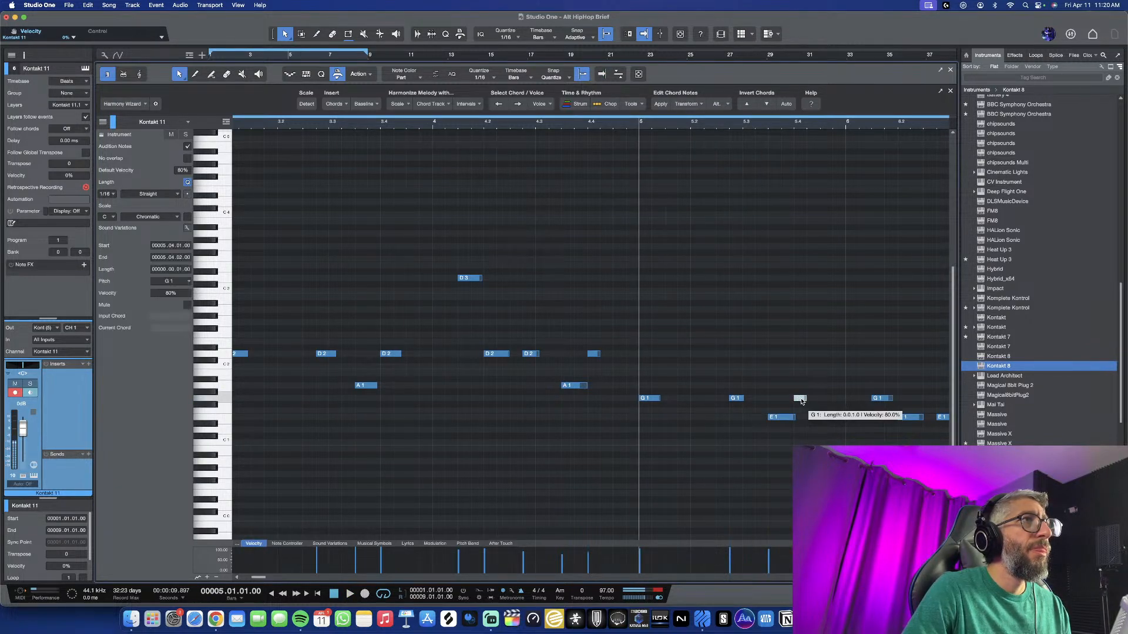
pyautogui.press('space')
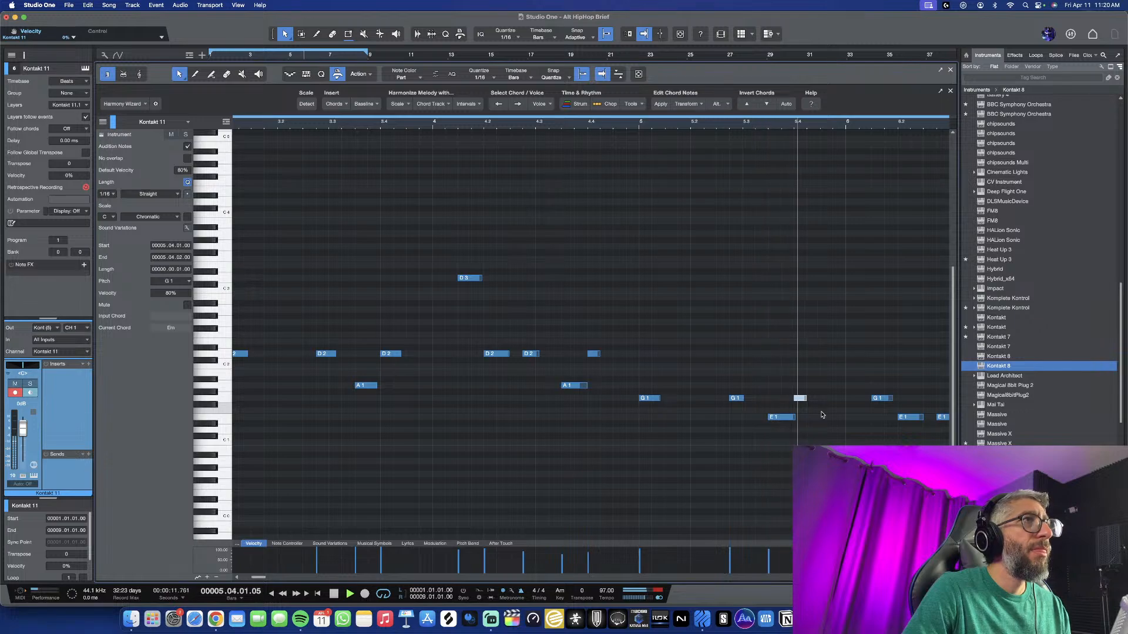
pyautogui.press('space')
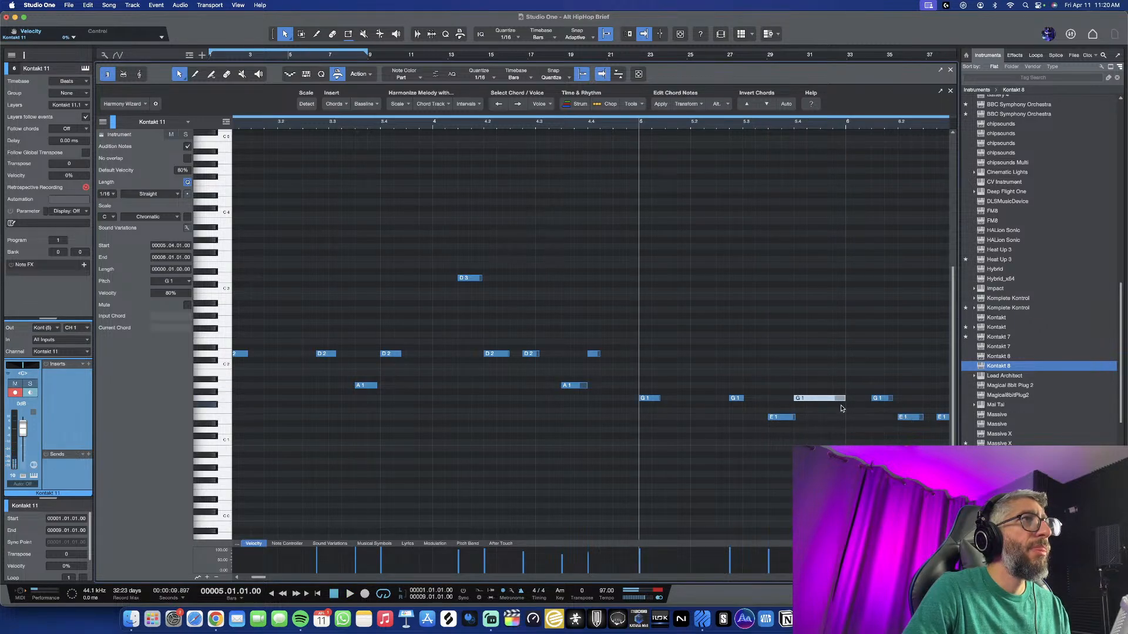
# Try extending the G1 note at 5.2.4 to 5.3.3, settle on an end at 5.3.1, and replay from bar 5
pyautogui.press('space')
pyautogui.moveTo(762, 403); pyautogui.dragTo(768, 403)
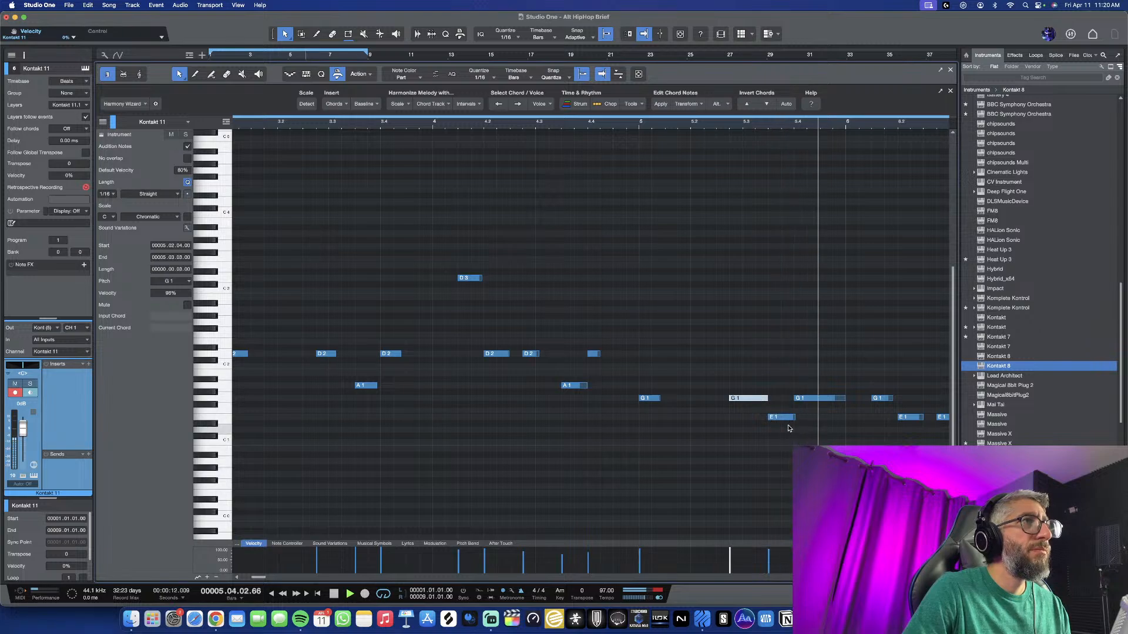
pyautogui.press('space')
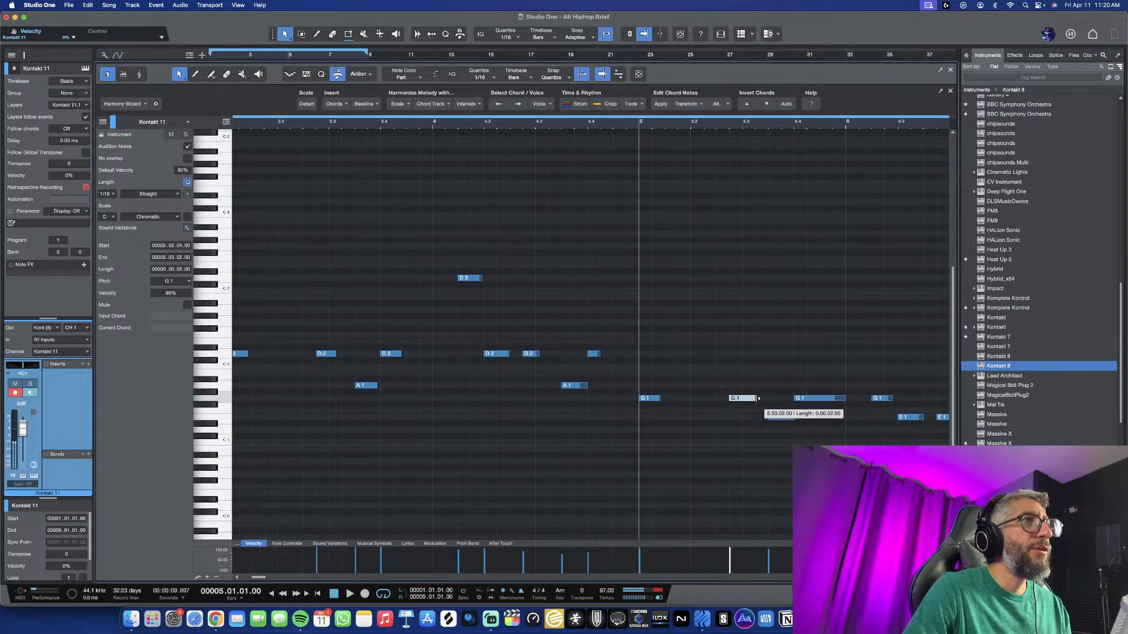
pyautogui.press('space')
pyautogui.moveTo(752, 399); pyautogui.dragTo(742, 399)
pyautogui.press('space')
pyautogui.press('space')
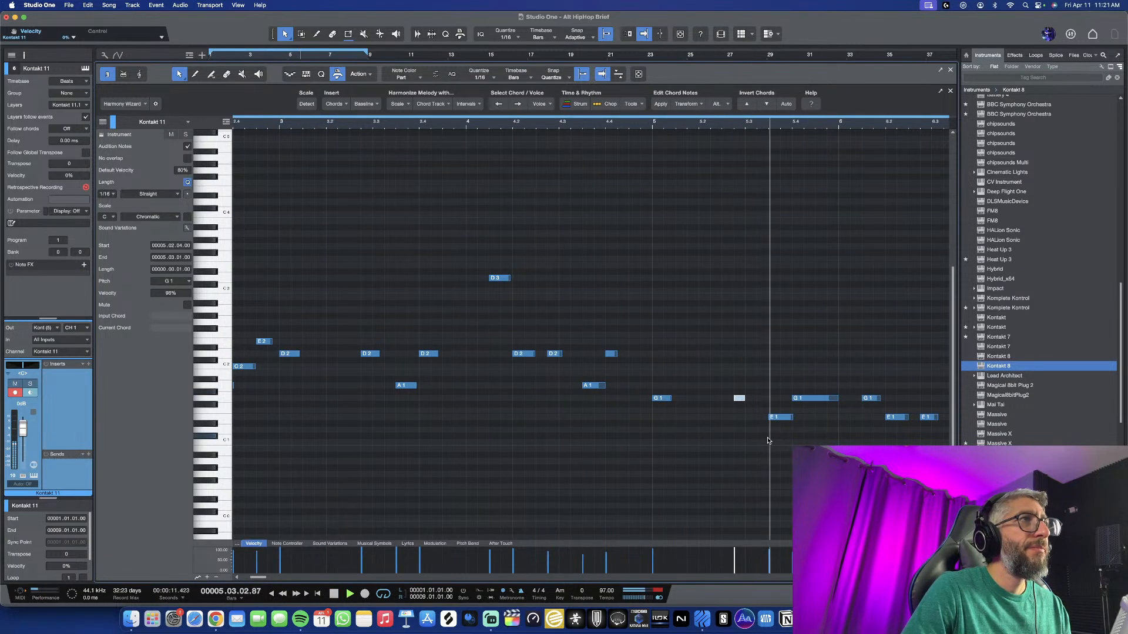
pyautogui.press('space')
# Shorten the G1 note at 5.4.1 to end at 5.4.2 and replay the line from bar 5
pyautogui.click(776, 399)
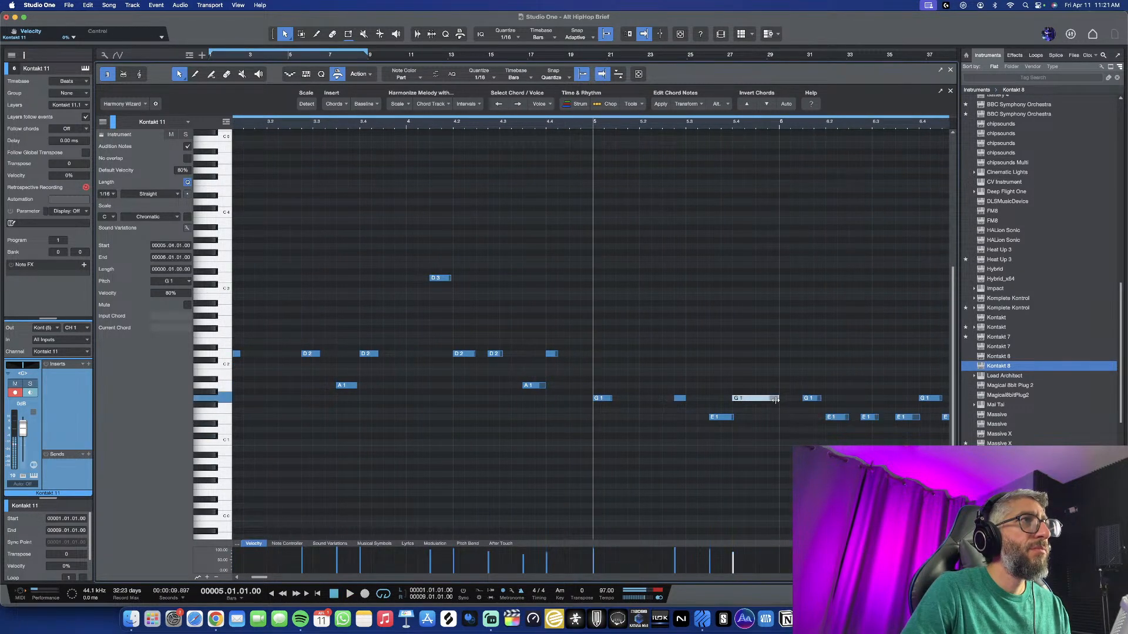
pyautogui.press('space')
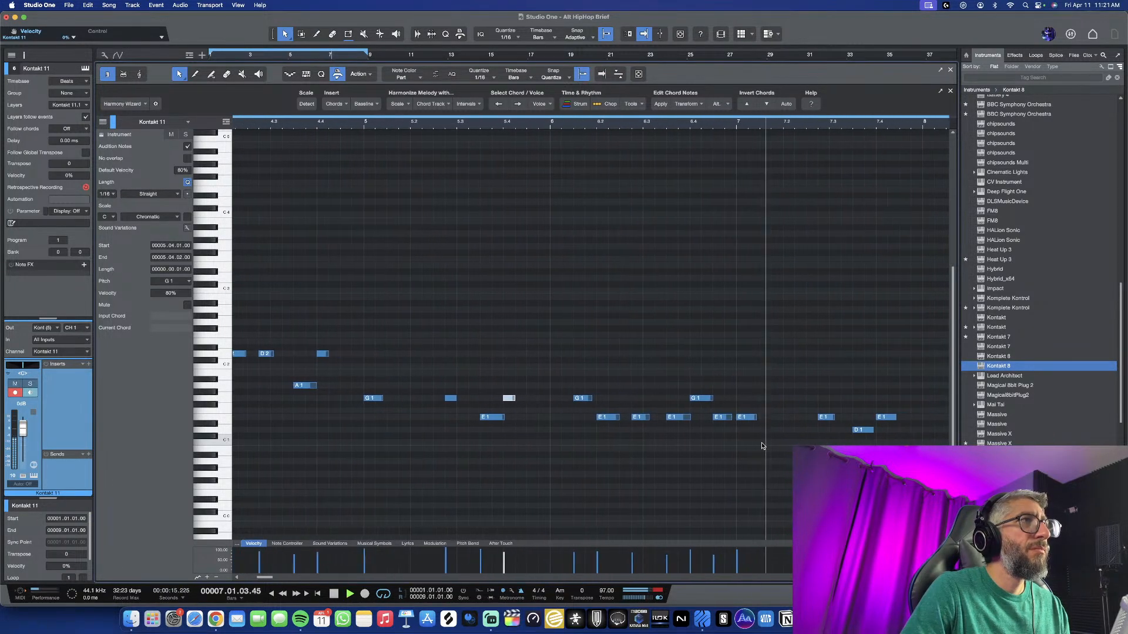
pyautogui.press('space')
pyautogui.press('space')
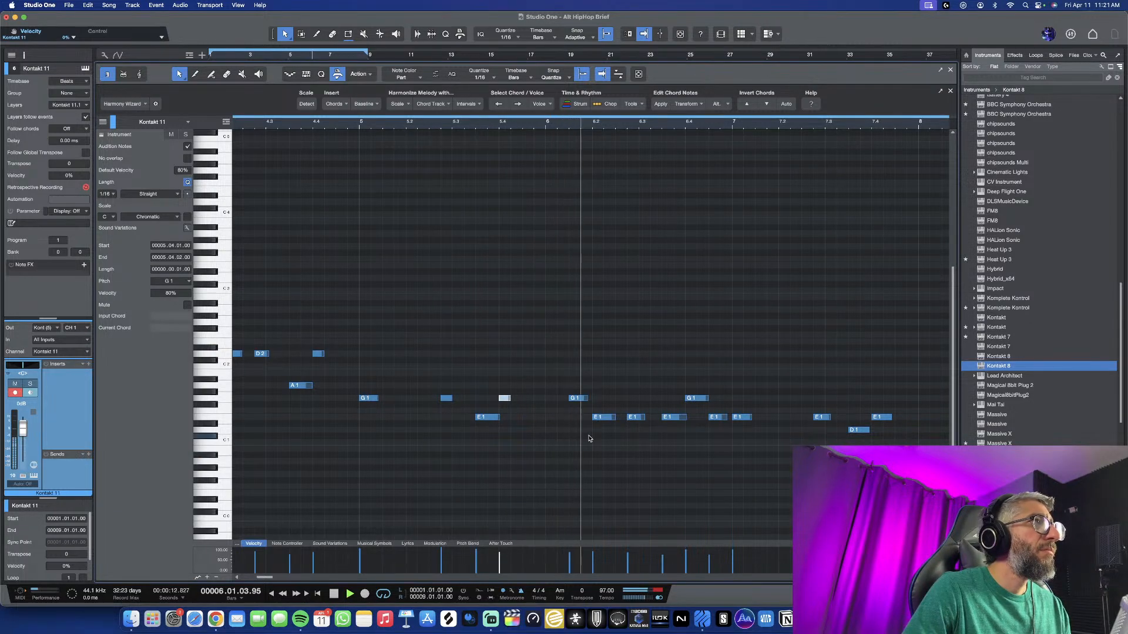
pyautogui.press('space')
pyautogui.press('space')
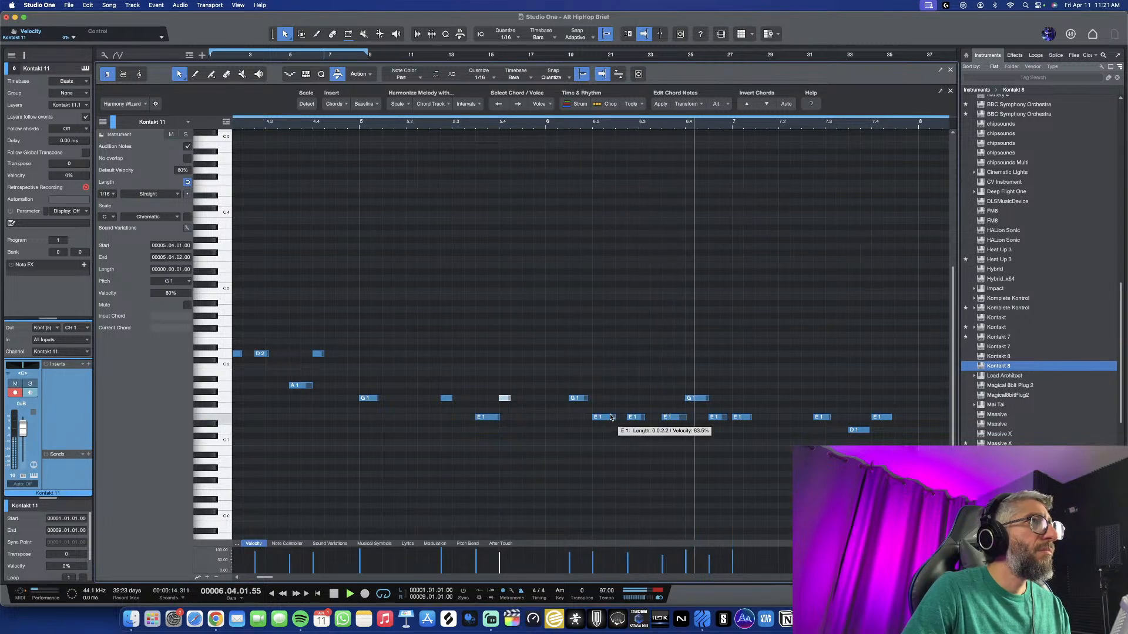
pyautogui.press('space')
# Reveal the chord track above the note editor and audition the bass line from bar 1
pyautogui.hscroll(-10, 460, 168)
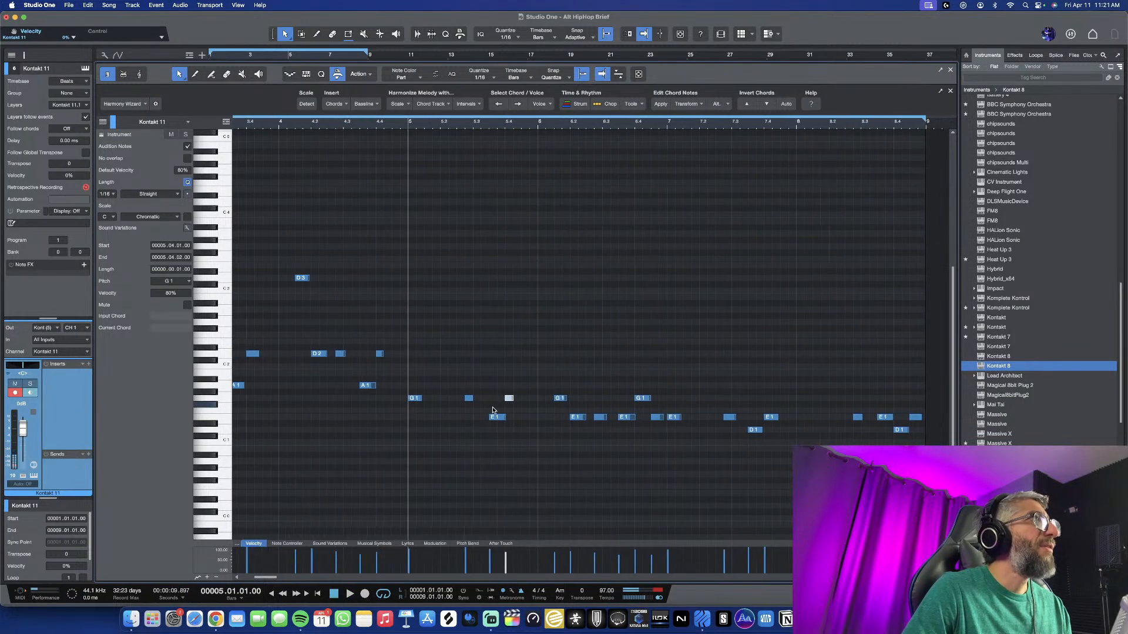
pyautogui.moveTo(228, 61); pyautogui.dragTo(230, 94)
pyautogui.click(236, 158)
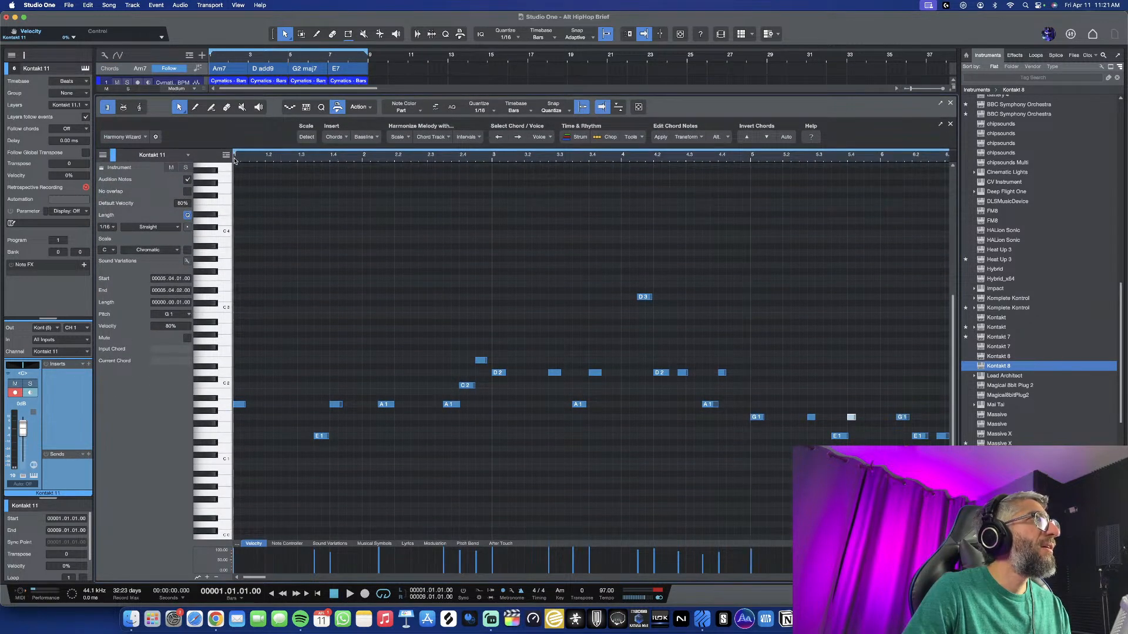
pyautogui.press('space')
pyautogui.scroll(3, 382, 476)
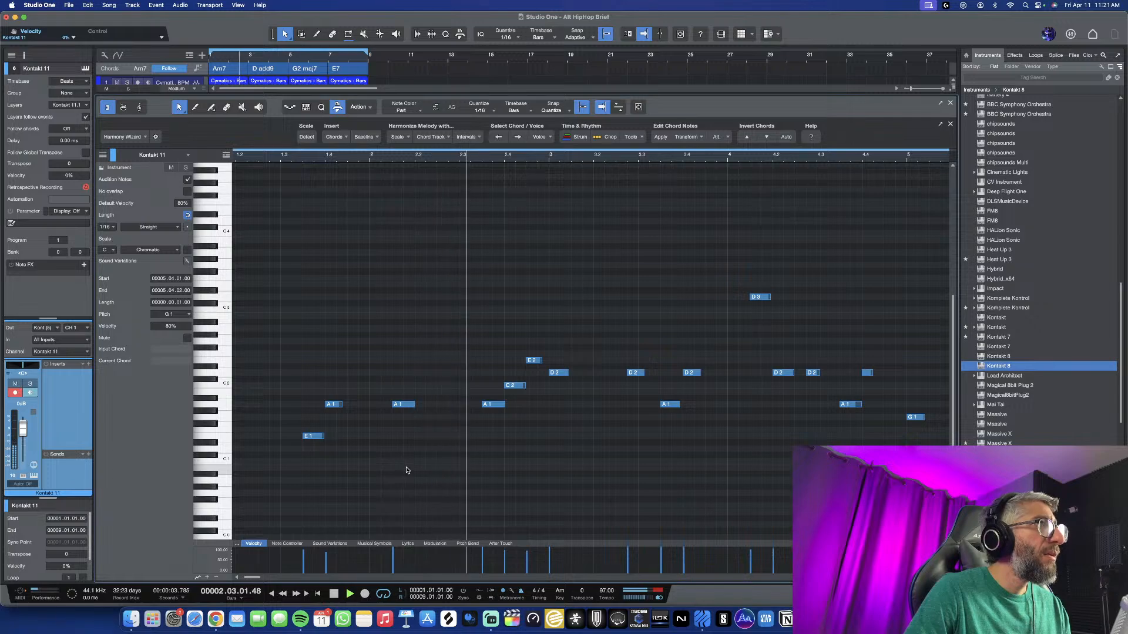
pyautogui.press('space')
pyautogui.press('space')
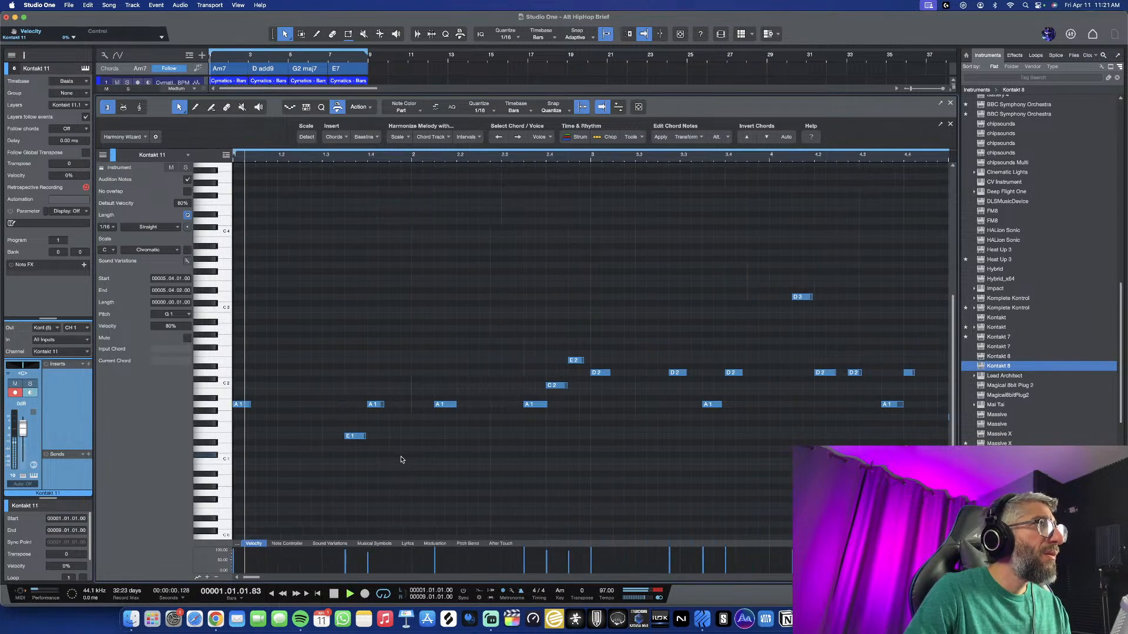
pyautogui.scroll(1, 449, 464)
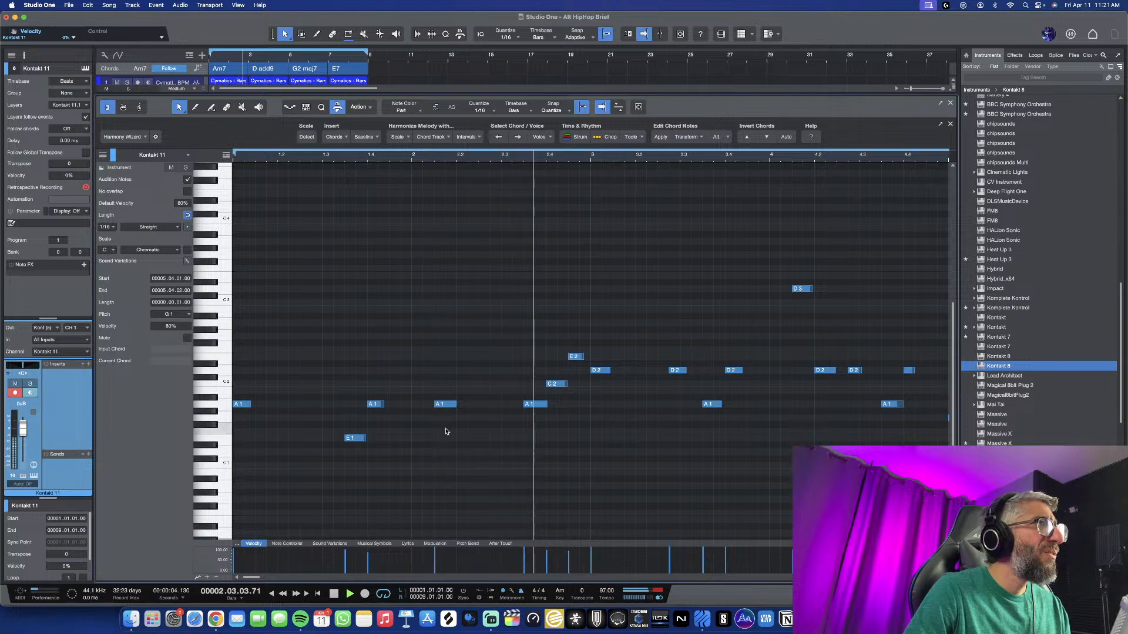
pyautogui.press('space')
# Move the A1 note at 2.1.3 to 2.2.3 and add a short F#1 note at 2.3.1
pyautogui.moveTo(448, 405); pyautogui.dragTo(468, 406)
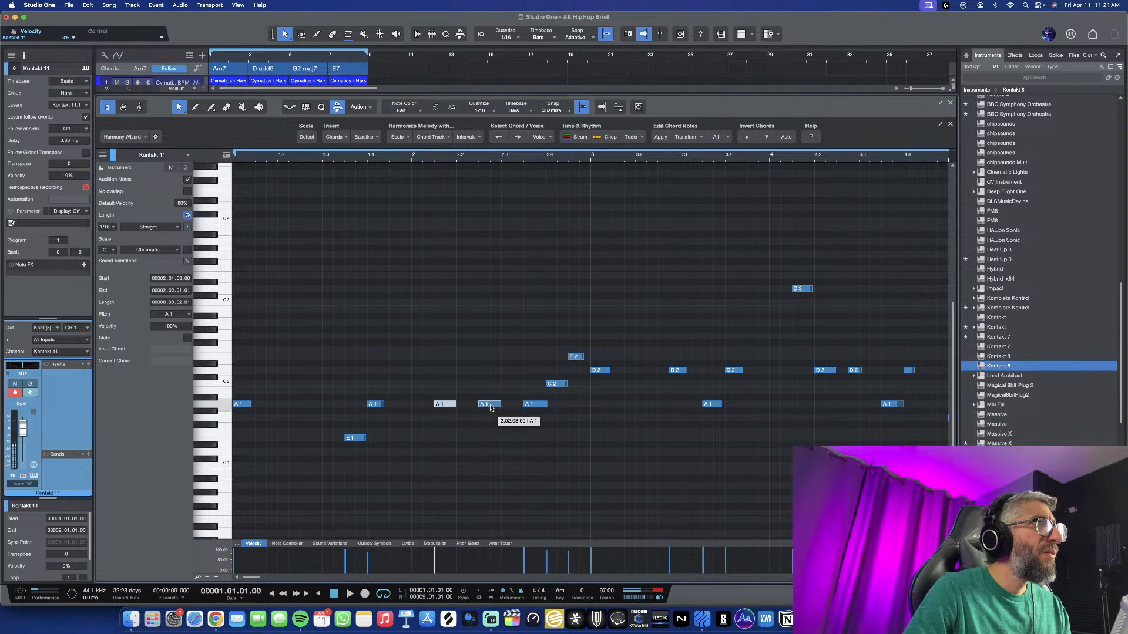
pyautogui.doubleClick(503, 424)
pyautogui.press('space')
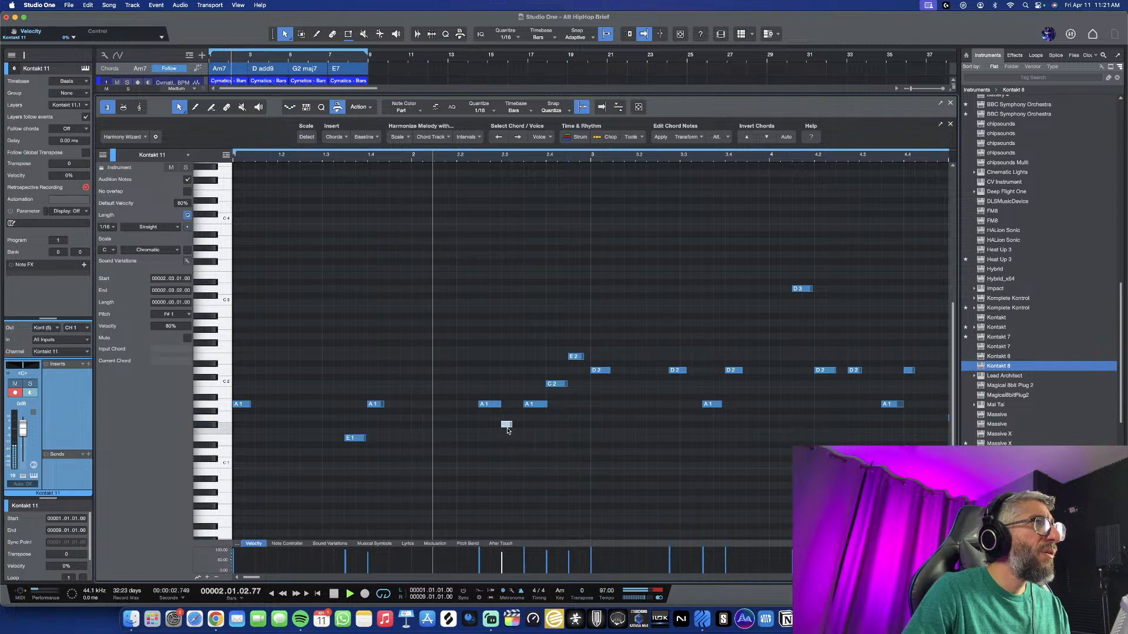
# Raise the short note at 2.3.1 to G1, extend it to 2.3.3, and replay the line from bar 1
pyautogui.moveTo(507, 426)
pyautogui.mouseDown()
pyautogui.moveTo(522, 434)
pyautogui.moveTo(513, 417)
pyautogui.mouseUp()
pyautogui.press('space')
pyautogui.press('space')
pyautogui.doubleClick(512, 445)
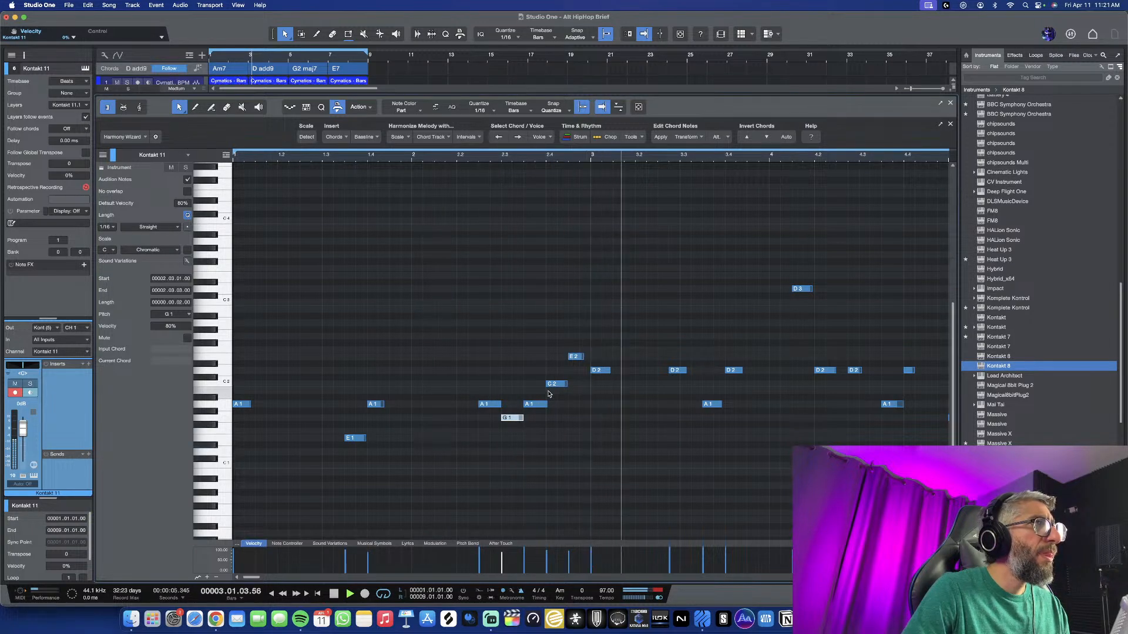
pyautogui.scroll(-1, 618, 418)
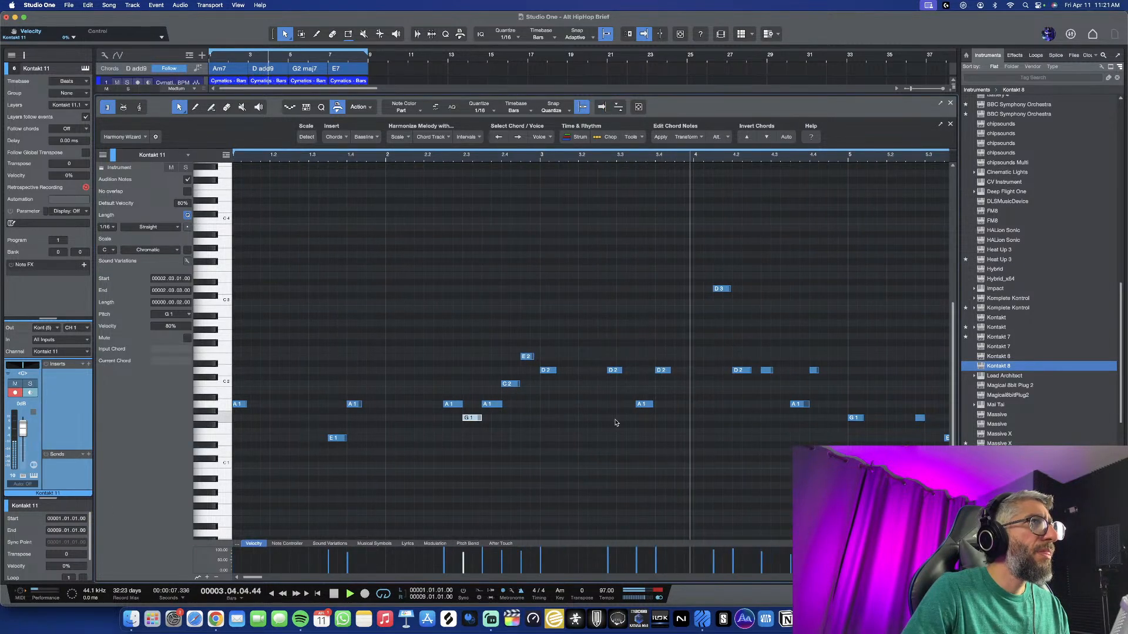
pyautogui.scroll(-1, 617, 421)
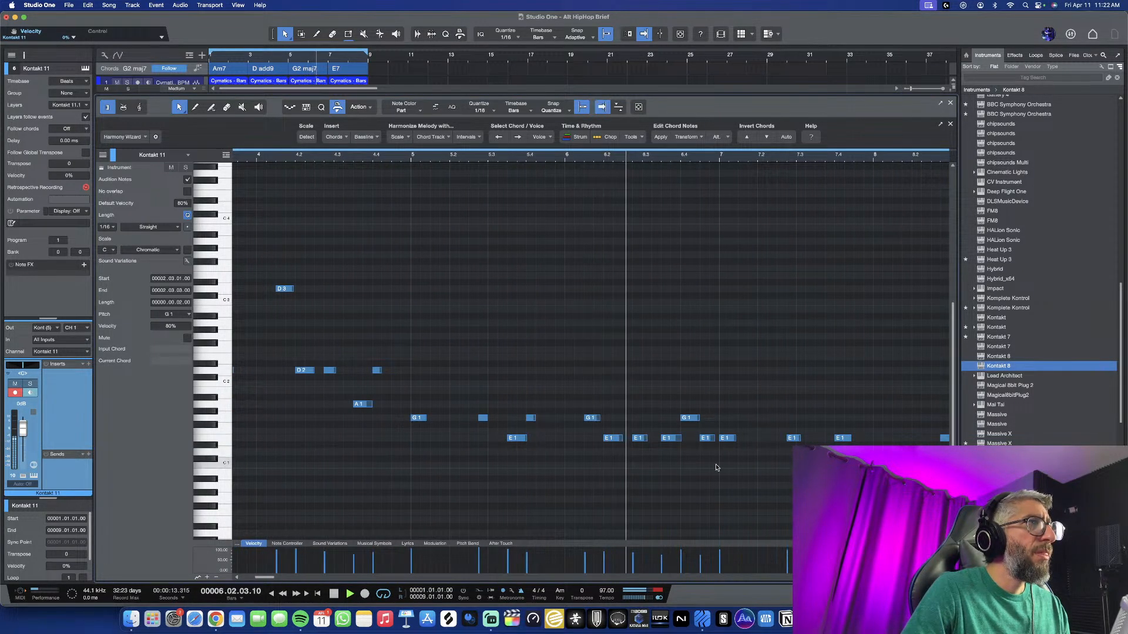
pyautogui.press('space')
# Review the notes in the second half of the bass line and audition the passage from 4.4.3
pyautogui.hscroll(15, 715, 425)
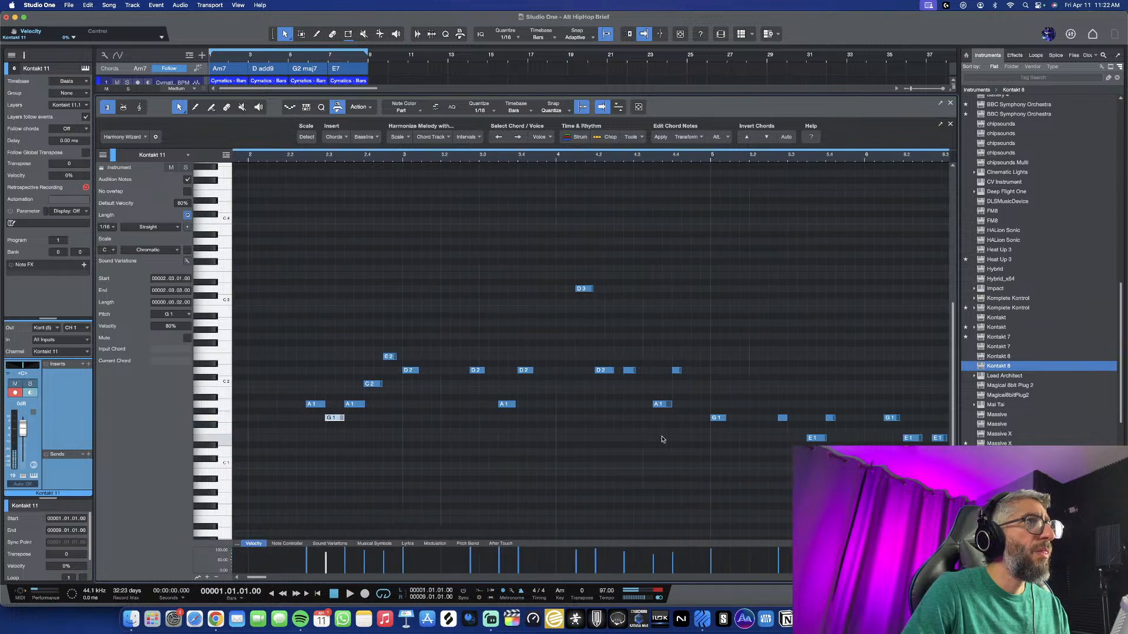
pyautogui.hscroll(-2, 670, 436)
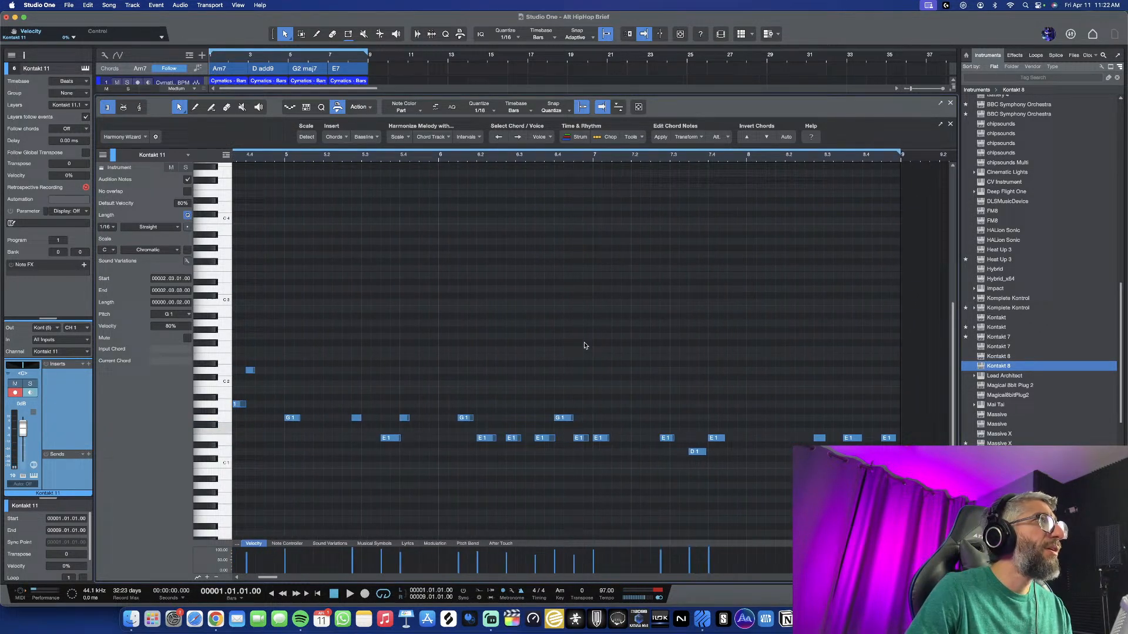
pyautogui.hscroll(-3, 263, 160)
pyautogui.click(261, 161)
pyautogui.click(317, 161)
pyautogui.press('space')
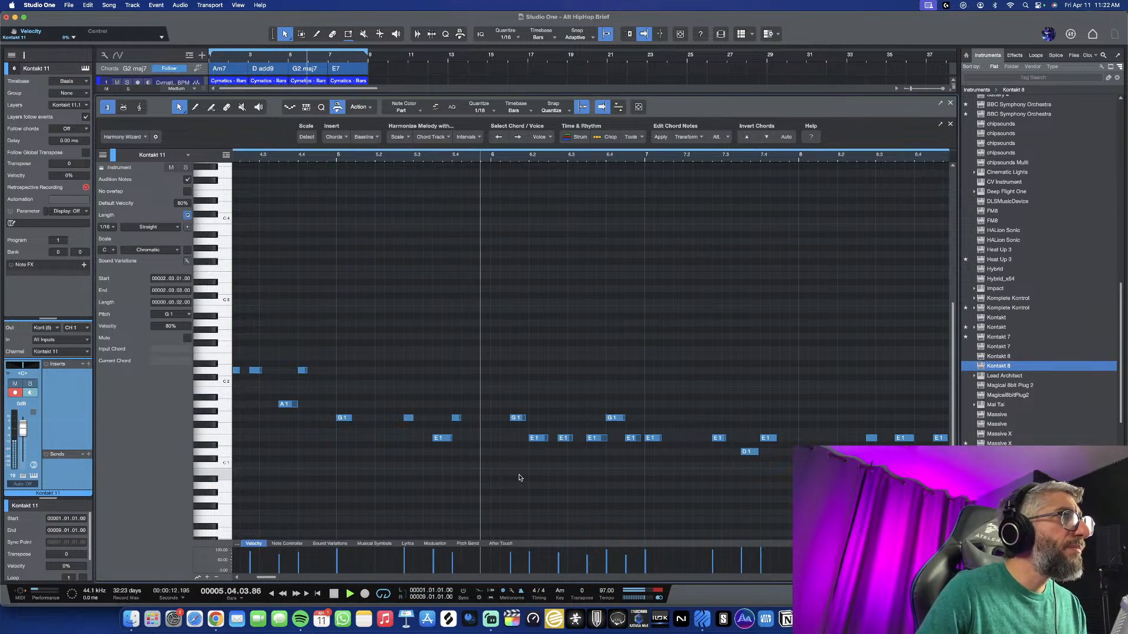
pyautogui.press('space')
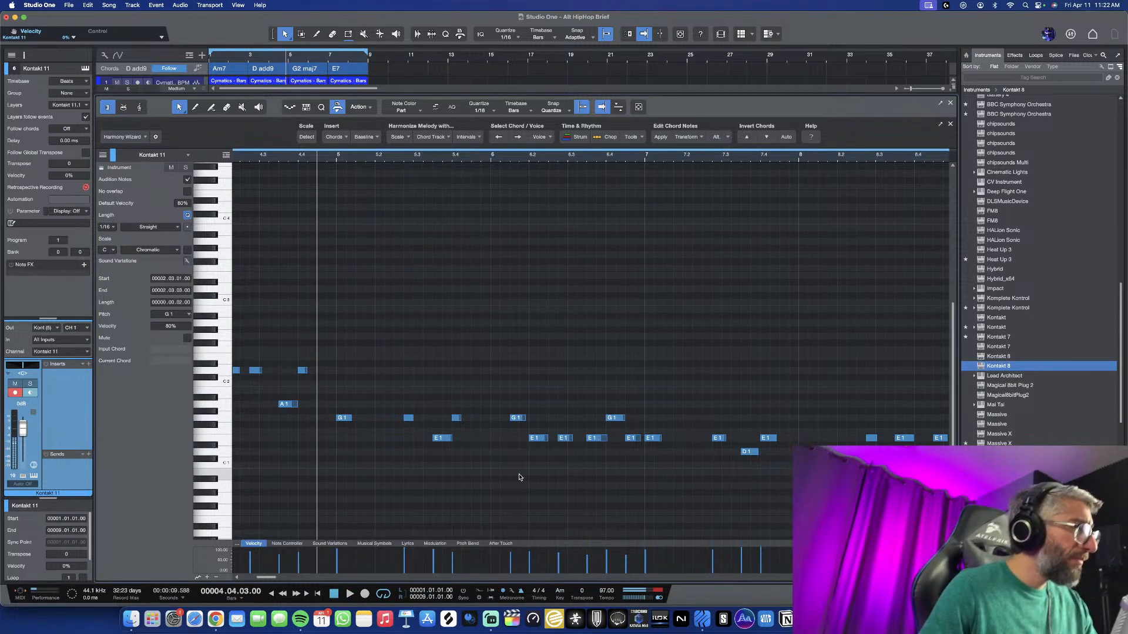
pyautogui.hscroll(-1, 517, 478)
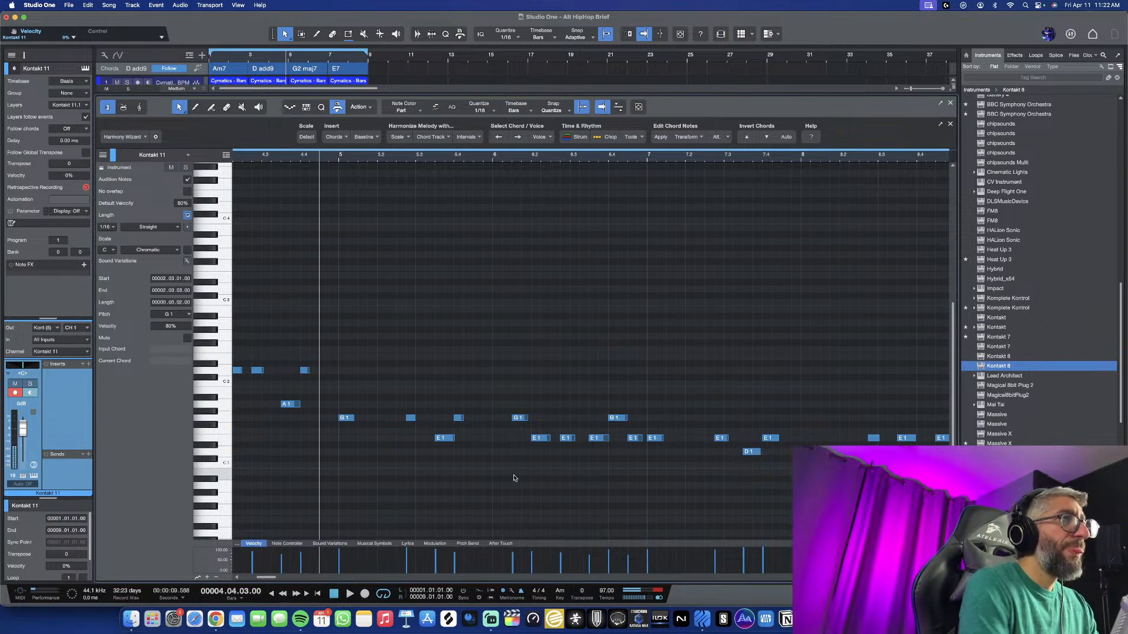
pyautogui.press('space')
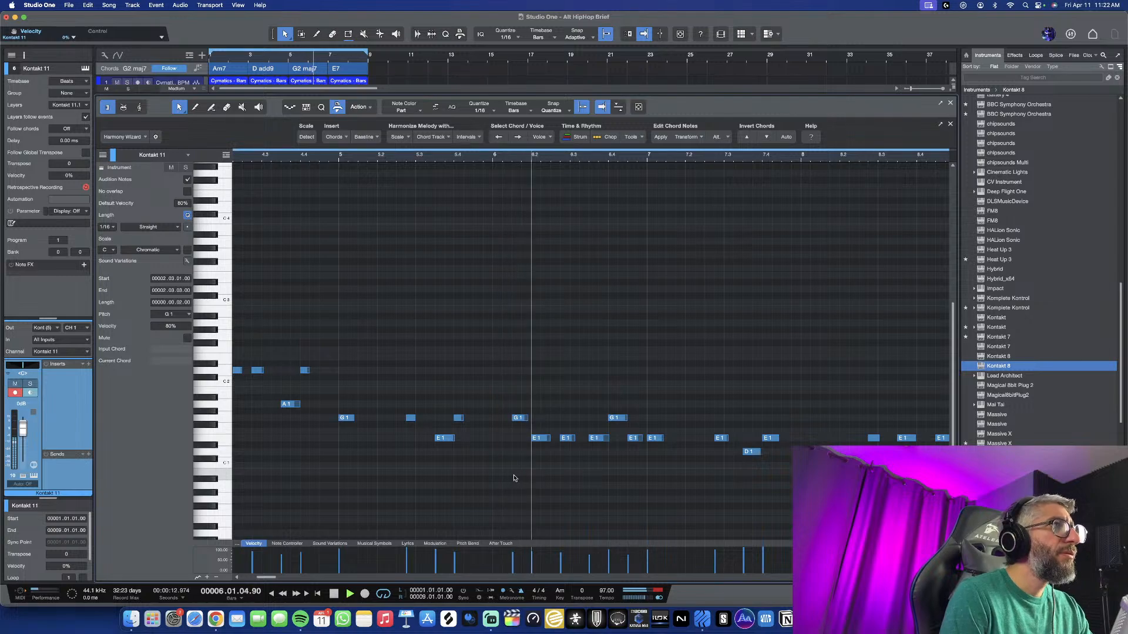
pyautogui.press('space')
pyautogui.press('space')
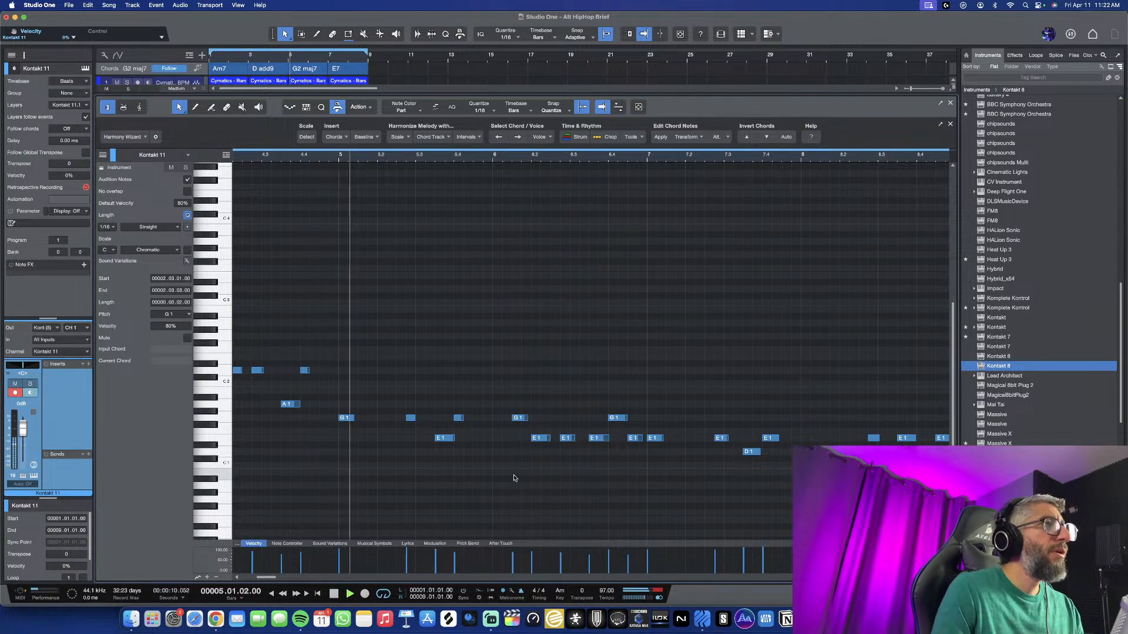
pyautogui.press('space')
# Audition the revised bass line from bar 2 and replay the section starting just before bar 5
pyautogui.hscroll(-10, 510, 474)
pyautogui.scroll(-4, 510, 472)
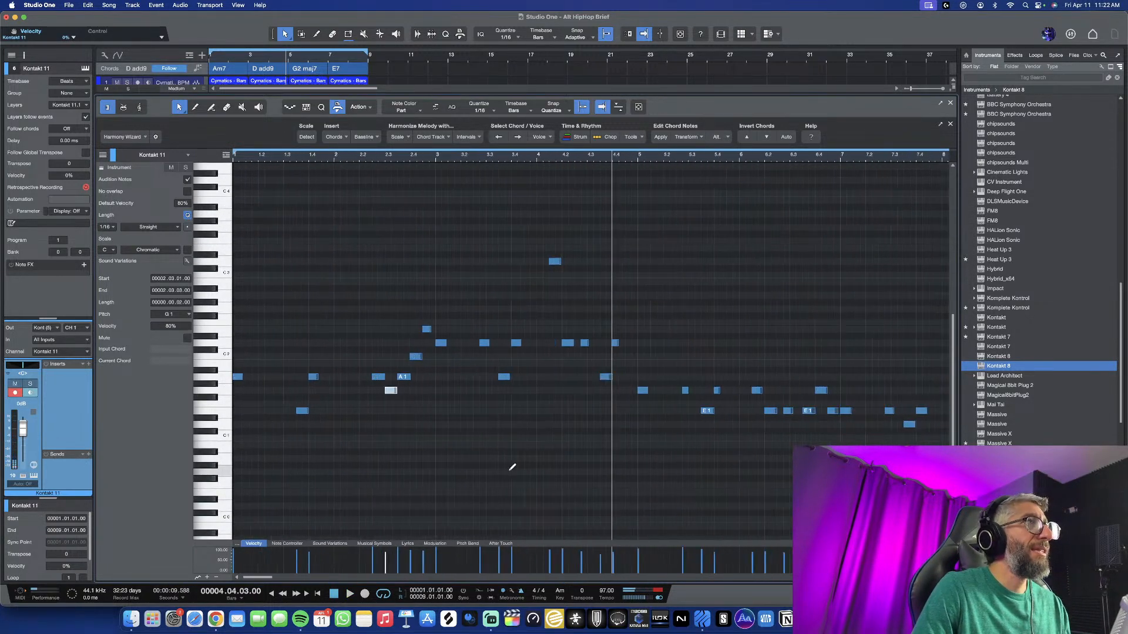
pyautogui.scroll(-1, 513, 469)
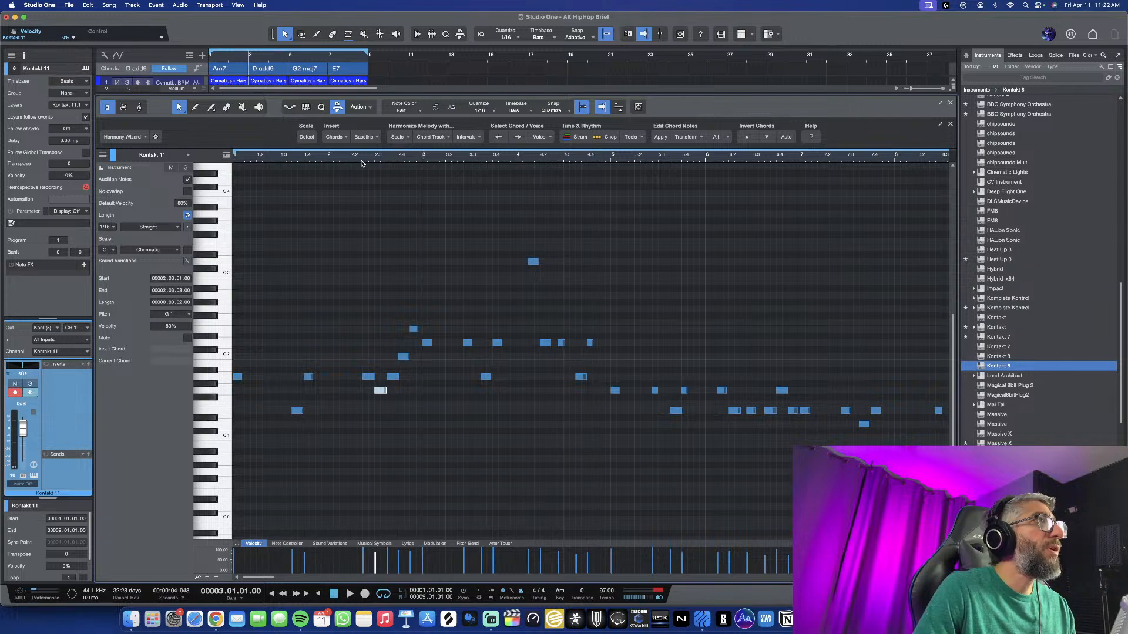
pyautogui.click(325, 157)
pyautogui.press('space')
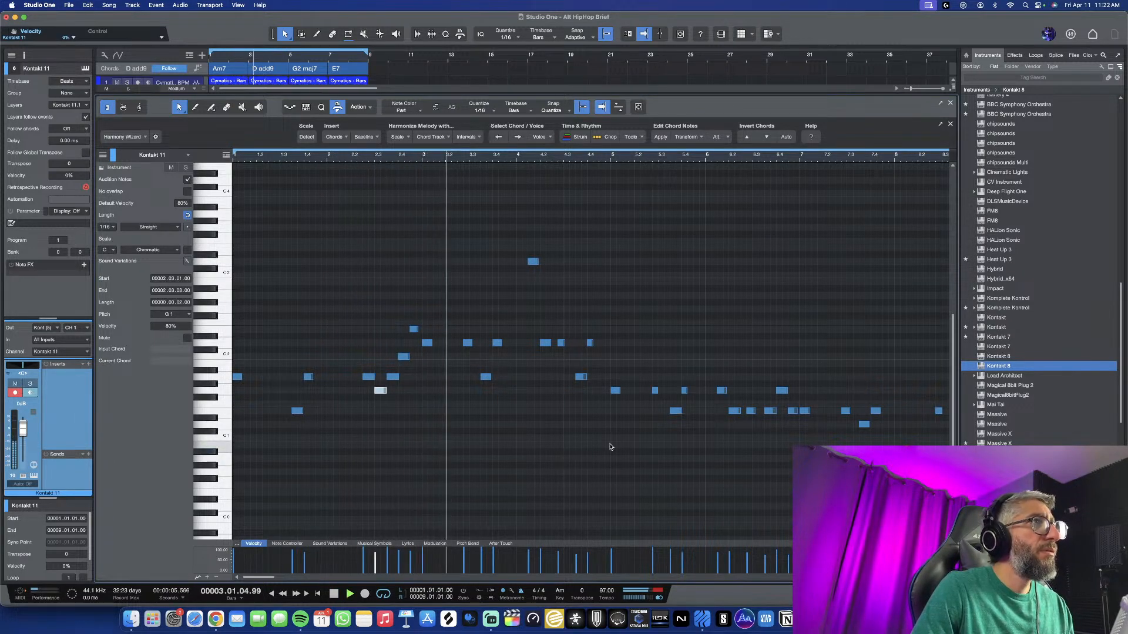
pyautogui.hscroll(2, 611, 448)
pyautogui.press('f')
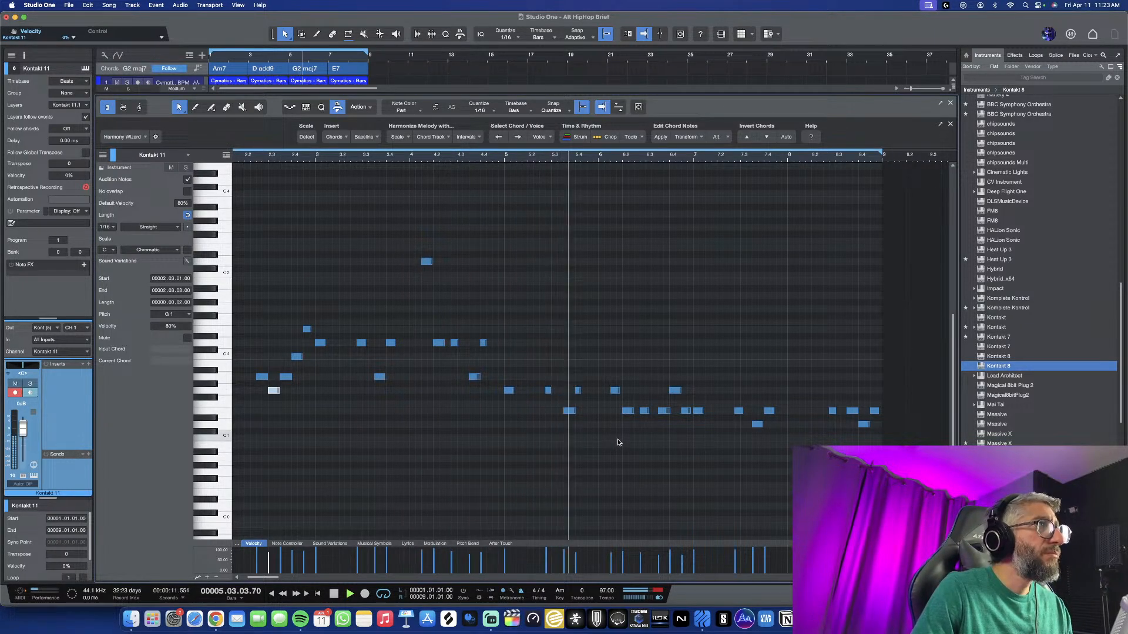
pyautogui.press('space')
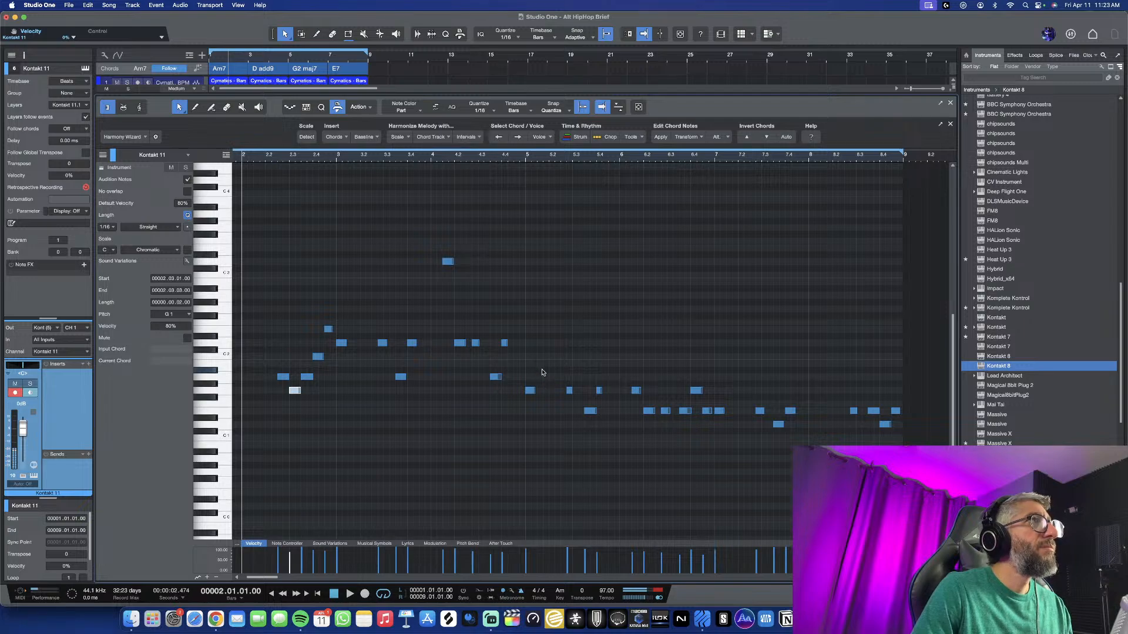
pyautogui.click(519, 158)
pyautogui.press('space')
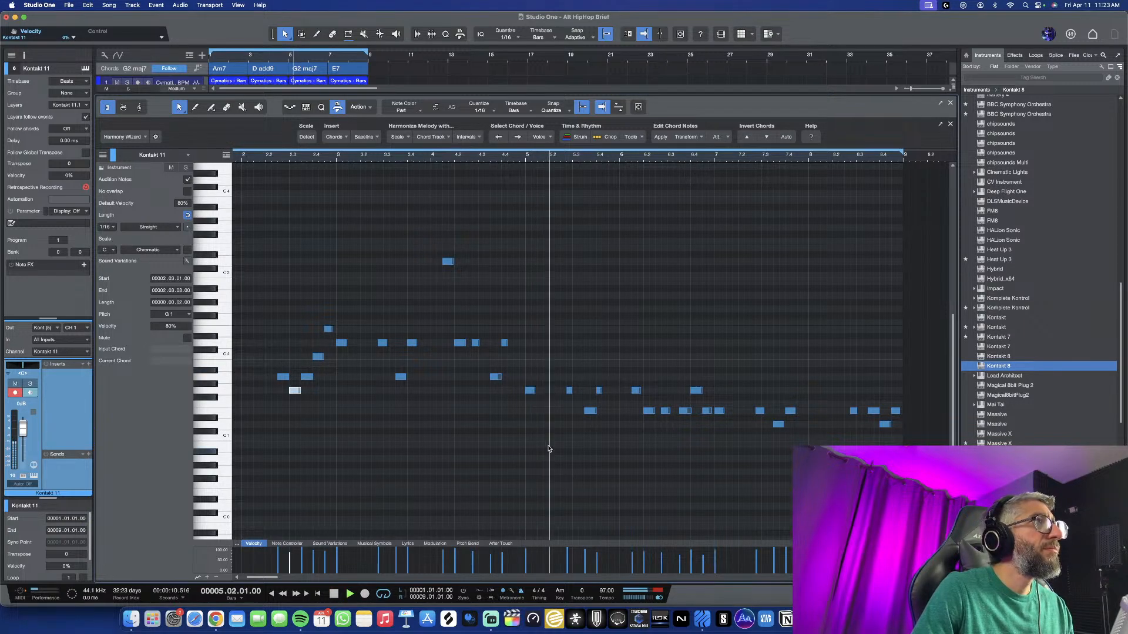
# Try an extra G1 note at 5.1.3, extended to 5.2.1, and audition it from just before bar 5
pyautogui.press('space')
pyautogui.doubleClick(540, 392)
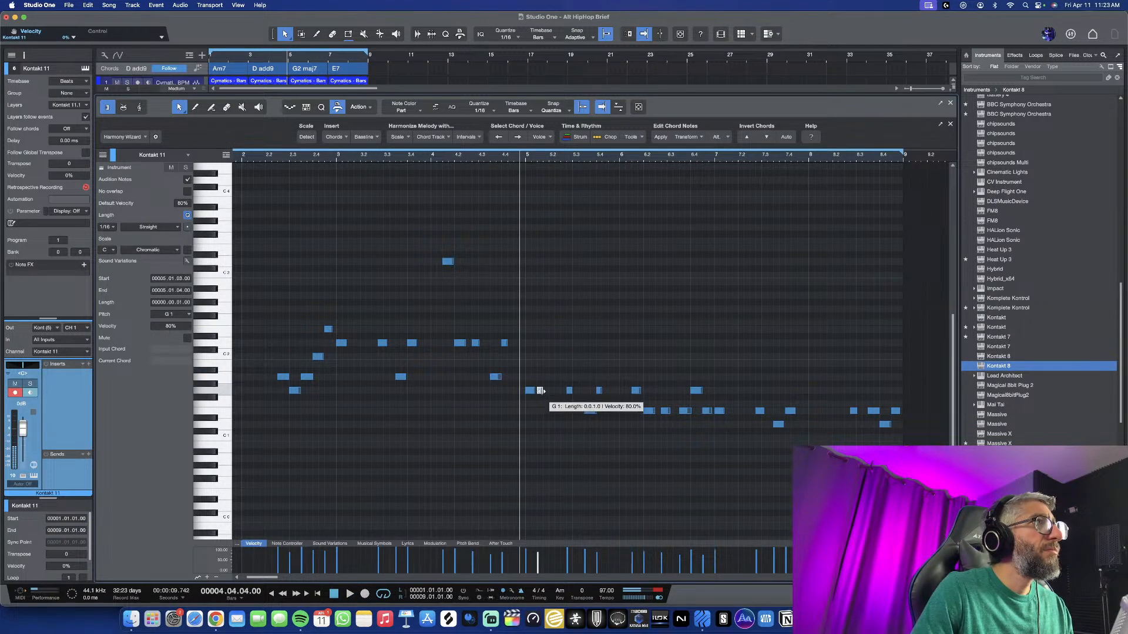
pyautogui.press('space')
pyautogui.press('space')
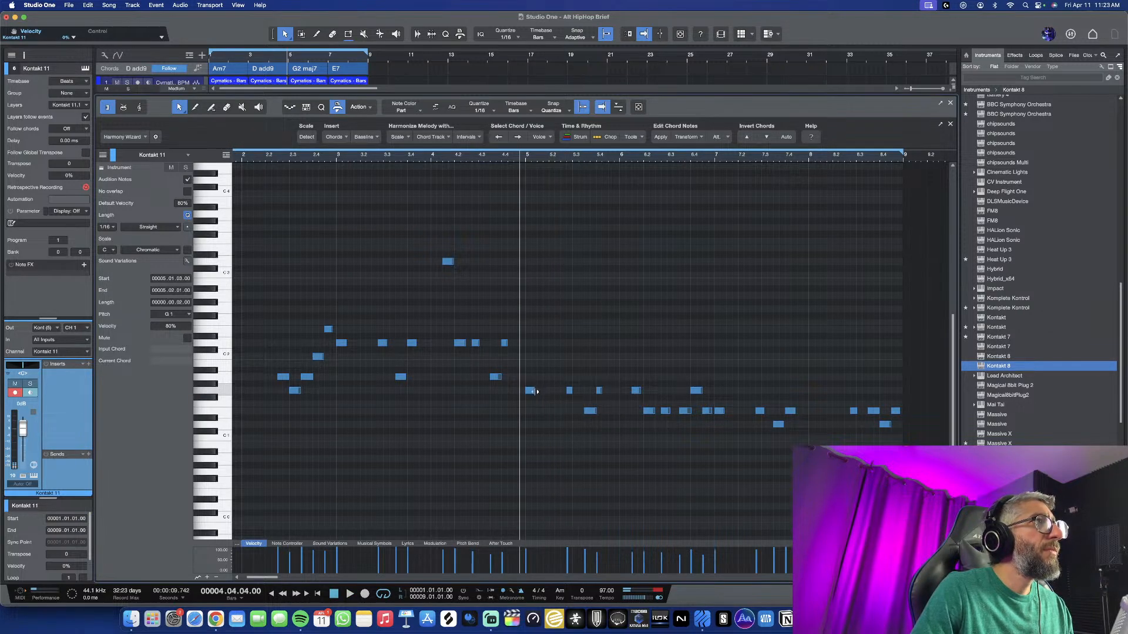
# Try the G1 note at 5.1.1 with a one-beat length and with a one-sixteenth length, replaying each from 4.4.4
pyautogui.press('space')
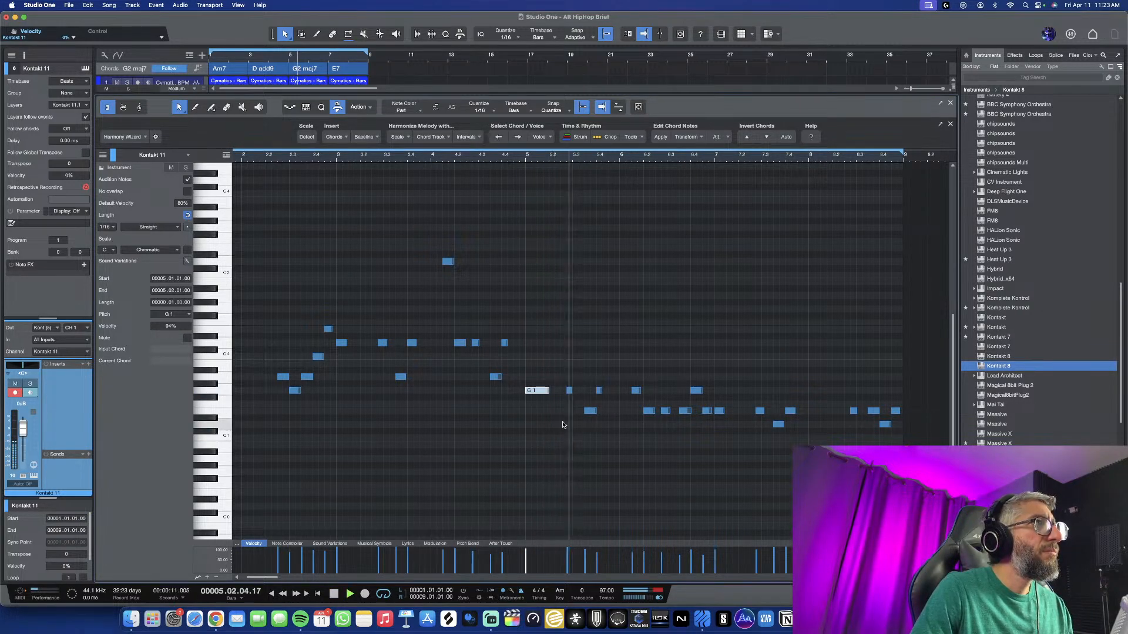
pyautogui.press('space')
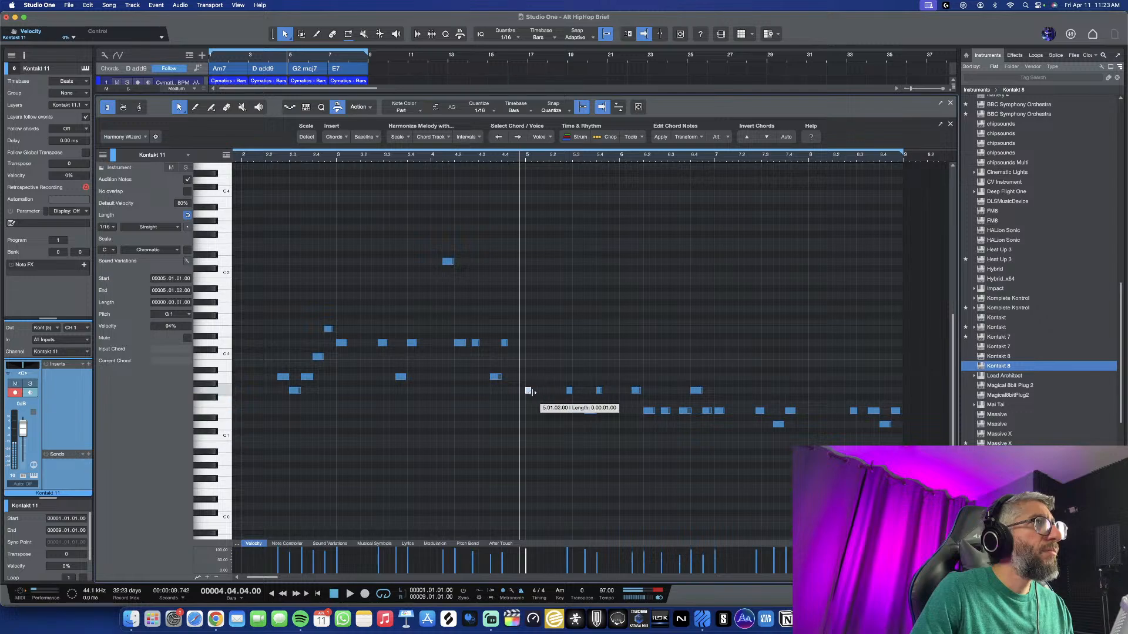
pyautogui.press('space')
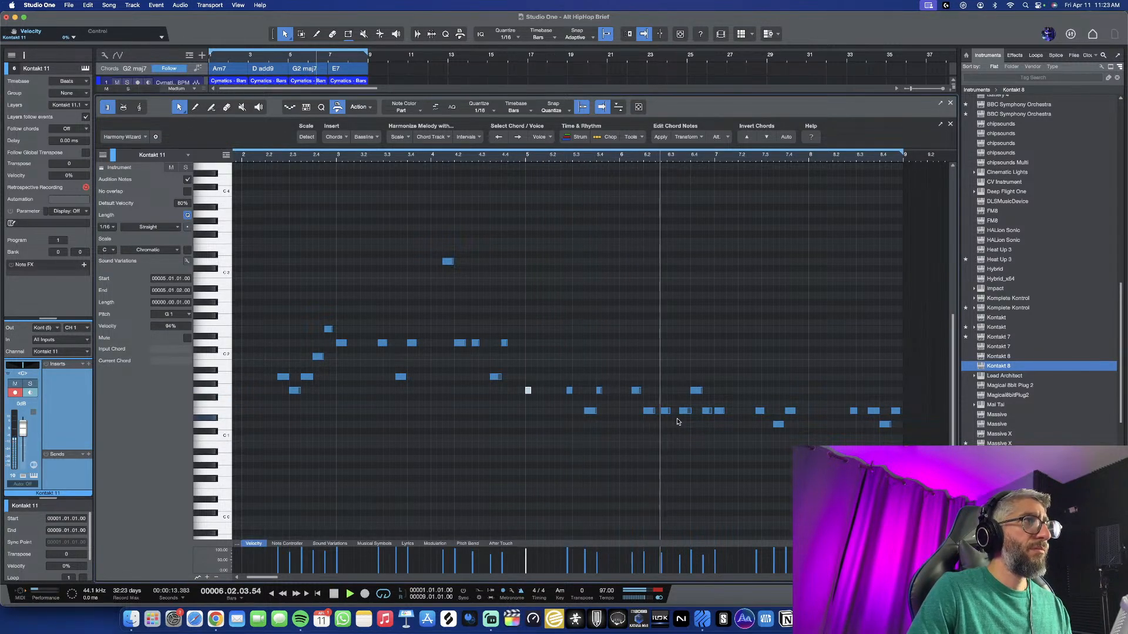
pyautogui.press('space')
# Delete the E1 notes from 5.3.3 through the end of bar 6 and the two G1 notes within bar 6
pyautogui.scroll(-3, 676, 425)
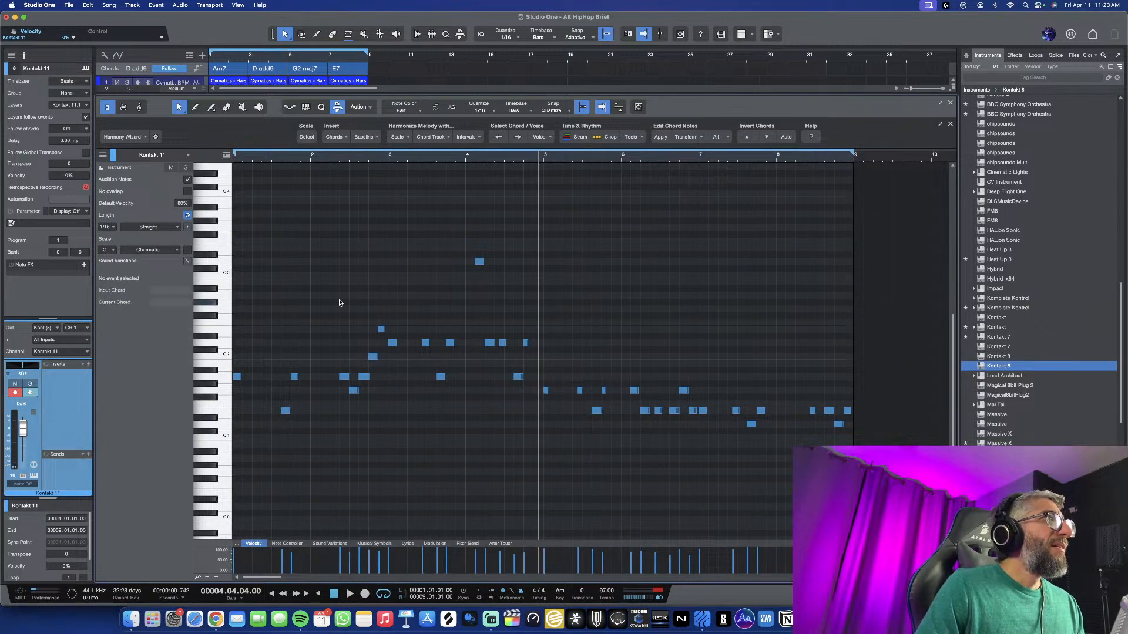
pyautogui.moveTo(339, 300); pyautogui.dragTo(392, 414)
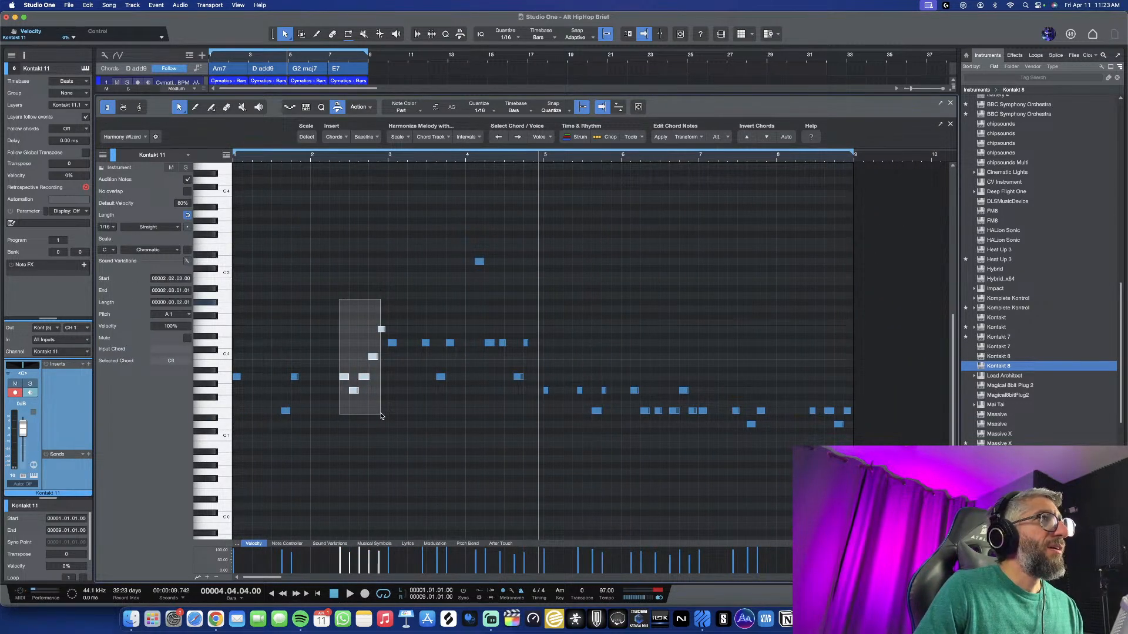
pyautogui.moveTo(381, 416); pyautogui.dragTo(381, 415)
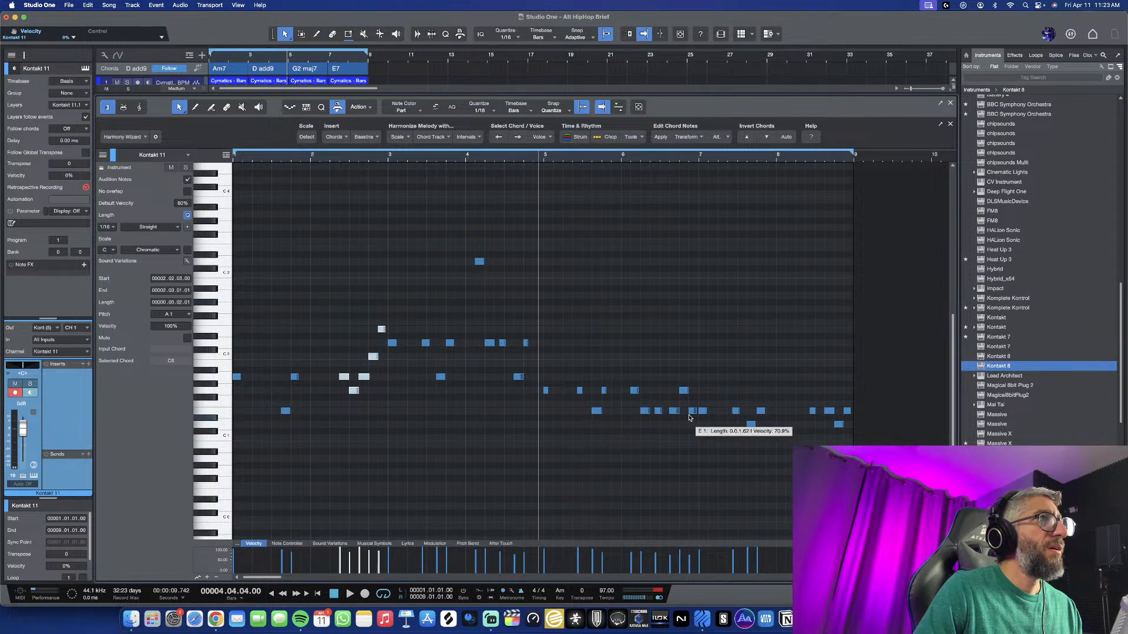
pyautogui.click(580, 407)
pyautogui.moveTo(591, 418); pyautogui.dragTo(693, 437)
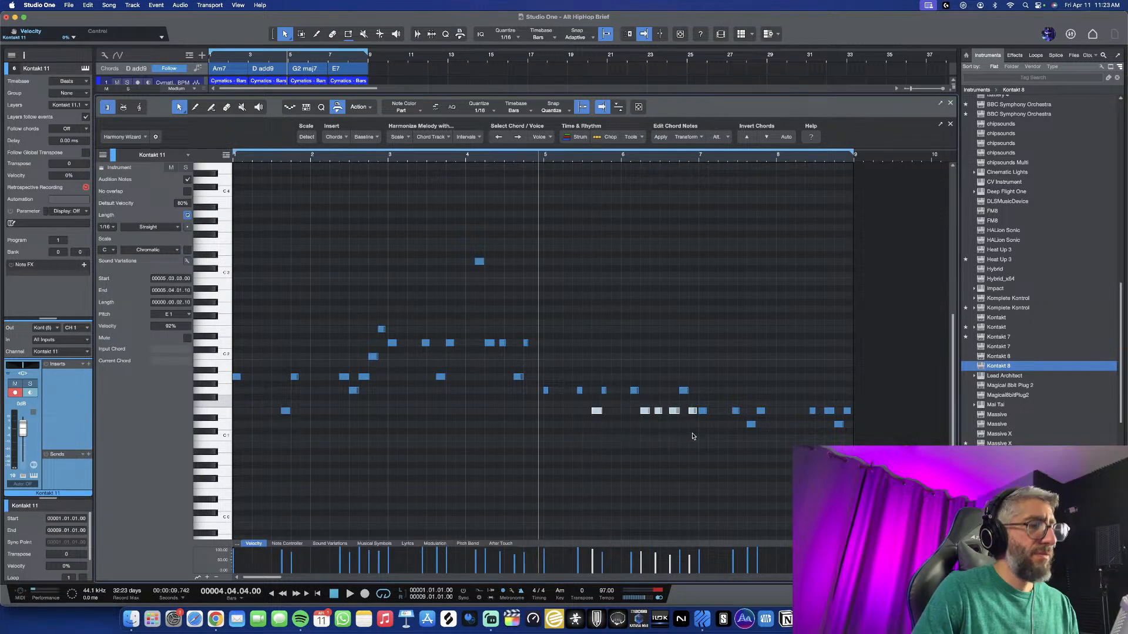
pyautogui.press('Delete')
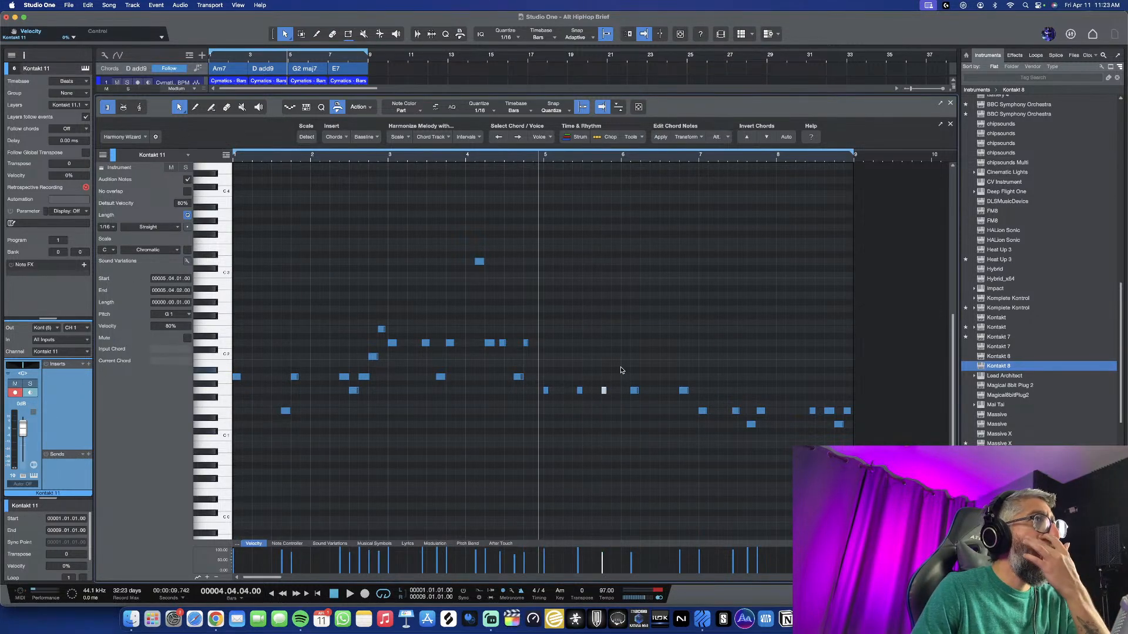
pyautogui.moveTo(620, 367); pyautogui.dragTo(688, 404)
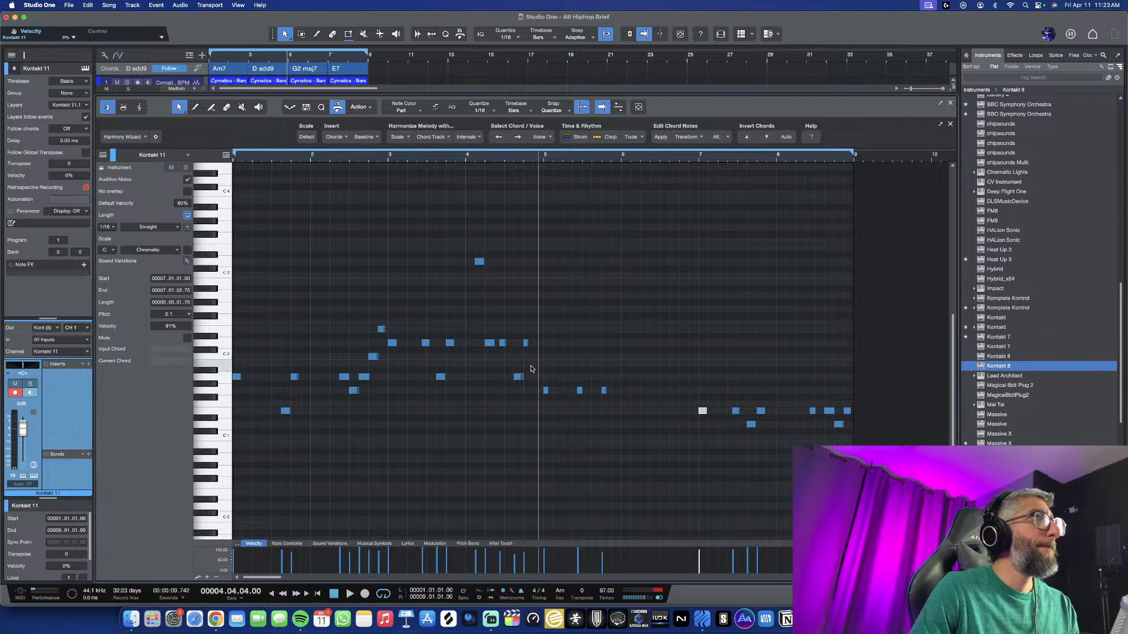
# Copy the five-note phrase starting at 2.2.3 to 6.2.3, transposed to start on G1, and audition it from bar 4
pyautogui.moveTo(307, 301); pyautogui.dragTo(382, 399)
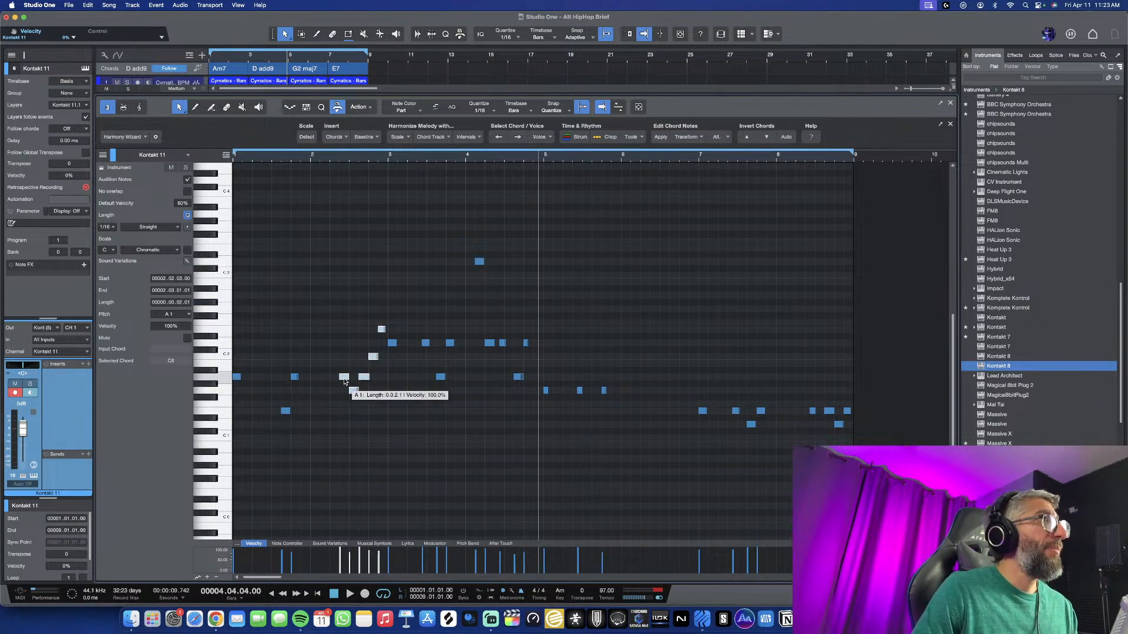
pyautogui.moveTo(344, 380); pyautogui.dragTo(656, 396)
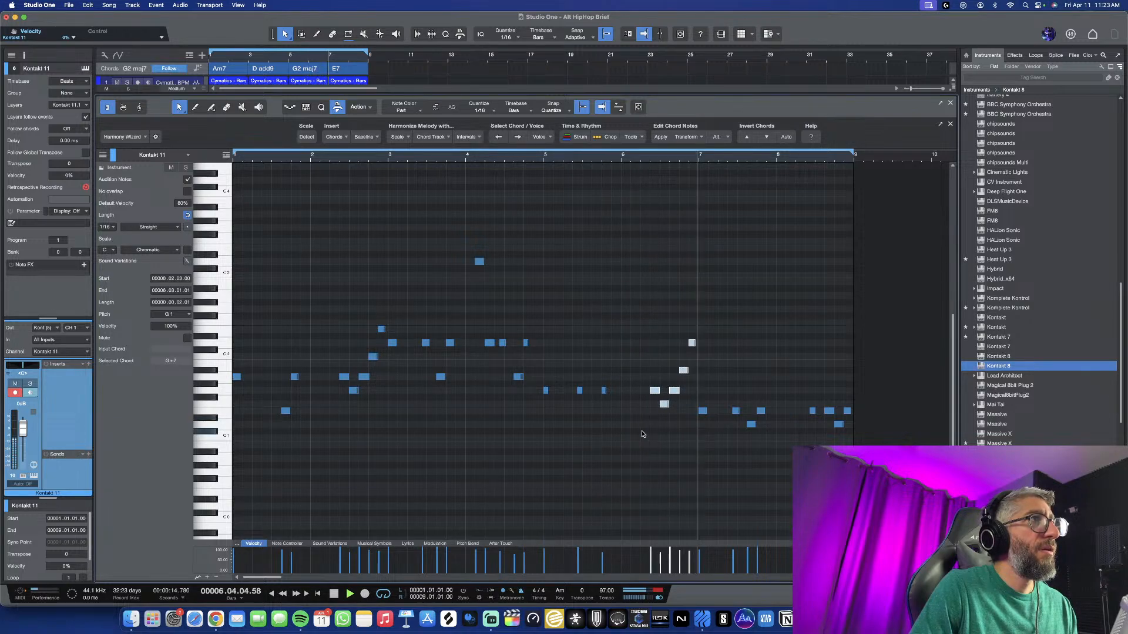
pyautogui.click(497, 156)
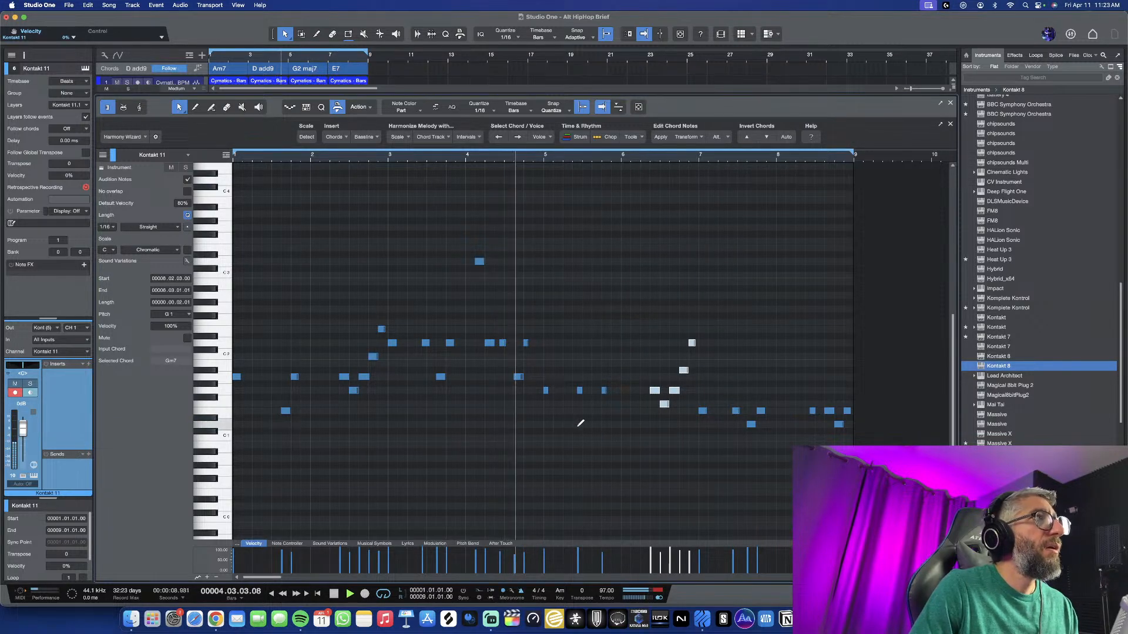
pyautogui.scroll(5, 579, 426)
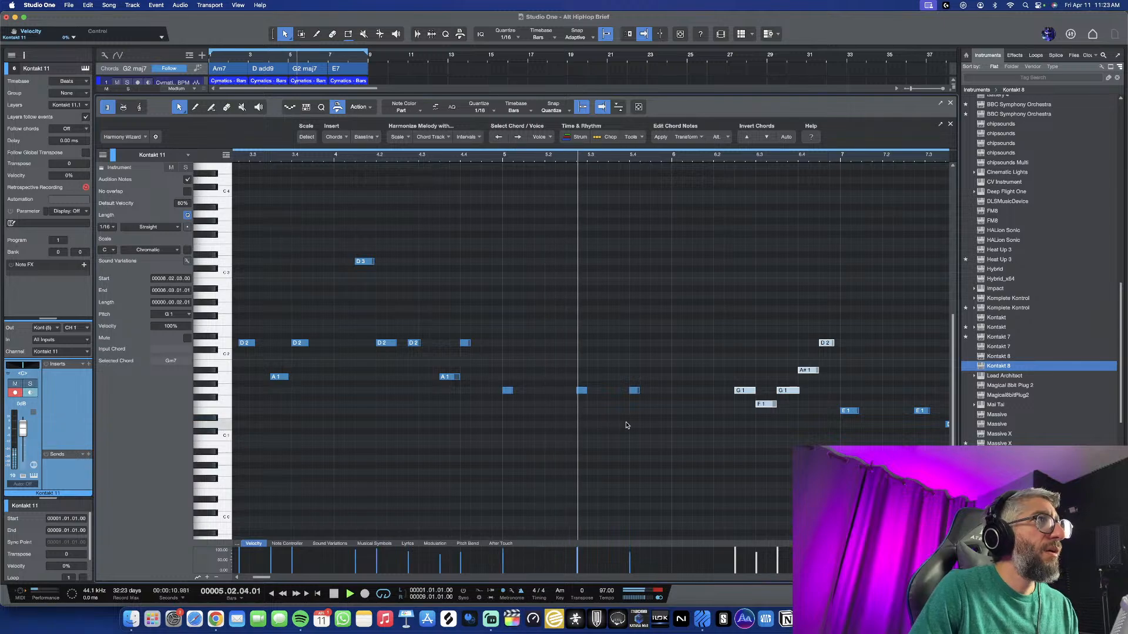
pyautogui.press('space')
# Add an E1 note at 5.3.3, extend it to 5.4.1, and audition the change
pyautogui.click(612, 404)
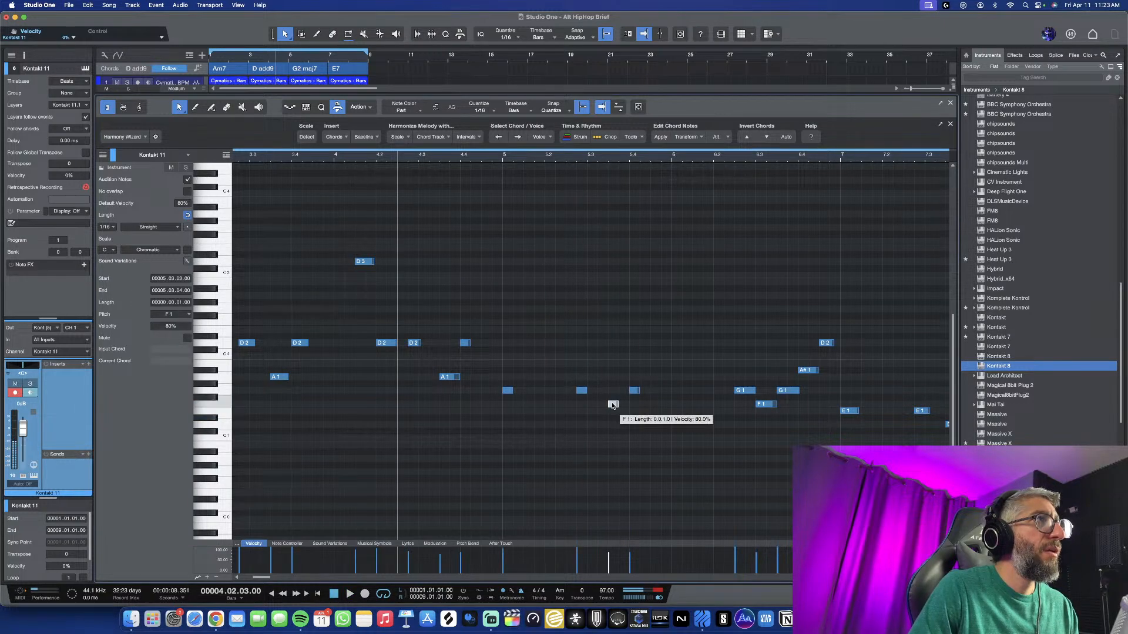
pyautogui.moveTo(613, 405); pyautogui.dragTo(614, 410)
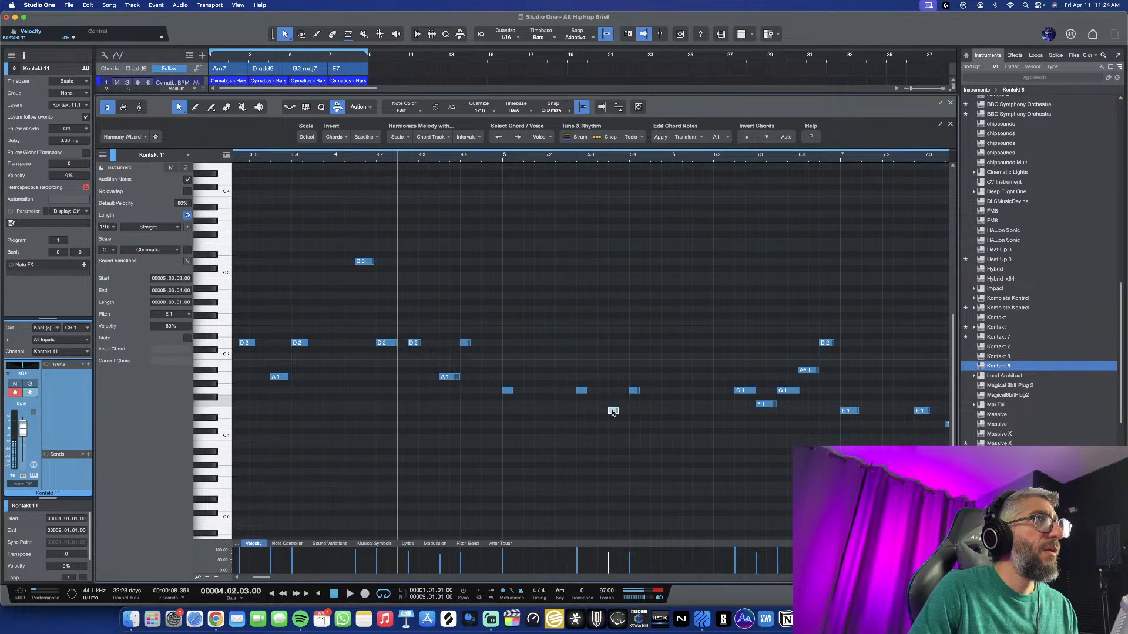
pyautogui.press('space')
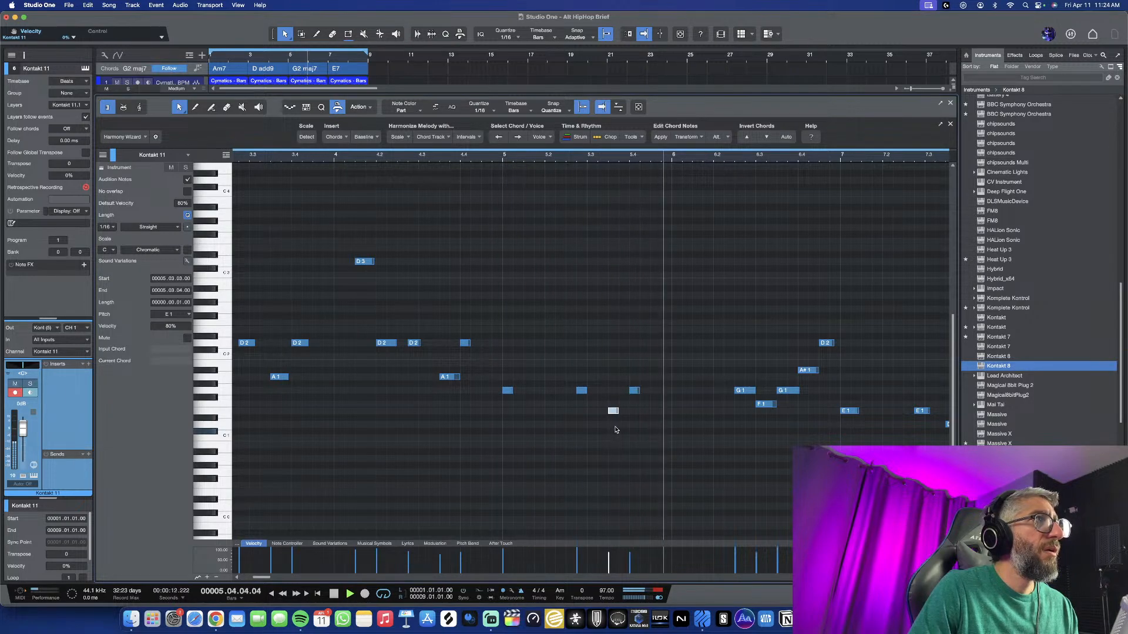
pyautogui.press('space')
pyautogui.moveTo(618, 411); pyautogui.dragTo(629, 410)
pyautogui.press('space')
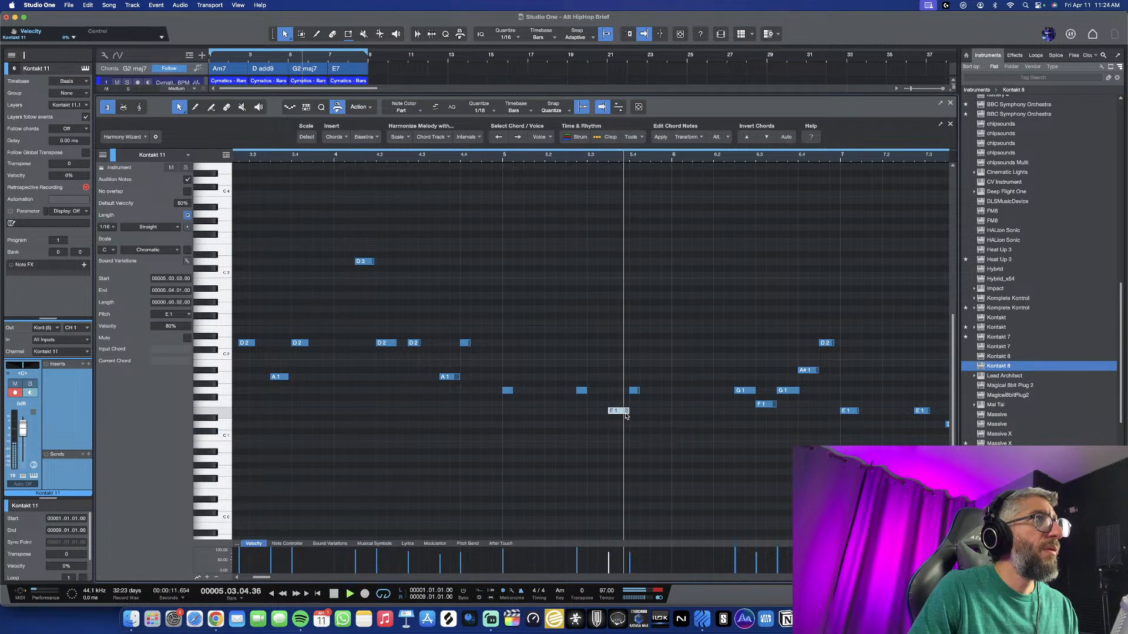
pyautogui.press('space')
# Extend the G1 note at 5.1.1 to 5.1.3, and lengthen the G1 notes at 5.2.4 and 5.4.1 to two sixteenths each
pyautogui.click(486, 170)
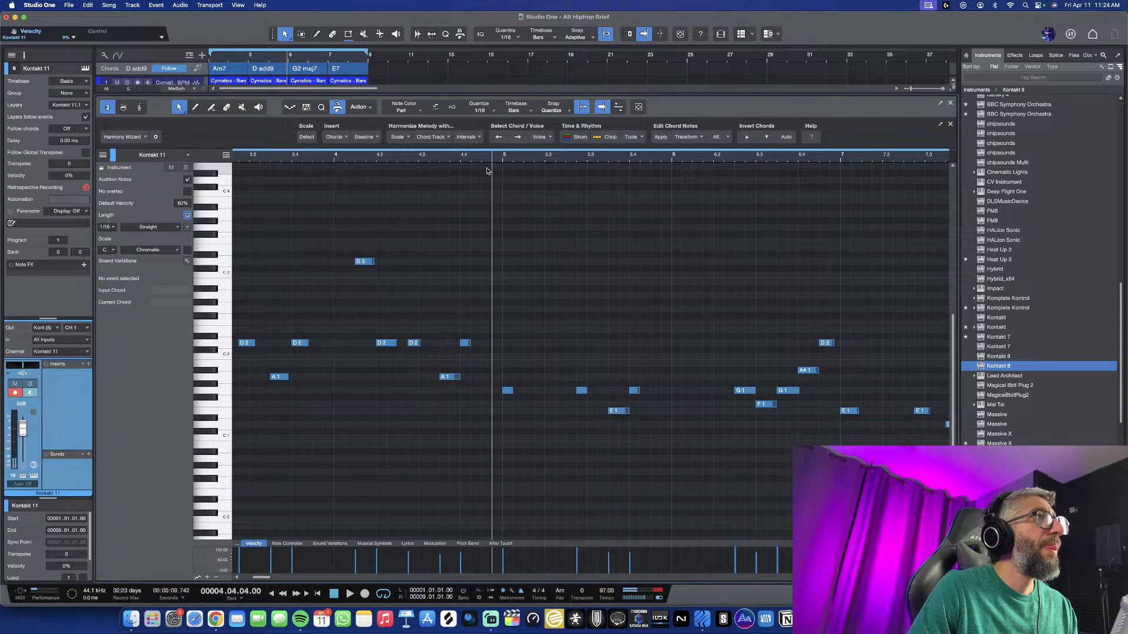
pyautogui.click(513, 391)
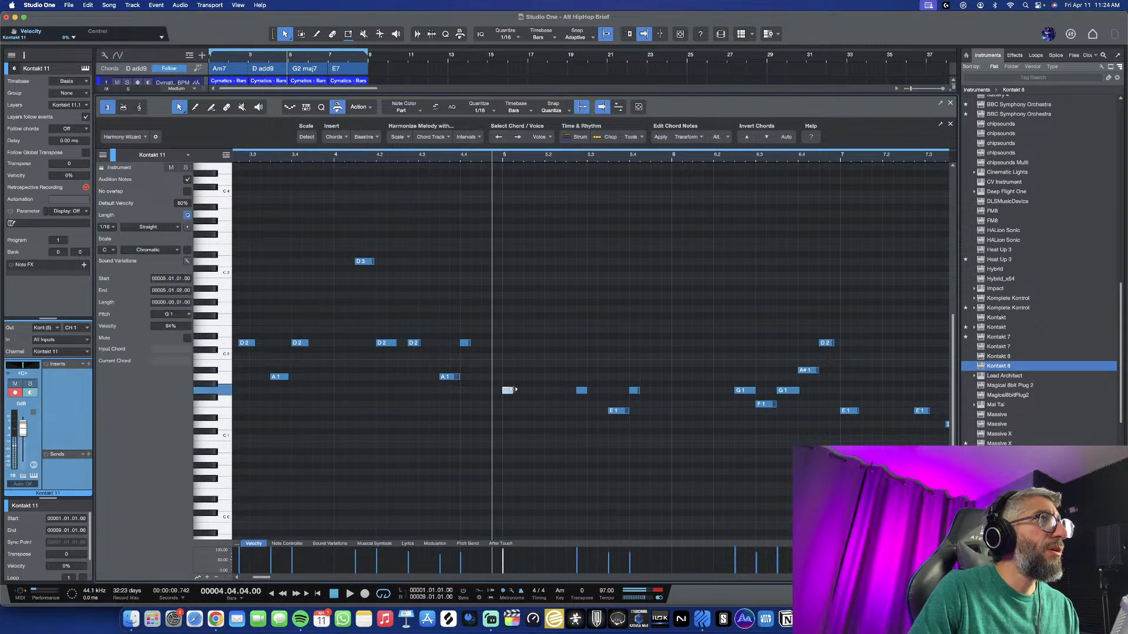
pyautogui.press('space')
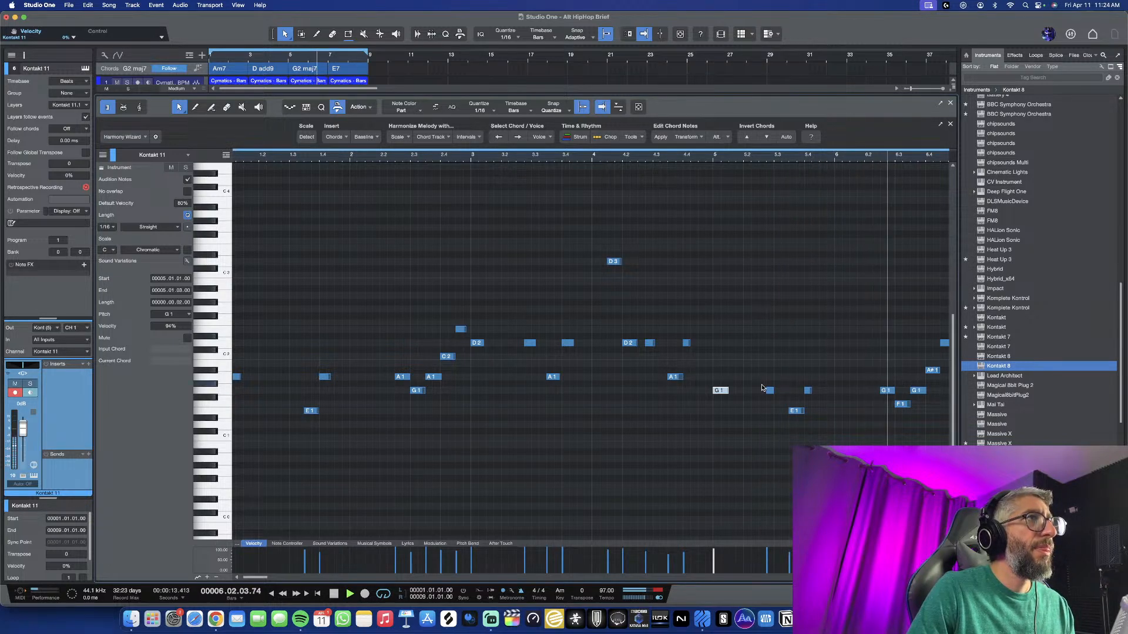
pyautogui.moveTo(764, 381); pyautogui.dragTo(821, 394)
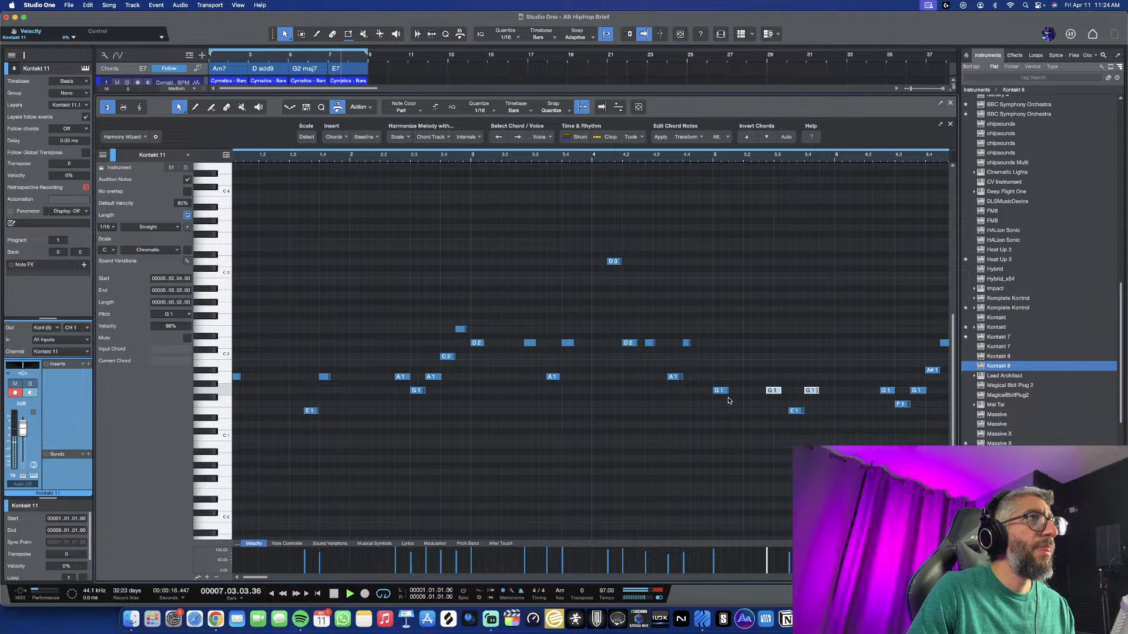
# Replay the revised bass line from bar 5 into bar 8 and review its notes
pyautogui.press('w')
pyautogui.press('w')
pyautogui.press('w')
pyautogui.press('w')
pyautogui.press('e')
pyautogui.press('e')
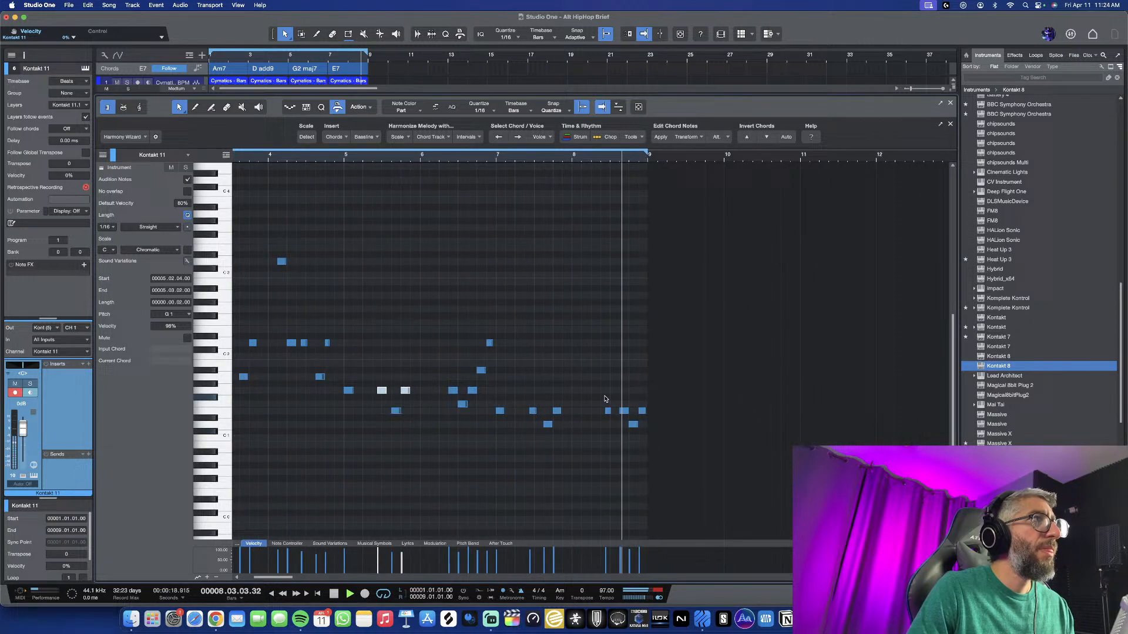
pyautogui.click(492, 154)
pyautogui.scroll(3, 651, 365)
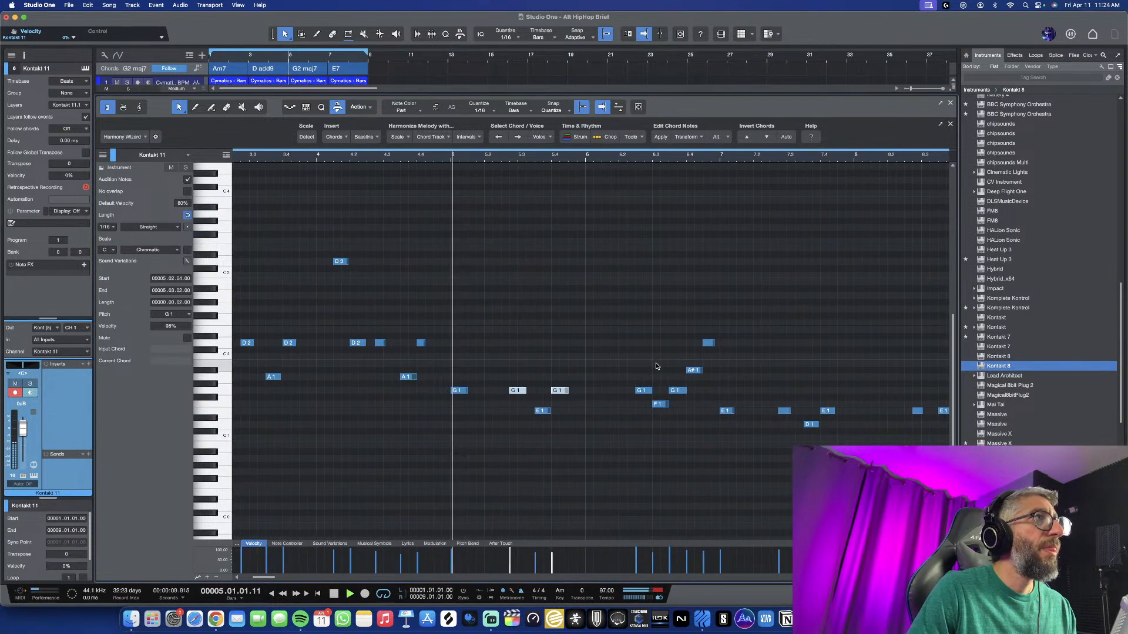
pyautogui.hscroll(4, 654, 396)
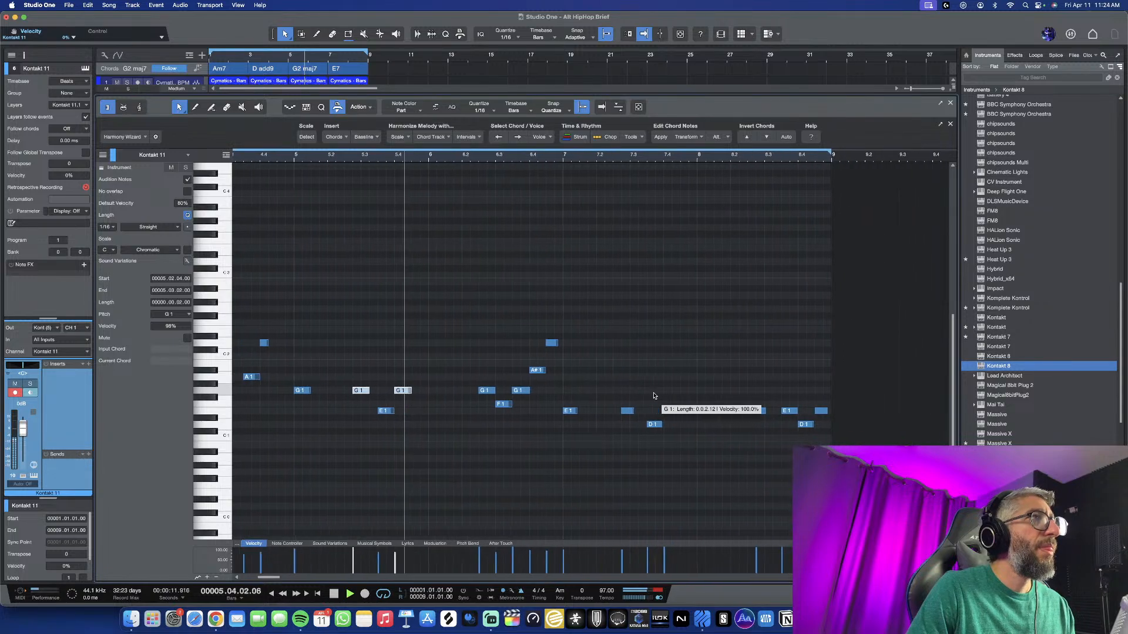
pyautogui.hscroll(1, 653, 396)
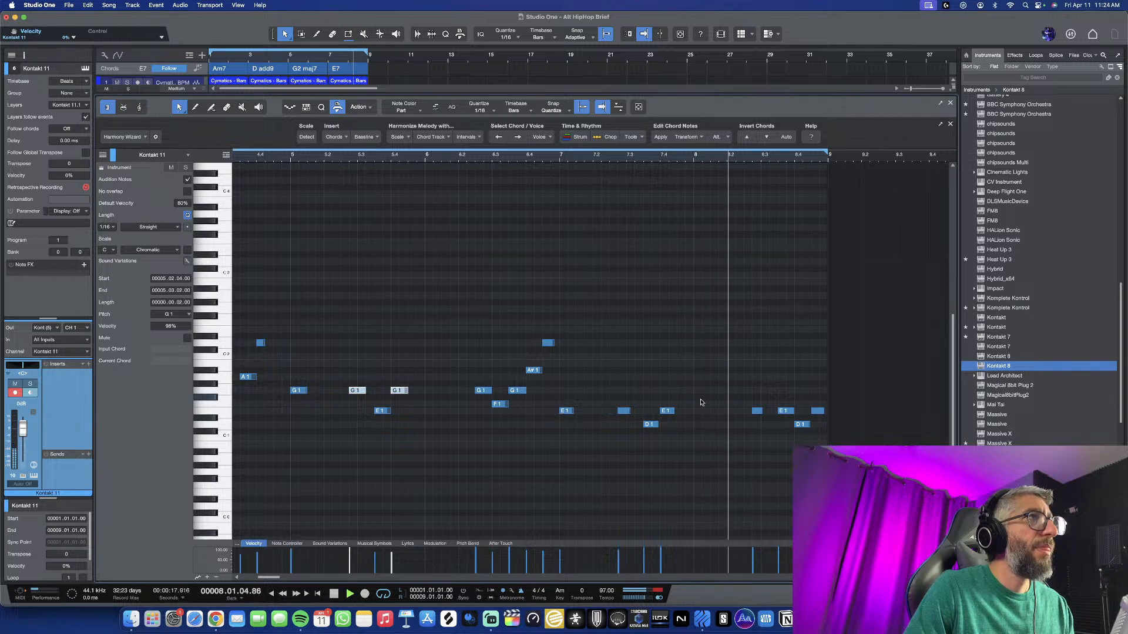
pyautogui.press('space')
# Add a G1 note at 8.1.3 lasting until 8.2.1 and replay the bass line
pyautogui.click(715, 370)
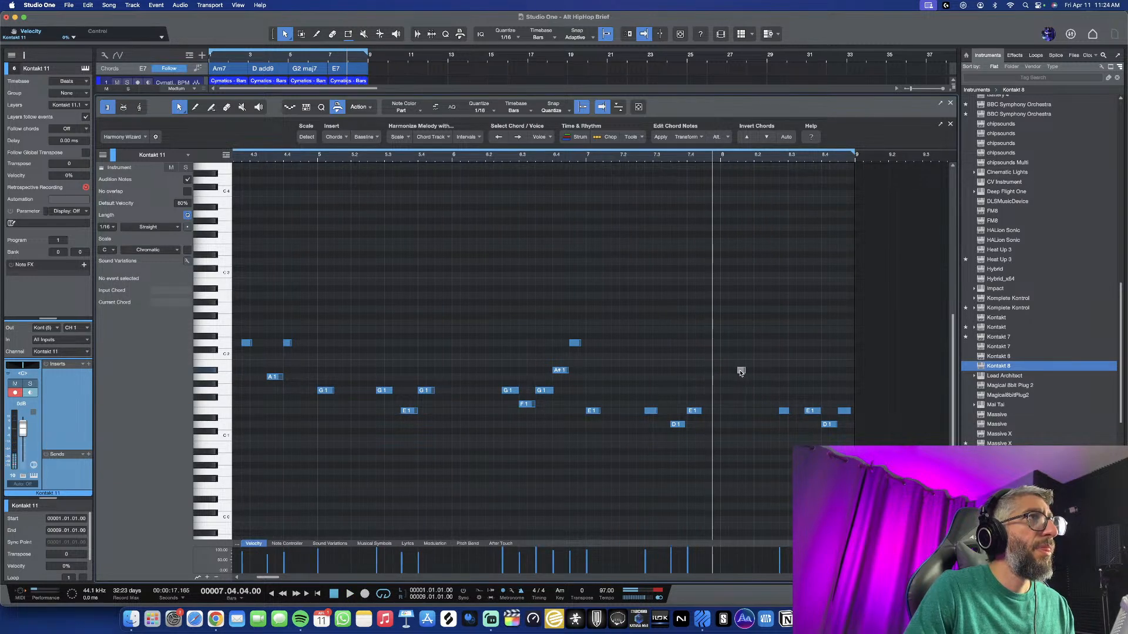
pyautogui.click(741, 372)
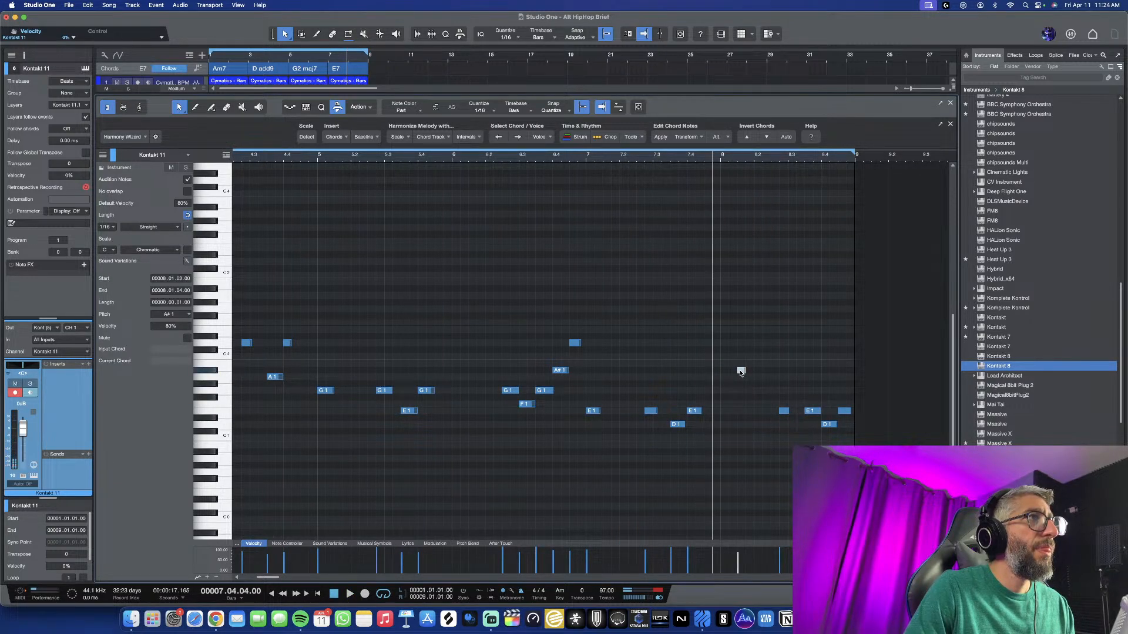
pyautogui.moveTo(741, 376); pyautogui.dragTo(741, 393)
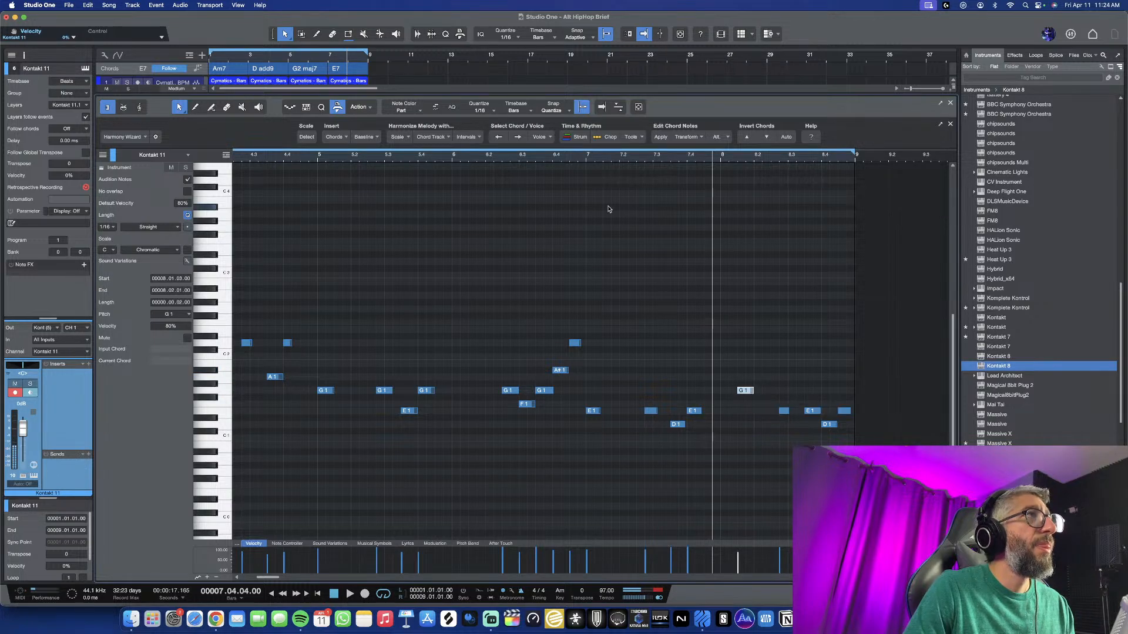
pyautogui.click(591, 157)
pyautogui.press('space')
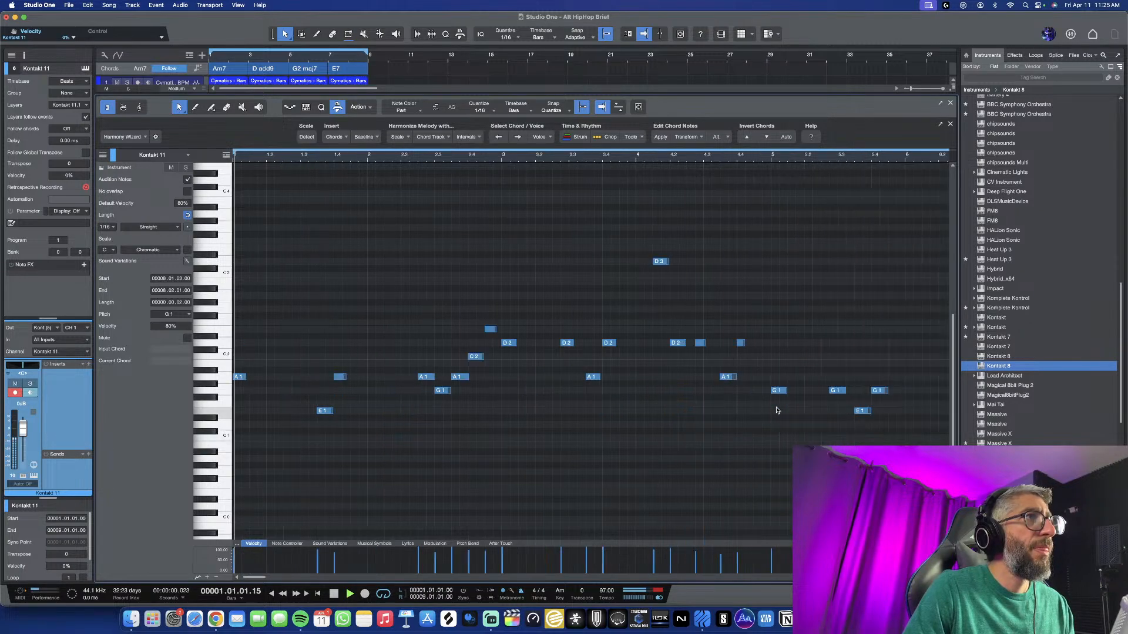
# Extend the start of the G1 note at 8.1.3 back to 8.1.1, making it one beat long
pyautogui.press('w')
pyautogui.press('w')
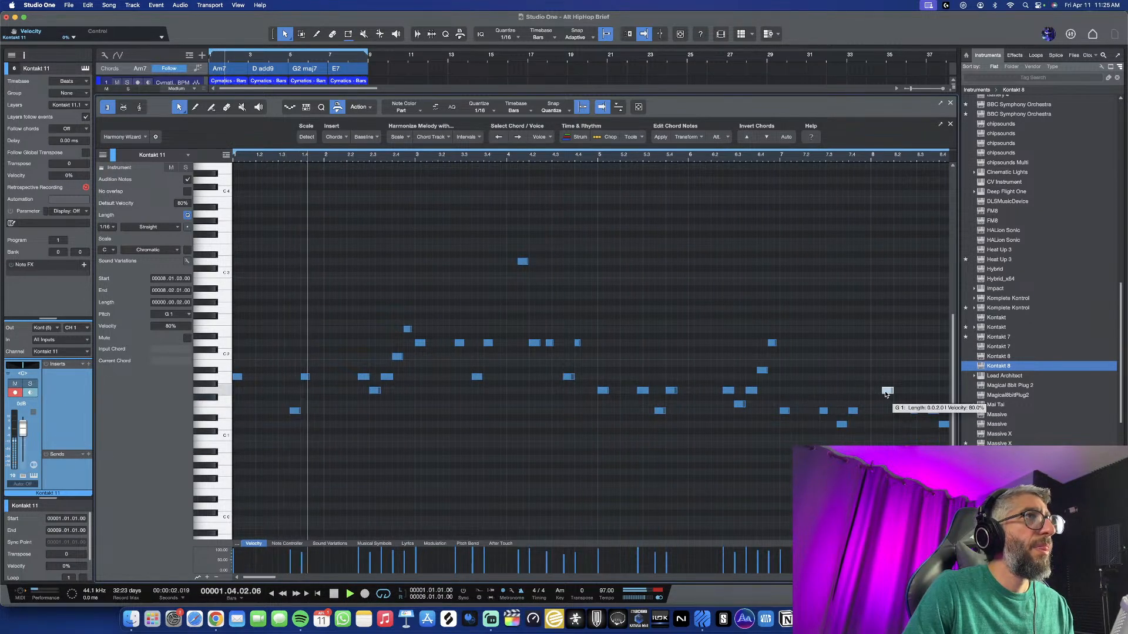
pyautogui.moveTo(882, 391); pyautogui.dragTo(871, 392)
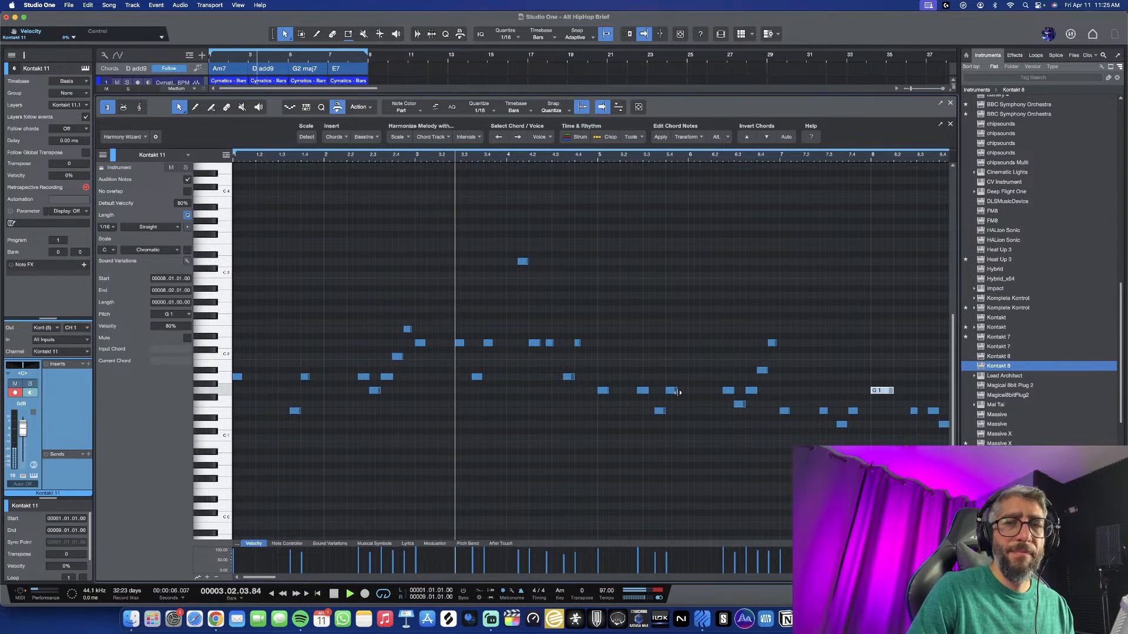
# Close the note editor and fit all six tracks in the arrangement view while the song plays
pyautogui.click(950, 103)
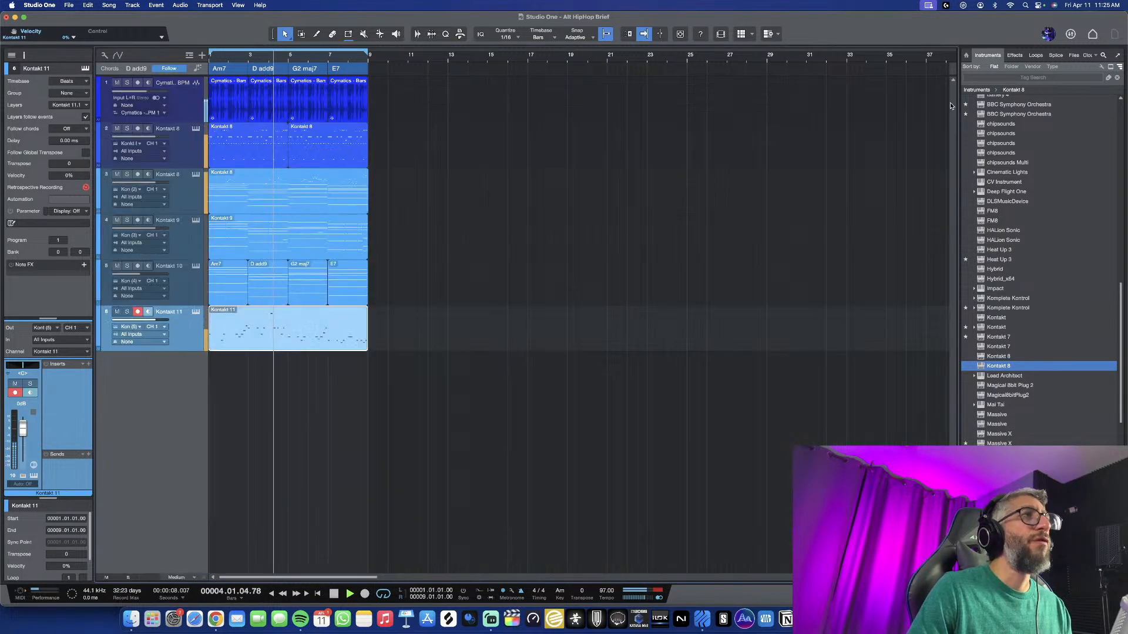
pyautogui.scroll(-2, 419, 350)
pyautogui.scroll(-1, 366, 356)
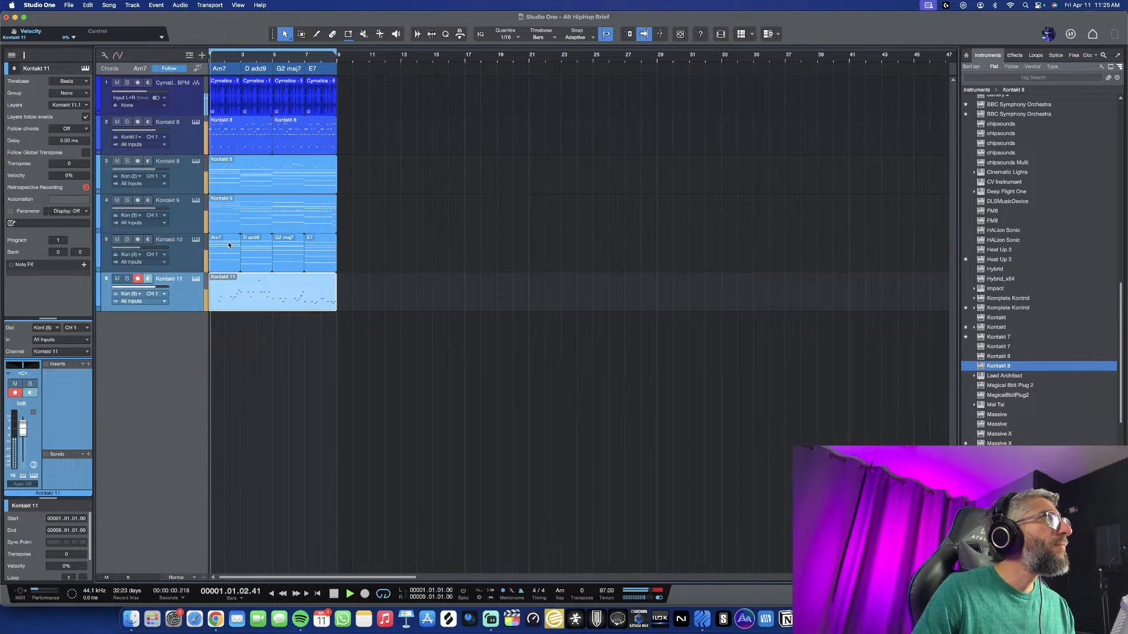
# Colour the Kontakt 11 bass track red and stop playback
pyautogui.scroll(-1, 279, 338)
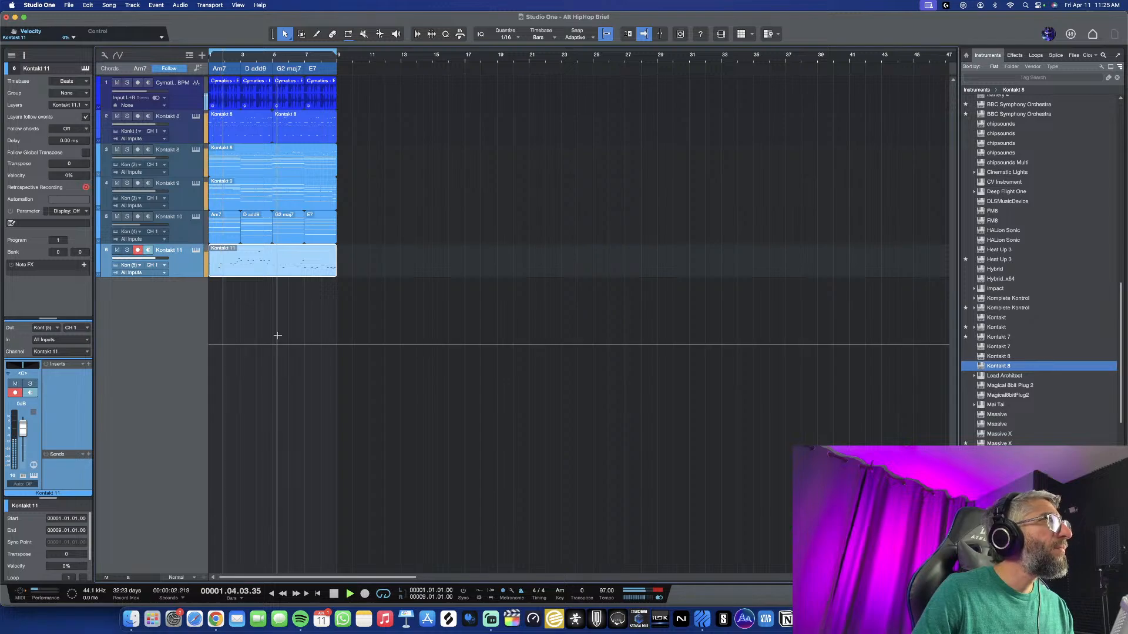
pyautogui.scroll(1, 277, 336)
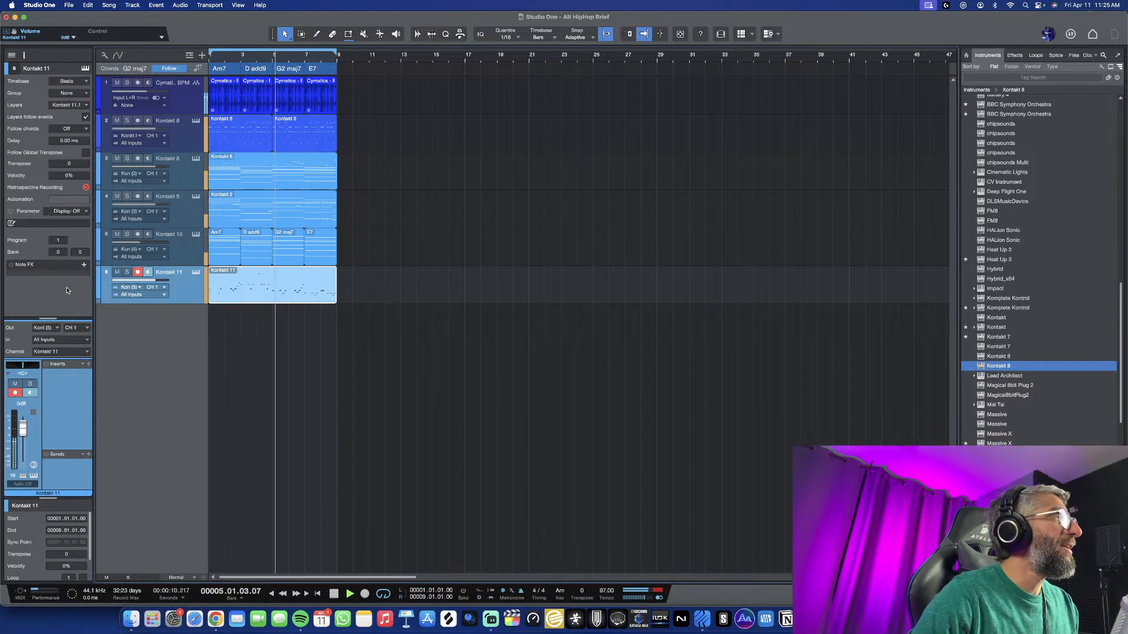
pyautogui.click(98, 280)
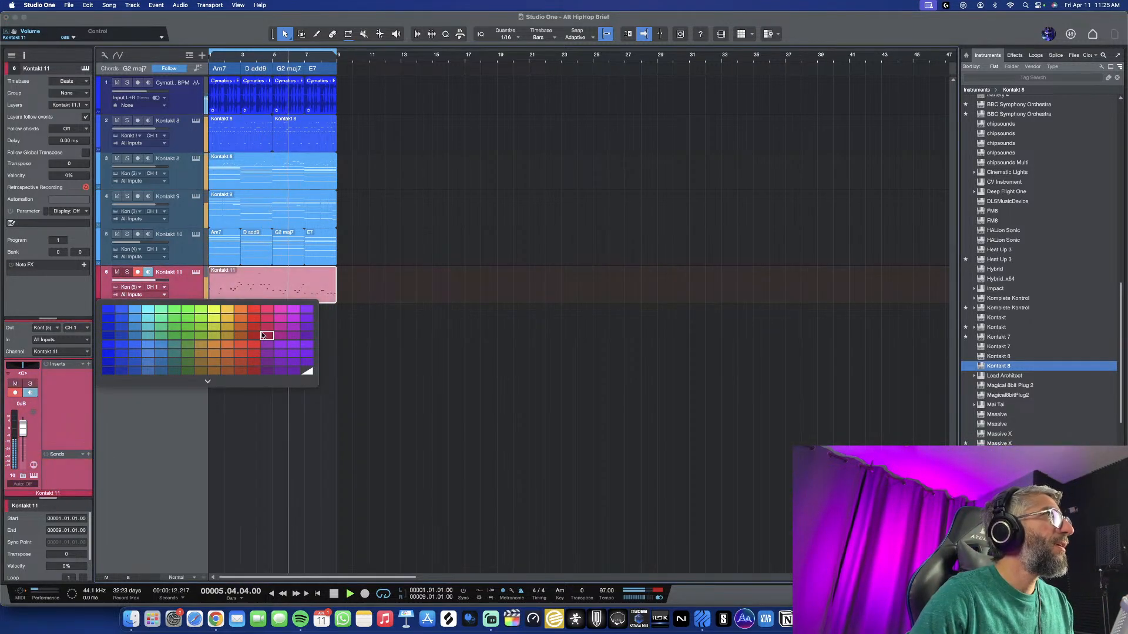
pyautogui.click(235, 345)
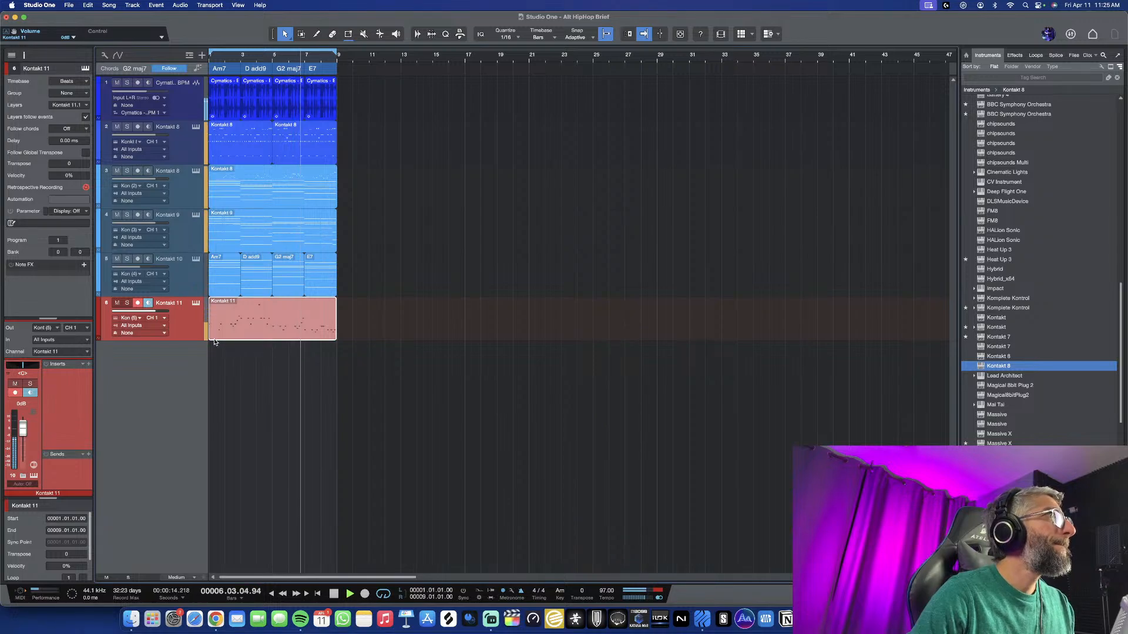
pyautogui.press('space')
# Duplicate the Kontakt 11 track completely, then name the original Subbass and the copy Synthbass
pyautogui.rightClick(183, 327)
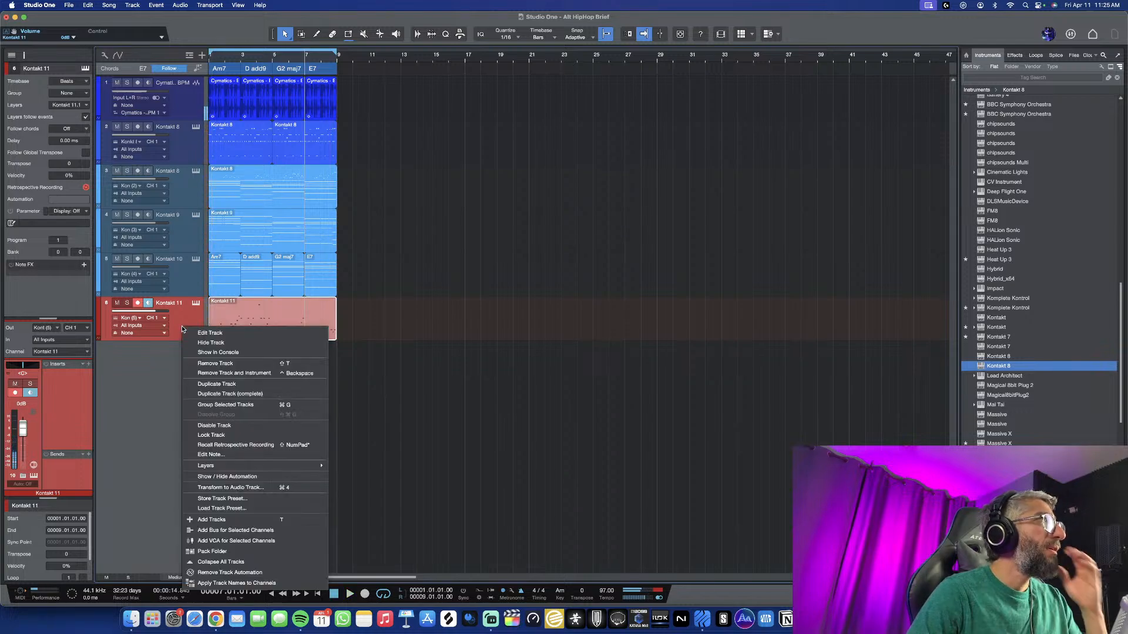
pyautogui.click(246, 394)
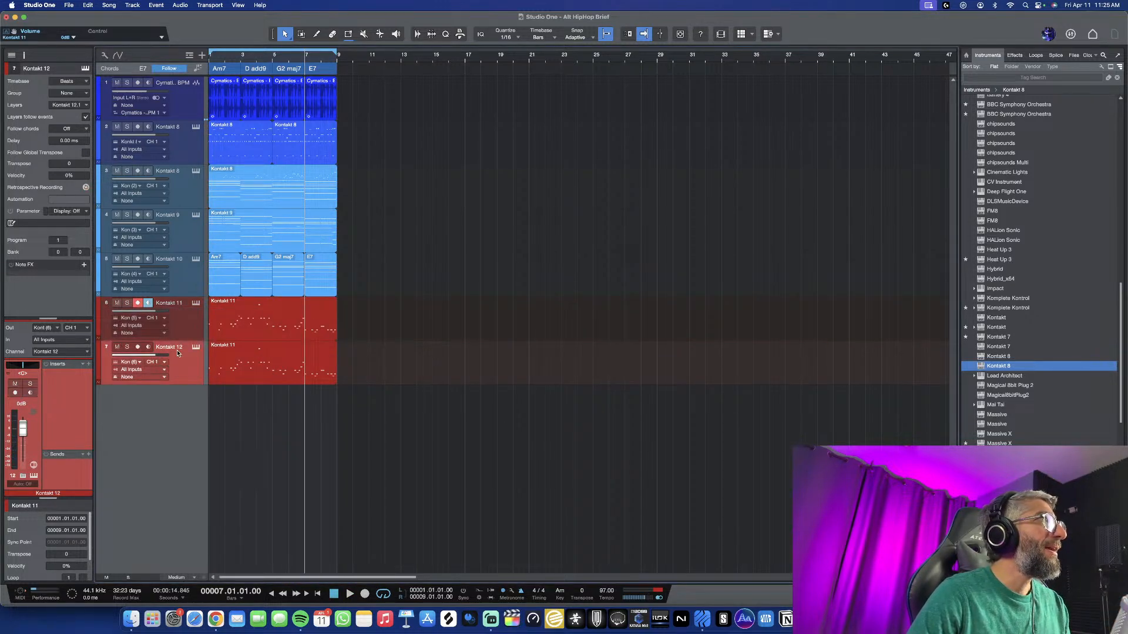
pyautogui.doubleClick(170, 303)
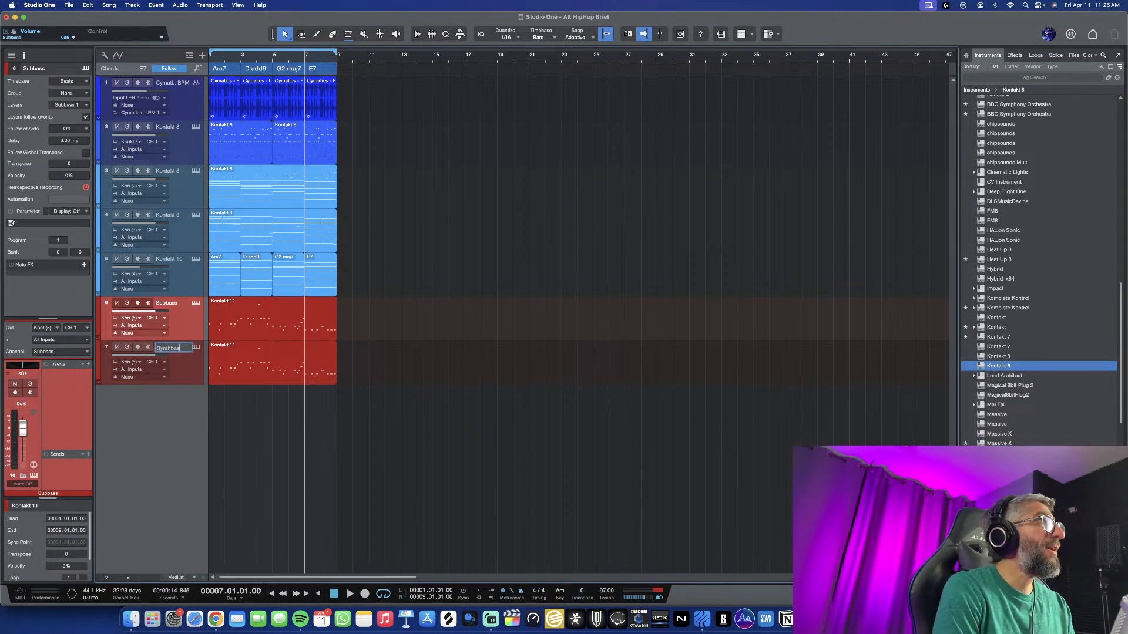
pyautogui.click(253, 362)
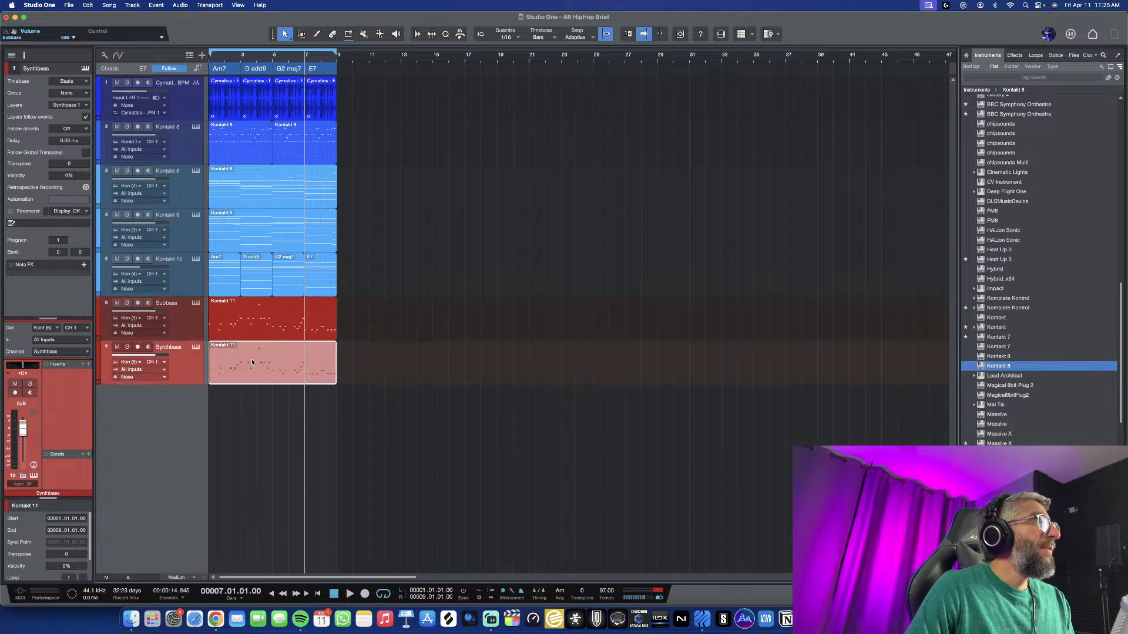
# Remove Scarbee Rickenbacker Bass from the Synthbass track's Kontakt instance and browse the libraries for a replacement
pyautogui.click(195, 349)
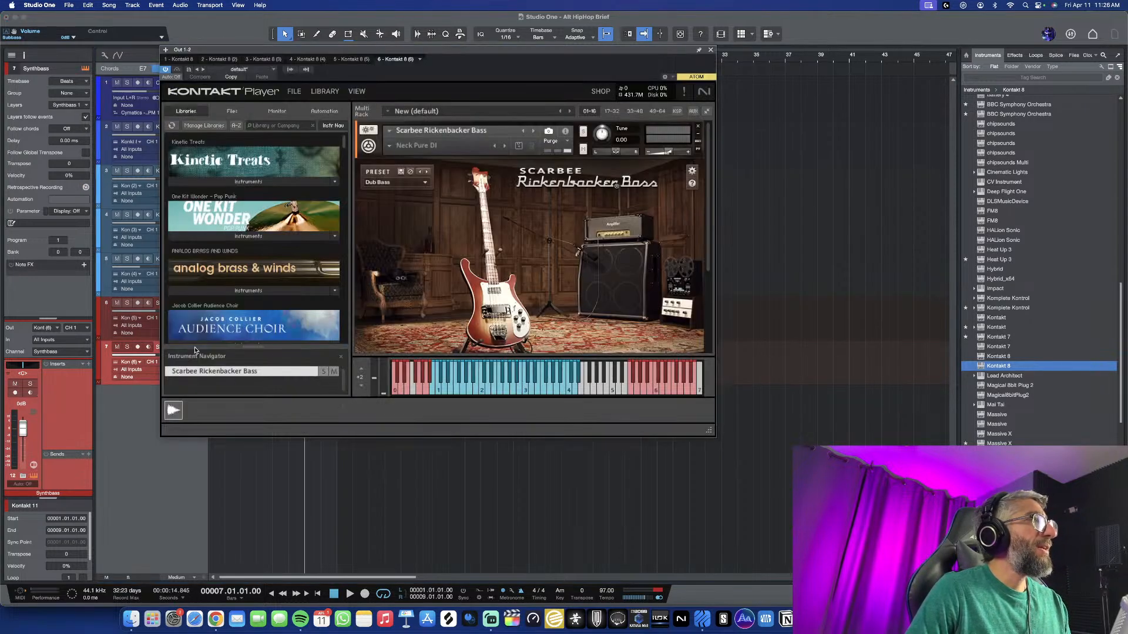
pyautogui.click(698, 126)
pyautogui.scroll(-8, 223, 235)
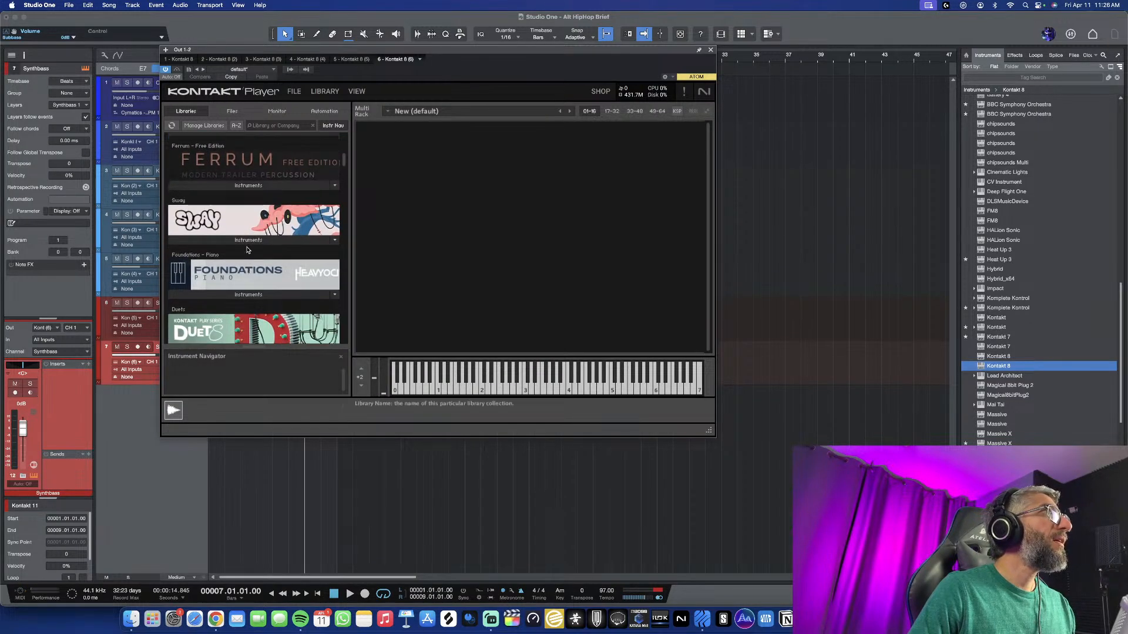
pyautogui.click(247, 240)
pyautogui.click(245, 240)
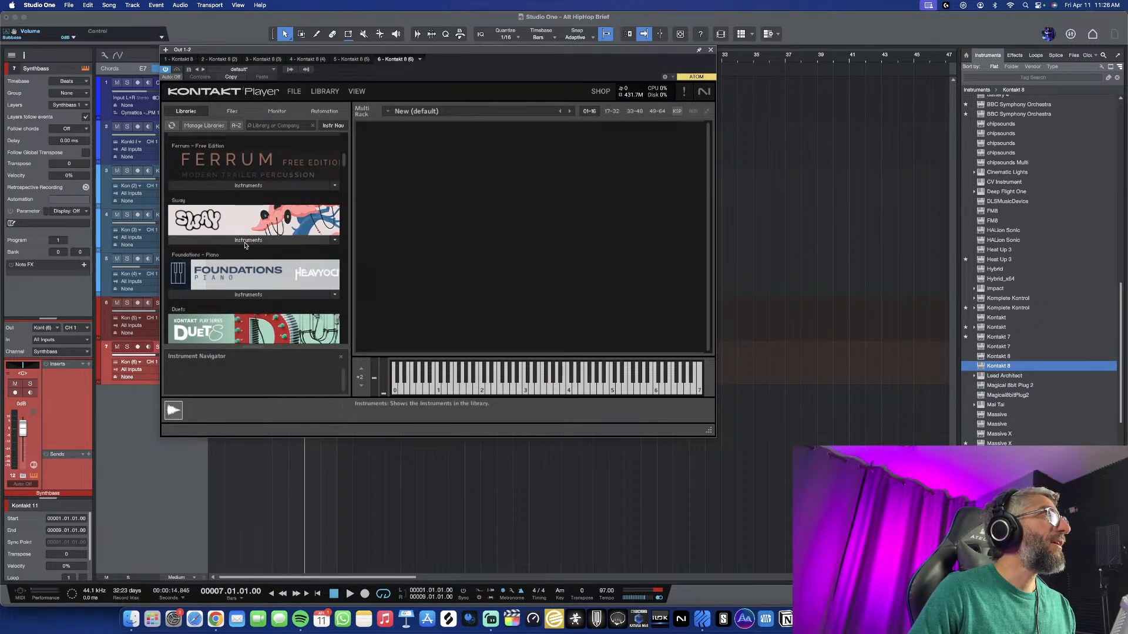
pyautogui.scroll(-3, 245, 247)
pyautogui.scroll(-5, 246, 255)
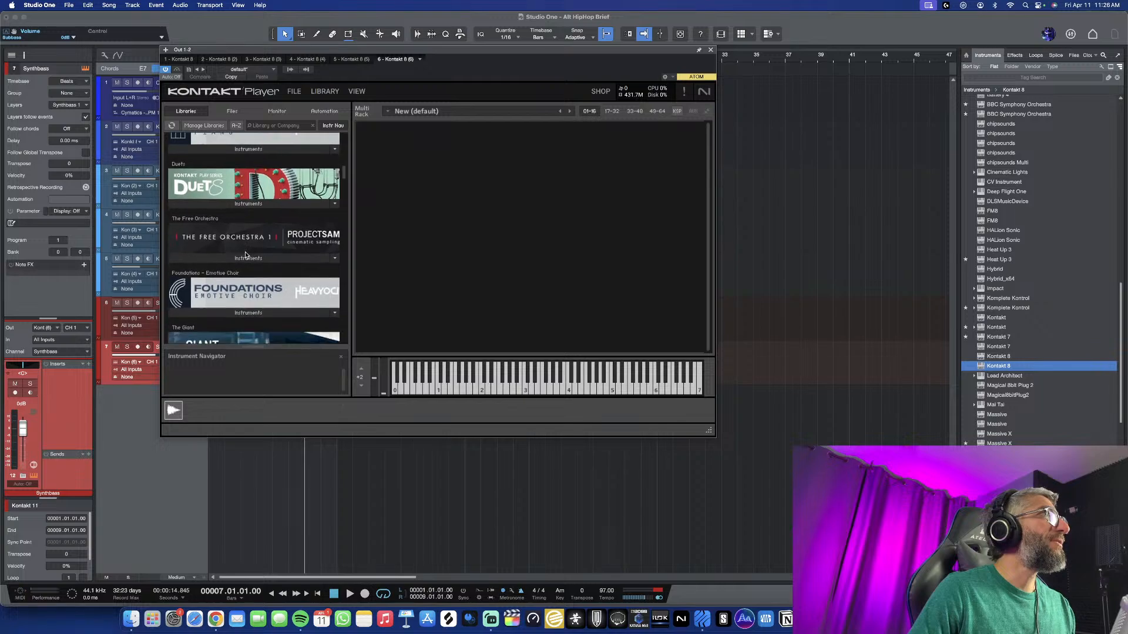
pyautogui.scroll(10, 264, 235)
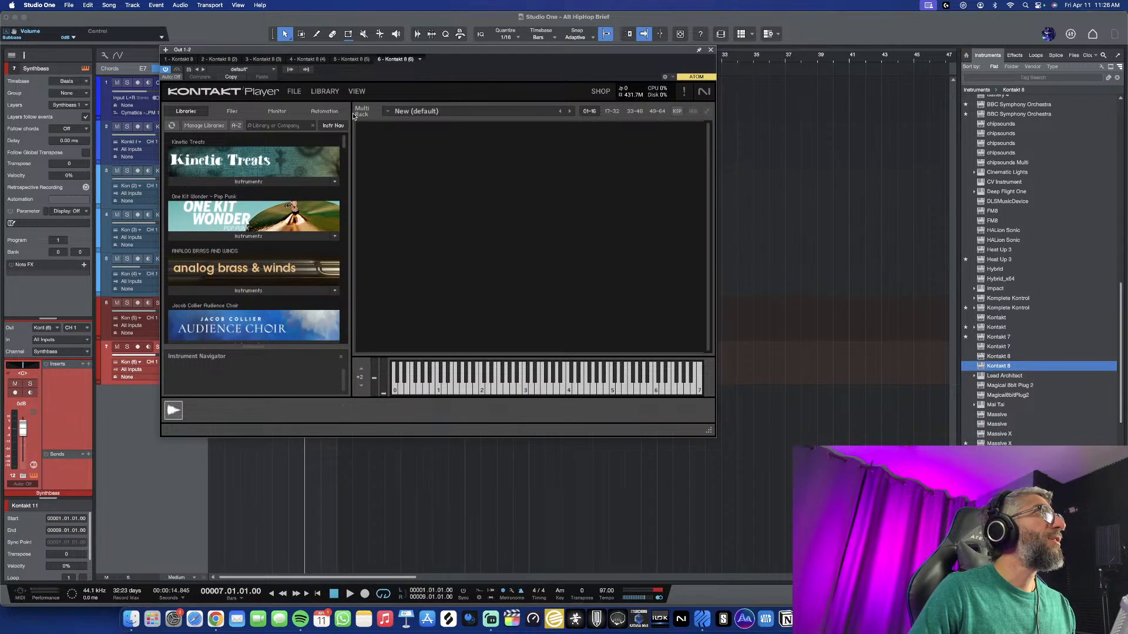
# Search the Kontakt library for "synth bass" and load Lo-Fi Glow with the Aquarius preset on the Synthbass track
pyautogui.click(233, 94)
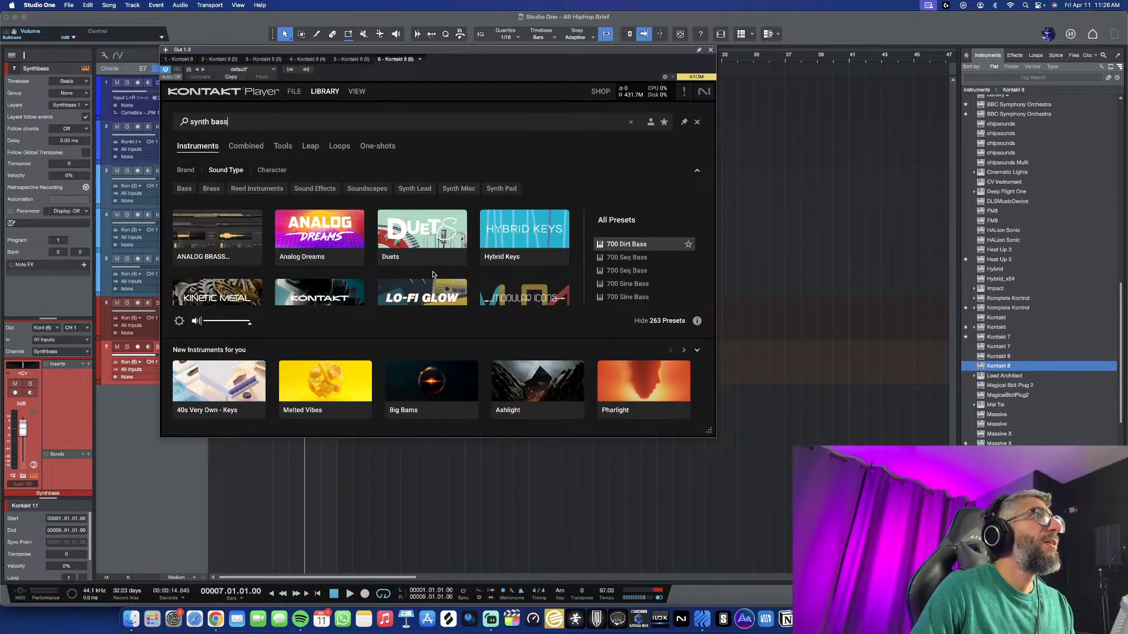
pyautogui.scroll(-3, 423, 253)
pyautogui.click(455, 256)
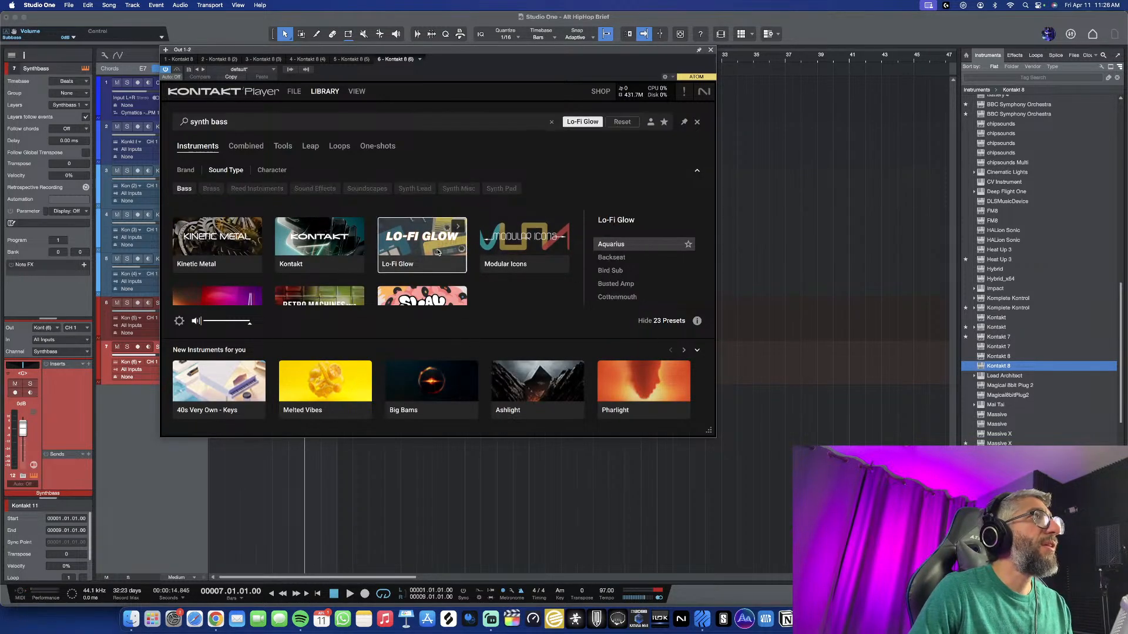
pyautogui.doubleClick(459, 229)
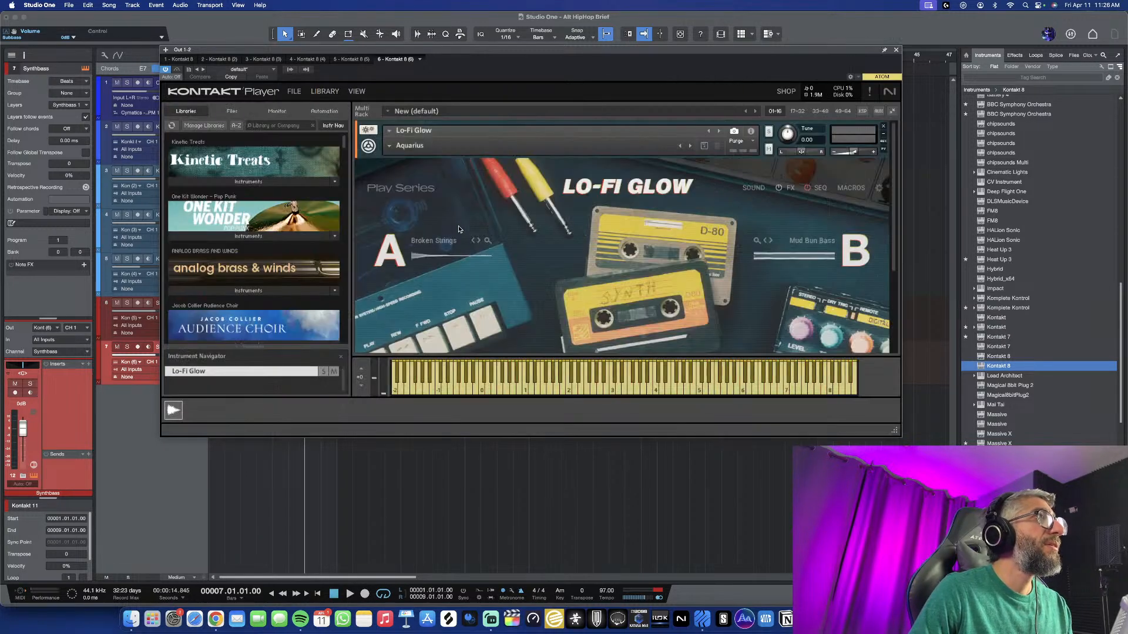
# Try to switch Lo-Fi Glow to the Anachronic bass preset, play the song and close the instrument window
pyautogui.click(392, 147)
pyautogui.moveTo(400, 161)
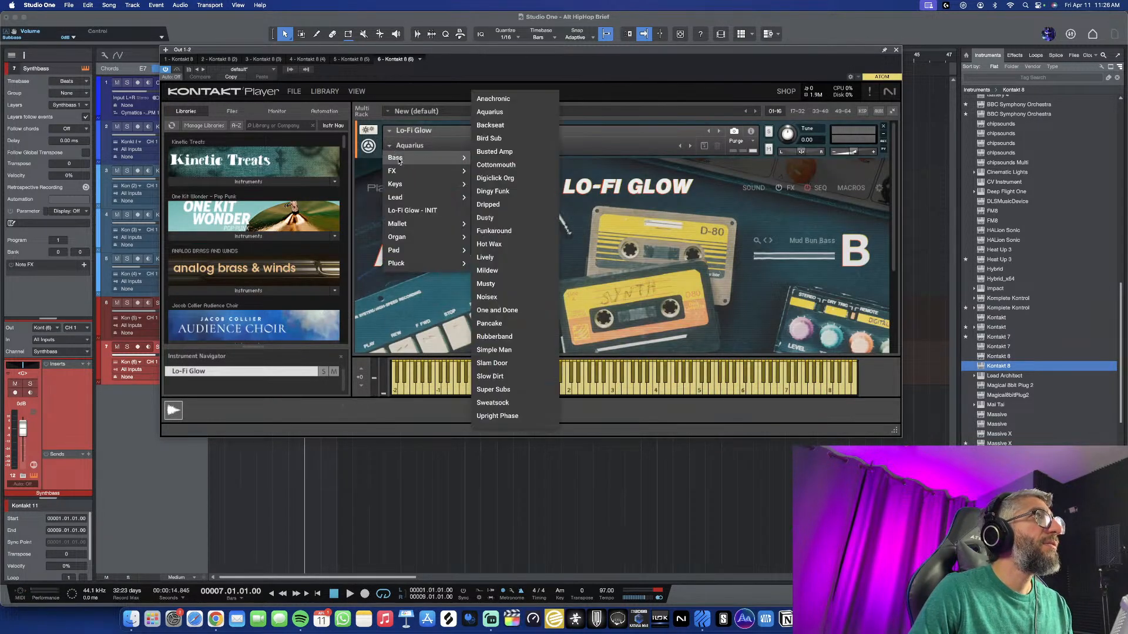
pyautogui.click(511, 99)
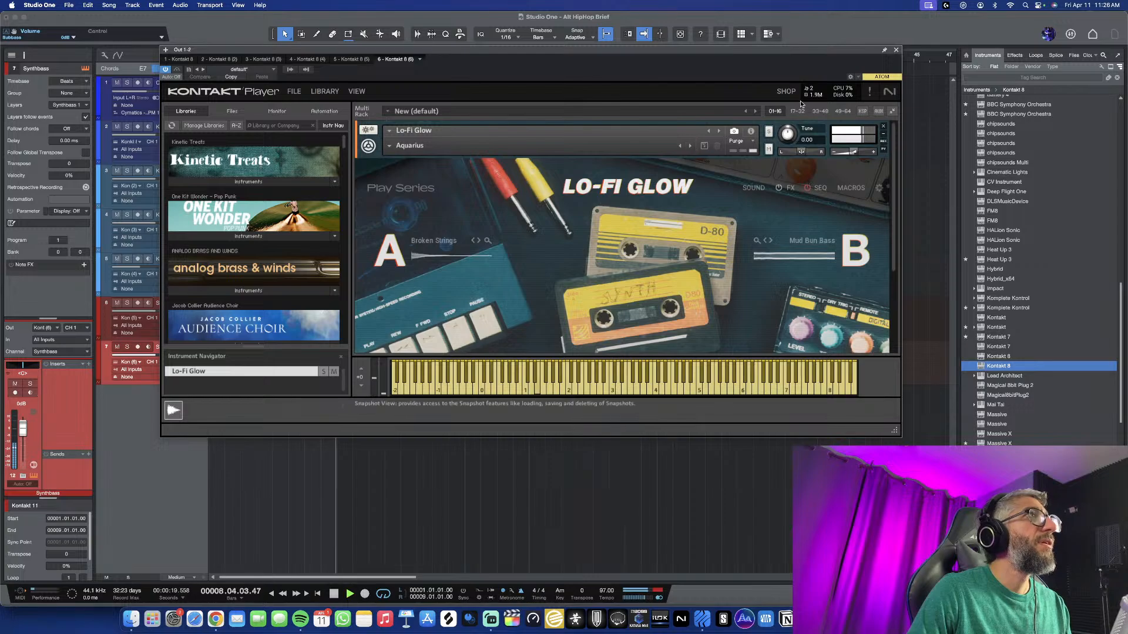
pyautogui.click(897, 51)
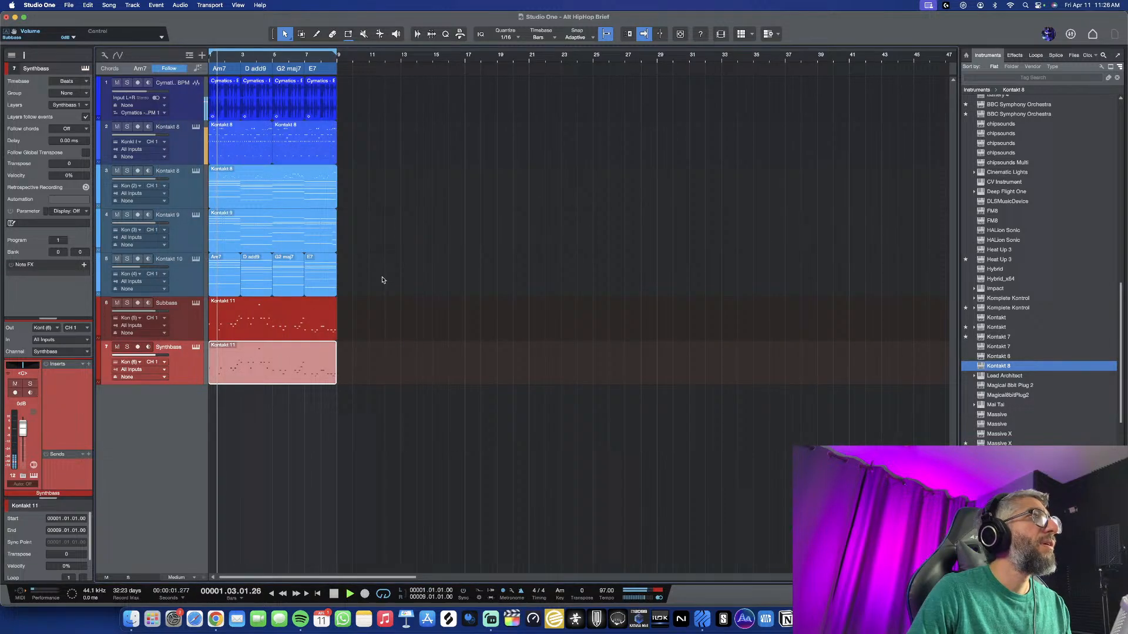
# Solo the Synthbass track from its note editor and switch its Lo-Fi Glow preset to Anachronic
pyautogui.doubleClick(285, 350)
pyautogui.press('s')
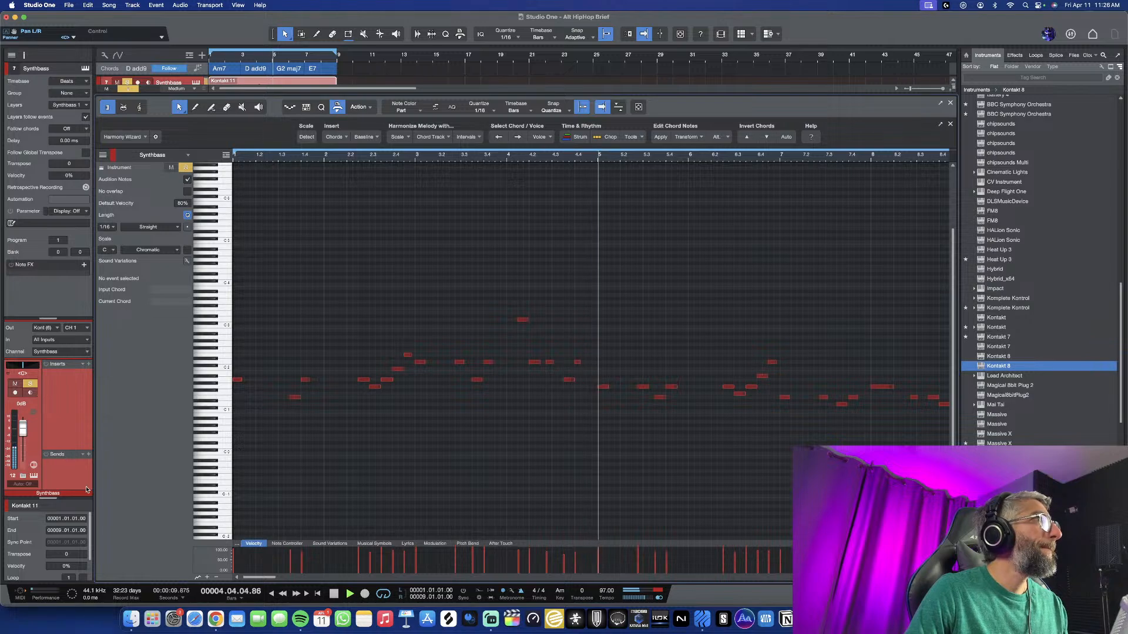
pyautogui.click(102, 169)
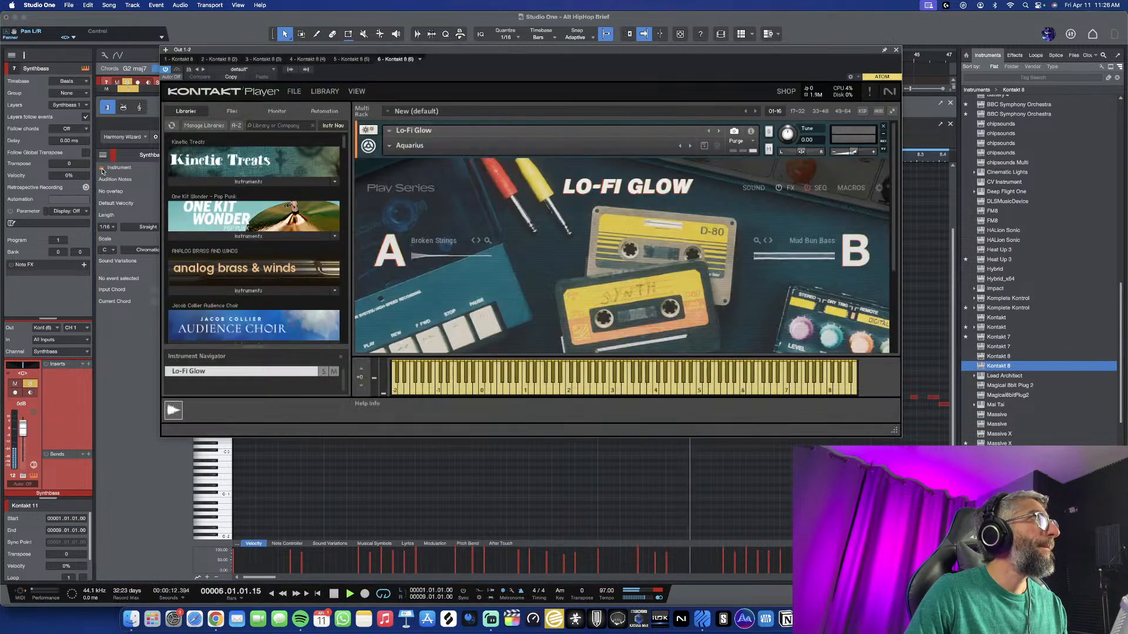
pyautogui.click(691, 146)
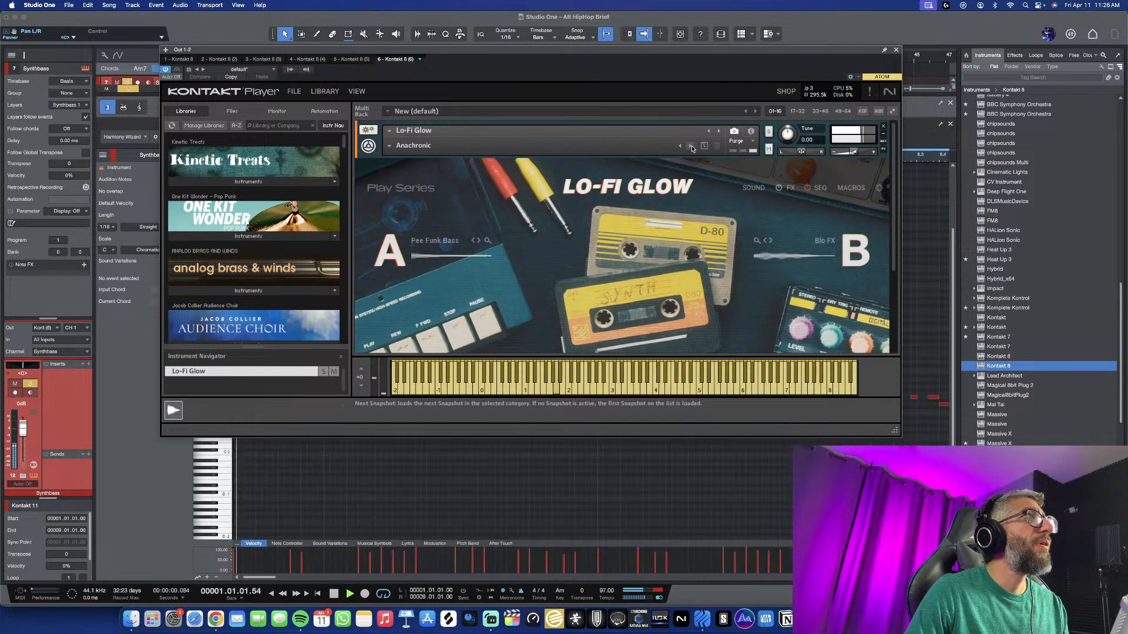
# Solo the Subbass track together with Synthbass and lower the output volume of the Lo-Fi Glow instrument
pyautogui.moveTo(590, 57); pyautogui.dragTo(582, 153)
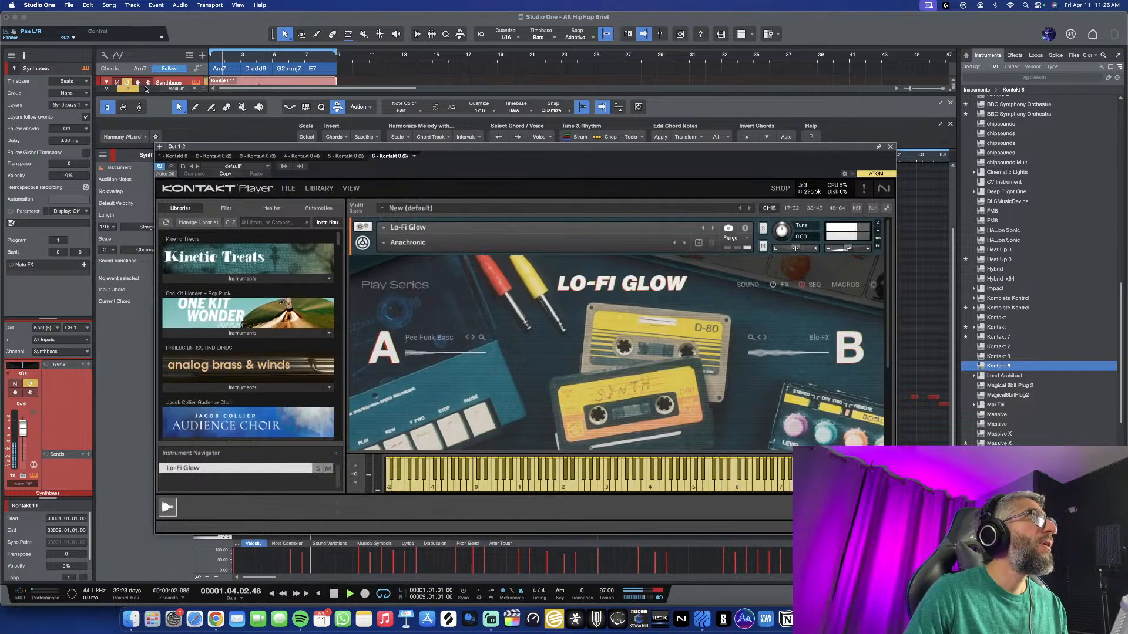
pyautogui.moveTo(167, 93); pyautogui.dragTo(165, 150)
pyautogui.scroll(3, 129, 94)
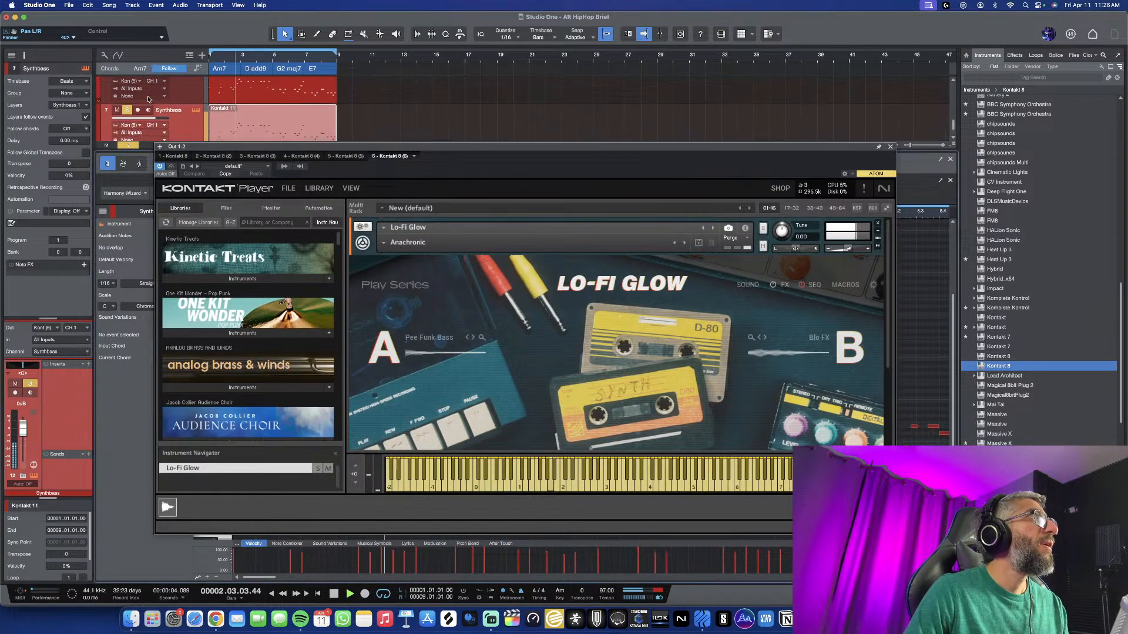
pyautogui.click(128, 79)
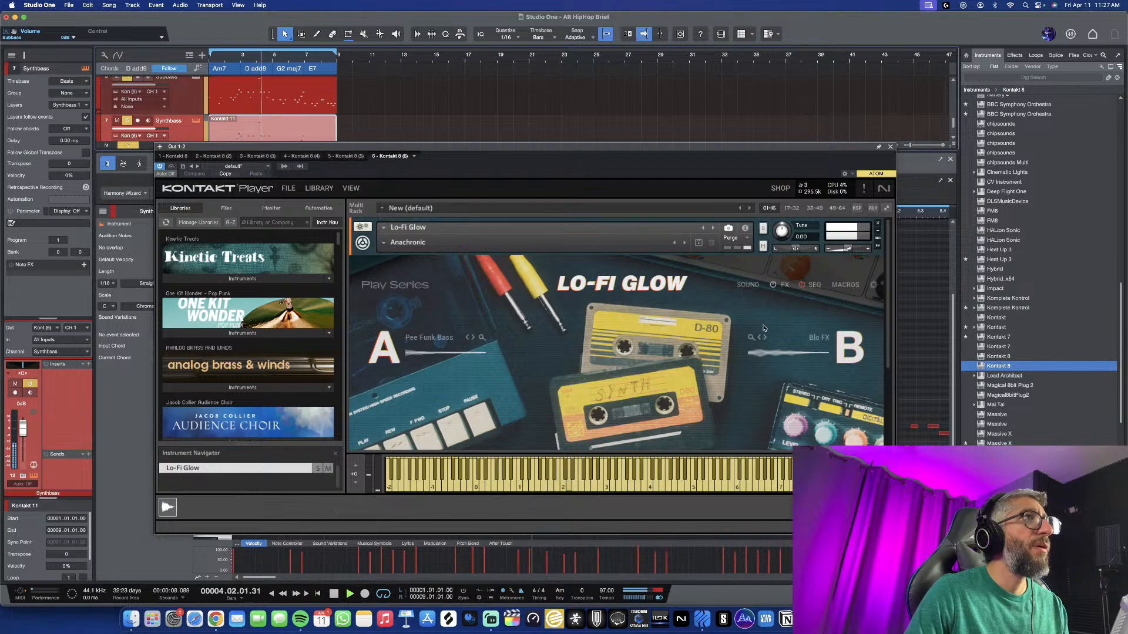
pyautogui.click(847, 249)
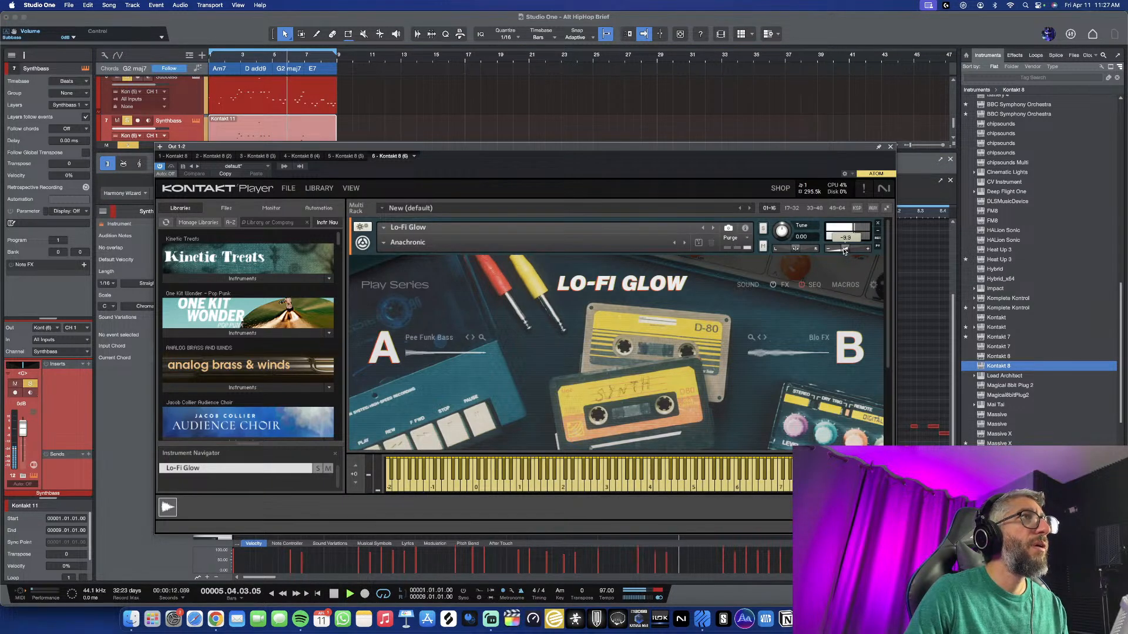
pyautogui.click(890, 148)
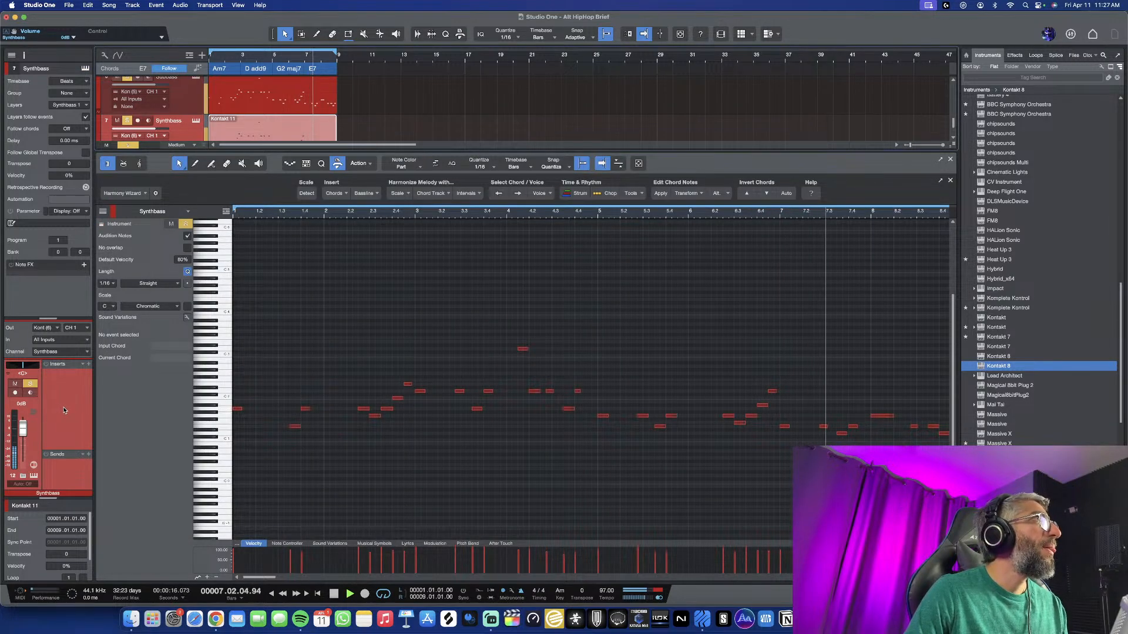
# Add a Pro EQ to the Synthbass channel with its 48 dB/Oct low cut raised to about 149 Hz
pyautogui.hotkey('ctrl', 'e')
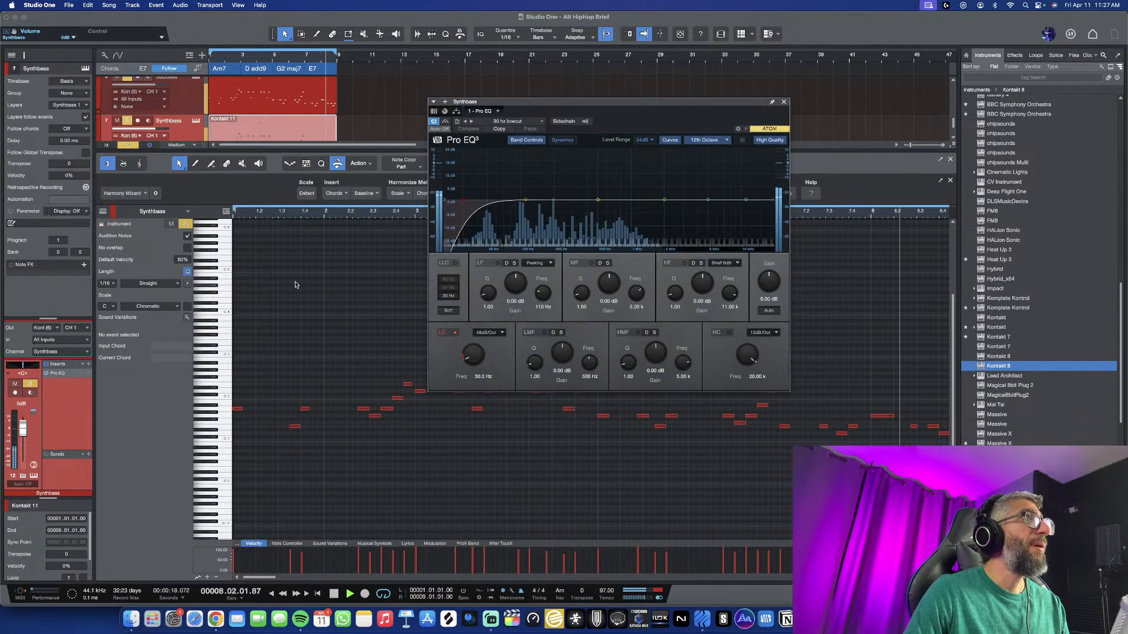
pyautogui.moveTo(464, 200); pyautogui.dragTo(541, 205)
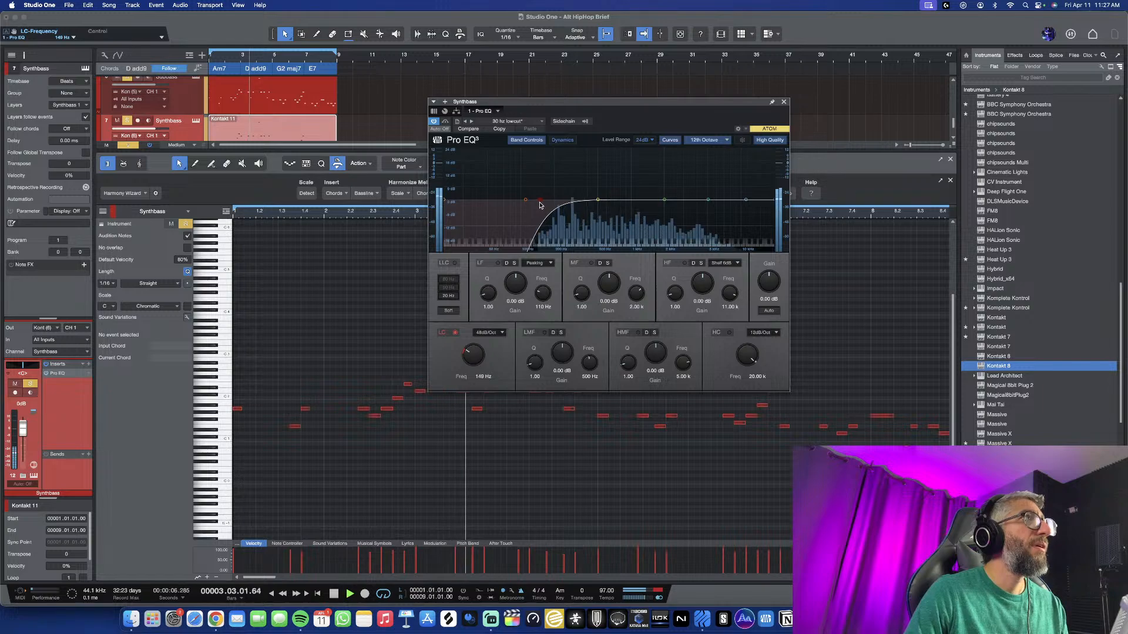
pyautogui.click(784, 102)
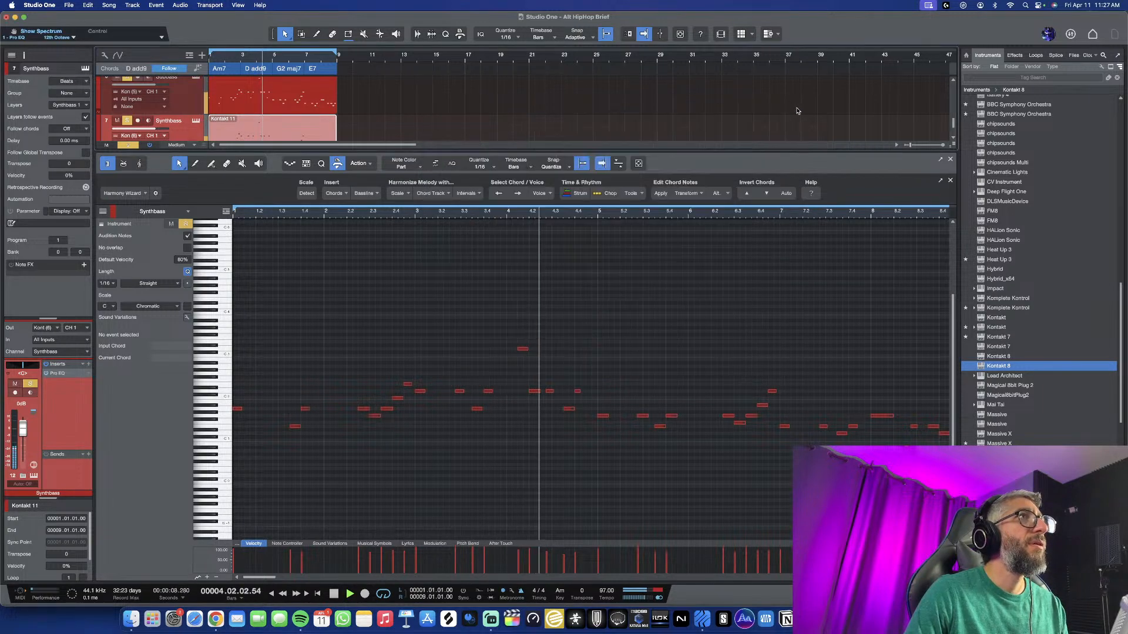
# Close the note editor and play the full arrangement from the start with both bass tracks unsoloed
pyautogui.press('F2')
pyautogui.press('space')
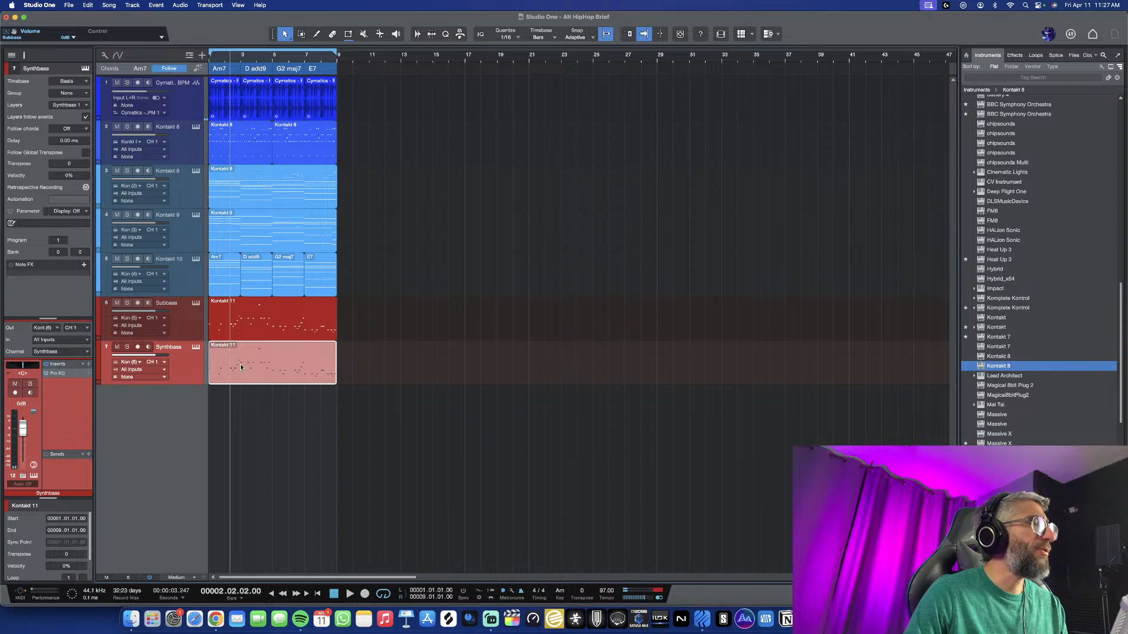
pyautogui.press(',')
pyautogui.press('space')
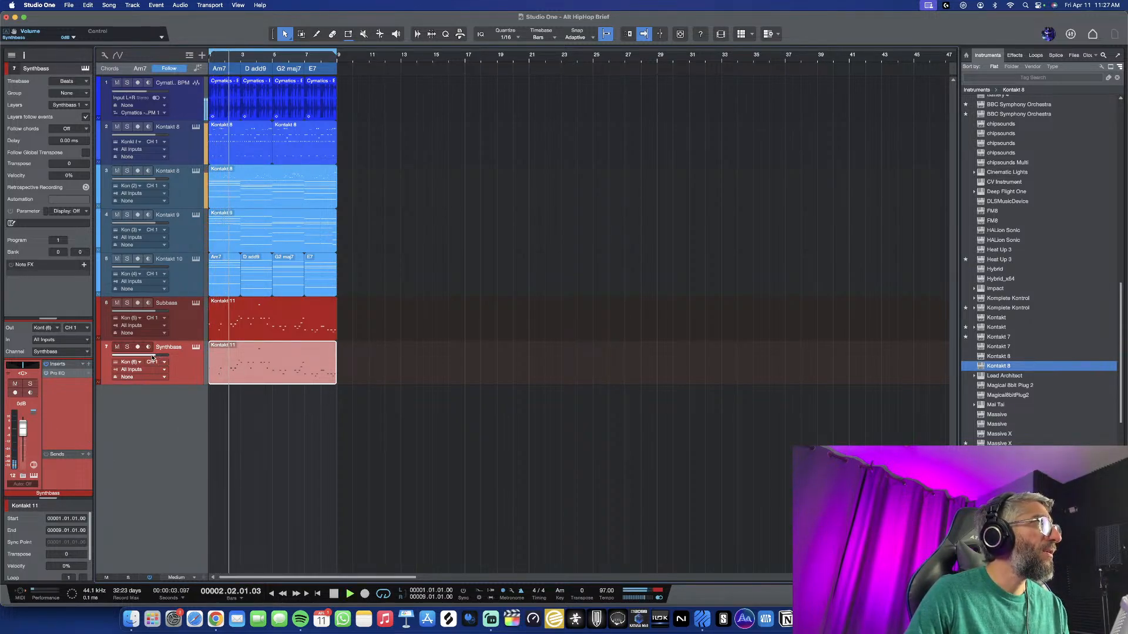
# Lower the Synthbass track volume to about -1.3 dB and the Subbass track to about -2.5 dB during playback
pyautogui.moveTo(153, 356); pyautogui.dragTo(150, 356)
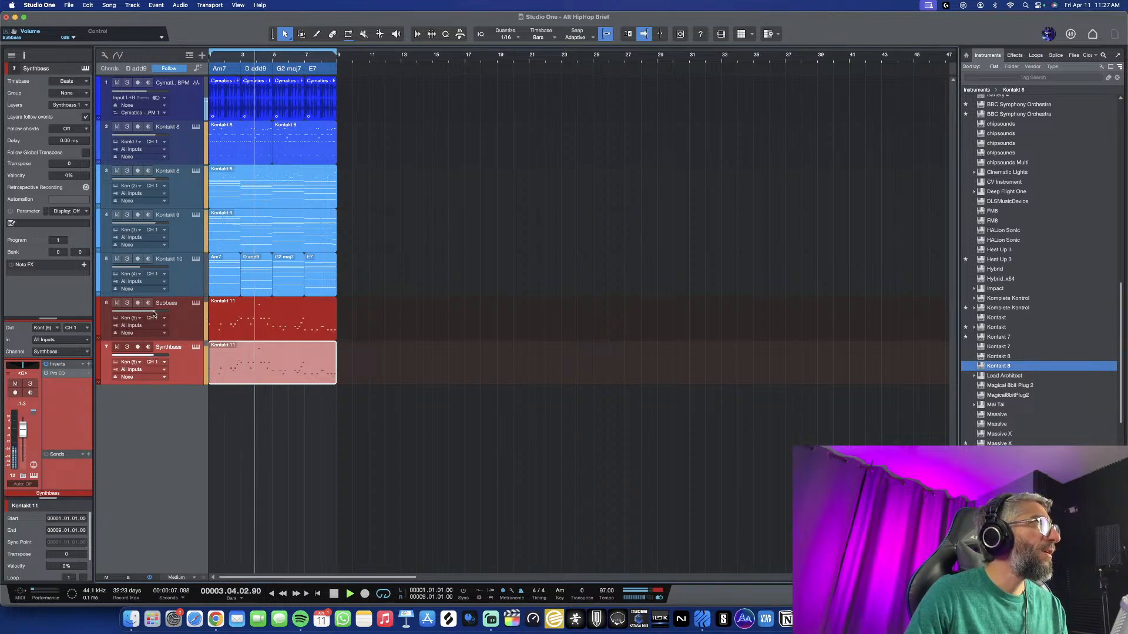
pyautogui.moveTo(153, 313); pyautogui.dragTo(151, 313)
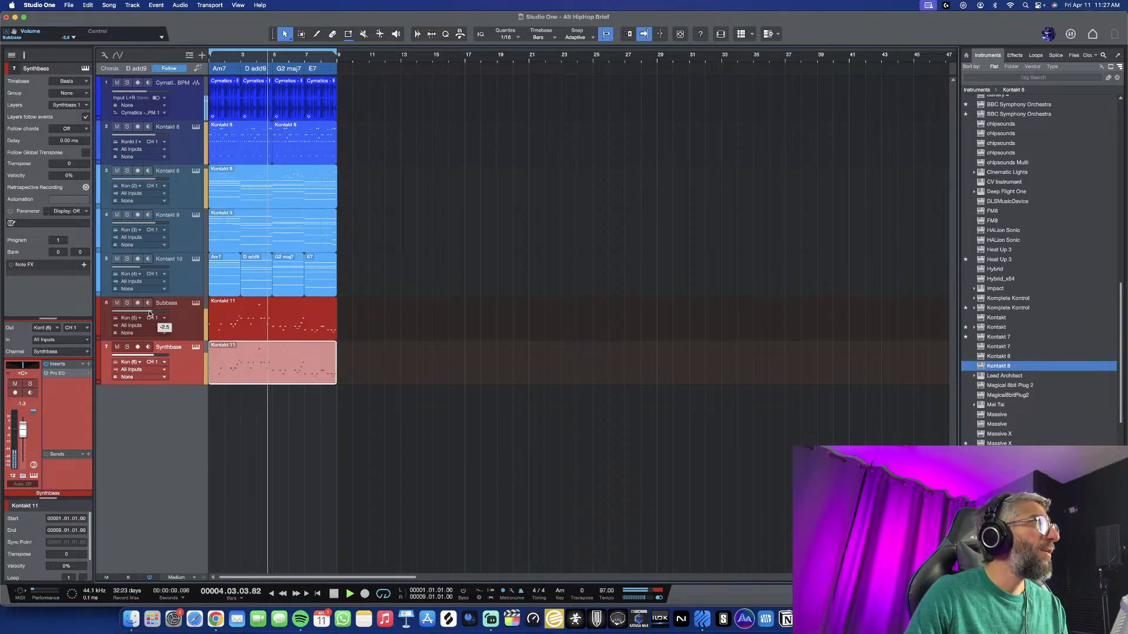
pyautogui.moveTo(151, 356)
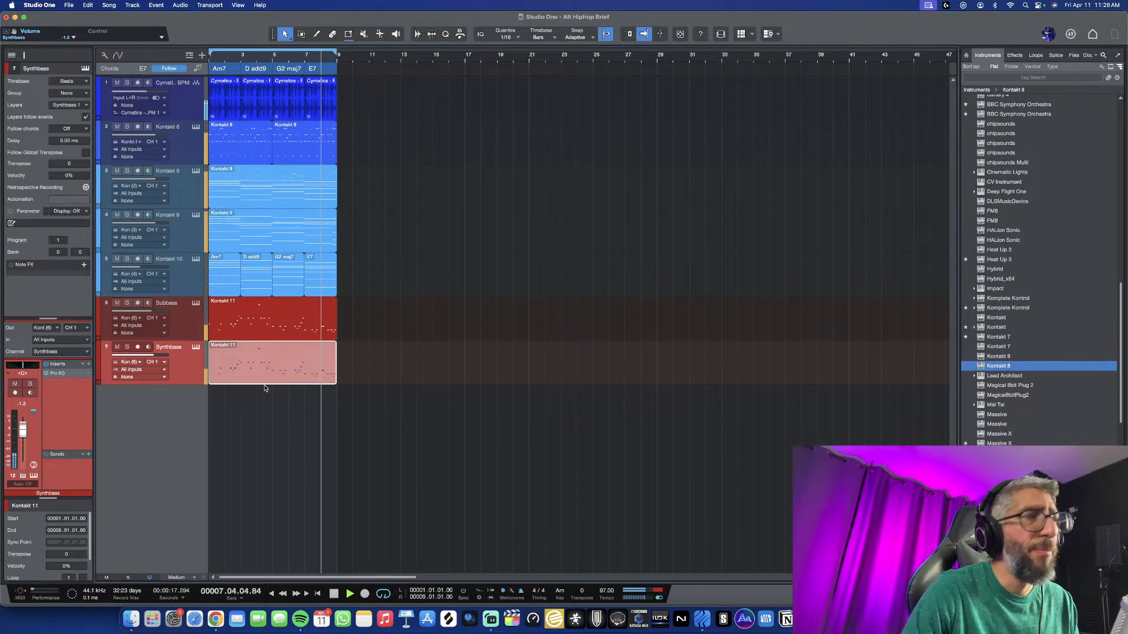
# Stop playback and add a mono audio track named Voz with Input L, armed for recording
pyautogui.scroll(-1, 288, 432)
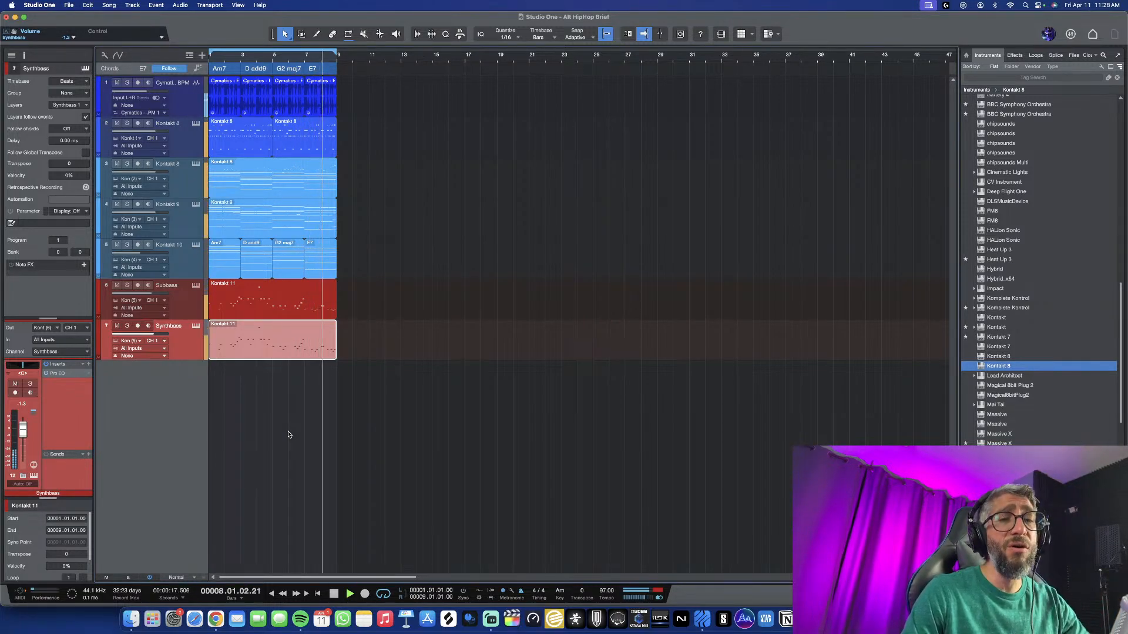
pyautogui.press('space')
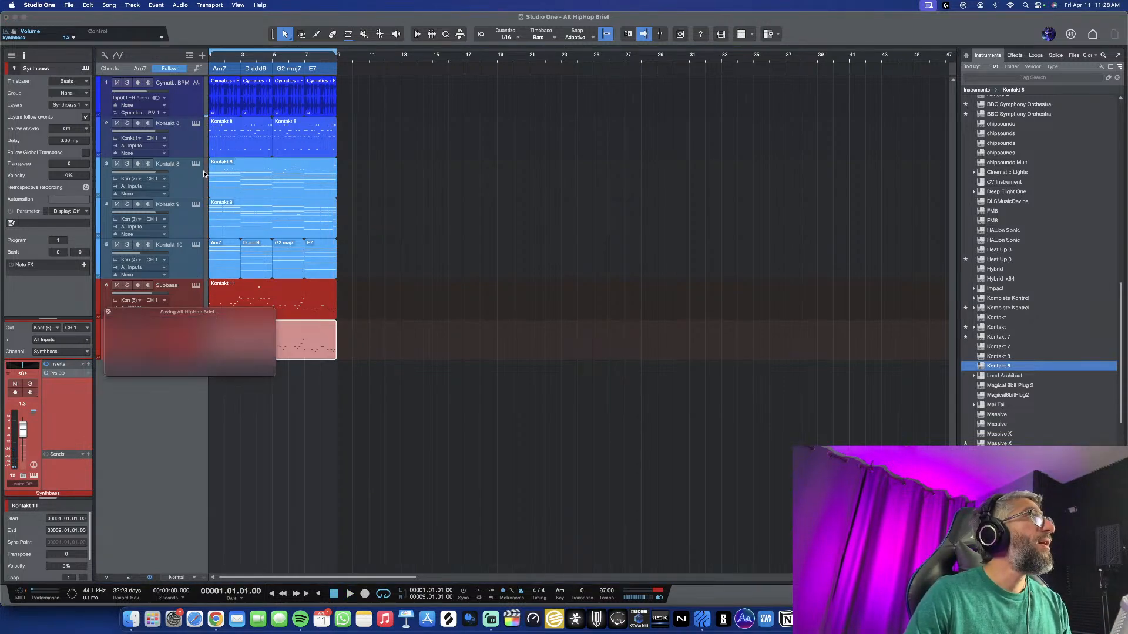
pyautogui.click(202, 56)
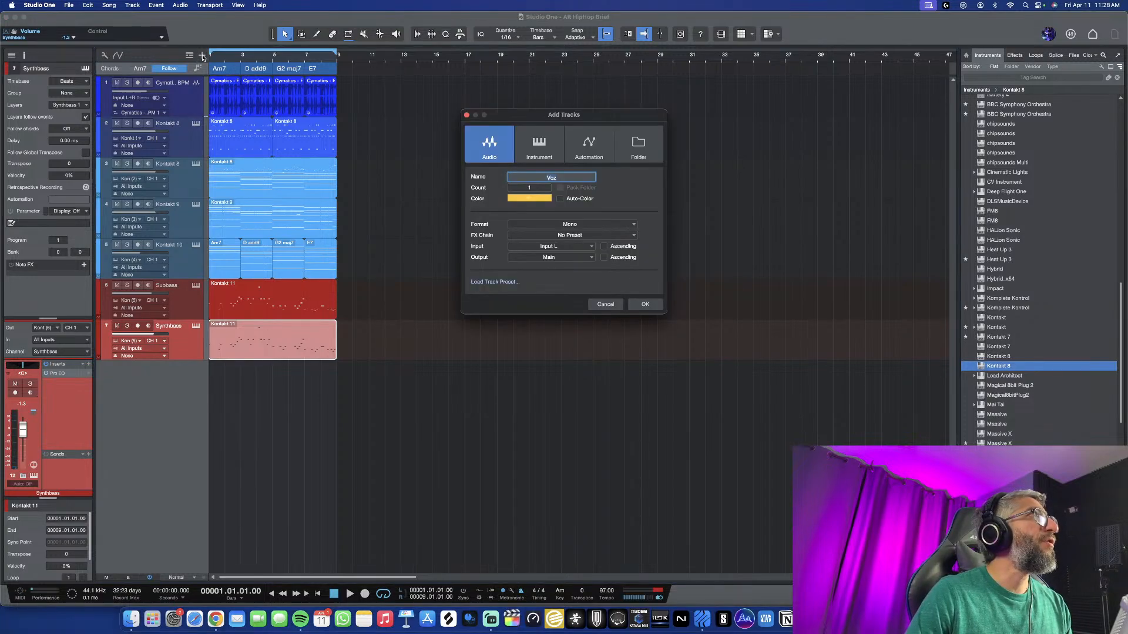
pyautogui.click(645, 305)
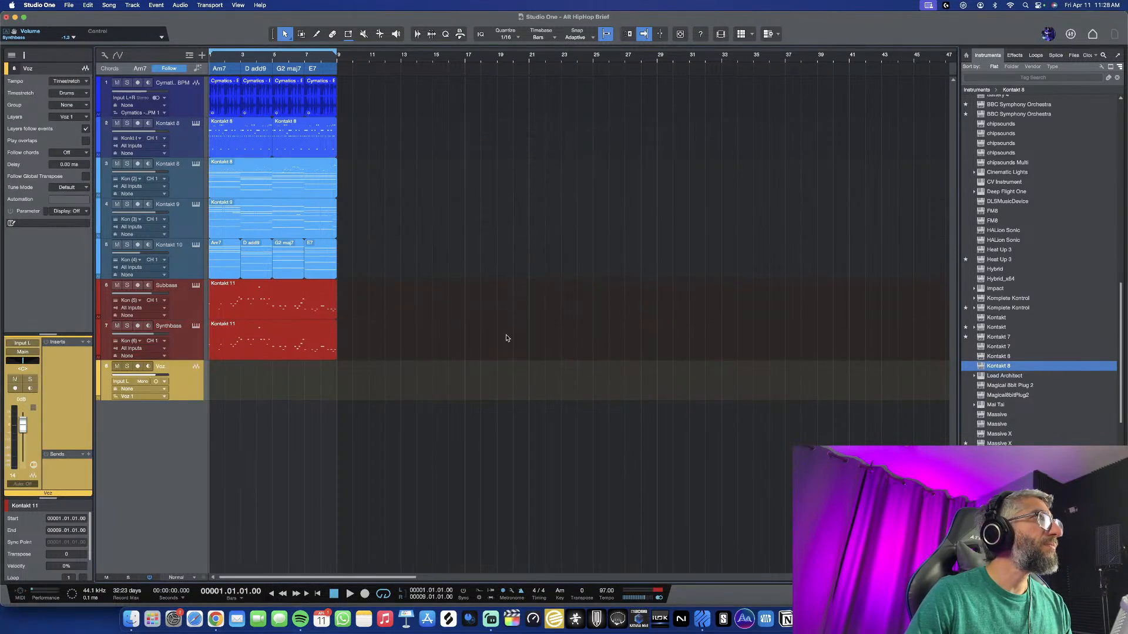
pyautogui.click(149, 367)
pyautogui.click(138, 367)
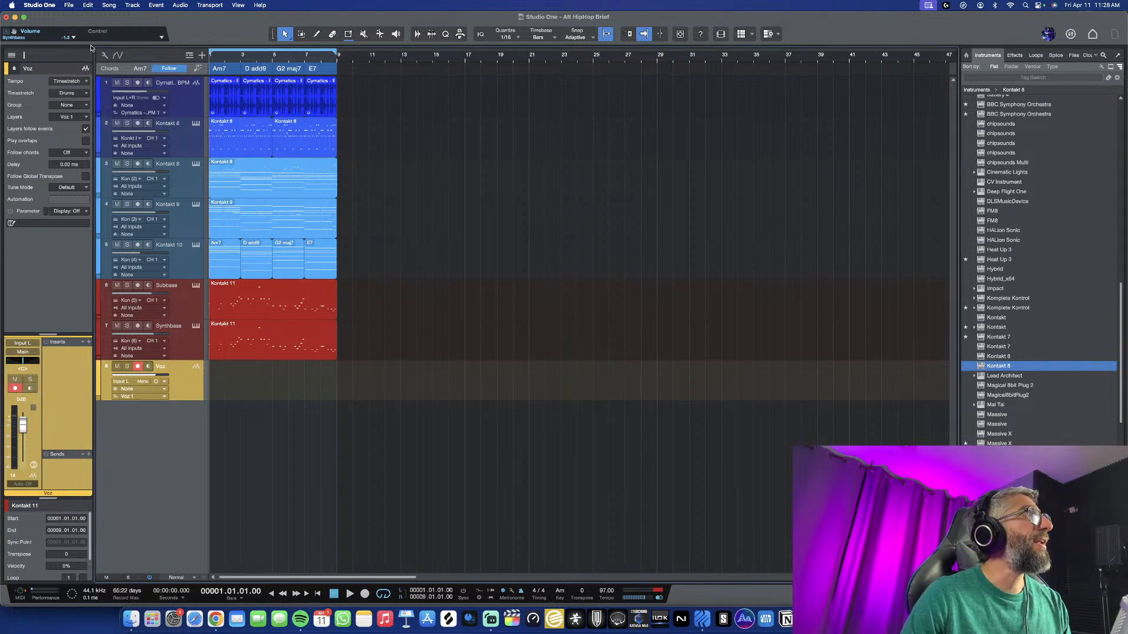
# Set the recording device to Revelator in the audio preferences
pyautogui.click(40, 7)
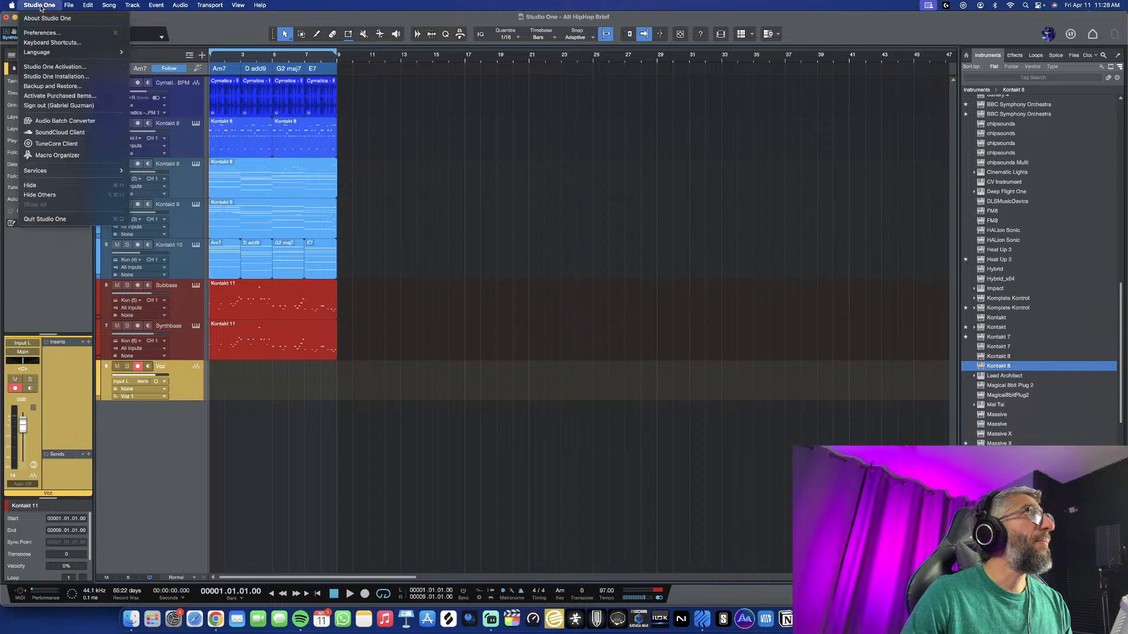
pyautogui.click(63, 34)
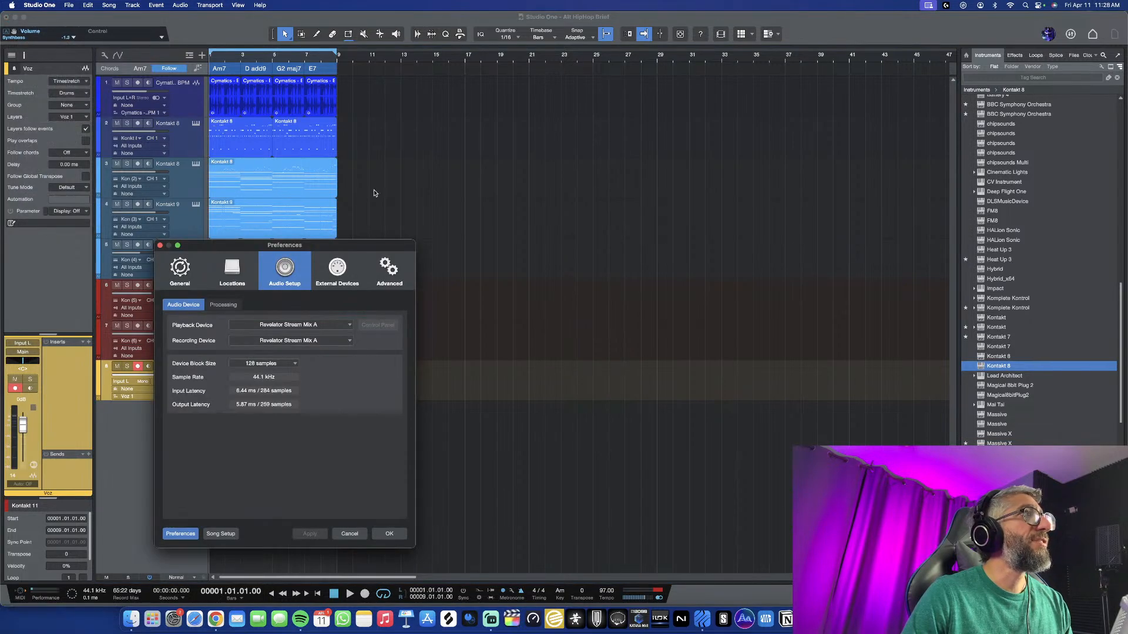
pyautogui.click(292, 341)
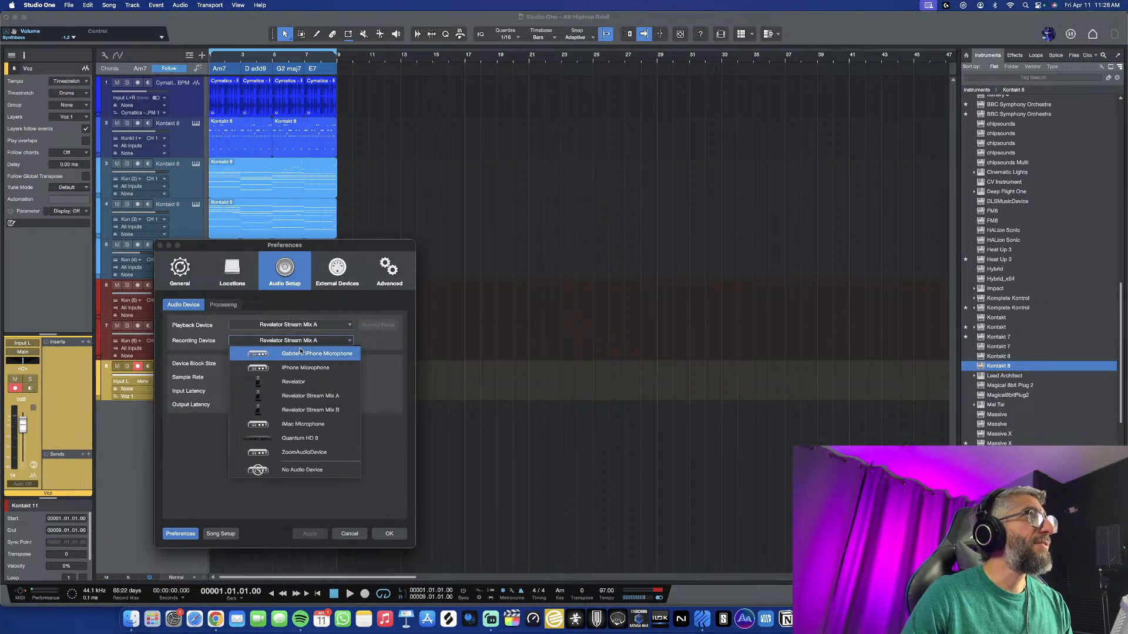
pyautogui.click(303, 383)
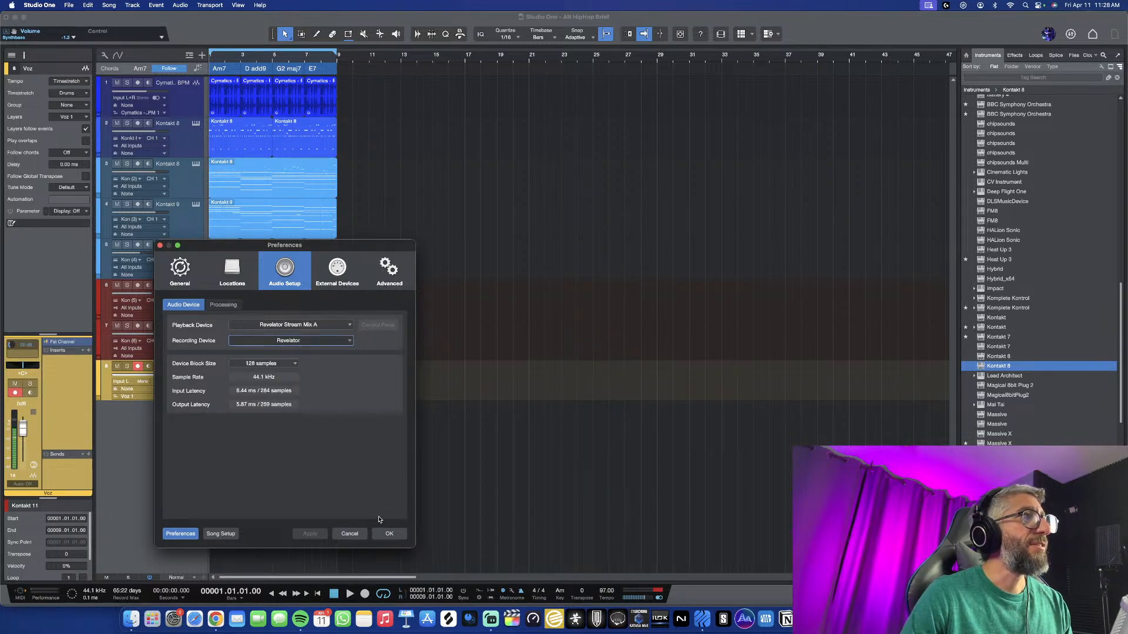
pyautogui.click(390, 533)
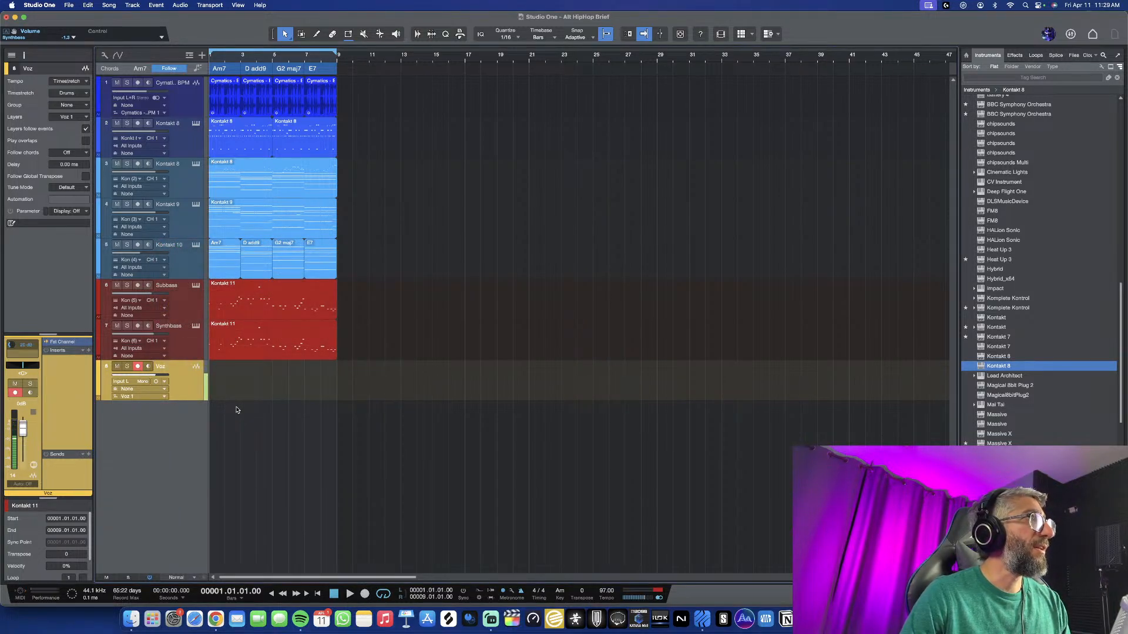
# Check playback briefly, then record a vocal take on the Voz track across the eight-bar arrangement
pyautogui.press('space')
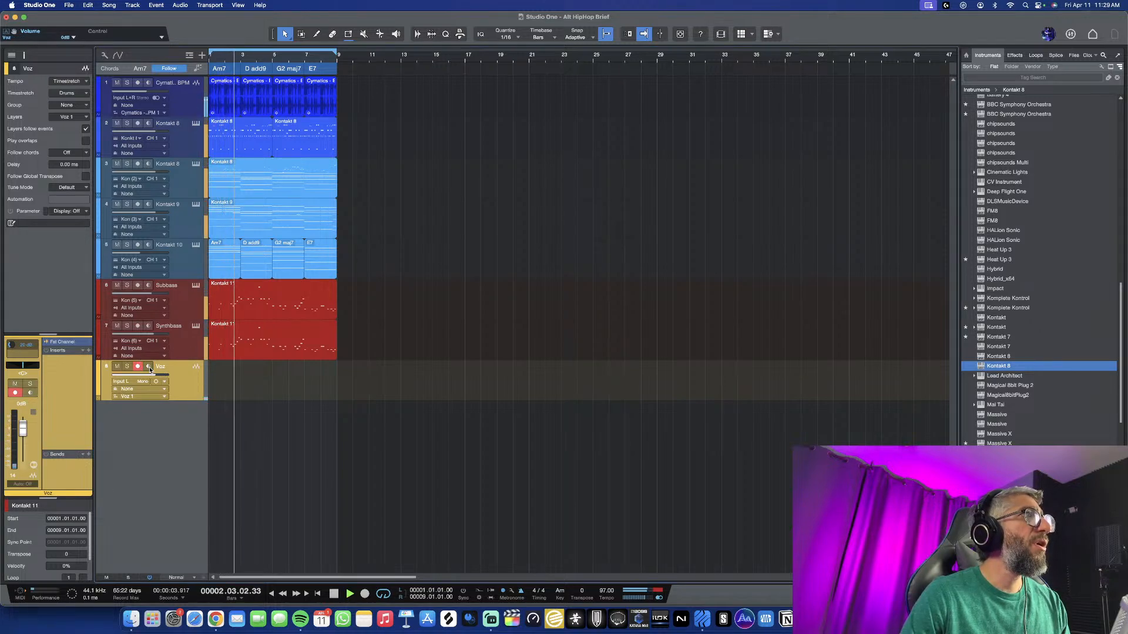
pyautogui.press('space')
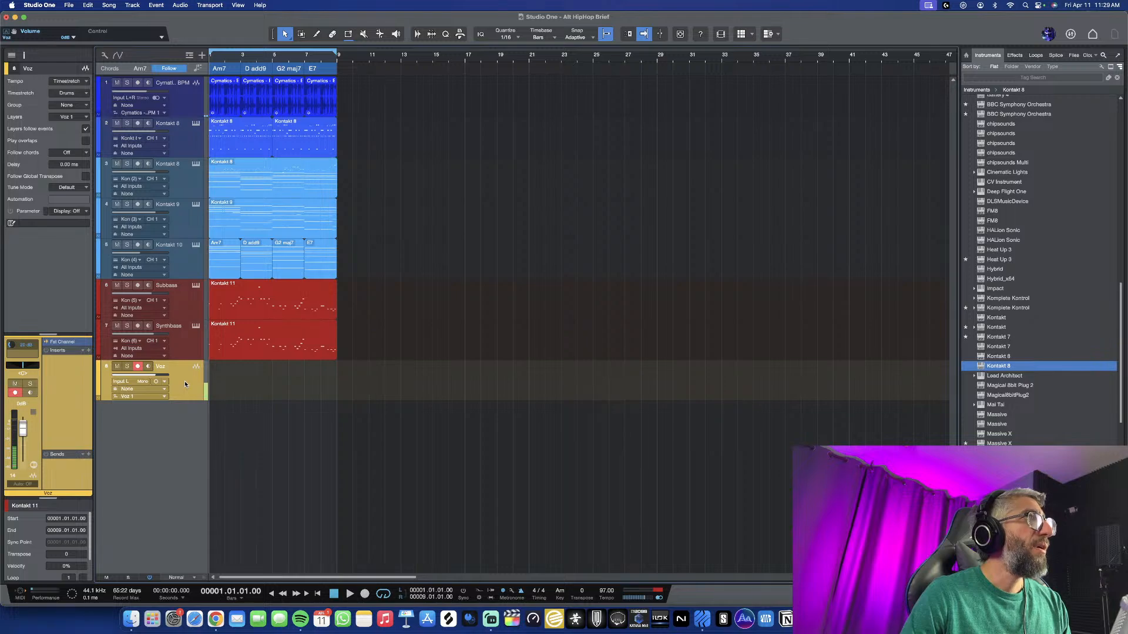
pyautogui.press('space')
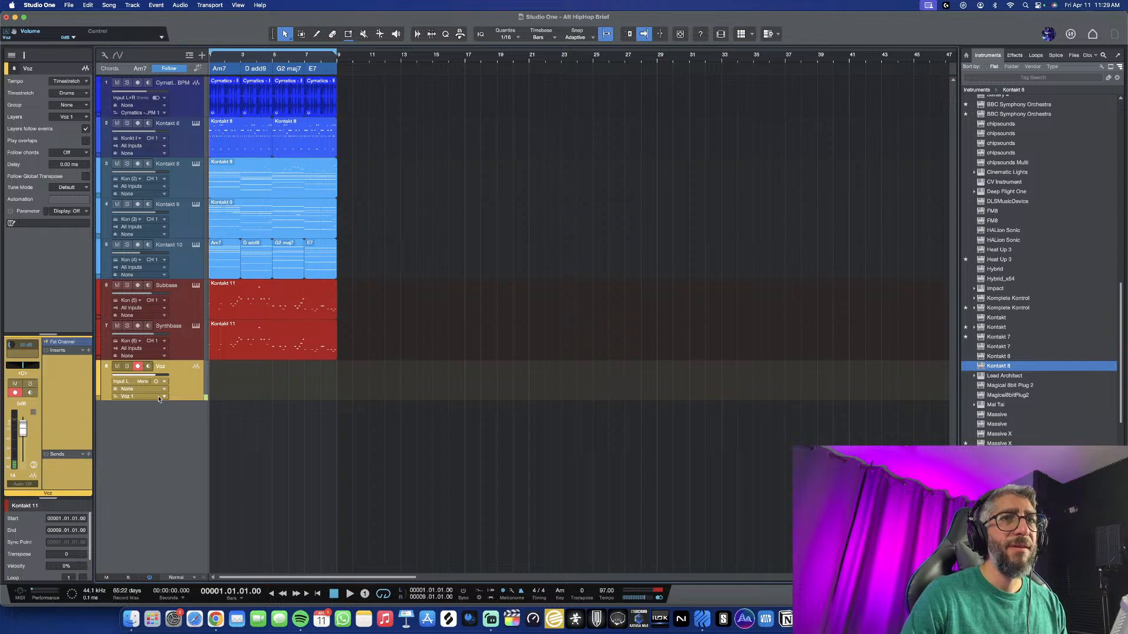
pyautogui.press('KP_Multiply')
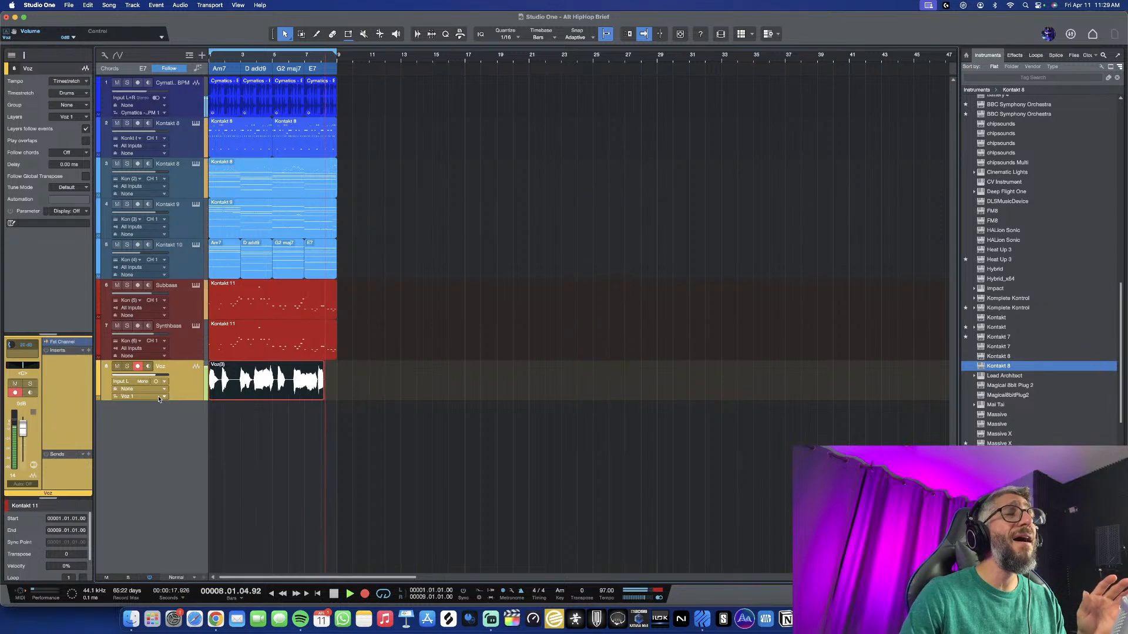
pyautogui.press('KP_Multiply')
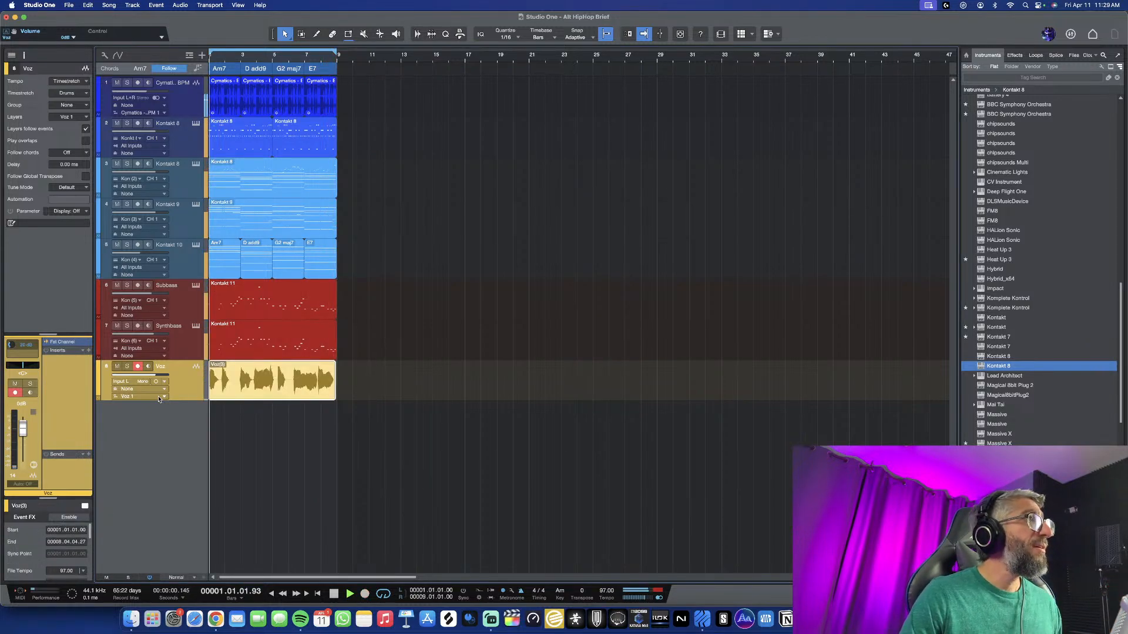
pyautogui.press('space')
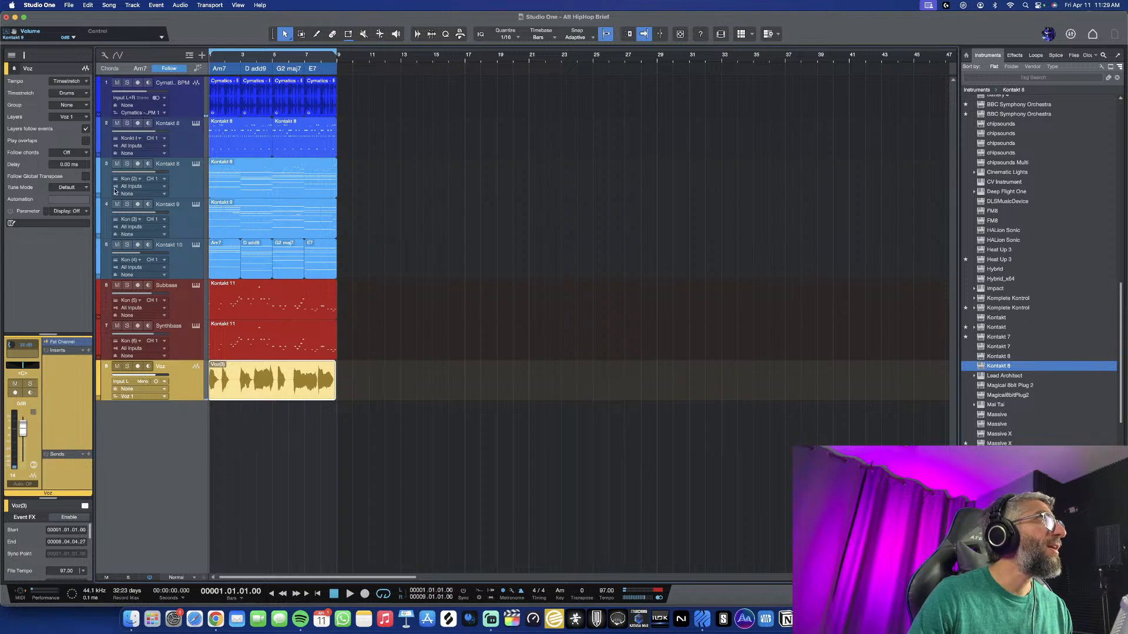
# Set the recording device back to Revelator Stream Mix A in the audio preferences
pyautogui.click(36, 5)
pyautogui.click(47, 33)
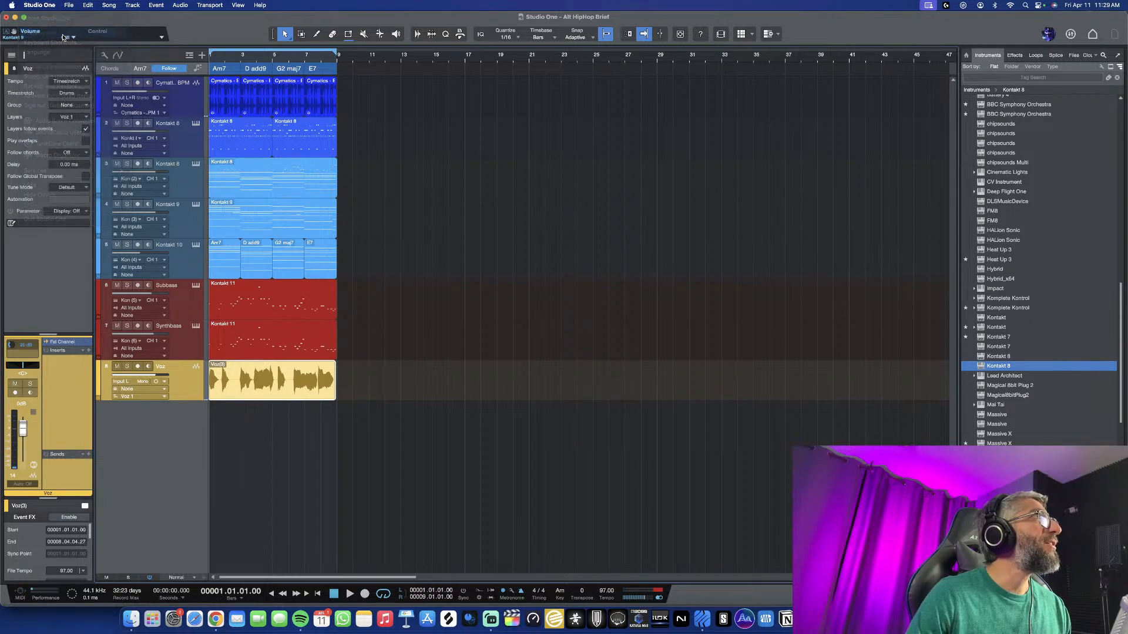
pyautogui.click(317, 345)
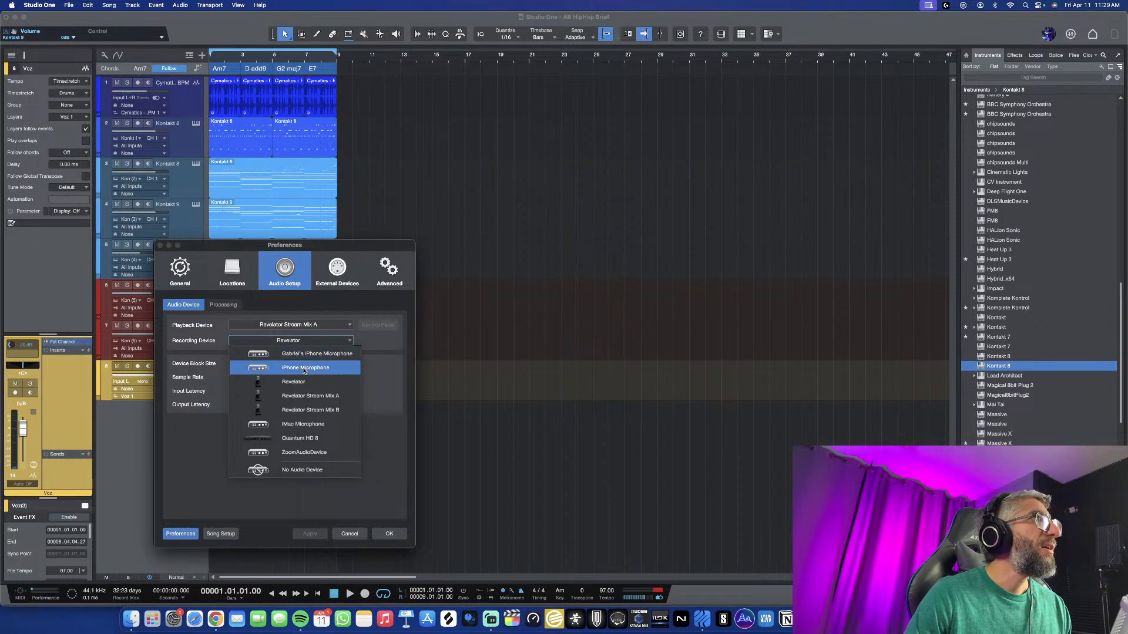
pyautogui.click(302, 393)
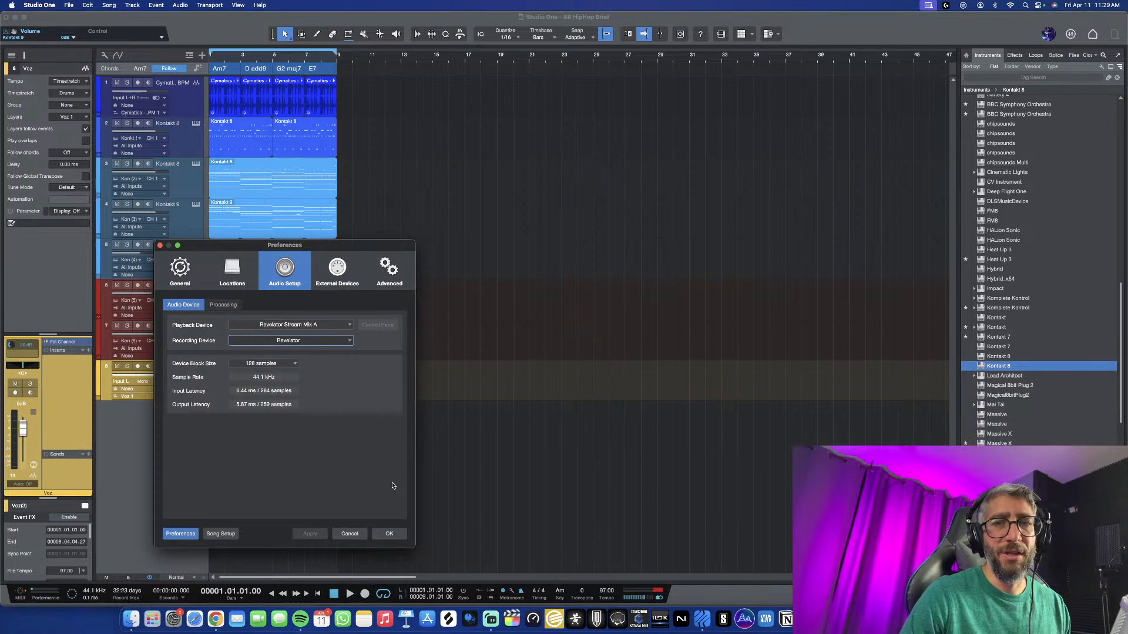
pyautogui.click(389, 534)
# Insert MetaTune on the Voz channel and set its scale to A minor
pyautogui.scroll(6, 251, 397)
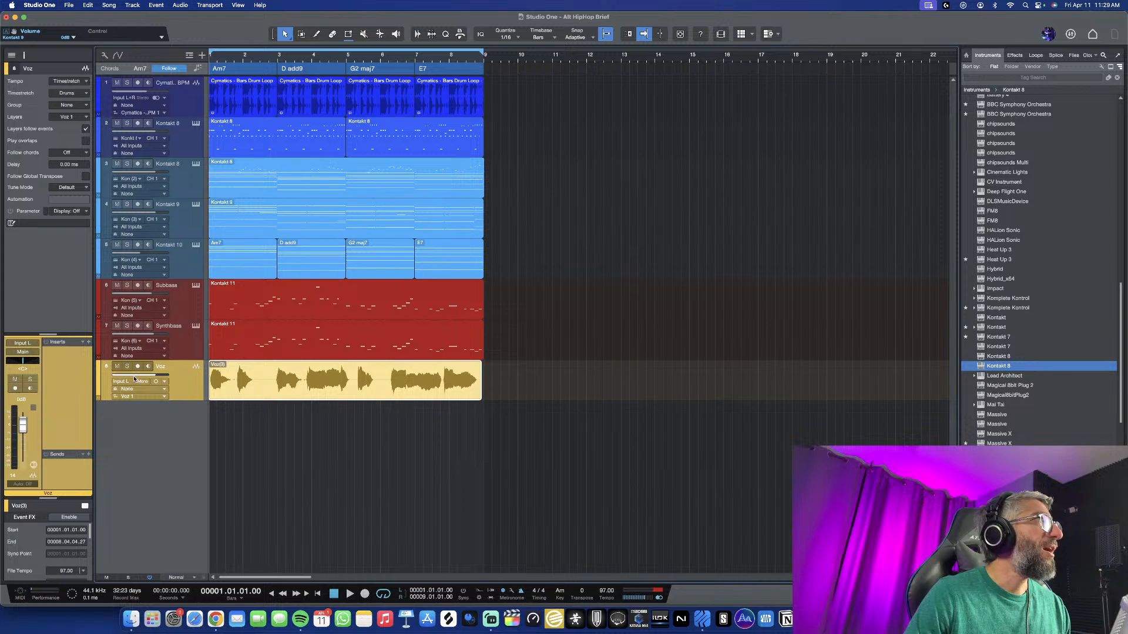
pyautogui.click(88, 342)
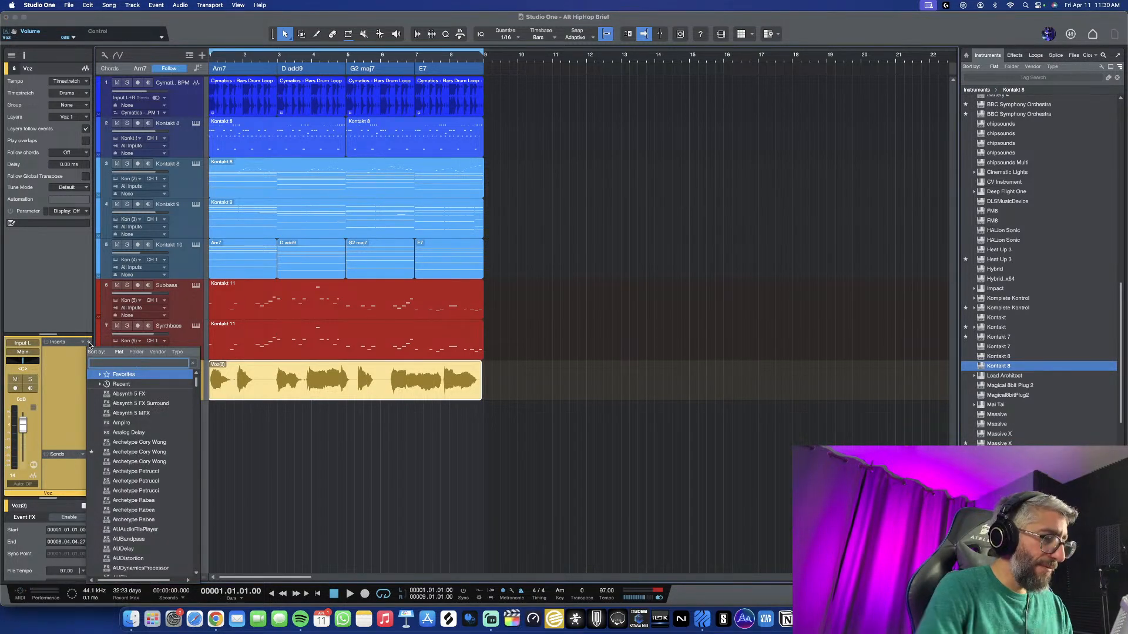
pyautogui.write('meta')
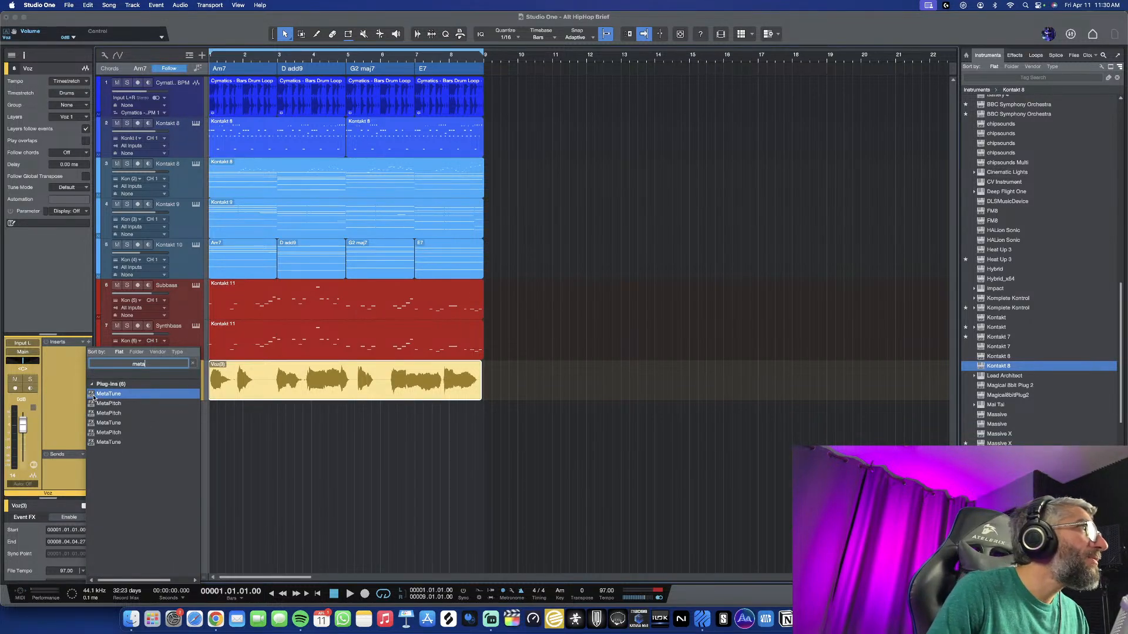
pyautogui.click(117, 424)
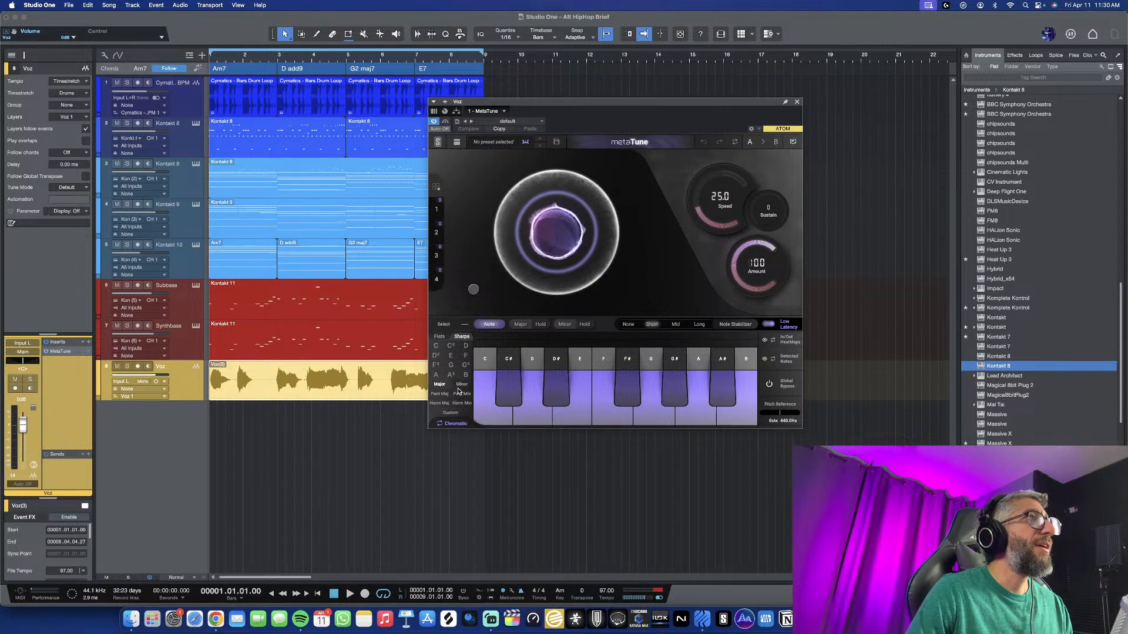
pyautogui.click(439, 383)
pyautogui.click(435, 377)
pyautogui.click(462, 384)
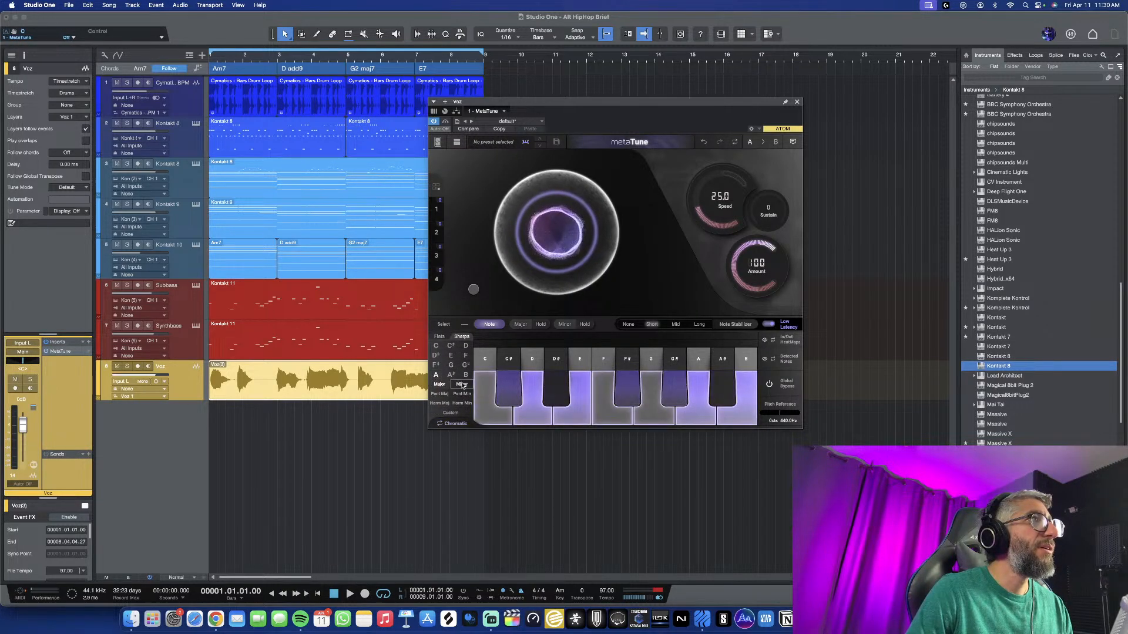
pyautogui.click(797, 101)
# Play the arrangement from the start to listen to the tuned vocal take
pyautogui.press('space')
pyautogui.scroll(4, 243, 414)
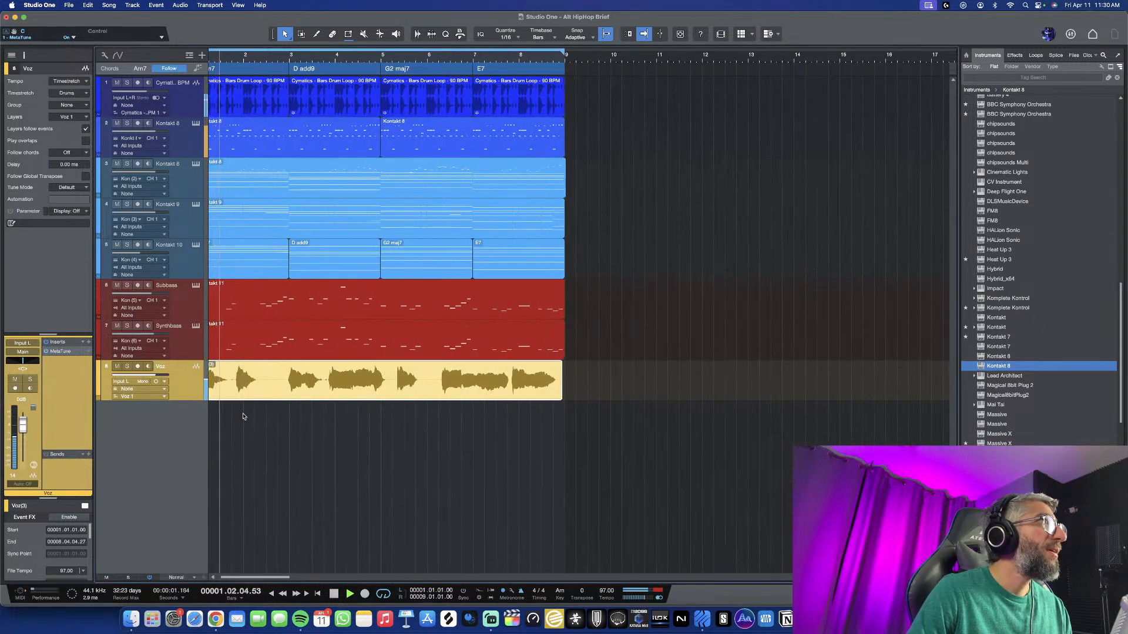
pyautogui.scroll(3, 243, 416)
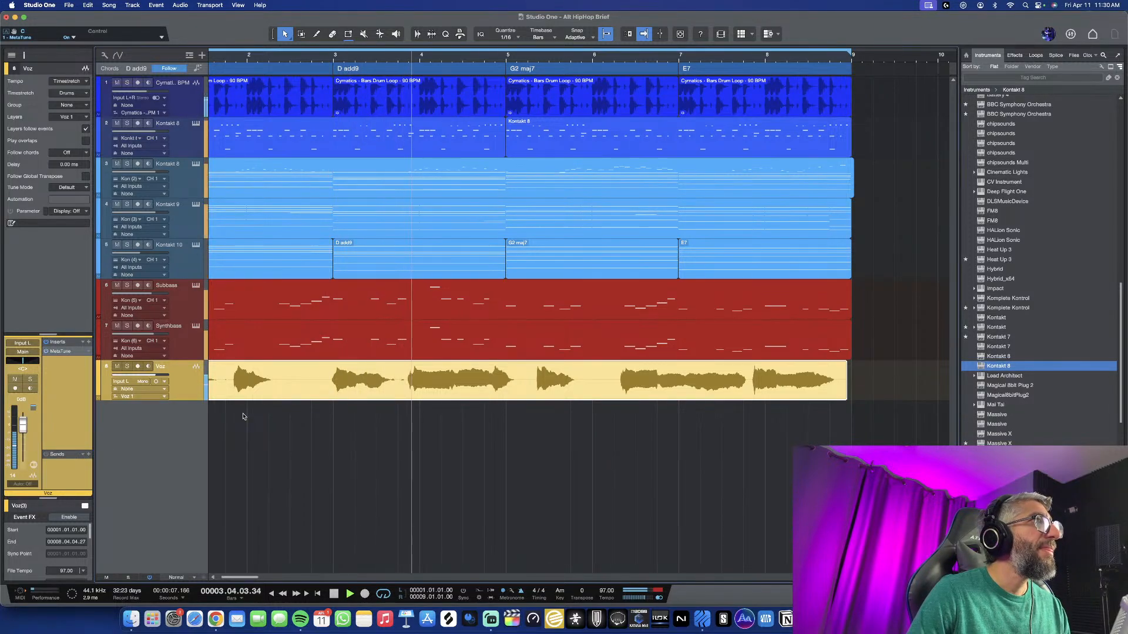
pyautogui.scroll(-2, 300, 413)
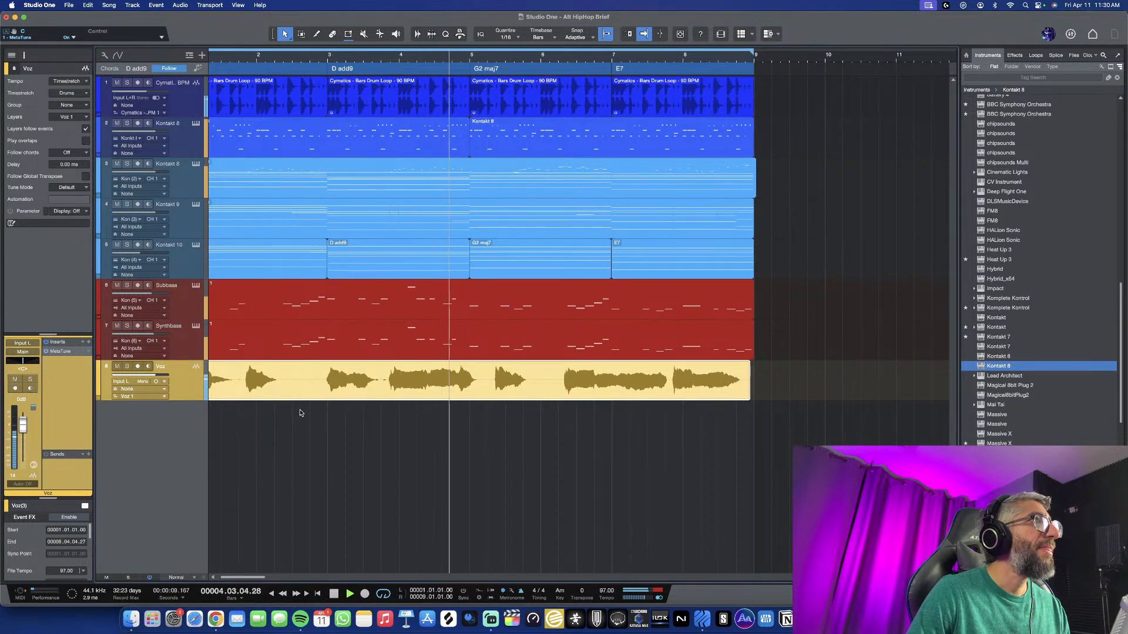
pyautogui.scroll(-1, 300, 413)
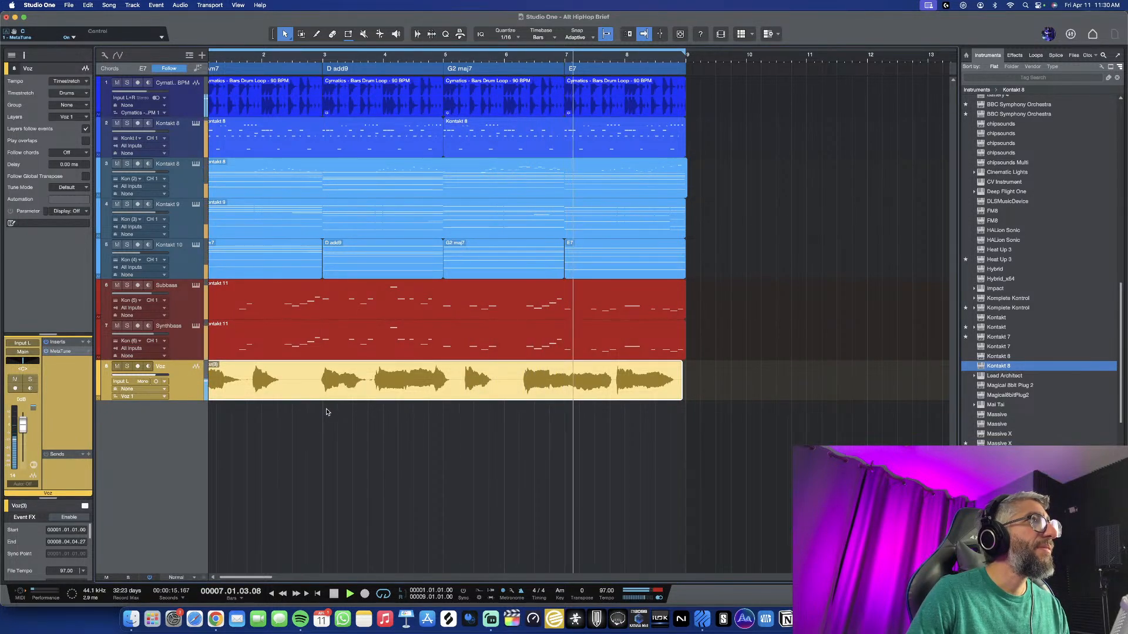
pyautogui.hscroll(1, 342, 413)
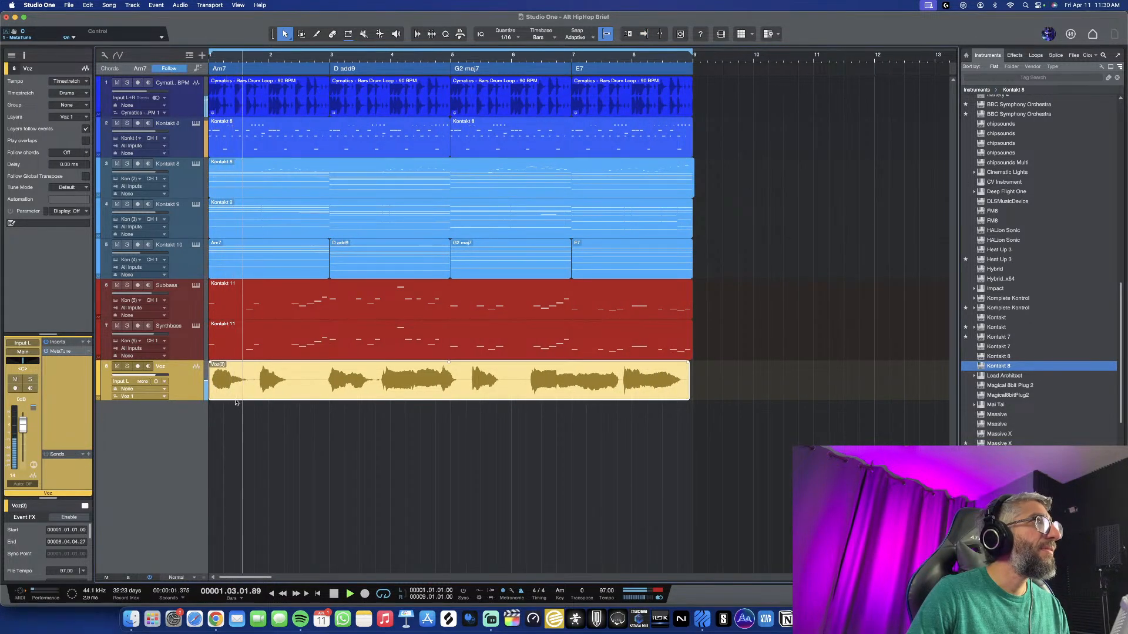
pyautogui.press('space')
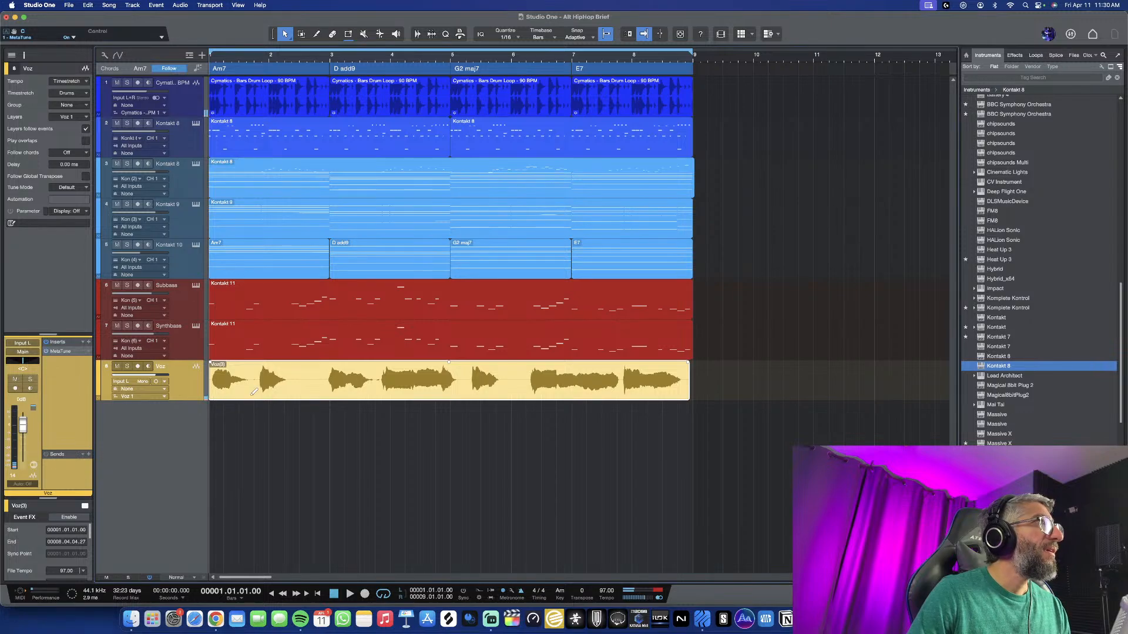
# Lower the gain of the recorded vocal clip on the Voz track and audition it with the arrangement
pyautogui.scroll(1, 252, 395)
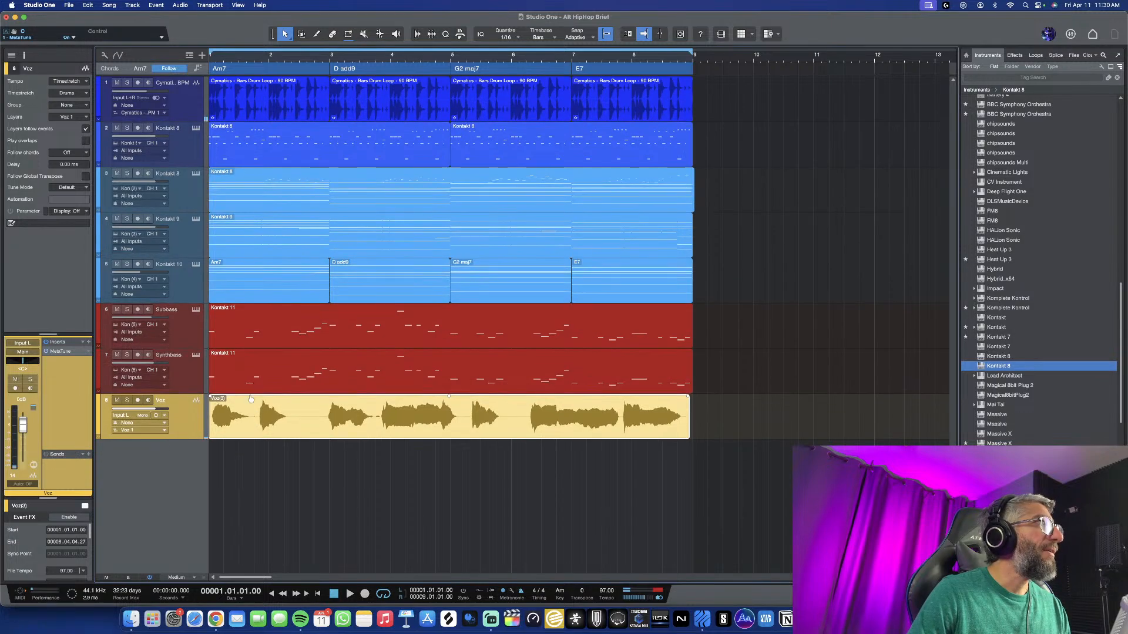
pyautogui.click(88, 343)
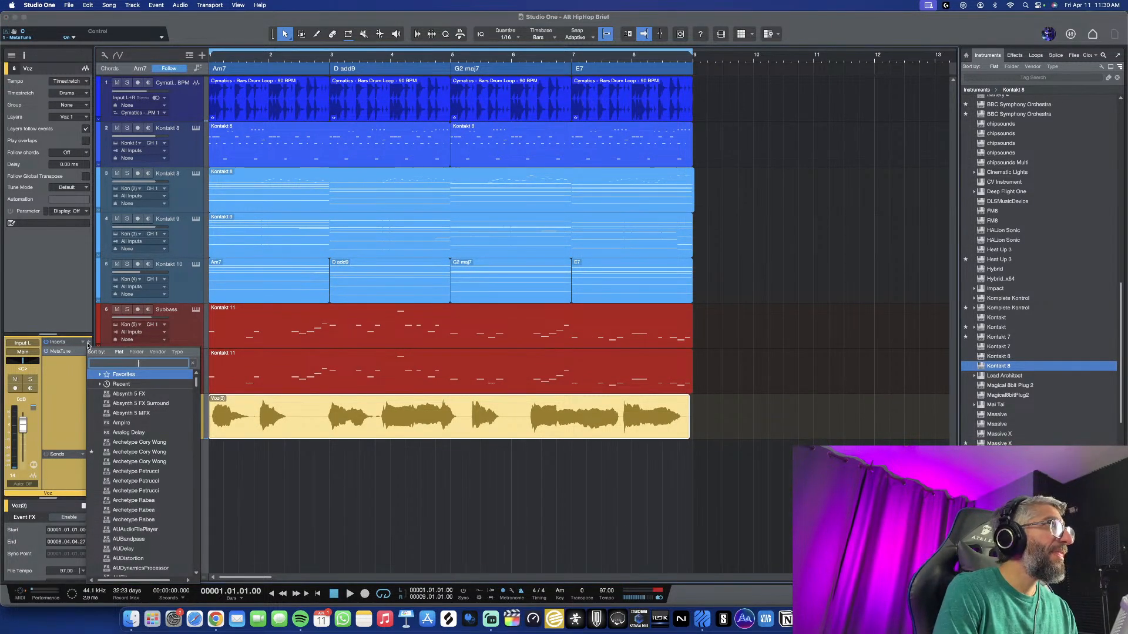
pyautogui.click(68, 380)
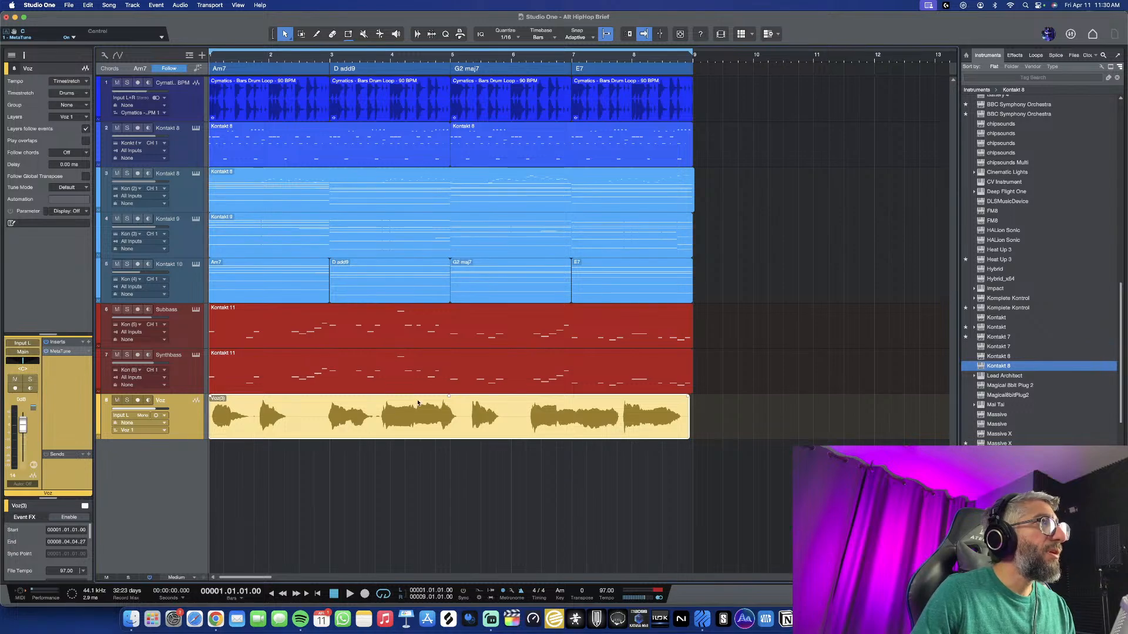
pyautogui.moveTo(451, 399); pyautogui.dragTo(451, 407)
pyautogui.press('space')
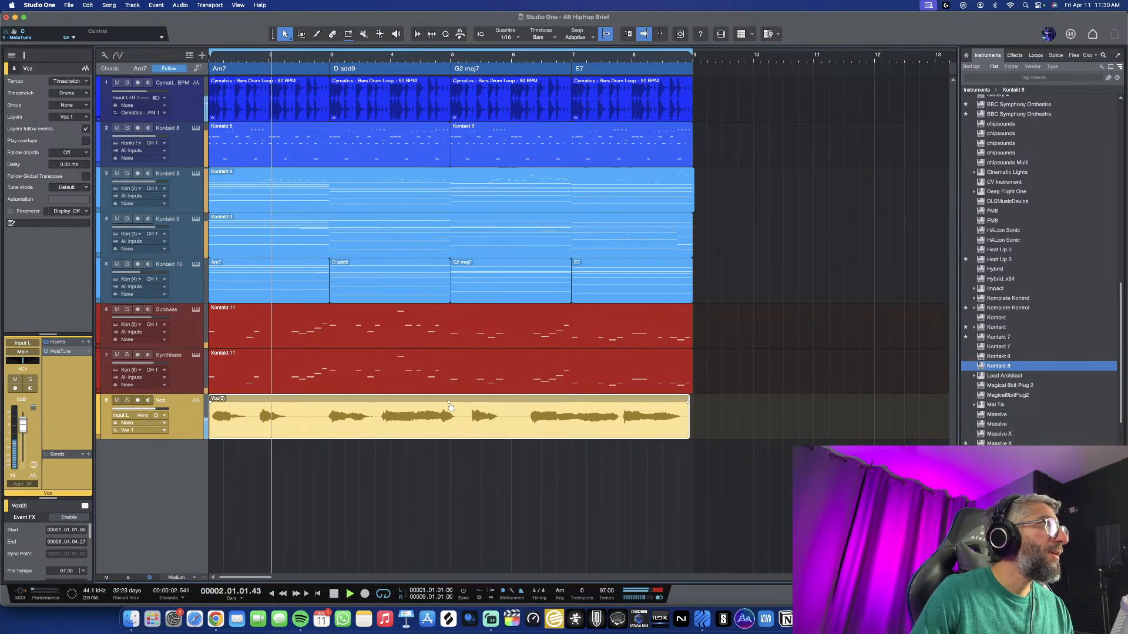
pyautogui.press('space')
# Insert the CLA Vocals (s) plug-in after MetaTune on the Voz channel
pyautogui.click(89, 343)
pyautogui.write('cla')
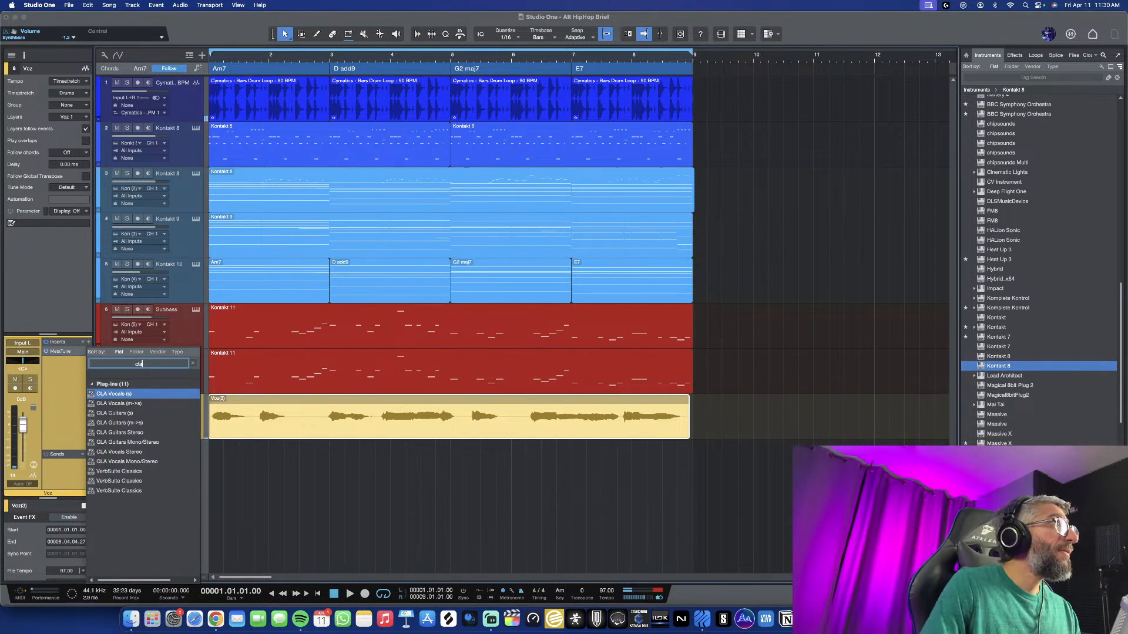
pyautogui.click(121, 396)
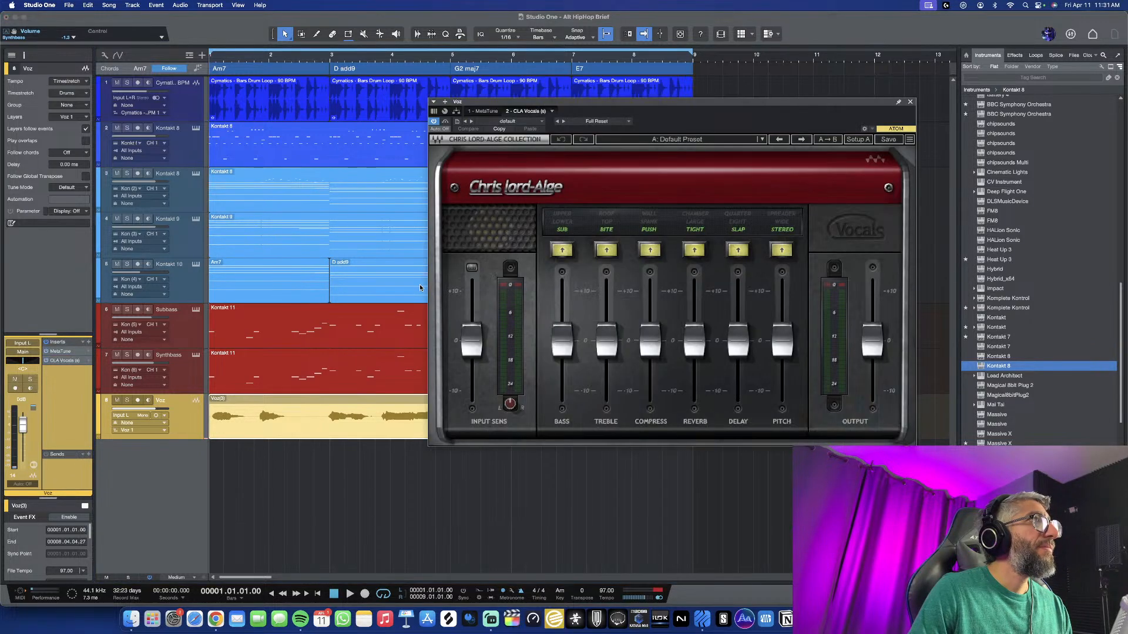
# Load the Judy Judy Judy preset in CLA Vocals with reverb and delay muted, audition it and close the plug-in window
pyautogui.click(672, 139)
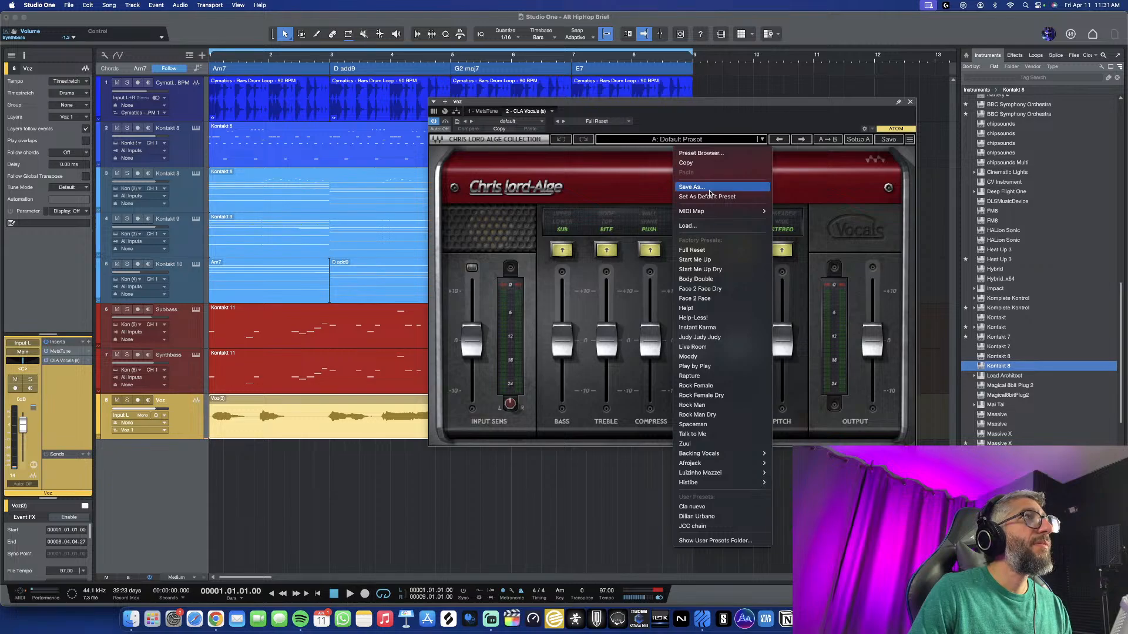
pyautogui.click(712, 338)
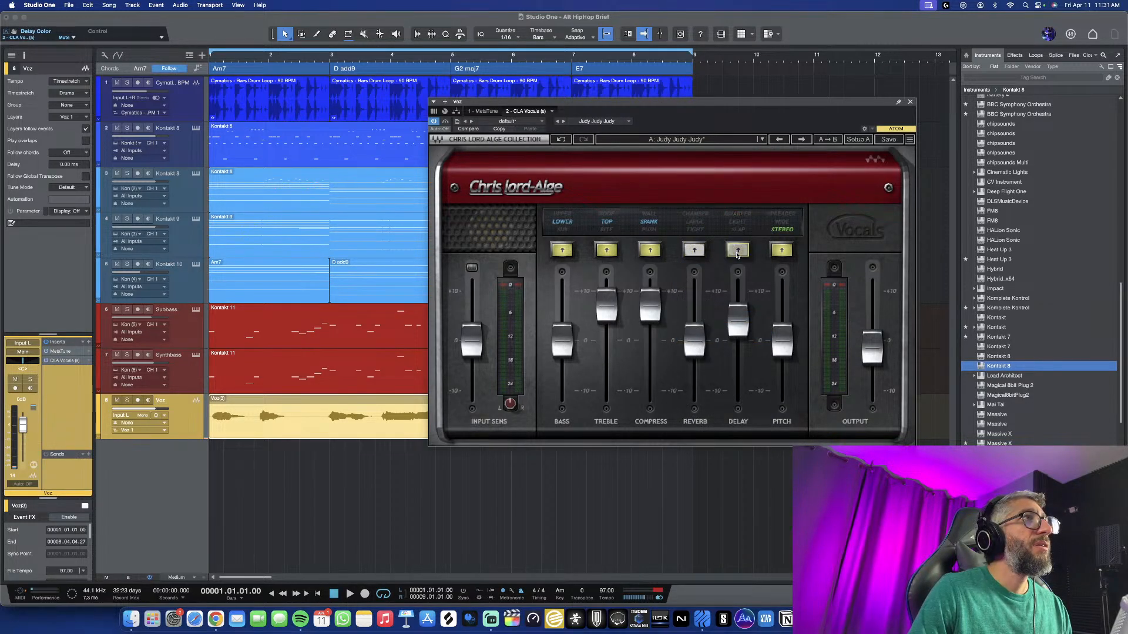
pyautogui.press('space')
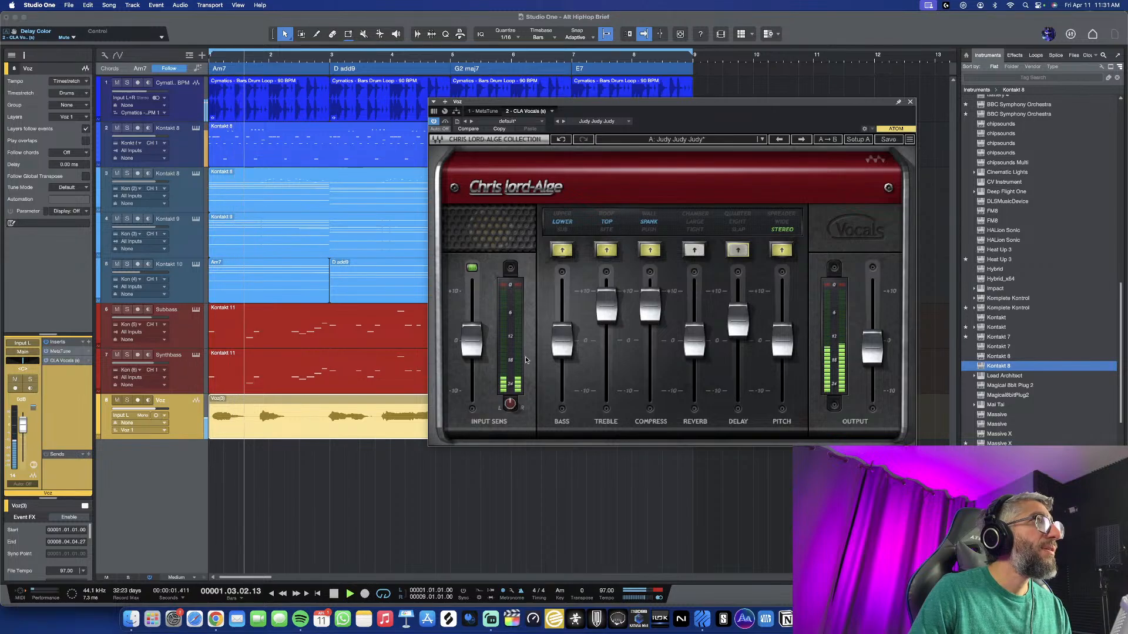
pyautogui.click(910, 101)
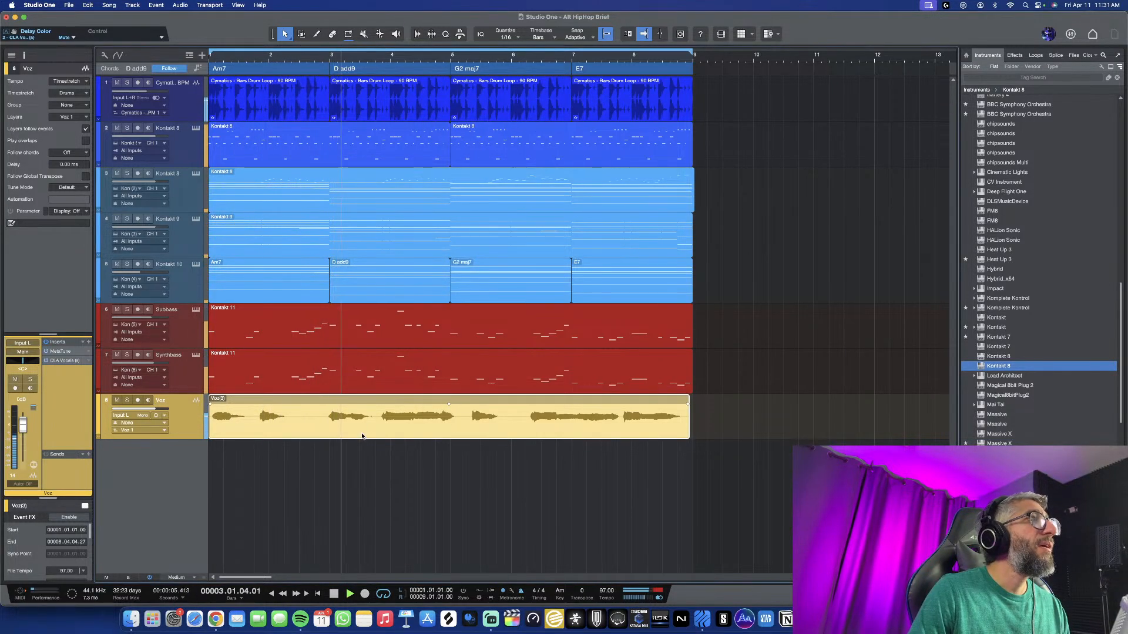
# Trim the silence before the first phrase of the vocal clip and shift the clip slightly earlier, starting at bar 1
pyautogui.press('w')
pyautogui.scroll(3, 362, 436)
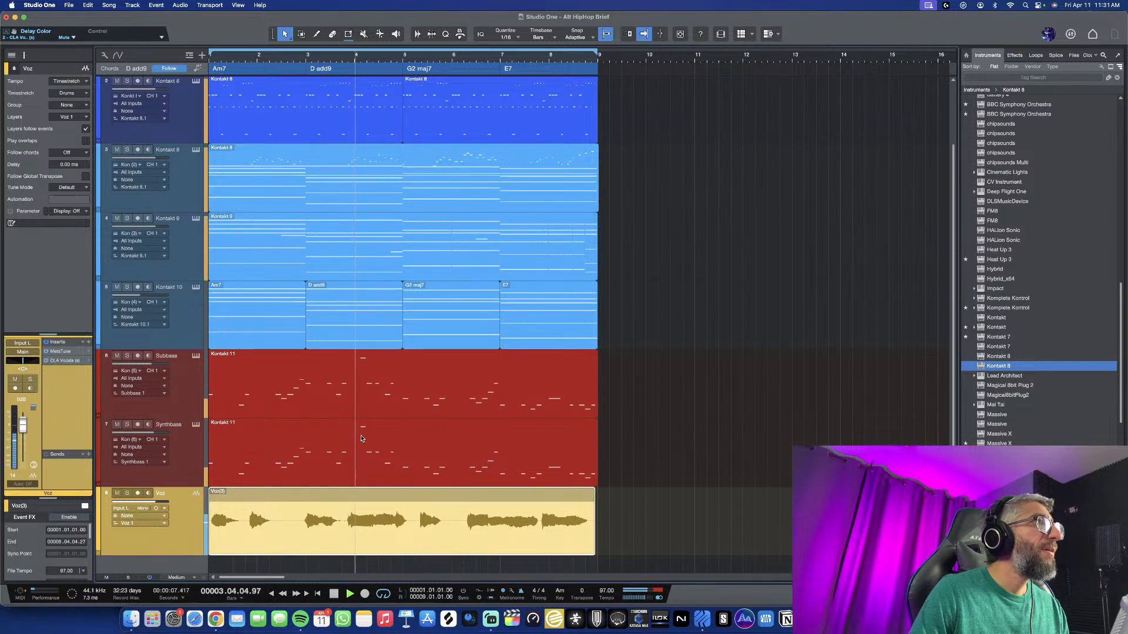
pyautogui.scroll(1, 328, 531)
pyautogui.hscroll(-2, 329, 530)
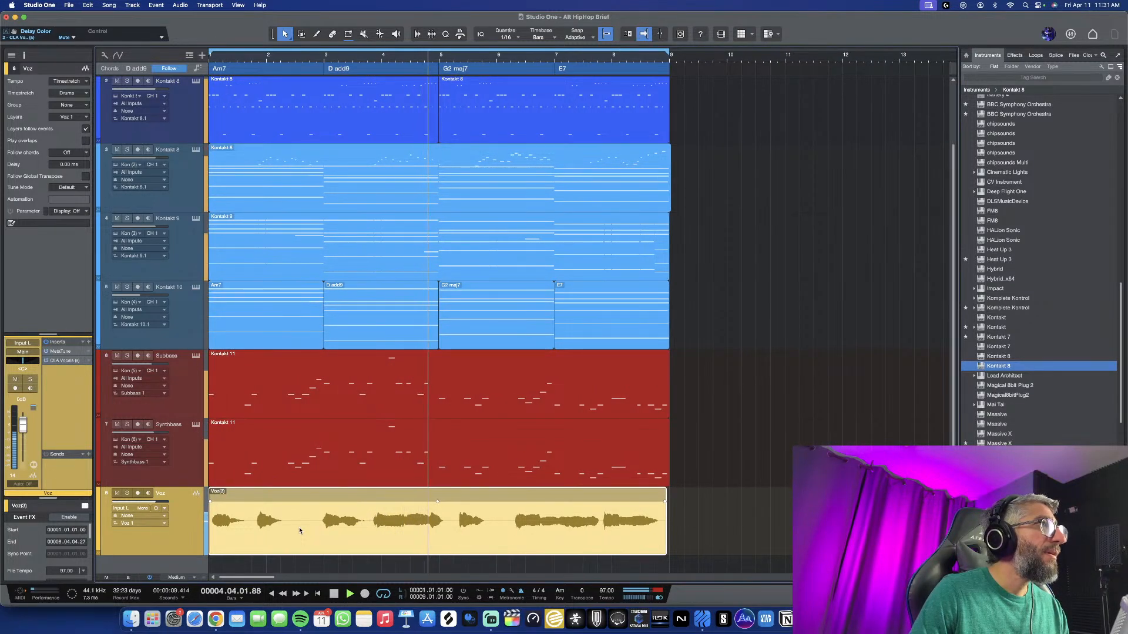
pyautogui.press('3')
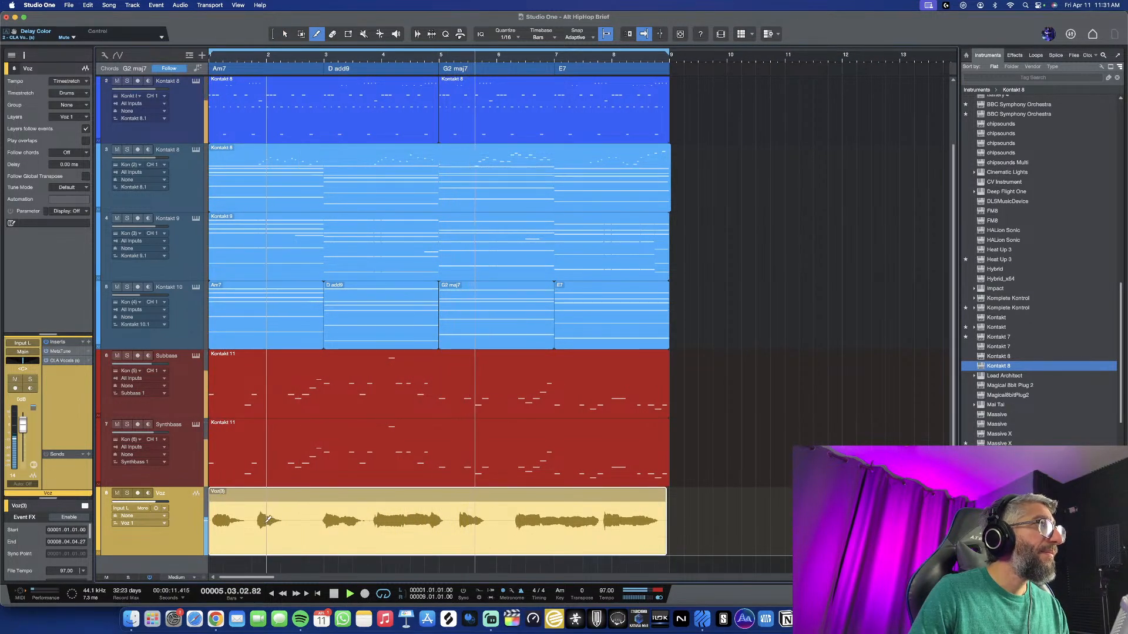
pyautogui.press('1')
pyautogui.moveTo(210, 531); pyautogui.dragTo(229, 532)
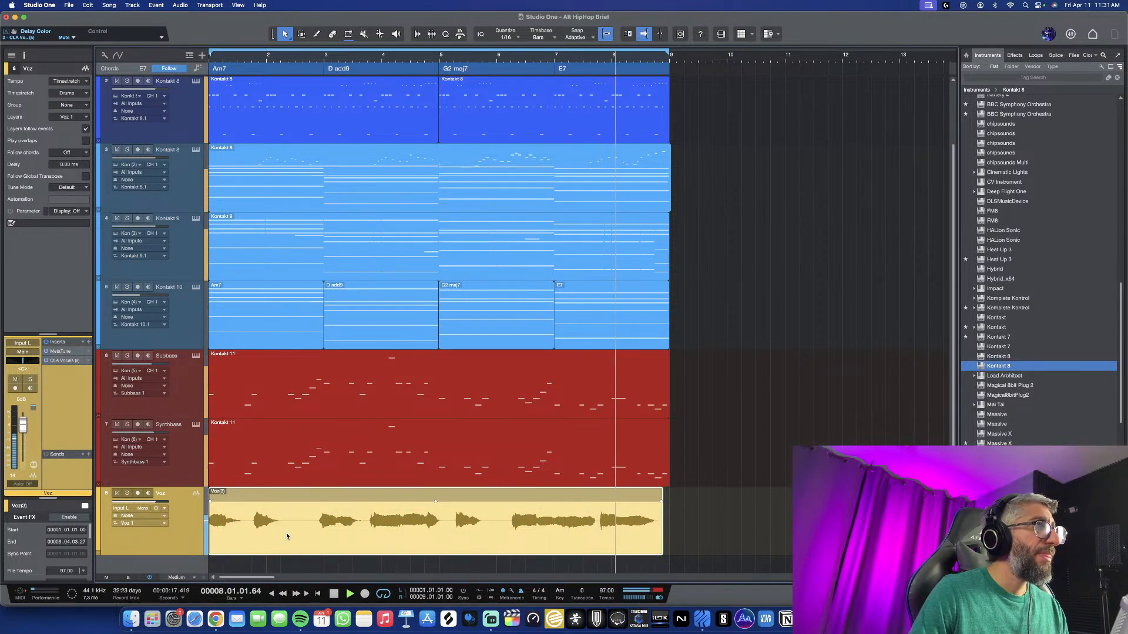
# Split the vocal clip after its first phrase and trim the gap so the second part starts at bar 1 beat 4
pyautogui.scroll(3, 330, 525)
pyautogui.hscroll(-2, 331, 525)
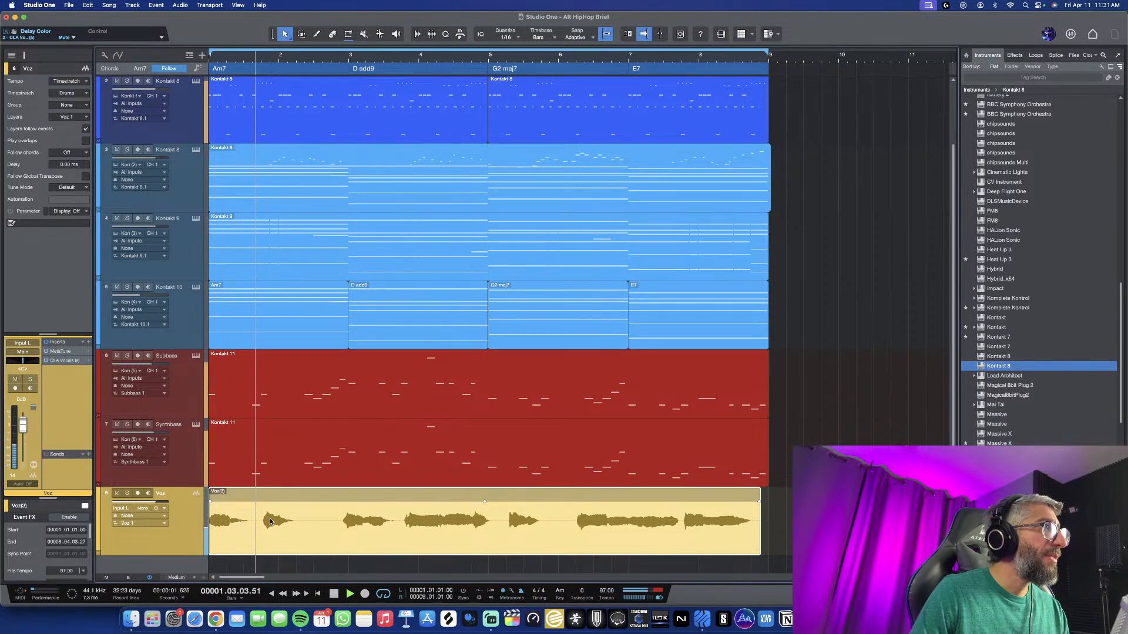
pyautogui.press('3')
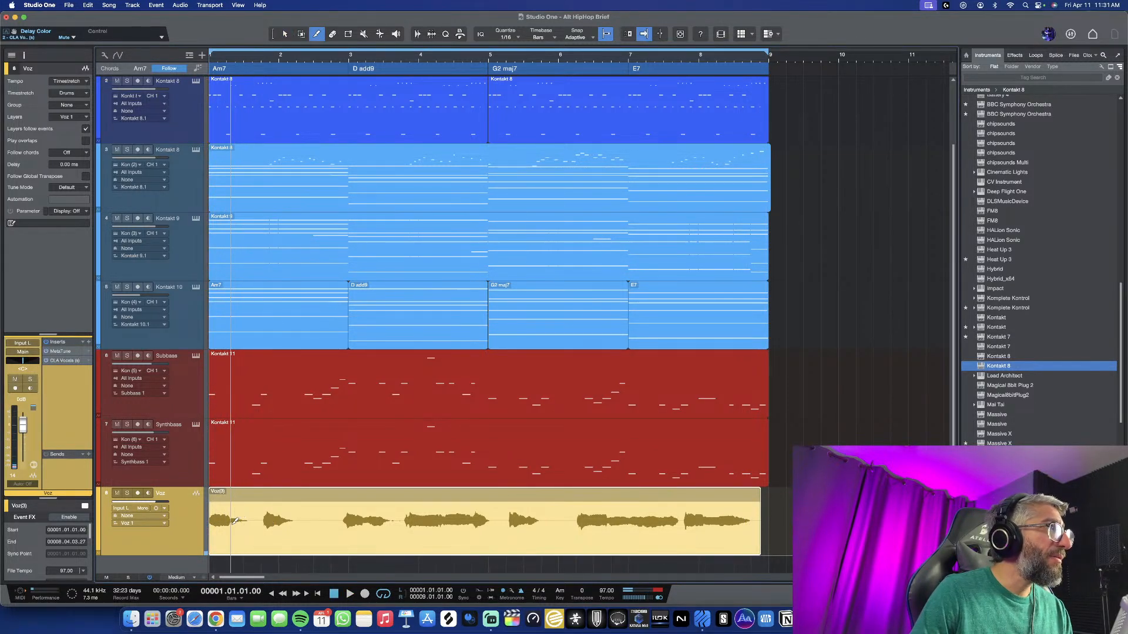
pyautogui.click(232, 522)
pyautogui.press('1')
pyautogui.moveTo(233, 514); pyautogui.dragTo(264, 516)
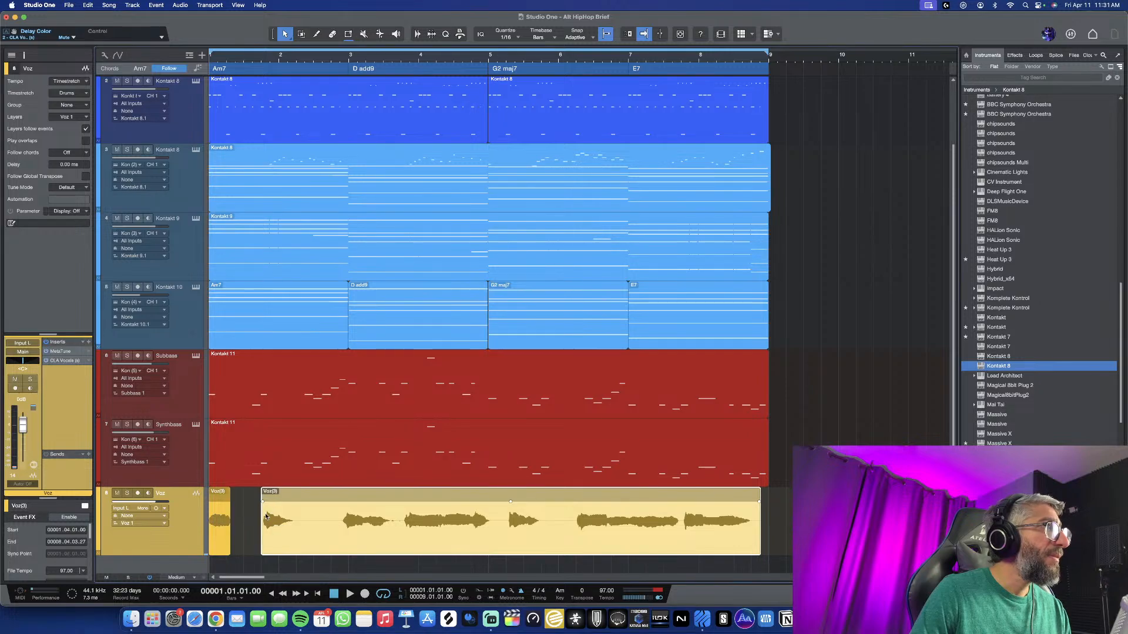
# Play the arrangement through from the start to check the timing of the edited vocal clips
pyautogui.press('space')
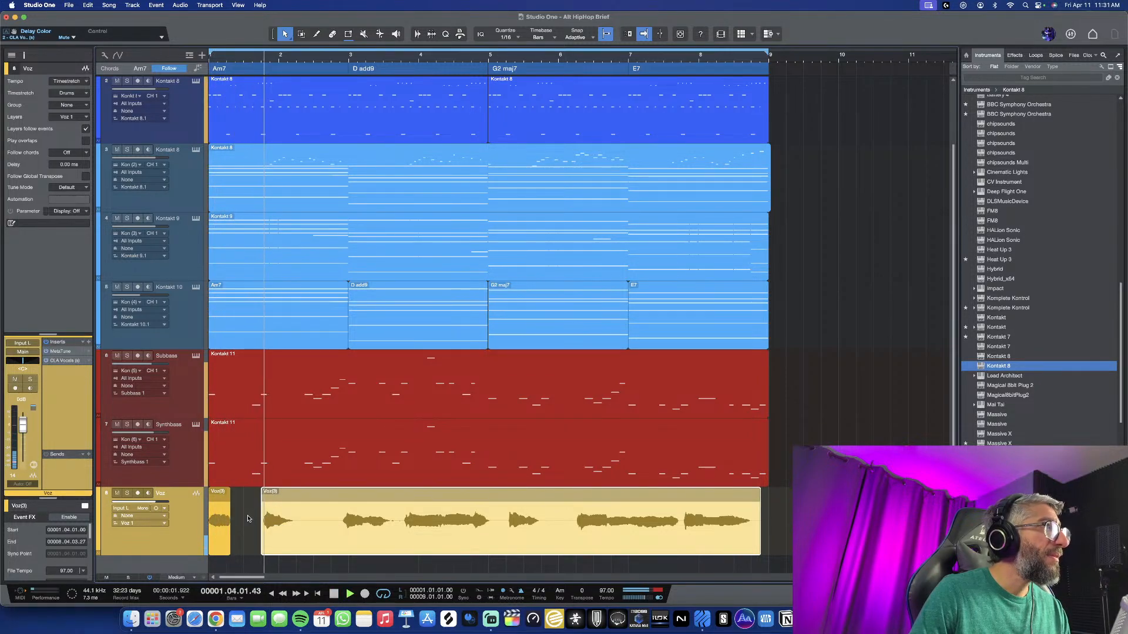
pyautogui.press('w')
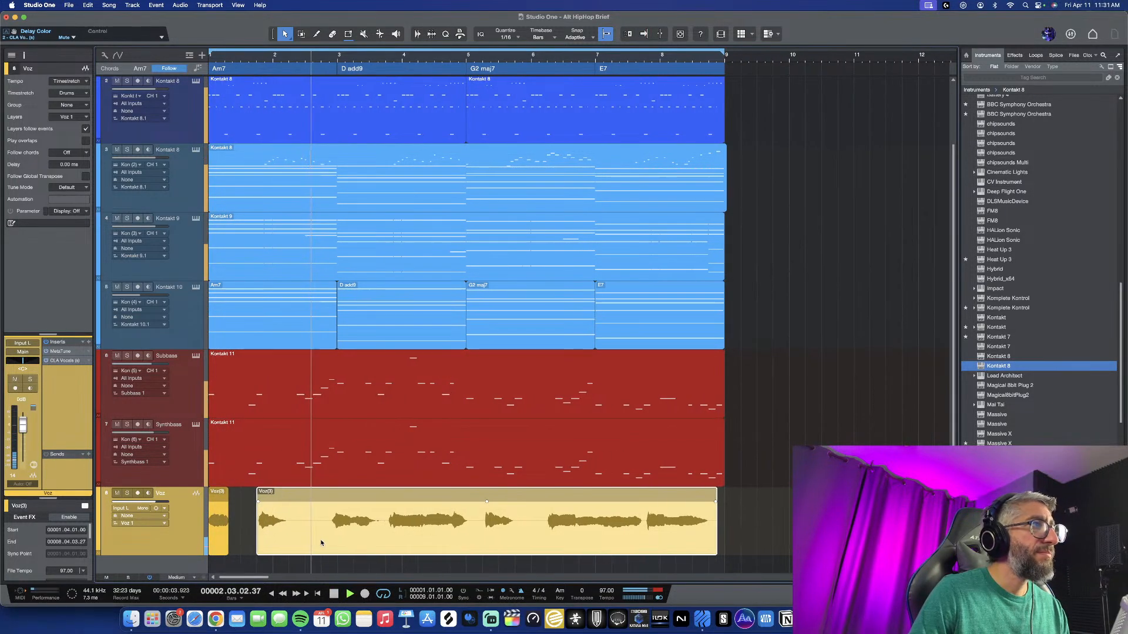
pyautogui.hotkey('shift', 'w')
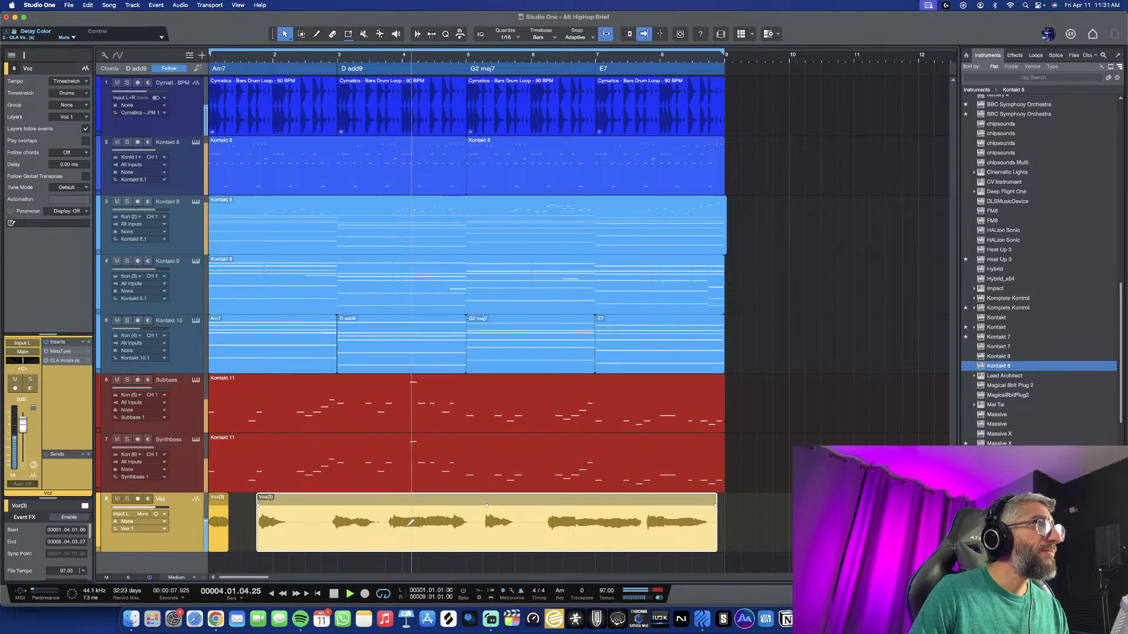
pyautogui.press('w')
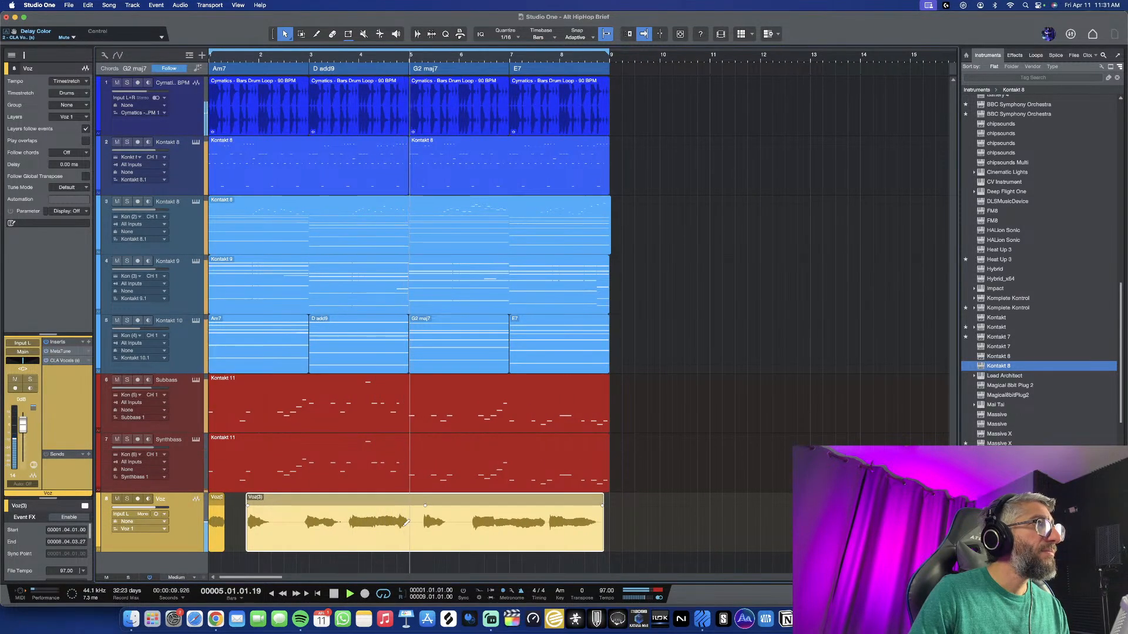
pyautogui.press('w')
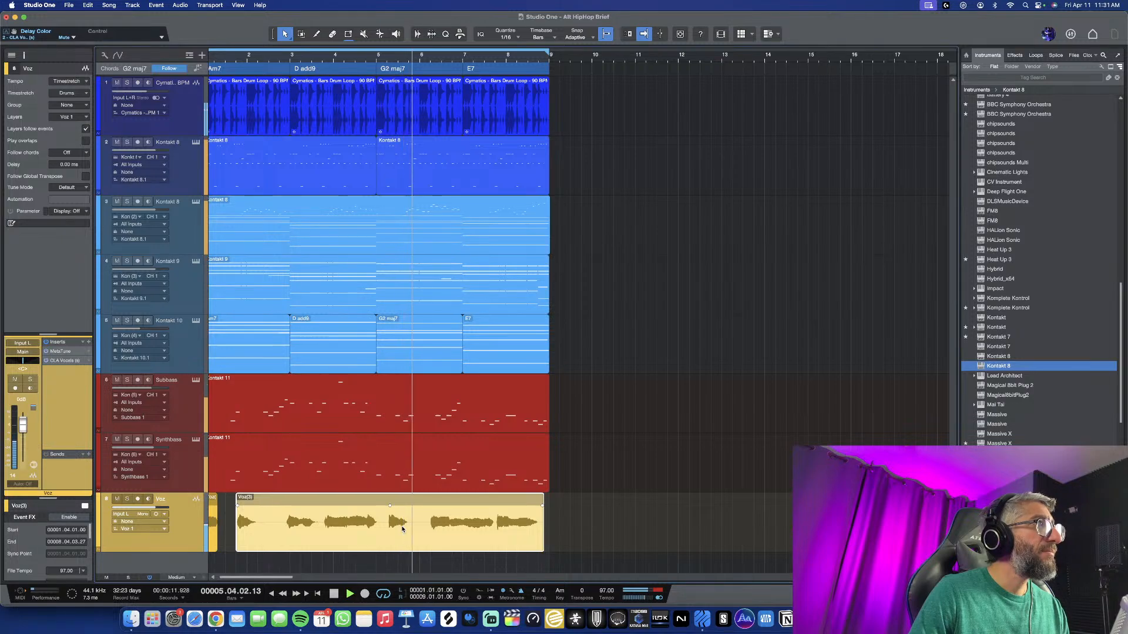
pyautogui.press('w')
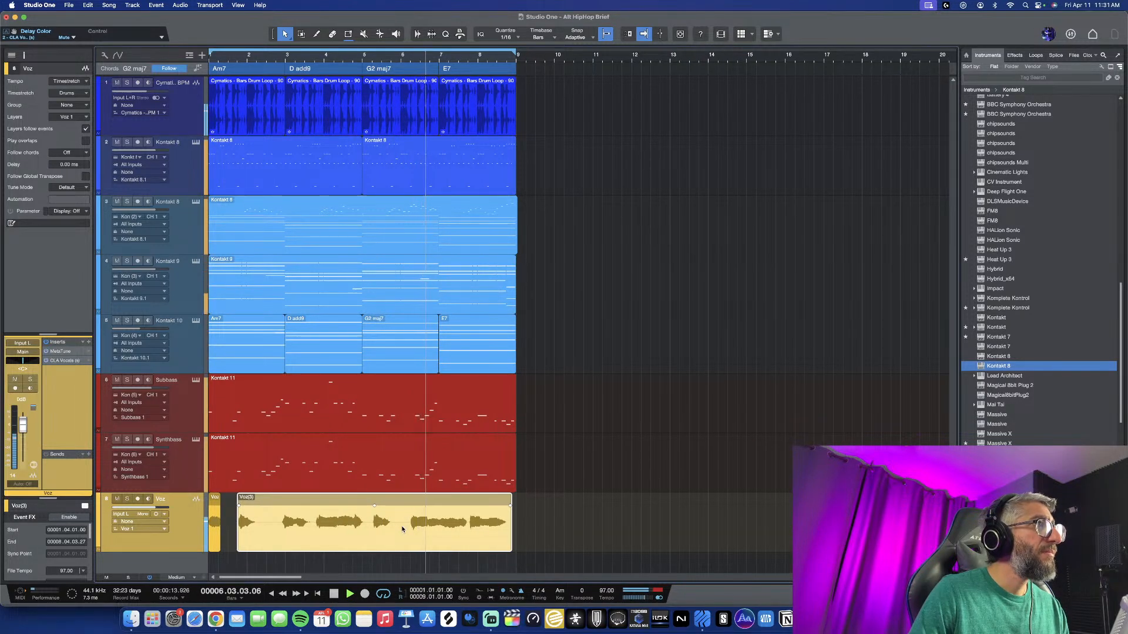
pyautogui.press('w')
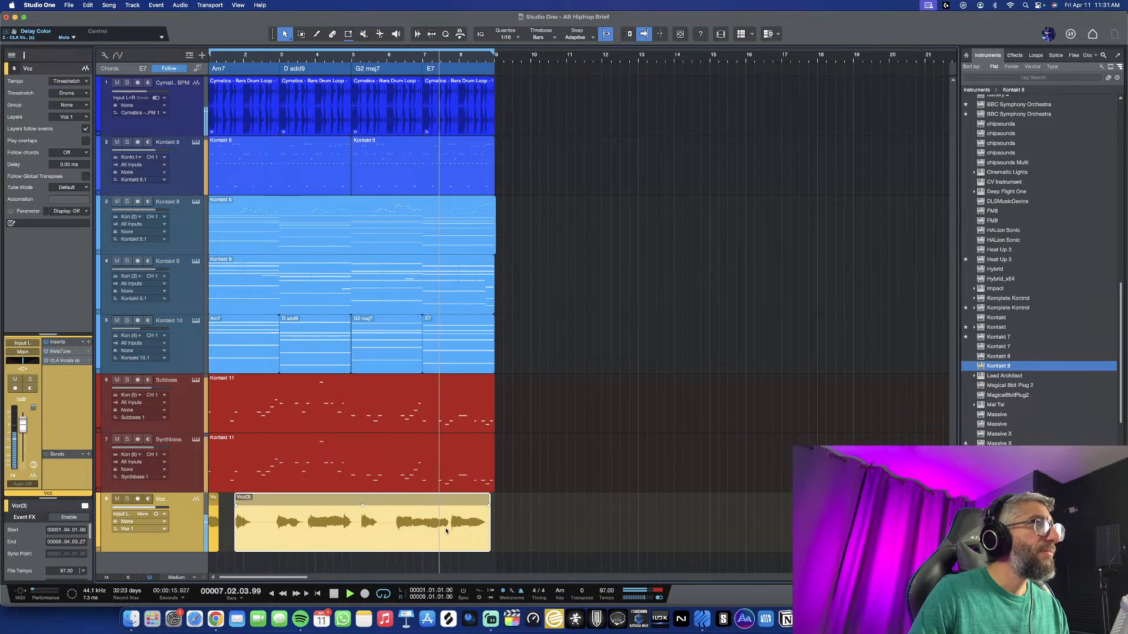
pyautogui.press('e')
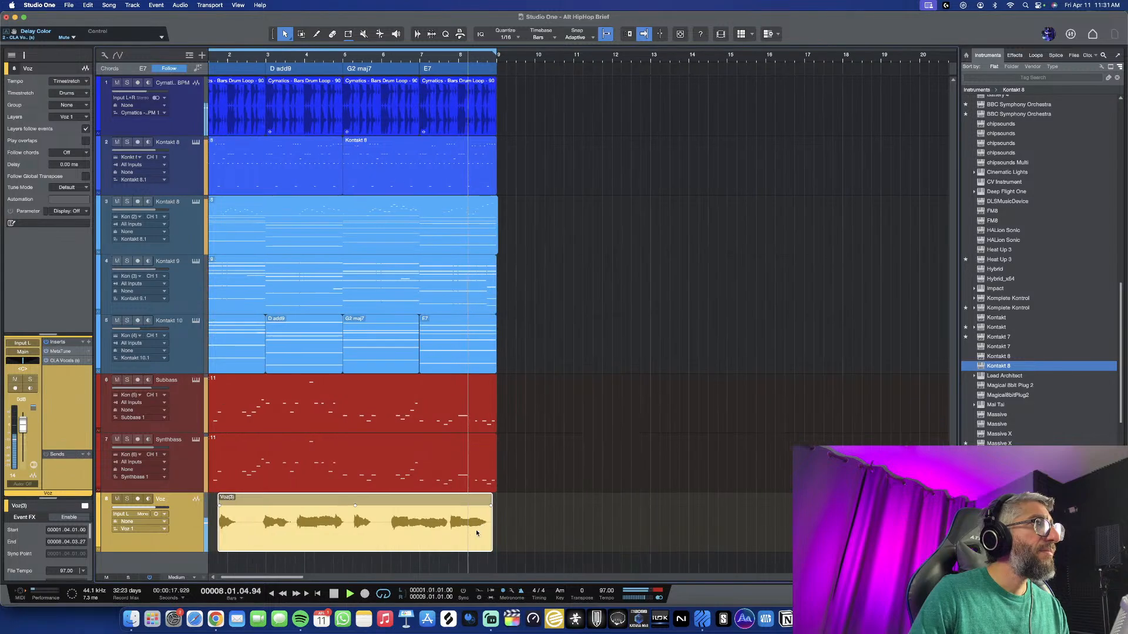
pyautogui.hscroll(-1, 477, 534)
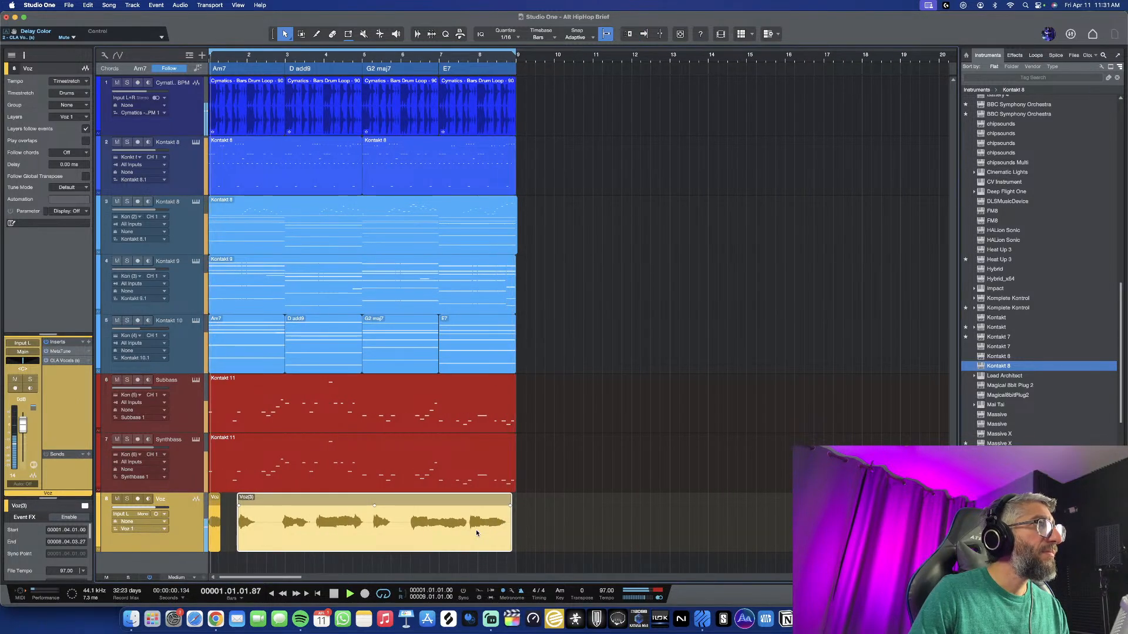
pyautogui.press('space')
# Delete both vocal clips from the Voz track
pyautogui.press('w')
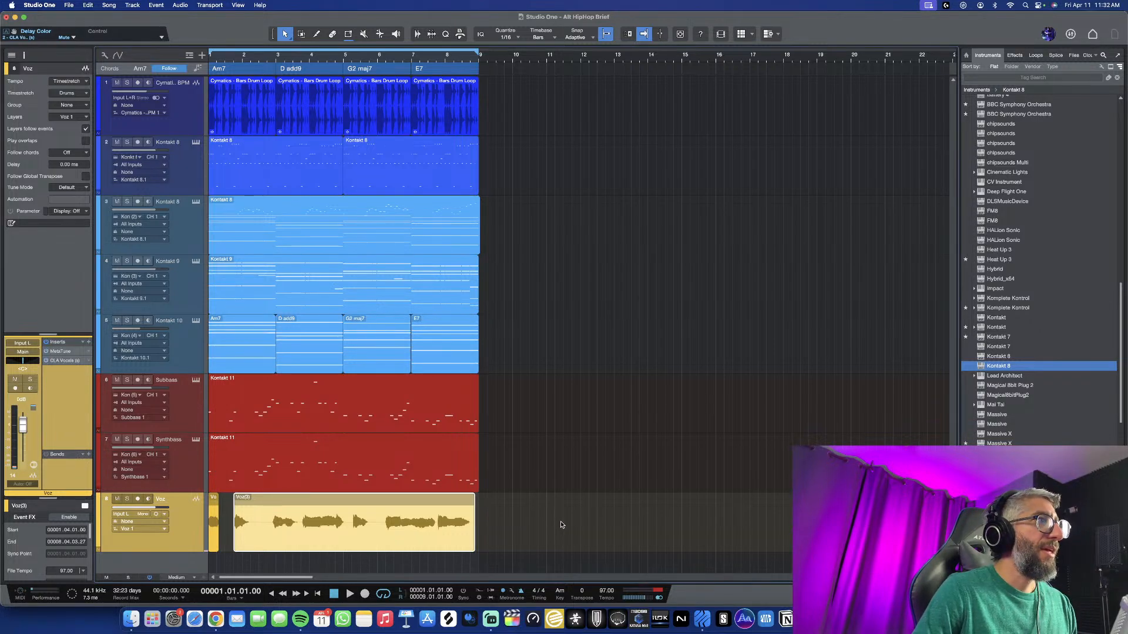
pyautogui.moveTo(560, 522); pyautogui.dragTo(170, 520)
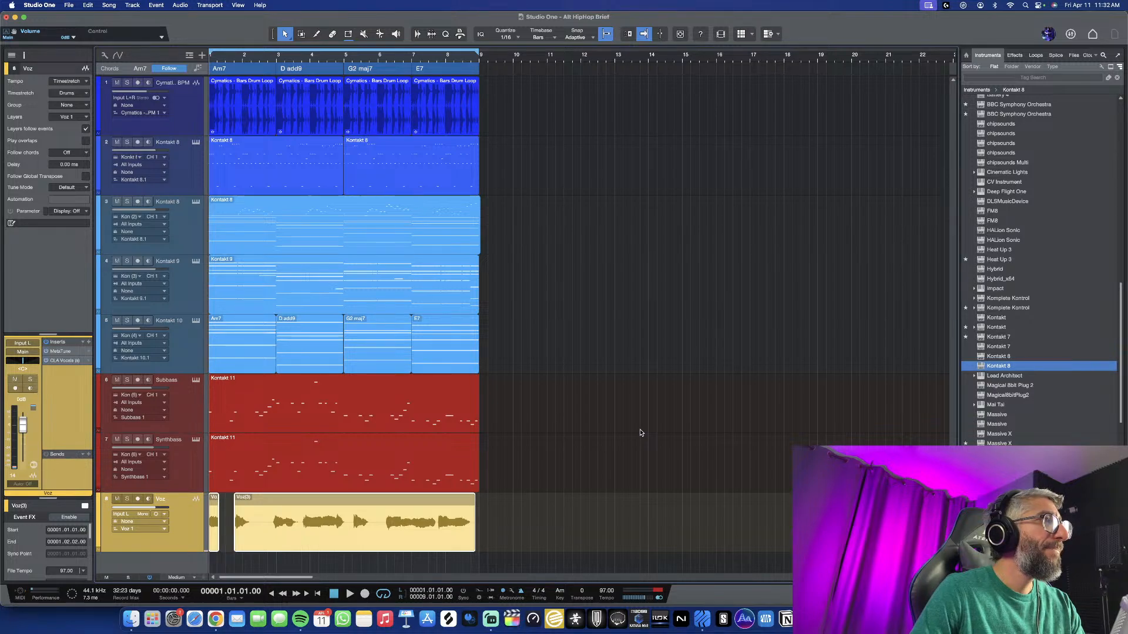
pyautogui.press('Delete')
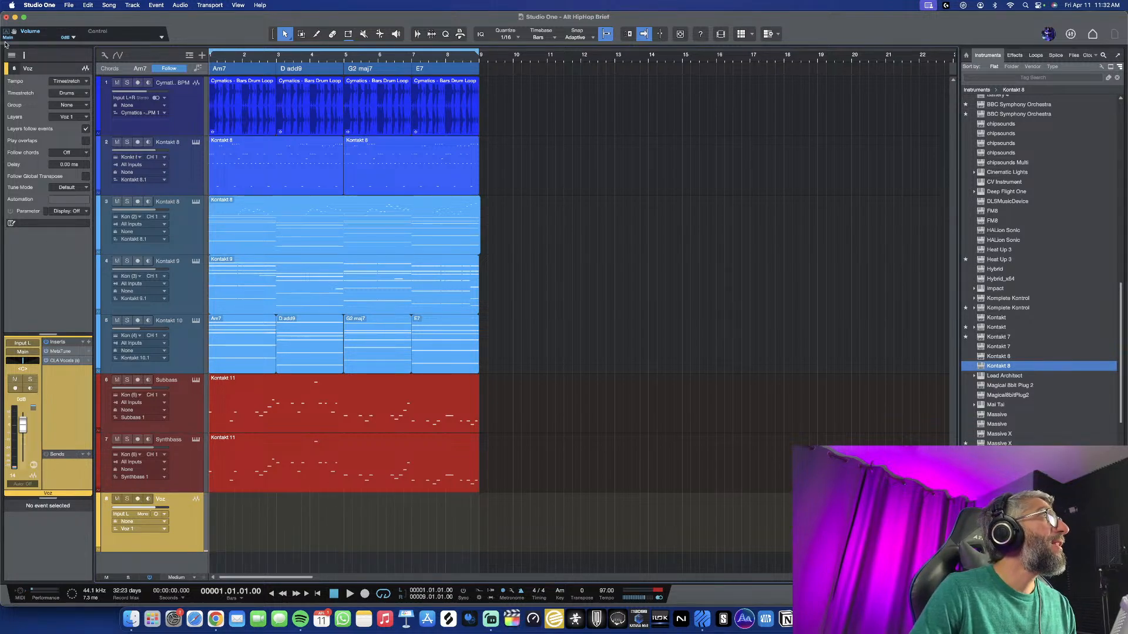
# Set the recording device to Revelator in the audio preferences and arm the Voz track for recording
pyautogui.click(41, 5)
pyautogui.click(59, 31)
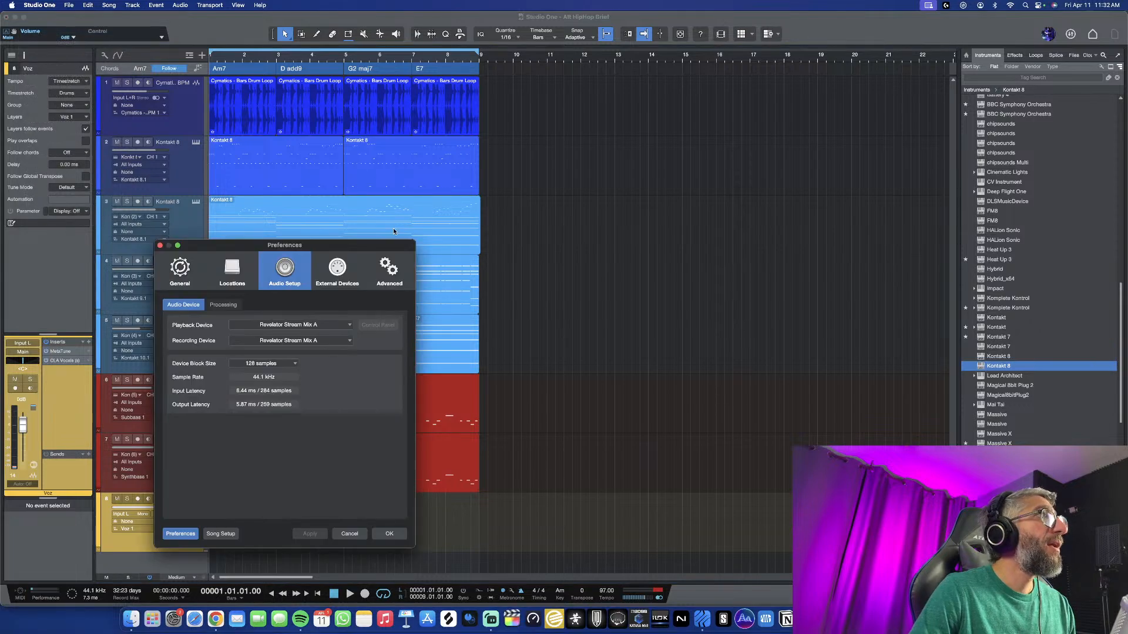
pyautogui.click(288, 341)
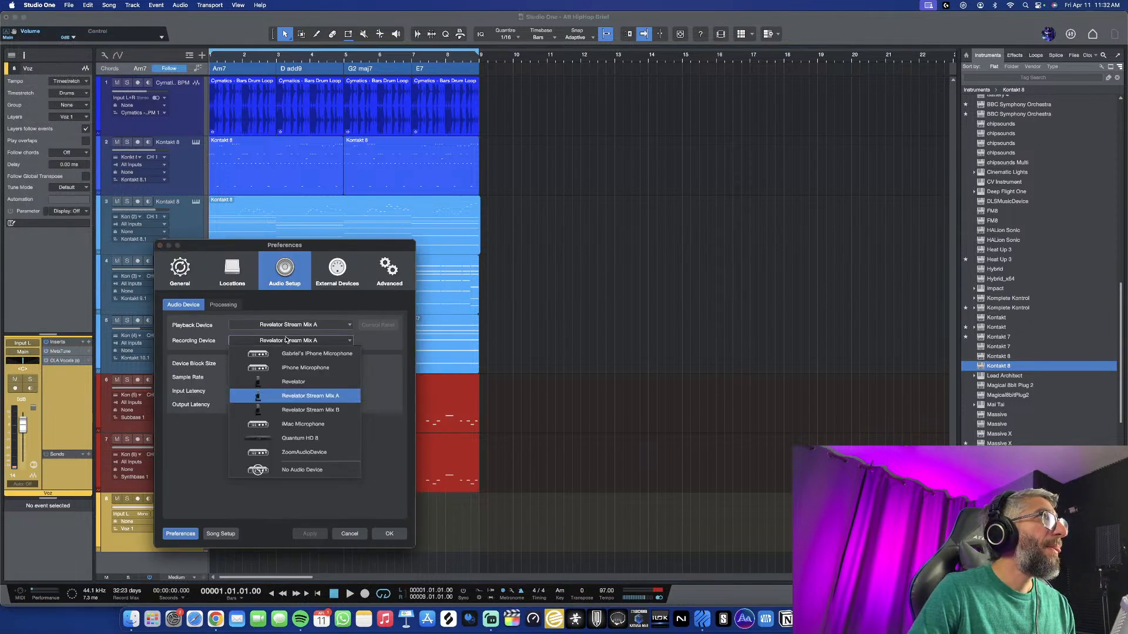
pyautogui.click(308, 390)
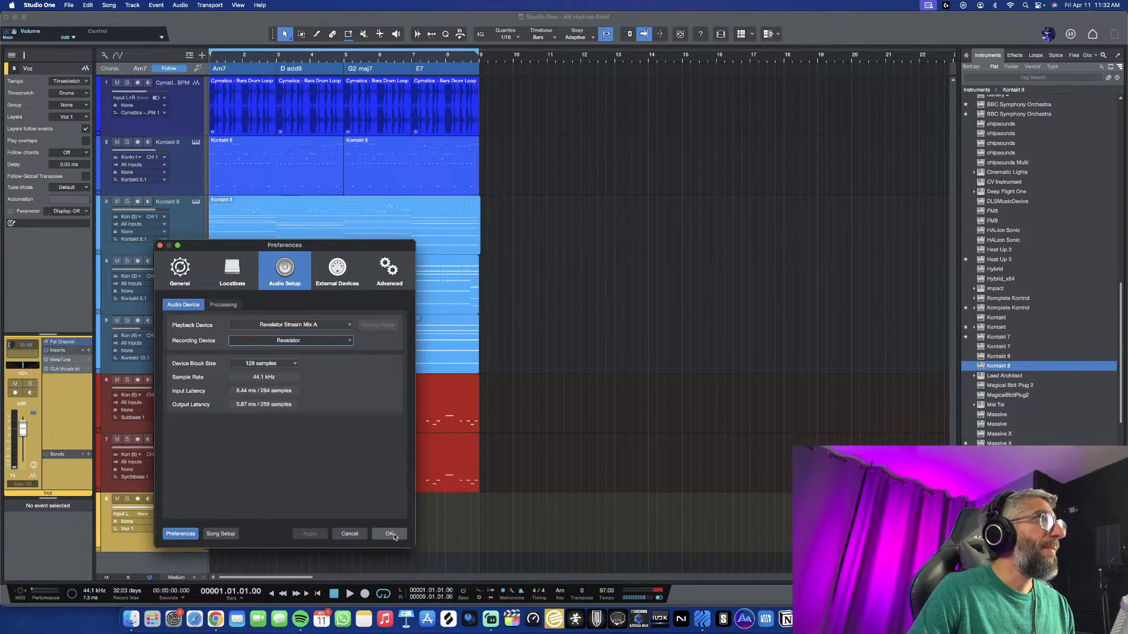
pyautogui.click(390, 534)
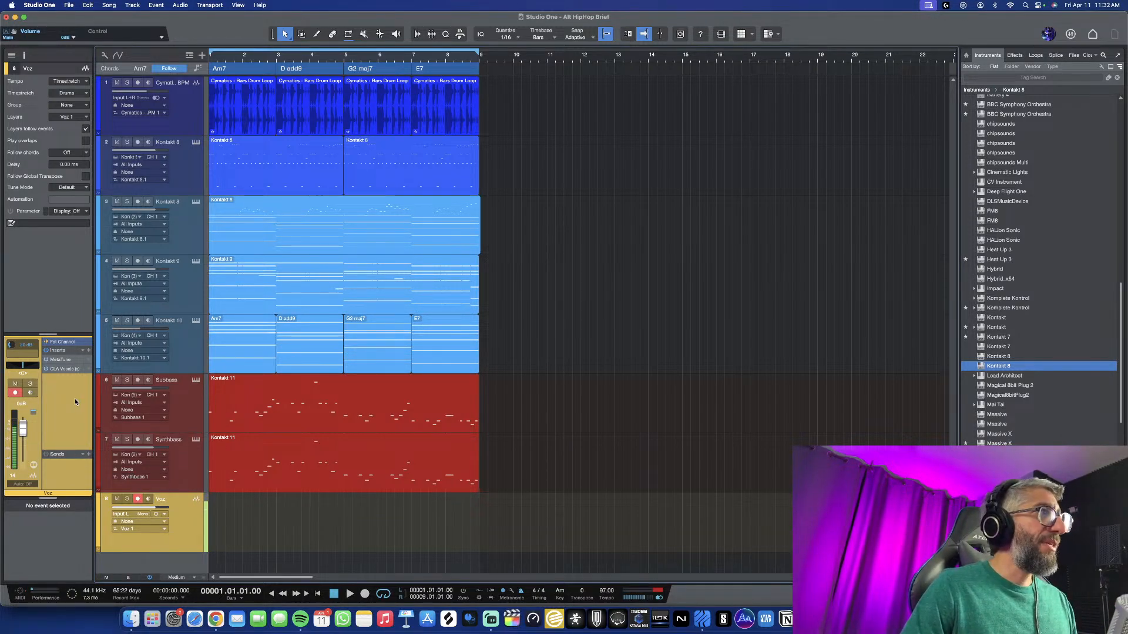
# Record a new eight-bar vocal take on the Voz track over the arrangement and disarm the track
pyautogui.press('space')
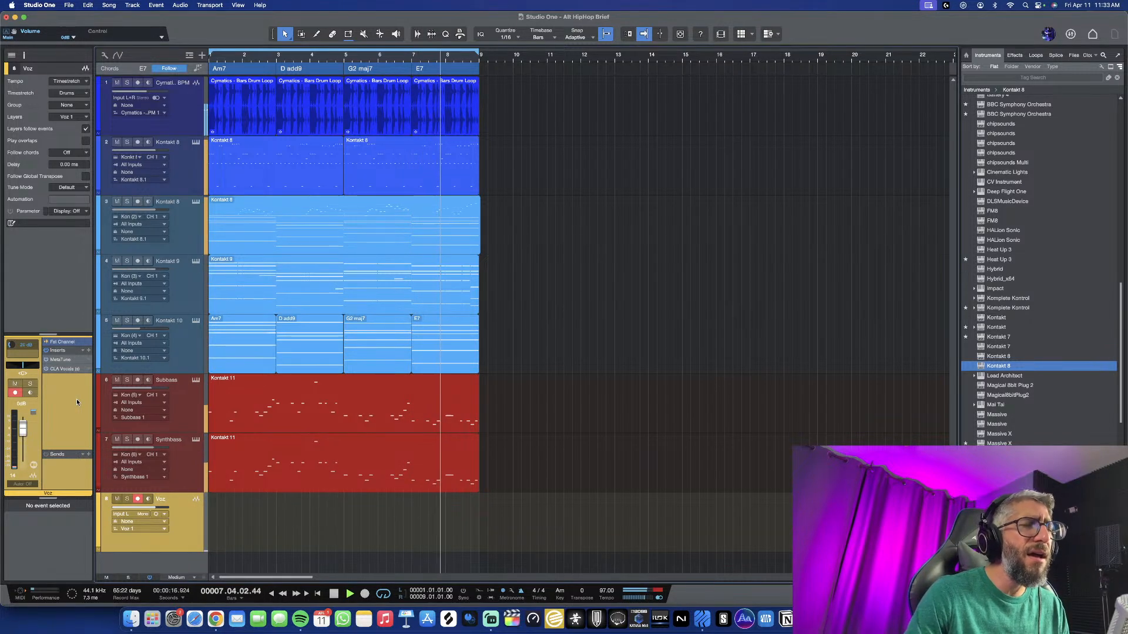
pyautogui.press('KP_Multiply')
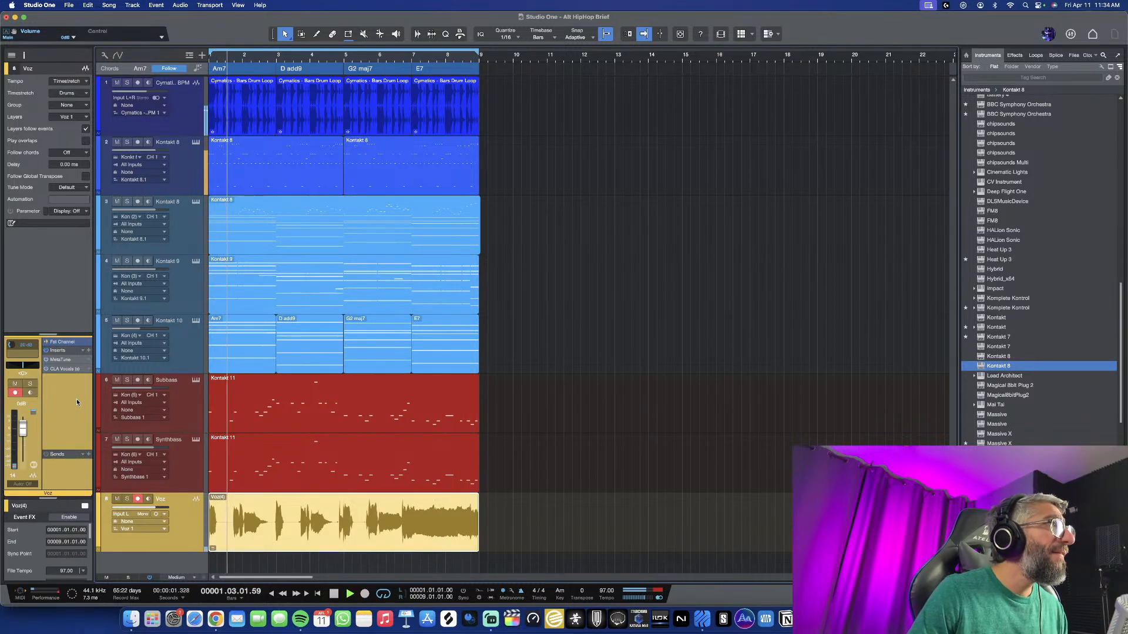
pyautogui.press('e')
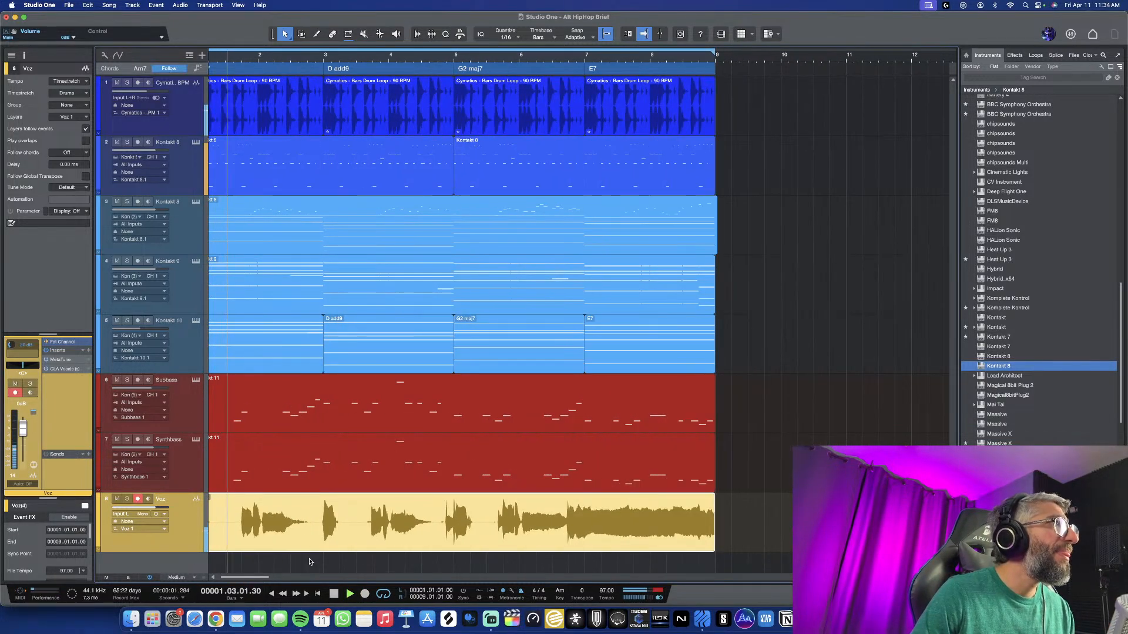
pyautogui.click(137, 499)
# Listen to the new vocal take on the Voz track against the full eight-bar arrangement
pyautogui.hotkey('shift', 'w')
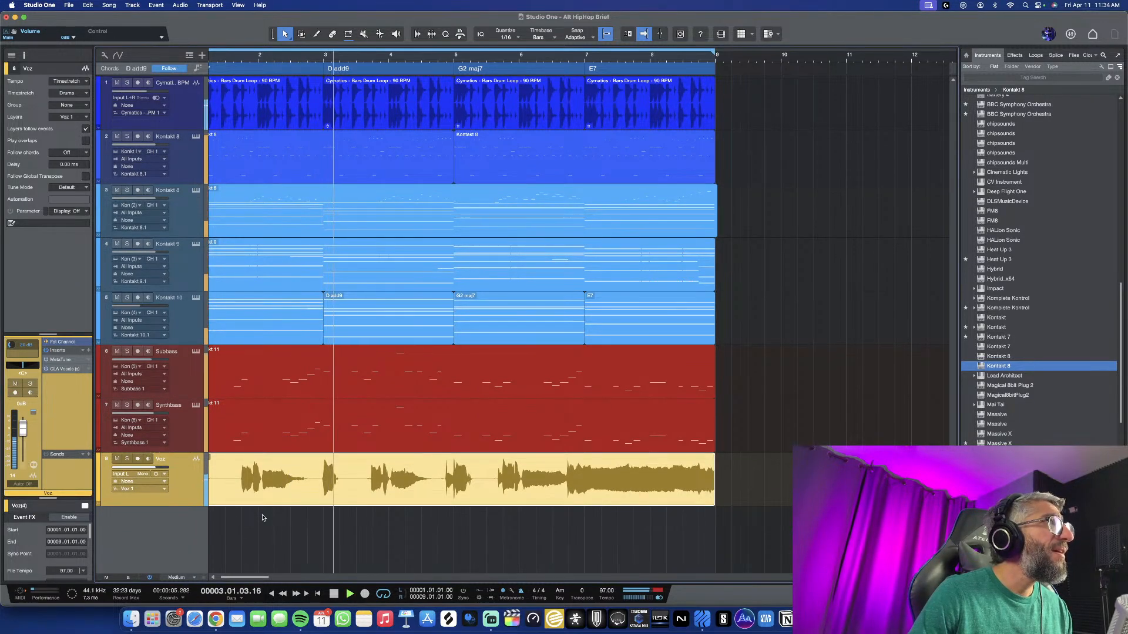
pyautogui.press('e')
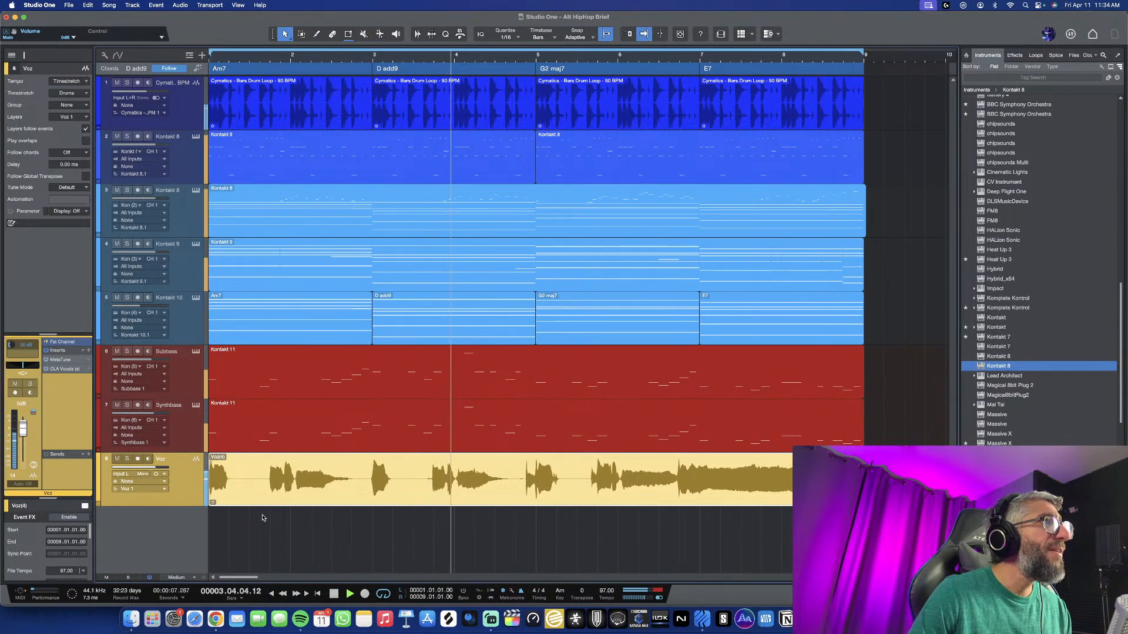
pyautogui.press('e')
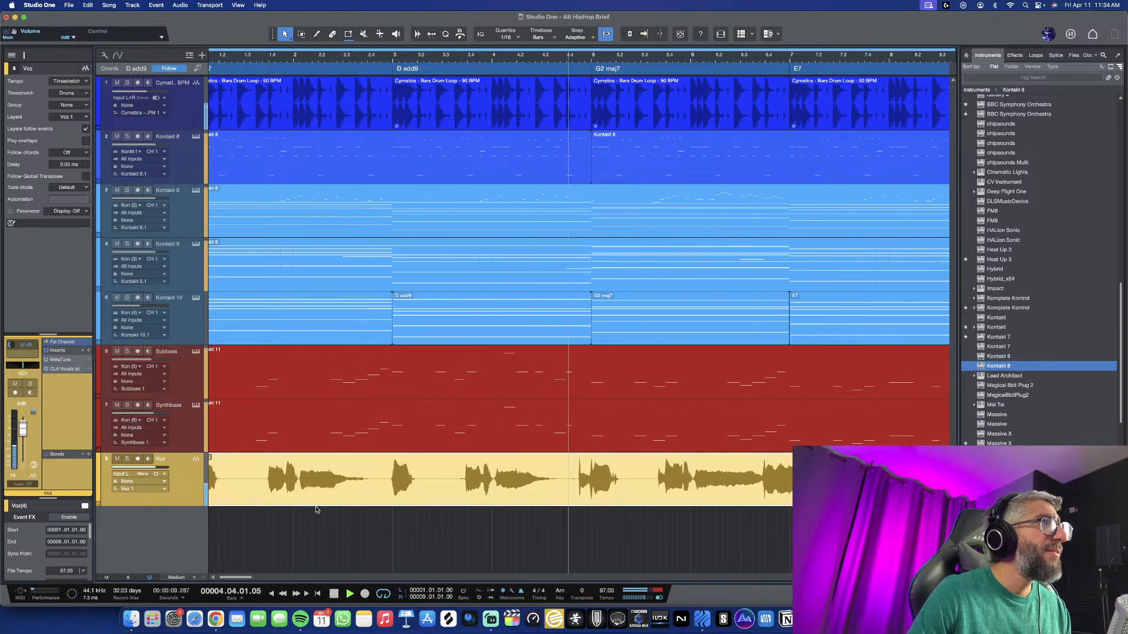
pyautogui.press('w')
pyautogui.press('w')
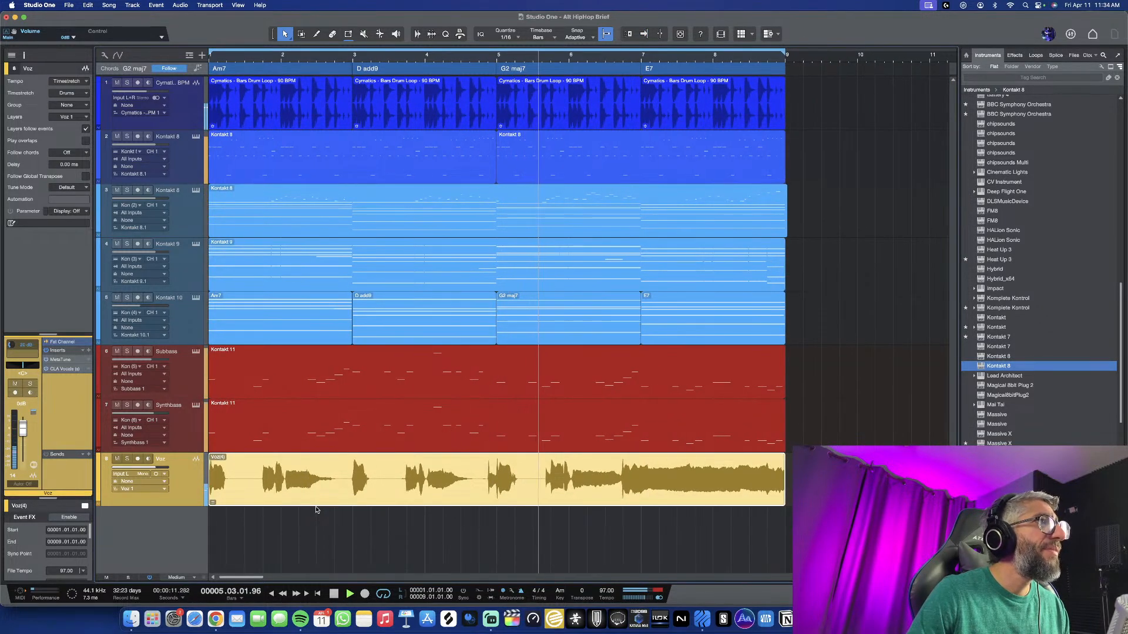
pyautogui.press('f')
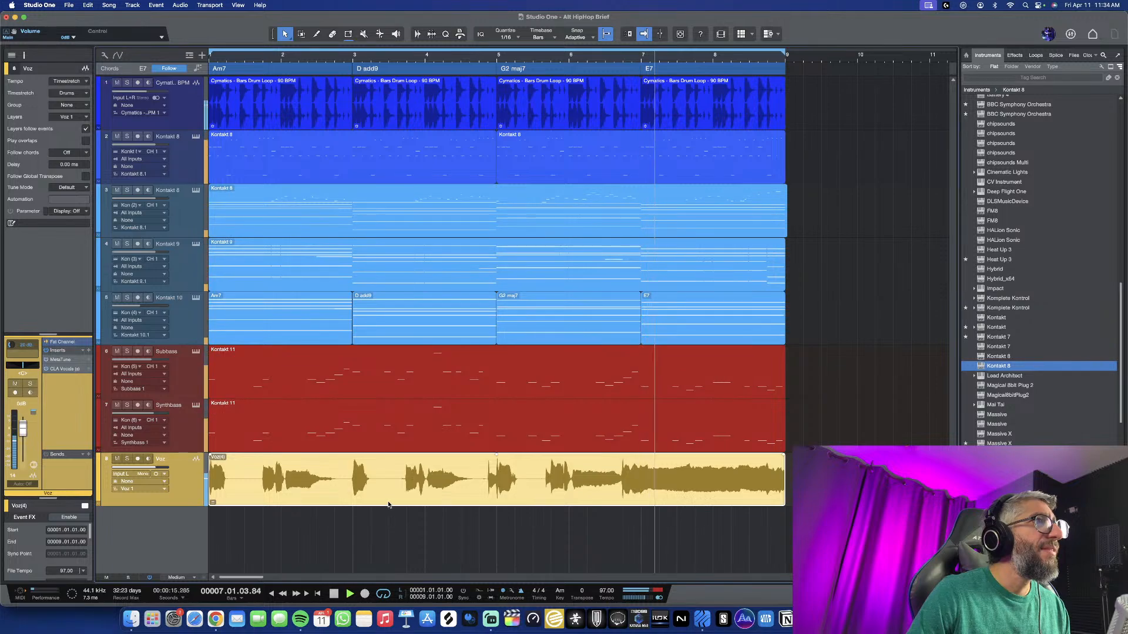
pyautogui.hotkey('shift', 'w')
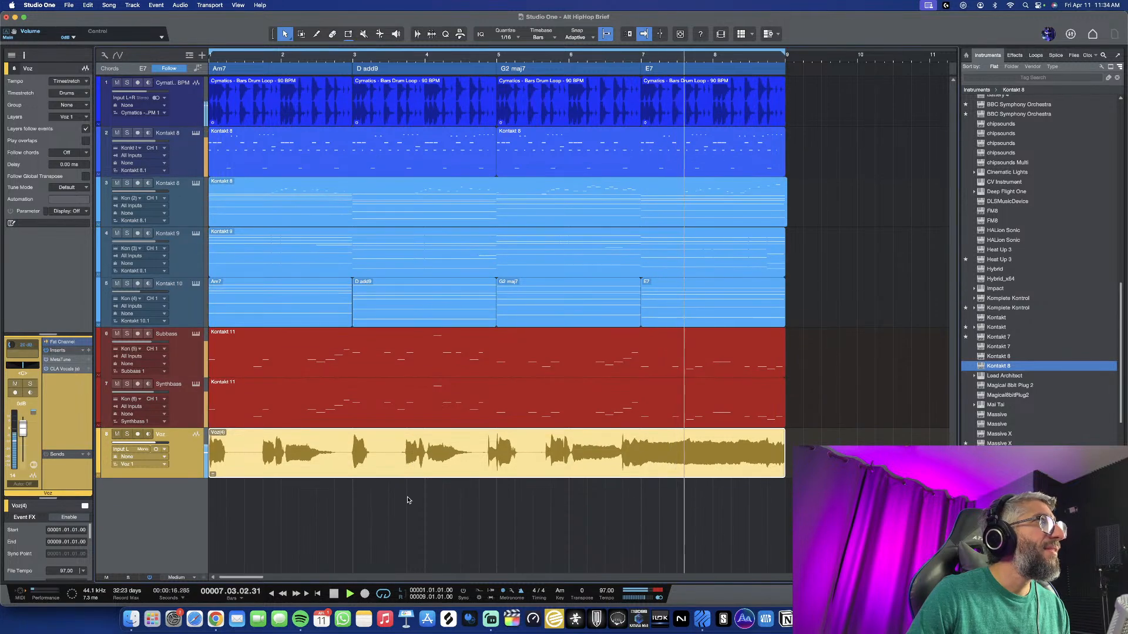
# Open MetaTune on the Voz track and set its Speed to 0.9
pyautogui.click(65, 360)
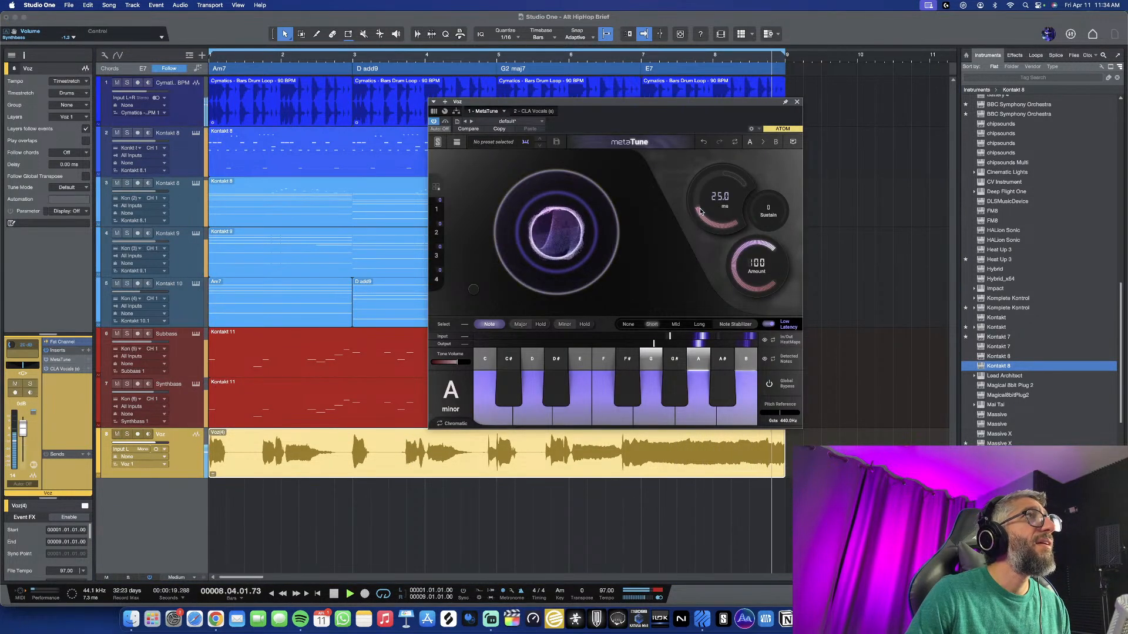
pyautogui.moveTo(701, 211); pyautogui.dragTo(708, 210)
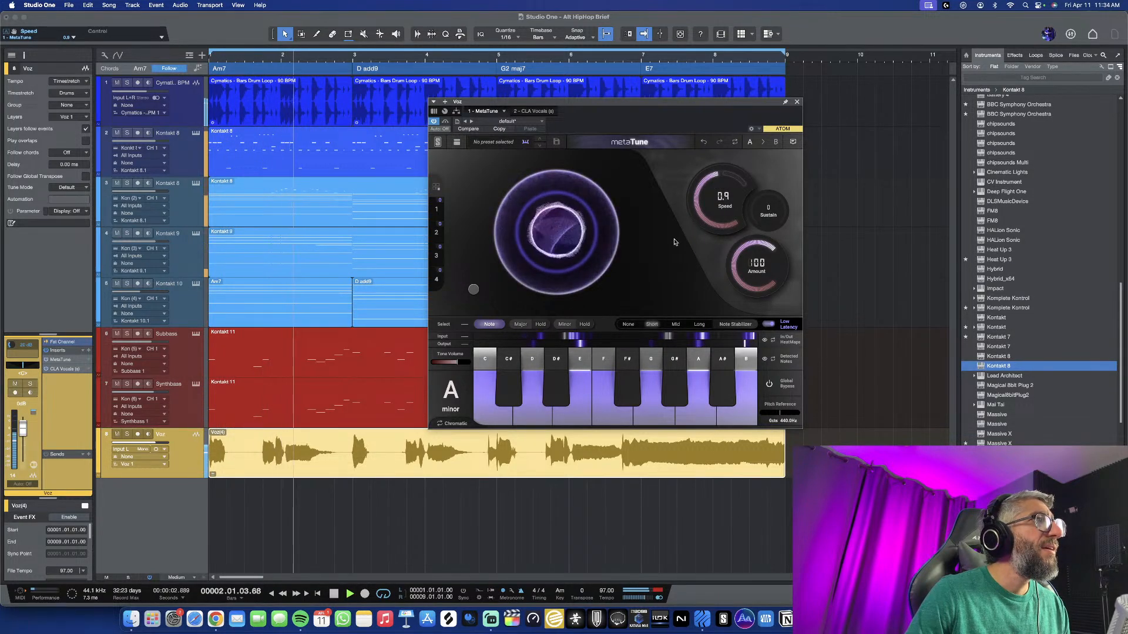
# Audition MetaTune's Hip-Hop presets on the vocal, including Melodic Rap Lead, Subtle Tuner, Thick Adlibs and Wide
pyautogui.click(456, 142)
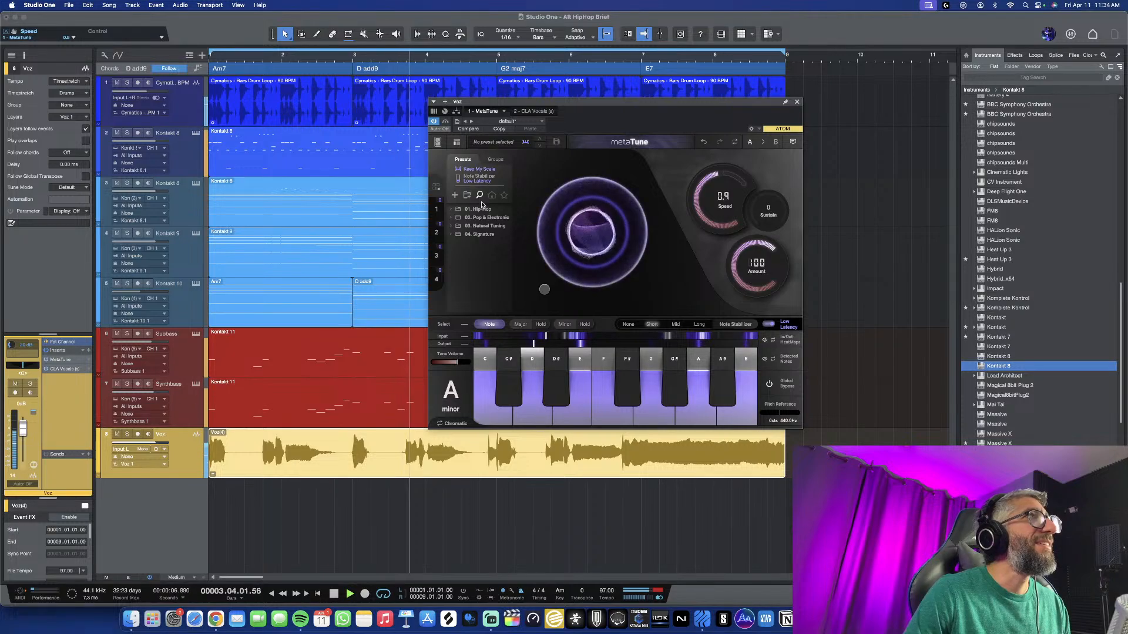
pyautogui.click(479, 210)
pyautogui.click(481, 218)
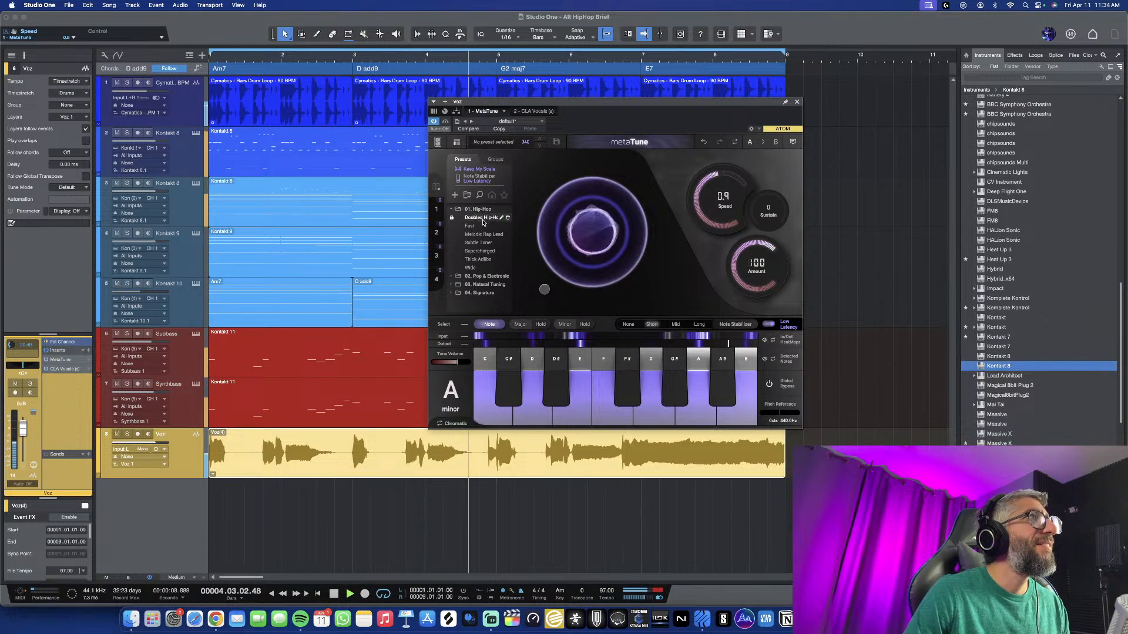
pyautogui.click(470, 226)
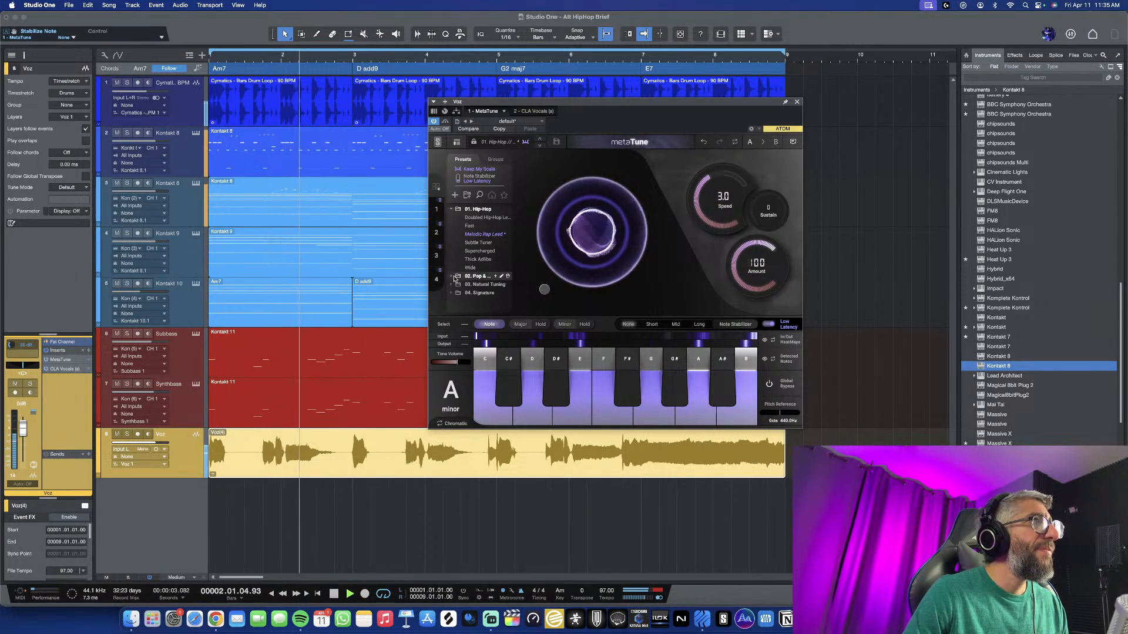
pyautogui.click(478, 243)
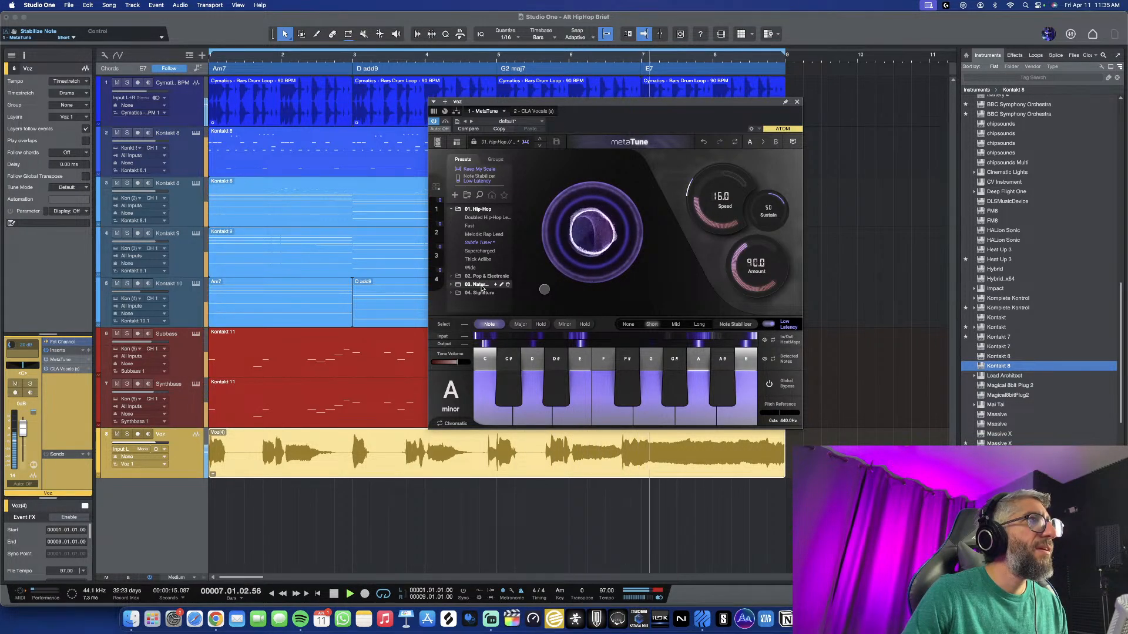
pyautogui.click(483, 261)
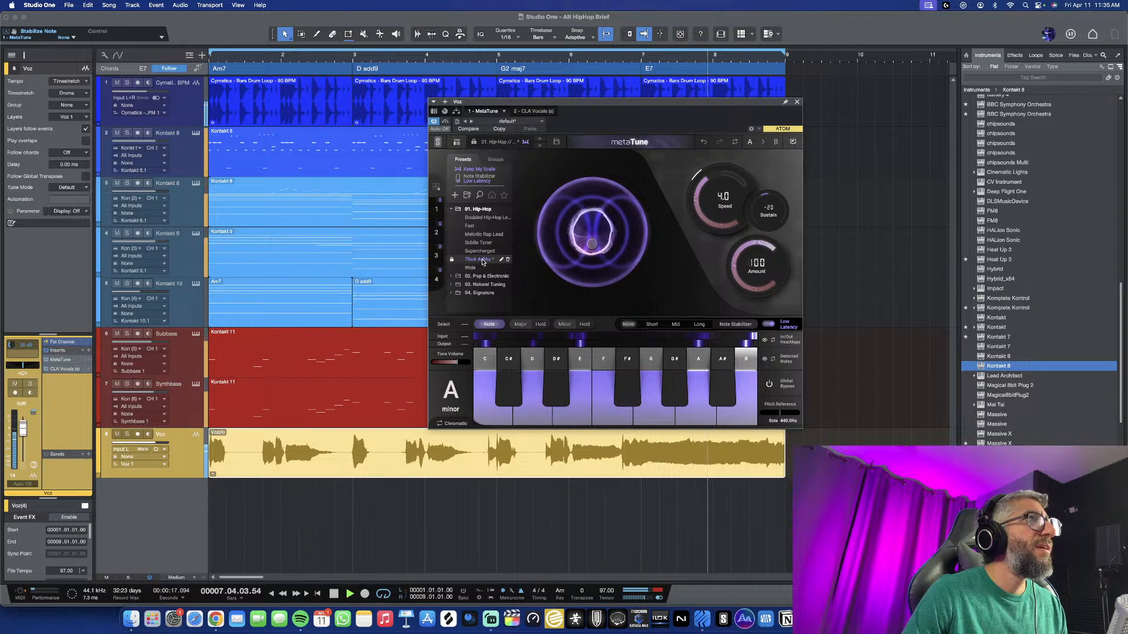
pyautogui.click(479, 268)
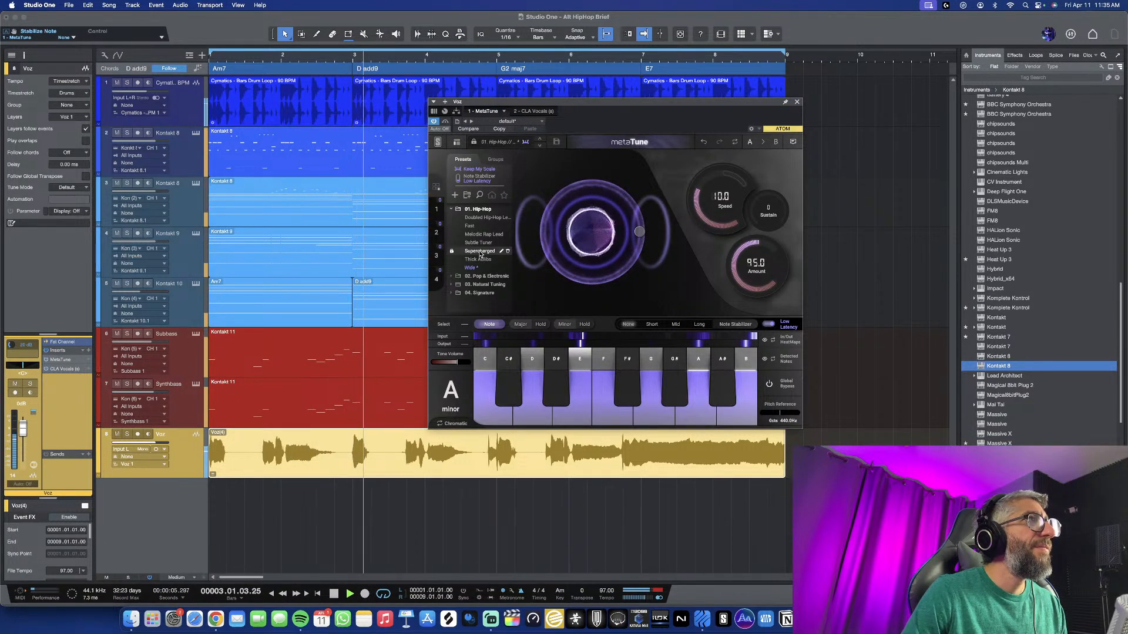
# Load the Light Tuning preset from MetaTune's Natural Tuning category and close the plug-in window
pyautogui.click(483, 284)
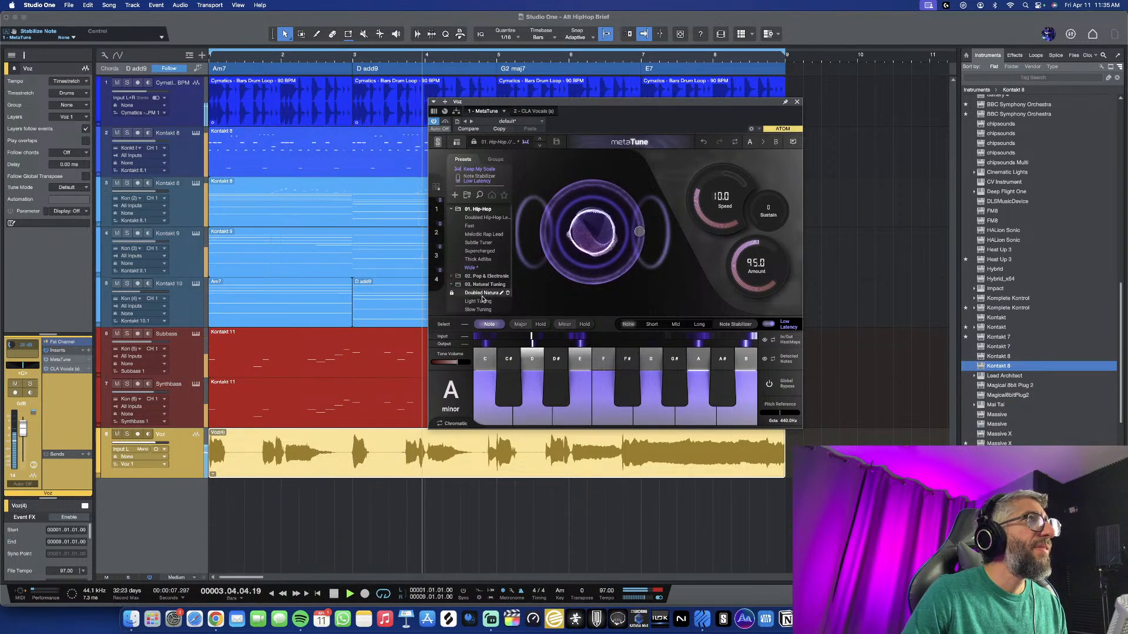
pyautogui.click(482, 299)
pyautogui.scroll(-2, 486, 282)
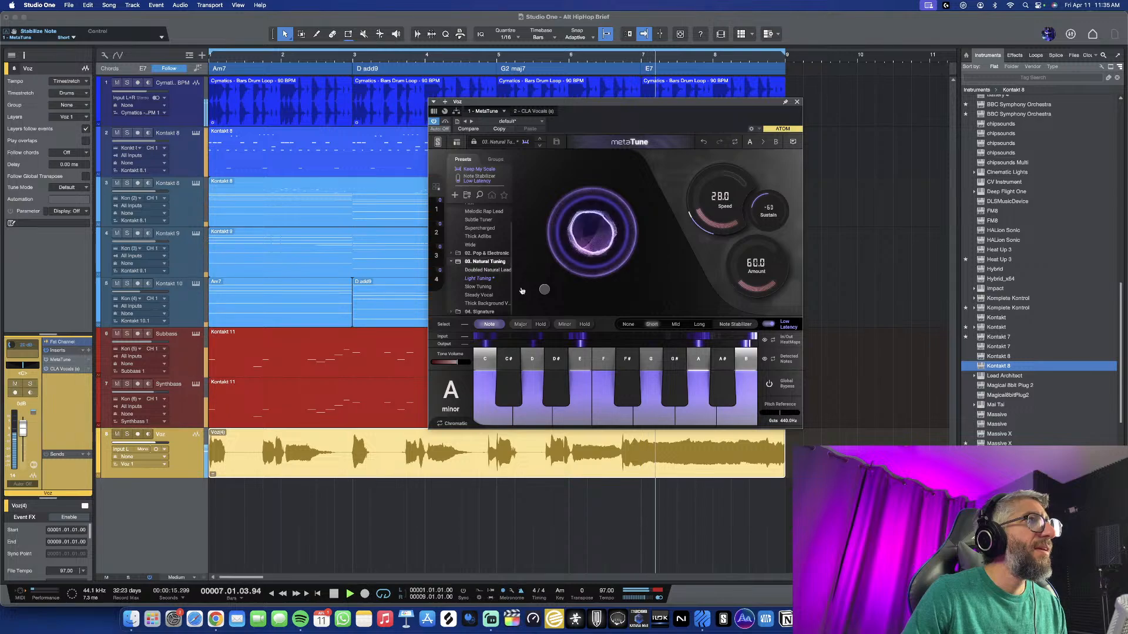
pyautogui.click(798, 103)
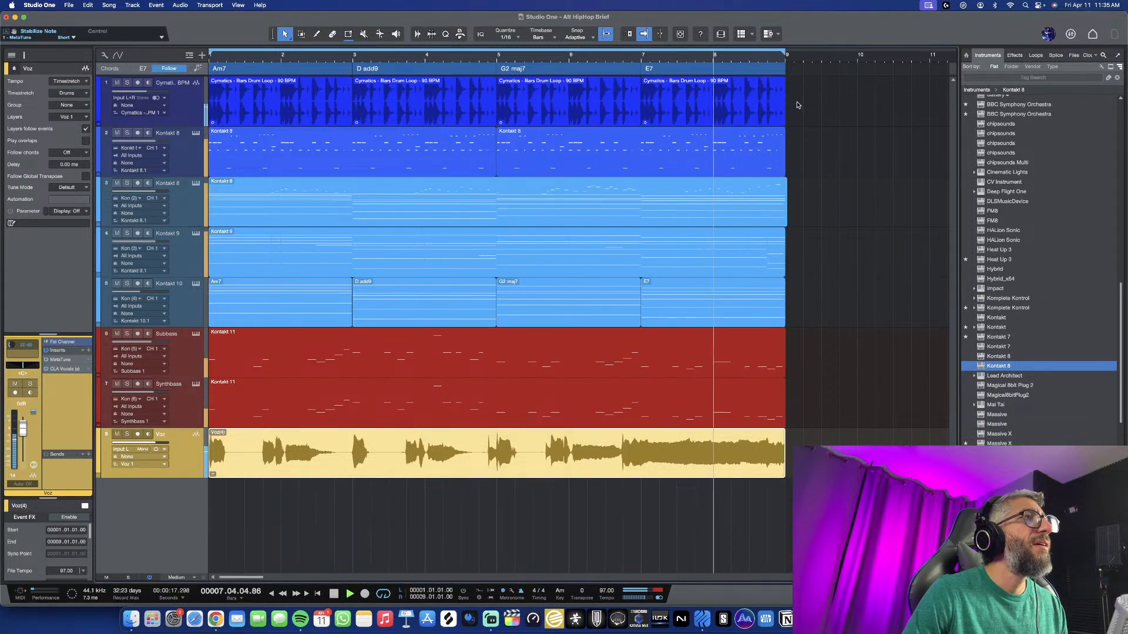
# Split the Voz vocal clip at the start of bar 3 and delete the two-bar portion before the cut
pyautogui.press('w')
pyautogui.scroll(-2, 513, 456)
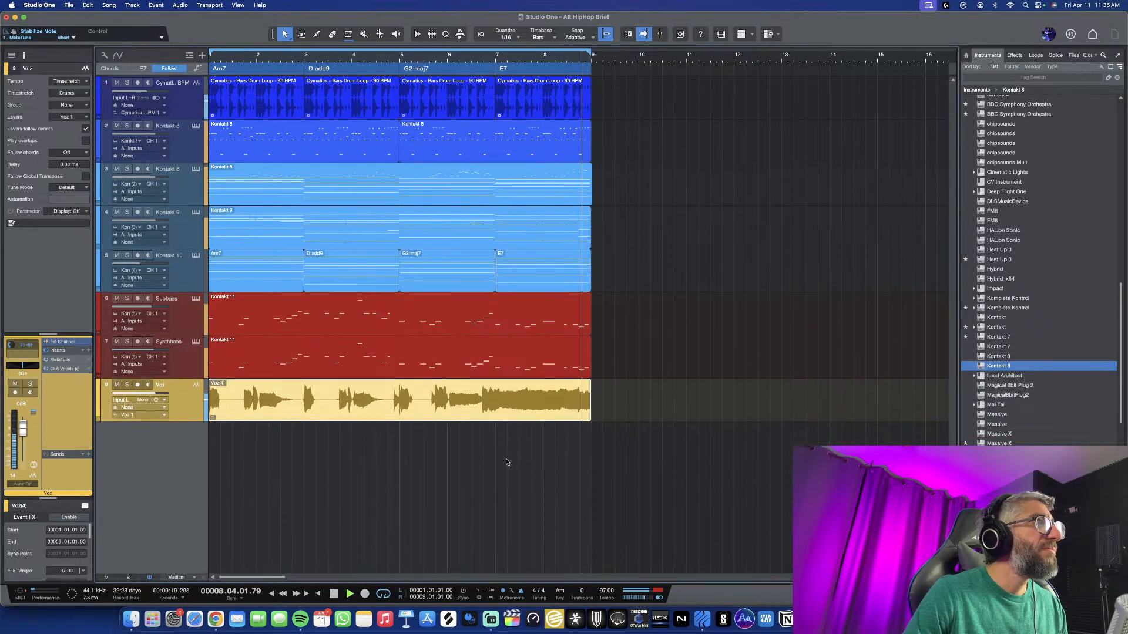
pyautogui.scroll(2, 370, 440)
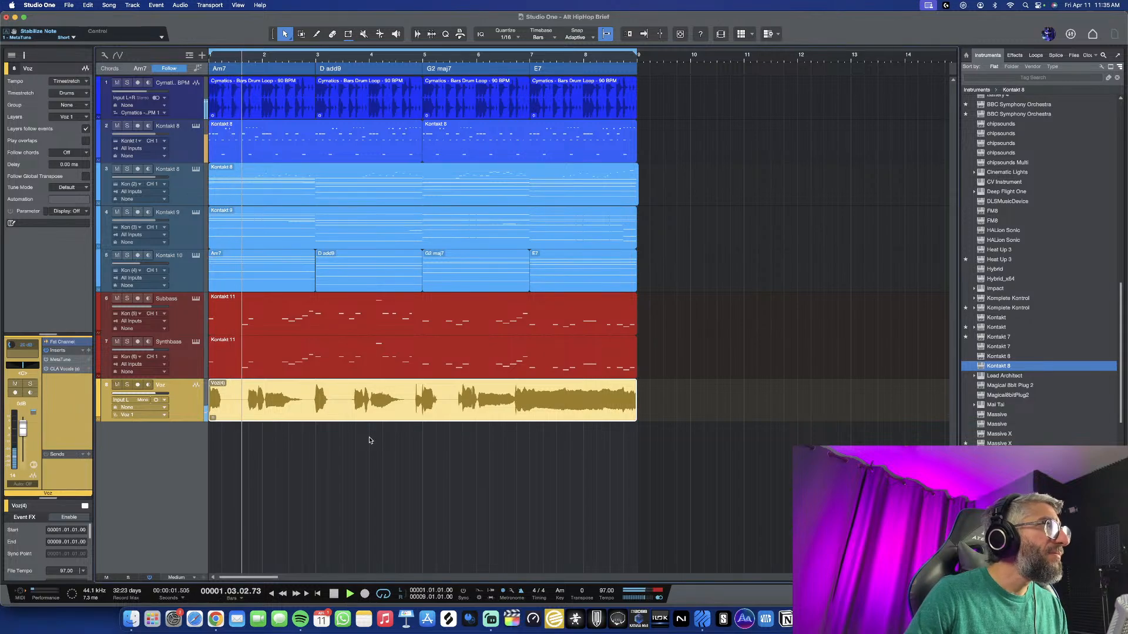
pyautogui.press('3')
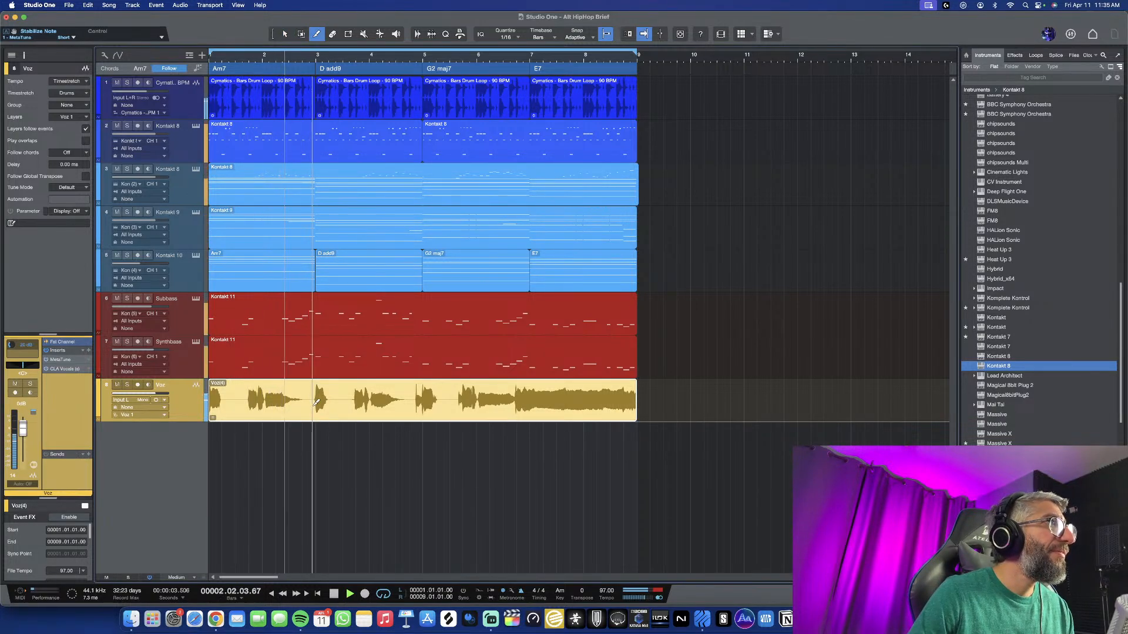
pyautogui.click(315, 401)
pyautogui.press('1')
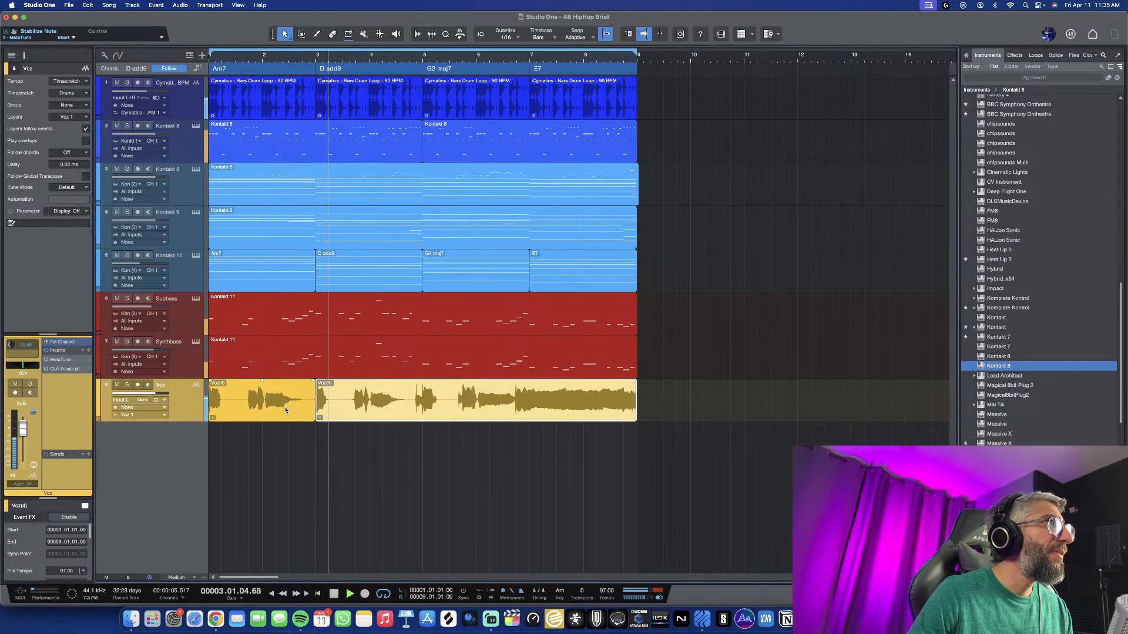
pyautogui.click(285, 410)
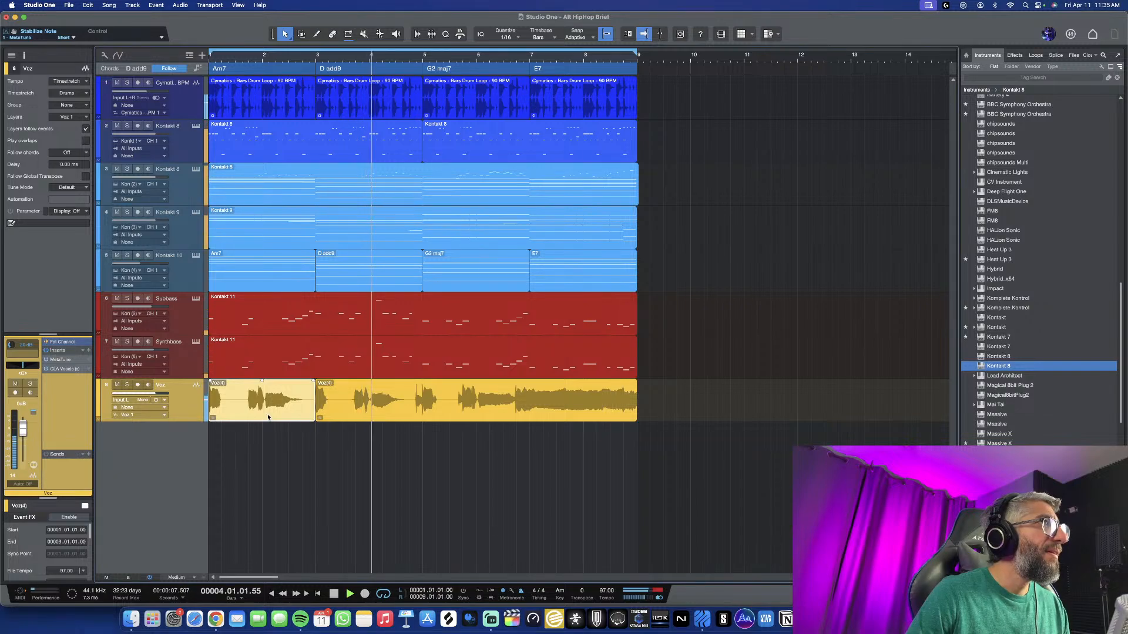
pyautogui.press('Delete')
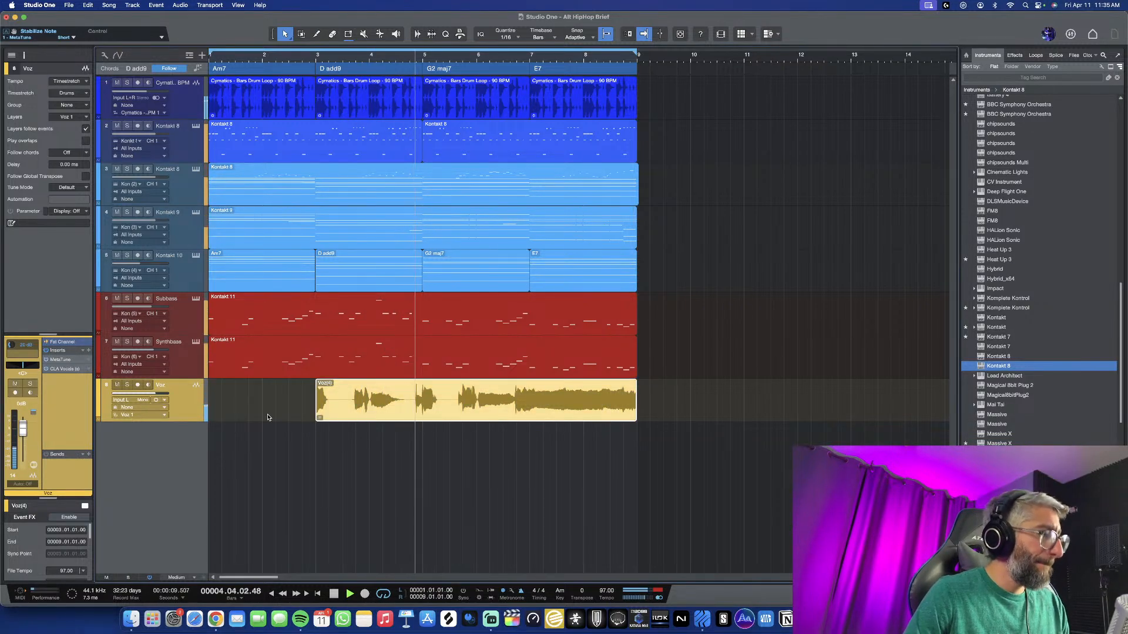
# Split the vocal clip just before bar 5, at 4.04.03, and move the portion before the cut to the start of bar 1
pyautogui.press('3')
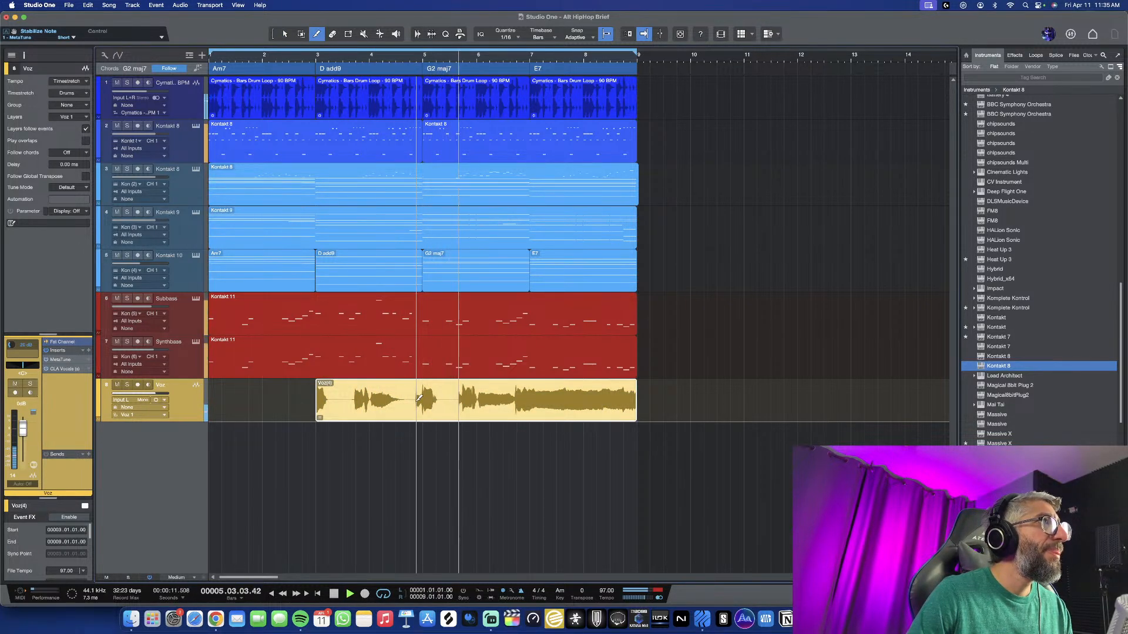
pyautogui.click(419, 397)
pyautogui.press('1')
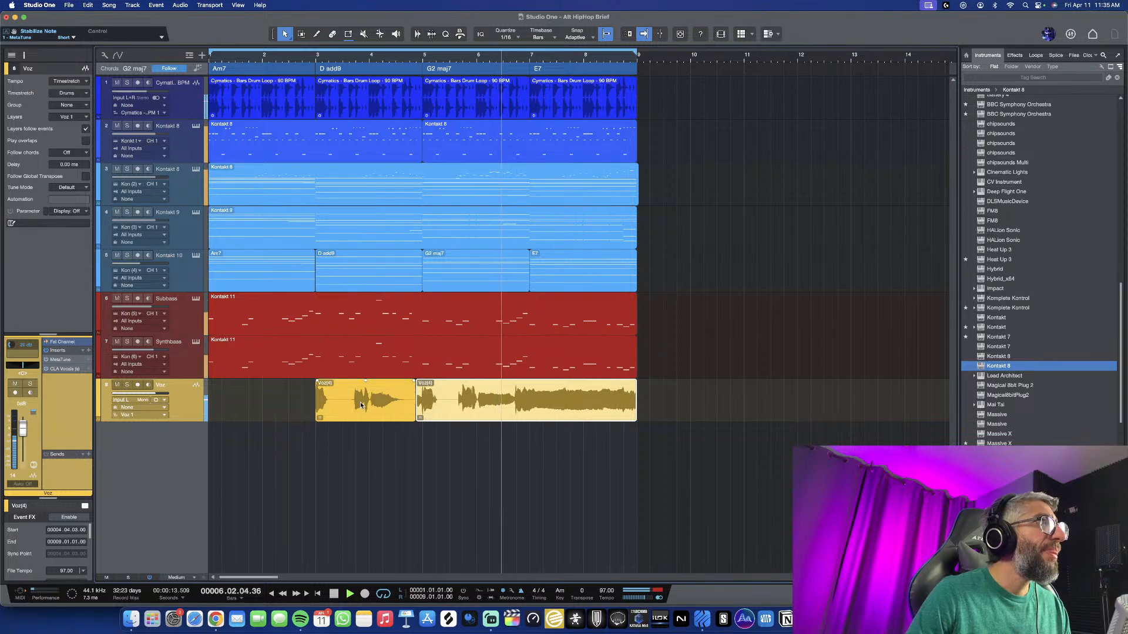
pyautogui.moveTo(361, 405); pyautogui.dragTo(248, 405)
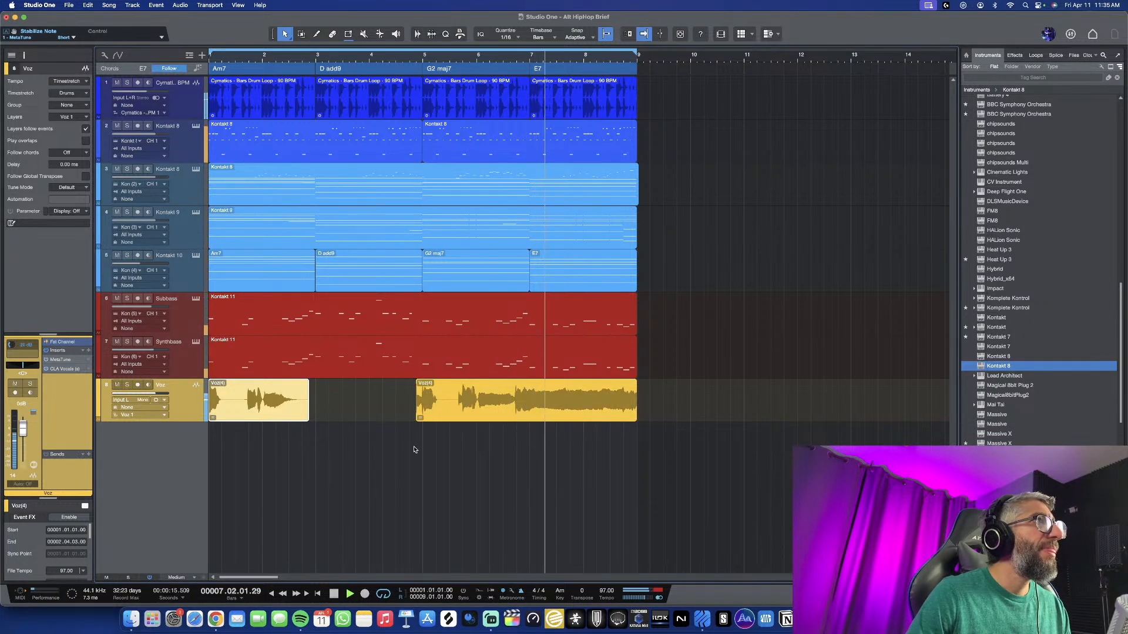
# Trim the long vocal clip on the Voz track to start at bar 7 and move the first vocal clip to 1.03.01
pyautogui.moveTo(413, 415); pyautogui.dragTo(527, 425)
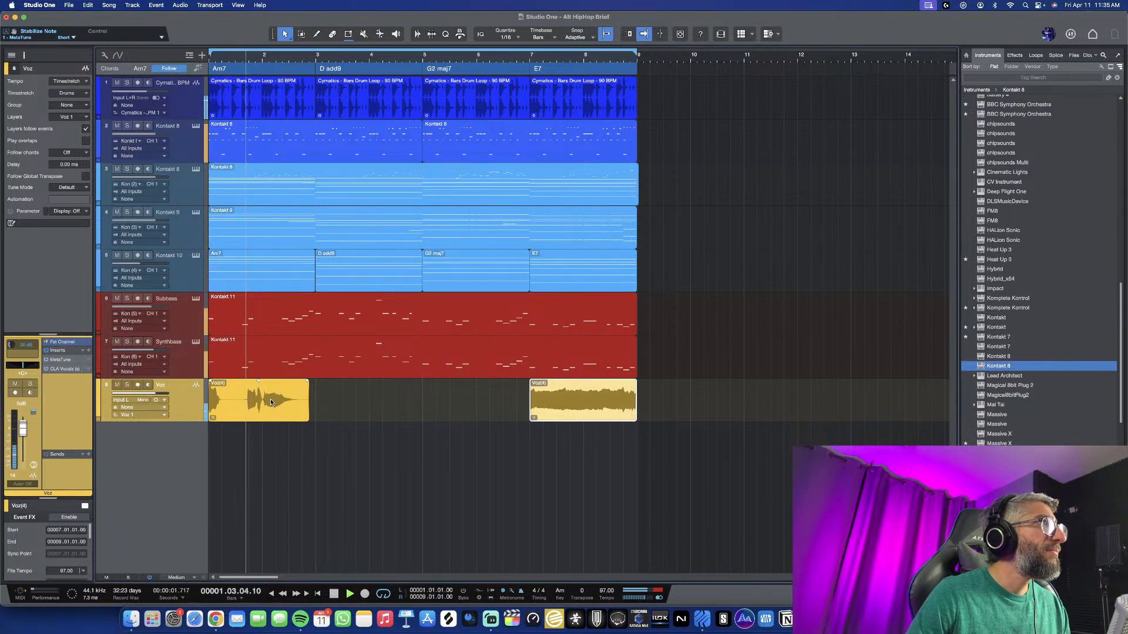
pyautogui.moveTo(269, 401); pyautogui.dragTo(293, 404)
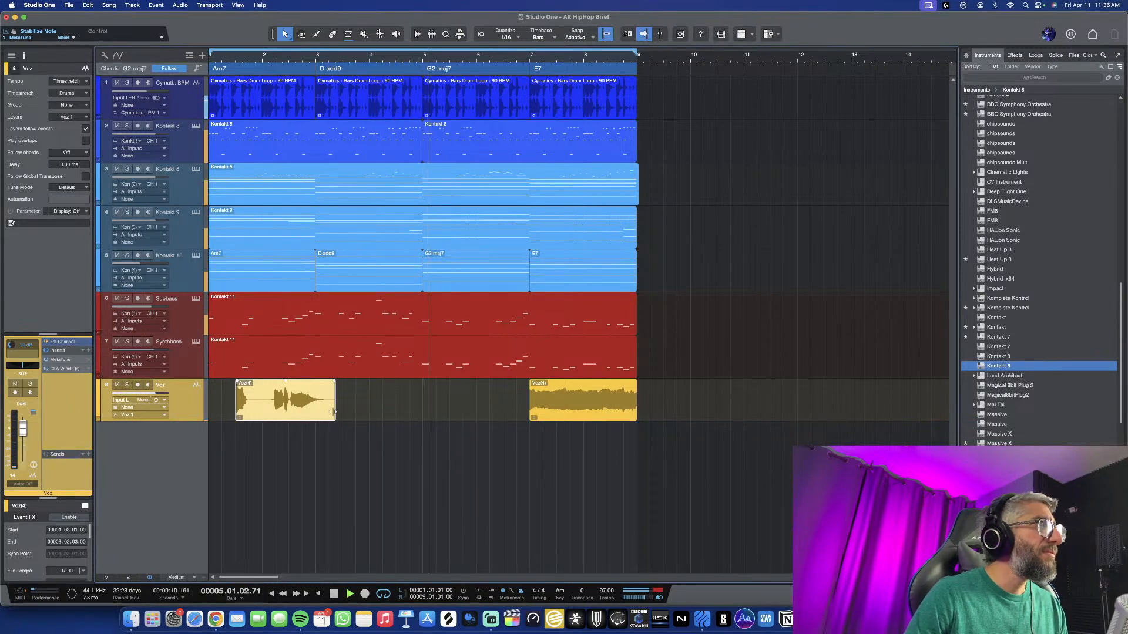
# Duplicate the first vocal clip so the copy starts at 3.03.01, and play the arrangement back
pyautogui.press('d')
pyautogui.press('space')
pyautogui.press('space')
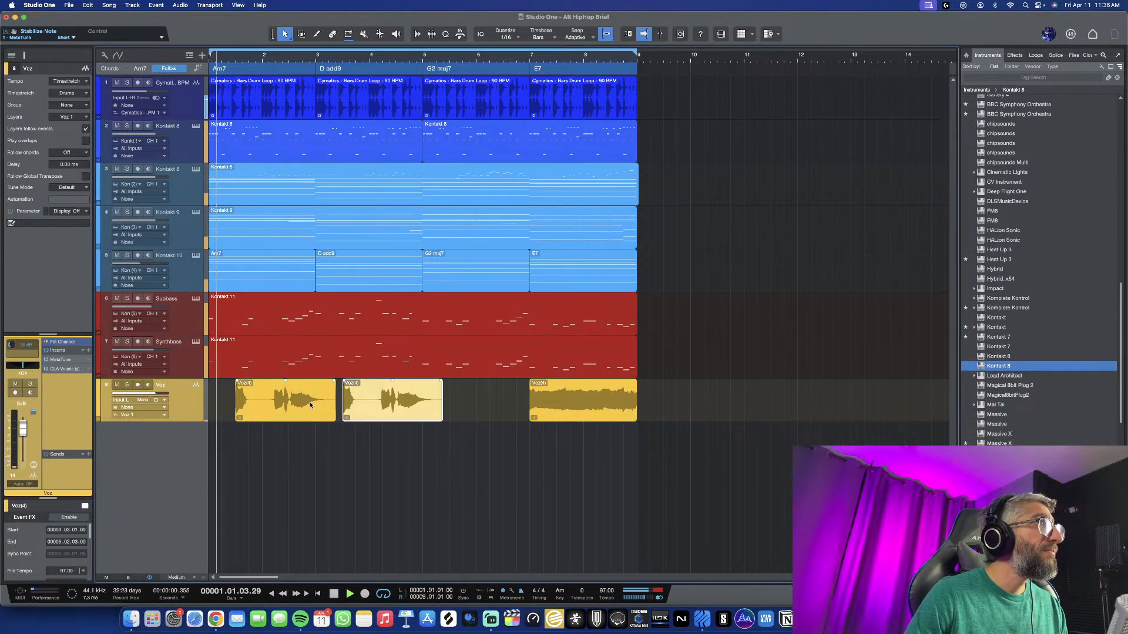
pyautogui.scroll(-2, 315, 452)
pyautogui.scroll(-1, 305, 432)
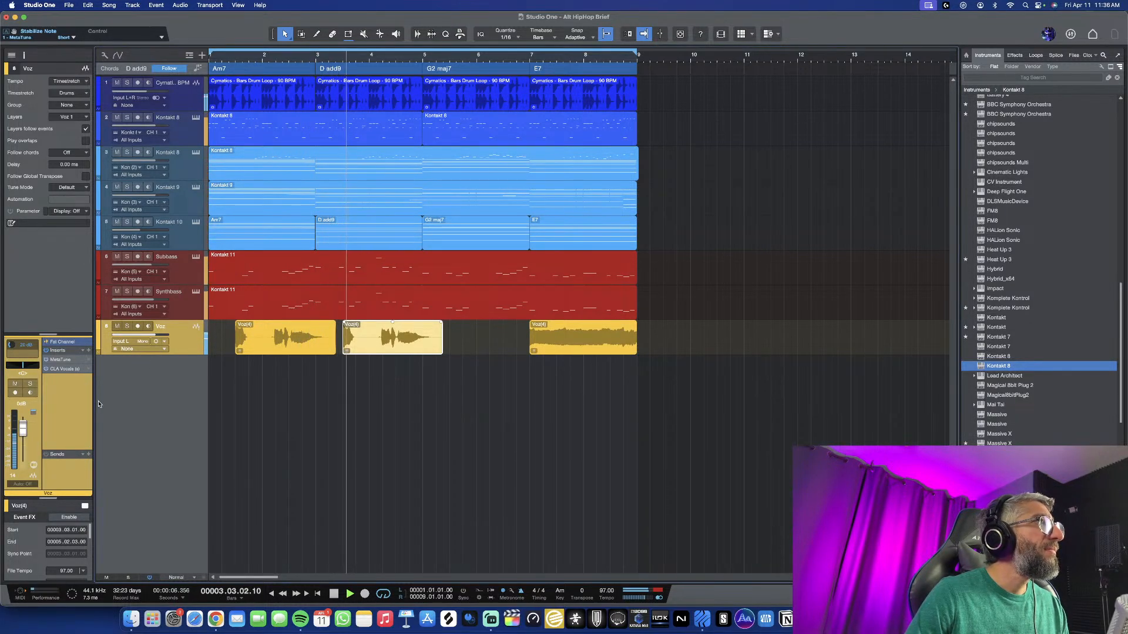
pyautogui.scroll(3, 284, 368)
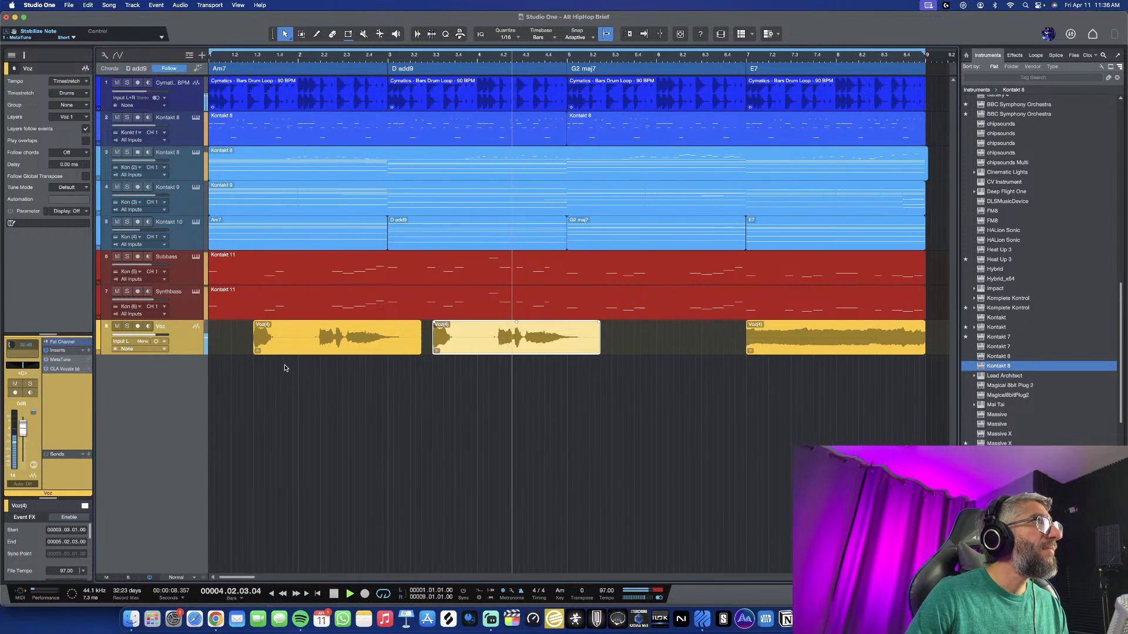
pyautogui.scroll(-2, 284, 368)
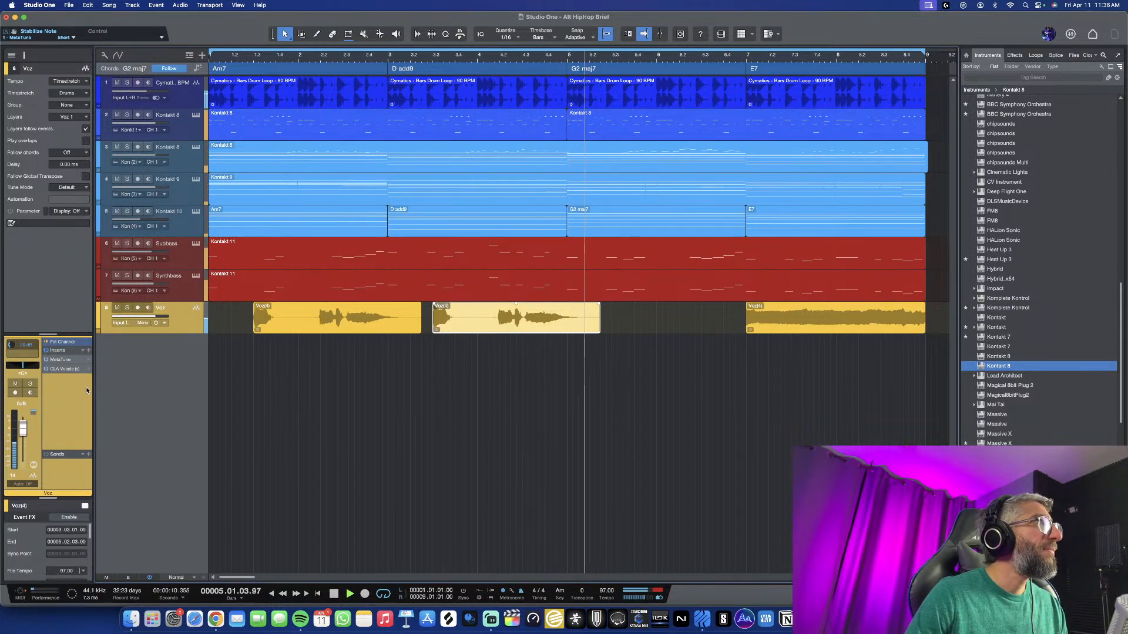
# Raise the Reverb of the CLA Vocals effect on the Voz track to 6.3 and listen to it
pyautogui.click(68, 371)
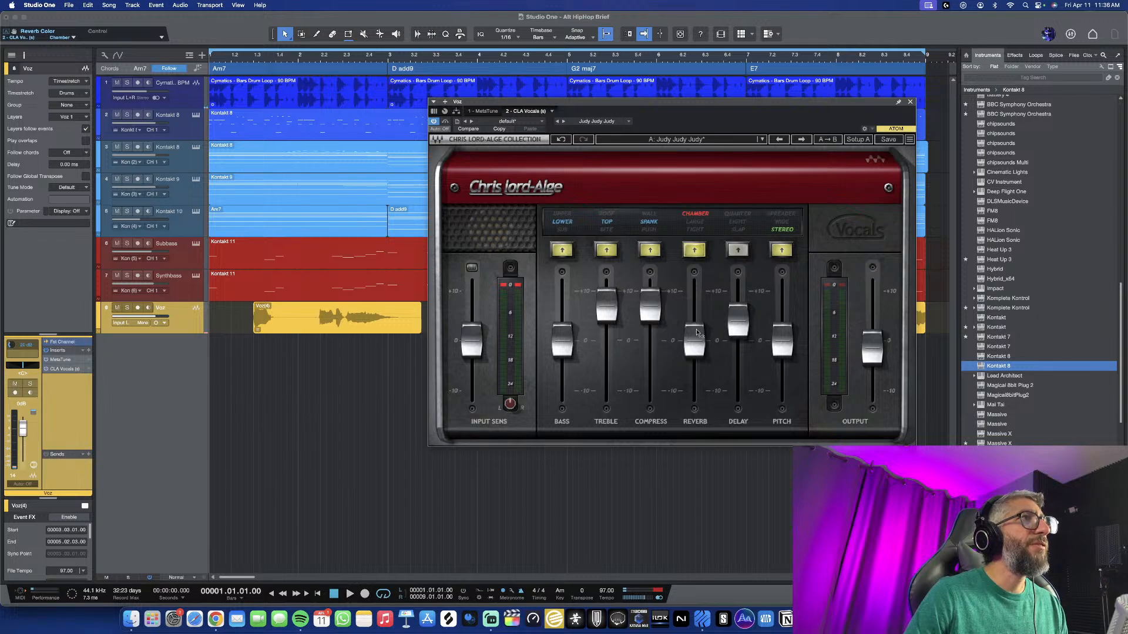
pyautogui.moveTo(697, 333); pyautogui.dragTo(696, 310)
pyautogui.press('space')
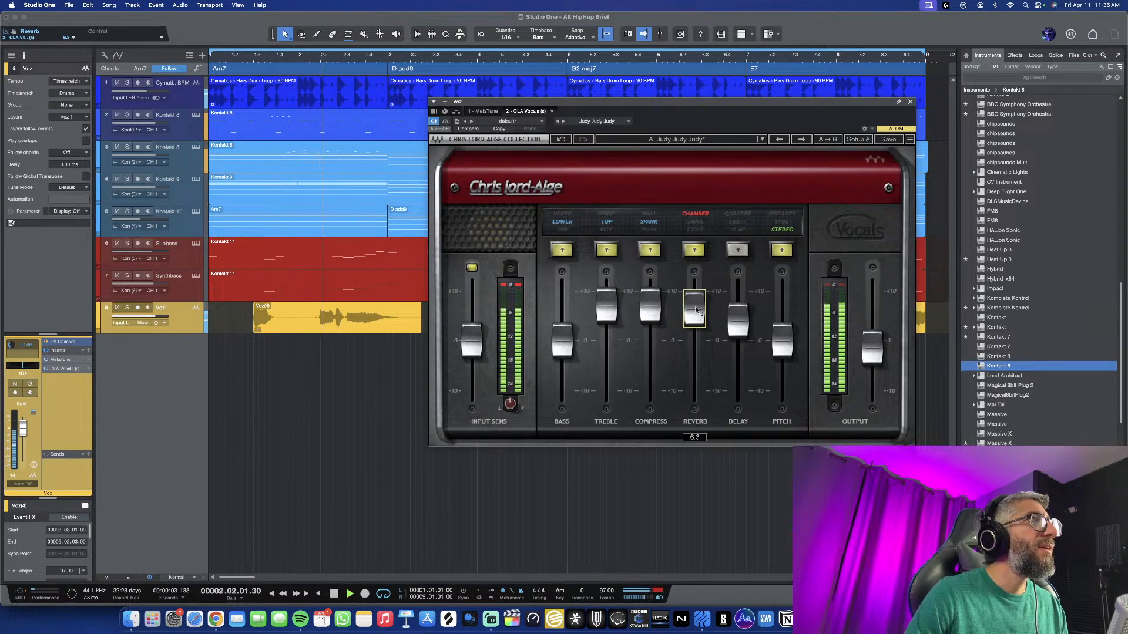
# Set the CLA Vocals delay to Eight, raise its level, change the pitch mode to Spreader, and close the effect
pyautogui.click(738, 250)
pyautogui.click(742, 254)
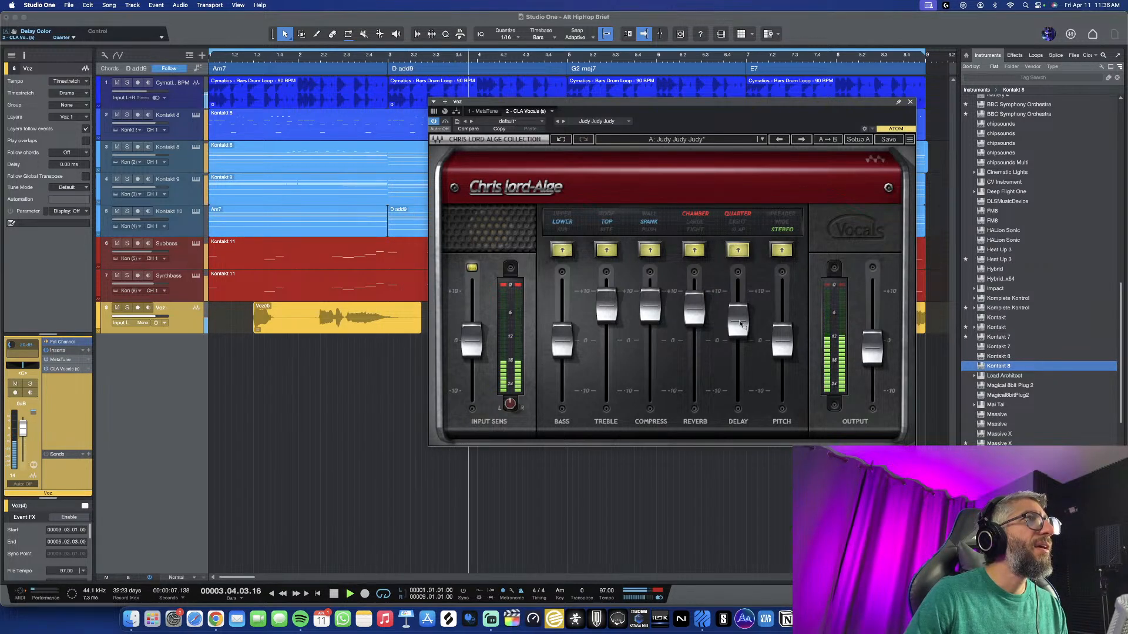
pyautogui.click(742, 253)
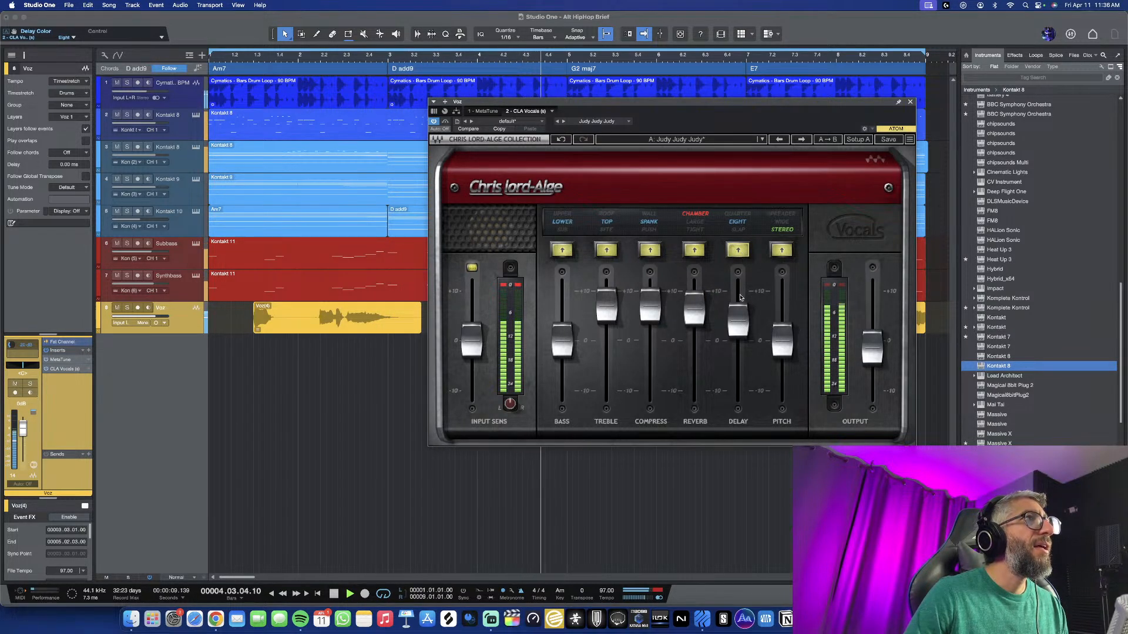
pyautogui.moveTo(740, 297); pyautogui.dragTo(738, 300)
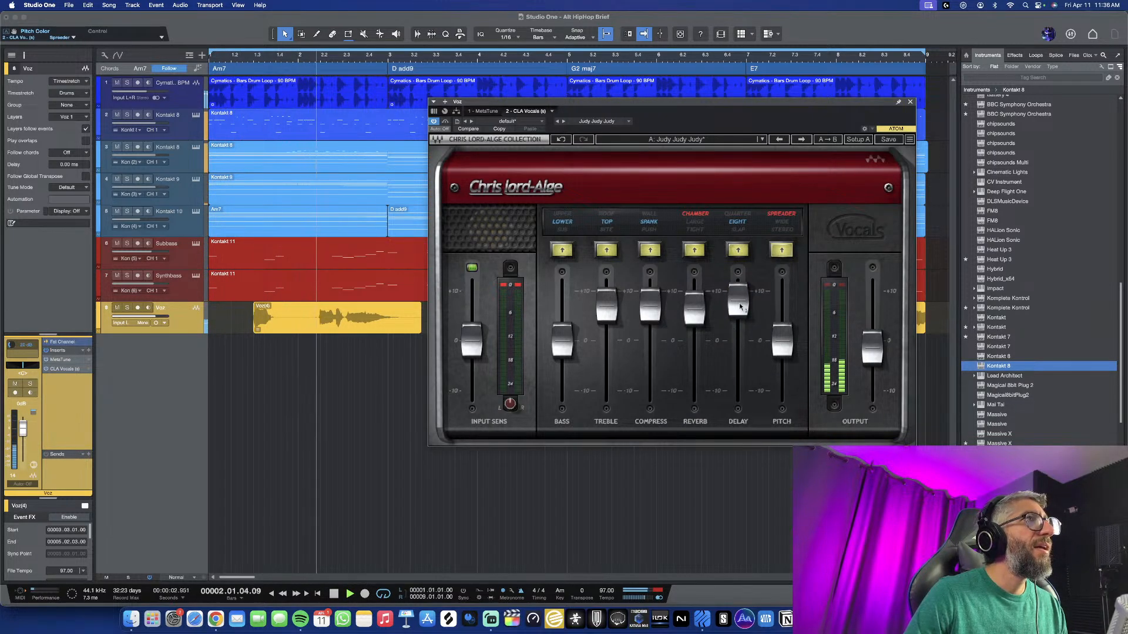
pyautogui.click(910, 102)
# Extend the starts of the first two vocal clips one sixteenth earlier, with the first starting at 1.02.04
pyautogui.press('w')
pyautogui.press('w')
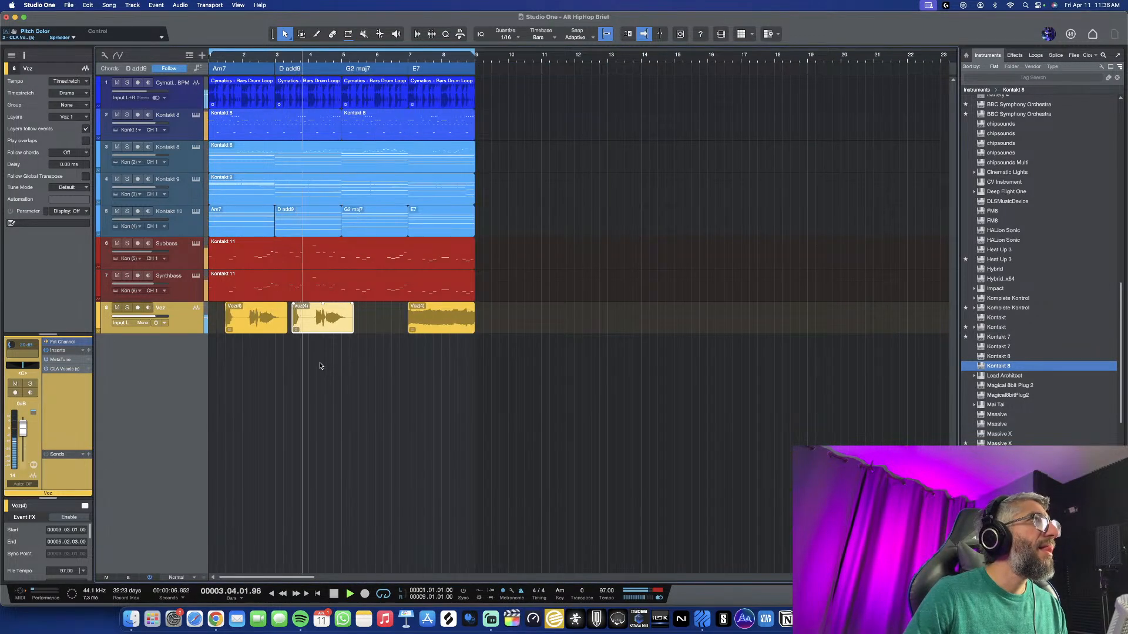
pyautogui.press('e')
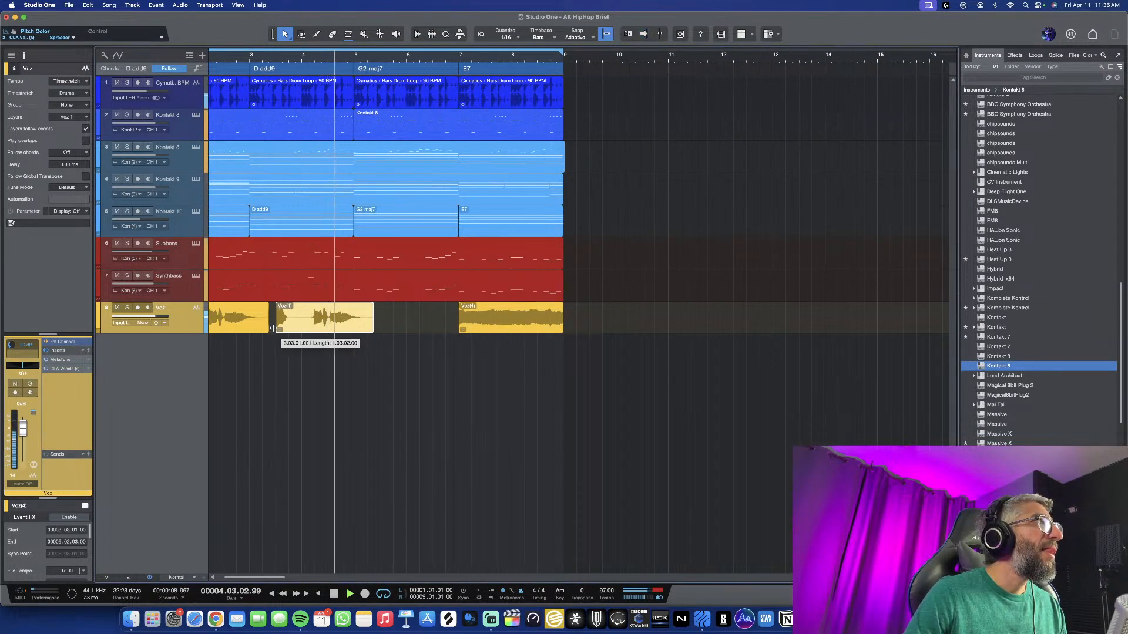
pyautogui.moveTo(271, 328); pyautogui.dragTo(231, 326)
pyautogui.hscroll(-3, 287, 344)
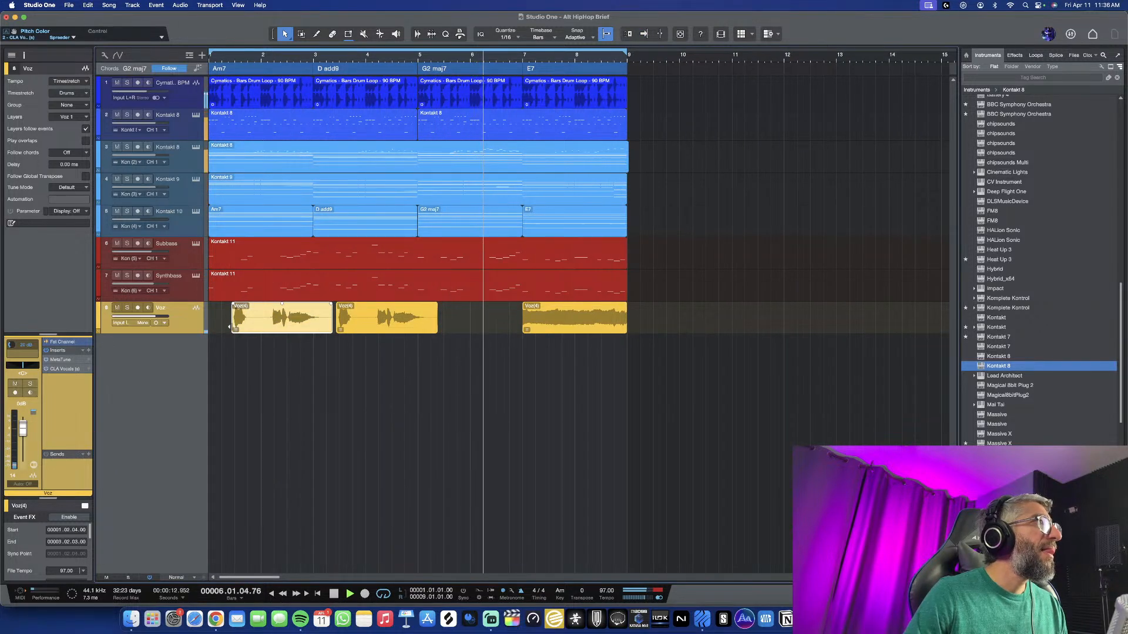
pyautogui.press('space')
pyautogui.scroll(-2, 253, 379)
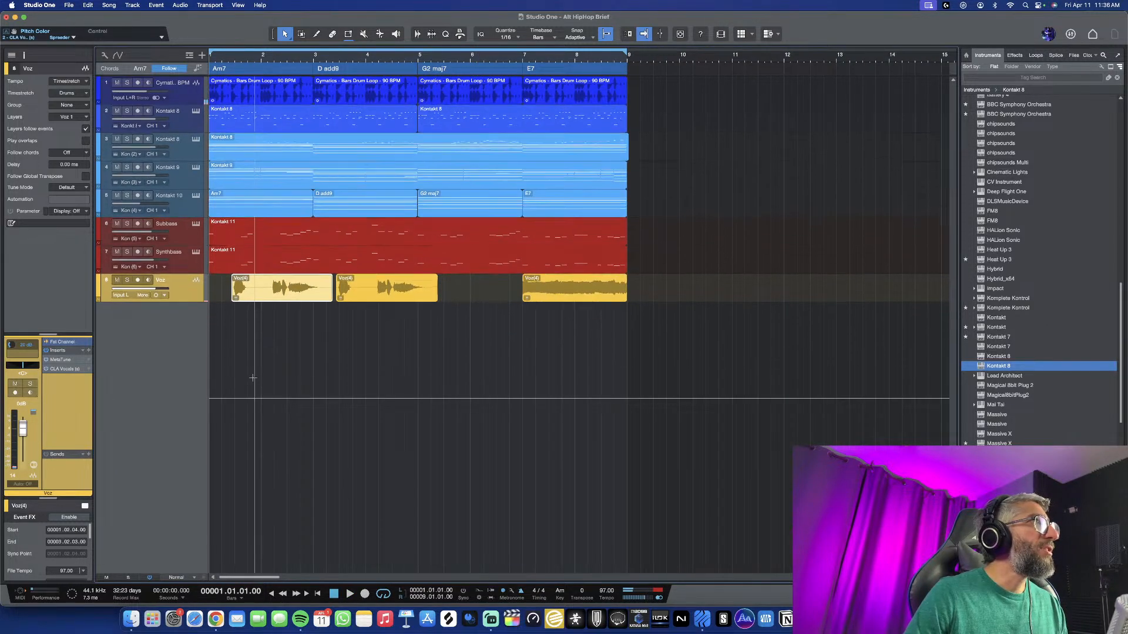
pyautogui.scroll(-2, 253, 379)
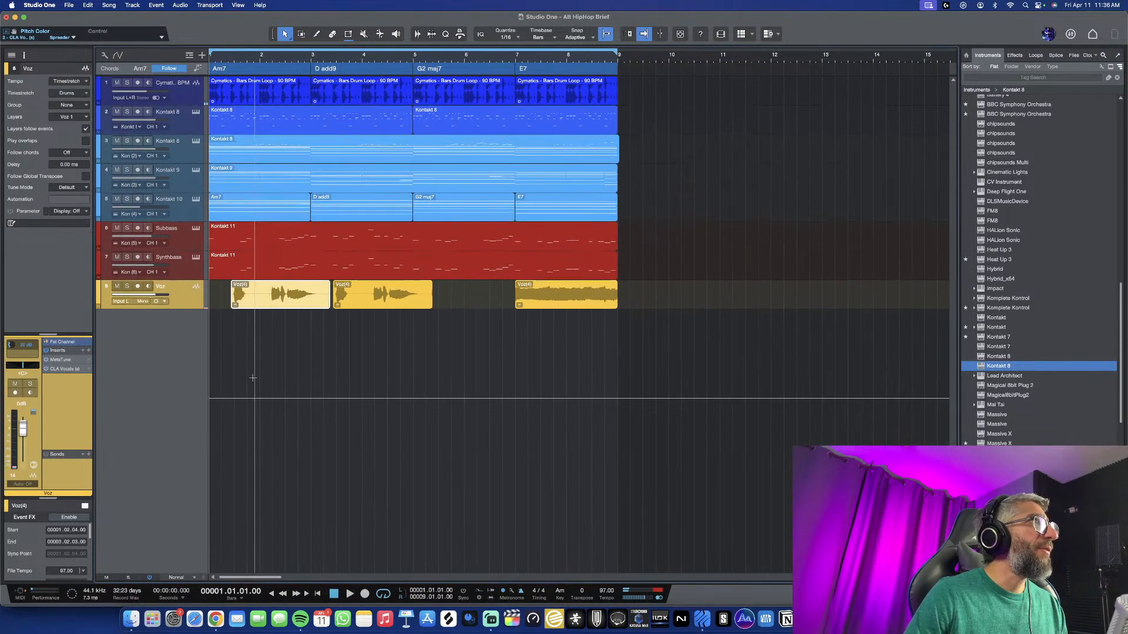
# Mute the Reverb and Delay in the CLA Vocals effect and play the song to check the vocal
pyautogui.click(76, 371)
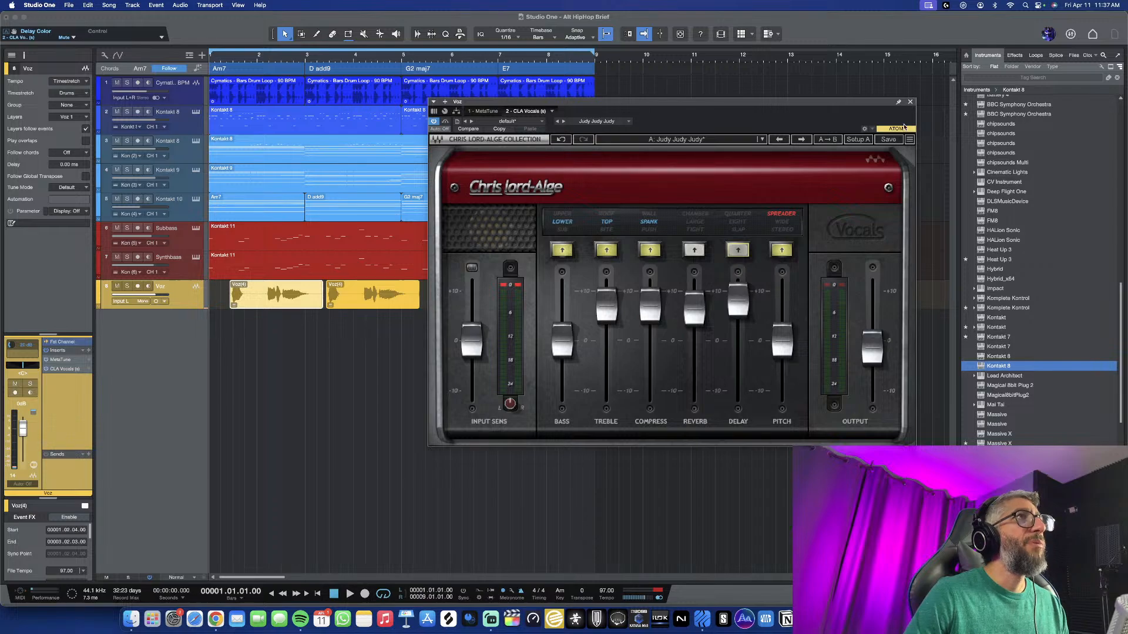
pyautogui.click(910, 103)
pyautogui.press('space')
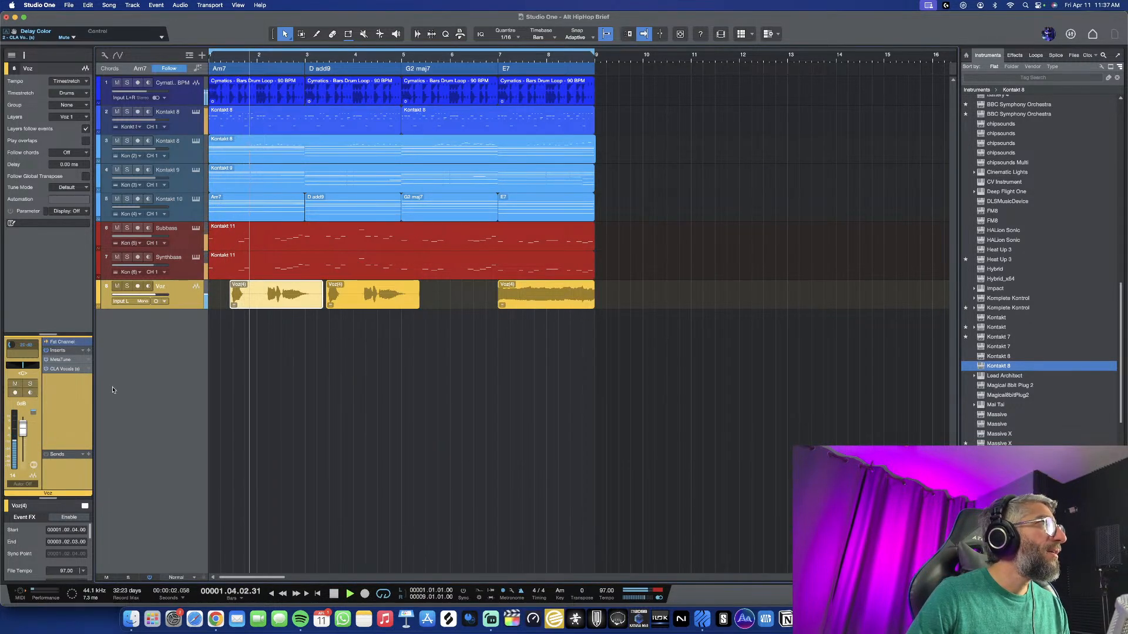
pyautogui.press('space')
# Transform the Voz track to rendered audio with Auto Tail on and a maximum length of 5 sec, and play it
pyautogui.rightClick(181, 302)
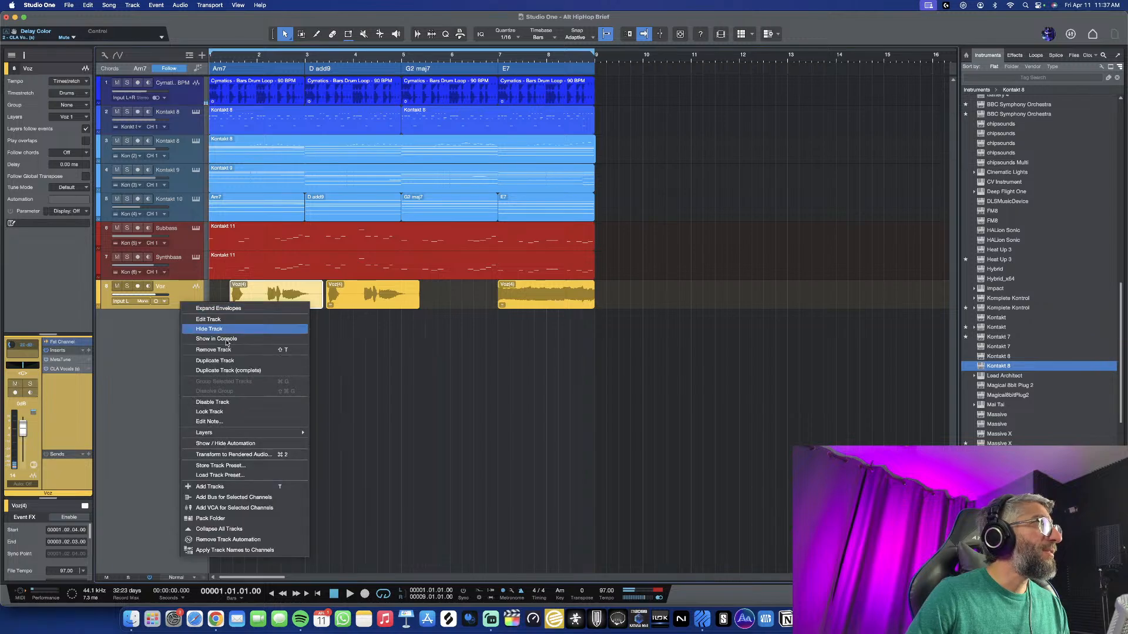
pyautogui.click(249, 456)
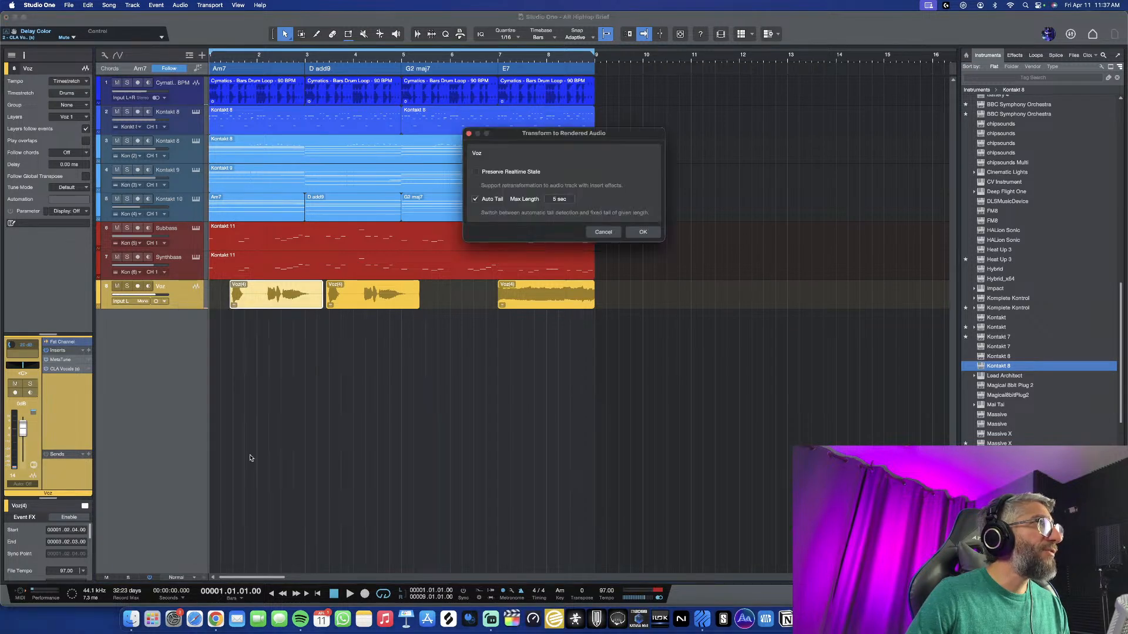
pyautogui.click(643, 233)
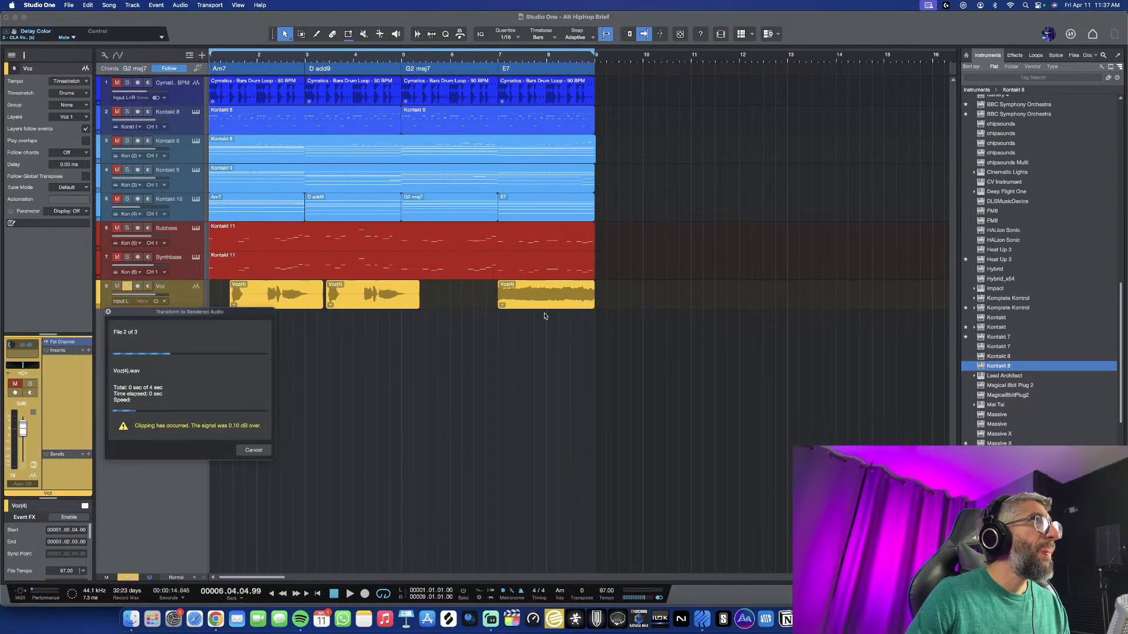
pyautogui.scroll(-4, 429, 353)
pyautogui.scroll(-2, 327, 336)
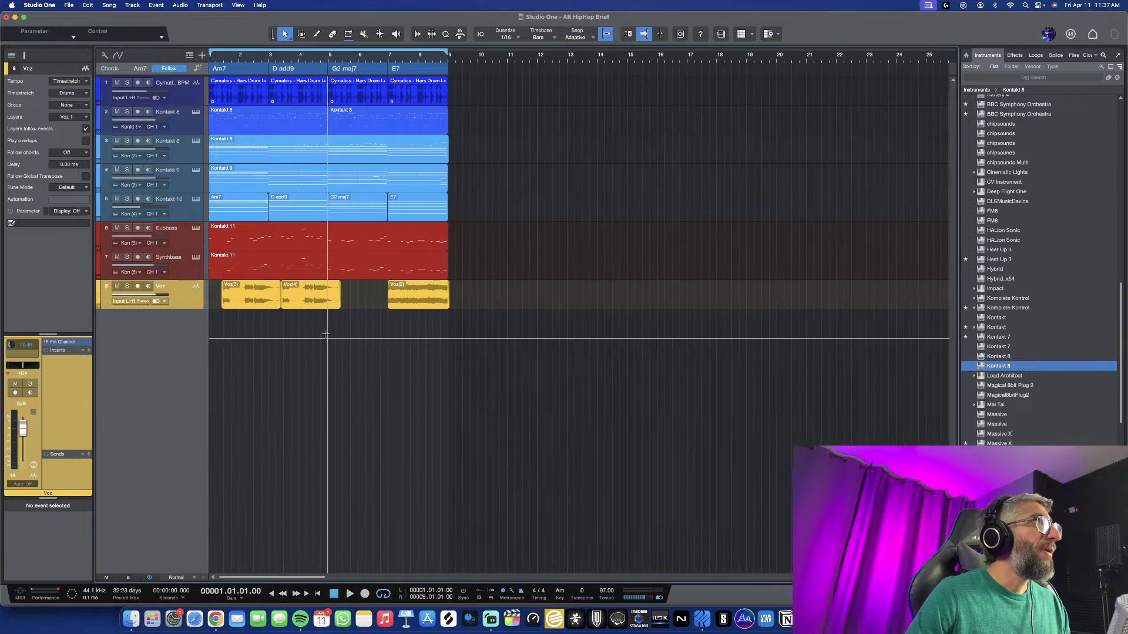
pyautogui.scroll(1, 273, 342)
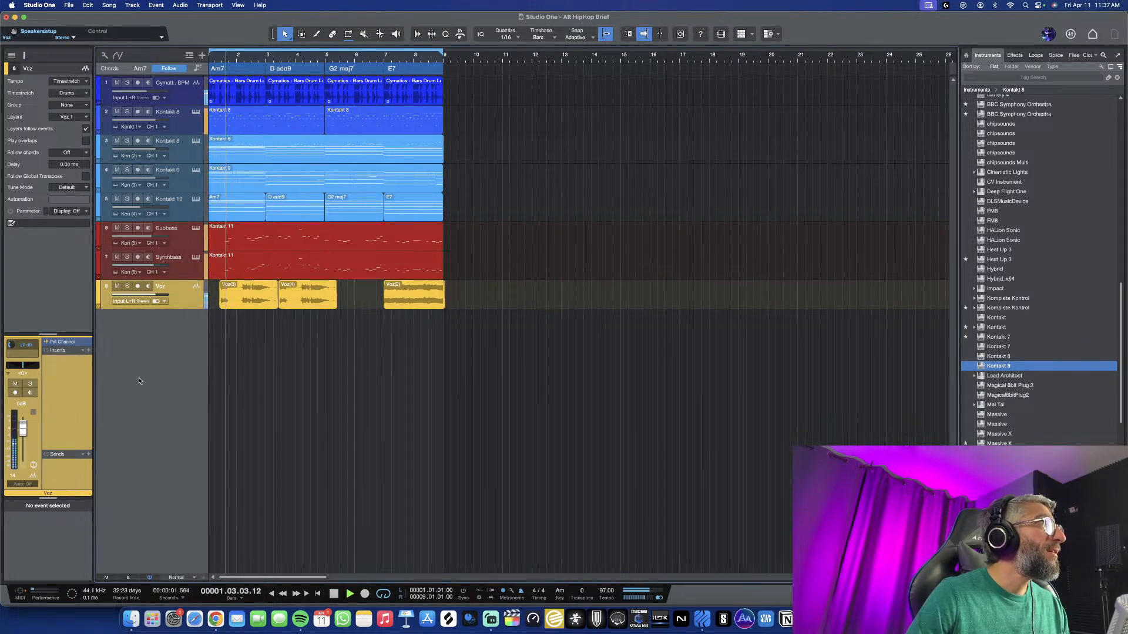
# Find the Little AlterBoy plug-in and insert it on the Voz track
pyautogui.press('space')
pyautogui.click(88, 351)
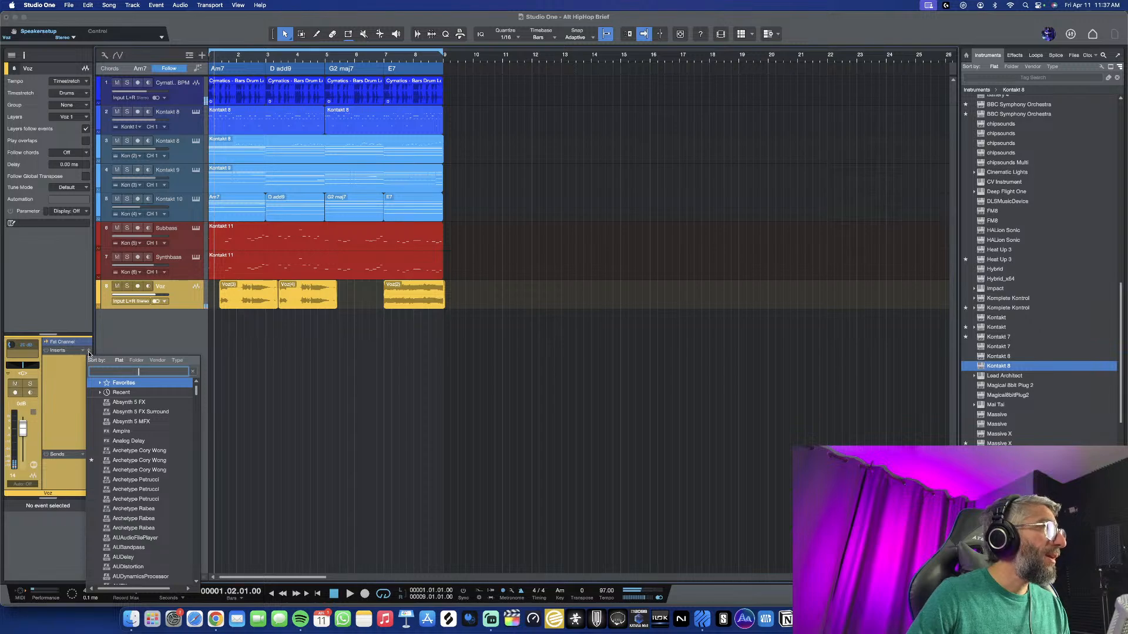
pyautogui.write('pitch')
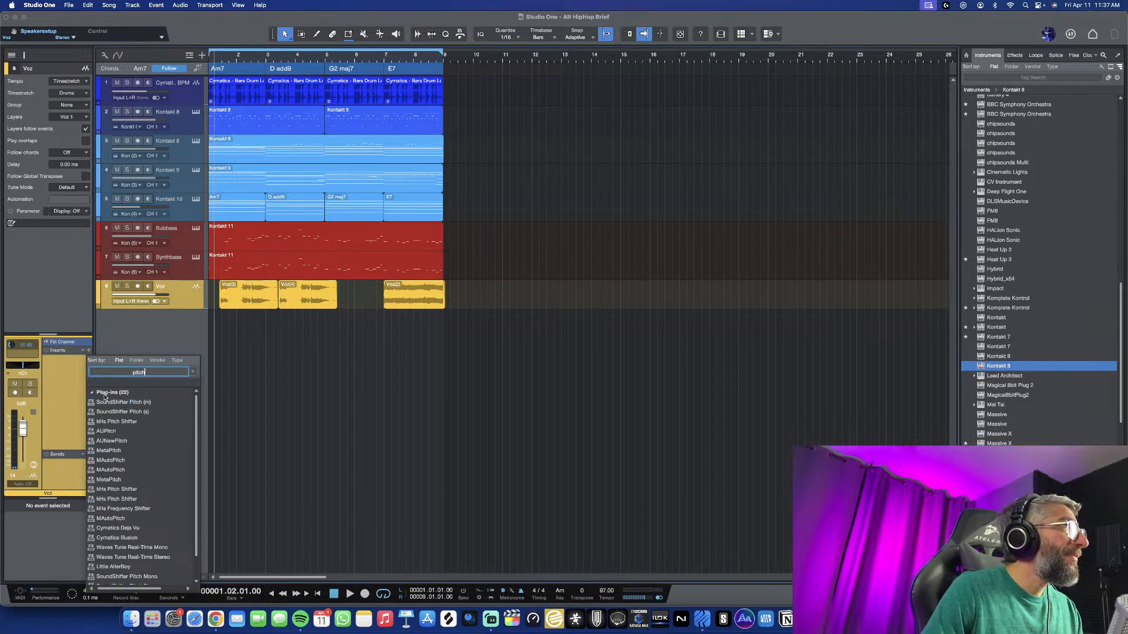
pyautogui.press('BackSpace')
pyautogui.press('BackSpace')
pyautogui.press('BackSpace')
pyautogui.press('BackSpace')
pyautogui.press('BackSpace')
pyautogui.write('lit')
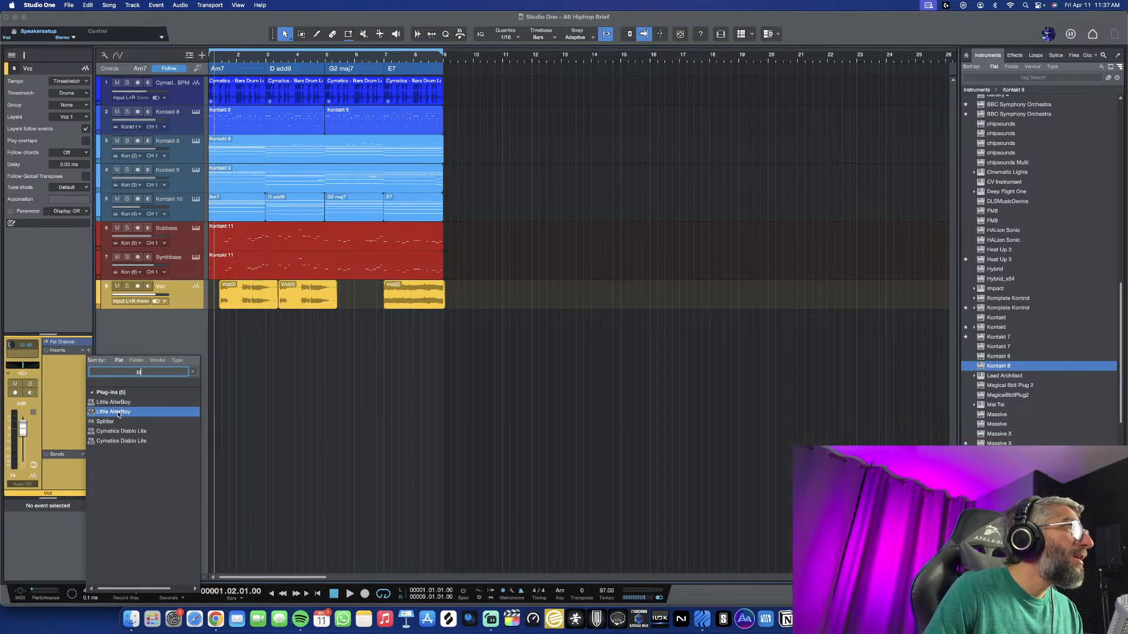
pyautogui.click(117, 414)
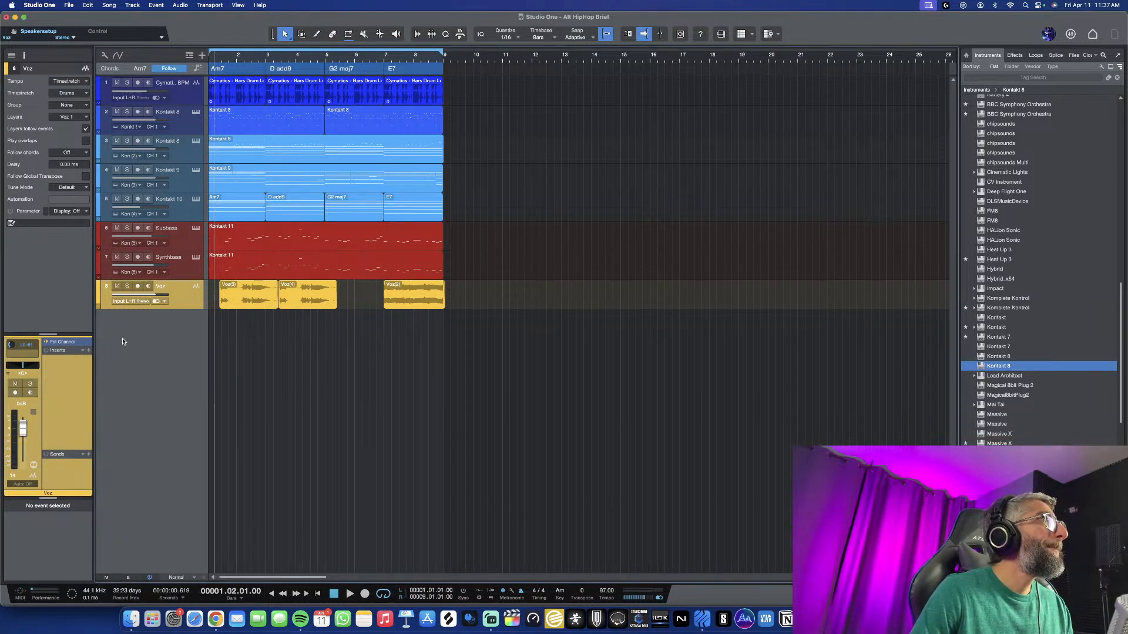
# Try Little AlterBoy pitch settings of 6, 10, 3, 2 and 8 semitones on the vocal during playback
pyautogui.press('space')
pyautogui.moveTo(493, 198); pyautogui.dragTo(491, 160)
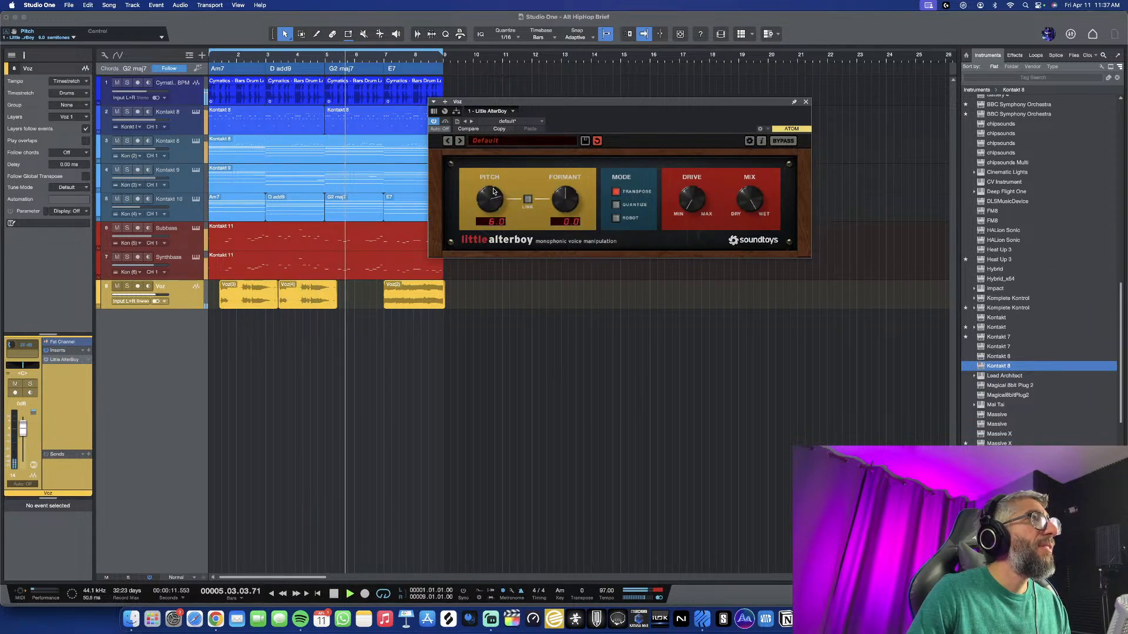
pyautogui.press(',')
pyautogui.moveTo(481, 205); pyautogui.dragTo(491, 184)
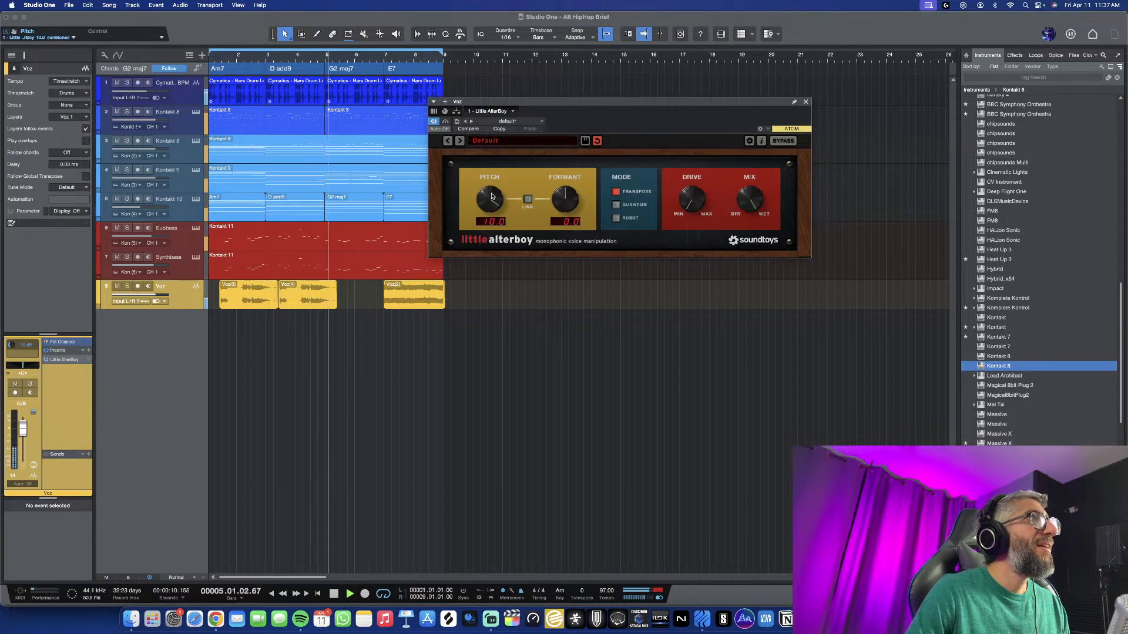
pyautogui.moveTo(483, 196); pyautogui.dragTo(479, 225)
pyautogui.press('space')
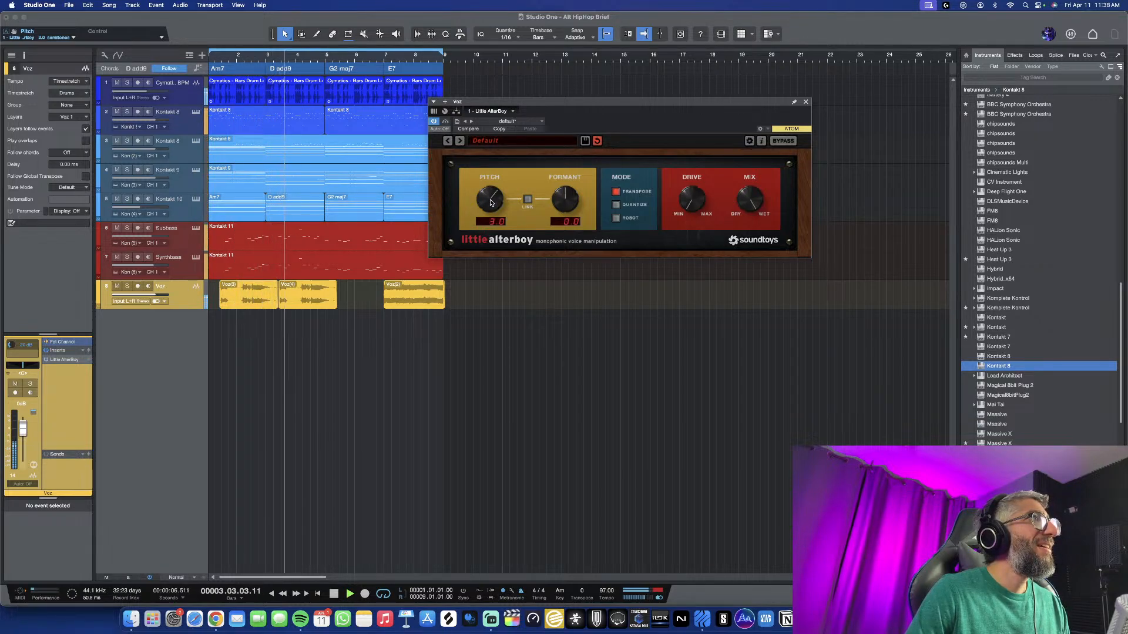
pyautogui.scroll(-1, 491, 203)
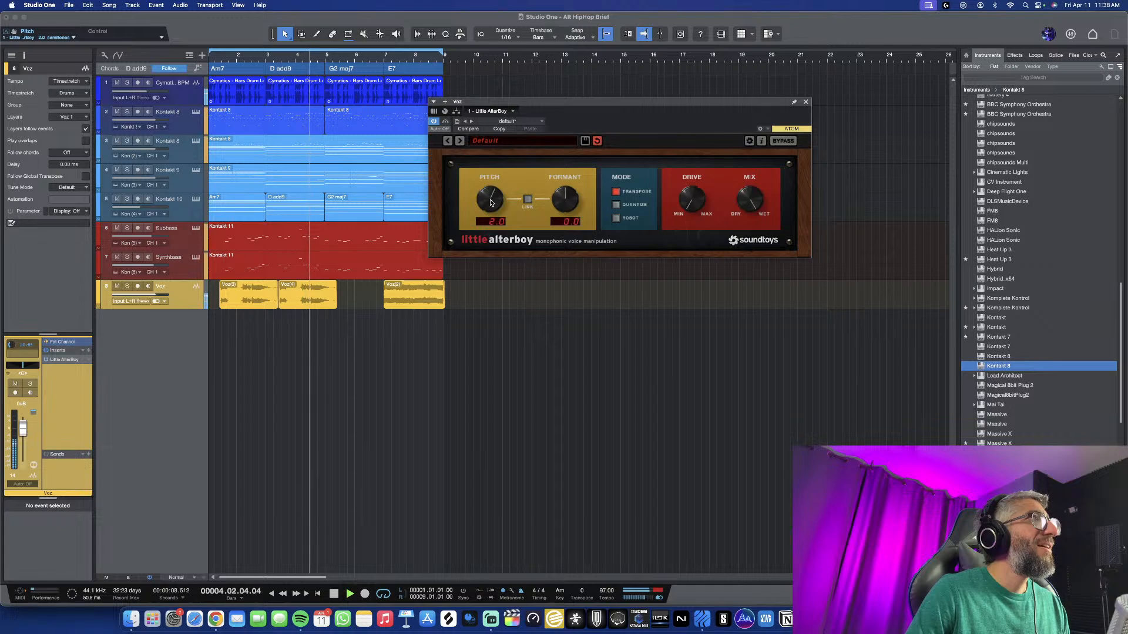
pyautogui.moveTo(491, 202); pyautogui.dragTo(493, 182)
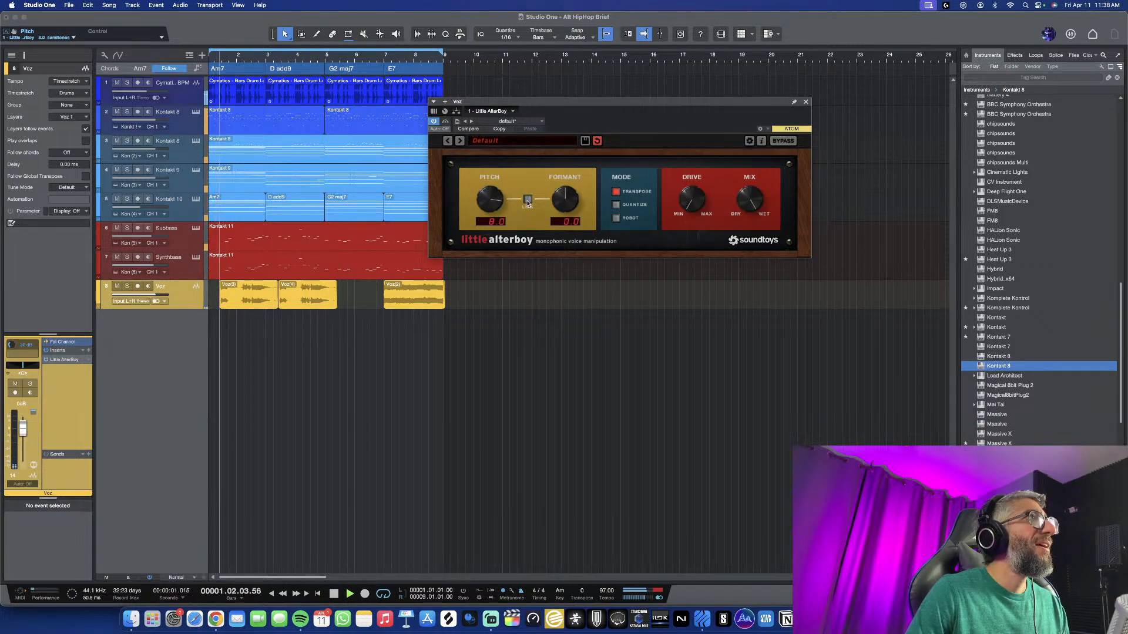
# Lower the Little AlterBoy formant below zero and set its pitch to 12 semitones
pyautogui.scroll(1, 567, 203)
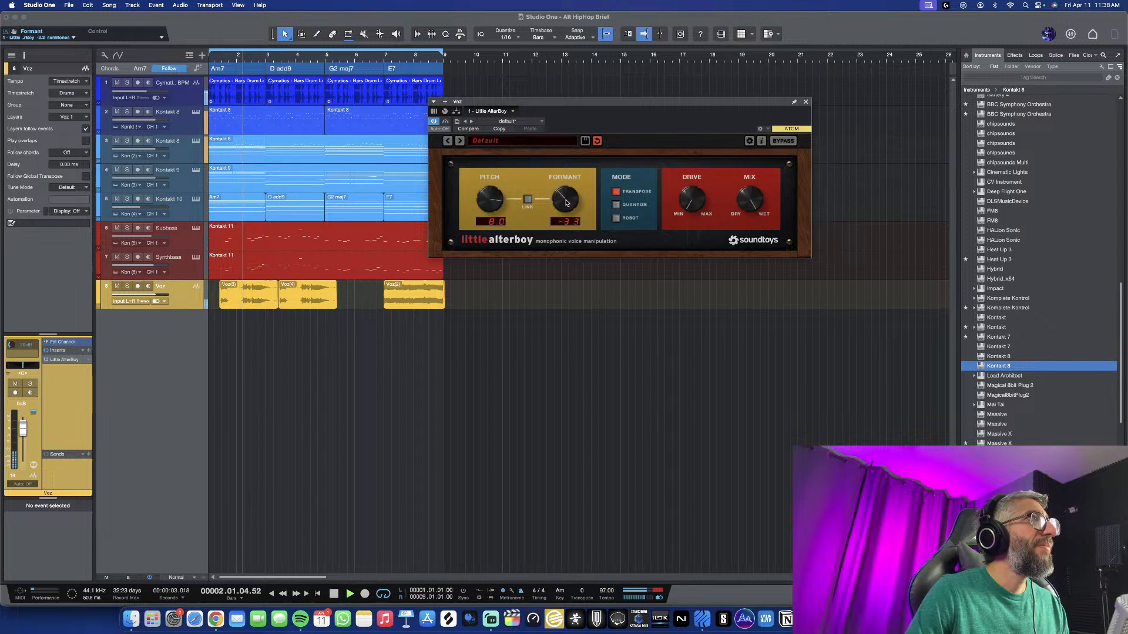
pyautogui.moveTo(563, 210); pyautogui.dragTo(559, 214)
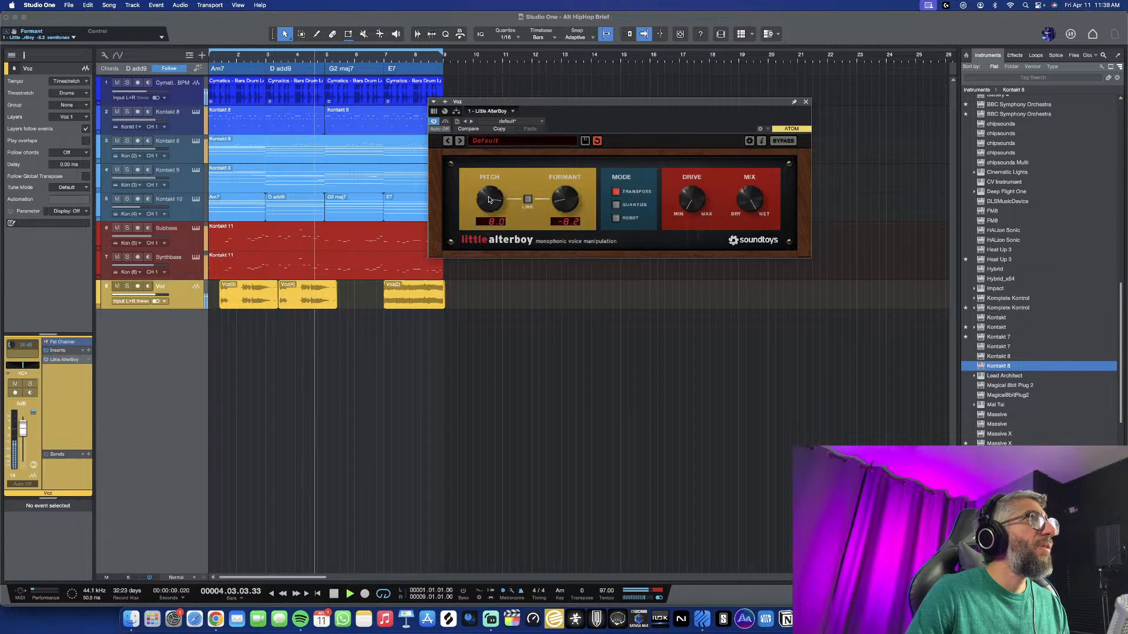
pyautogui.moveTo(492, 202); pyautogui.dragTo(501, 179)
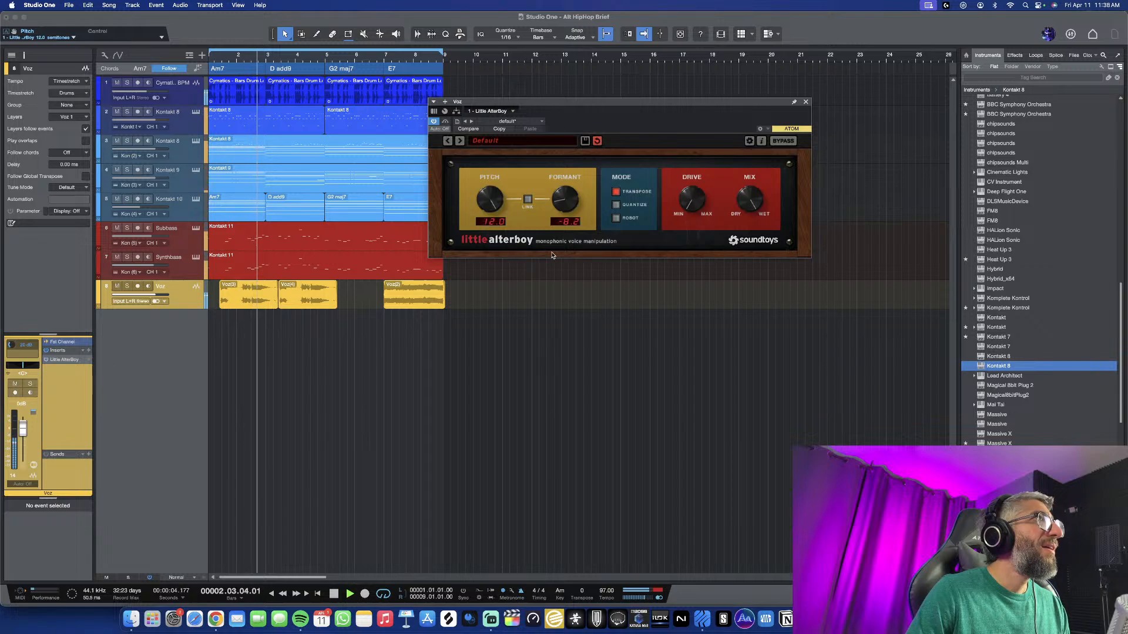
# Raise the Little AlterBoy formant to -3.3 semitones while the vocal plays, and stop playback
pyautogui.moveTo(566, 211); pyautogui.dragTo(572, 186)
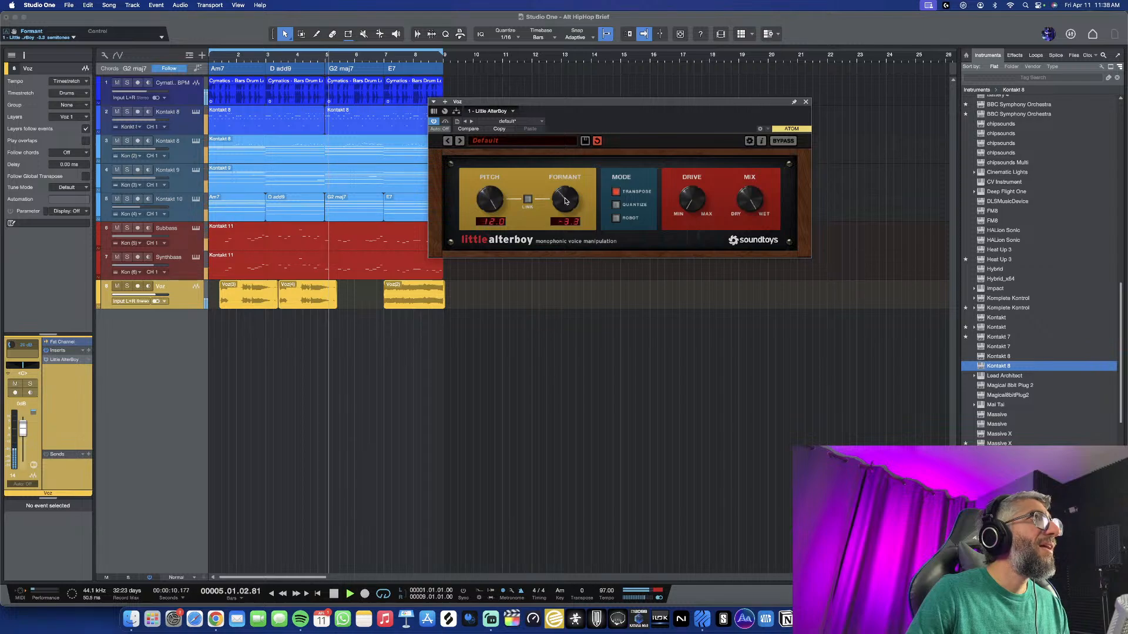
pyautogui.moveTo(566, 200); pyautogui.dragTo(565, 201)
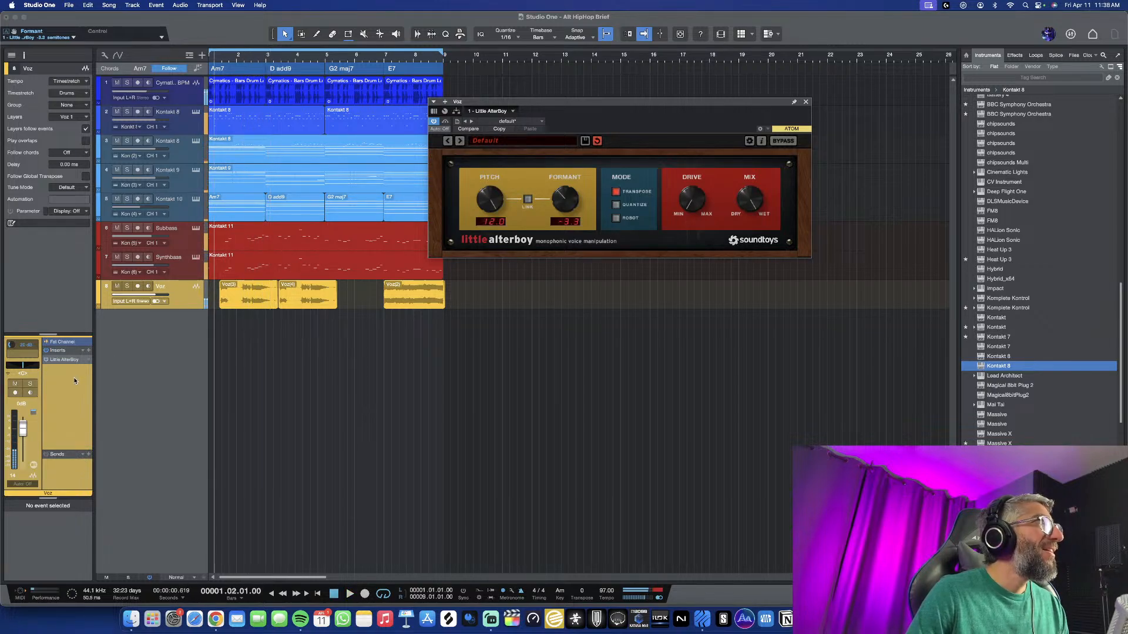
pyautogui.press('space')
# Insert Pro EQ on the Voz track after Little AlterBoy and load its Telephone preset
pyautogui.click(88, 352)
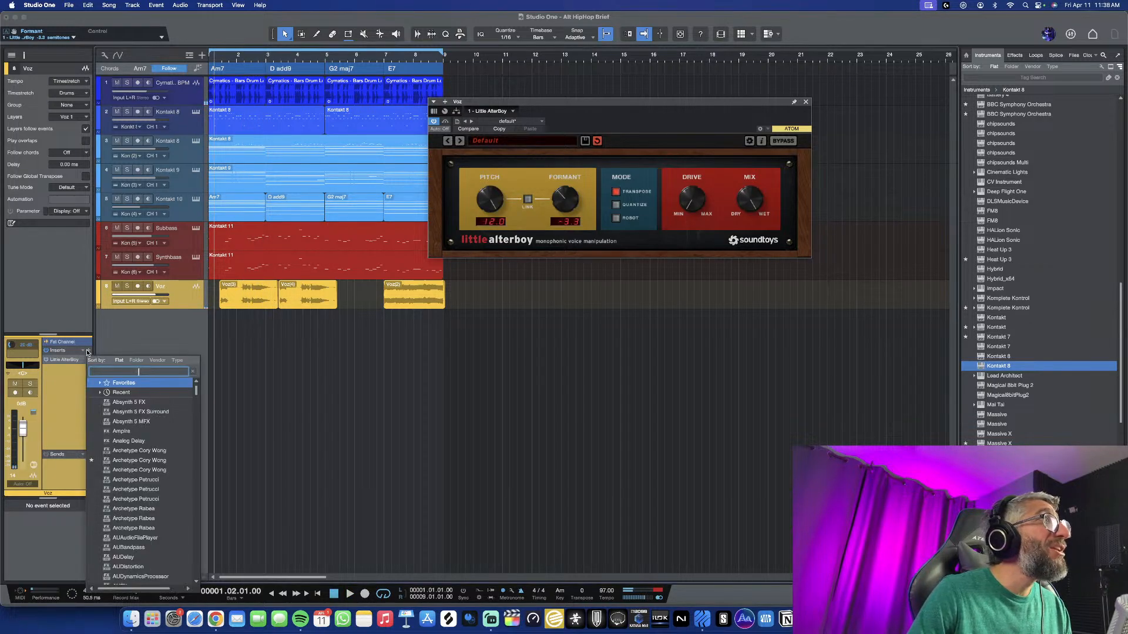
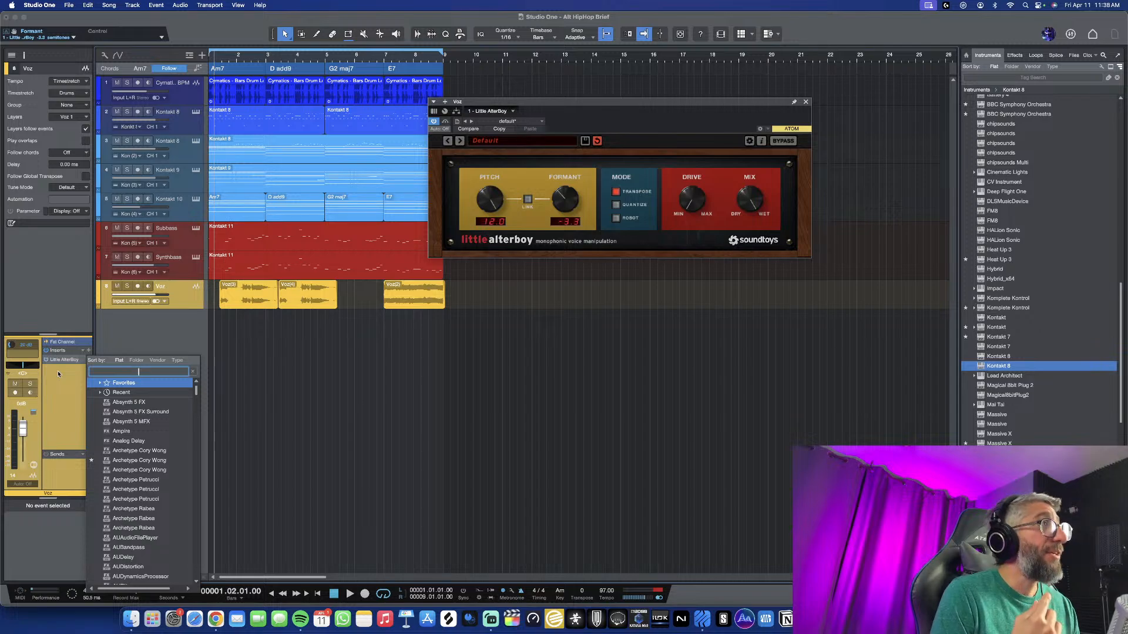
pyautogui.press(',')
pyautogui.click(67, 377)
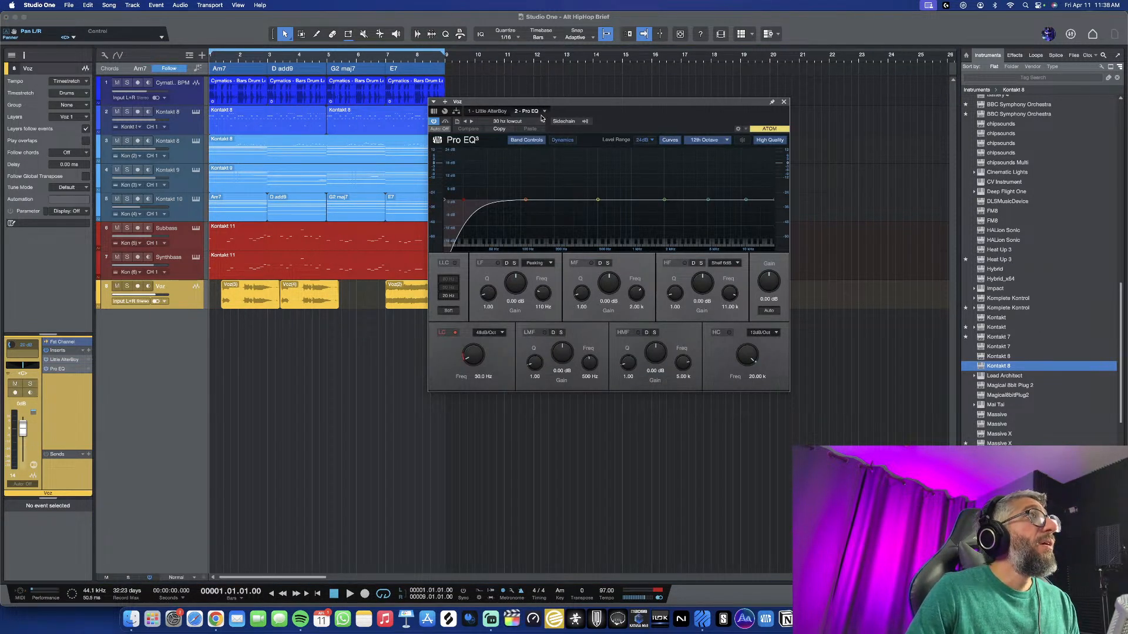
pyautogui.click(542, 119)
pyautogui.click(509, 169)
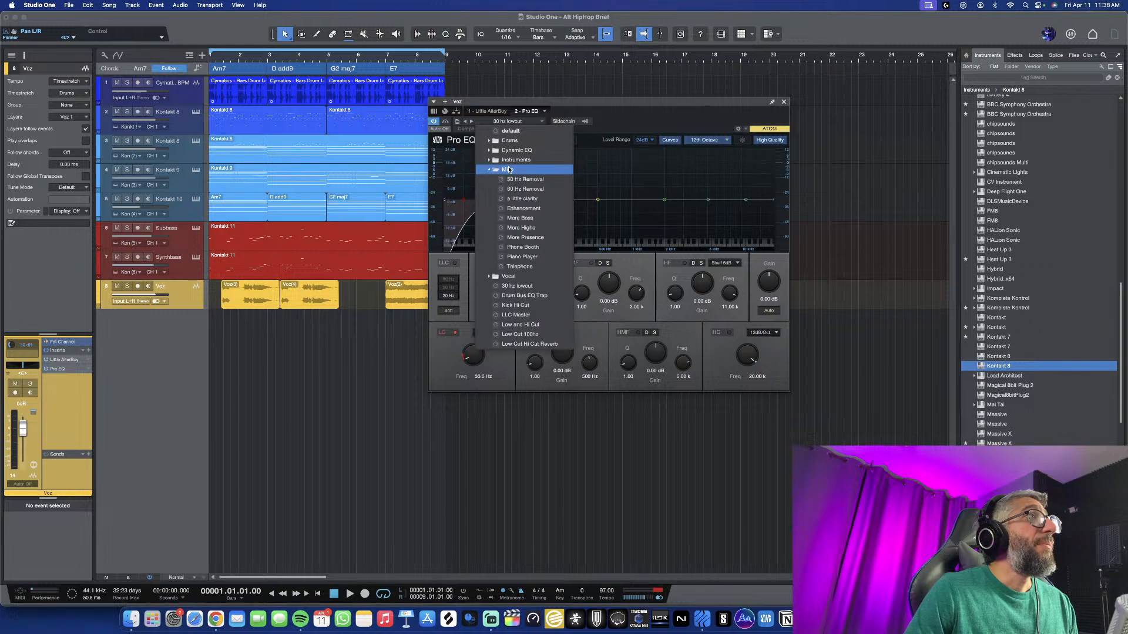
pyautogui.click(520, 266)
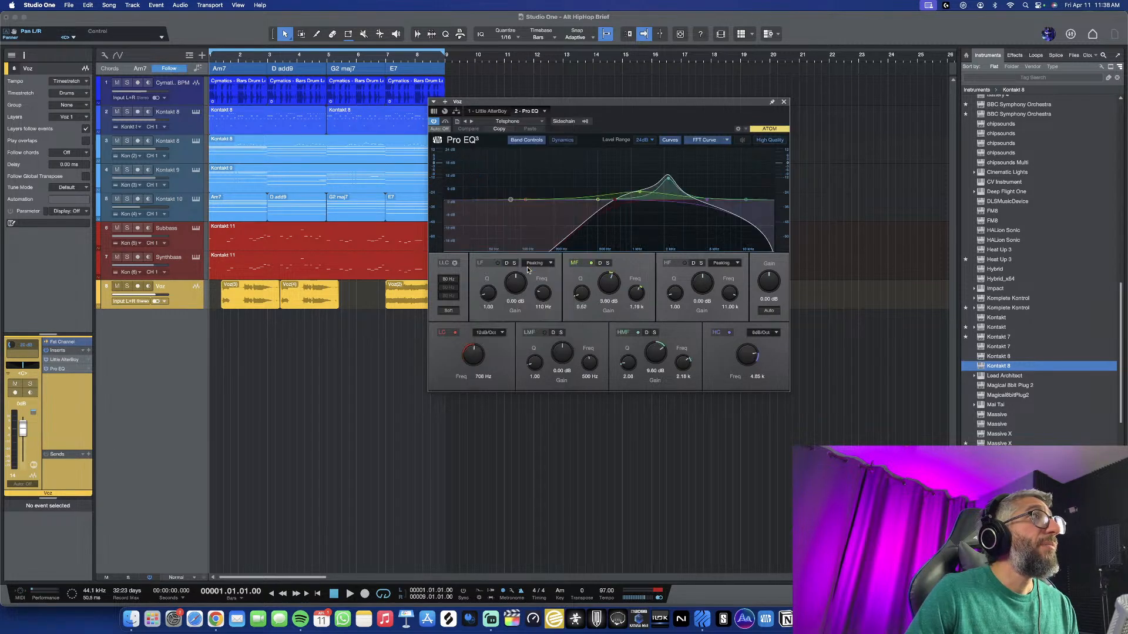
# During playback, set Pro EQ's LMF to 536 Hz, boost HF about 5.2 dB near 11.7 kHz and LF about 4.4 dB at 914 Hz
pyautogui.press('space')
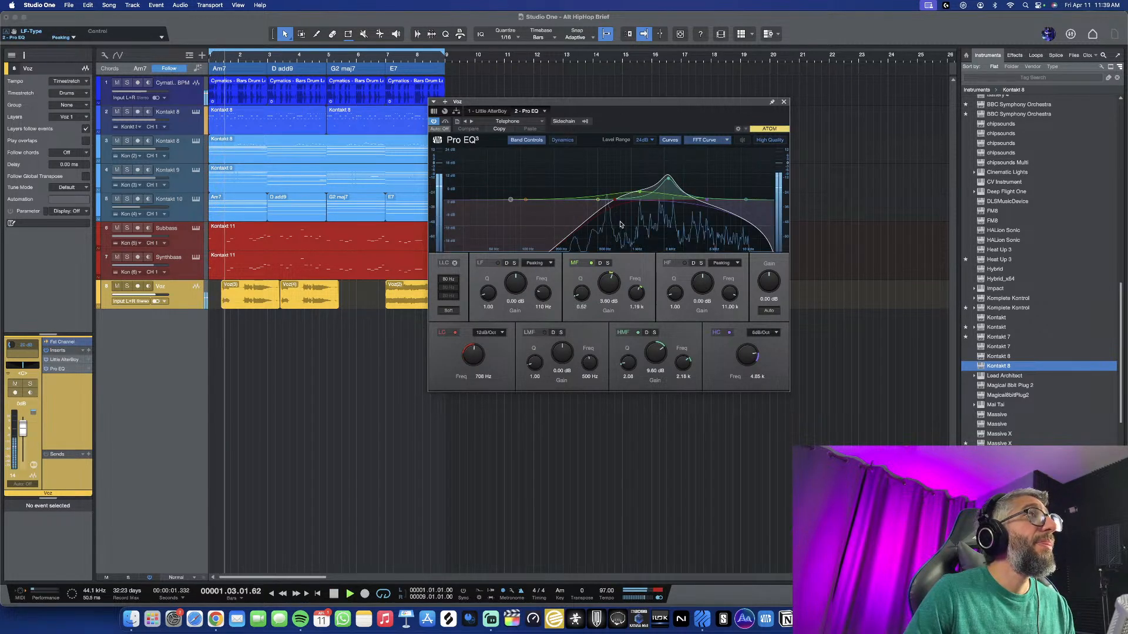
pyautogui.moveTo(598, 199); pyautogui.dragTo(601, 201)
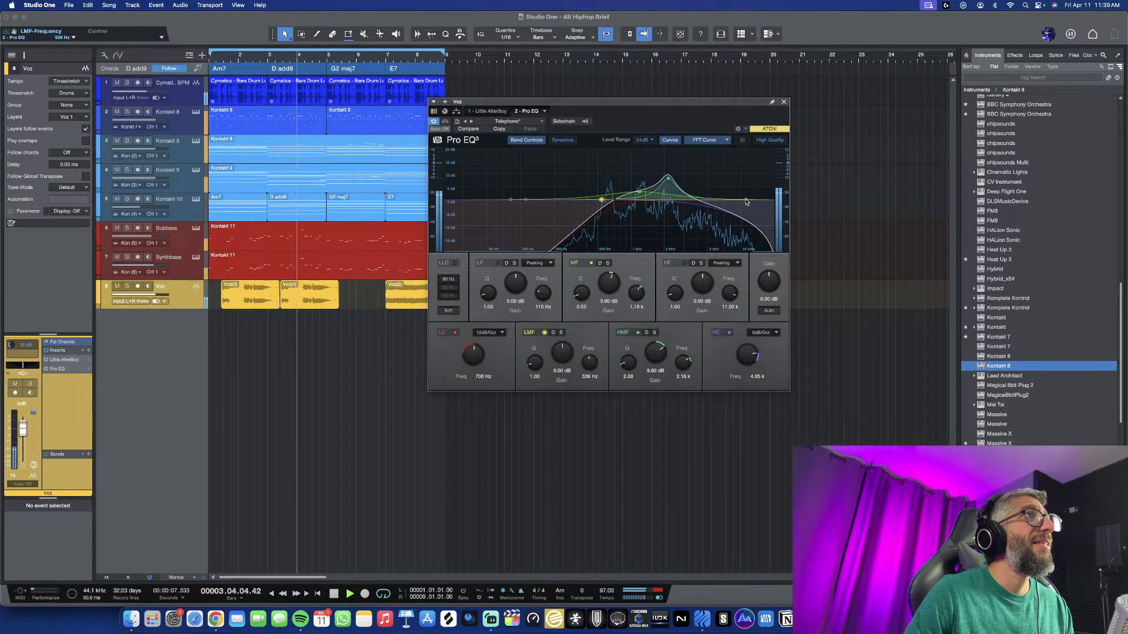
pyautogui.moveTo(746, 200); pyautogui.dragTo(748, 191)
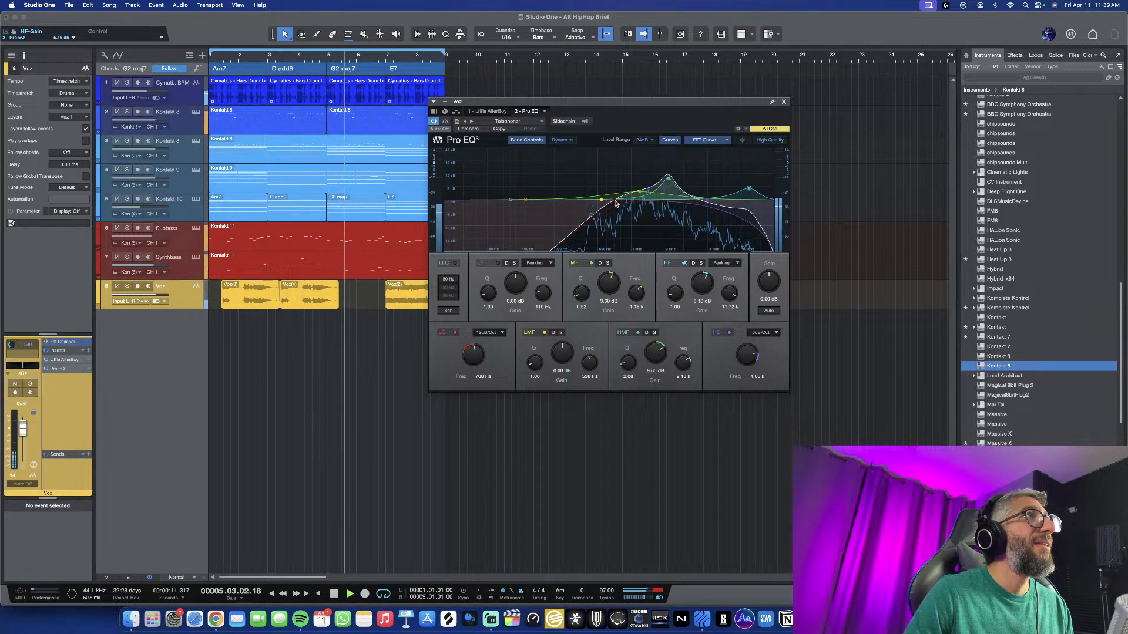
pyautogui.moveTo(615, 202); pyautogui.dragTo(627, 191)
pyautogui.click(631, 192)
pyautogui.press('space')
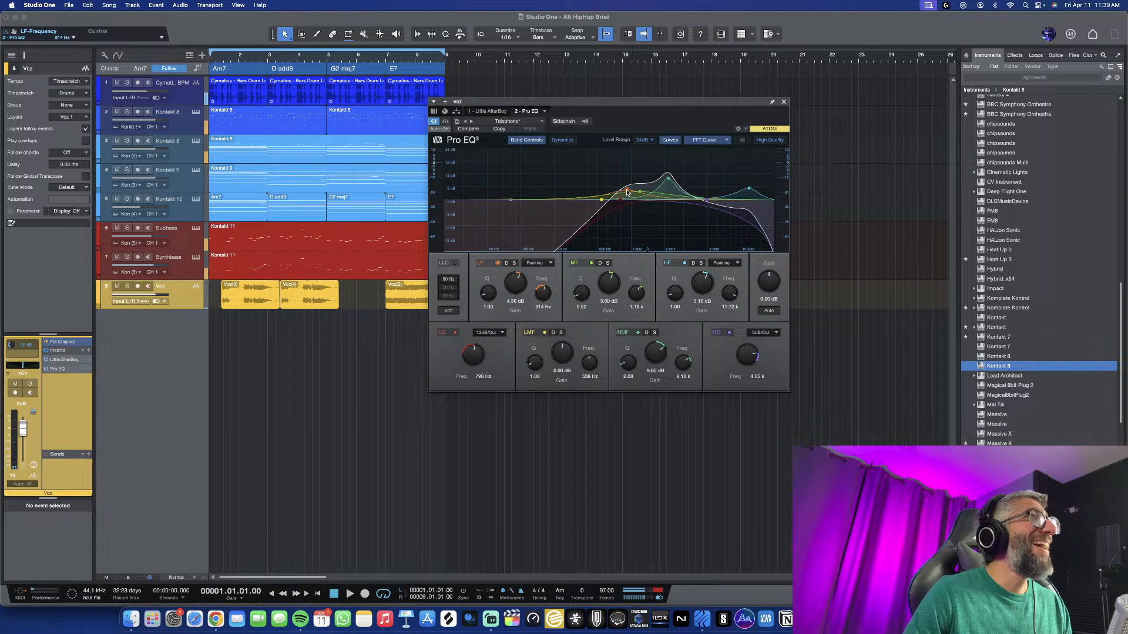
pyautogui.click(782, 103)
# Duplicate the second vocal clip directly after itself and trim the copy's end to the start of bar 7
pyautogui.click(408, 301)
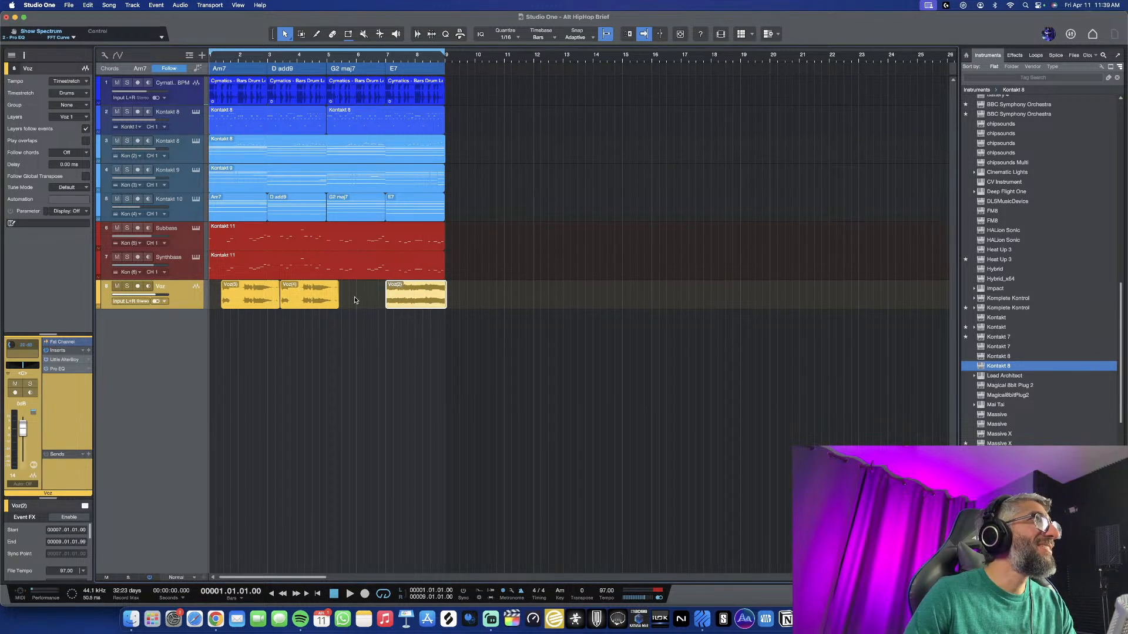
pyautogui.click(308, 302)
pyautogui.press('super+d')
pyautogui.press('space')
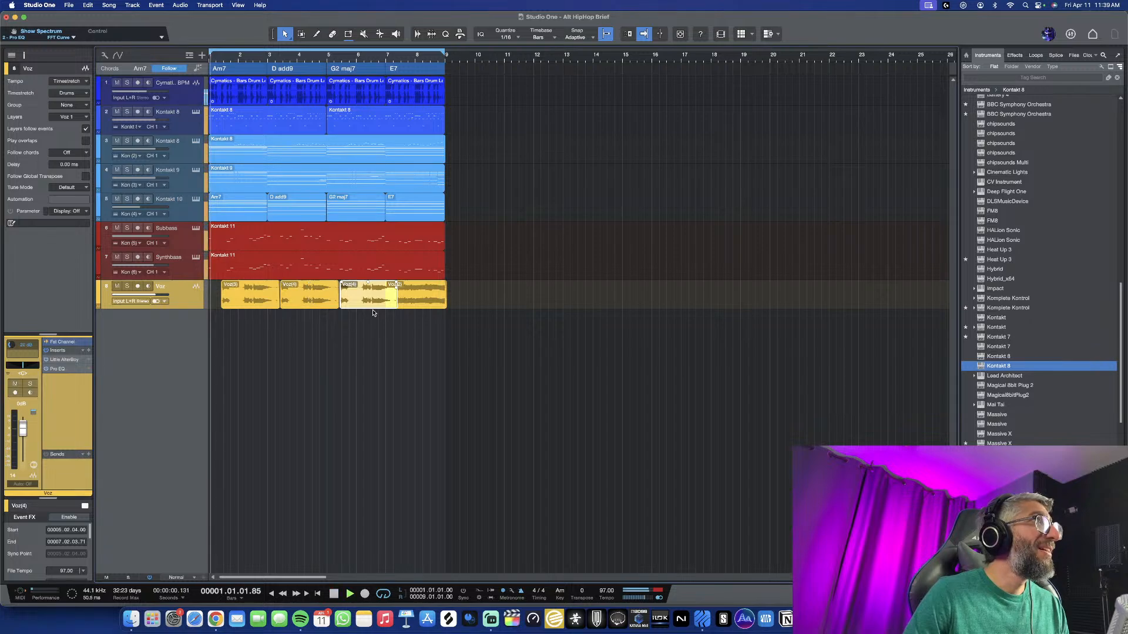
pyautogui.press('e')
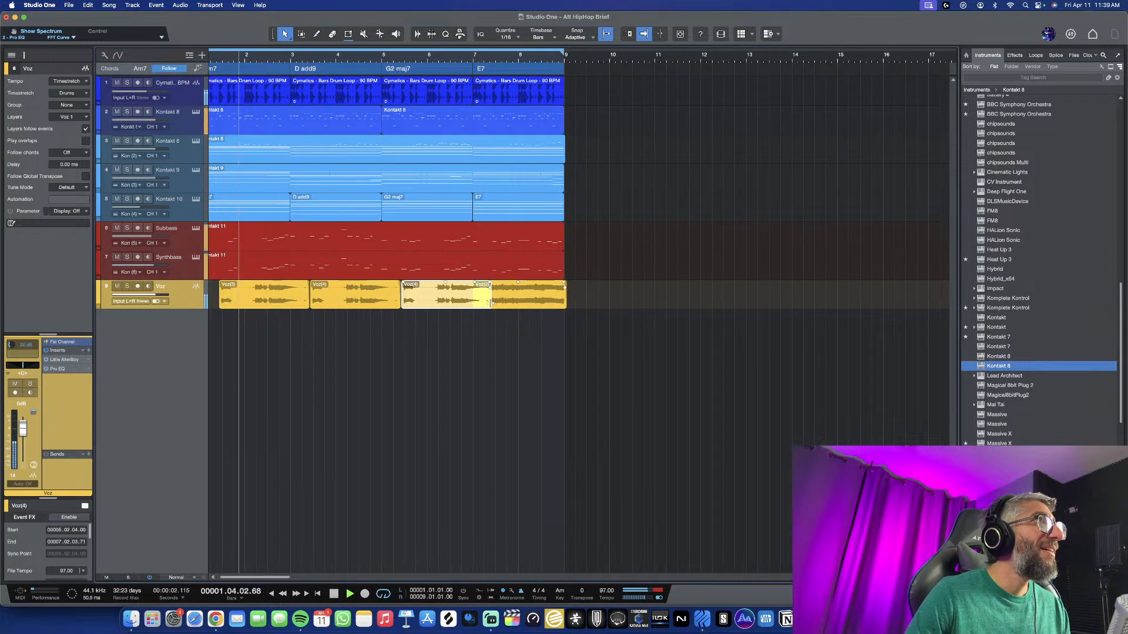
pyautogui.moveTo(491, 304); pyautogui.dragTo(477, 304)
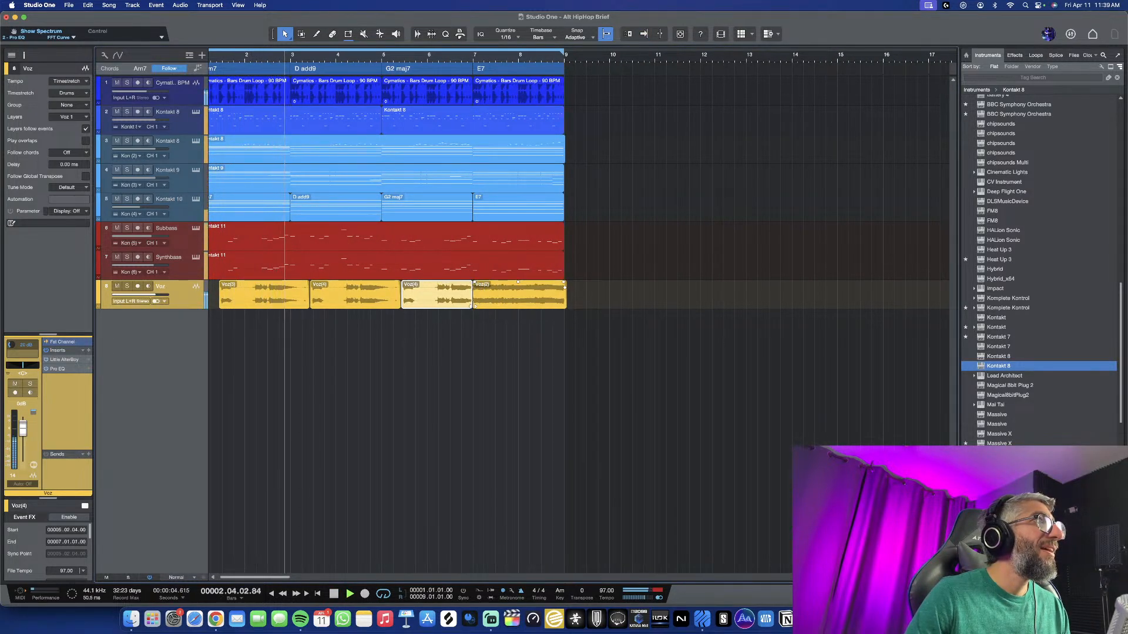
# Insert Beat Delay on the Voz track with its Pong-Factor at Same, and trim the last vocal clip to start at bar 8
pyautogui.click(89, 350)
pyautogui.write('beat')
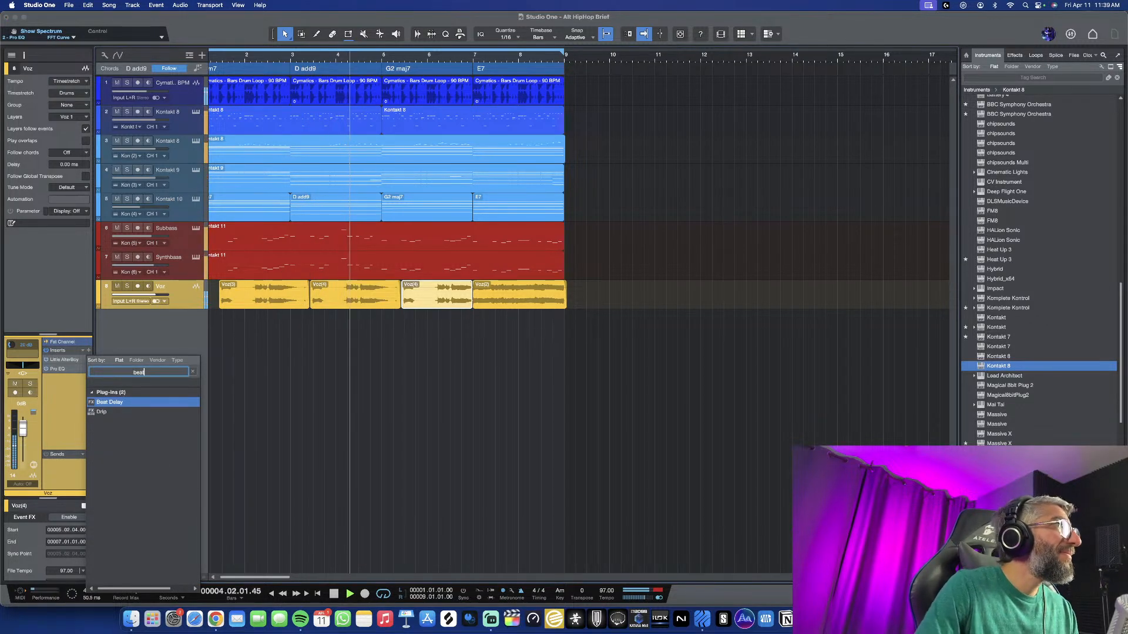
pyautogui.press('Return')
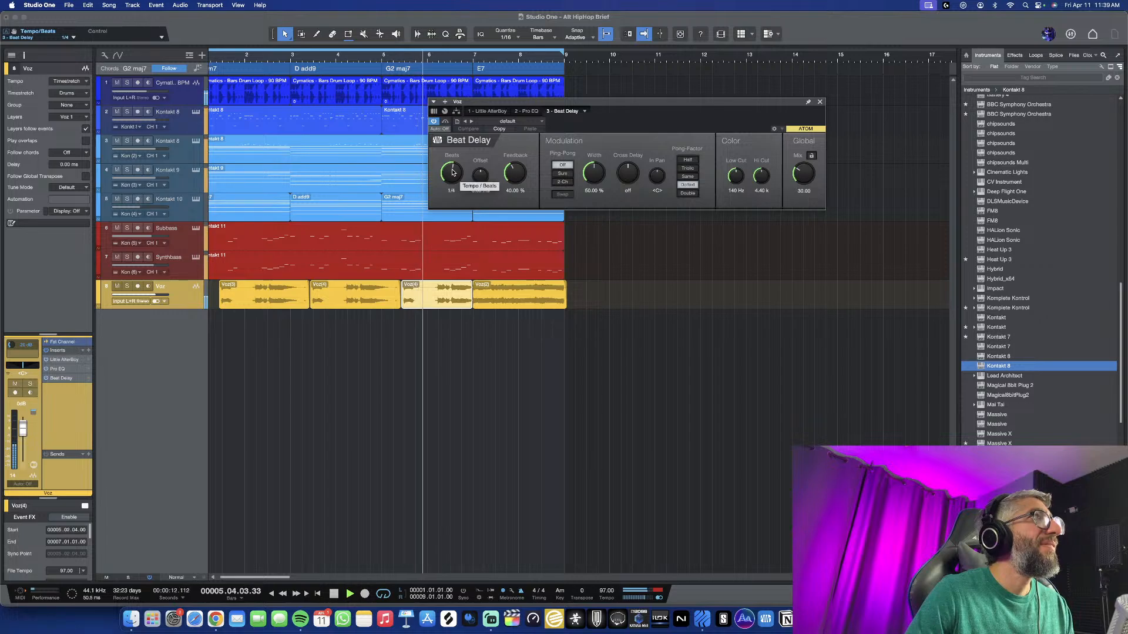
pyautogui.click(687, 176)
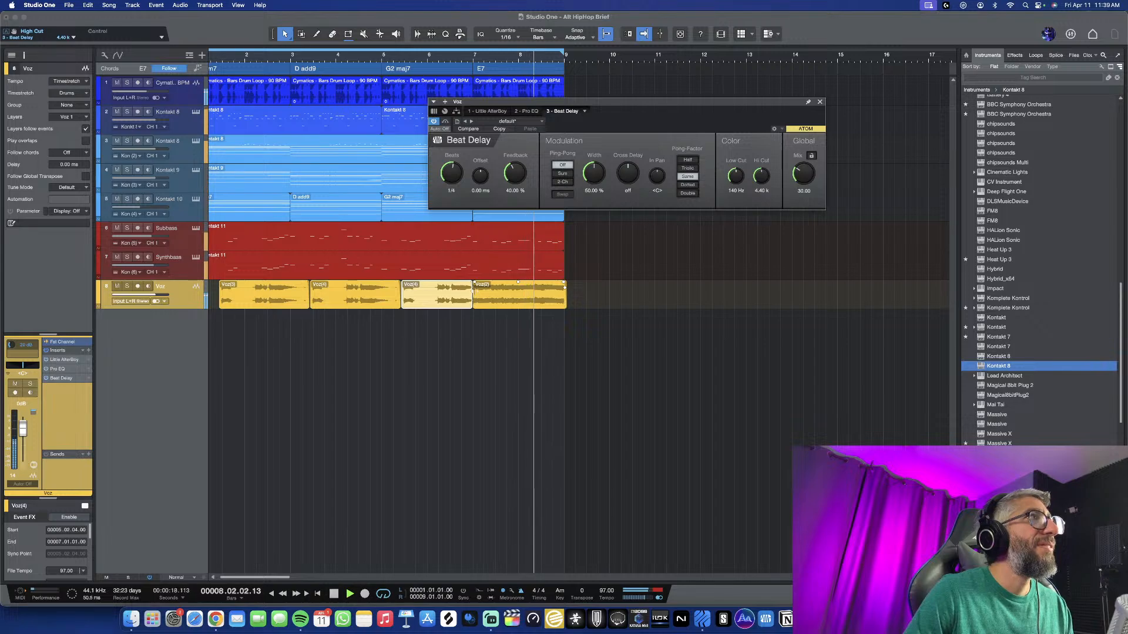
pyautogui.moveTo(473, 291); pyautogui.dragTo(520, 294)
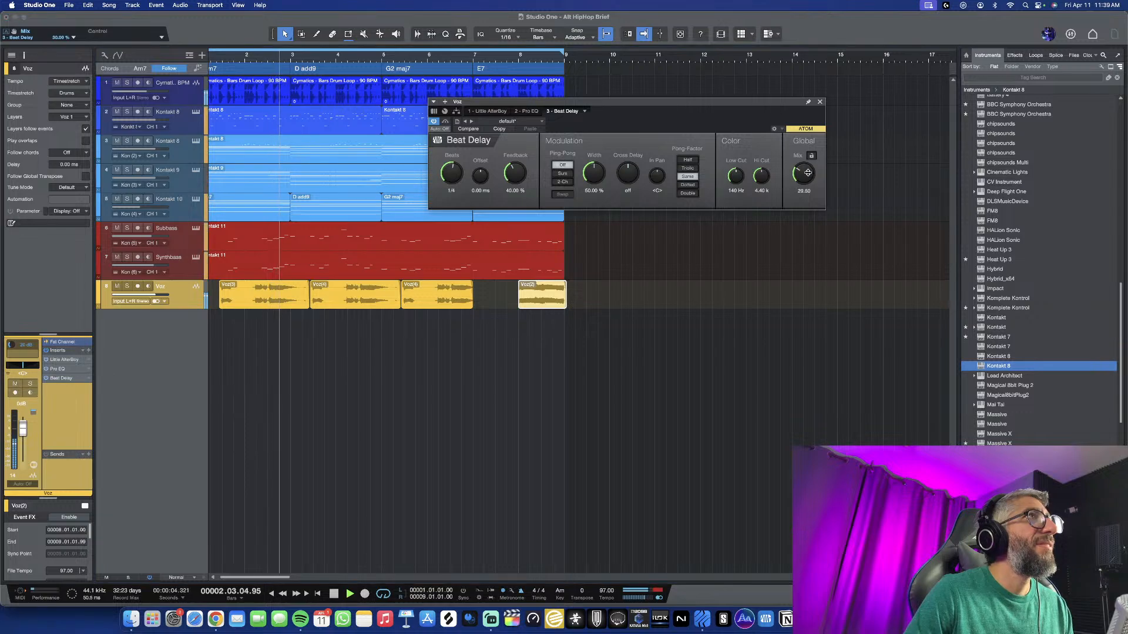
# Lower Beat Delay's mix to about 21.5 and its feedback to about 24.5%, and increase its width slightly
pyautogui.moveTo(803, 174); pyautogui.dragTo(804, 176)
pyautogui.moveTo(508, 172); pyautogui.dragTo(508, 179)
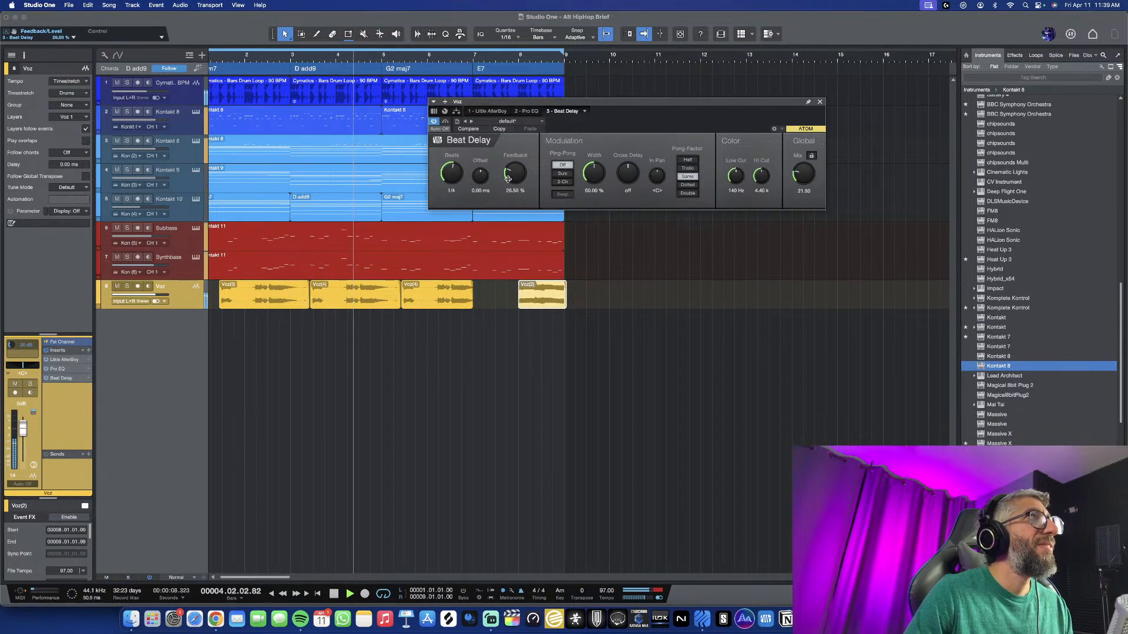
pyautogui.moveTo(507, 180); pyautogui.dragTo(507, 181)
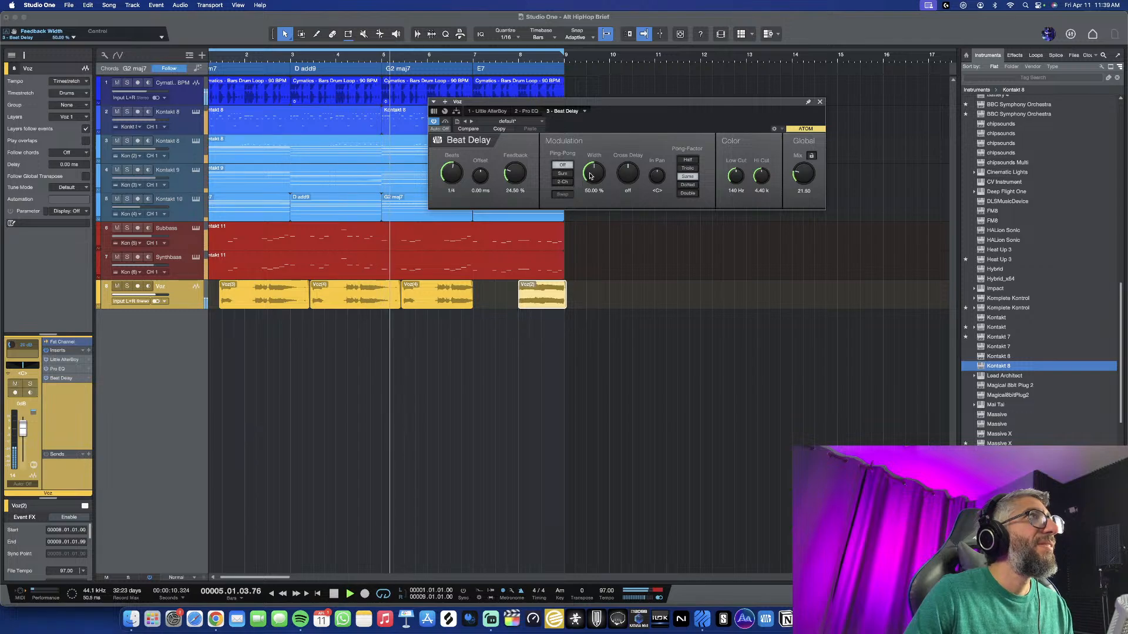
pyautogui.moveTo(591, 171); pyautogui.dragTo(591, 168)
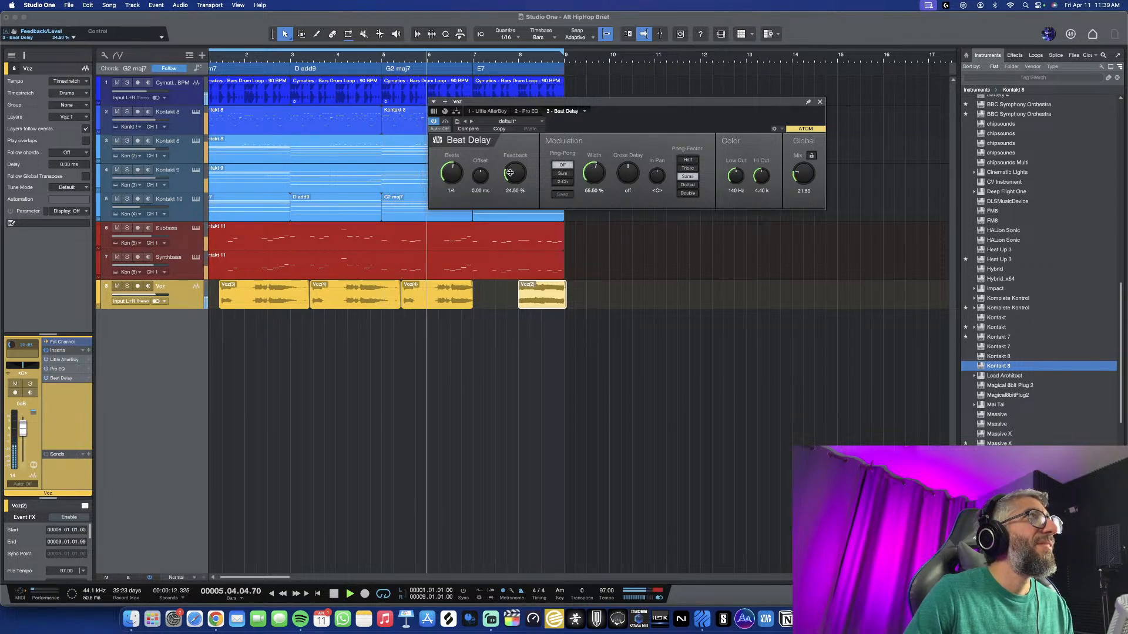
pyautogui.click(820, 102)
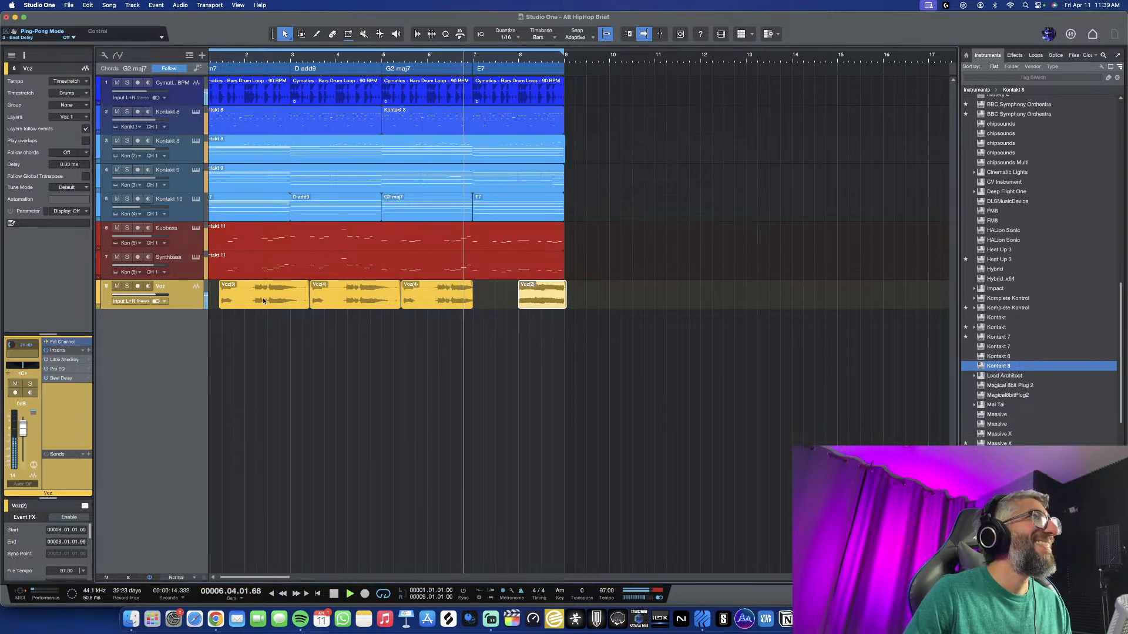
# Find the ValhallaVintageVerb plug-in and insert it on the Voz track
pyautogui.click(88, 350)
pyautogui.write('valh')
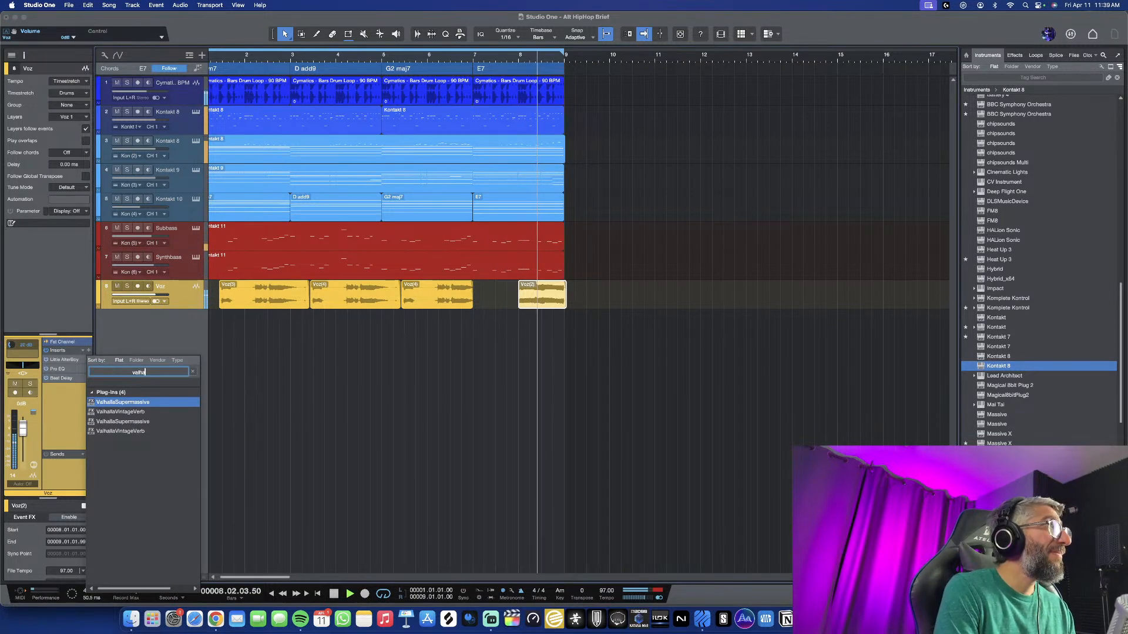
pyautogui.press('Down')
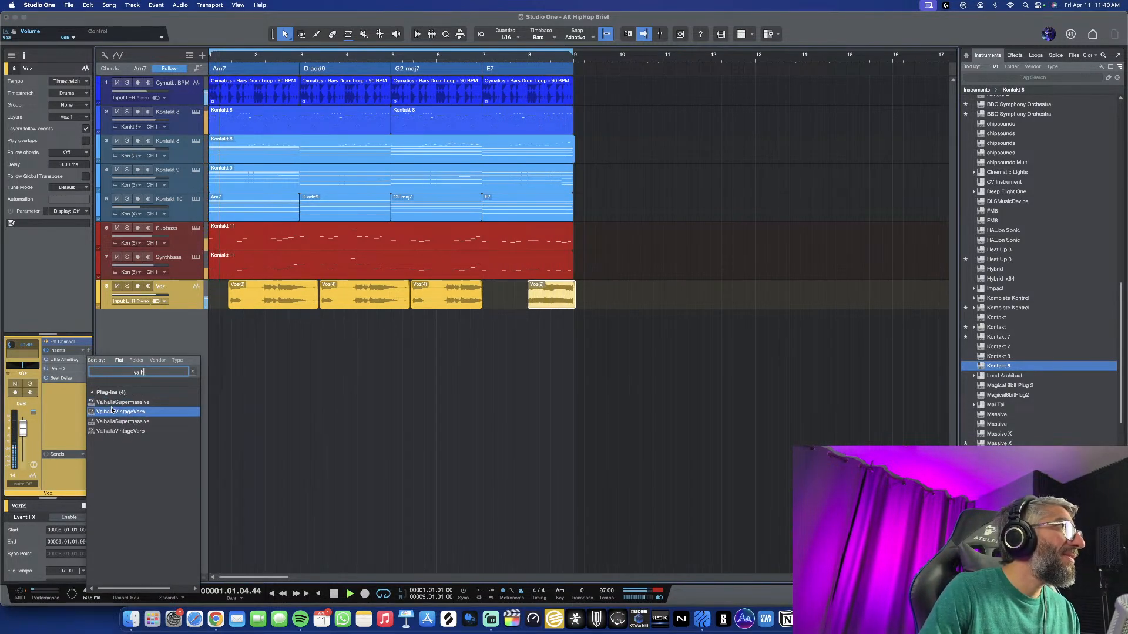
pyautogui.press('Return')
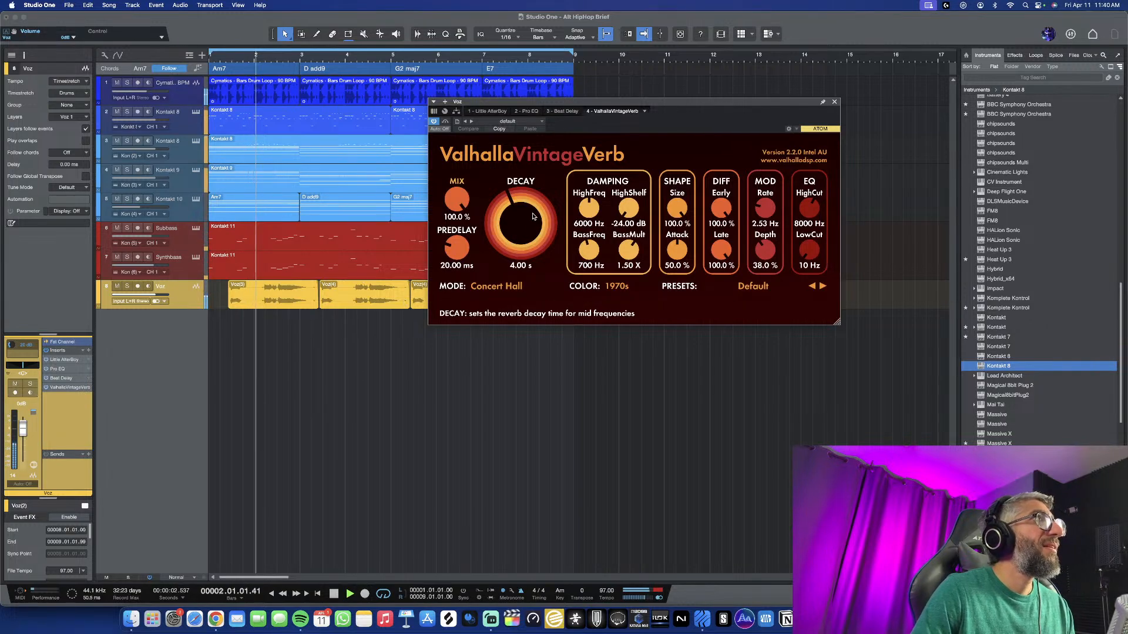
# Set the reverb's decay to 3.69 s, its LowCut to 570 Hz and its mix to 48.4%
pyautogui.moveTo(520, 223); pyautogui.dragTo(520, 231)
pyautogui.moveTo(457, 201); pyautogui.dragTo(455, 235)
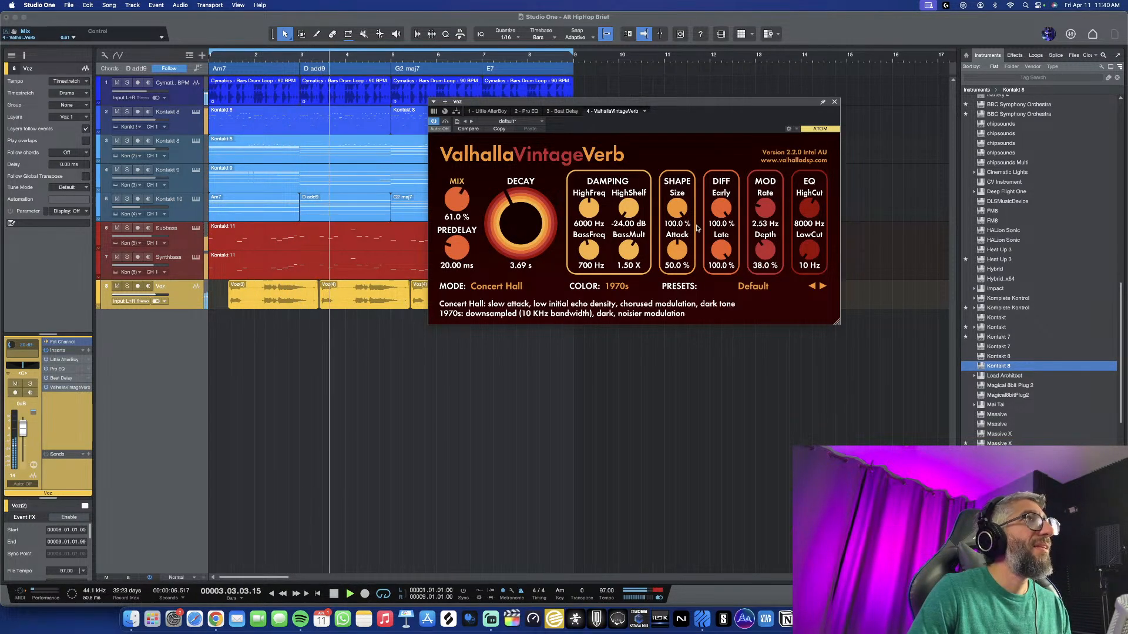
pyautogui.moveTo(809, 252); pyautogui.dragTo(810, 214)
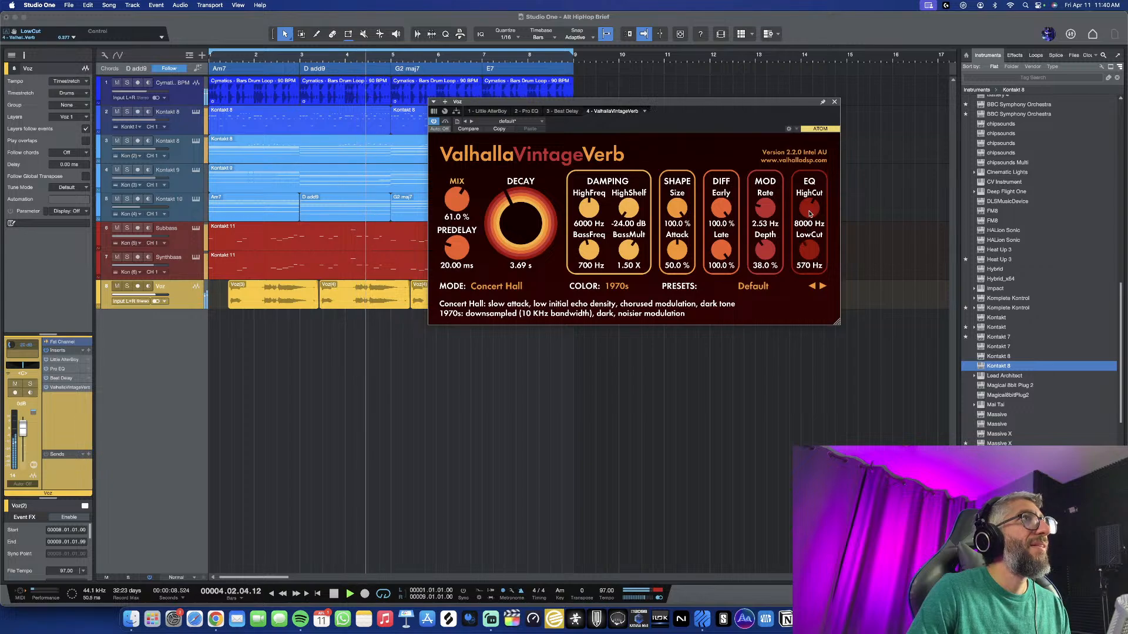
pyautogui.moveTo(457, 202); pyautogui.dragTo(462, 213)
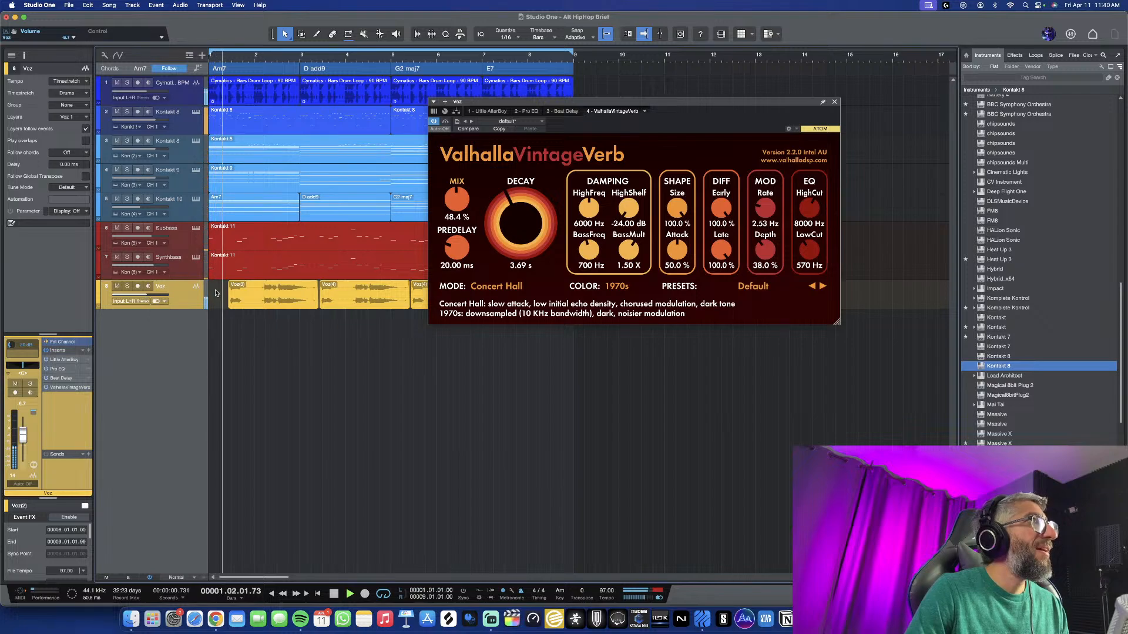
pyautogui.click(834, 101)
# Extend the third vocal clip's end past bar 7 to 7.02.03.71 and show the whole arrangement
pyautogui.scroll(2, 302, 335)
pyautogui.scroll(2, 303, 335)
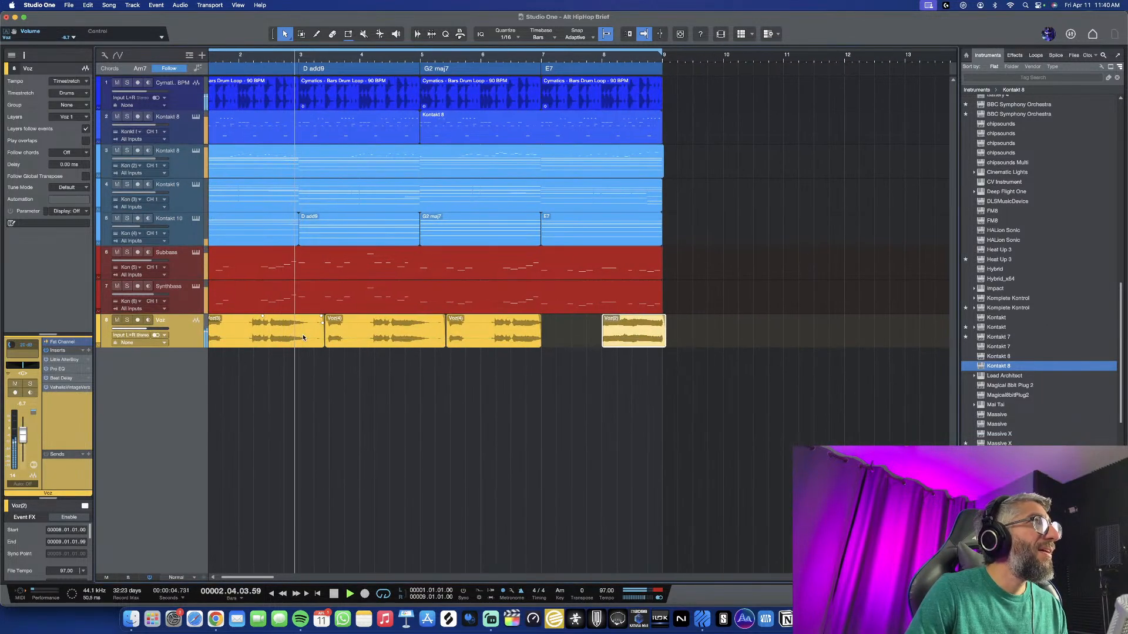
pyautogui.scroll(-1, 321, 340)
pyautogui.scroll(-1, 321, 342)
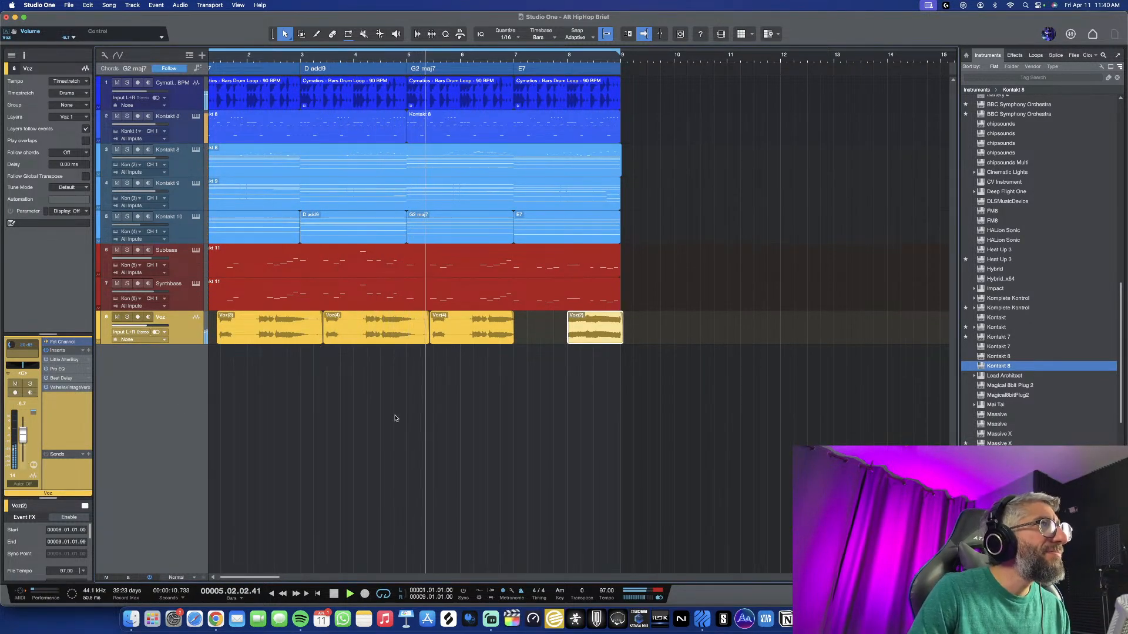
pyautogui.scroll(-3, 411, 419)
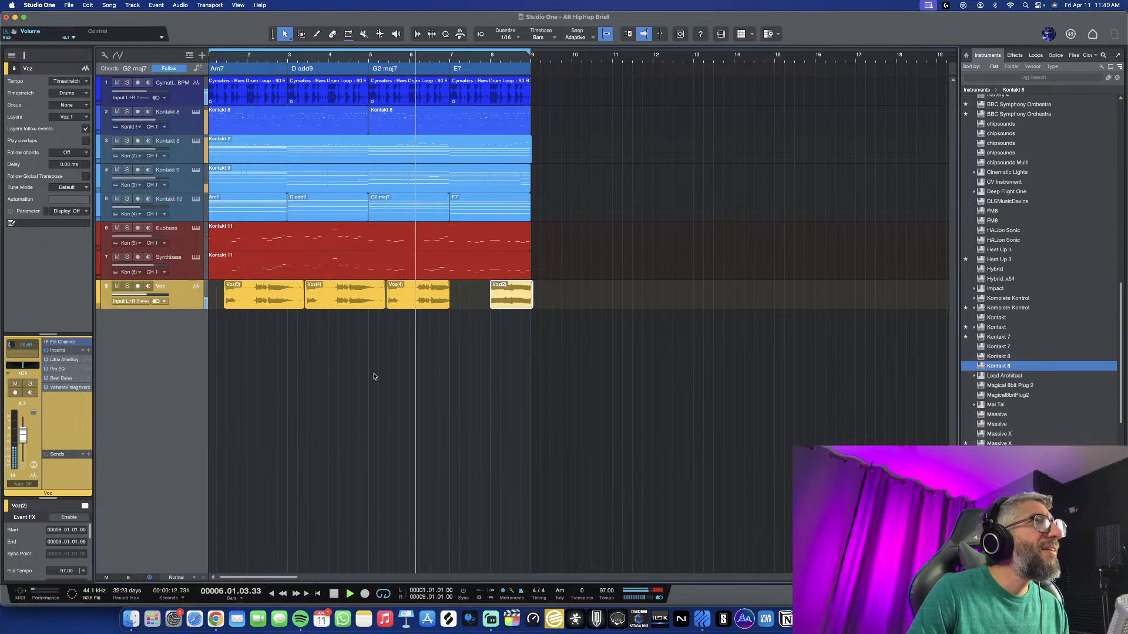
pyautogui.scroll(-1, 375, 377)
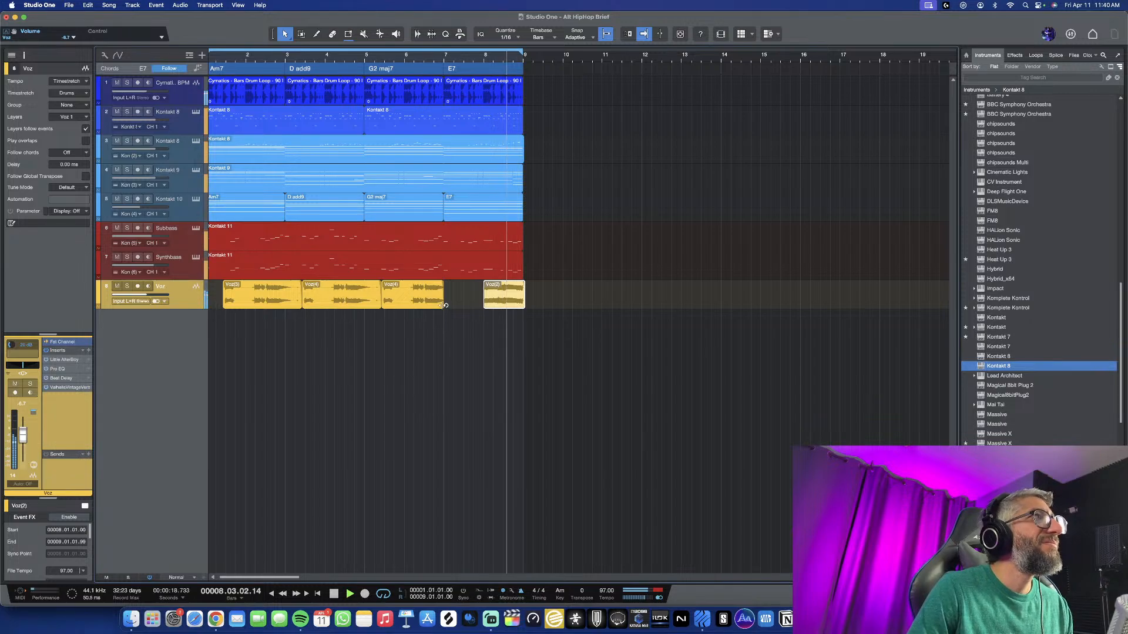
pyautogui.moveTo(444, 300); pyautogui.dragTo(485, 304)
pyautogui.press('w')
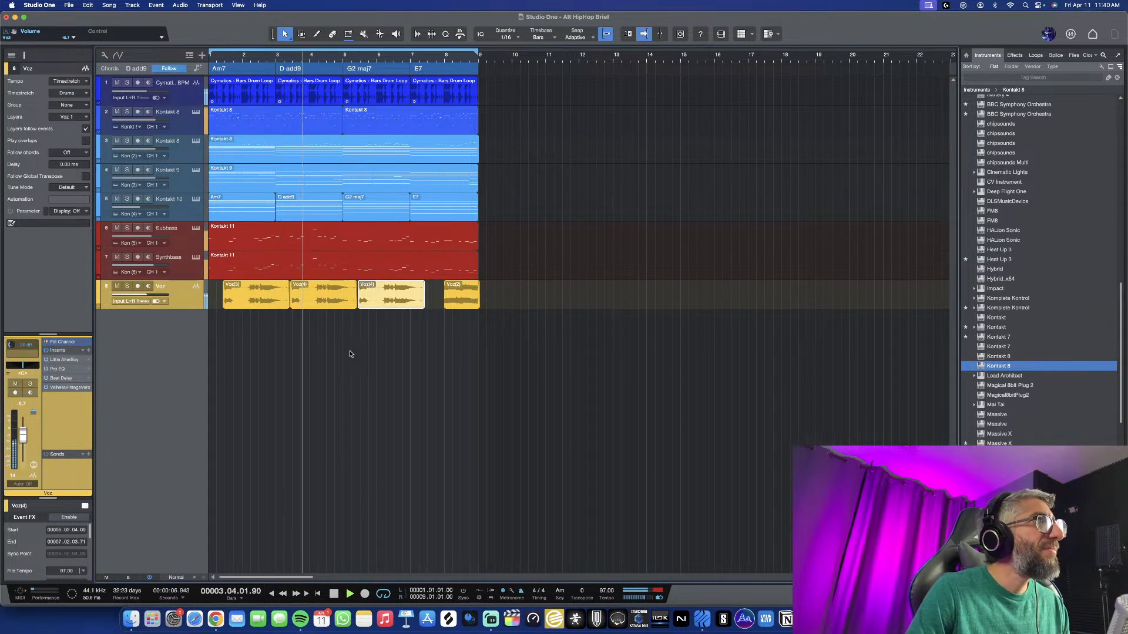
pyautogui.hotkey('shift', 'w')
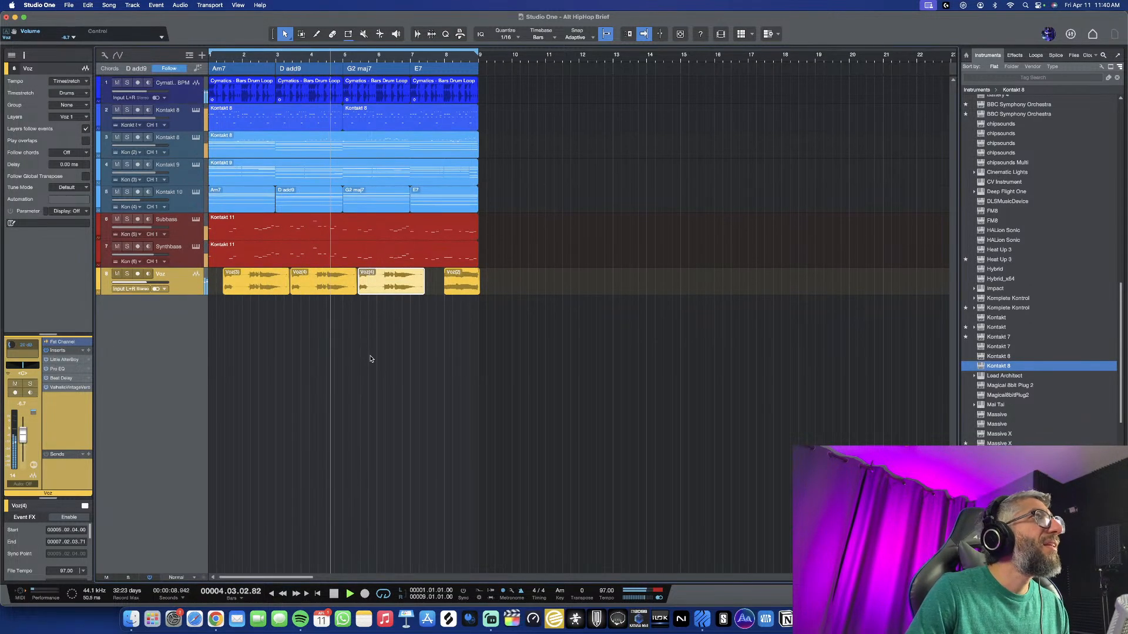
# Extend the last vocal clip's start back to 7.03.01.00 on the Voz track
pyautogui.press('w')
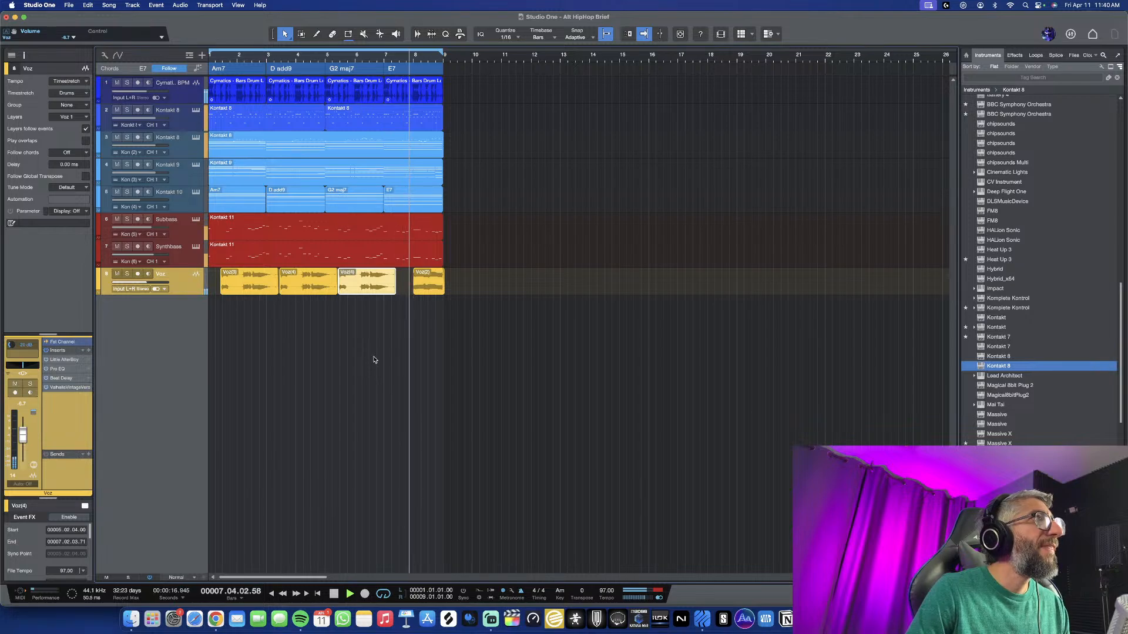
pyautogui.moveTo(413, 291); pyautogui.dragTo(394, 293)
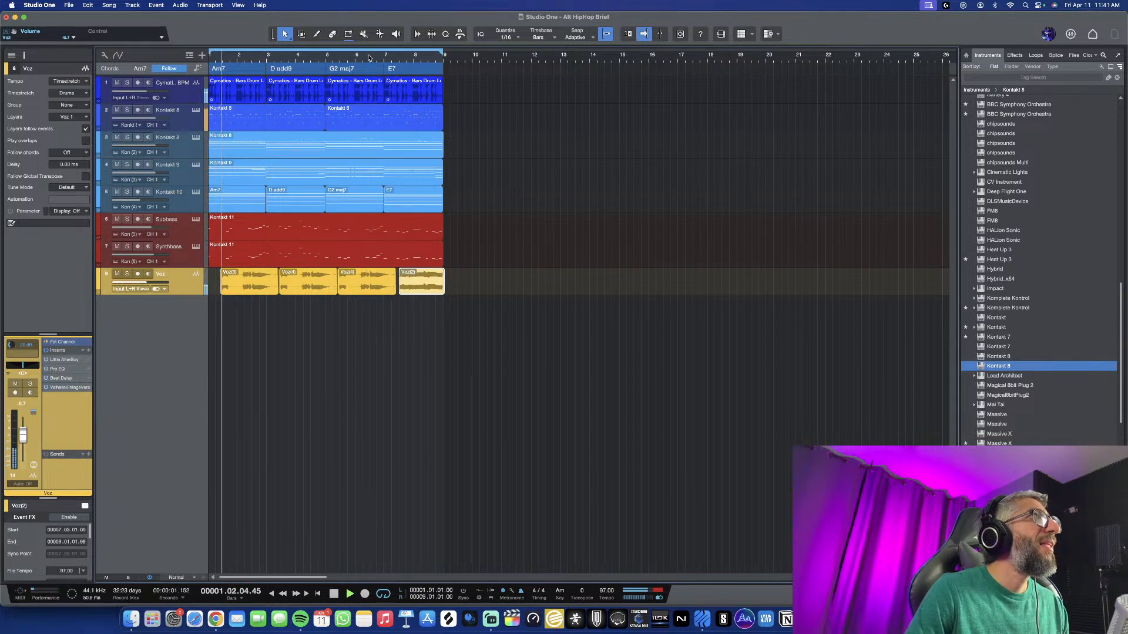
pyautogui.scroll(3, 392, 276)
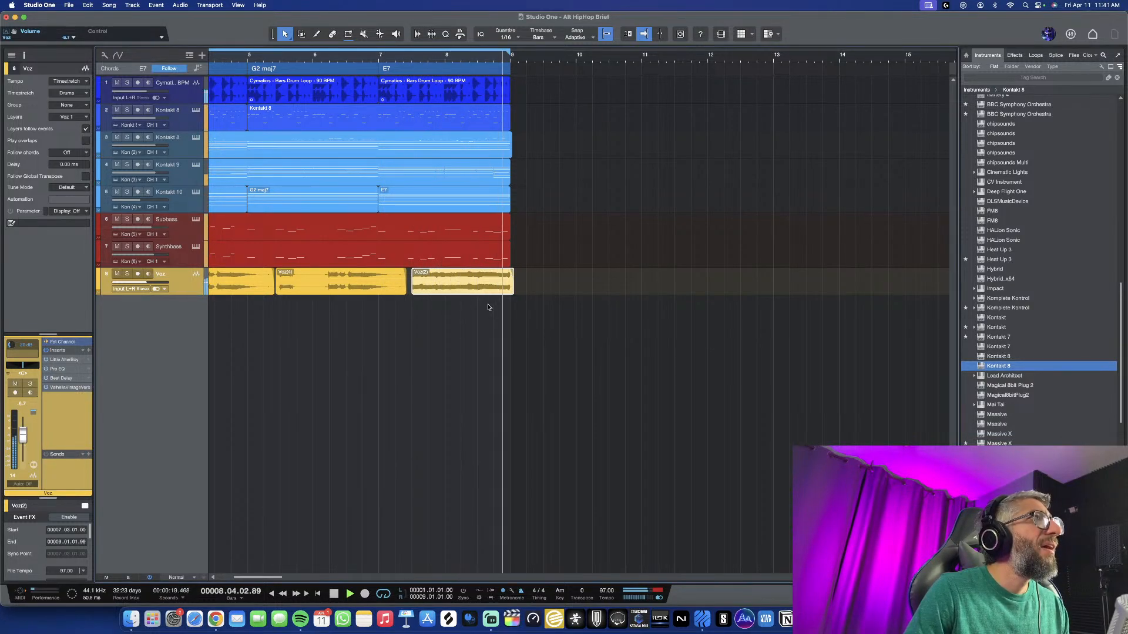
# Try trimming the first vocal clip's start to 2.01.01.00, and restore its original start
pyautogui.scroll(-2, 487, 305)
pyautogui.scroll(-2, 487, 306)
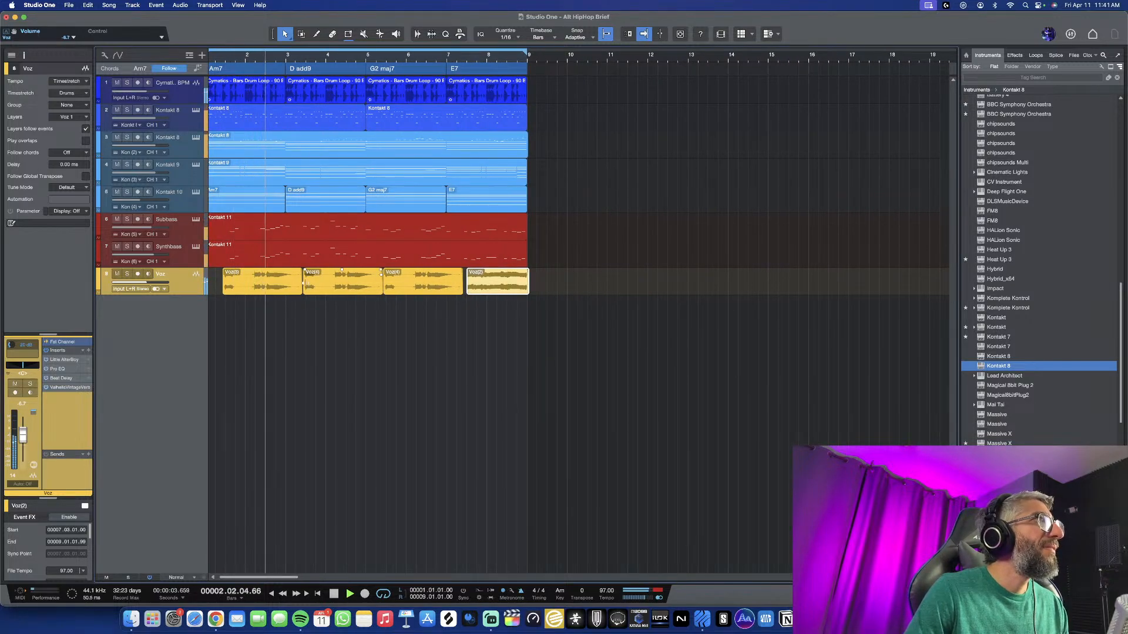
pyautogui.moveTo(221, 281); pyautogui.dragTo(245, 282)
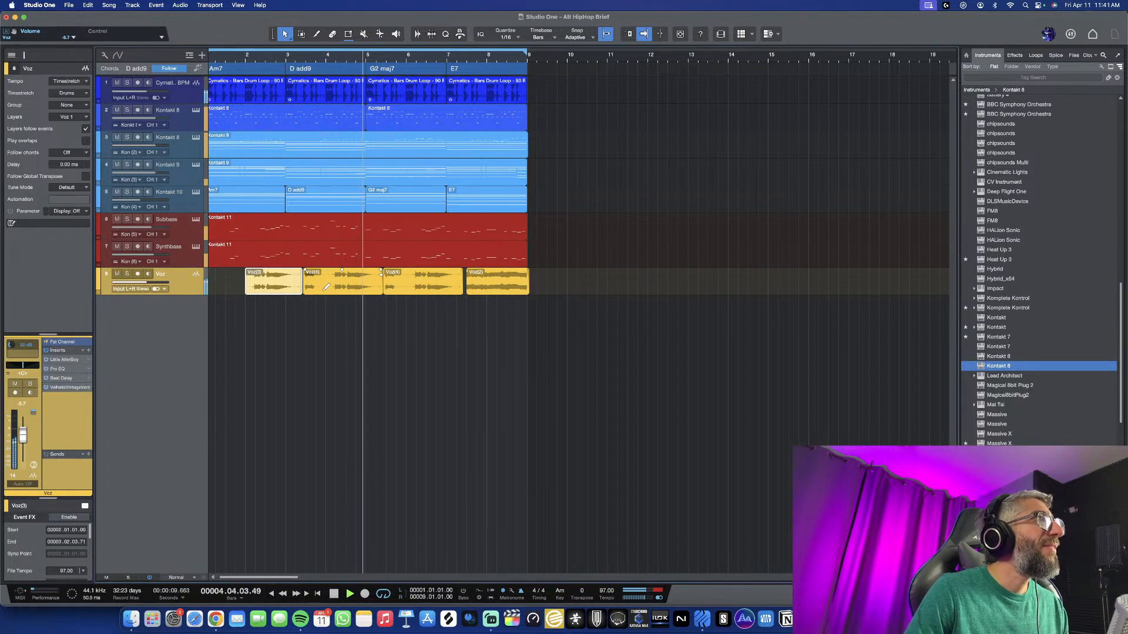
pyautogui.scroll(2, 325, 289)
pyautogui.scroll(1, 344, 312)
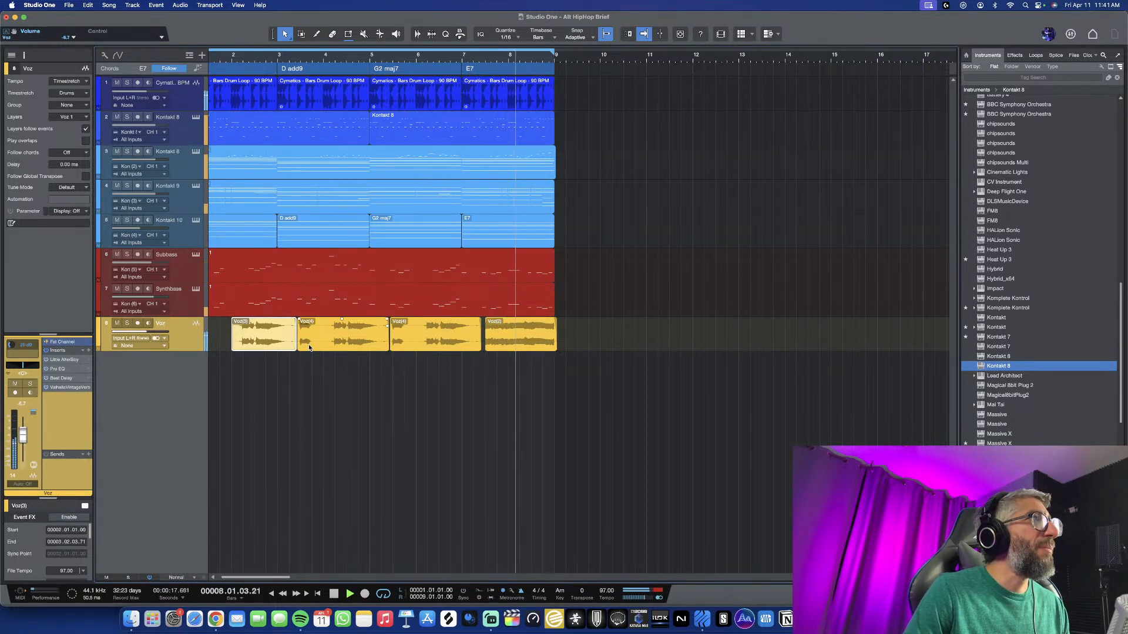
pyautogui.hscroll(-2, 288, 343)
pyautogui.moveTo(265, 346); pyautogui.dragTo(204, 350)
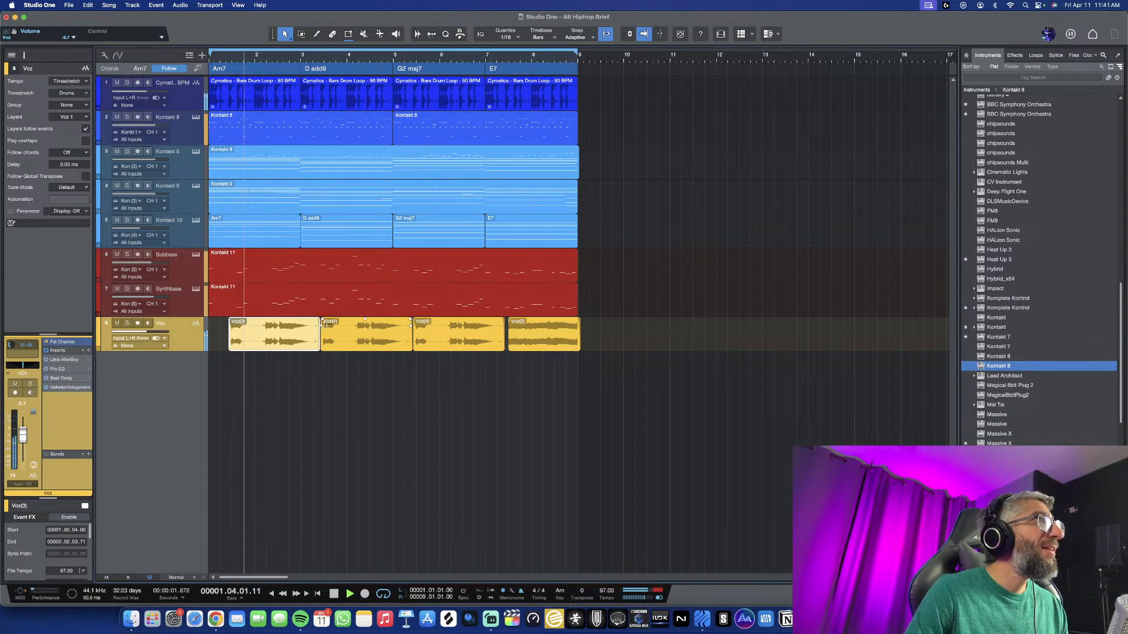
# Trim the second vocal clip's start to 4.01.01.00 and cut out the third clip's short bar 6 slice ending at 6.03.01.00
pyautogui.moveTo(323, 327); pyautogui.dragTo(347, 330)
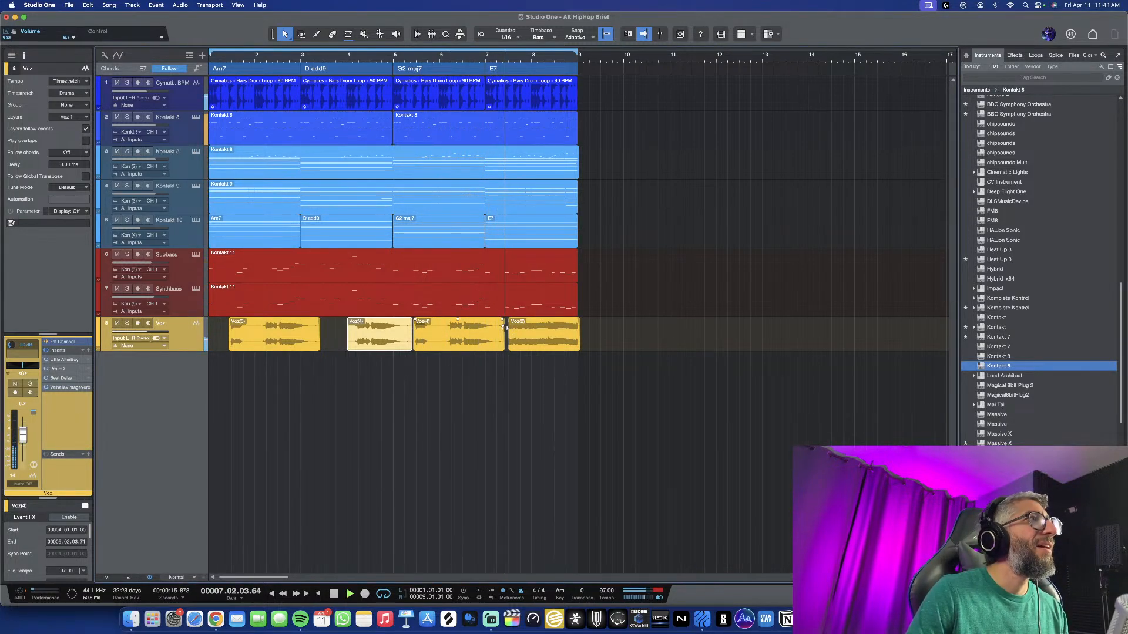
pyautogui.keyDown('alt'); pyautogui.click(463, 332); pyautogui.keyUp('alt')
pyautogui.click(442, 334)
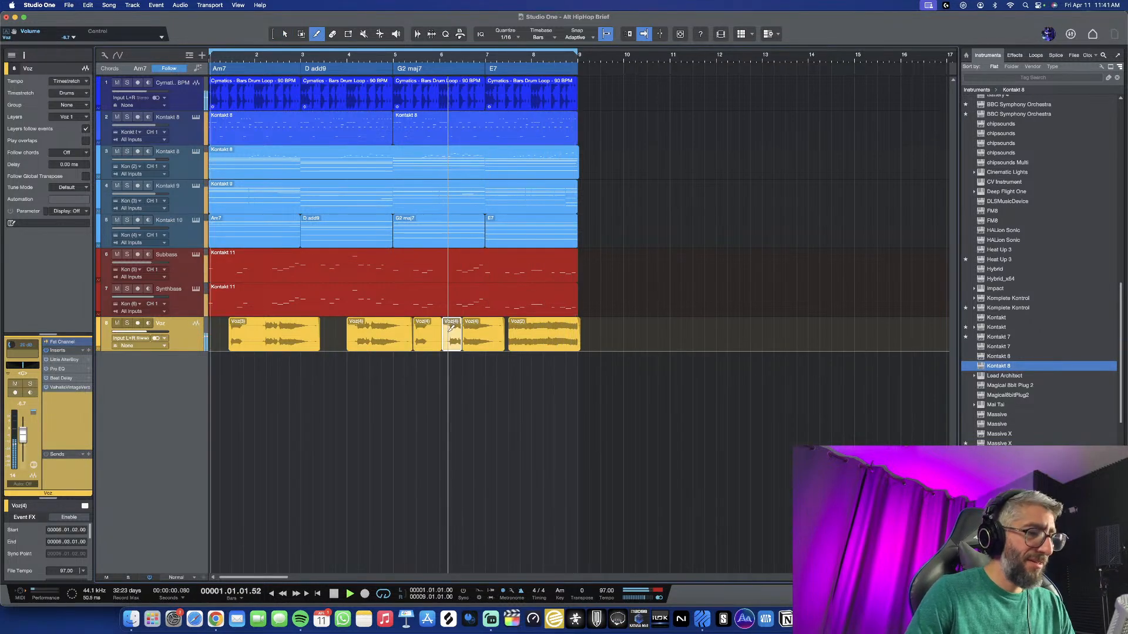
pyautogui.press('Delete')
# Play through the edited vocal arrangement, and stop playback to save the song
pyautogui.press('w')
pyautogui.press('w')
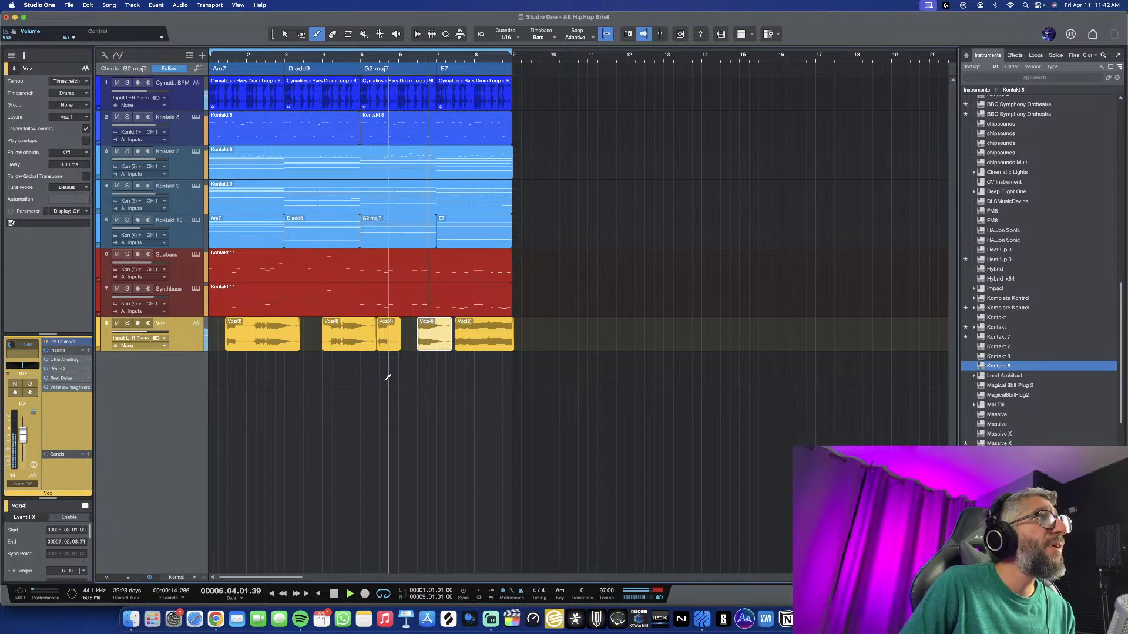
pyautogui.scroll(-1, 440, 399)
pyautogui.scroll(-2, 440, 398)
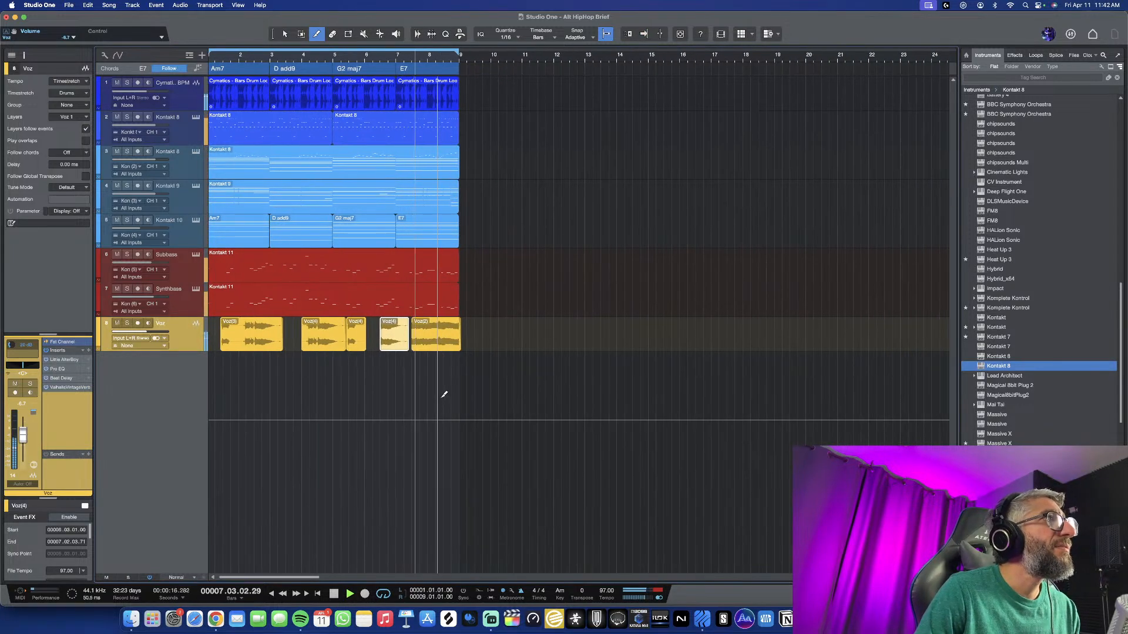
pyautogui.scroll(-1, 441, 398)
pyautogui.scroll(1, 443, 397)
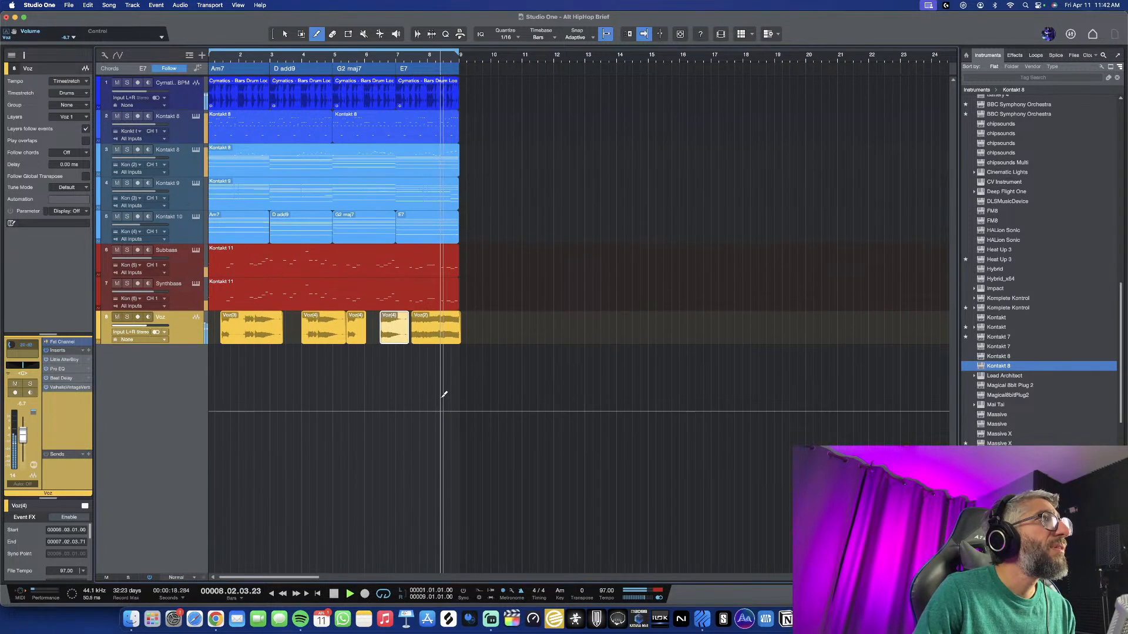
pyautogui.scroll(1, 443, 397)
pyautogui.press('space')
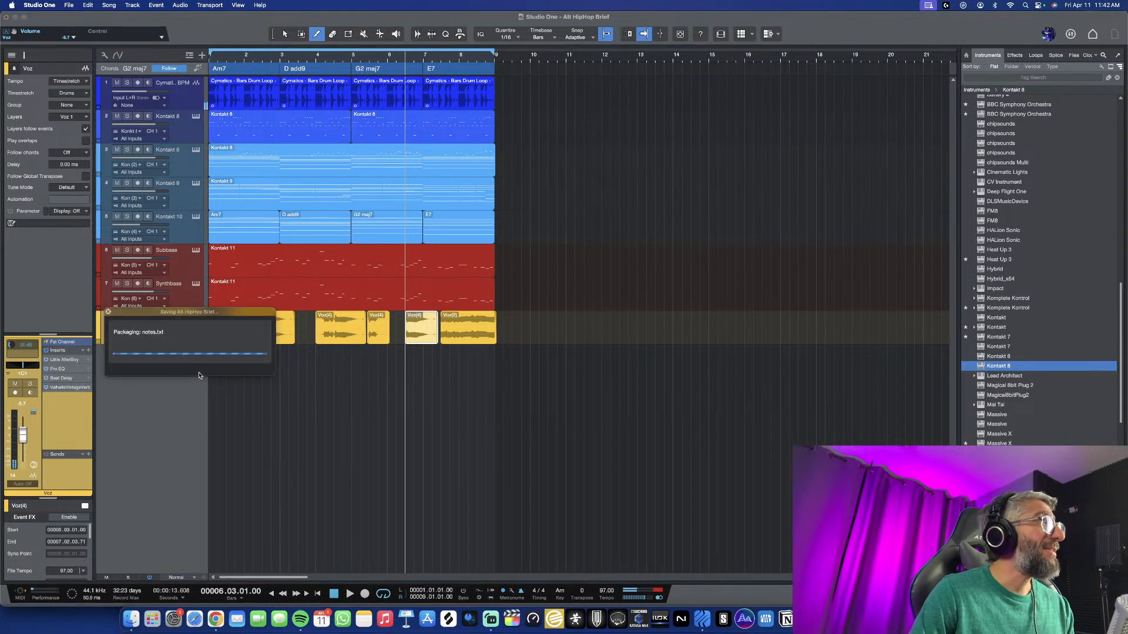
# Add a new Kontakt 8 instrument track below Voz and load the Analog Brass and Winds library in it
pyautogui.scroll(-1, 176, 366)
pyautogui.moveTo(907, 336); pyautogui.dragTo(179, 395)
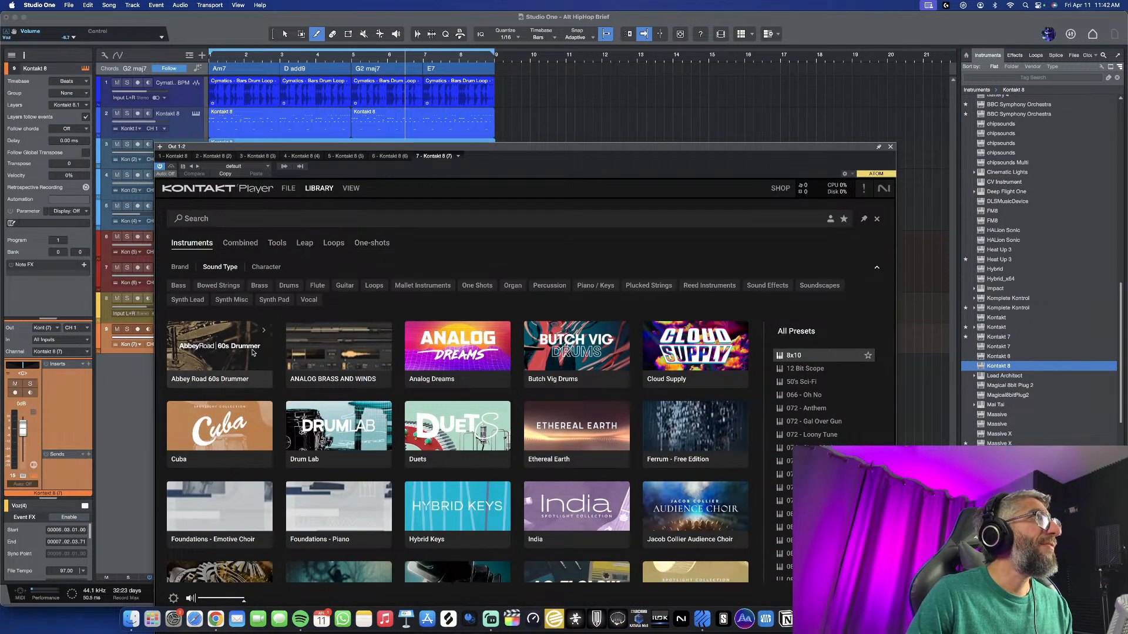
pyautogui.click(386, 332)
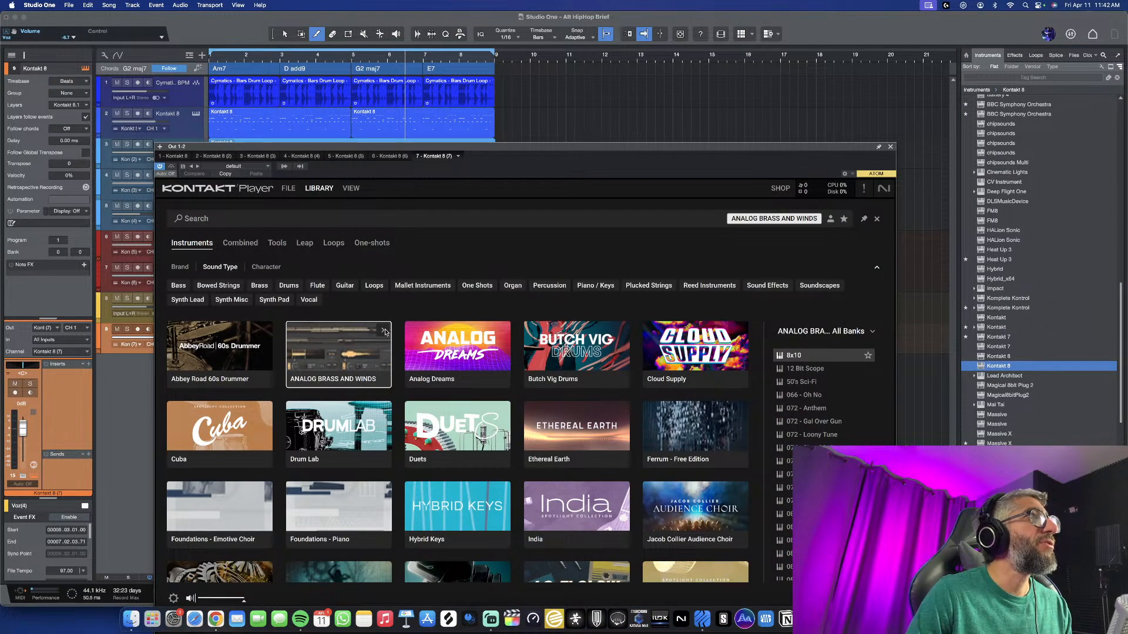
pyautogui.click(354, 349)
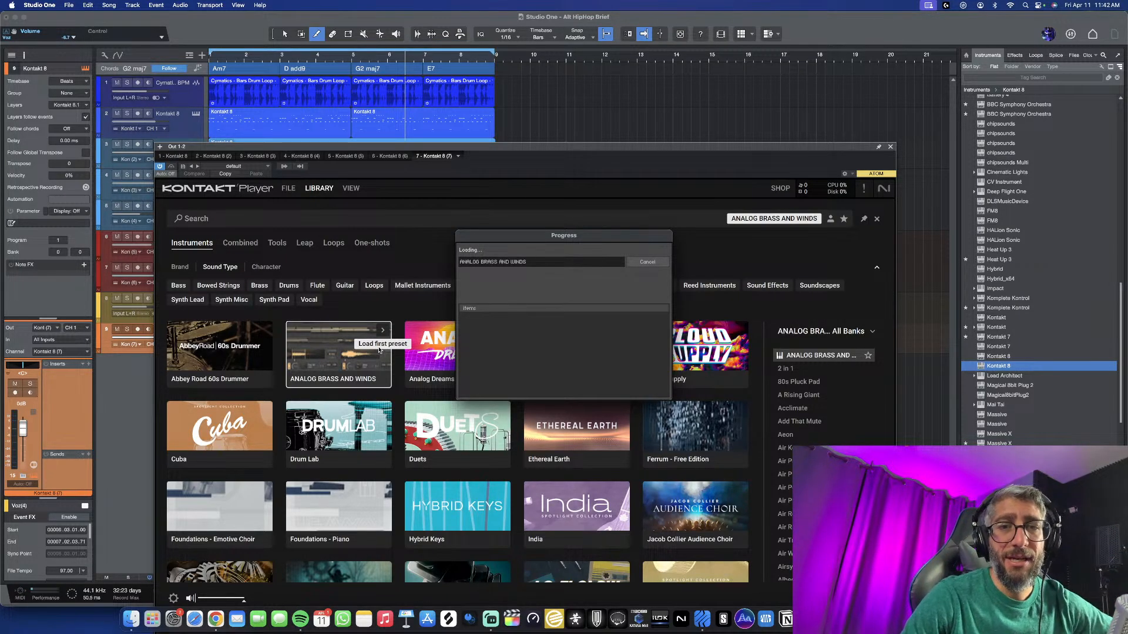
# Open the Analog Brass & Winds preset menu and filter the presets by pad and clean
pyautogui.scroll(-2, 226, 411)
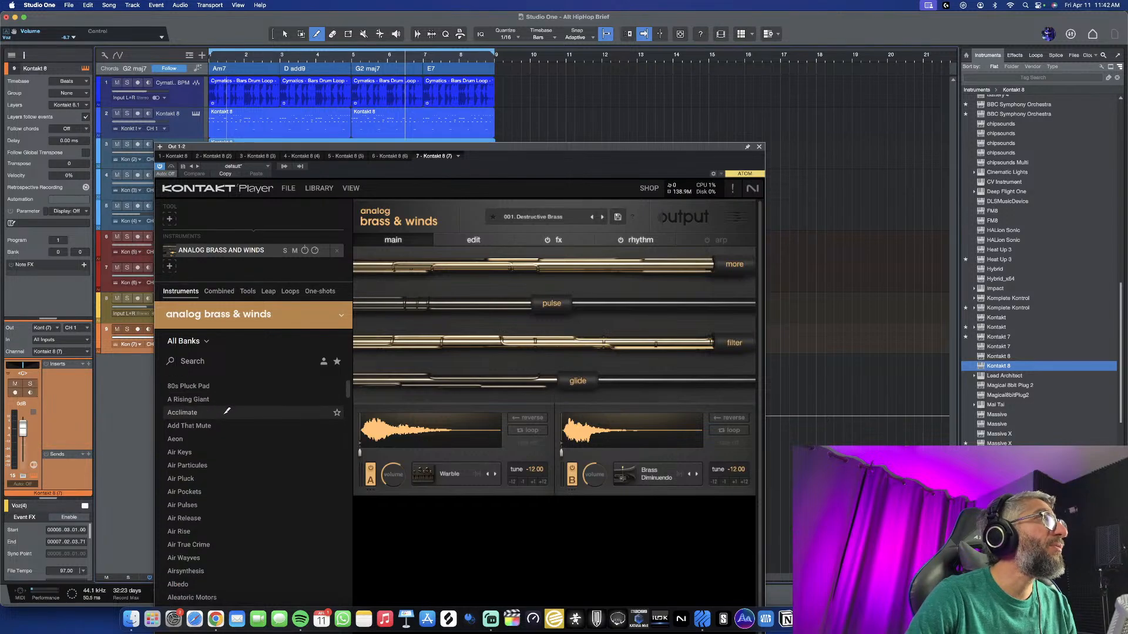
pyautogui.scroll(-1, 227, 412)
pyautogui.click(533, 218)
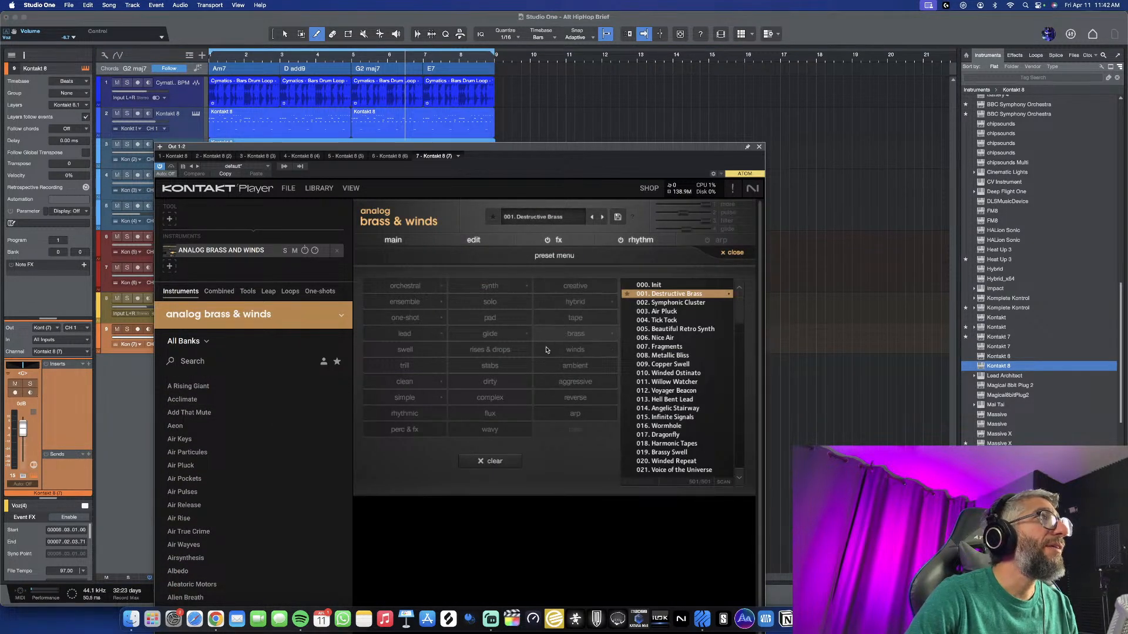
pyautogui.click(497, 324)
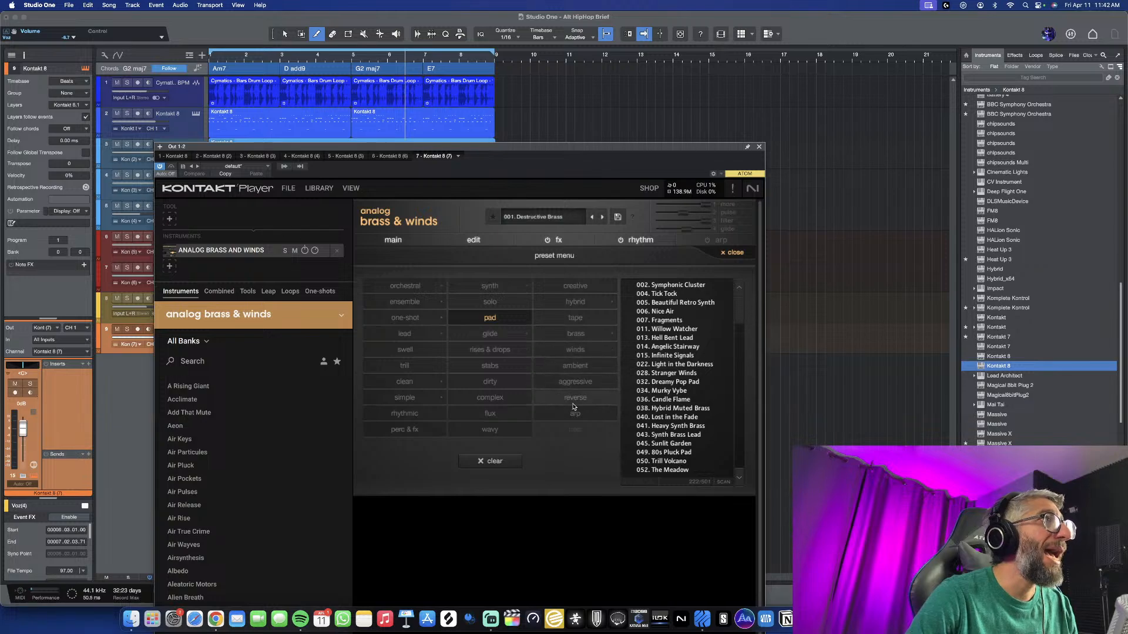
pyautogui.click(426, 382)
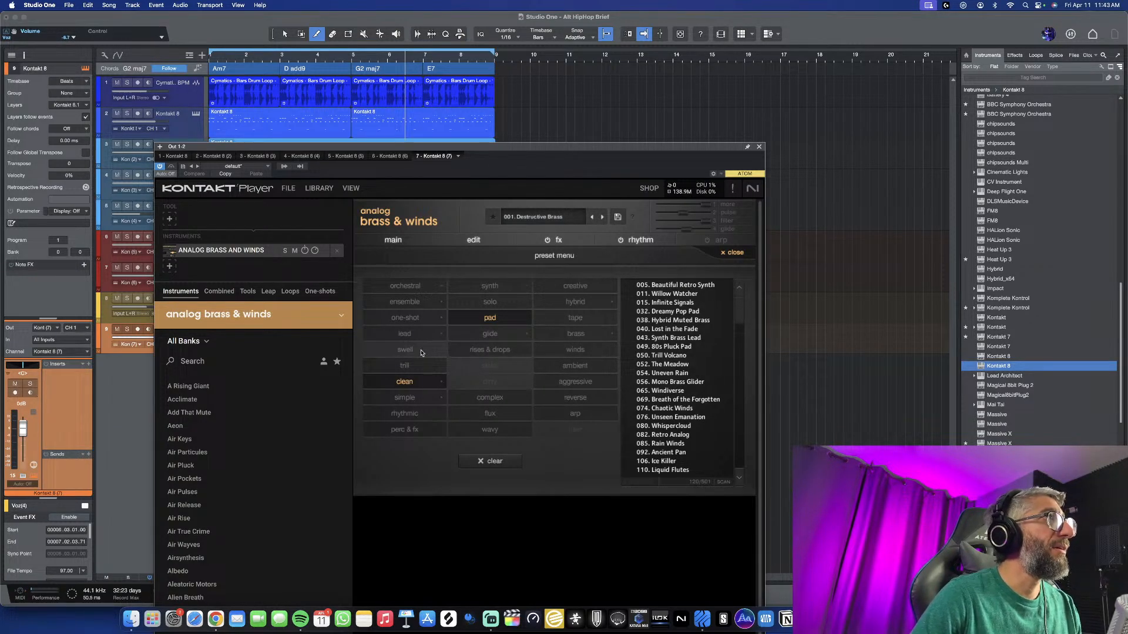
# Record-enable the new Kontakt 8 track and audition the Beautiful Retro Synth, Infinite Signals and Lost in the Fade presets
pyautogui.click(676, 286)
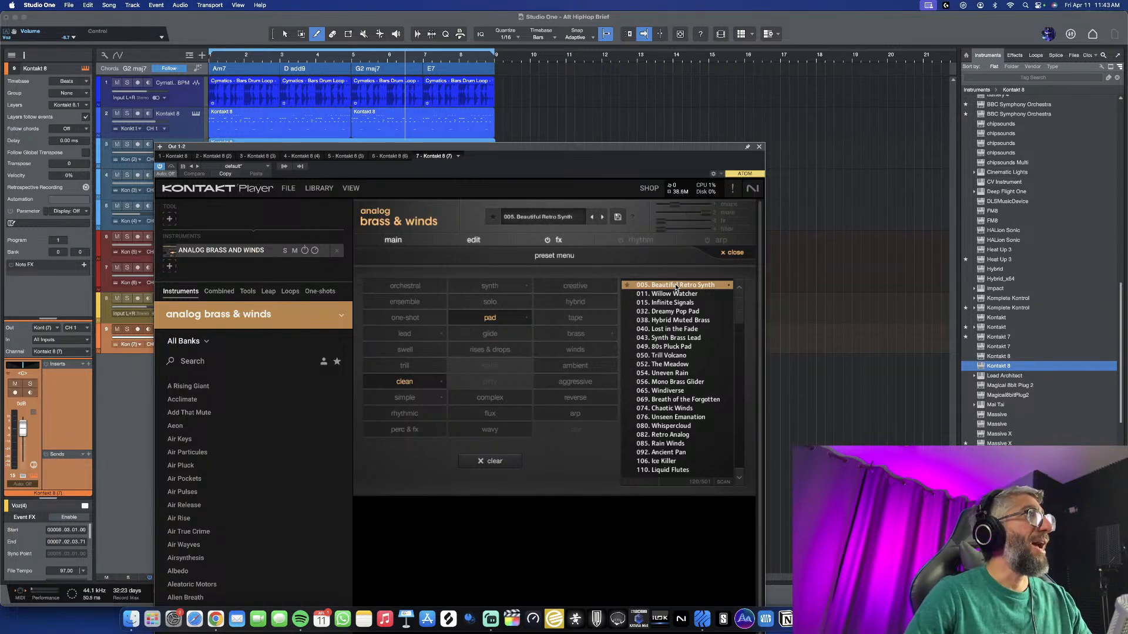
pyautogui.click(139, 330)
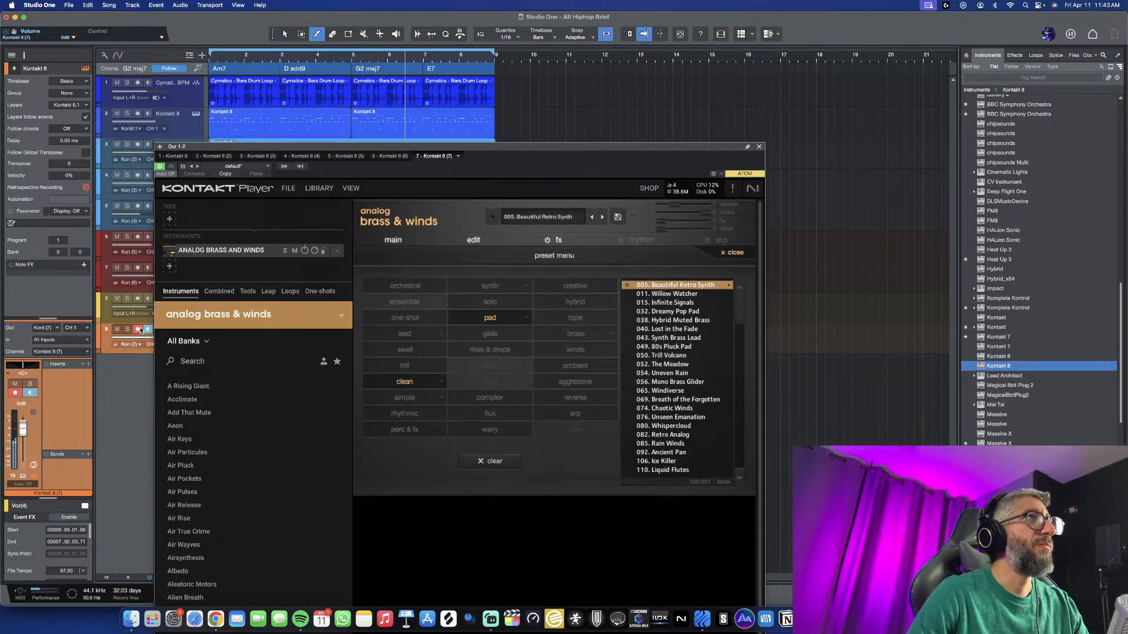
pyautogui.click(681, 303)
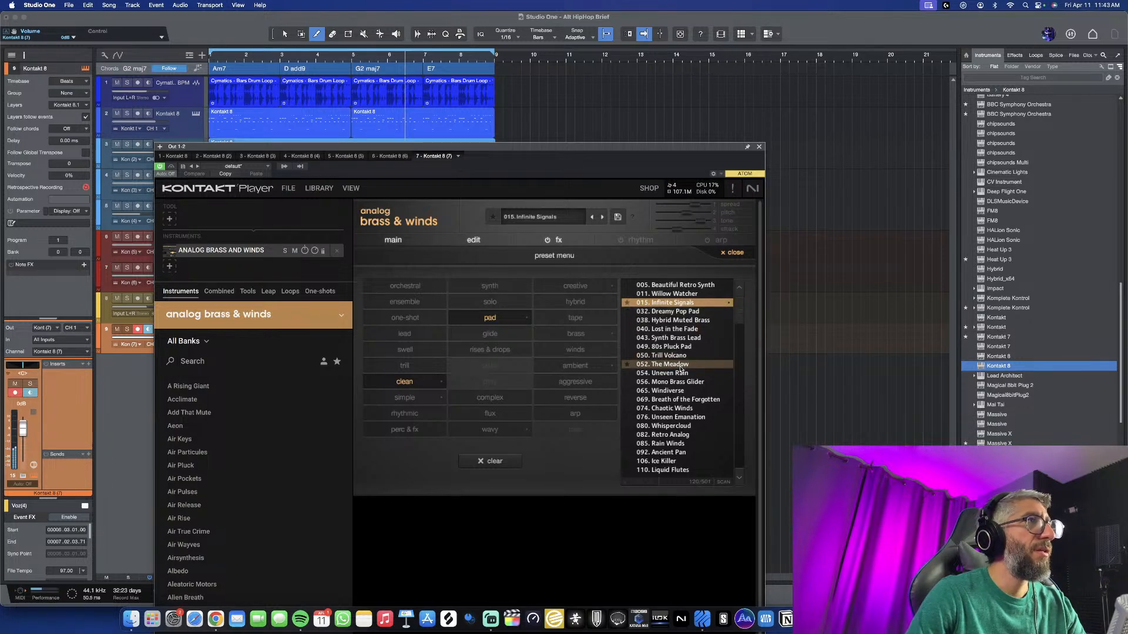
pyautogui.click(678, 330)
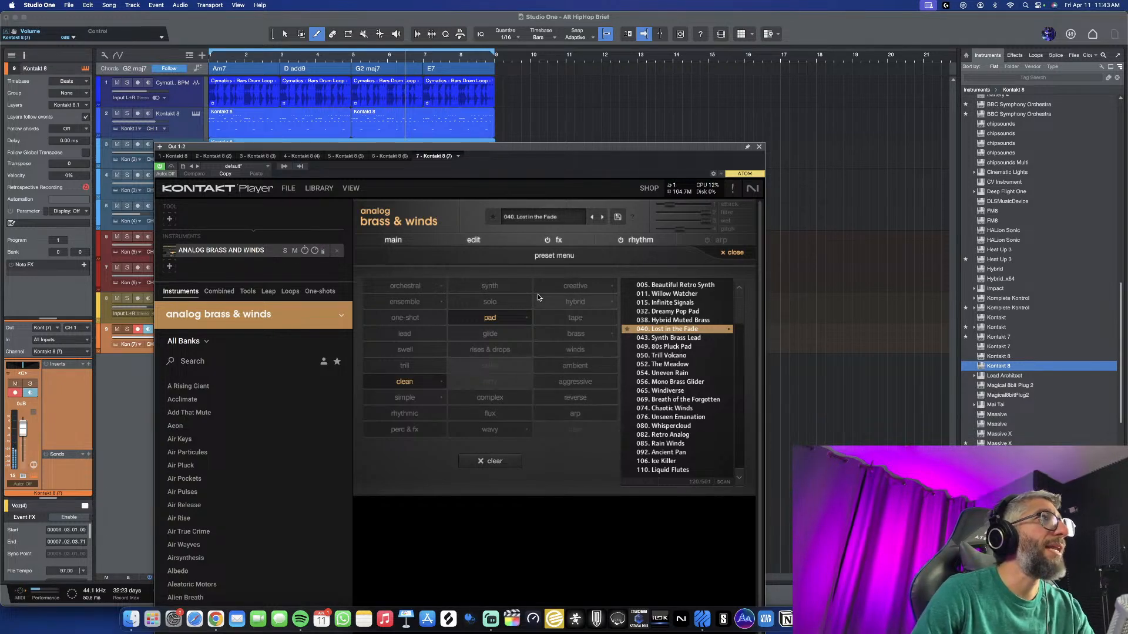
# Replace the pad and clean preset filters with the one-shot filter
pyautogui.click(490, 318)
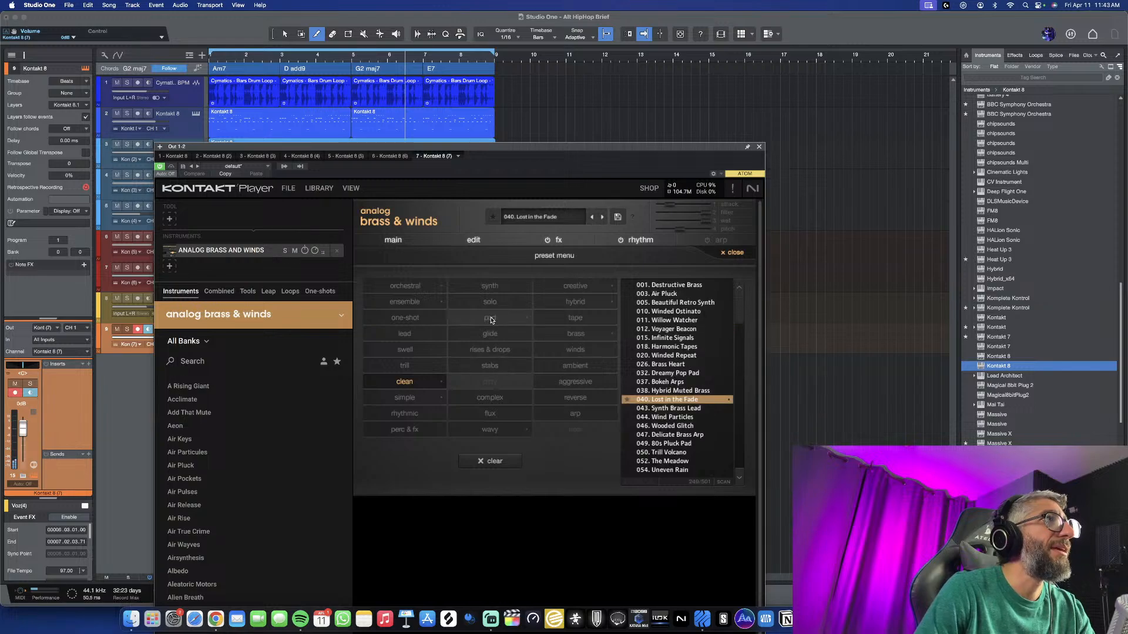
pyautogui.click(405, 383)
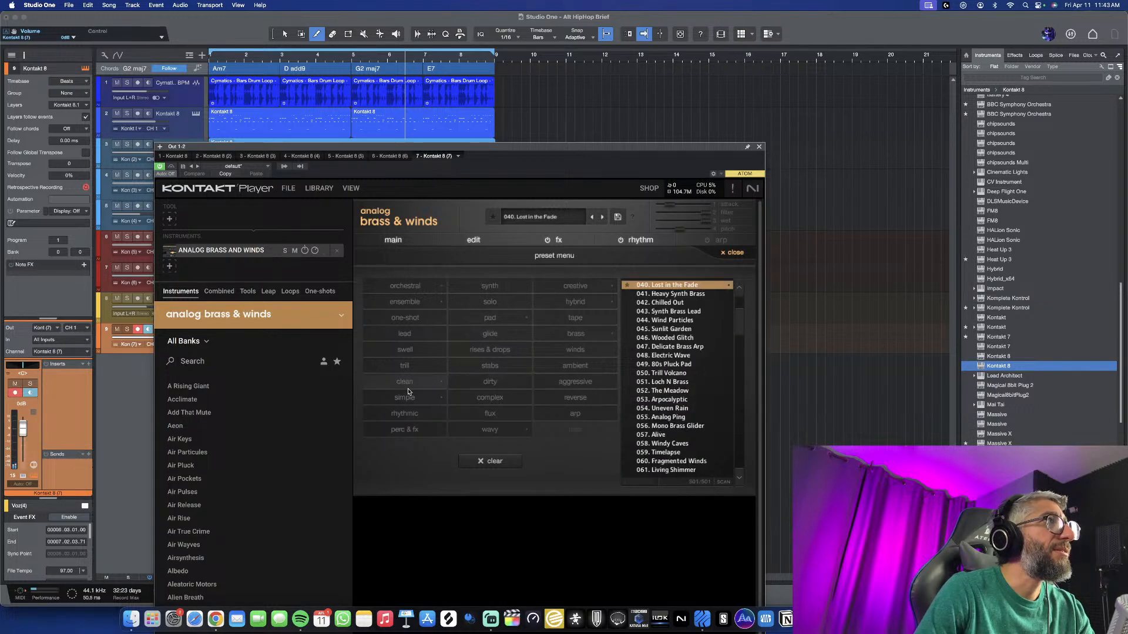
pyautogui.click(423, 318)
# Audition one-shot presets including Electric Wave, Loch N Brass, Ostinato Arps, Dayum and Clean Air, marking Dayum as a favourite
pyautogui.click(676, 287)
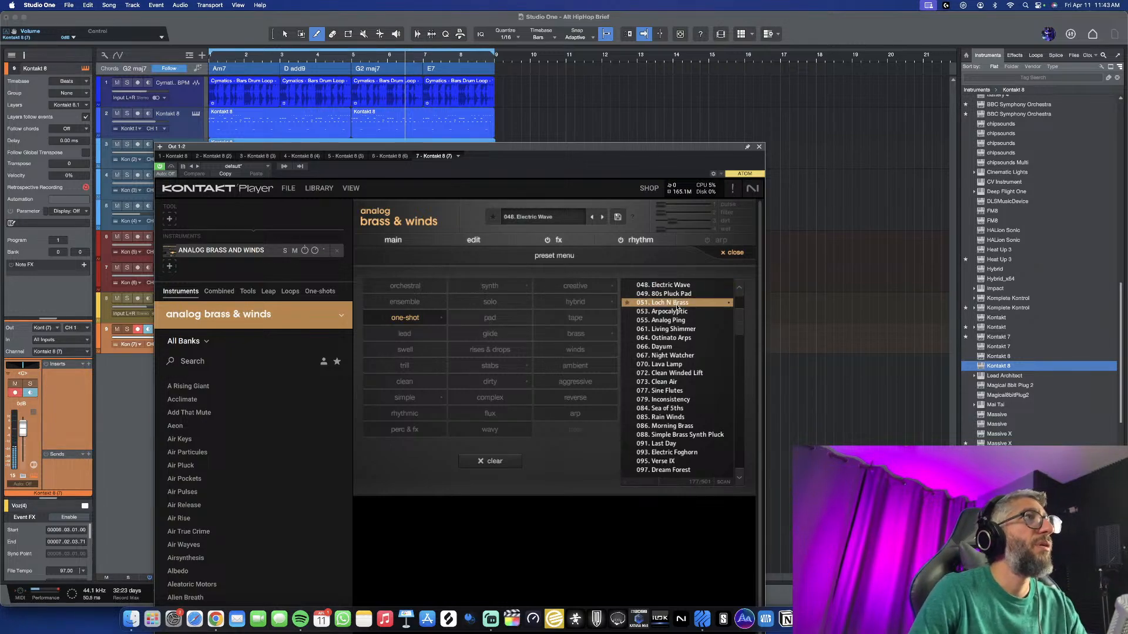
pyautogui.click(677, 305)
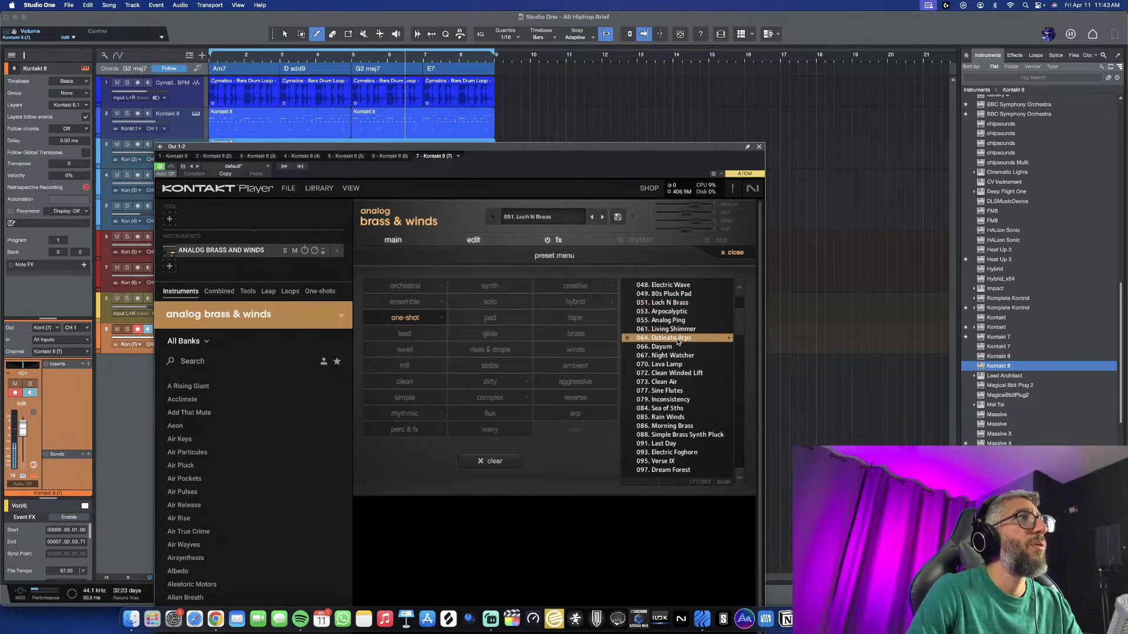
pyautogui.click(678, 341)
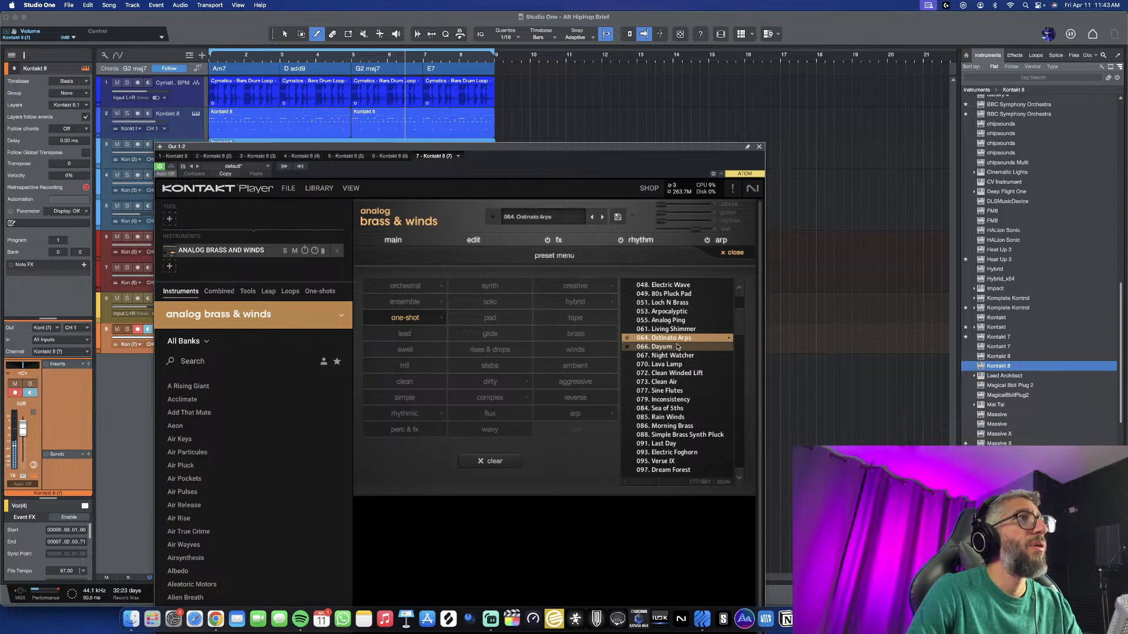
pyautogui.click(675, 348)
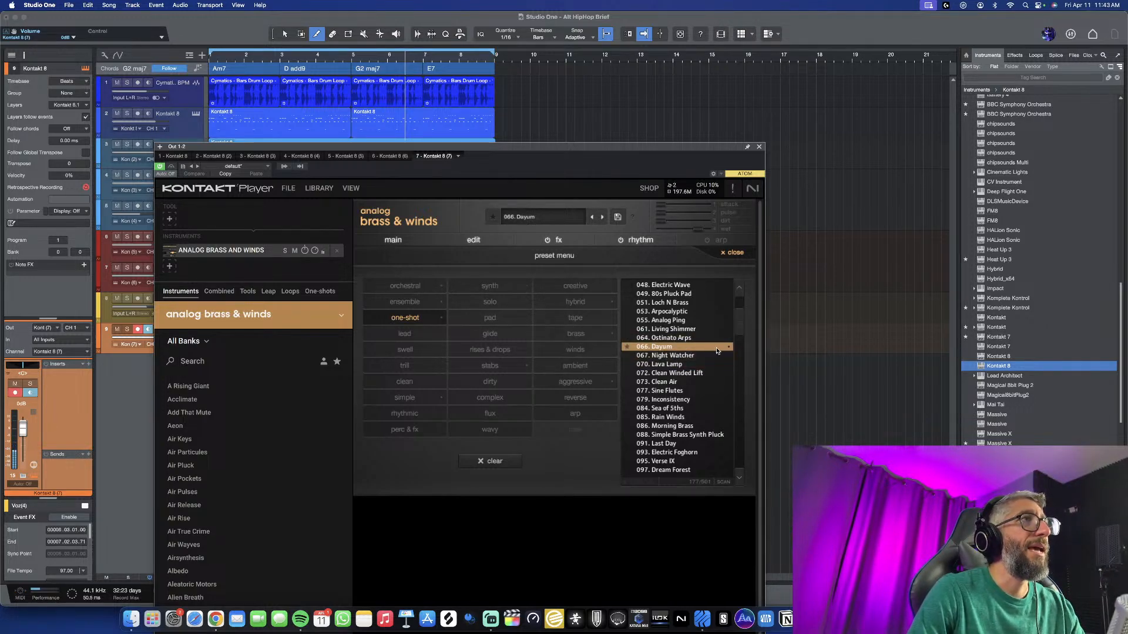
pyautogui.click(627, 347)
pyautogui.click(666, 382)
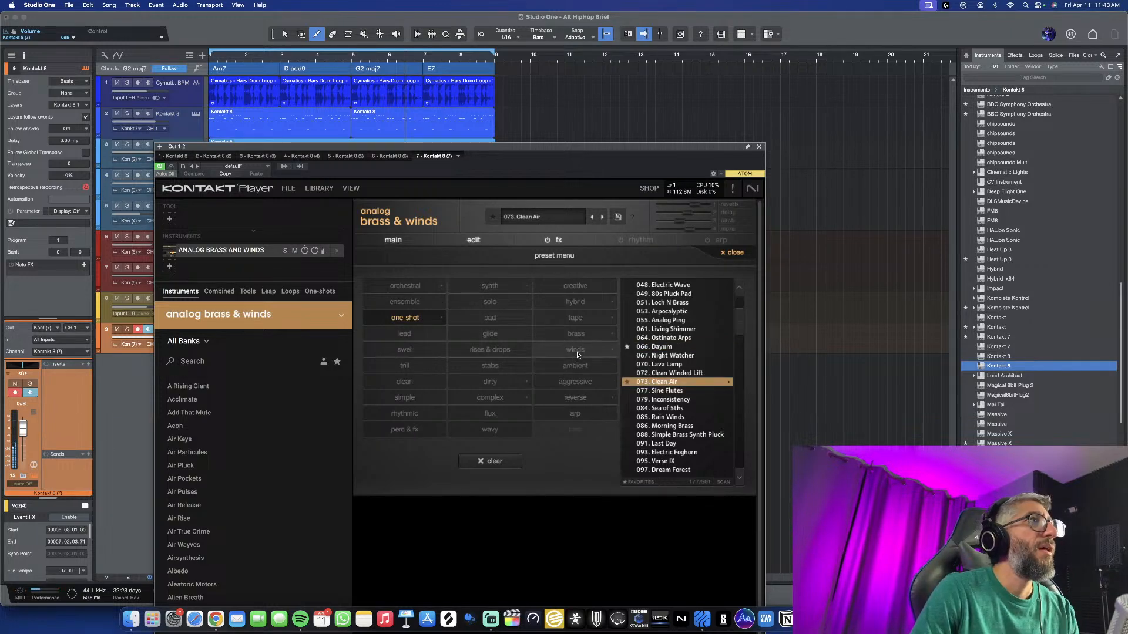
# Replace the one-shot filter with brass and stabs, and load the 091. Last Day preset
pyautogui.click(405, 317)
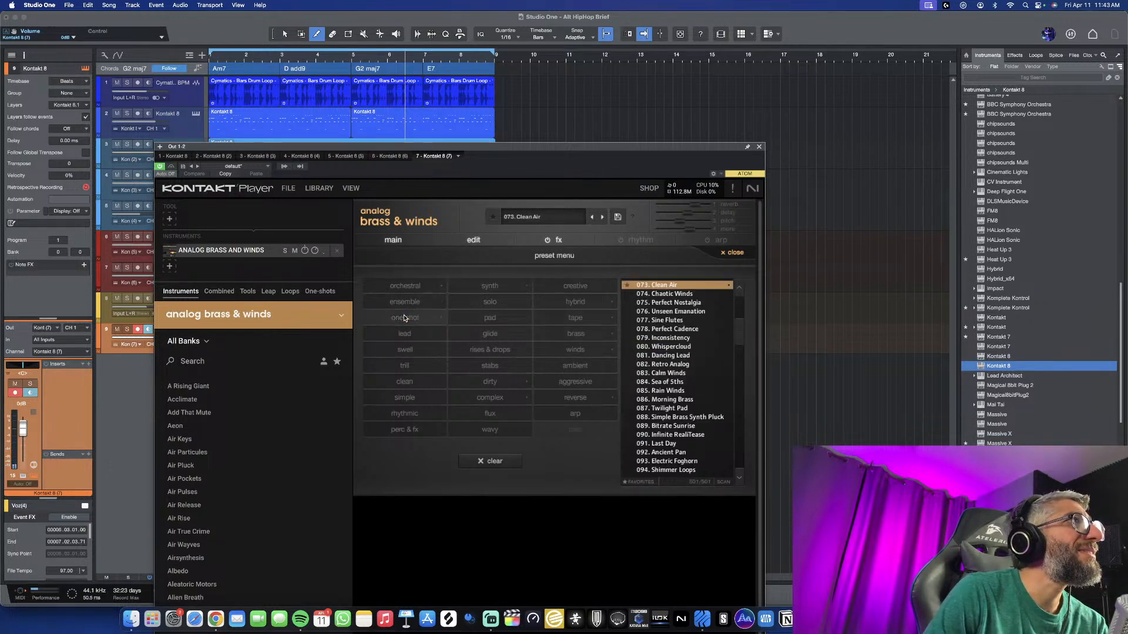
pyautogui.click(576, 334)
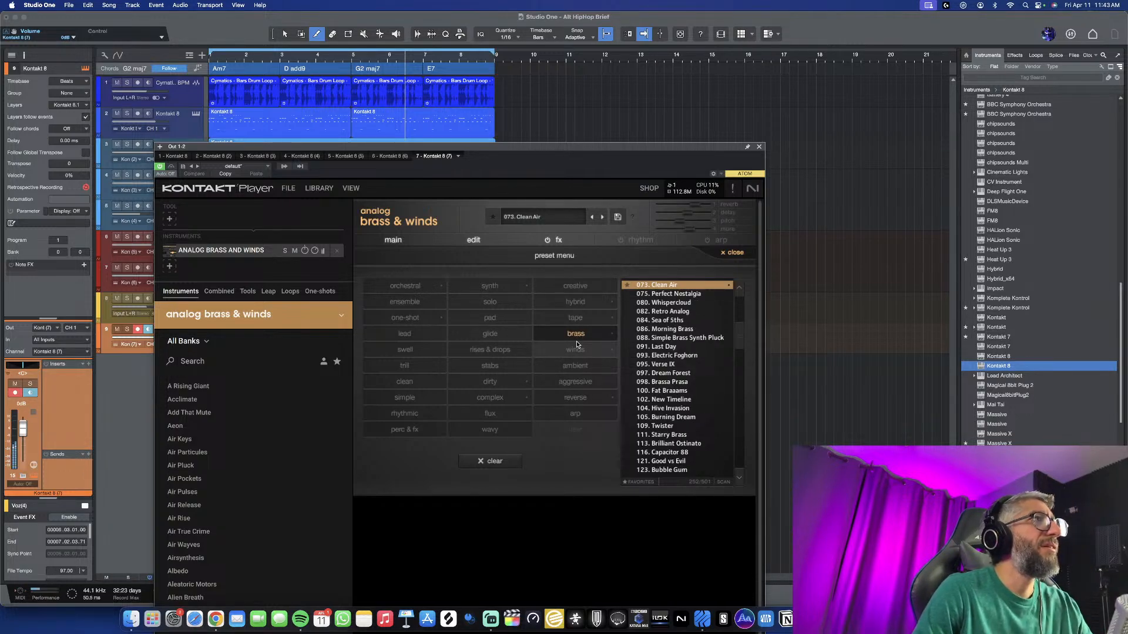
pyautogui.click(490, 365)
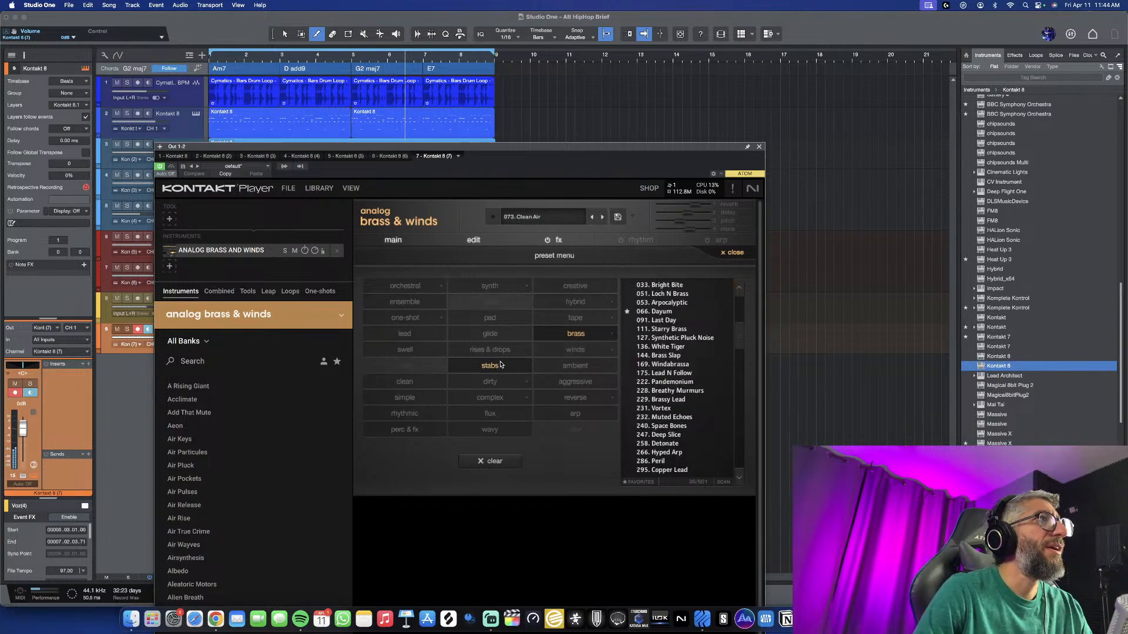
pyautogui.click(684, 320)
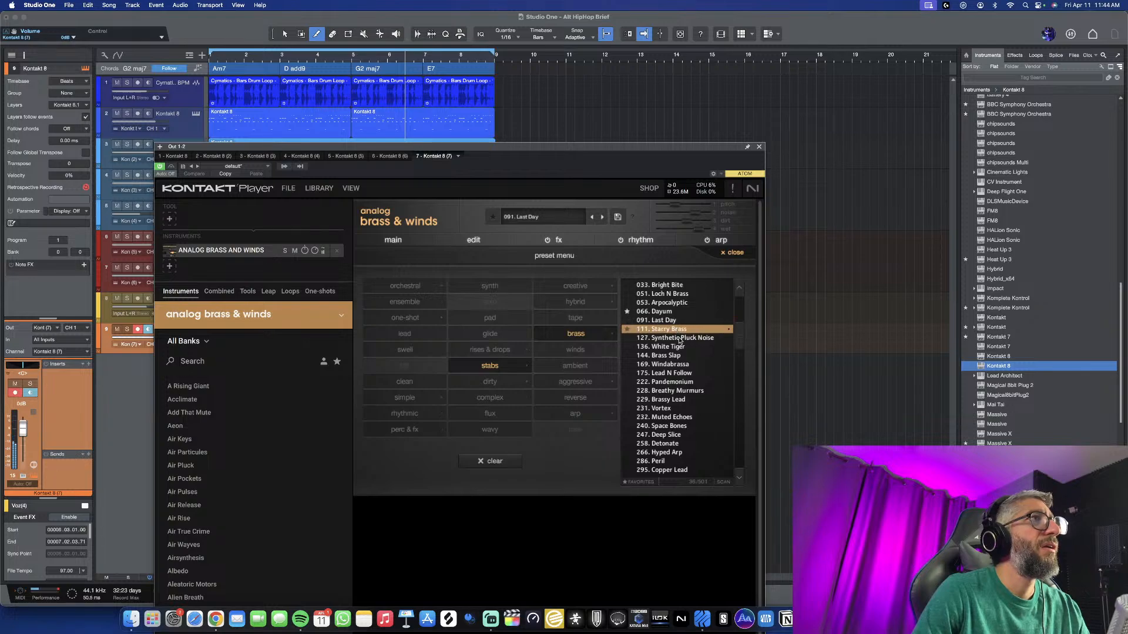
# Audition the brass stabs presets Brass Slap, Copper Lead, Deep Slice, Muted Echoes, Brassy Lead, Windabrassa and Pandemonium
pyautogui.click(676, 357)
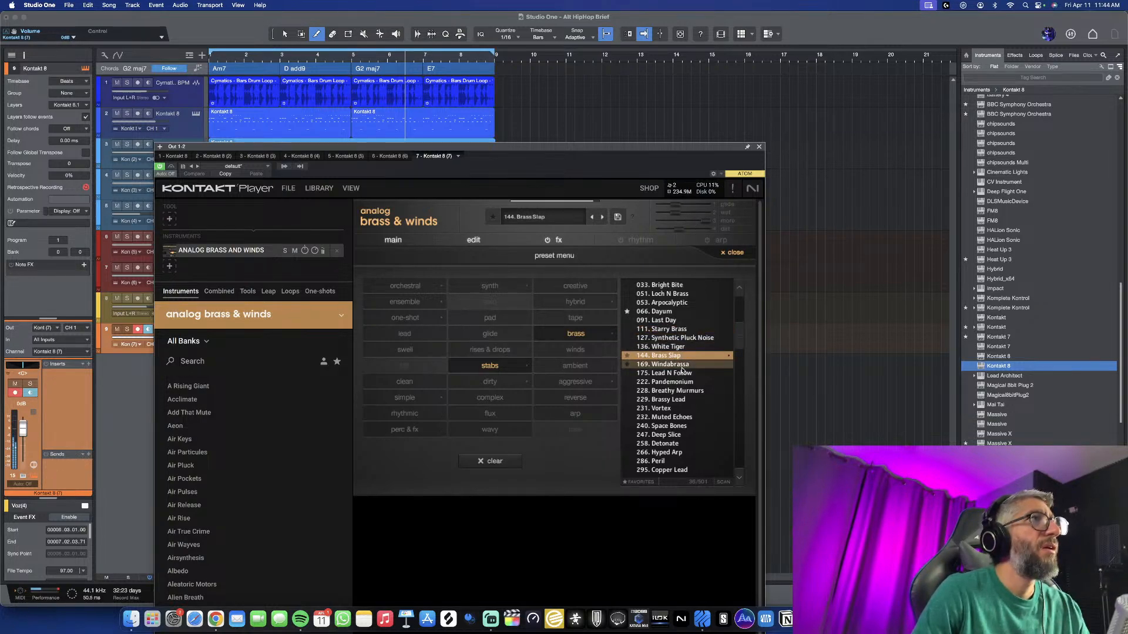
pyautogui.press('XF86AudioMute')
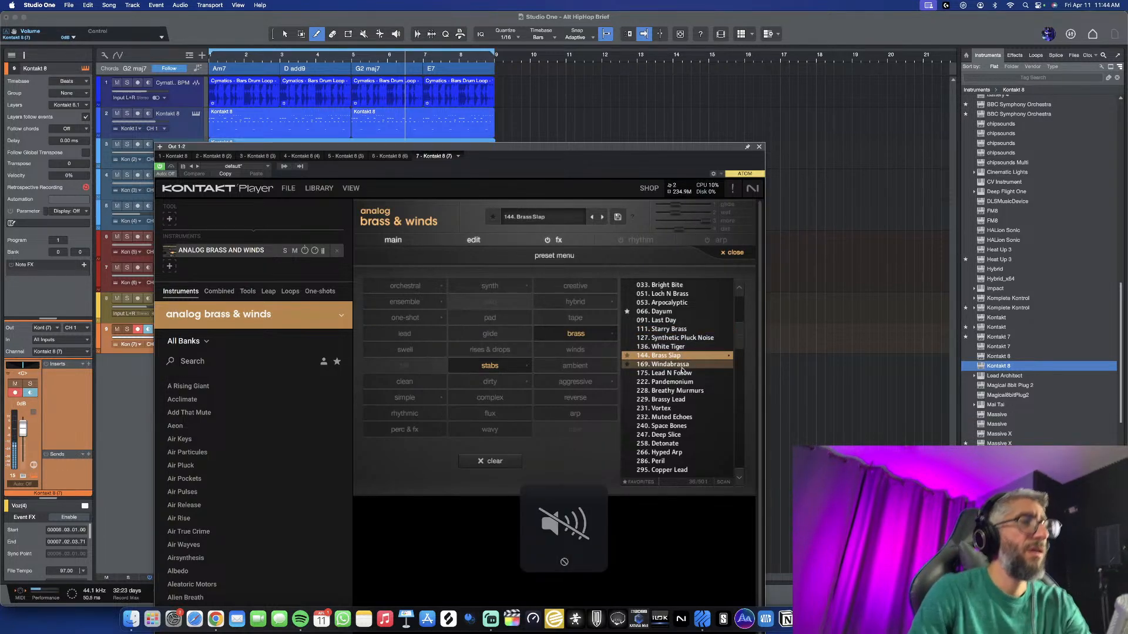
pyautogui.click(673, 470)
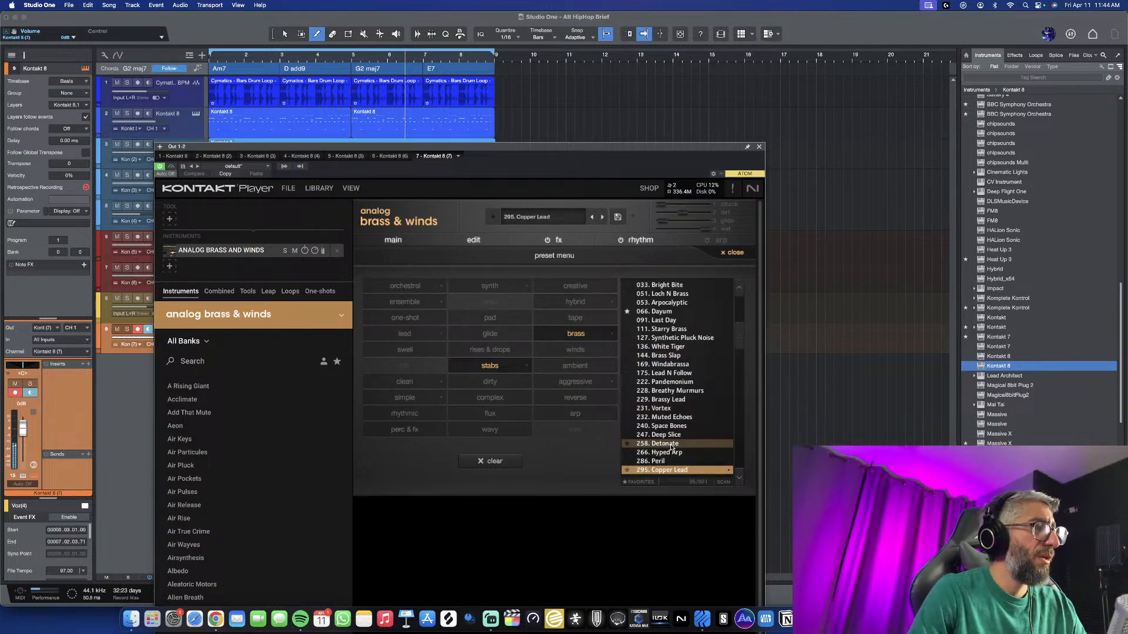
pyautogui.click(669, 435)
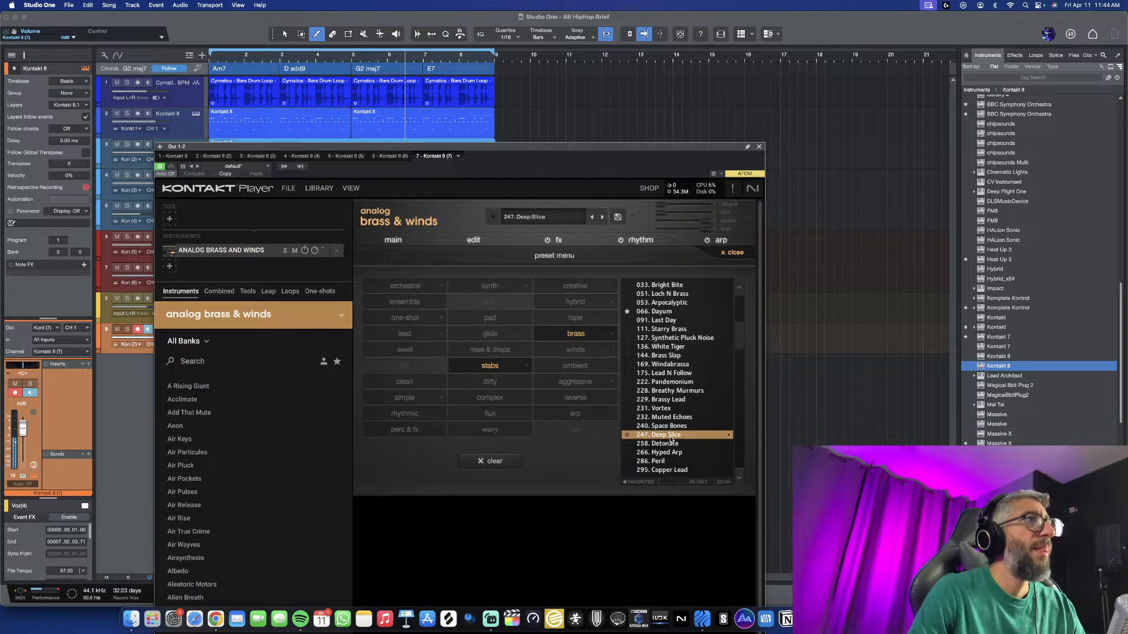
pyautogui.click(673, 418)
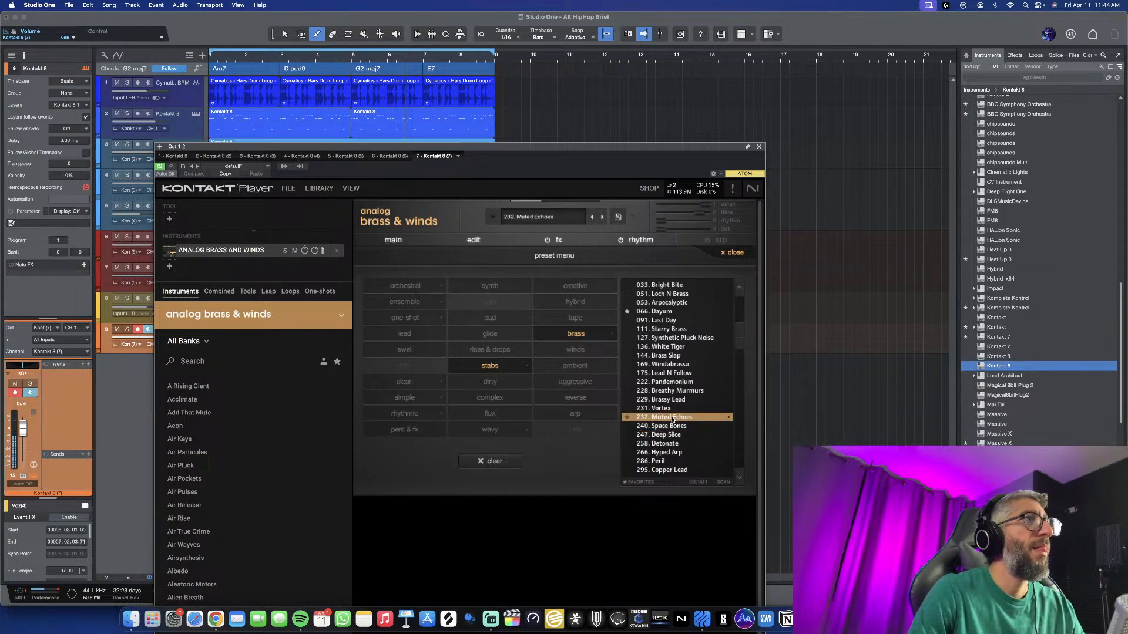
pyautogui.click(673, 400)
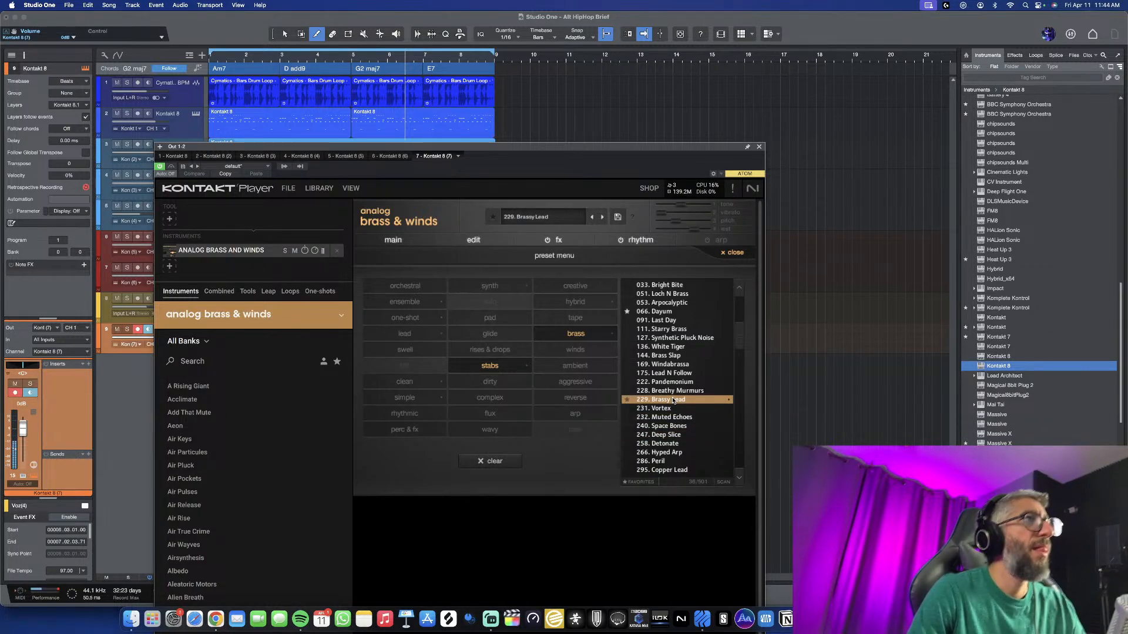
pyautogui.click(672, 365)
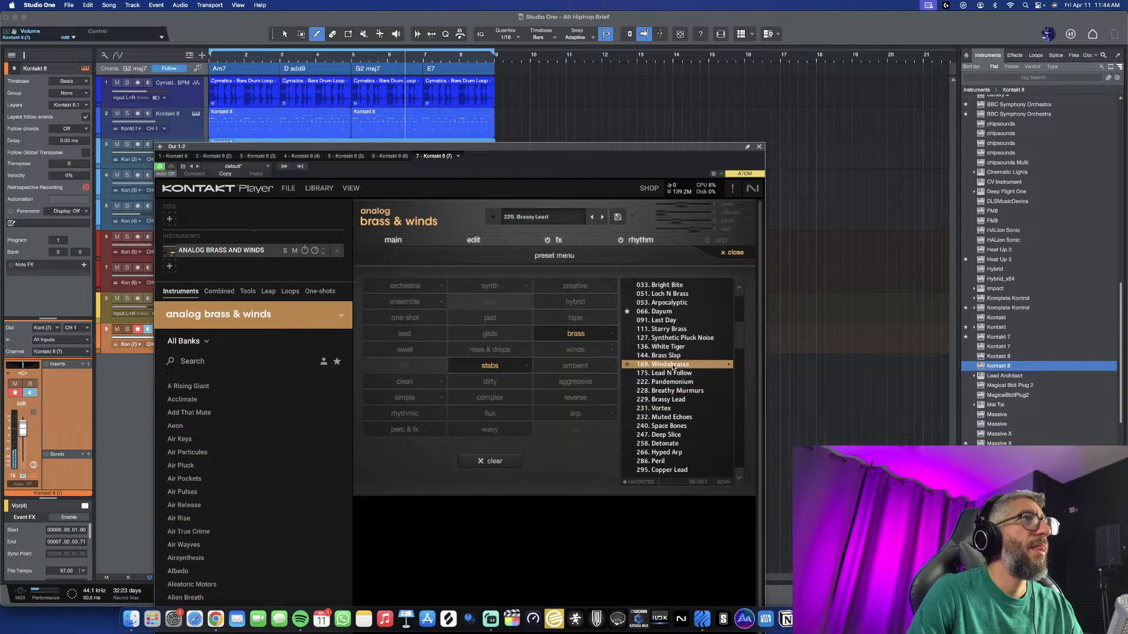
pyautogui.click(667, 382)
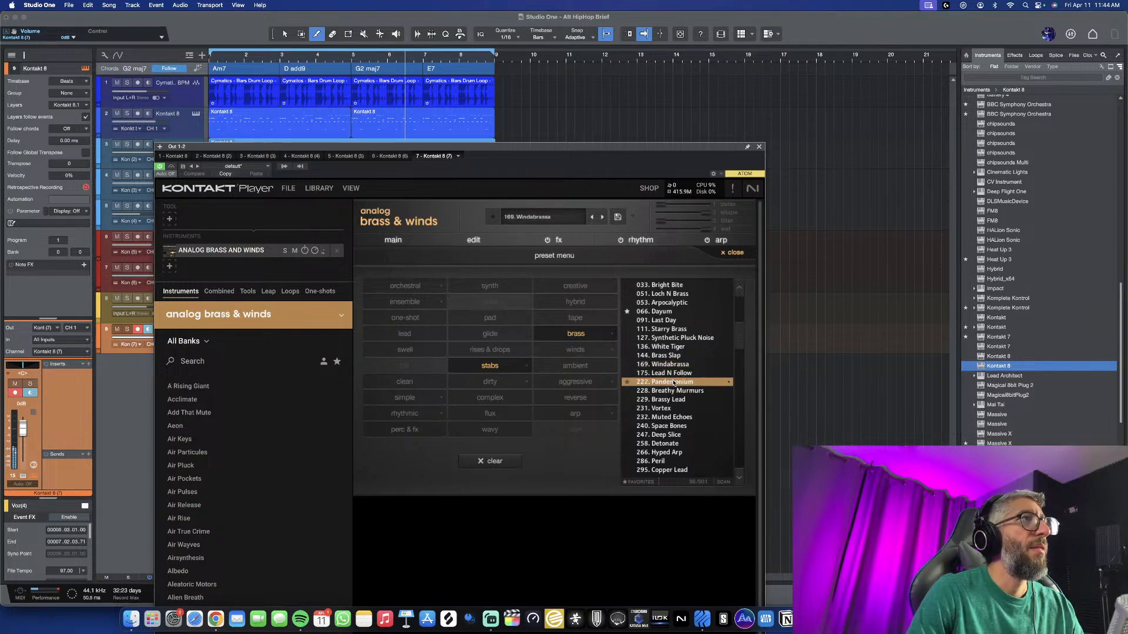
# Remove the brass filter, keeping stabs, and audition the Inconsistency, Fat WW Bends and Synthetic Pluck Noise presets
pyautogui.click(586, 331)
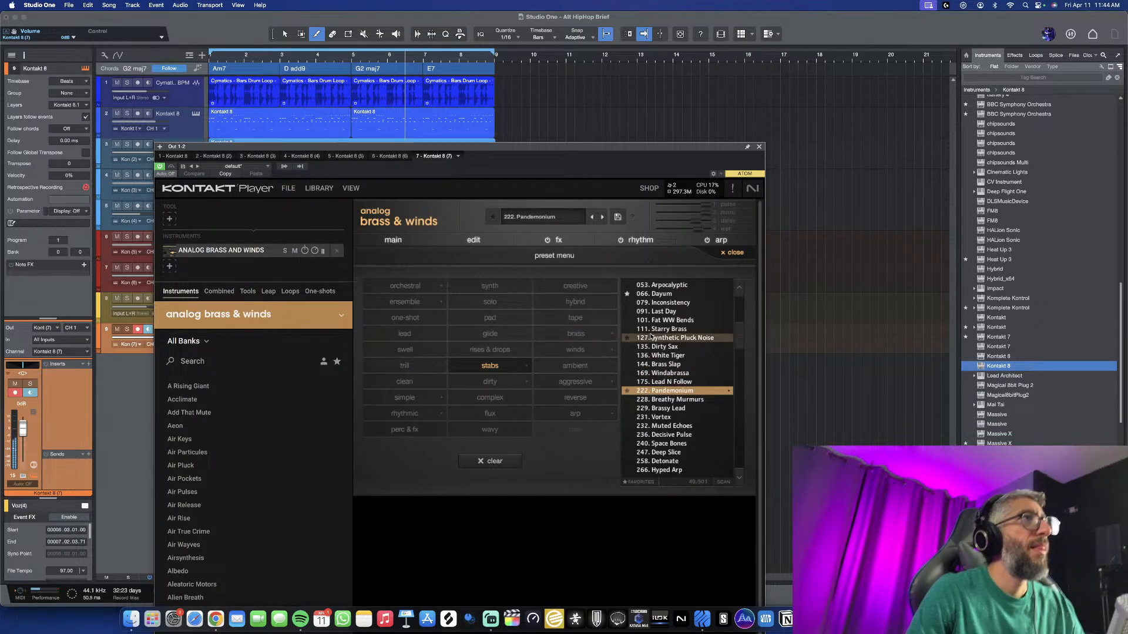
pyautogui.click(667, 302)
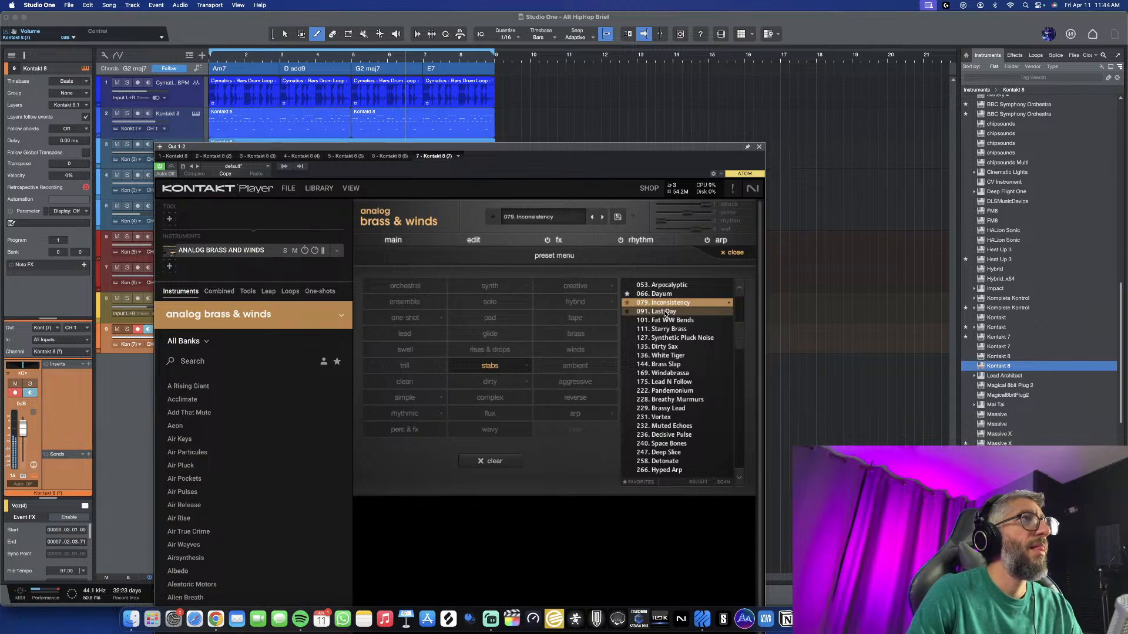
pyautogui.click(666, 320)
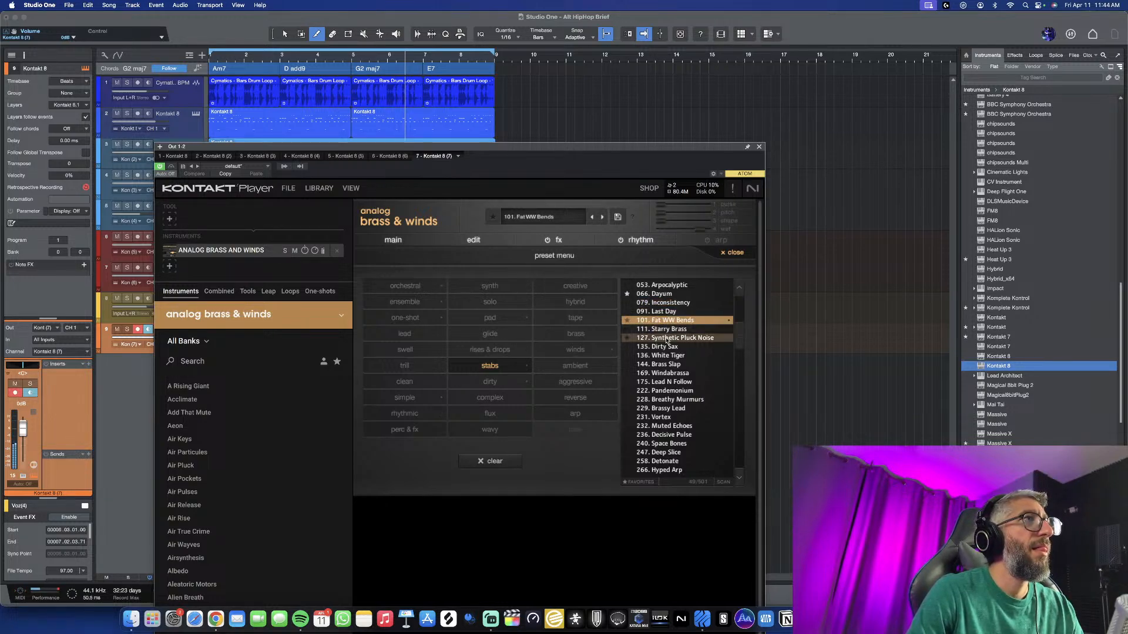
pyautogui.click(668, 339)
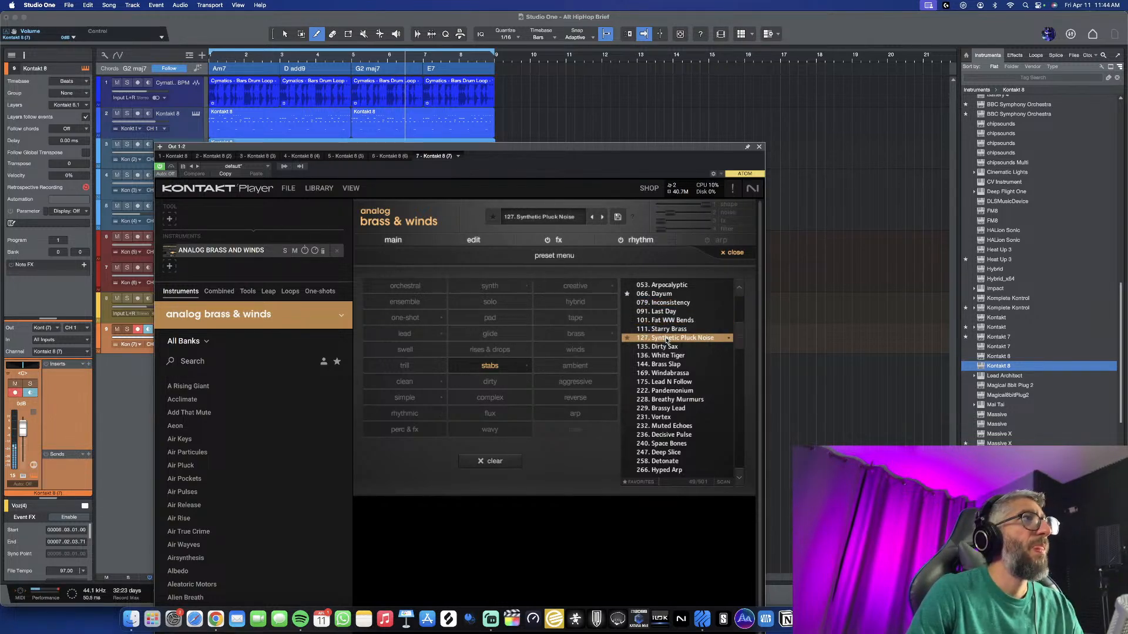
# Add the one-shot filter and audition stabs presets including Dirty Sax, White Tiger, Brassy Lead, Deep Slice, Shining Lead and Wind E Stabs against the beat
pyautogui.click(435, 321)
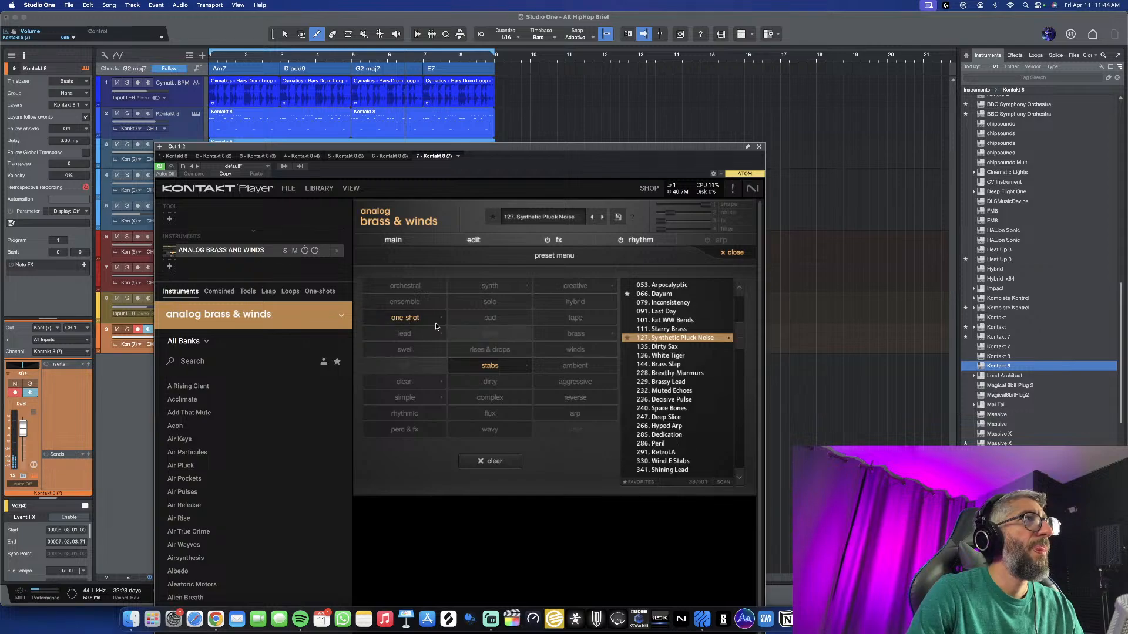
pyautogui.click(679, 348)
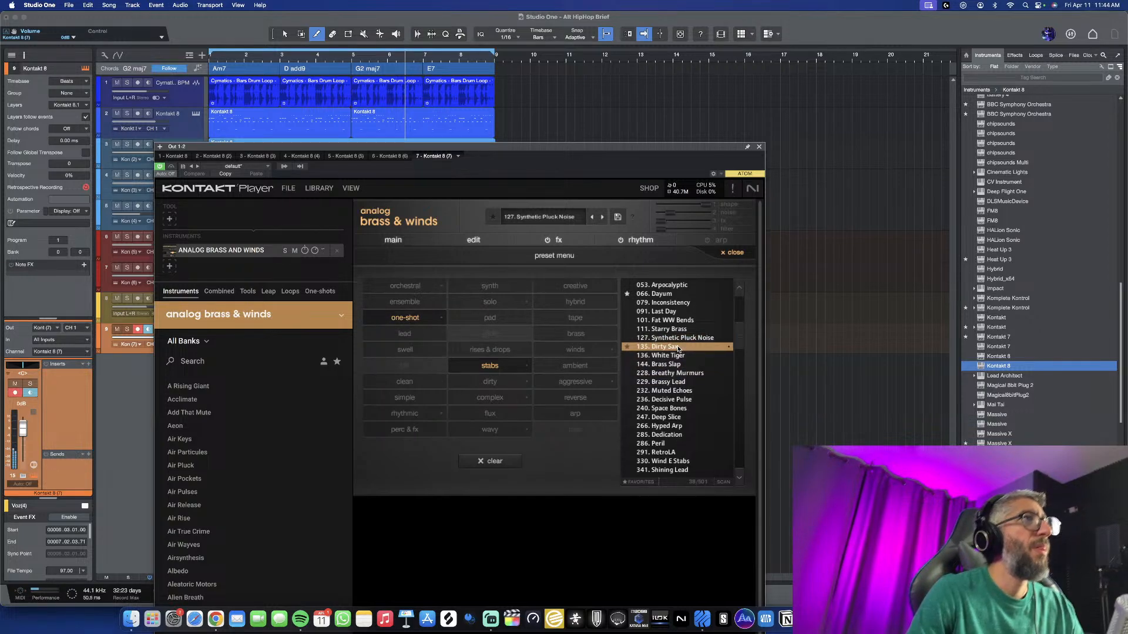
pyautogui.click(677, 356)
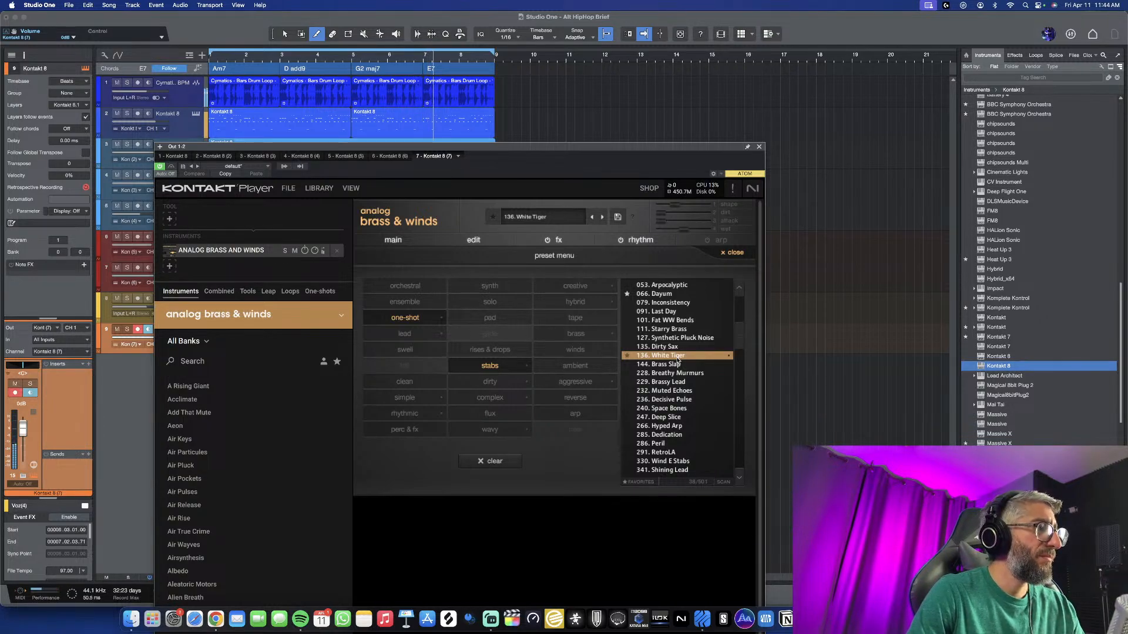
pyautogui.click(679, 382)
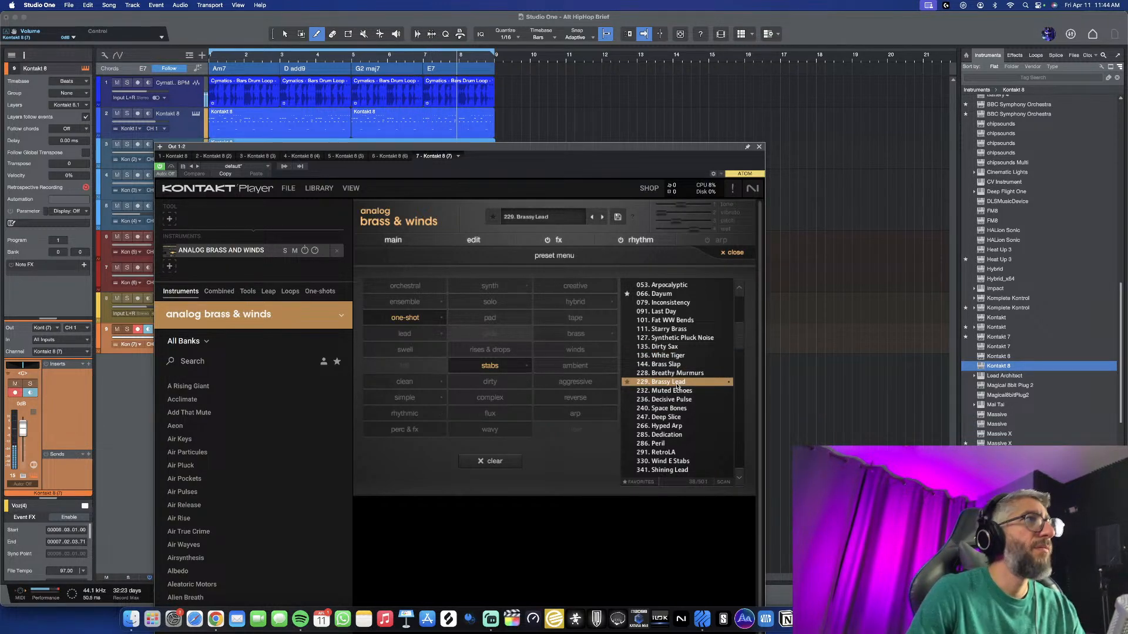
pyautogui.click(679, 417)
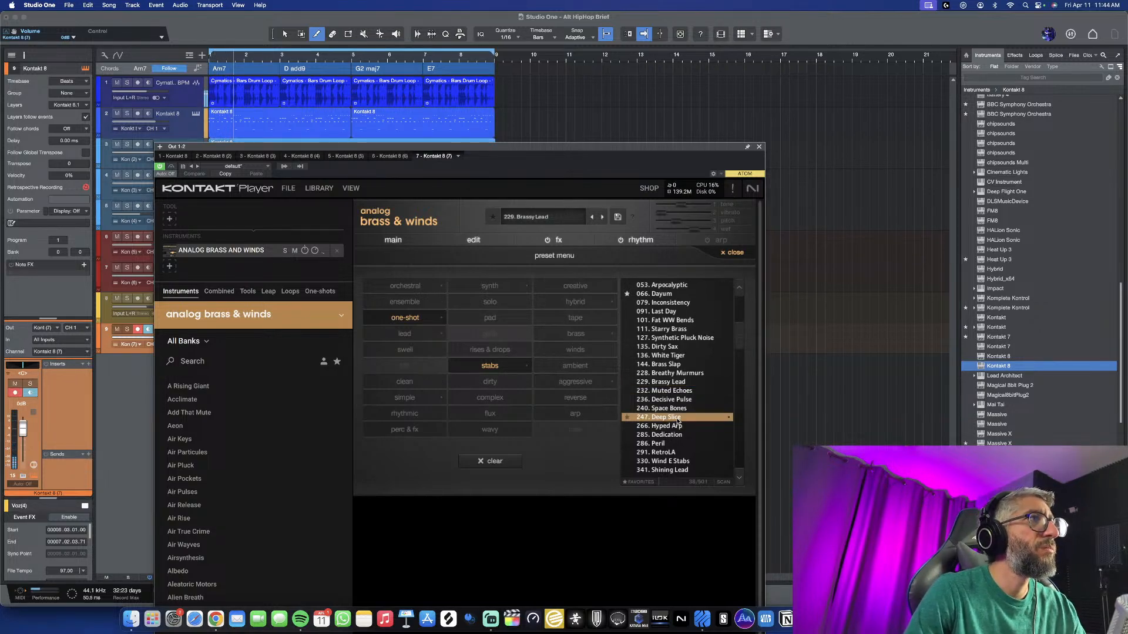
pyautogui.click(670, 435)
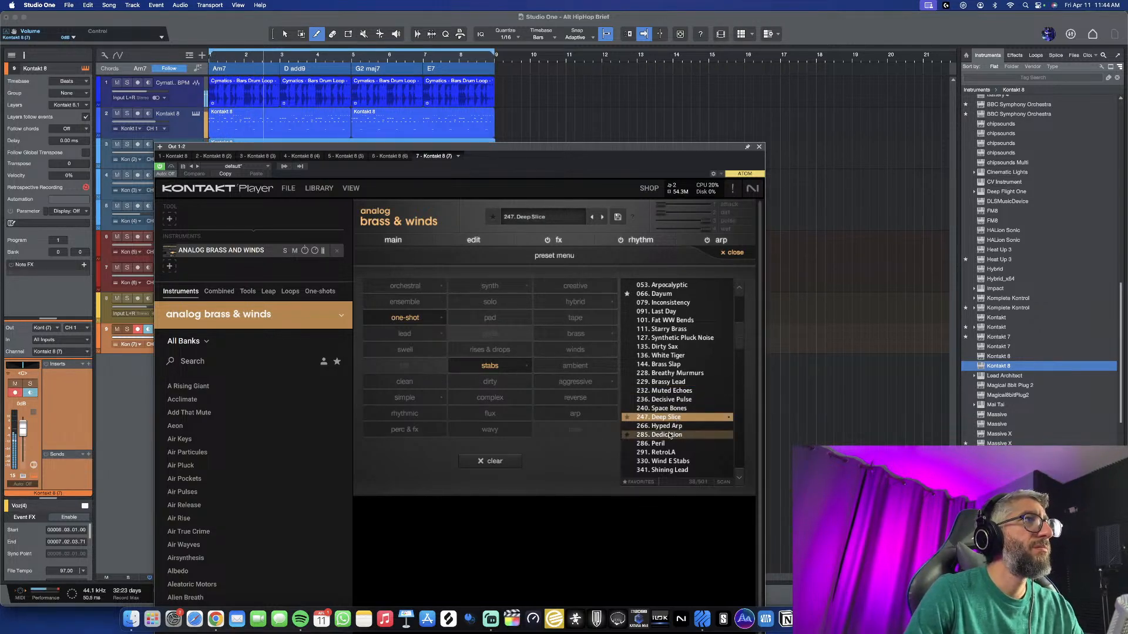
pyautogui.click(670, 470)
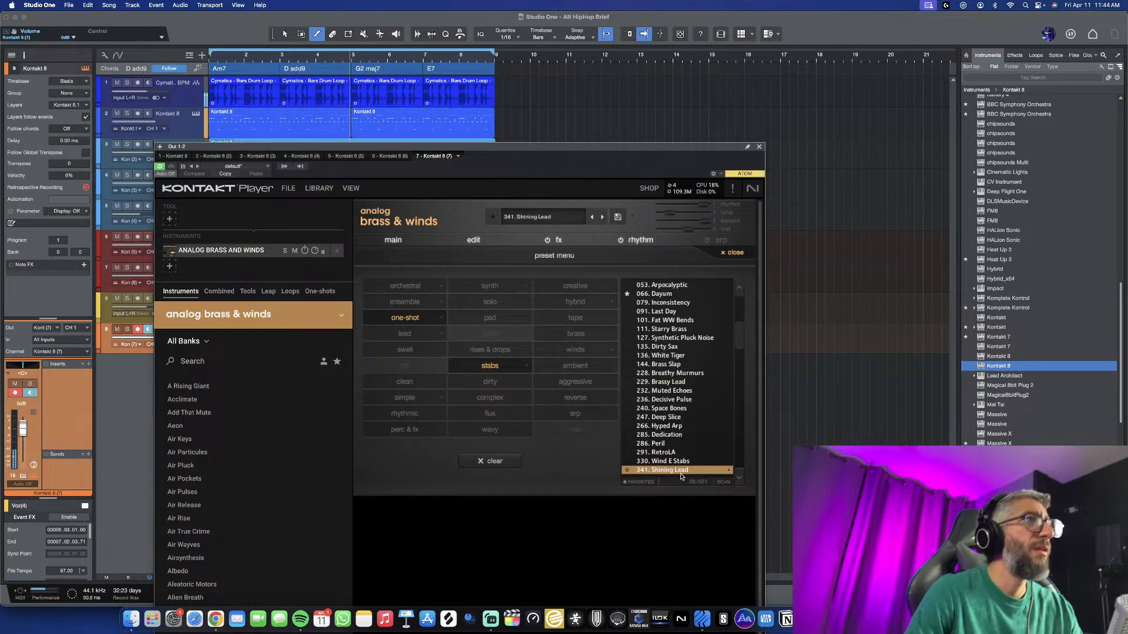
pyautogui.click(669, 456)
pyautogui.click(669, 461)
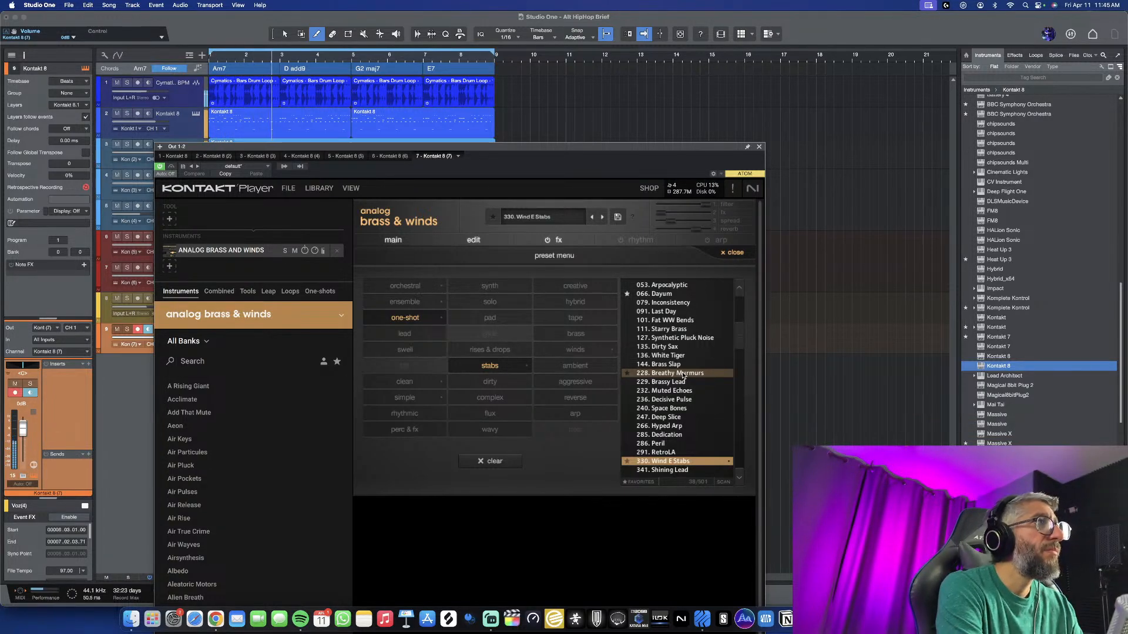
pyautogui.press('space')
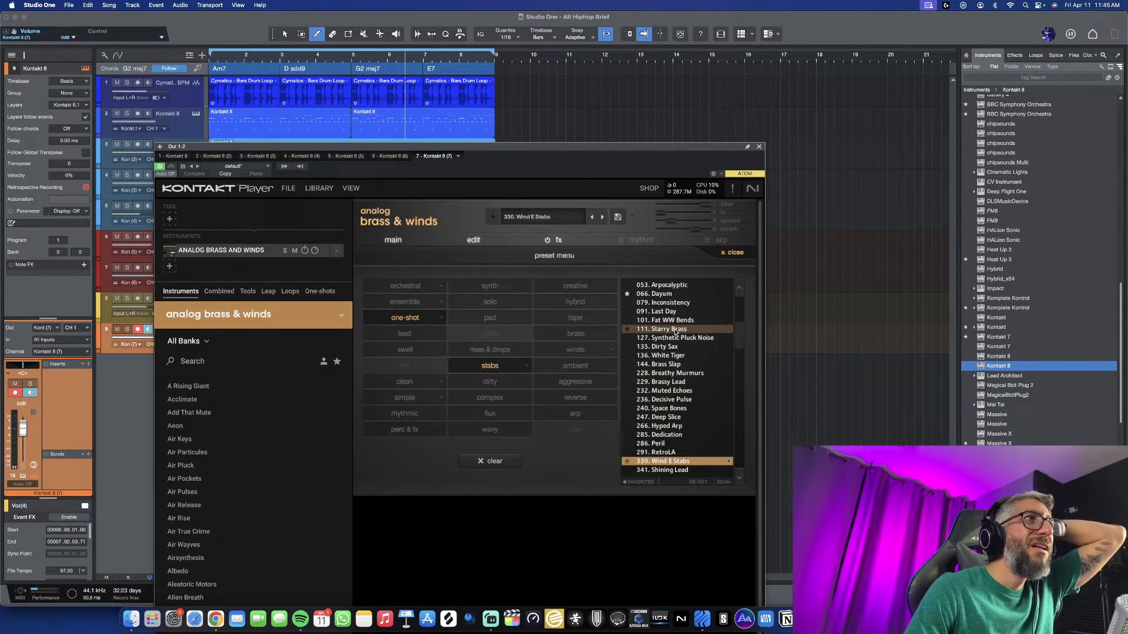
# Remove the one-shot filter, audition Leviathan, load the 428. Double Hearts preset and close the instrument window
pyautogui.click(406, 317)
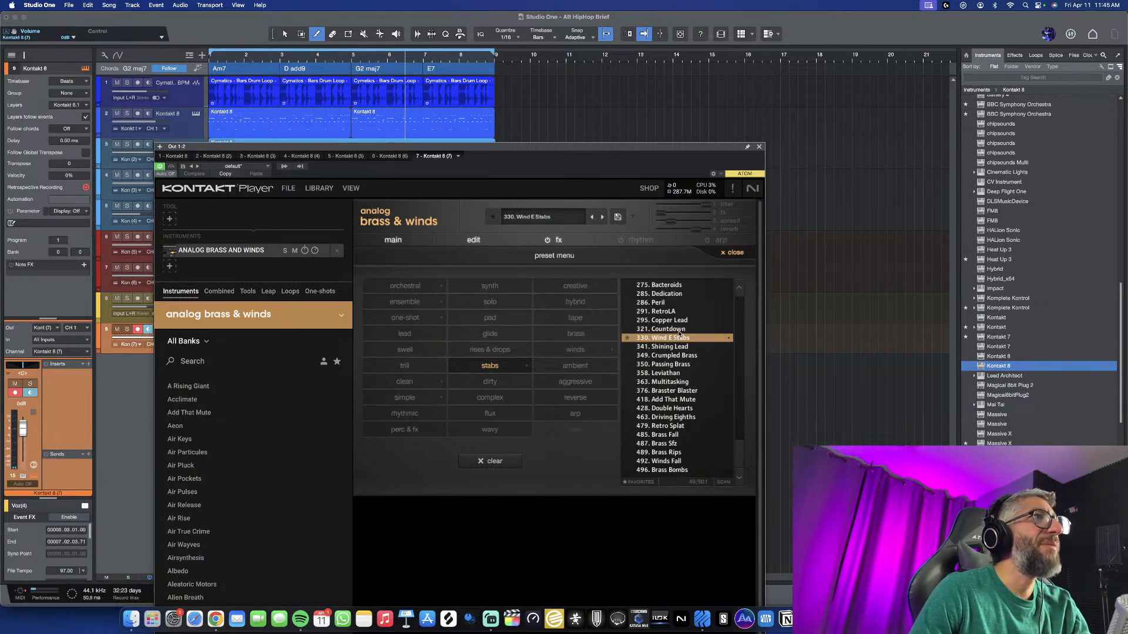
pyautogui.click(674, 374)
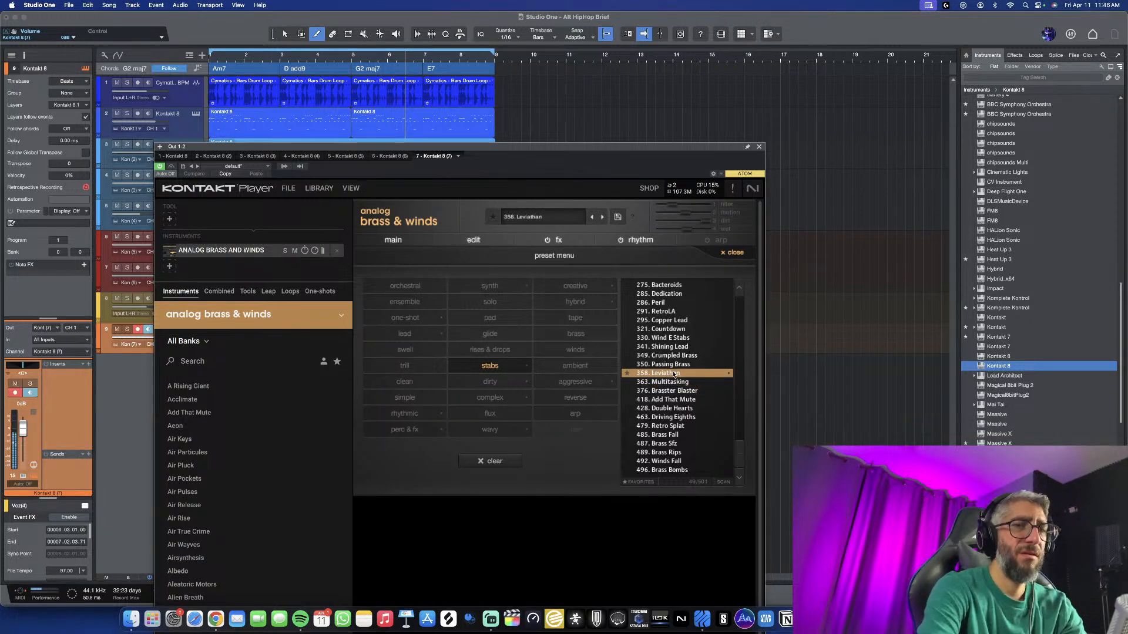
pyautogui.click(675, 408)
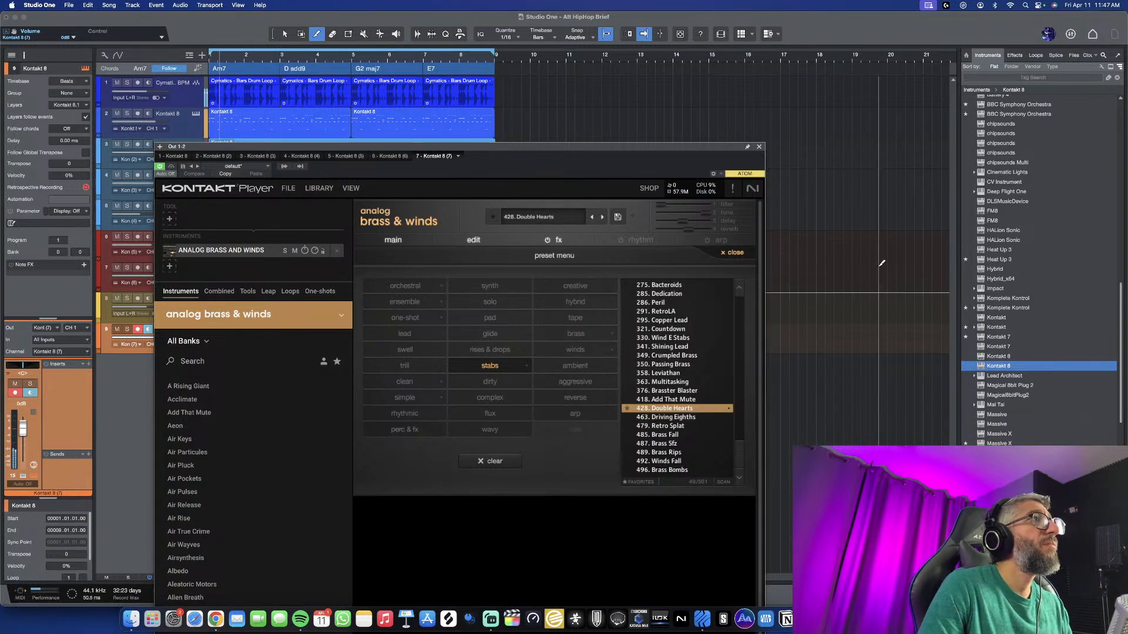
pyautogui.click(759, 147)
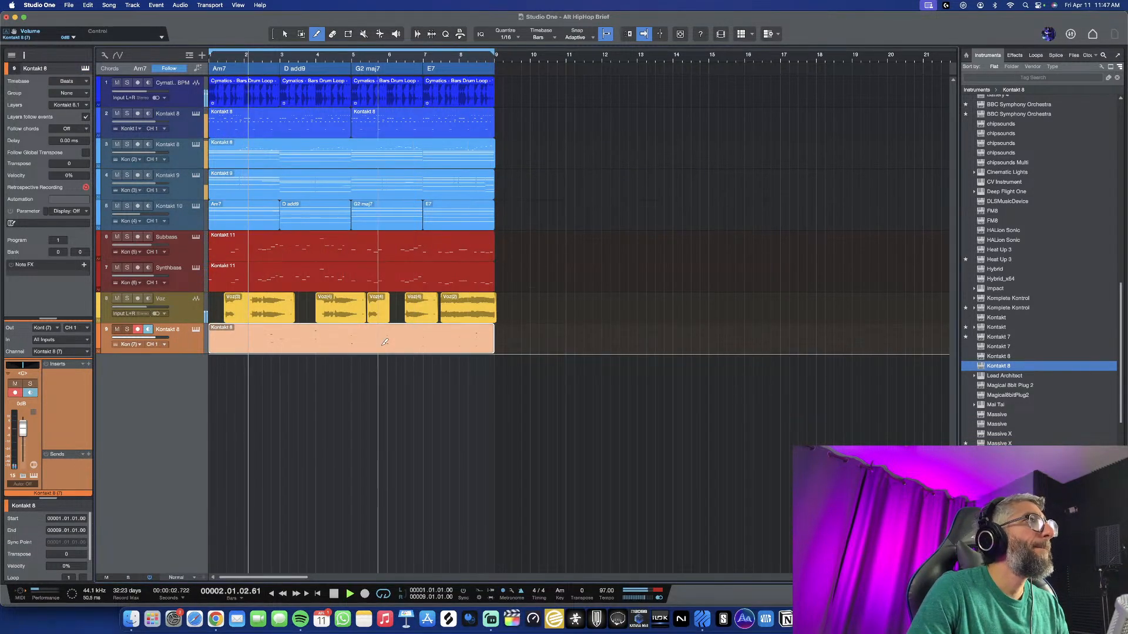
# Open the recorded Kontakt 8 brass part in the note editor and lengthen its last two notes by moving their starts earlier
pyautogui.press('1')
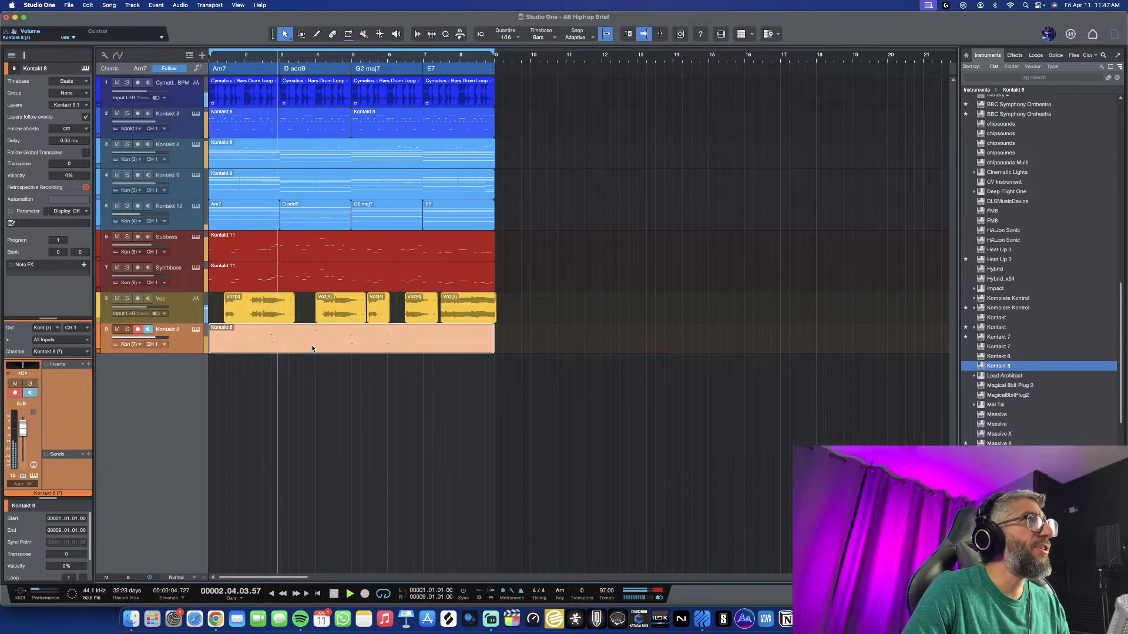
pyautogui.doubleClick(317, 346)
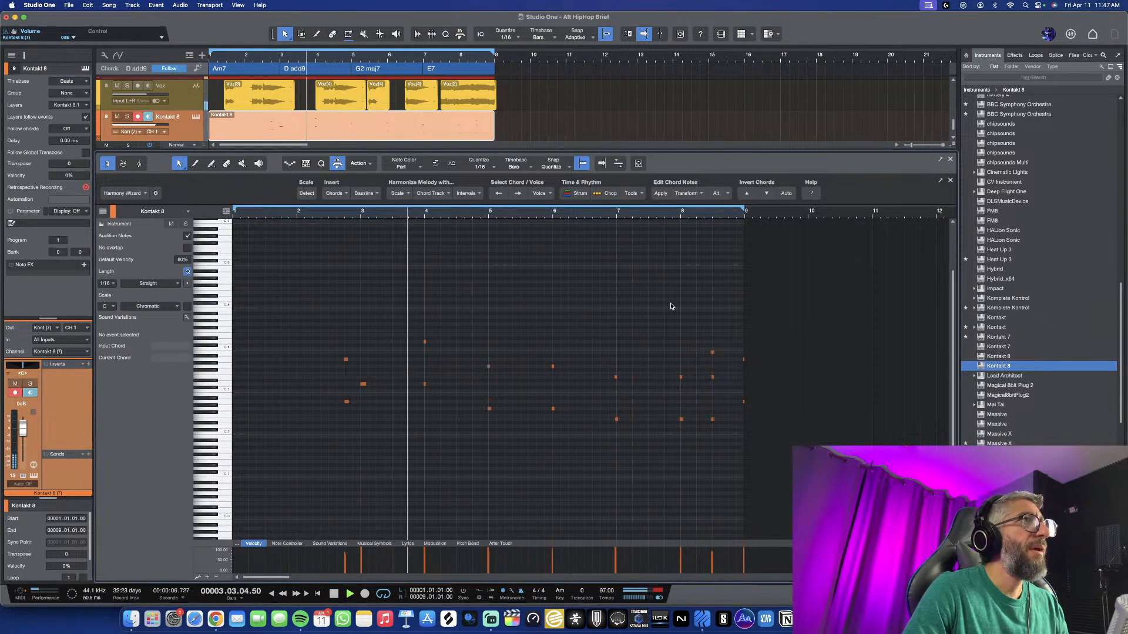
pyautogui.click(743, 360)
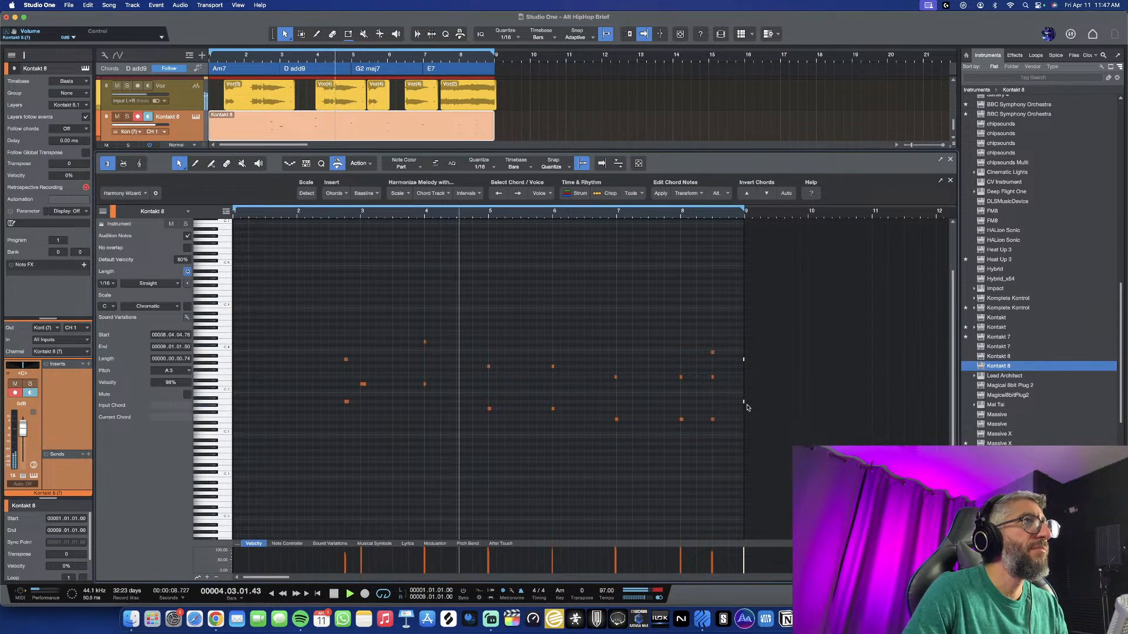
pyautogui.scroll(5, 744, 402)
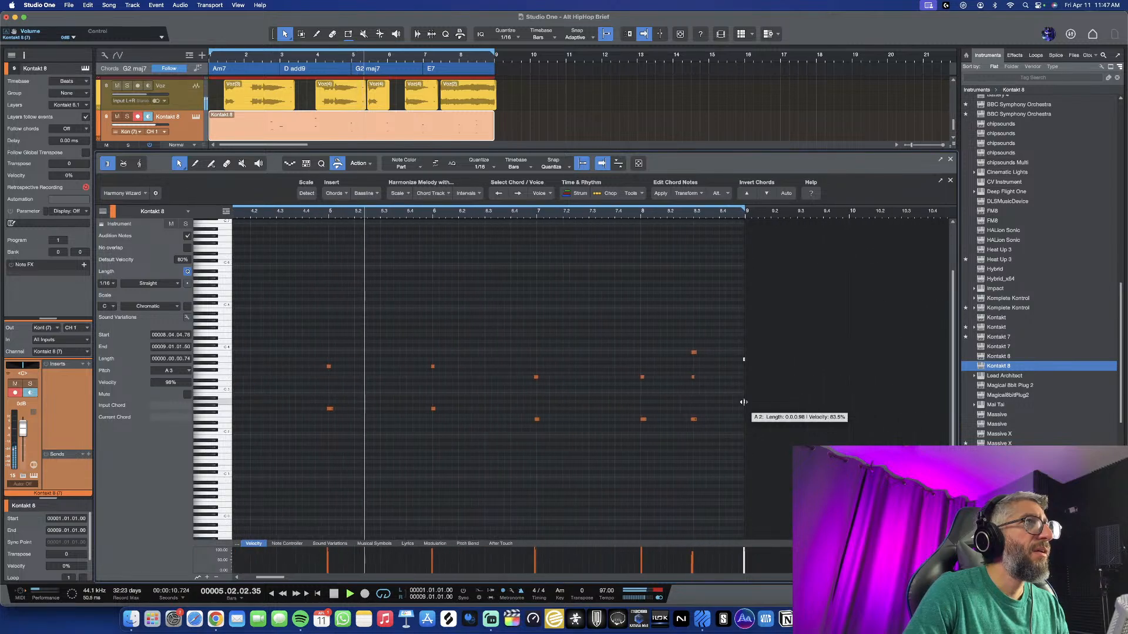
pyautogui.moveTo(744, 403); pyautogui.dragTo(727, 403)
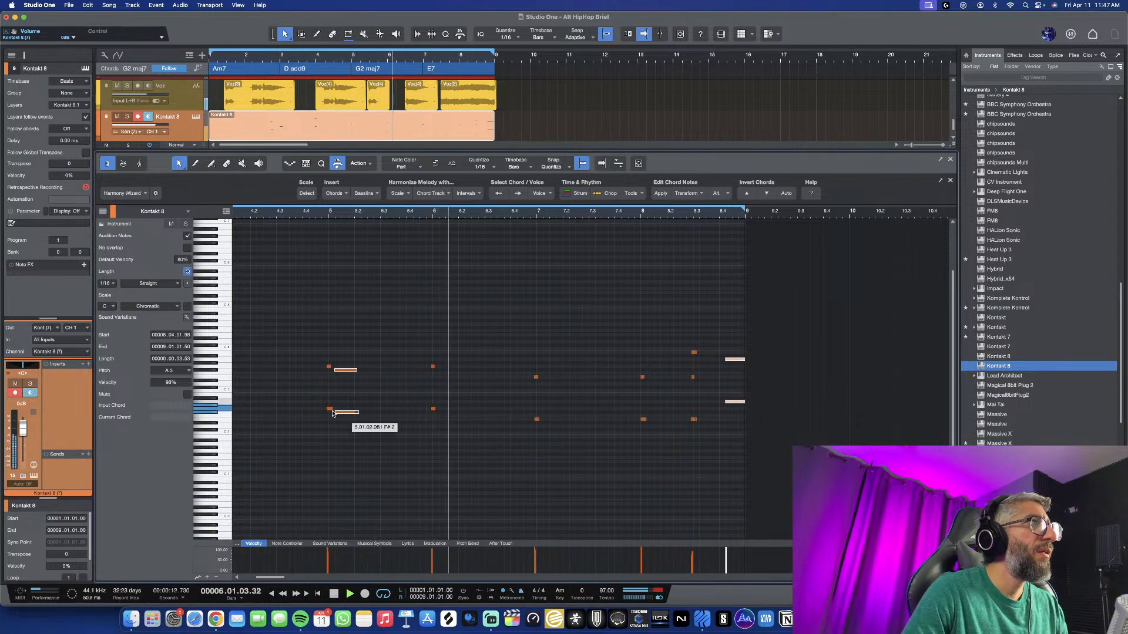
# Move the lengthened note pair to the start of bar 1 at its original A pitches and shorten both notes
pyautogui.moveTo(296, 411); pyautogui.dragTo(297, 409)
pyautogui.hscroll(-5, 297, 409)
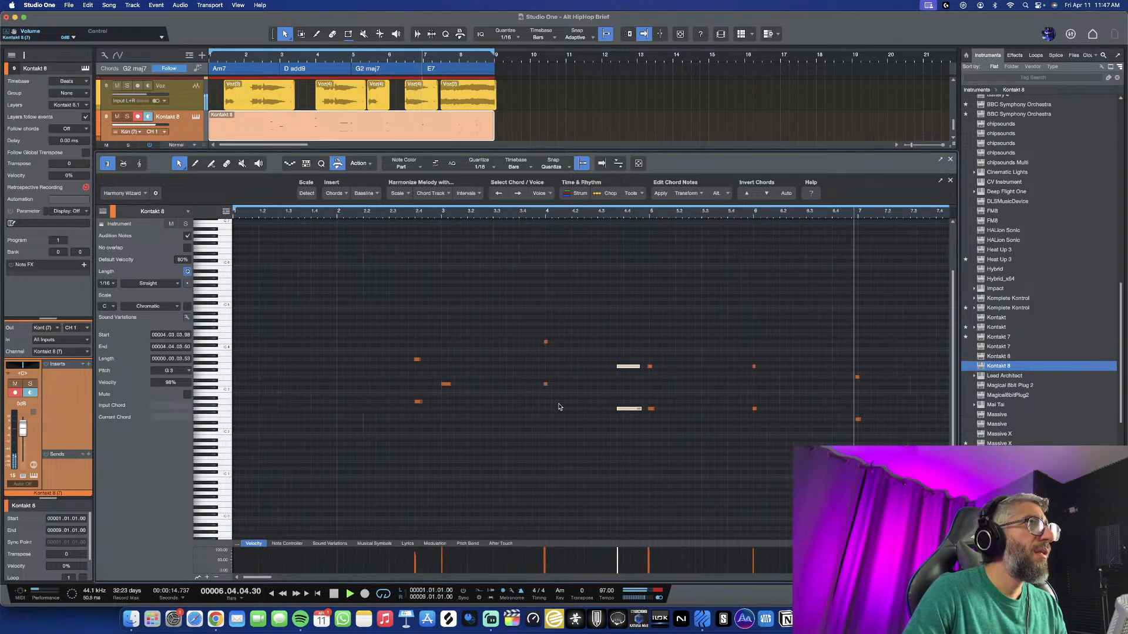
pyautogui.moveTo(630, 409); pyautogui.dragTo(245, 403)
pyautogui.press('f')
pyautogui.scroll(-2, 363, 418)
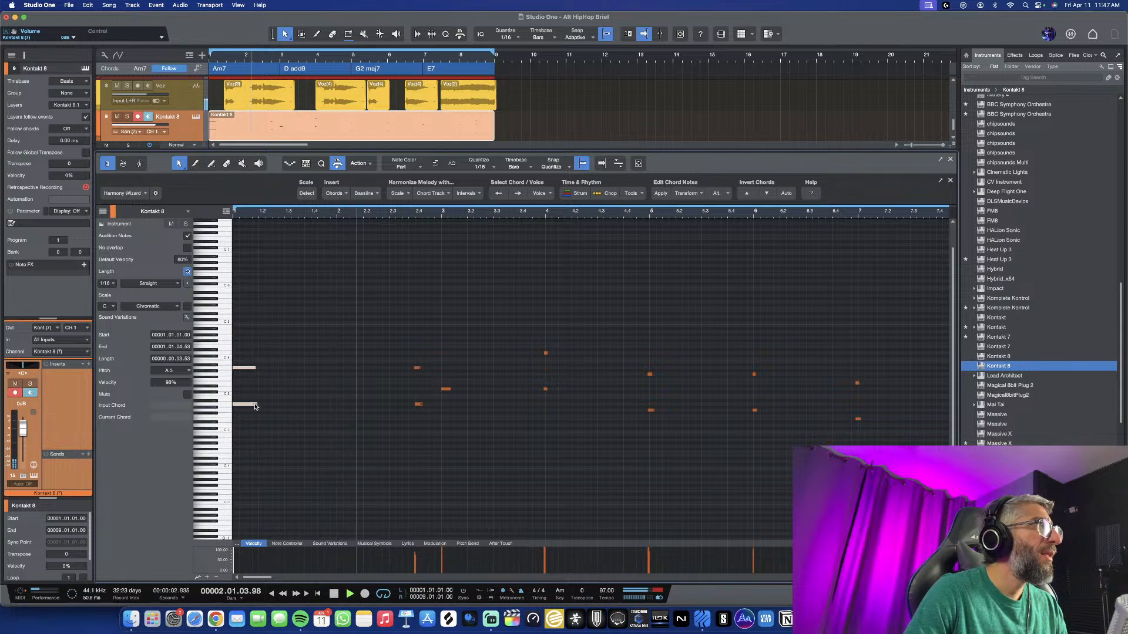
pyautogui.moveTo(255, 406); pyautogui.dragTo(246, 409)
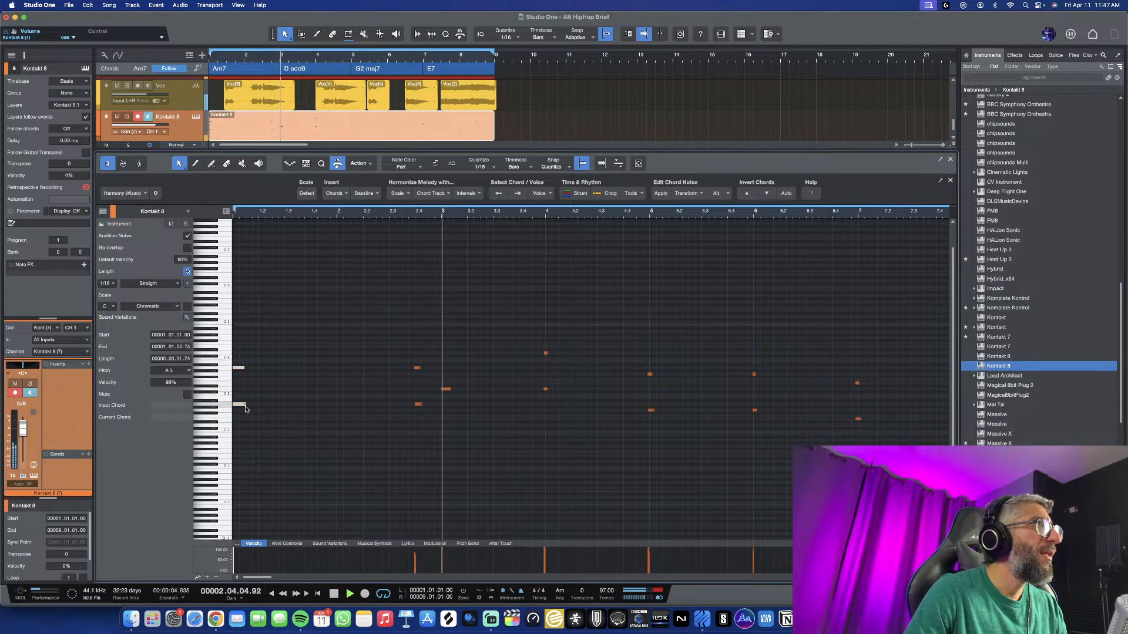
# Select all notes of the brass part, close the note editor and reduce the track heights in the arrangement
pyautogui.moveTo(394, 347); pyautogui.dragTo(431, 426)
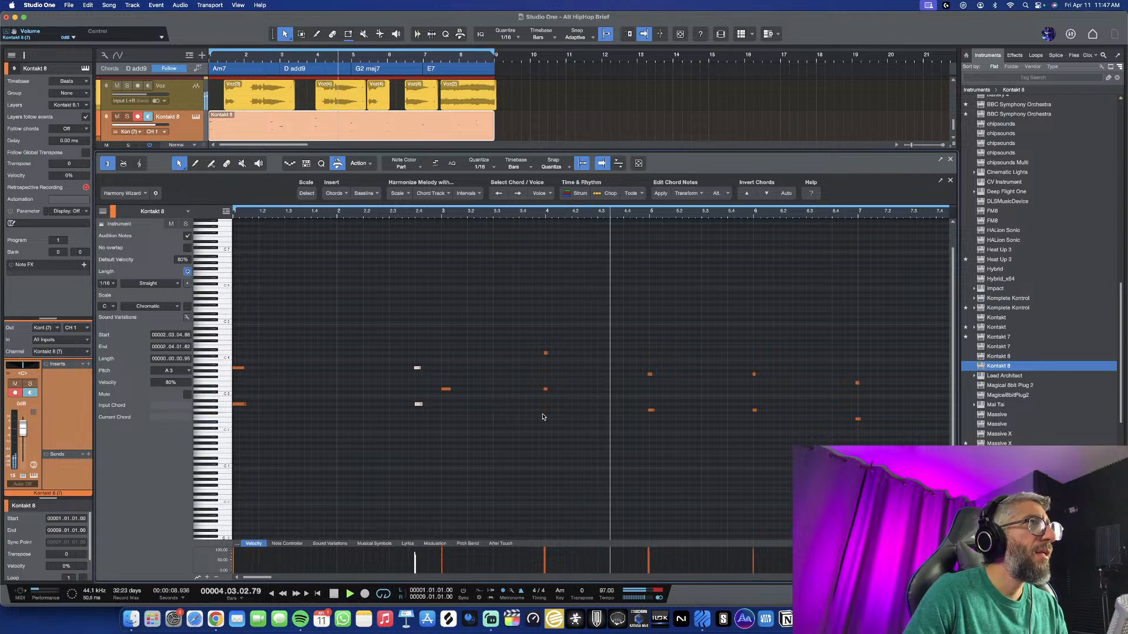
pyautogui.scroll(-3, 530, 332)
pyautogui.press('super+a')
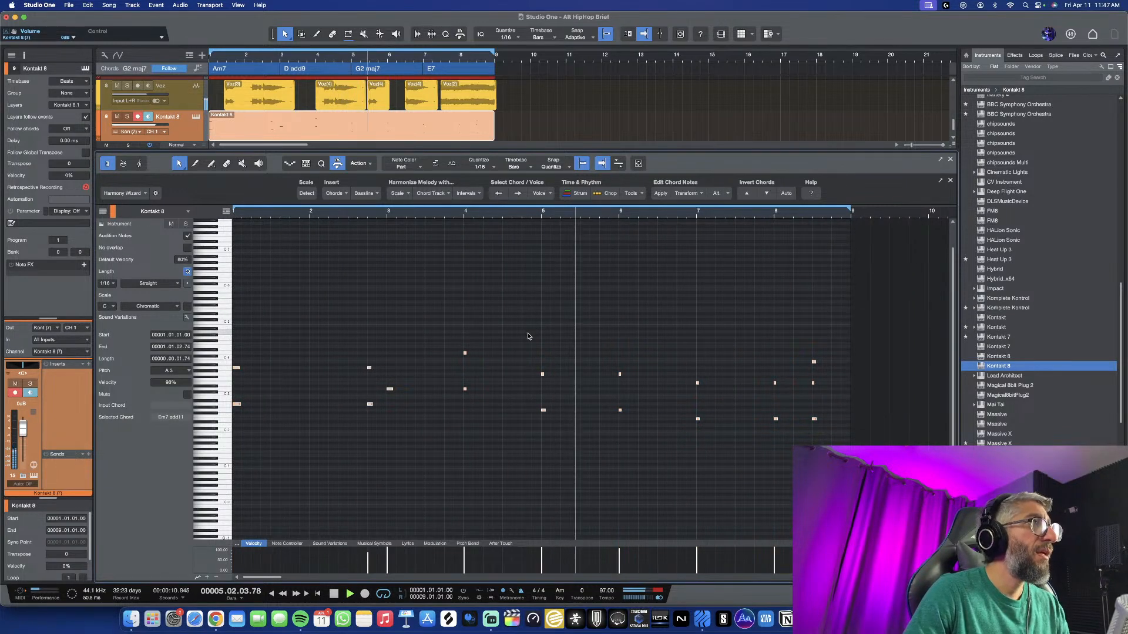
pyautogui.press('F2')
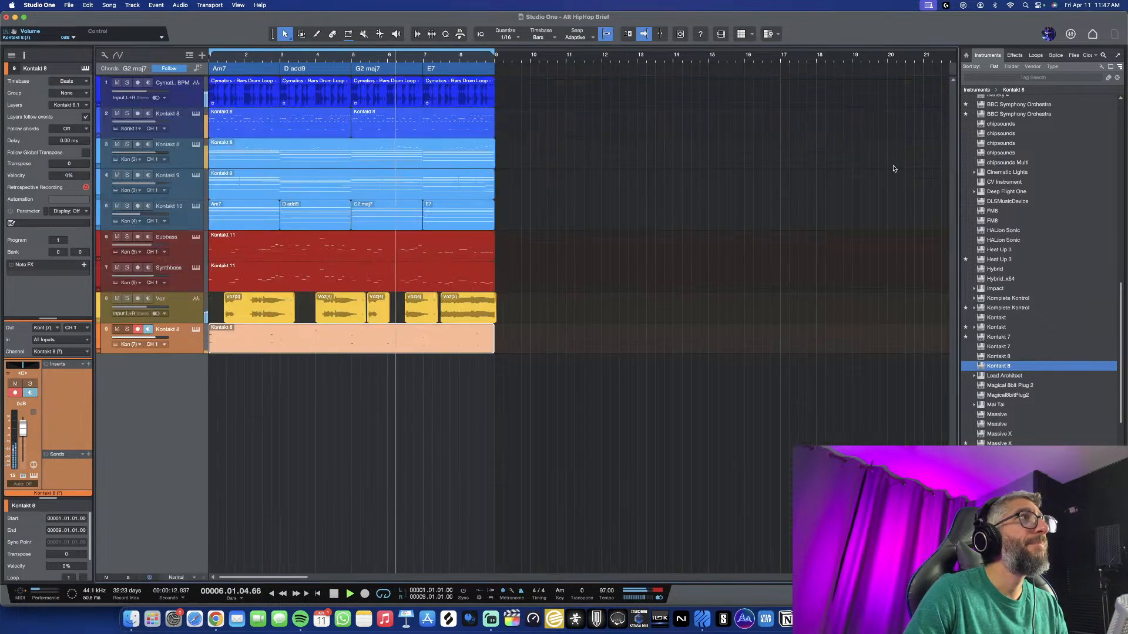
pyautogui.hotkey('shift', 'w')
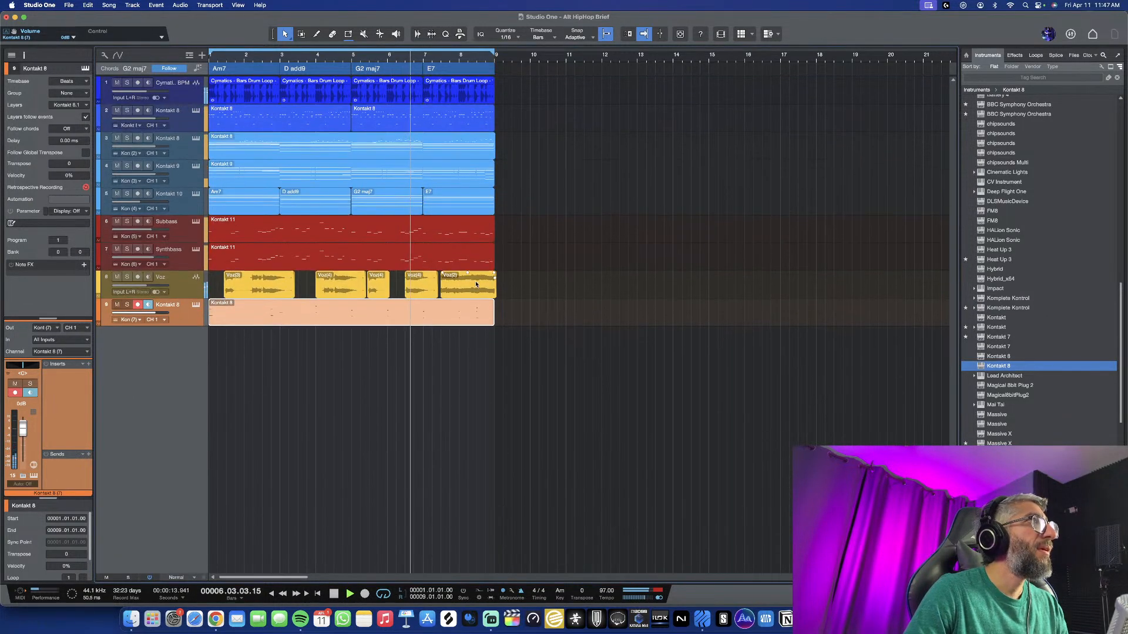
# Filter the Analog Brass & Winds presets by brass without stabs, audition 432. Mynd Fluid and load 436. Low Reeds
pyautogui.click(196, 306)
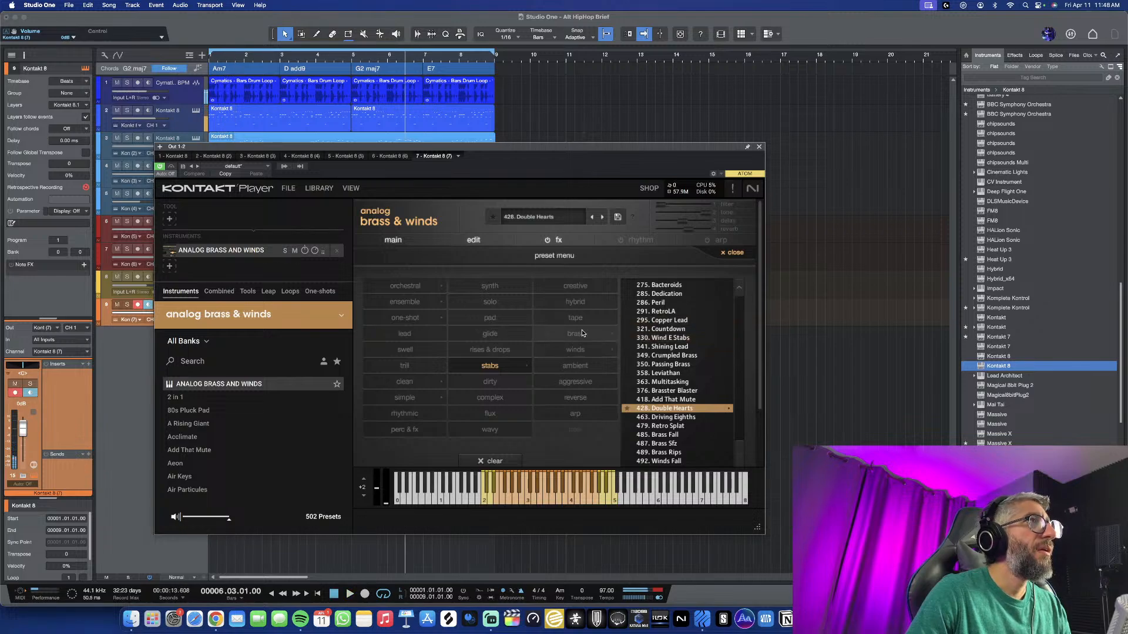
pyautogui.click(581, 334)
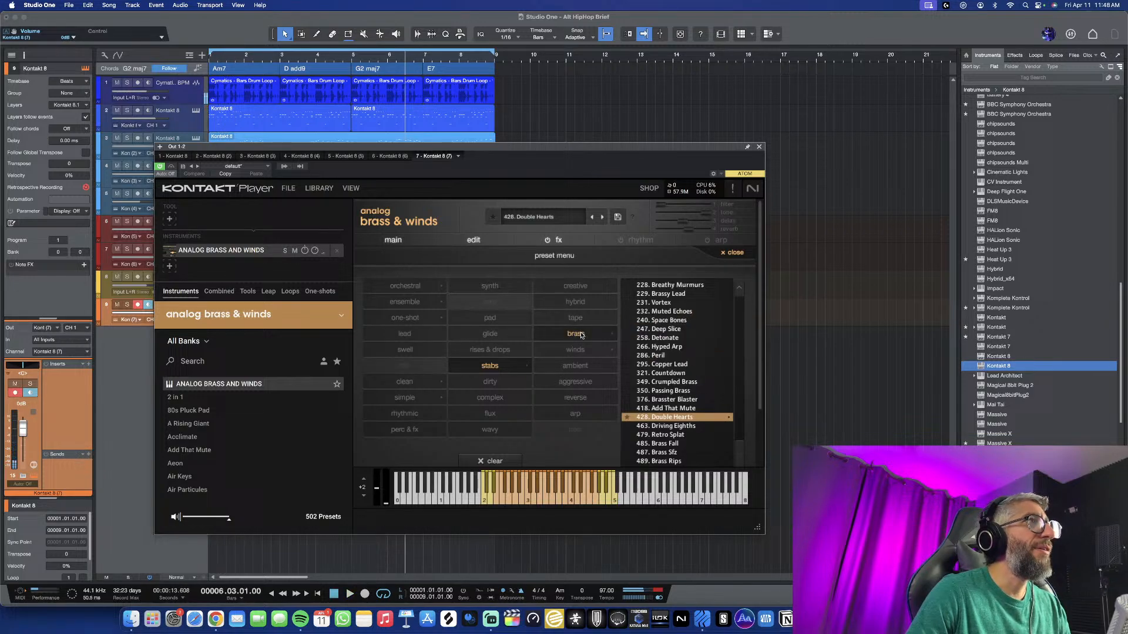
pyautogui.click(502, 361)
pyautogui.click(679, 304)
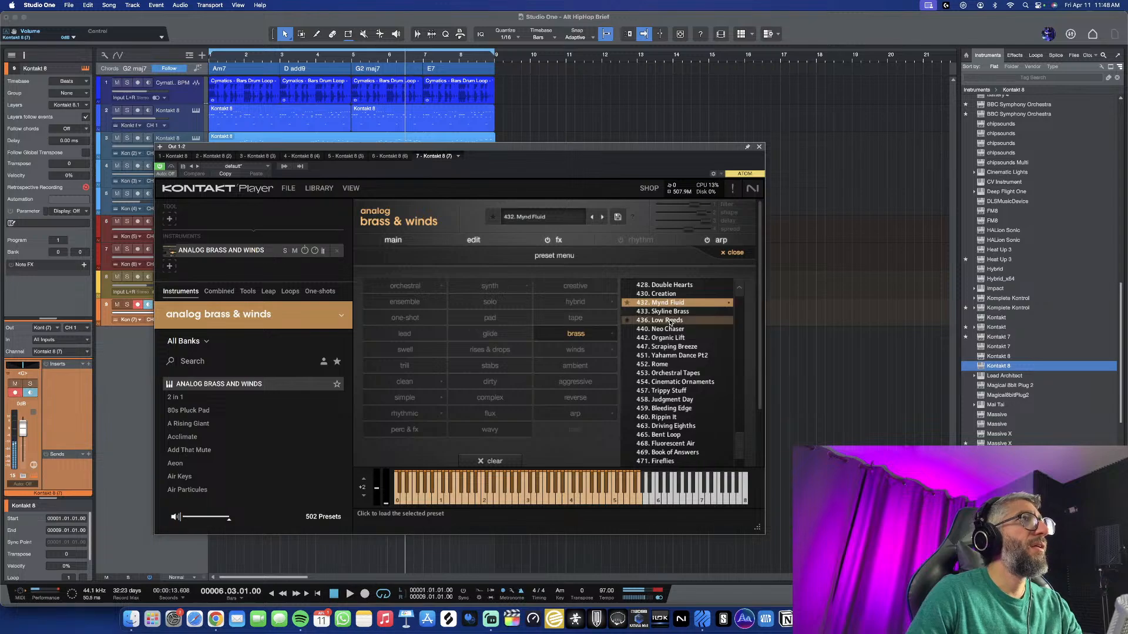
pyautogui.click(670, 321)
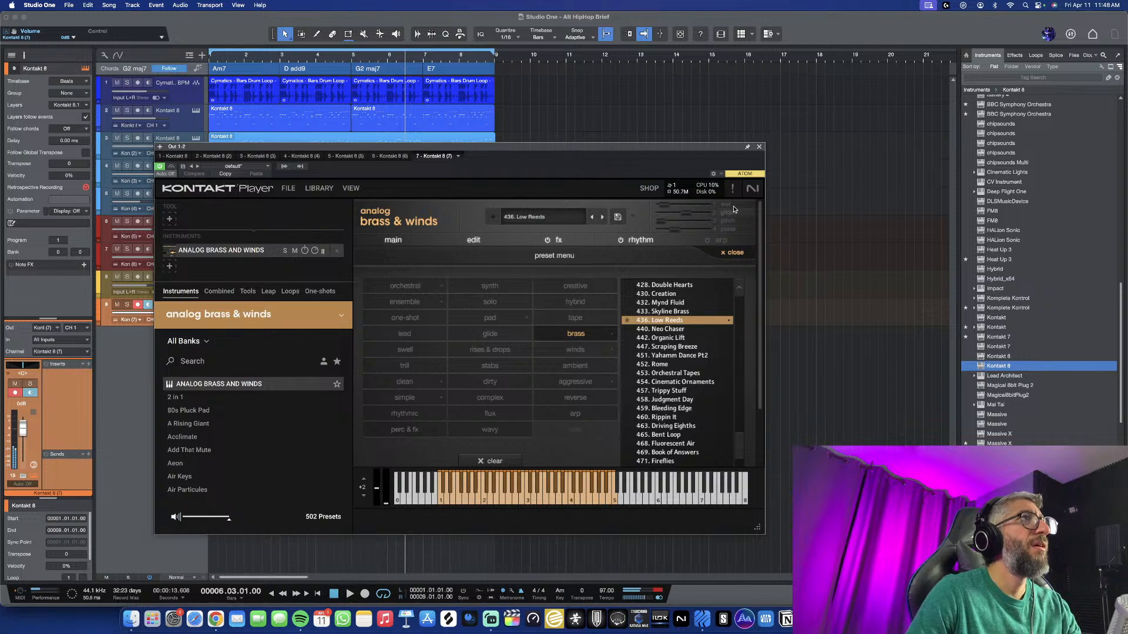
pyautogui.click(758, 148)
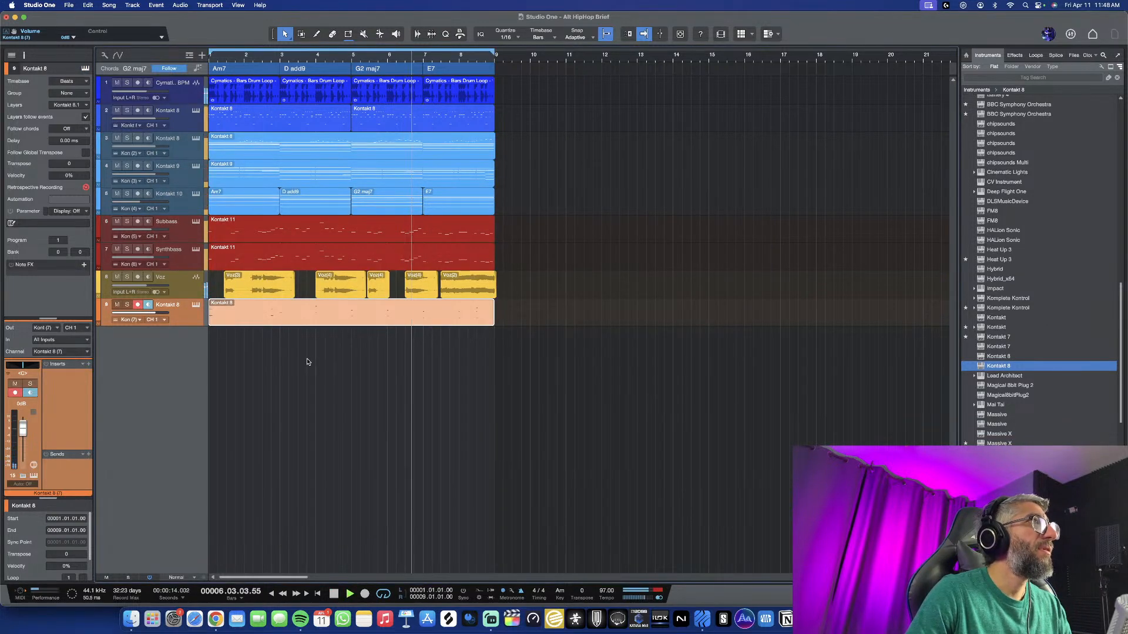
# Reopen the brass part in the note editor, delete the A3 note at bar 1 and lengthen the A2 note there to one beat
pyautogui.scroll(2, 311, 366)
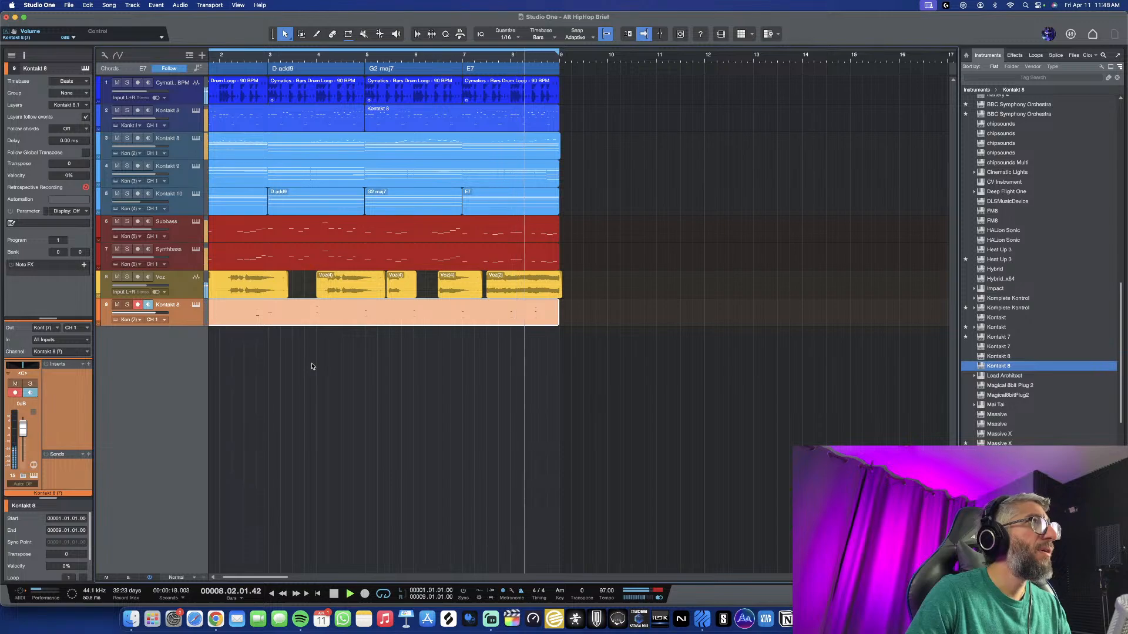
pyautogui.scroll(2, 270, 322)
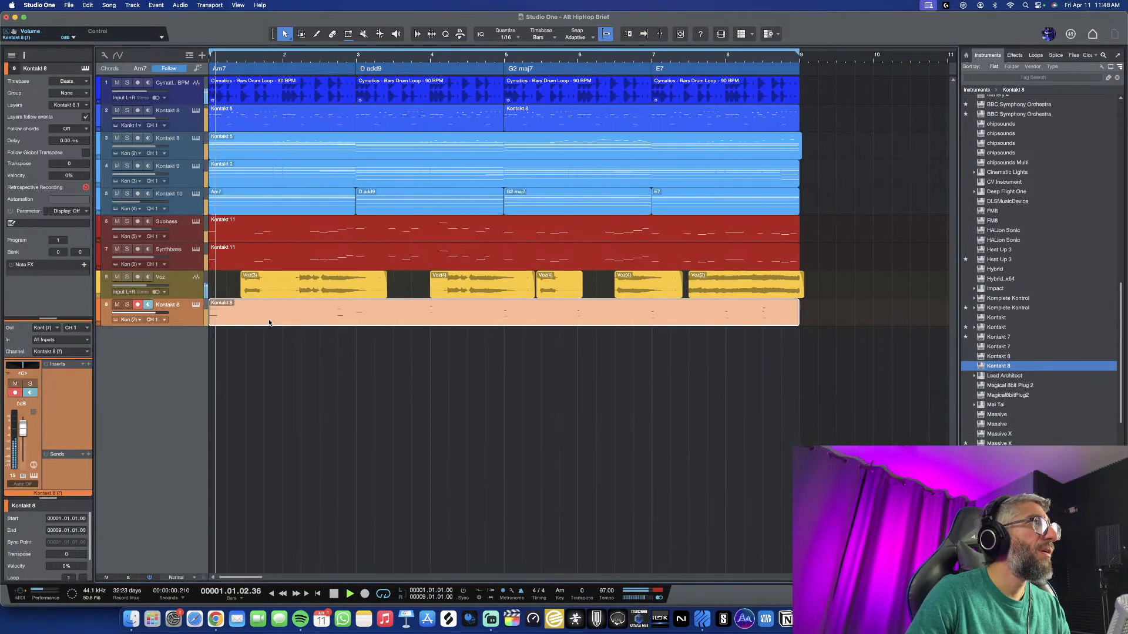
pyautogui.doubleClick(269, 323)
pyautogui.click(236, 368)
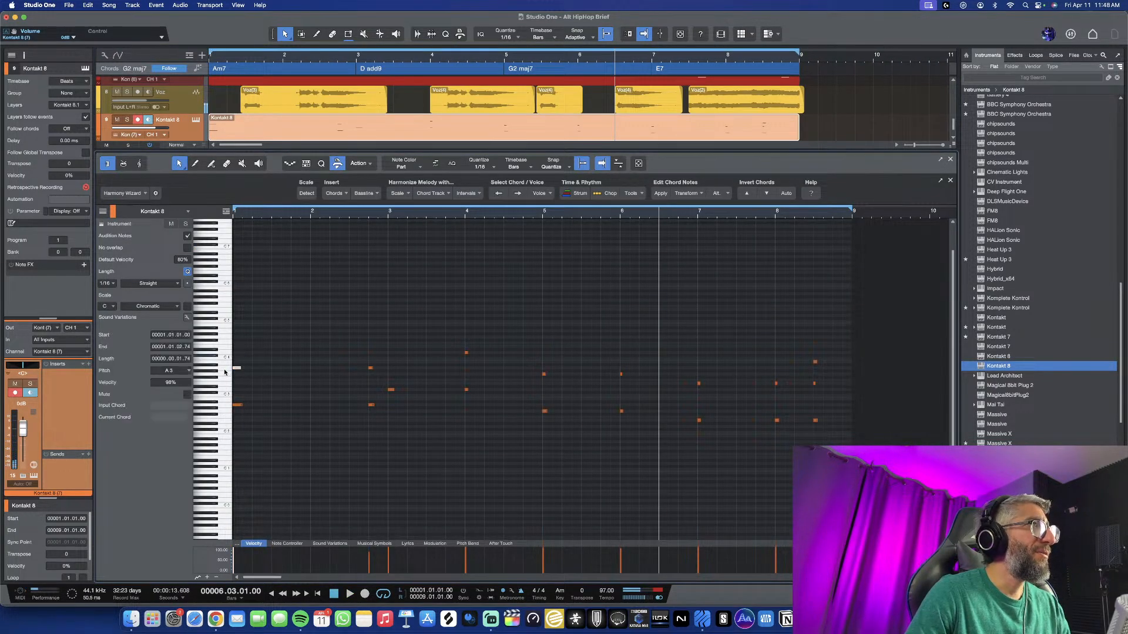
pyautogui.press('Right')
pyautogui.moveTo(242, 406); pyautogui.dragTo(249, 406)
pyautogui.press(',')
pyautogui.press('space')
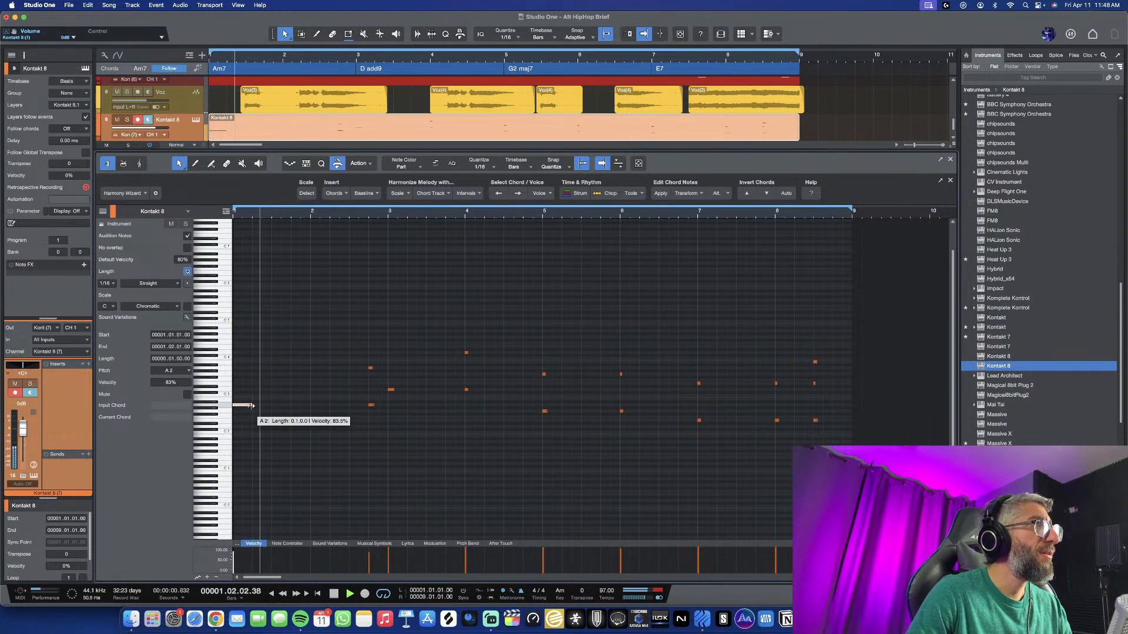
# Delete the note pair at the end of bar 2 and lengthen the D3 note at bar 3 to one beat
pyautogui.press('w')
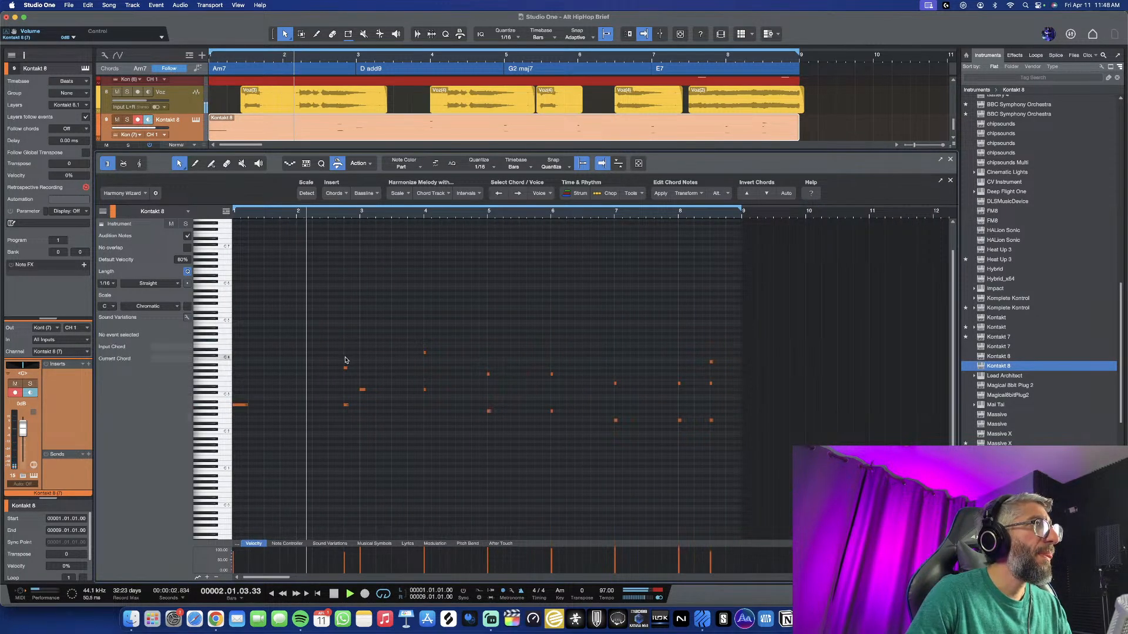
pyautogui.click(362, 390)
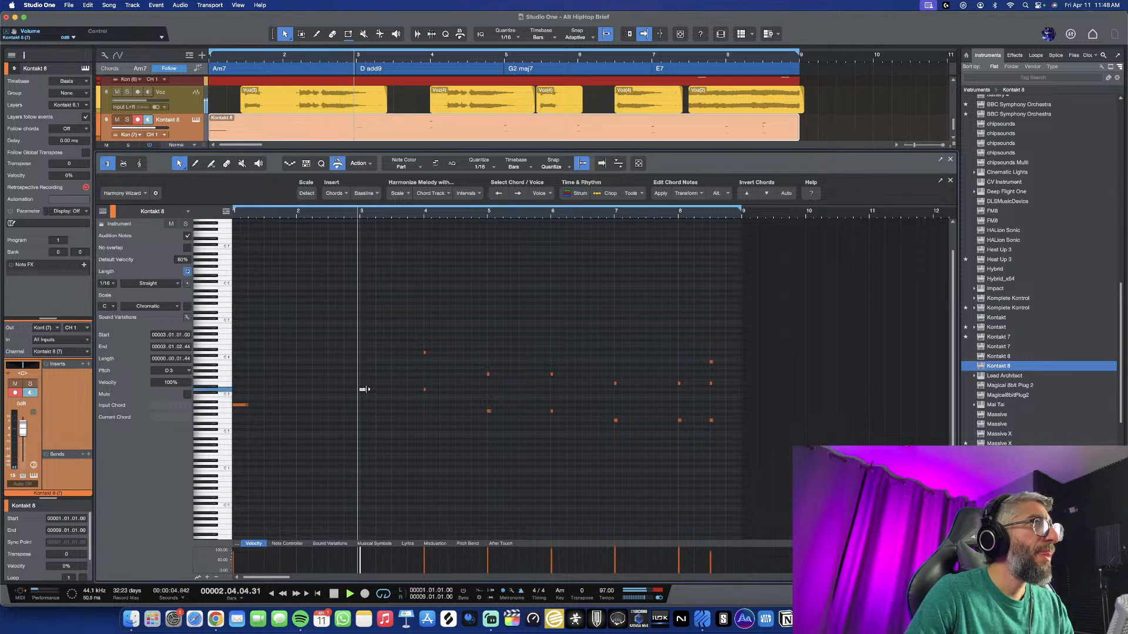
pyautogui.moveTo(362, 390); pyautogui.dragTo(376, 396)
pyautogui.press('space')
pyautogui.press('space')
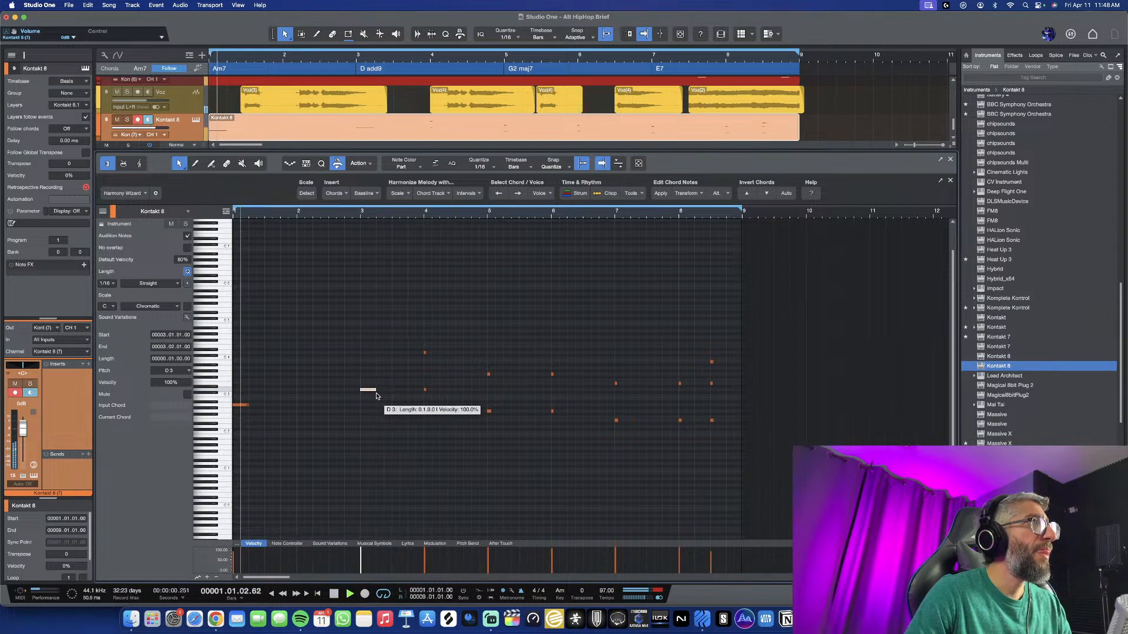
# Delete all remaining notes from the brass part and remove the emptied part from the Kontakt 8 track
pyautogui.press('w')
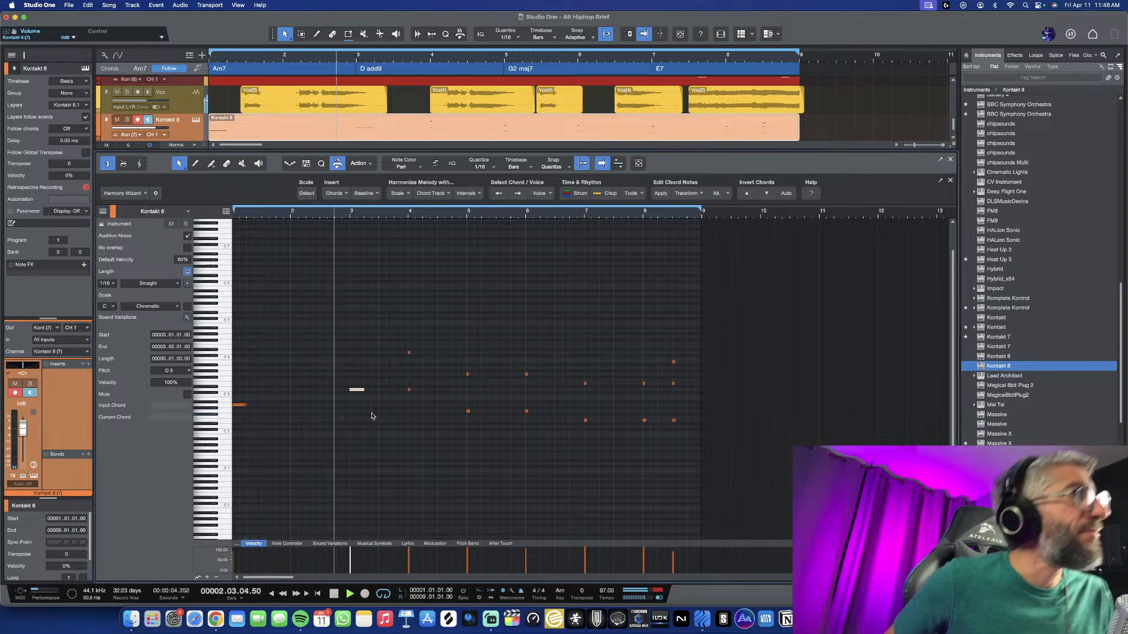
pyautogui.scroll(-1, 431, 420)
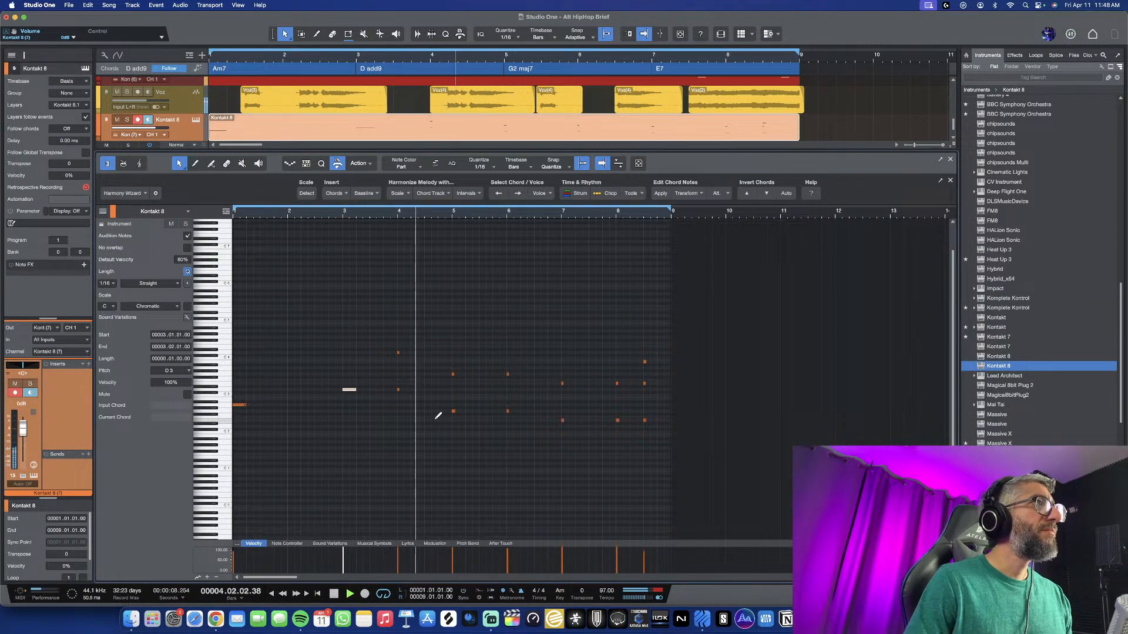
pyautogui.scroll(-1, 438, 418)
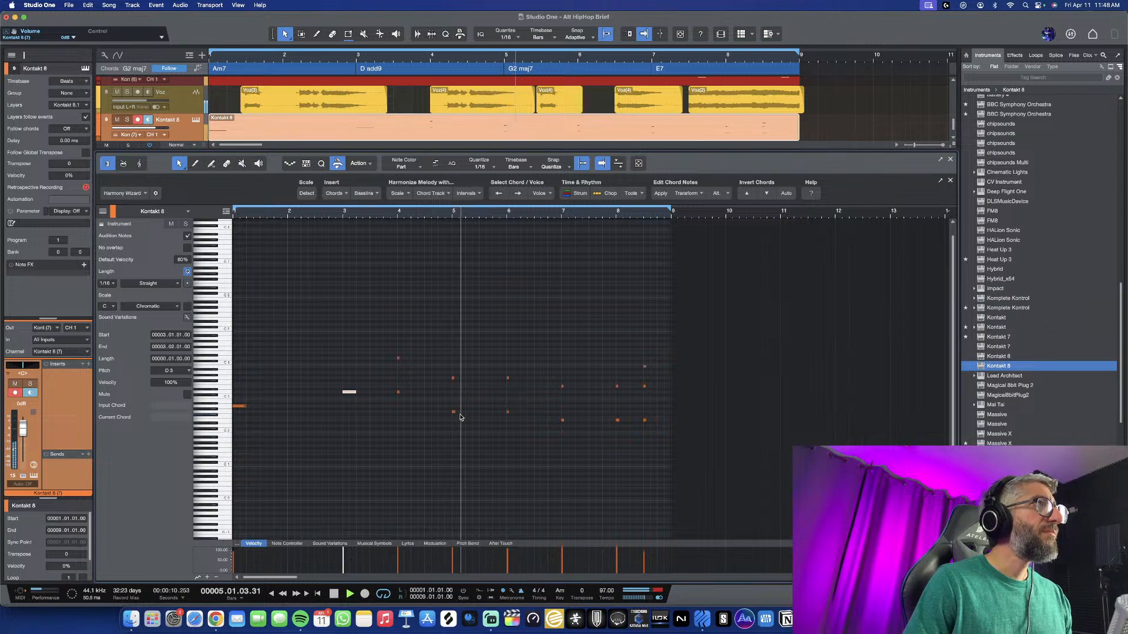
pyautogui.scroll(-1, 461, 411)
pyautogui.press('space')
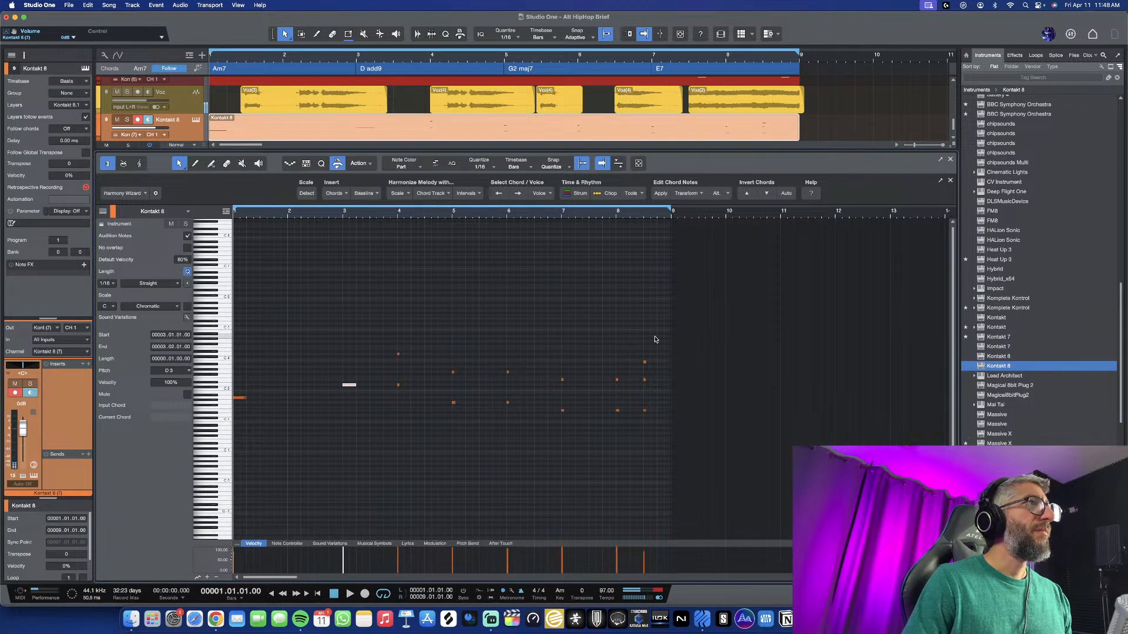
pyautogui.moveTo(658, 332); pyautogui.dragTo(296, 485)
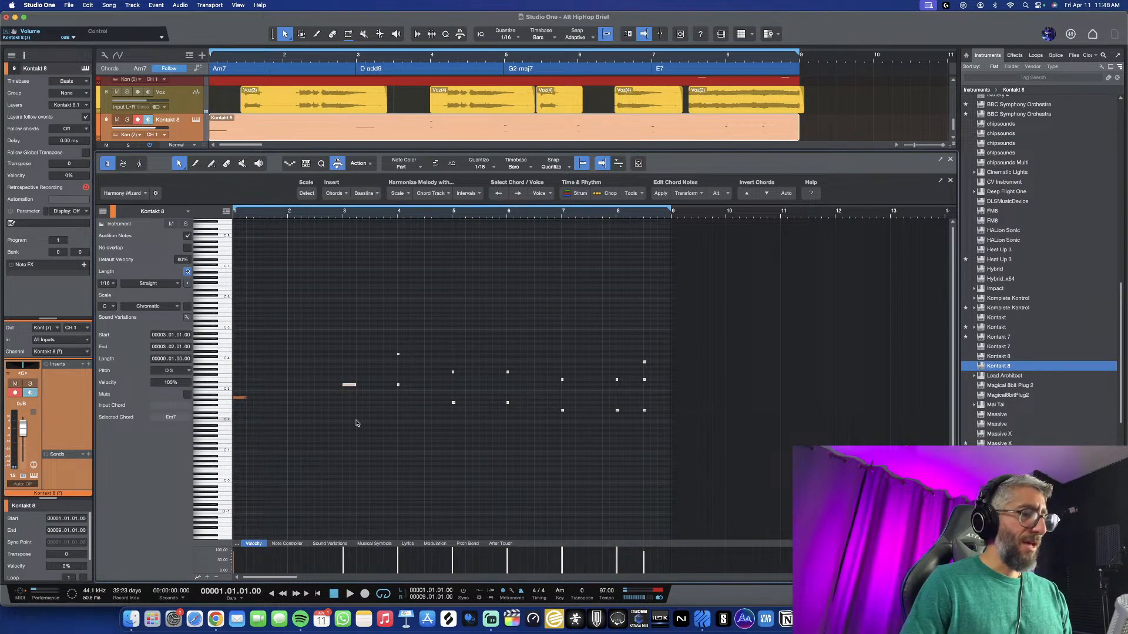
pyautogui.press('Delete')
pyautogui.moveTo(316, 365); pyautogui.dragTo(235, 419)
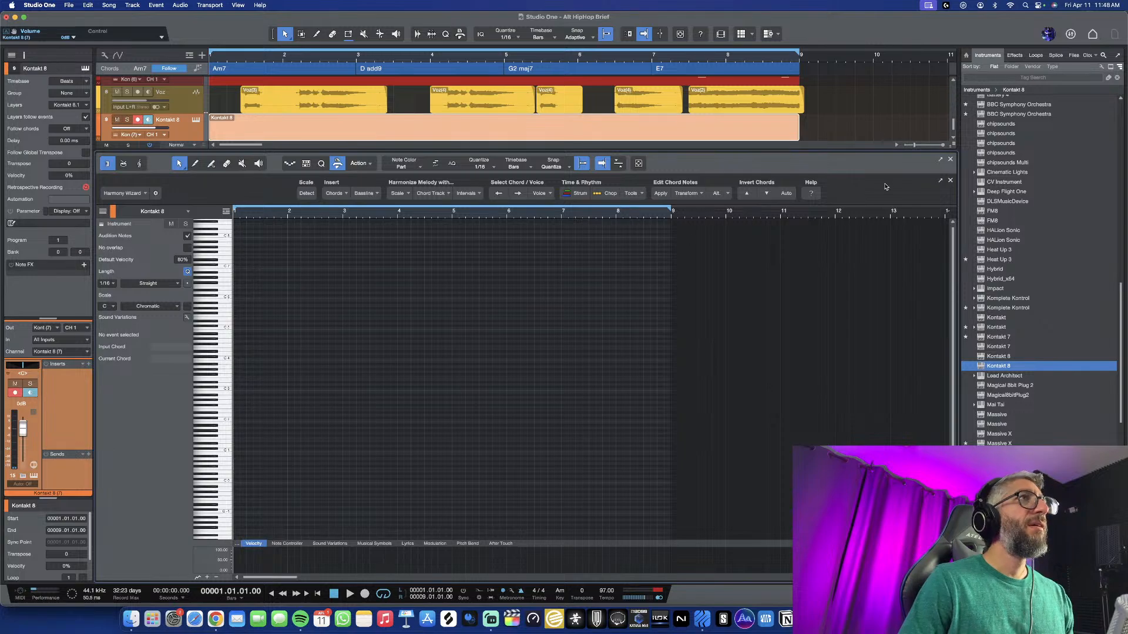
pyautogui.click(951, 160)
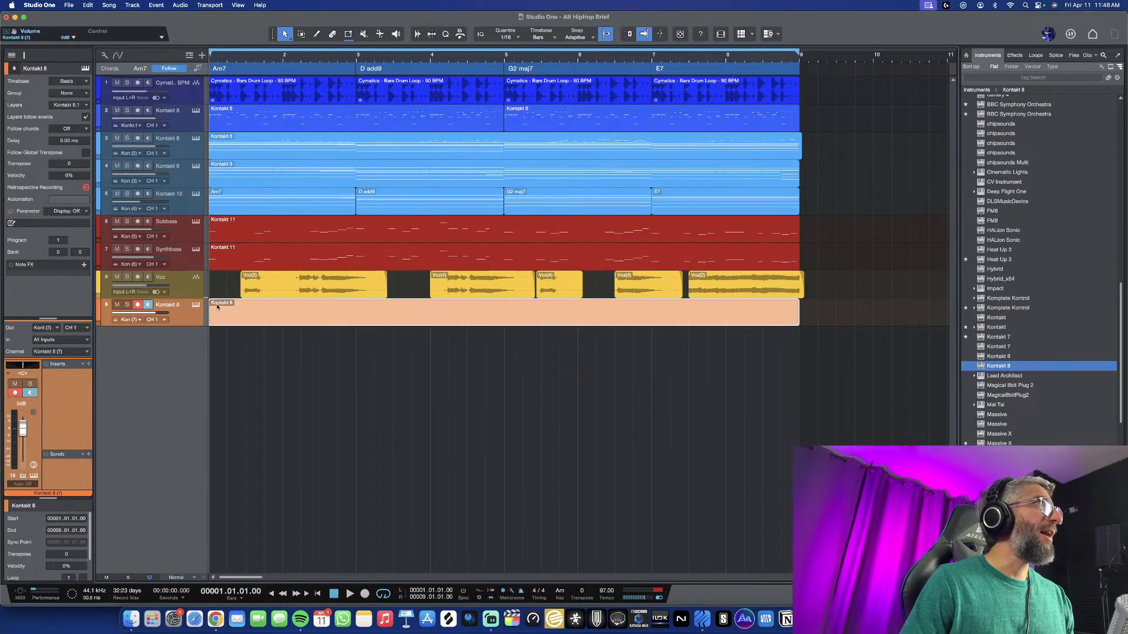
pyautogui.press('Delete')
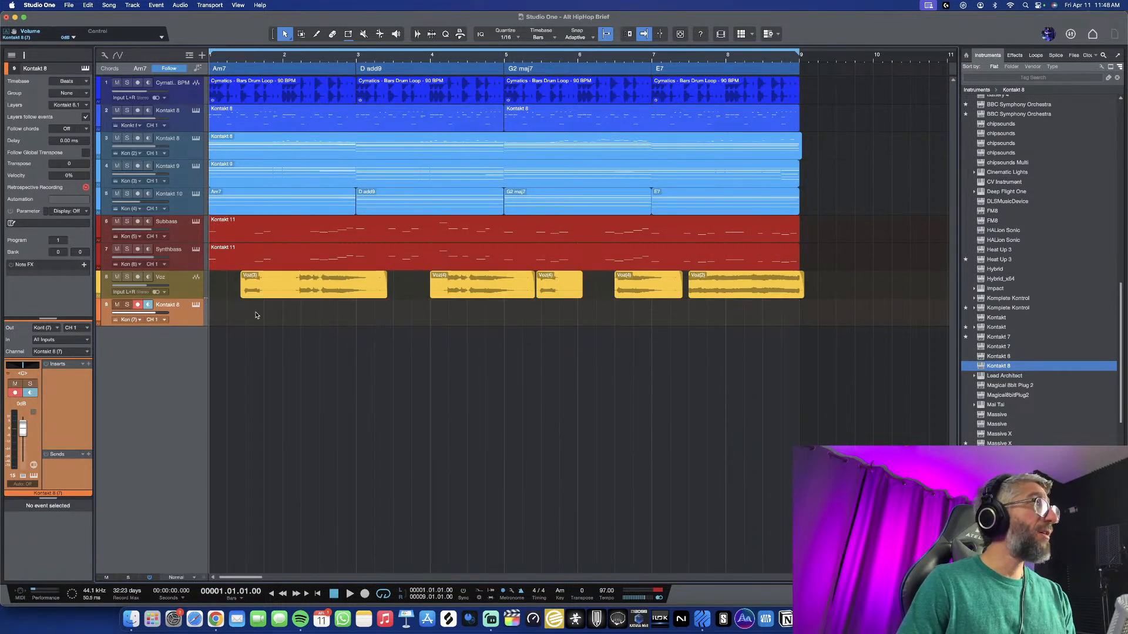
# Load the 80s Pluck Pad preset in the brass track's instrument and audition it against the beat
pyautogui.click(196, 305)
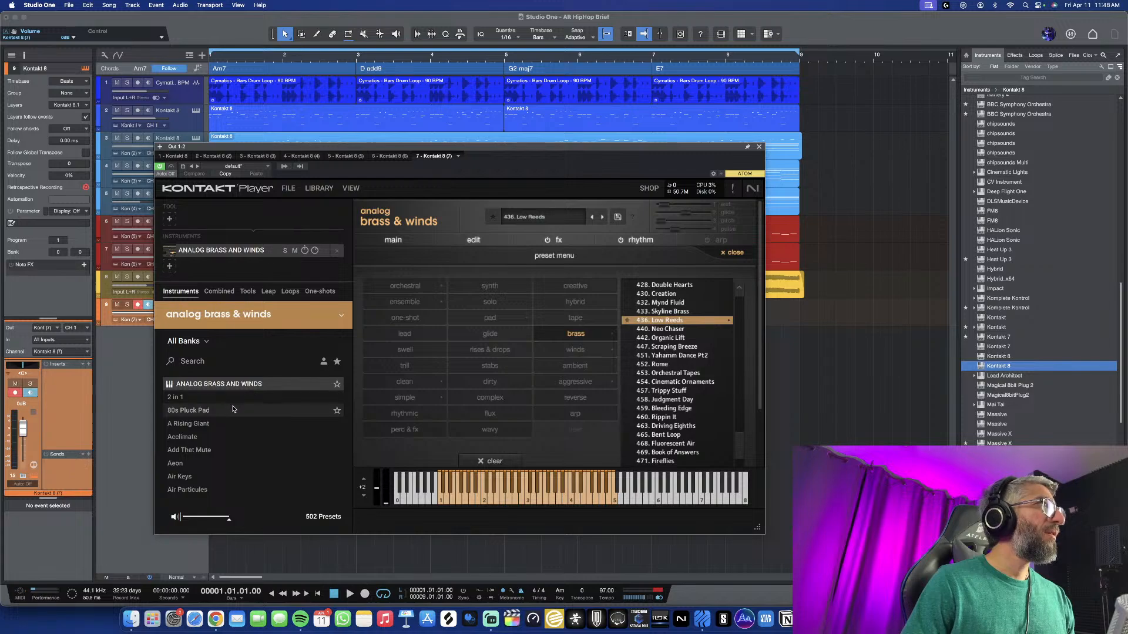
pyautogui.click(281, 416)
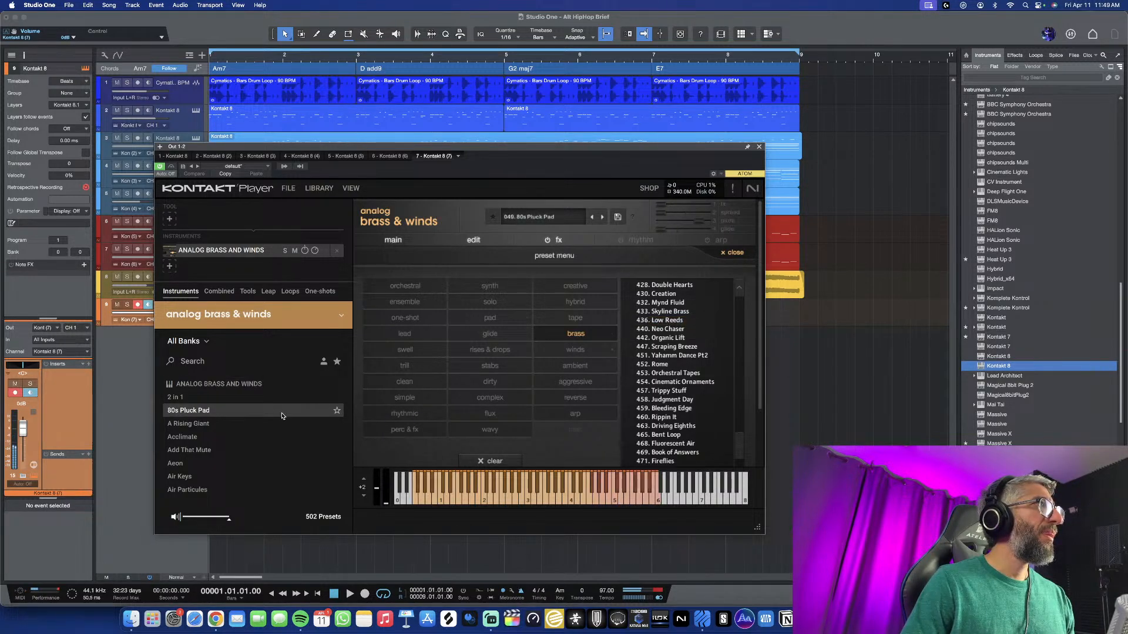
pyautogui.press('space')
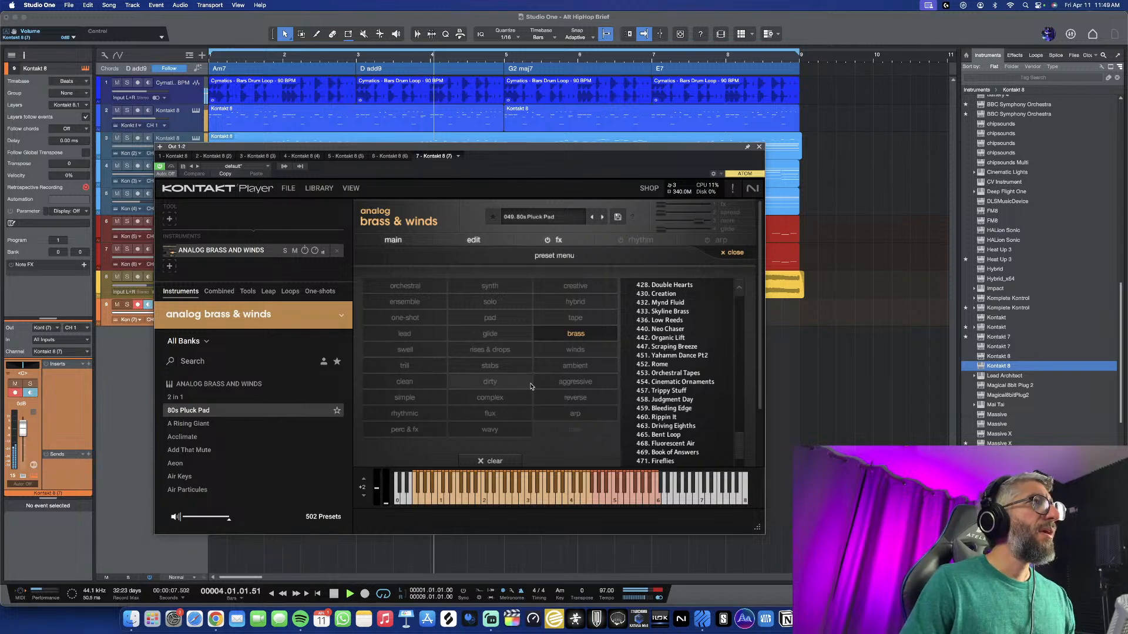
pyautogui.press('space')
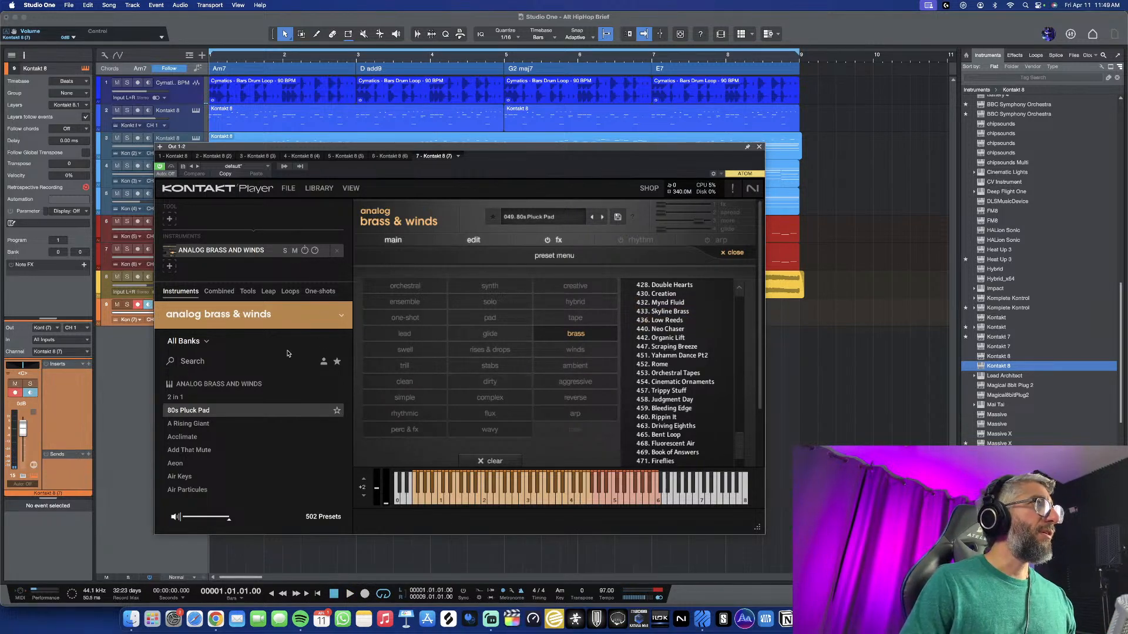
pyautogui.click(760, 147)
# Remove the Kontakt 8 brass track below the Voz track together with its instrument
pyautogui.rightClick(191, 335)
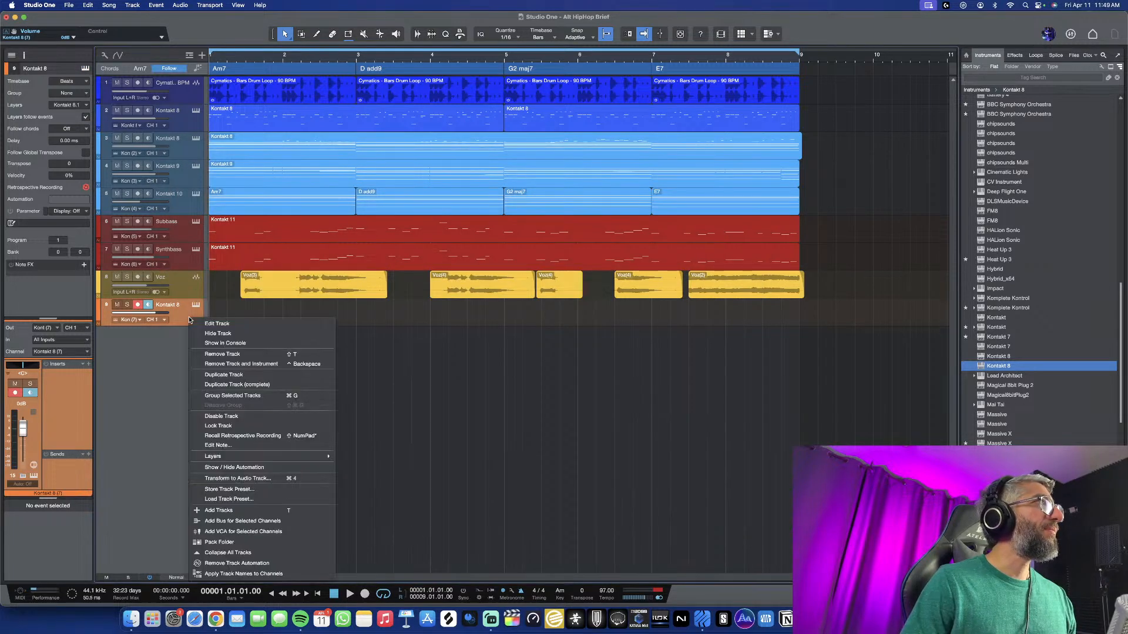
pyautogui.click(278, 366)
pyautogui.press('w')
pyautogui.press('w')
pyautogui.press('w')
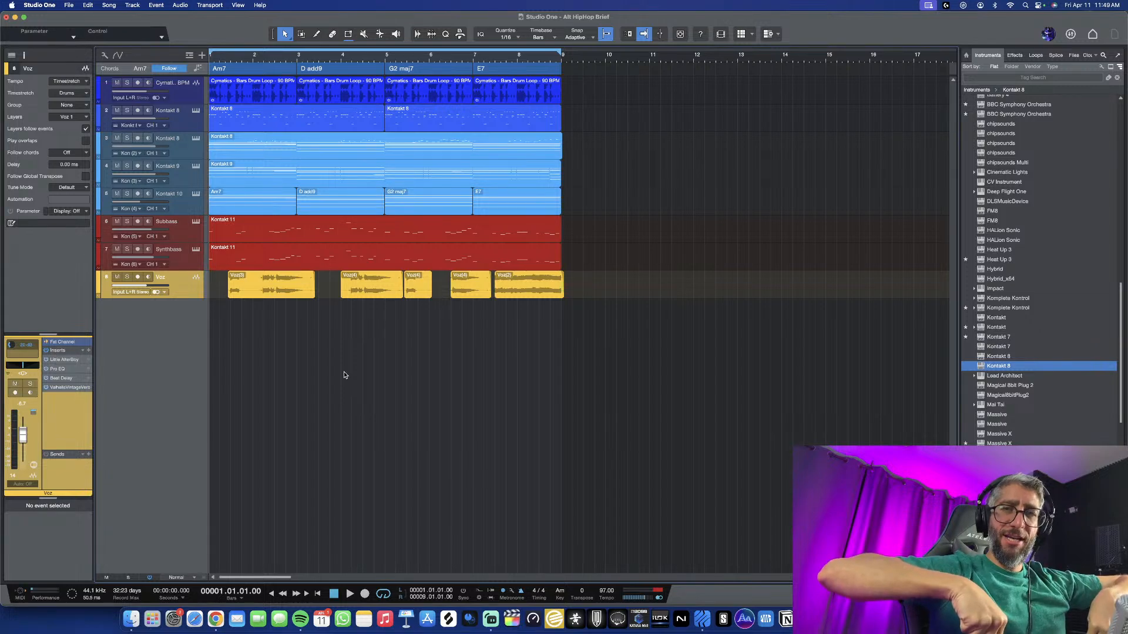
pyautogui.click(499, 627)
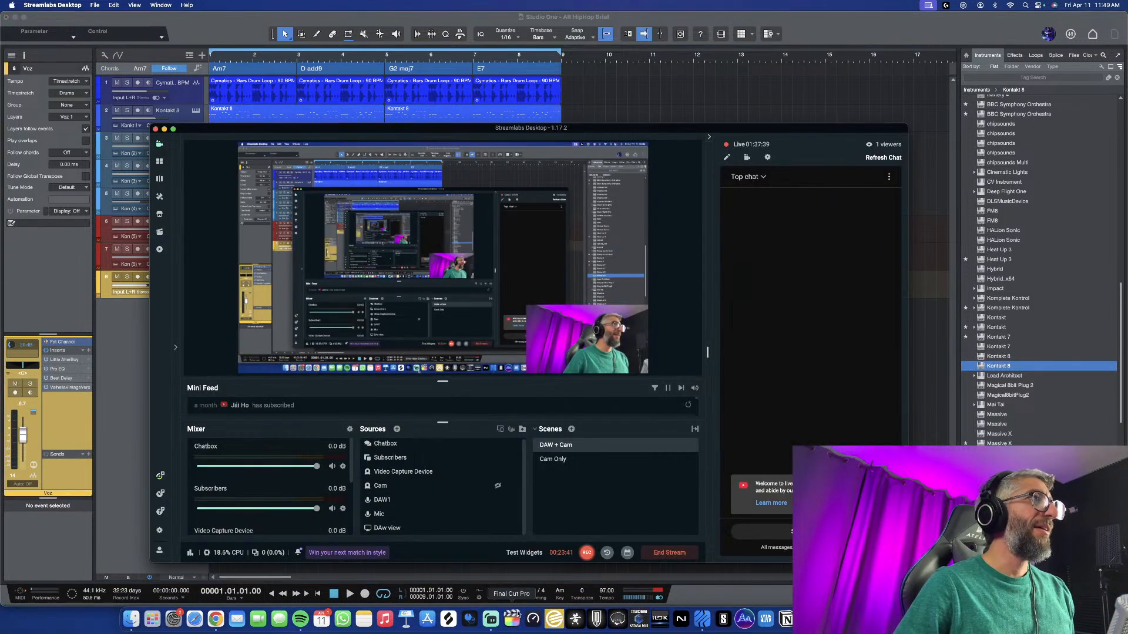
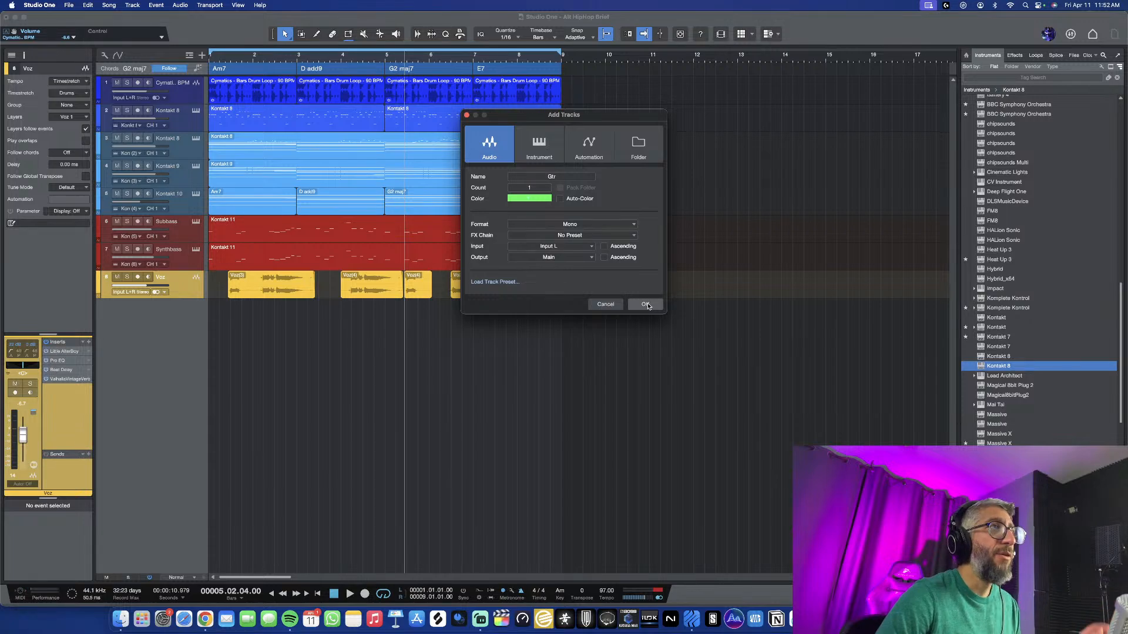
# Create the mono Gtr audio track, arm it for recording and insert the TH-U Slate amp simulator on it
pyautogui.click(646, 305)
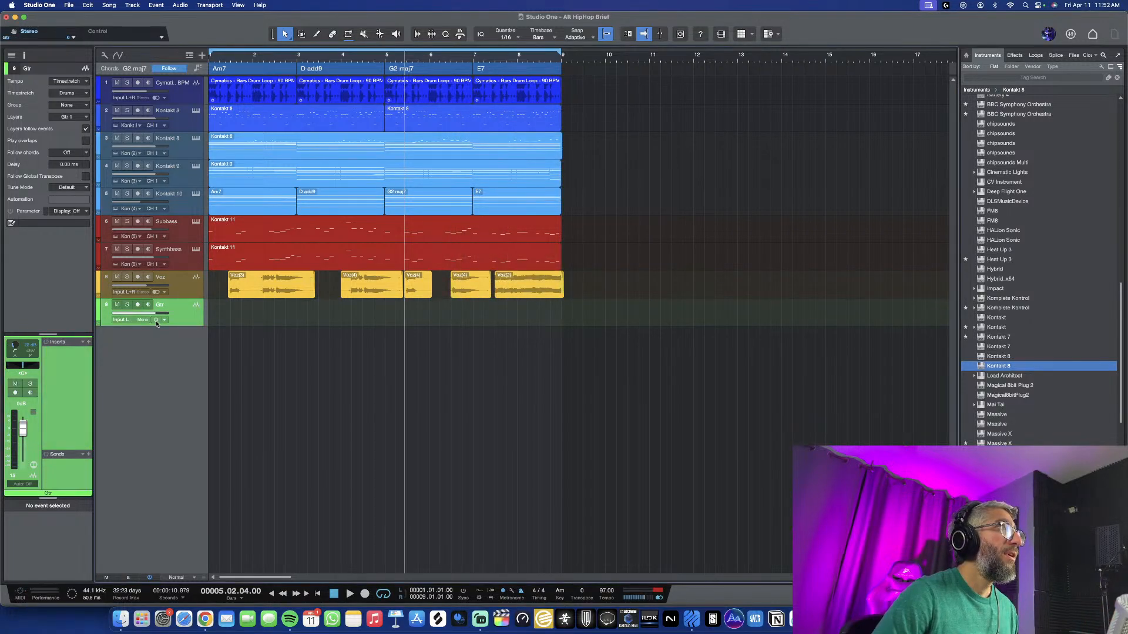
pyautogui.click(139, 305)
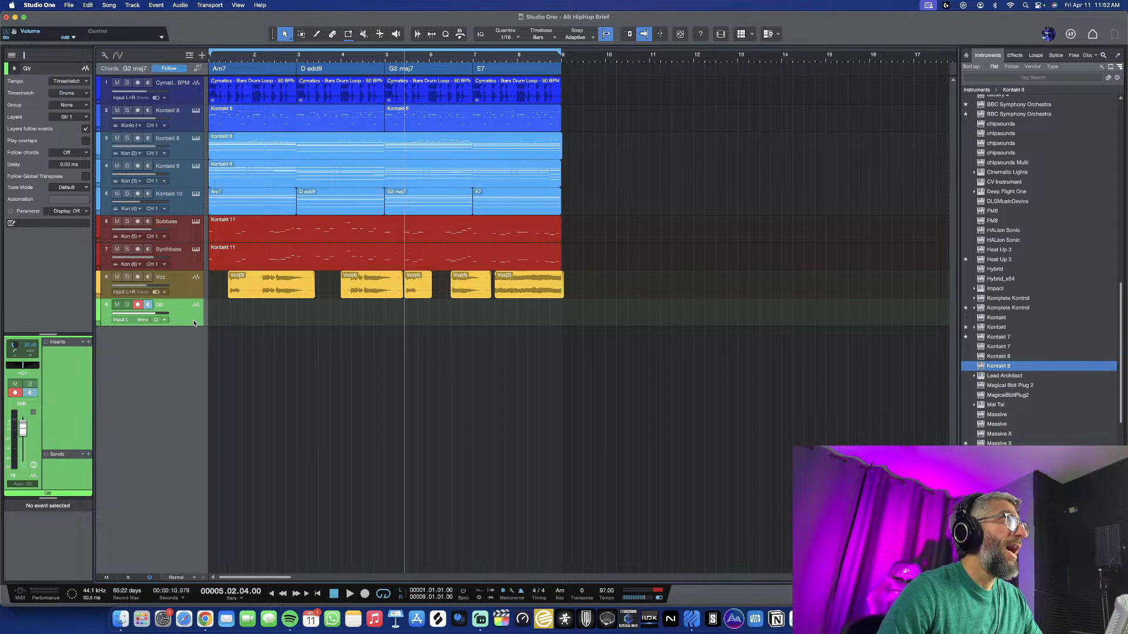
pyautogui.click(88, 343)
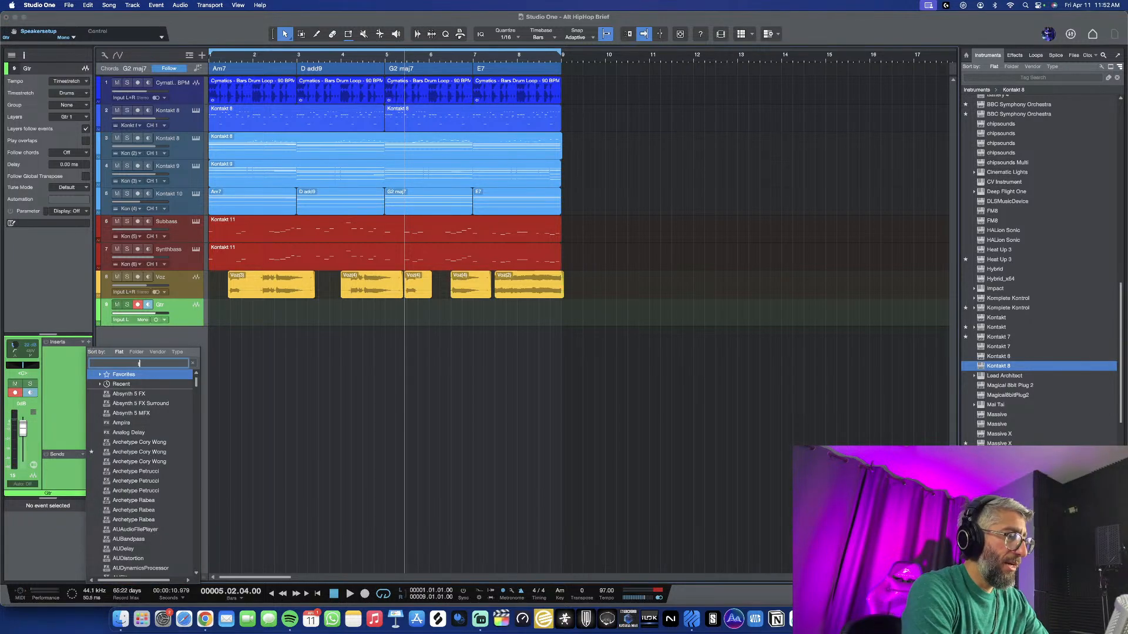
pyautogui.write('thu')
pyautogui.doubleClick(105, 394)
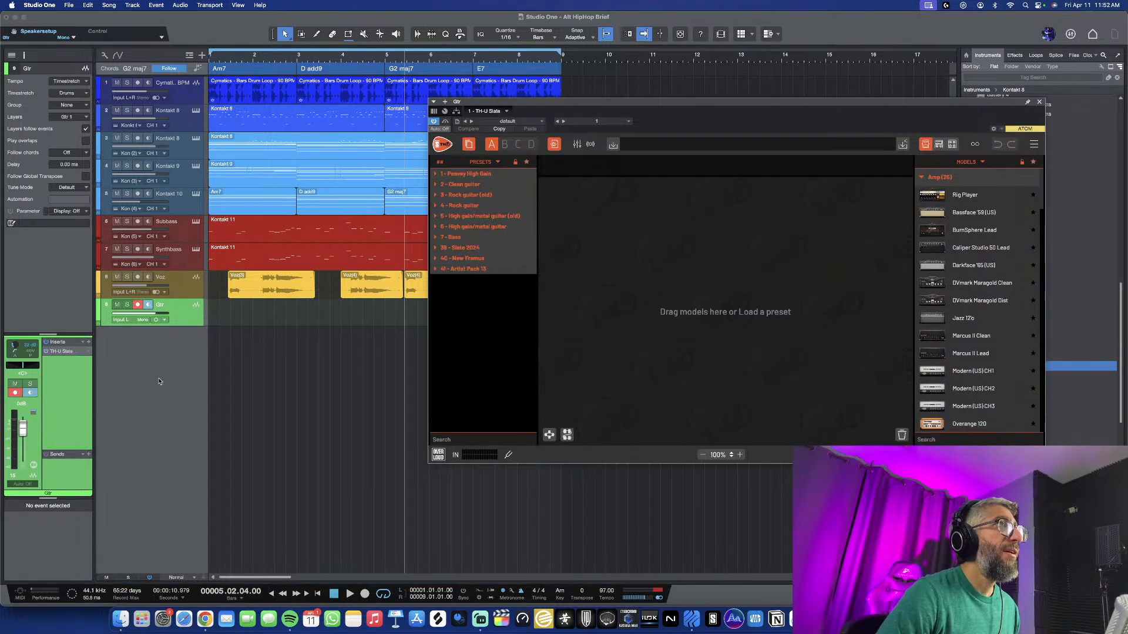
# Load the Funky super dry rhythm SC preset from the Clean guitar bank and audition it against the beat from bar 1
pyautogui.click(474, 187)
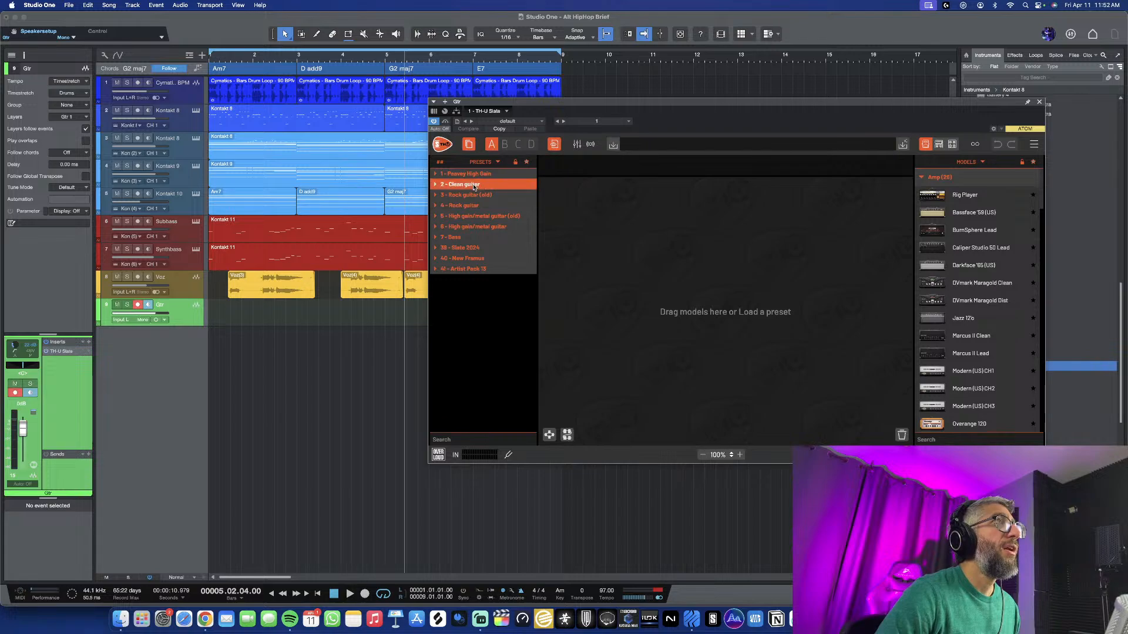
pyautogui.doubleClick(467, 186)
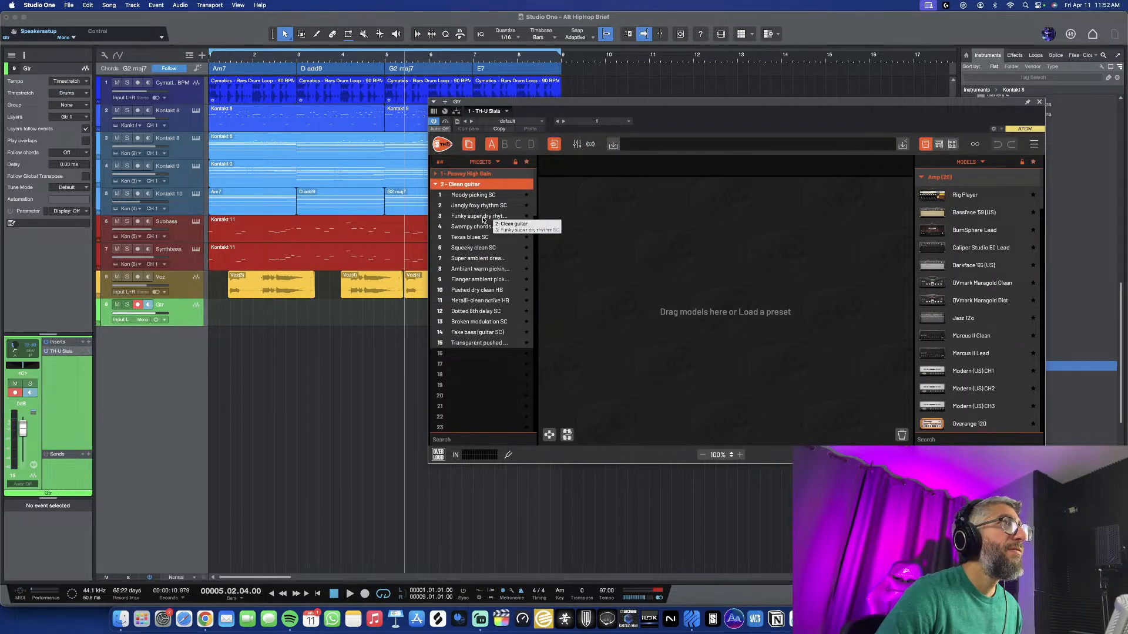
pyautogui.doubleClick(484, 217)
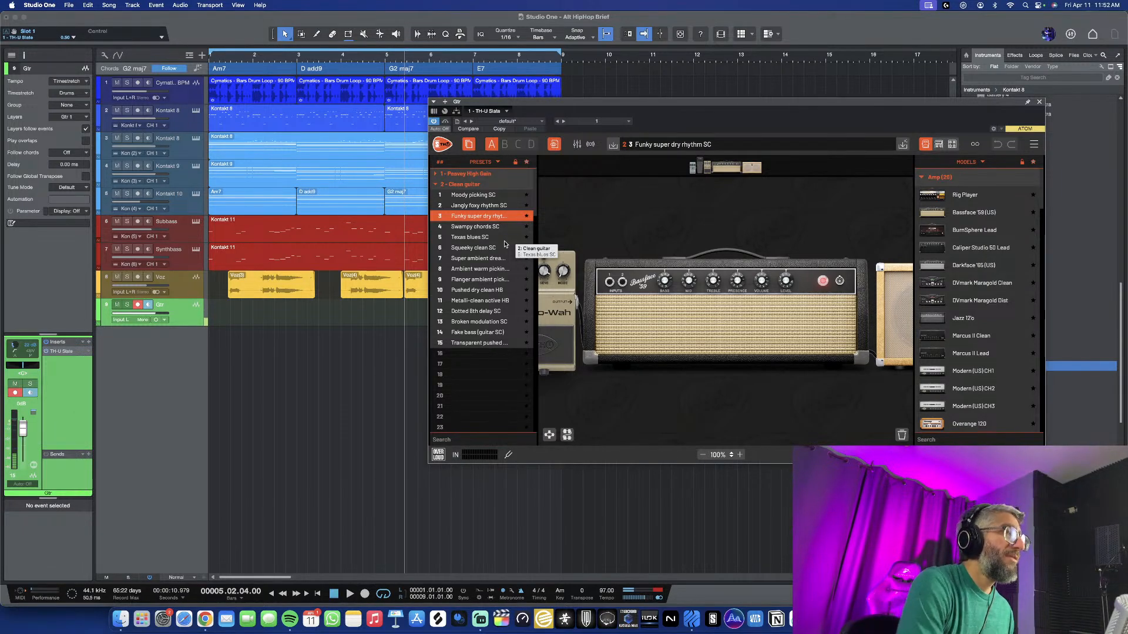
pyautogui.press(',')
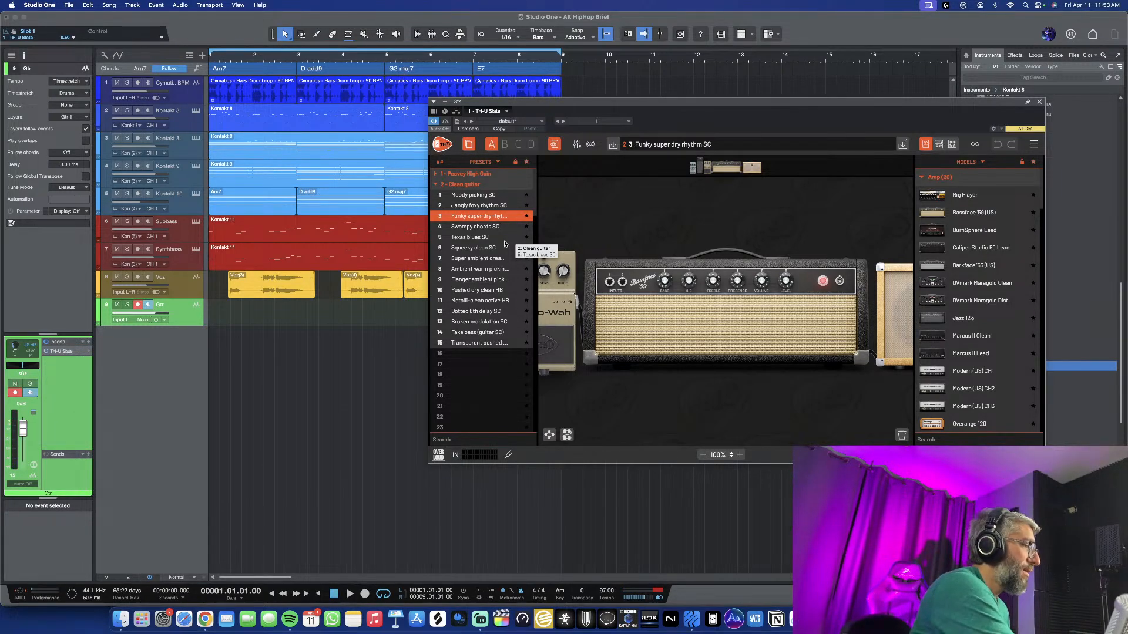
pyautogui.press('space')
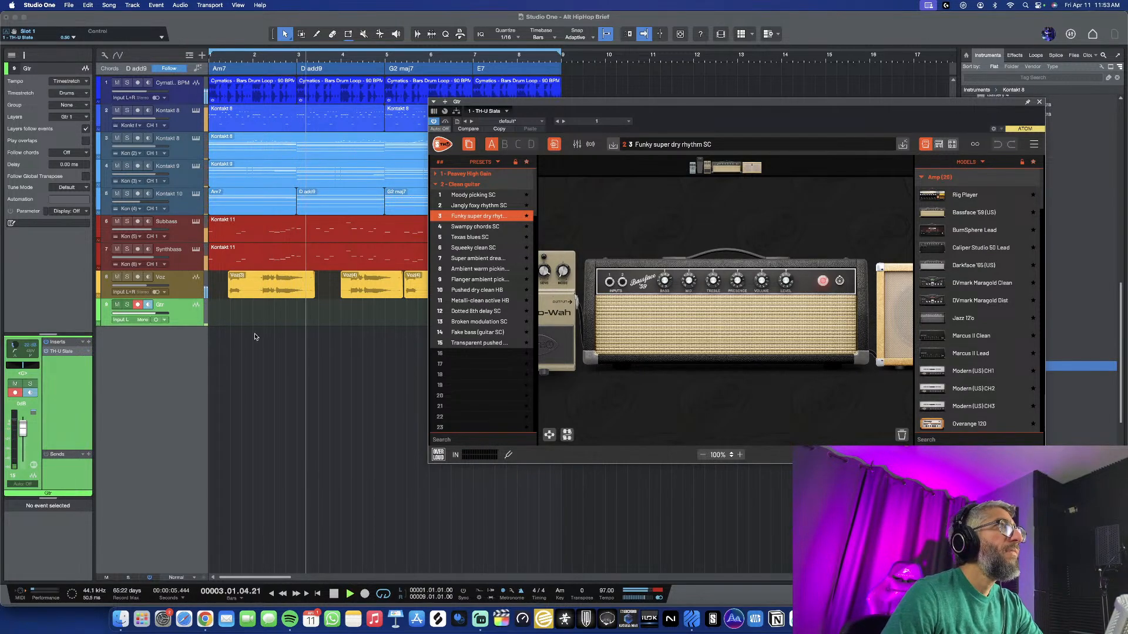
pyautogui.press('space')
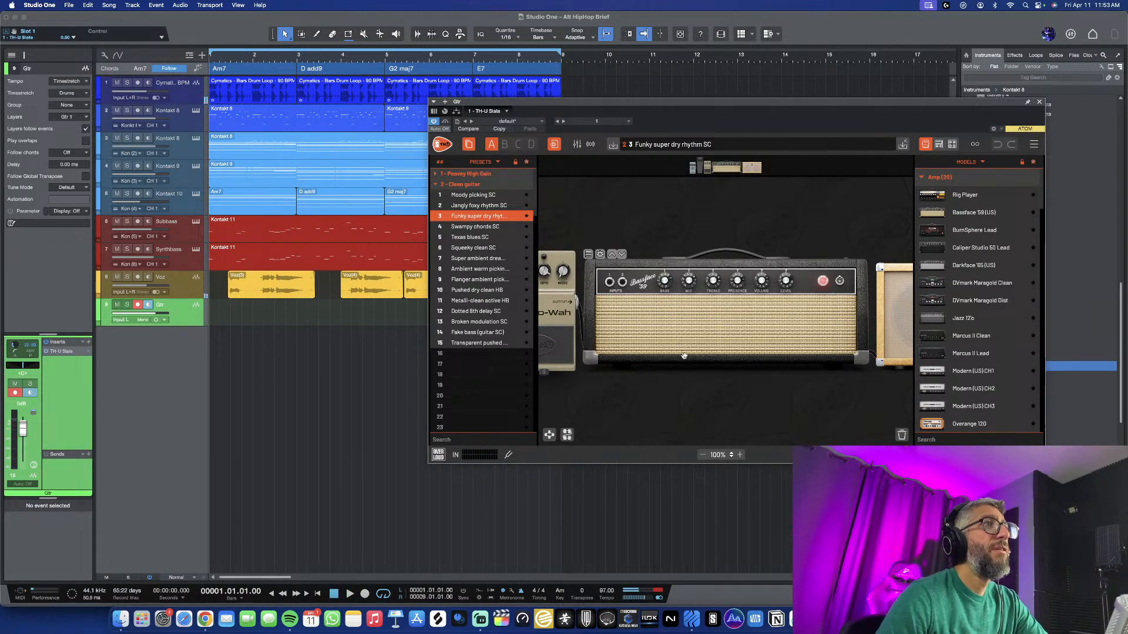
pyautogui.hscroll(10, 683, 355)
pyautogui.hscroll(-10, 682, 356)
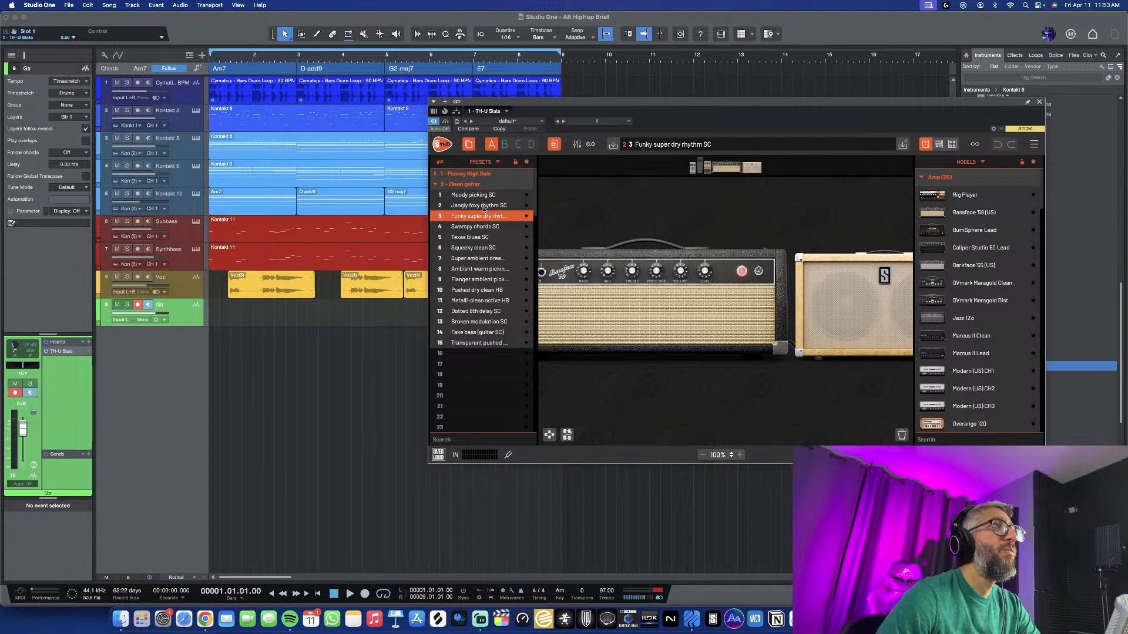
# Try the Clean Ampeling preset from the New Framus bank, and load Bing Clean from the same bank as the guitar sound
pyautogui.click(453, 186)
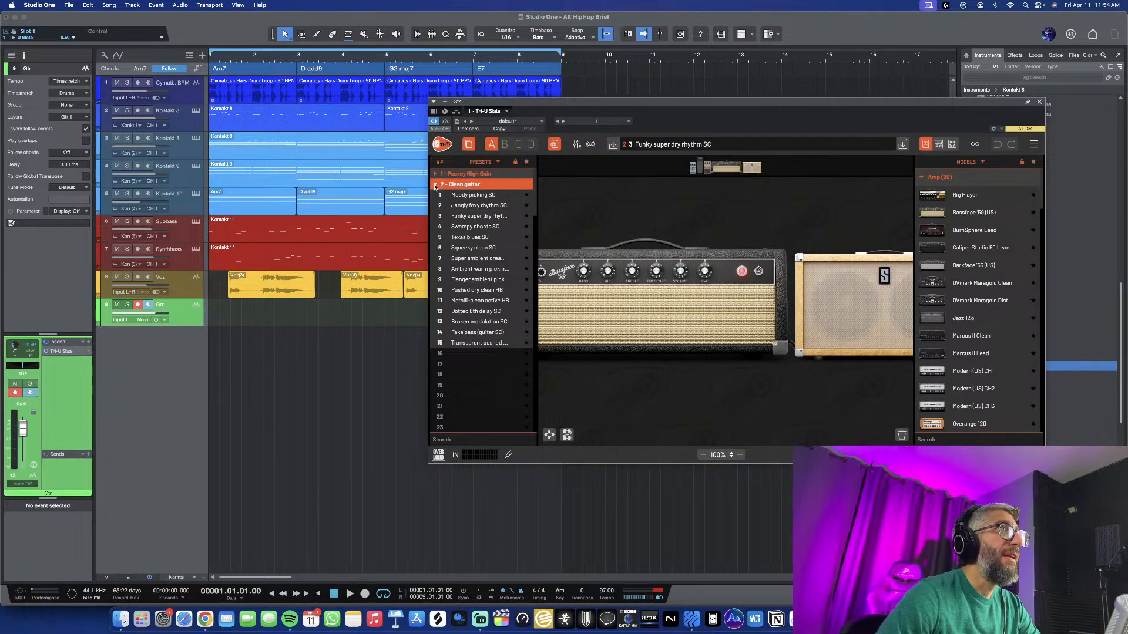
pyautogui.click(436, 186)
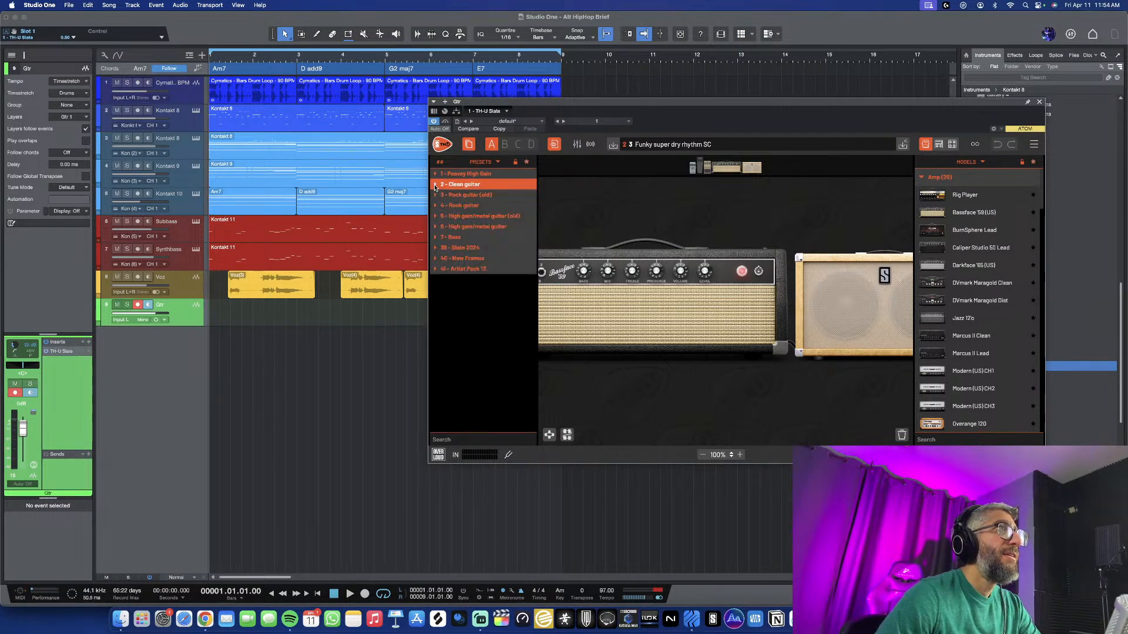
pyautogui.click(436, 258)
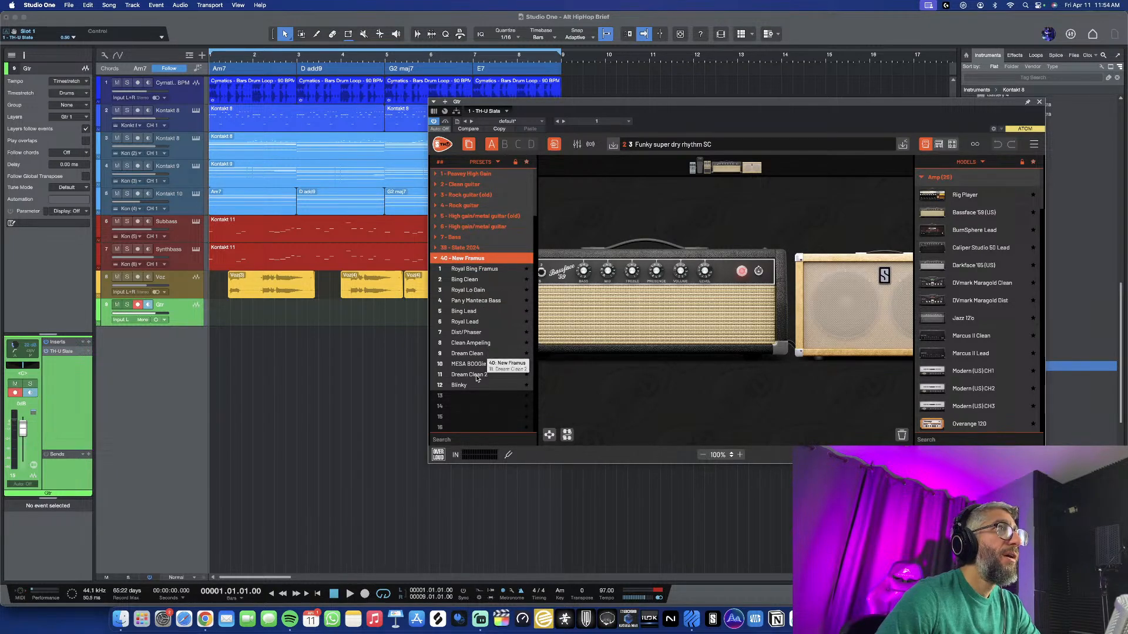
pyautogui.click(476, 344)
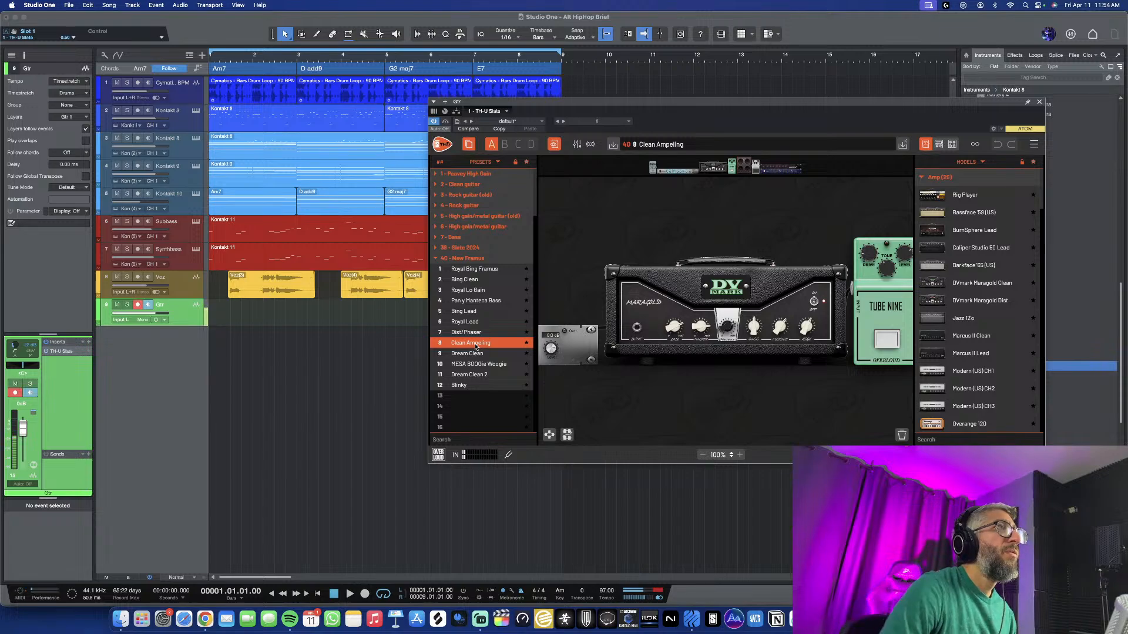
pyautogui.click(476, 280)
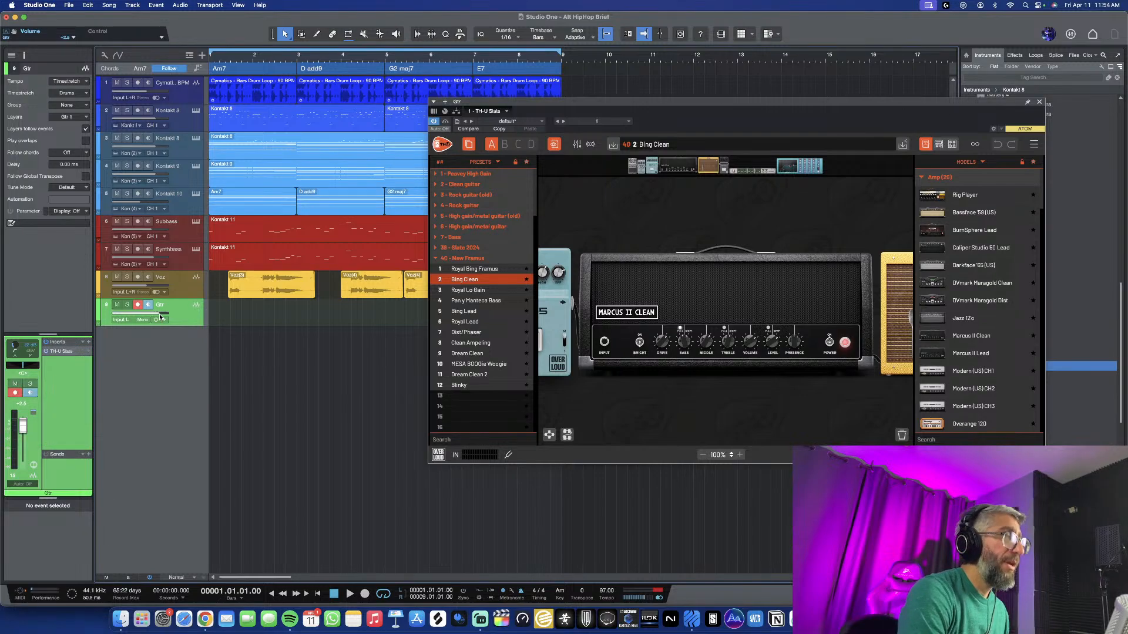
# Play the beat to audition the Bing Clean guitar sound, and look through its pedal, amp and cabinet chain
pyautogui.press('space')
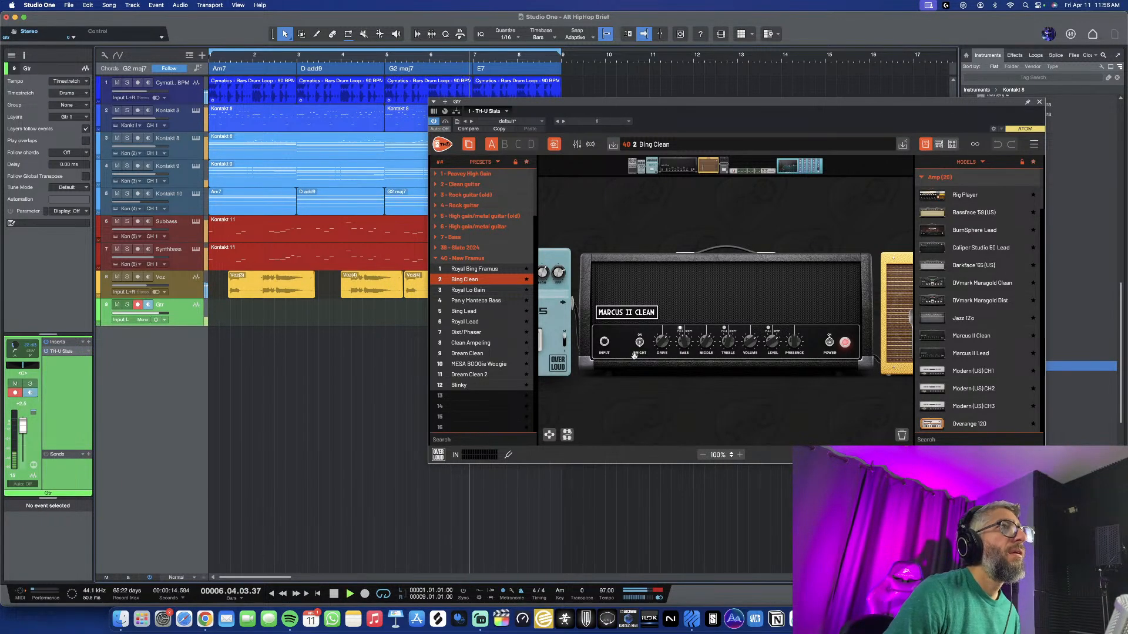
pyautogui.hscroll(-5, 753, 381)
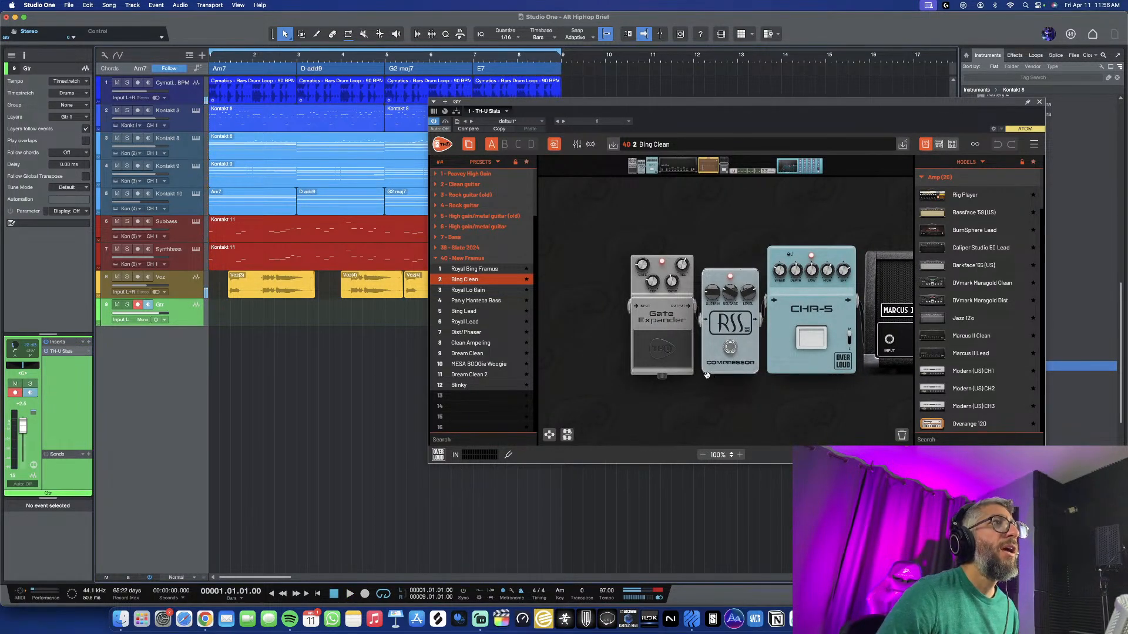
pyautogui.hscroll(8, 699, 373)
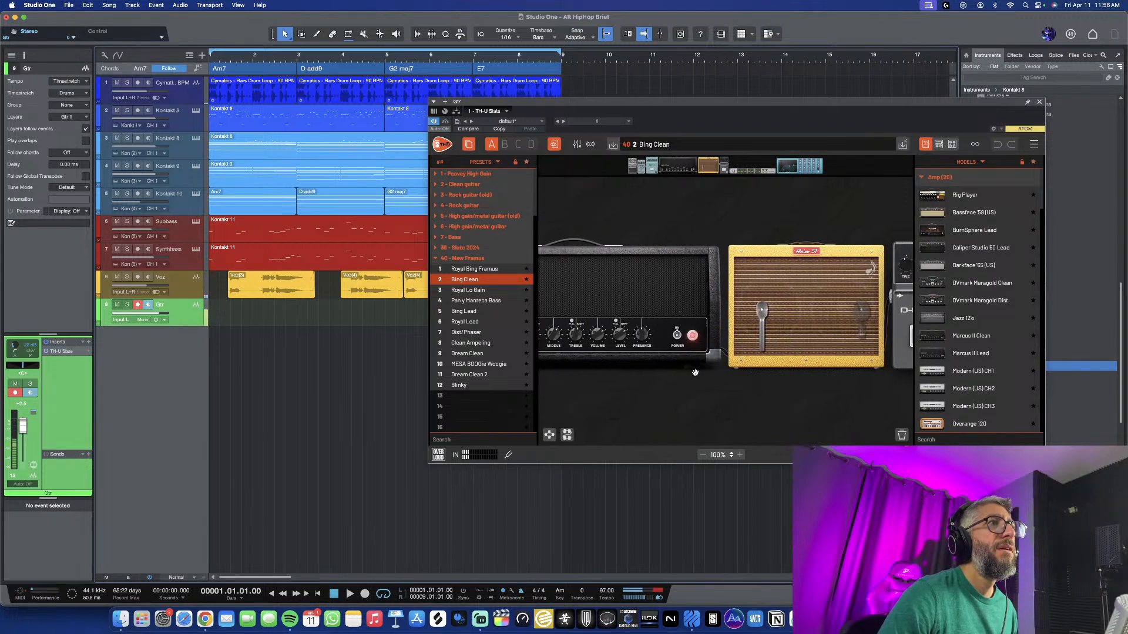
pyautogui.click(452, 457)
pyautogui.click(458, 457)
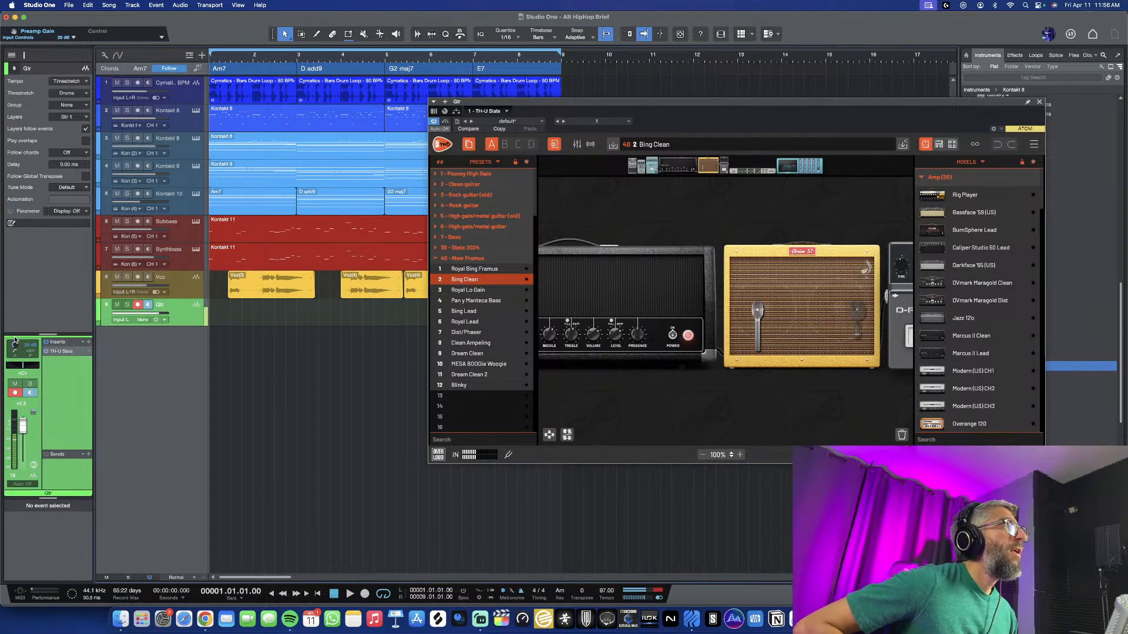
pyautogui.press('space')
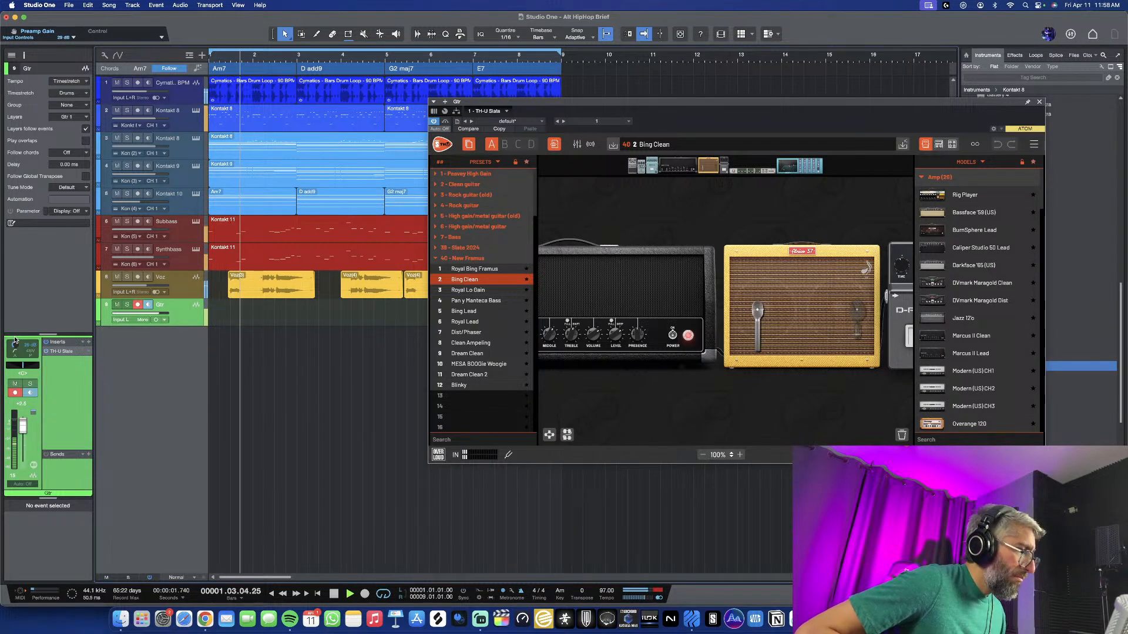
pyautogui.press('space')
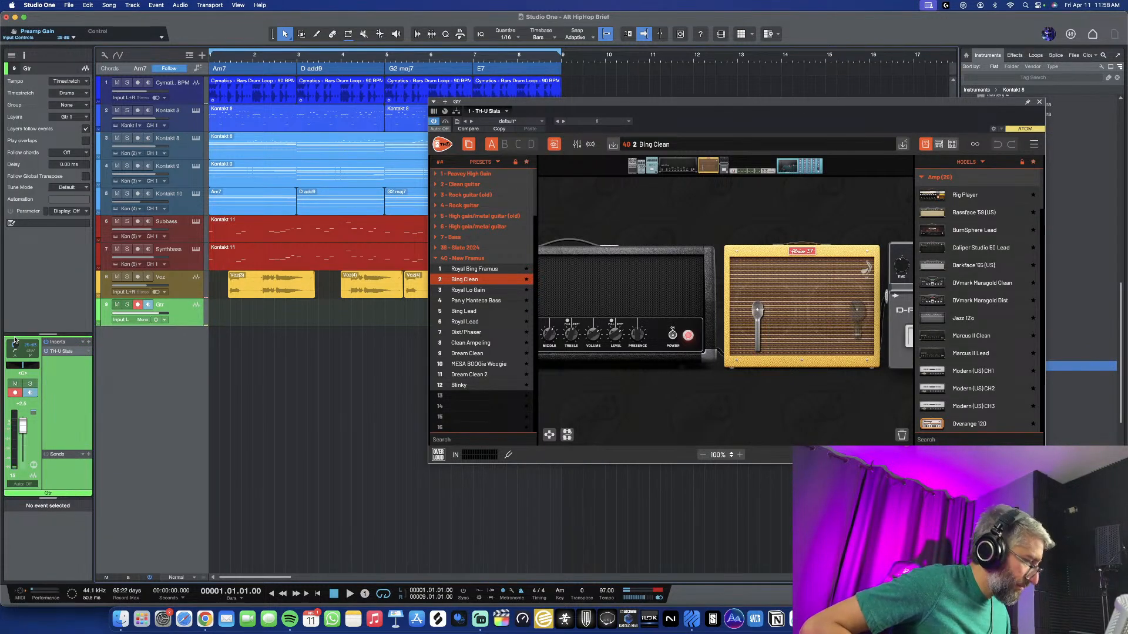
# Record a guitar take on the Gtr track across the eight-bar loop from bar 1, and close the amp simulator window
pyautogui.press('KP_Multiply')
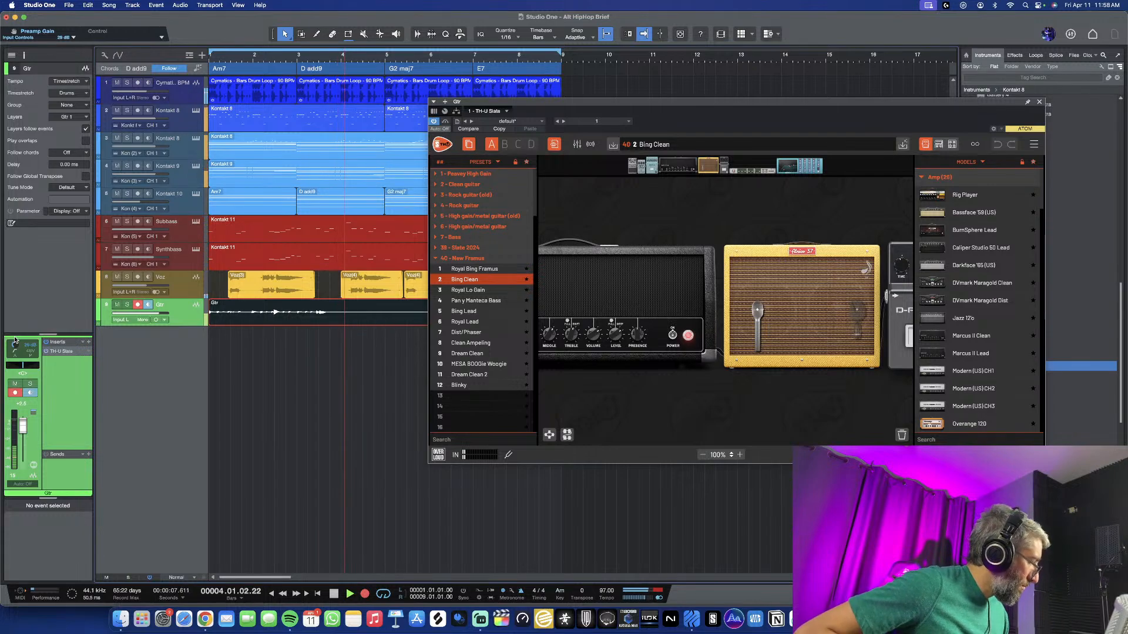
pyautogui.press('space')
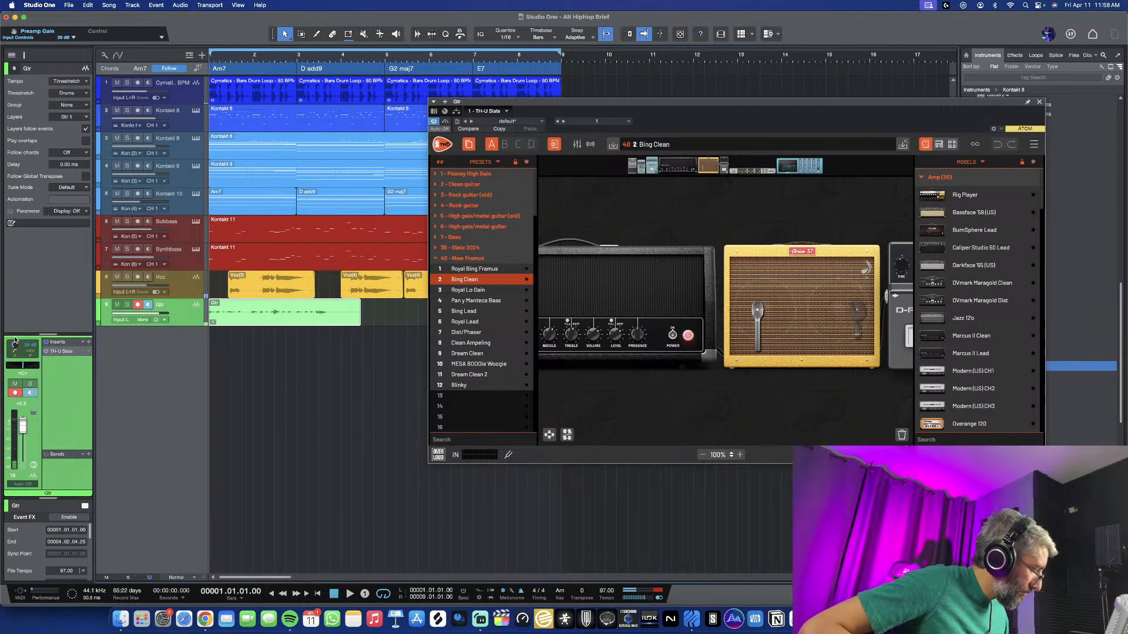
pyautogui.press('KP_Multiply')
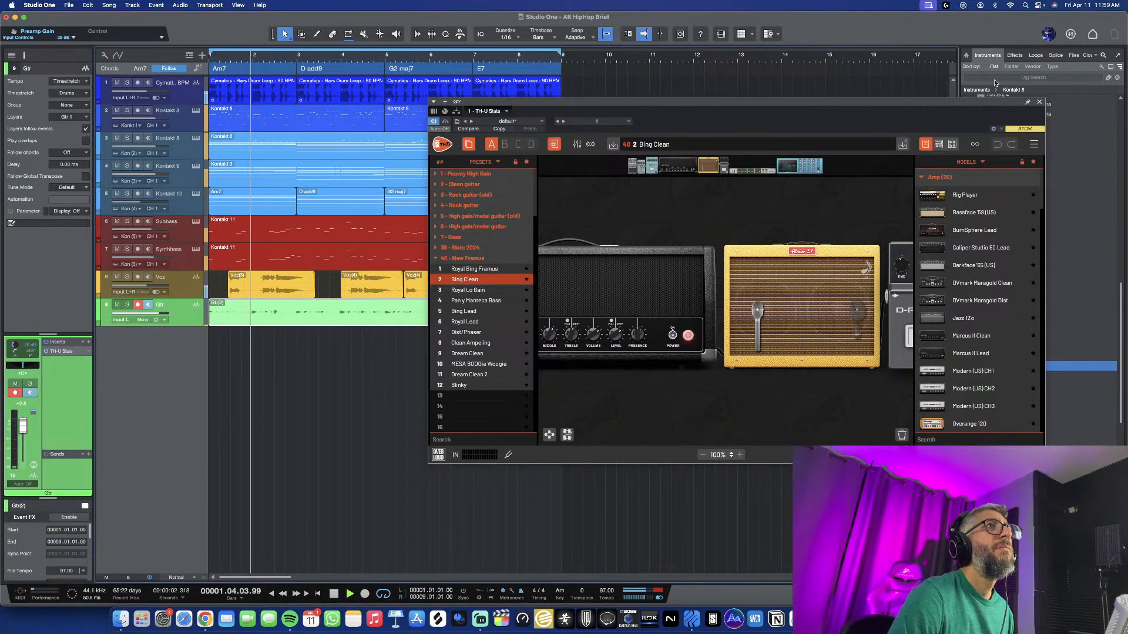
pyautogui.click(1039, 103)
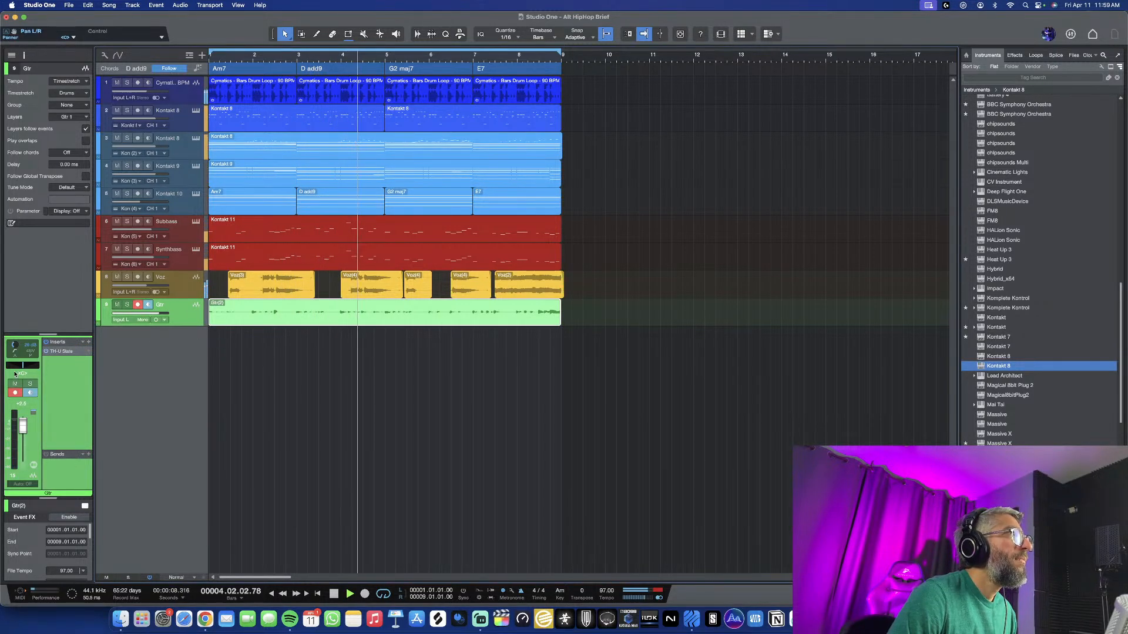
# Pan the Gtr track slightly left to L18, disarm it, and enlarge its channel strip to show the input and output controls
pyautogui.moveTo(23, 366); pyautogui.dragTo(20, 367)
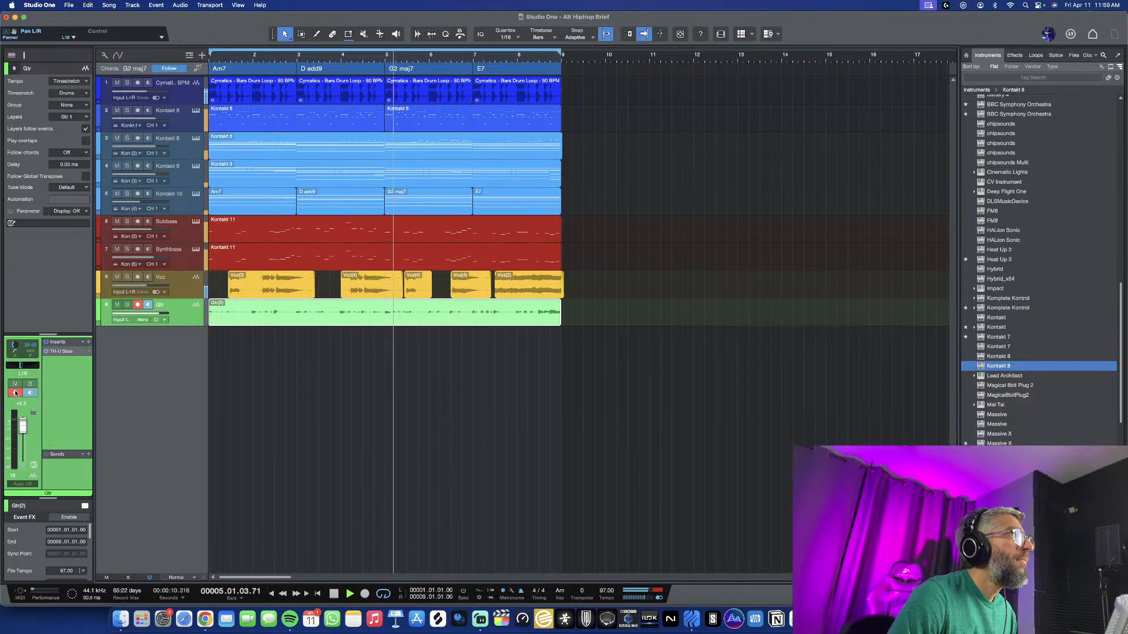
pyautogui.click(15, 393)
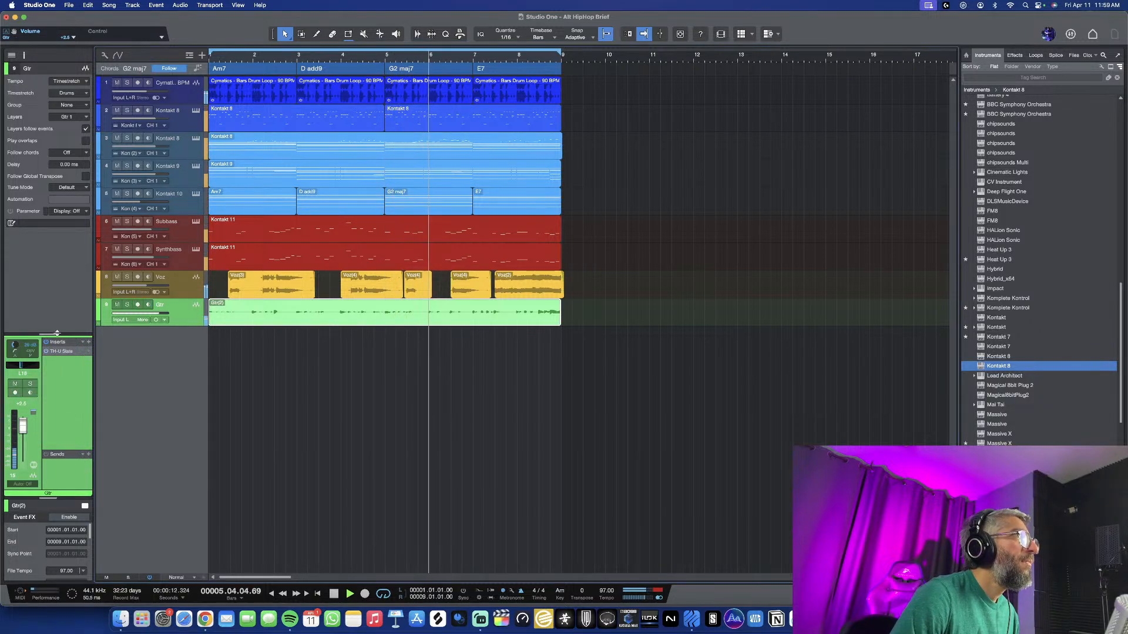
pyautogui.moveTo(49, 334); pyautogui.dragTo(48, 266)
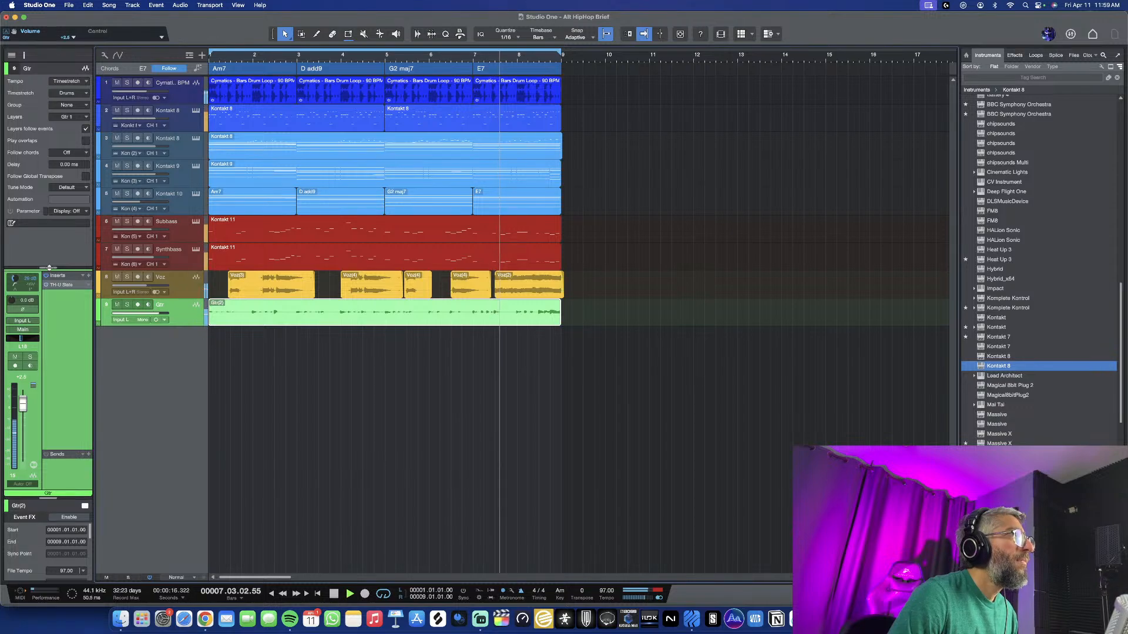
pyautogui.moveTo(116, 316)
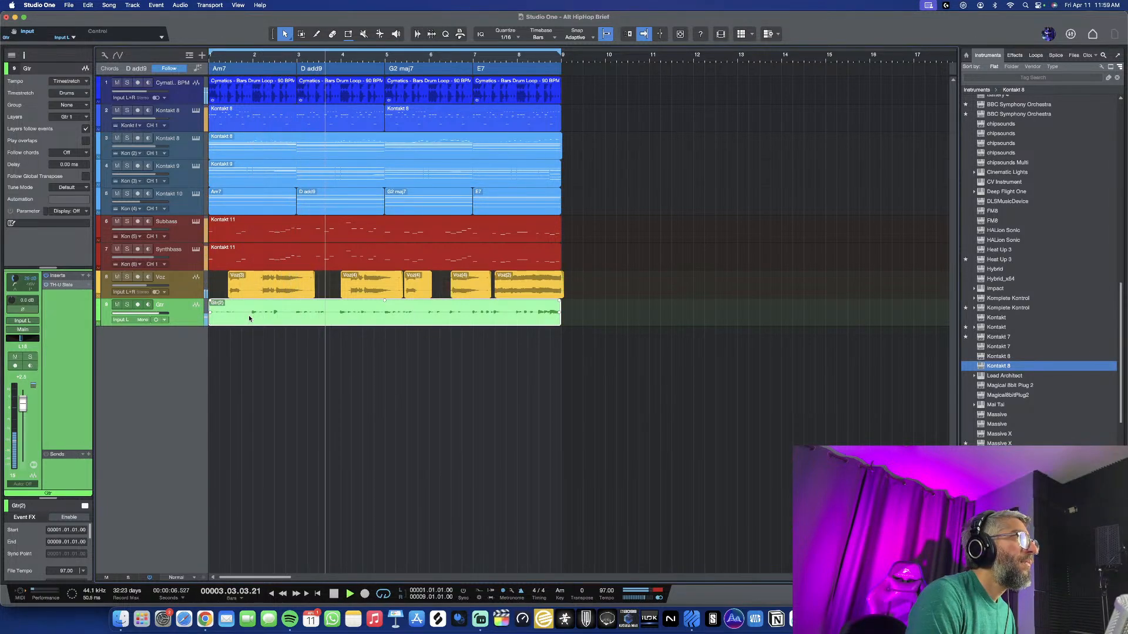
# Re-arm the Gtr track and record a new guitar take over the existing one, from bar 1 through most of bar 5
pyautogui.press('space')
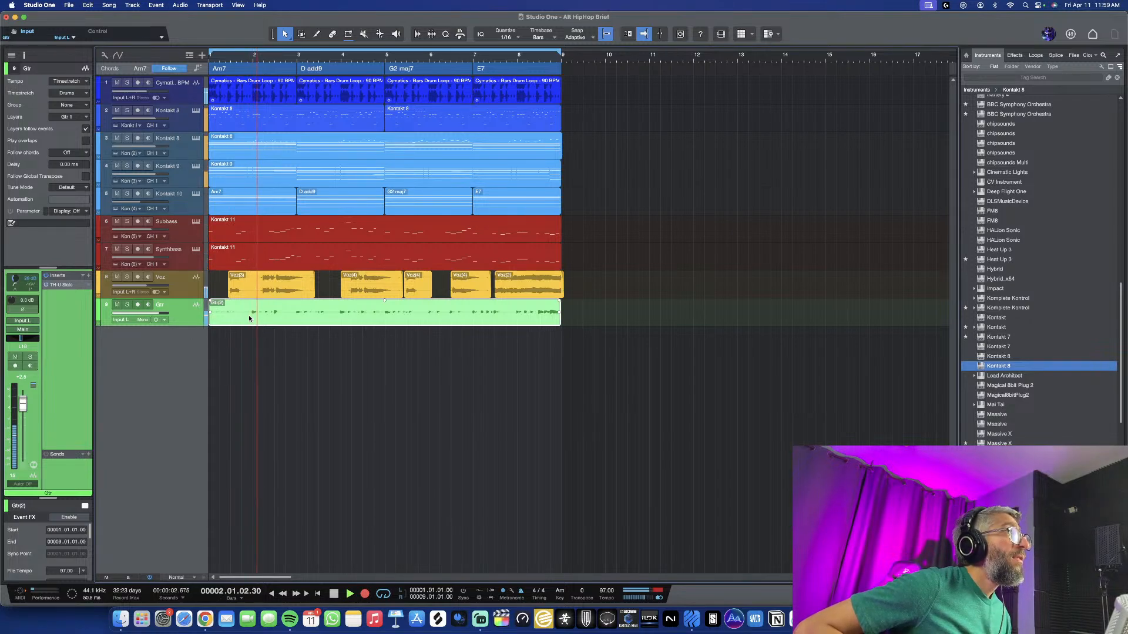
pyautogui.click(137, 304)
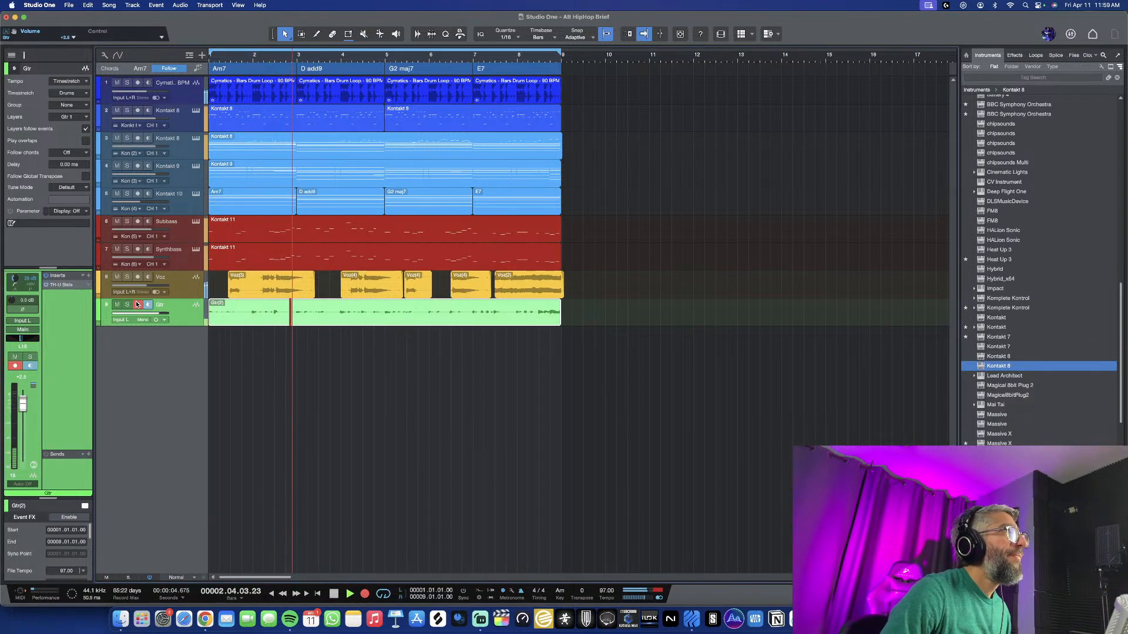
pyautogui.press('space')
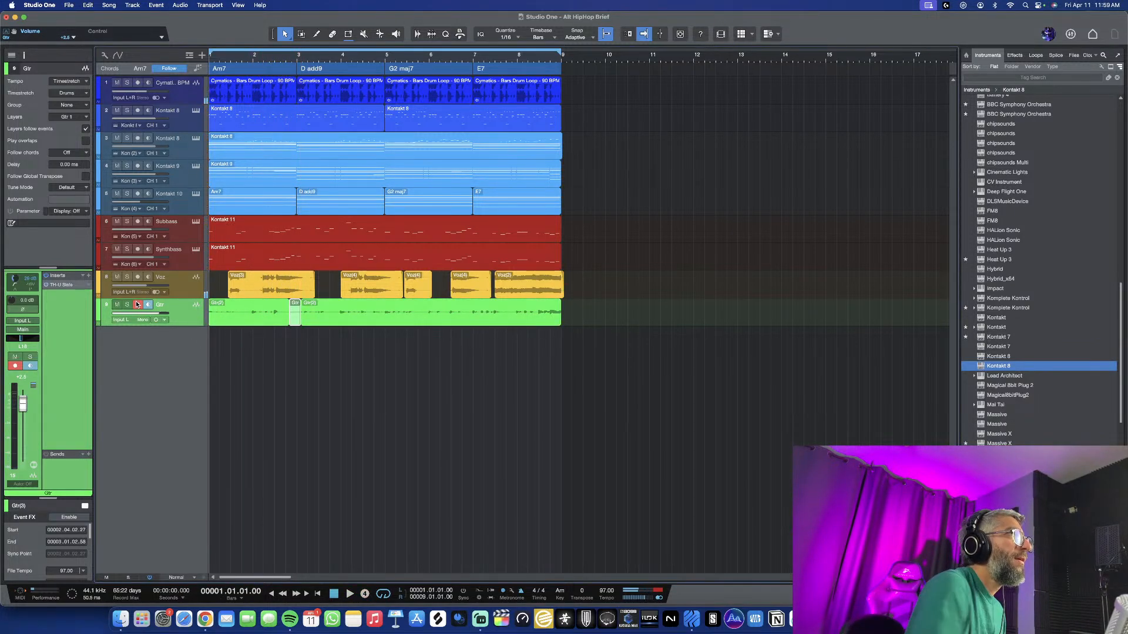
pyautogui.press('KP_Multiply')
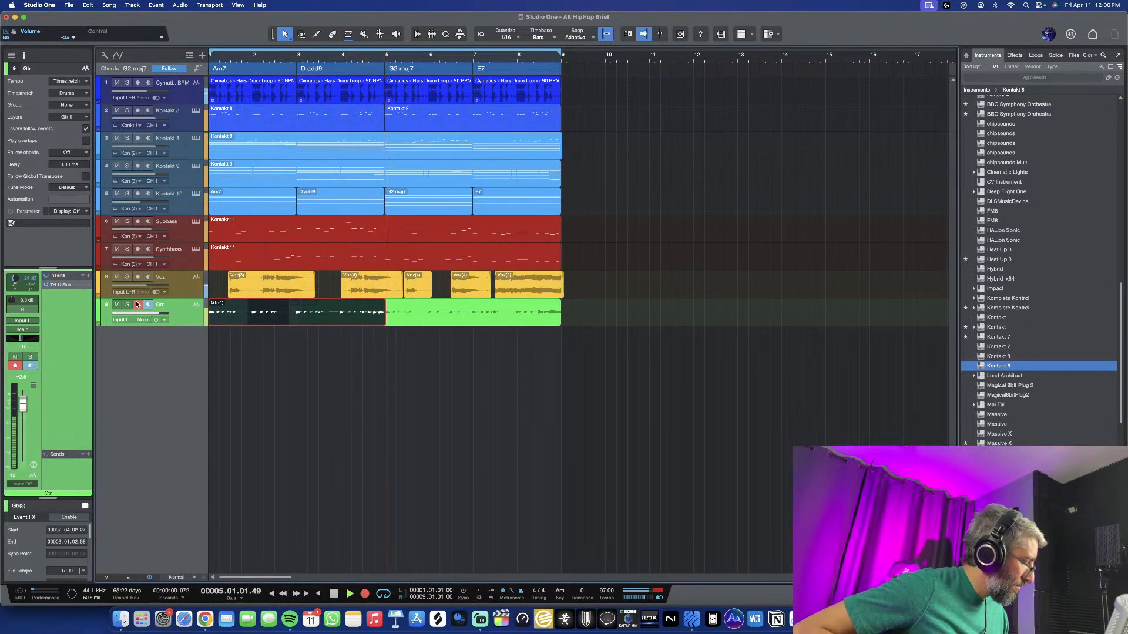
pyautogui.press('space')
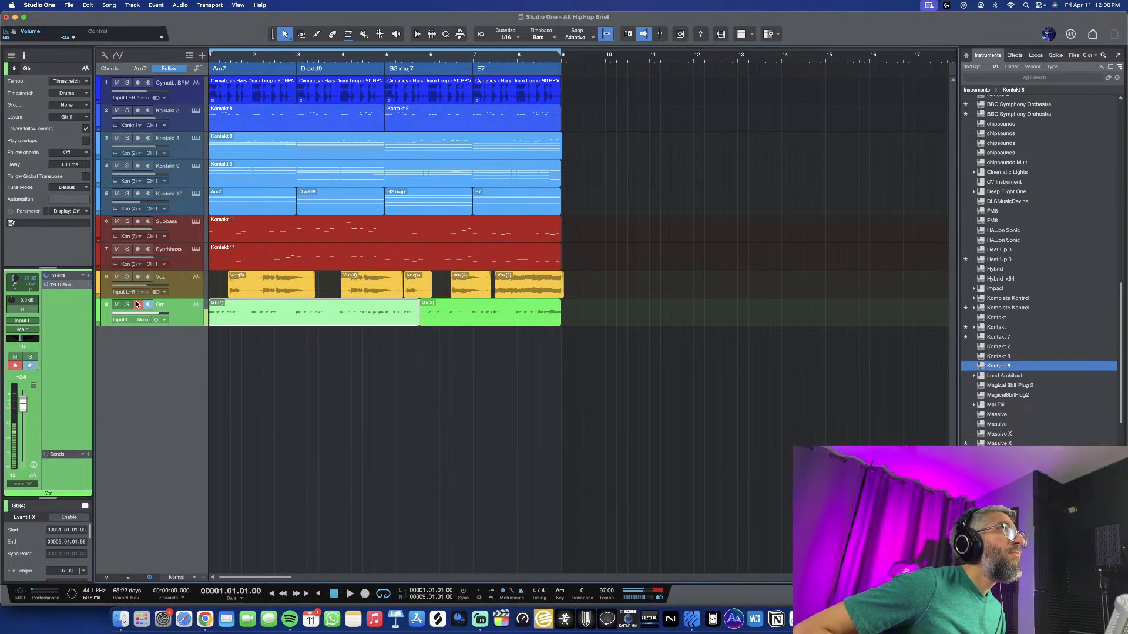
# Open the Gtr track's TH-U Slate and test the Bing Clean chain by switching its compressor, reverb and gate pedals off and on
pyautogui.click(61, 286)
pyautogui.hscroll(-8, 641, 349)
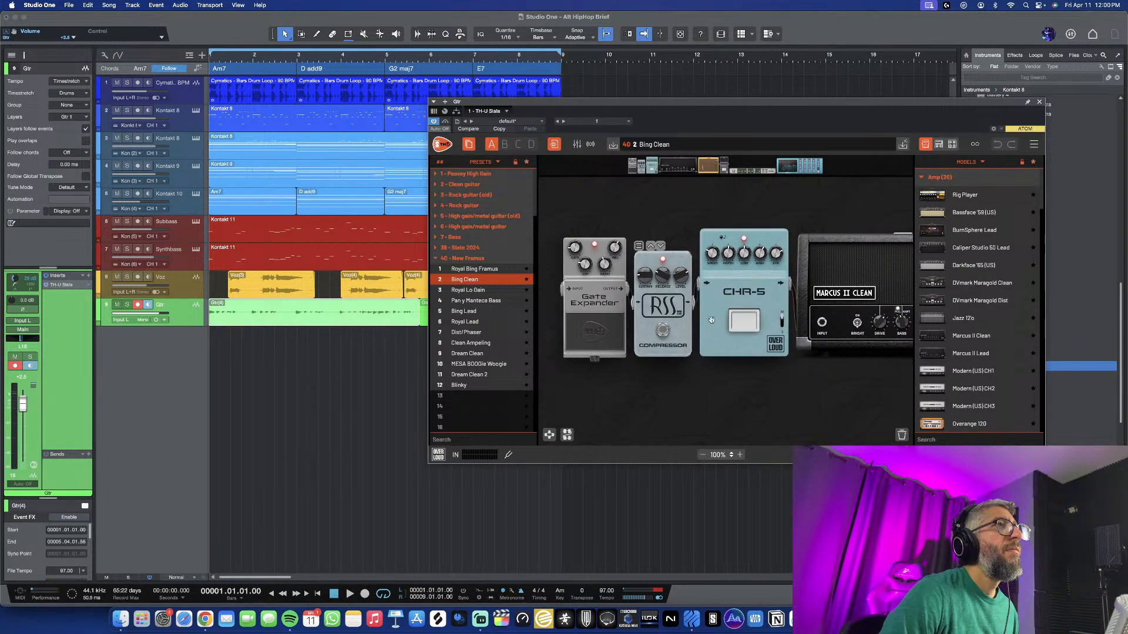
pyautogui.click(747, 317)
pyautogui.click(664, 331)
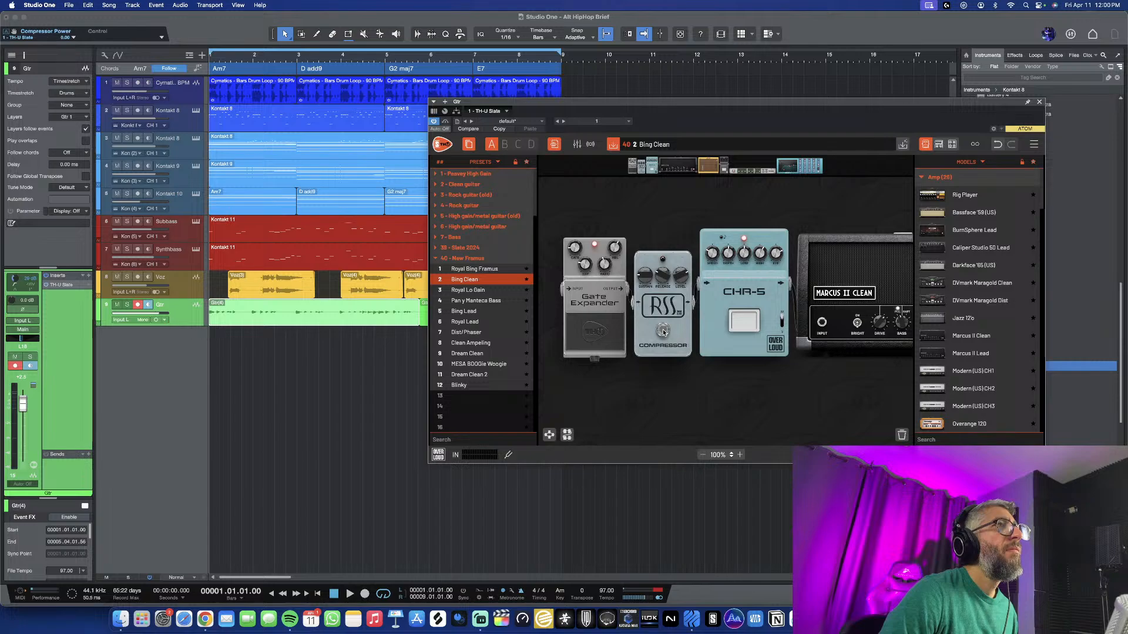
pyautogui.hscroll(12, 663, 331)
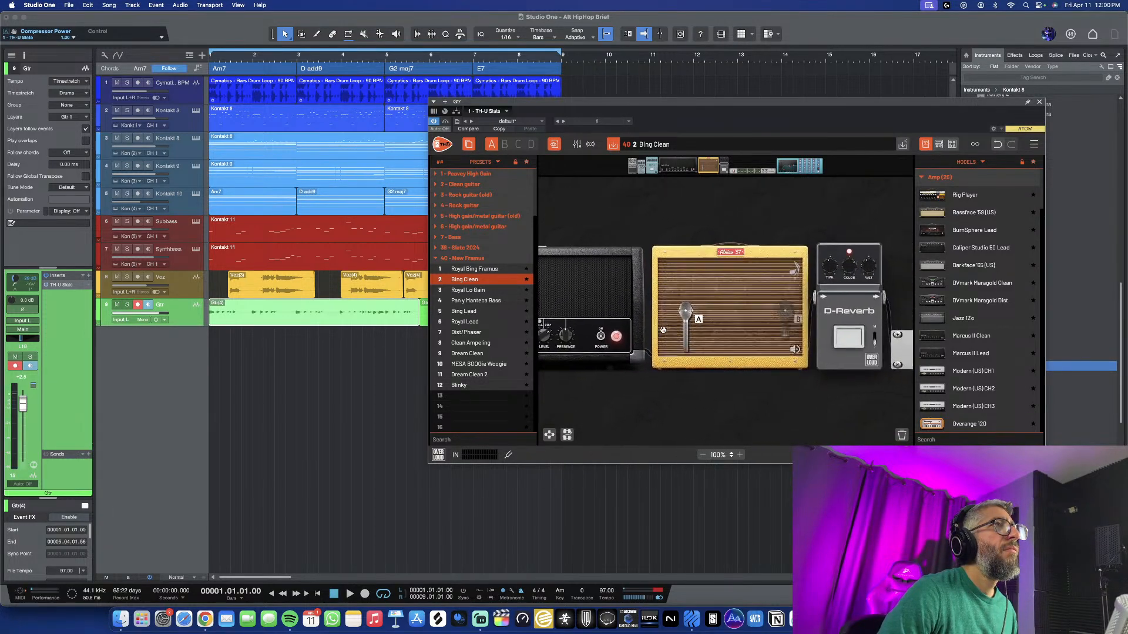
pyautogui.hscroll(2, 663, 331)
pyautogui.hscroll(3, 663, 332)
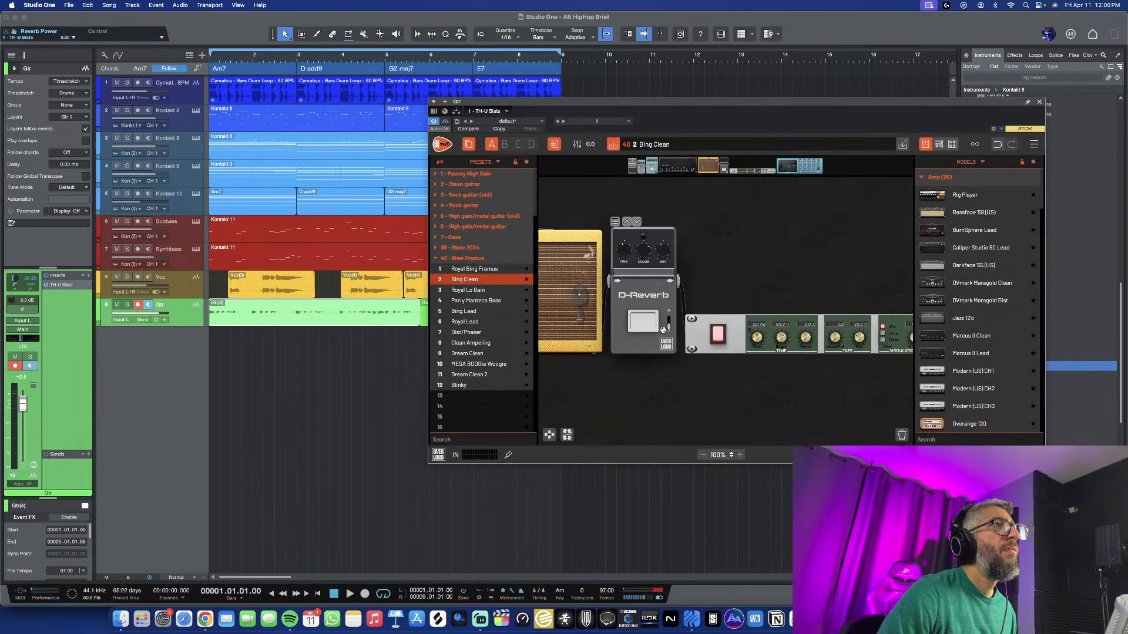
pyautogui.hscroll(3, 772, 428)
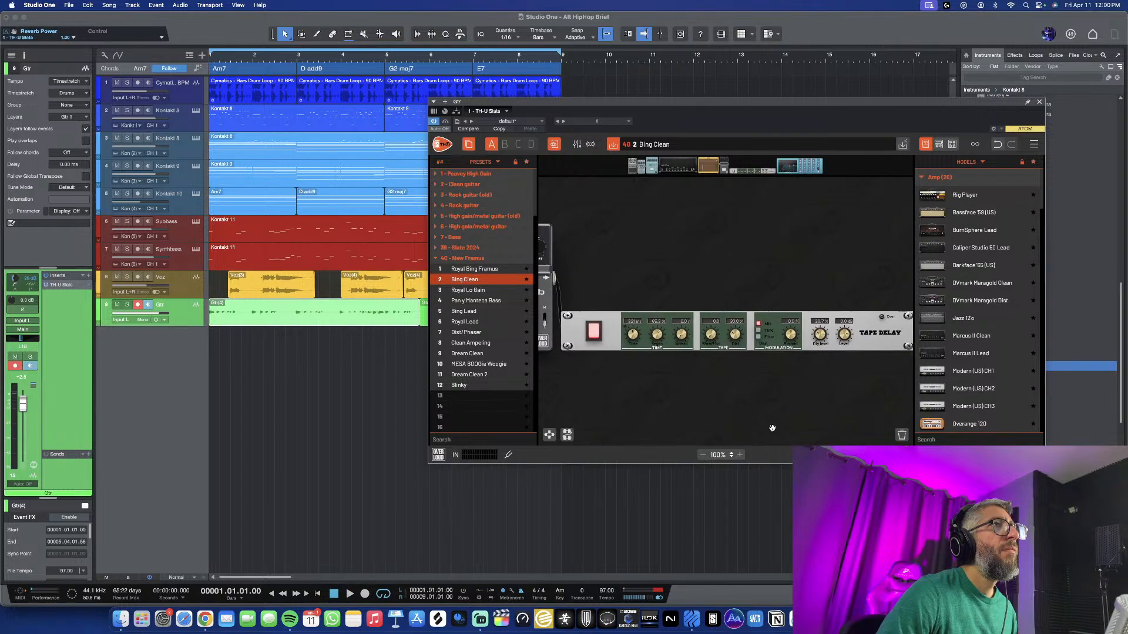
pyautogui.hscroll(-15, 772, 428)
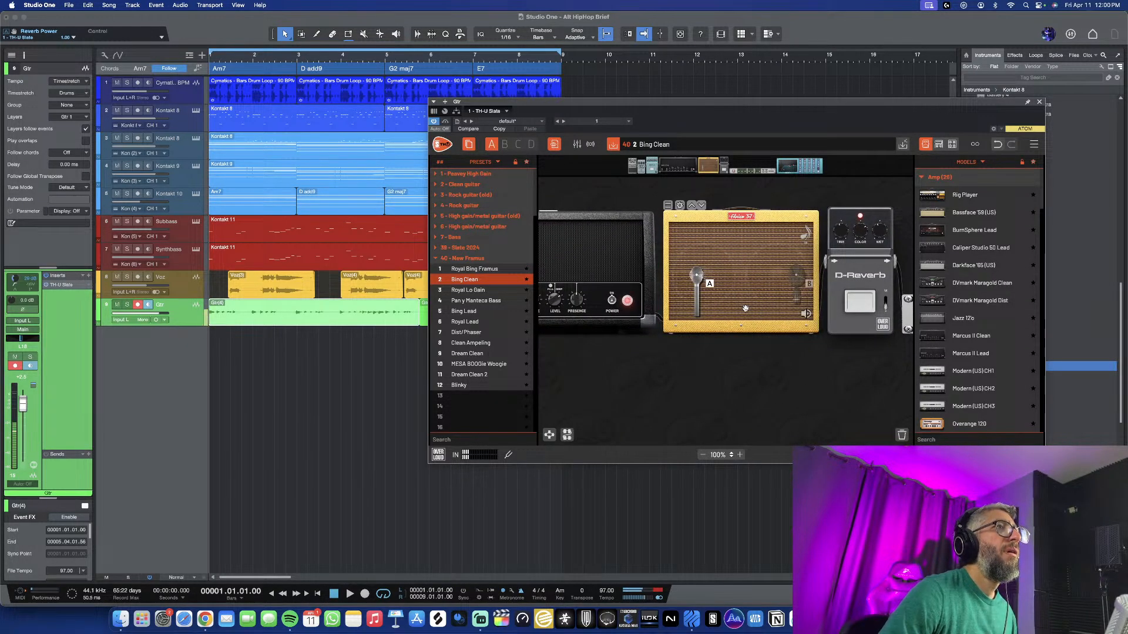
pyautogui.hscroll(-20, 649, 385)
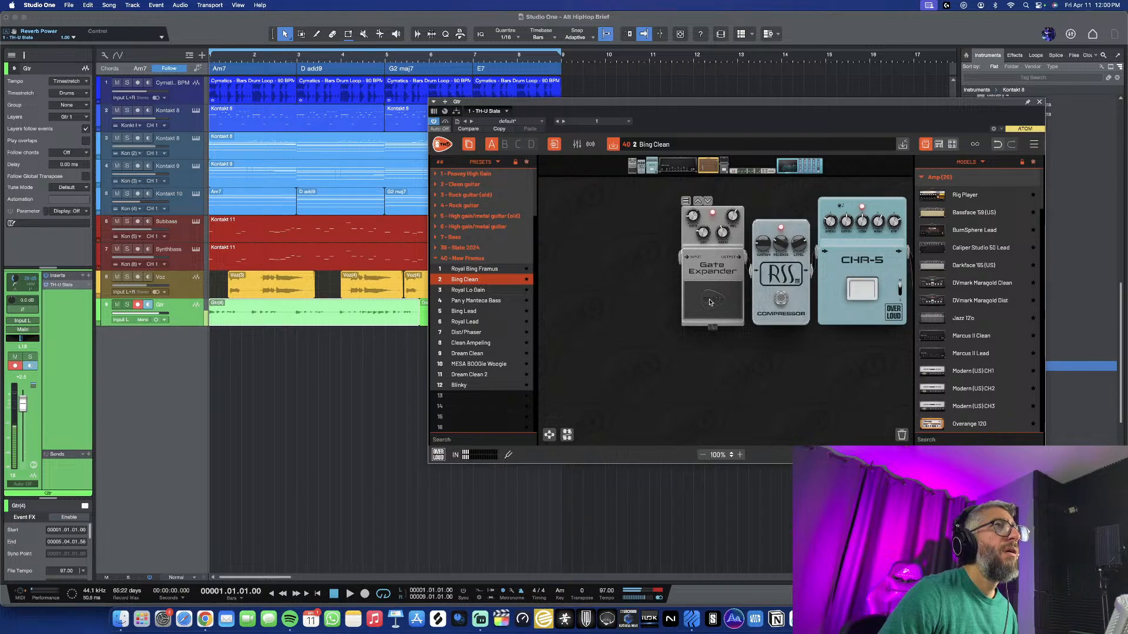
pyautogui.click(709, 303)
pyautogui.click(710, 302)
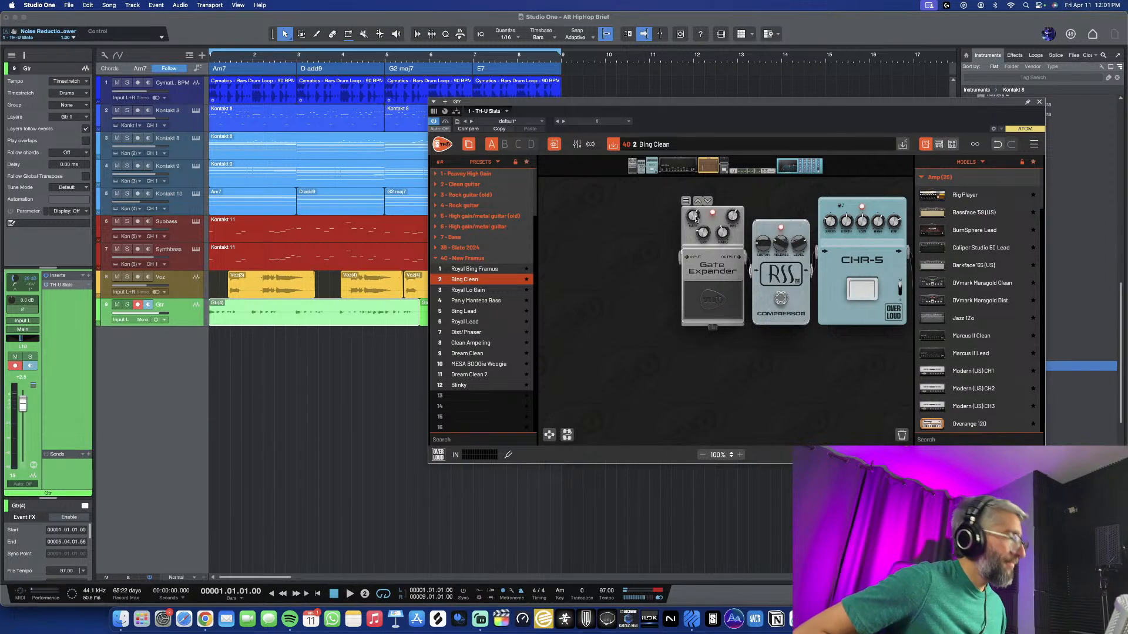
pyautogui.press('KP_Multiply')
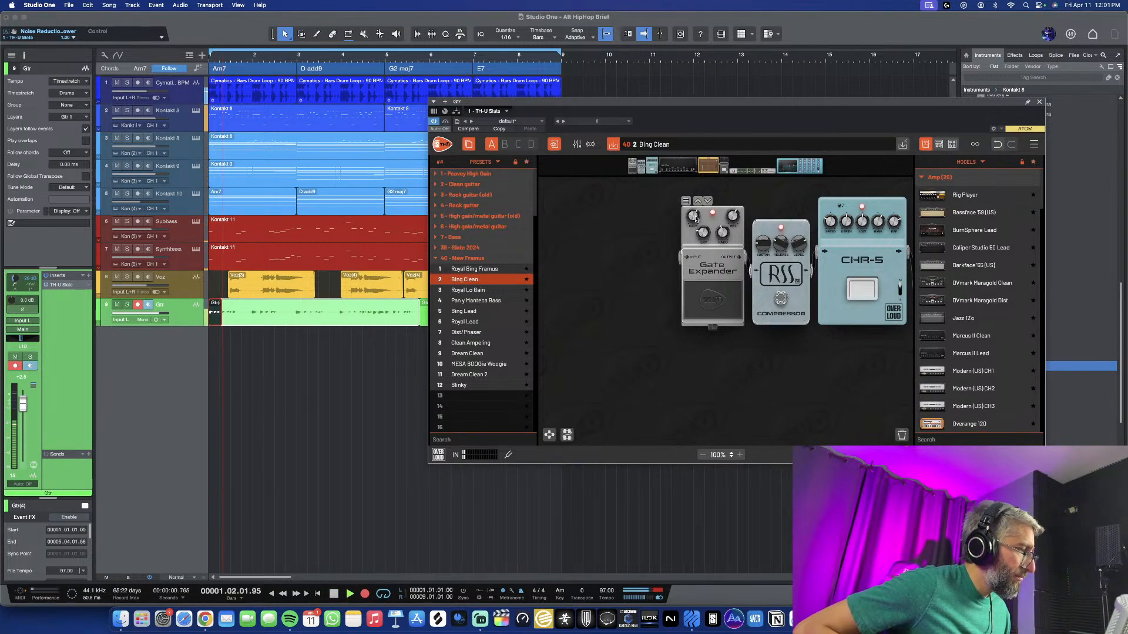
pyautogui.press('space')
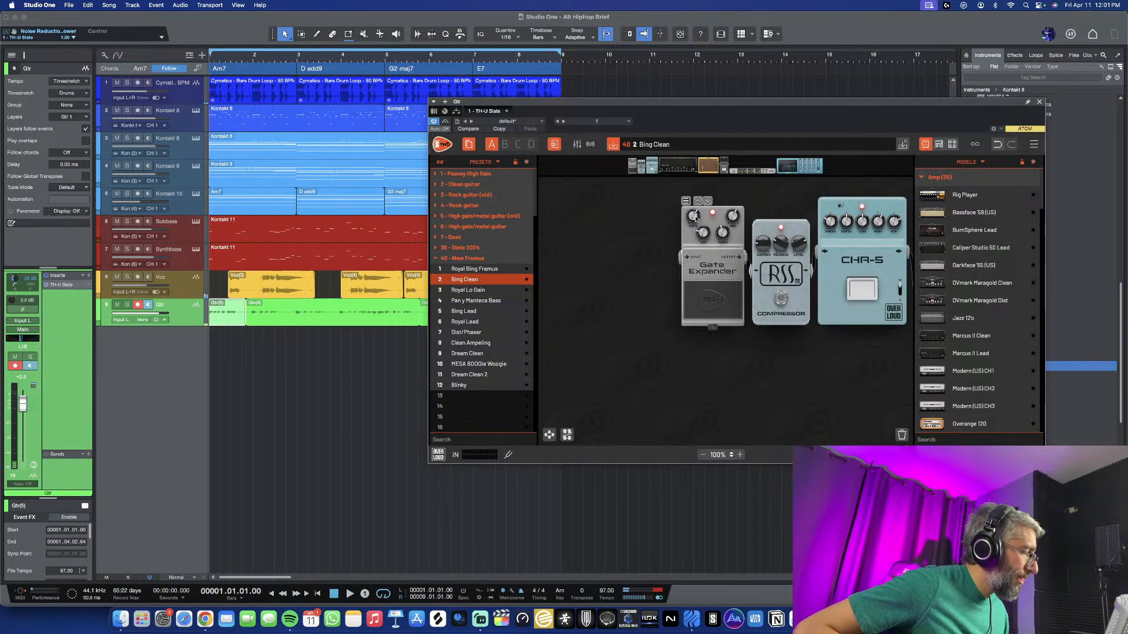
pyautogui.press('KP_Multiply')
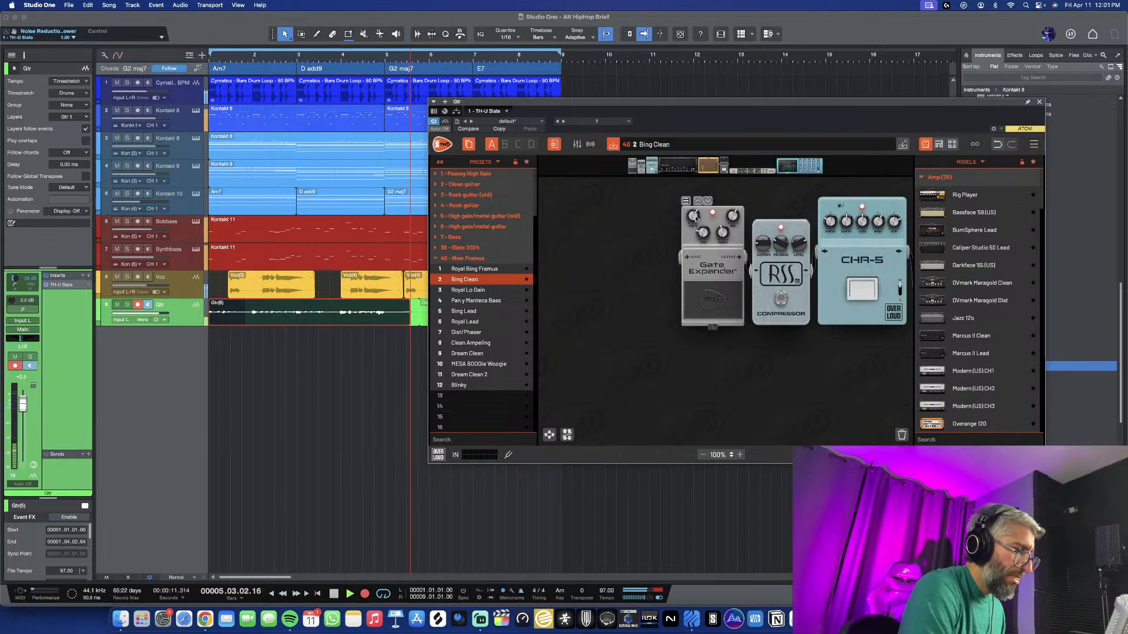
pyautogui.press('space')
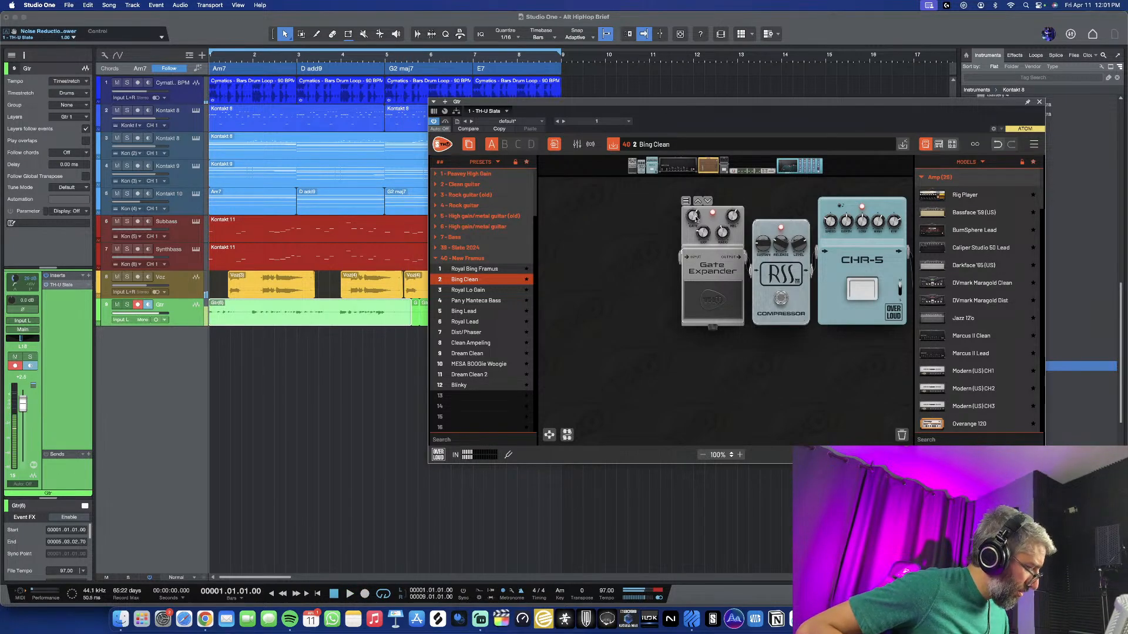
pyautogui.press('super+z')
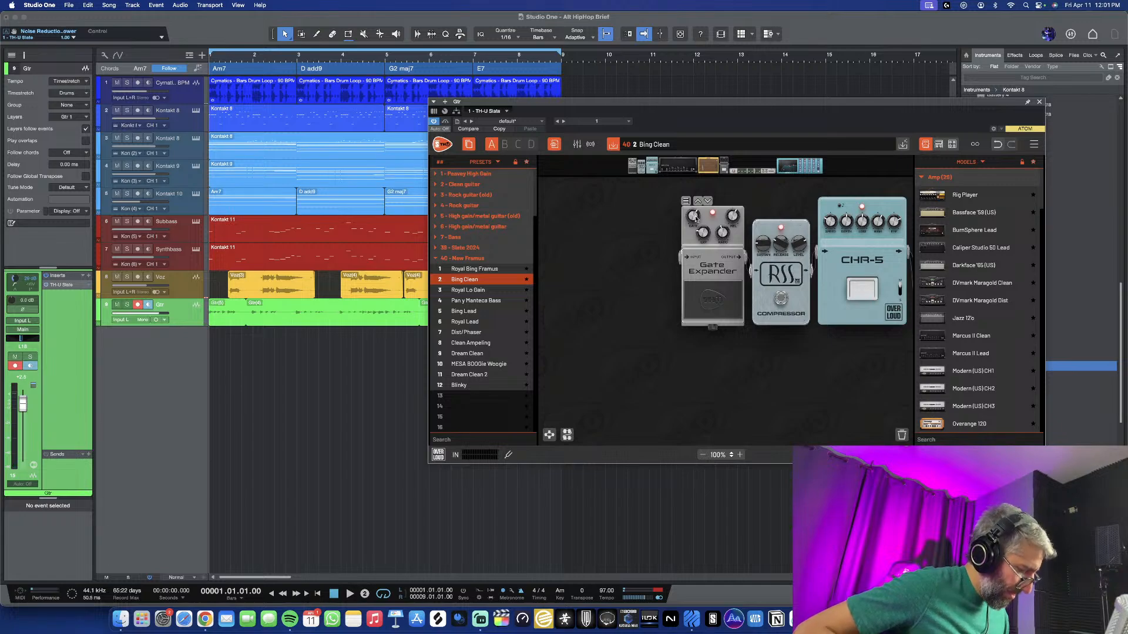
# Record a guitar take on the Gtr track through the full eight-bar loop from bar 1, and close the amp simulator window
pyautogui.press('KP_Multiply')
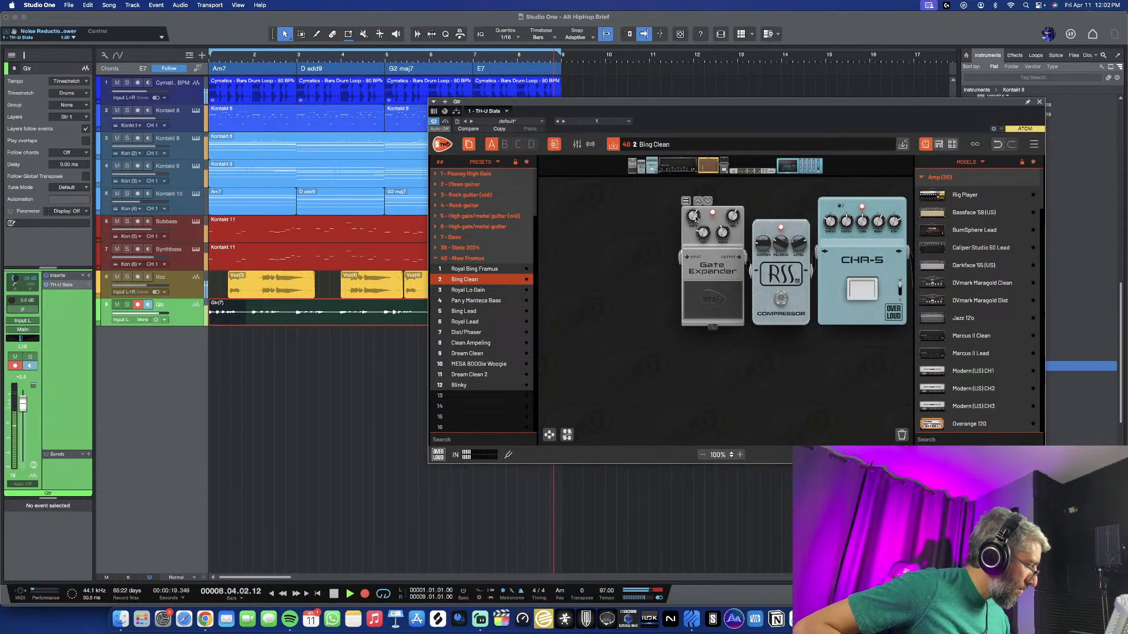
pyautogui.press('space')
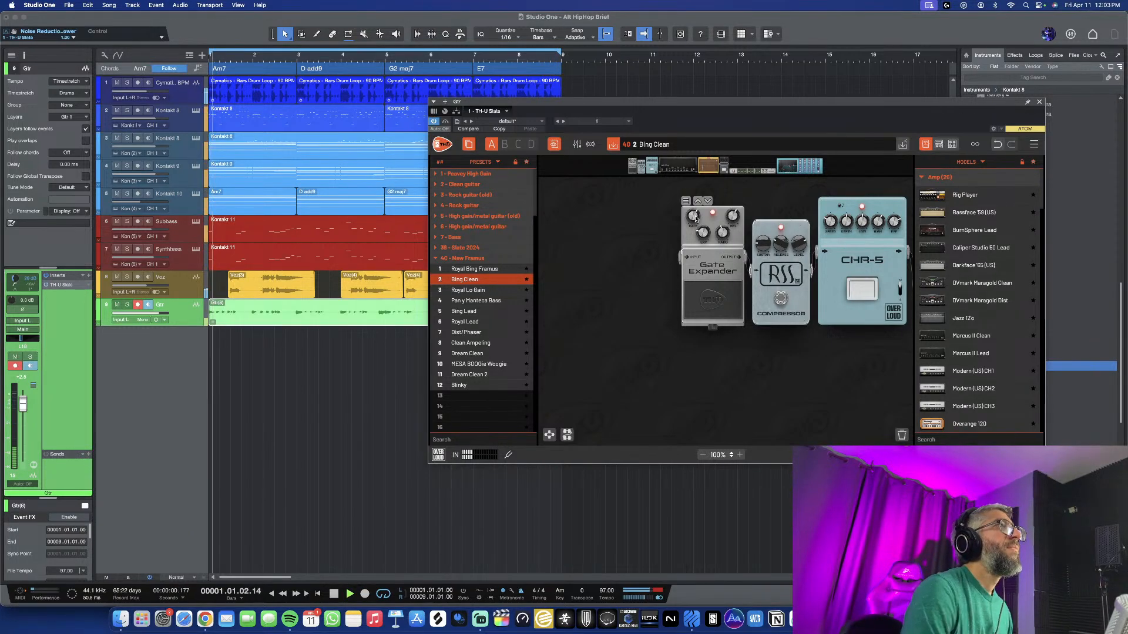
pyautogui.click(1039, 103)
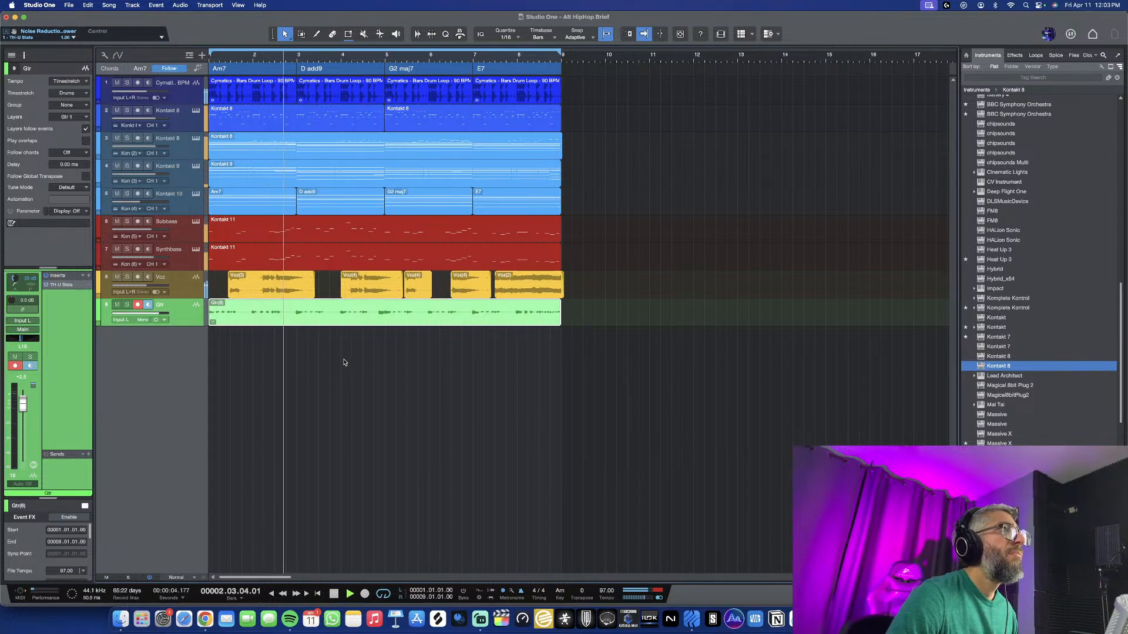
# Play back the new guitar take with the full beat, and check its timing against the other tracks across the loop
pyautogui.scroll(10, 321, 373)
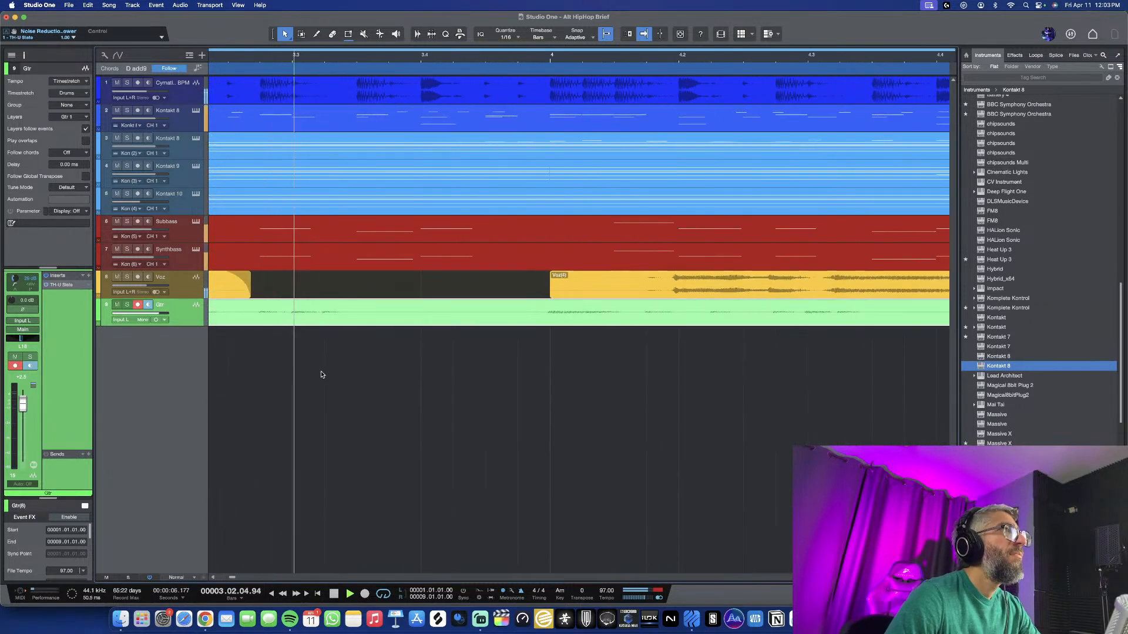
pyautogui.scroll(-2, 426, 340)
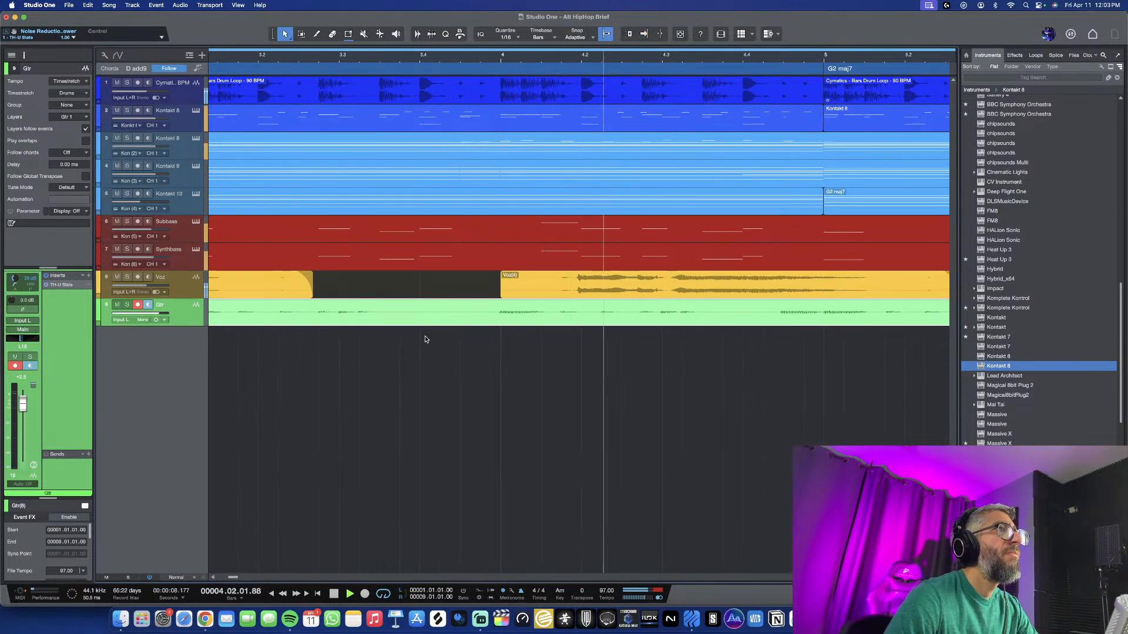
pyautogui.press('f')
pyautogui.scroll(-1, 426, 339)
pyautogui.scroll(-1, 426, 340)
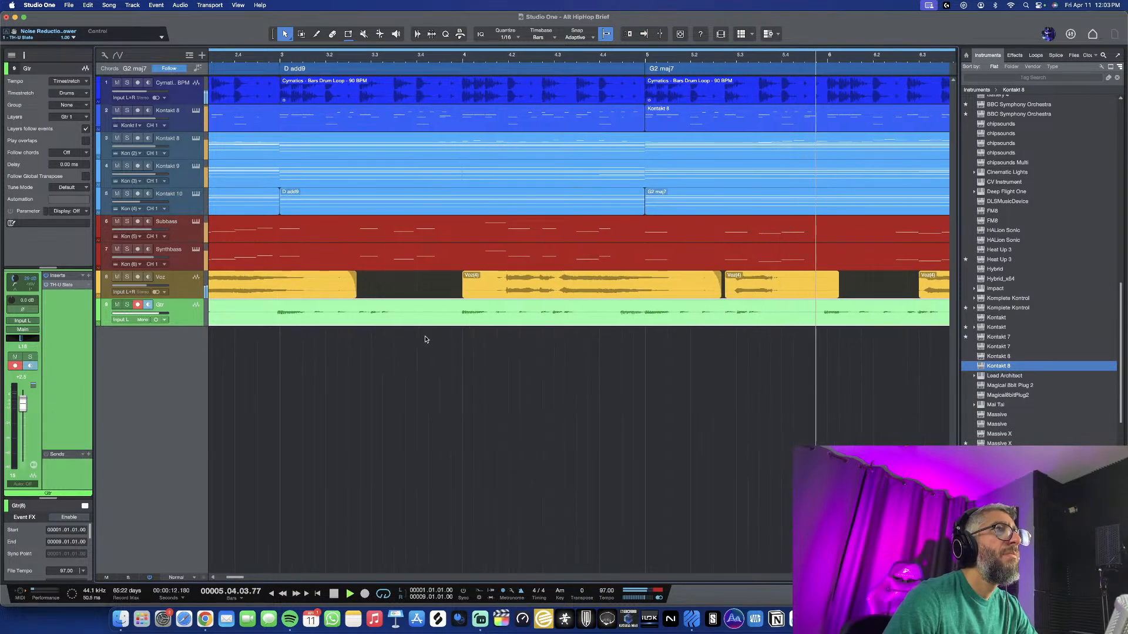
pyautogui.scroll(-1, 426, 339)
pyautogui.scroll(-1, 426, 339)
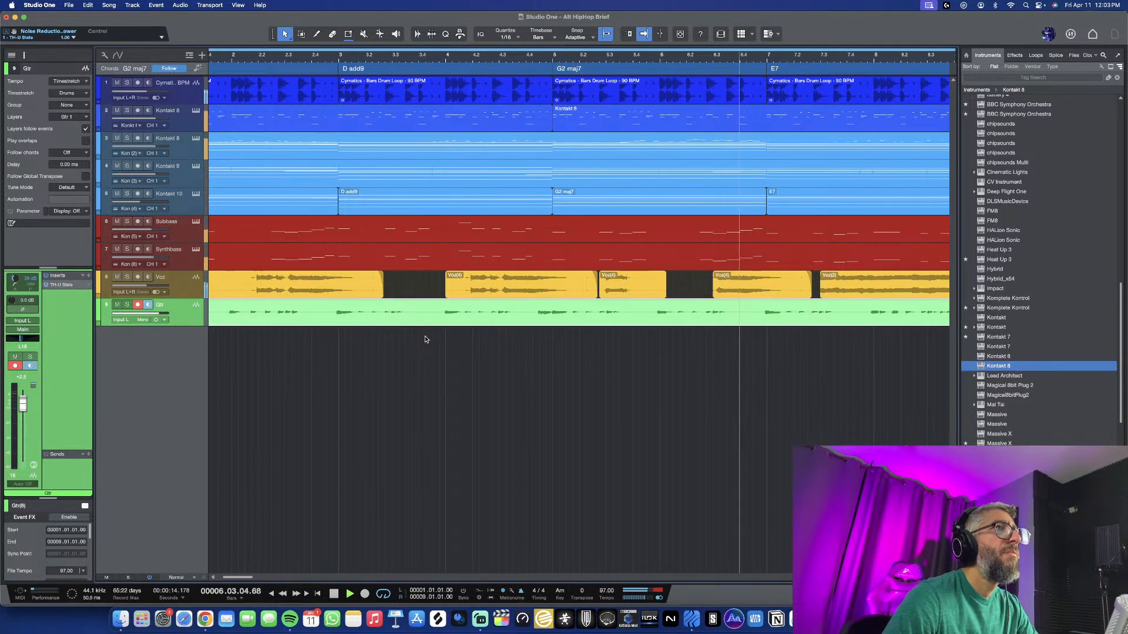
pyautogui.scroll(-1, 426, 338)
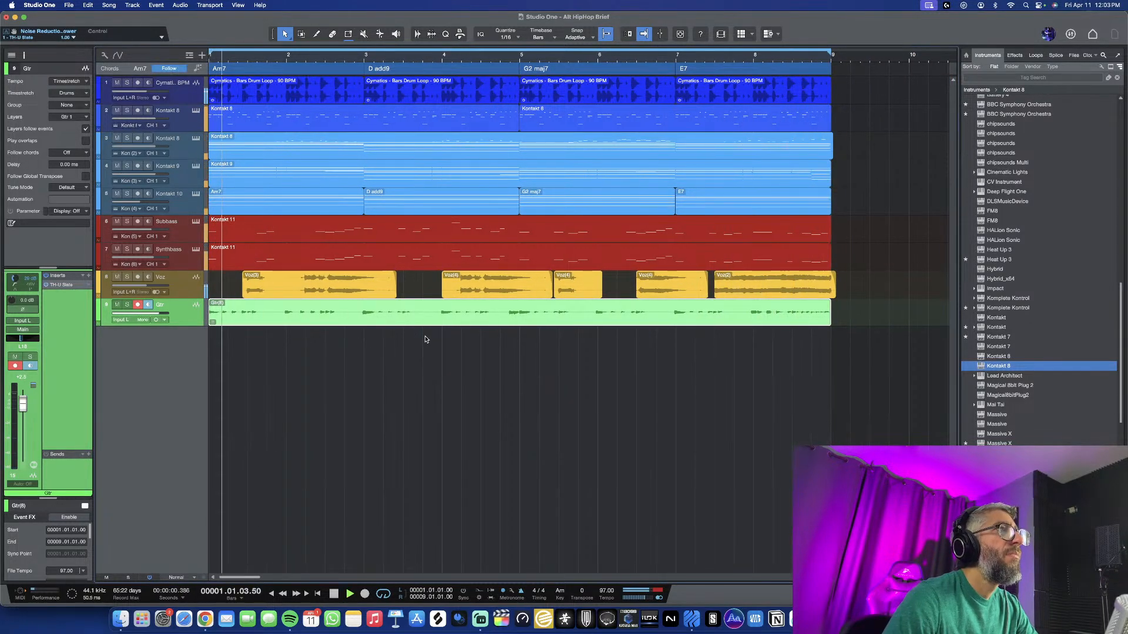
pyautogui.scroll(-1, 426, 340)
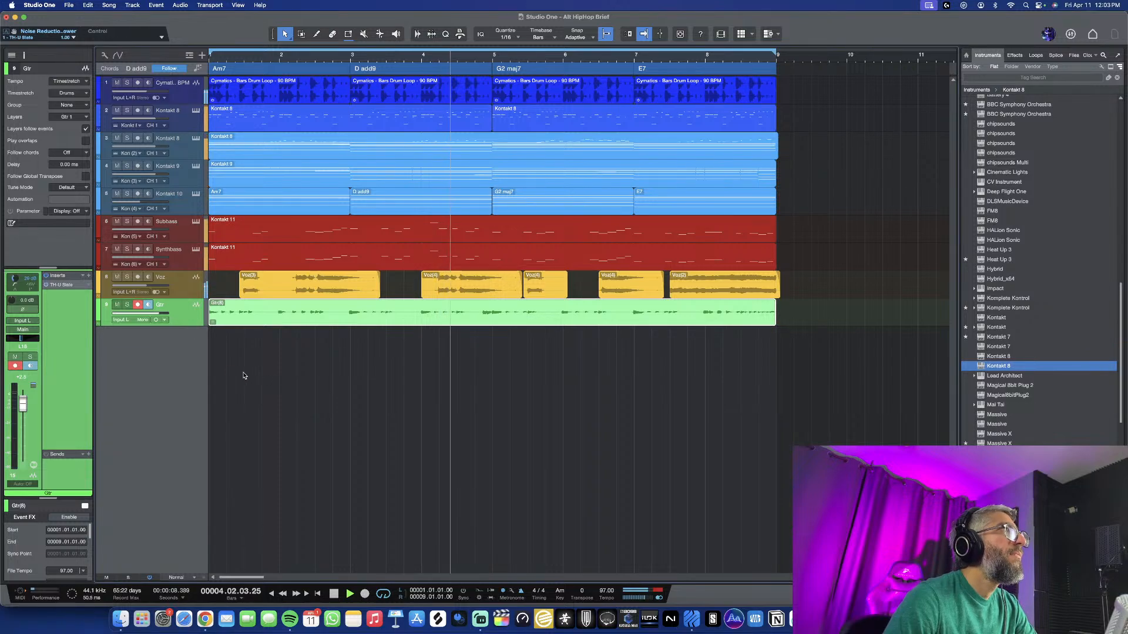
pyautogui.press('space')
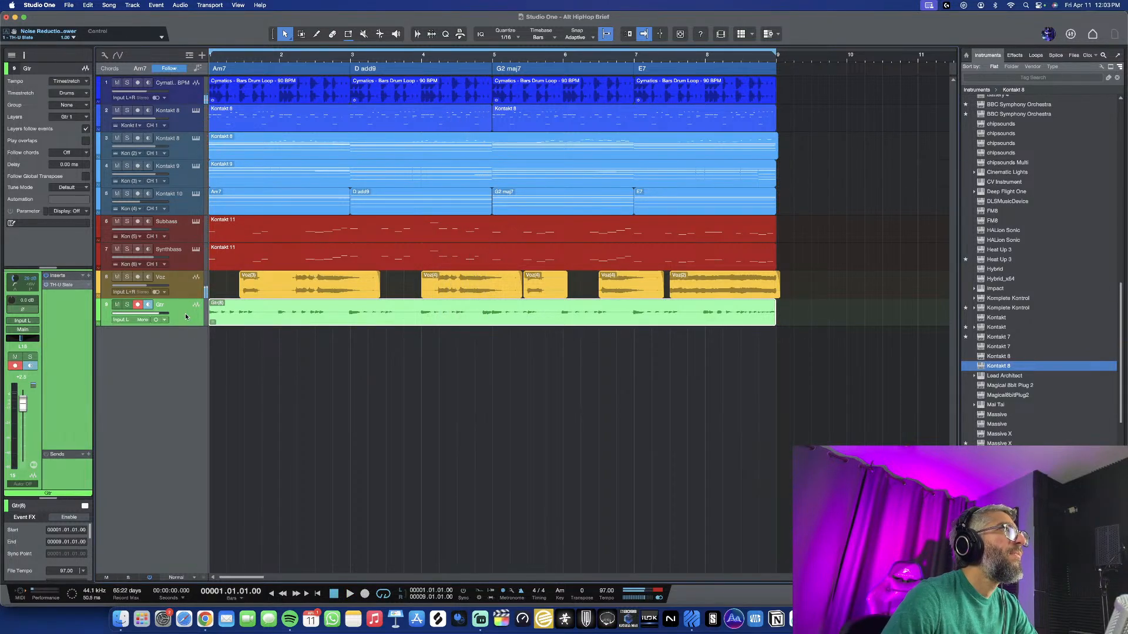
# Duplicate the Gtr track completely, clear the guitar clip from the copy, and arm the copy for recording instead of the original
pyautogui.rightClick(186, 320)
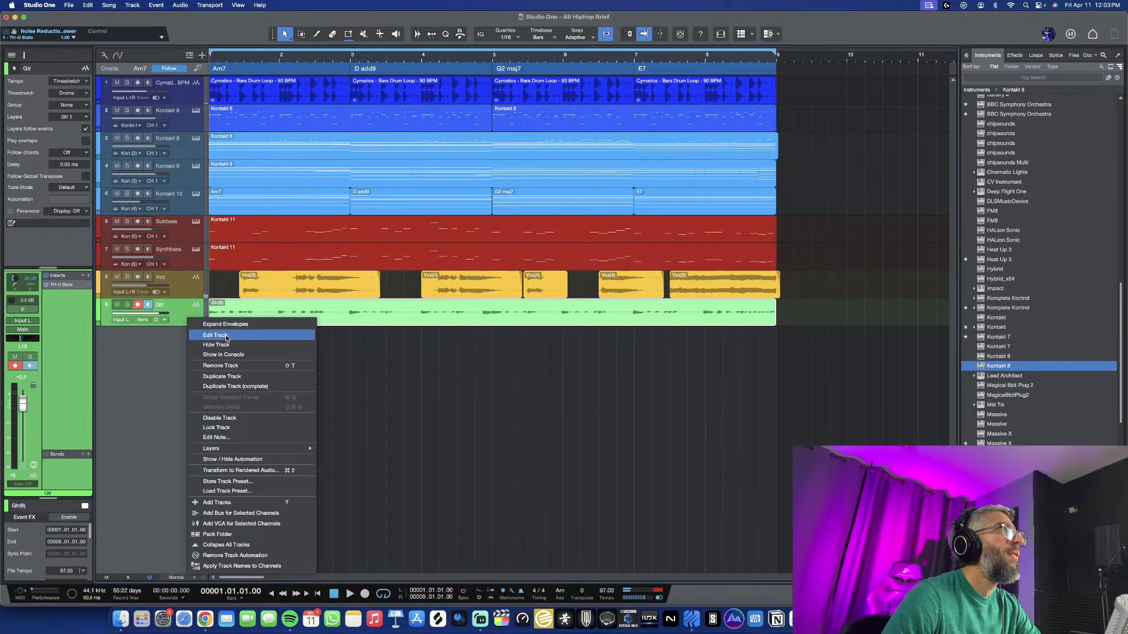
pyautogui.click(233, 387)
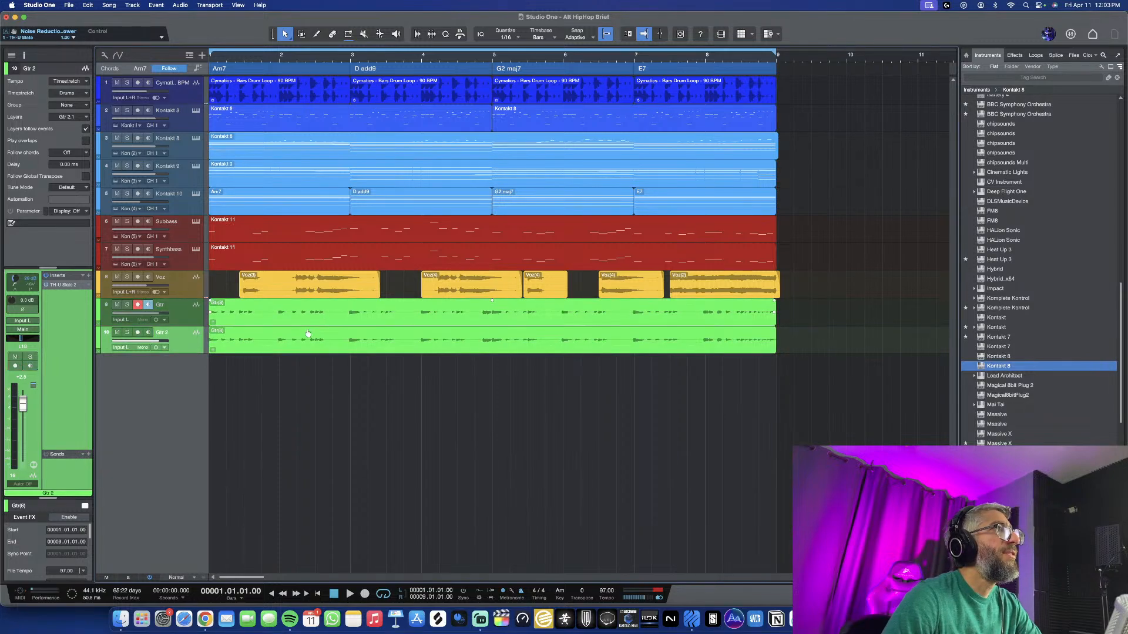
pyautogui.click(129, 305)
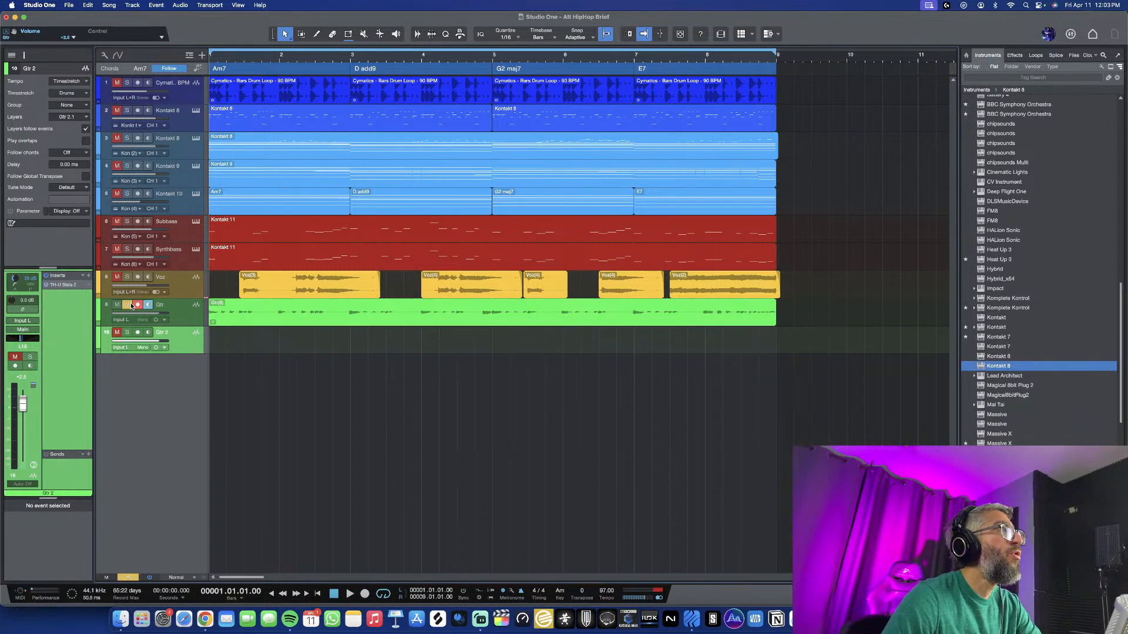
pyautogui.click(131, 305)
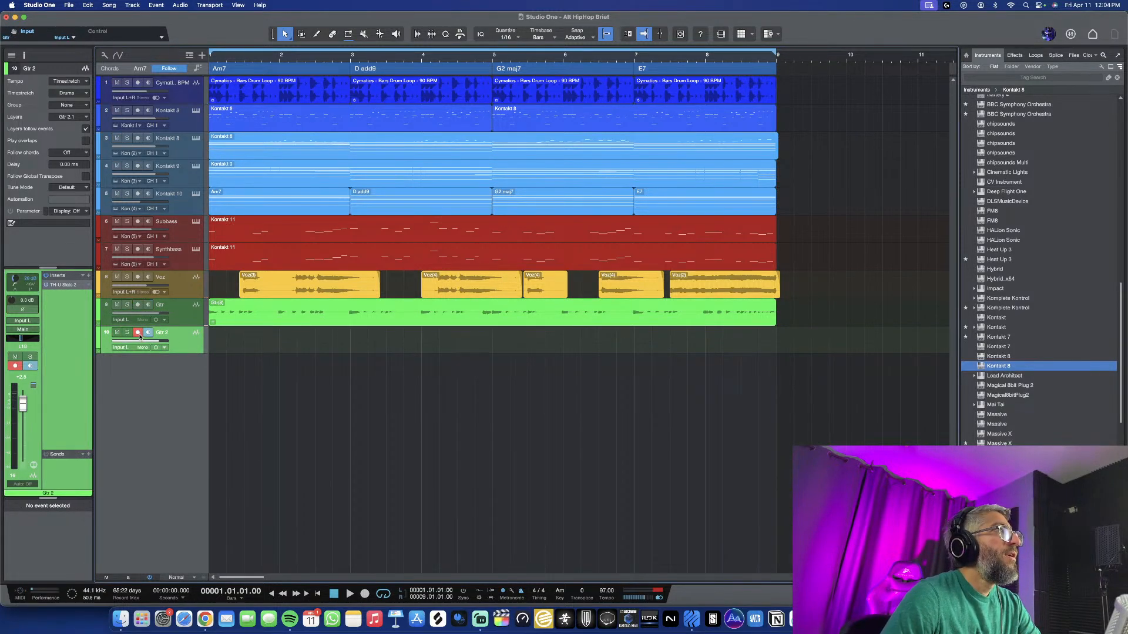
# Show the mixer tall enough to reveal the inserts, and open the TH-U Slate amp simulator on the Gtr 2 channel
pyautogui.press('F3')
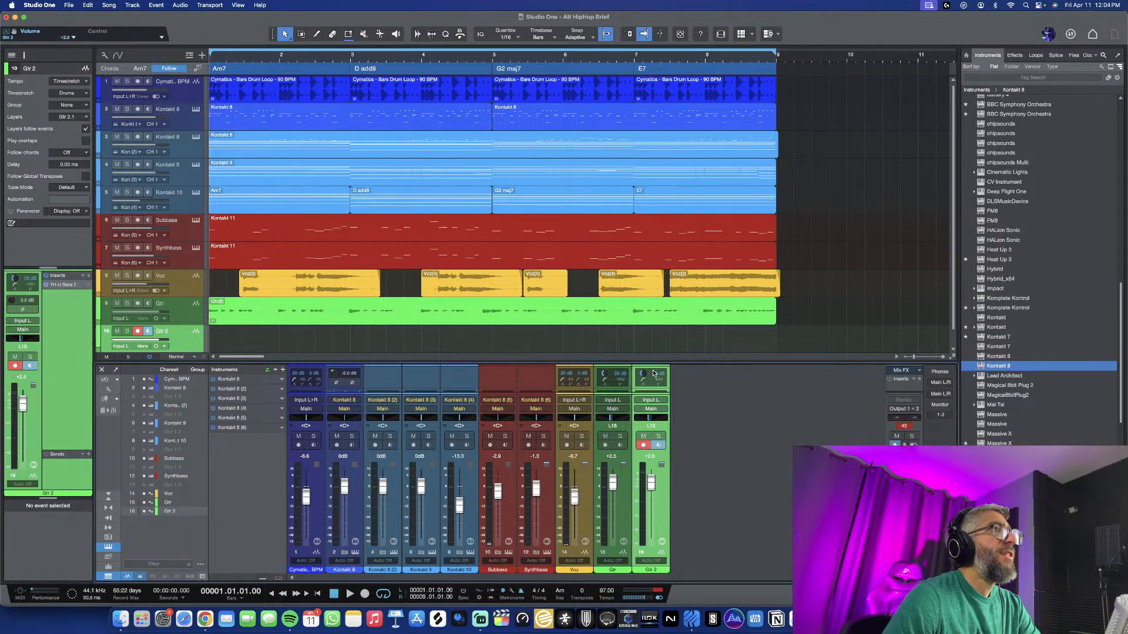
pyautogui.moveTo(653, 362); pyautogui.dragTo(653, 267)
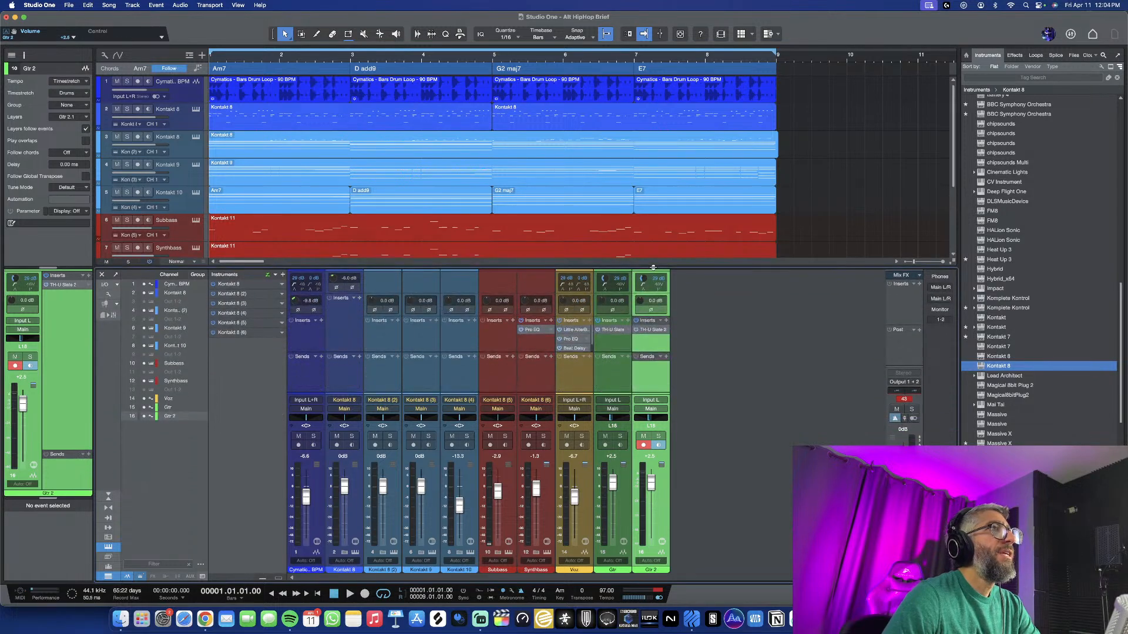
pyautogui.click(653, 331)
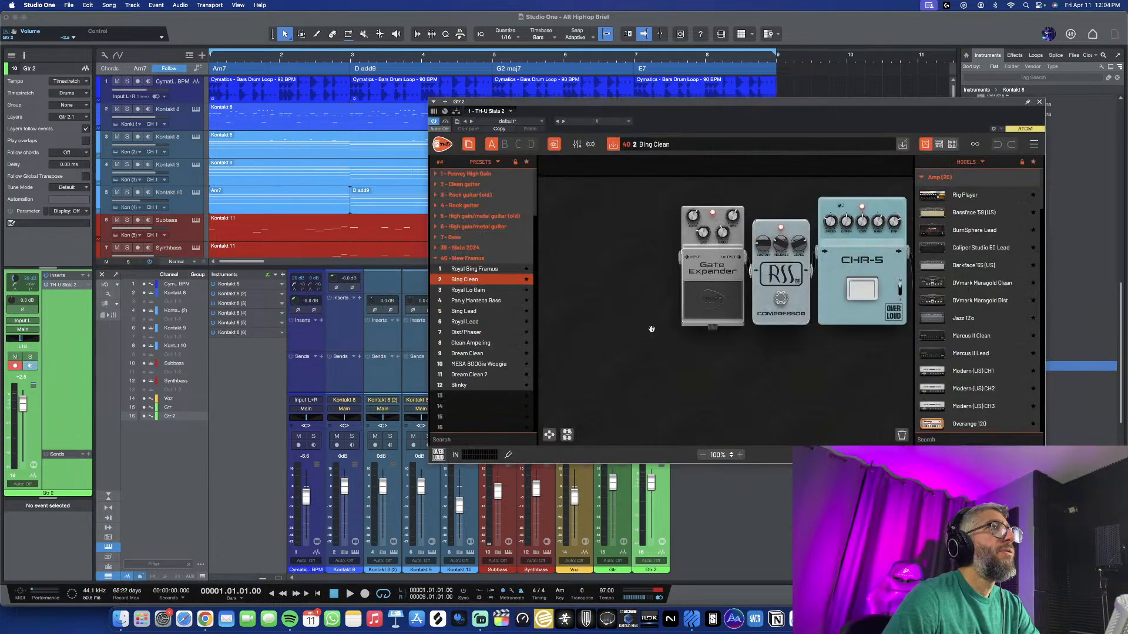
# Load the Dream Clean preset on Gtr 2, discarding unsaved changes, and look through its pedal, amp and effects chain
pyautogui.click(482, 354)
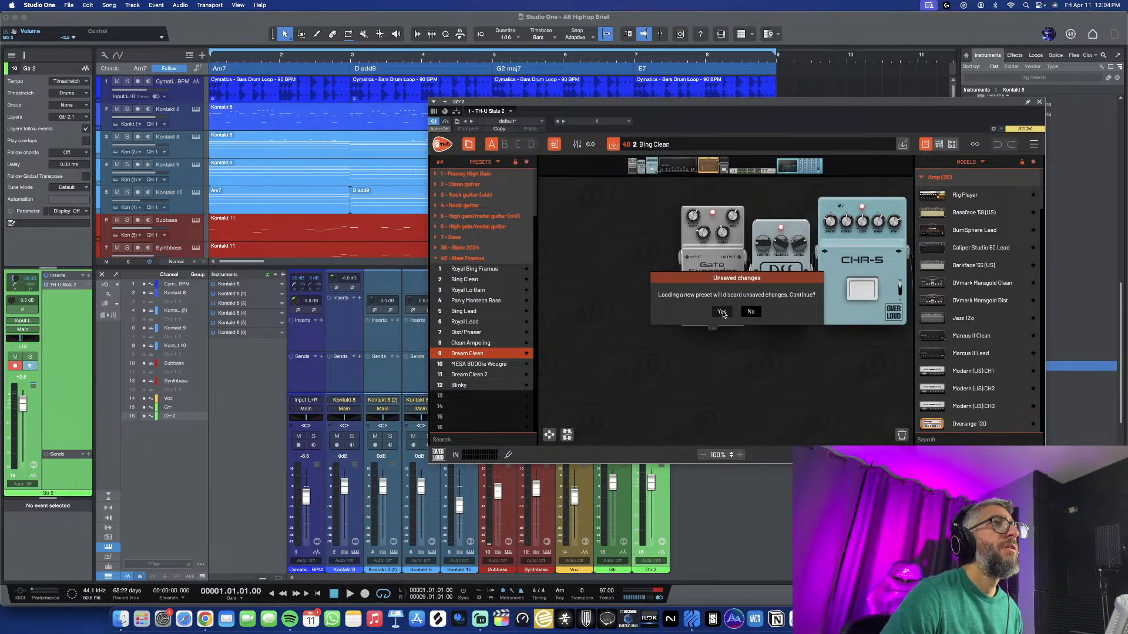
pyautogui.click(722, 312)
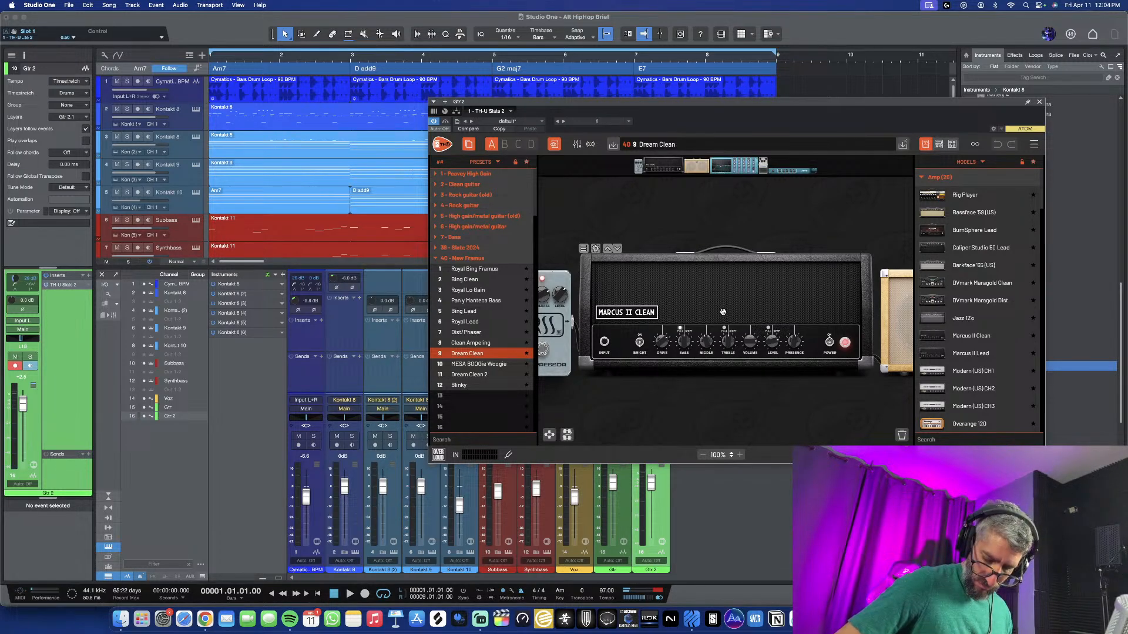
pyautogui.hscroll(-5, 687, 387)
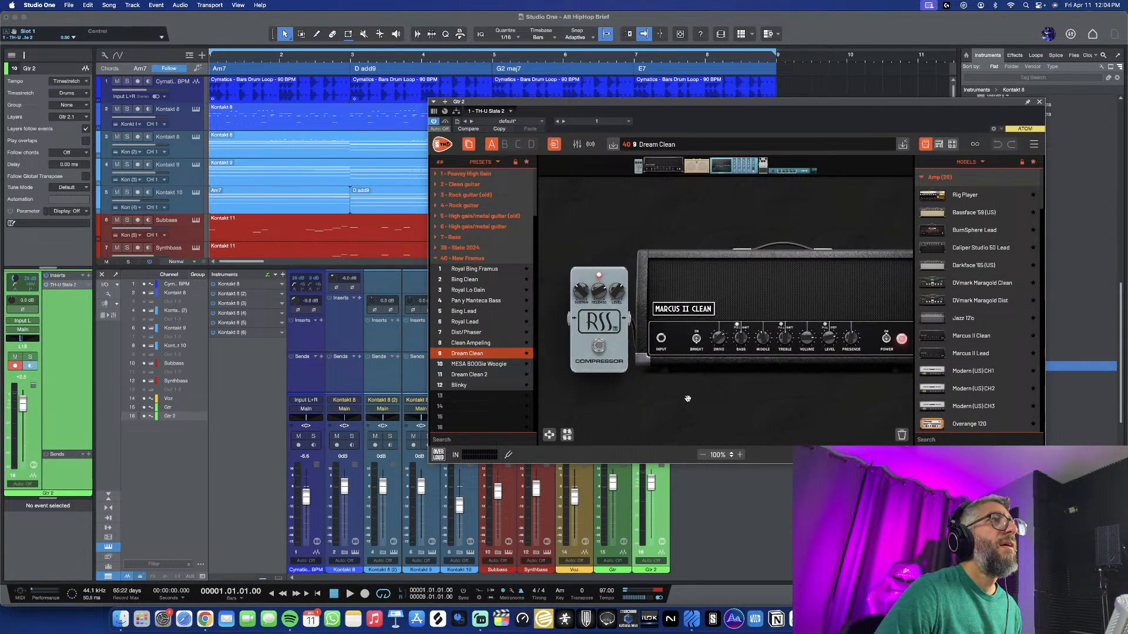
pyautogui.hscroll(8, 687, 399)
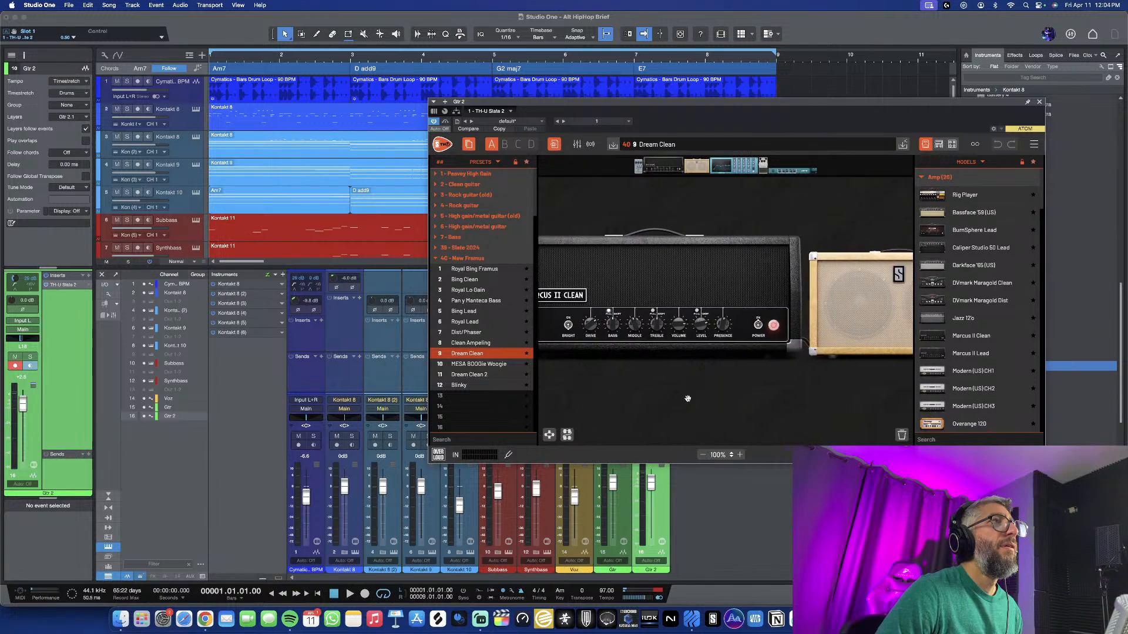
pyautogui.hscroll(10, 688, 399)
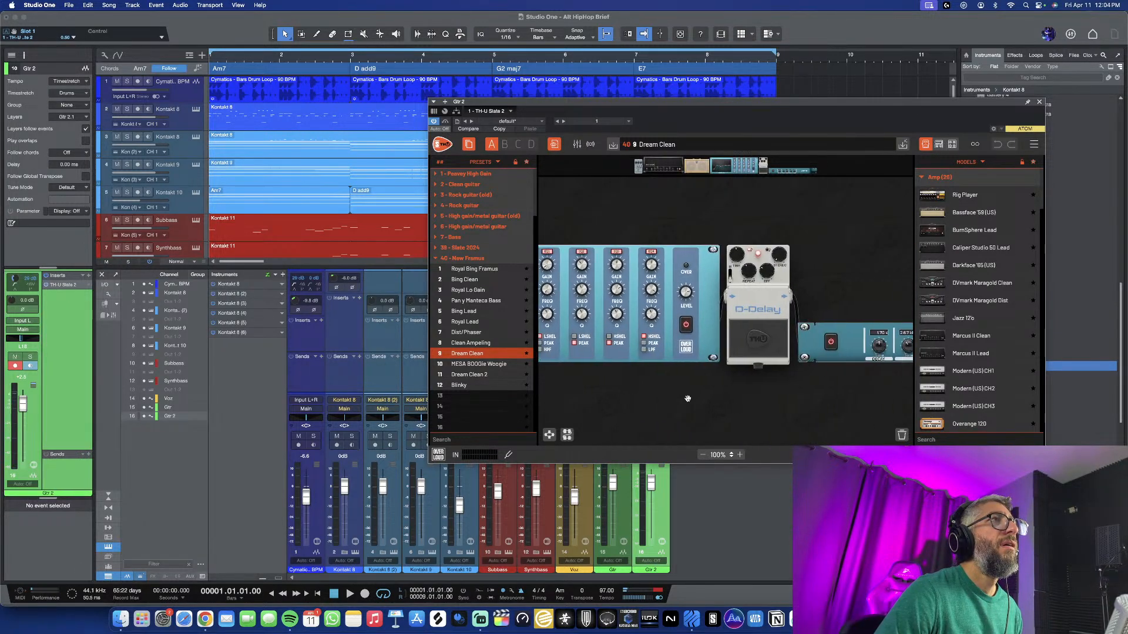
# Filter the TH-U Slate model list to the Noise reduction category
pyautogui.hscroll(3, 680, 399)
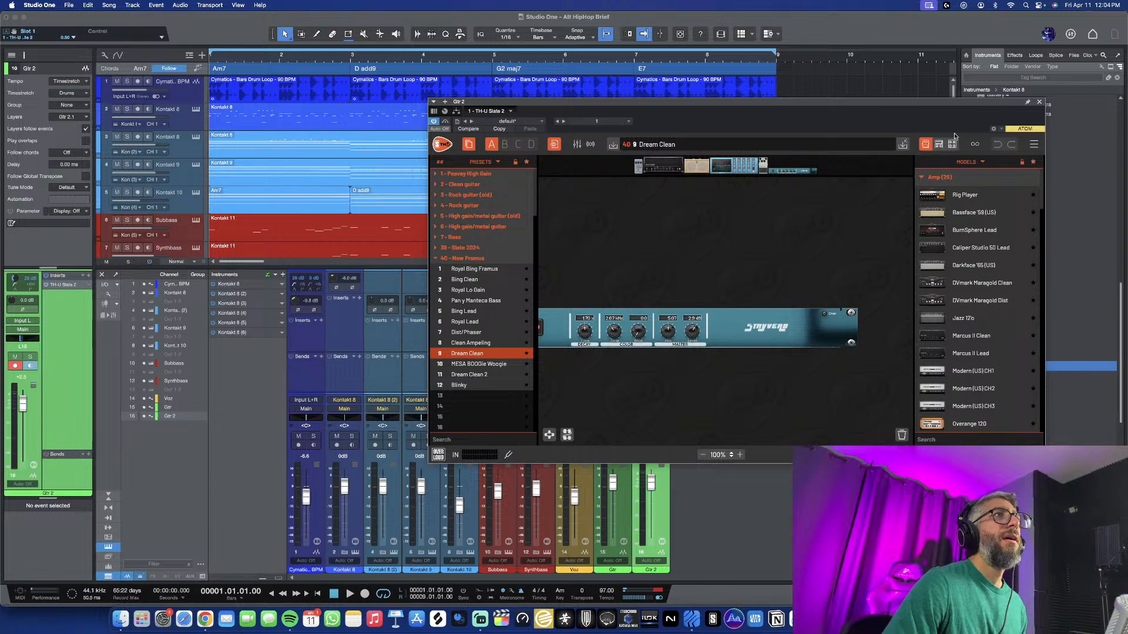
pyautogui.scroll(-20, 972, 227)
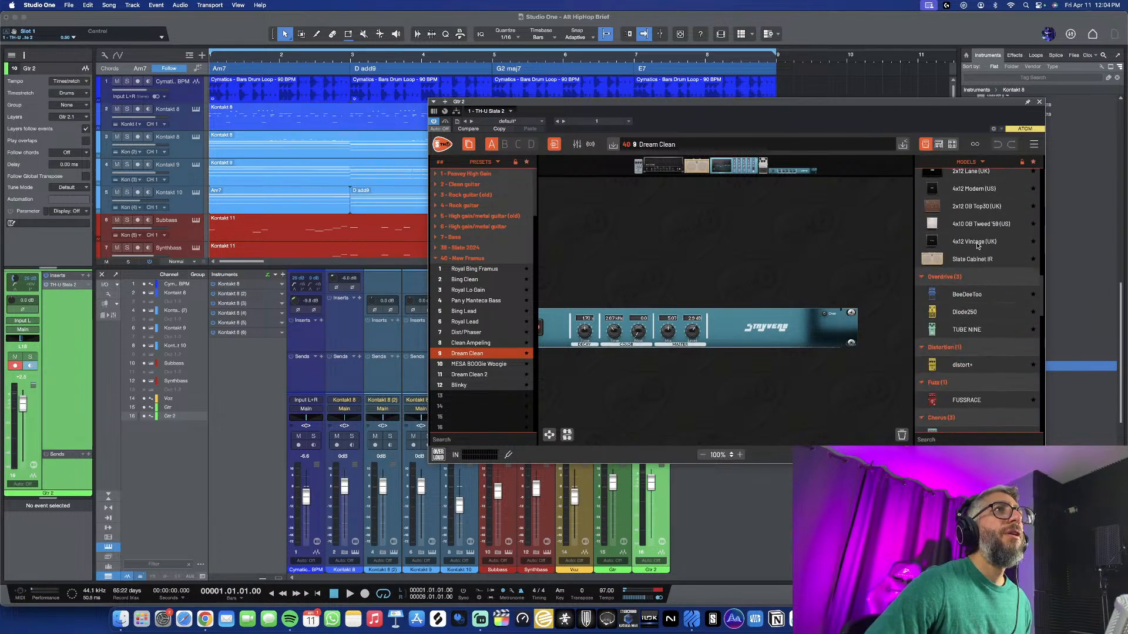
pyautogui.click(968, 166)
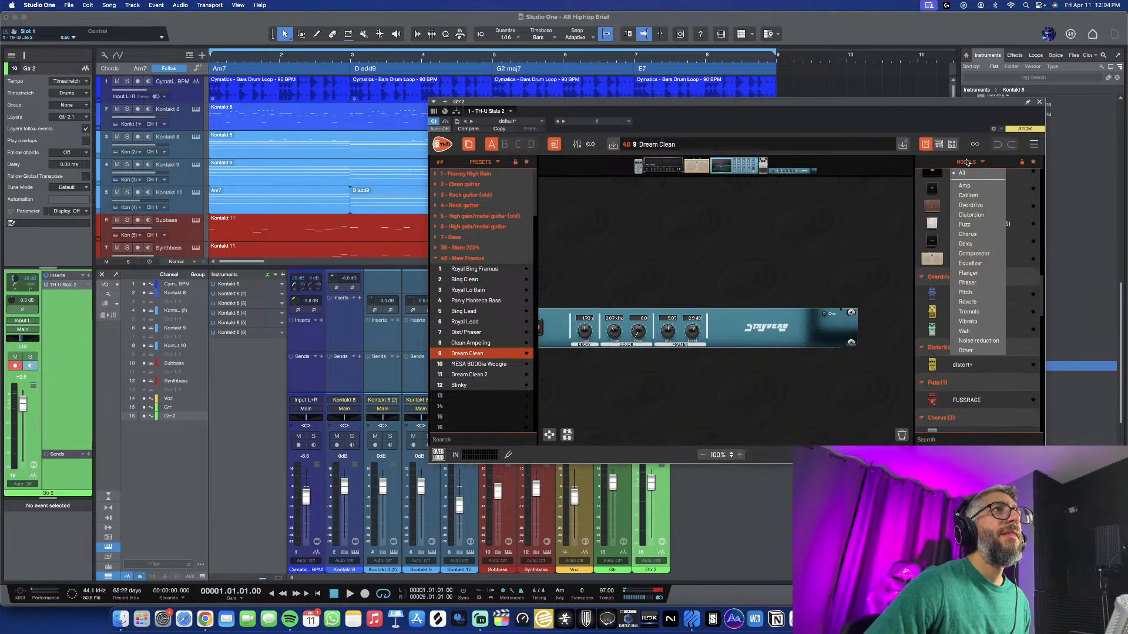
pyautogui.click(978, 342)
# Try the Gate Expander at the end of the Dream Clean chain, after the reverb, and remove it again
pyautogui.moveTo(955, 177); pyautogui.dragTo(874, 317)
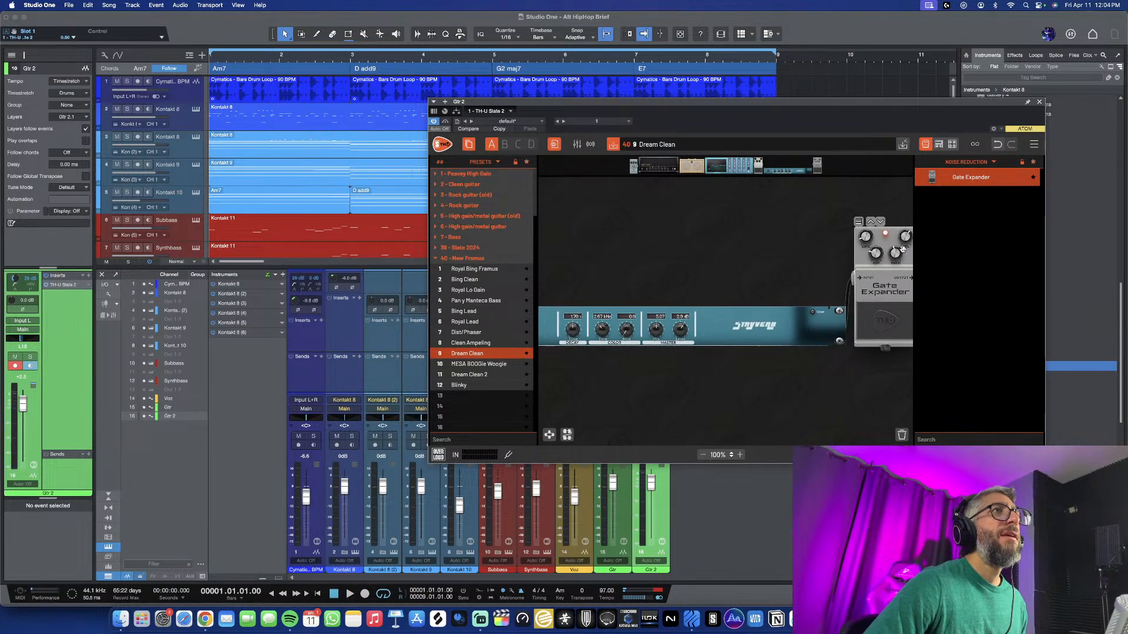
pyautogui.click(859, 224)
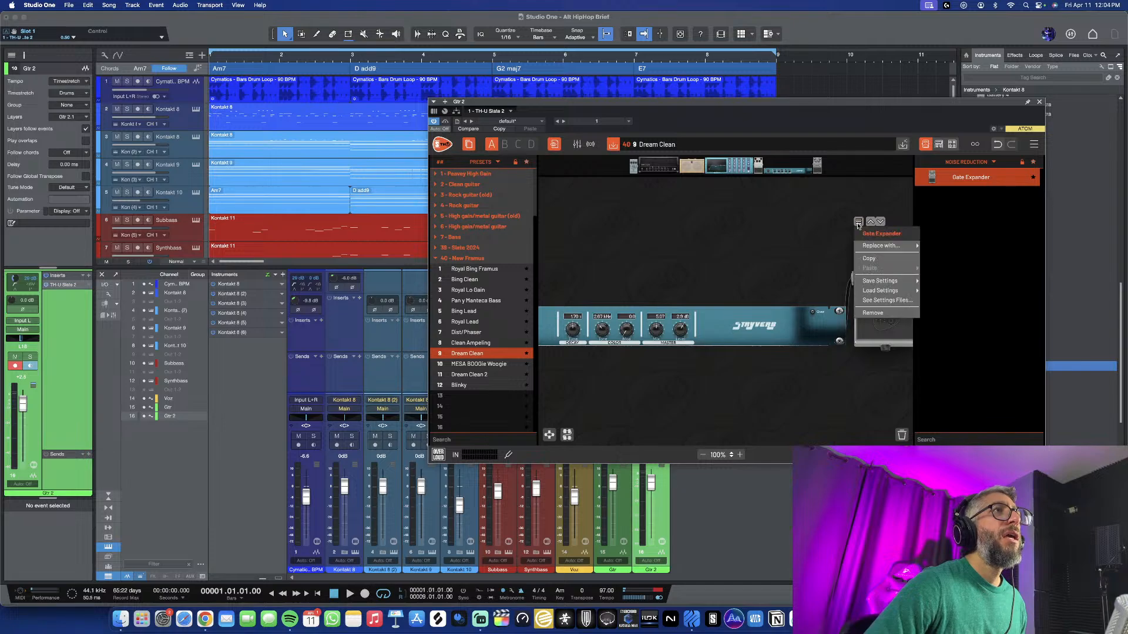
pyautogui.click(859, 224)
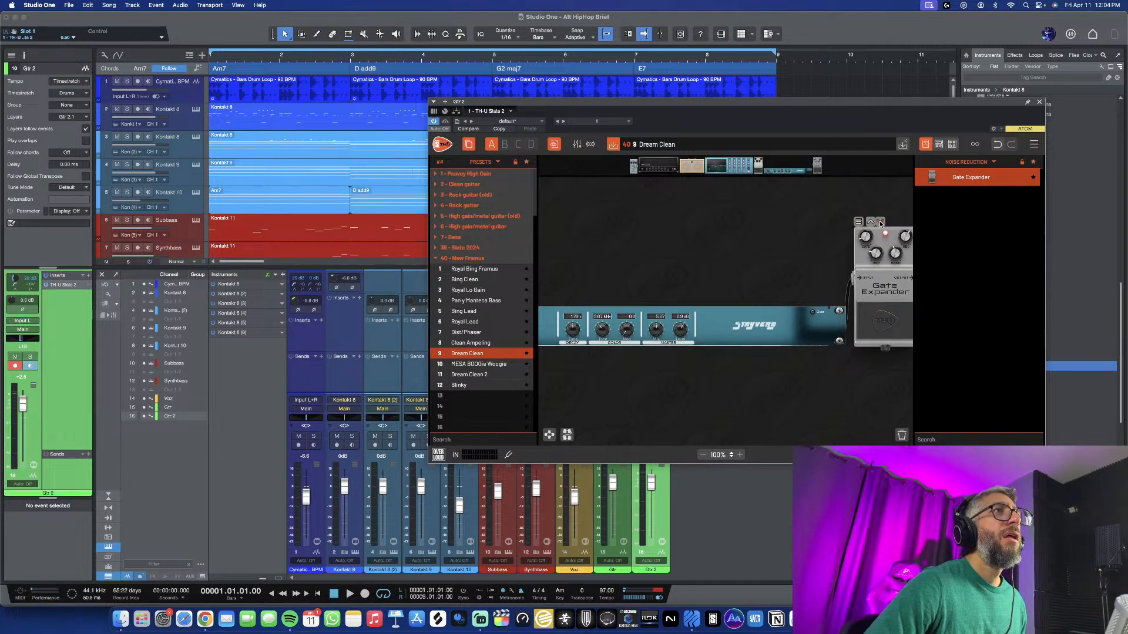
pyautogui.click(859, 224)
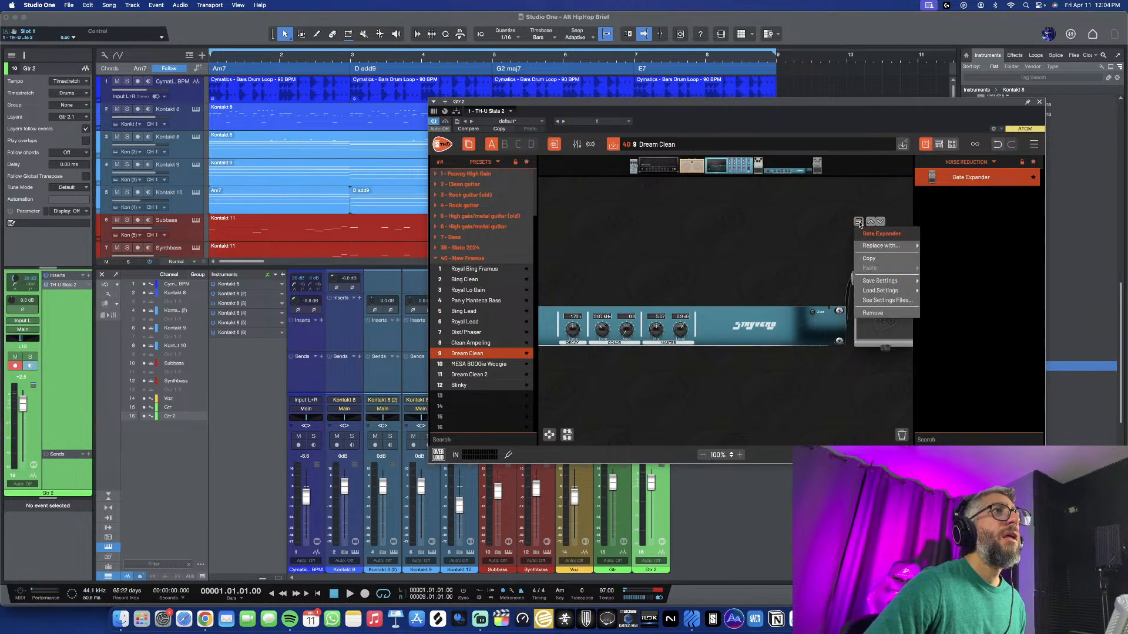
pyautogui.click(872, 313)
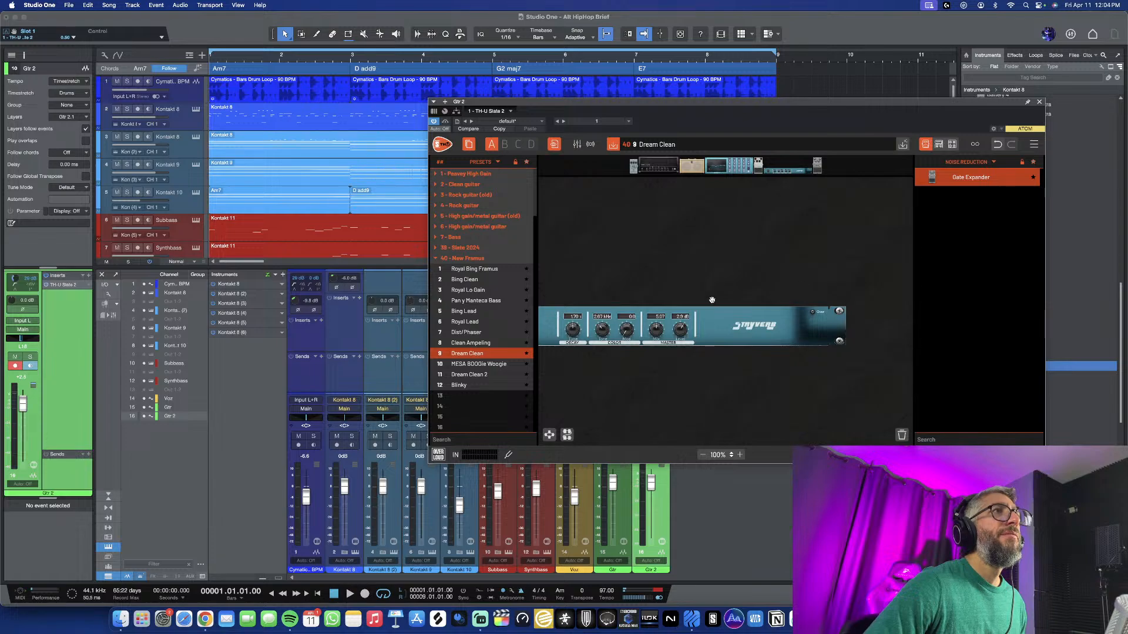
# Adjust the drive of the Marcus II Clean amp in the Dream Clean chain
pyautogui.hscroll(-5, 720, 400)
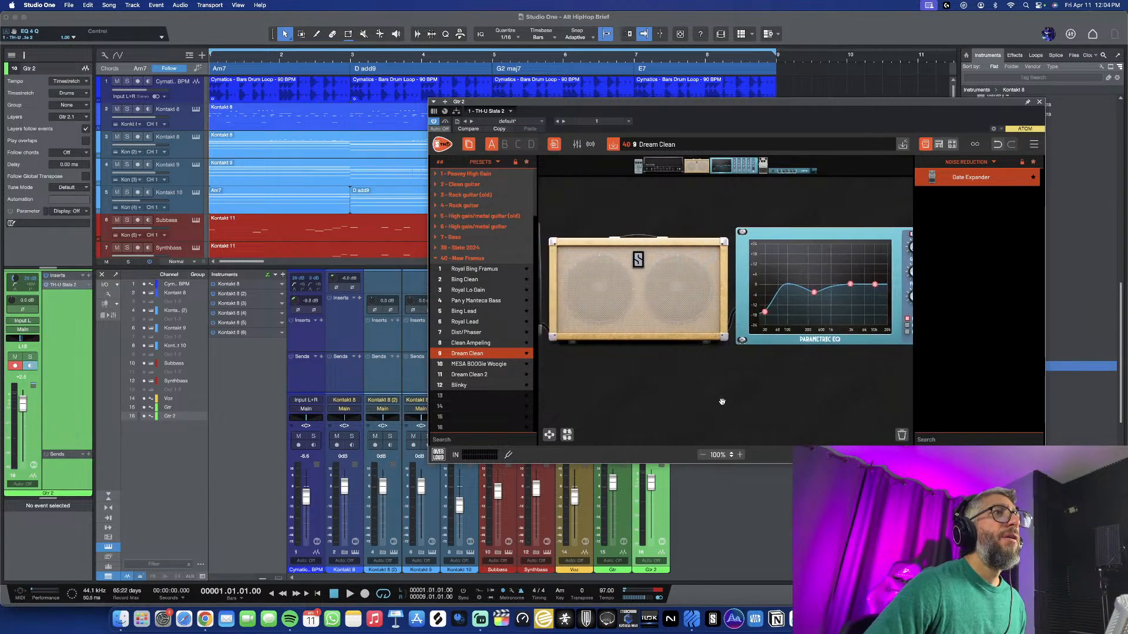
pyautogui.hscroll(-3, 722, 402)
pyautogui.hscroll(4, 722, 402)
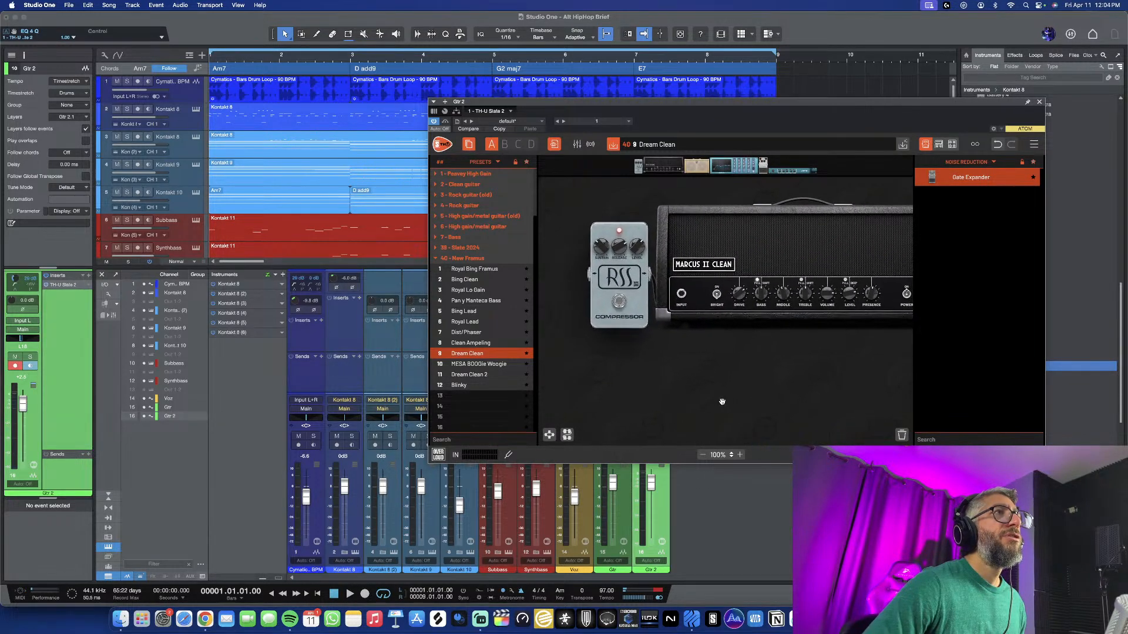
pyautogui.scroll(1, 735, 392)
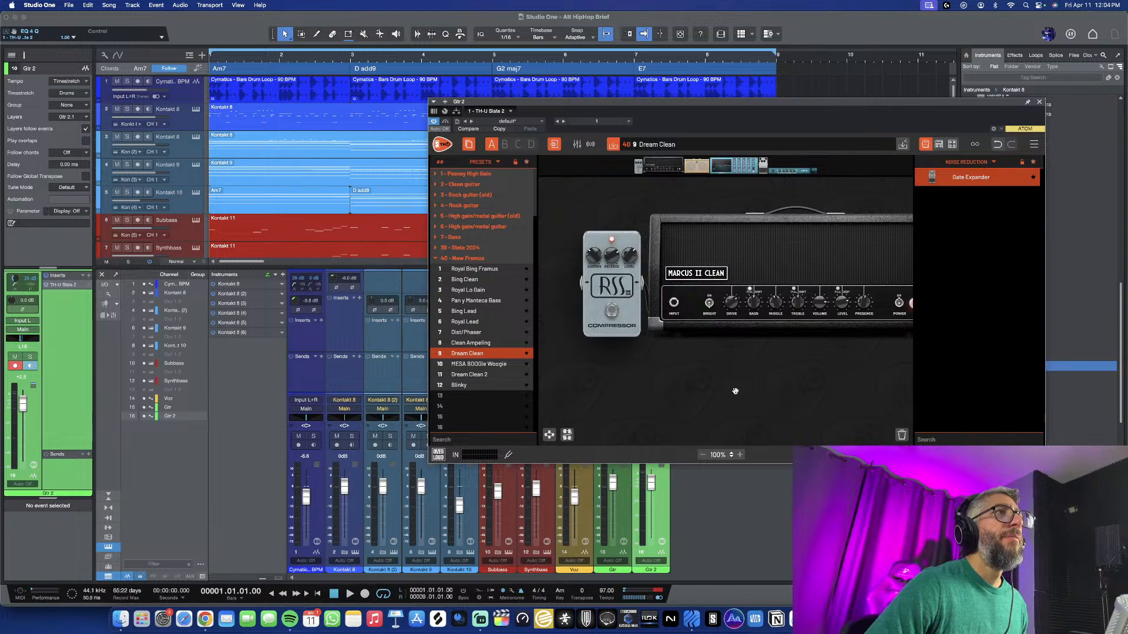
pyautogui.moveTo(732, 303)
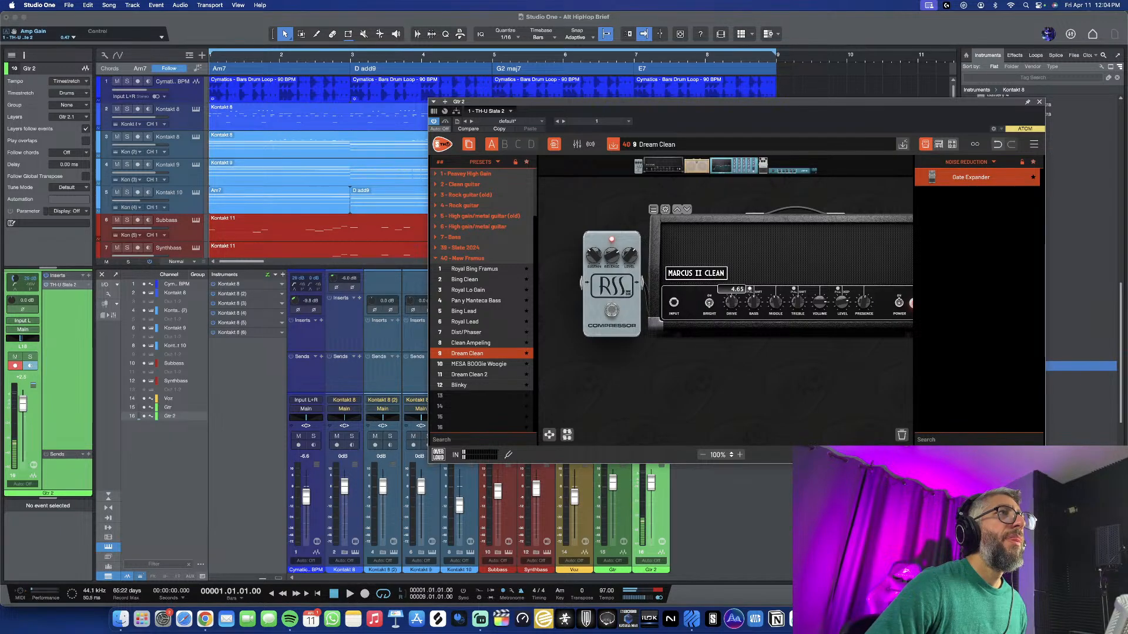
pyautogui.hscroll(5, 751, 357)
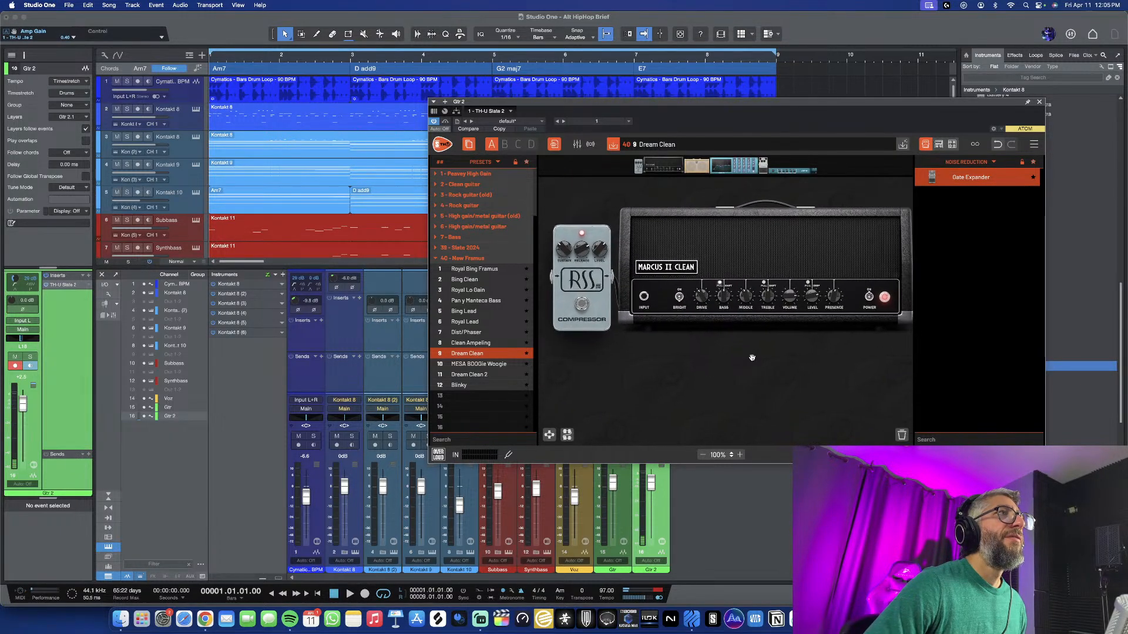
# Check the guitar's sound and noise through the RSS compressor, Marcus II Clean amp and cabinet
pyautogui.hscroll(5, 752, 356)
pyautogui.hscroll(-5, 755, 355)
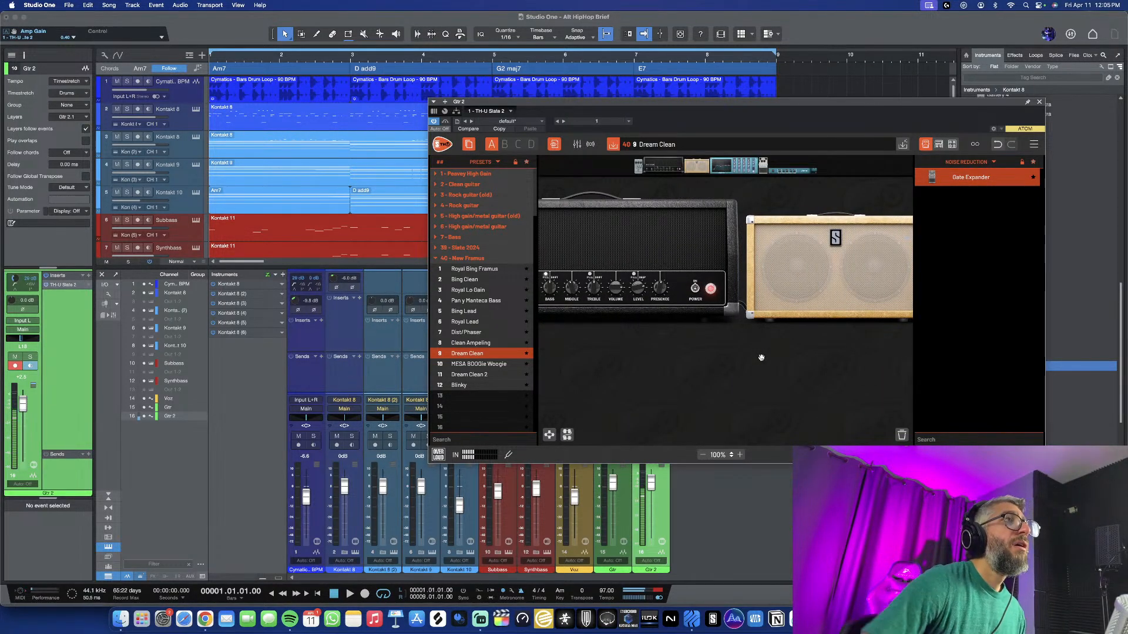
pyautogui.hscroll(-2, 693, 366)
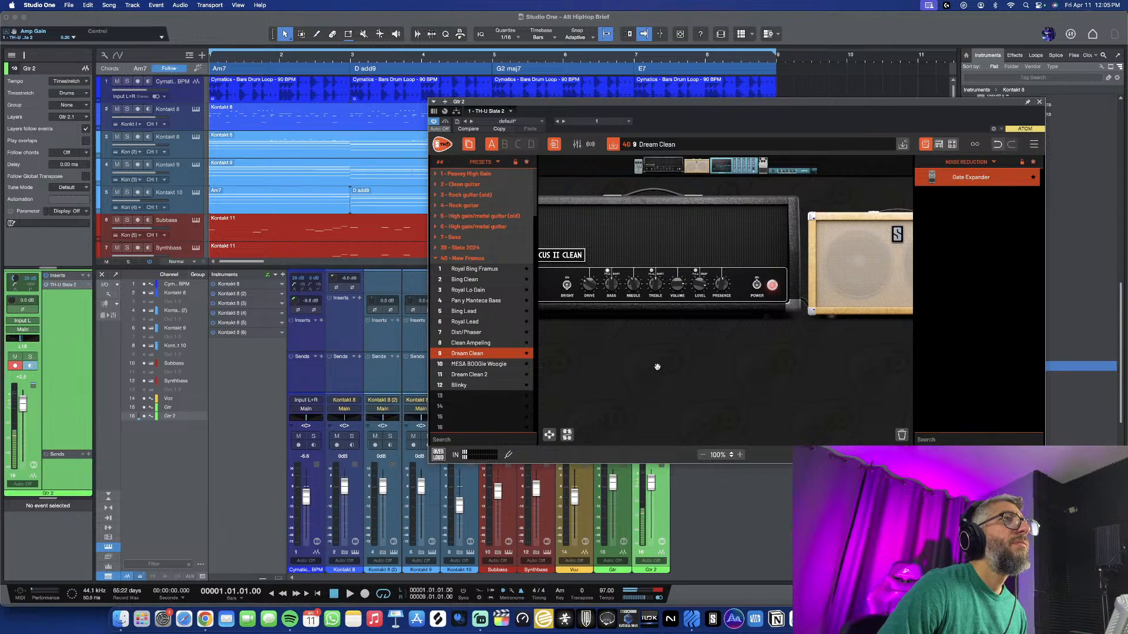
pyautogui.hscroll(-5, 671, 343)
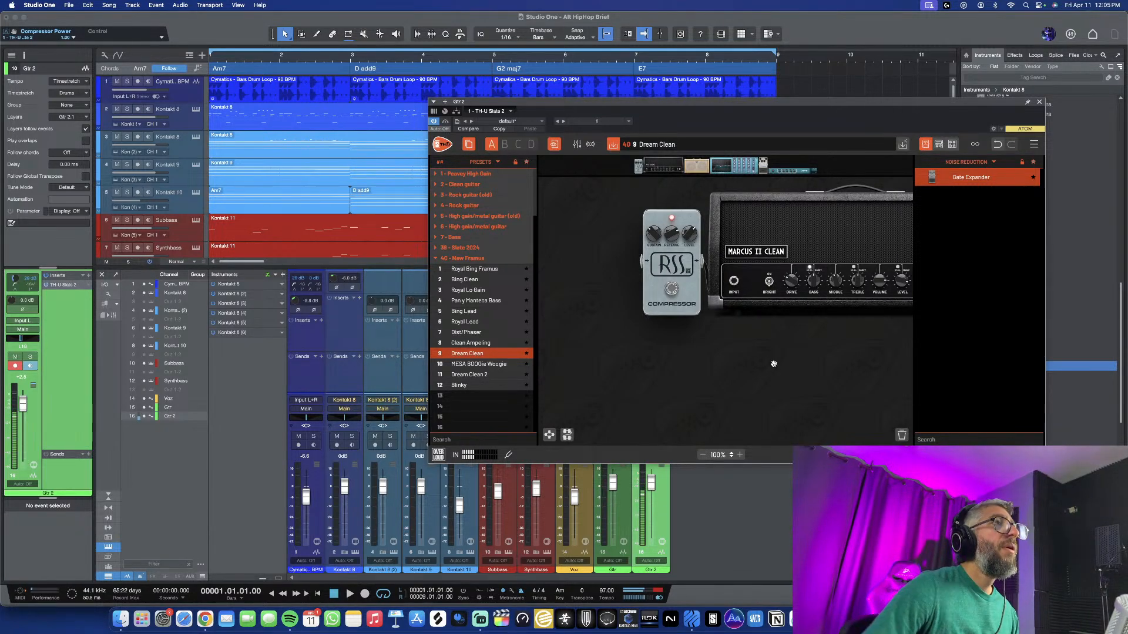
pyautogui.hscroll(5, 698, 364)
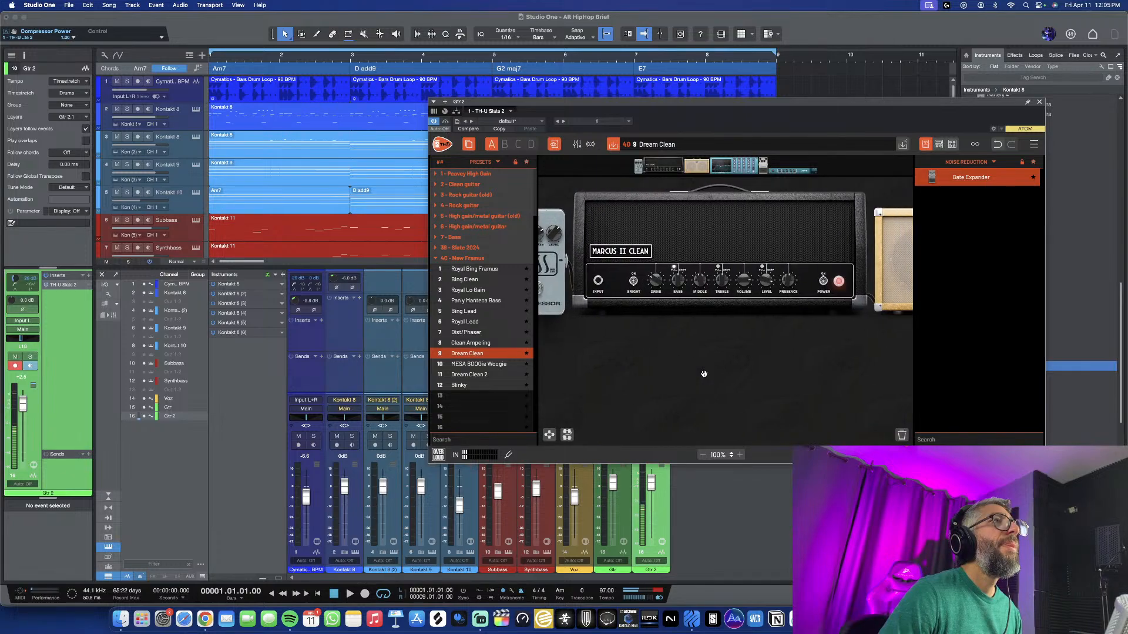
# Insert the Gate Expander at the start of the chain, before the RSS compressor, and toggle the pedal's power
pyautogui.hscroll(-5, 830, 264)
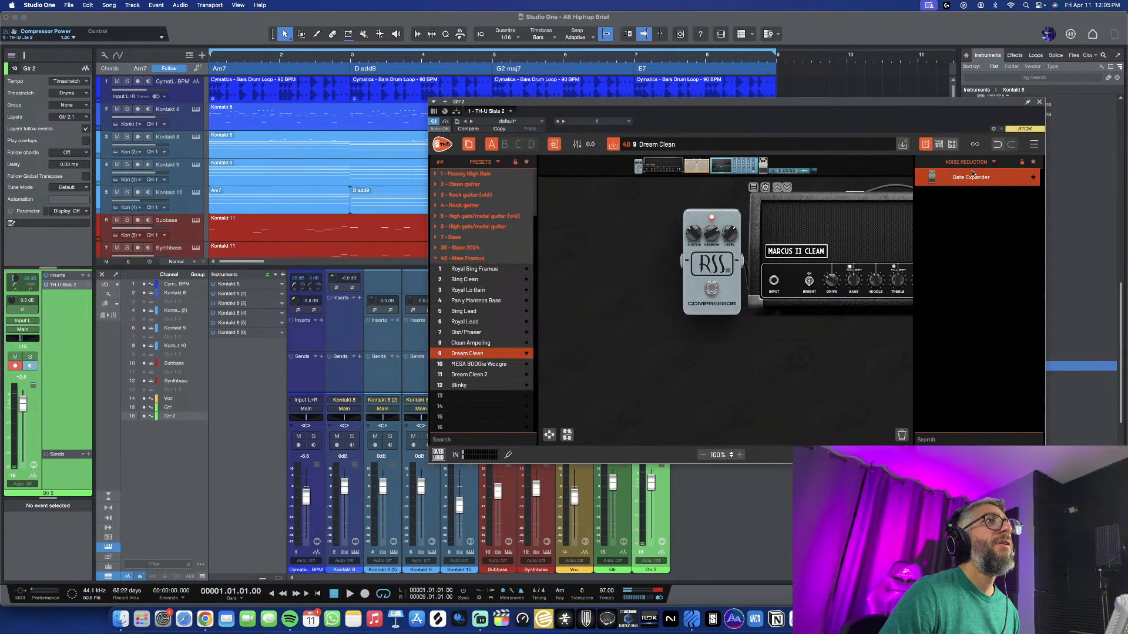
pyautogui.moveTo(971, 180); pyautogui.dragTo(664, 259)
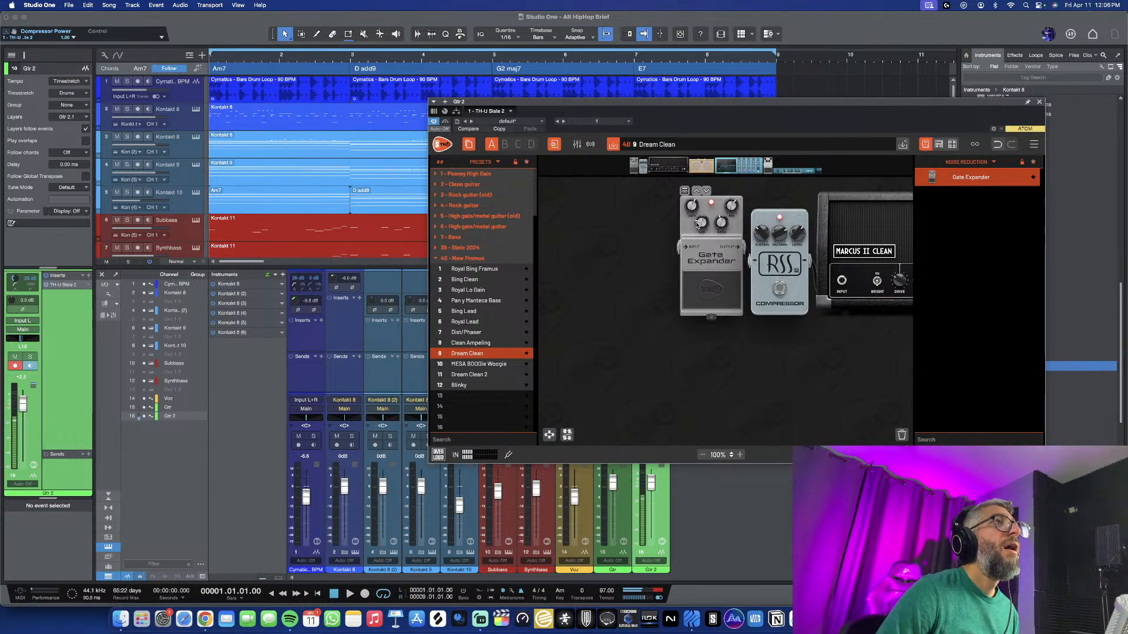
pyautogui.moveTo(697, 224); pyautogui.dragTo(708, 266)
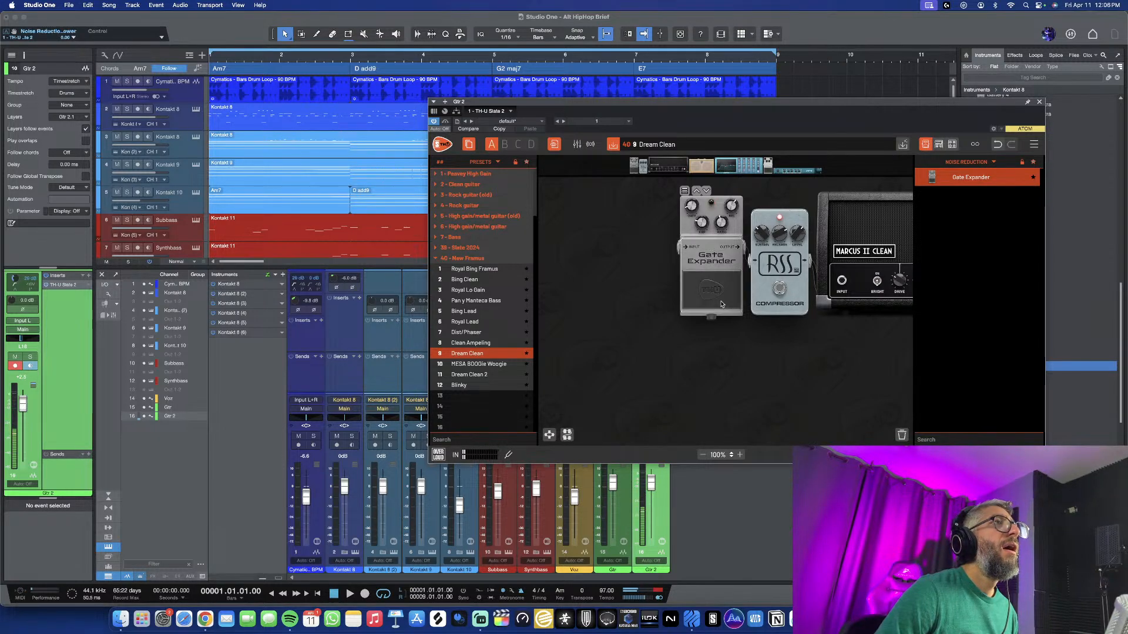
pyautogui.hscroll(1, 705, 357)
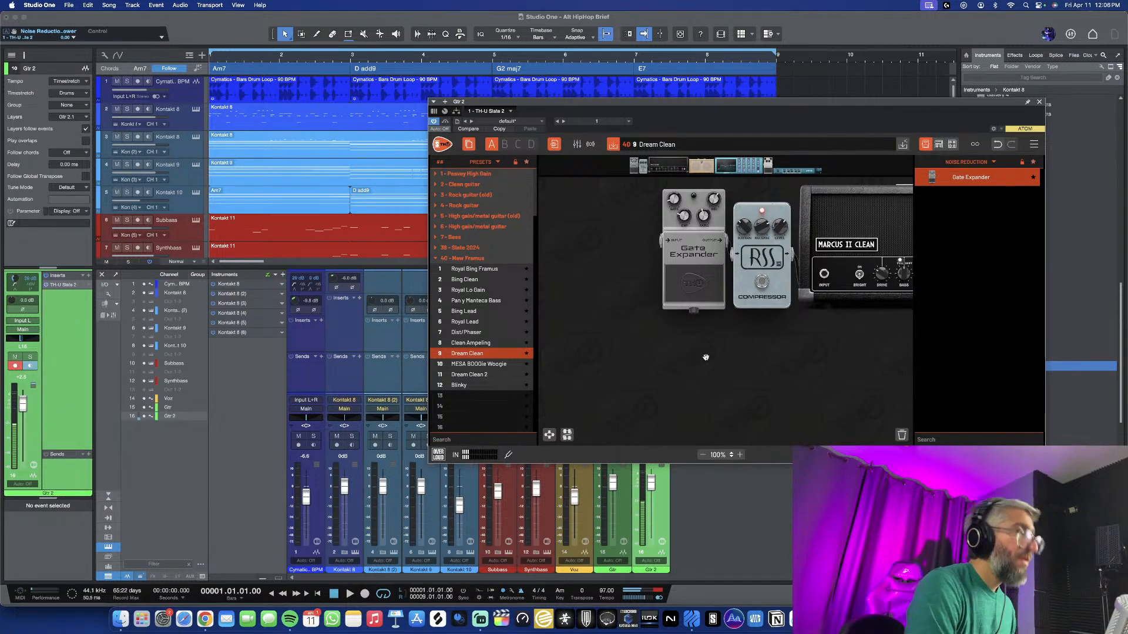
# Play the full beat to rehearse the second guitar part, and hide the mixer to reveal the Gtr 2 track
pyautogui.press('space')
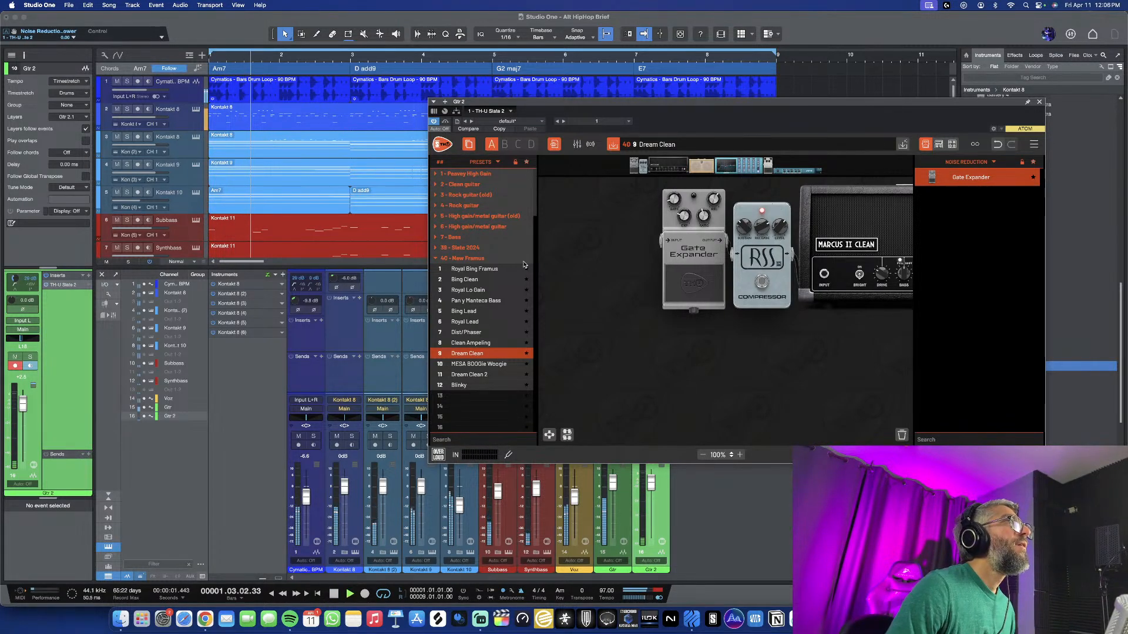
pyautogui.click(102, 275)
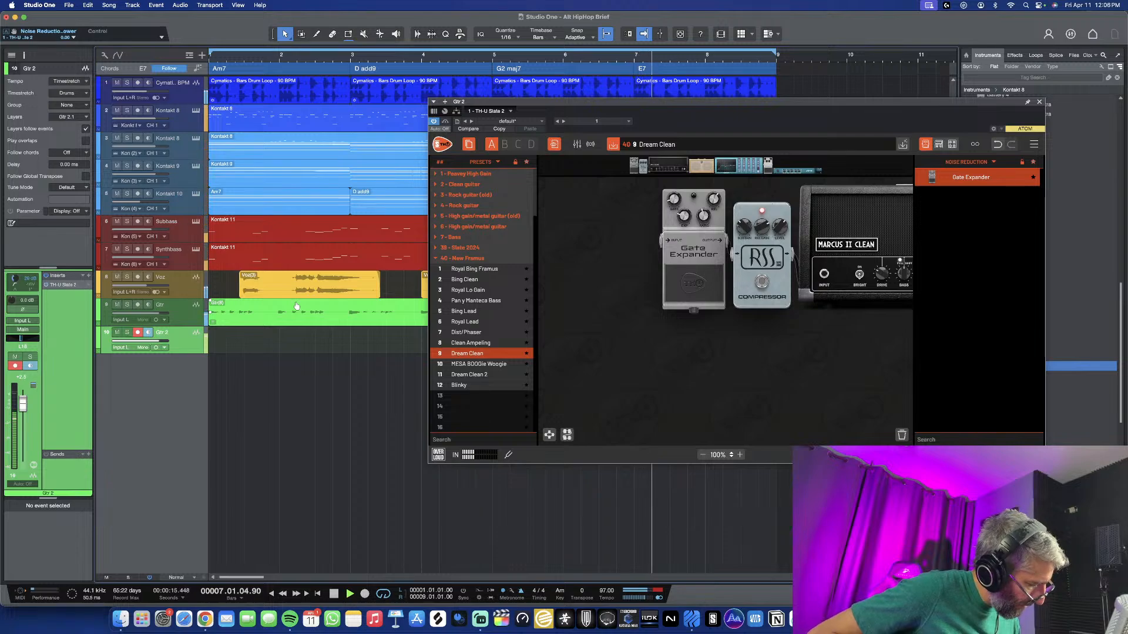
pyautogui.press('space')
pyautogui.press('space')
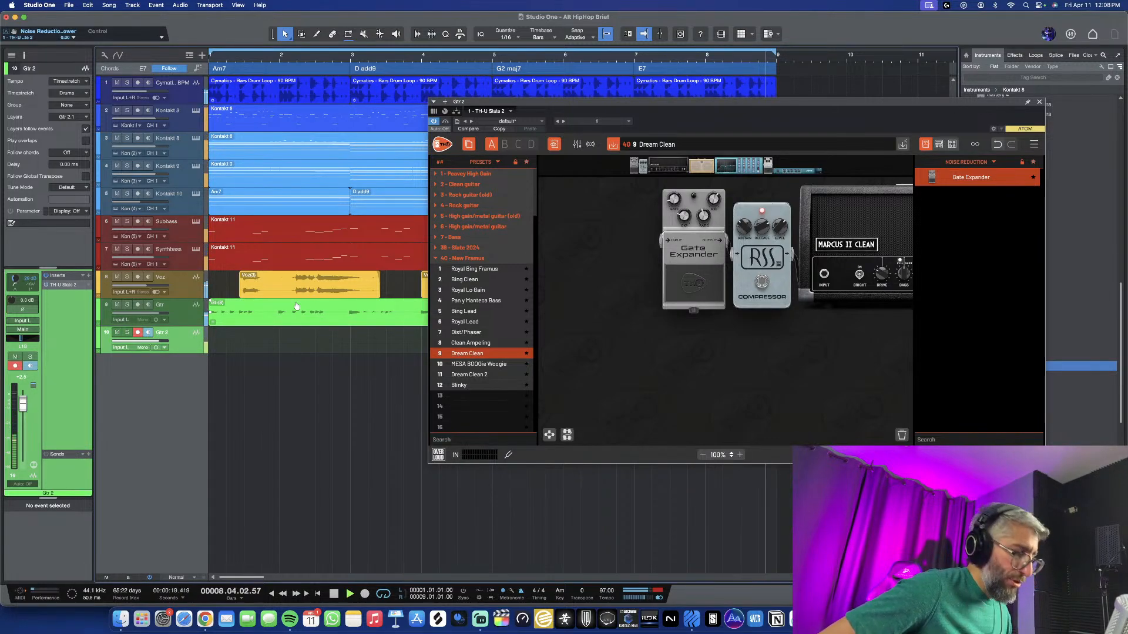
# Record a guitar take on the Gtr 2 track from bar 1 across the eight-bar beat
pyautogui.press('space')
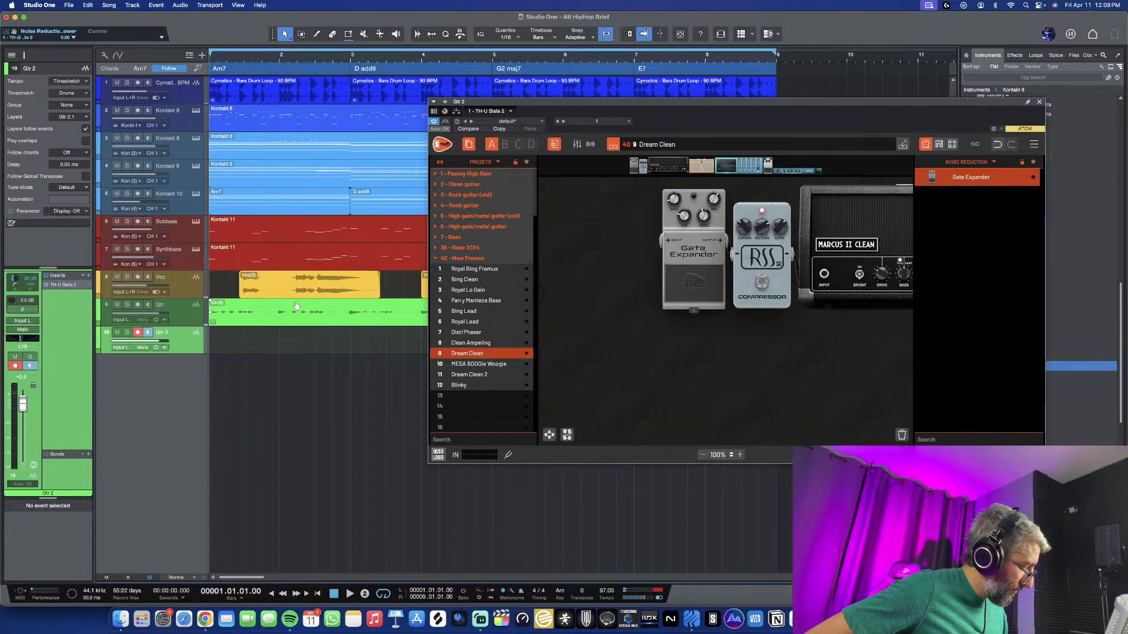
pyautogui.press('KP_Multiply')
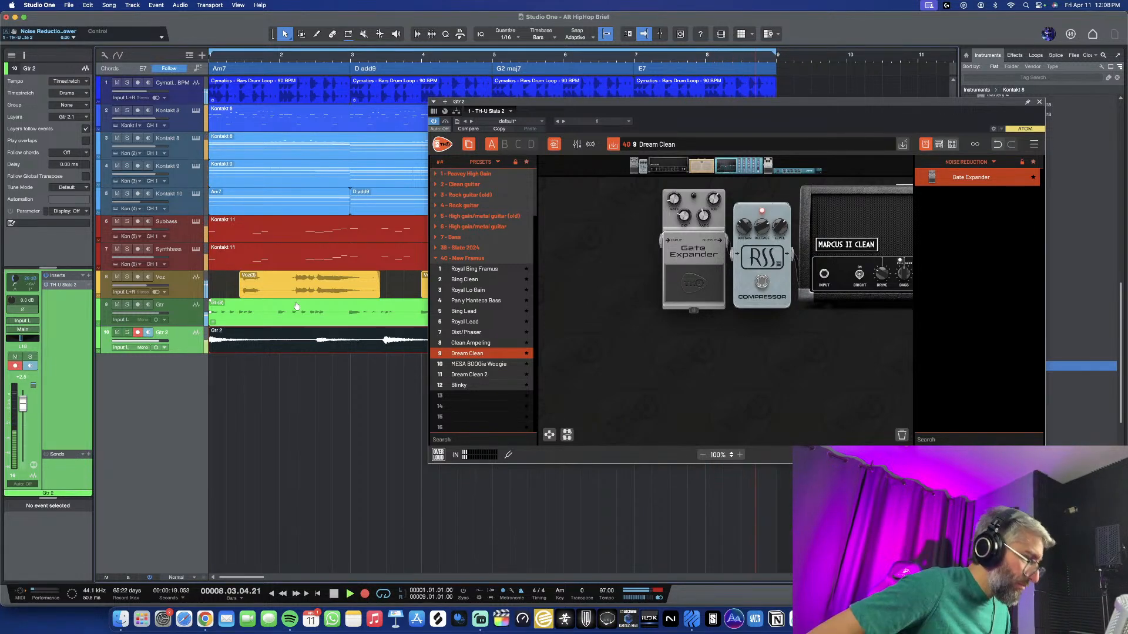
pyautogui.press('space')
# Play back the new Gtr 2 take with the beat, and close the amp simulator window
pyautogui.press('space')
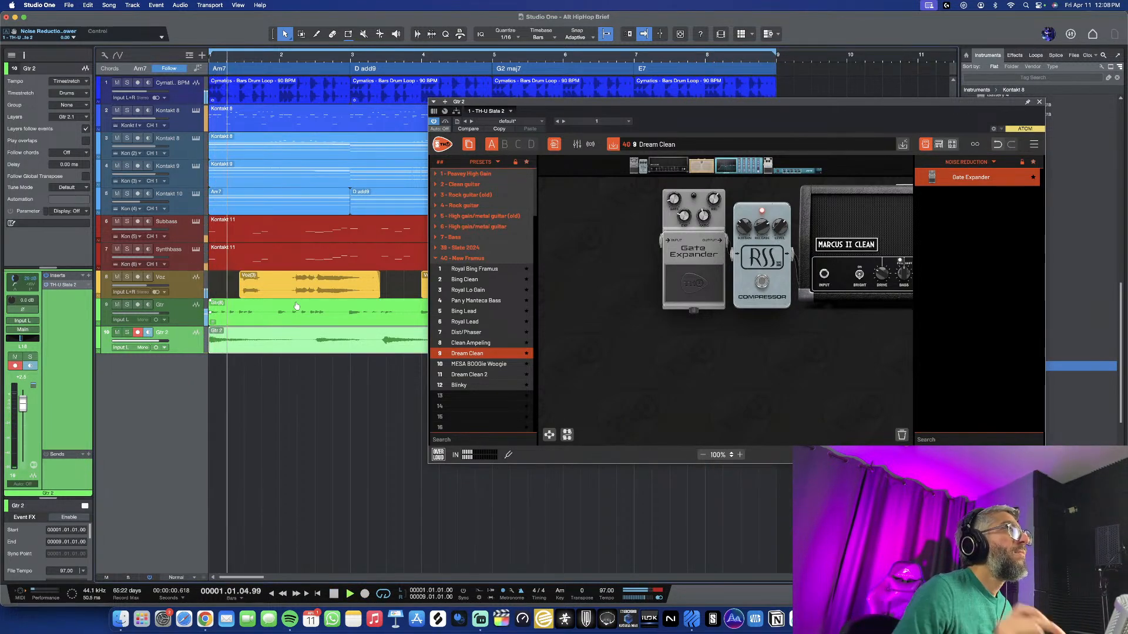
pyautogui.click(1039, 101)
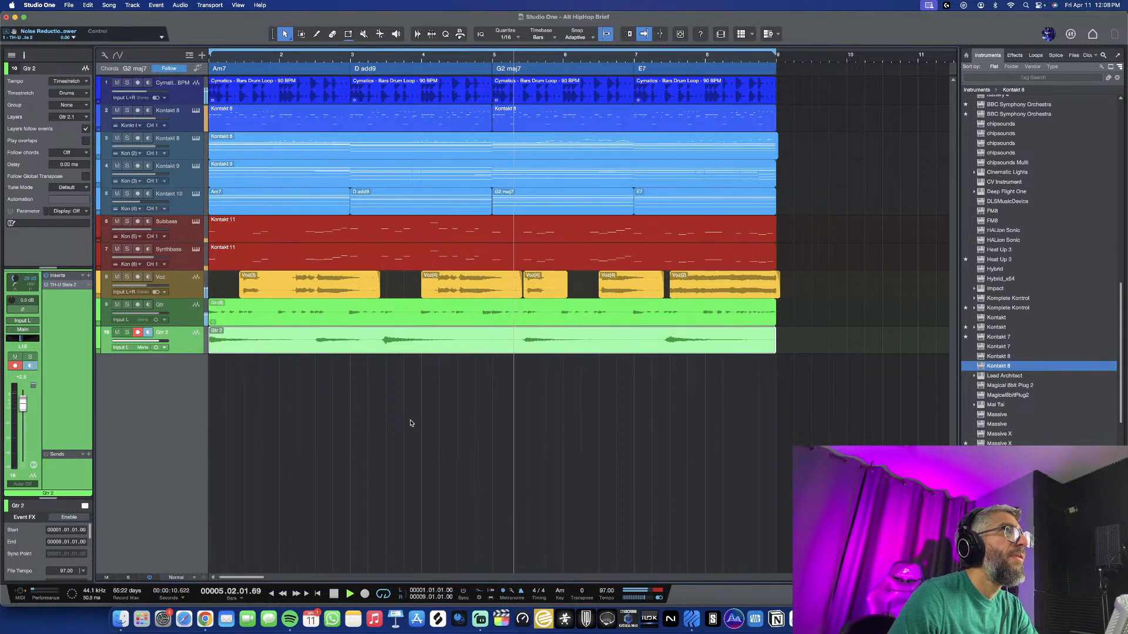
pyautogui.press('space')
pyautogui.press('space')
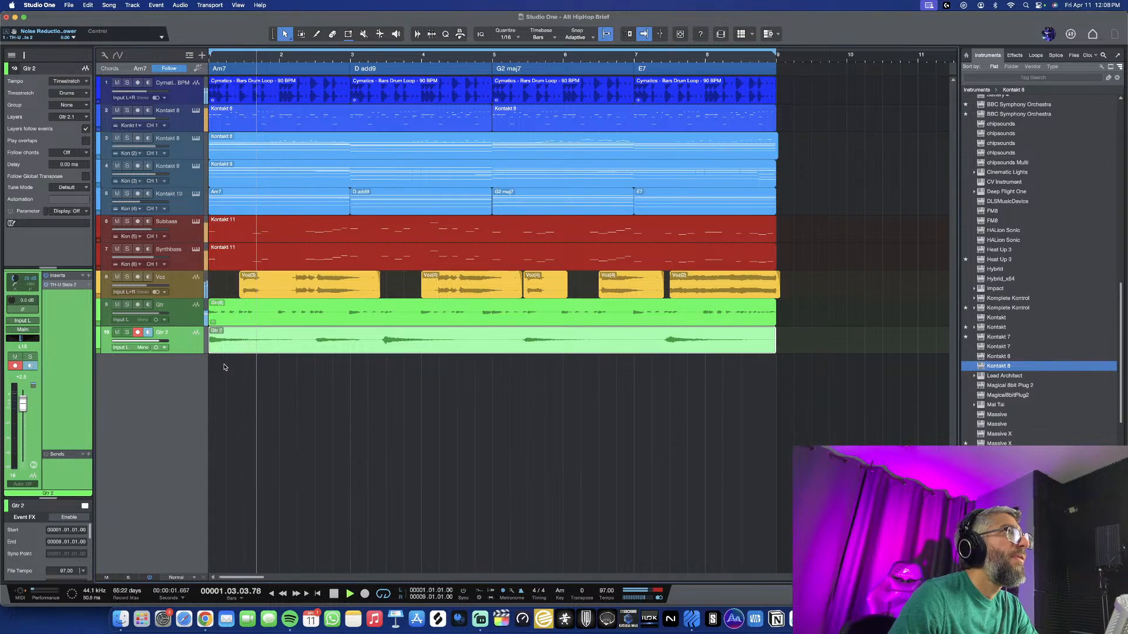
pyautogui.press('space')
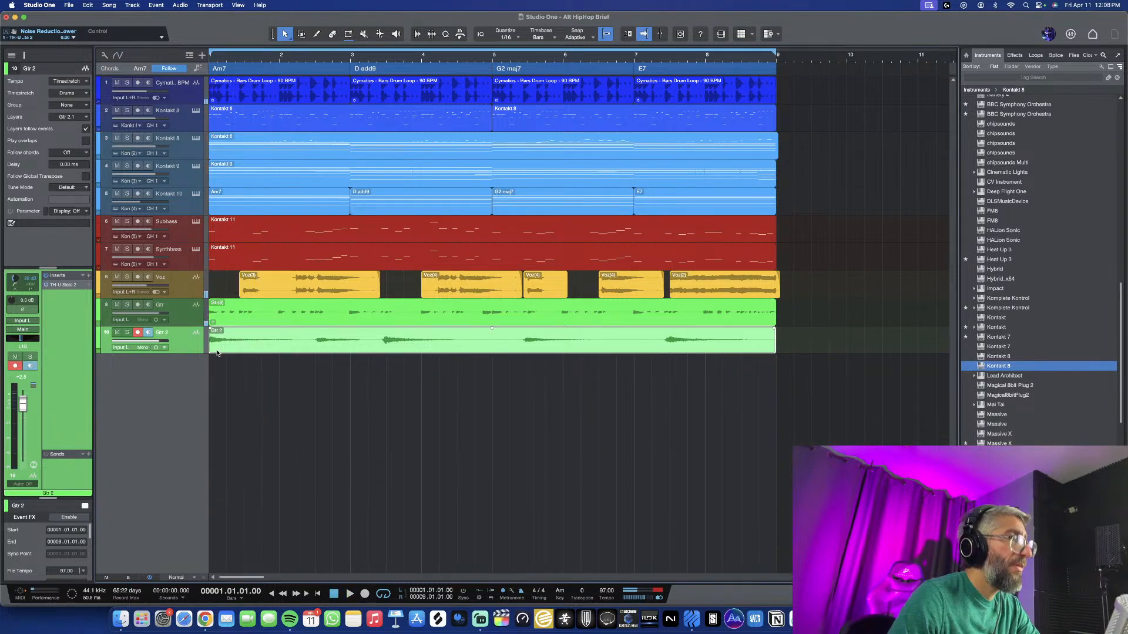
# Split the Gtr 2 clip at 3.2.4, just before the D add9 guitar note
pyautogui.press('e')
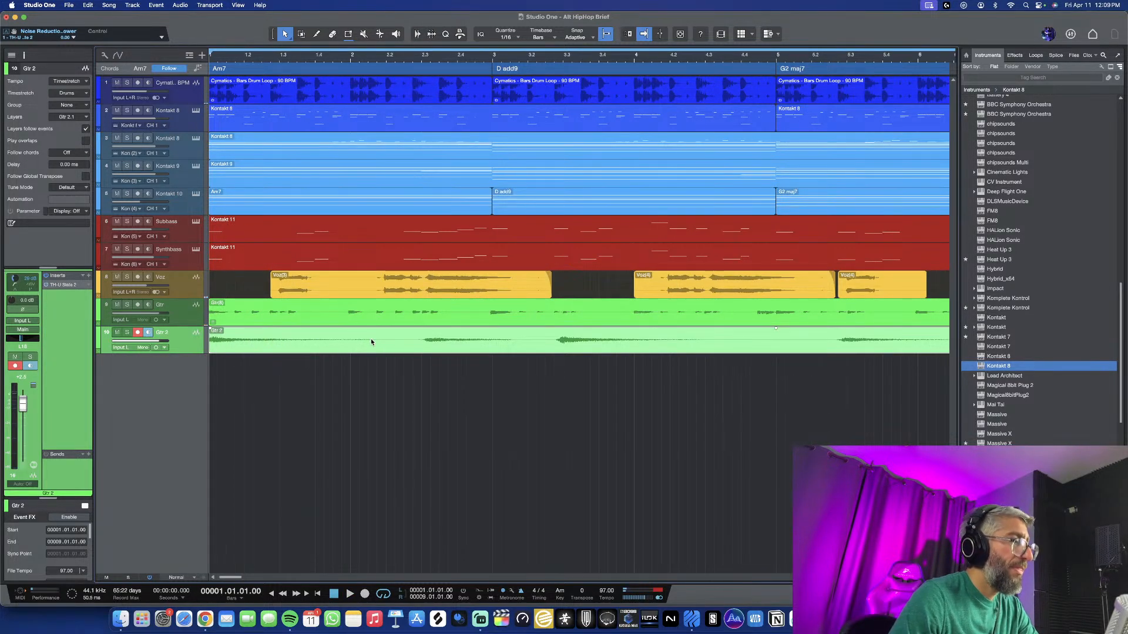
pyautogui.press('5')
pyautogui.click(554, 336)
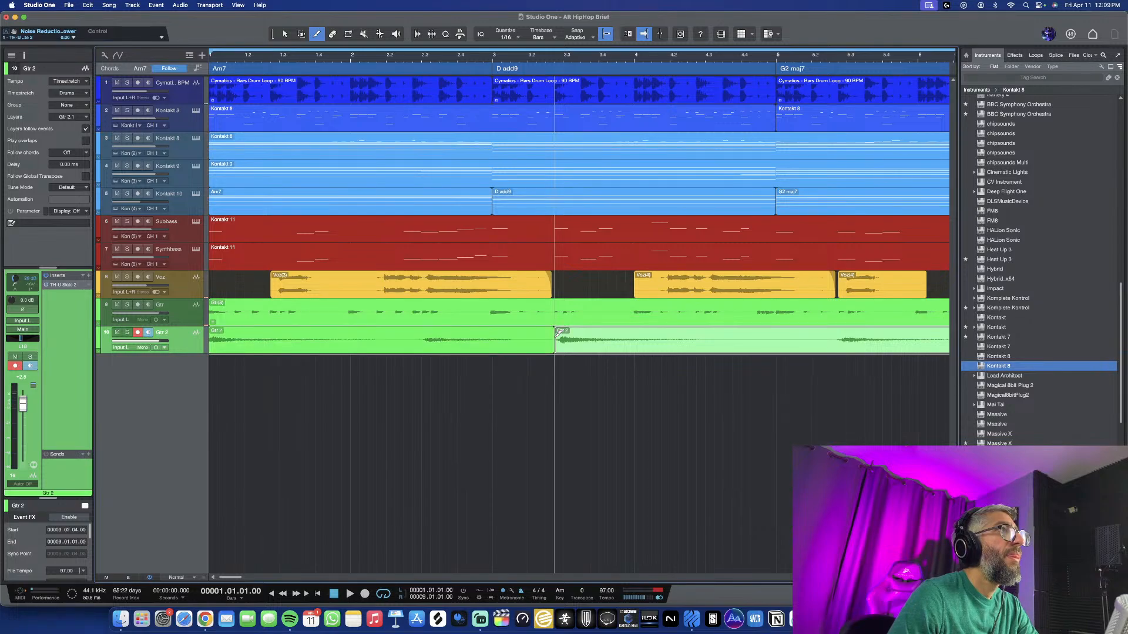
pyautogui.press('1')
# Trim the first Gtr 2 clip to end at 2.3.1, move it to start at 1.3.1, and play it back
pyautogui.click(455, 333)
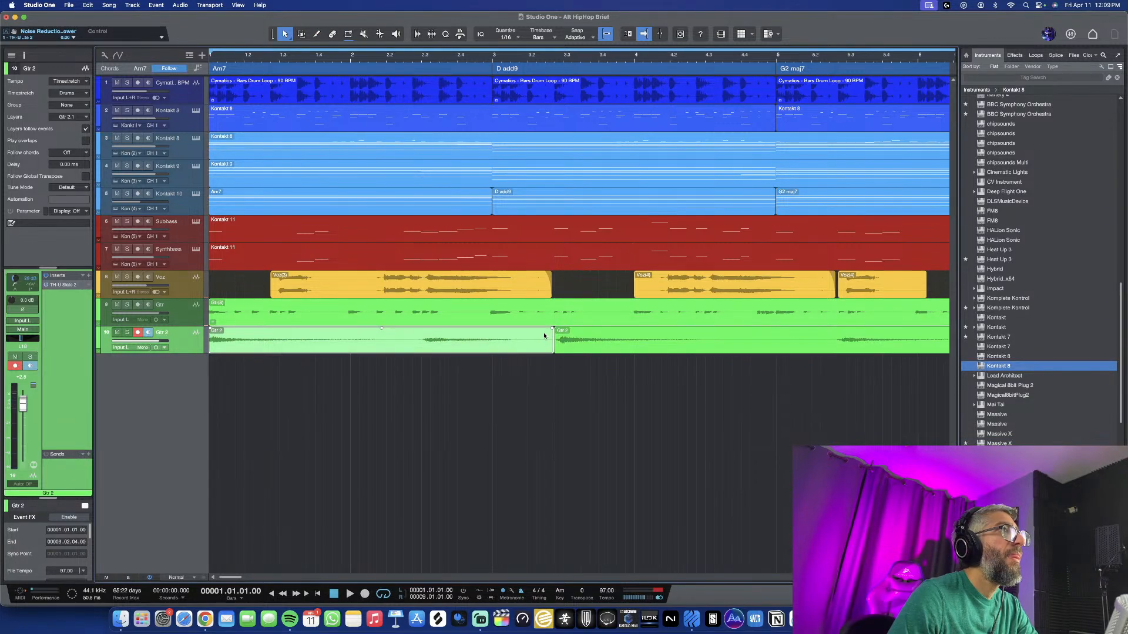
pyautogui.moveTo(552, 338); pyautogui.dragTo(419, 345)
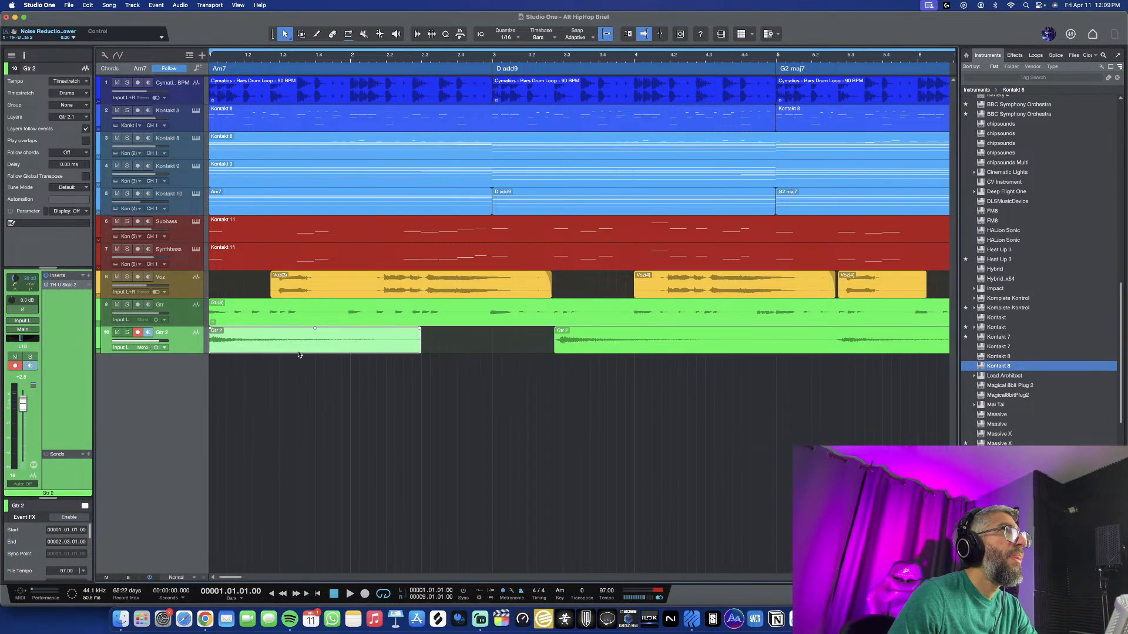
pyautogui.moveTo(277, 343); pyautogui.dragTo(310, 343)
pyautogui.press('space')
pyautogui.press('space')
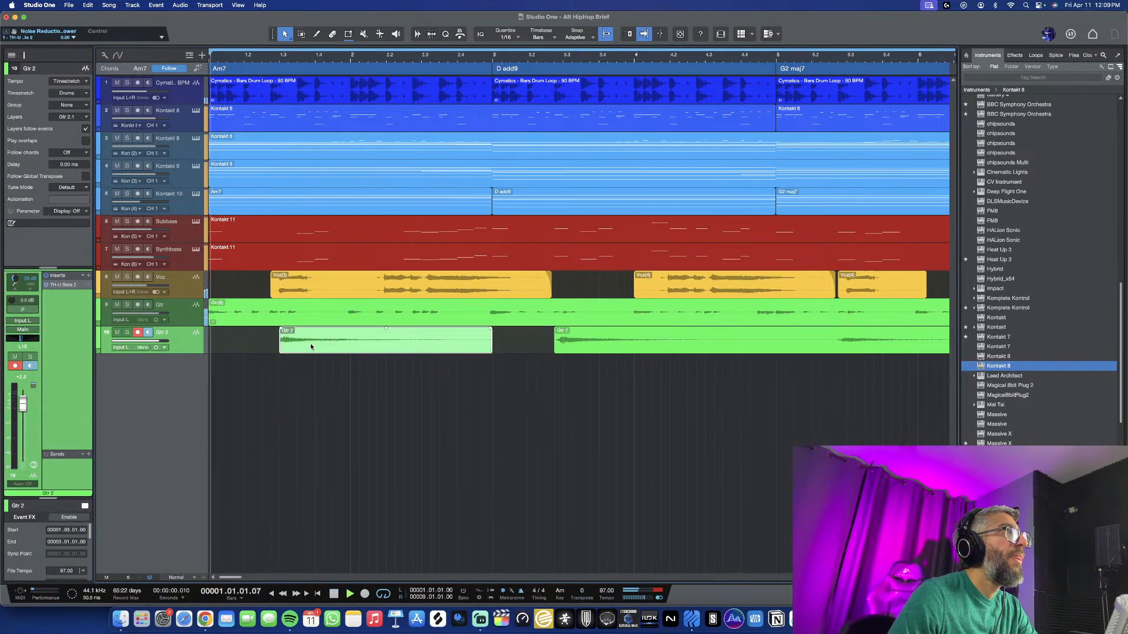
# Play back the opening bars to check the repositioned Gtr 2 clip against the beat
pyautogui.press('space')
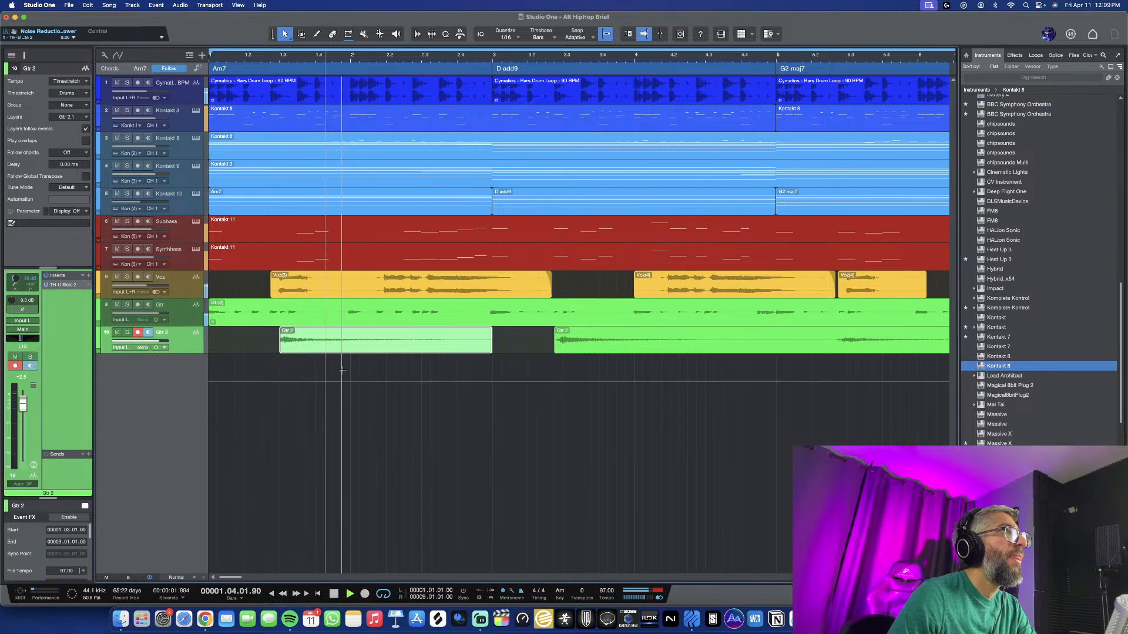
pyautogui.scroll(1, 344, 373)
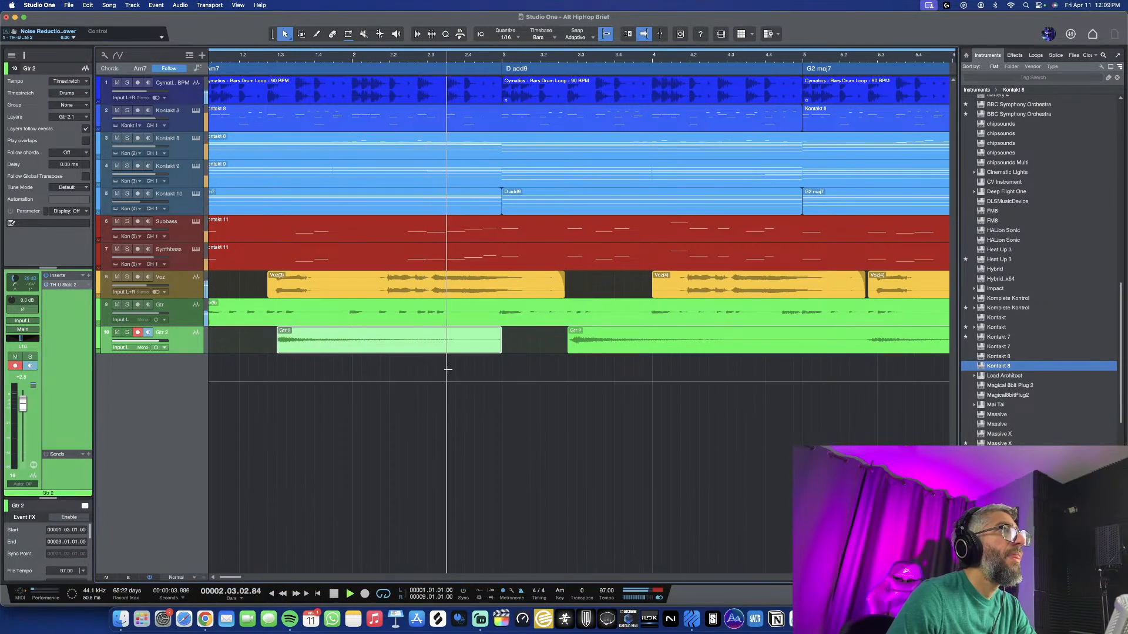
pyautogui.scroll(-2, 447, 374)
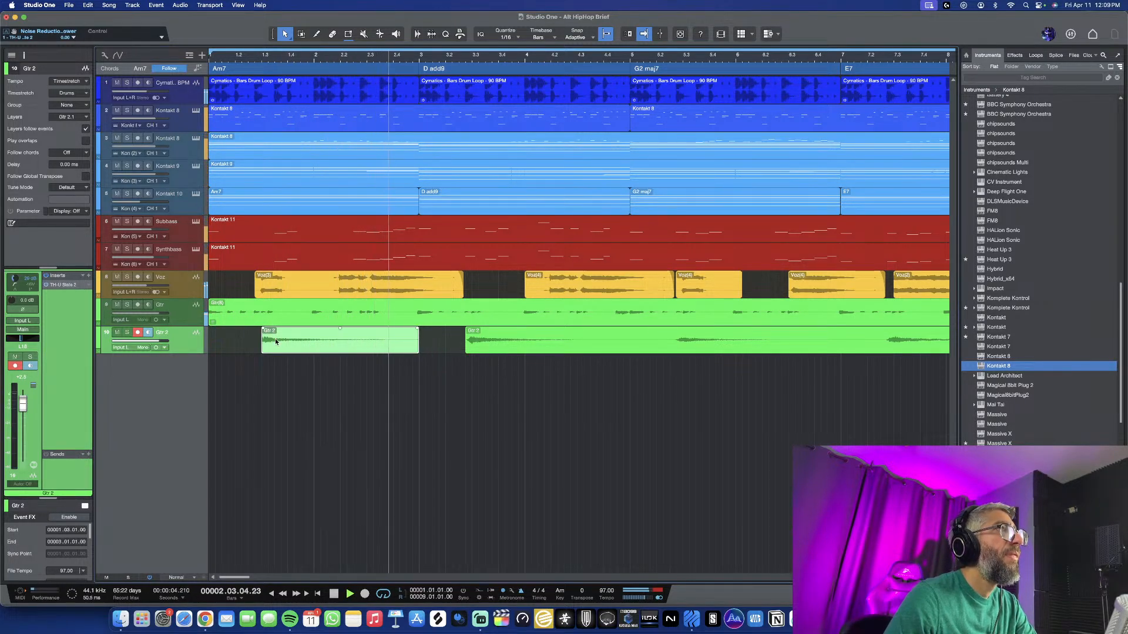
# Punch in a new take on the Gtr track through the end of bar 8, and trim its start to 2.4.4
pyautogui.press('space')
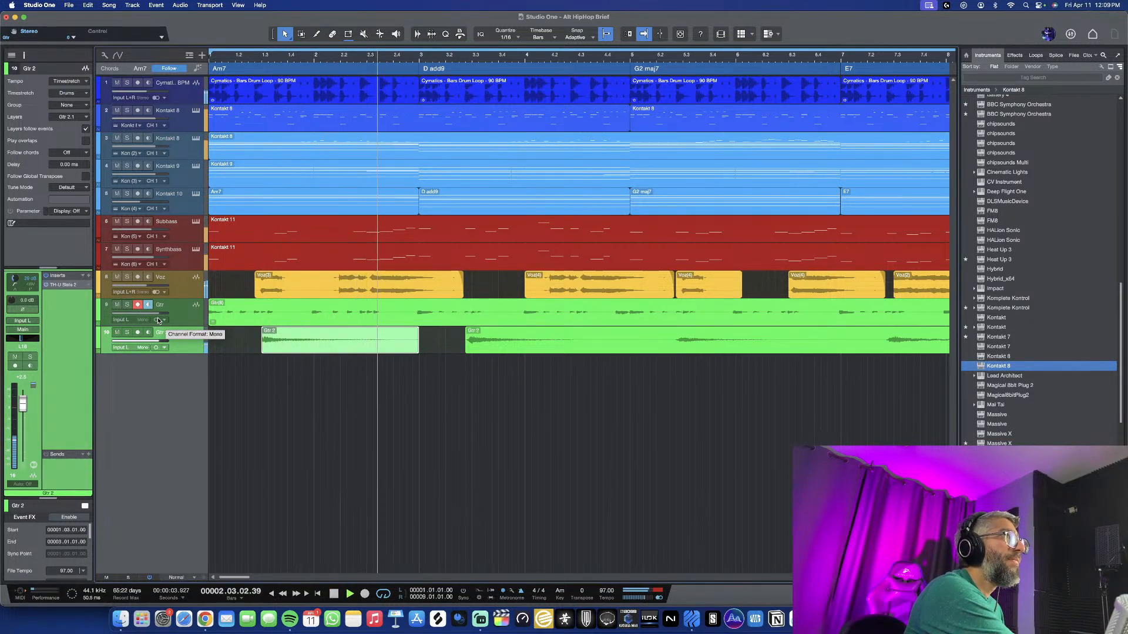
pyautogui.press('KP_Multiply')
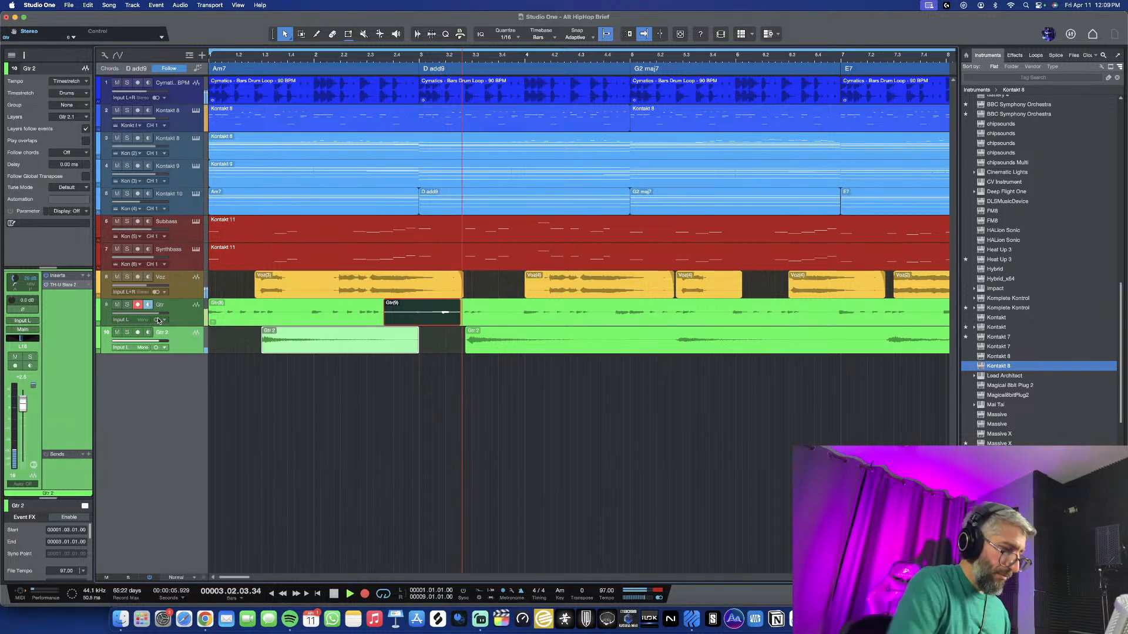
pyautogui.press('space')
pyautogui.press('super+z')
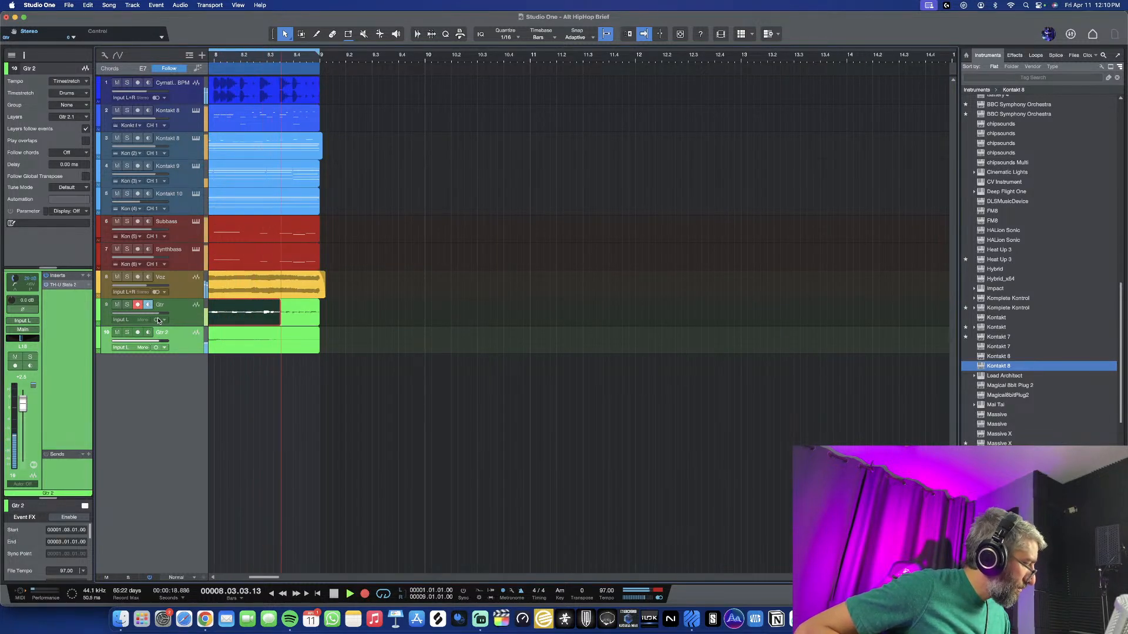
pyautogui.press('space')
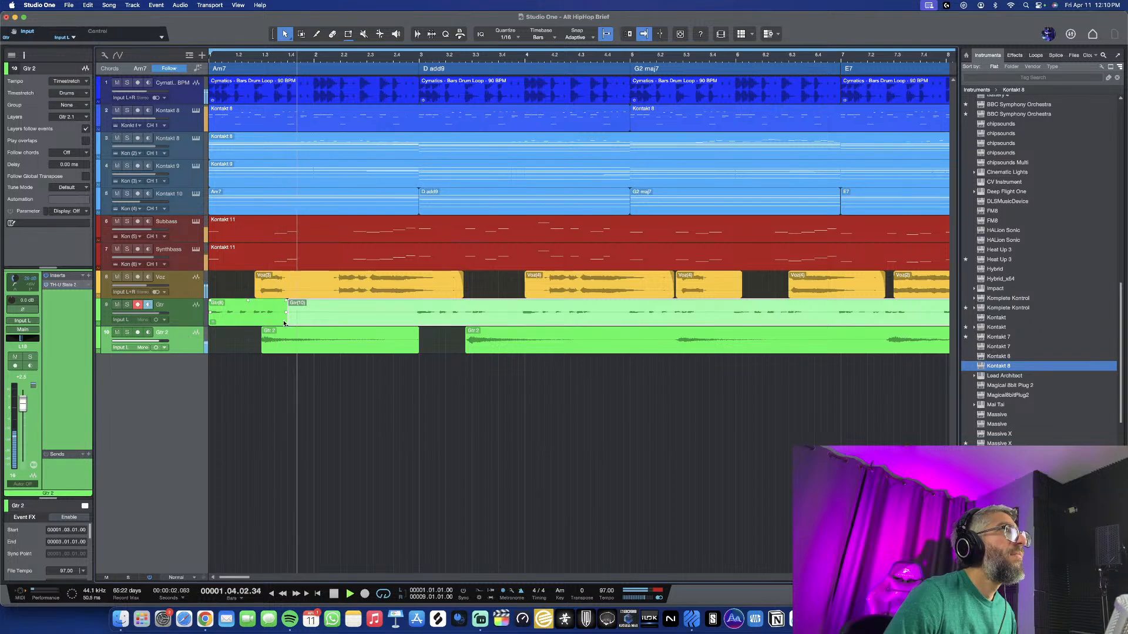
pyautogui.moveTo(286, 321); pyautogui.dragTo(413, 317)
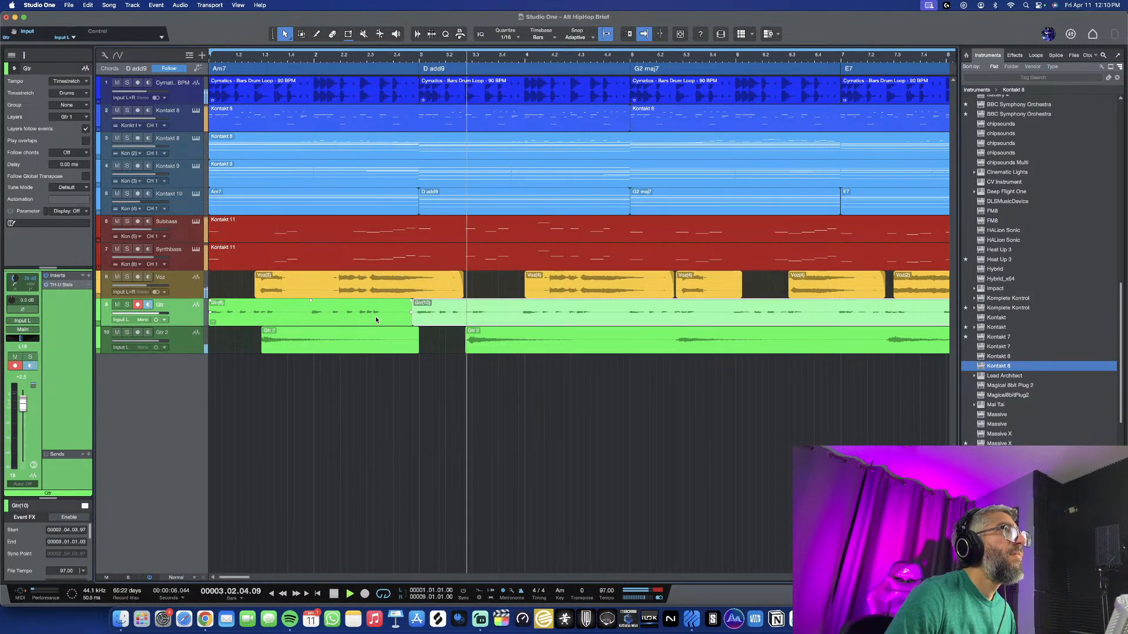
# Split the first Gtr clip at about 2.2.2, just before its bar 2 phrase, and trim the first piece to end at 1.4.4
pyautogui.press('3')
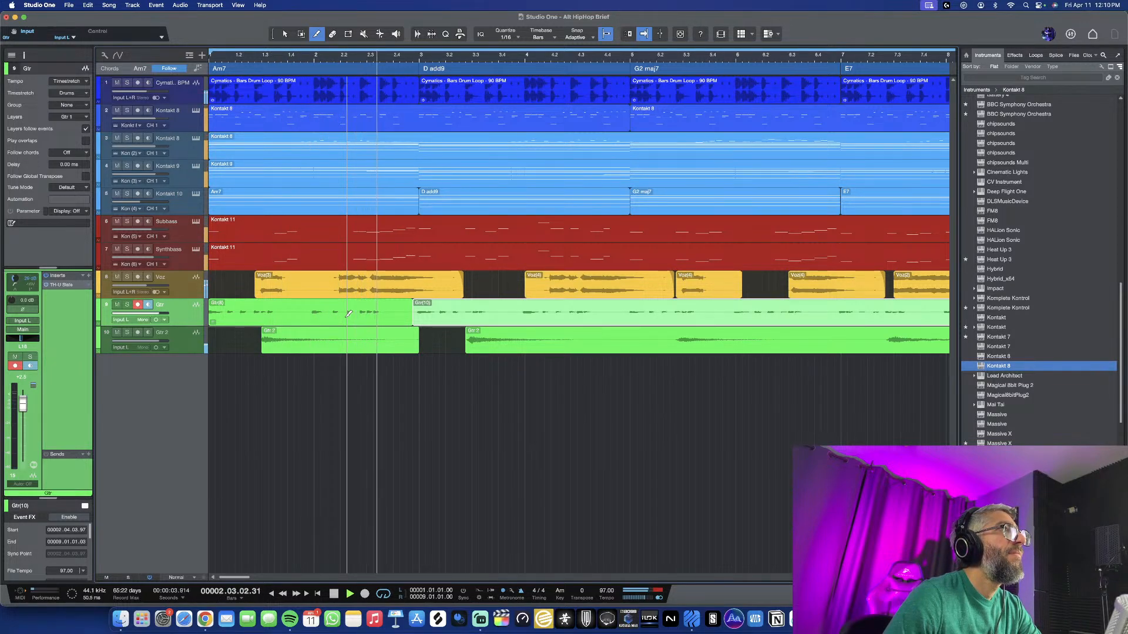
pyautogui.click(348, 314)
pyautogui.press('1')
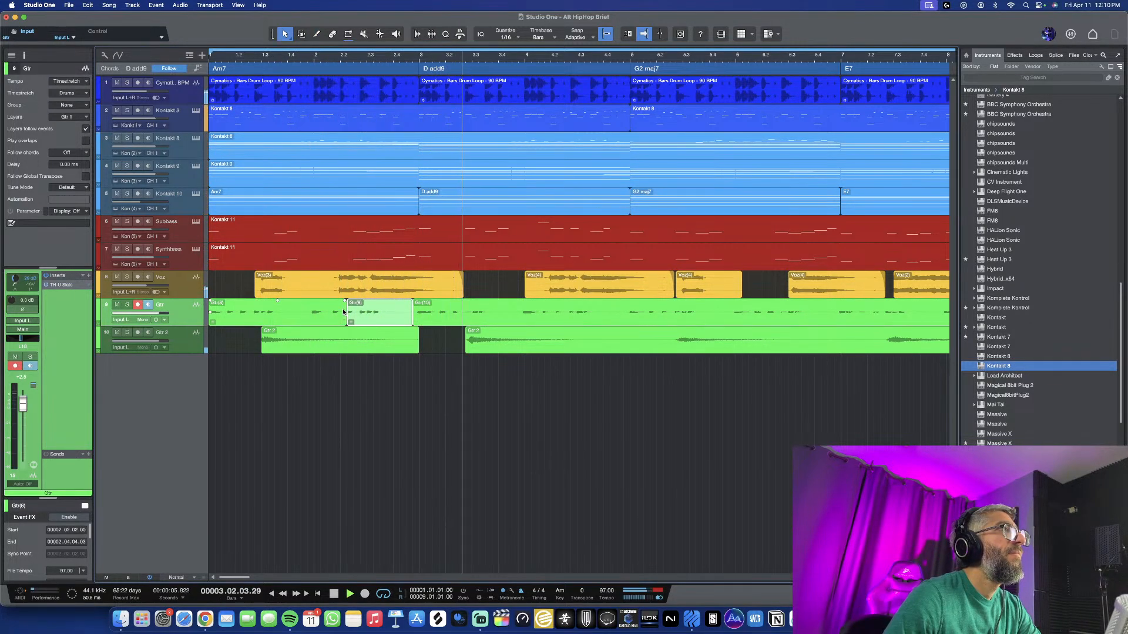
pyautogui.moveTo(347, 311); pyautogui.dragTo(307, 310)
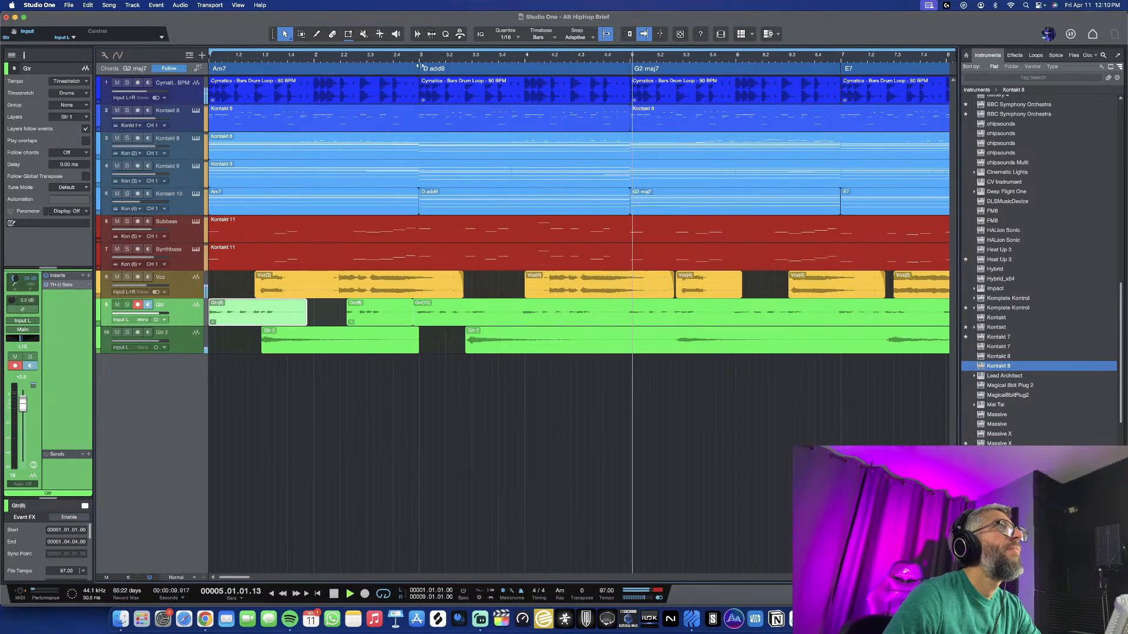
# Set the playback position to 2.4.4, just before the D add9 section, and audition the guitar parts from there
pyautogui.click(415, 61)
pyautogui.scroll(4, 566, 325)
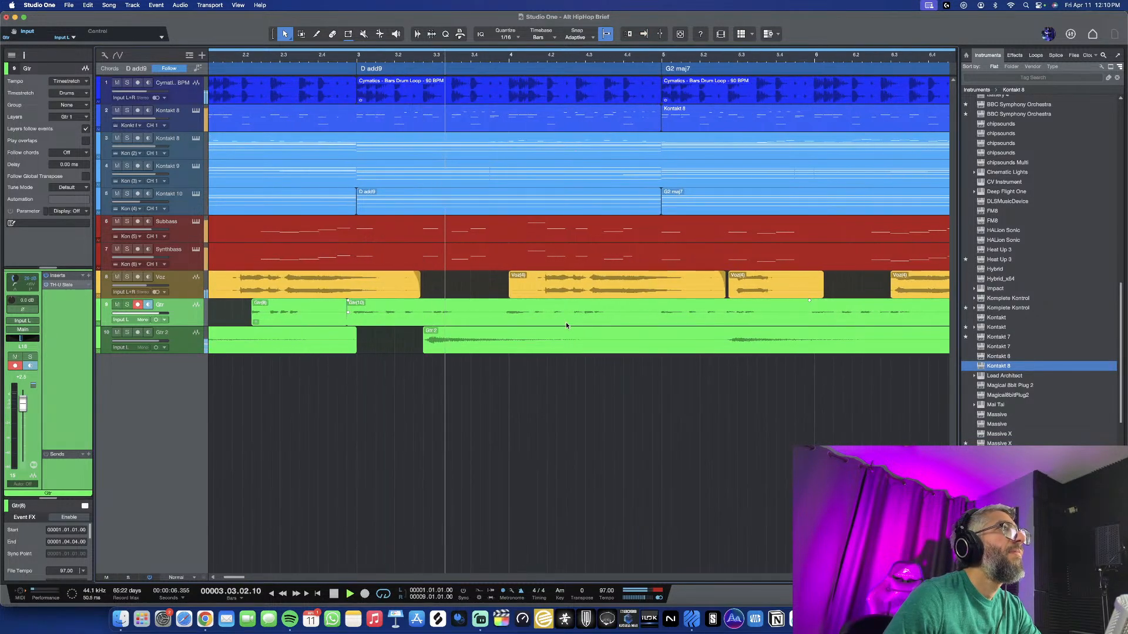
pyautogui.scroll(3, 567, 326)
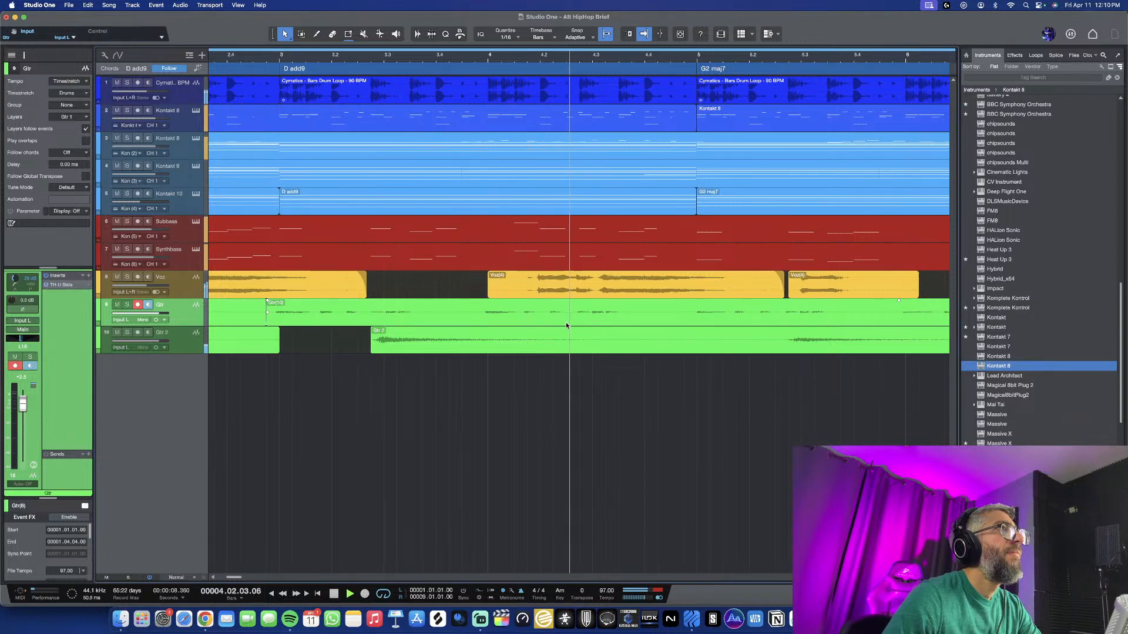
pyautogui.press('space')
pyautogui.press('space')
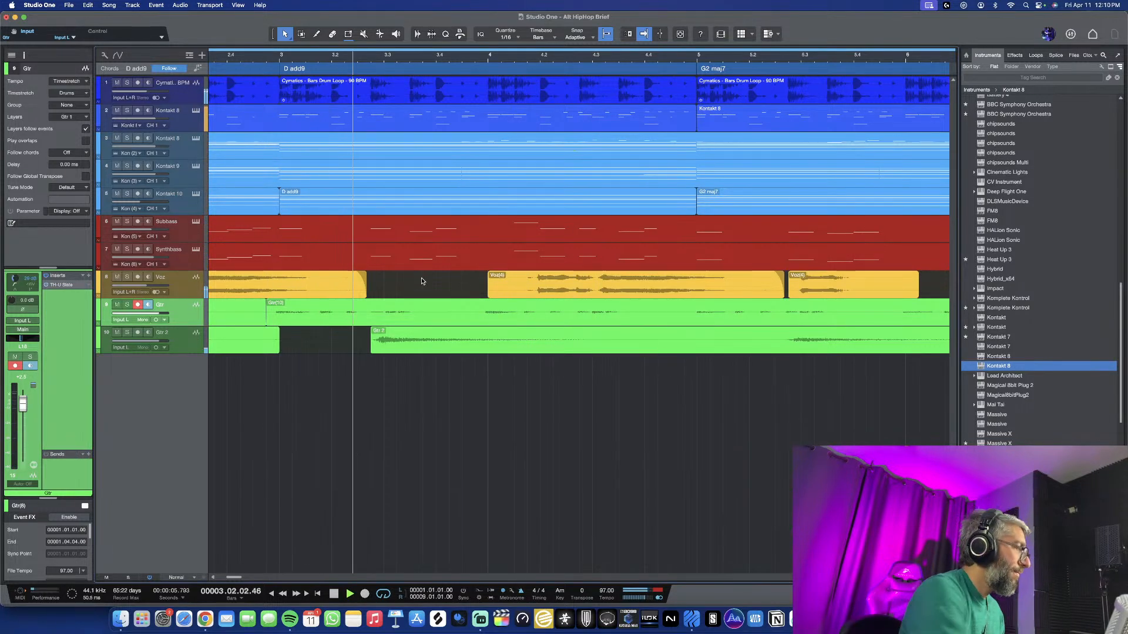
# Try punching in a Gtr take from about 3.3.3 in the D add9 section, and undo the recording
pyautogui.press('KP_Multiply')
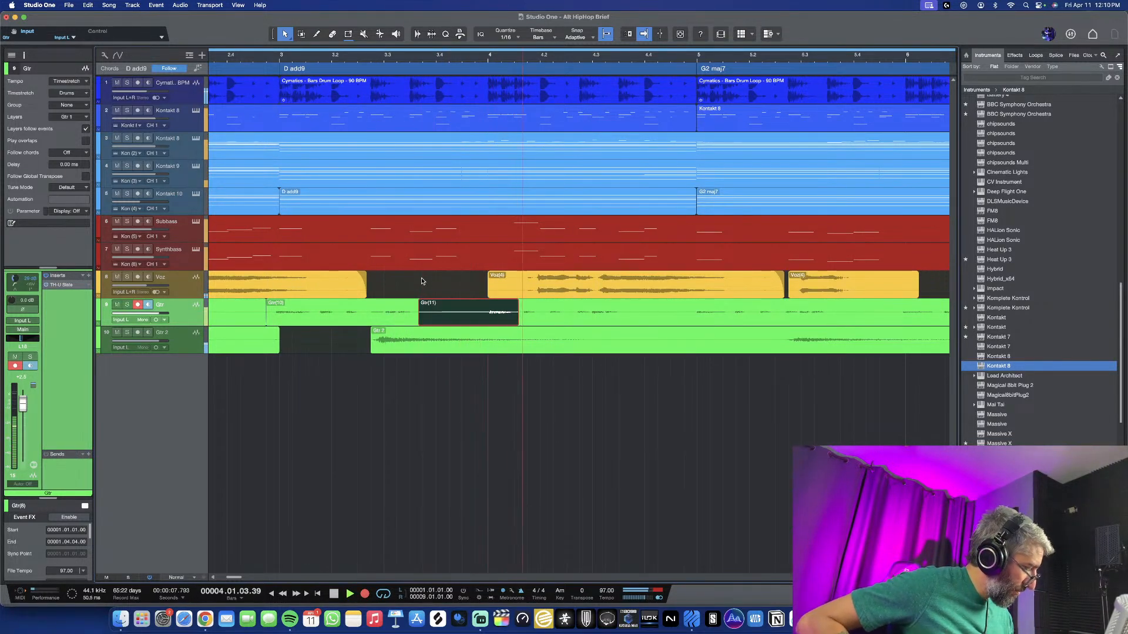
pyautogui.press('space')
pyautogui.press('super+z')
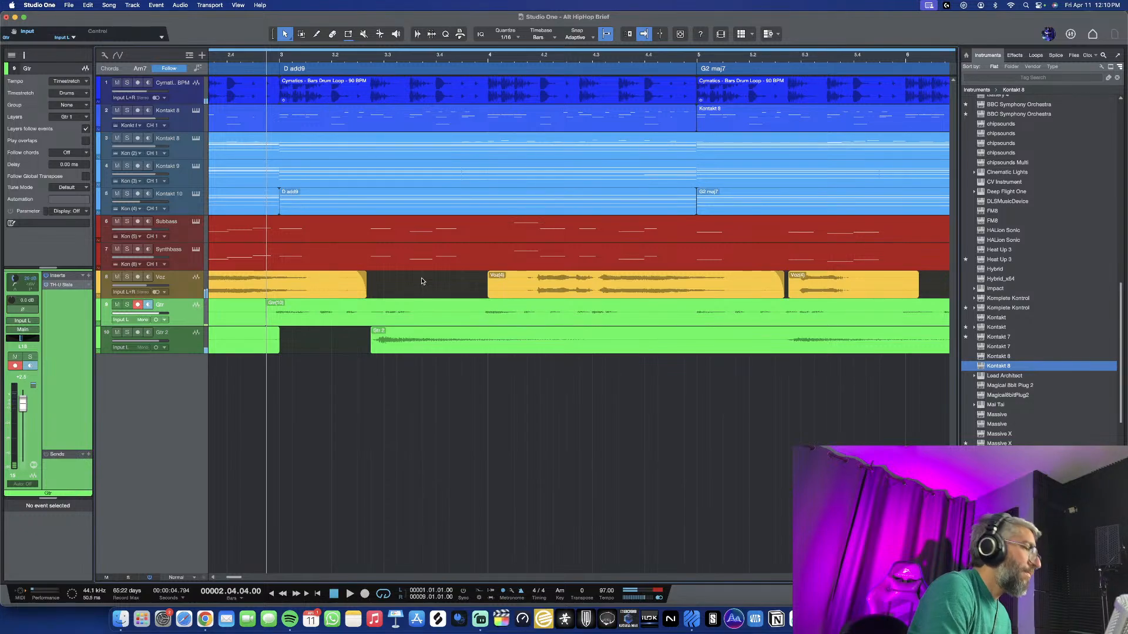
# Try a longer Gtr punch-in from about 3.2.3 to 5.1.4 and play it back with the beat
pyautogui.press('space')
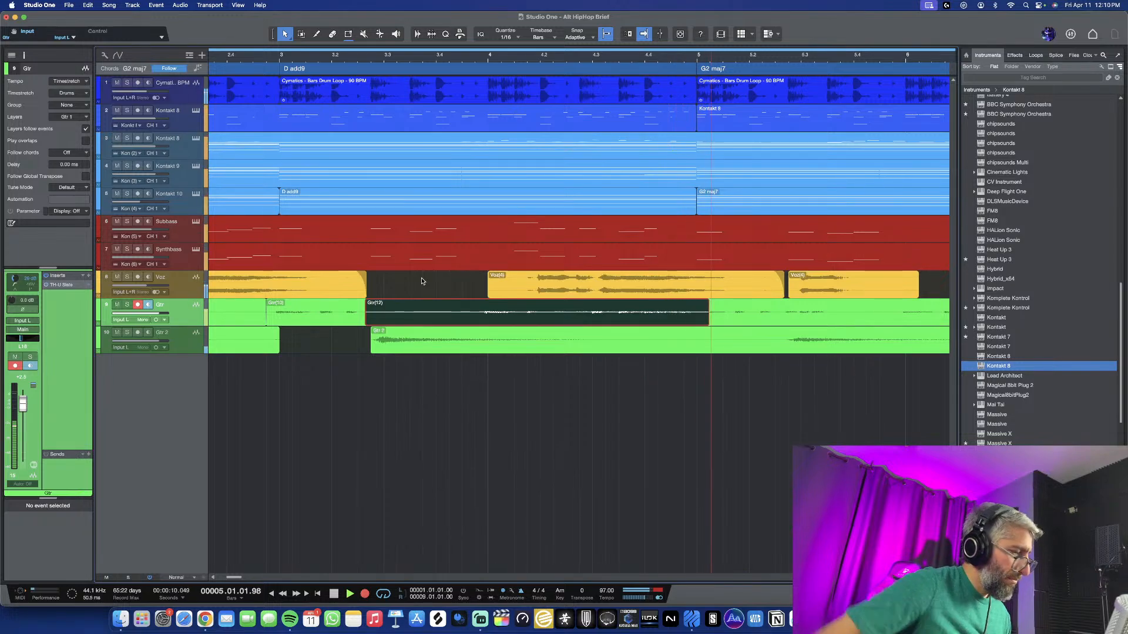
pyautogui.press('space')
pyautogui.press('space')
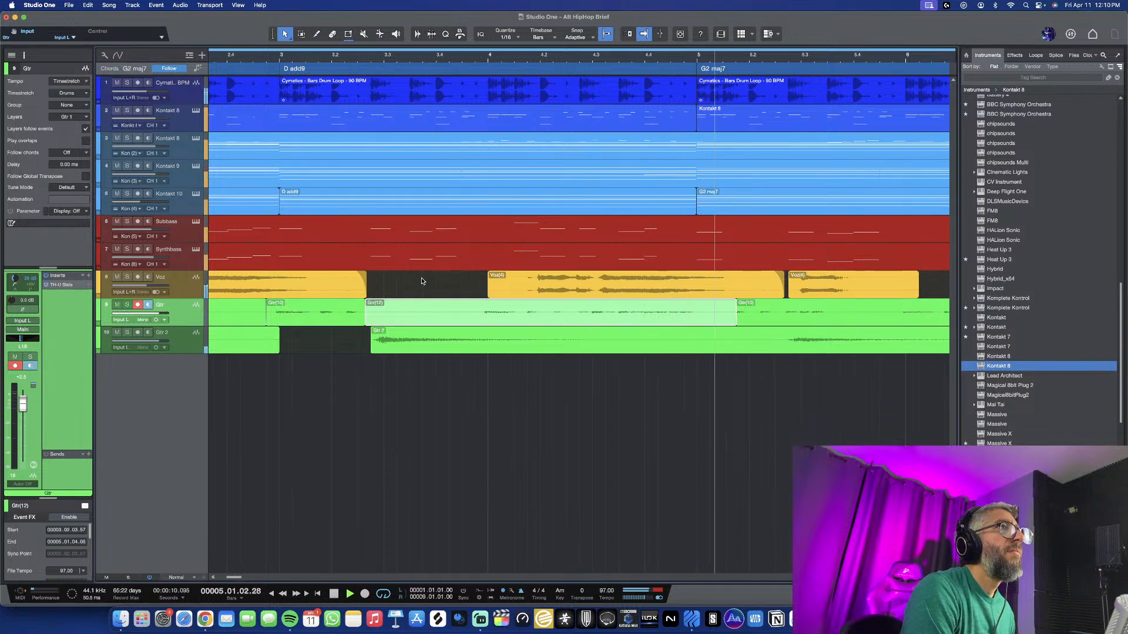
pyautogui.press('space')
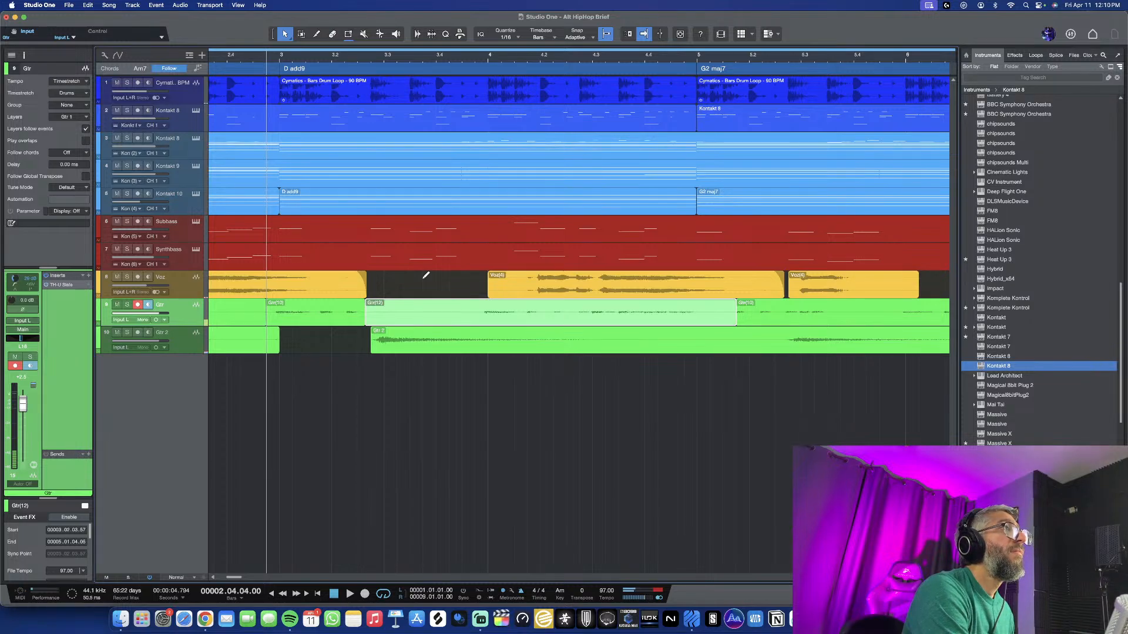
pyautogui.click(421, 281)
# Try another Gtr punch-in from about 3.3.3 to 4.3.1, and undo it
pyautogui.press('space')
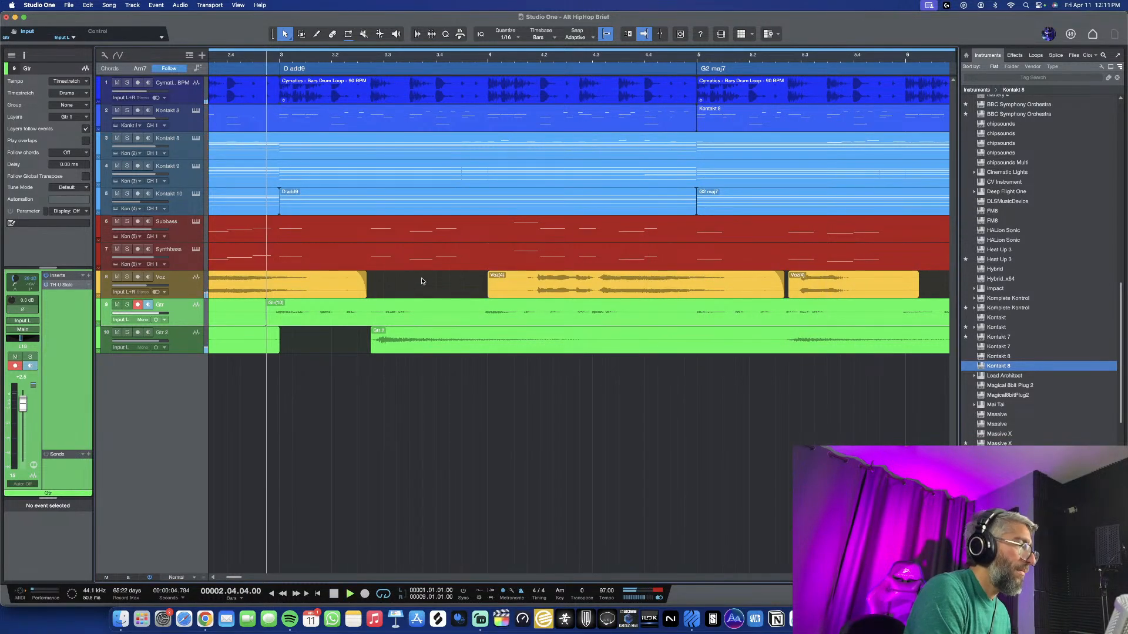
pyautogui.press('KP_Multiply')
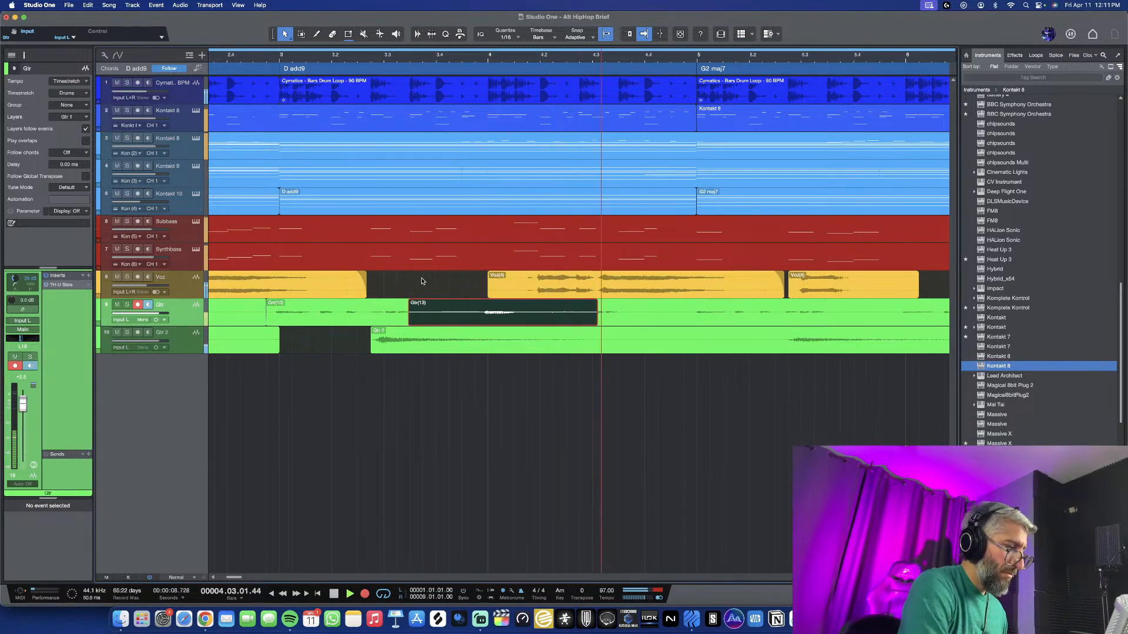
pyautogui.press('space')
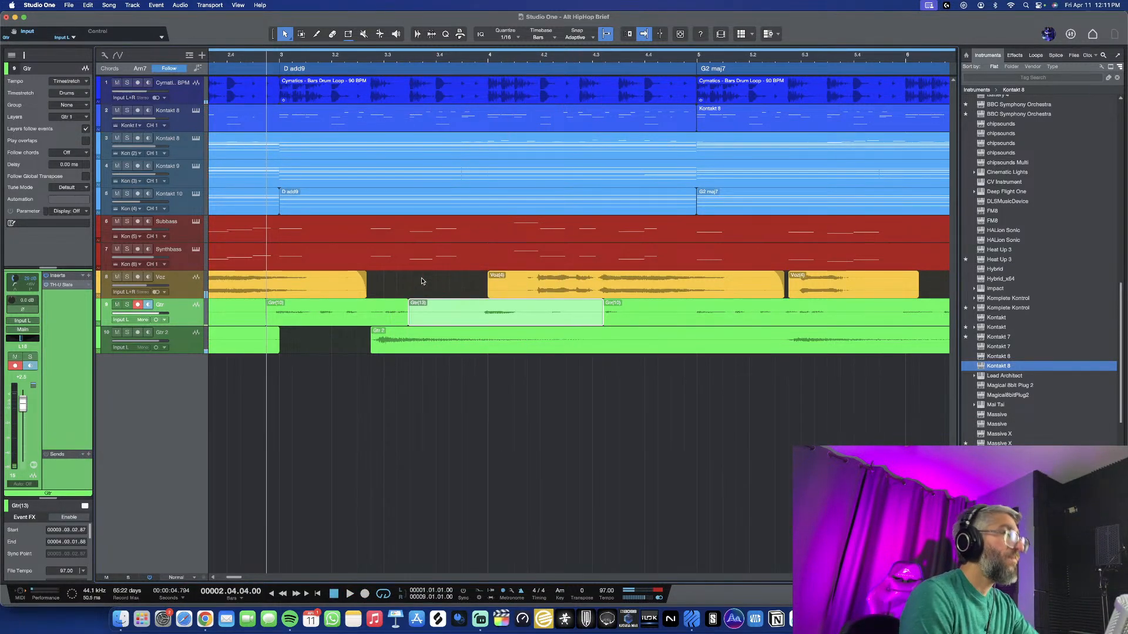
pyautogui.press('super+z')
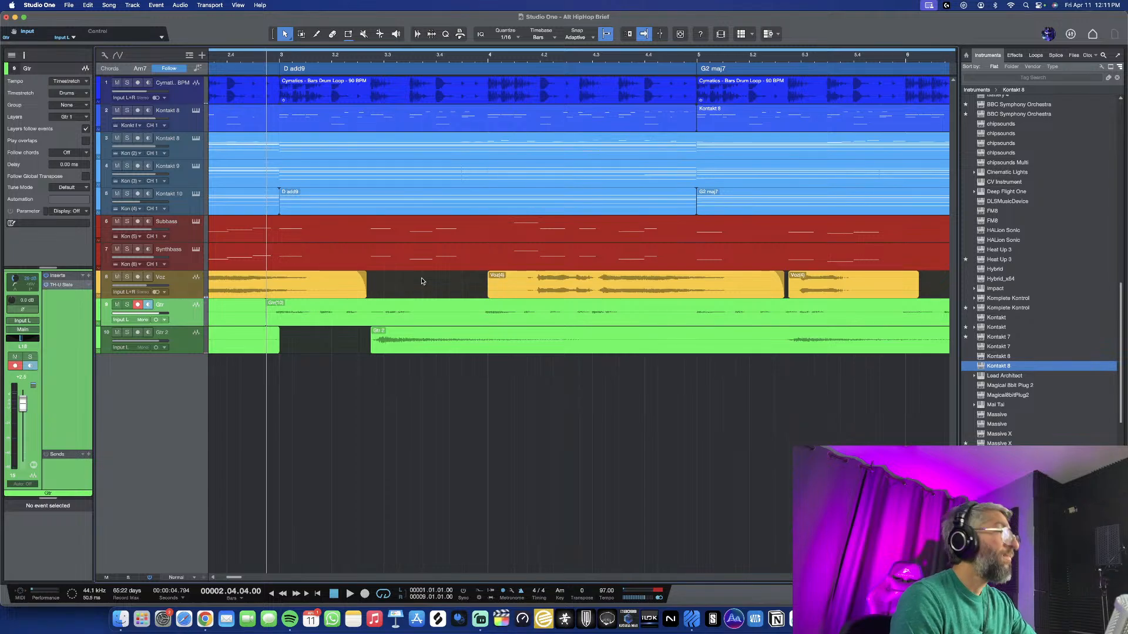
# Punch in a Gtr take across the D add9 section into bar 5, and trim its start to 3.4.4
pyautogui.press('KP_Multiply')
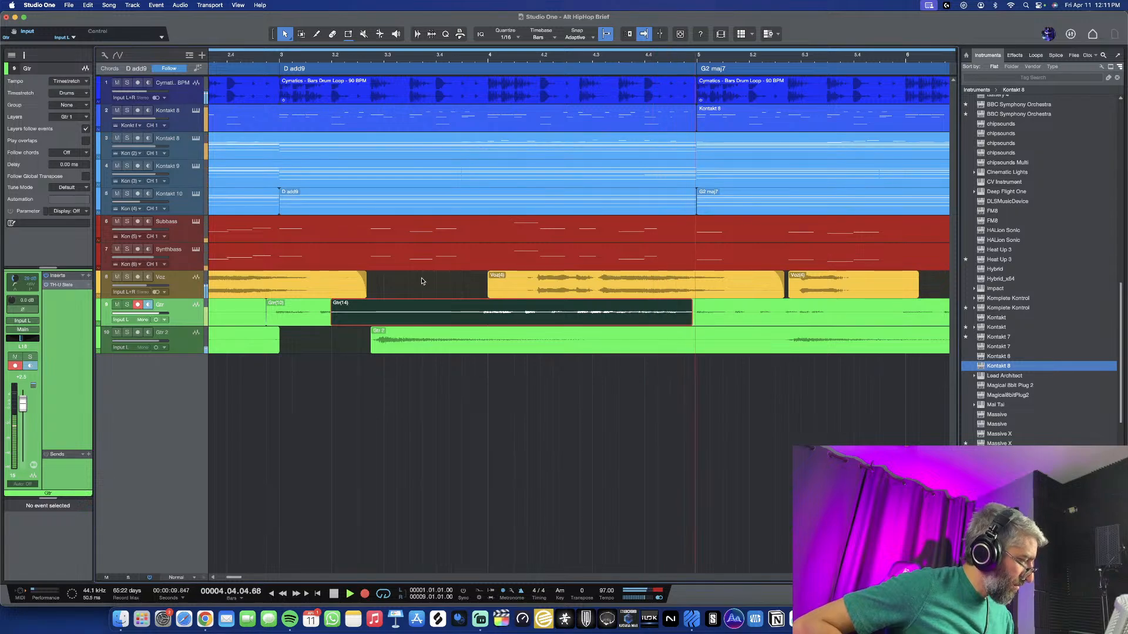
pyautogui.press('space')
pyautogui.press('space')
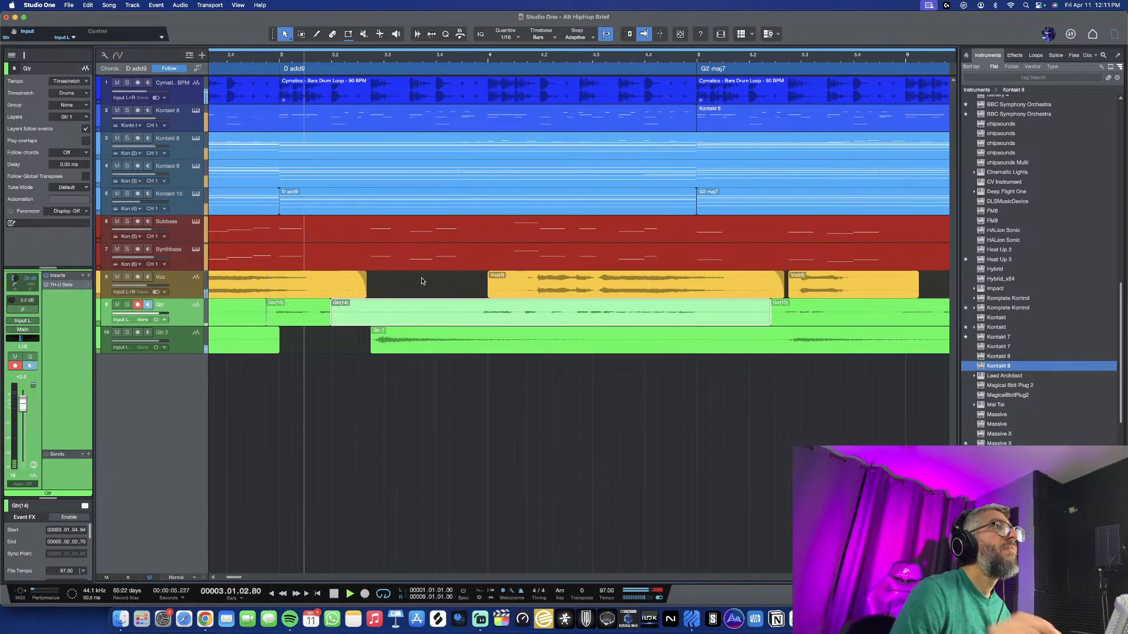
pyautogui.moveTo(332, 322); pyautogui.dragTo(474, 322)
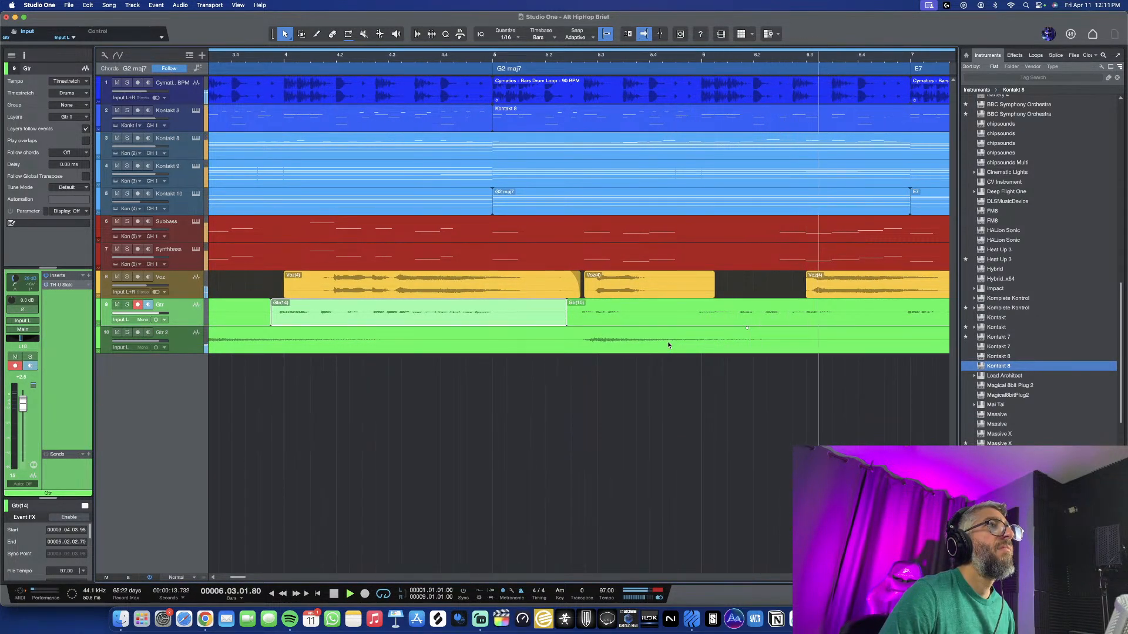
# Set the playback position to bar 5, where G2 maj7 begins, and play back the existing guitar parts
pyautogui.click(366, 57)
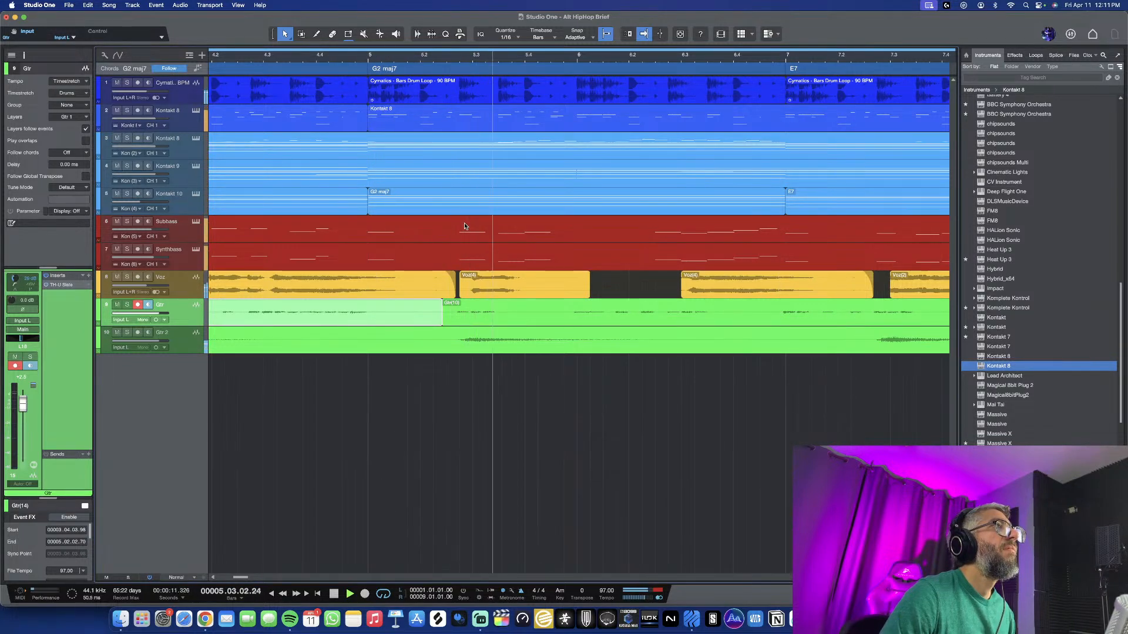
pyautogui.press('space')
pyautogui.press('space')
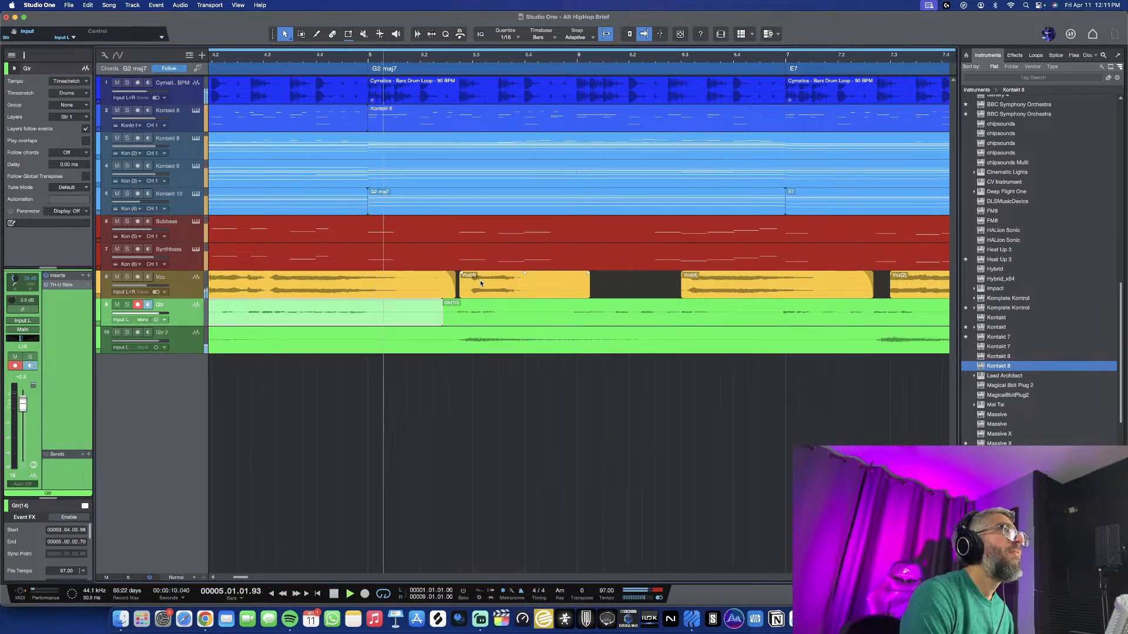
pyautogui.press('space')
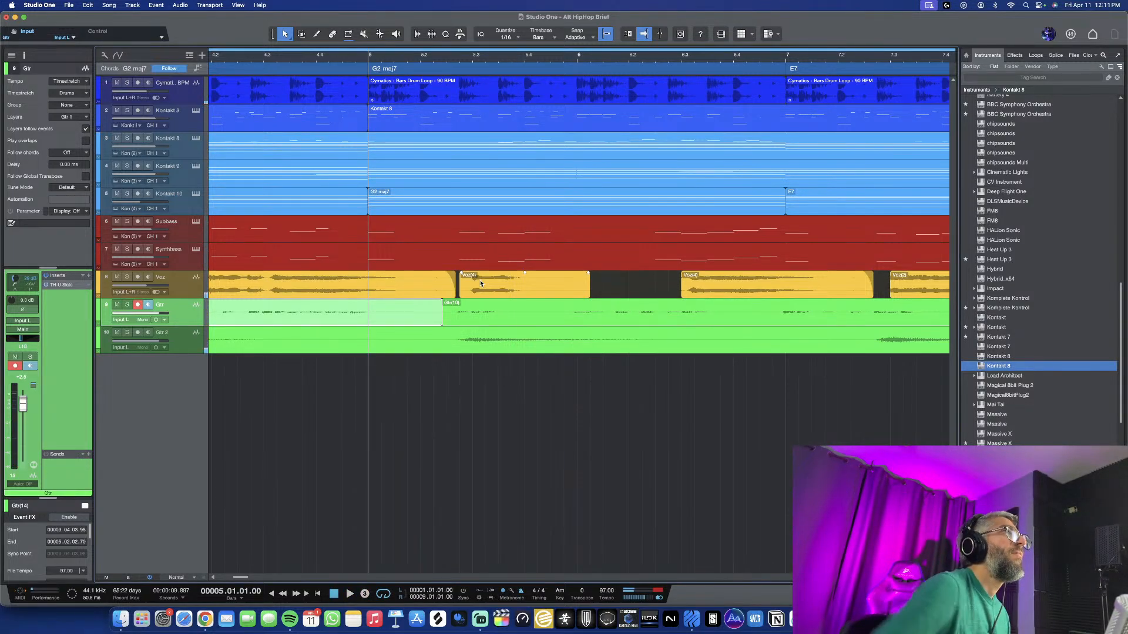
pyautogui.press('KP_Multiply')
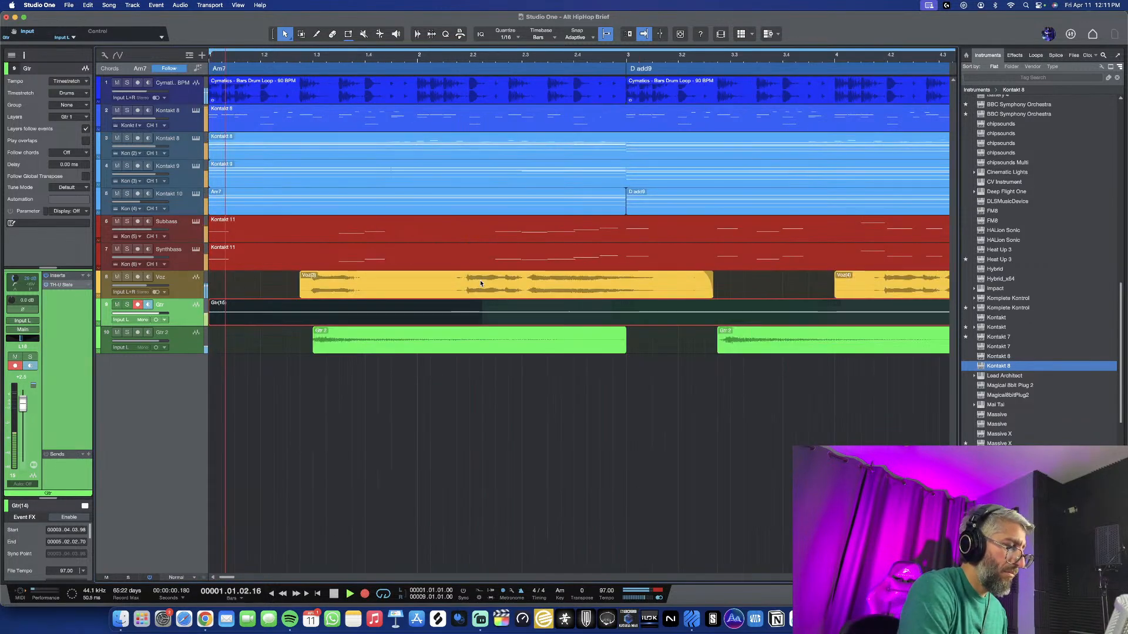
pyautogui.press('space')
pyautogui.hotkey('ctrl', 'z')
# Try a Gtr take over the G2 maj7 section from bar 5 into bar 7, play it back, and discard it
pyautogui.press('space')
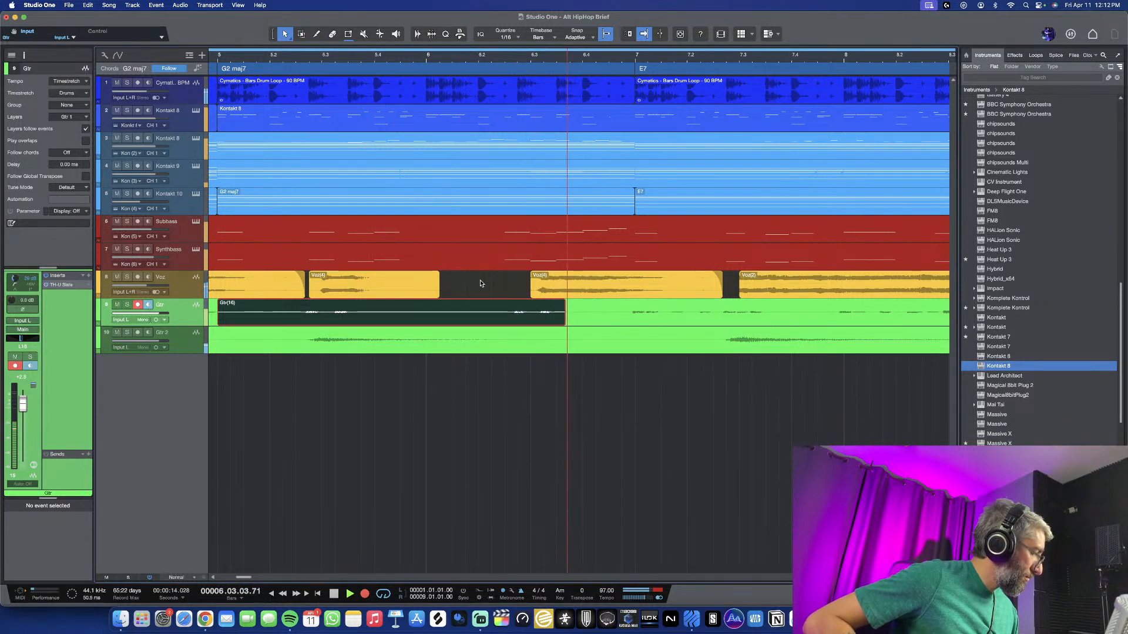
pyautogui.press('space')
pyautogui.press('space')
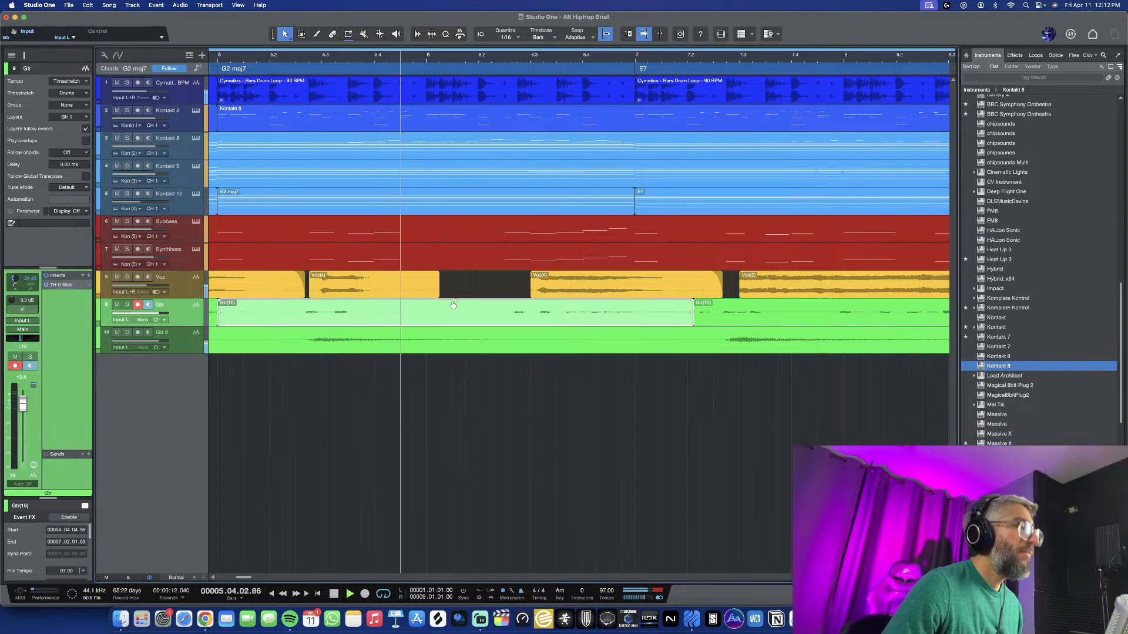
pyautogui.press('space')
pyautogui.press('Delete')
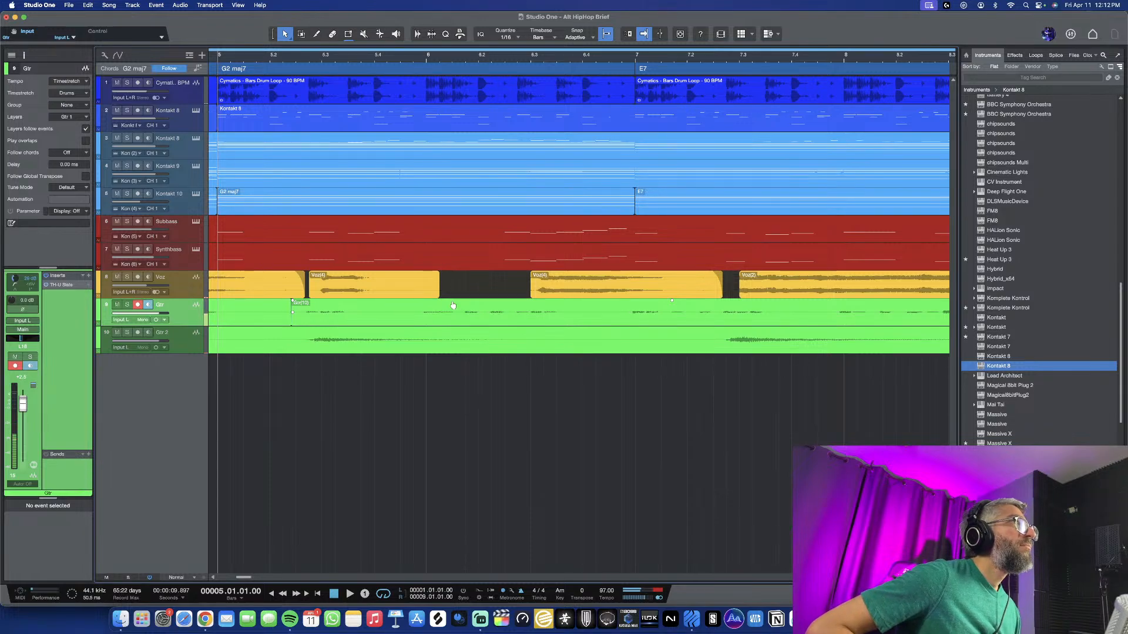
# Record a Gtr take over the G2 maj7 section from bar 5 to about 7.1.3
pyautogui.press('KP_Multiply')
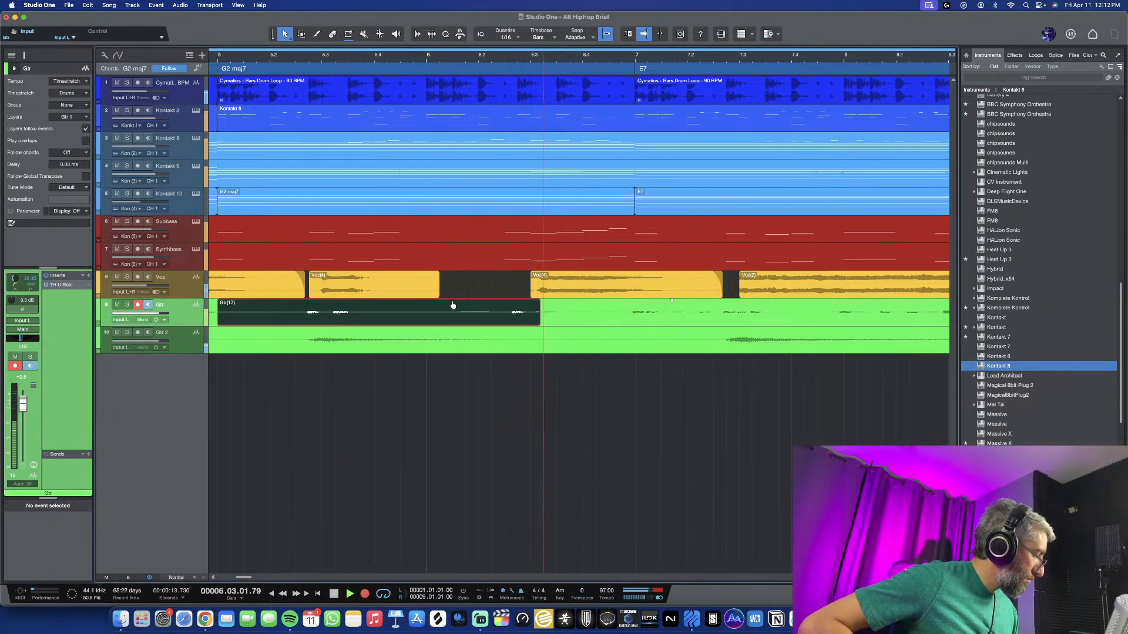
pyautogui.press('space')
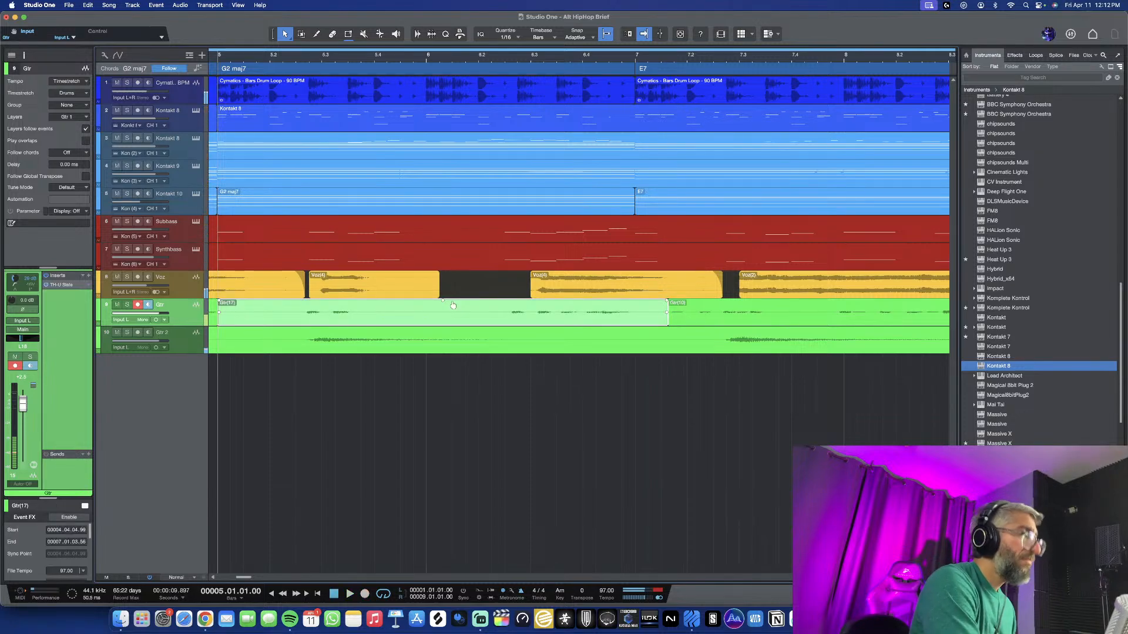
# Try replacing the G2 maj7 guitar take with a Gtr take from bar 5 to bar 9, trimmed to start at about 5.2.2.67
pyautogui.press('Delete')
pyautogui.press('space')
pyautogui.press('space')
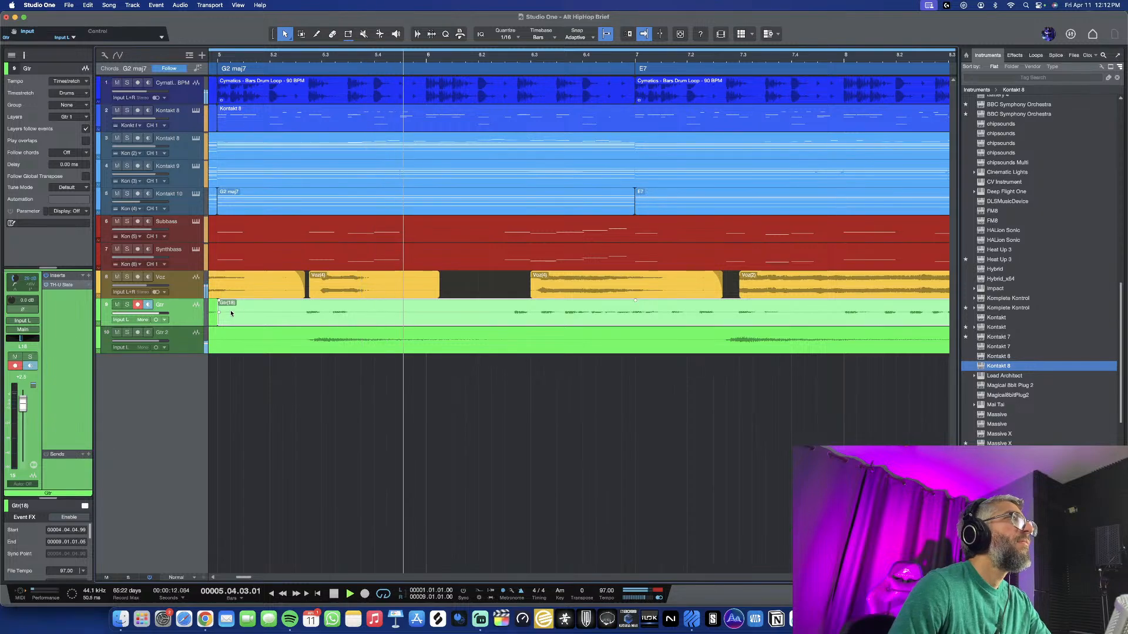
pyautogui.moveTo(221, 323); pyautogui.dragTo(296, 323)
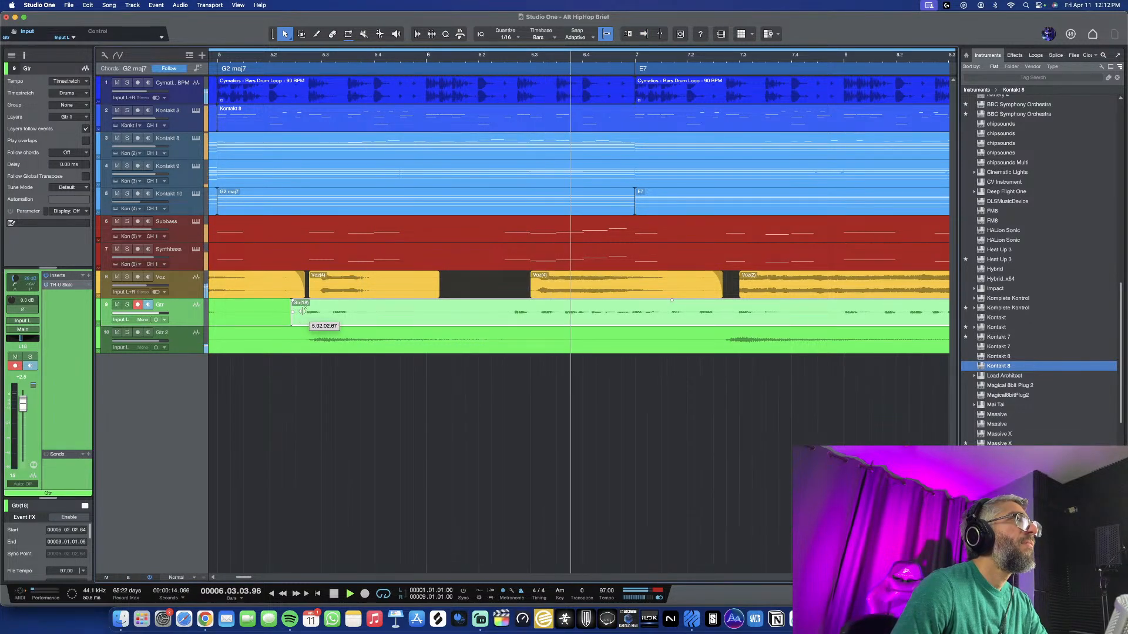
pyautogui.press('f')
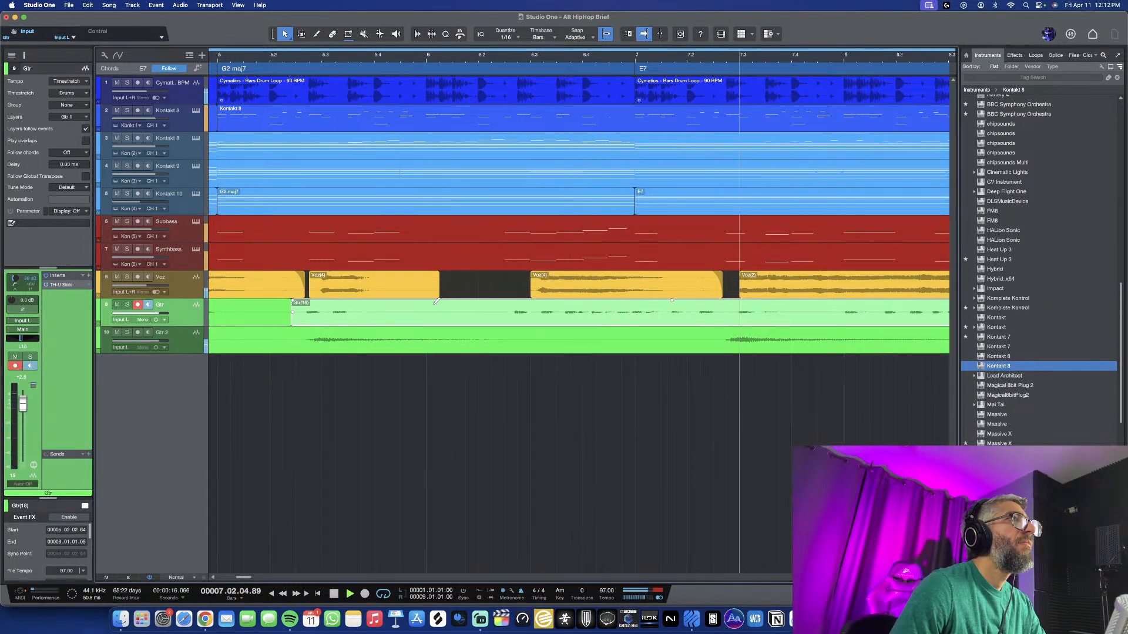
pyautogui.scroll(-5, 458, 332)
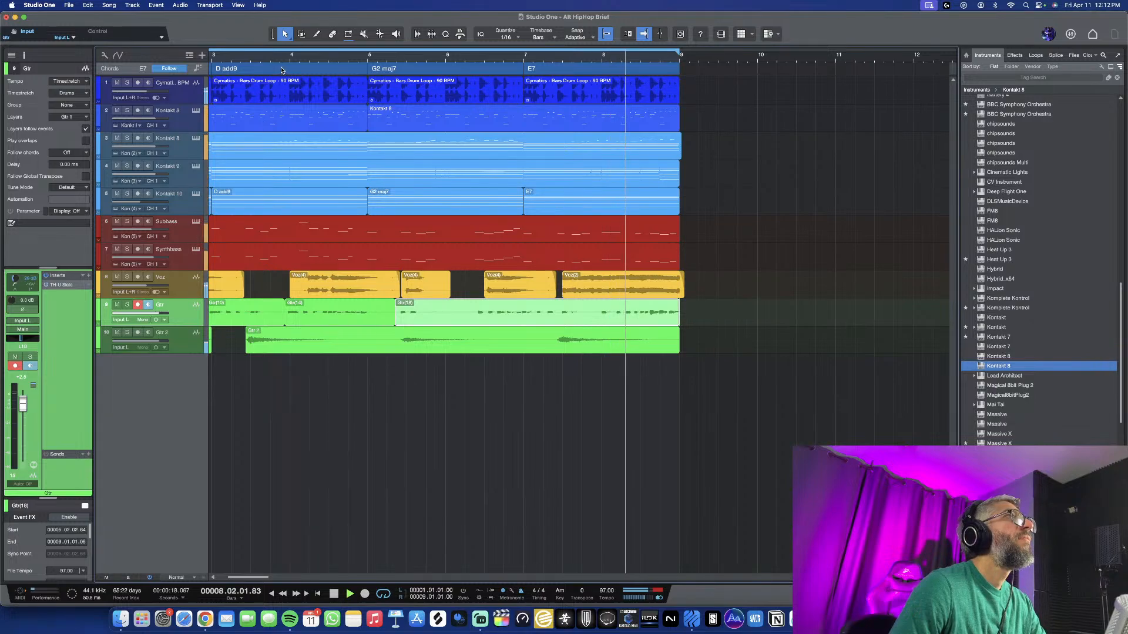
pyautogui.click(275, 55)
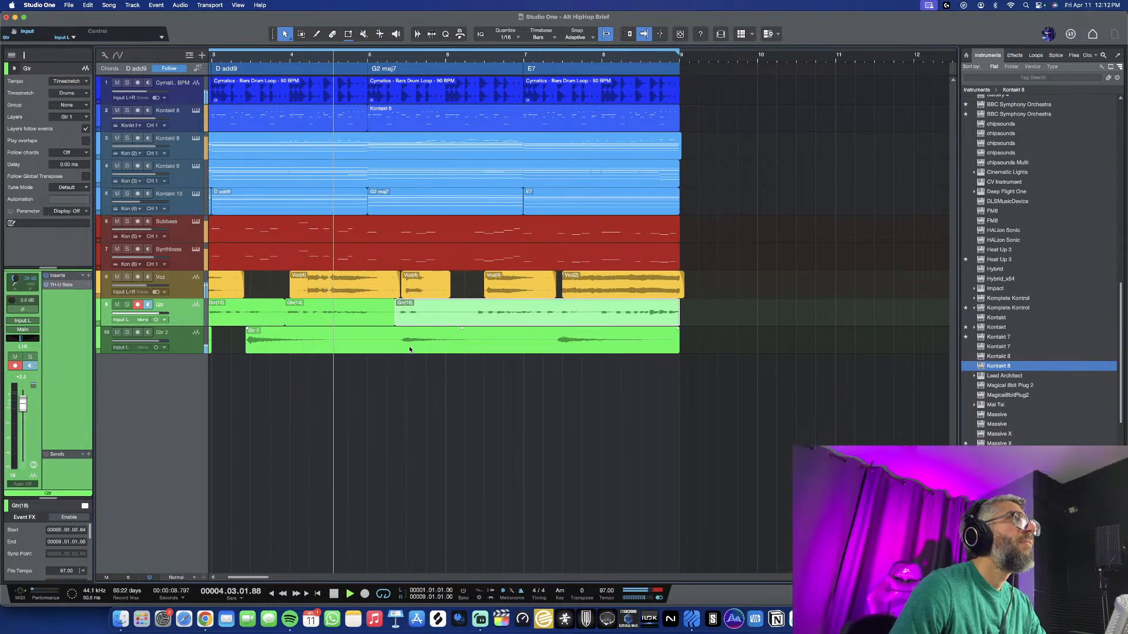
# Try another Gtr take across G2 maj7 and E7 up to bar 9, and trim its start to 5.1.4.97
pyautogui.press('KP_Multiply')
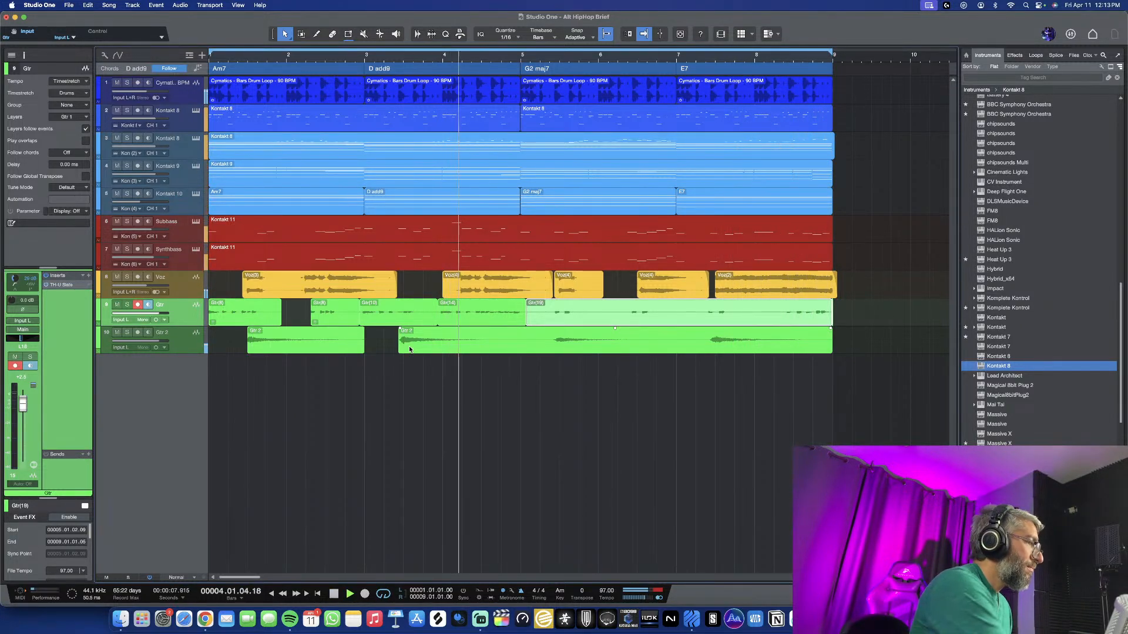
pyautogui.press('KP_Multiply')
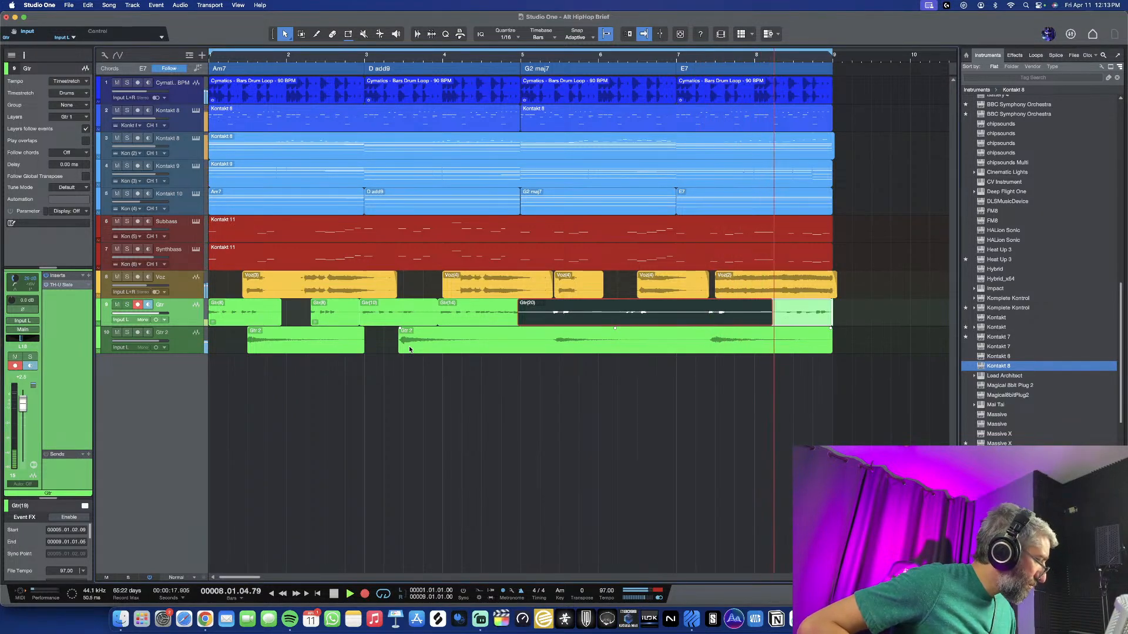
pyautogui.press('space')
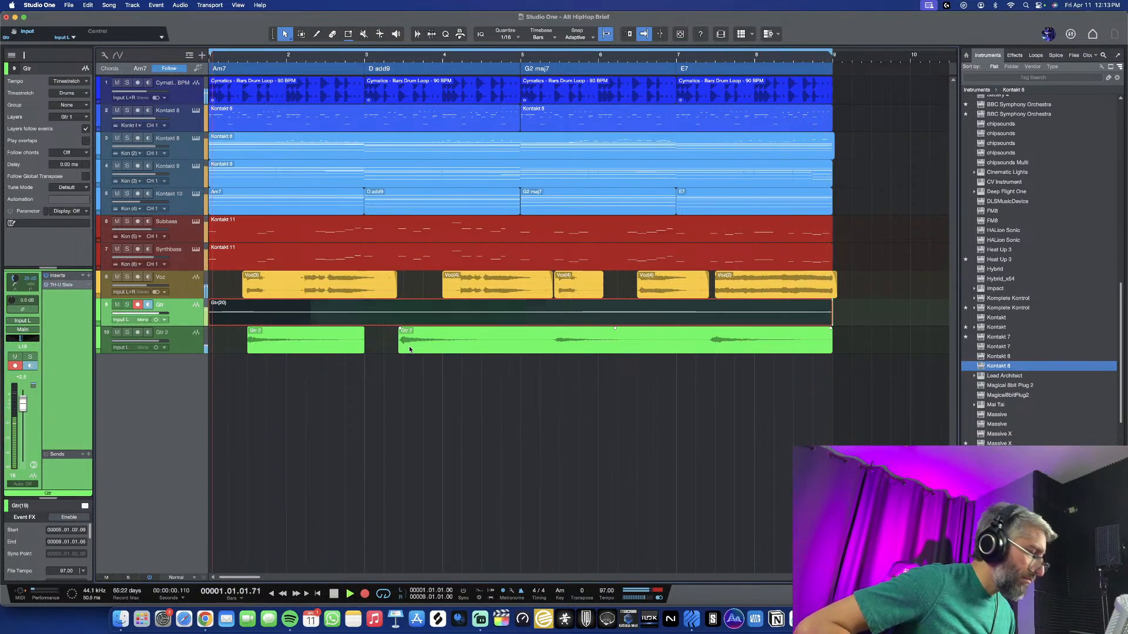
pyautogui.press('space')
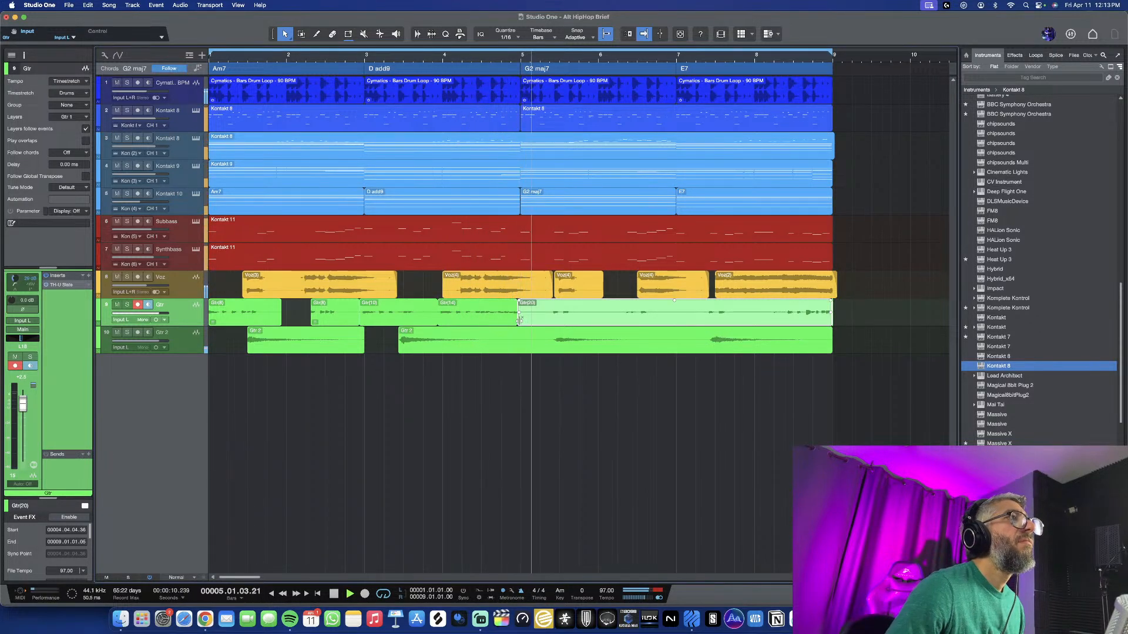
pyautogui.moveTo(518, 321); pyautogui.dragTo(541, 320)
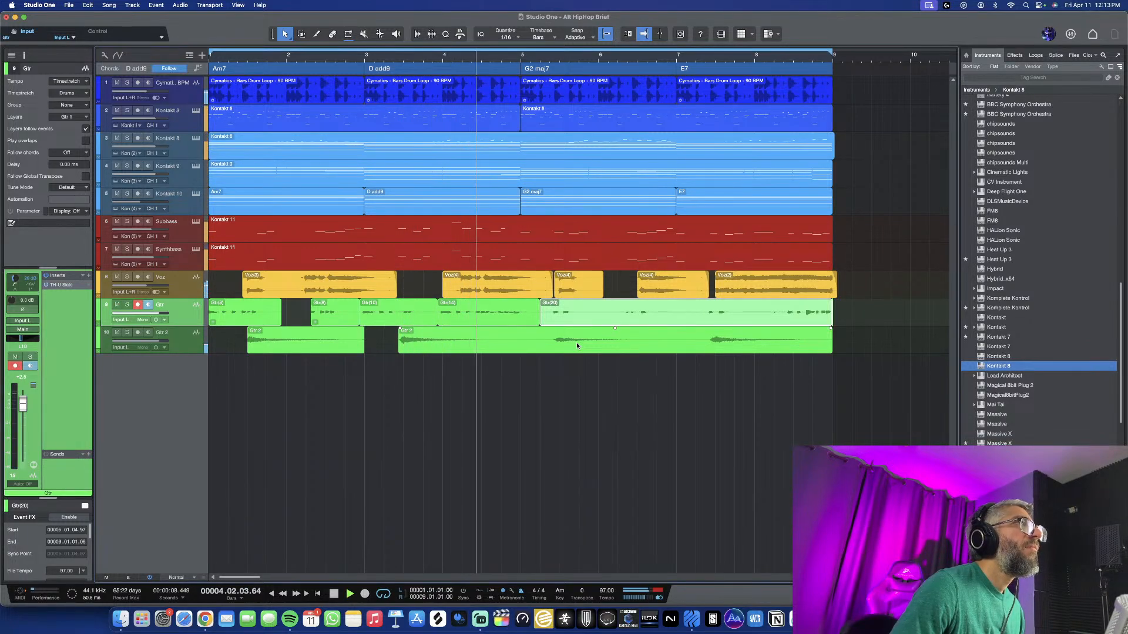
# Try a short Gtr punch-in early in the G2 maj7 section, from about 5.1.2.96 to 5.4.3.57
pyautogui.press('KP_Multiply')
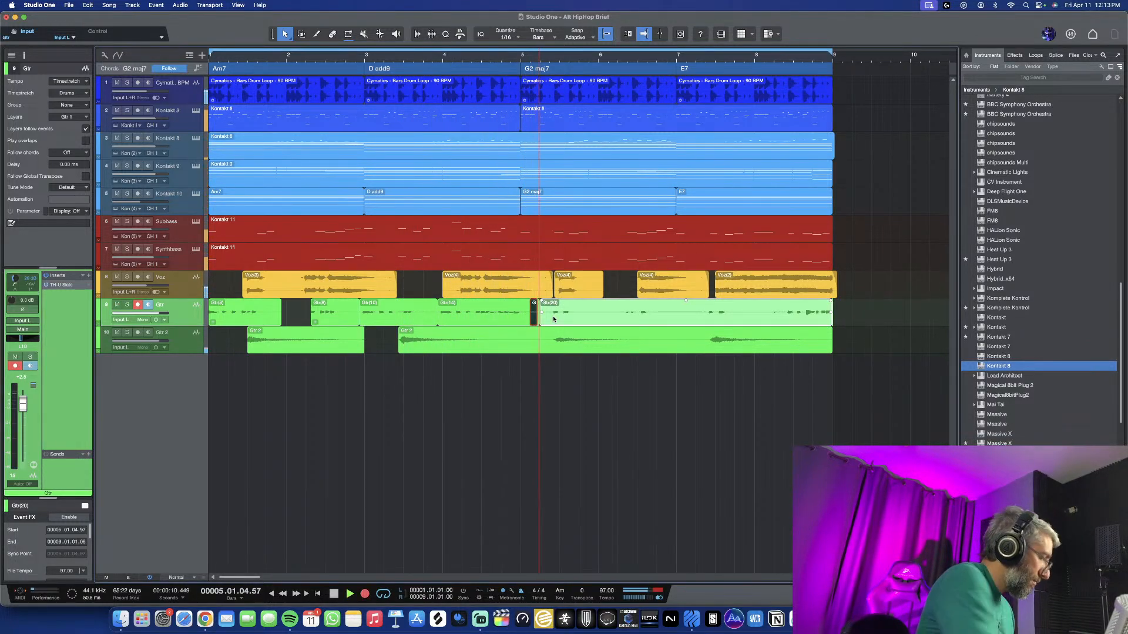
pyautogui.press('space')
pyautogui.press('space')
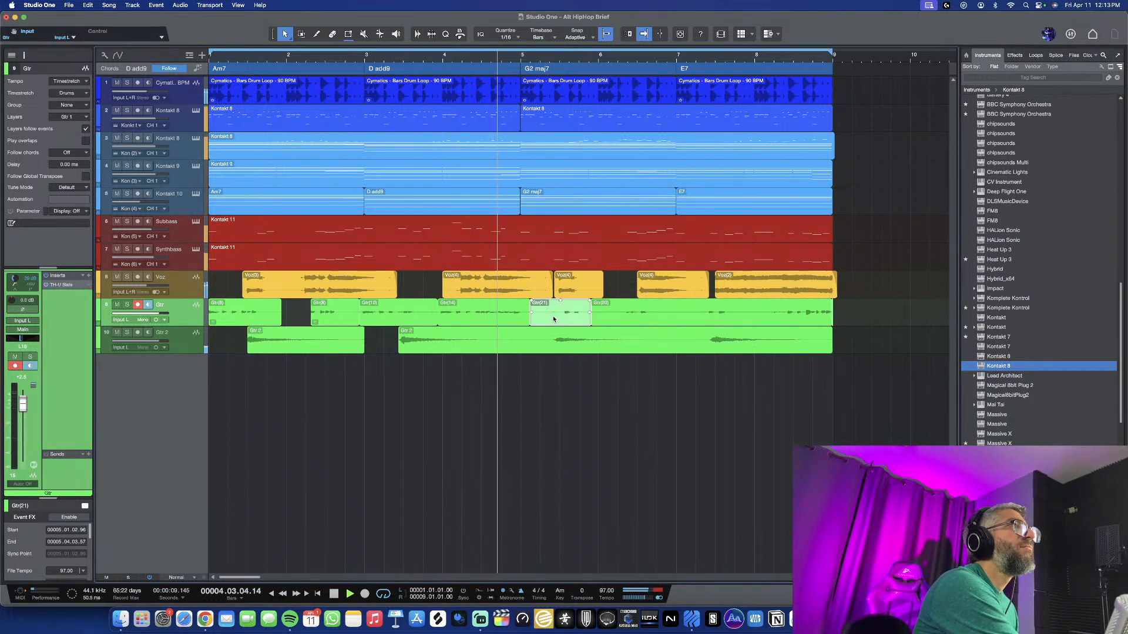
# Record a Gtr take over the G2 maj7 and E7 sections up to bar 9, and trim its start to 5.2.1.97
pyautogui.press('KP_Multiply')
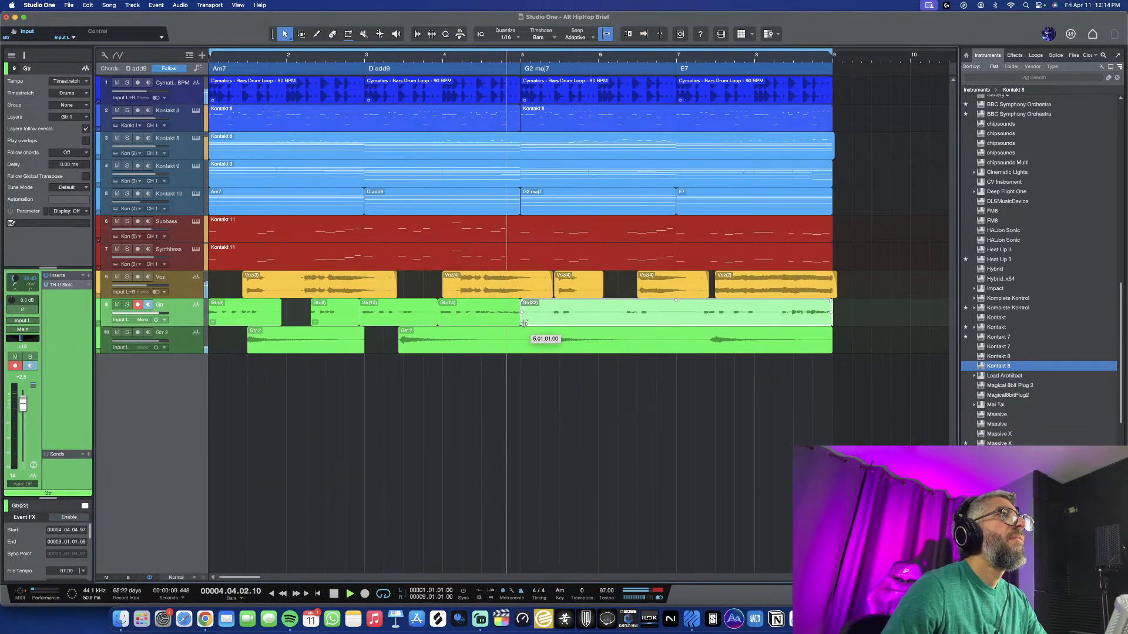
pyautogui.moveTo(520, 317); pyautogui.dragTo(545, 318)
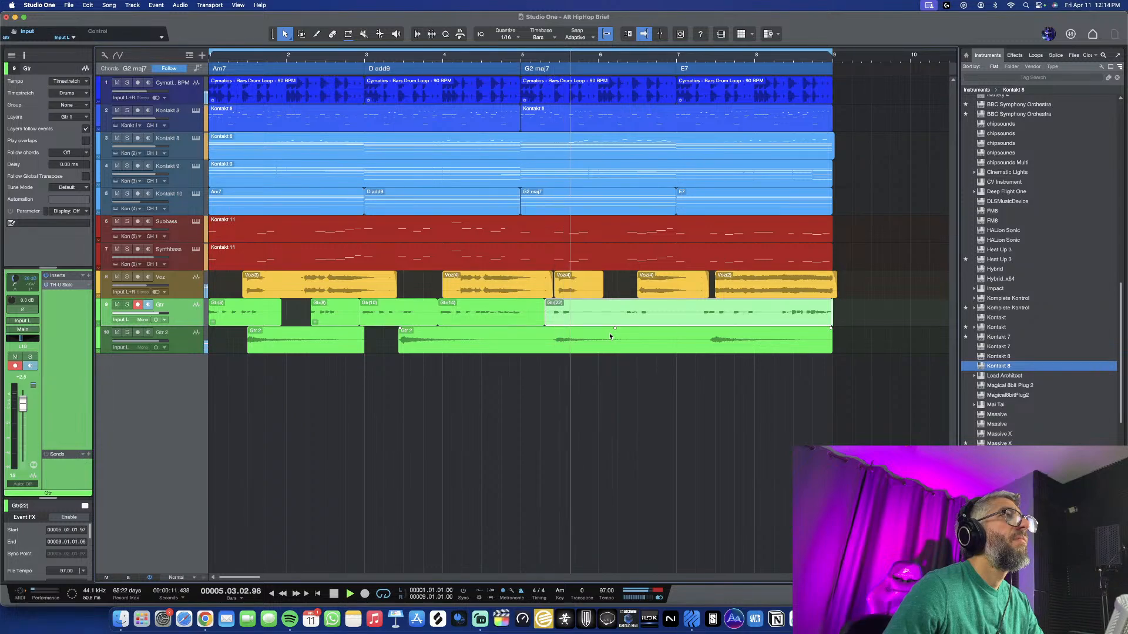
pyautogui.scroll(4, 610, 337)
pyautogui.scroll(-1, 614, 331)
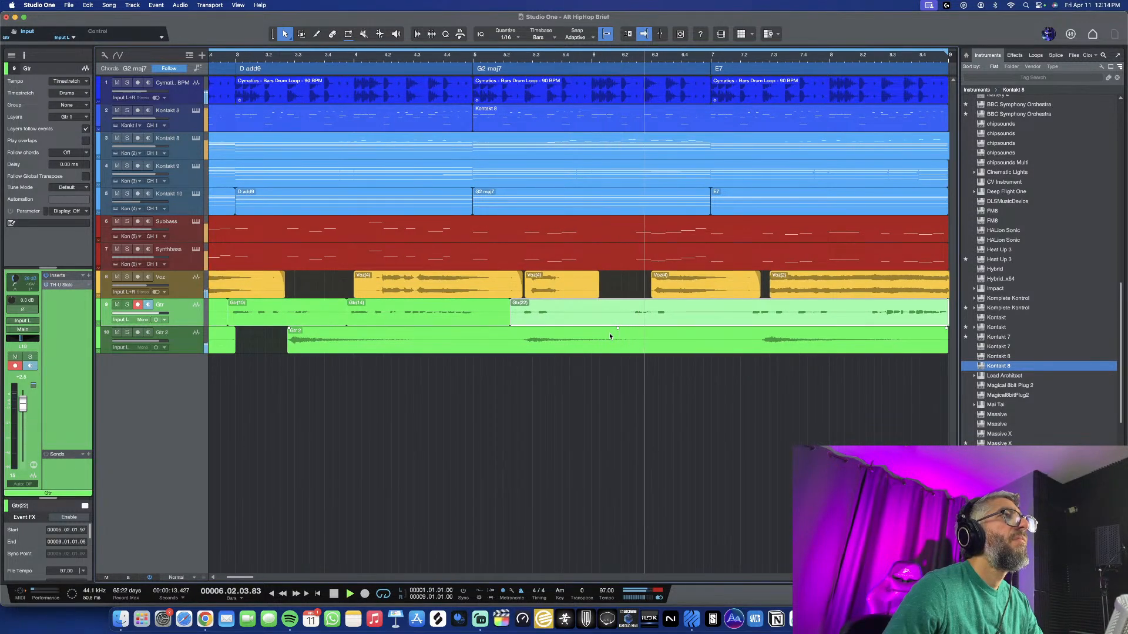
pyautogui.scroll(-2, 615, 330)
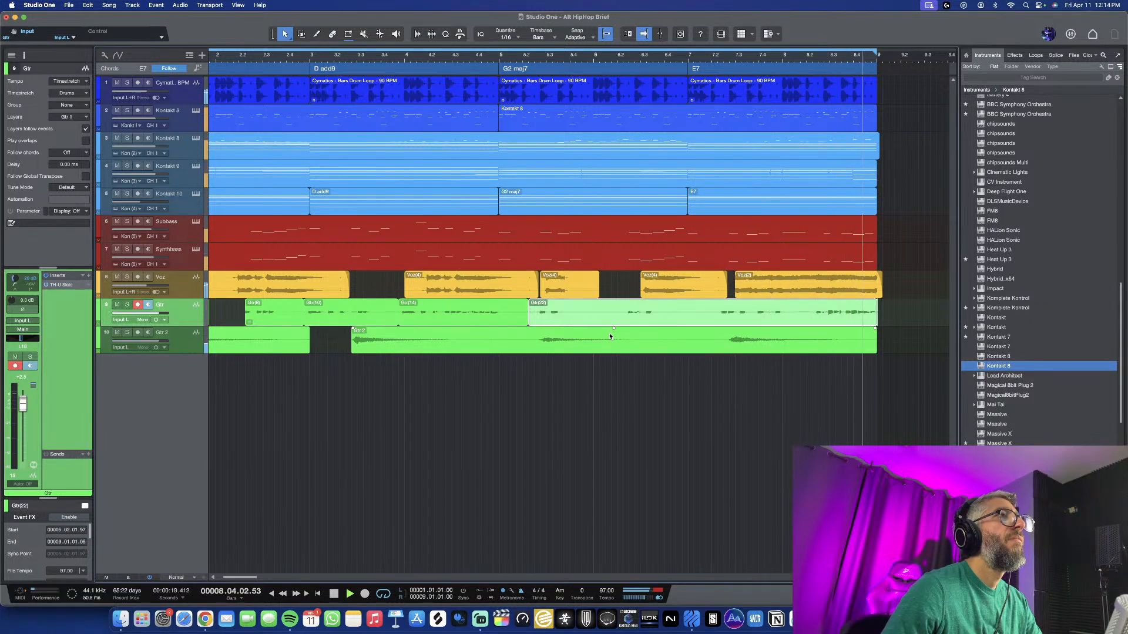
# Play back the full eight-bar loop to check both guitar parts against the beat, and stop the playback
pyautogui.scroll(-4, 612, 334)
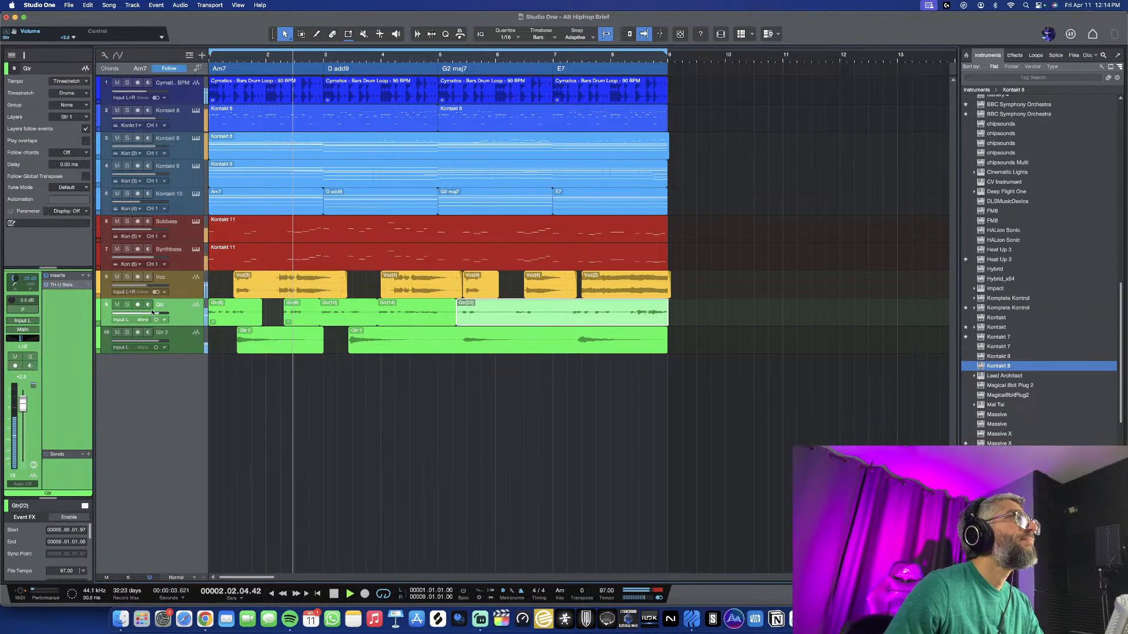
pyautogui.scroll(-2, 391, 367)
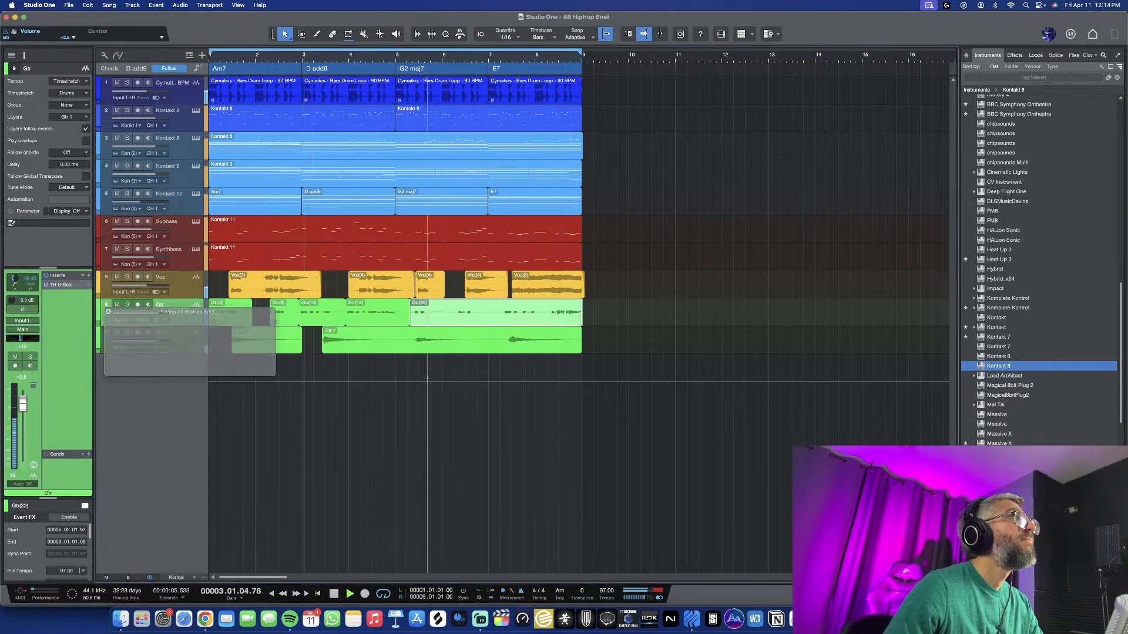
pyautogui.scroll(-2, 428, 382)
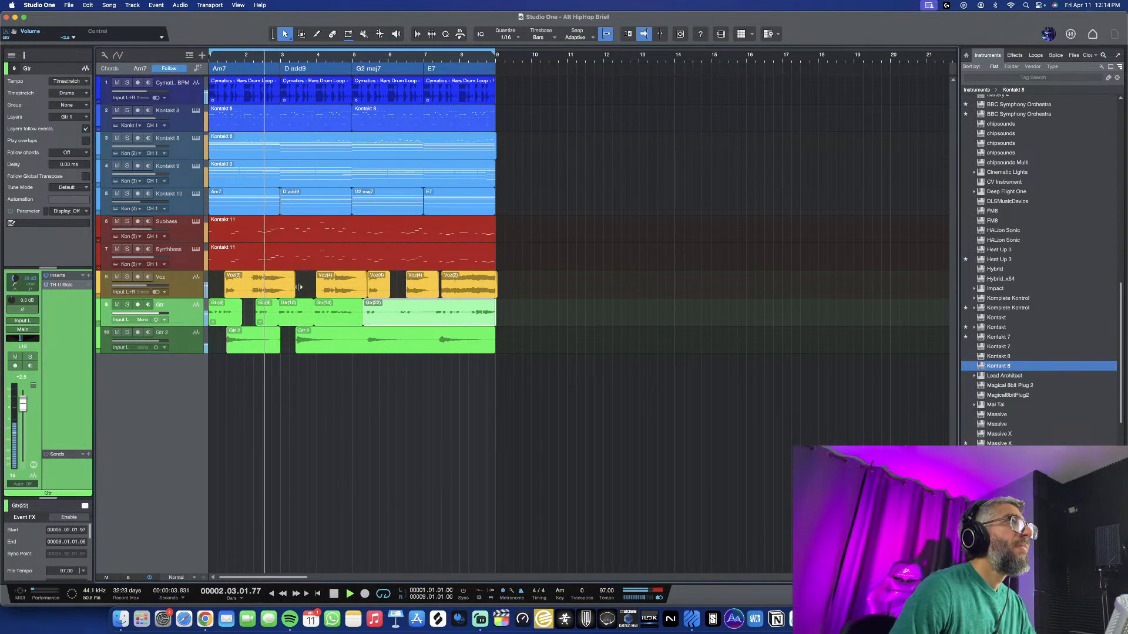
pyautogui.scroll(-5, 390, 406)
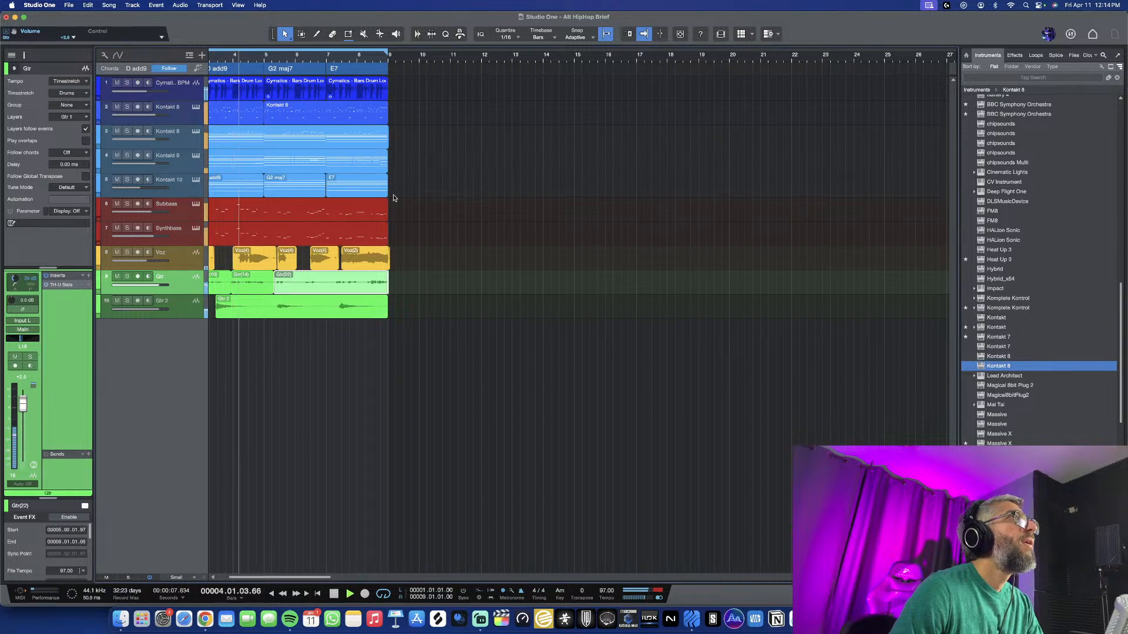
pyautogui.scroll(2, 394, 198)
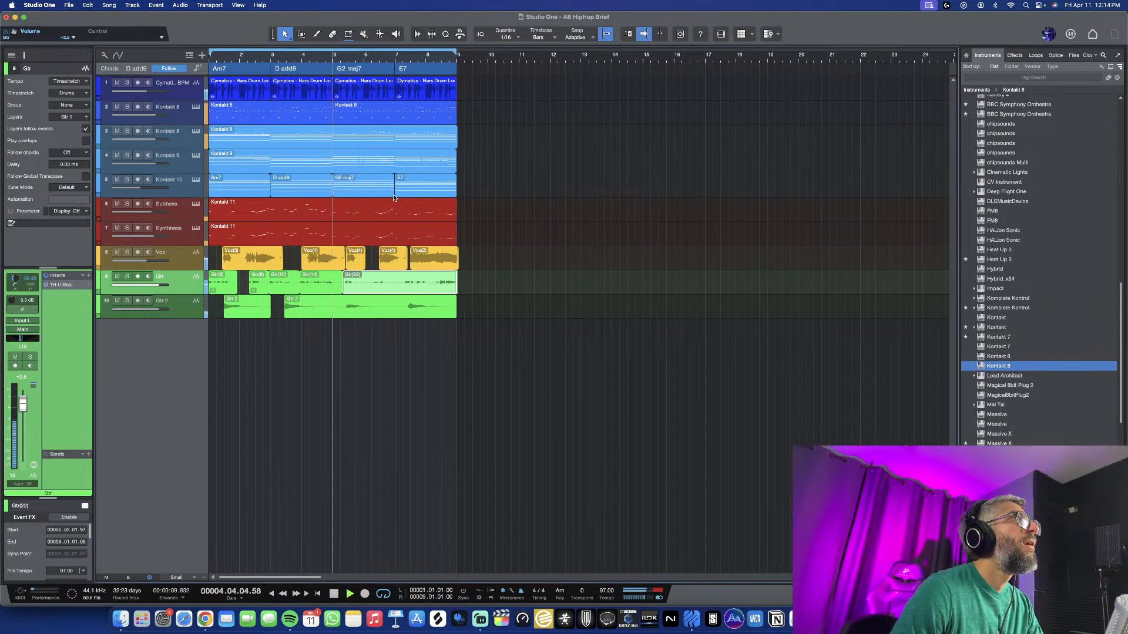
pyautogui.press('space')
pyautogui.scroll(1, 399, 177)
pyautogui.scroll(2, 397, 182)
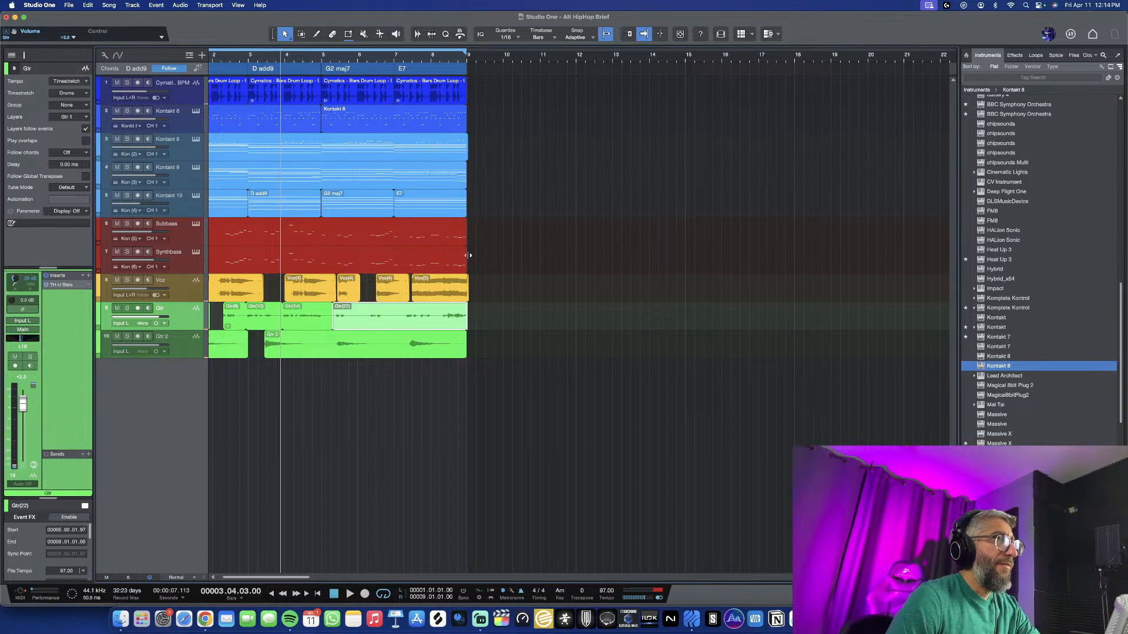
pyautogui.scroll(-2, 498, 452)
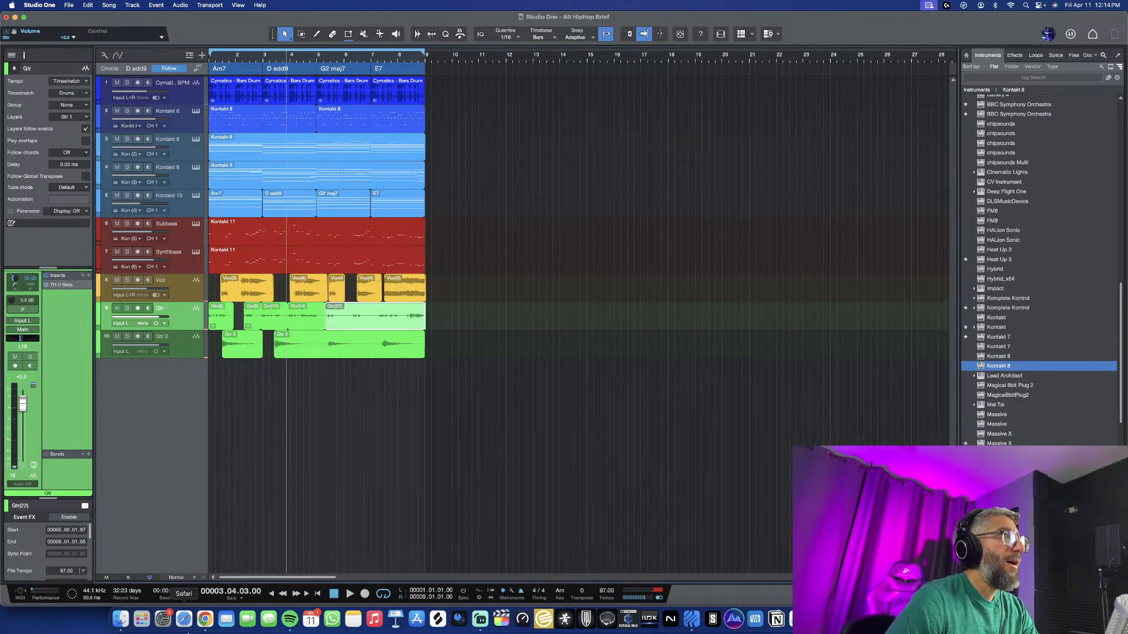
# Switch to Streamlabs Desktop and change the live stream to the Cam Only scene
pyautogui.click(482, 623)
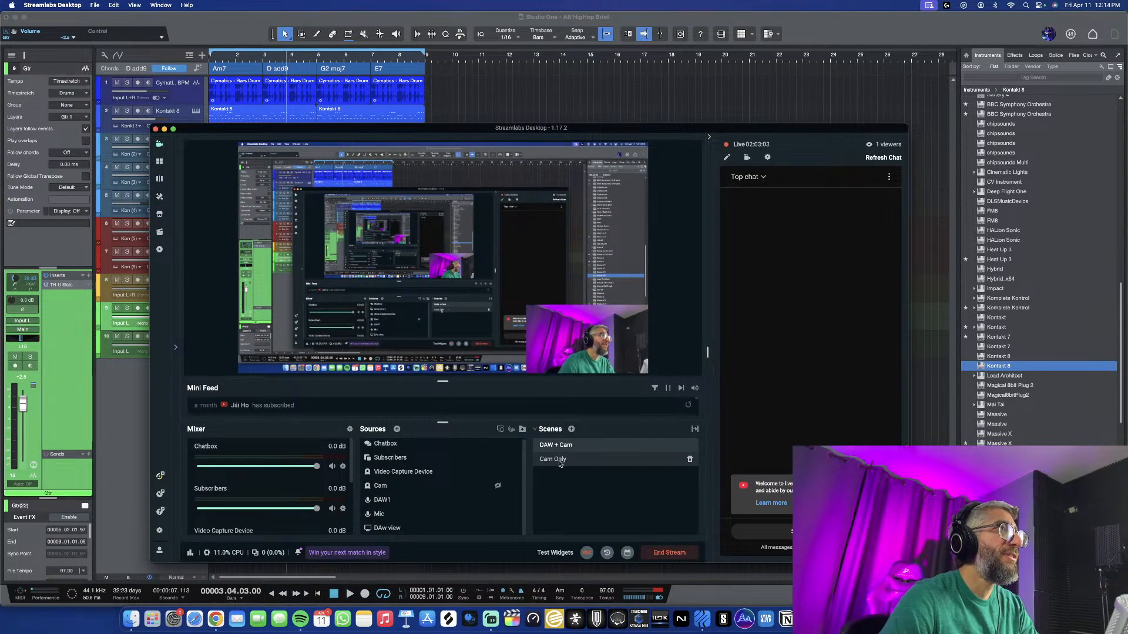
pyautogui.click(555, 460)
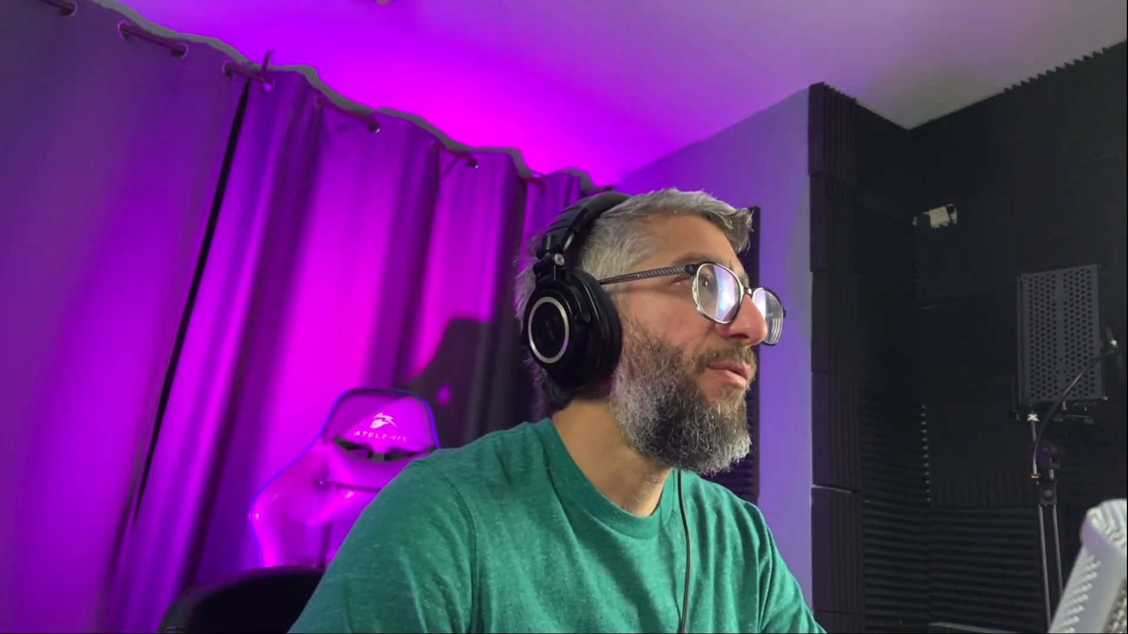
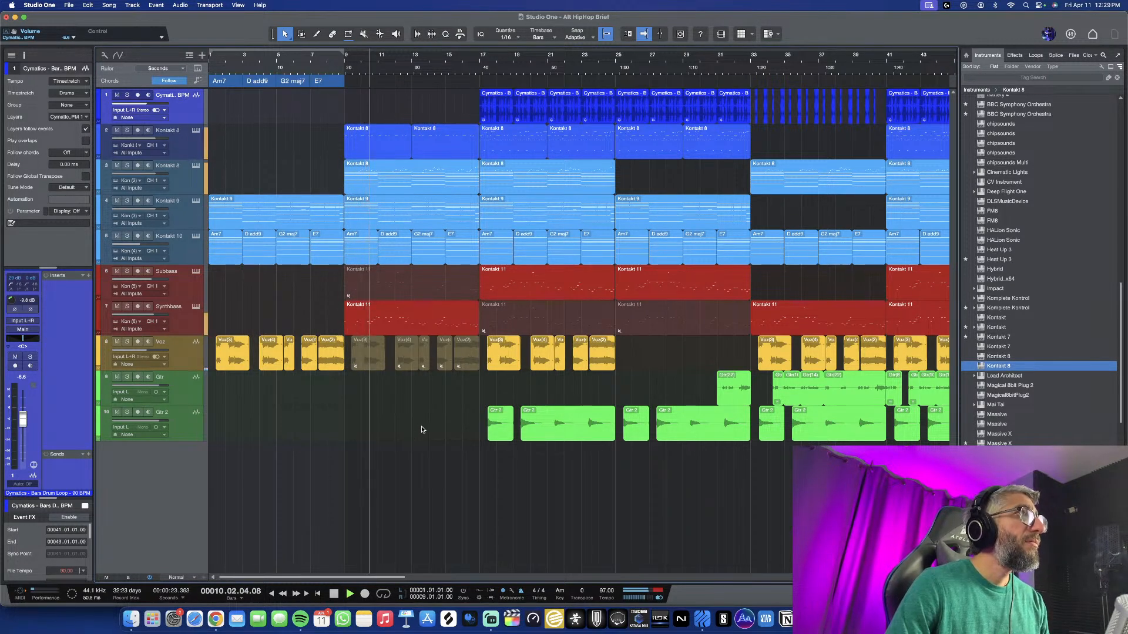
# Set the Synthbass track's volume to +1.2 dB while the song plays, and stop playback
pyautogui.press('w')
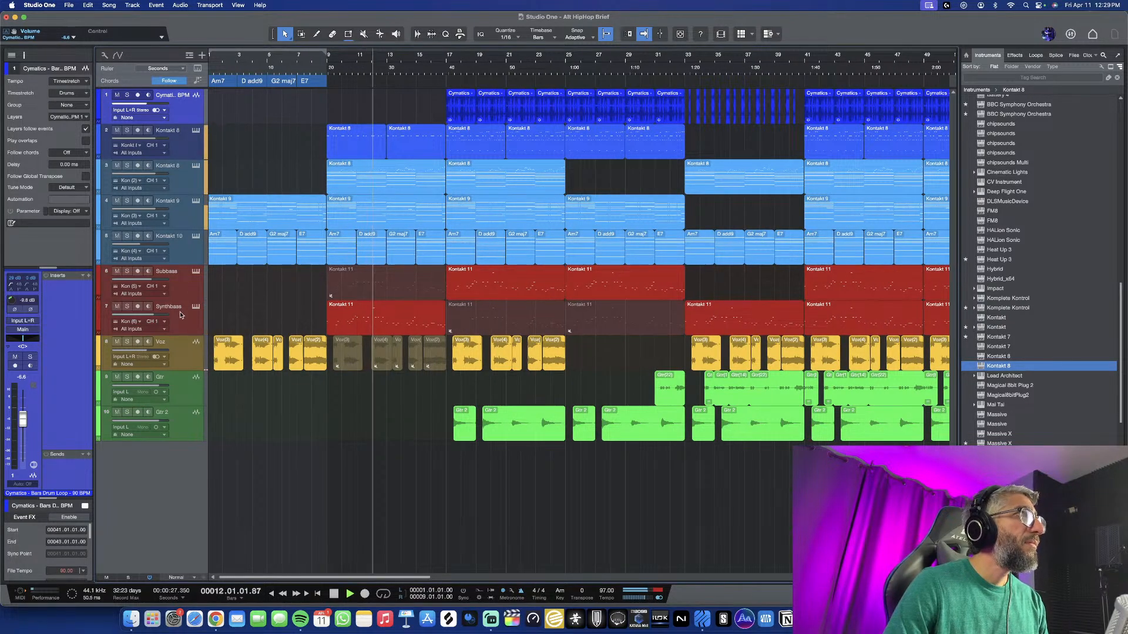
pyautogui.moveTo(156, 317); pyautogui.dragTo(159, 316)
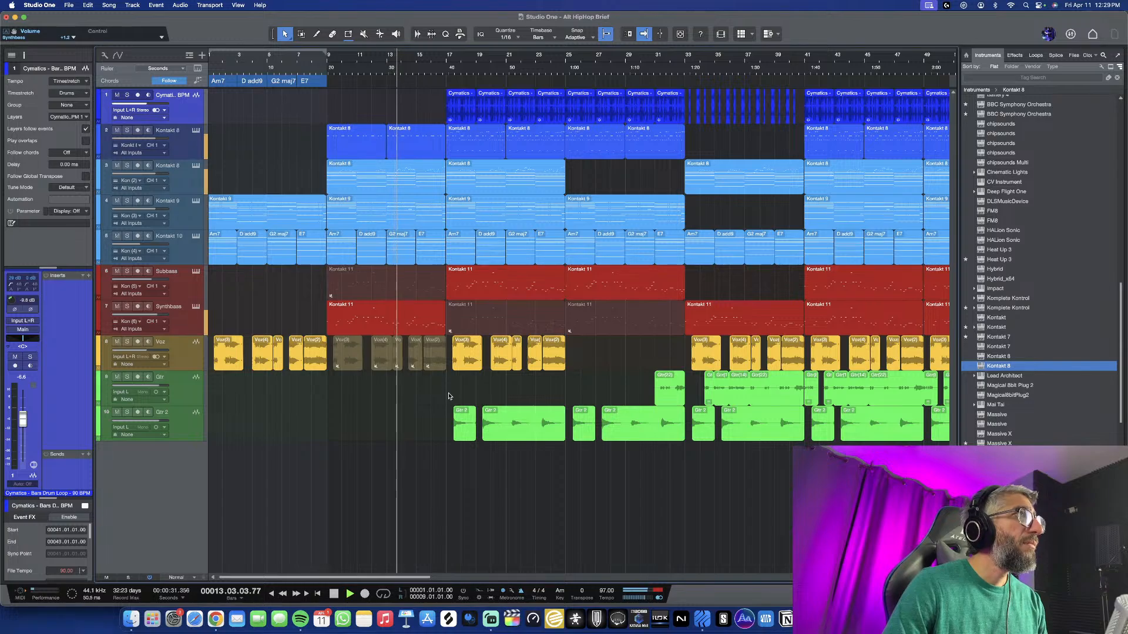
pyautogui.hotkey('shift', 'w')
pyautogui.press('space')
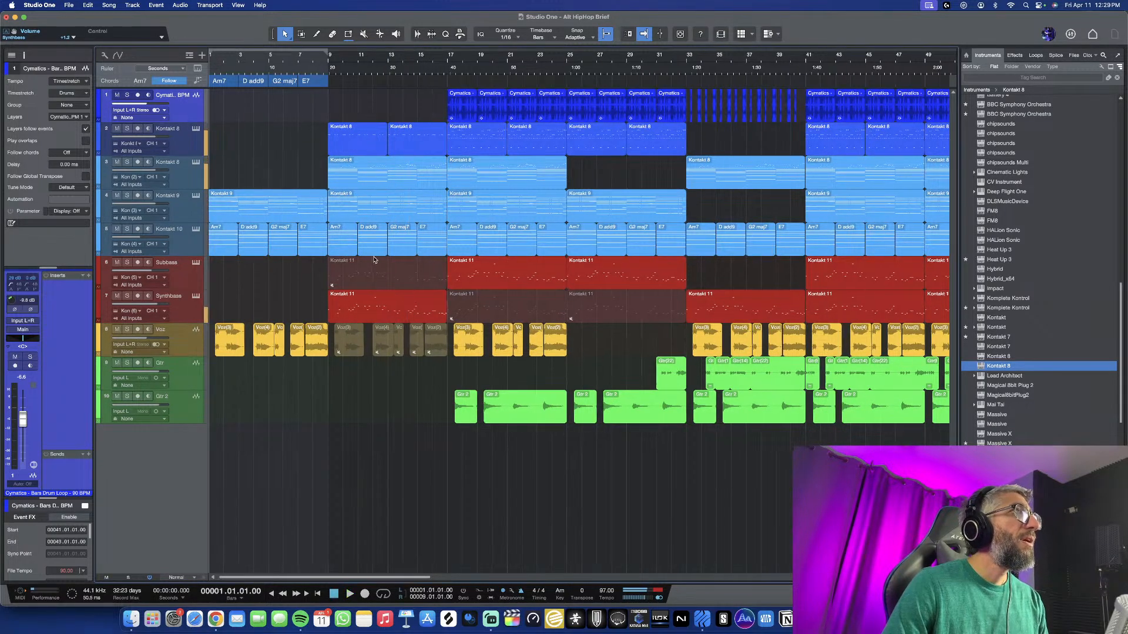
# Delete the four chord events (Am7, D add9, G2 maj7, E7) between bars 9 and 17 on the Kontakt 10 track
pyautogui.scroll(2, 358, 209)
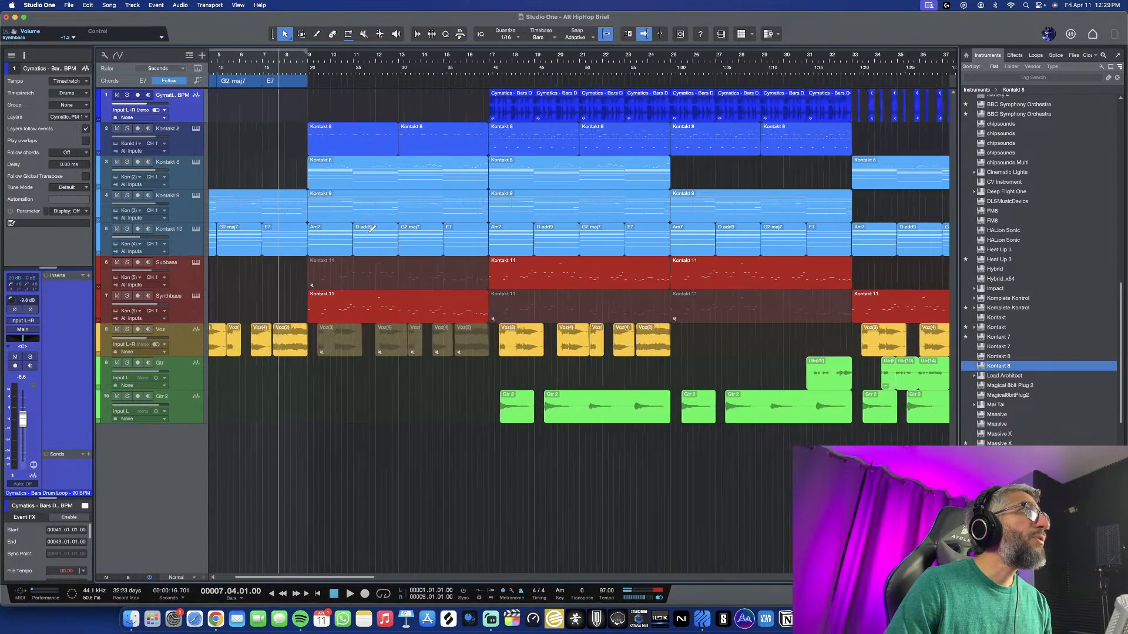
pyautogui.click(365, 210)
pyautogui.click(336, 239)
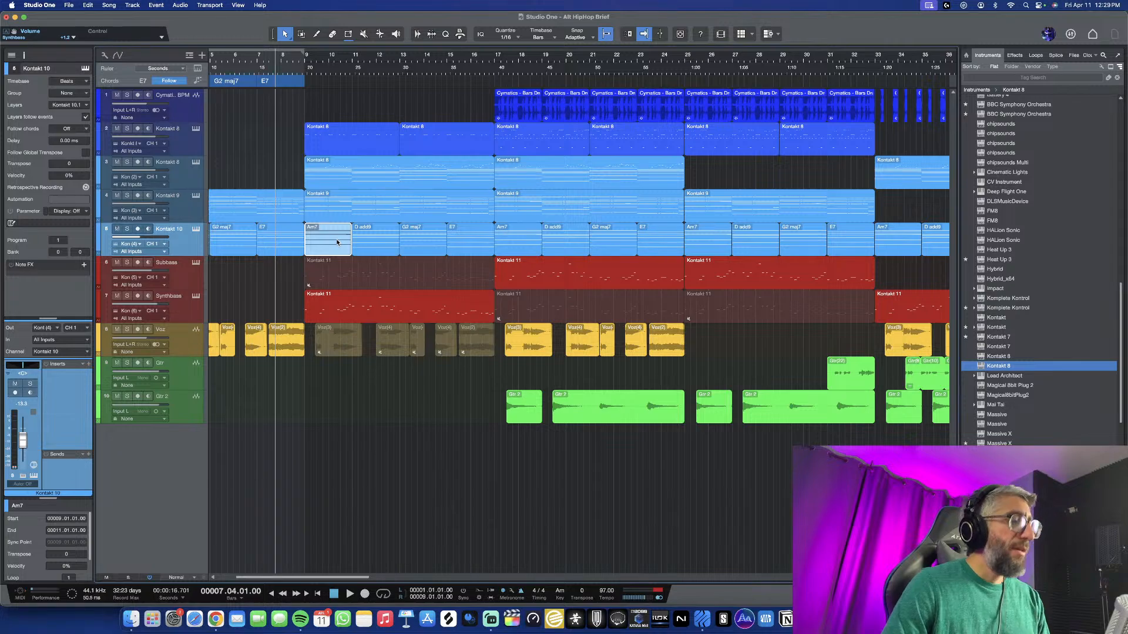
pyautogui.press('Delete')
pyautogui.press('Delete')
pyautogui.press('Delete')
pyautogui.press('Delete')
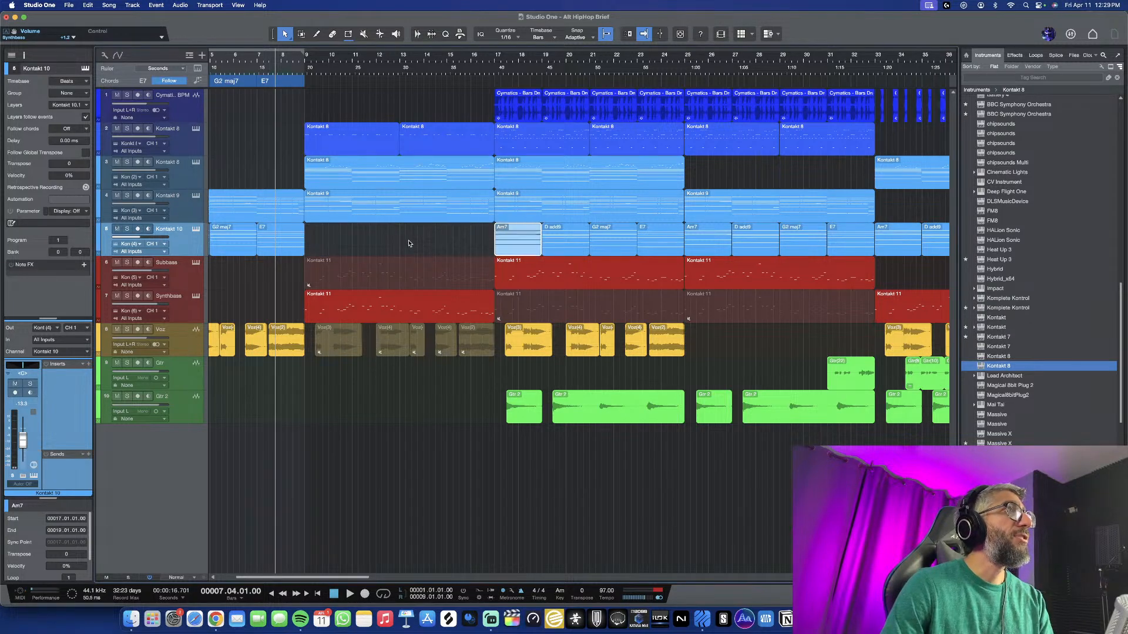
# Play the song from around bar 8 and check how the section from bar 9 leads into bar 17
pyautogui.press('space')
pyautogui.scroll(1, 370, 238)
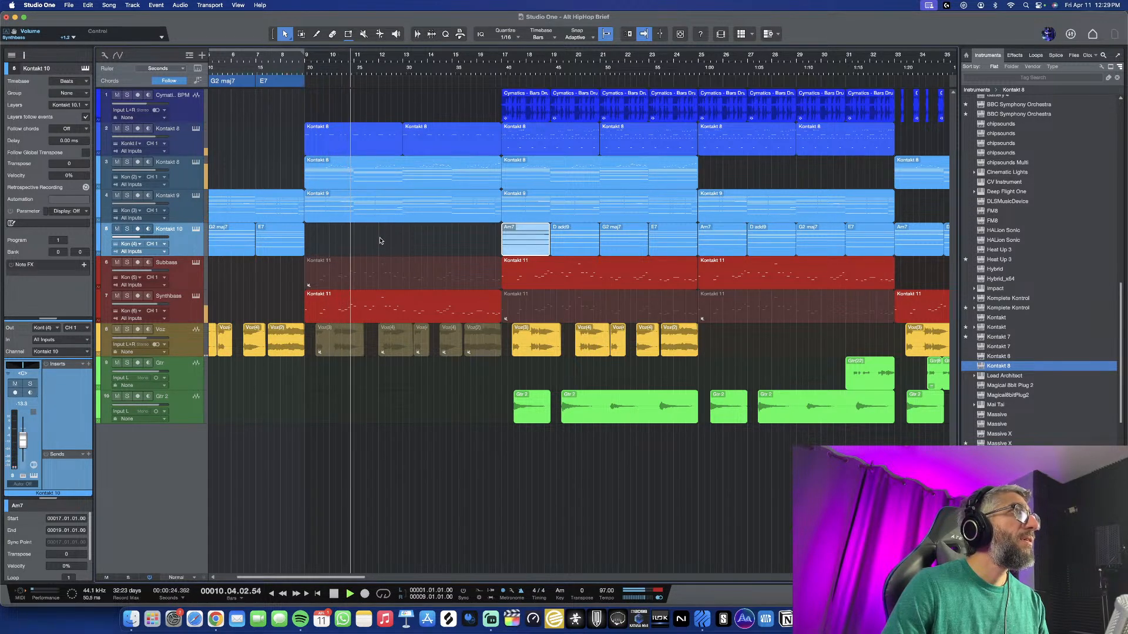
pyautogui.scroll(-1, 433, 252)
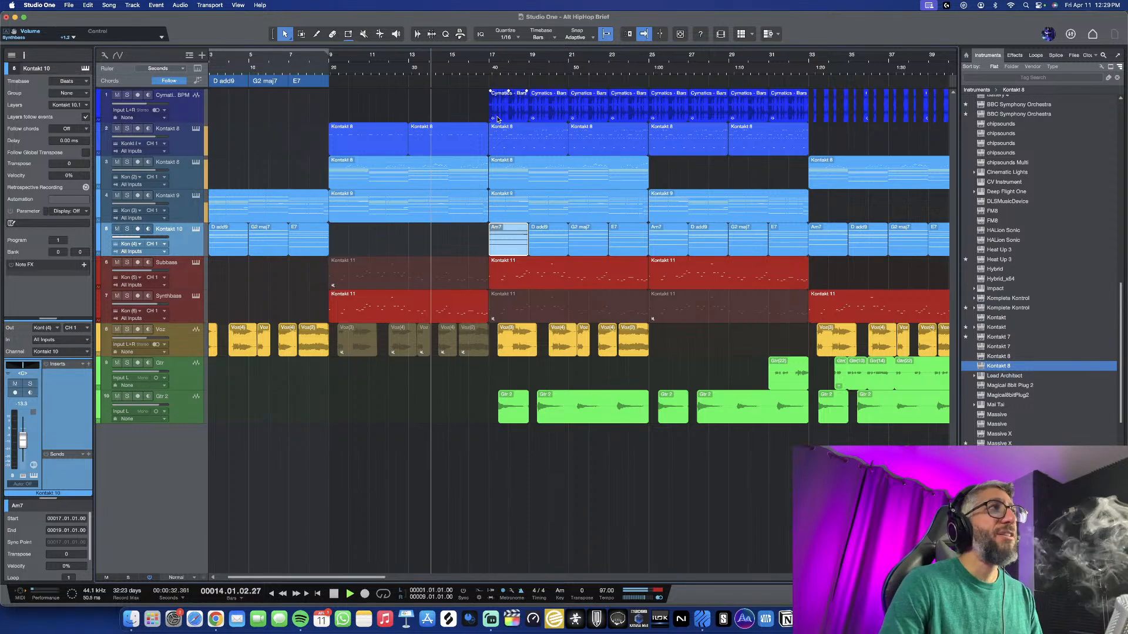
pyautogui.press('e')
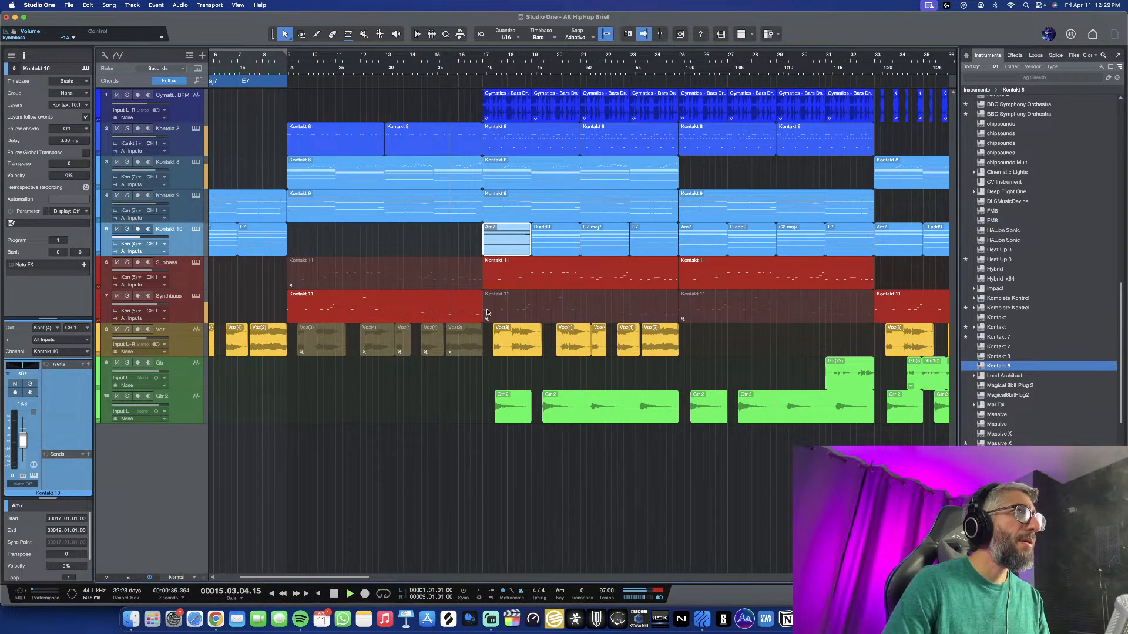
pyautogui.press('e')
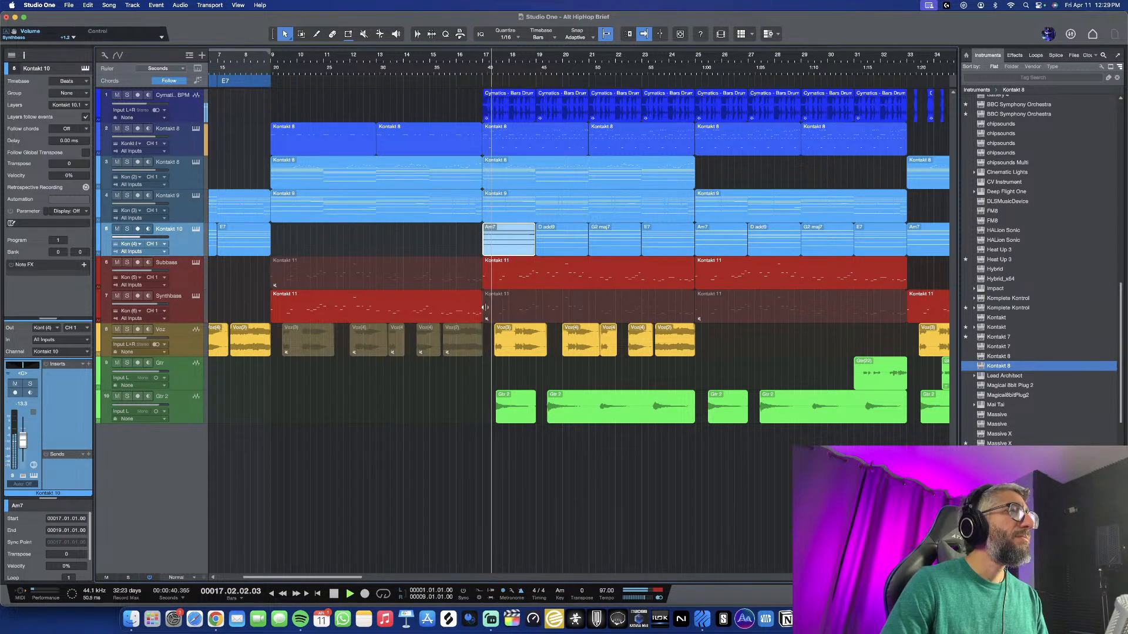
pyautogui.hscroll(1, 484, 308)
pyautogui.press('w')
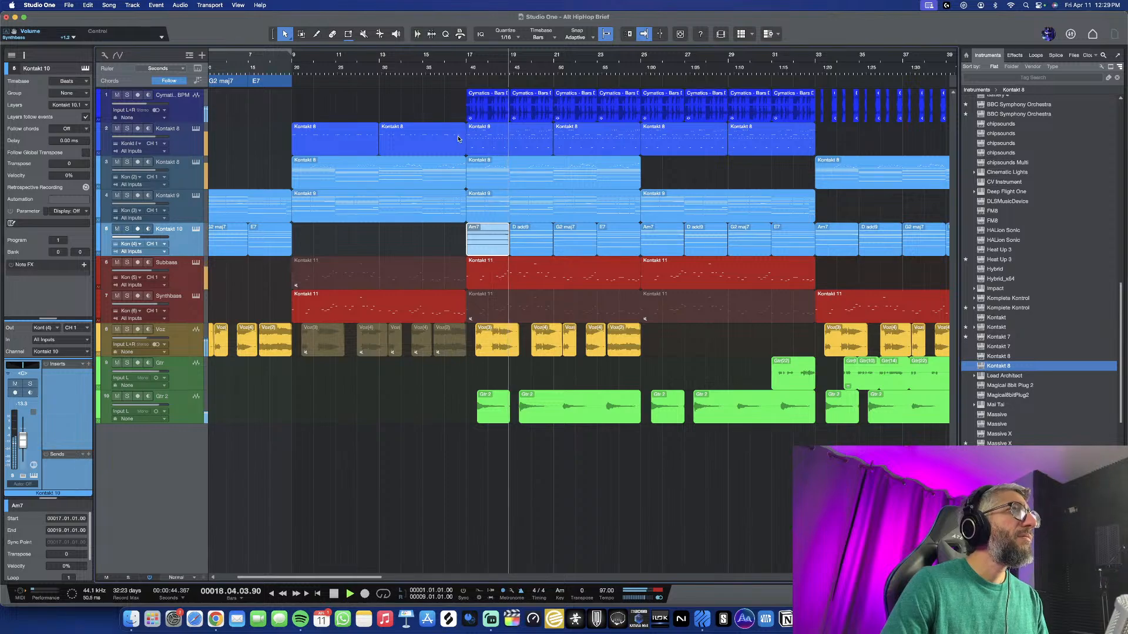
pyautogui.press('w')
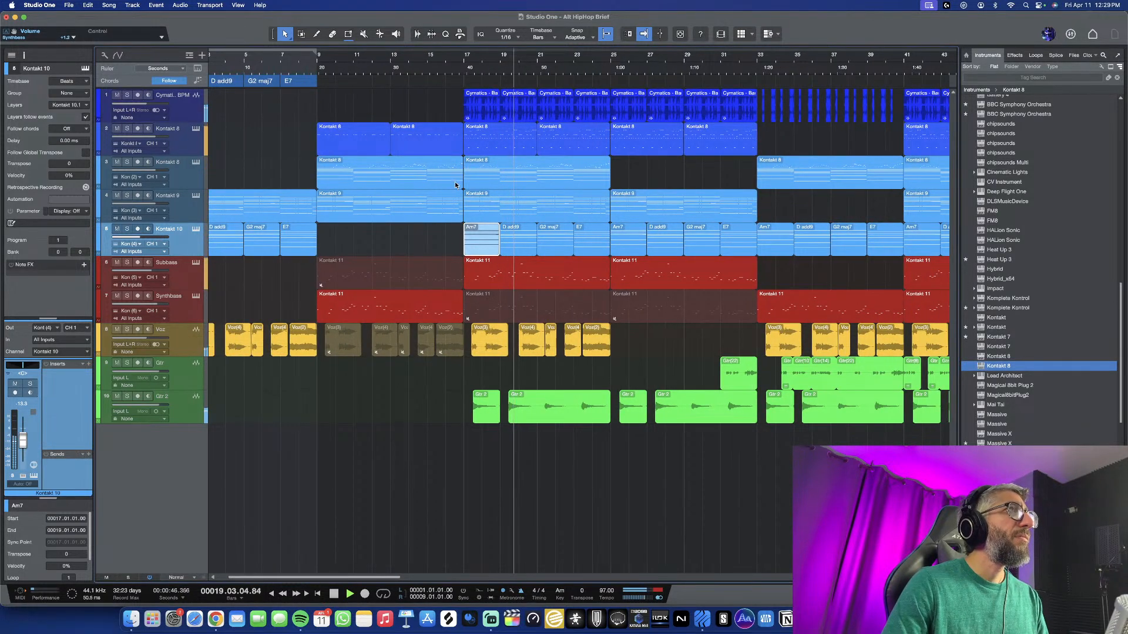
pyautogui.press('w')
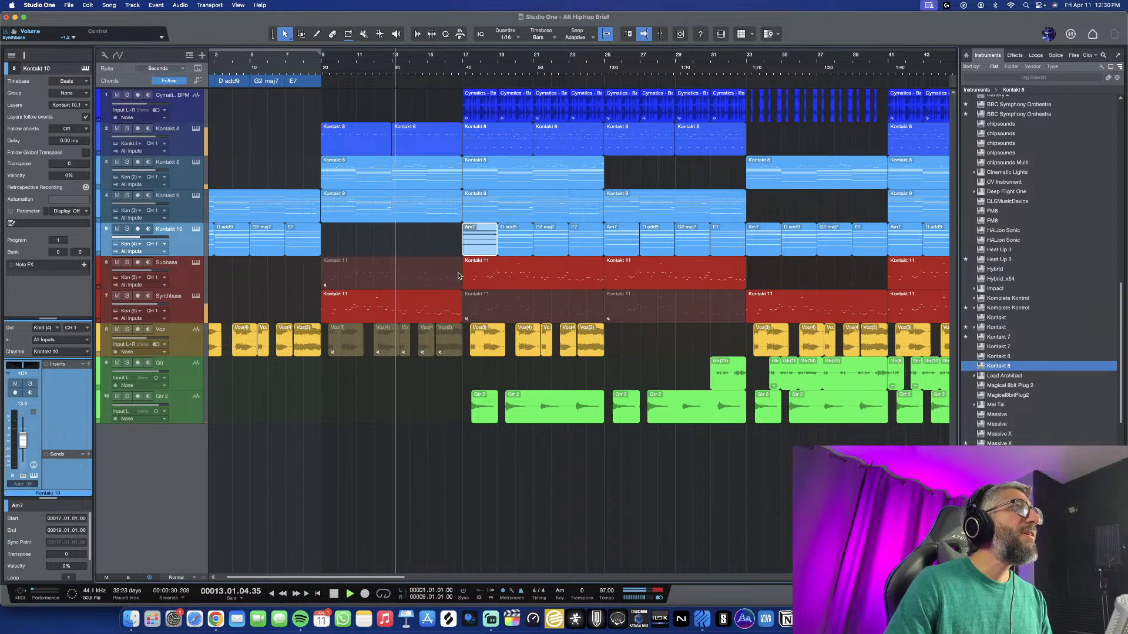
# Unmute the Subbass event at bar 9 and trim its start to bar 16 so only its last bar plays
pyautogui.click(438, 273)
pyautogui.hotkey('shift', 'm')
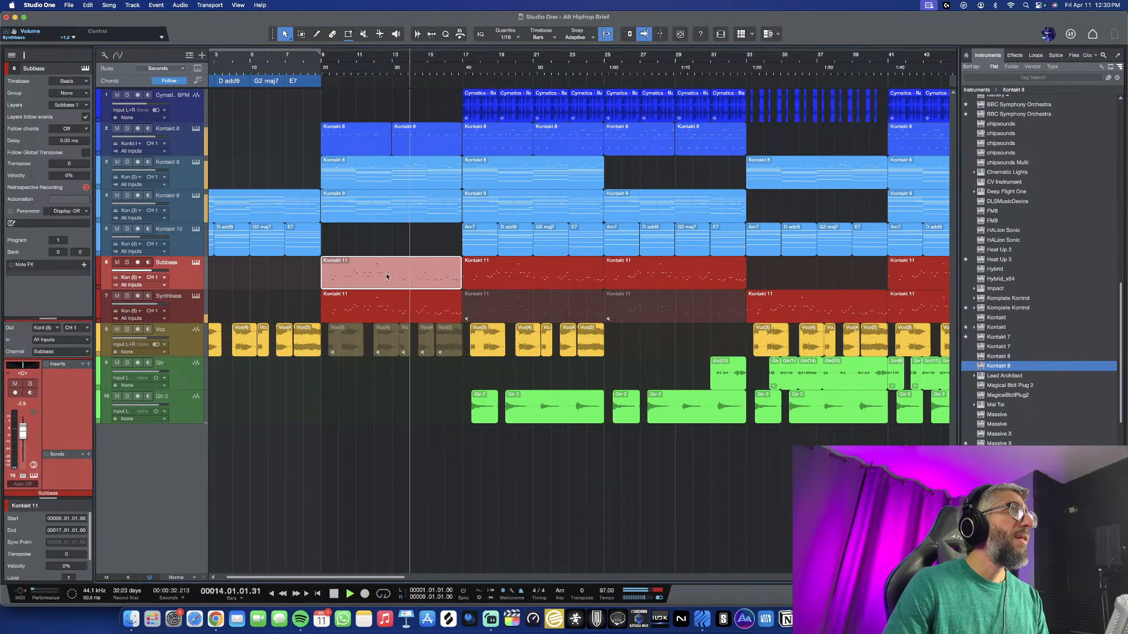
pyautogui.moveTo(328, 273); pyautogui.dragTo(448, 275)
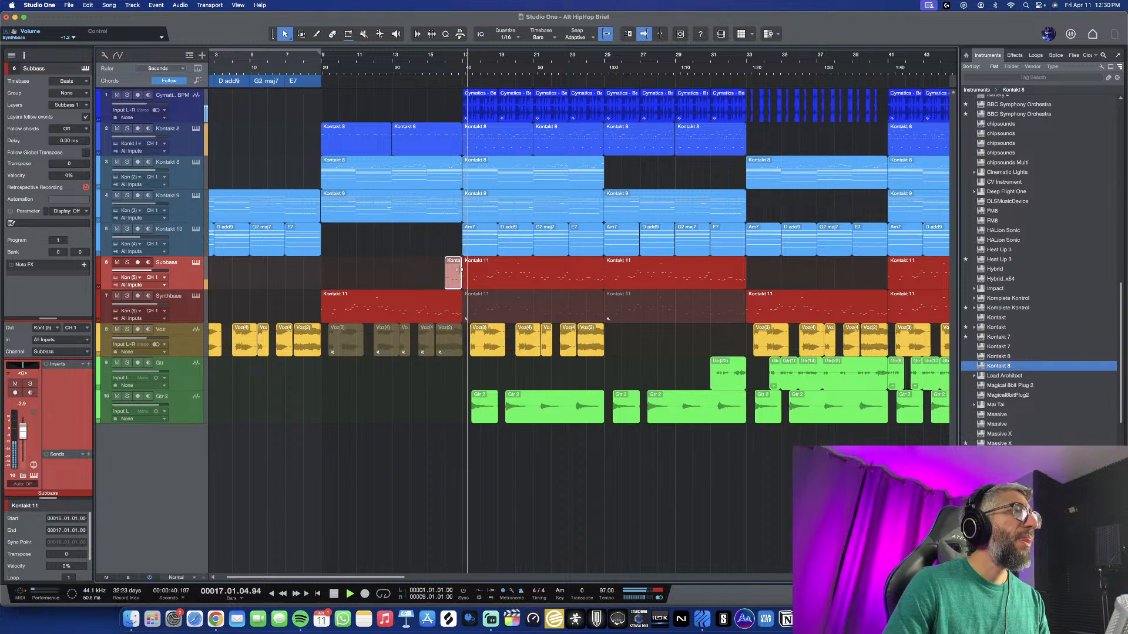
# Replay from around bar 13 and shorten the Synthbass event starting at bar 9 so it ends at bar 16
pyautogui.click(394, 61)
pyautogui.scroll(2, 456, 298)
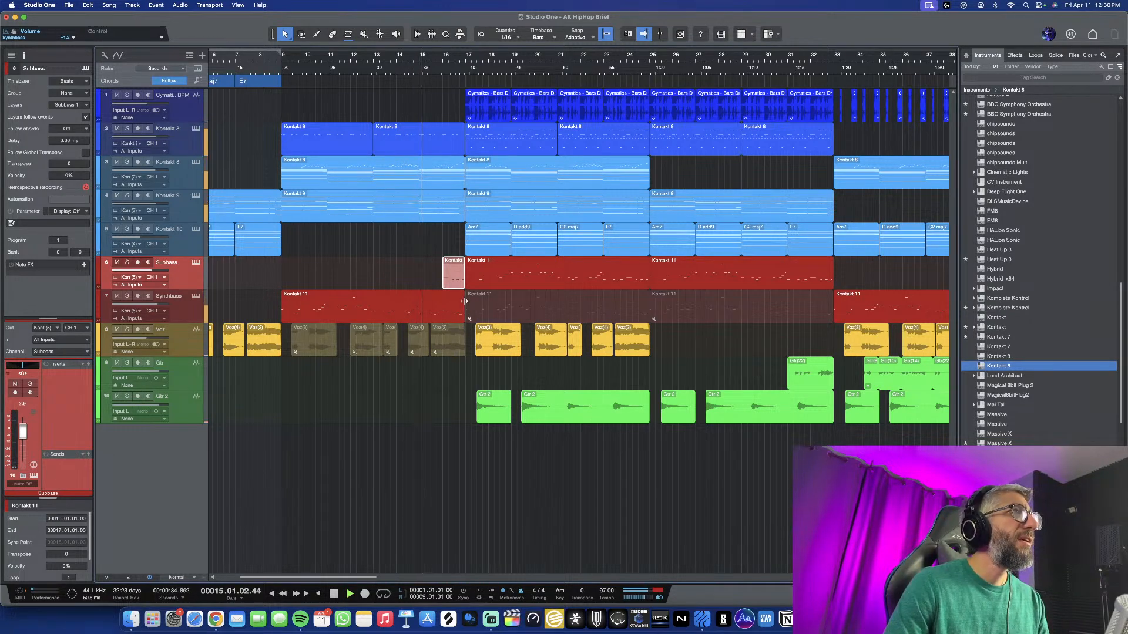
pyautogui.moveTo(466, 302); pyautogui.dragTo(444, 306)
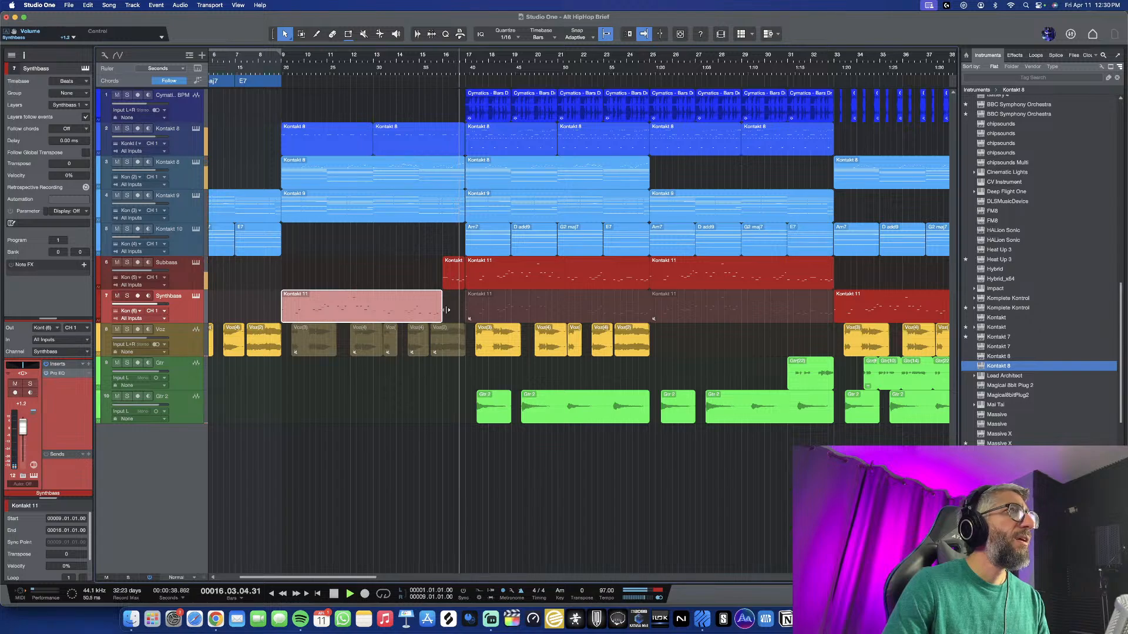
# Trim the short Subbass event to start at bar 16 beat 2, and extend the Synthbass event's end to the same beat
pyautogui.click(441, 267)
pyautogui.moveTo(440, 268); pyautogui.dragTo(447, 268)
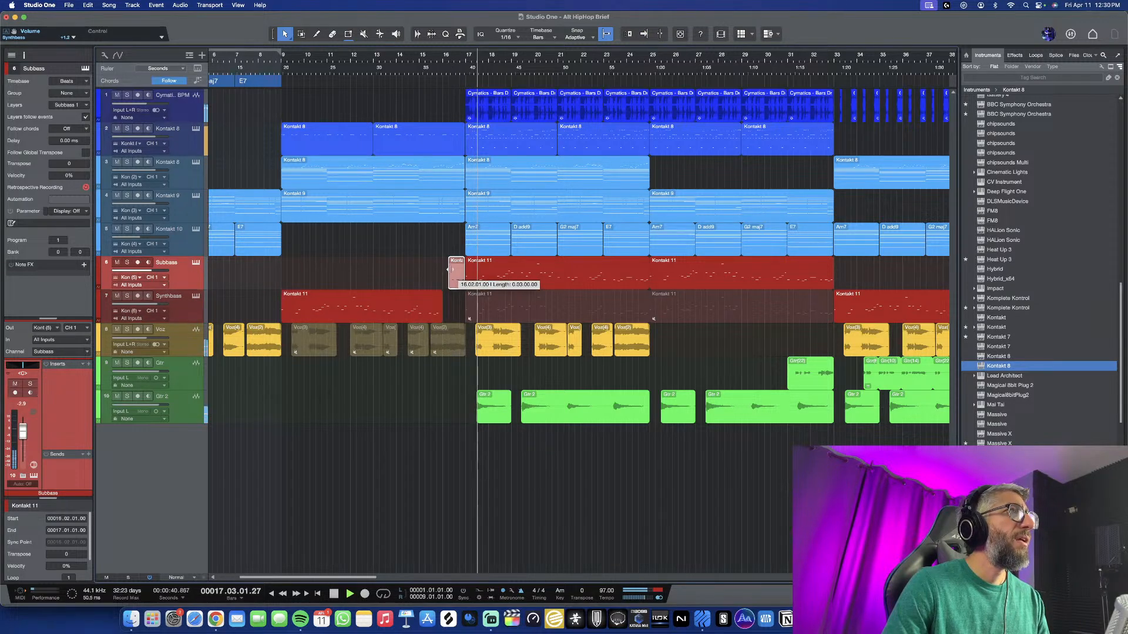
pyautogui.click(419, 61)
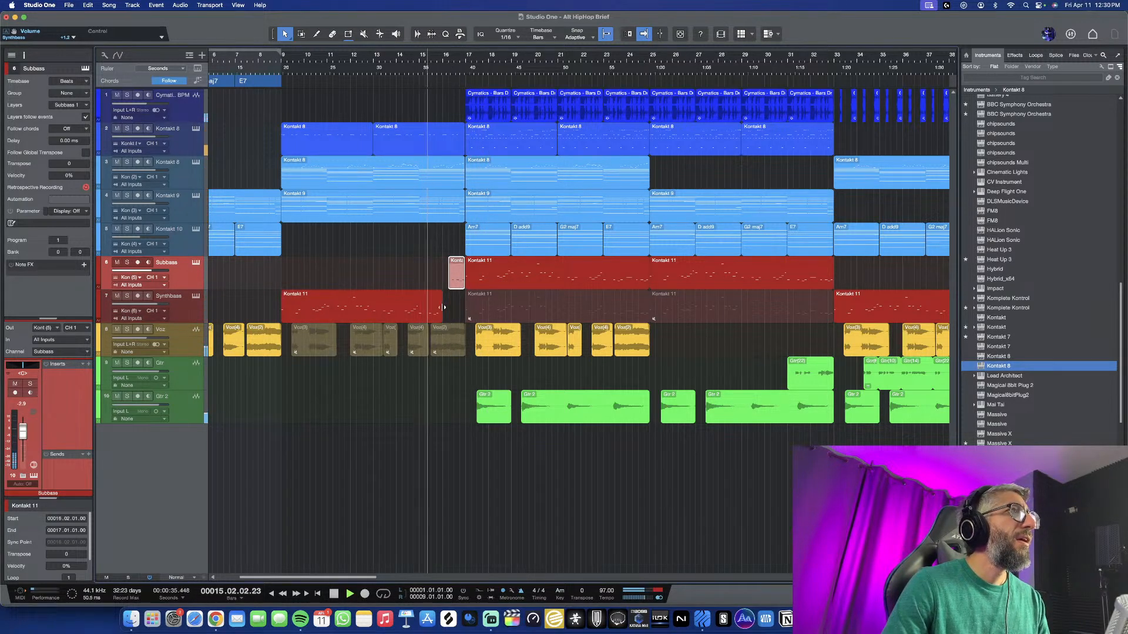
pyautogui.moveTo(442, 309); pyautogui.dragTo(449, 308)
# Listen to the bass transition into bar 17 and the section that follows it, and stop playback
pyautogui.scroll(2, 472, 329)
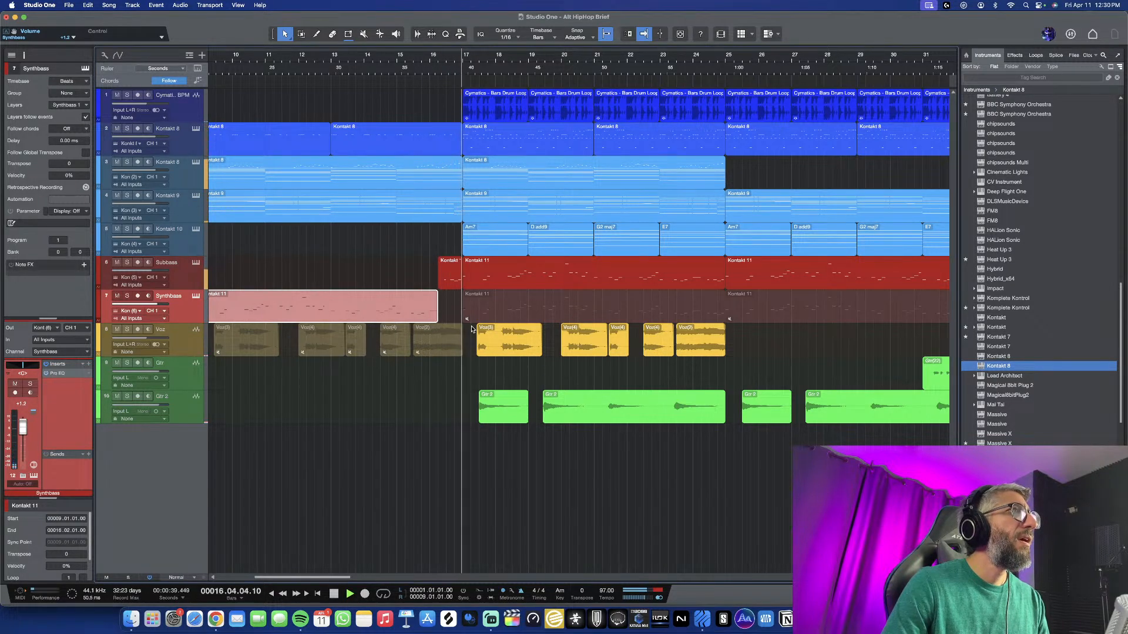
pyautogui.scroll(-1, 472, 329)
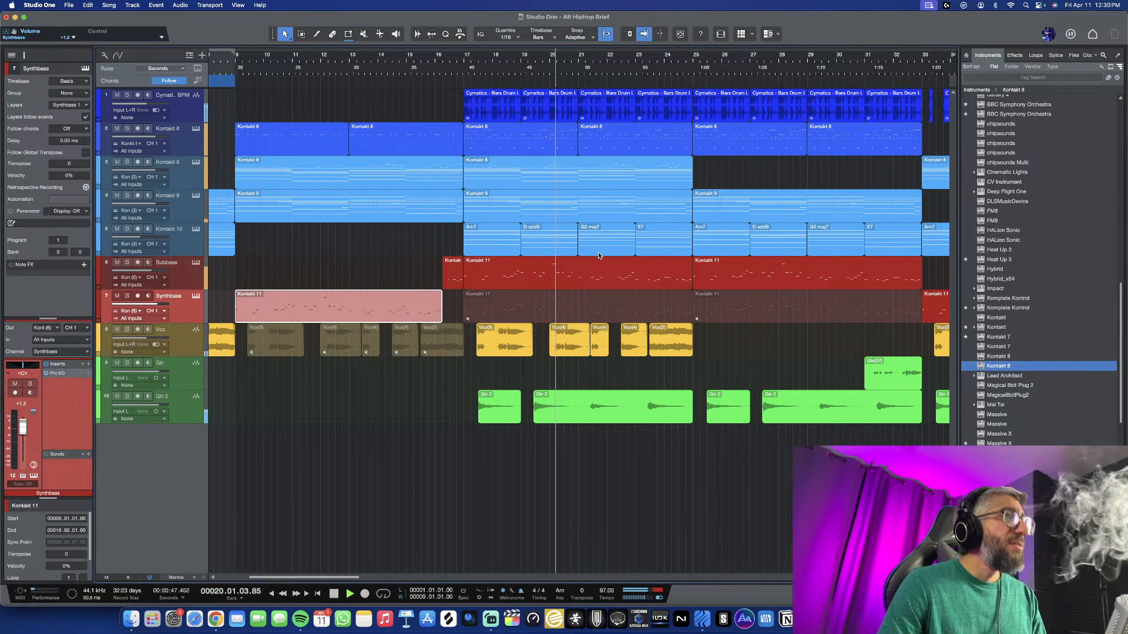
pyautogui.scroll(-2, 666, 267)
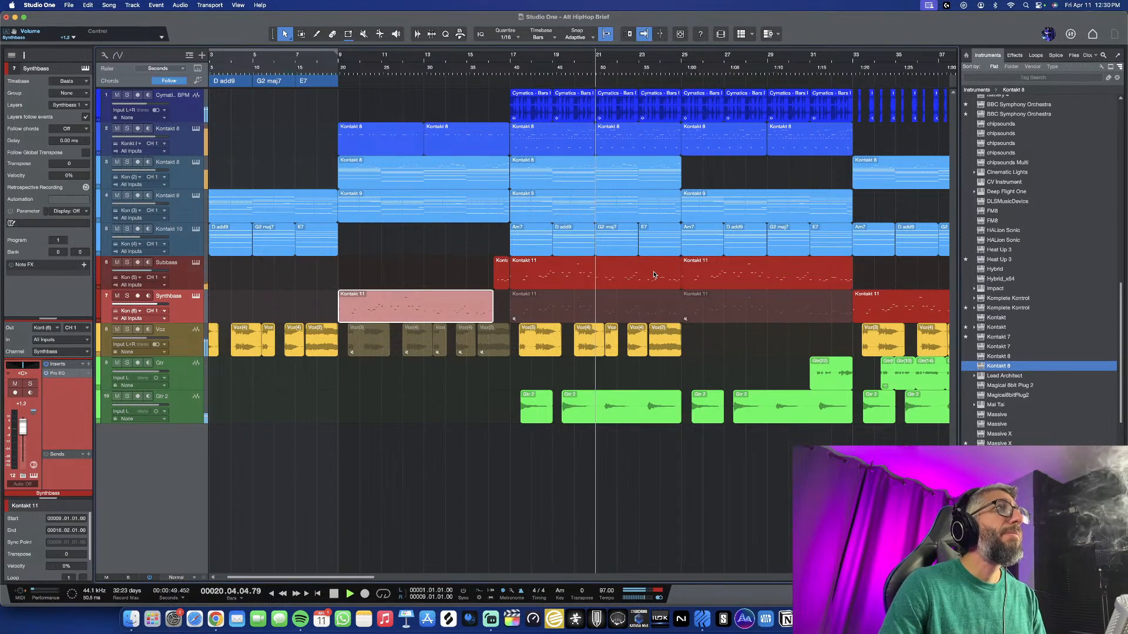
pyautogui.scroll(-2, 658, 272)
pyautogui.hscroll(4, 654, 275)
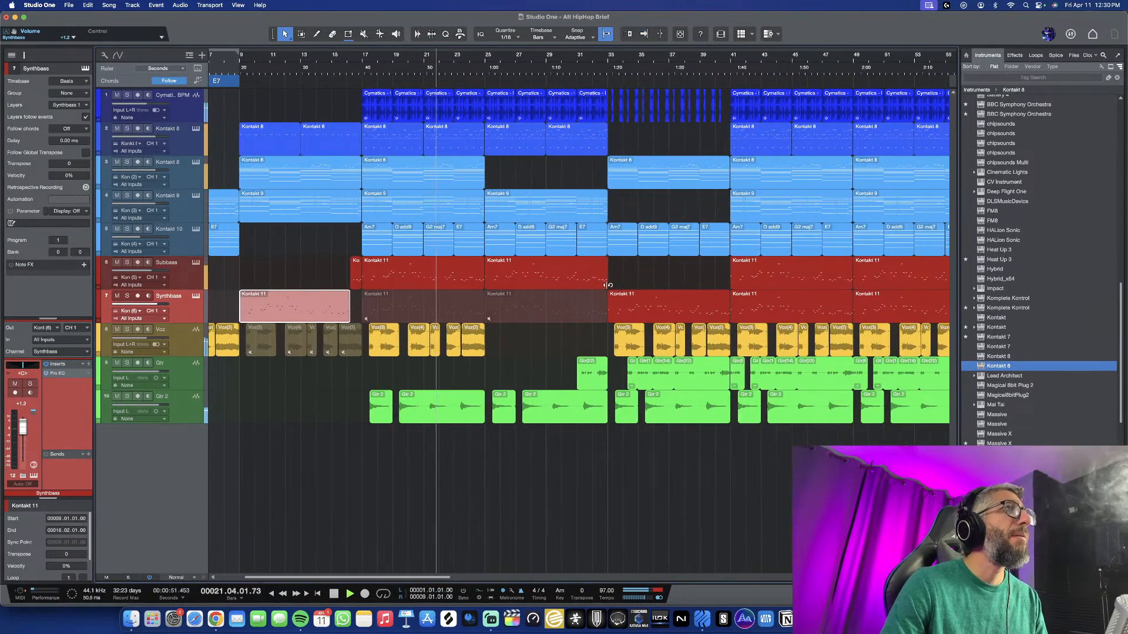
pyautogui.press('space')
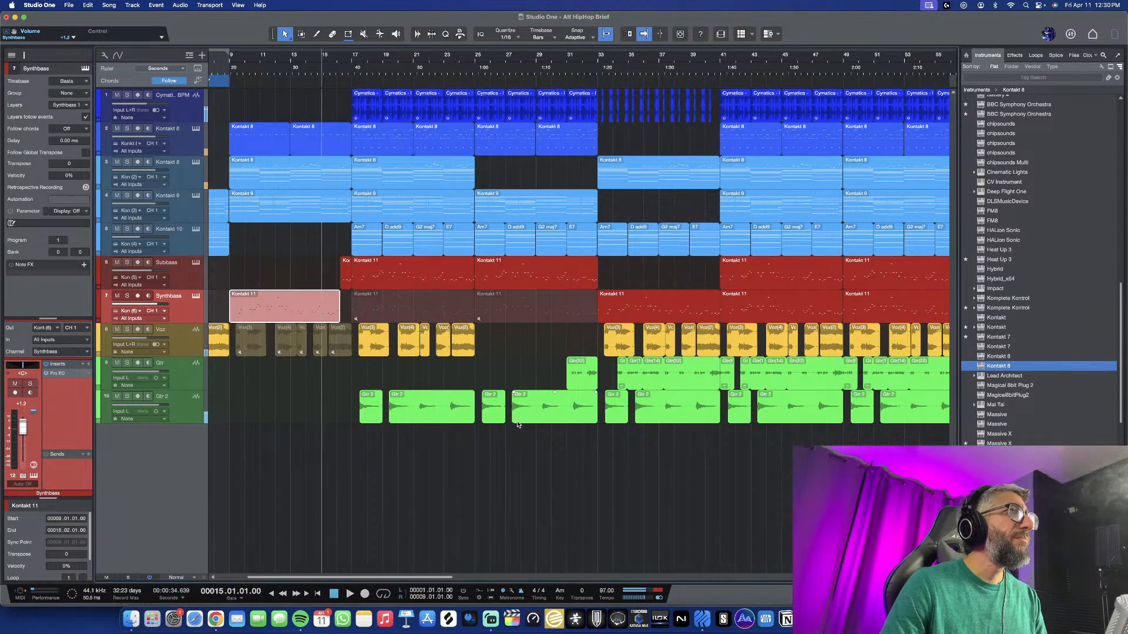
# Select the events on all tracks from bar 25 onward and move them eight bars later to bar 33
pyautogui.moveTo(491, 446); pyautogui.dragTo(878, 74)
pyautogui.hscroll(-5, 282, 170)
pyautogui.hscroll(-2, 260, 172)
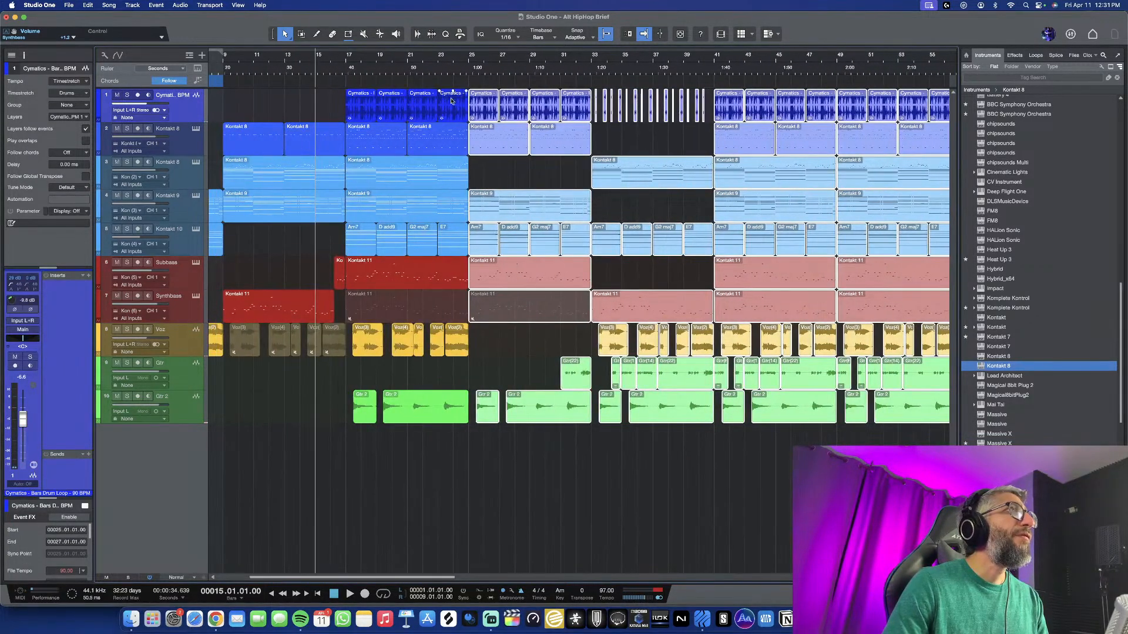
pyautogui.moveTo(482, 107); pyautogui.dragTo(601, 114)
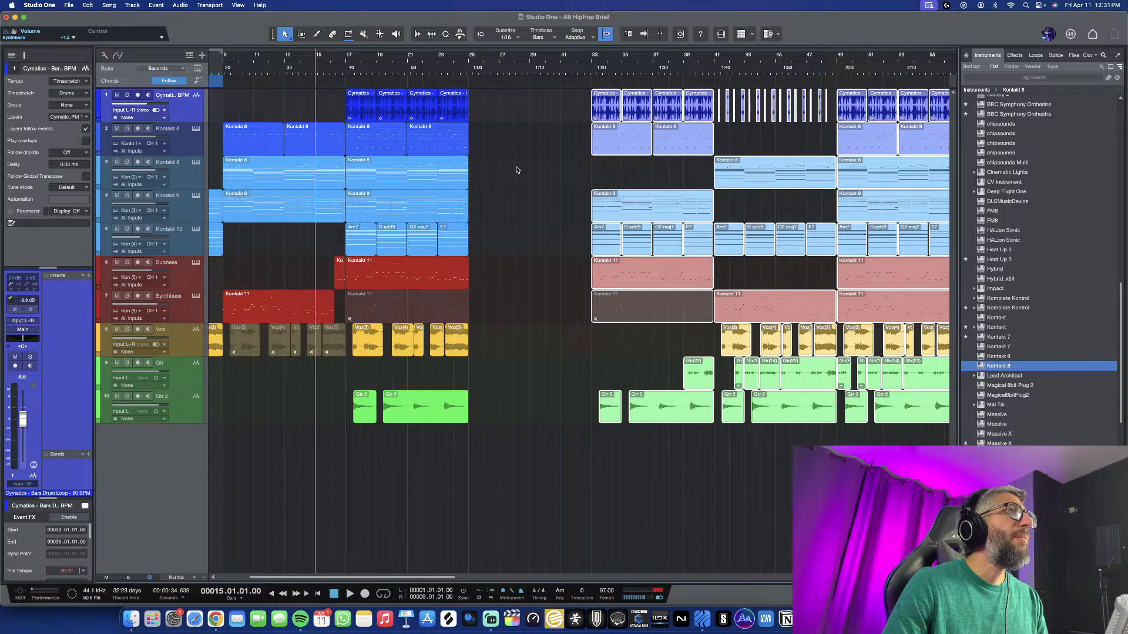
# Duplicate the events on all tracks from bars 17 to 25 into the empty gap starting at bar 25
pyautogui.scroll(-3, 513, 226)
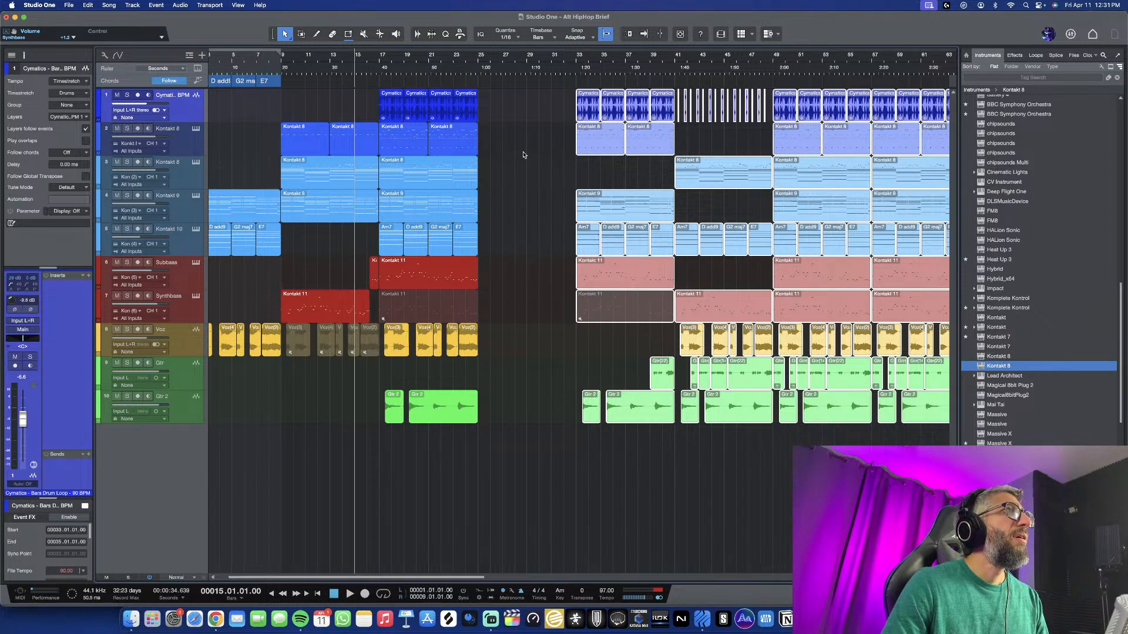
pyautogui.moveTo(525, 97); pyautogui.dragTo(392, 424)
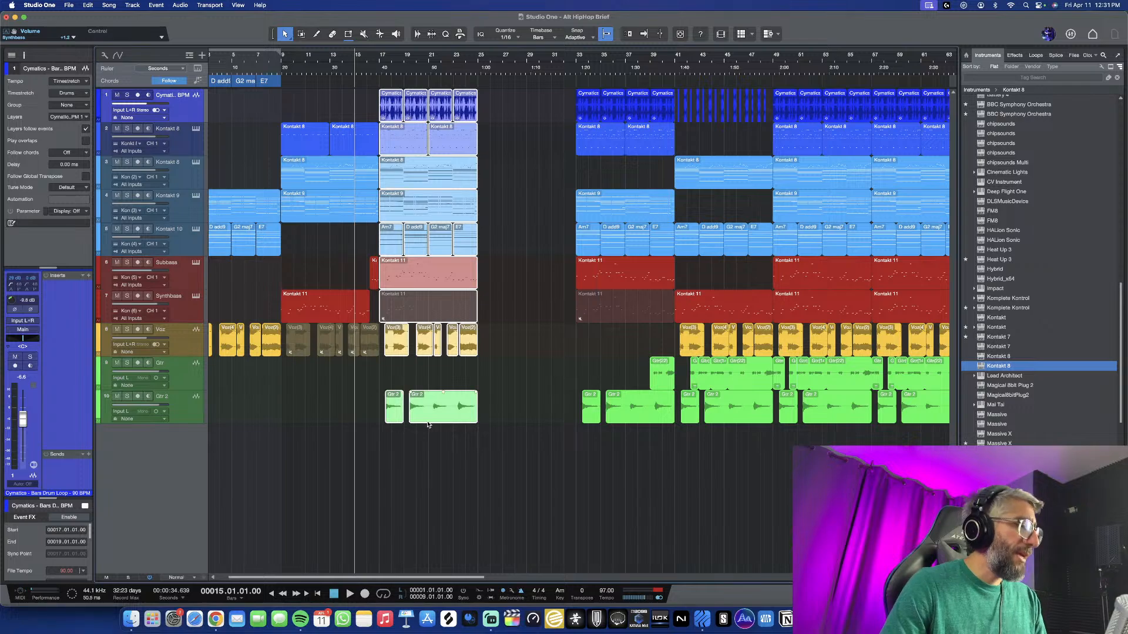
pyautogui.press('d')
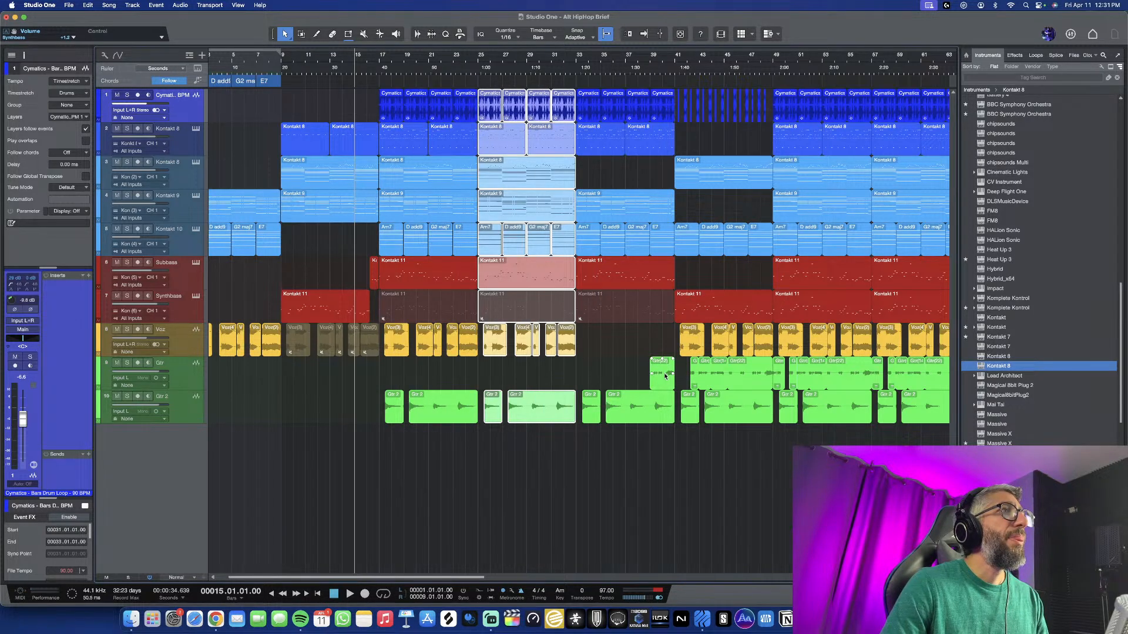
# Play the arrangement from bar 33 and check the transition into the section at bar 41
pyautogui.click(575, 56)
pyautogui.press('space')
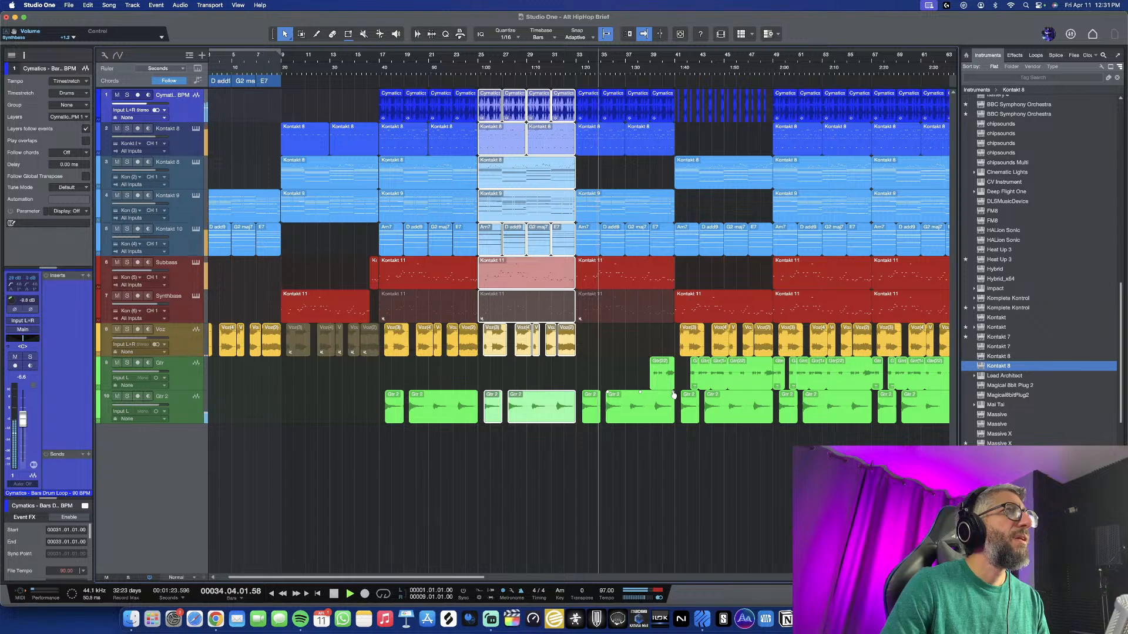
pyautogui.scroll(3, 641, 352)
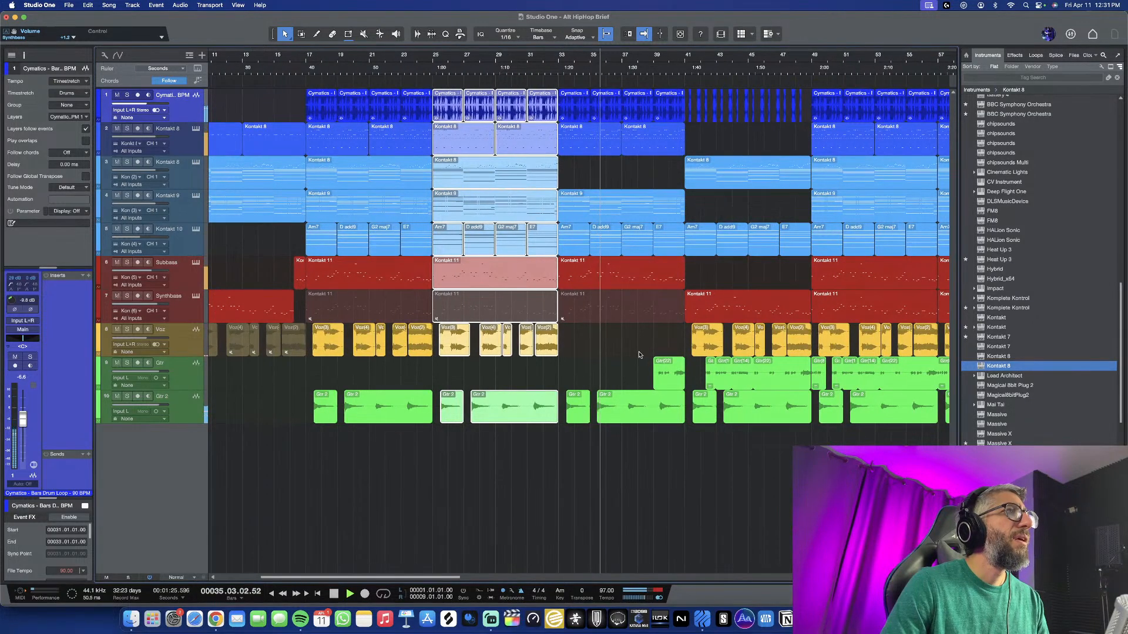
pyautogui.scroll(1, 641, 352)
pyautogui.scroll(-2, 640, 355)
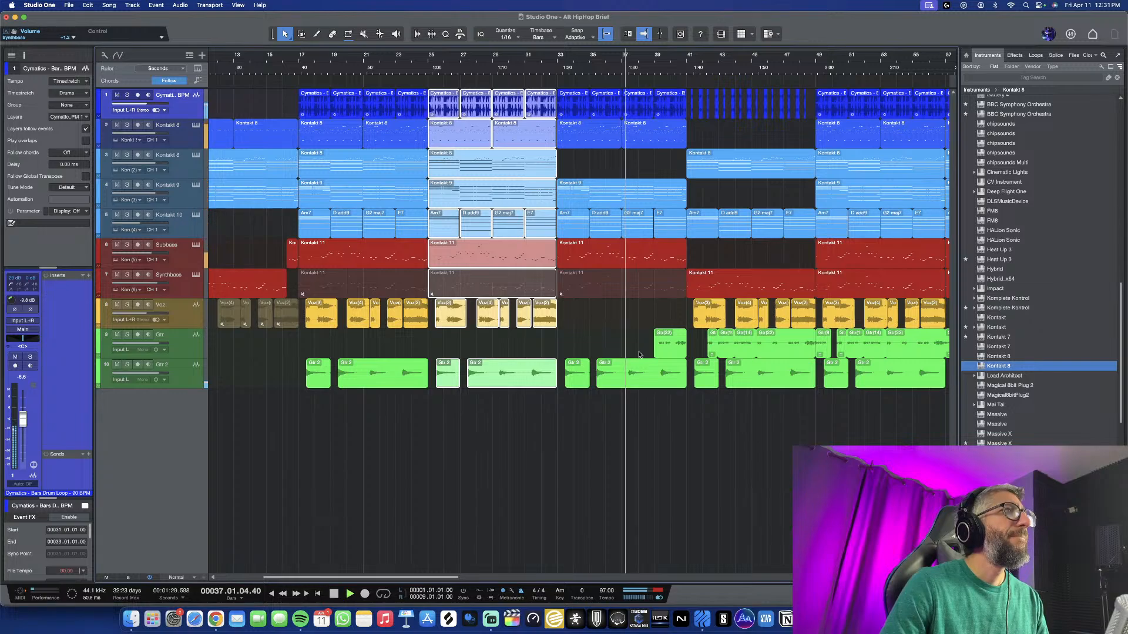
pyautogui.scroll(-1, 640, 354)
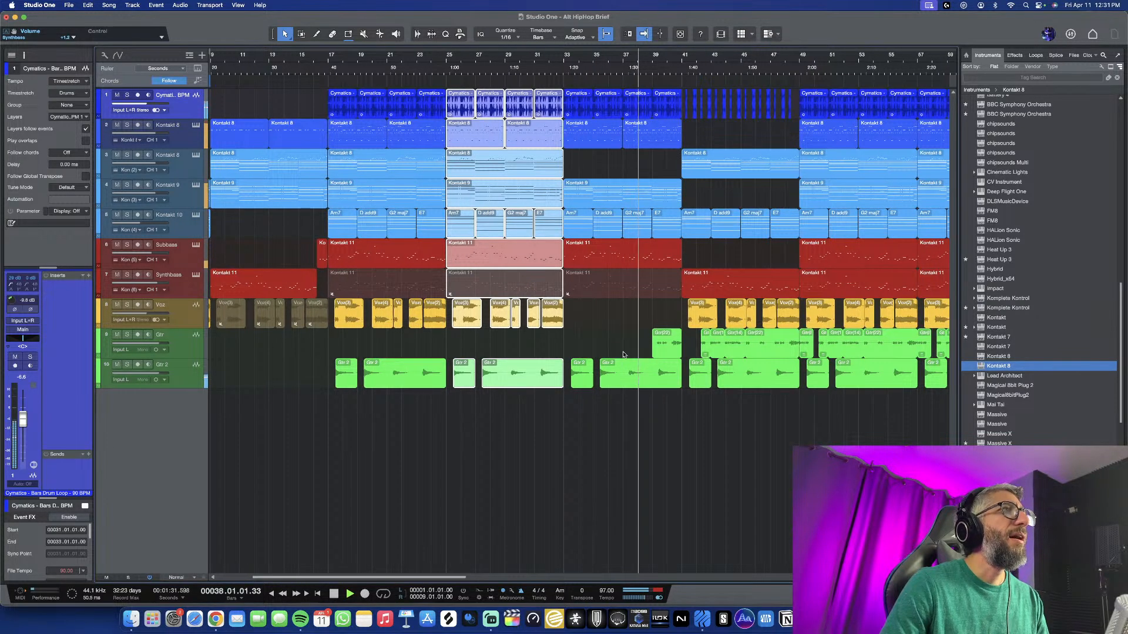
pyautogui.scroll(-1, 617, 354)
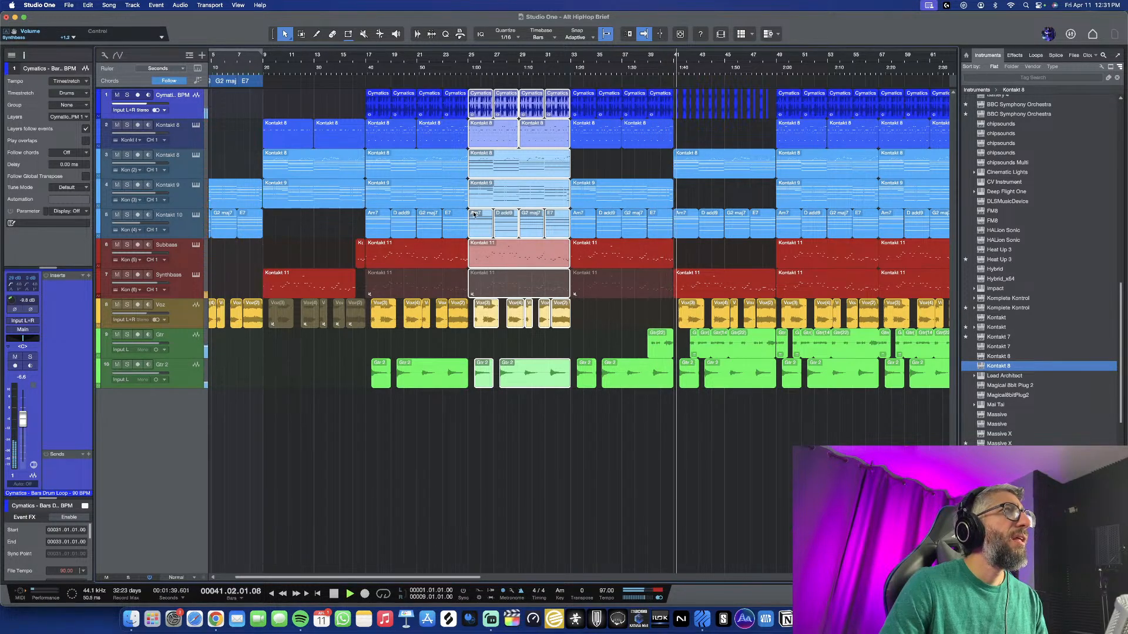
# Unmute the Synthbass event in bars 25 to 33
pyautogui.hscroll(-3, 468, 201)
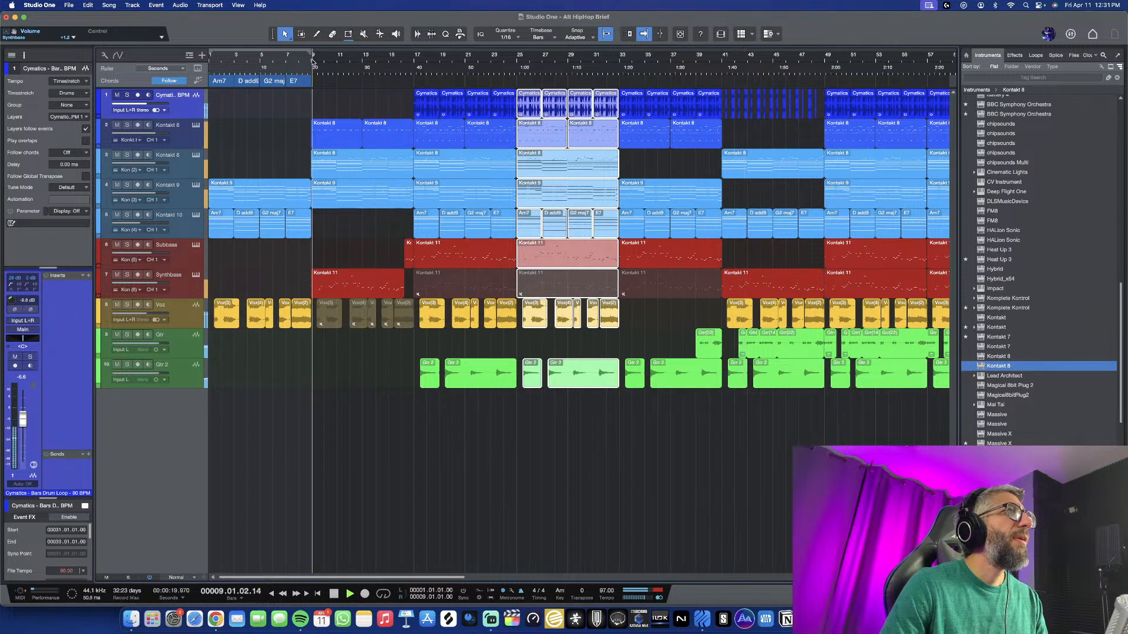
pyautogui.scroll(2, 418, 213)
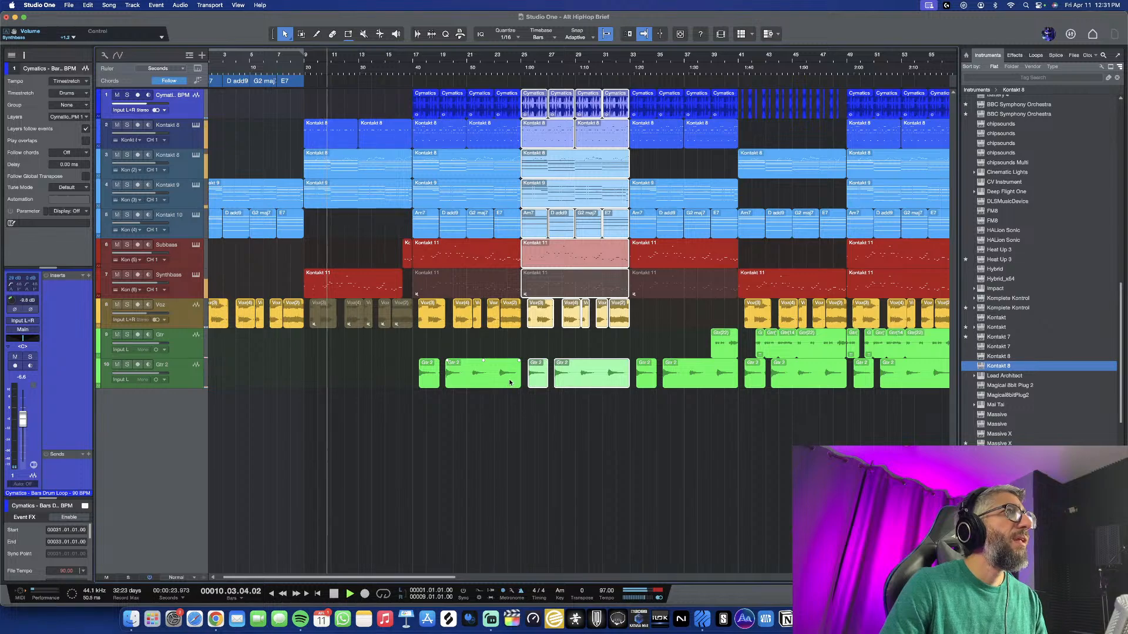
pyautogui.click(561, 296)
pyautogui.hotkey('shift', 'm')
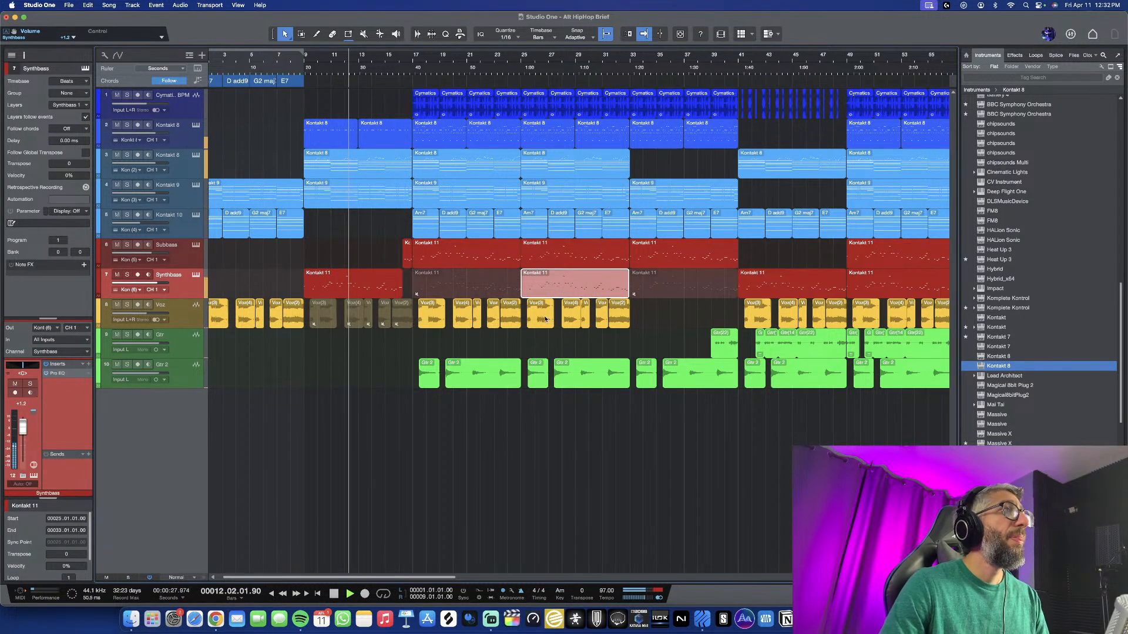
# Delete the two Kontakt 8 events on track 3 that span bars 17 to 33
pyautogui.scroll(1, 545, 319)
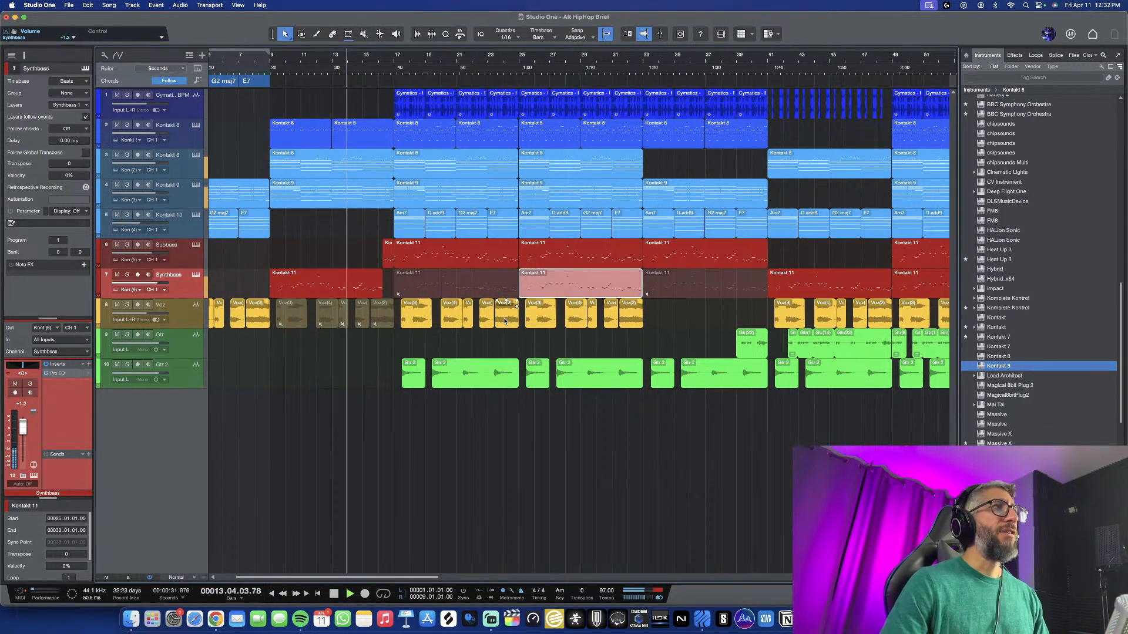
pyautogui.hscroll(-1, 436, 370)
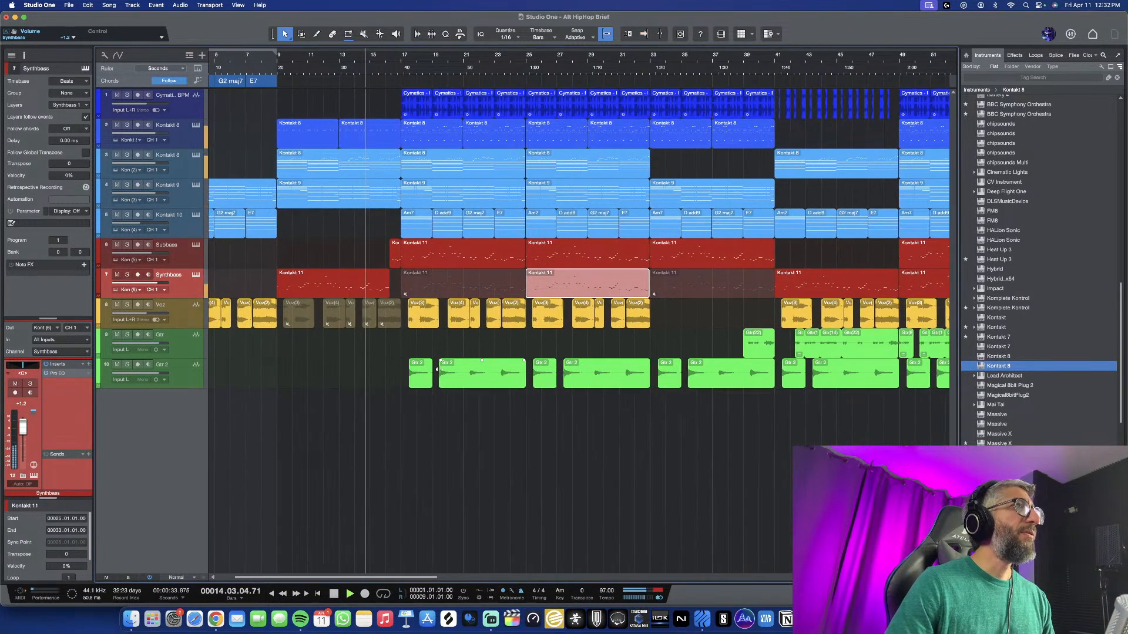
pyautogui.scroll(-1, 437, 370)
pyautogui.press('f')
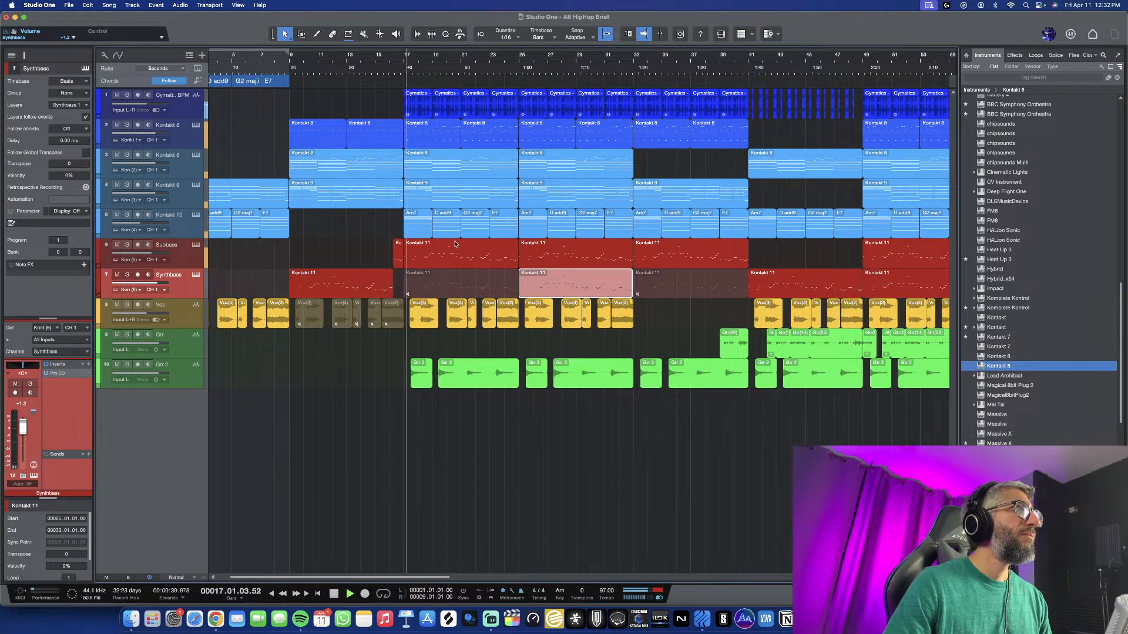
pyautogui.scroll(1, 464, 259)
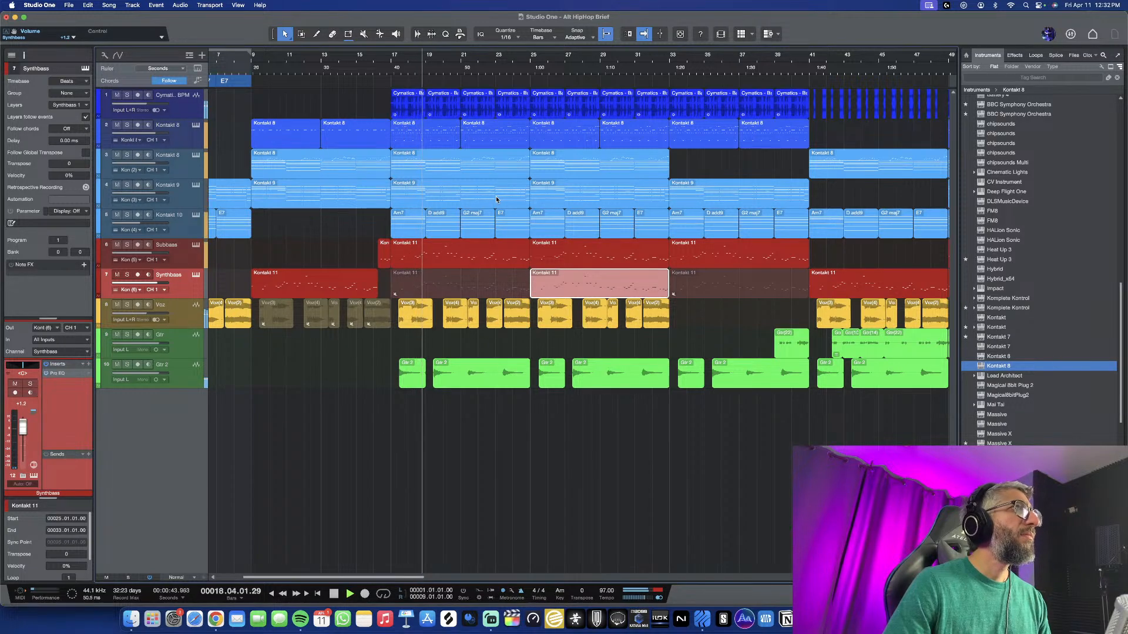
pyautogui.scroll(-1, 515, 202)
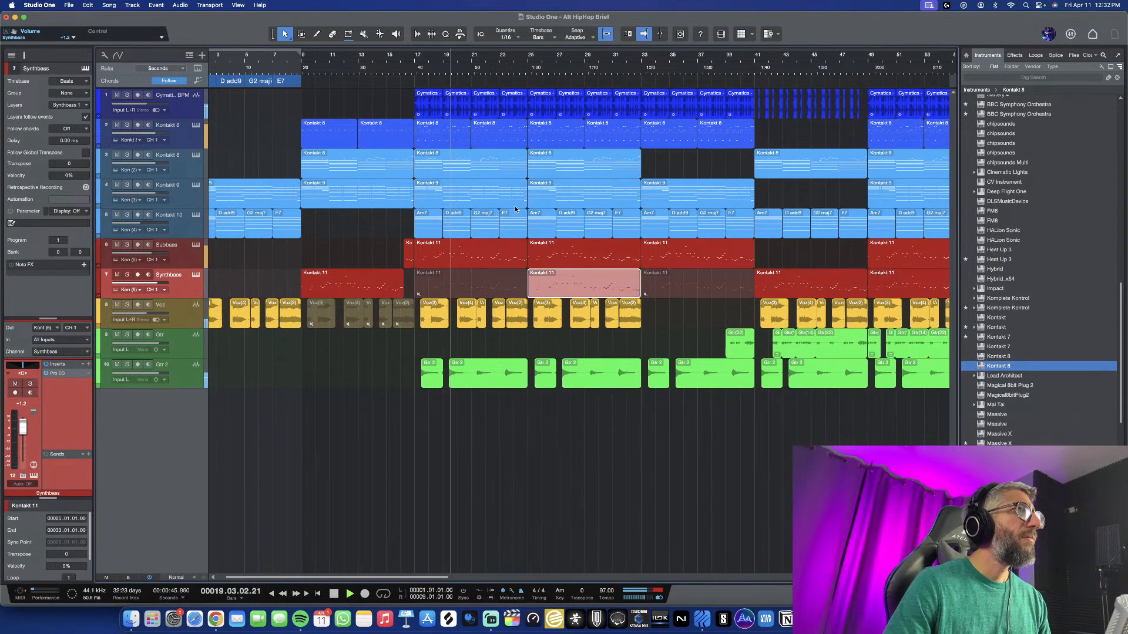
pyautogui.scroll(-1, 515, 205)
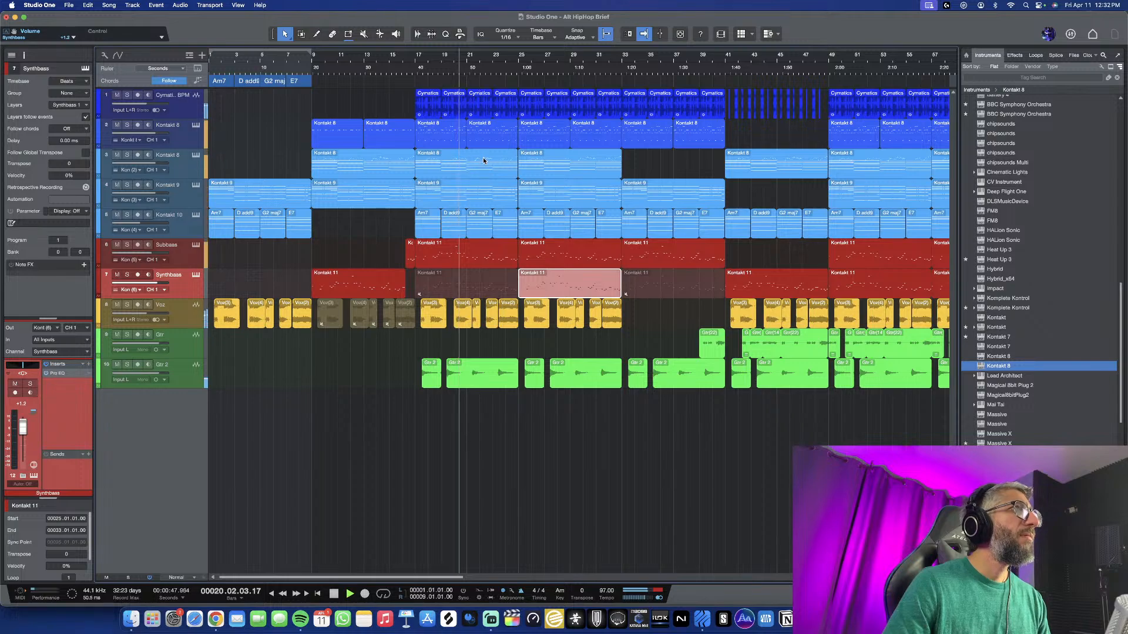
pyautogui.click(483, 160)
pyautogui.moveTo(481, 160); pyautogui.dragTo(575, 164)
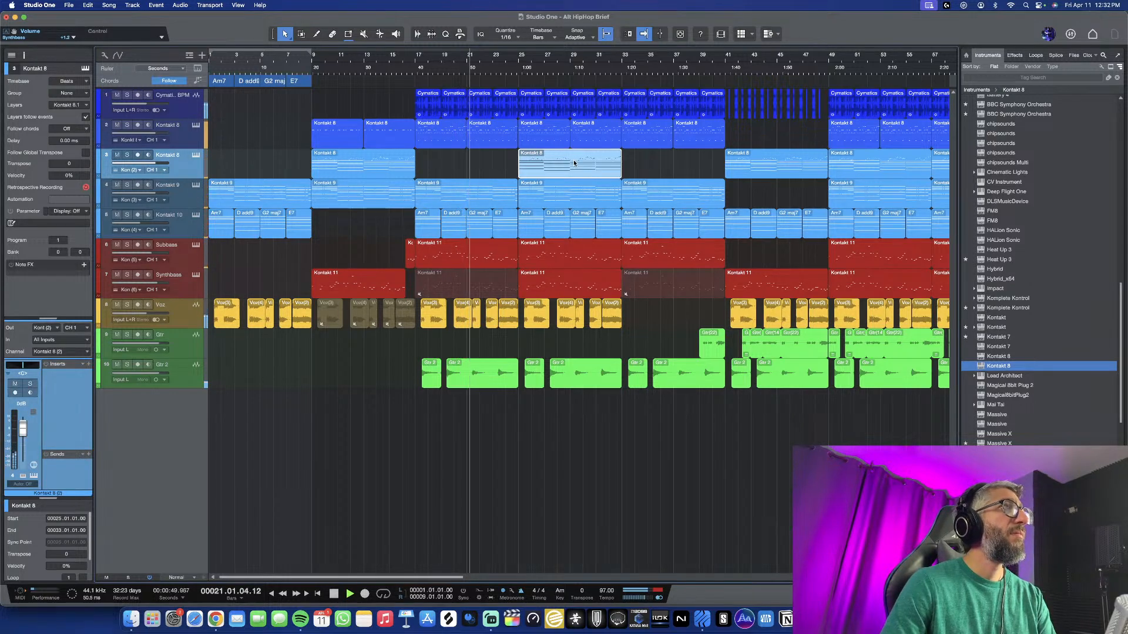
pyautogui.press('Delete')
# Play from bar 16 and listen to the thinned section that starts at bar 17
pyautogui.click(402, 55)
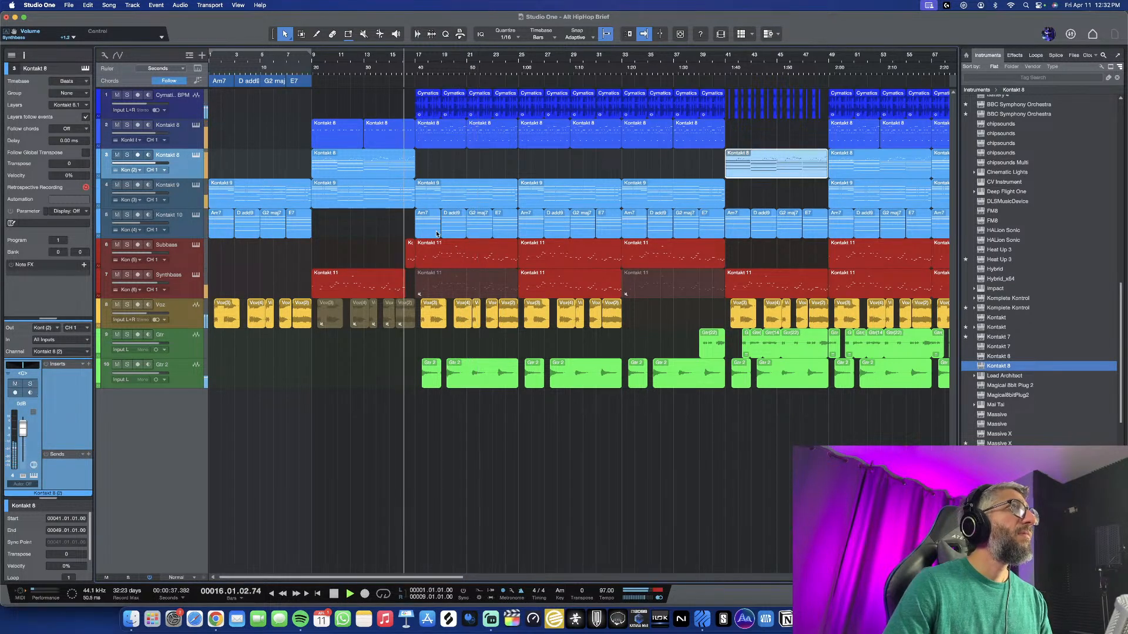
pyautogui.scroll(2, 481, 267)
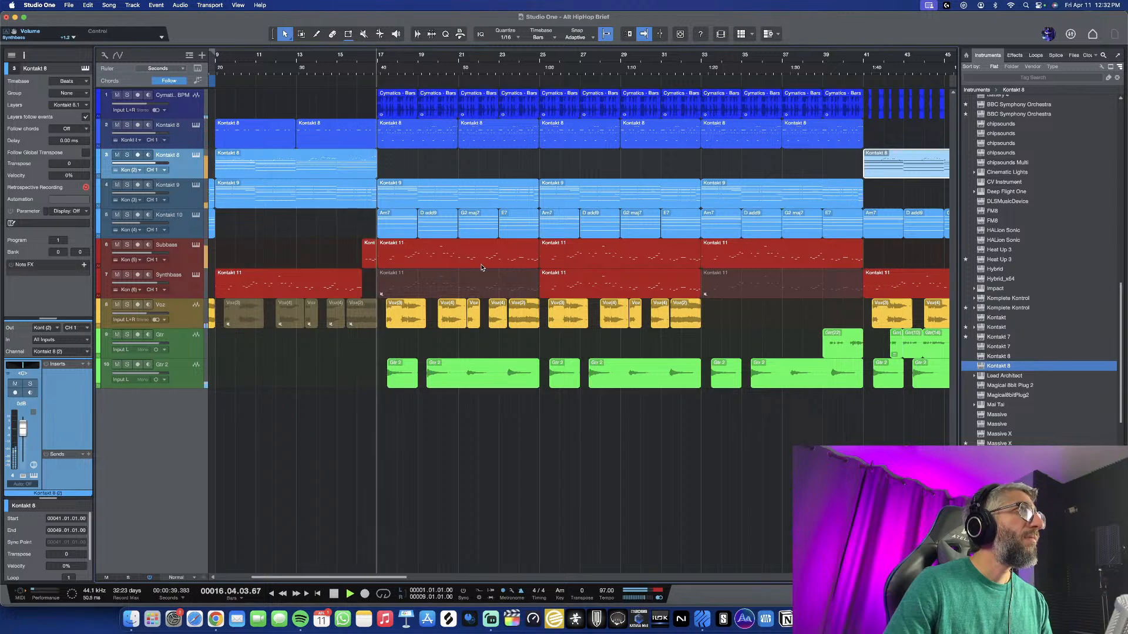
pyautogui.scroll(-1, 486, 261)
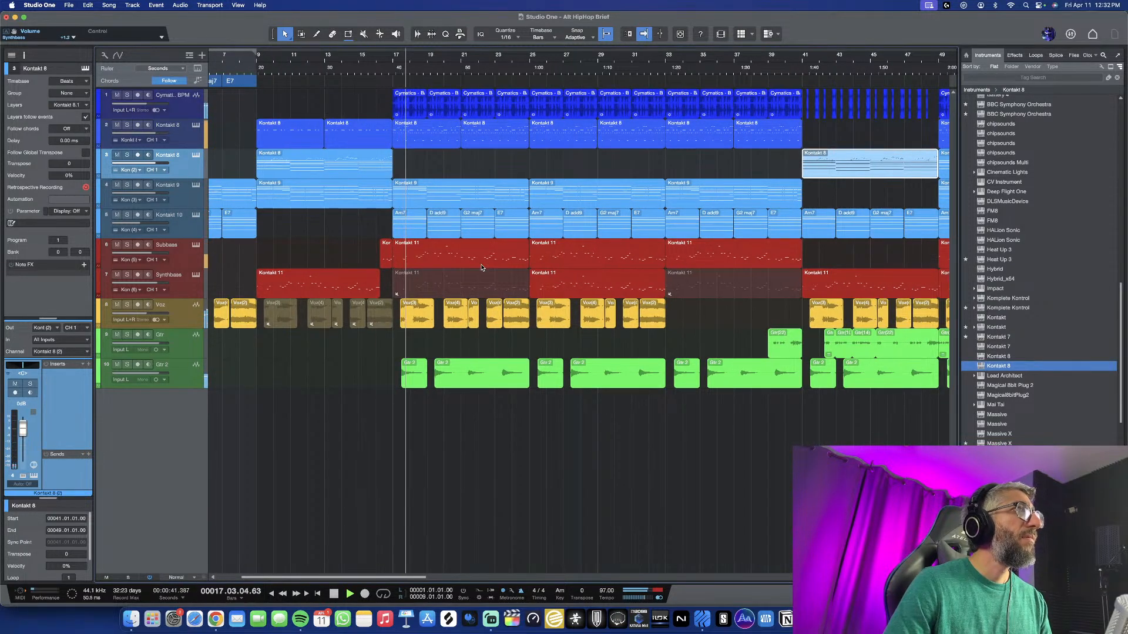
pyautogui.scroll(-2, 482, 268)
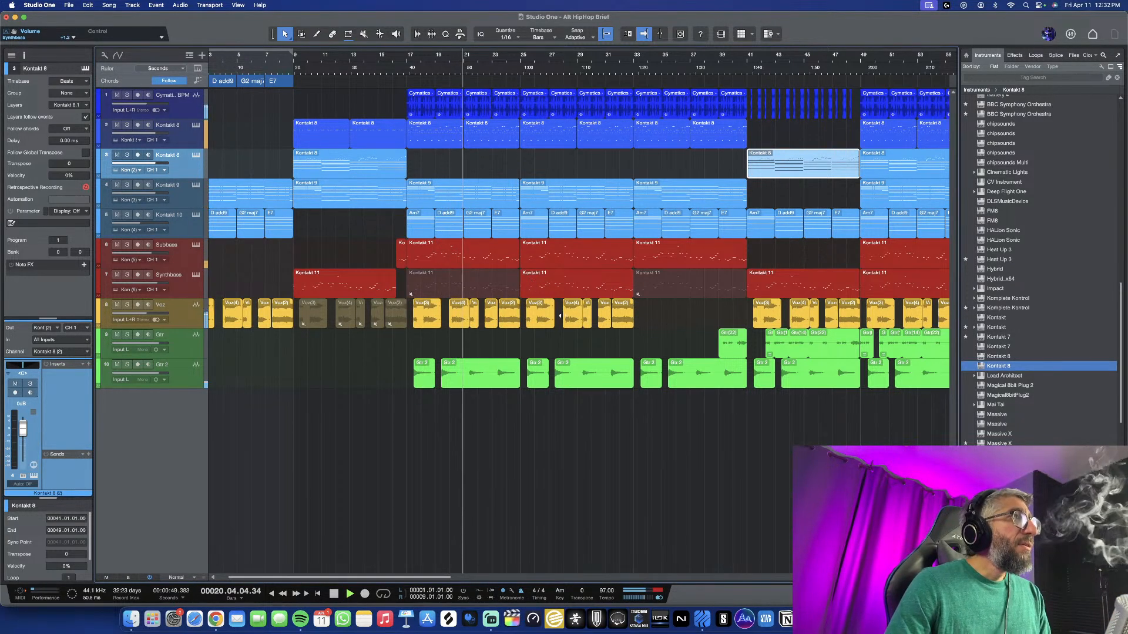
pyautogui.scroll(-1, 550, 397)
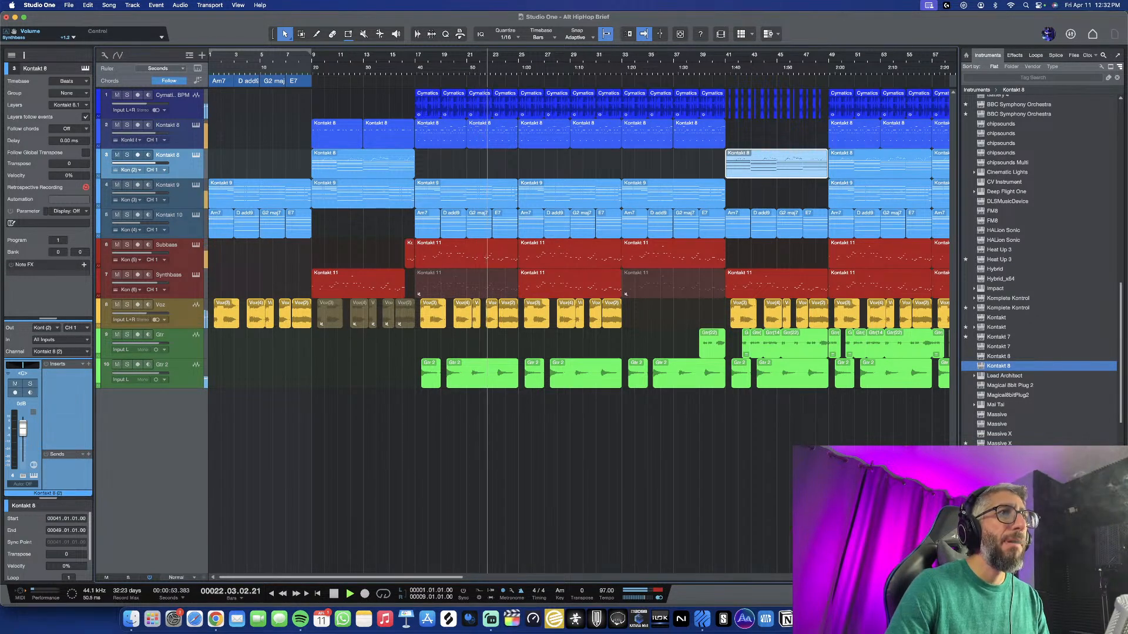
# Show the mixer, enlarge it and its channels' Sends area, and close it again
pyautogui.press('F3')
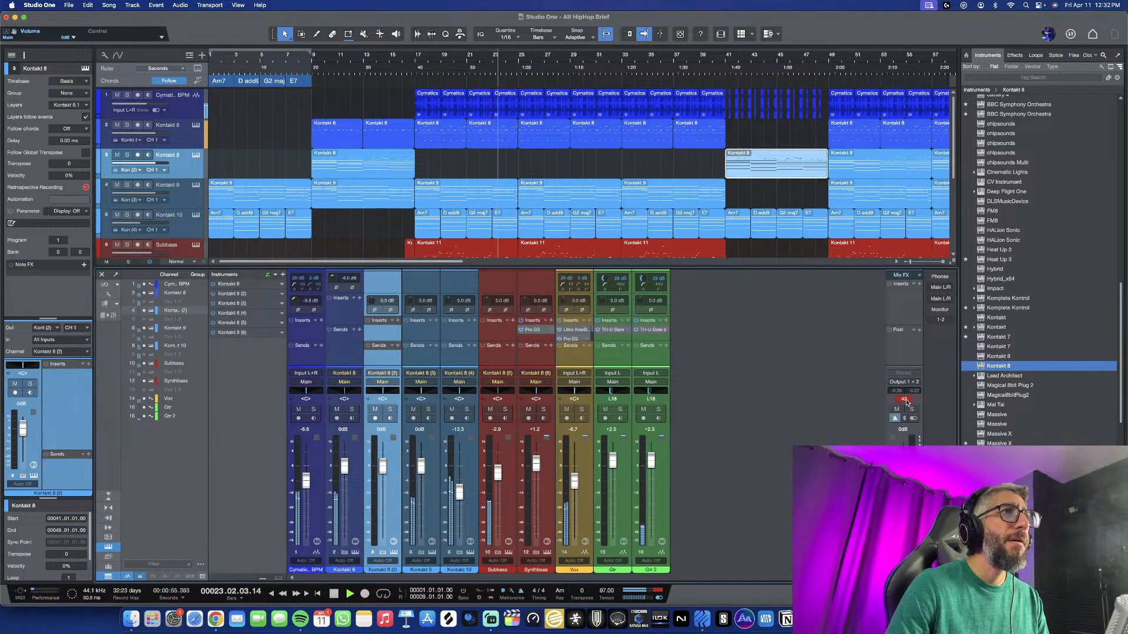
pyautogui.moveTo(530, 366); pyautogui.dragTo(530, 361)
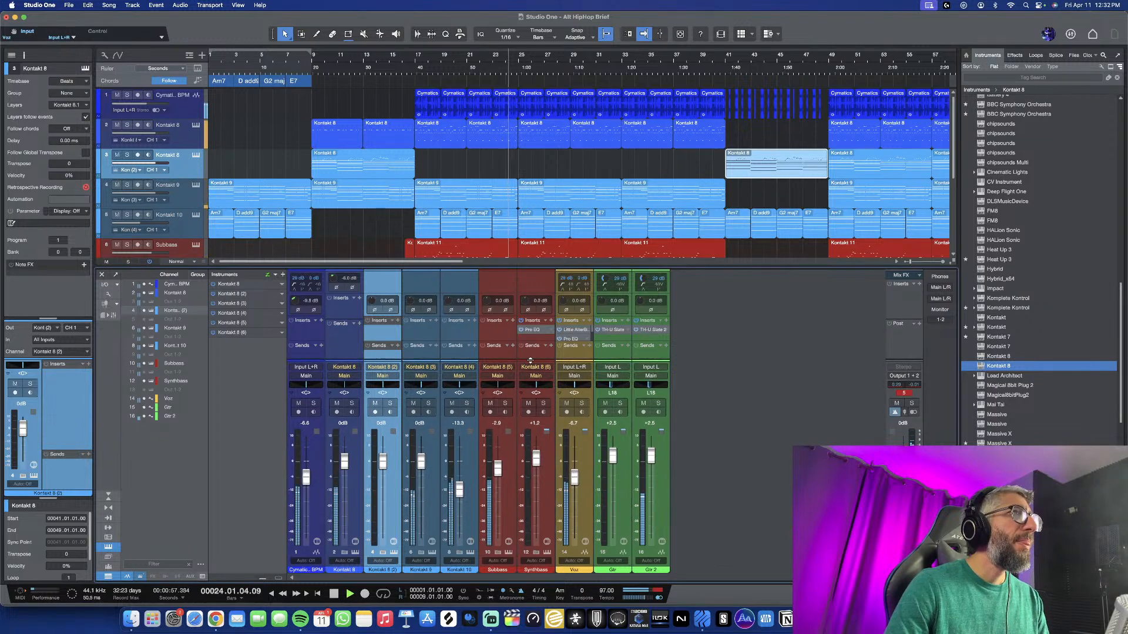
pyautogui.moveTo(526, 266); pyautogui.dragTo(526, 145)
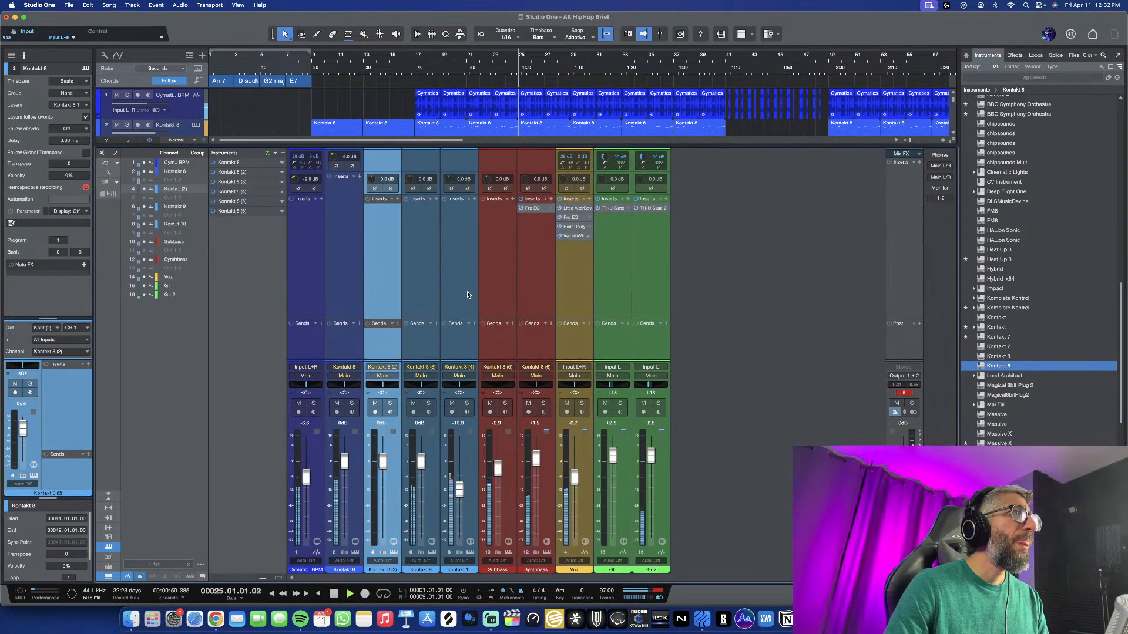
pyautogui.moveTo(467, 319); pyautogui.dragTo(467, 280)
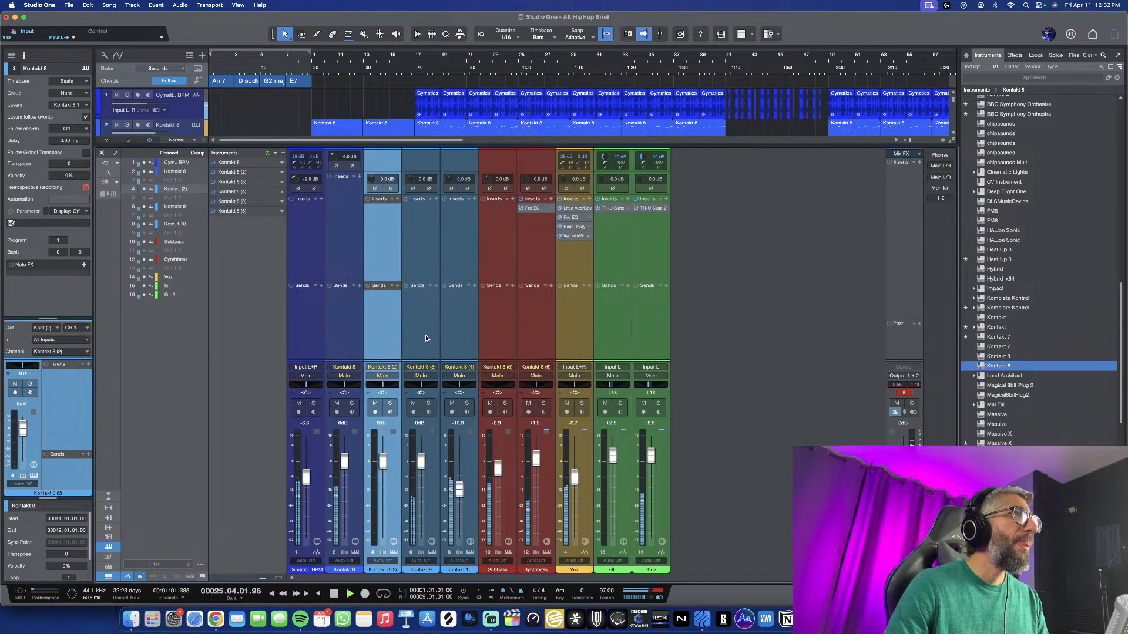
pyautogui.click(102, 154)
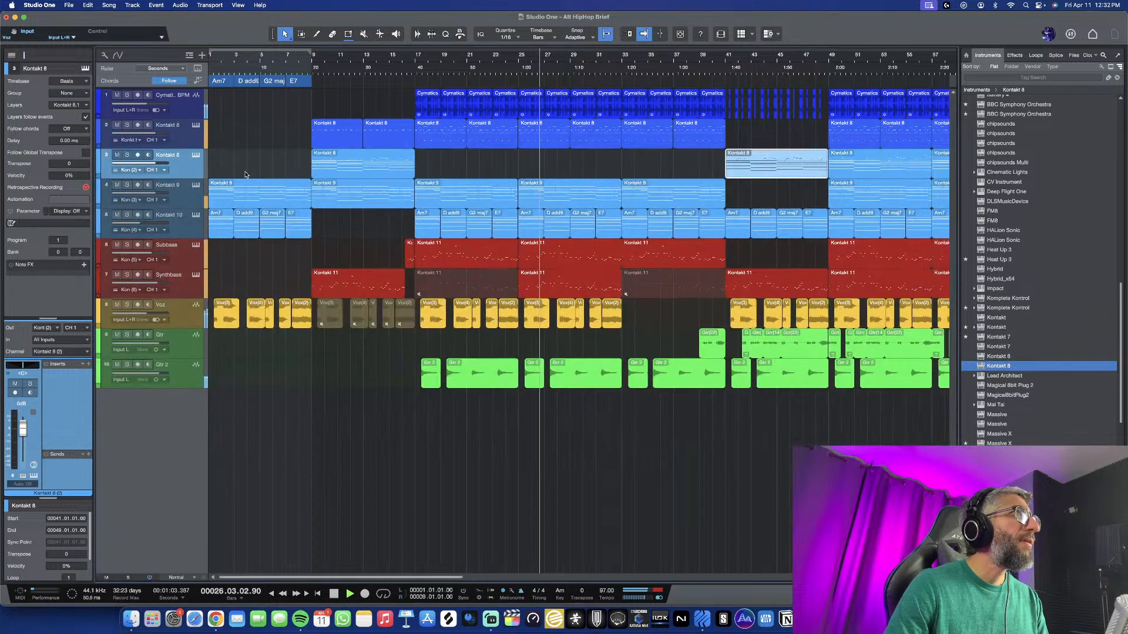
# Listen to the section up to bar 33 and stop playback
pyautogui.scroll(5, 541, 167)
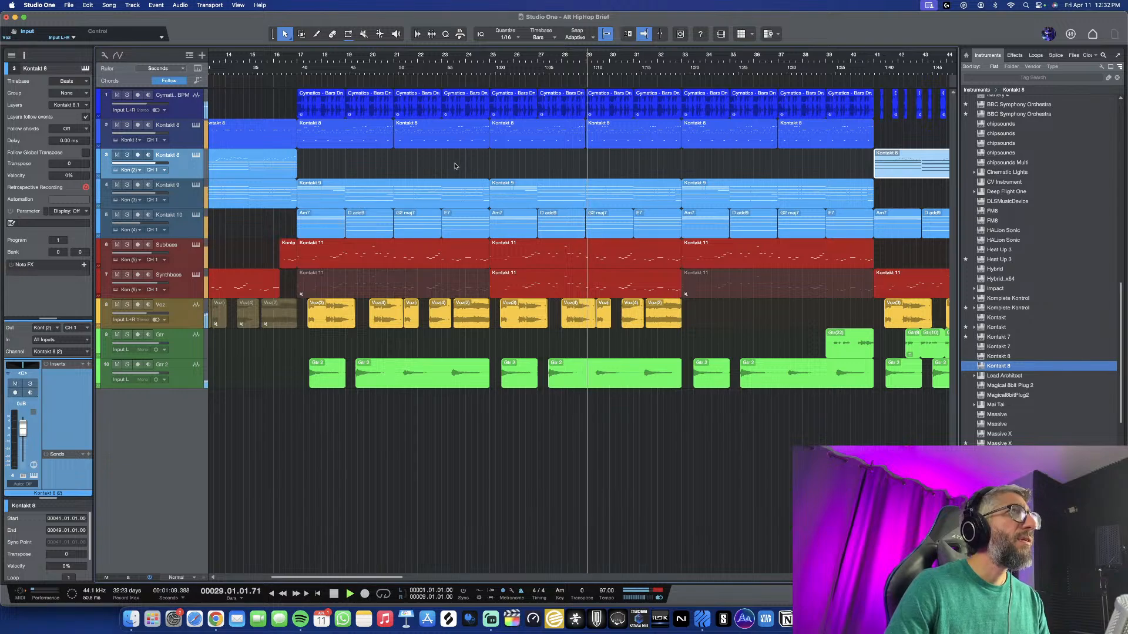
pyautogui.scroll(-2, 455, 166)
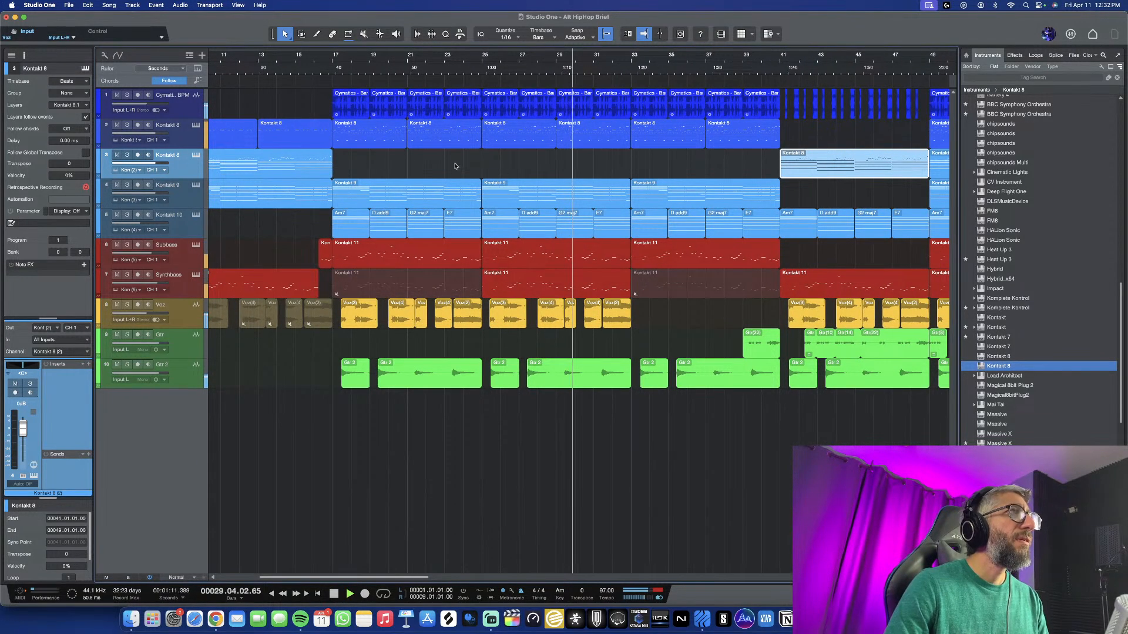
pyautogui.scroll(-1, 454, 166)
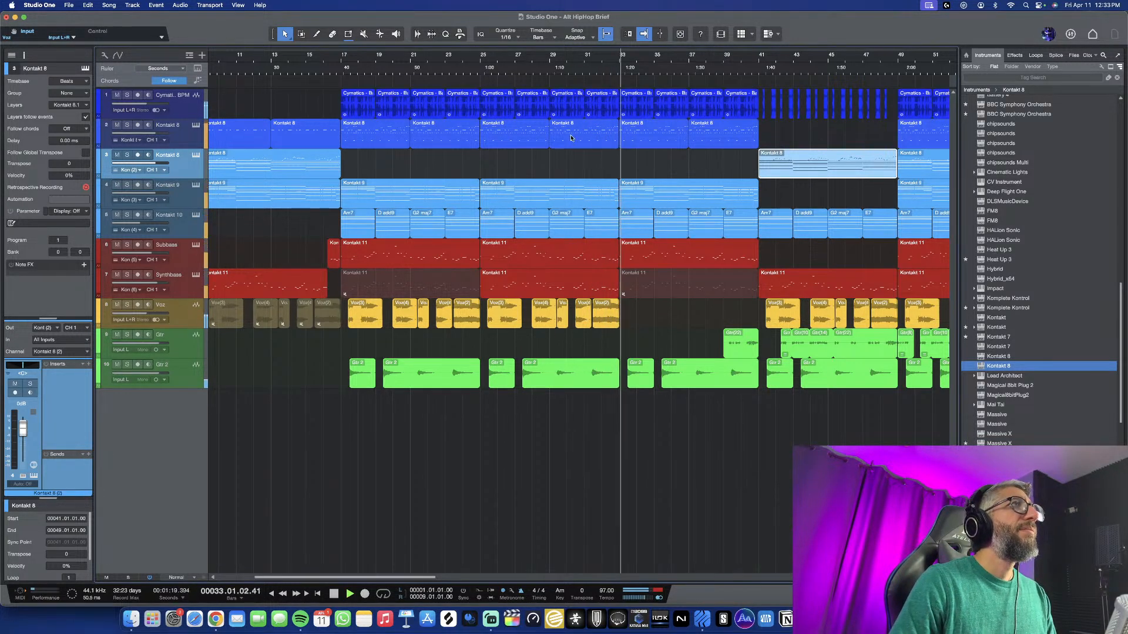
pyautogui.press('space')
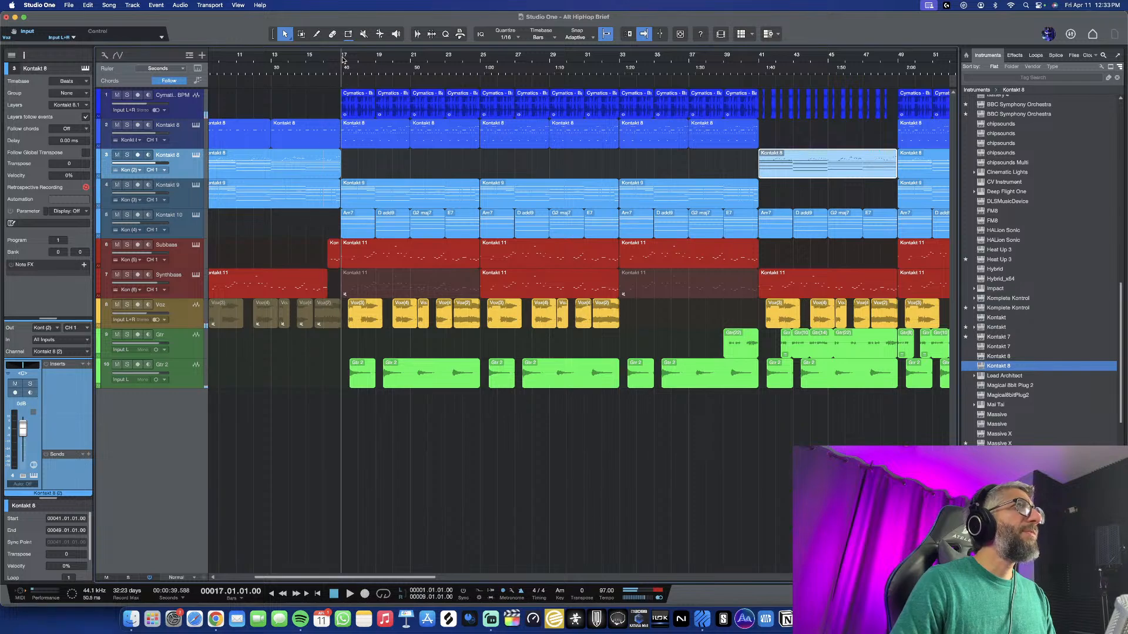
# Open the track 2 Kontakt 8 part at bar 17 and delete its row of F#2 notes in bars 17 to 21
pyautogui.doubleClick(378, 137)
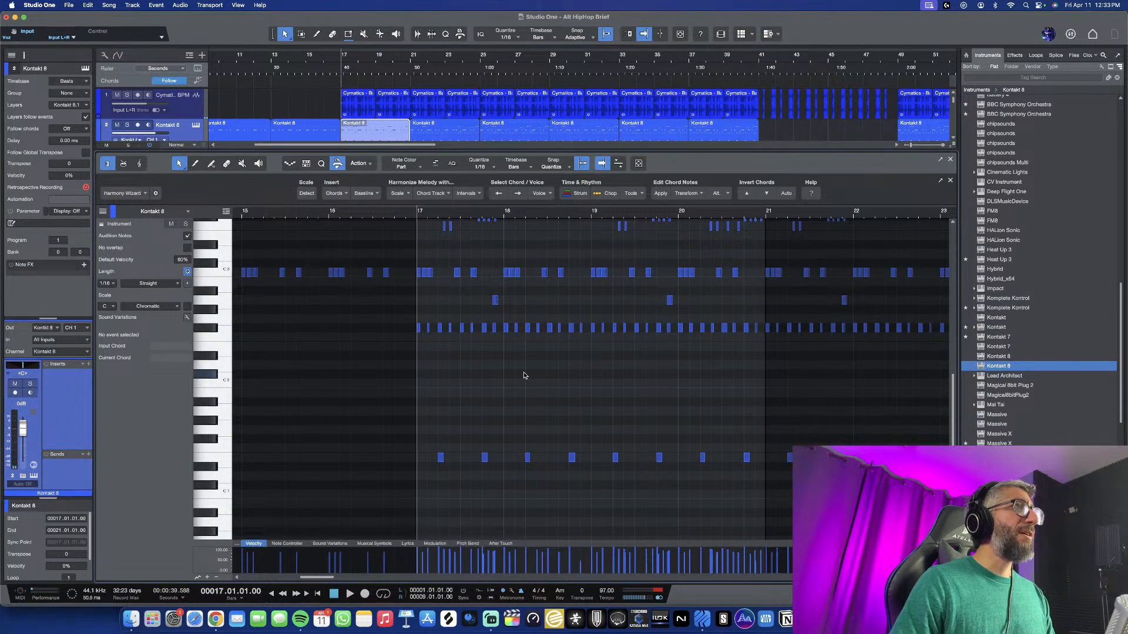
pyautogui.click(419, 329)
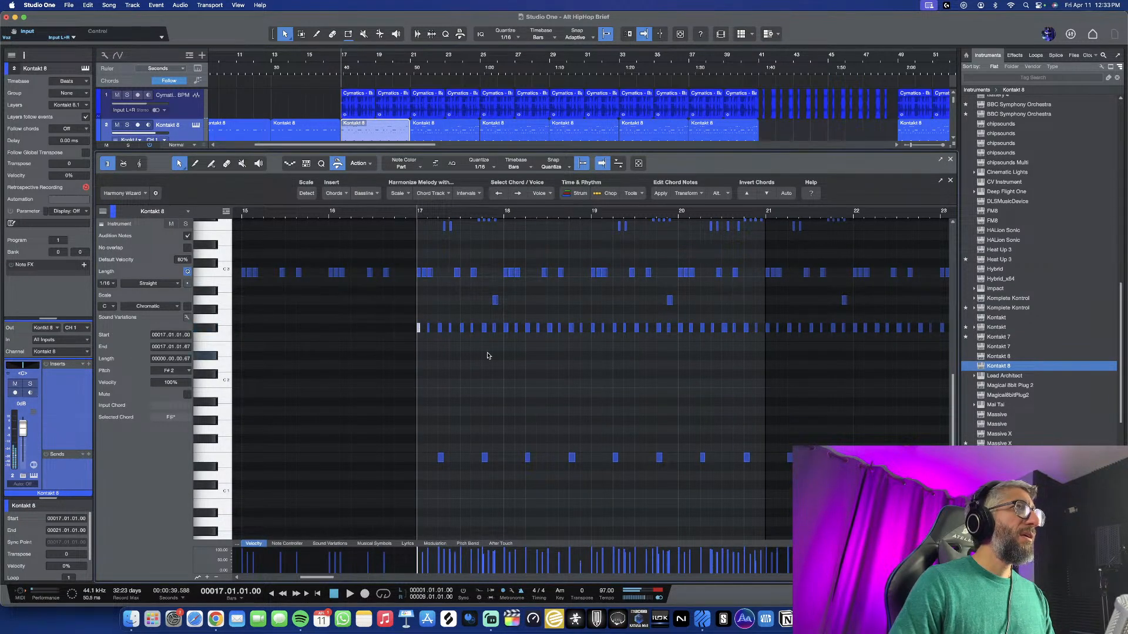
pyautogui.scroll(1, 487, 356)
pyautogui.moveTo(408, 341); pyautogui.dragTo(764, 343)
pyautogui.press('Delete')
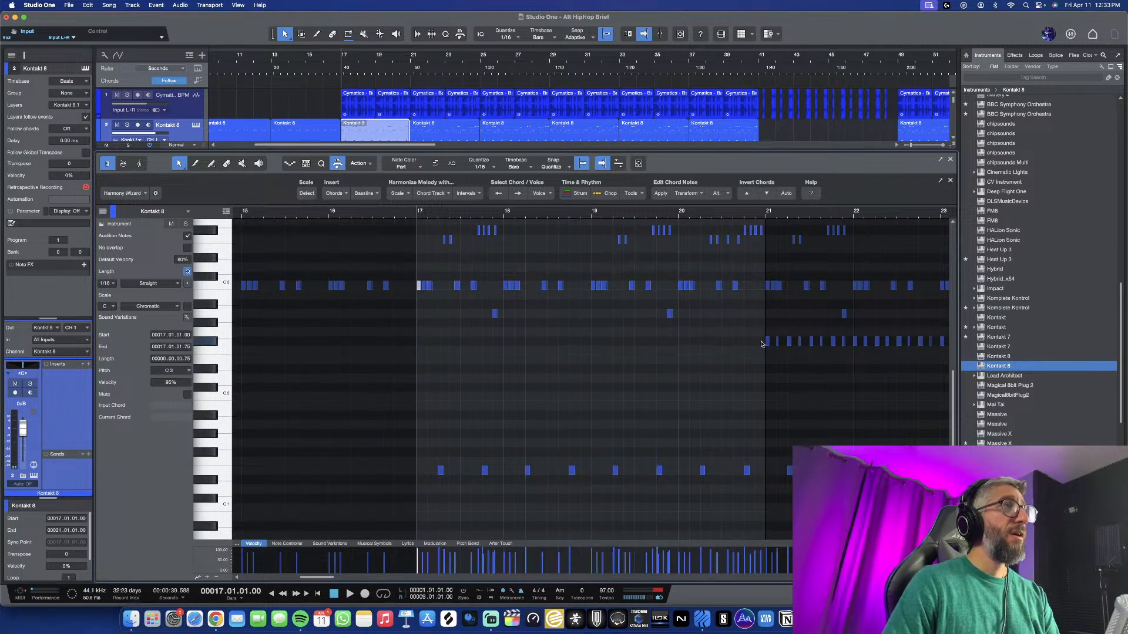
# Play the edited Kontakt 8 part from bar 17 to compare it with the next part, and close the note editor
pyautogui.press('space')
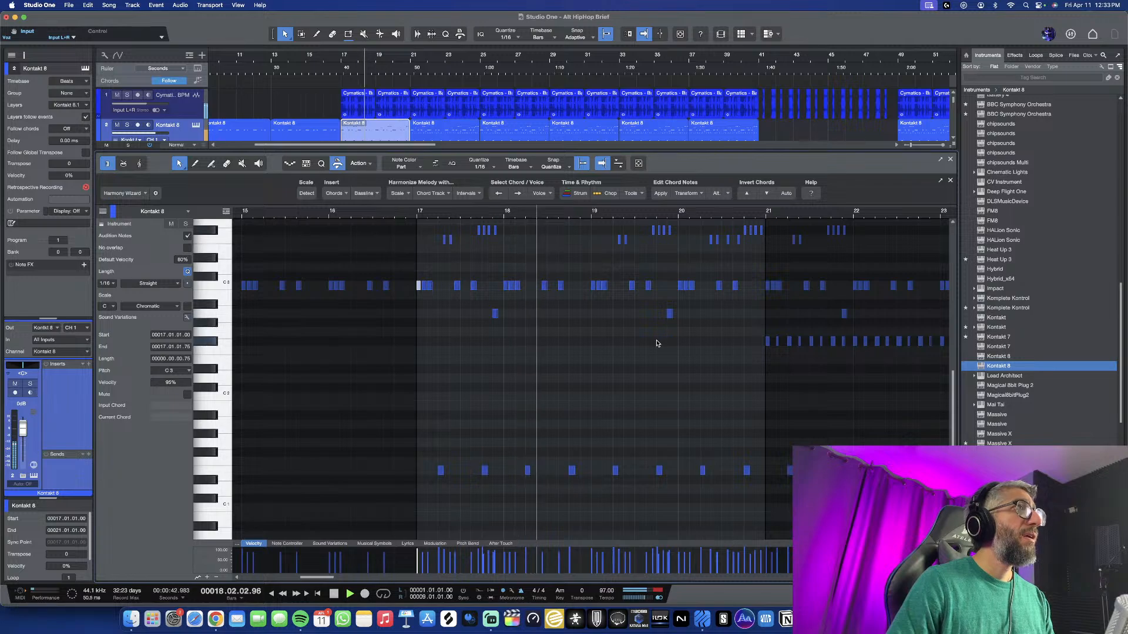
pyautogui.scroll(-2, 659, 359)
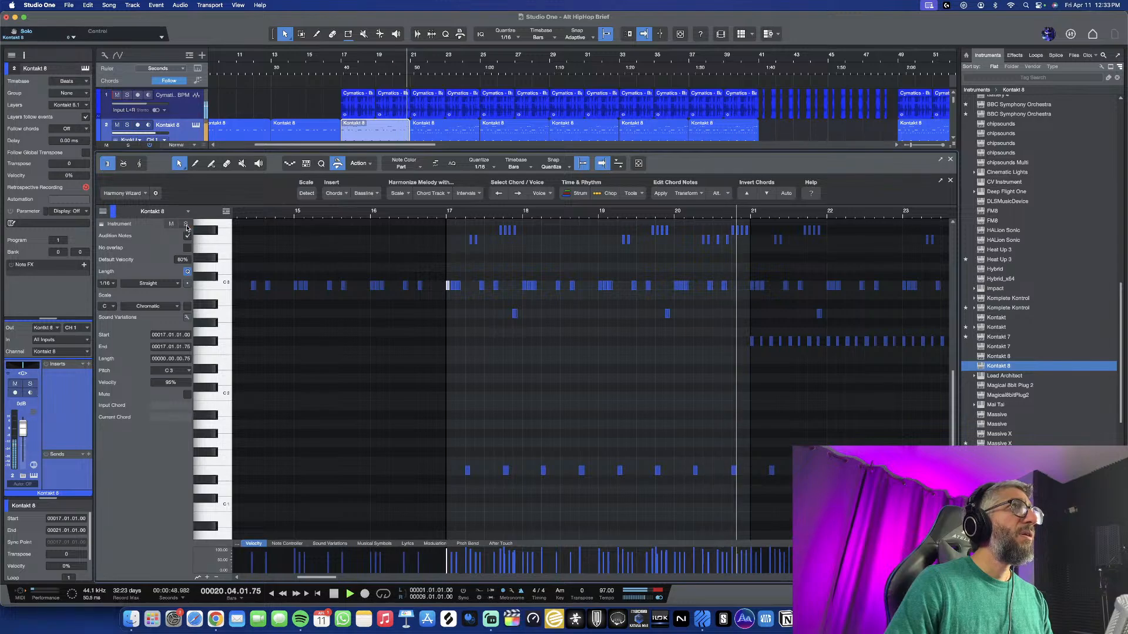
pyautogui.hscroll(2, 511, 393)
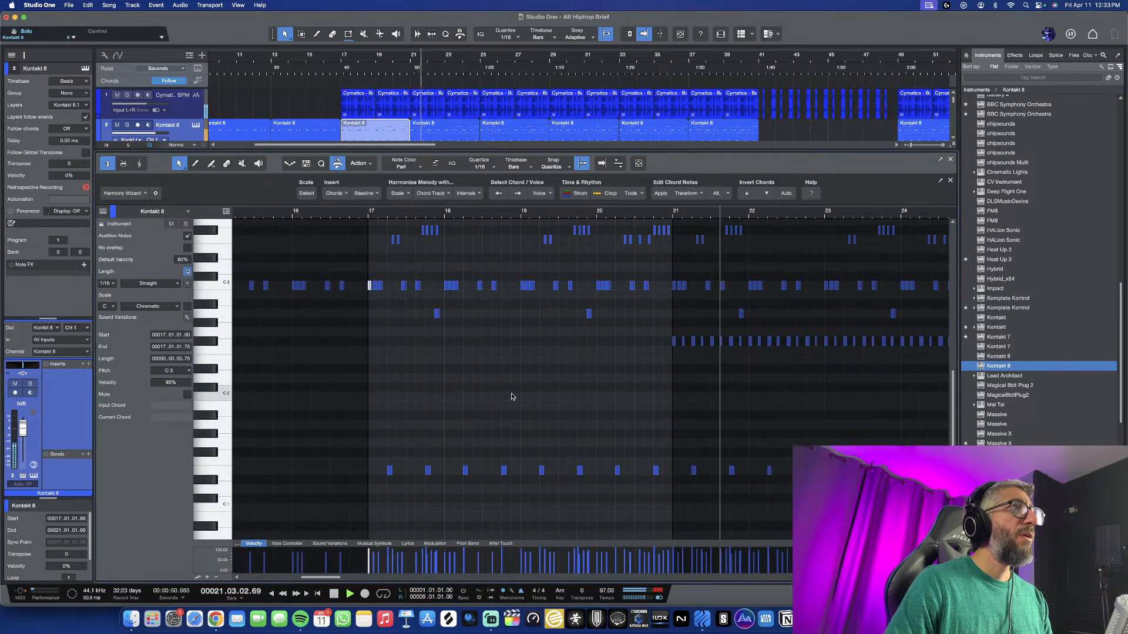
pyautogui.click(951, 160)
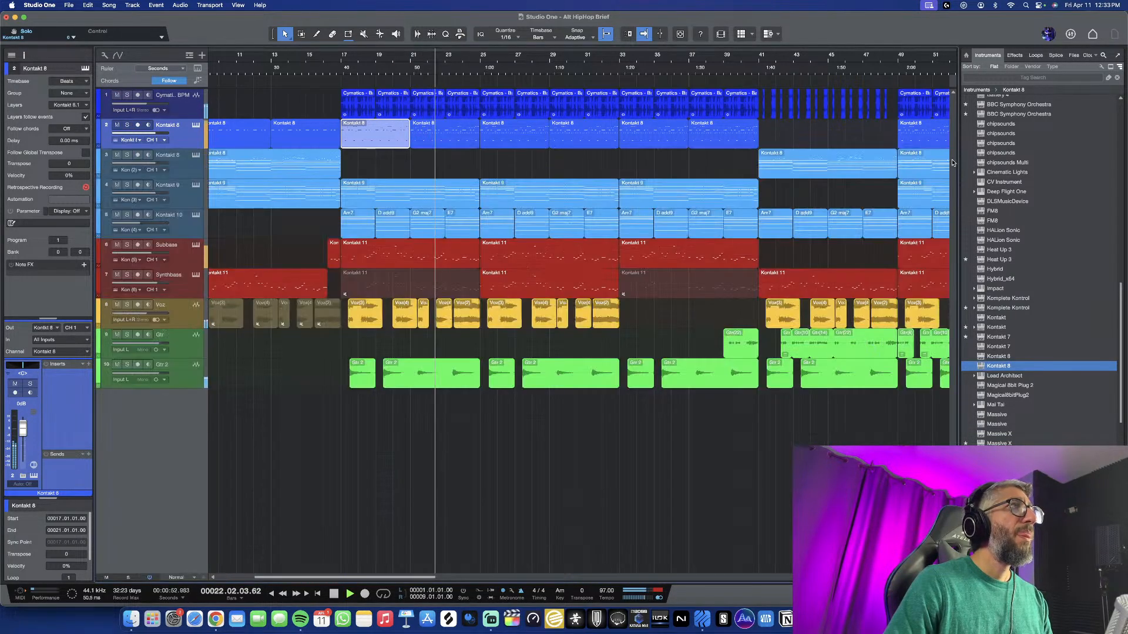
# Replace the track 2 Kontakt 8 event at bar 21 with a duplicate of the bar 17 event, and play from bar 16
pyautogui.scroll(5, 444, 167)
pyautogui.scroll(1, 444, 168)
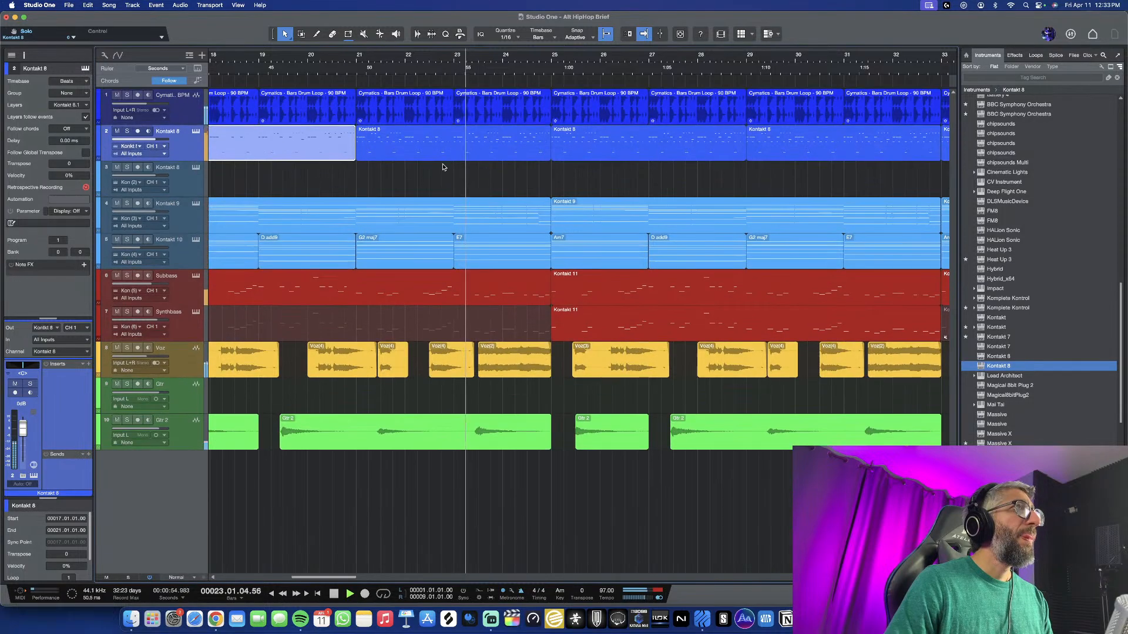
pyautogui.scroll(-3, 443, 167)
pyautogui.scroll(-2, 445, 159)
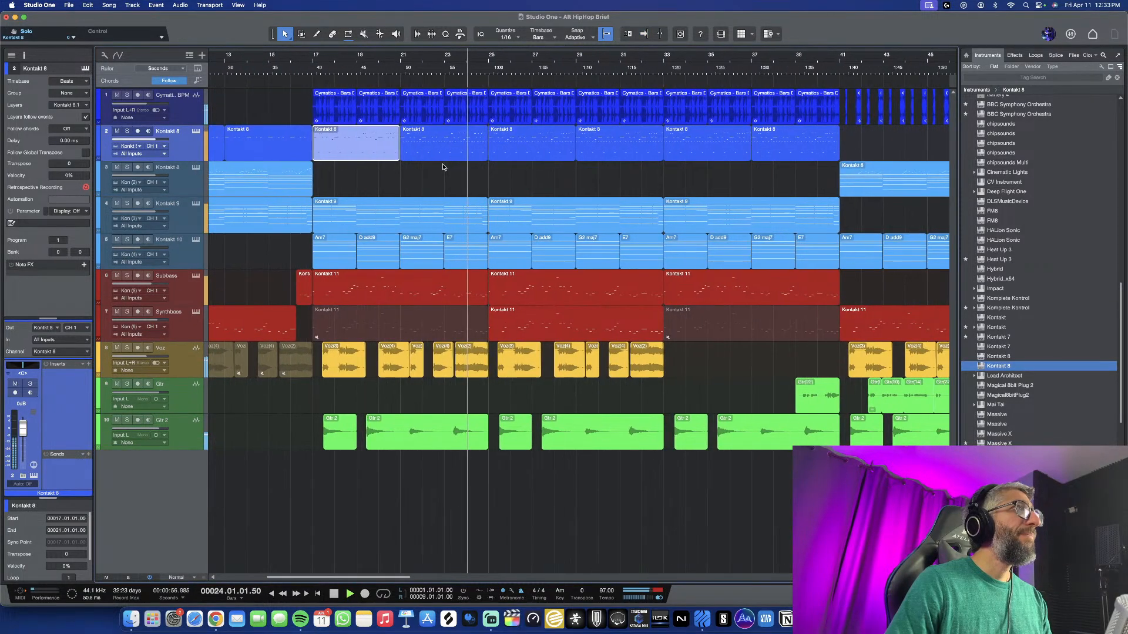
pyautogui.click(433, 155)
pyautogui.press('Delete')
pyautogui.click(358, 155)
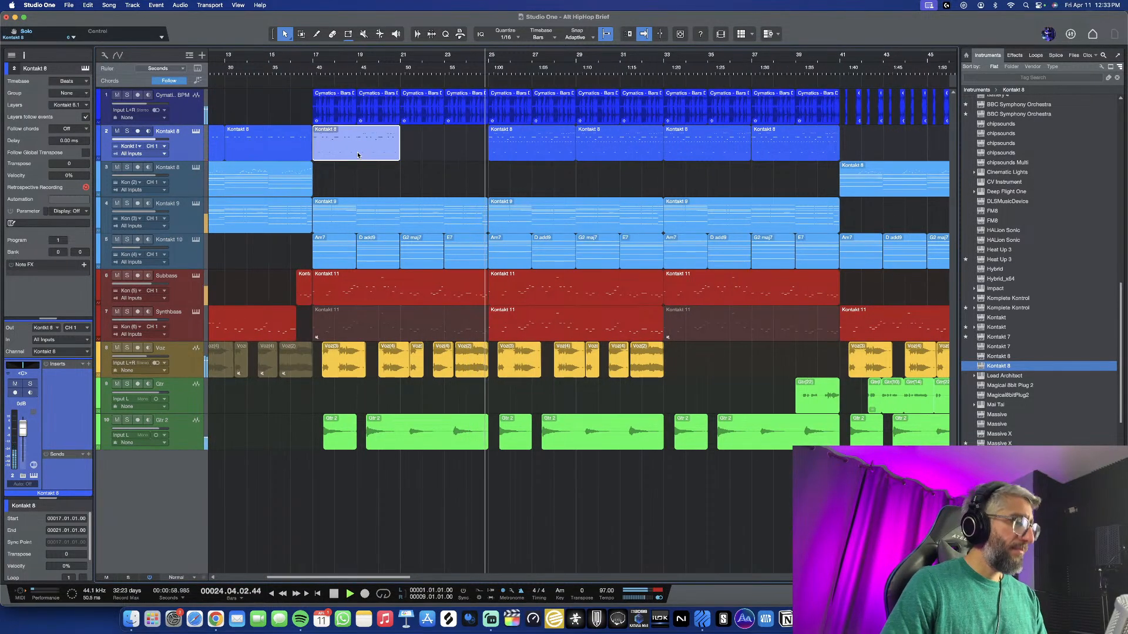
pyautogui.press('d')
pyautogui.click(292, 61)
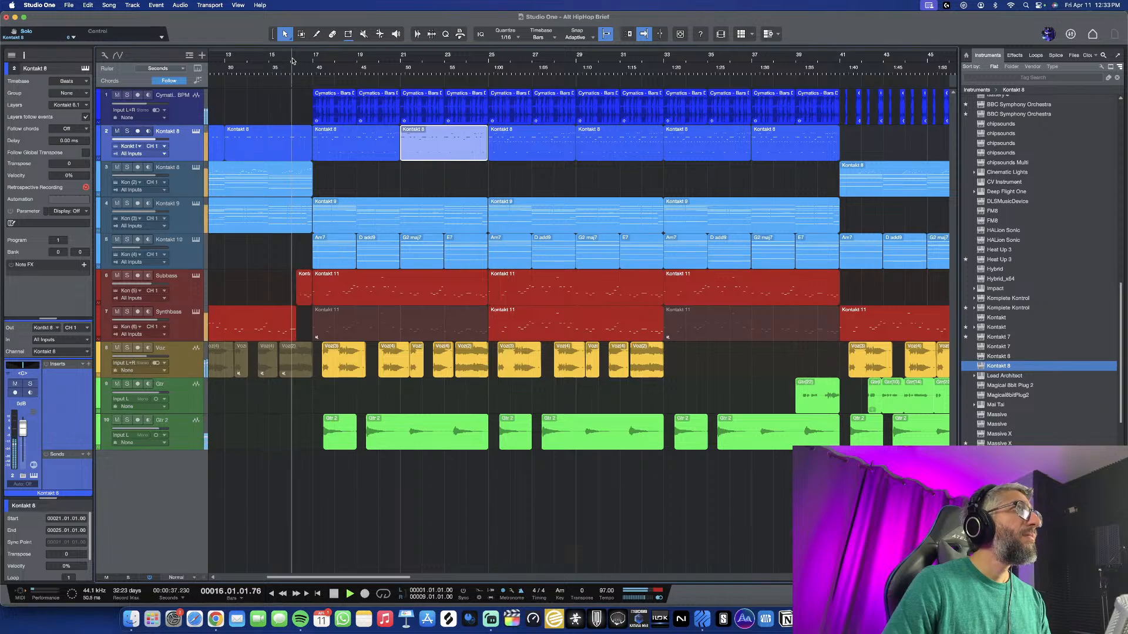
# Cut two short gaps out of the track 1 Cymatics drum loop in bar 17
pyautogui.scroll(2, 369, 112)
pyautogui.scroll(3, 369, 115)
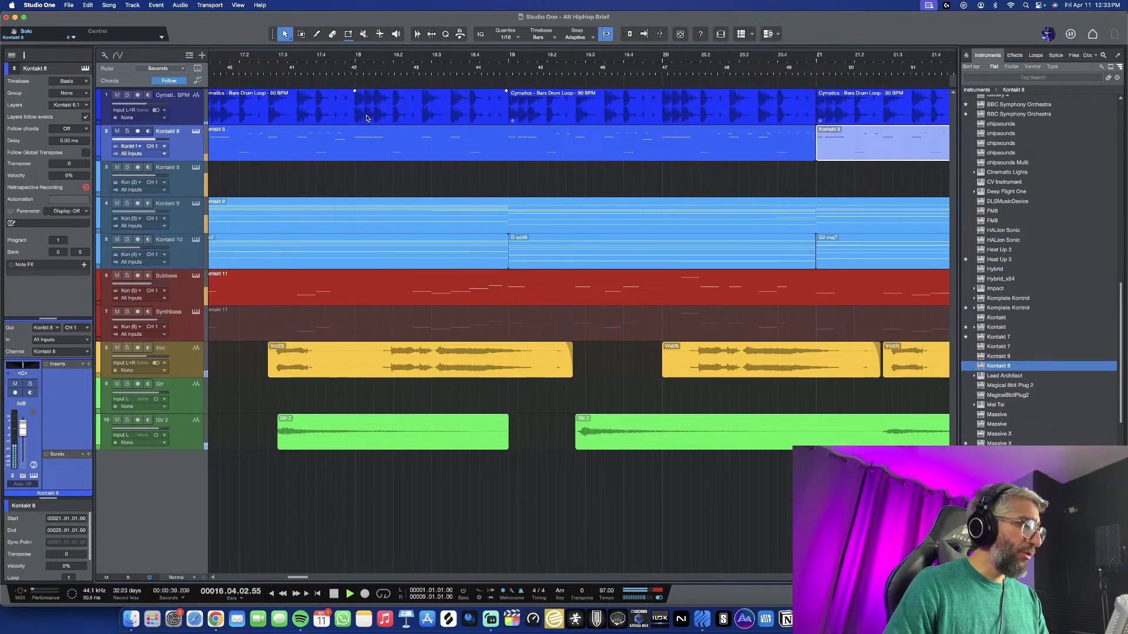
pyautogui.press('2')
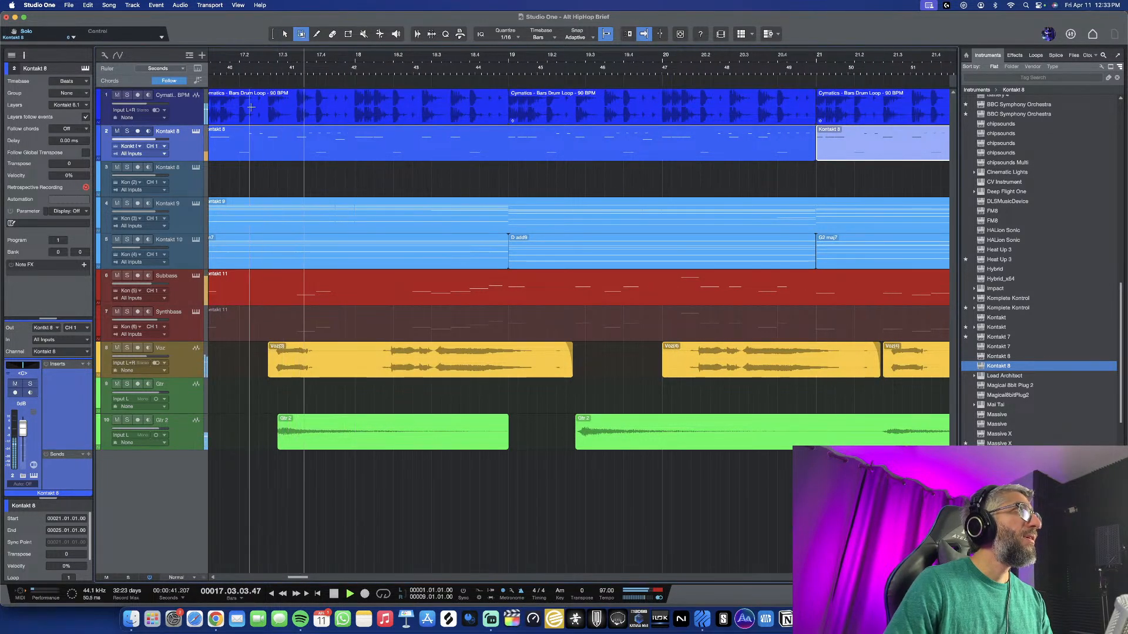
pyautogui.press('space')
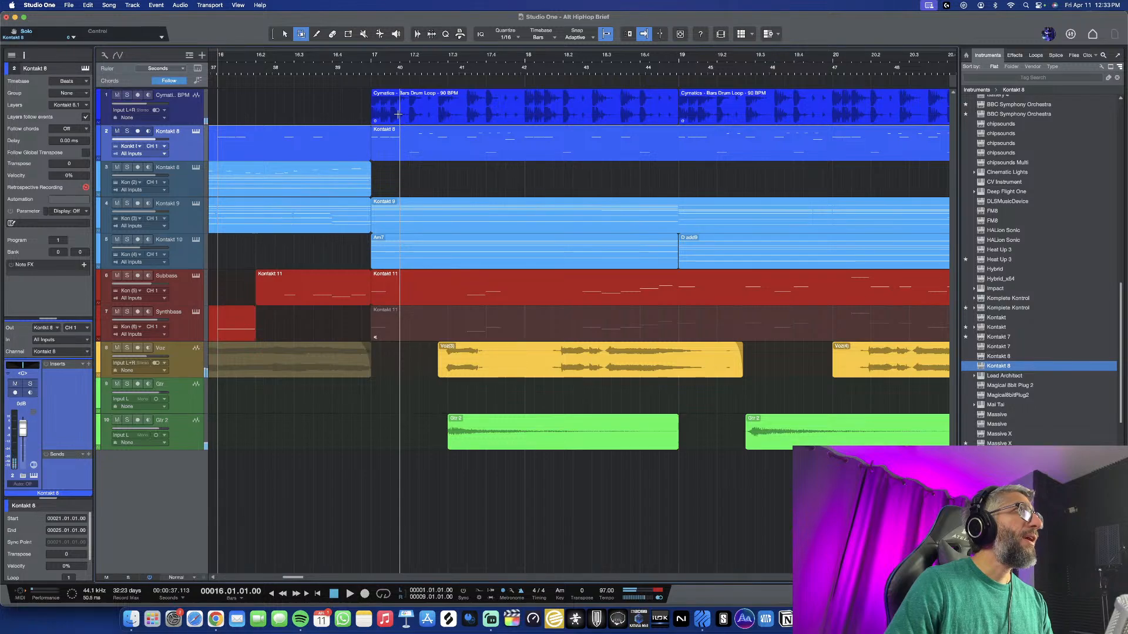
pyautogui.moveTo(400, 114); pyautogui.dragTo(441, 114)
pyautogui.press('Delete')
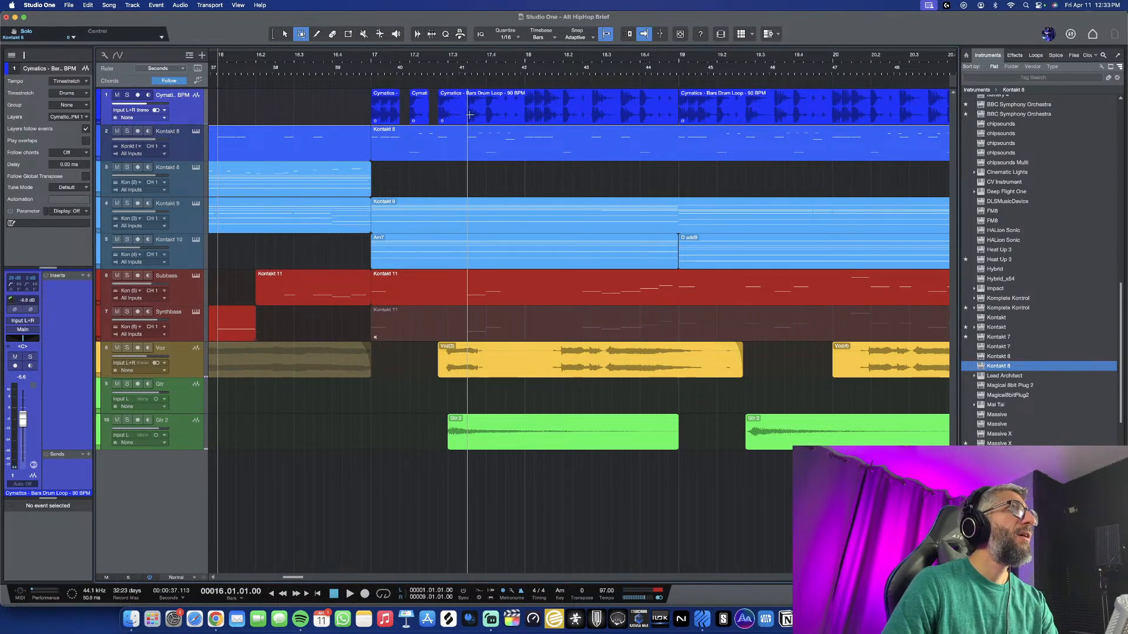
# Play the chopped drum loop, cut two further gaps near the end of bar 17, and play it again
pyautogui.press('space')
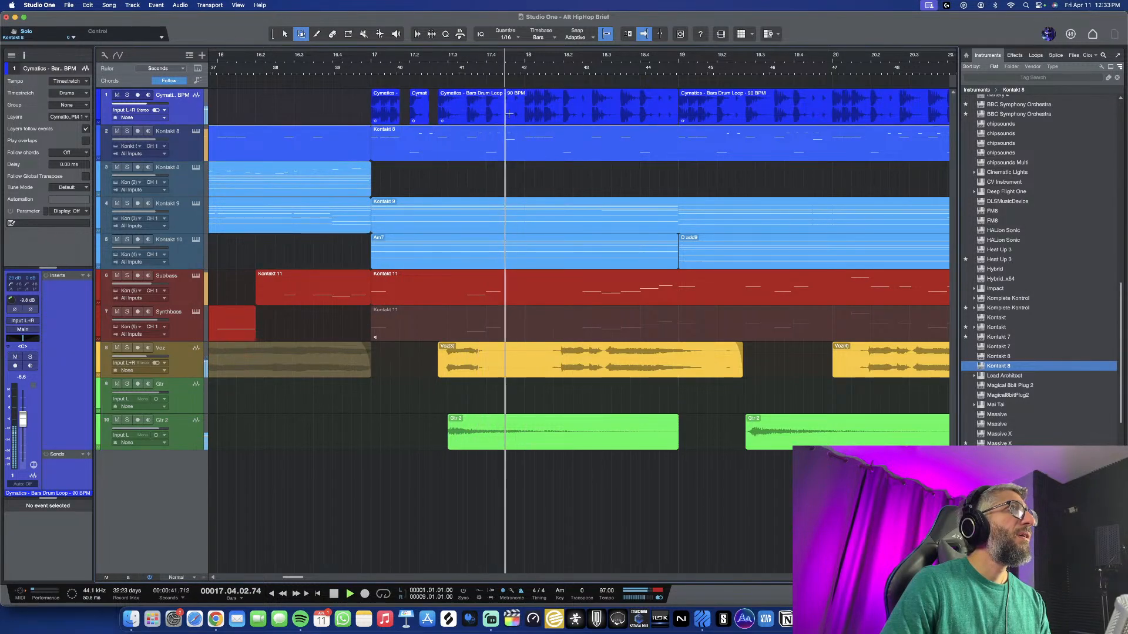
pyautogui.press('space')
pyautogui.moveTo(505, 111); pyautogui.dragTo(482, 115)
pyautogui.press('space')
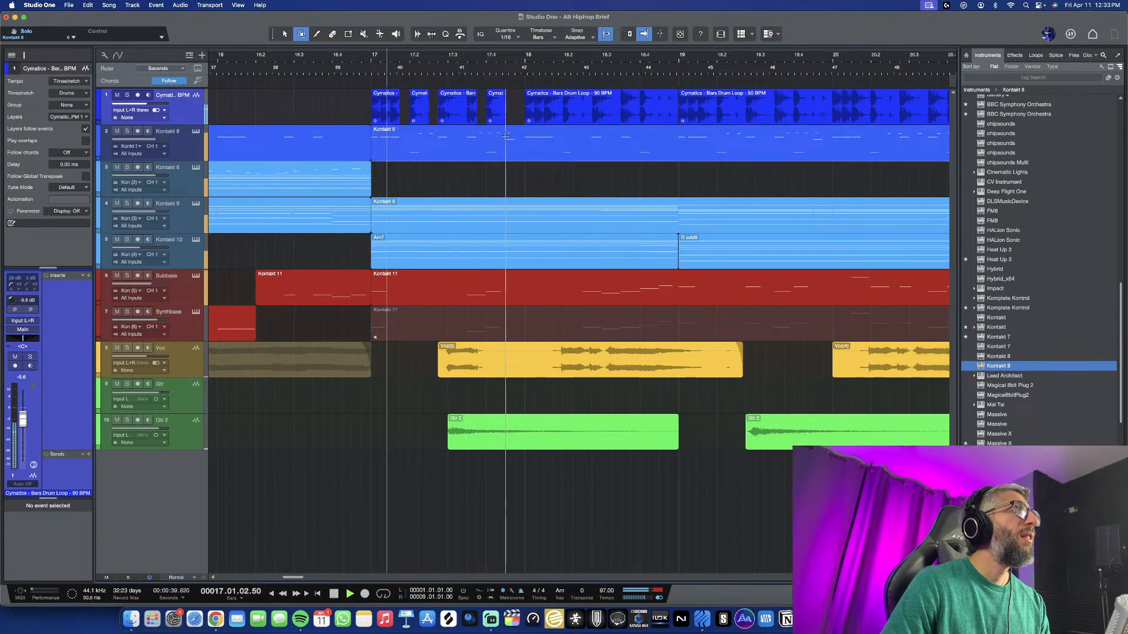
pyautogui.scroll(2, 509, 133)
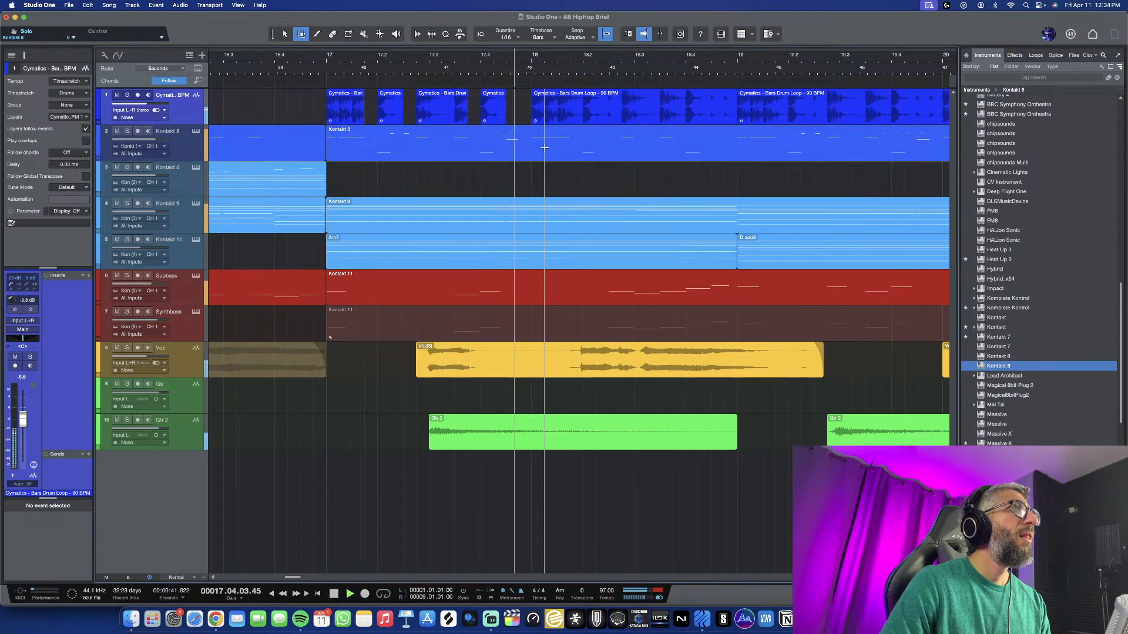
pyautogui.press('space')
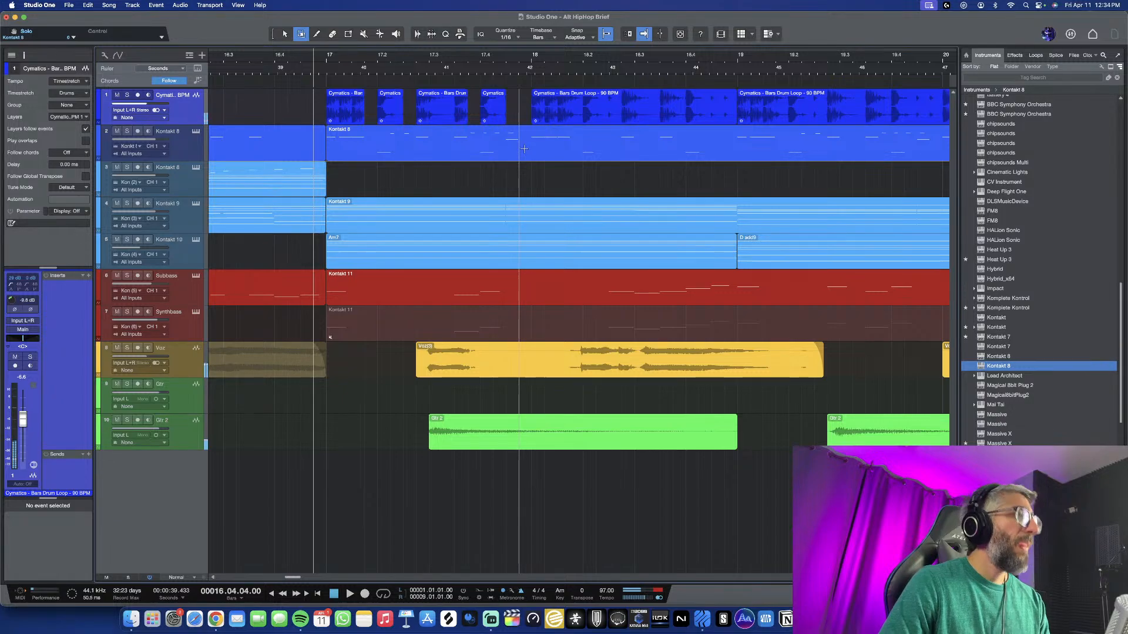
# Open the track 2 Kontakt 8 part at bar 17 and select its upper percussion notes in bars 17 to 20
pyautogui.press('1')
pyautogui.doubleClick(517, 151)
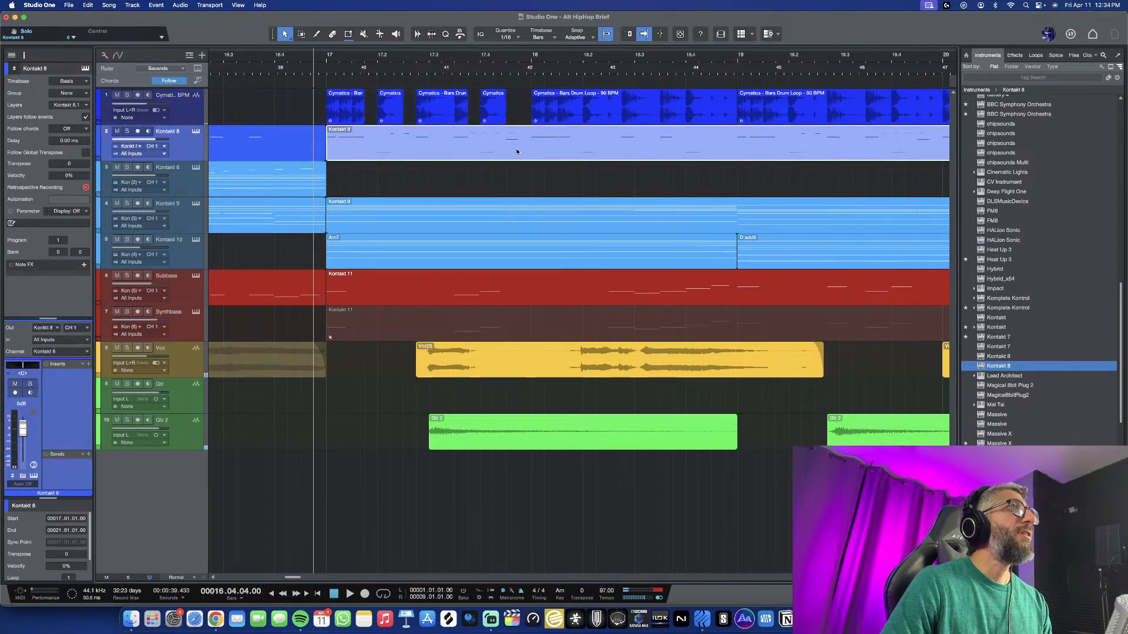
pyautogui.scroll(-1, 543, 221)
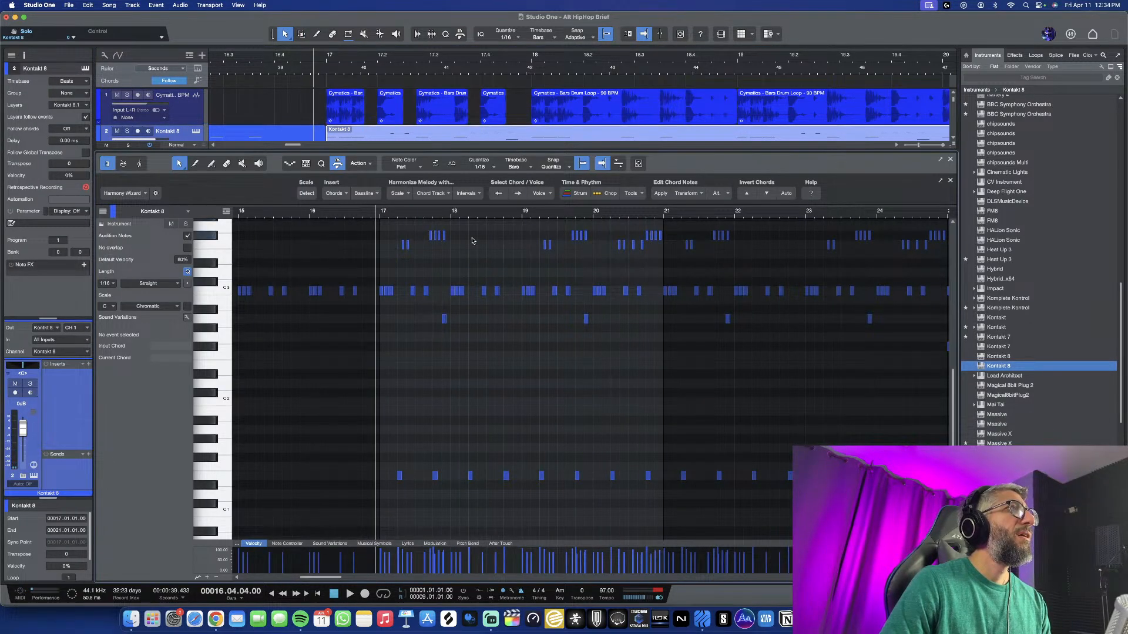
pyautogui.scroll(4, 394, 221)
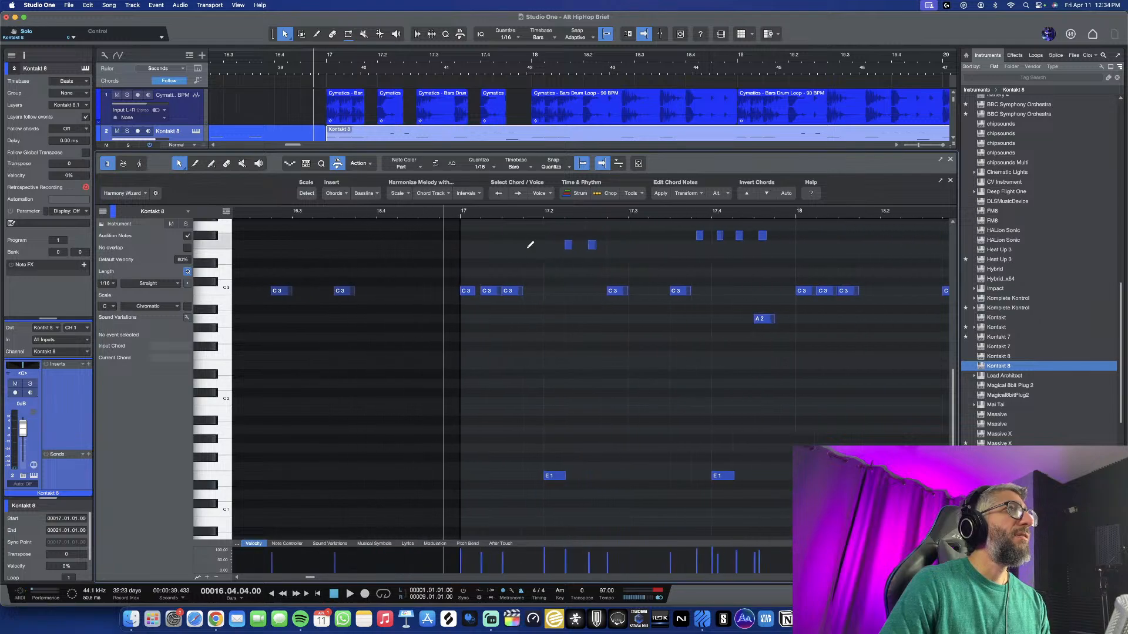
pyautogui.scroll(-4, 512, 244)
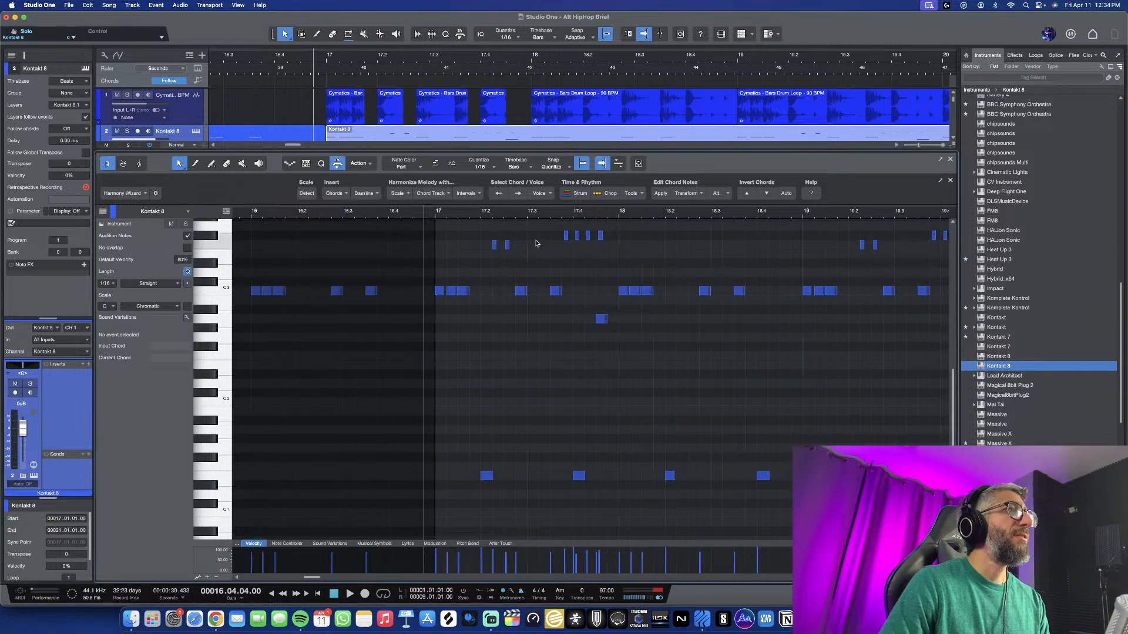
pyautogui.moveTo(477, 228); pyautogui.dragTo(879, 258)
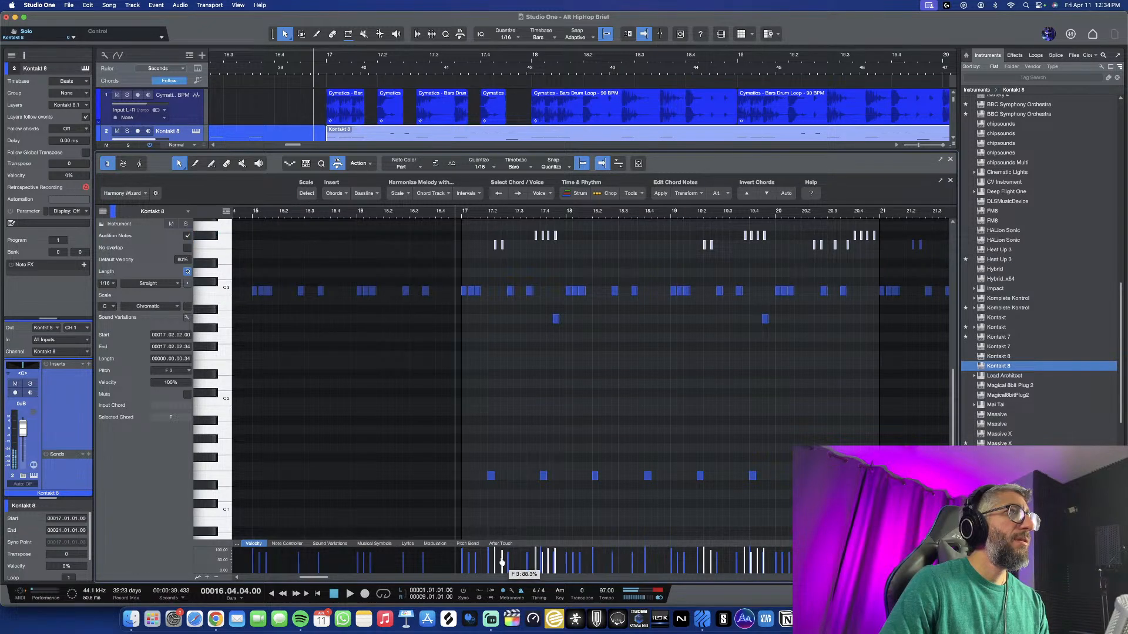
# Open the track's Drum Lab instrument, set the conga's volume to 10.0 dB, start playback and close the instrument
pyautogui.click(102, 225)
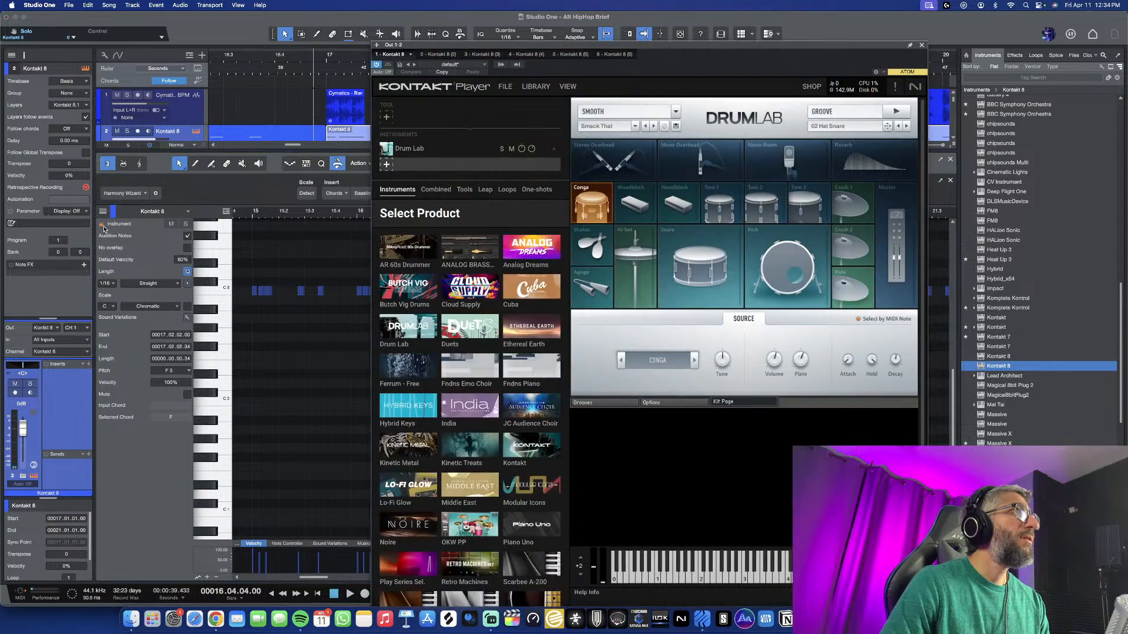
pyautogui.click(585, 207)
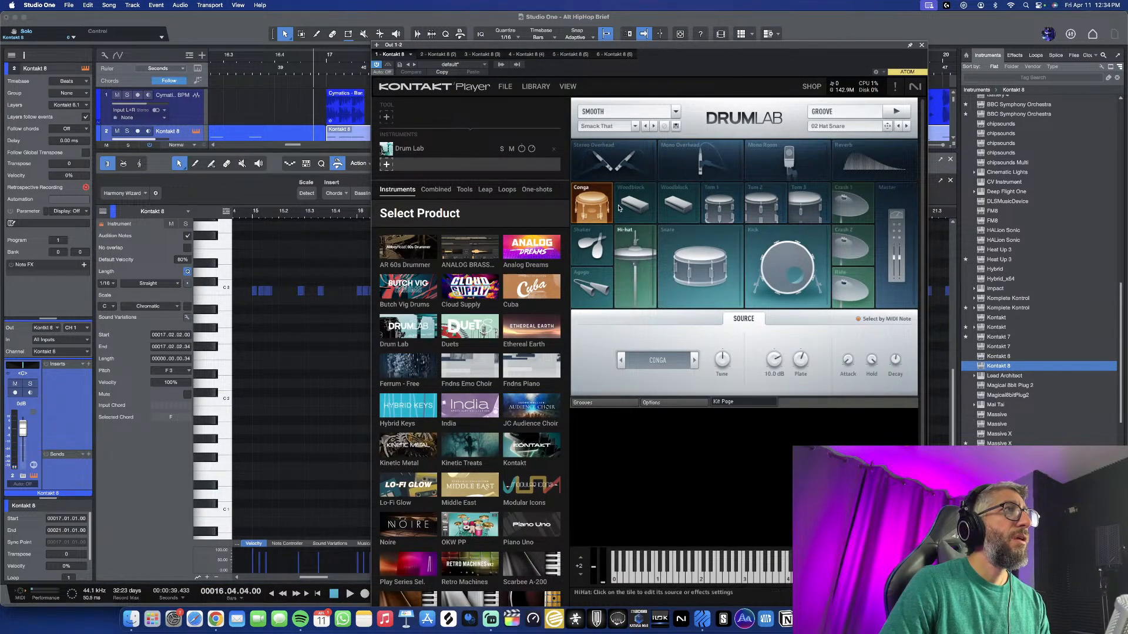
pyautogui.click(596, 210)
pyautogui.press('space')
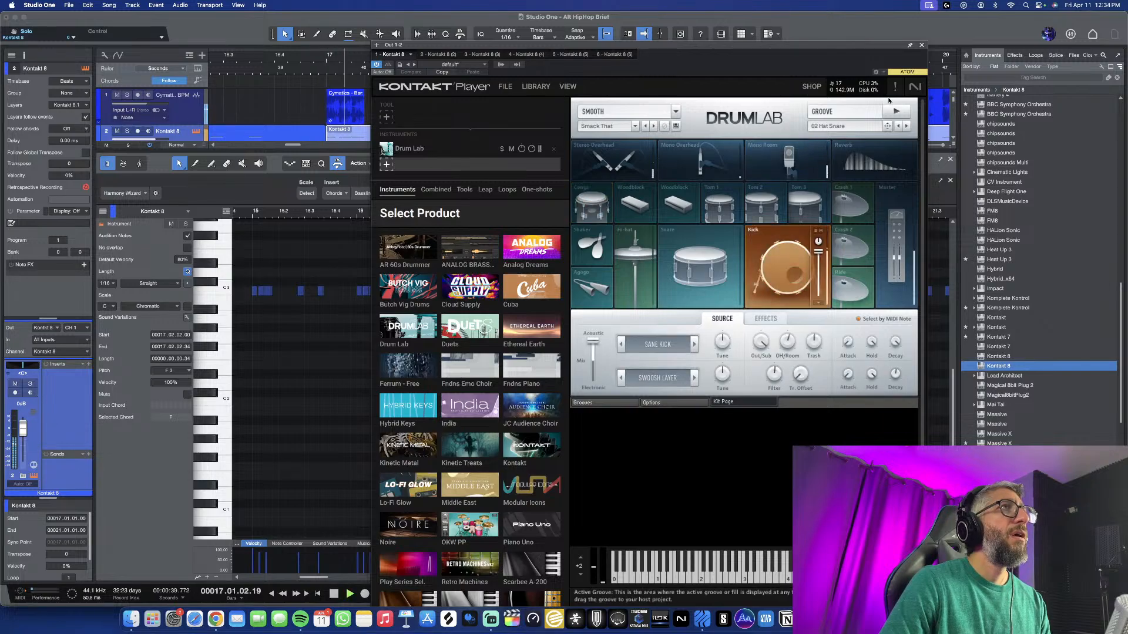
pyautogui.click(922, 46)
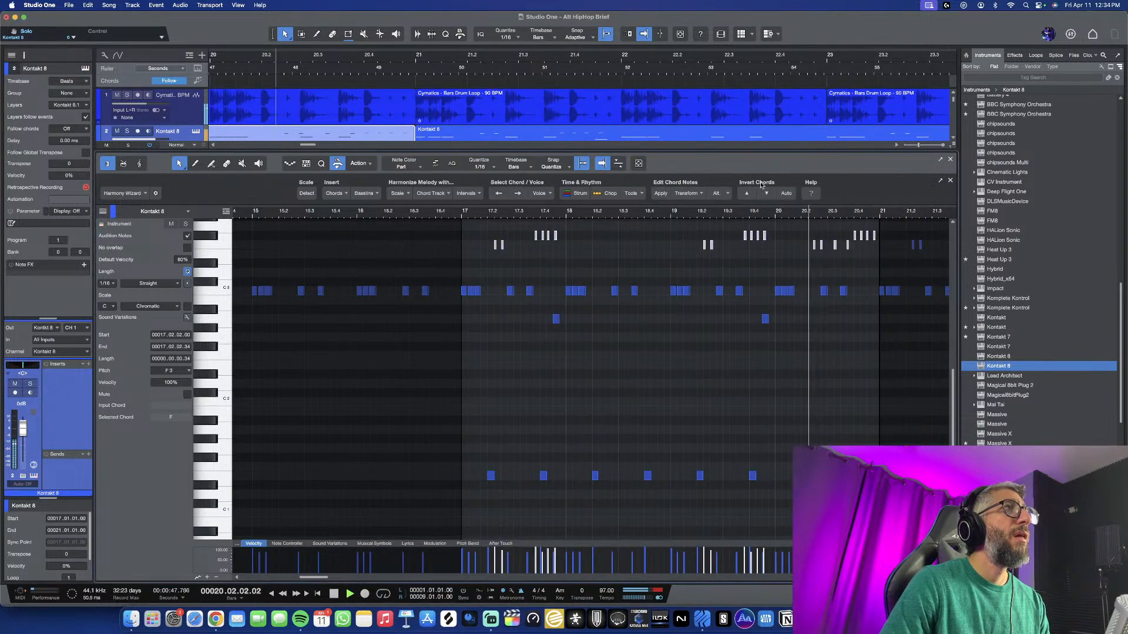
# Close the note editor, listen to the section from bar 17 into bar 24 and stop playback
pyautogui.click(950, 160)
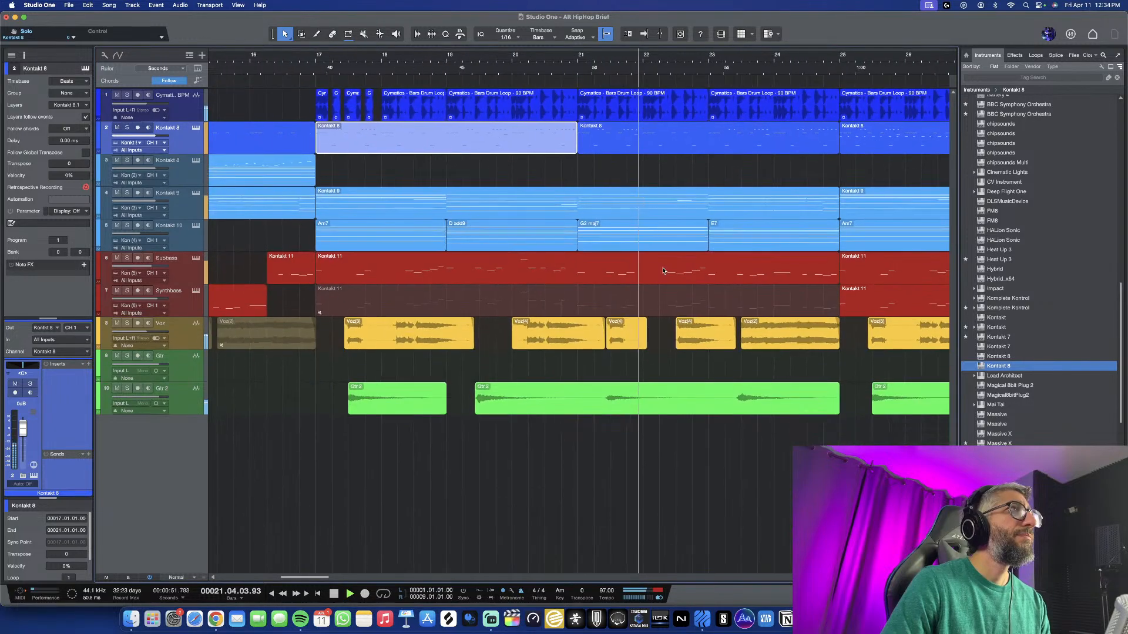
pyautogui.press('w')
pyautogui.press('f')
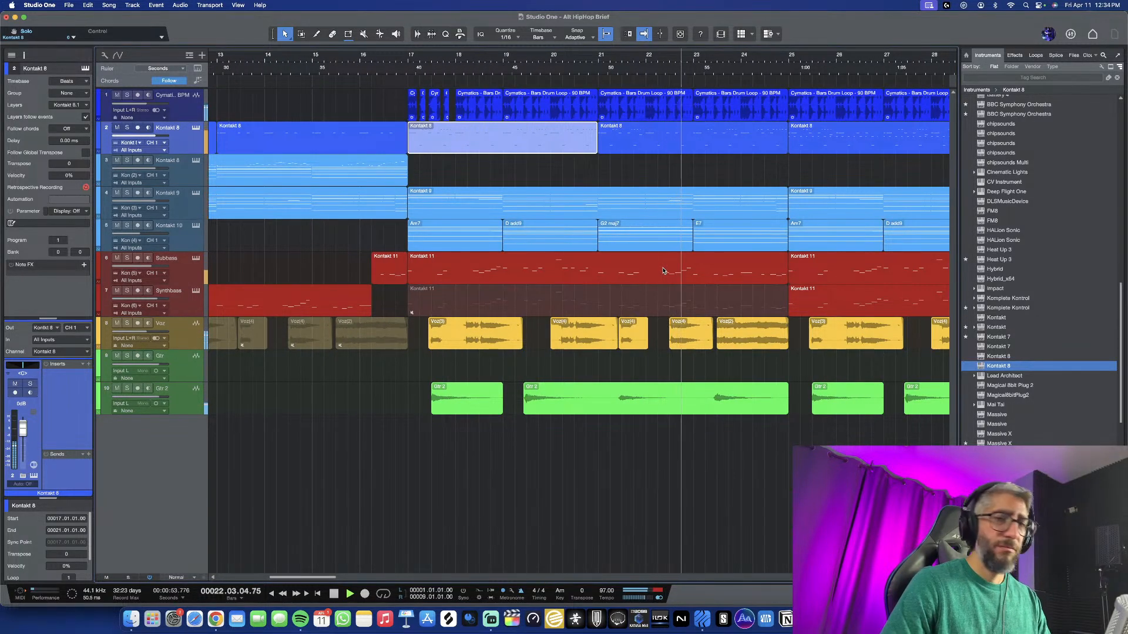
pyautogui.scroll(-3, 697, 288)
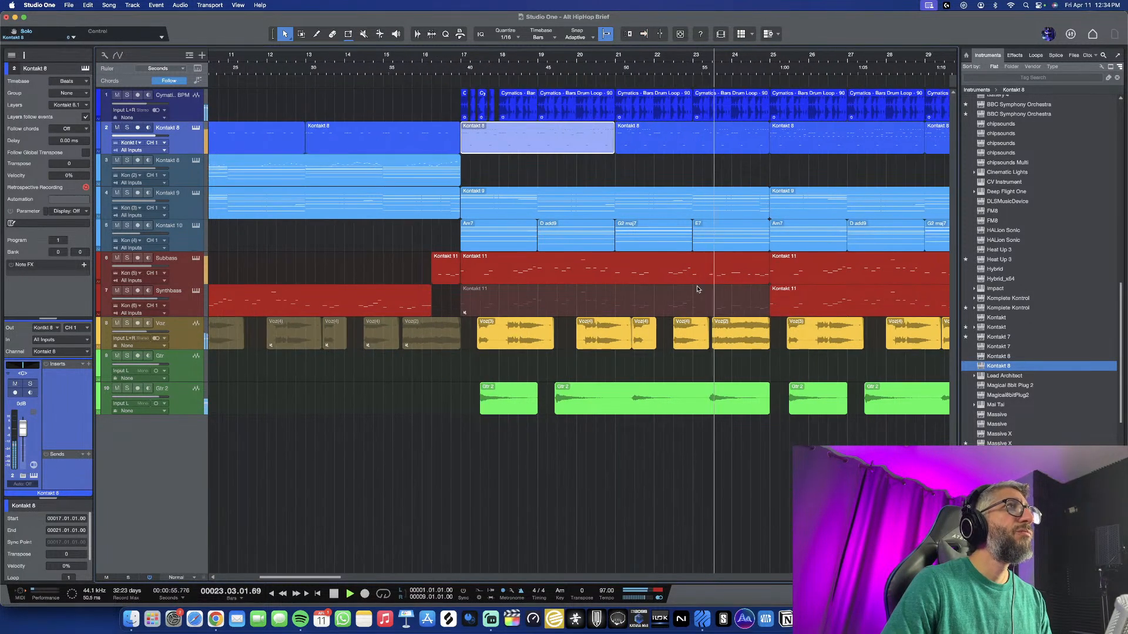
pyautogui.scroll(-1, 701, 257)
pyautogui.hscroll(2, 701, 257)
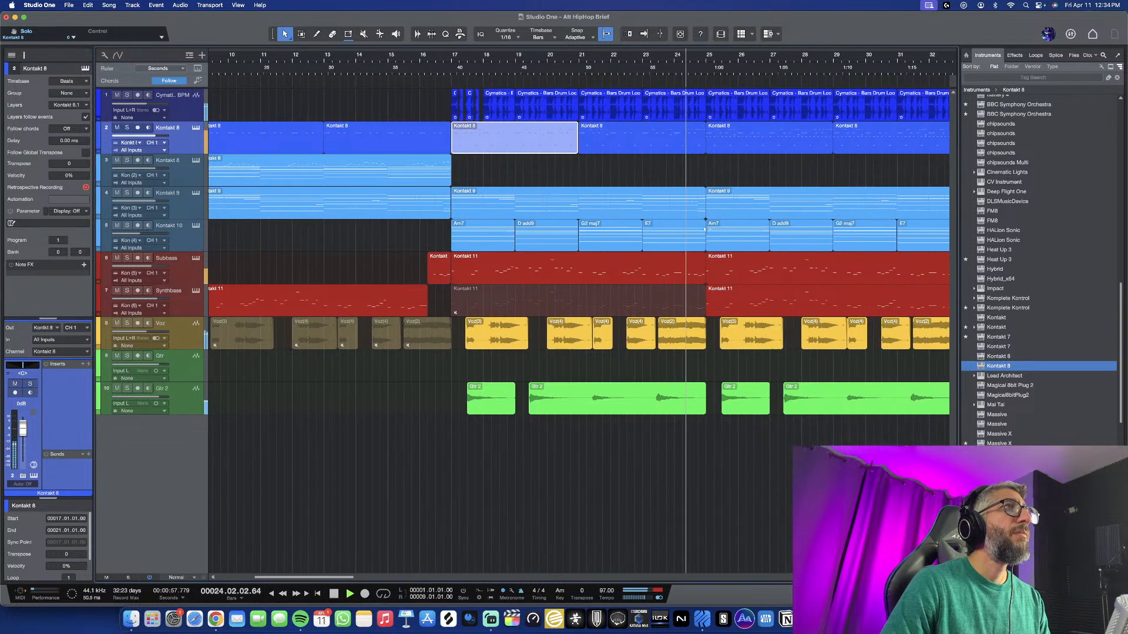
pyautogui.press('space')
# Replace the track 1 drum loop in bar 18 with a duplicate of bar 17's chopped pieces and start playback
pyautogui.scroll(4, 559, 117)
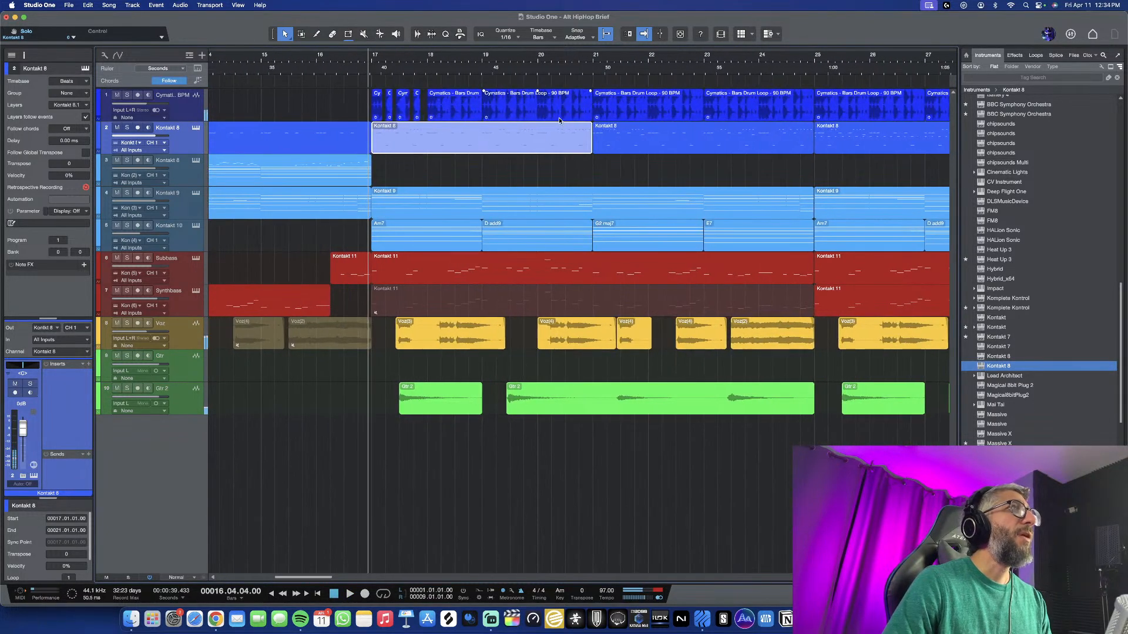
pyautogui.hscroll(-2, 536, 114)
pyautogui.scroll(3, 513, 109)
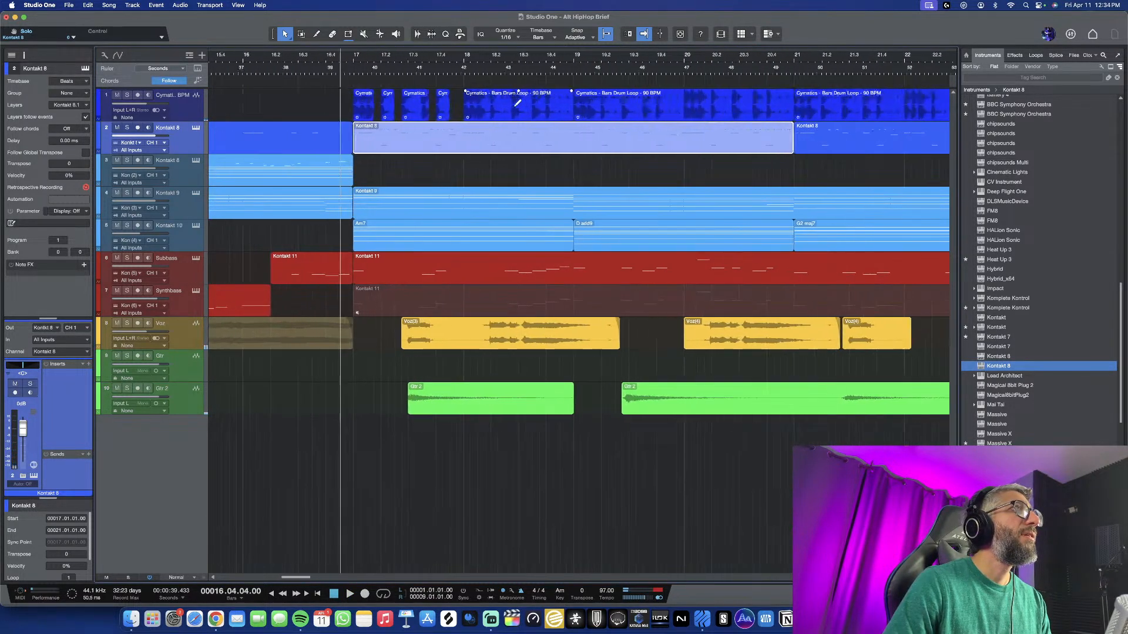
pyautogui.press('space')
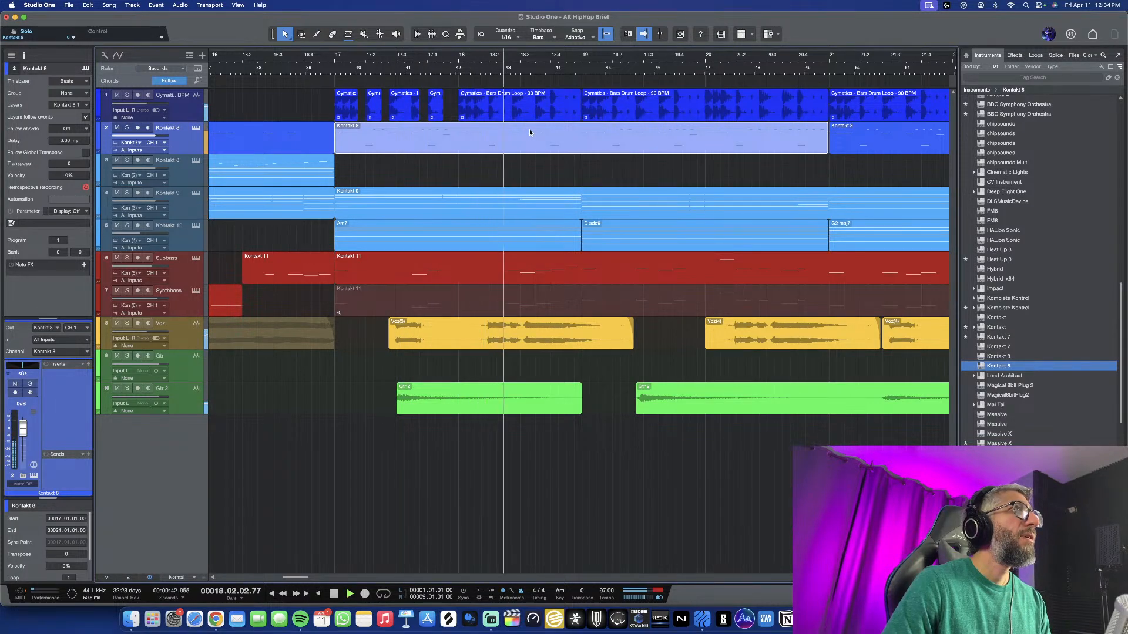
pyautogui.press('space')
pyautogui.click(533, 102)
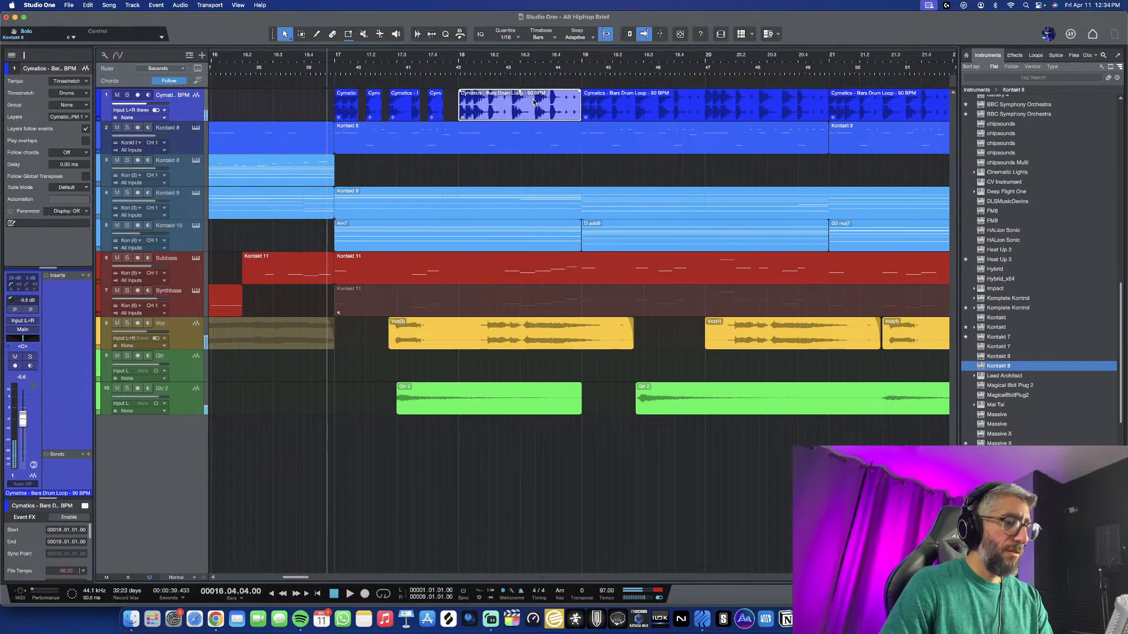
pyautogui.press('Delete')
pyautogui.moveTo(486, 104); pyautogui.dragTo(334, 107)
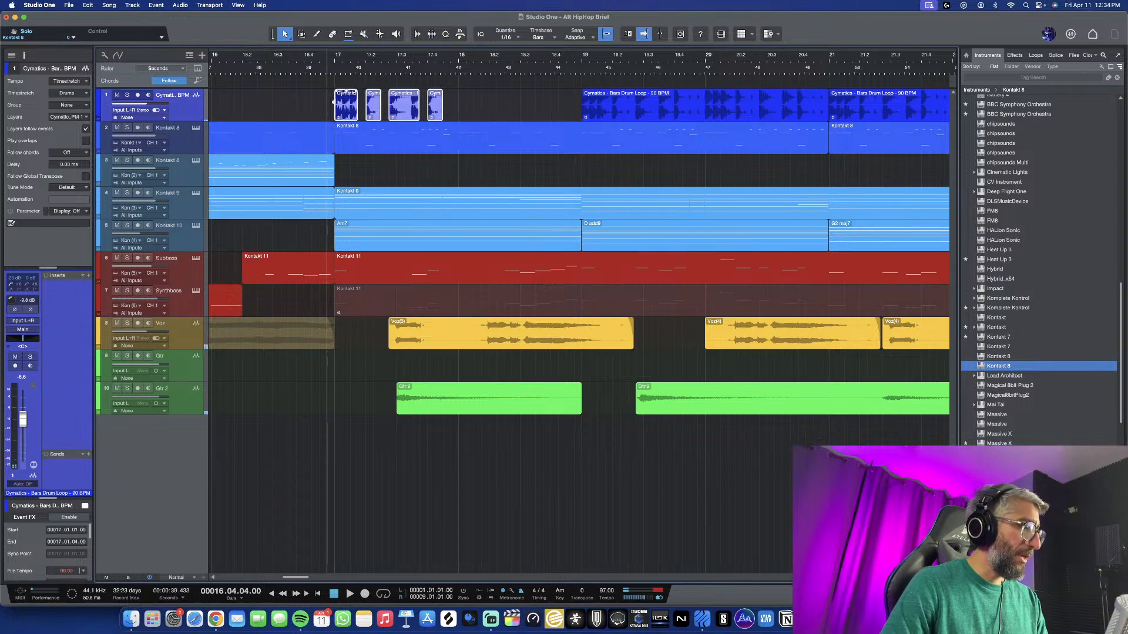
pyautogui.press('d')
pyautogui.press('space')
# Replace the drum loop in bars 19 and 20 with a duplicate of the chopped pieces in bars 17 and 18
pyautogui.click(597, 104)
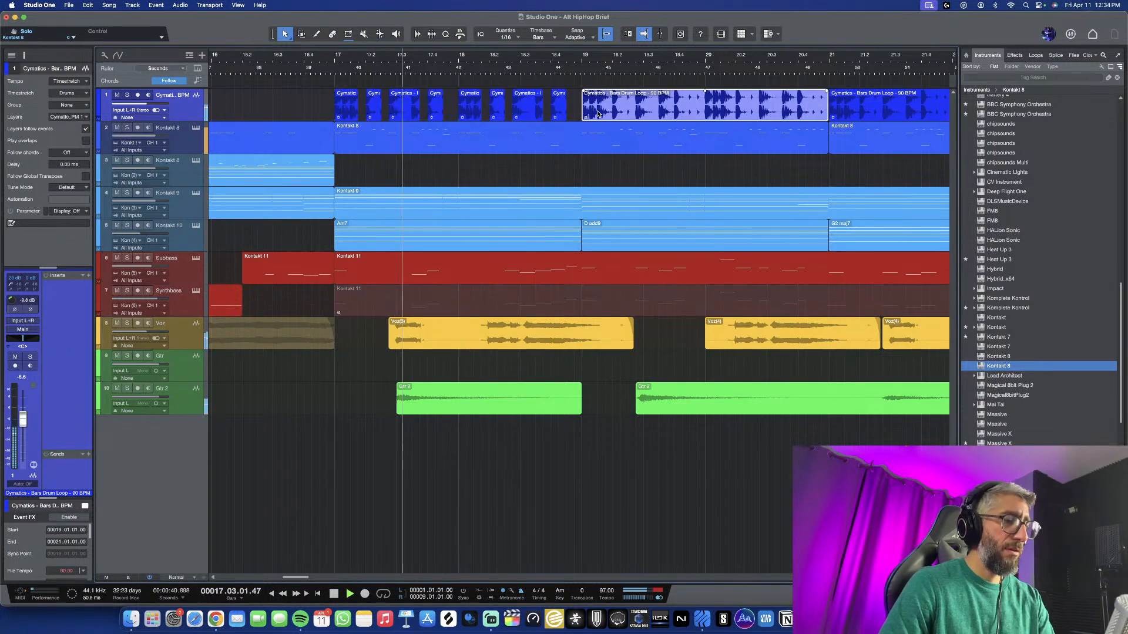
pyautogui.press('Delete')
pyautogui.moveTo(597, 103); pyautogui.dragTo(336, 106)
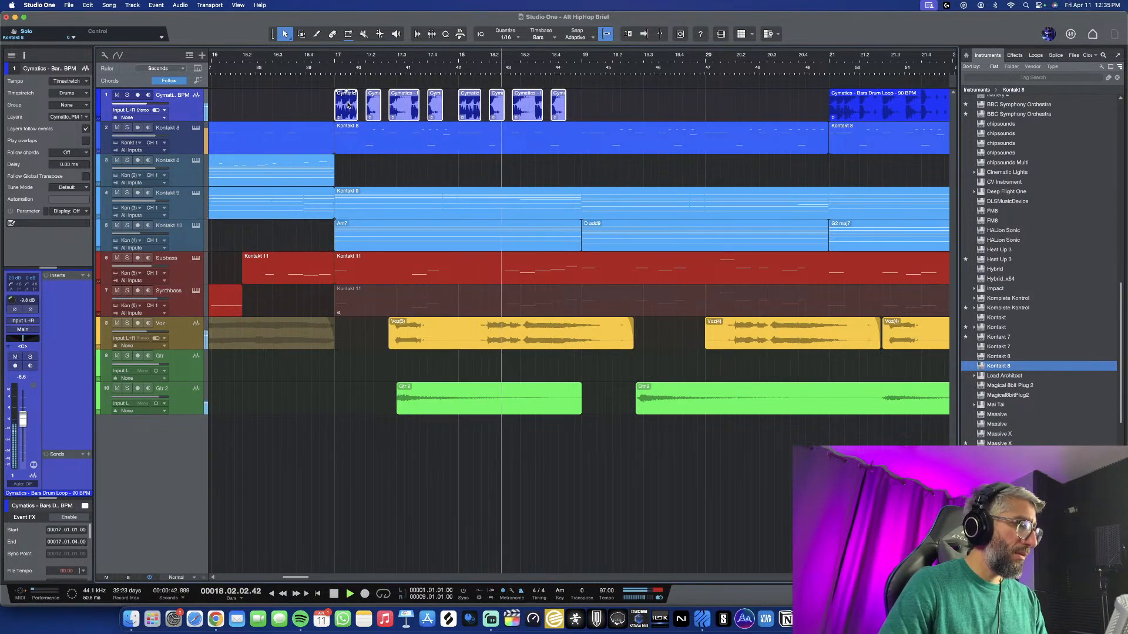
pyautogui.press('d')
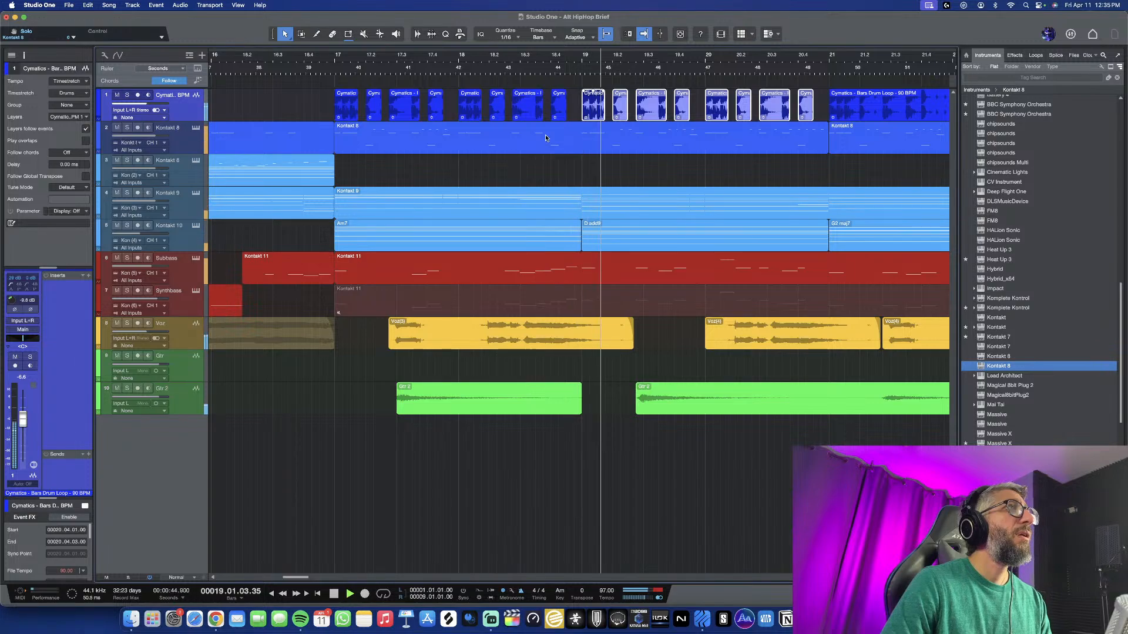
pyautogui.press('space')
# Vary bar 18's drum chops by shortening the second and last pieces and cutting a gap into the third
pyautogui.press('2')
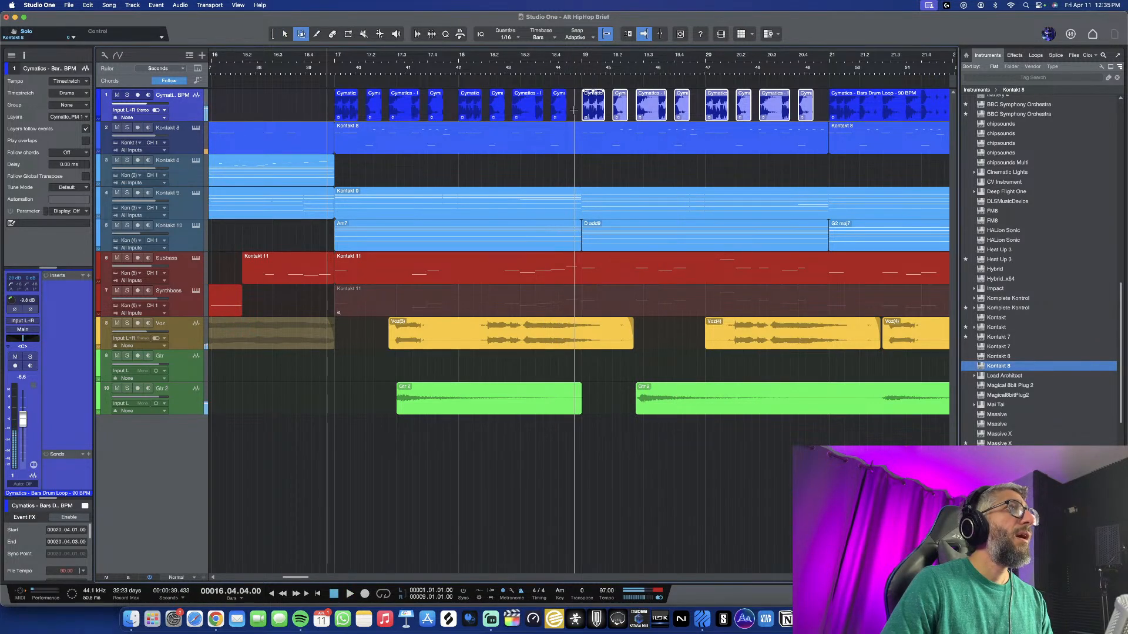
pyautogui.moveTo(574, 110); pyautogui.dragTo(559, 112)
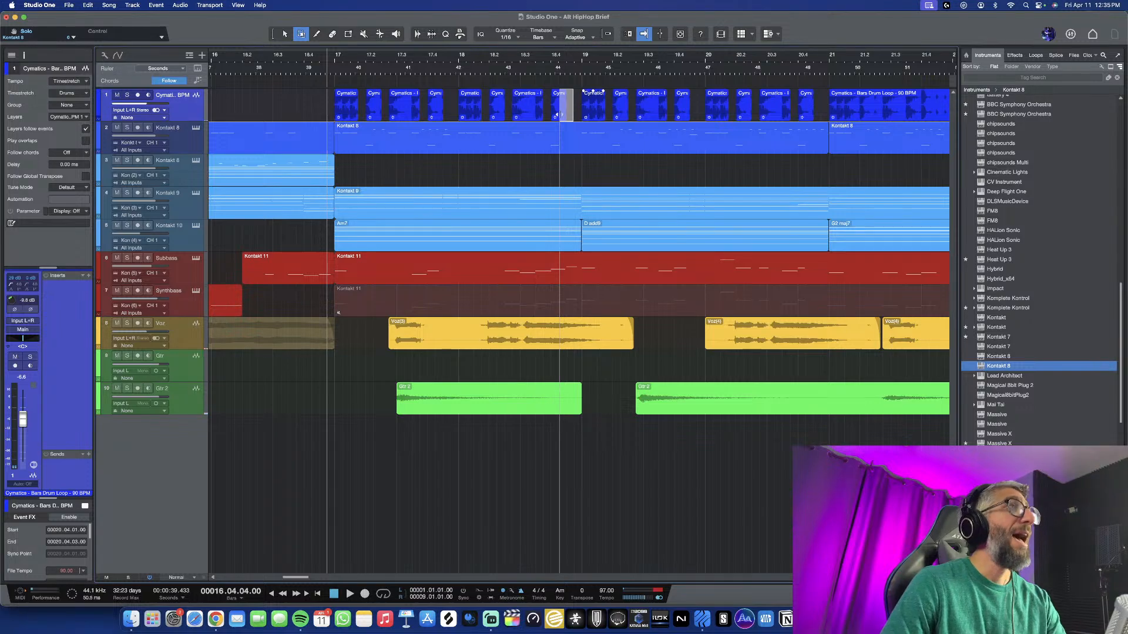
pyautogui.press('Delete')
pyautogui.scroll(5, 531, 112)
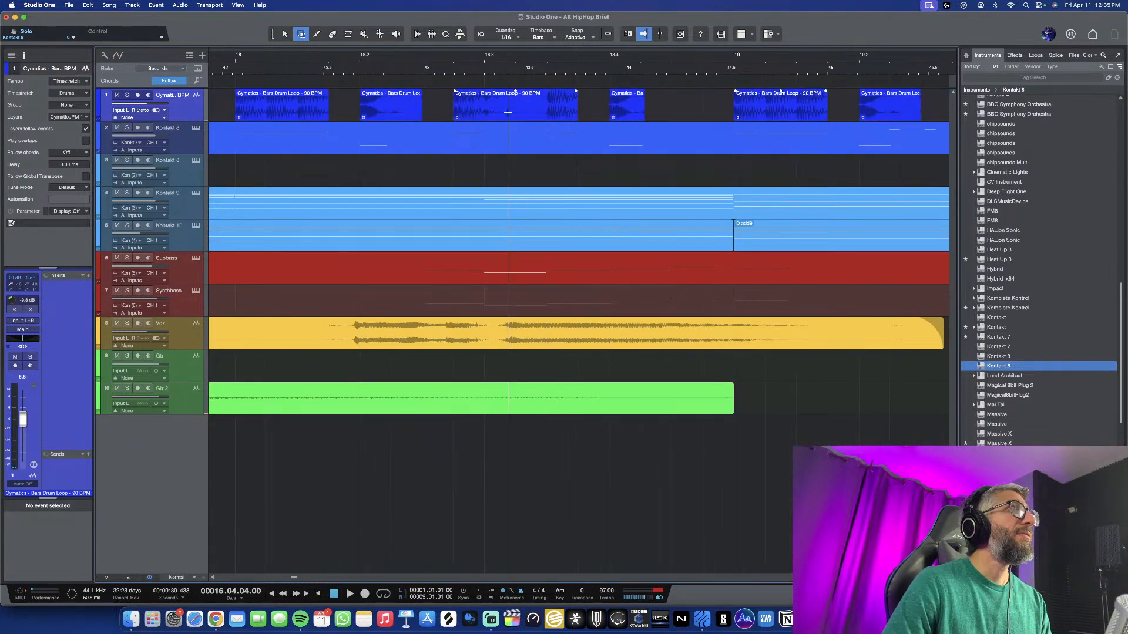
pyautogui.moveTo(522, 110); pyautogui.dragTo(387, 114)
pyautogui.scroll(-5, 405, 124)
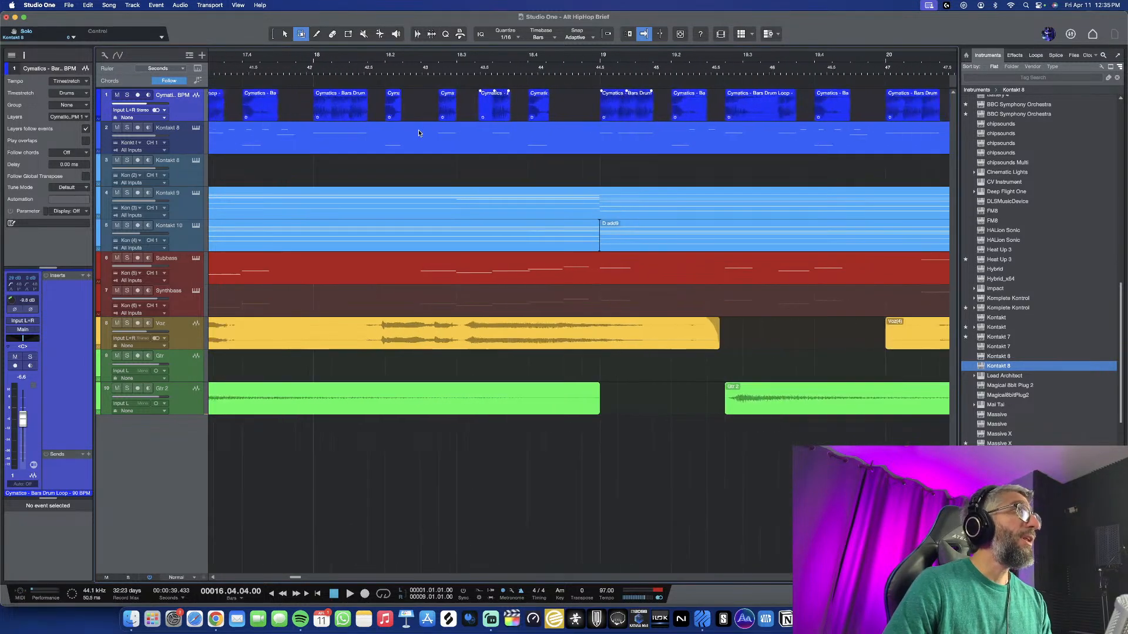
# Play from before bar 17 and trim off the second half of that bar's second drum chop
pyautogui.scroll(-1, 418, 133)
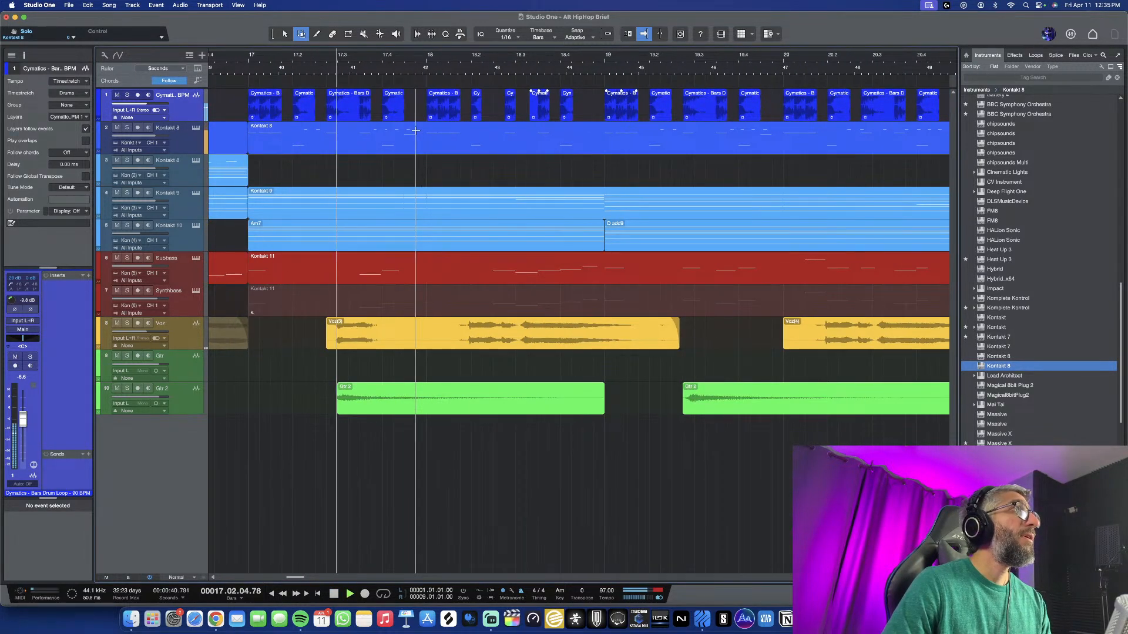
pyautogui.moveTo(315, 112); pyautogui.dragTo(304, 112)
pyautogui.press('Delete')
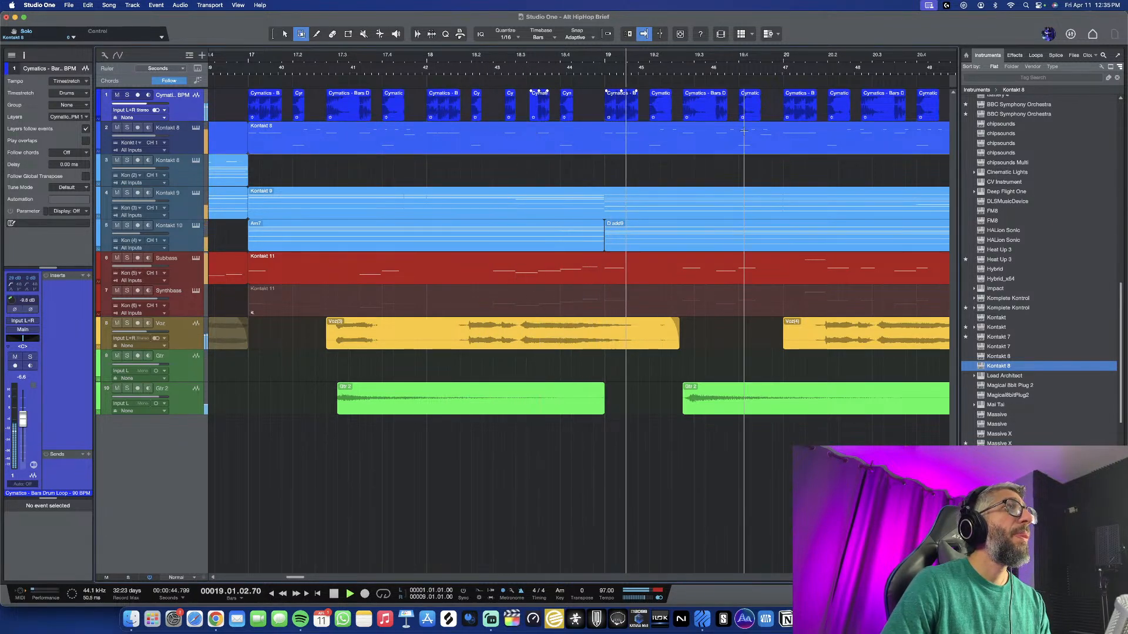
# Cut the tails off the second and last drum loop chops in bar 19 and the second, third and last chops in bar 20
pyautogui.click(643, 34)
pyautogui.moveTo(654, 100)
pyautogui.mouseDown()
pyautogui.moveTo(732, 109)
pyautogui.moveTo(611, 115)
pyautogui.mouseUp()
pyautogui.press('Delete')
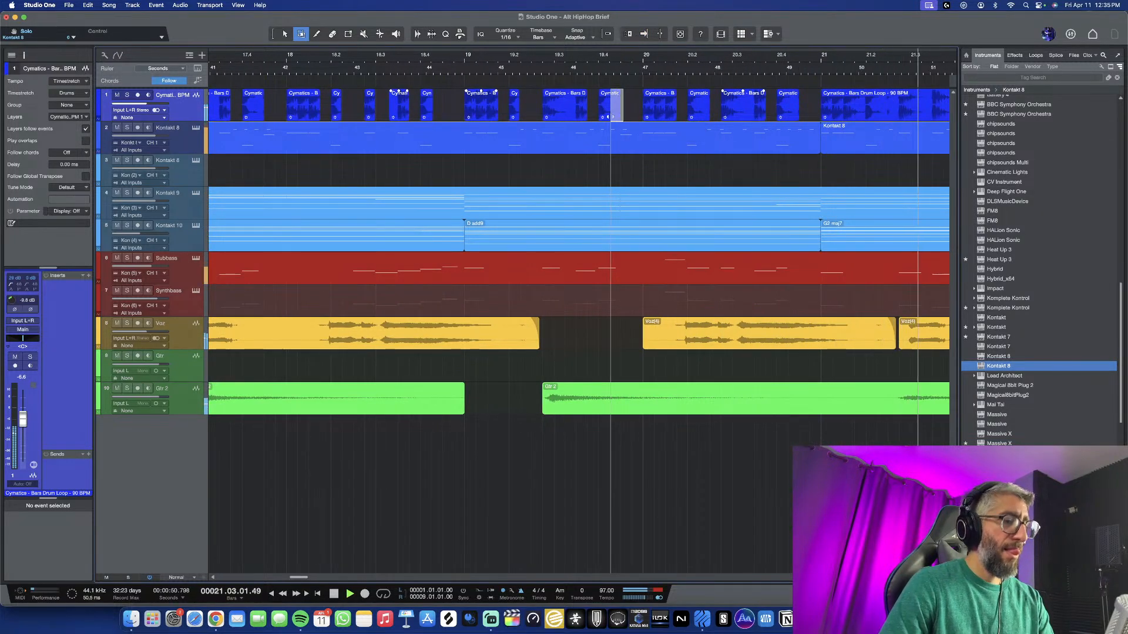
pyautogui.moveTo(713, 106); pyautogui.dragTo(700, 109)
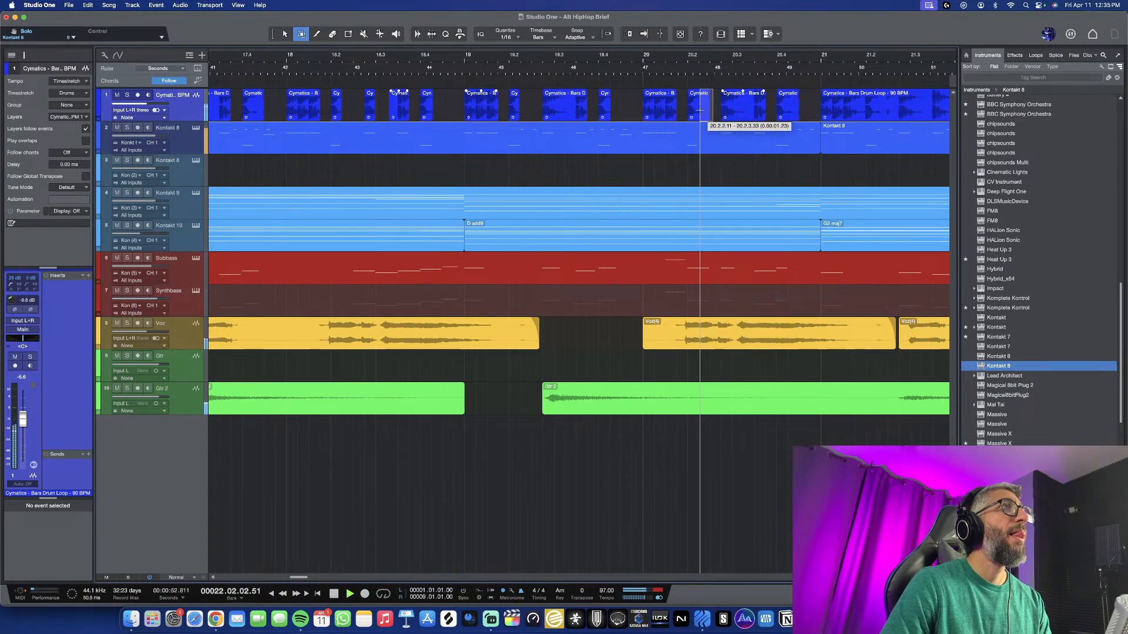
pyautogui.moveTo(770, 104)
pyautogui.mouseDown()
pyautogui.moveTo(744, 108)
pyautogui.moveTo(792, 107)
pyautogui.mouseUp()
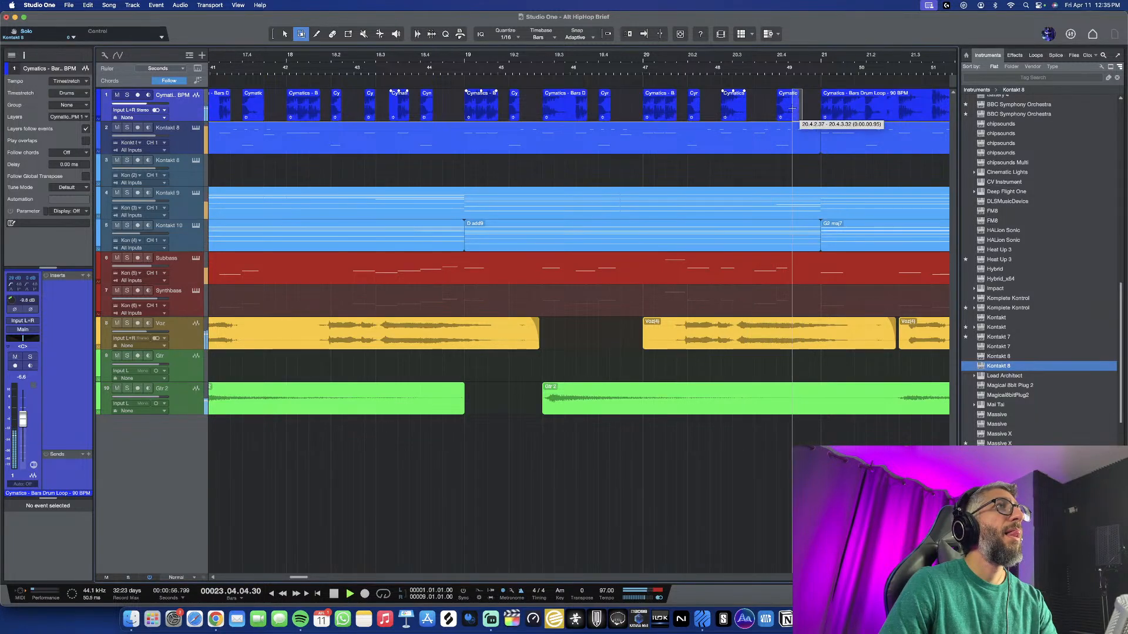
# Play the chopped section from just before bar 17 and delete the last drum loop chop in bar 20
pyautogui.press('space')
pyautogui.press('space')
pyautogui.scroll(-3, 745, 178)
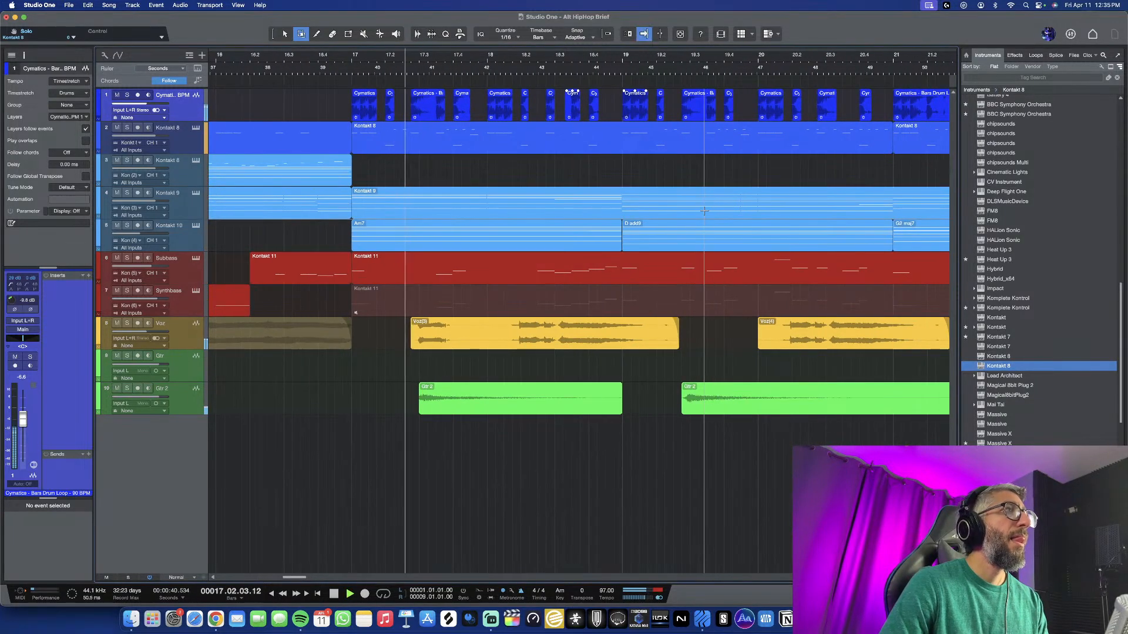
pyautogui.hscroll(1, 705, 211)
pyautogui.press('1')
pyautogui.hscroll(2, 681, 238)
pyautogui.scroll(-5, 684, 237)
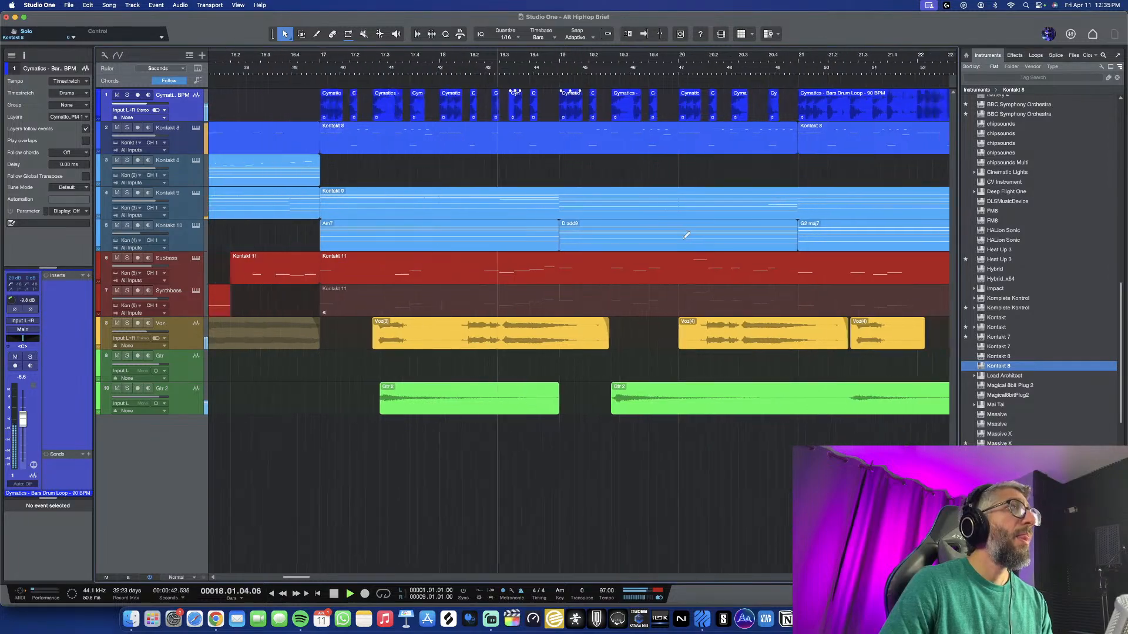
pyautogui.scroll(-5, 683, 241)
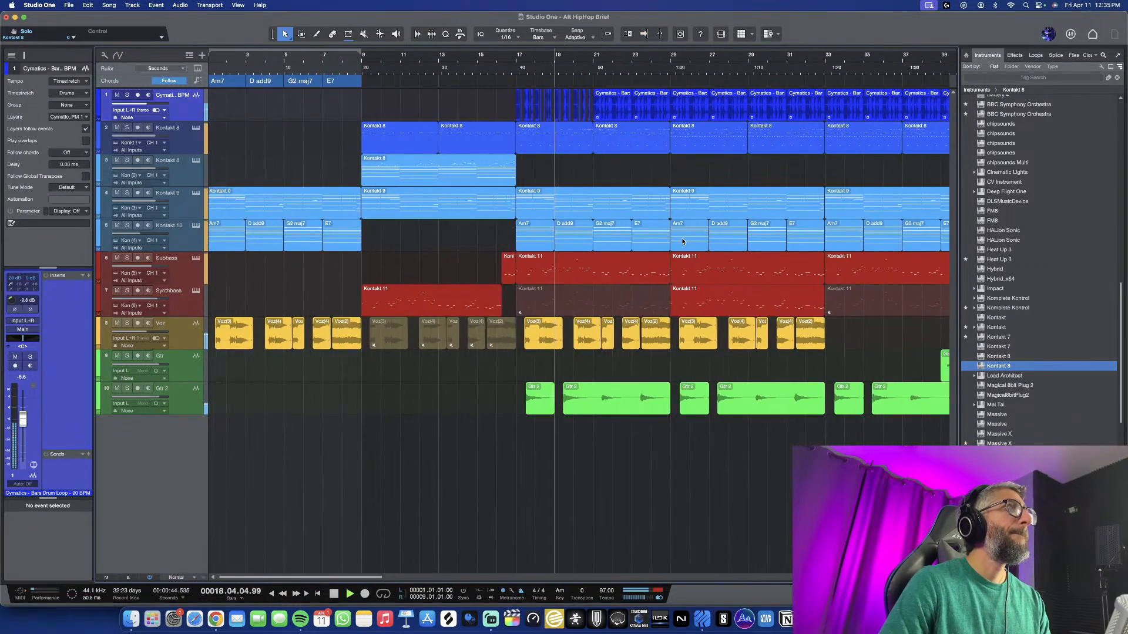
pyautogui.hscroll(2, 671, 240)
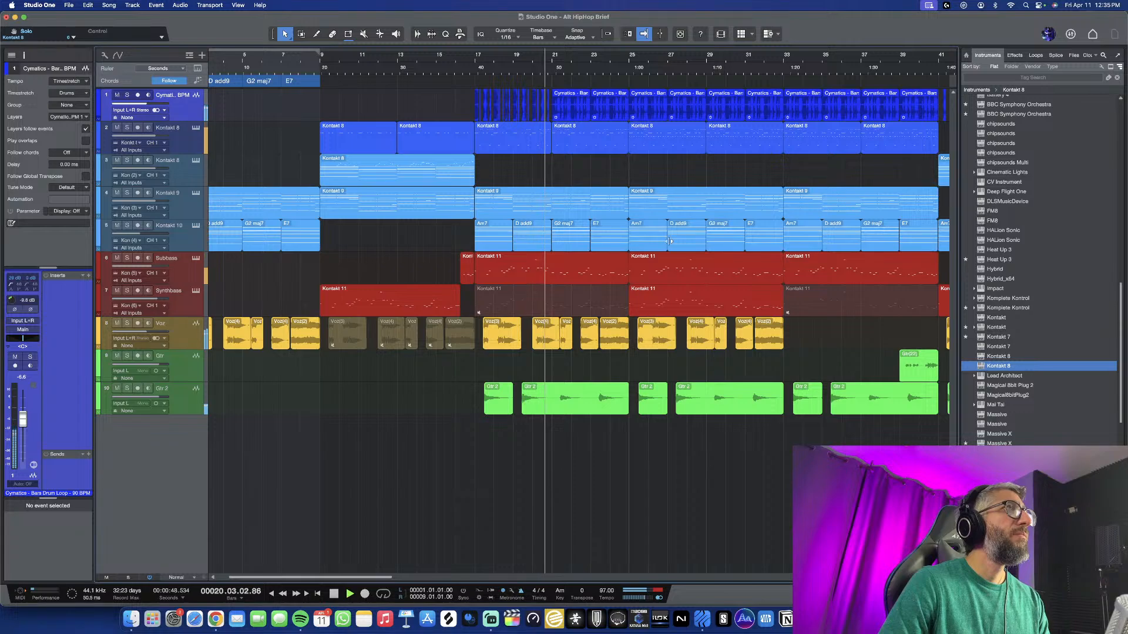
pyautogui.scroll(5, 501, 171)
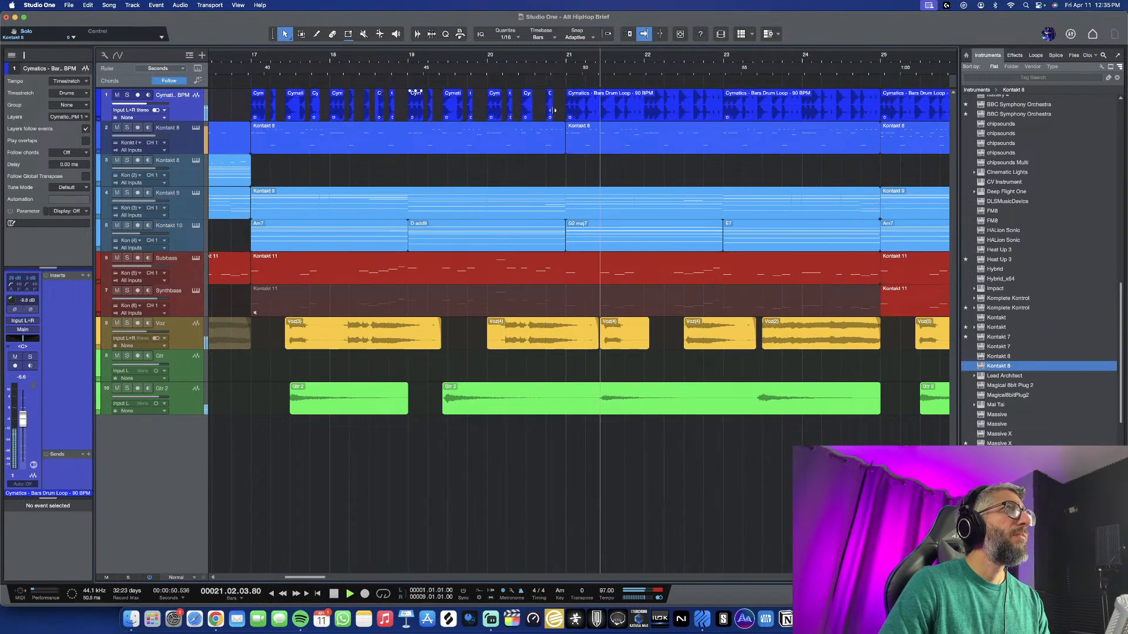
pyautogui.press('space')
pyautogui.click(550, 108)
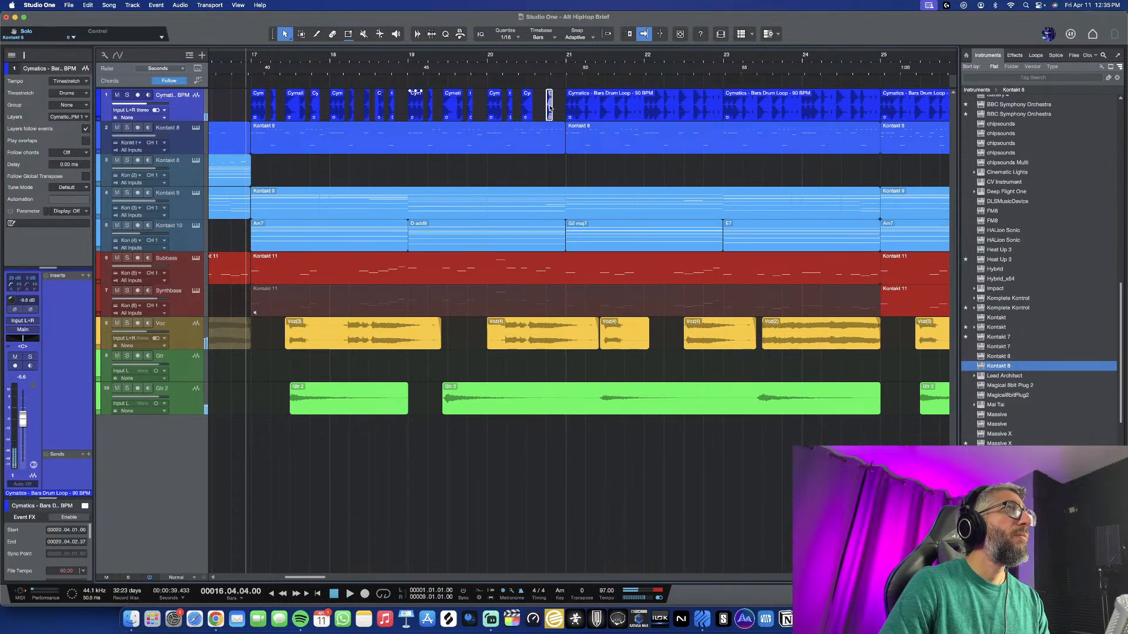
pyautogui.press('Delete')
# Thin out the end of the track 2 Kontakt 8 part by deleting the F3 and F#3 notes in bar 20
pyautogui.doubleClick(556, 142)
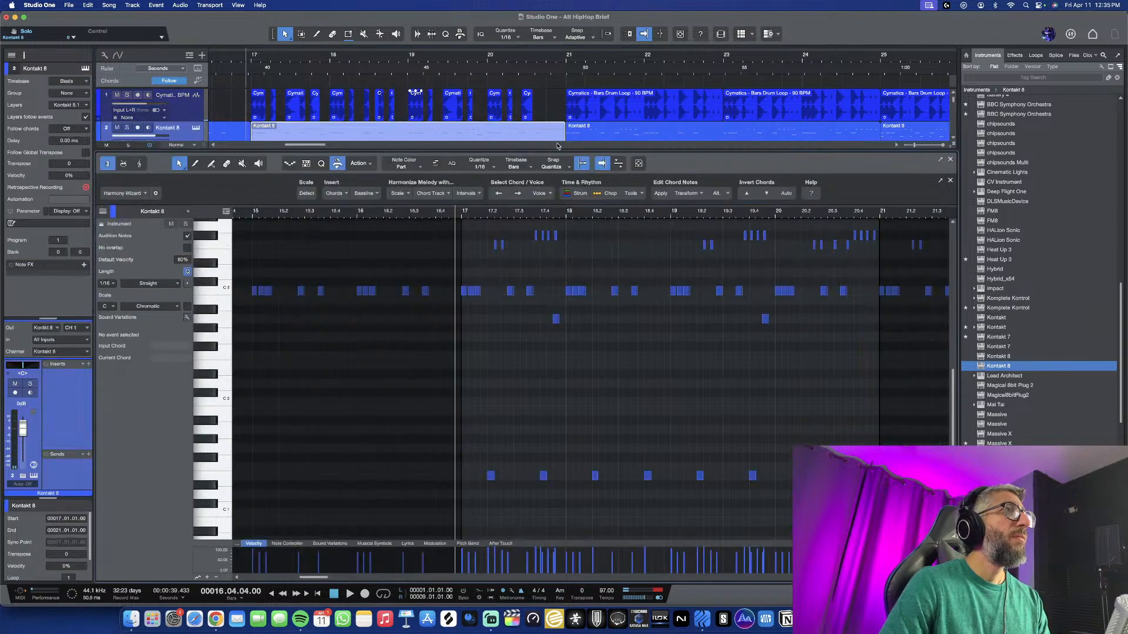
pyautogui.click(857, 477)
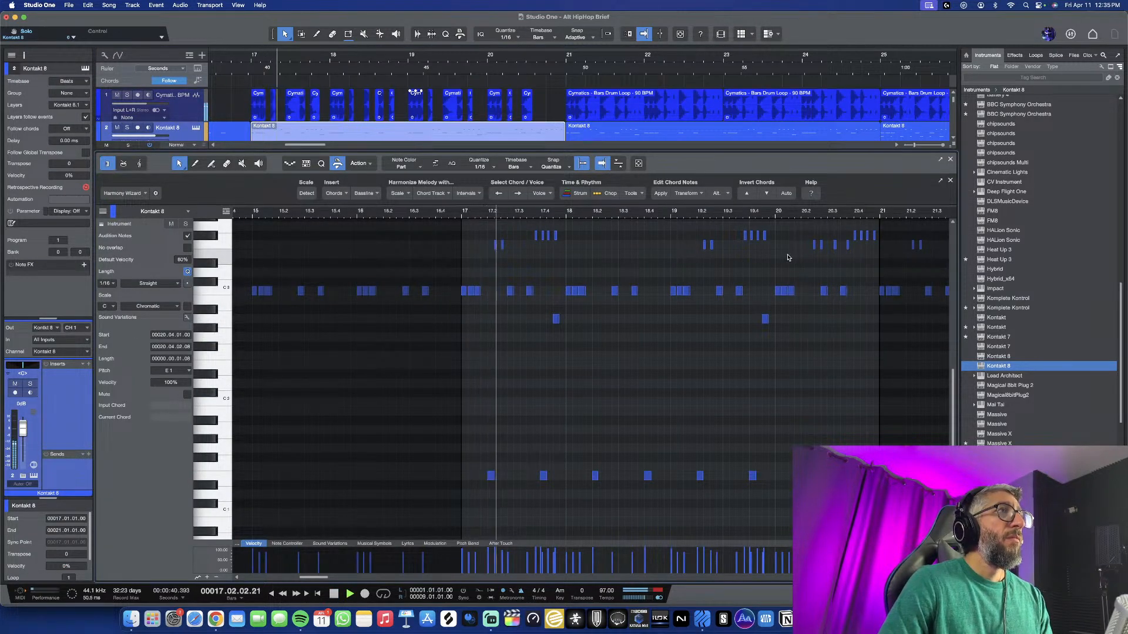
pyautogui.moveTo(791, 222); pyautogui.dragTo(887, 267)
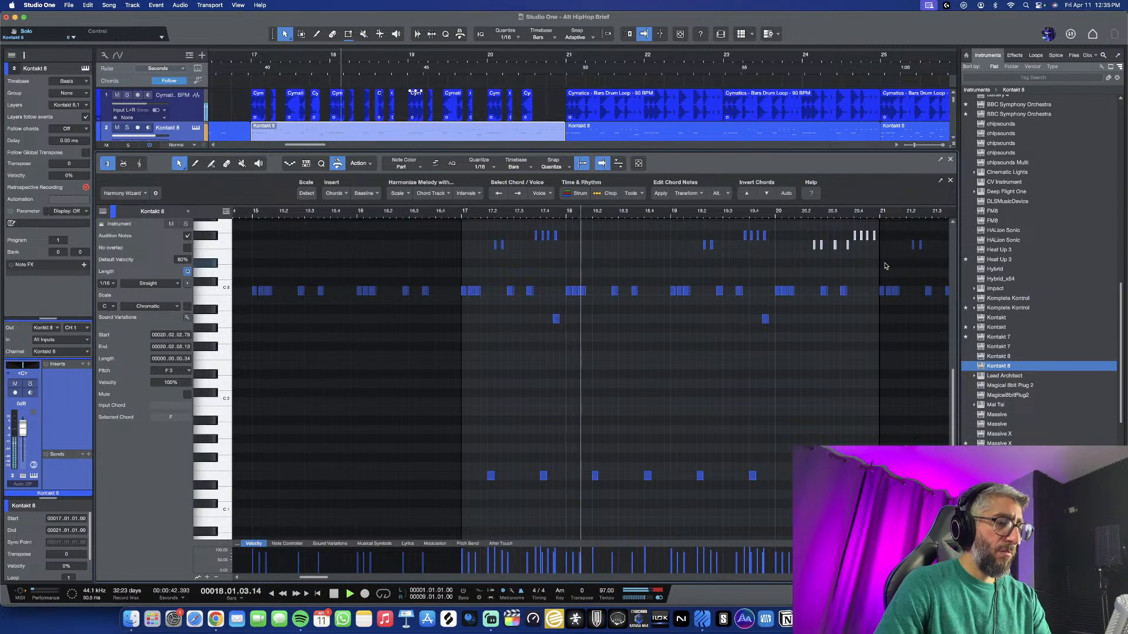
pyautogui.press('Delete')
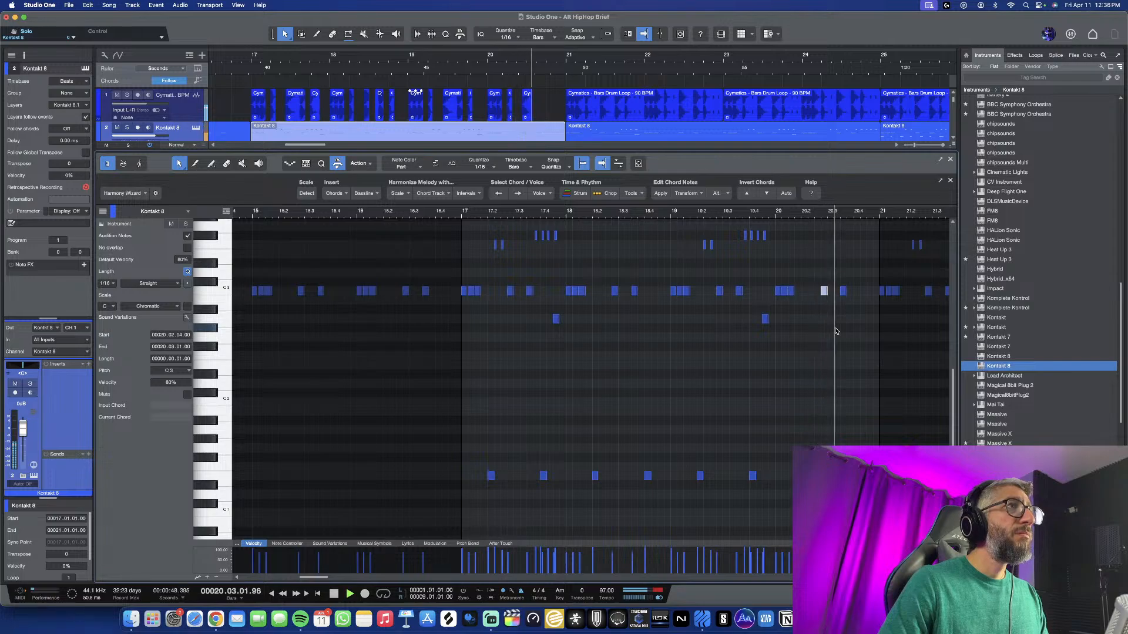
pyautogui.click(951, 160)
# Listen to the arrangement from bar 22 to bar 34 and examine how the sections follow each other
pyautogui.scroll(-8, 611, 255)
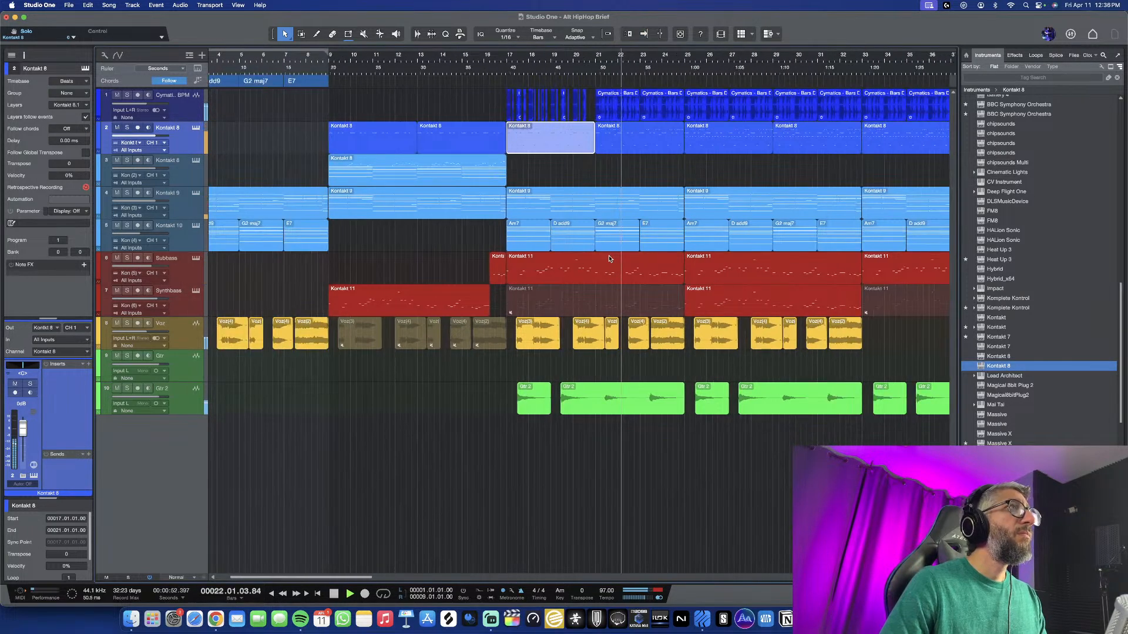
pyautogui.hscroll(5, 609, 259)
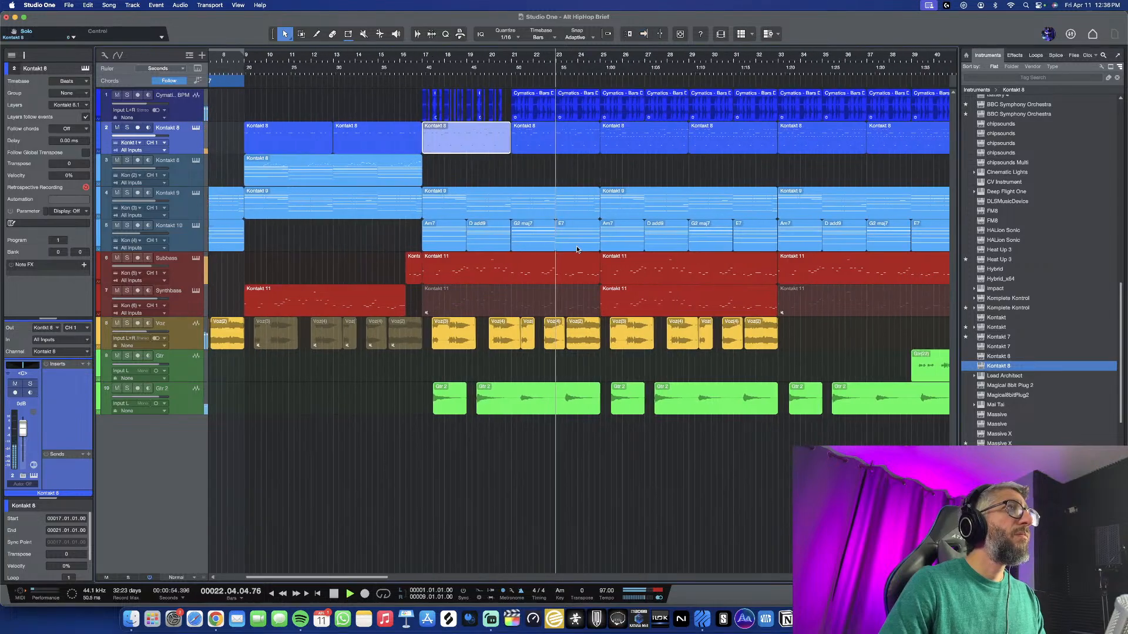
pyautogui.scroll(-3, 575, 249)
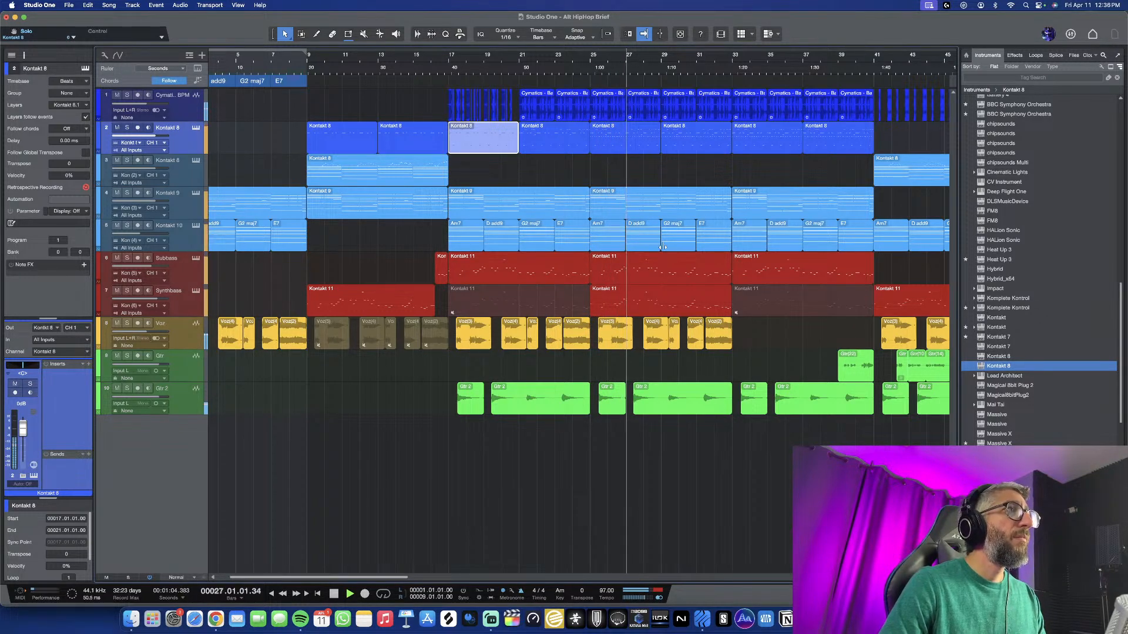
pyautogui.scroll(-2, 658, 294)
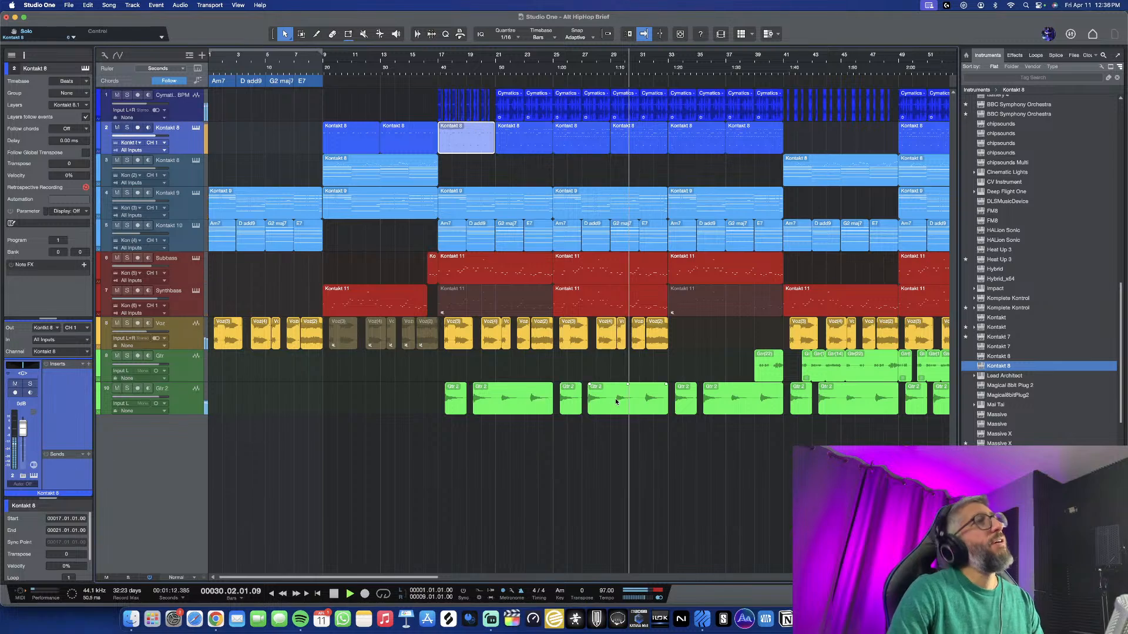
pyautogui.scroll(3, 647, 379)
pyautogui.scroll(-2, 647, 378)
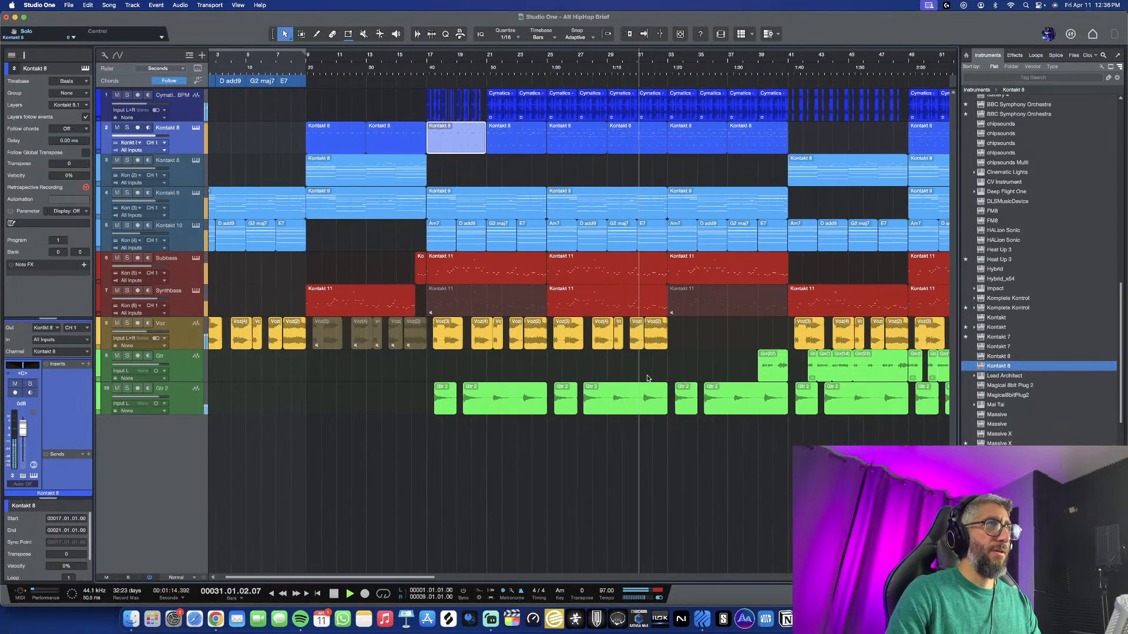
pyautogui.press('f')
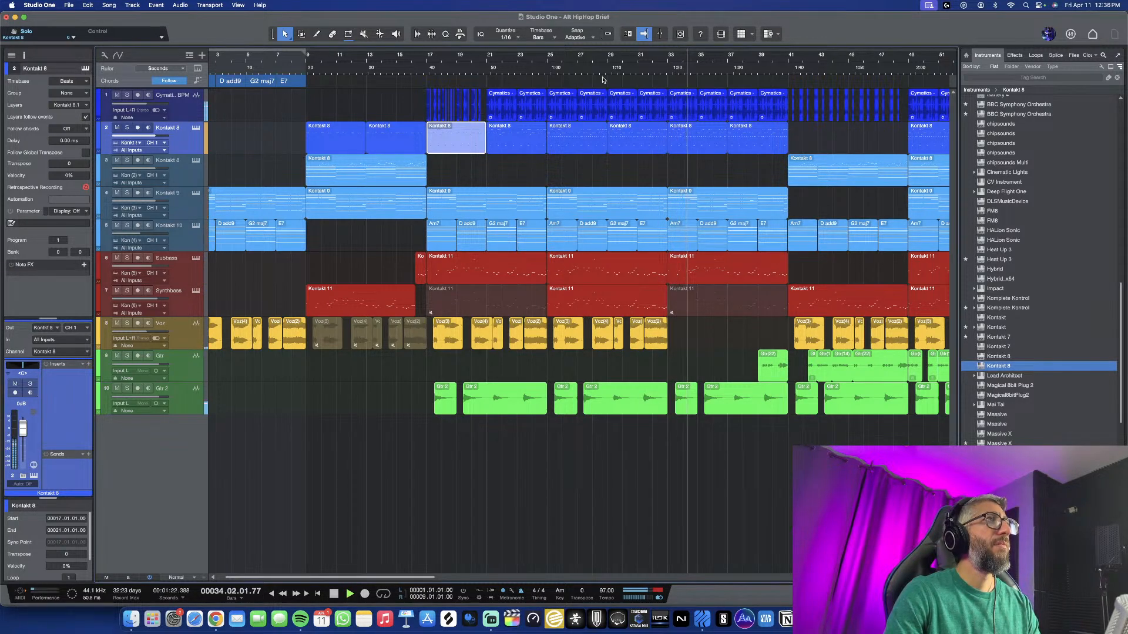
# End the drum loop and track 2 Kontakt 8 at beat 3 of bar 32, and Kontakt 9, Kontakt 10, Subbass and Synthbass at beat 2
pyautogui.click(611, 49)
pyautogui.scroll(3, 672, 168)
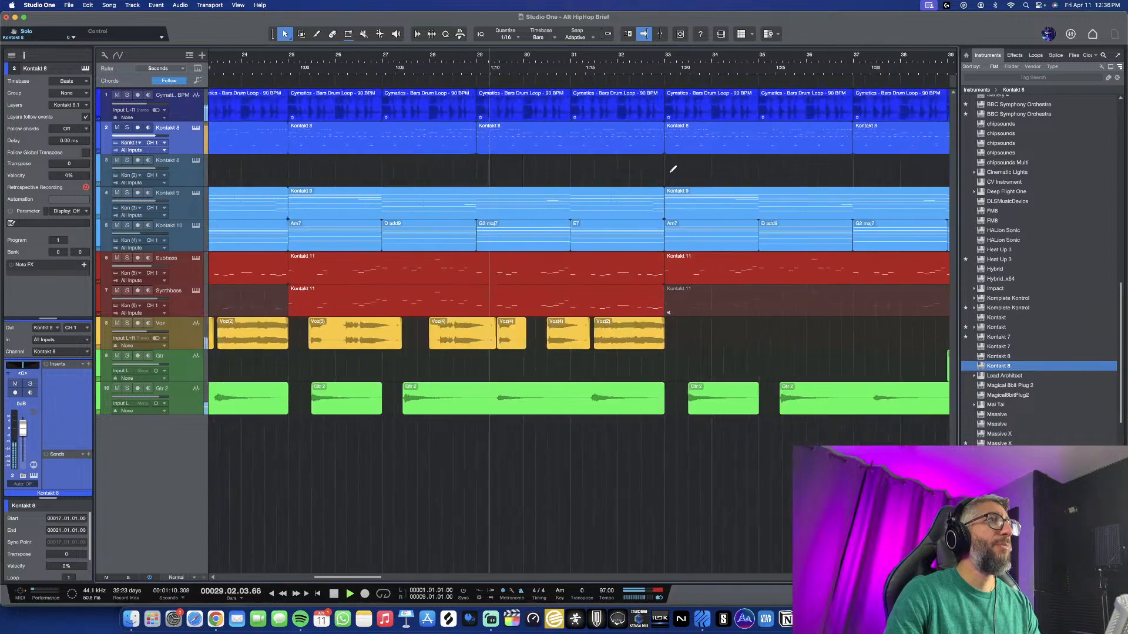
pyautogui.moveTo(663, 100); pyautogui.dragTo(638, 138)
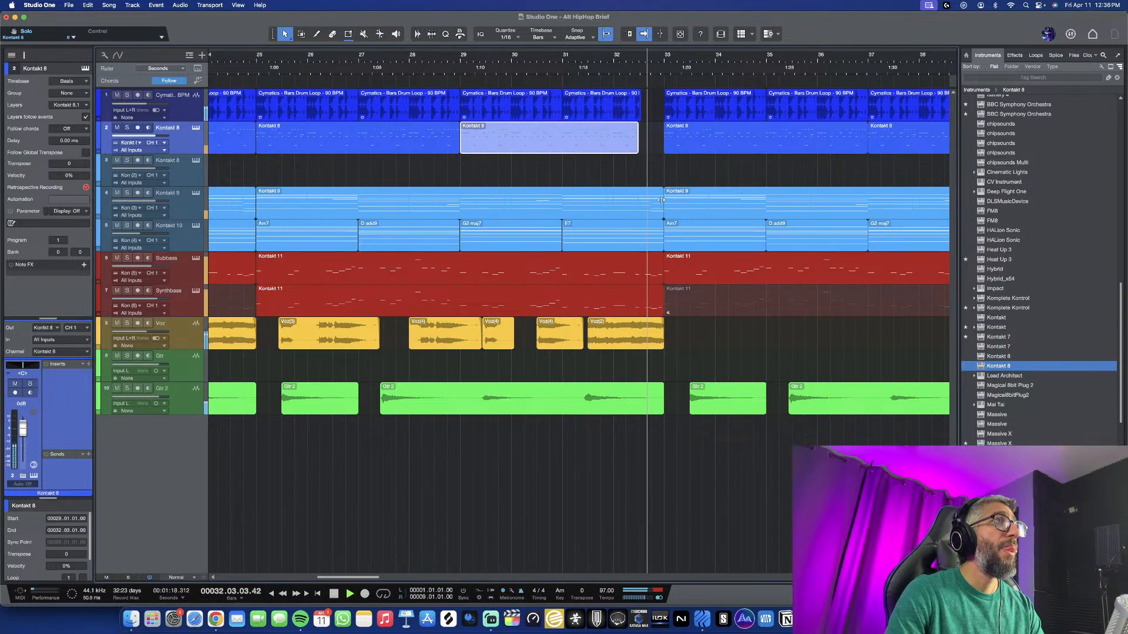
pyautogui.moveTo(662, 202); pyautogui.dragTo(629, 267)
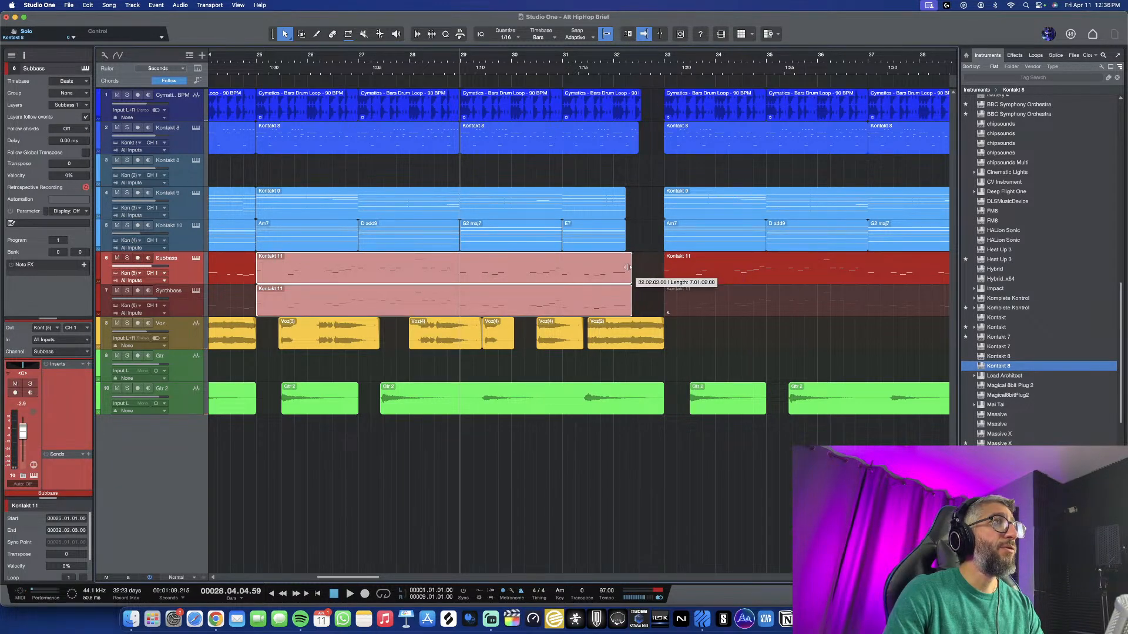
pyautogui.press('space')
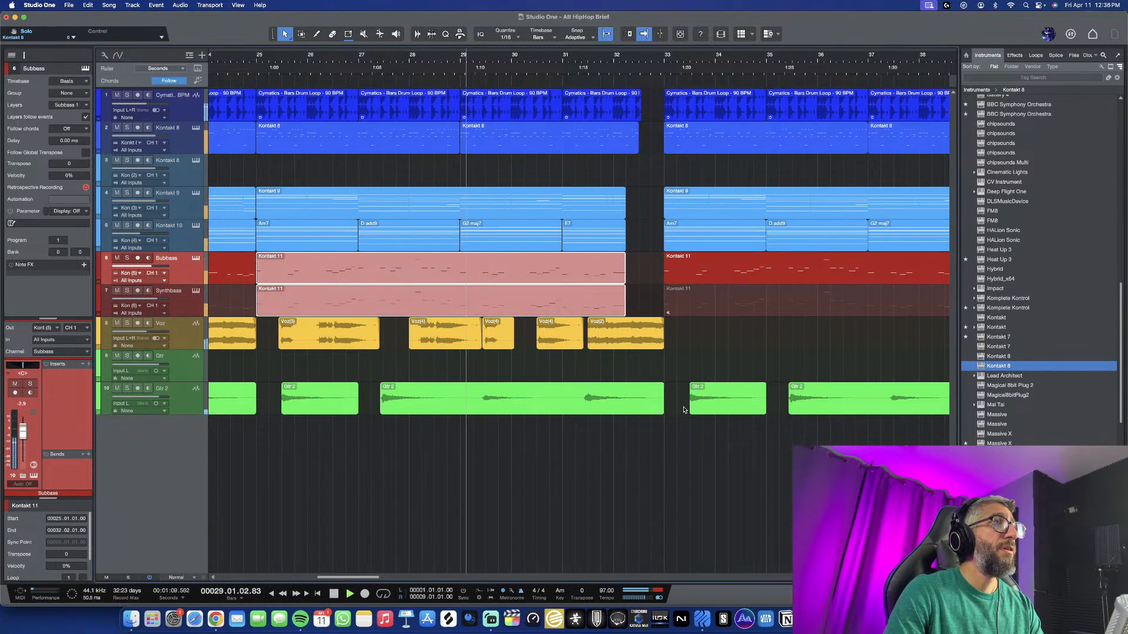
# Split the long Gtr 2 event in bar 31, just before its last strum
pyautogui.click(652, 396)
pyautogui.press('5')
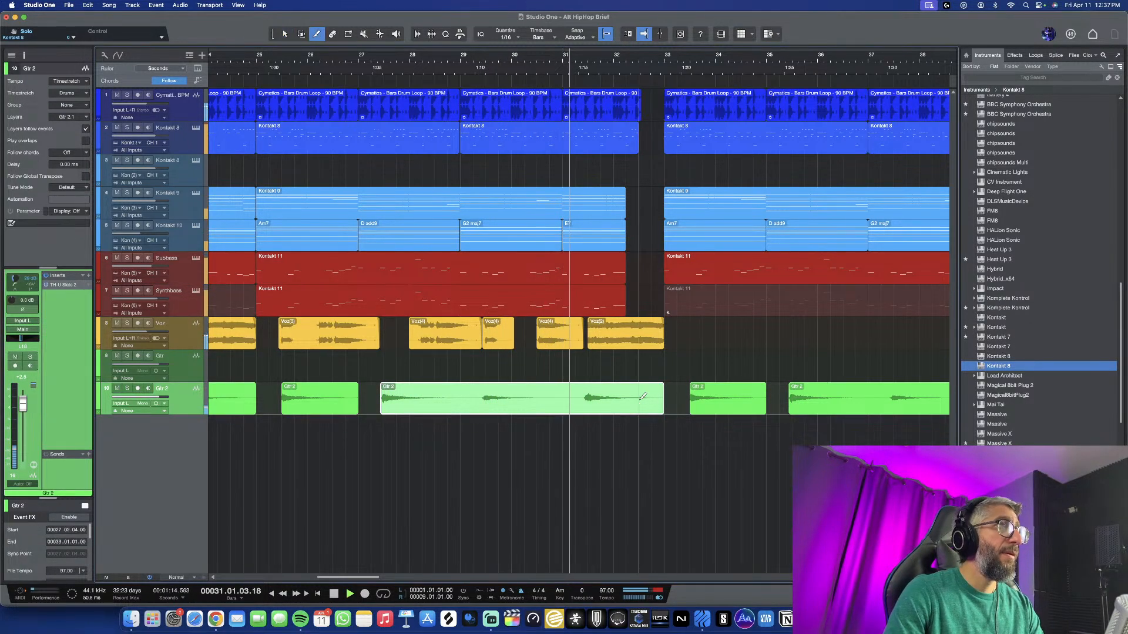
pyautogui.click(581, 400)
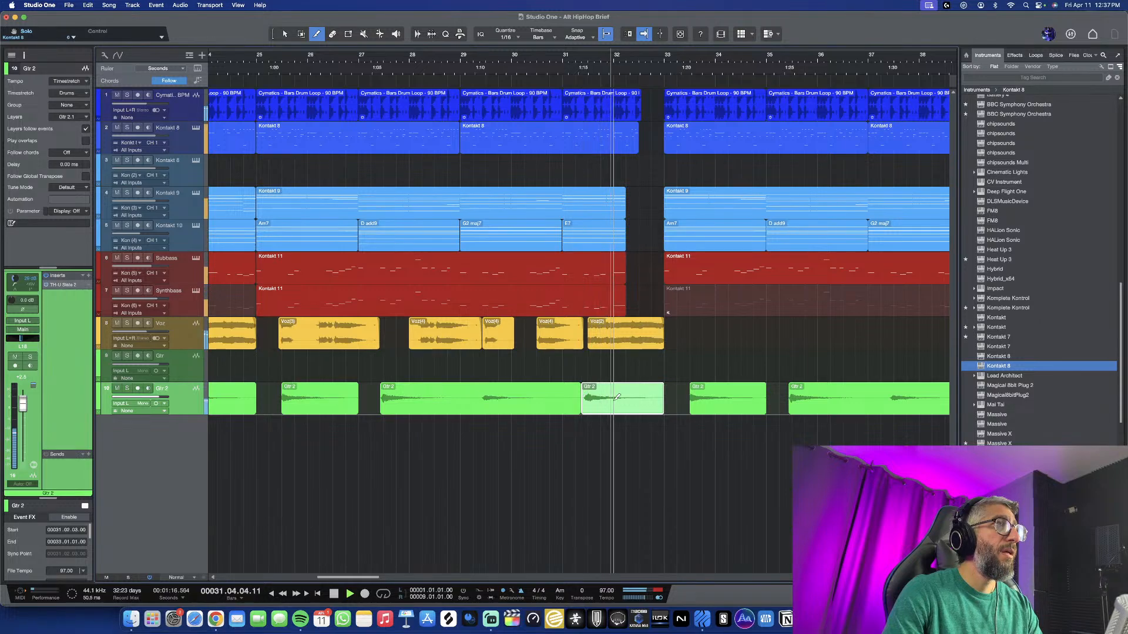
pyautogui.press('1')
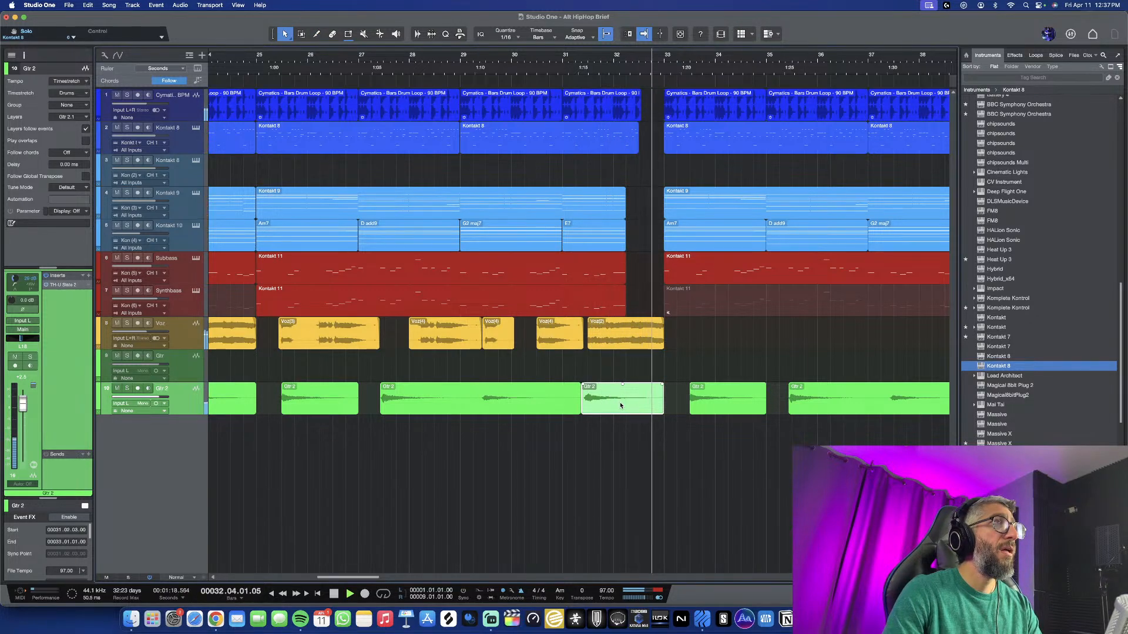
# Audition pitches in the track 2 Kontakt 8 part starting at bar 33 and place a D2 note on its first beat
pyautogui.press('space')
pyautogui.doubleClick(670, 147)
pyautogui.scroll(3, 389, 273)
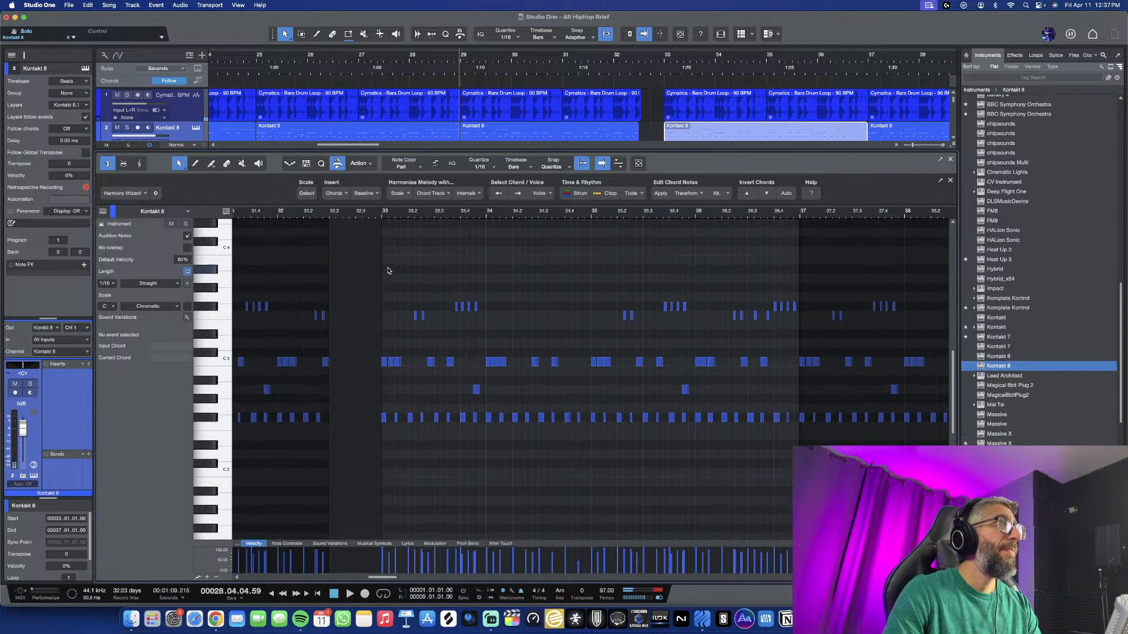
pyautogui.doubleClick(389, 269)
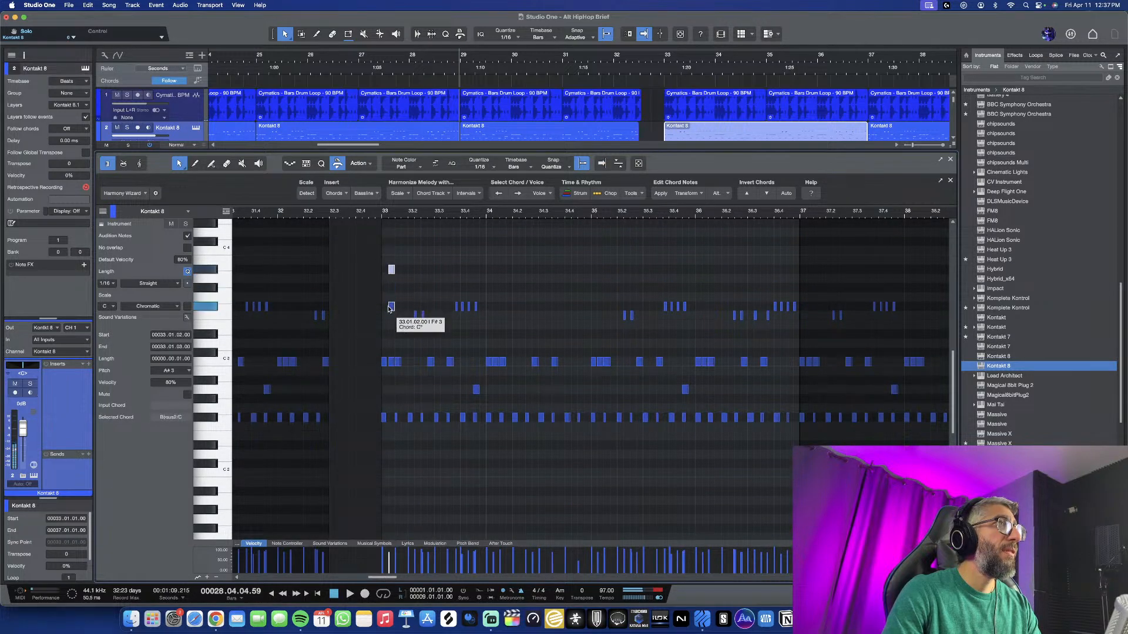
pyautogui.doubleClick(385, 335)
pyautogui.moveTo(384, 339); pyautogui.dragTo(385, 454)
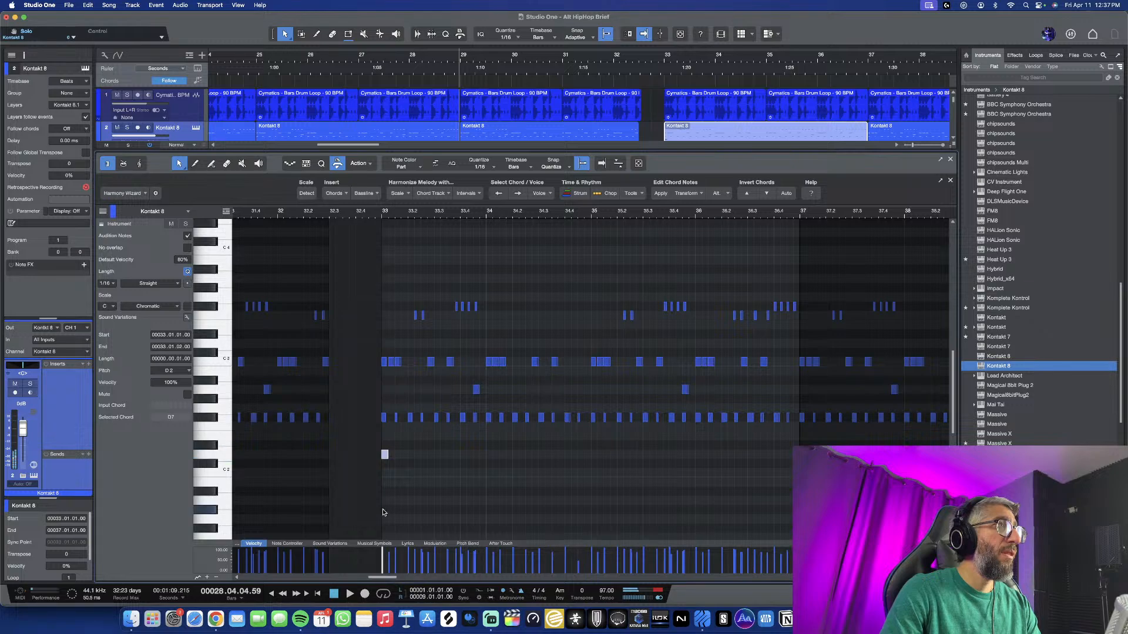
# Play from bar 29 through the gap in bar 32 into bar 35, with the note editor closed, and examine the following sections
pyautogui.press('space')
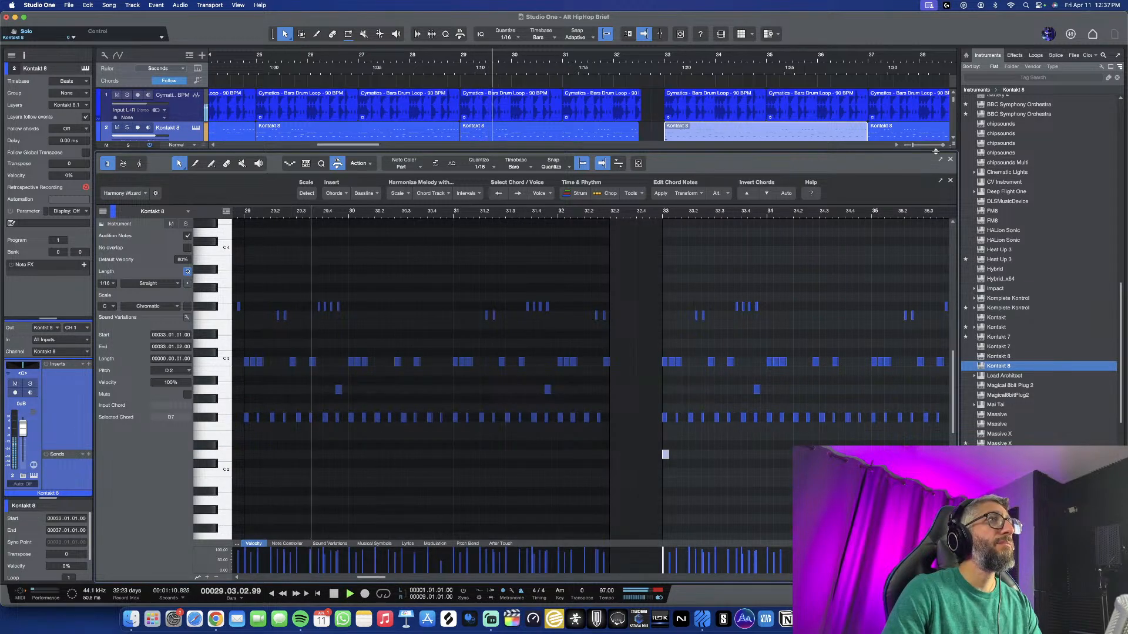
pyautogui.press('F2')
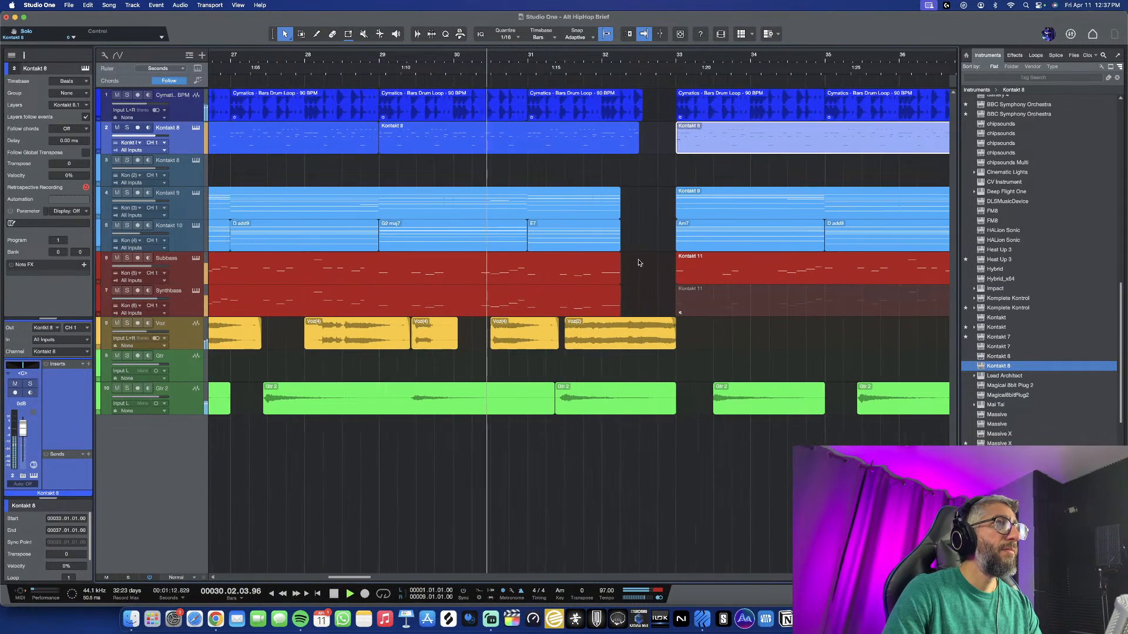
pyautogui.scroll(1, 676, 353)
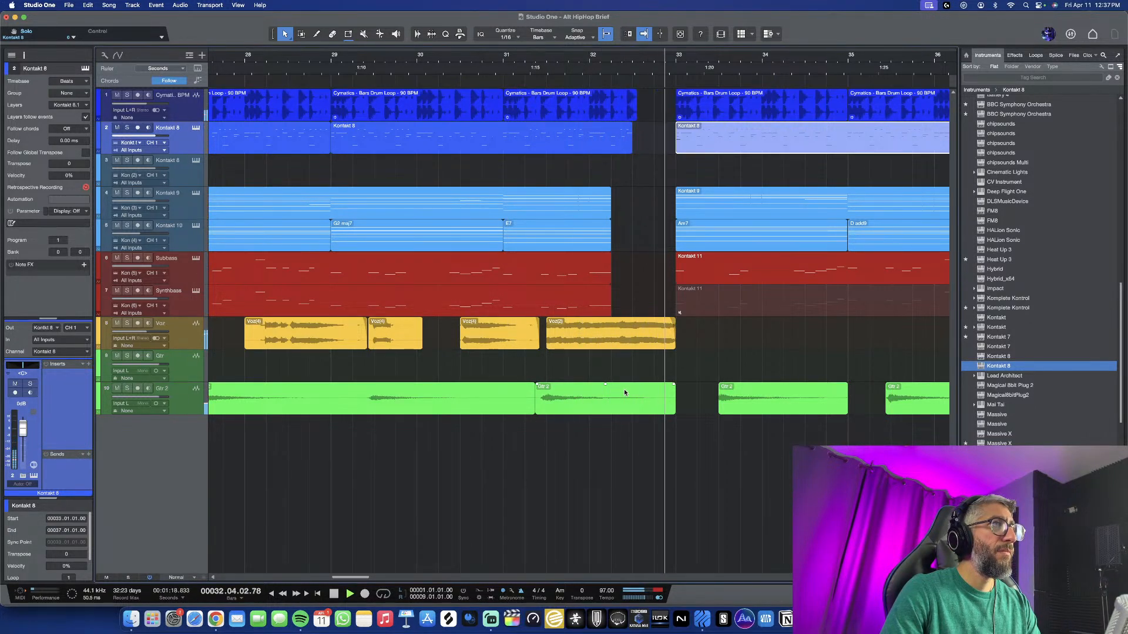
pyautogui.scroll(-1, 718, 419)
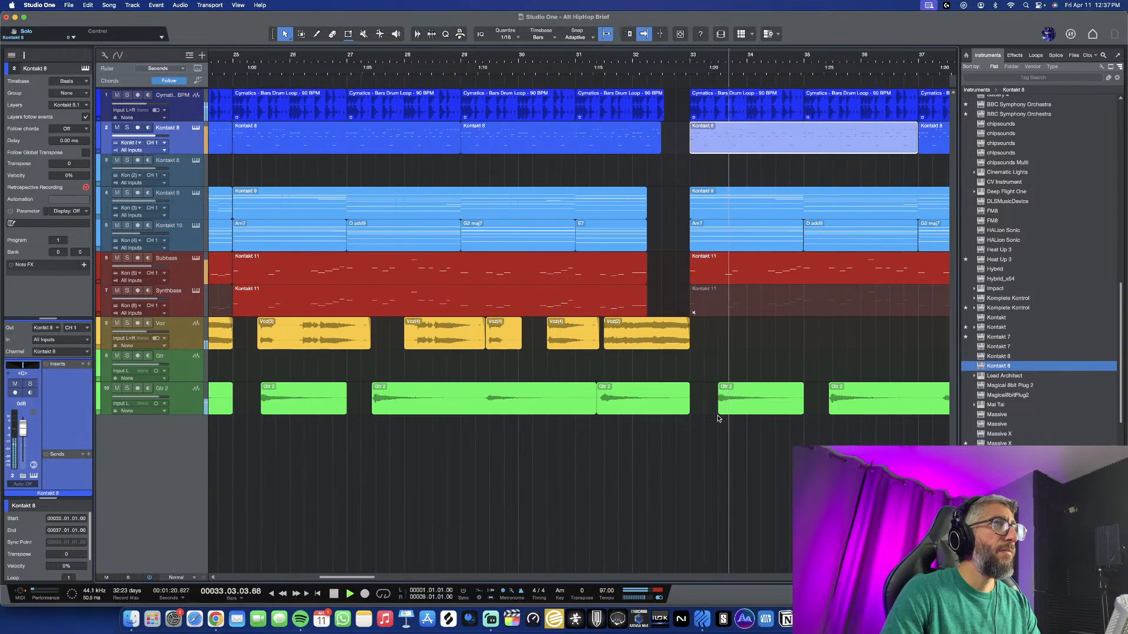
pyautogui.scroll(-3, 718, 419)
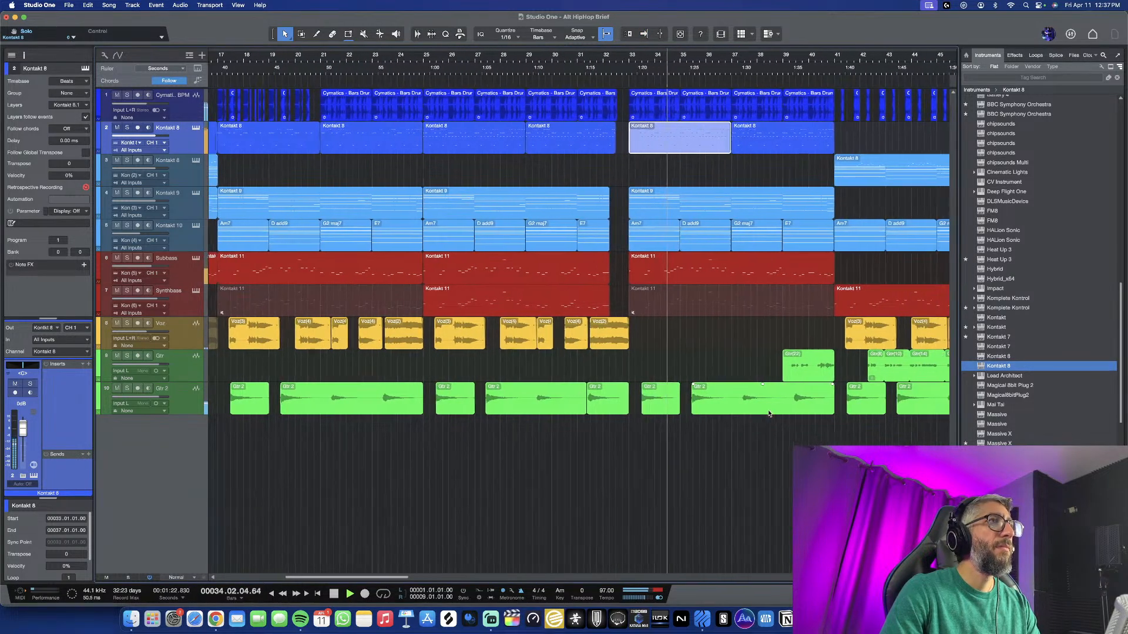
pyautogui.hscroll(5, 769, 414)
pyautogui.scroll(-1, 683, 420)
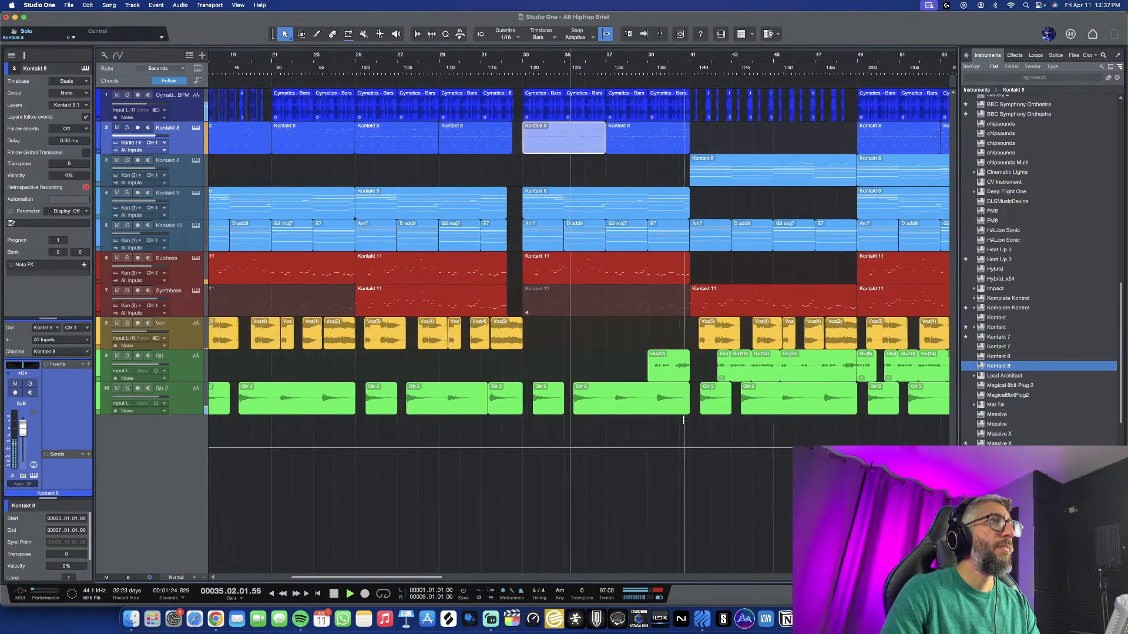
# Play on from bar 35 into bar 44 and extend the start of the bar 42 Gtr event back into bar 41
pyautogui.scroll(-1, 683, 420)
pyautogui.hscroll(3, 663, 423)
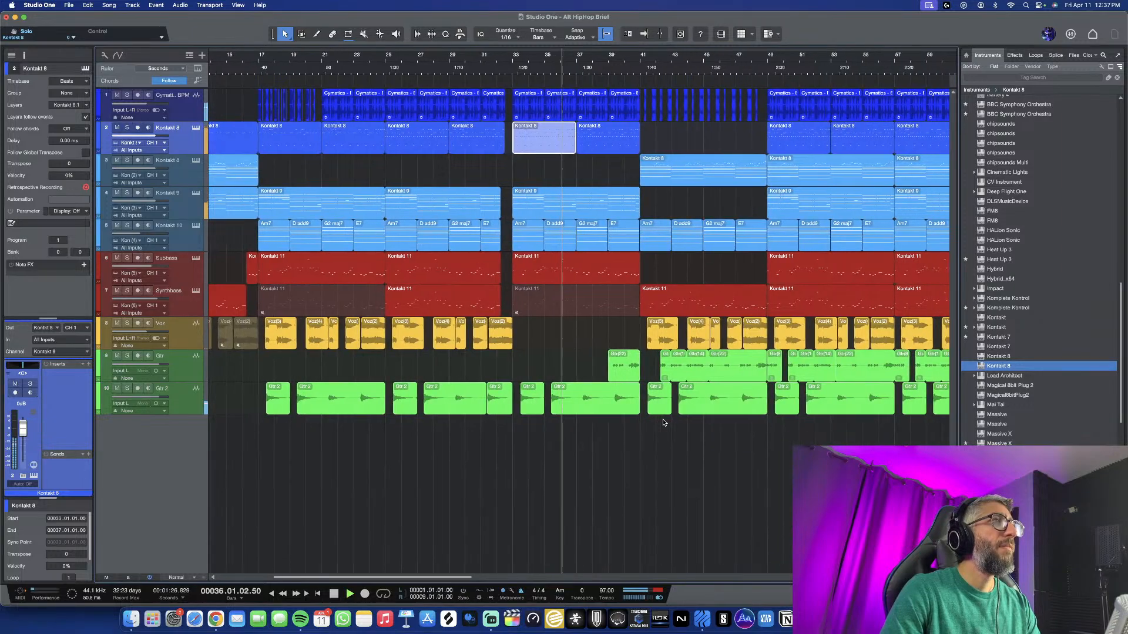
pyautogui.scroll(1, 617, 420)
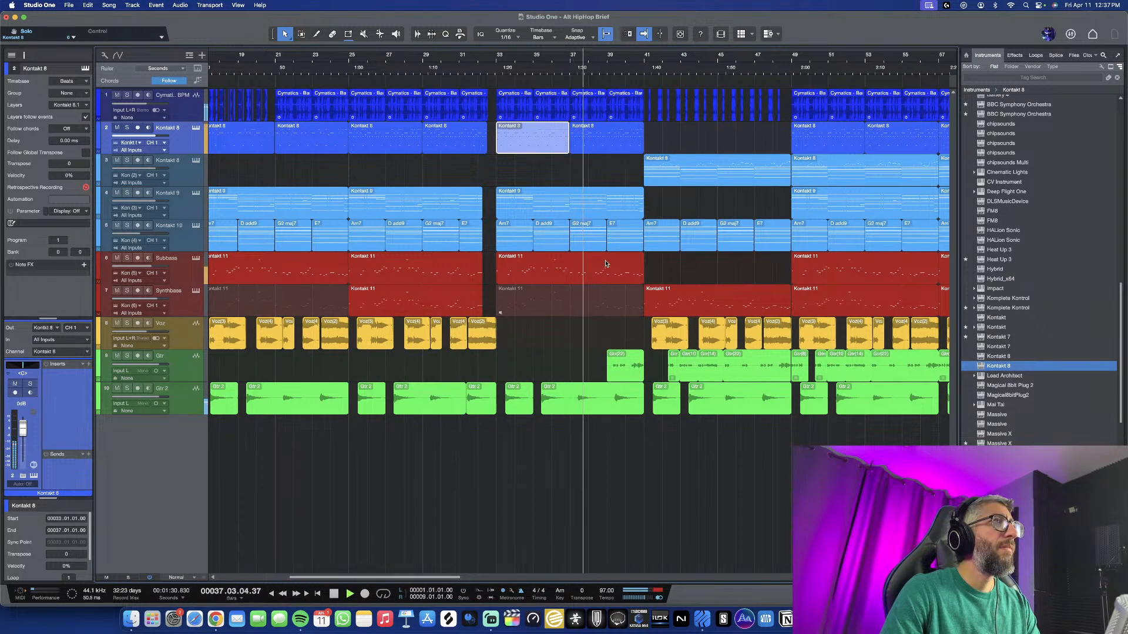
pyautogui.scroll(-2, 609, 276)
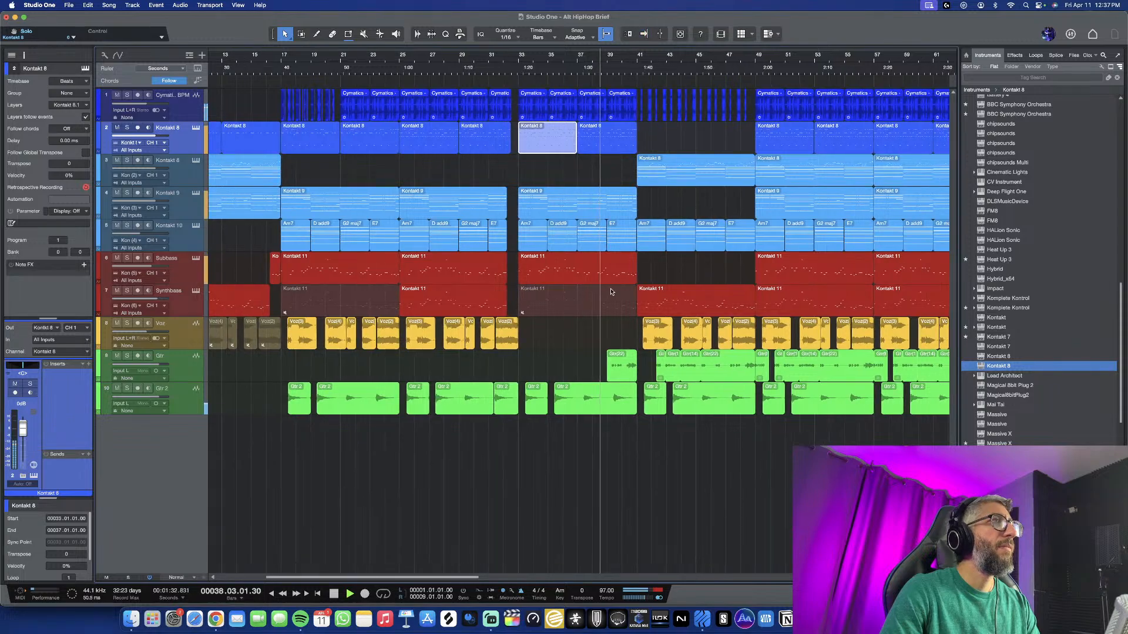
pyautogui.scroll(-1, 611, 292)
pyautogui.scroll(-1, 611, 292)
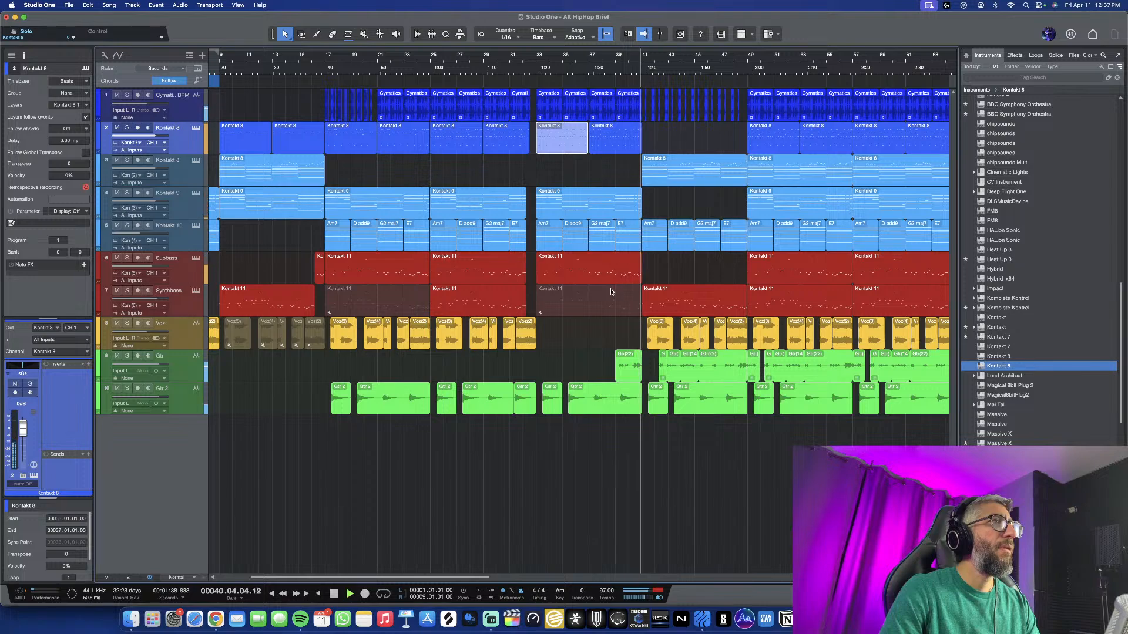
pyautogui.click(657, 371)
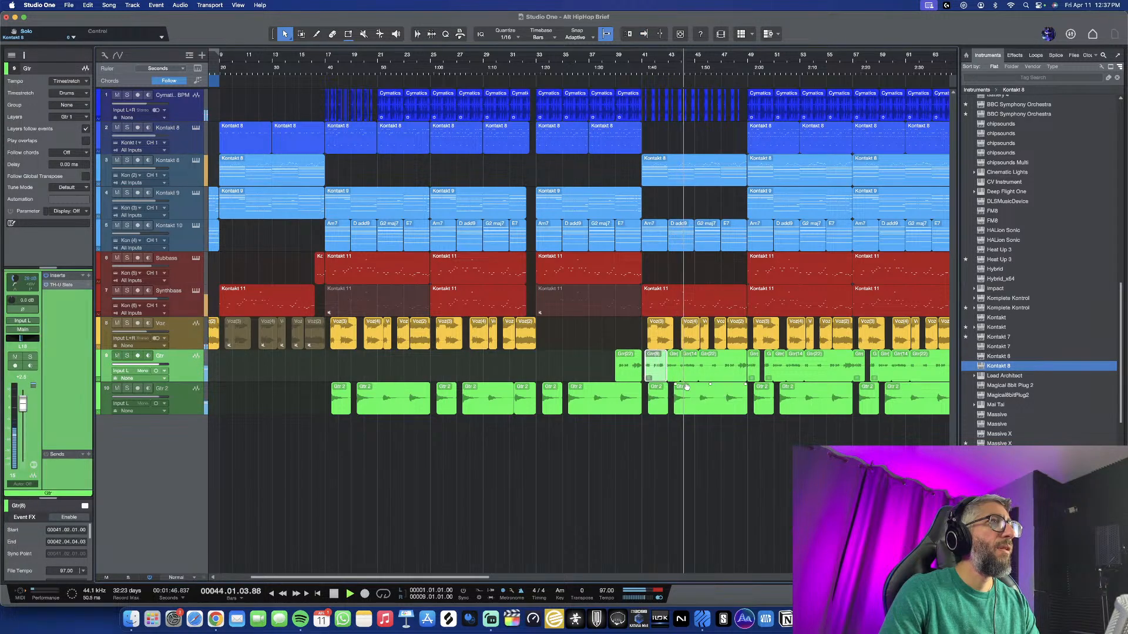
# Delete the Voz events between bars 41 and 49
pyautogui.press('w')
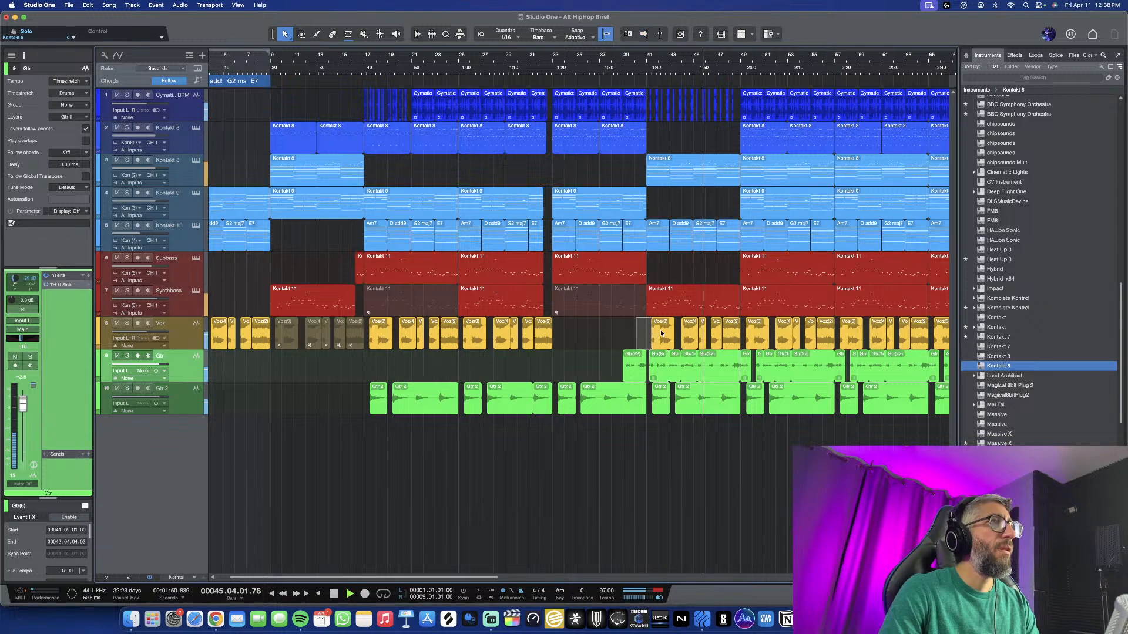
pyautogui.moveTo(661, 334); pyautogui.dragTo(735, 347)
pyautogui.press('Delete')
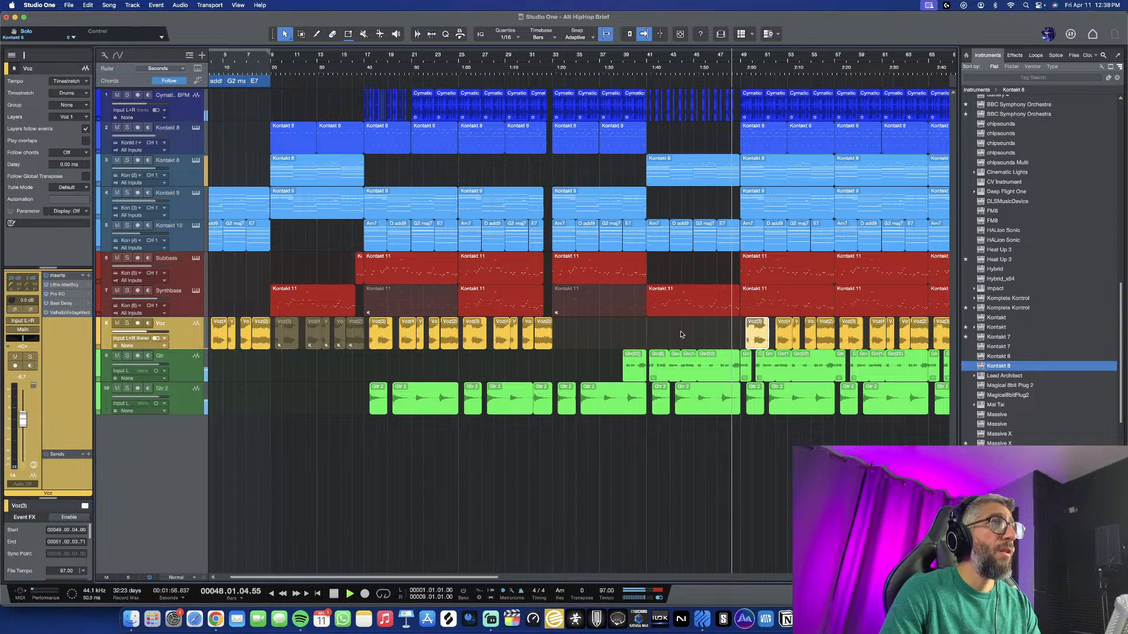
# Delete the last section on all tracks, from bar 65 to bar 73
pyautogui.scroll(-3, 701, 326)
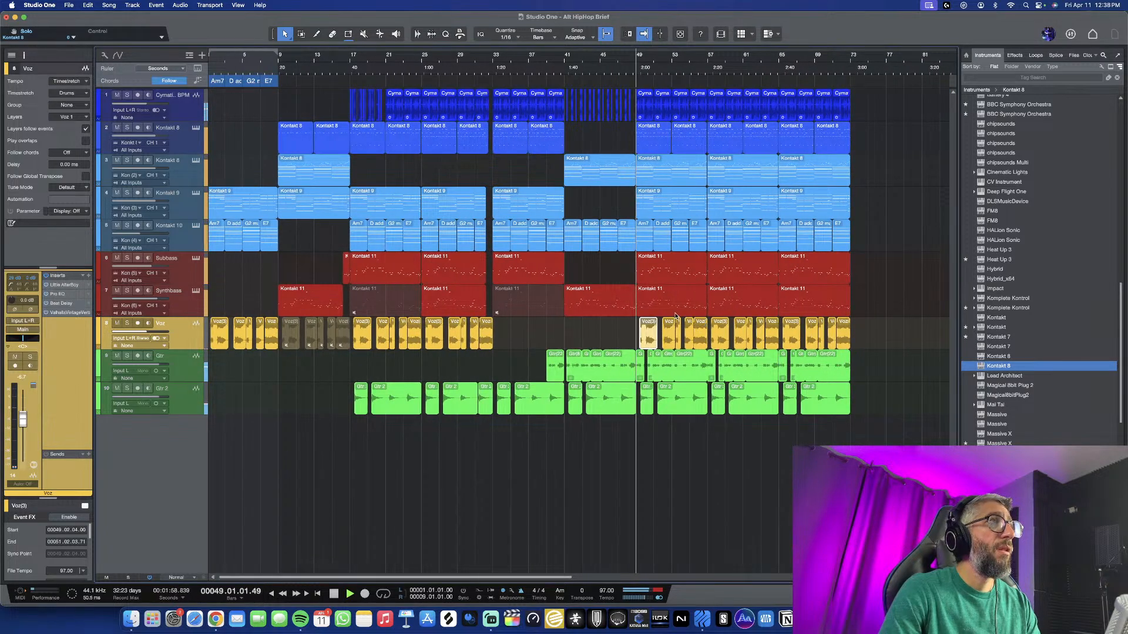
pyautogui.scroll(3, 670, 239)
pyautogui.press('f')
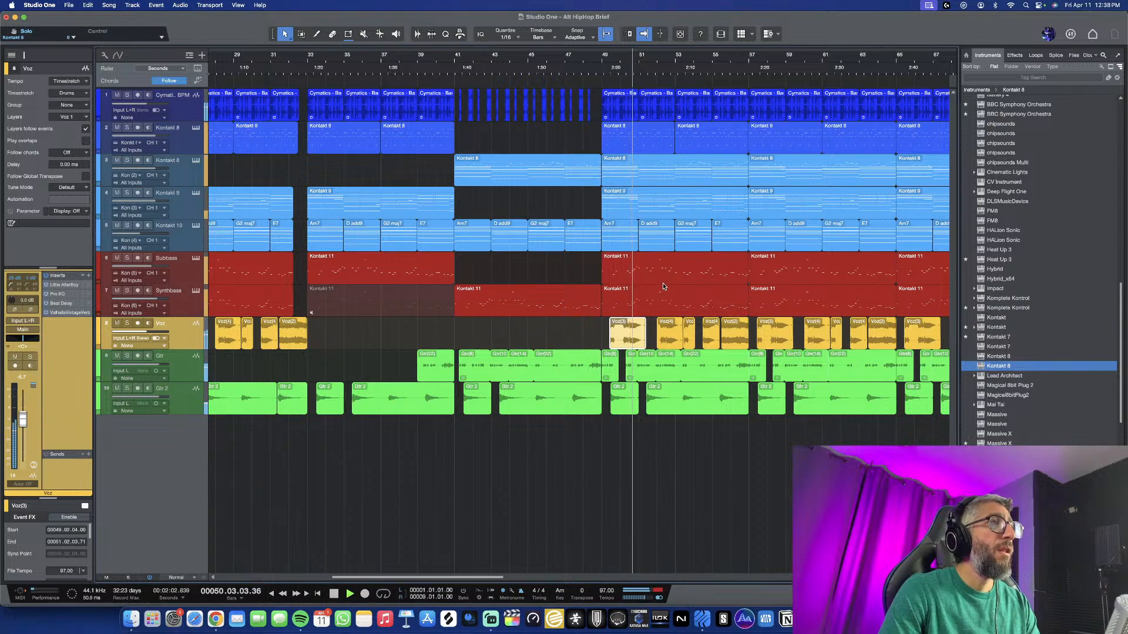
pyautogui.scroll(-1, 664, 287)
pyautogui.scroll(-1, 663, 287)
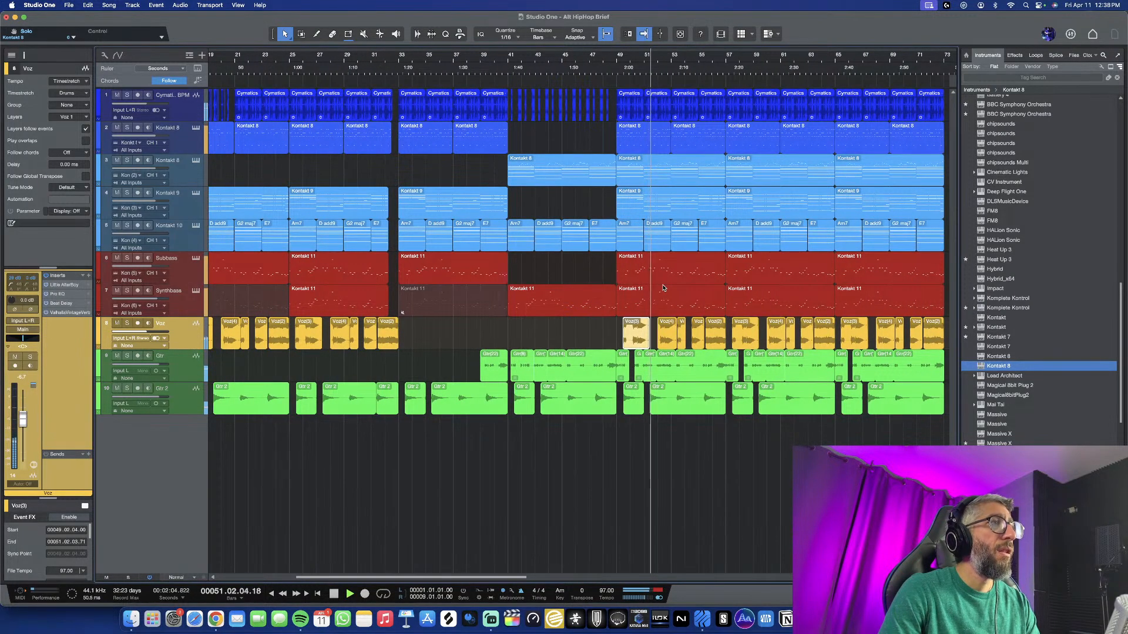
pyautogui.scroll(-1, 663, 287)
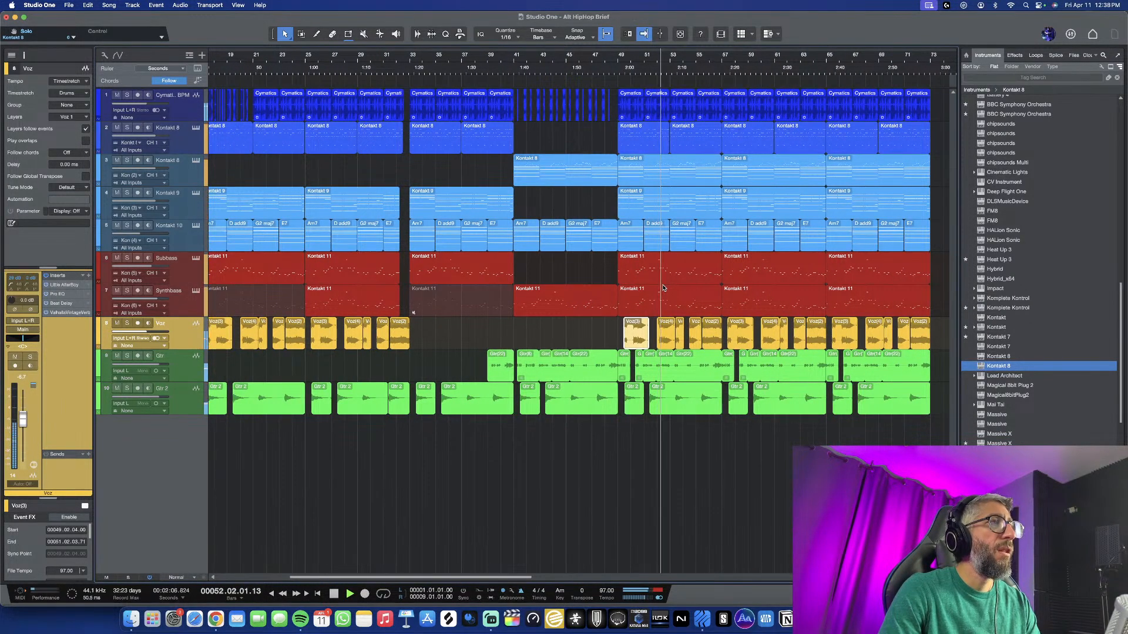
pyautogui.scroll(-1, 663, 288)
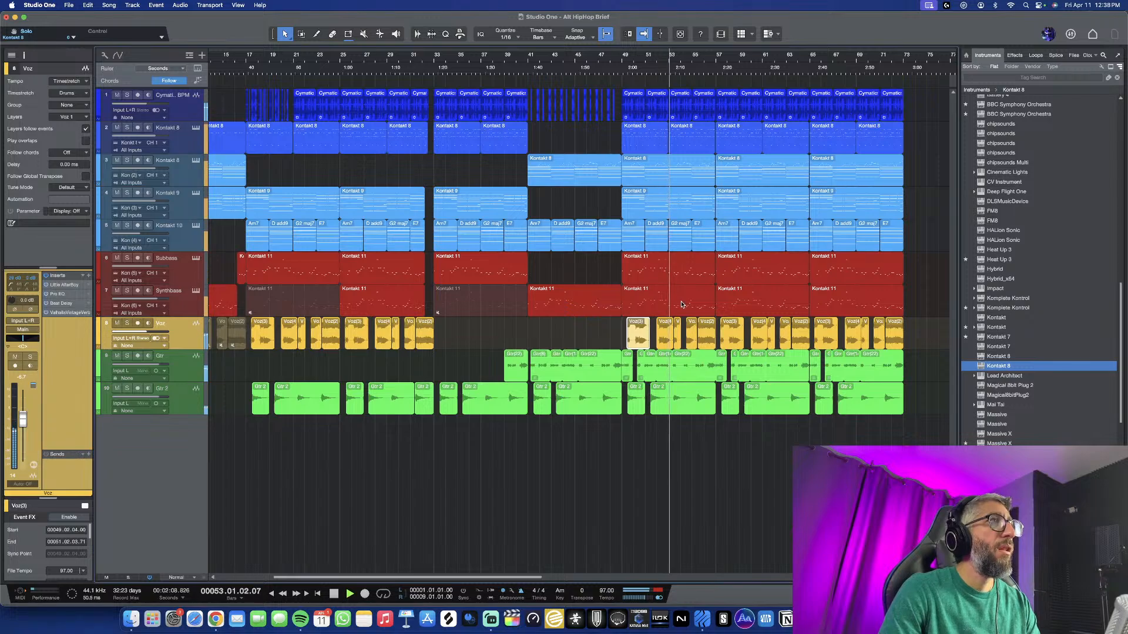
pyautogui.scroll(-2, 681, 304)
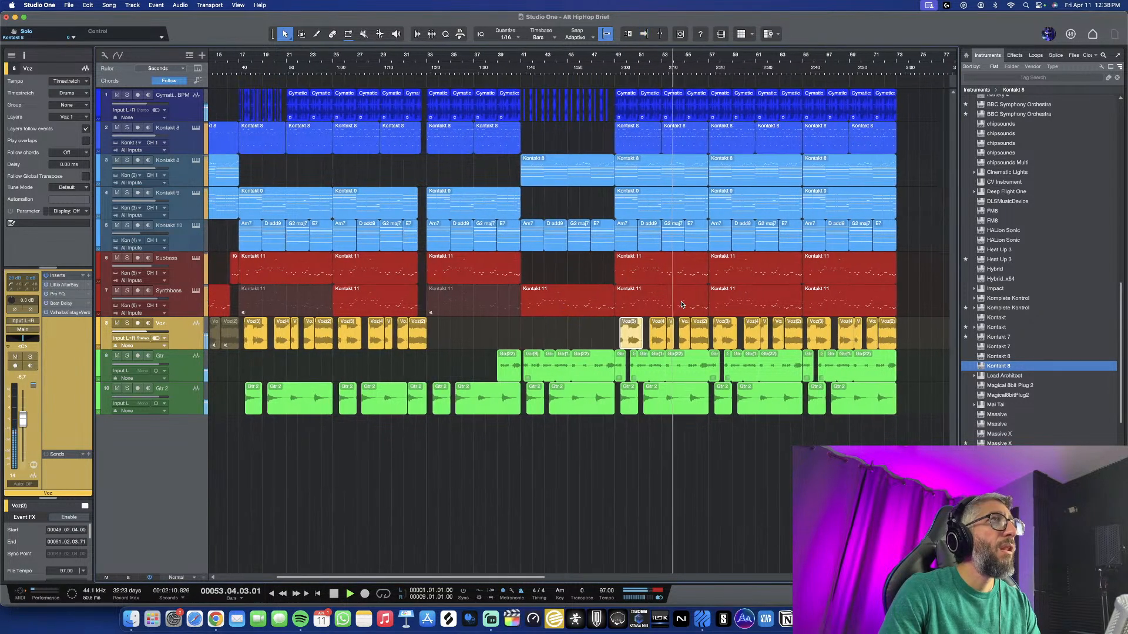
pyautogui.scroll(2, 743, 225)
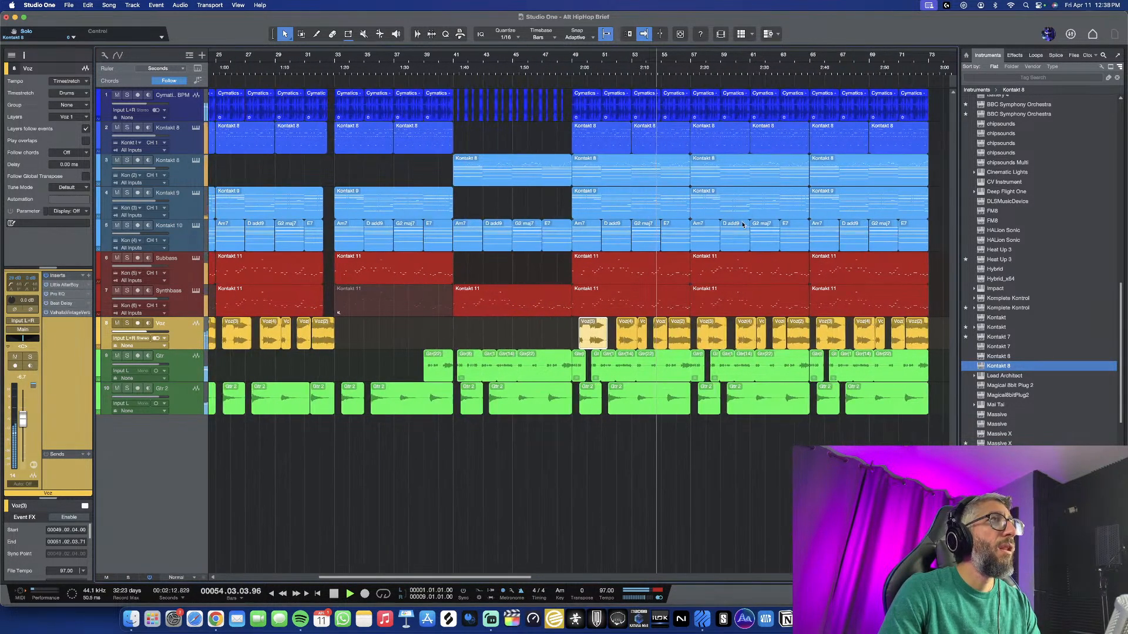
pyautogui.moveTo(940, 113); pyautogui.dragTo(821, 427)
pyautogui.press('Delete')
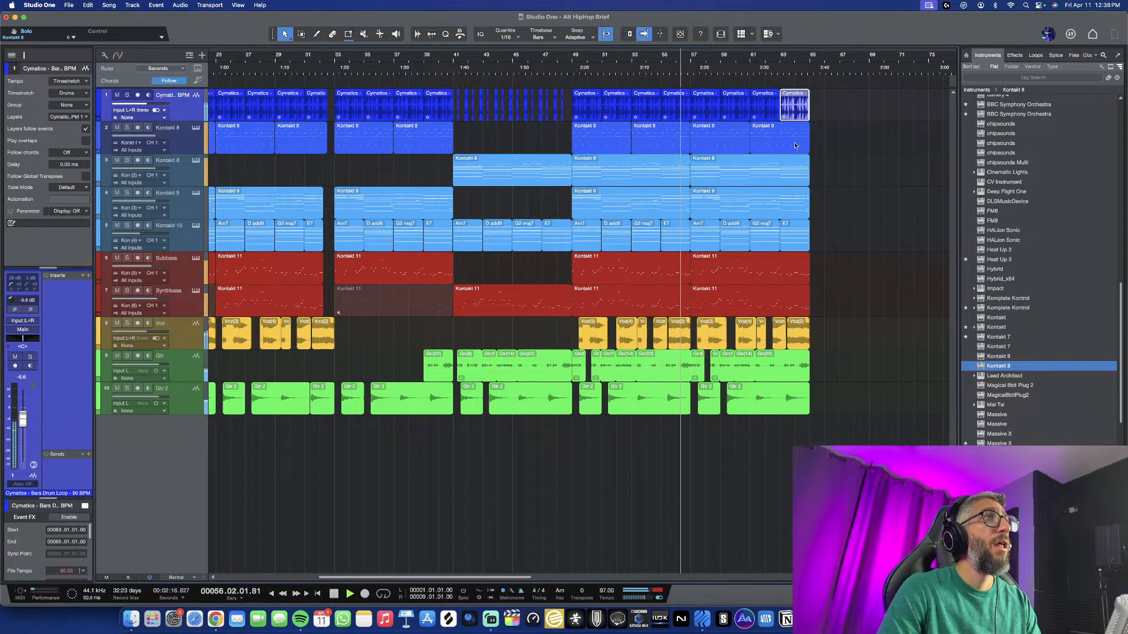
# Delete the Gtr events from bar 49 up to the one that starts in bar 58
pyautogui.scroll(2, 795, 145)
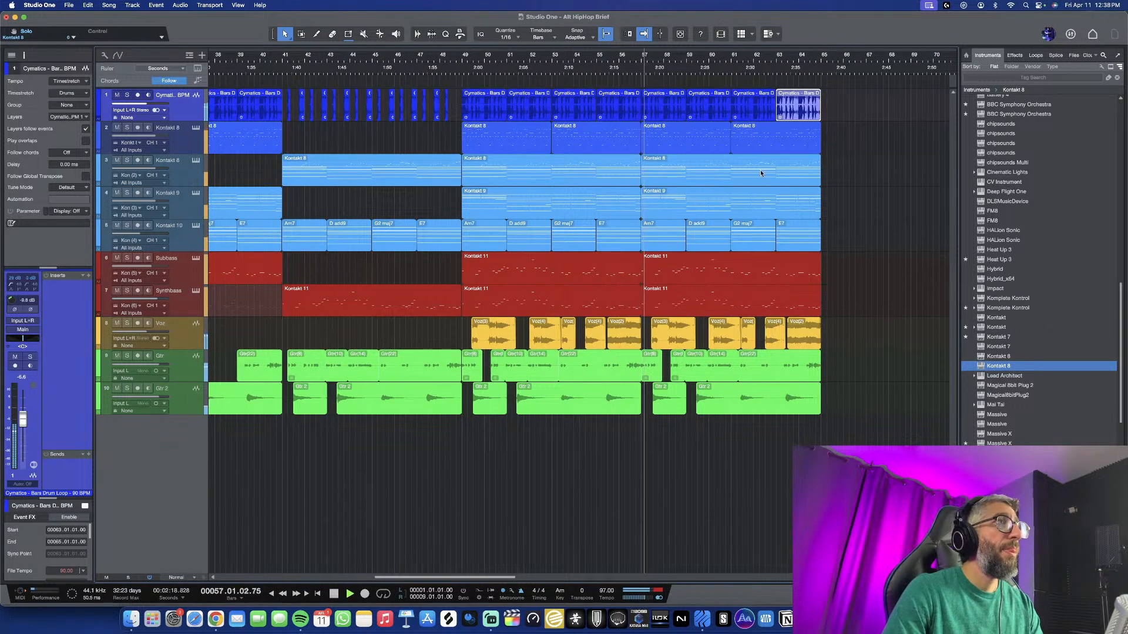
pyautogui.scroll(-1, 729, 241)
pyautogui.scroll(-3, 693, 282)
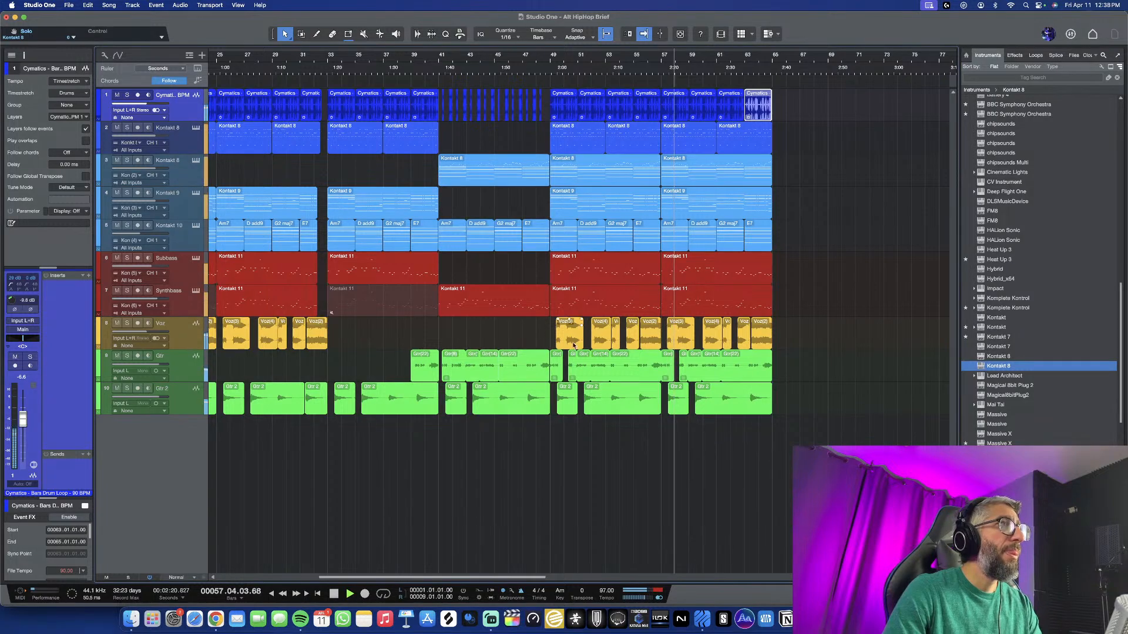
pyautogui.click(557, 368)
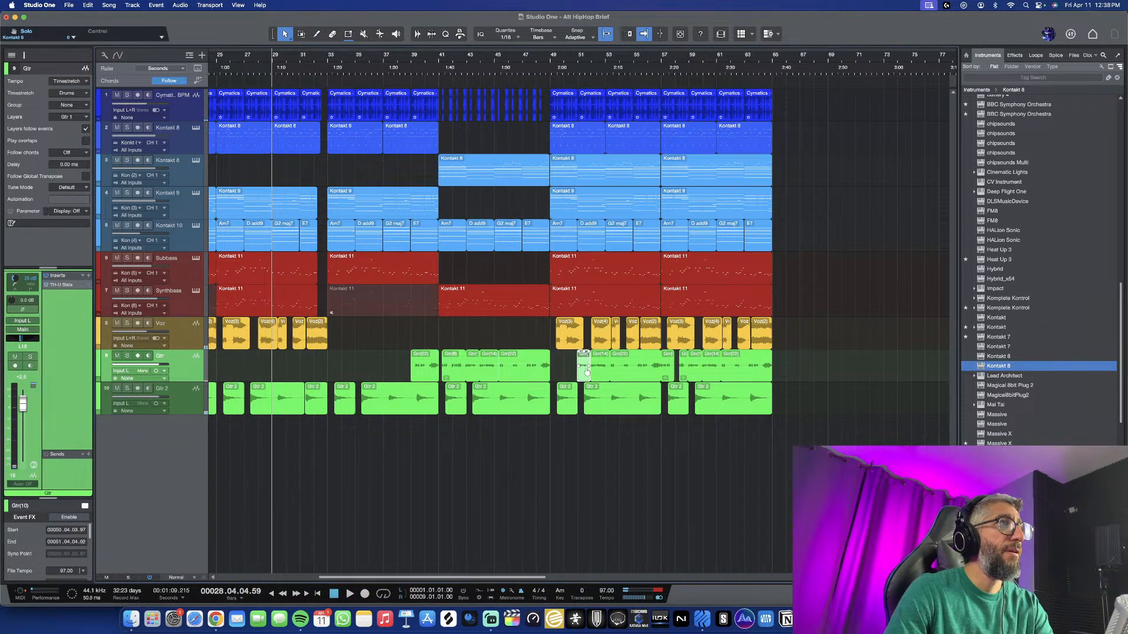
pyautogui.press('Delete')
pyautogui.press('Delete')
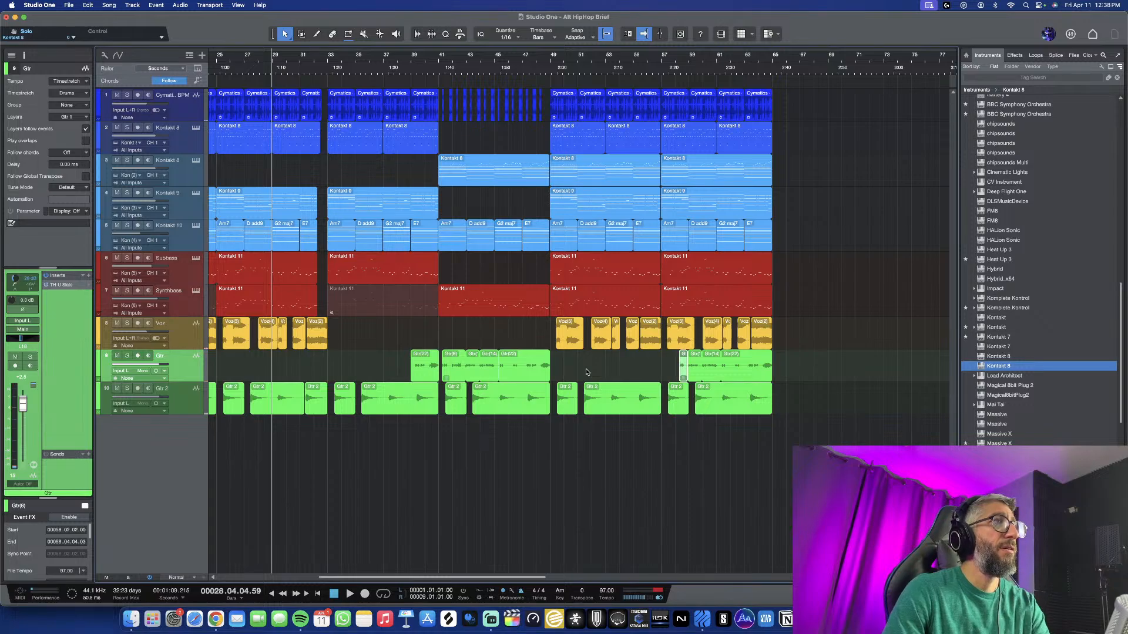
# Play from bar 38 into bar 44 and duplicate the Subbass event at bar 33 into bars 41 to 49
pyautogui.scroll(3, 448, 295)
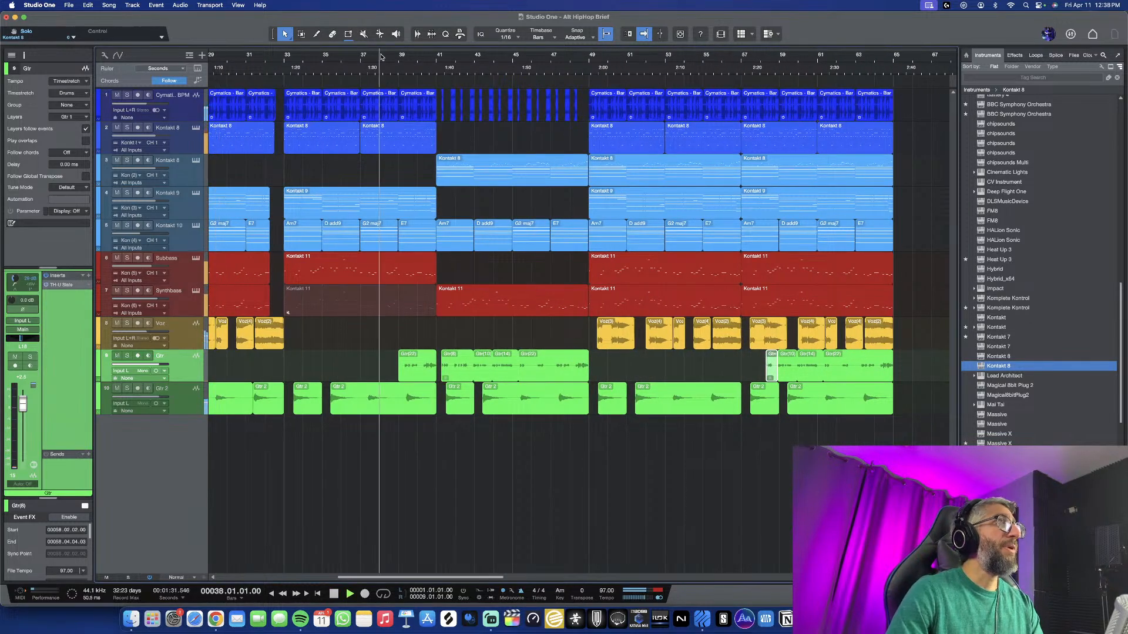
pyautogui.scroll(1, 470, 376)
pyautogui.hscroll(-3, 474, 382)
pyautogui.scroll(-2, 476, 390)
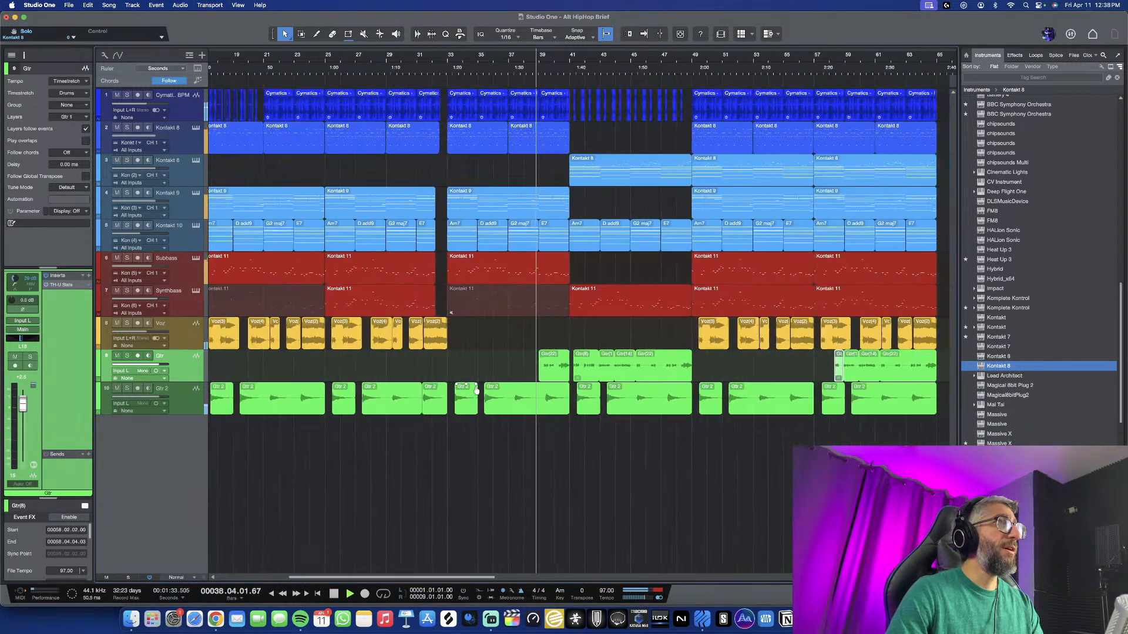
pyautogui.scroll(-2, 476, 390)
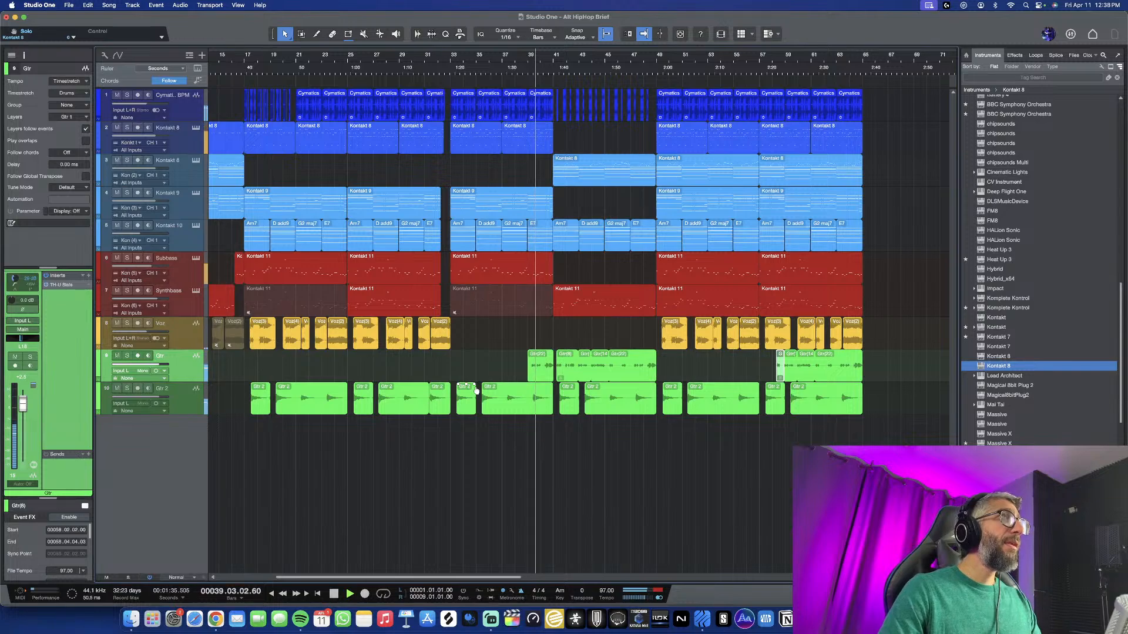
pyautogui.scroll(3, 579, 188)
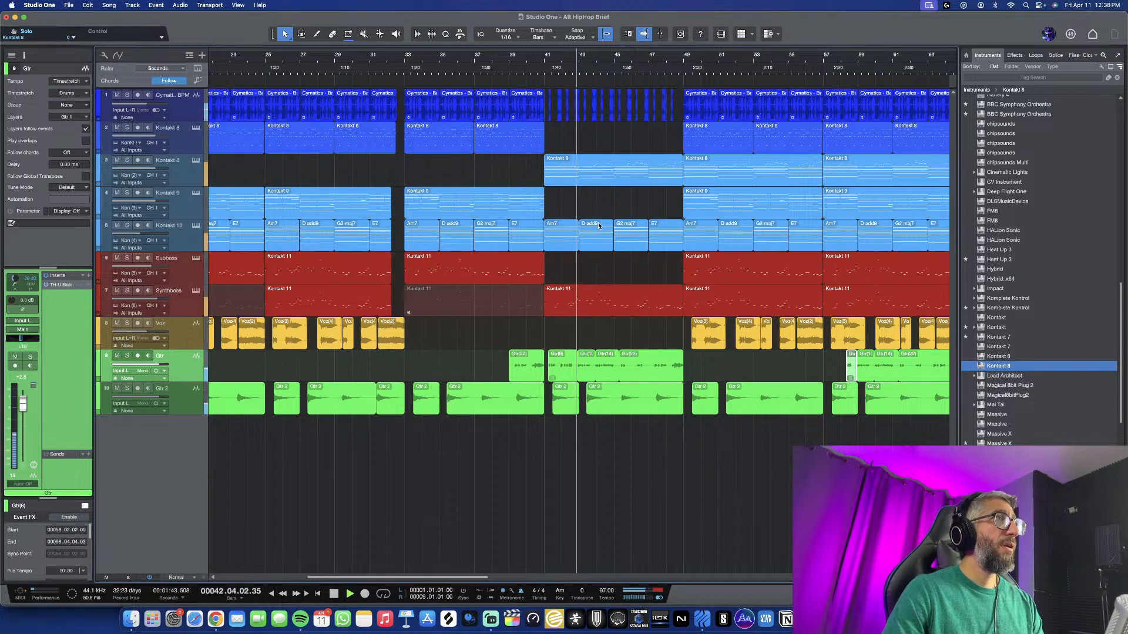
pyautogui.scroll(-3, 608, 253)
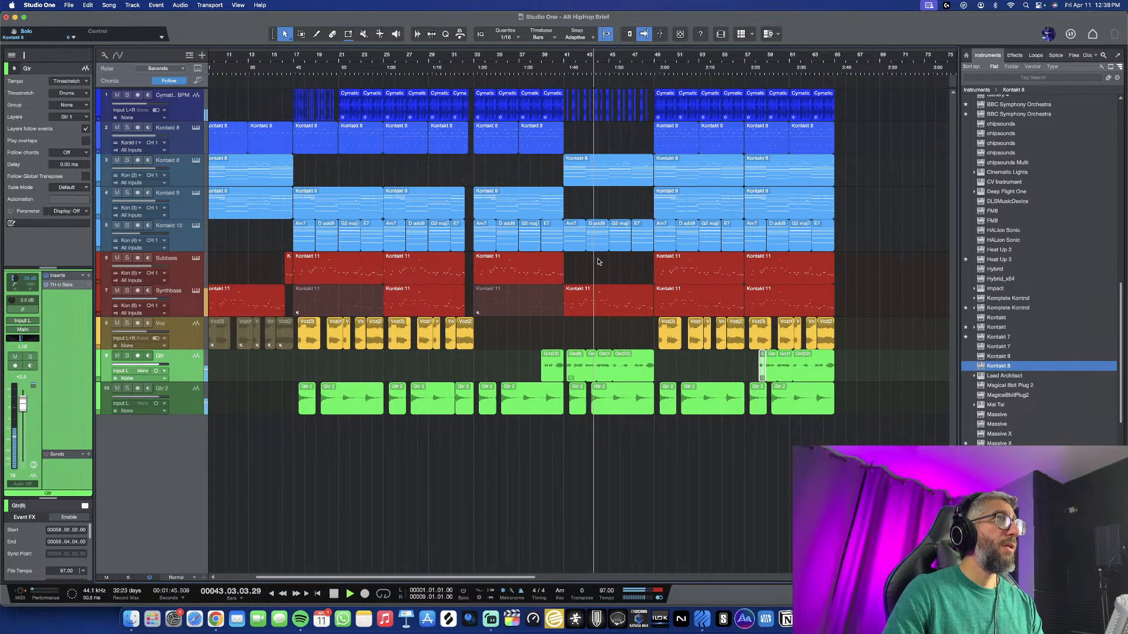
pyautogui.click(536, 263)
pyautogui.press('d')
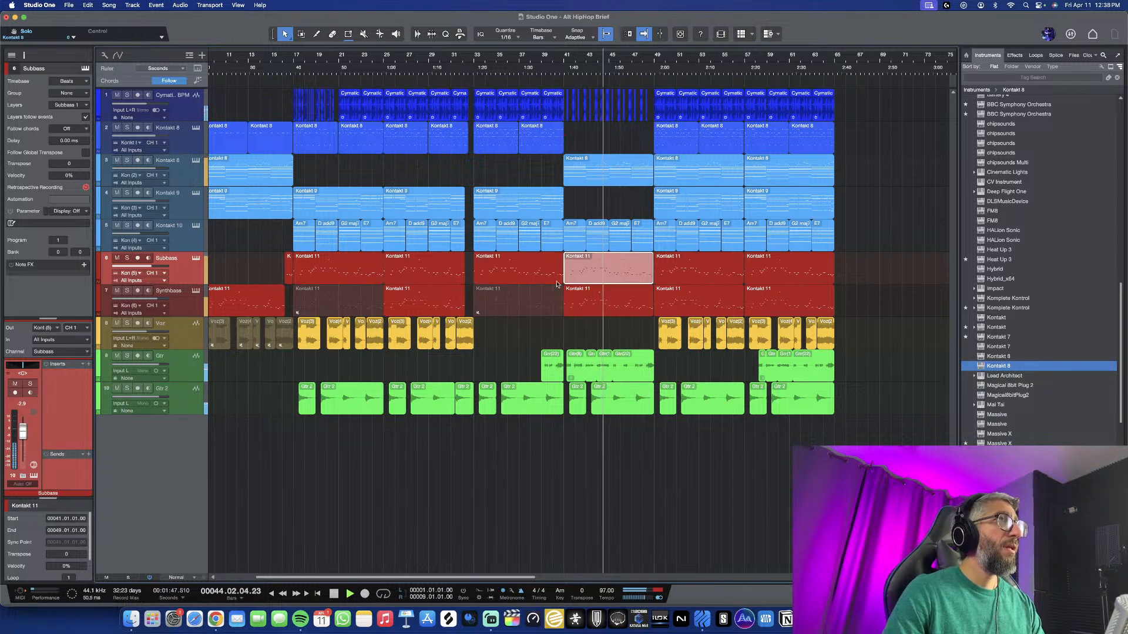
# Delete the muted Synthbass events starting at bars 33 and 17 and the muted Voz events between bars 9 and 17
pyautogui.scroll(-2, 598, 307)
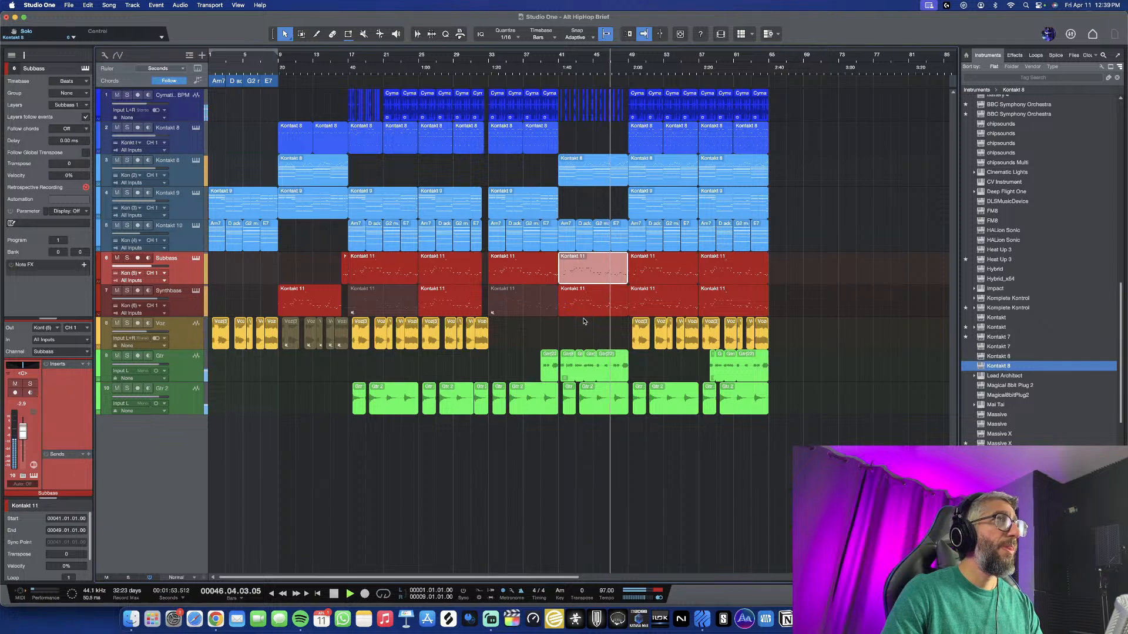
pyautogui.scroll(3, 585, 321)
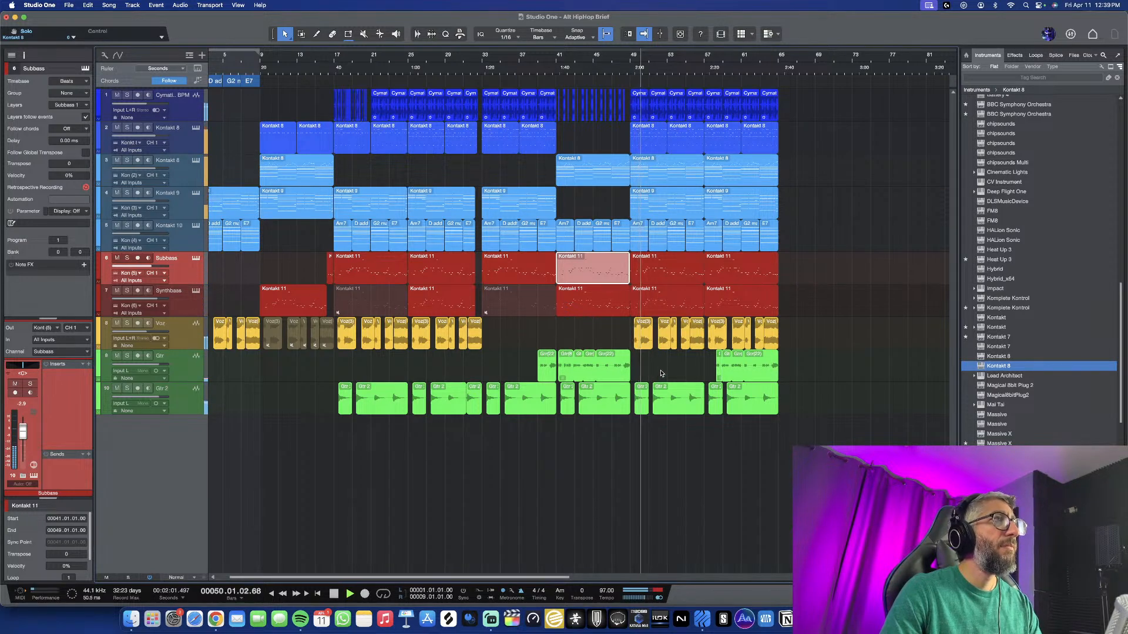
pyautogui.scroll(2, 661, 373)
pyautogui.scroll(-1, 667, 366)
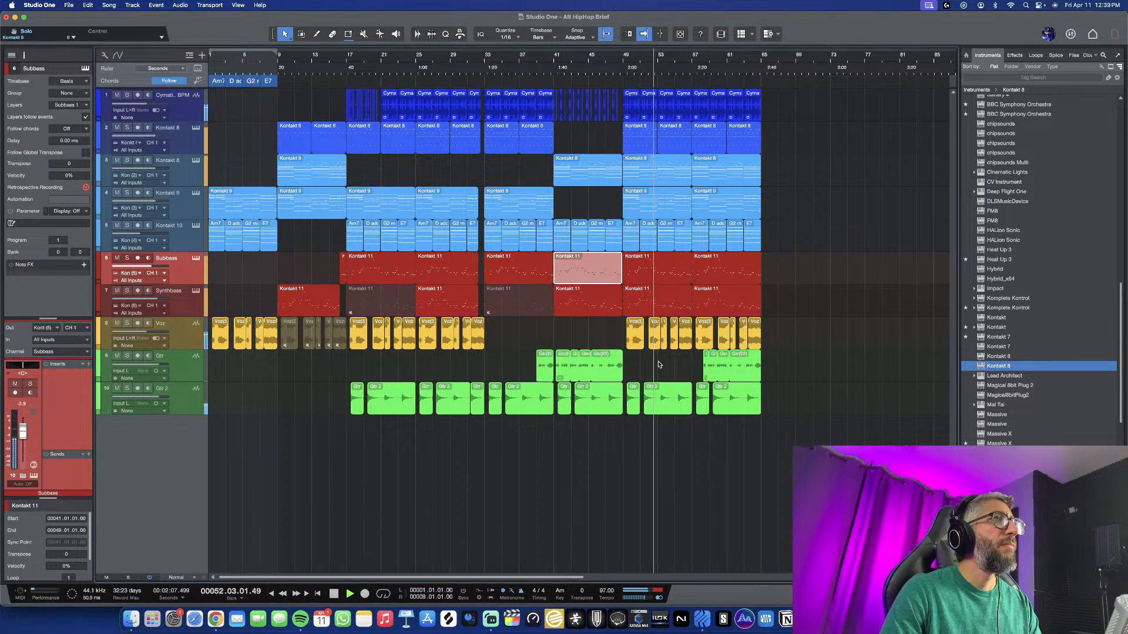
pyautogui.scroll(2, 665, 364)
pyautogui.scroll(-2, 666, 364)
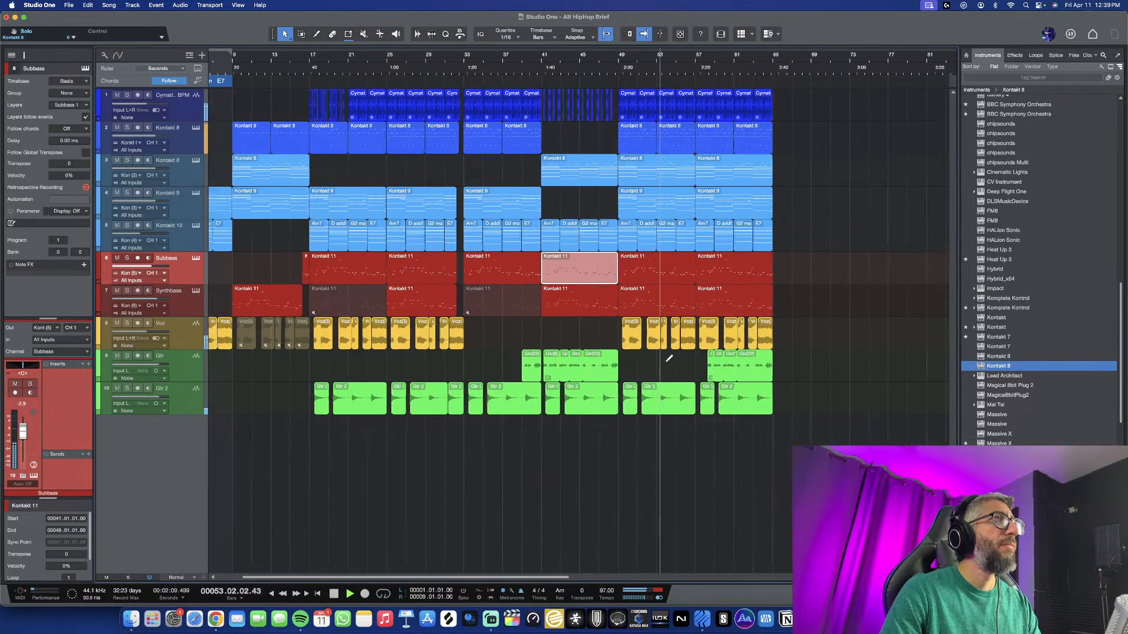
pyautogui.click(513, 308)
pyautogui.press('Delete')
pyautogui.click(383, 303)
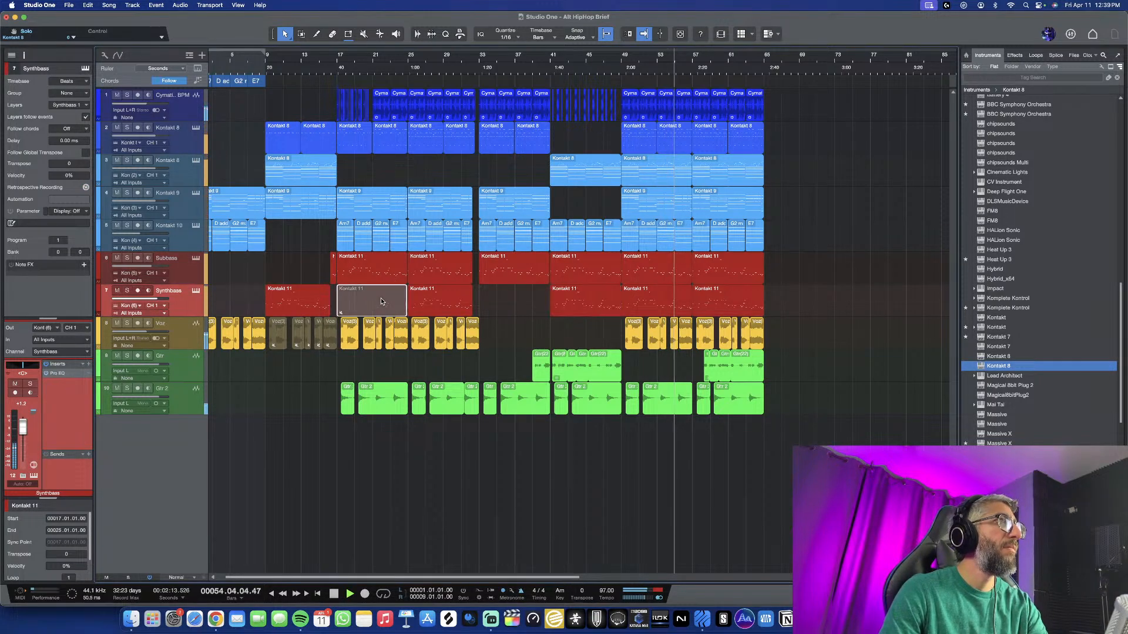
pyautogui.press('Delete')
pyautogui.moveTo(264, 372); pyautogui.dragTo(329, 339)
pyautogui.press('Delete')
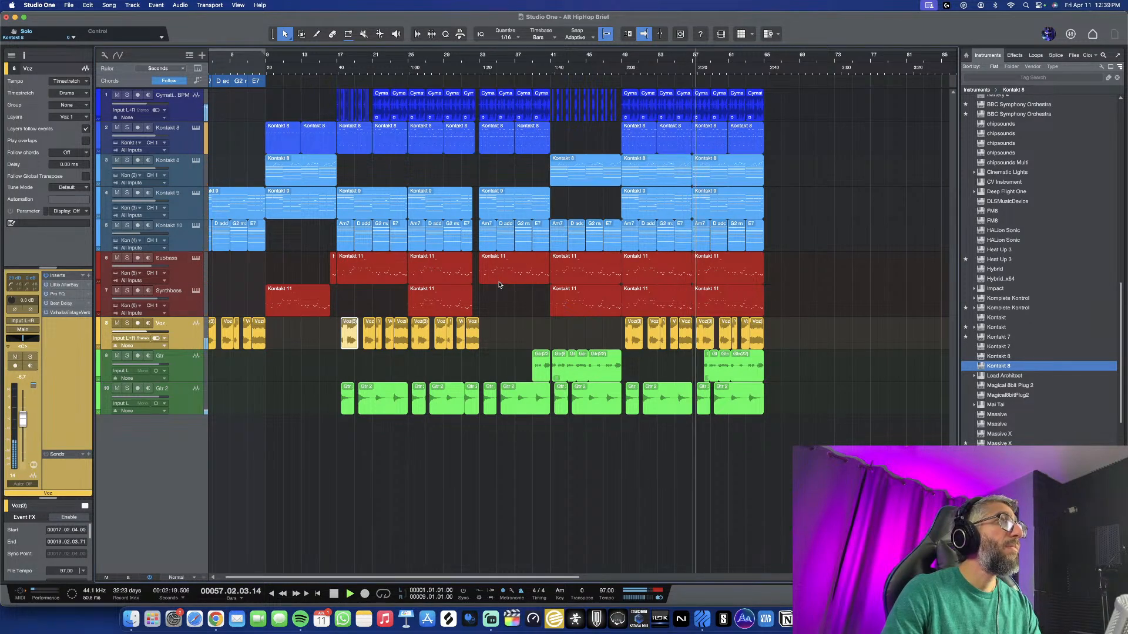
# Play on from bar 57 to the end of the song at bar 65 and examine the whole arrangement
pyautogui.scroll(2, 501, 281)
pyautogui.scroll(-2, 500, 284)
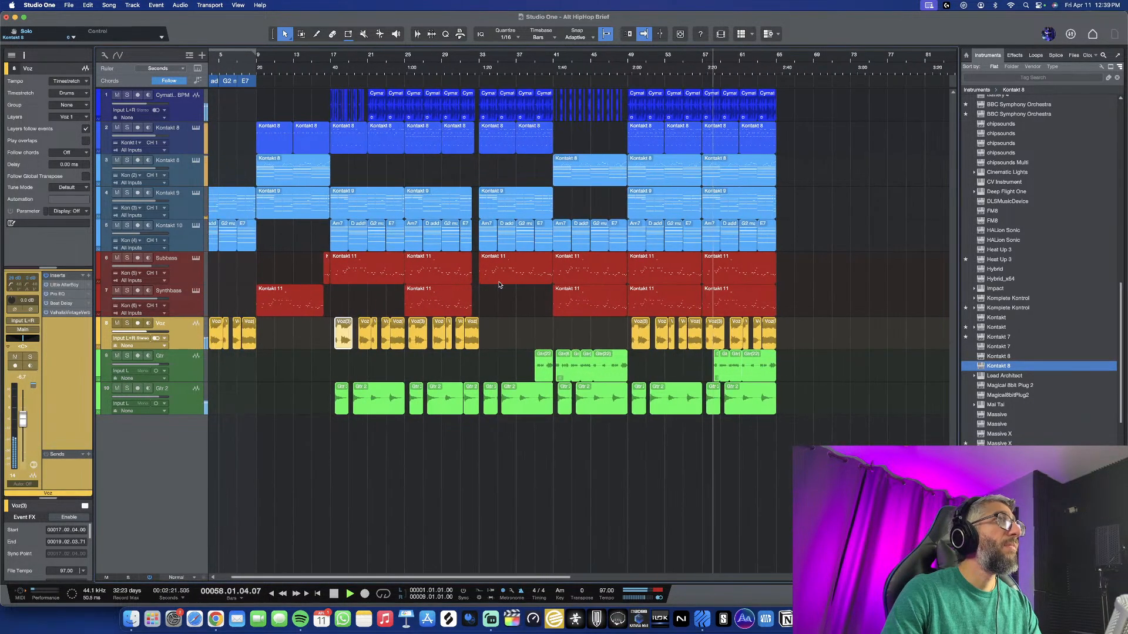
pyautogui.hscroll(-2, 499, 284)
pyautogui.press('f')
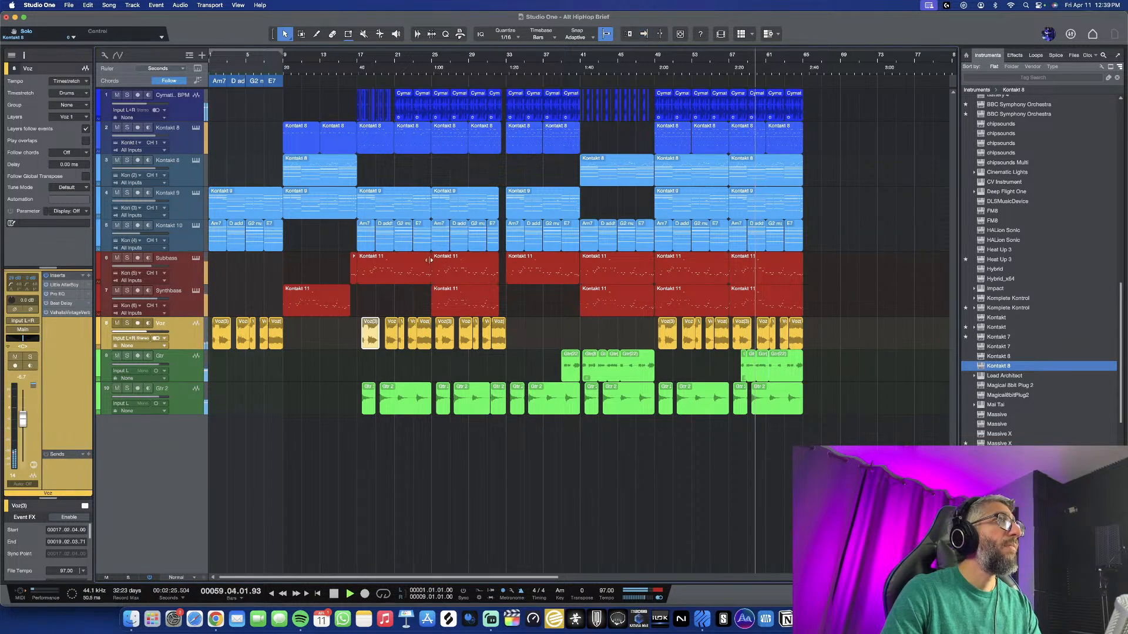
pyautogui.press('f')
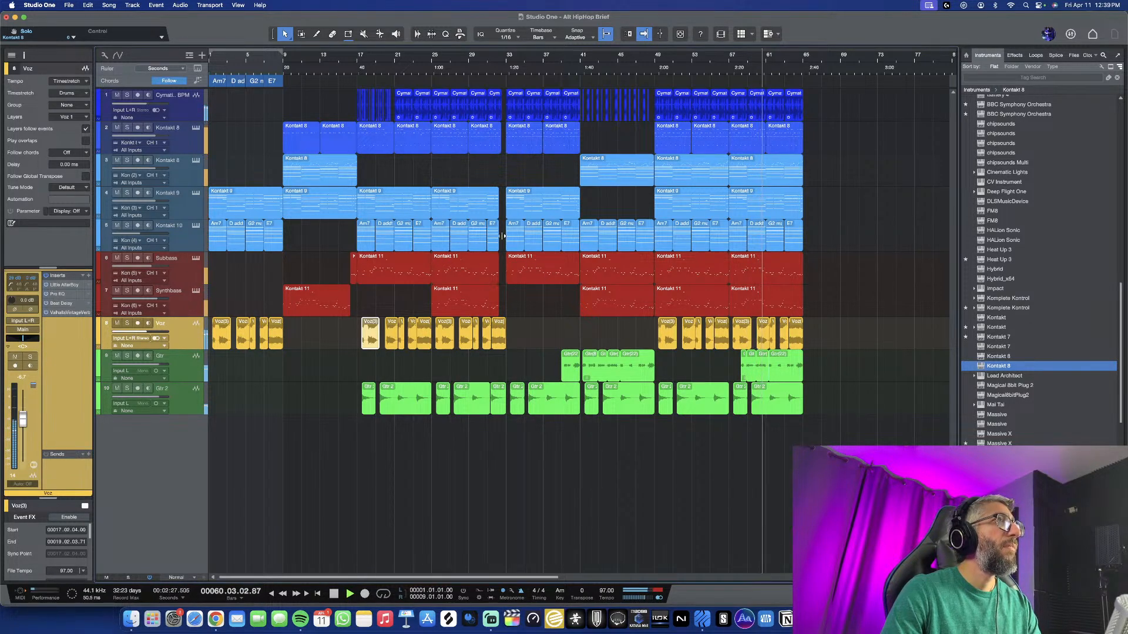
pyautogui.press('2')
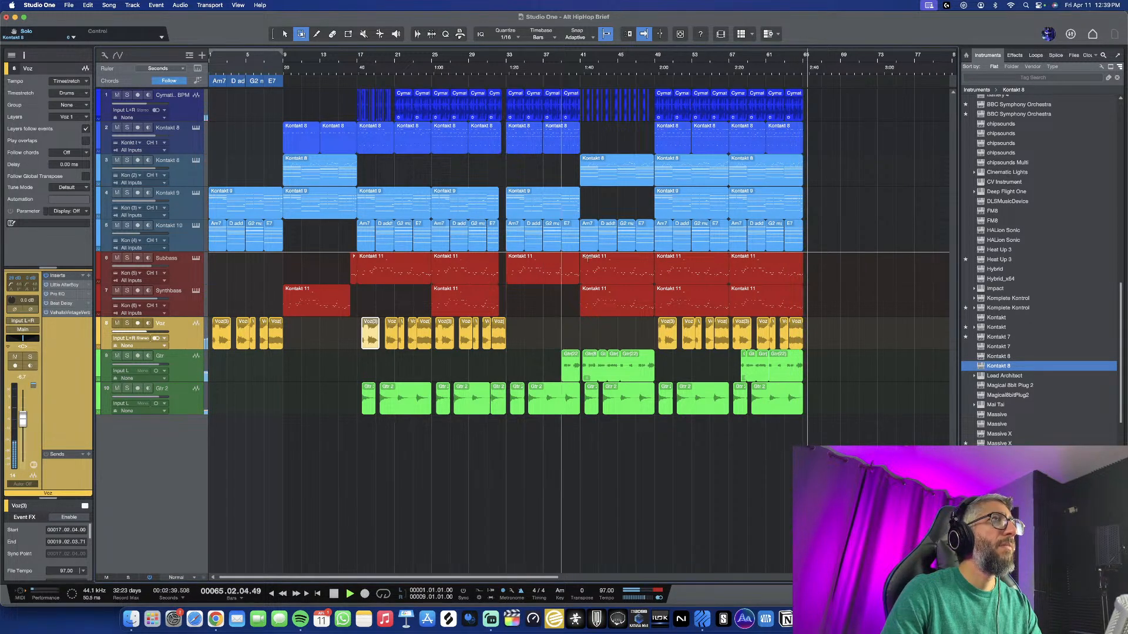
# Stop playback and copy the Kontakt 8 event on track 3 from bar 9 to bar 1
pyautogui.press('space')
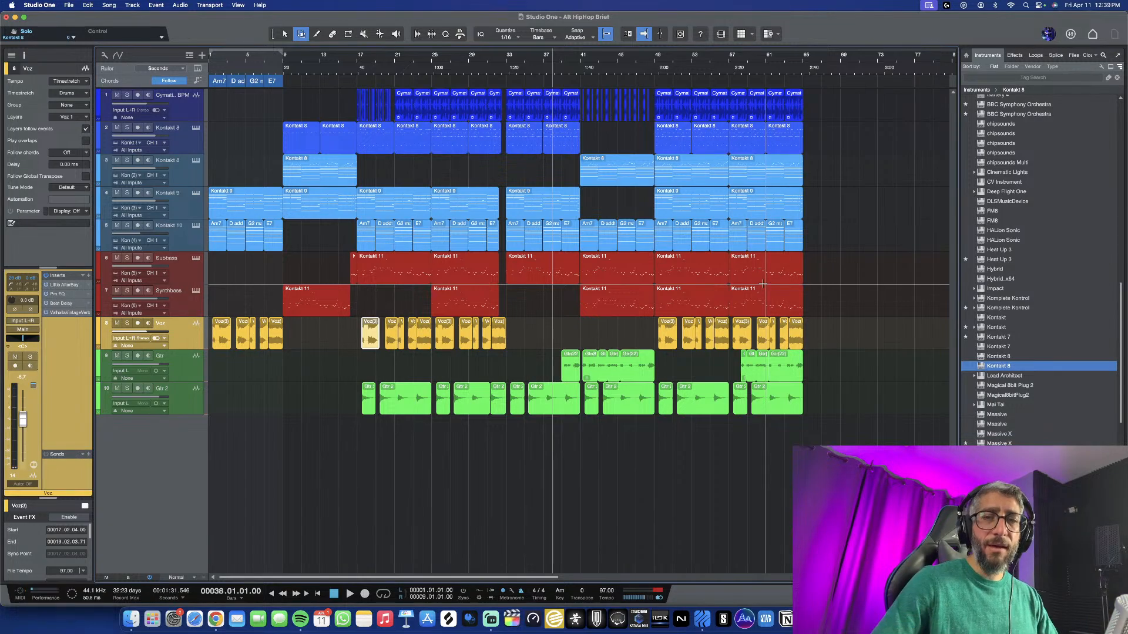
pyautogui.press('w')
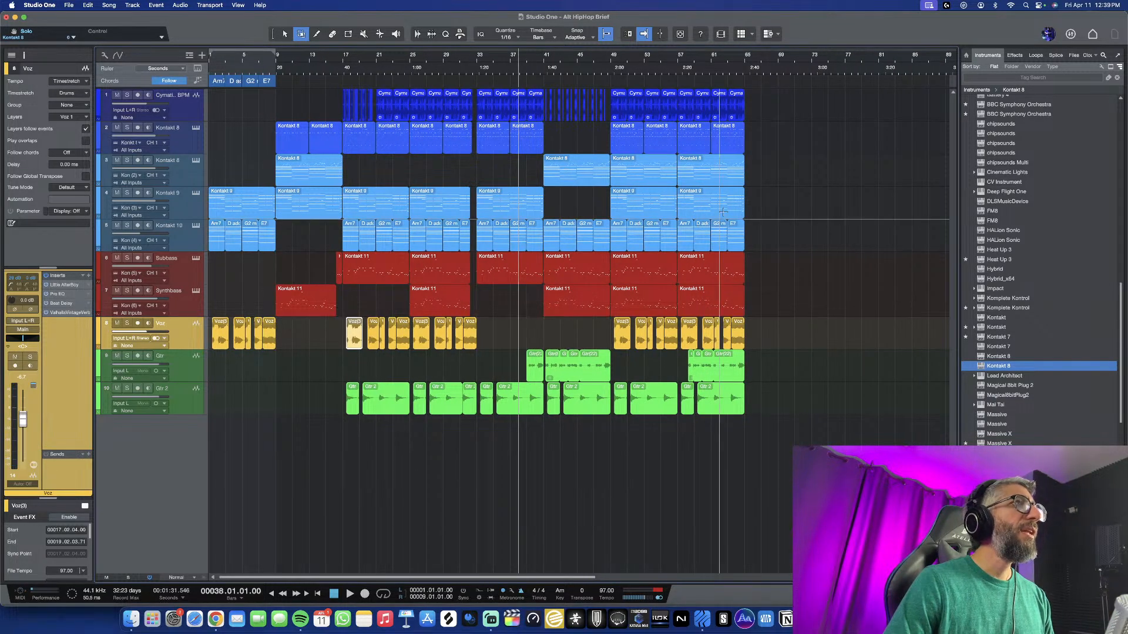
pyautogui.press('e')
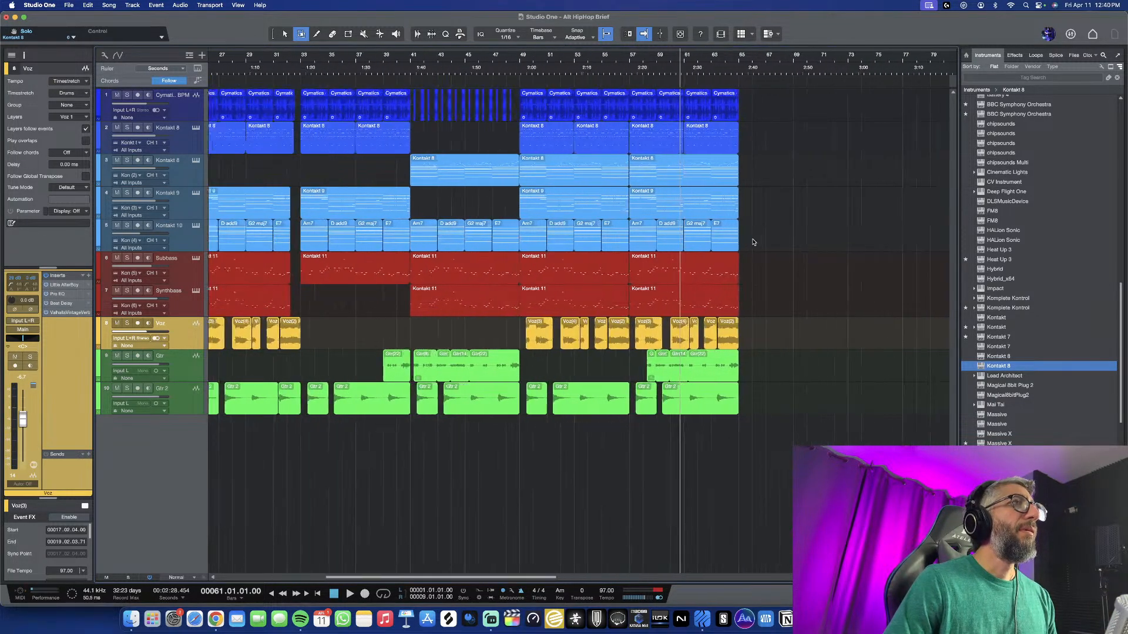
pyautogui.hscroll(-10, 752, 239)
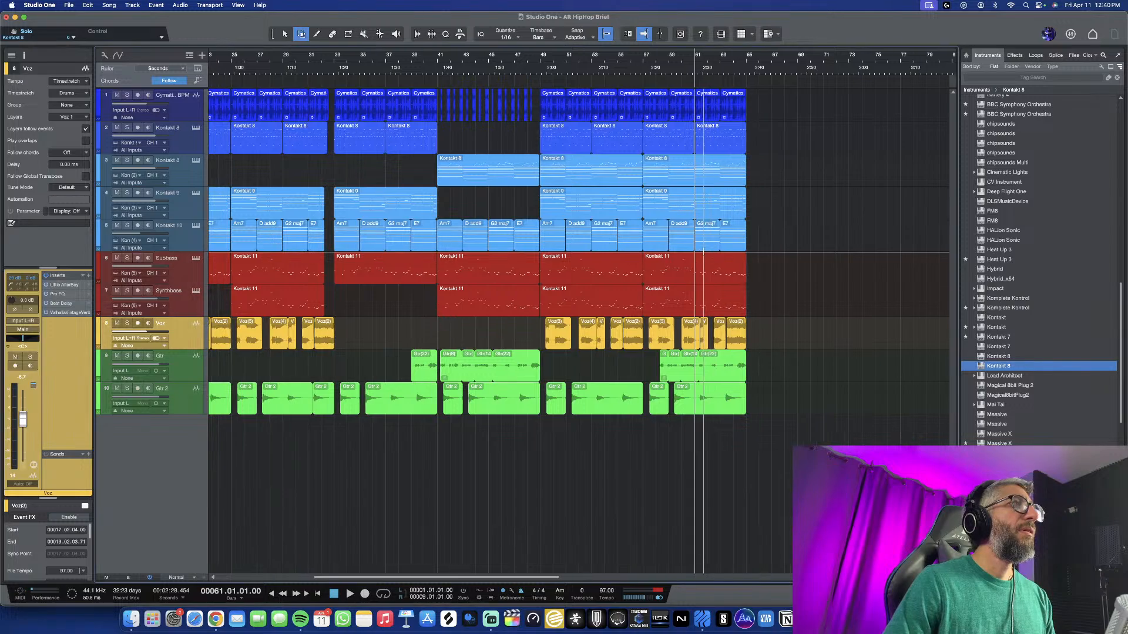
pyautogui.press('w')
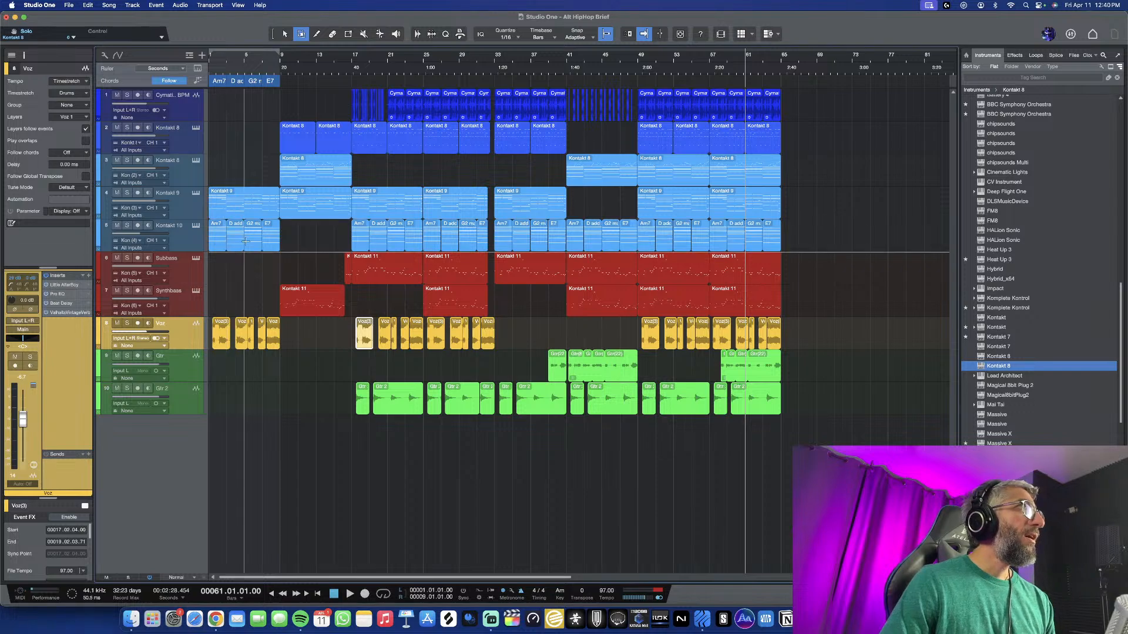
pyautogui.press('1')
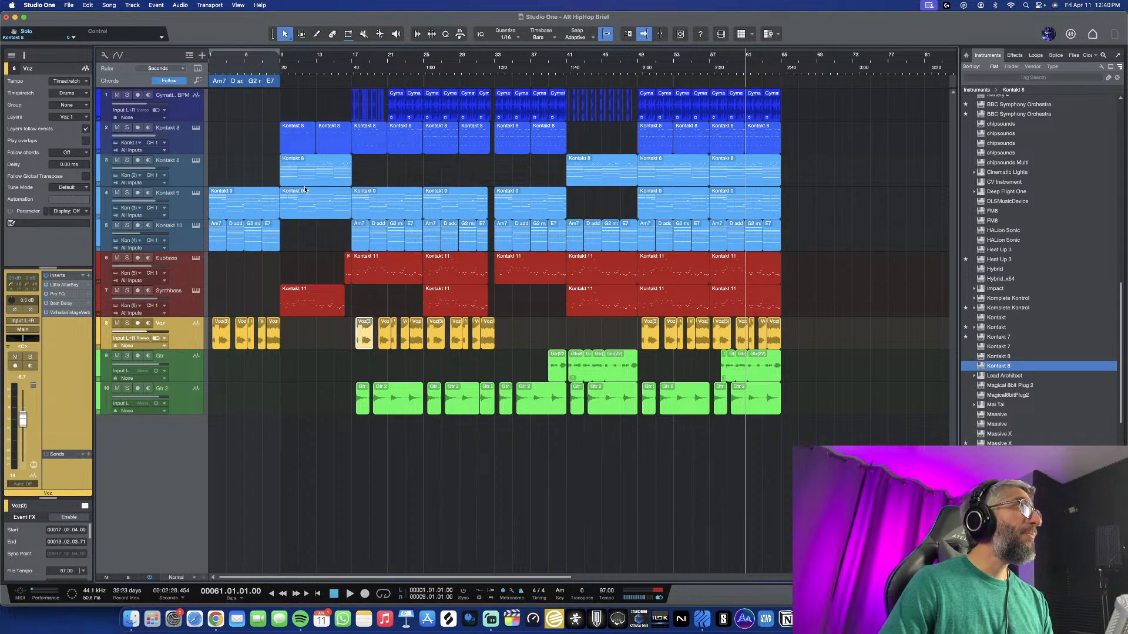
pyautogui.click(305, 176)
pyautogui.moveTo(305, 177); pyautogui.dragTo(230, 187)
# Mute the four Kontakt 10 chord events (Am7, D add9, G2 maj7, E7) between bars 1 and 9
pyautogui.moveTo(277, 233); pyautogui.dragTo(191, 236)
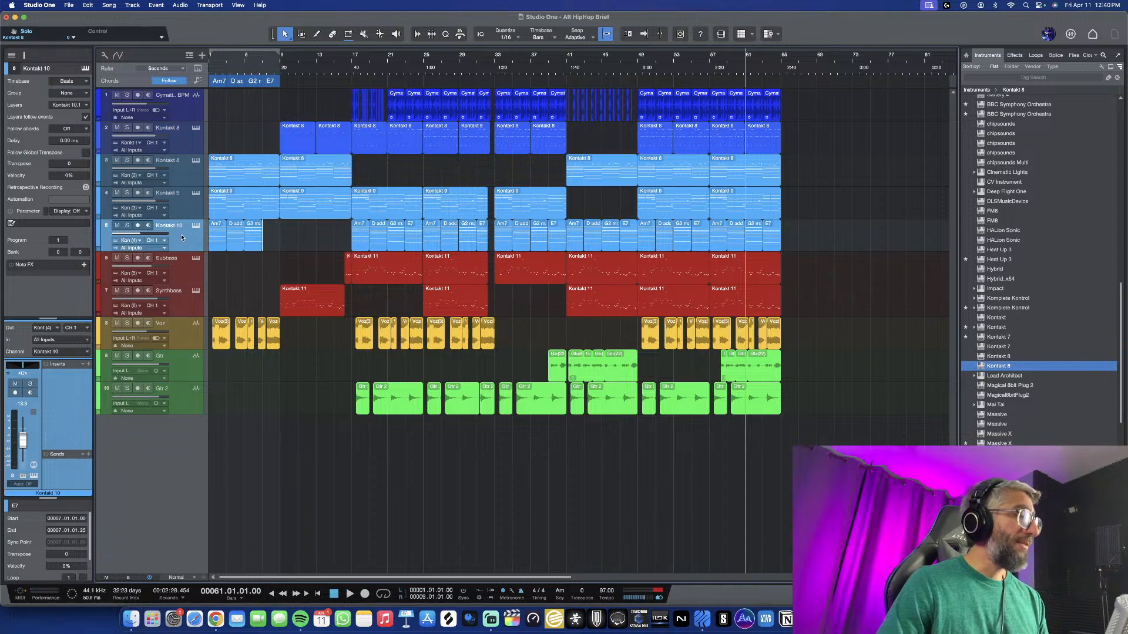
pyautogui.moveTo(306, 239); pyautogui.dragTo(176, 240)
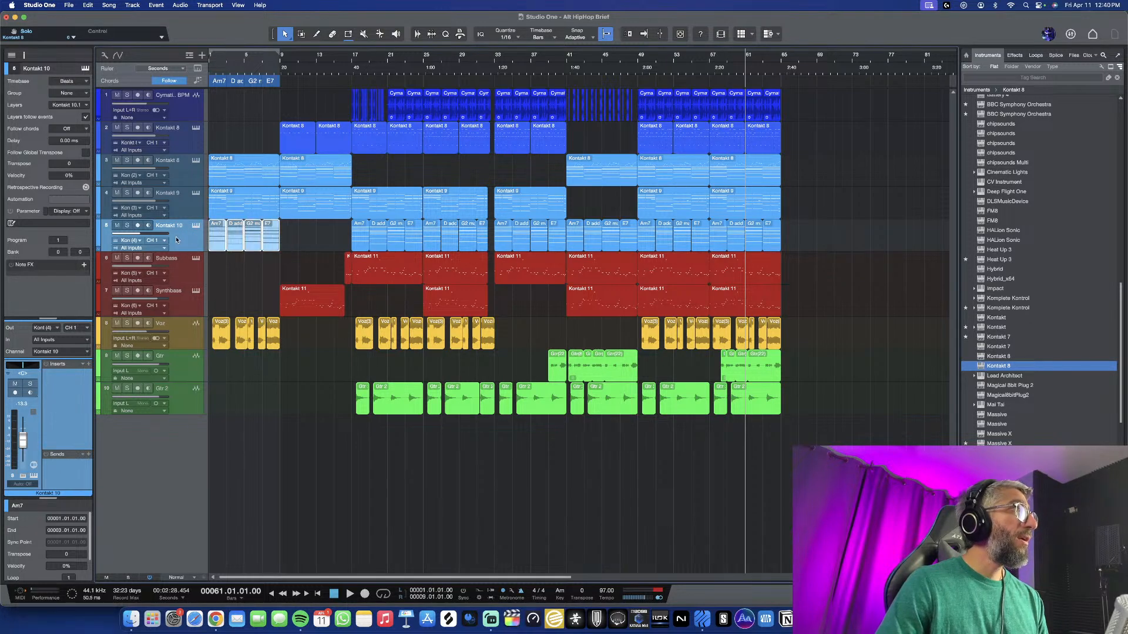
pyautogui.hotkey('shift', 'm')
pyautogui.press('space')
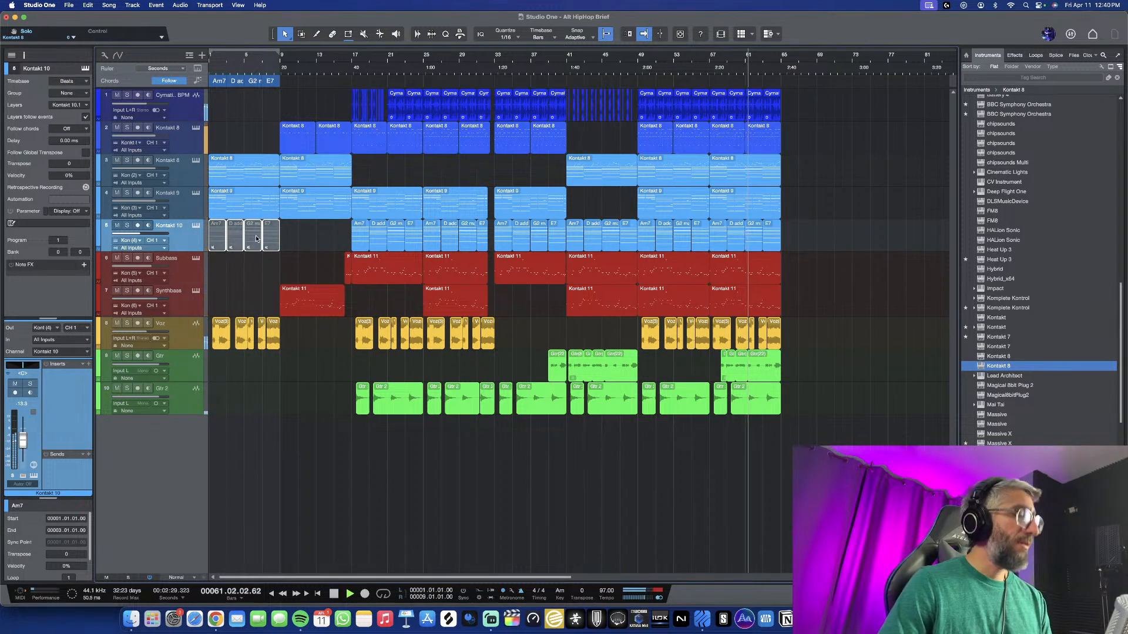
pyautogui.press('space')
# Play from the start of the song and add a short curved fade-out to the end of the first Voz event
pyautogui.press(',')
pyautogui.press('space')
pyautogui.press('e')
pyautogui.press('e')
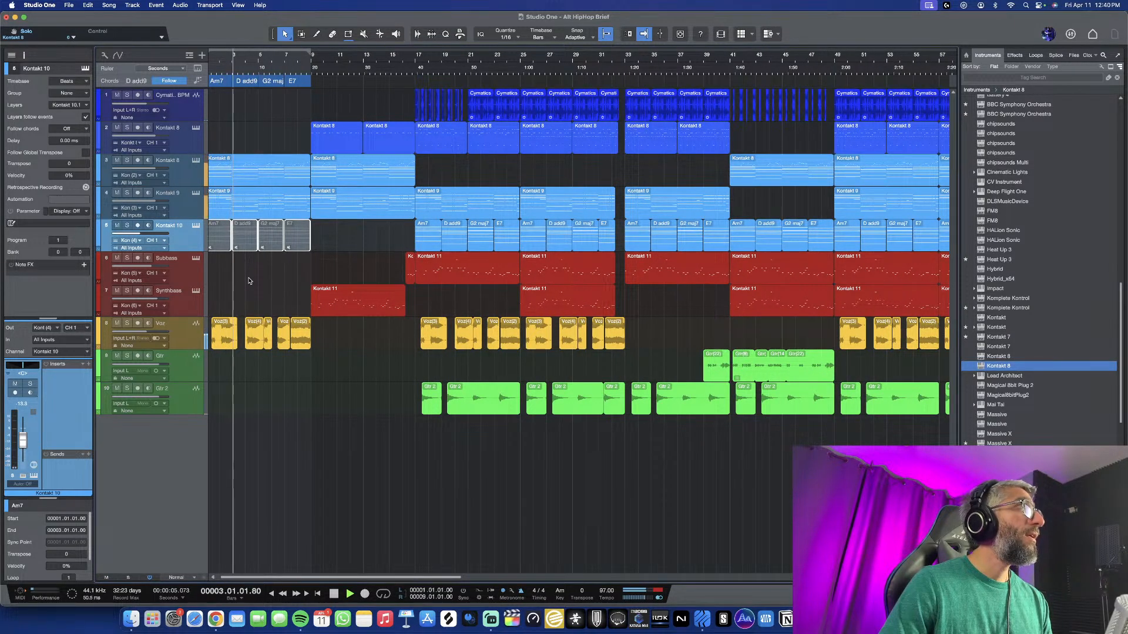
pyautogui.press('e')
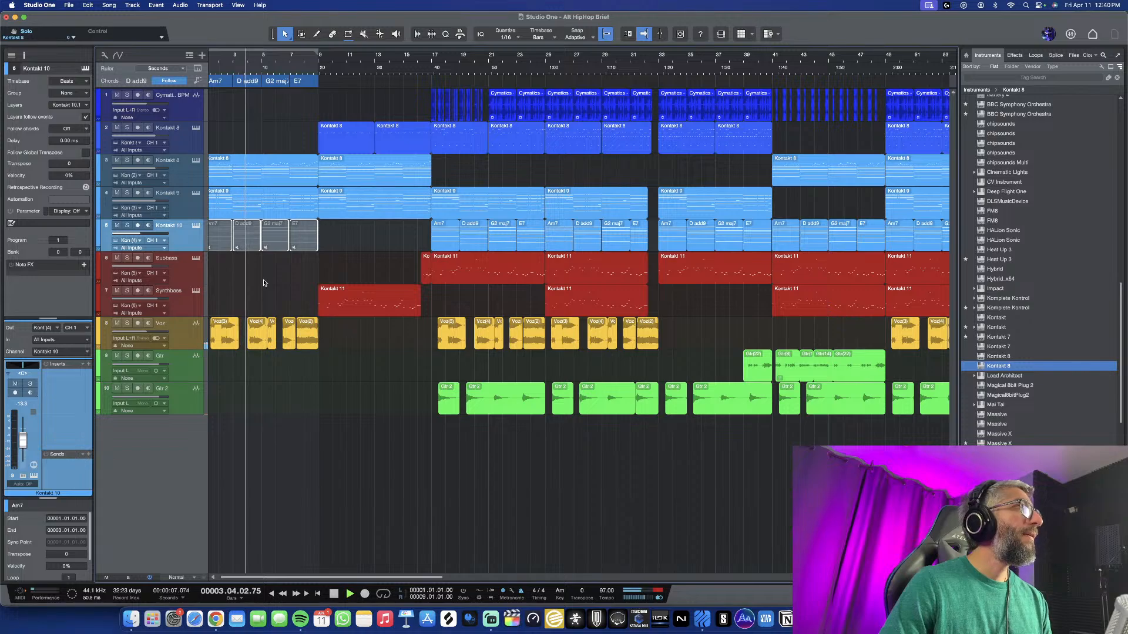
pyautogui.press('e')
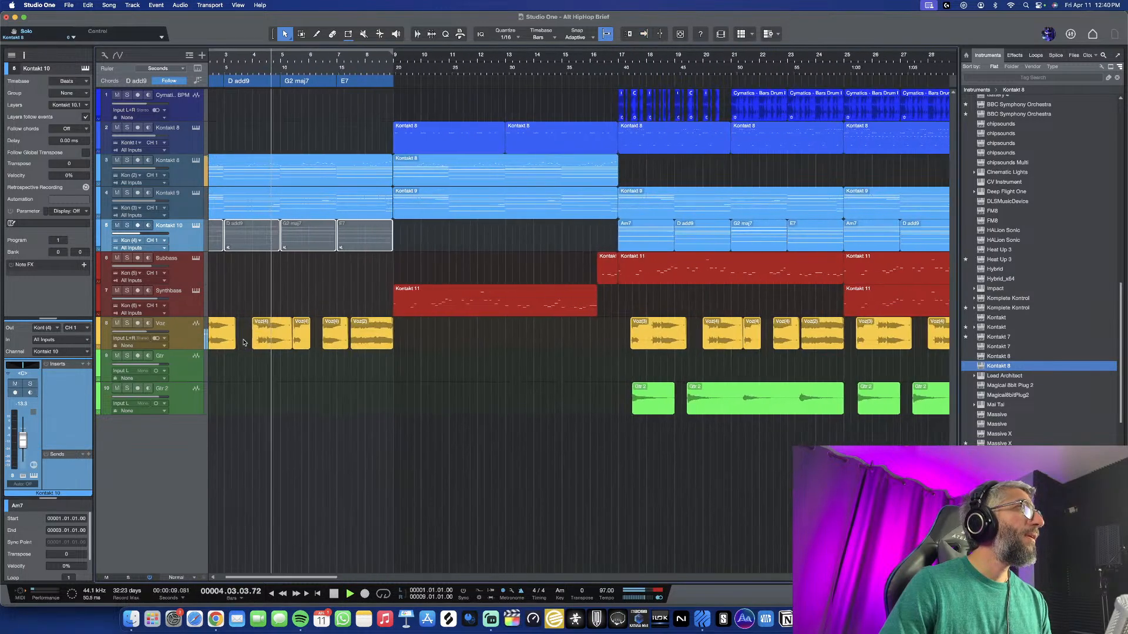
pyautogui.press('e')
pyautogui.press('e')
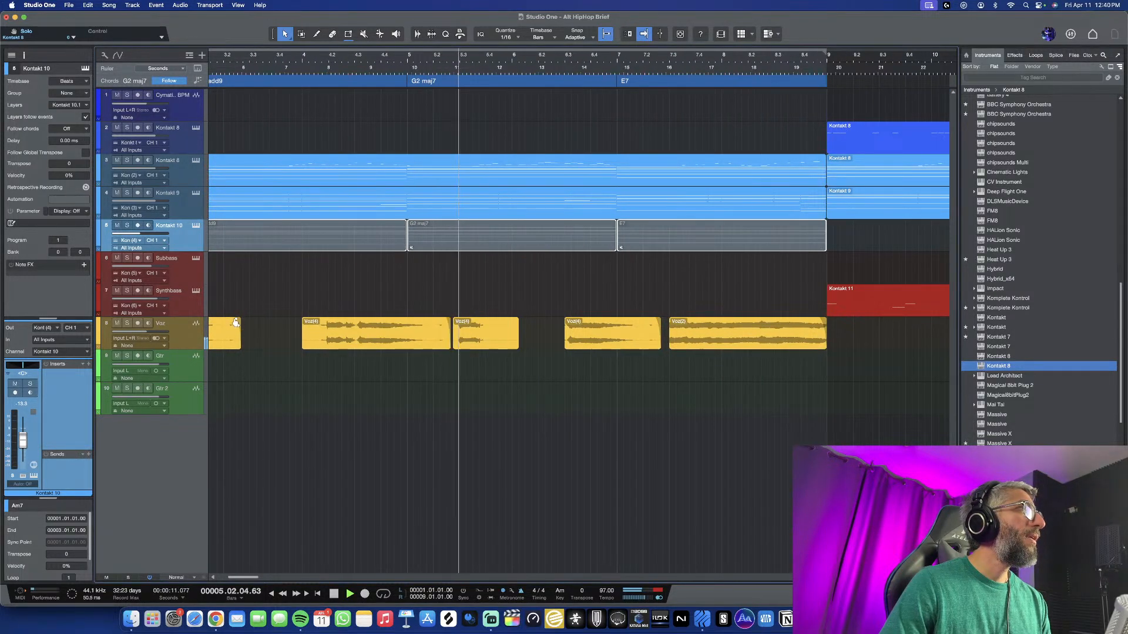
pyautogui.moveTo(238, 320); pyautogui.dragTo(229, 341)
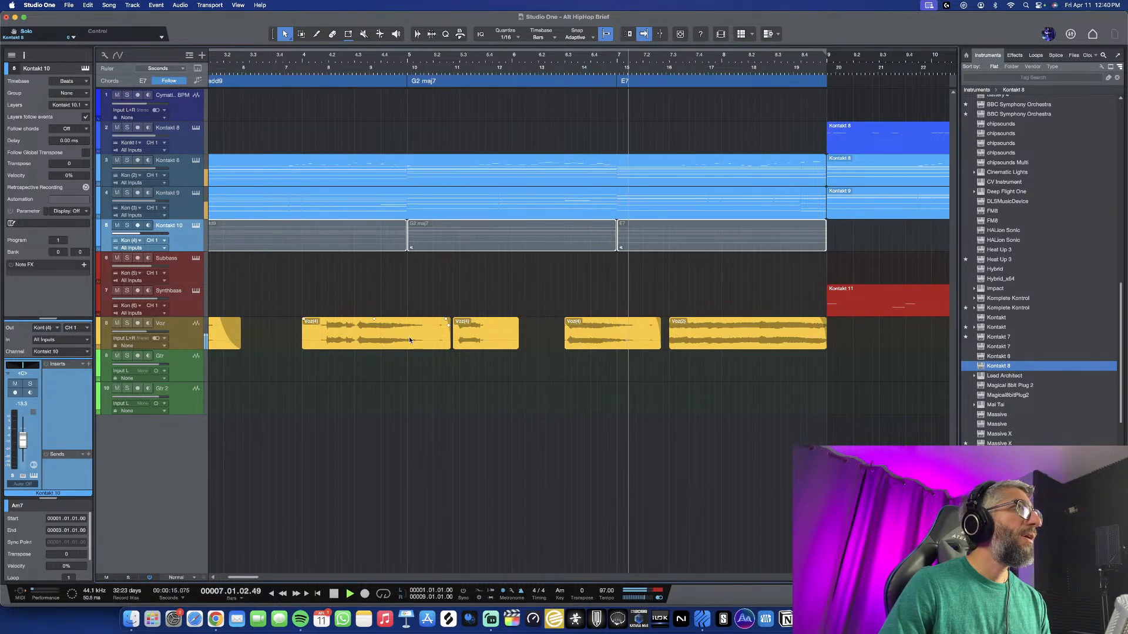
# Shorten the Voz event that starts in bar 6 so that it ends at 7.02.02
pyautogui.press('f')
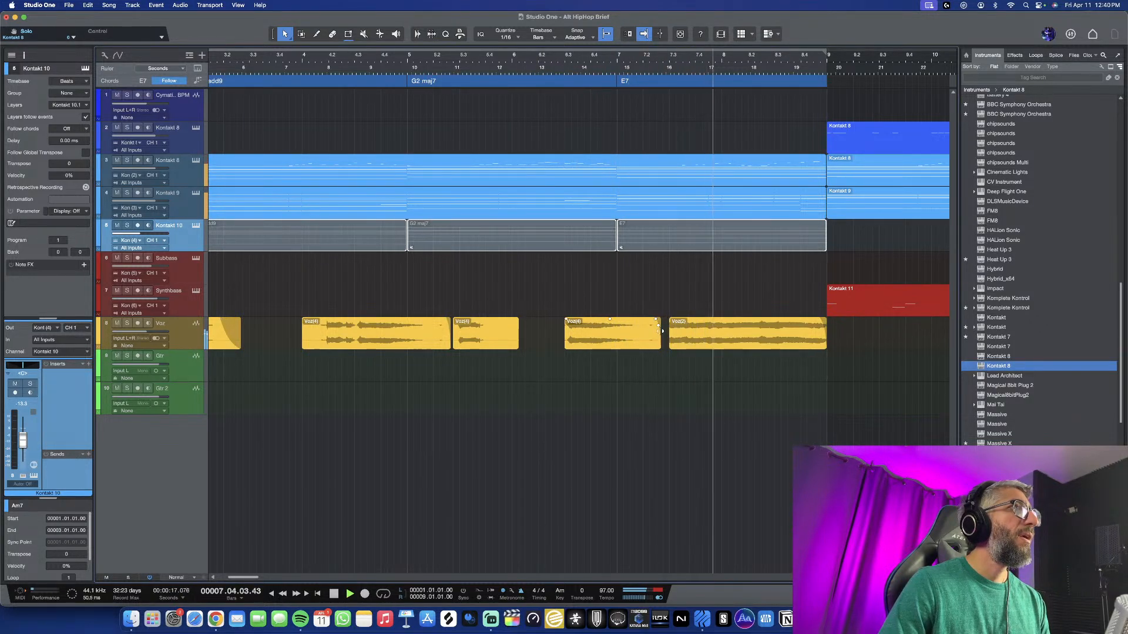
pyautogui.moveTo(660, 332); pyautogui.dragTo(651, 336)
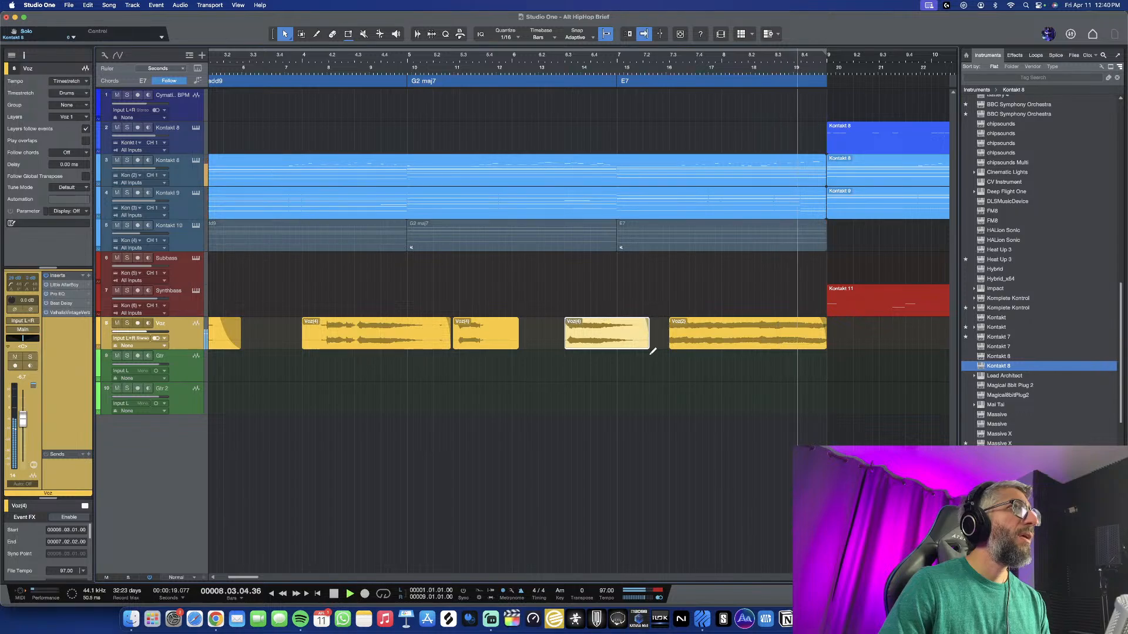
# Play on from bar 9 into bar 18 and examine how the parts enter across the arrangement
pyautogui.press('w')
pyautogui.press('w')
pyautogui.press('w')
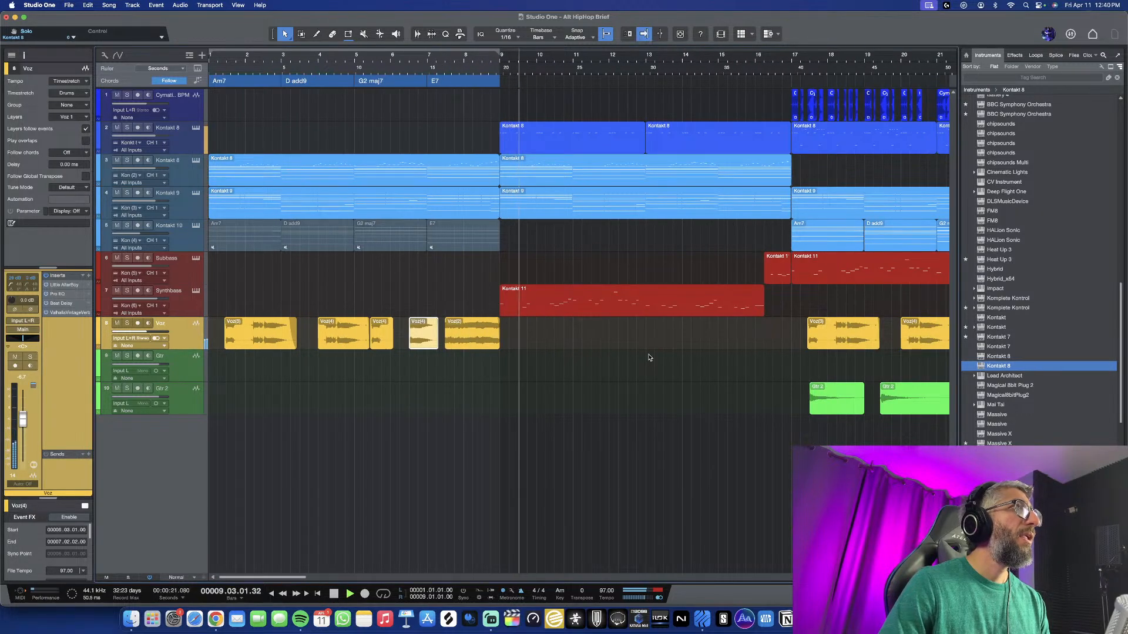
pyautogui.press('w')
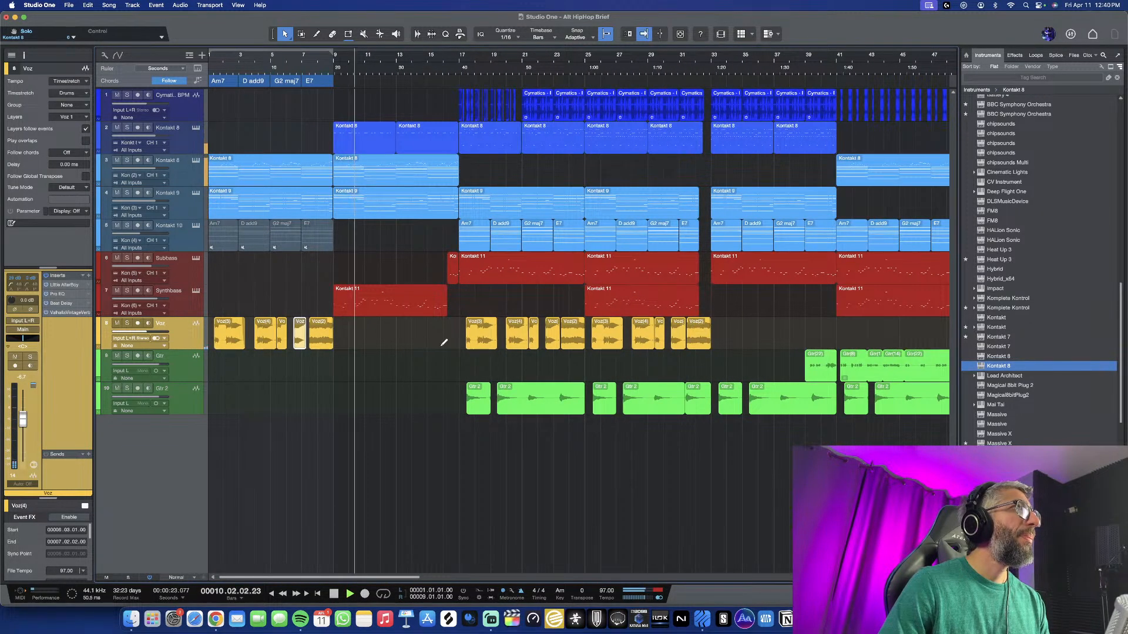
pyautogui.hotkey('shift', 'w')
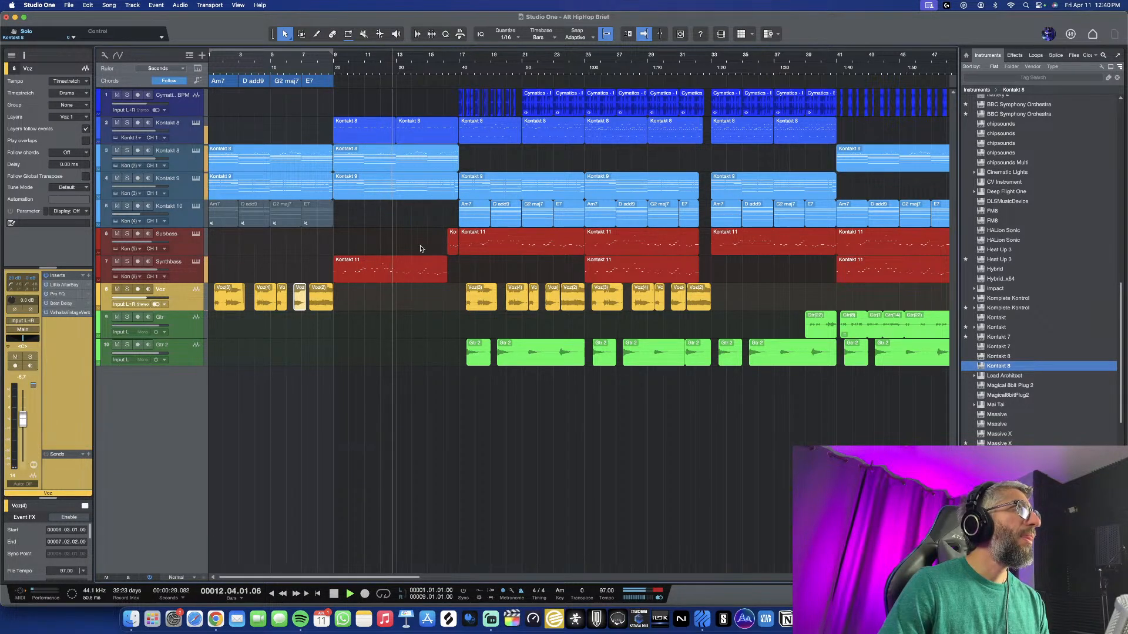
pyautogui.press('w')
pyautogui.press('w')
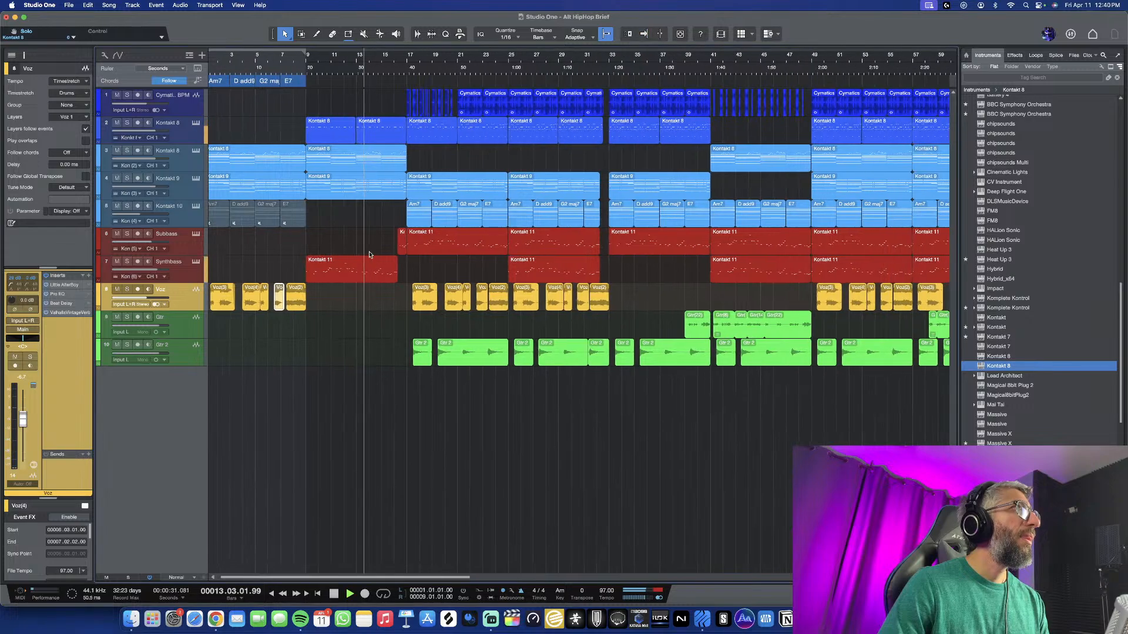
pyautogui.press('w')
pyautogui.press('w')
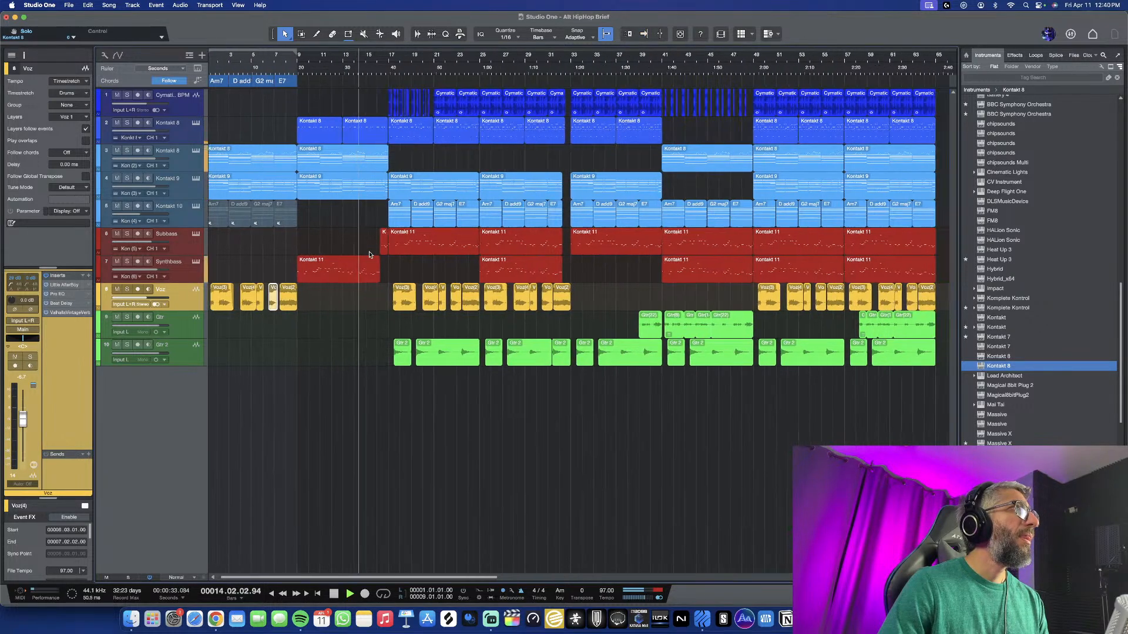
pyautogui.press('e')
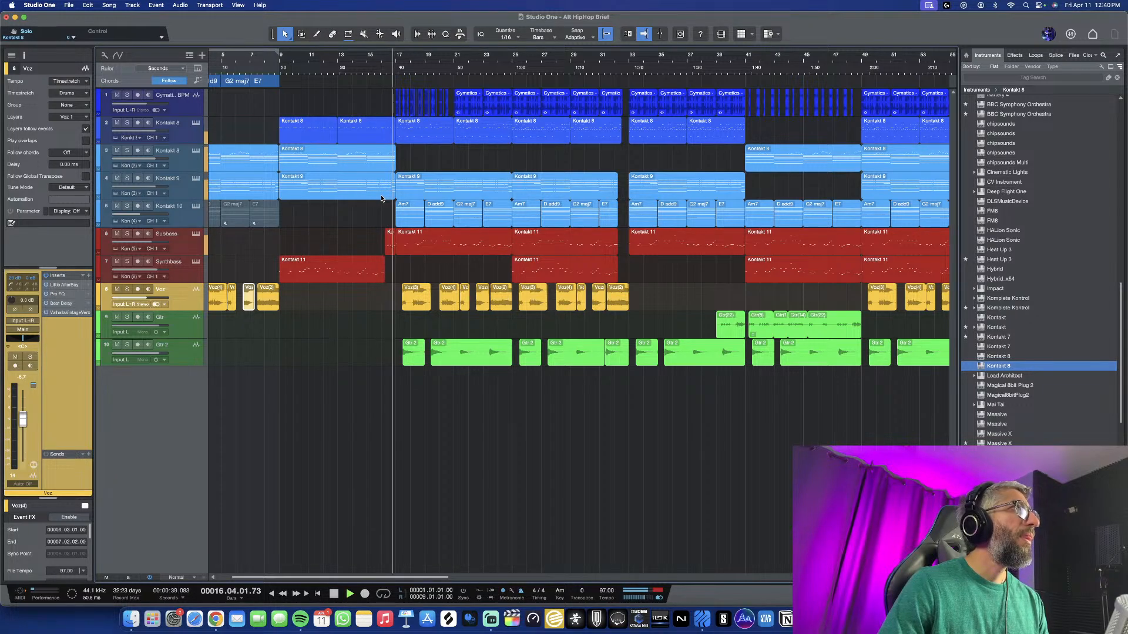
pyautogui.press('w')
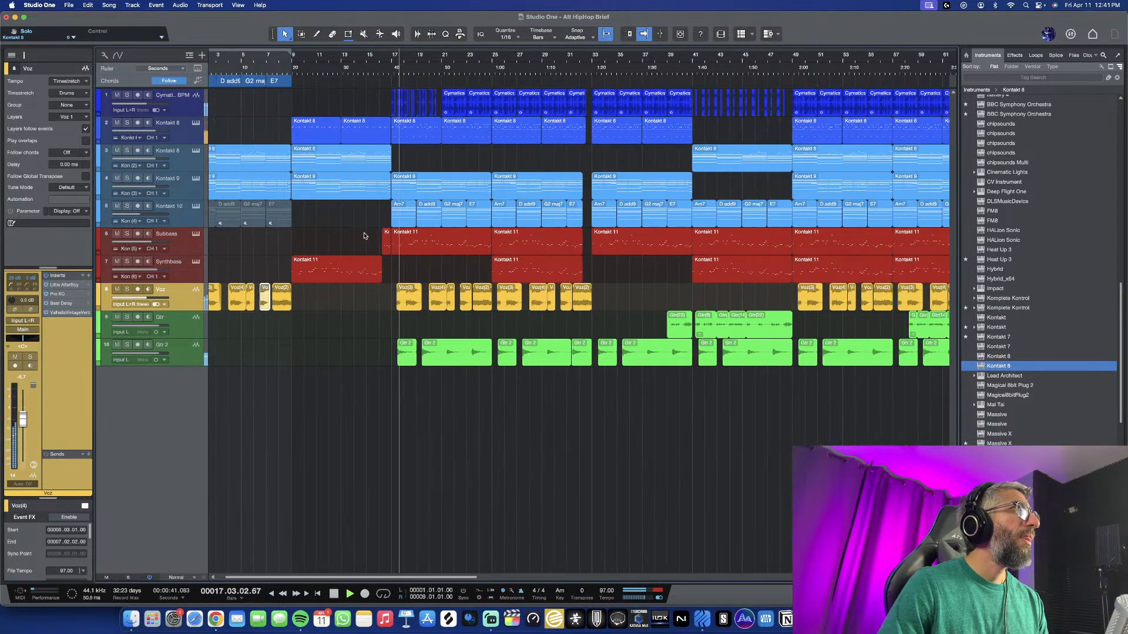
pyautogui.press('w')
pyautogui.scroll(2, 364, 235)
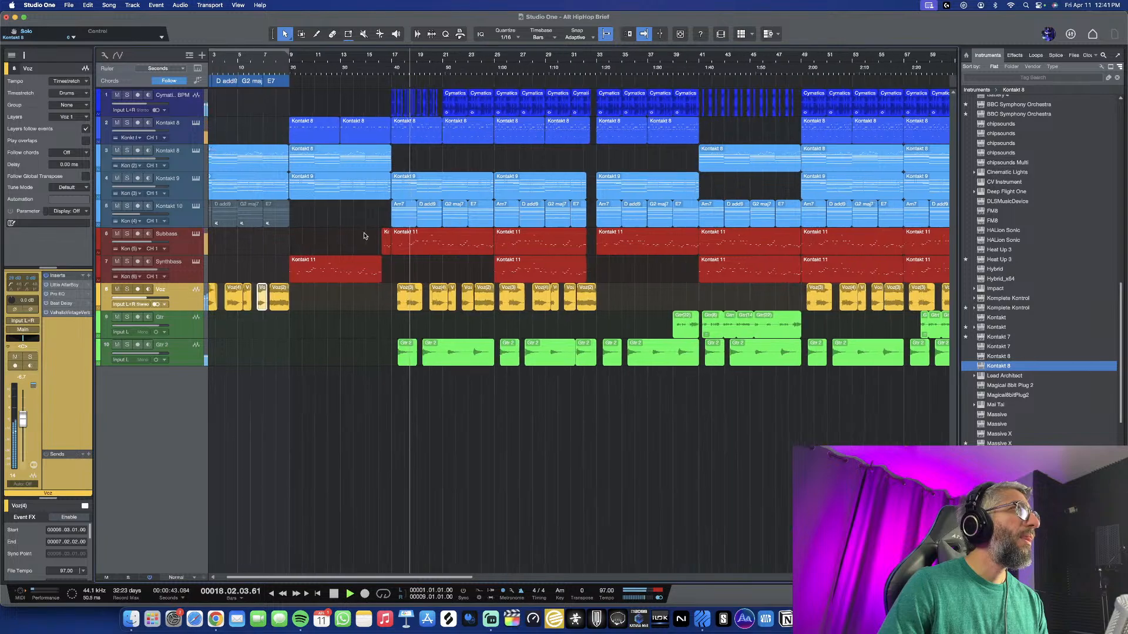
# Delete all the Voz events between bars 17 and 25
pyautogui.press('f')
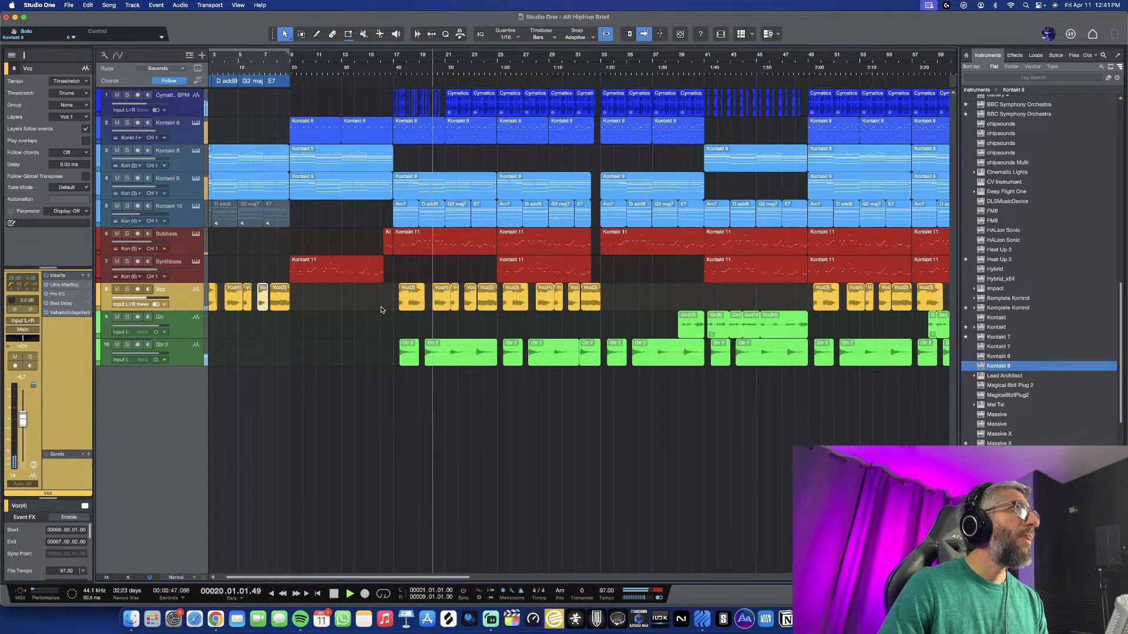
pyautogui.moveTo(381, 309); pyautogui.dragTo(492, 312)
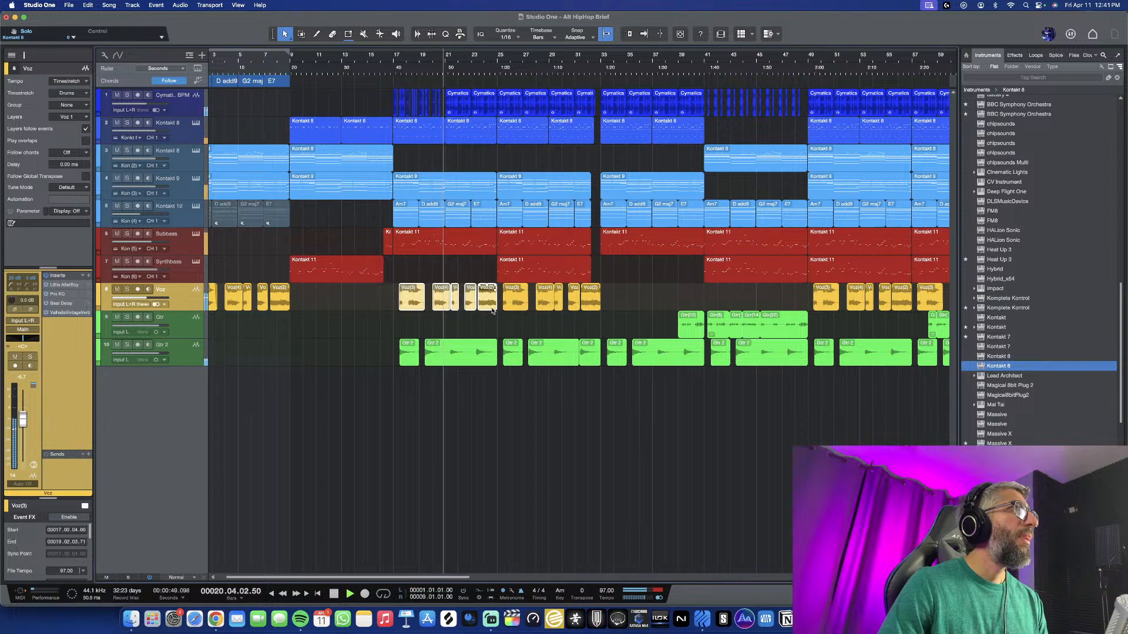
pyautogui.press('Delete')
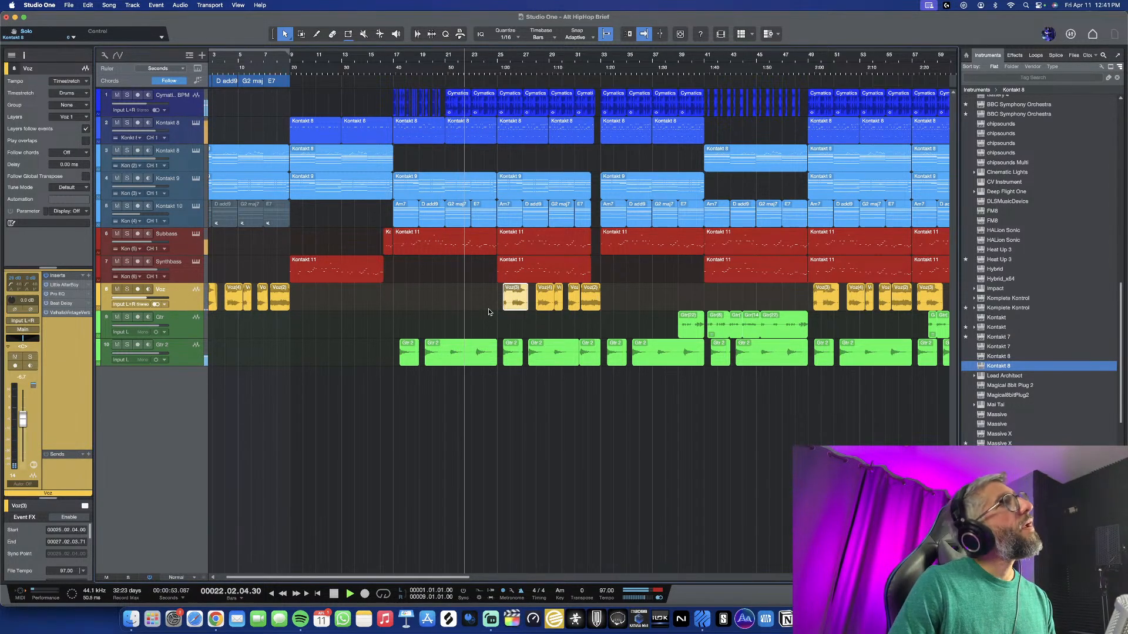
# Play on from bar 22 into bar 39 and examine the remaining sections of the arrangement
pyautogui.scroll(2, 510, 316)
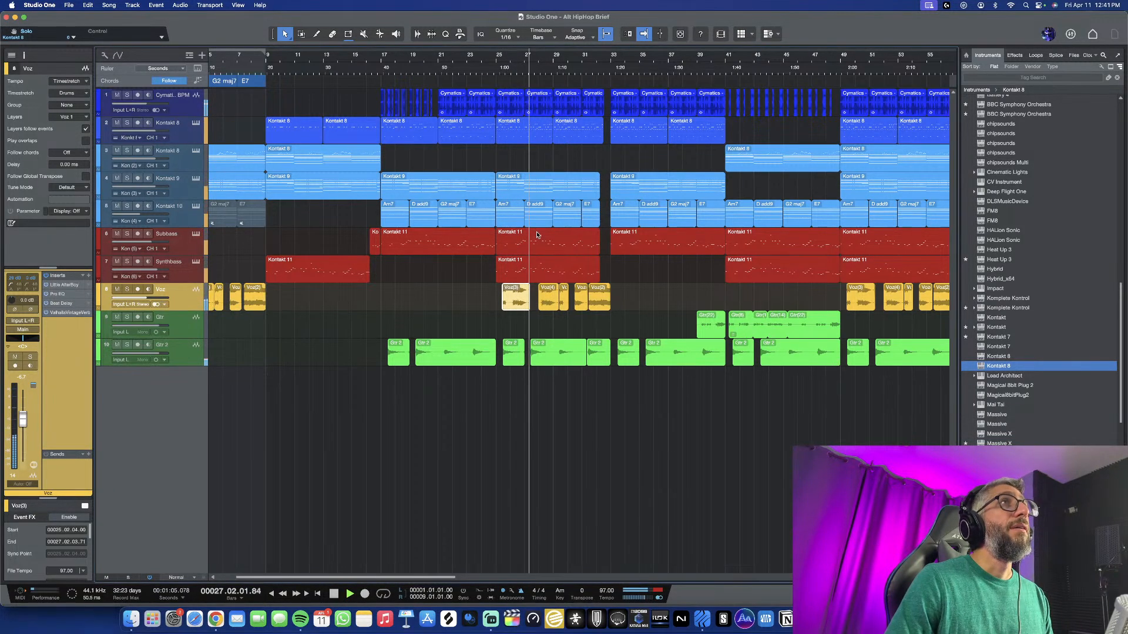
pyautogui.scroll(-3, 540, 257)
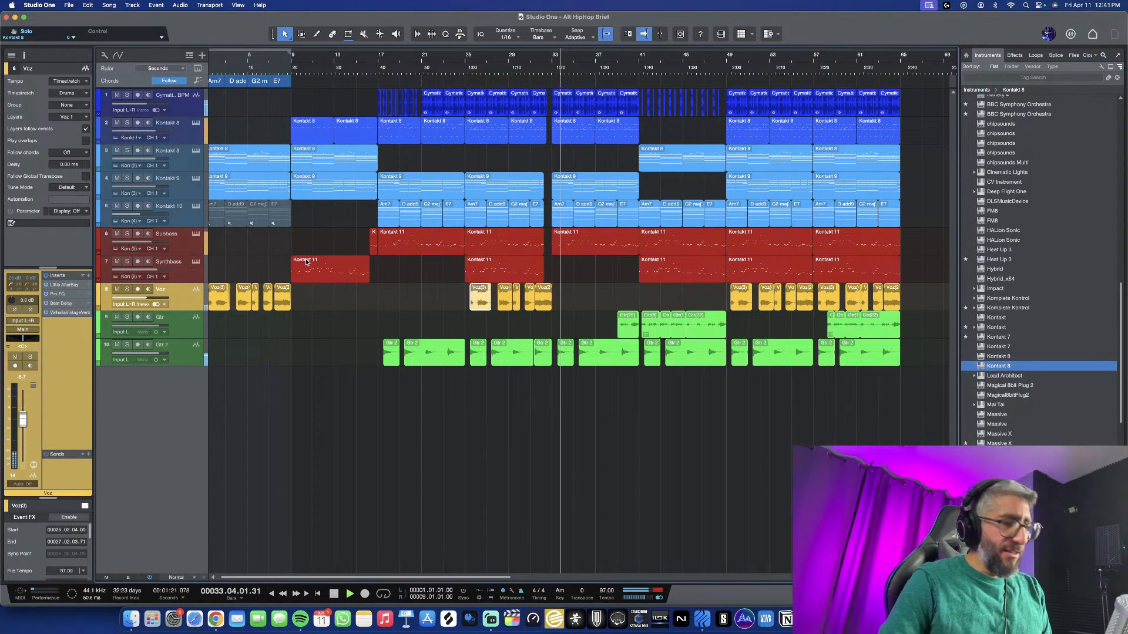
pyautogui.press('w')
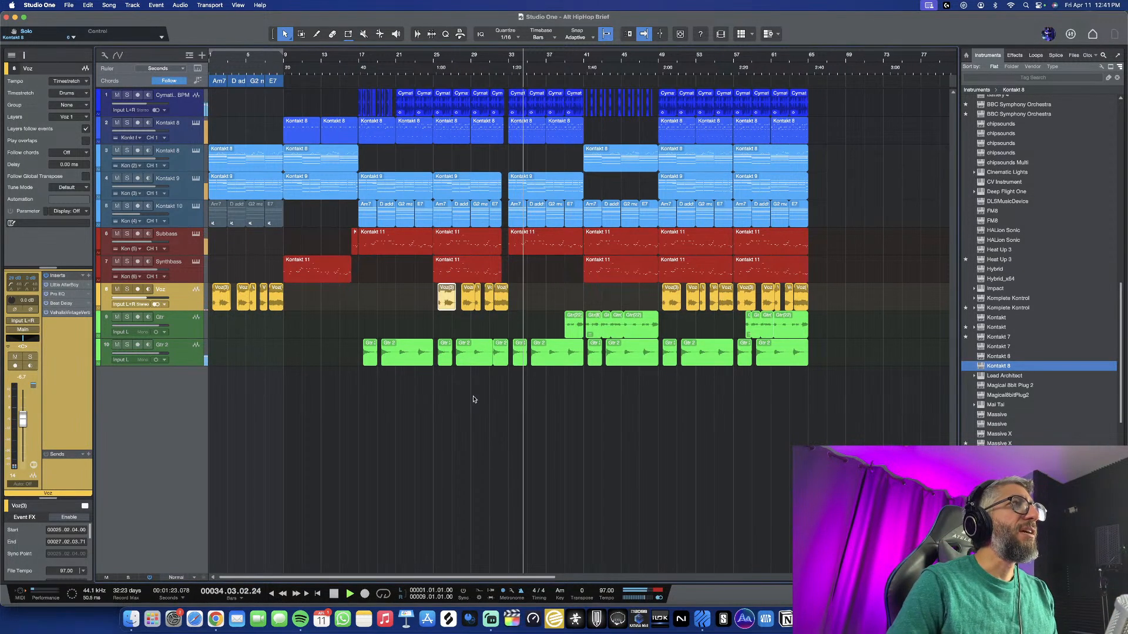
pyautogui.press('e')
pyautogui.hotkey('shift', 'w')
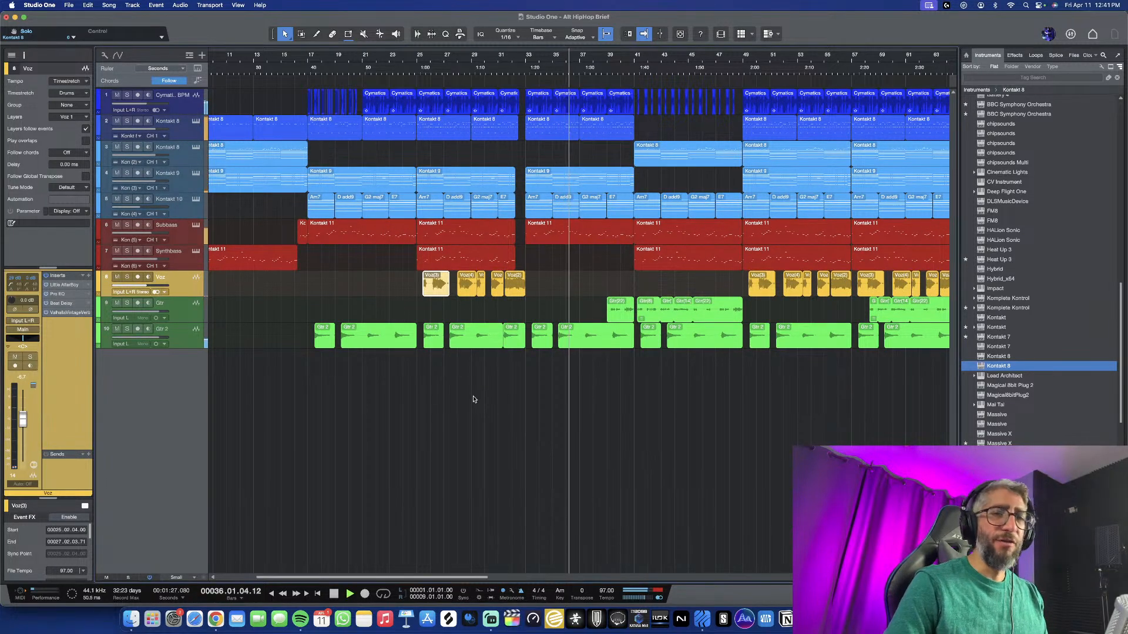
pyautogui.press('w')
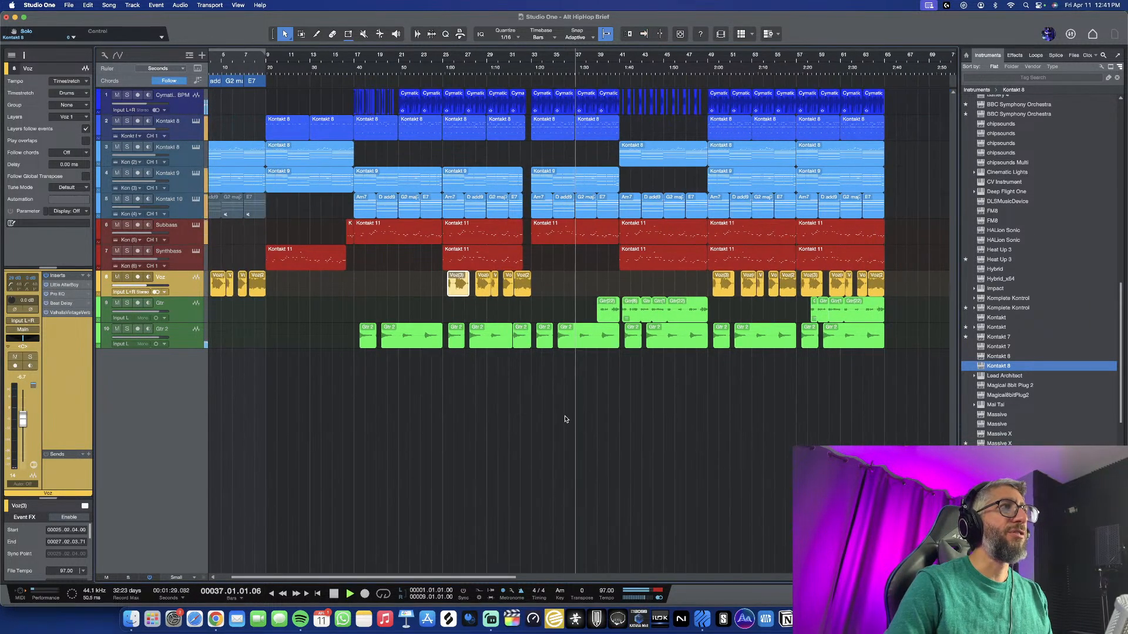
pyautogui.press('w')
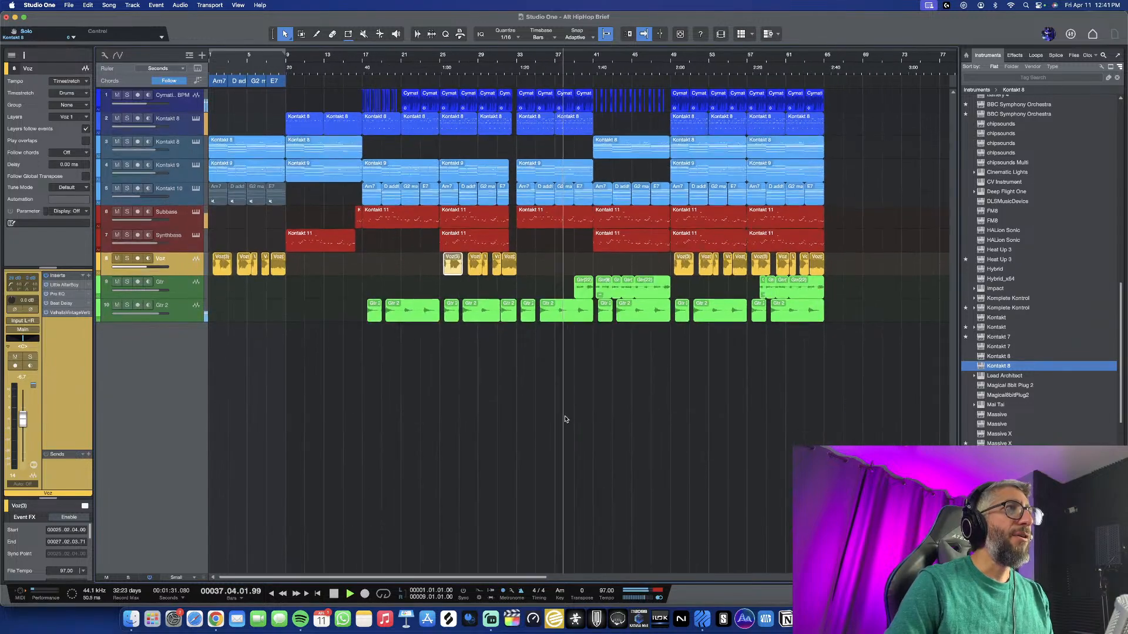
pyautogui.press('e')
pyautogui.press('e')
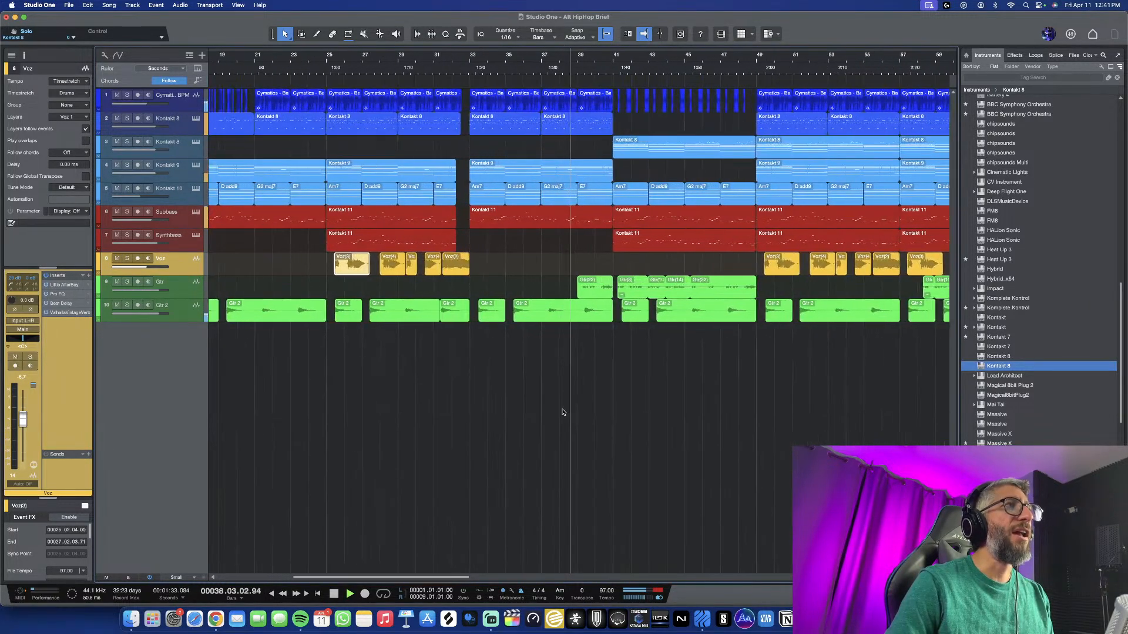
pyautogui.hotkey('shift', 'e')
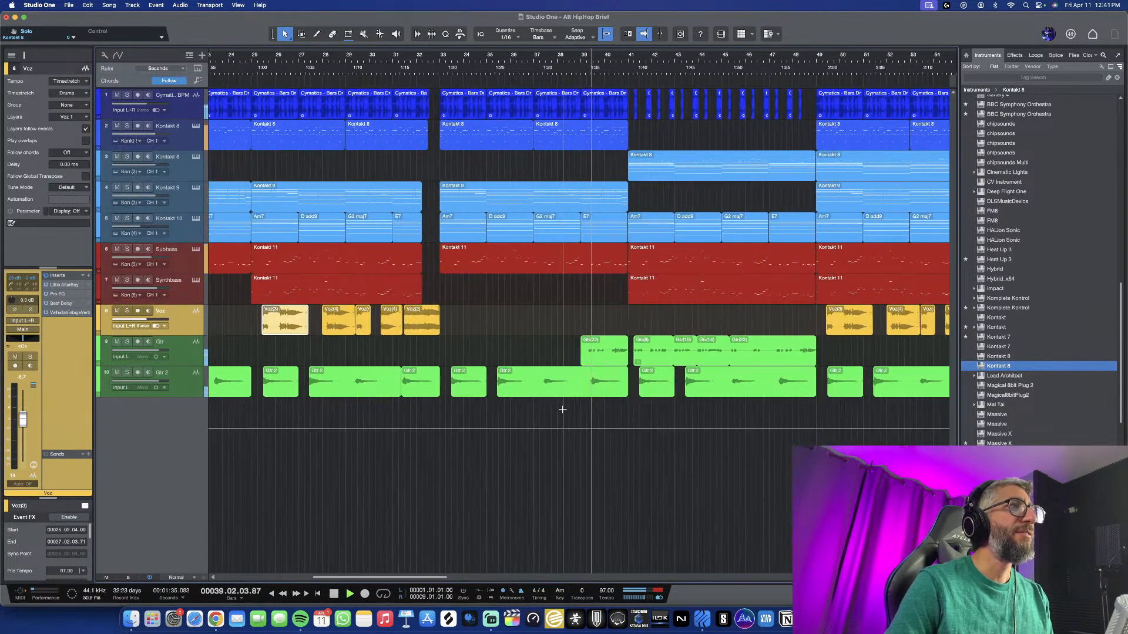
# Play on from bar 39 into bar 53 and examine the transitions into the sections at bars 41 and 49
pyautogui.press('w')
pyautogui.press('w')
pyautogui.press('w')
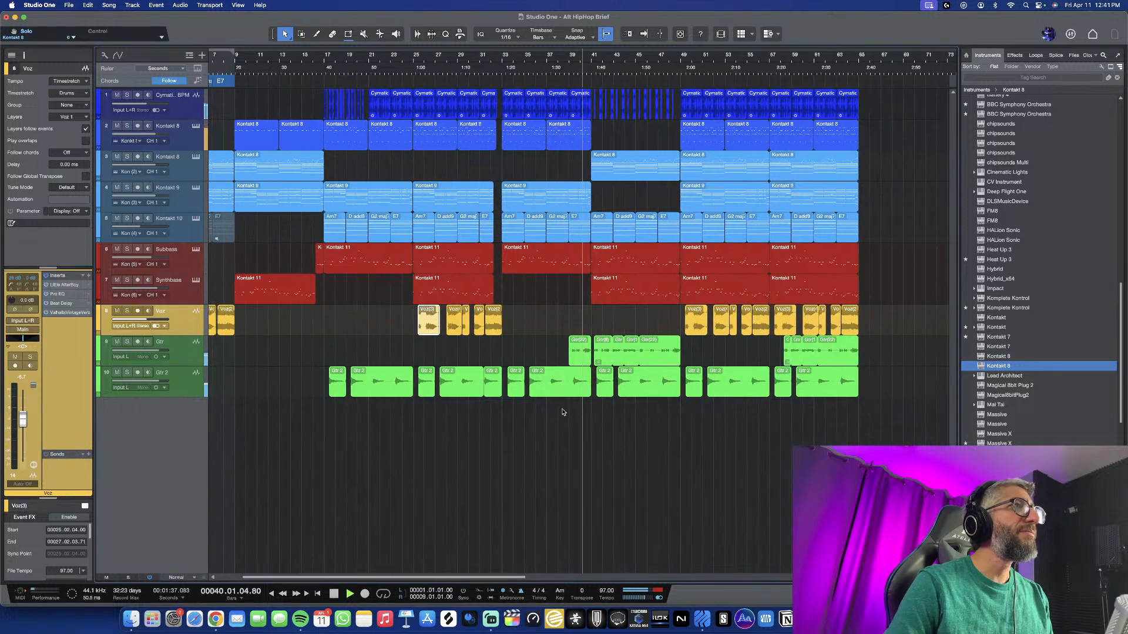
pyautogui.hotkey('shift', 'w')
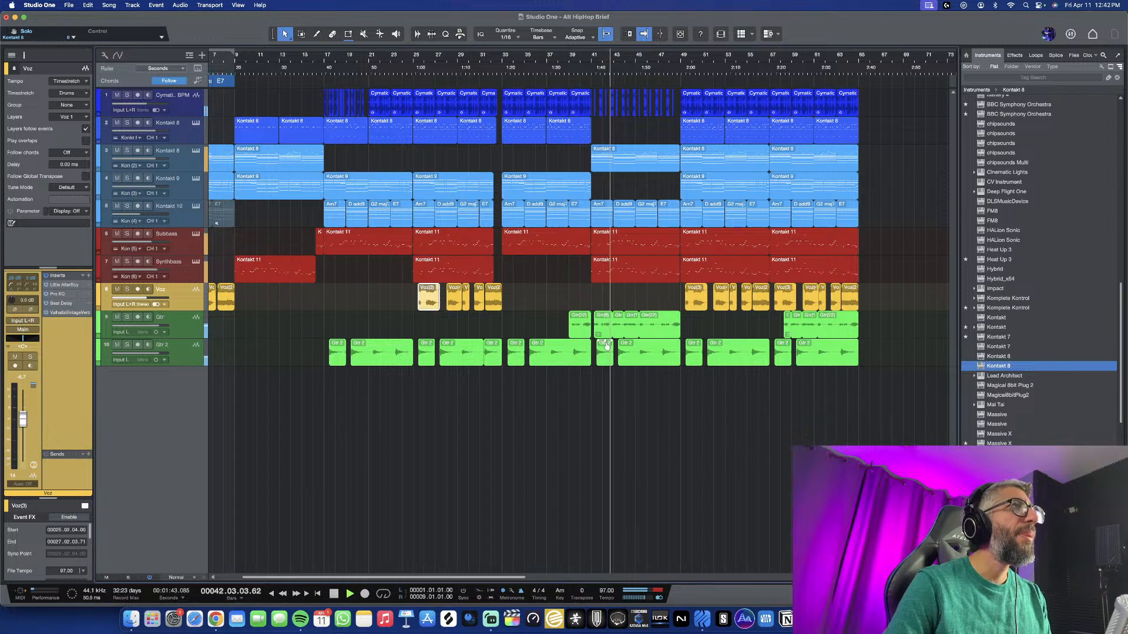
pyautogui.press('e')
pyautogui.press('e')
pyautogui.press('e')
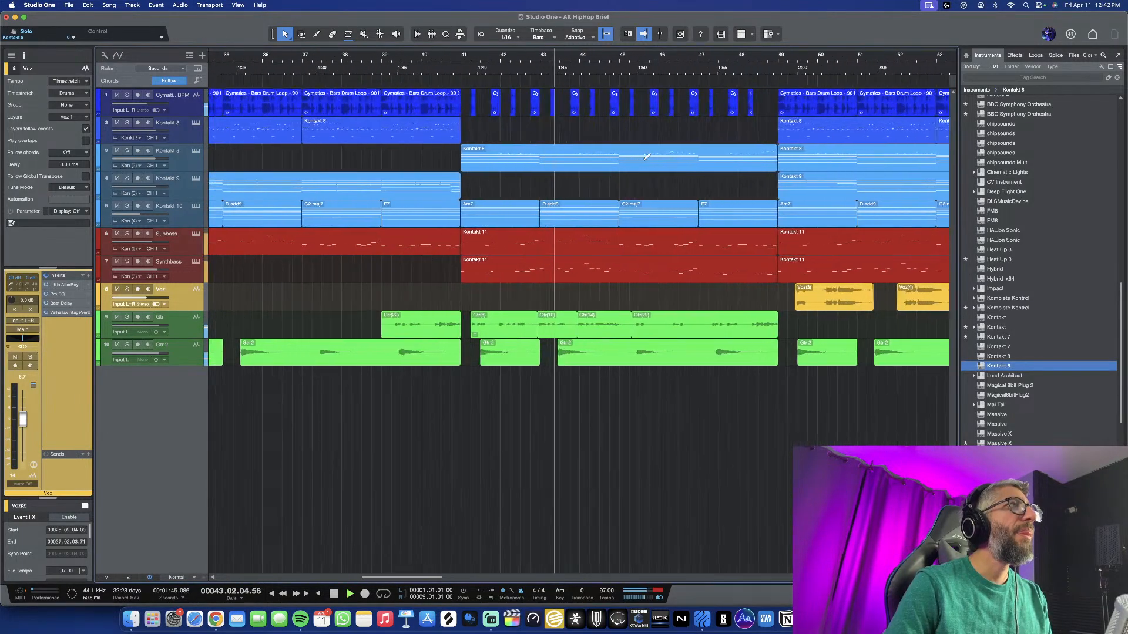
pyautogui.press('w')
pyautogui.press('w')
pyautogui.press('w')
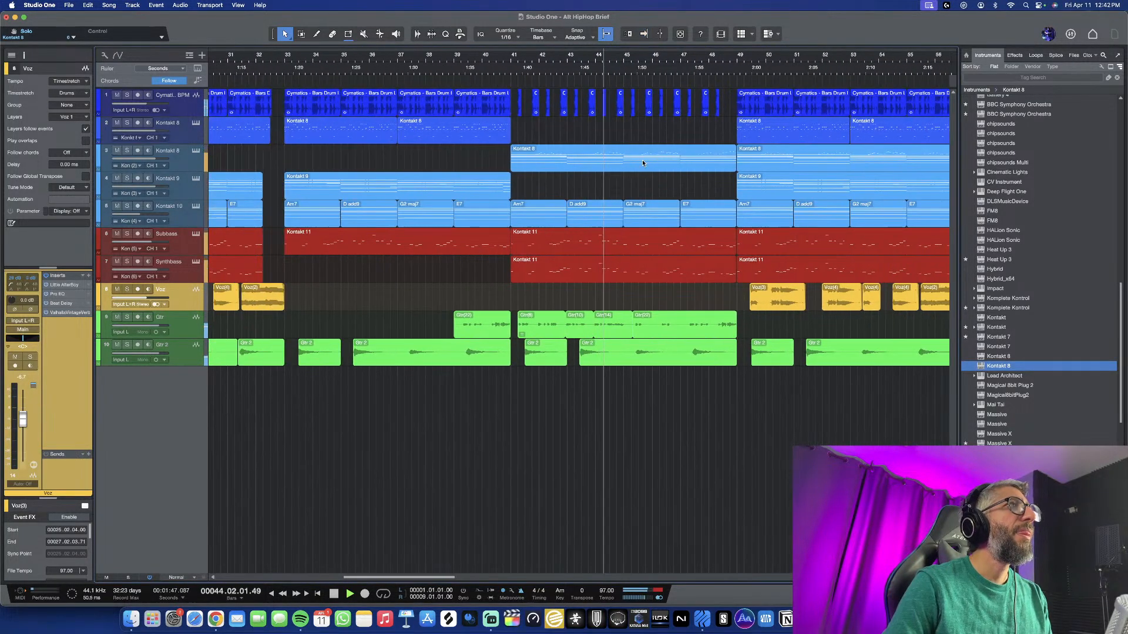
pyautogui.press('w')
pyautogui.press('w')
pyautogui.press('w')
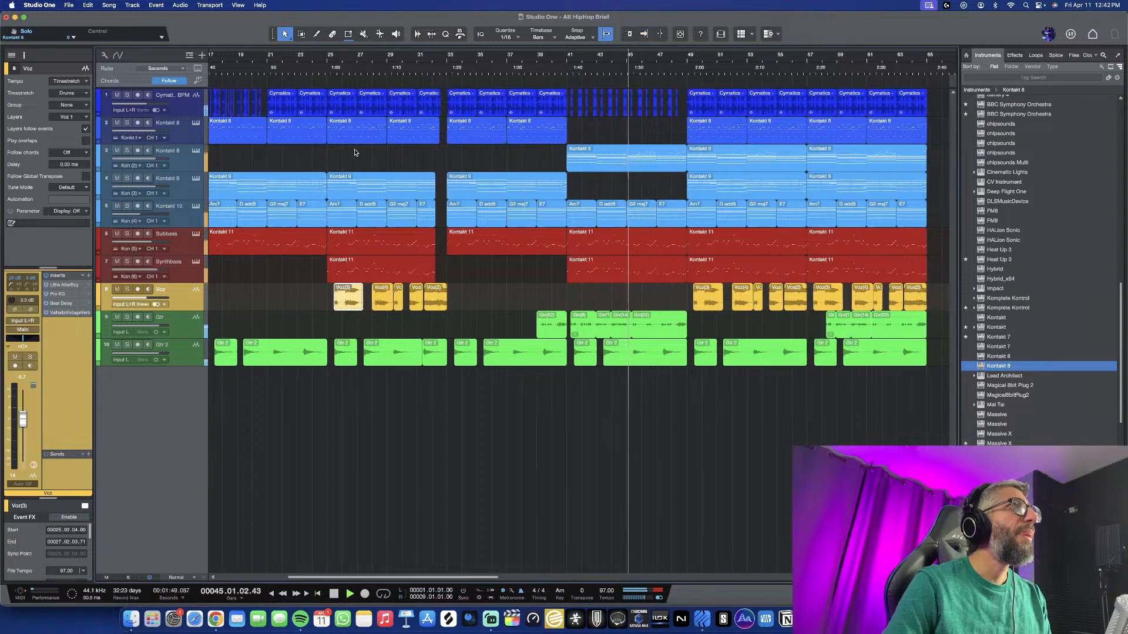
pyautogui.press('f')
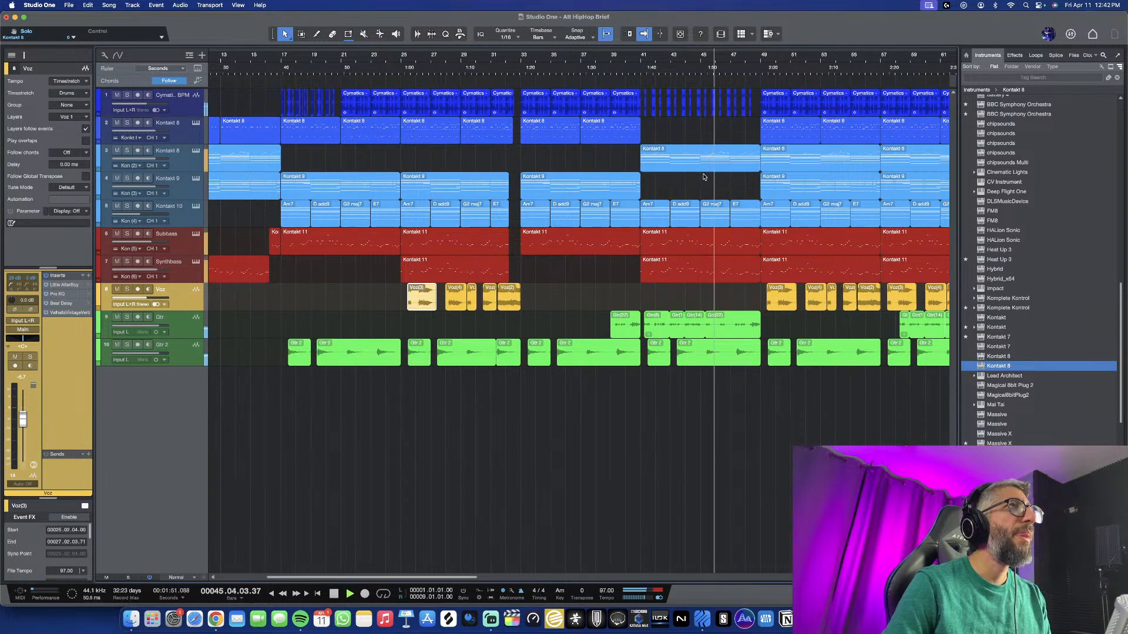
pyautogui.press('e')
pyautogui.press('e')
pyautogui.press('e')
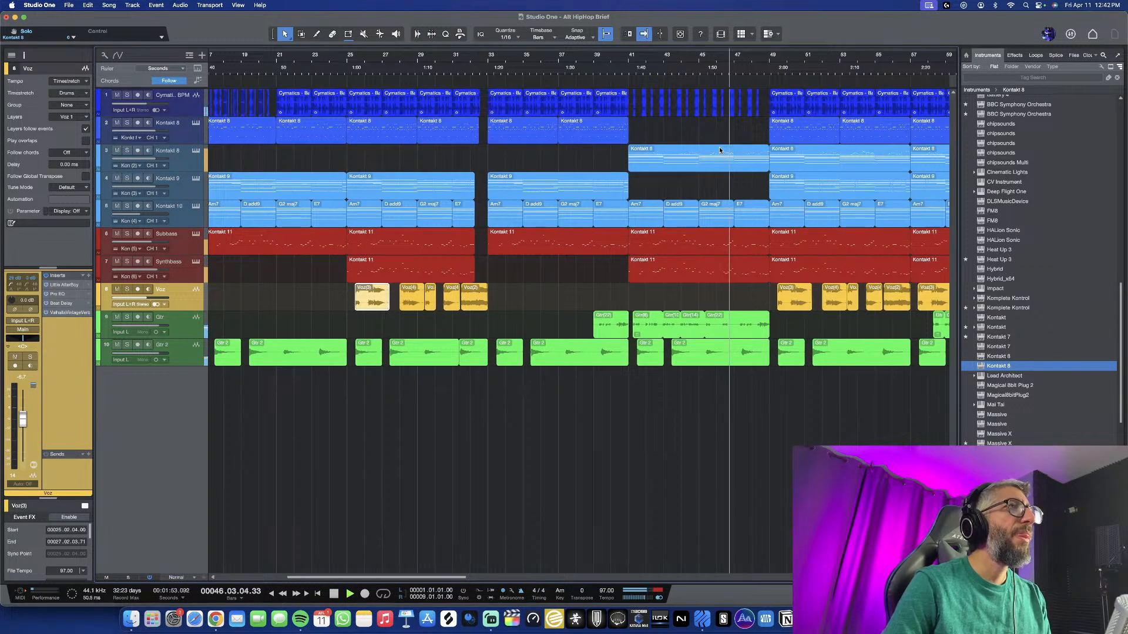
pyautogui.press('w')
pyautogui.press('w')
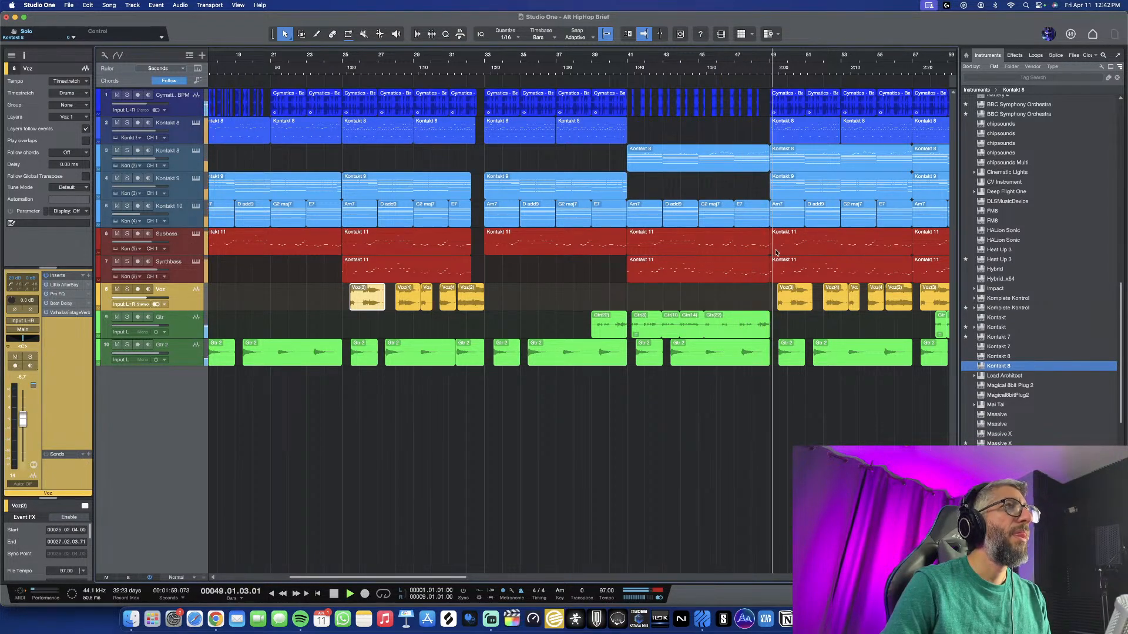
pyautogui.scroll(4, 768, 241)
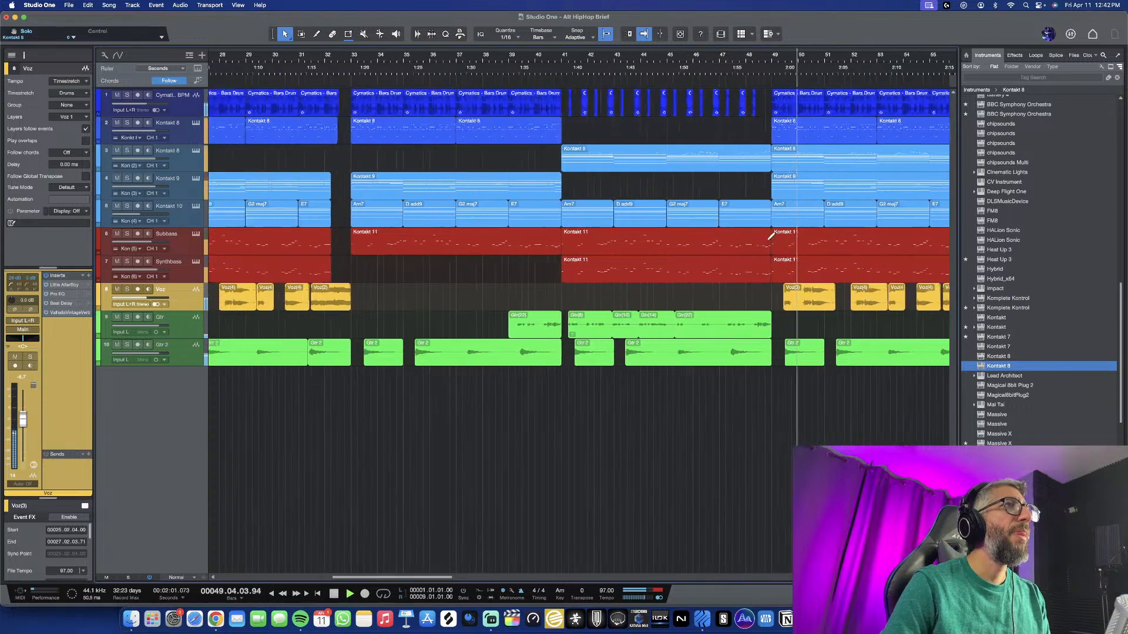
pyautogui.scroll(-4, 768, 244)
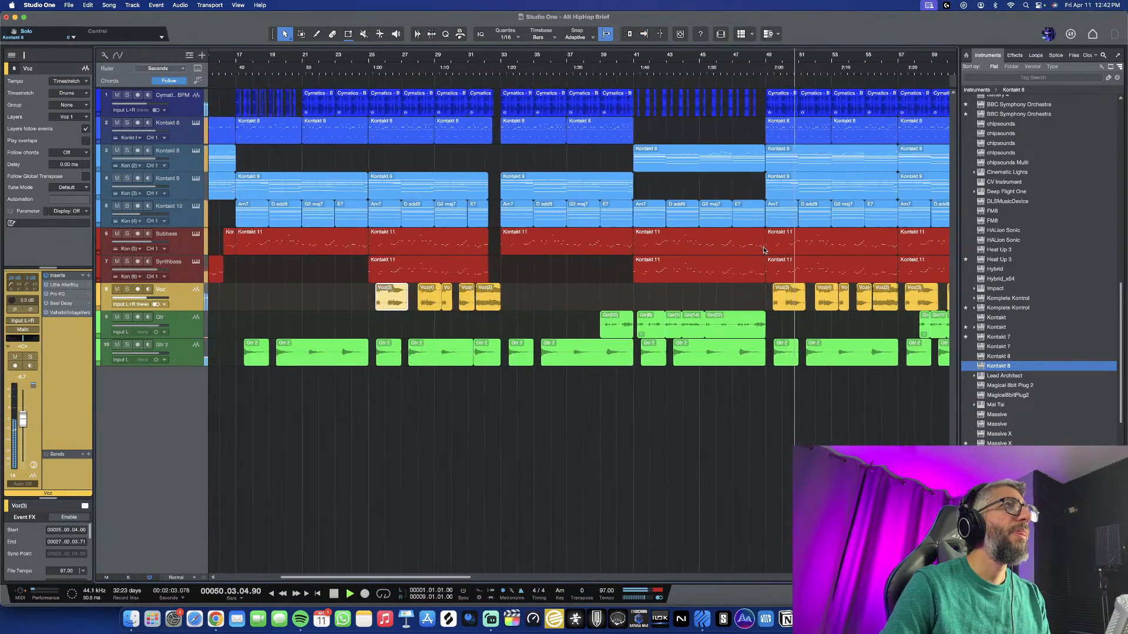
pyautogui.hscroll(3, 764, 250)
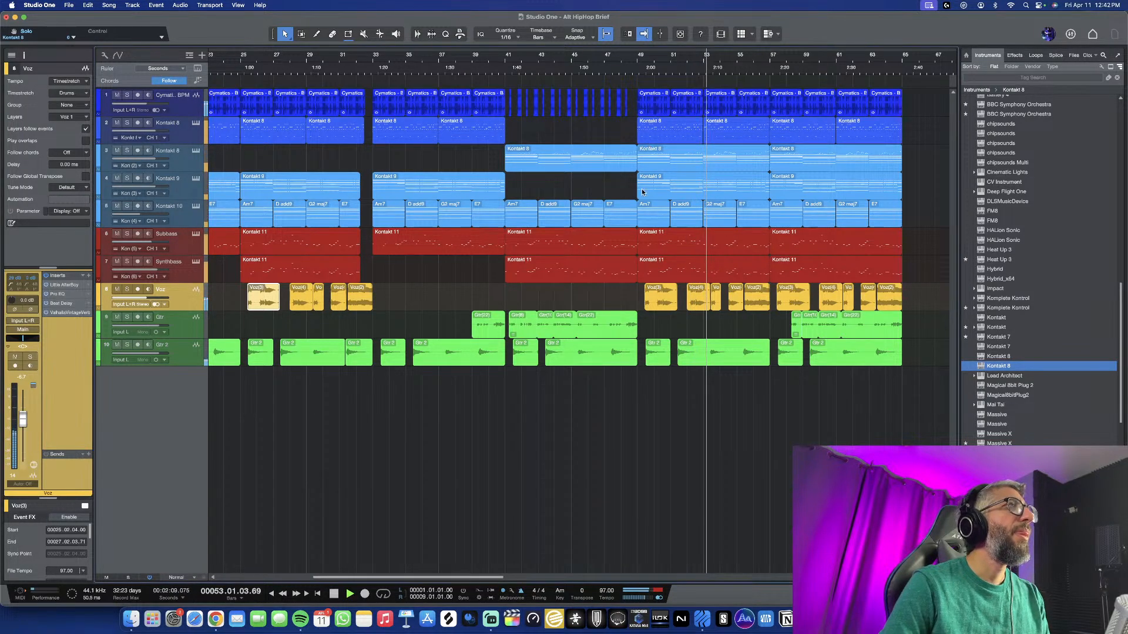
pyautogui.hscroll(-10, 642, 189)
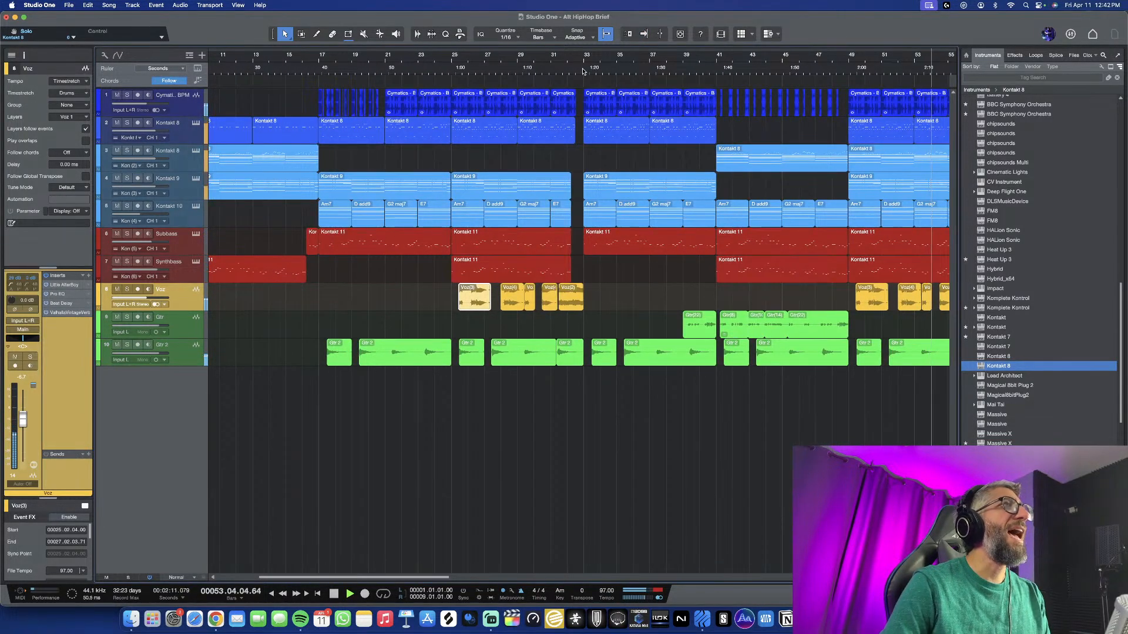
# Stop playback and audition the notes of the Kontakt 8 drum part that starts at bar 33
pyautogui.press('space')
pyautogui.doubleClick(754, 135)
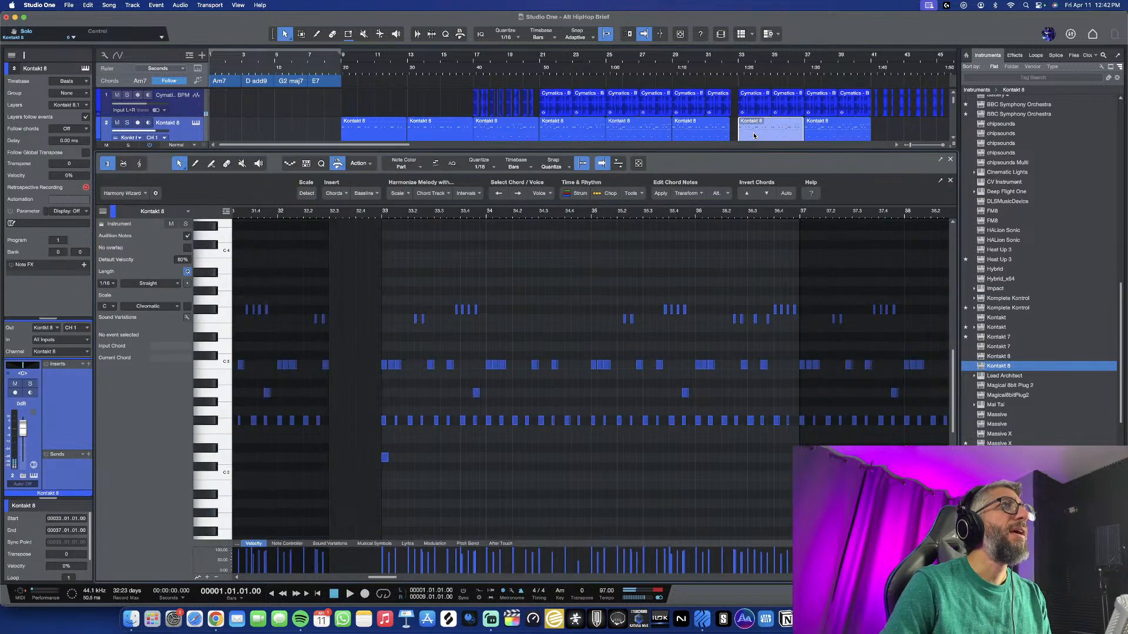
pyautogui.click(332, 219)
pyautogui.press('space')
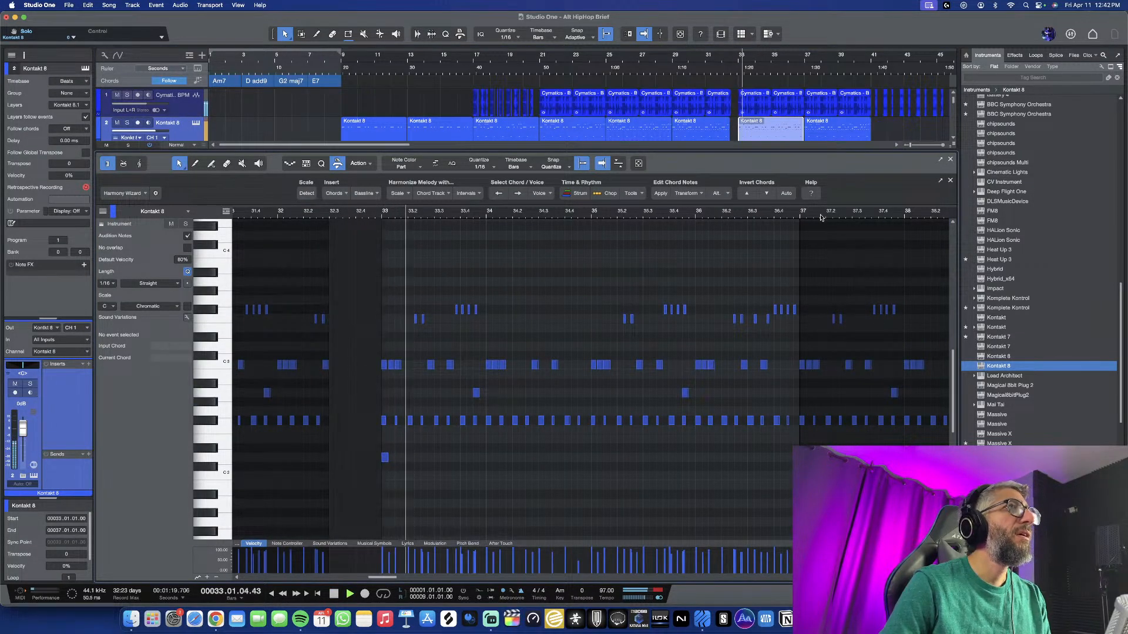
pyautogui.press('F2')
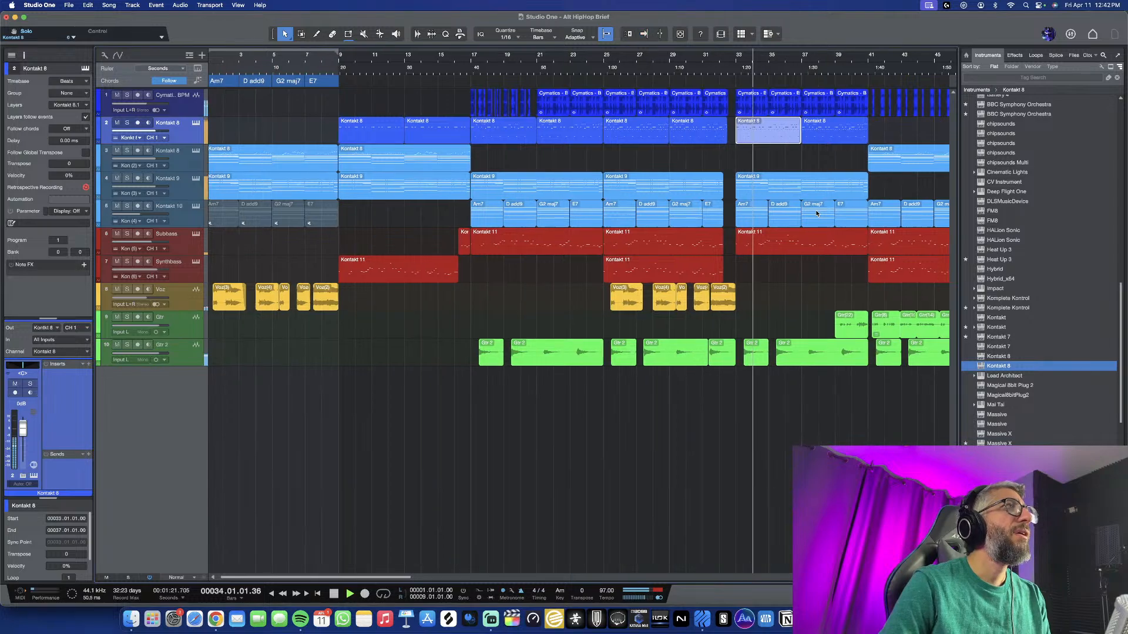
# Add a D2 note at the start of the Kontakt 8 drum part at bar 17, matching the one at bar 33
pyautogui.click(492, 128)
pyautogui.press('F2')
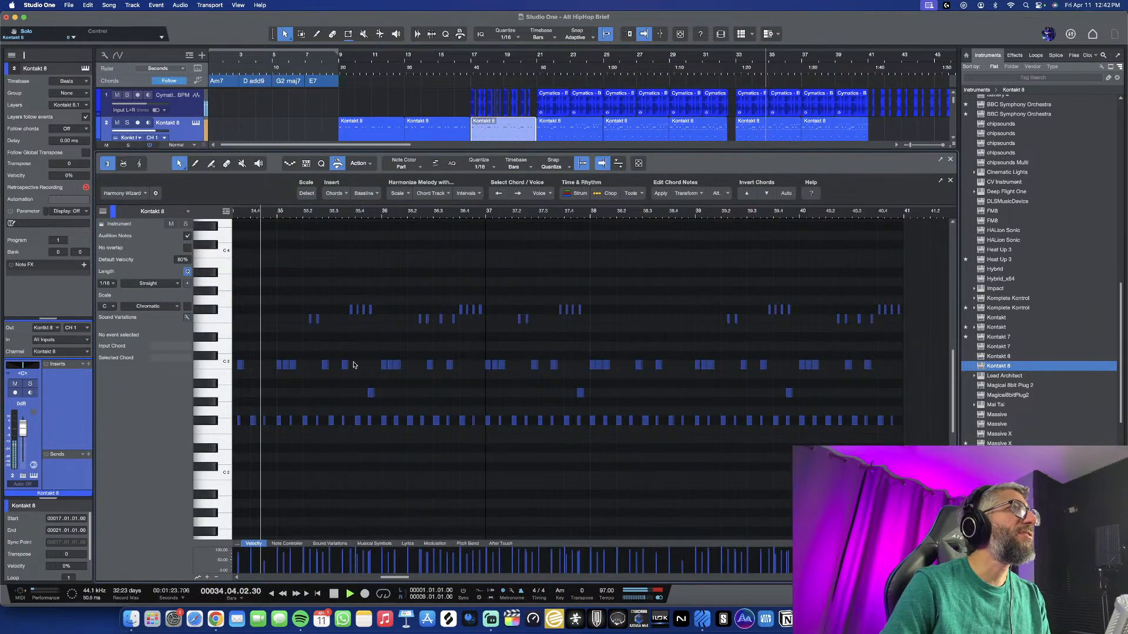
pyautogui.hscroll(-6, 289, 448)
pyautogui.press('space')
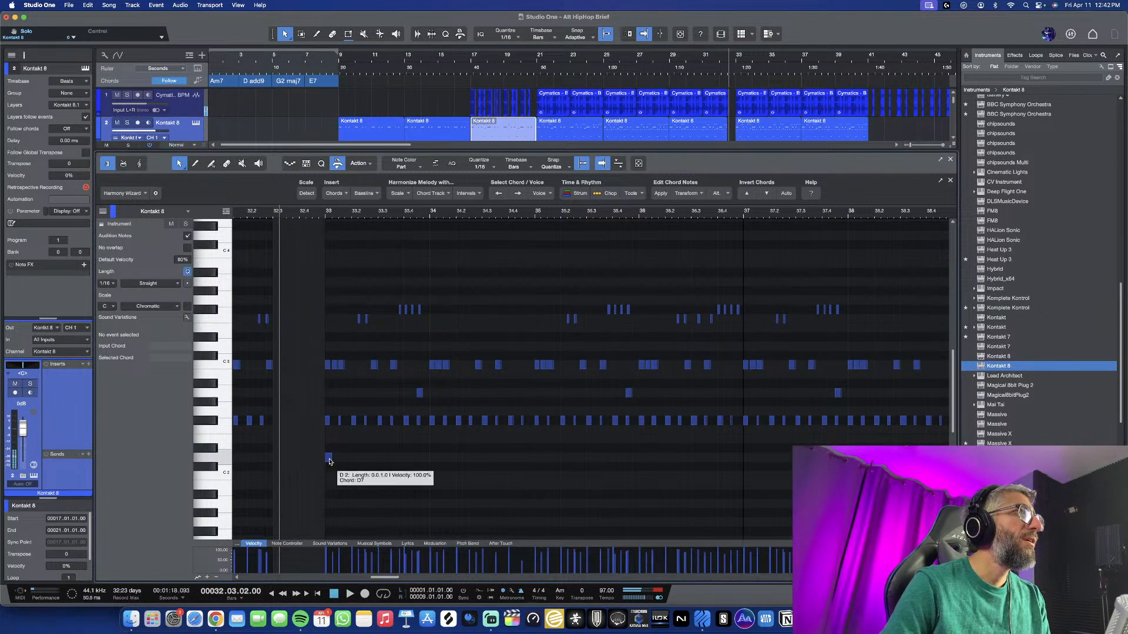
pyautogui.click(329, 458)
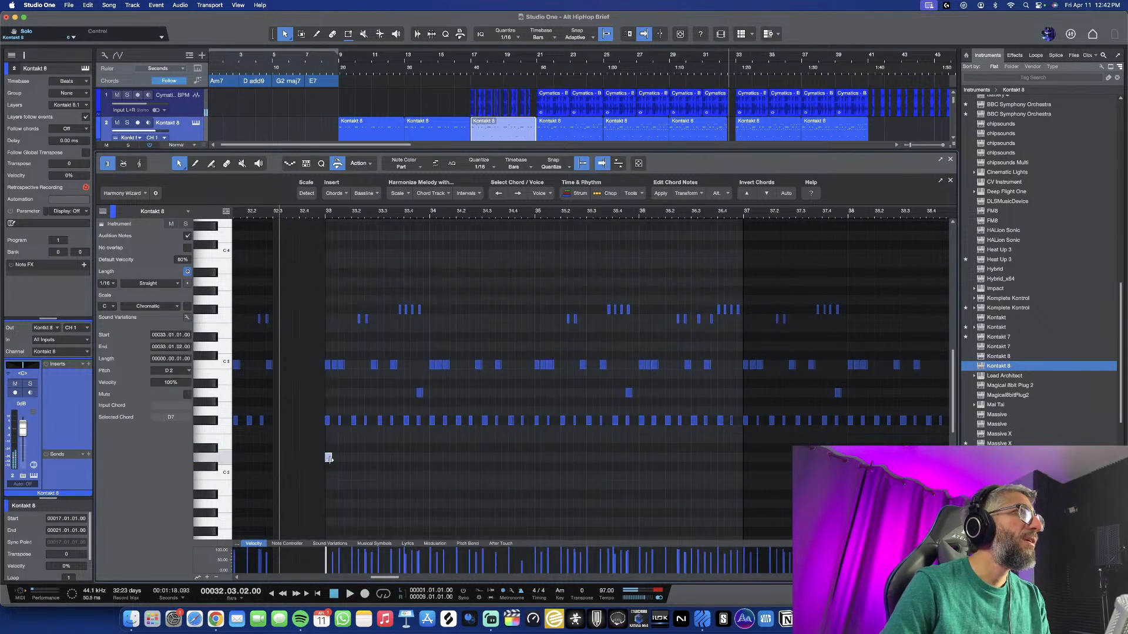
pyautogui.click(499, 140)
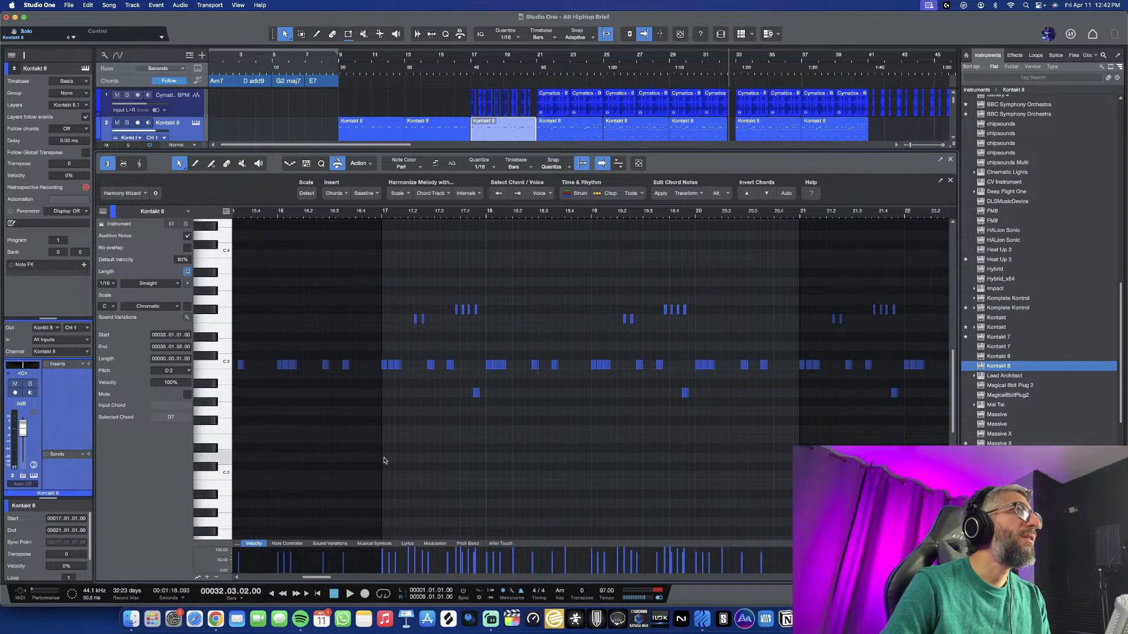
pyautogui.click(383, 441)
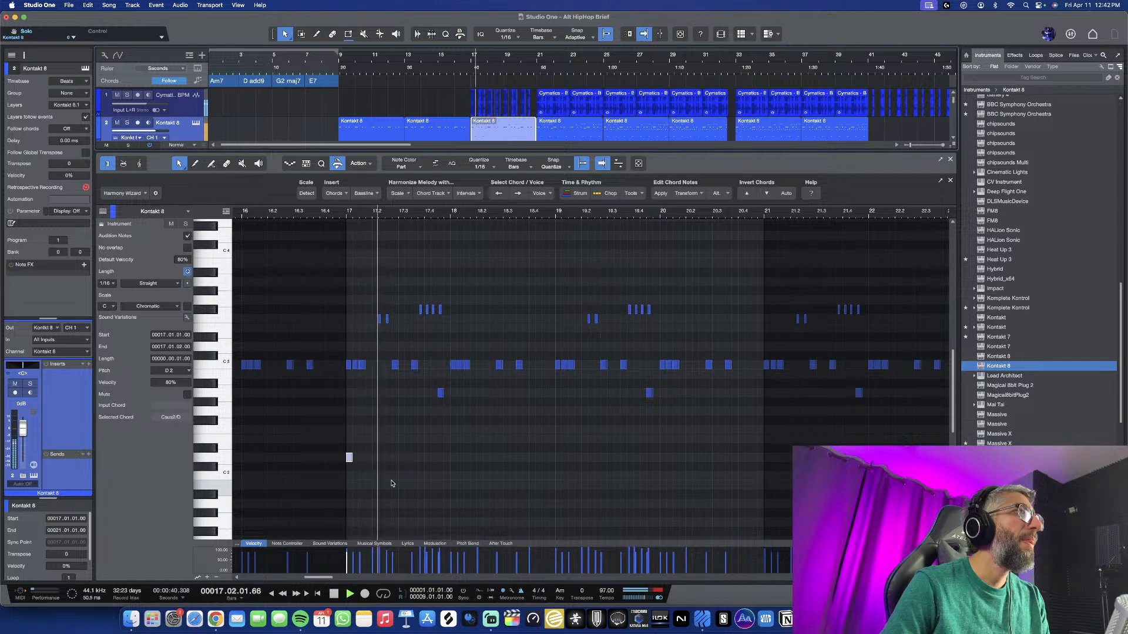
# Lengthen the D2 note at bar 17 to about one beat and raise its velocity to 100%
pyautogui.moveTo(351, 457); pyautogui.dragTo(374, 460)
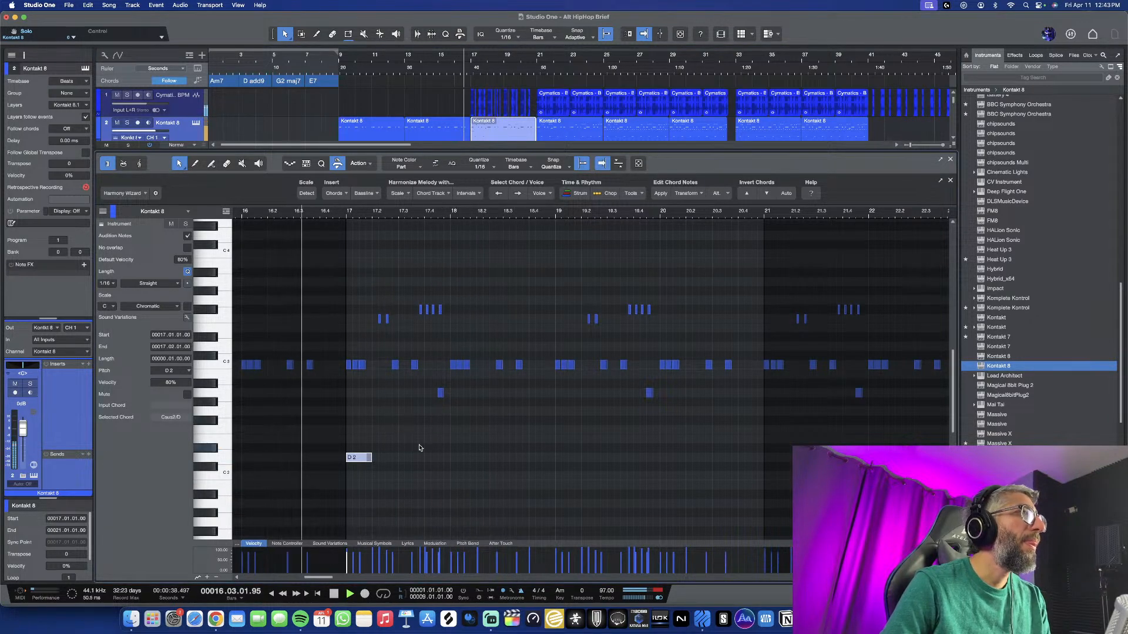
pyautogui.scroll(2, 420, 449)
pyautogui.moveTo(338, 561); pyautogui.dragTo(337, 545)
pyautogui.press('space')
pyautogui.press('space')
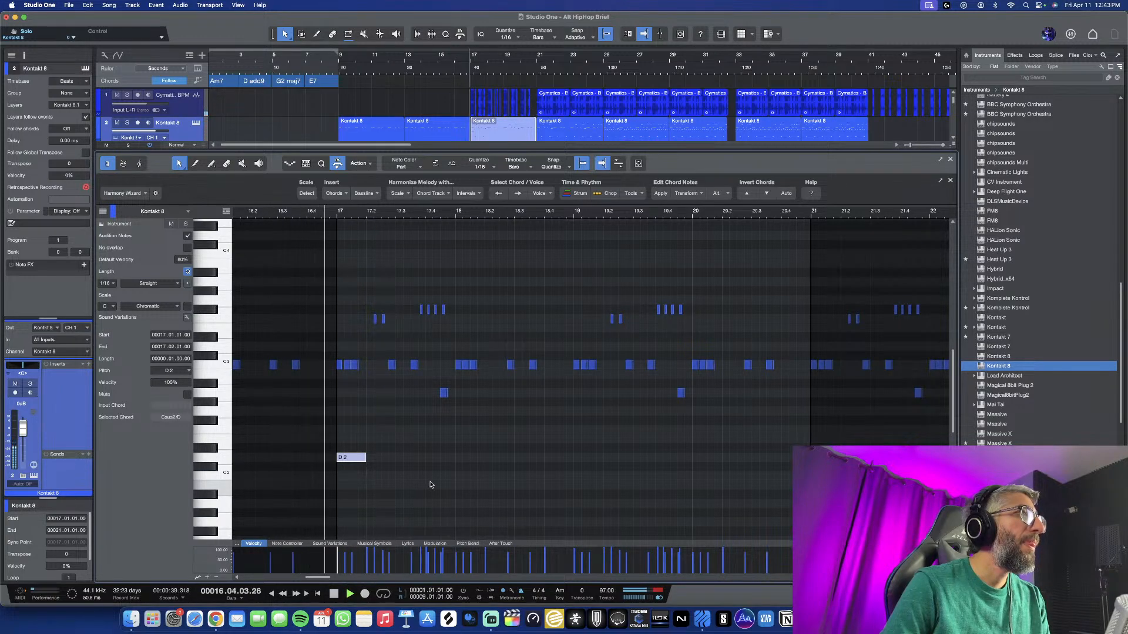
# Audition bar 17 with the added D2 note, close the note editor and follow the arrangement into bar 23
pyautogui.scroll(1, 431, 485)
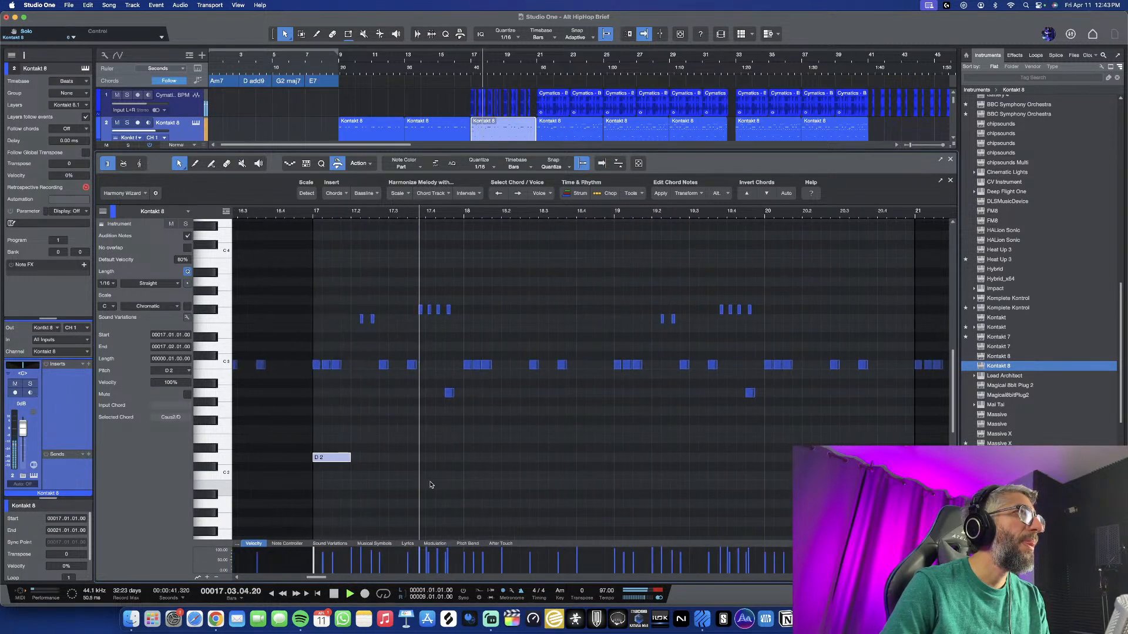
pyautogui.scroll(-3, 430, 485)
pyautogui.click(950, 159)
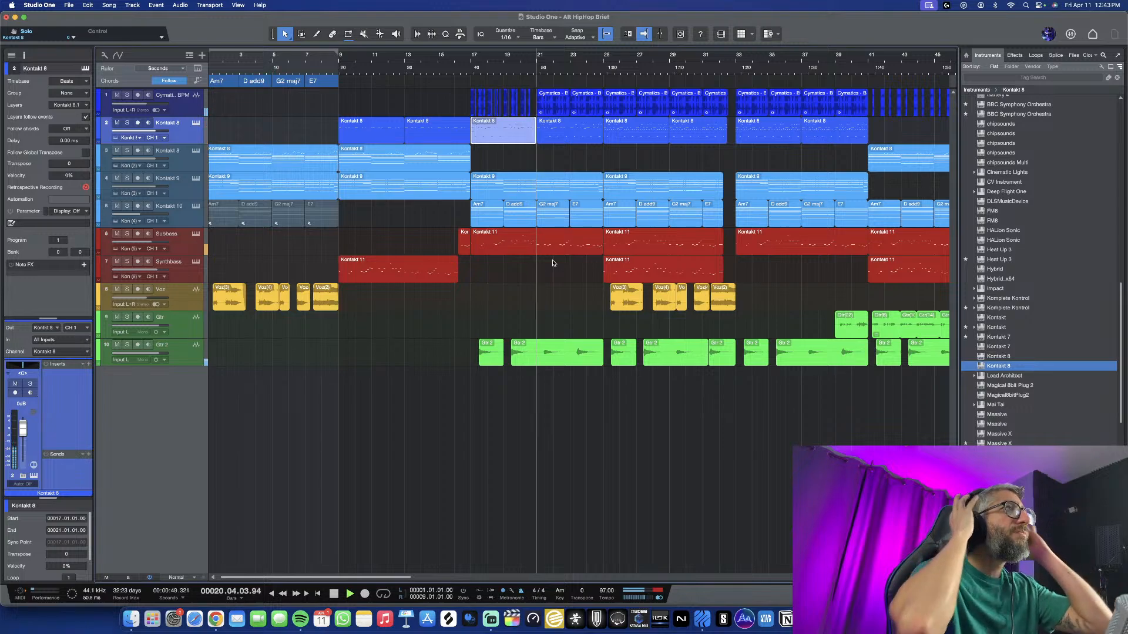
pyautogui.scroll(-3, 593, 295)
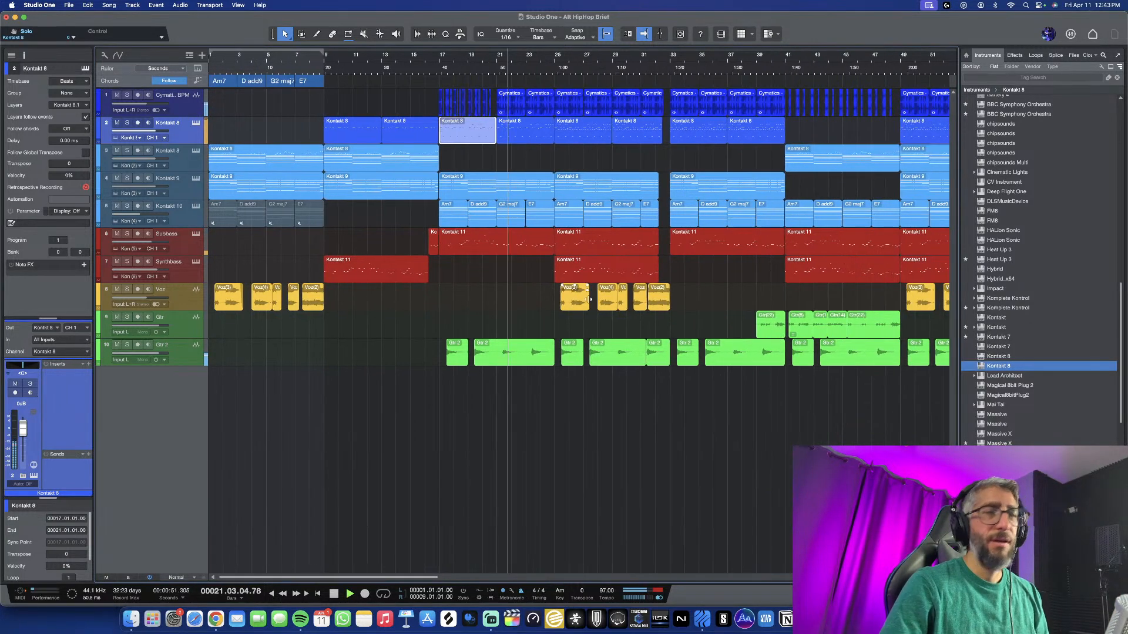
pyautogui.scroll(5, 566, 315)
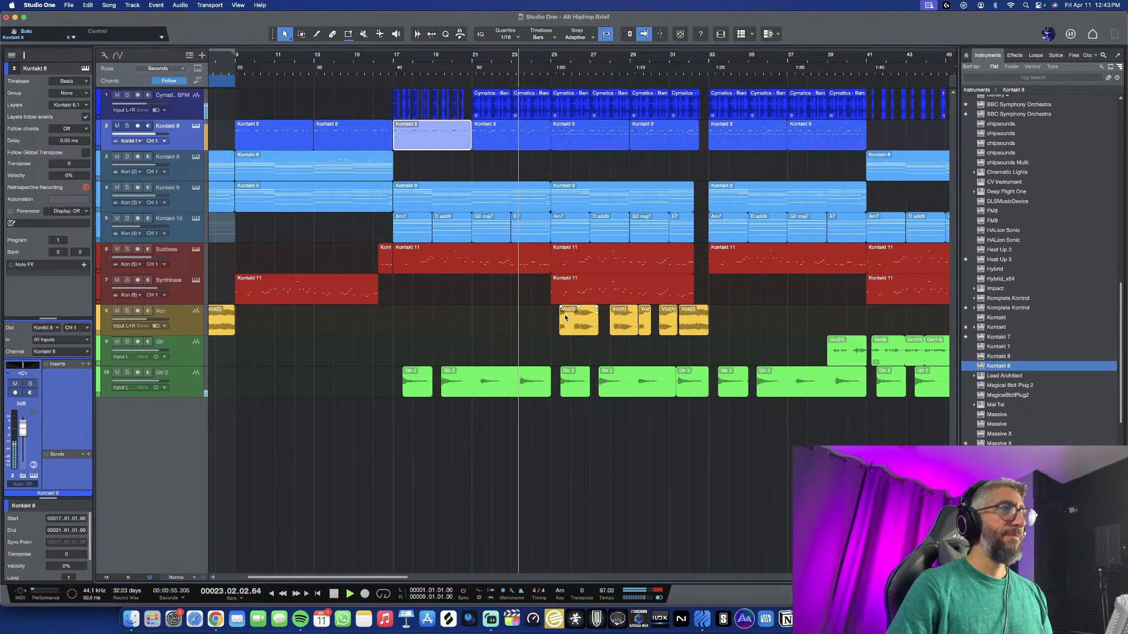
# Switch to Streamlabs Desktop, check the stream's mixer levels and minimise its window
pyautogui.click(491, 619)
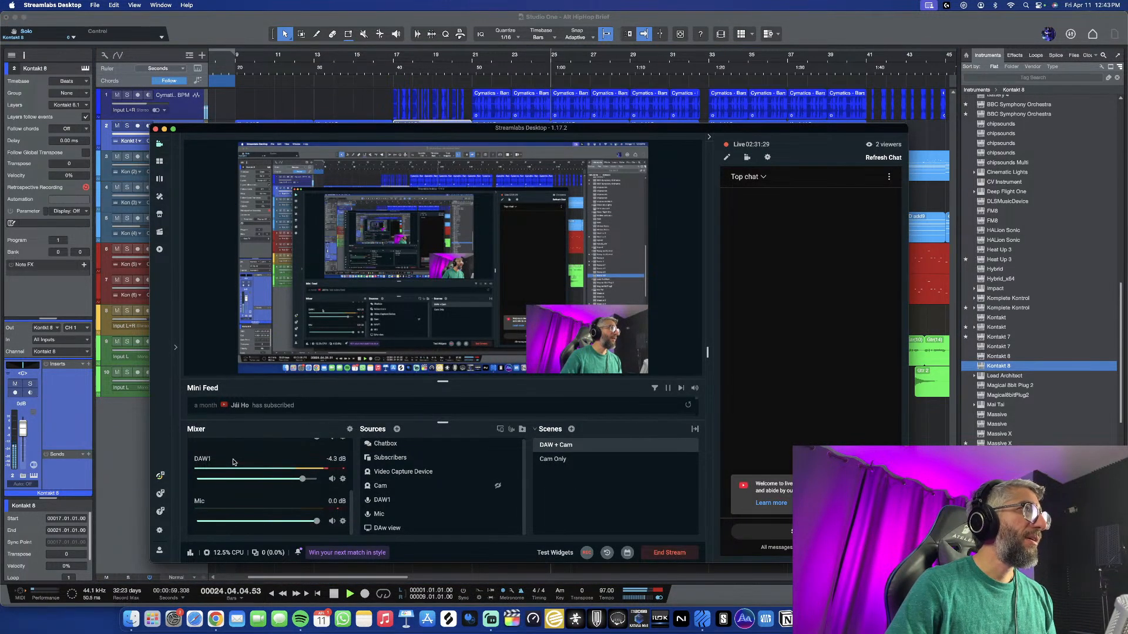
pyautogui.scroll(5, 233, 462)
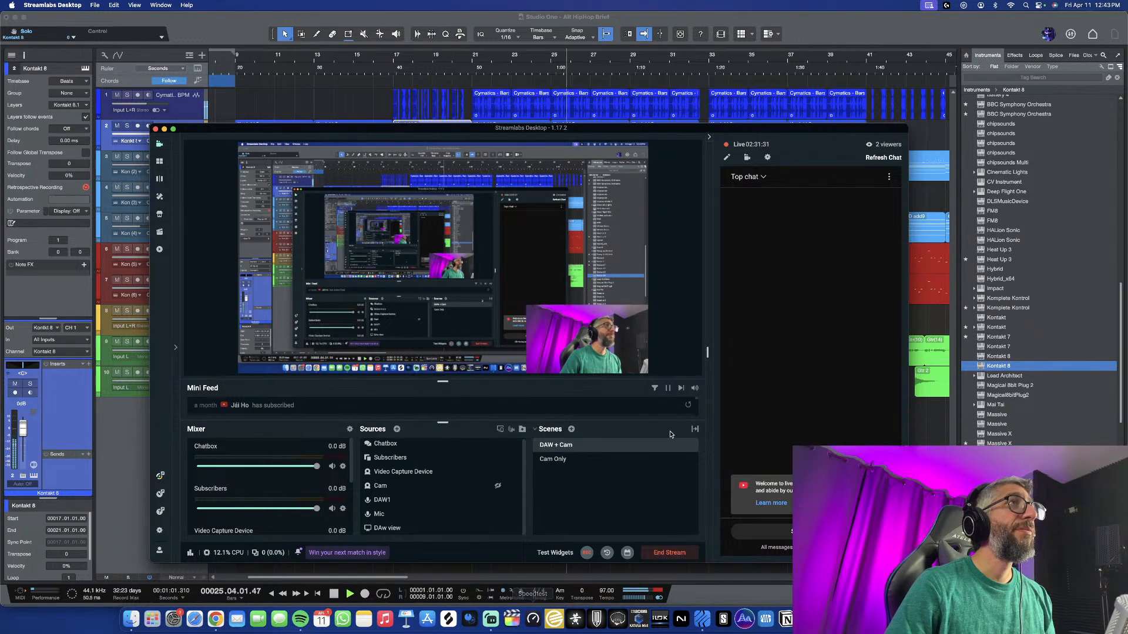
pyautogui.click(164, 129)
# Return to Studio One and play on into bar 43, examining the whole arrangement and the change at bar 41
pyautogui.press('w')
pyautogui.press('w')
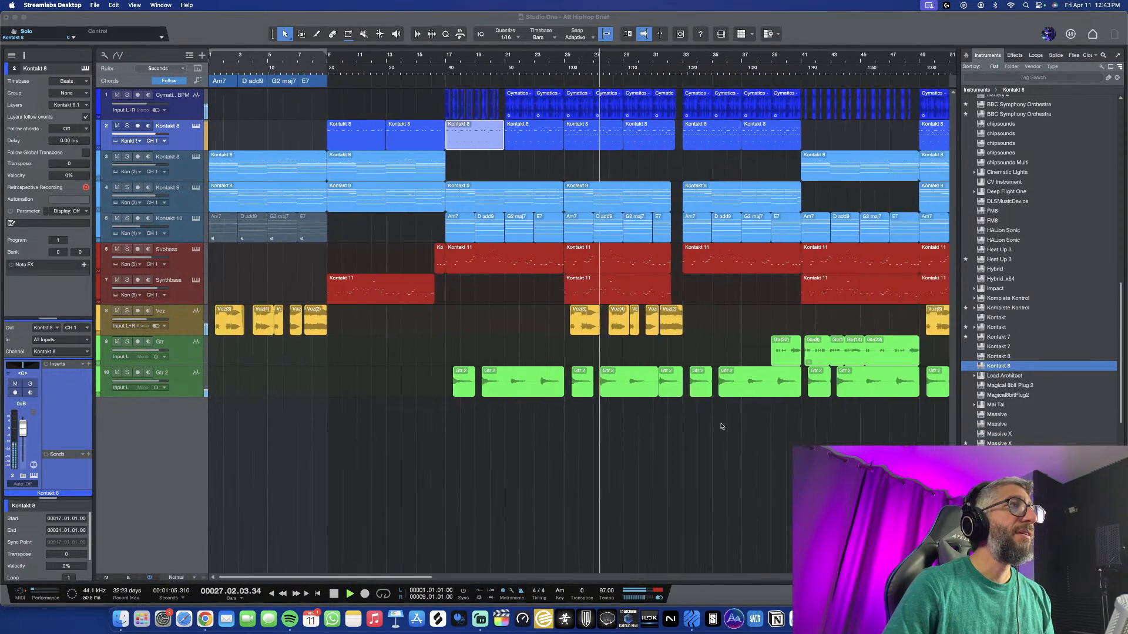
pyautogui.click(666, 478)
pyautogui.press('w')
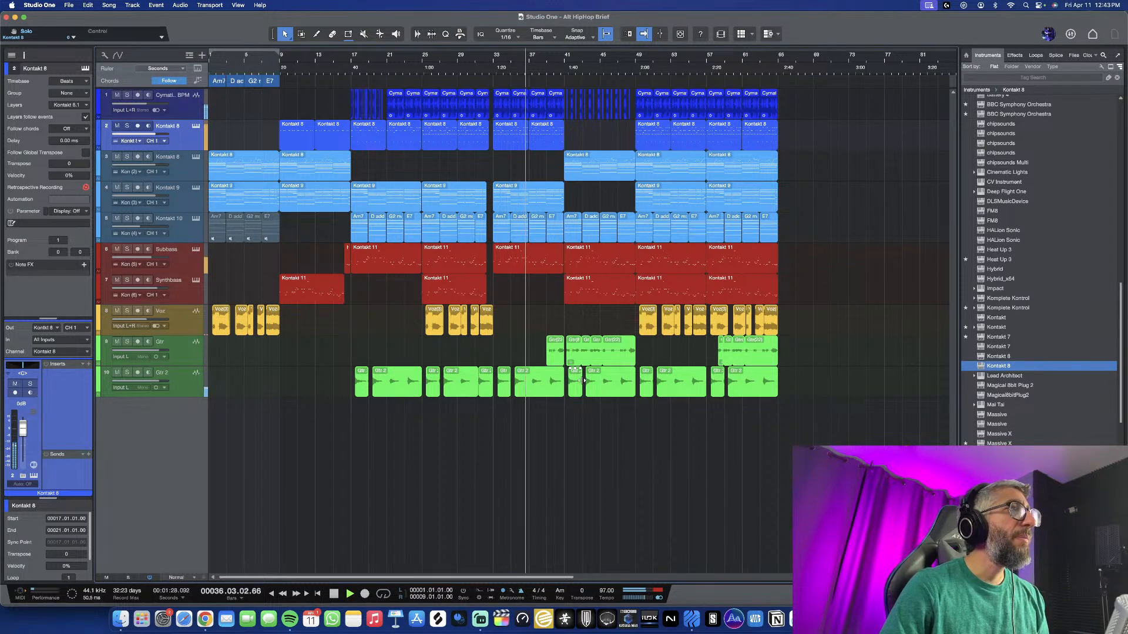
pyautogui.hotkey('shift', 'w')
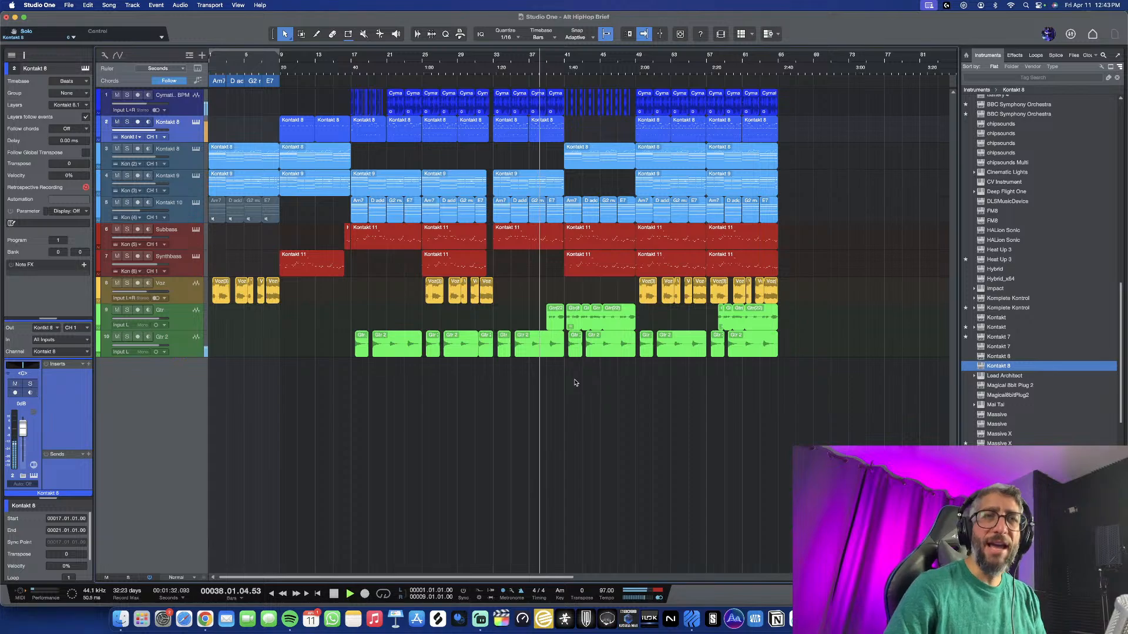
pyautogui.scroll(2, 591, 383)
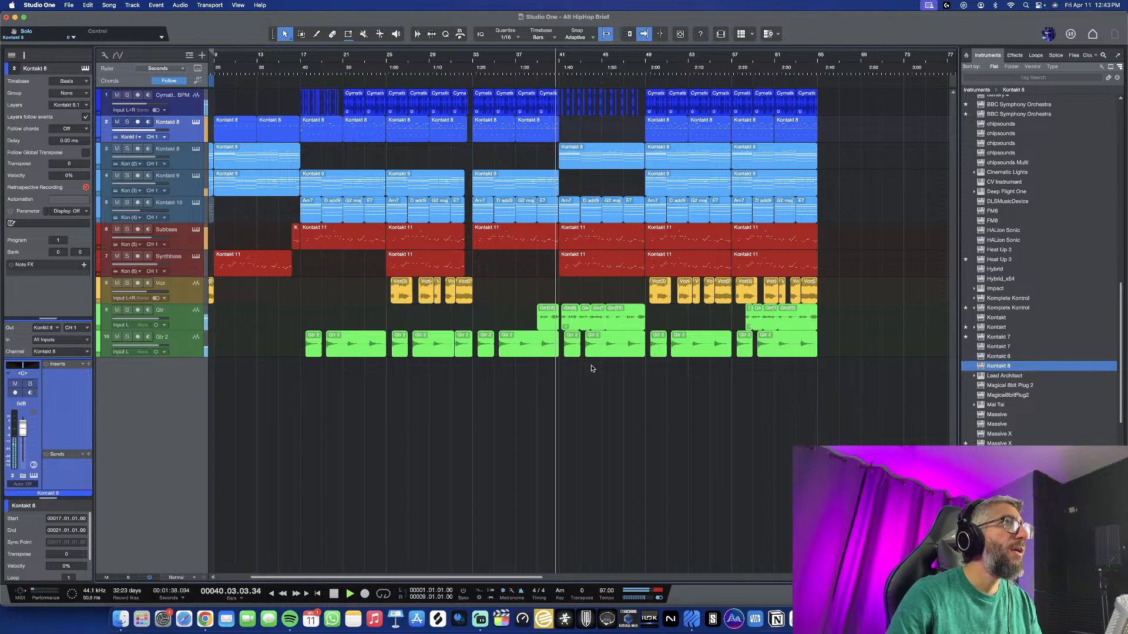
pyautogui.scroll(4, 536, 245)
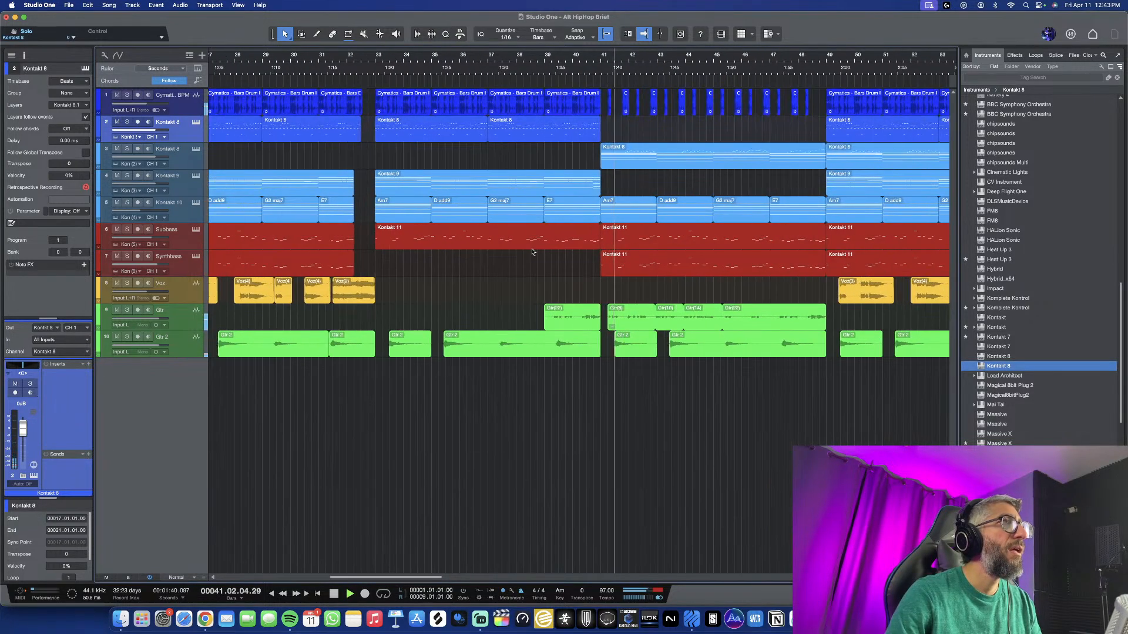
pyautogui.scroll(-4, 640, 289)
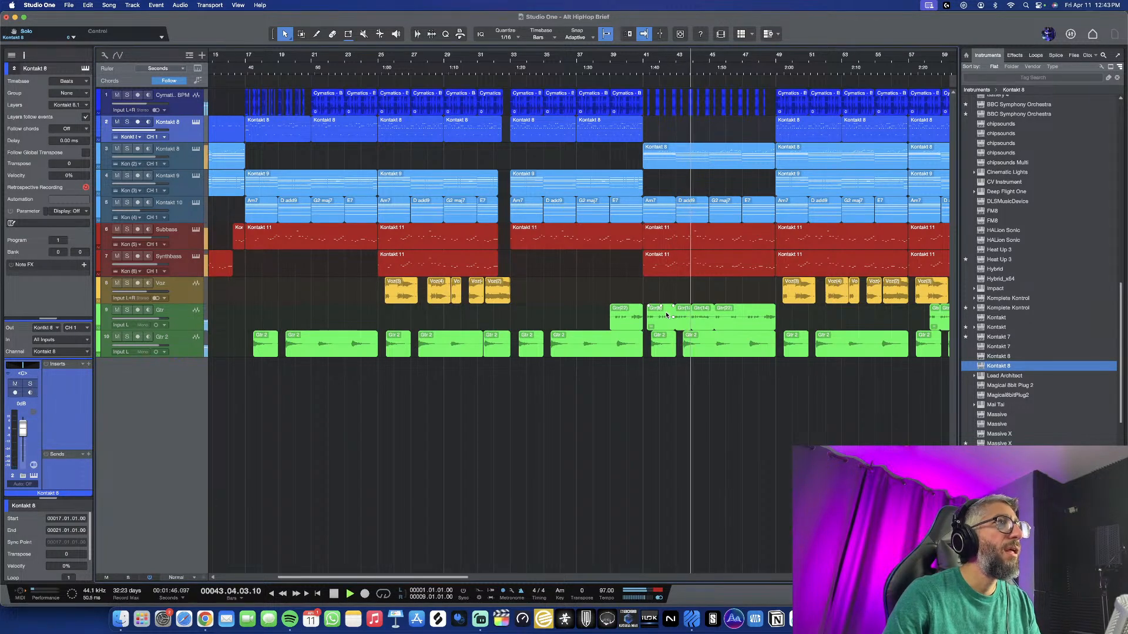
# Delete the two Gtr 2 clips between bars 41 and 49 and play on into bar 48
pyautogui.click(669, 349)
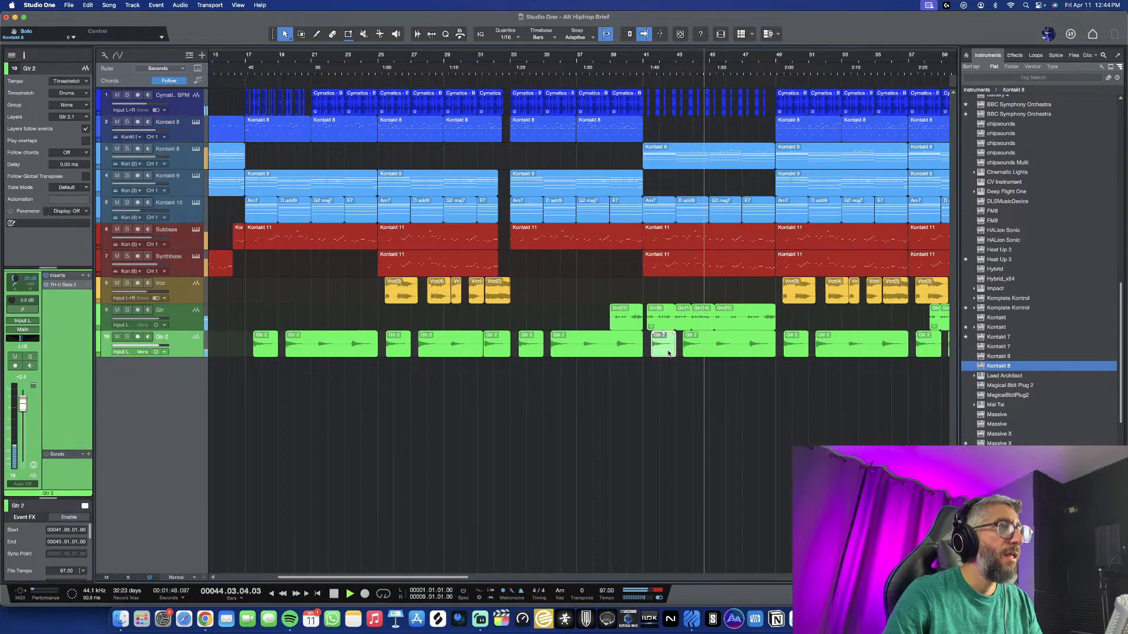
pyautogui.press('Delete')
pyautogui.press('Delete')
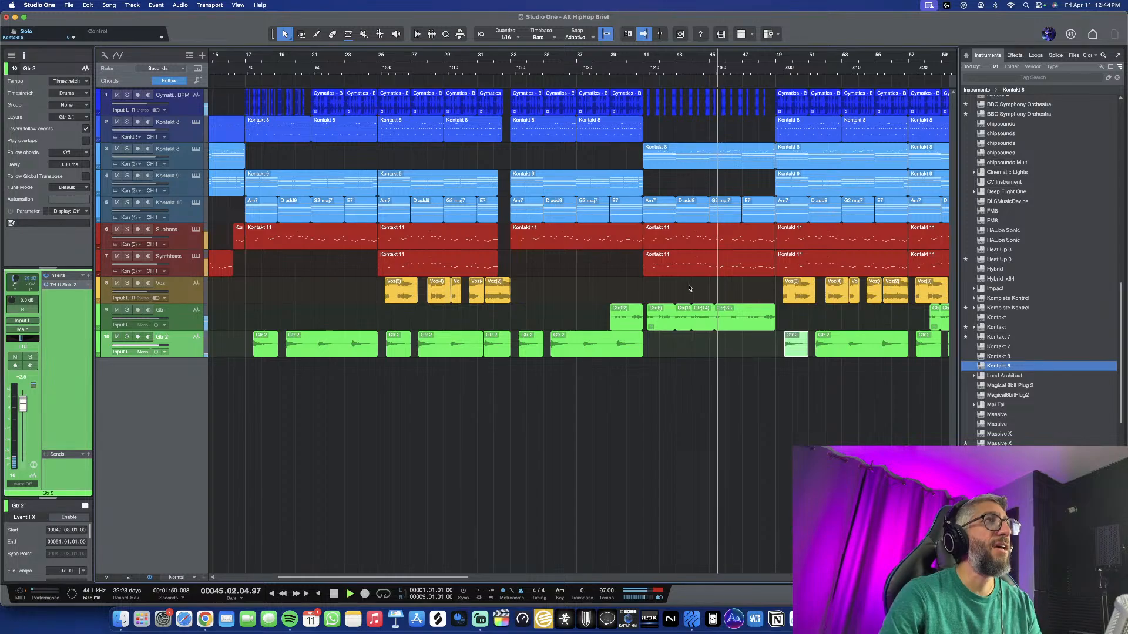
pyautogui.scroll(-3, 670, 273)
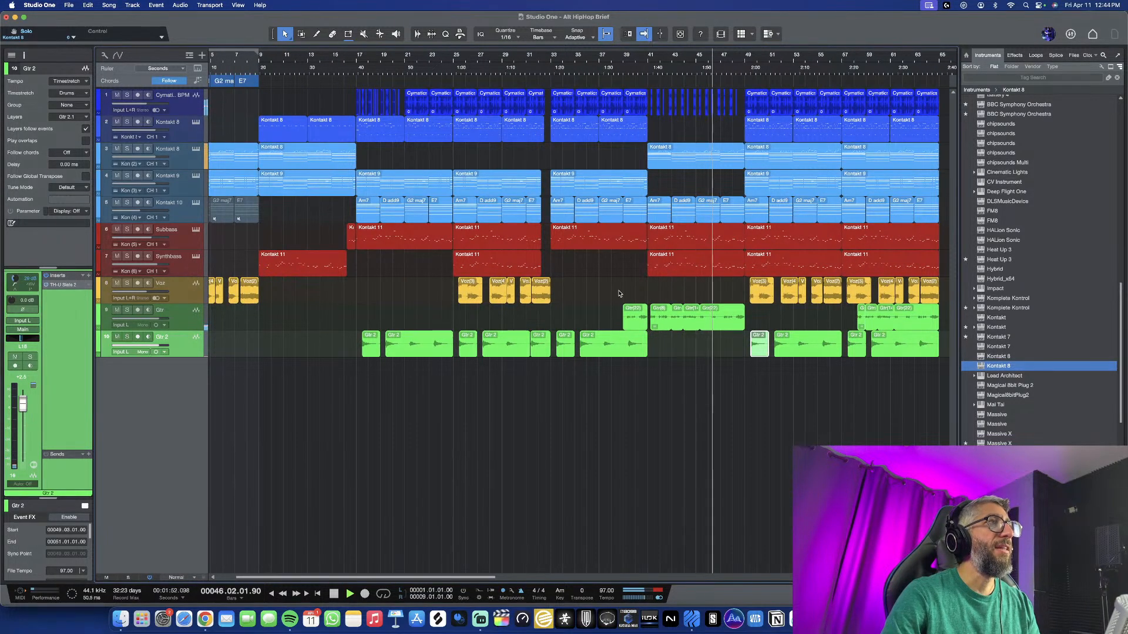
pyautogui.scroll(-1, 619, 294)
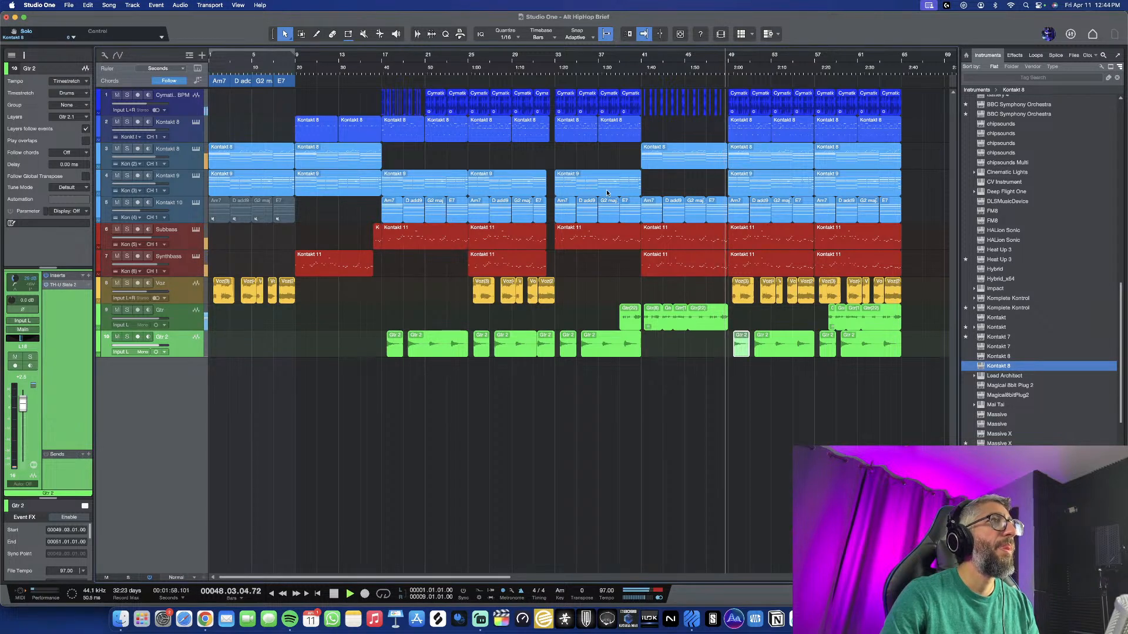
# Shorten the Kontakt 8 clip that starts at bar 41 to end at 48.03 and replay the lead-in to bar 49
pyautogui.scroll(3, 731, 154)
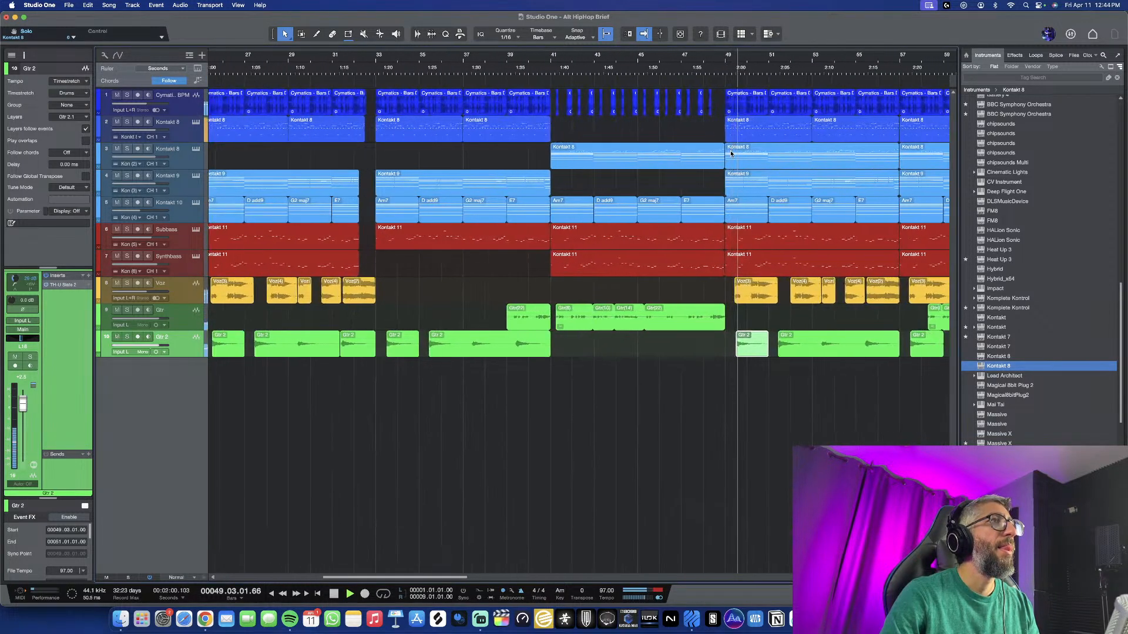
pyautogui.moveTo(723, 152); pyautogui.dragTo(714, 154)
pyautogui.click(684, 61)
pyautogui.scroll(2, 705, 196)
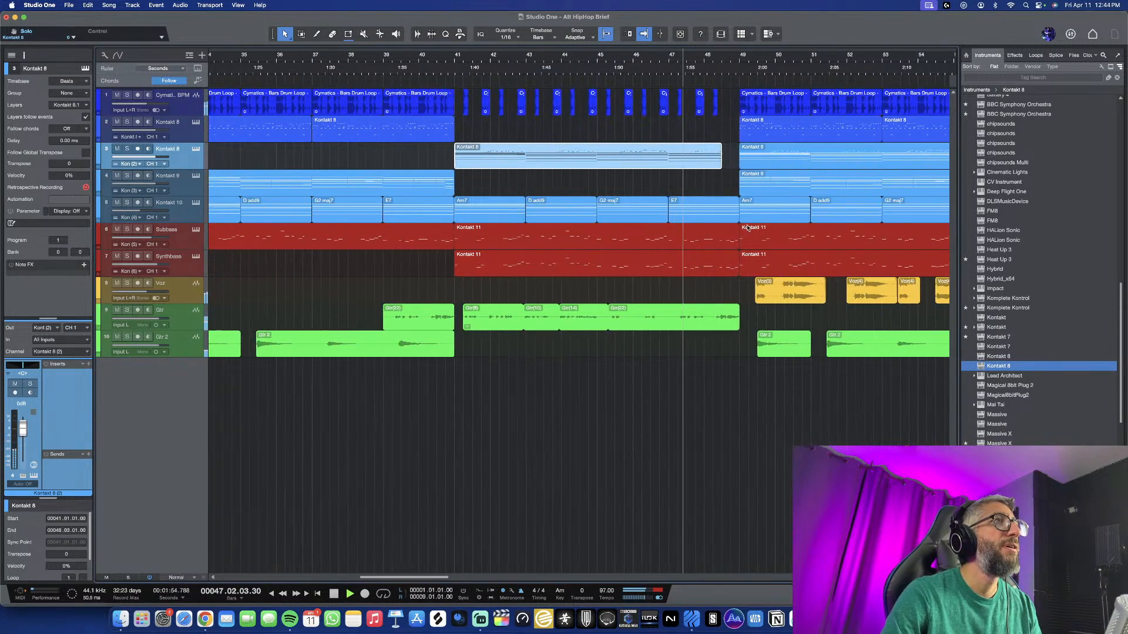
# Trim the ends of the Subbase clip and the Kontakt 10 E7 clip about half a bar before bar 49
pyautogui.moveTo(736, 235); pyautogui.dragTo(728, 249)
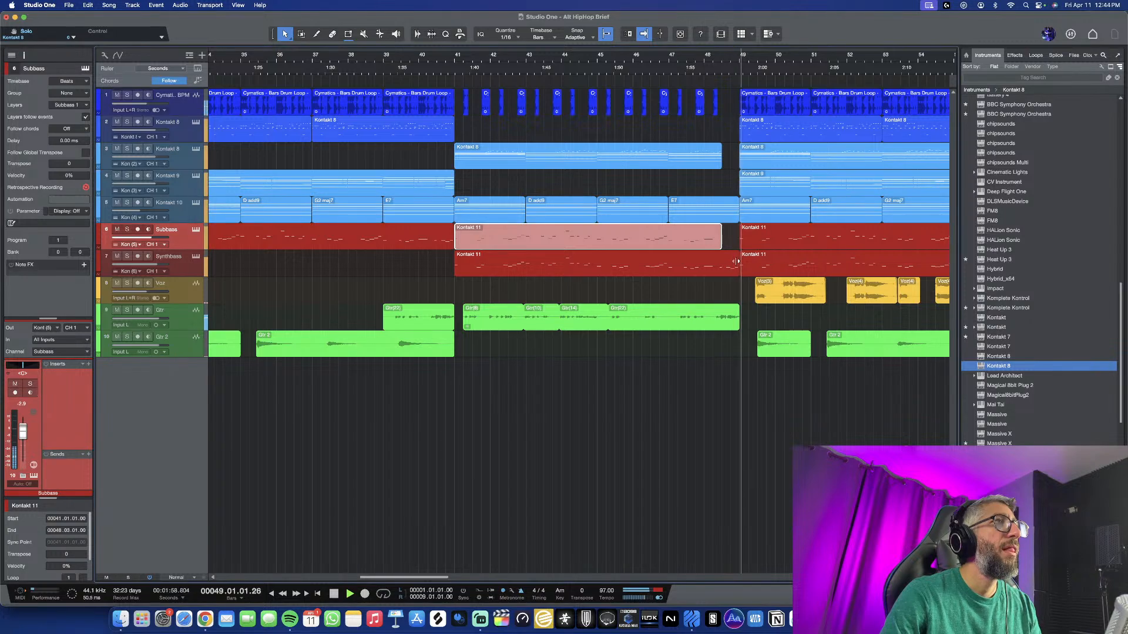
pyautogui.click(643, 54)
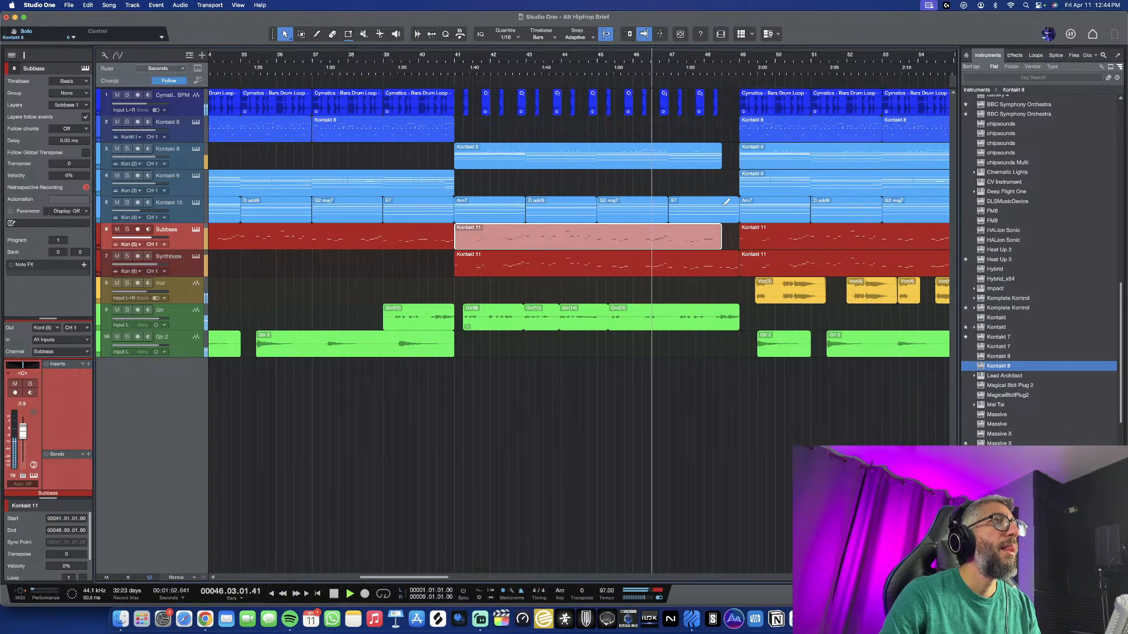
pyautogui.scroll(2, 718, 240)
pyautogui.moveTo(718, 239); pyautogui.dragTo(724, 208)
pyautogui.click(743, 207)
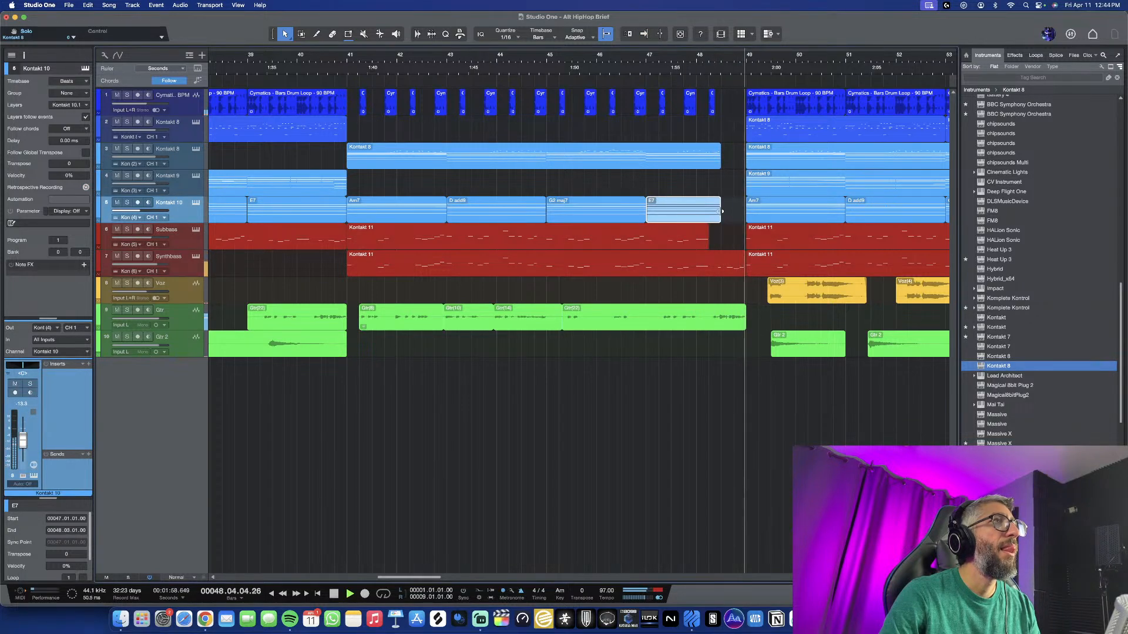
# Open the Kontakt 8 drum clip at bar 49 and add a one-beat D2 note at its start with 100% velocity
pyautogui.scroll(-3, 714, 209)
pyautogui.doubleClick(735, 131)
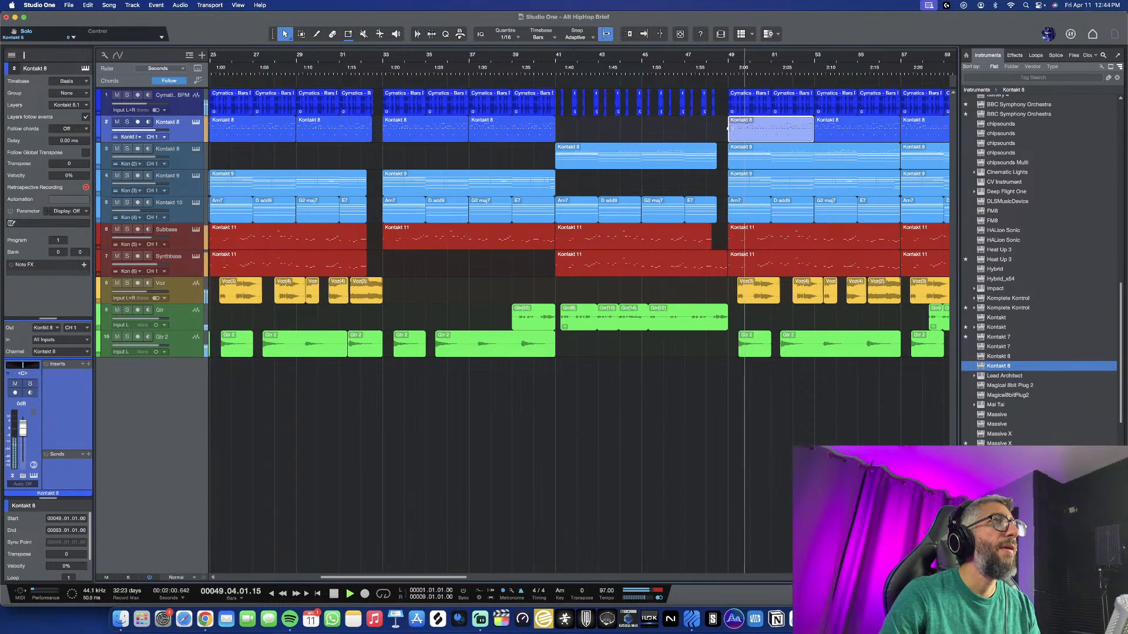
pyautogui.press('space')
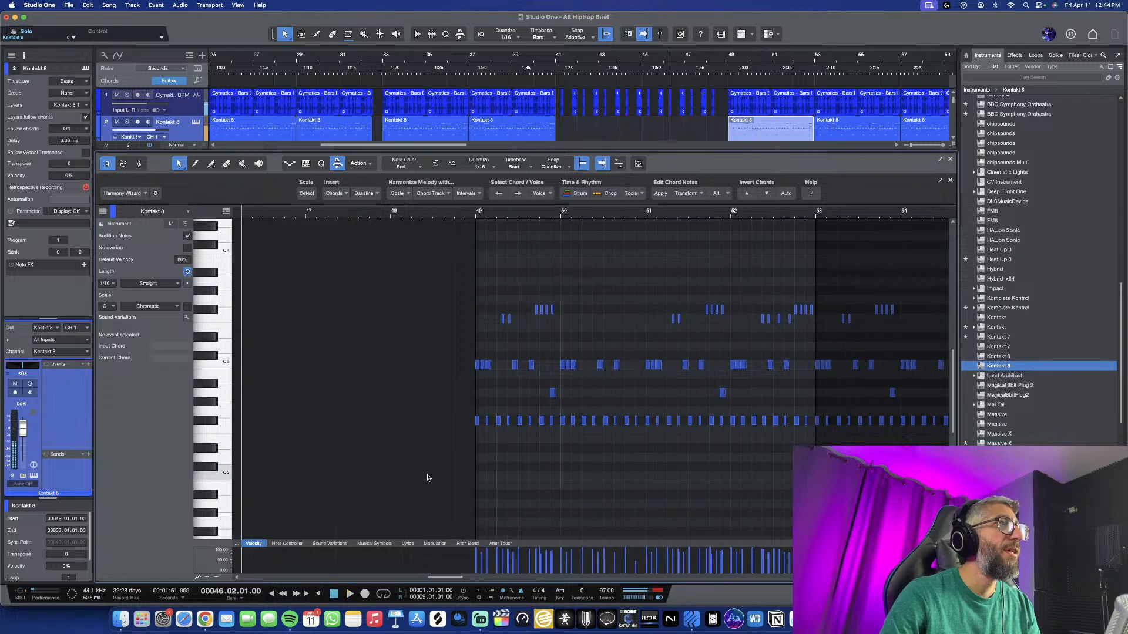
pyautogui.click(478, 487)
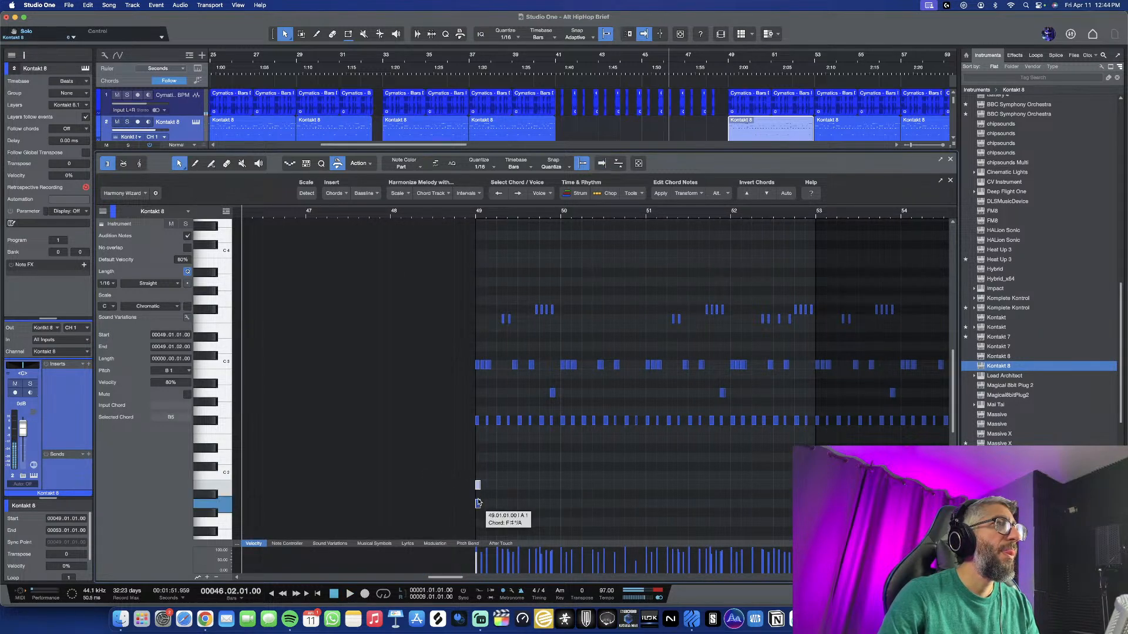
pyautogui.moveTo(478, 513); pyautogui.dragTo(480, 476)
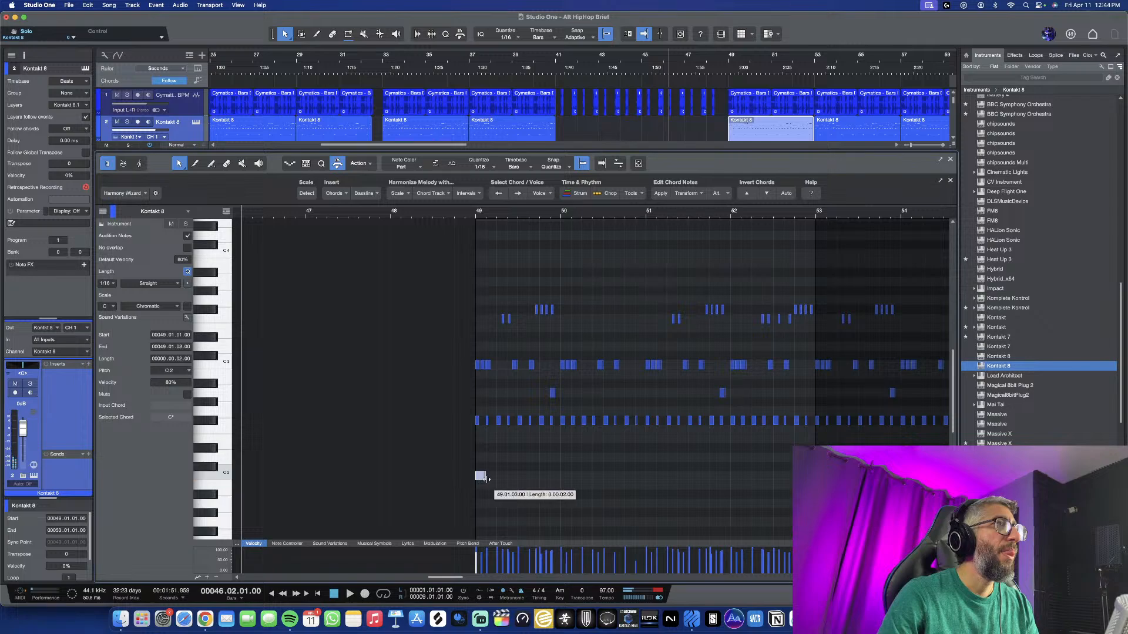
pyautogui.click(474, 565)
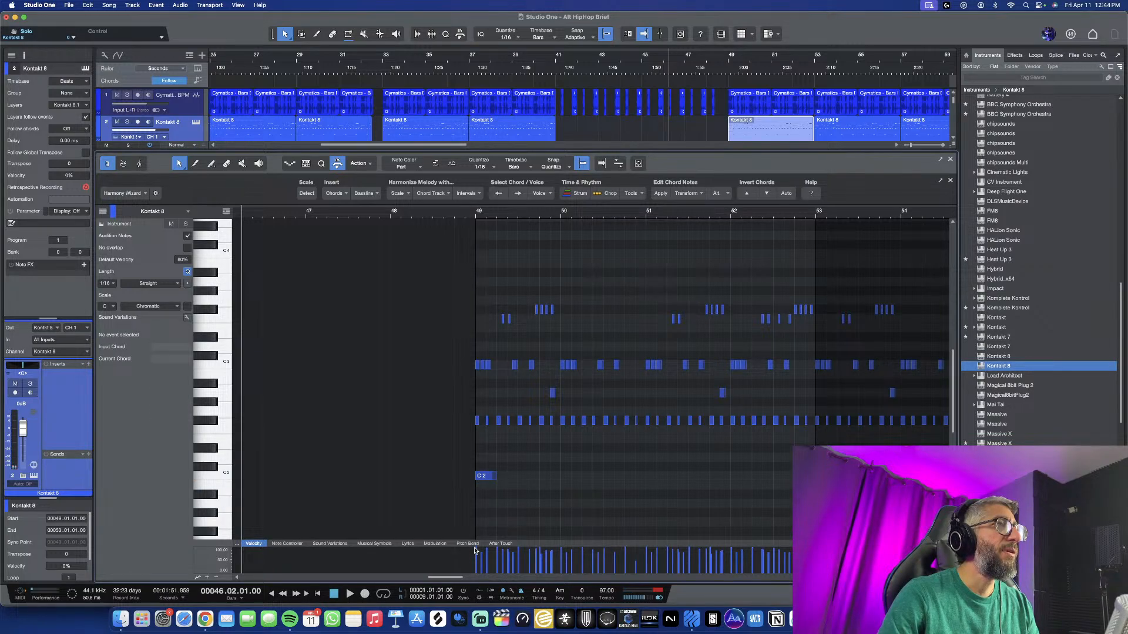
pyautogui.click(485, 474)
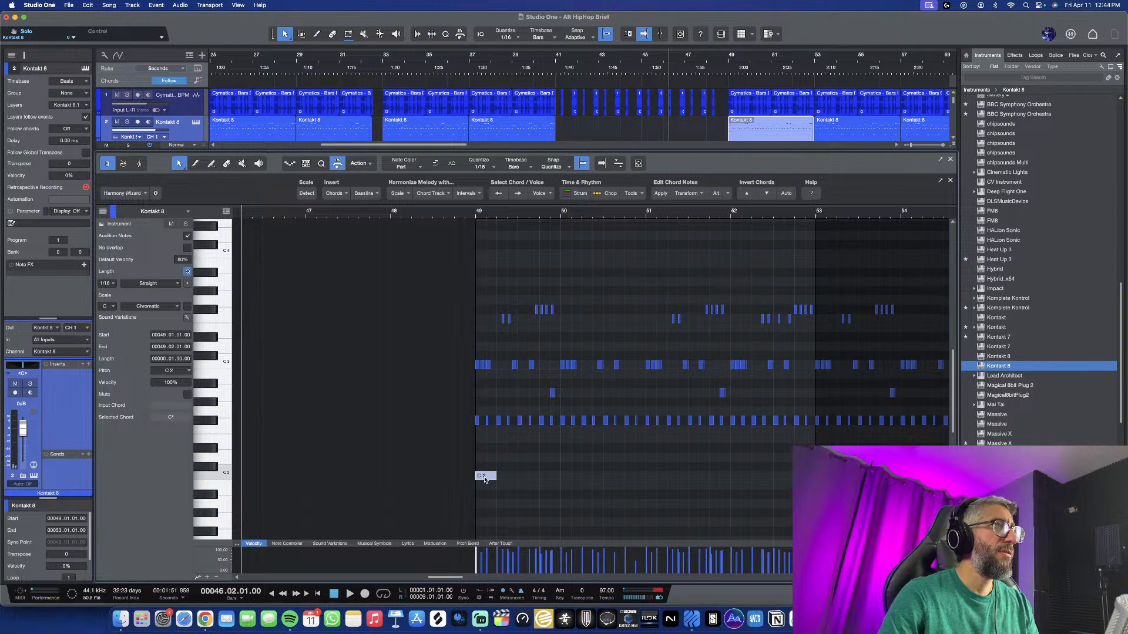
pyautogui.moveTo(485, 480); pyautogui.dragTo(485, 458)
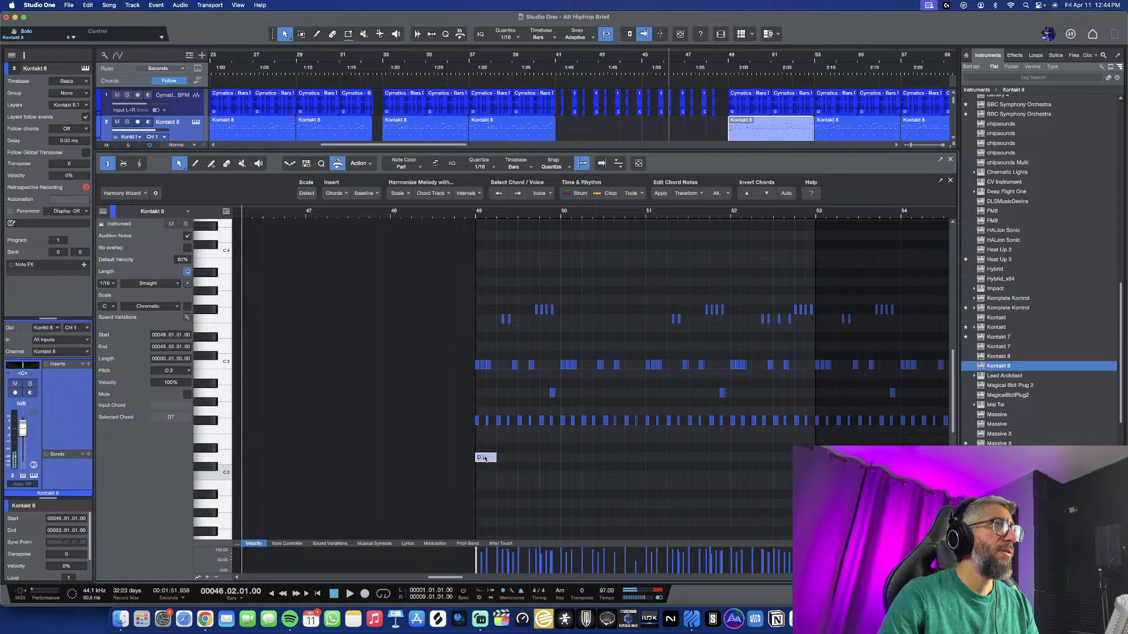
# Audition bar 49 with the added D2 note and close the note editor
pyautogui.press('space')
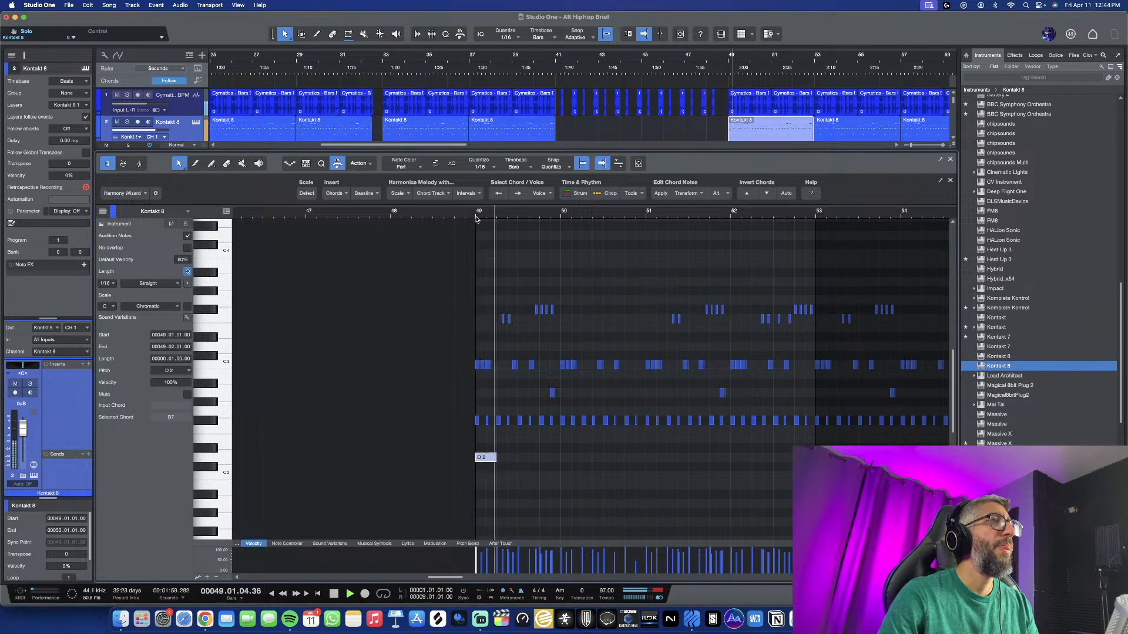
pyautogui.scroll(-3, 564, 375)
pyautogui.scroll(5, 522, 450)
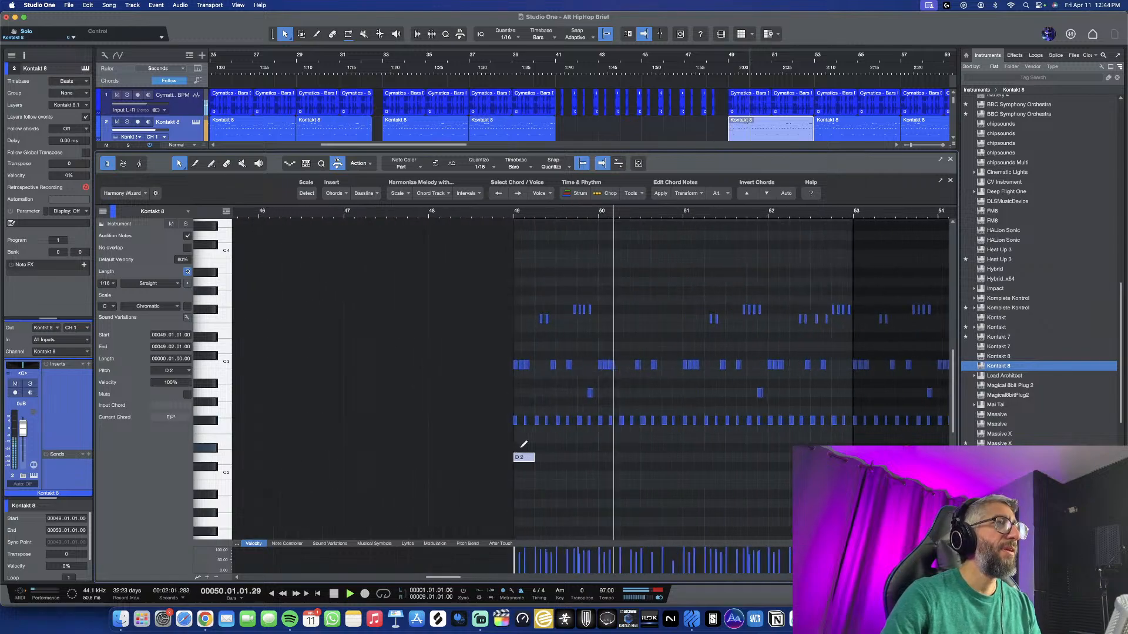
pyautogui.scroll(-1, 556, 462)
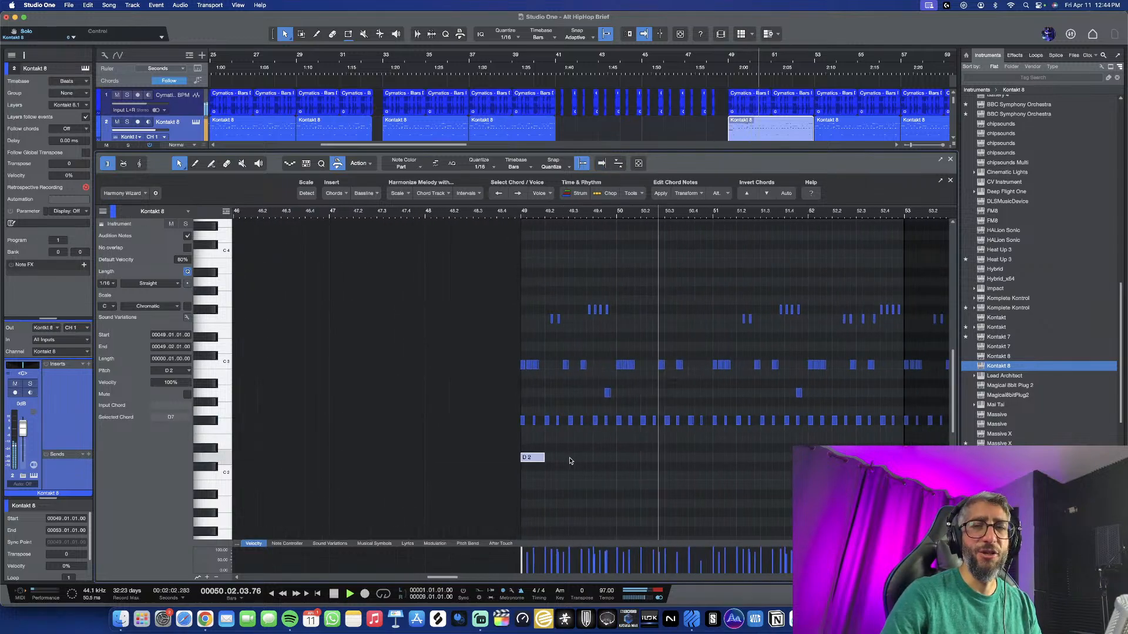
pyautogui.click(951, 160)
pyautogui.scroll(-1, 788, 235)
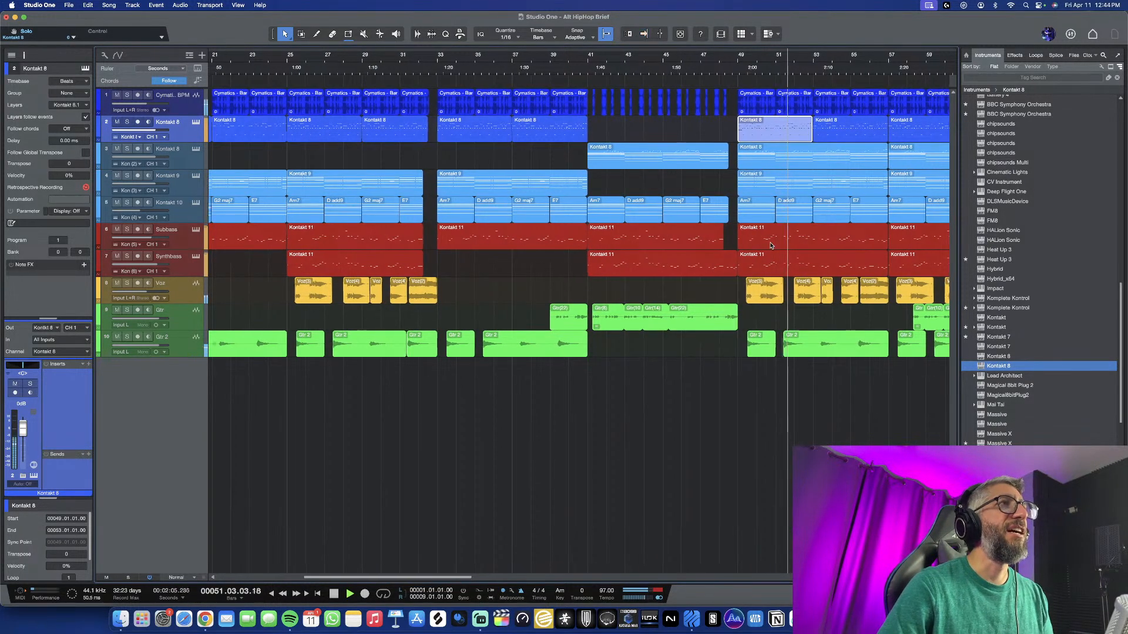
# Follow playback through the last section and try muting the Voz clip at bar 62
pyautogui.hscroll(4, 771, 246)
pyautogui.hscroll(1, 772, 246)
pyautogui.scroll(1, 639, 316)
pyautogui.press('f')
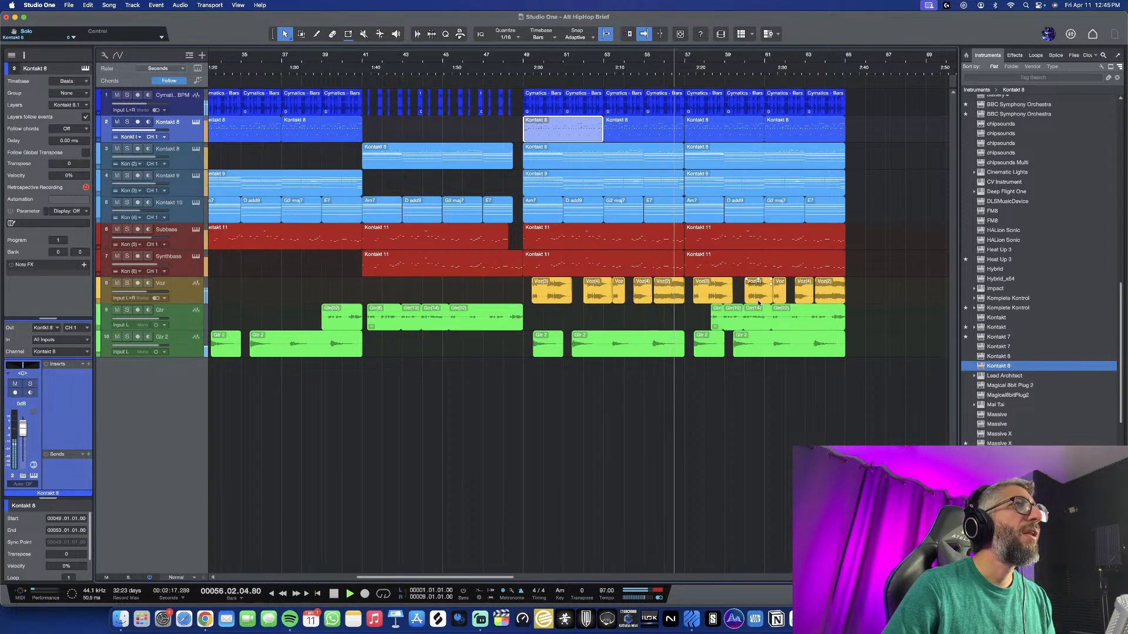
pyautogui.click(801, 297)
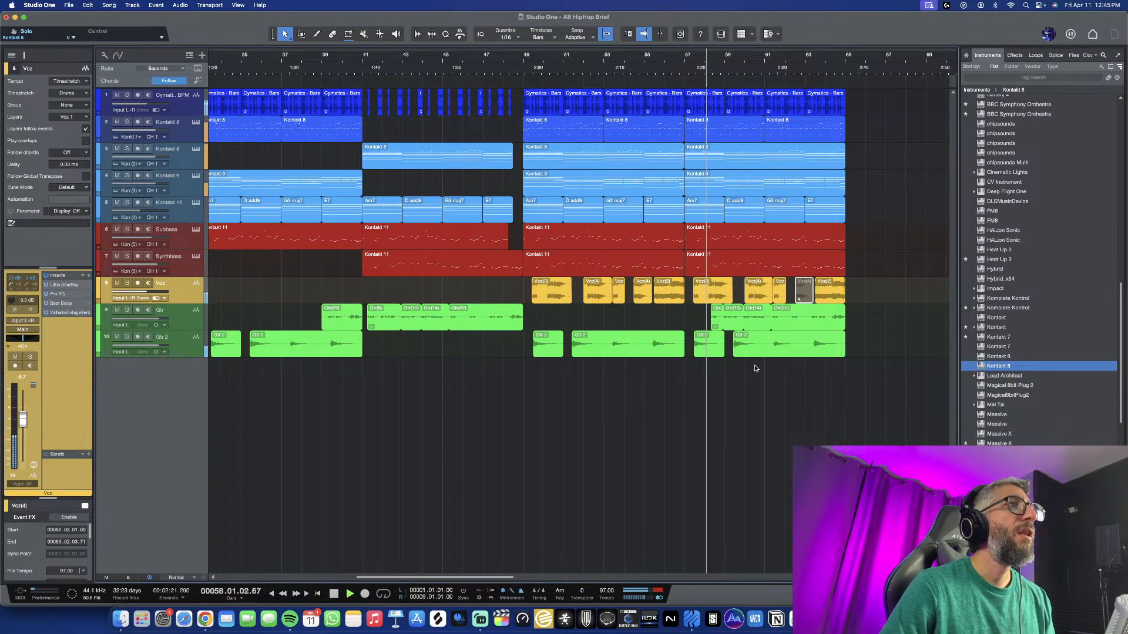
pyautogui.scroll(3, 743, 375)
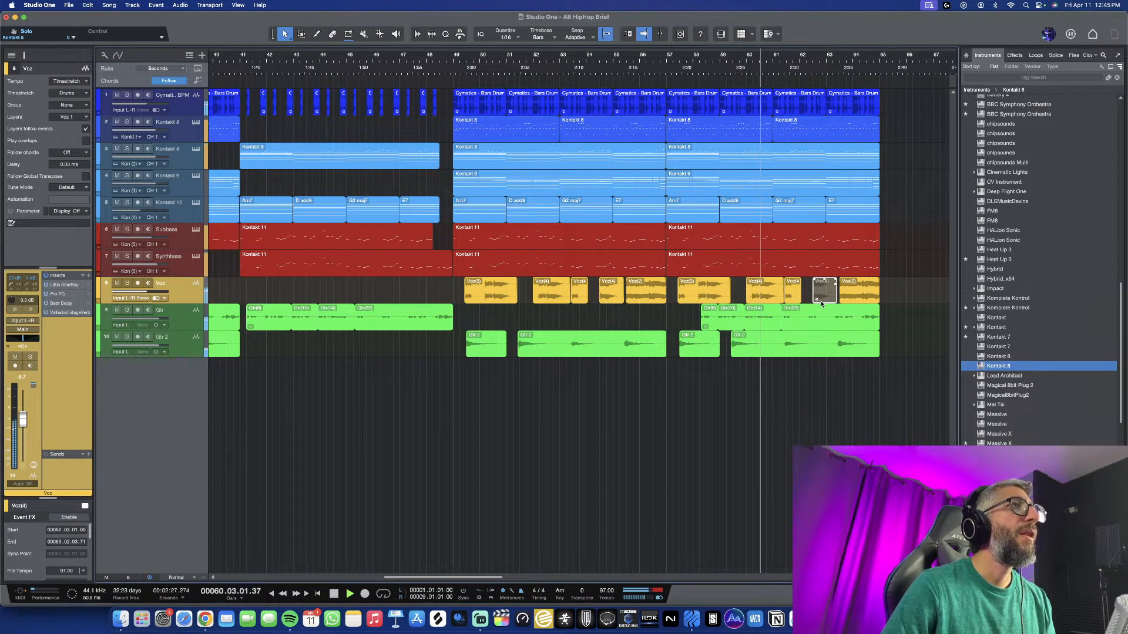
# Delete the short Voz clip at bar 61, unmute the Voz clip at bar 62, and play to the end at bar 65
pyautogui.click(795, 298)
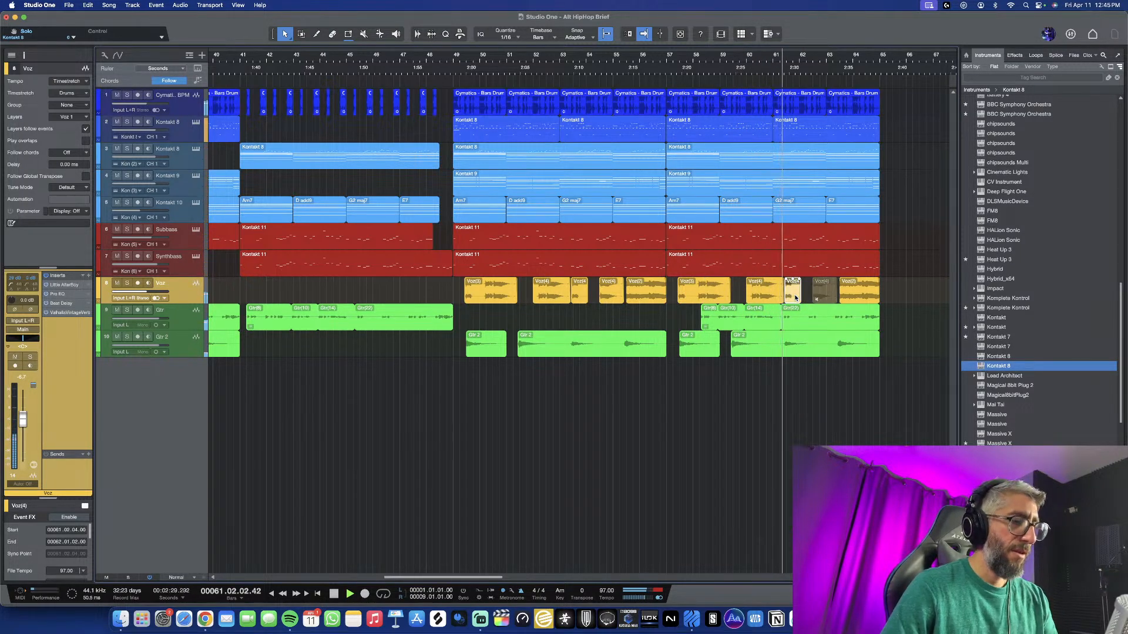
pyautogui.press('Delete')
pyautogui.click(831, 301)
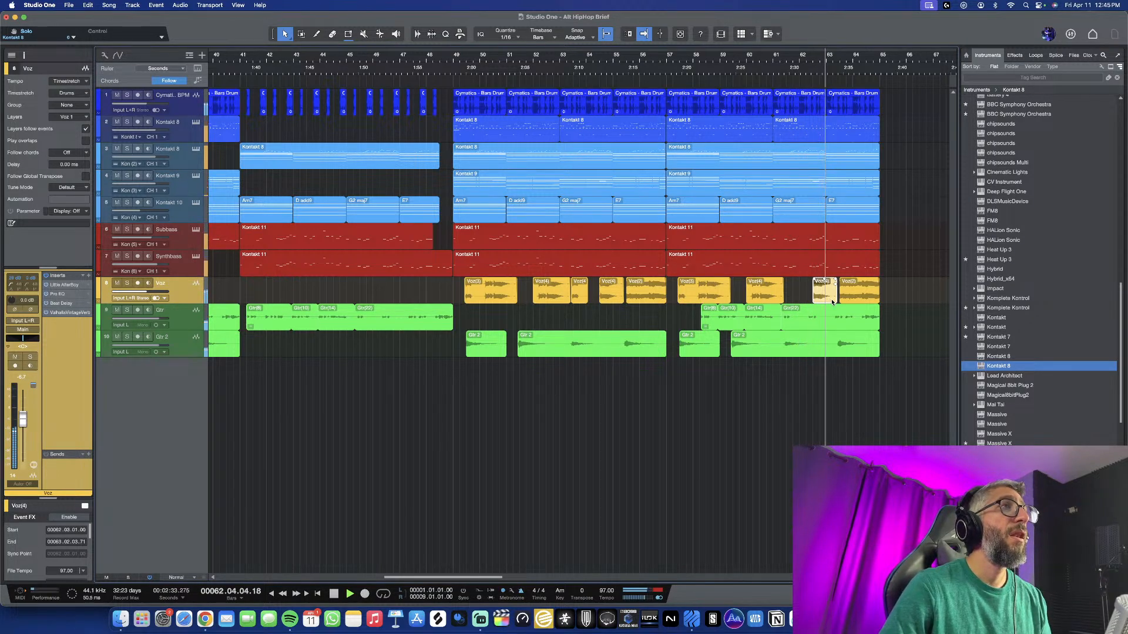
pyautogui.scroll(2, 850, 317)
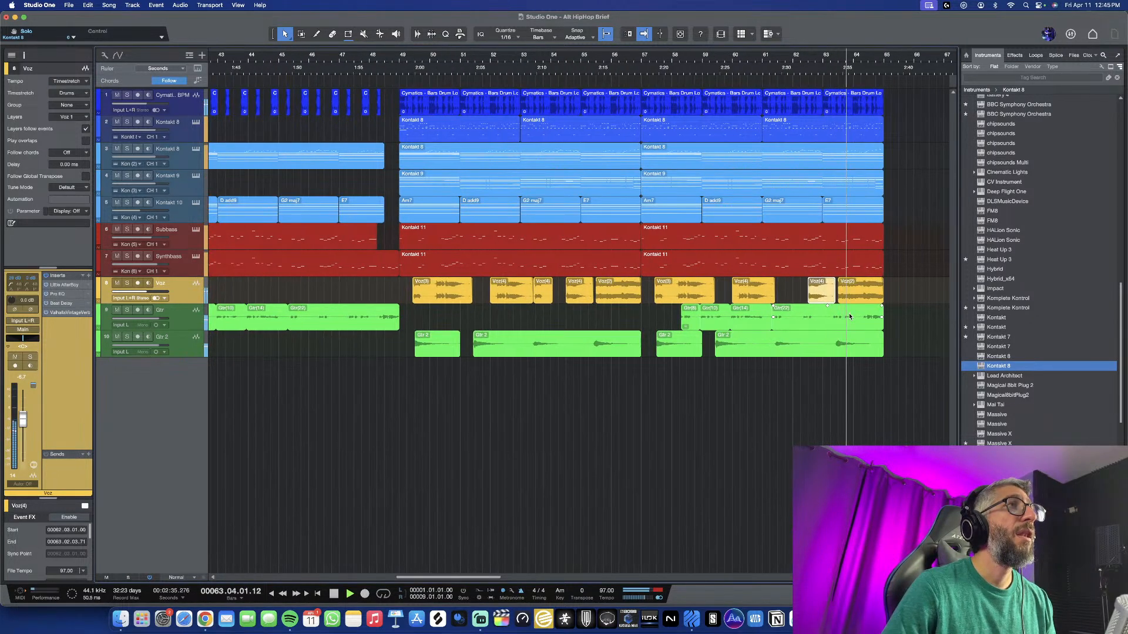
pyautogui.scroll(-3, 849, 317)
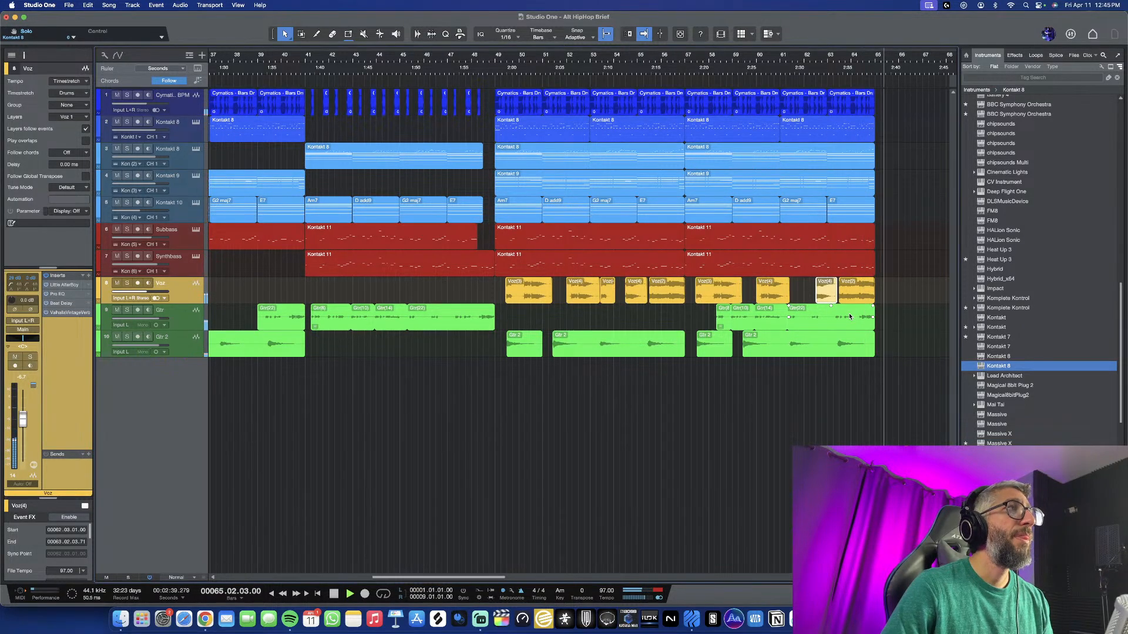
pyautogui.press('space')
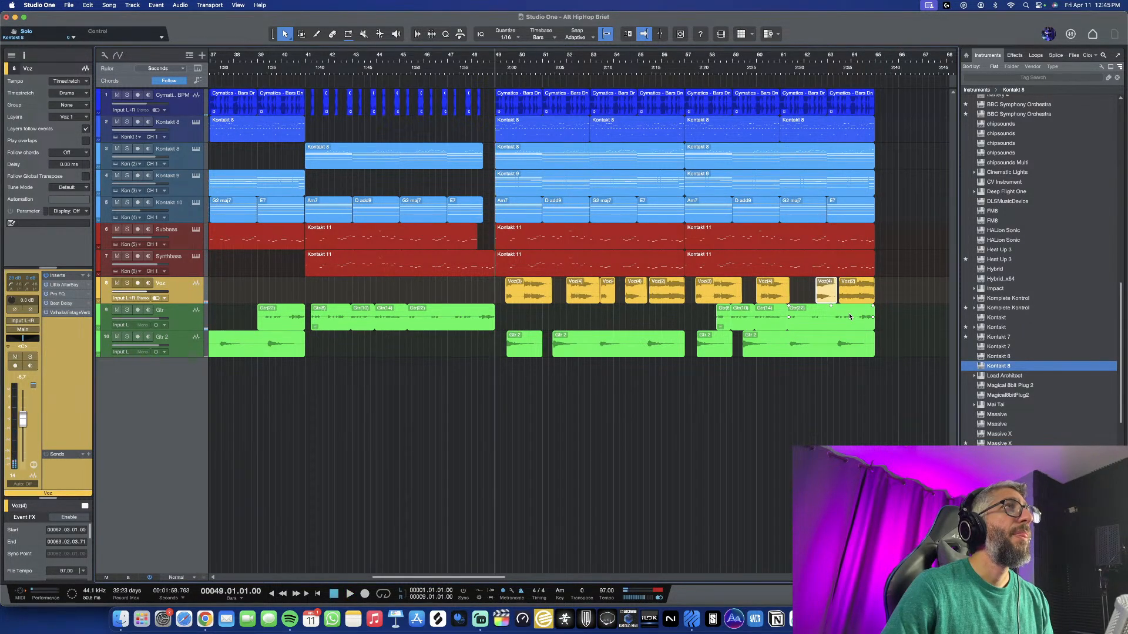
# Return to bar 1 and play the whole arrangement from the start with all sections in view
pyautogui.press(',')
pyautogui.scroll(-4, 784, 383)
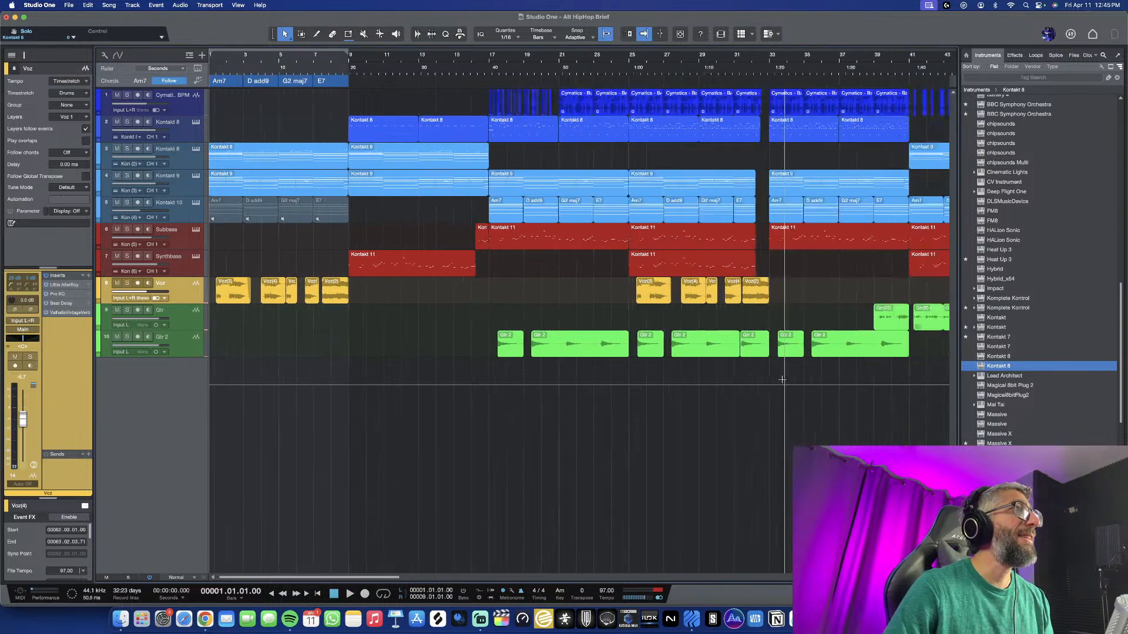
pyautogui.scroll(-1, 629, 397)
pyautogui.scroll(1, 623, 398)
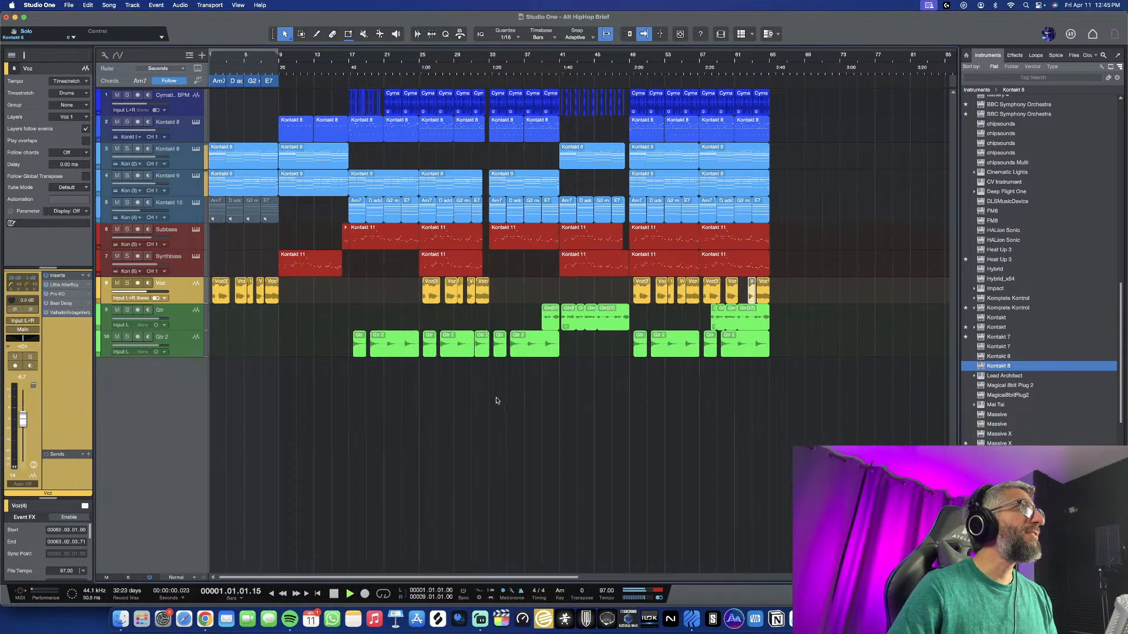
pyautogui.press('space')
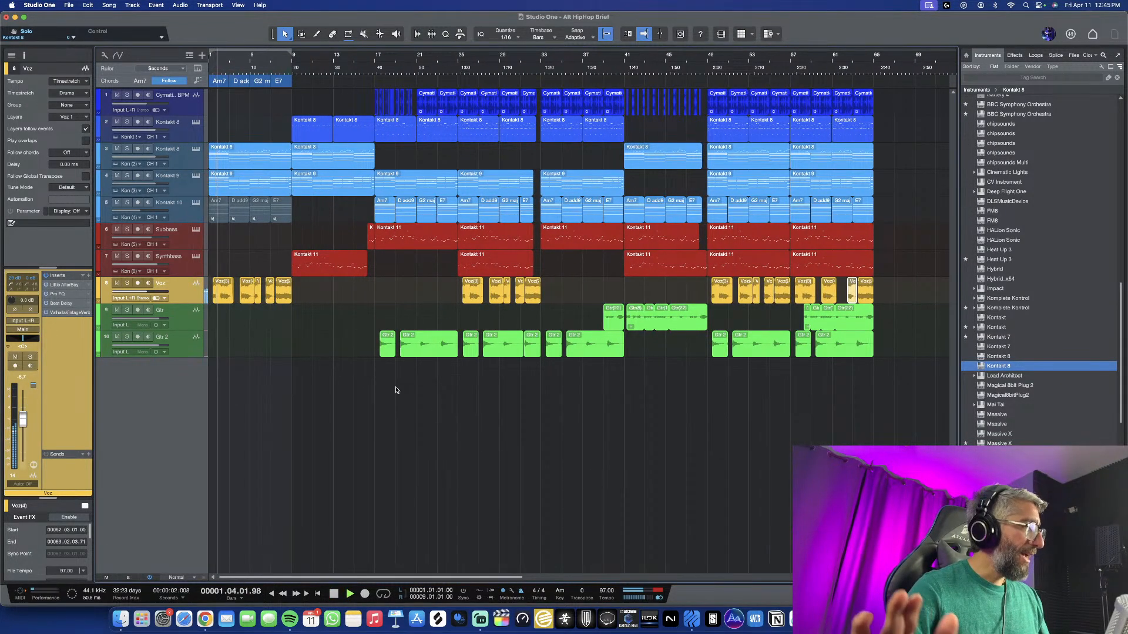
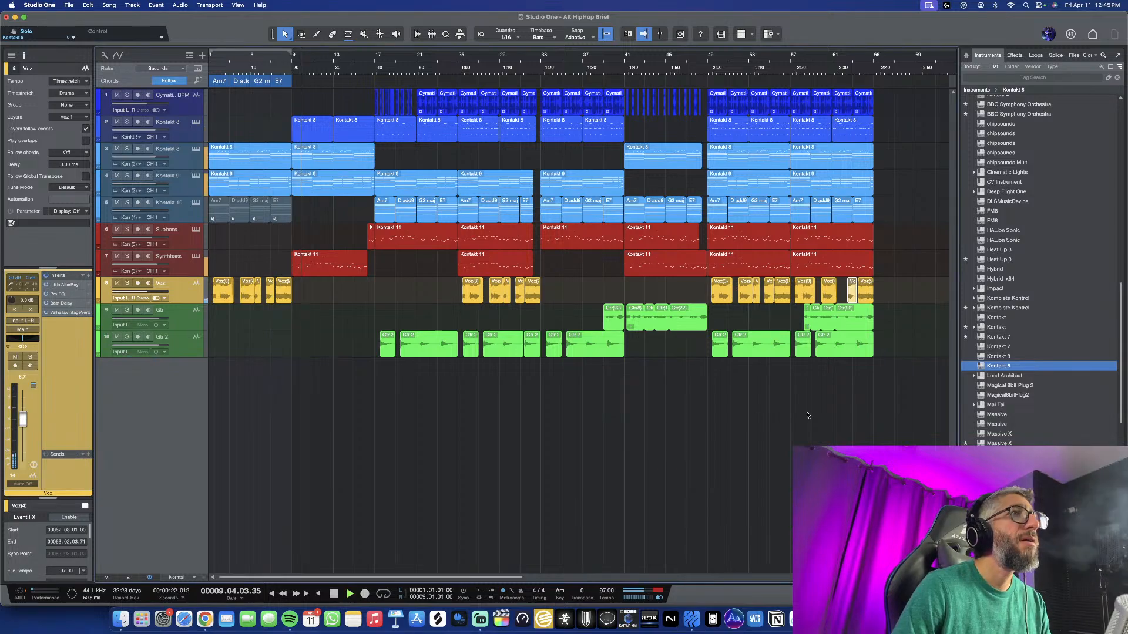
# Look through the effects and loops in the browser and open the Splice sample library during playback
pyautogui.scroll(3, 1047, 310)
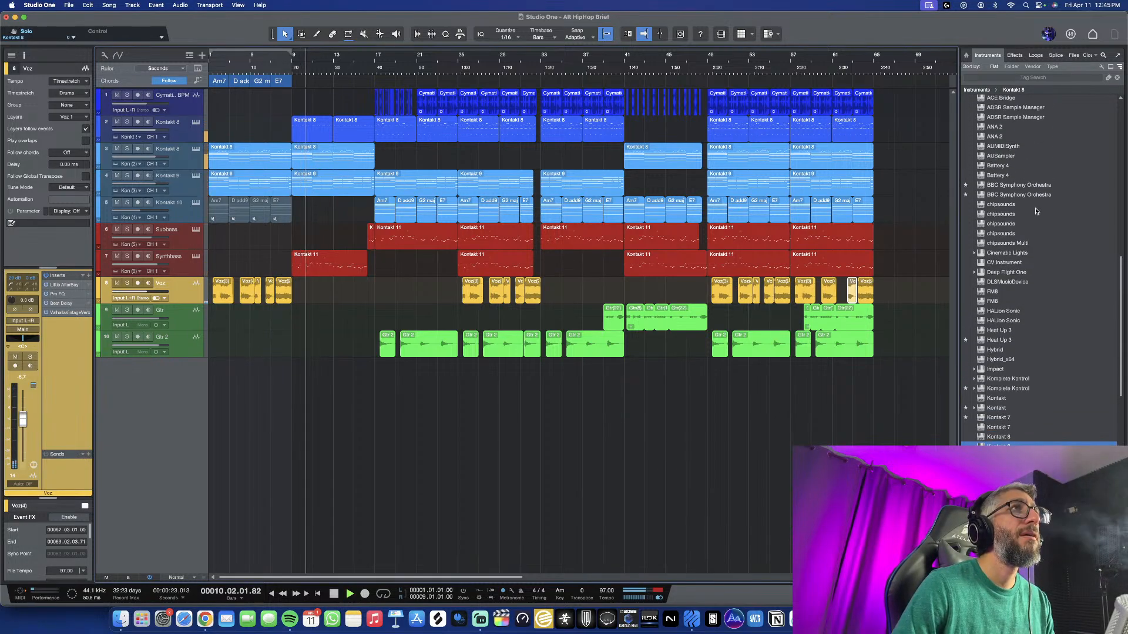
pyautogui.click(1016, 56)
pyautogui.scroll(-10, 1026, 287)
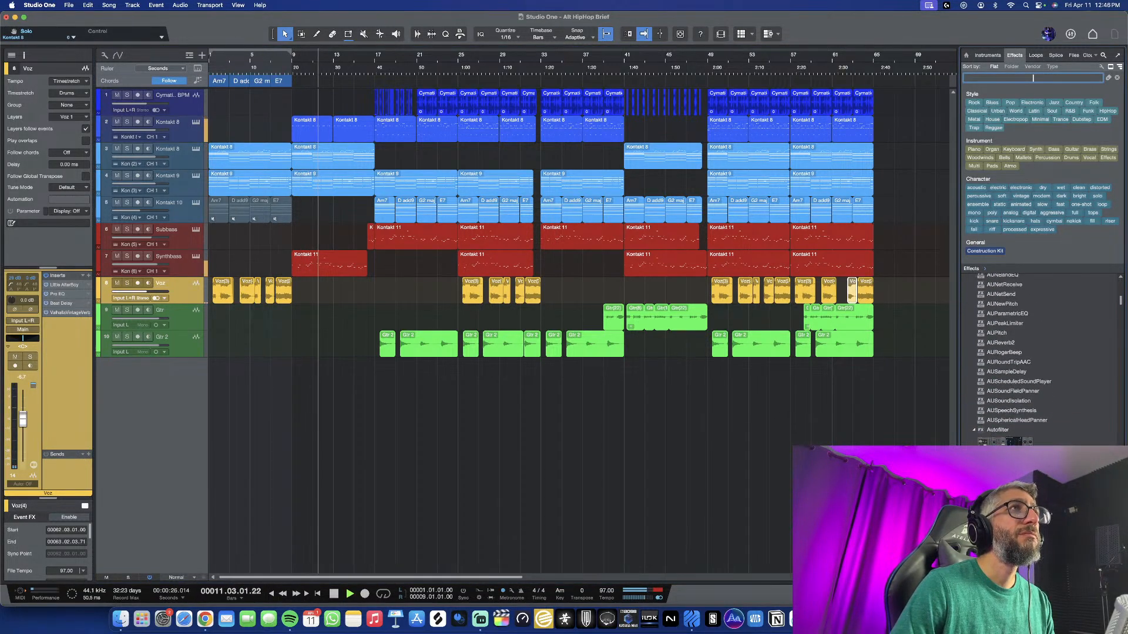
pyautogui.click(1037, 57)
pyautogui.click(1055, 57)
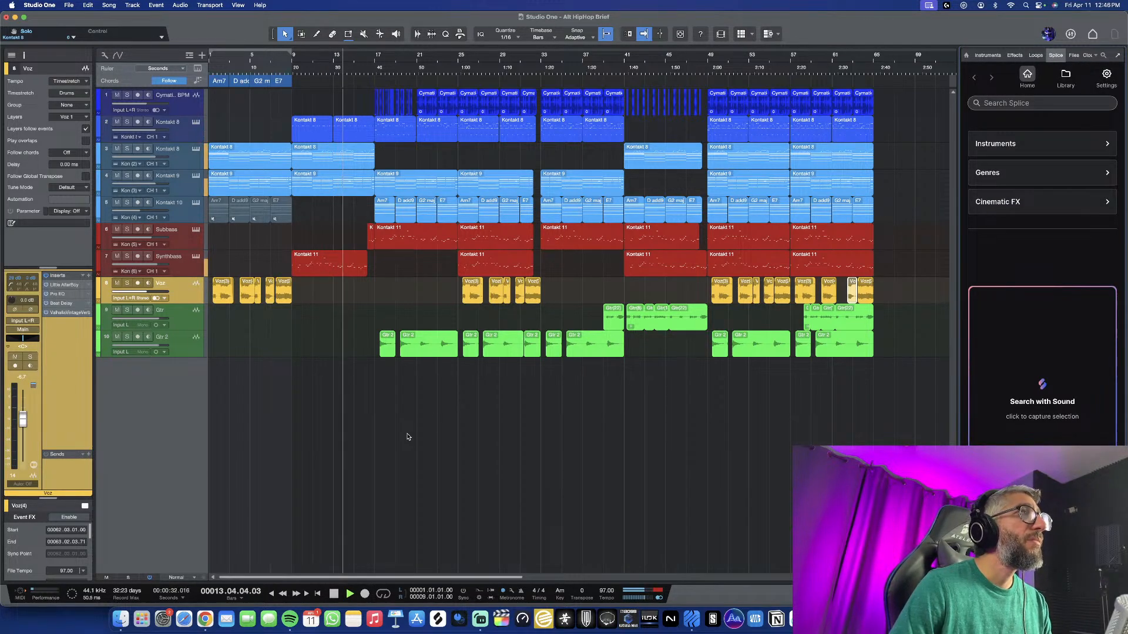
# Split the long Gtr 2 clip after bar 19 in bar 23, just before its last strum
pyautogui.scroll(5, 409, 427)
pyautogui.scroll(3, 499, 424)
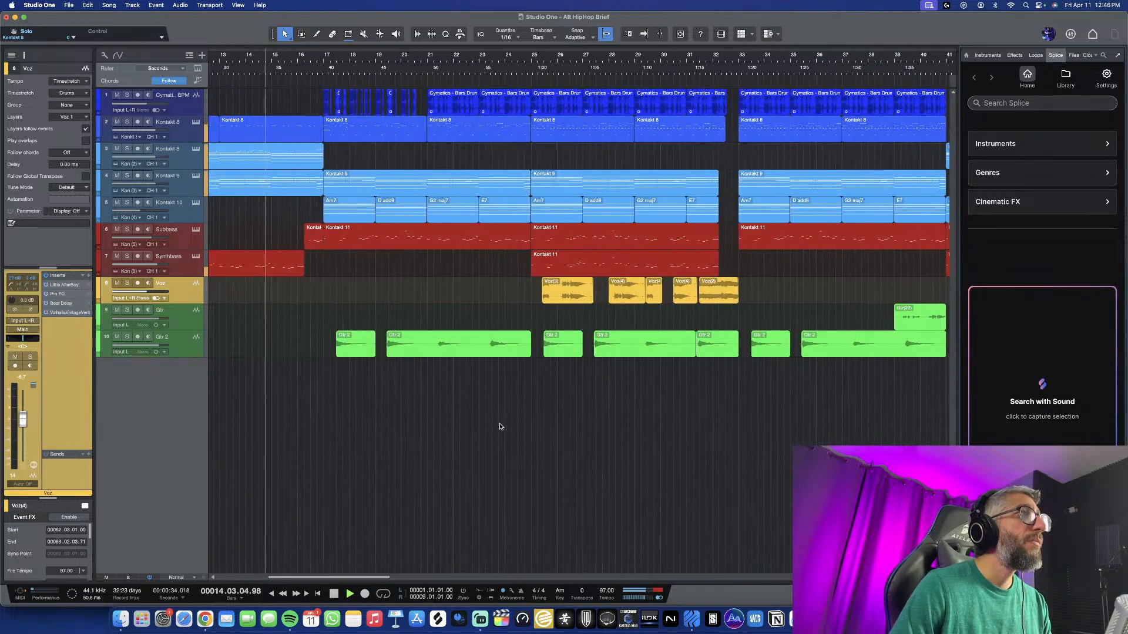
pyautogui.scroll(3, 382, 363)
pyautogui.hscroll(-2, 524, 338)
pyautogui.scroll(-2, 525, 338)
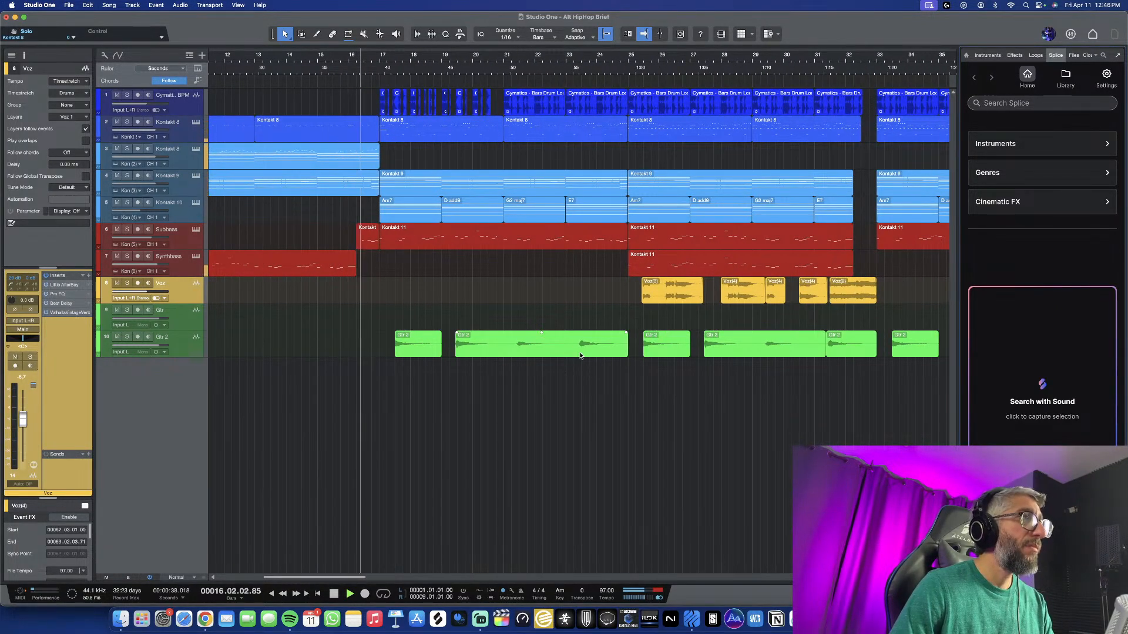
pyautogui.press('3')
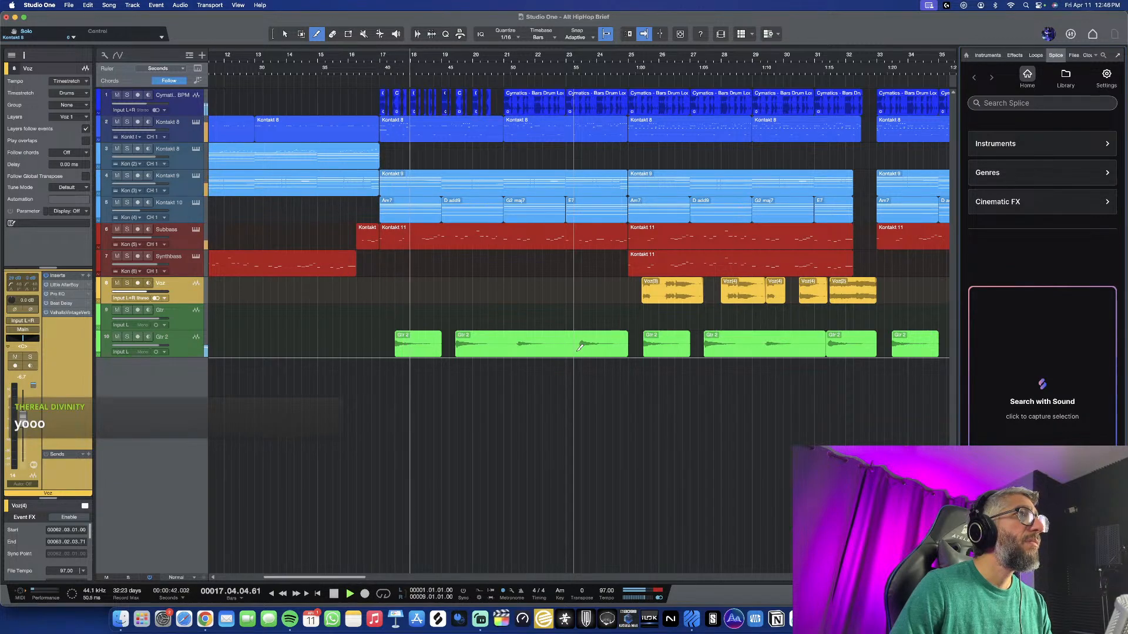
pyautogui.click(580, 347)
pyautogui.press('1')
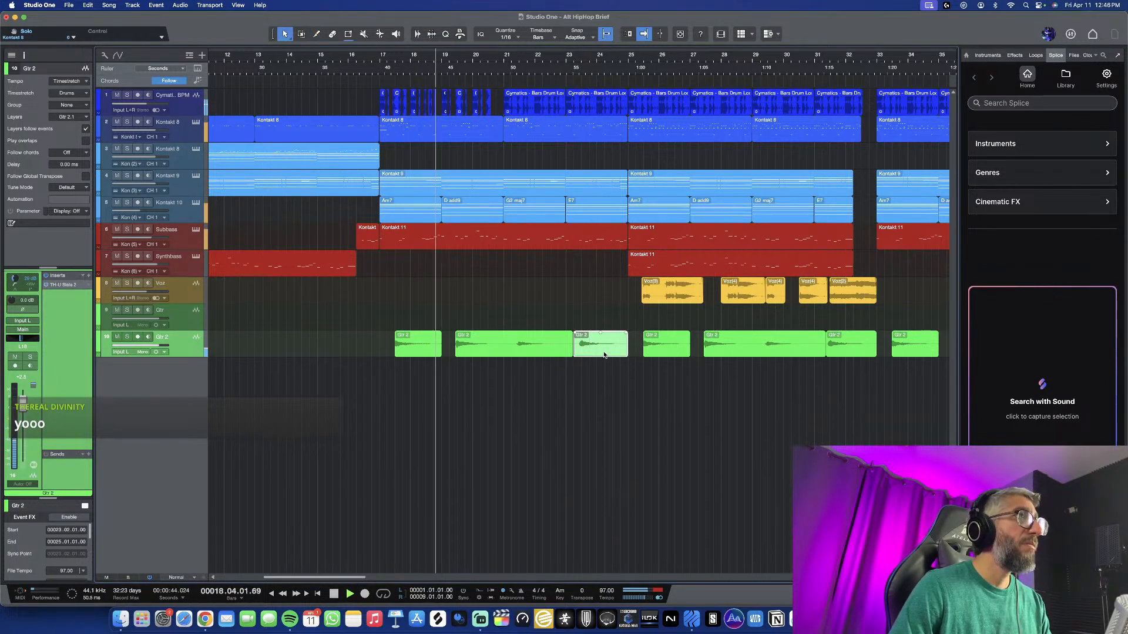
# Place a reversed copy of the split Gtr 2 piece so that it ends at bar 17
pyautogui.moveTo(604, 355); pyautogui.dragTo(480, 353)
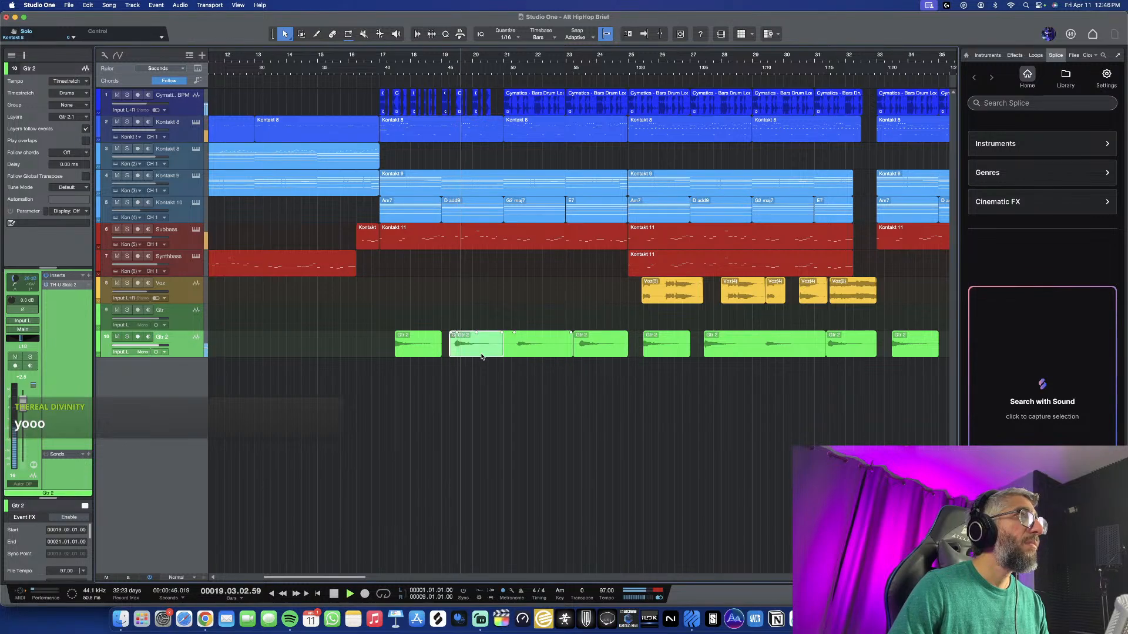
pyautogui.press('cmd+z')
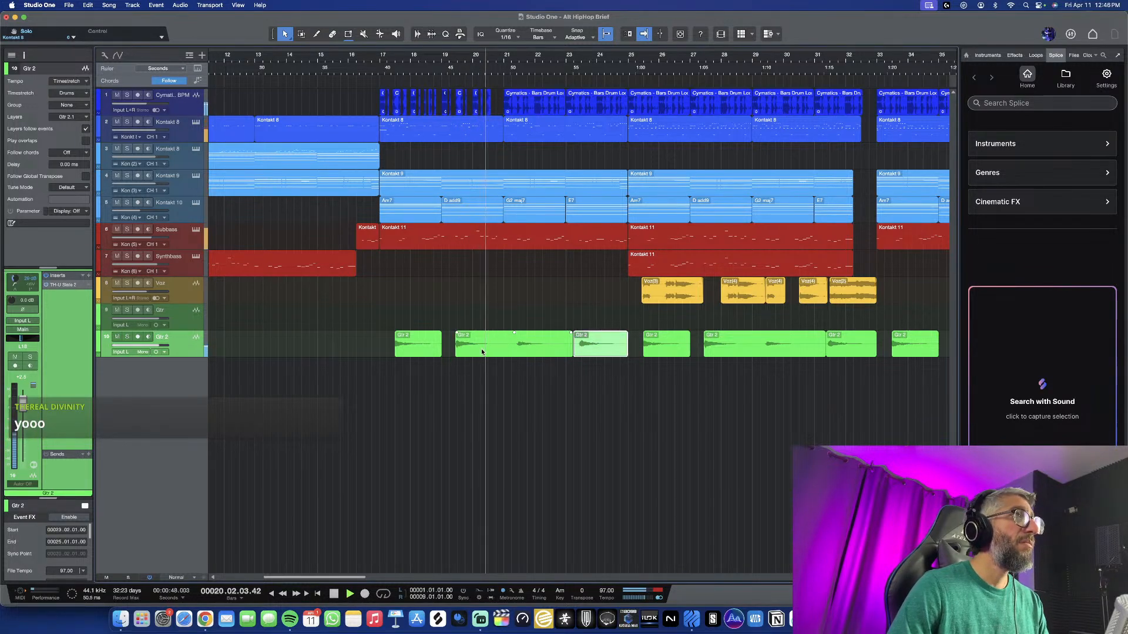
pyautogui.moveTo(590, 352); pyautogui.dragTo(364, 356)
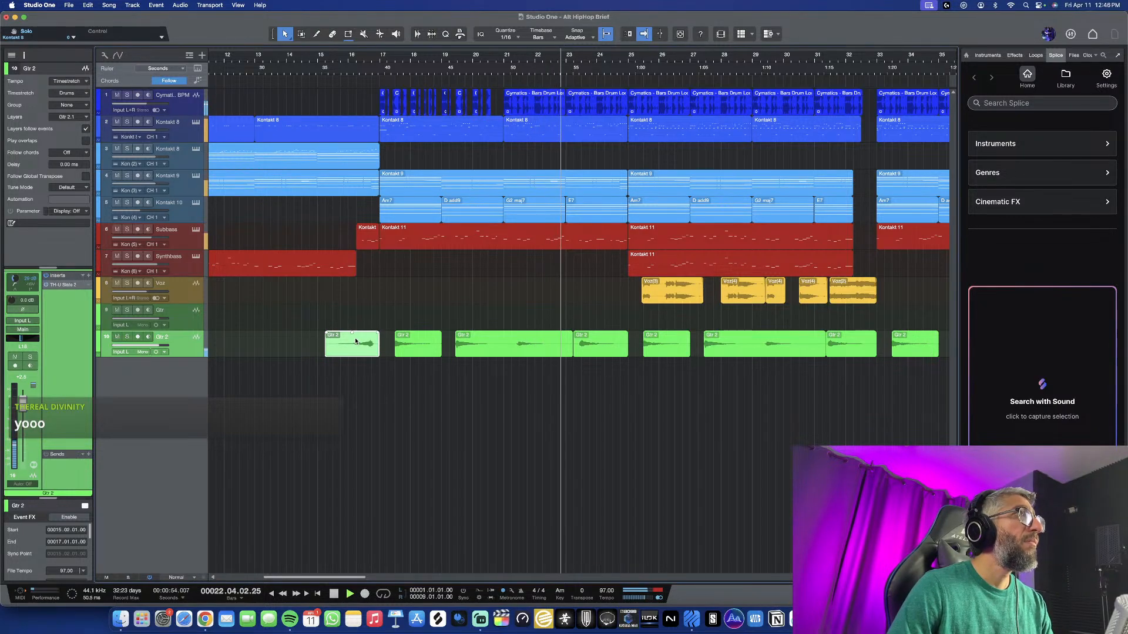
# Shift the reversed Gtr 2 clip one beat later to start at 15.03 and give it a fade-in
pyautogui.click(288, 67)
pyautogui.scroll(3, 323, 329)
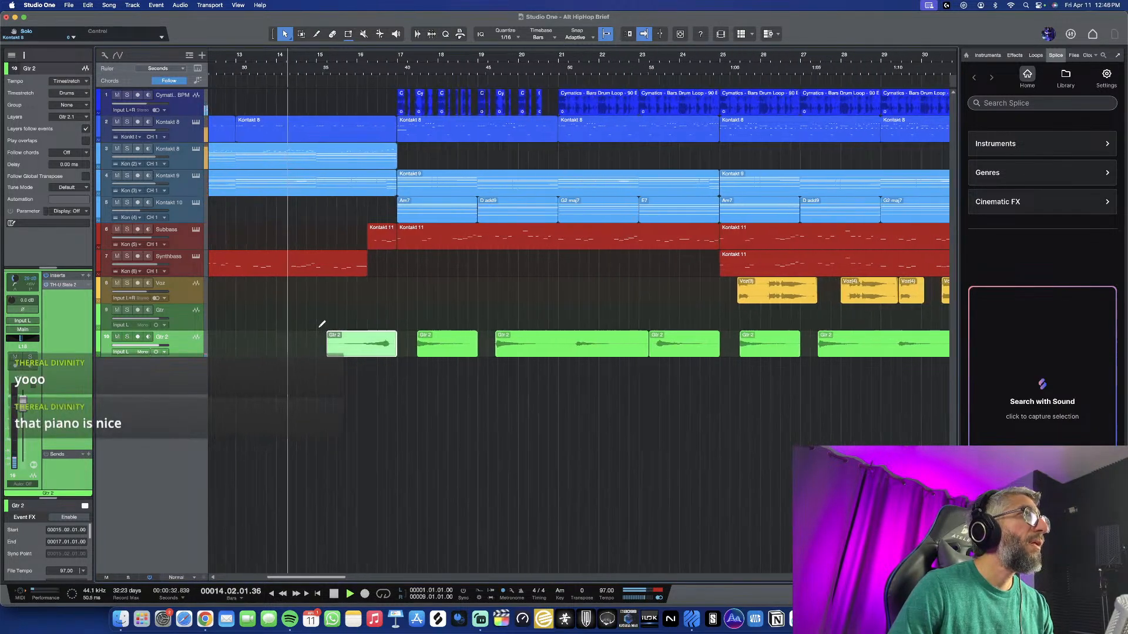
pyautogui.moveTo(395, 349); pyautogui.dragTo(420, 351)
pyautogui.scroll(2, 435, 361)
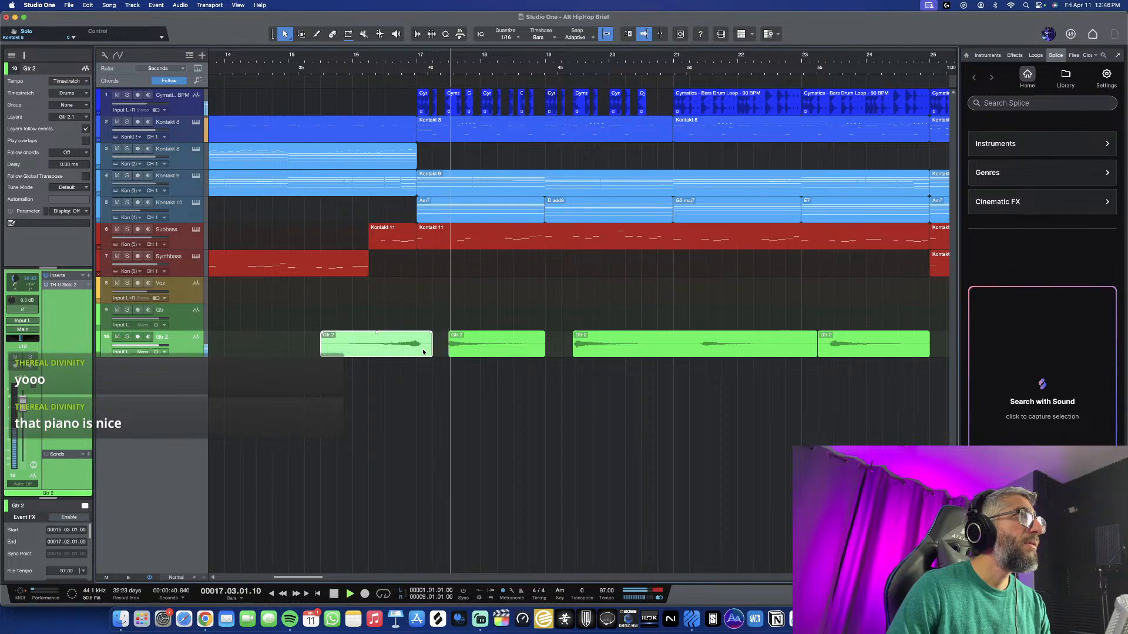
pyautogui.scroll(-3, 414, 347)
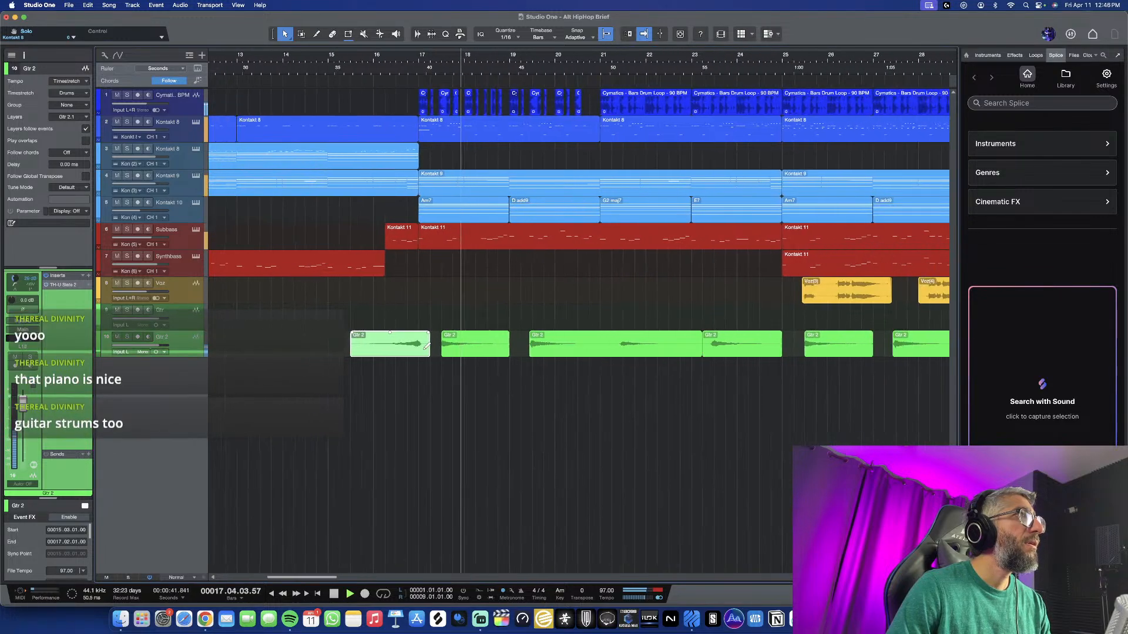
pyautogui.moveTo(358, 334)
pyautogui.mouseDown()
pyautogui.moveTo(384, 342)
pyautogui.moveTo(376, 337)
pyautogui.mouseUp()
pyautogui.click(382, 331)
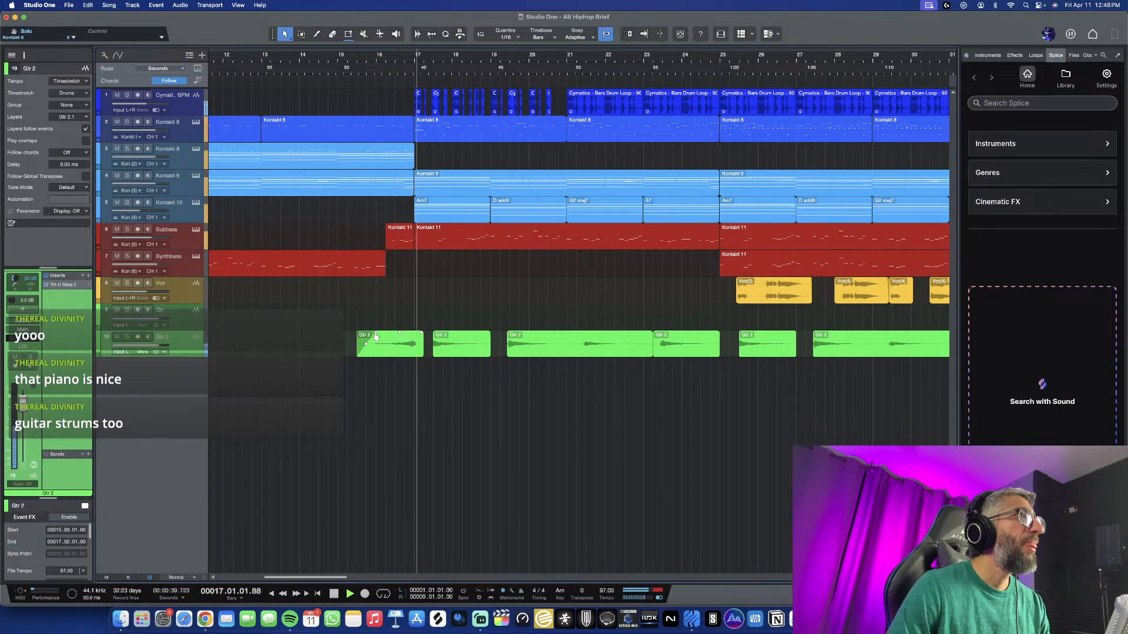
# Listen through the arrangement from bar 17 to bar 38 with the playback position in view
pyautogui.scroll(-3, 449, 380)
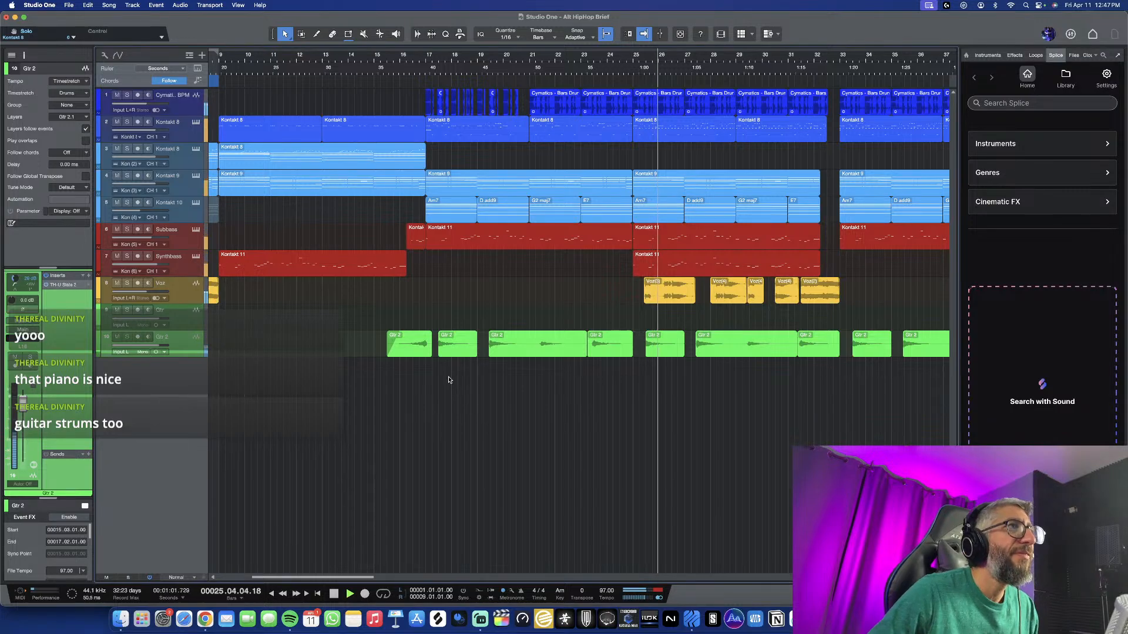
pyautogui.hscroll(5, 673, 453)
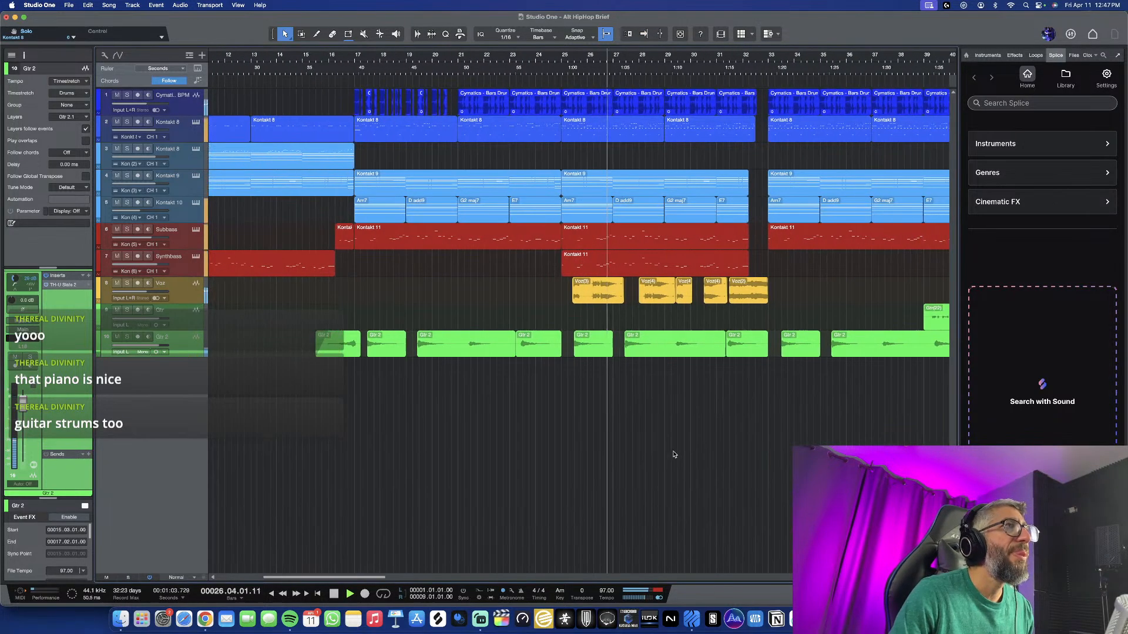
pyautogui.hscroll(1, 674, 455)
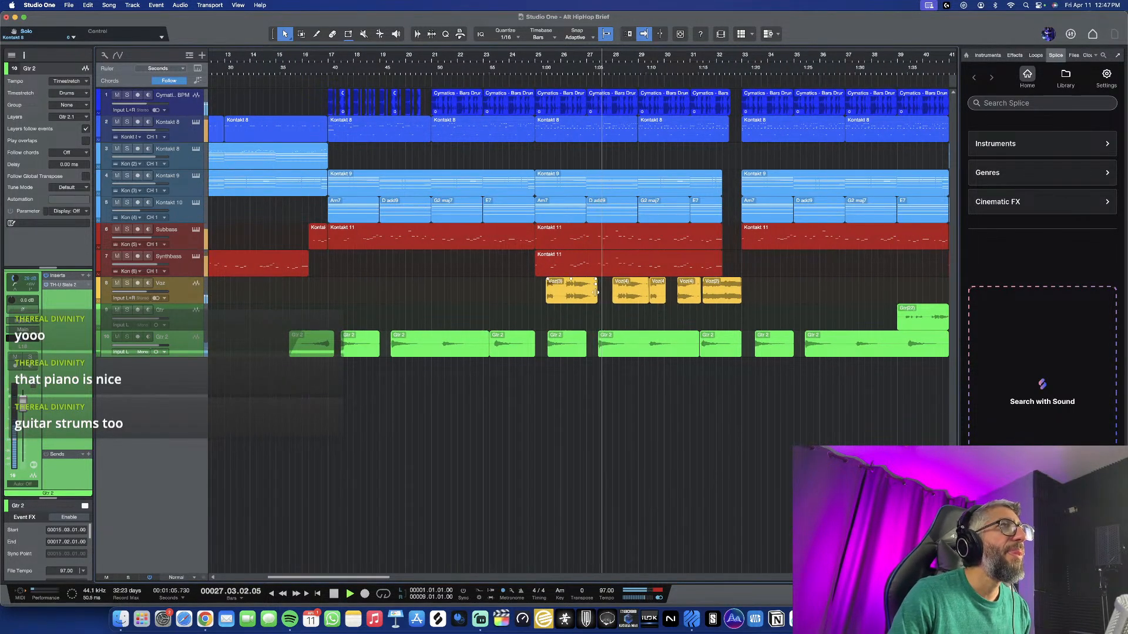
pyautogui.hscroll(3, 680, 307)
pyautogui.press('f')
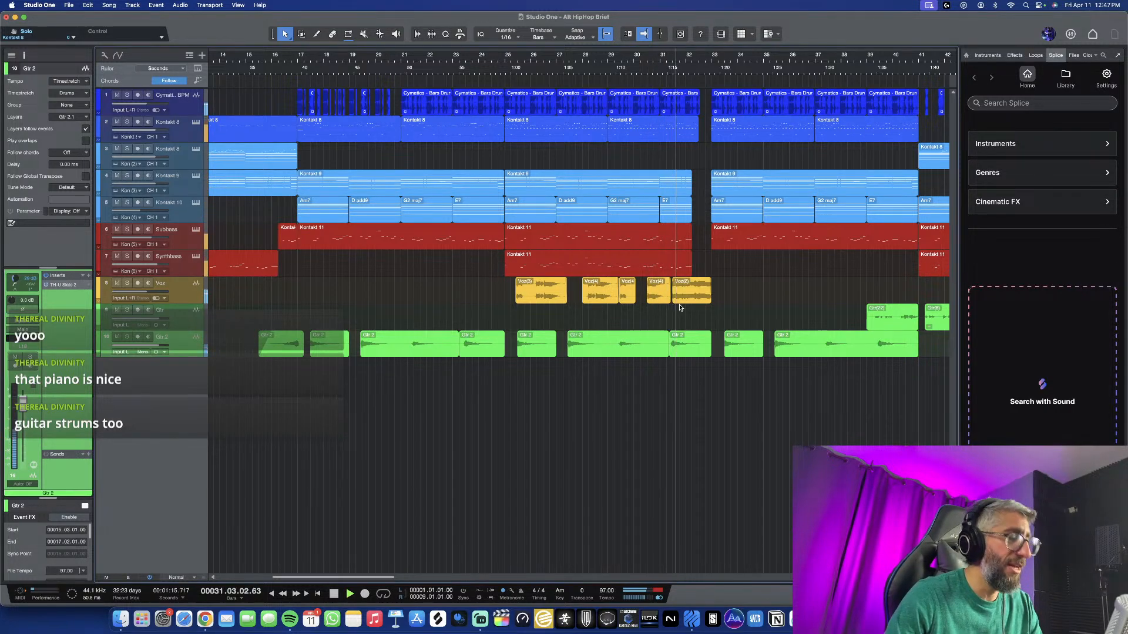
pyautogui.scroll(-4, 708, 339)
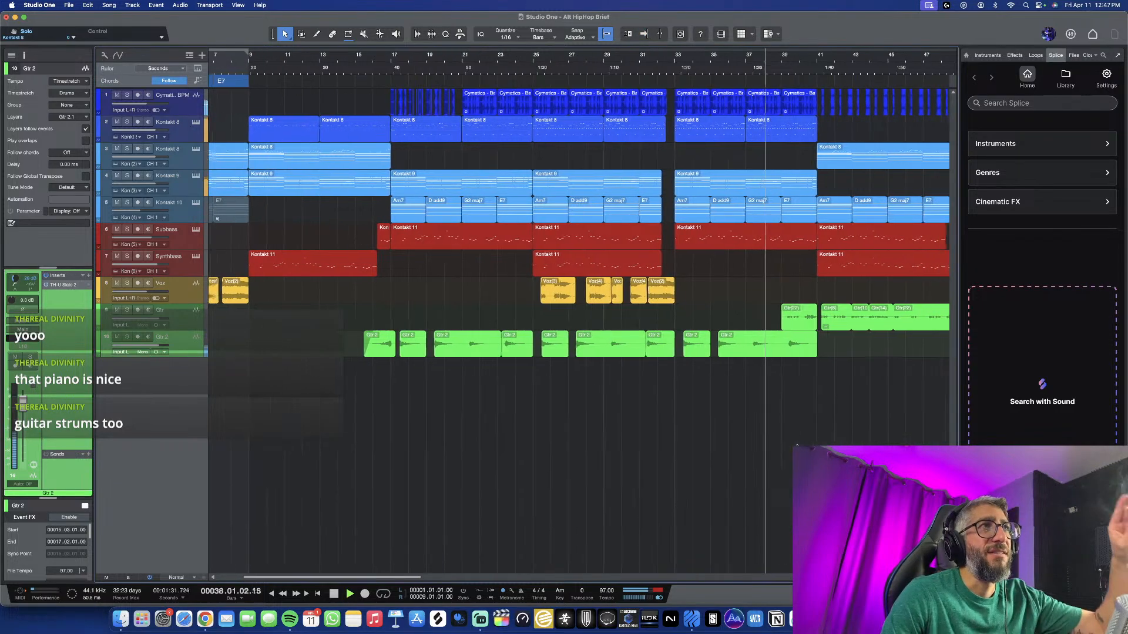
# Pan the Gtr track slightly further left and adjust its volume
pyautogui.click(188, 324)
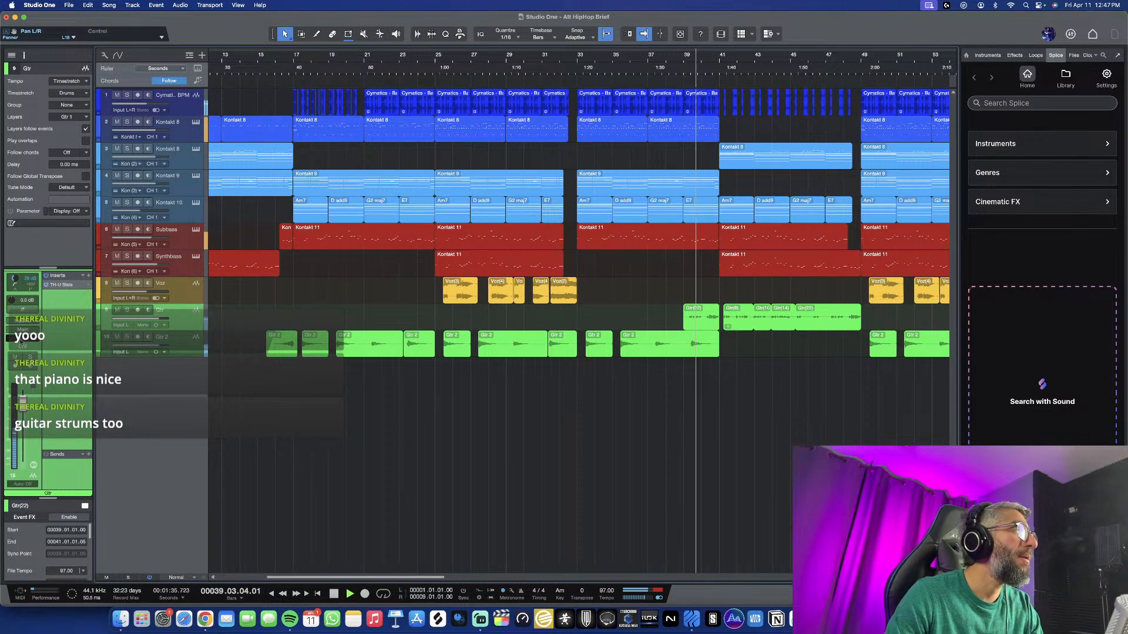
pyautogui.moveTo(20, 339); pyautogui.dragTo(18, 342)
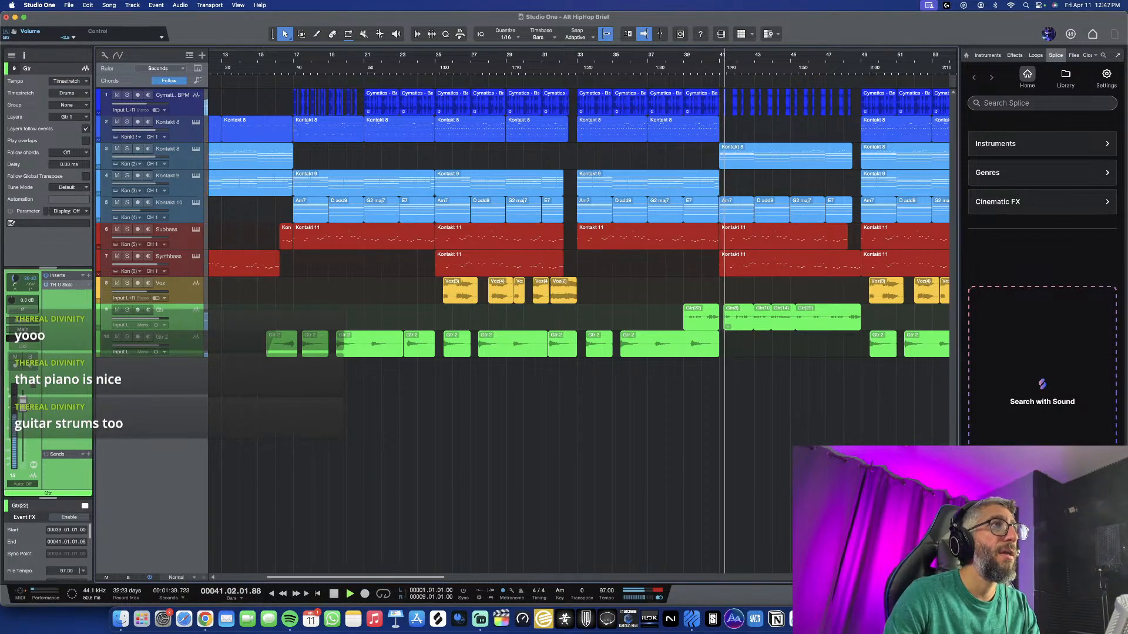
pyautogui.scroll(5, 727, 342)
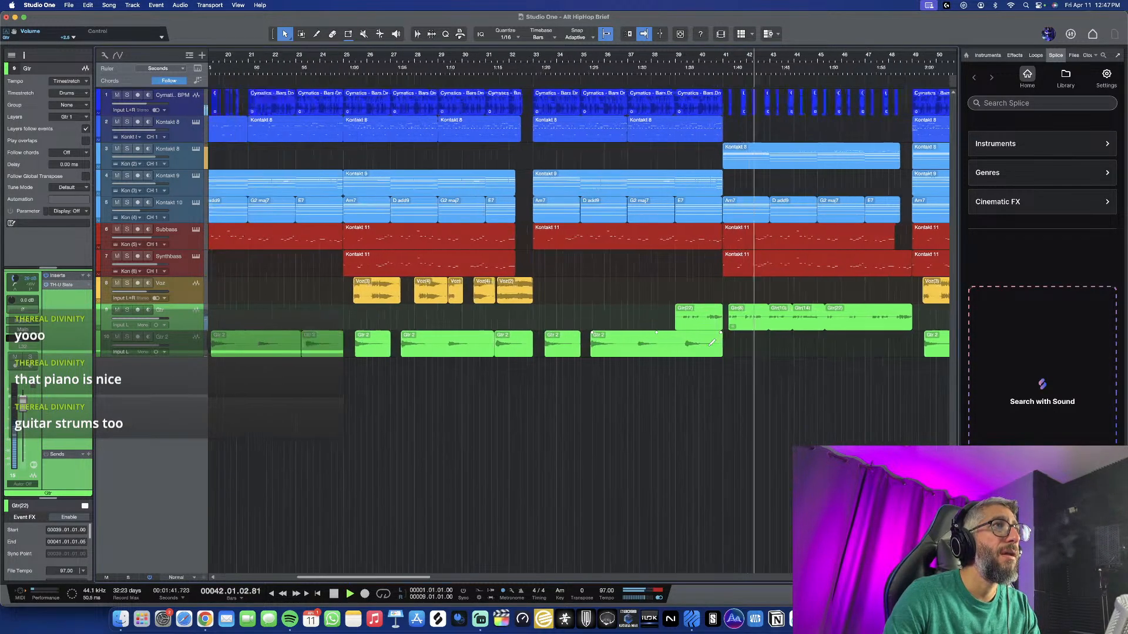
# Extend the start of the second Gtr clip back to bar 41 and play the section through to bar 50
pyautogui.moveTo(750, 328); pyautogui.dragTo(739, 333)
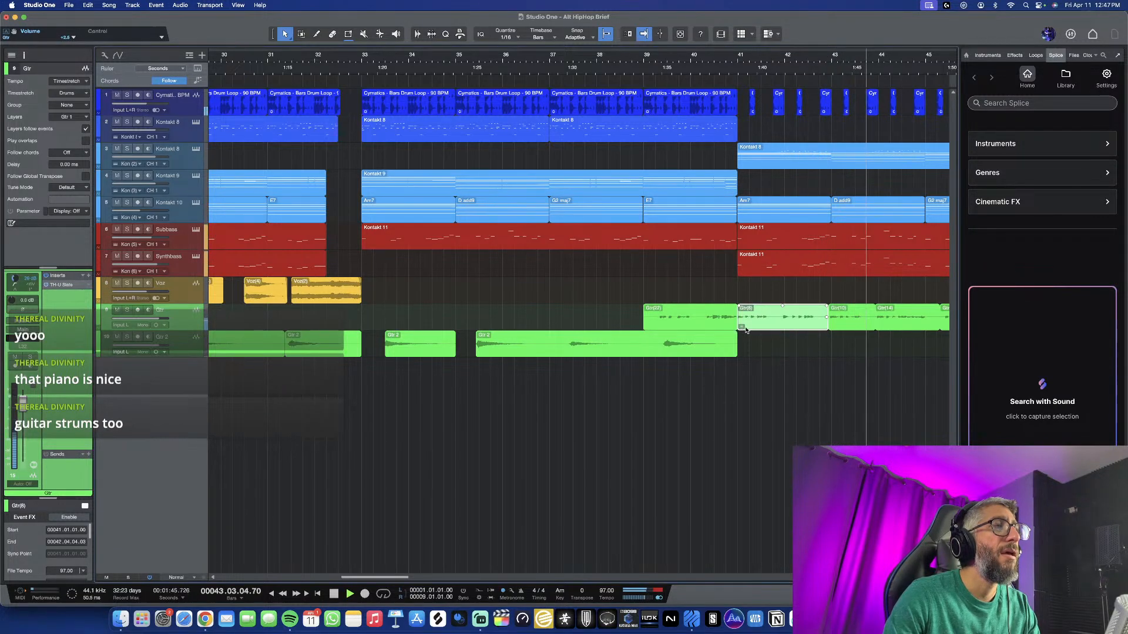
pyautogui.scroll(5, 745, 331)
pyautogui.scroll(-1, 746, 331)
pyautogui.scroll(3, 746, 330)
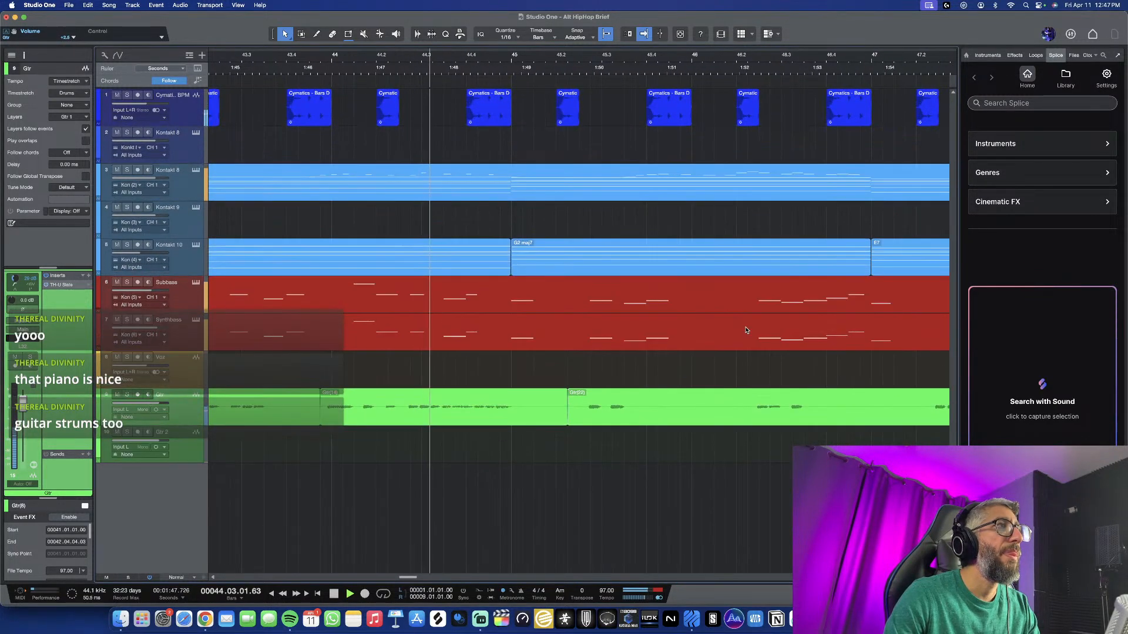
pyautogui.scroll(-2, 685, 363)
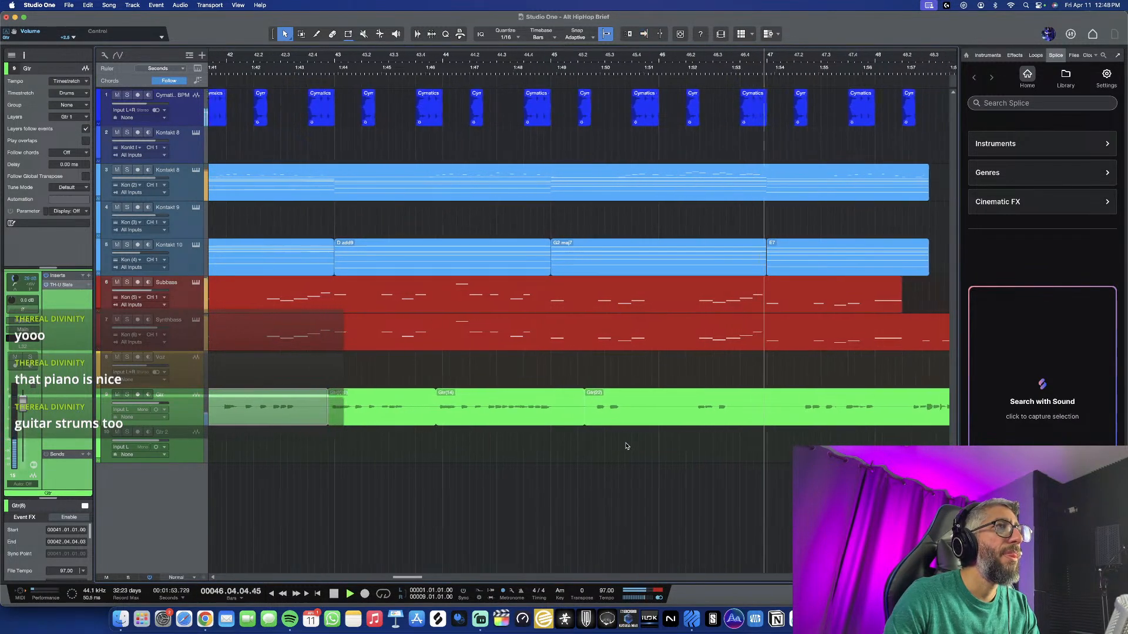
pyautogui.scroll(-2, 627, 447)
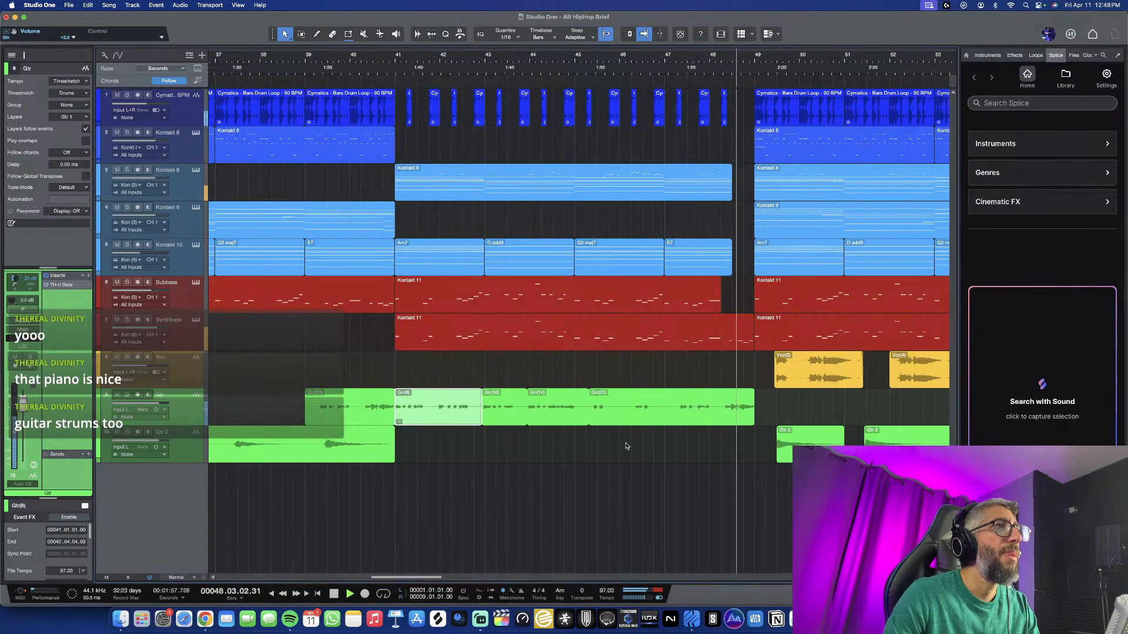
pyautogui.scroll(-5, 651, 360)
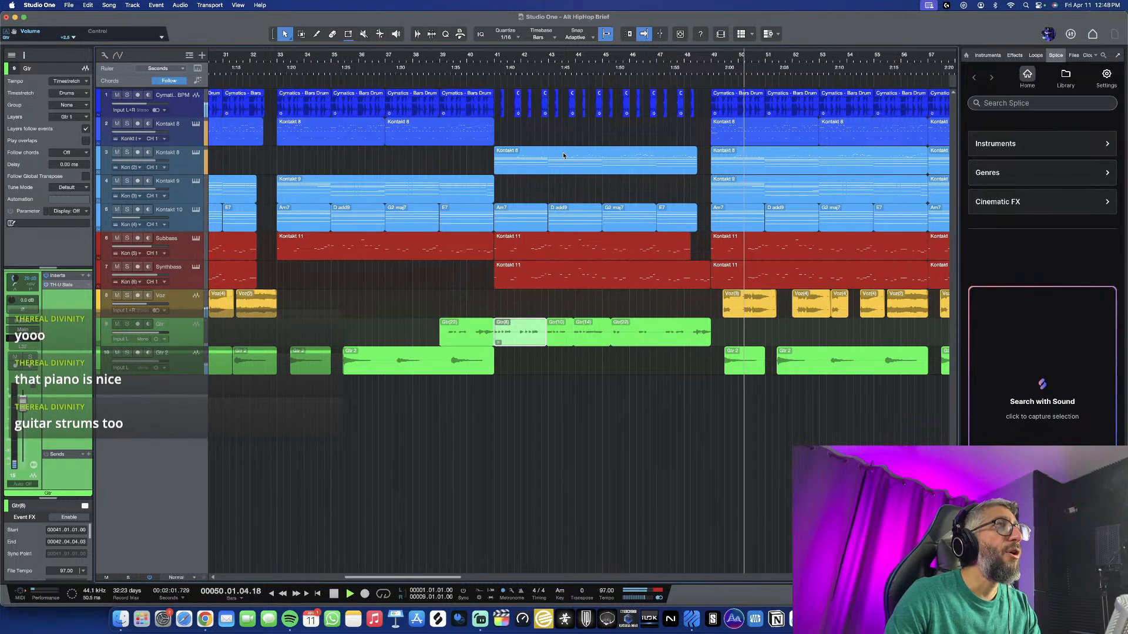
pyautogui.press('space')
# Delete the Kontakt 8 clip on track 3 that starts at bar 41
pyautogui.scroll(-3, 640, 170)
pyautogui.scroll(-5, 643, 170)
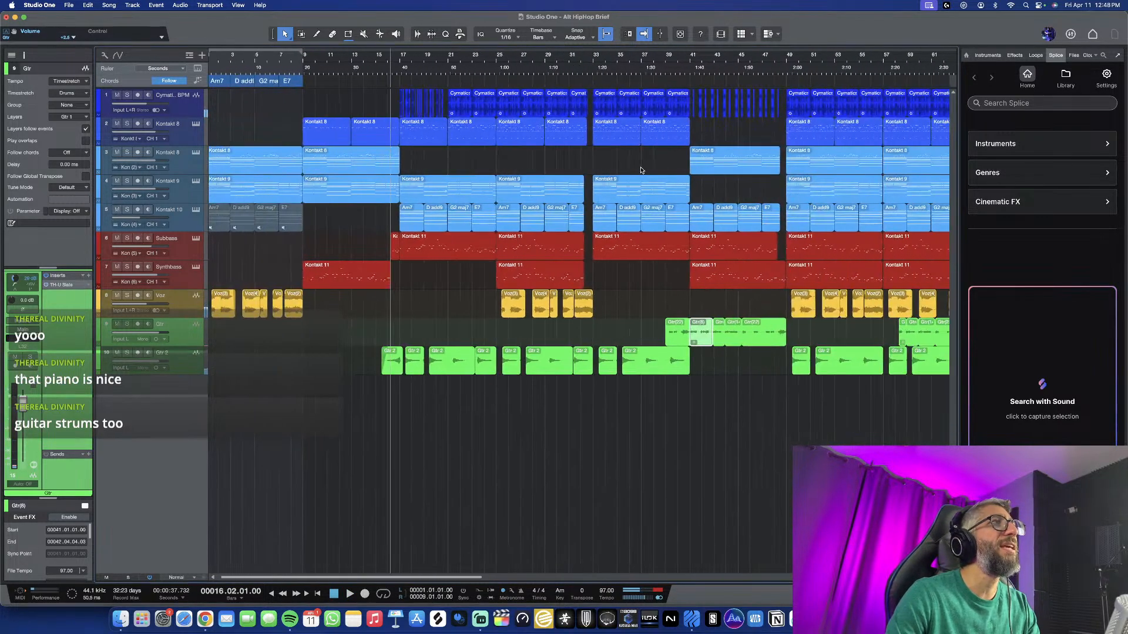
pyautogui.click(662, 167)
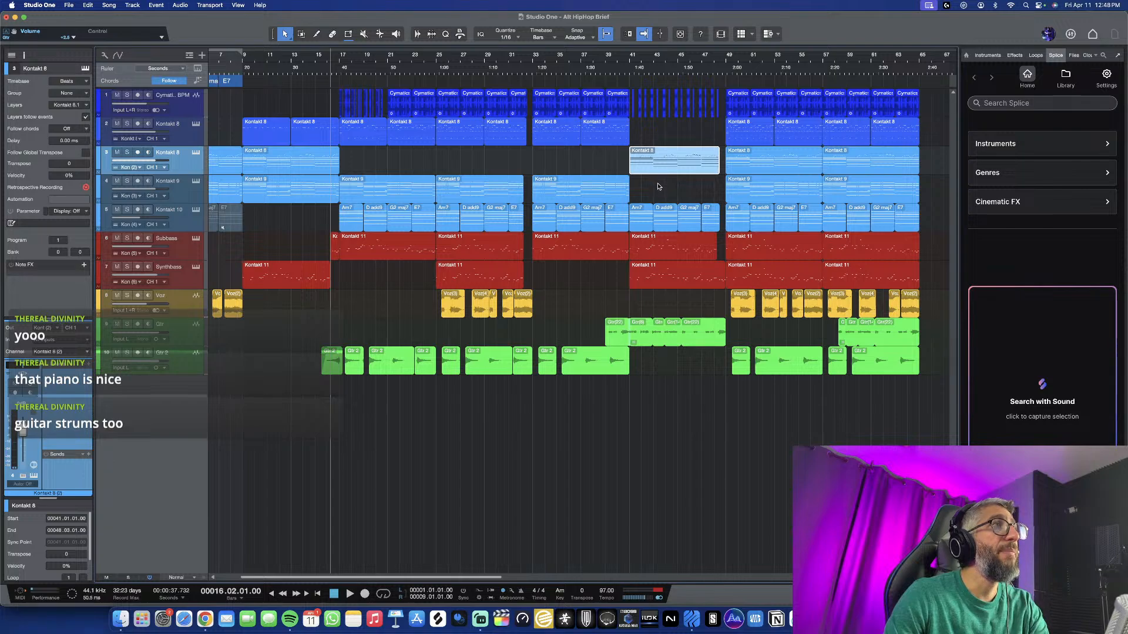
pyautogui.press('Delete')
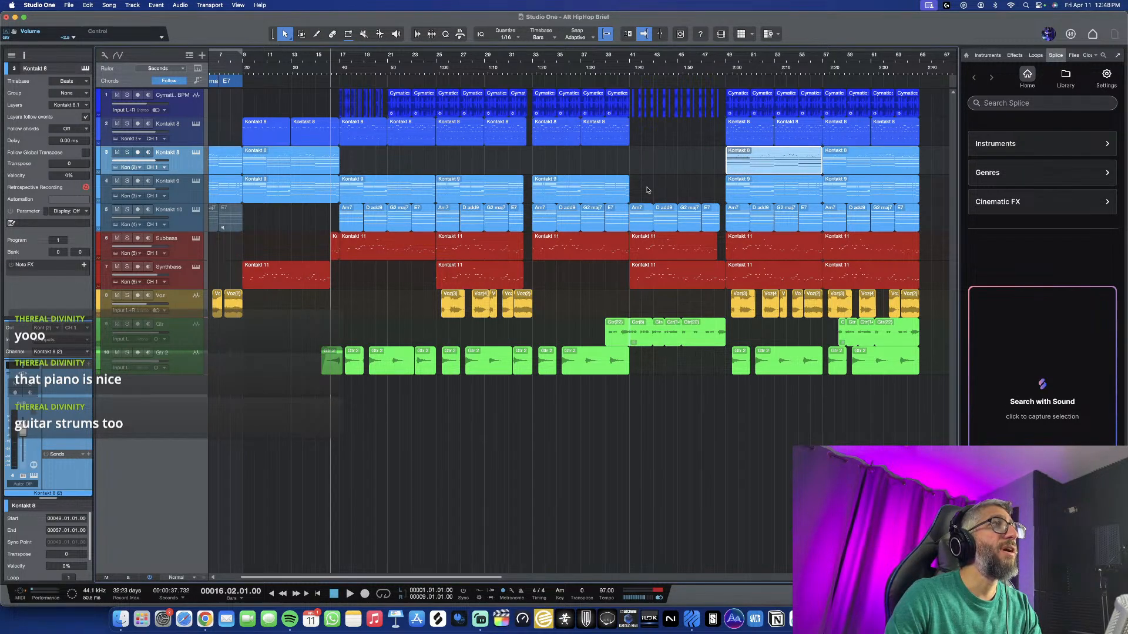
# Play the bar 41 section from about bar 39 through to bar 49 to check it without the deleted part
pyautogui.click(583, 190)
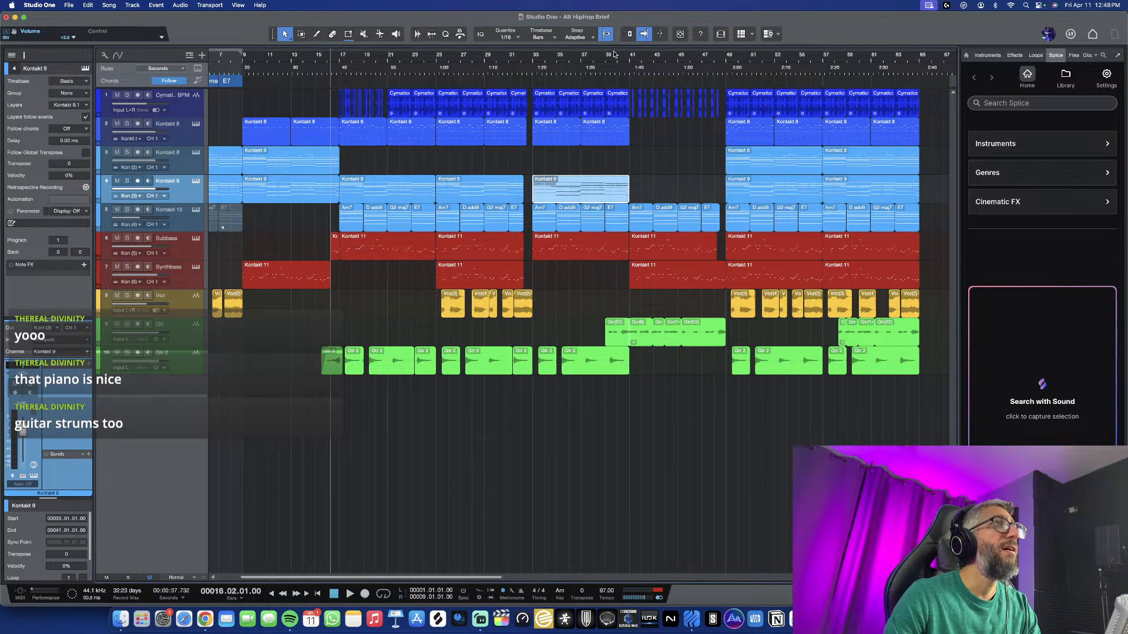
pyautogui.scroll(2, 661, 169)
pyautogui.scroll(-5, 661, 170)
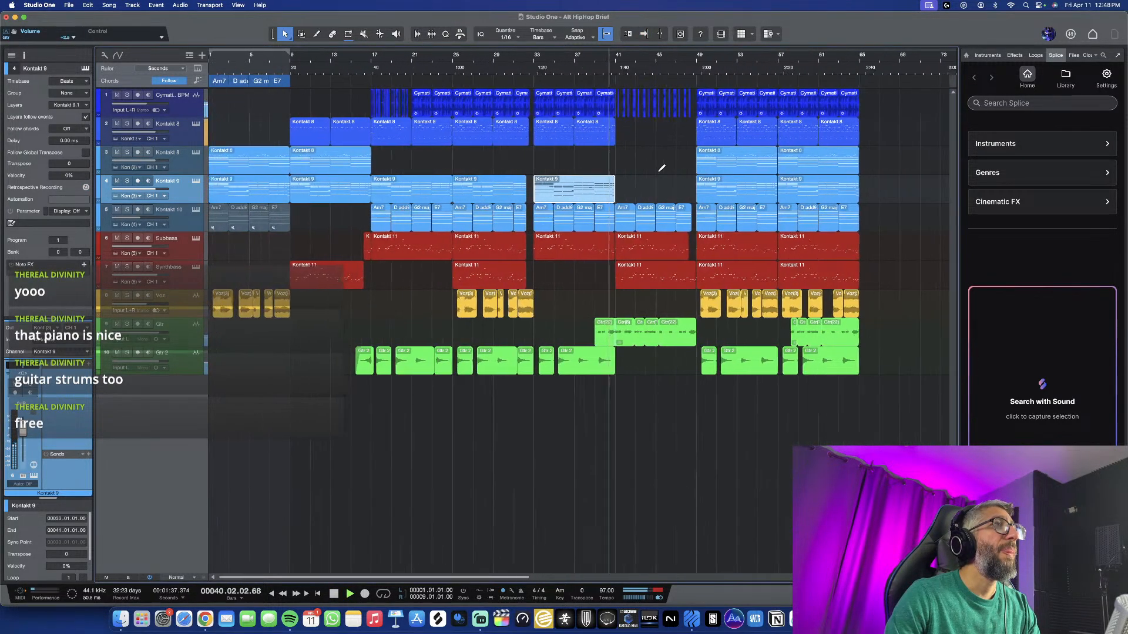
pyautogui.scroll(2, 621, 225)
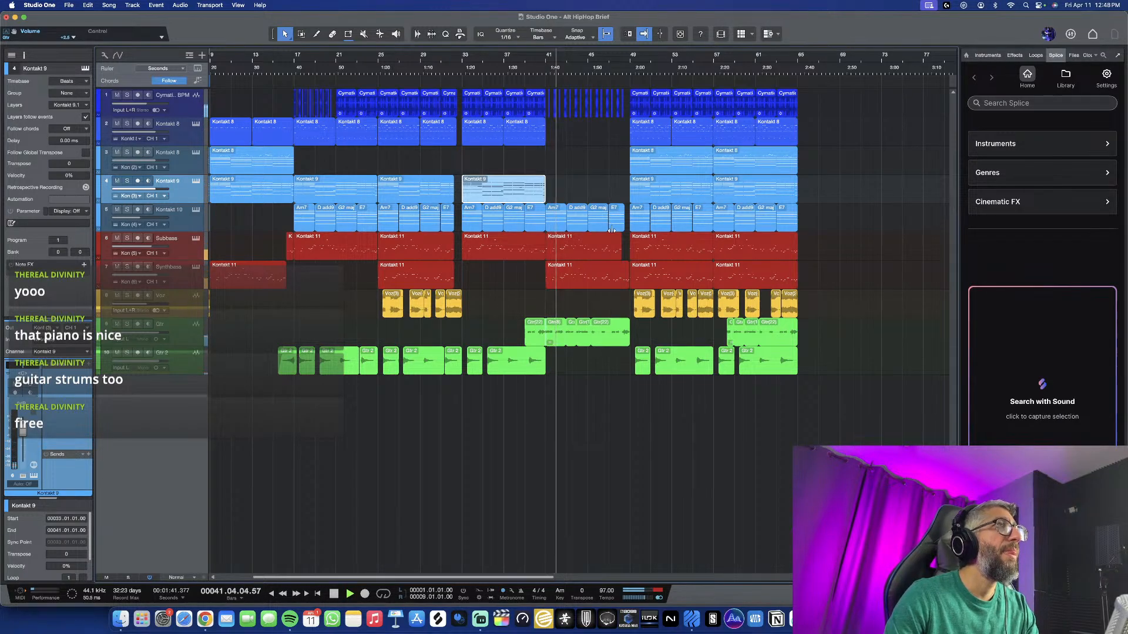
pyautogui.scroll(-2, 610, 230)
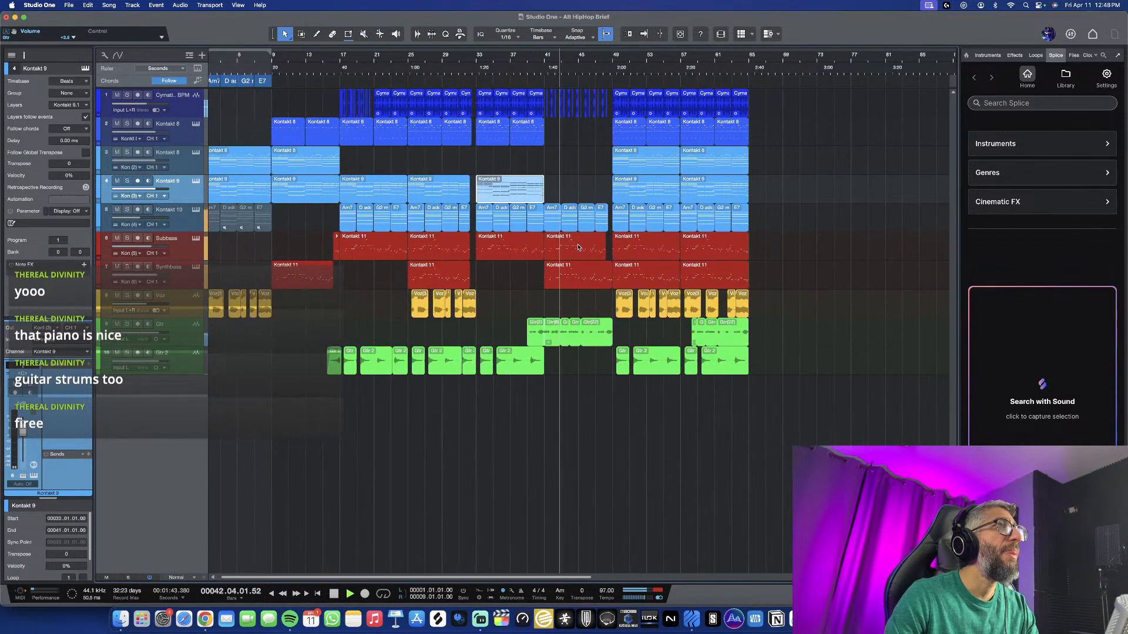
pyautogui.scroll(-2, 578, 247)
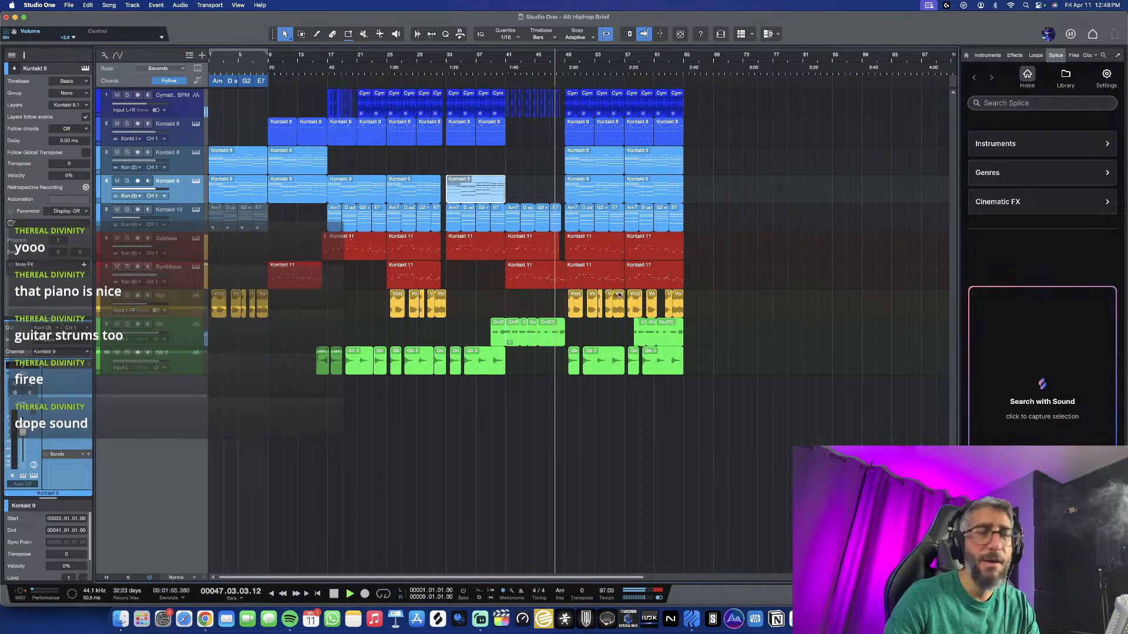
pyautogui.scroll(-1, 637, 292)
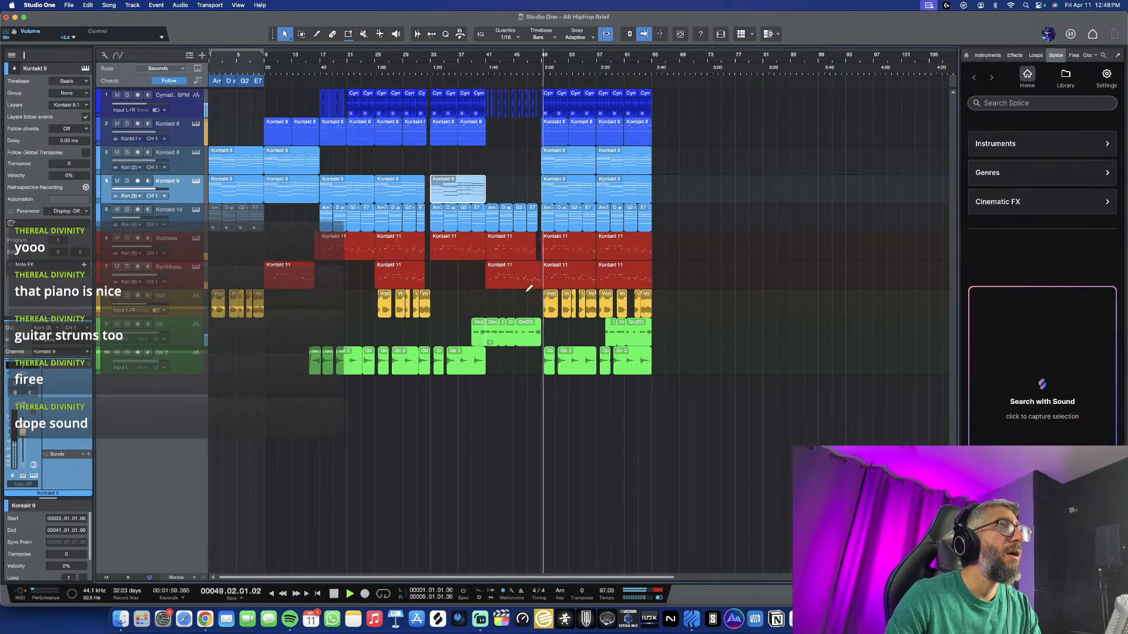
# Trim the end of the Synthbass clip starting at bar 41 to 48.02, in line with the Subbass clip
pyautogui.scroll(2, 531, 287)
pyautogui.scroll(2, 564, 277)
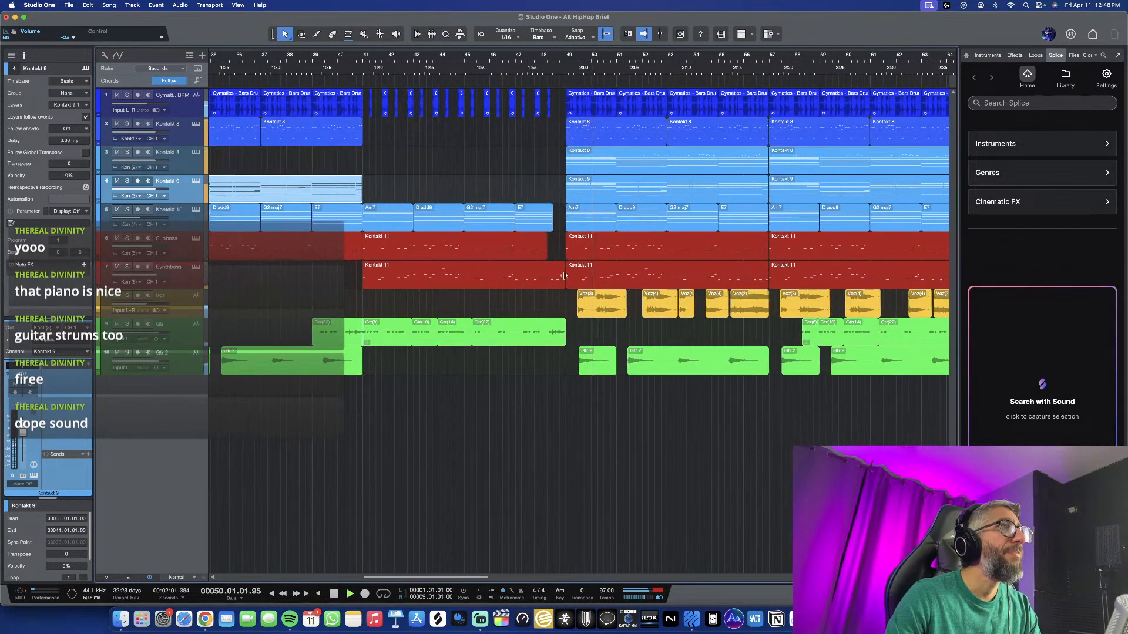
pyautogui.moveTo(565, 273); pyautogui.dragTo(545, 279)
pyautogui.scroll(-2, 632, 278)
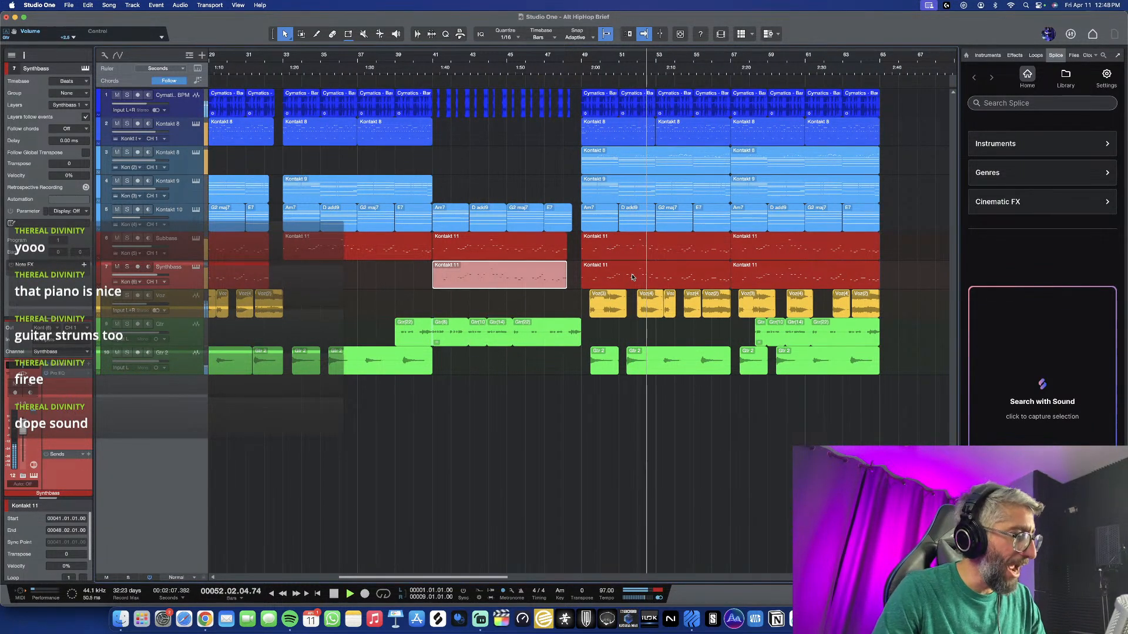
# Listen through the arrangement from about bar 52 to its end at bar 65, following the playhead
pyautogui.scroll(-1, 680, 427)
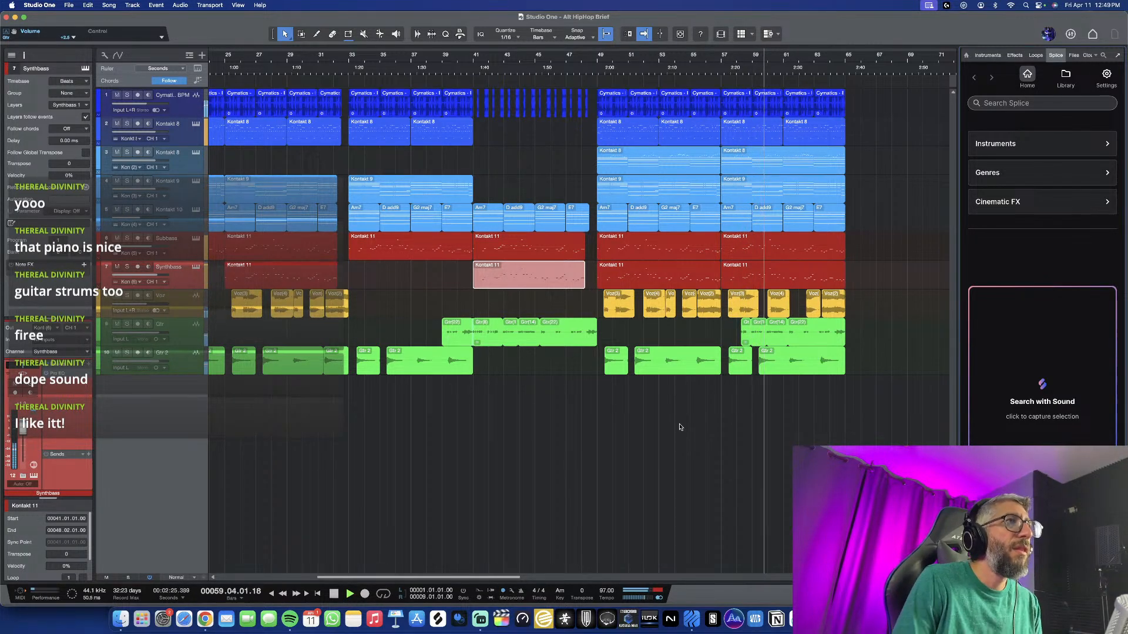
pyautogui.scroll(5, 796, 413)
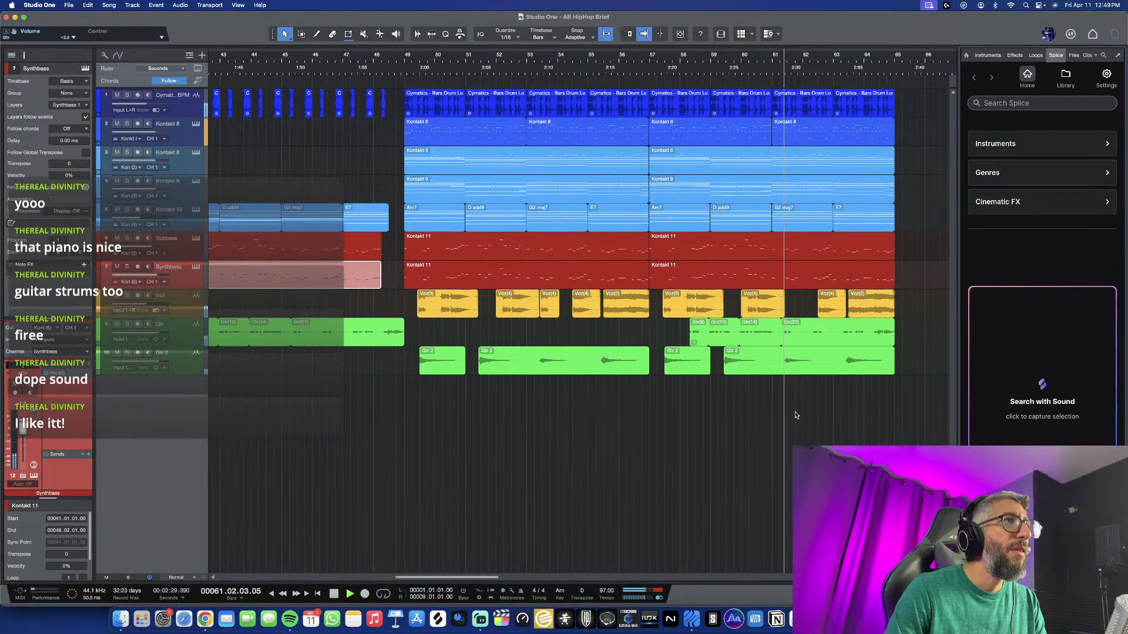
pyautogui.scroll(-2, 813, 408)
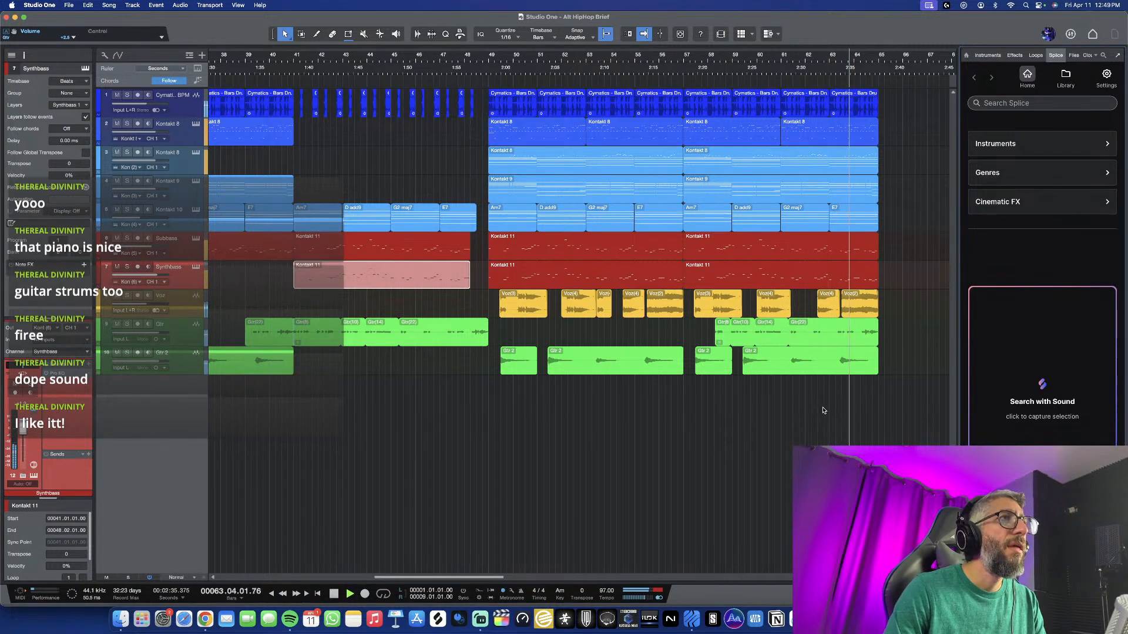
pyautogui.hscroll(1, 851, 388)
pyautogui.scroll(3, 853, 341)
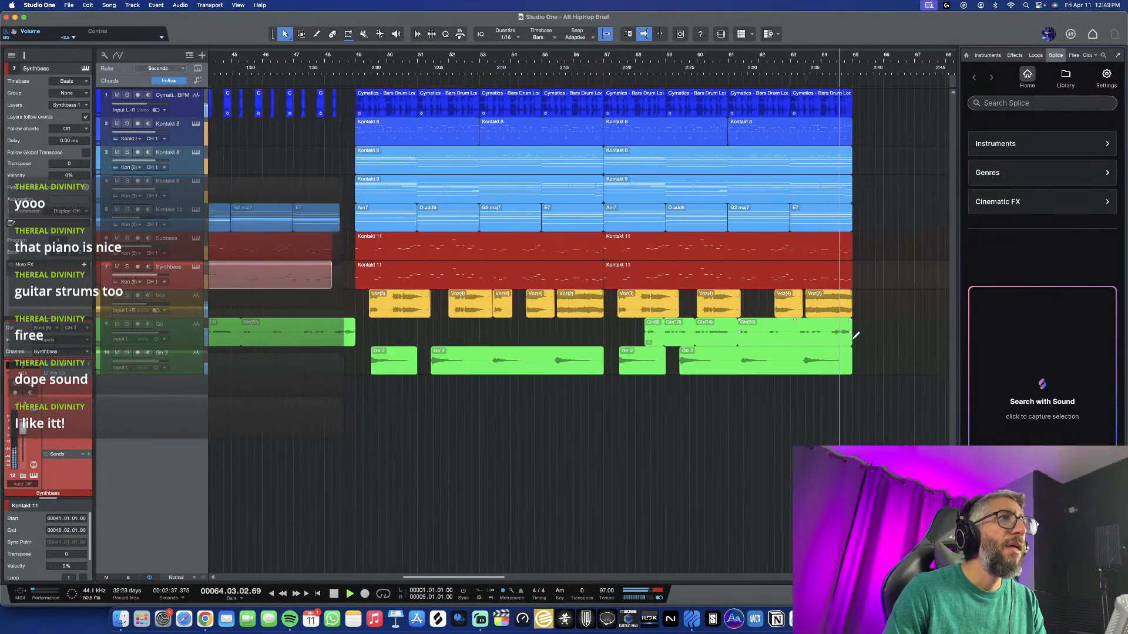
pyautogui.scroll(-3, 854, 339)
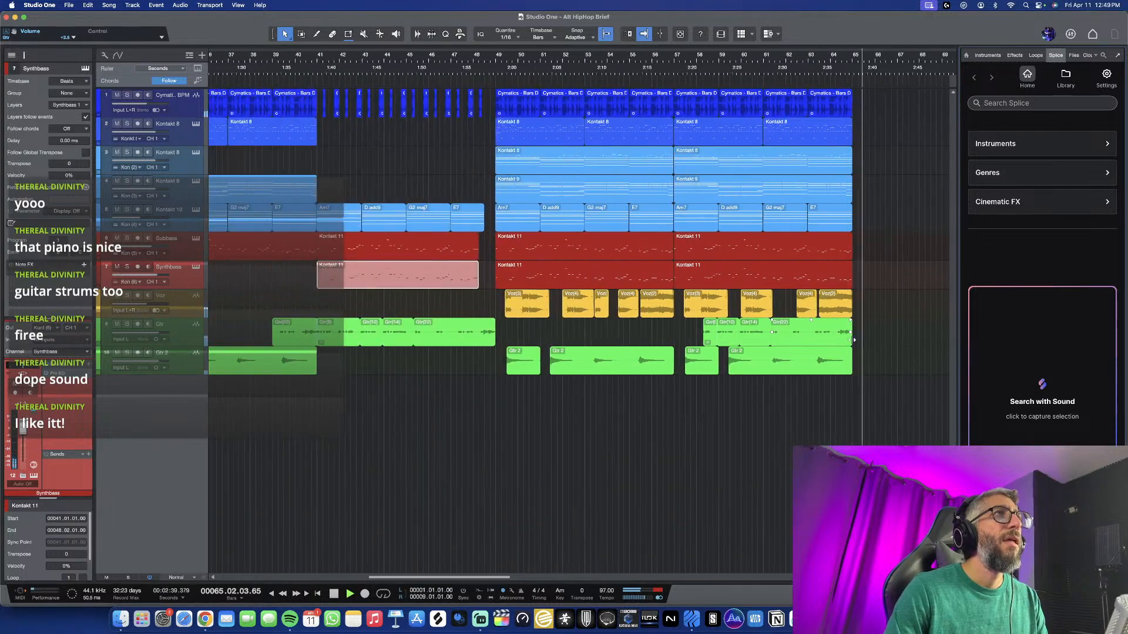
pyautogui.scroll(-1, 854, 339)
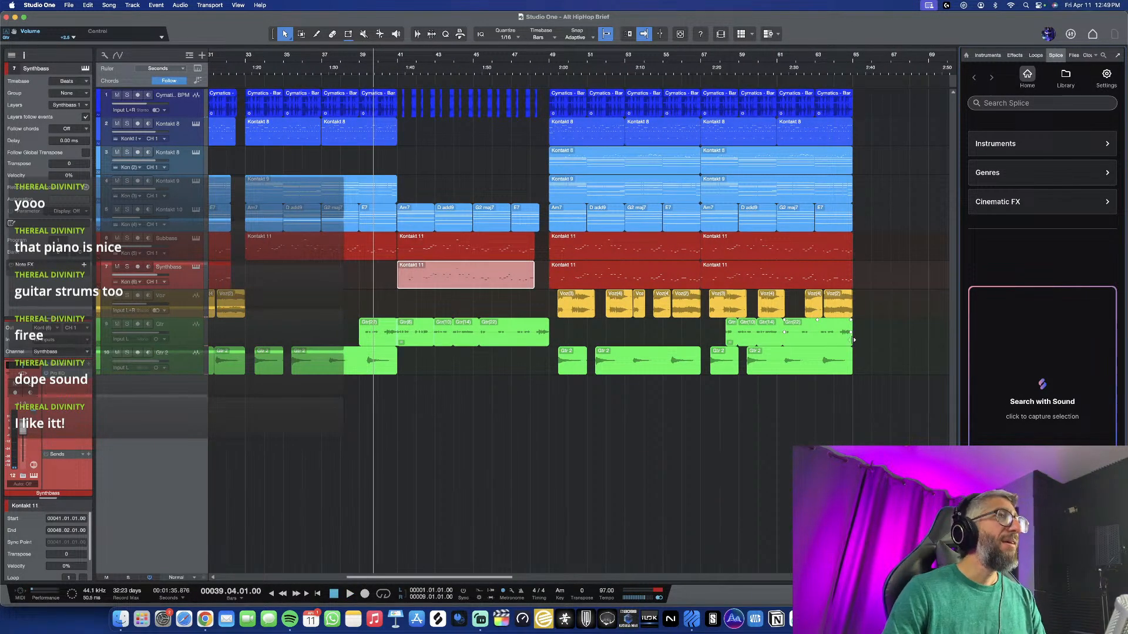
# Hide the browser, fit the whole arrangement in view and return the playback position to bar 1
pyautogui.click(760, 418)
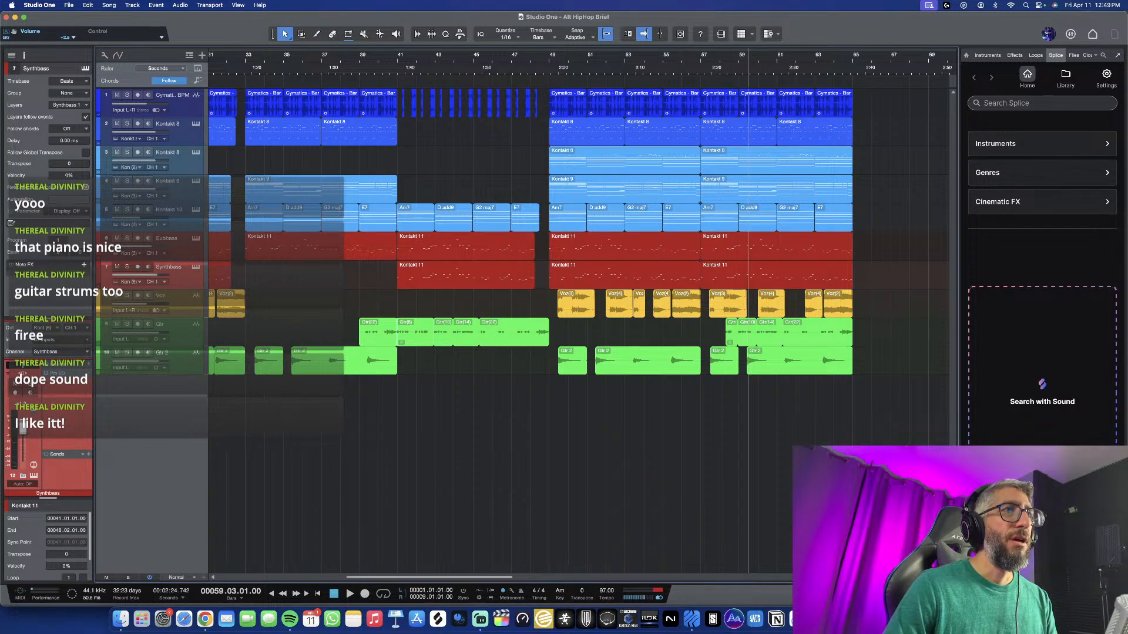
pyautogui.press('F5')
pyautogui.scroll(-2, 852, 340)
pyautogui.hscroll(-5, 853, 339)
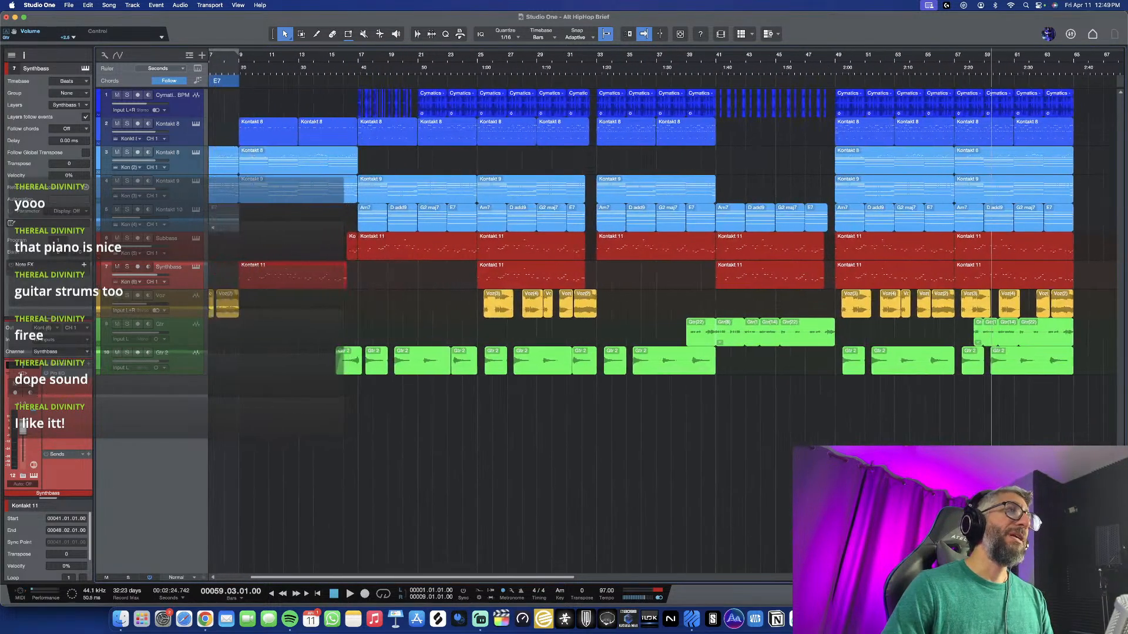
pyautogui.hscroll(2, 626, 392)
pyautogui.click(290, 56)
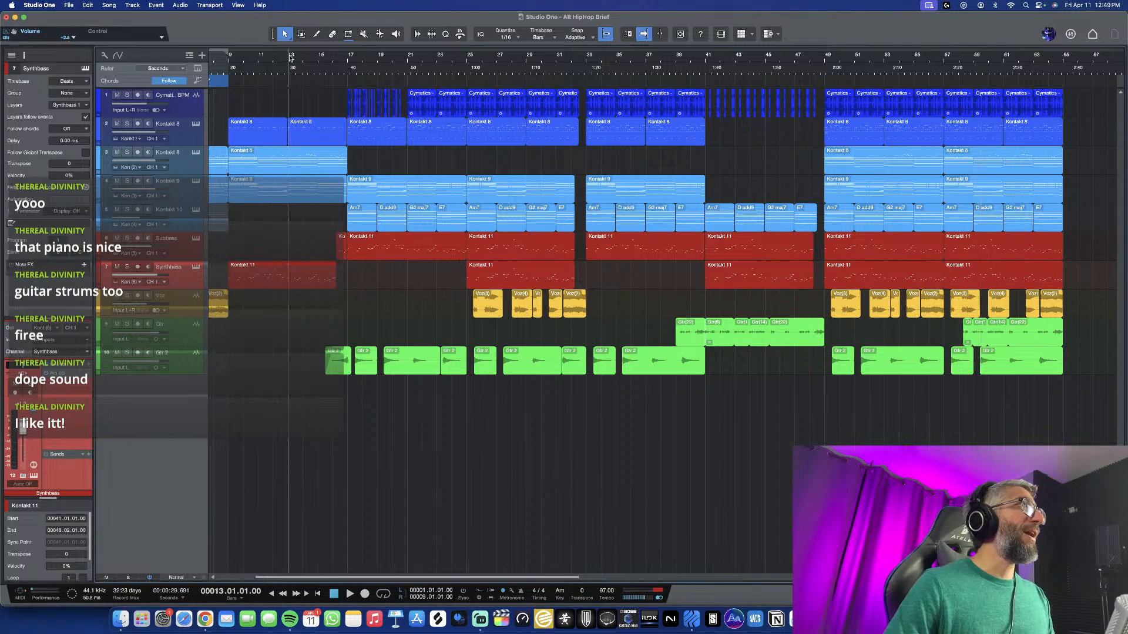
pyautogui.scroll(-3, 379, 258)
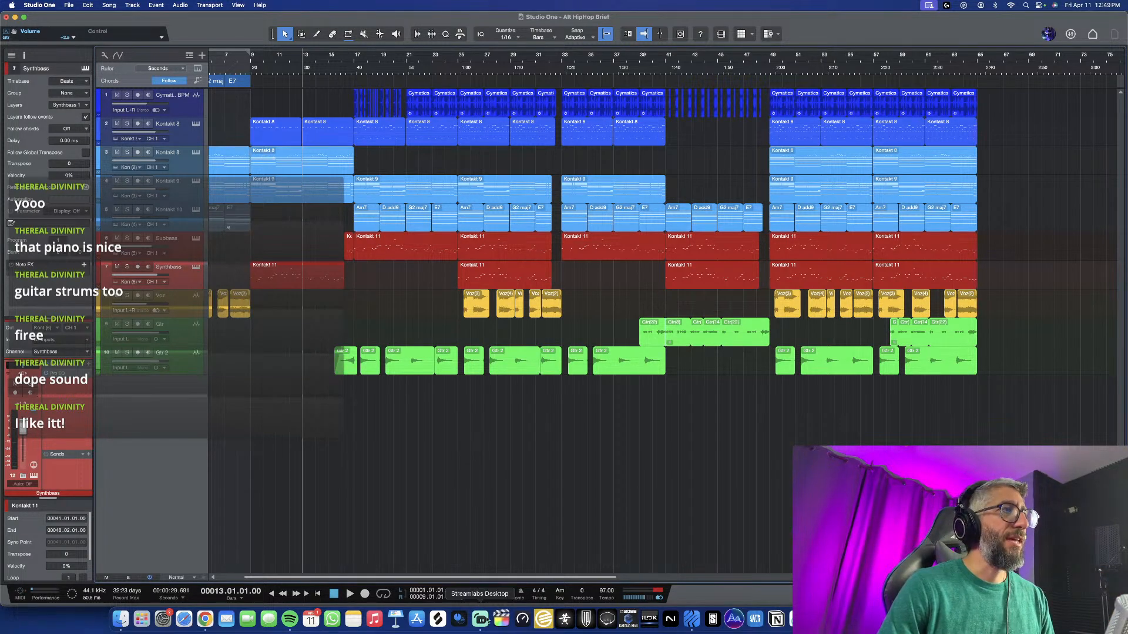
pyautogui.press('Home')
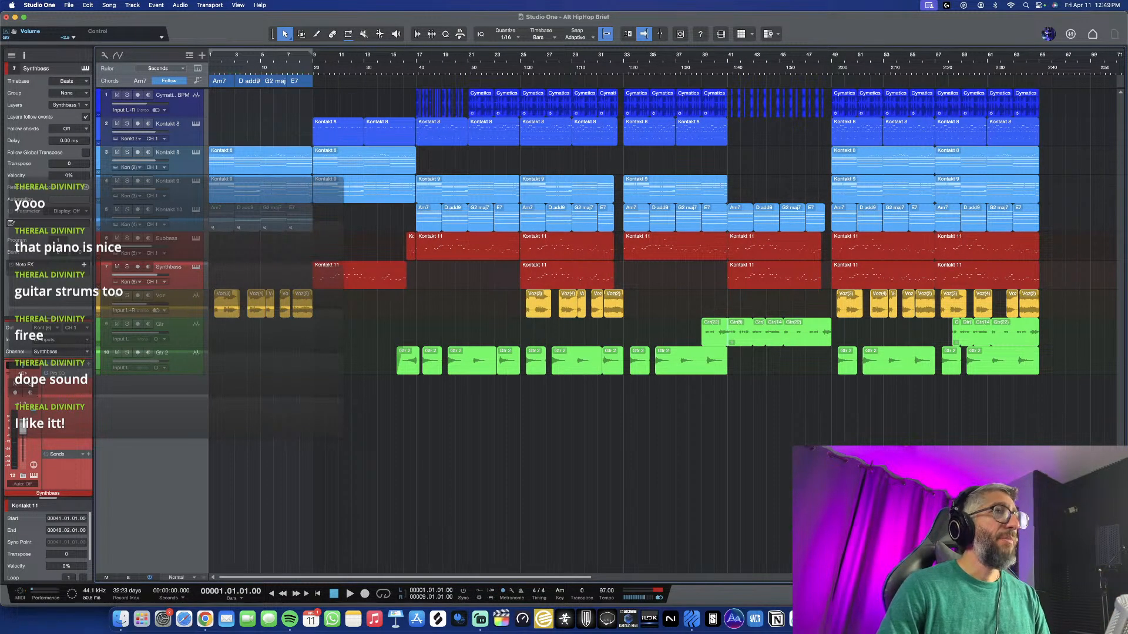
# Show the mixer, insert a Limiter post-fader on the Main output and load its preset listed between Main-Set and Pressing
pyautogui.press('F3')
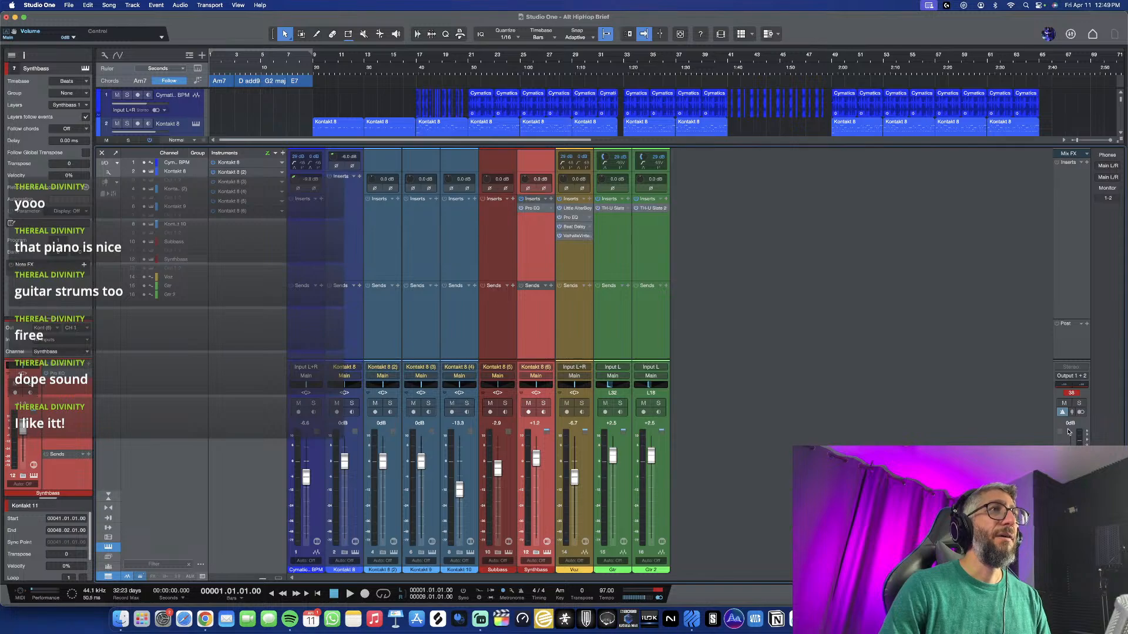
pyautogui.click(1087, 324)
pyautogui.write('lim')
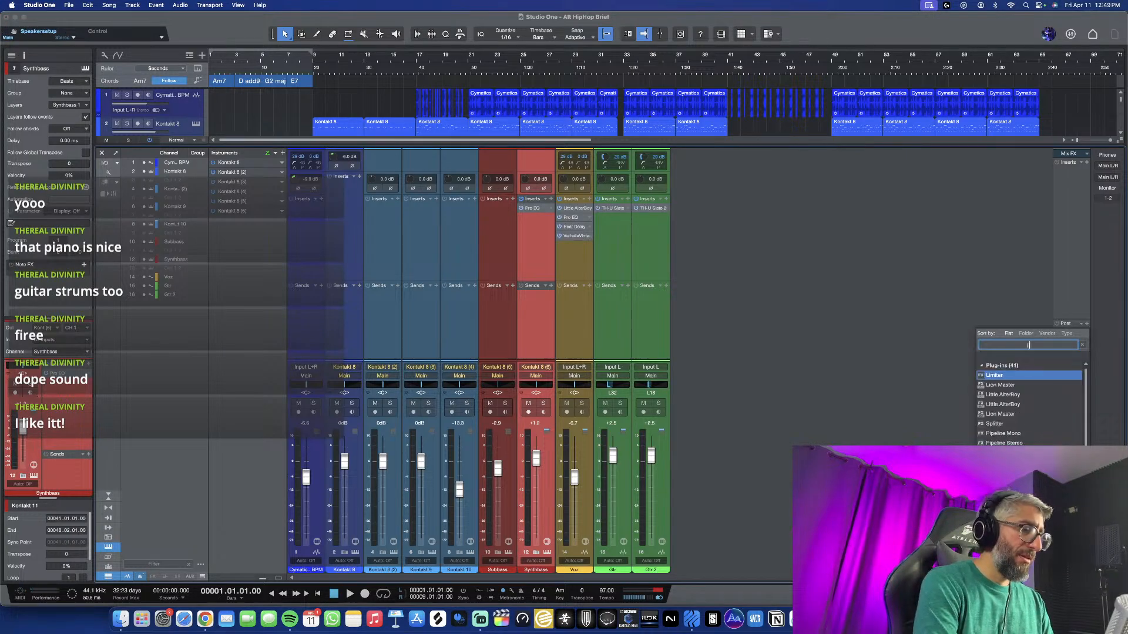
pyautogui.click(1032, 379)
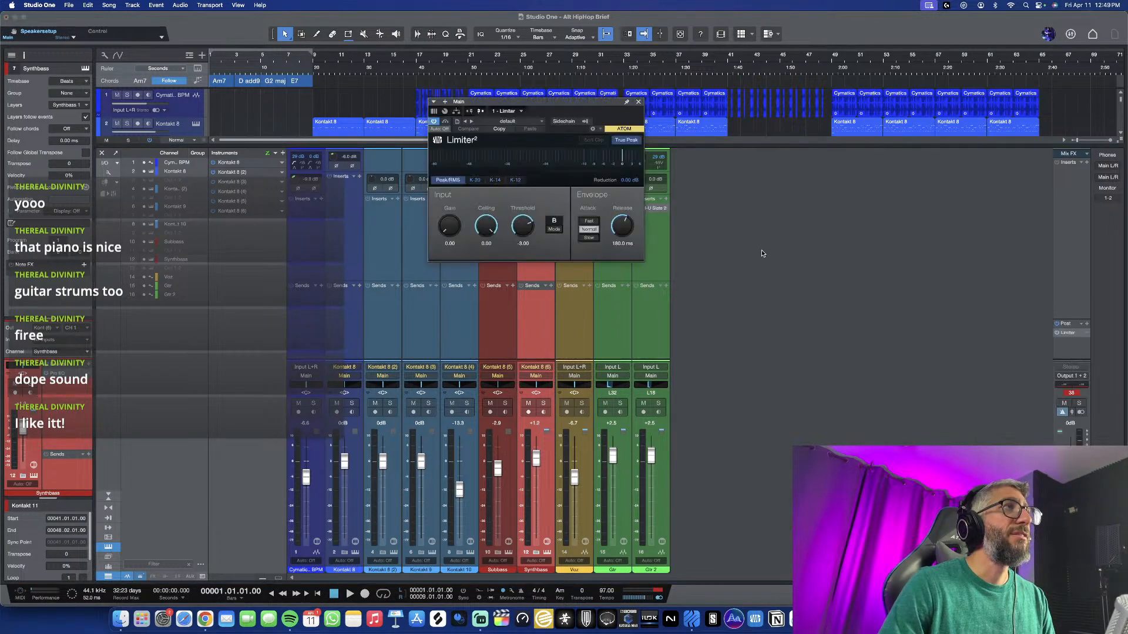
pyautogui.click(506, 123)
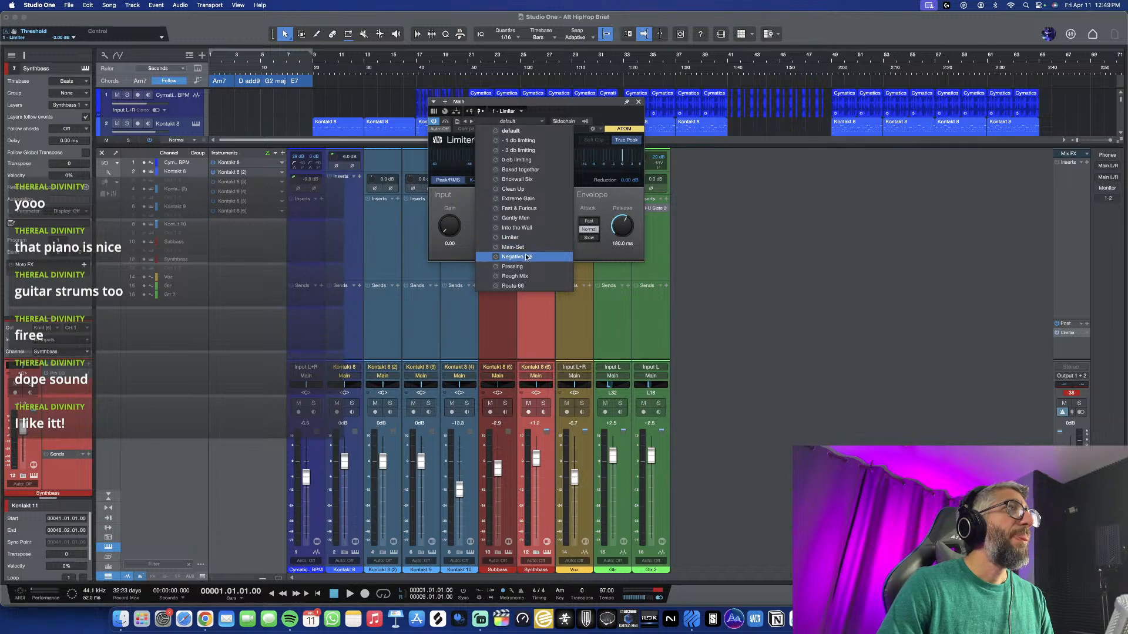
pyautogui.click(527, 257)
pyautogui.click(639, 101)
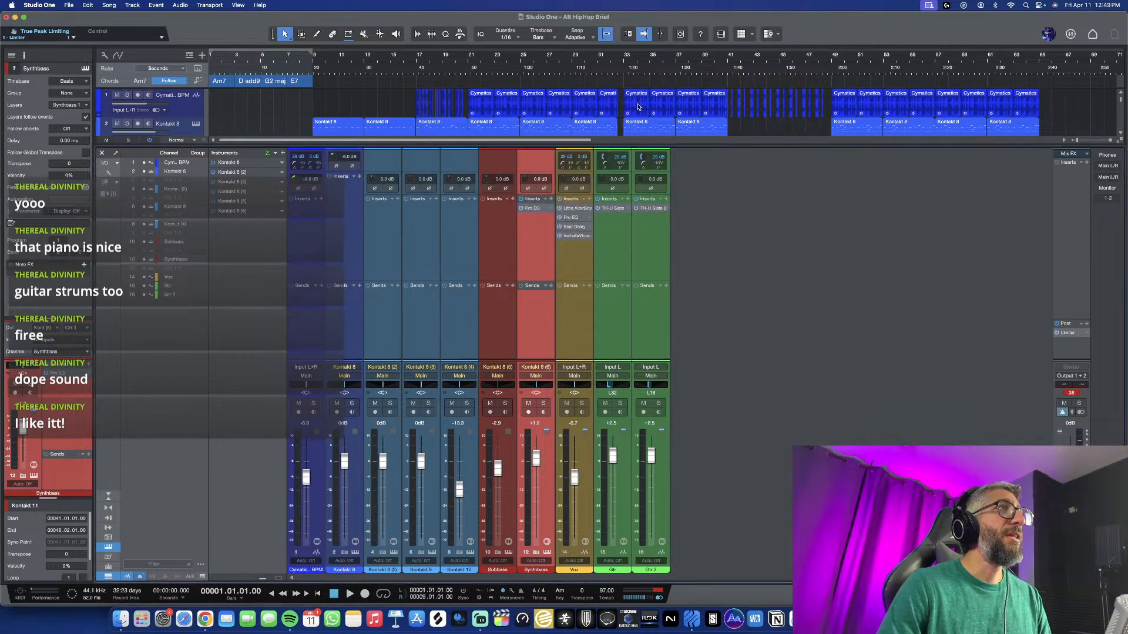
# Play the song from bar 1, clear the Main output's clip indicator and lower its volume to -18.3 dB
pyautogui.press('space')
pyautogui.click(1071, 394)
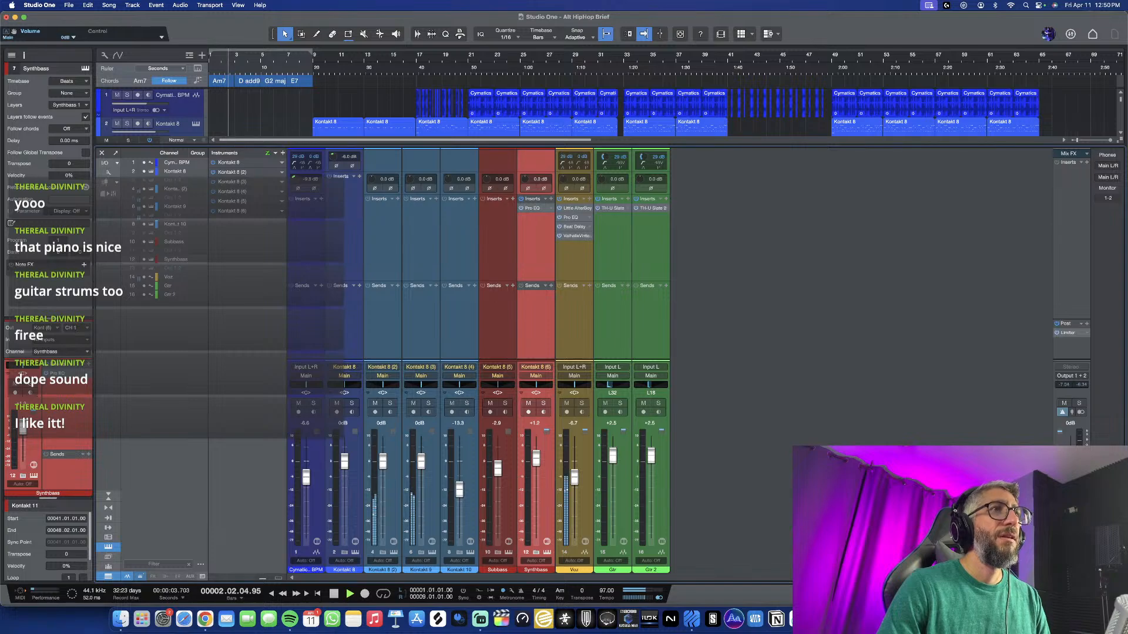
pyautogui.moveTo(1071, 480); pyautogui.dragTo(1070, 492)
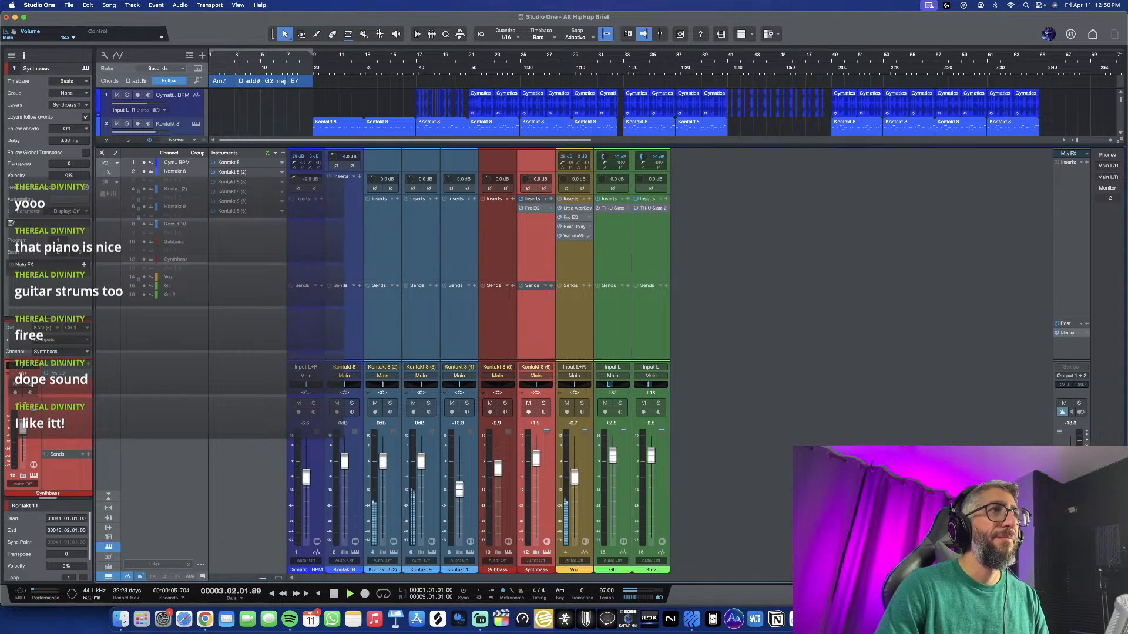
pyautogui.click(661, 599)
# Switch to Streamlabs Desktop and change the live scene to Cam Only
pyautogui.click(480, 618)
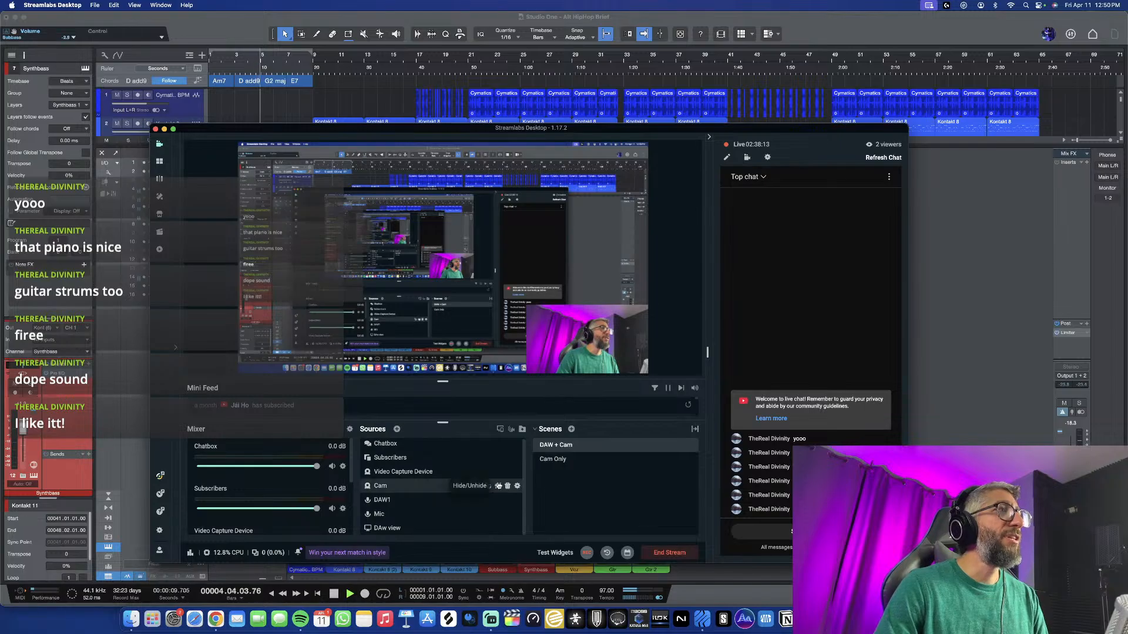
pyautogui.click(560, 461)
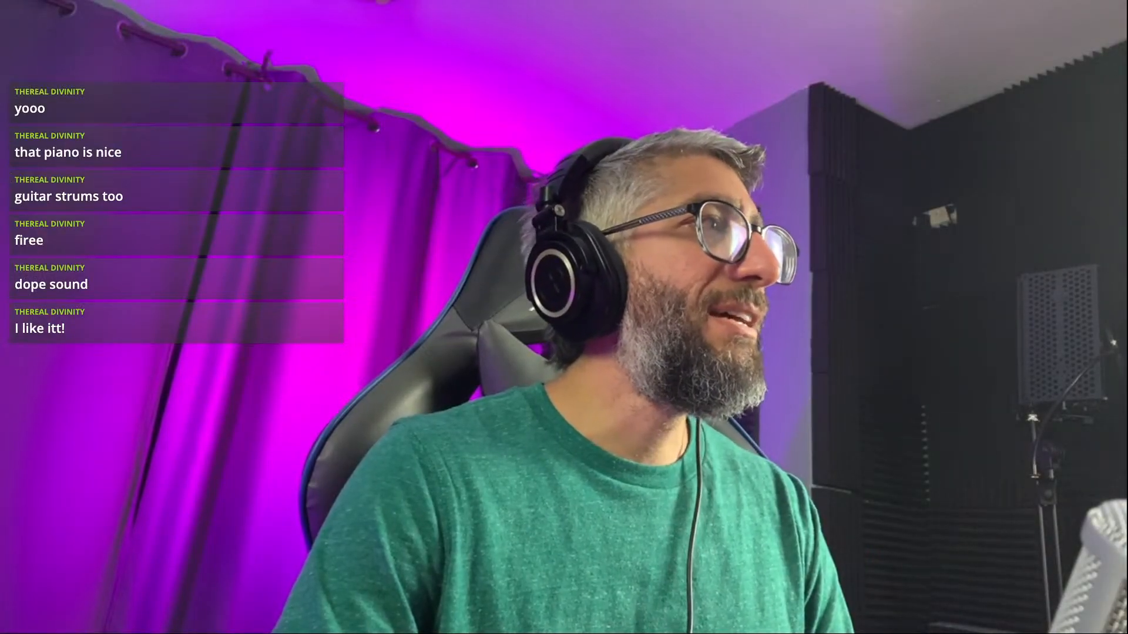